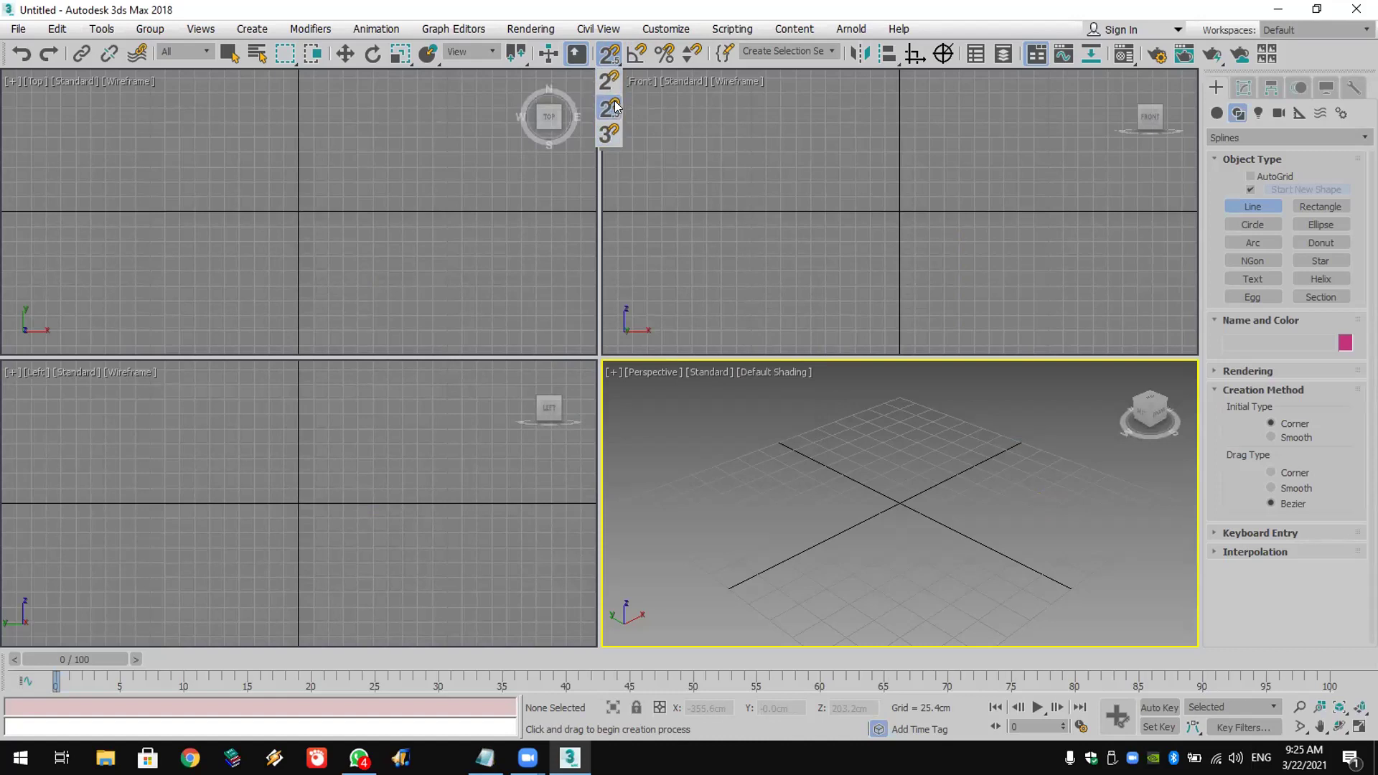
Step: Set snapping to 2.5D and create a box in the Top view about 203.2 cm long, 406.4 cm wide and 76.2 cm high
click(610, 108)
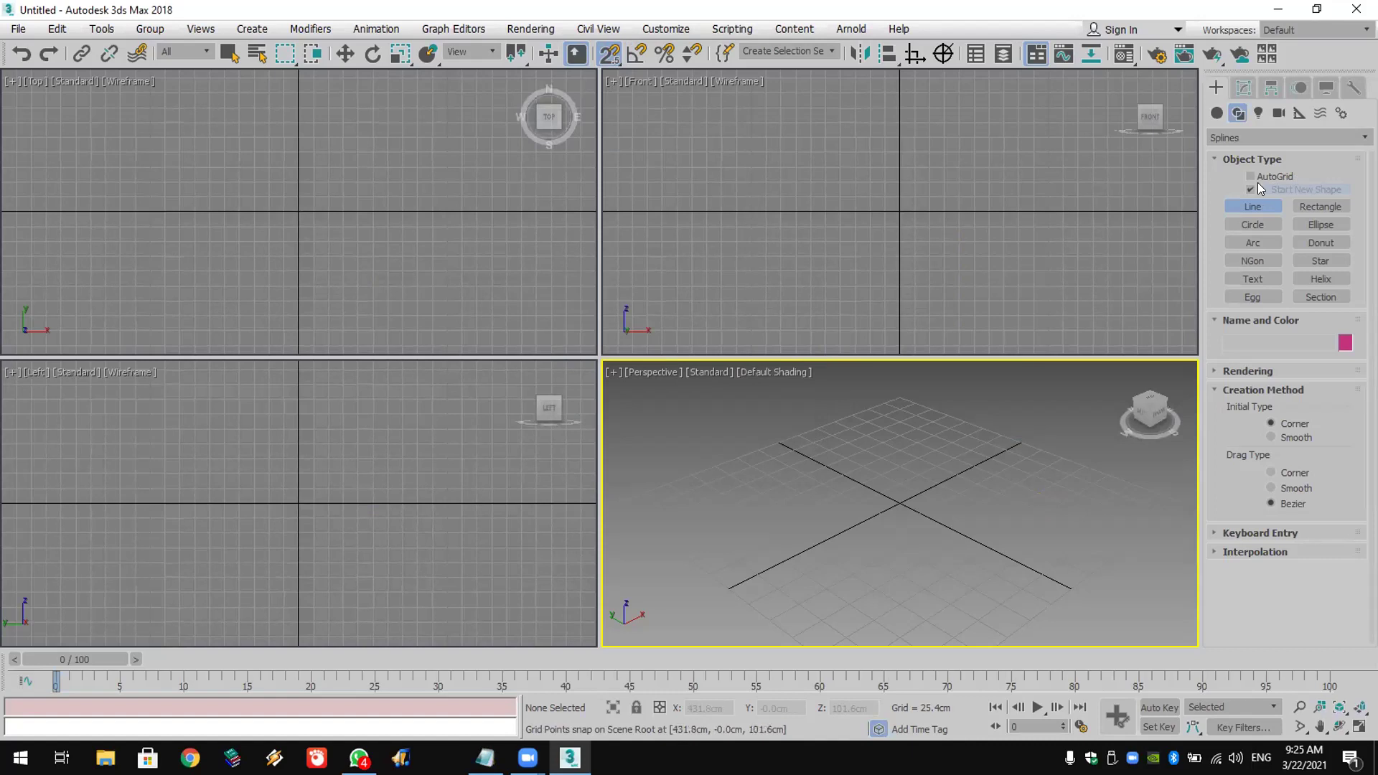
click(1217, 113)
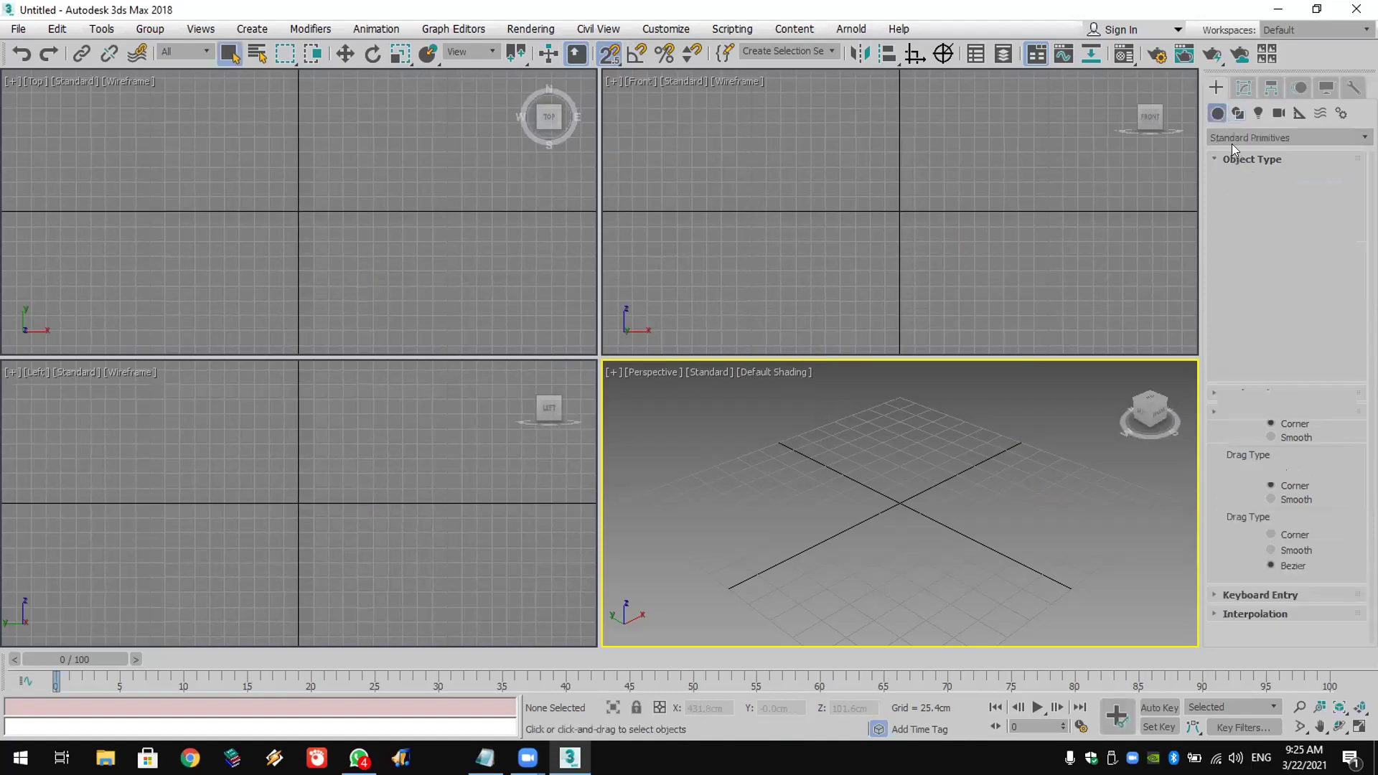
click(1253, 193)
drag(194, 151, 434, 271)
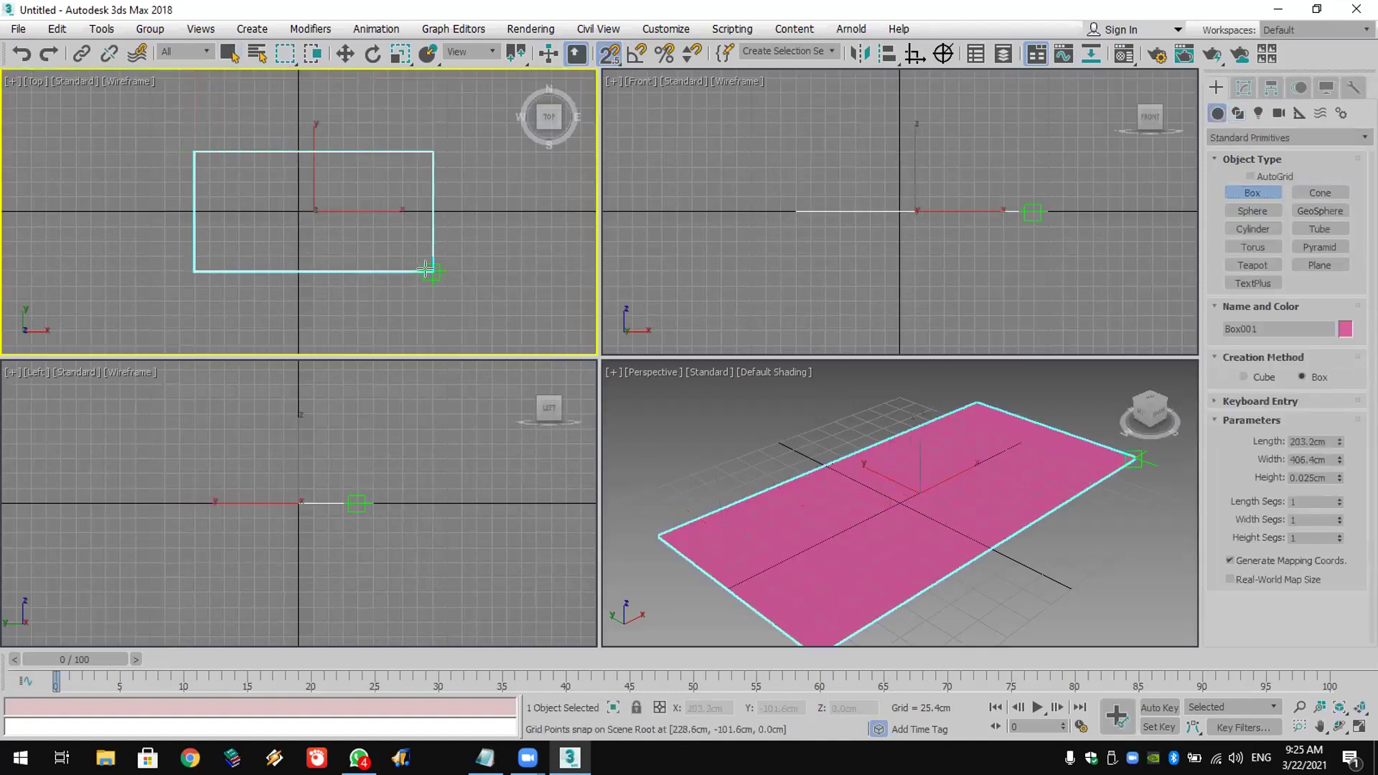
click(445, 227)
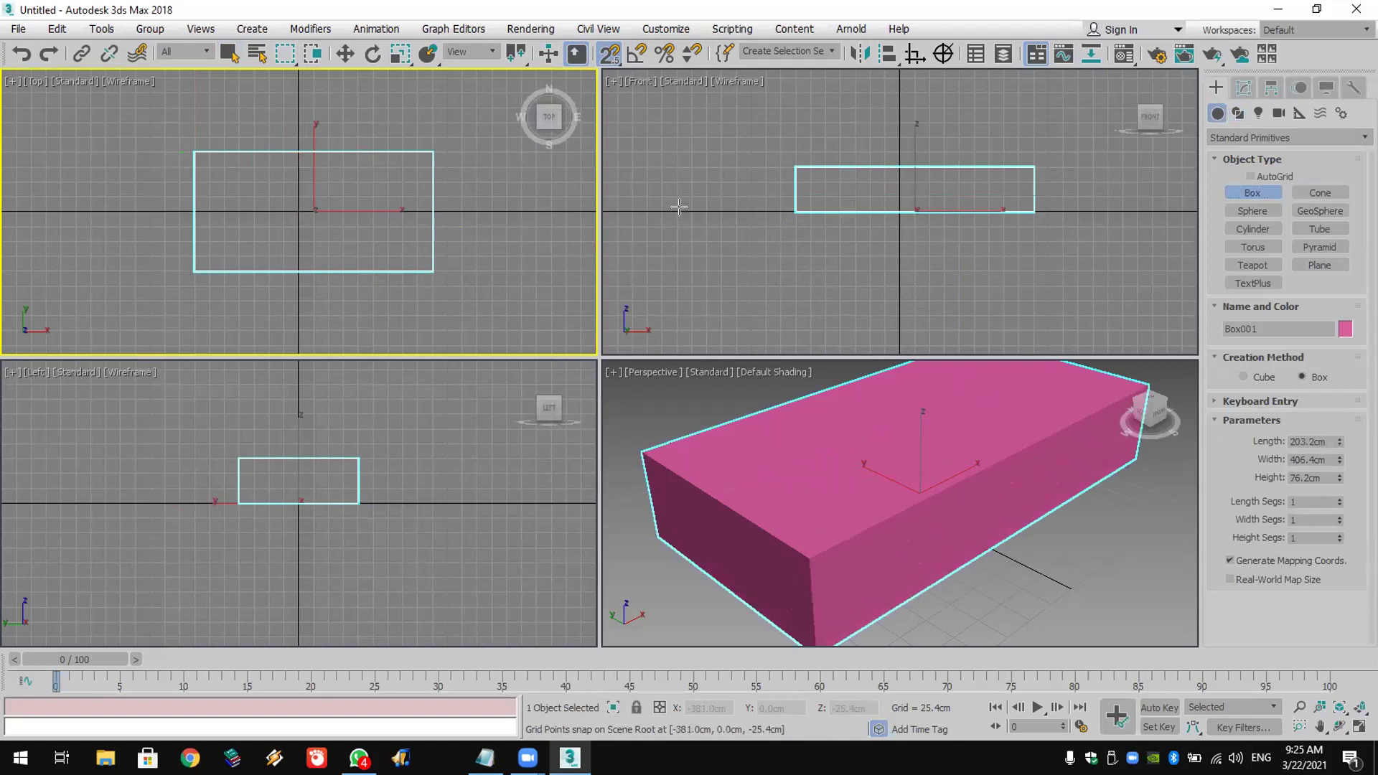
Step: Trace the box's rectangular outline in the Top view with a Line spline snapped to its four corners, and close the spline
click(1238, 114)
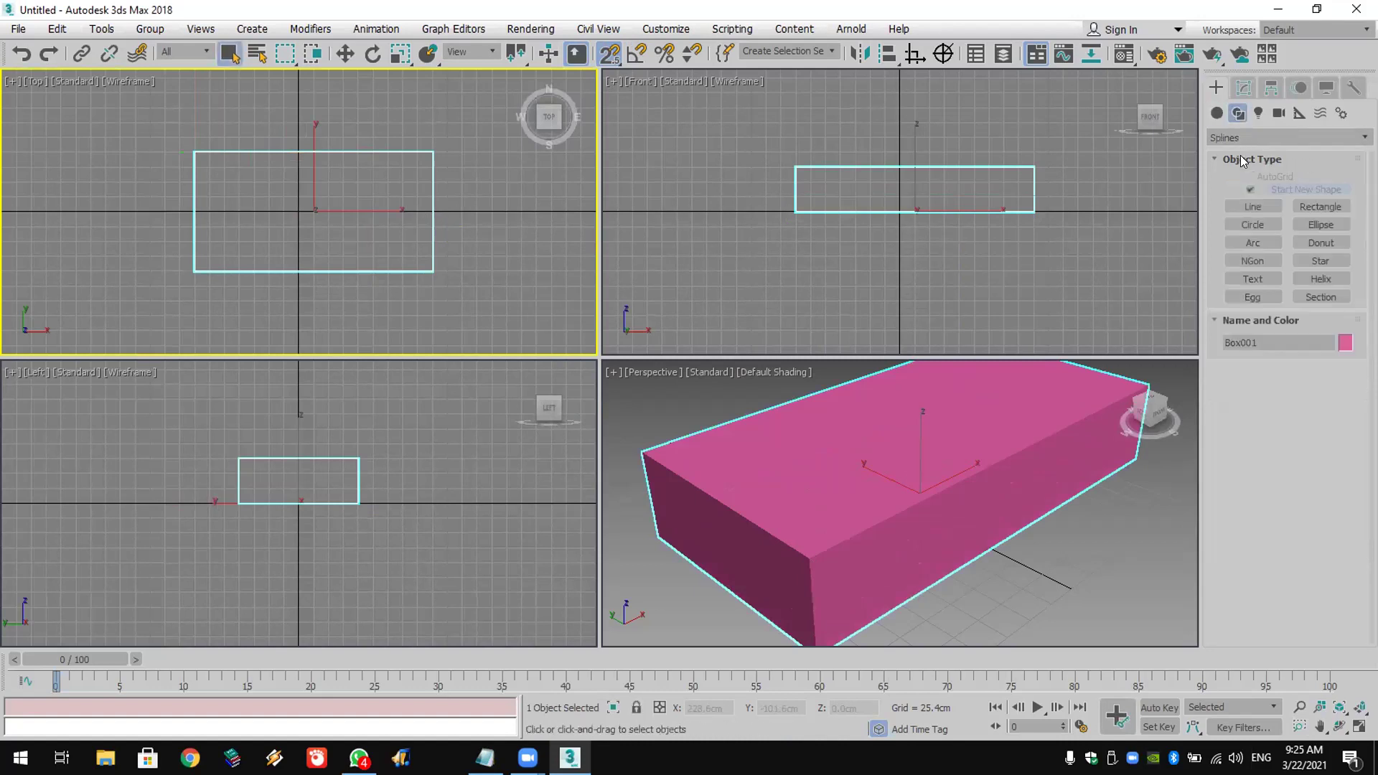
click(1252, 207)
click(194, 271)
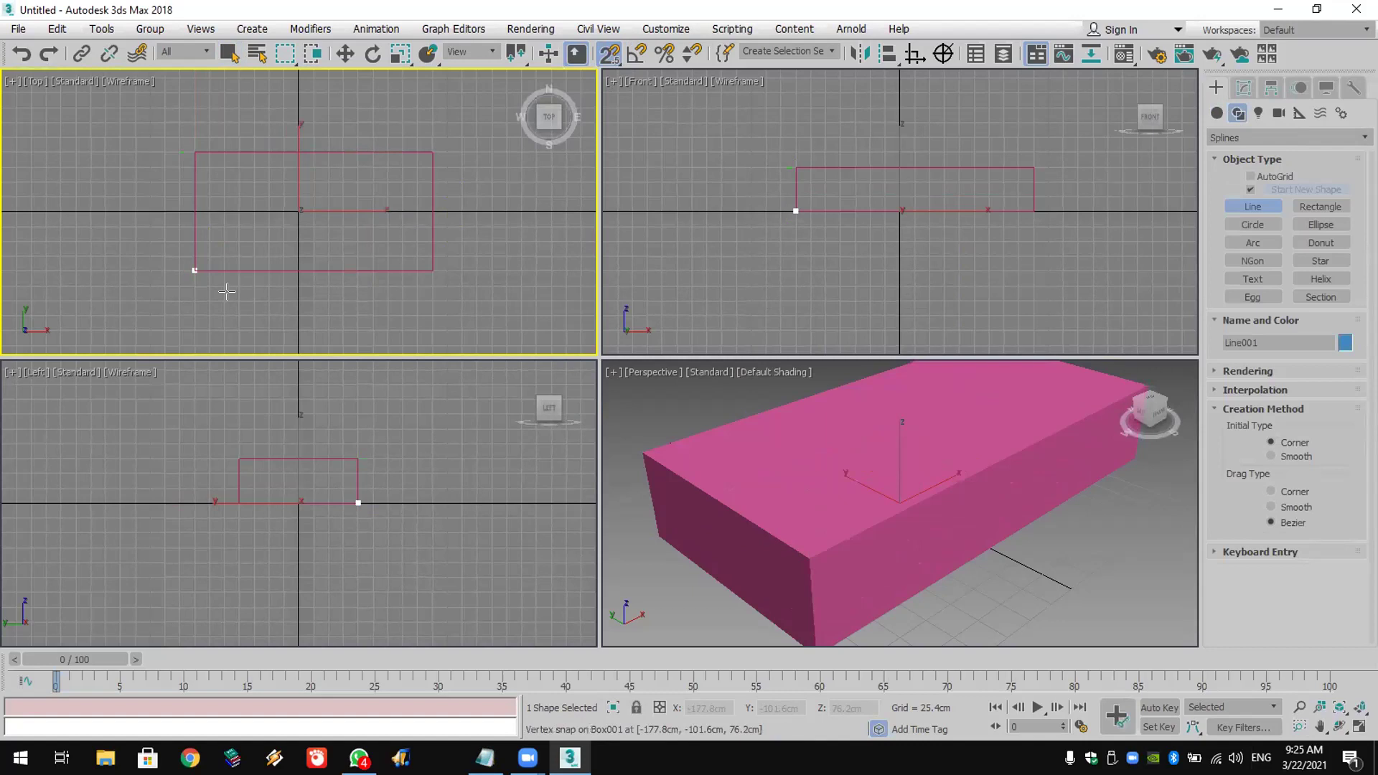
click(432, 271)
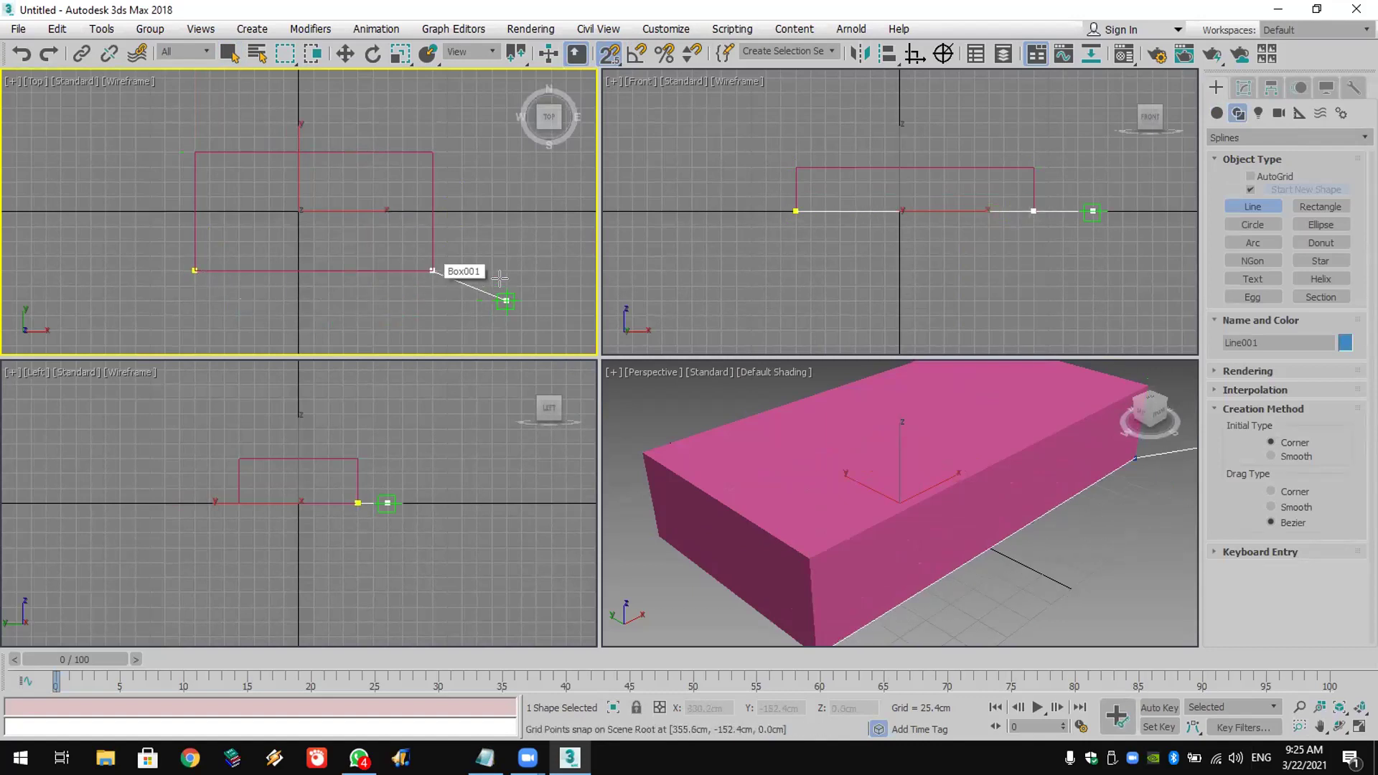
click(432, 152)
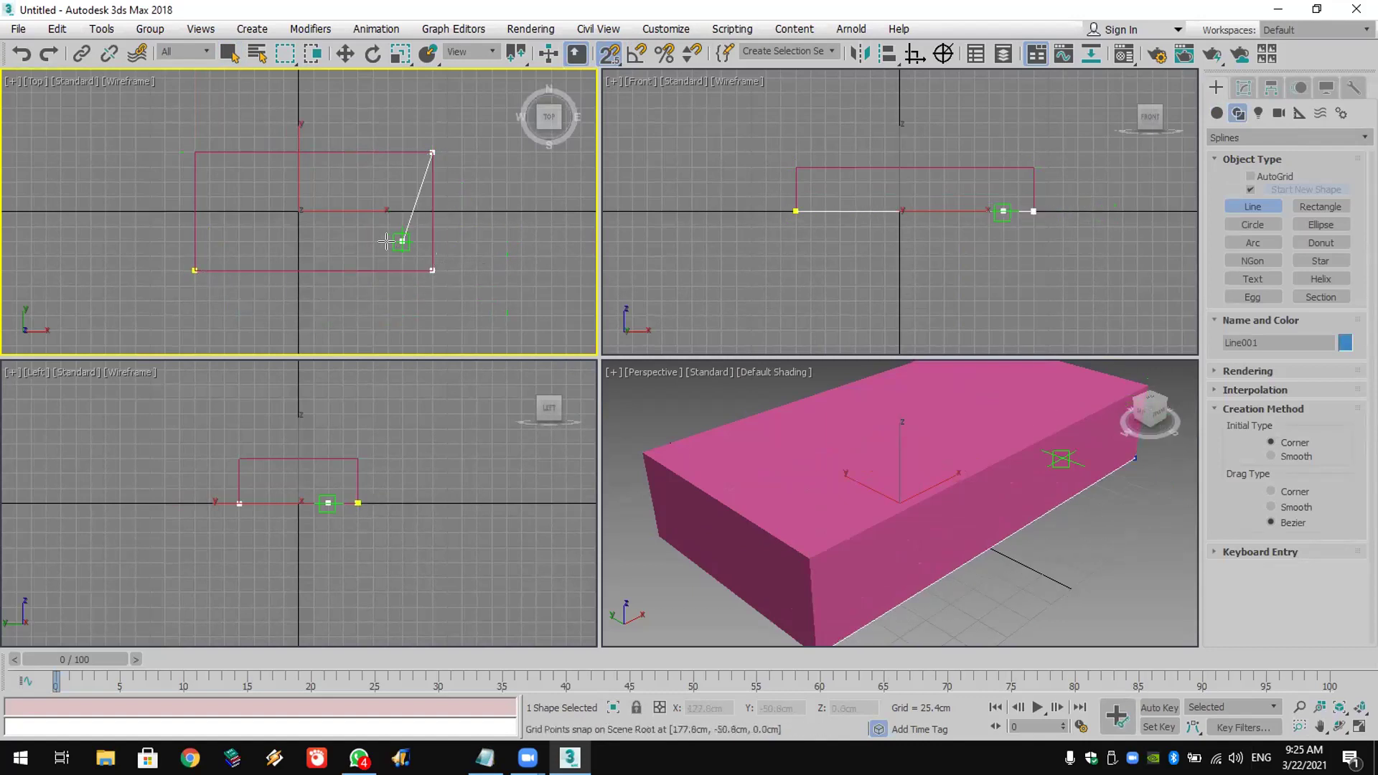
click(194, 152)
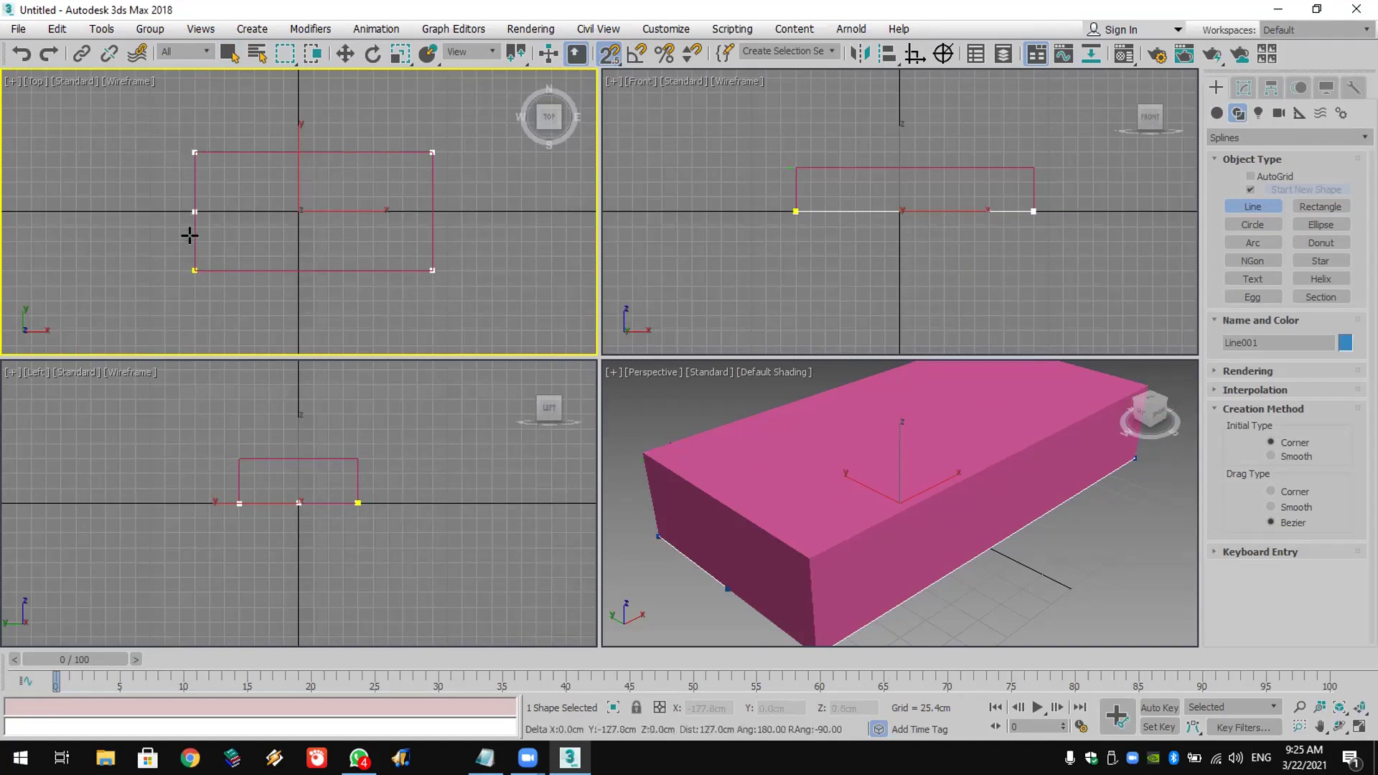
click(195, 271)
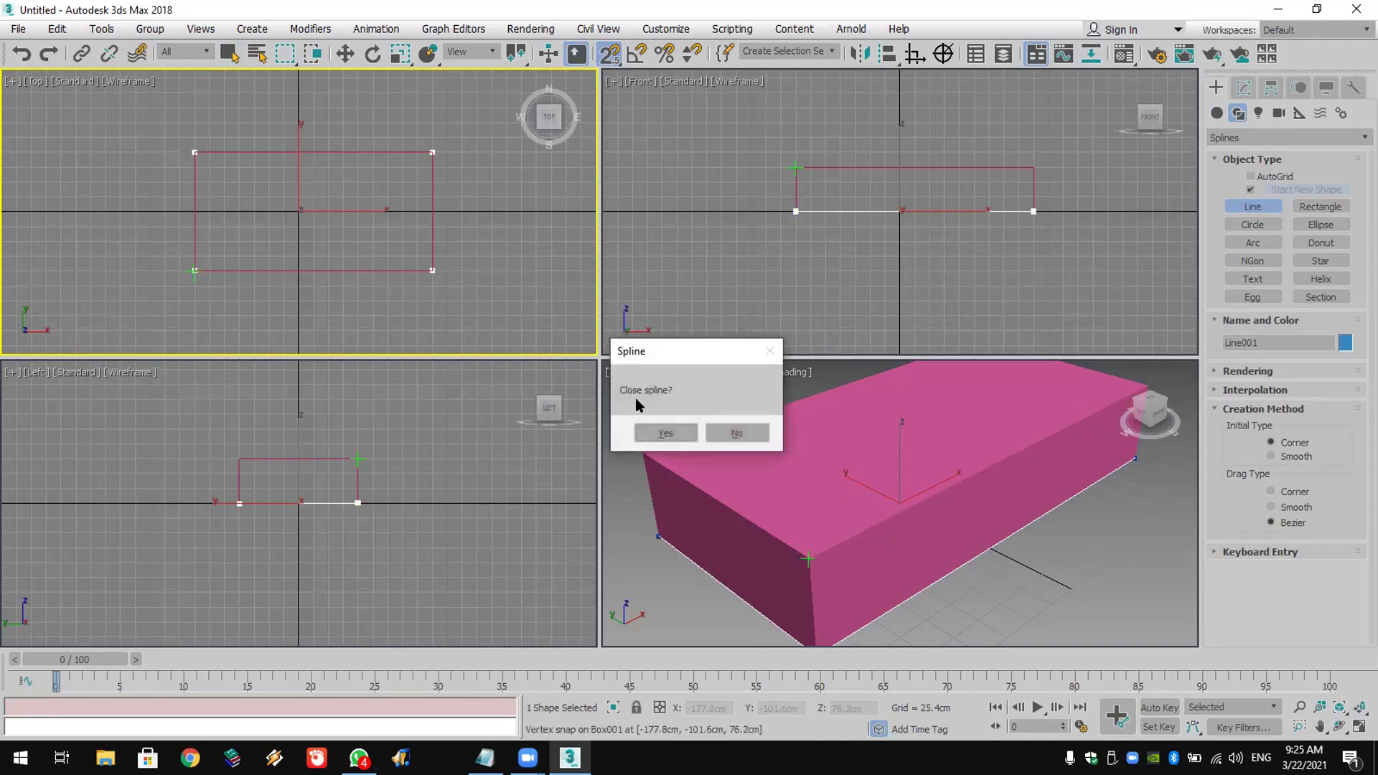
click(657, 432)
Step: Turn snapping off and move the traced spline up about 33.9 cm in the Front view
right_click(896, 204)
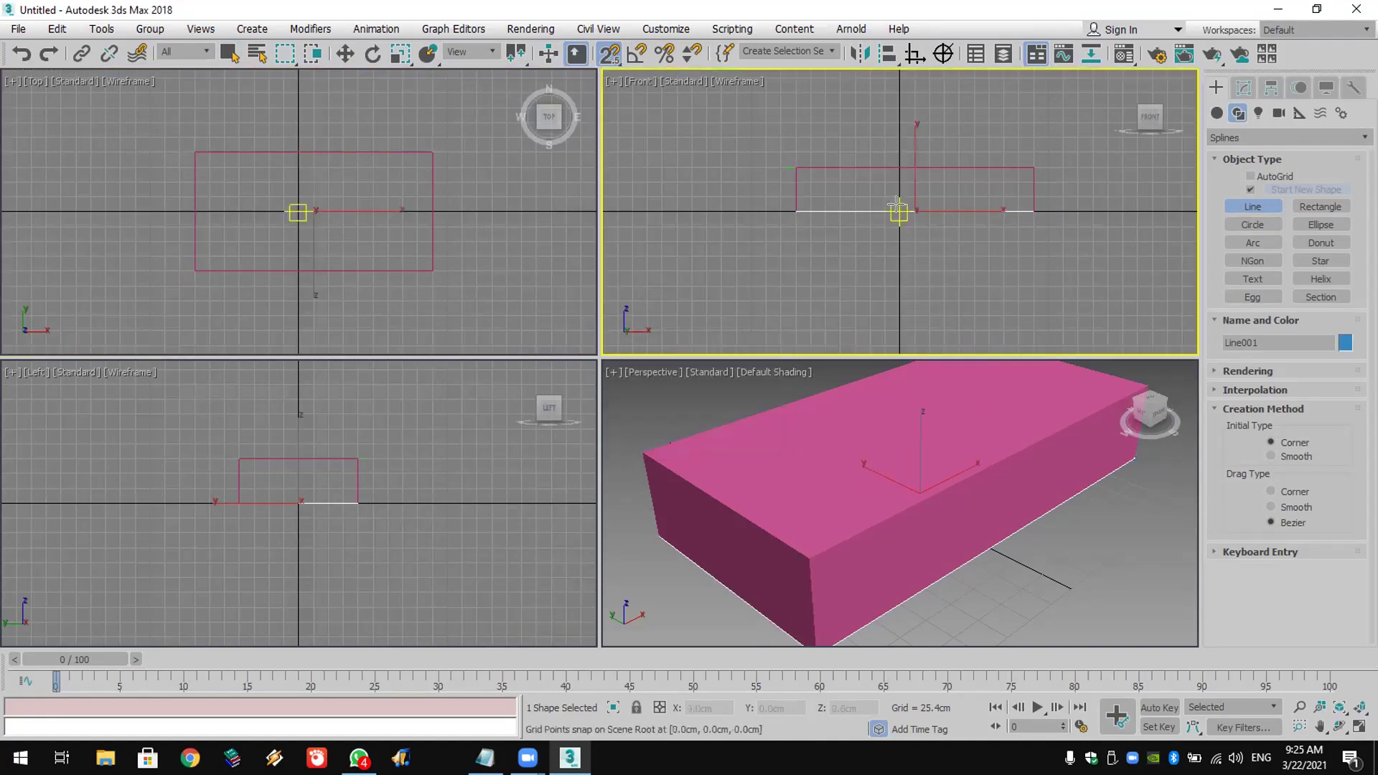
right_click(856, 125)
click(346, 54)
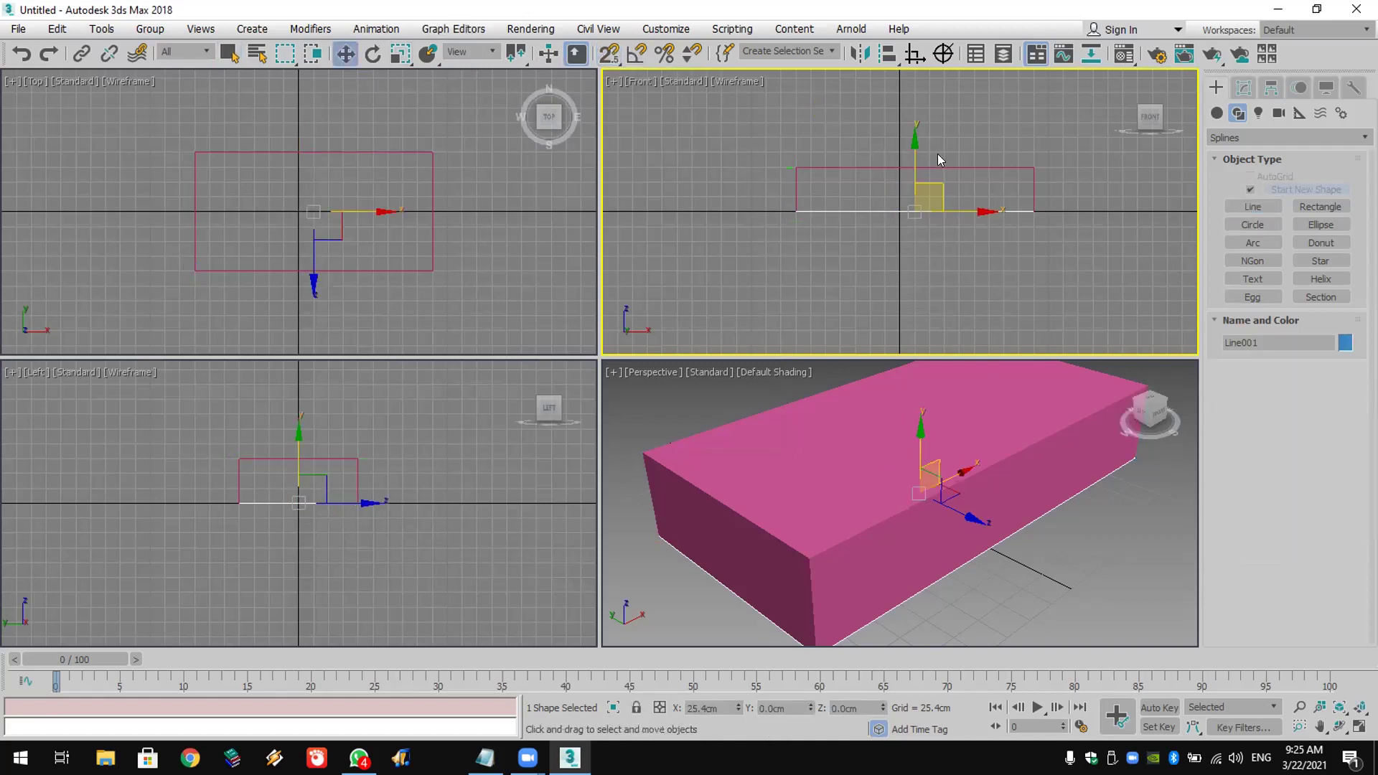
mouse_move(916, 154)
mouse_down()
mouse_move(916, 79)
mouse_move(918, 133)
mouse_up()
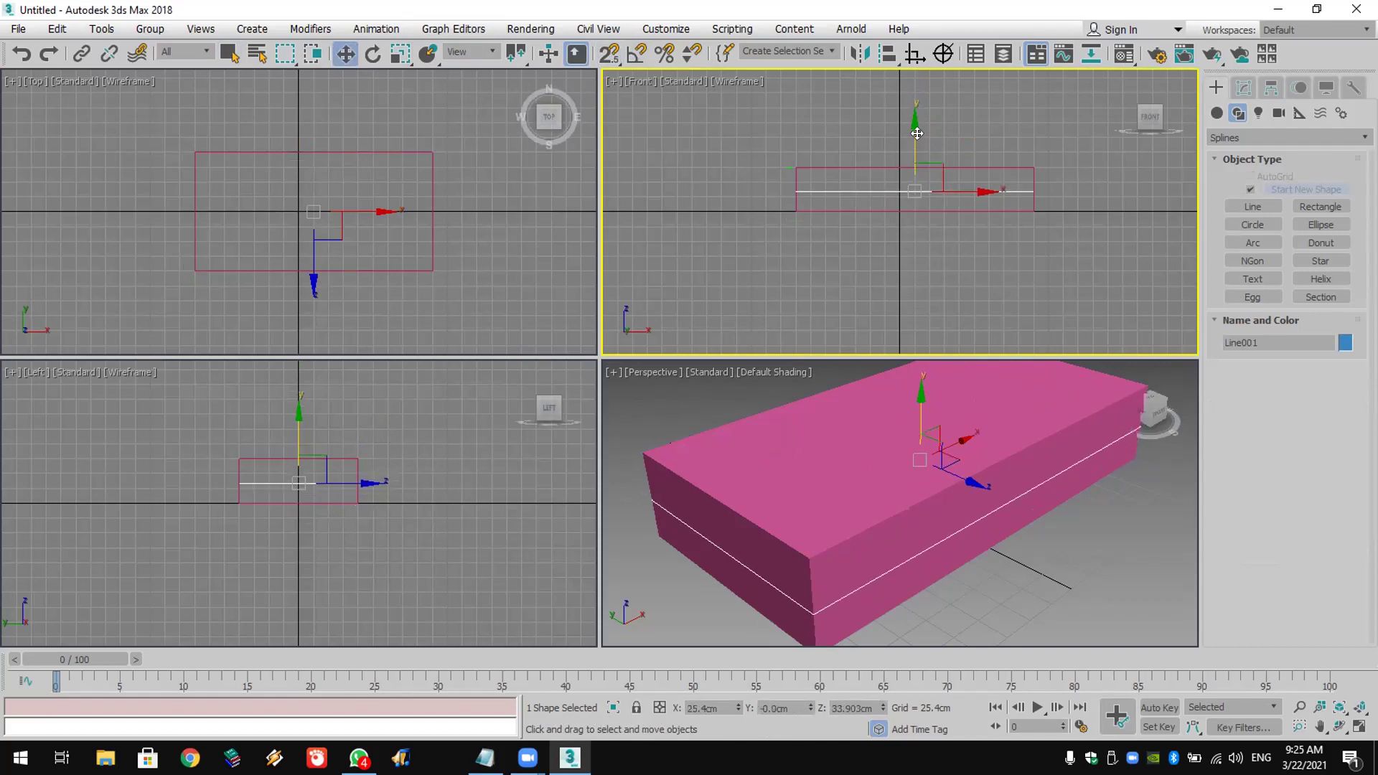
Step: Select the box together with the traced spline and delete both
click(1055, 586)
drag(1053, 585, 806, 478)
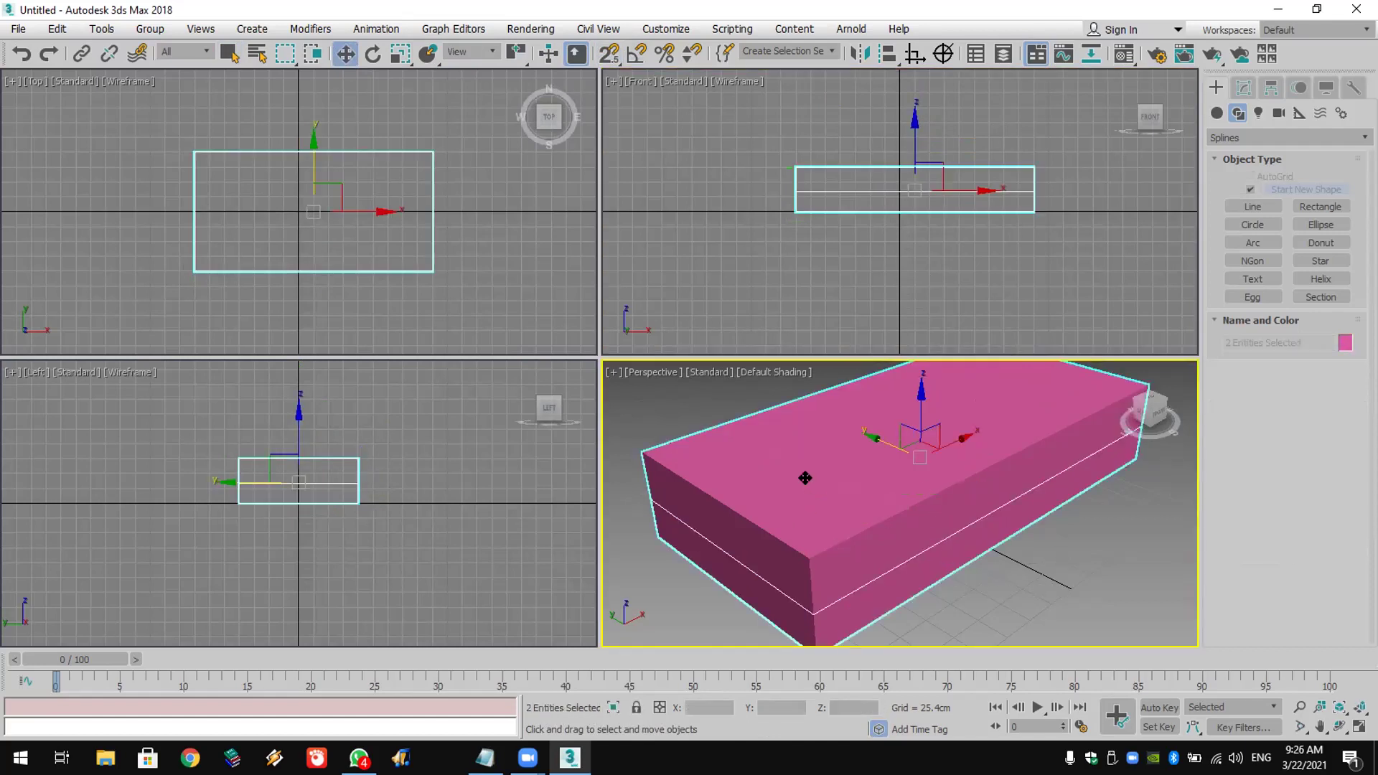
key(Delete)
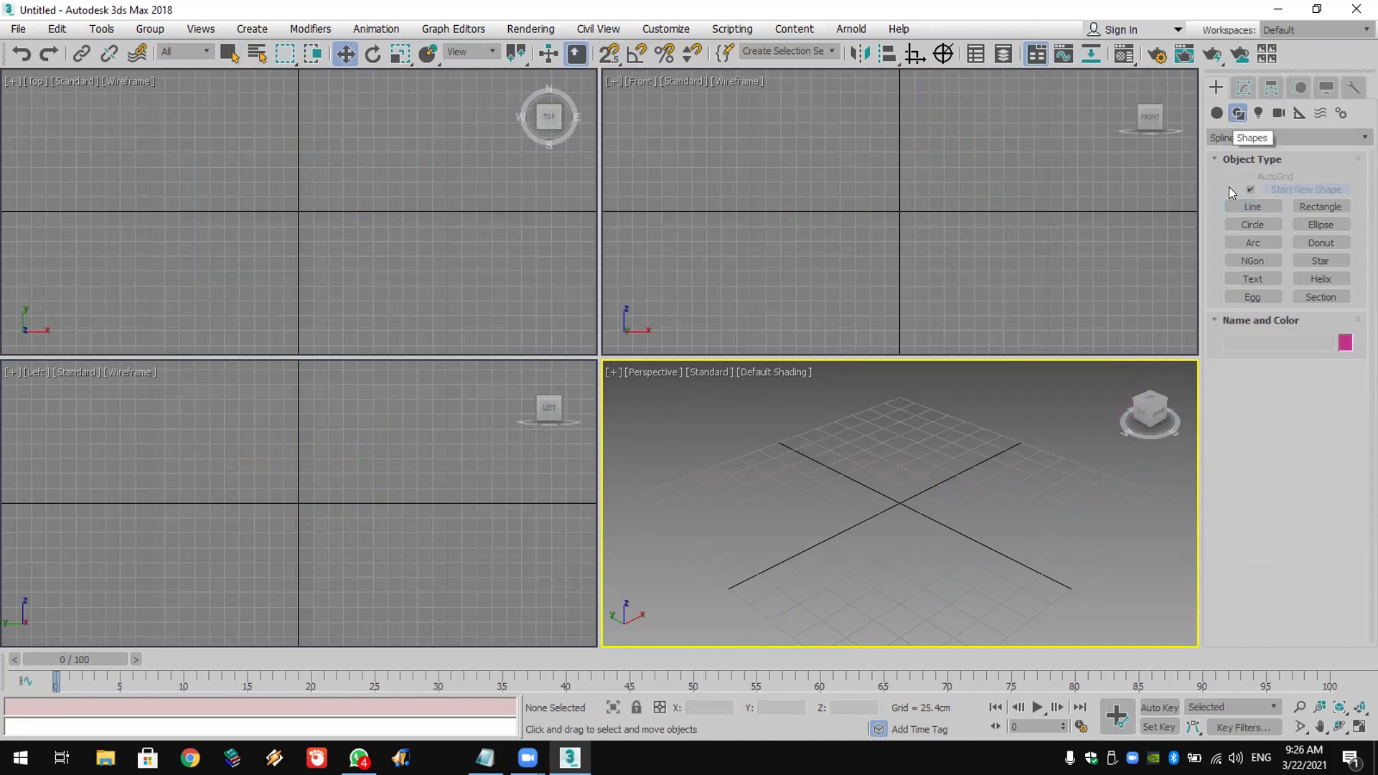
Step: Start a Line spline by coordinate entry with points at X 0, Y 0, Z 0 and X 100, Y 0, Z 0 cm
click(1246, 204)
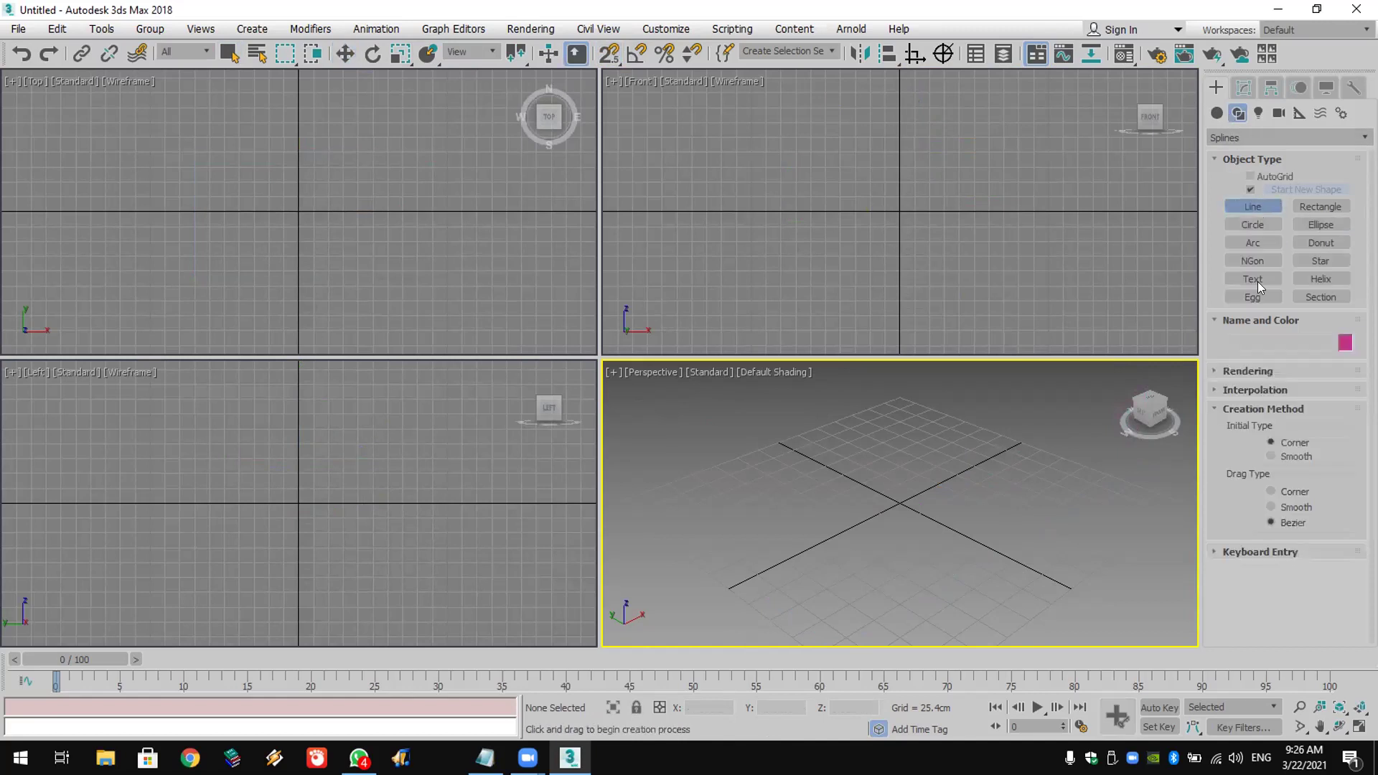
click(1258, 553)
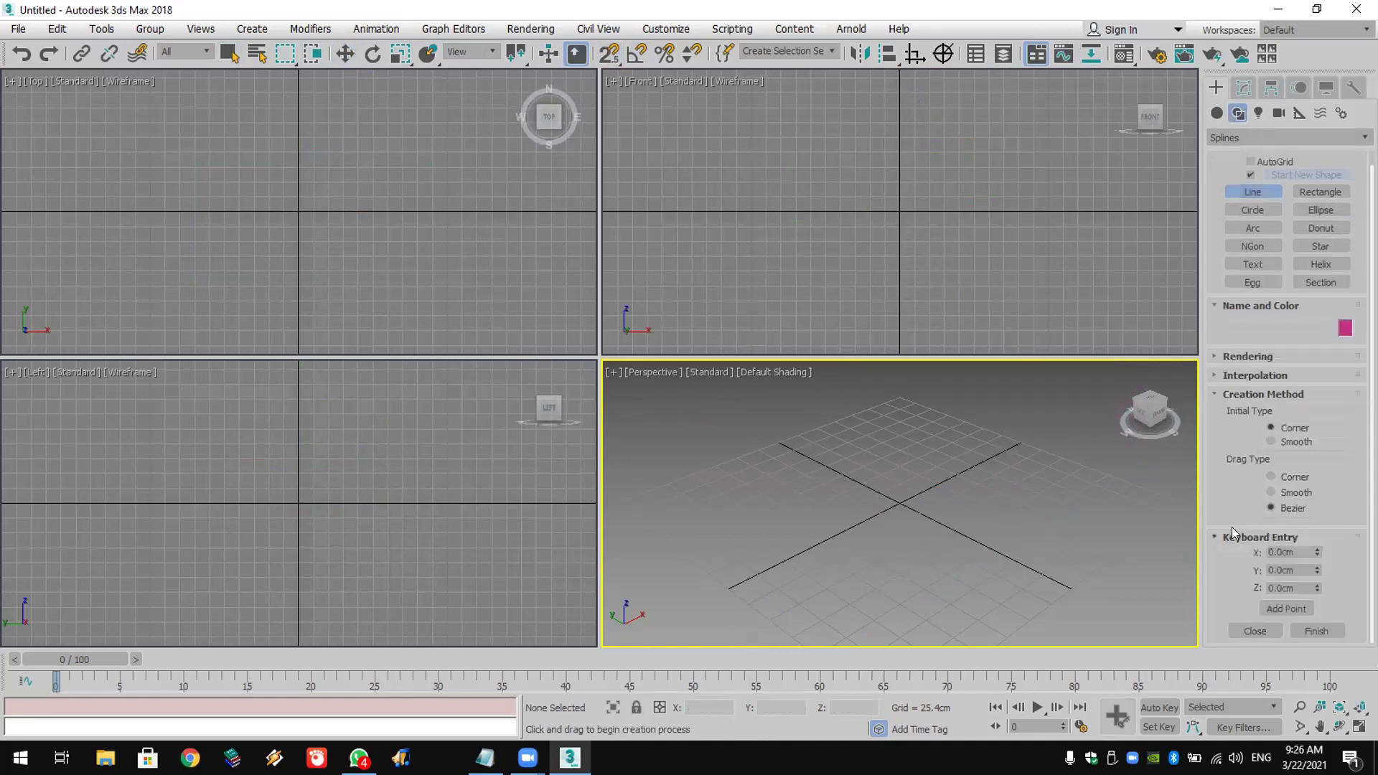
click(1285, 603)
text(100)
key(Return)
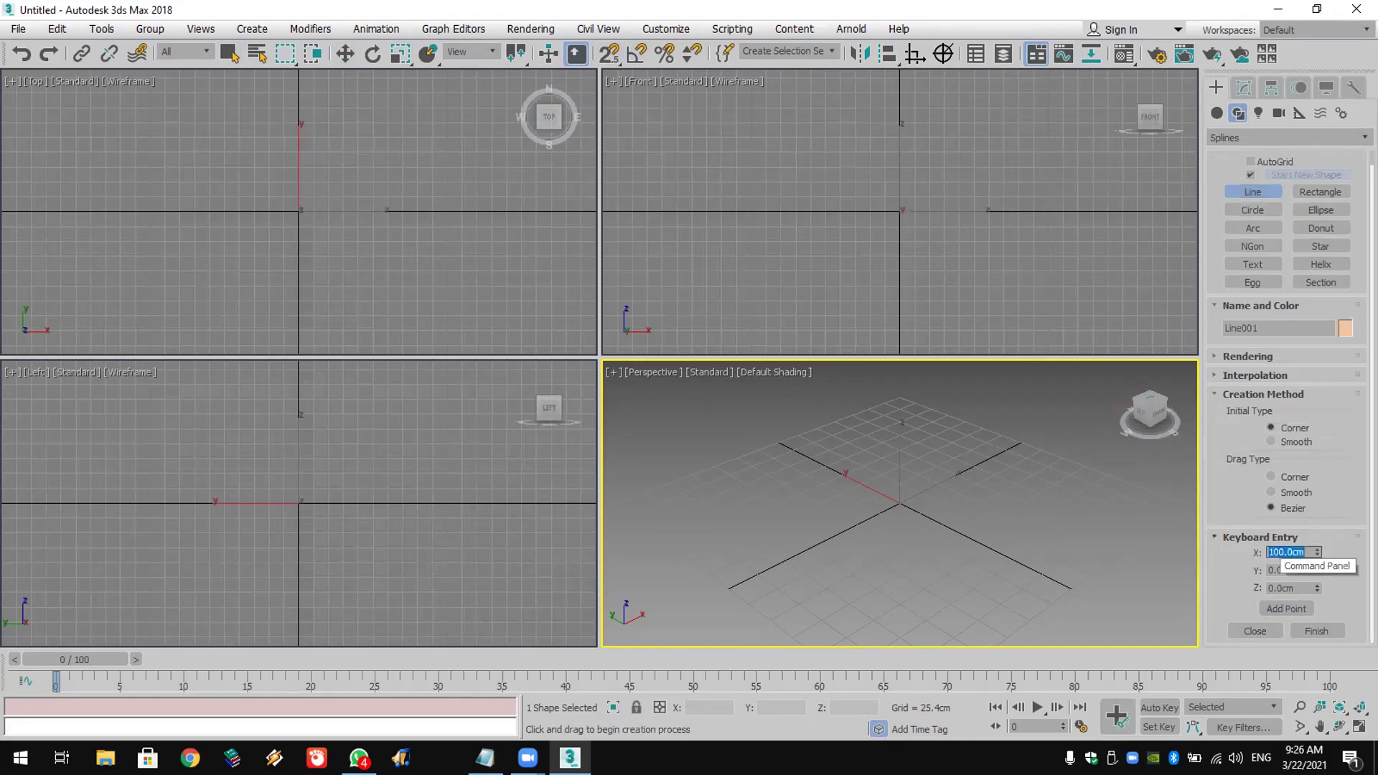
click(1273, 609)
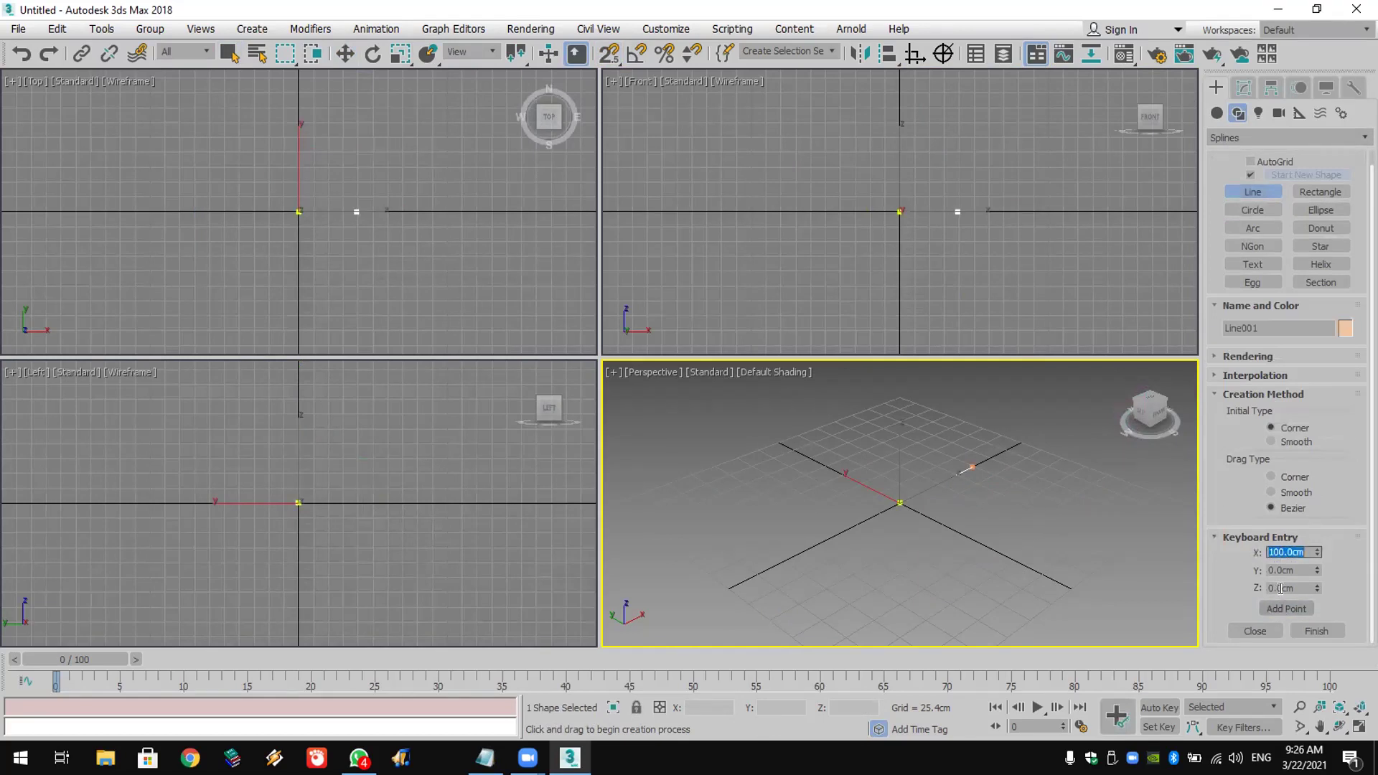
Step: Add spline points at X 100, Y 100 and X 0, Y 100 cm, and close the spline into a square
click(1289, 571)
text(100)
key(Return)
click(1287, 608)
text(0)
key(Return)
click(1290, 608)
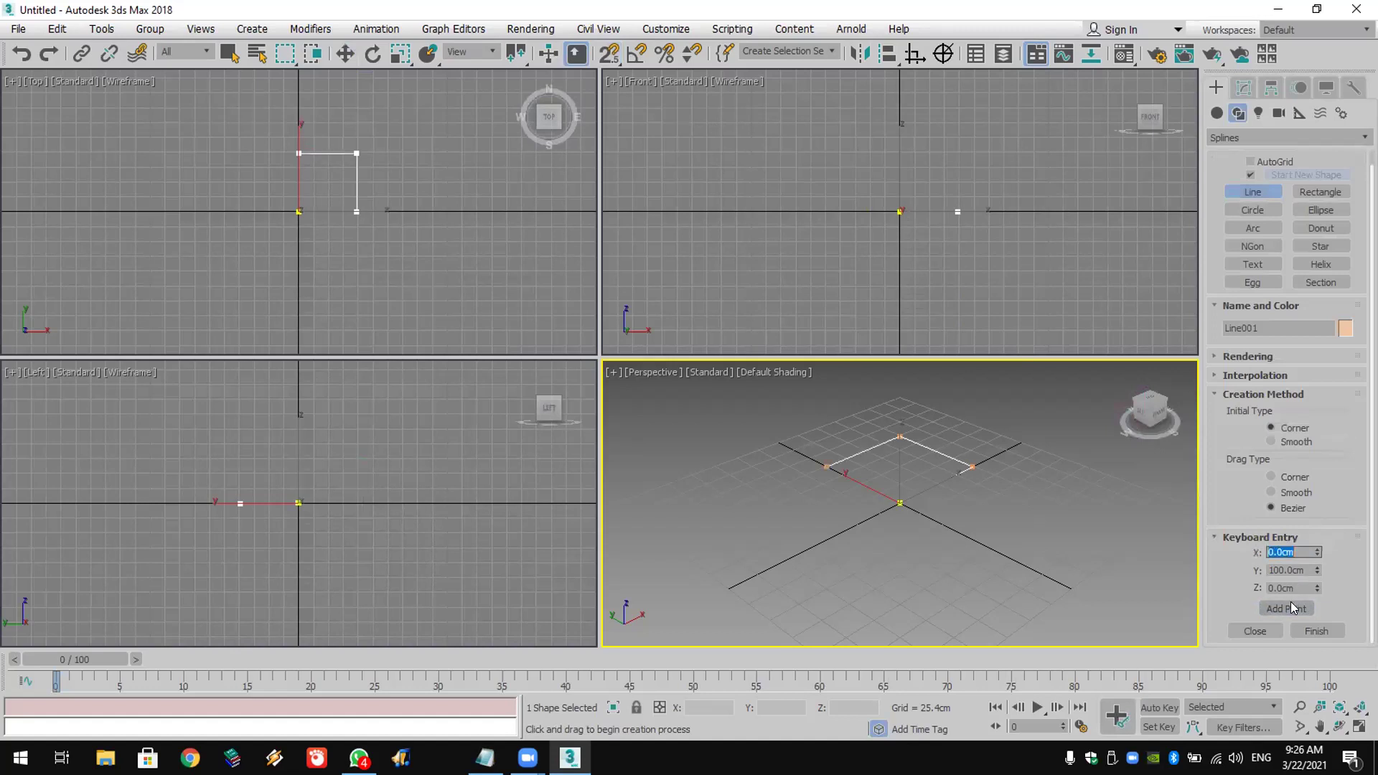
click(1261, 629)
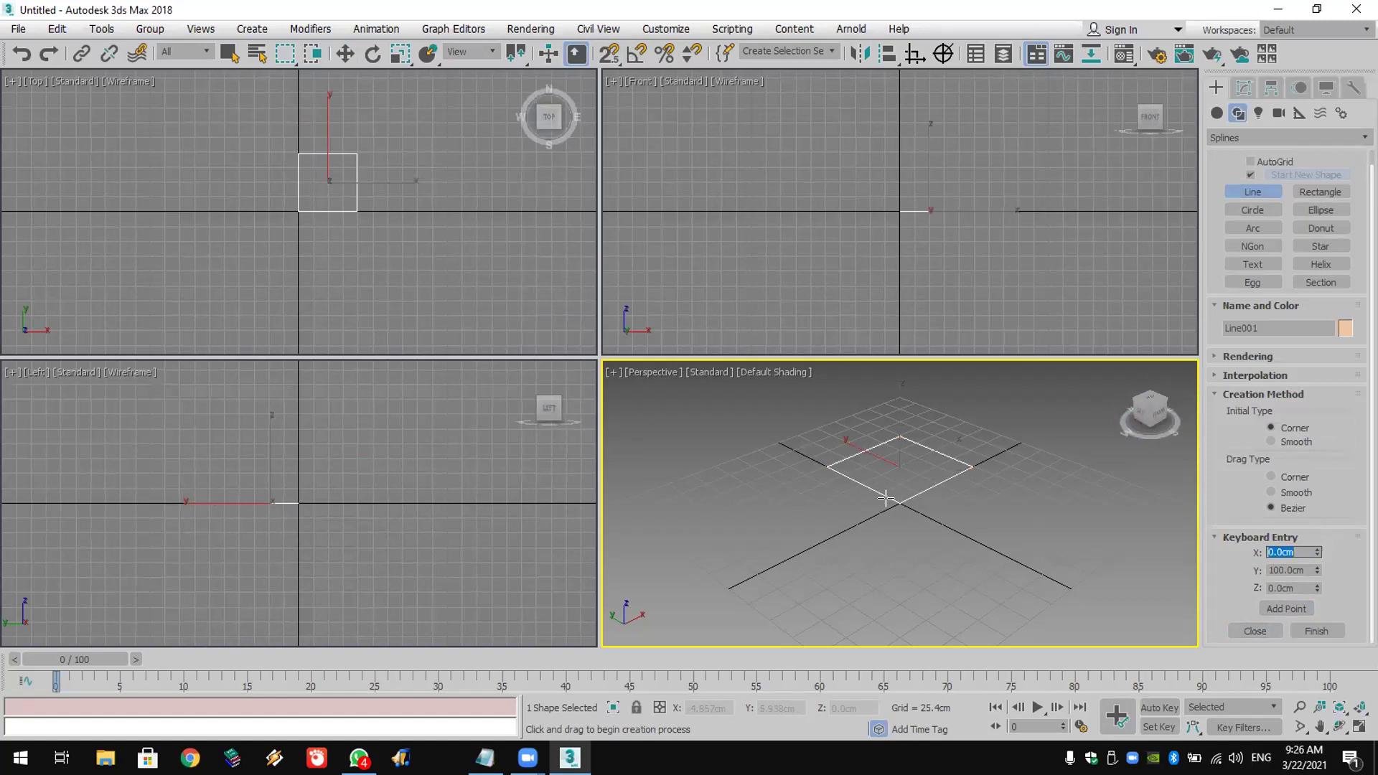
Step: Leave the Line tool and delete the square spline
key(BackSpace)
right_click(888, 498)
key(Delete)
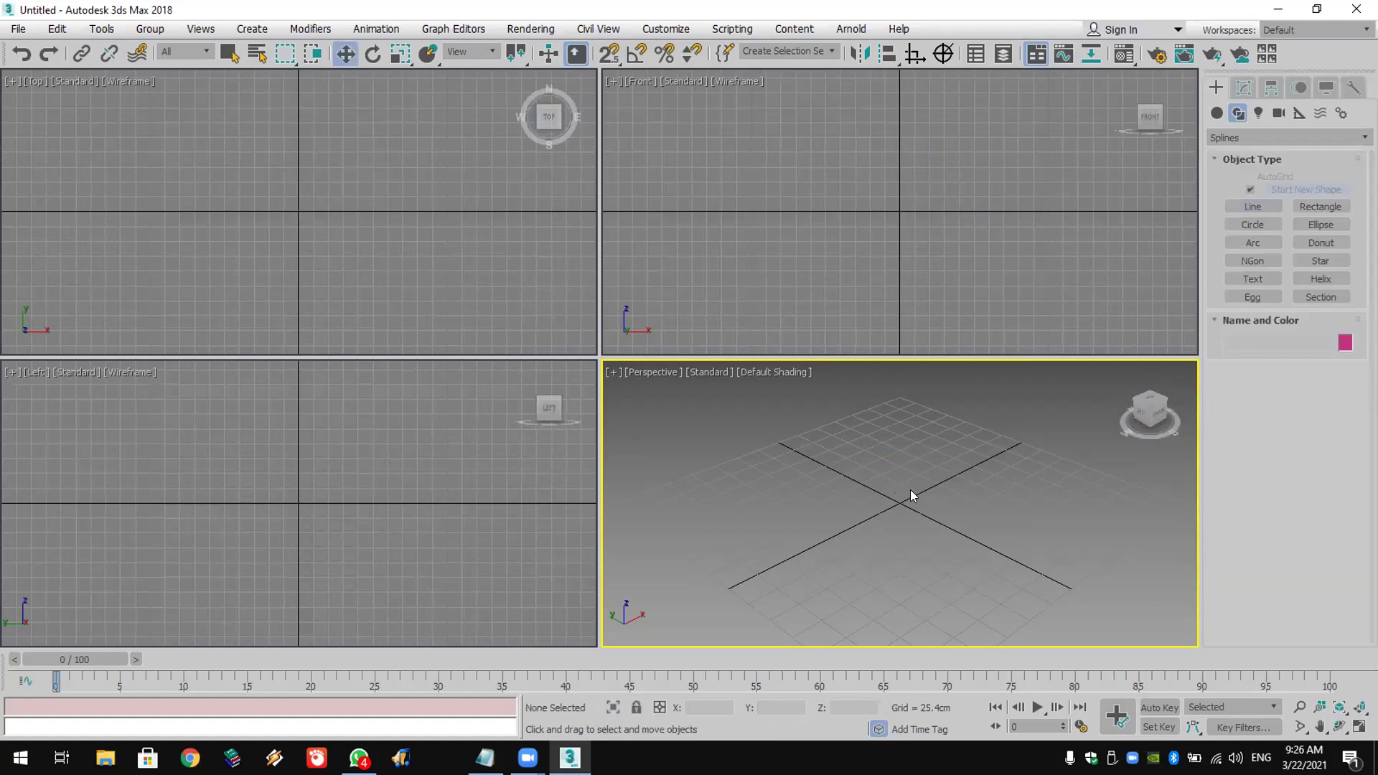
Step: Turn snapping on and set the home grid spacing to 100 cm
scroll(308, 166, up, 3)
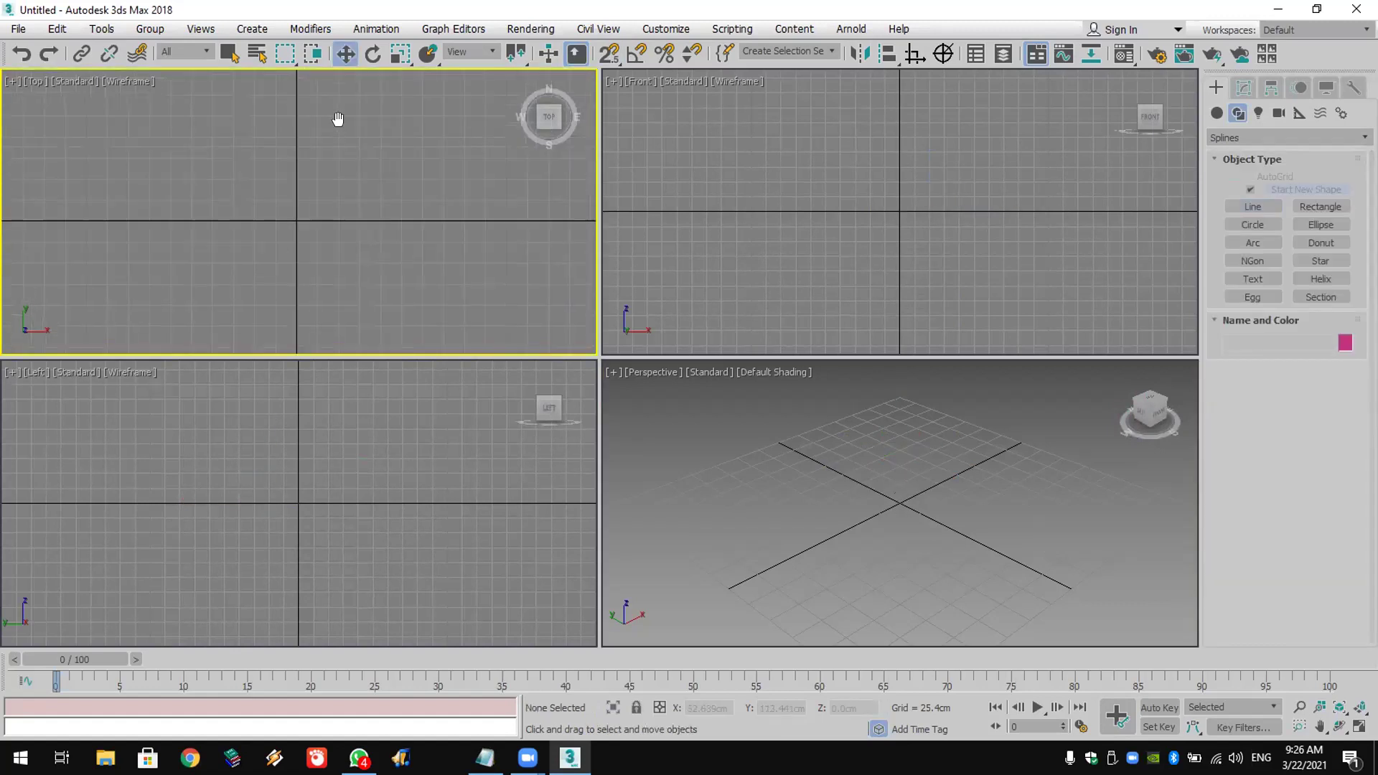
click(610, 55)
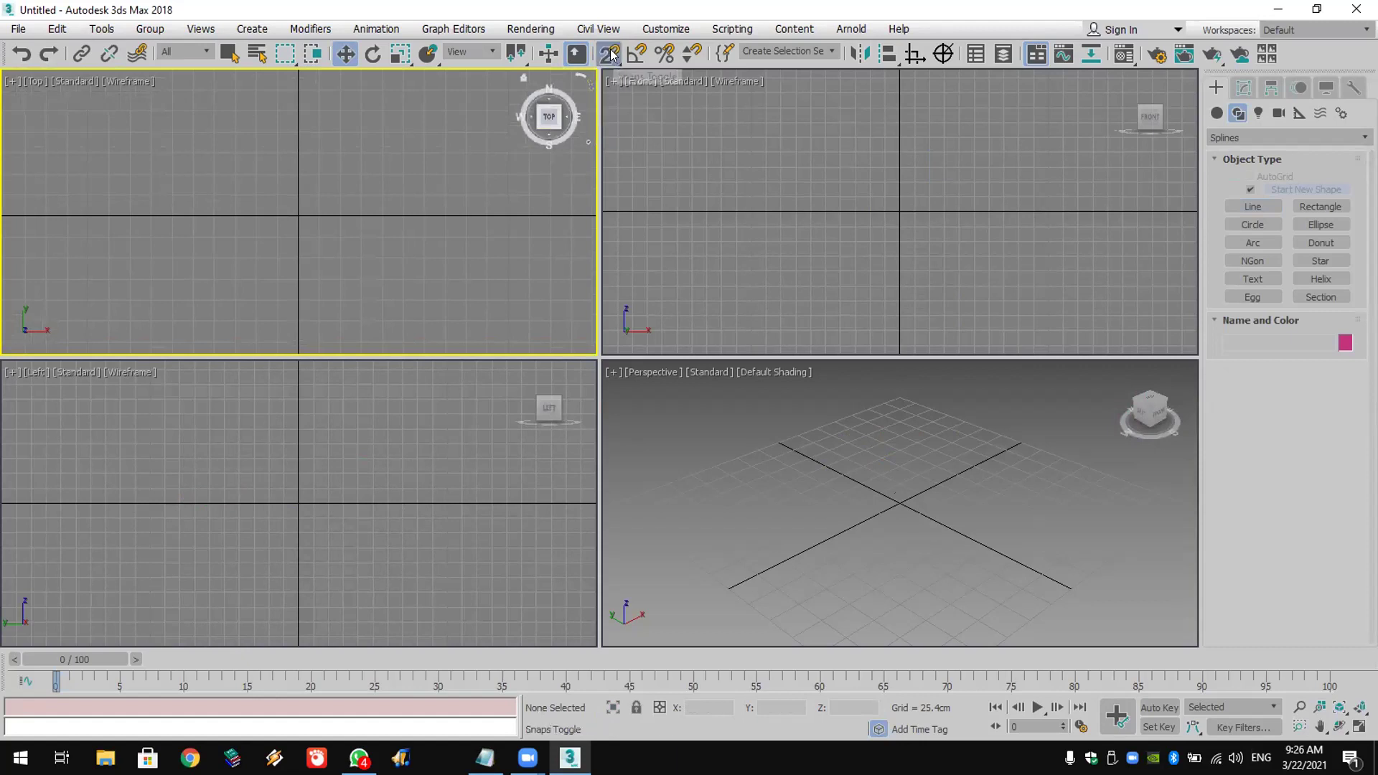
right_click(610, 56)
click(665, 285)
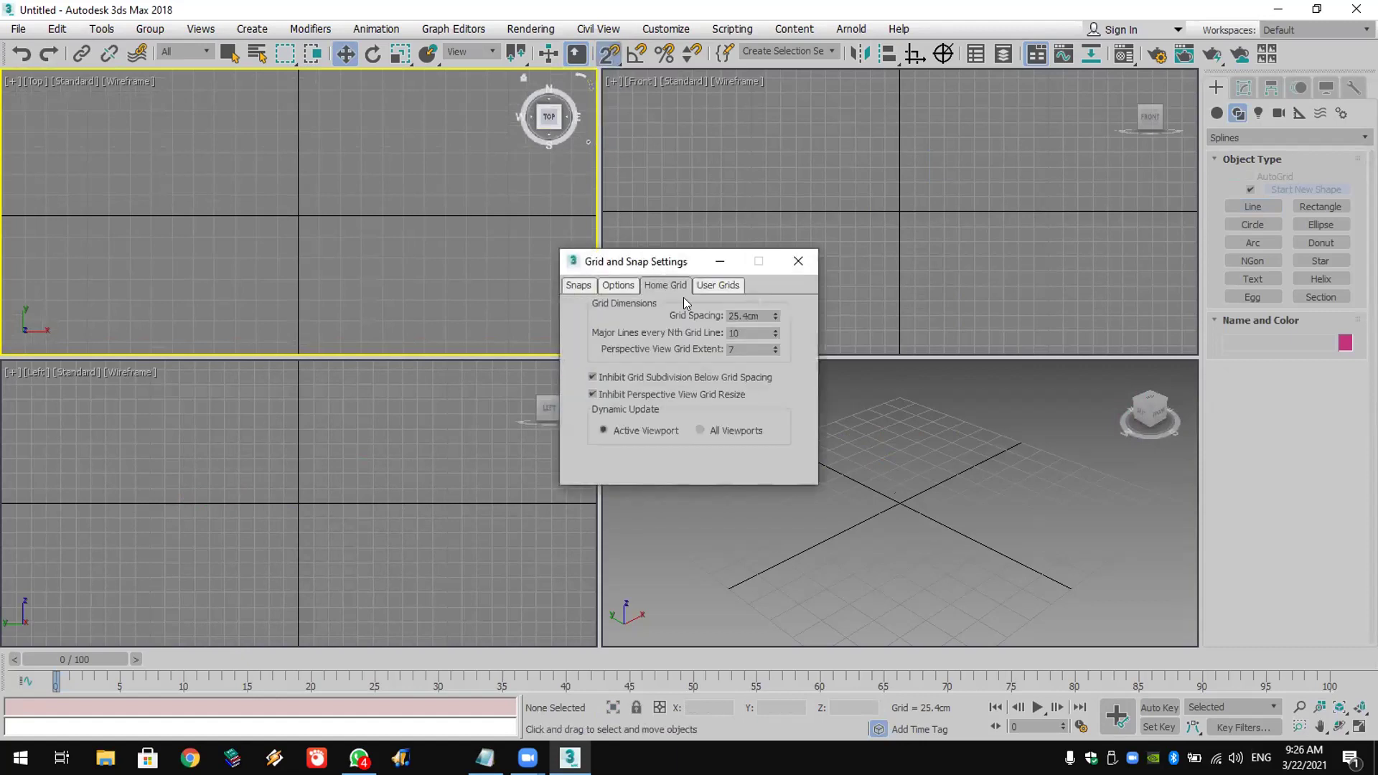
drag(761, 314, 655, 313)
text(100)
key(Return)
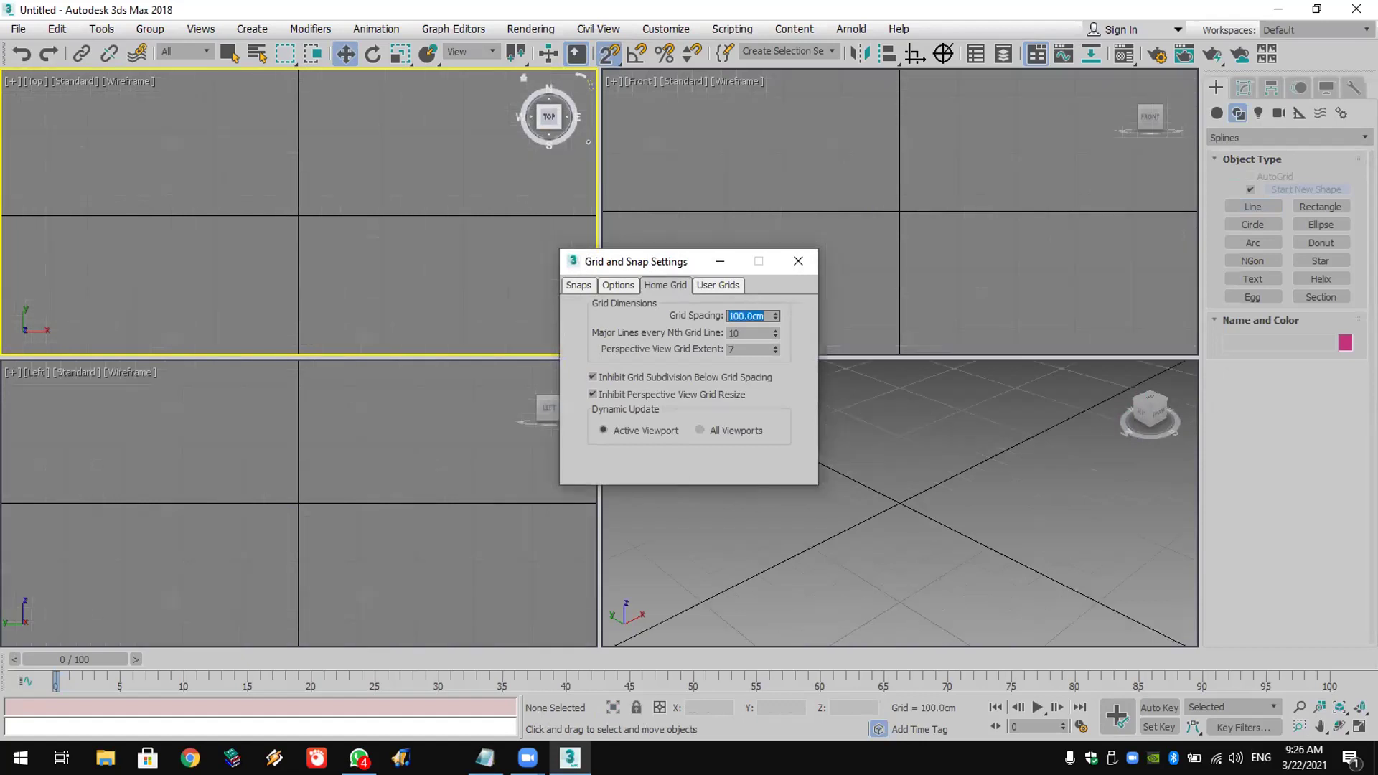
click(798, 262)
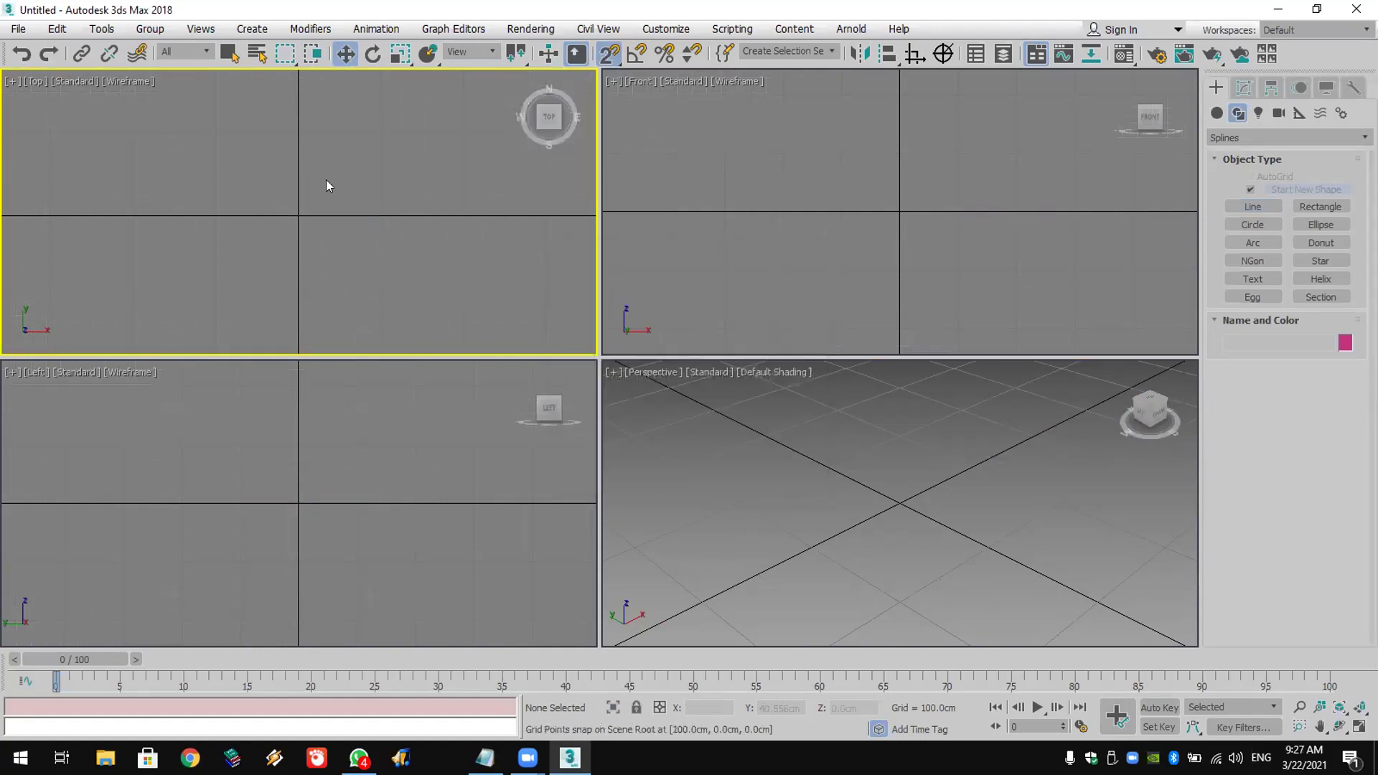
Step: Draw a closed L-shaped spline on the Top view's grid, 300 cm wide and 200 cm high, with a 100 cm square notch at its upper-right corner
middle_drag(326, 183, 192, 232)
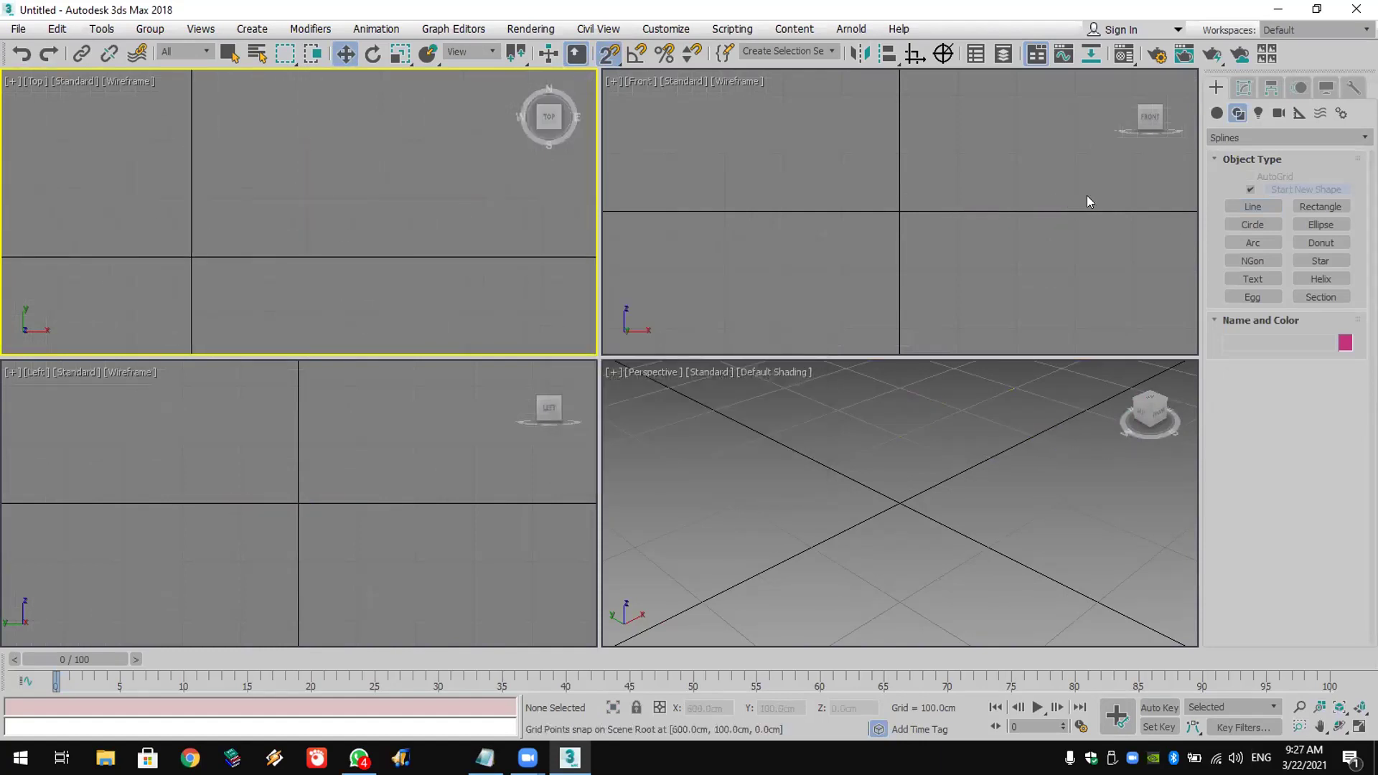
click(1244, 202)
click(190, 198)
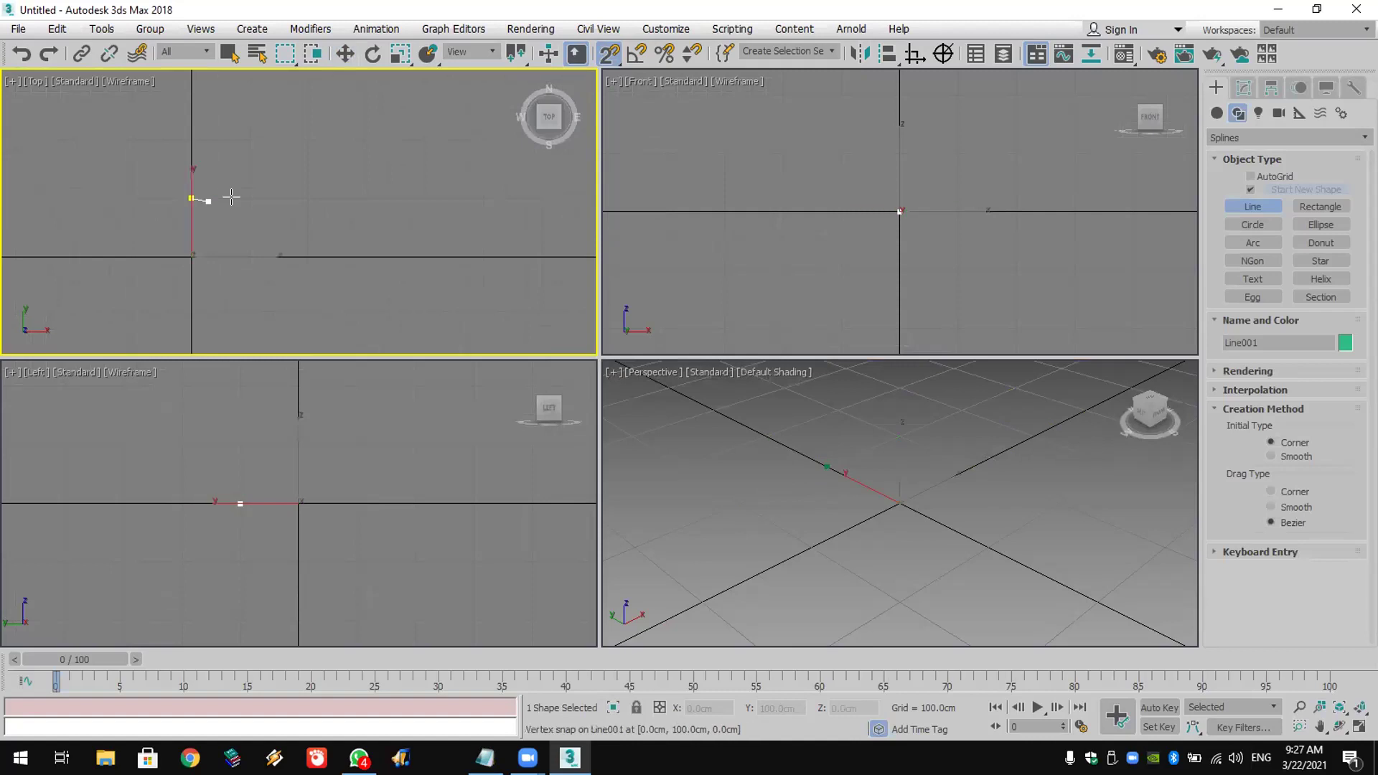
click(263, 197)
click(307, 198)
click(308, 256)
click(366, 256)
click(366, 315)
click(191, 315)
click(191, 198)
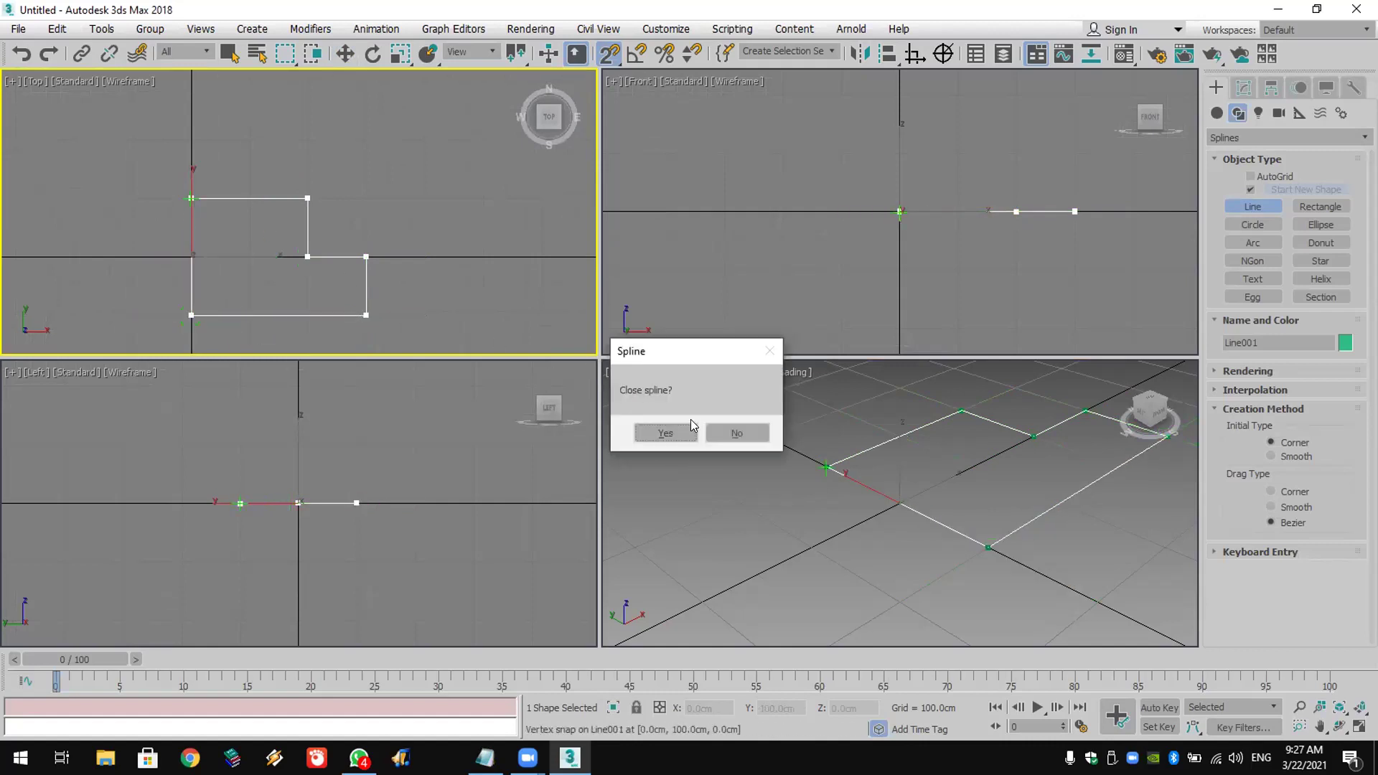
click(666, 432)
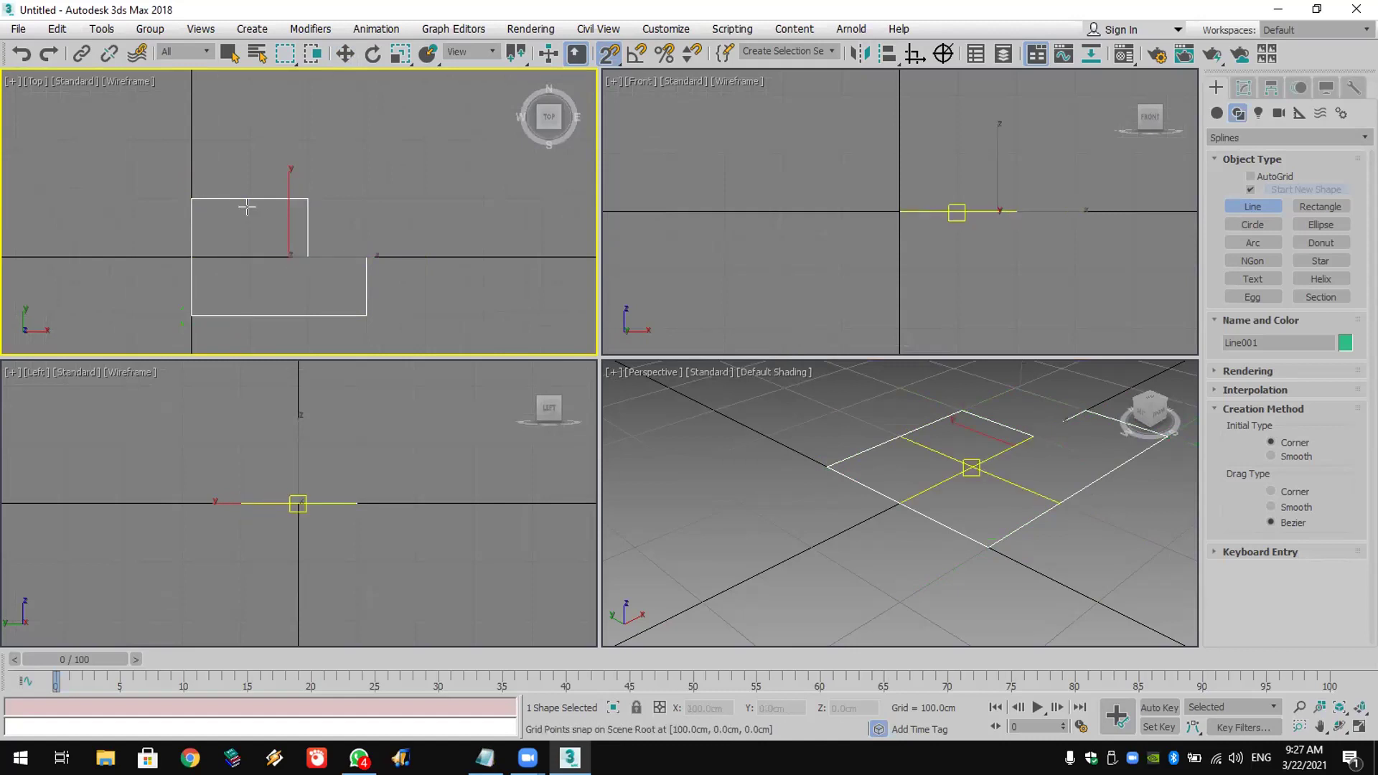
Step: Delete the L-shaped spline, leave the Line tool and make the Perspective view active
middle_drag(367, 244, 361, 207)
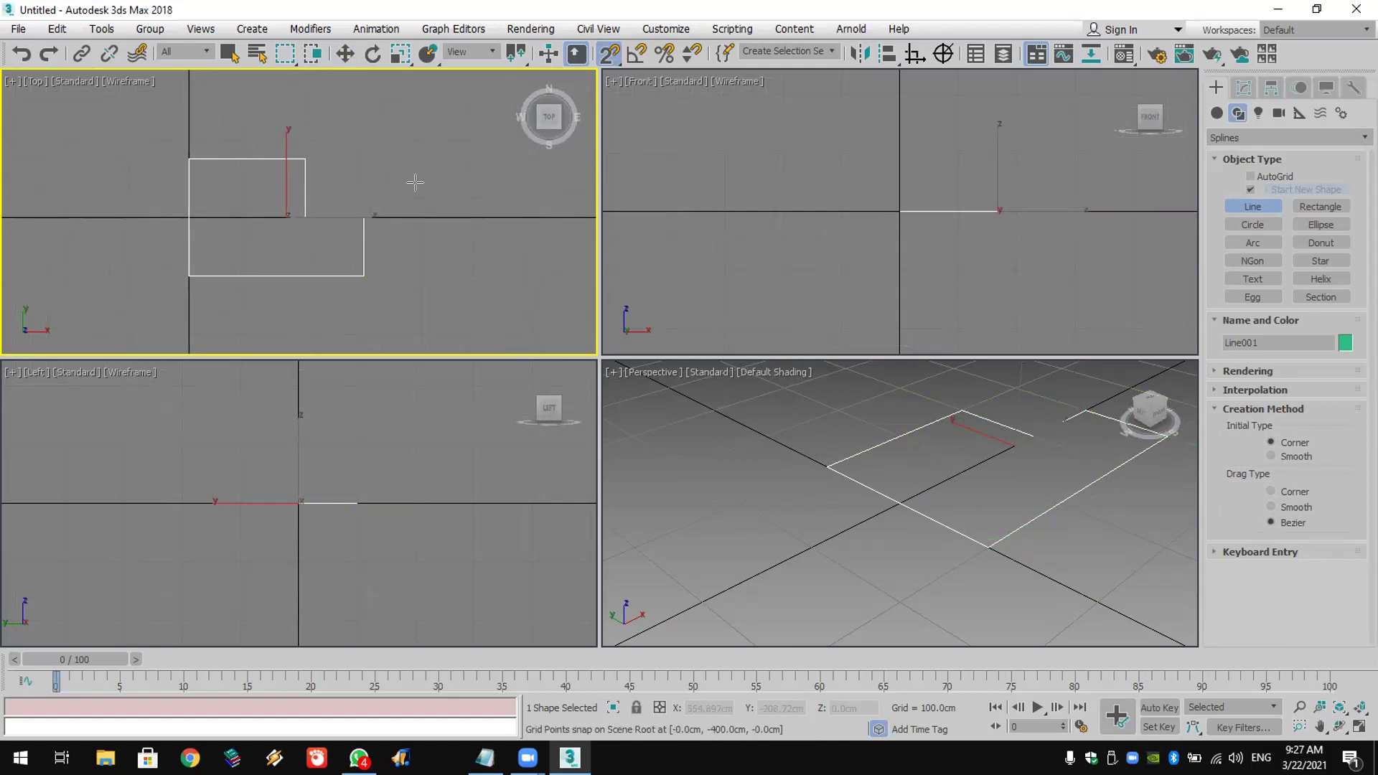
key(Delete)
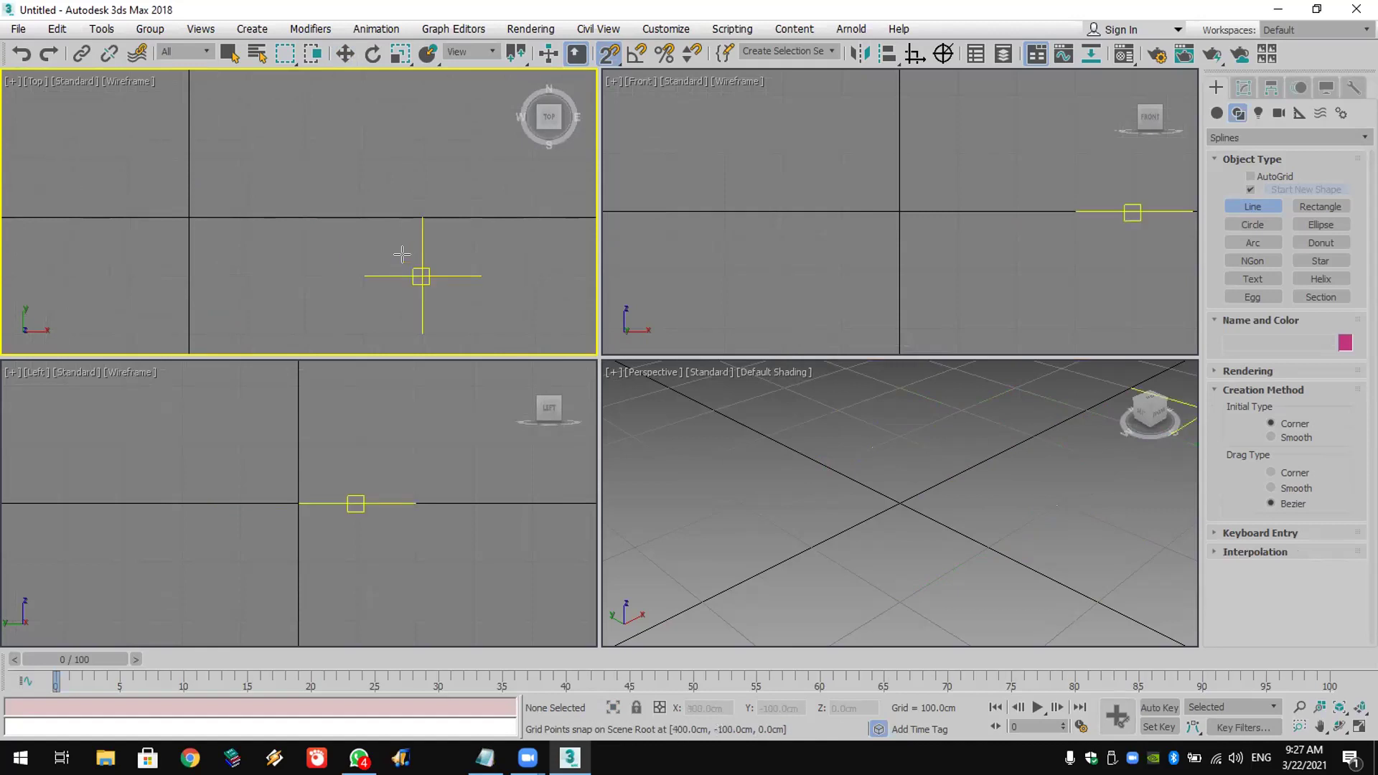
key(w)
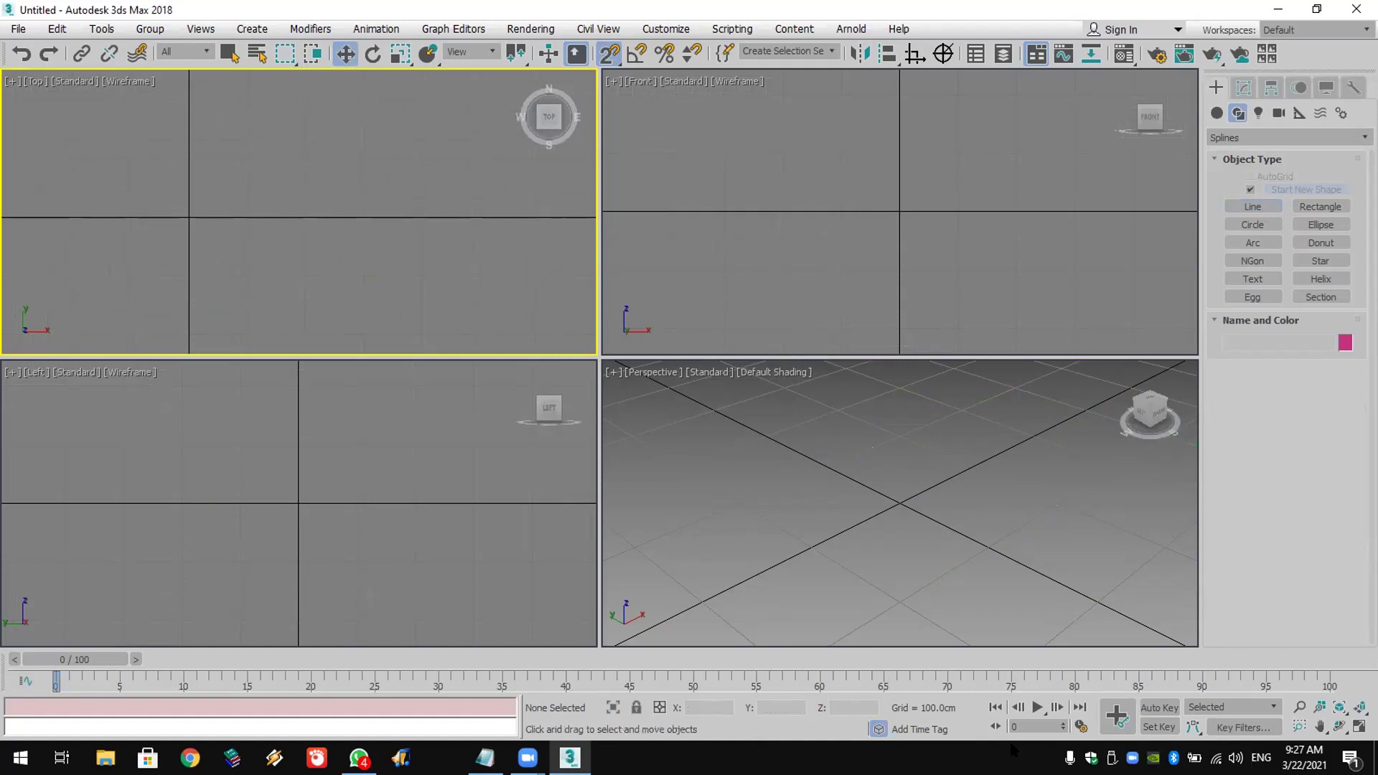
click(804, 496)
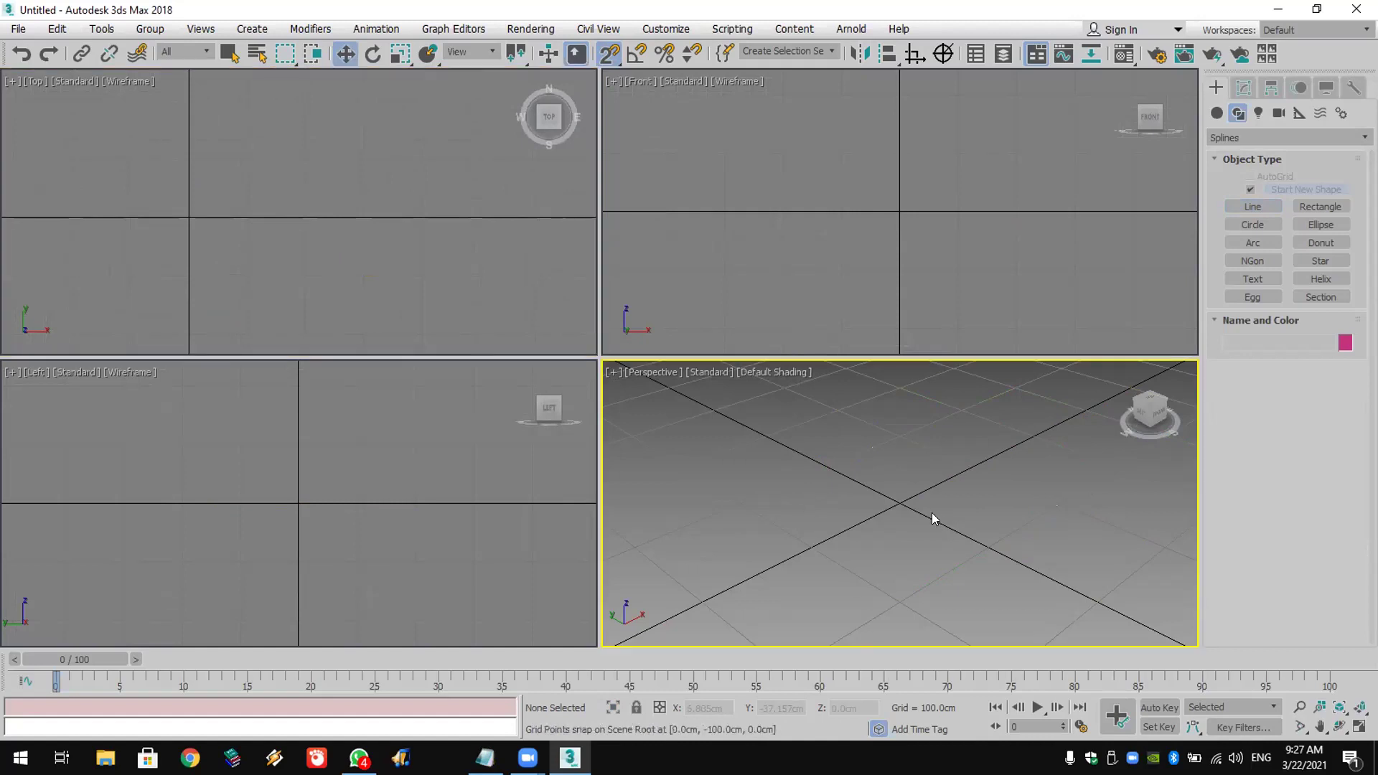
Step: Draw a line in the Top view through (0, 100), the origin, (-100, 0) and (0, -100), and step back its last two vertices
click(1359, 707)
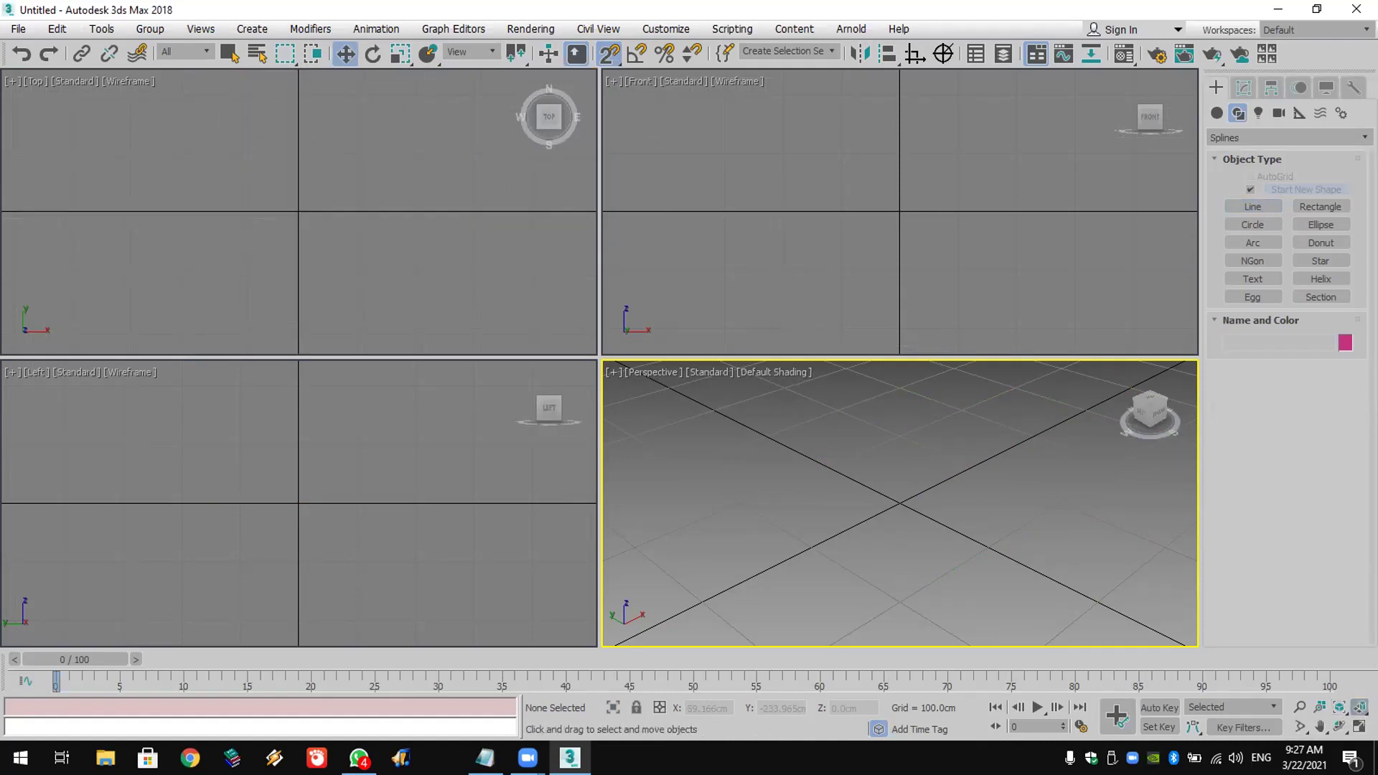
click(1254, 205)
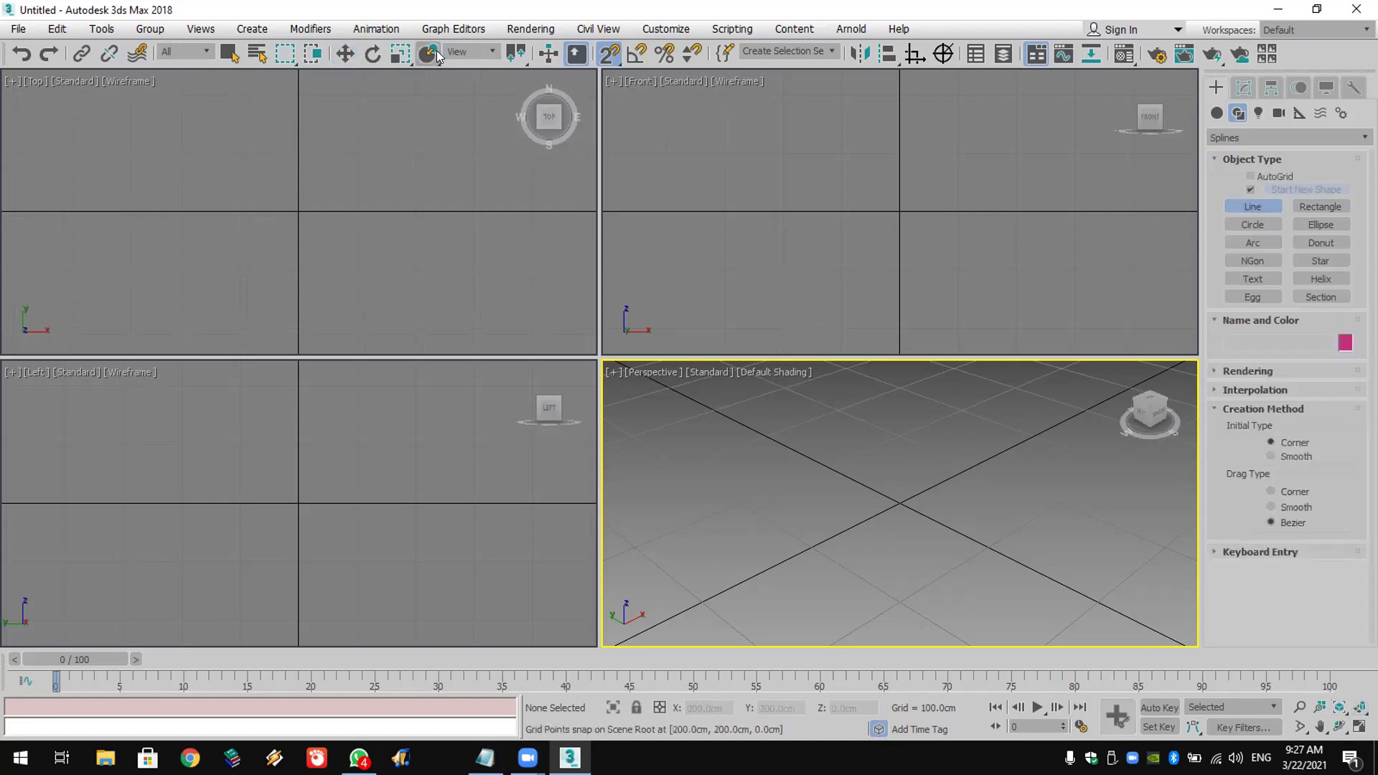
click(299, 153)
click(299, 212)
click(241, 211)
click(299, 269)
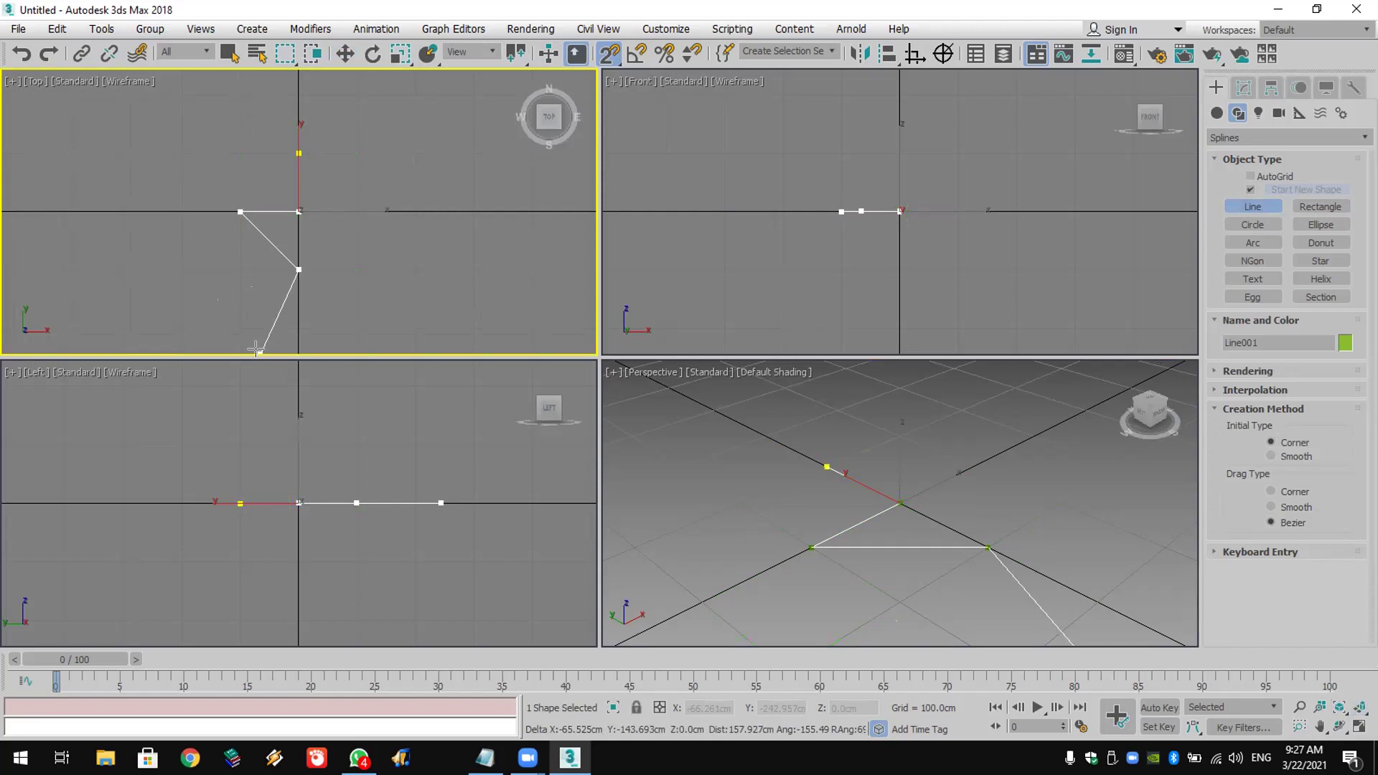
key(BackSpace)
key(BackSpace)
Step: Continue the line from the origin with a long irregular zigzag of vertices around the Top view
click(138, 247)
right_click(177, 267)
click(389, 102)
click(443, 181)
click(415, 270)
click(512, 303)
click(357, 328)
click(157, 313)
click(145, 189)
click(228, 246)
click(241, 153)
click(273, 259)
click(356, 269)
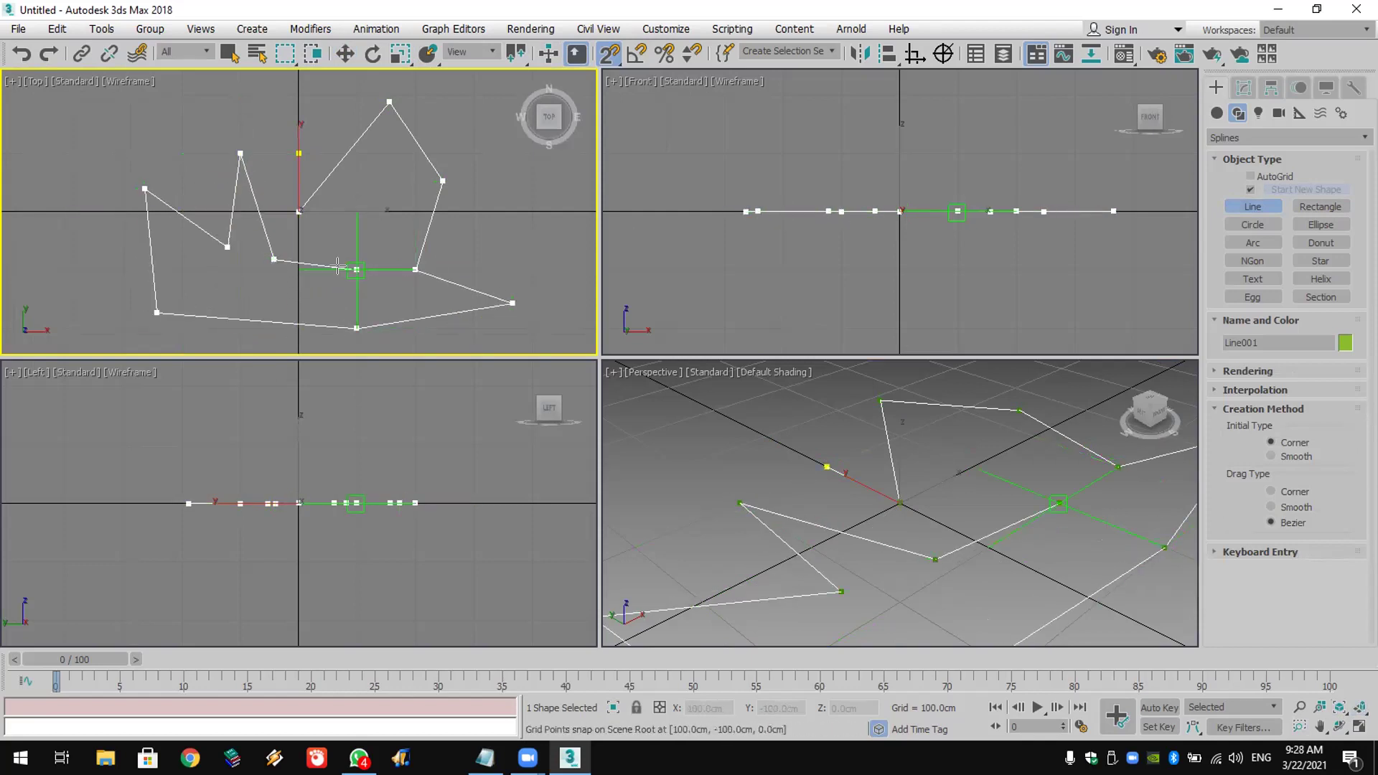
click(366, 232)
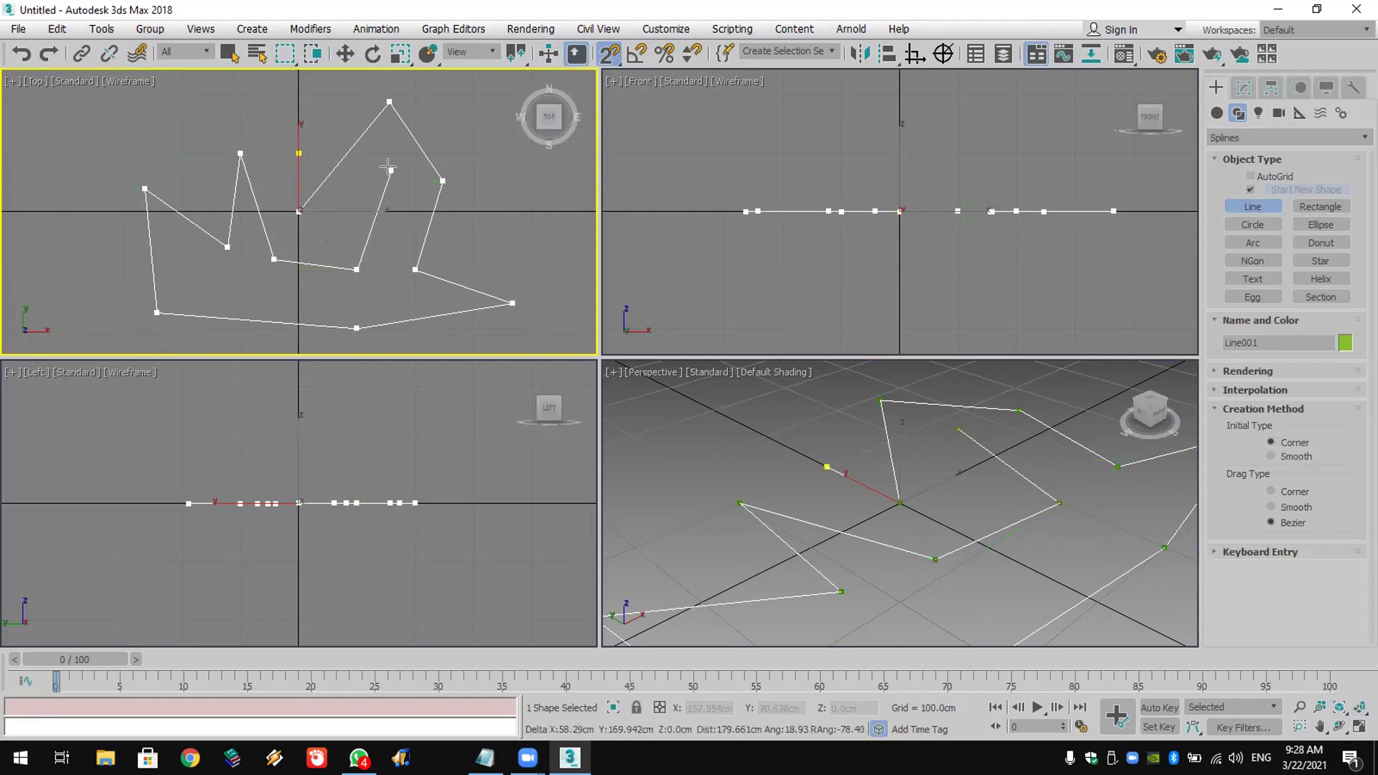
Step: Remove the zigzag line's vertices one after another back to its start, discard the line and switch to the Move tool
key(BackSpace)
key(BackSpace)
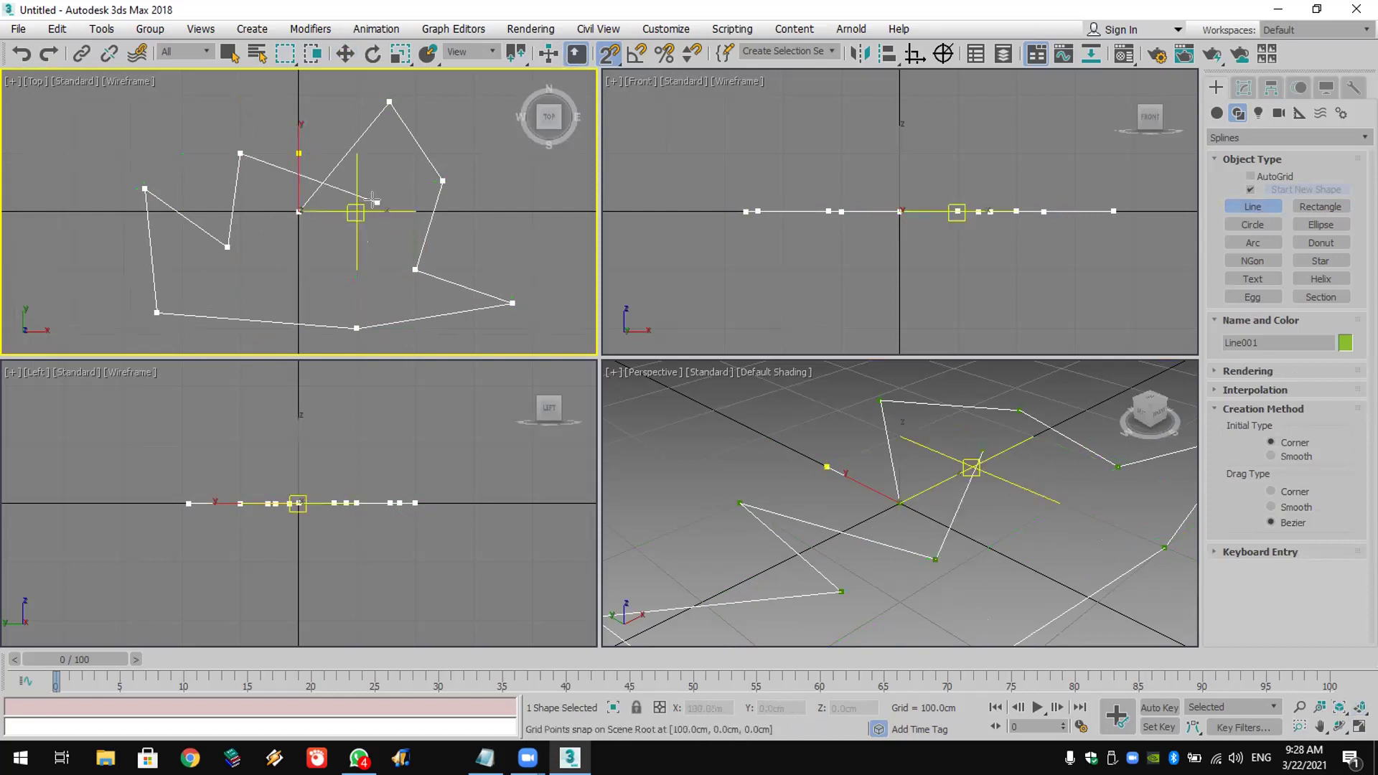
key(BackSpace)
key(BackSpace)
key(BackSpace)
key(BackSpace)
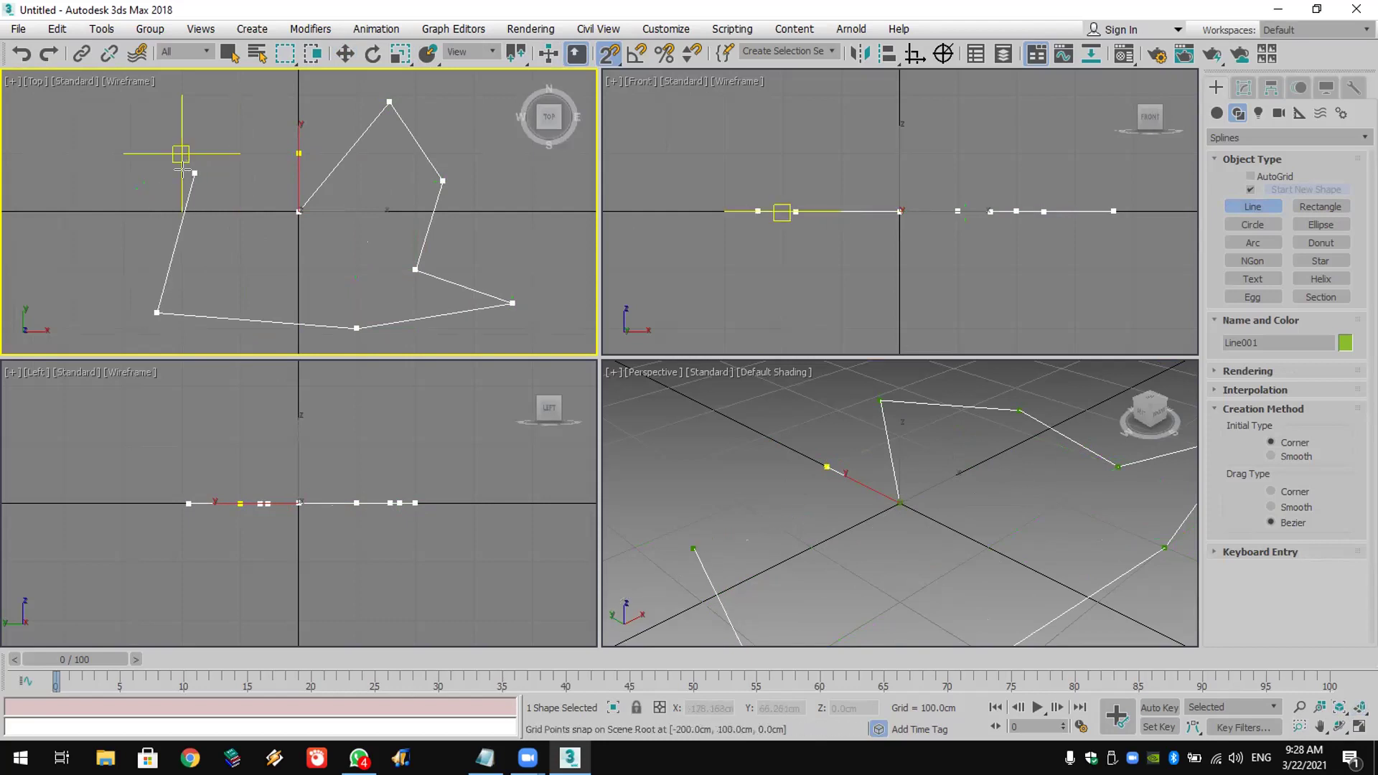
key(BackSpace)
key(BackSpace)
key(BackSpace)
key(BackSpace)
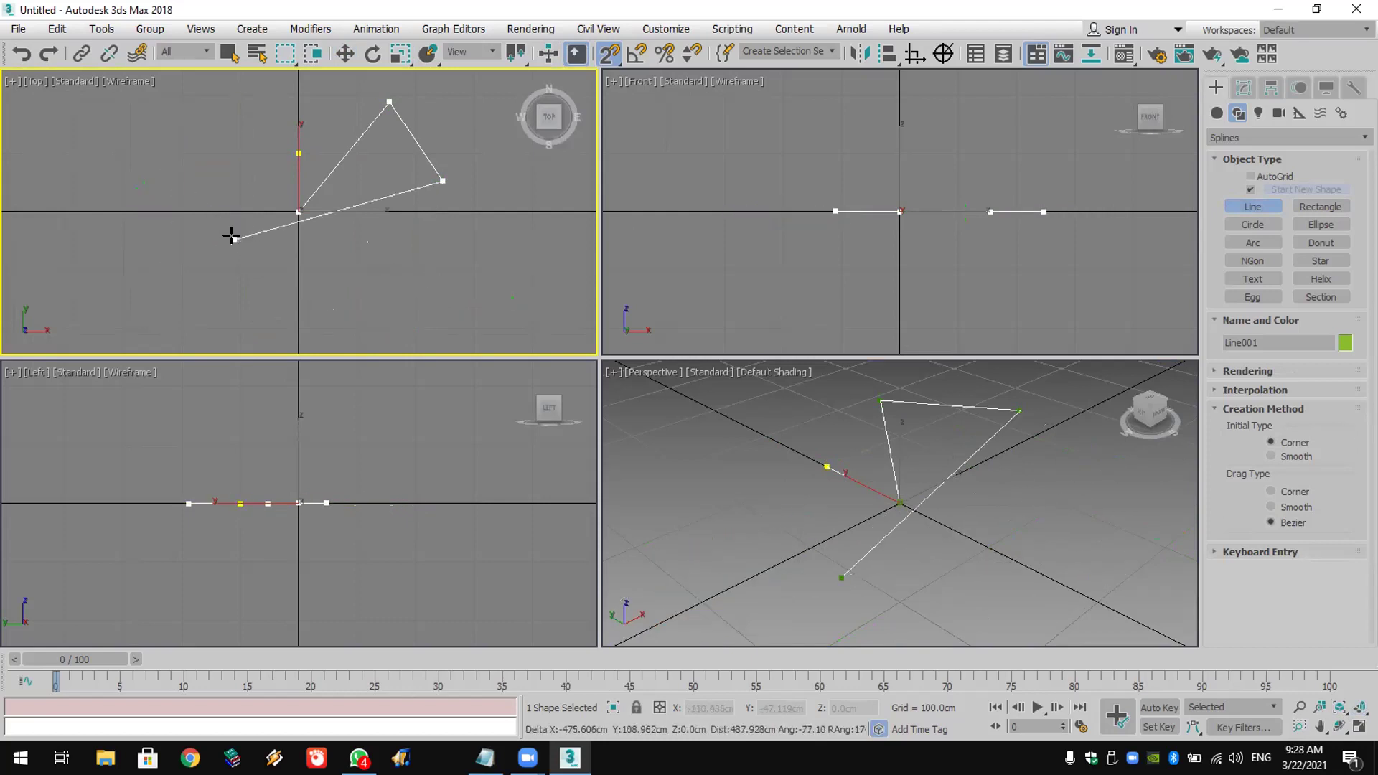
key(BackSpace)
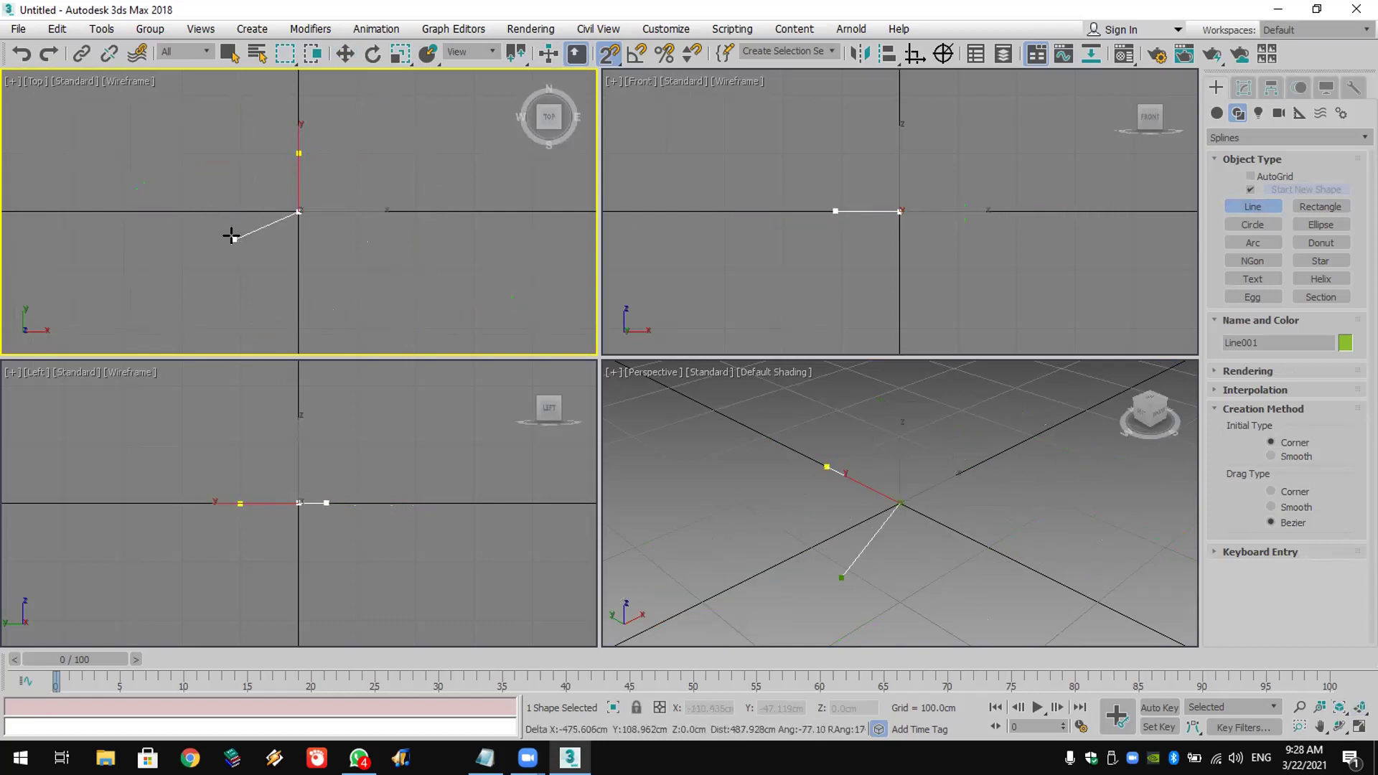
right_click(210, 133)
key(w)
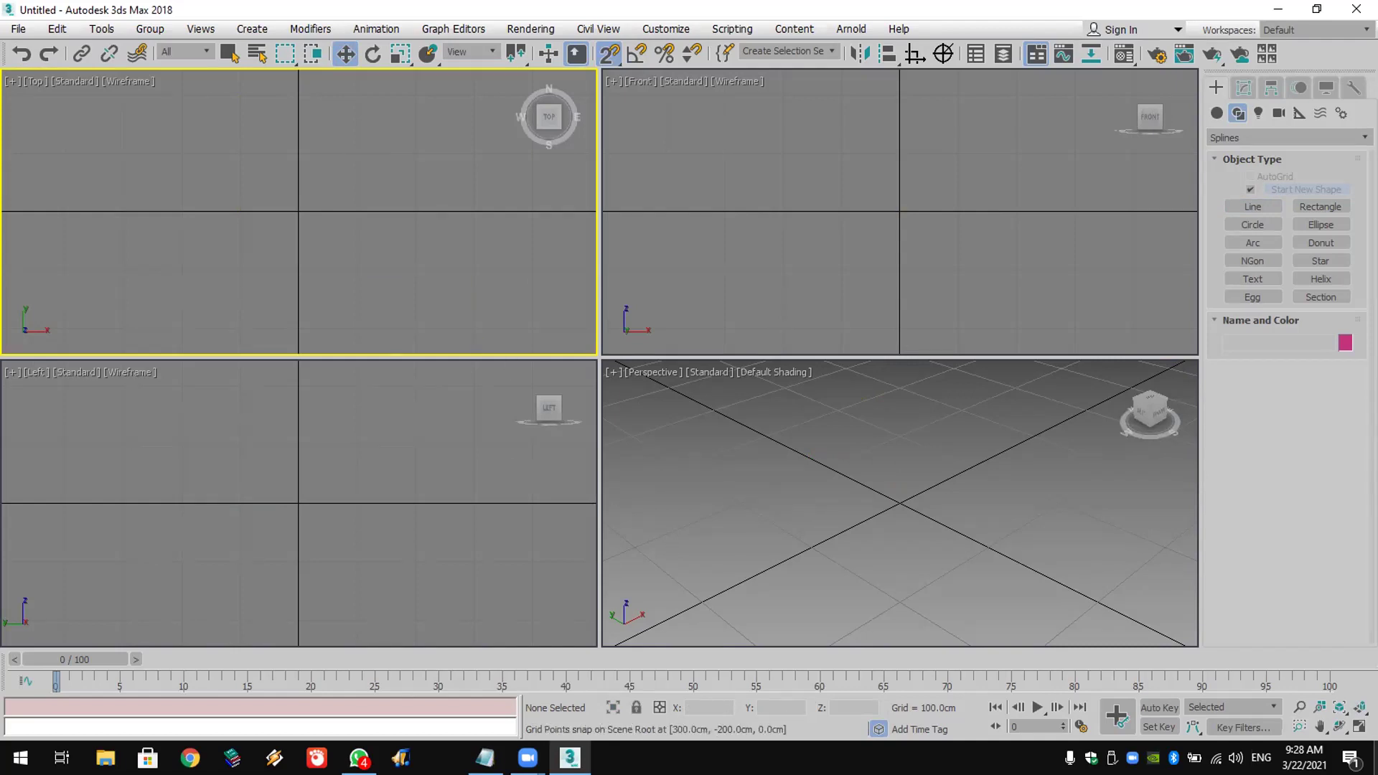
Step: Show the desktop, look inside "New folder", close it and switch back to 3ds Max
key(alt+Tab)
key(super+d)
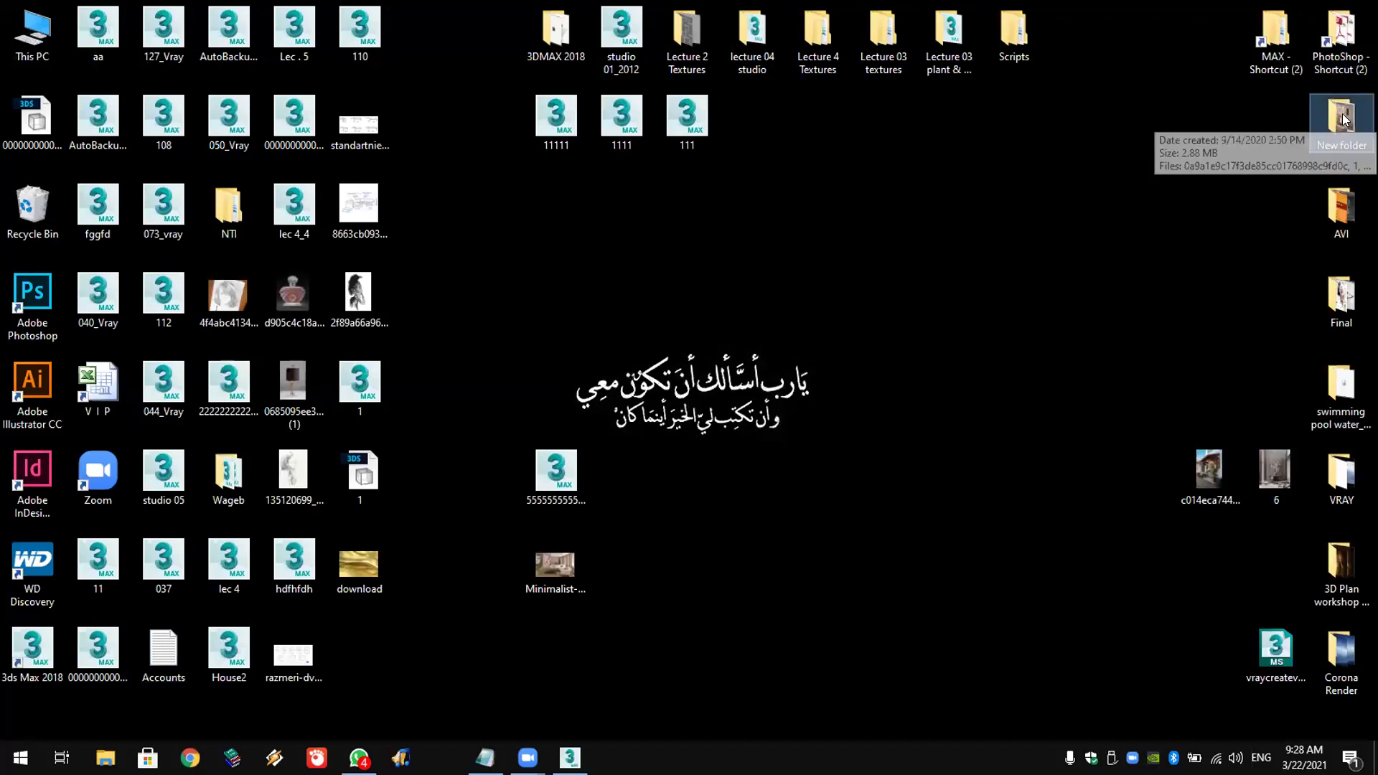
double_click(1342, 114)
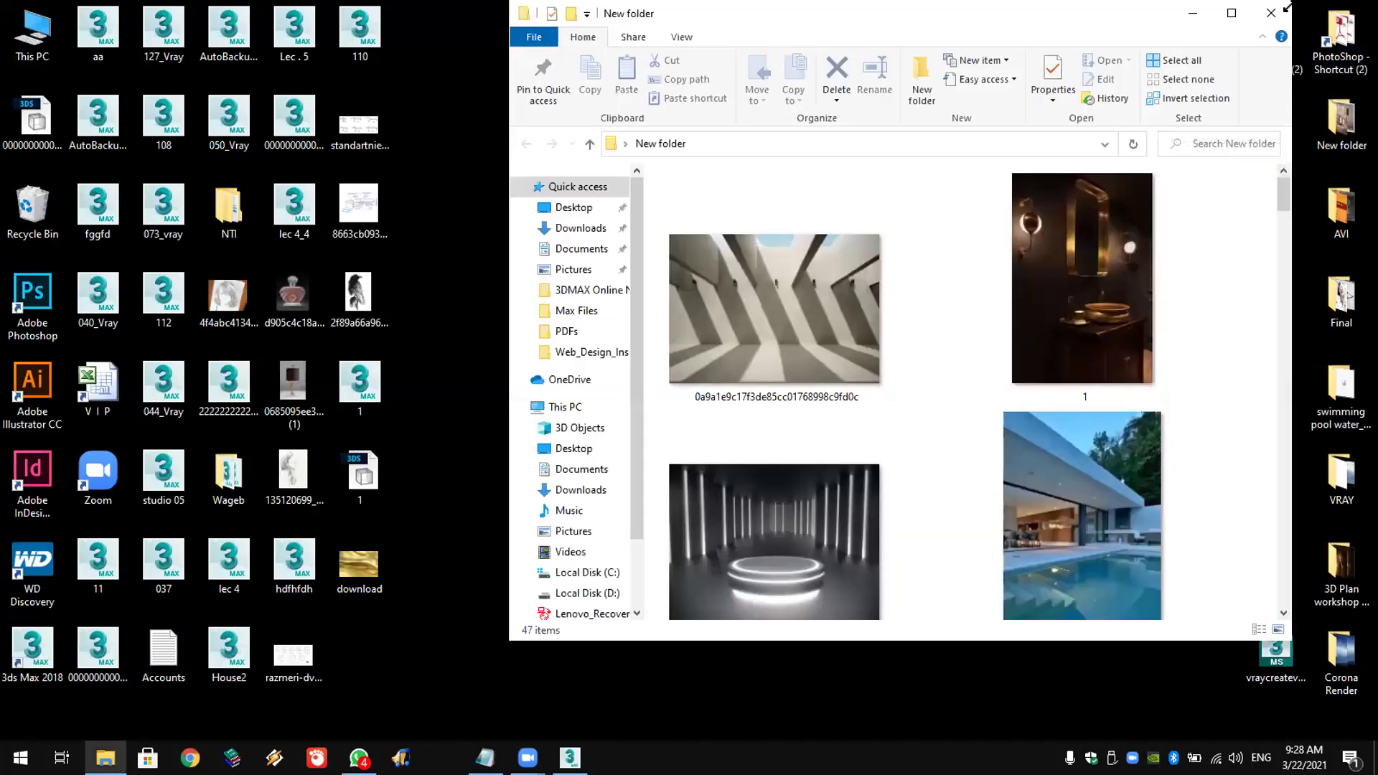
click(1277, 8)
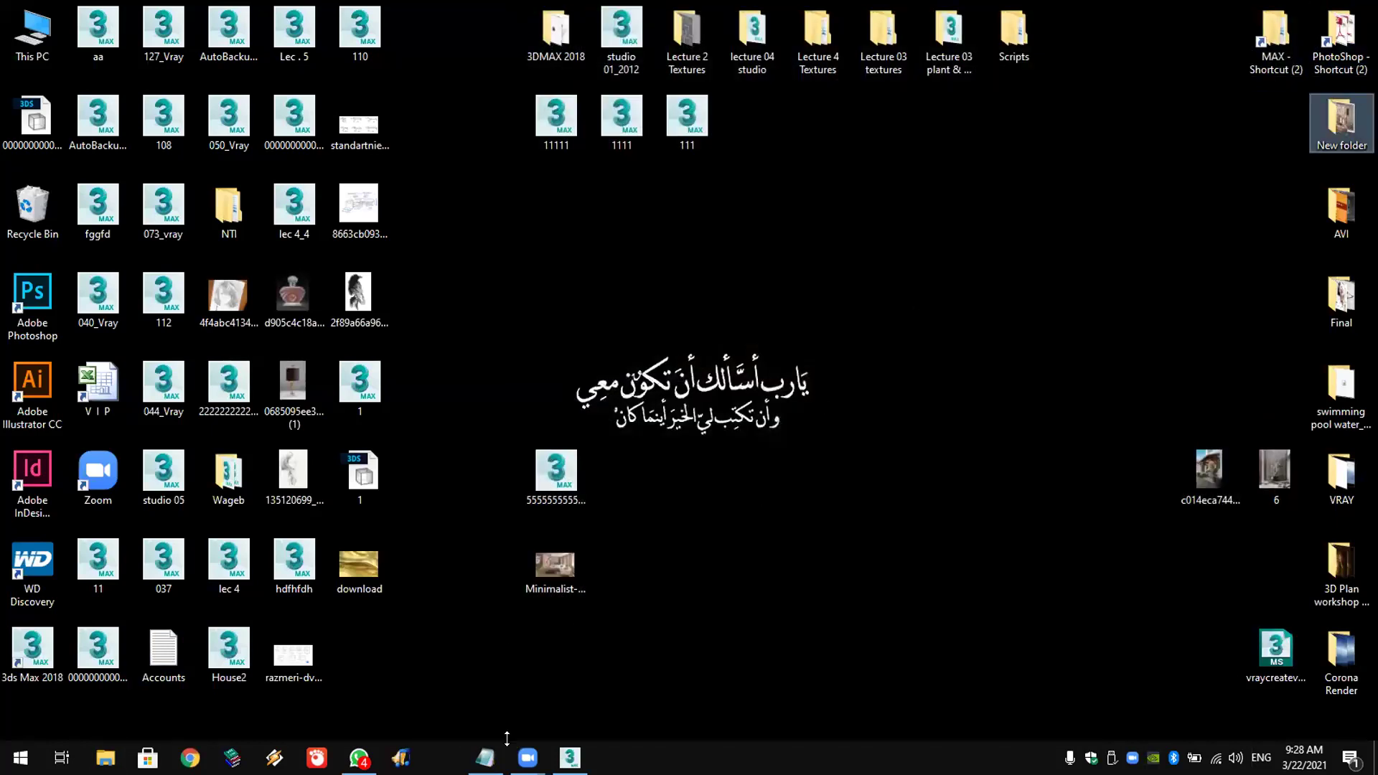
click(570, 758)
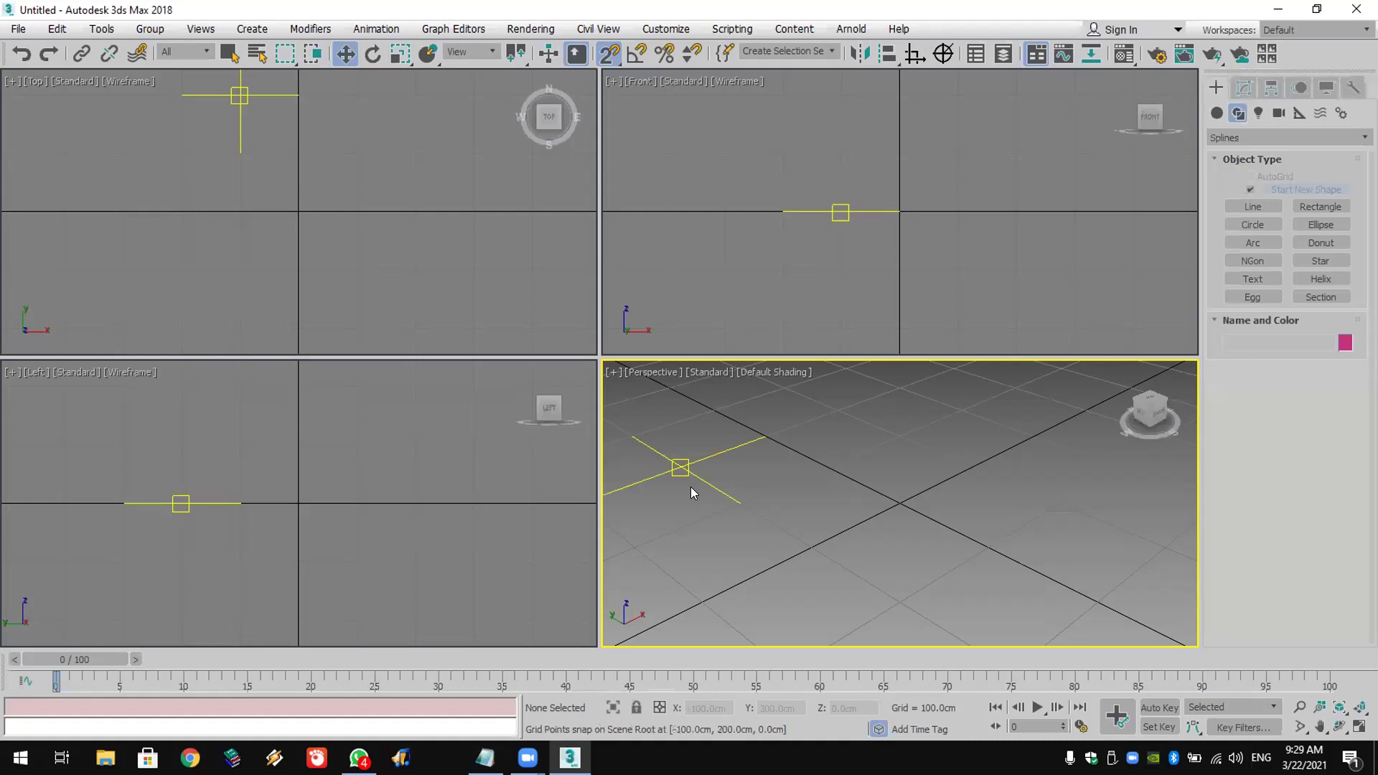
Step: Try home grid spacings of 10 cm and 200 cm with snapping on, and settle on a spacing of 20 cm
click(608, 55)
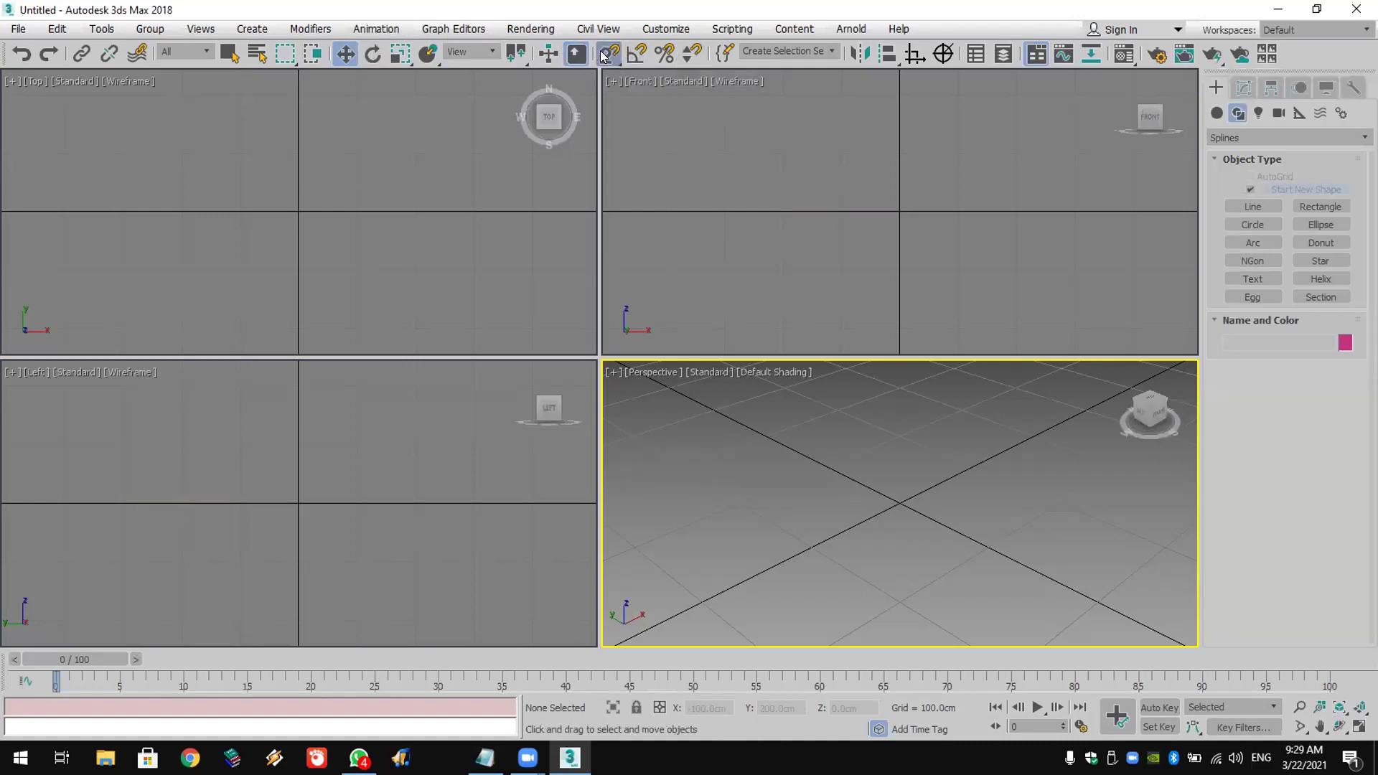
right_click(607, 55)
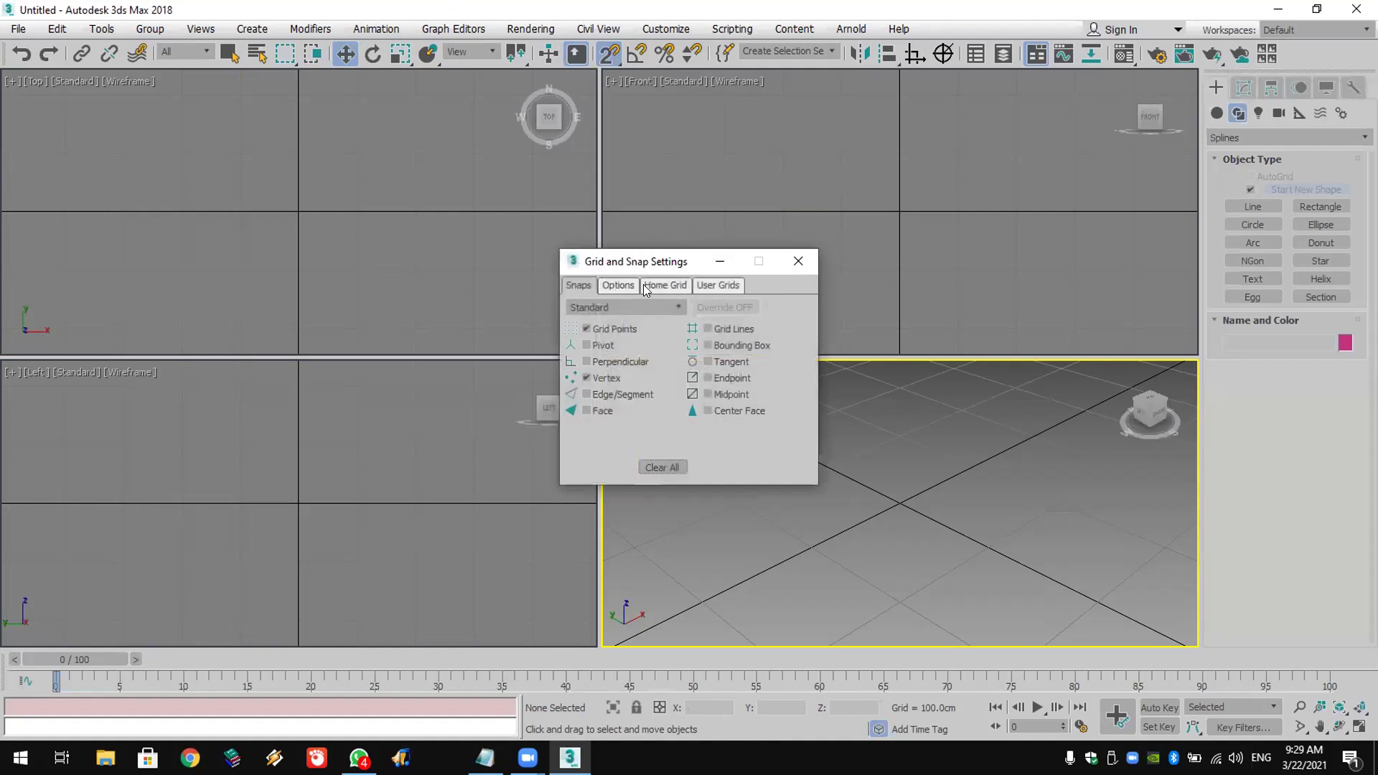
click(666, 286)
double_click(741, 317)
text(10)
key(Return)
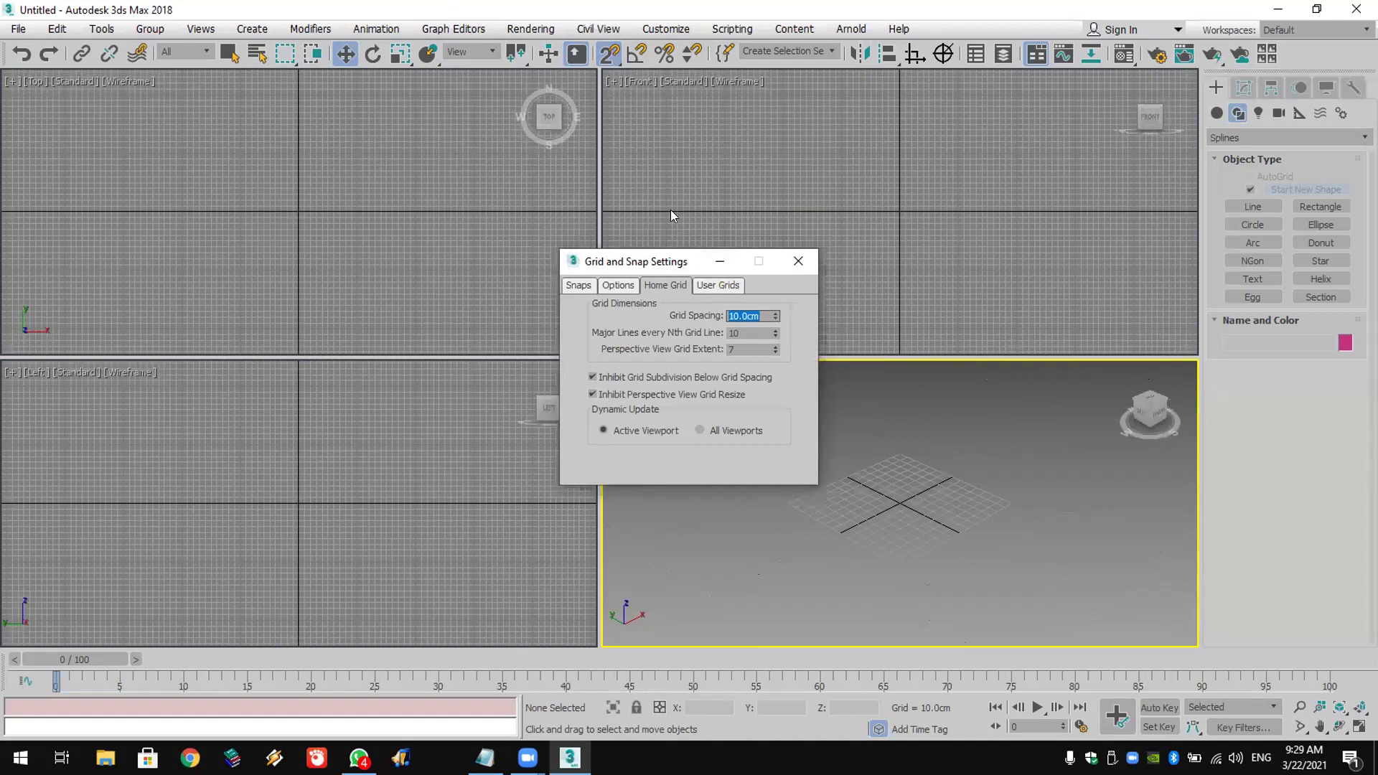
text(200)
key(Return)
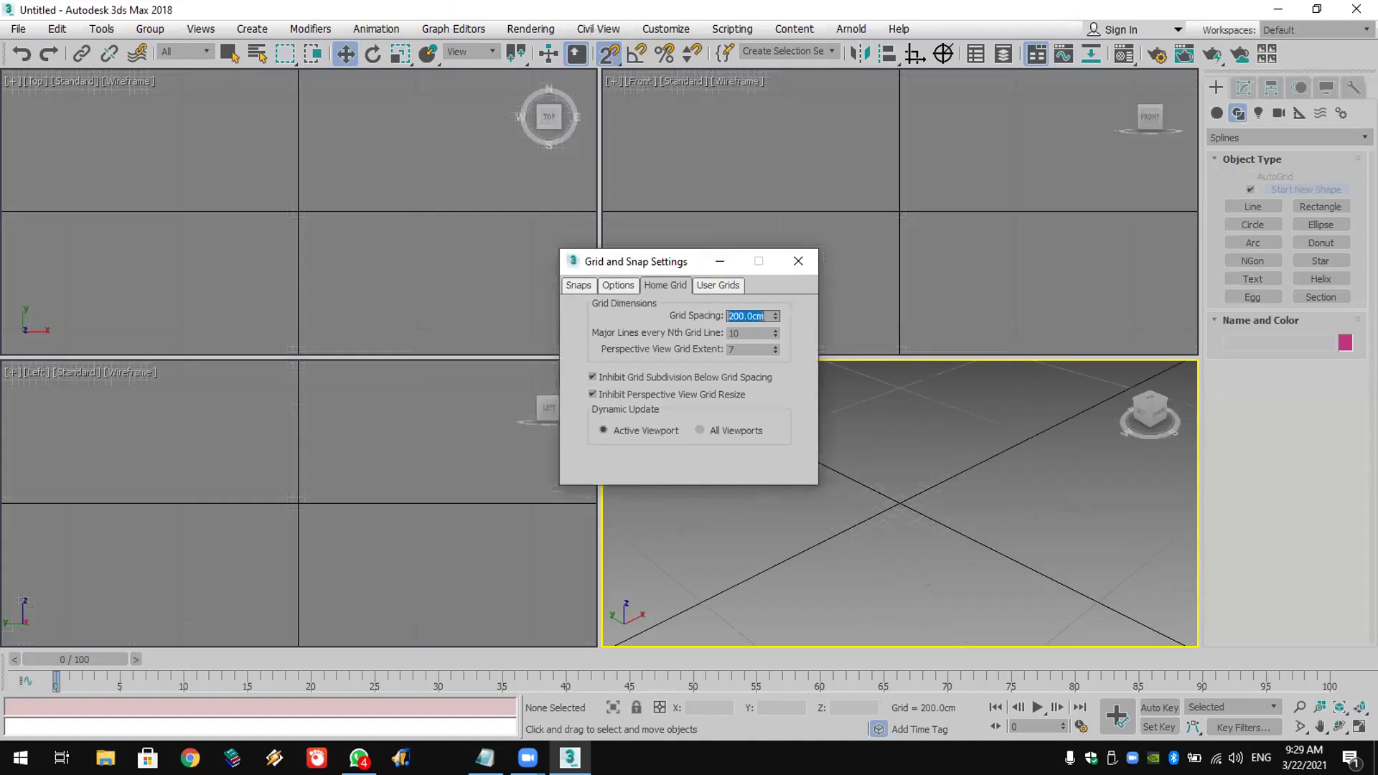
text(20)
key(Return)
click(785, 264)
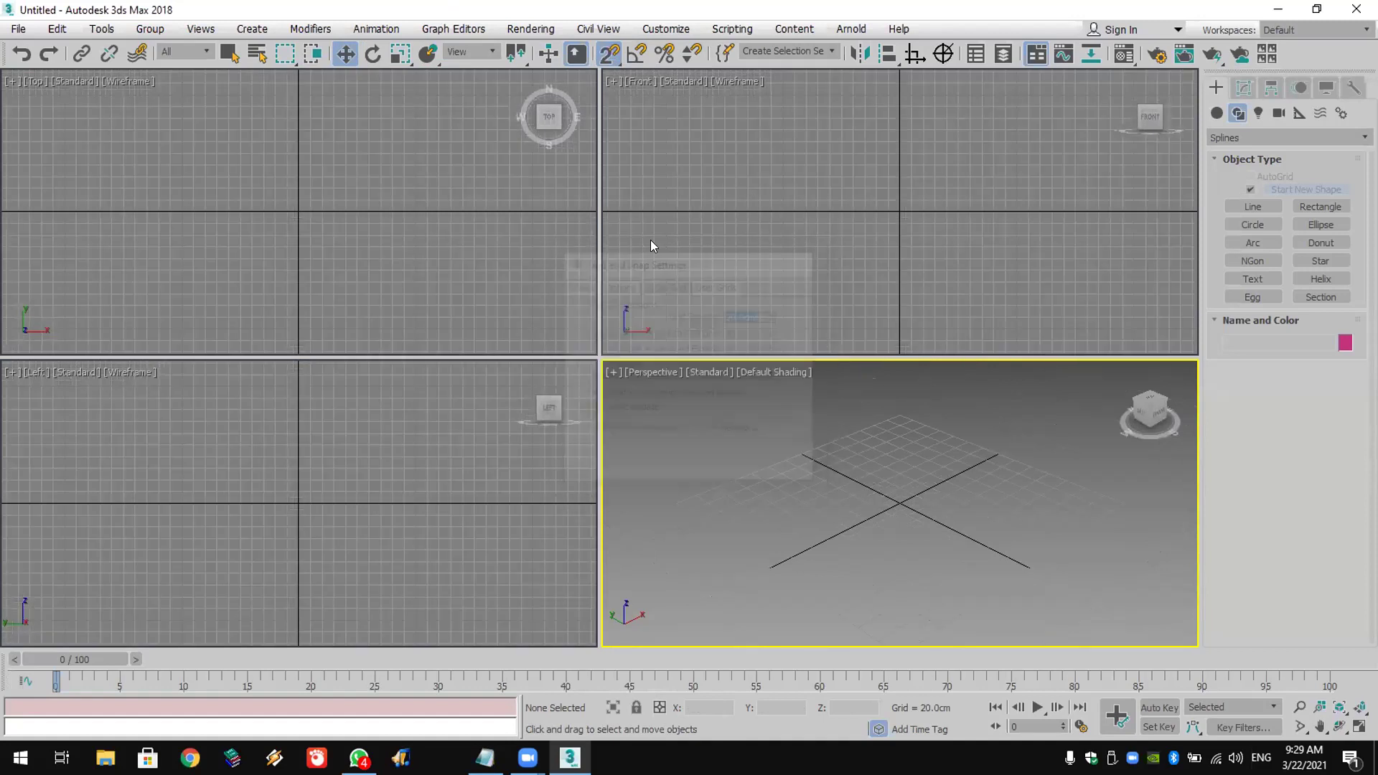
Step: Draw a closed L-shaped spline in the Top view, 120 cm wide and 60 cm high, with an 80 by 20 cm lower-right notch
click(347, 203)
middle_drag(292, 205, 360, 209)
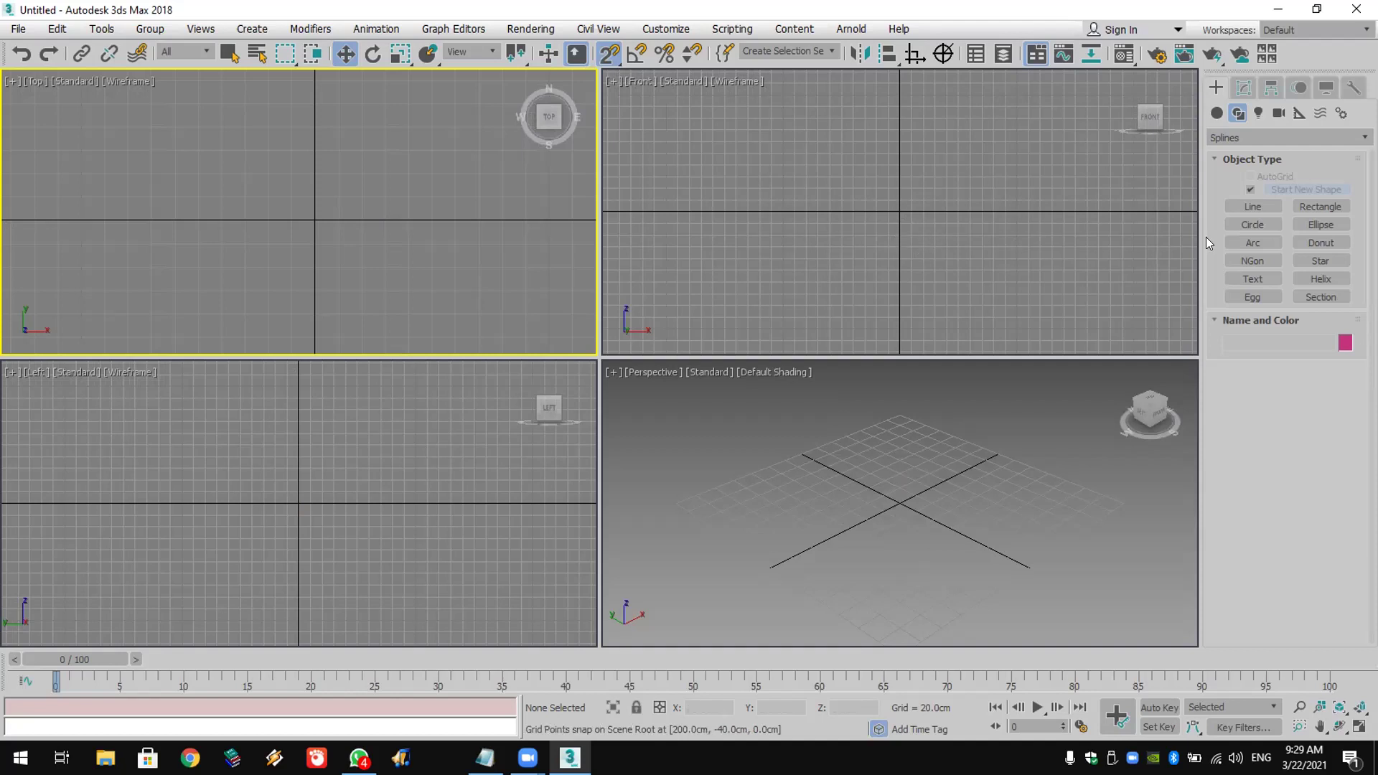
click(1253, 209)
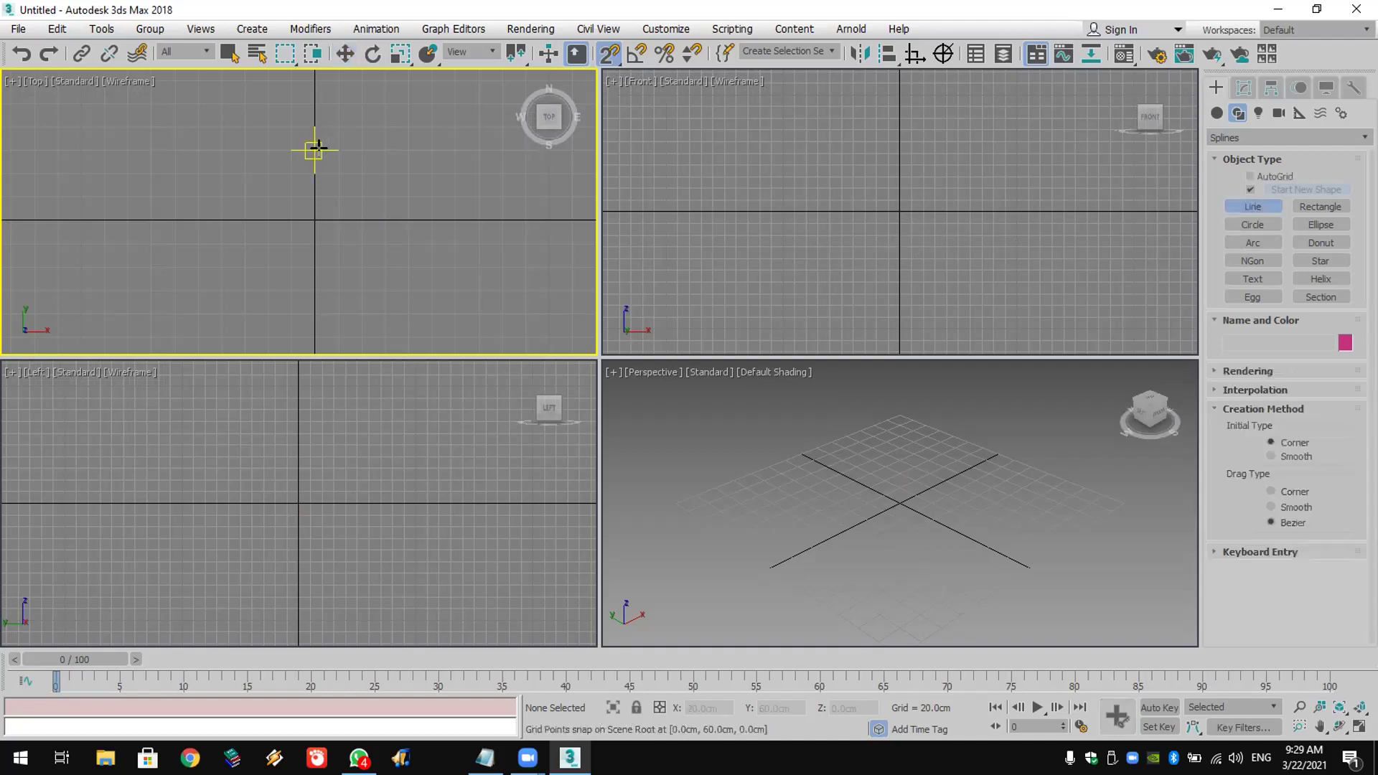
click(315, 150)
click(176, 150)
click(176, 221)
click(221, 220)
click(221, 196)
click(314, 196)
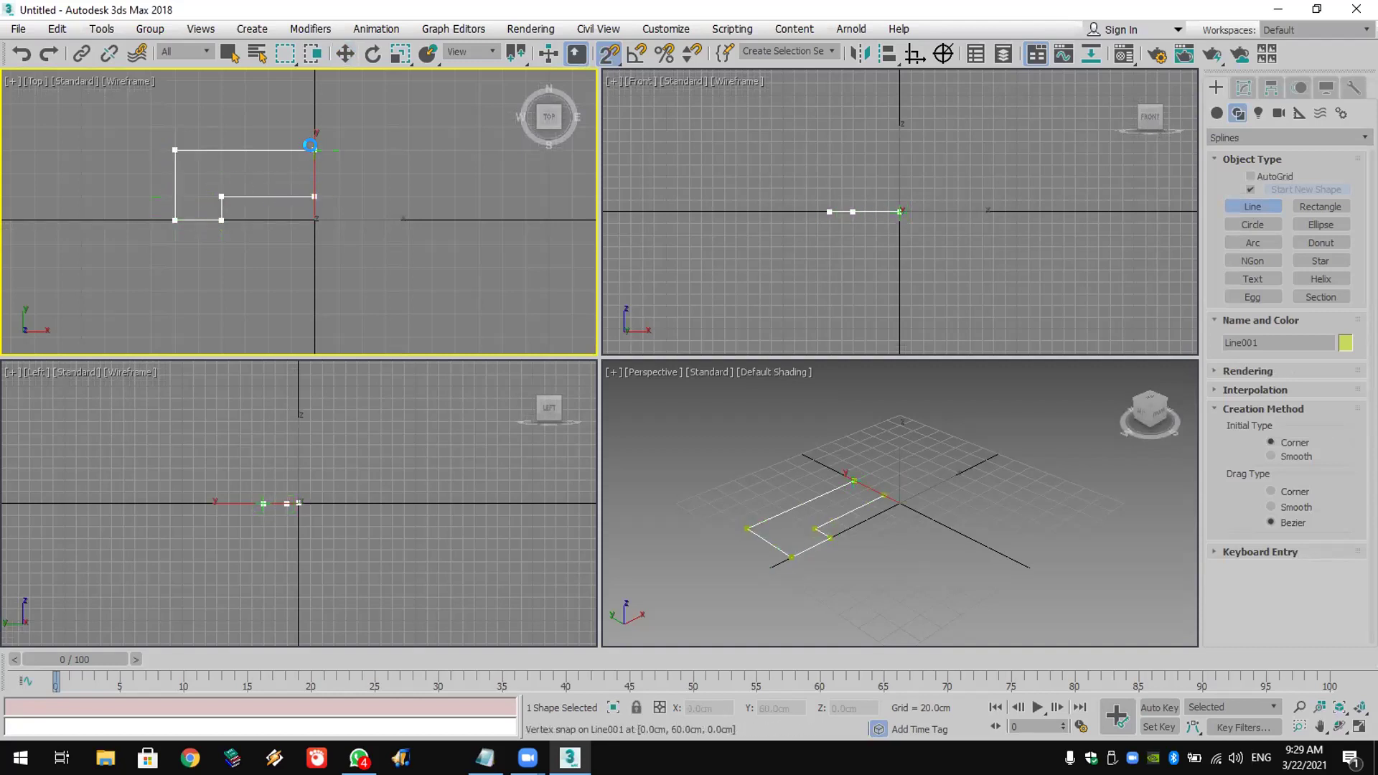
click(315, 150)
click(738, 435)
Step: Delete the L-shaped spline, draw a short open corner line in the Top view and delete it too
right_click(455, 244)
key(Delete)
click(408, 150)
click(198, 150)
click(192, 287)
right_click(311, 286)
key(Delete)
key(z)
Step: In the maximized Front view, draw an open line from (200, 200) through (0, 200) and the origin, with 20 cm steps up to (40, 40)
right_click(1039, 269)
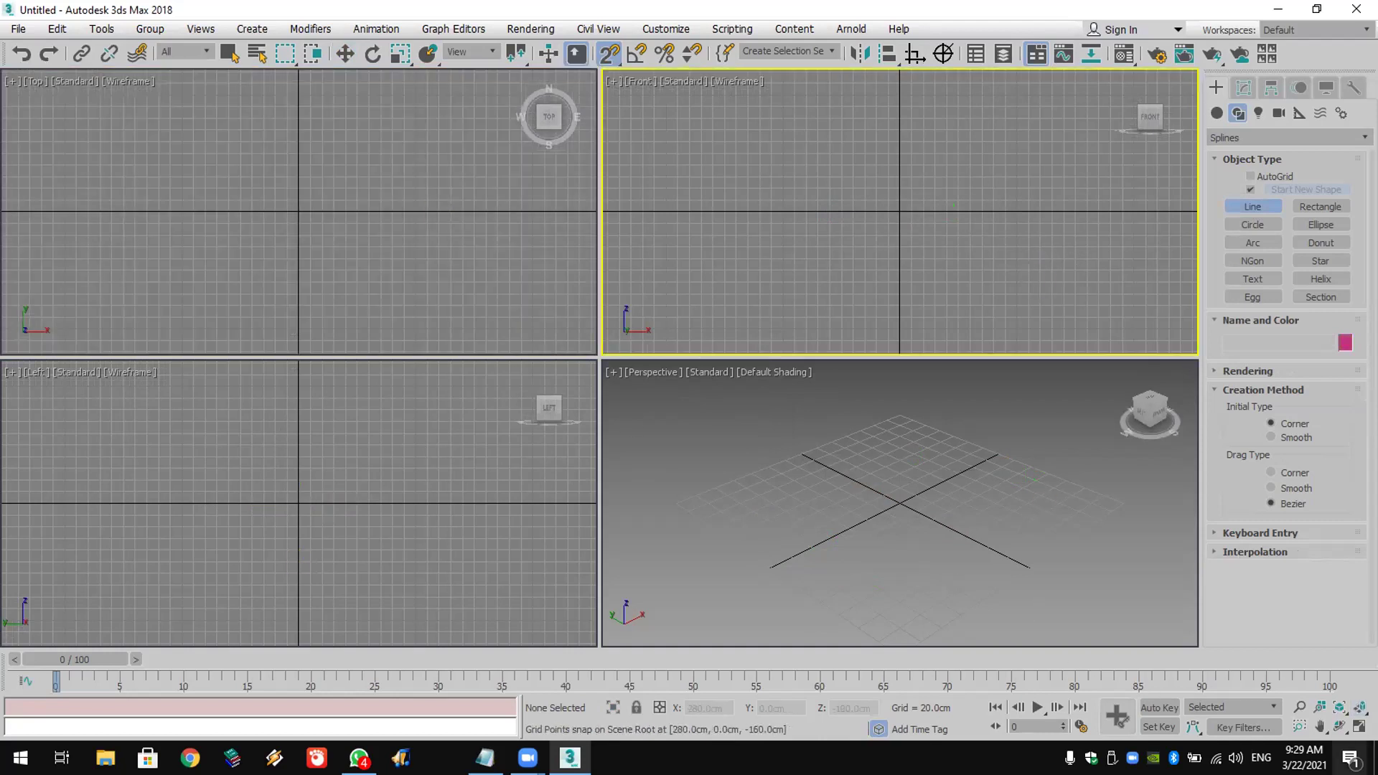
key(alt+w)
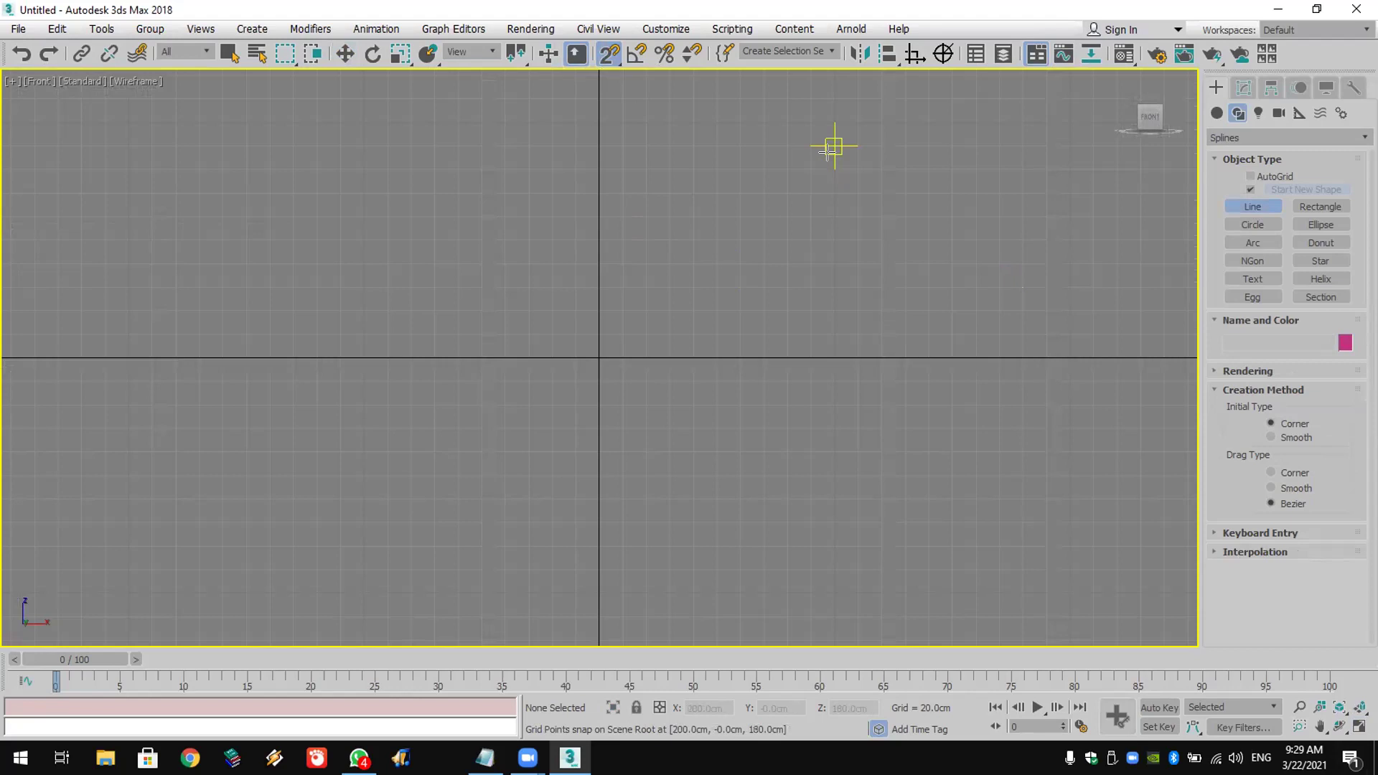
click(814, 112)
click(599, 122)
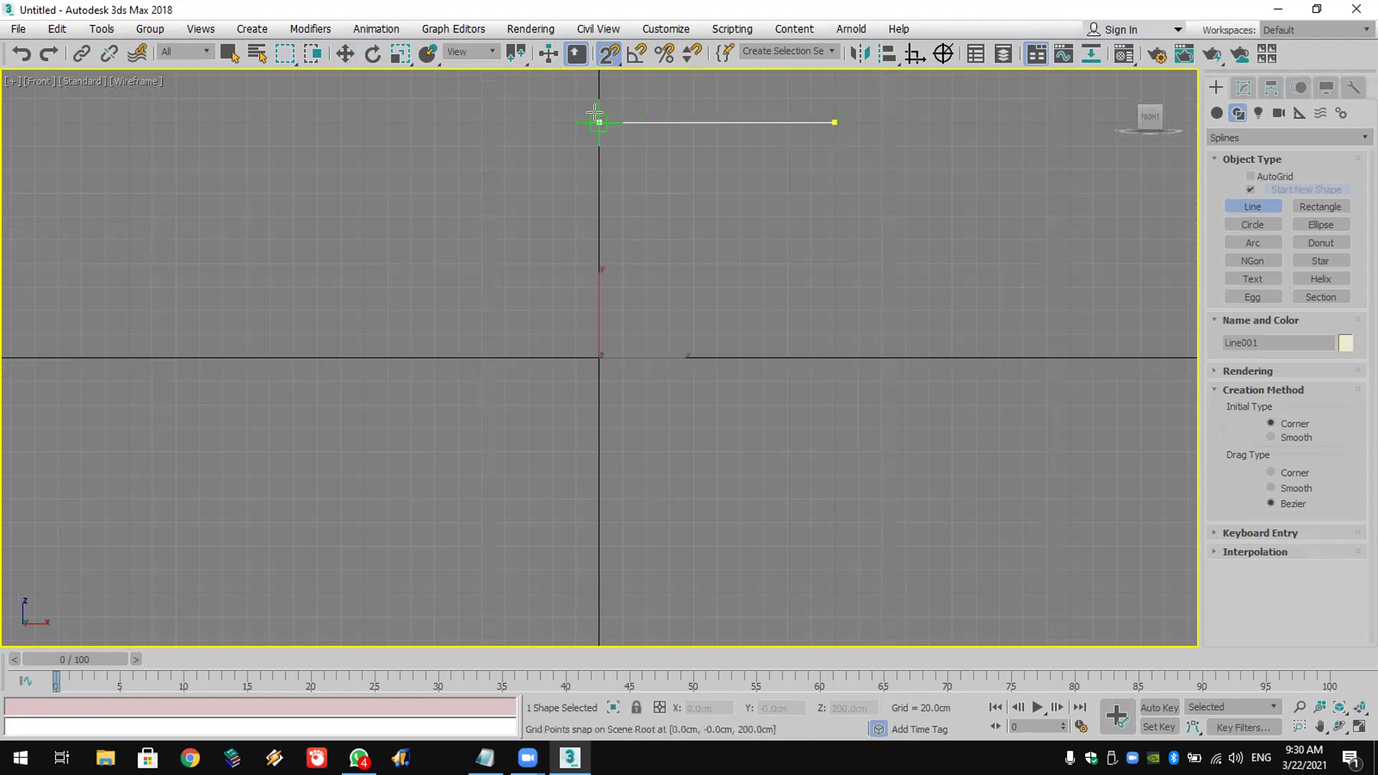
click(600, 357)
click(623, 357)
click(623, 334)
click(646, 334)
click(646, 310)
right_click(746, 310)
Step: Draw a second line from the outline's upper-right end, stepping down and inward in 20 cm segments to (160, 160)
scroll(750, 277, up, 2)
middle_drag(659, 329, 739, 369)
click(813, 177)
click(813, 211)
click(780, 210)
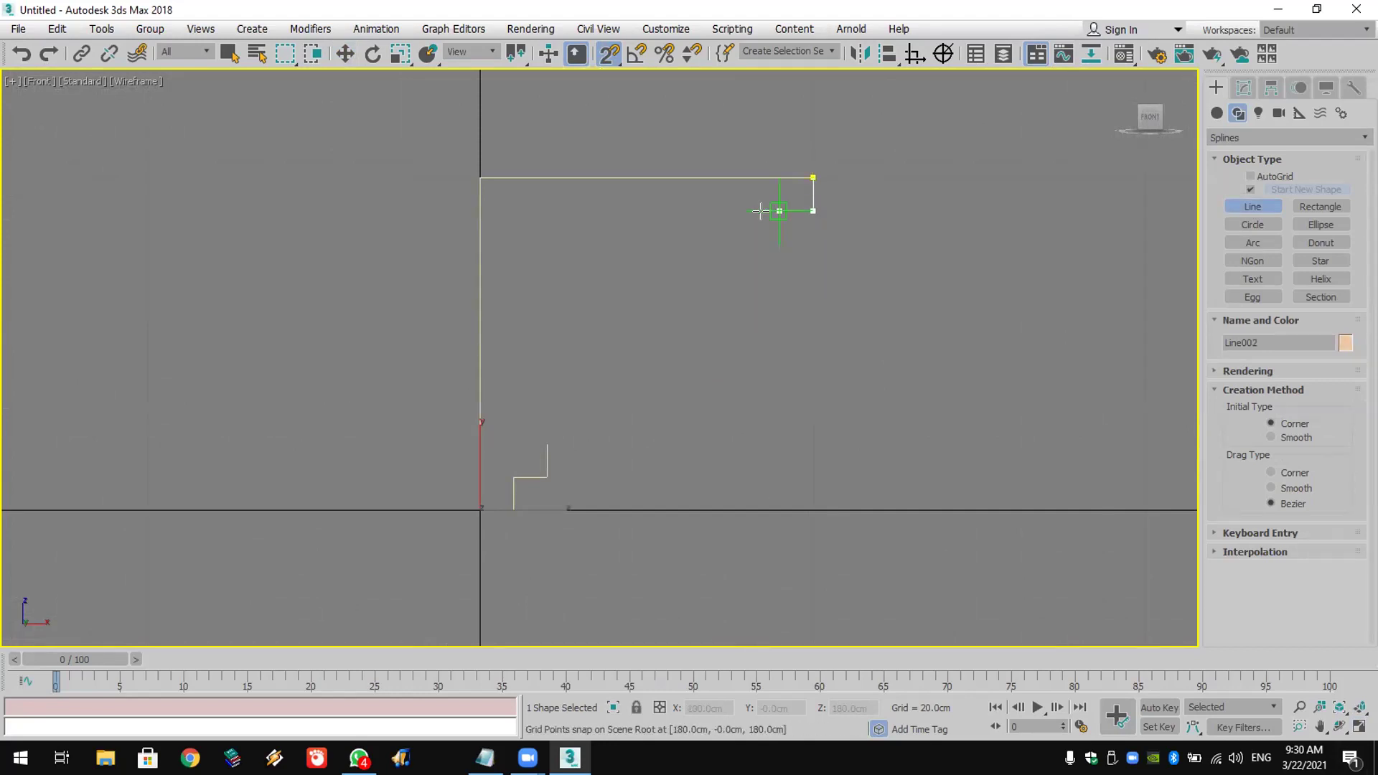
click(780, 245)
click(747, 244)
right_click(750, 248)
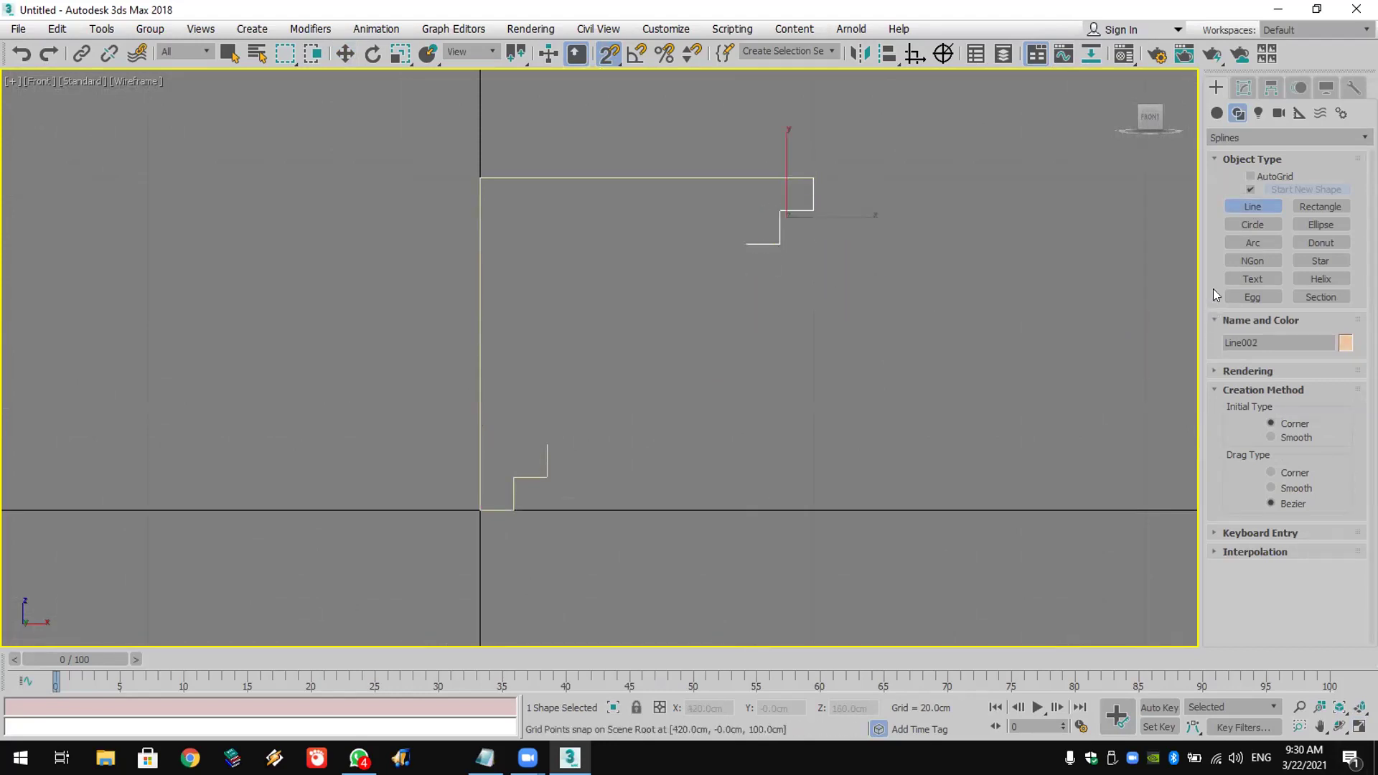
Step: Add an outward arc of about 40 cm radius from (160, 160) to (120, 100), followed by a line 20 cm down and 20 cm inward
drag(747, 244, 680, 345)
click(738, 312)
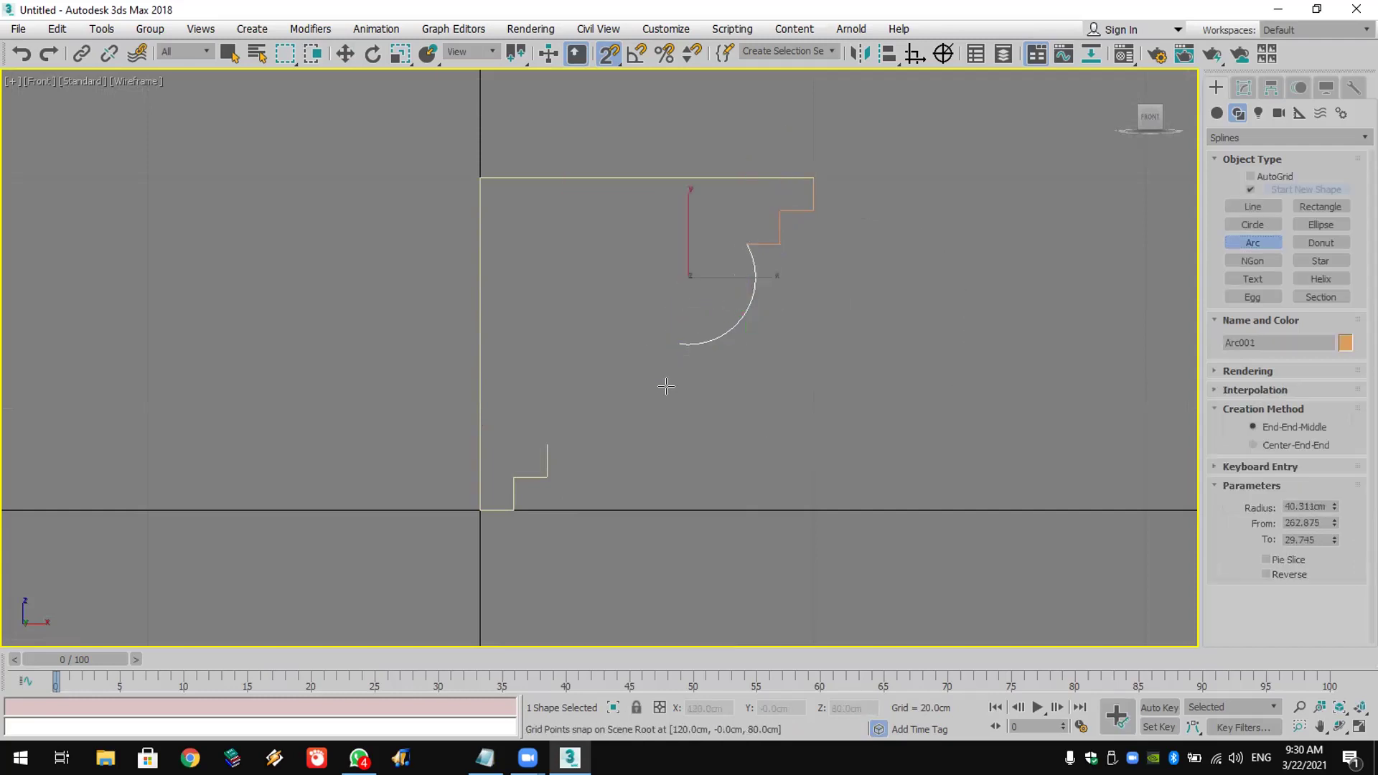
click(1254, 206)
click(680, 345)
click(680, 377)
click(647, 377)
right_click(837, 409)
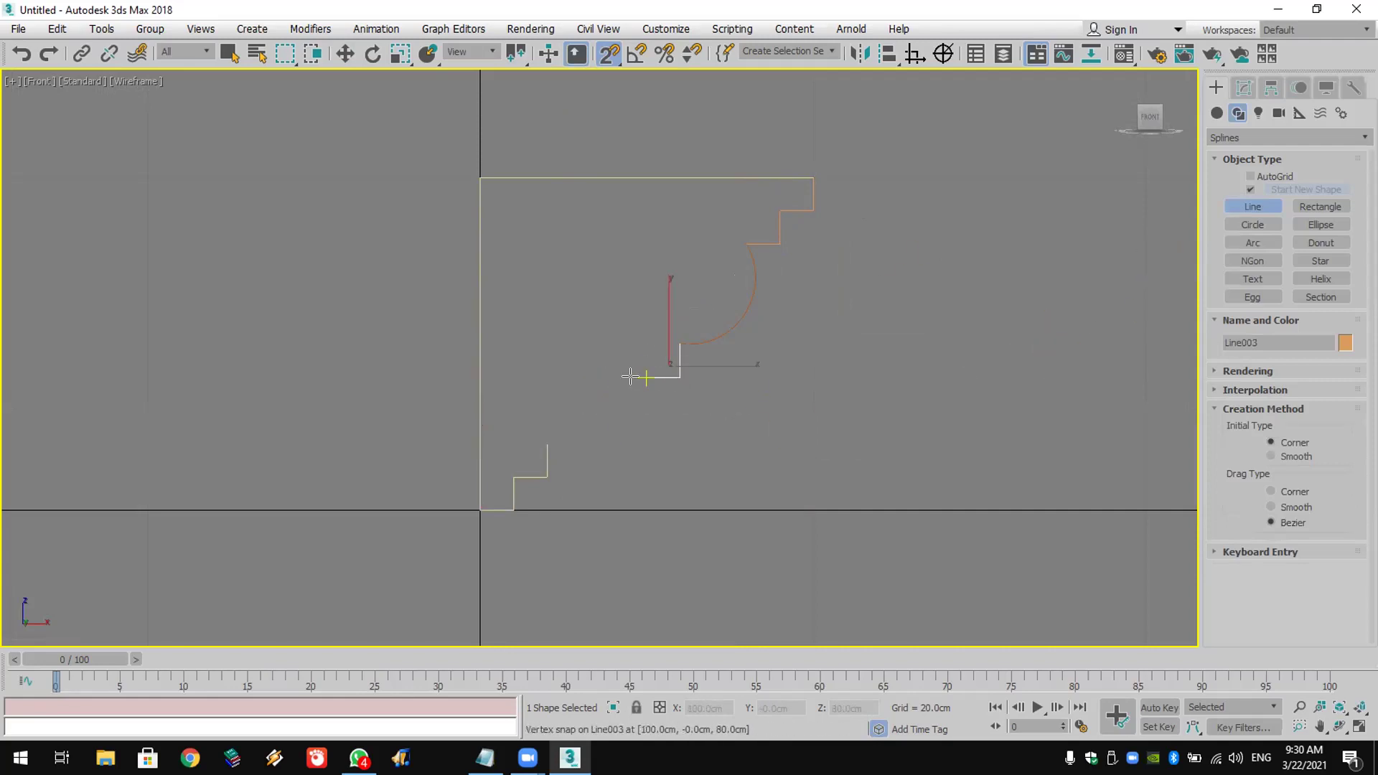
Step: Draw an upward-bulging arc of about 40 cm radius from (100, 80) to (40, 40), joining the two stepped parts of the profile
click(1252, 243)
drag(646, 377, 547, 445)
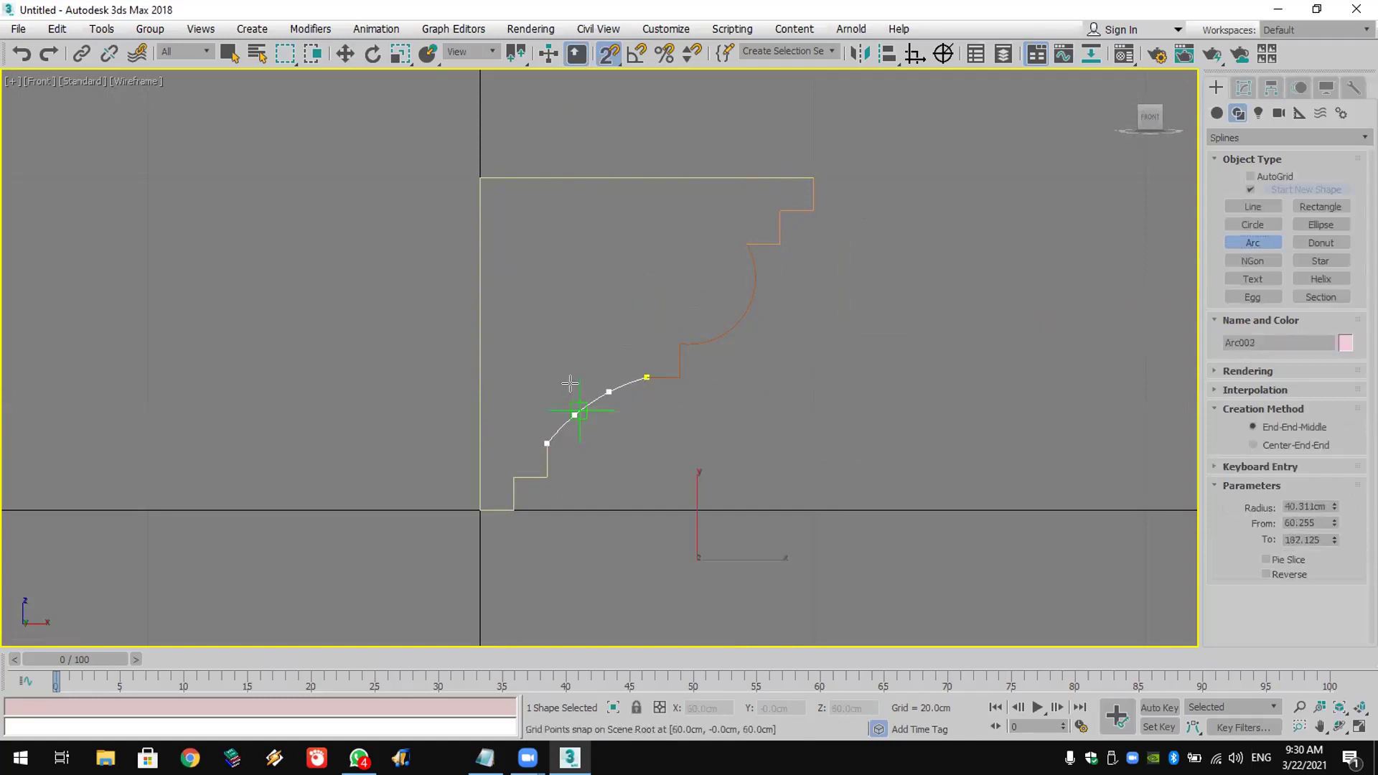
click(567, 387)
key(w)
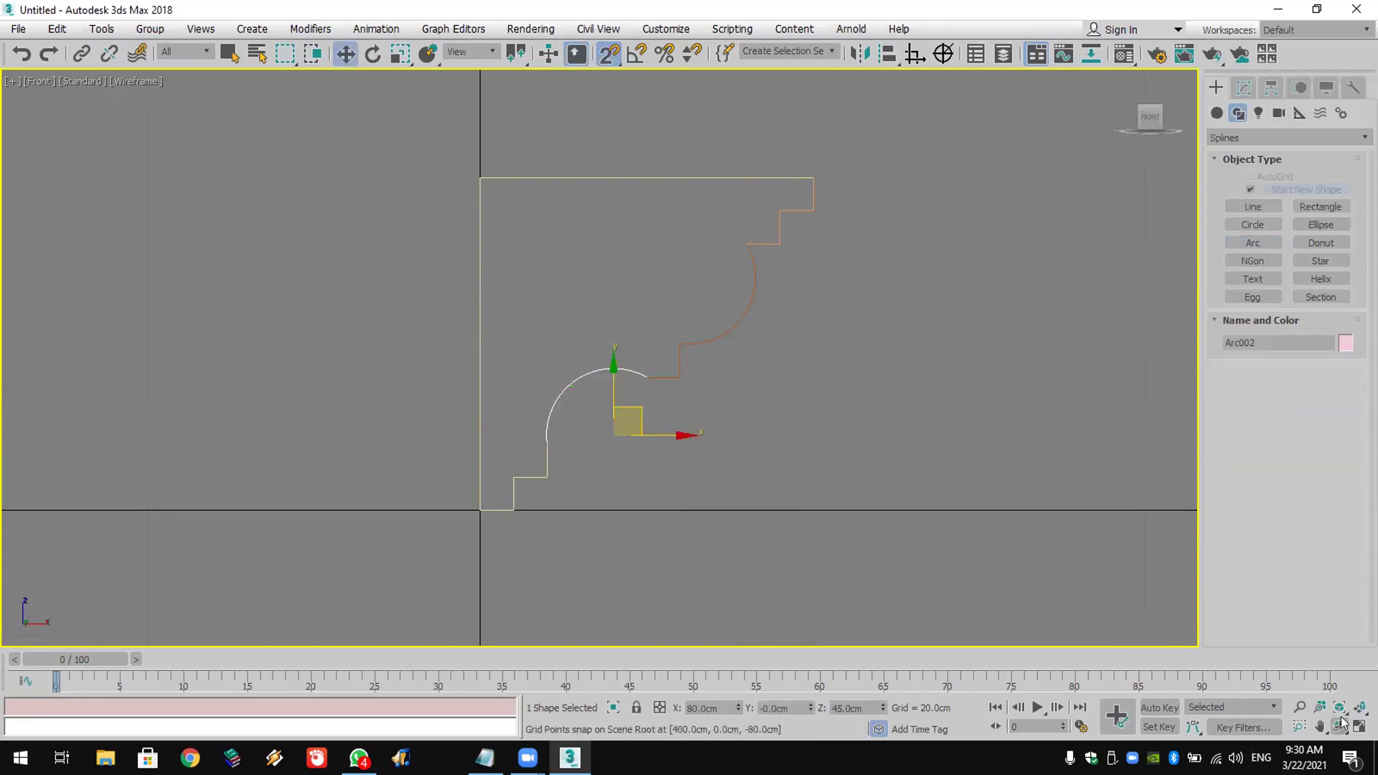
Step: Attach the remaining line segments and both arcs to the main outline line so the profile is one spline object
click(1359, 727)
alt+middle_drag(1039, 425, 926, 549)
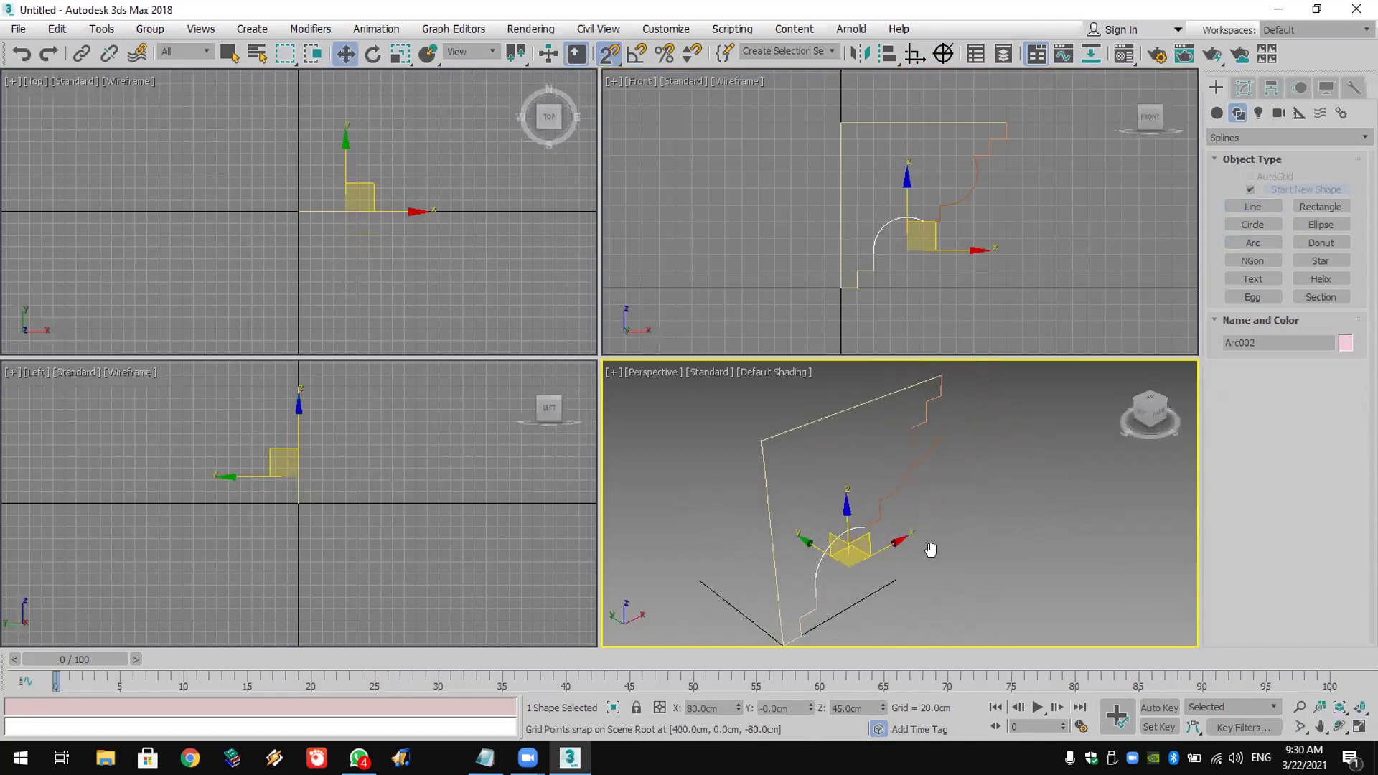
right_click(939, 463)
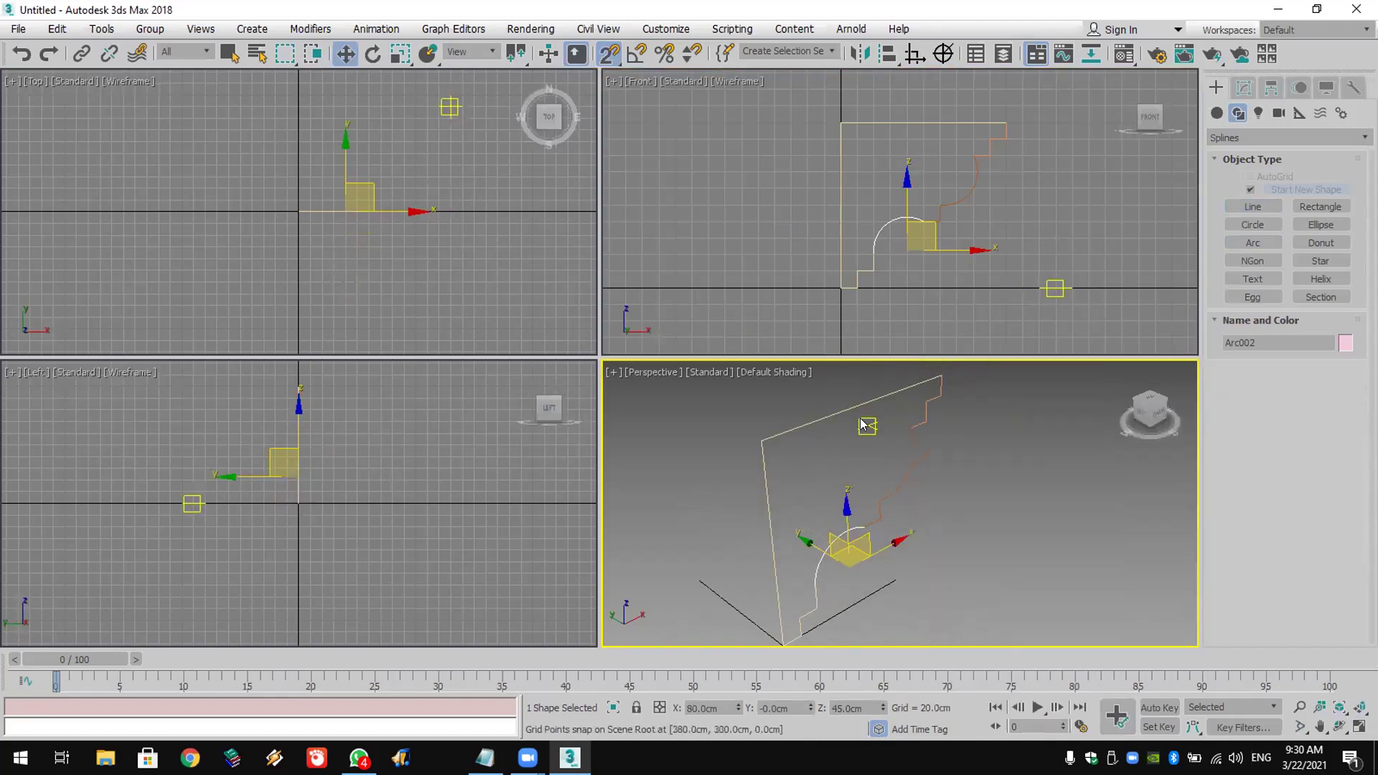
click(777, 434)
click(1244, 85)
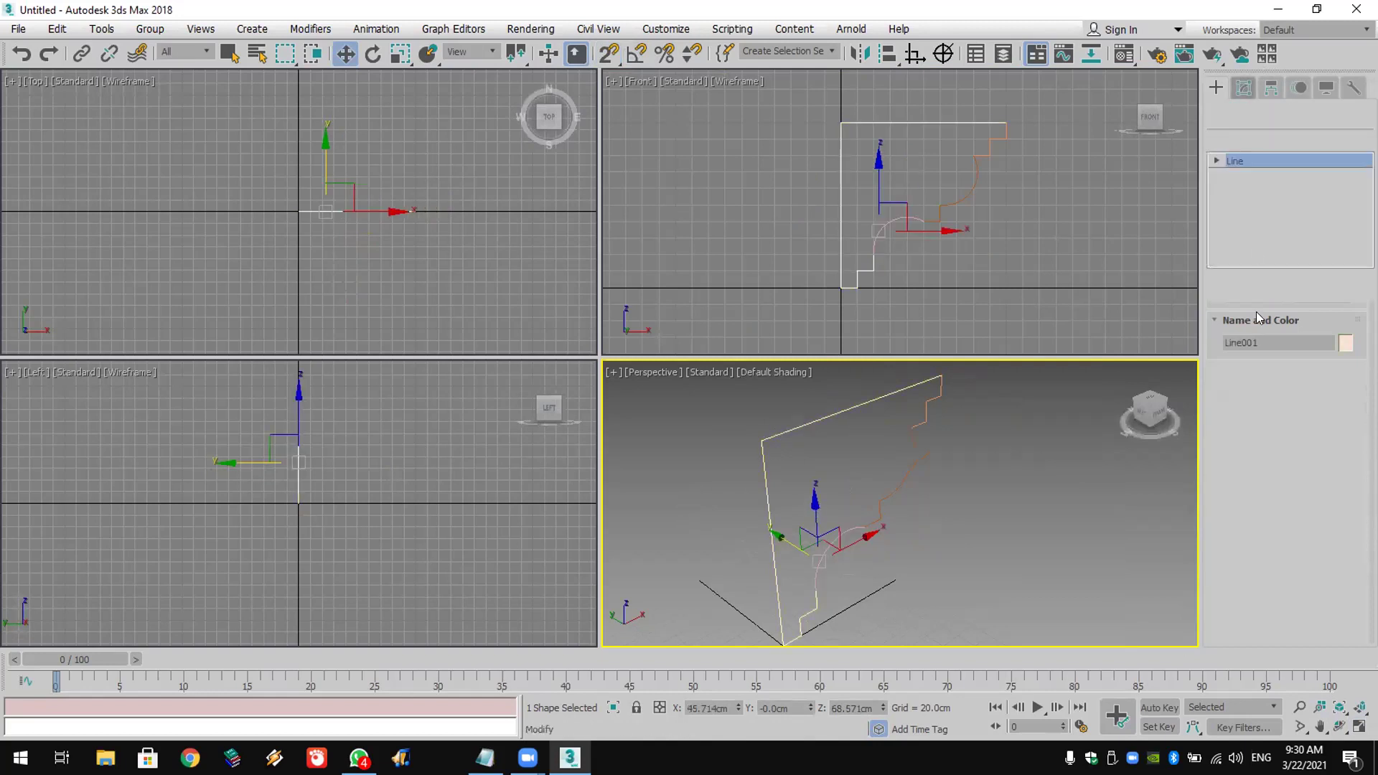
scroll(1257, 445, down, 3)
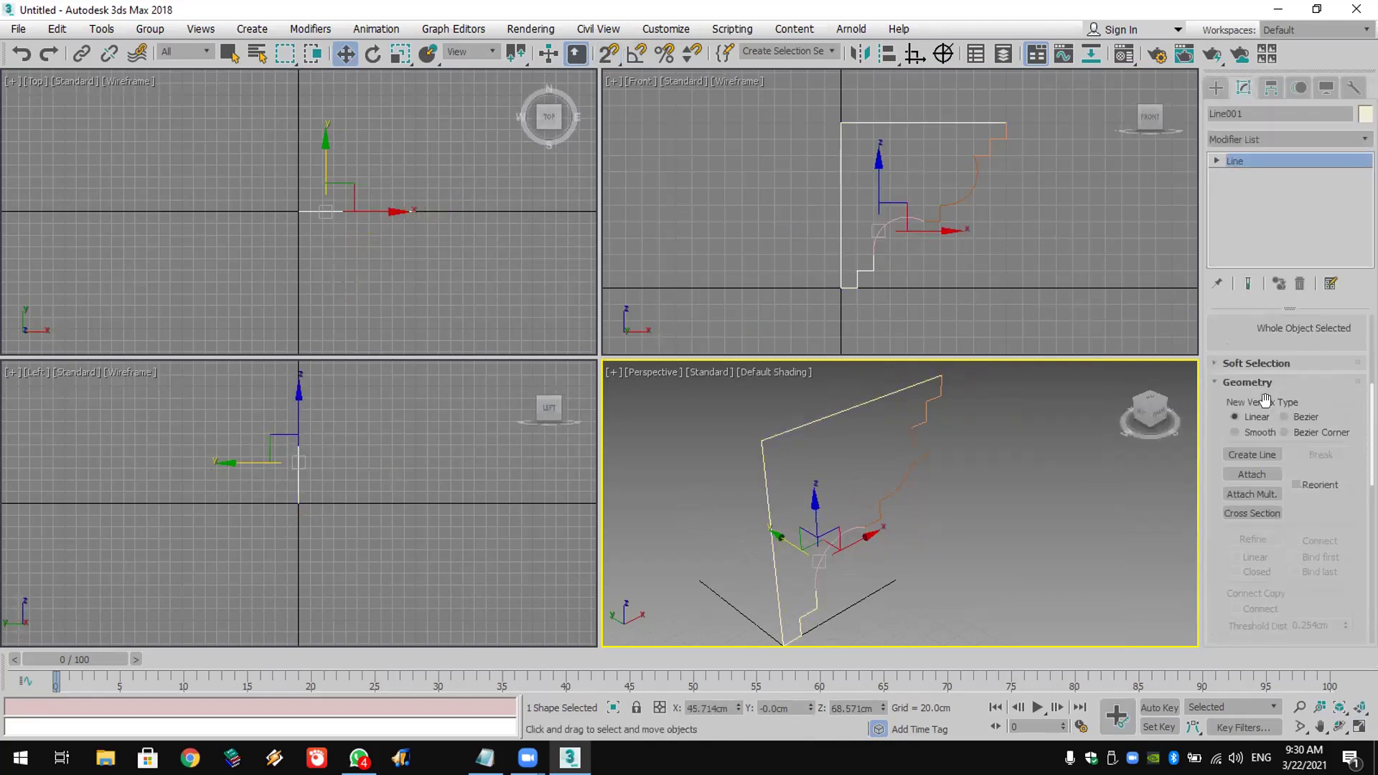
click(1258, 475)
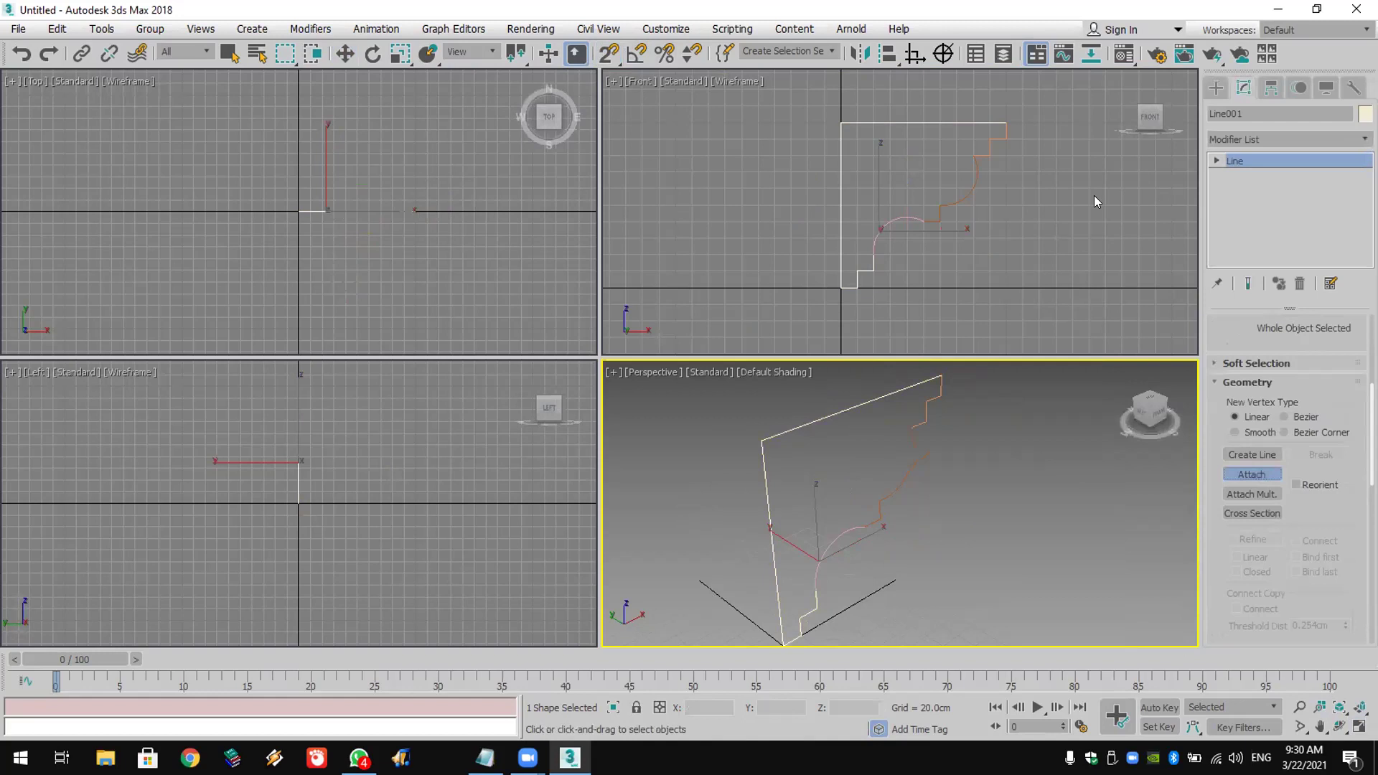
click(985, 154)
click(976, 167)
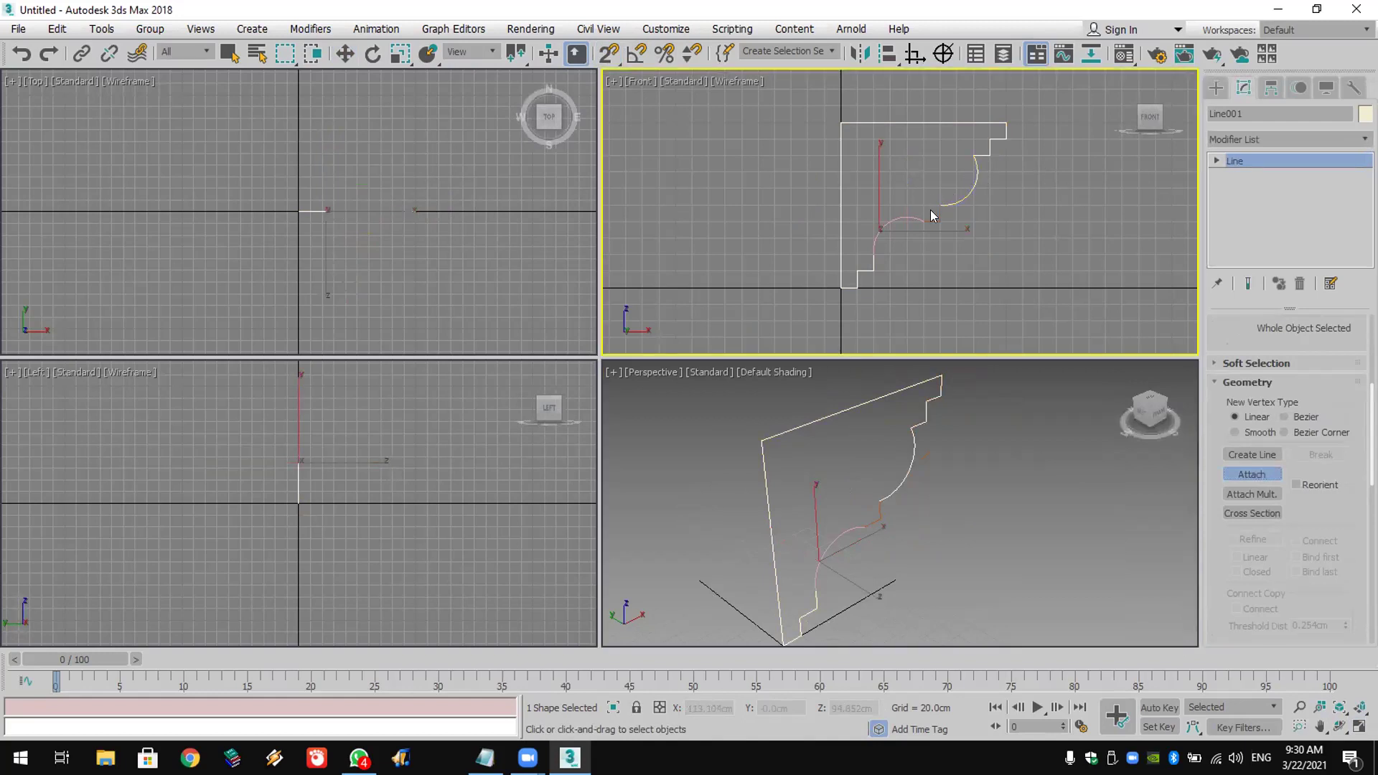
click(935, 221)
click(913, 221)
Step: Select all of the profile's vertices and weld the coincident ones with a 0.254 cm threshold
click(1218, 160)
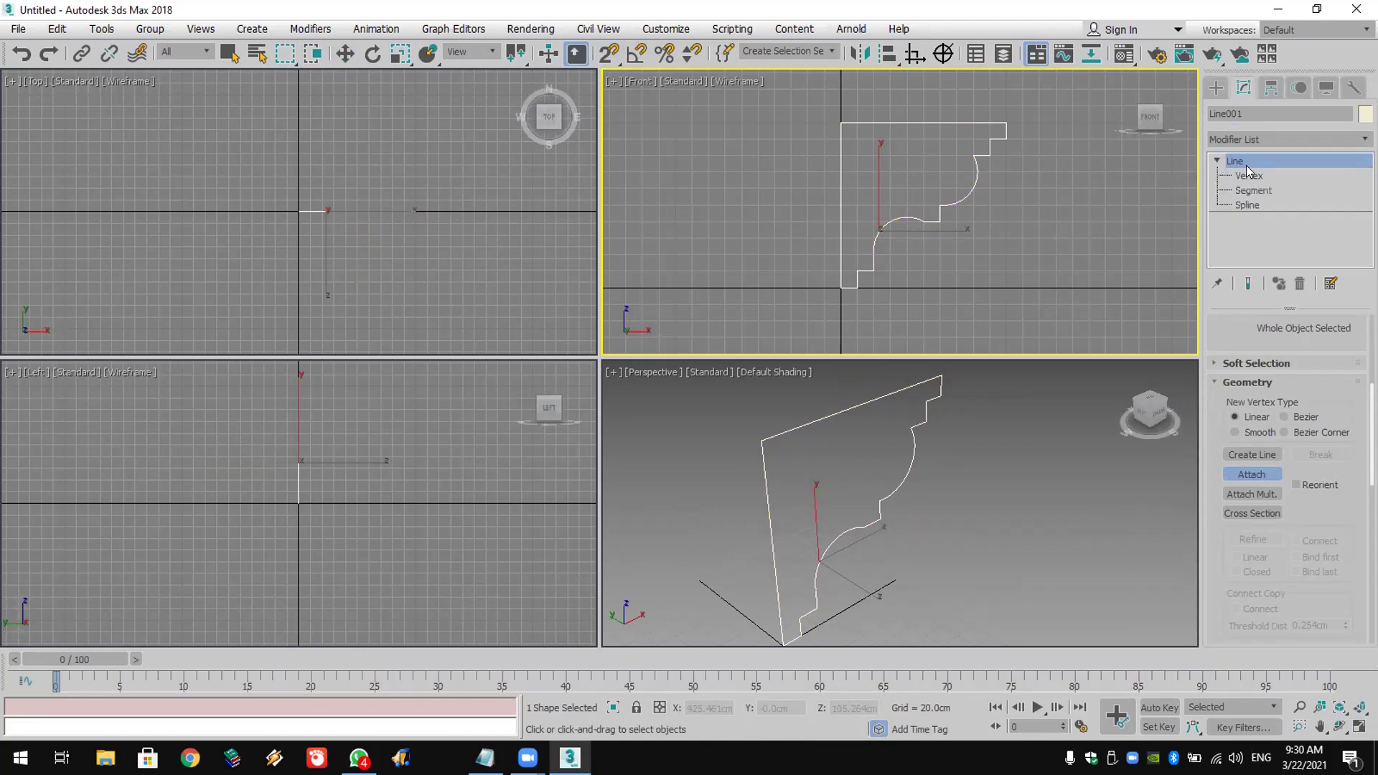
click(1250, 175)
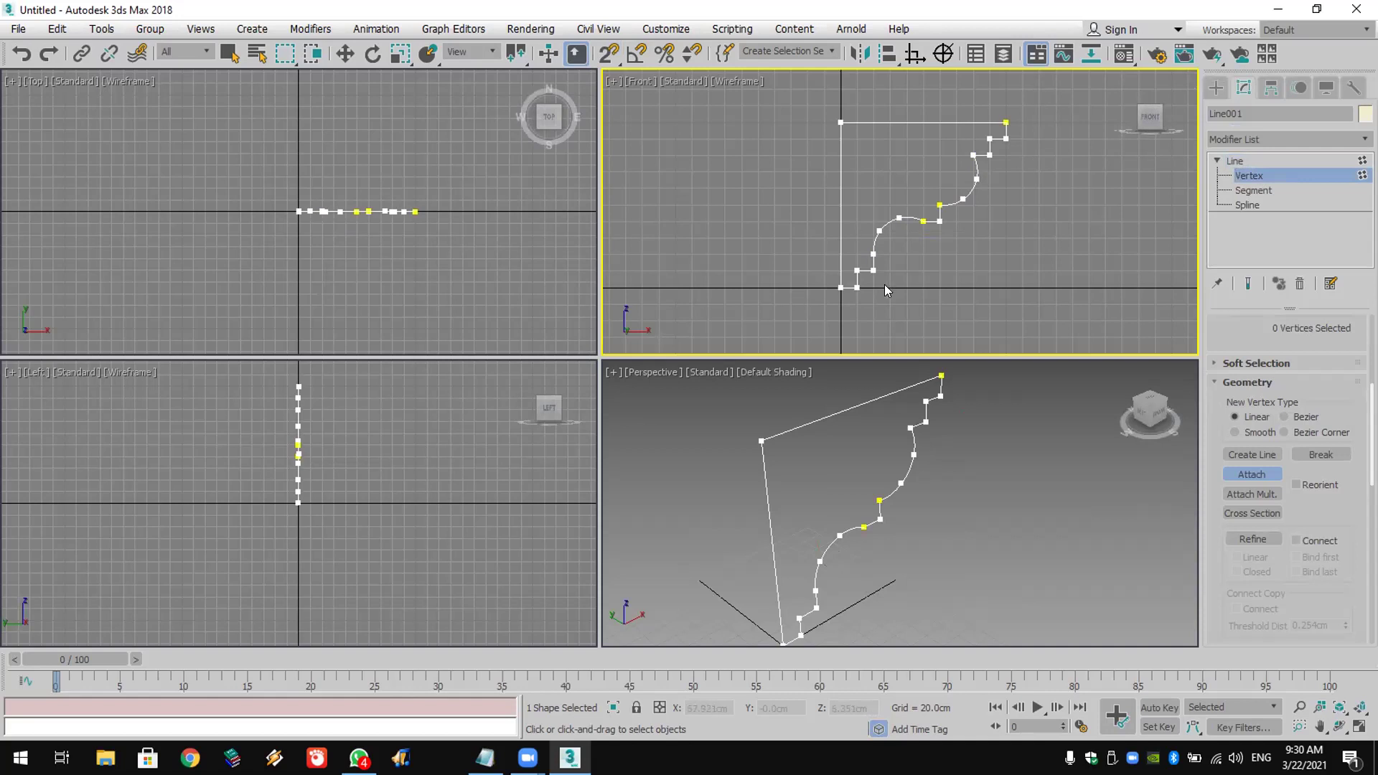
key(w)
drag(804, 295, 804, 296)
scroll(1307, 402, down, 5)
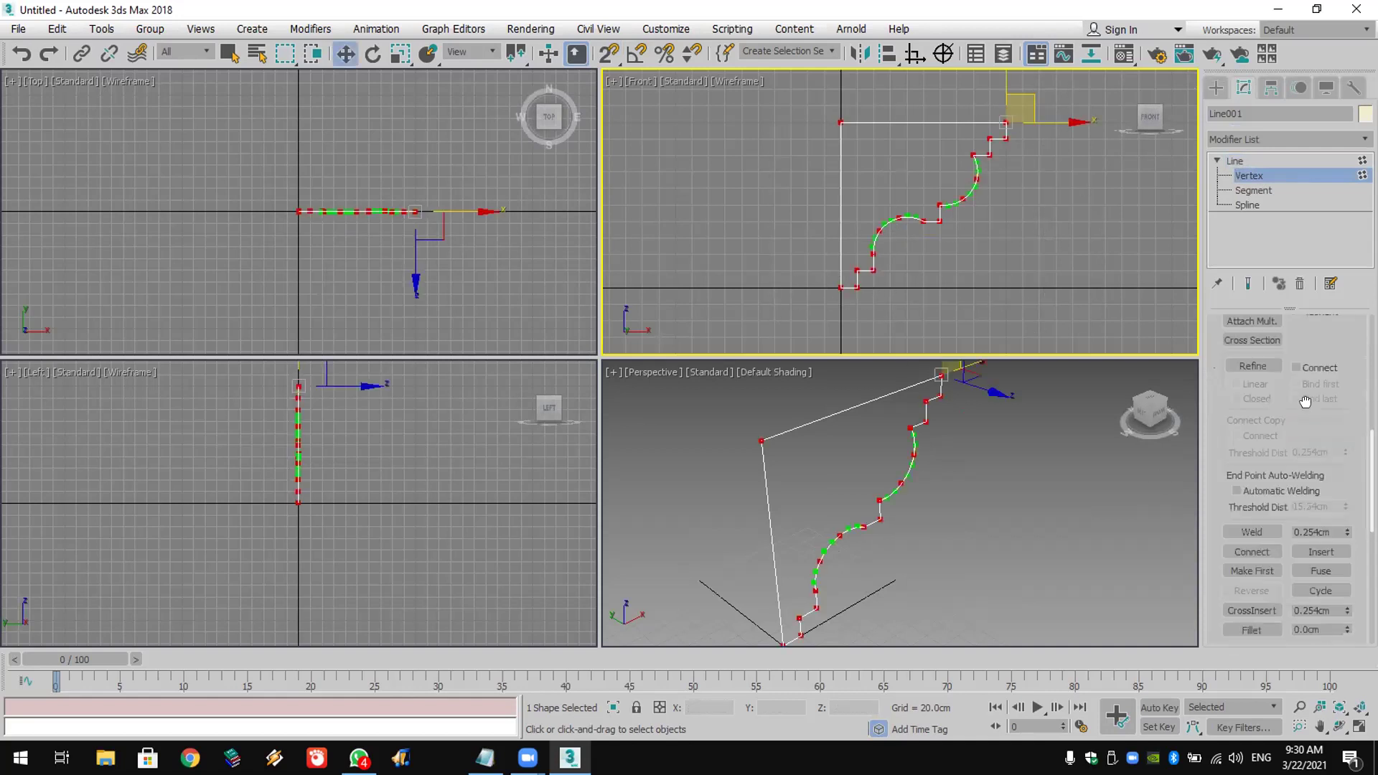
click(1252, 482)
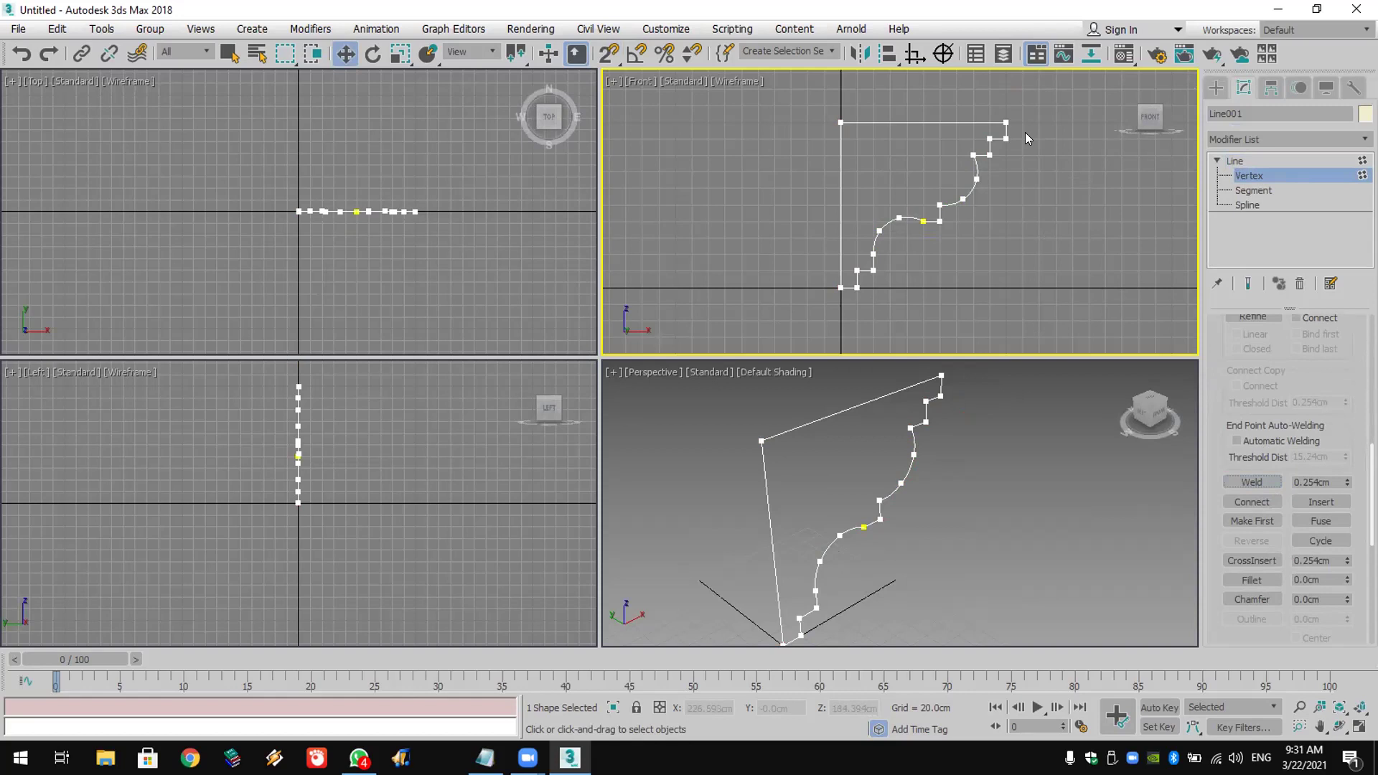
Step: Fillet the vertices along the stepped and curved side of the profile with a radius of about 6 cm
drag(1026, 134, 846, 307)
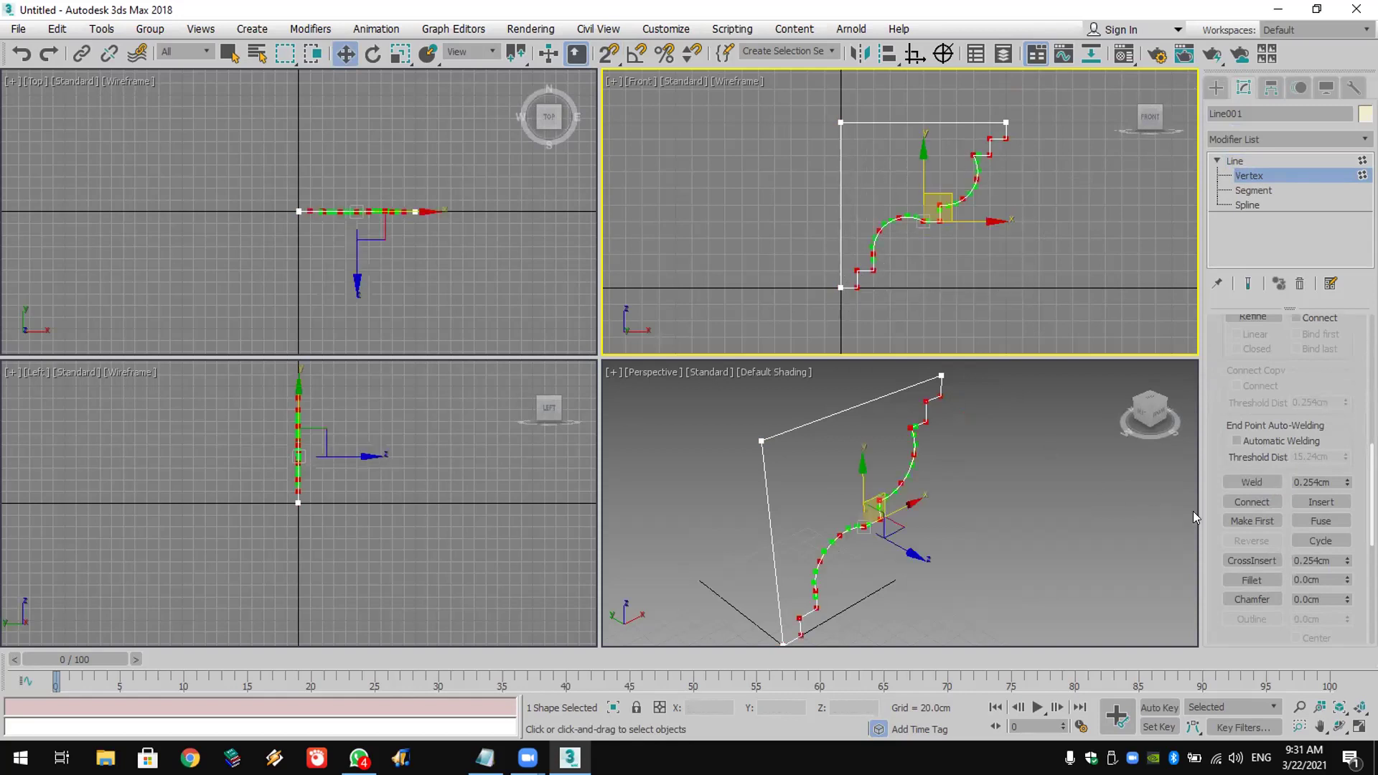
click(1235, 579)
scroll(990, 109, up, 3)
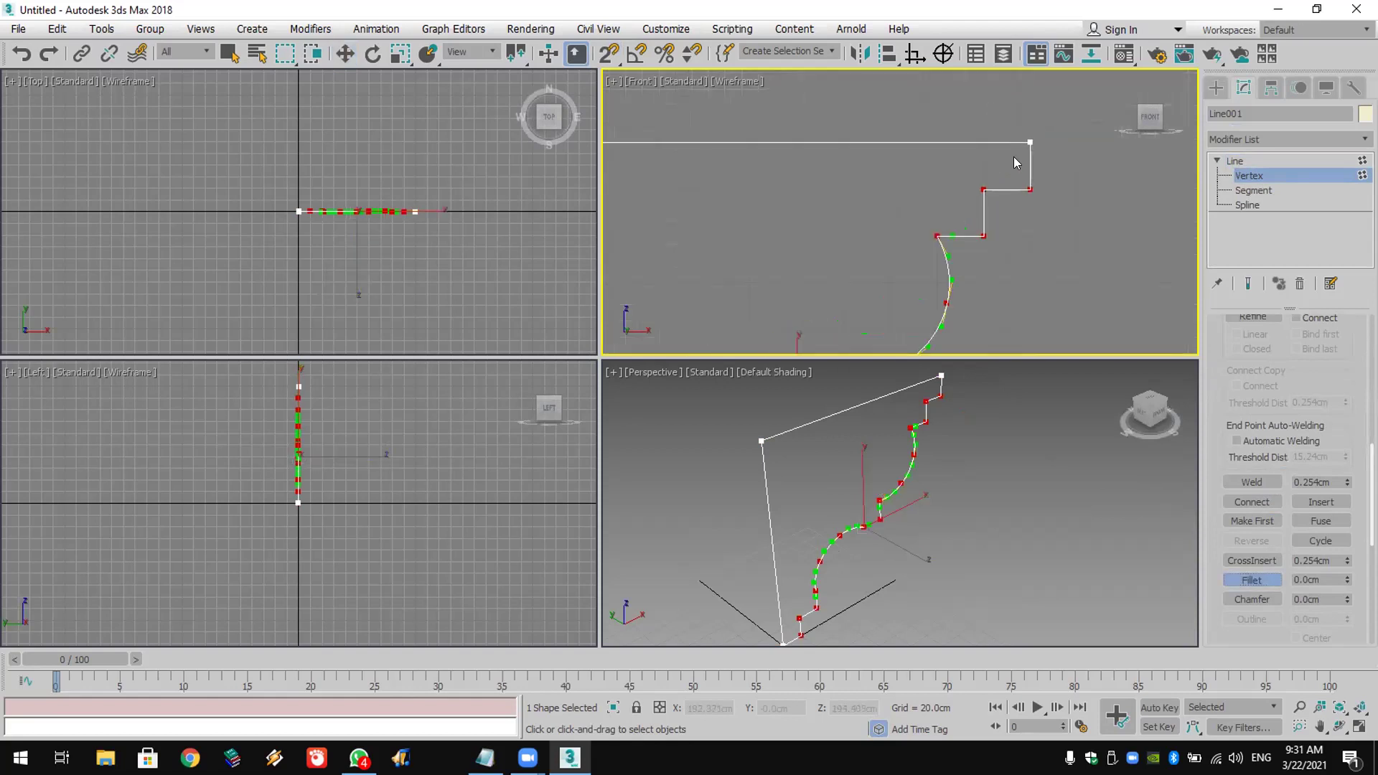
drag(1027, 190, 1030, 166)
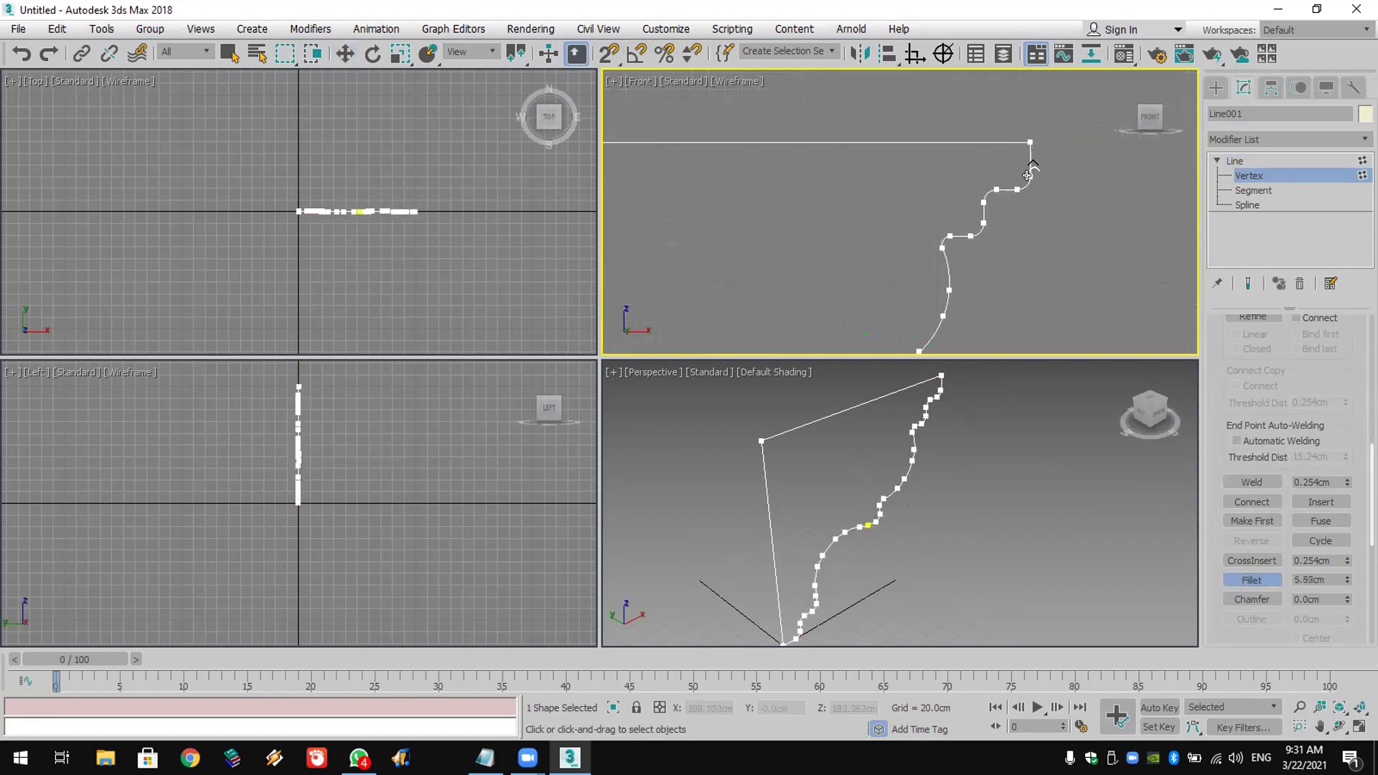
Step: Apply an Extrude modifier to the profile with an amount of about 311 cm and inspect the moulding in Perspective
click(1298, 139)
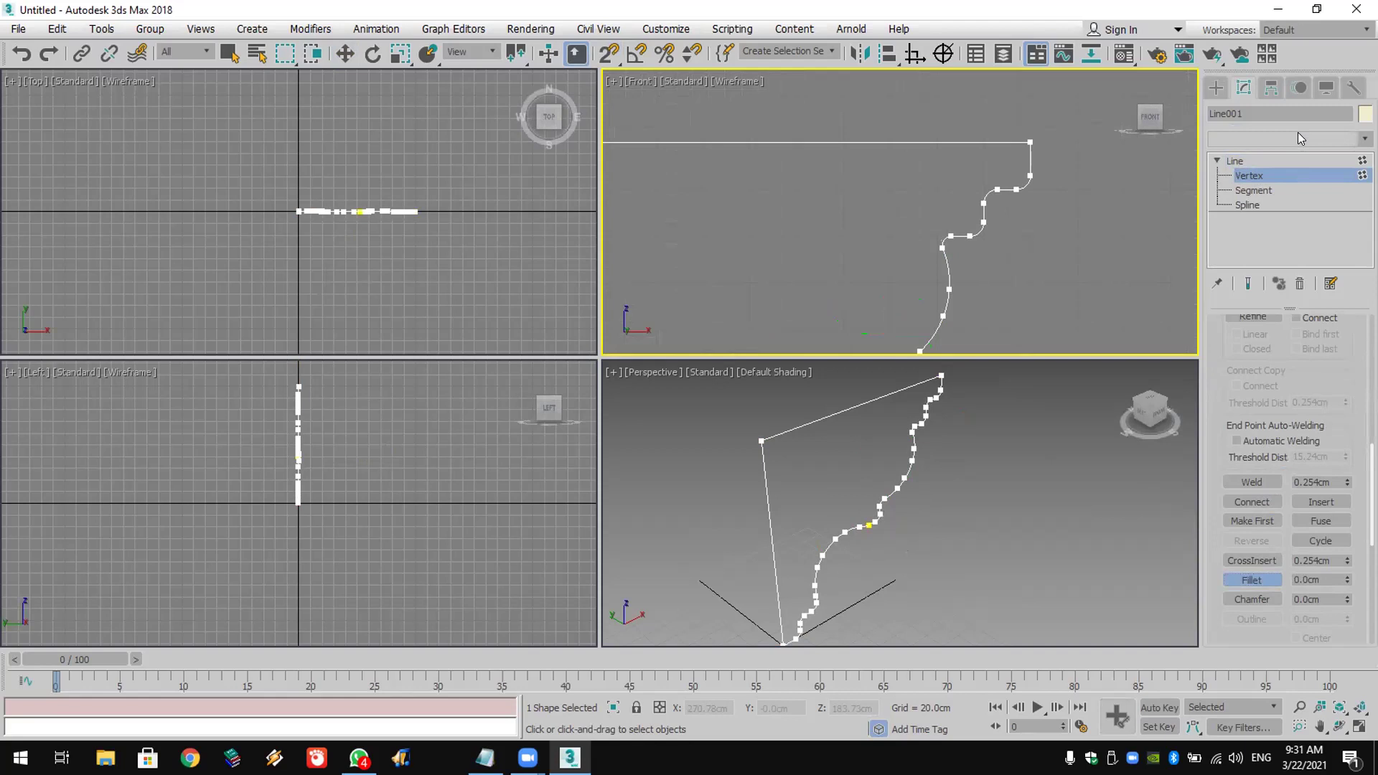
key(e)
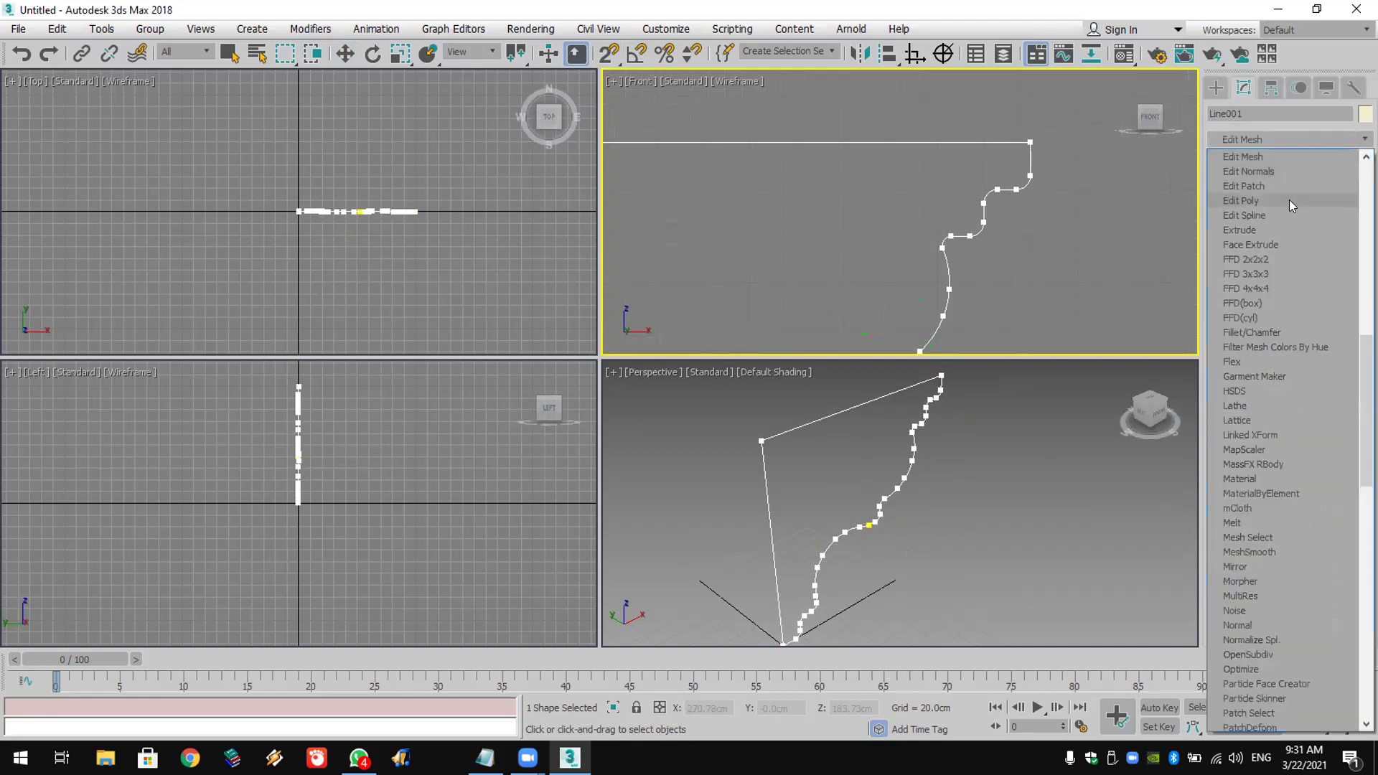
click(1289, 229)
drag(1336, 347, 1340, 137)
click(1340, 726)
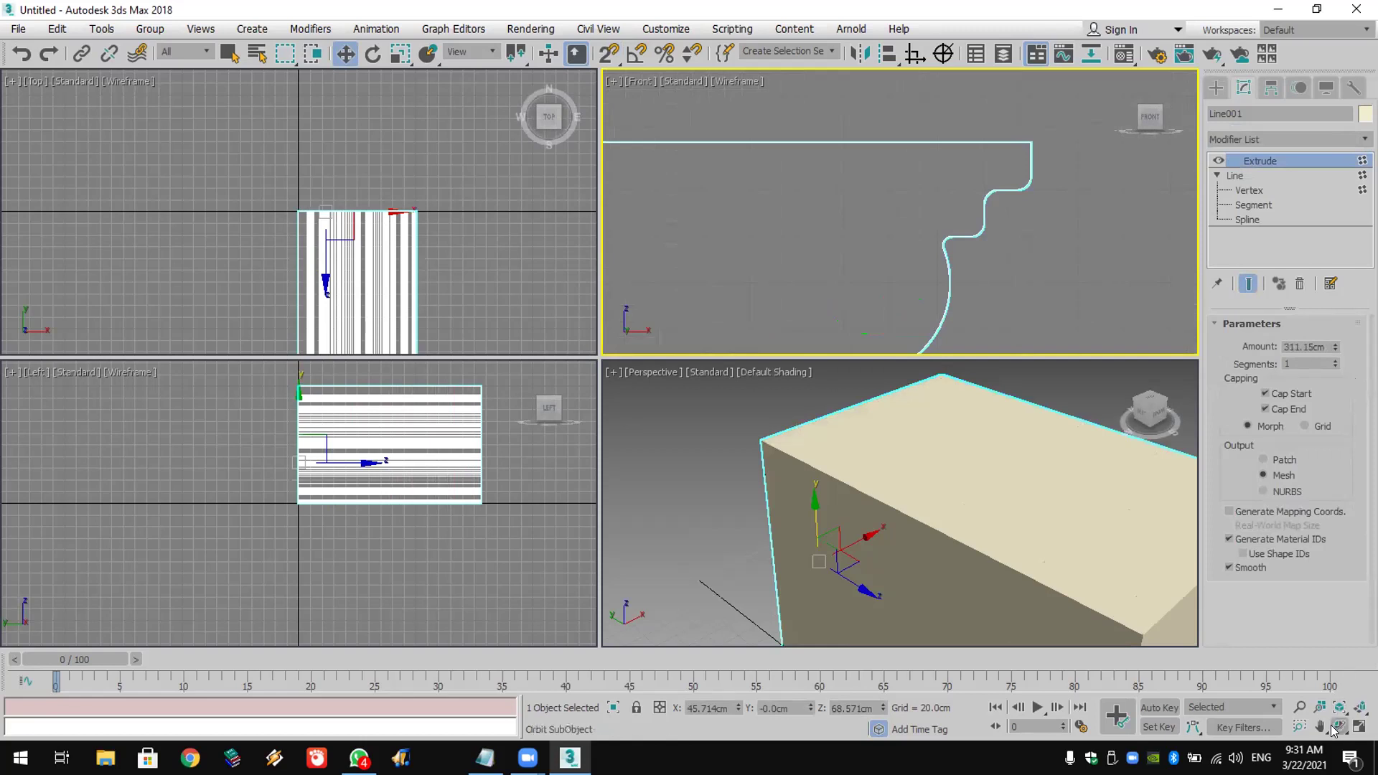
drag(955, 536, 865, 454)
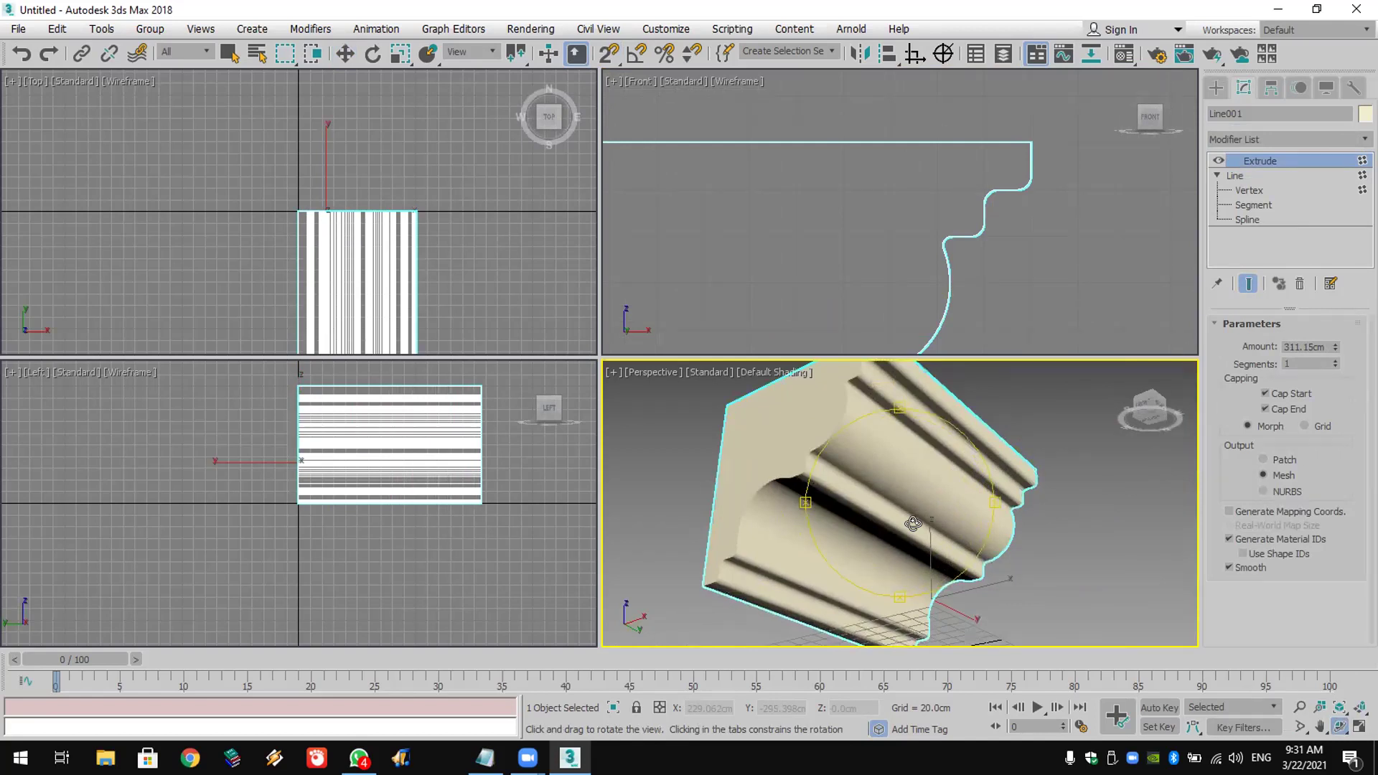
mouse_move(913, 523)
mouse_down()
mouse_move(961, 522)
mouse_move(908, 531)
mouse_up()
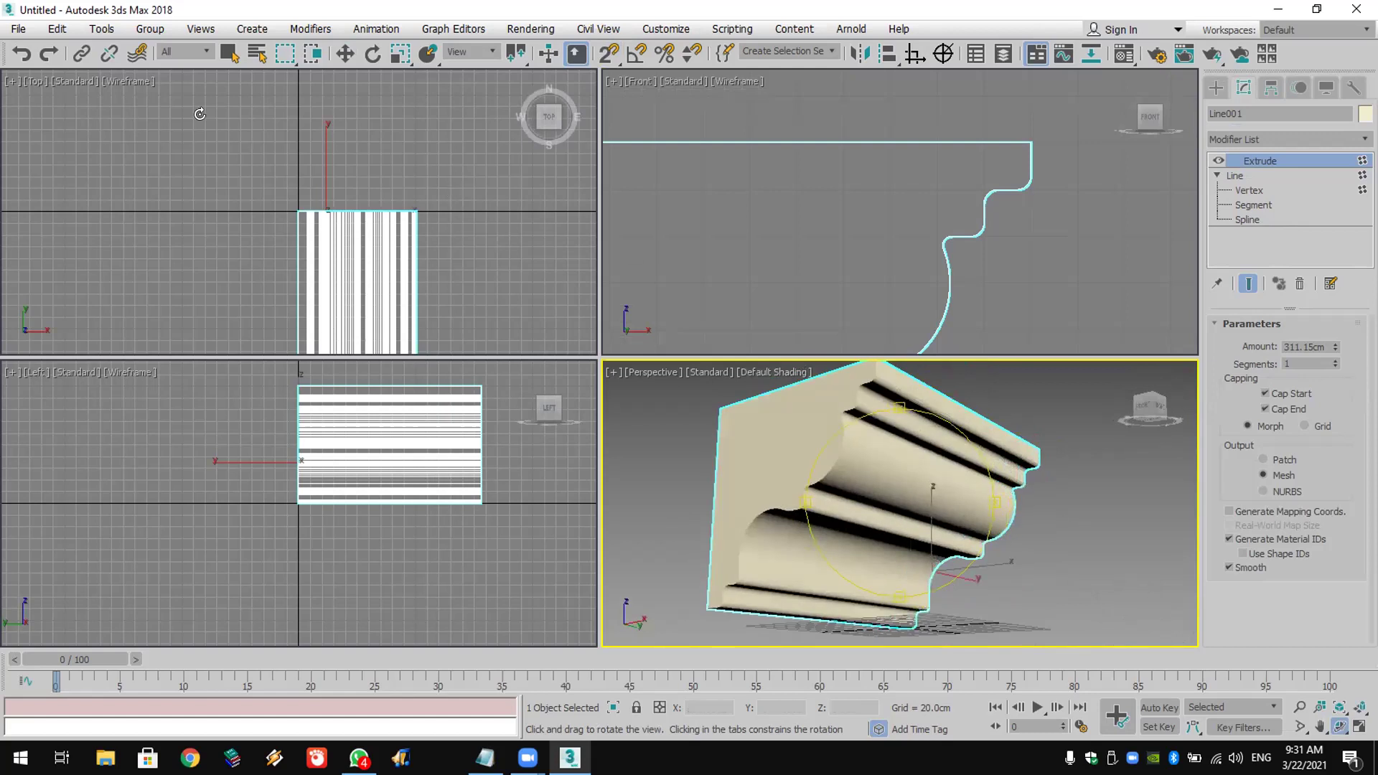
Step: Reset the scene to an empty one without saving the changes
click(18, 30)
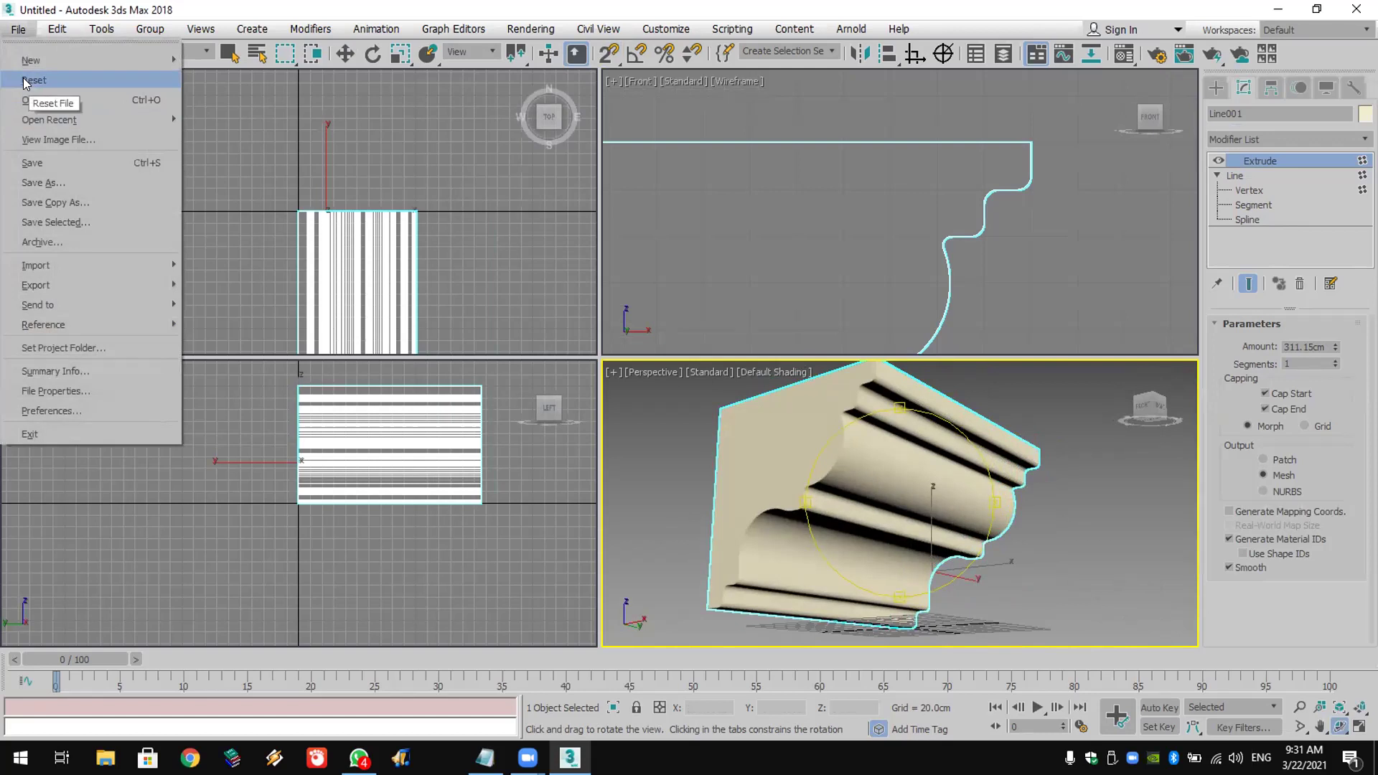
click(26, 80)
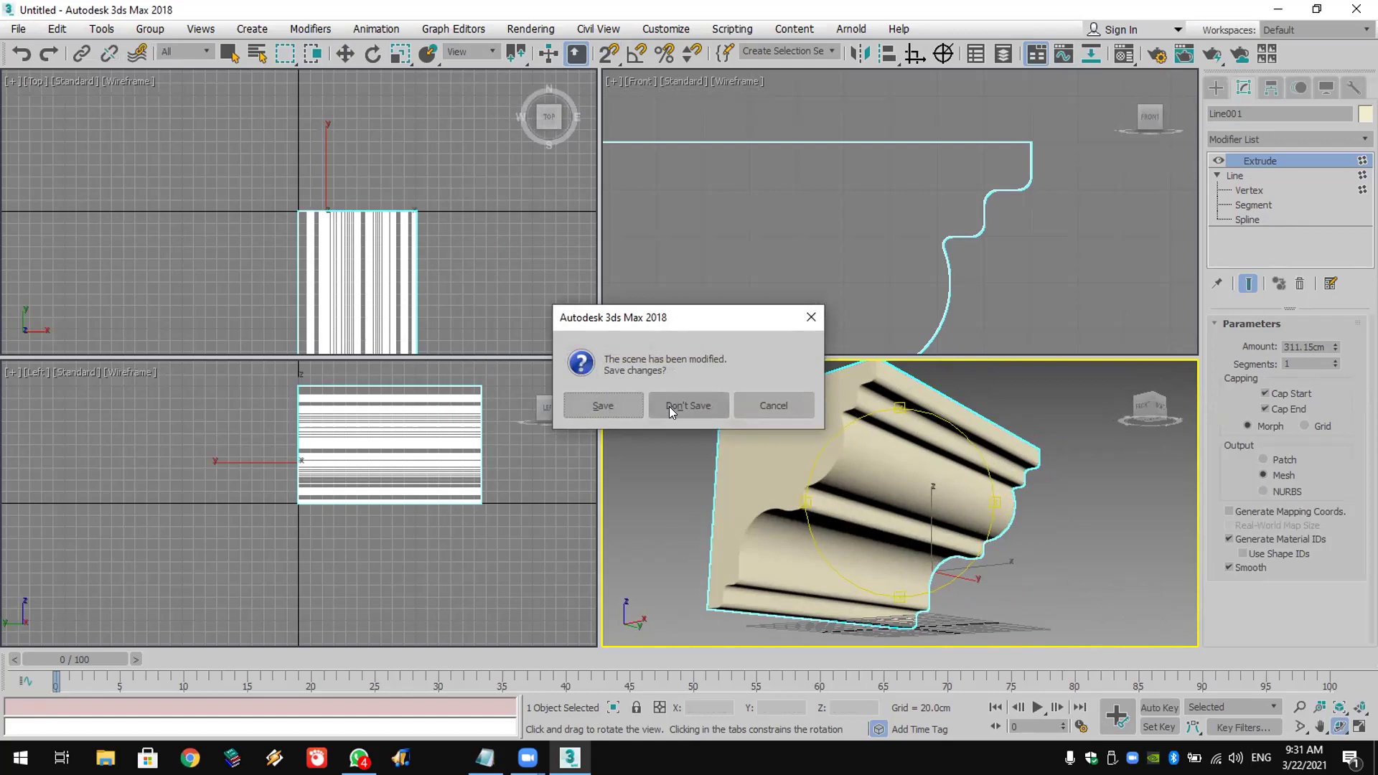
click(669, 406)
click(637, 406)
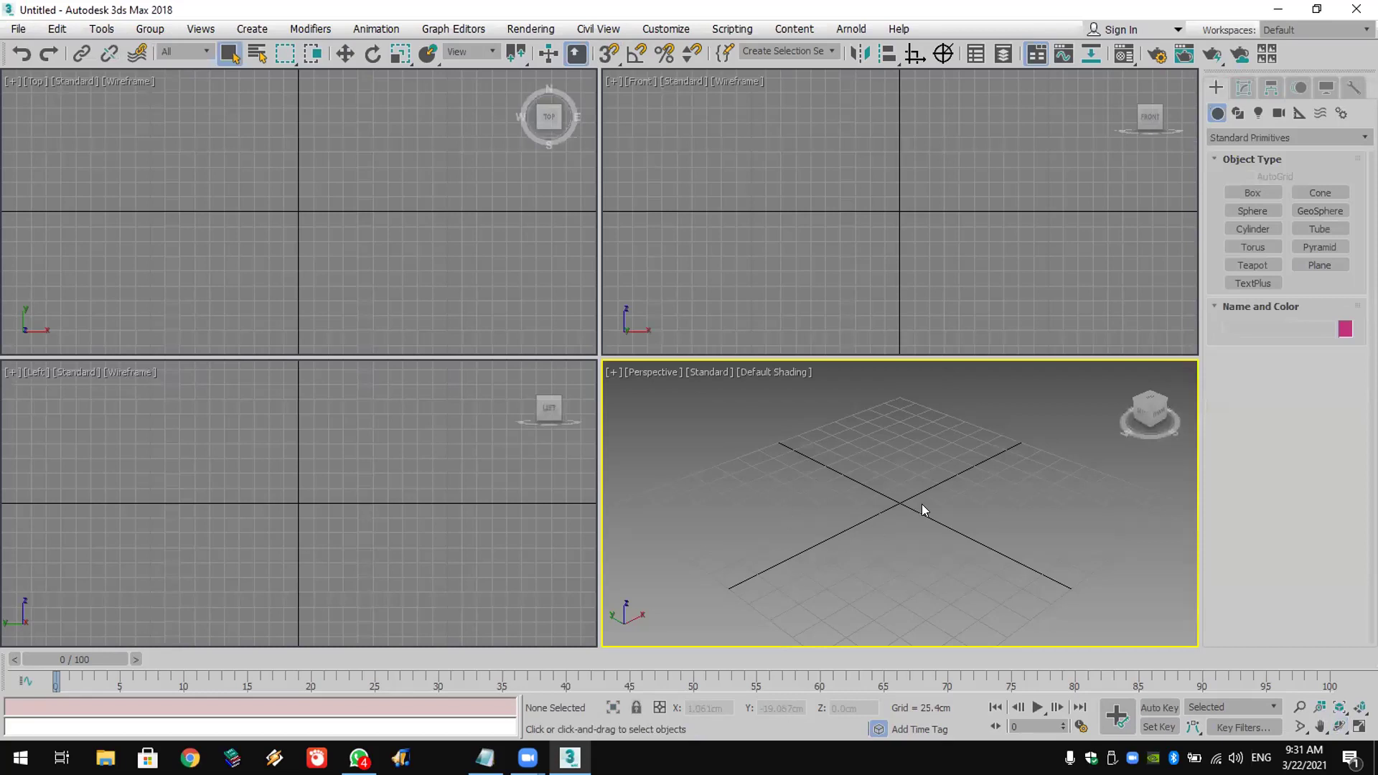
drag(902, 501, 1071, 595)
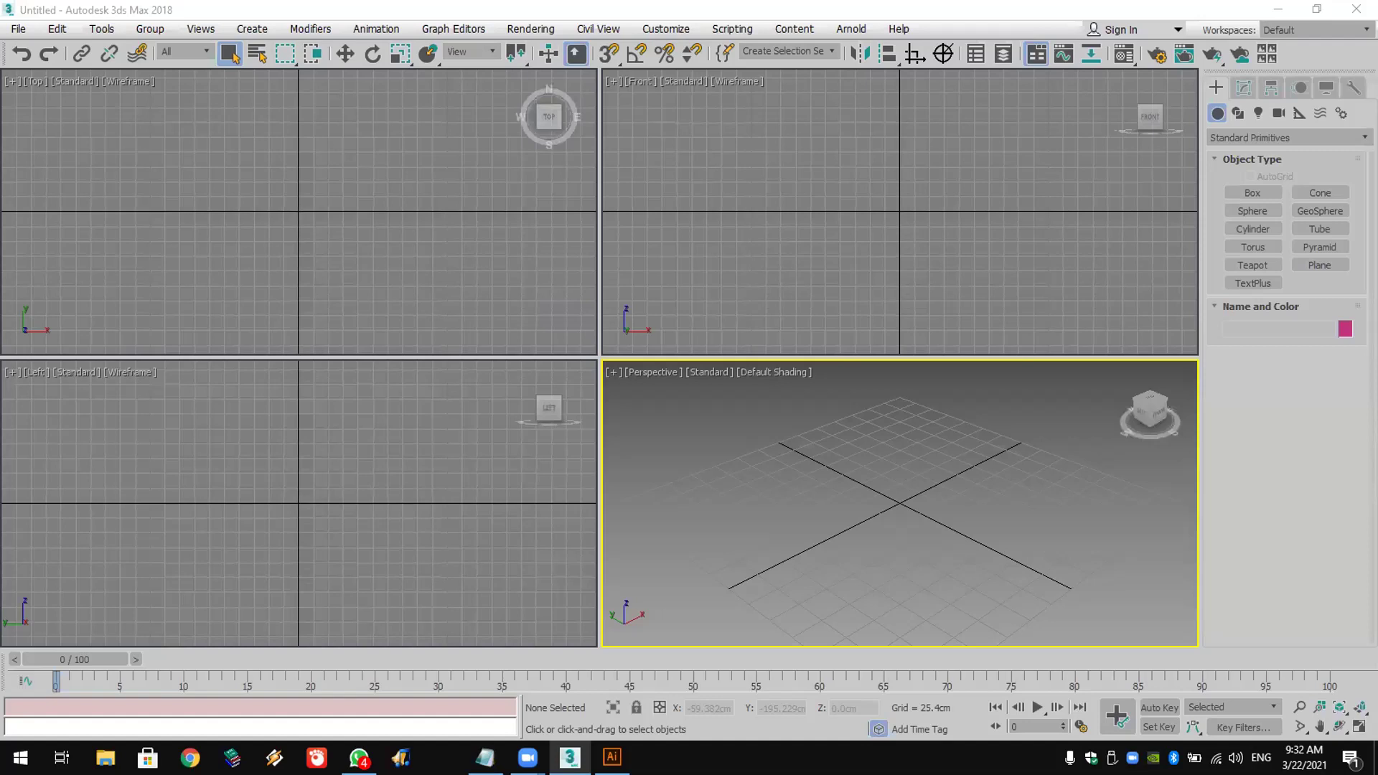
key(super+d)
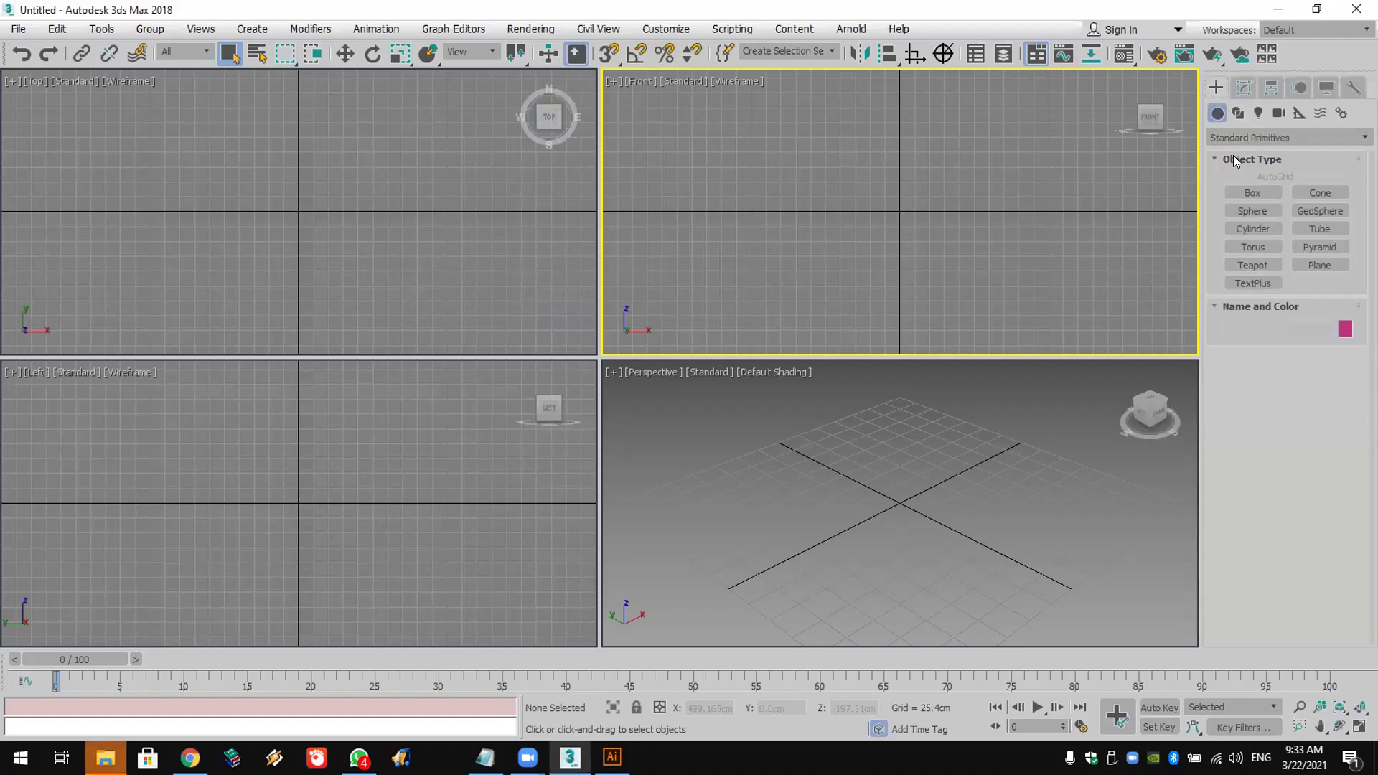
Step: Create a sphere of about 68 cm radius in the Perspective view and open the Compact Material Editor
click(1253, 210)
drag(840, 499, 861, 530)
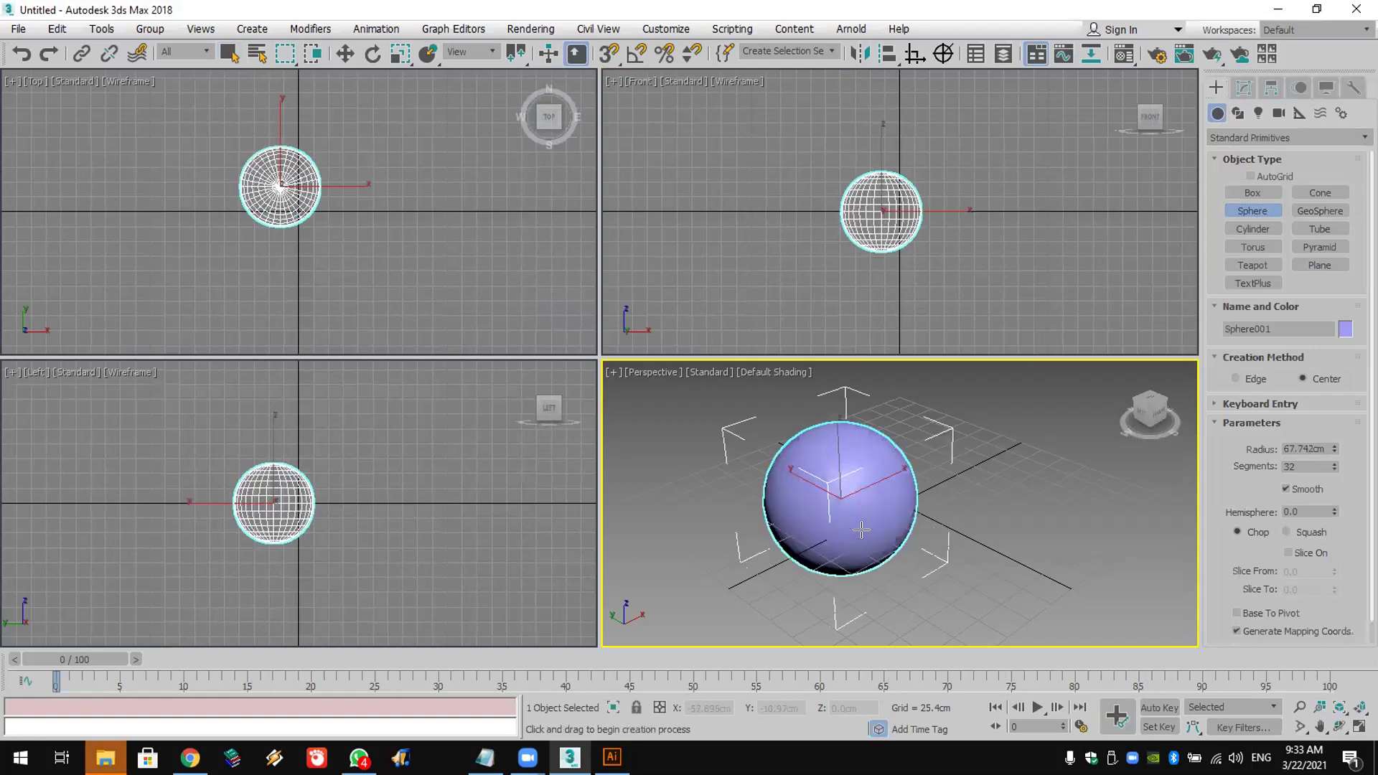
click(1124, 55)
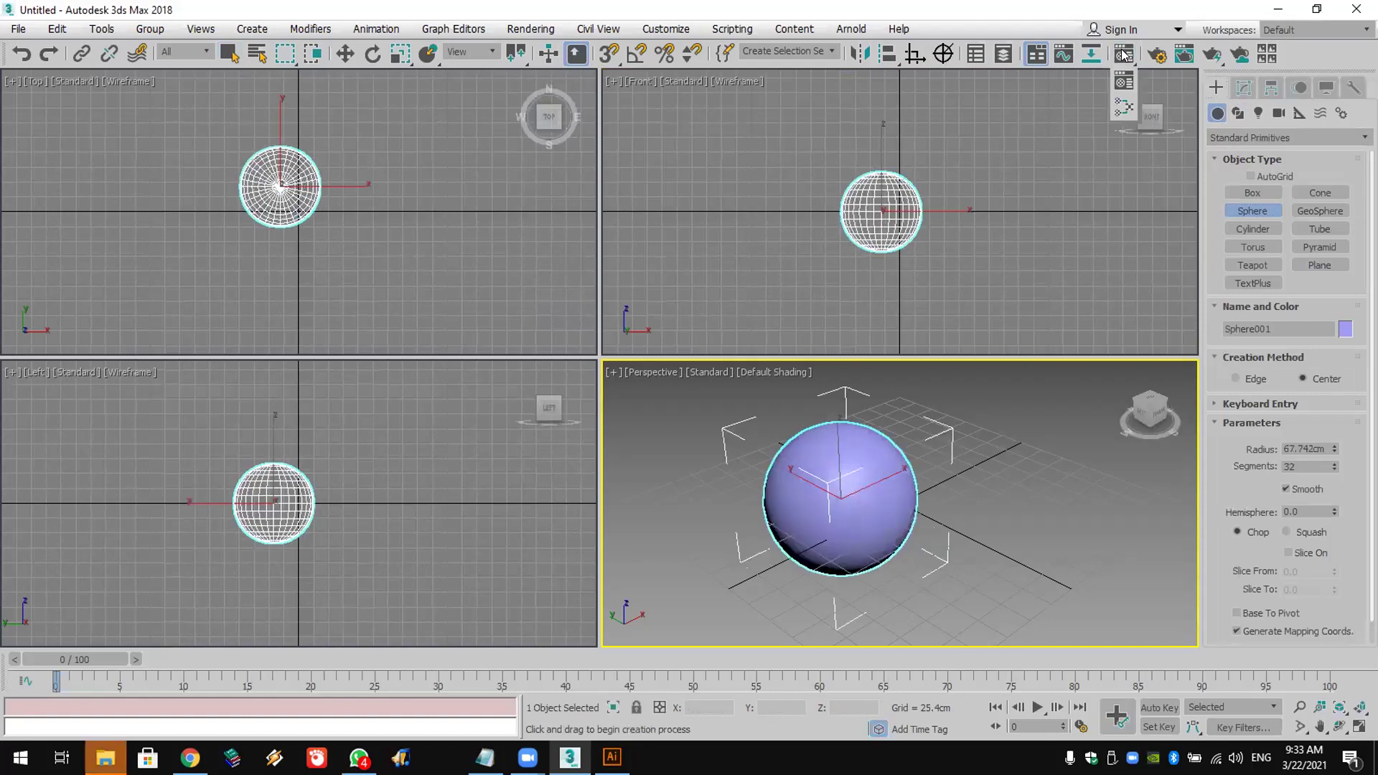
click(1125, 81)
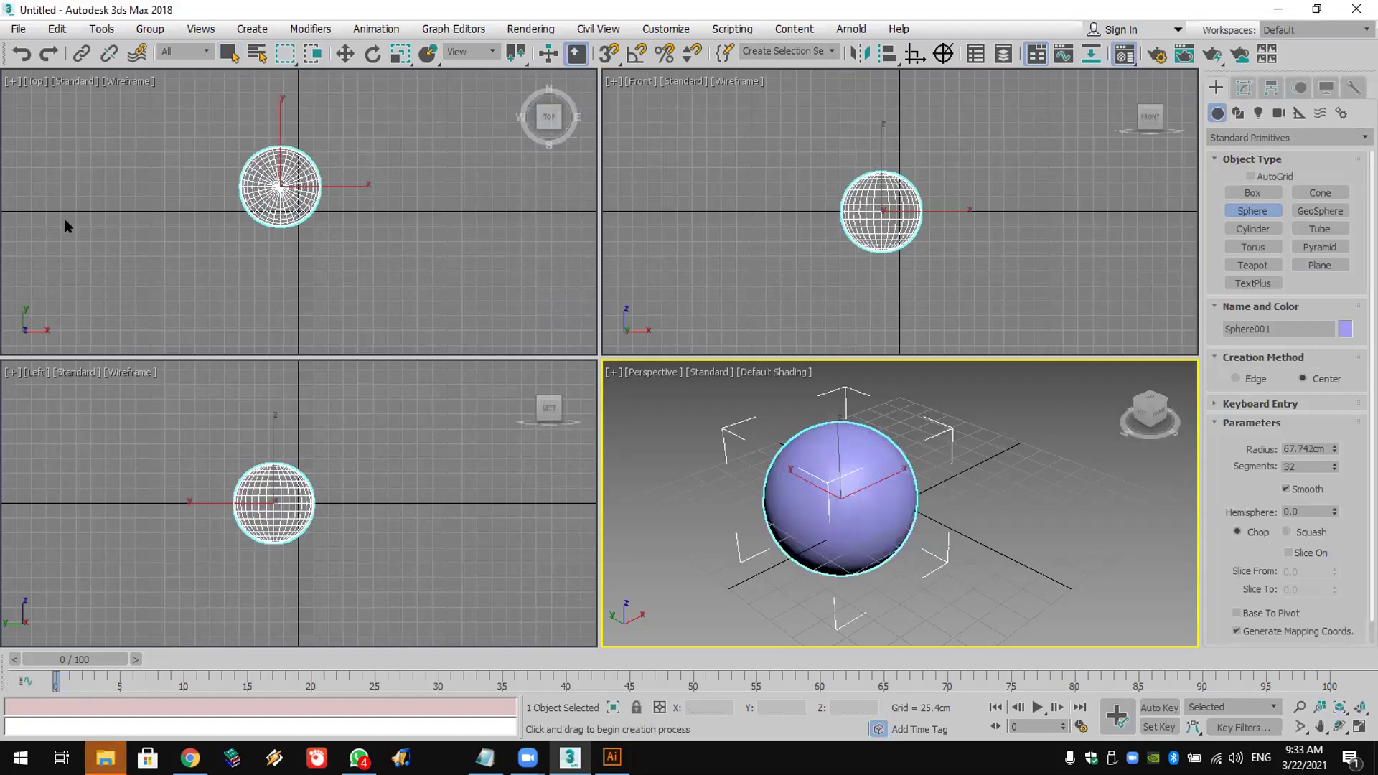
key(m)
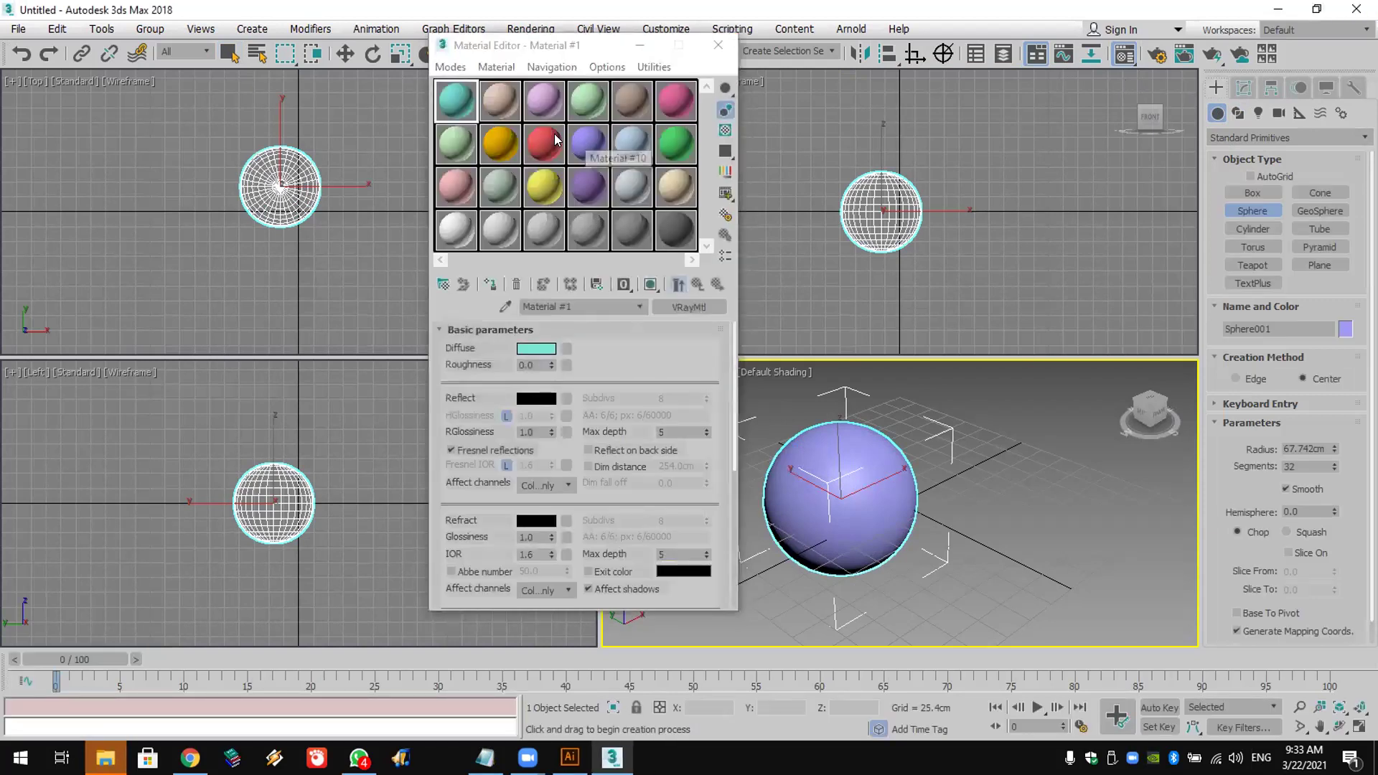
Step: Apply the red, light blue and light grey sample materials to the sphere in turn, and close the Material Editor
drag(544, 143, 826, 459)
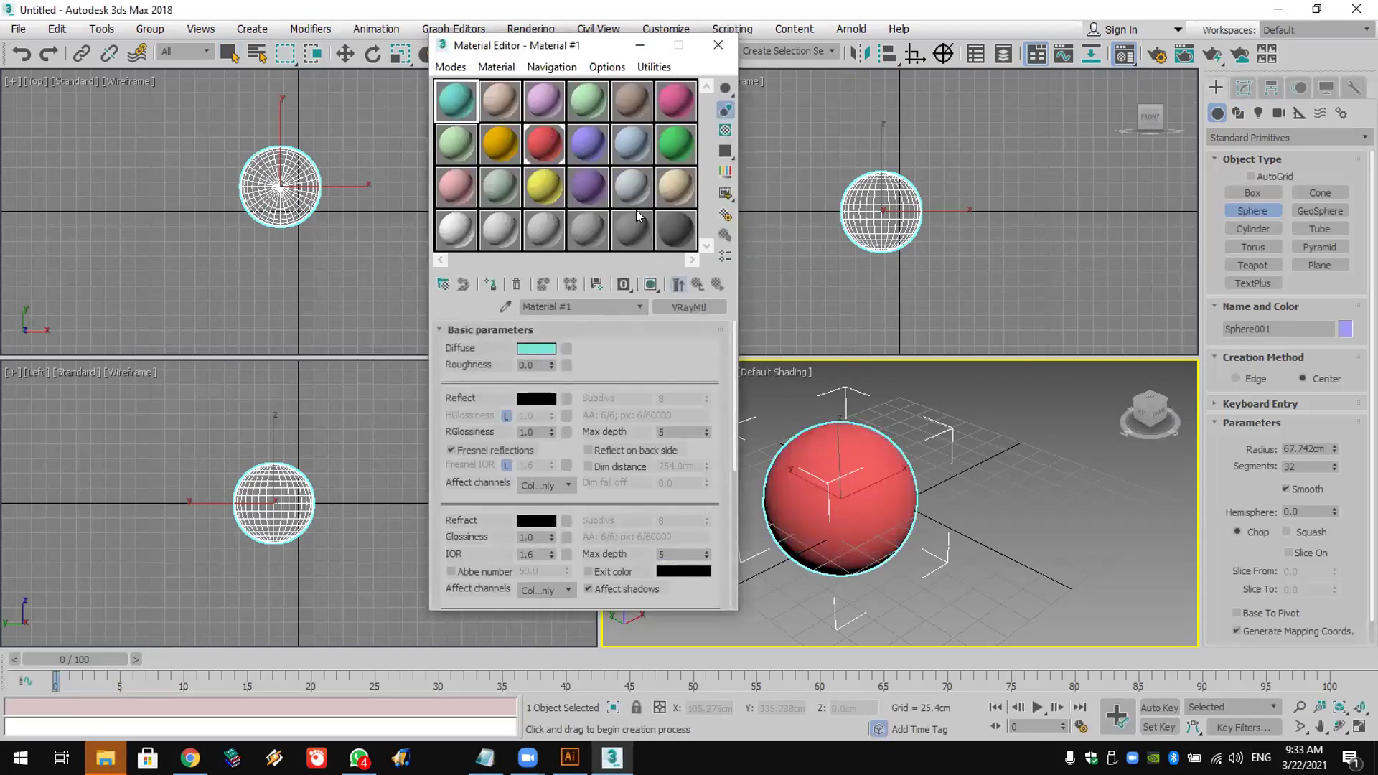
drag(627, 146, 833, 459)
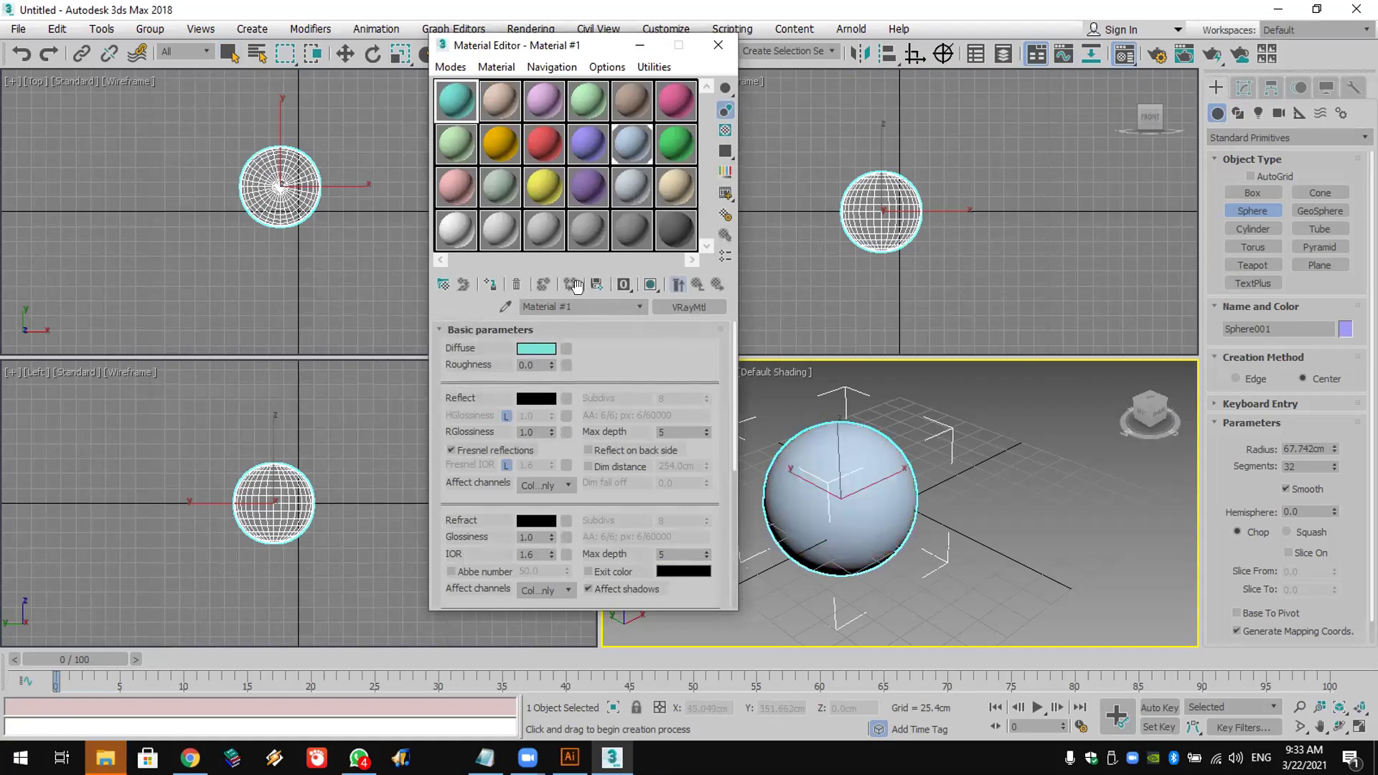
drag(540, 218, 854, 449)
click(718, 45)
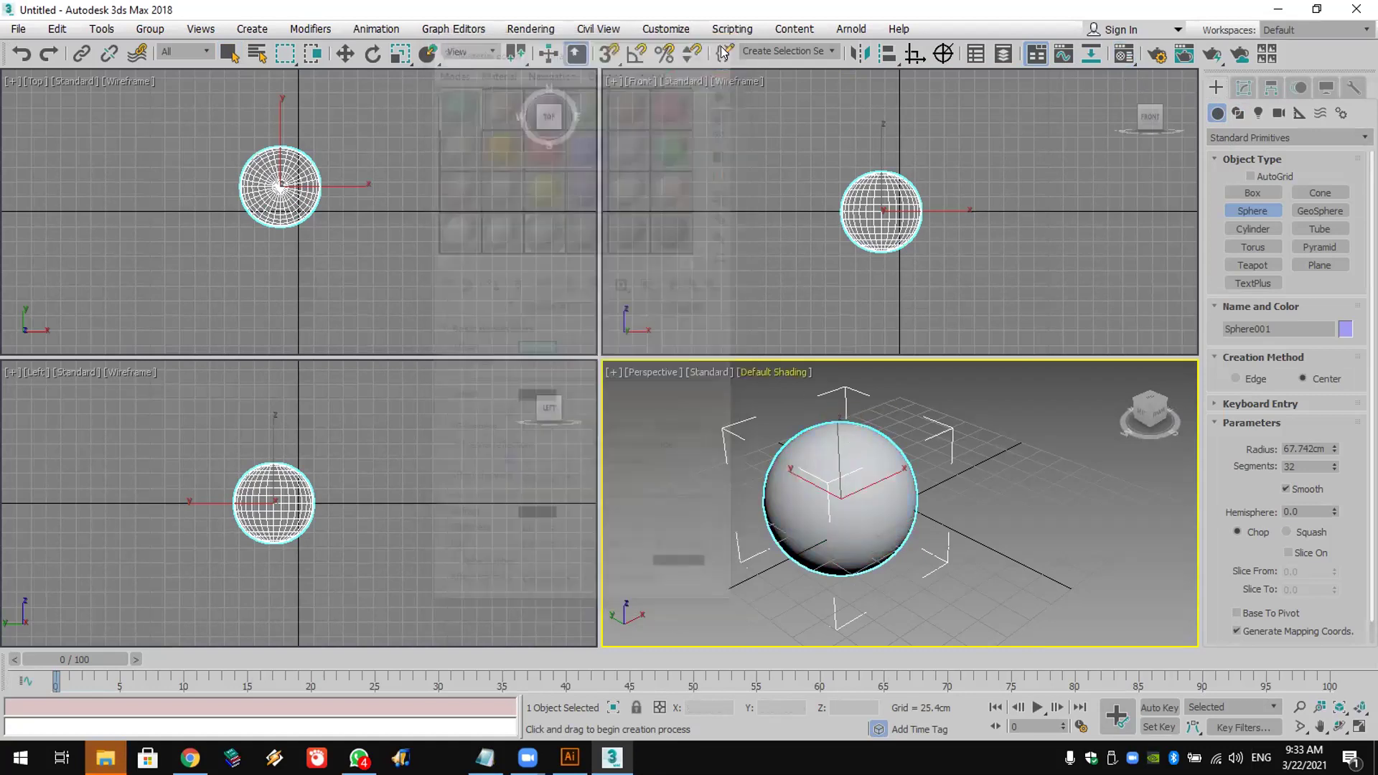
click(1124, 55)
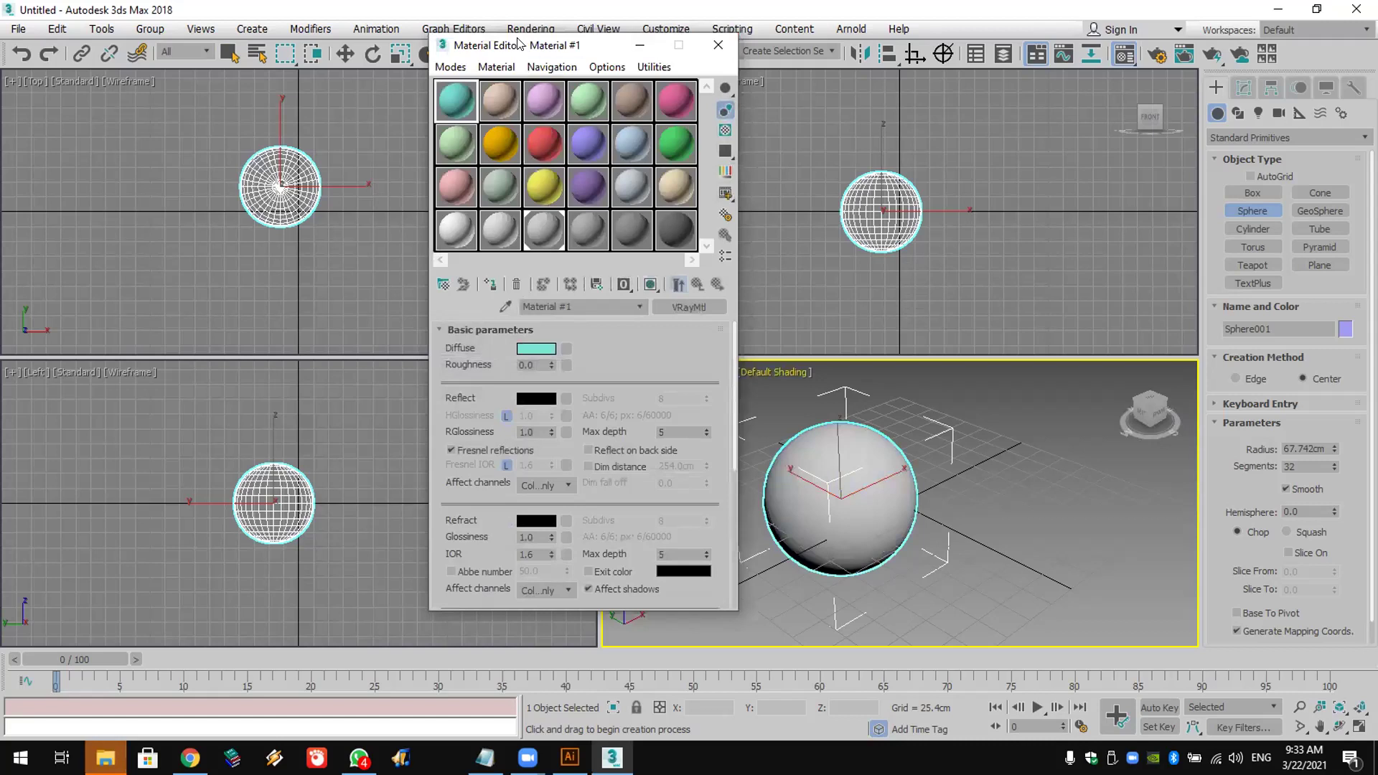
drag(505, 43, 386, 76)
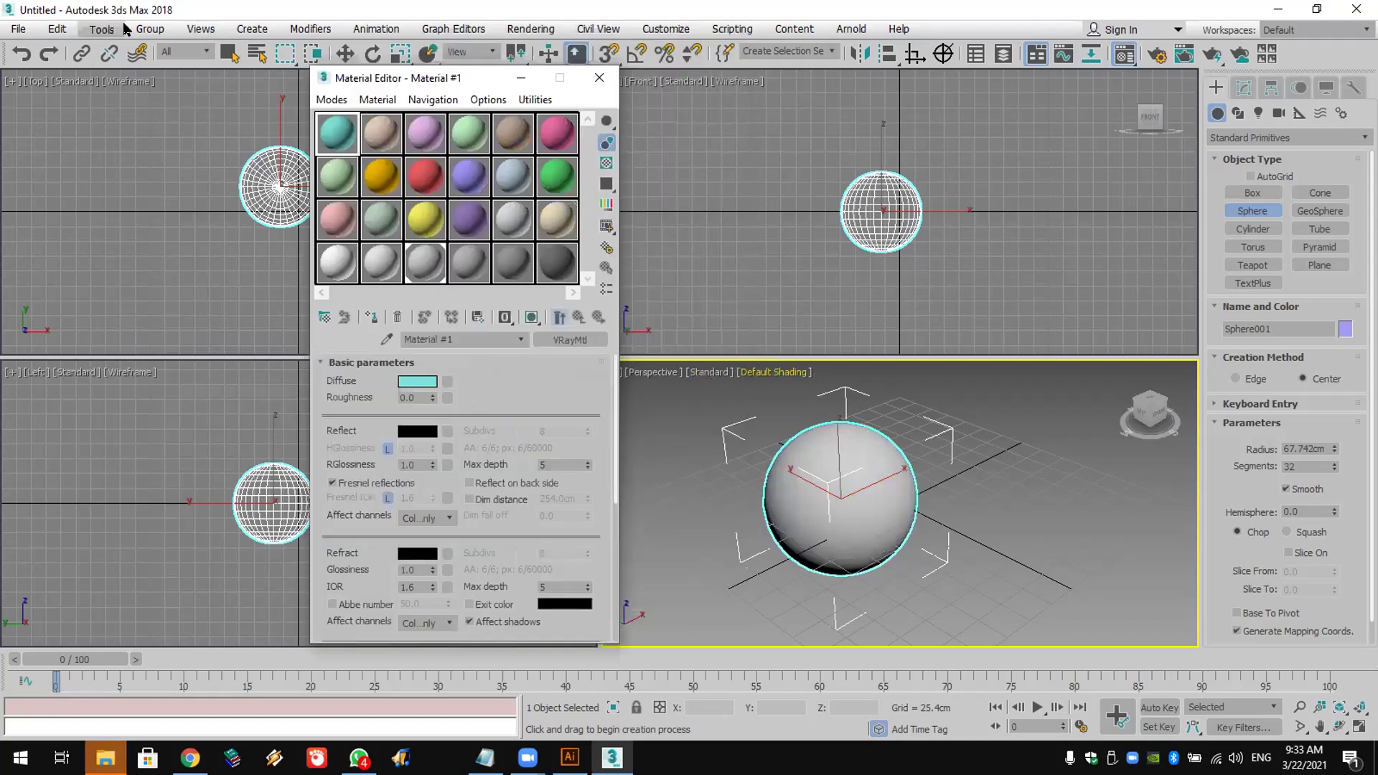
click(150, 28)
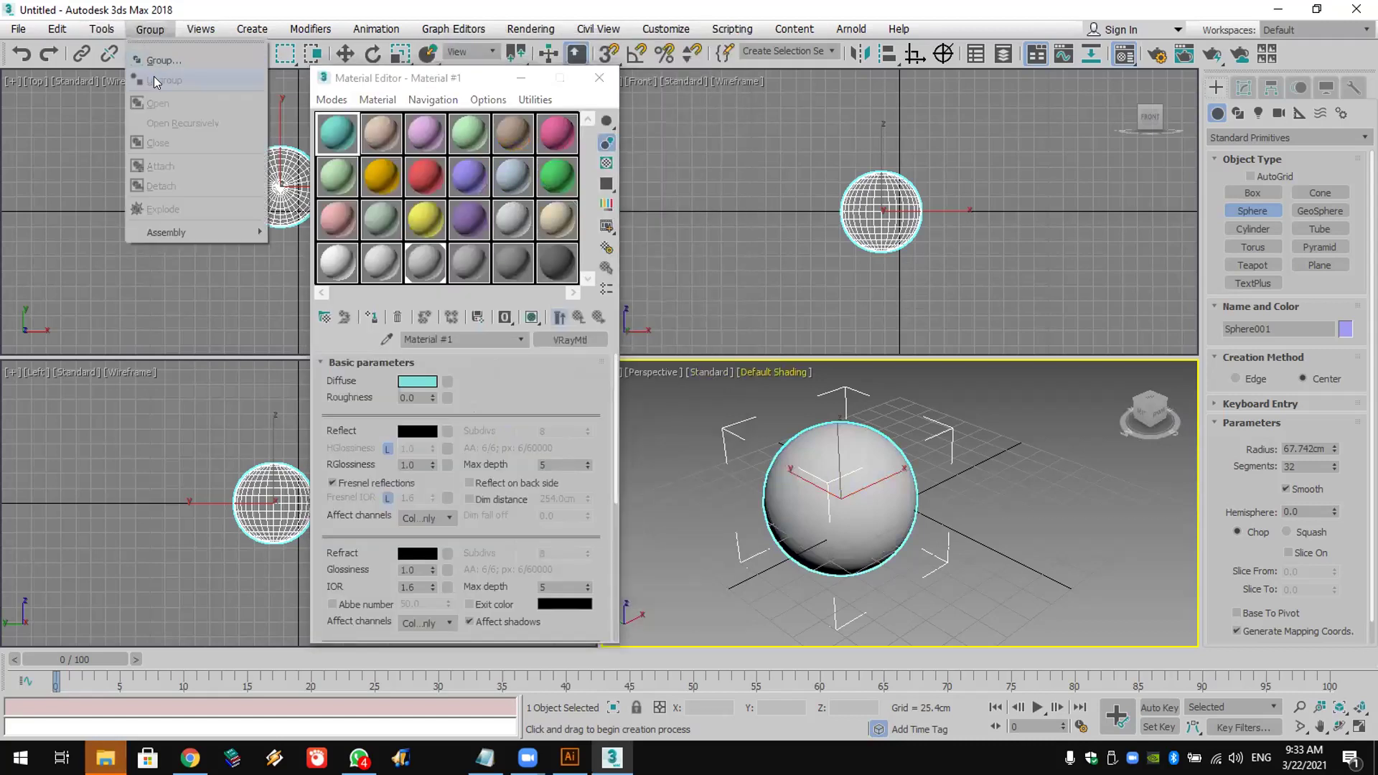
click(606, 78)
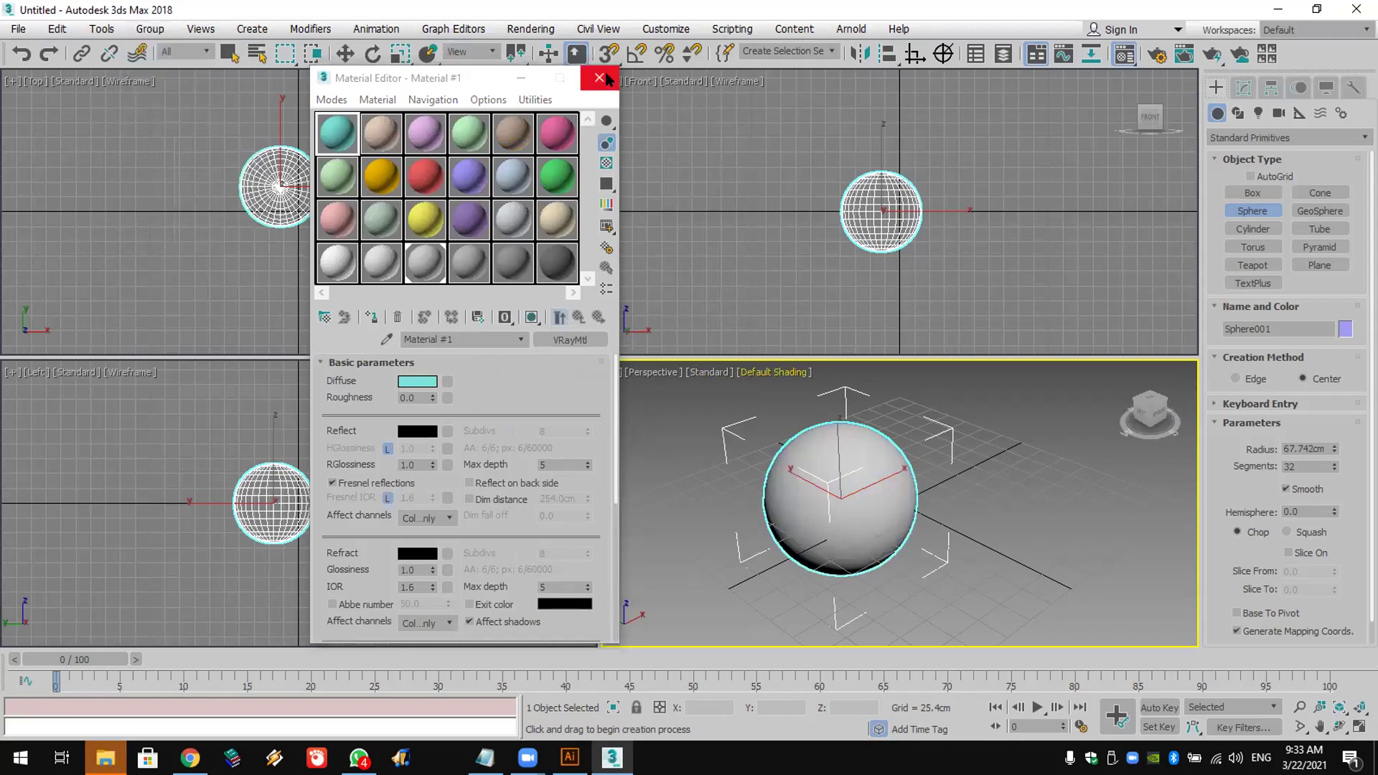
click(600, 77)
Step: Discard the sphere by resetting the scene without saving the changes
click(33, 33)
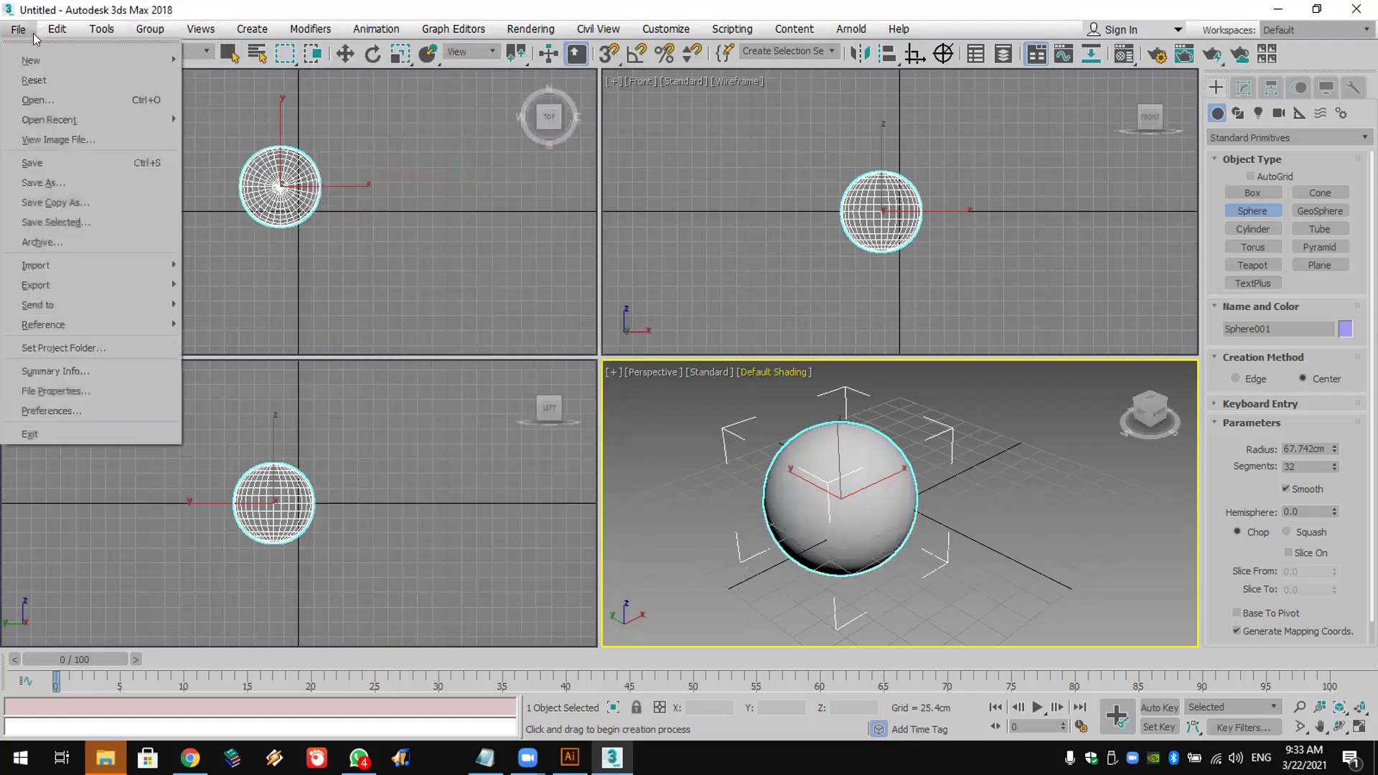
click(56, 83)
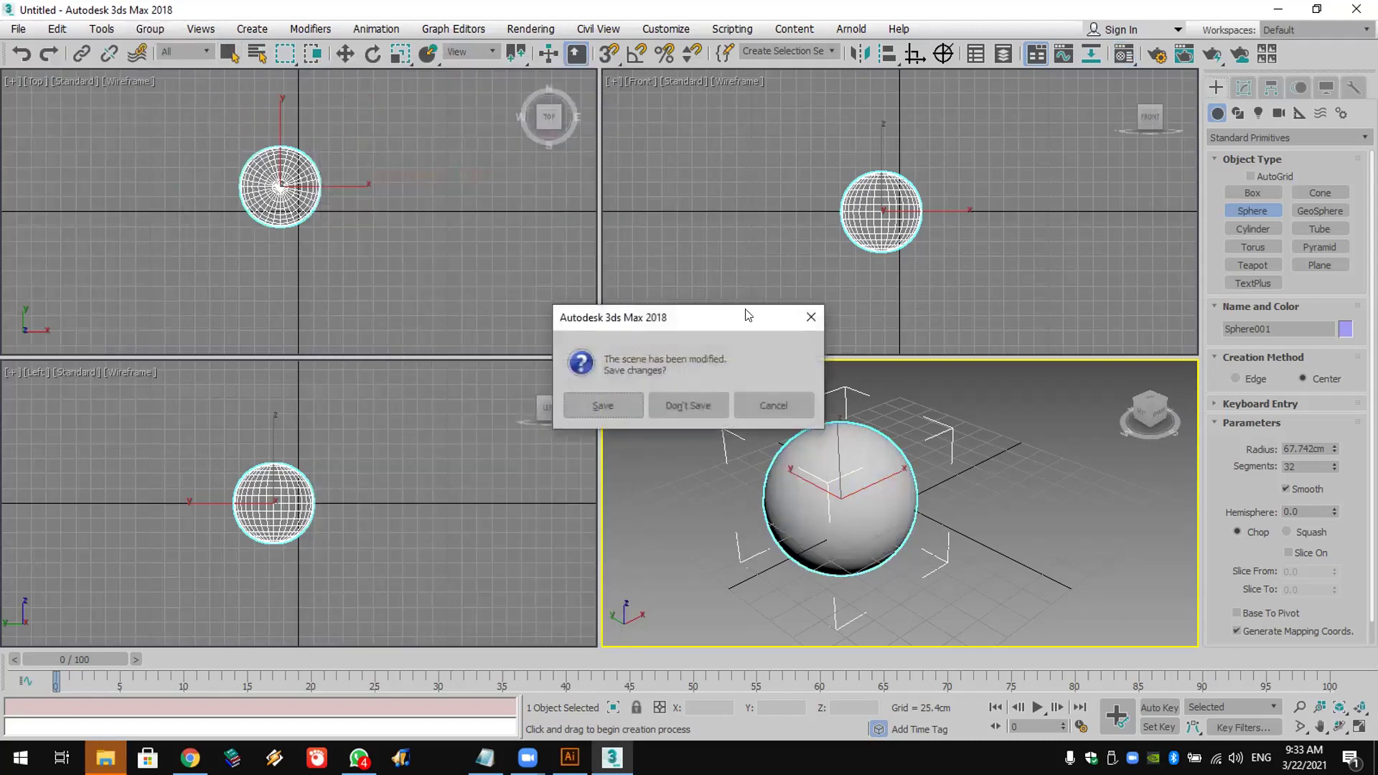
click(711, 405)
click(664, 406)
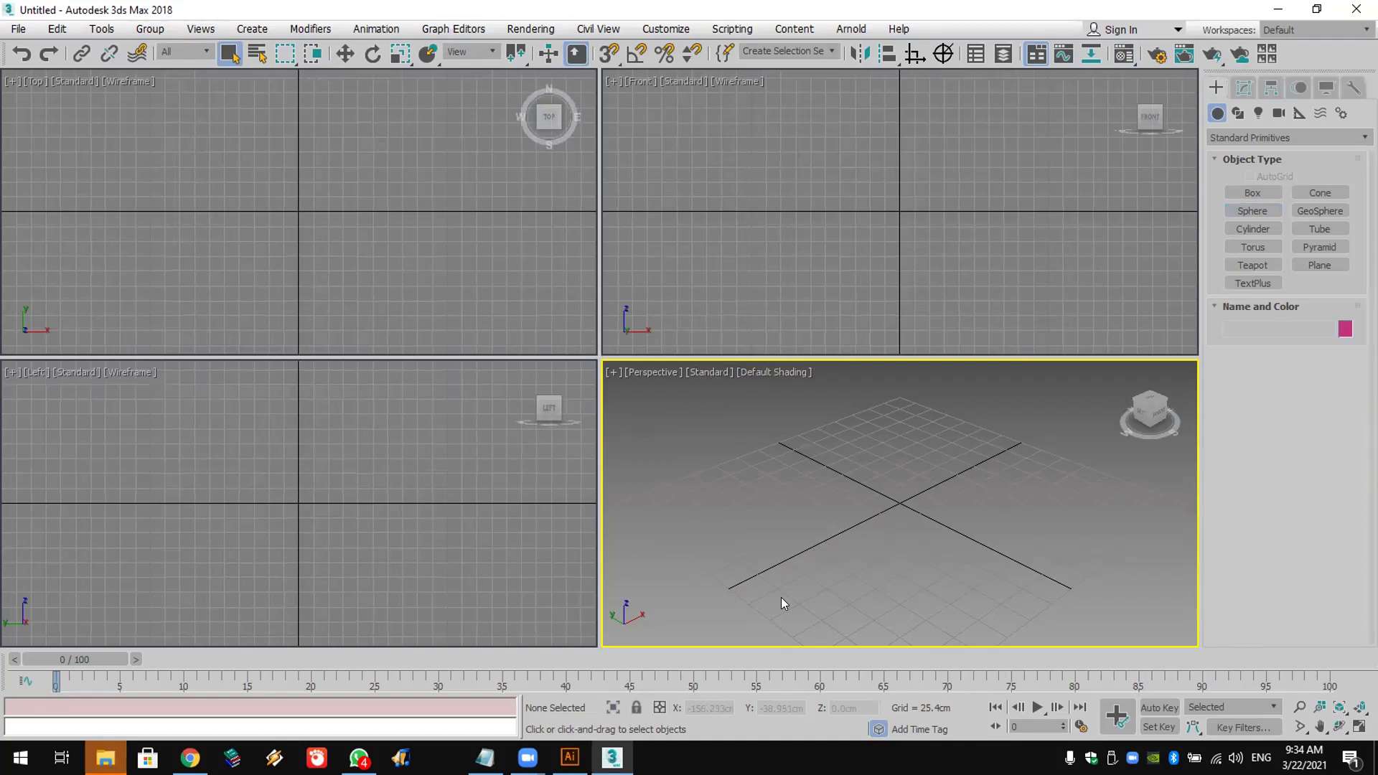
Step: Create seven spheres of different sizes scattered across the Top view
click(1251, 193)
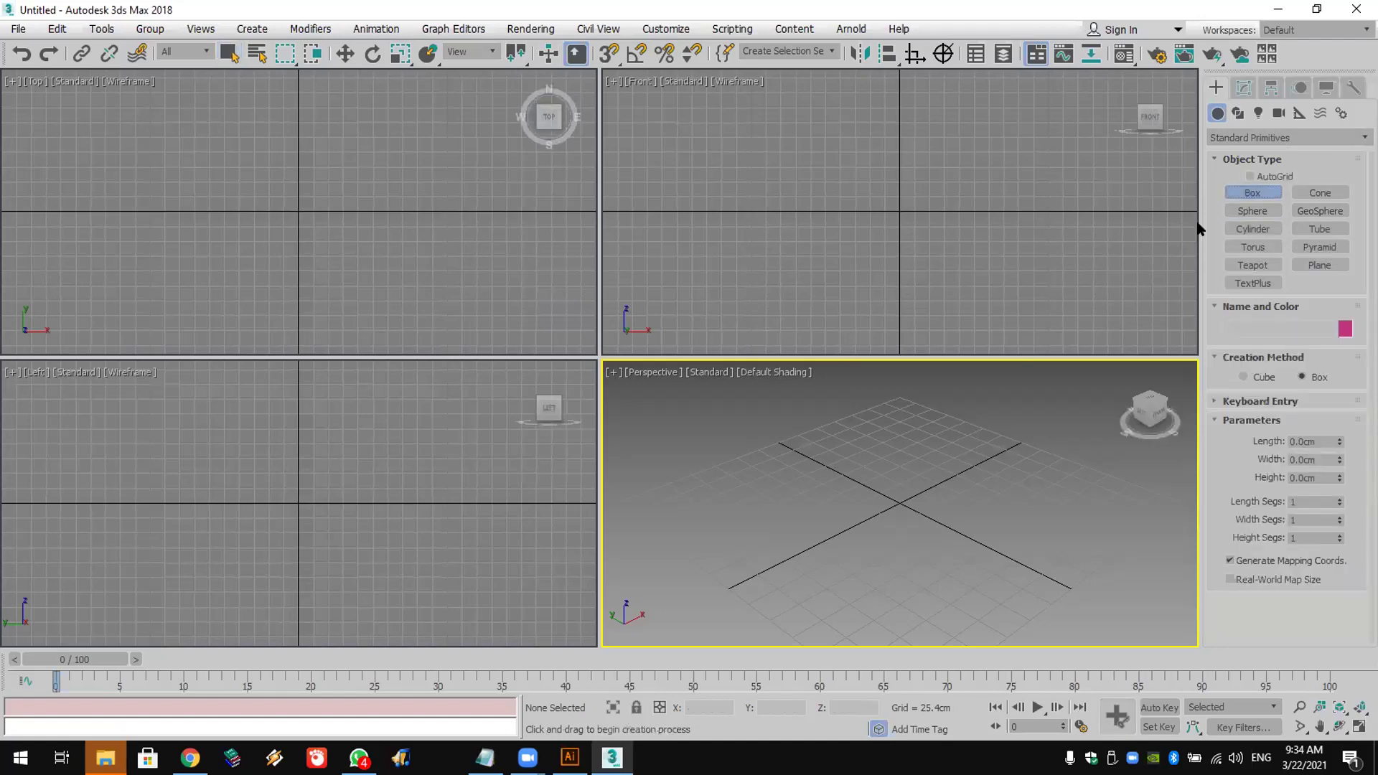
click(1235, 208)
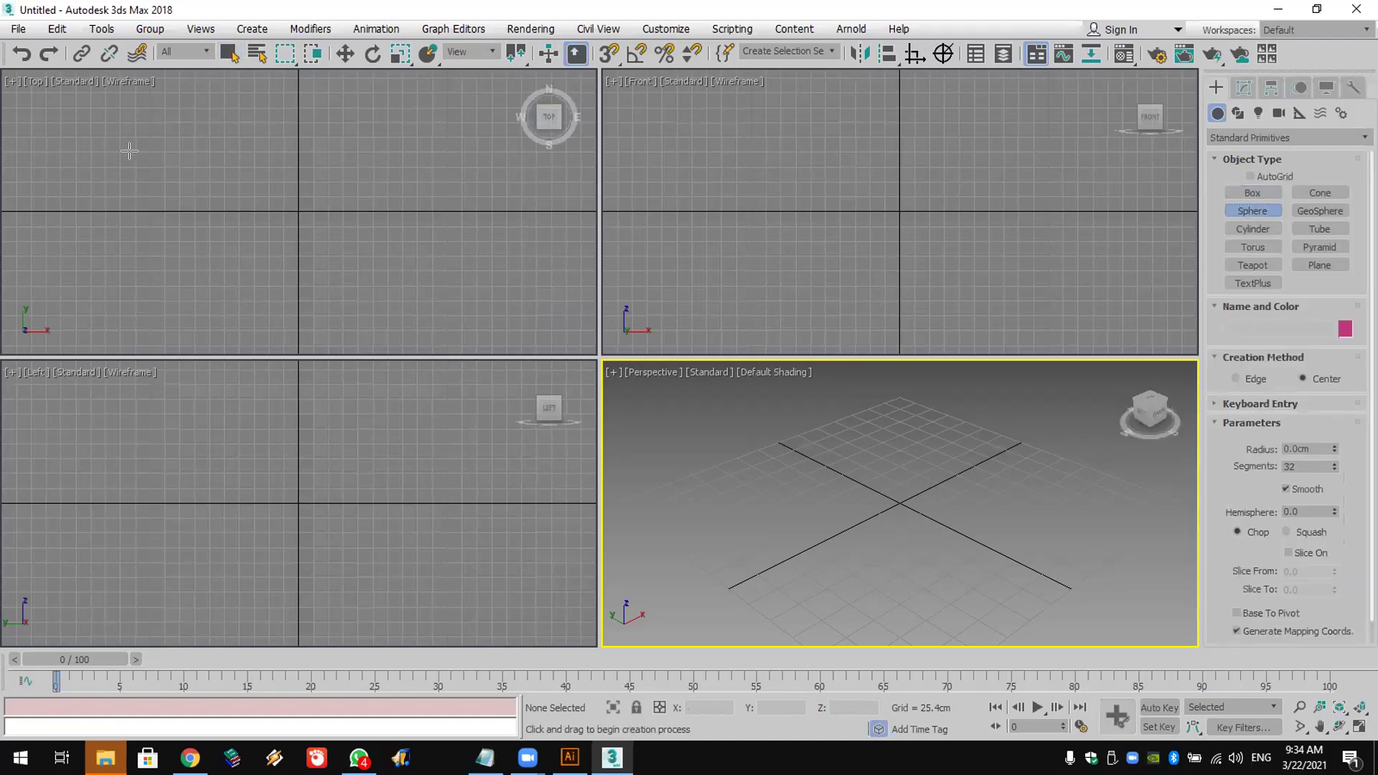
drag(134, 156, 148, 156)
drag(146, 204, 164, 204)
drag(208, 260, 237, 260)
drag(332, 260, 347, 260)
drag(365, 183, 417, 150)
drag(250, 144, 266, 145)
right_click(431, 119)
Step: Select all seven spheres in the Top view and group them under the default name
drag(445, 122, 105, 262)
click(147, 29)
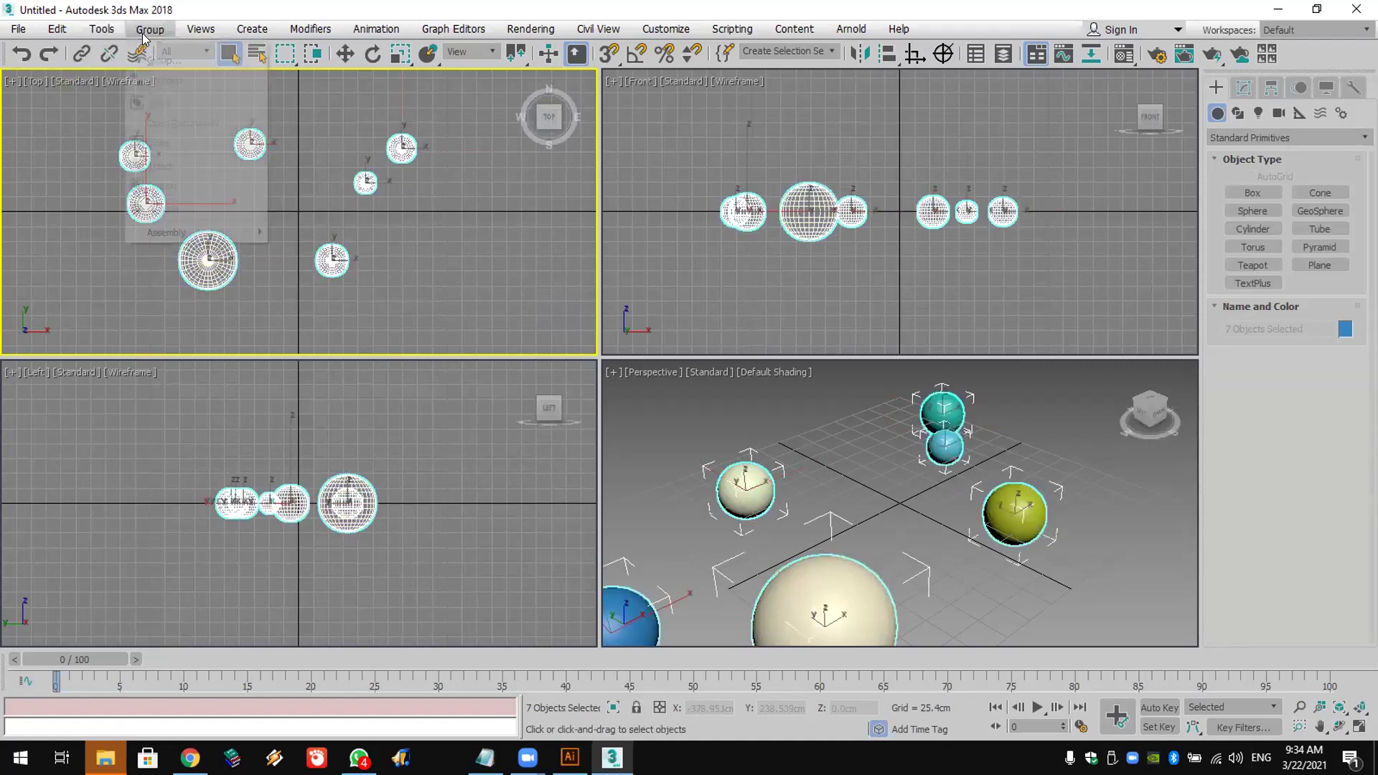
click(160, 57)
click(710, 407)
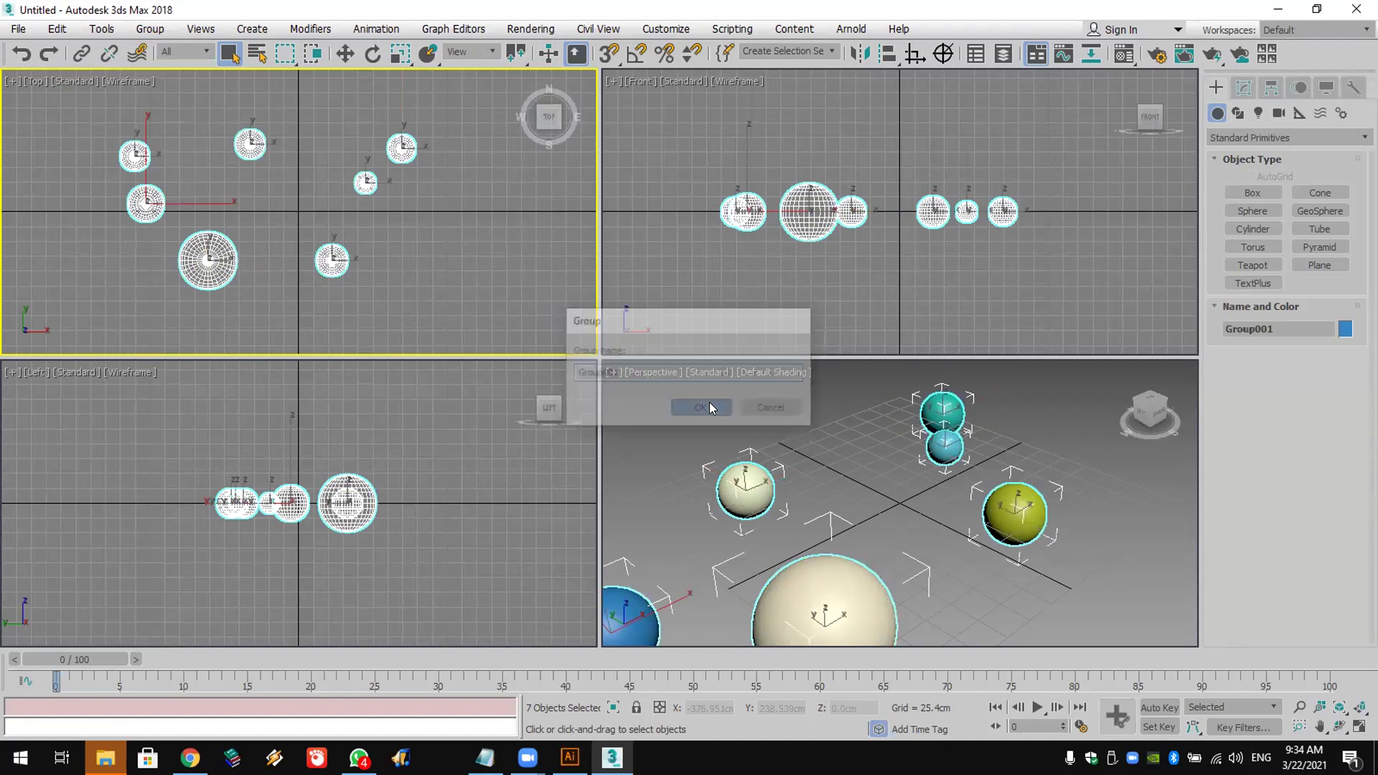
Step: With the Compact Material Editor, assign the purple sample material to the largest sphere only and the yellow one to the entire selection
click(1124, 56)
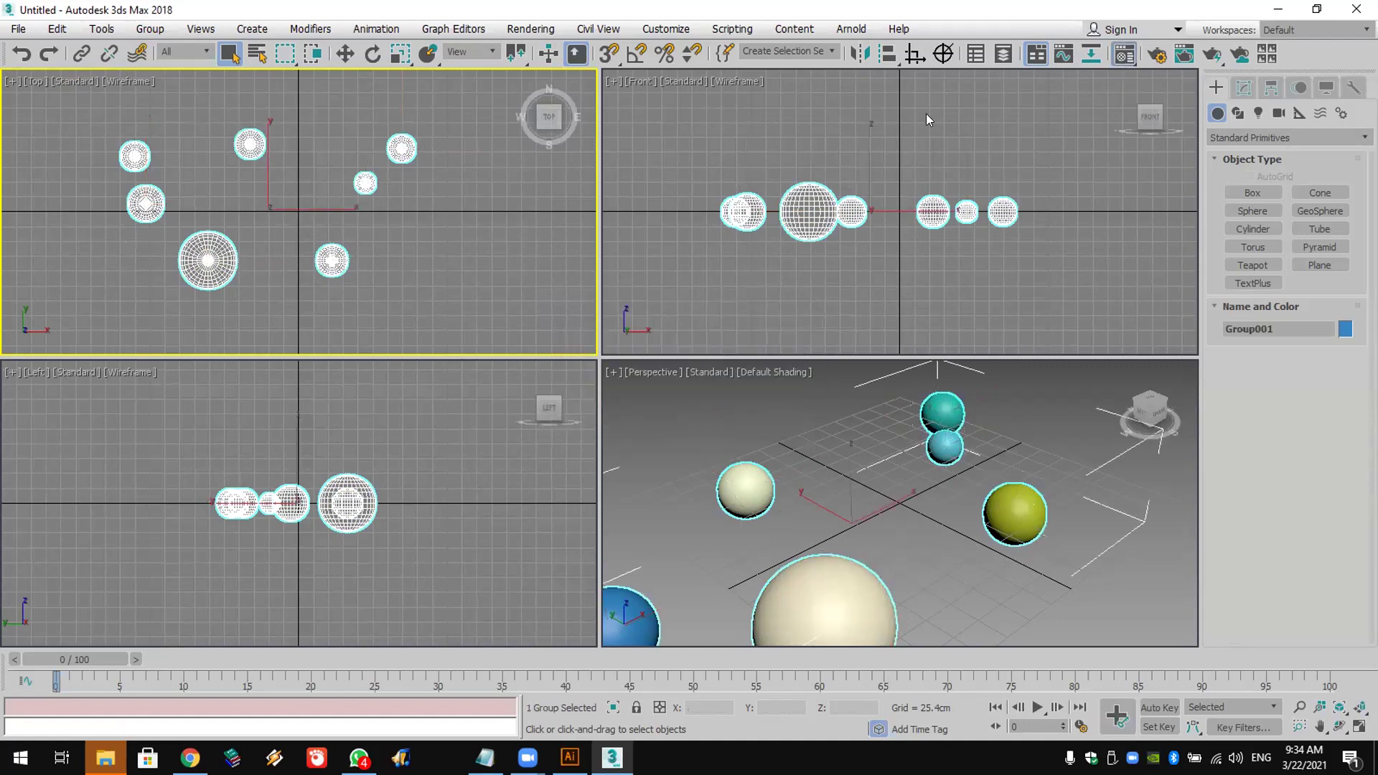
drag(472, 220, 205, 267)
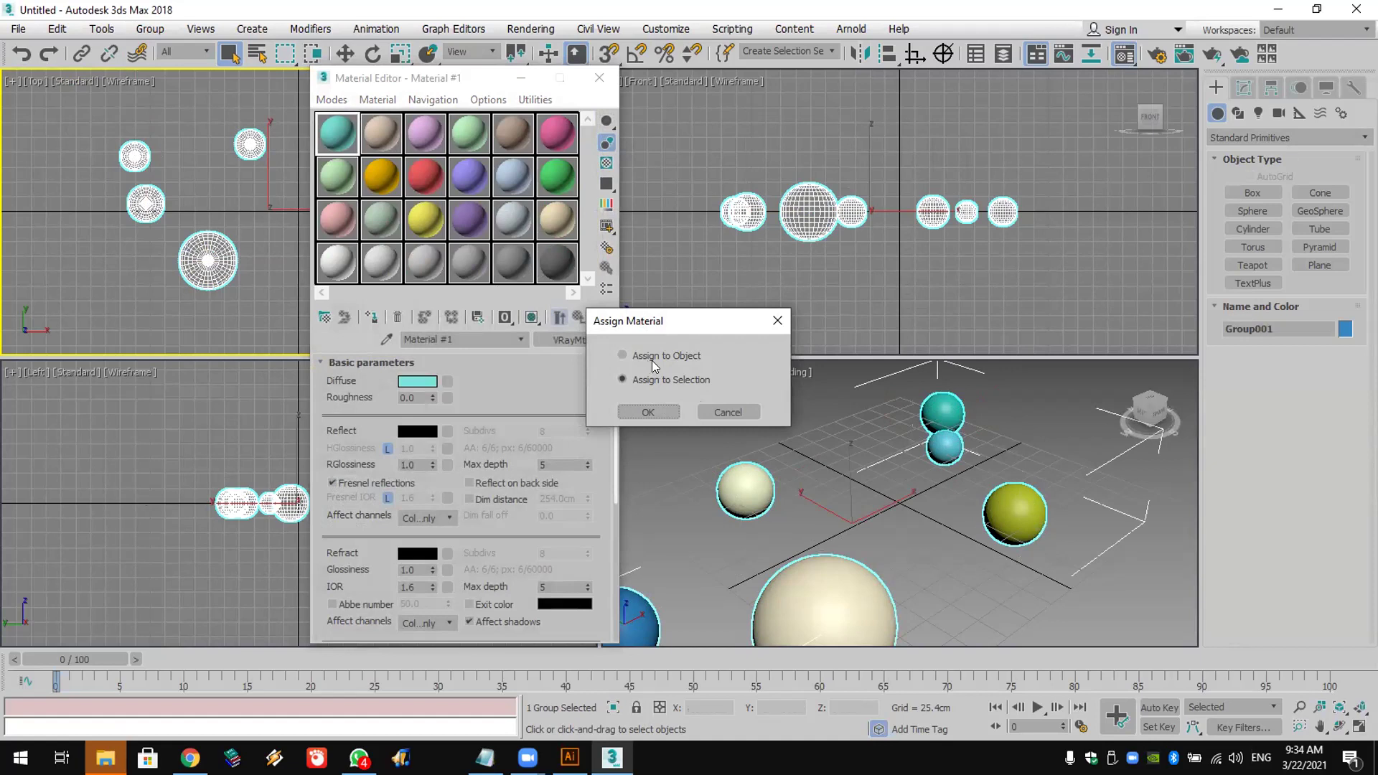
click(661, 408)
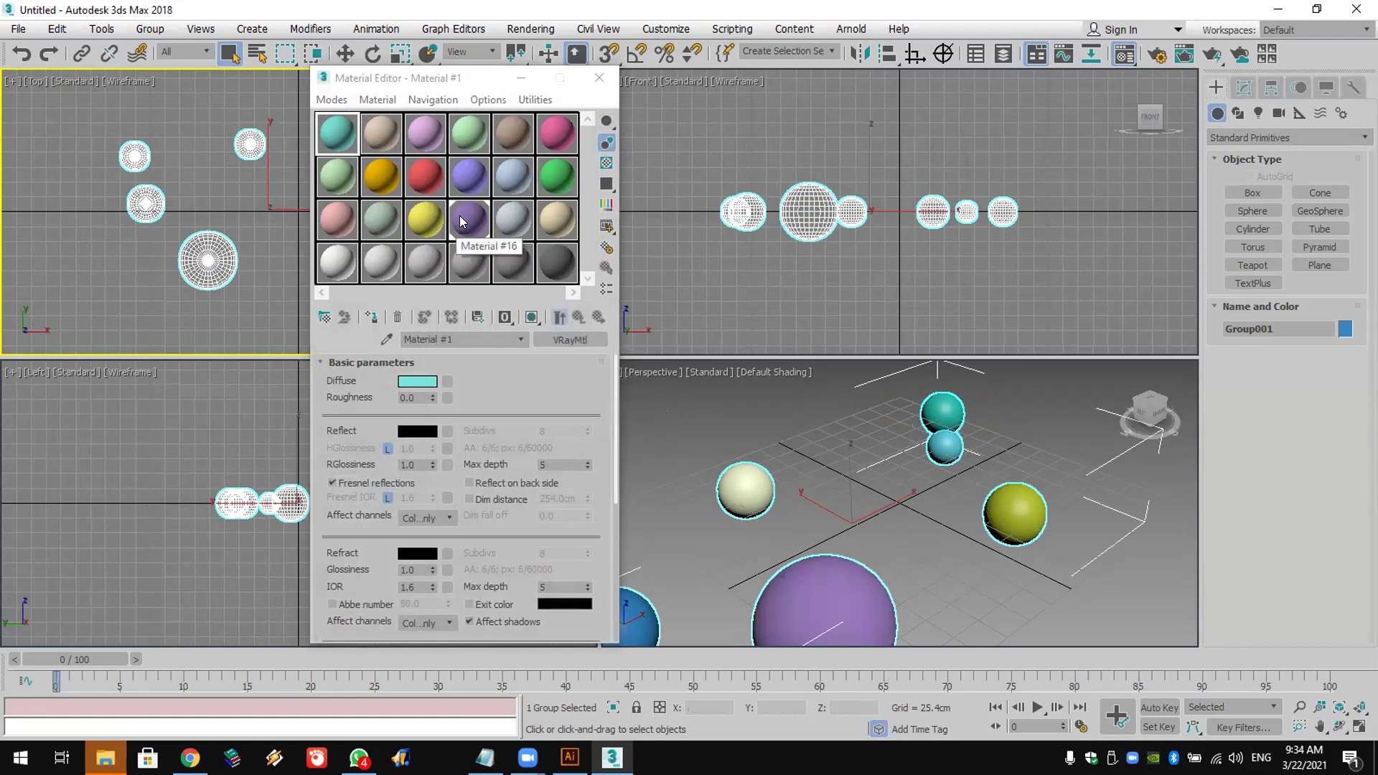
drag(462, 221, 162, 209)
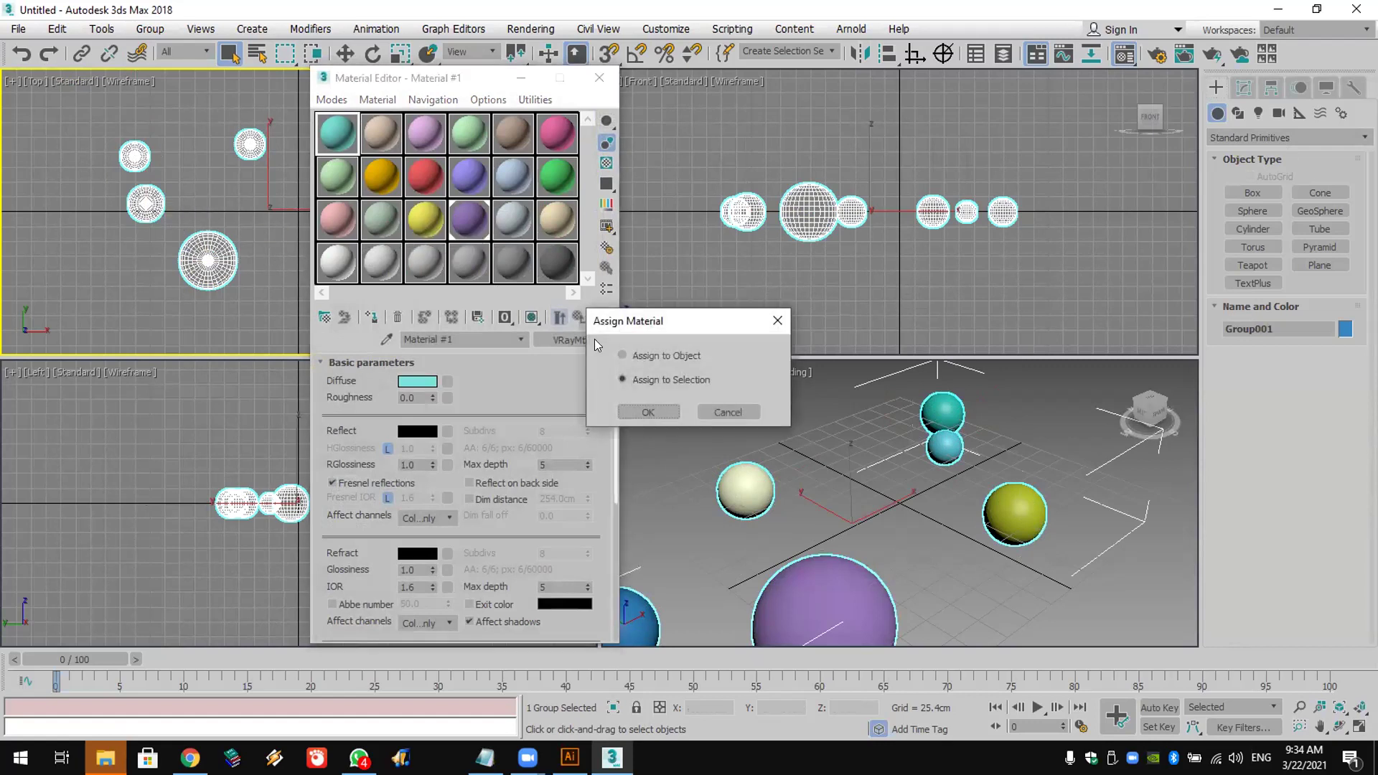
click(660, 406)
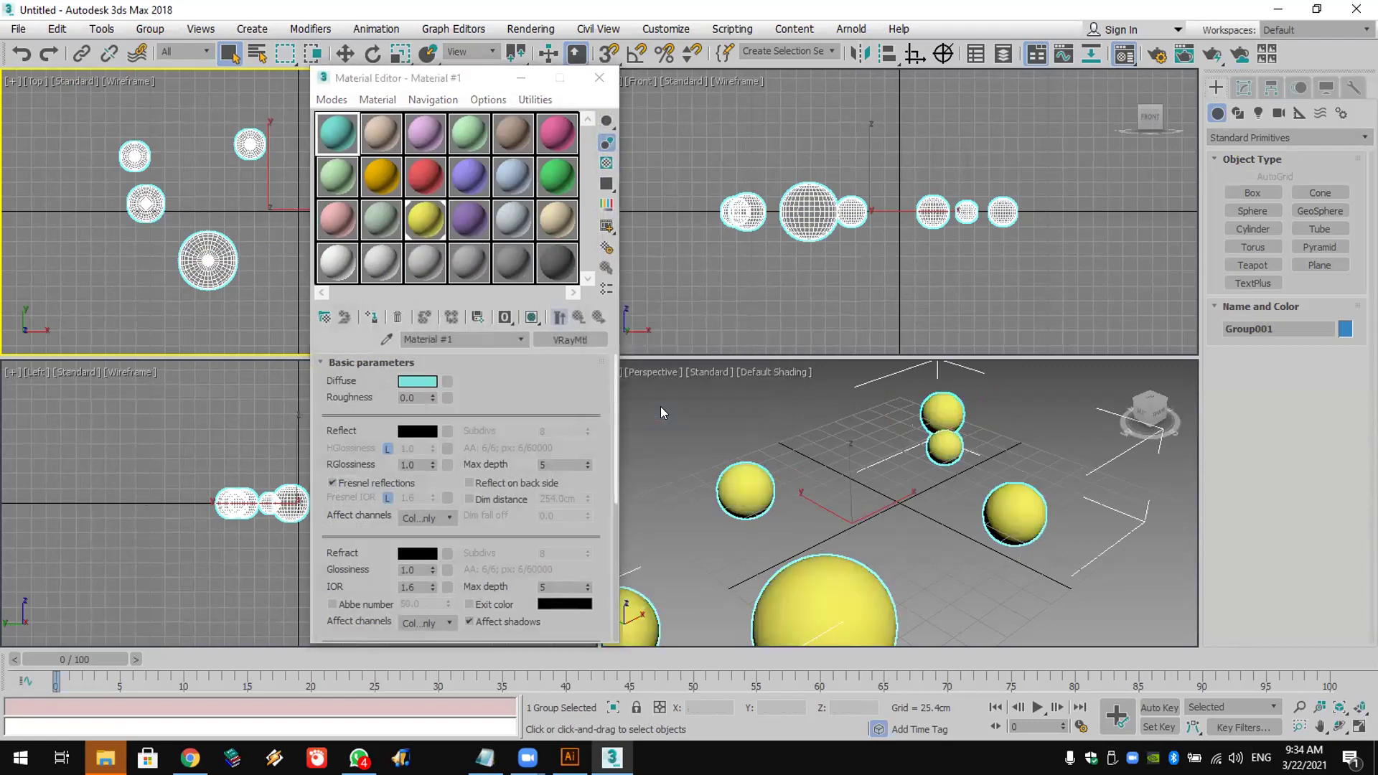
Step: Assign the light blue sample material only to the upper-middle sphere of the Top view, and close the Material Editor
drag(395, 222, 245, 146)
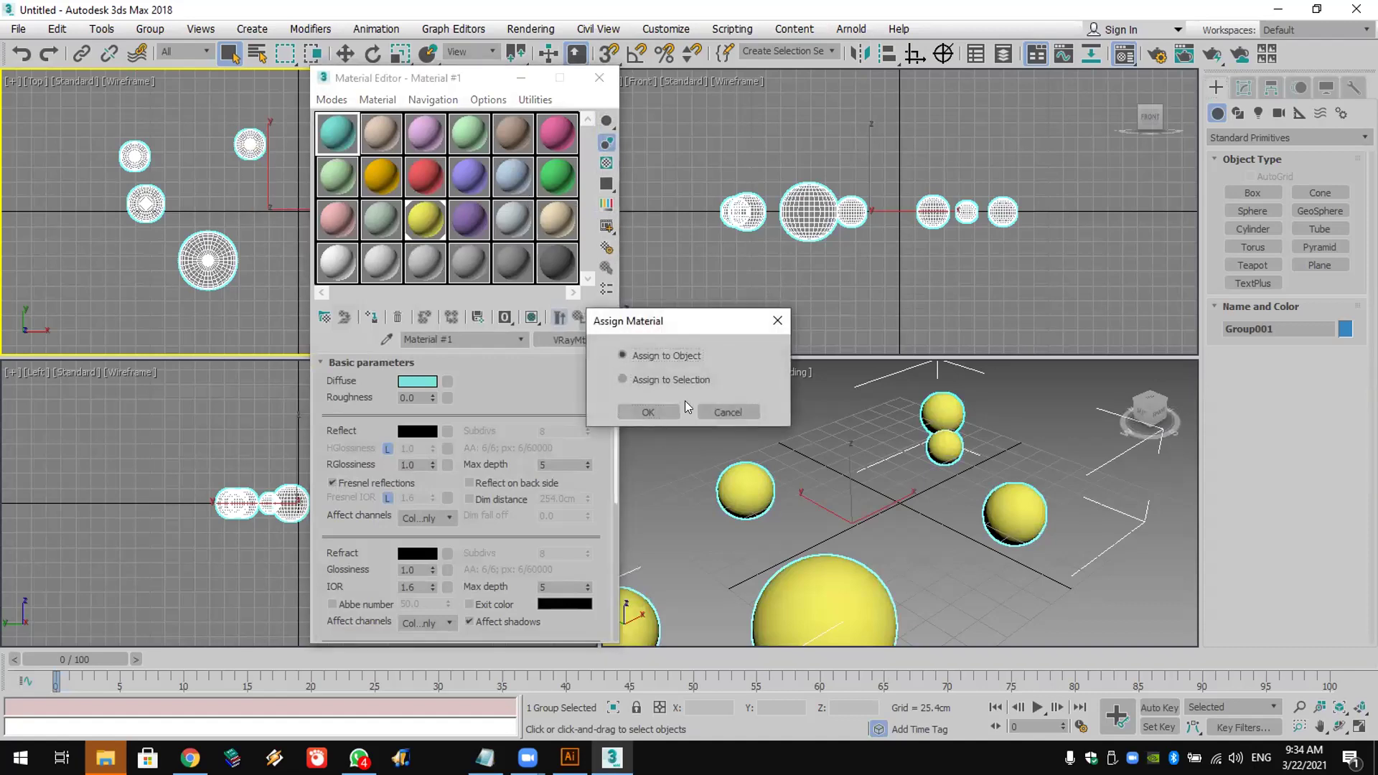
click(660, 417)
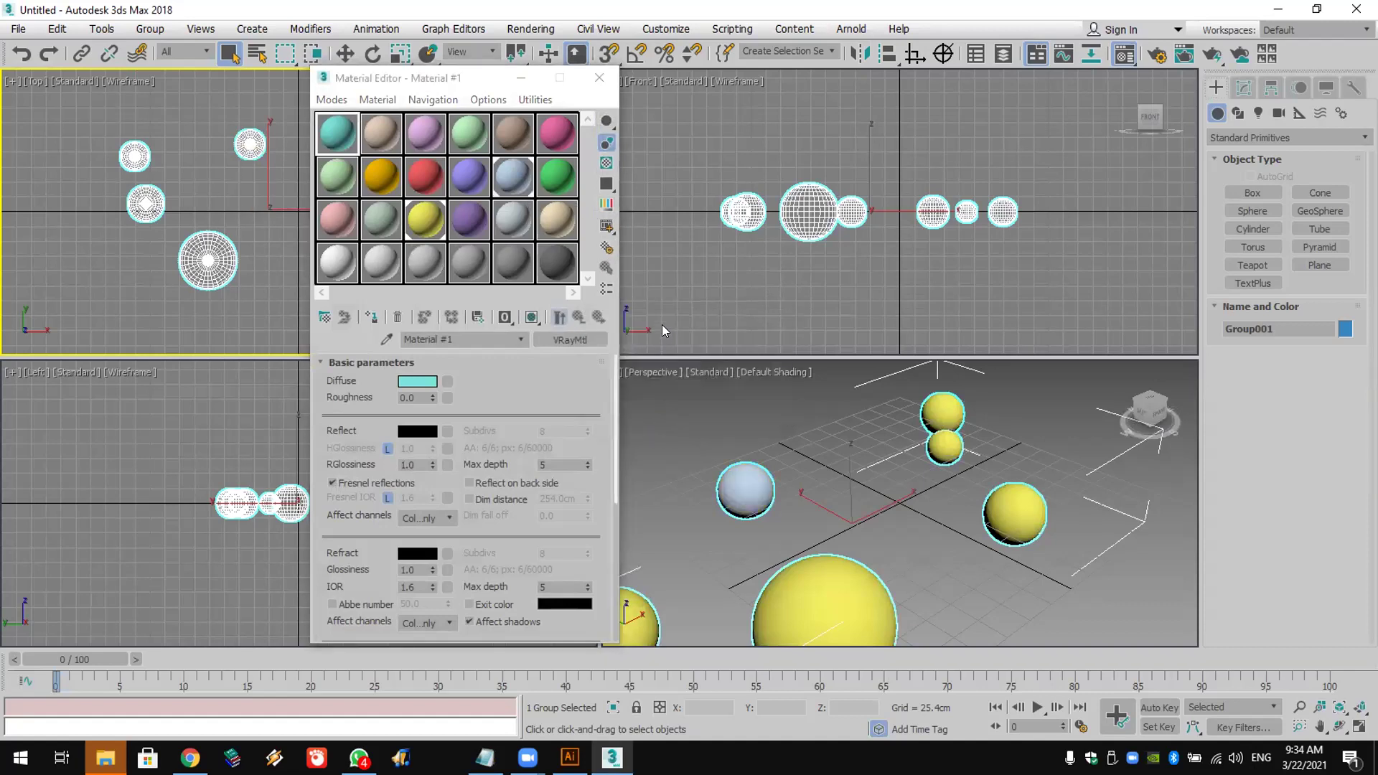
click(600, 77)
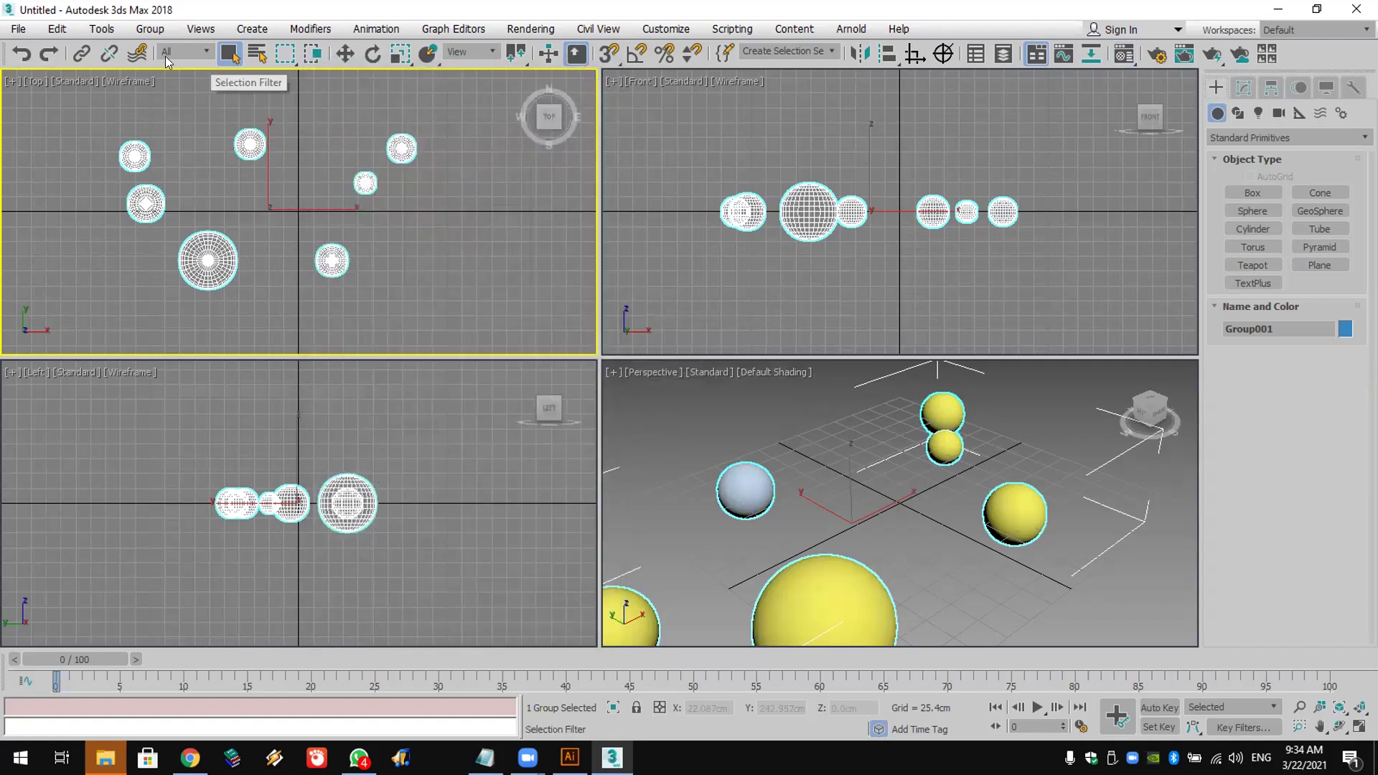
Step: Explode the group of spheres and group all of them again
click(152, 30)
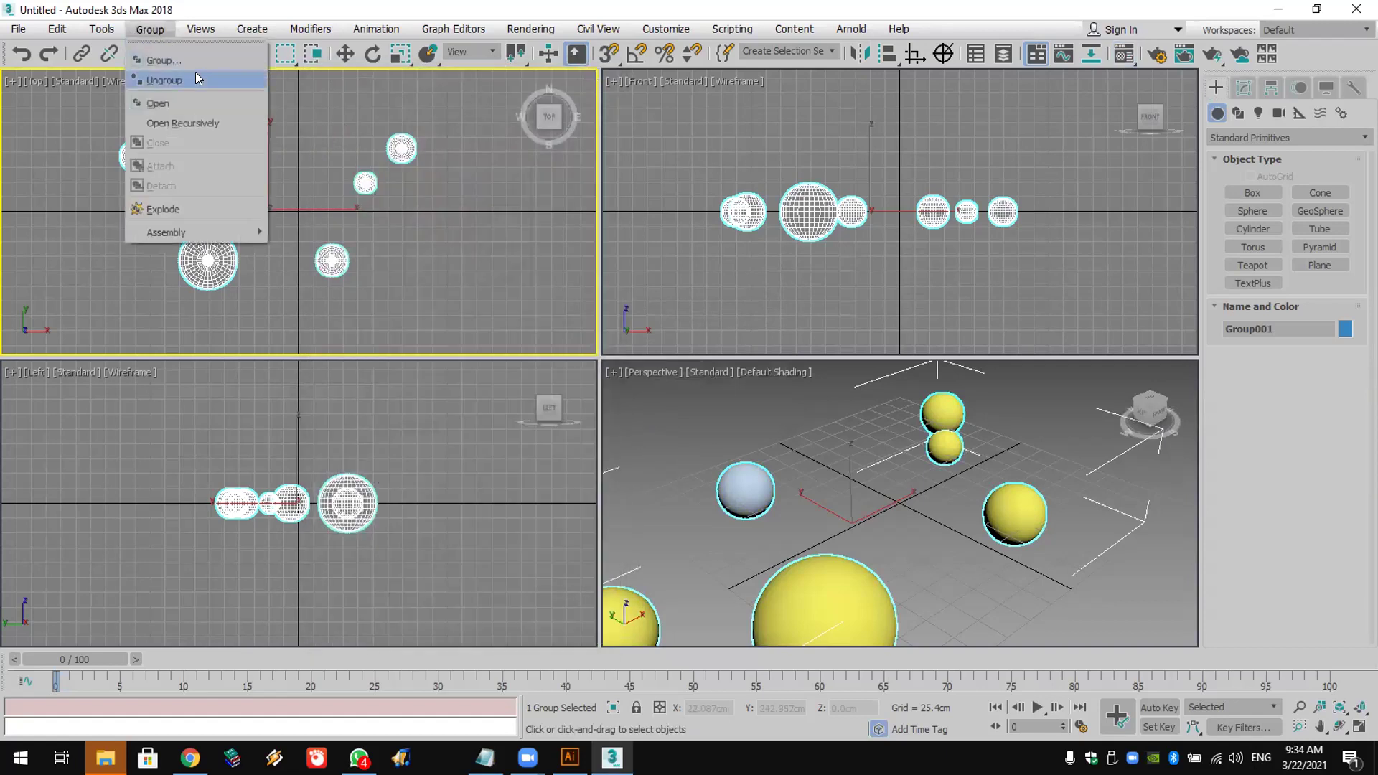
click(201, 210)
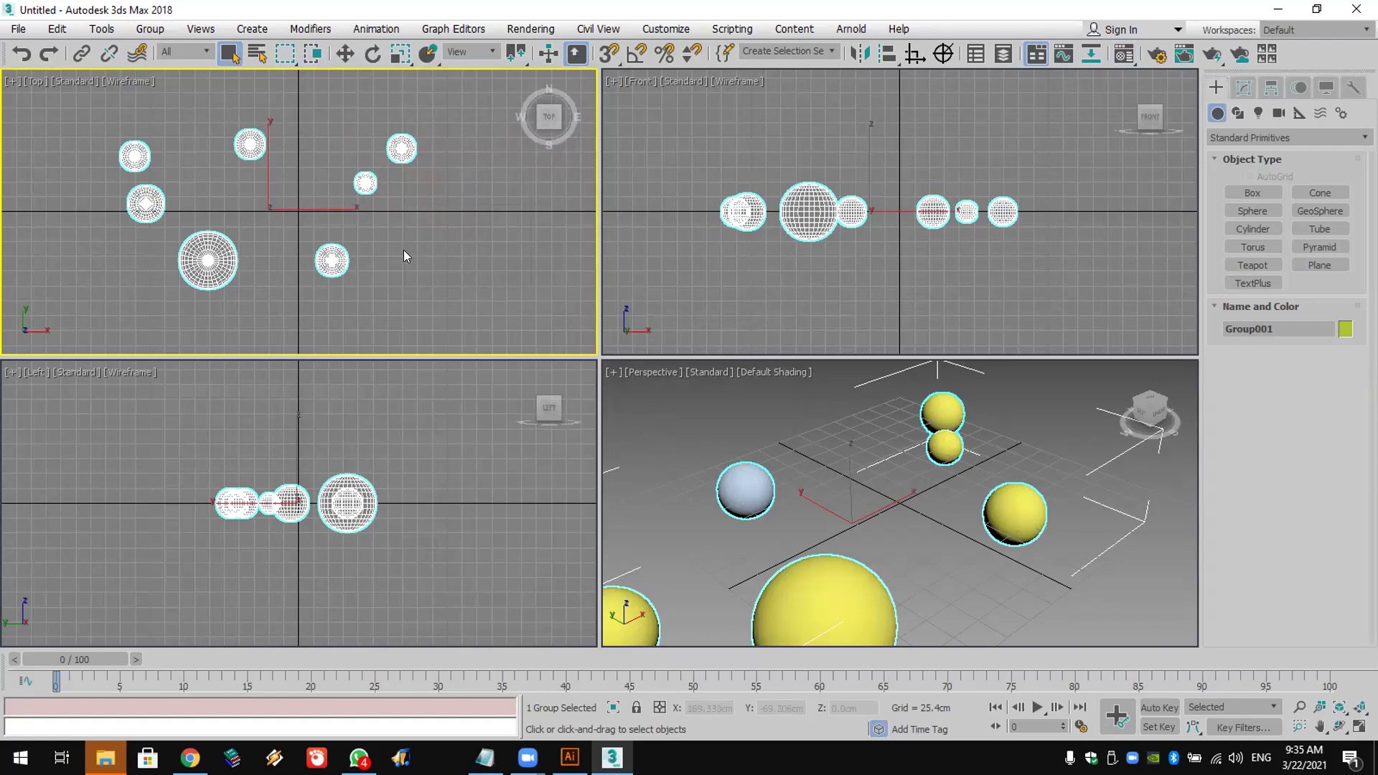
right_click(428, 247)
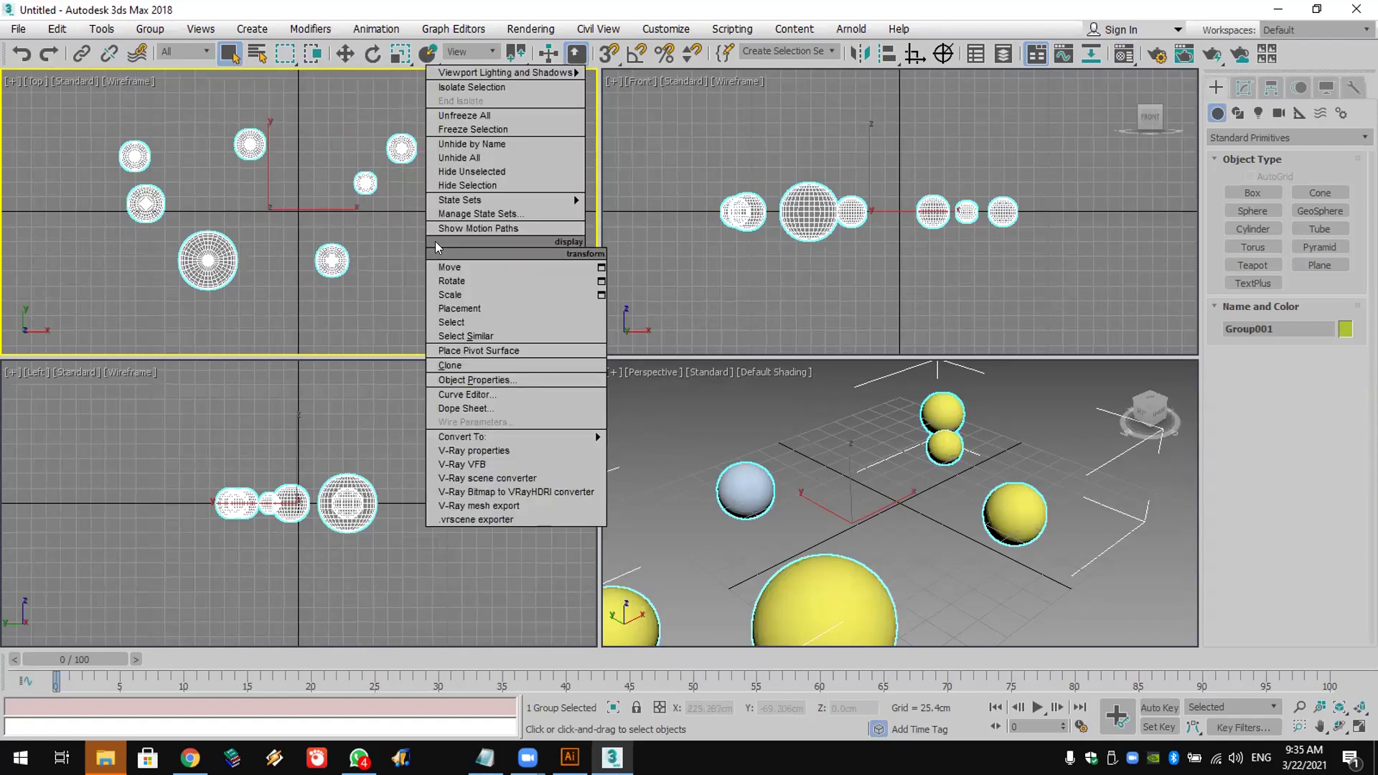
click(384, 261)
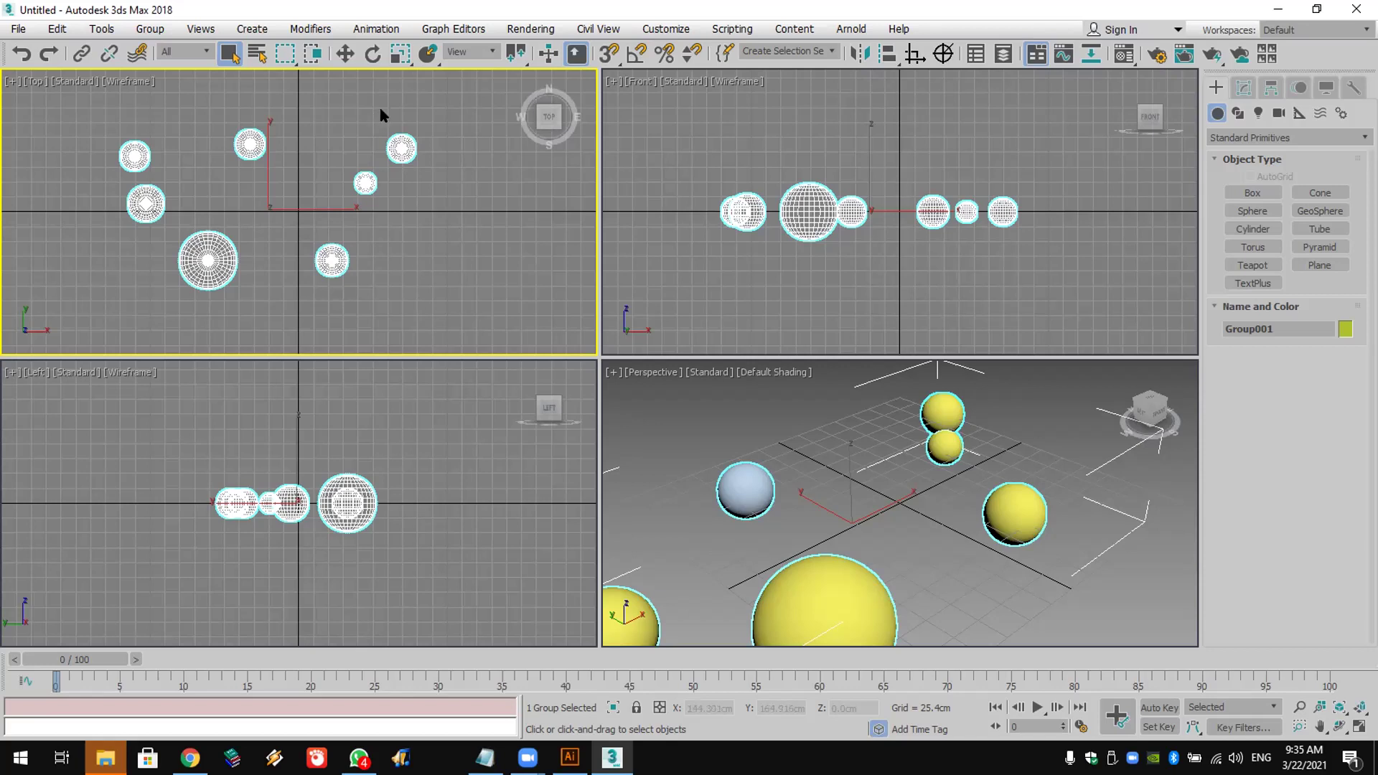
Step: Move the group using the Top, Front and Perspective views to about X -20.3, Y 17.6 and Z 21.2 cm
click(346, 55)
drag(311, 179, 286, 226)
drag(330, 131, 318, 165)
right_click(876, 159)
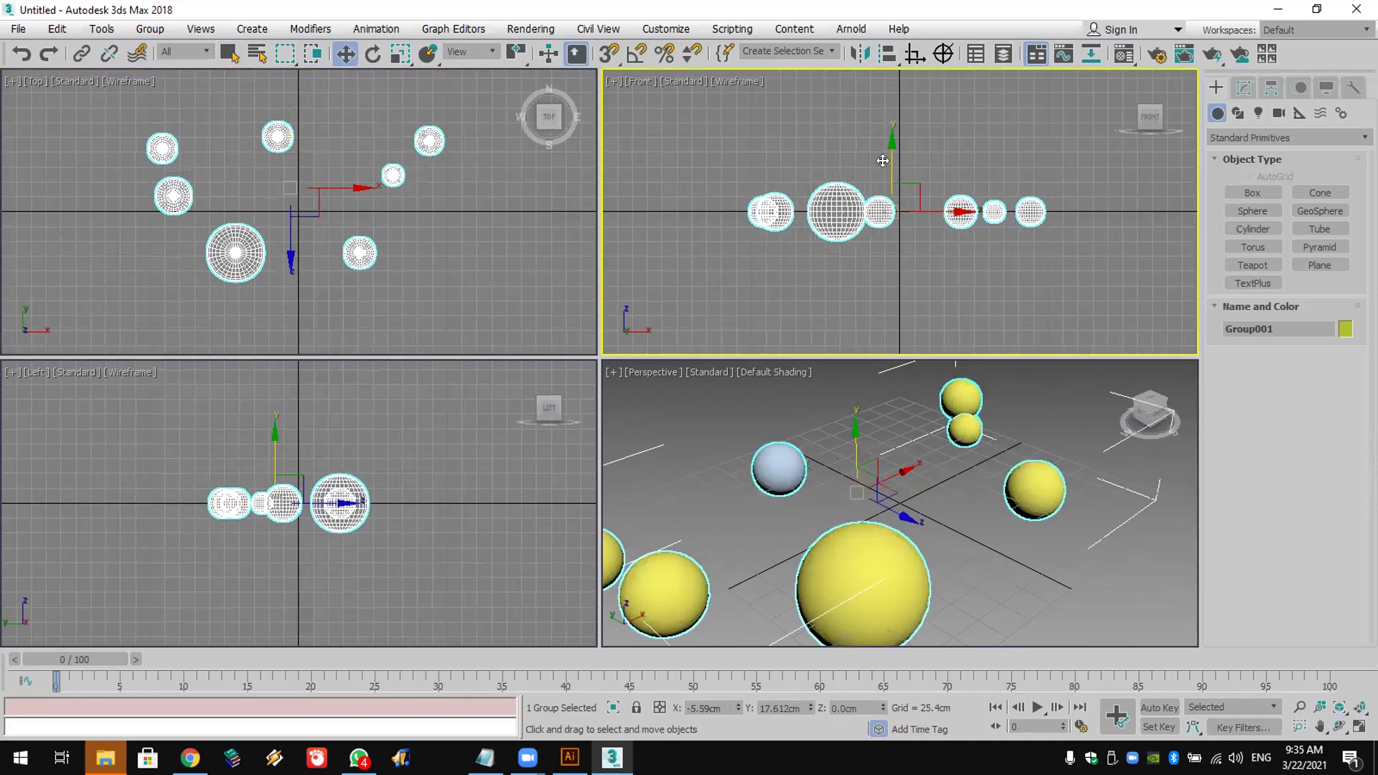
drag(891, 143, 886, 188)
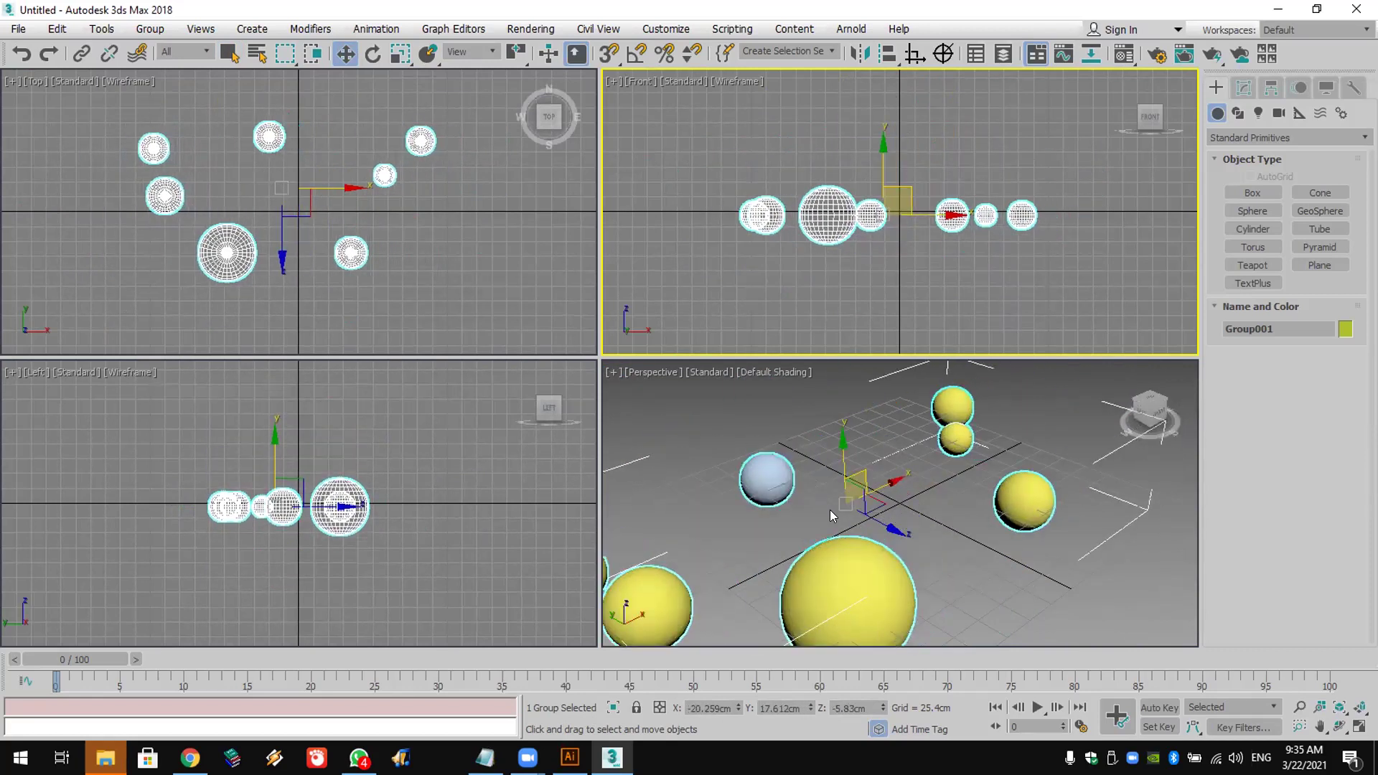
click(859, 471)
mouse_move(857, 468)
mouse_down()
mouse_move(845, 427)
mouse_move(841, 447)
mouse_up()
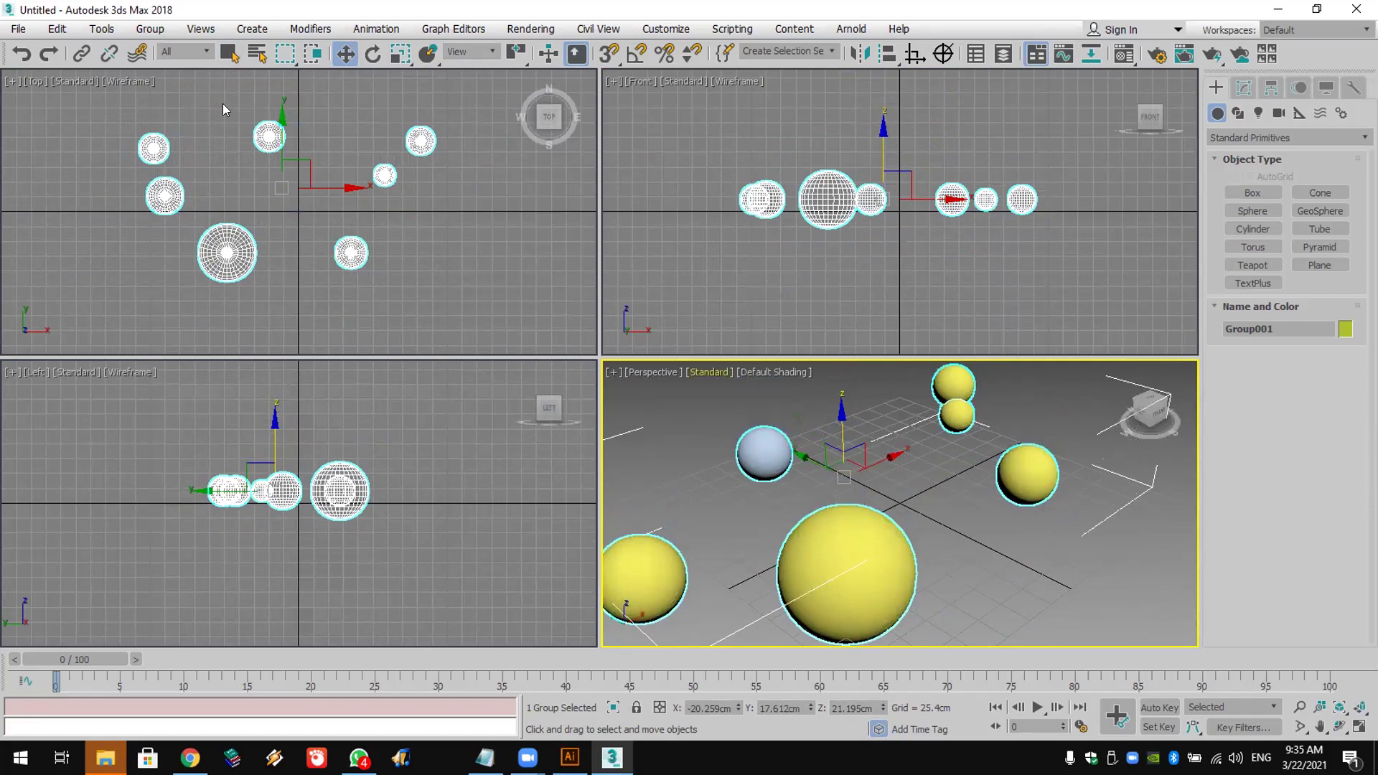
Step: Reset the scene to an empty one without saving the grouped spheres
click(19, 28)
click(72, 81)
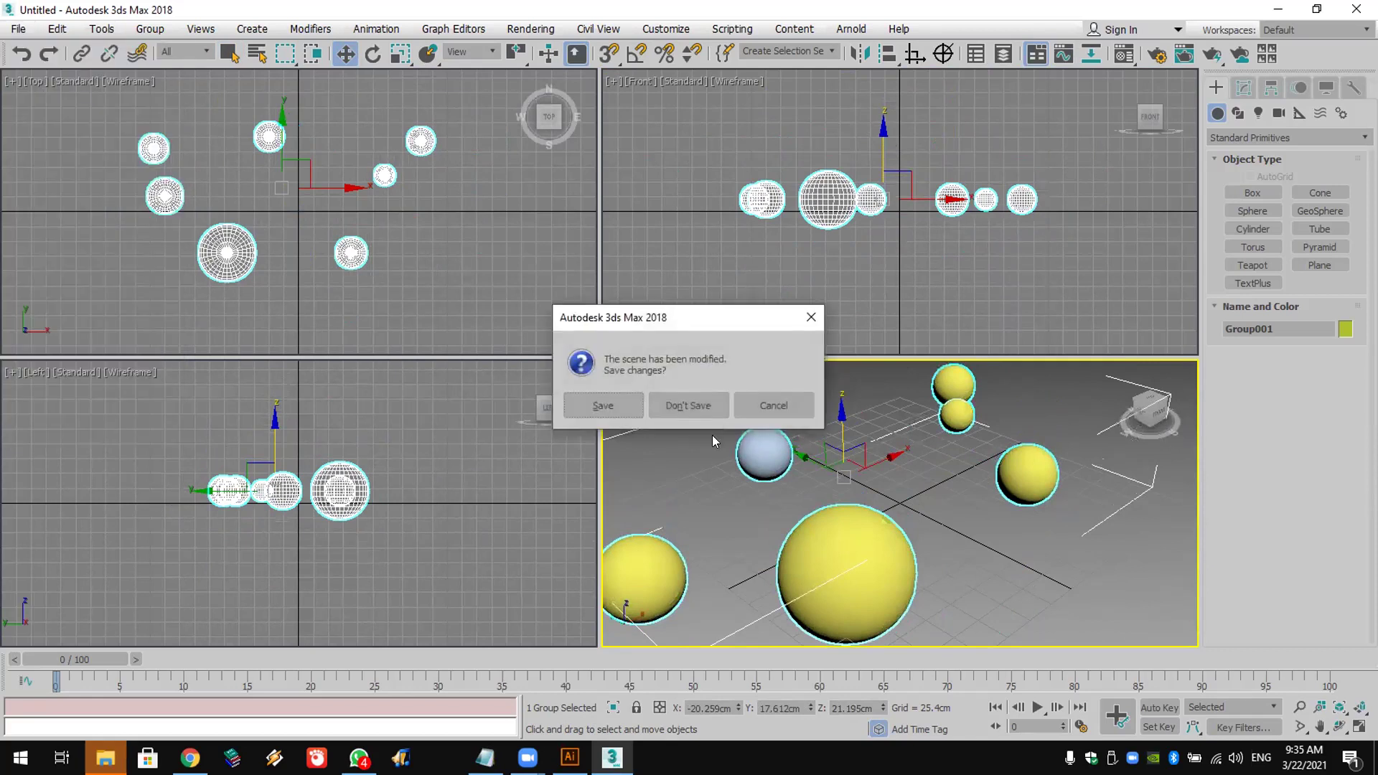
click(696, 406)
click(639, 406)
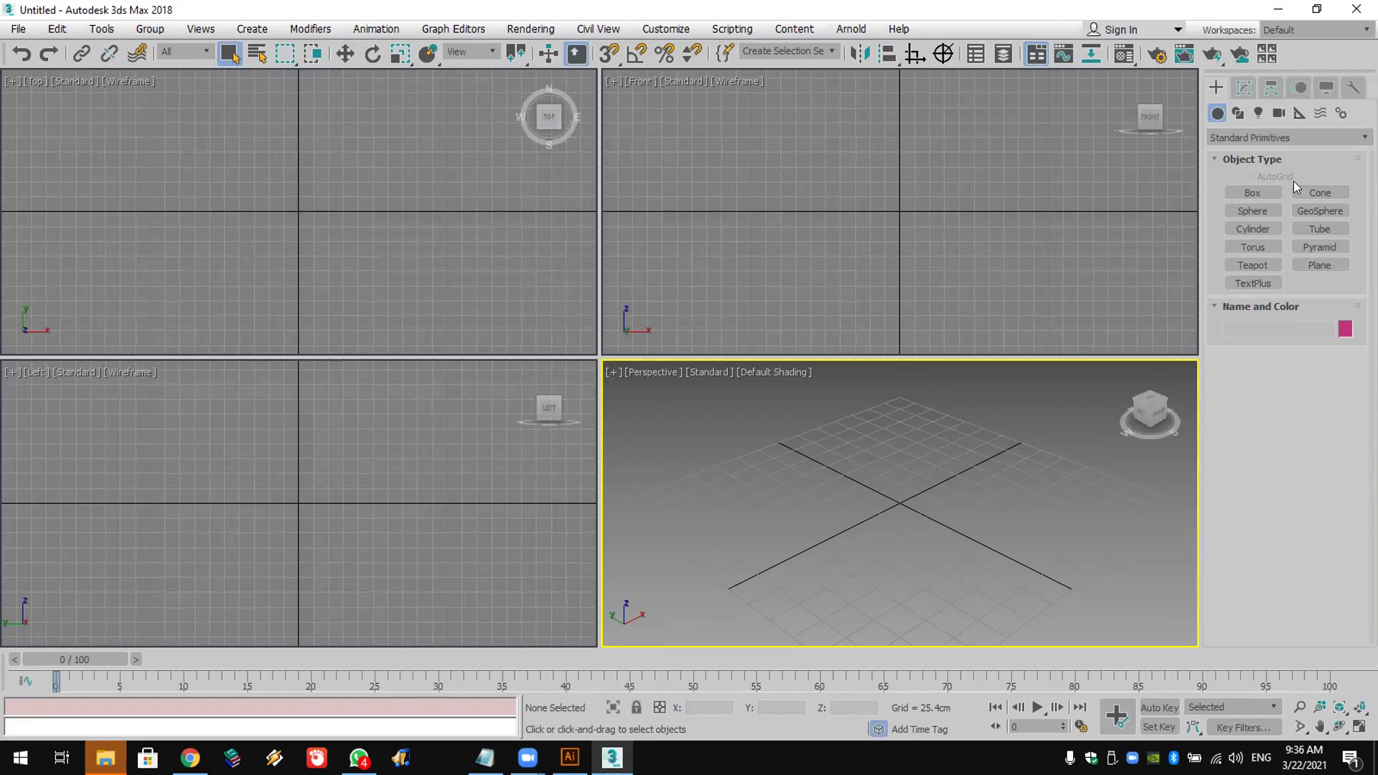
Step: Create a sphere of about 53 cm radius in the Perspective view and look at the violet Material #10 in the Material Editor
click(1262, 213)
drag(839, 471, 892, 517)
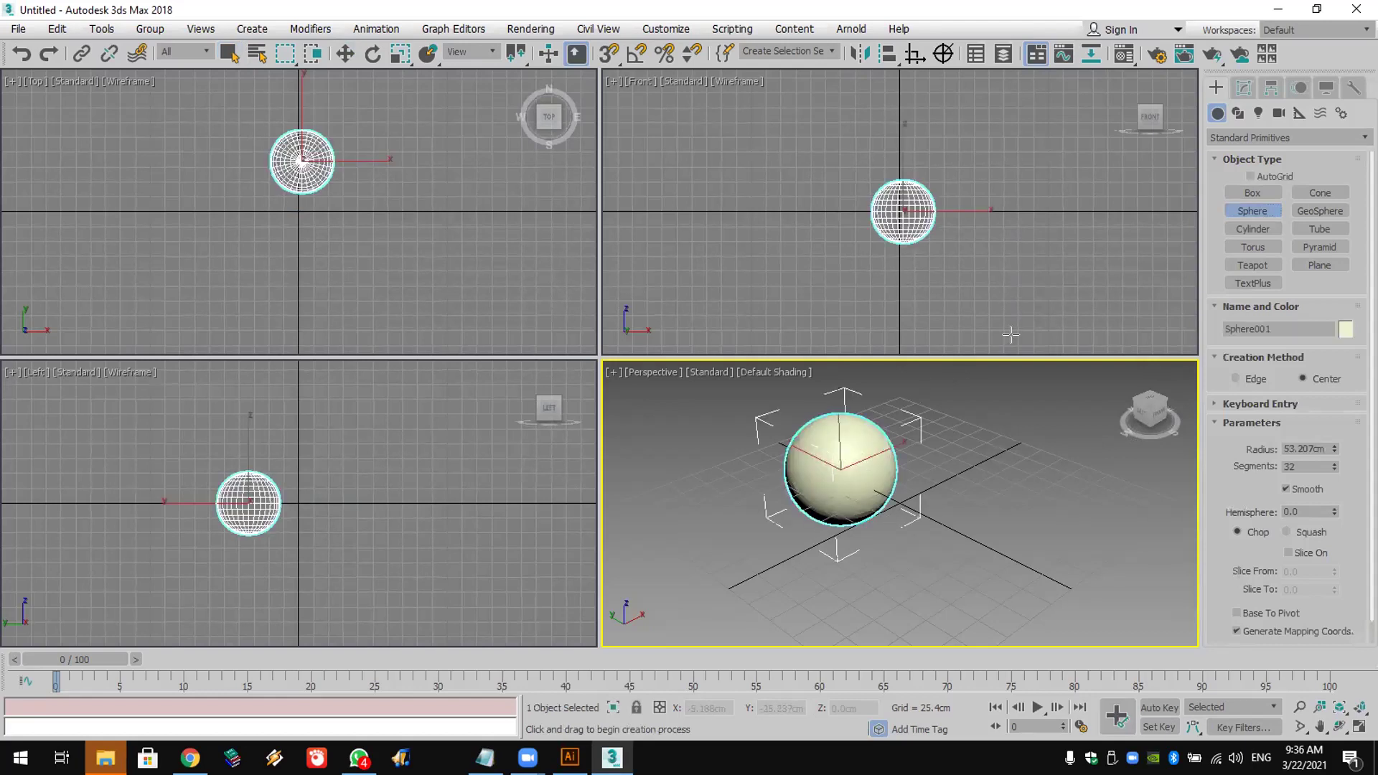
click(1125, 57)
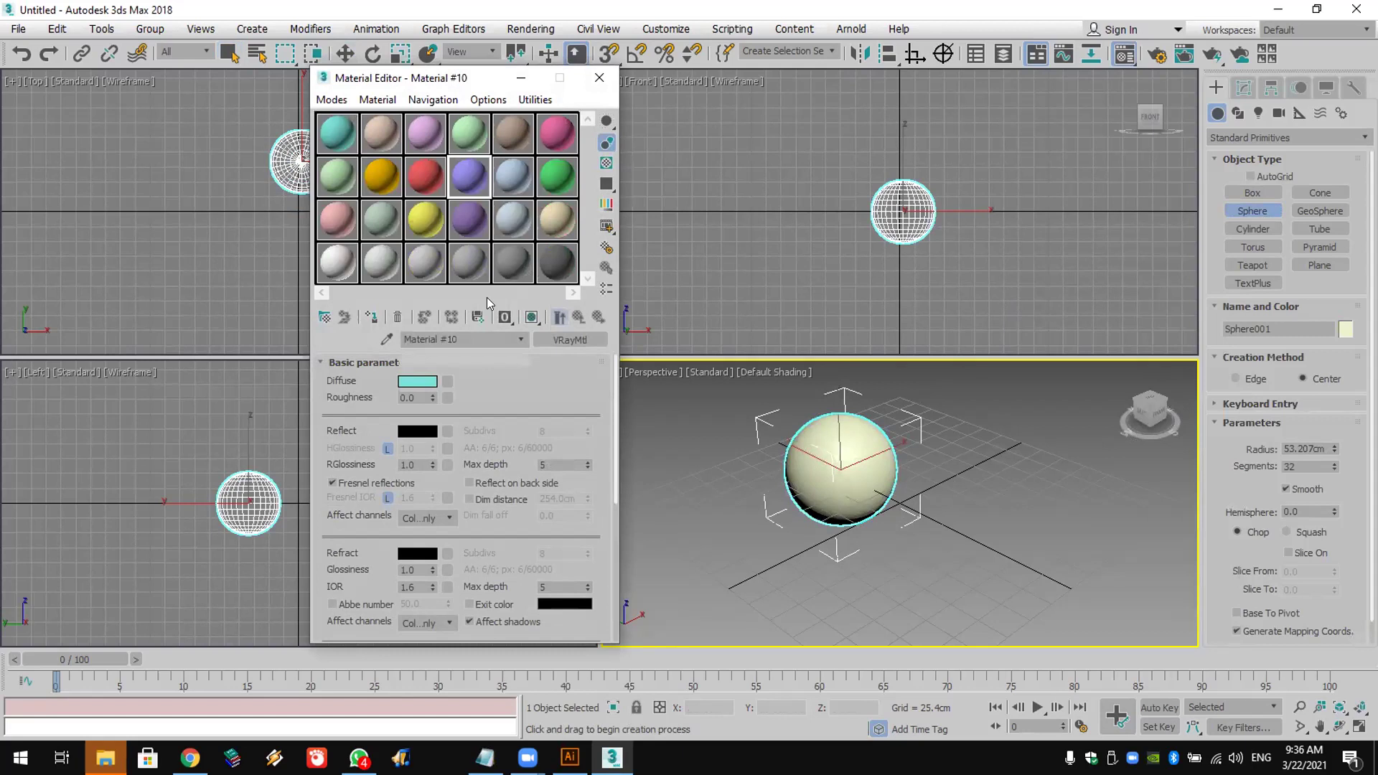
drag(517, 395, 514, 392)
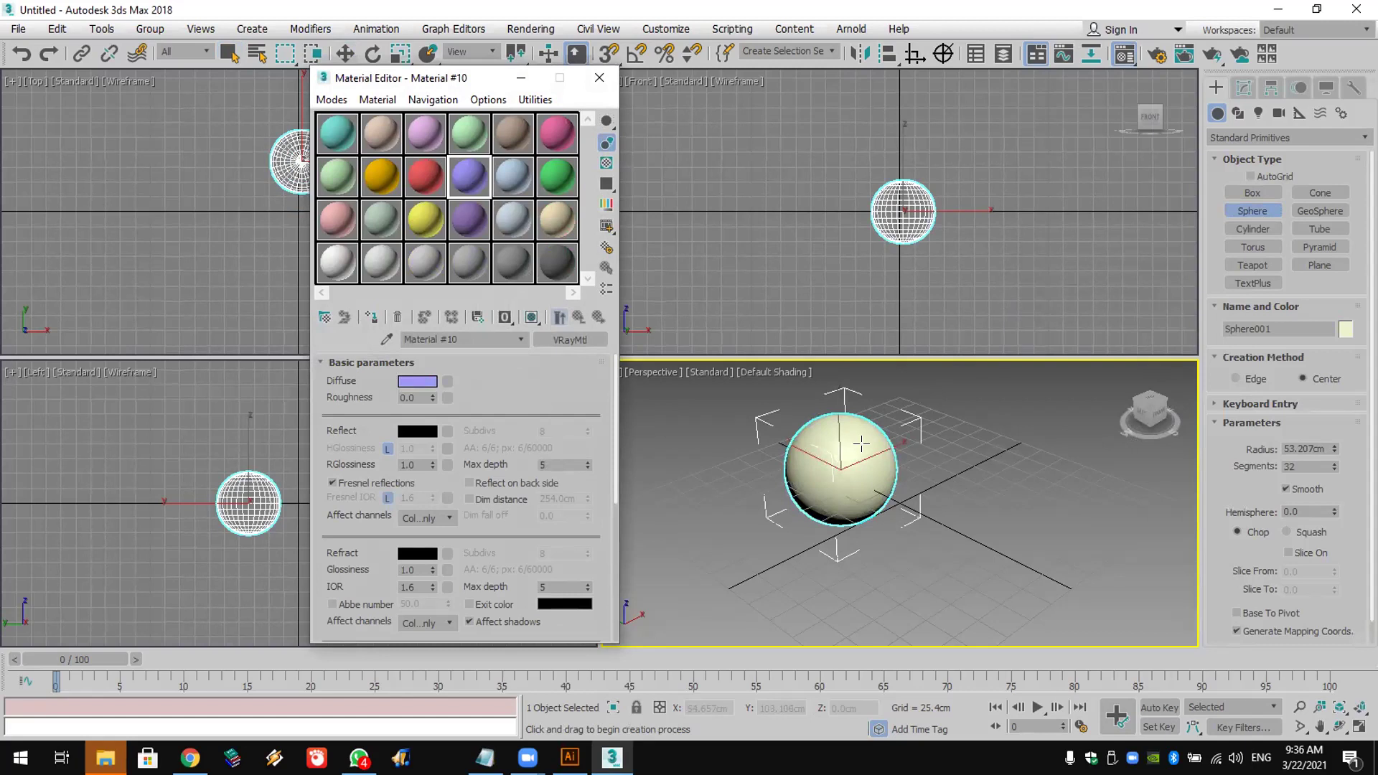
click(600, 77)
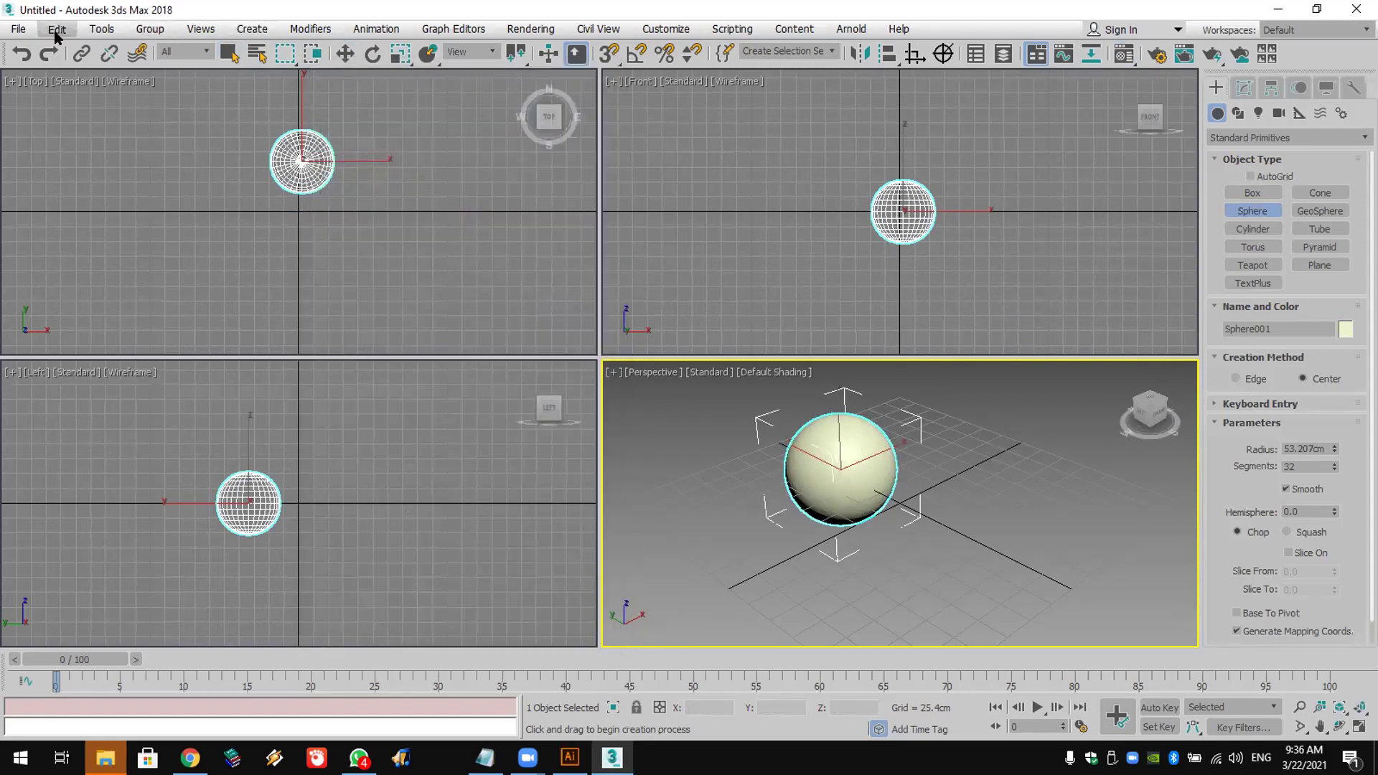
Step: Switch to the desktop, move the 3ds Max file 1 to an empty area, and return to 3ds Max
click(19, 28)
key(Escape)
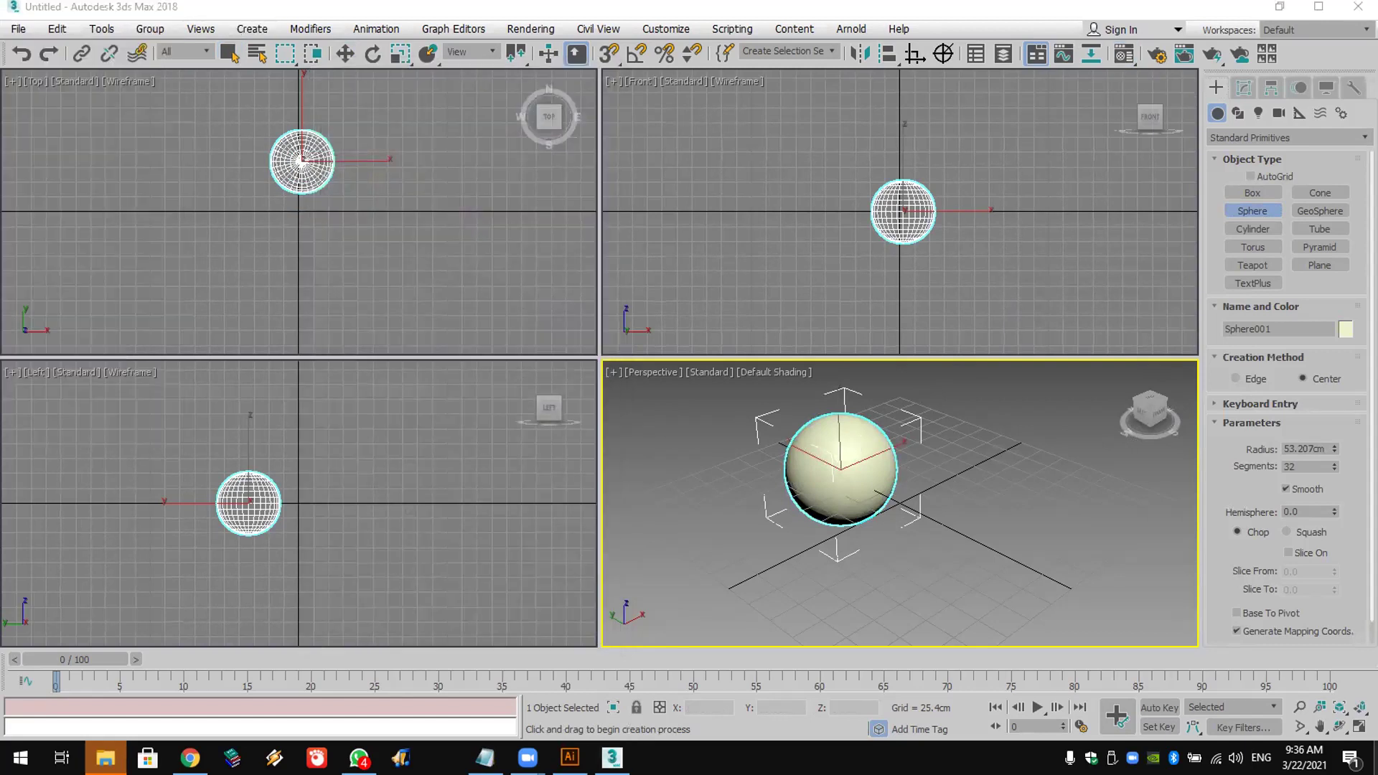
key(super+d)
drag(360, 384, 719, 214)
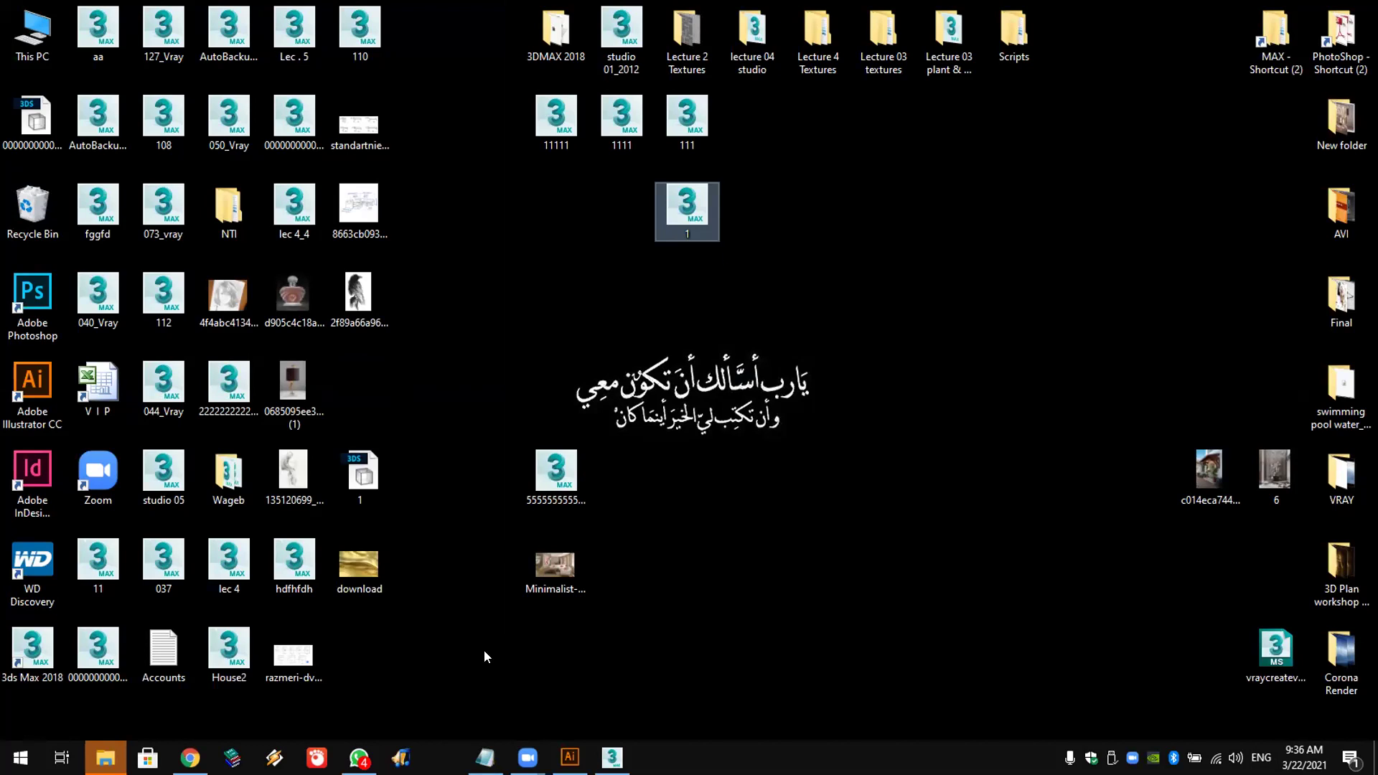
key(alt+Tab)
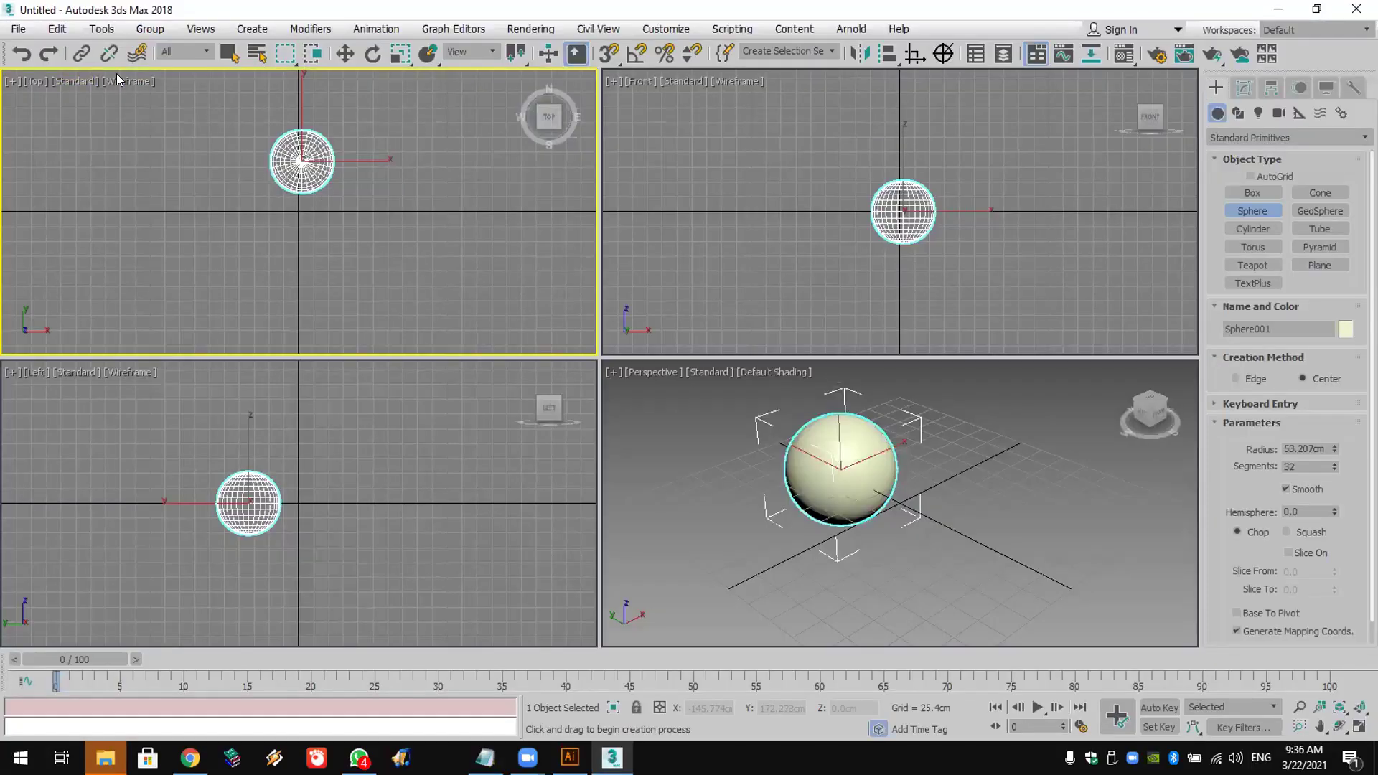
Step: Archive the scene to the Desktop as a 3ds Max Archive (*.zip) named 1
click(20, 29)
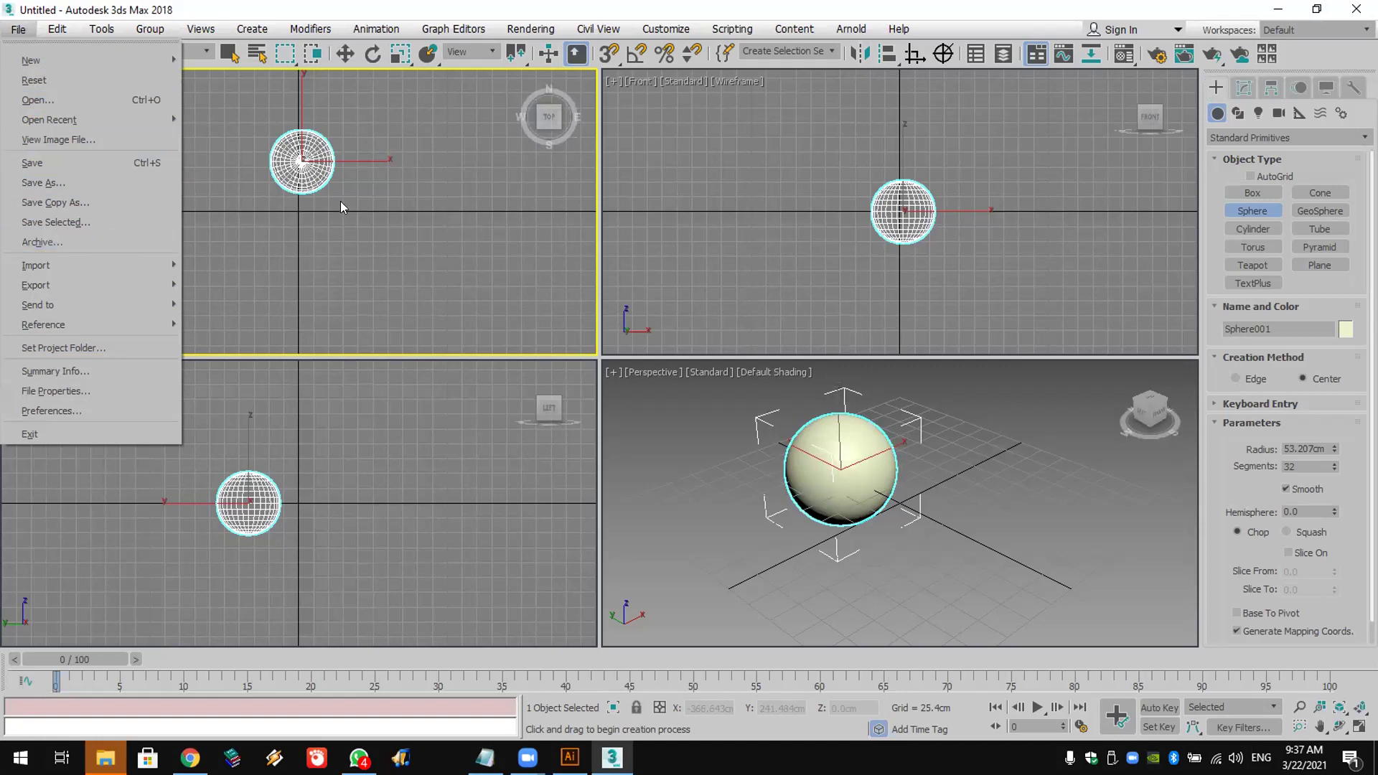
click(128, 229)
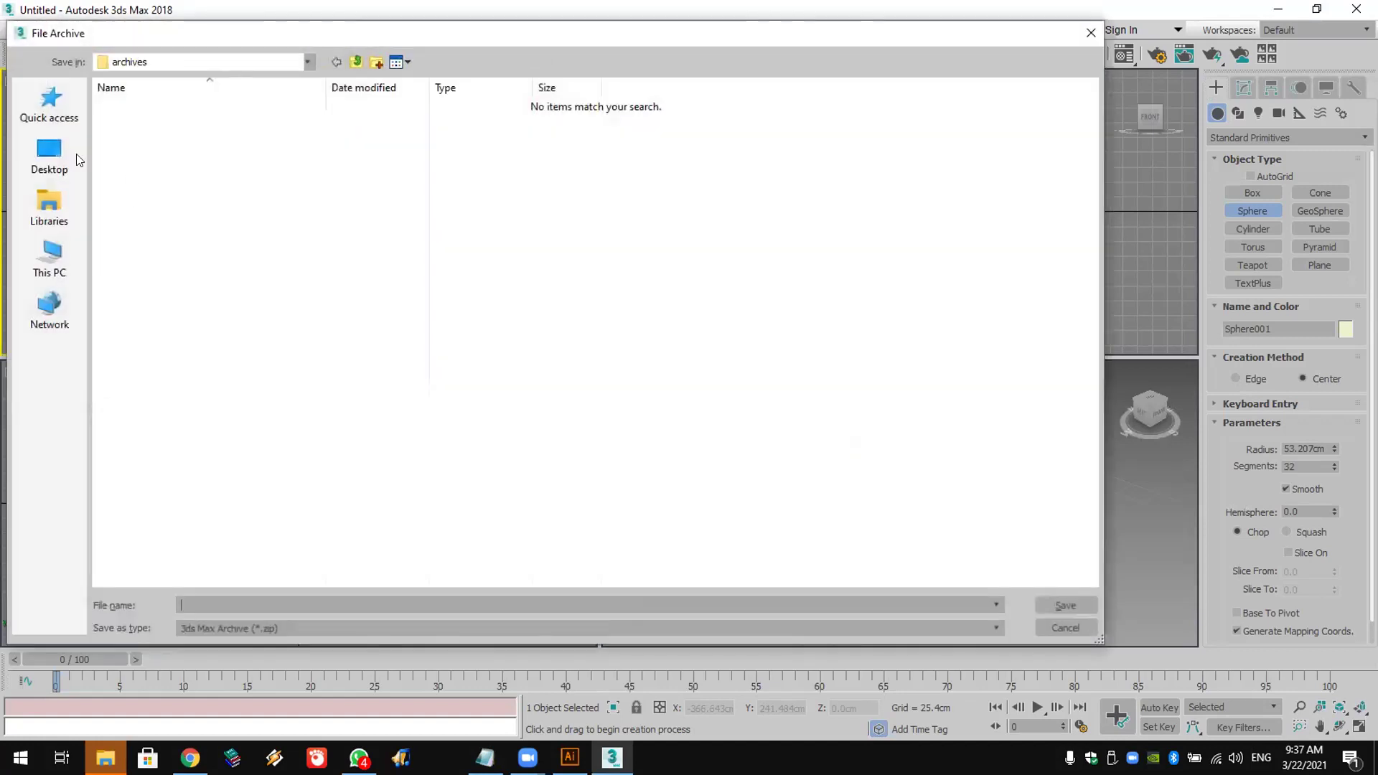
click(230, 605)
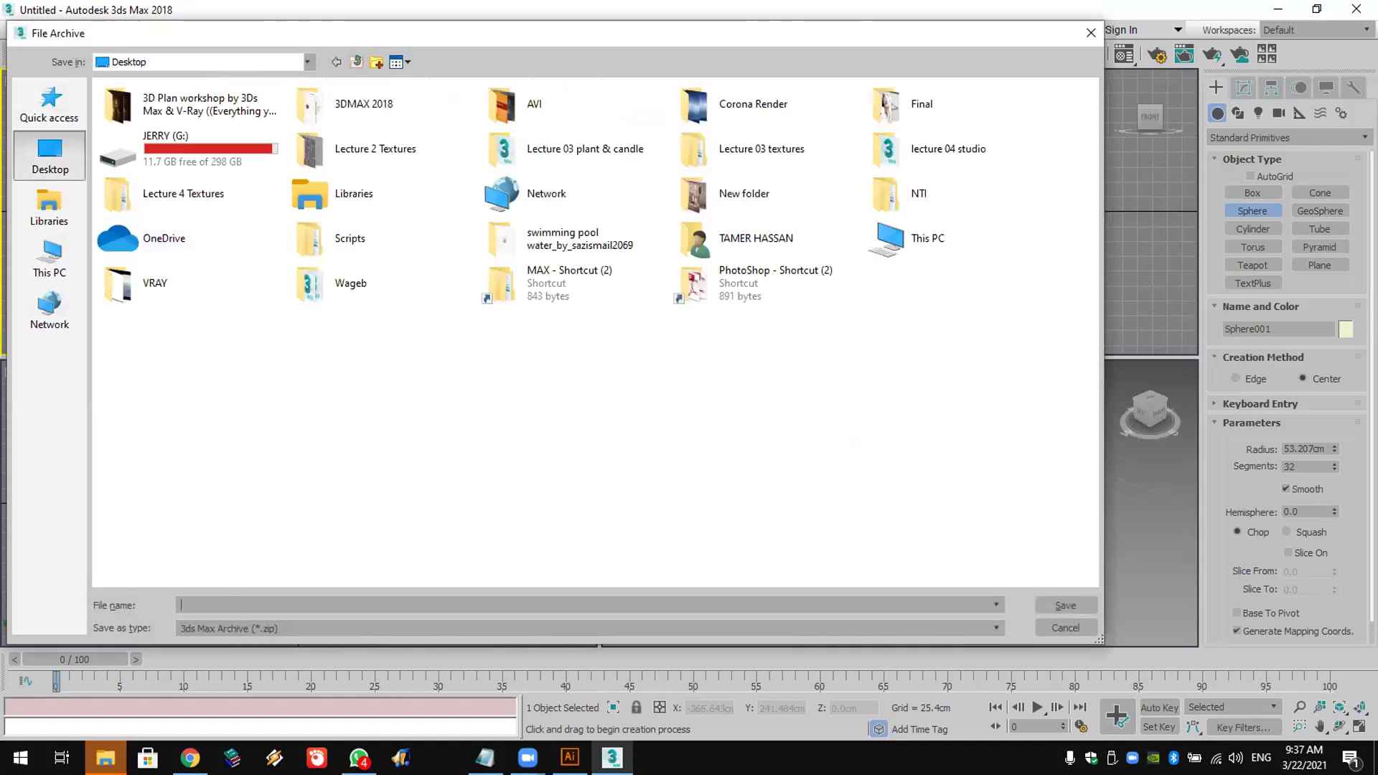
text(1)
click(337, 335)
click(1065, 605)
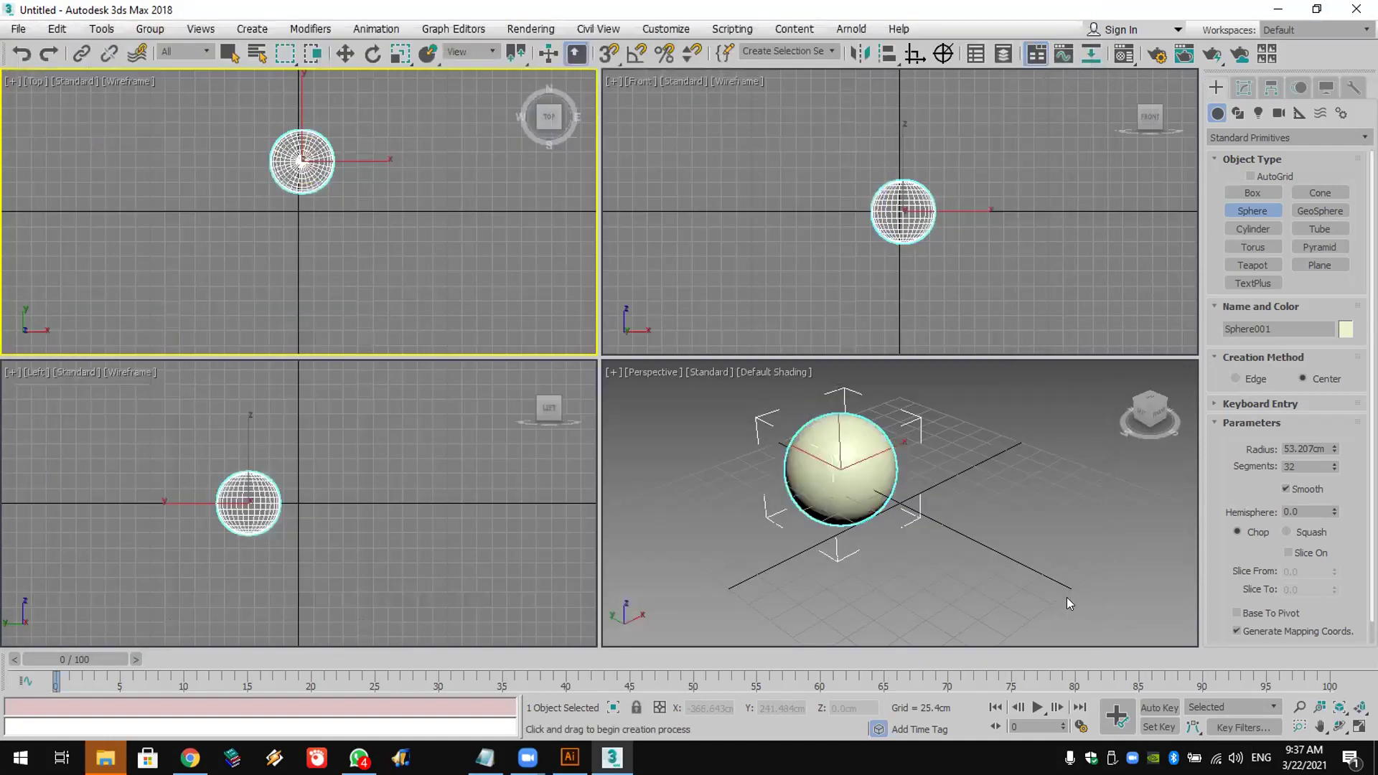
Step: On the desktop, move the ZIP archive 1 to an empty area, open it in WinRAR to inspect the packed files, and close it
click(1374, 758)
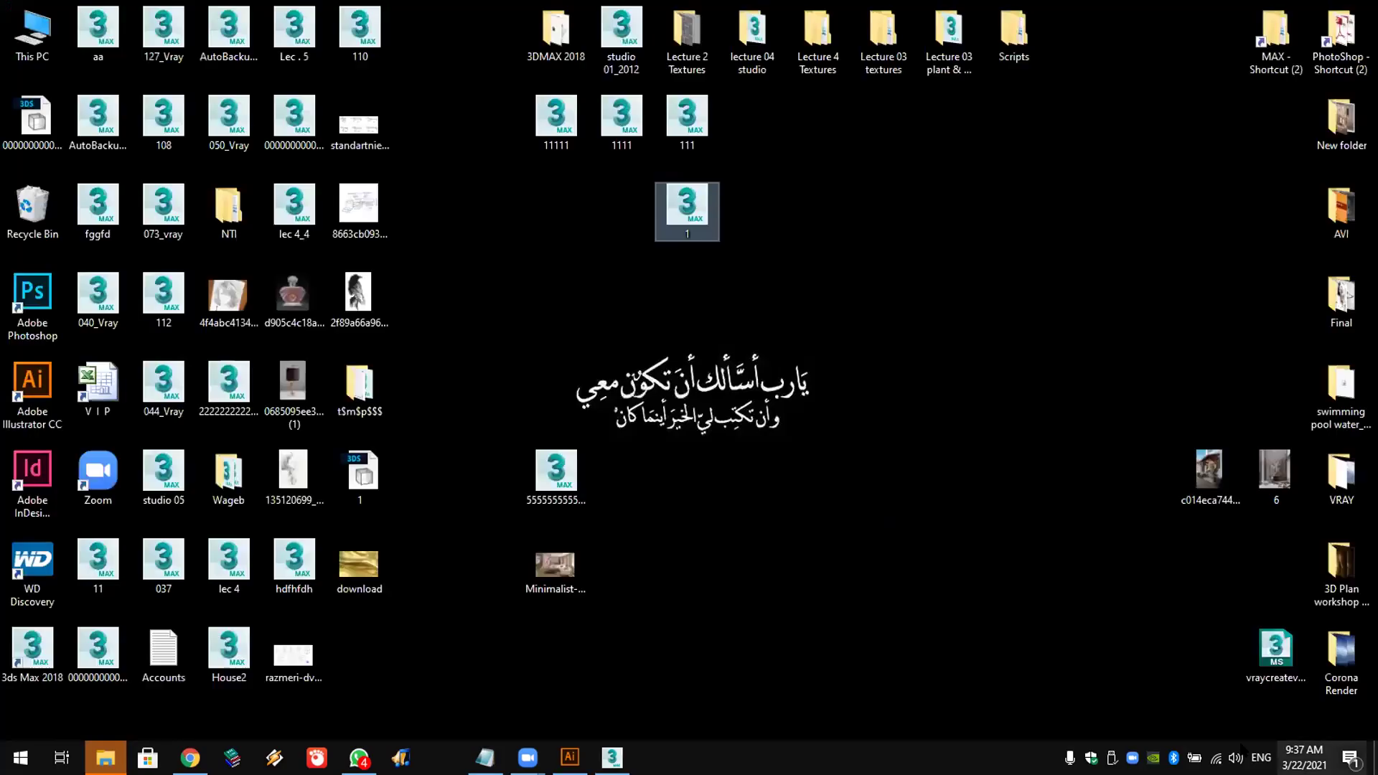
drag(361, 388, 950, 267)
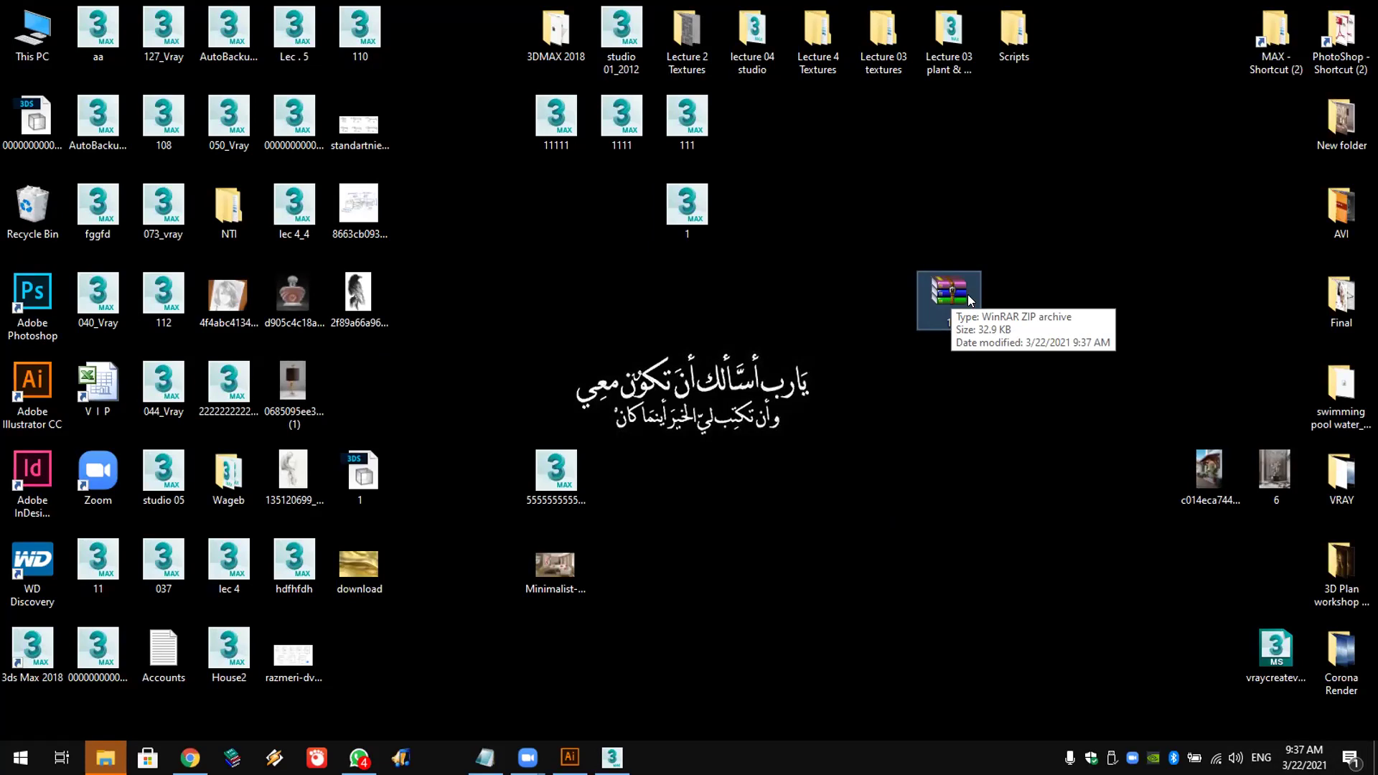
double_click(950, 281)
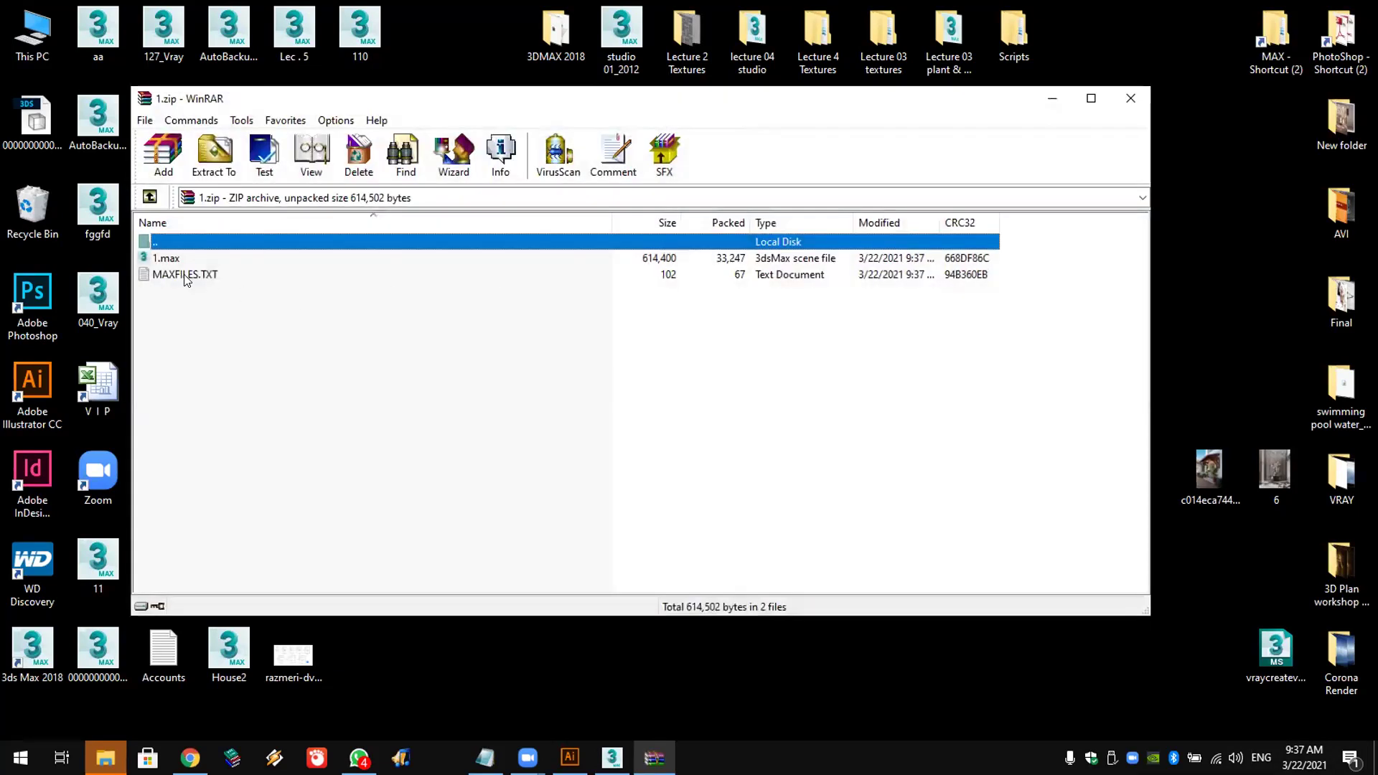
key(Down)
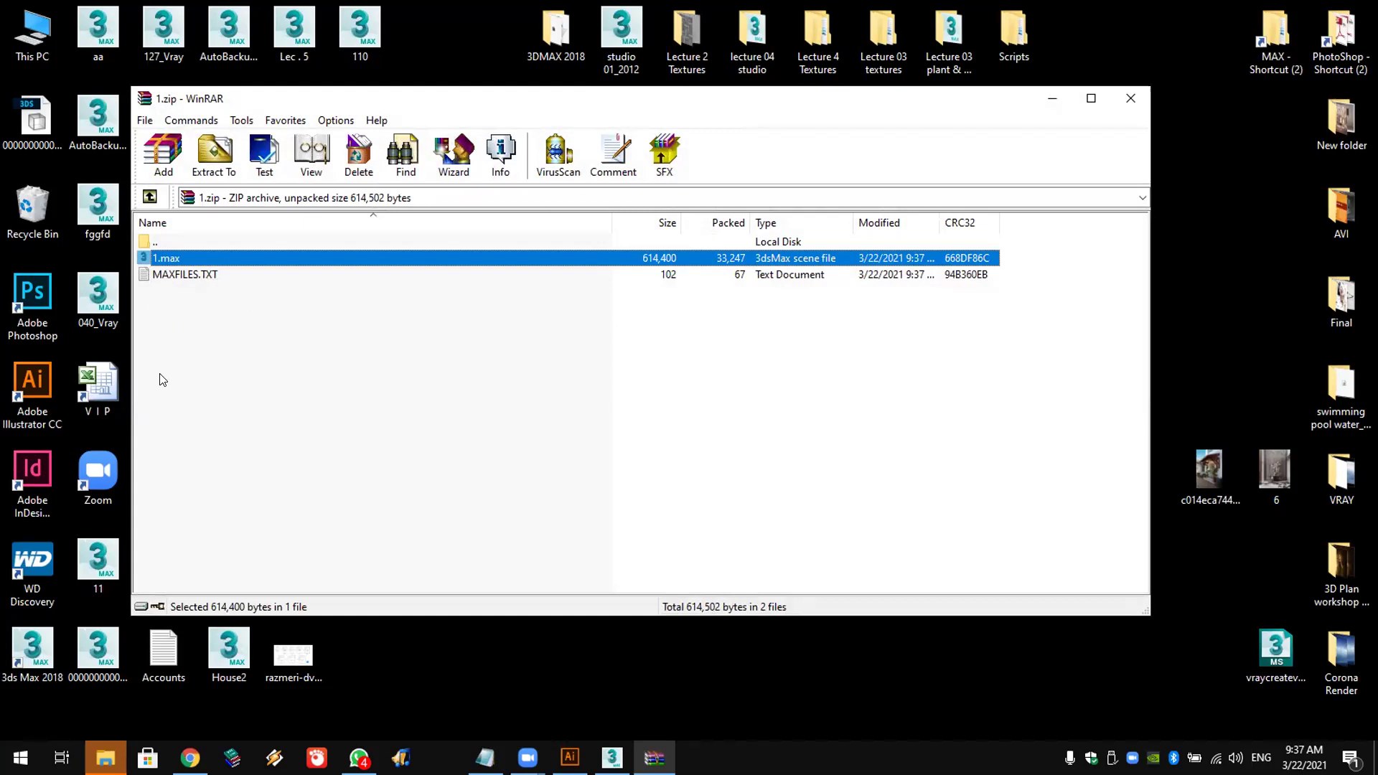
click(1132, 95)
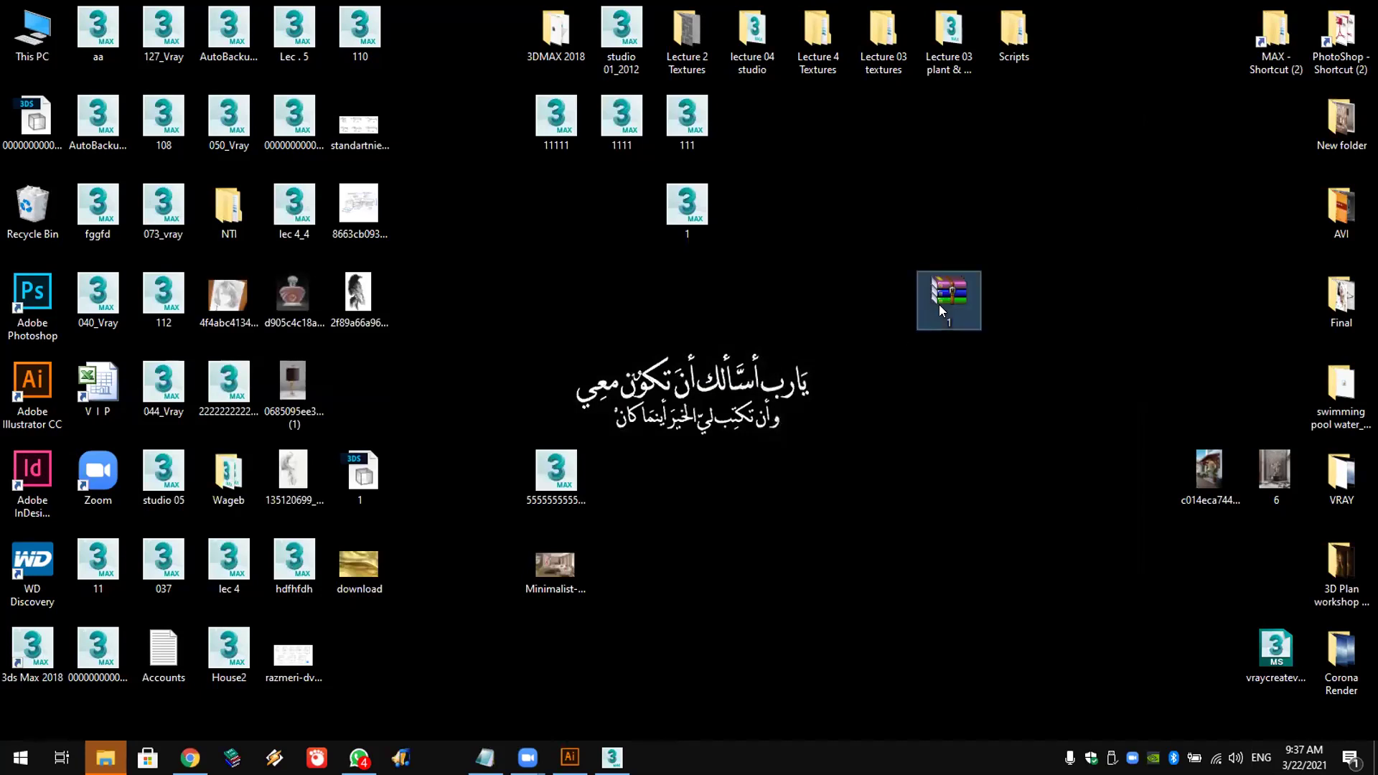
Step: Delete the ZIP archive 1, move the 3ds Max file 110 to an empty desktop area, and return to 3ds Max
key(Delete)
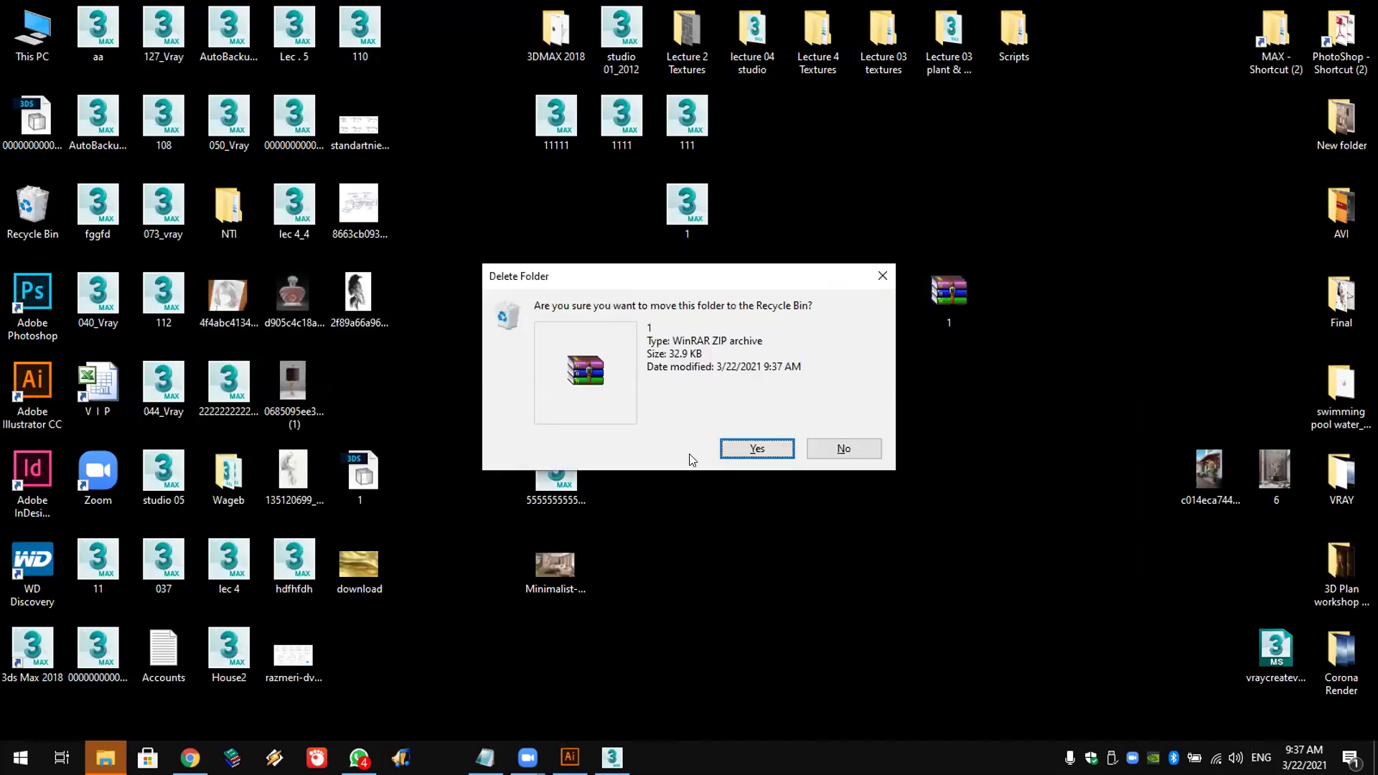
click(755, 450)
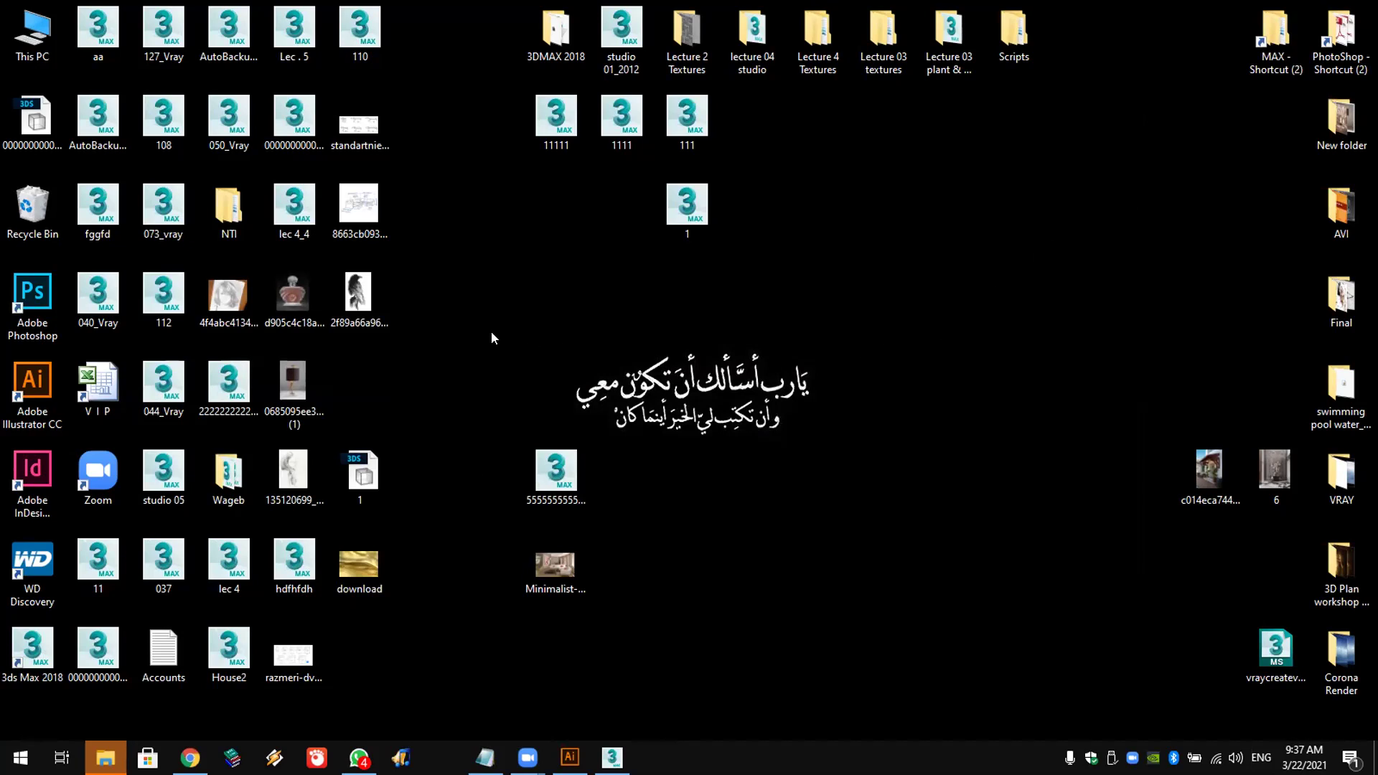
drag(350, 45, 545, 312)
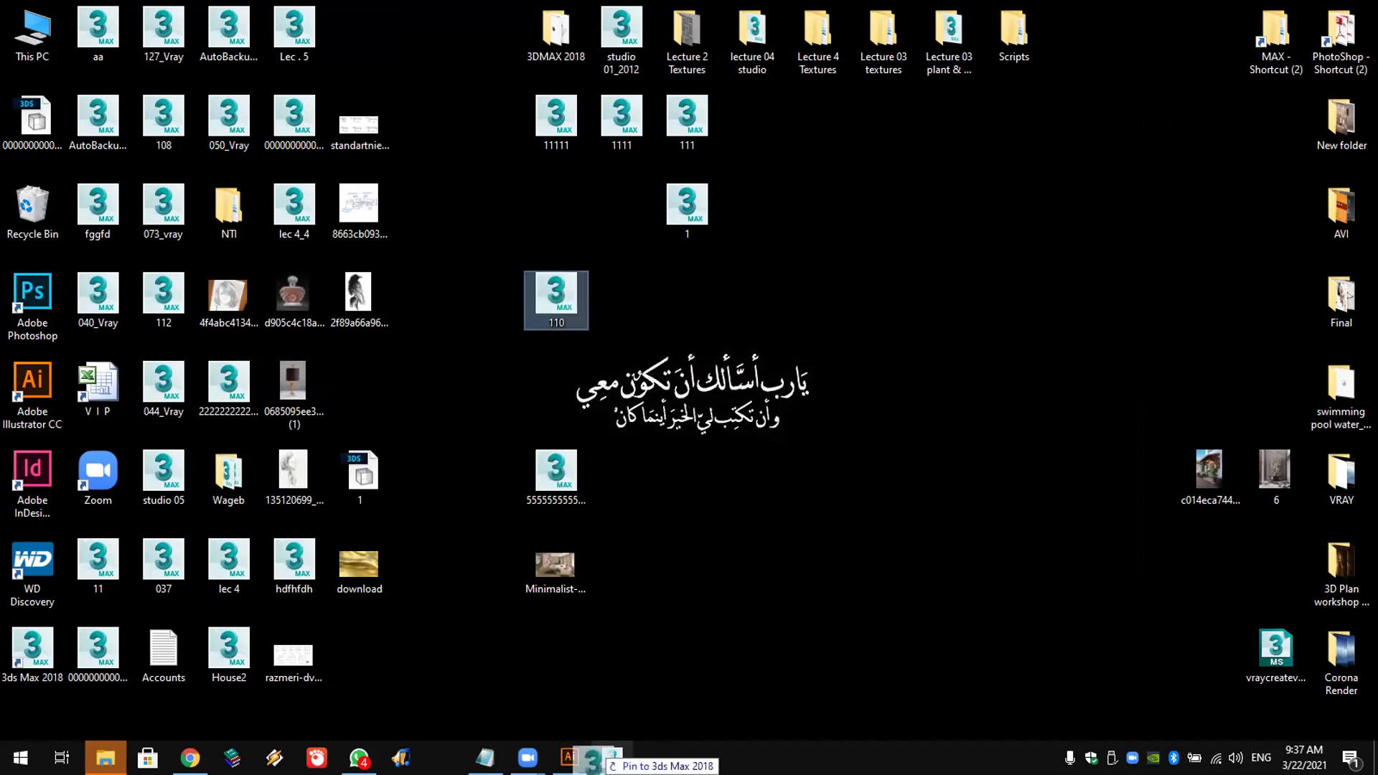
click(612, 757)
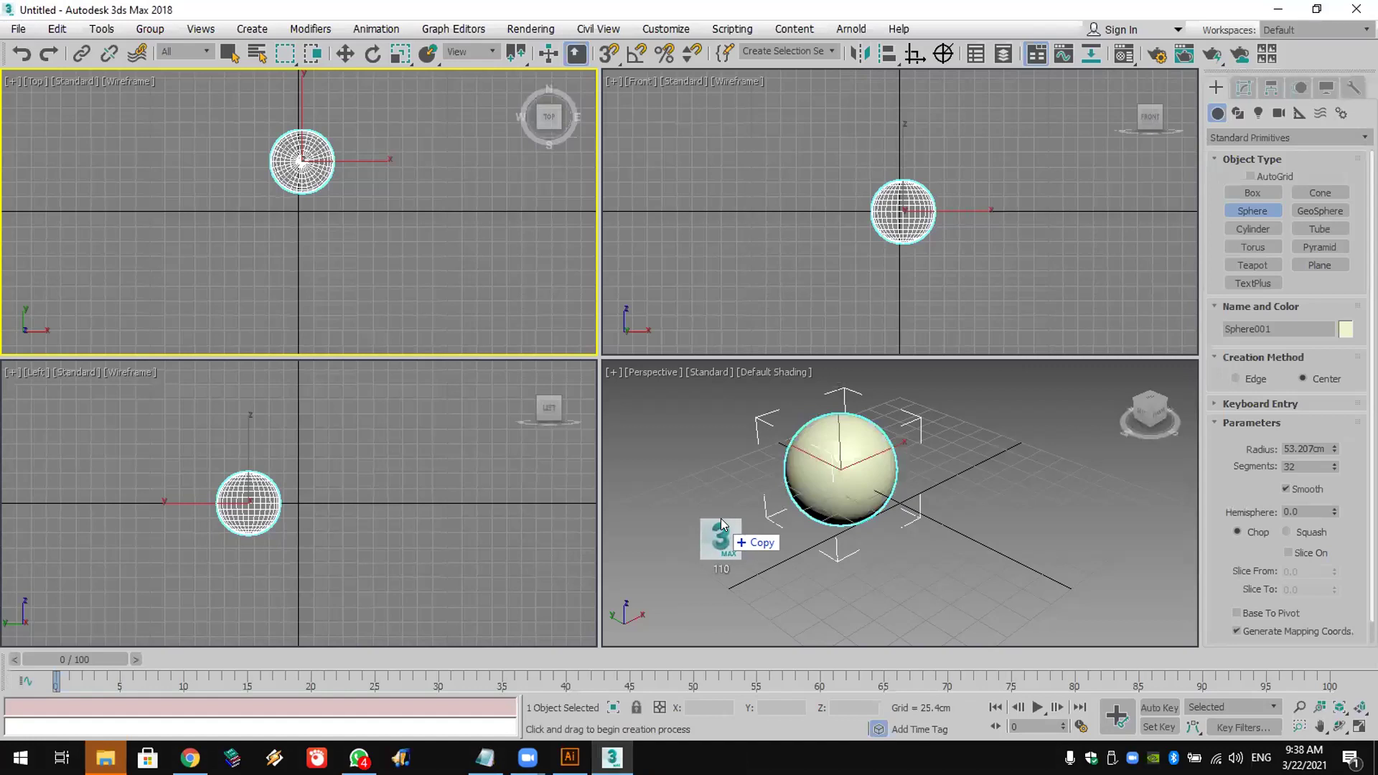
right_click(721, 518)
click(18, 29)
click(23, 84)
click(688, 405)
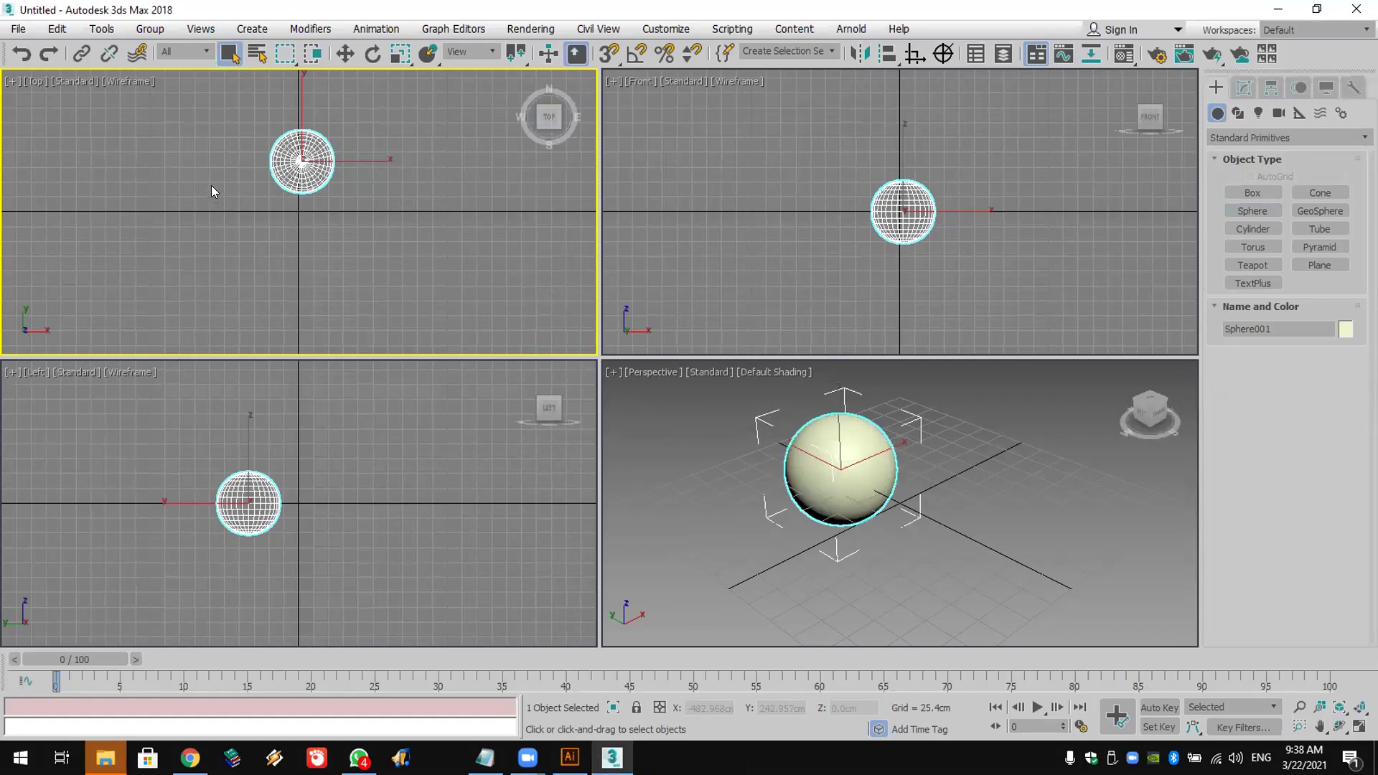
Step: Open the scene 110 from the Desktop, adopting the file's gamma and LUT settings and continuing without the missing Teak wood map
key(ctrl+o)
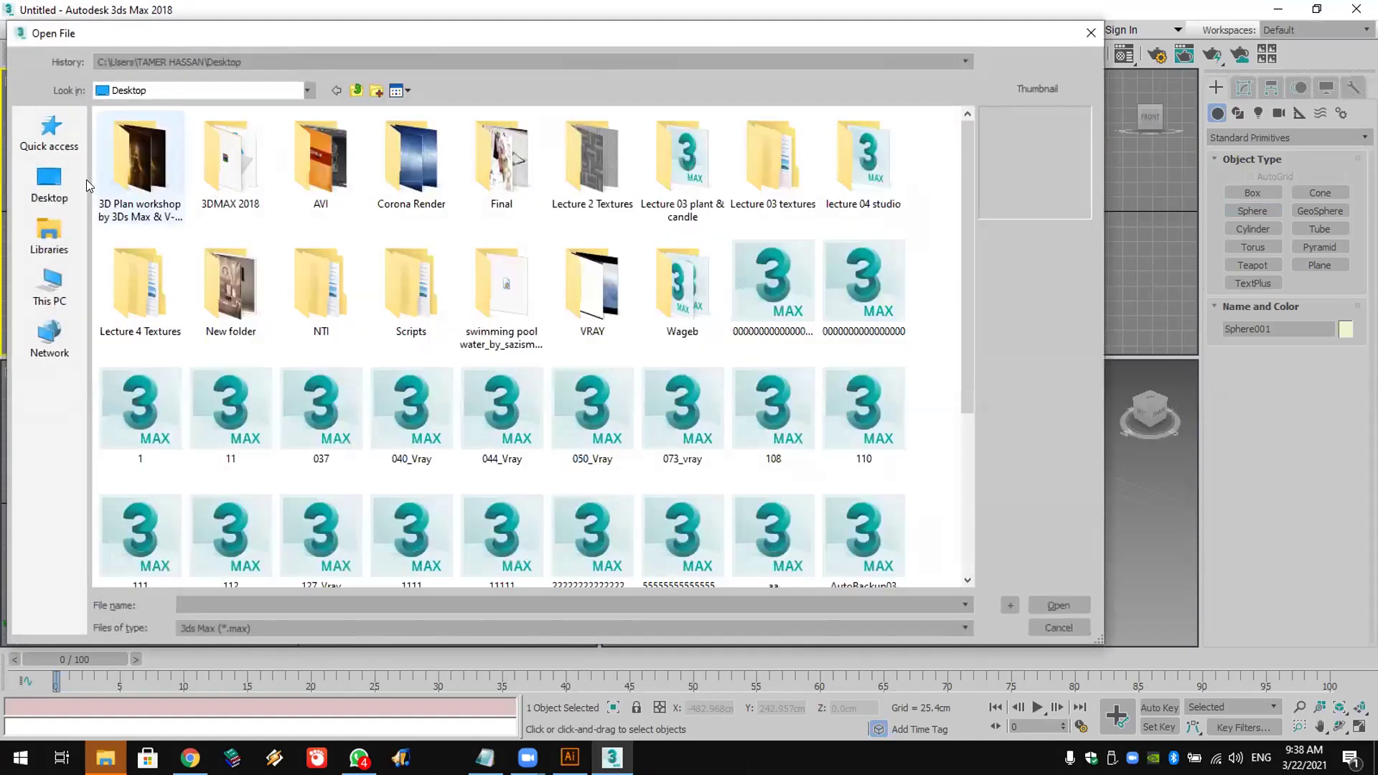
drag(965, 287, 928, 440)
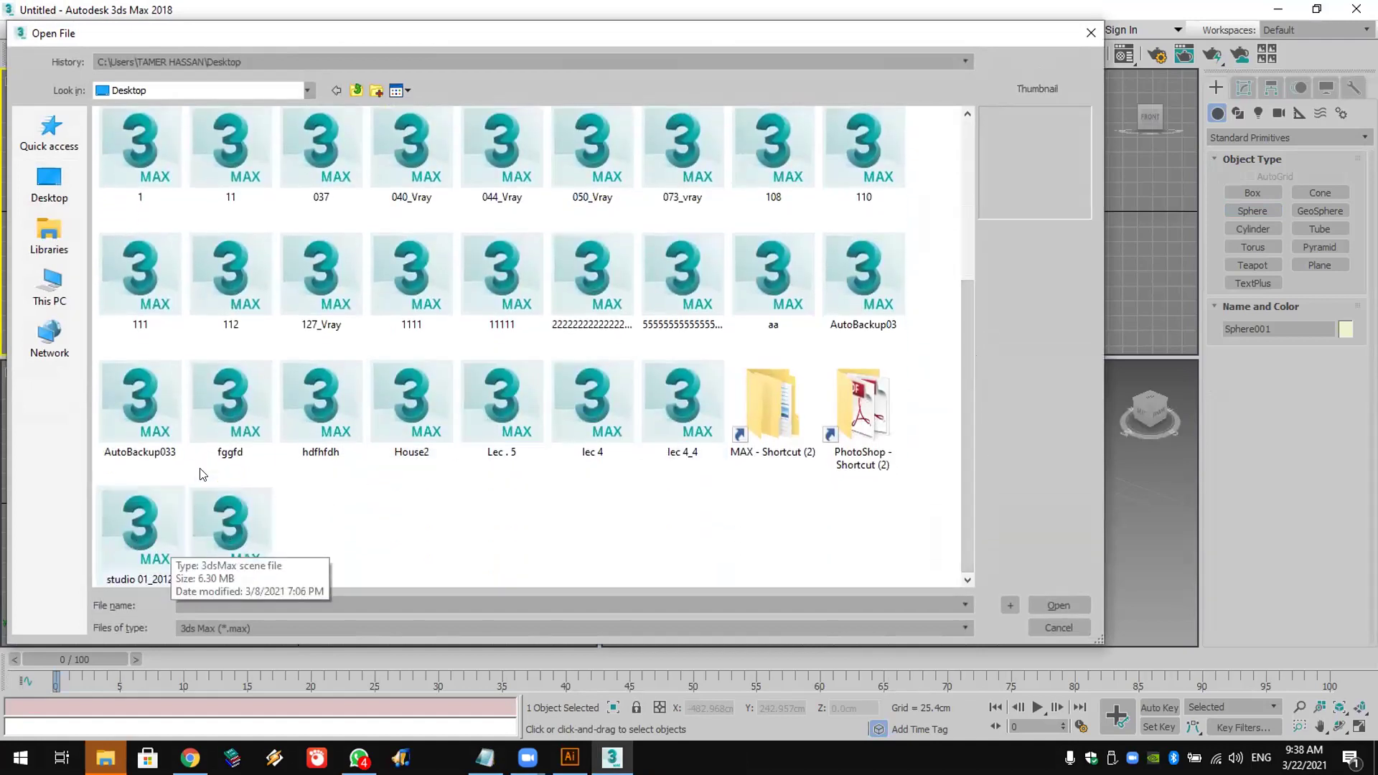
double_click(850, 120)
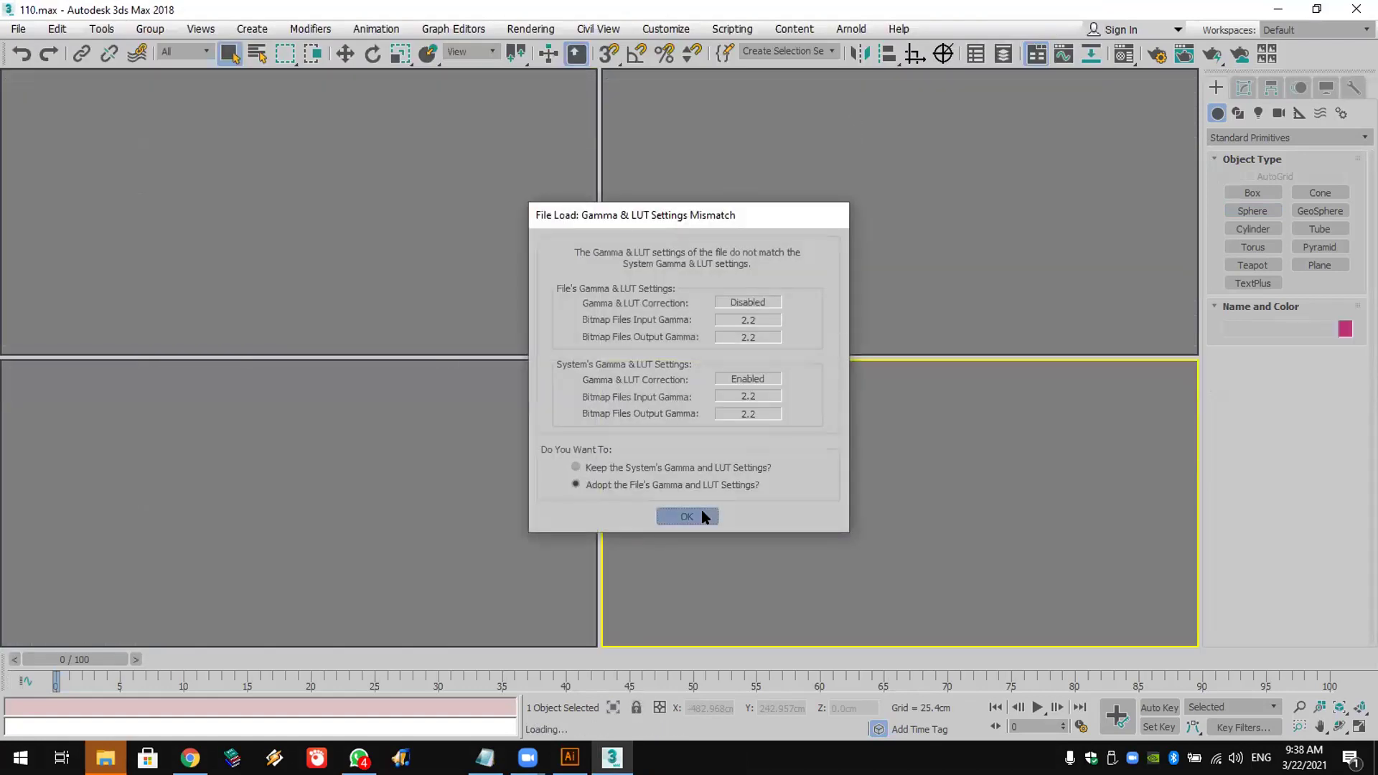
click(702, 516)
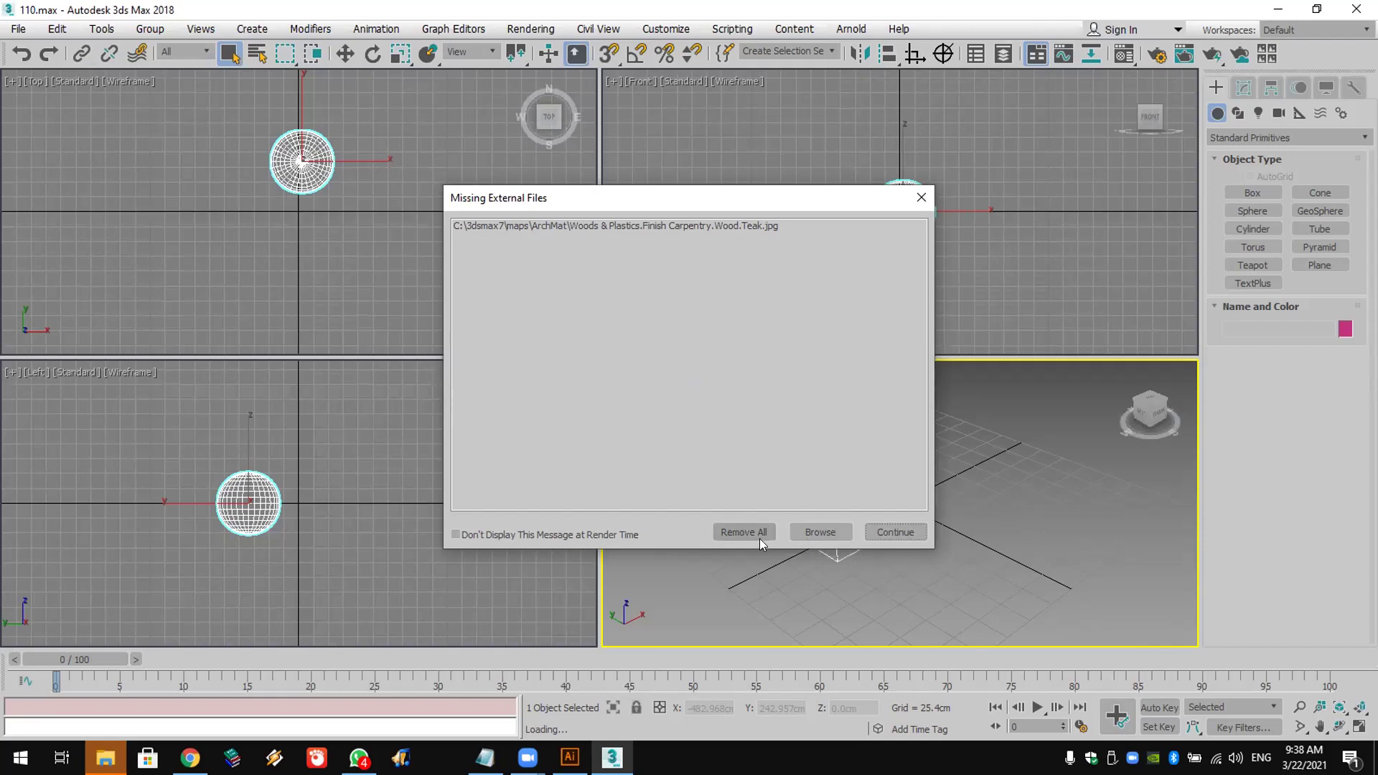
click(894, 532)
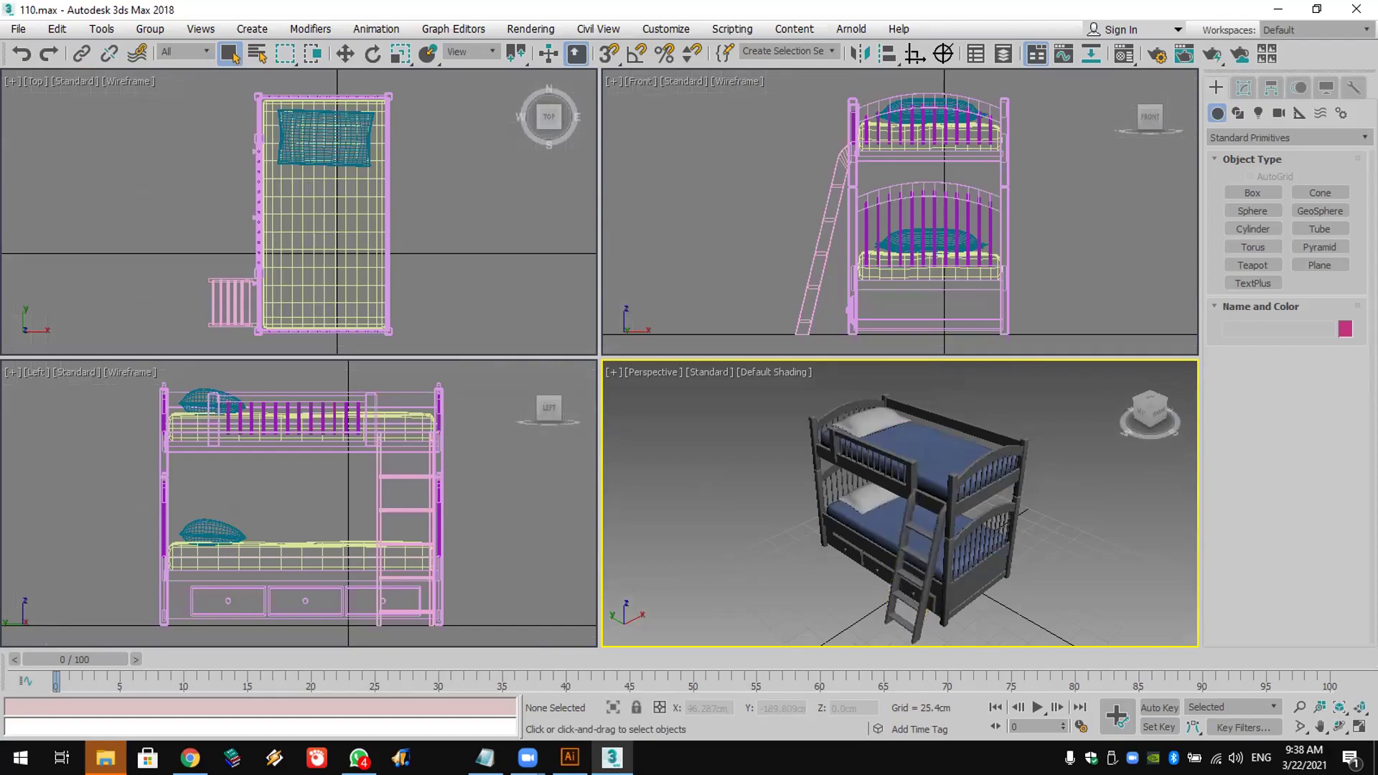
Step: From the desktop's MAX shortcut folder, open ArchModels Volumes 1-60.pdf in the PDFs subfolder of ArchModels
key(super+d)
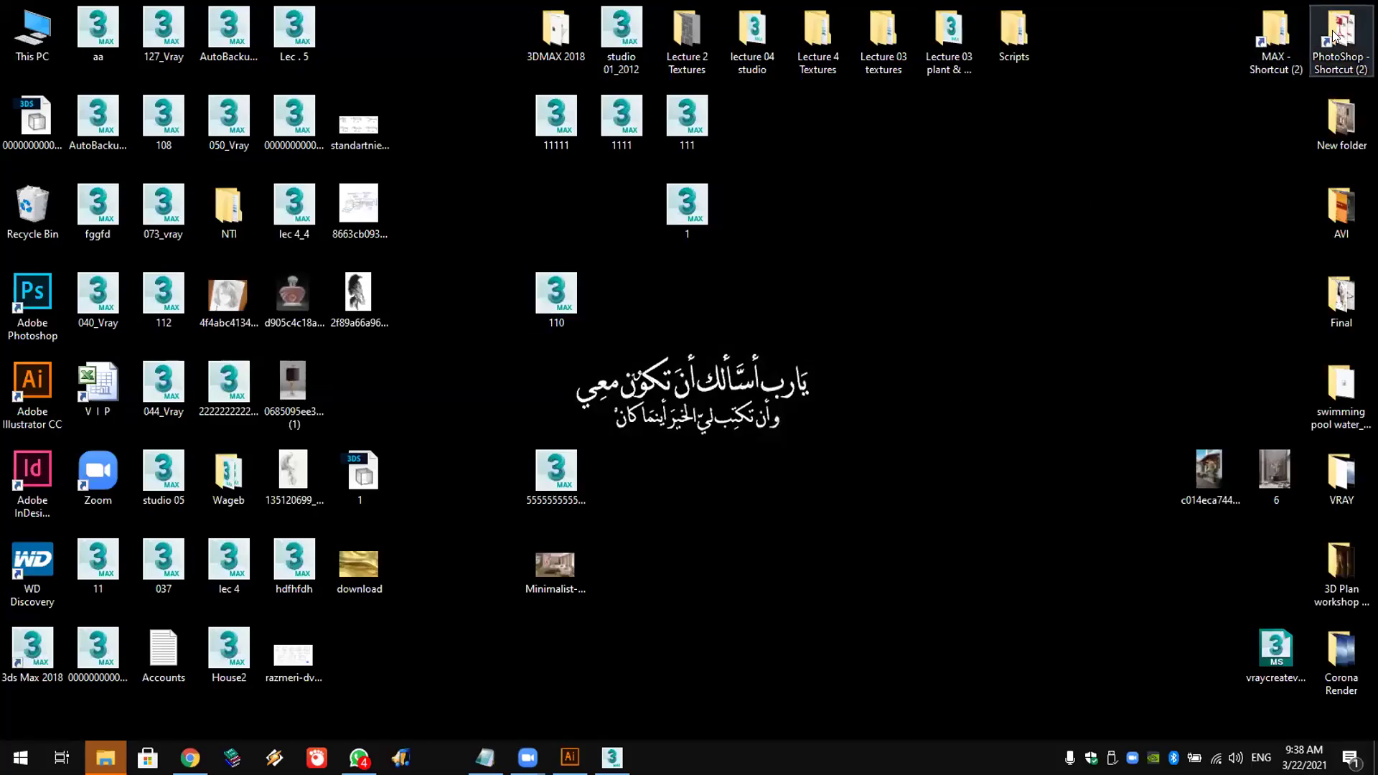
double_click(1277, 36)
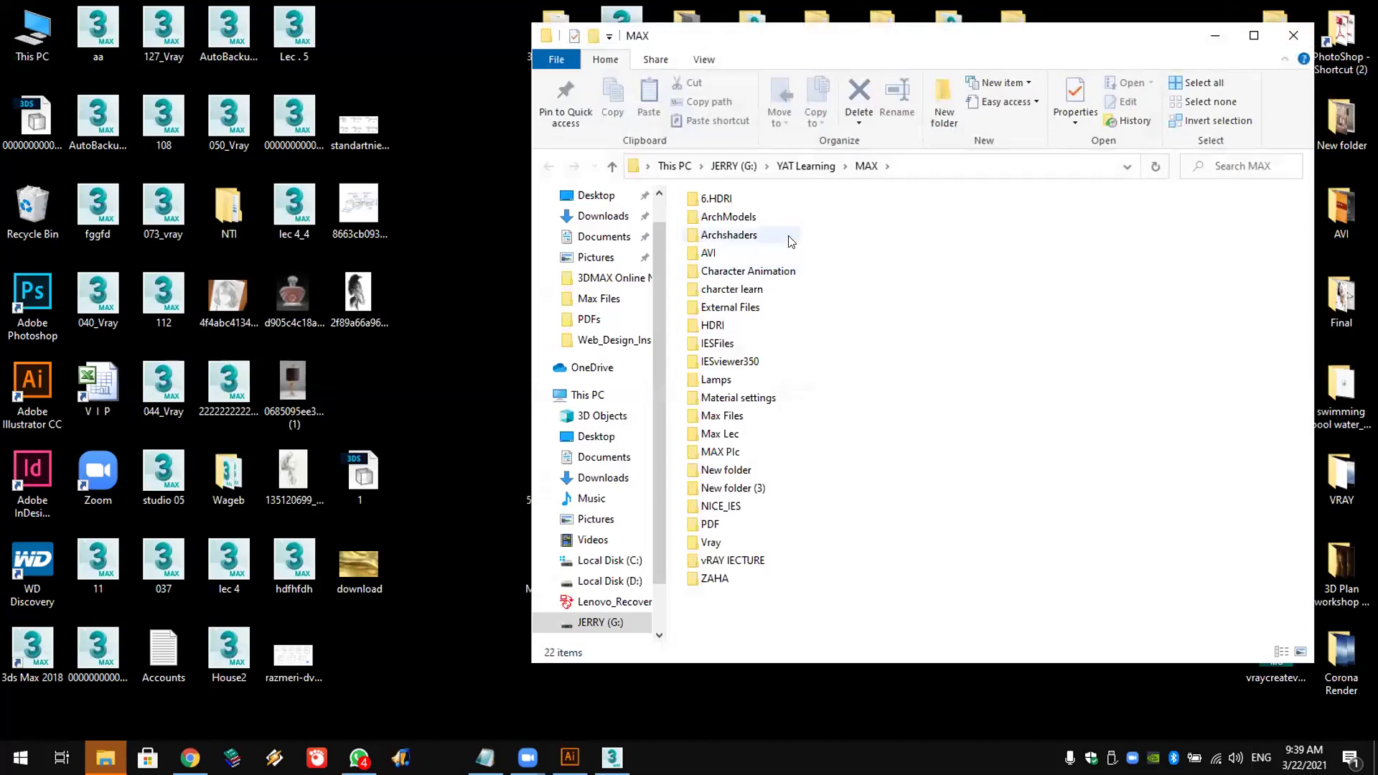
double_click(787, 220)
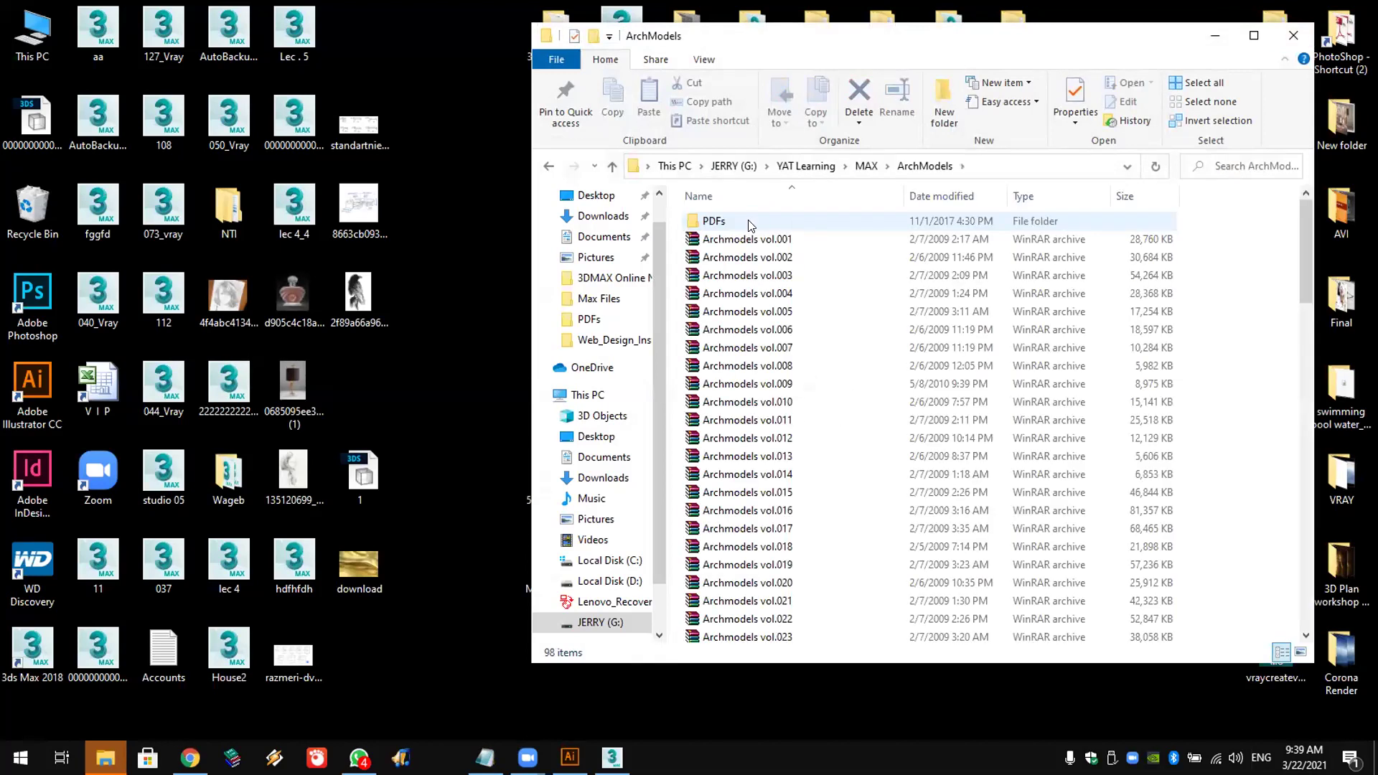
double_click(734, 222)
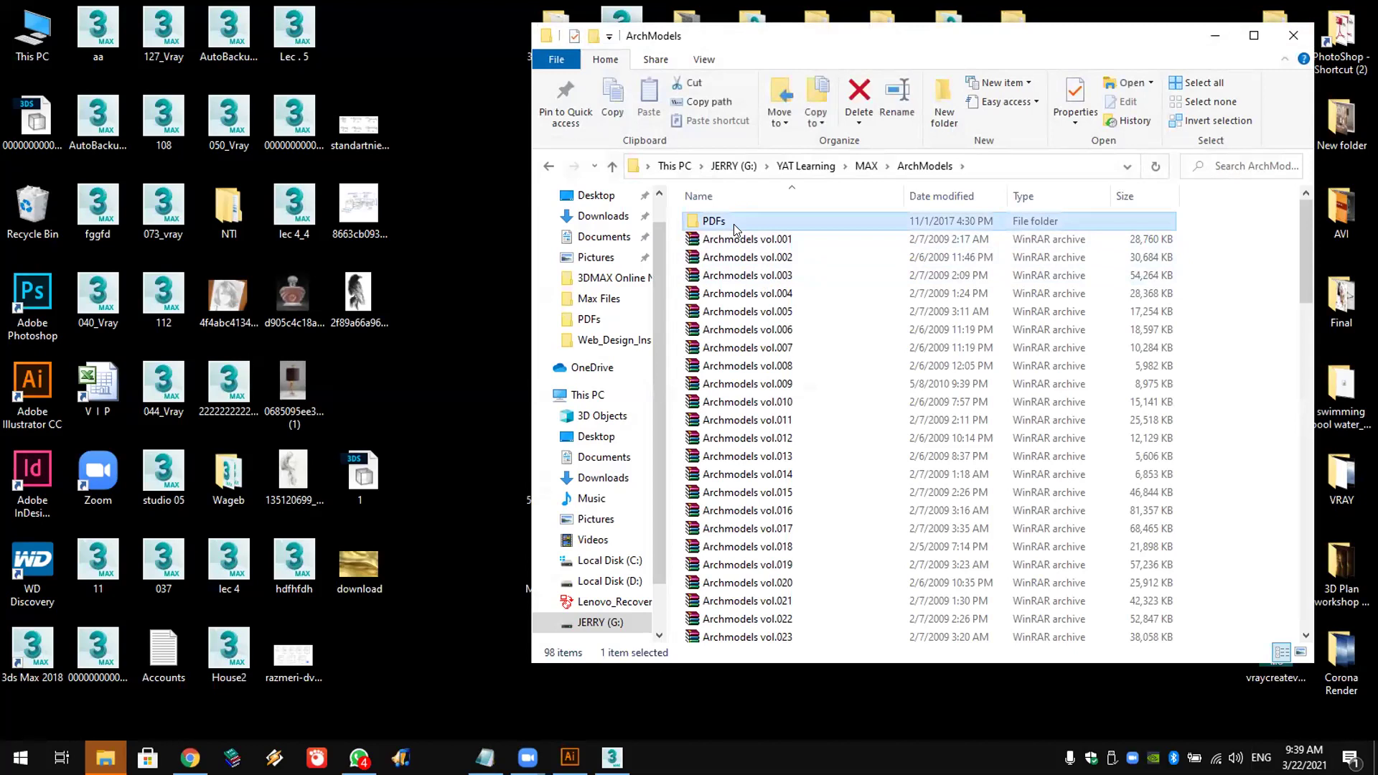
double_click(743, 264)
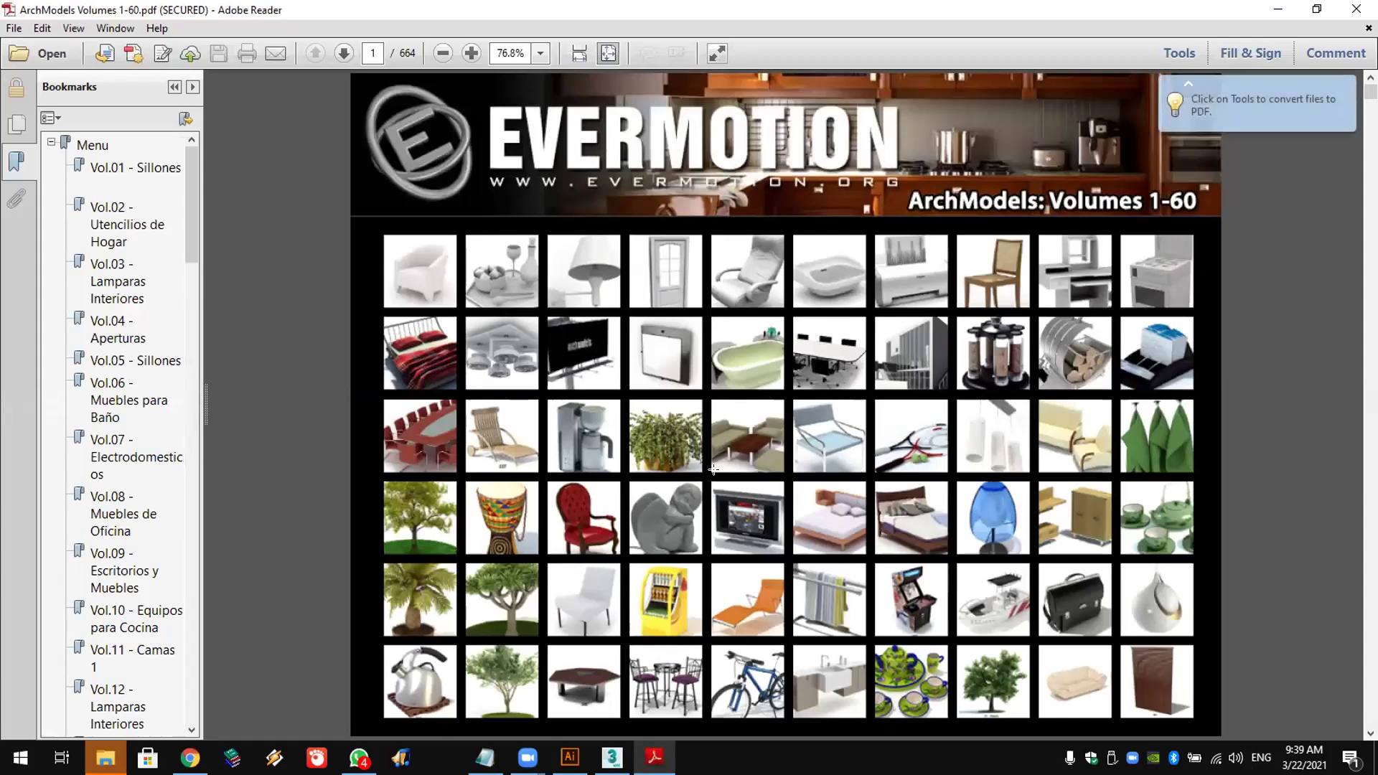
Step: Browse the ArchModels catalogue to page 99 in vol. 11 to find the bunk bed that matches the opened scene
click(838, 522)
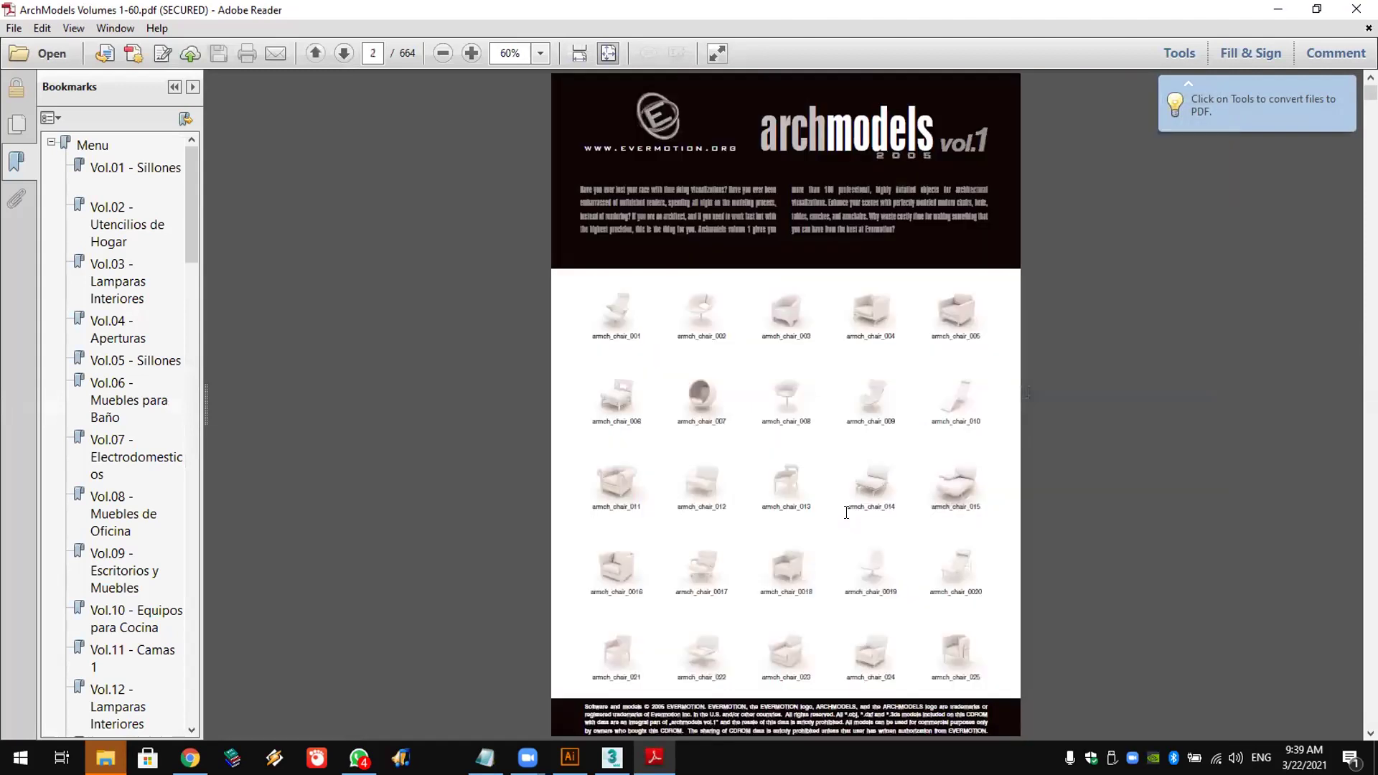
scroll(838, 431, down, 12)
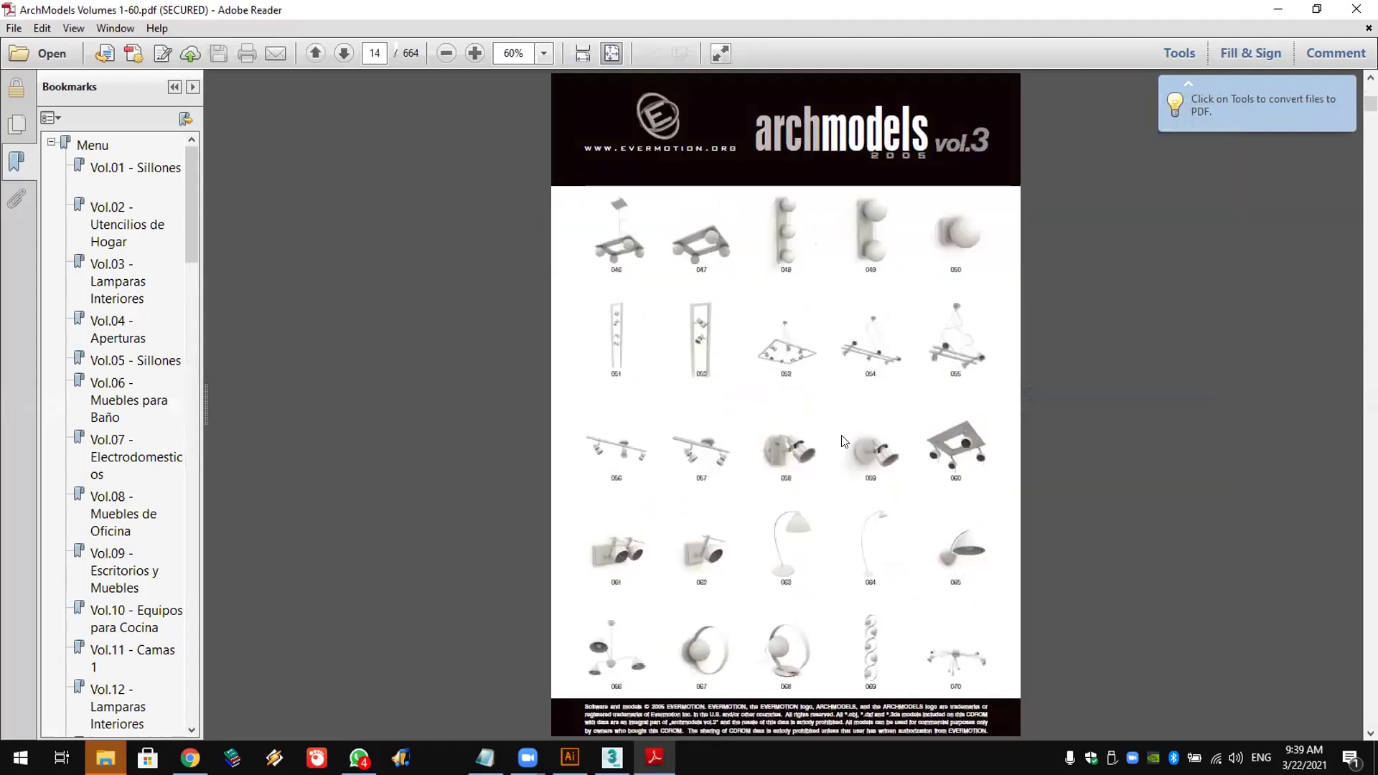
scroll(844, 441, down, 8)
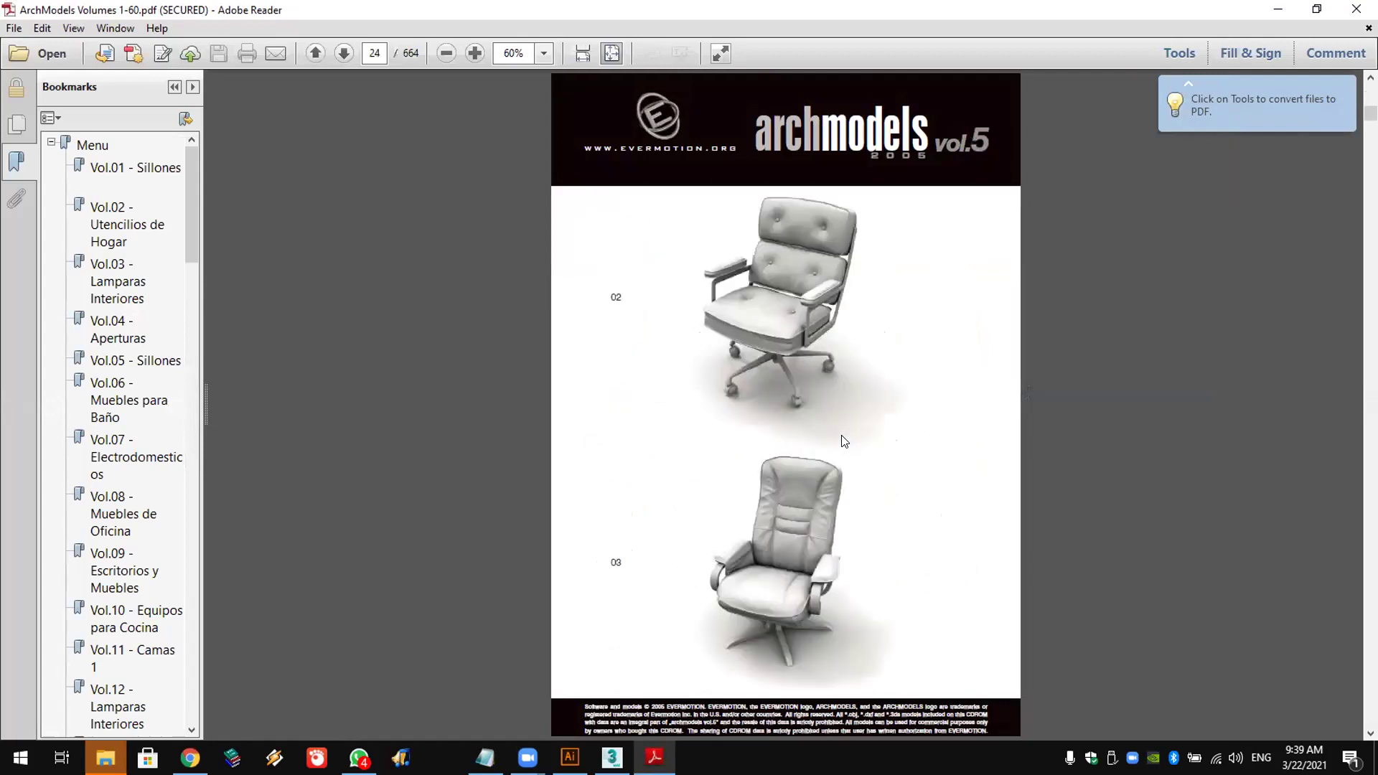
scroll(844, 441, down, 11)
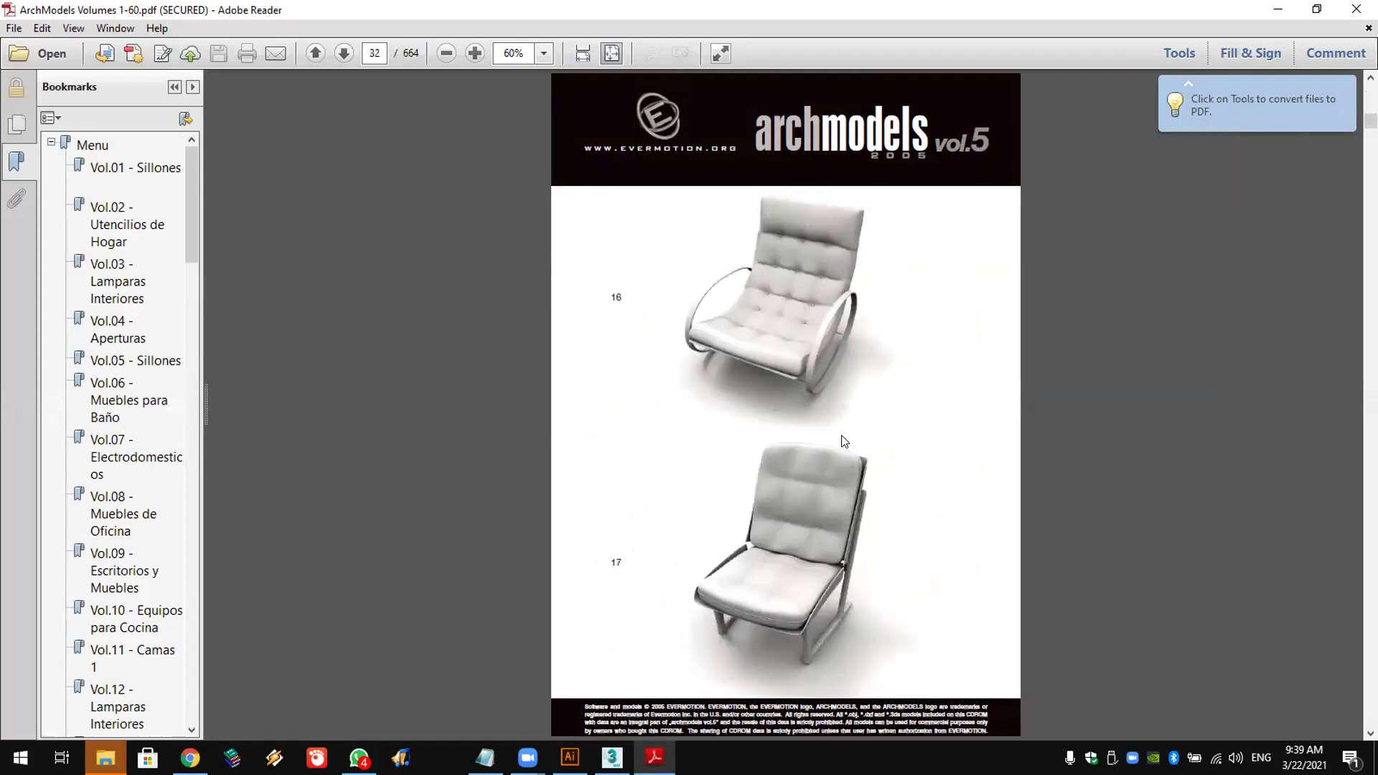
scroll(844, 441, down, 11)
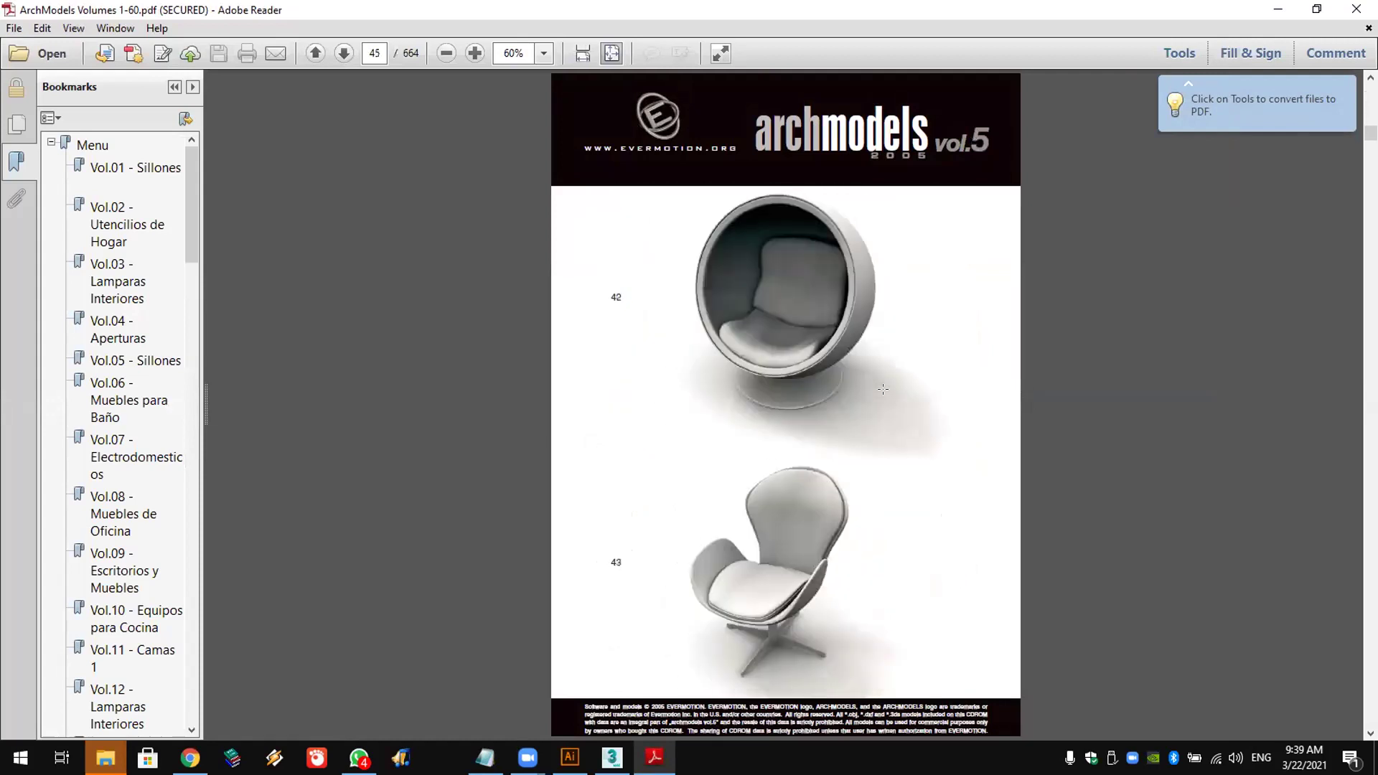
scroll(882, 389, down, 10)
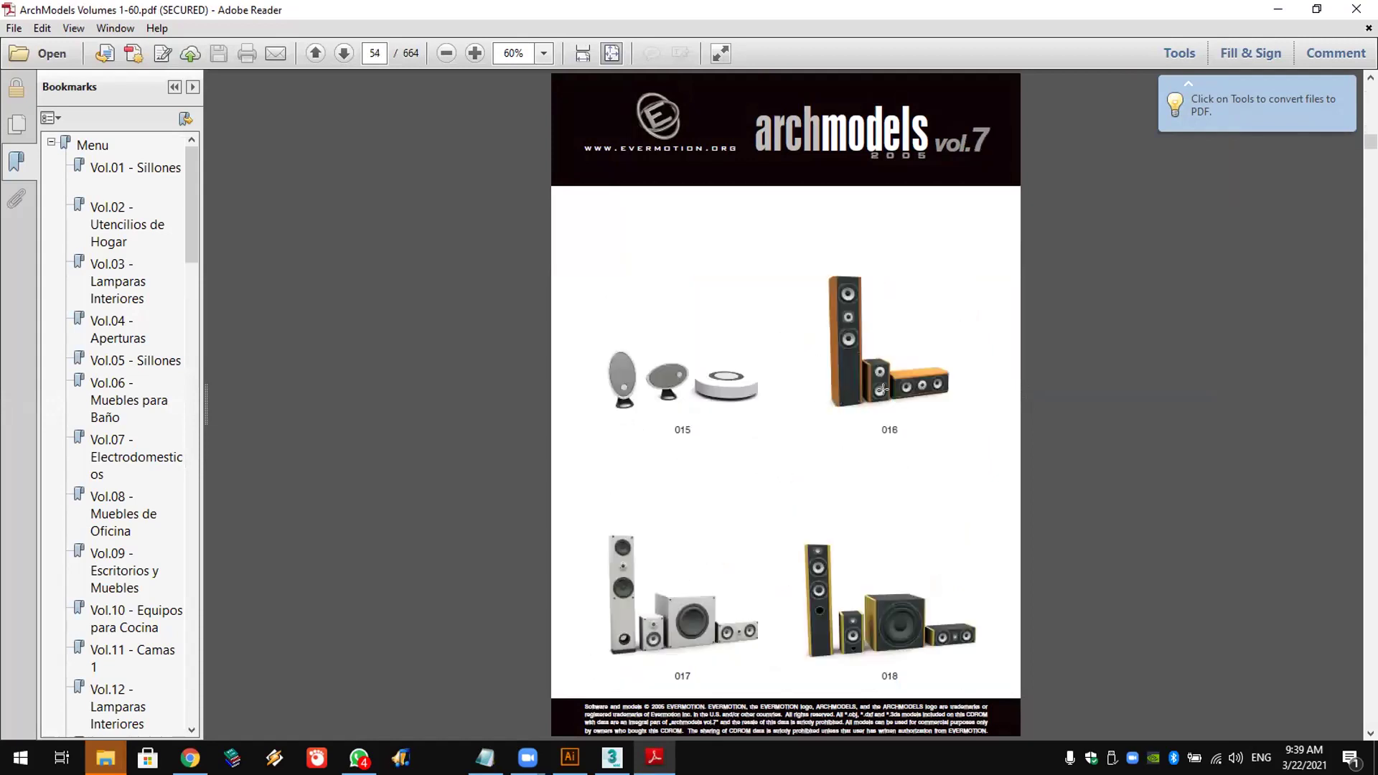
scroll(882, 389, down, 7)
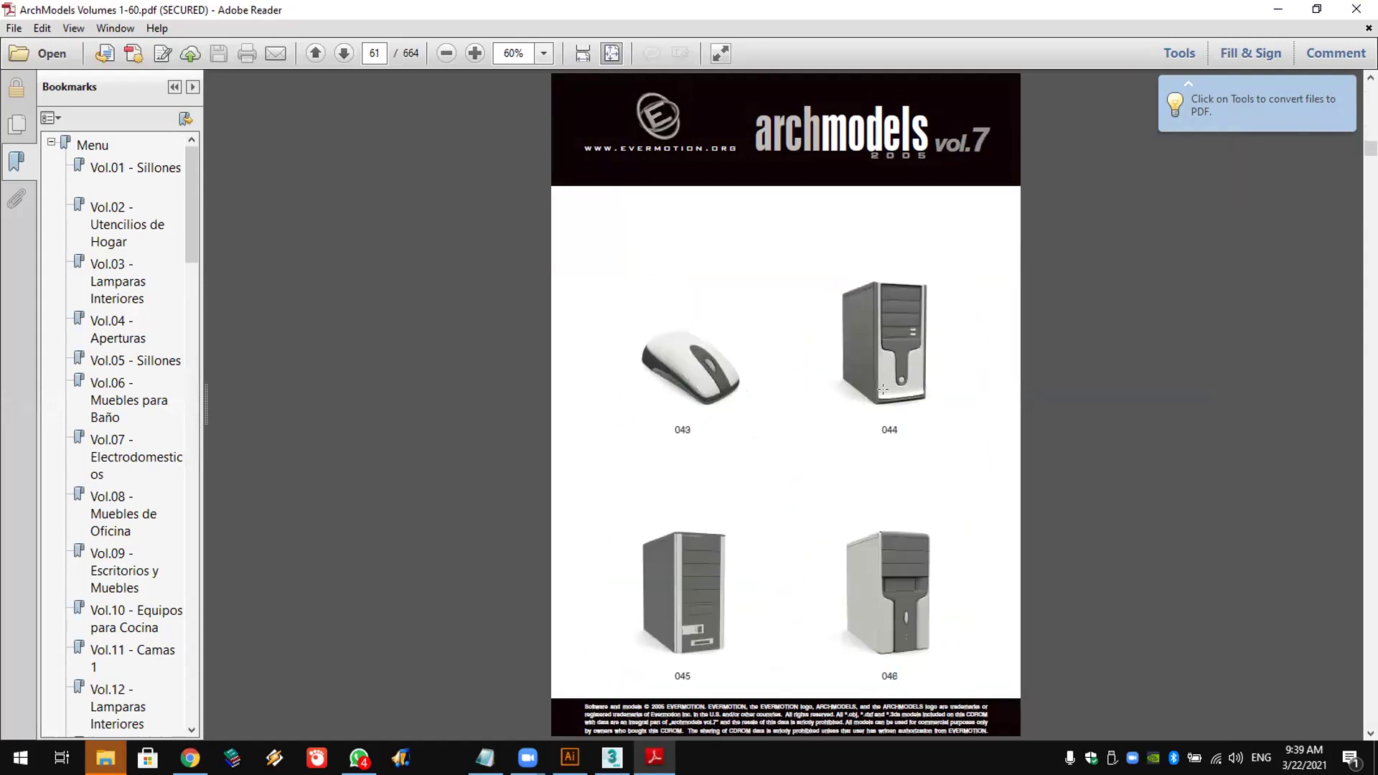
scroll(882, 389, down, 9)
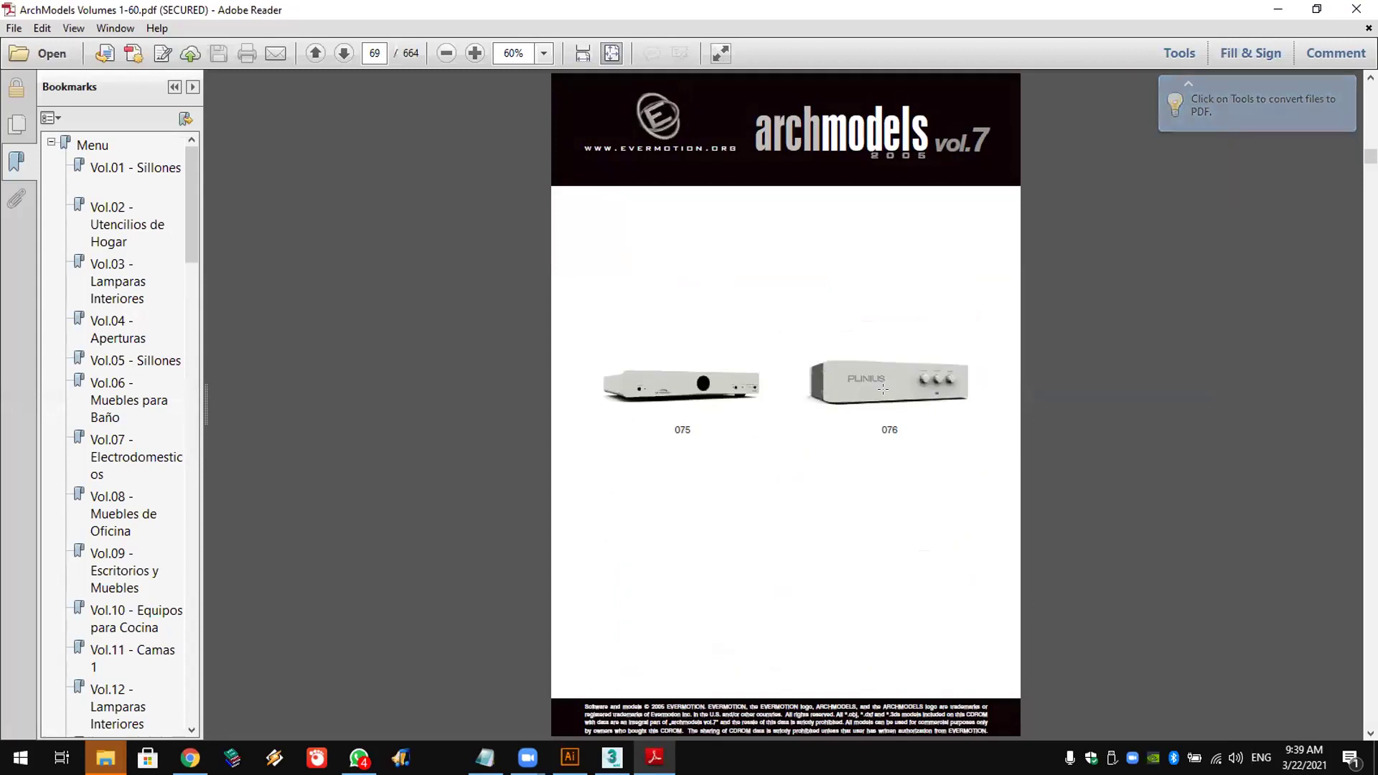
scroll(882, 389, down, 1)
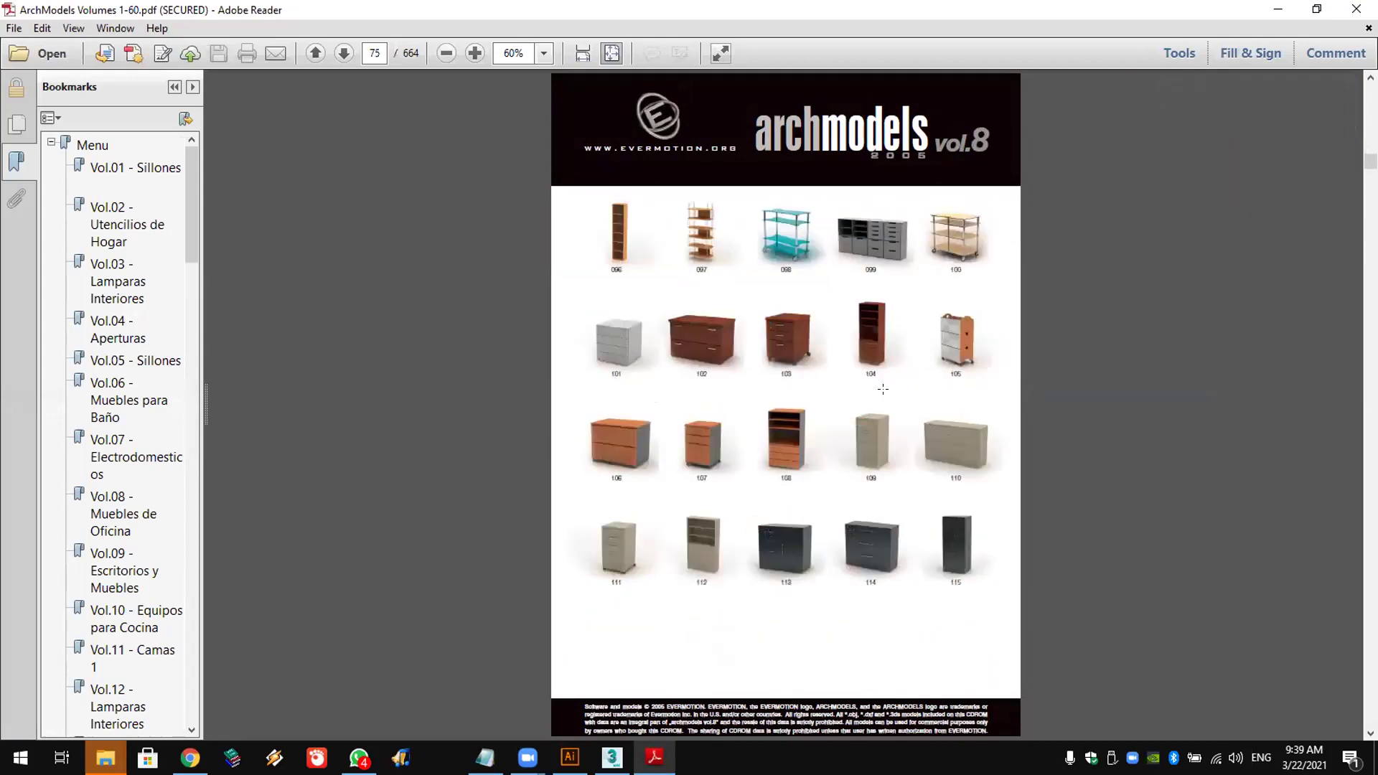
scroll(882, 389, down, 8)
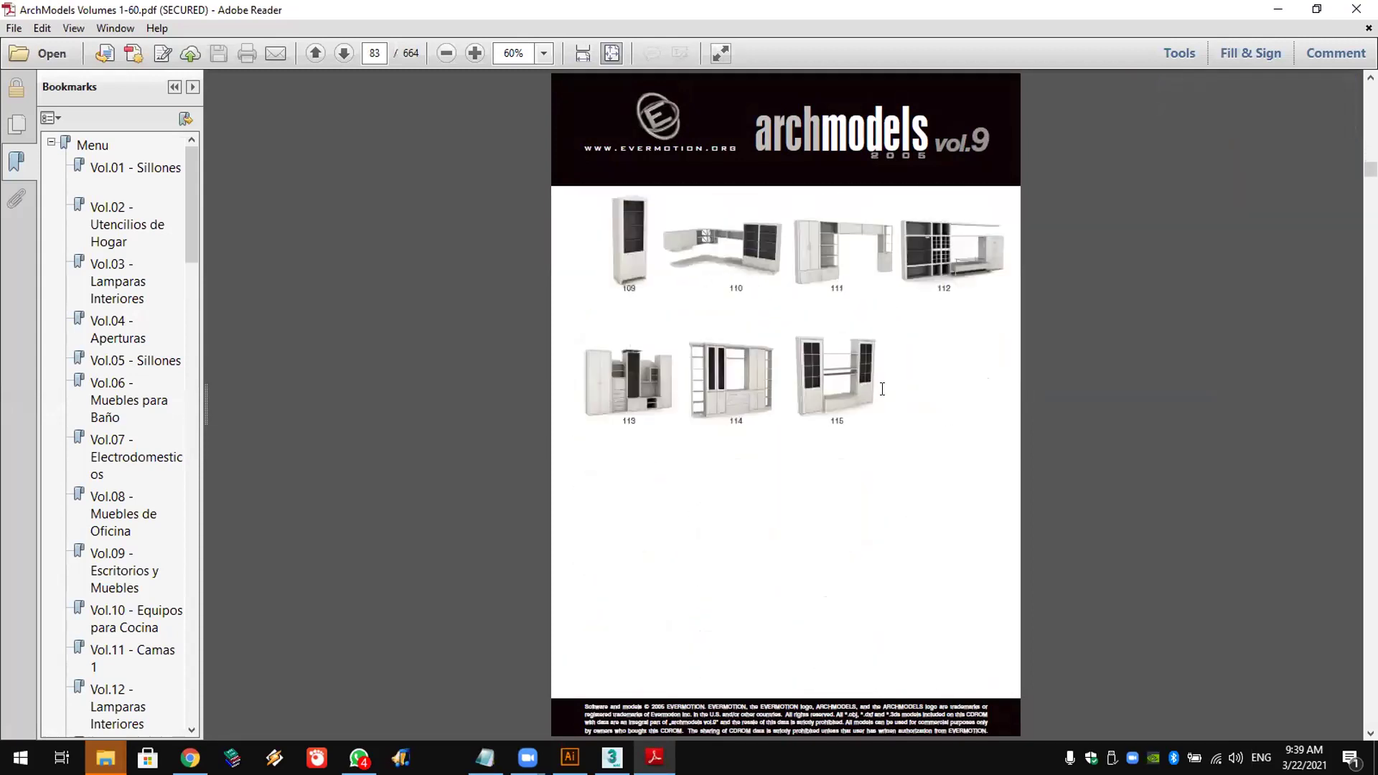
scroll(883, 389, down, 7)
scroll(882, 389, down, 8)
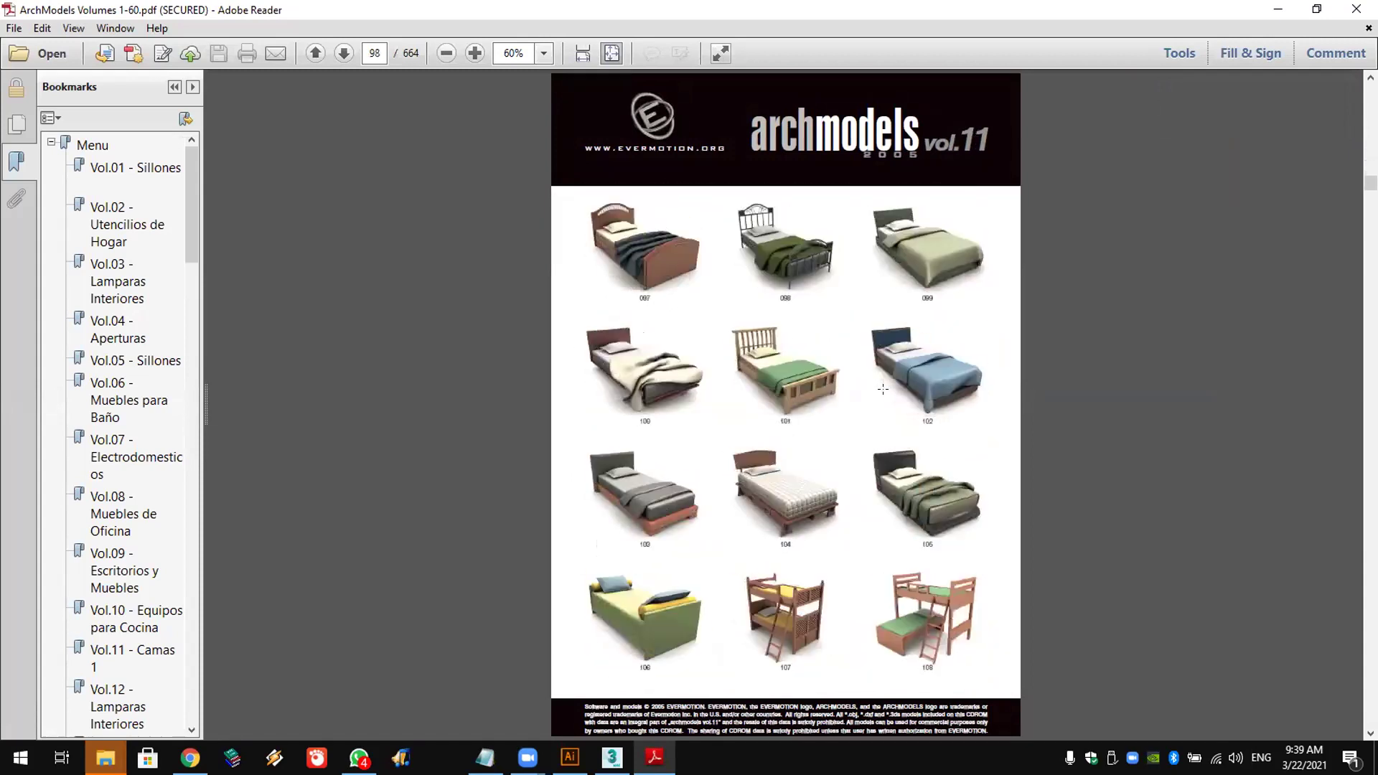
scroll(883, 389, down, 1)
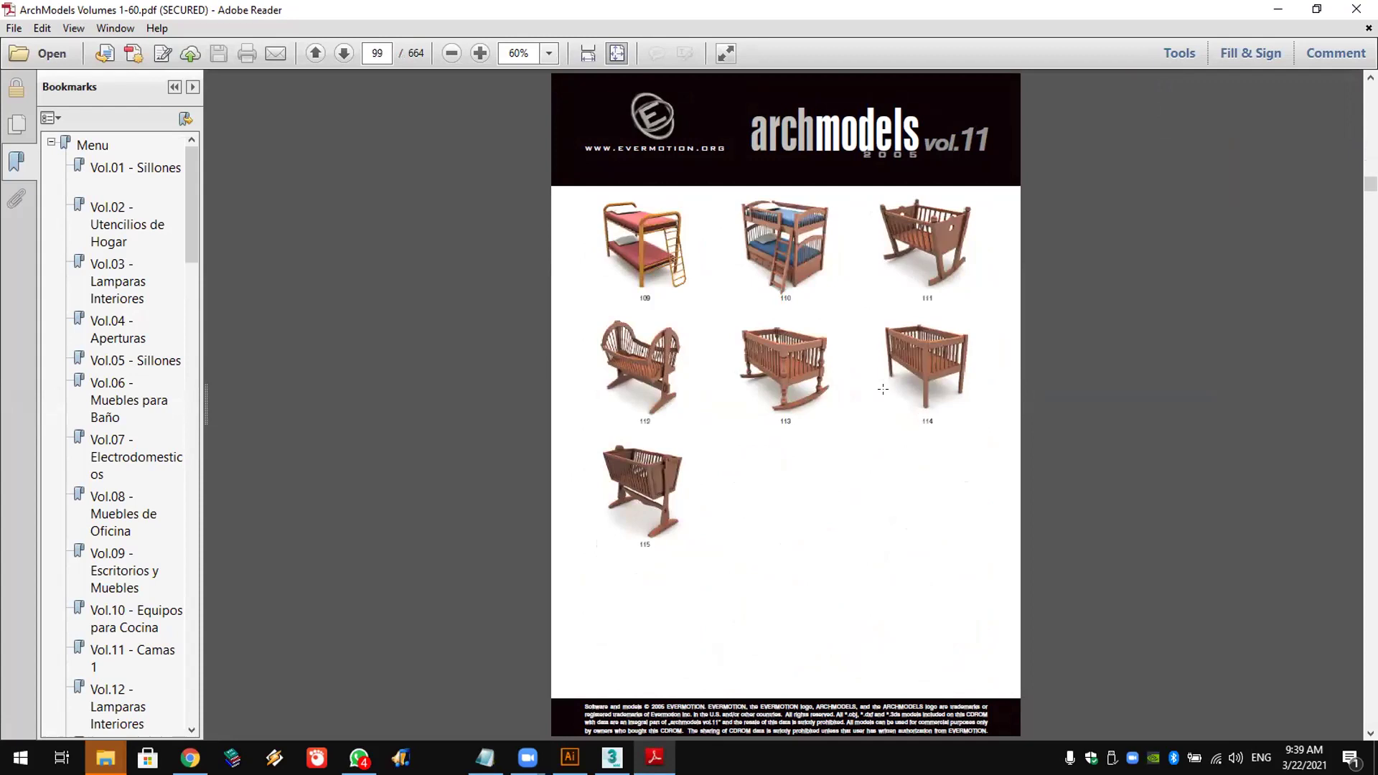
Step: Enlarge the catalogue page to 125%, highlight the number 110 under the blue bunk bed, and minimize the PDF
double_click(785, 296)
click(478, 53)
click(478, 53)
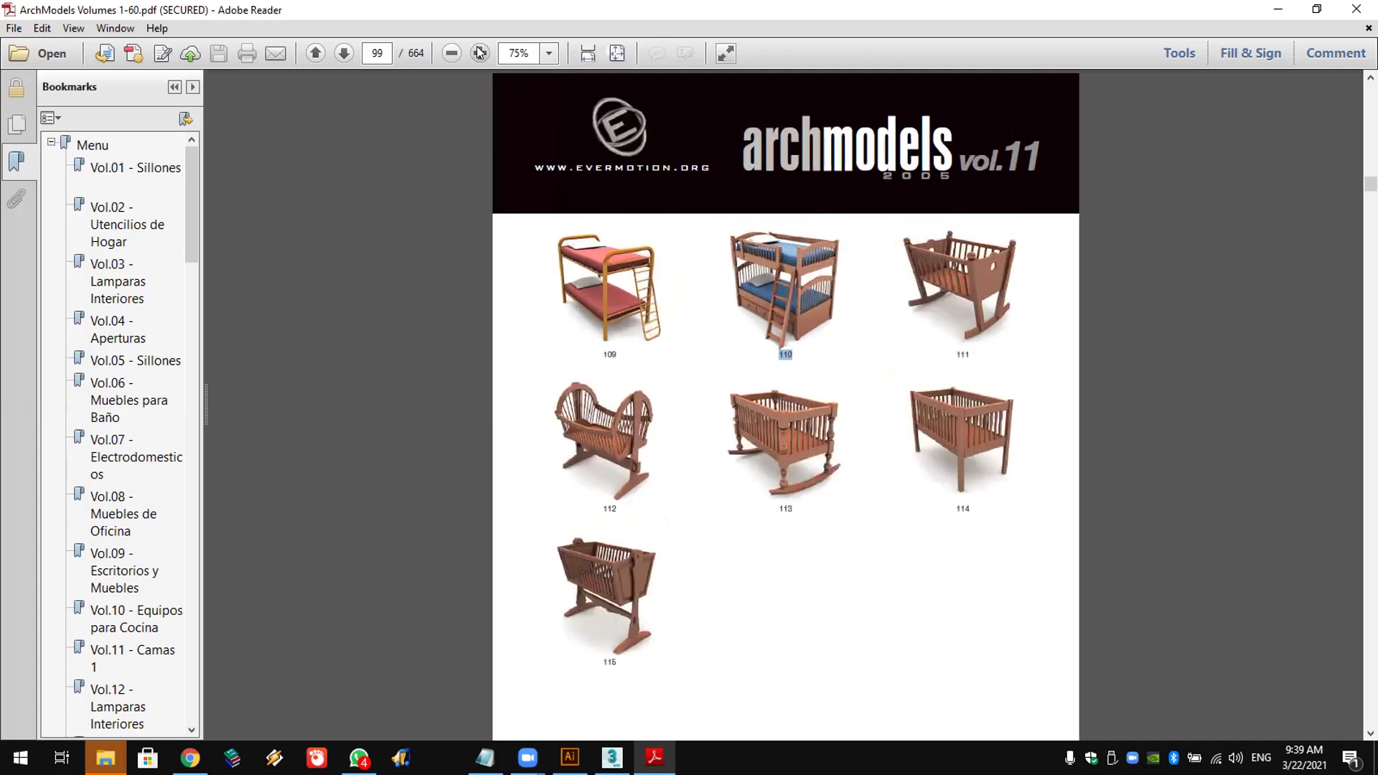
click(479, 54)
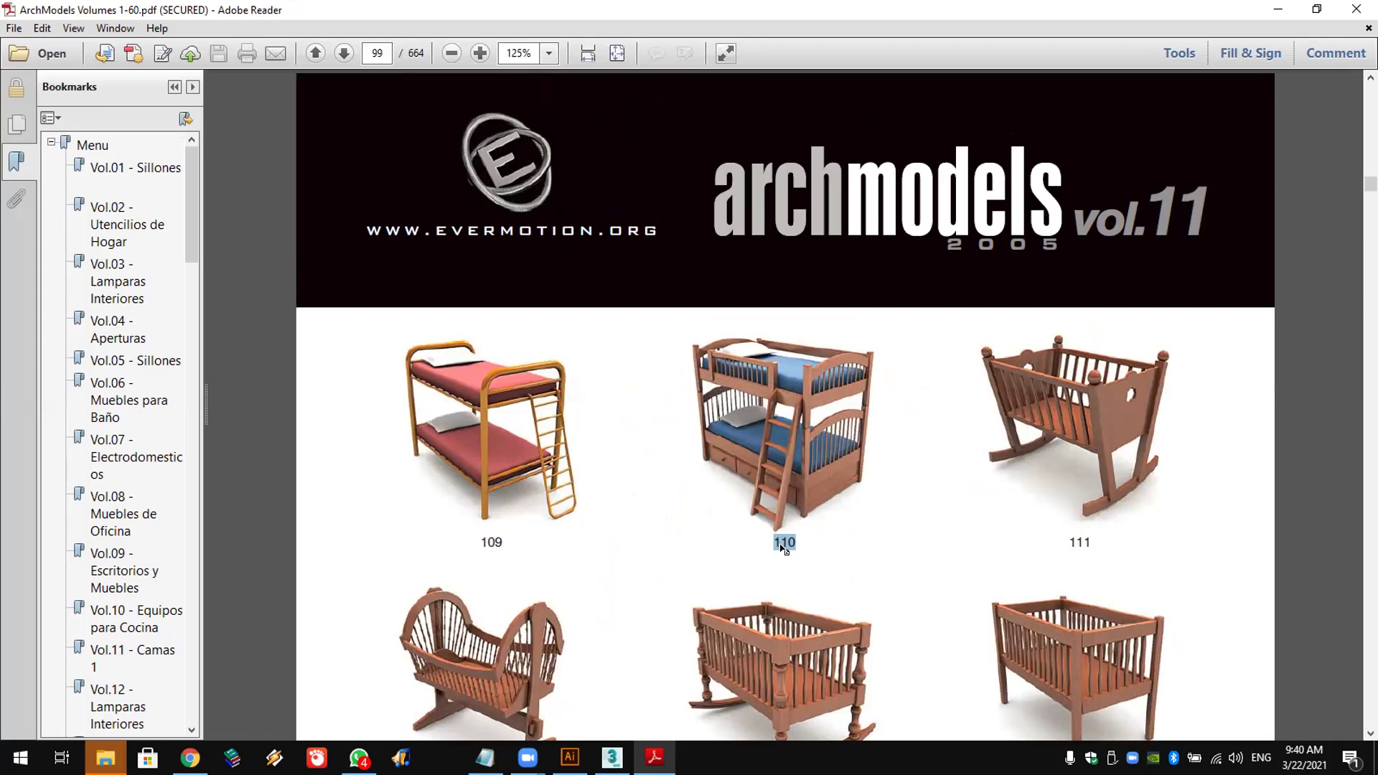
click(778, 546)
drag(776, 543, 797, 539)
click(1279, 16)
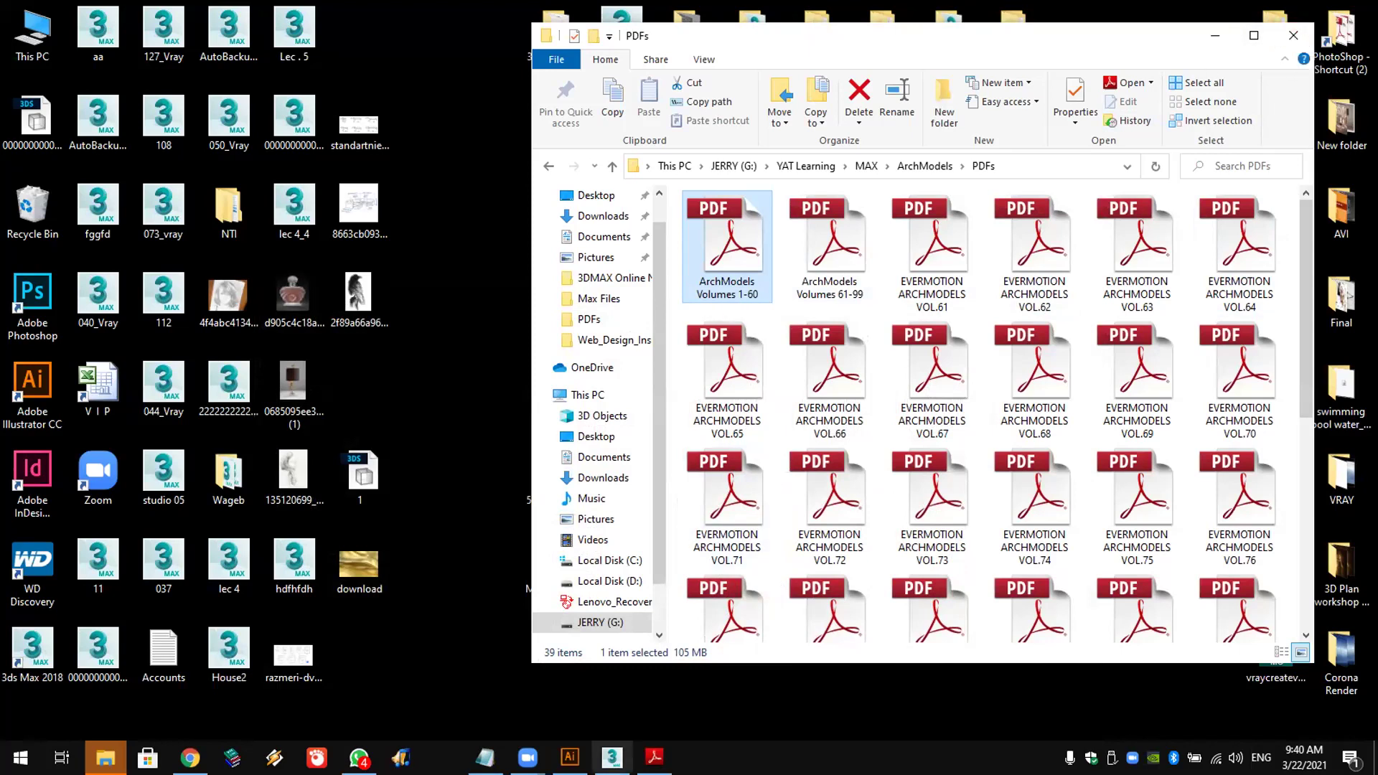
Step: Close the ArchModels catalogue PDF and open the Archmodels vol.011 archive from the parent ArchModels folder
click(654, 758)
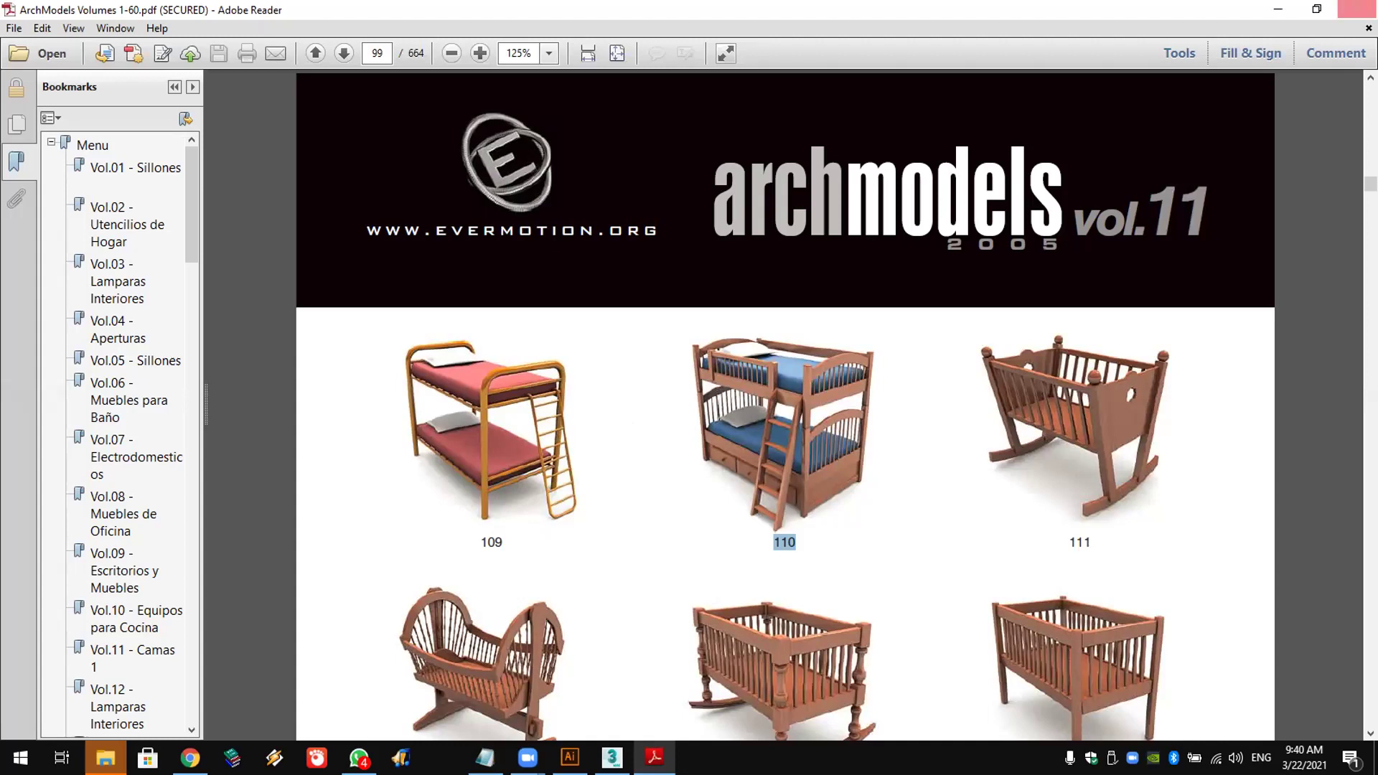
click(1348, 8)
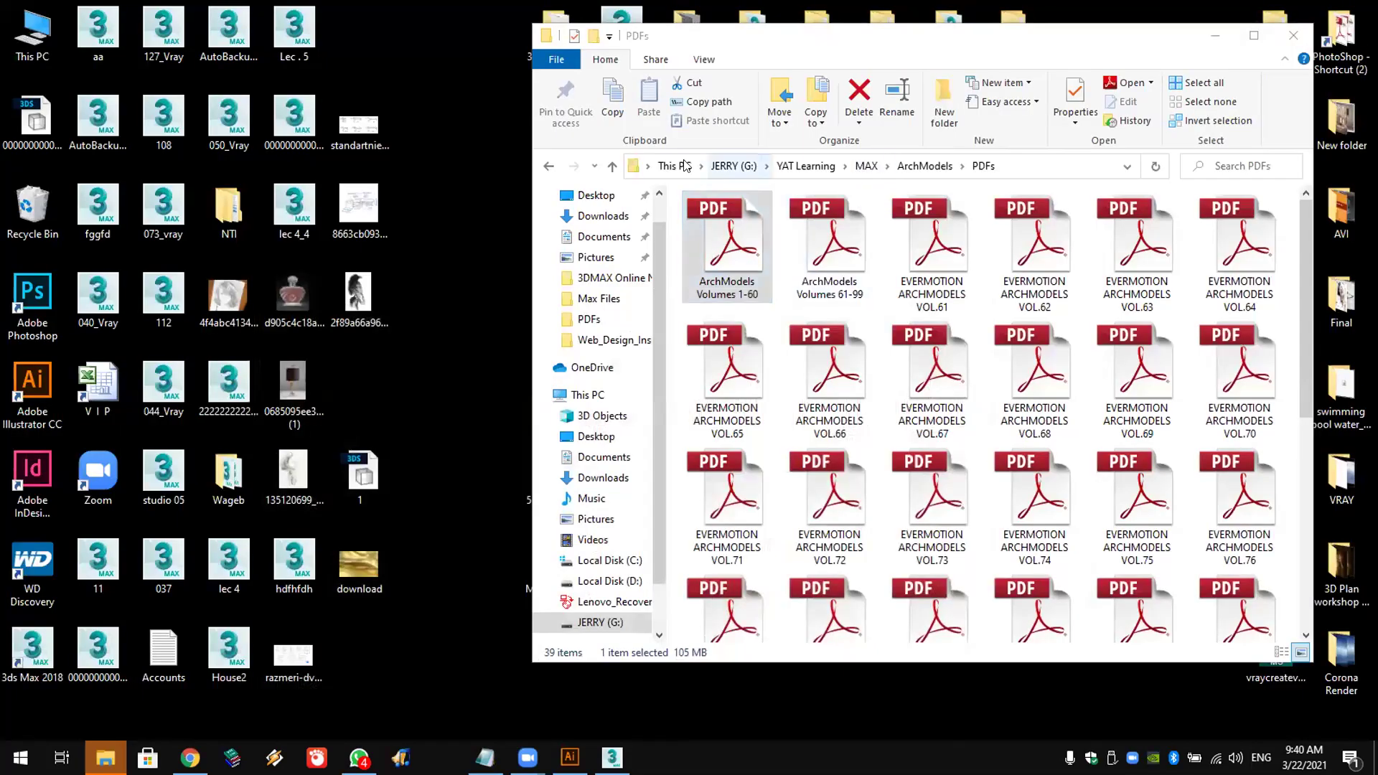
key(alt+Left)
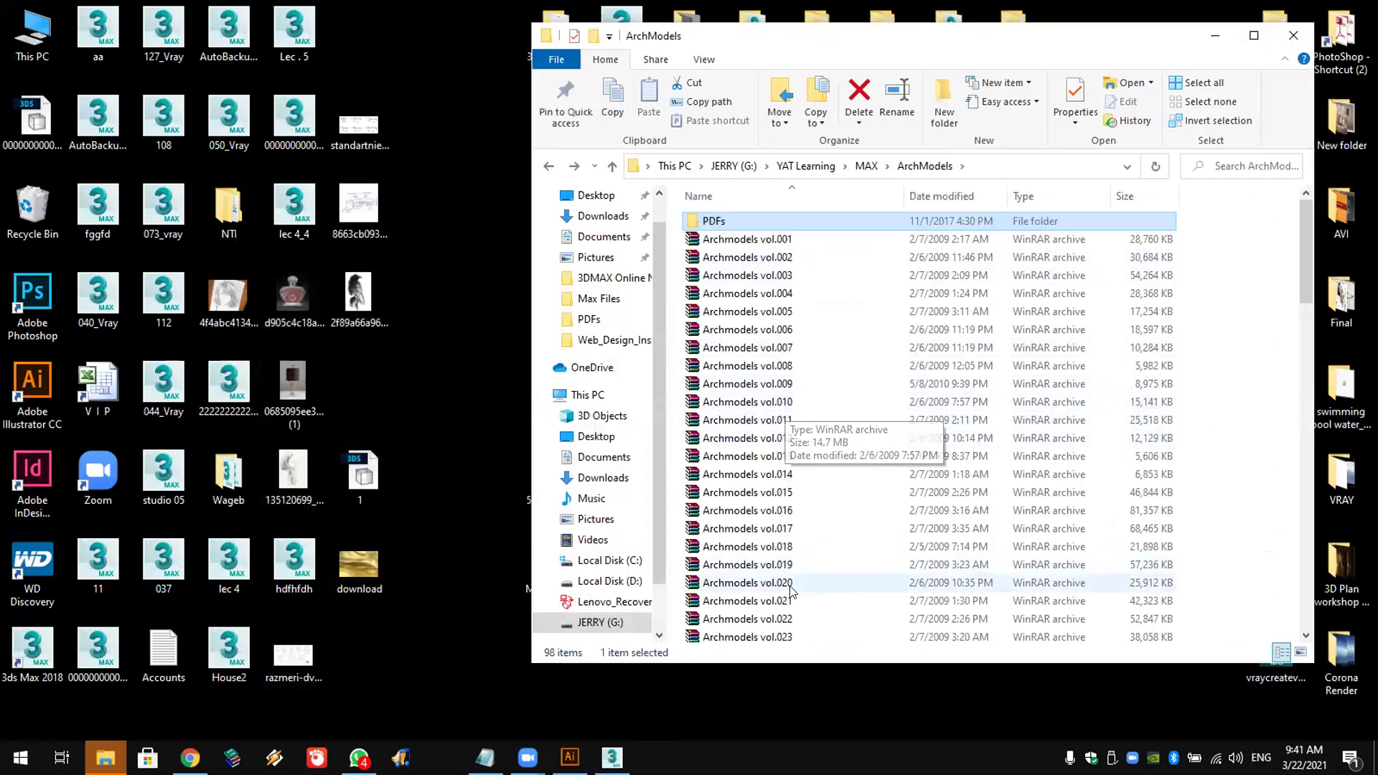
click(774, 423)
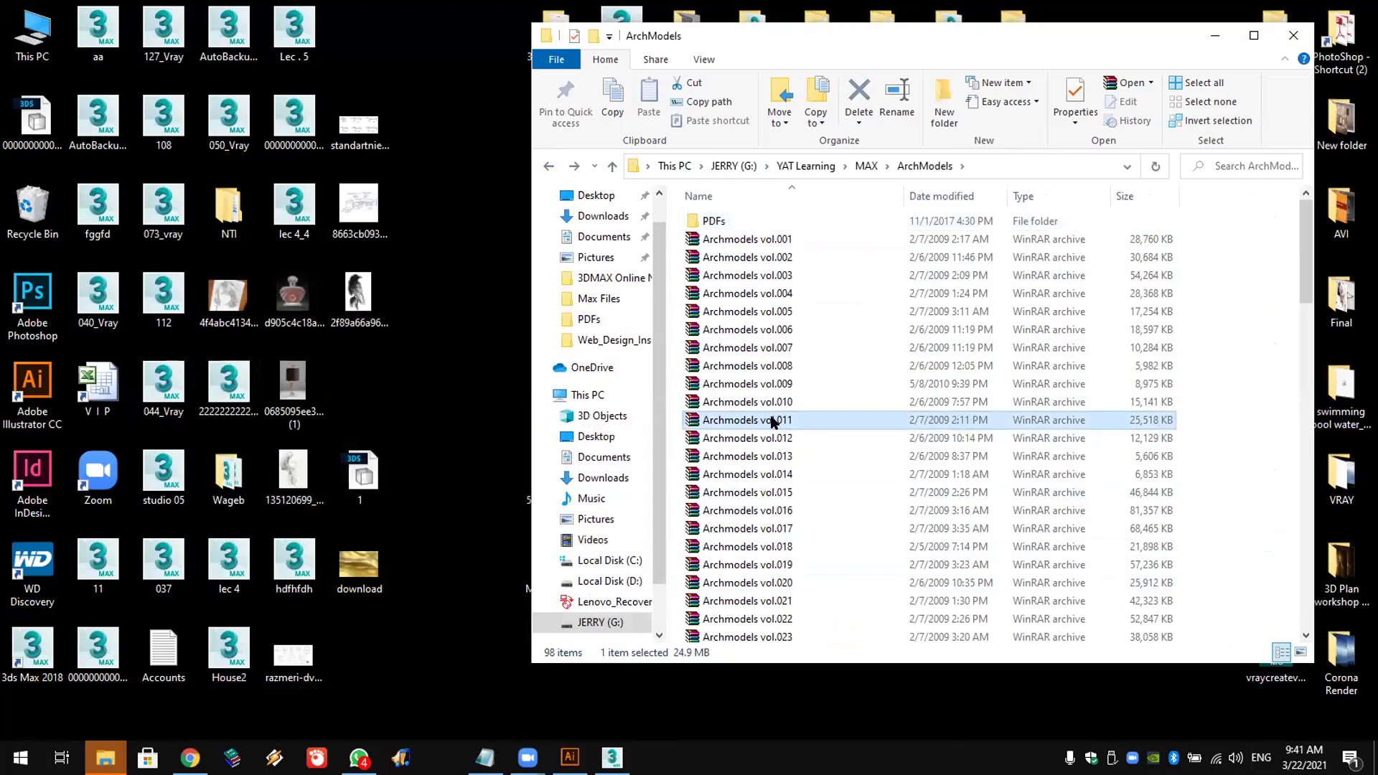
double_click(714, 424)
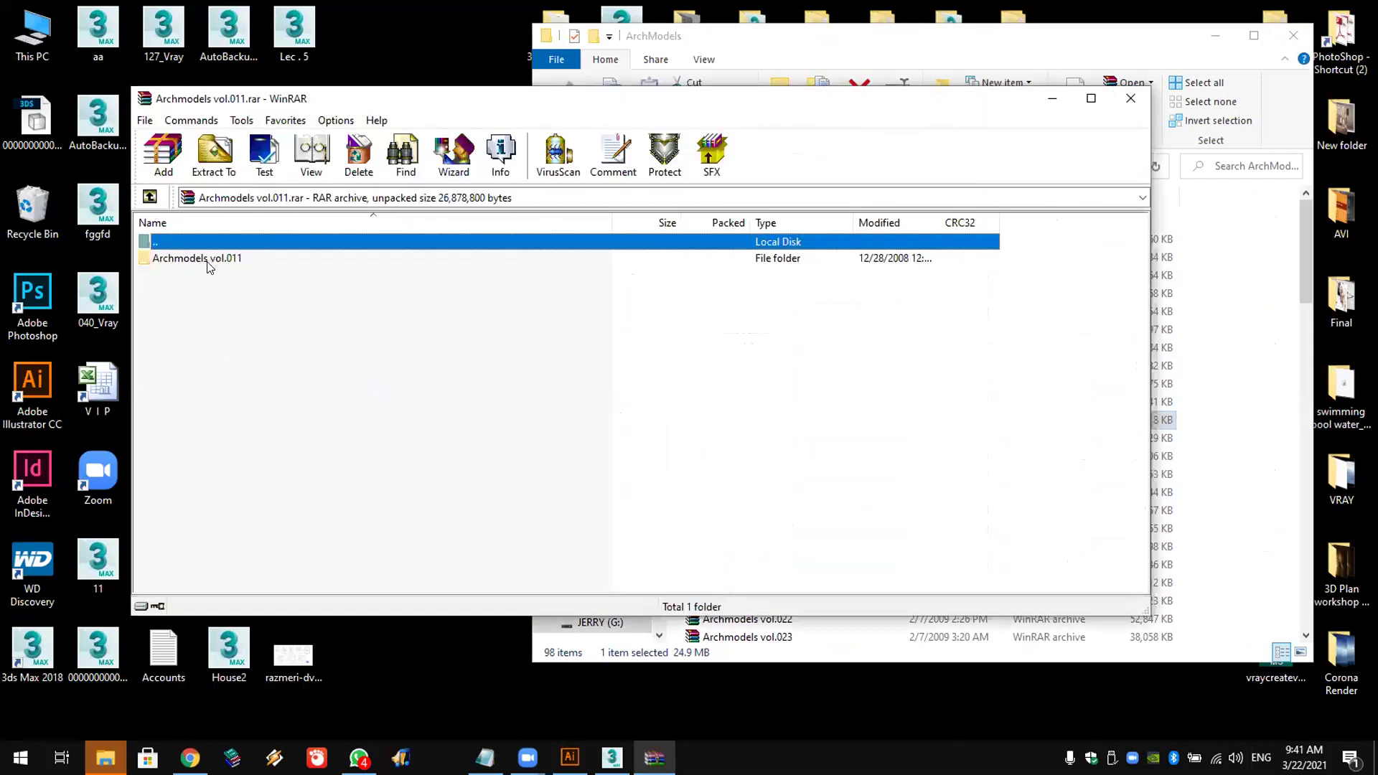
Step: Inside the archive's Archmodels vol.011 folder, open 110.rar and select the scene file 110.max
double_click(207, 262)
scroll(200, 489, down, 12)
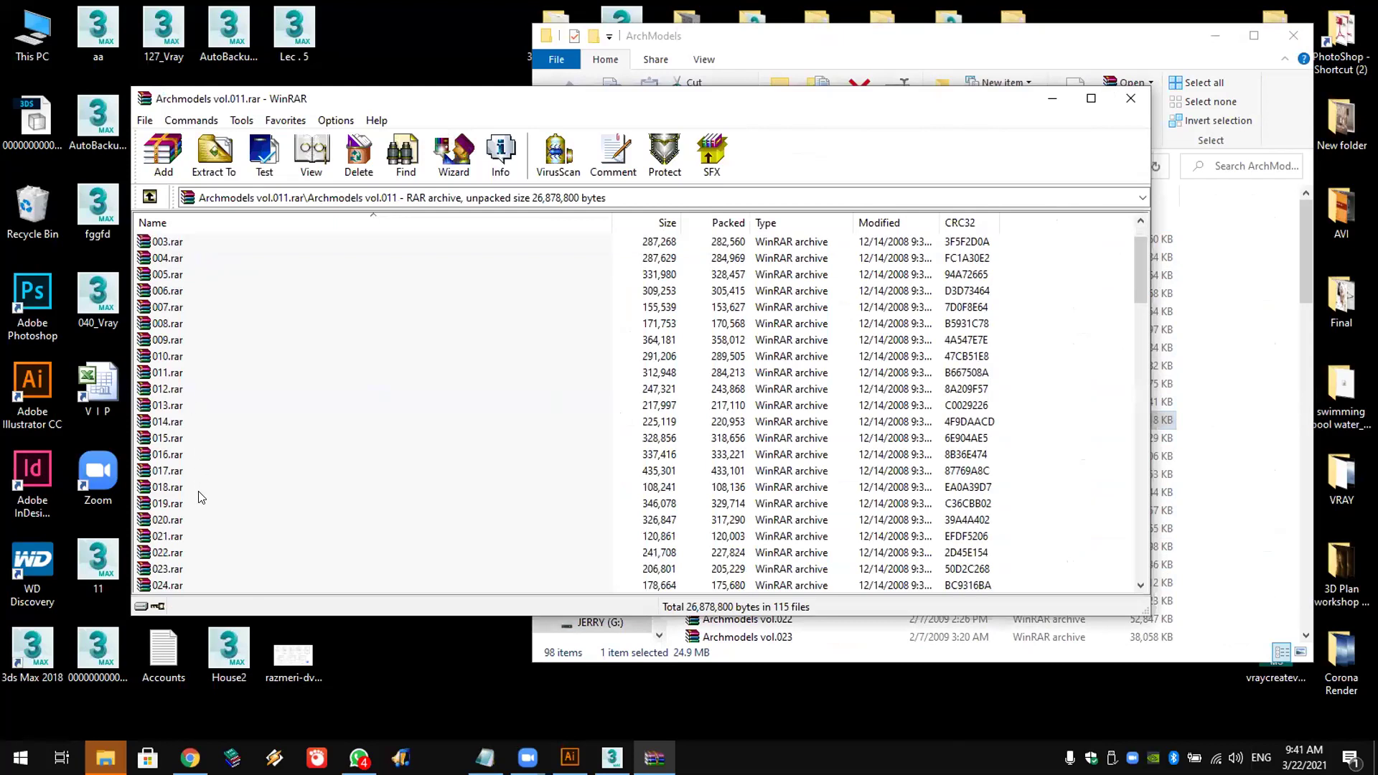
scroll(204, 507, down, 14)
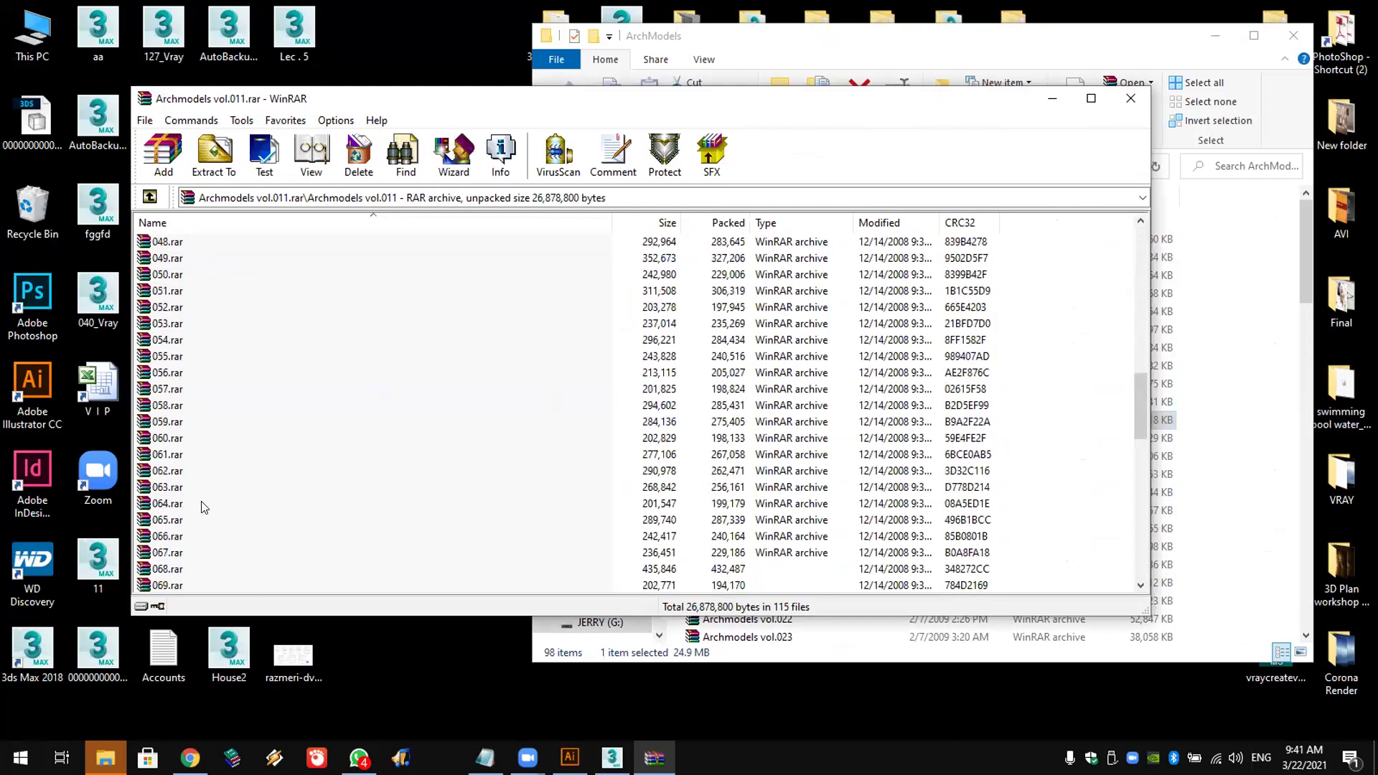
scroll(204, 510, down, 5)
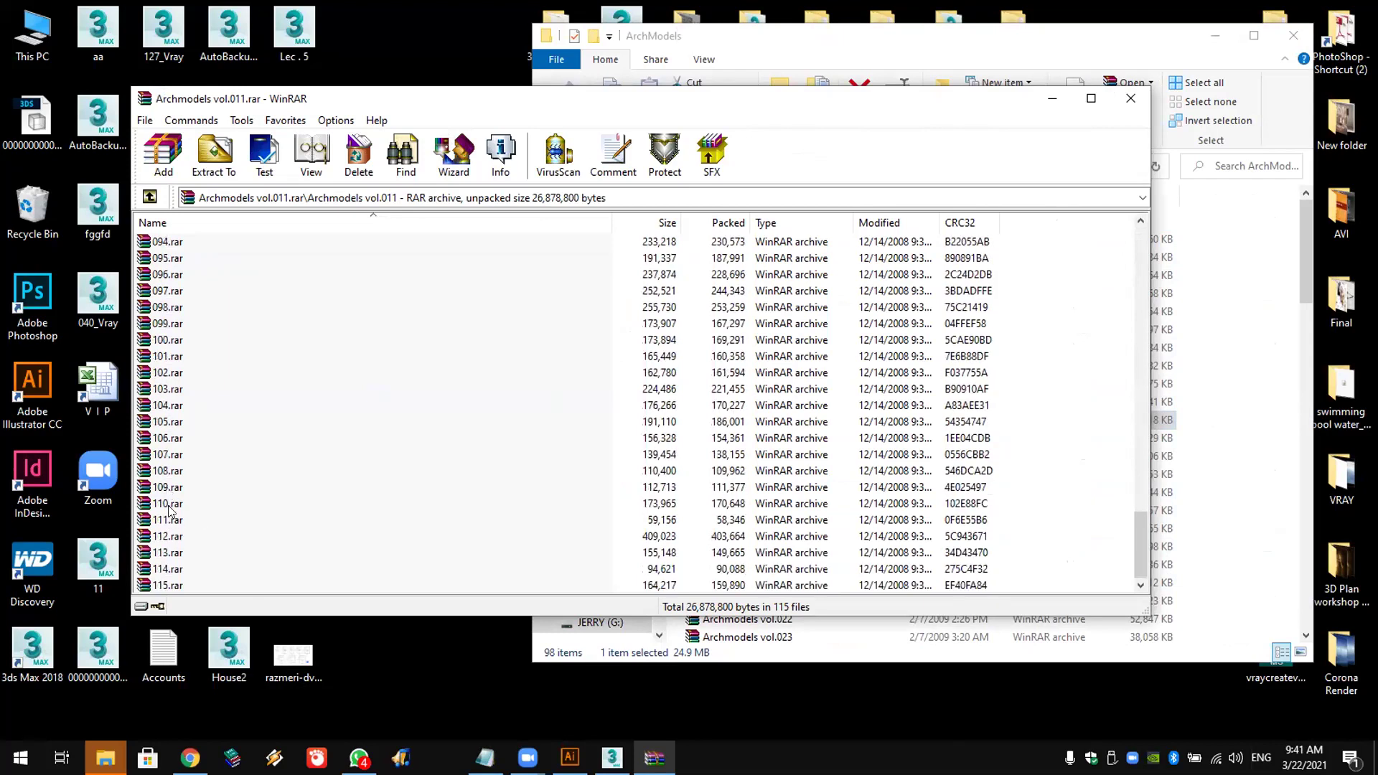
double_click(170, 505)
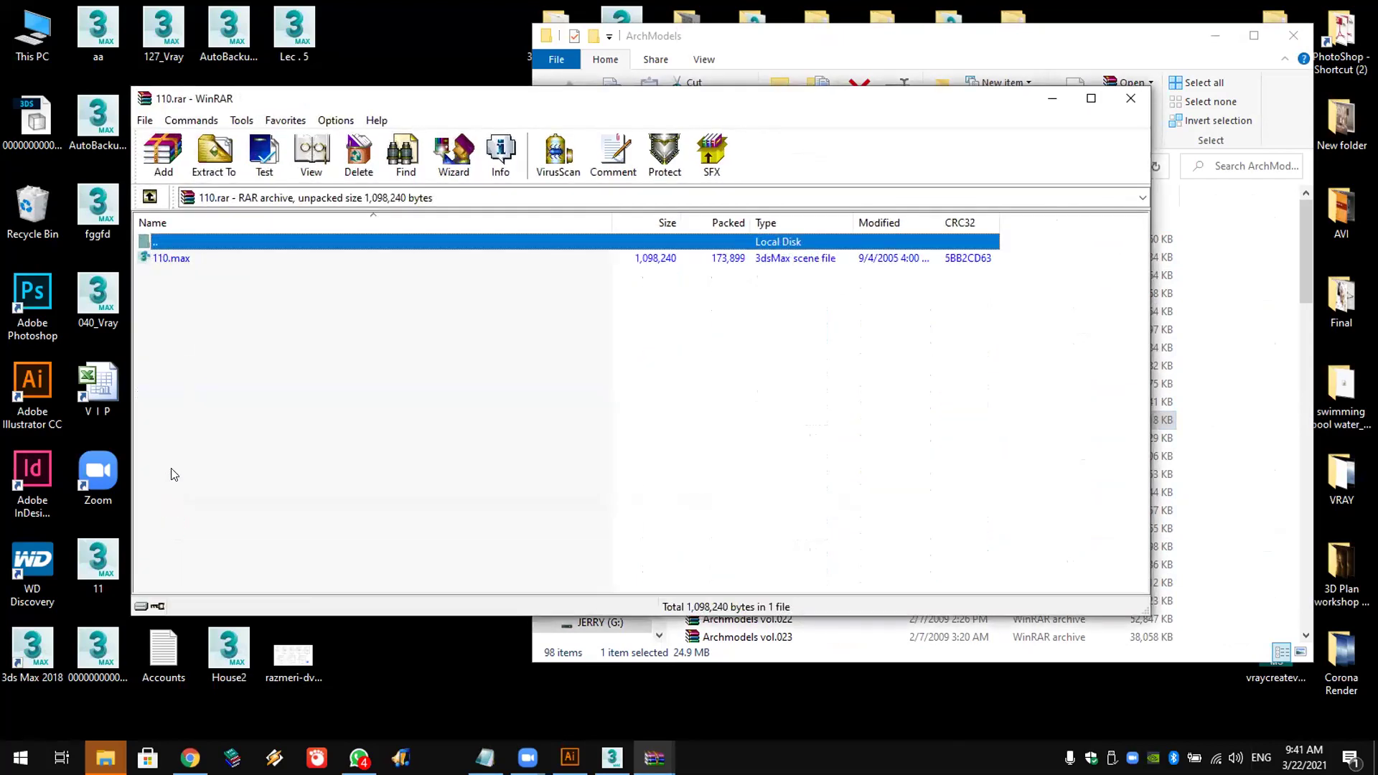
click(180, 263)
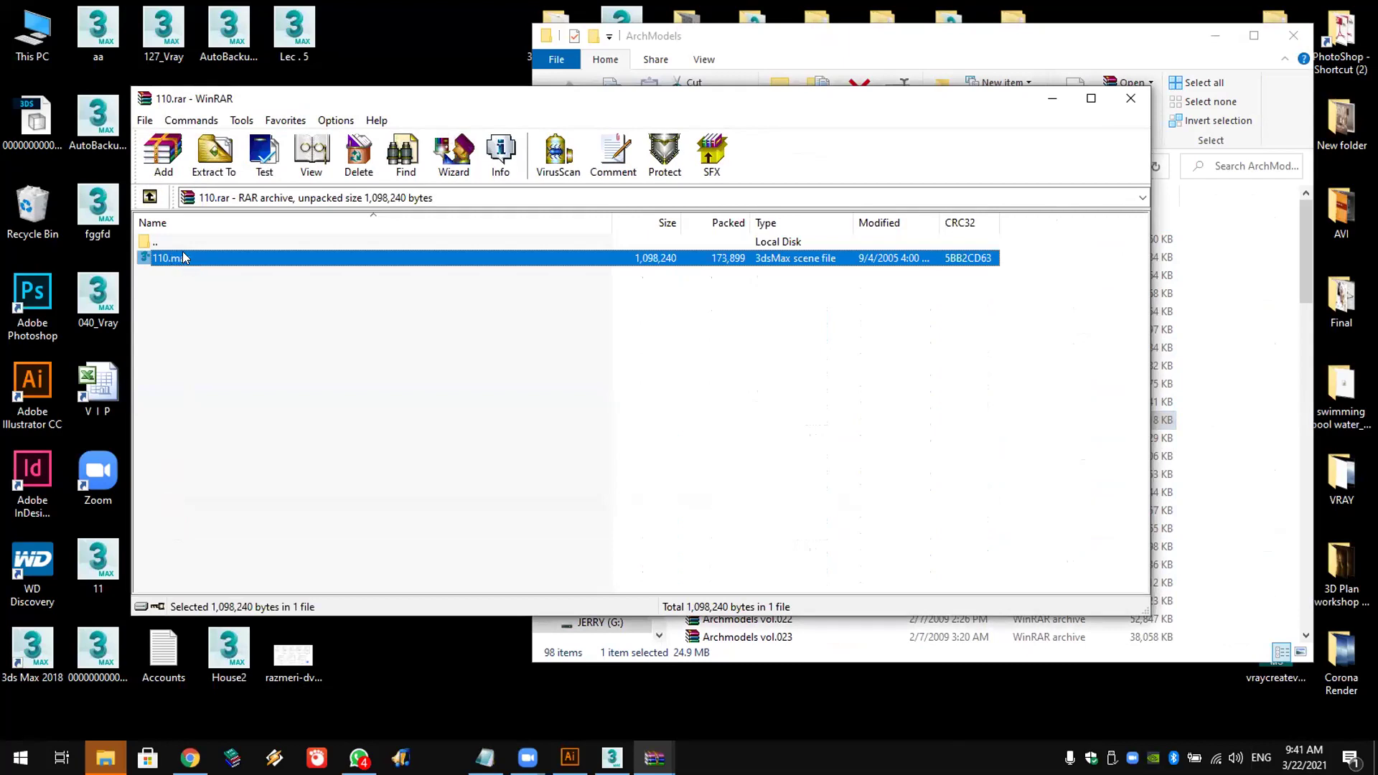
Step: Look through the folder levels above the 110.rar contents, and close both archive windows and the ArchModels folder
double_click(180, 242)
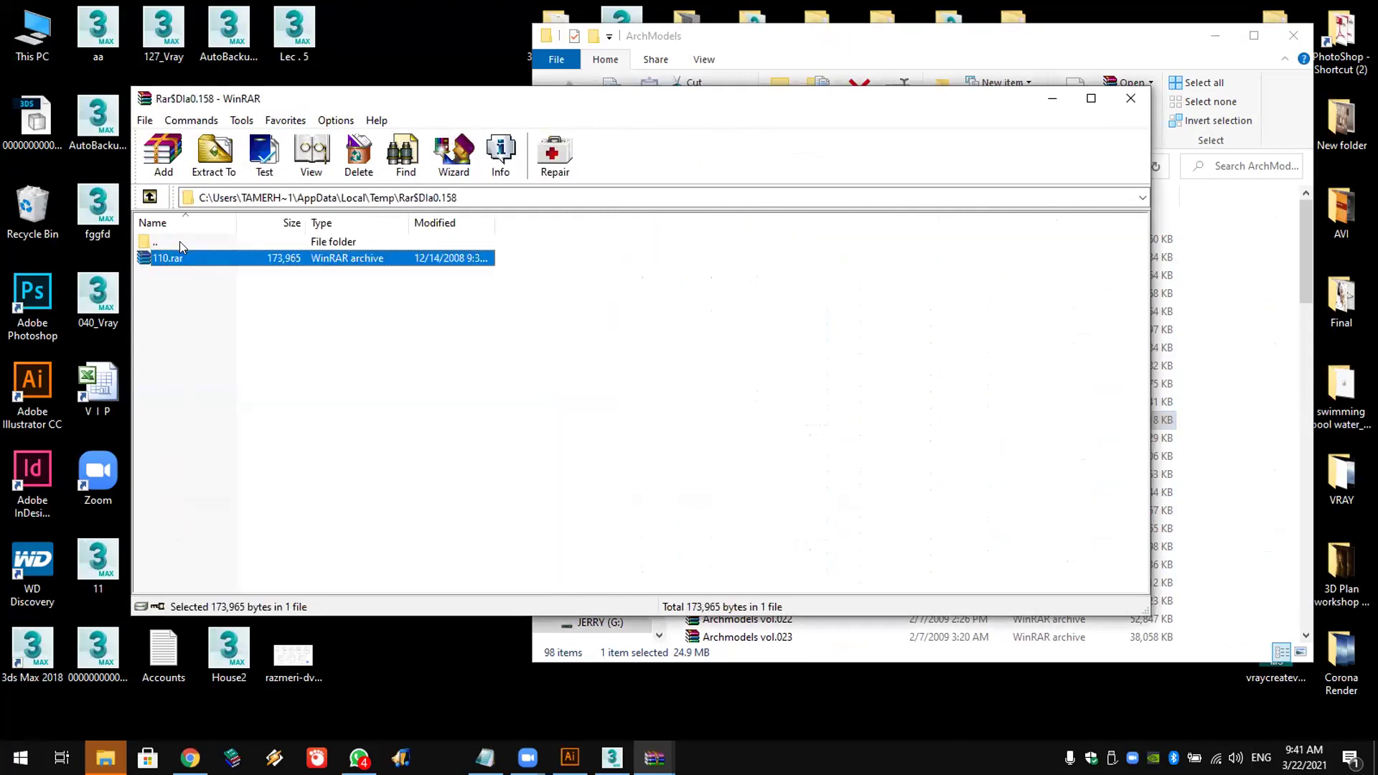
double_click(180, 242)
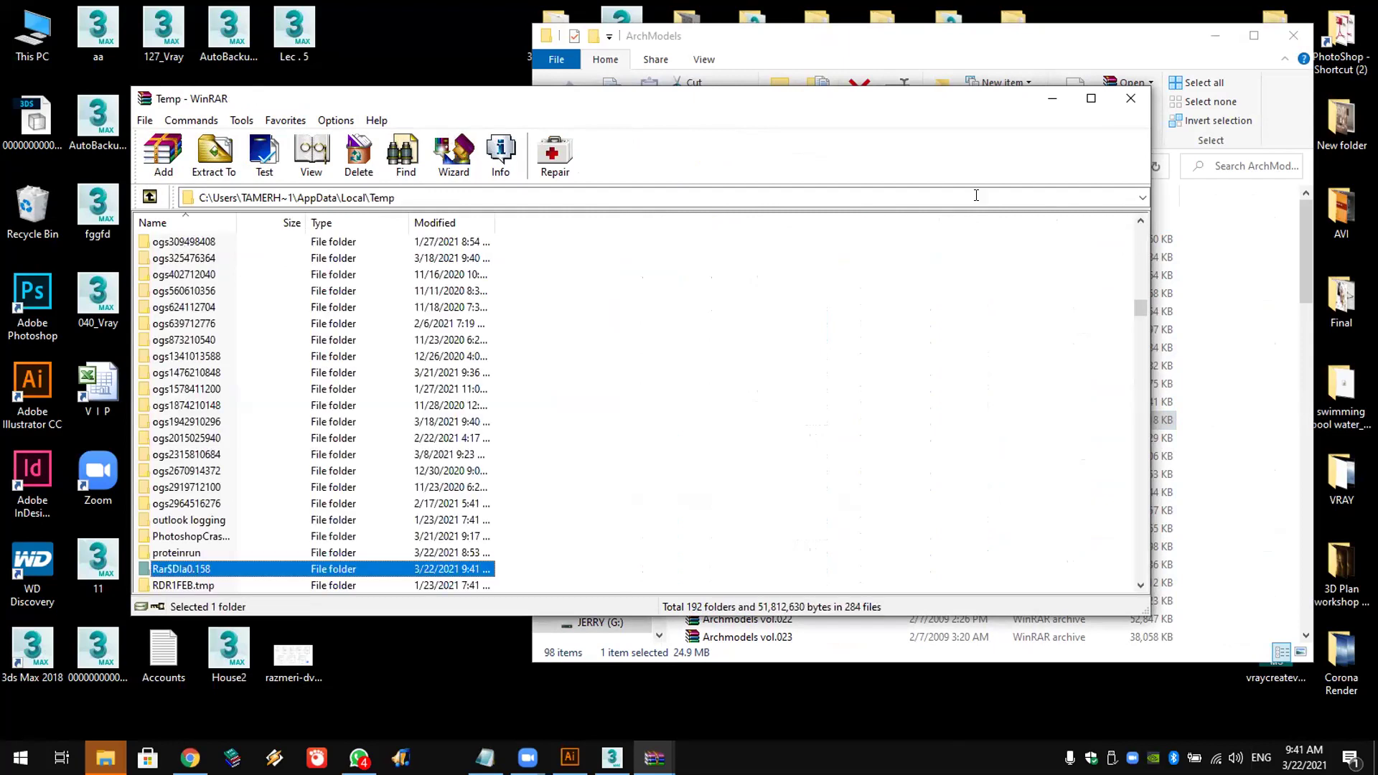
click(1130, 98)
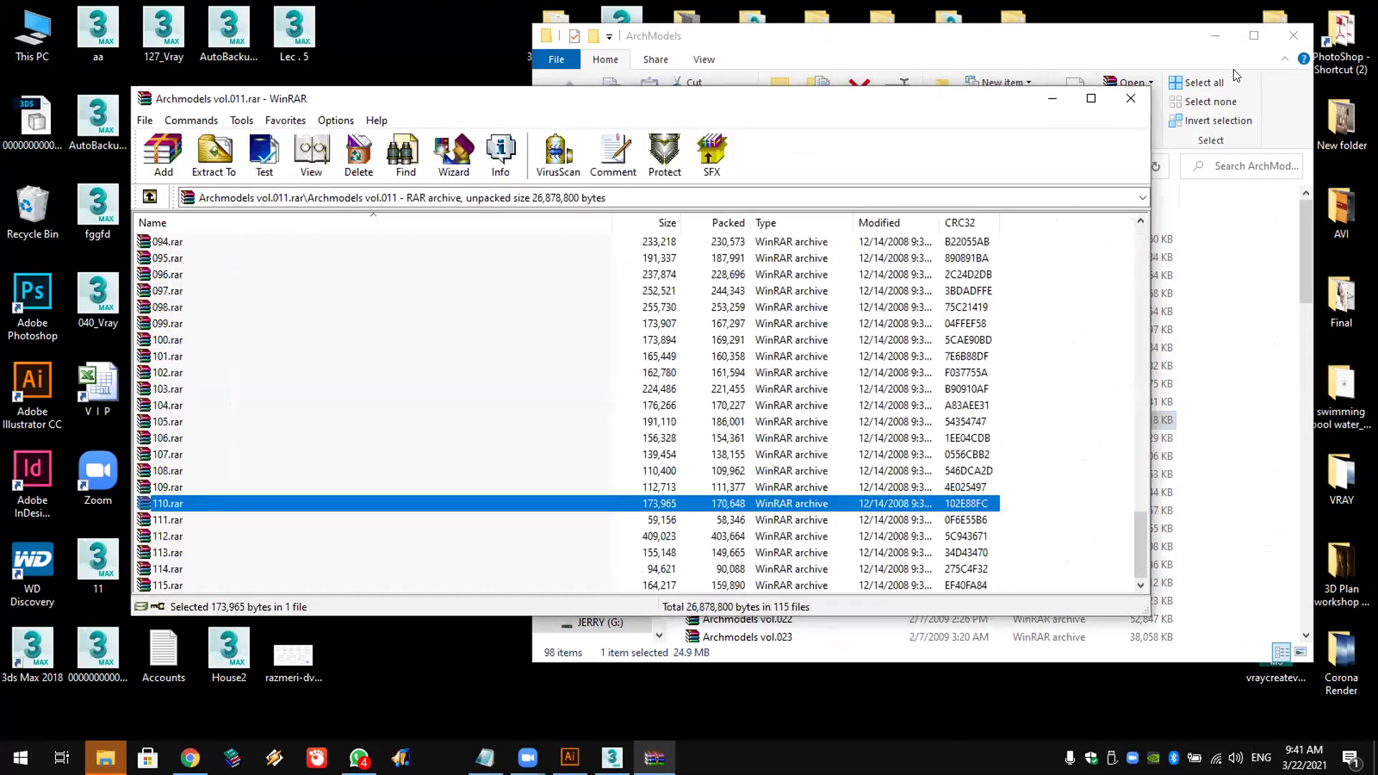
click(1131, 102)
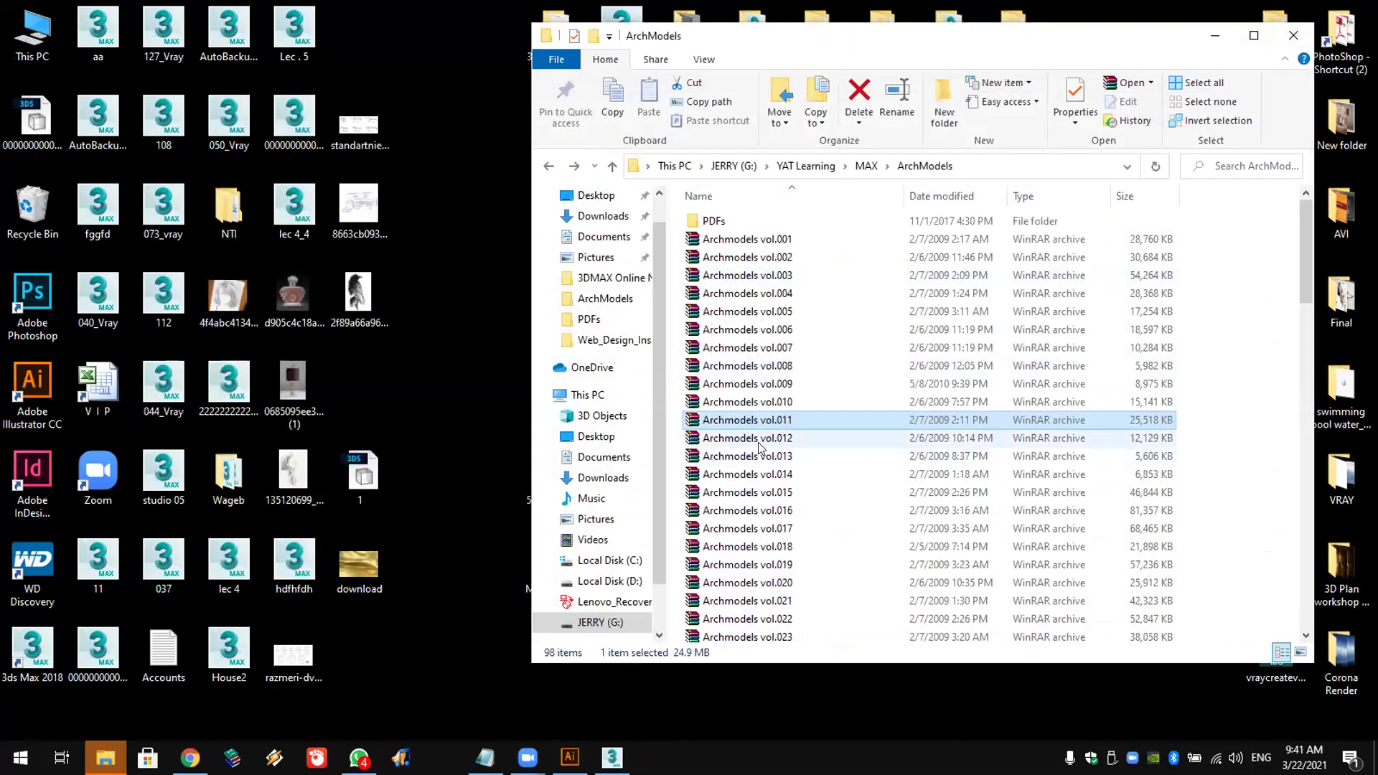
scroll(760, 447, down, 11)
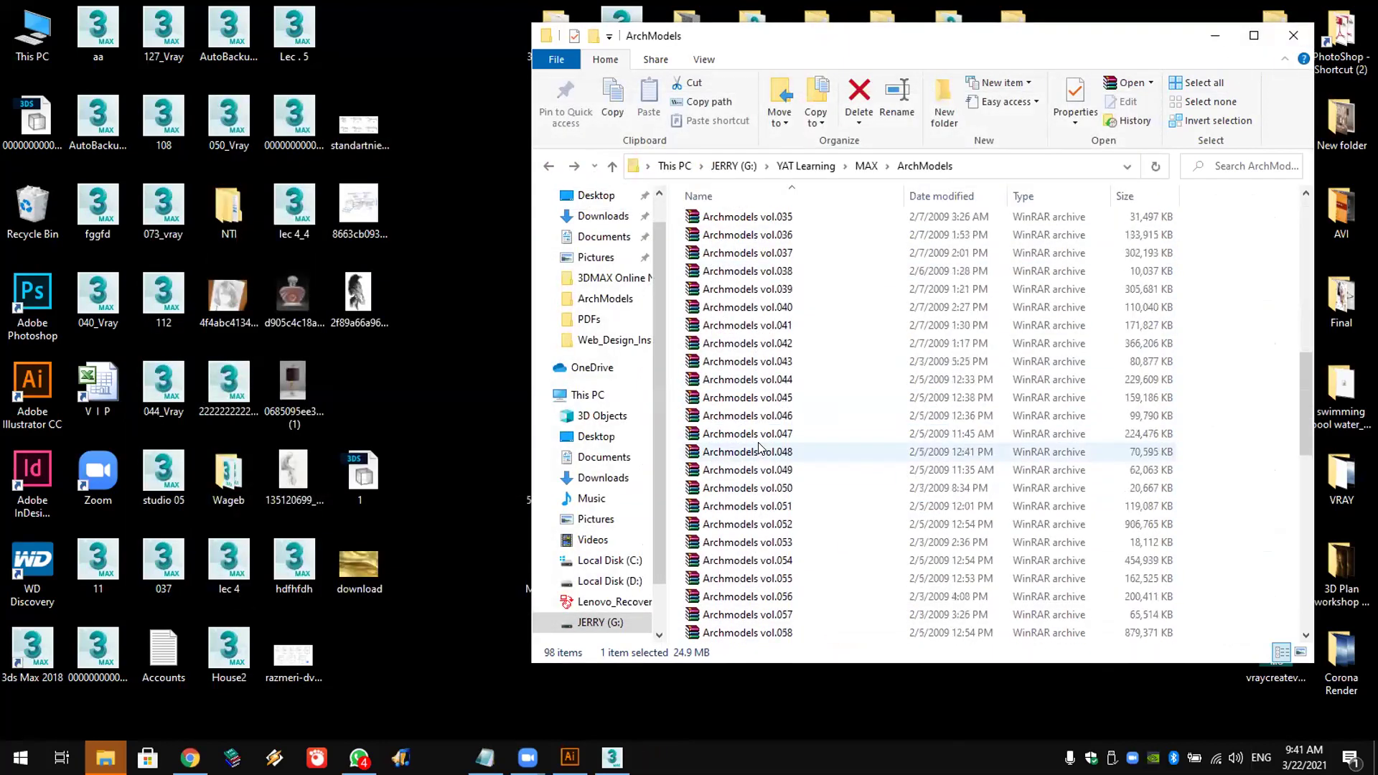
click(1293, 35)
Step: Switch to 3ds Max and show the external file paths under Configure User Paths
click(612, 757)
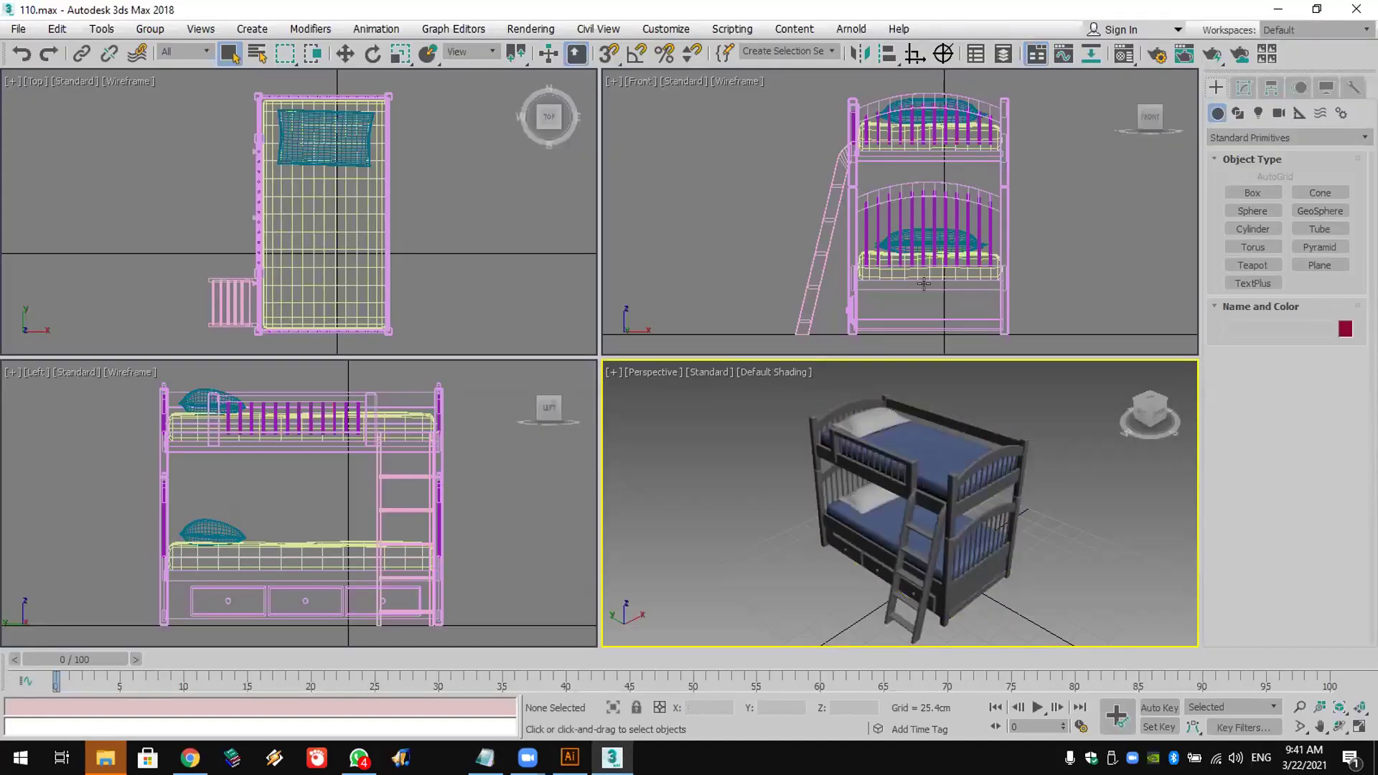
click(683, 34)
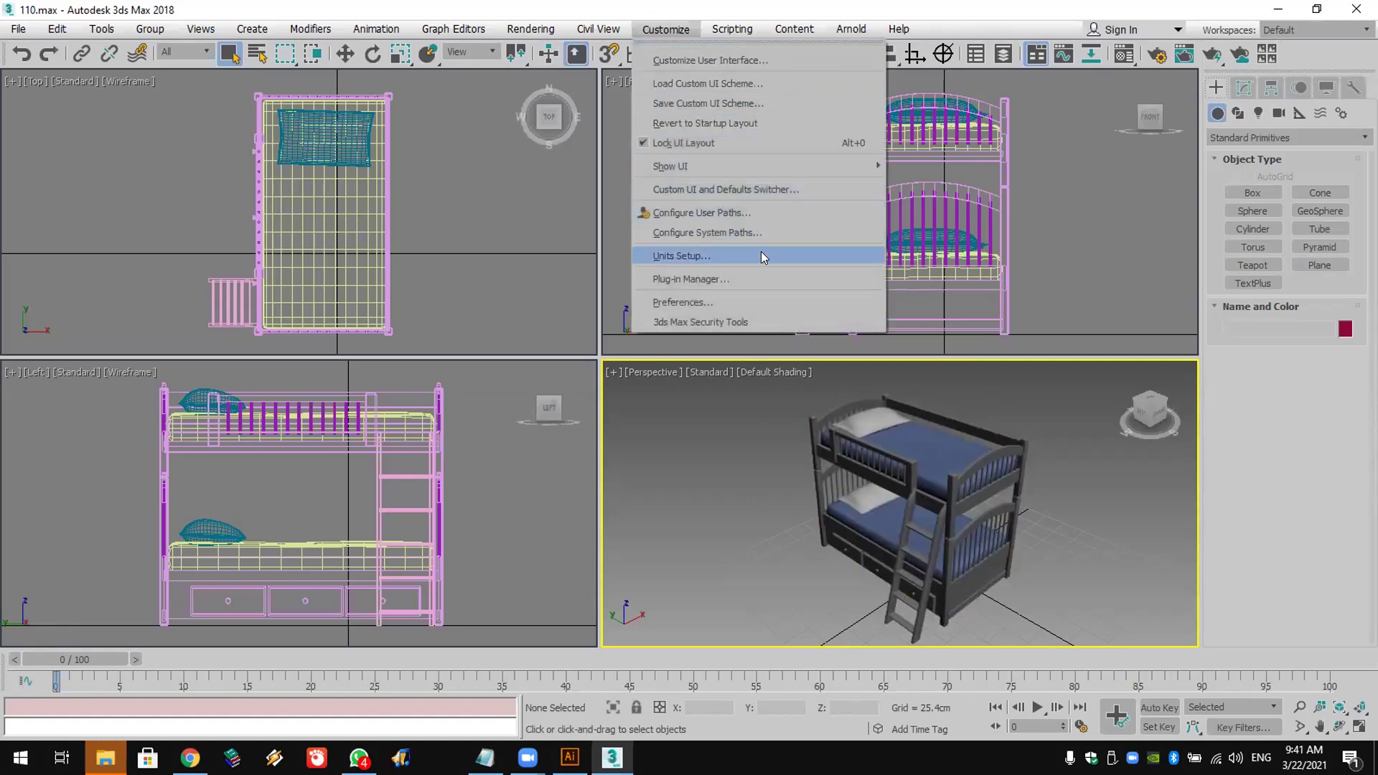
click(778, 212)
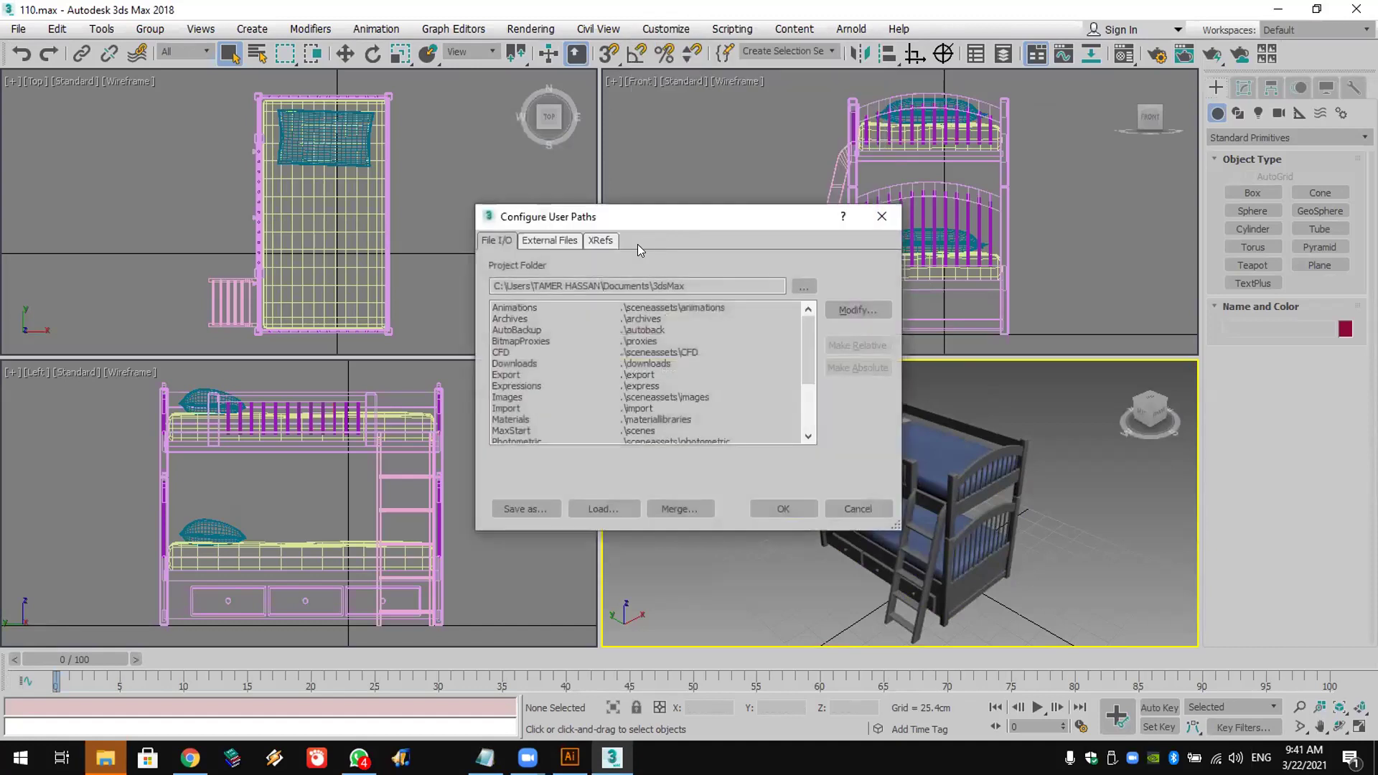
click(542, 243)
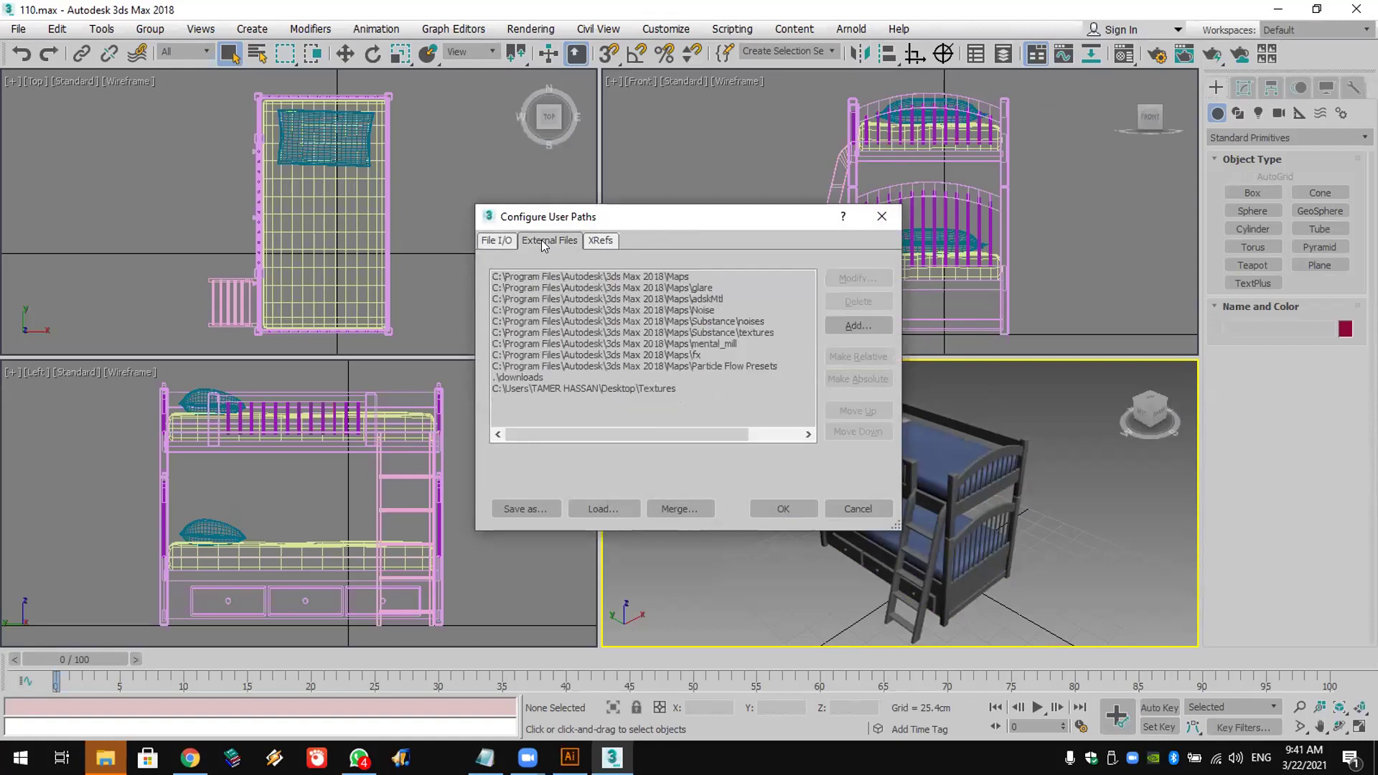
Step: Start adding an external files path, browse to the Scripts folder on the Desktop, and cancel the path configuration
click(857, 325)
click(315, 244)
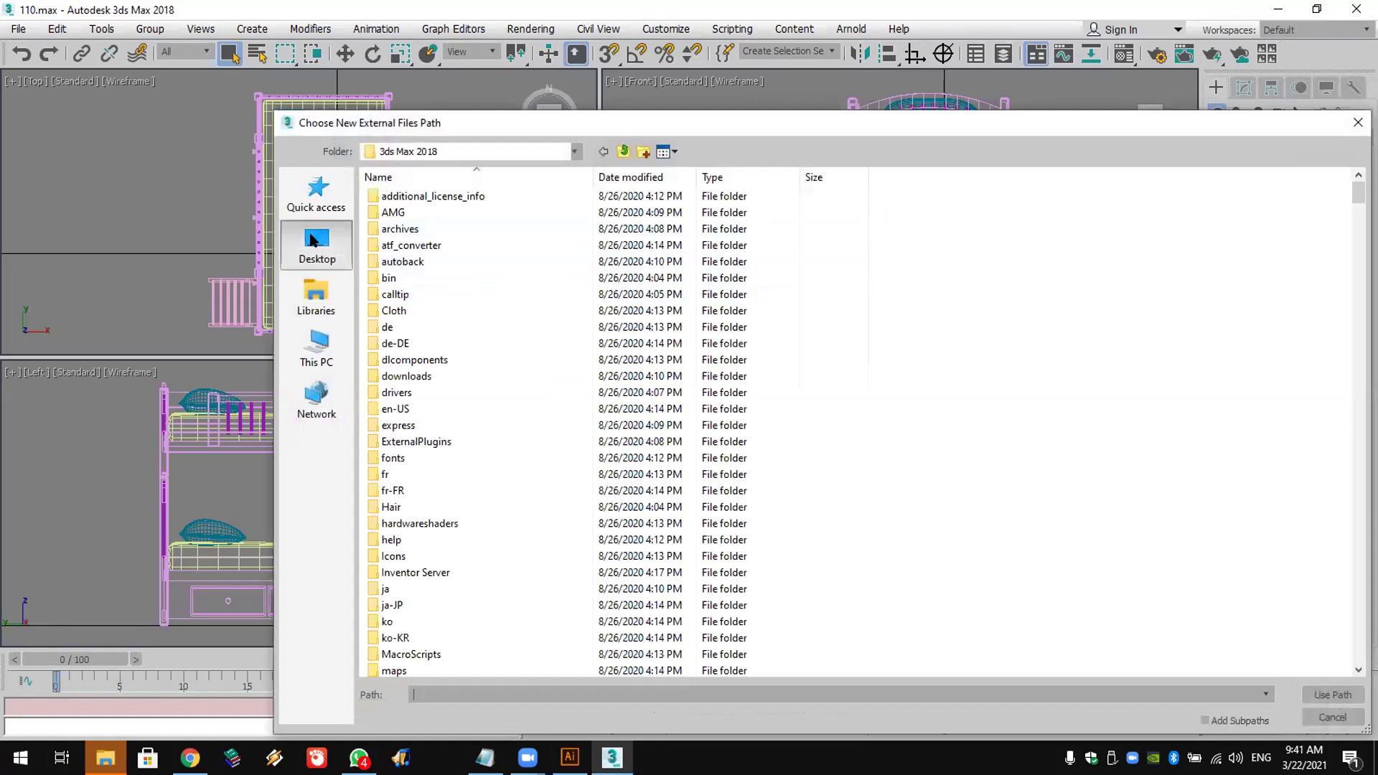
double_click(580, 329)
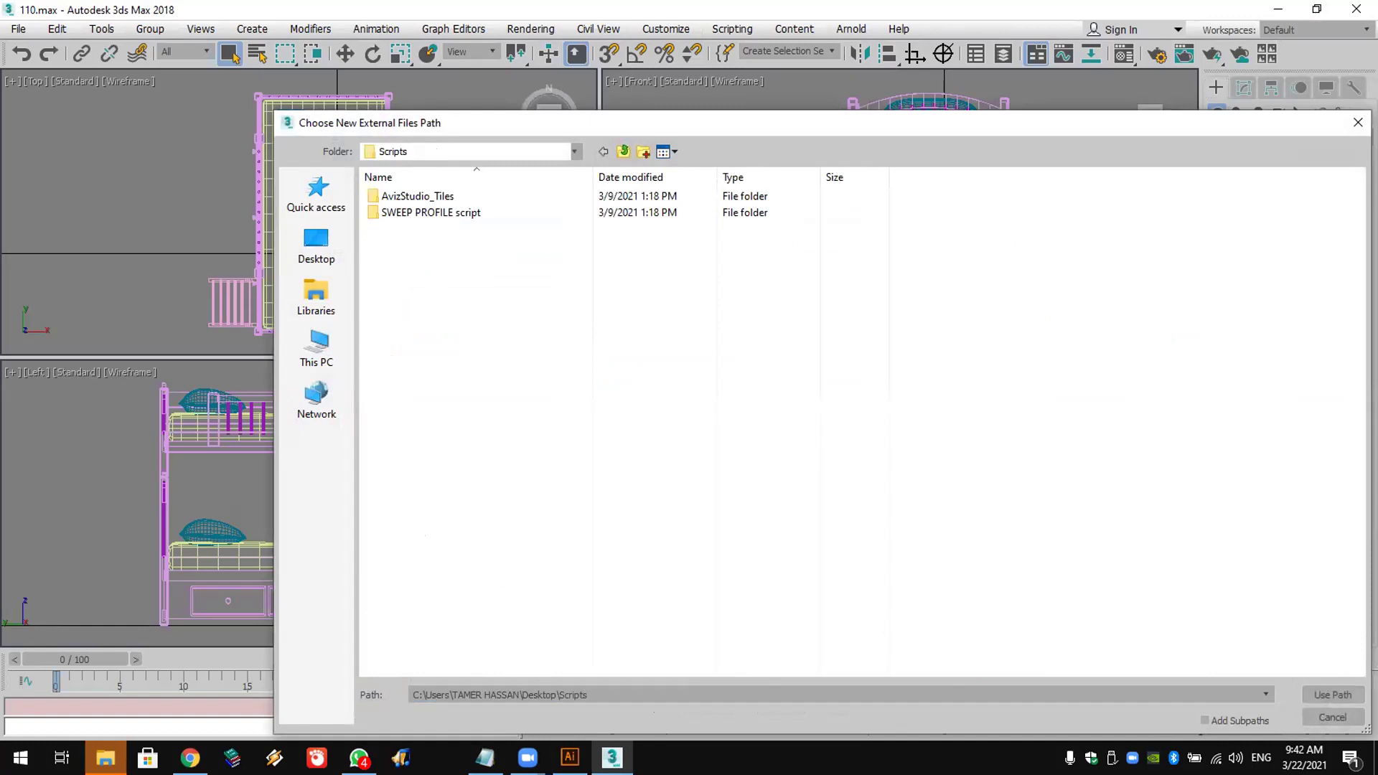
click(1358, 123)
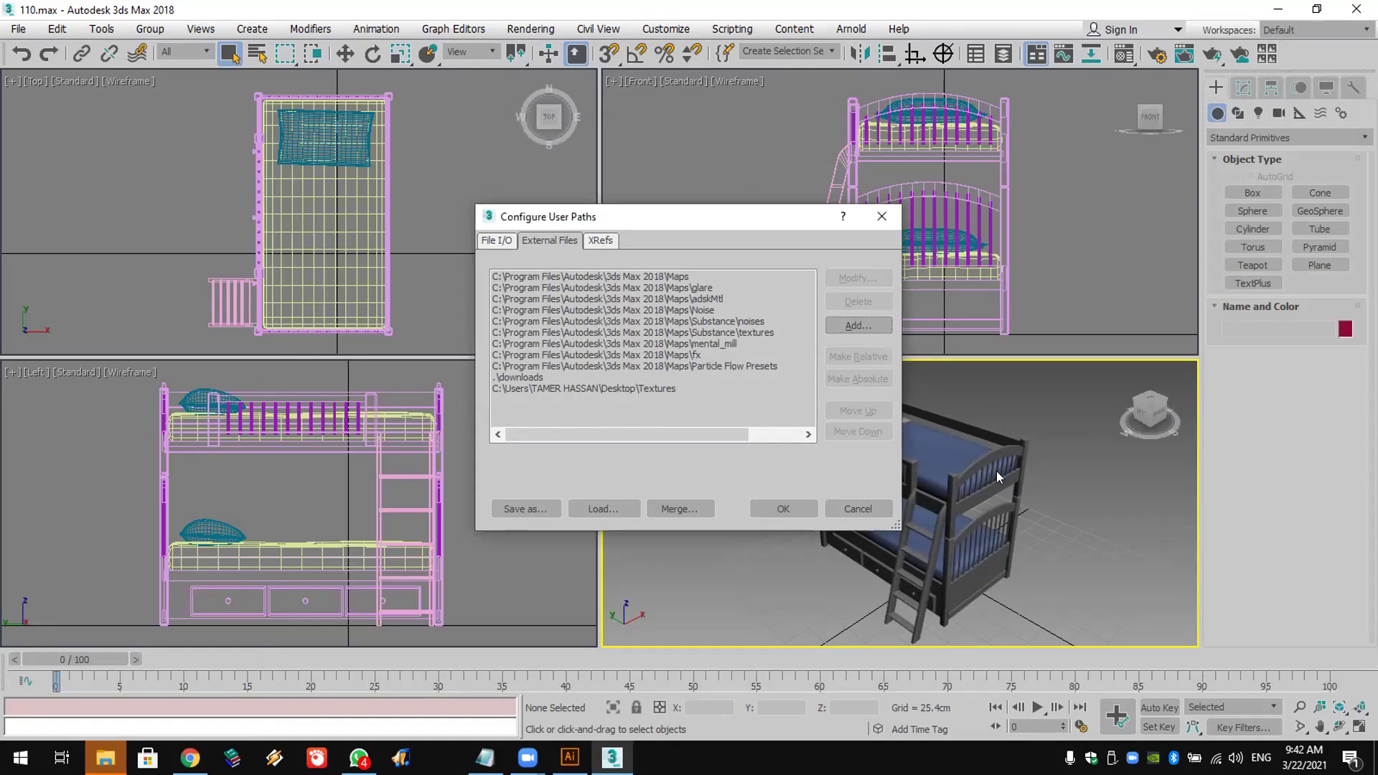
click(685, 365)
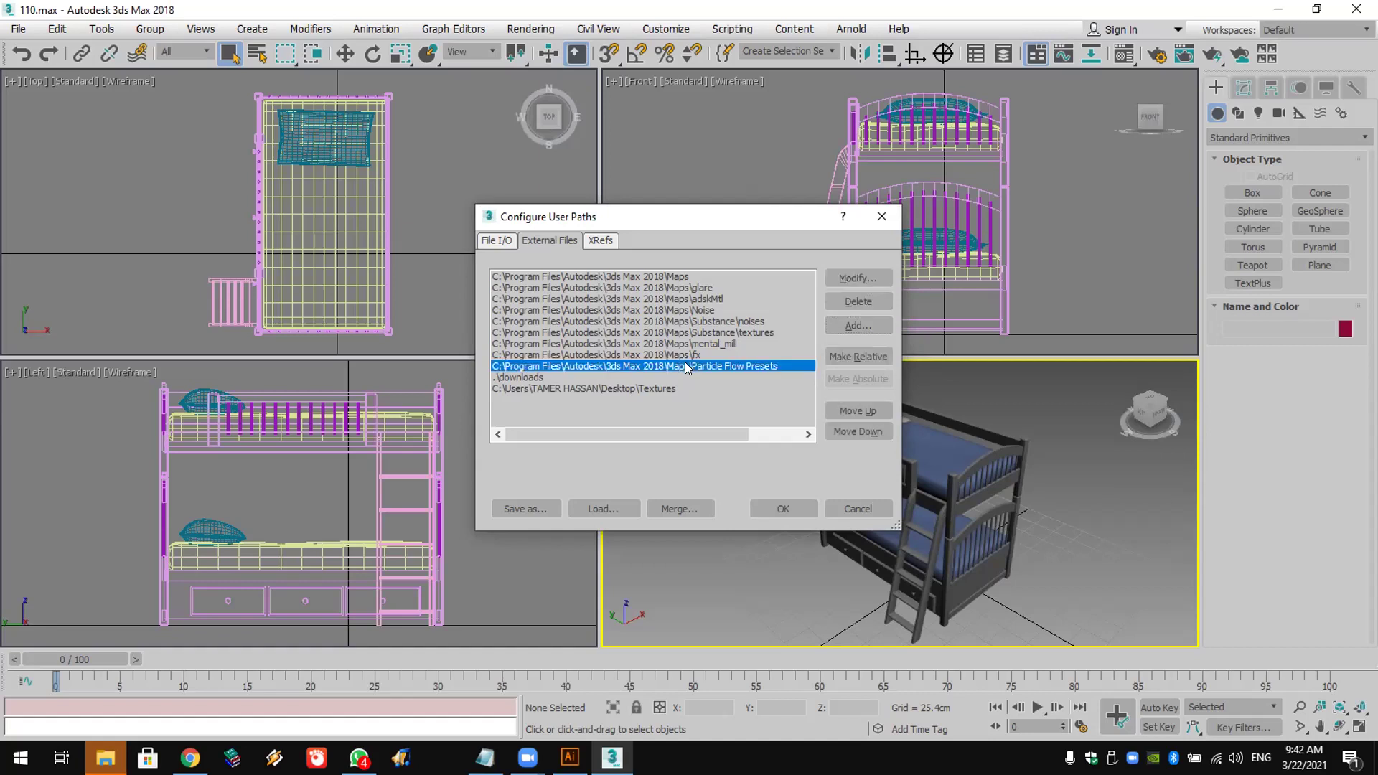
click(857, 510)
click(837, 483)
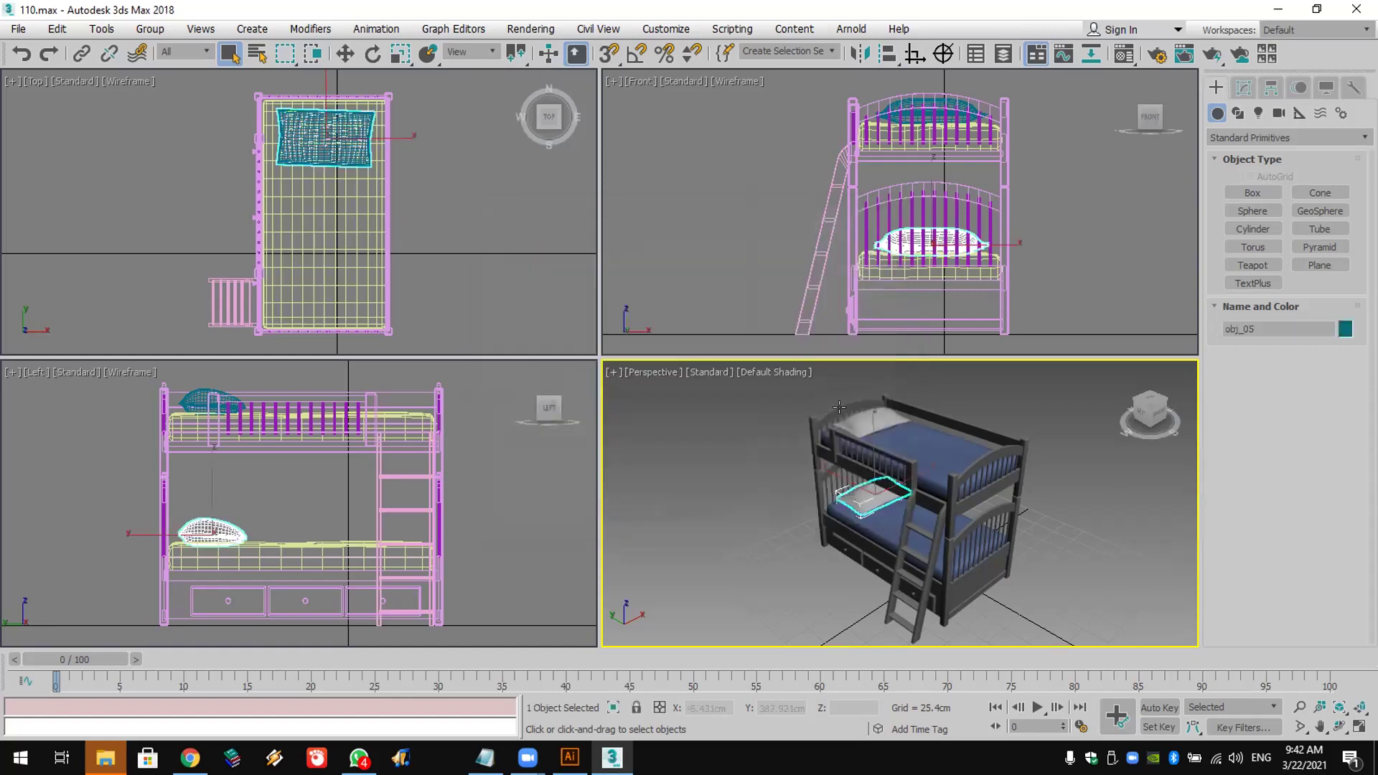
click(798, 501)
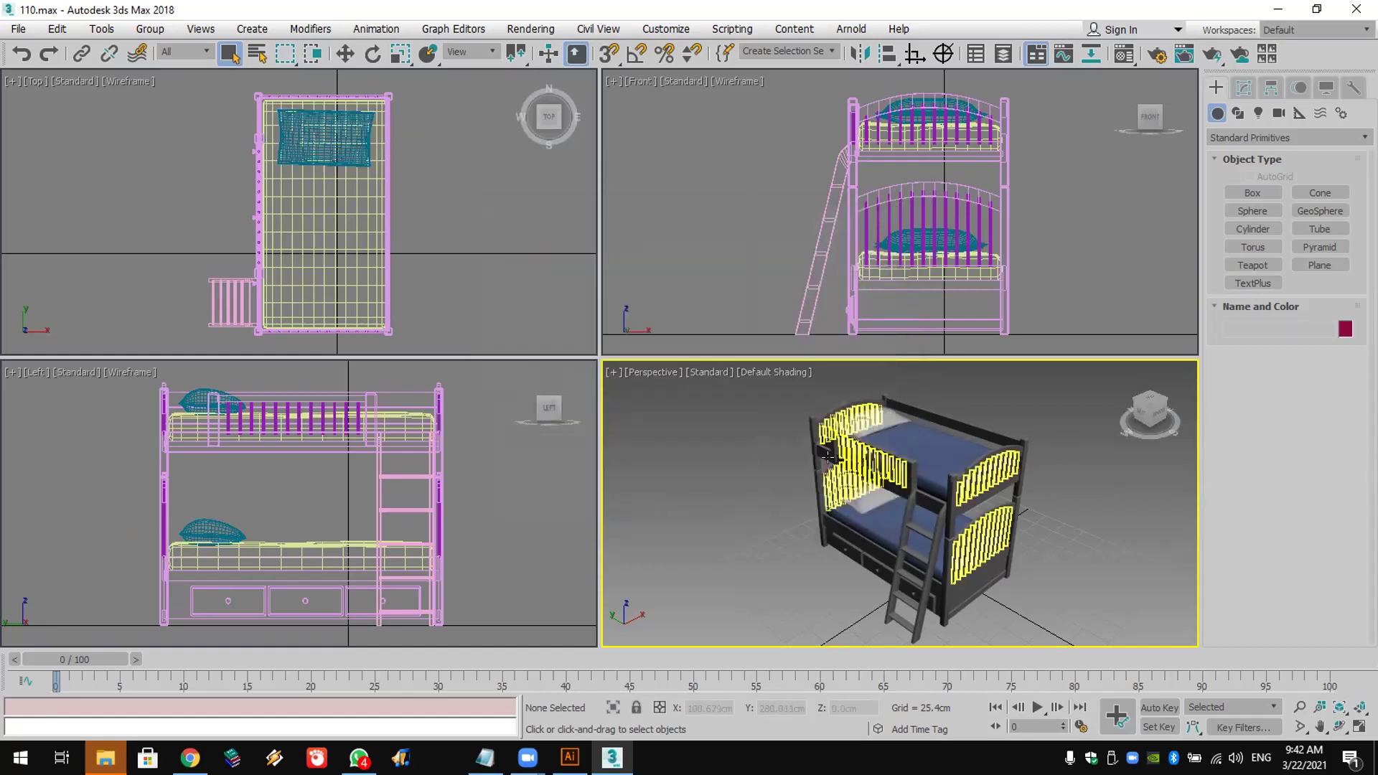
Step: Reopen the external file paths in Configure User Paths, start choosing a new path in the 3ds Max 2018 folder, and cancel
click(665, 29)
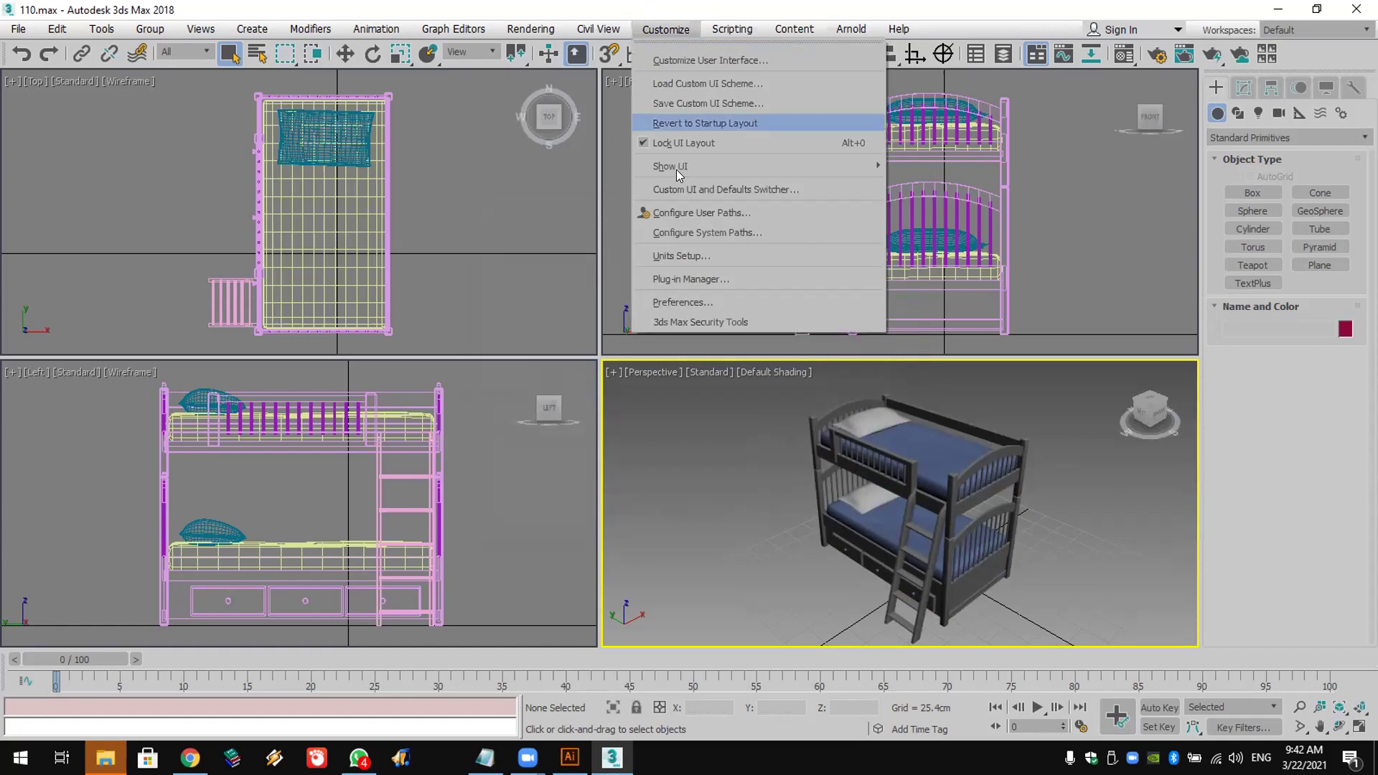
click(706, 212)
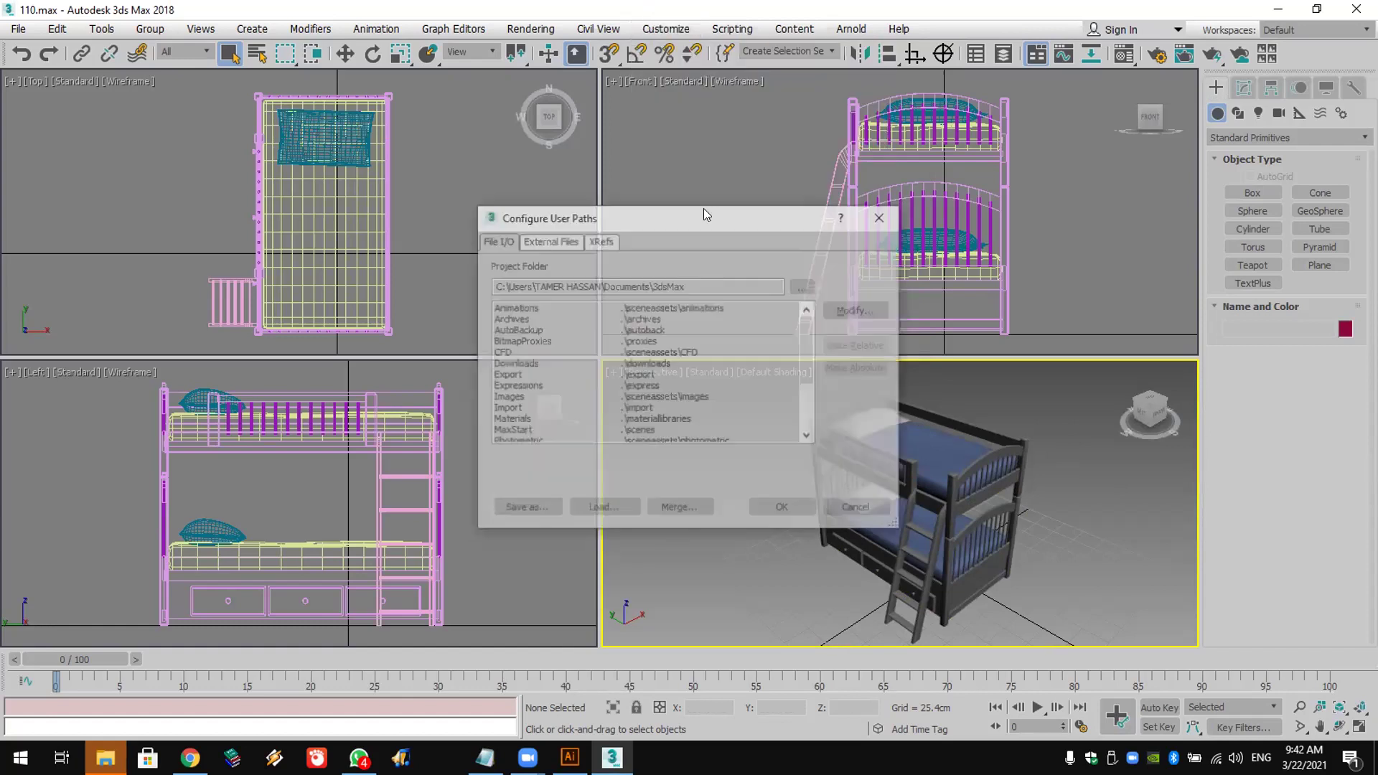
click(565, 241)
click(858, 327)
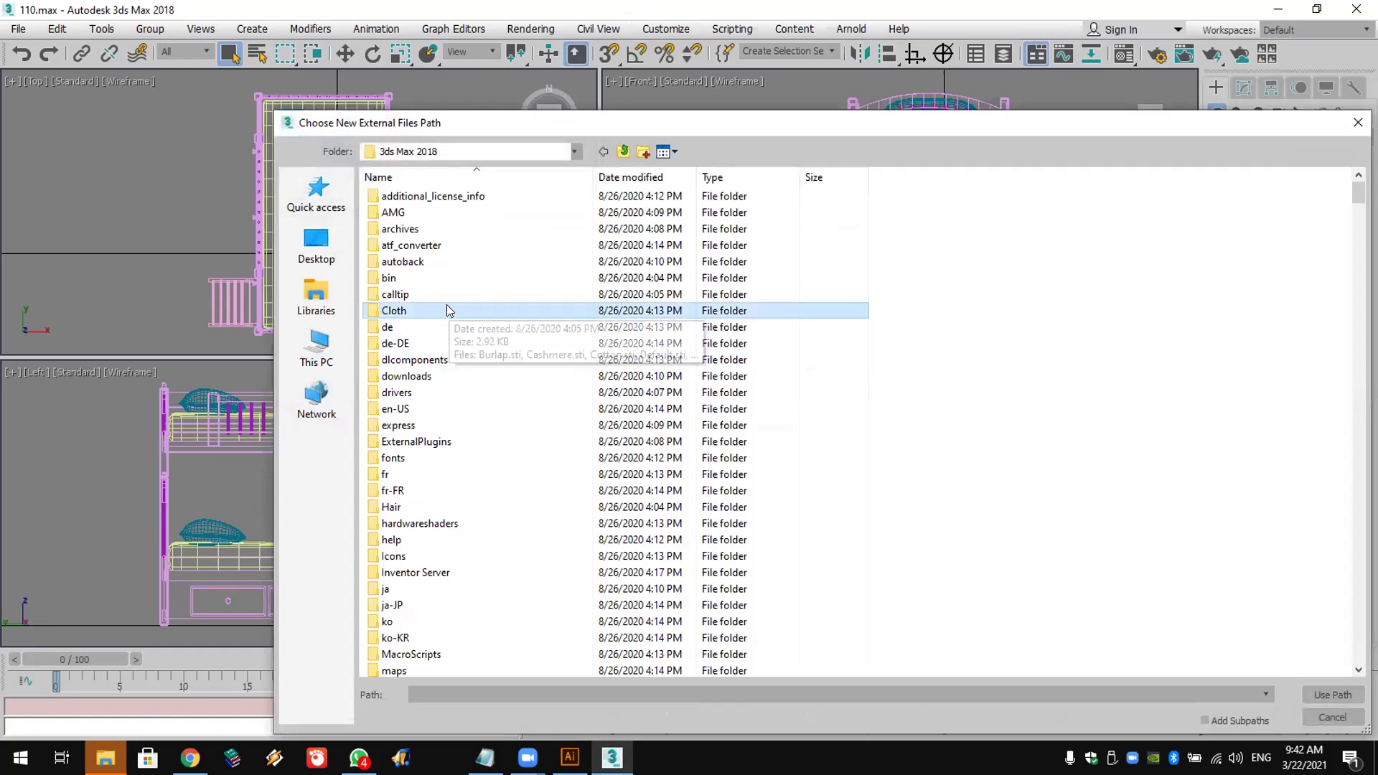
click(402, 278)
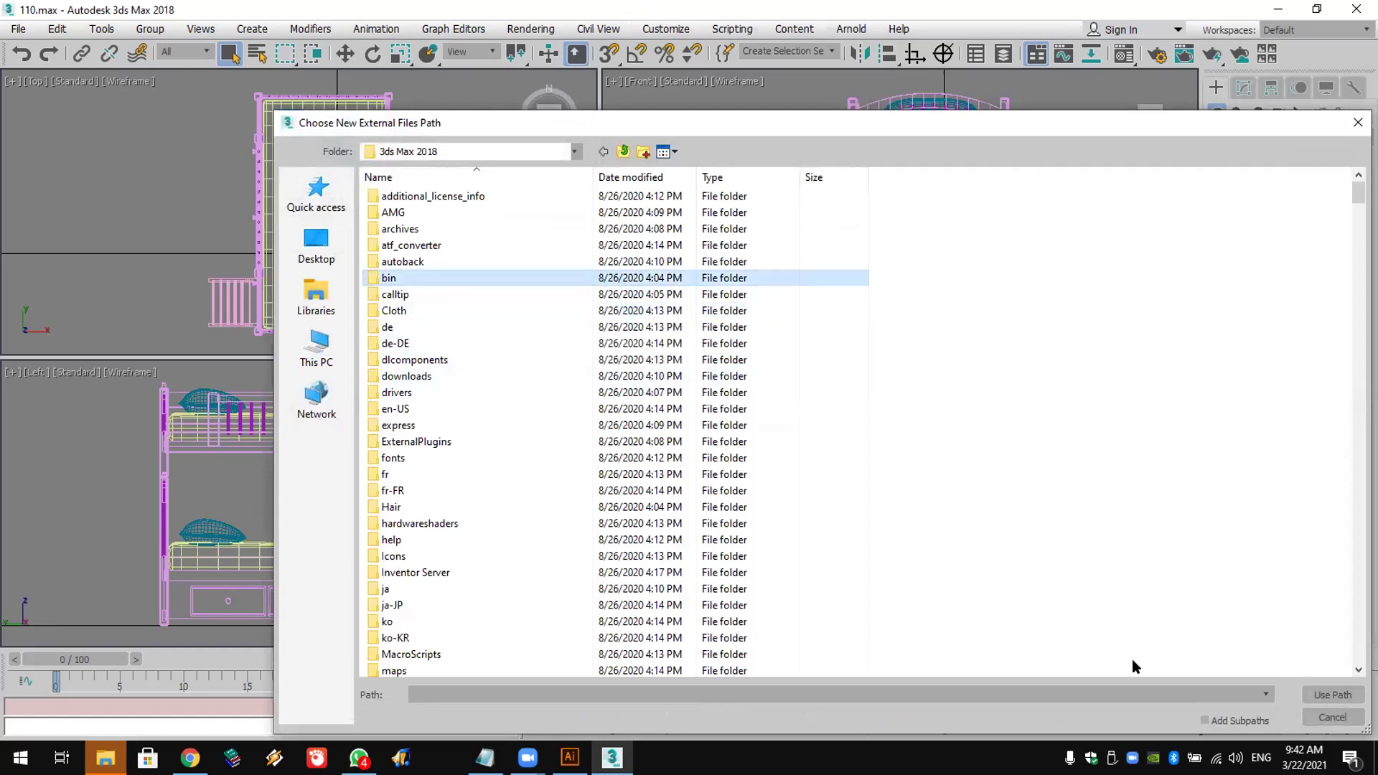
click(1334, 717)
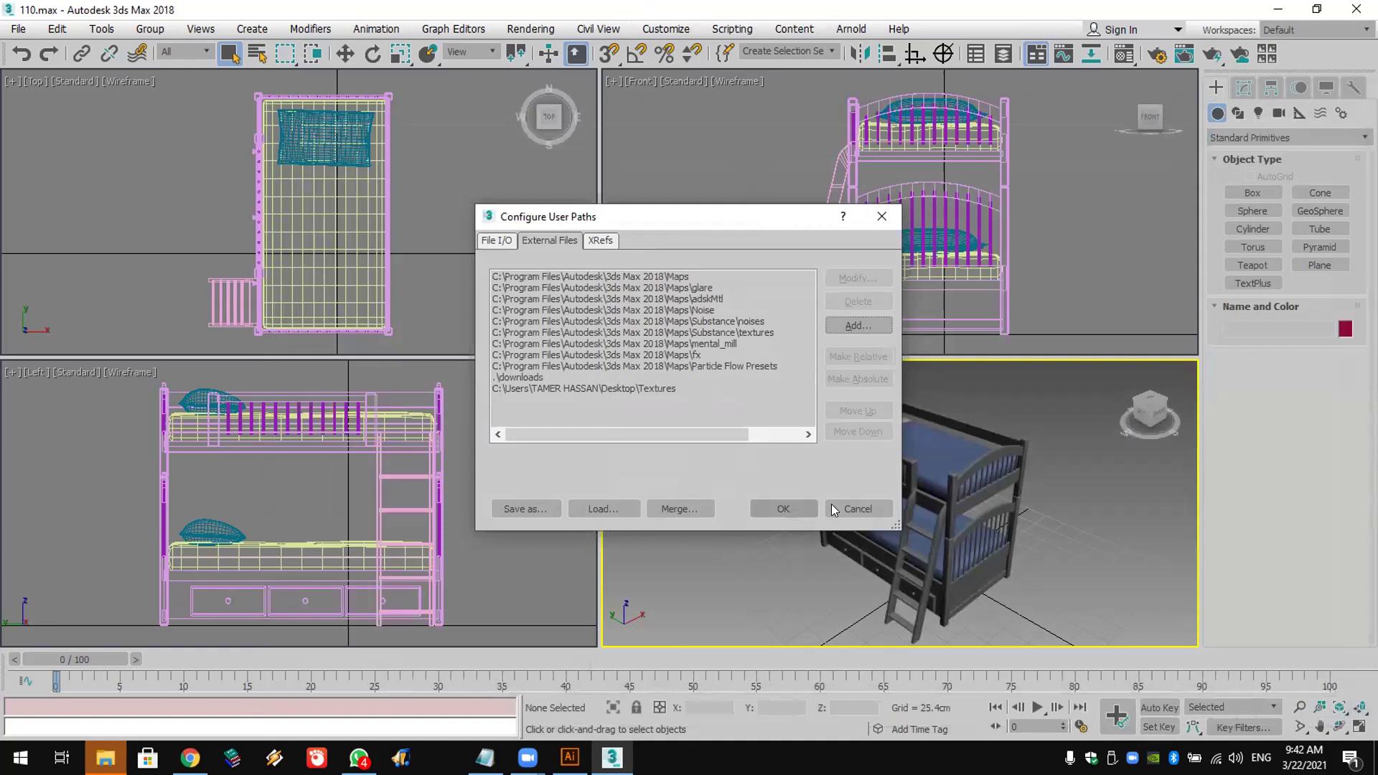
click(856, 507)
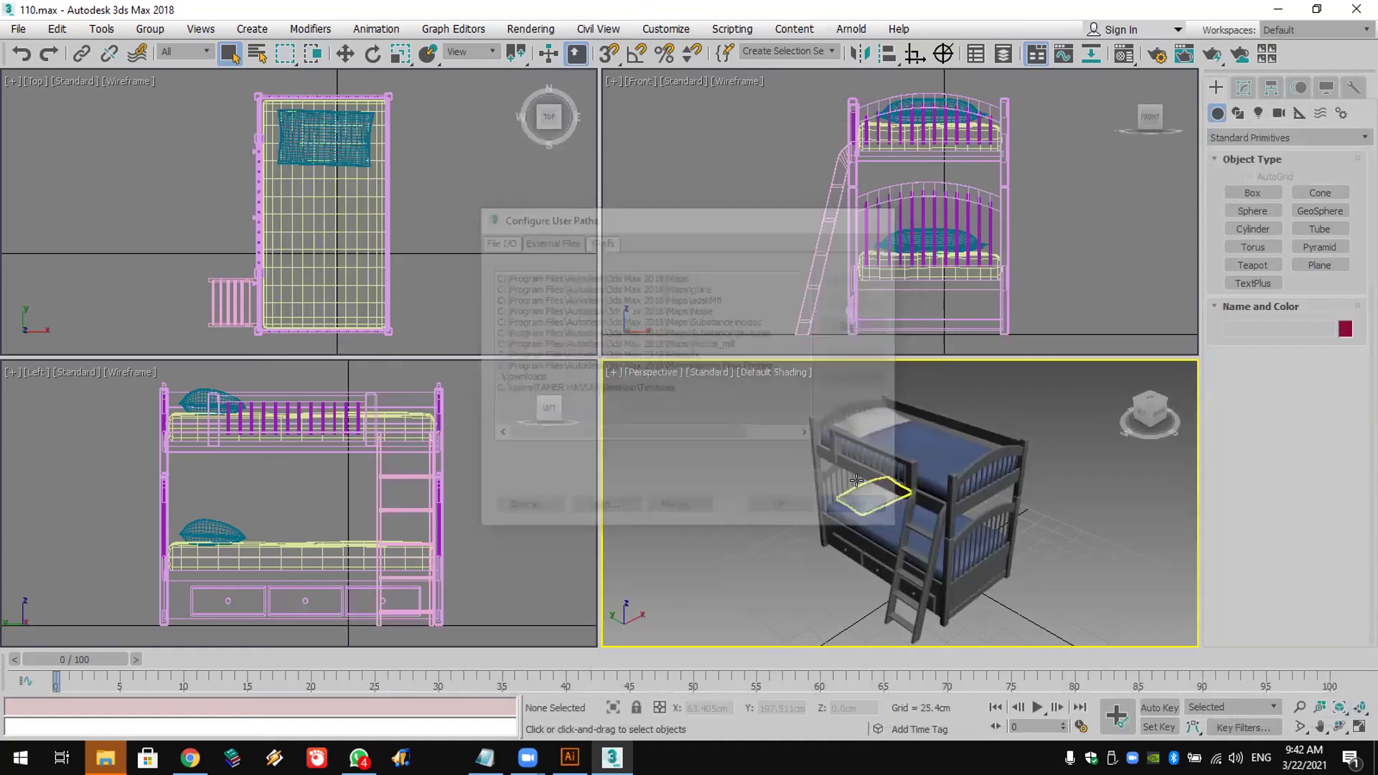
Step: Return to the desktop and open the ArchModels folder through the MAX shortcut
click(1375, 760)
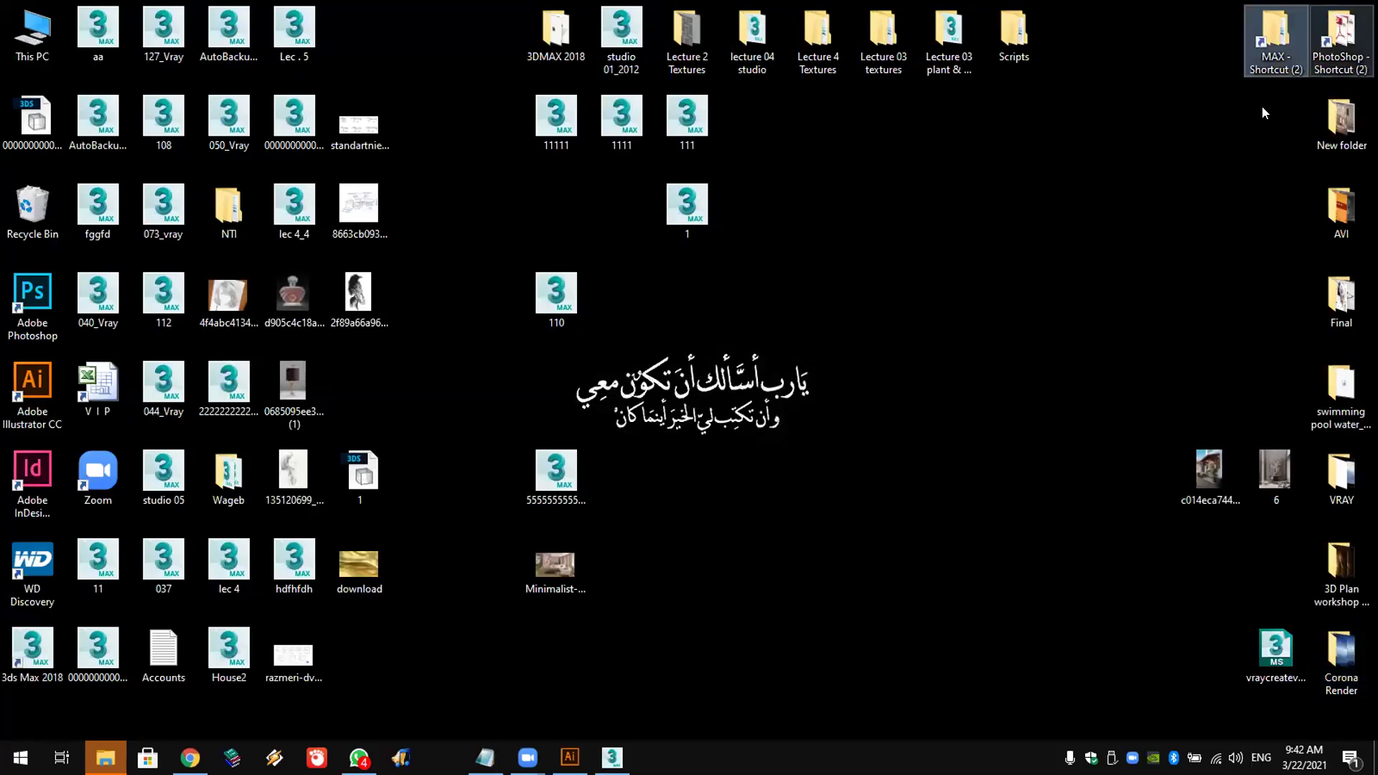
click(105, 758)
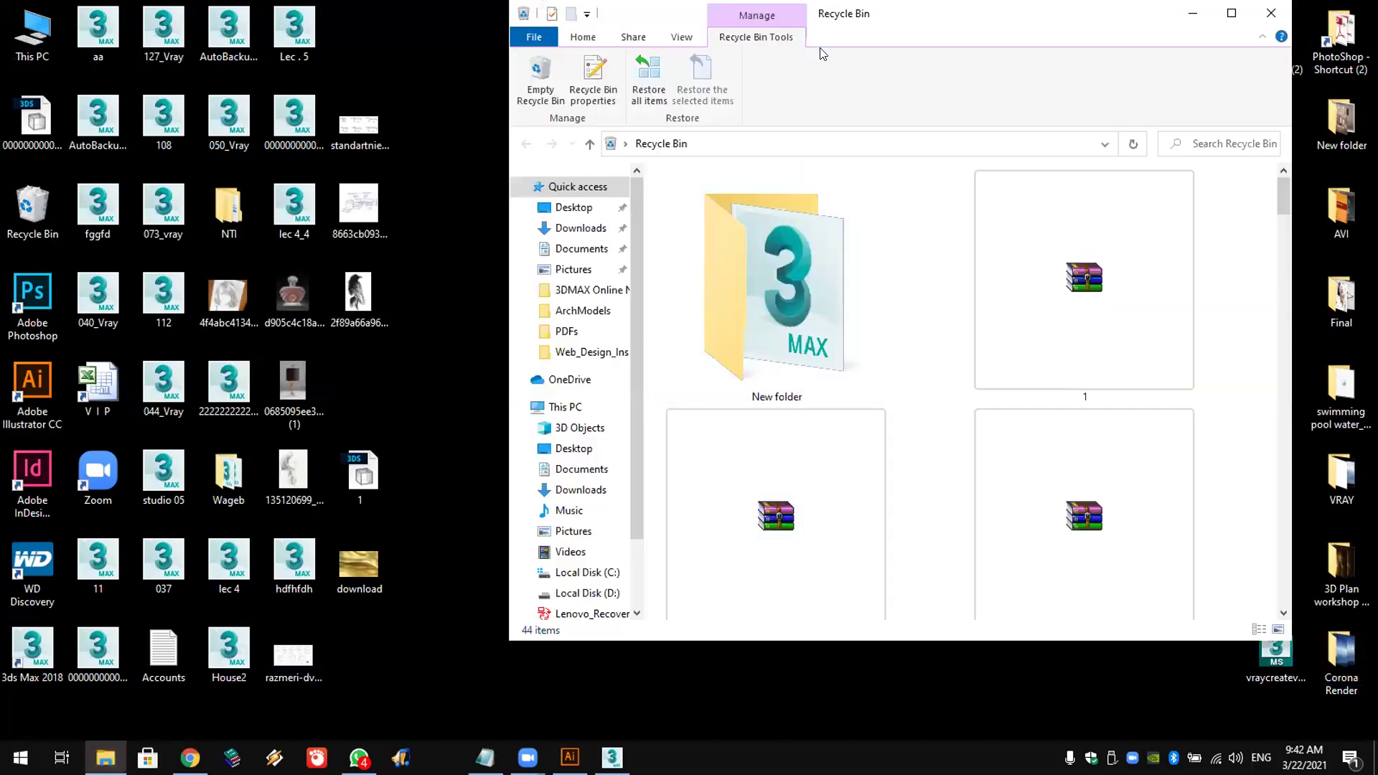
click(1272, 13)
double_click(1277, 36)
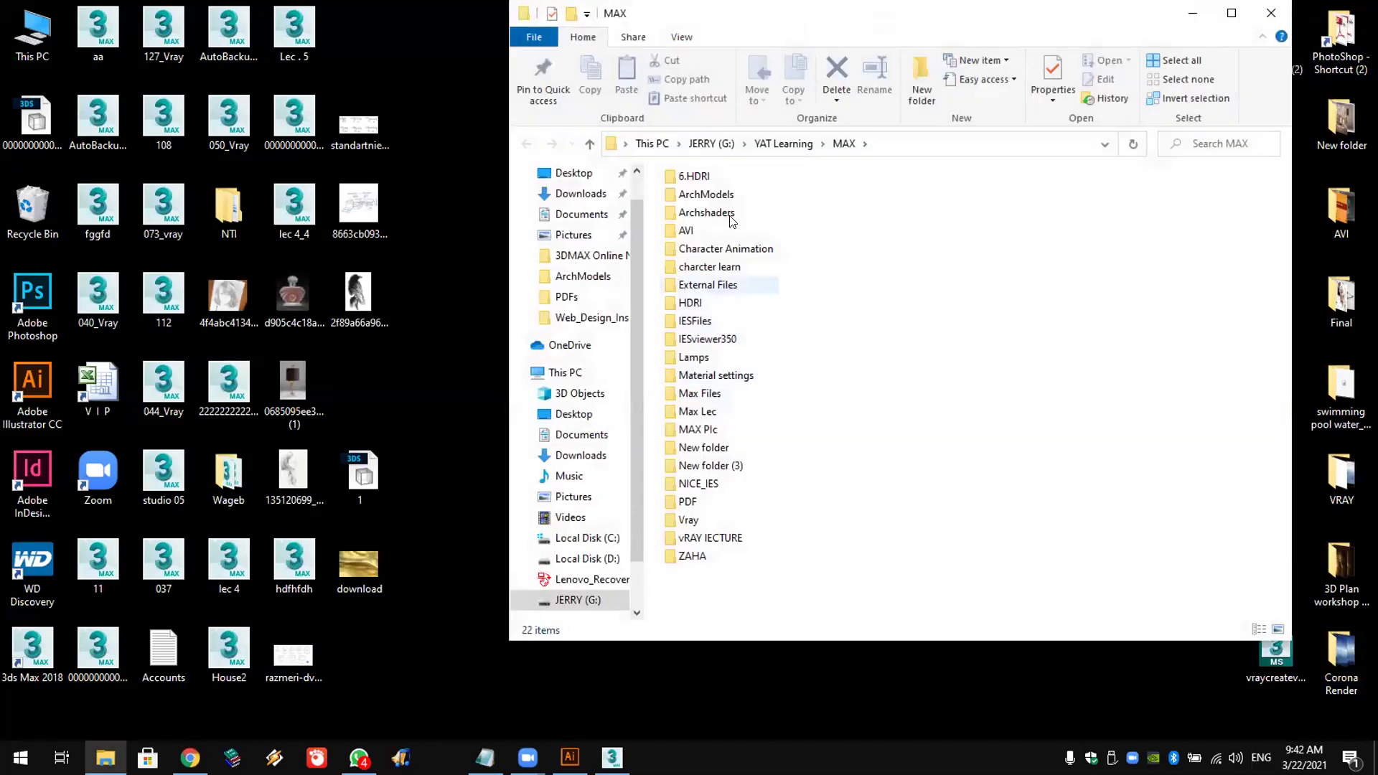
double_click(707, 195)
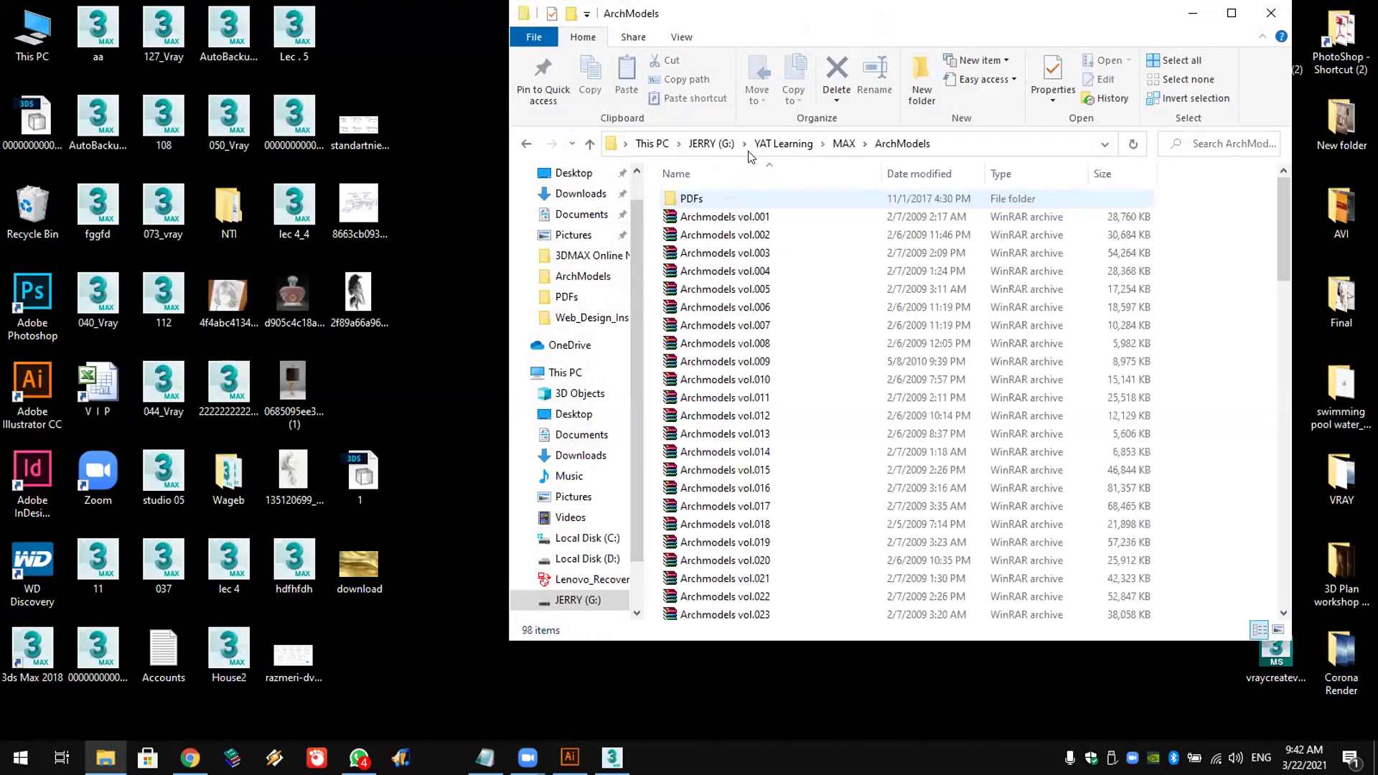
Step: Maximize the ArchModels folder window and look through the list of volume archives up to EVERMOTION ARCHMODELS VOL.99
double_click(849, 16)
scroll(338, 314, down, 18)
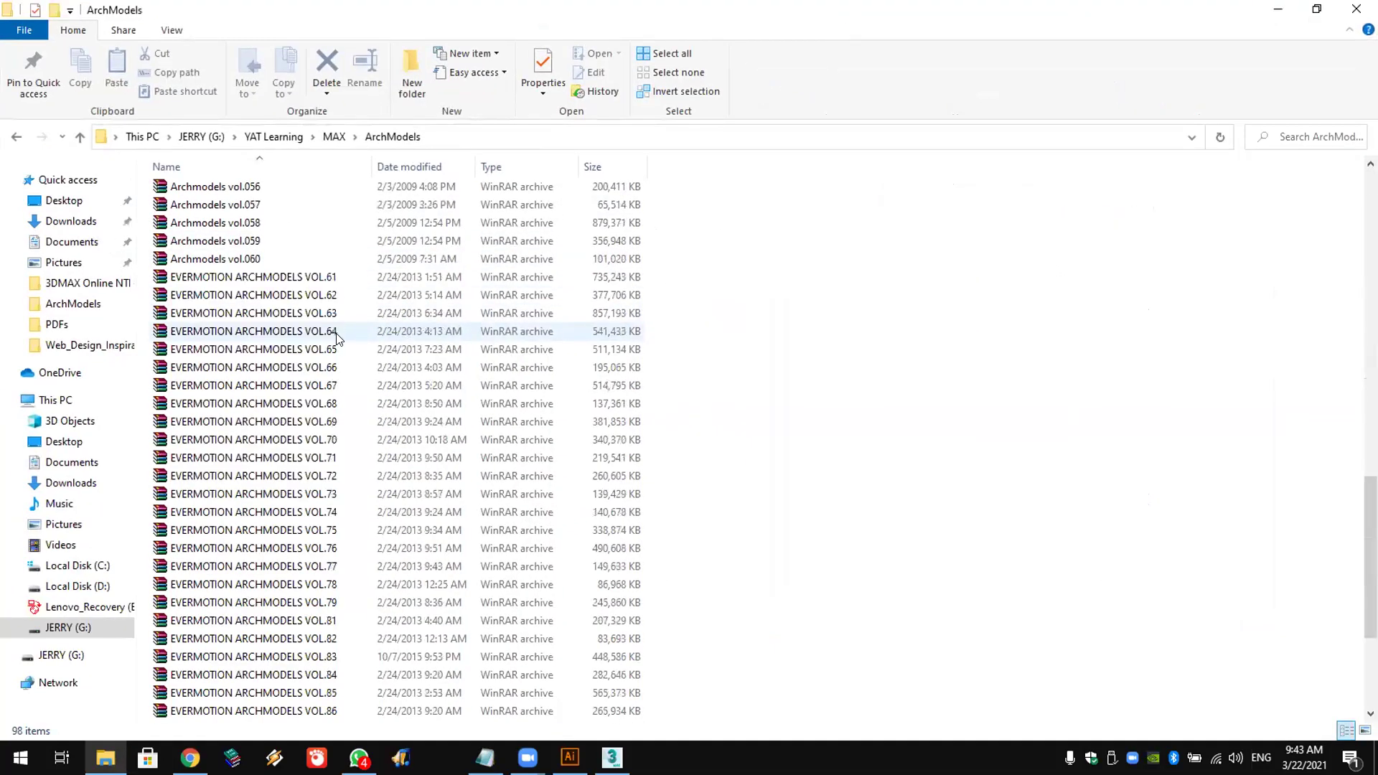
scroll(339, 337, down, 4)
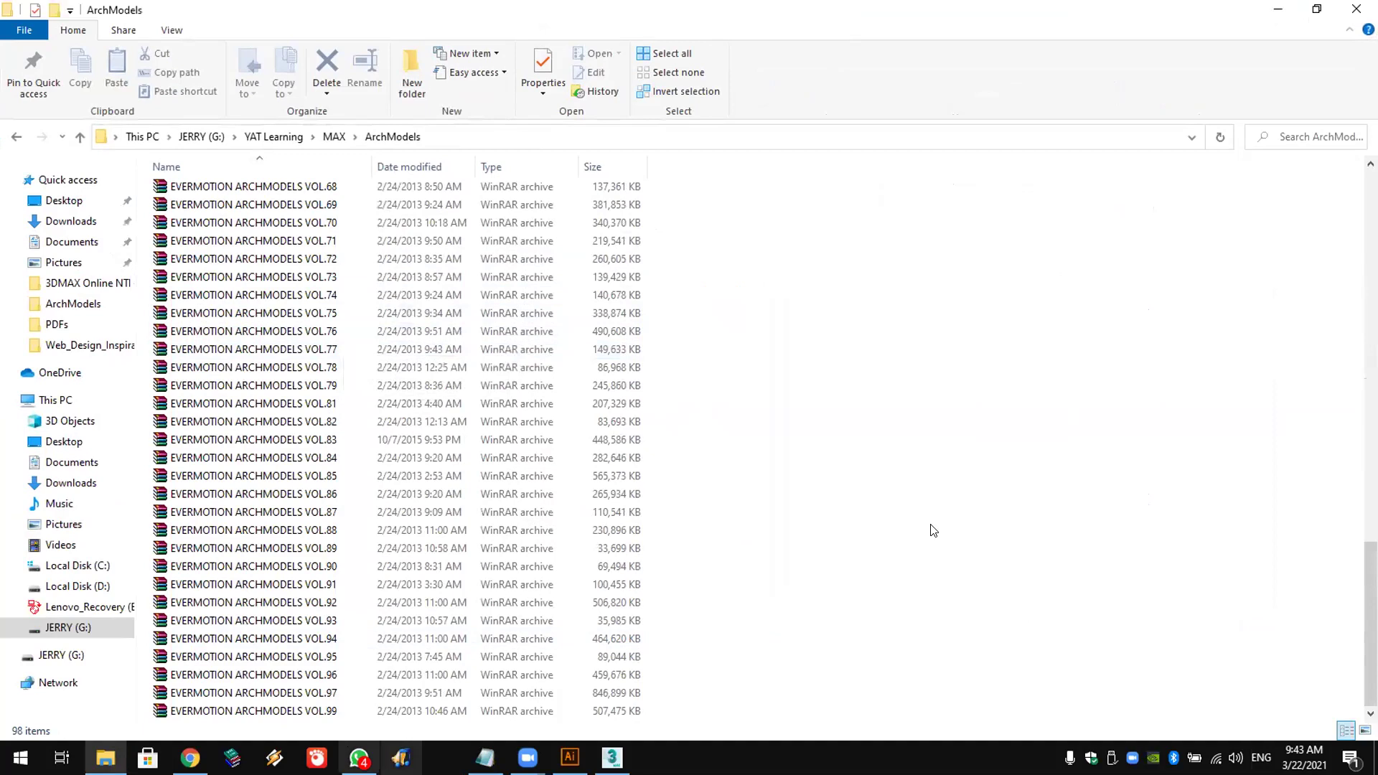
click(402, 710)
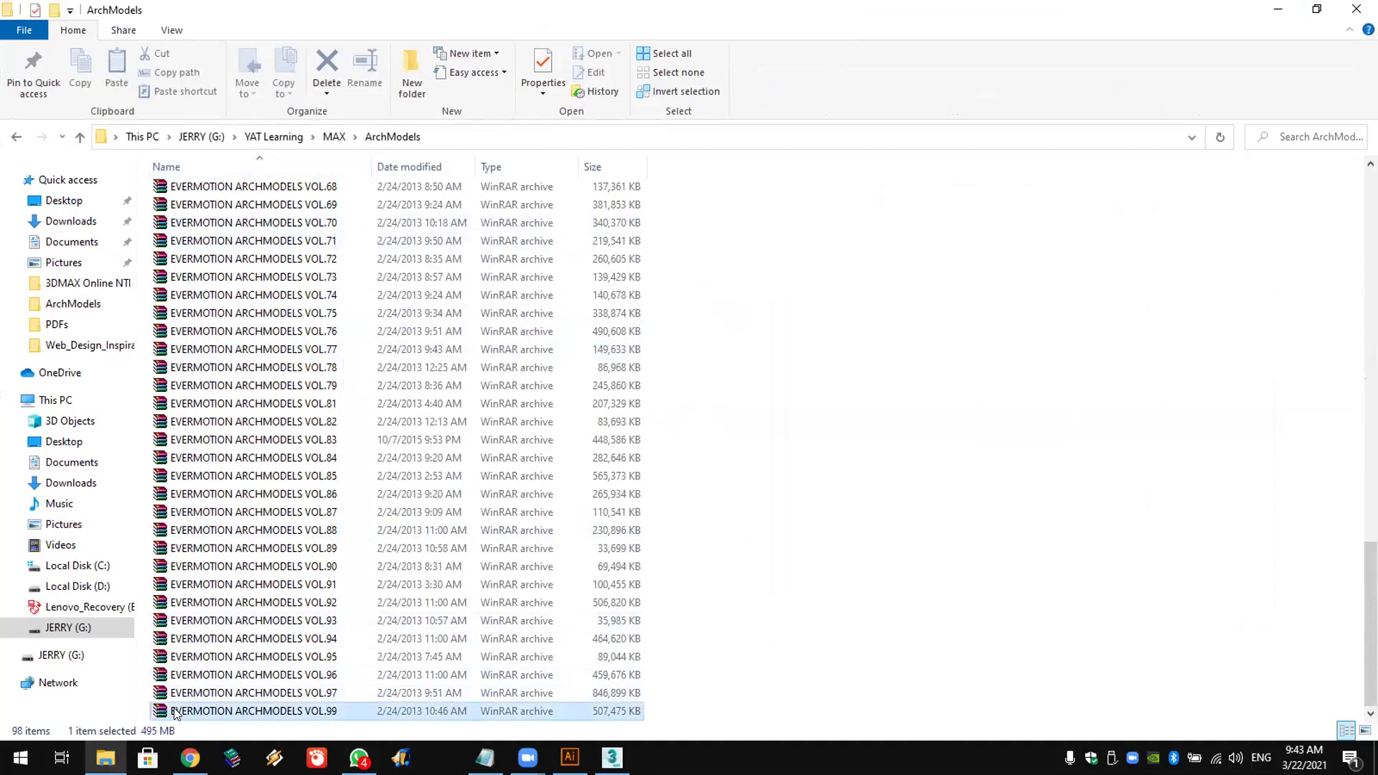
scroll(493, 228, up, 20)
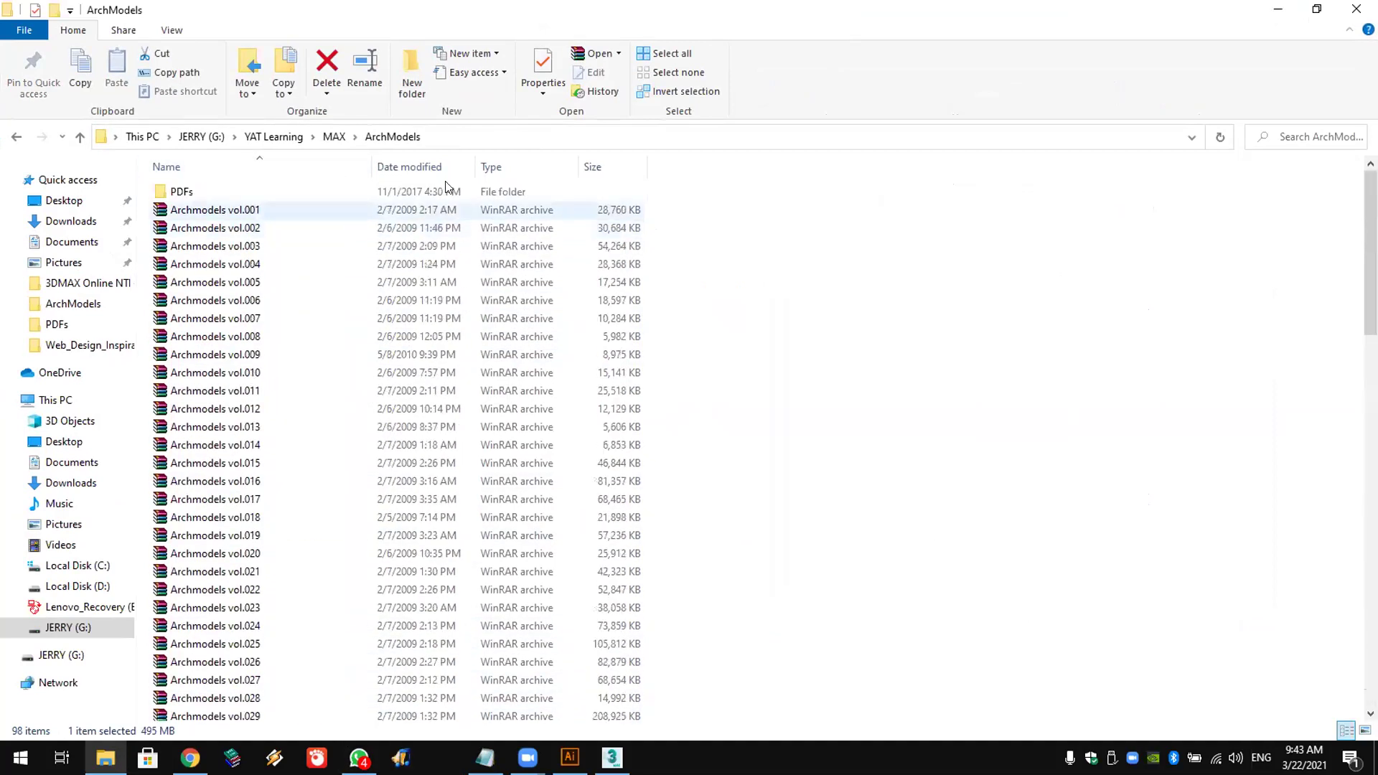
scroll(227, 310, down, 8)
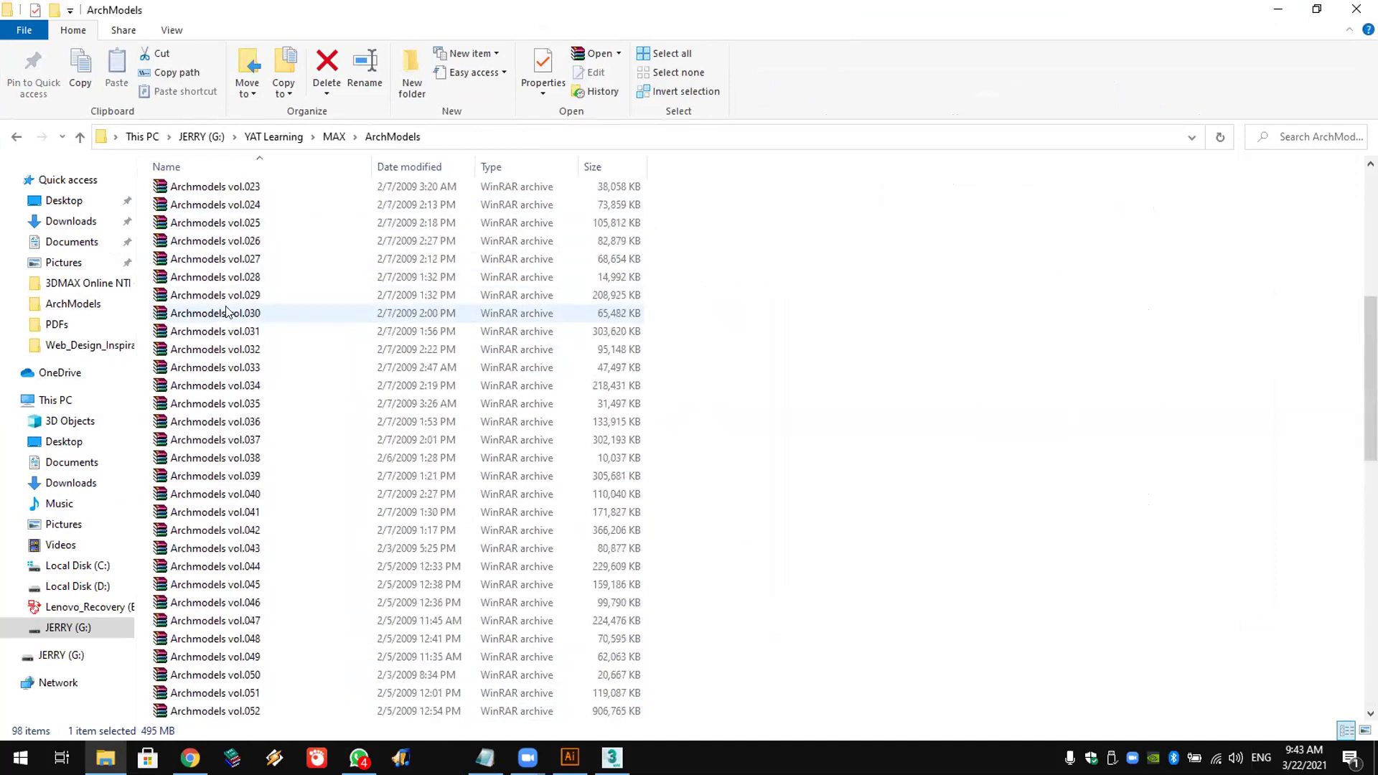
Step: Open the Archmodels vol.030 archive and enter its Archmodels vol.030 folder containing Maps and Models
click(226, 316)
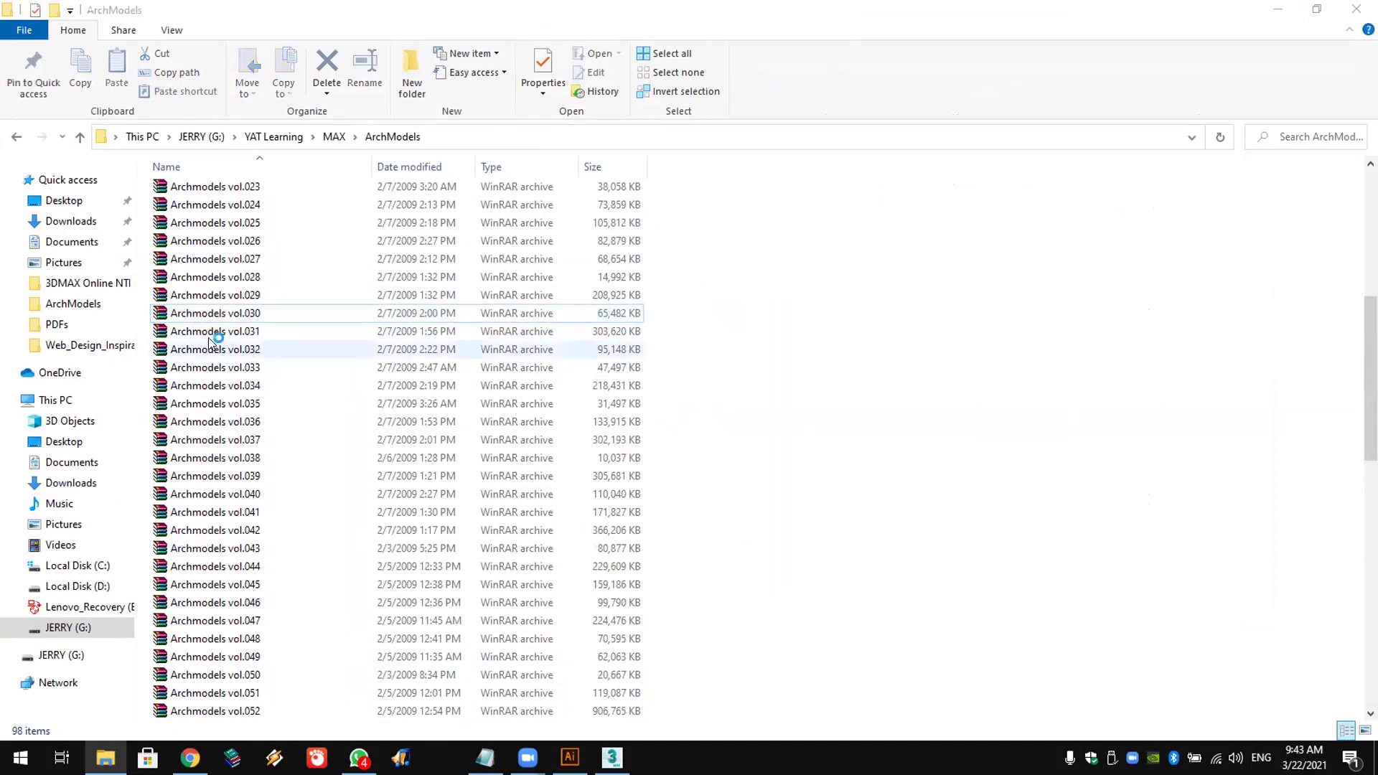
double_click(266, 314)
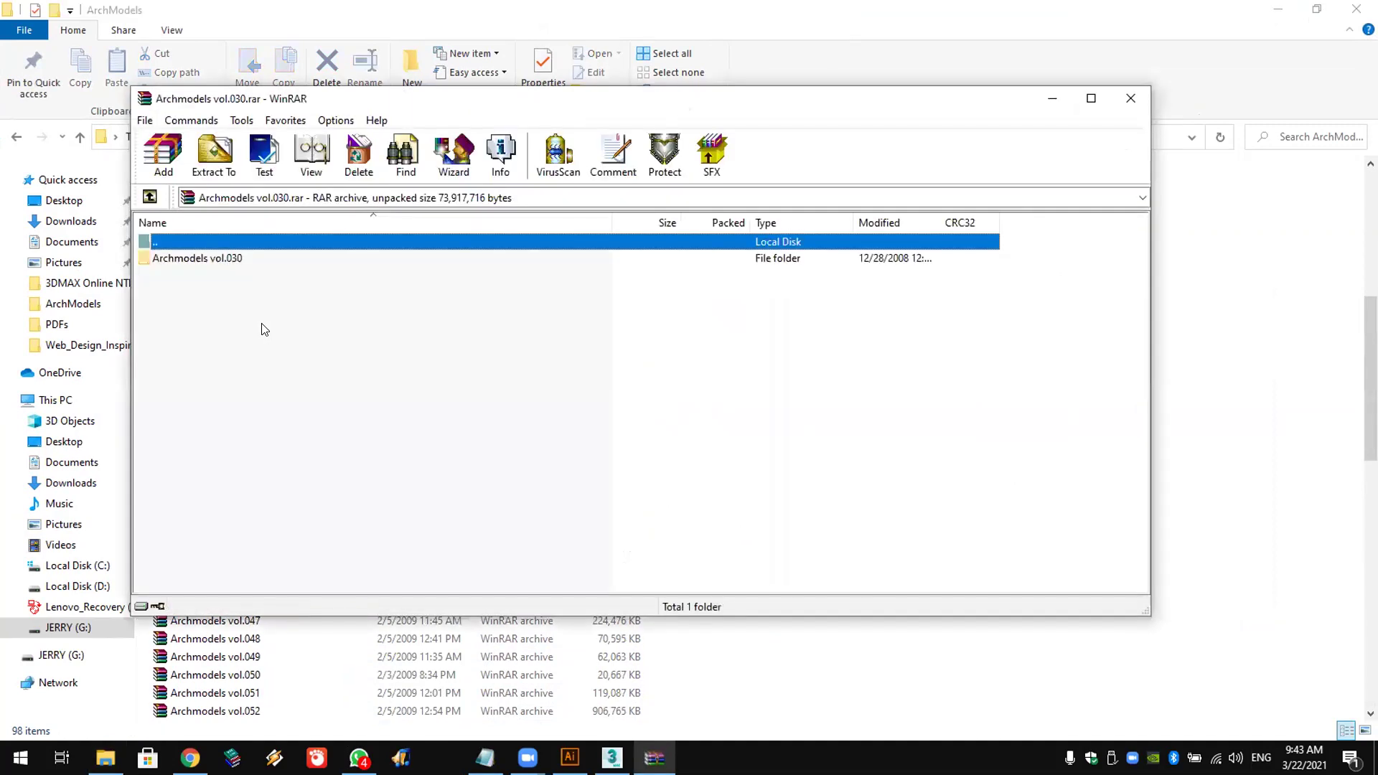
double_click(207, 257)
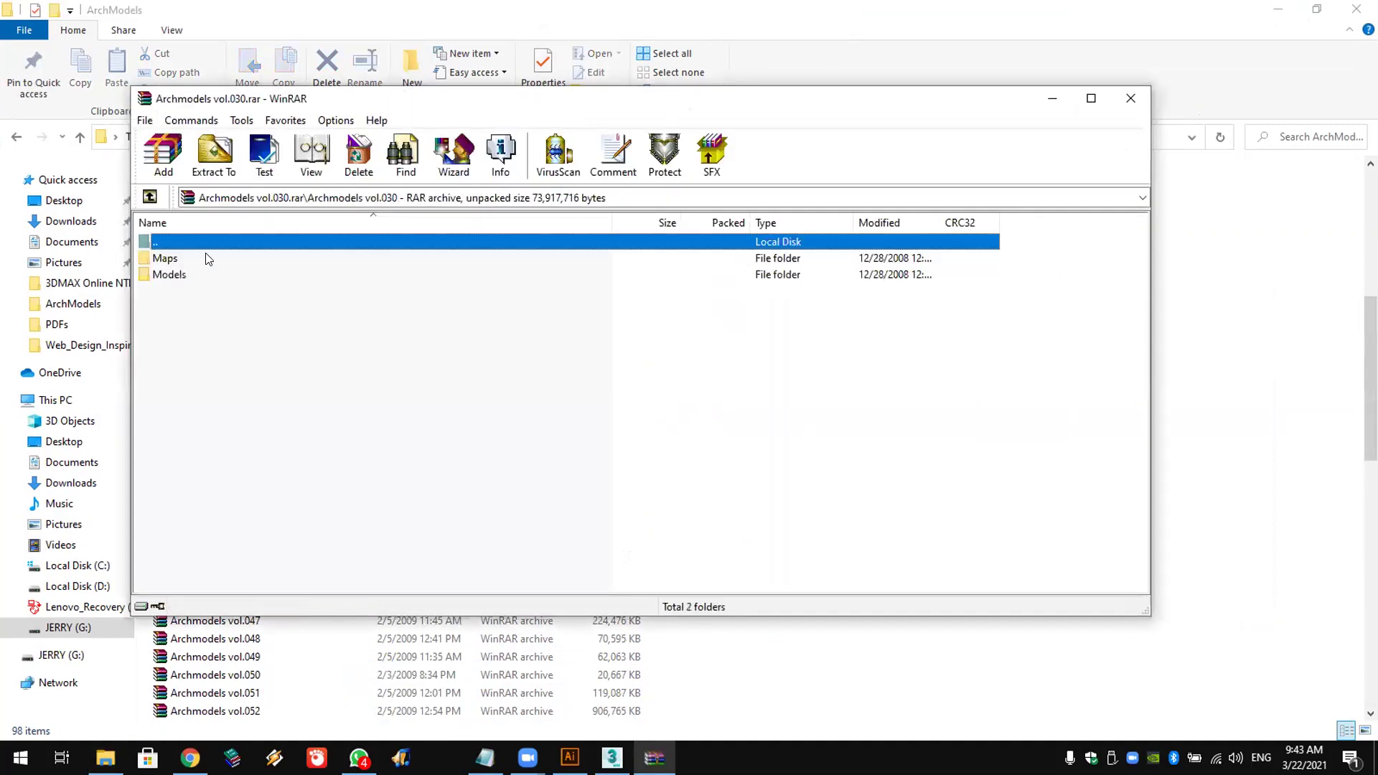
click(164, 260)
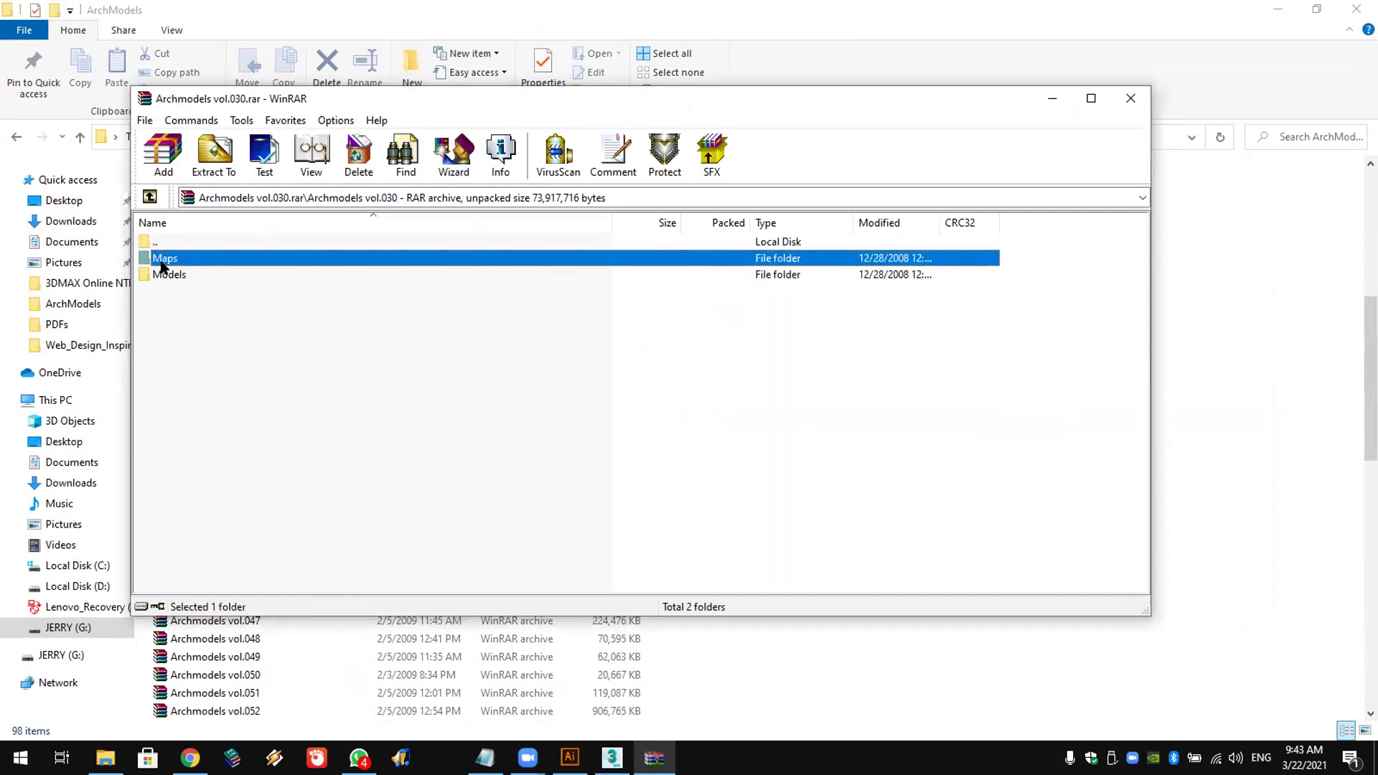
click(1128, 99)
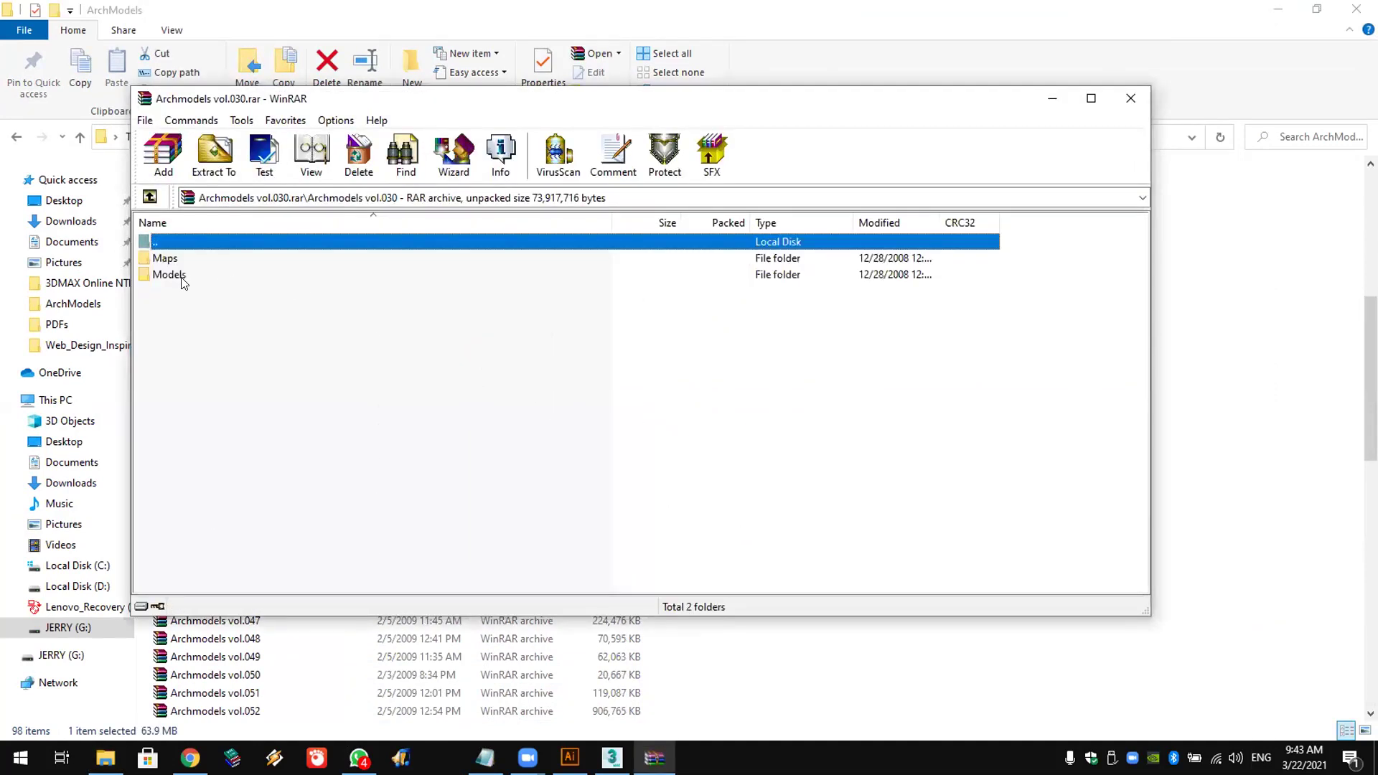
Step: Extract 001.rar from the archive's Models folder to the Desktop
double_click(178, 276)
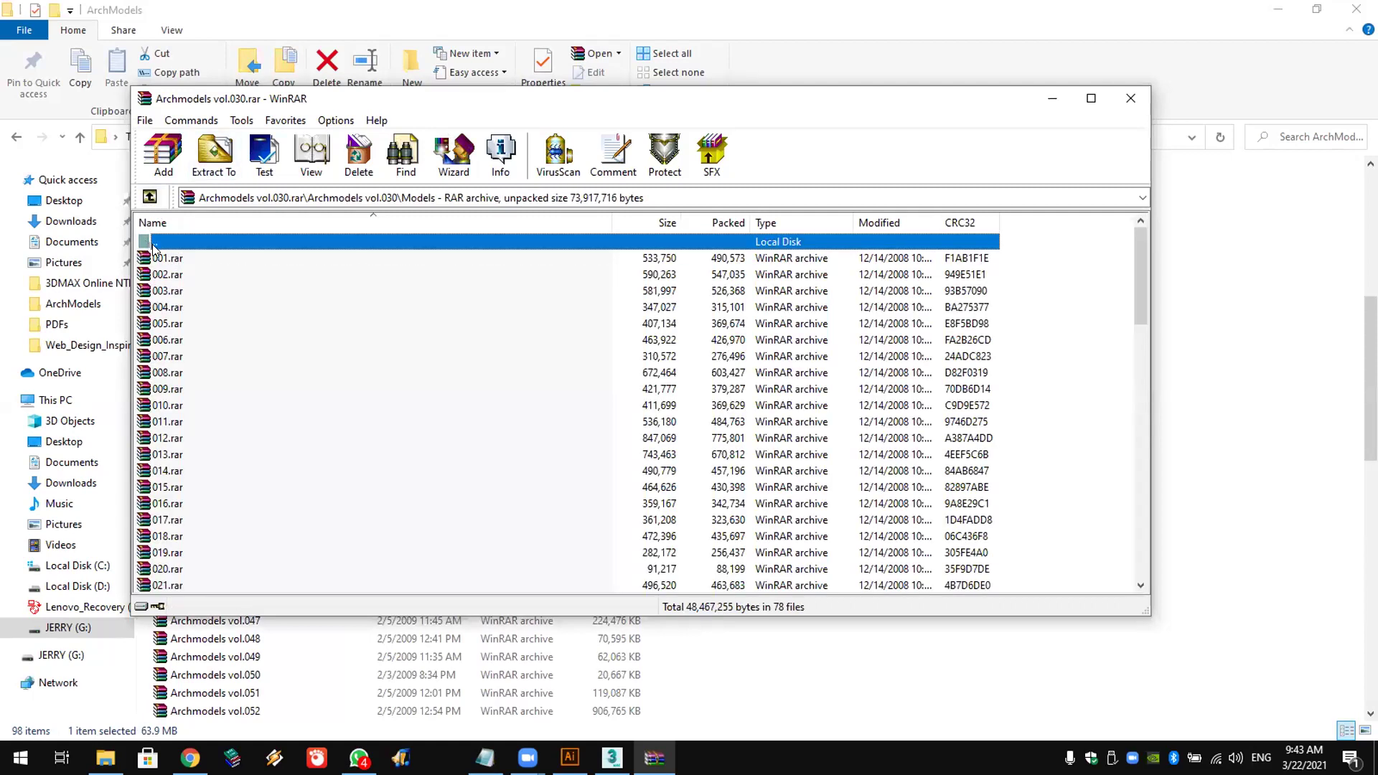
click(176, 261)
right_click(179, 261)
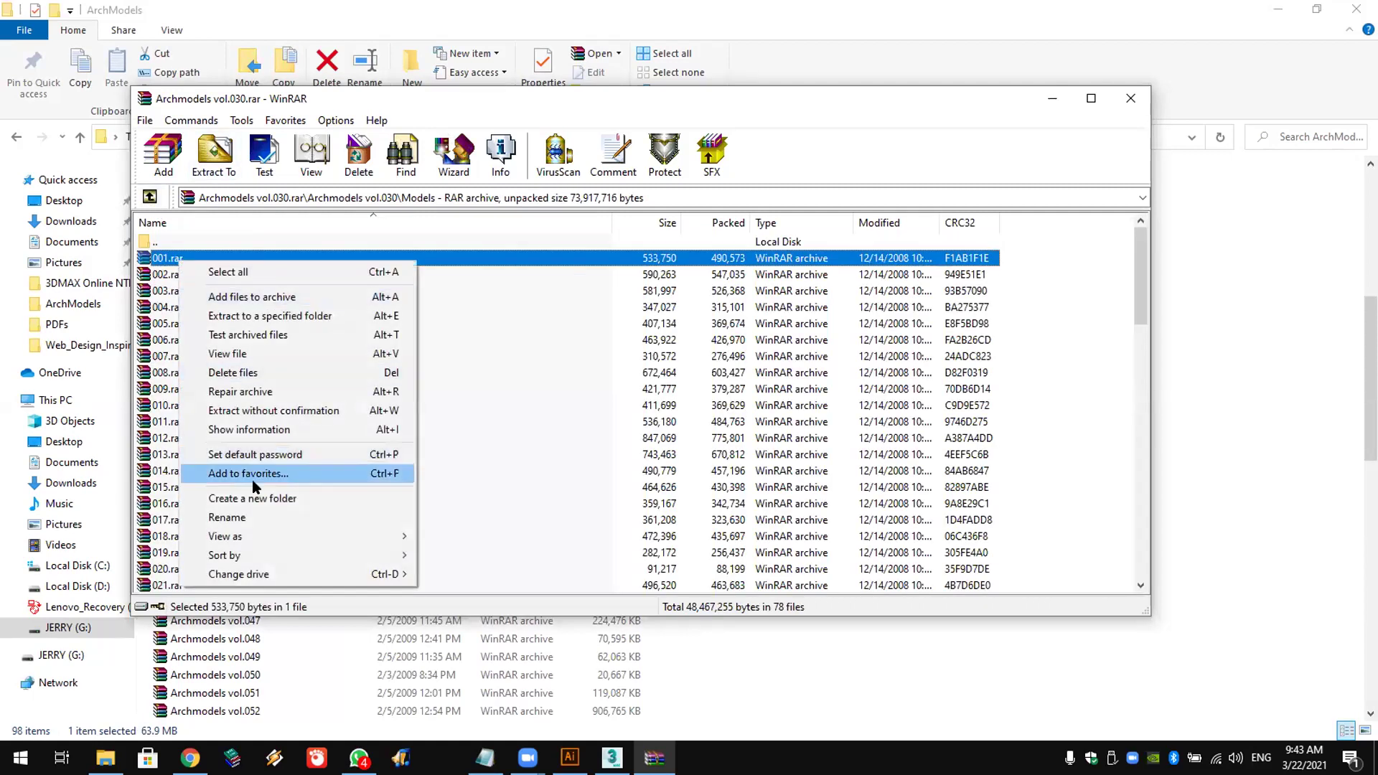
click(224, 146)
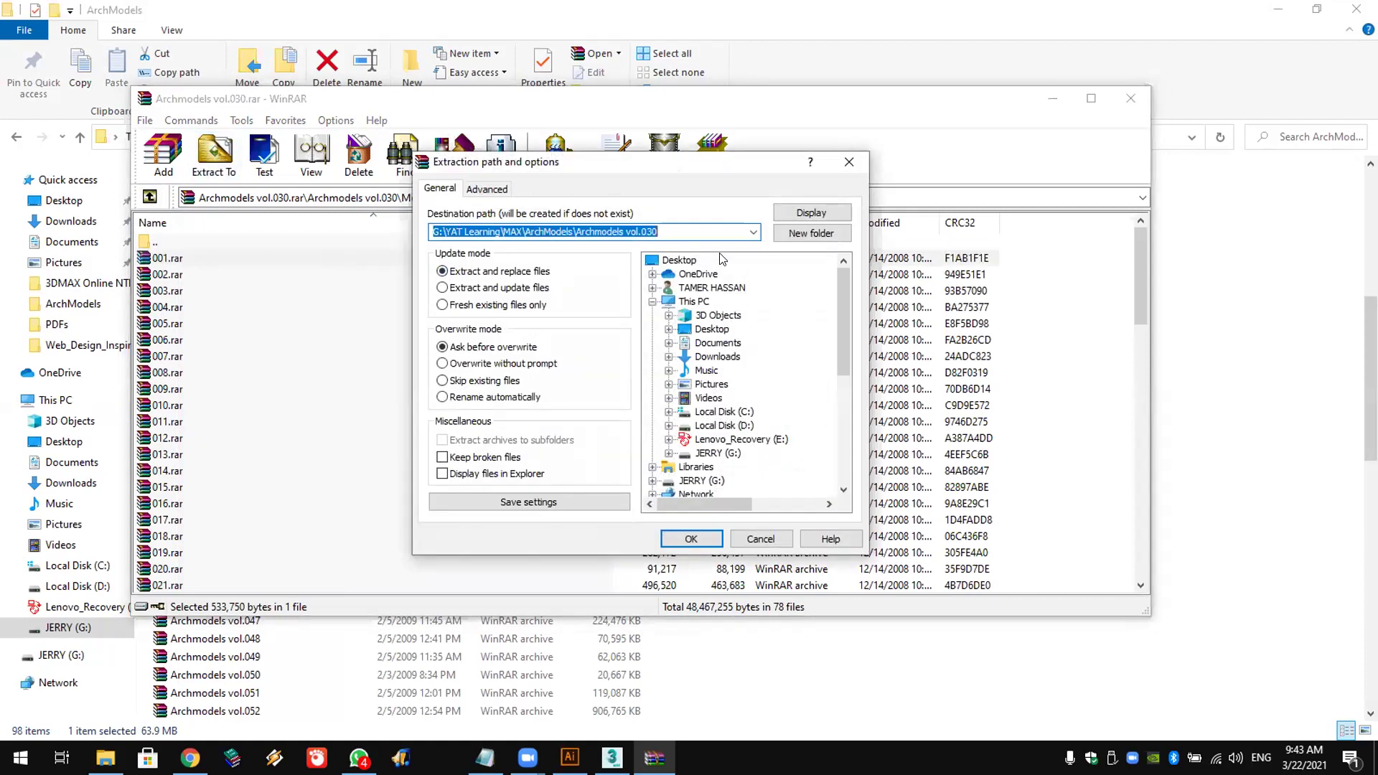
click(679, 260)
click(691, 539)
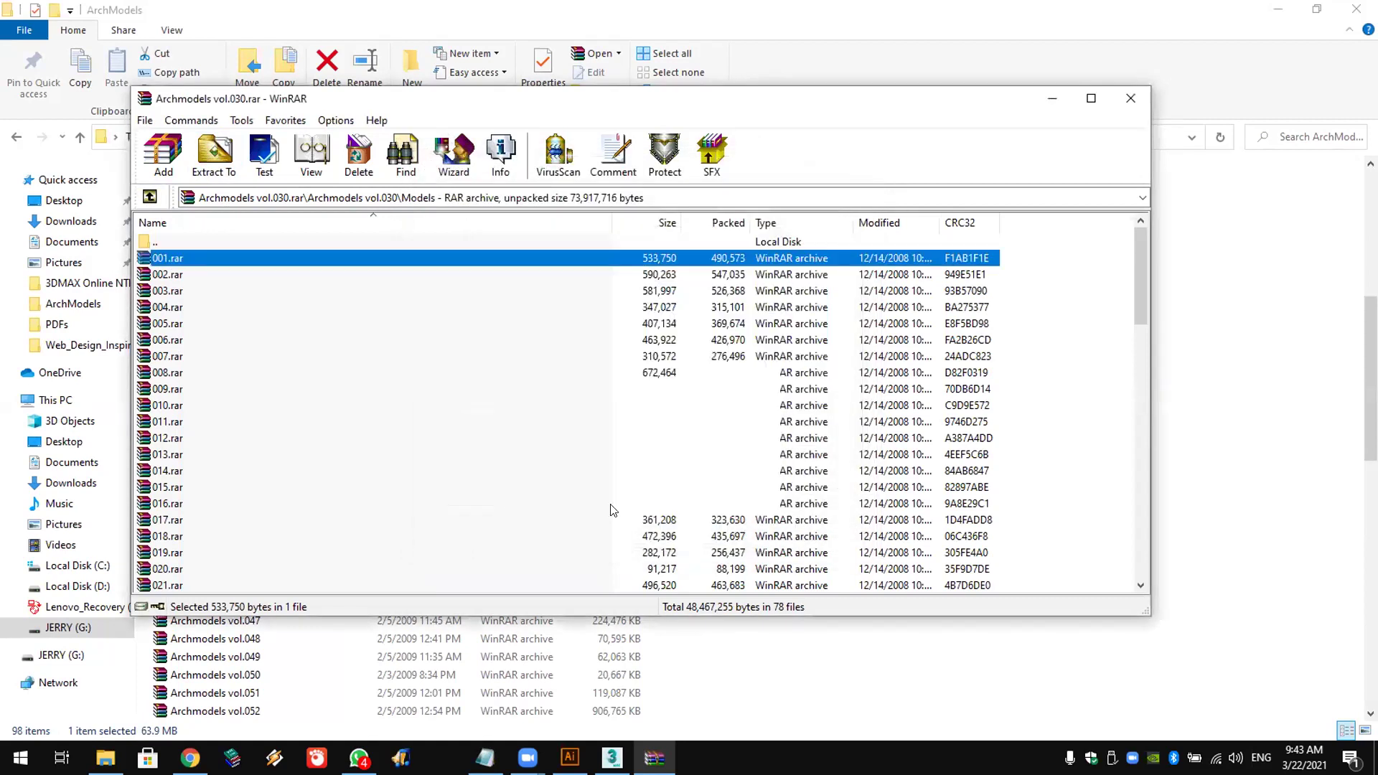
Step: Go back up one level in the archive and extract the Maps folder to the Desktop
click(150, 197)
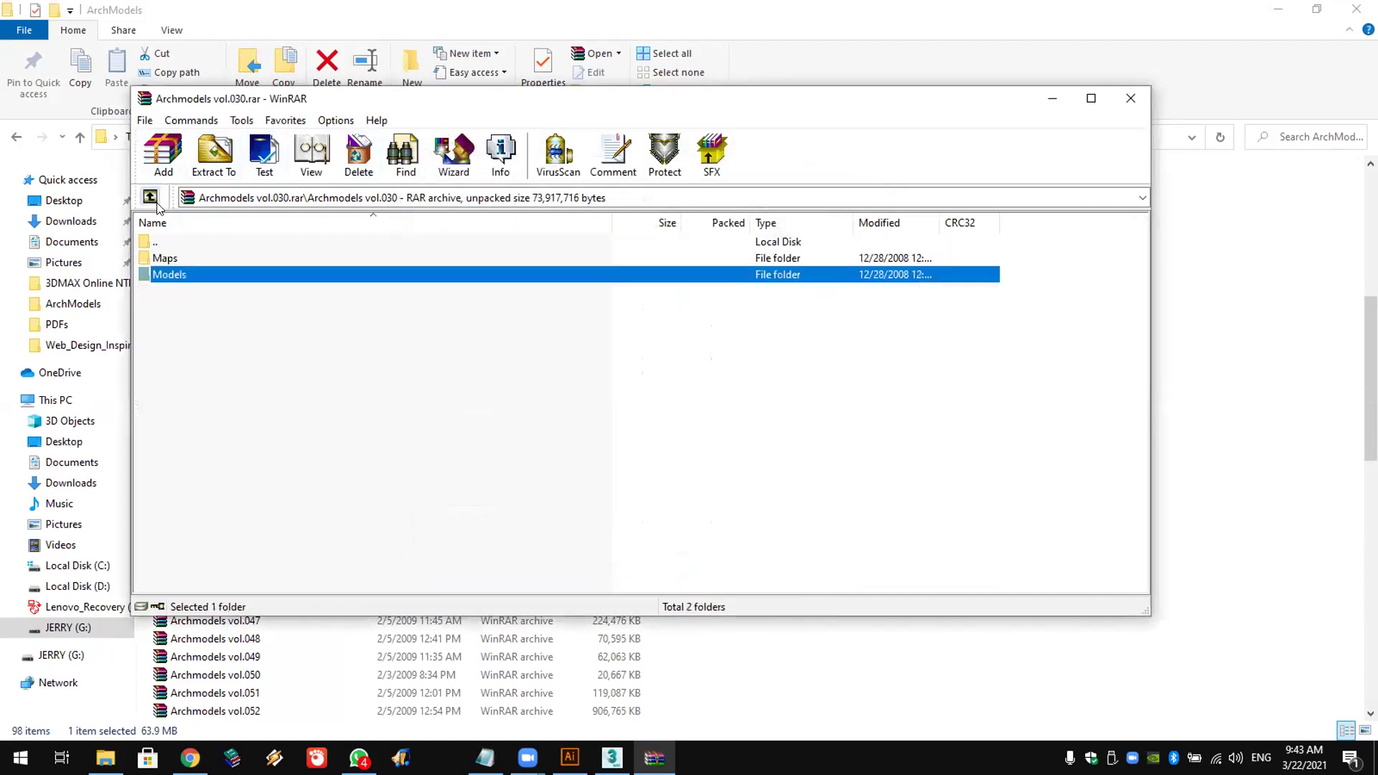
click(161, 259)
click(215, 153)
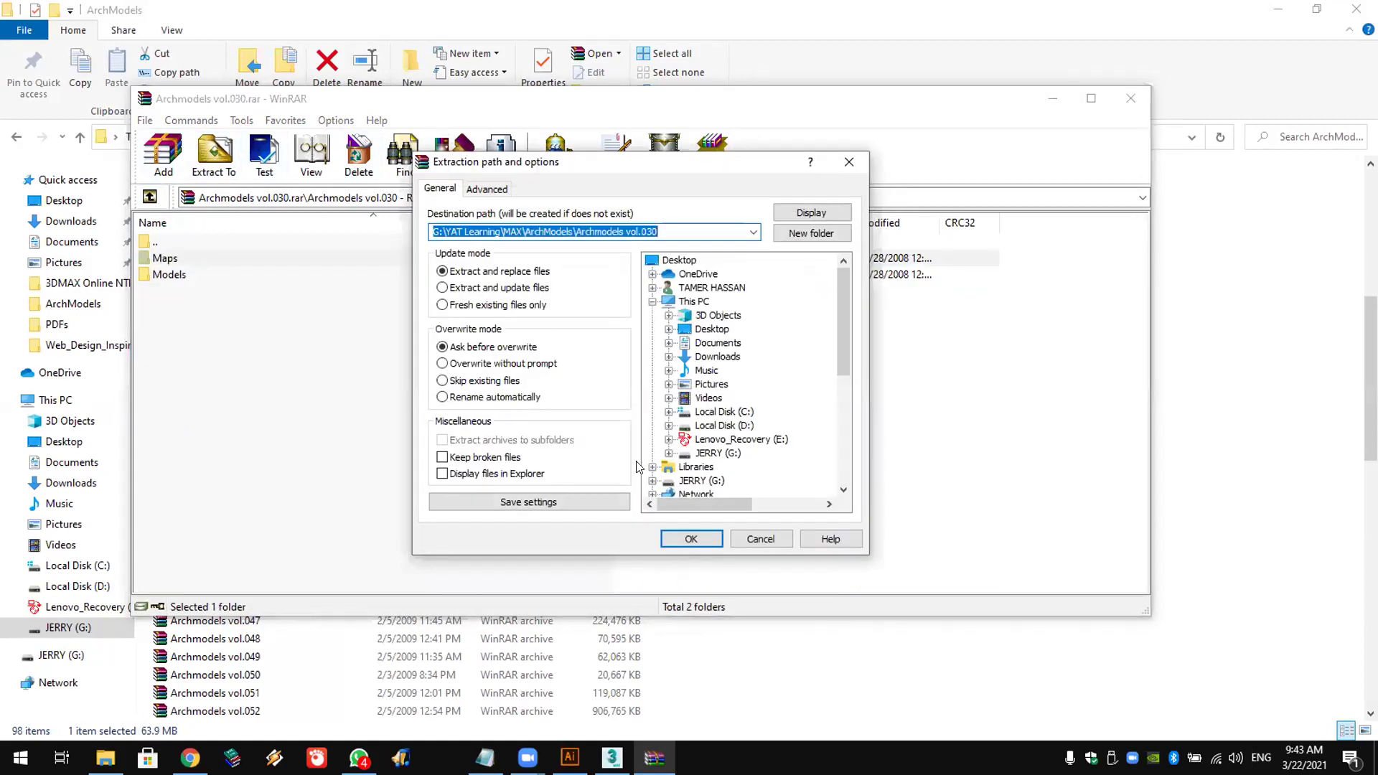
click(686, 262)
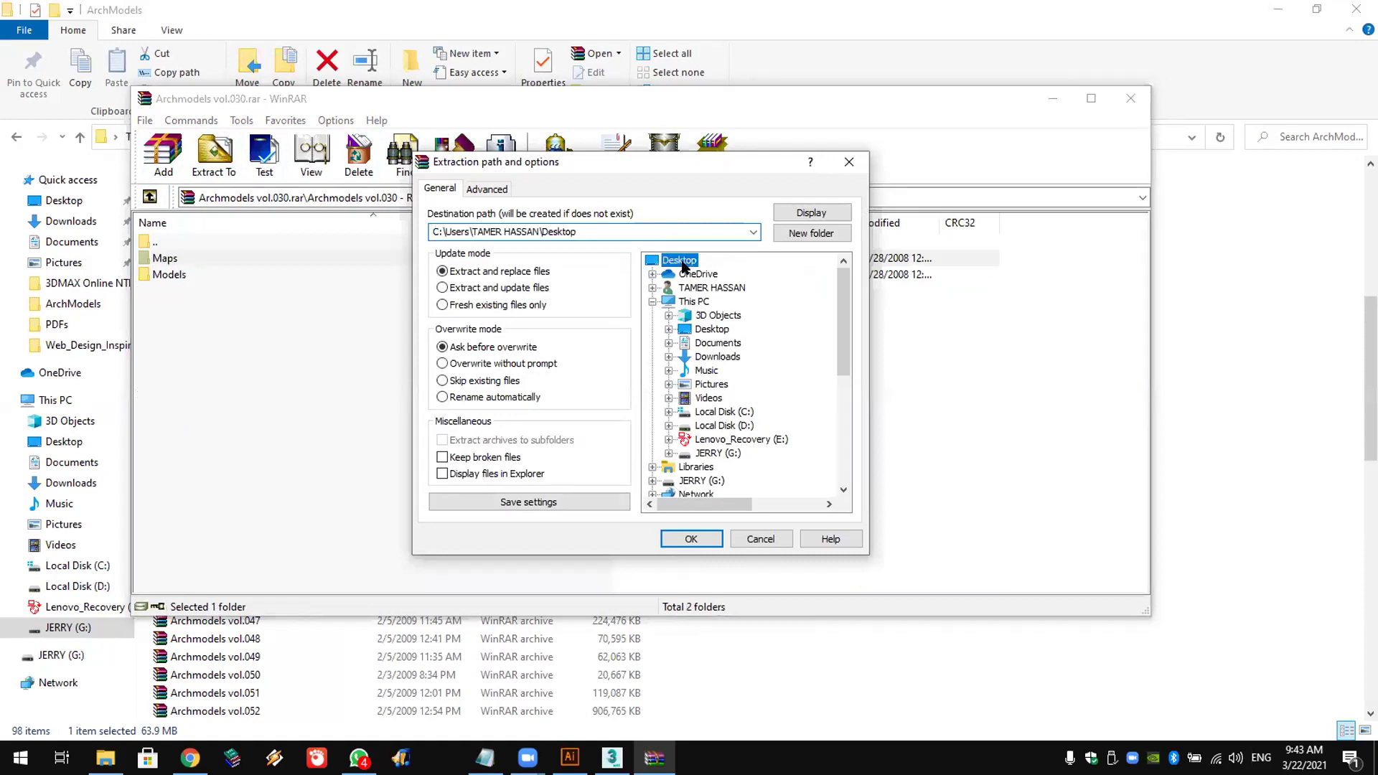
click(692, 539)
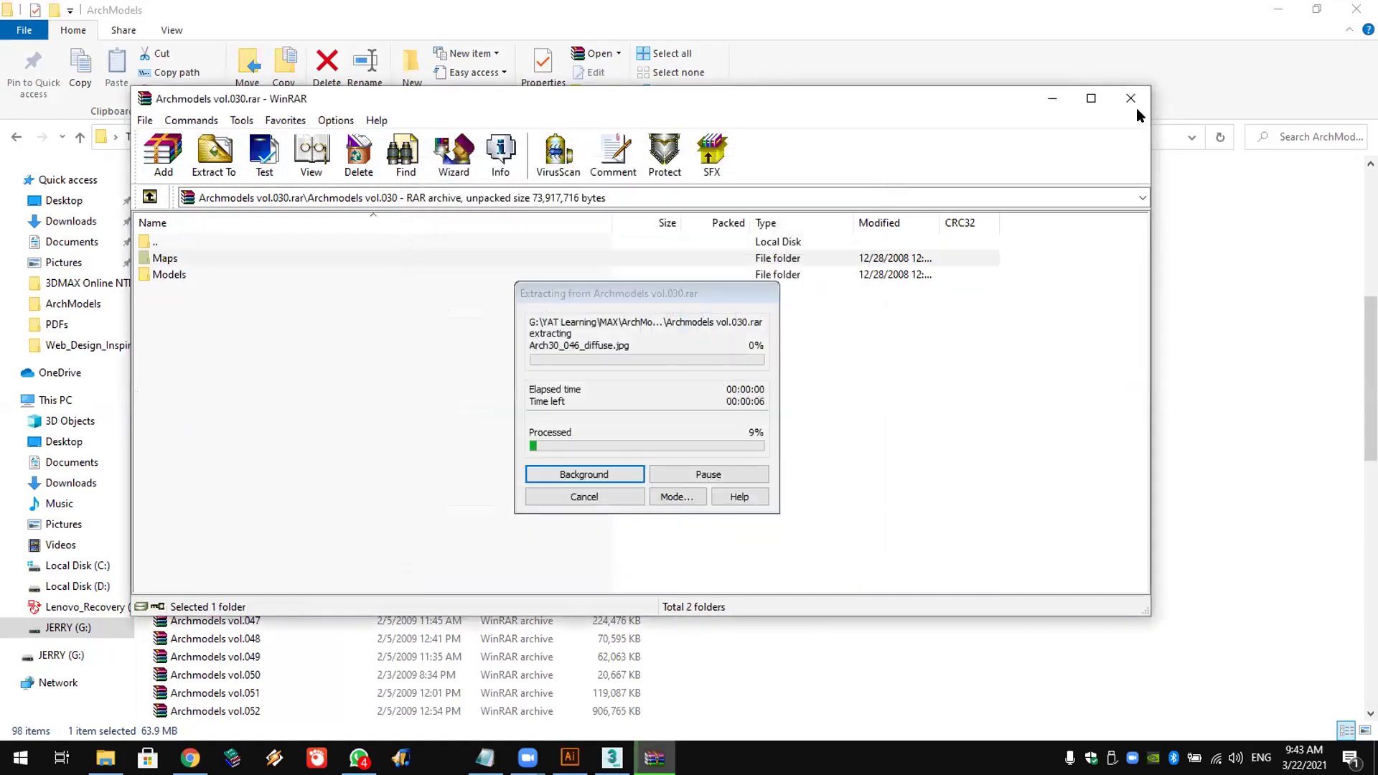
Step: Return to the desktop, move the 001 archive beside the 3DS file named 1, and extract its contents there
key(super+d)
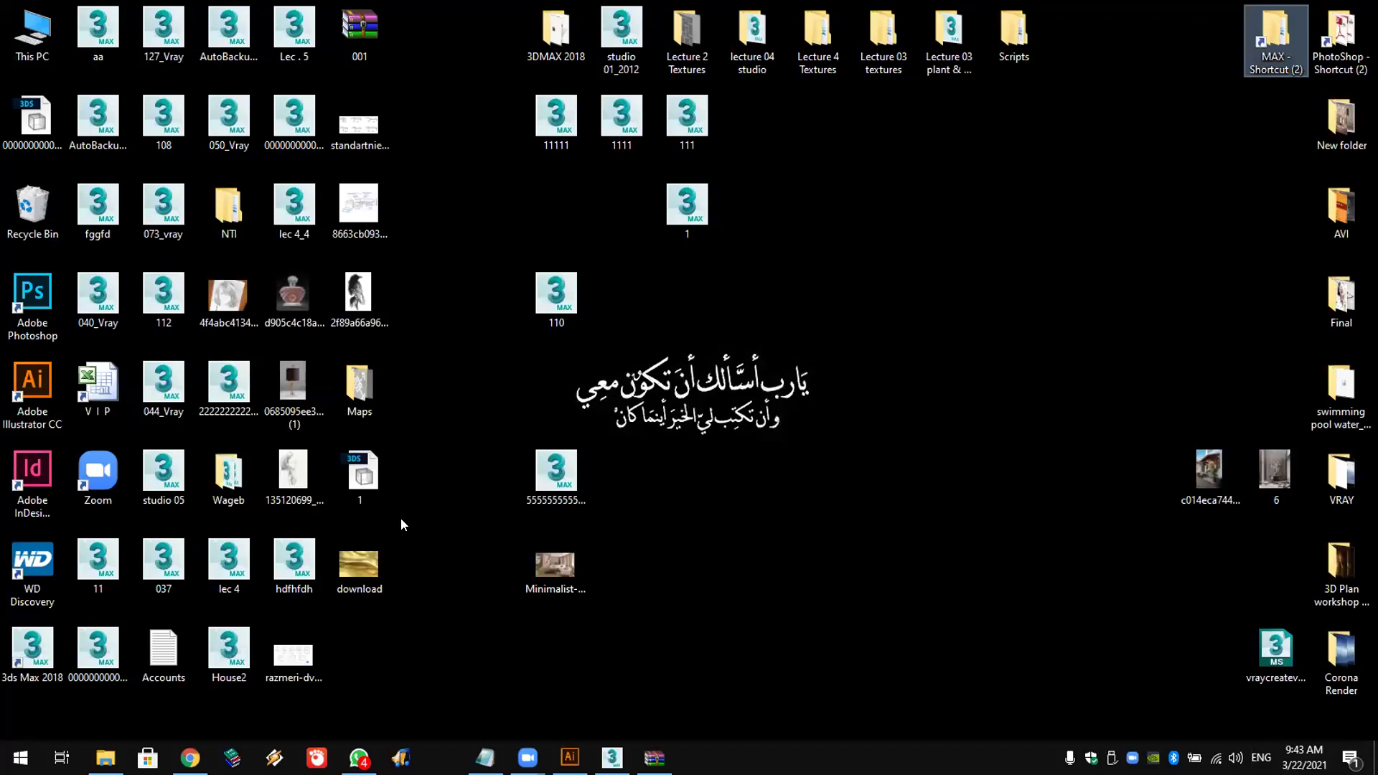
drag(359, 380, 379, 388)
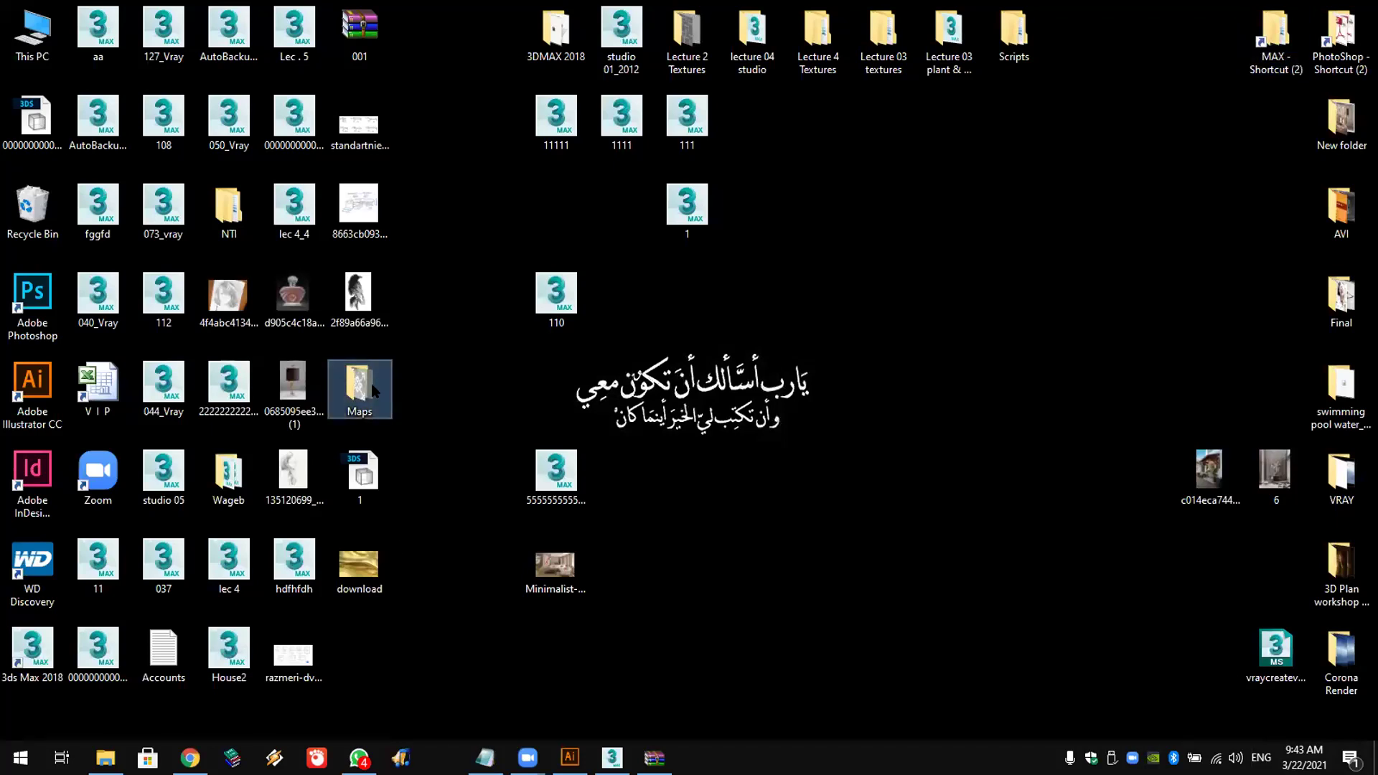
click(447, 458)
drag(352, 21, 433, 466)
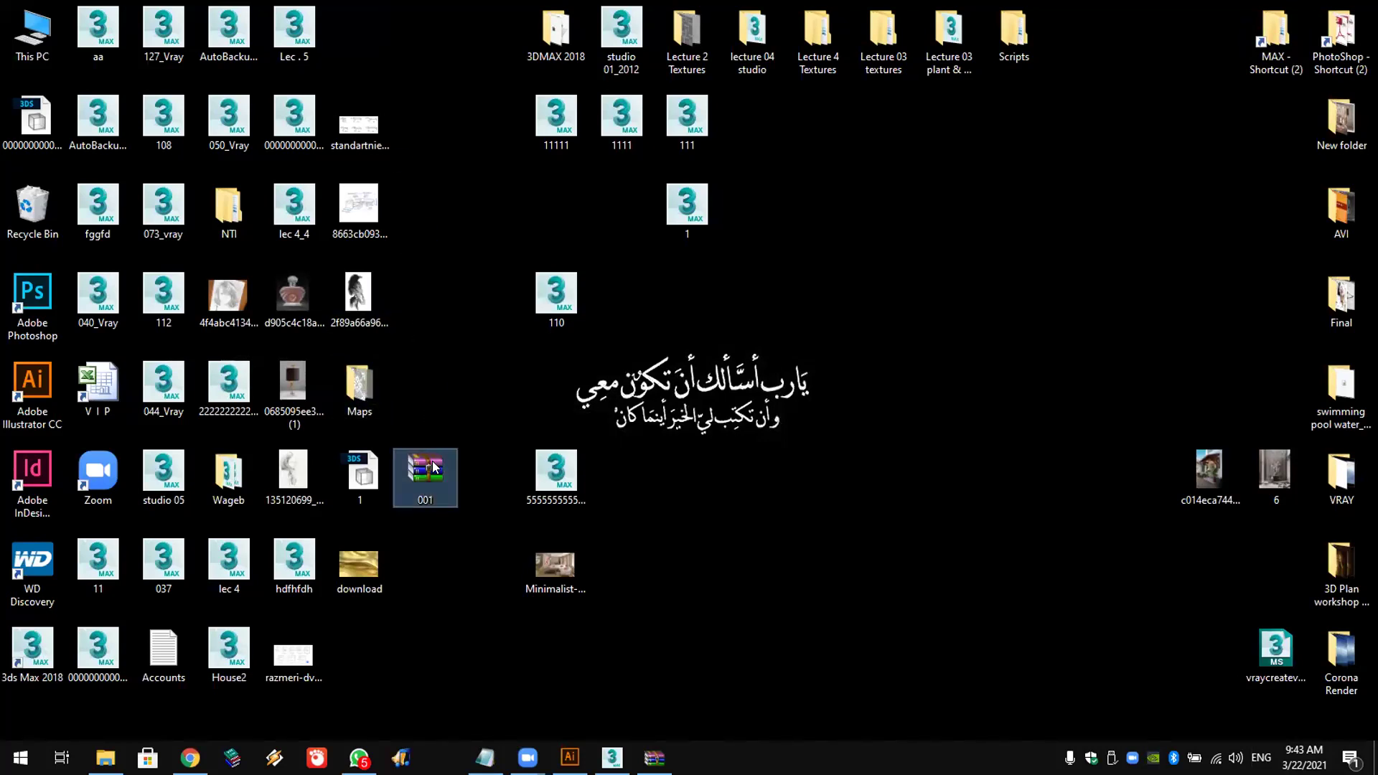
right_click(433, 464)
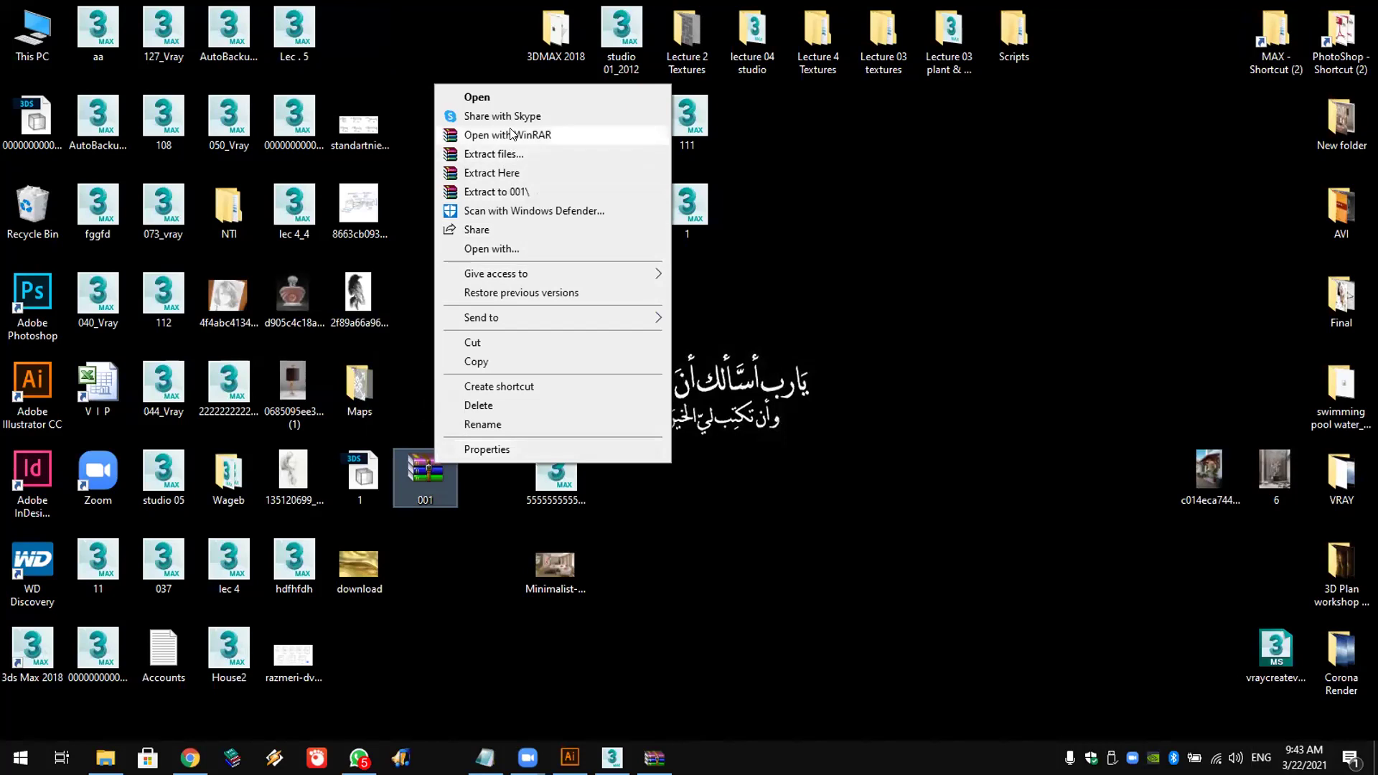
click(512, 173)
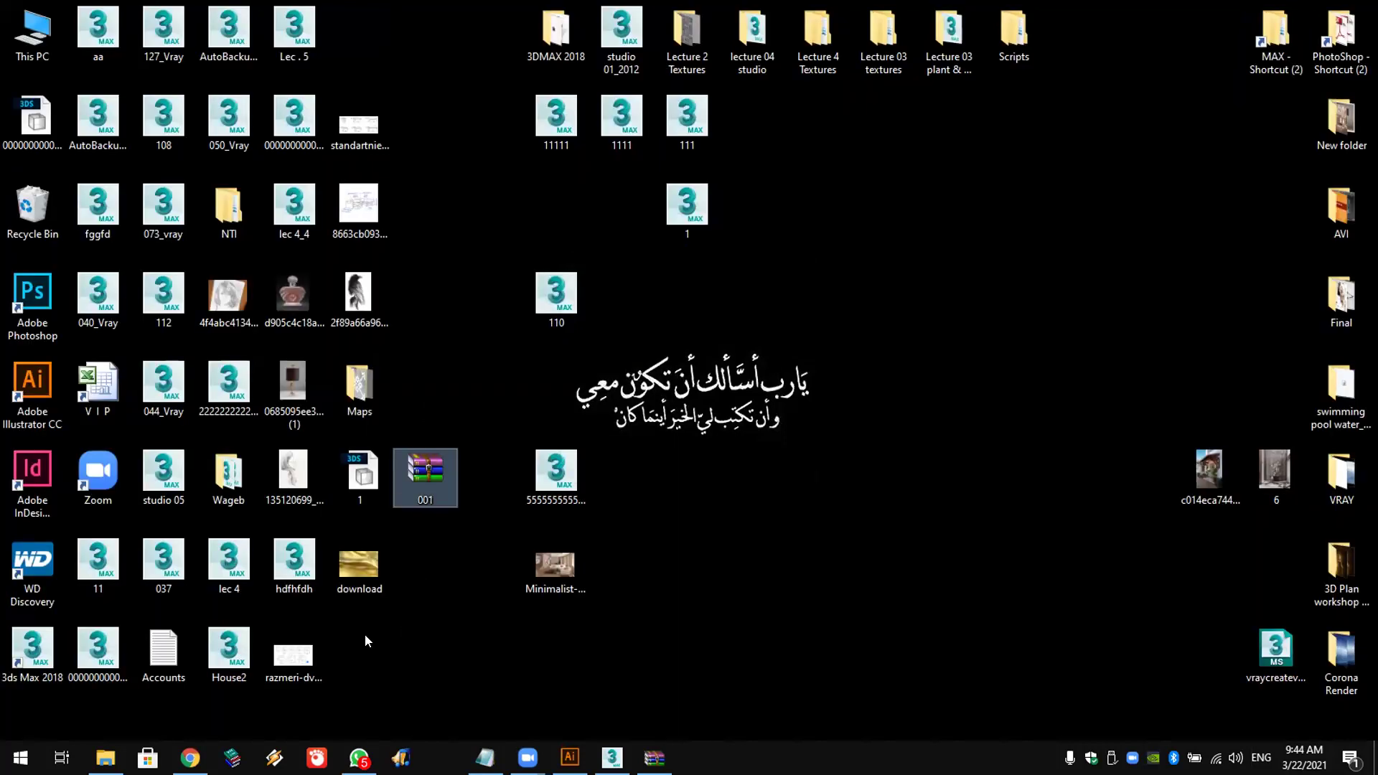
click(432, 596)
right_click(433, 597)
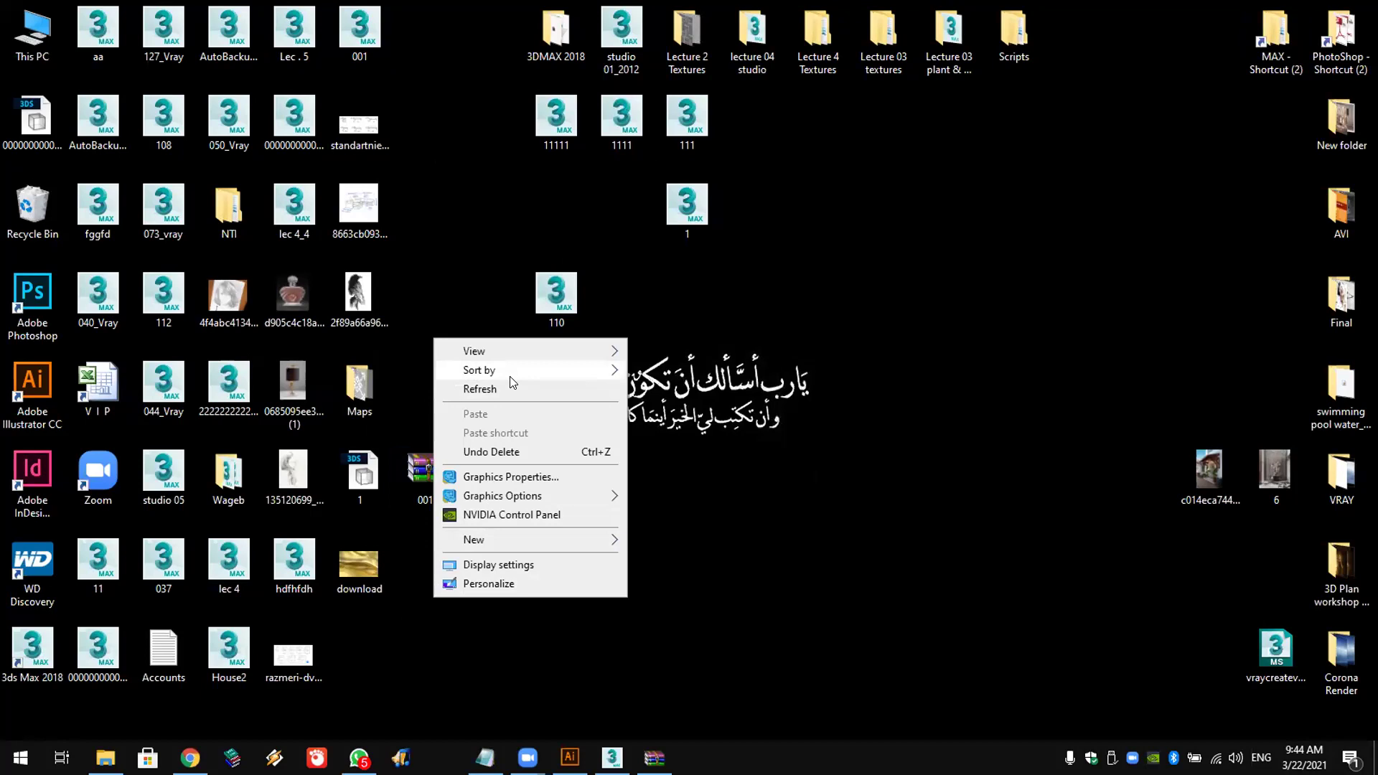
click(488, 193)
Step: Open the extracted 001 scene in 3ds Max without saving the current scene, and accept the updated V-Ray features
drag(361, 49, 824, 480)
click(875, 492)
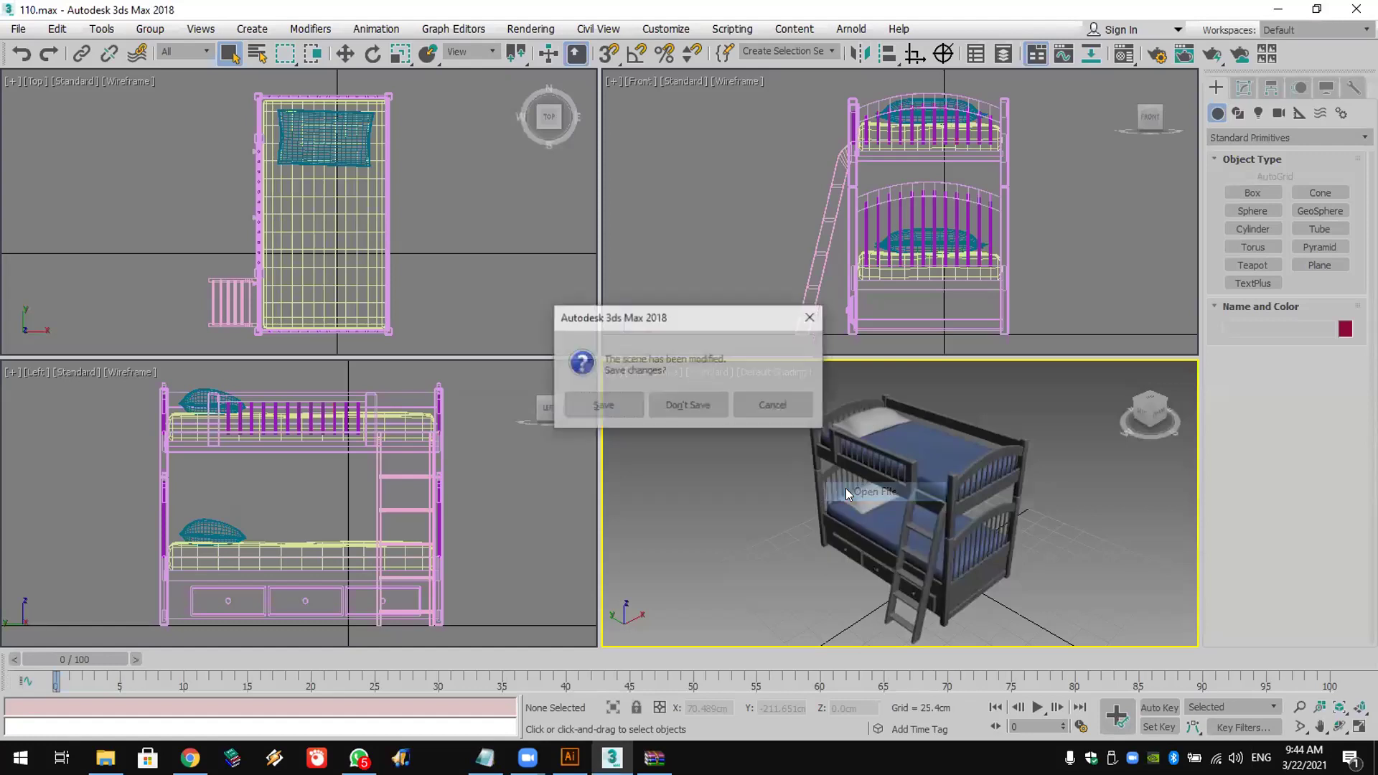
click(691, 399)
click(823, 479)
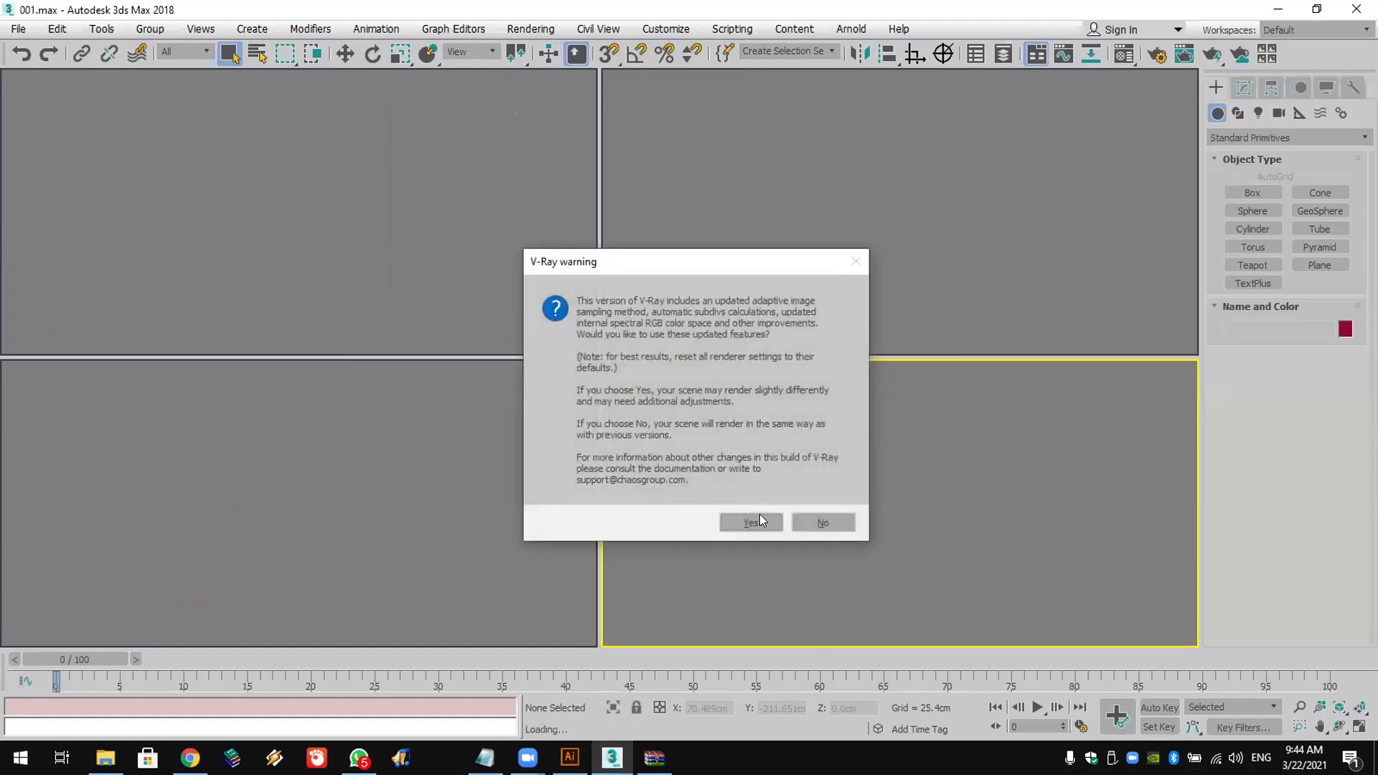
click(758, 518)
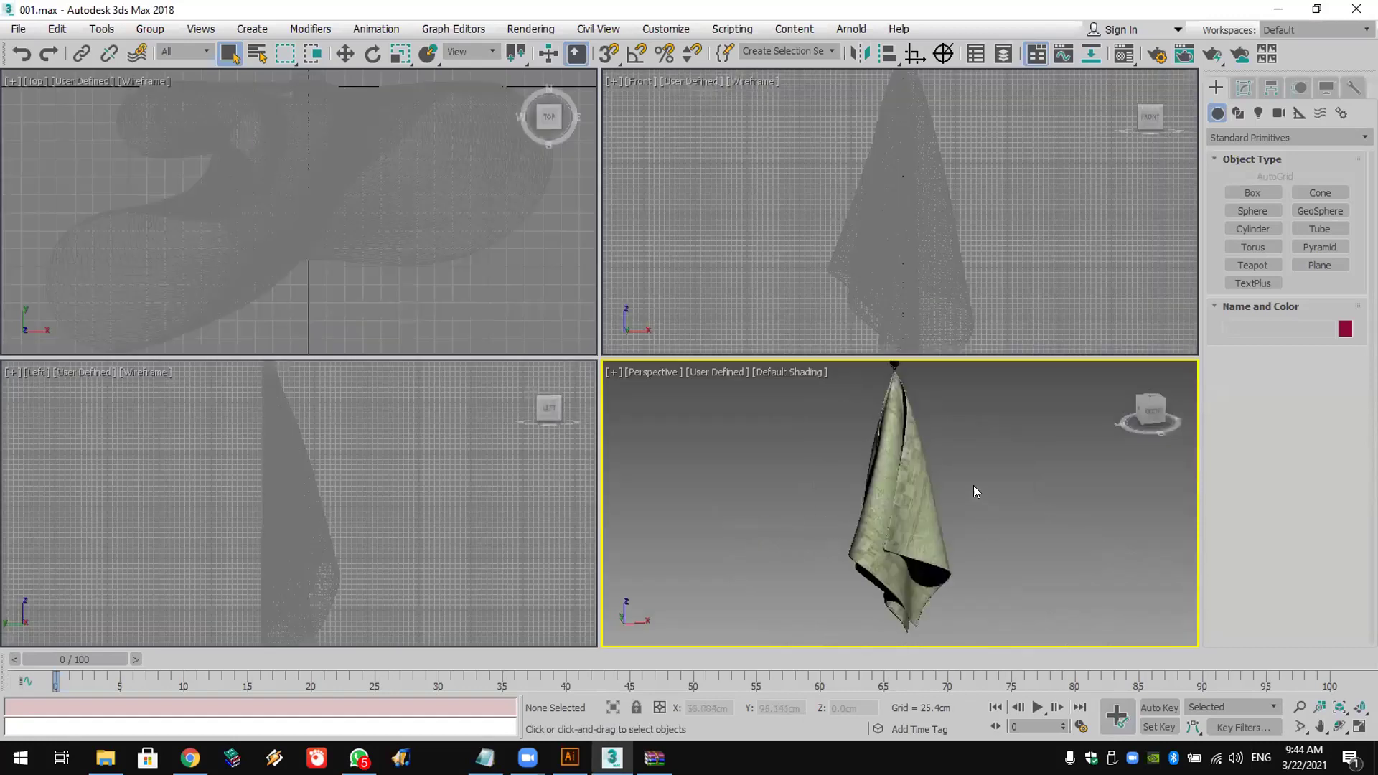
Step: Select the hanging towel model in the Perspective viewport
scroll(916, 464, up, 3)
scroll(916, 464, down, 2)
click(909, 510)
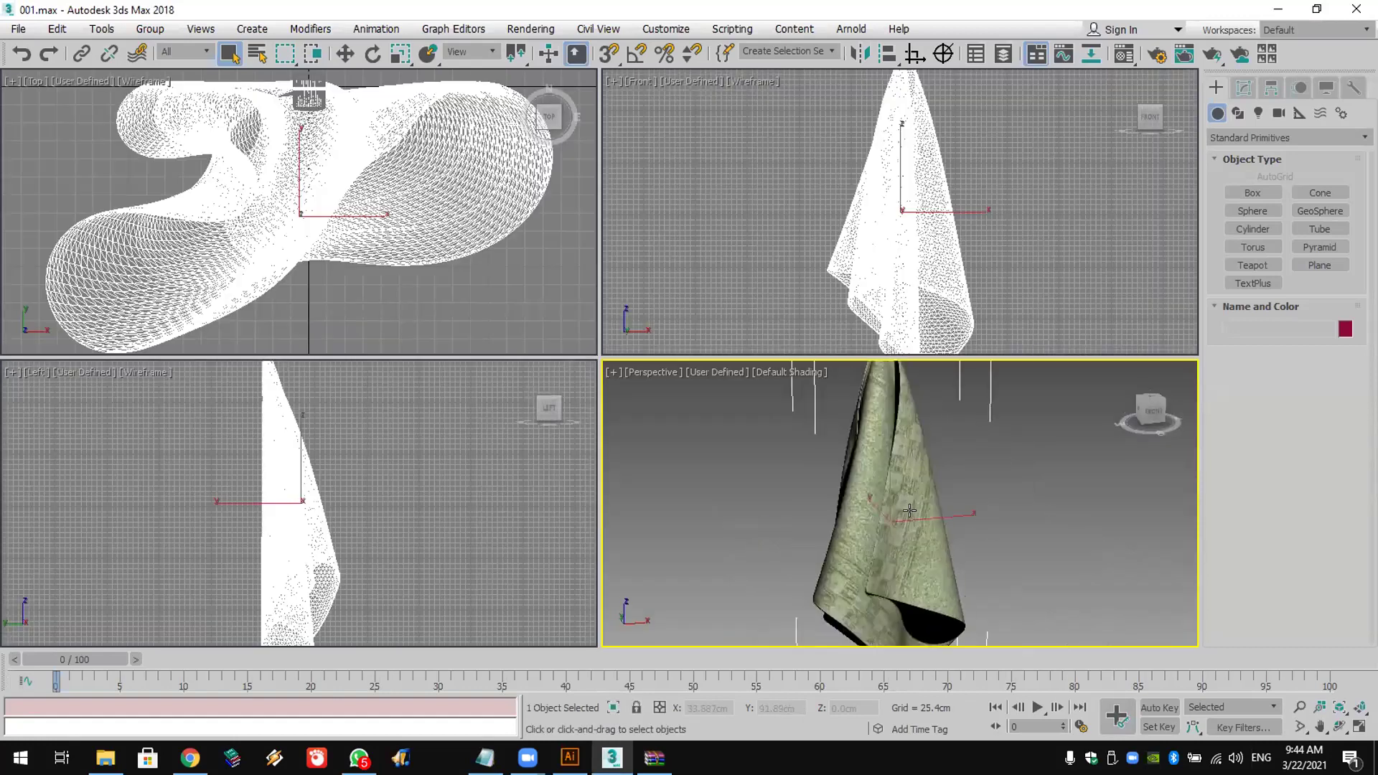
Step: Return to the desktop, examine the texture images in the extracted Maps folder, and close the folder
click(1376, 758)
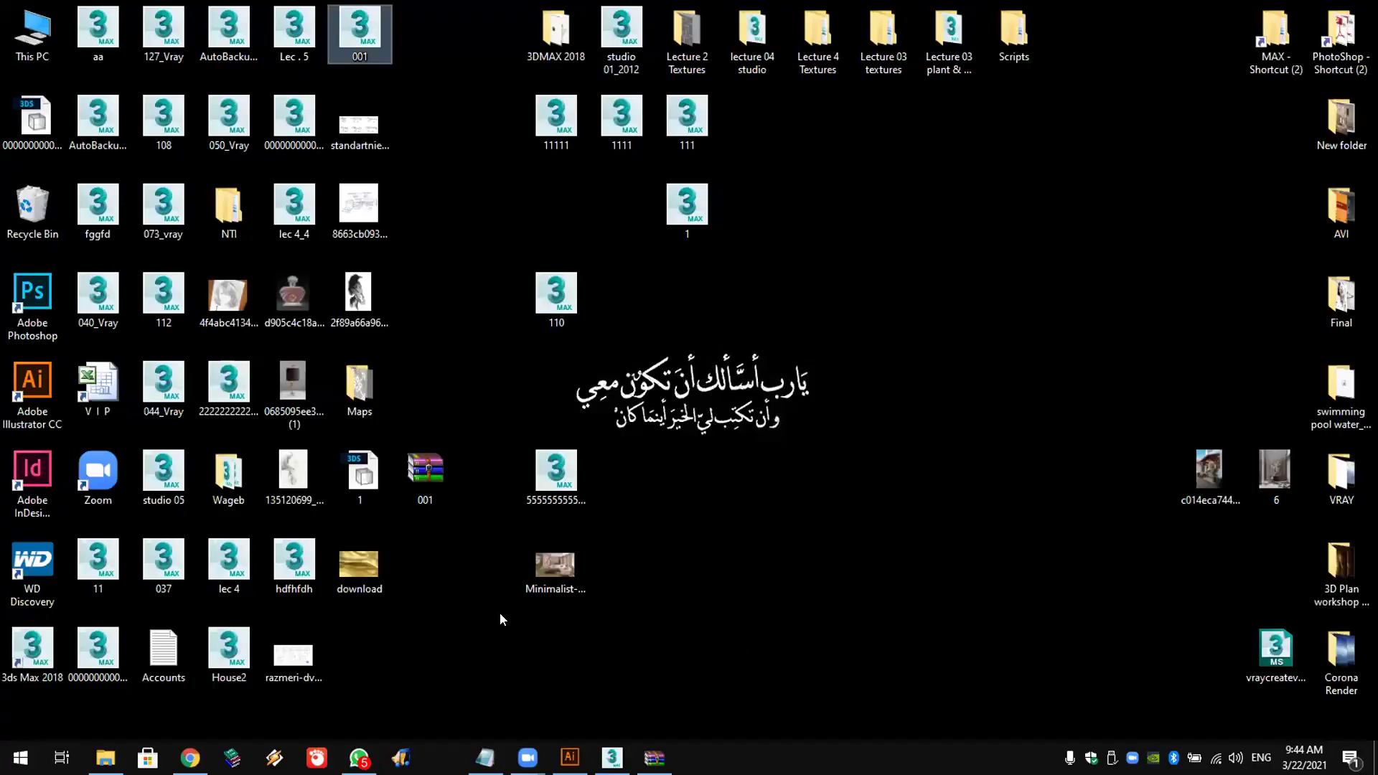
click(358, 388)
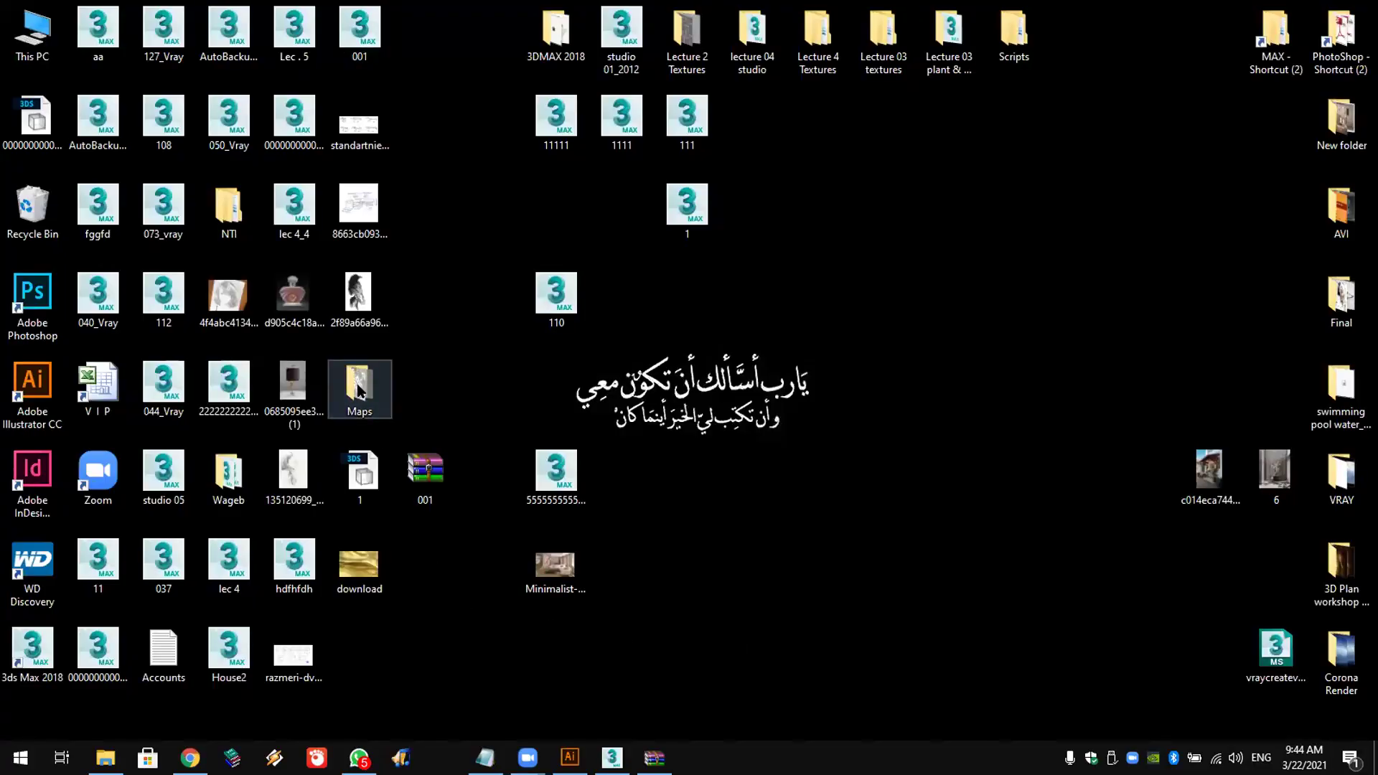
double_click(359, 388)
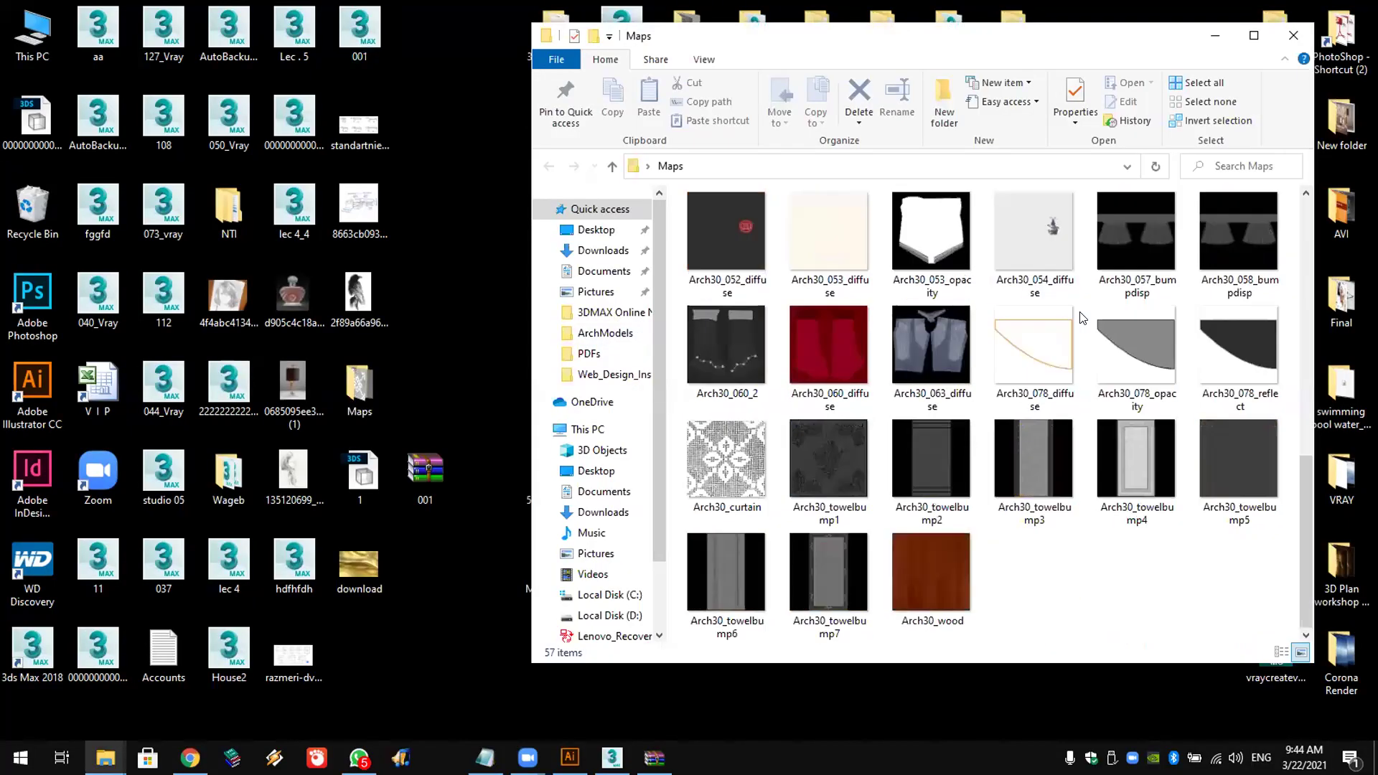
scroll(1083, 318, up, 10)
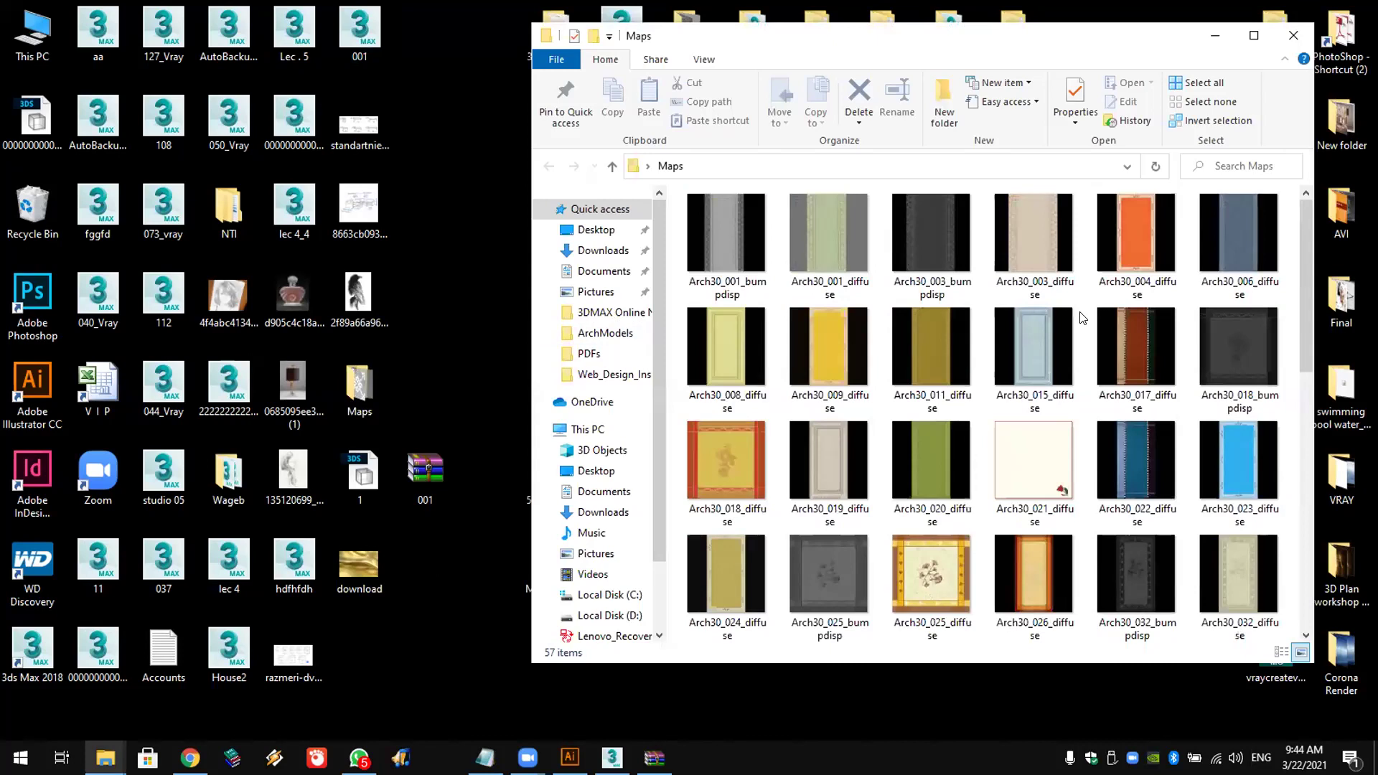
click(1284, 39)
Step: Switch to 3ds Max and open the External Files list of the user path configuration
click(612, 758)
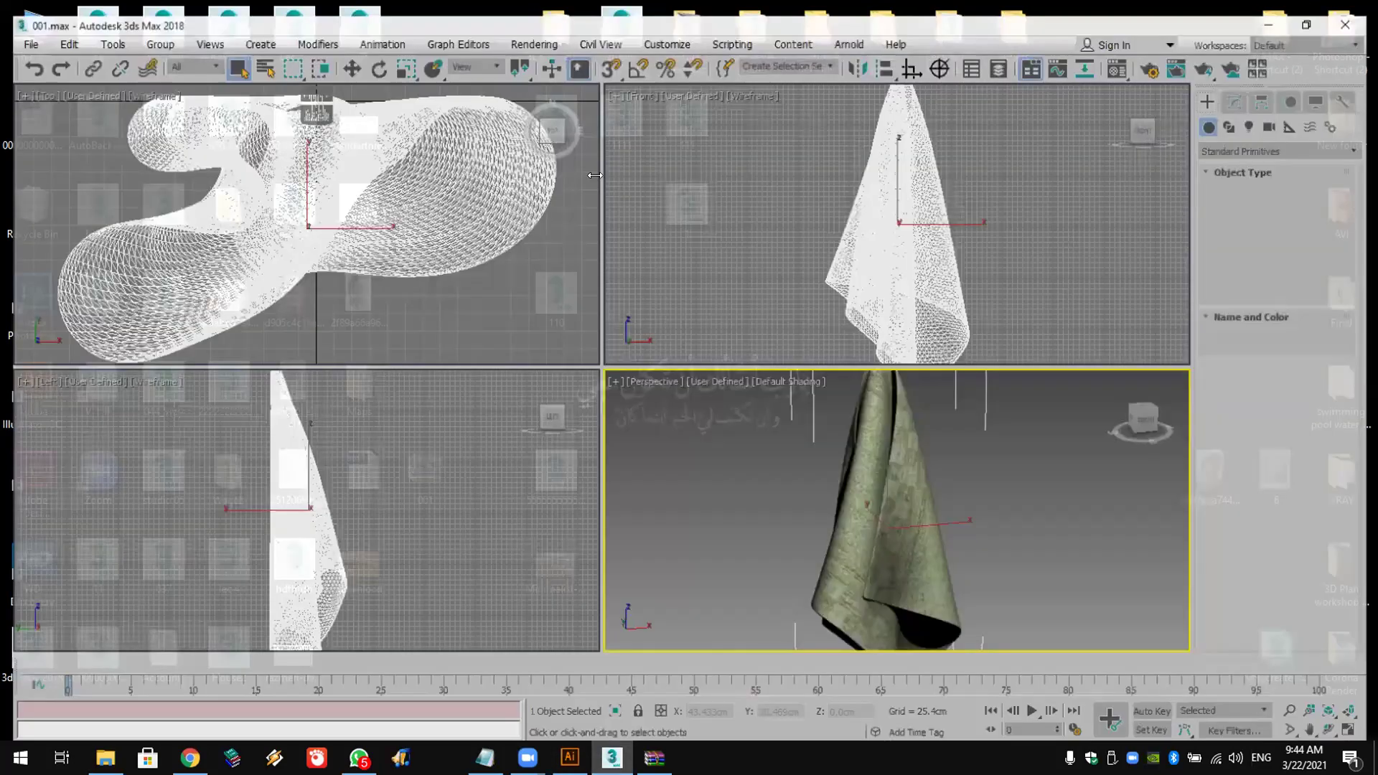
click(666, 28)
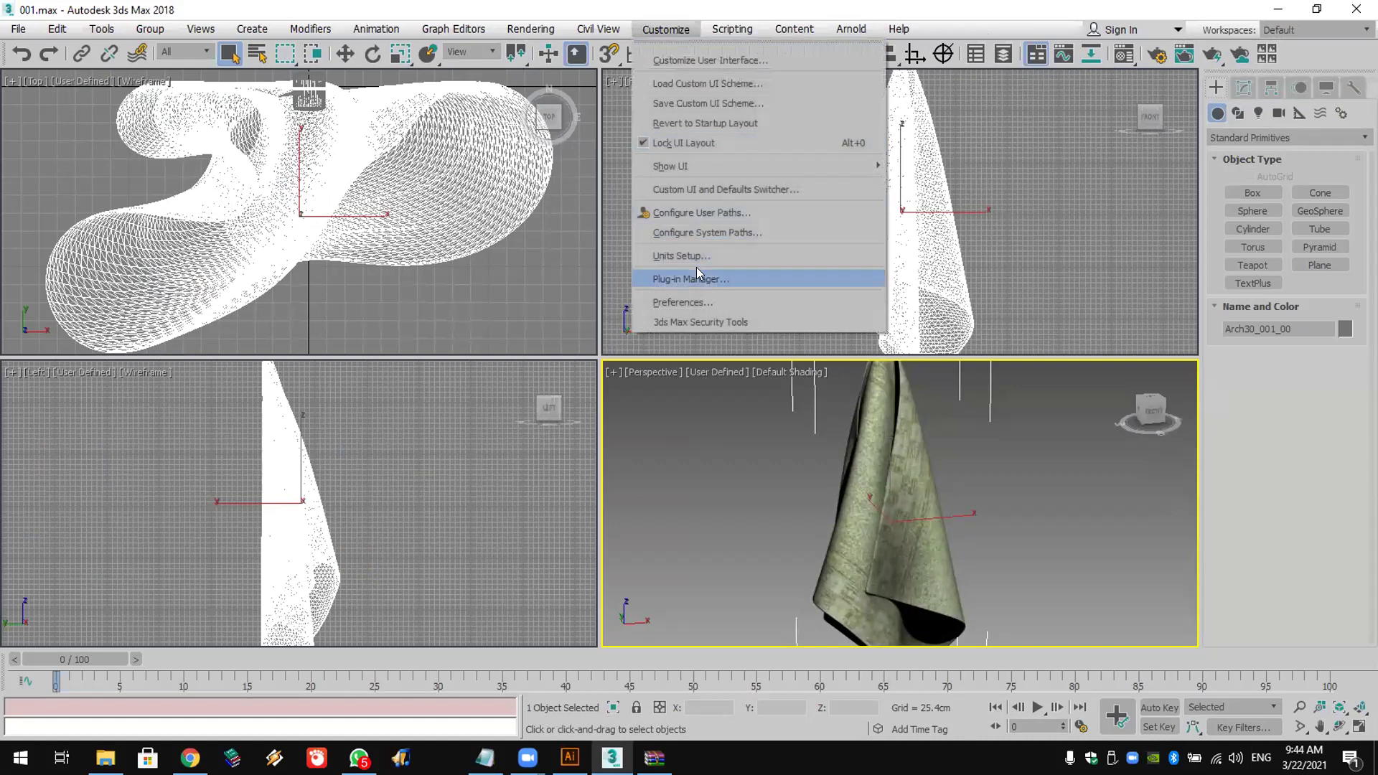
click(703, 214)
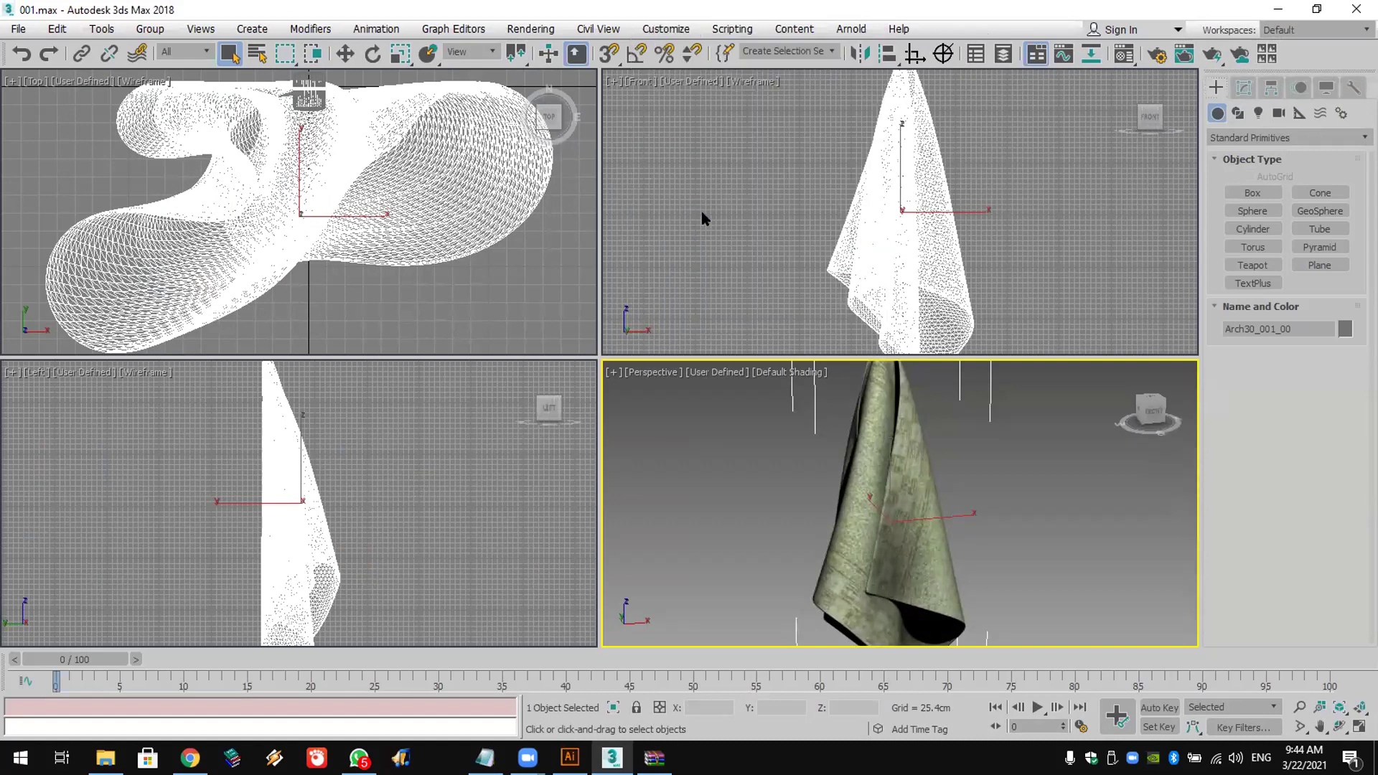
click(550, 240)
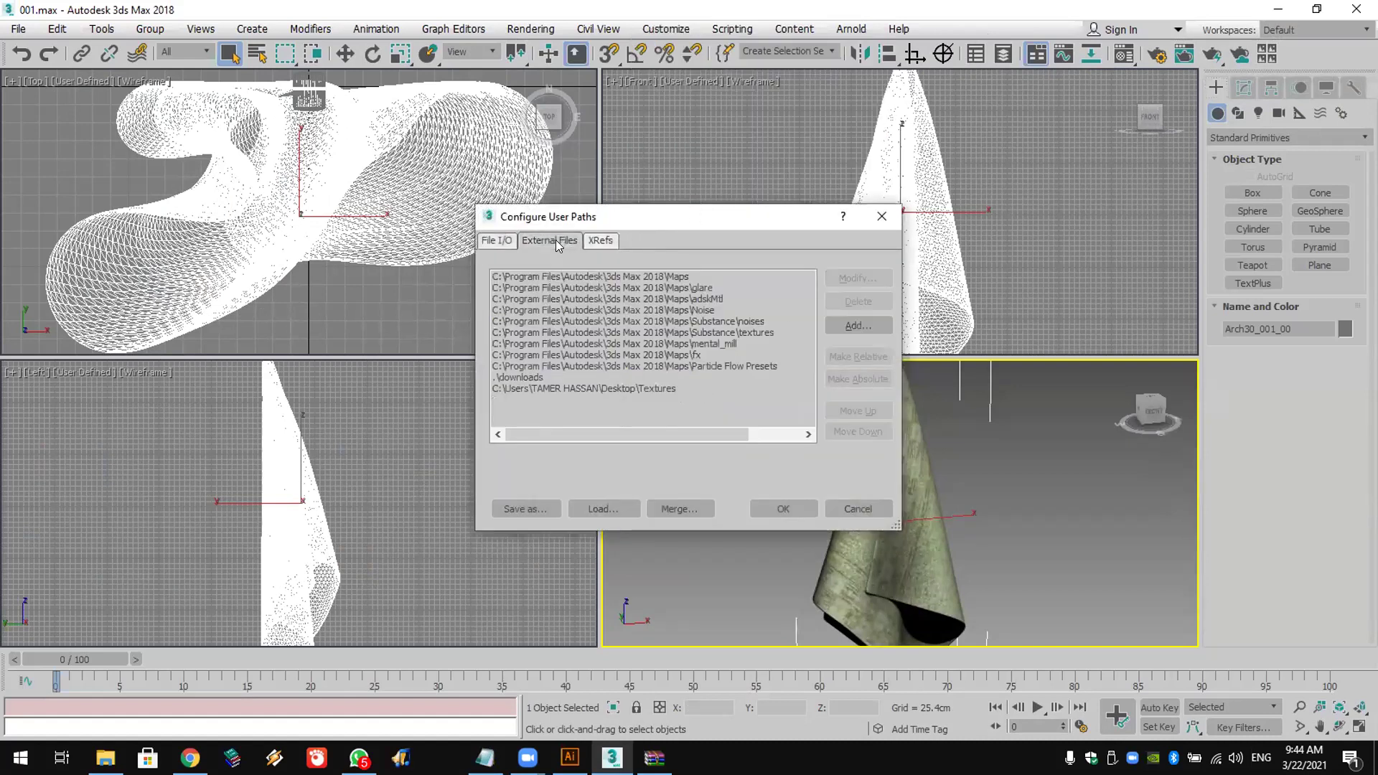
Step: Add the desktop Maps folder as a new external files path and accept the path configuration
click(856, 325)
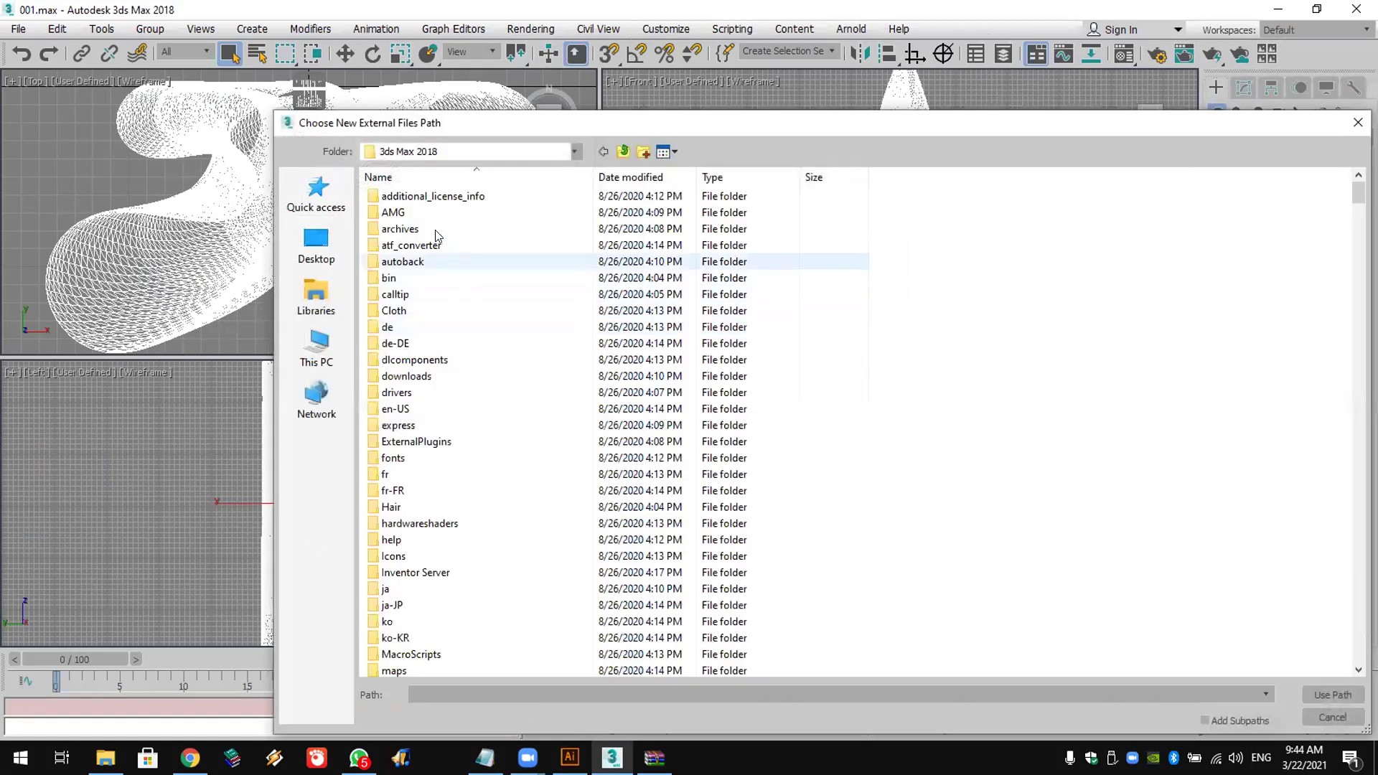
click(316, 244)
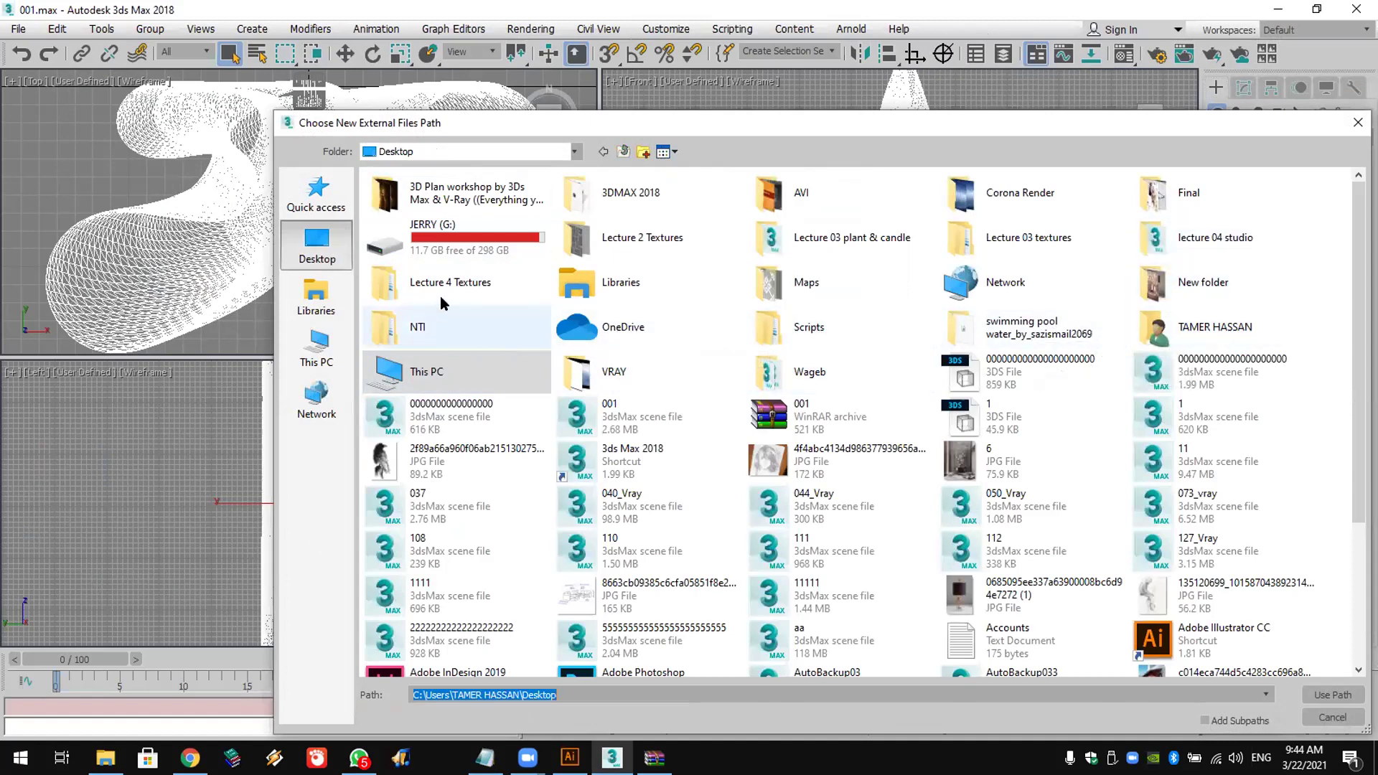
click(603, 296)
key(Right)
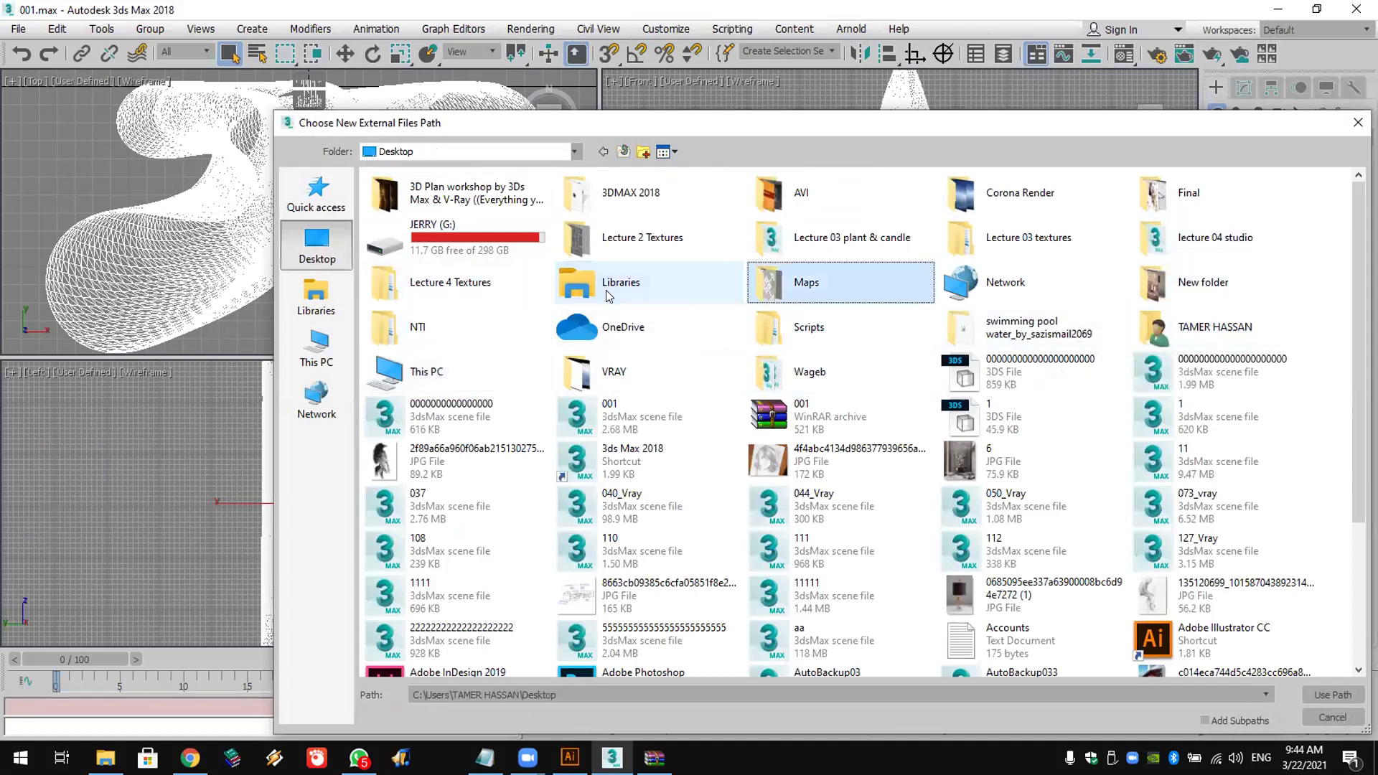
click(1327, 693)
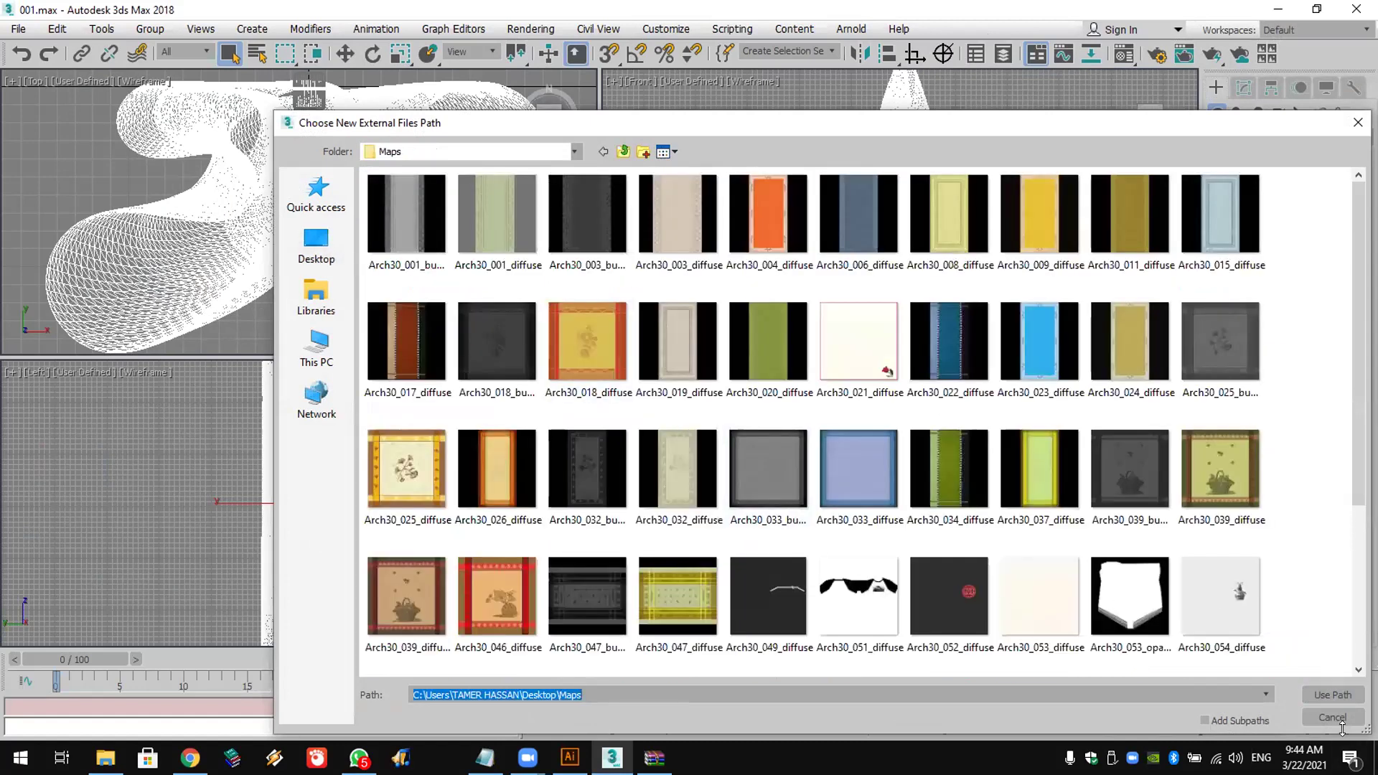
click(1318, 693)
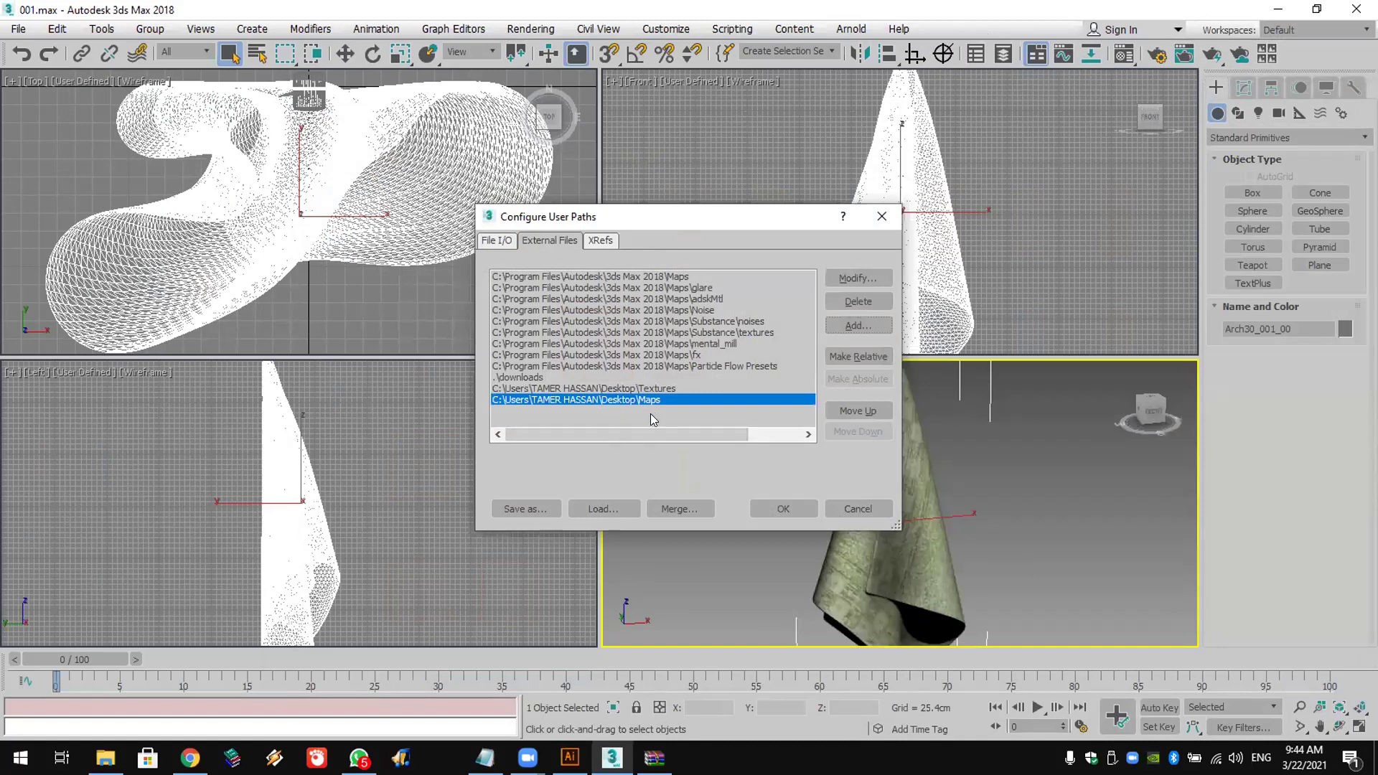
click(772, 505)
click(693, 456)
click(757, 505)
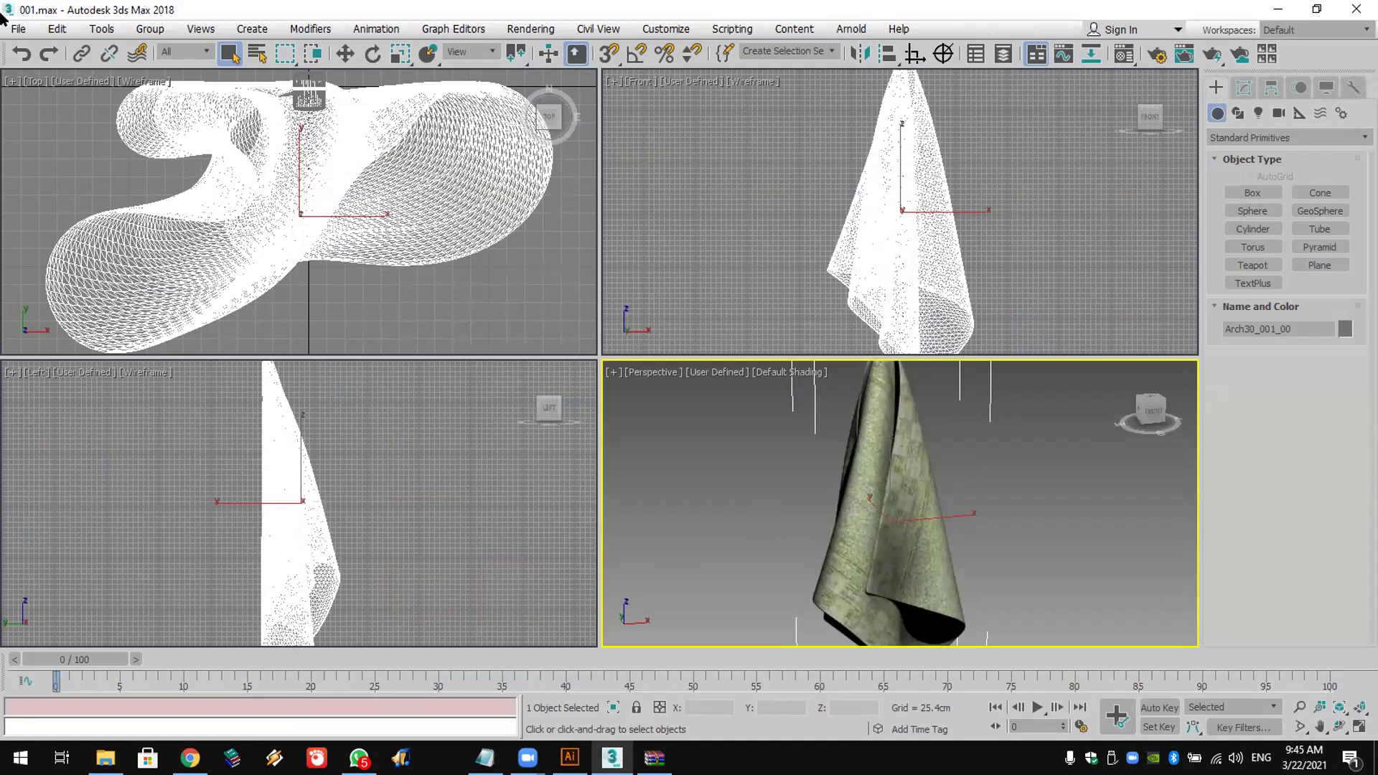
Step: Reload the recent 001 scene without saving changes, accepting the updated V-Ray features
click(18, 28)
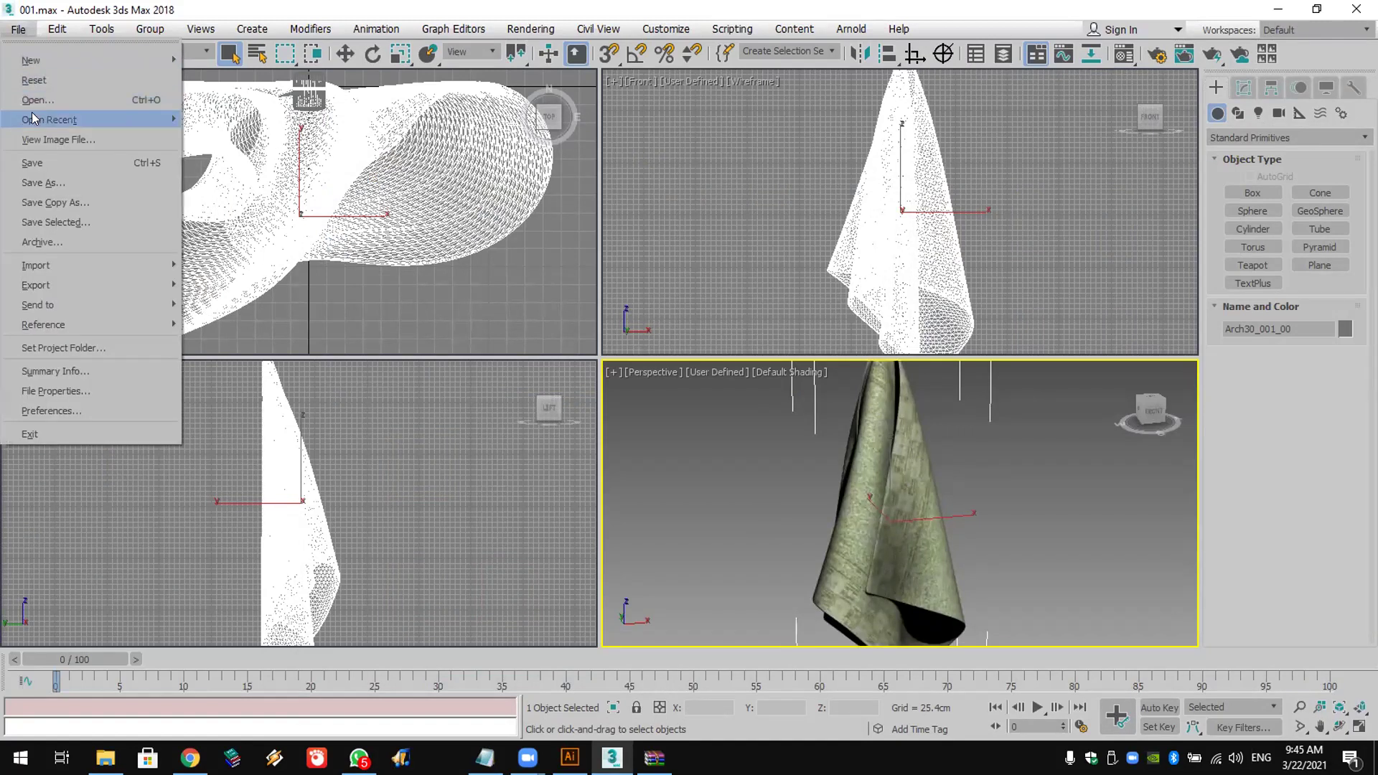
mouse_move(31, 117)
click(259, 130)
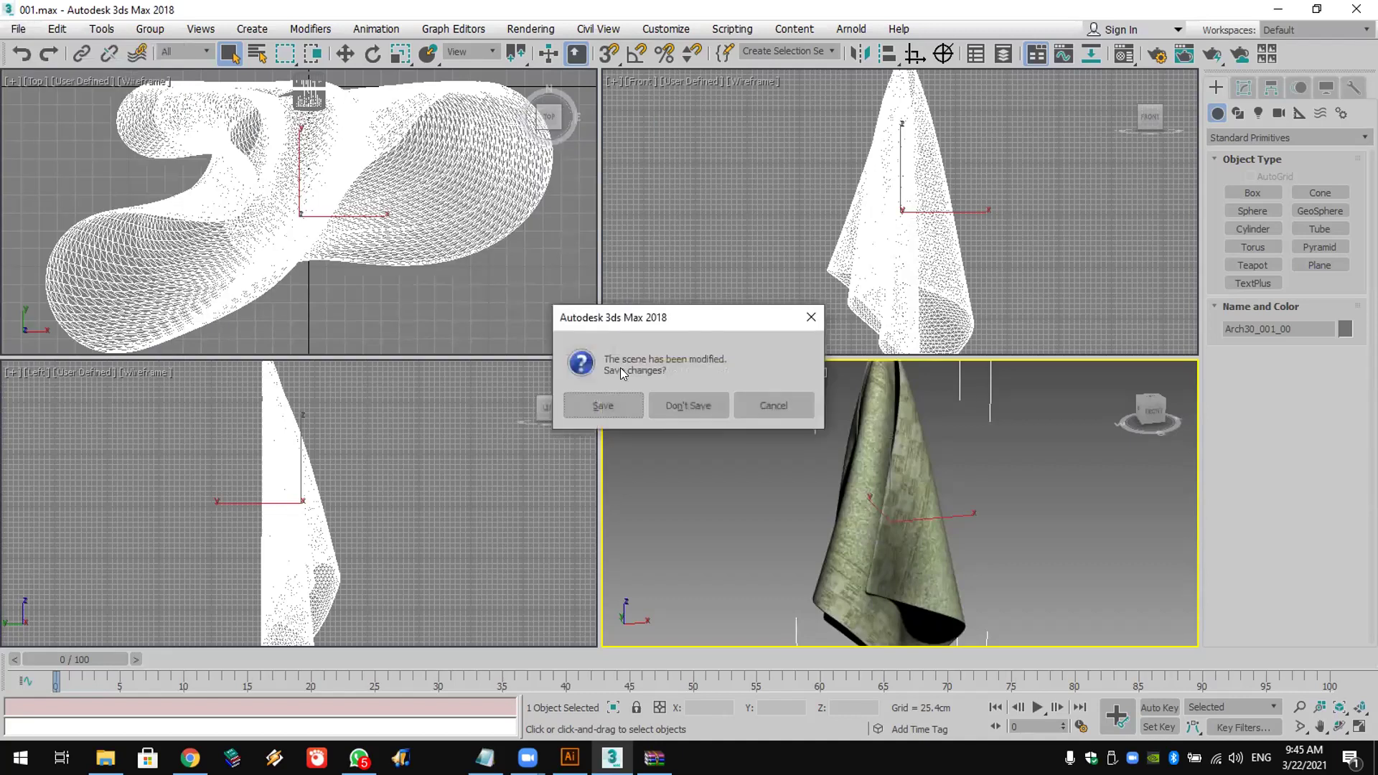
click(679, 400)
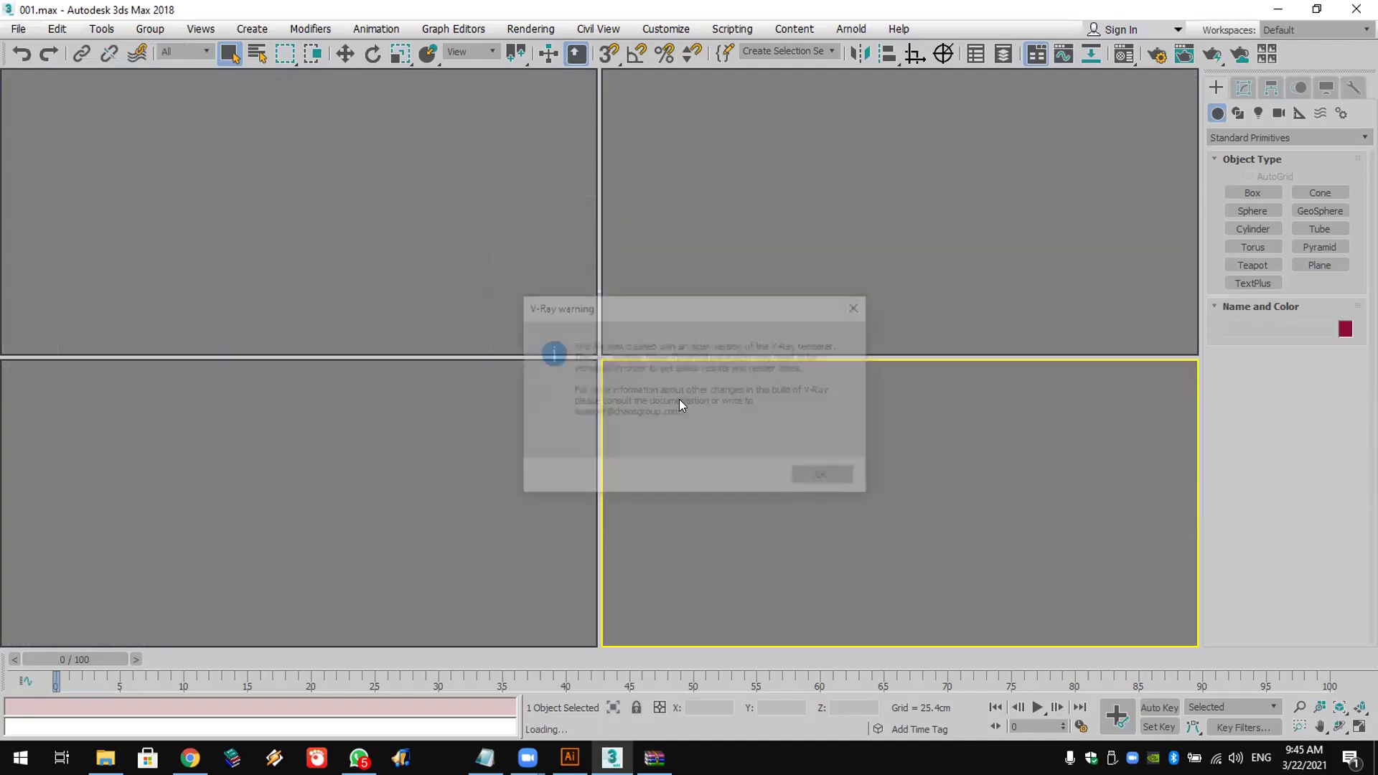
click(819, 478)
click(760, 475)
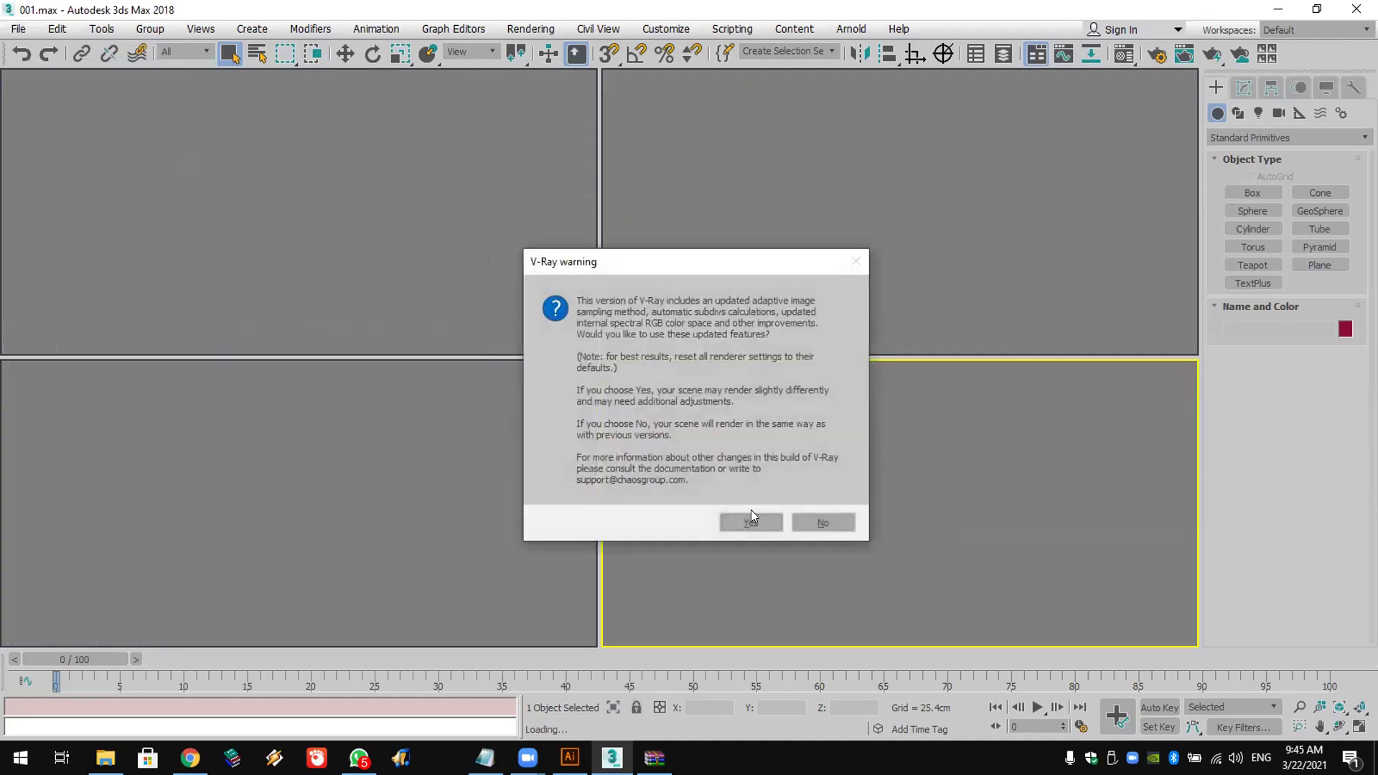
click(751, 520)
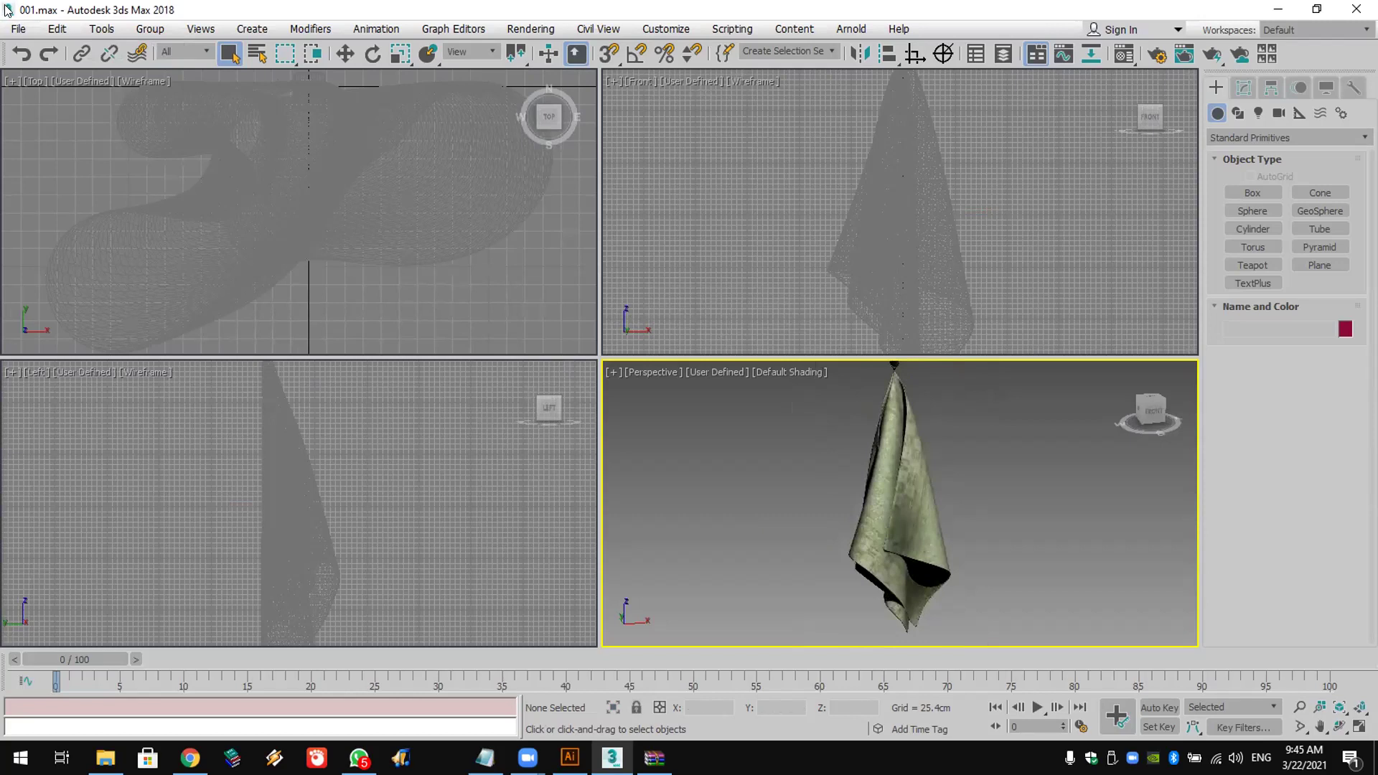
Step: Reset 3ds Max to an empty scene
click(18, 28)
click(33, 79)
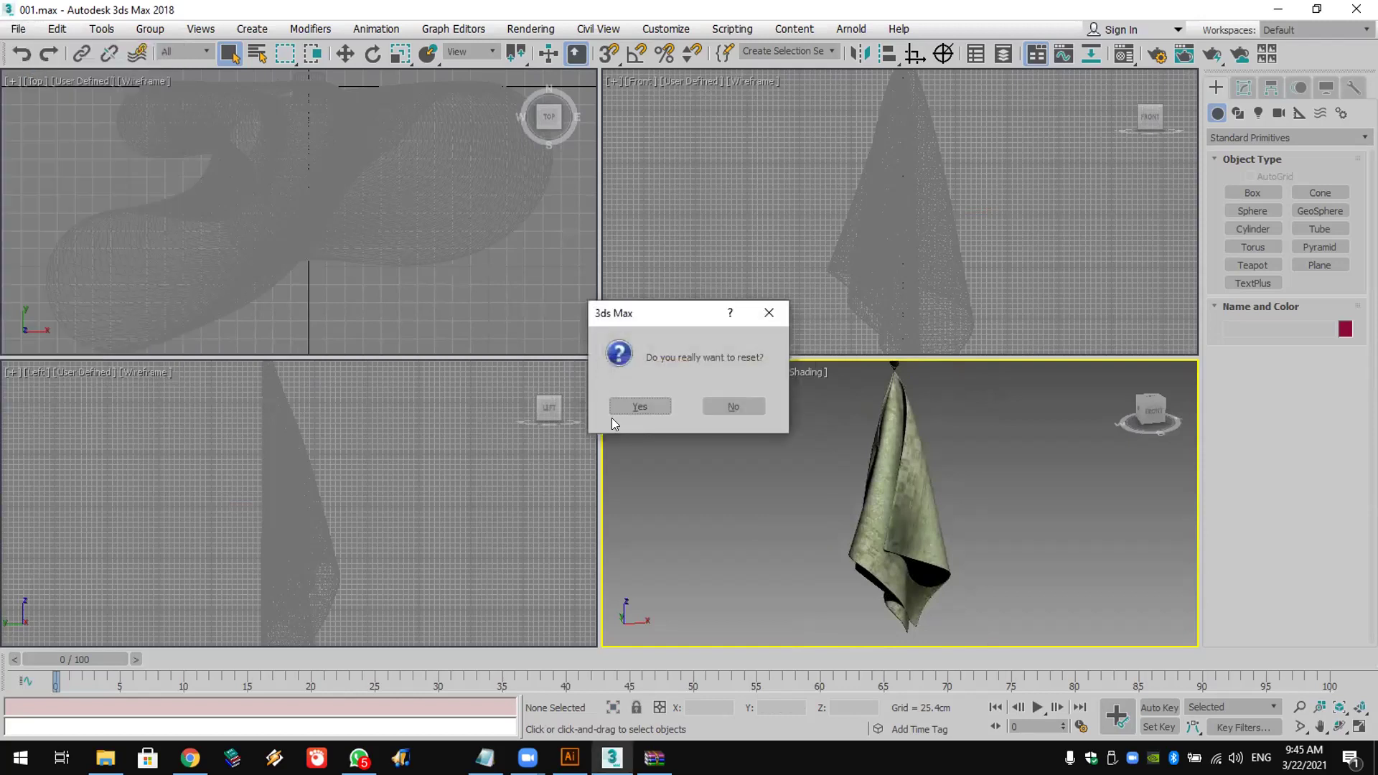
click(628, 403)
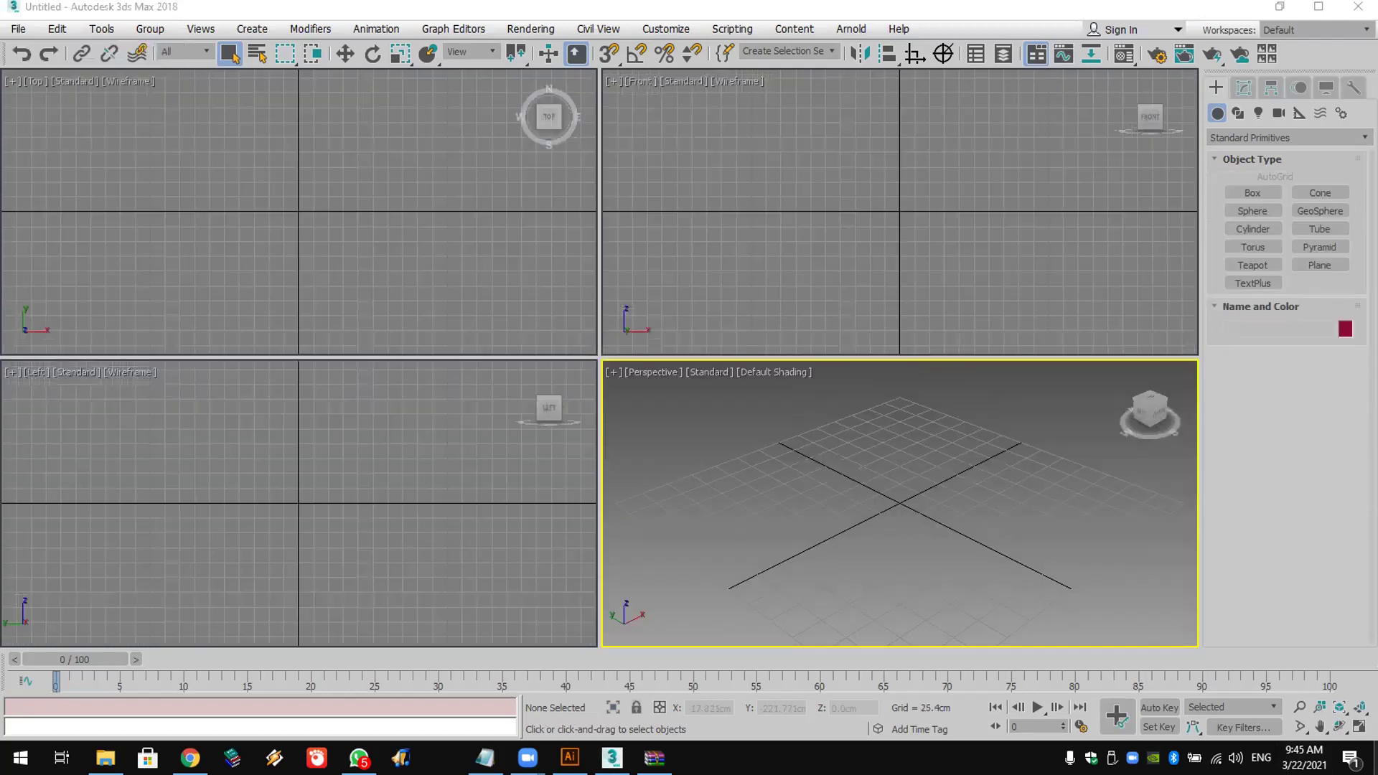
Step: Return to the desktop and delete the extracted Maps folder, the 001 archive and the 001 scene file
click(1374, 760)
click(363, 388)
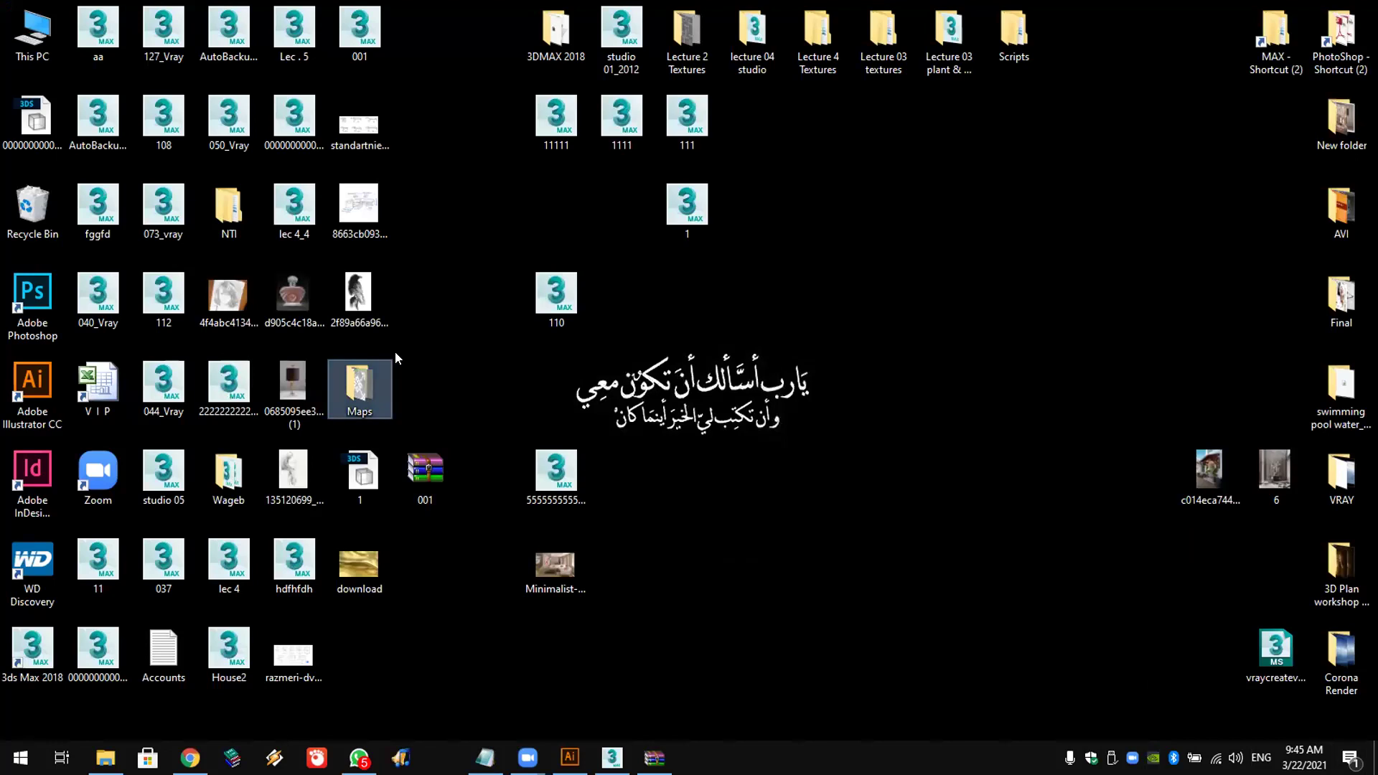
drag(423, 477, 359, 394)
key(Delete)
key(Return)
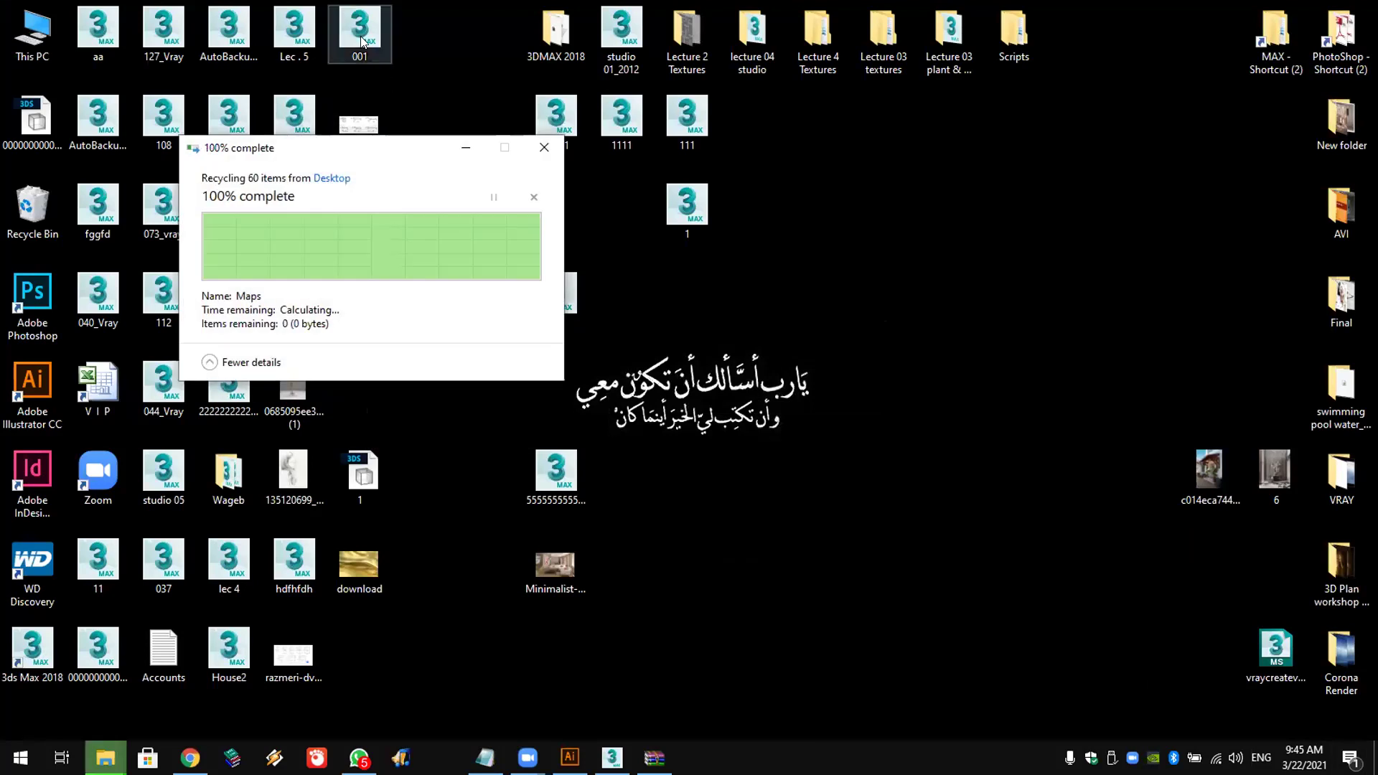
key(Delete)
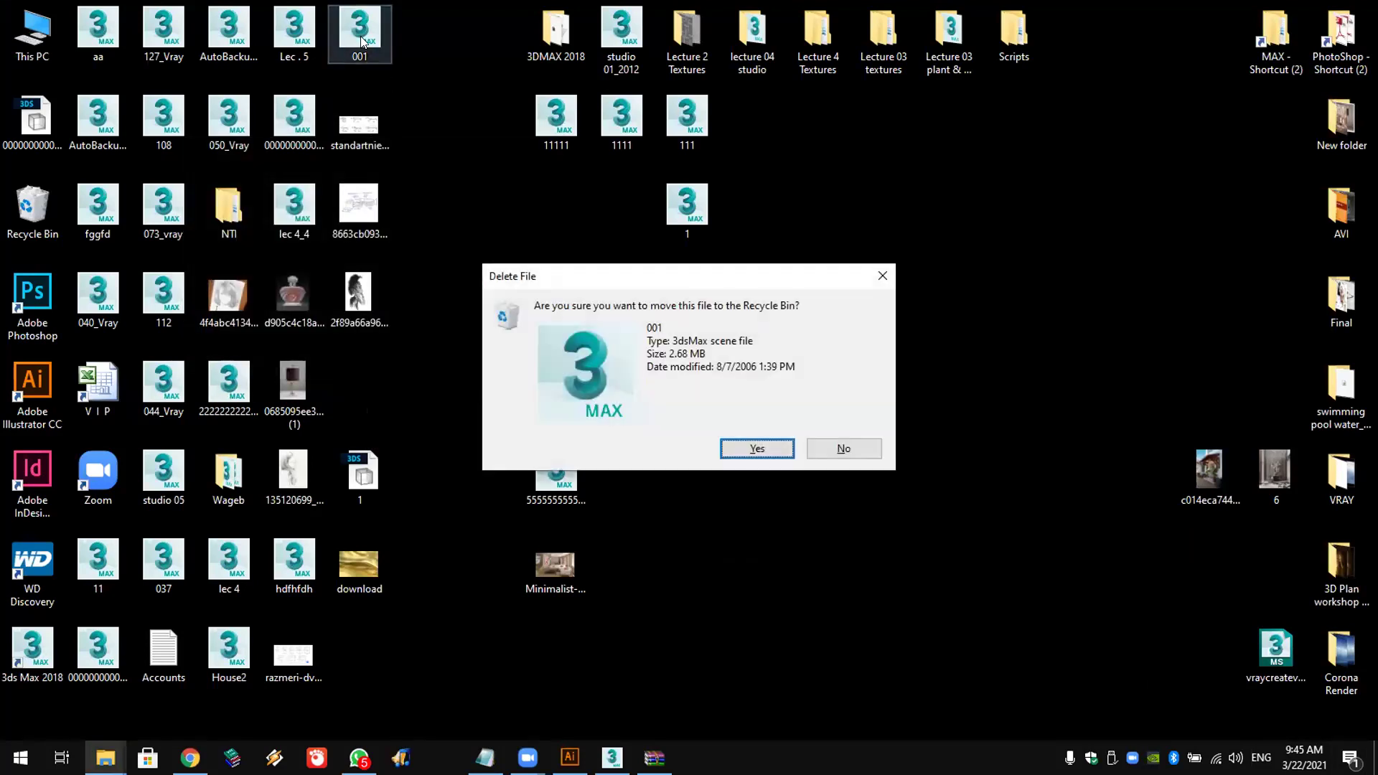
key(Return)
Step: Delete the 3DS file named 1 and the download image from the desktop
click(359, 477)
drag(421, 436, 331, 594)
key(Delete)
key(Return)
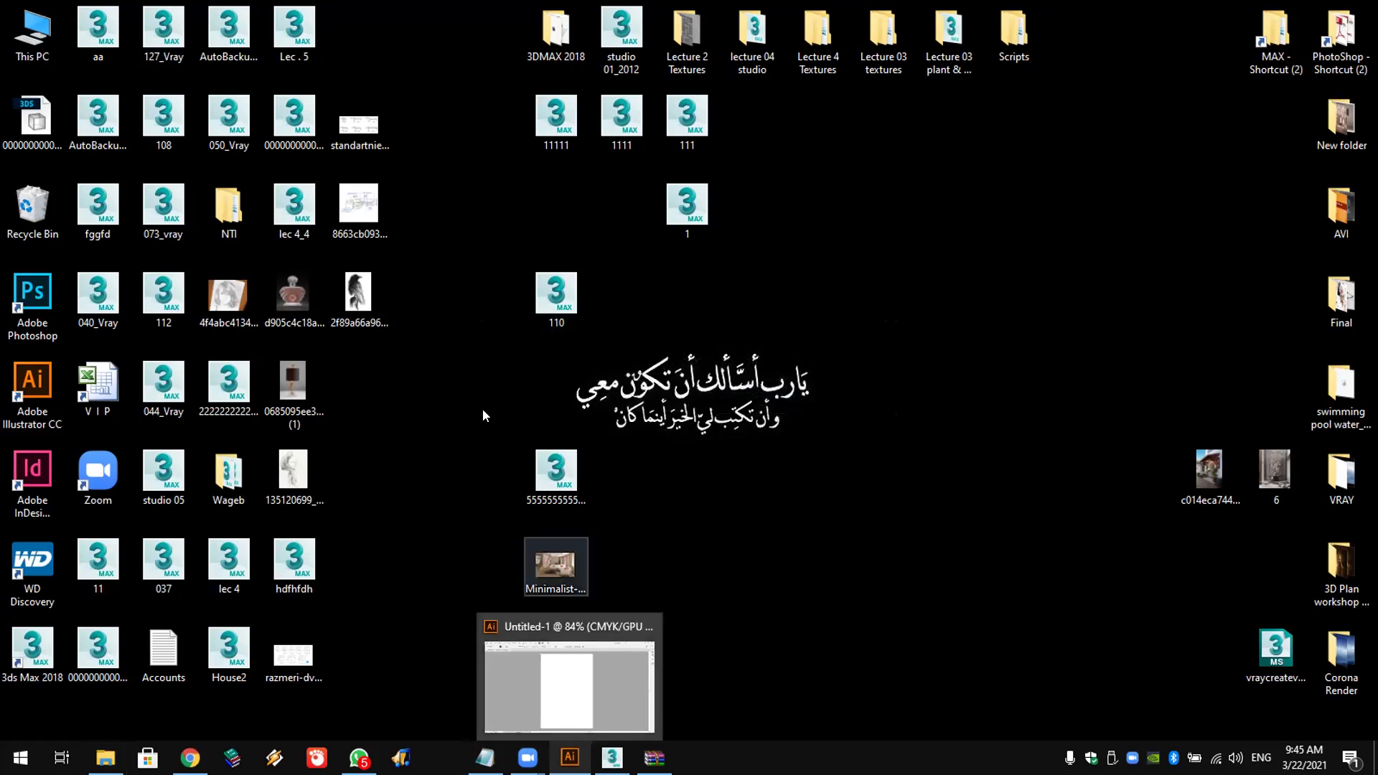
Step: Delete the standartnie and 8663cb093 images from the desktop and move the 2f89a66a96 image up beside the second row of icons
drag(431, 95, 360, 352)
click(428, 88)
drag(428, 95, 360, 219)
key(Delete)
key(Return)
drag(362, 309, 364, 108)
click(366, 328)
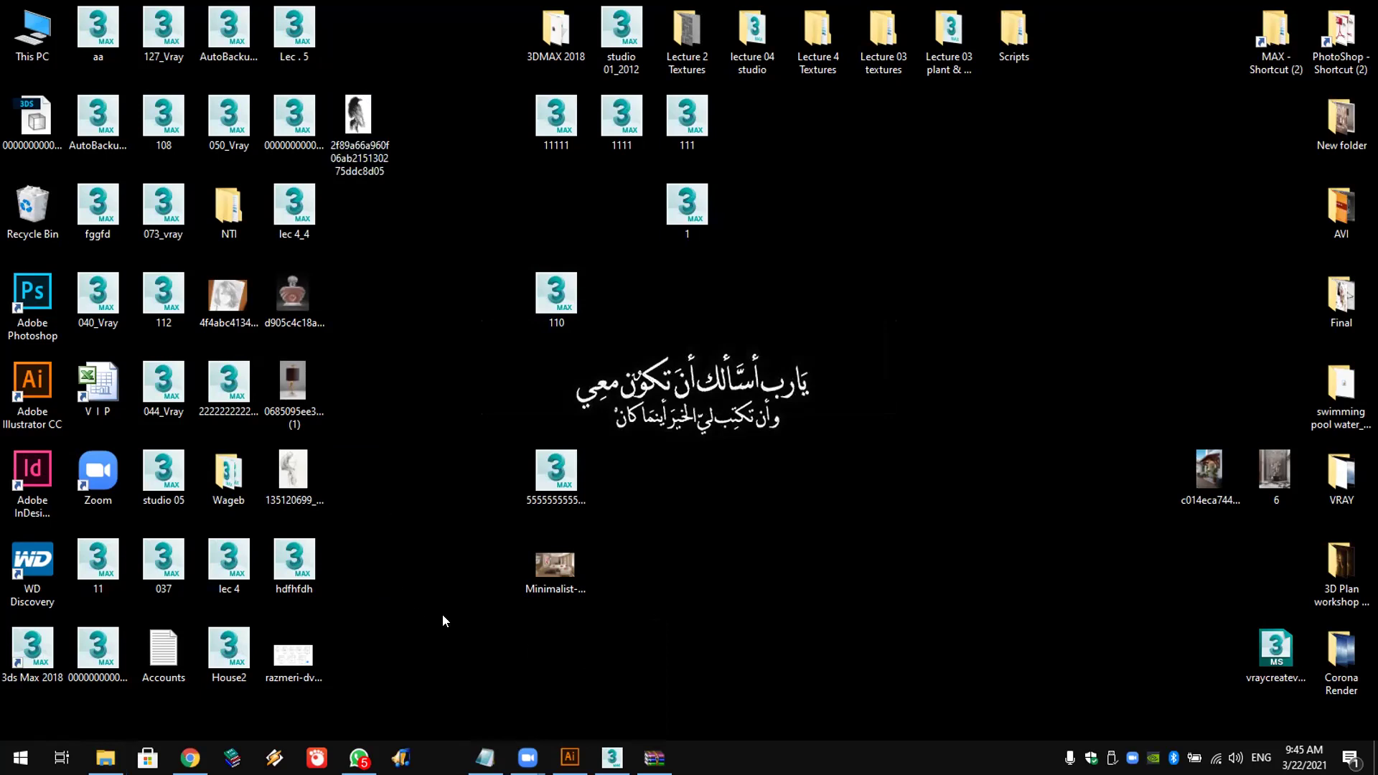
click(294, 655)
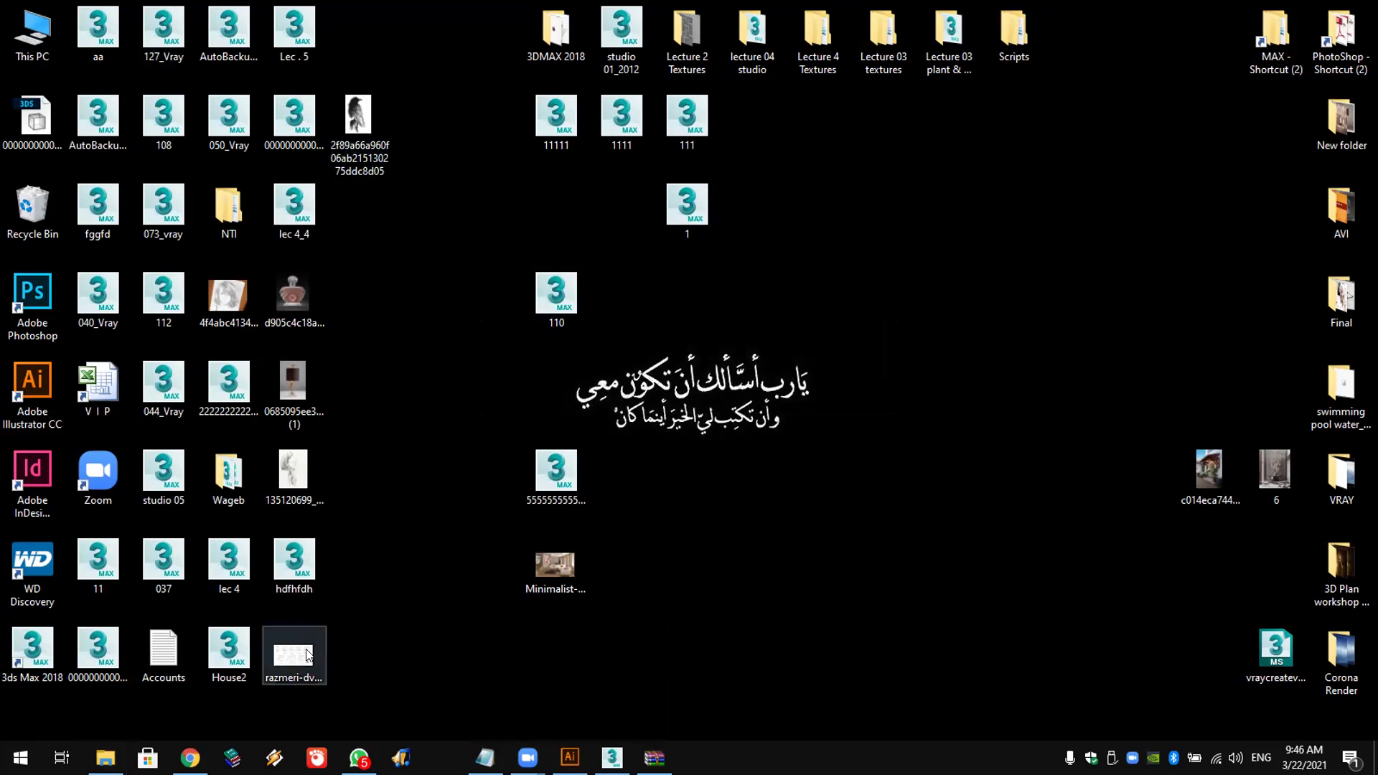
click(308, 567)
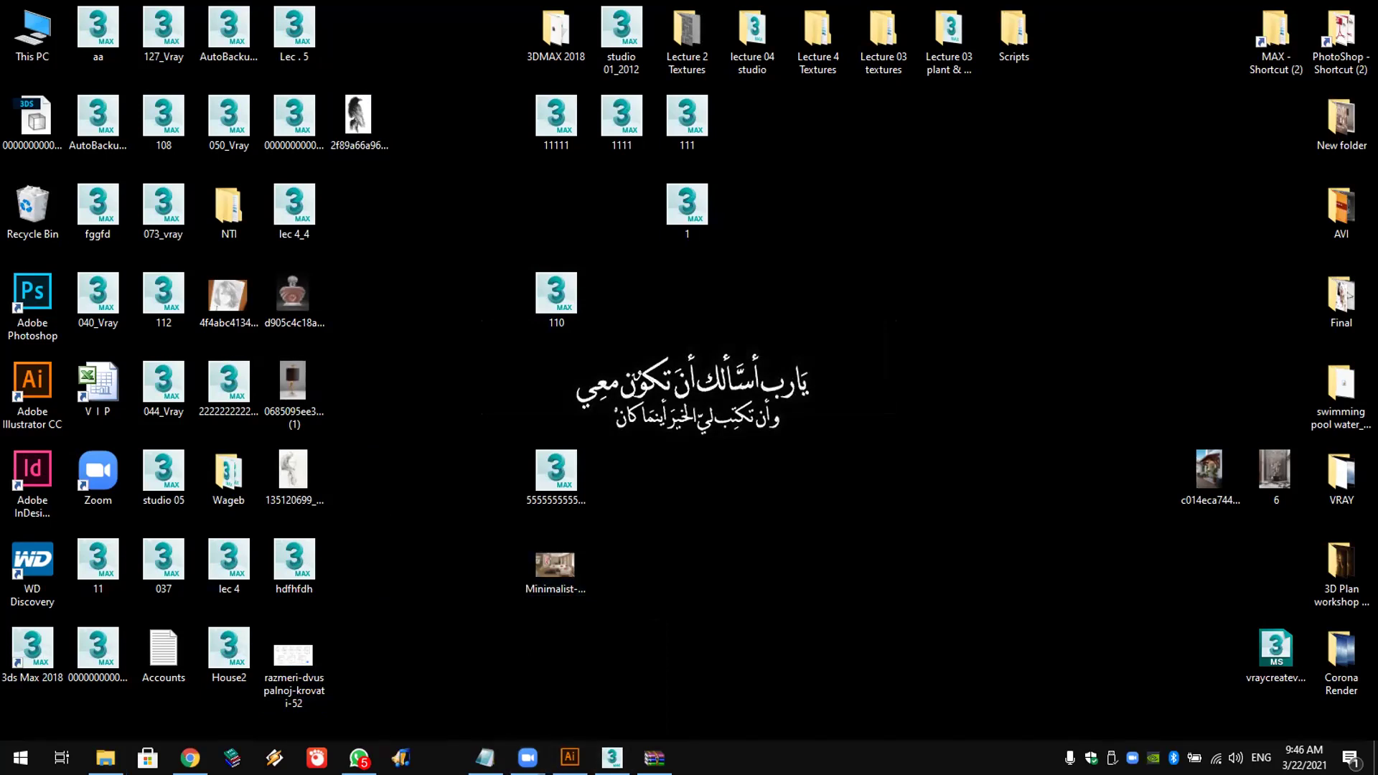
Step: Switch to 3ds Max and create five separate spheres of varying size in the Perspective viewport
click(612, 758)
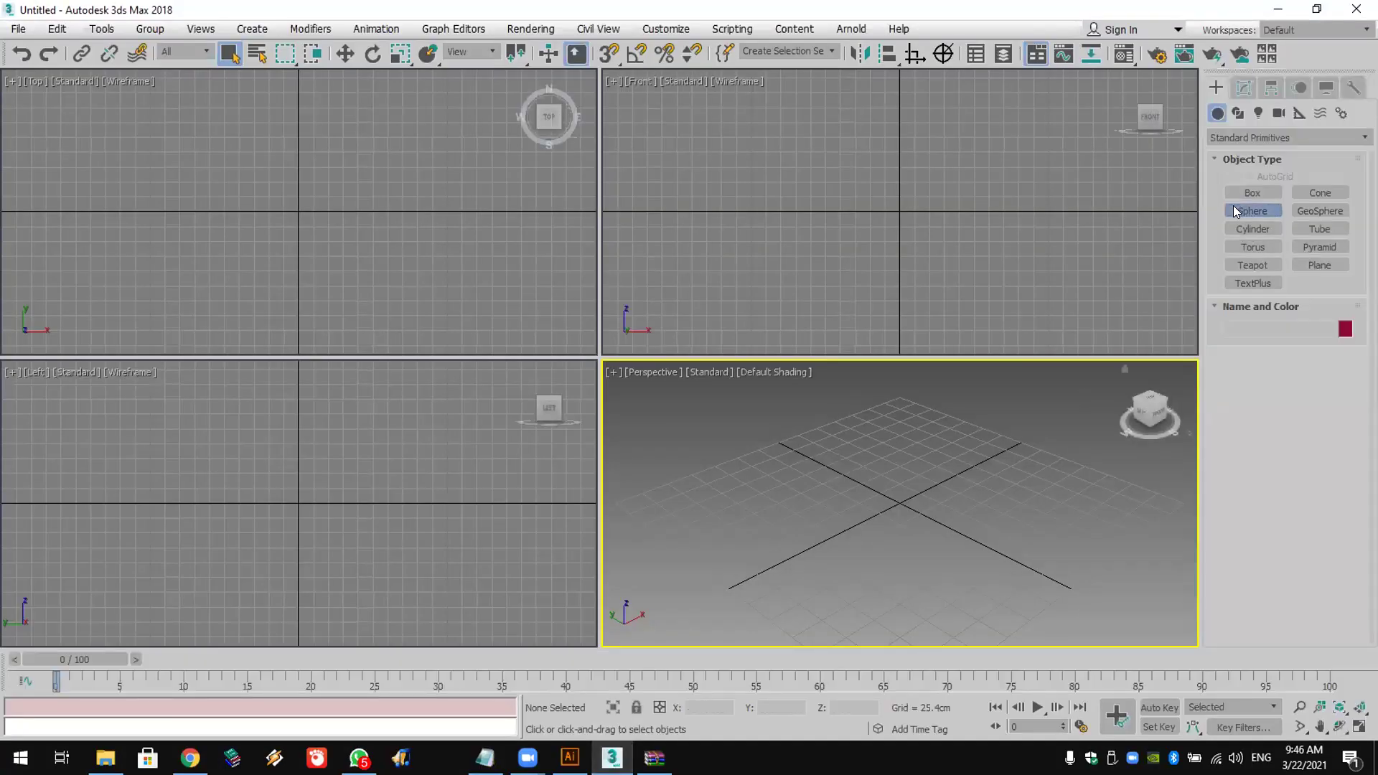
click(1238, 210)
drag(887, 455, 901, 459)
drag(818, 494, 840, 496)
drag(1020, 551, 1031, 553)
drag(1085, 518, 1089, 515)
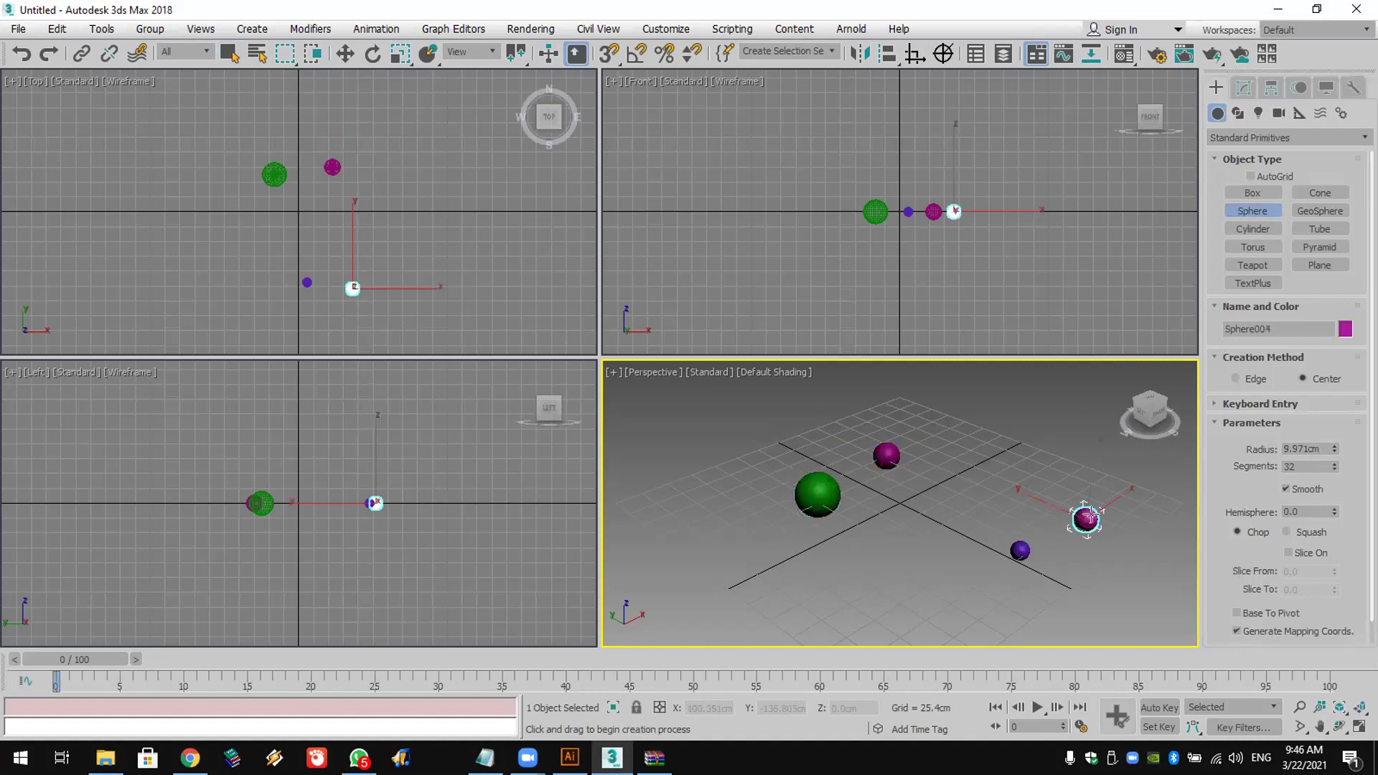
drag(910, 517, 913, 524)
right_click(914, 524)
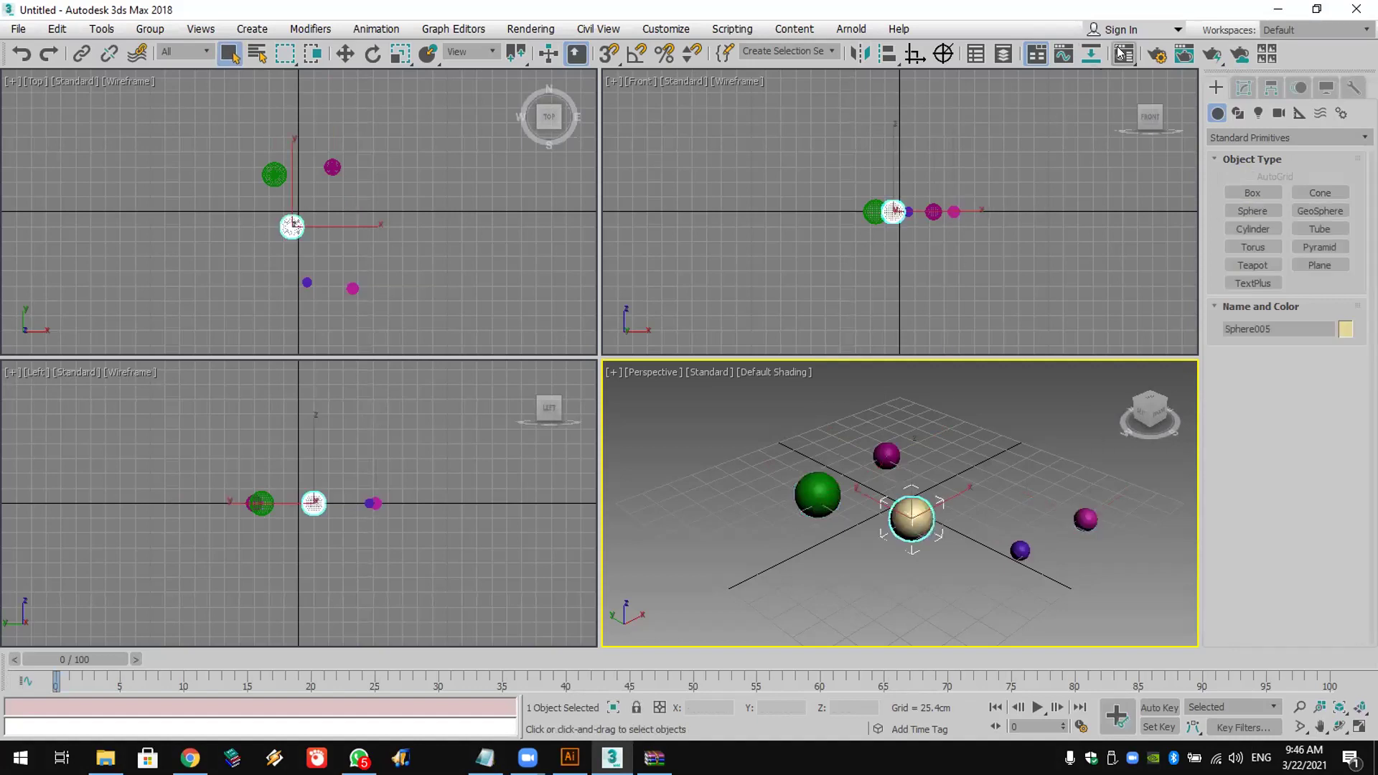
Step: View the sample slots in the Compact Material Editor, select the orange Material #8, and close the editor
drag(1120, 52, 1124, 82)
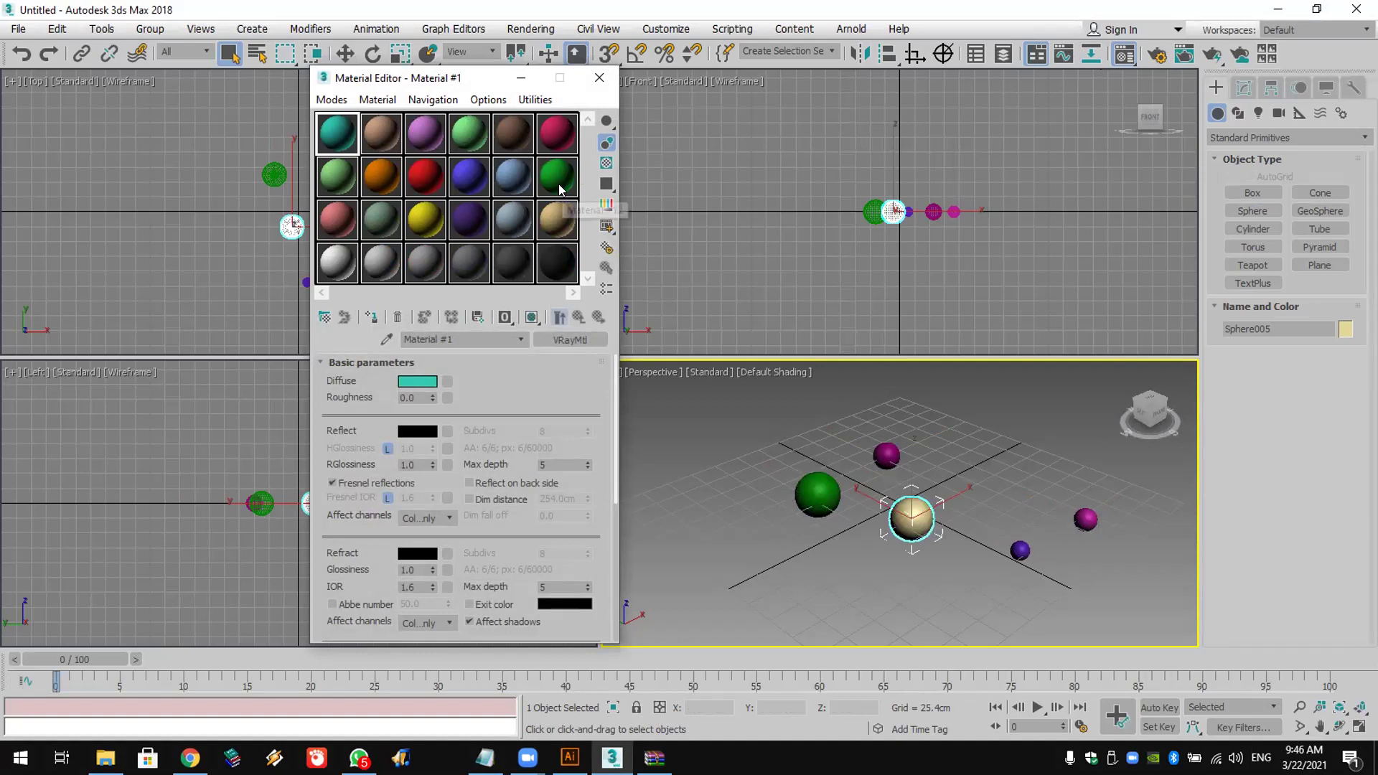
click(375, 176)
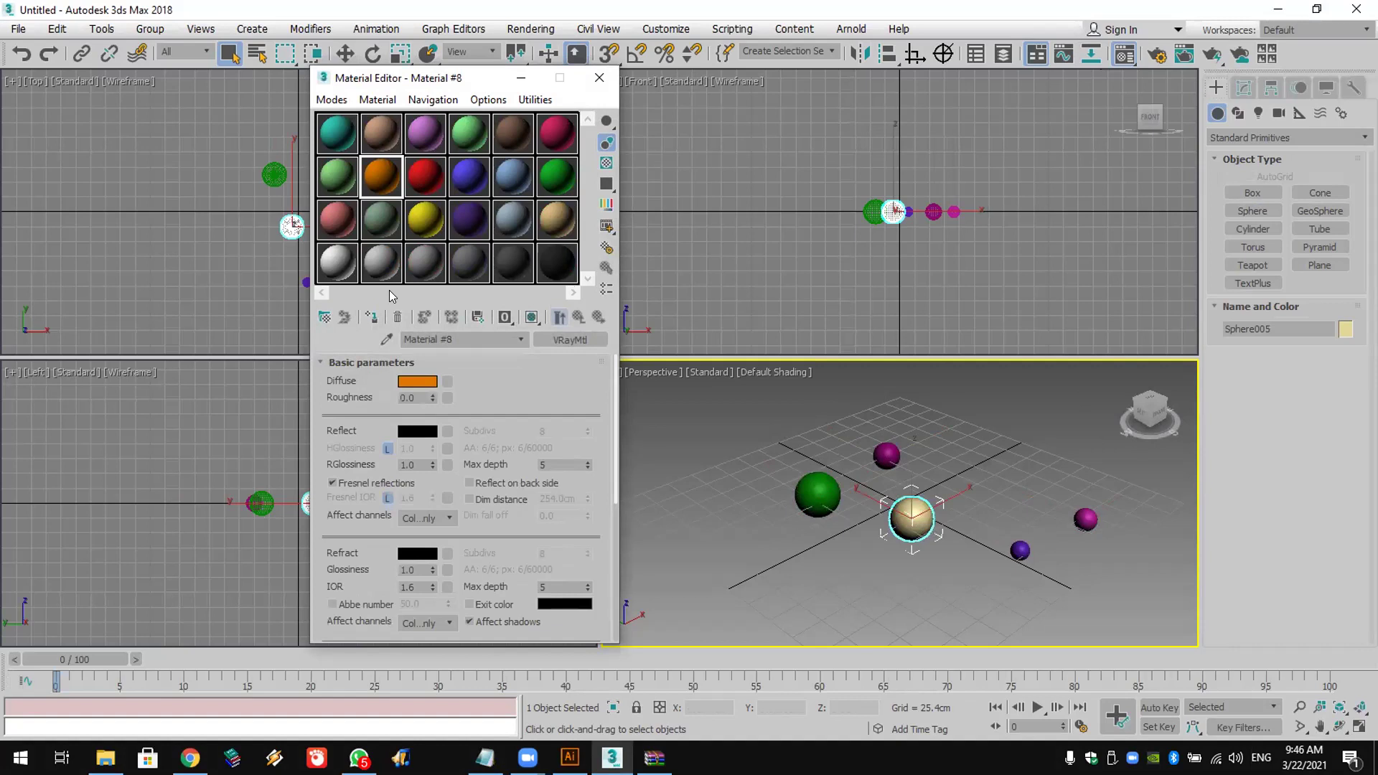
click(599, 78)
Step: Open the Slate Material Editor, expand its Sample Slots, and place the yellow material in View1 as an instance
drag(1124, 54, 1131, 115)
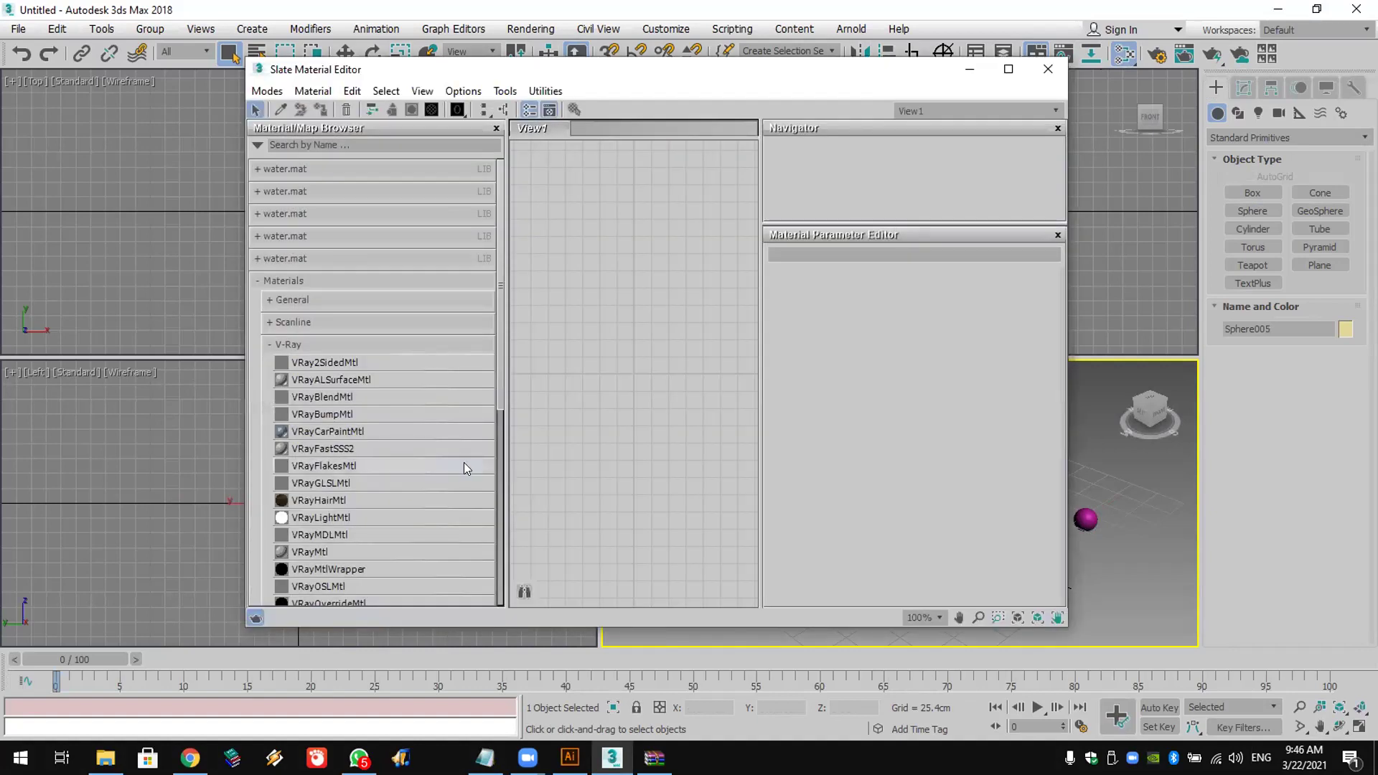
scroll(464, 465, down, 6)
click(404, 594)
scroll(410, 540, down, 2)
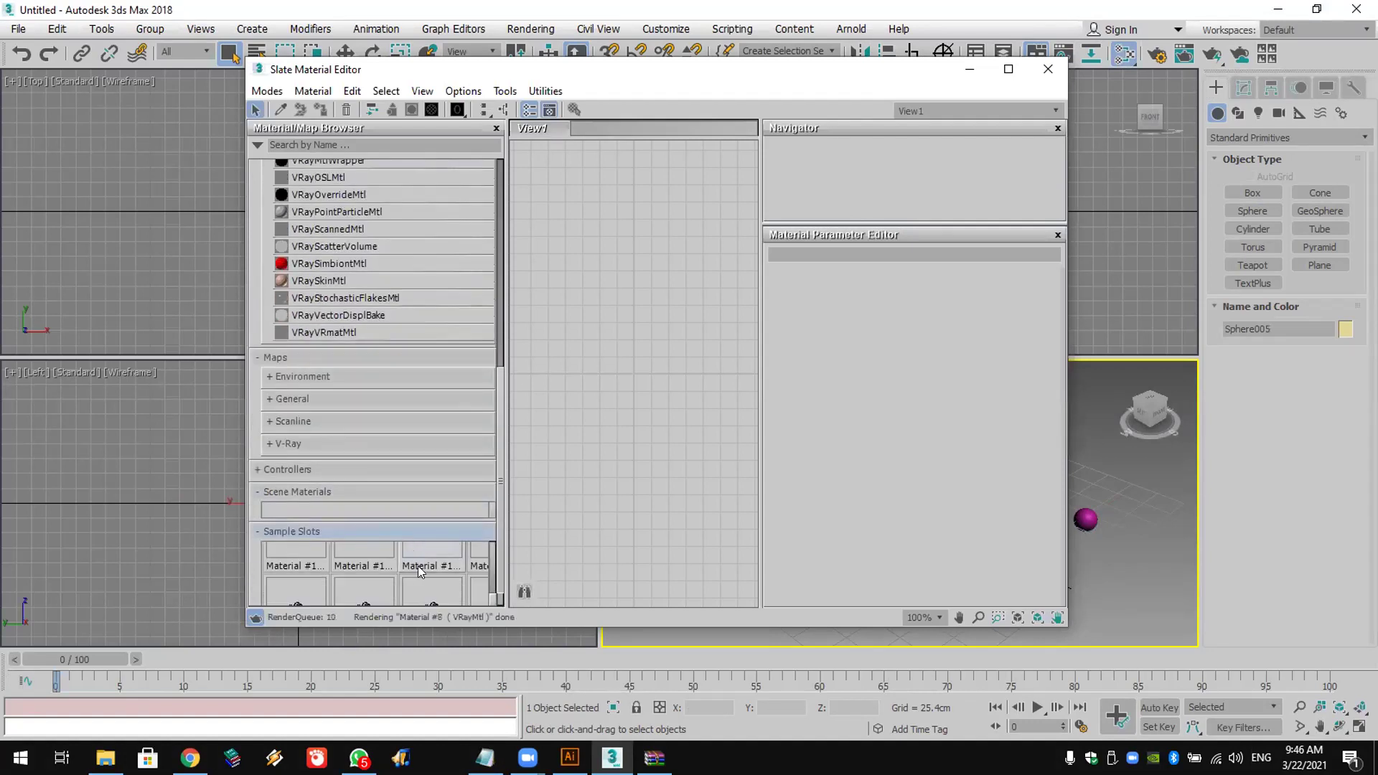
drag(421, 572, 618, 428)
click(614, 400)
drag(474, 563, 547, 422)
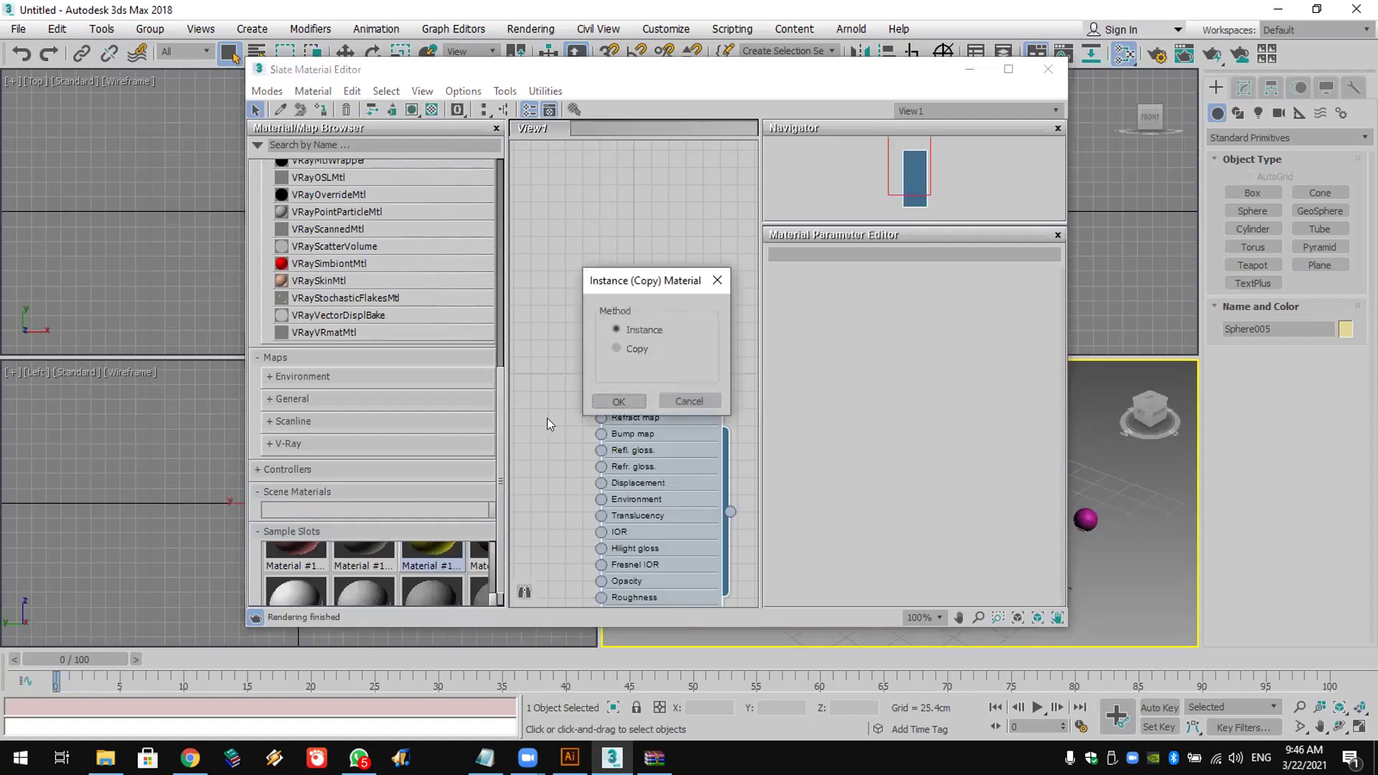
click(615, 401)
Step: Add three more sample-slot materials to View1 as instances, spacing their nodes apart from the yellow one
scroll(616, 276, down, 10)
middle_drag(666, 352, 622, 313)
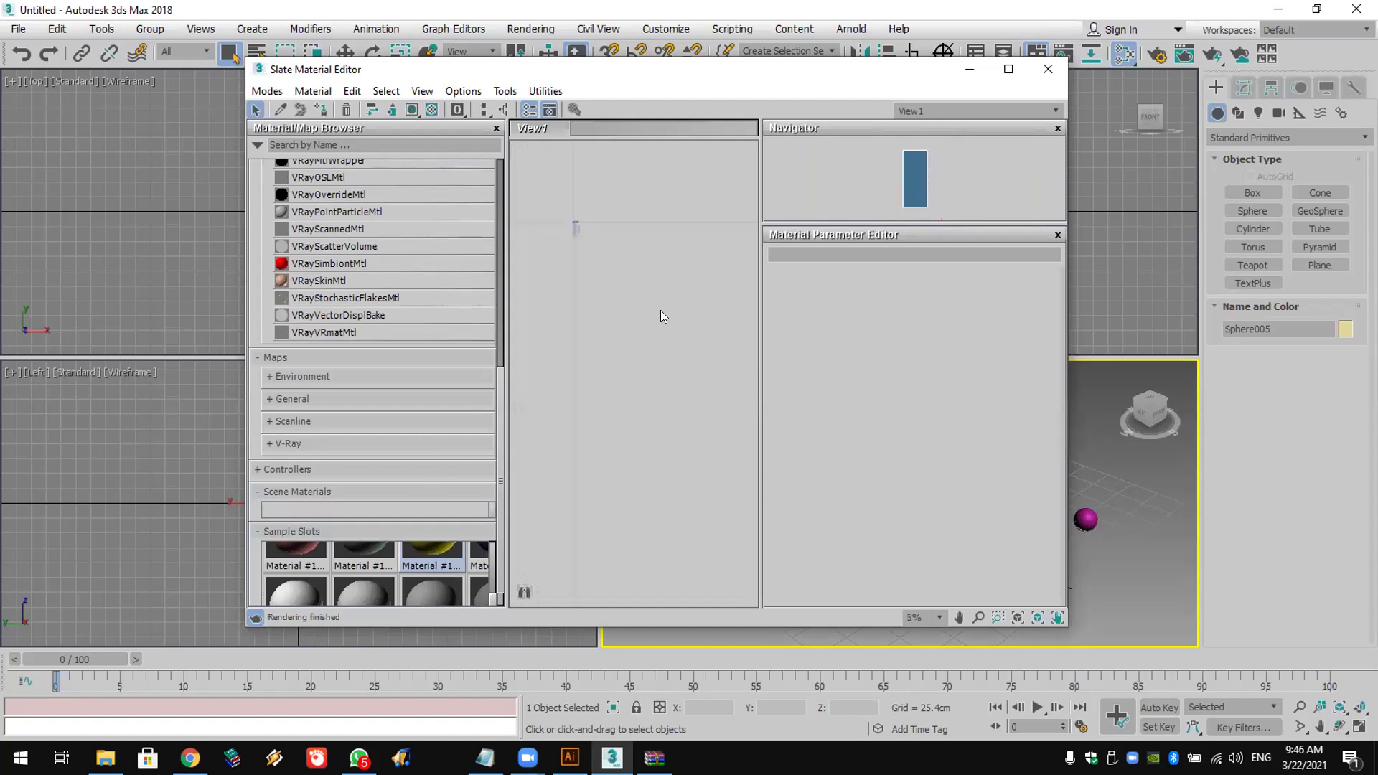
scroll(640, 308, up, 2)
scroll(567, 242, up, 4)
drag(638, 445, 637, 441)
click(630, 398)
drag(340, 592, 672, 246)
click(626, 403)
drag(330, 574, 568, 448)
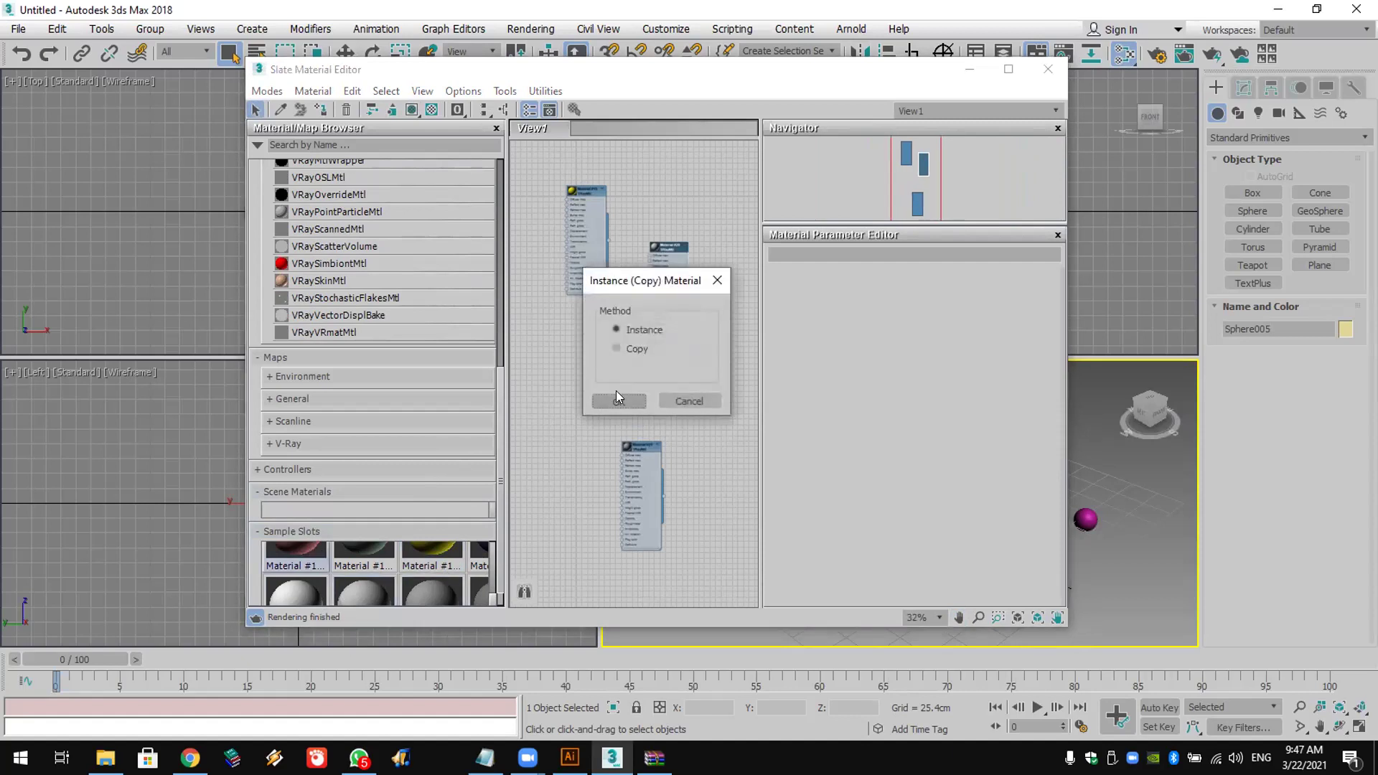
click(617, 399)
drag(558, 451, 563, 363)
scroll(563, 380, down, 2)
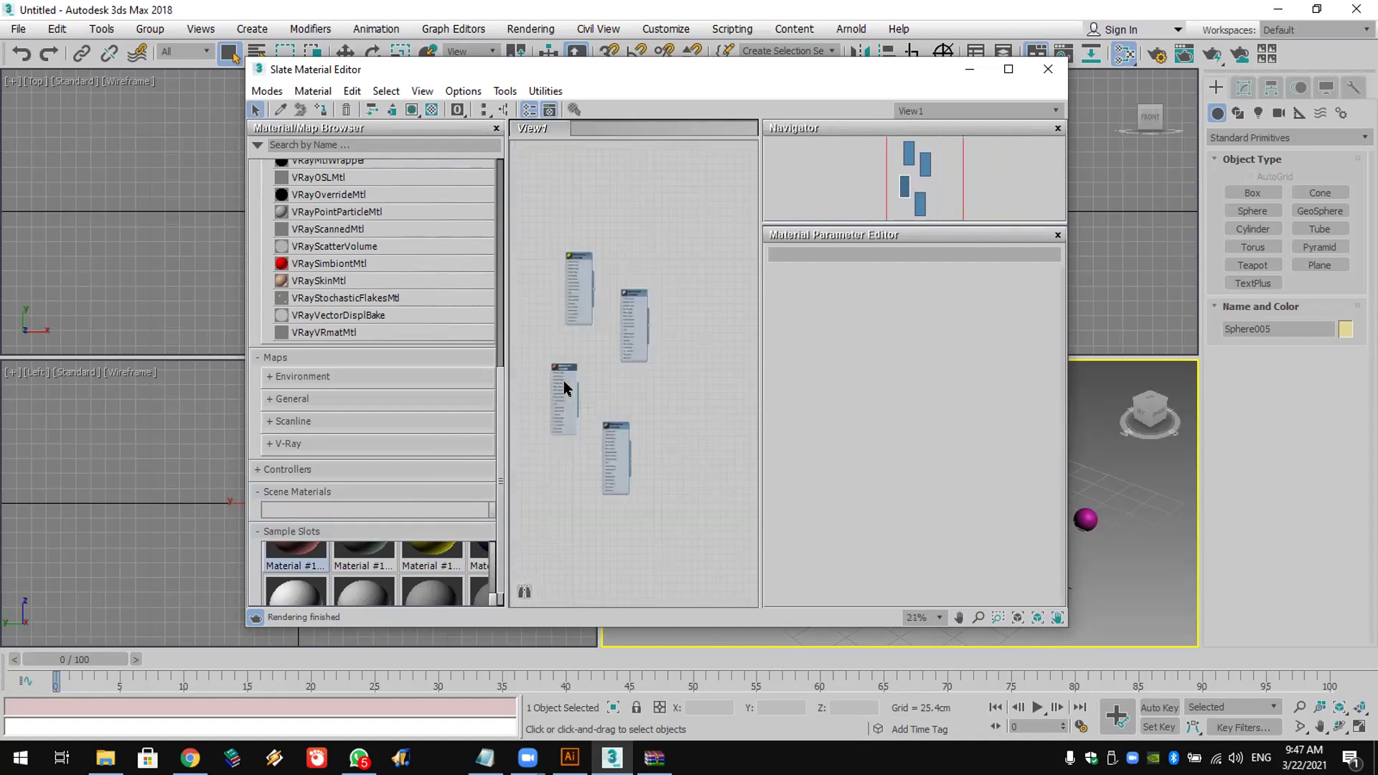
Step: Place two more sample-slot materials in View1 as instances and close the Slate Material Editor
drag(715, 465, 712, 471)
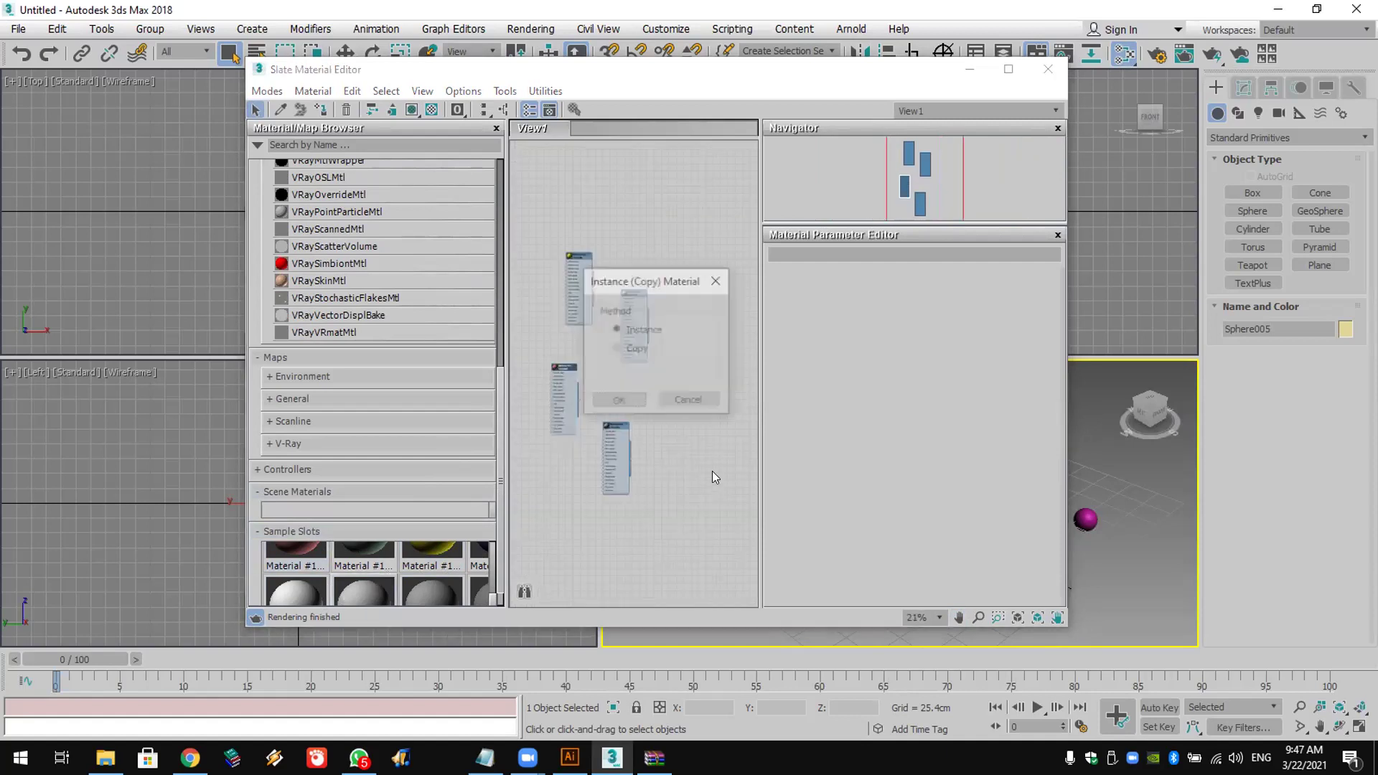
click(640, 398)
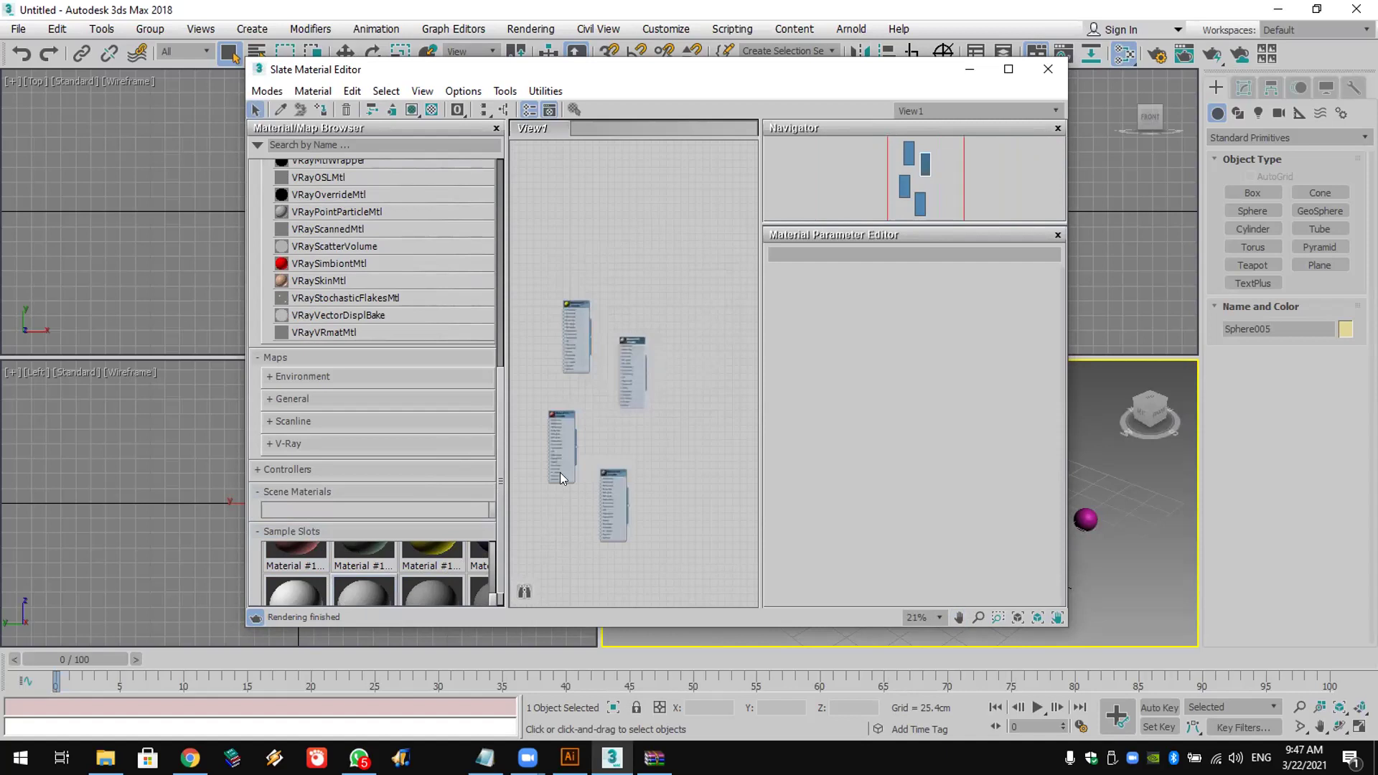
drag(446, 581, 697, 444)
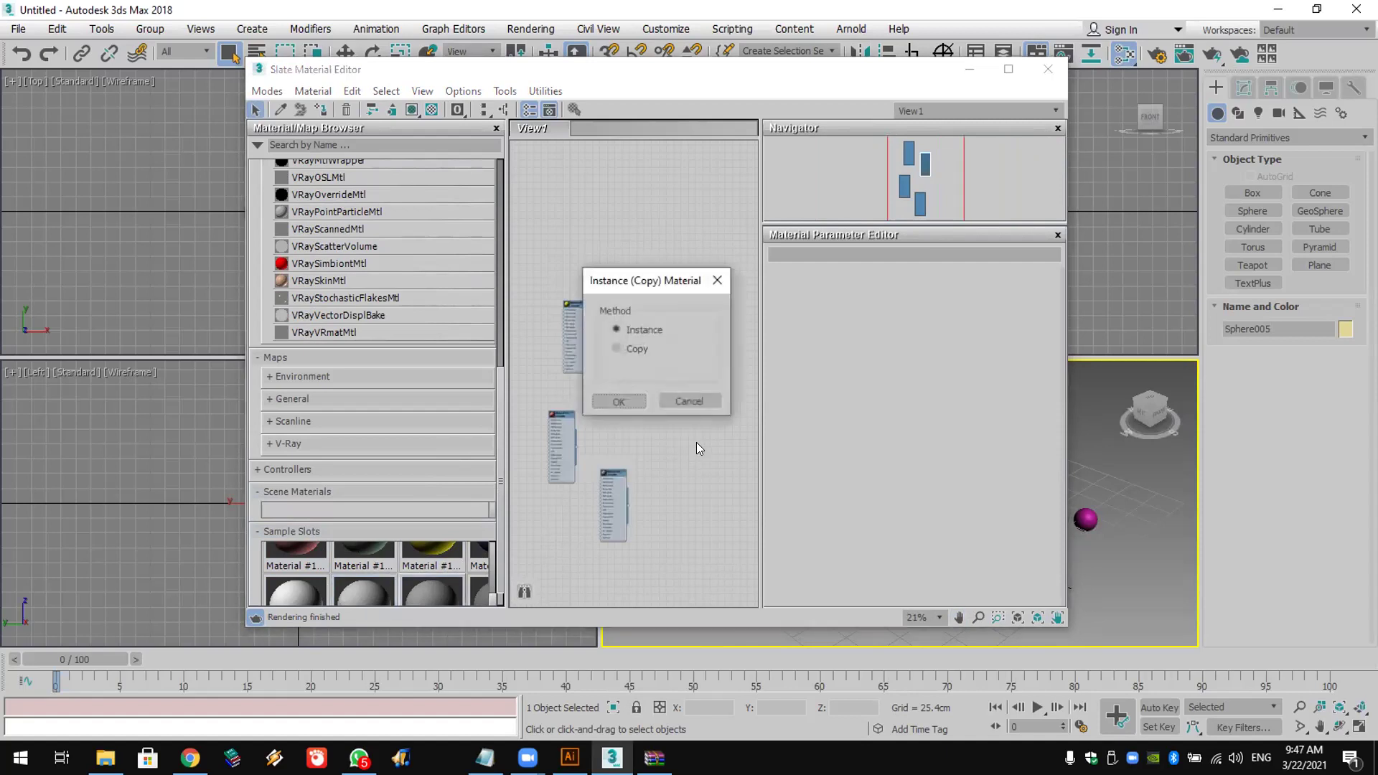
click(612, 402)
scroll(616, 433, down, 4)
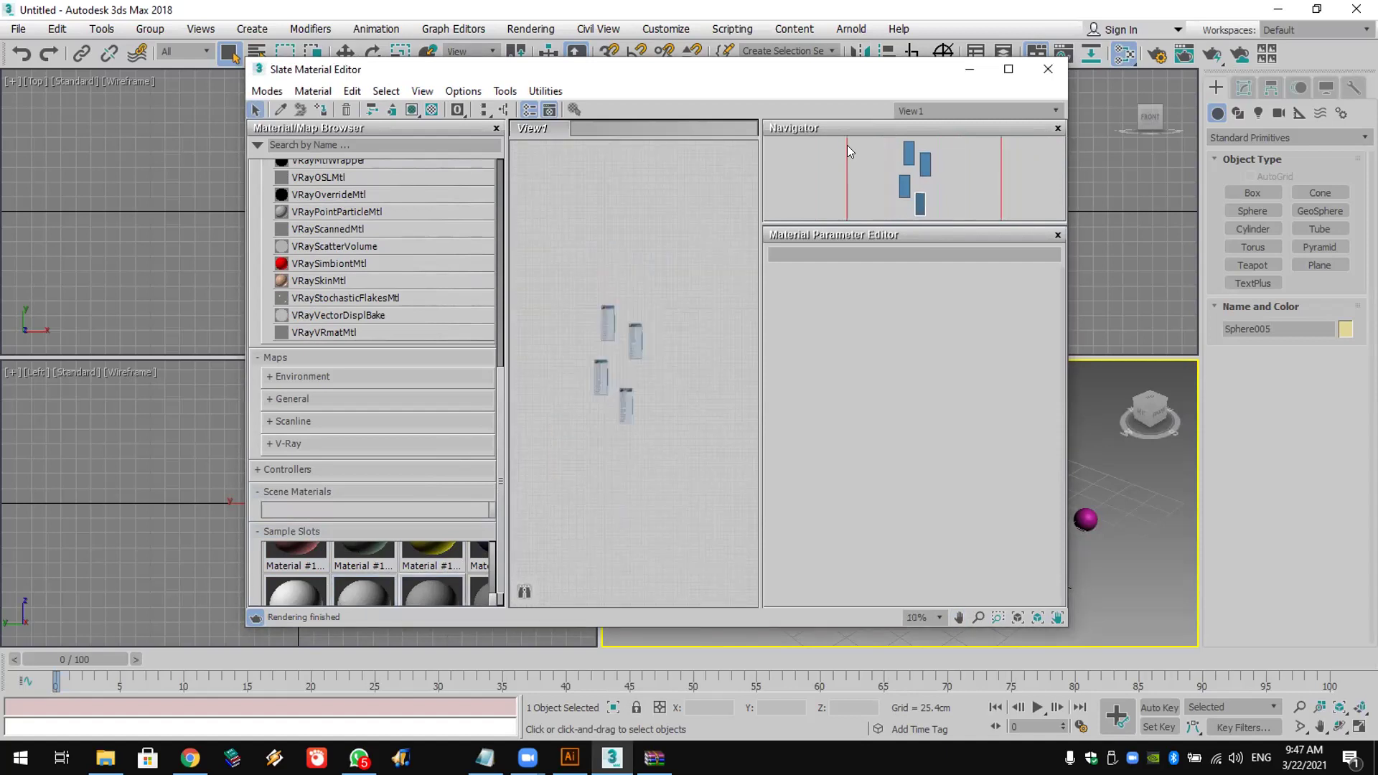
click(1049, 70)
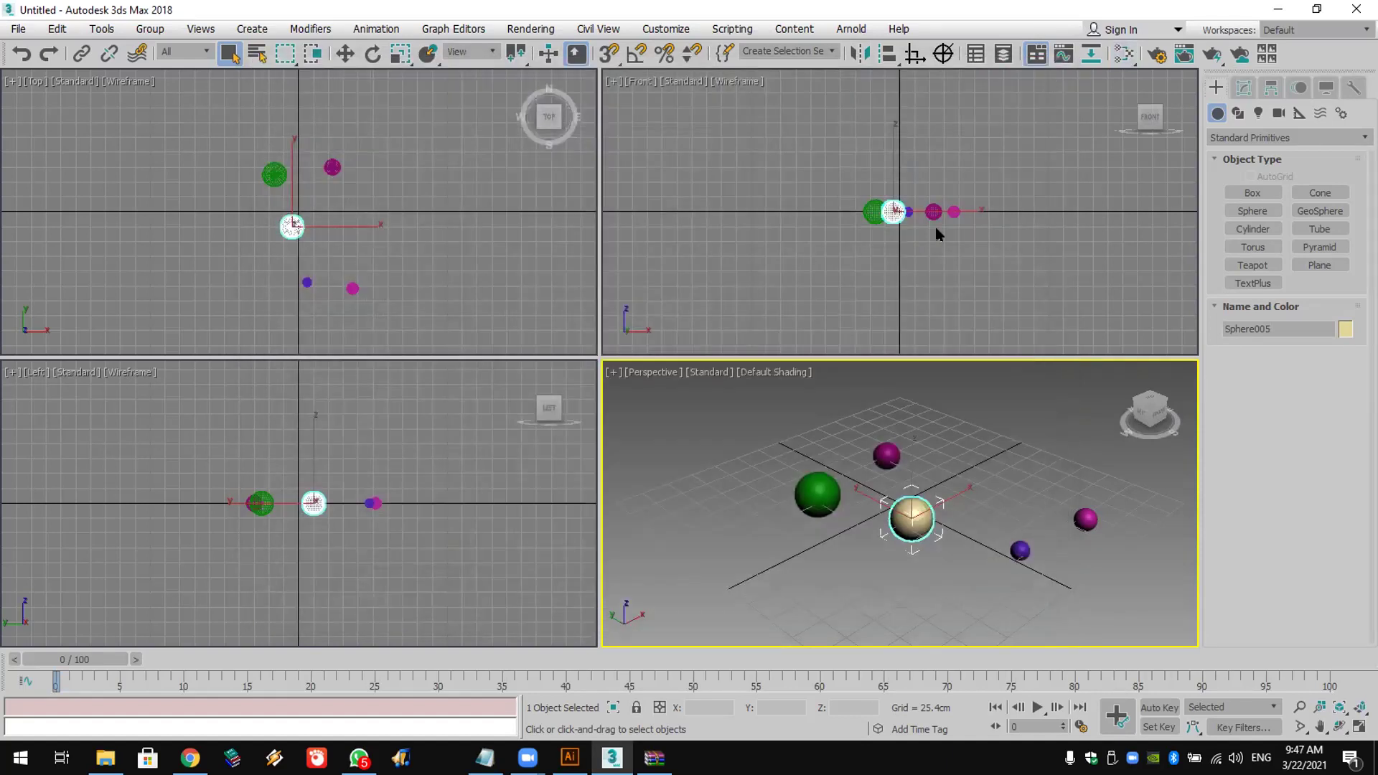
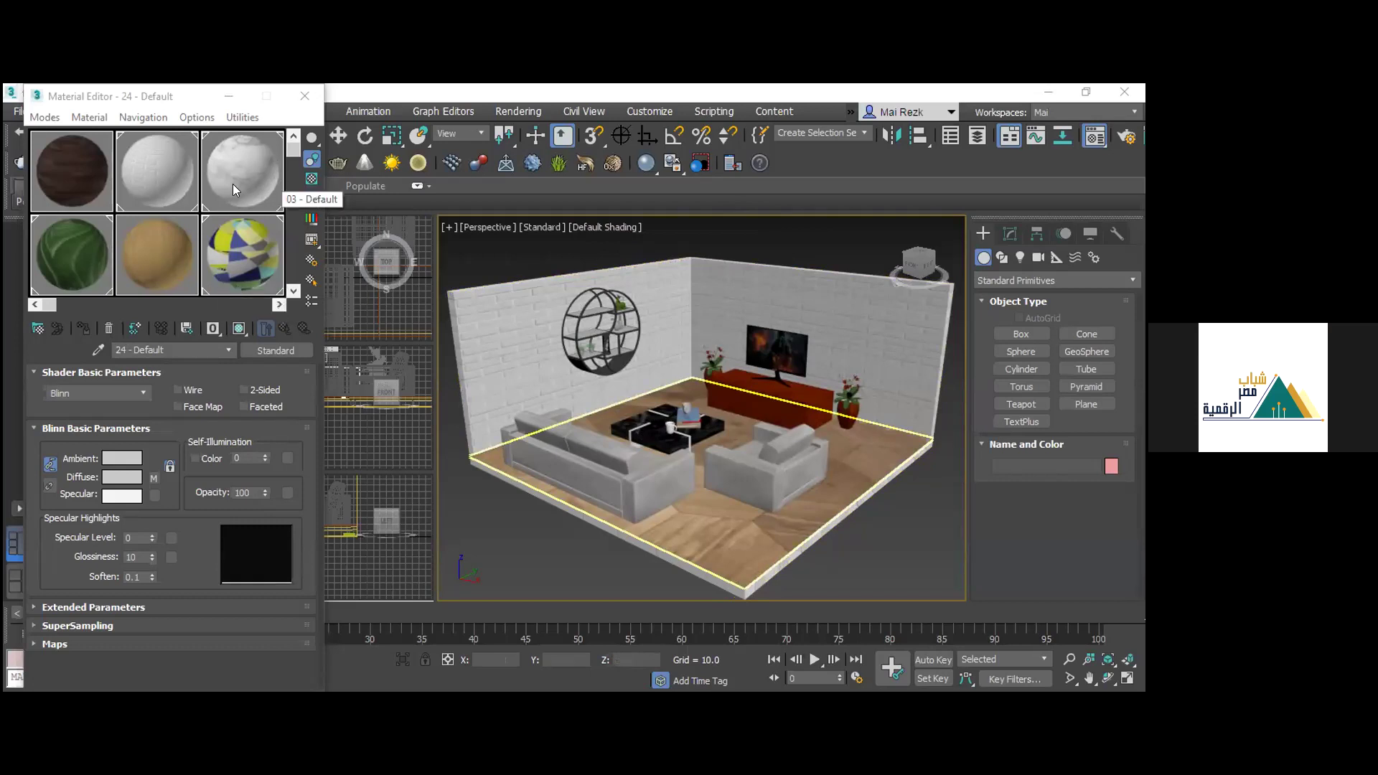
Step: Browse the interior scene's sample slots, and switch from the Compact to the Slate Material Editor, dismissing the ART Renderer messages
click(293, 292)
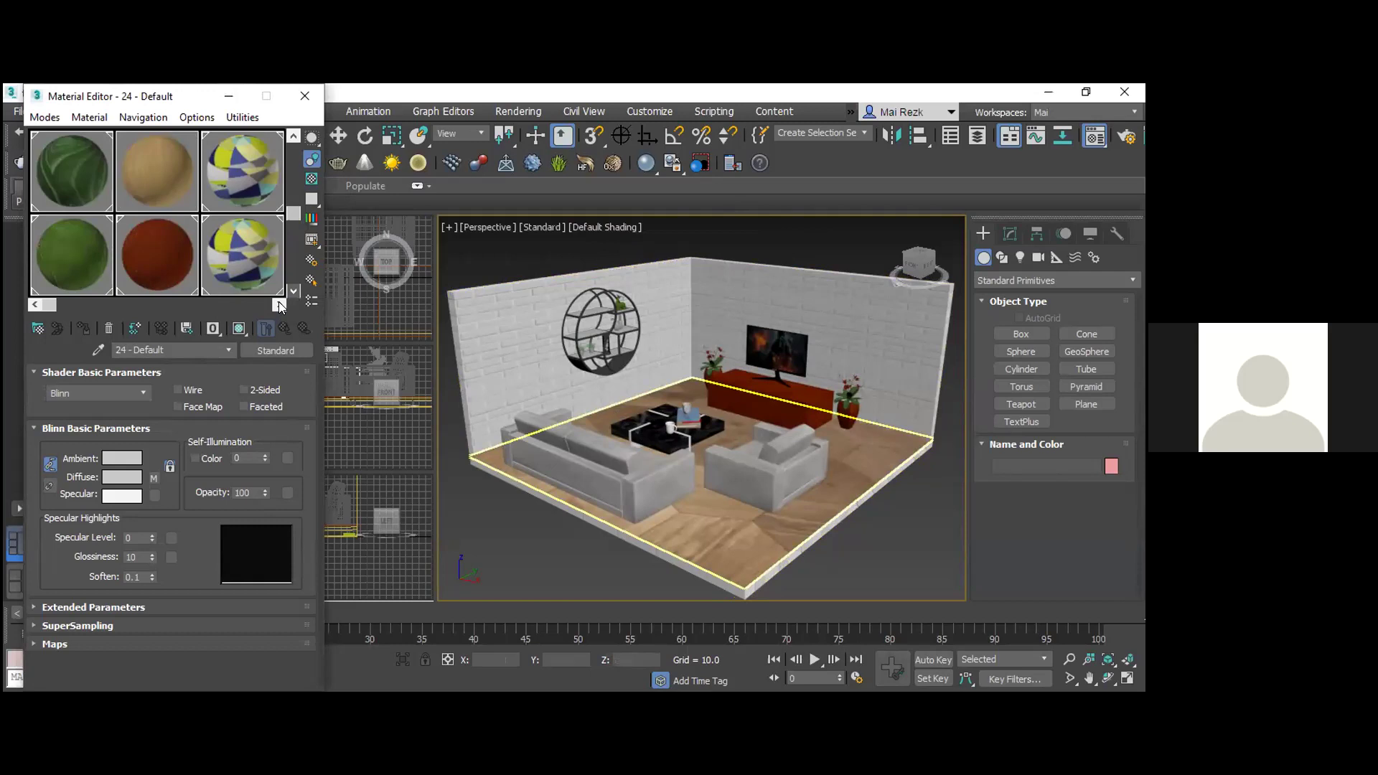
click(279, 305)
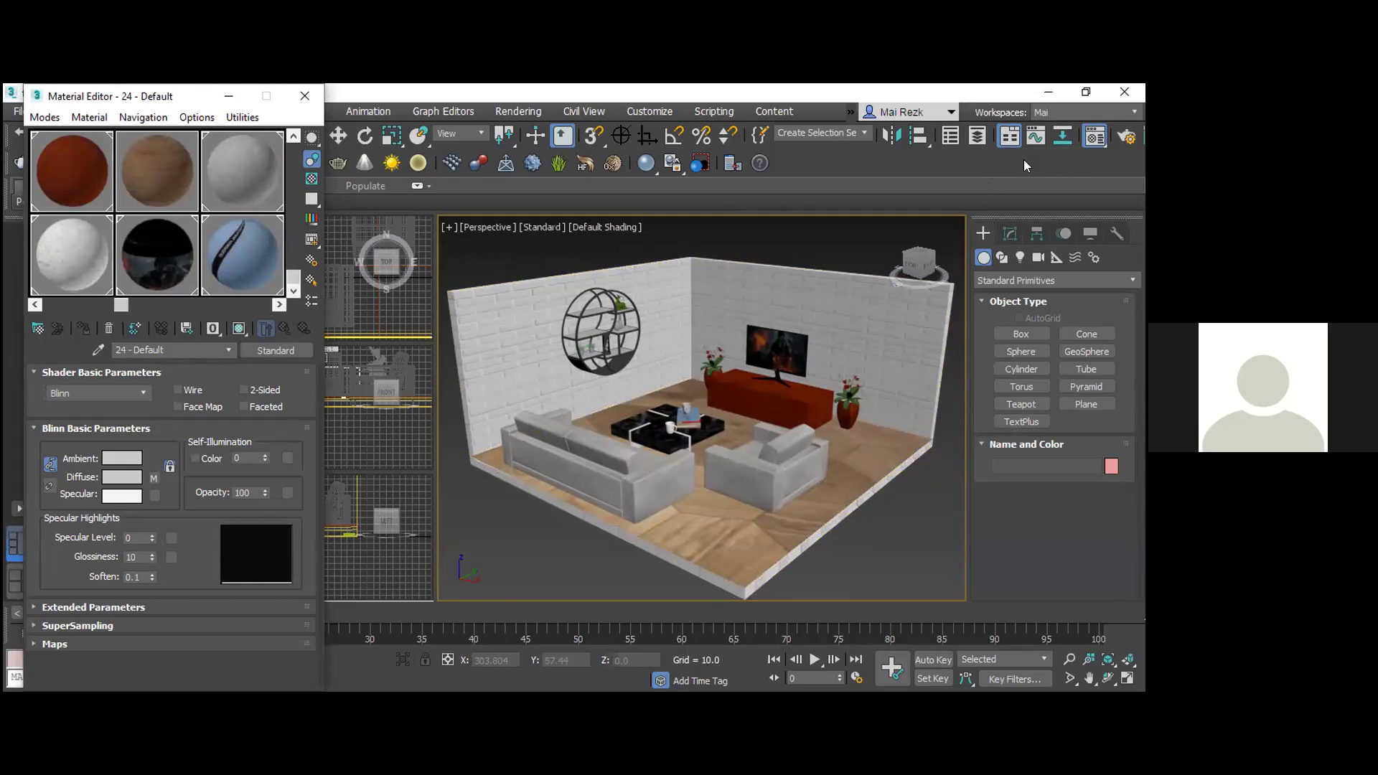
click(1094, 140)
drag(1095, 137, 1096, 188)
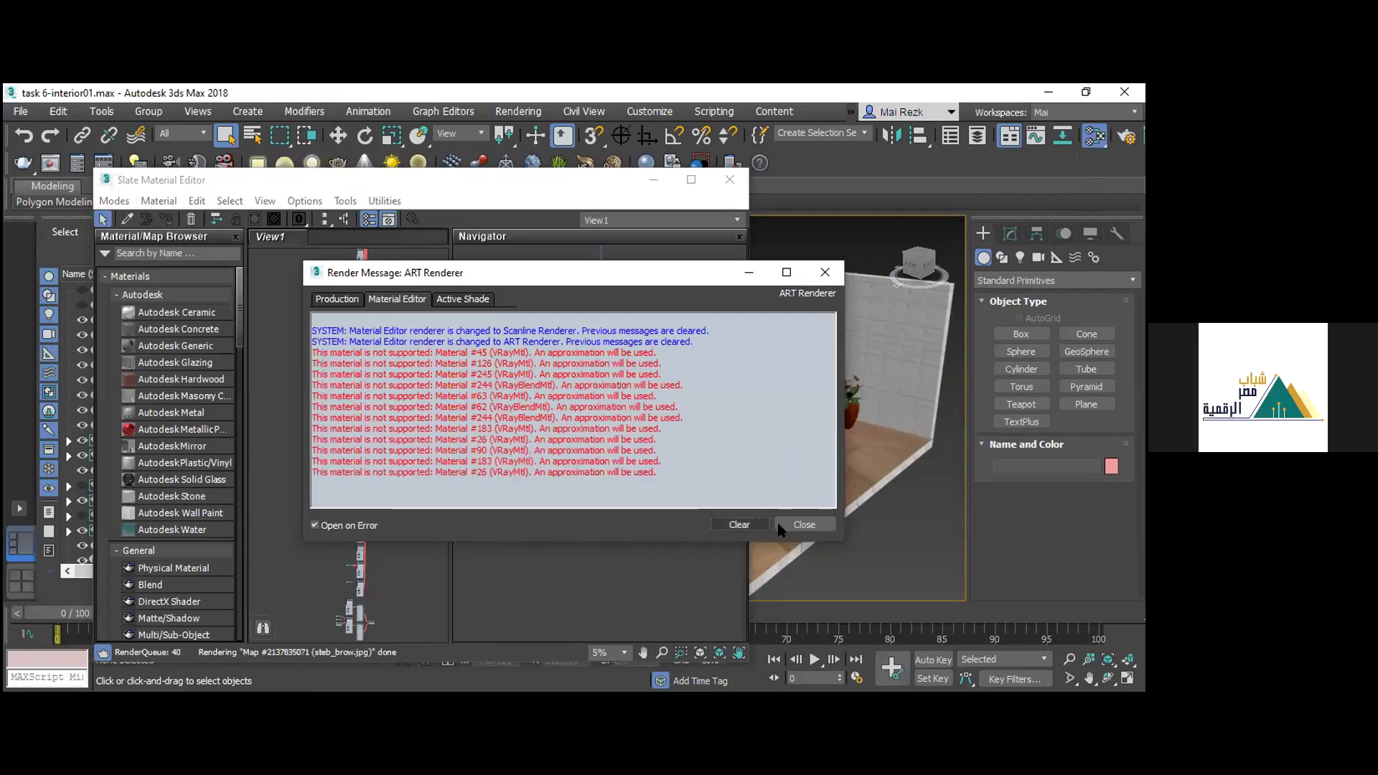
click(803, 525)
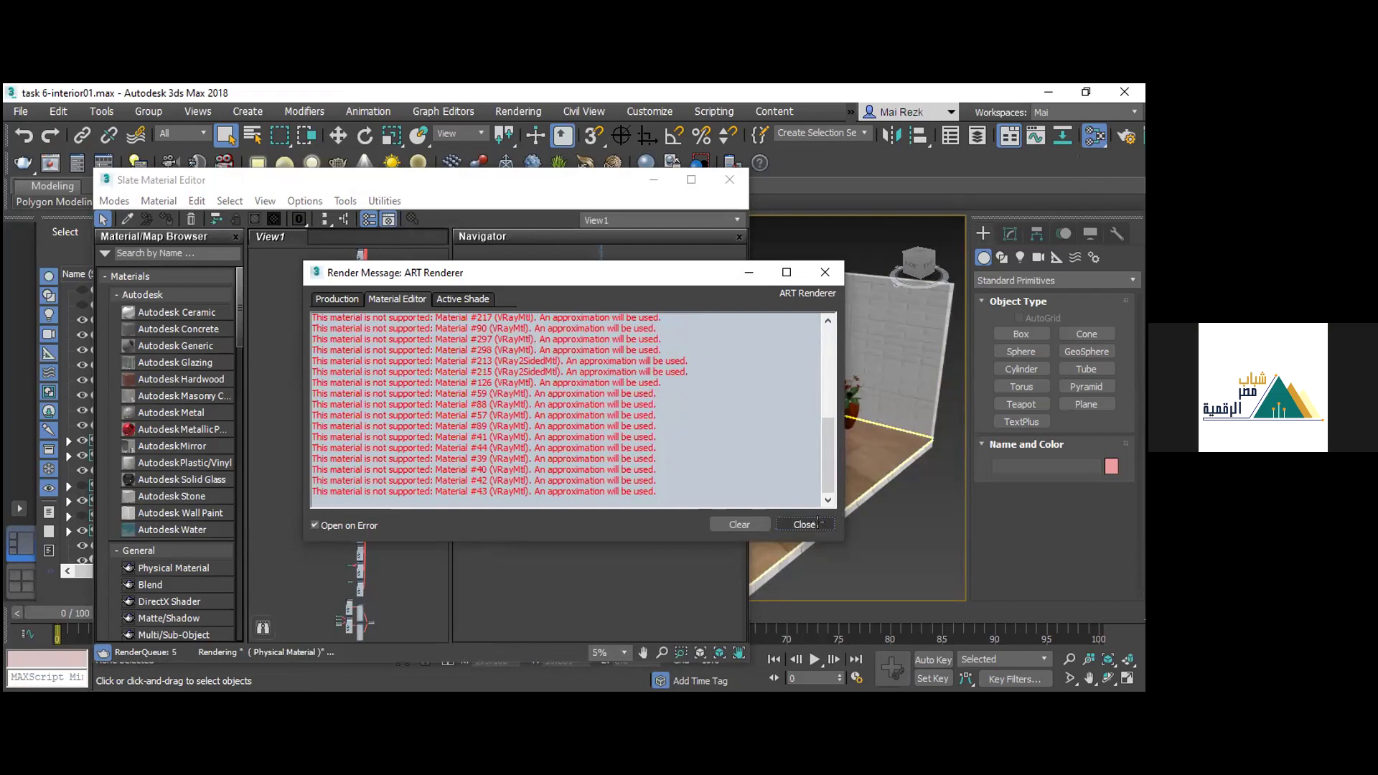
click(821, 526)
Step: Find the green 13 - Default material in the Sample Slots and place it in View1 as an instance
scroll(218, 497, down, 4)
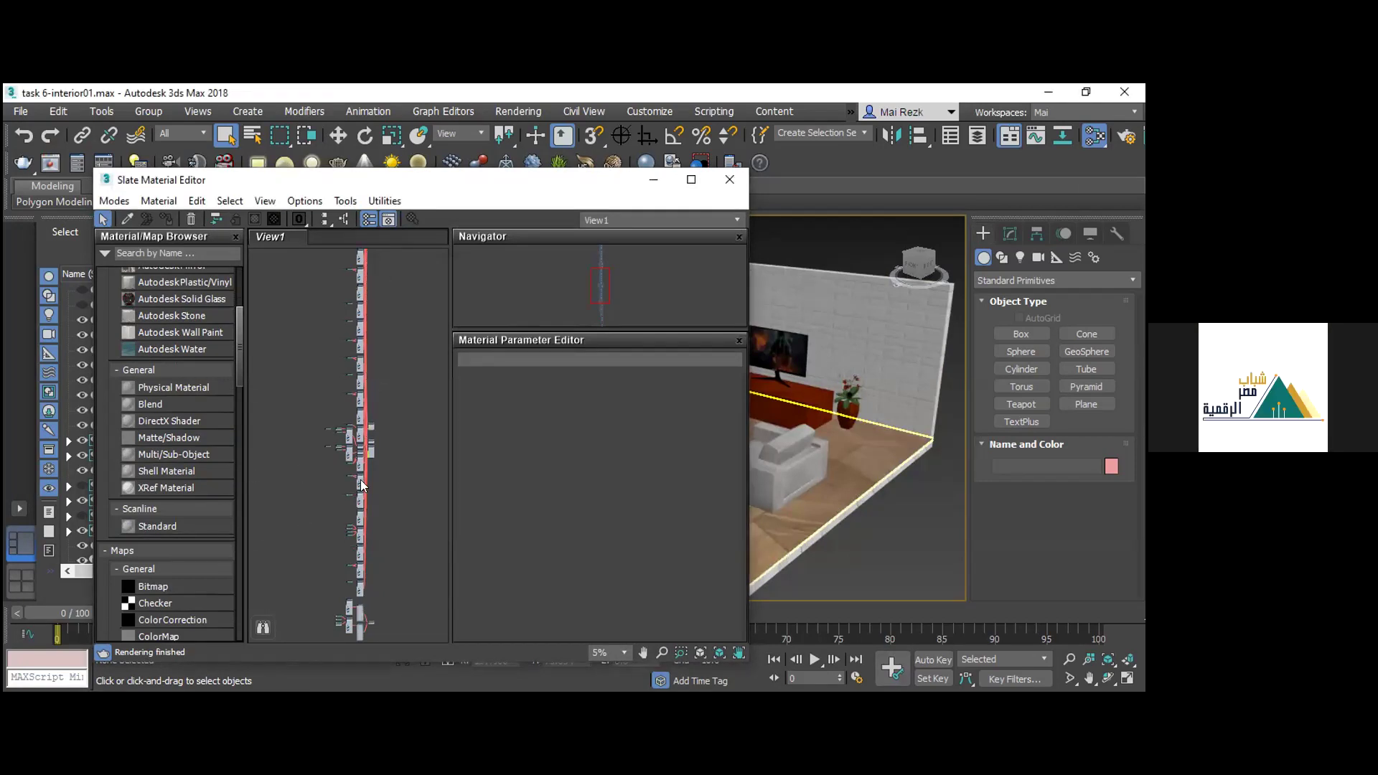
drag(239, 372, 239, 589)
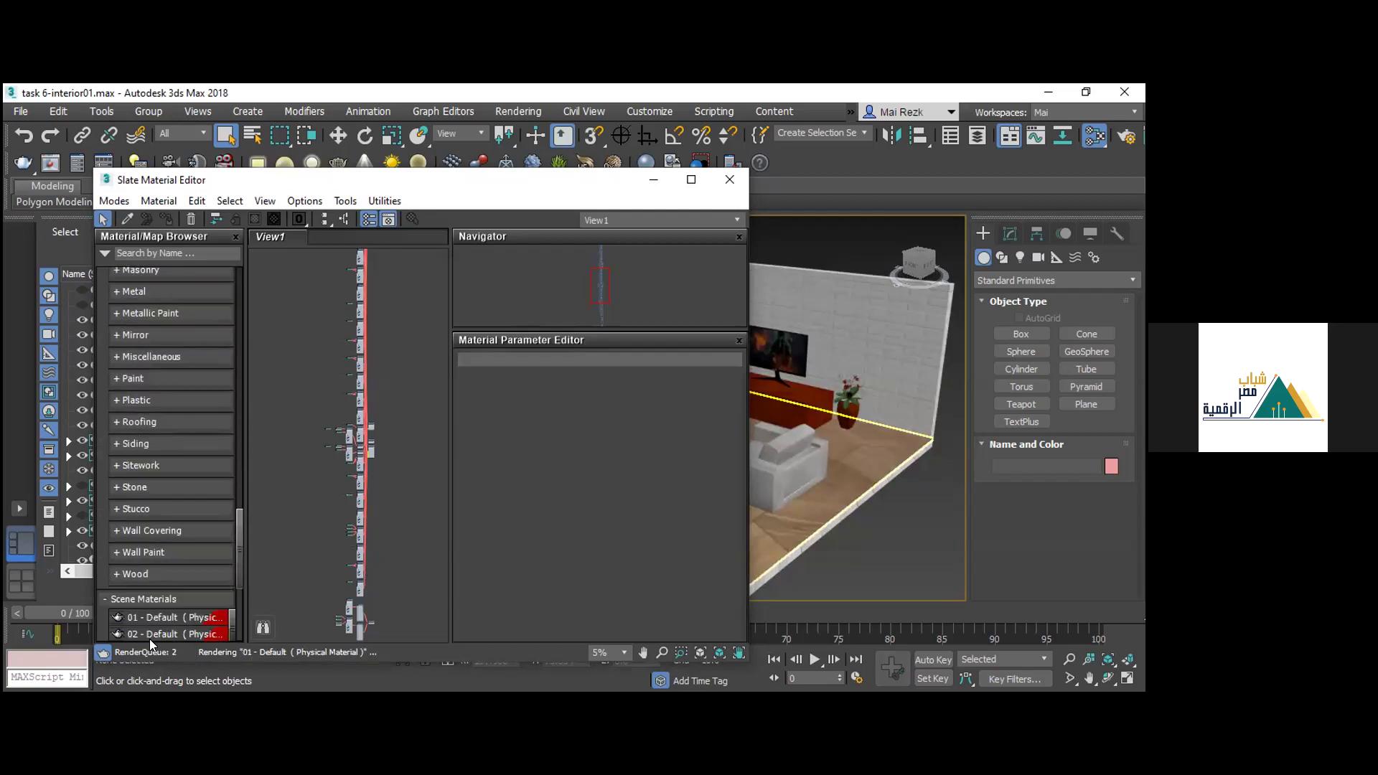
scroll(146, 632, down, 5)
scroll(146, 608, down, 6)
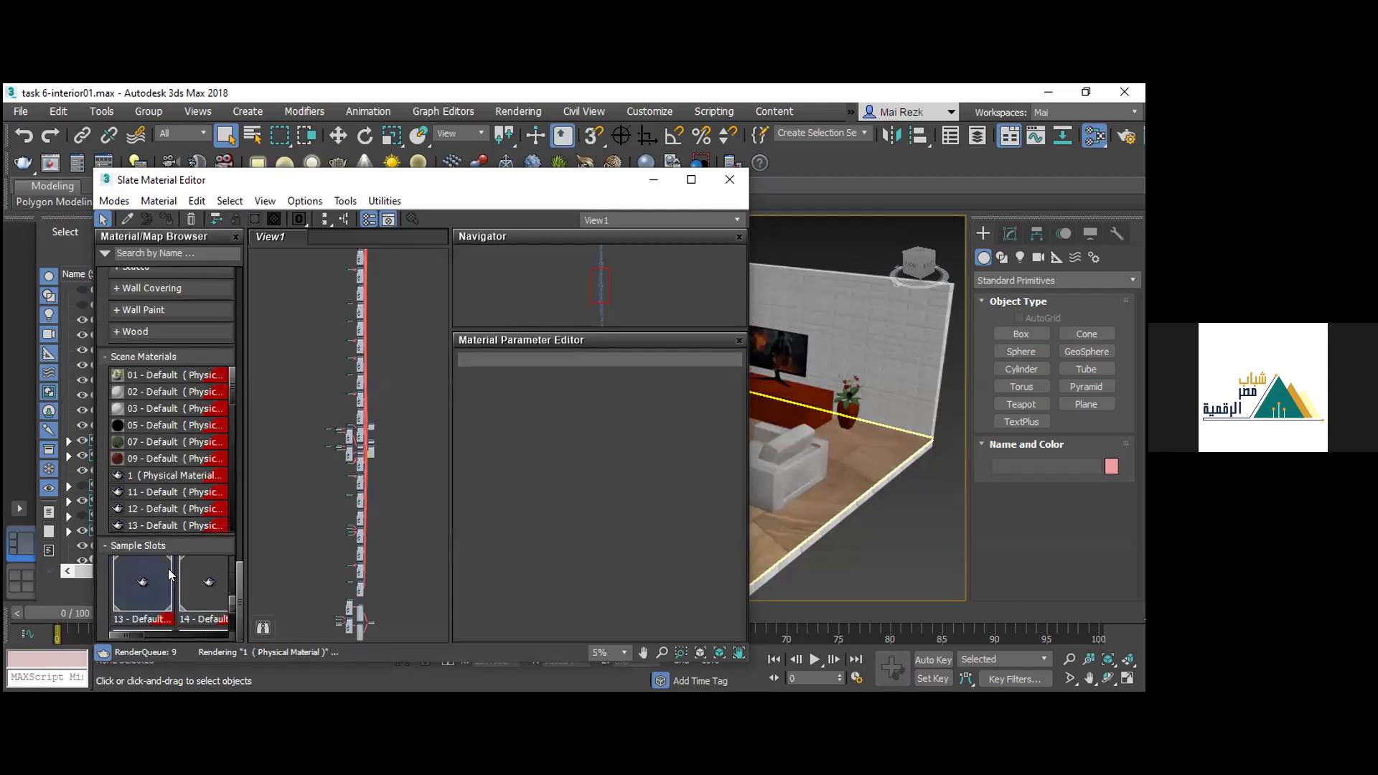
drag(154, 581, 339, 382)
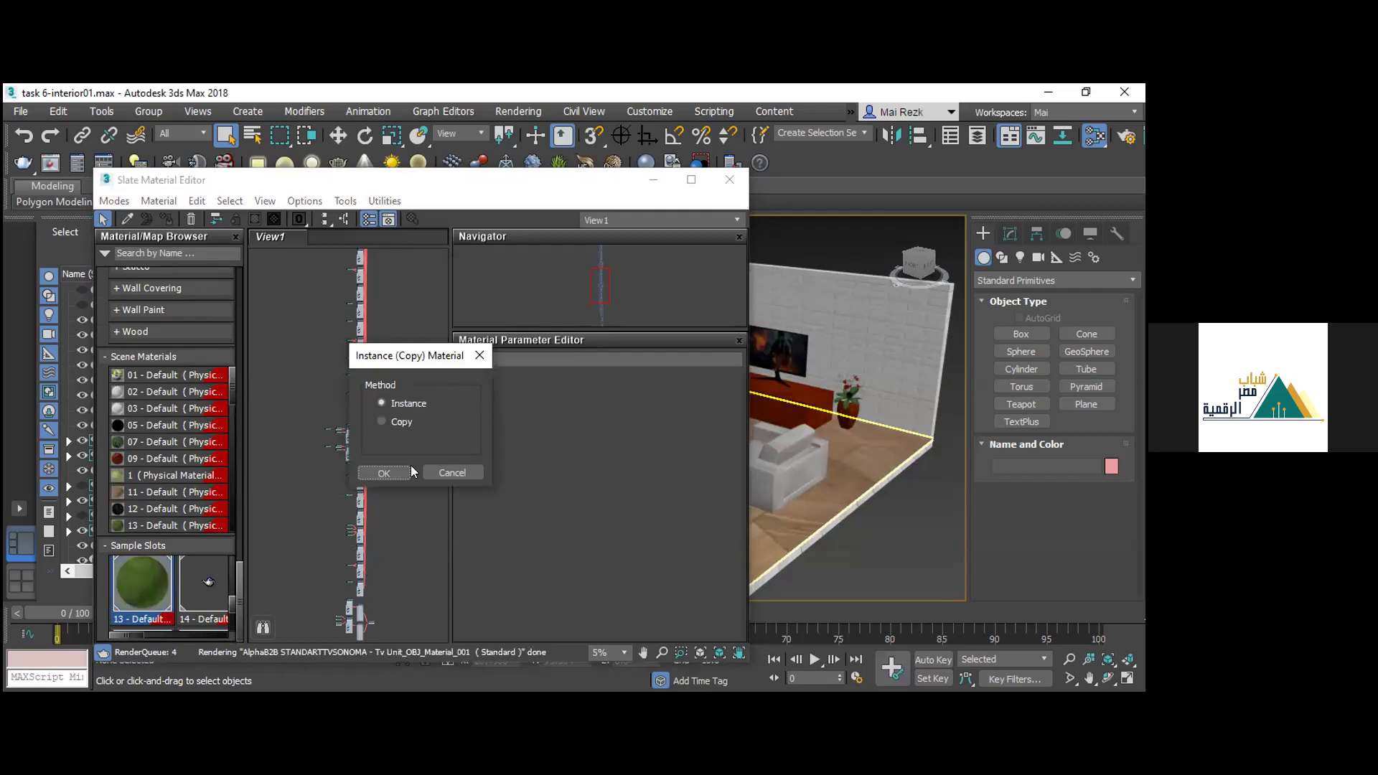
click(384, 473)
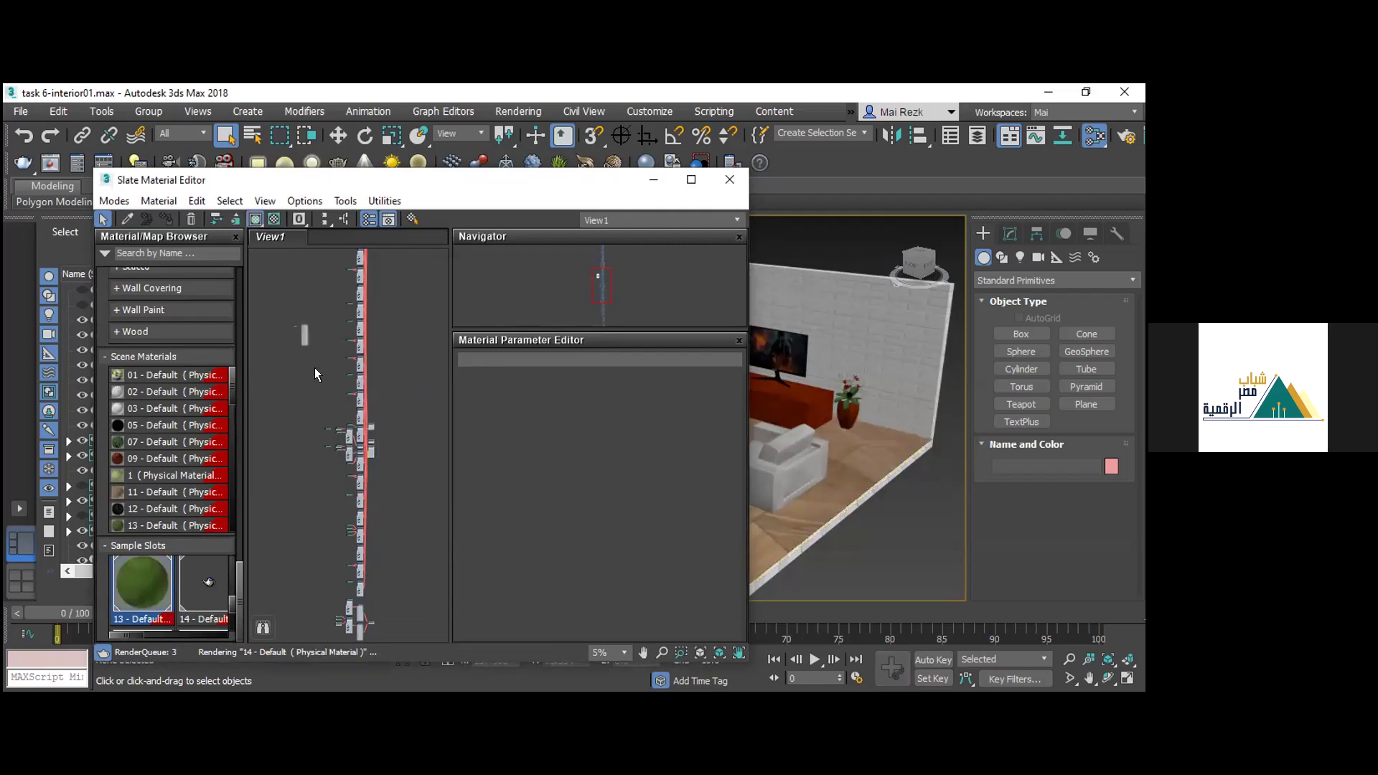
Step: Open the parameters of the 13 - Default Physical Material node in View1
scroll(286, 332, up, 5)
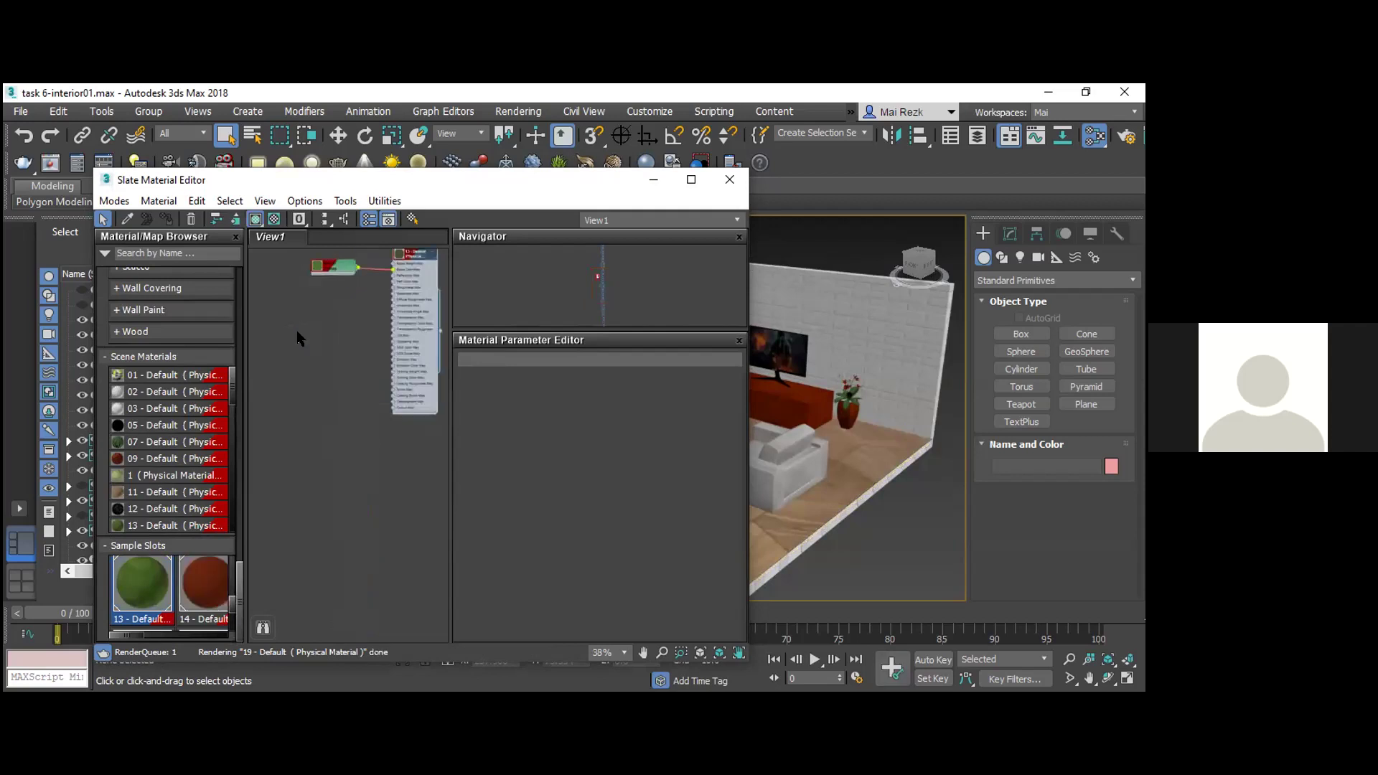
middle_drag(343, 304, 346, 328)
scroll(346, 327, down, 5)
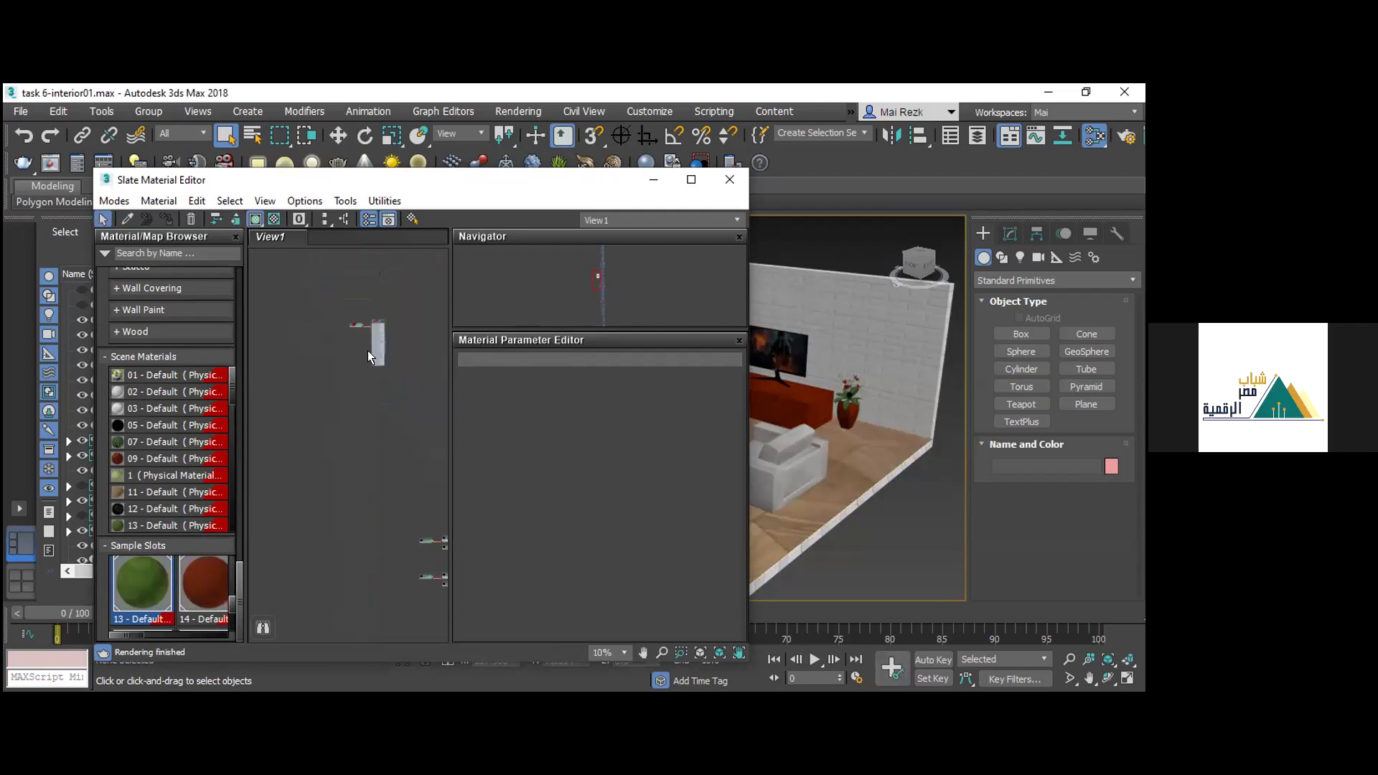
click(372, 317)
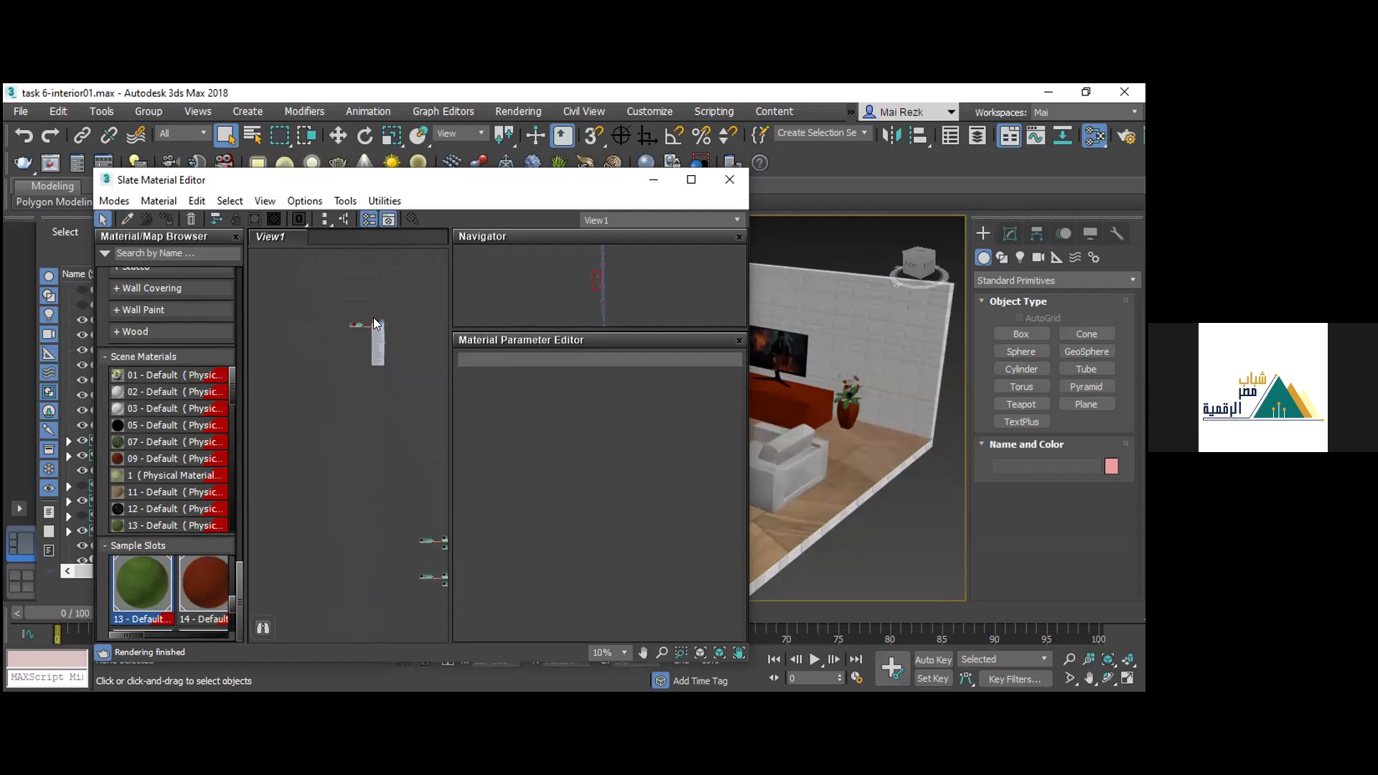
scroll(374, 324, up, 4)
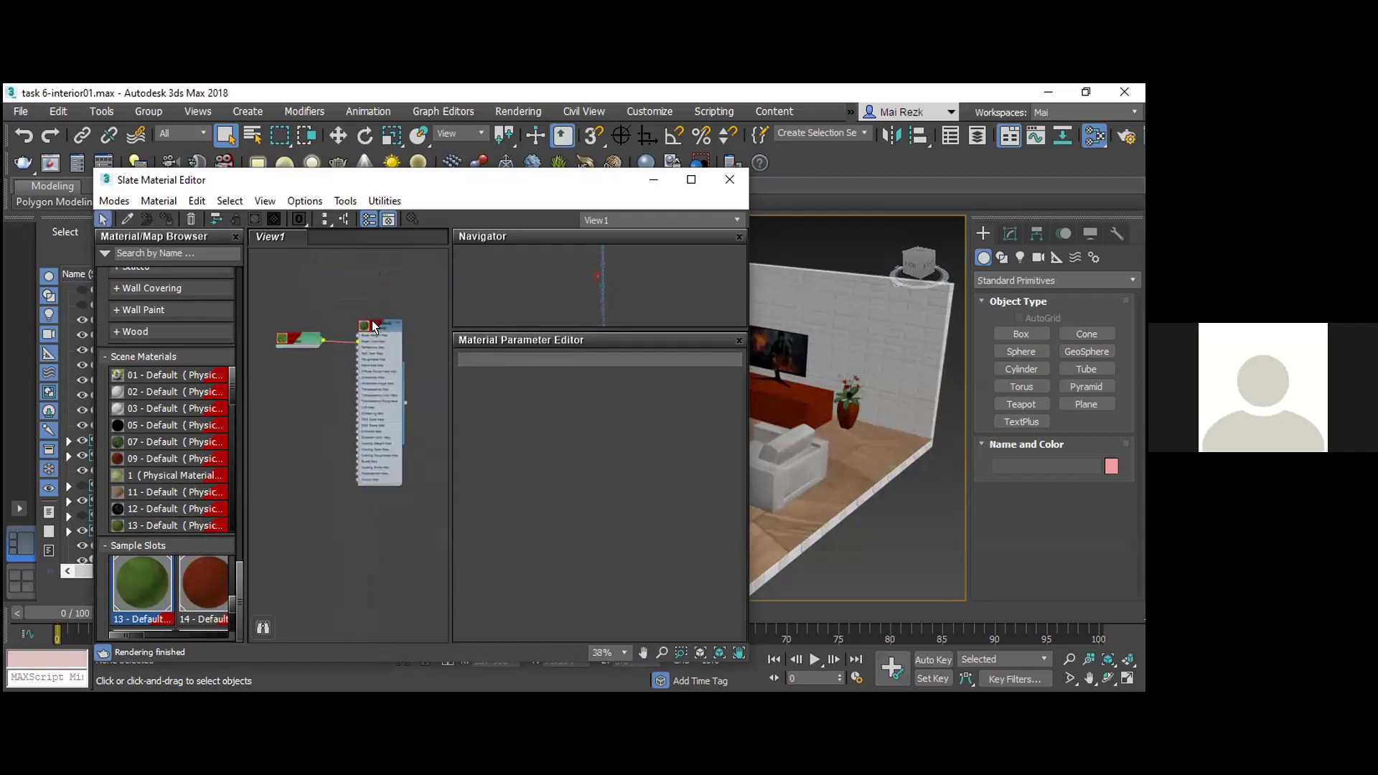
double_click(373, 327)
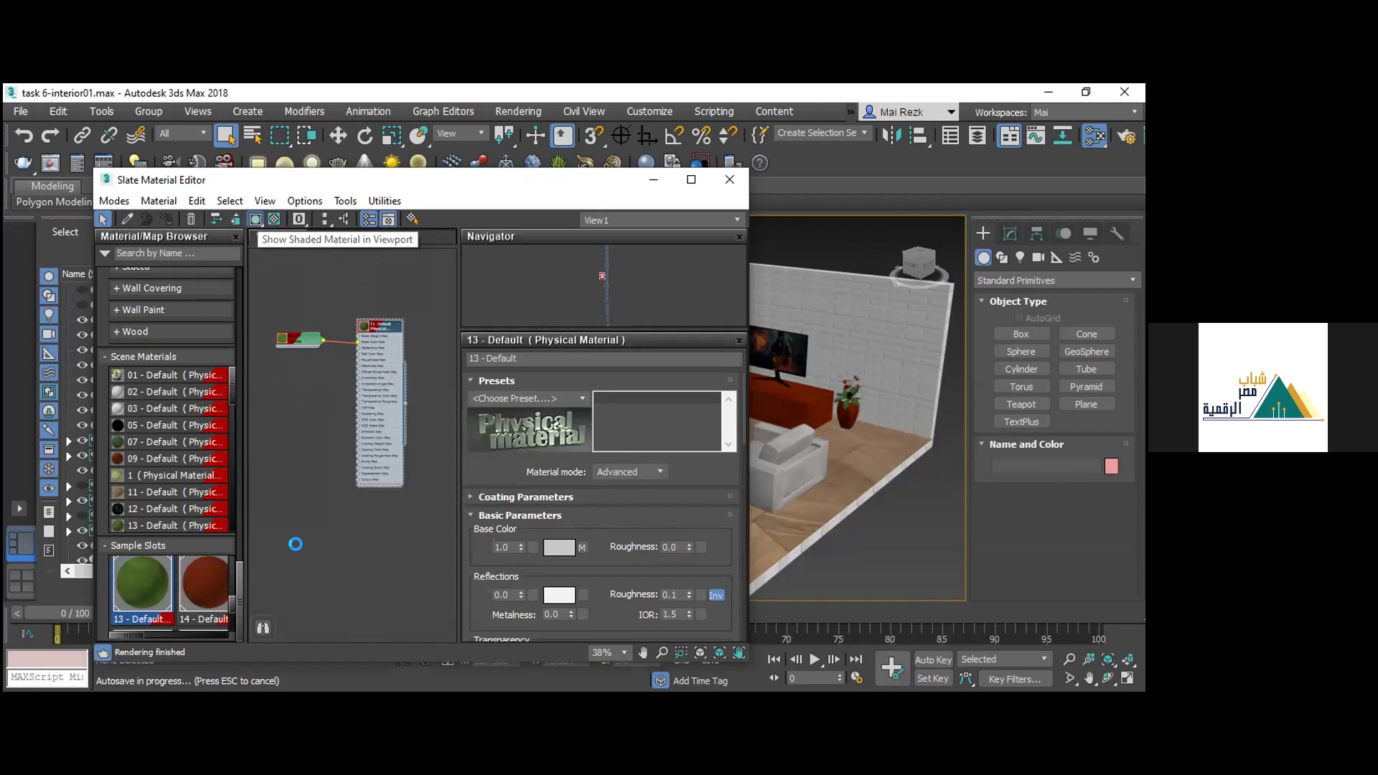
Step: Switch to the lantern.max scene and select the crescent-topped piece above the lantern's dome
key(alt+Tab)
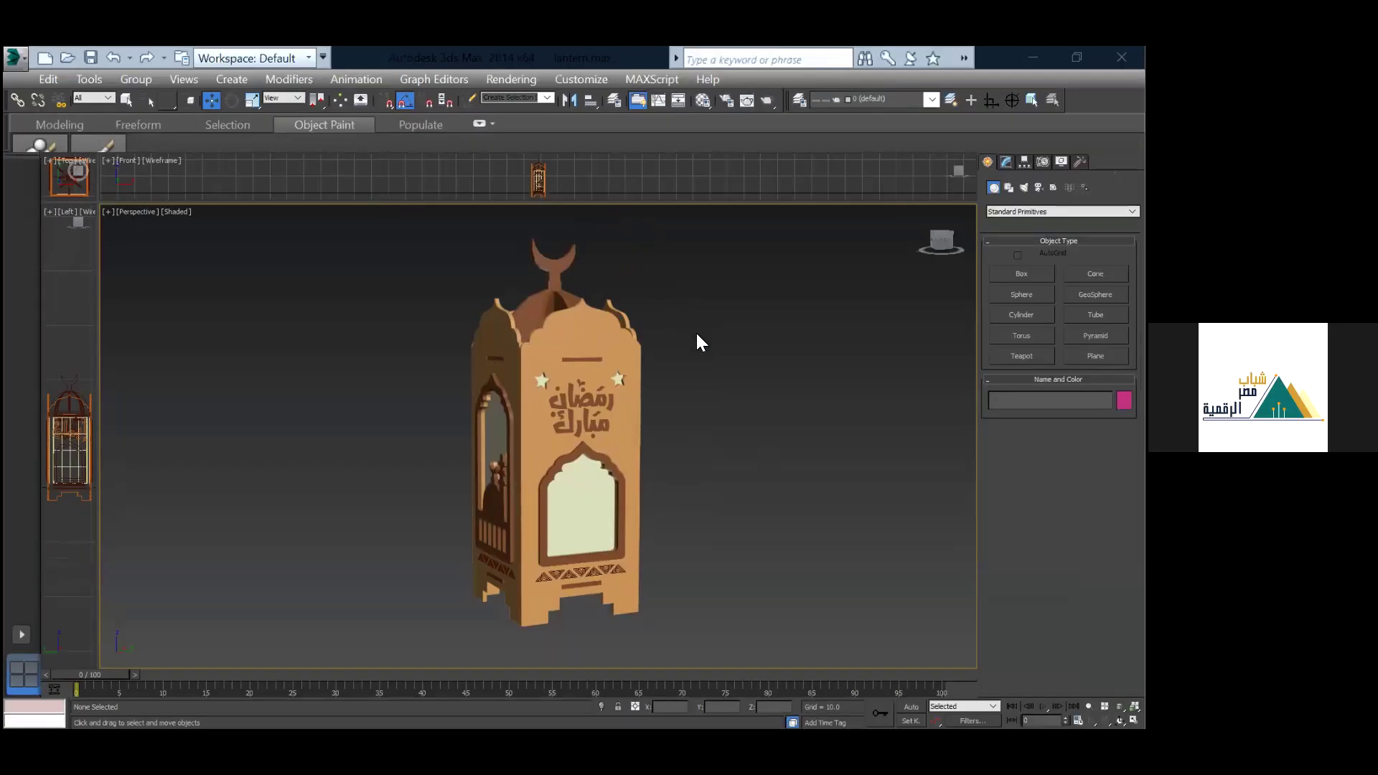
click(542, 300)
scroll(533, 301, up, 2)
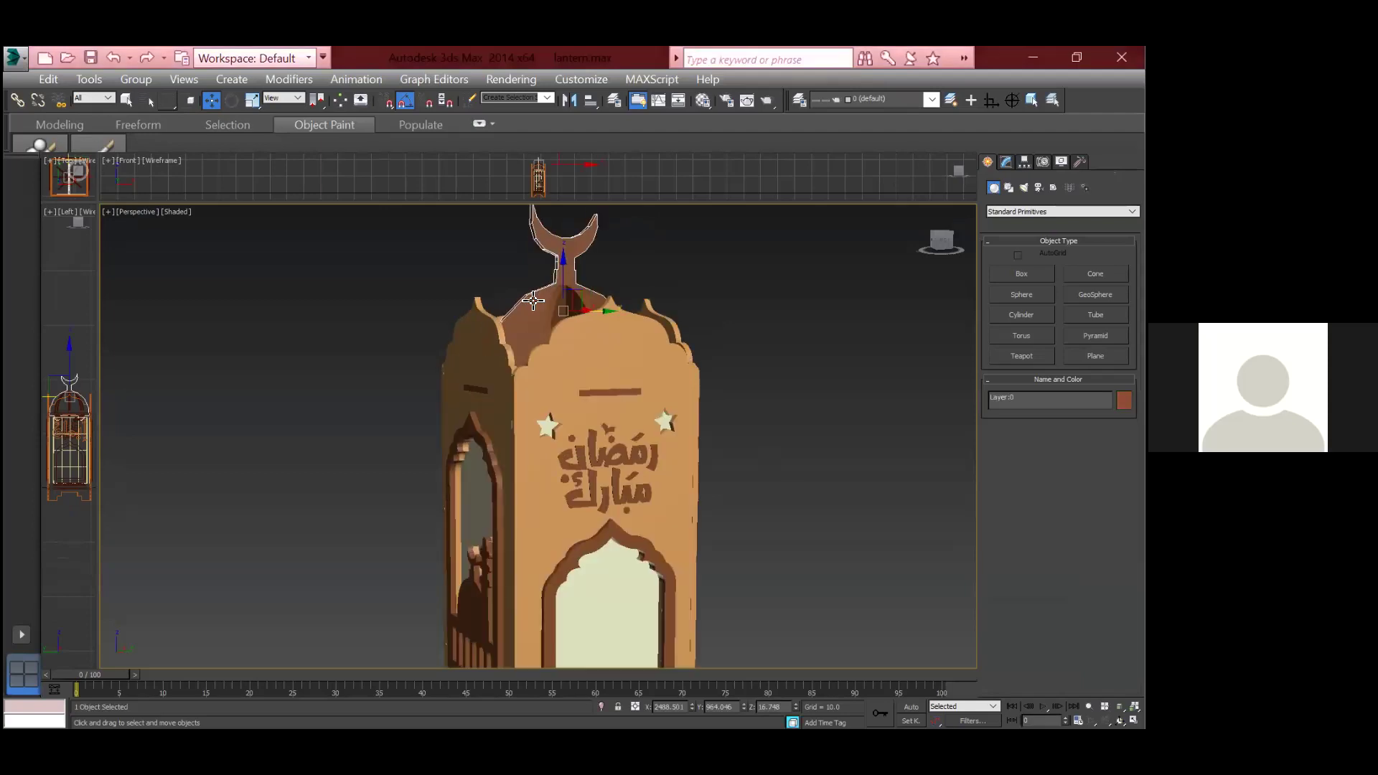
scroll(563, 307, up, 1)
scroll(562, 307, down, 3)
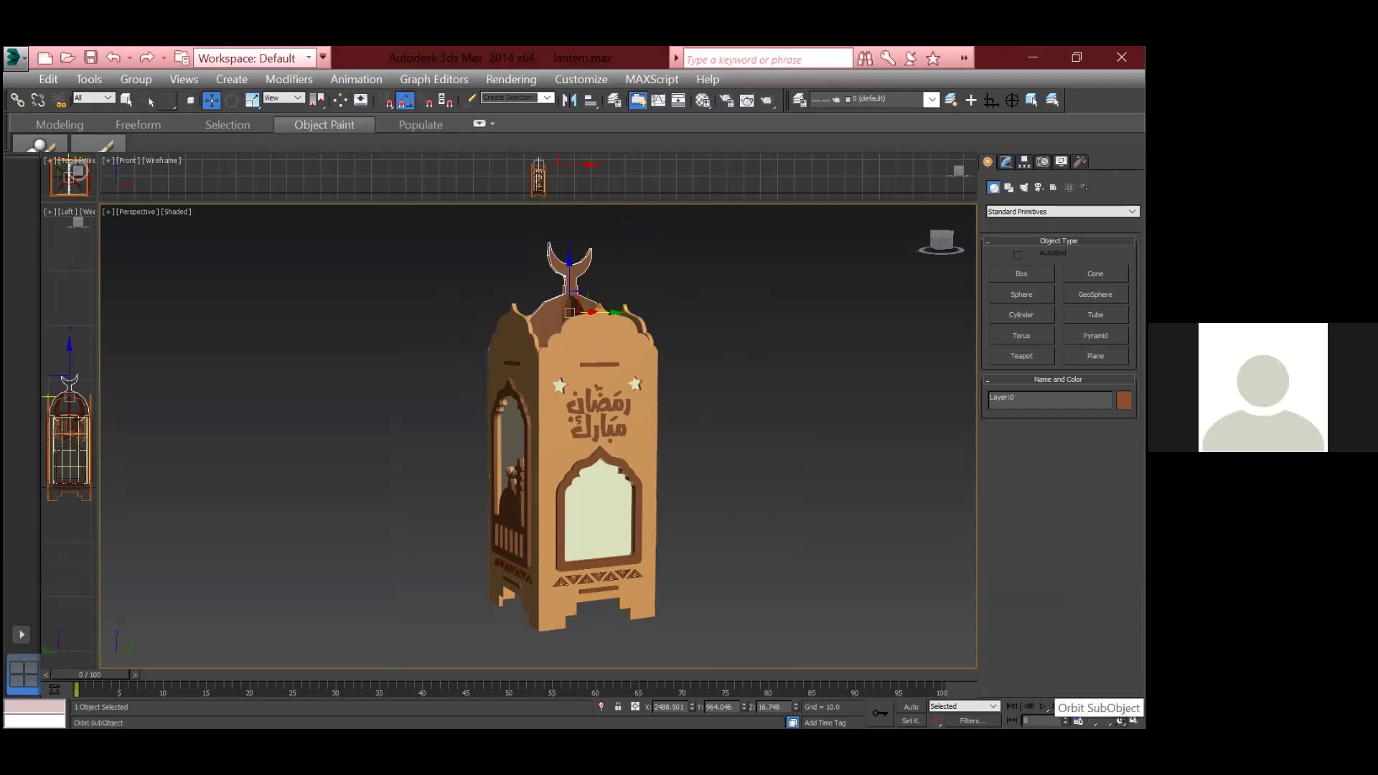
Step: Orbit the Perspective view to show two sides of the lantern and maximize the viewport
click(1120, 720)
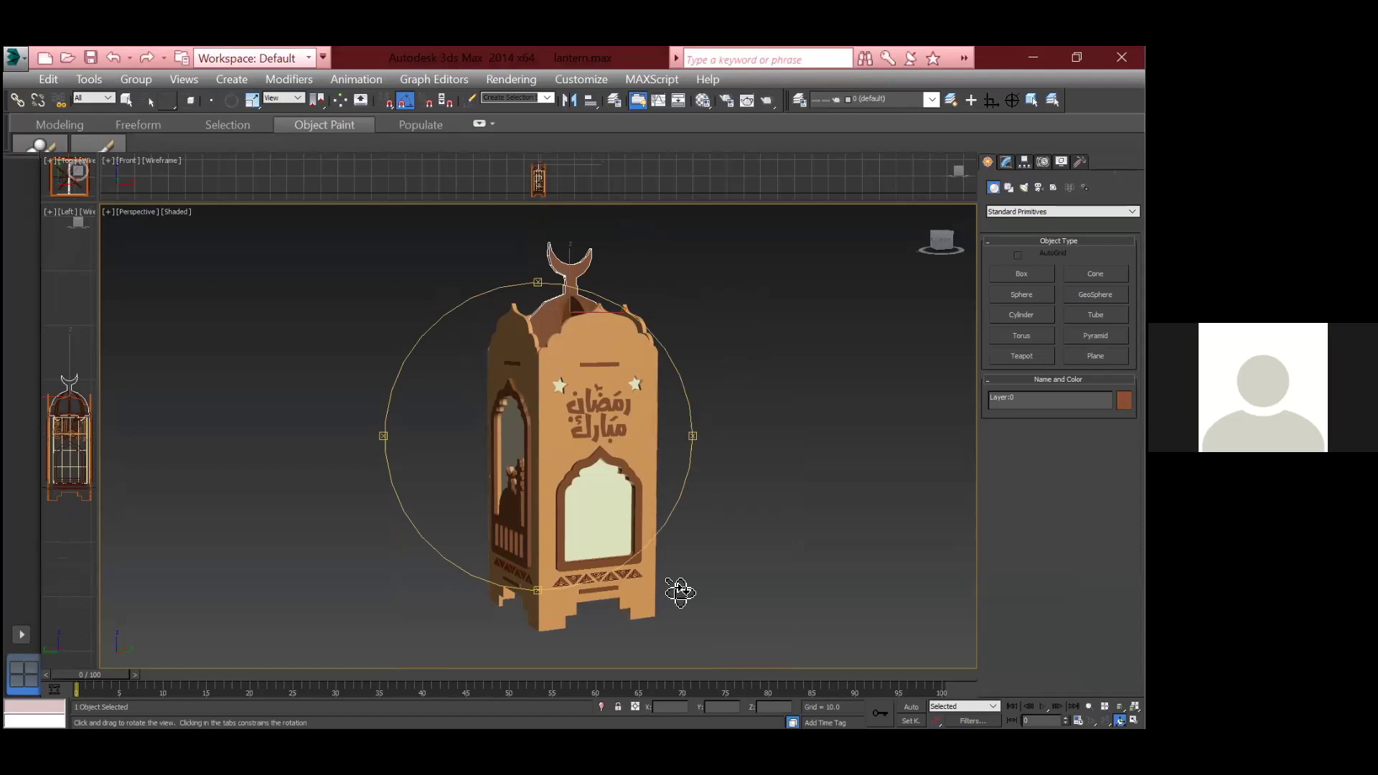
drag(388, 440, 660, 446)
drag(557, 440, 570, 435)
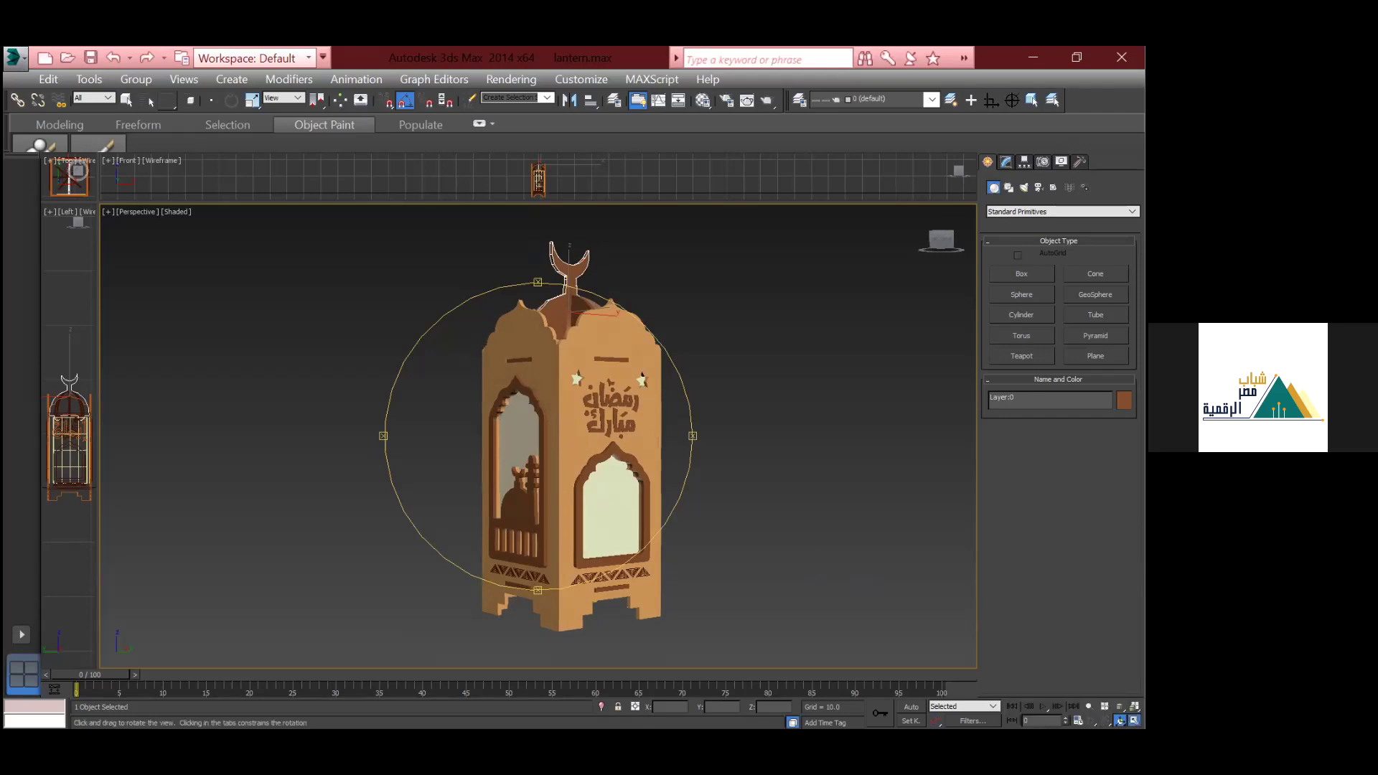
click(1134, 720)
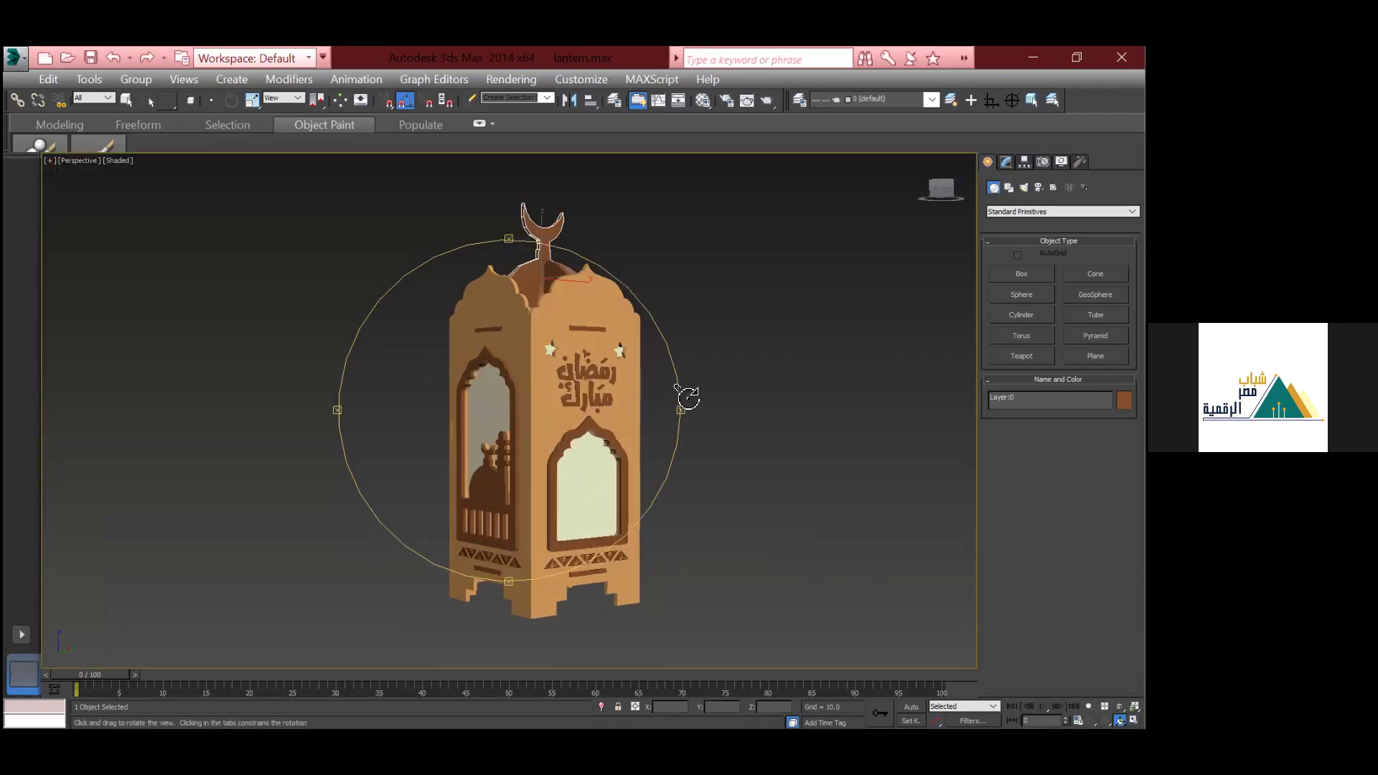
Step: Move the lantern's front panel group away from the body to inspect the interior, and undo the move
key(w)
click(572, 376)
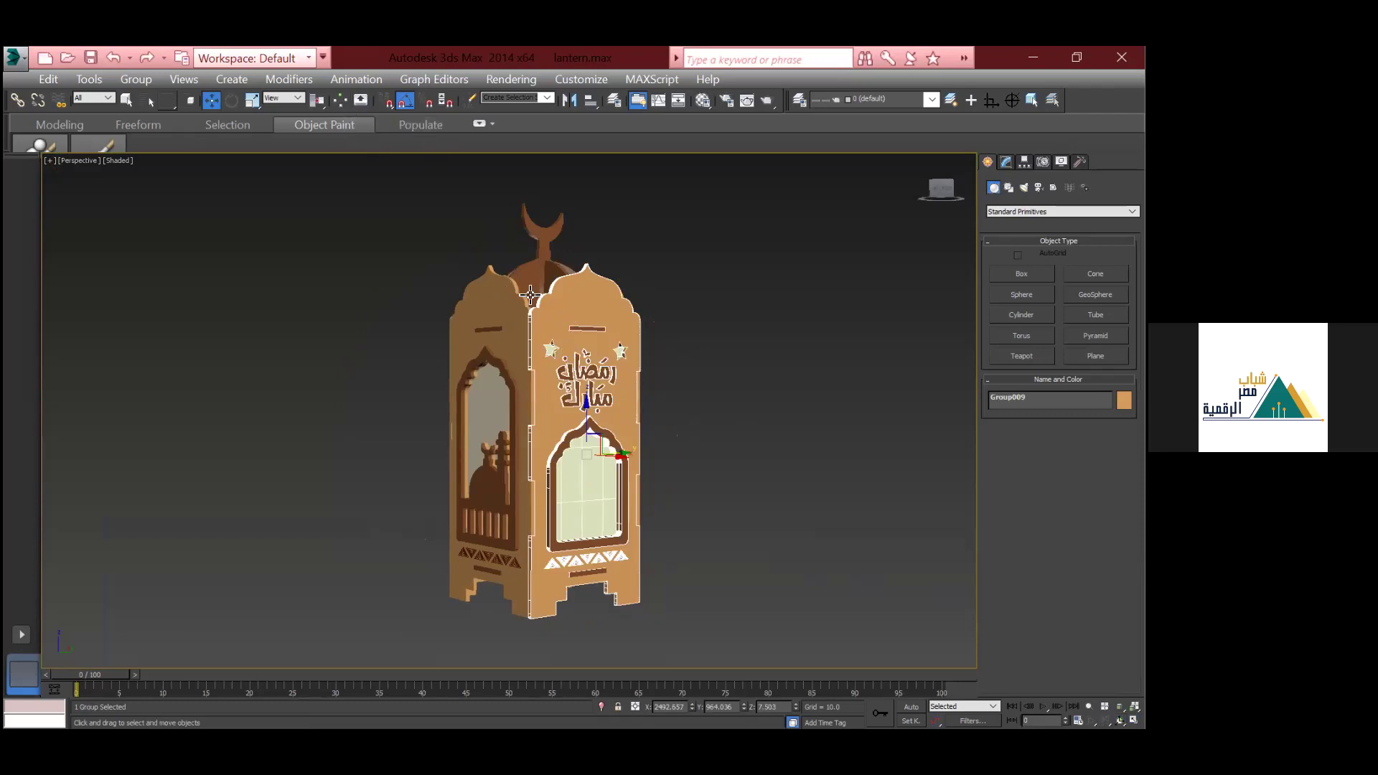
drag(582, 304, 743, 307)
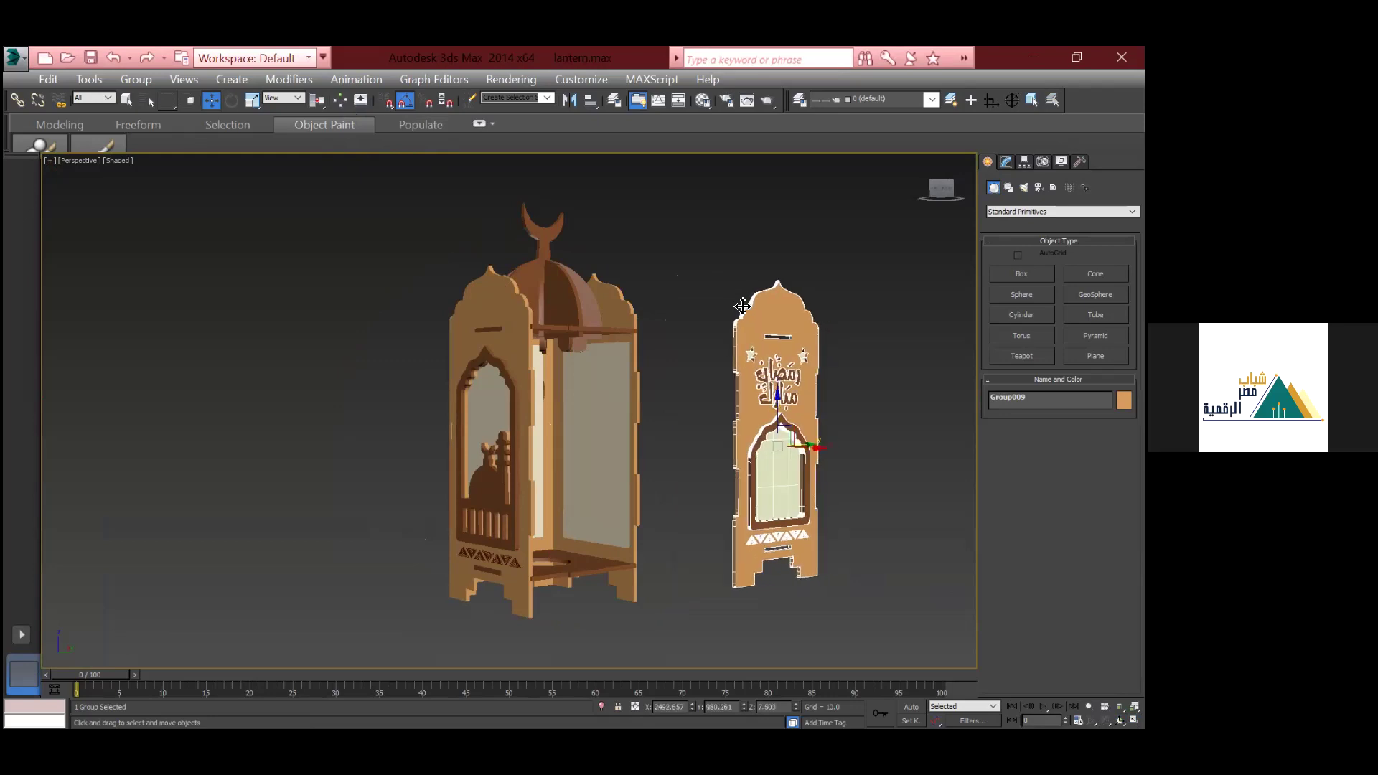
scroll(651, 369, up, 5)
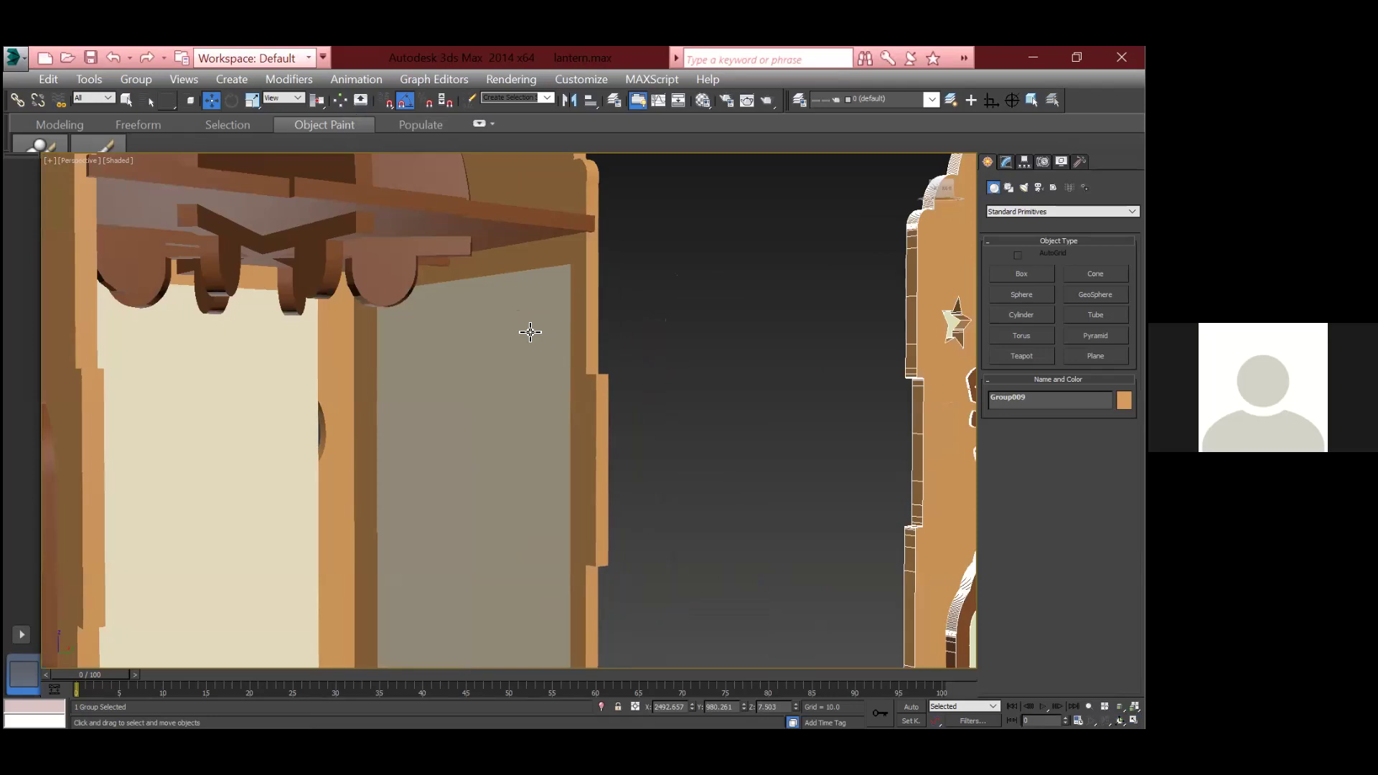
key(ctrl+z)
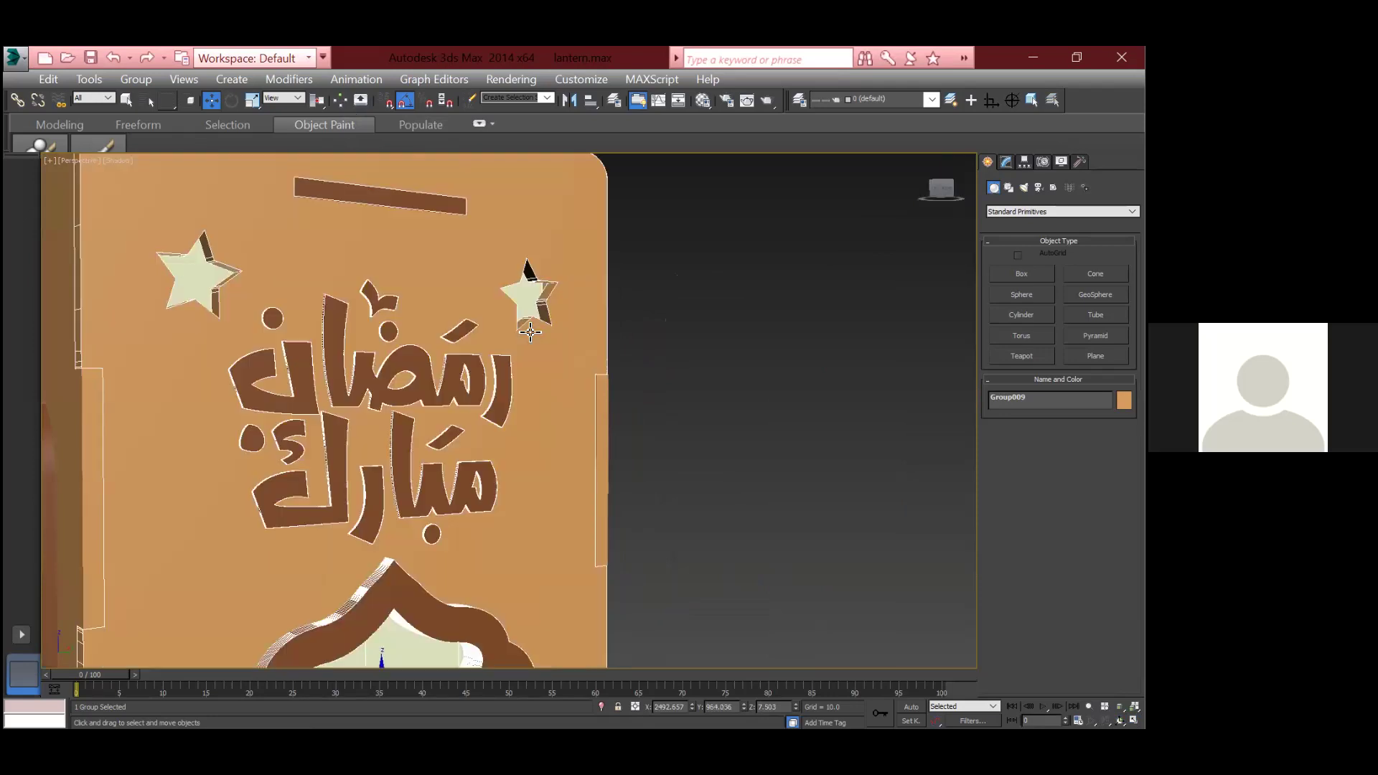
Step: Examine the lantern's front panel and its ribbed dome up close from above
scroll(530, 334, down, 6)
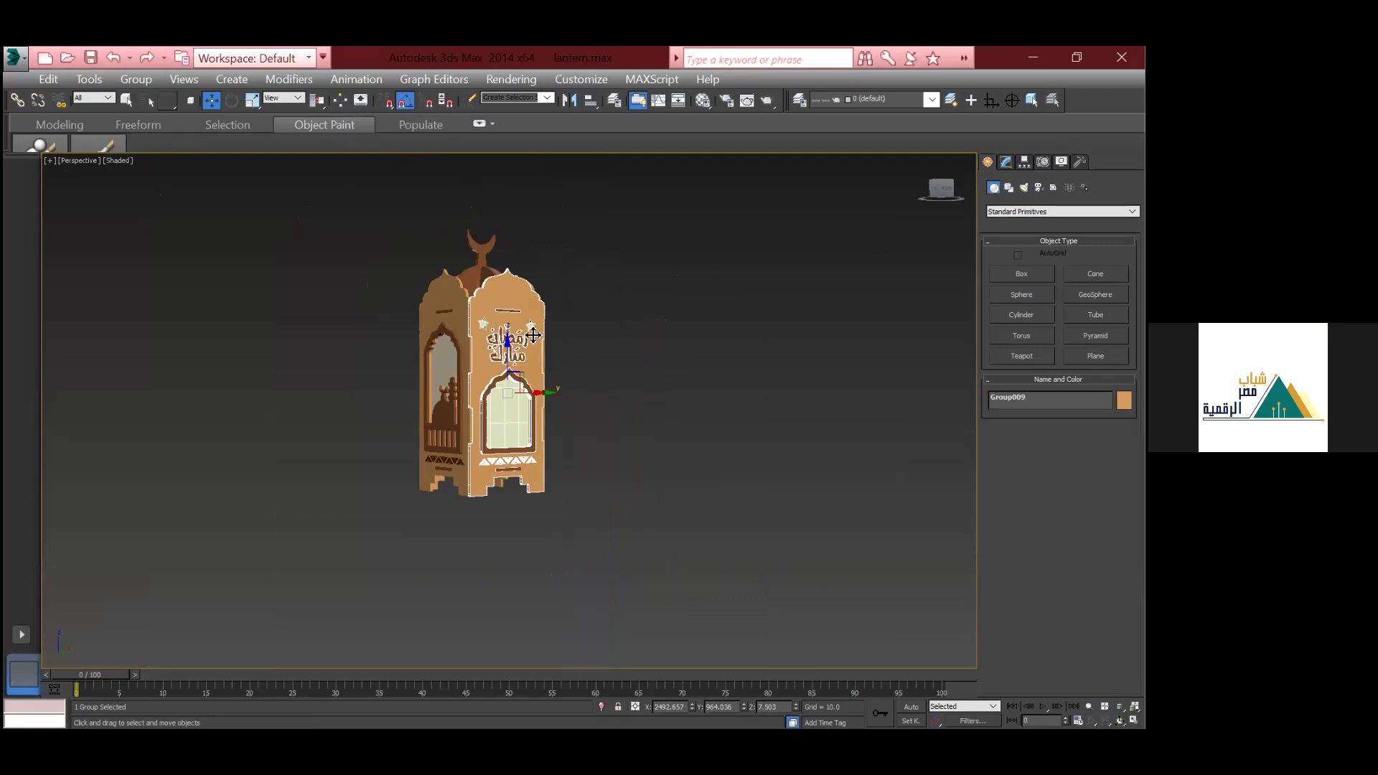
scroll(473, 346, up, 5)
scroll(527, 369, down, 5)
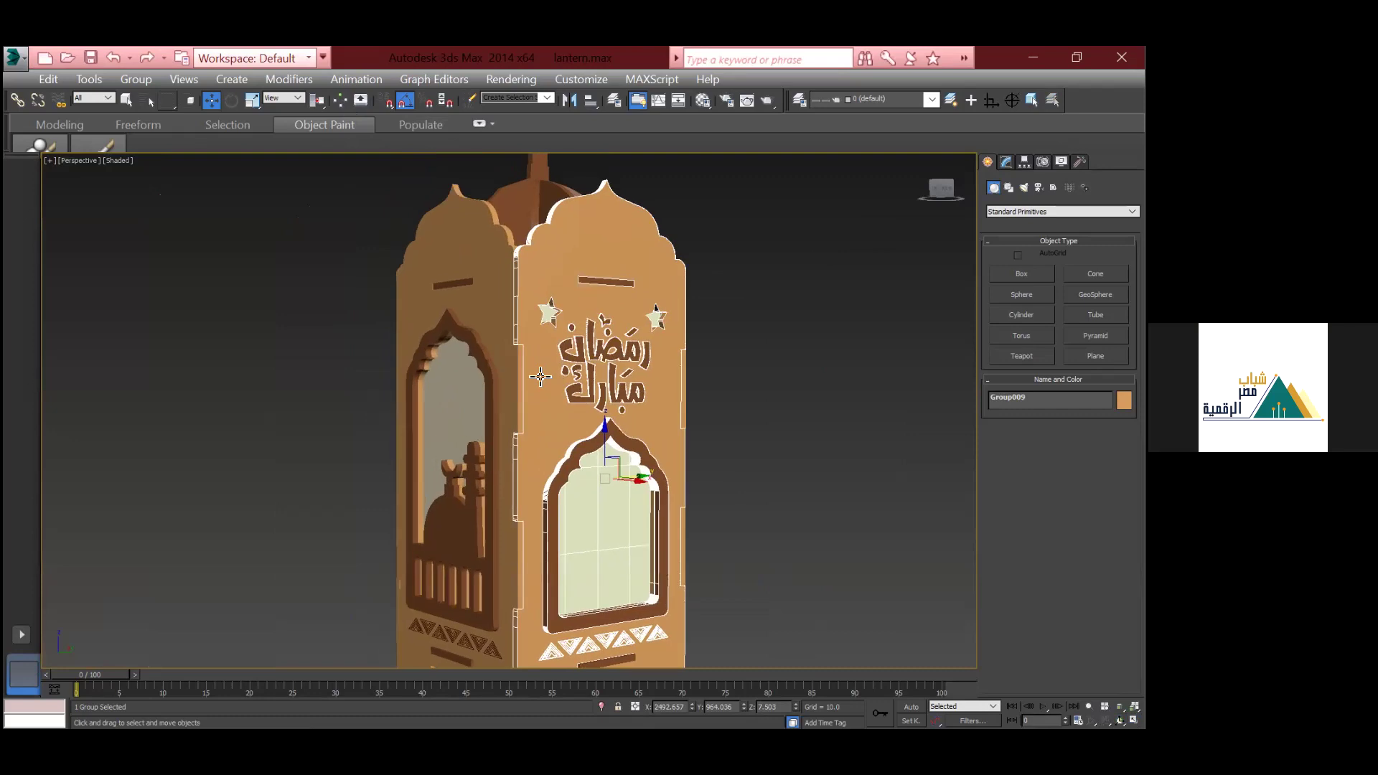
scroll(543, 380, up, 2)
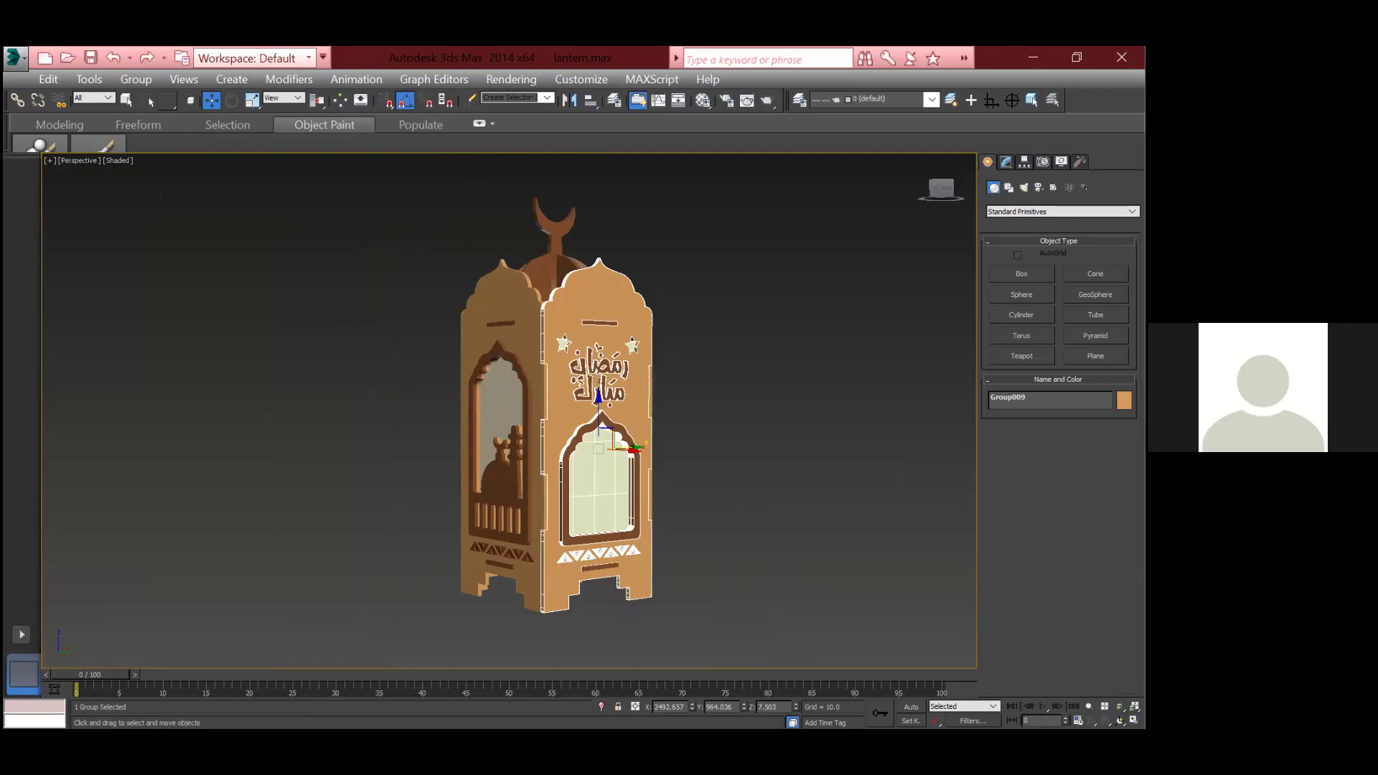
click(1120, 721)
drag(574, 375, 567, 430)
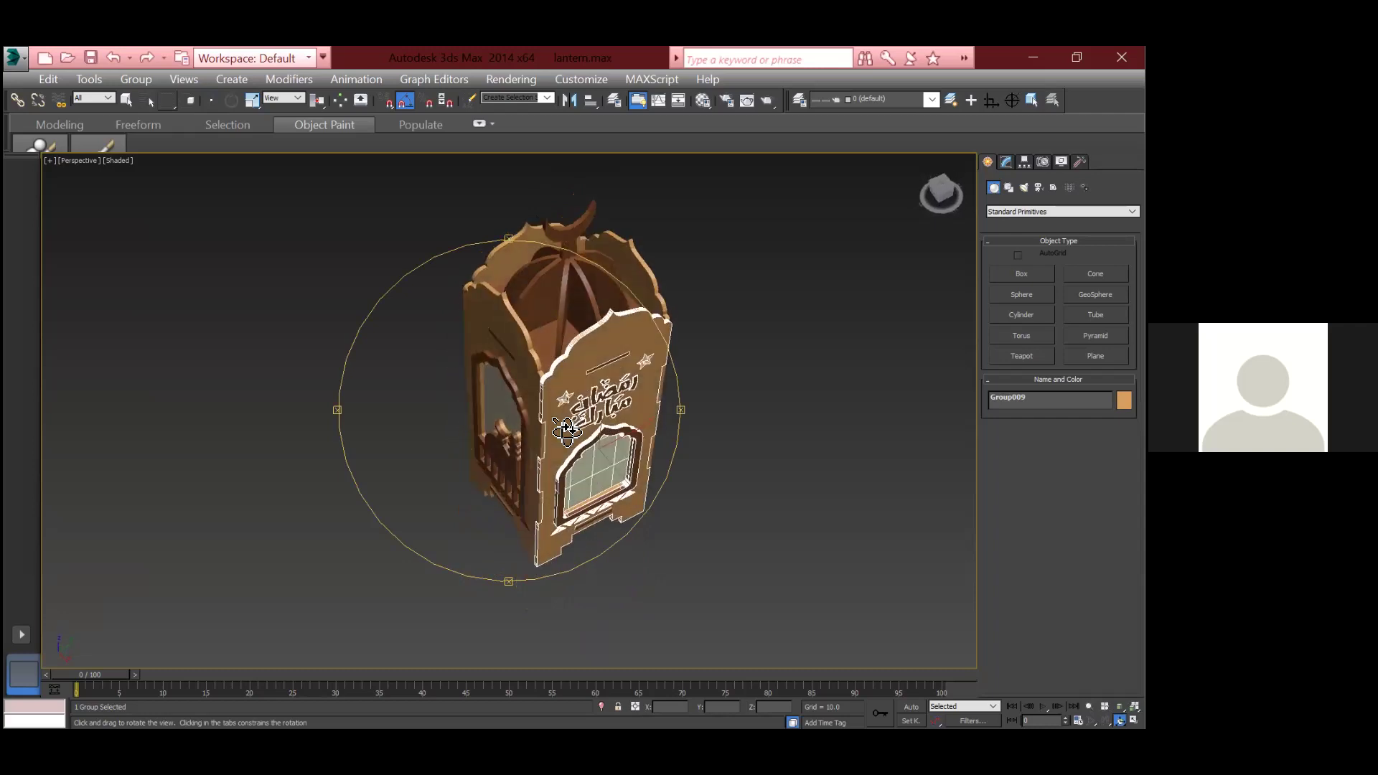
scroll(569, 234, up, 8)
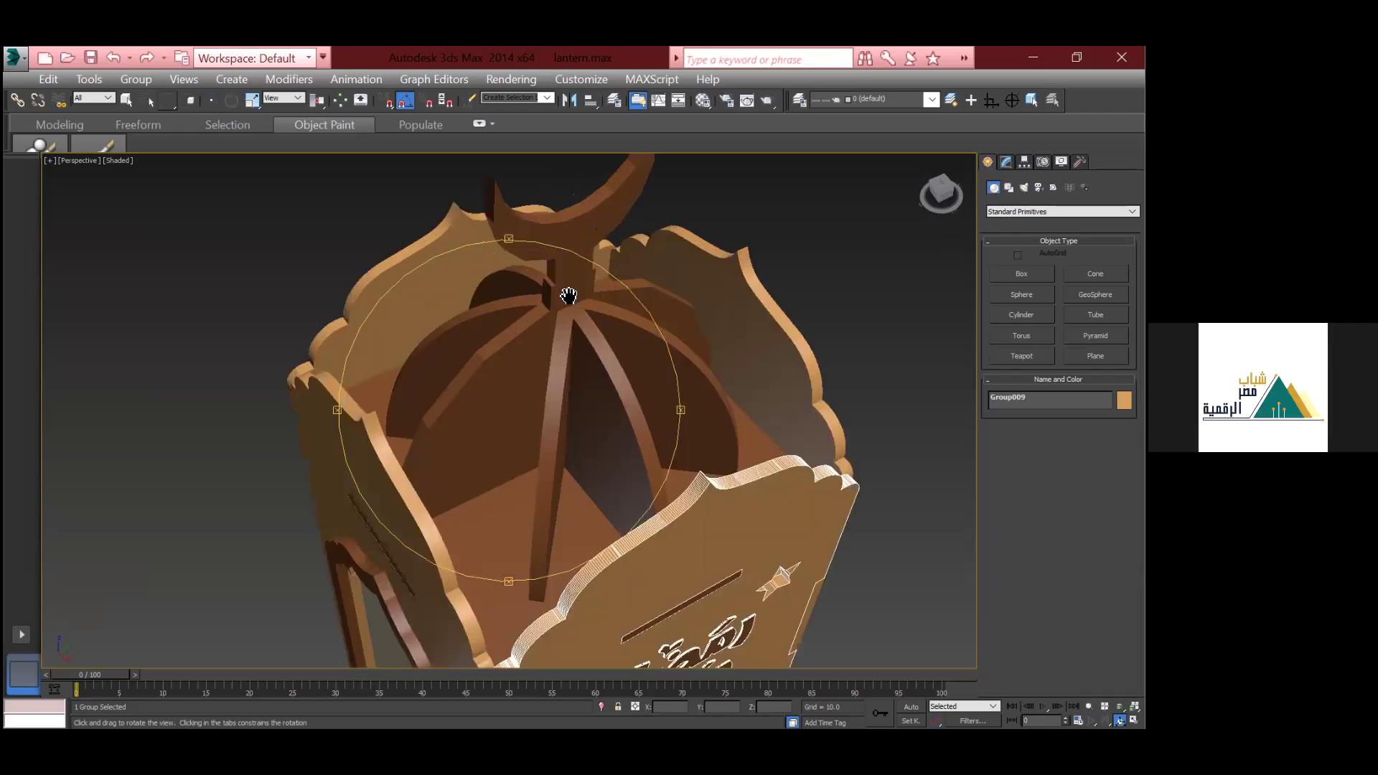
Step: Select the crescent-topped piece above the lantern's dome and examine its modifier stack down to the Editable Mesh
scroll(562, 319, up, 6)
drag(553, 311, 551, 392)
key(w)
click(562, 373)
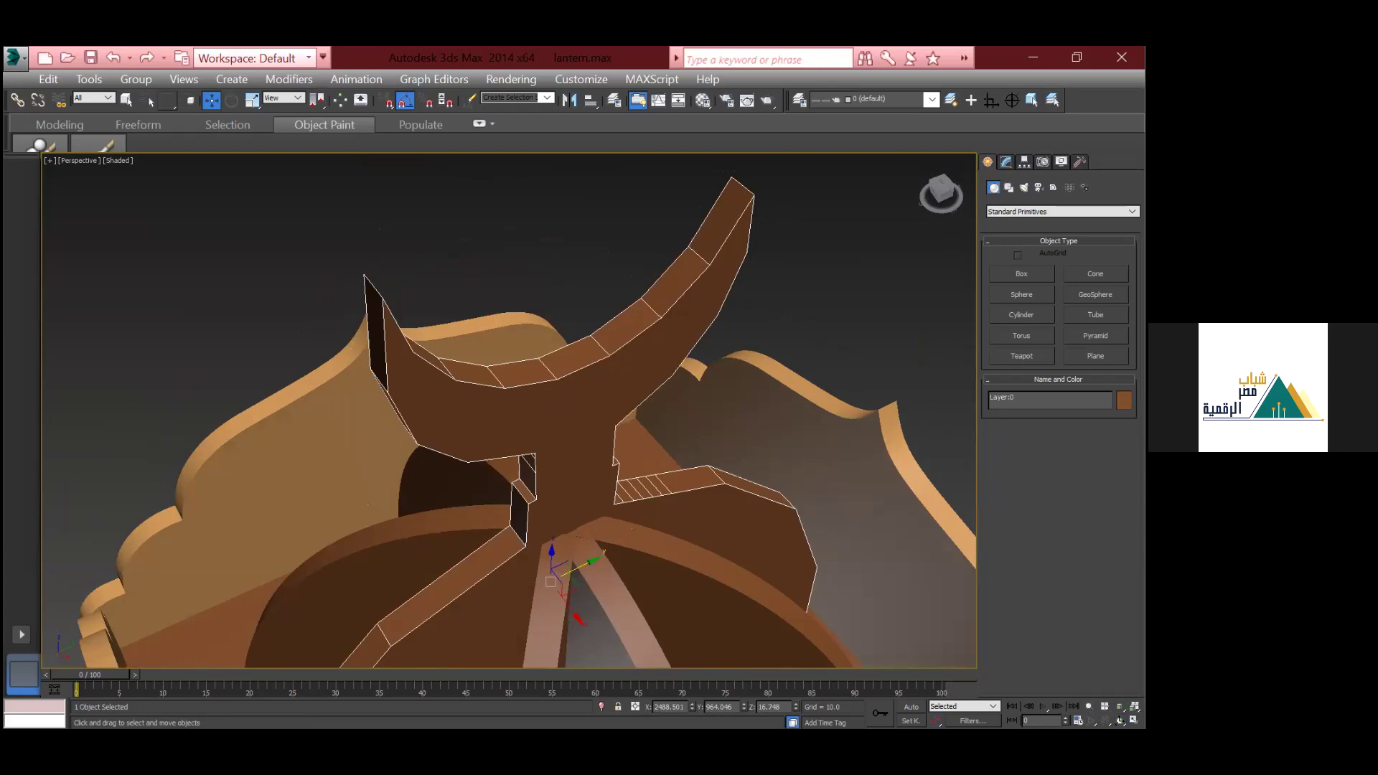
click(1005, 161)
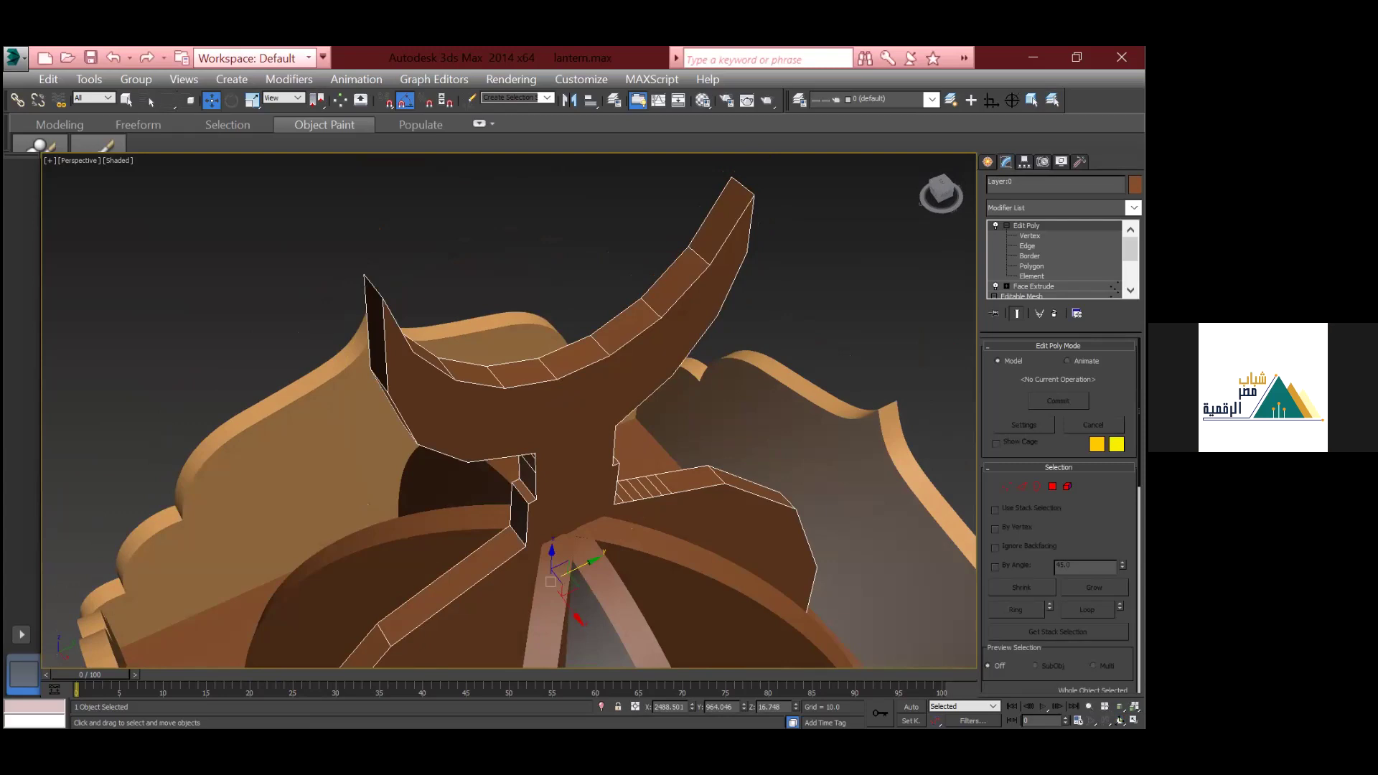
scroll(1054, 258, down, 2)
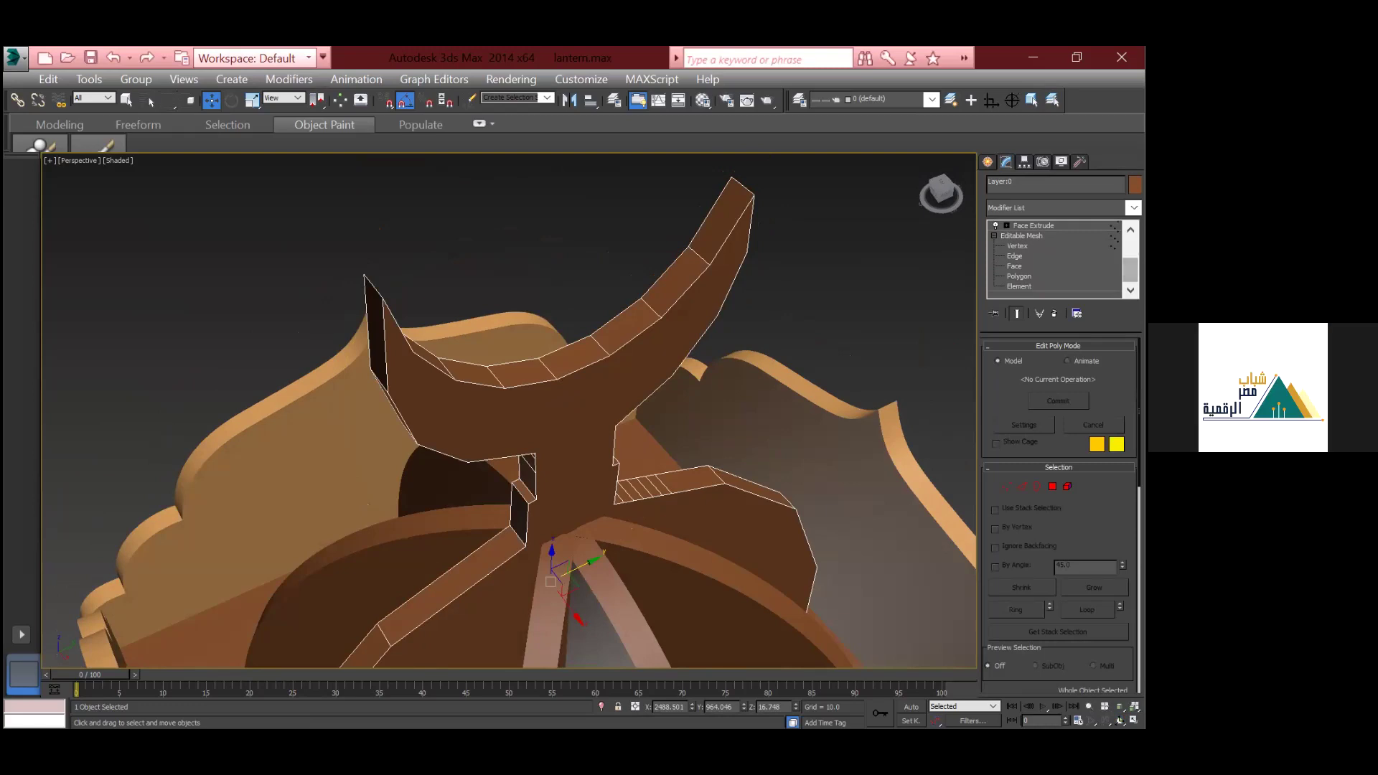
scroll(1054, 258, up, 2)
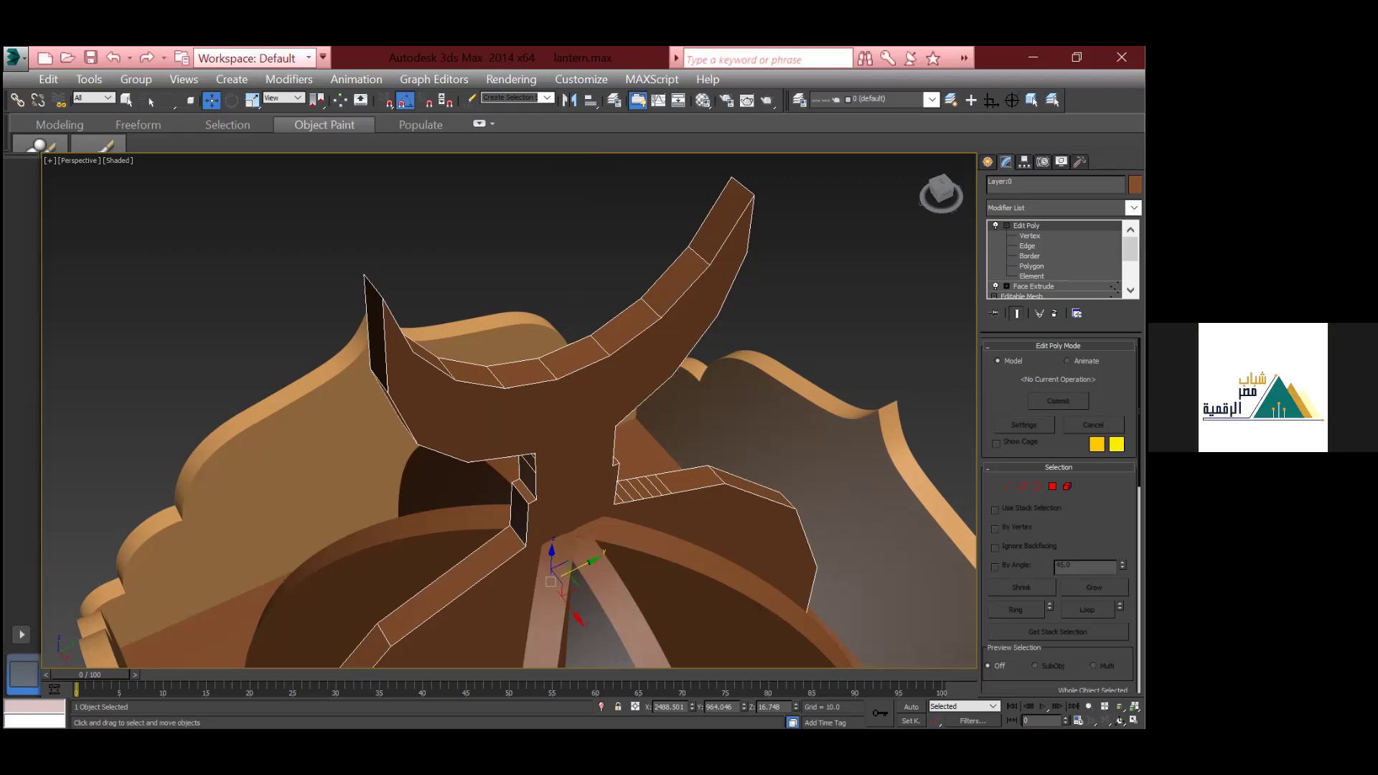
Step: Try MSmooth from the Edit Geometry tools on the whole crescent-topped piece, and undo it
scroll(1059, 515, down, 5)
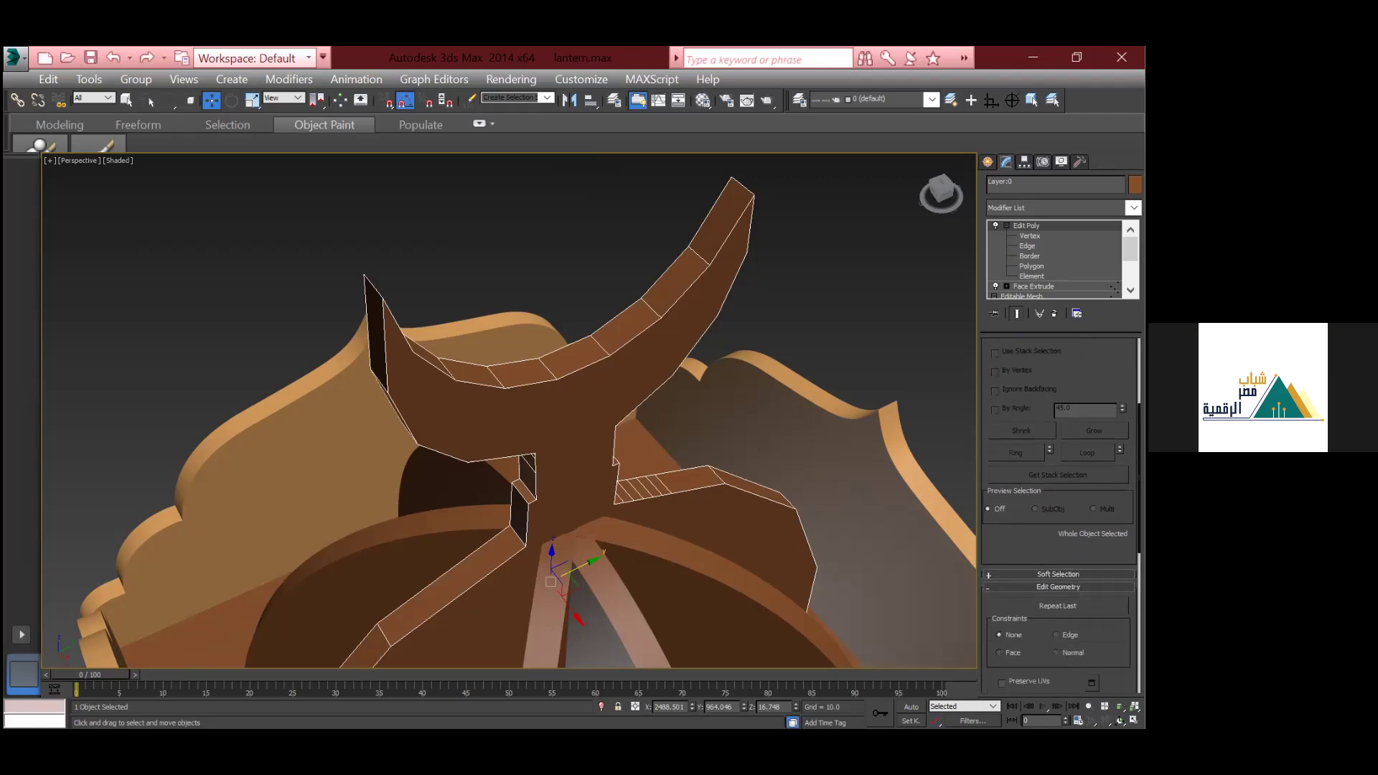
scroll(1059, 516, down, 5)
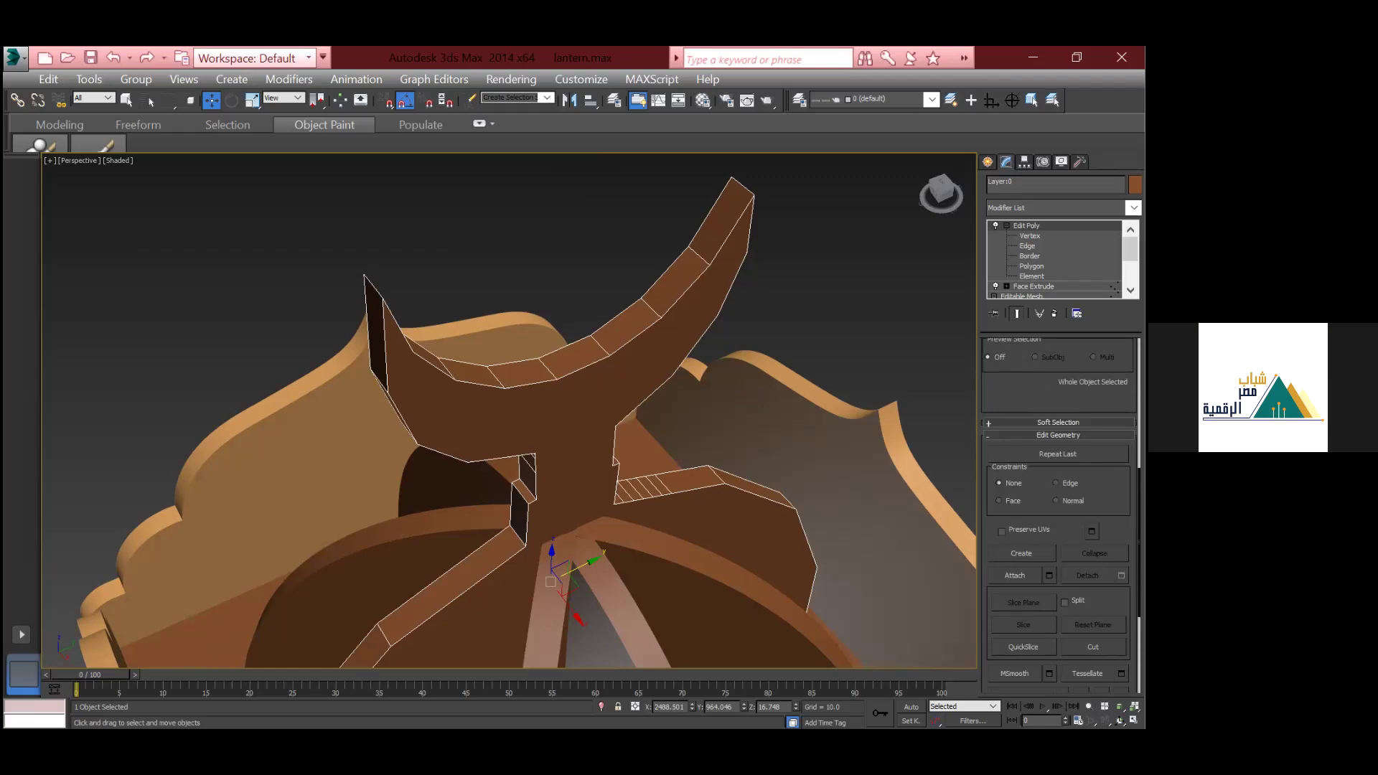
click(1014, 673)
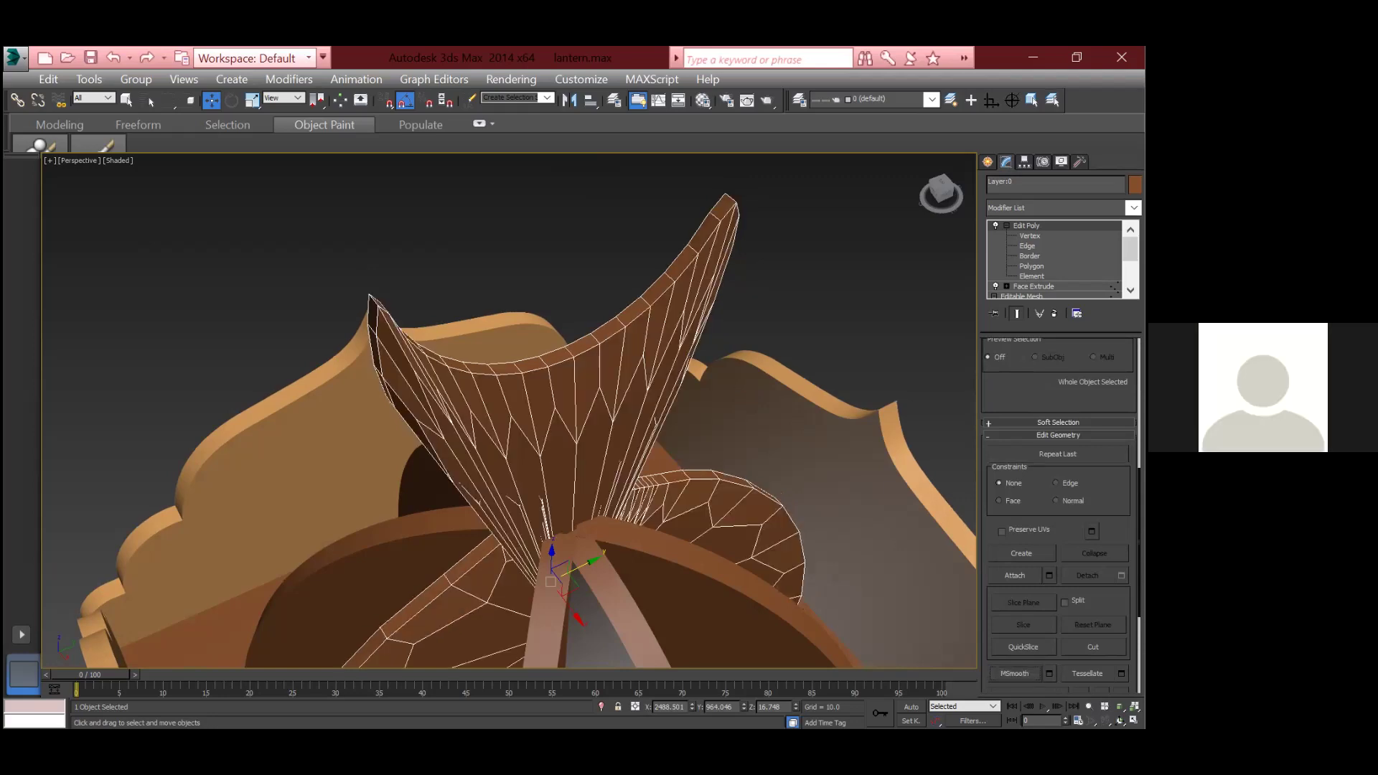
key(ctrl+z)
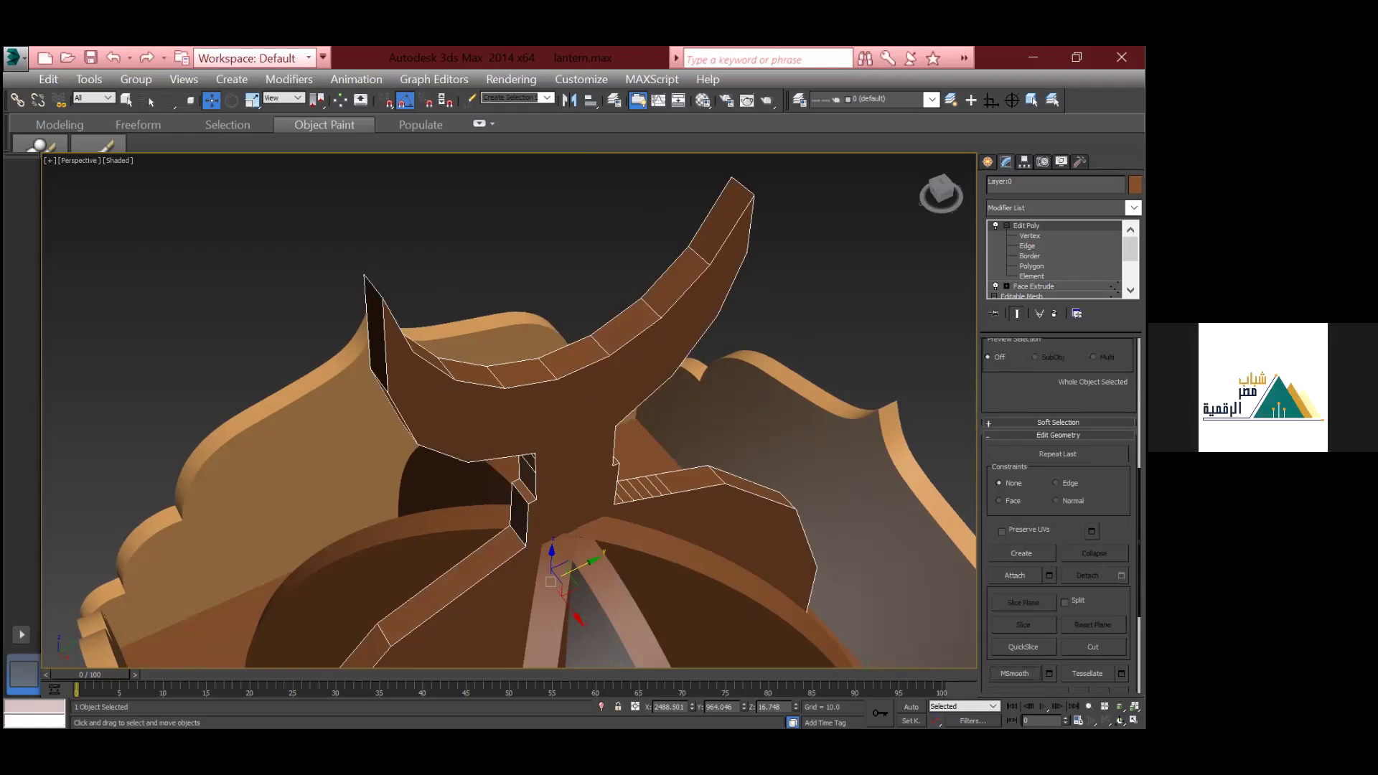
Step: Tessellate the whole crescent-topped piece three times to subdivide its mesh
click(1088, 673)
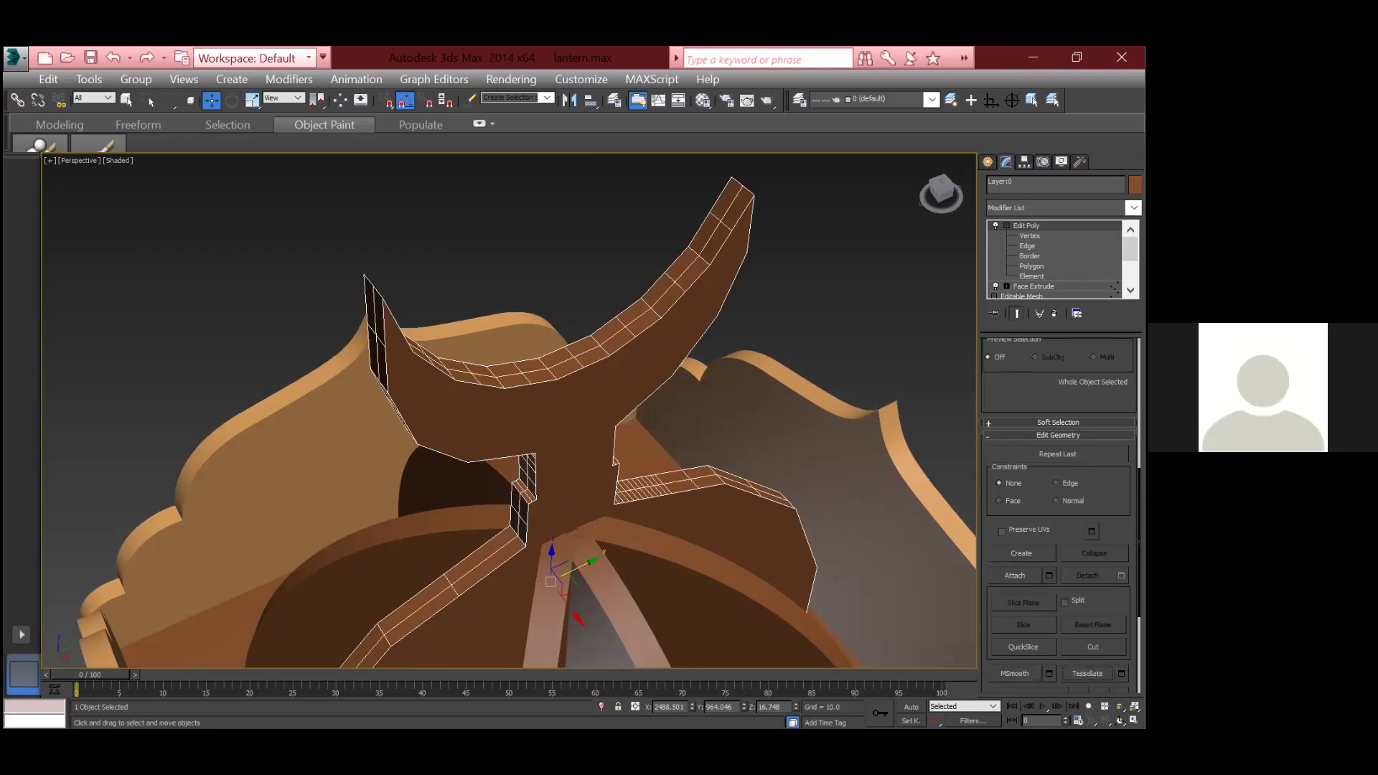
click(1087, 674)
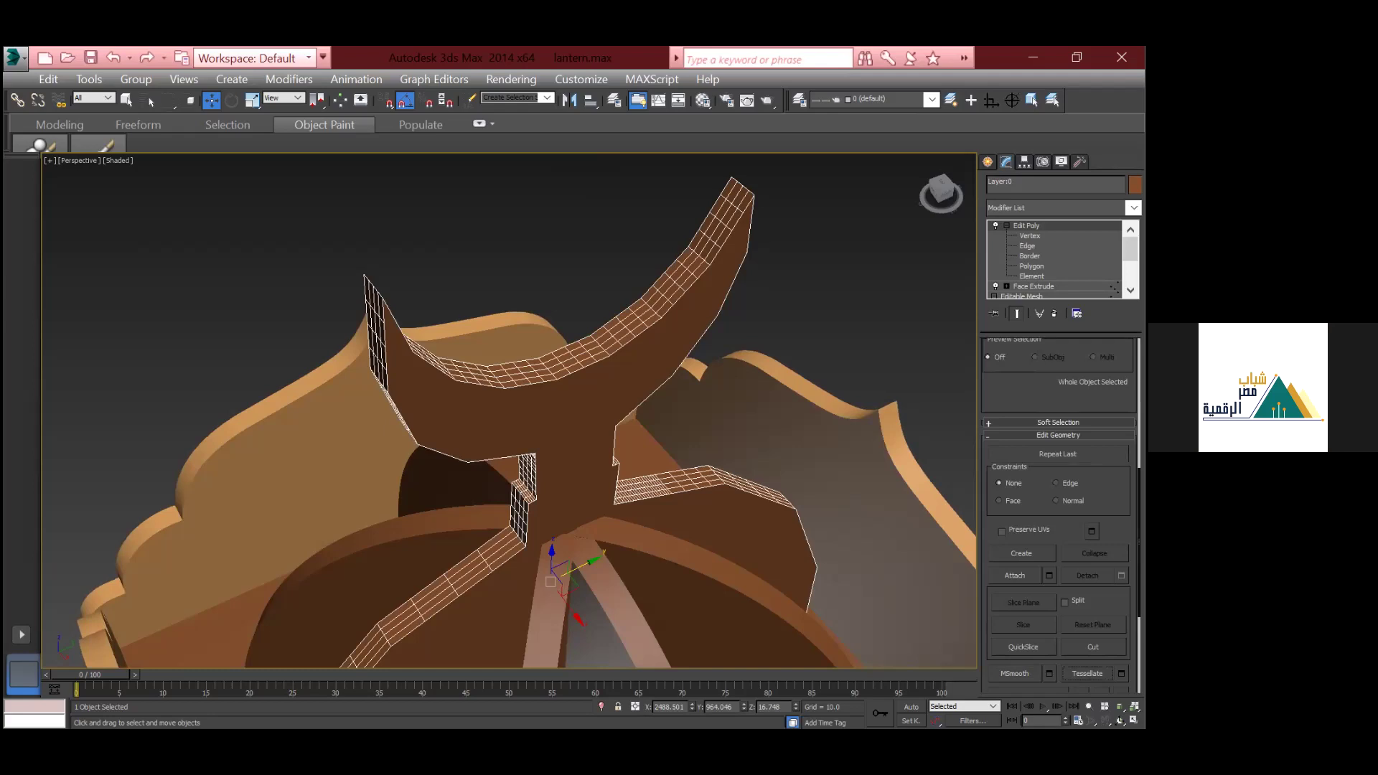
click(1087, 673)
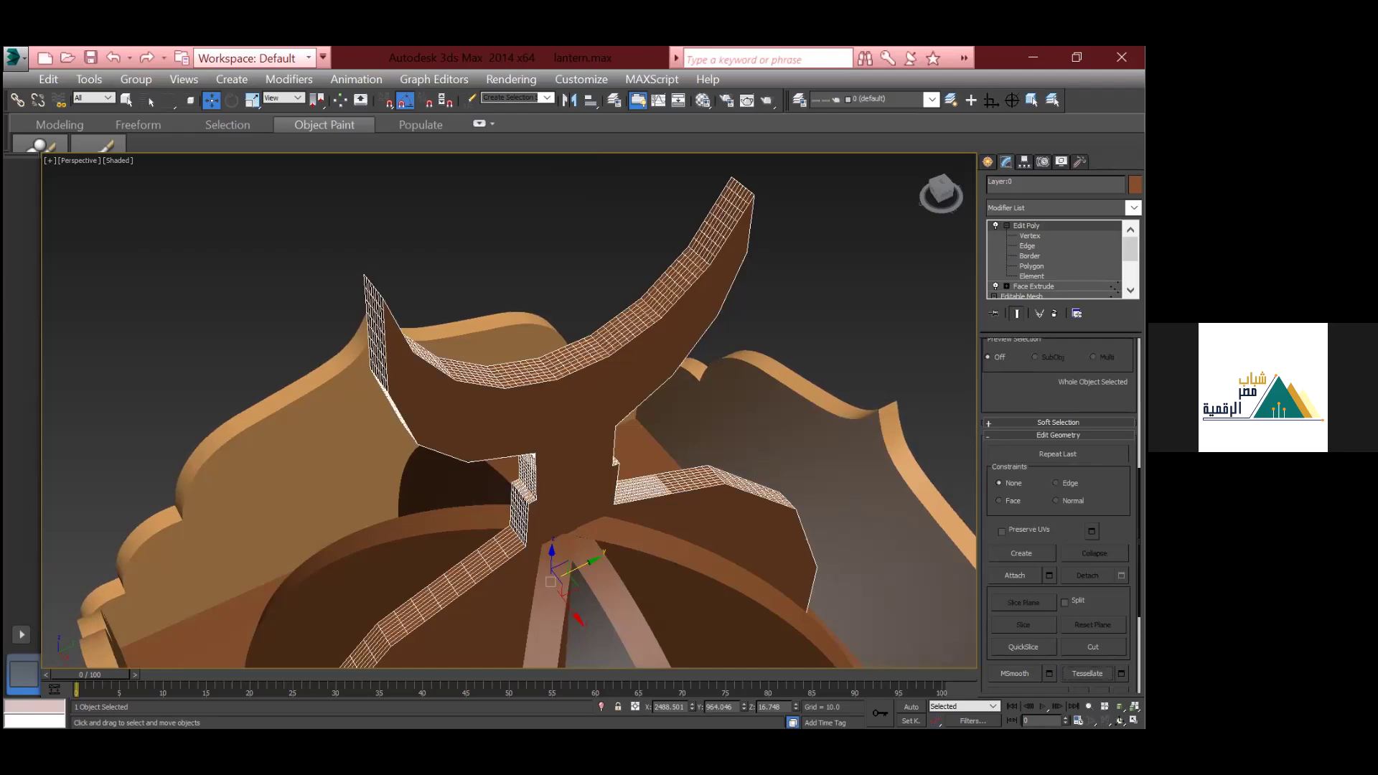
Step: Try MSmooth on the tessellated crescent piece, undo back past the third tessellation, and reapply Tessellate once
click(1014, 673)
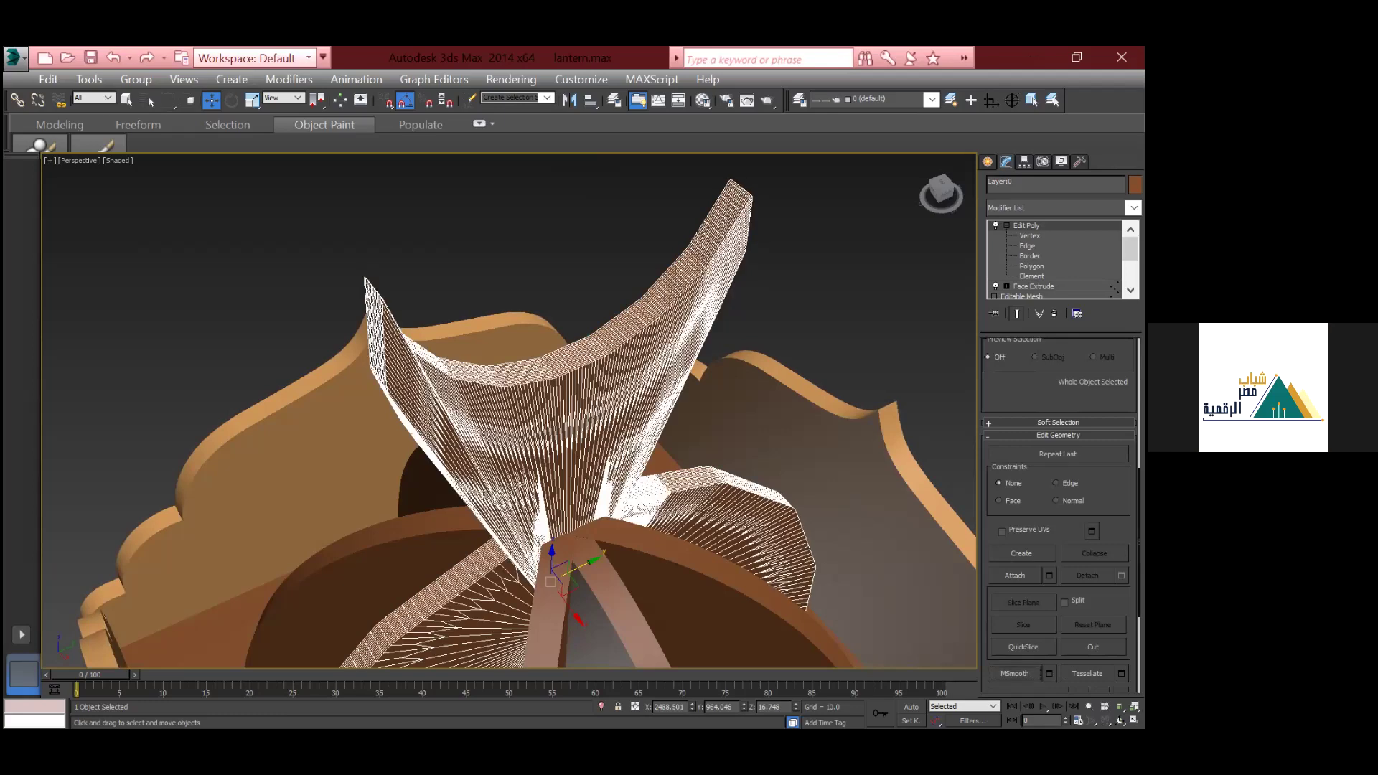
key(ctrl+z)
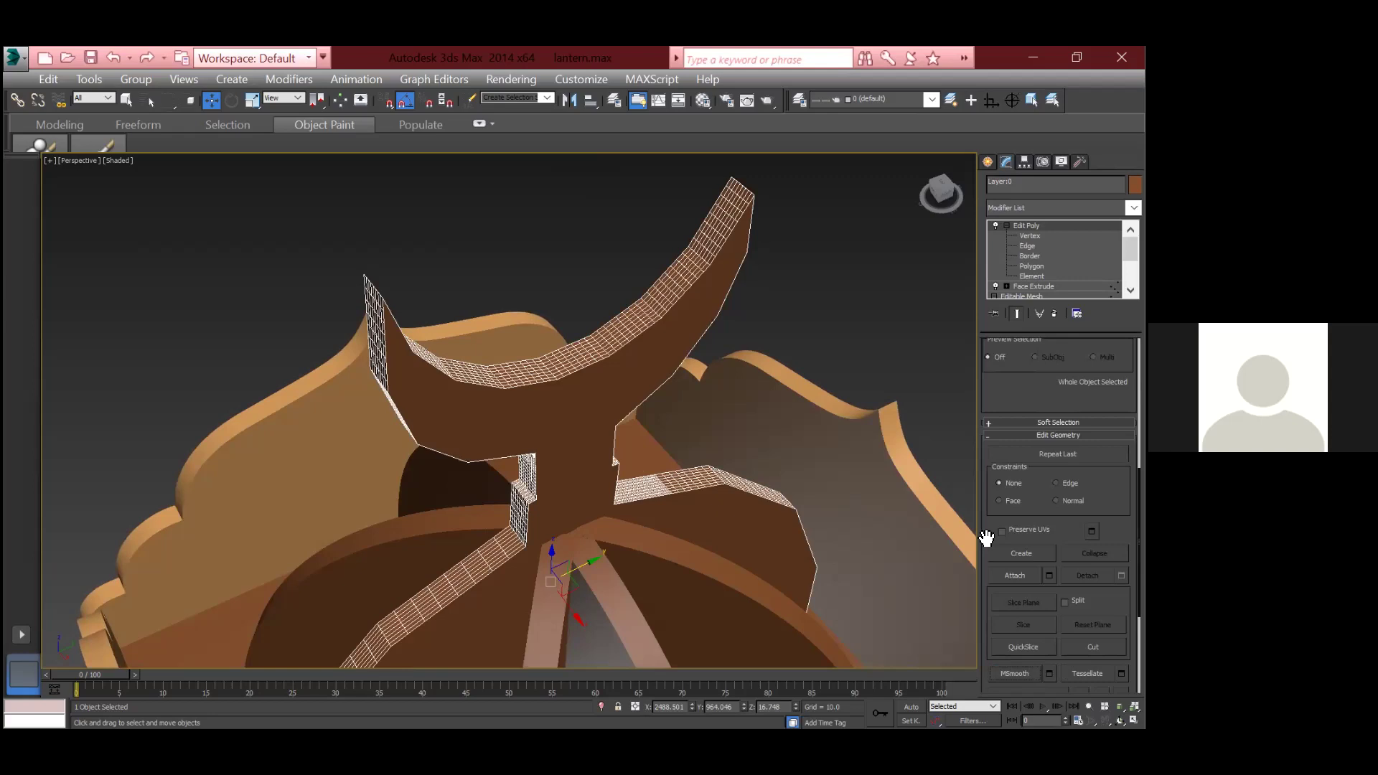
key(ctrl+z)
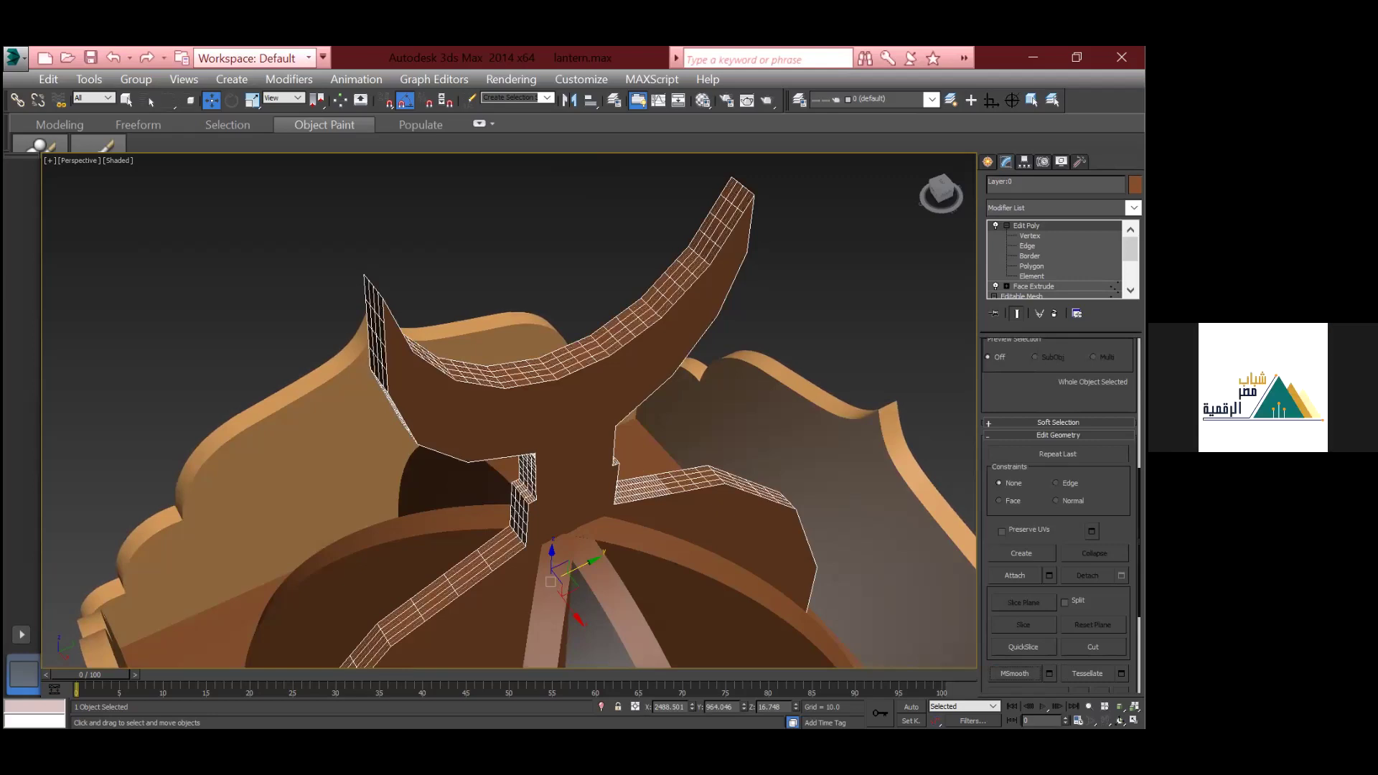
click(1088, 673)
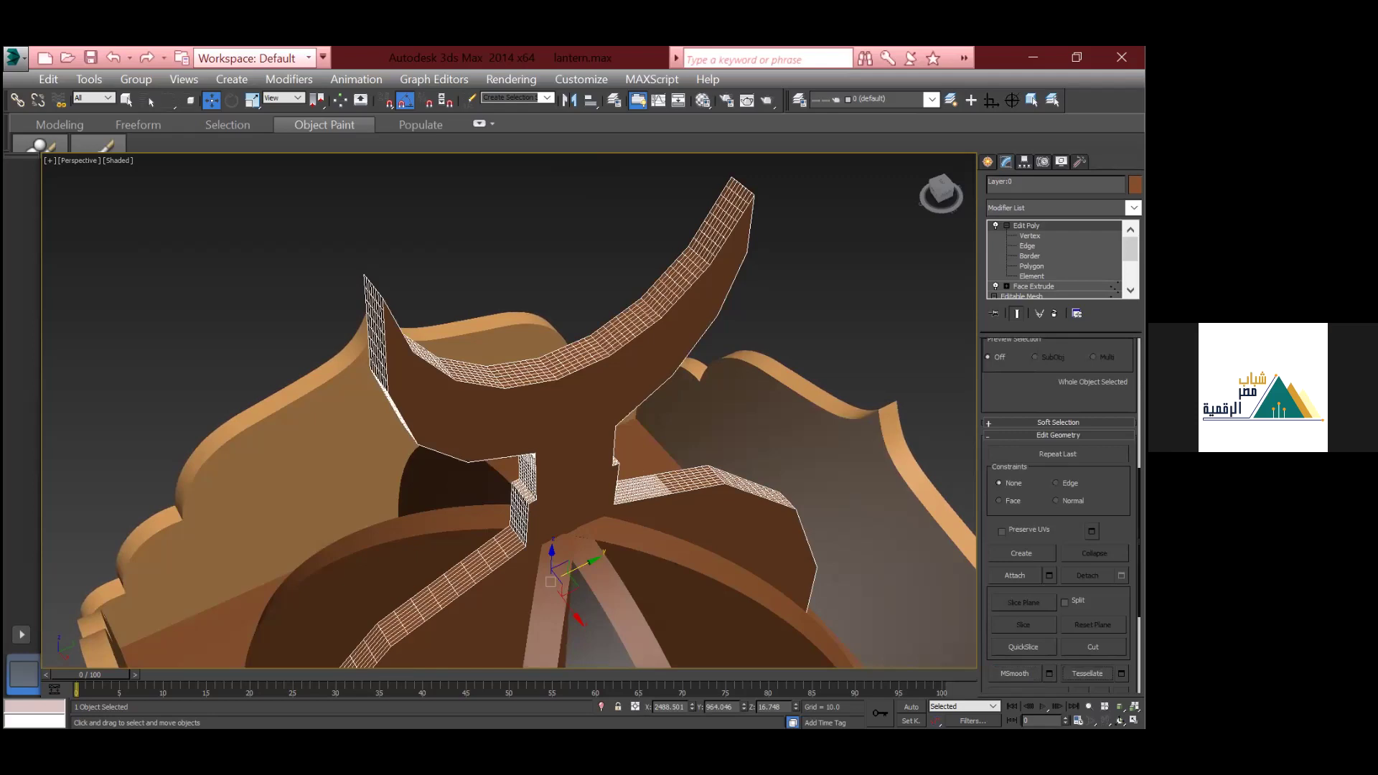
Step: Browse the modifiers available for the crescent-topped piece
click(1134, 207)
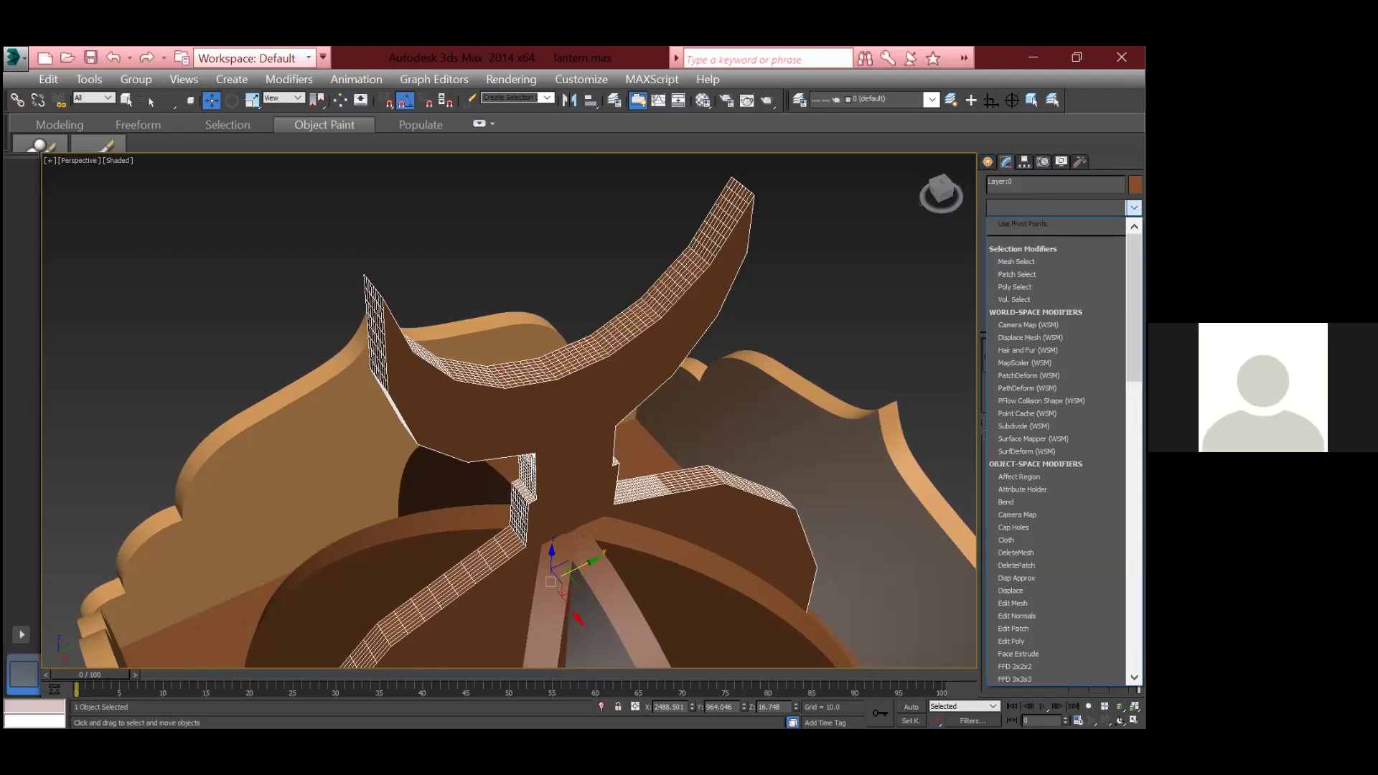
click(1010, 641)
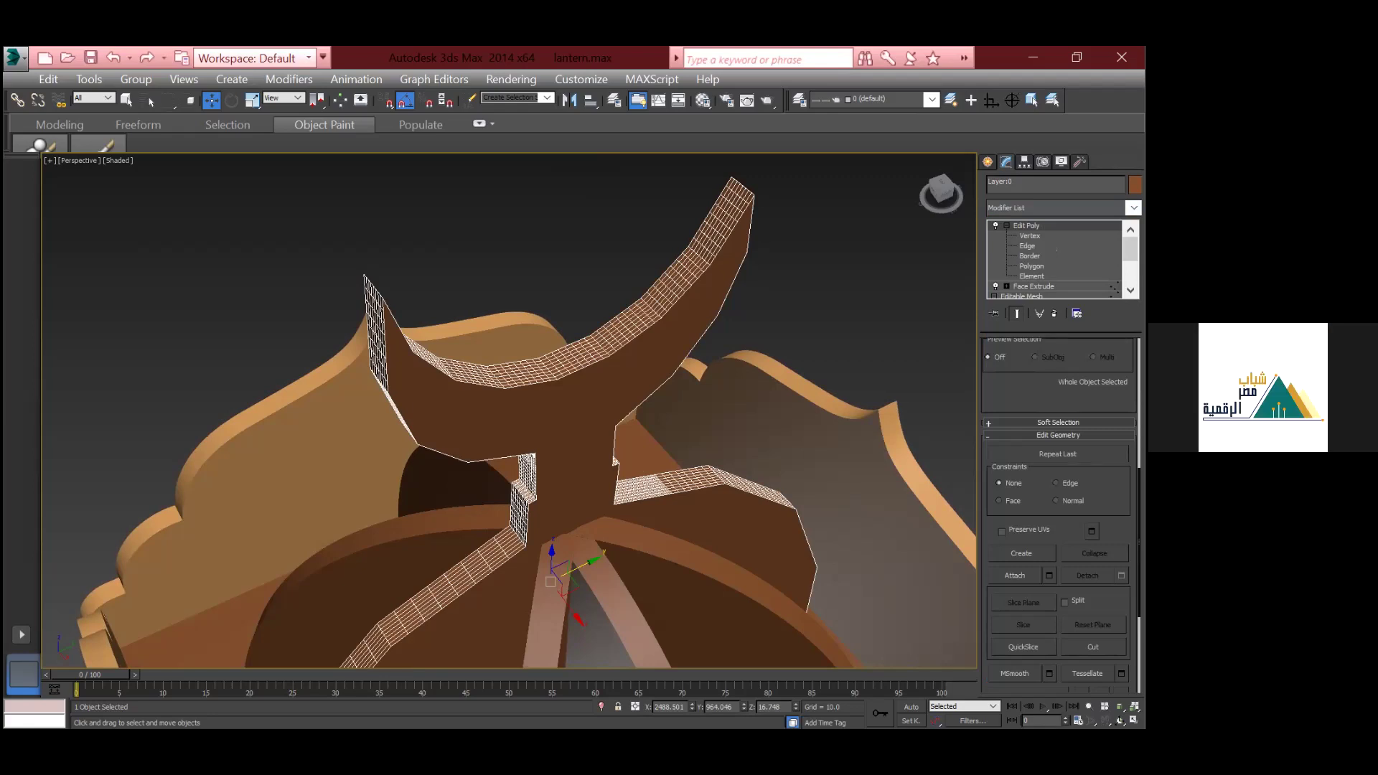
click(1056, 207)
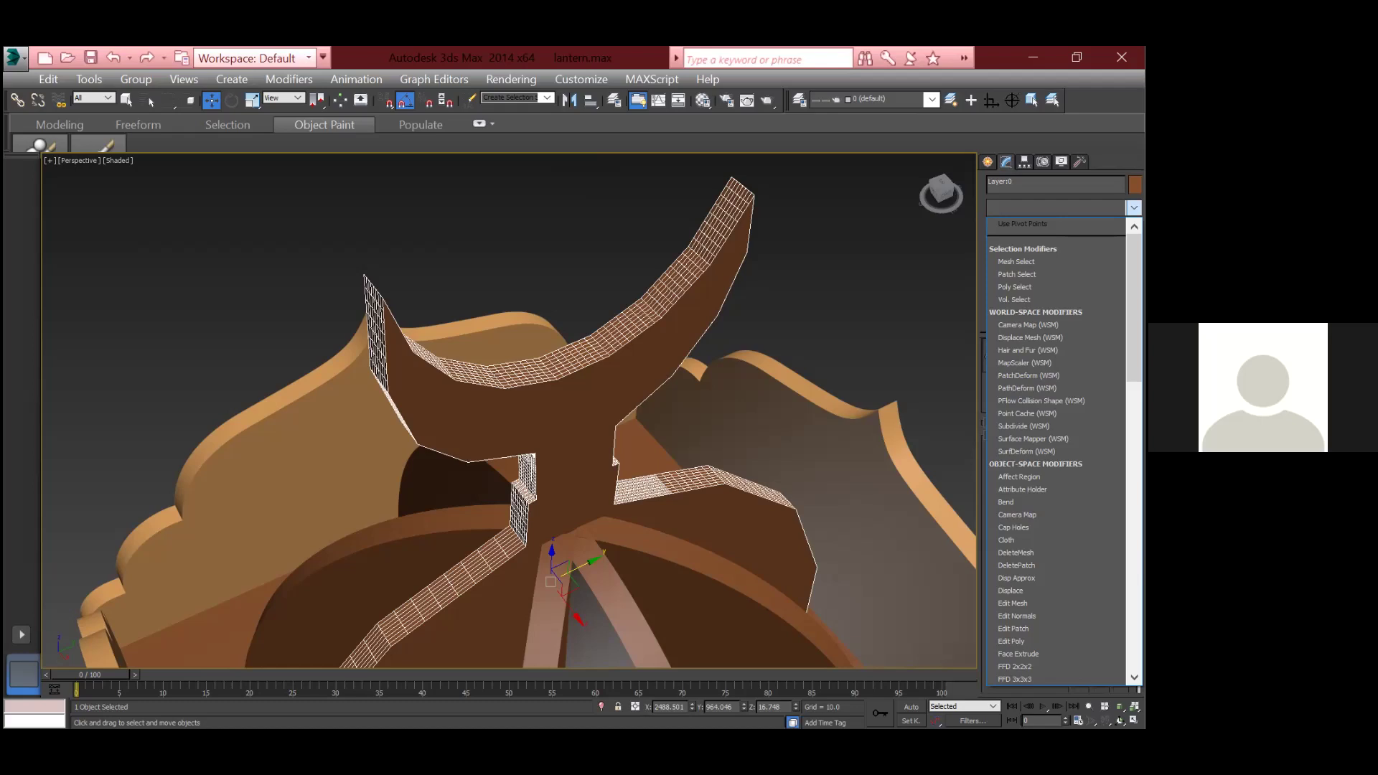
click(1011, 641)
click(1055, 207)
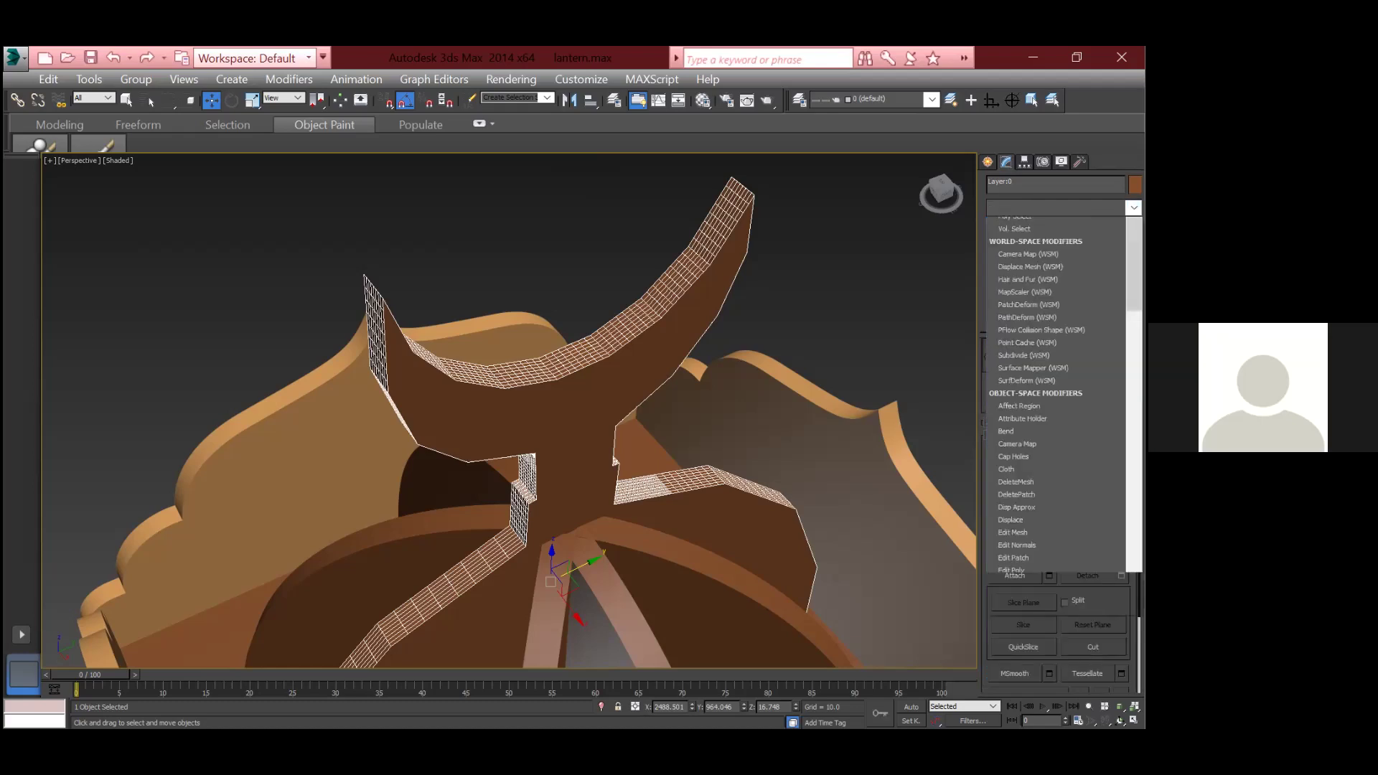
click(1055, 207)
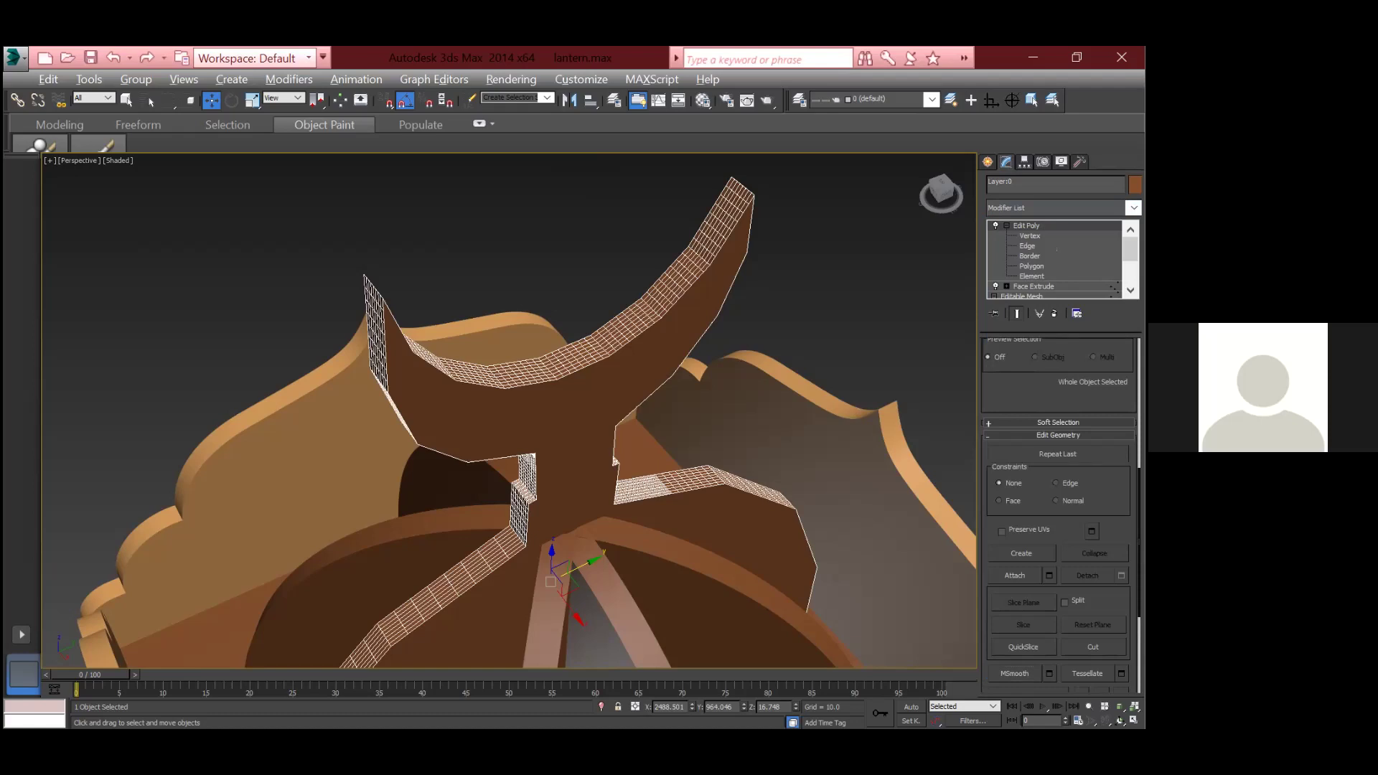
click(1055, 207)
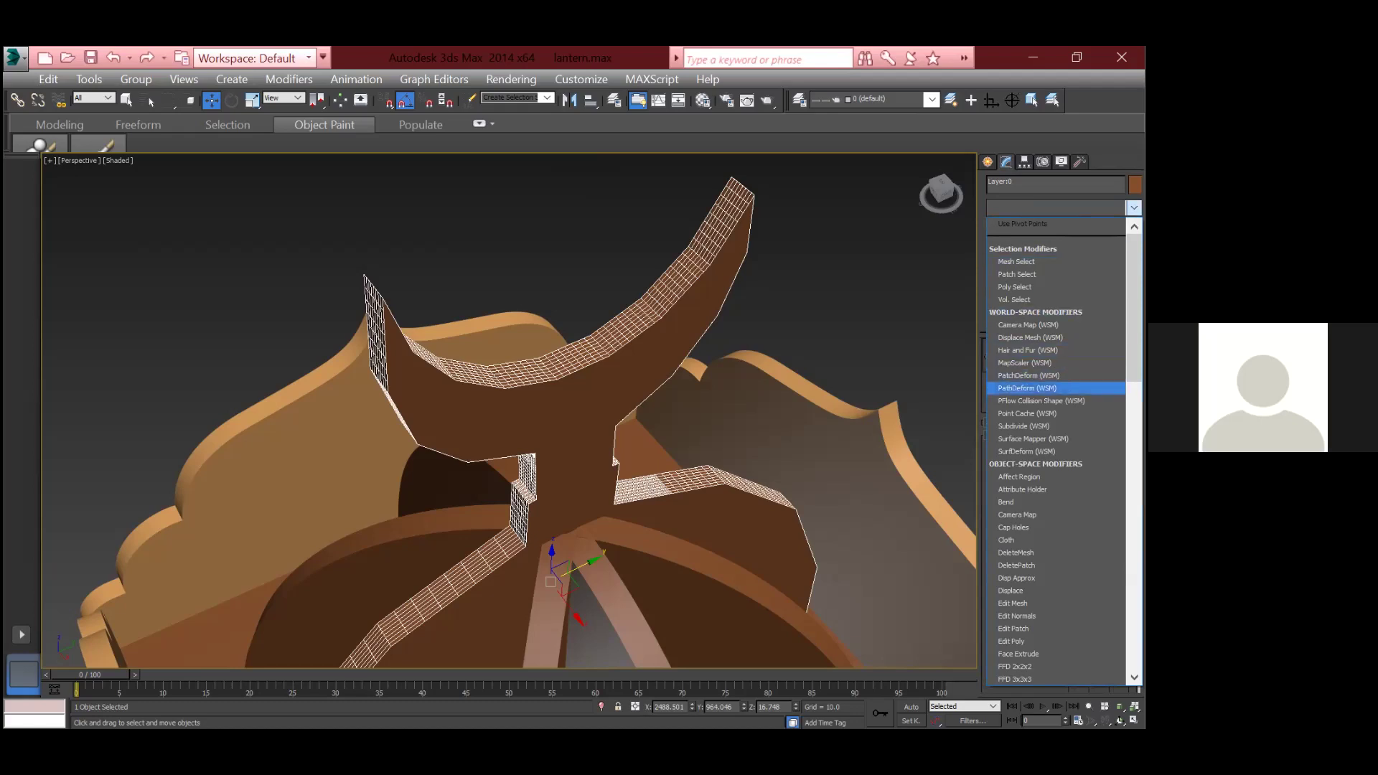
Step: Add a Smooth modifier to the selected crescent-topped part of the lantern, switching Auto Smooth on and back off
scroll(1034, 514, down, 6)
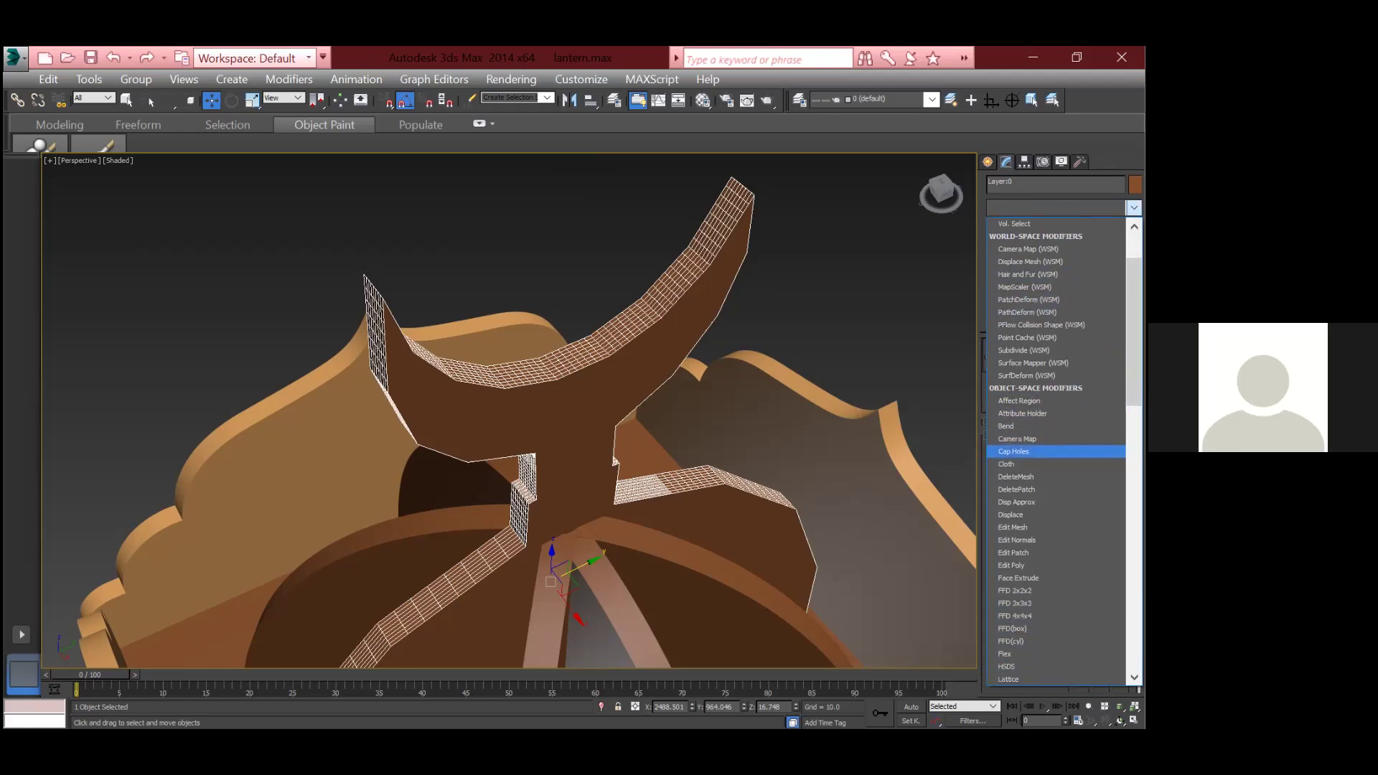
scroll(1056, 452, down, 1)
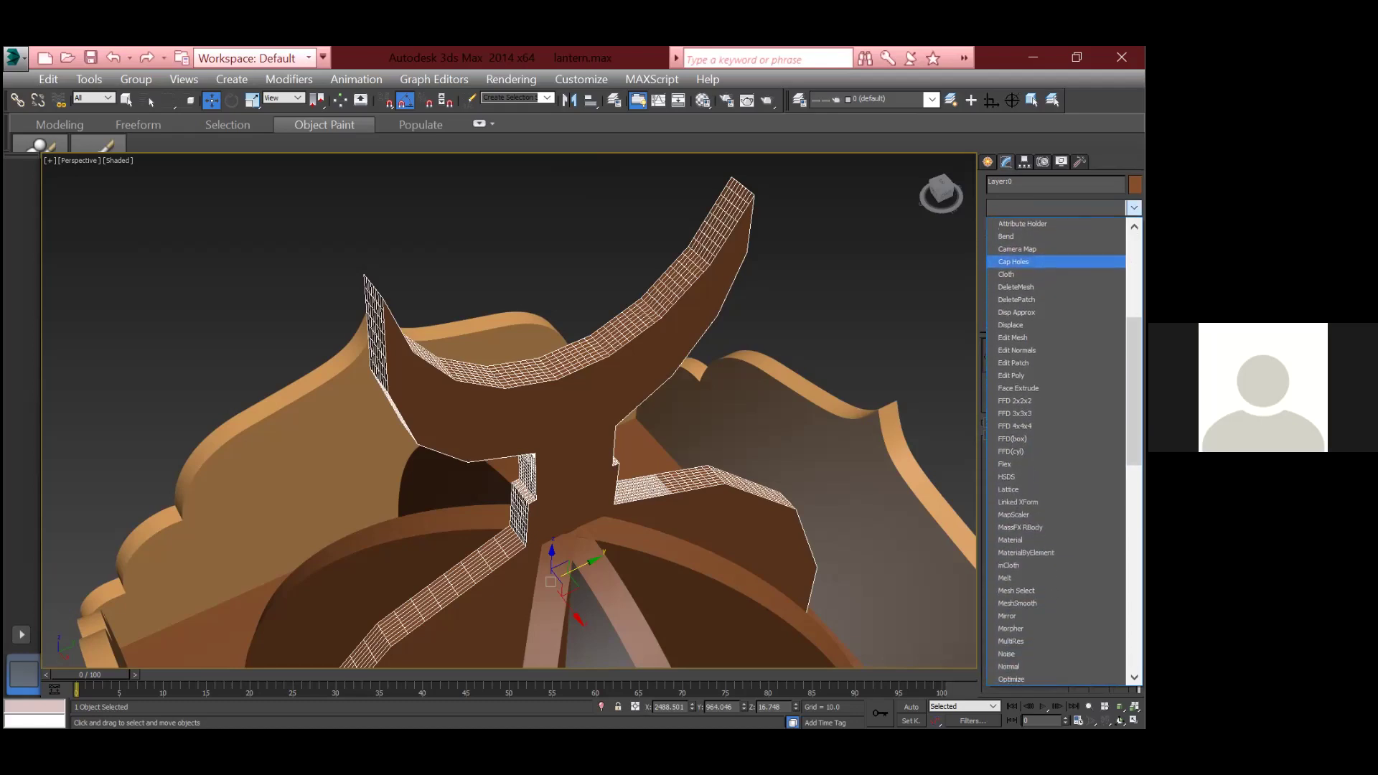
scroll(1055, 452, down, 5)
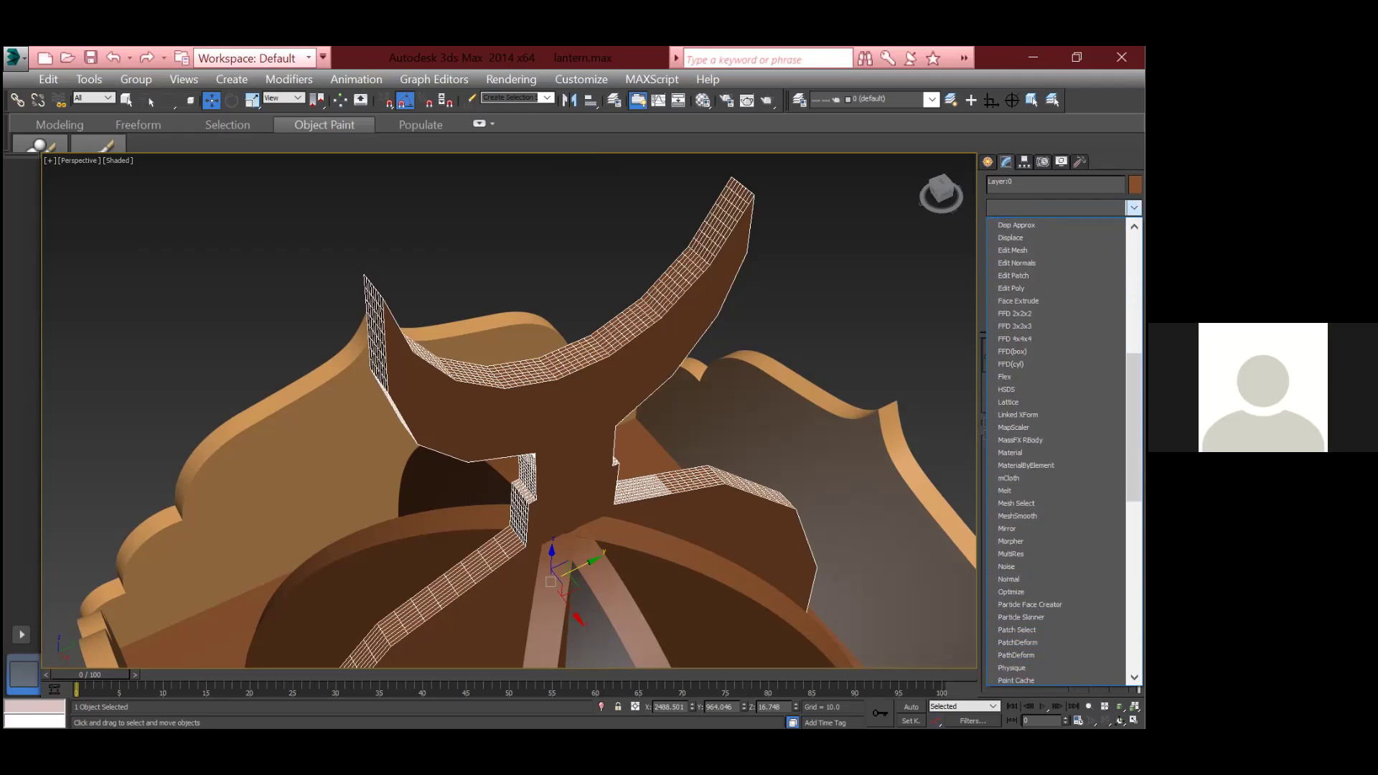
scroll(1055, 453, down, 4)
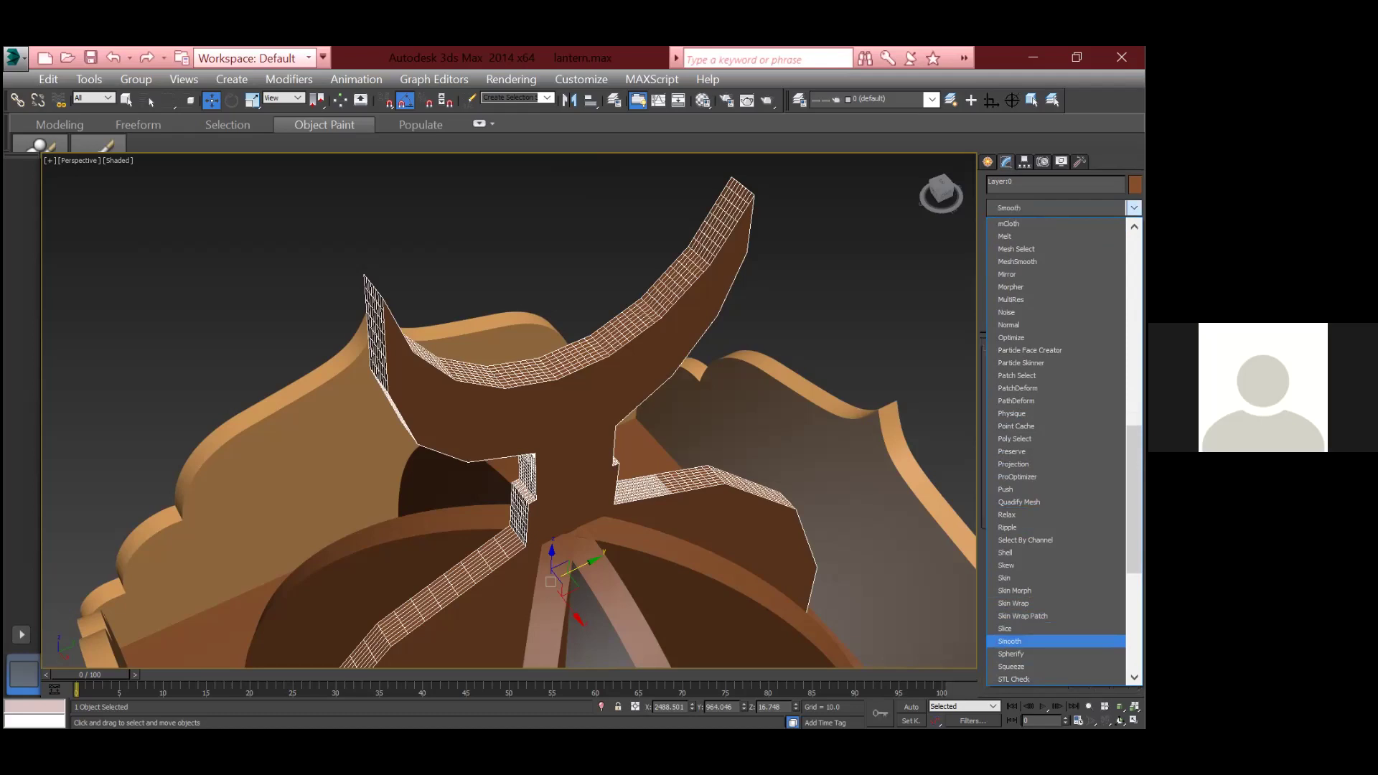
click(1020, 641)
click(994, 366)
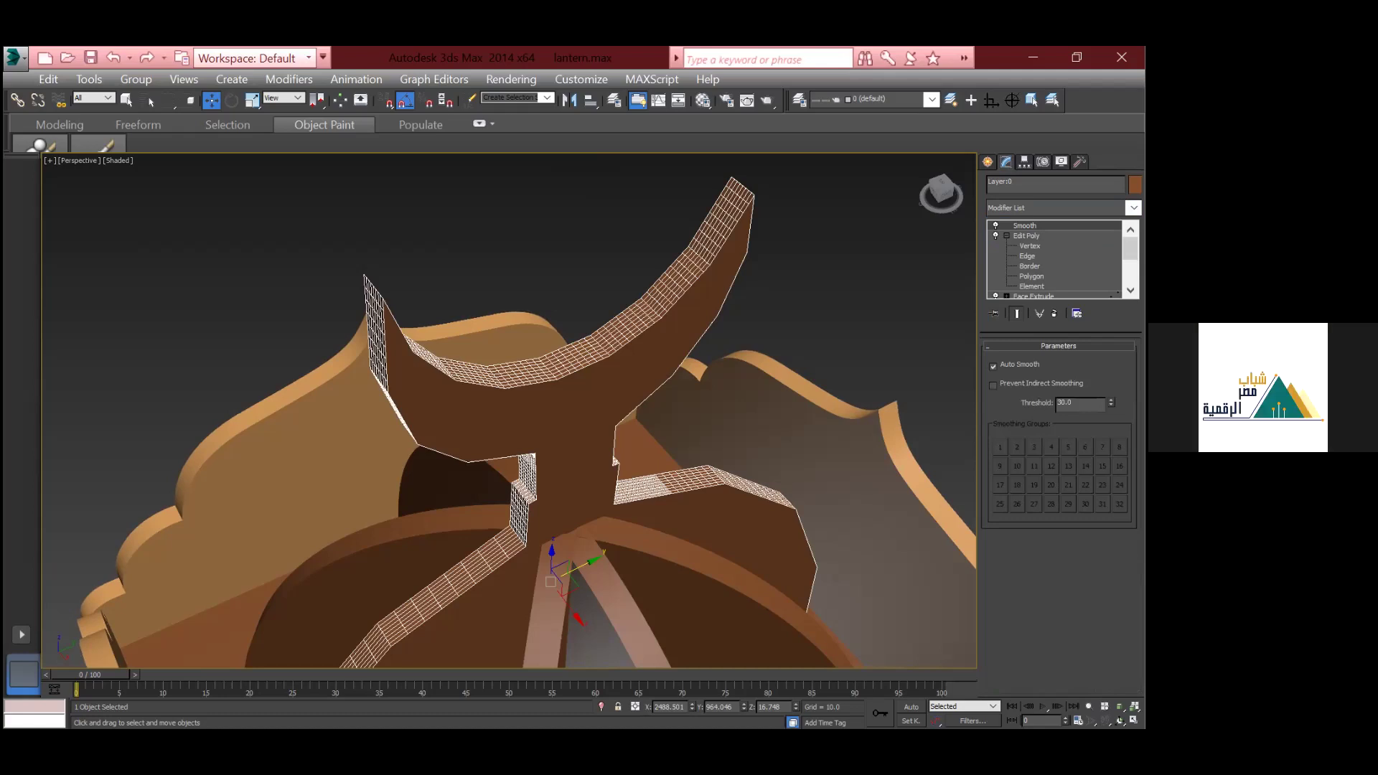
click(994, 366)
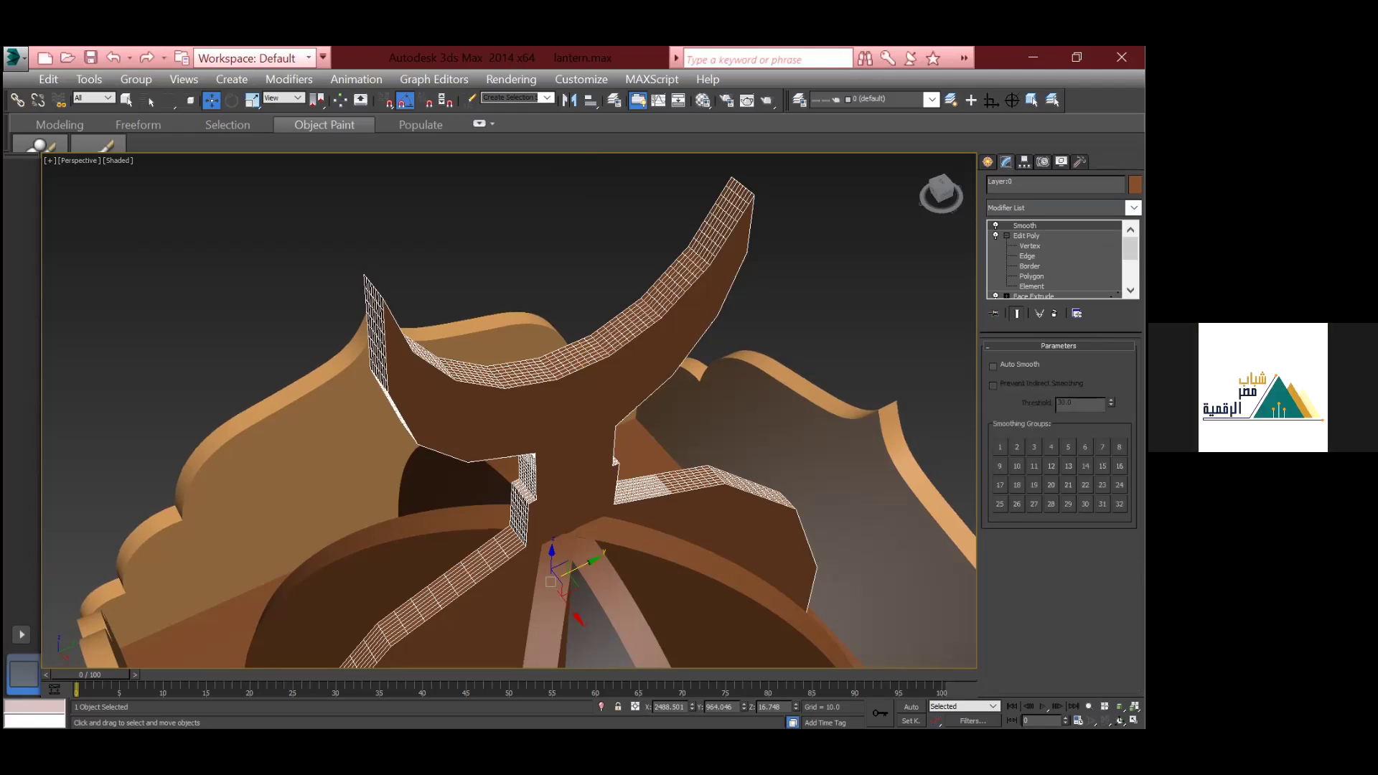
Step: Deselect everything and examine the whole lantern, including its dome, crescent and side panels, from several angles
scroll(773, 356, down, 10)
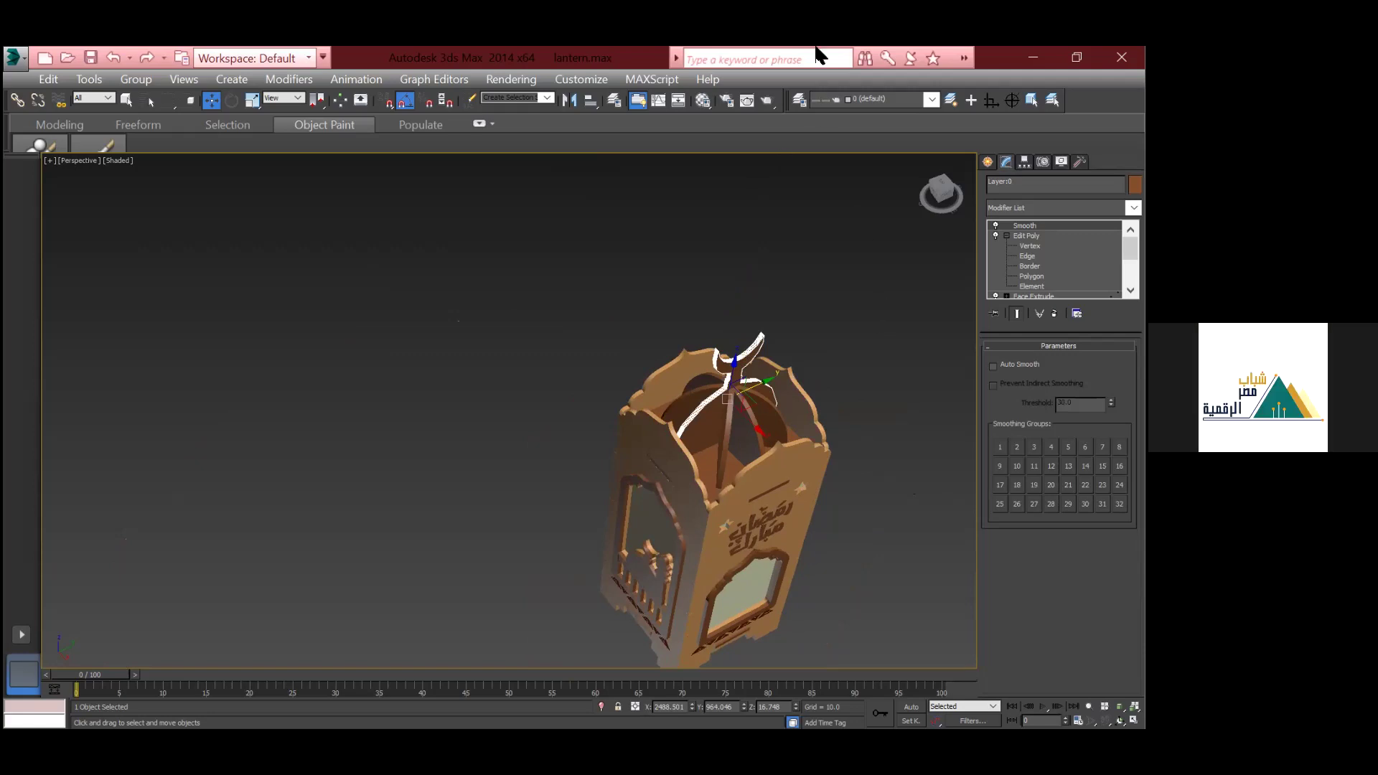
click(842, 316)
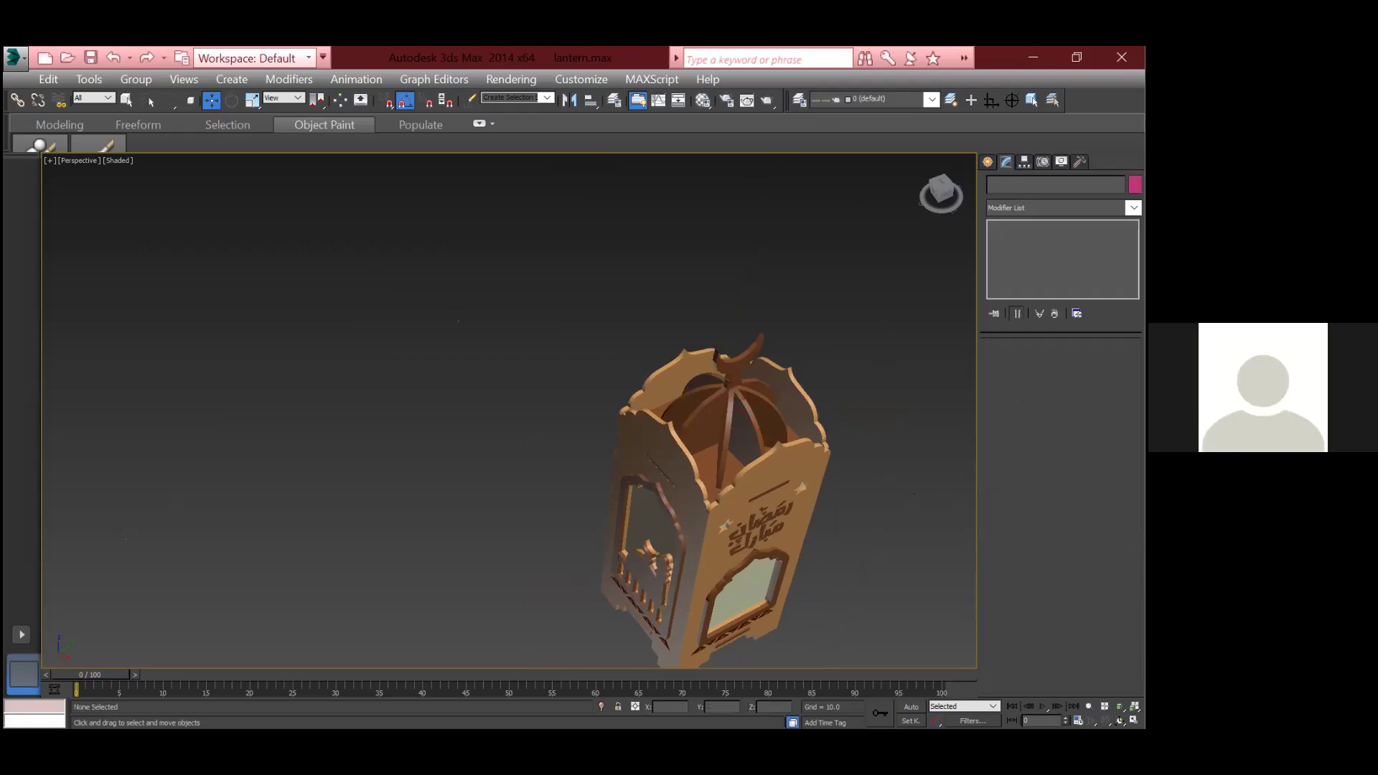
click(1120, 720)
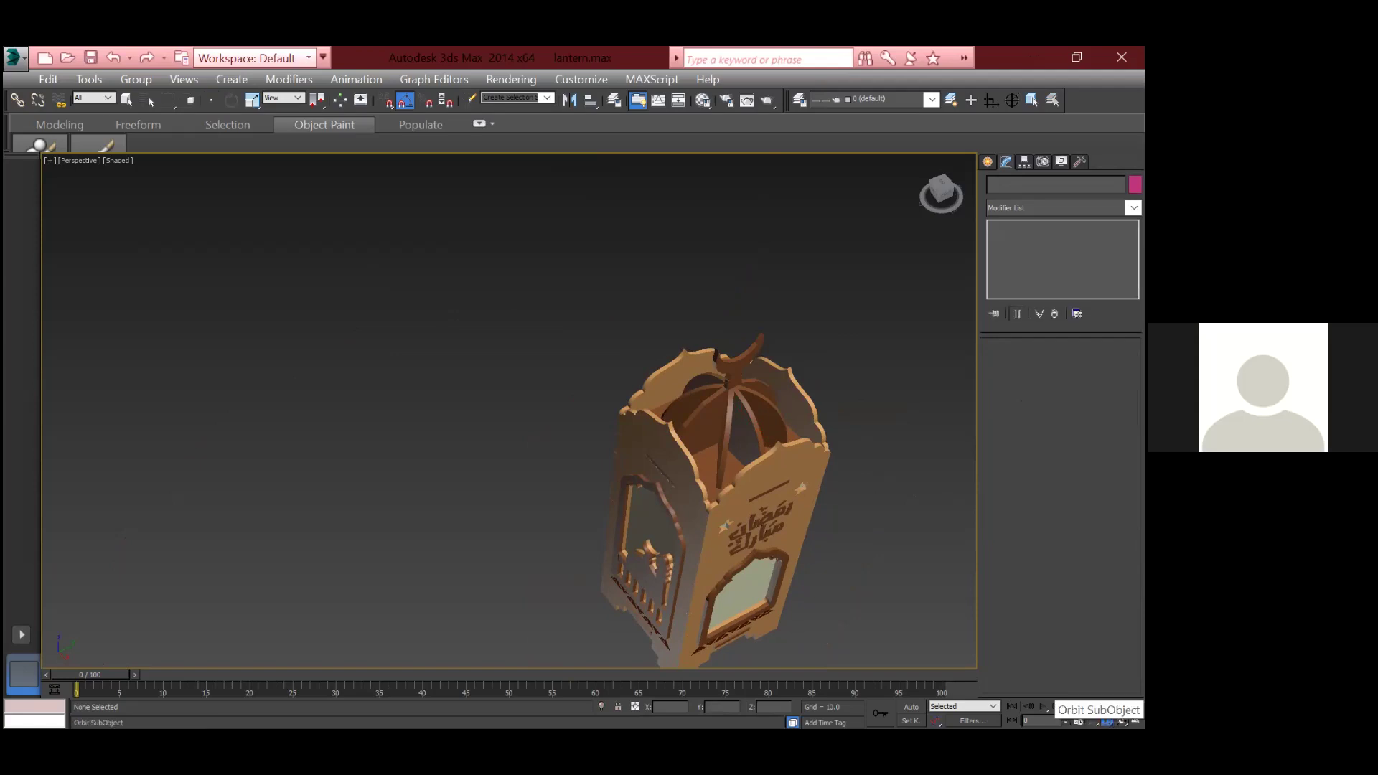
drag(636, 463, 492, 409)
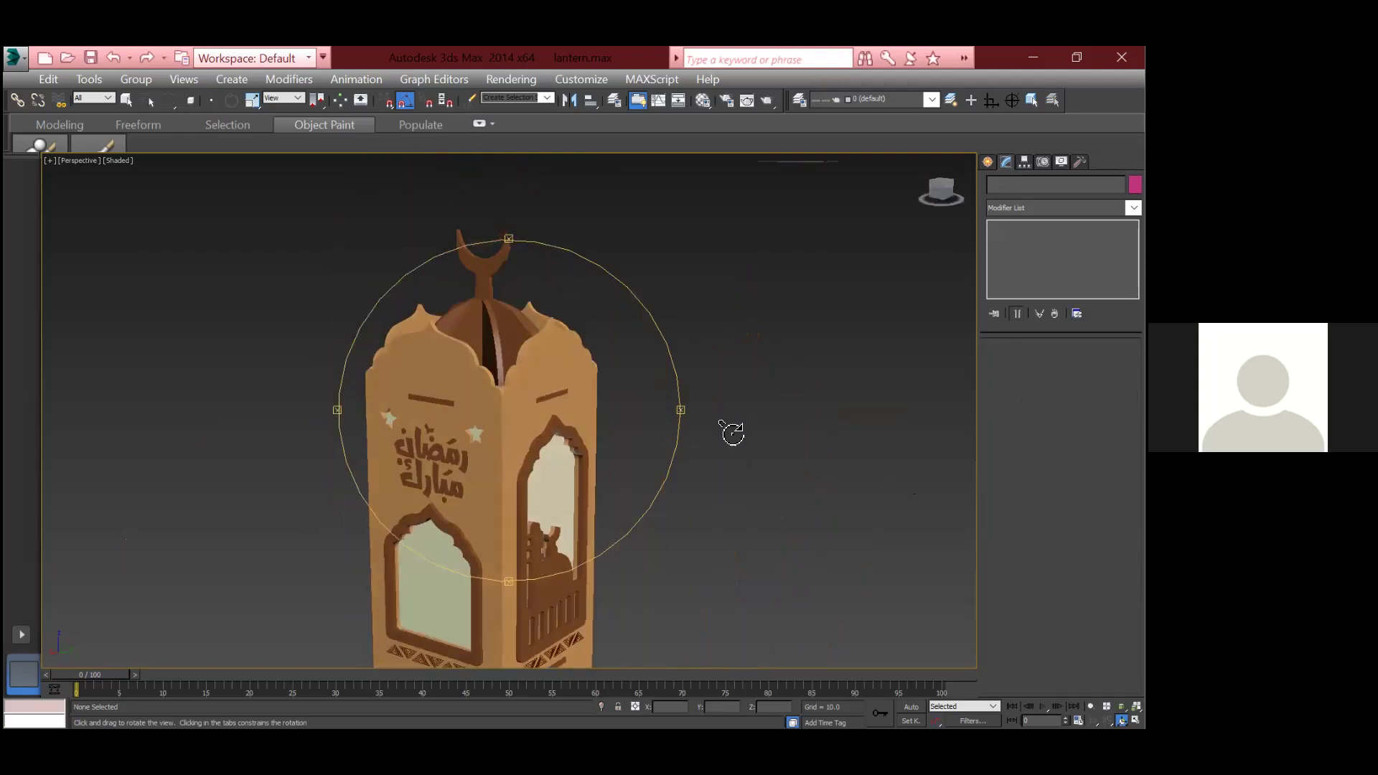
drag(733, 421, 723, 415)
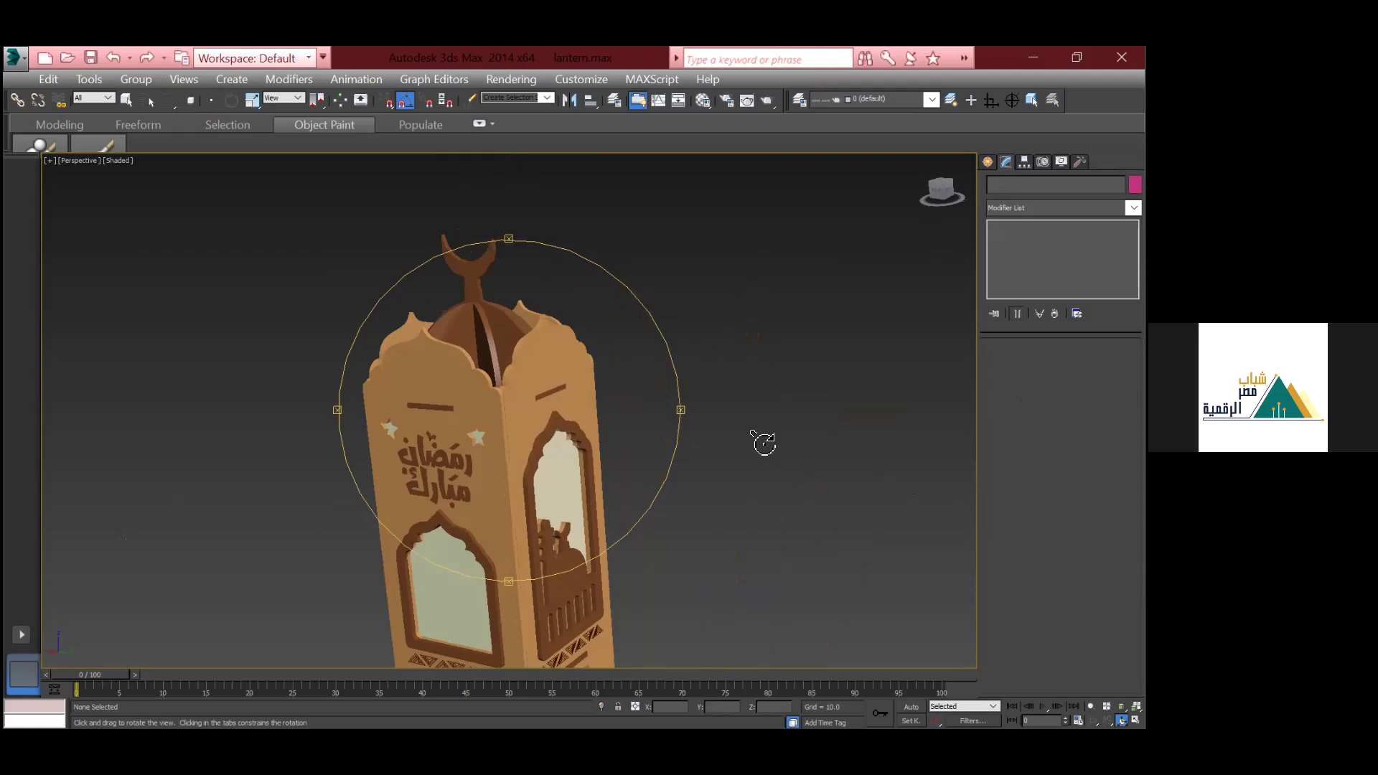
drag(460, 446, 553, 434)
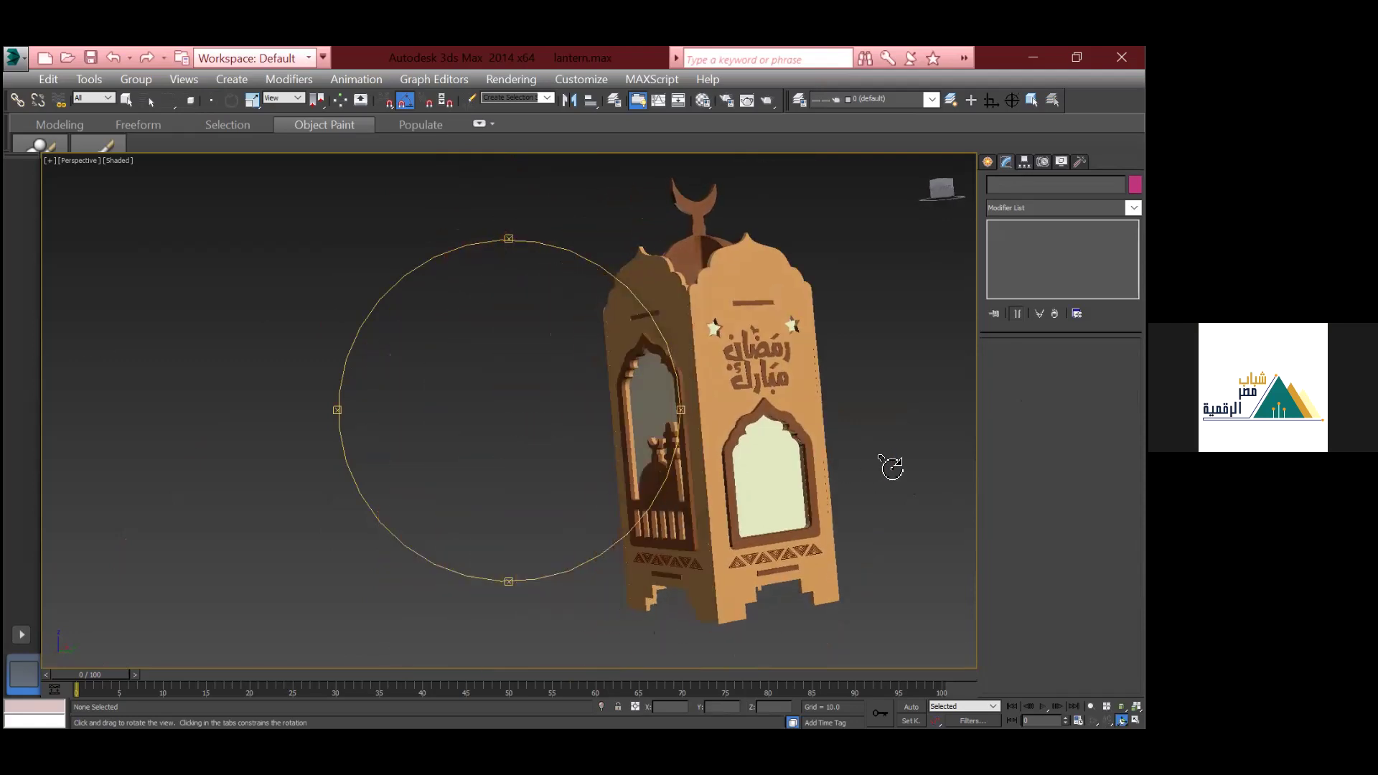
drag(892, 486, 896, 504)
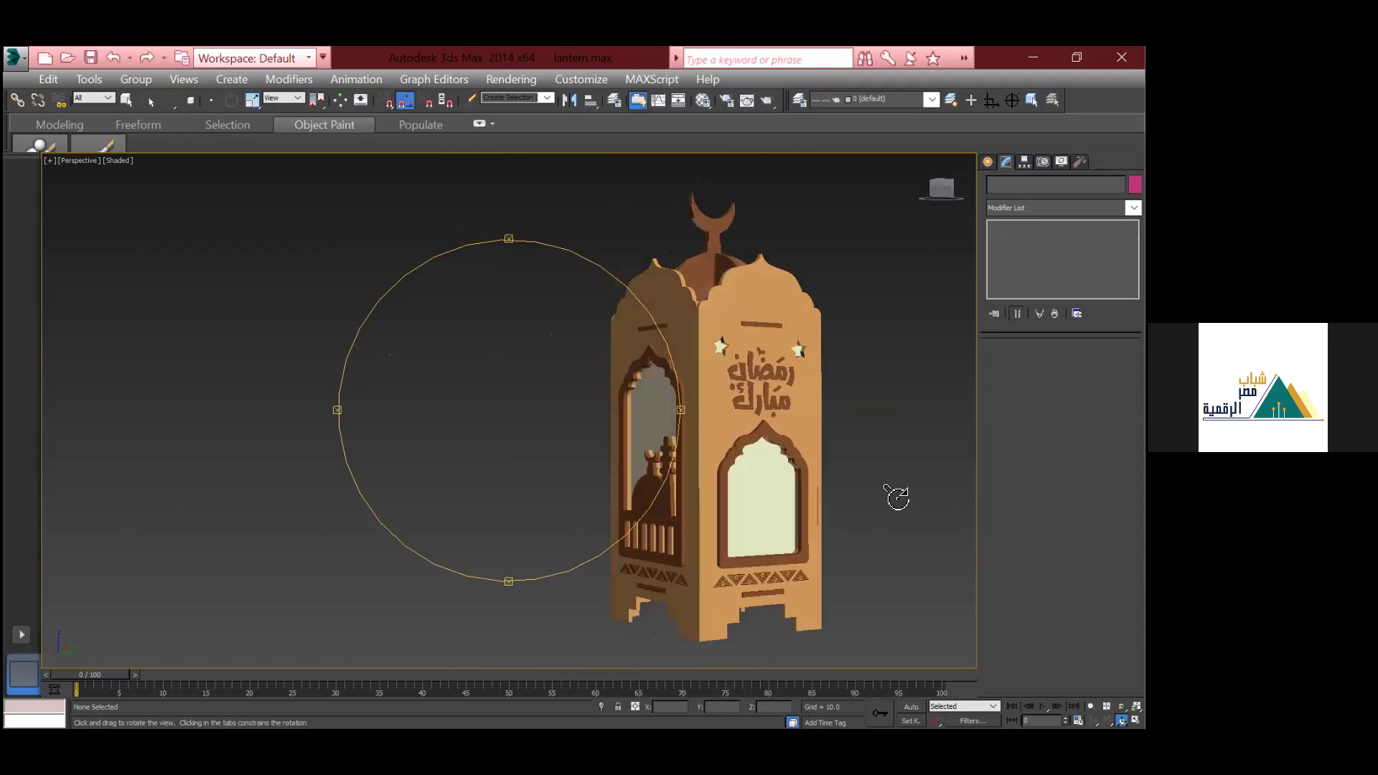
drag(842, 445, 700, 441)
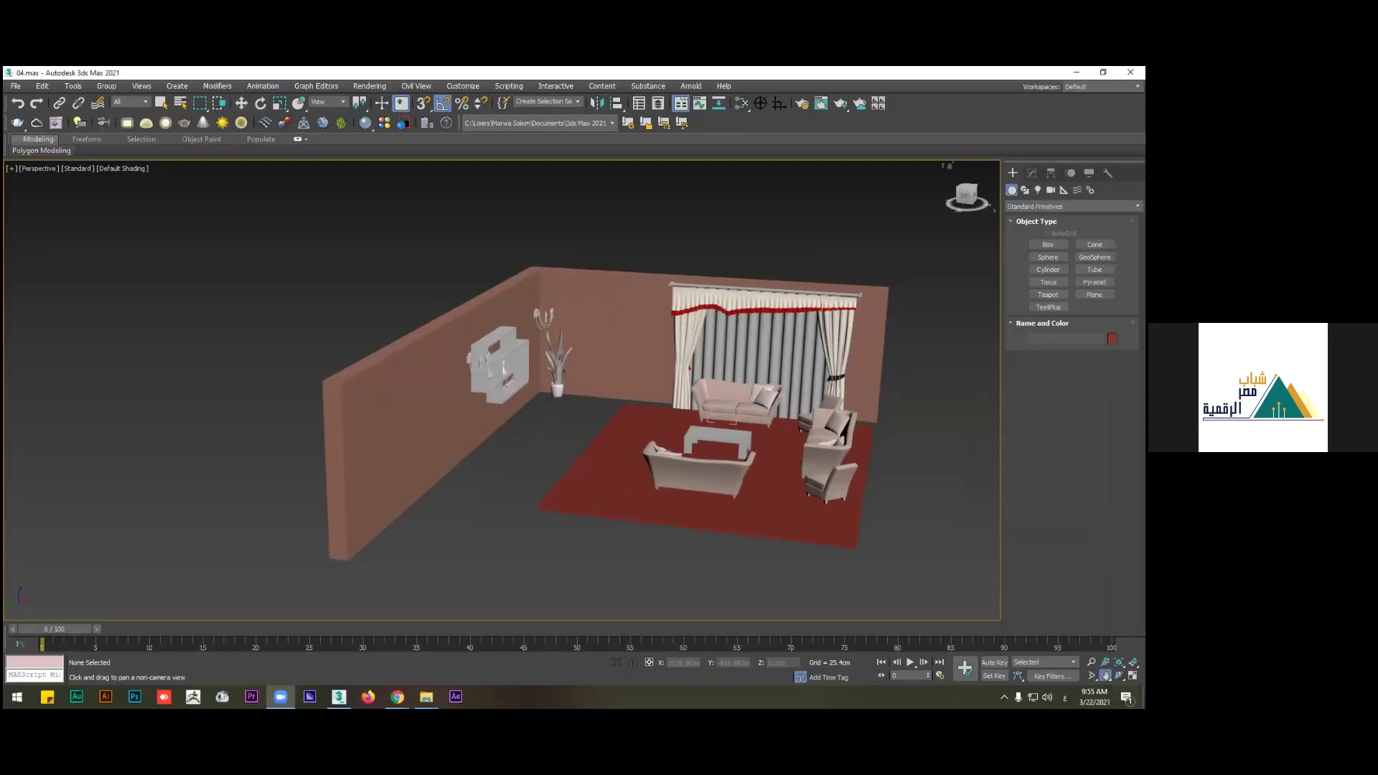
Step: Examine the living room scene, including the wall shelves, sconces, plant and seating, from afar and up close
middle_drag(886, 517, 795, 468)
scroll(796, 468, up, 3)
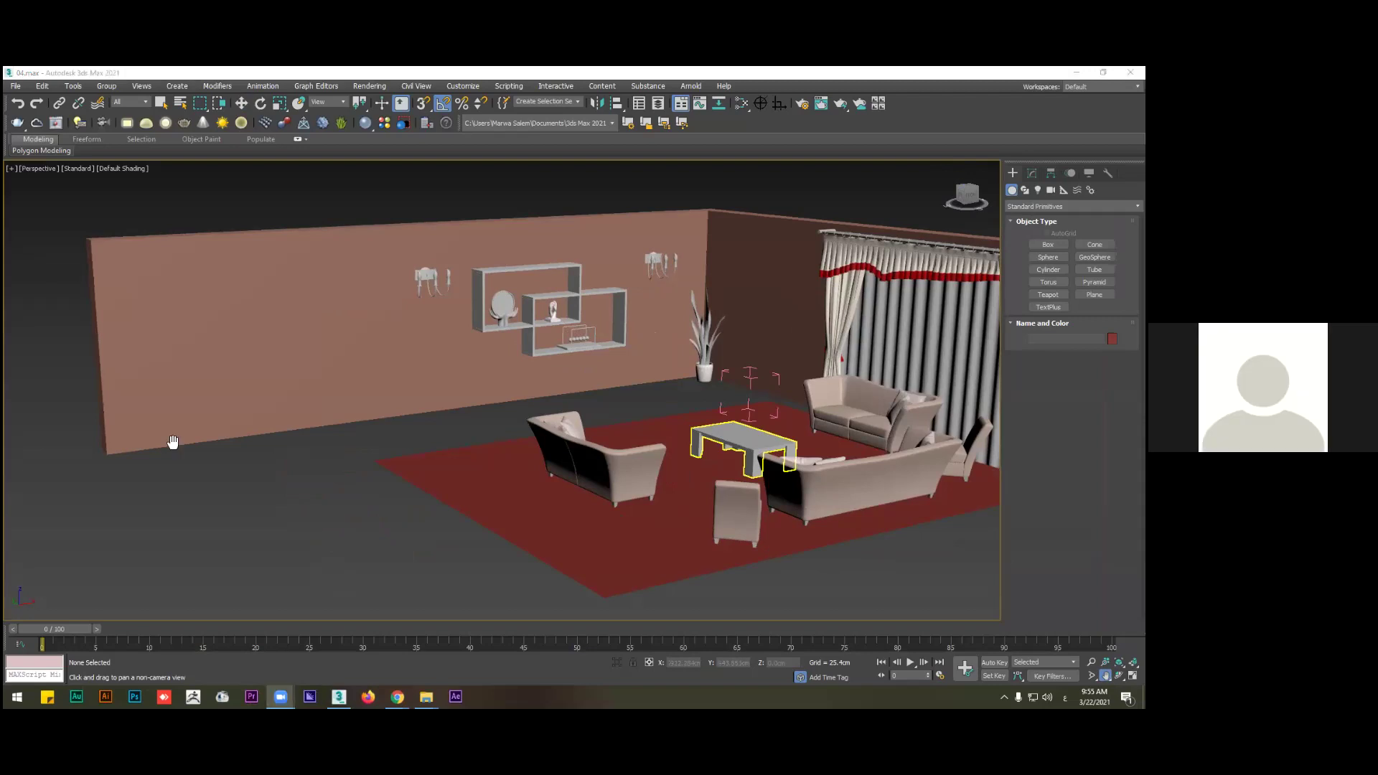
click(259, 445)
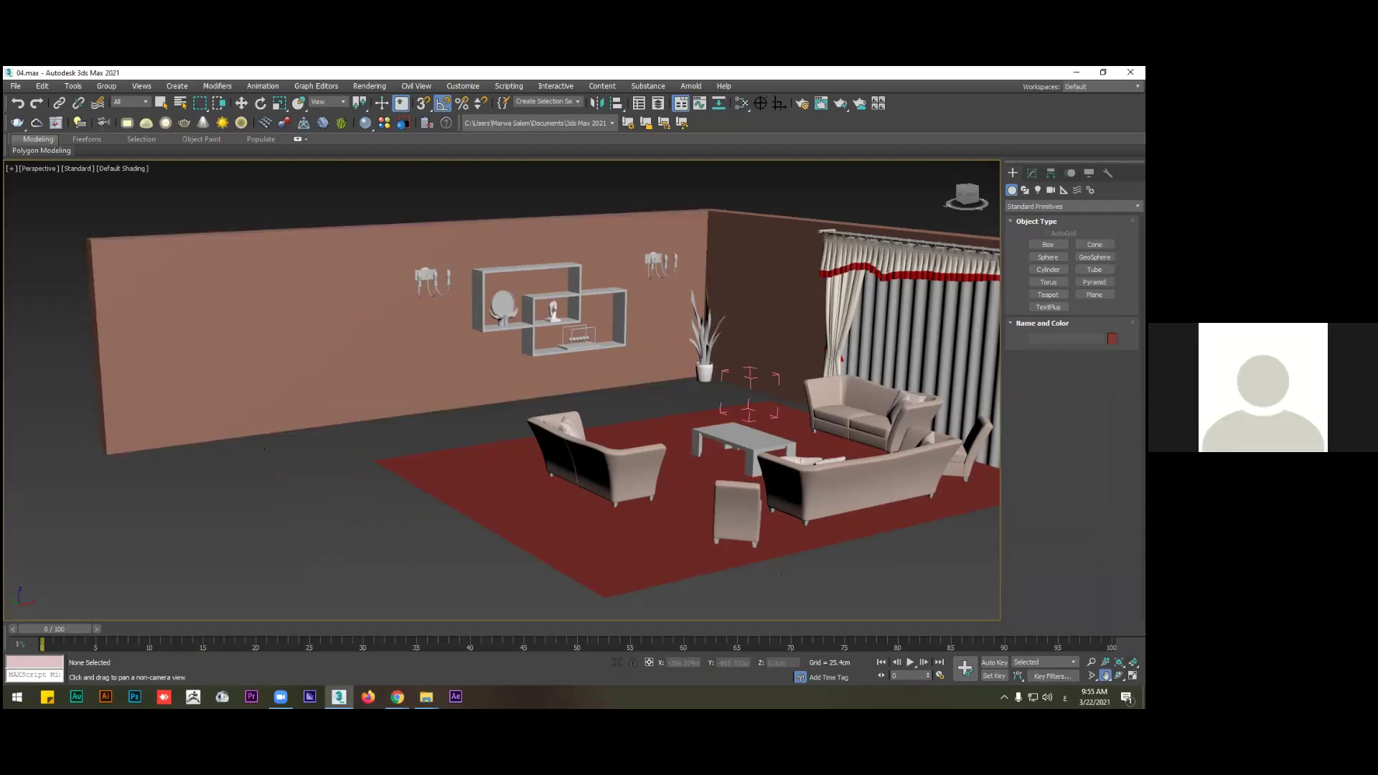
scroll(527, 420, down, 10)
middle_drag(311, 459, 565, 458)
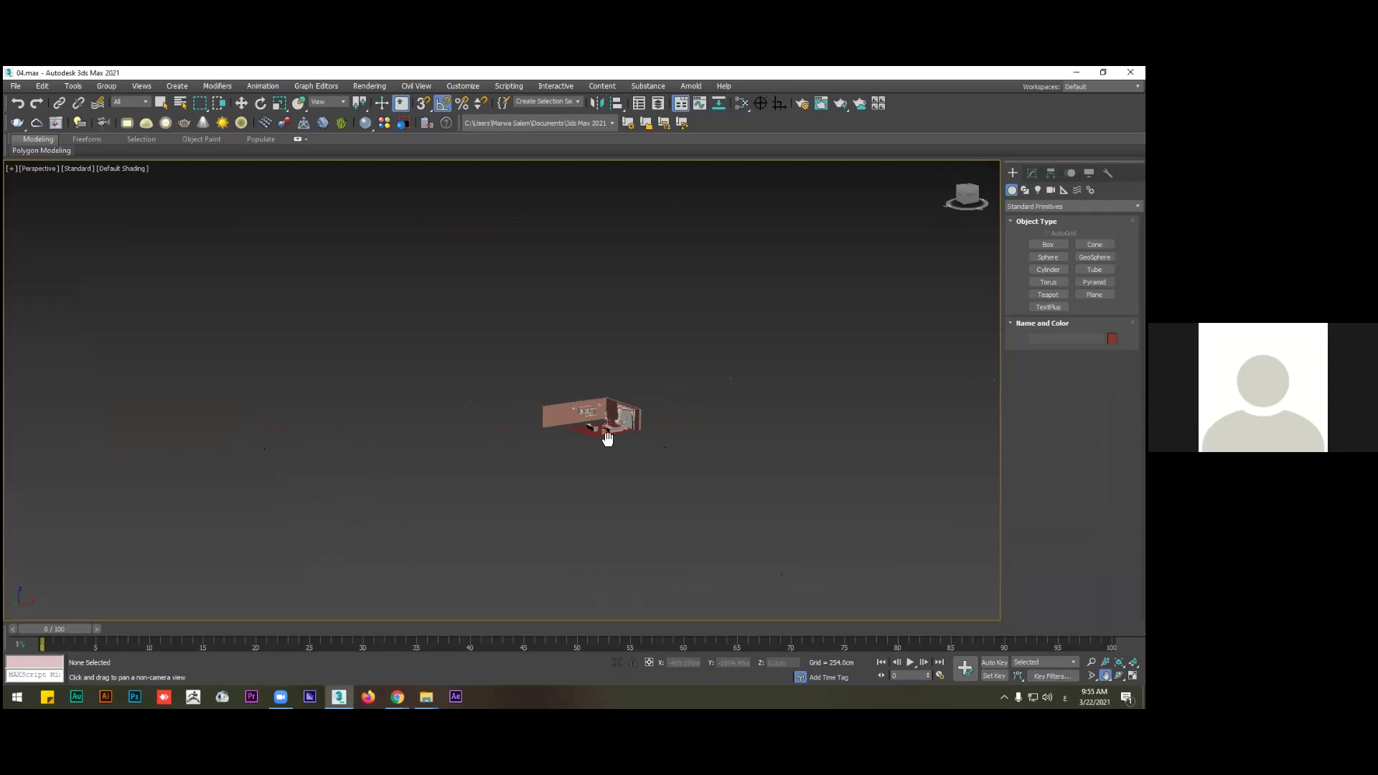
scroll(606, 436, up, 10)
scroll(637, 349, up, 8)
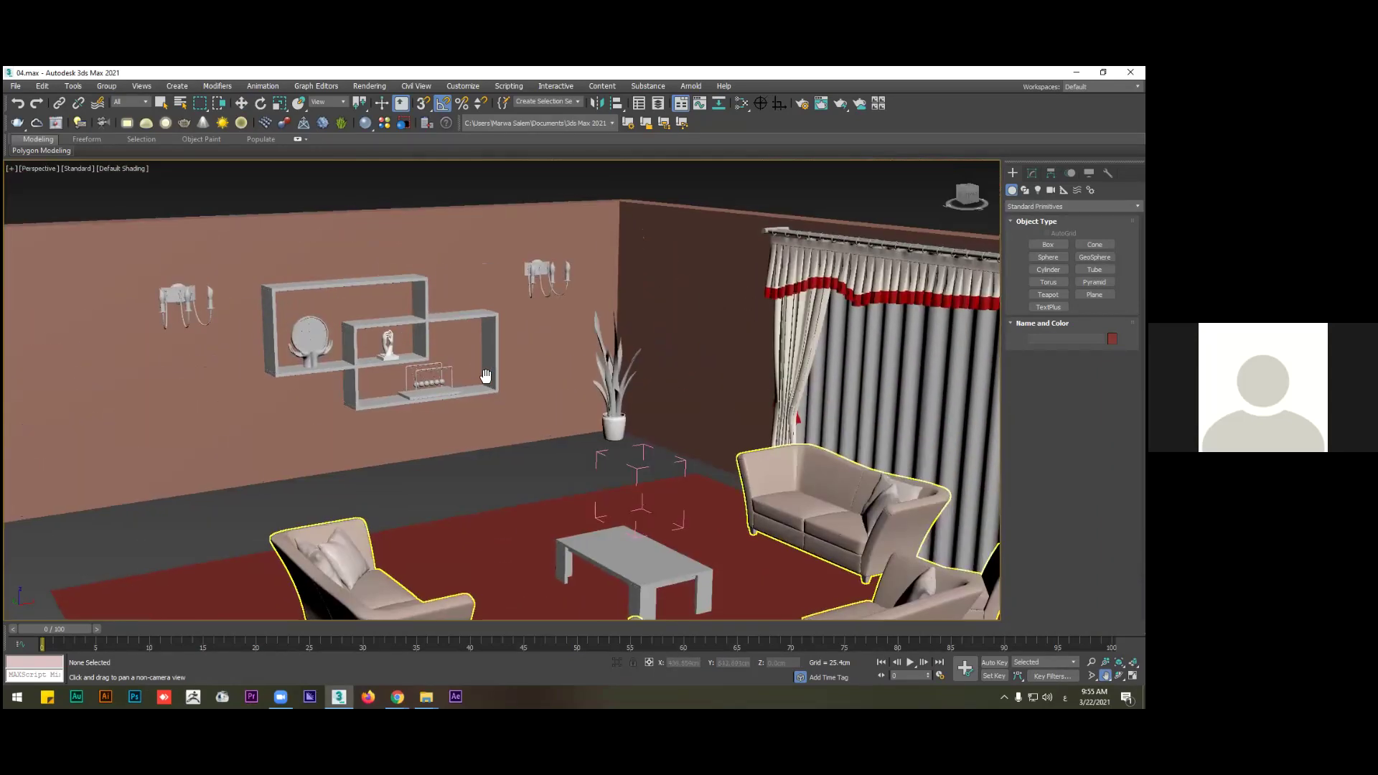
right_click(489, 480)
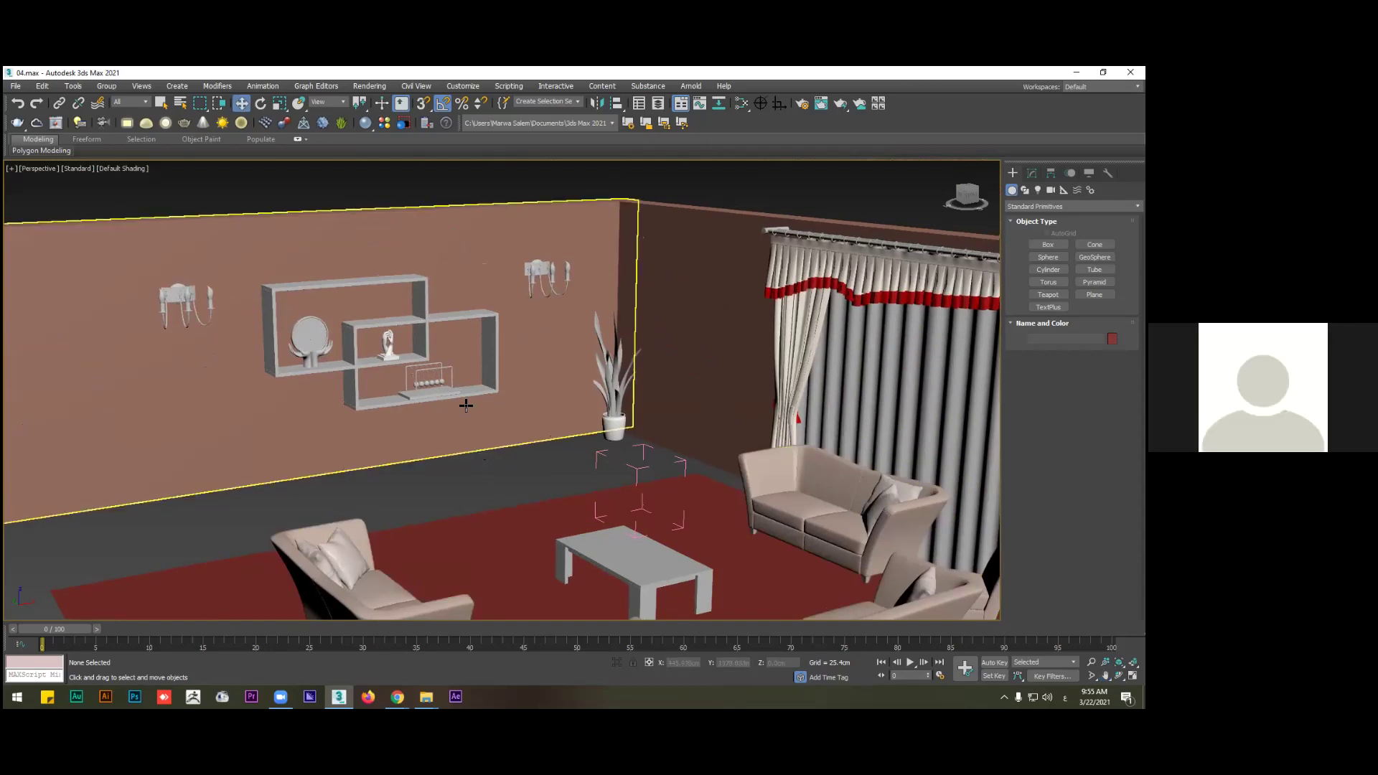
Step: Inspect the room's corner and curtained wall from a low viewpoint, comparing the close-up with the full furniture group
scroll(639, 517, down, 5)
middle_drag(618, 517, 657, 470)
click(1120, 676)
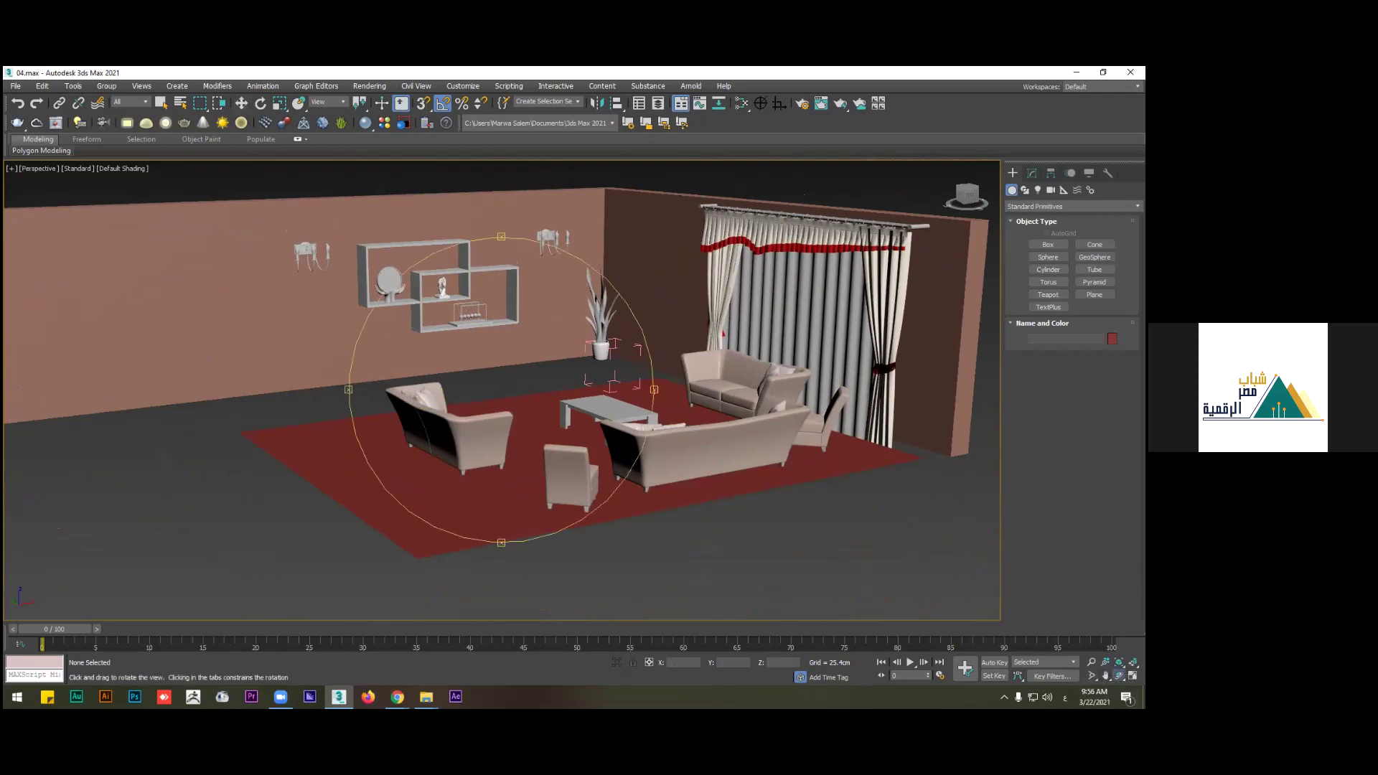
drag(582, 414, 456, 459)
right_click(234, 465)
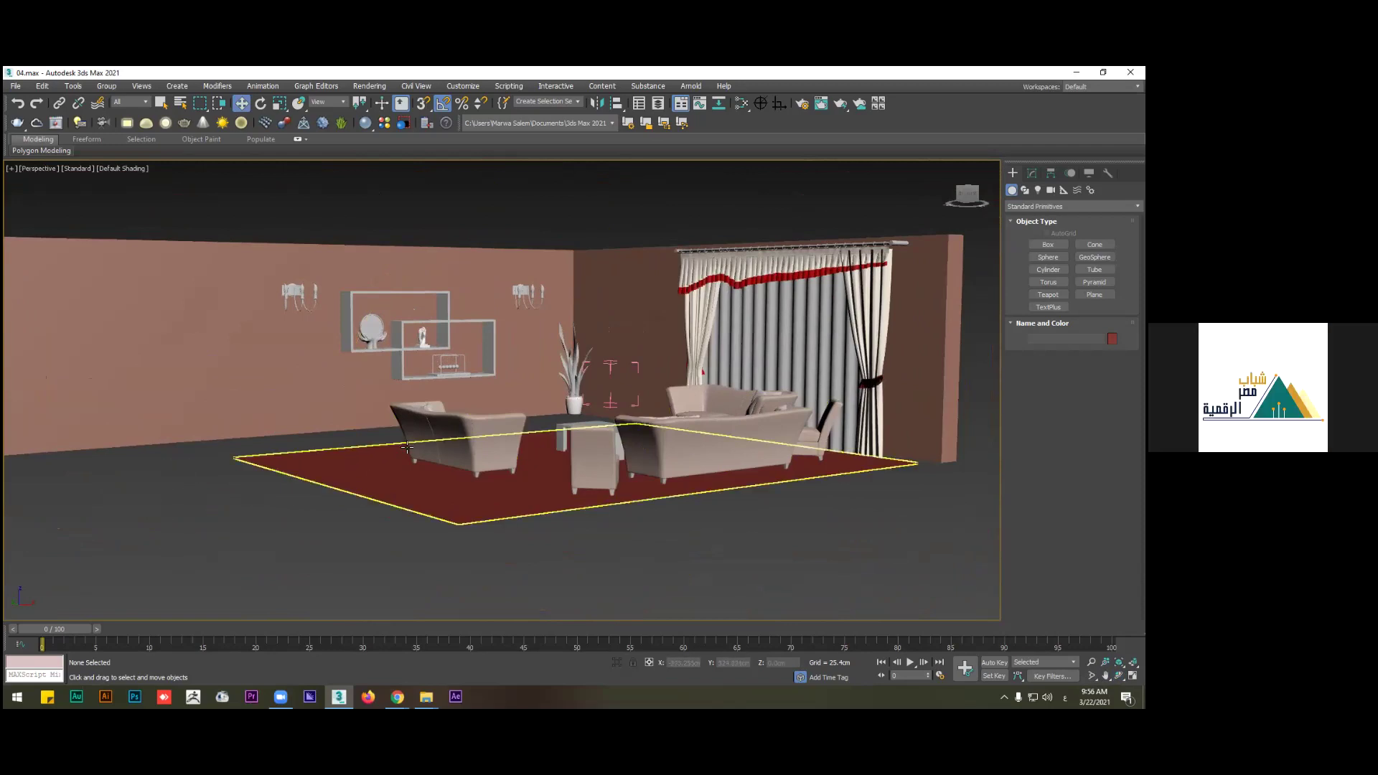
scroll(628, 394, up, 5)
middle_drag(646, 391, 456, 529)
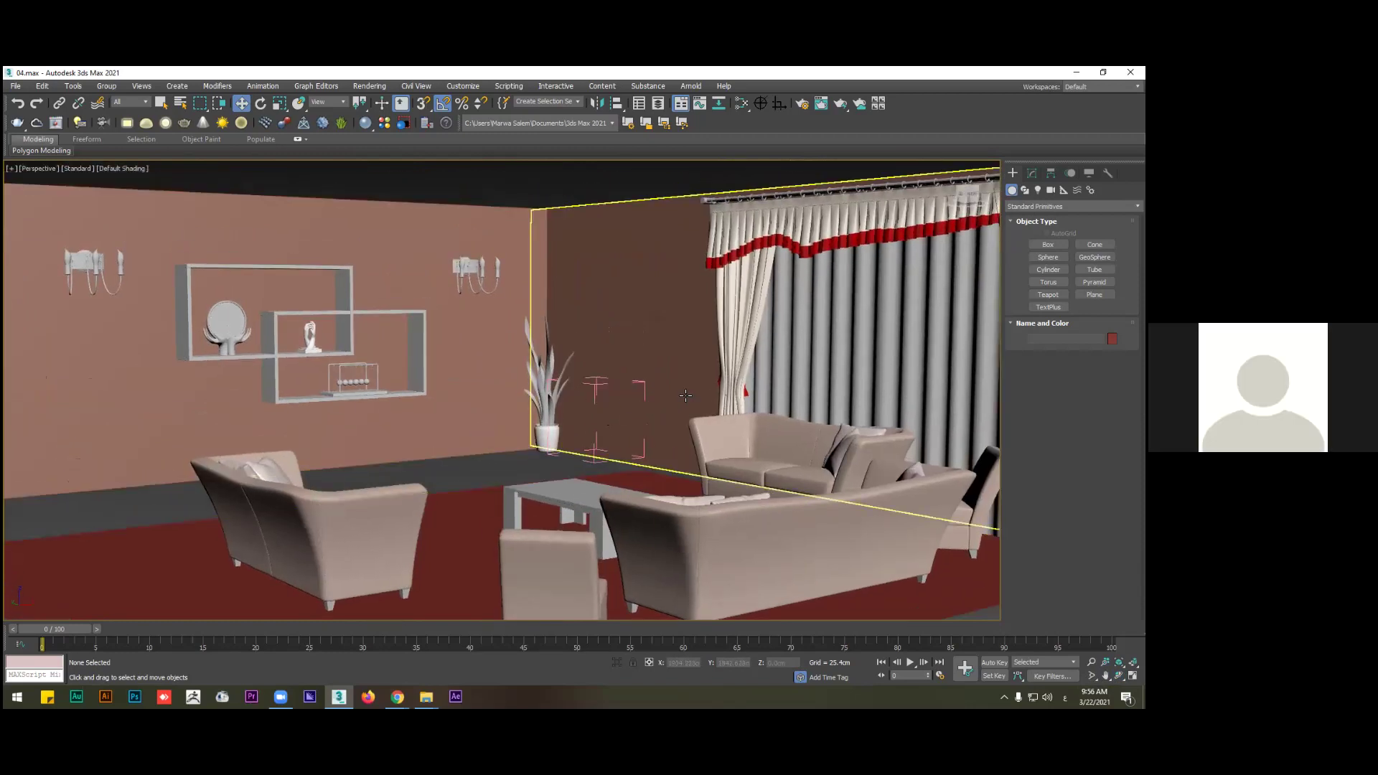
scroll(605, 309, down, 4)
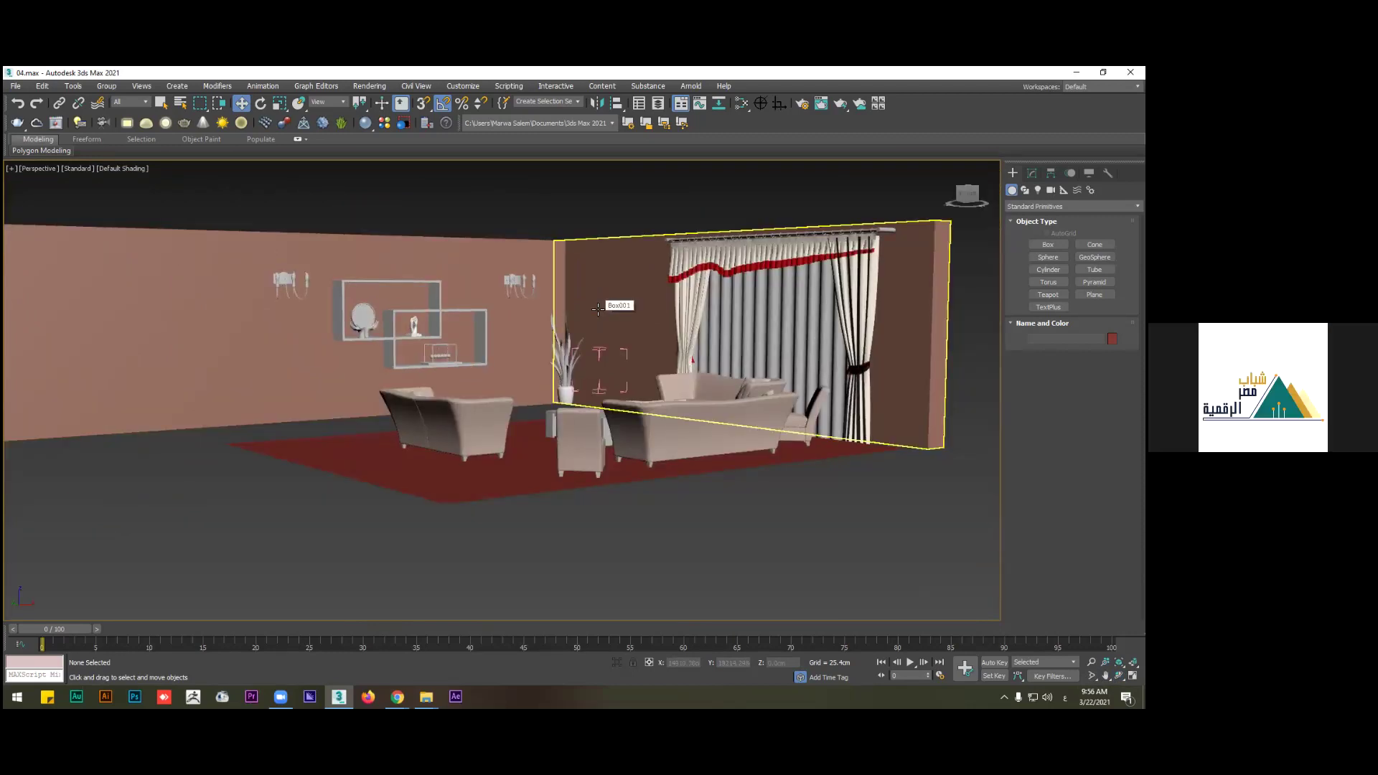
scroll(598, 309, up, 4)
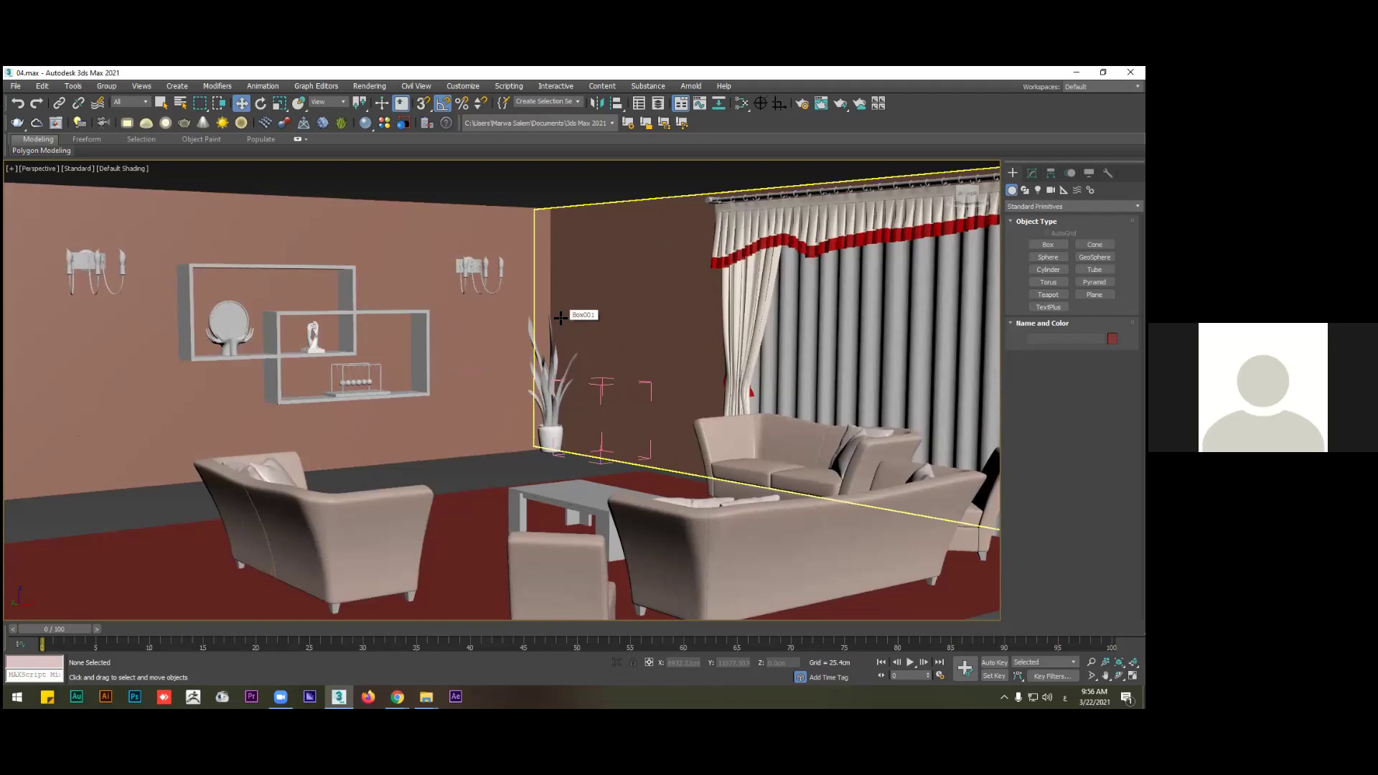
scroll(560, 317, down, 4)
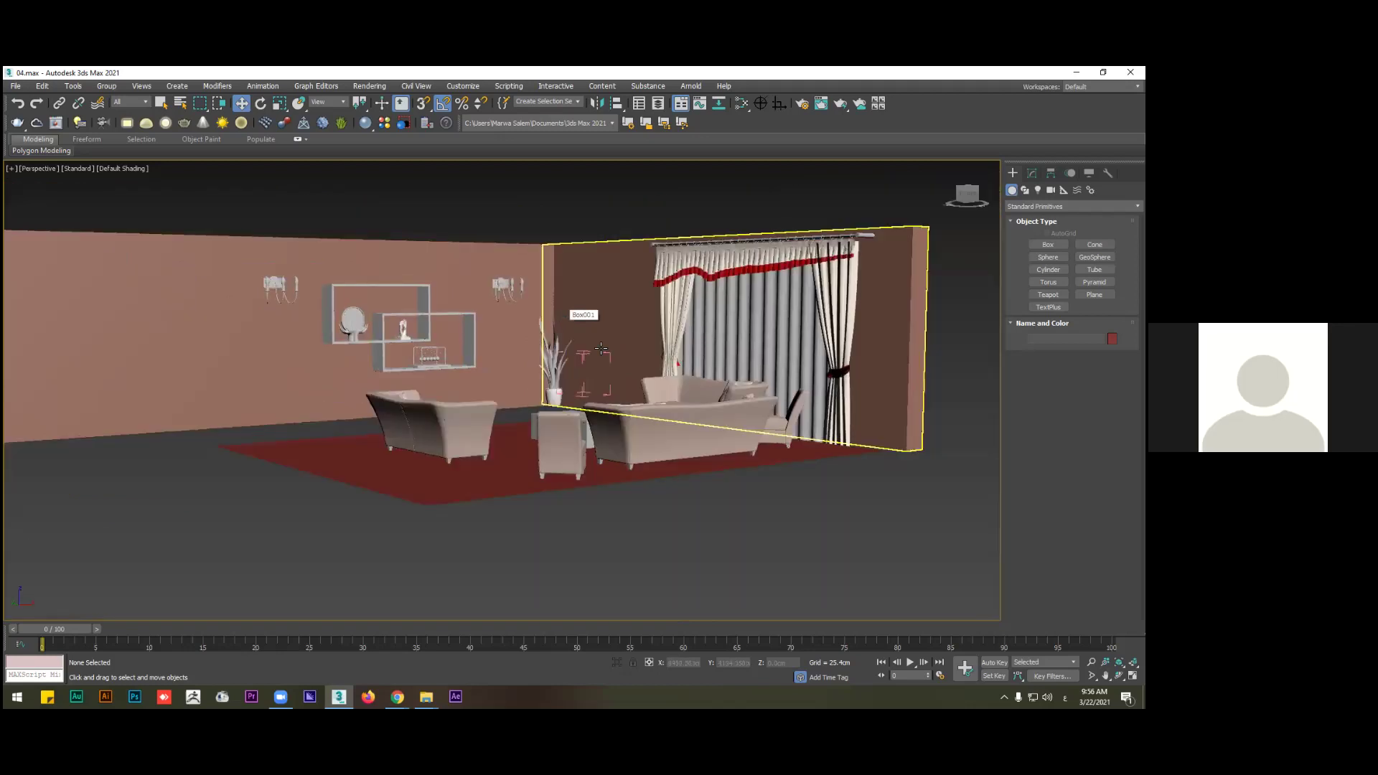
middle_drag(589, 367, 646, 399)
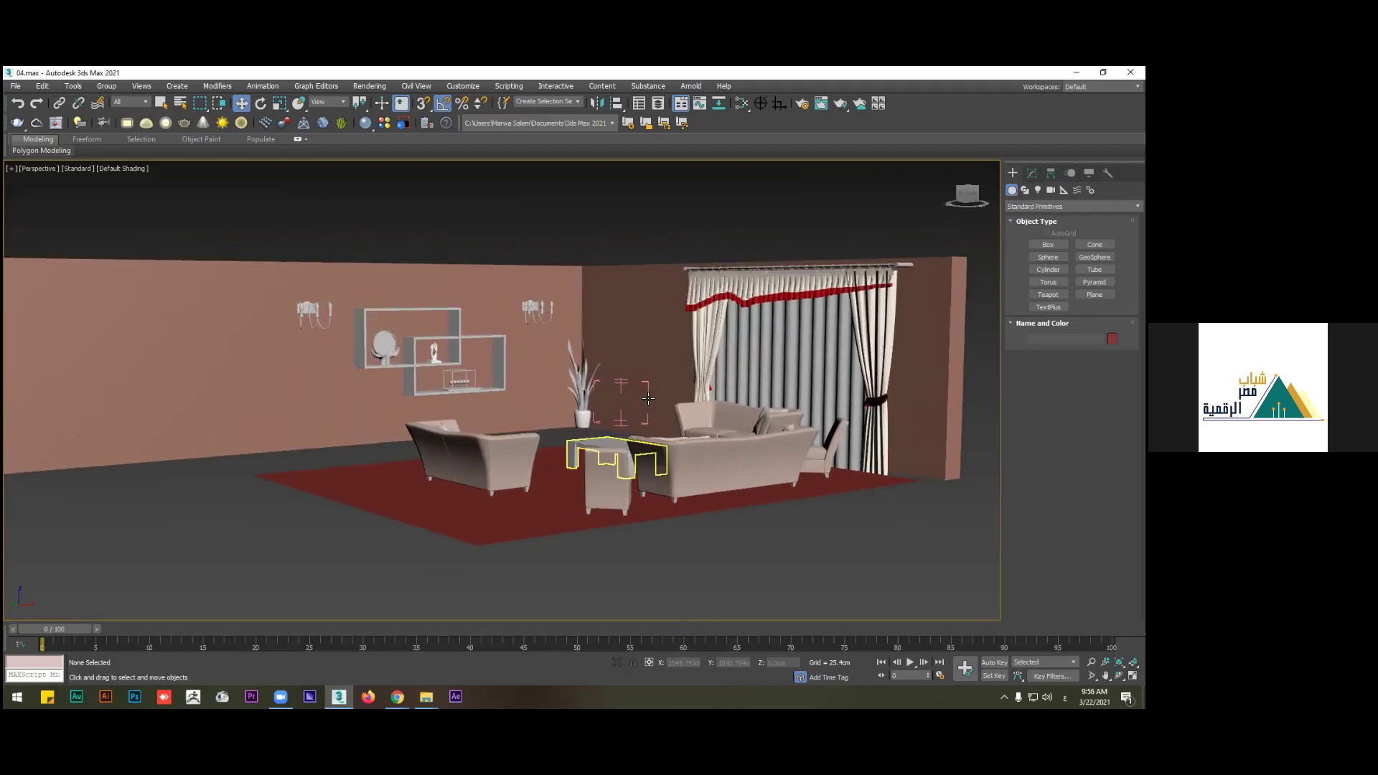
Step: Review the furniture layout on the rug from above and at eye level, including the shelf wall
key(ctrl+r)
drag(481, 429, 659, 314)
scroll(551, 435, up, 10)
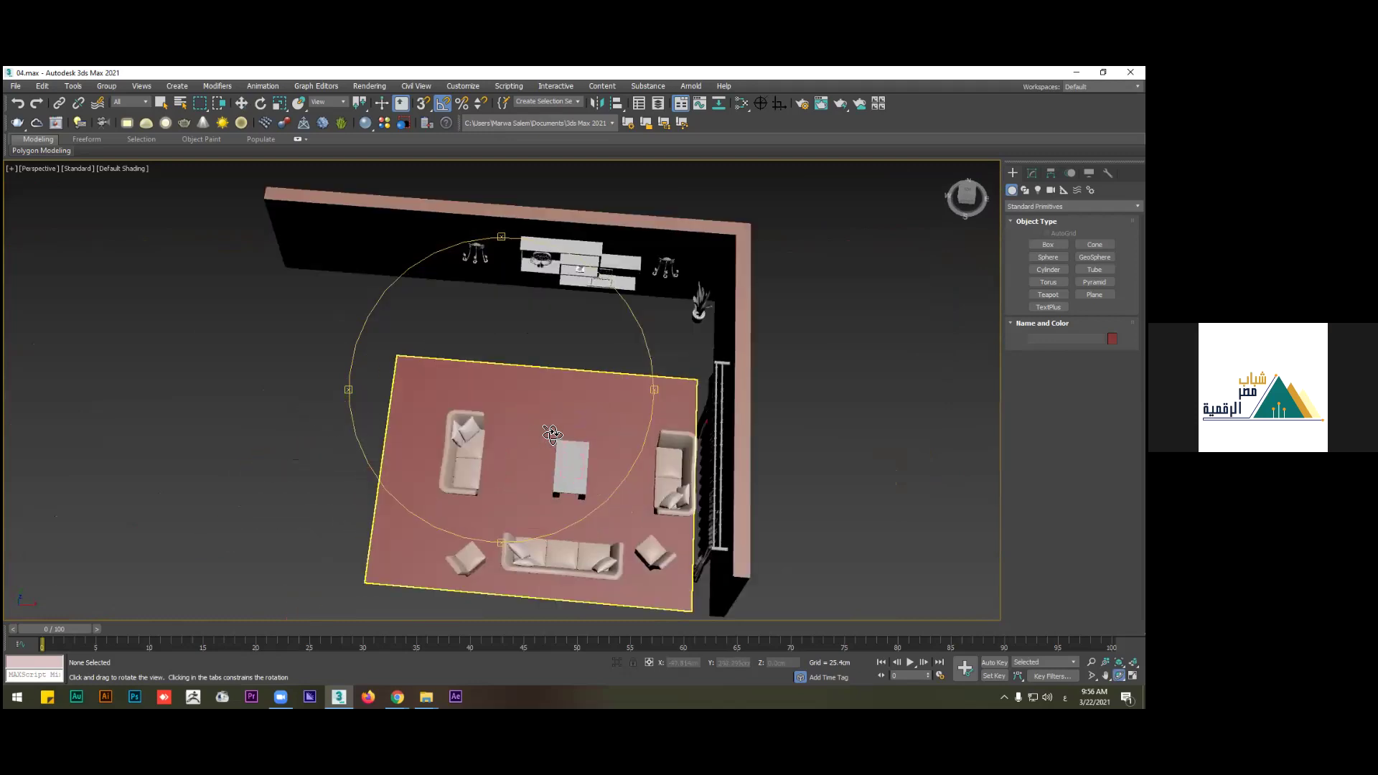
drag(548, 428, 508, 420)
drag(553, 462, 599, 490)
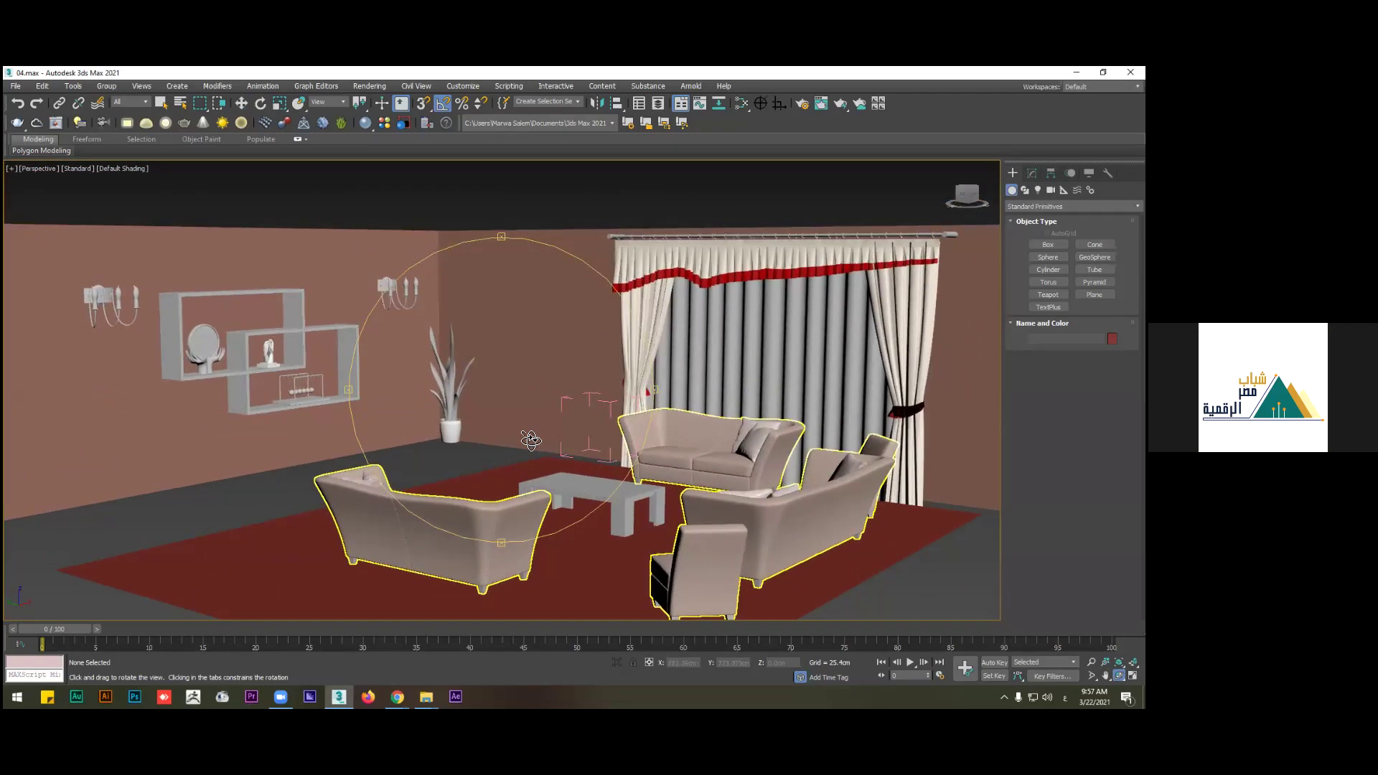
scroll(144, 320, up, 5)
middle_drag(147, 320, 348, 299)
scroll(526, 384, down, 5)
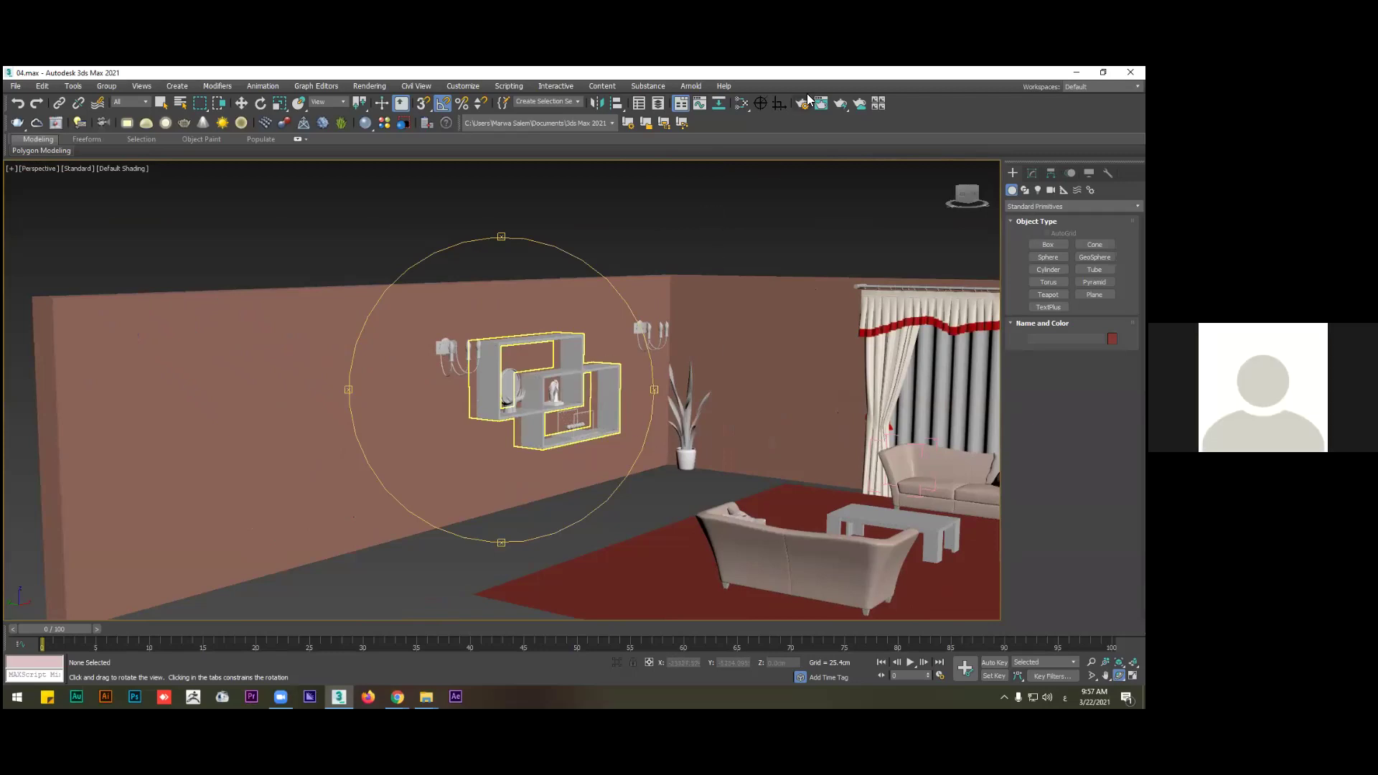
scroll(794, 413, down, 3)
drag(790, 416, 615, 412)
scroll(615, 412, up, 3)
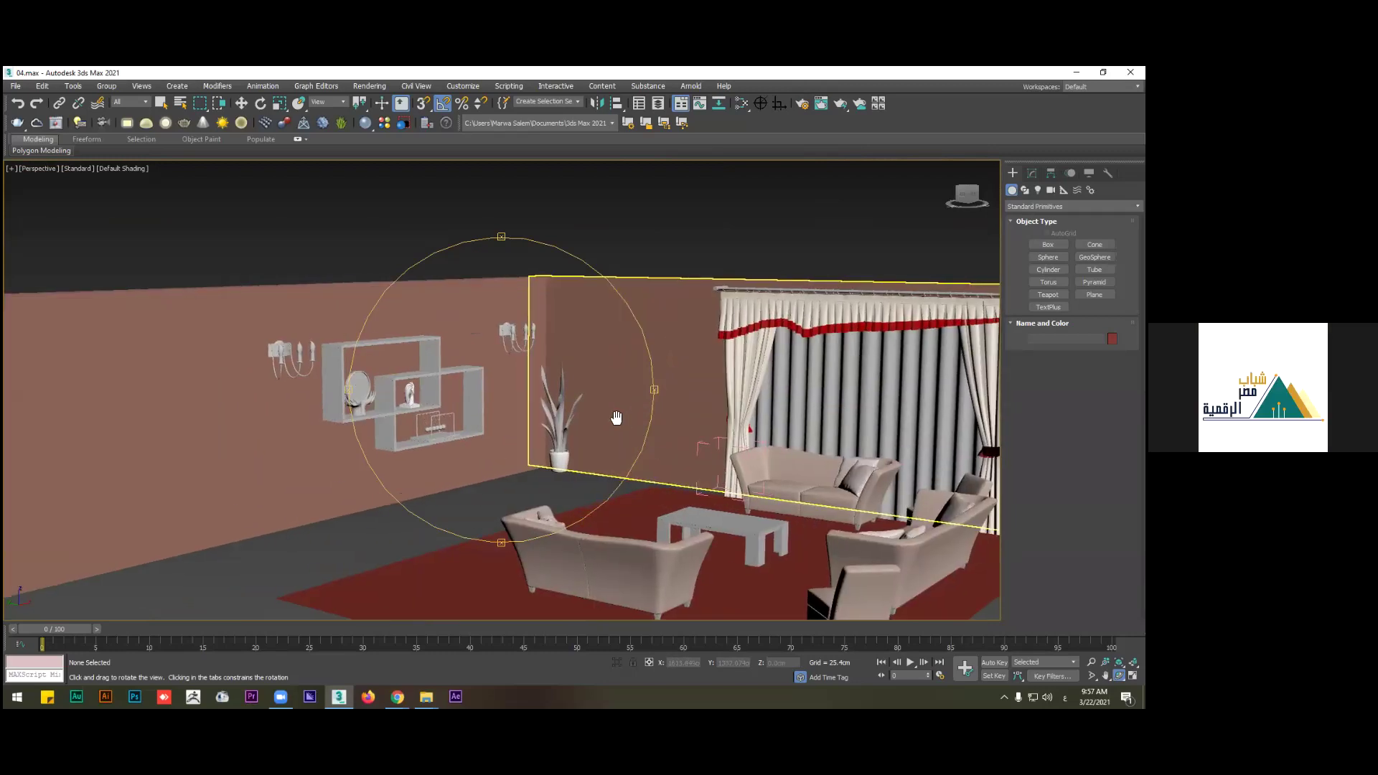
scroll(615, 405, up, 2)
middle_drag(615, 401, 575, 354)
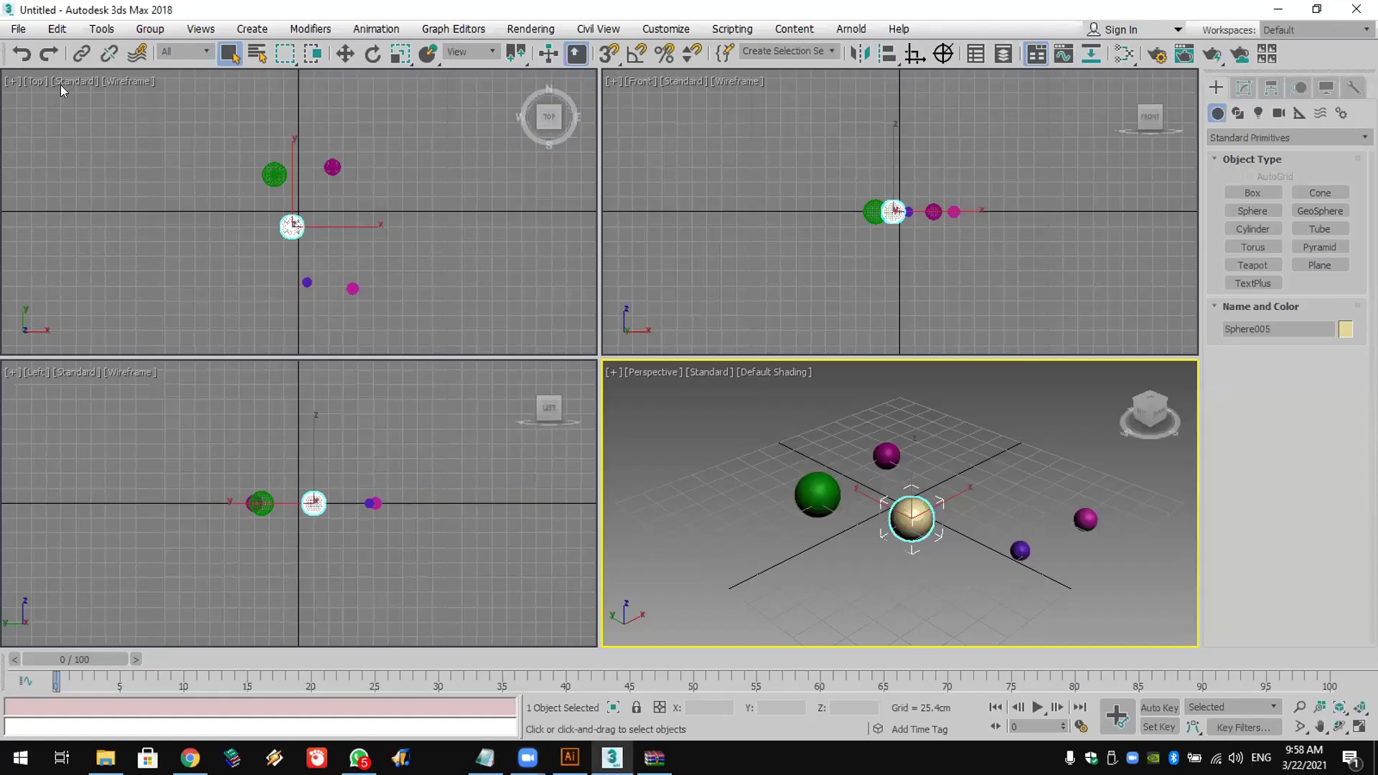
Step: Start a new, empty scene in place of the one with the coloured spheres
key(ctrl+n)
click(683, 406)
click(651, 405)
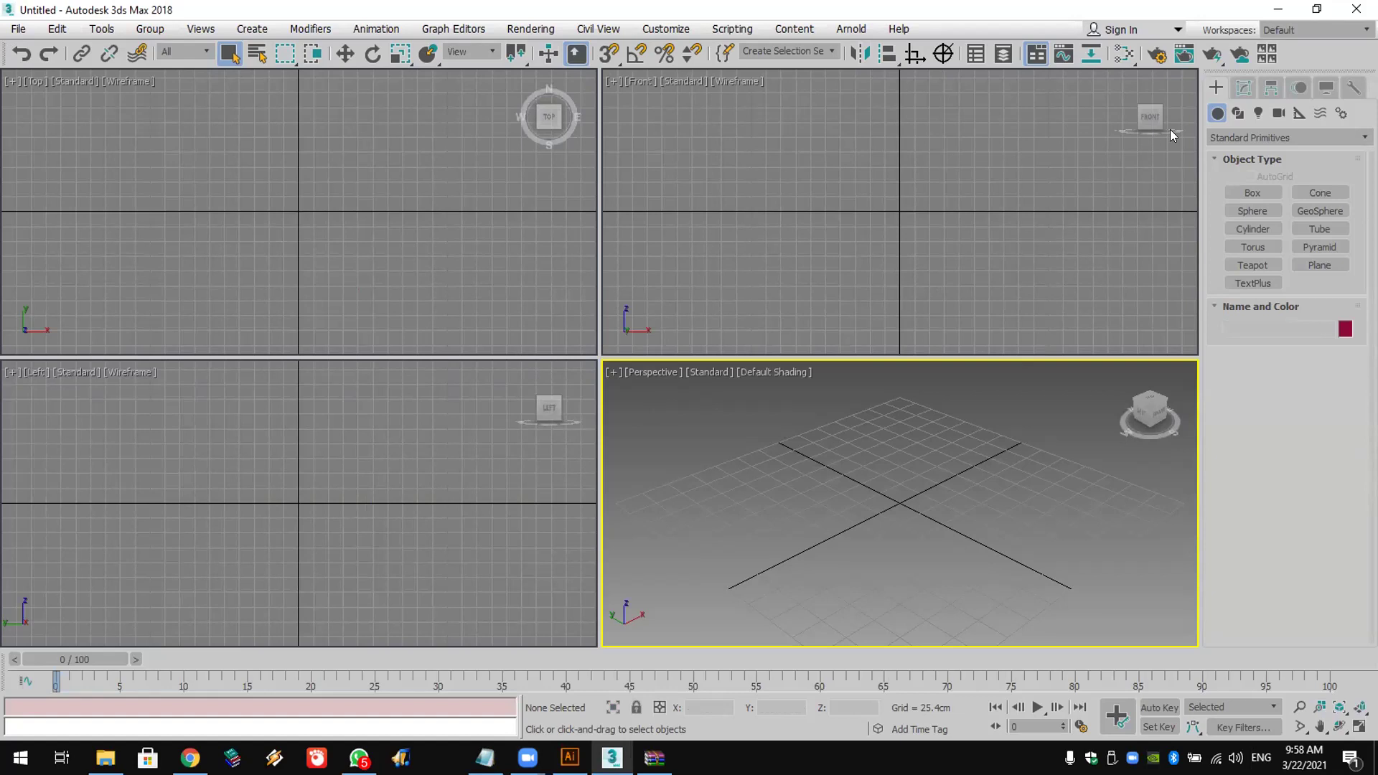
Step: Draw an open, wavy freeform spline with the Line tool in the Top viewport, including curved Bezier points
click(1238, 113)
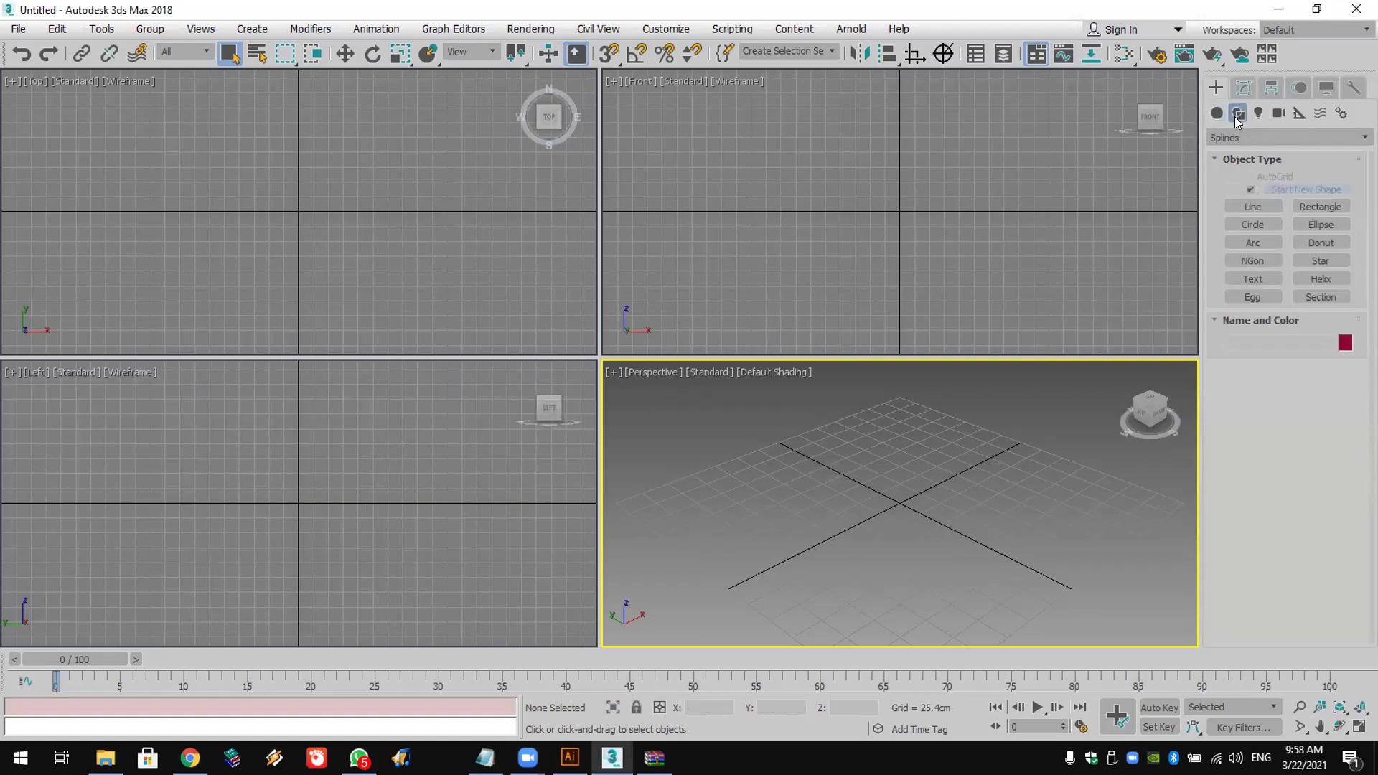
click(1253, 207)
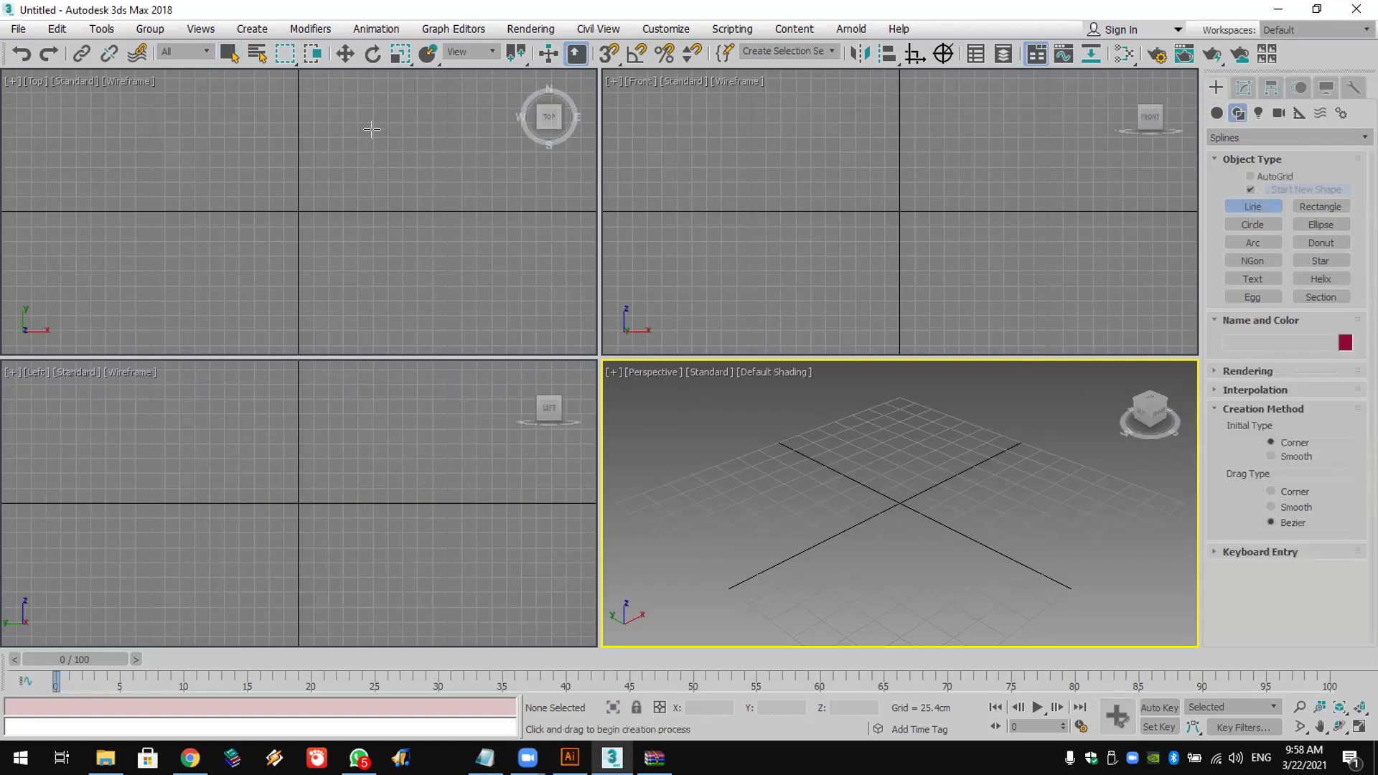
click(356, 132)
drag(200, 148, 216, 191)
click(155, 199)
click(137, 203)
click(224, 241)
right_click(287, 278)
scroll(266, 135, up, 4)
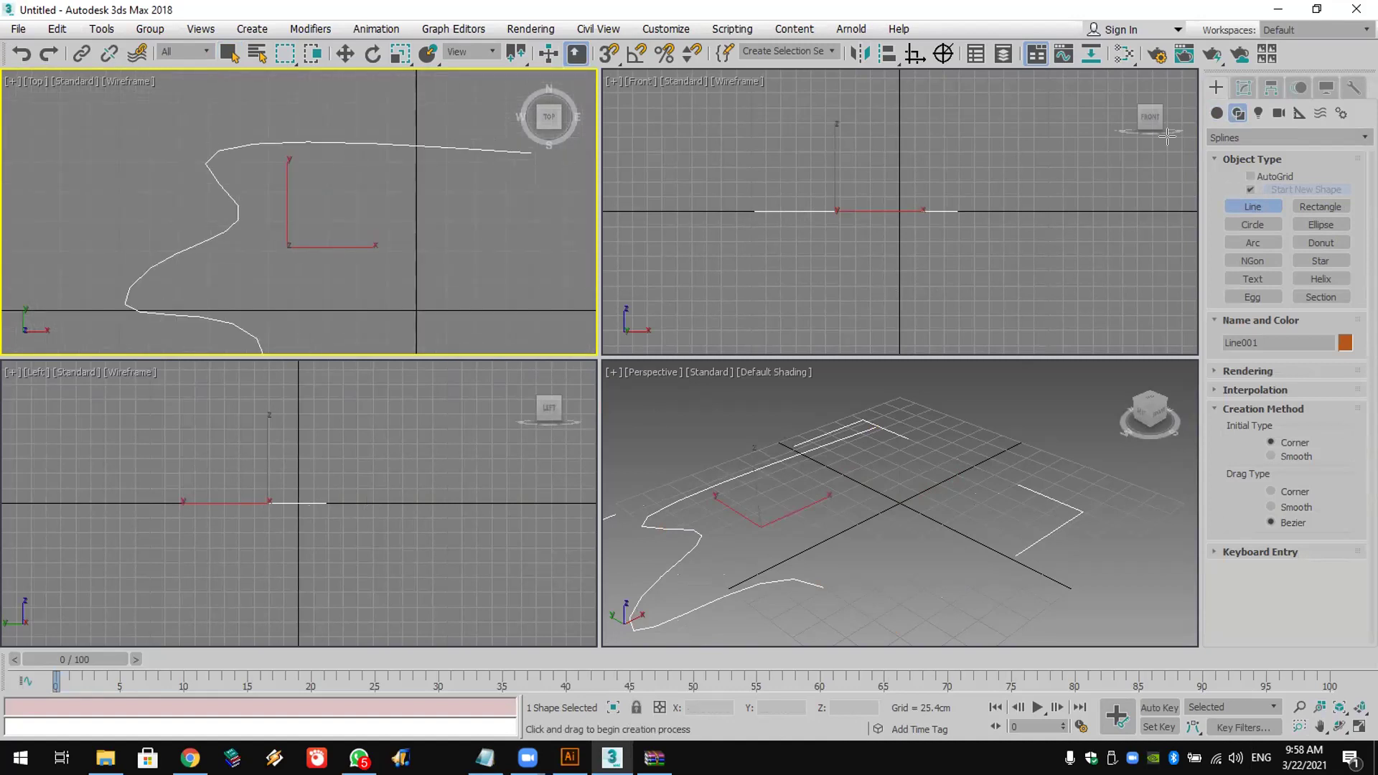
Step: Edit the wavy line at Vertex level and convert its second vertex from Bezier to a corner point
click(1244, 87)
click(1245, 214)
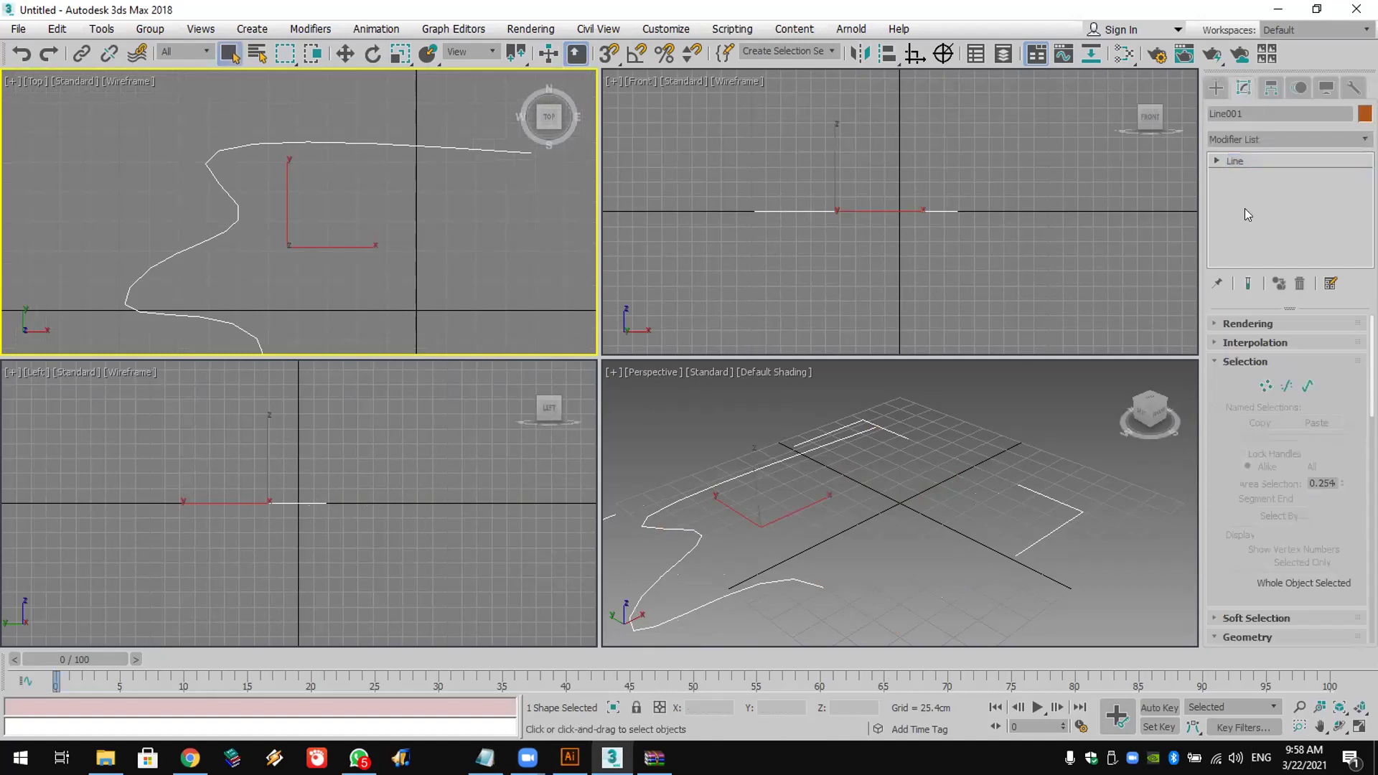
click(1216, 162)
scroll(332, 211, down, 3)
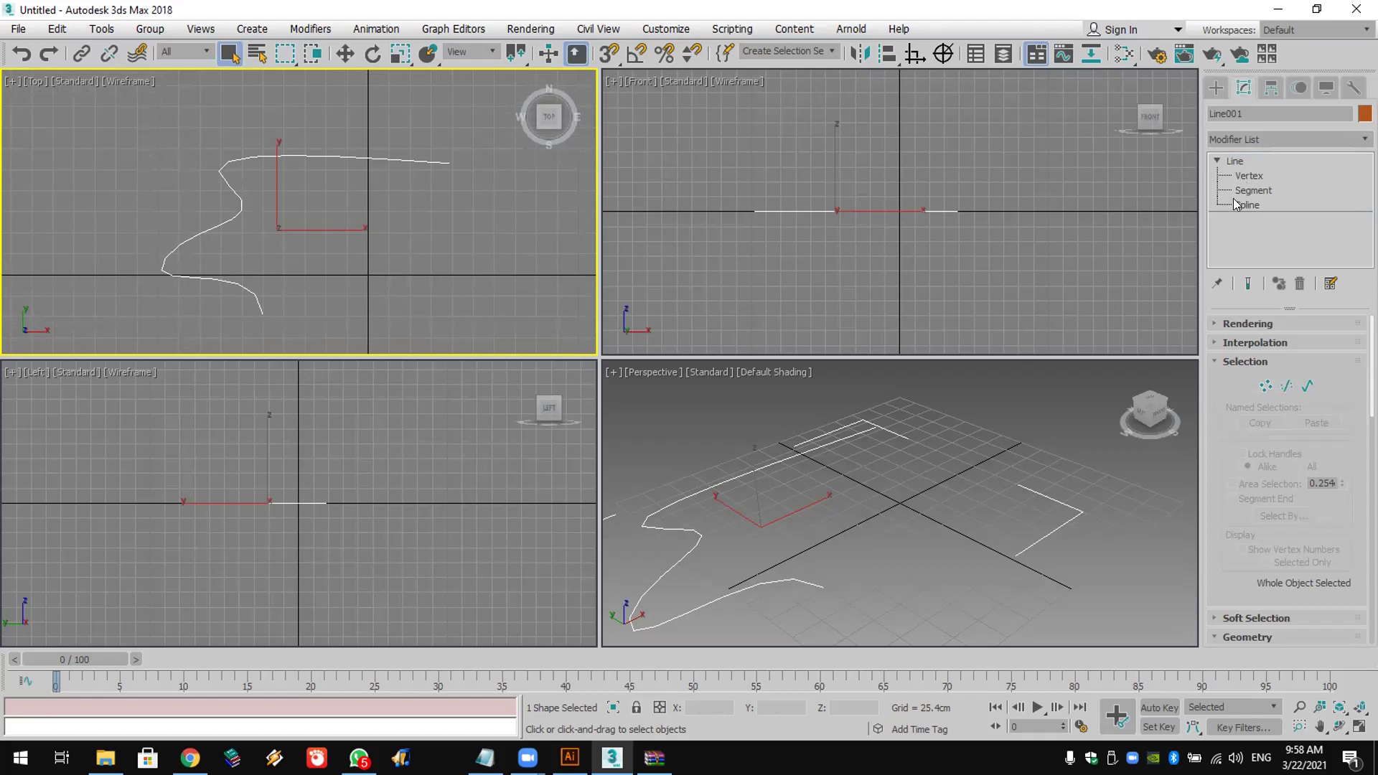
click(1250, 175)
click(228, 184)
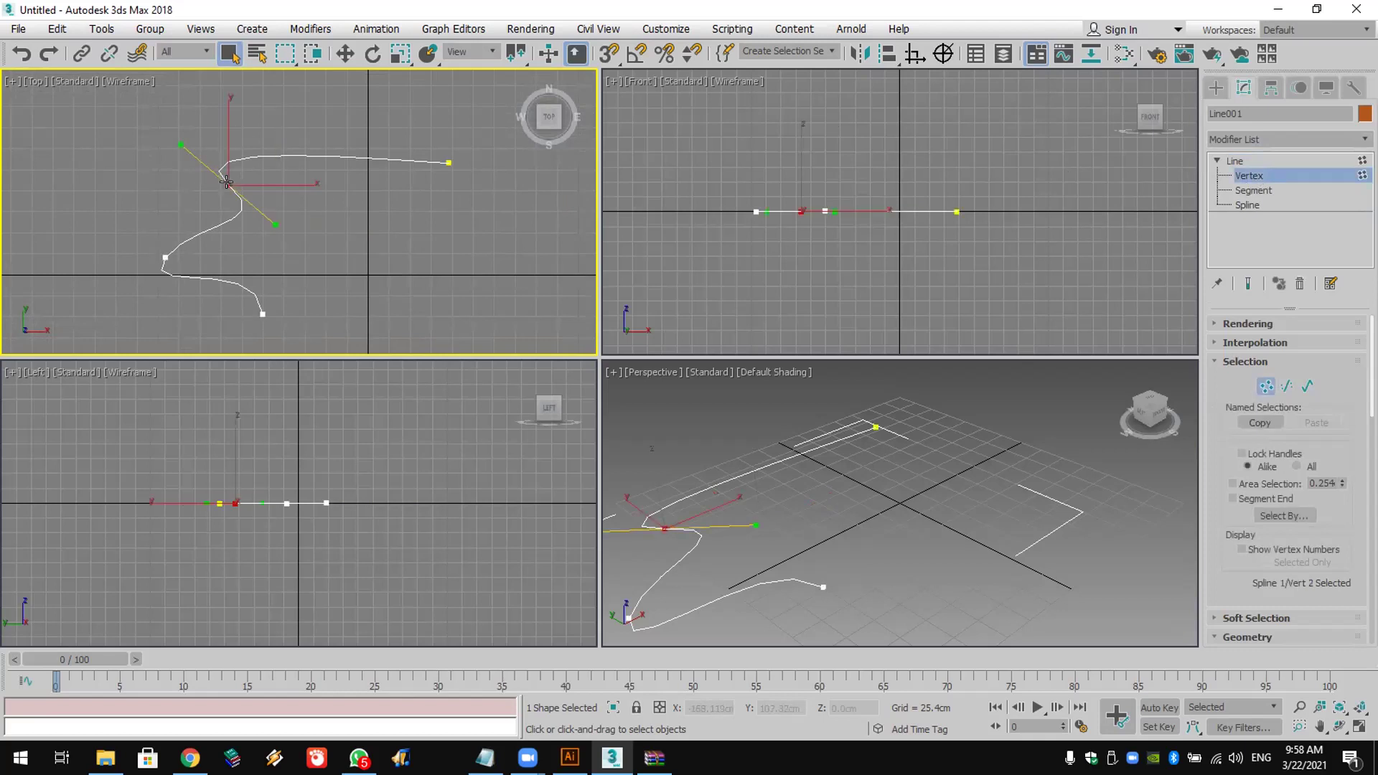
right_click(228, 221)
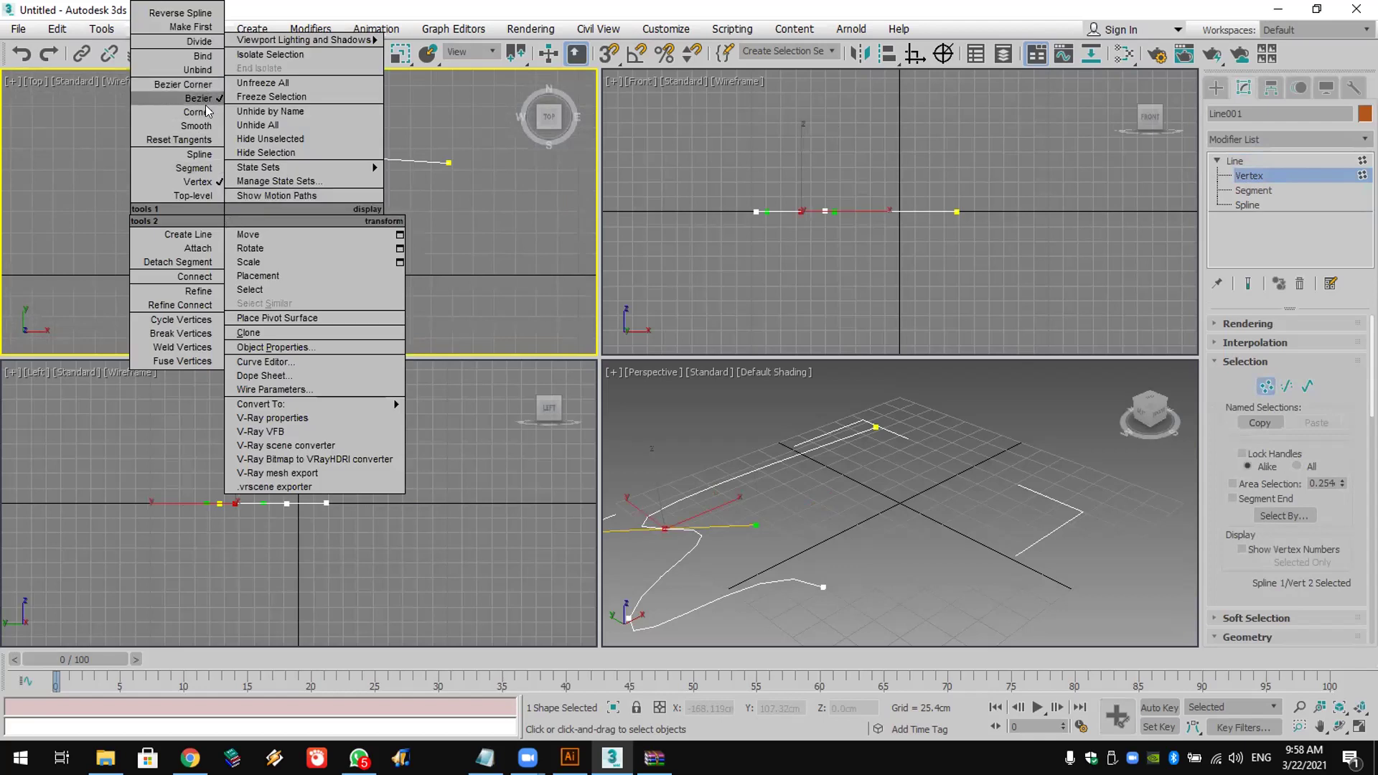
click(205, 80)
right_click(228, 220)
click(199, 65)
Step: Convert the line's third vertex to Bezier Corner and move it outward to about X -284 cm, Y 67 cm
click(164, 250)
right_click(164, 251)
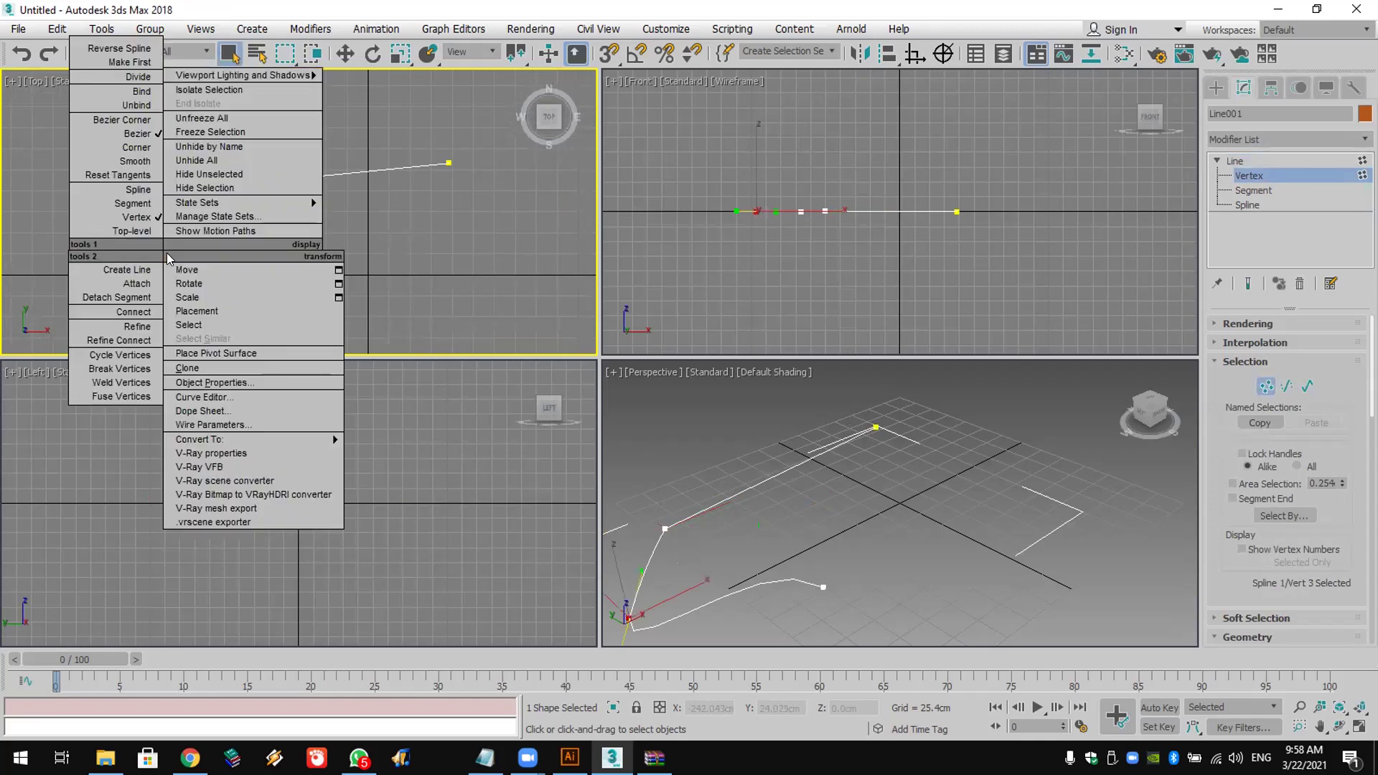
click(136, 120)
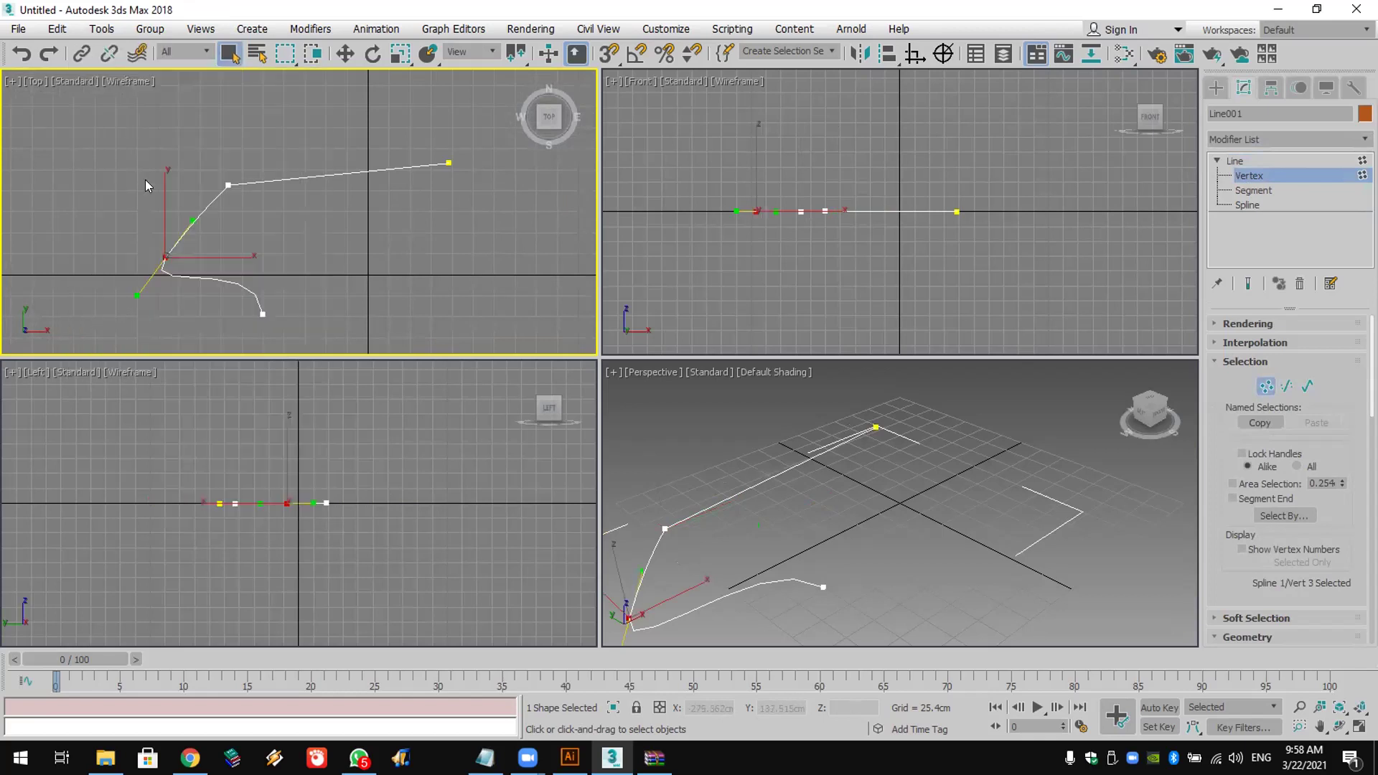
click(188, 213)
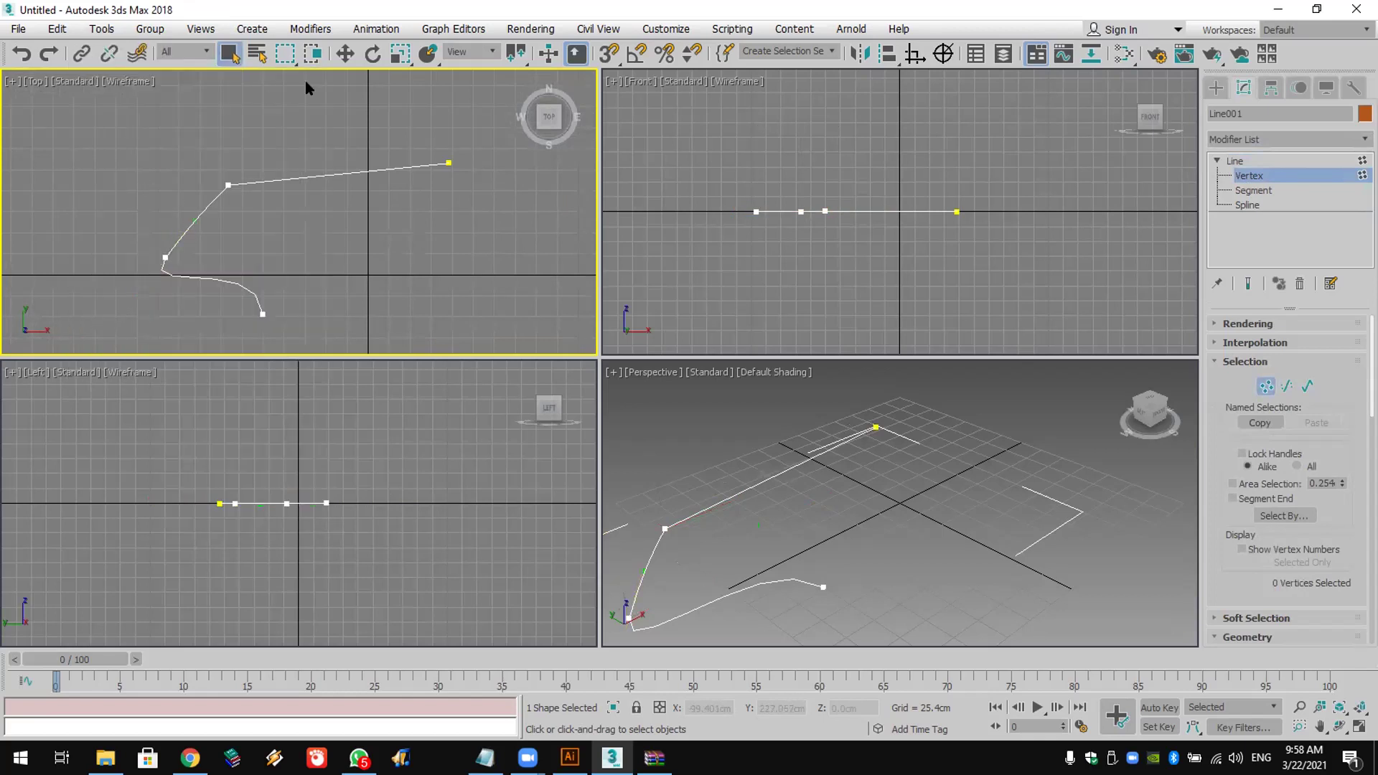
click(345, 54)
drag(161, 258, 134, 214)
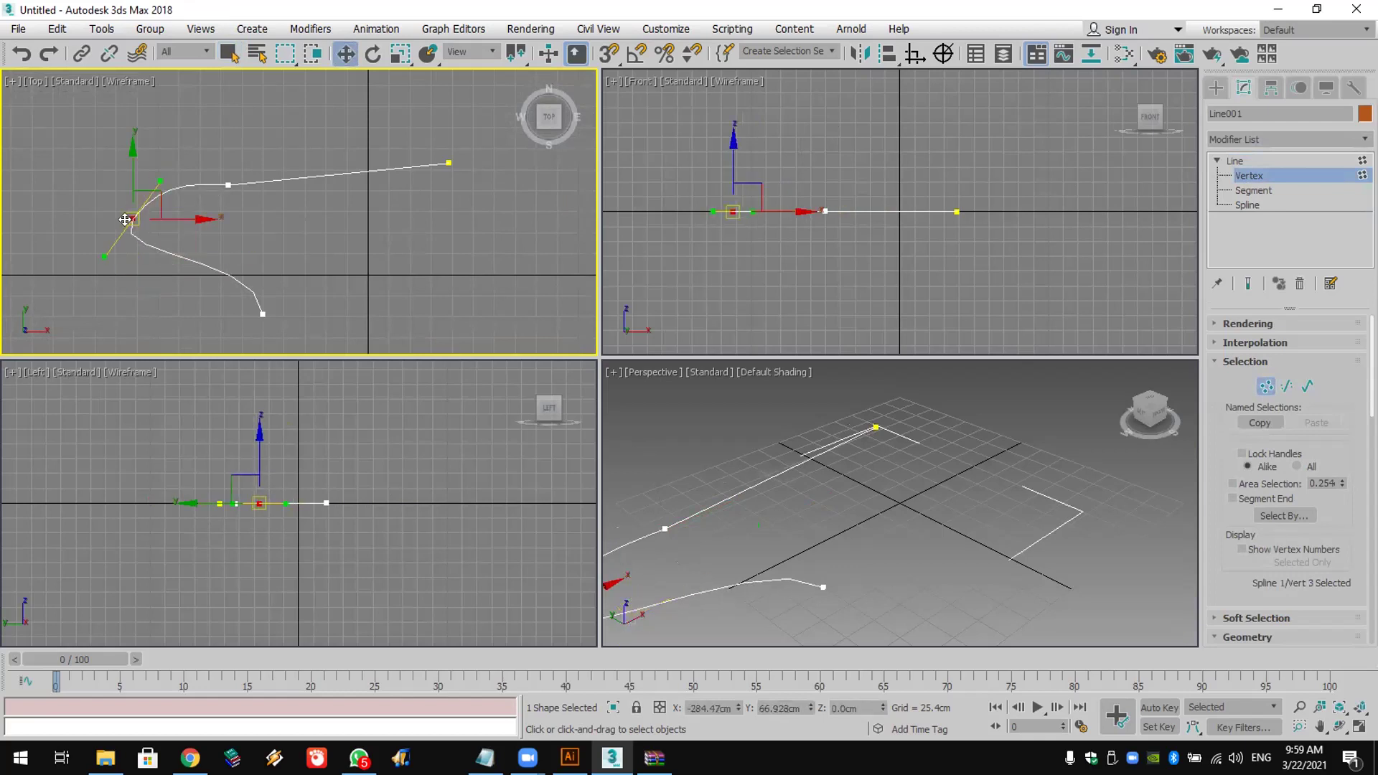
right_click(127, 218)
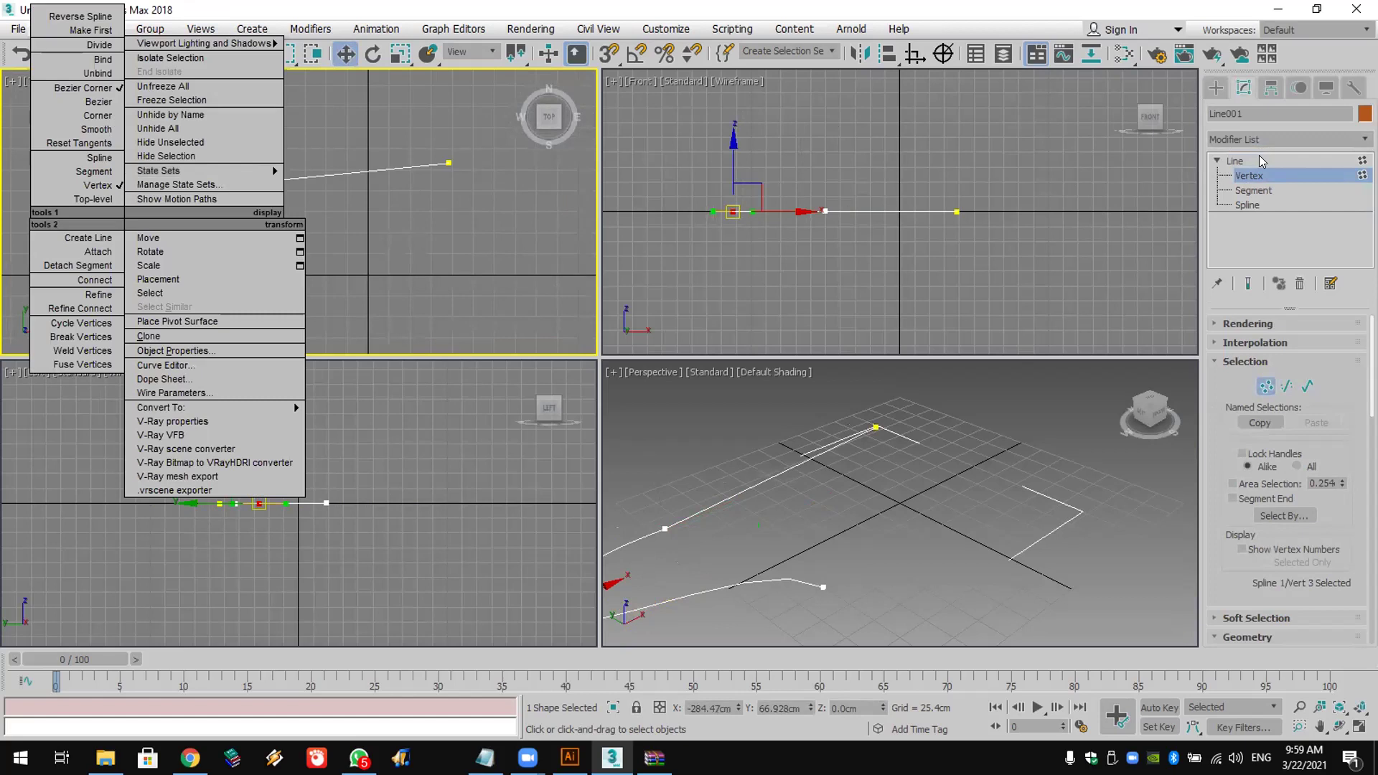
click(1268, 193)
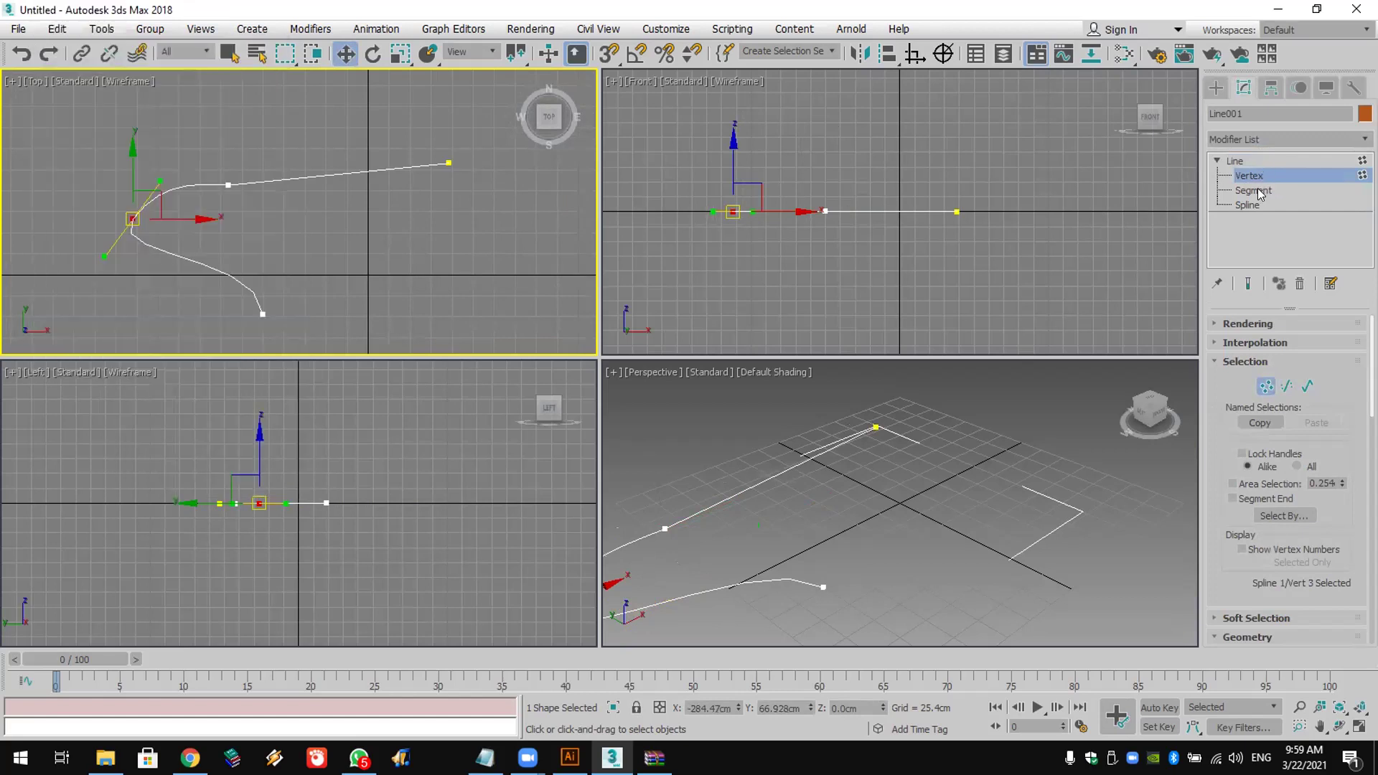
Step: Select the curved segment between the second and third vertices at Segment level, and the whole curve at Spline level
click(1268, 191)
click(166, 188)
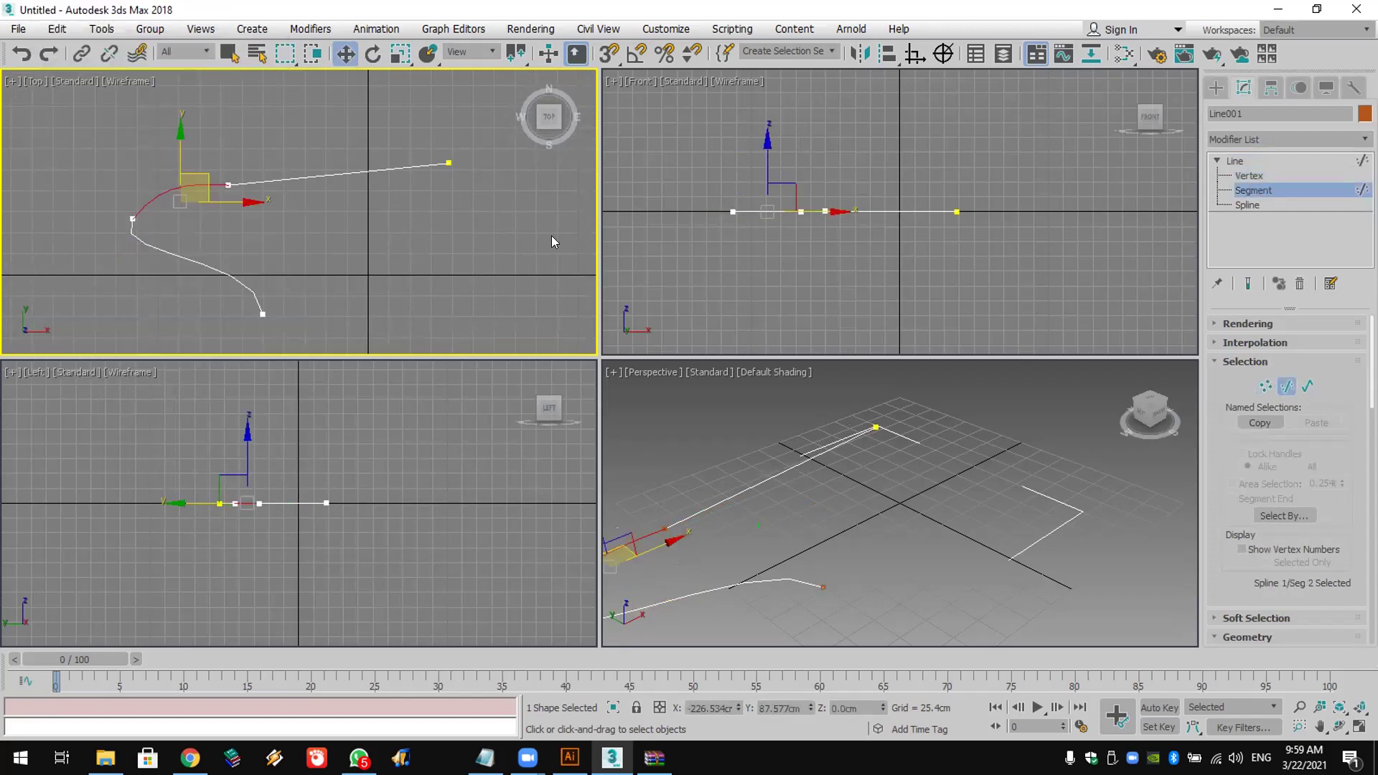
click(1263, 204)
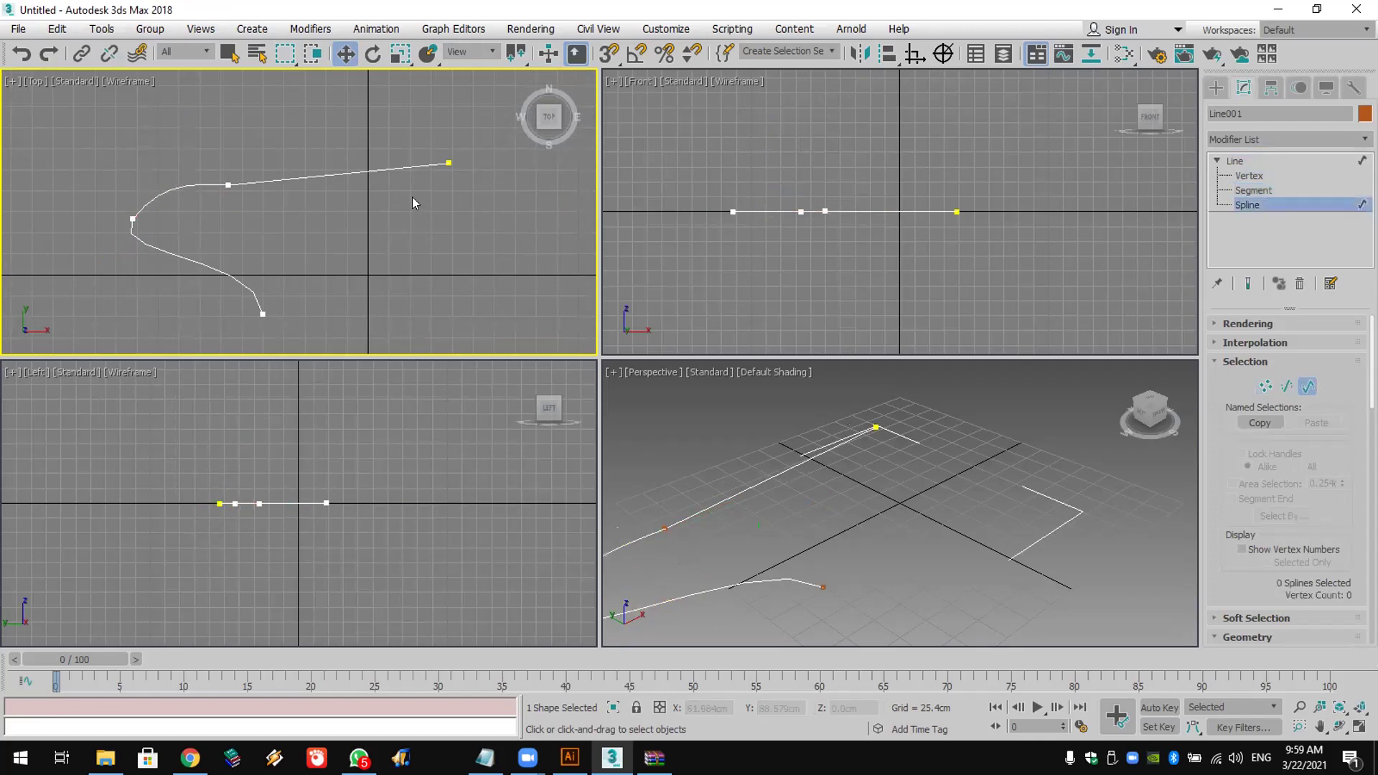
click(359, 172)
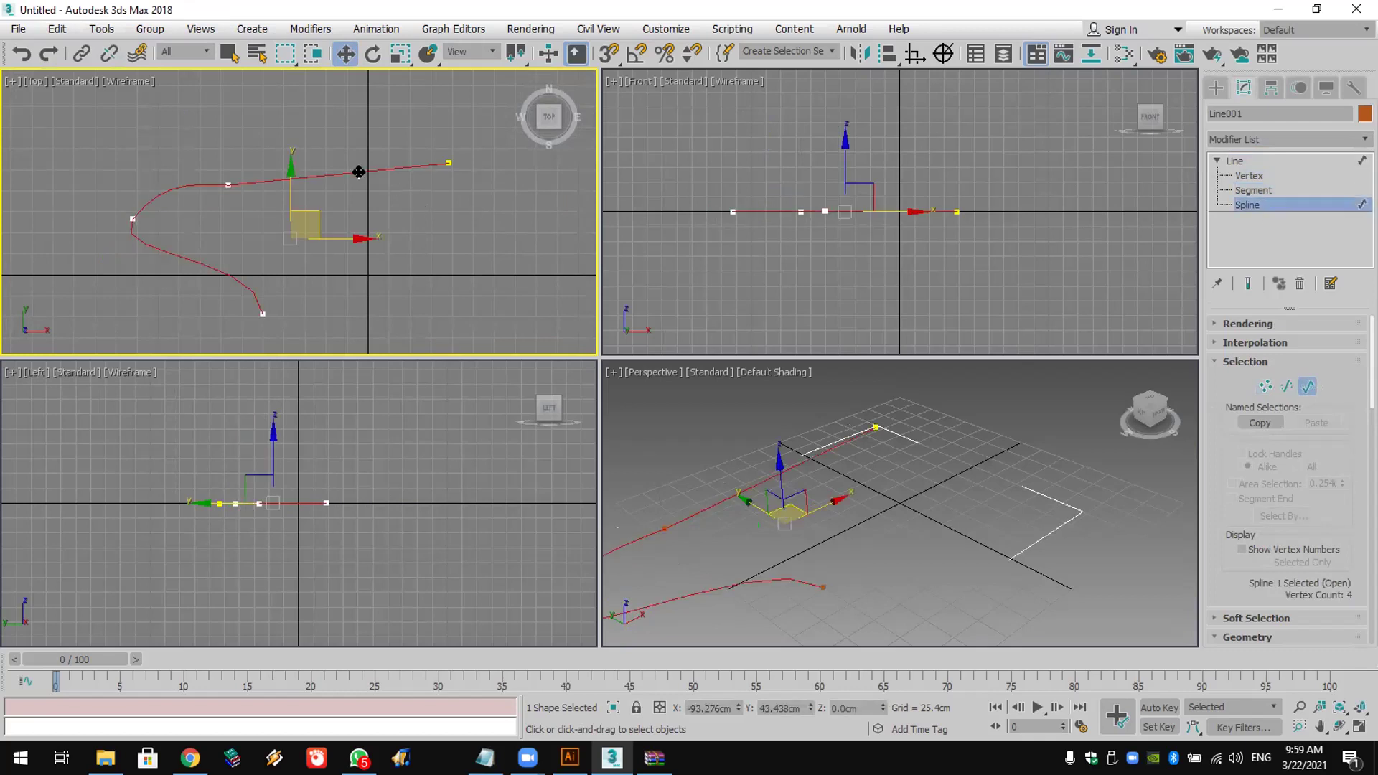
Step: Delete the wavy line and draw a rectangle about 233 cm long and 280 cm wide in the Top viewport
click(1217, 88)
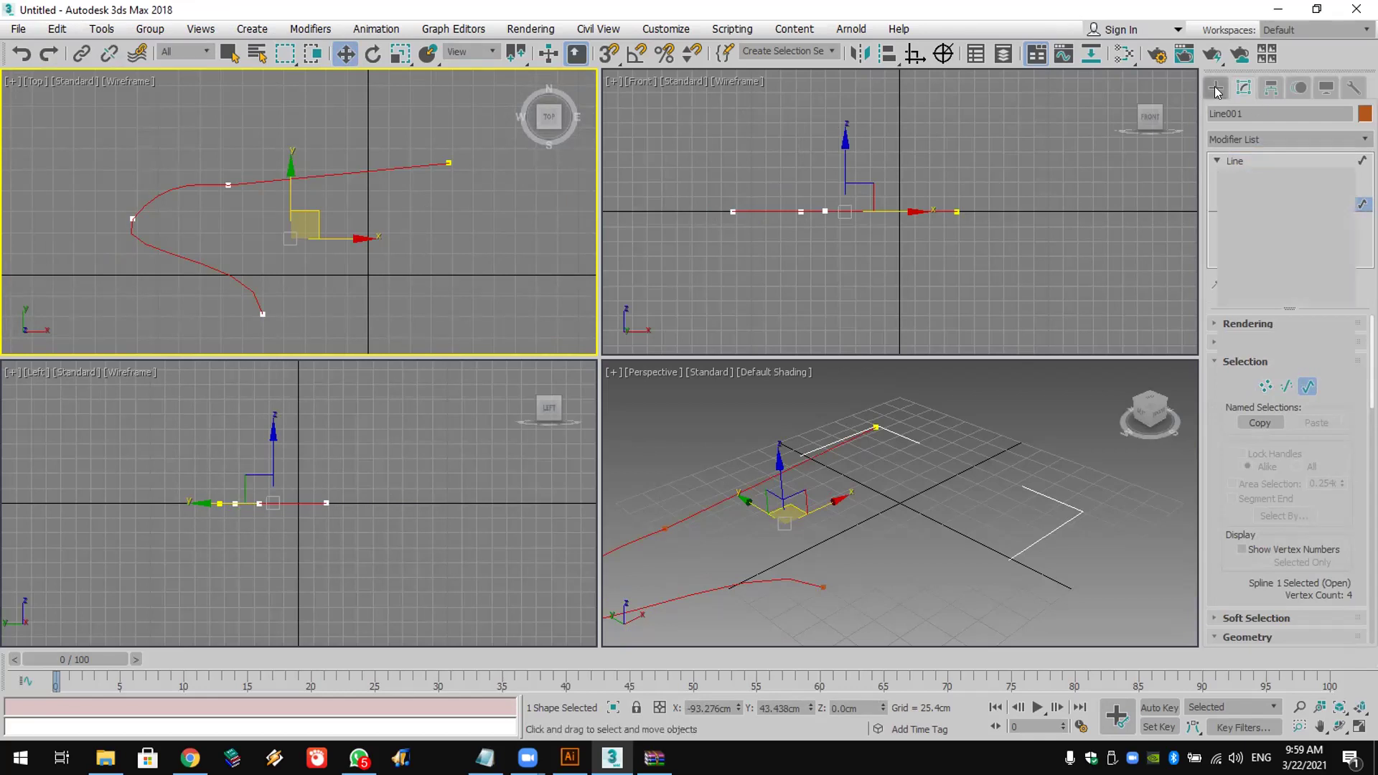
key(Delete)
click(1321, 206)
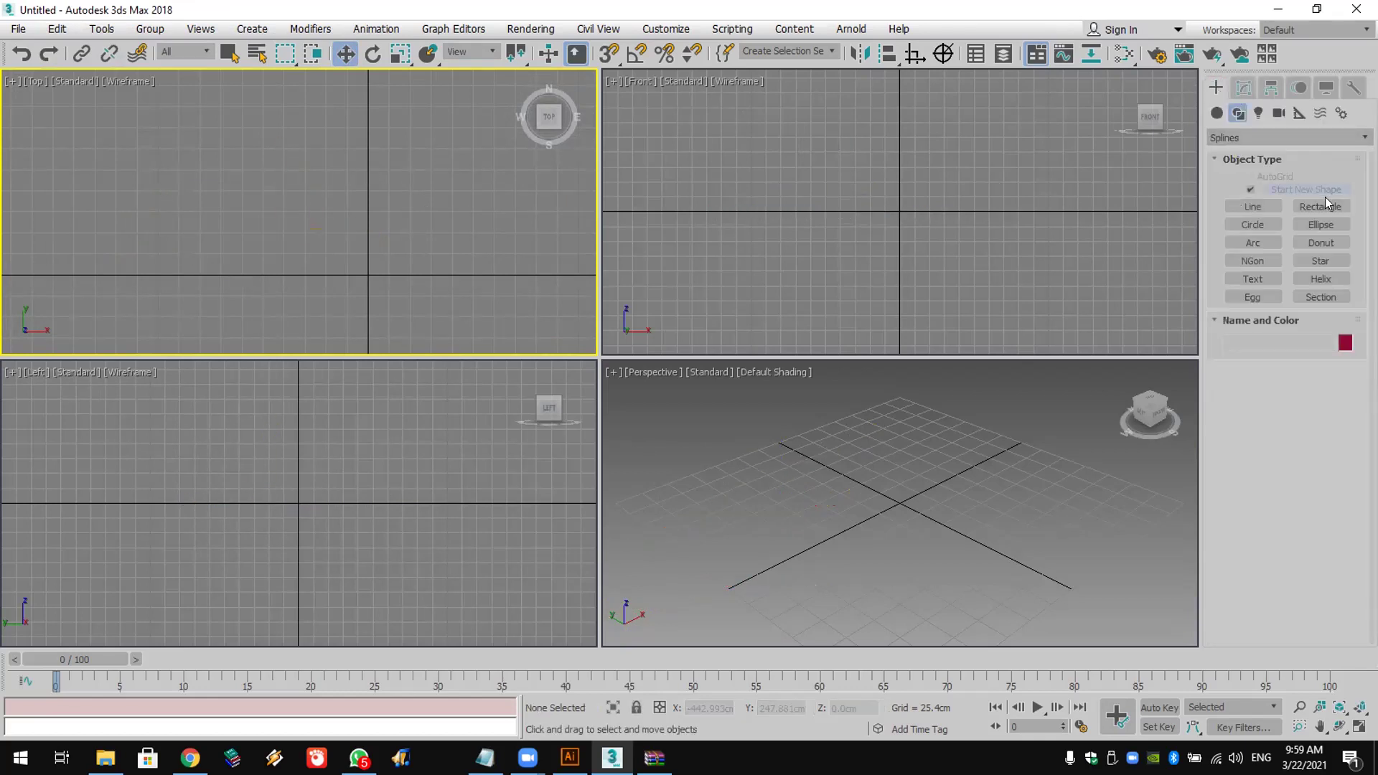
drag(167, 124, 394, 310)
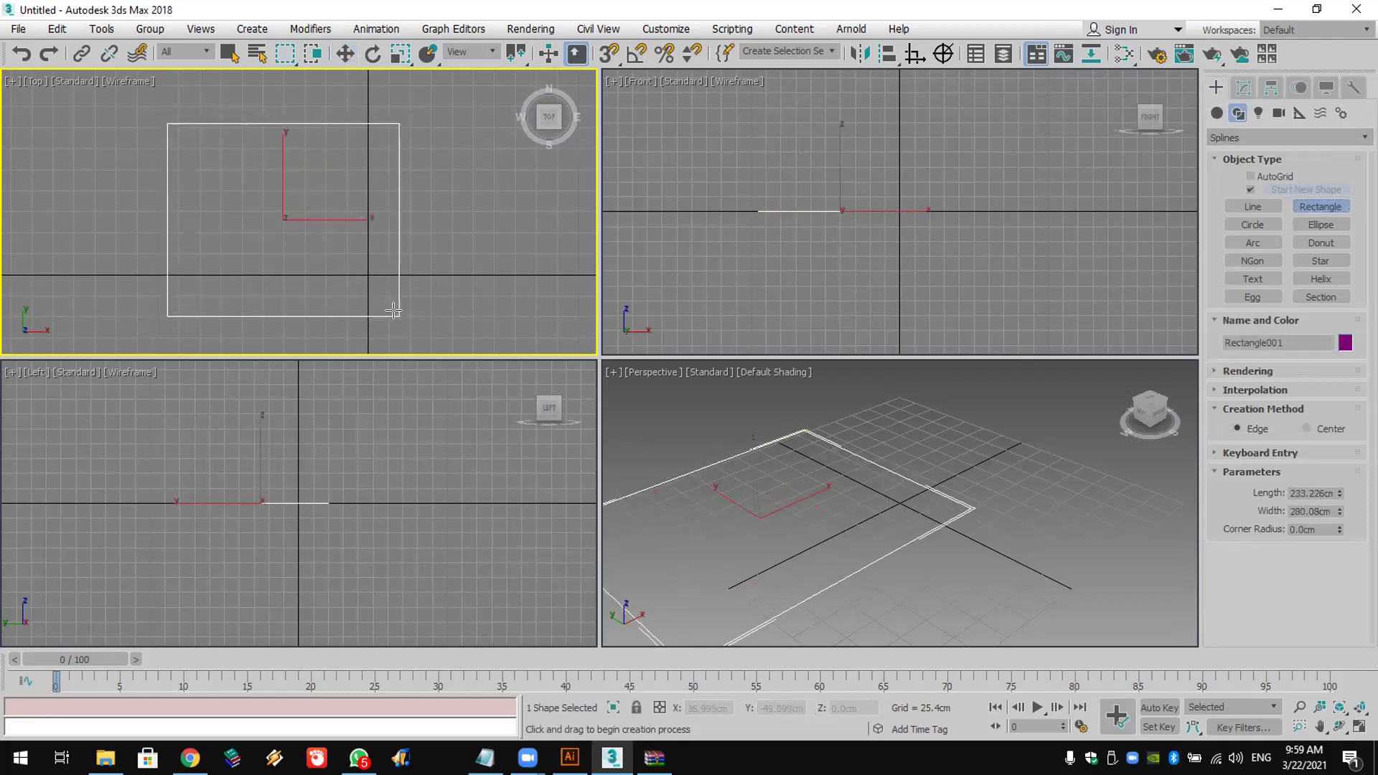
Step: Add an Edit Spline modifier to the rectangle
click(1244, 87)
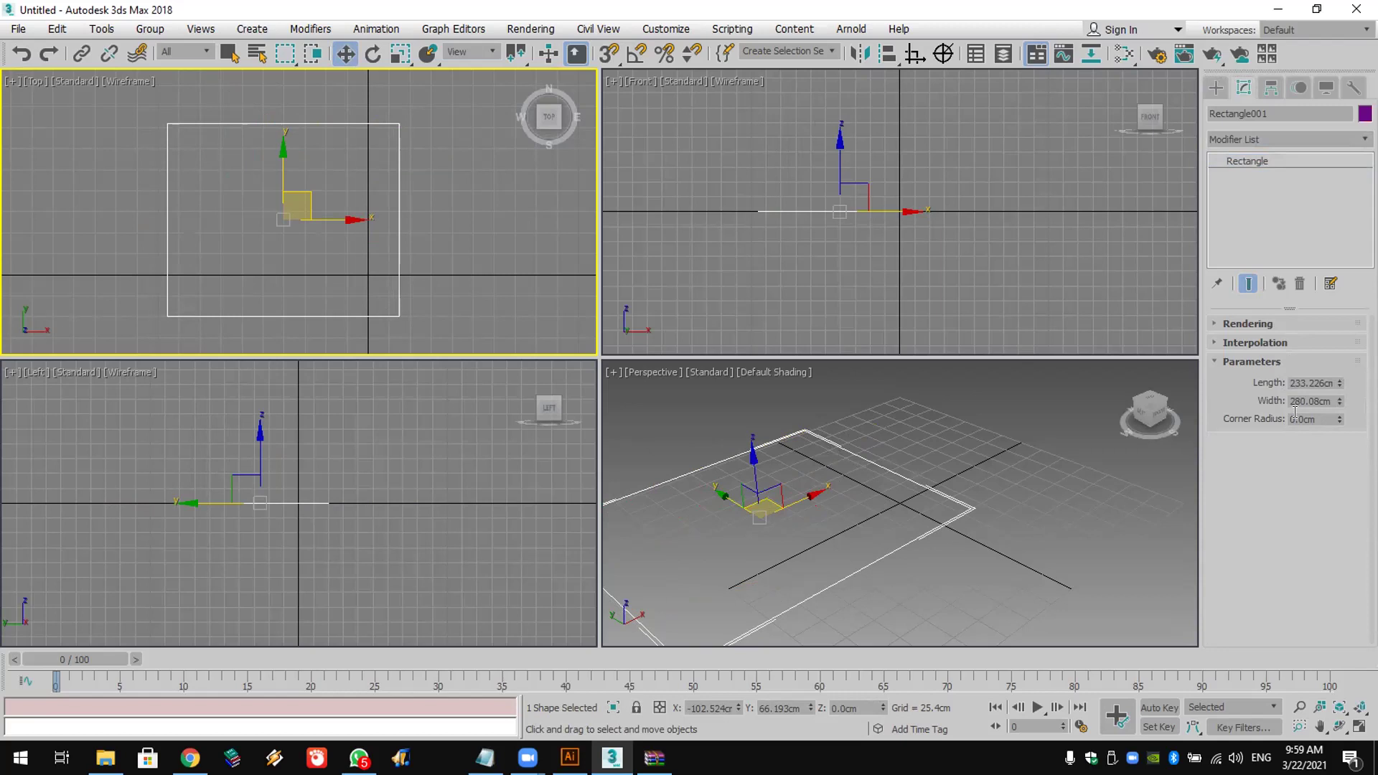
click(1231, 138)
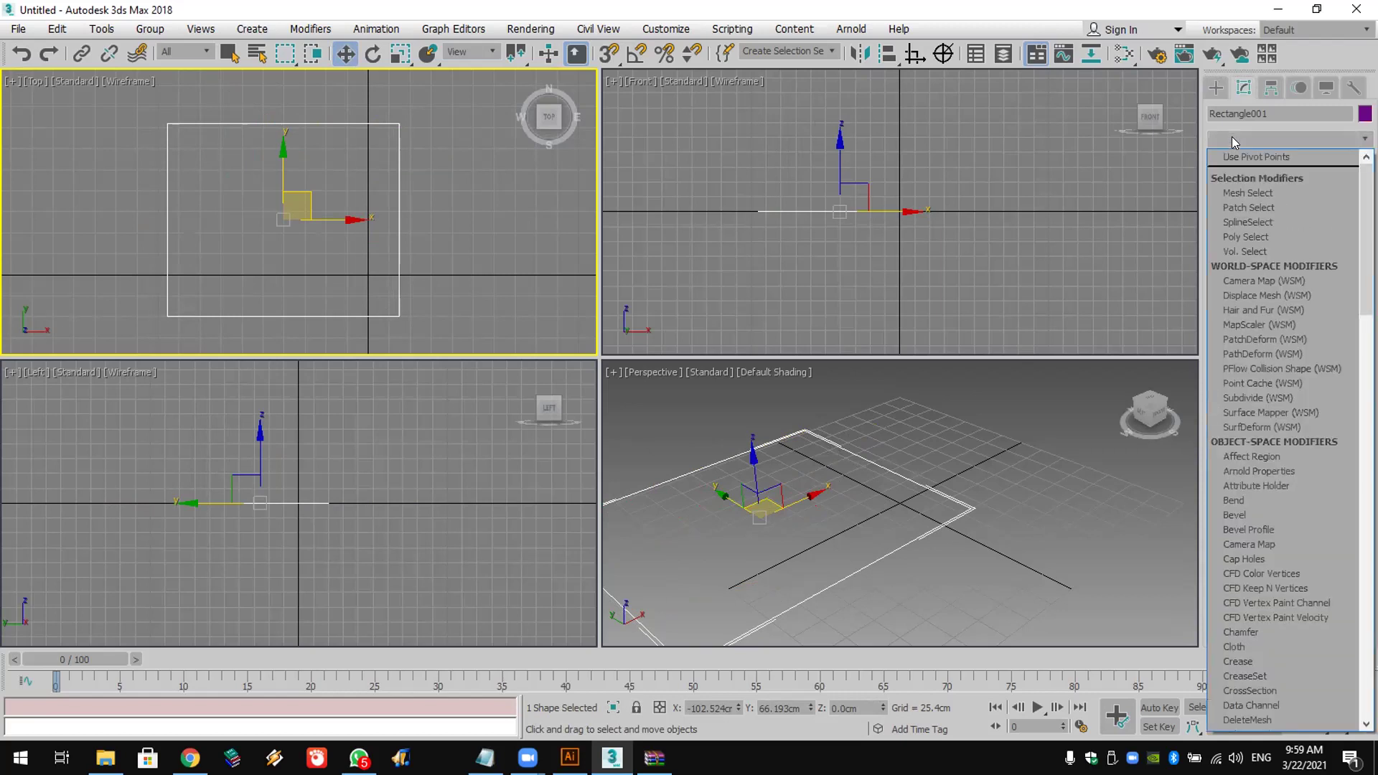
key(e)
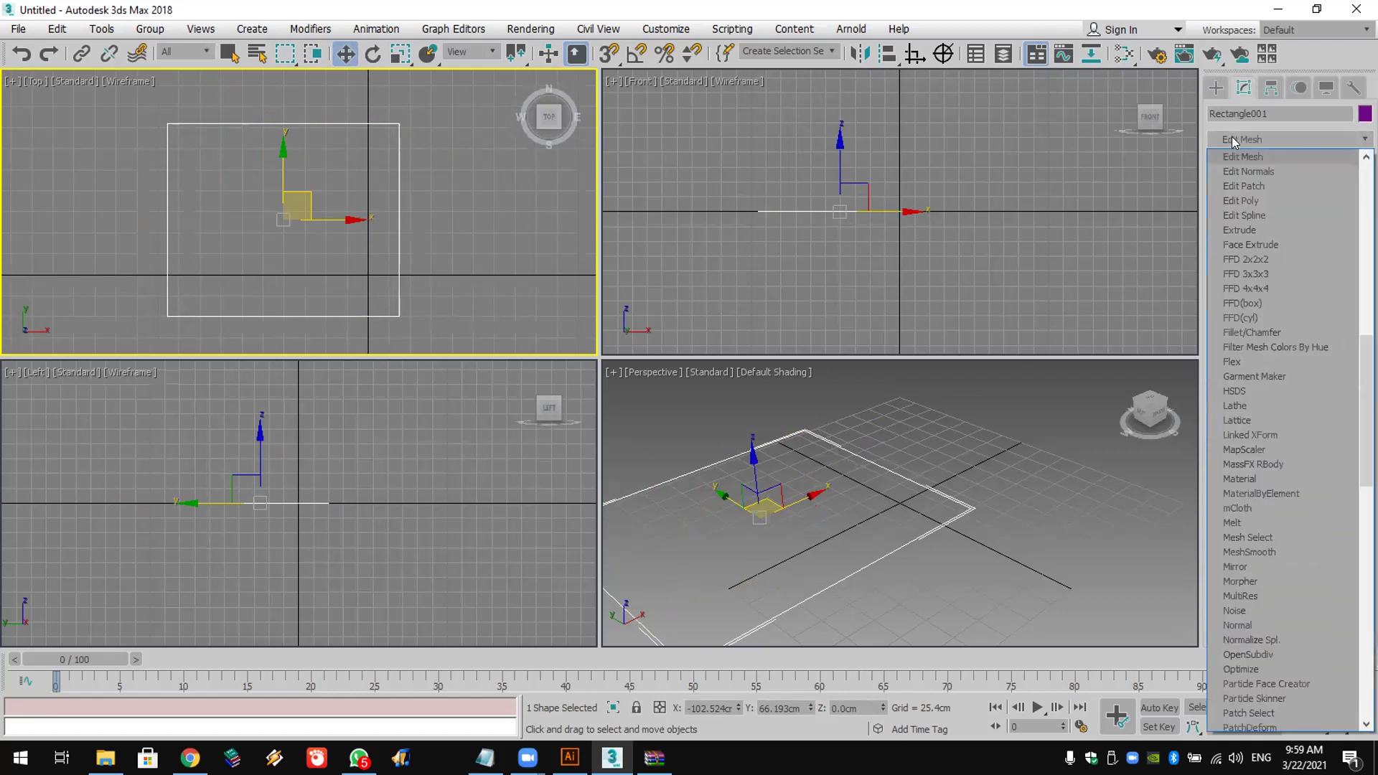
click(1263, 216)
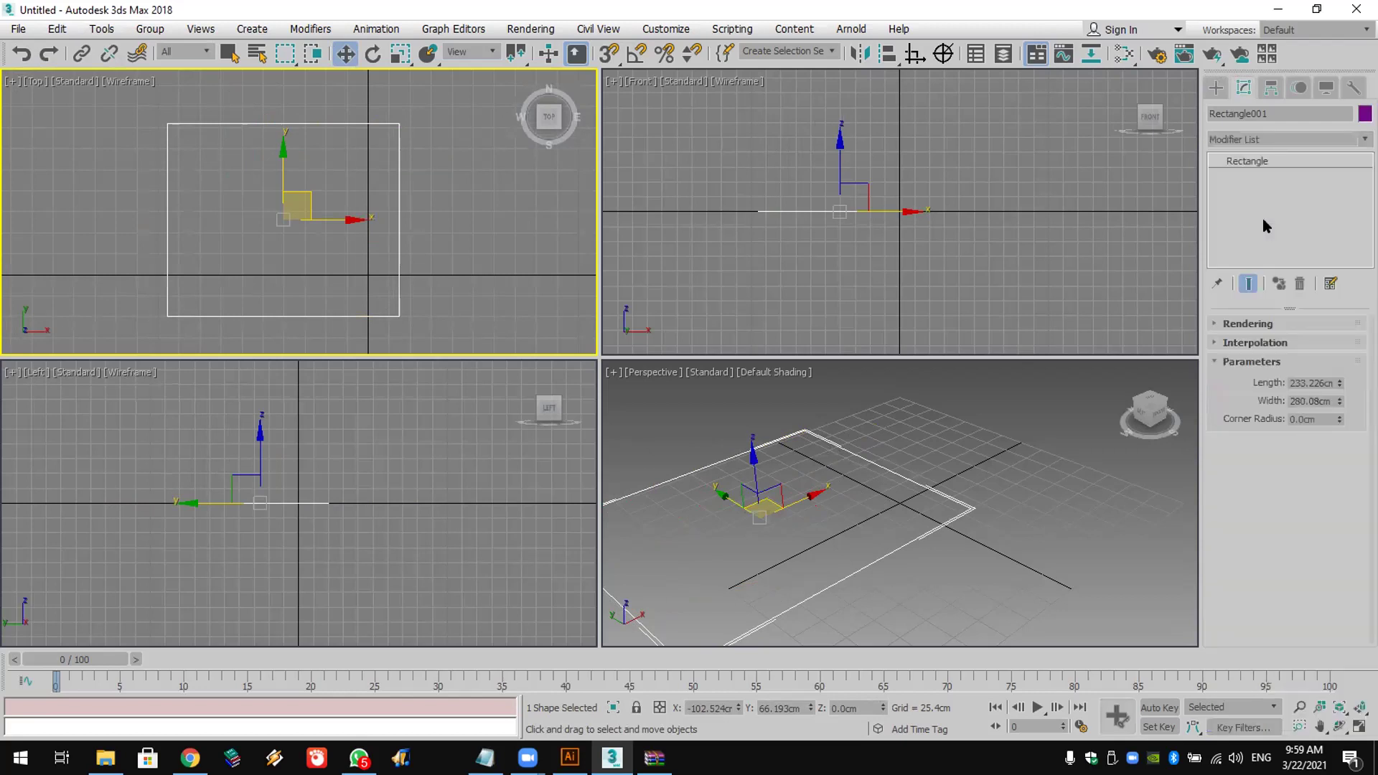
middle_drag(862, 483, 953, 458)
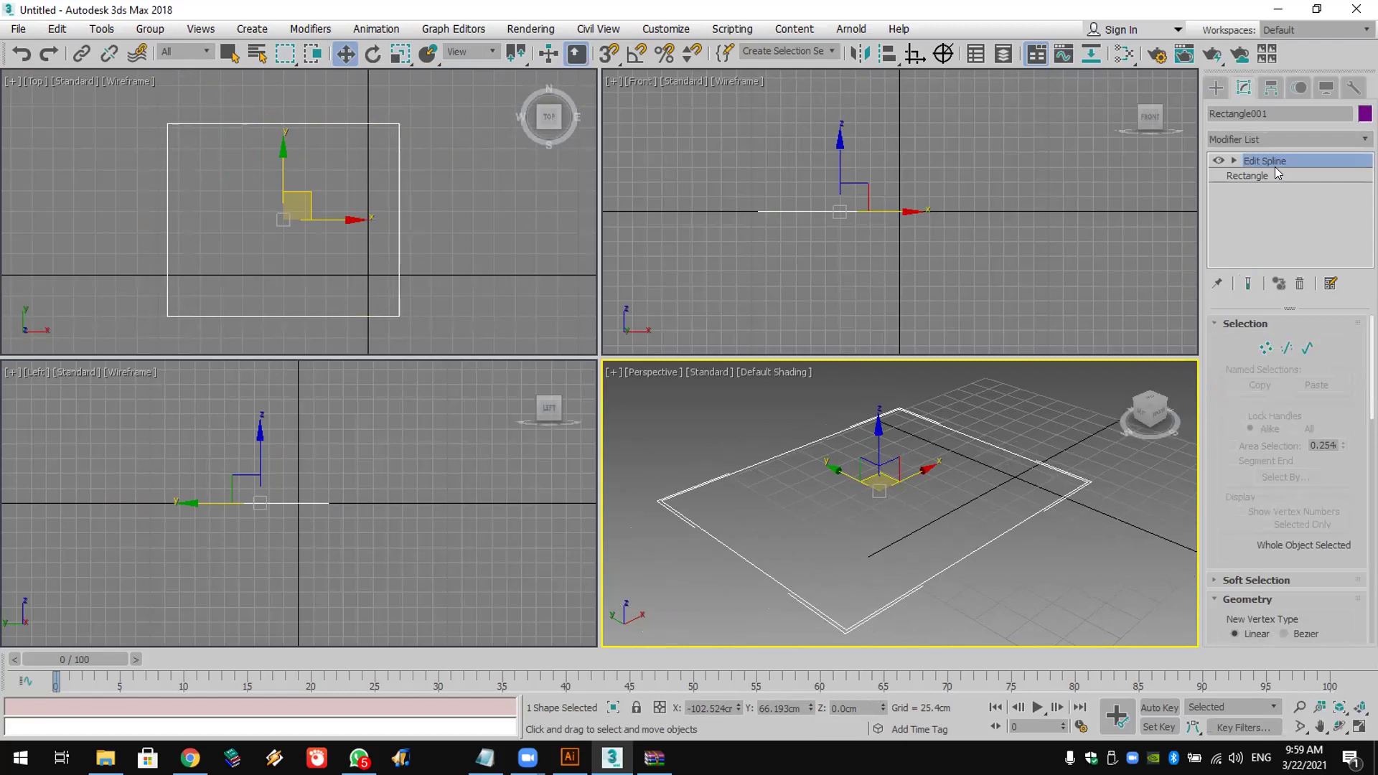
Step: Review the Edit Spline modifier's Vertex, Segment and Spline levels along with the base Rectangle parameters
click(1235, 160)
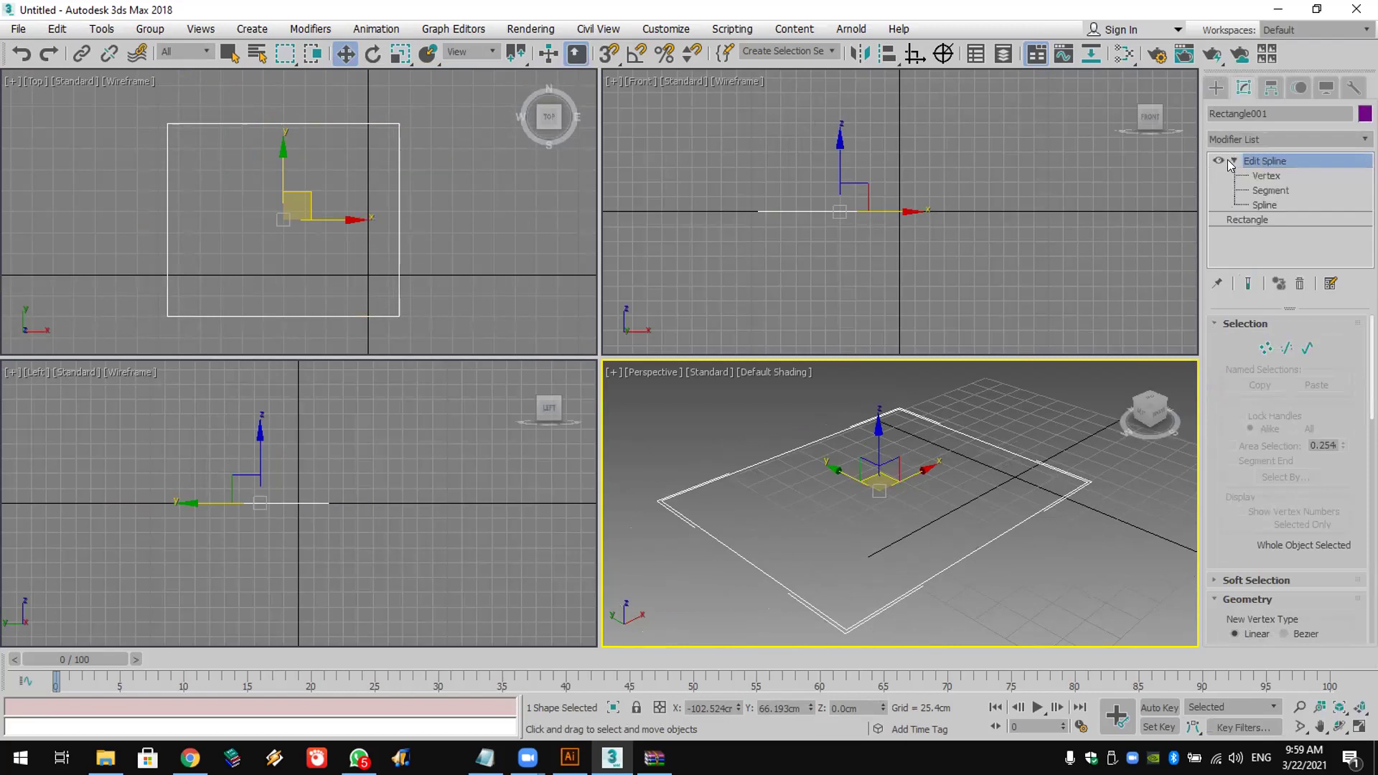
click(1266, 176)
click(1282, 191)
click(1249, 219)
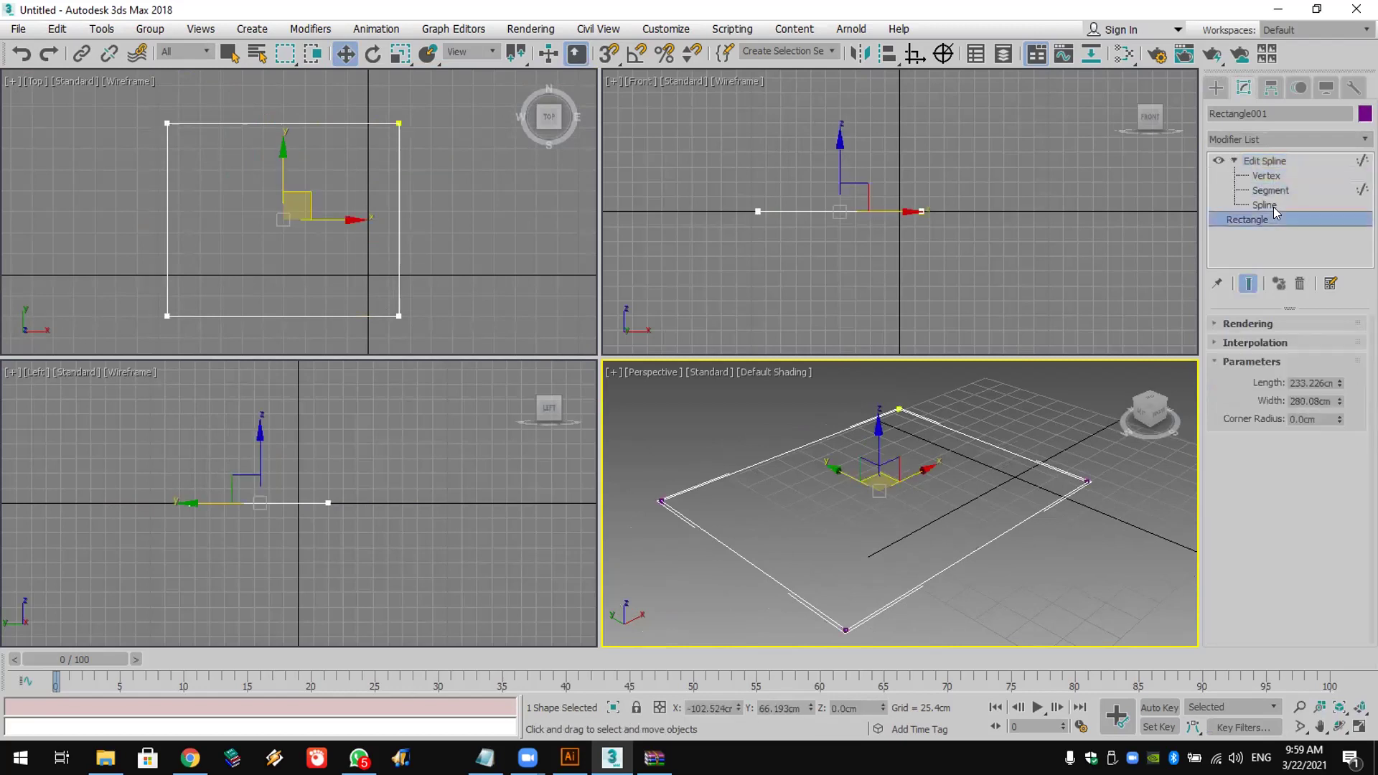
click(1269, 206)
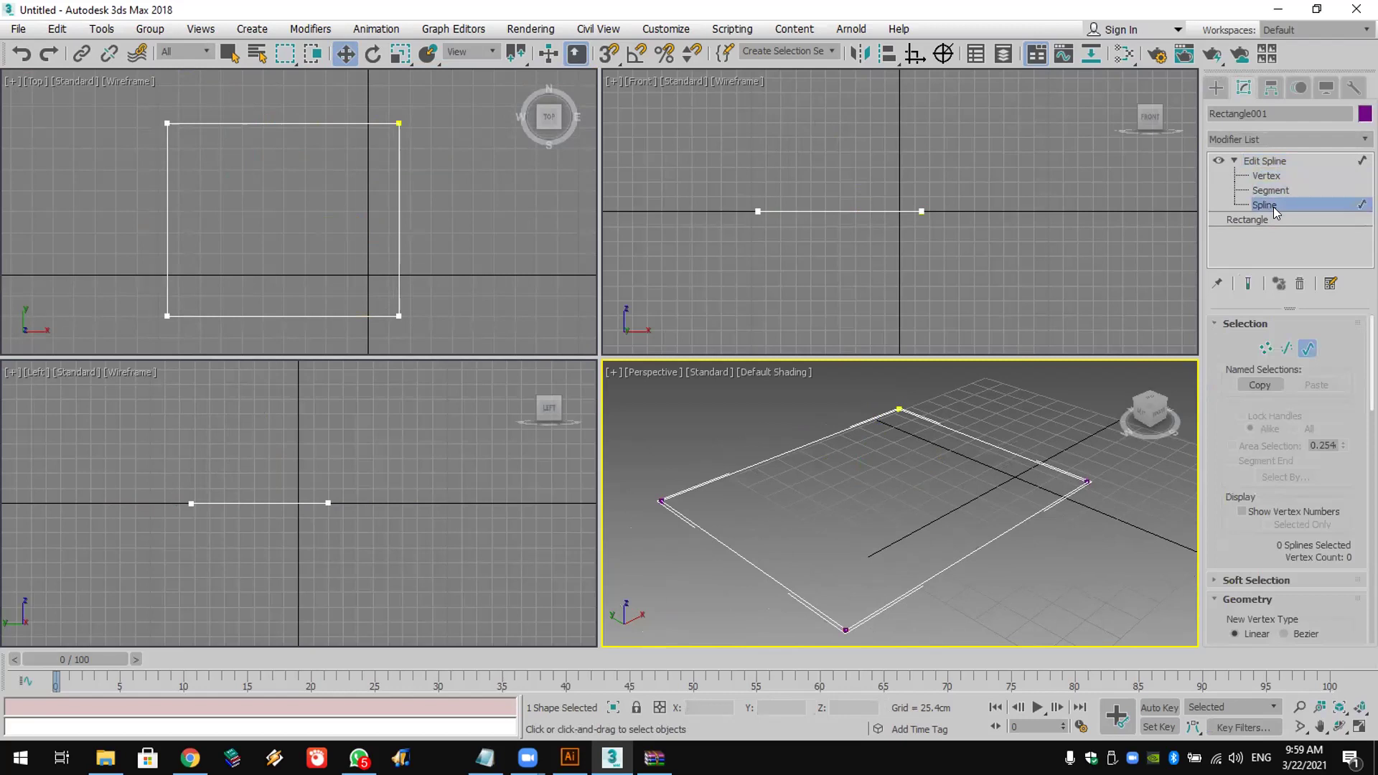
Step: Draw an open, wavy four-point line beside the rectangle in the Top viewport
click(1216, 87)
click(1253, 206)
click(475, 140)
click(517, 201)
click(484, 248)
click(515, 279)
right_click(583, 296)
Step: Compare the modifier stacks of the wavy line and the rectangle by selecting each shape in turn
click(1244, 87)
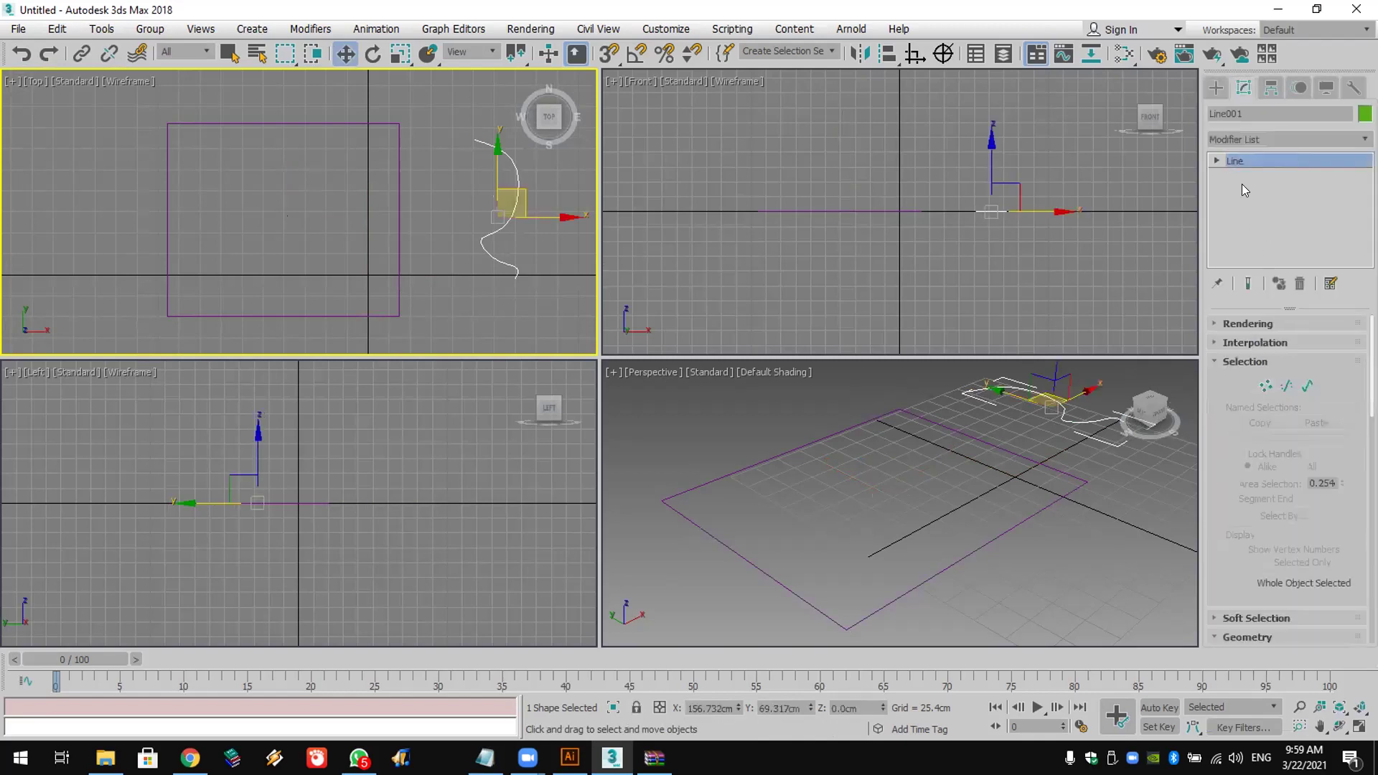
click(295, 314)
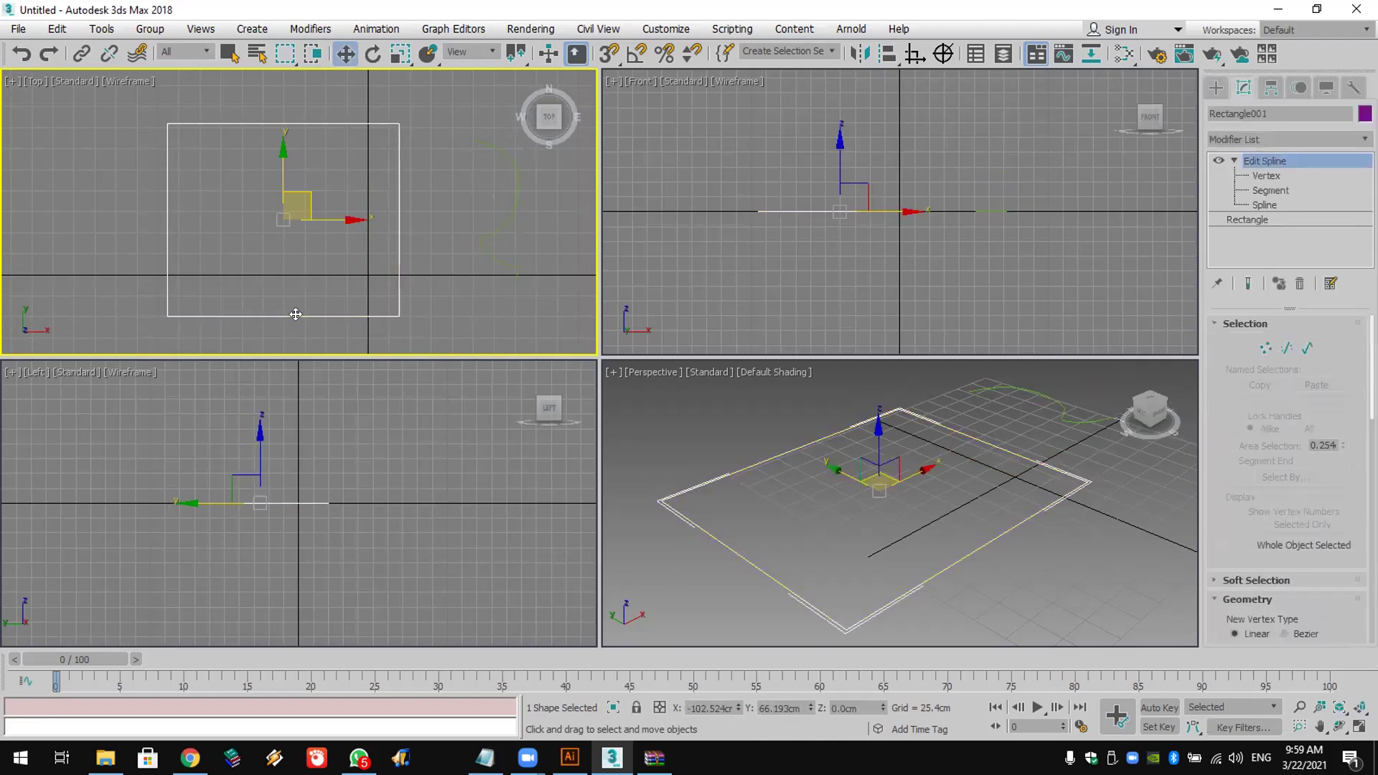
click(501, 254)
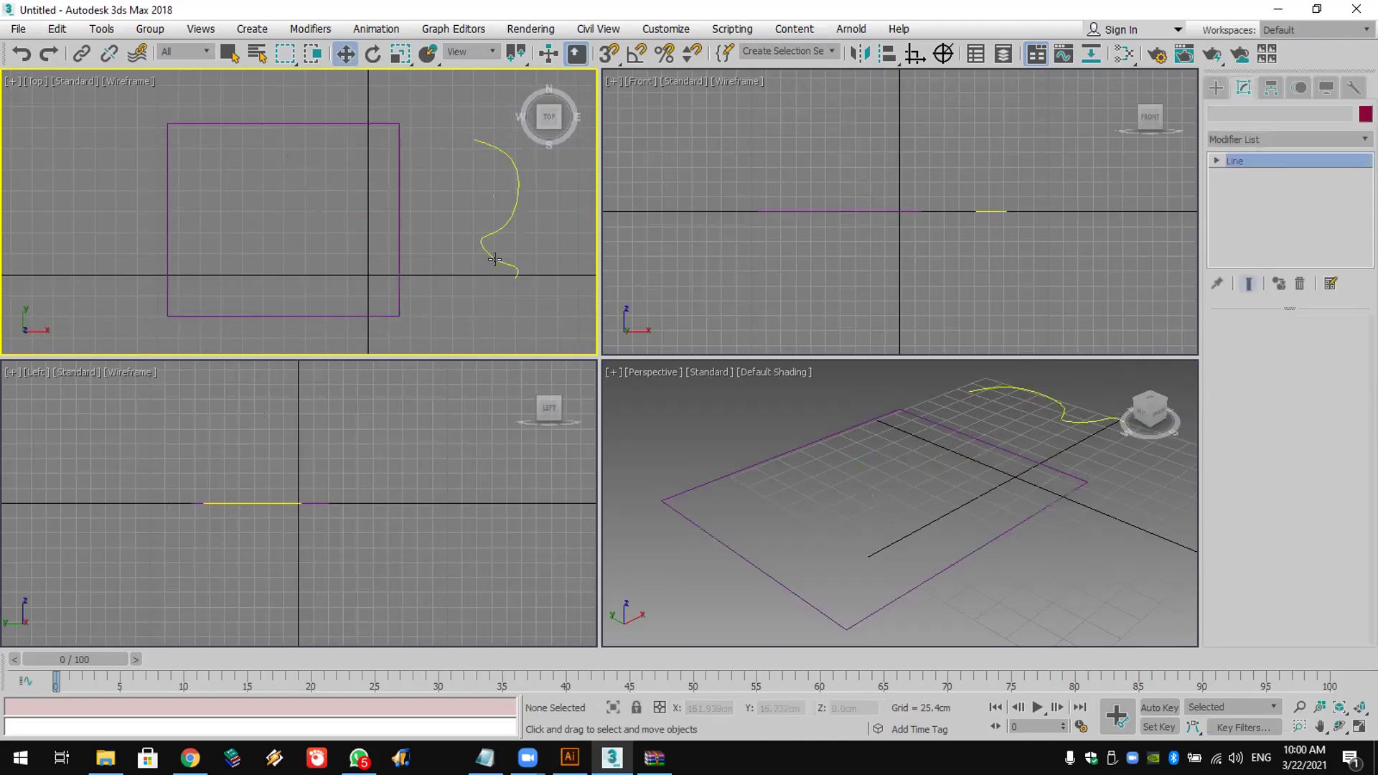
click(399, 305)
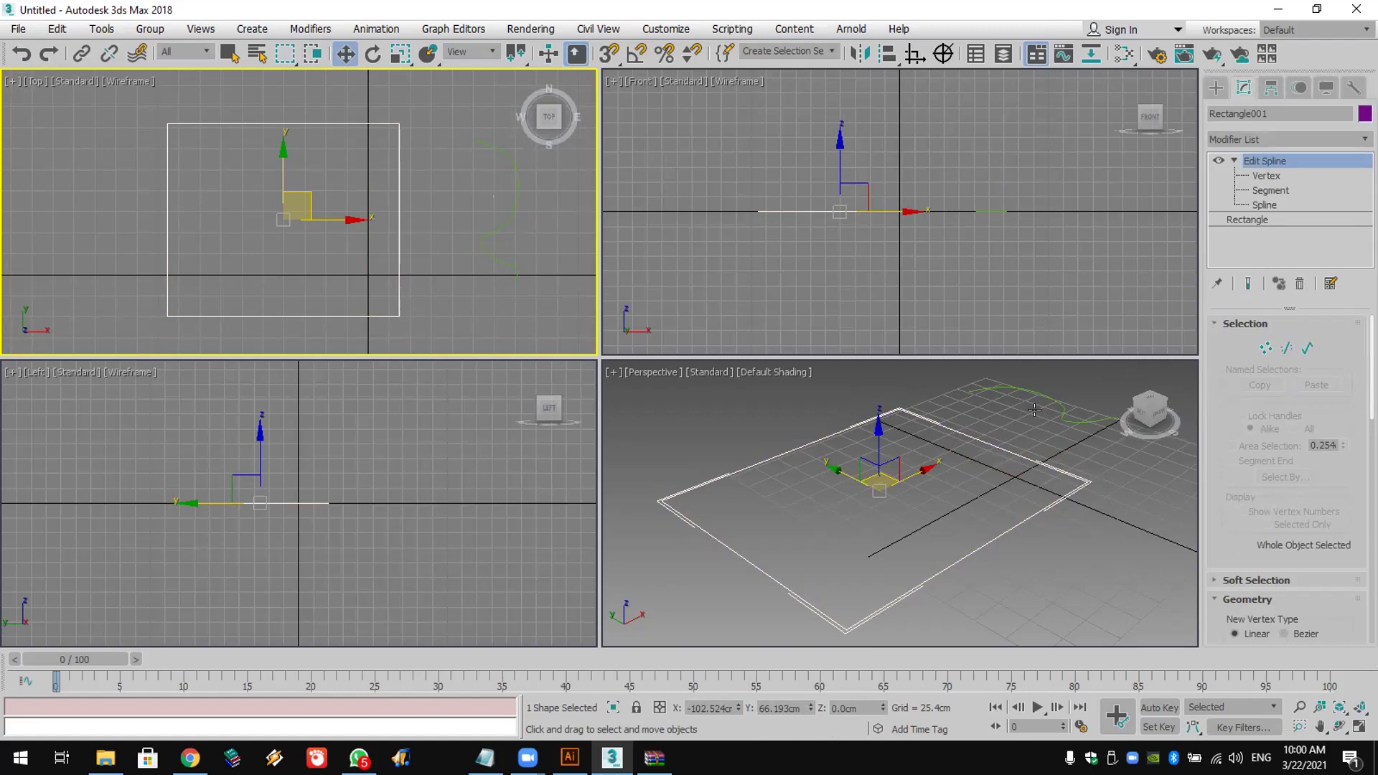
click(1063, 420)
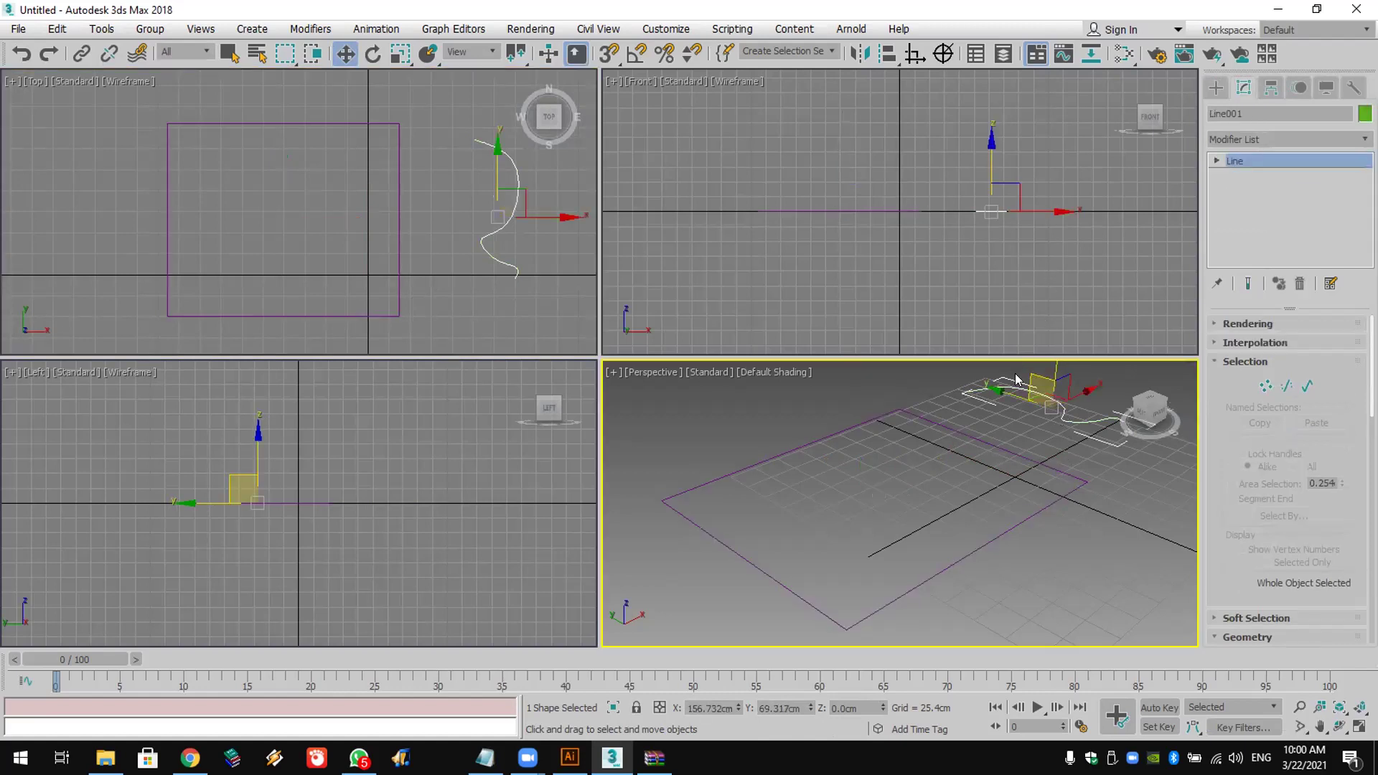
Step: Reset the scene to its empty default state, discarding the drawn shapes
click(18, 30)
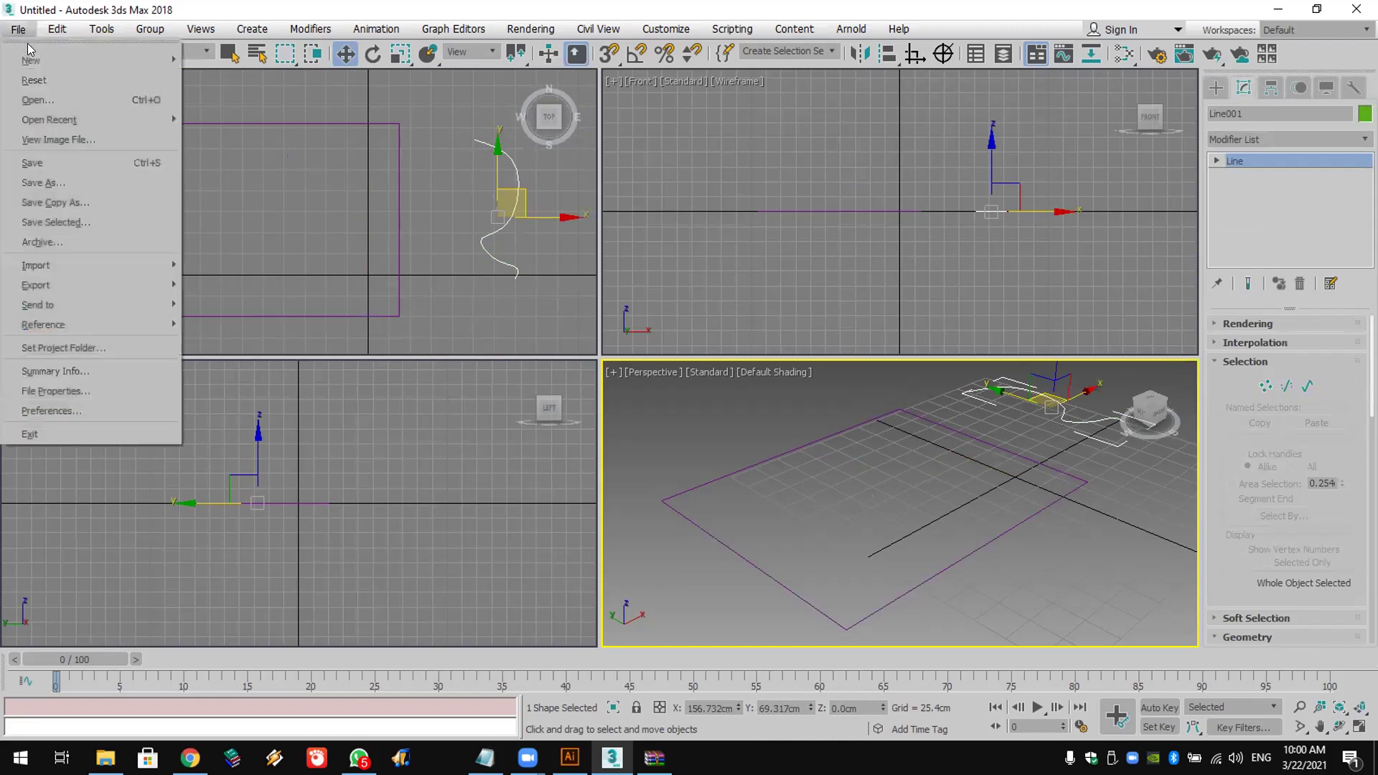
click(43, 82)
click(685, 400)
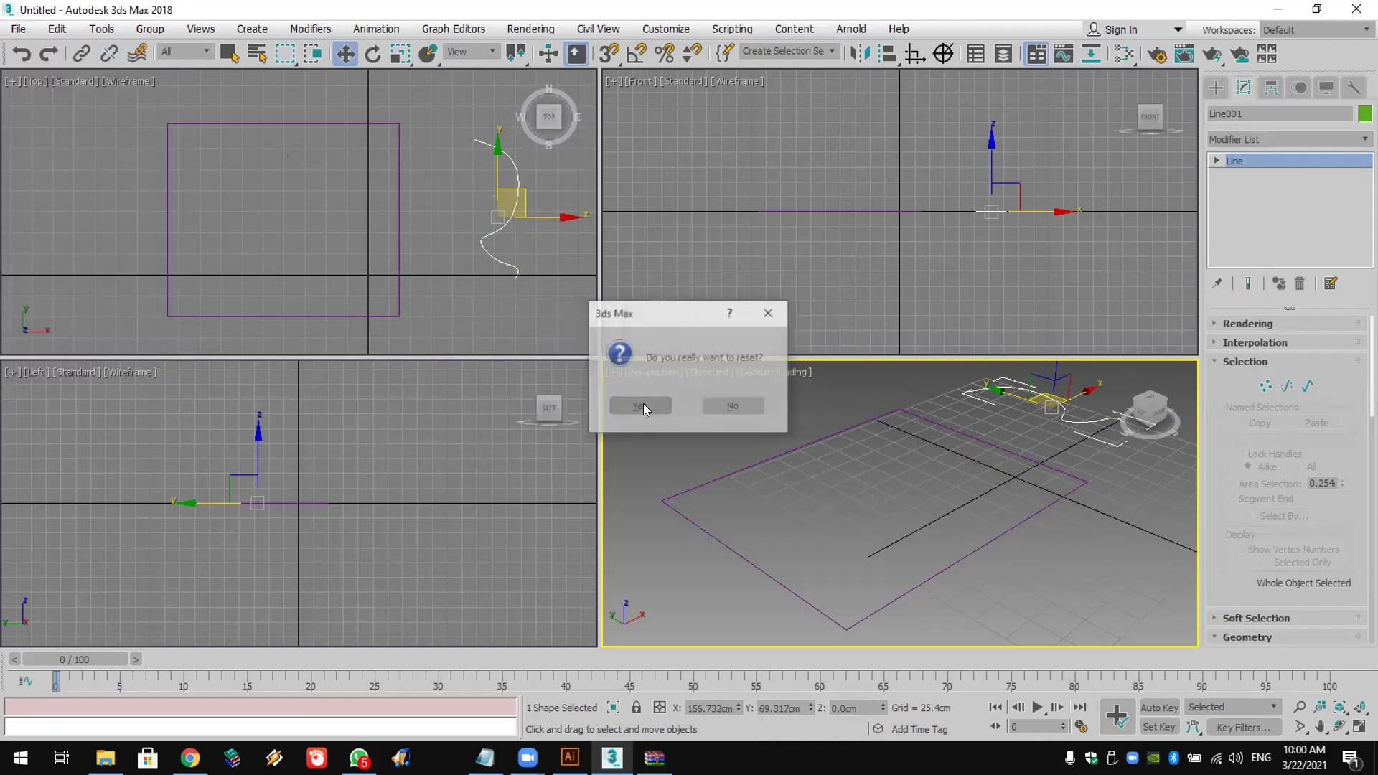
click(644, 403)
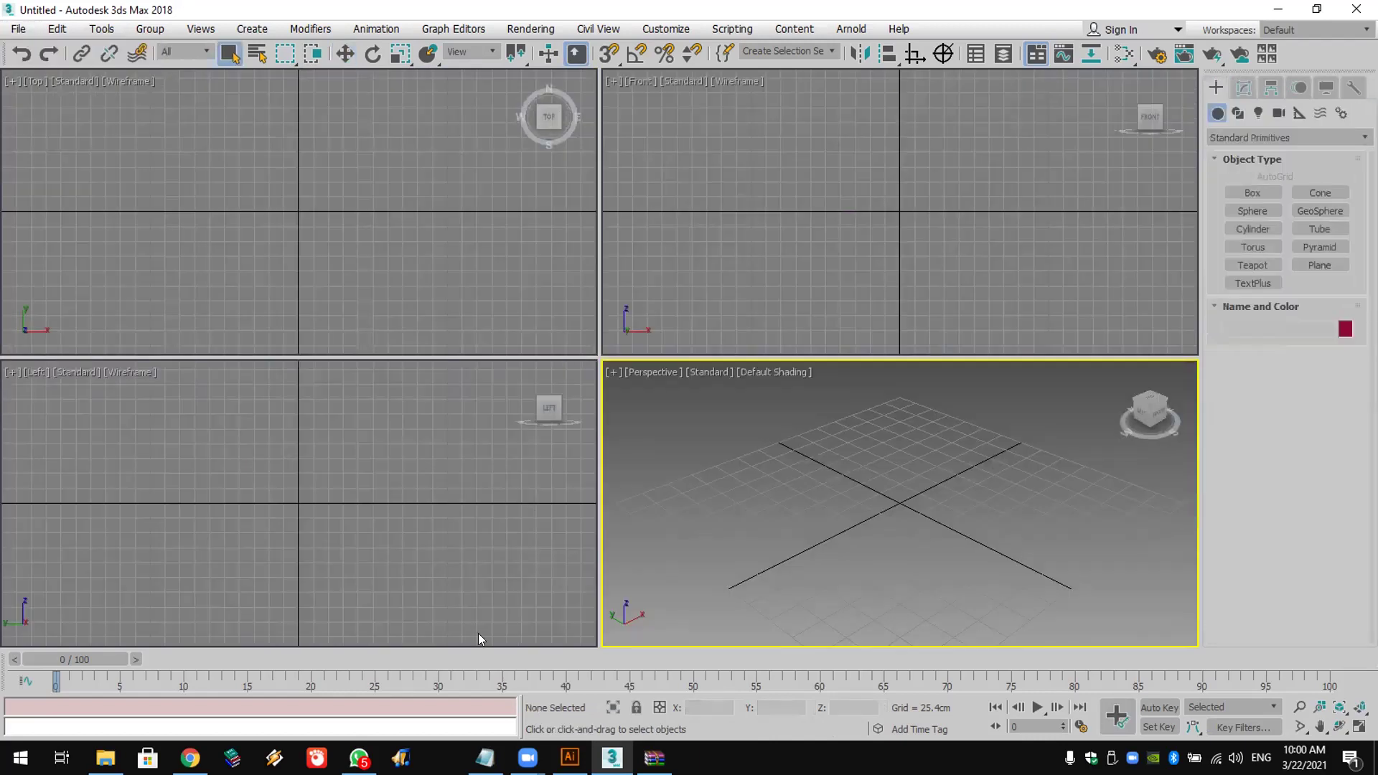
Step: Switch to Chrome and search Google for "زخارف"
click(190, 758)
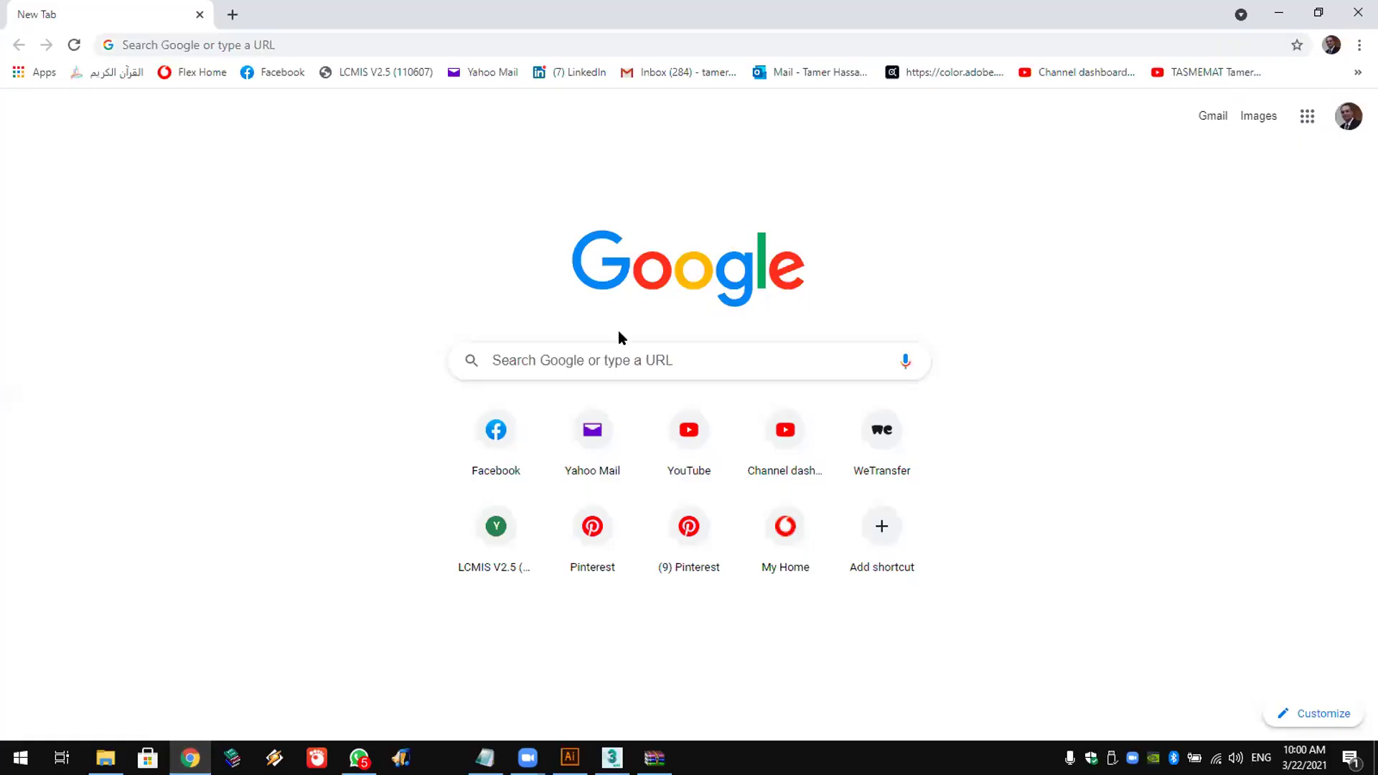
click(627, 355)
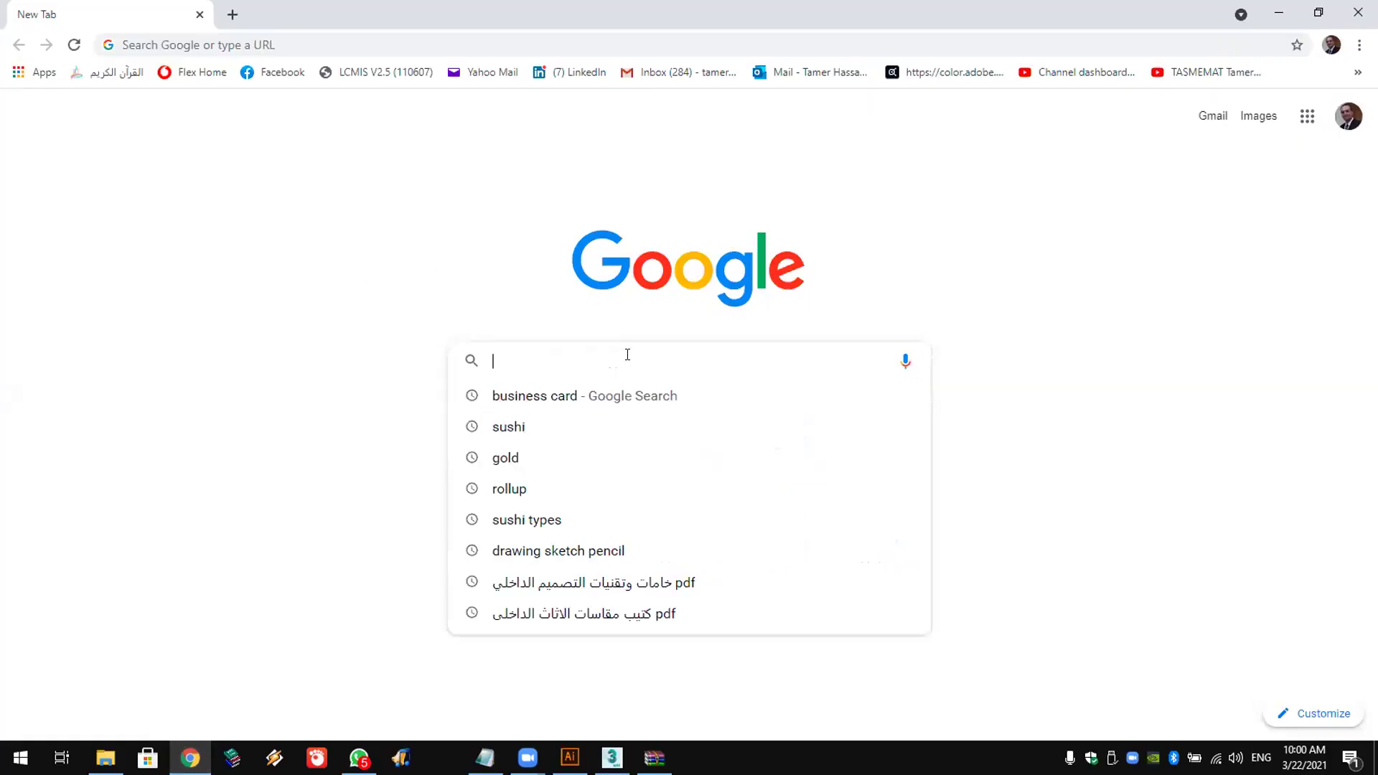
text(.)
key(Escape)
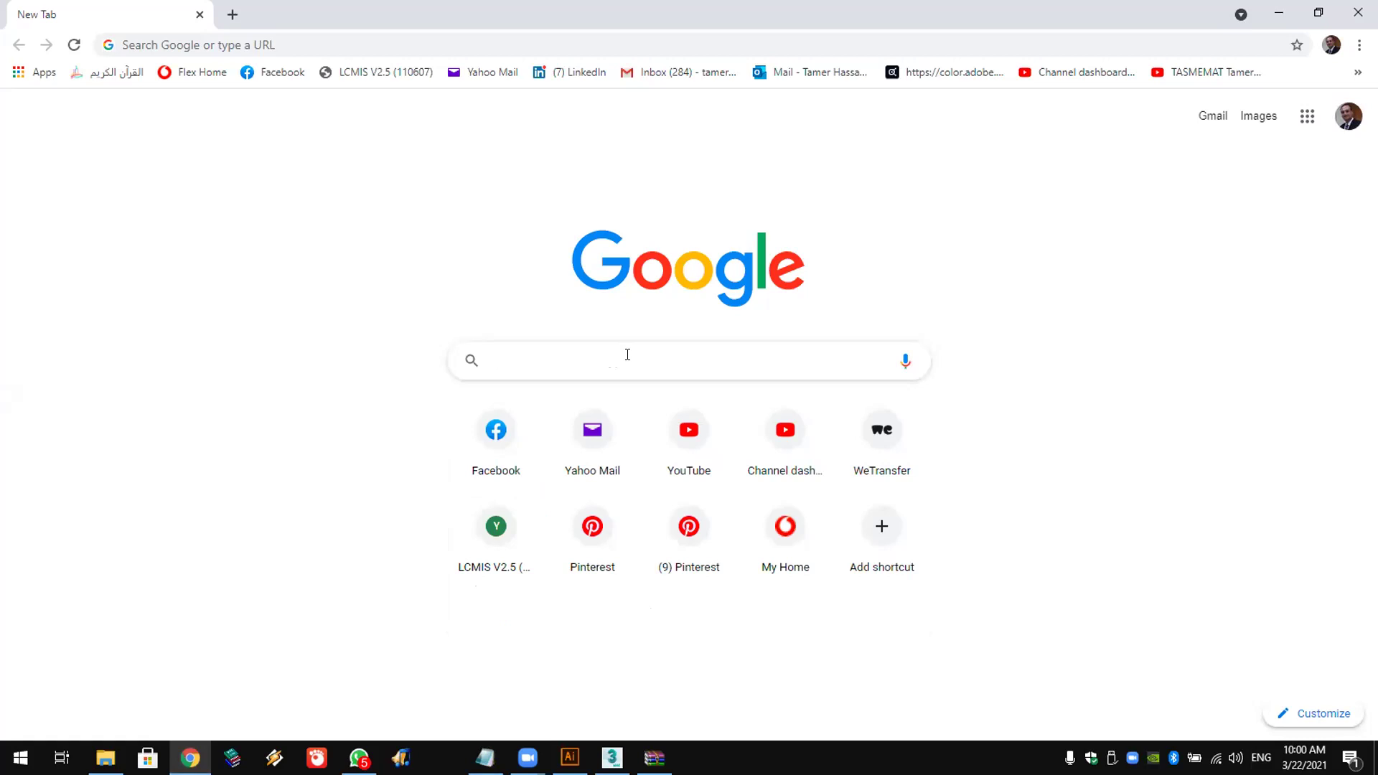
text(.p)
key(BackSpace)
text(ohvt)
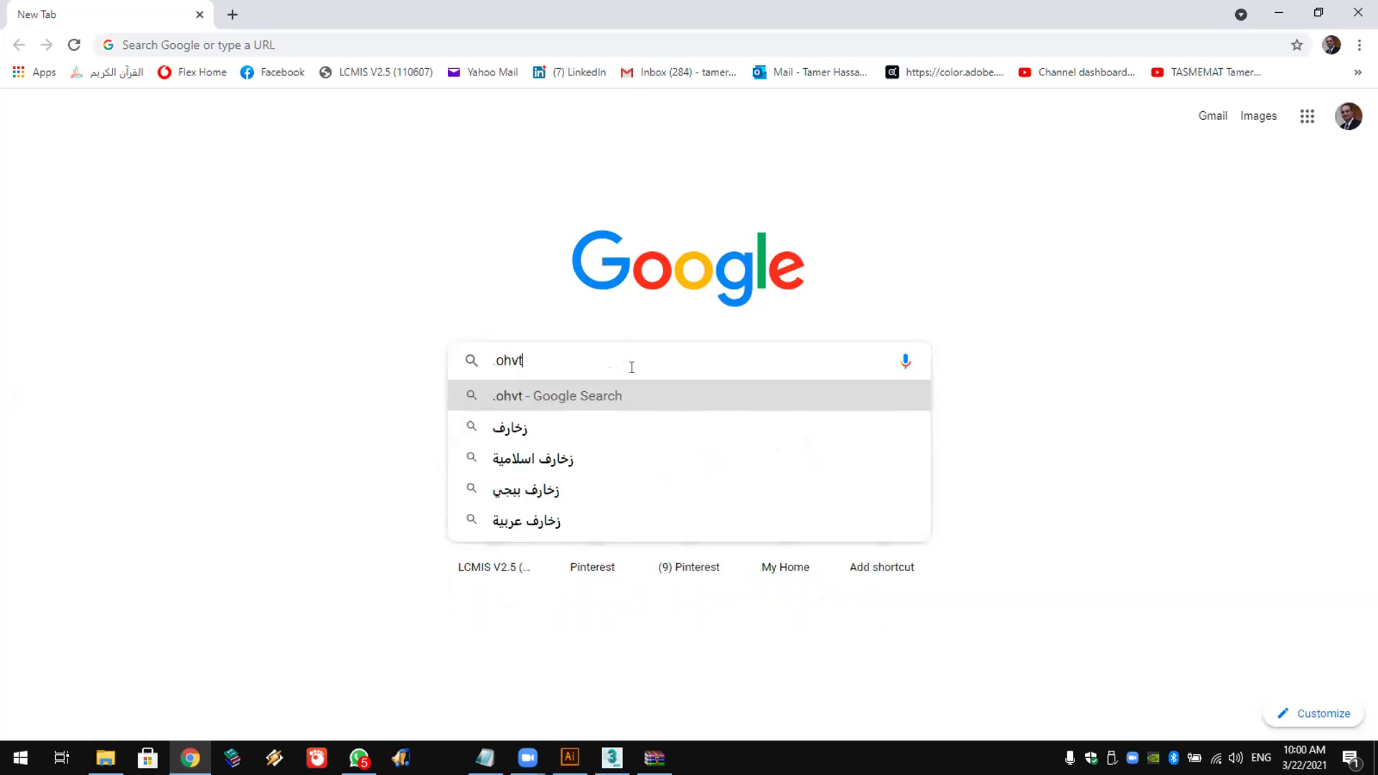
key(Down)
key(Down)
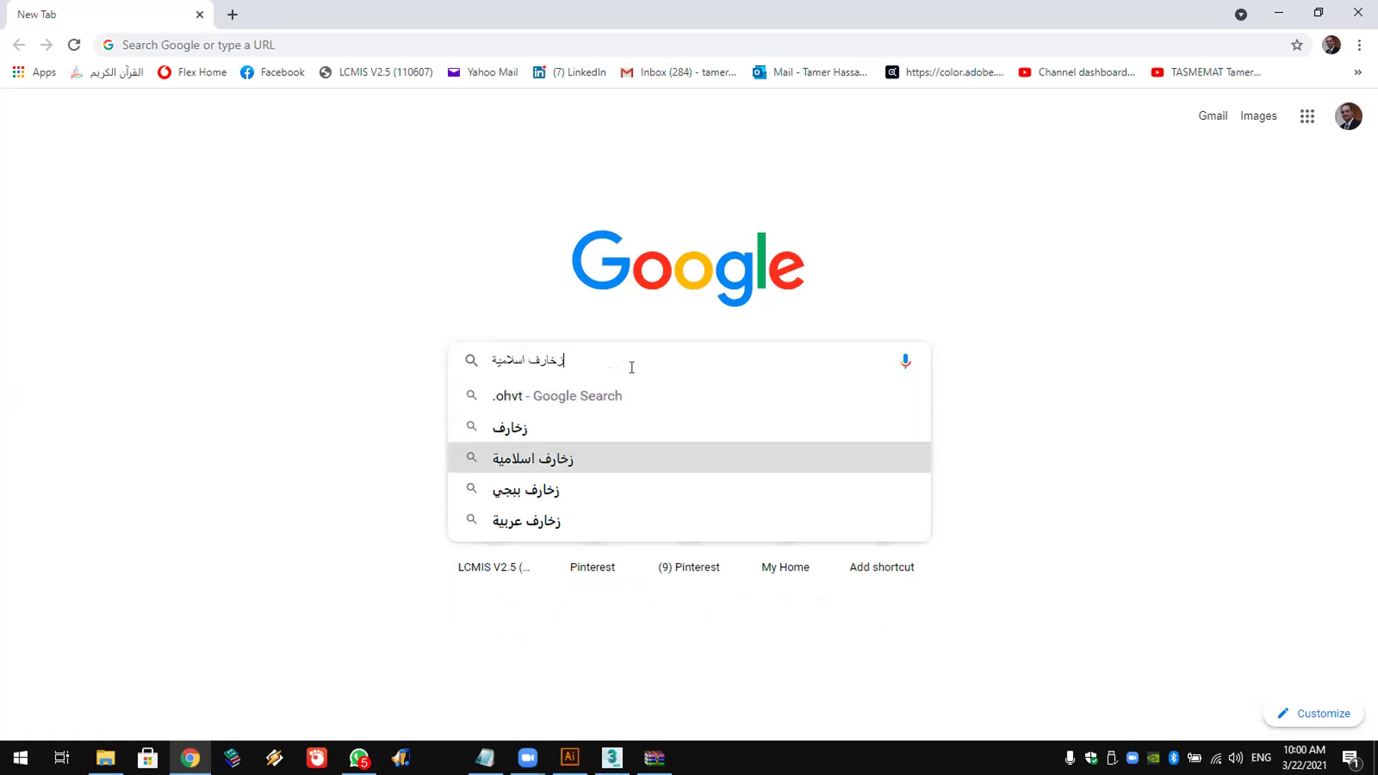
key(Up)
text(\)
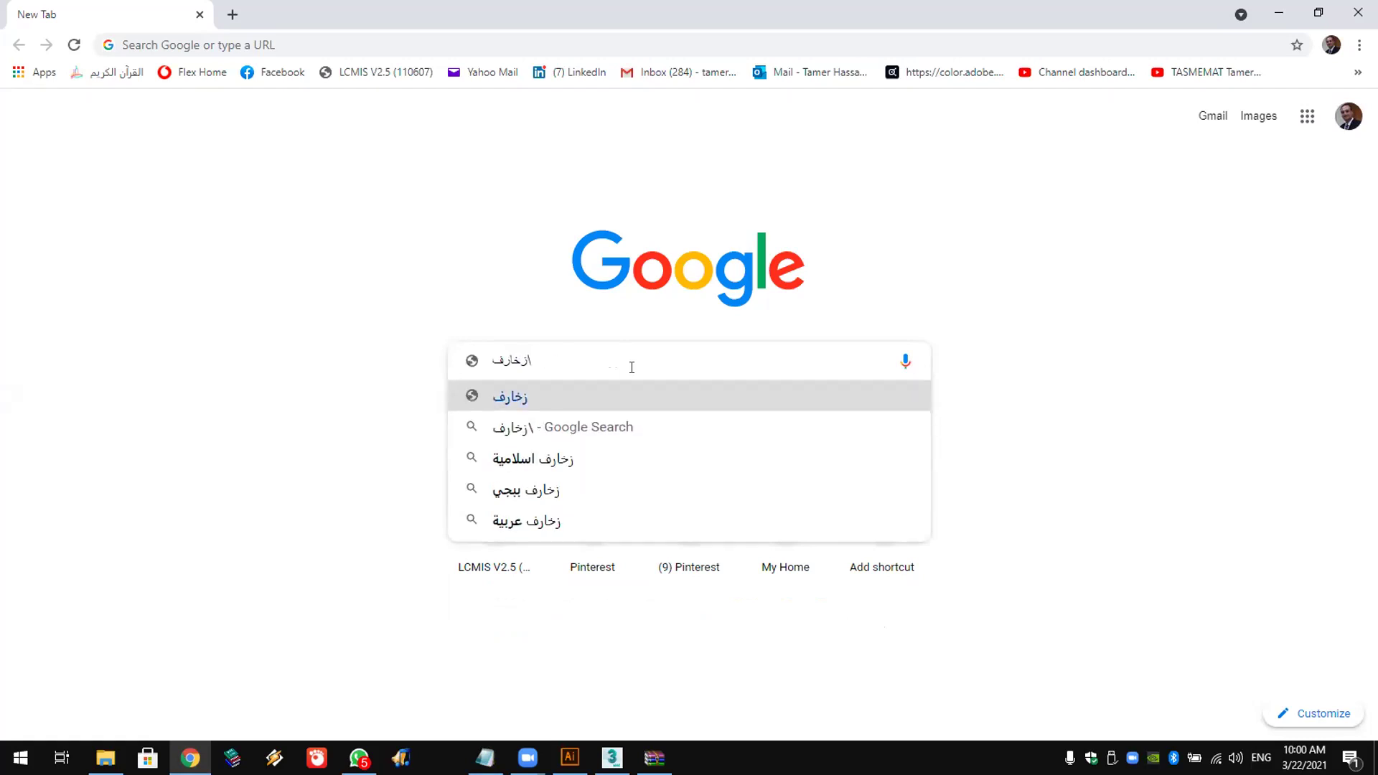
key(BackSpace)
key(Return)
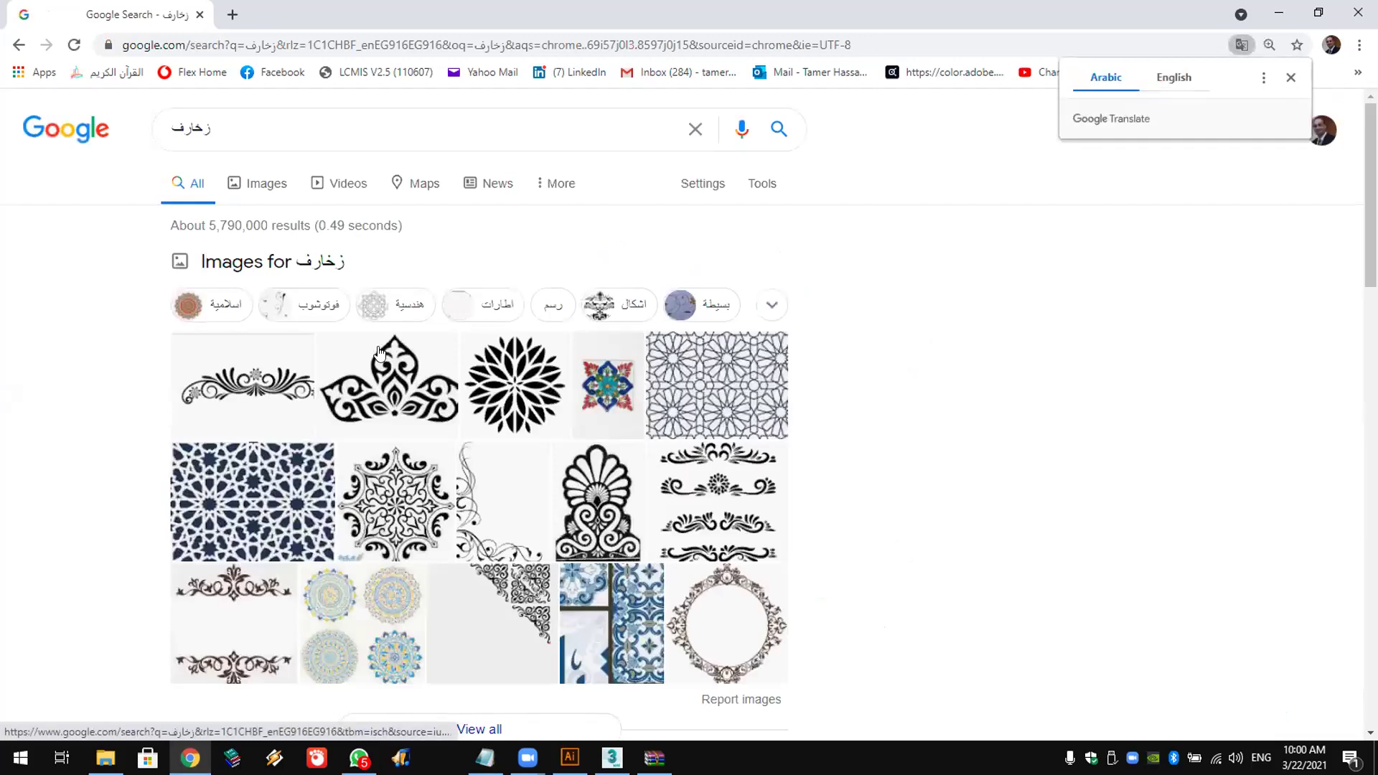
Step: Open the ornament image results and preview the wide black scroll ornament with three small flowers
click(424, 386)
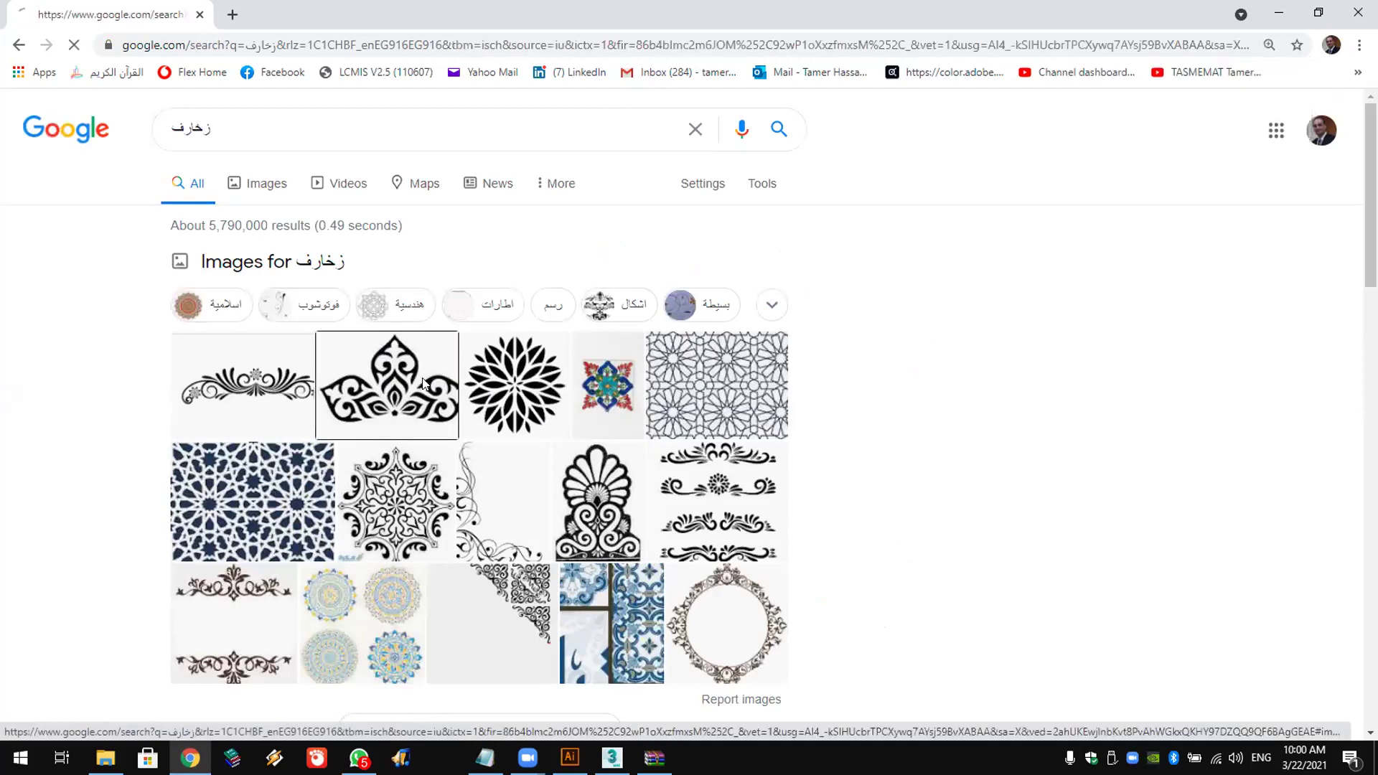
click(148, 363)
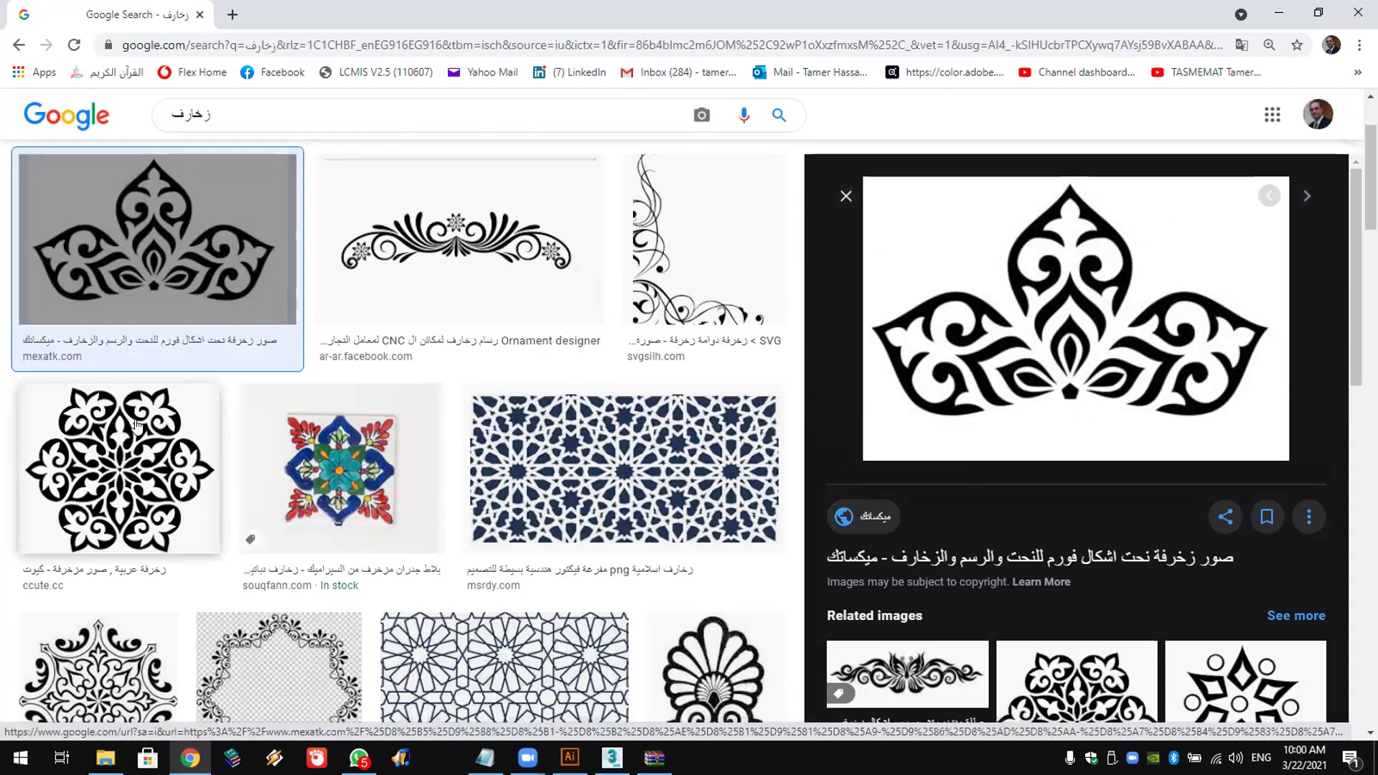
click(475, 297)
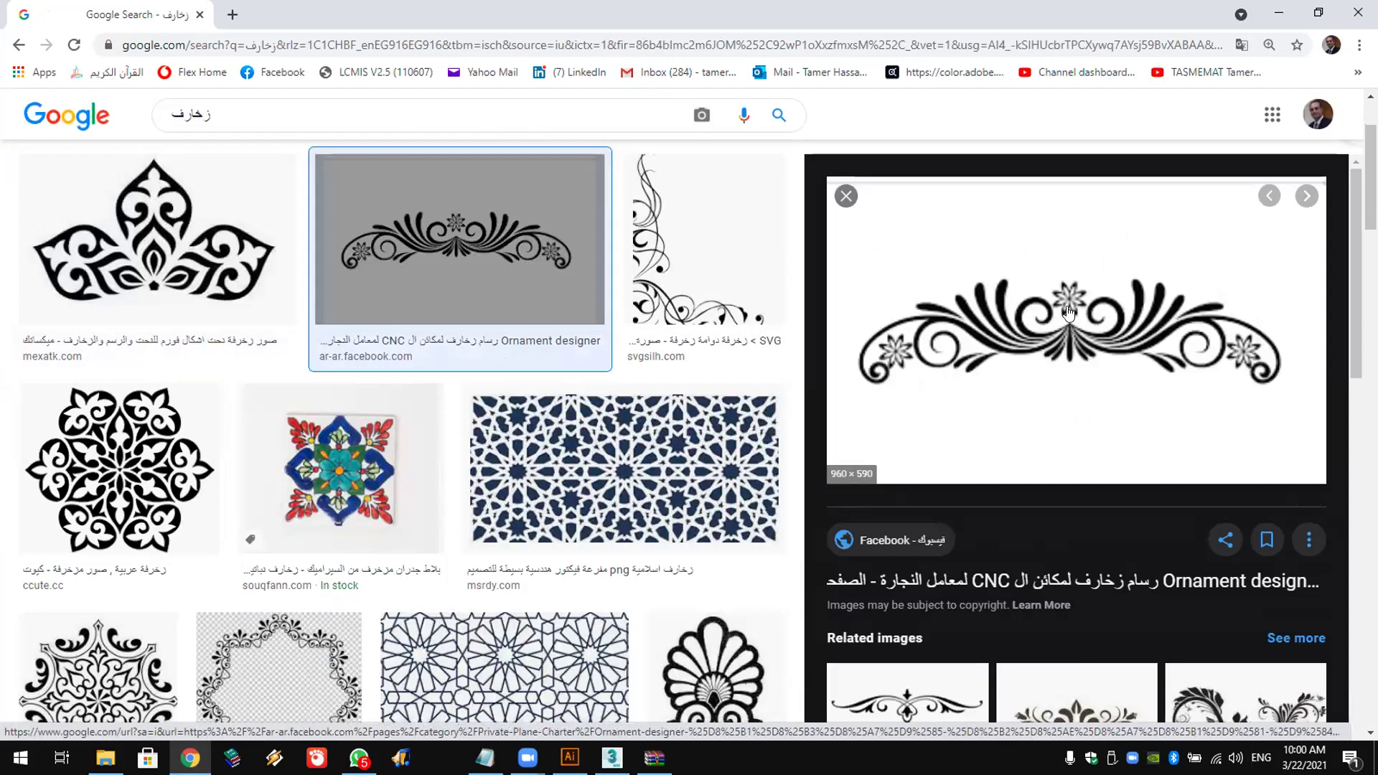
Step: Filter the ornament images to Large size, preview the black plant motif from PNGEgg, and return to the unfiltered scroll ornament preview
scroll(1042, 327, up, 2)
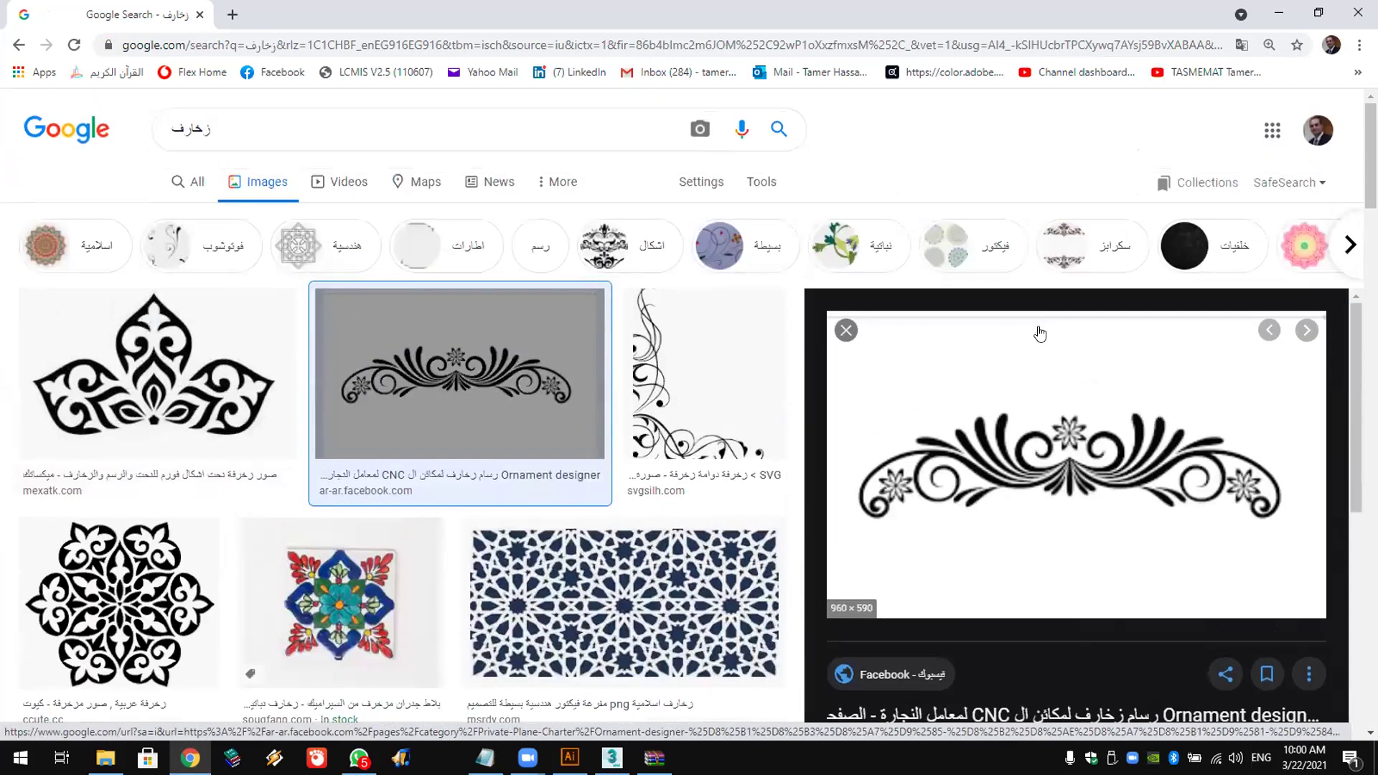
click(755, 189)
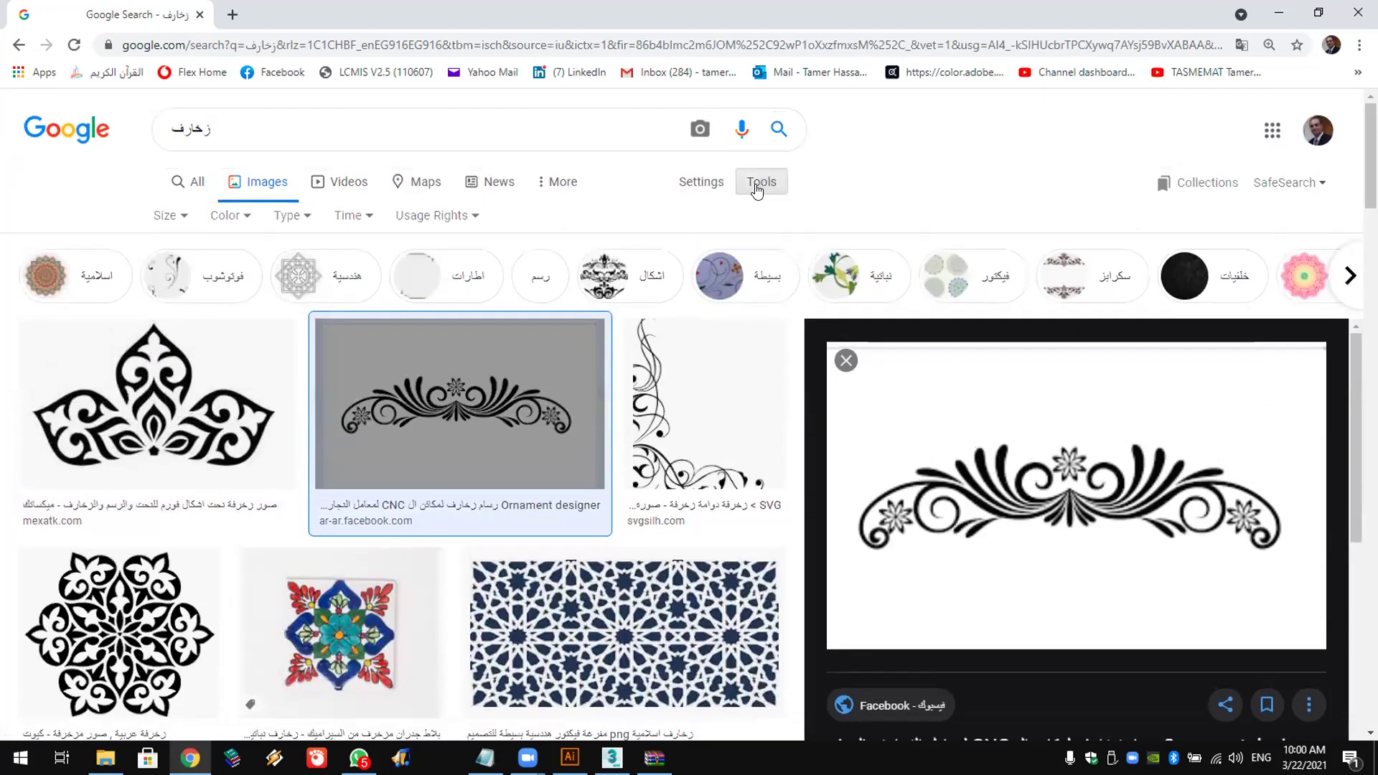
click(162, 218)
click(173, 277)
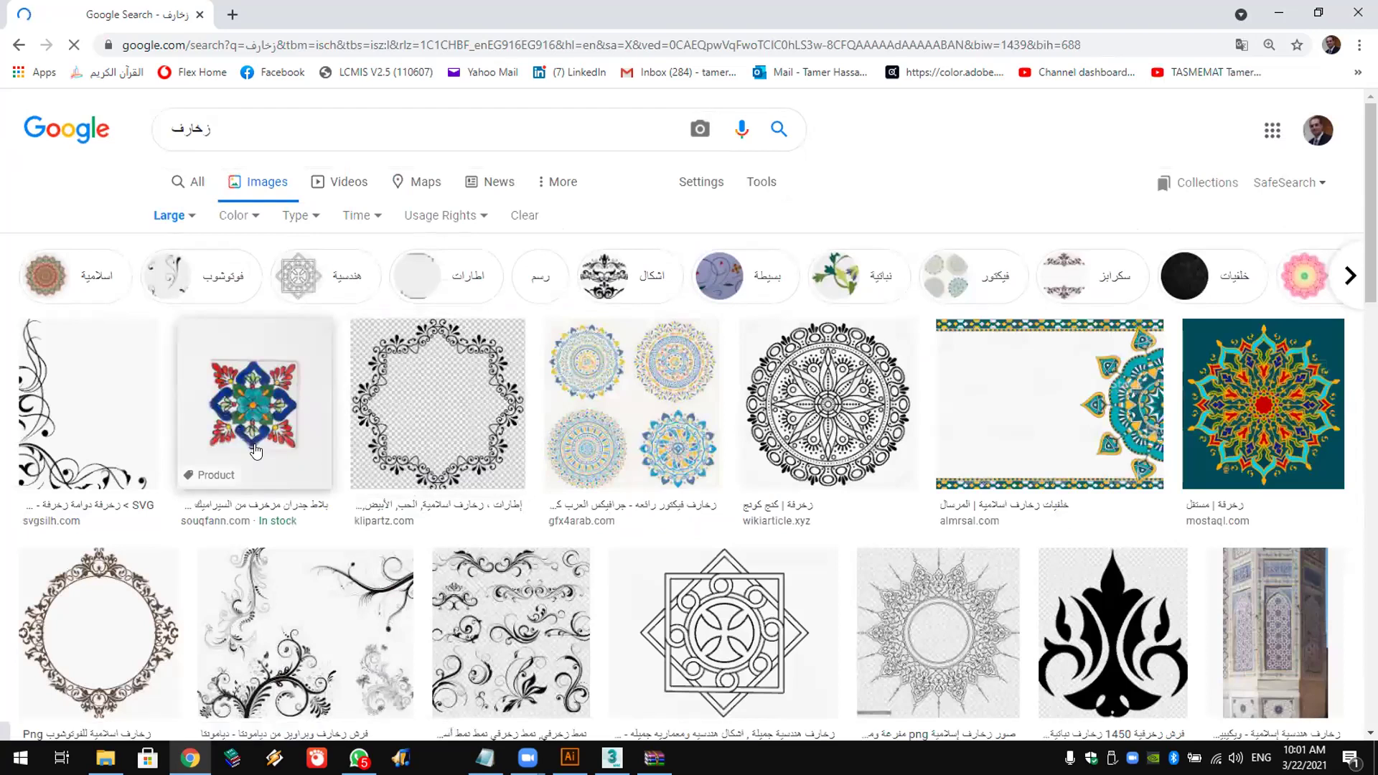
scroll(267, 453, down, 3)
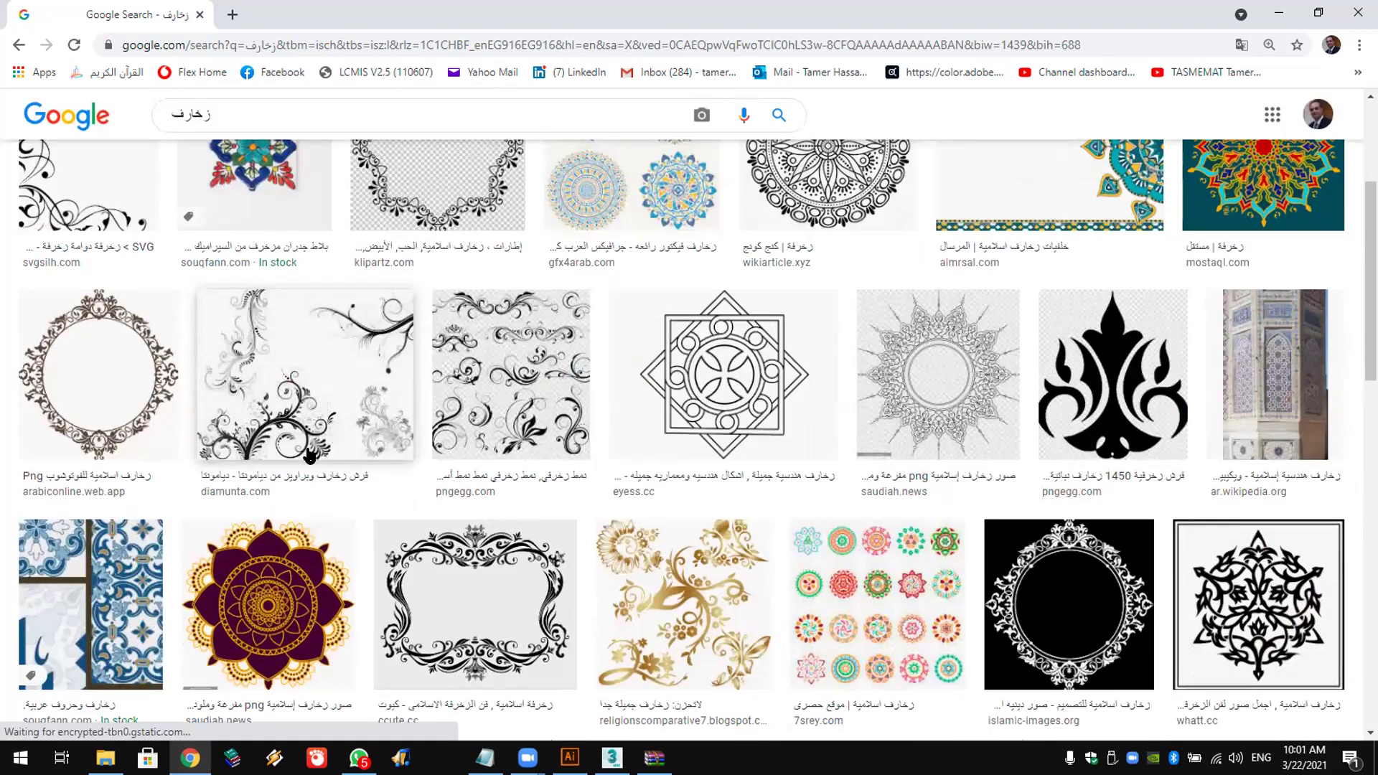
scroll(382, 449, up, 2)
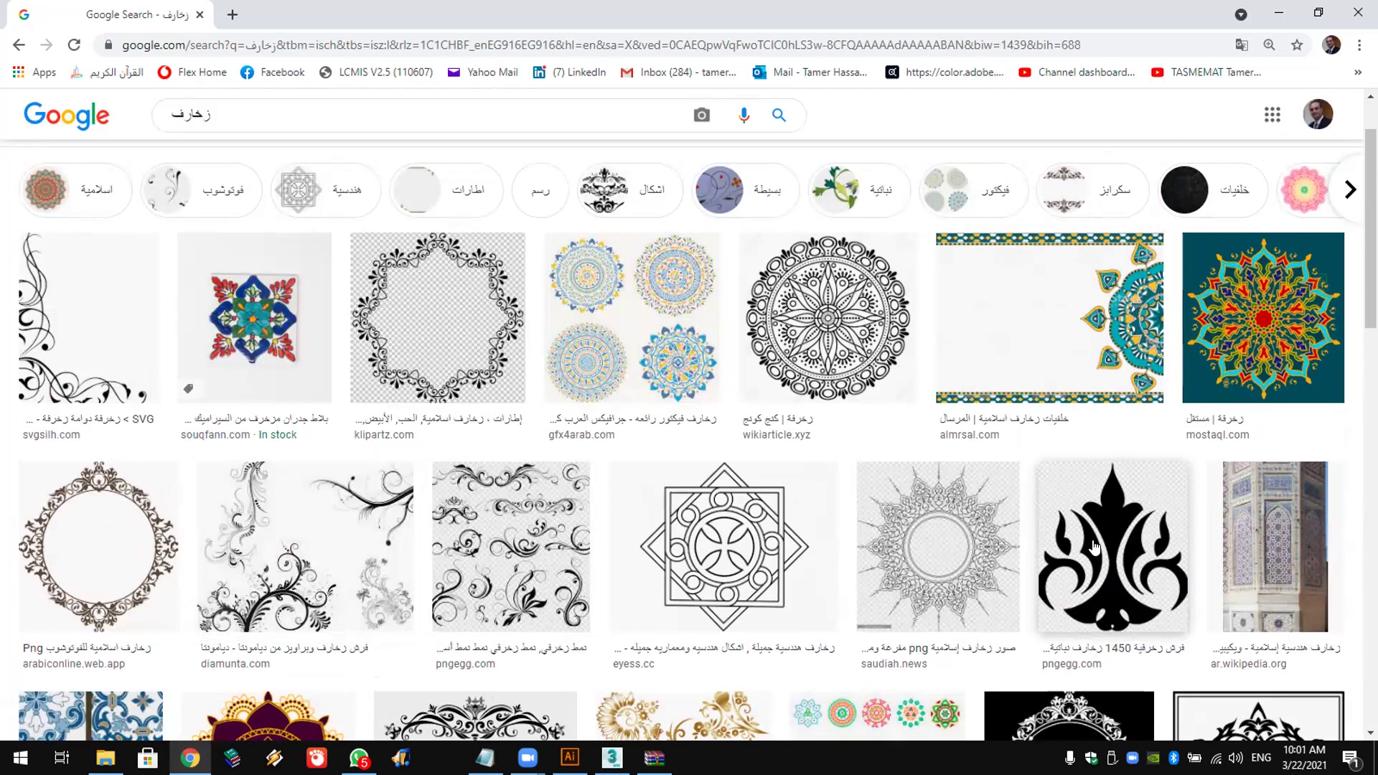
click(1111, 545)
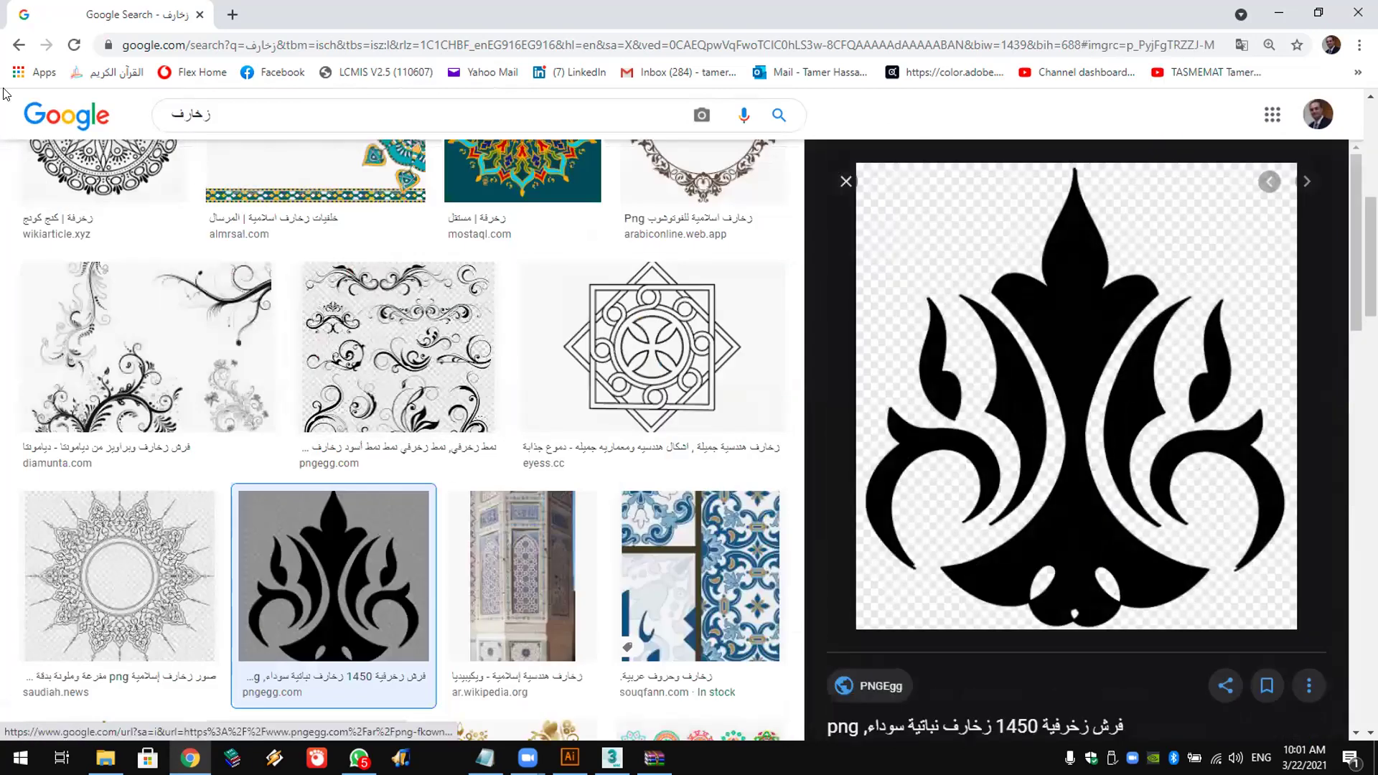
click(17, 46)
click(17, 46)
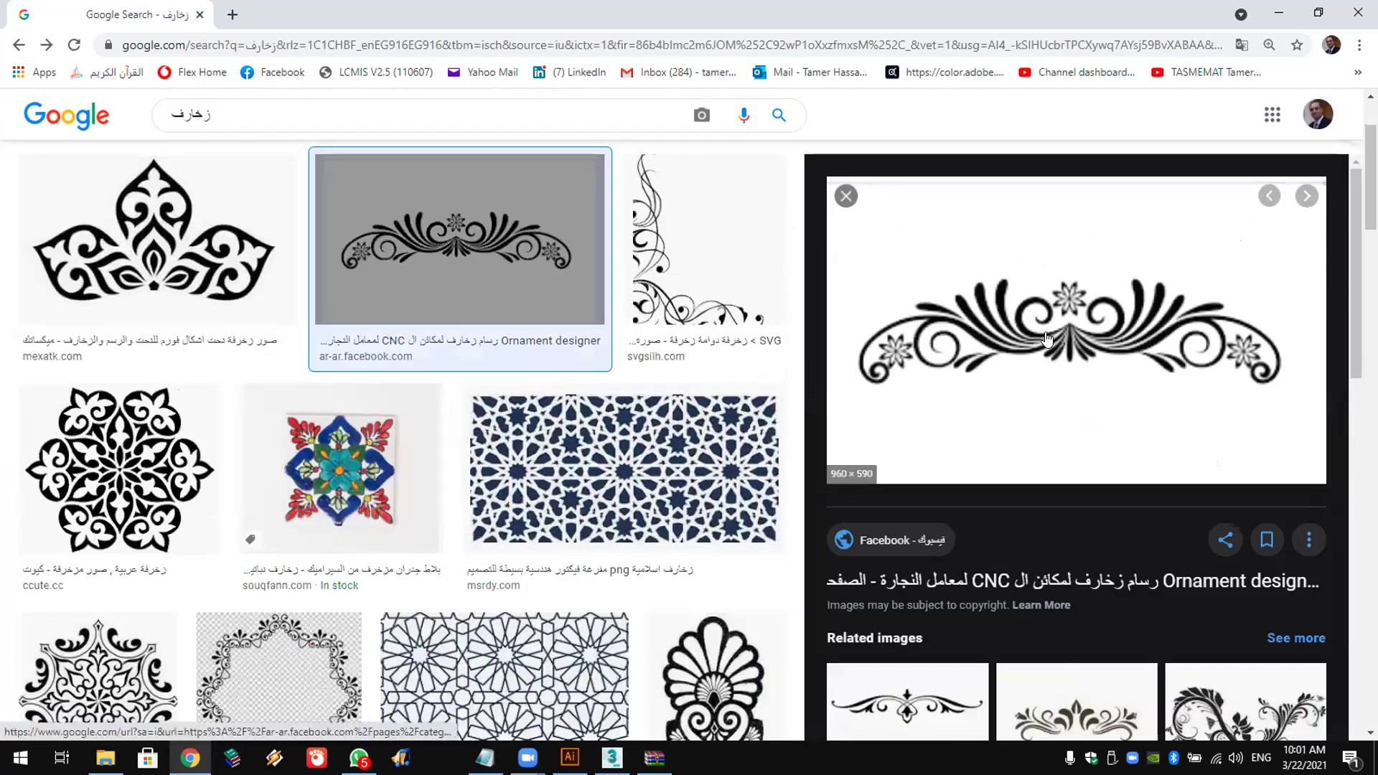
Step: Save the previewed scroll ornament to the Desktop as a PNG image named download
right_click(1047, 330)
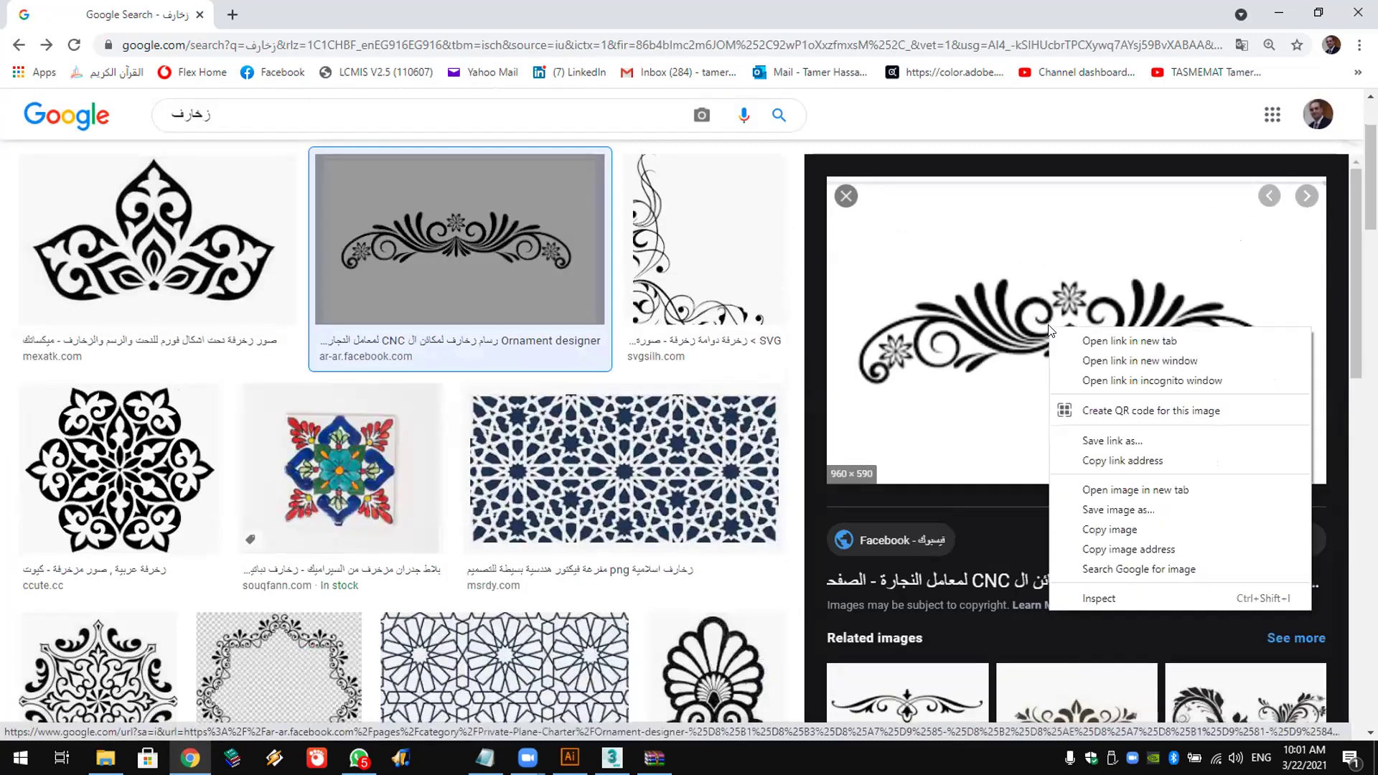
click(1147, 506)
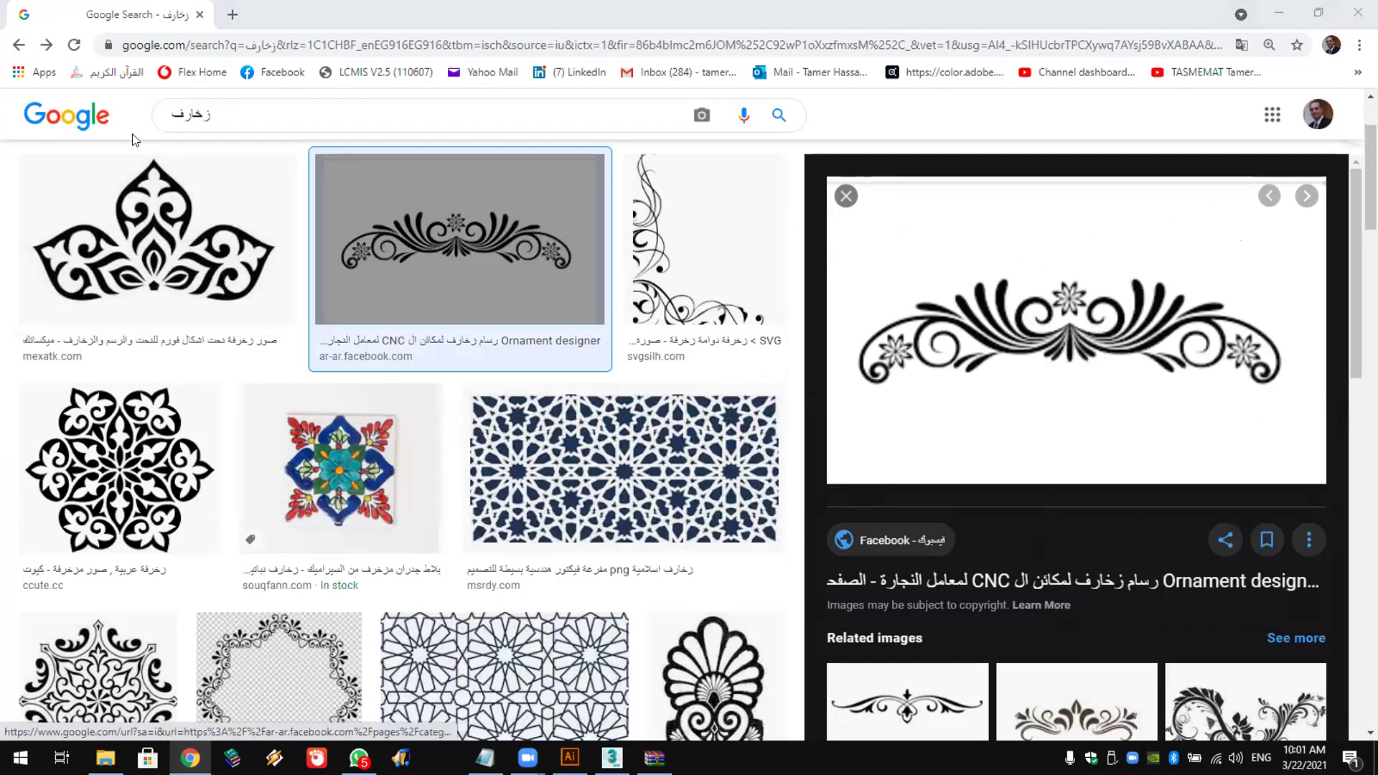
click(253, 101)
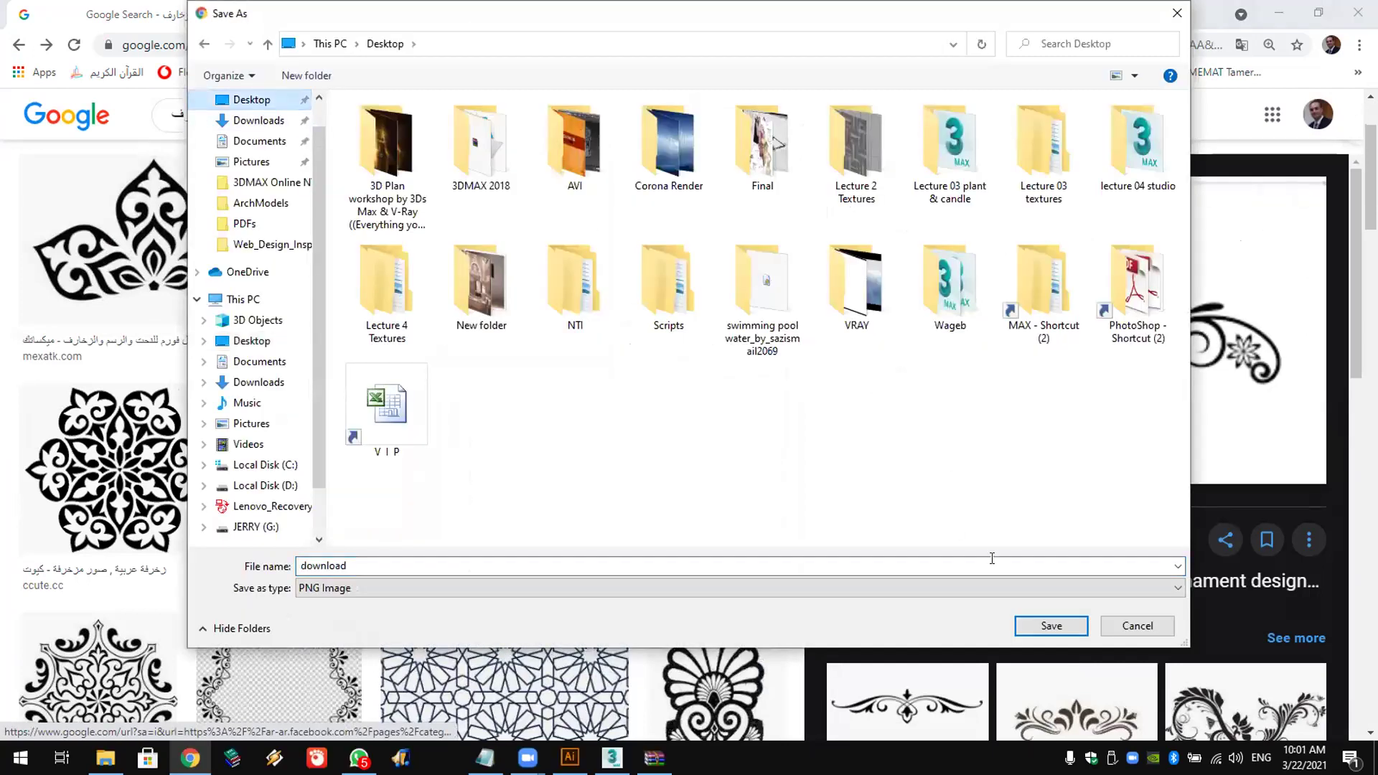
click(1049, 627)
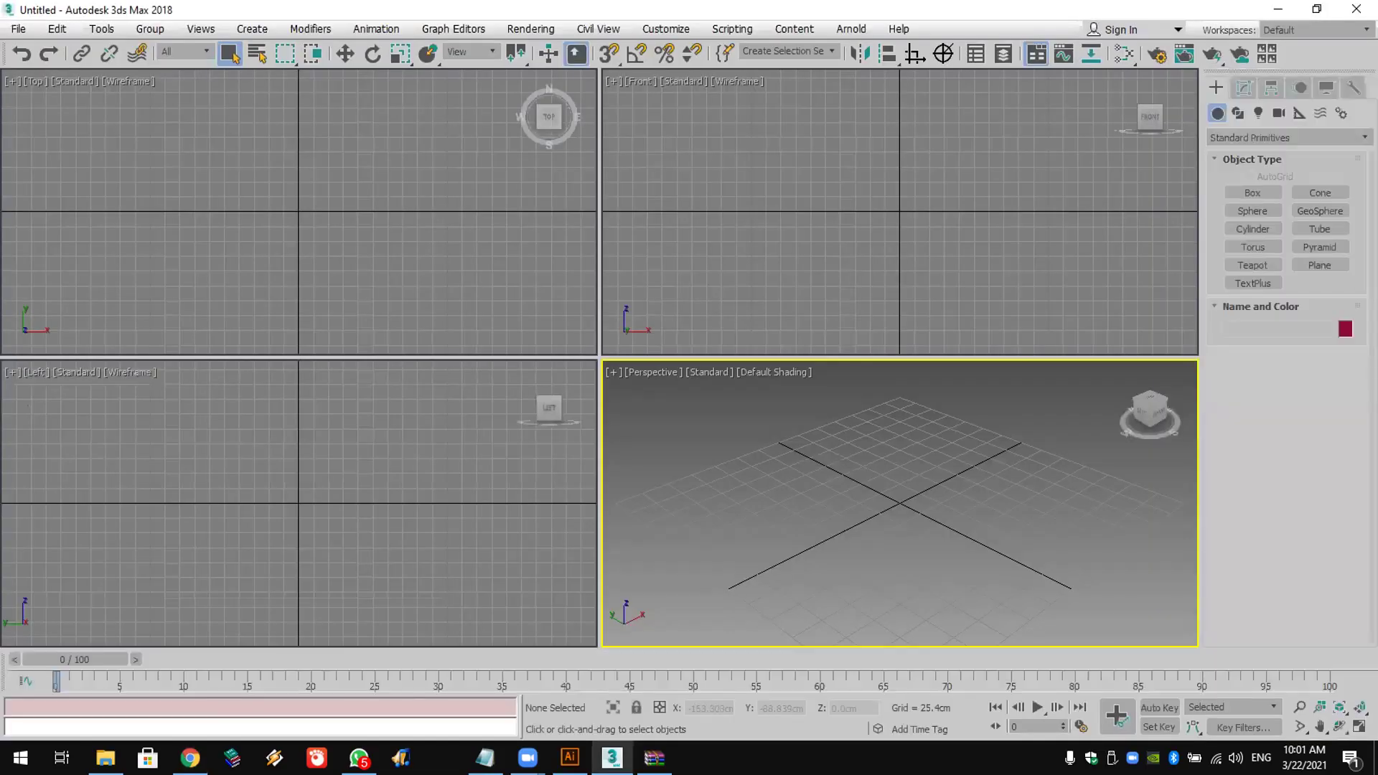
Step: Place the download image from the desktop onto the open Illustrator artboard
key(super+d)
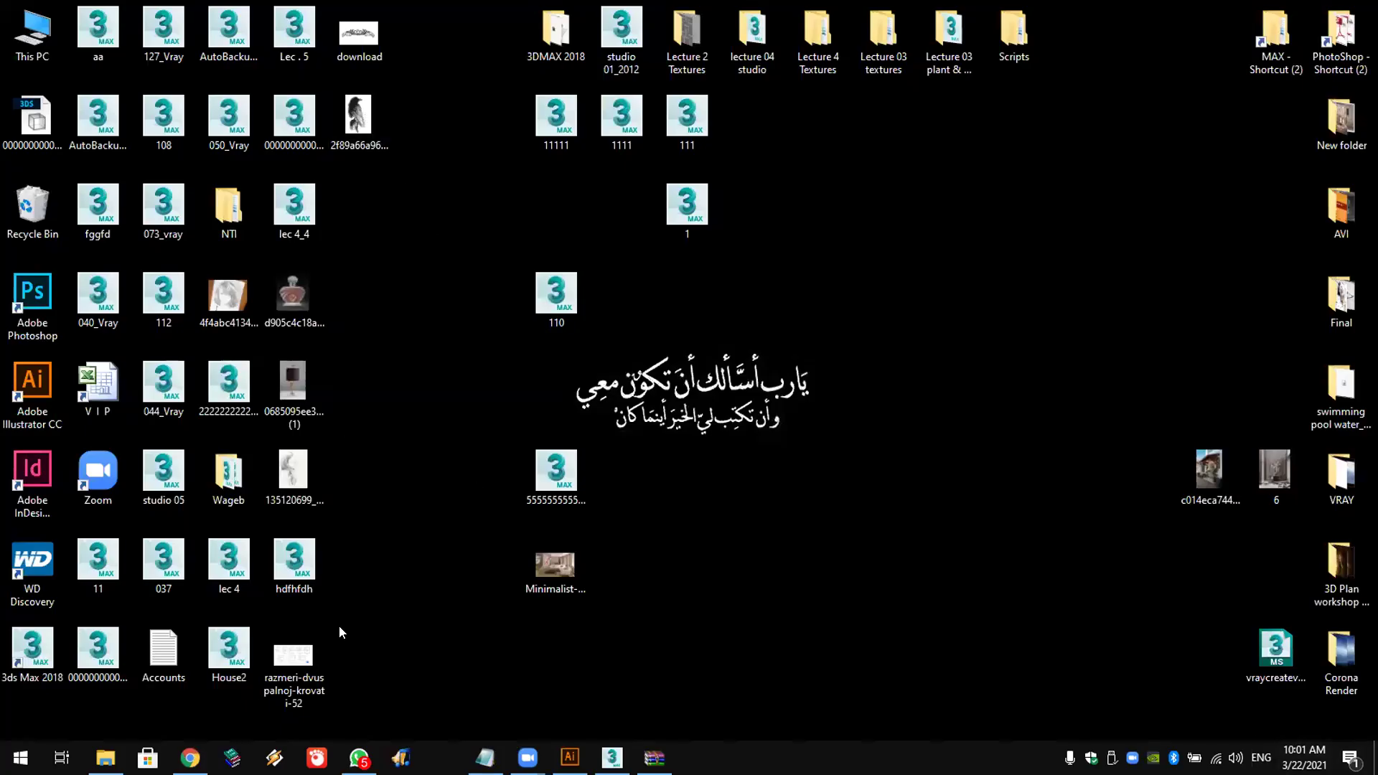
drag(362, 43, 446, 343)
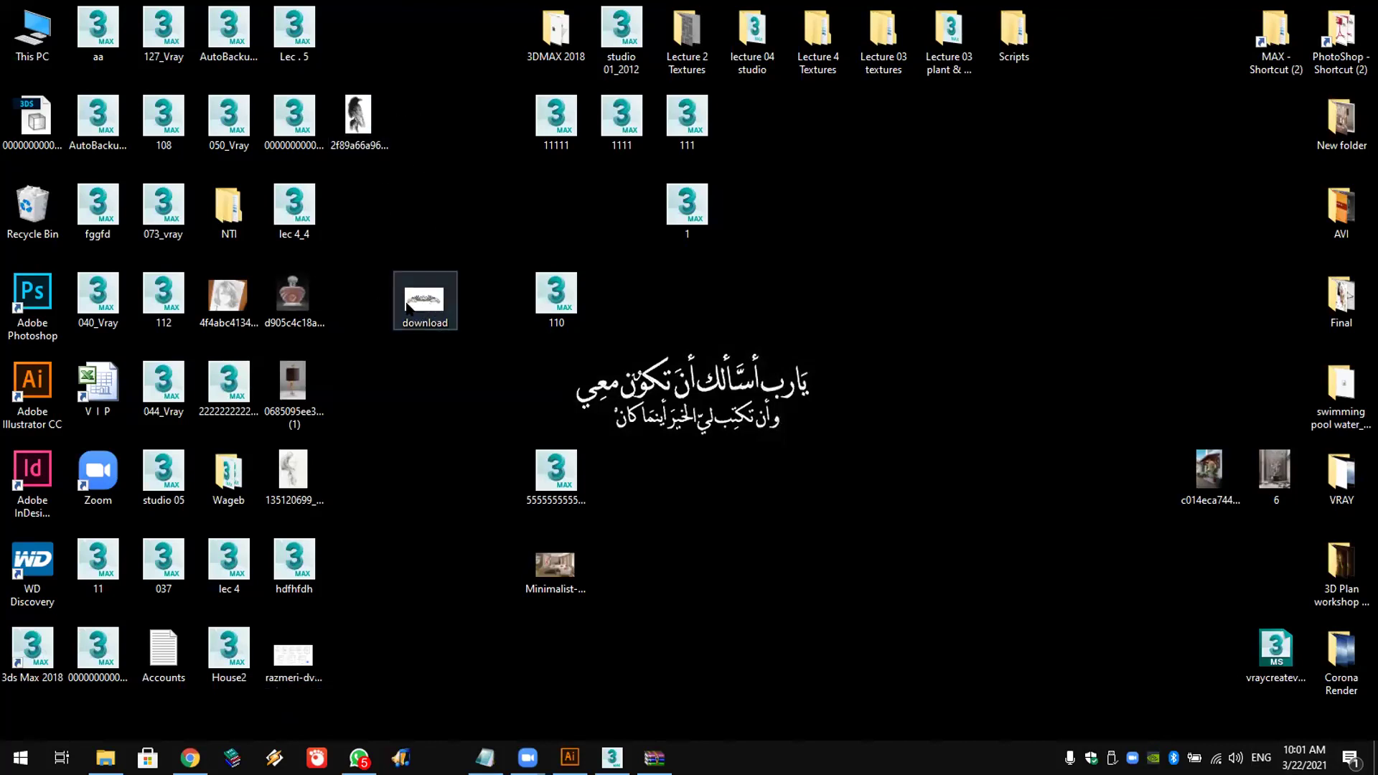
drag(407, 307, 502, 614)
drag(570, 758, 651, 255)
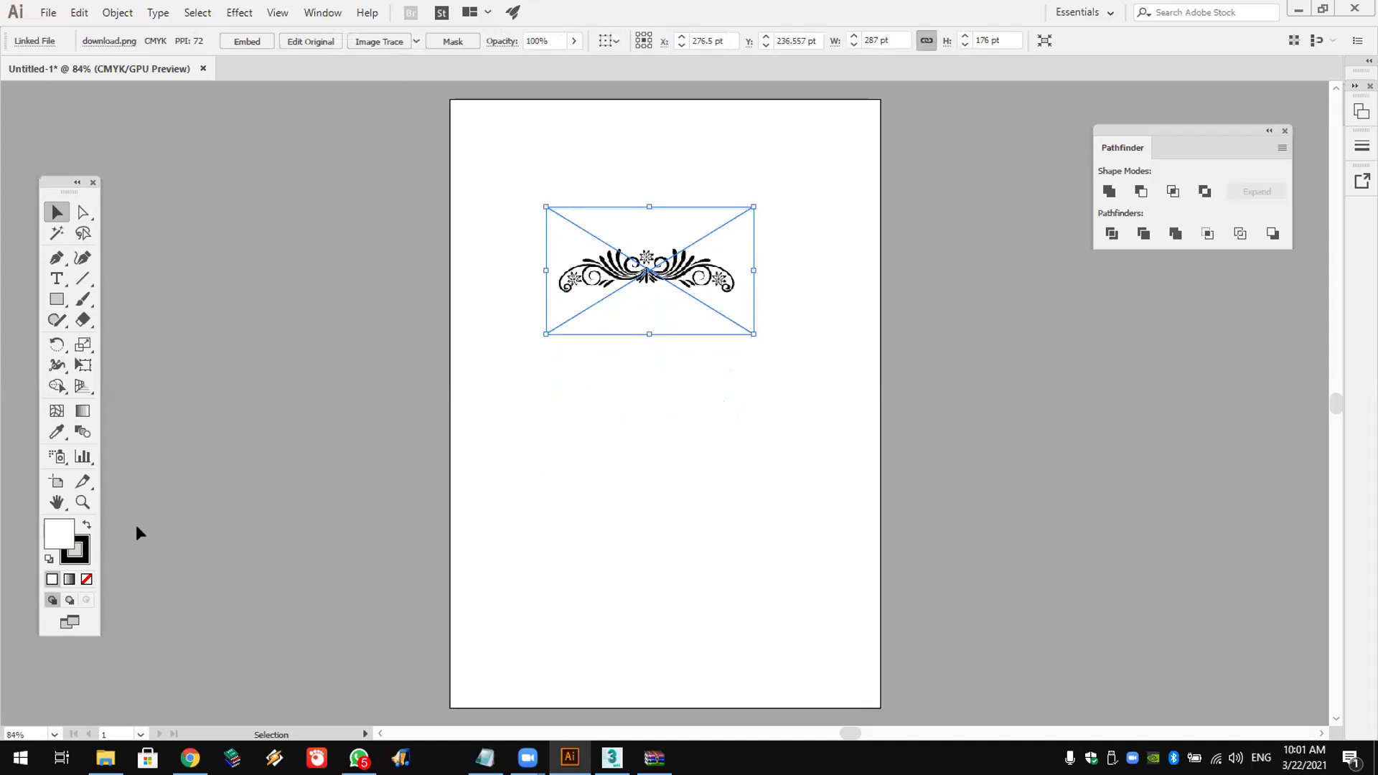
Step: Move the placed ornament image slightly up and to the right on the artboard
click(82, 503)
click(650, 282)
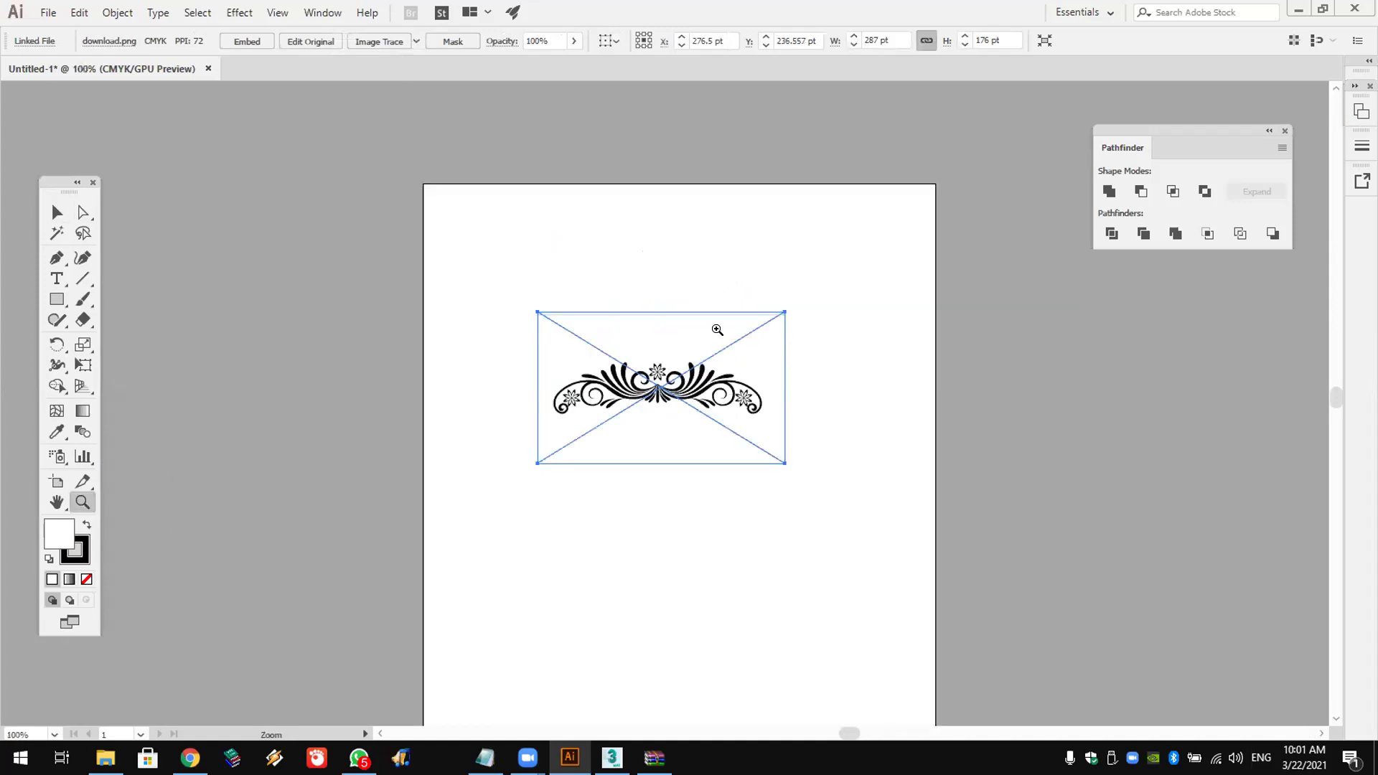
click(717, 381)
key(v)
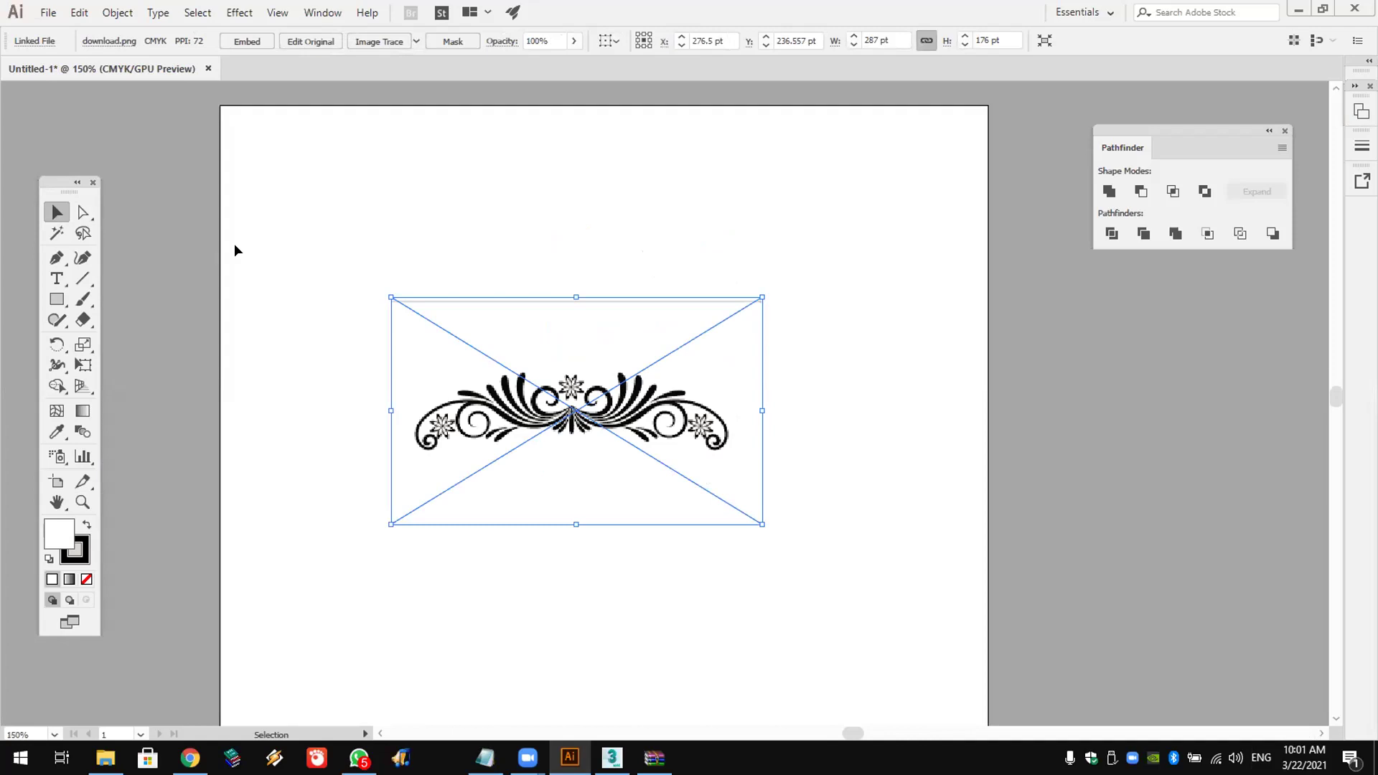
click(340, 267)
click(446, 299)
drag(455, 311, 475, 243)
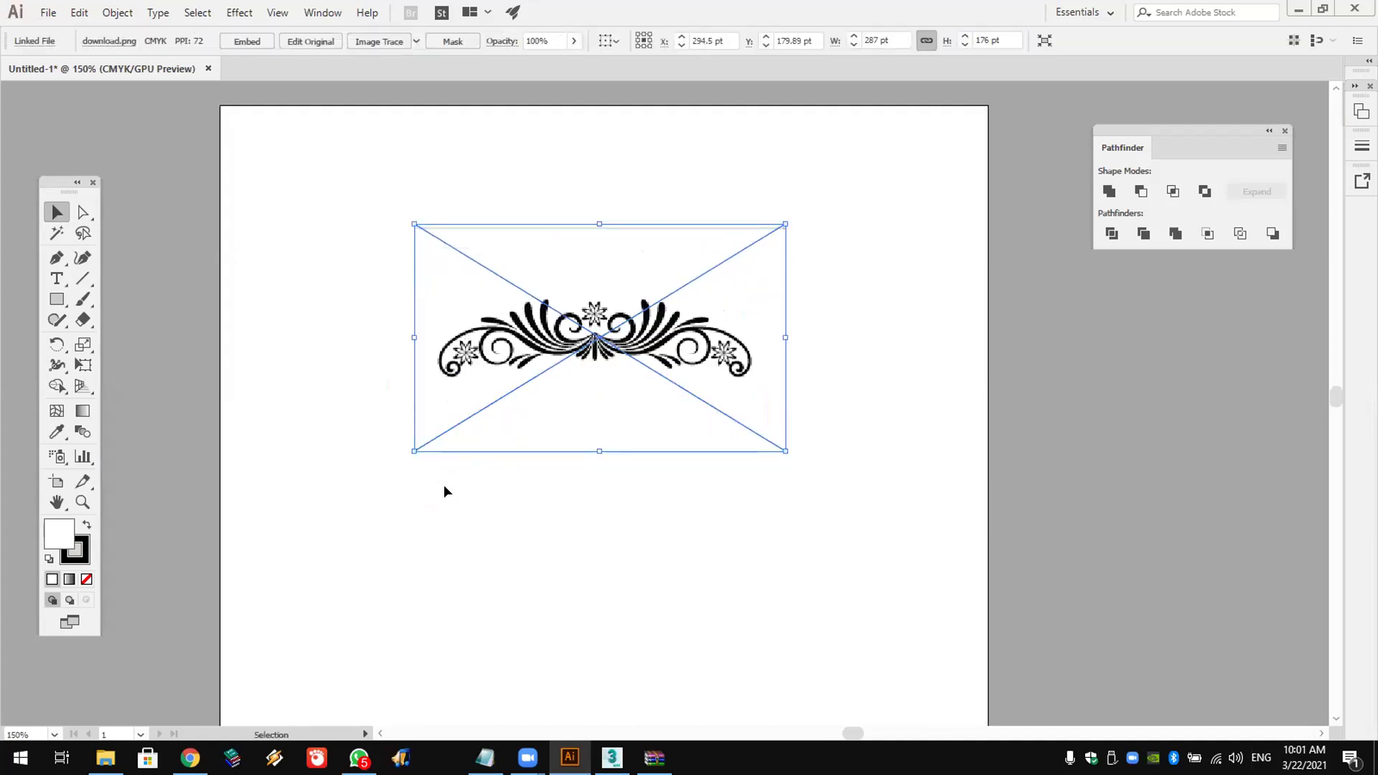
Step: Inspect the placed ornament's edge quality at 400% zoom and delete the image from the artboard
click(82, 502)
click(629, 342)
click(667, 387)
click(668, 387)
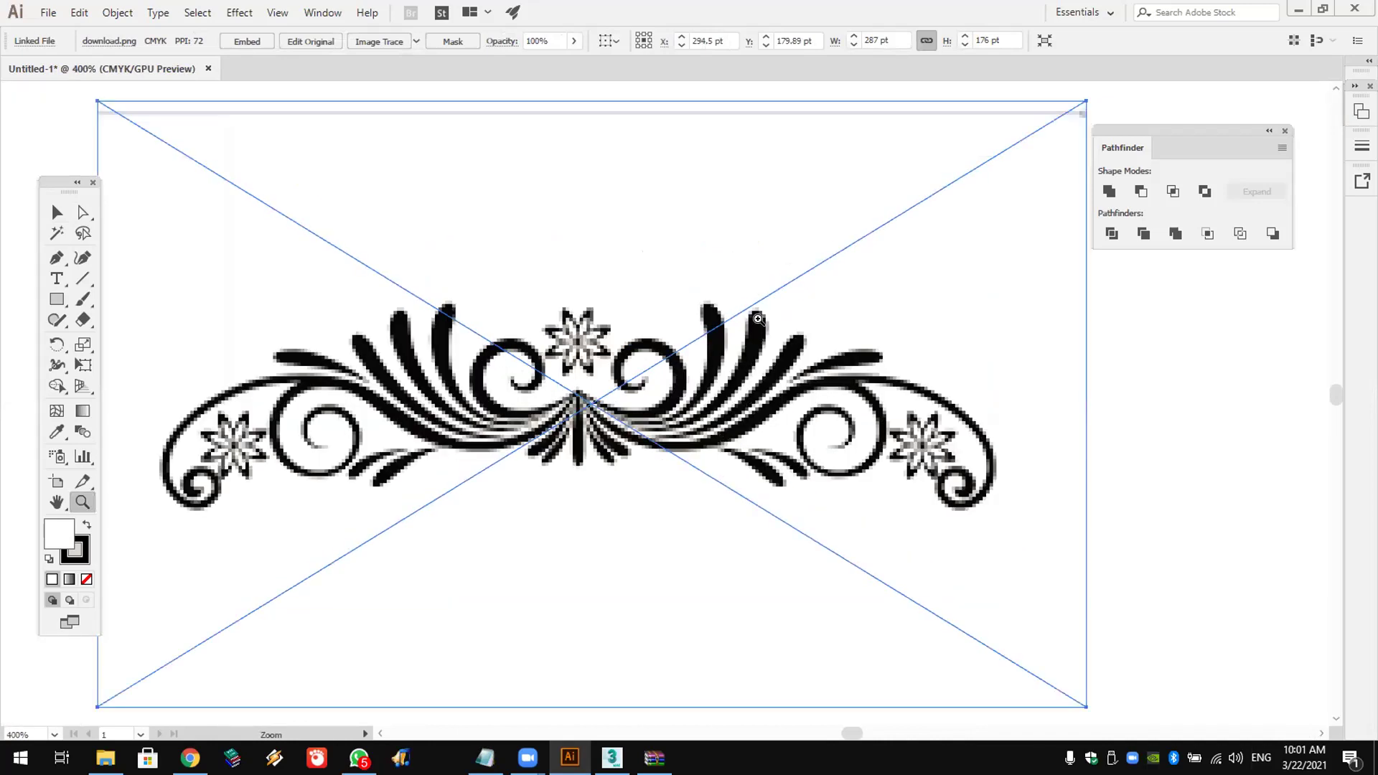
key(Delete)
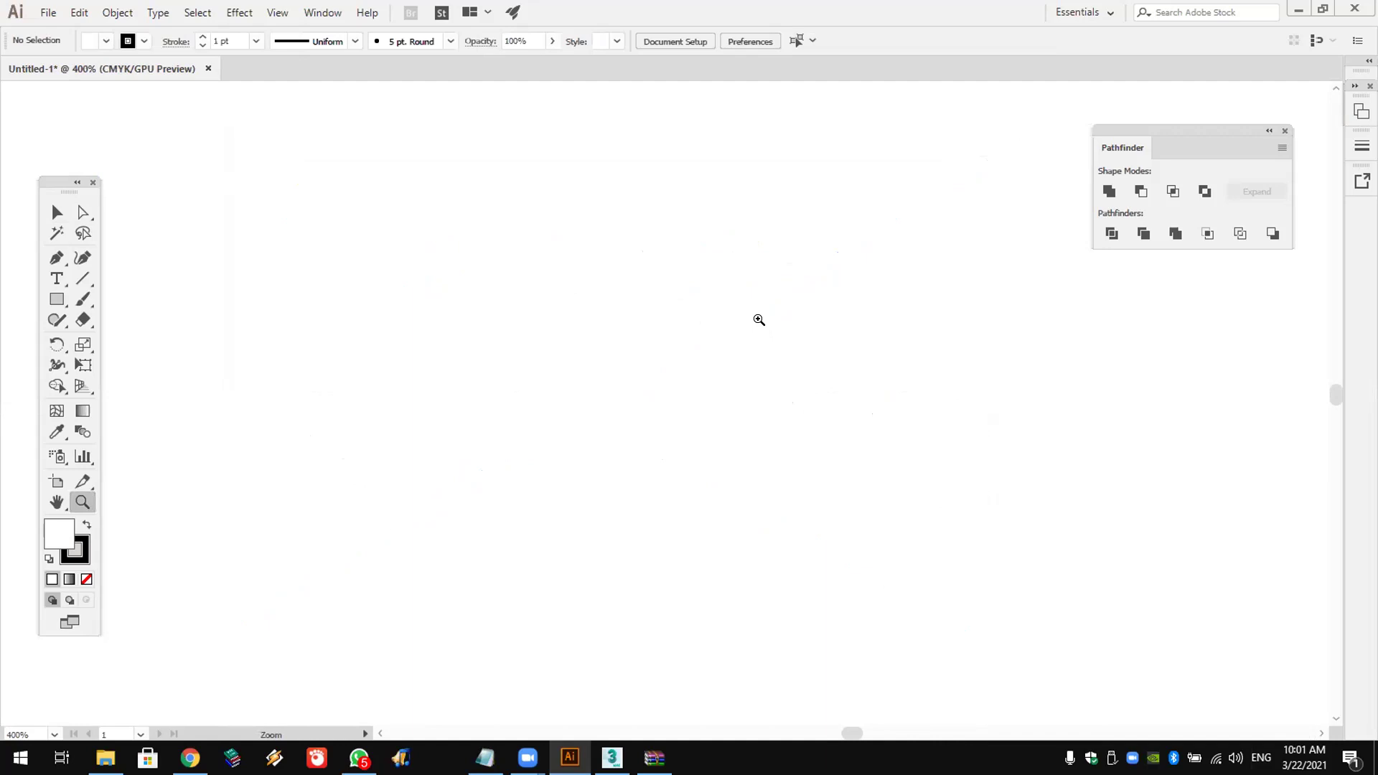
Step: Switch back to Chrome and limit the ornament image results to Large size
click(191, 758)
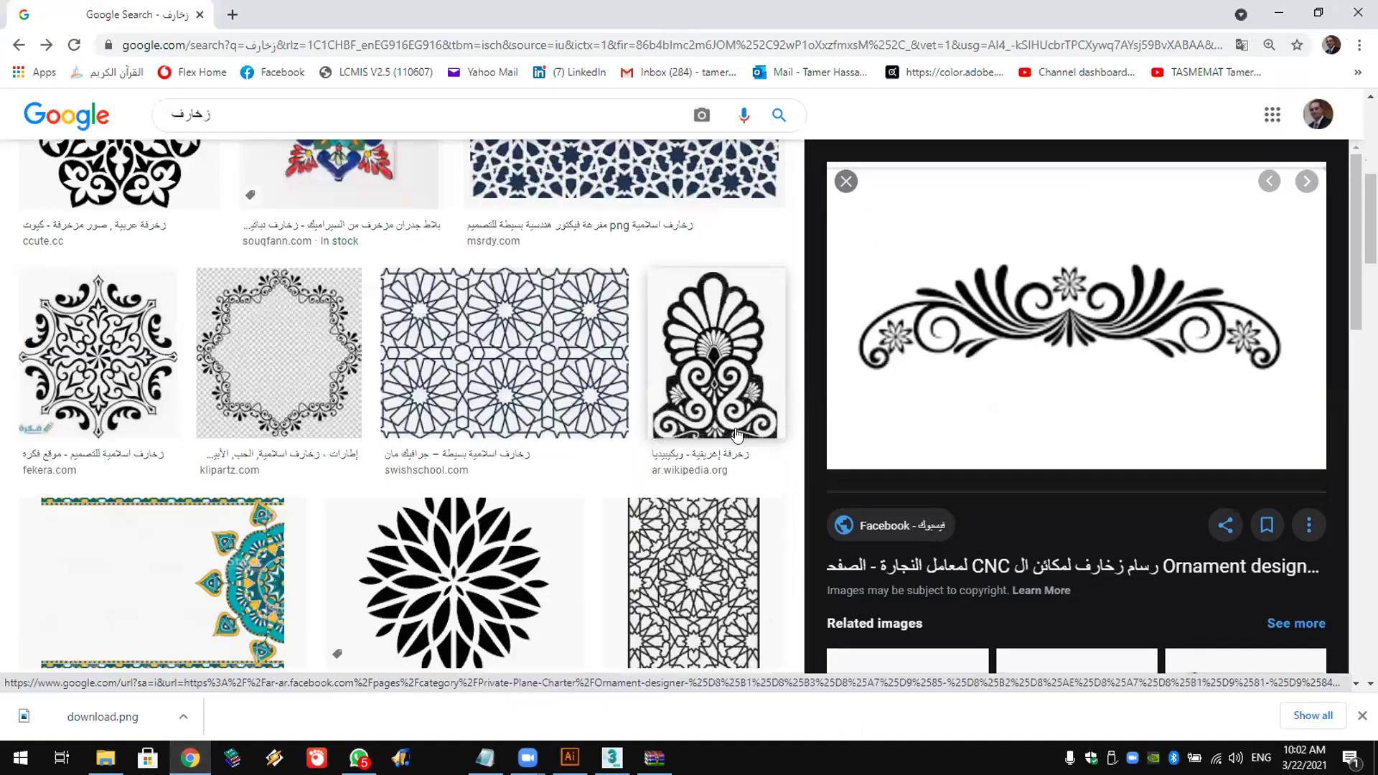
scroll(737, 434, up, 6)
click(761, 182)
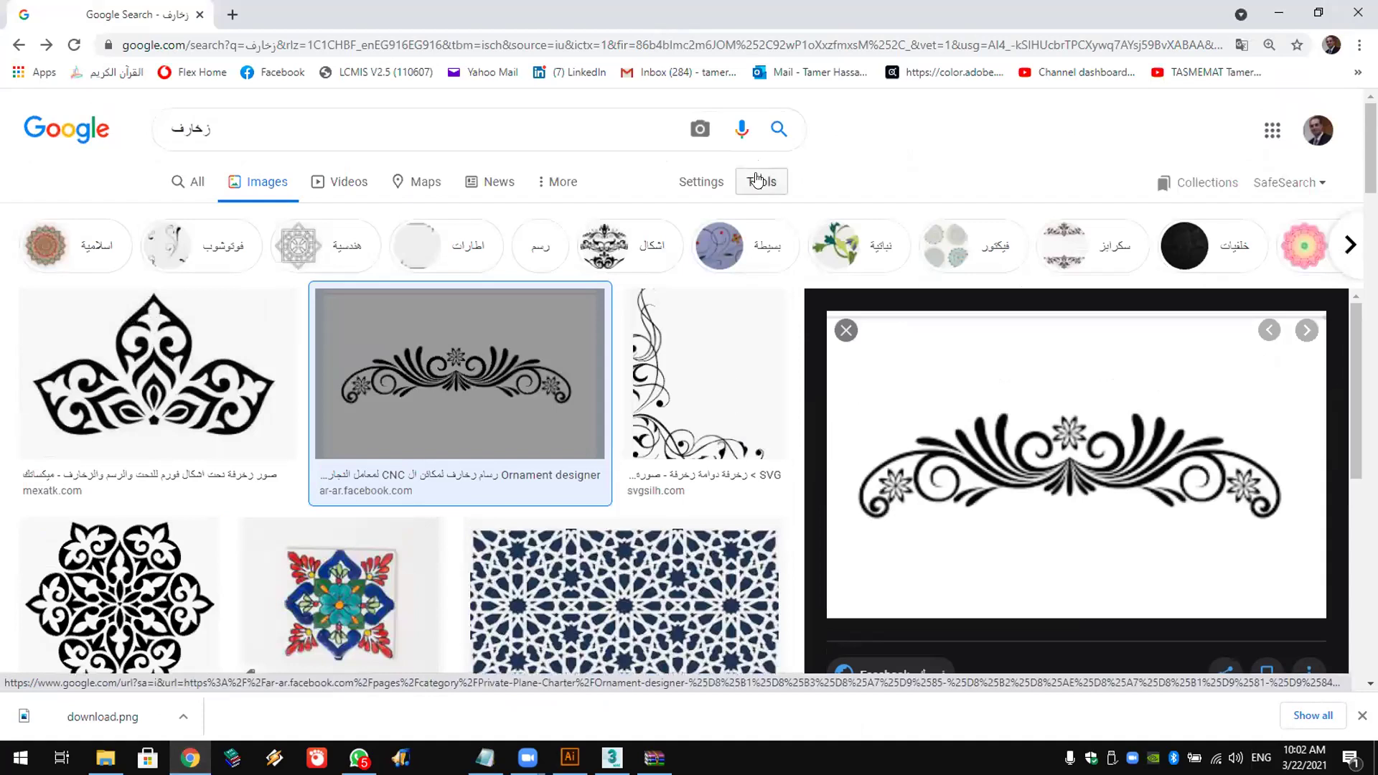
click(170, 215)
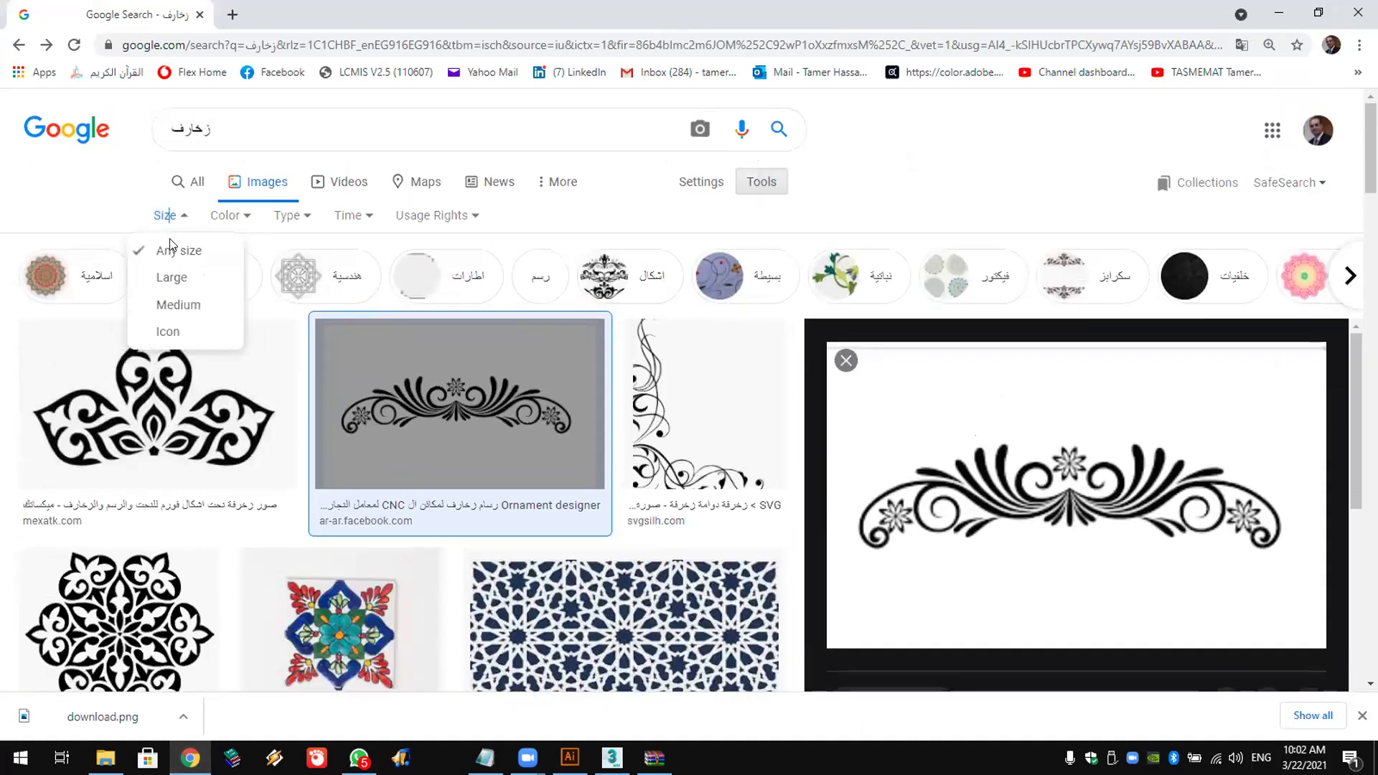
click(171, 277)
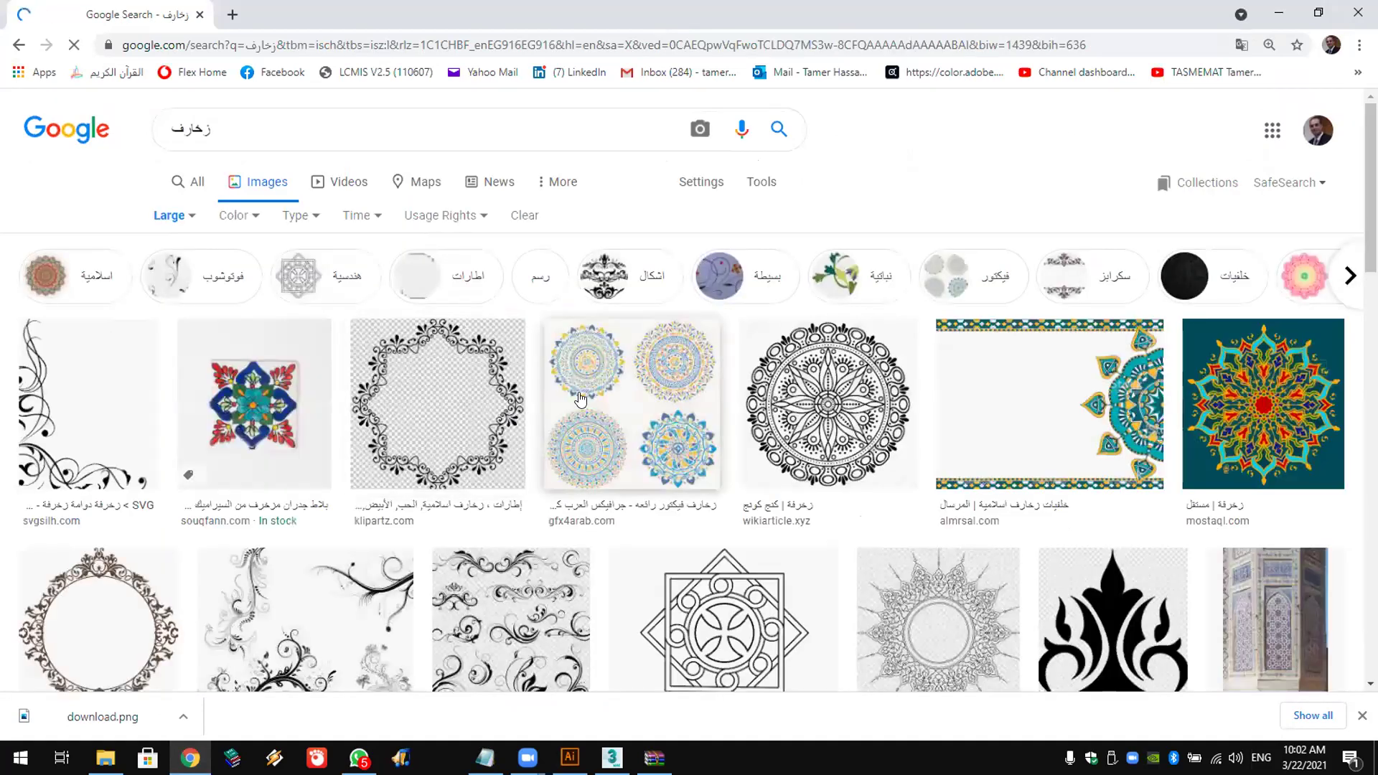
Step: Browse the large-size ornament image results for a suitable motif
scroll(573, 407, down, 1)
scroll(573, 408, down, 6)
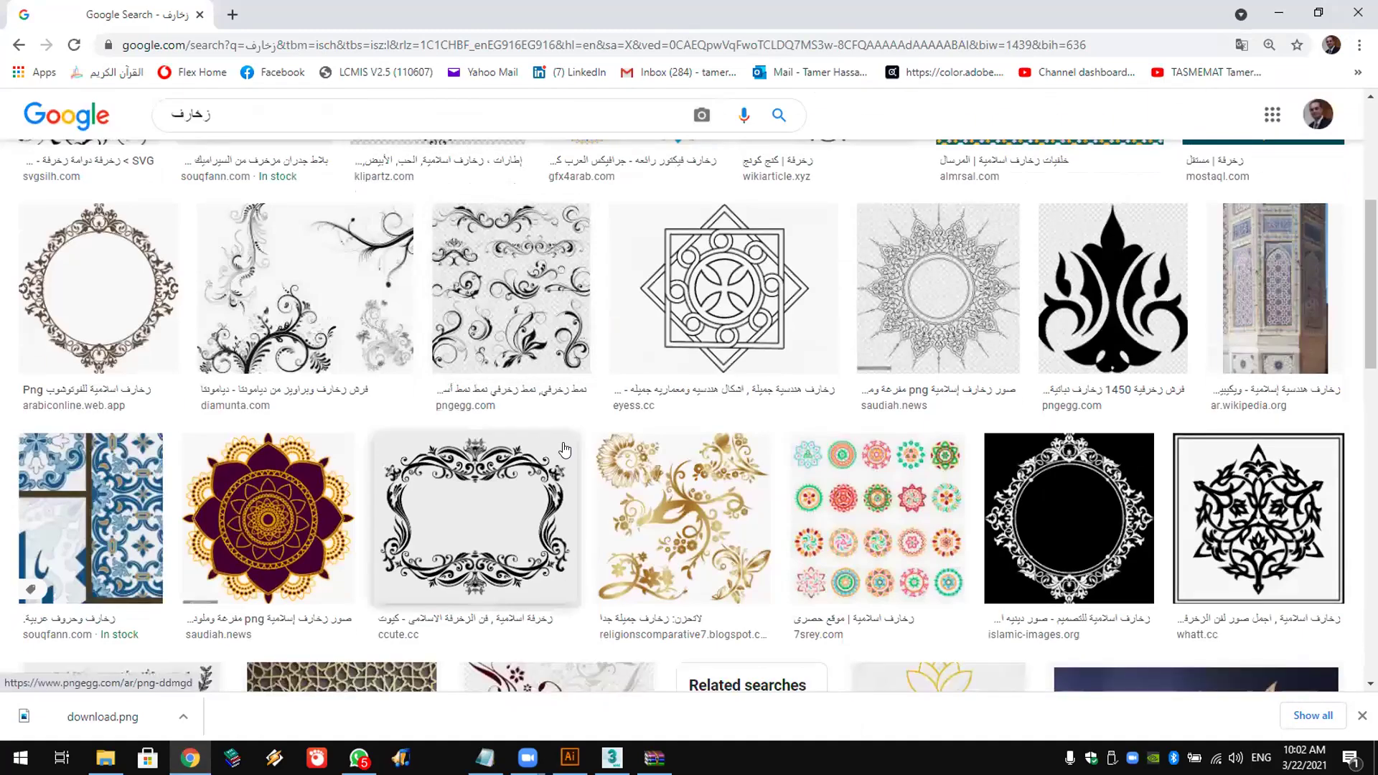
scroll(565, 449, down, 5)
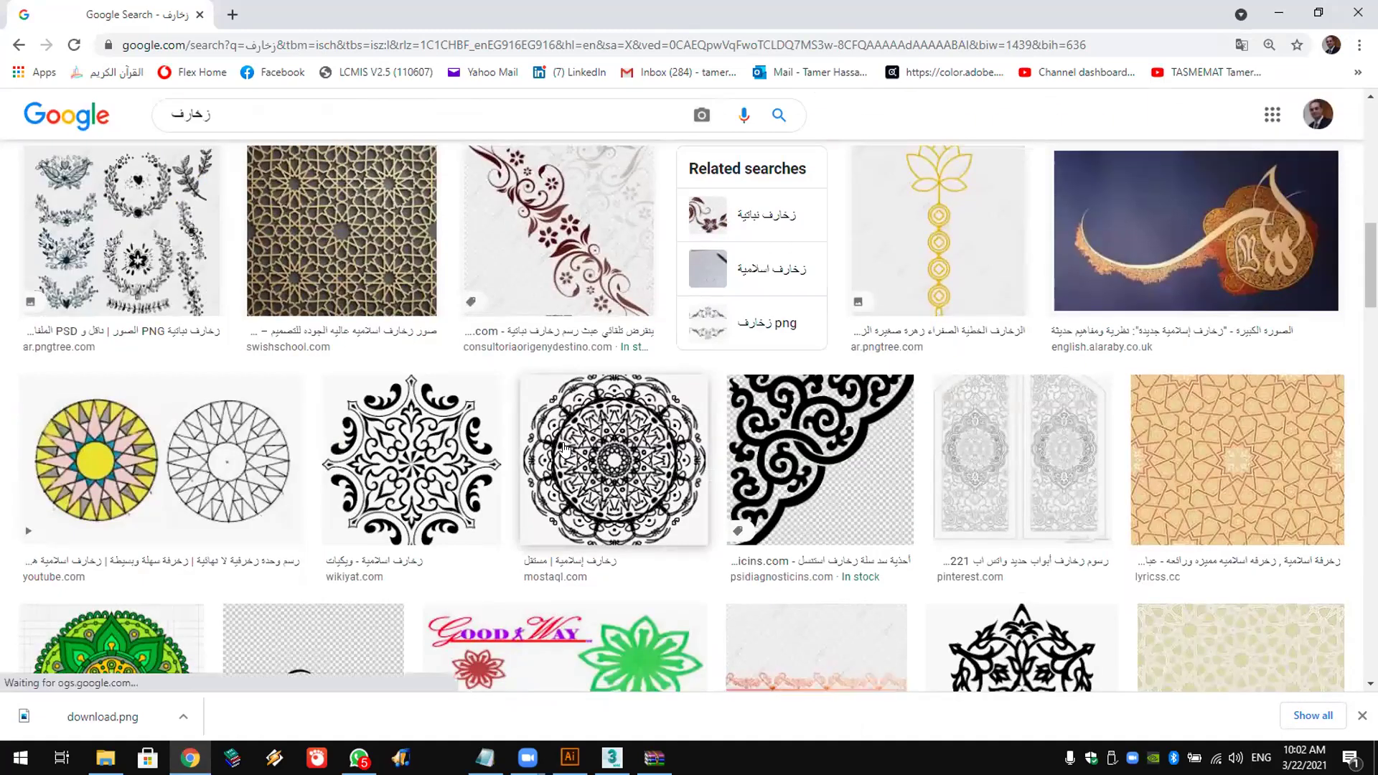
scroll(565, 448, down, 6)
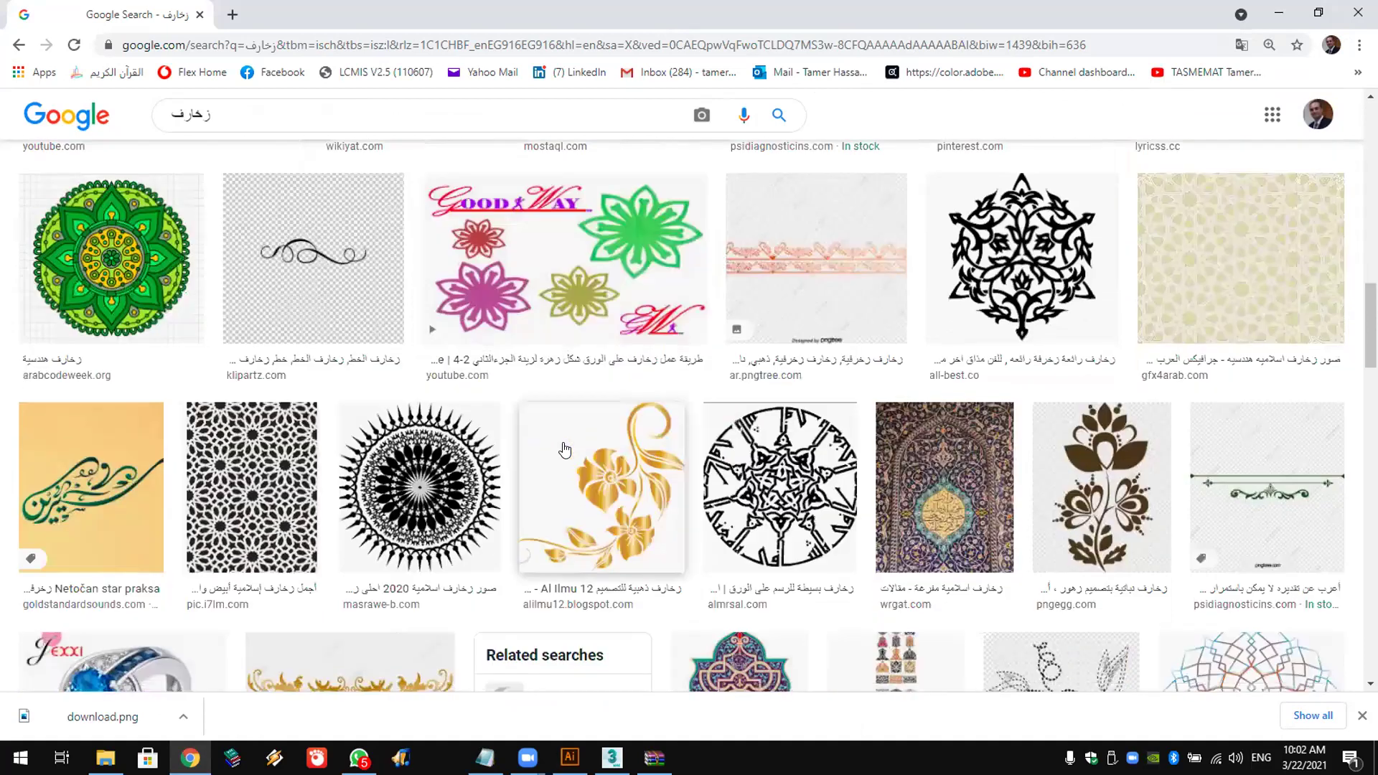
scroll(565, 449, down, 5)
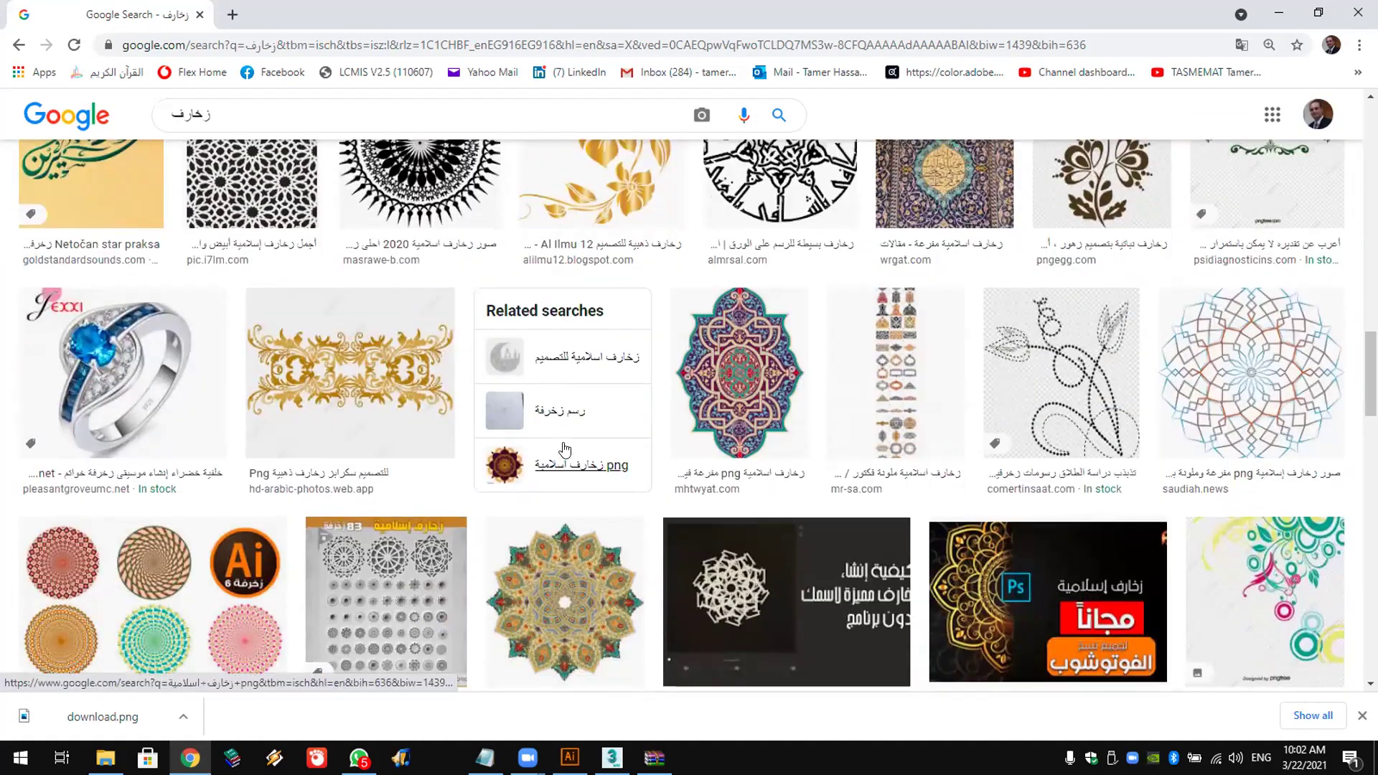
scroll(565, 449, down, 5)
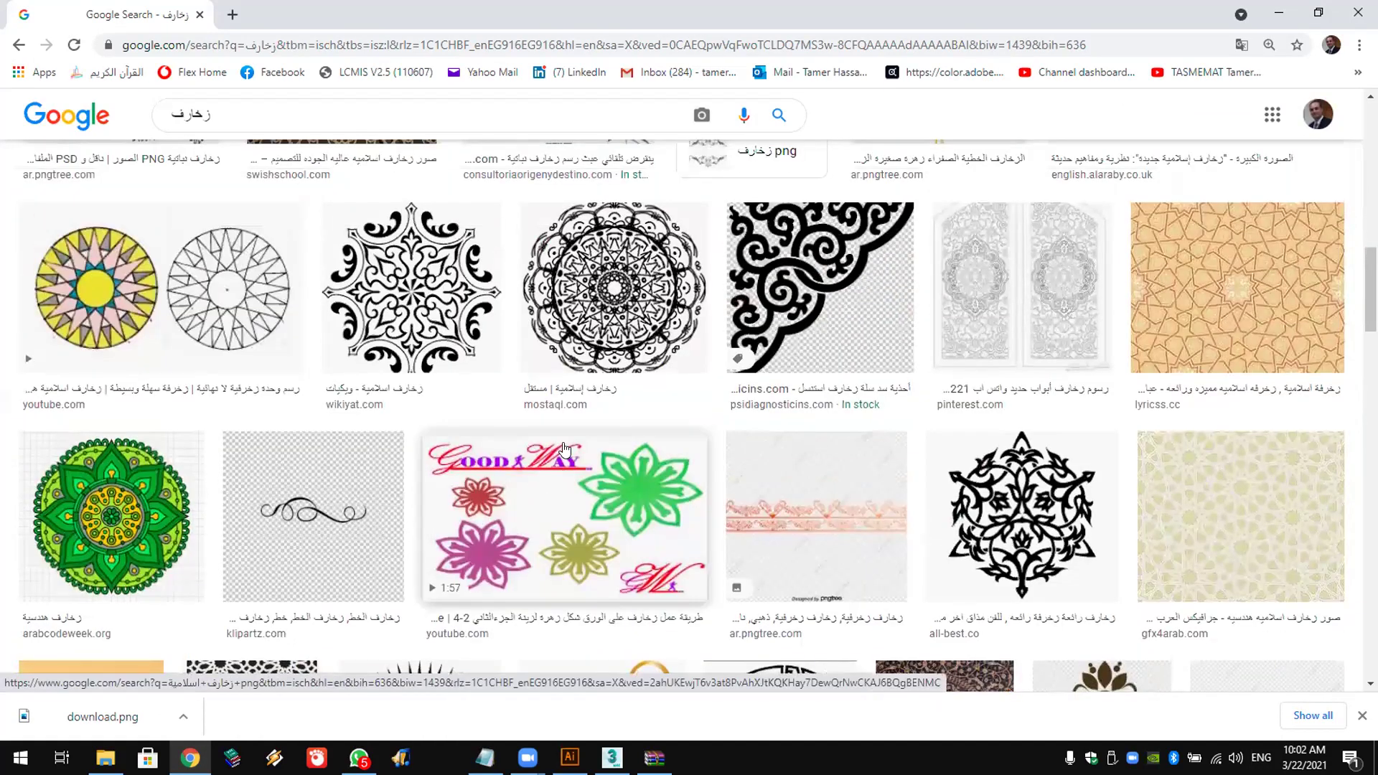
scroll(612, 429, up, 5)
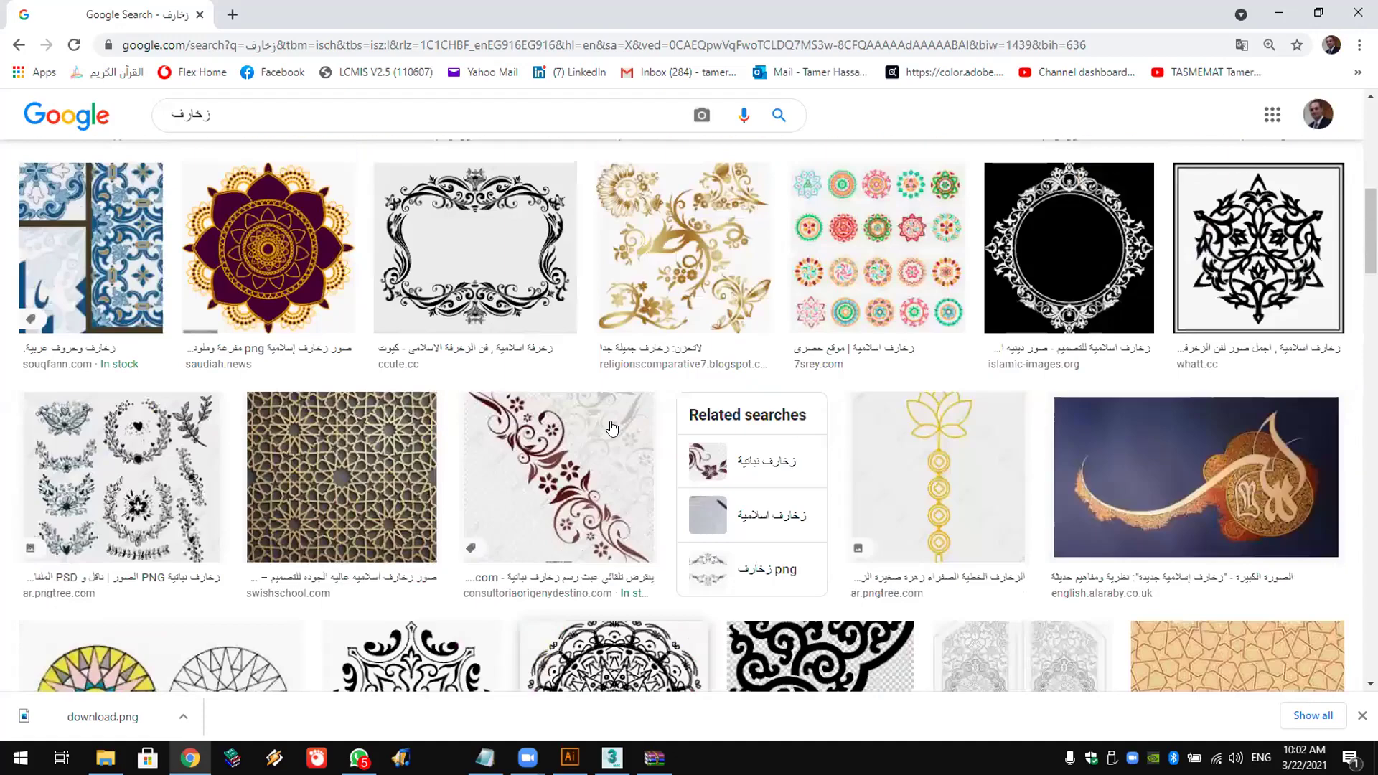
scroll(611, 429, up, 10)
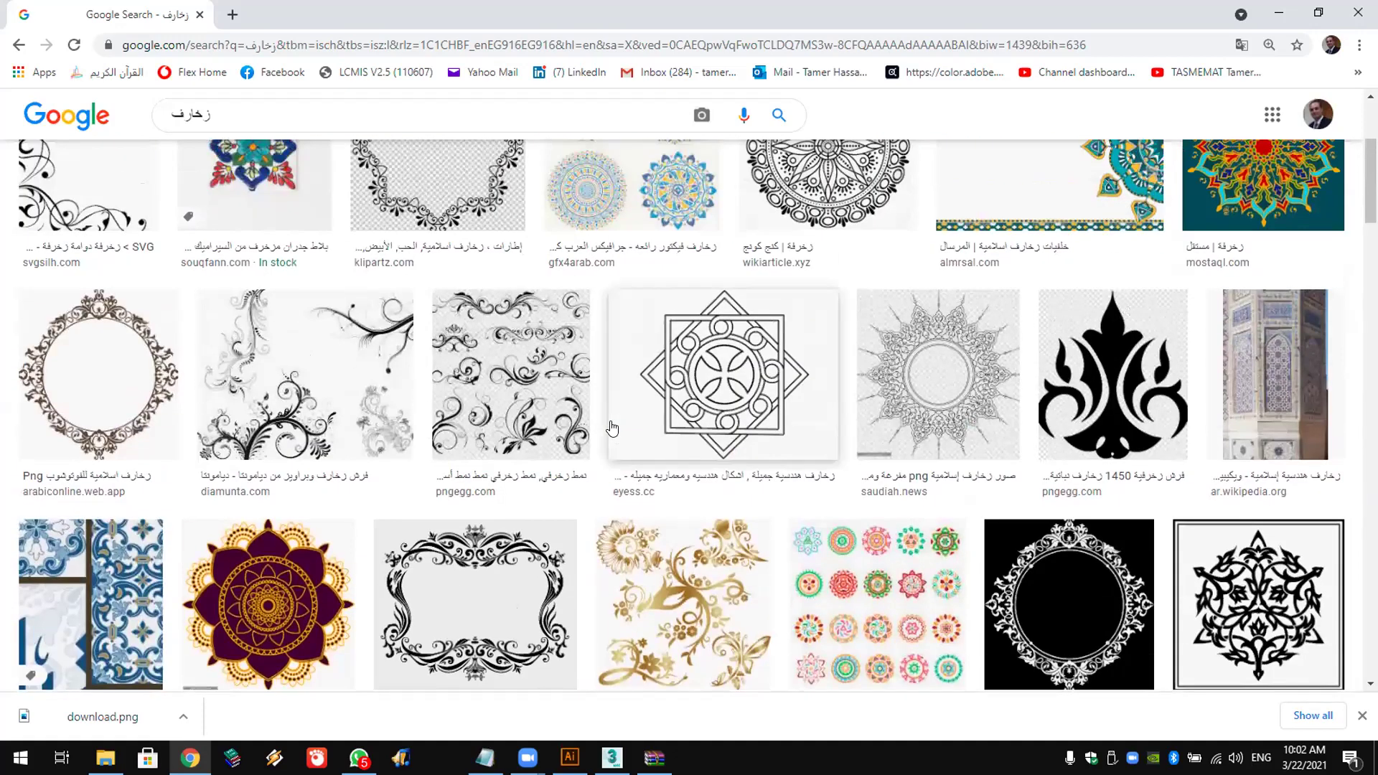
scroll(611, 428, up, 1)
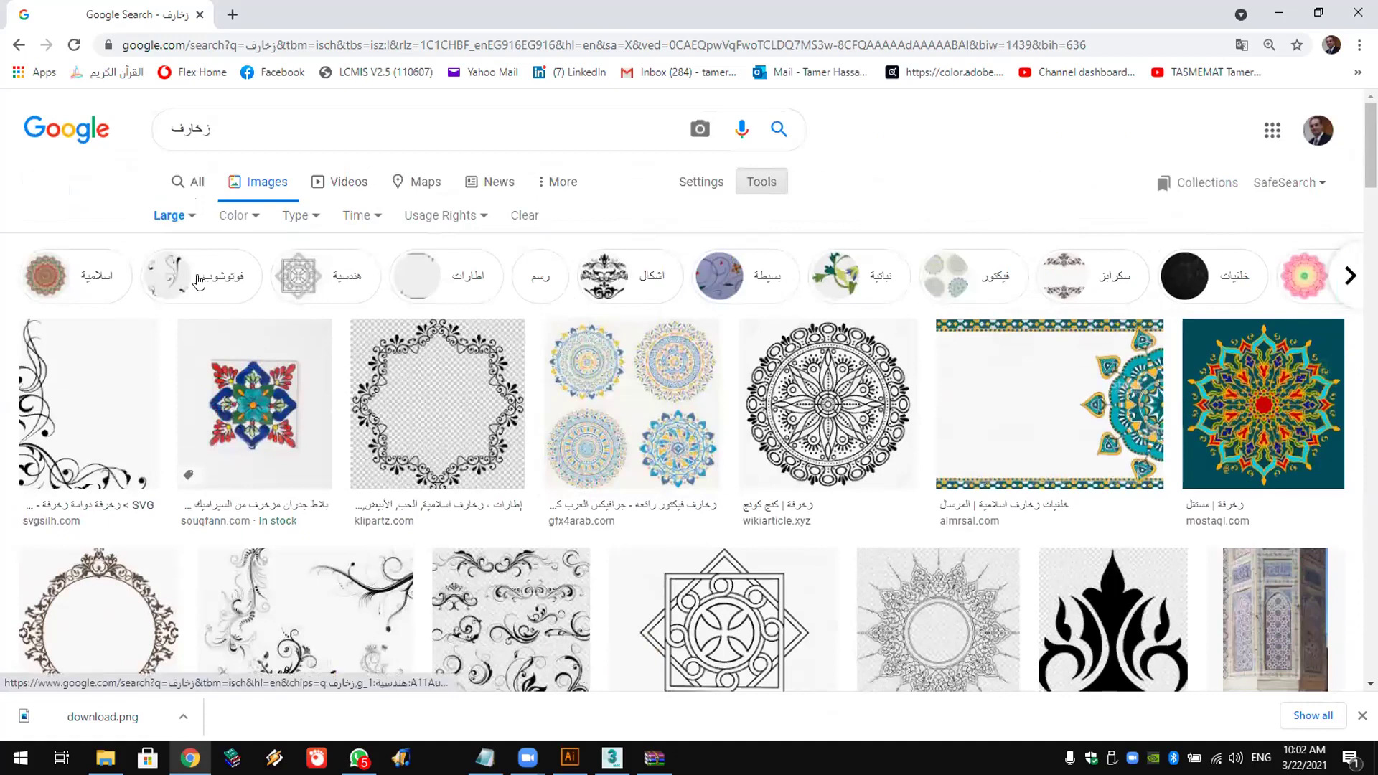
Step: Preview the black floral ornament from pngegg.com and save its image to the desktop
click(1102, 588)
right_click(1102, 231)
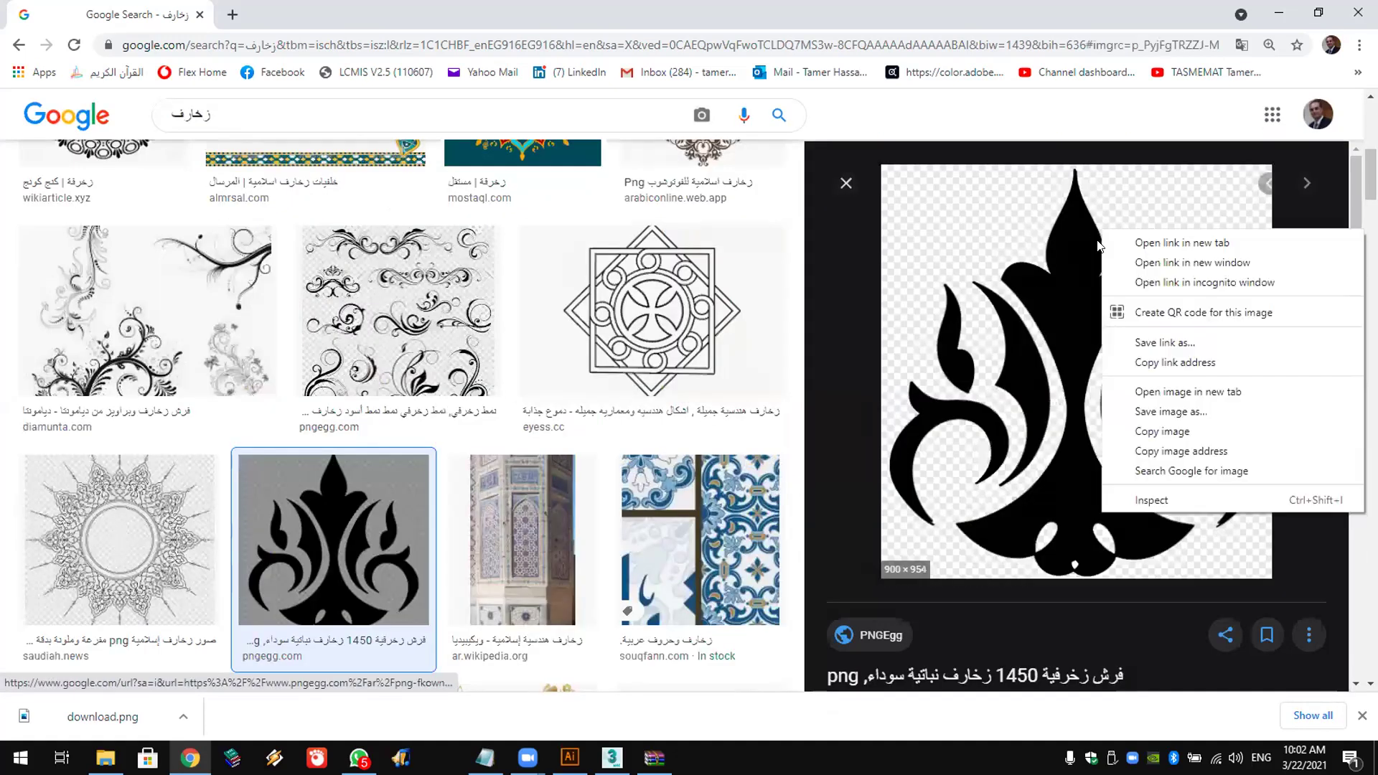
click(1151, 431)
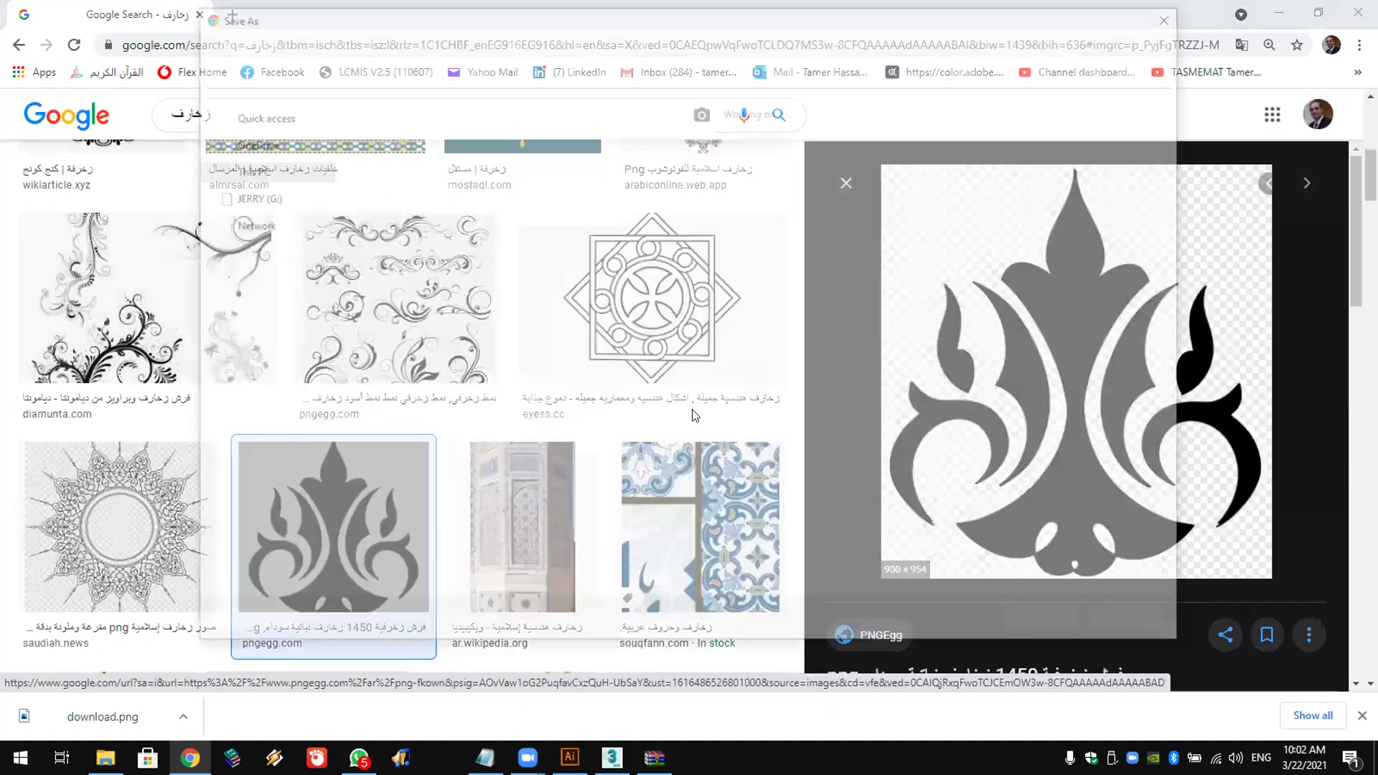
key(Return)
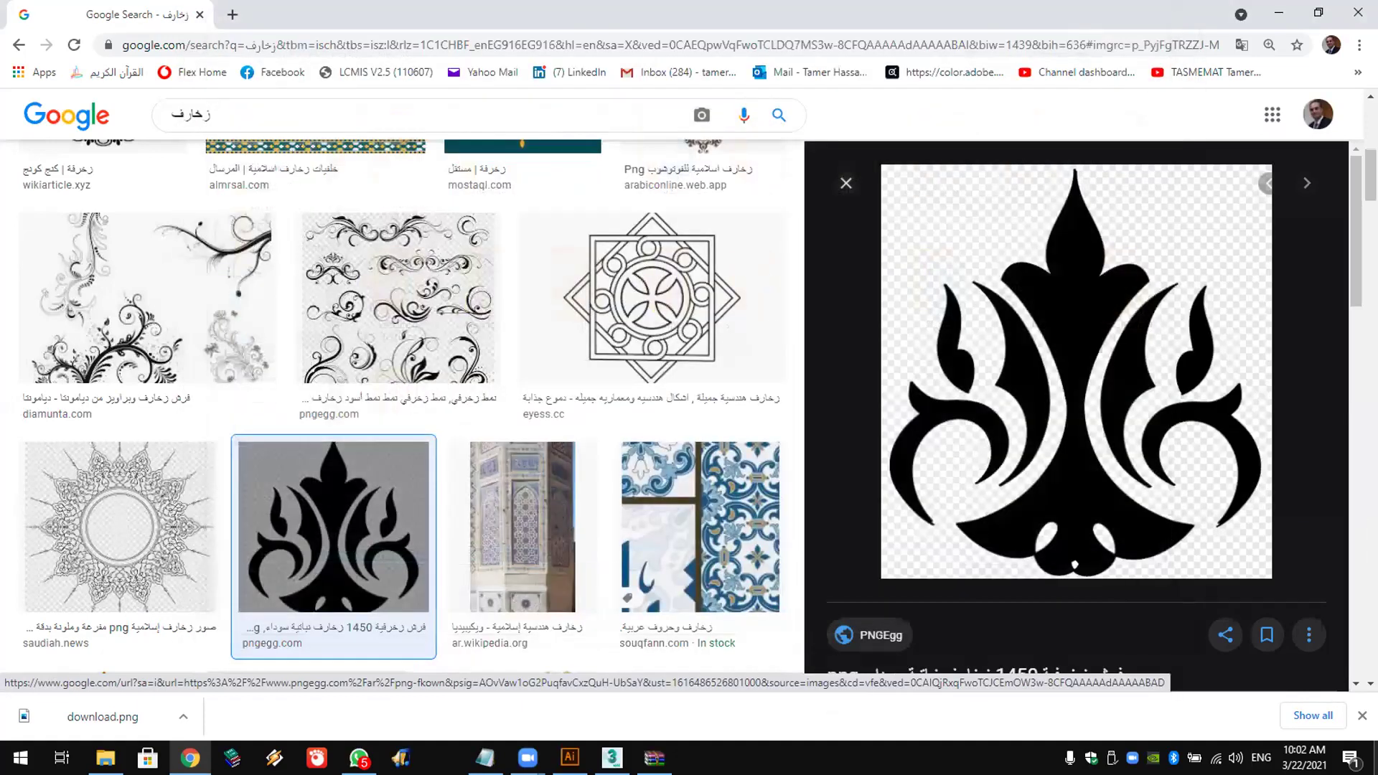
Step: Place the saved black floral ornament from the desktop onto the Illustrator artboard, view it whole and delete it
key(super+d)
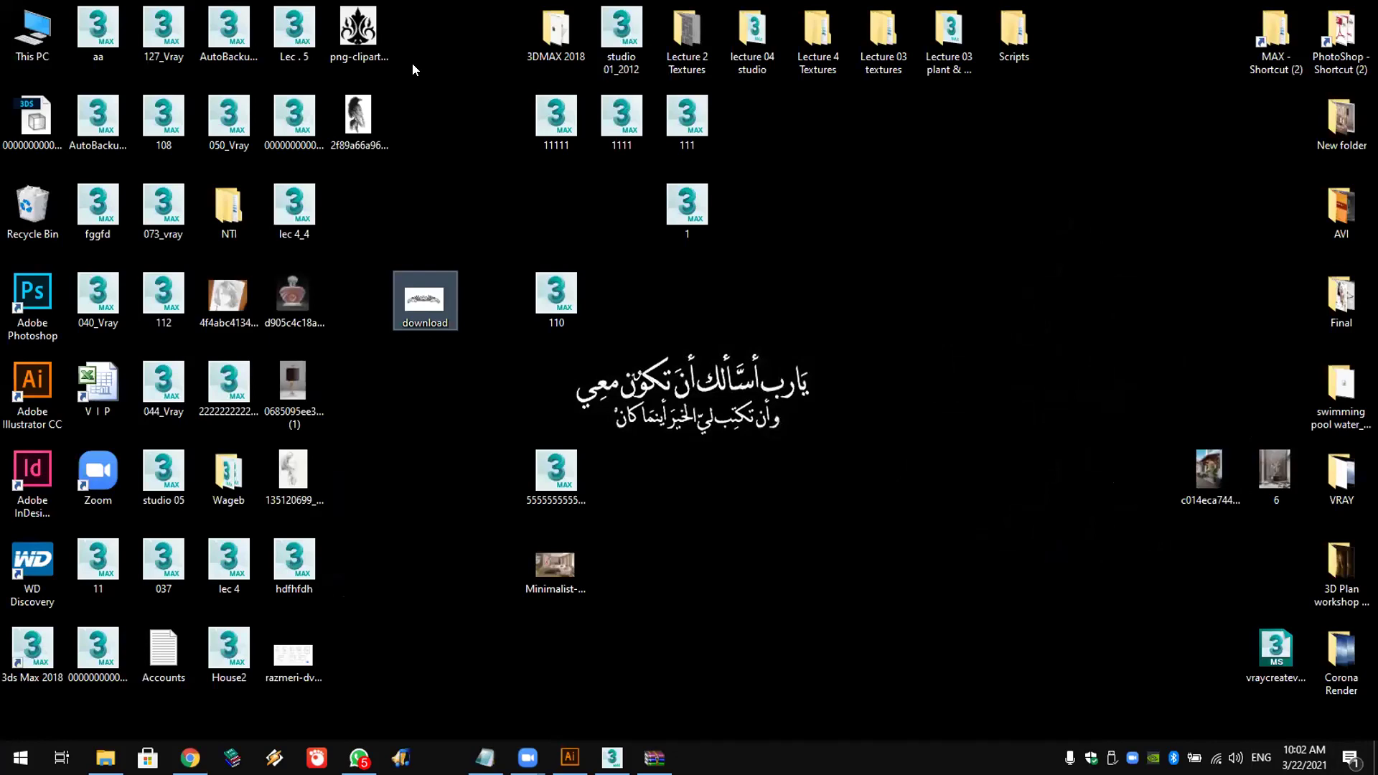
click(359, 29)
drag(352, 102, 720, 424)
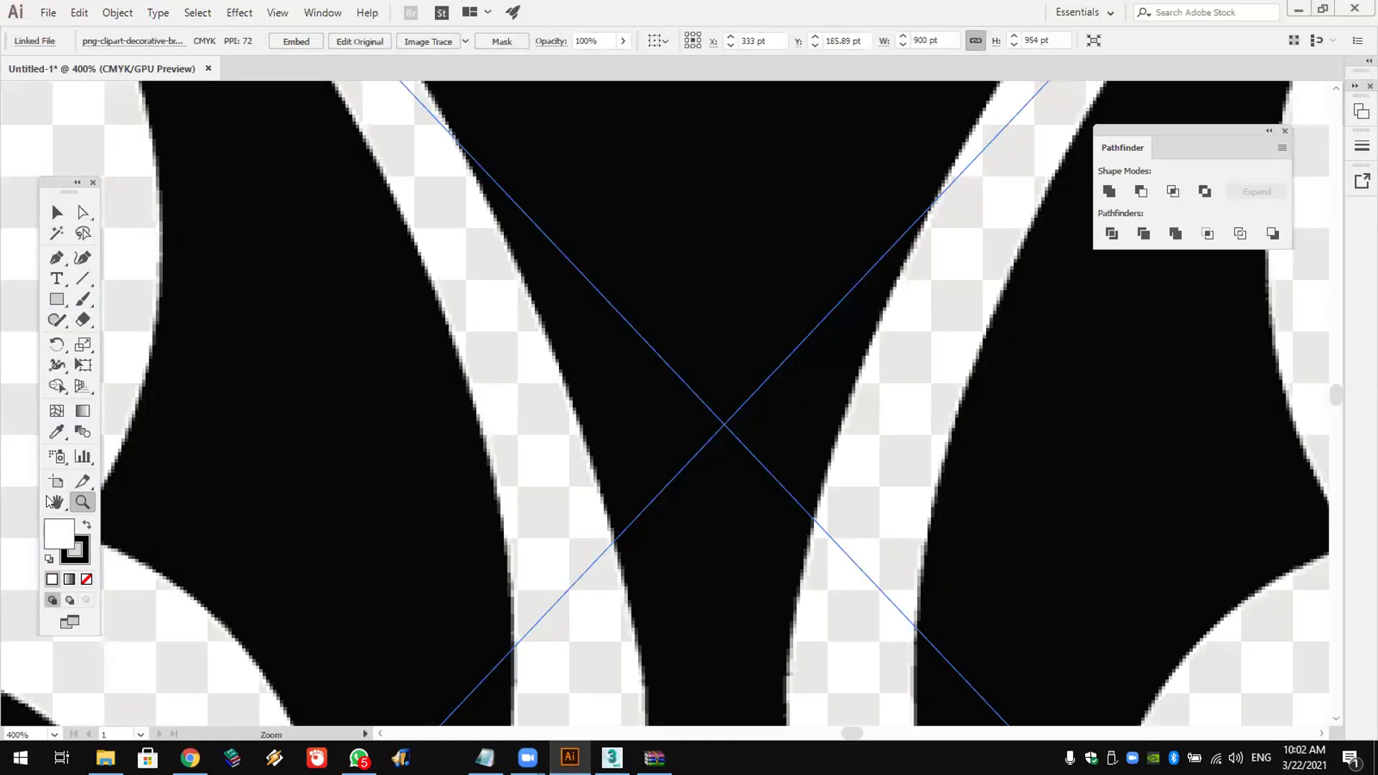
double_click(60, 500)
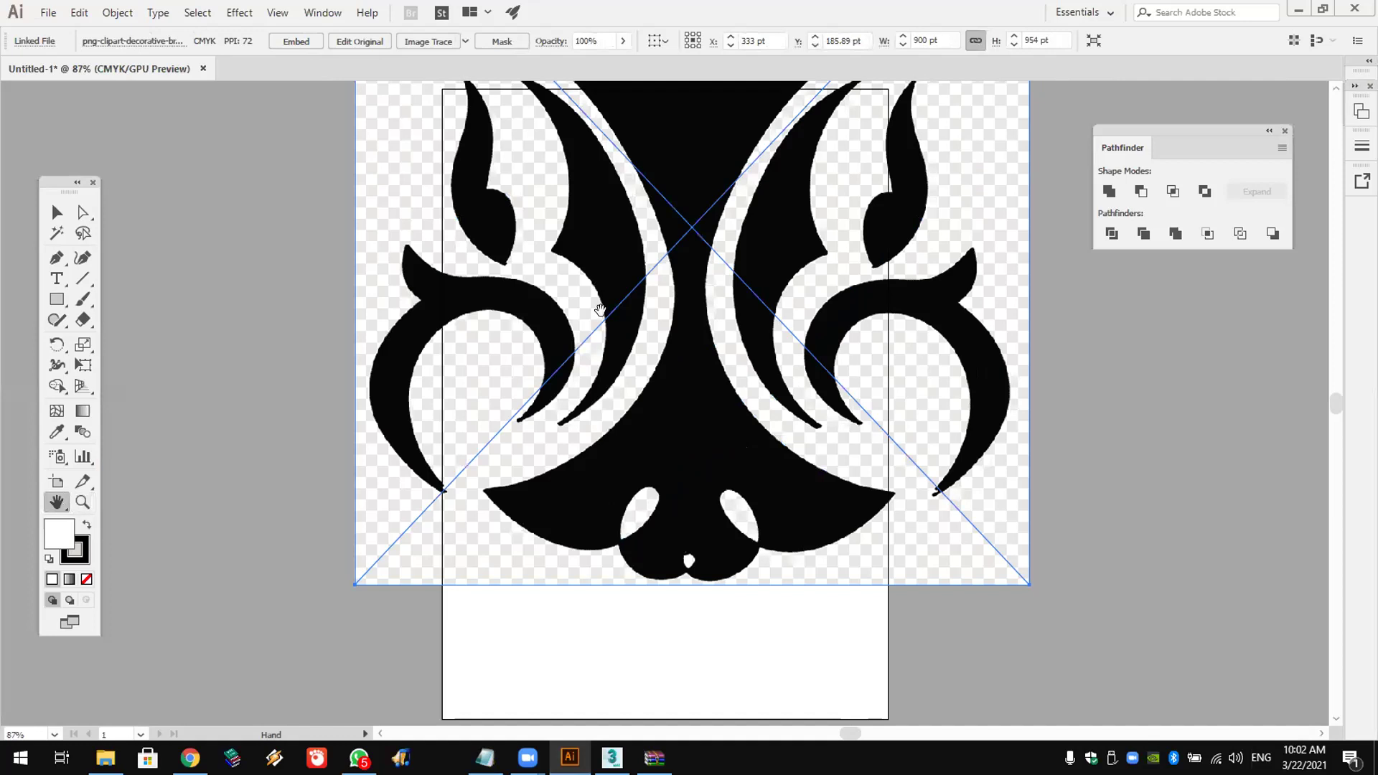
key(Delete)
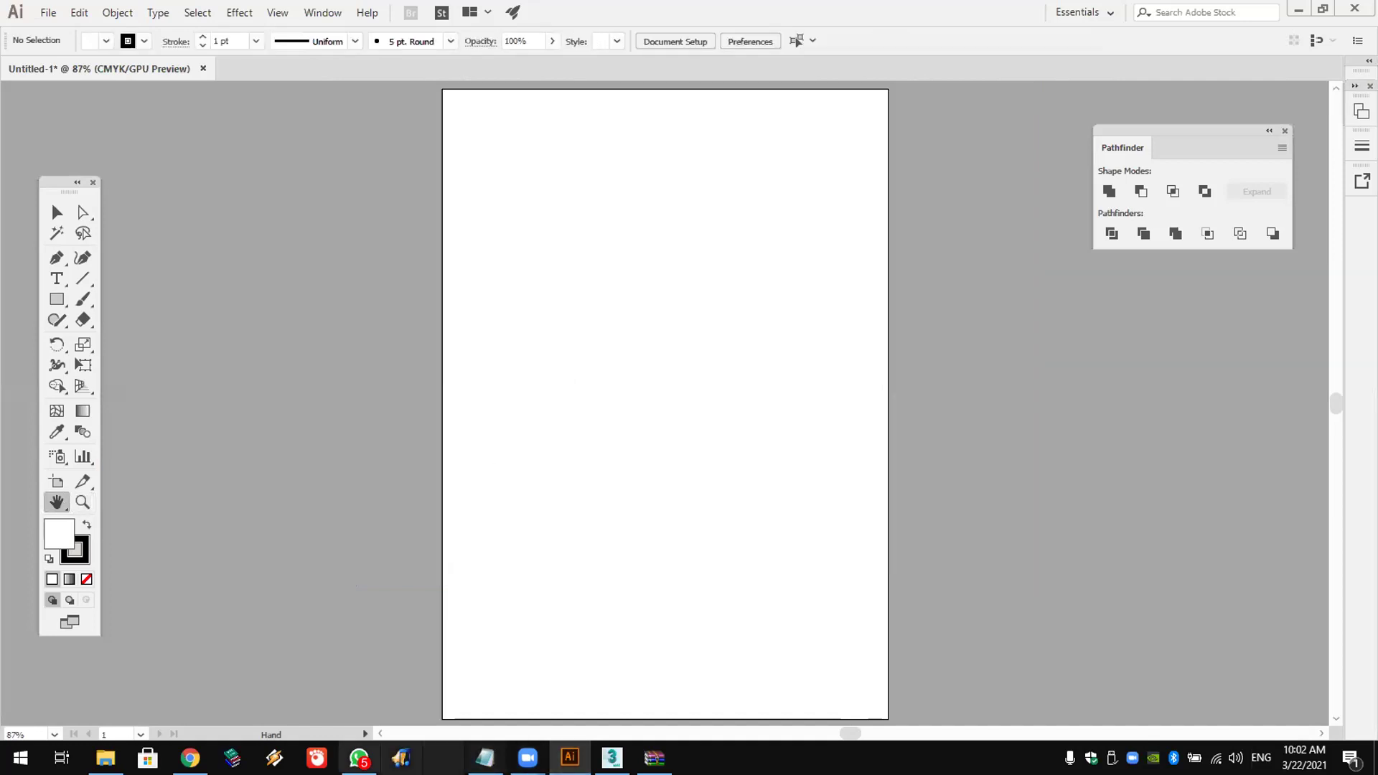
Step: Switch back to Chrome, return to the unfiltered ornament results and preview the three-petal ornament from mexatk.com
click(190, 758)
click(19, 44)
click(366, 265)
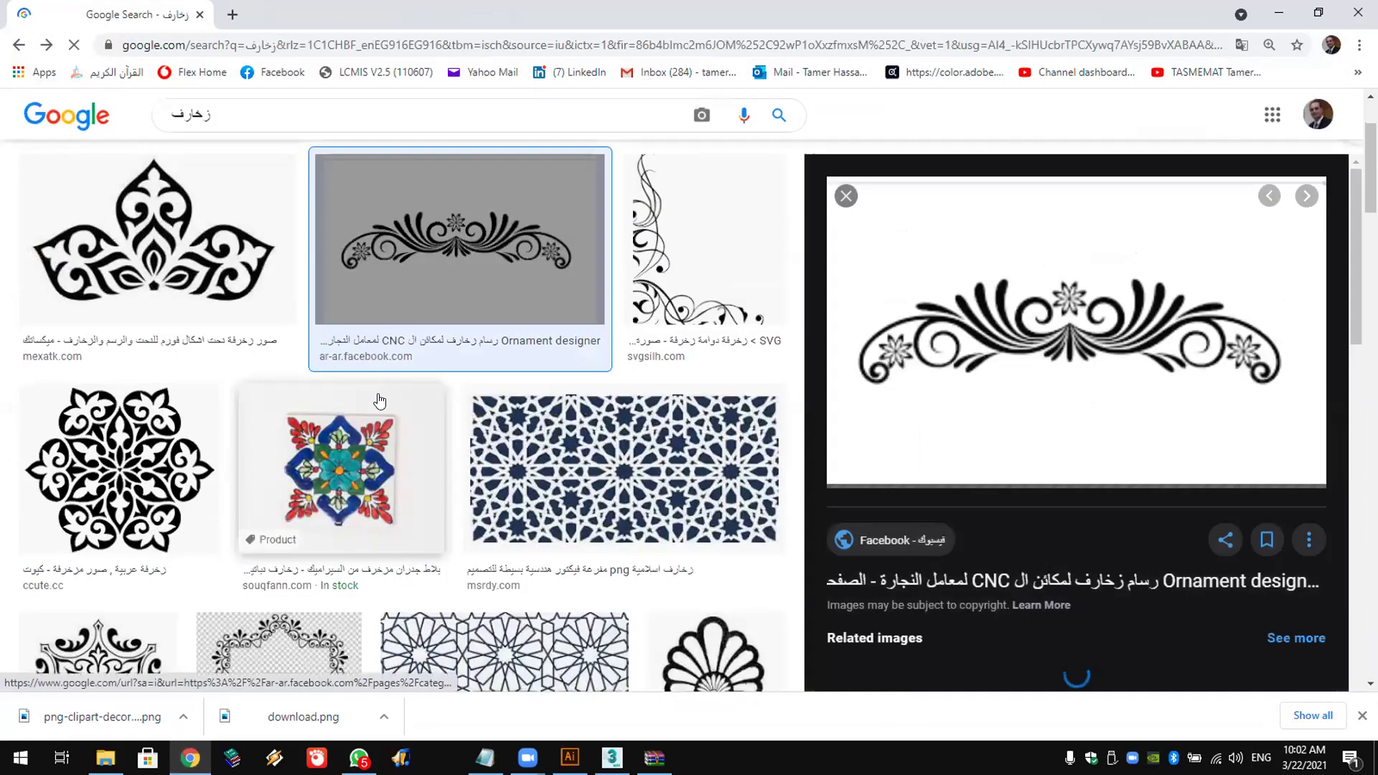
click(208, 245)
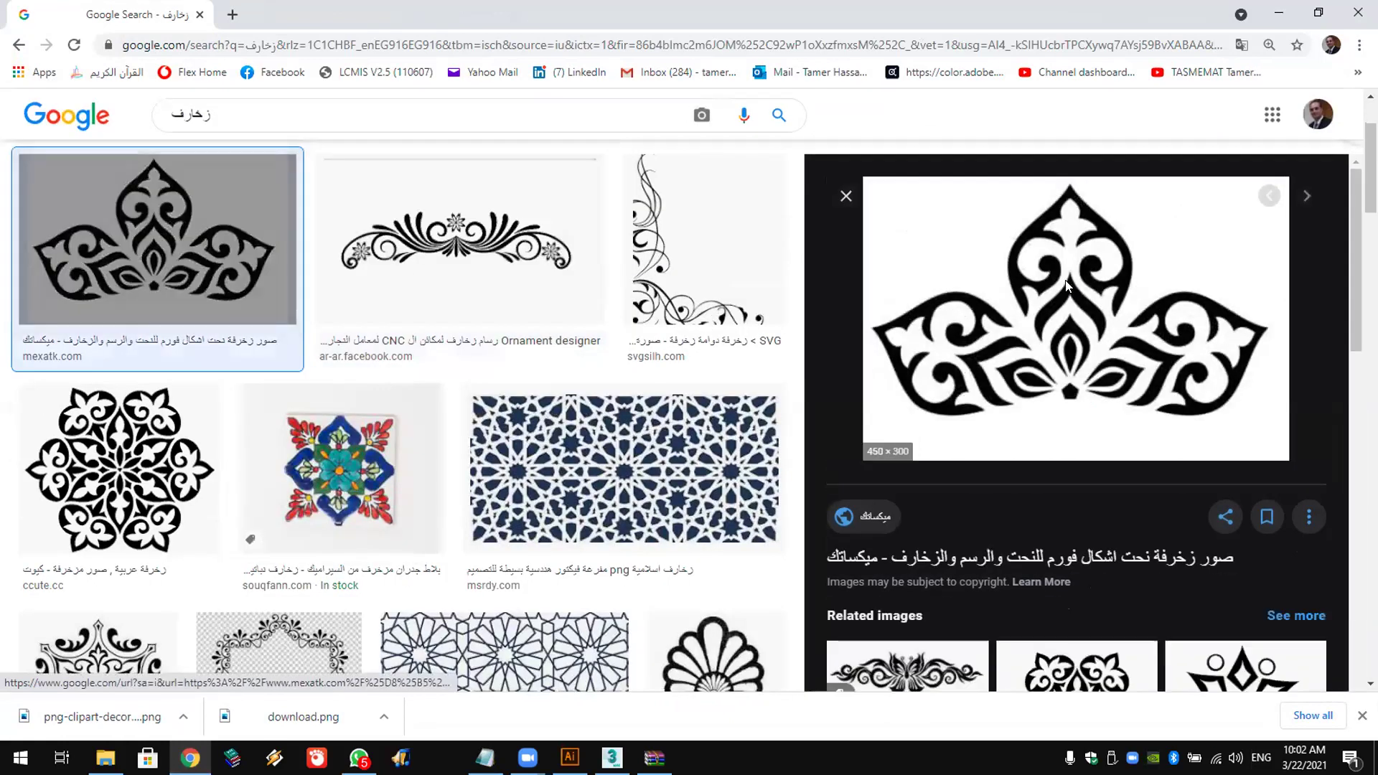
Step: Save the previewed three-petal ornament image to the desktop
right_click(1070, 285)
click(1122, 485)
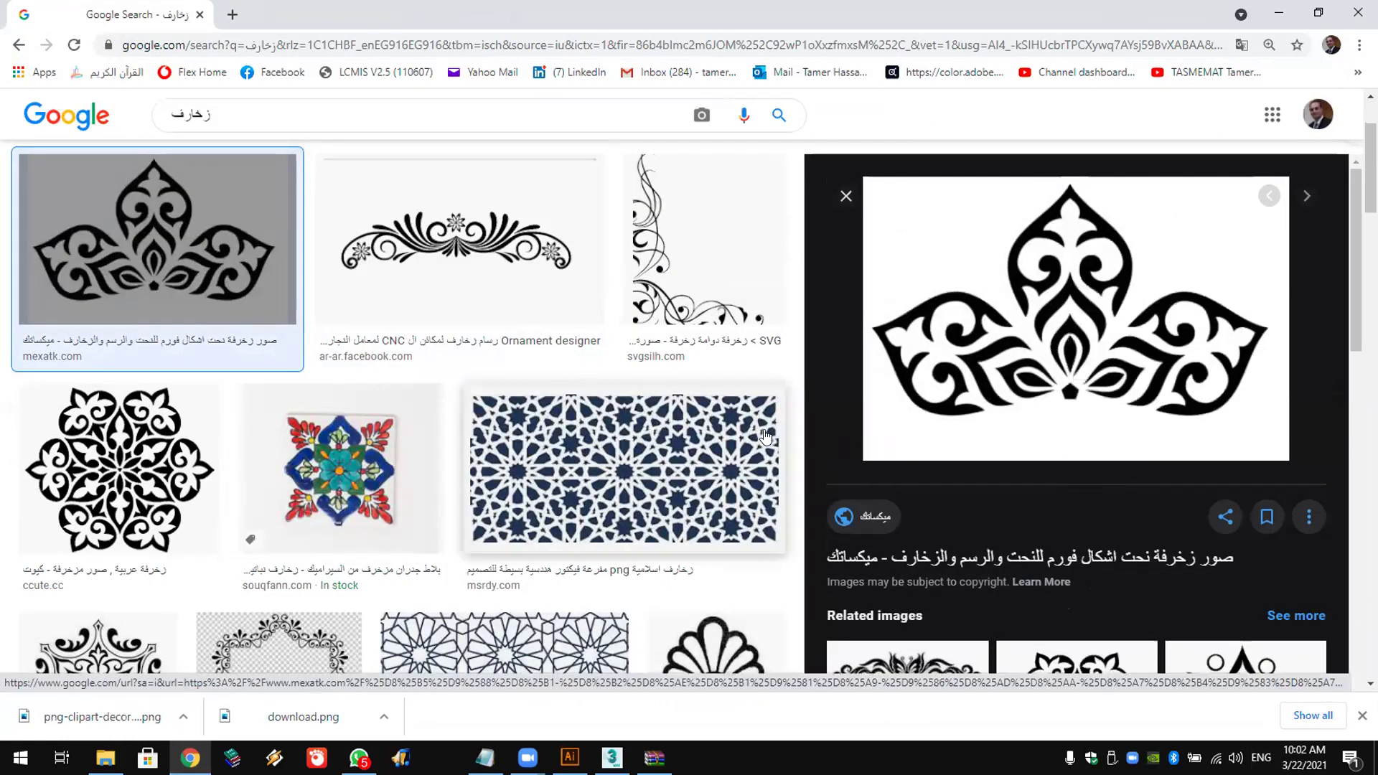
right_click(973, 332)
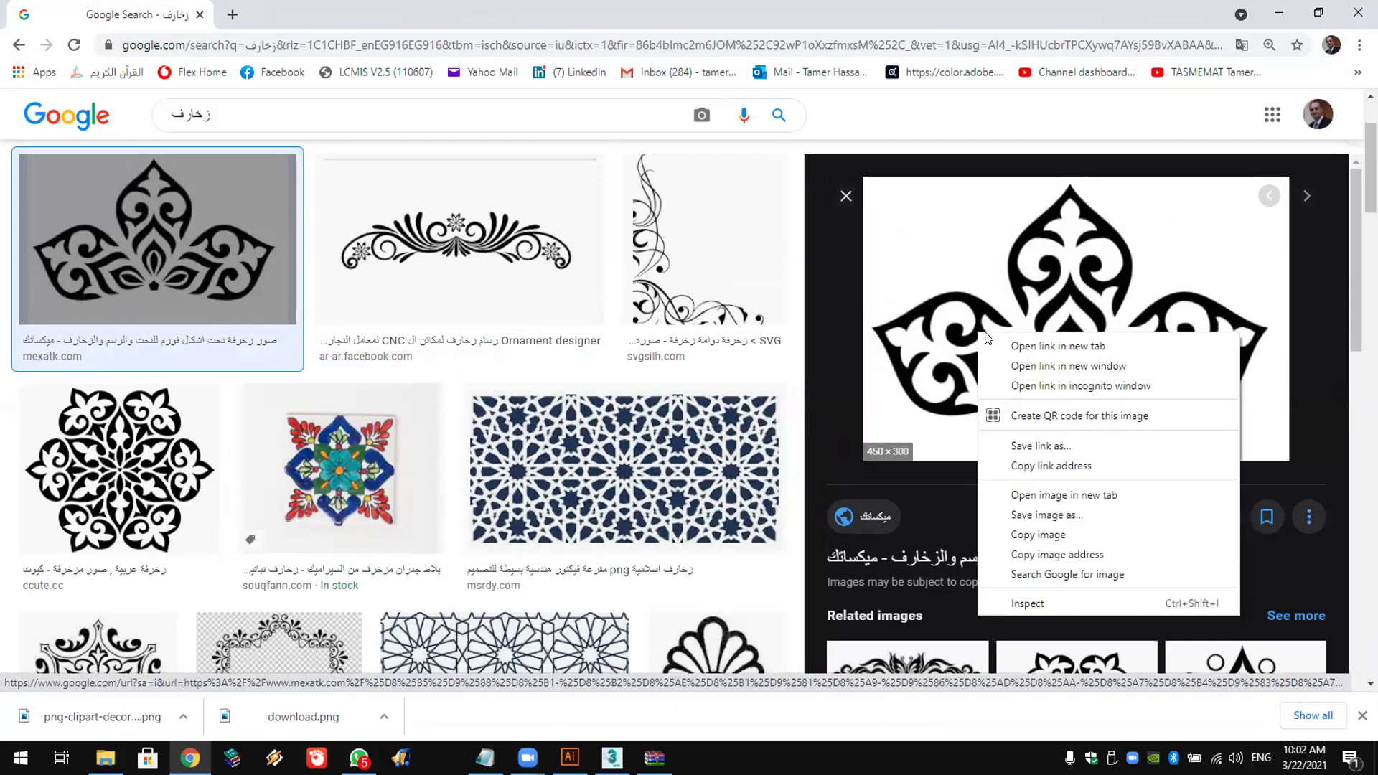
click(1018, 519)
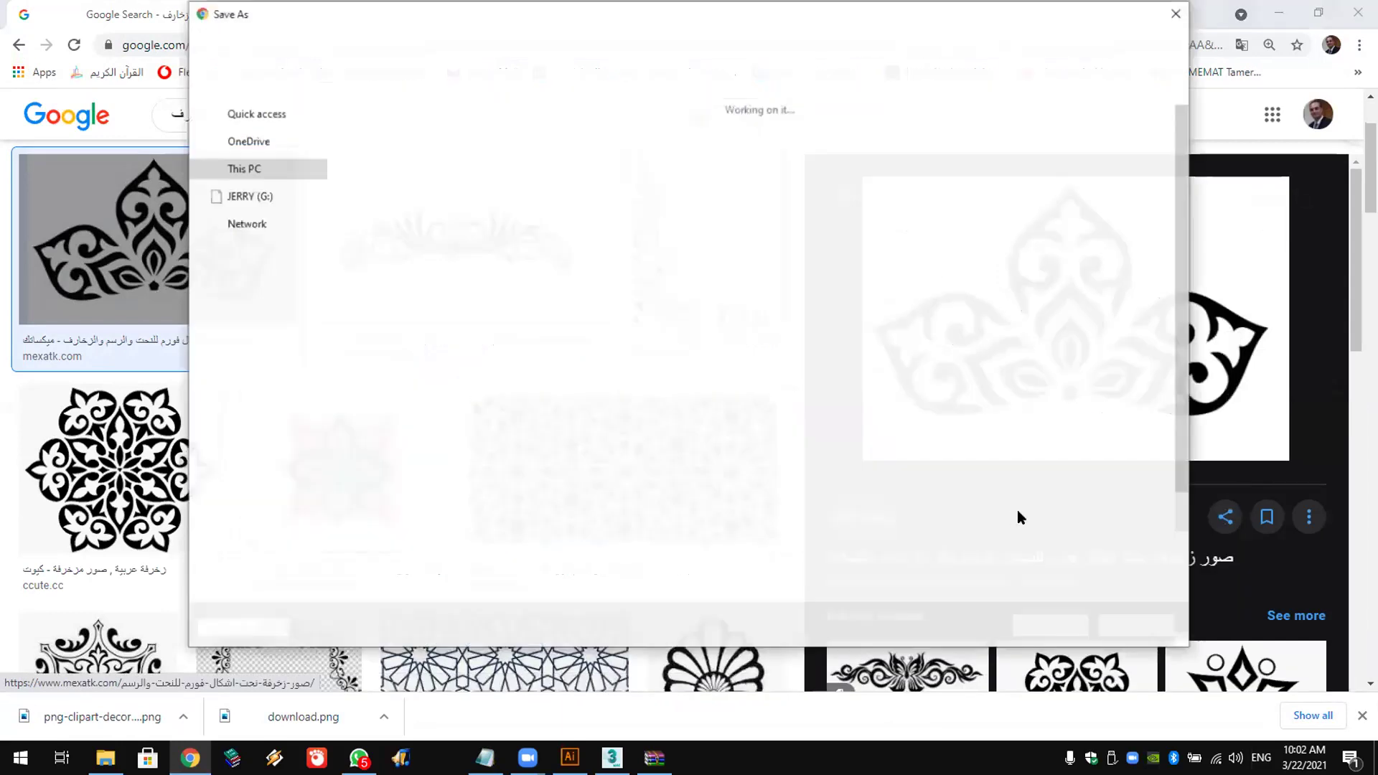
click(1052, 626)
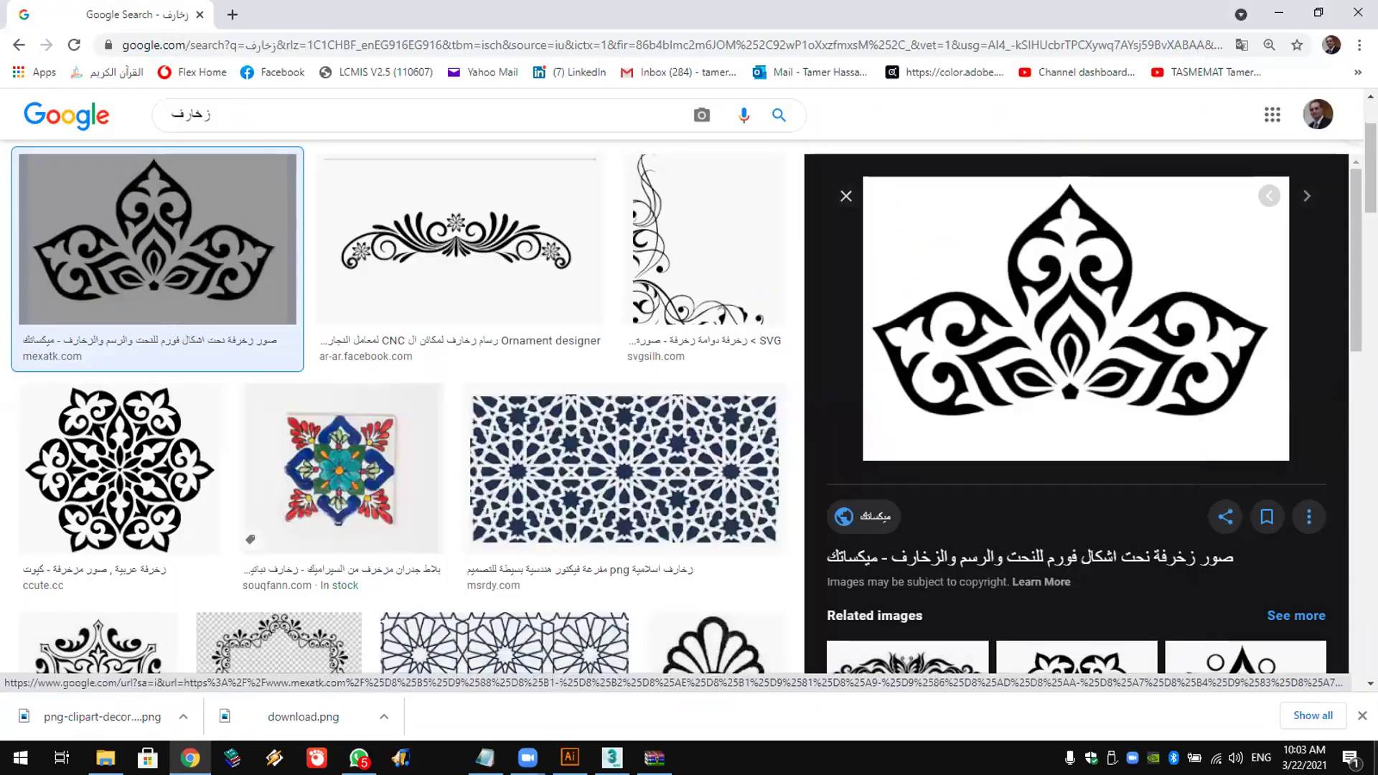
Step: Place the three-petal ornament image from the desktop onto the Illustrator artboard and activate the Selection tool
click(1375, 761)
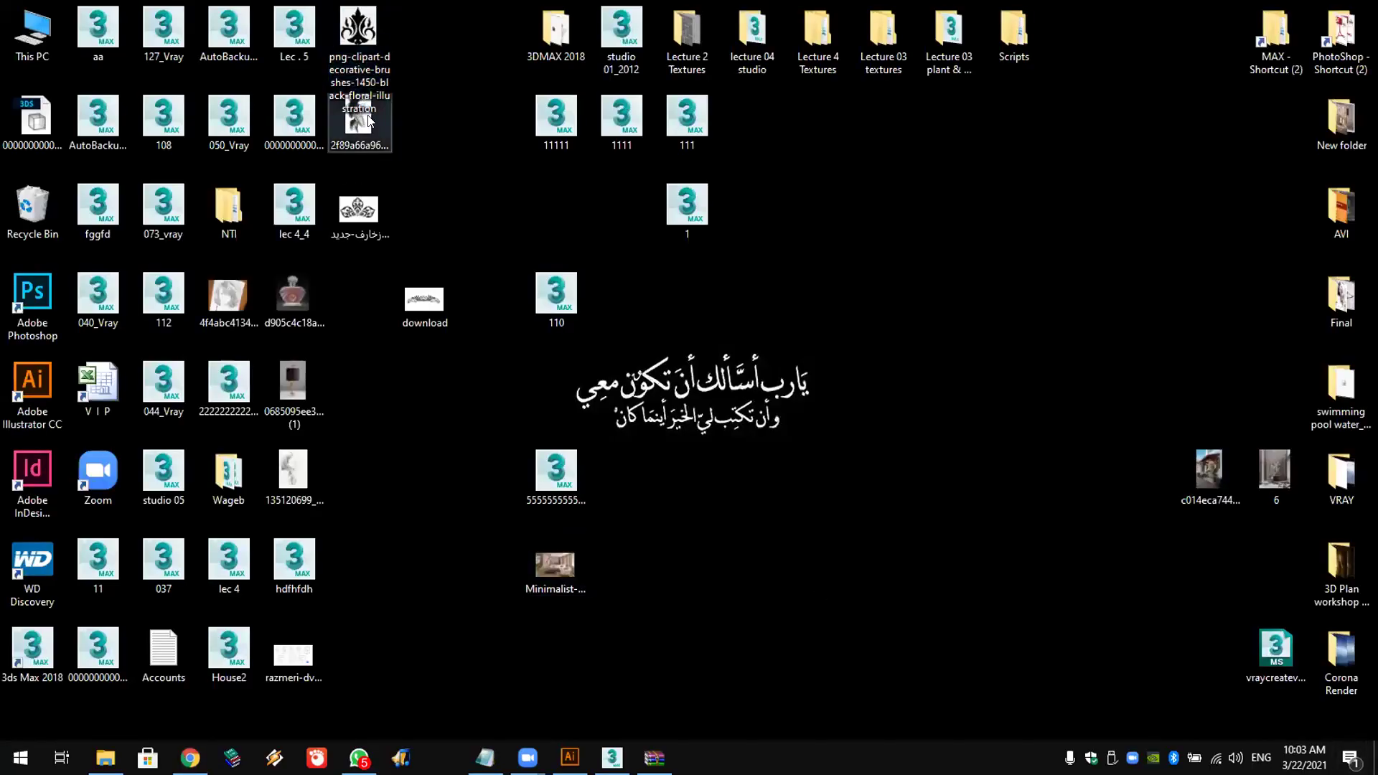
drag(353, 229, 548, 289)
click(55, 212)
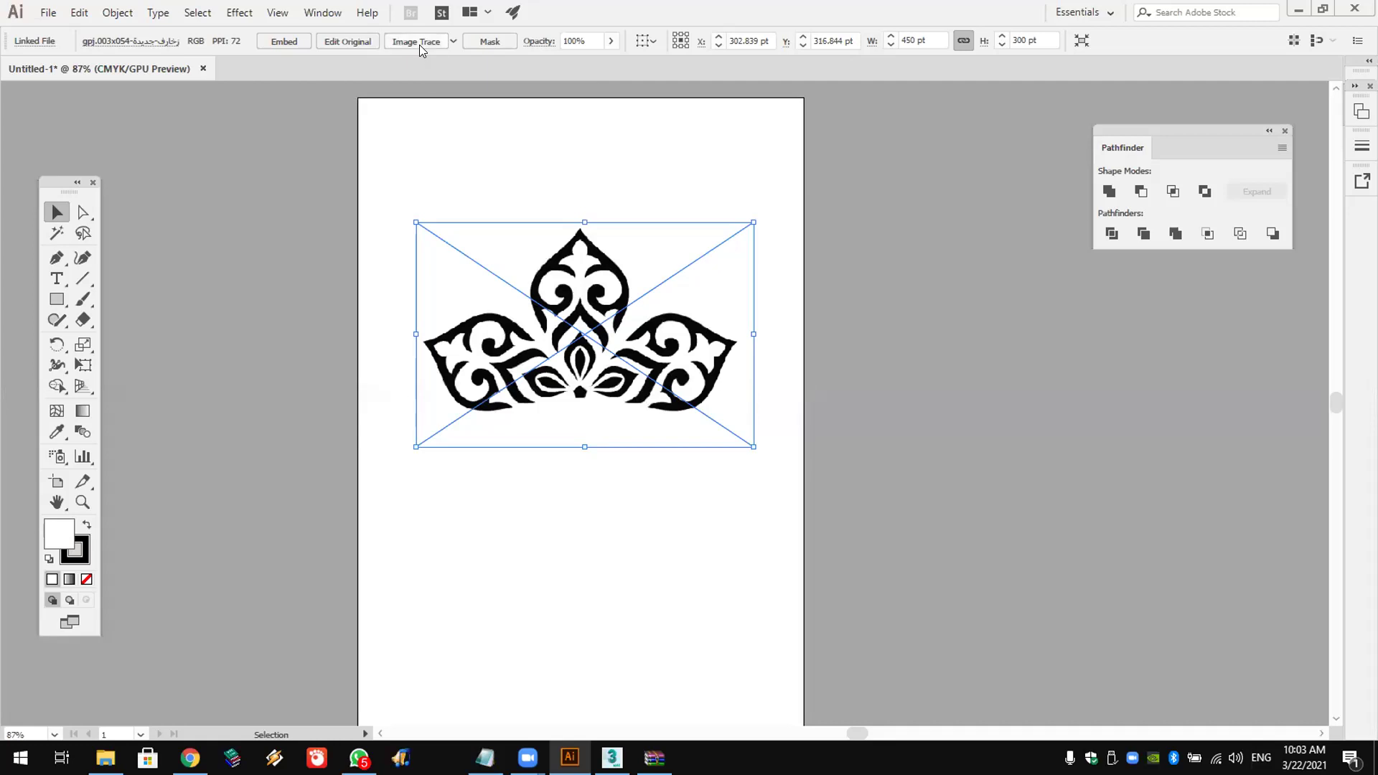
Step: Run Image Trace with the default preset on the placed ornament and expand the result into vector paths
click(420, 45)
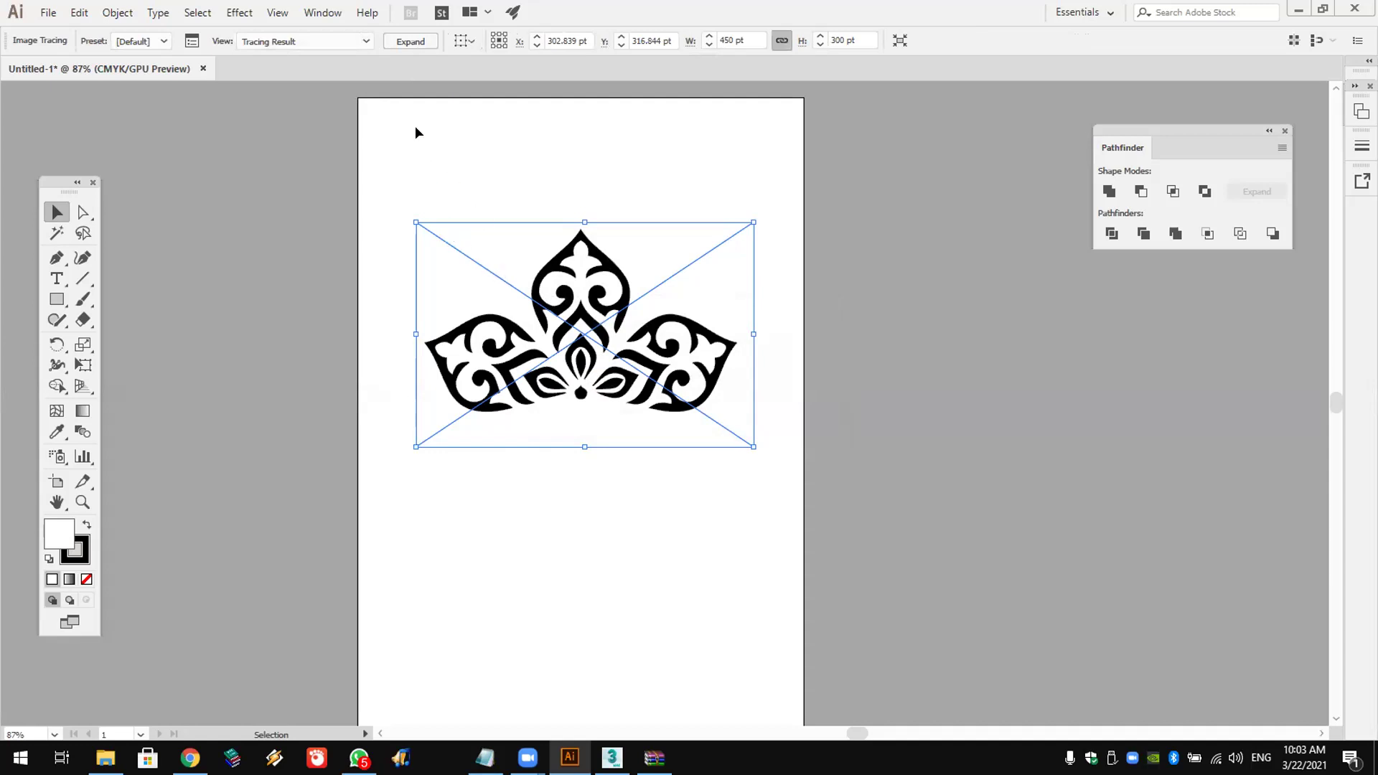
click(408, 41)
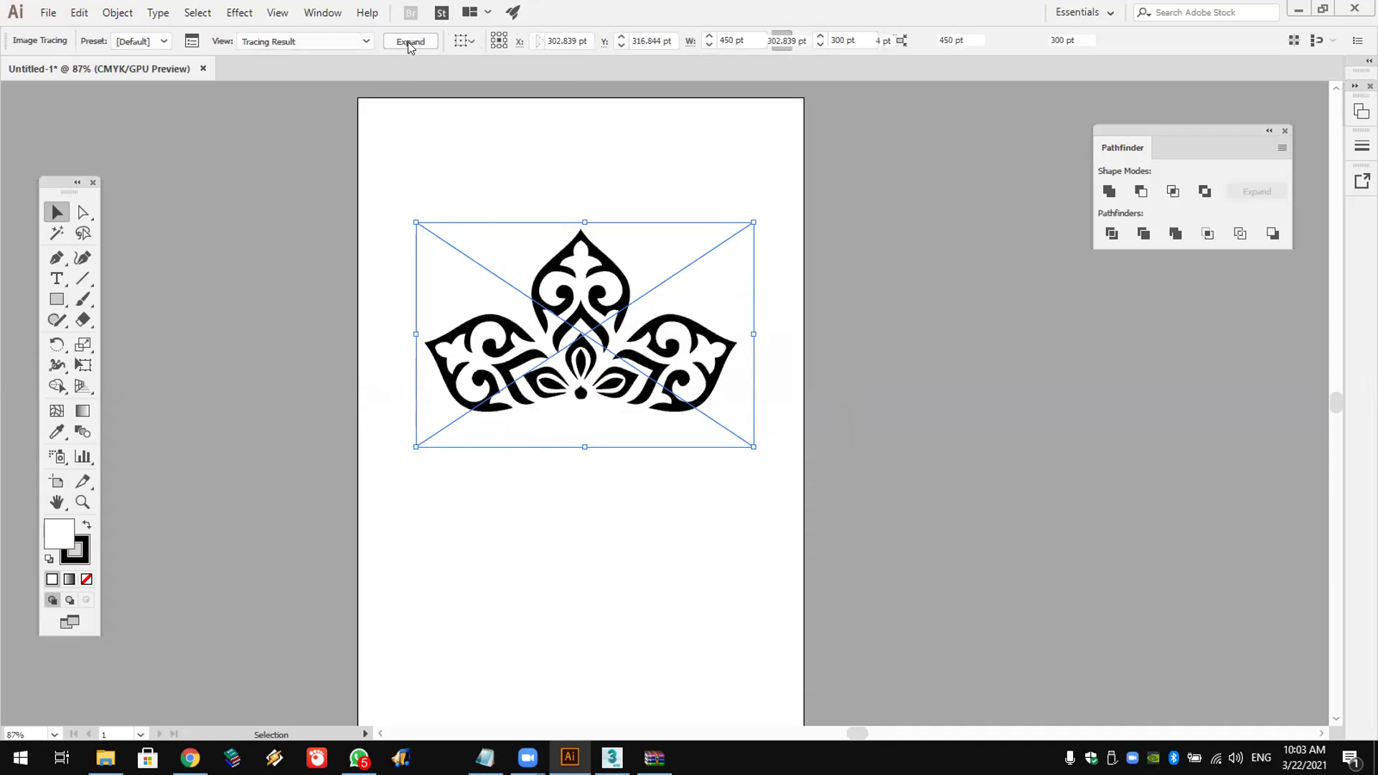
click(484, 201)
Step: Ungroup the expanded ornament and move its upper petal shape off the artboard to the right
click(554, 267)
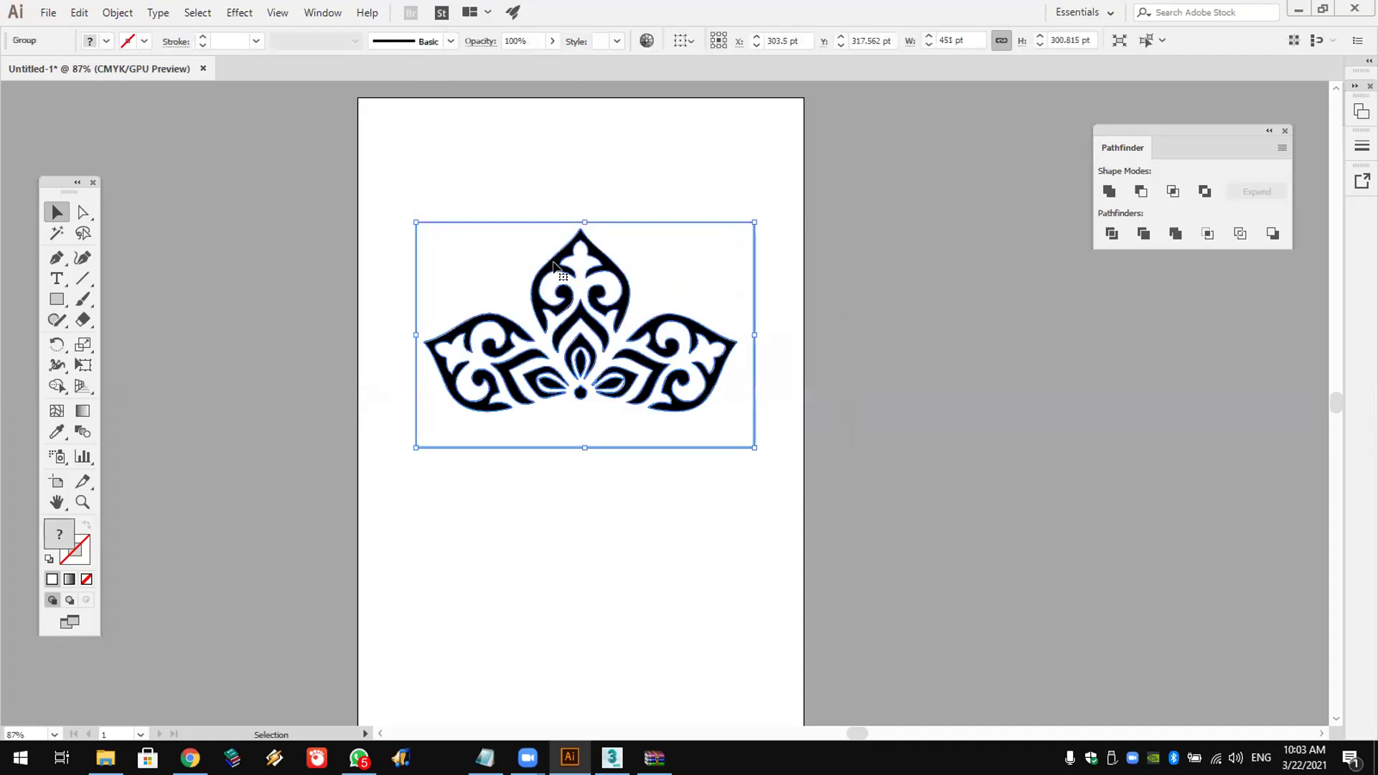
click(136, 19)
click(158, 95)
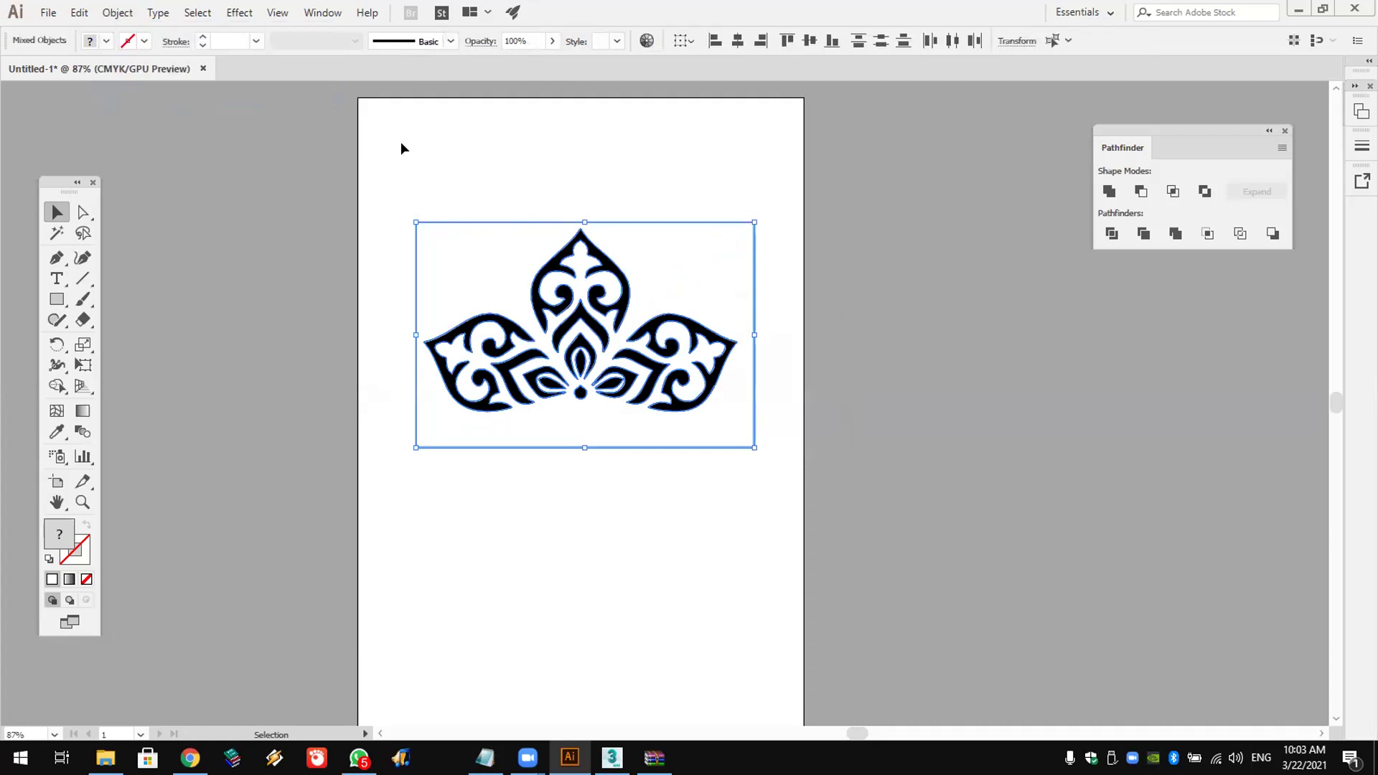
click(532, 276)
click(545, 270)
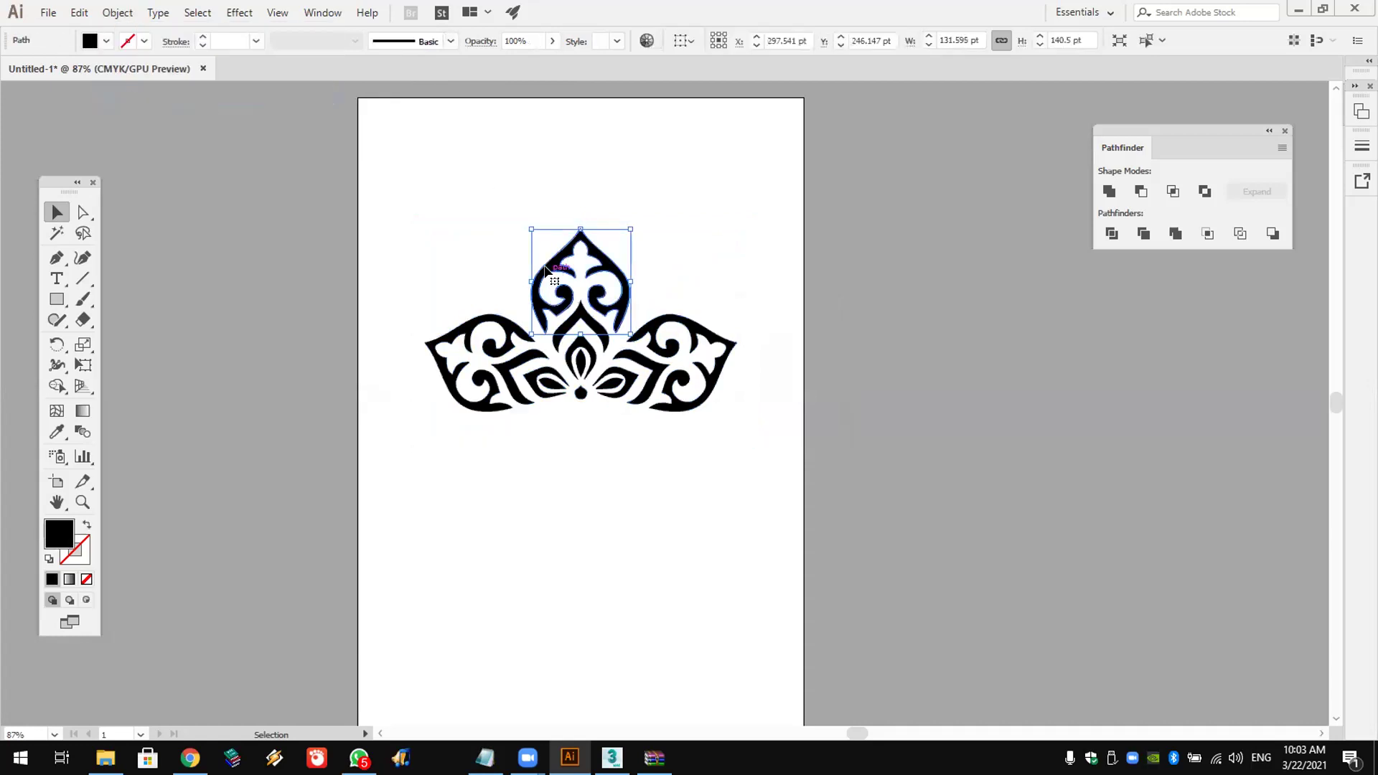
drag(553, 269, 882, 287)
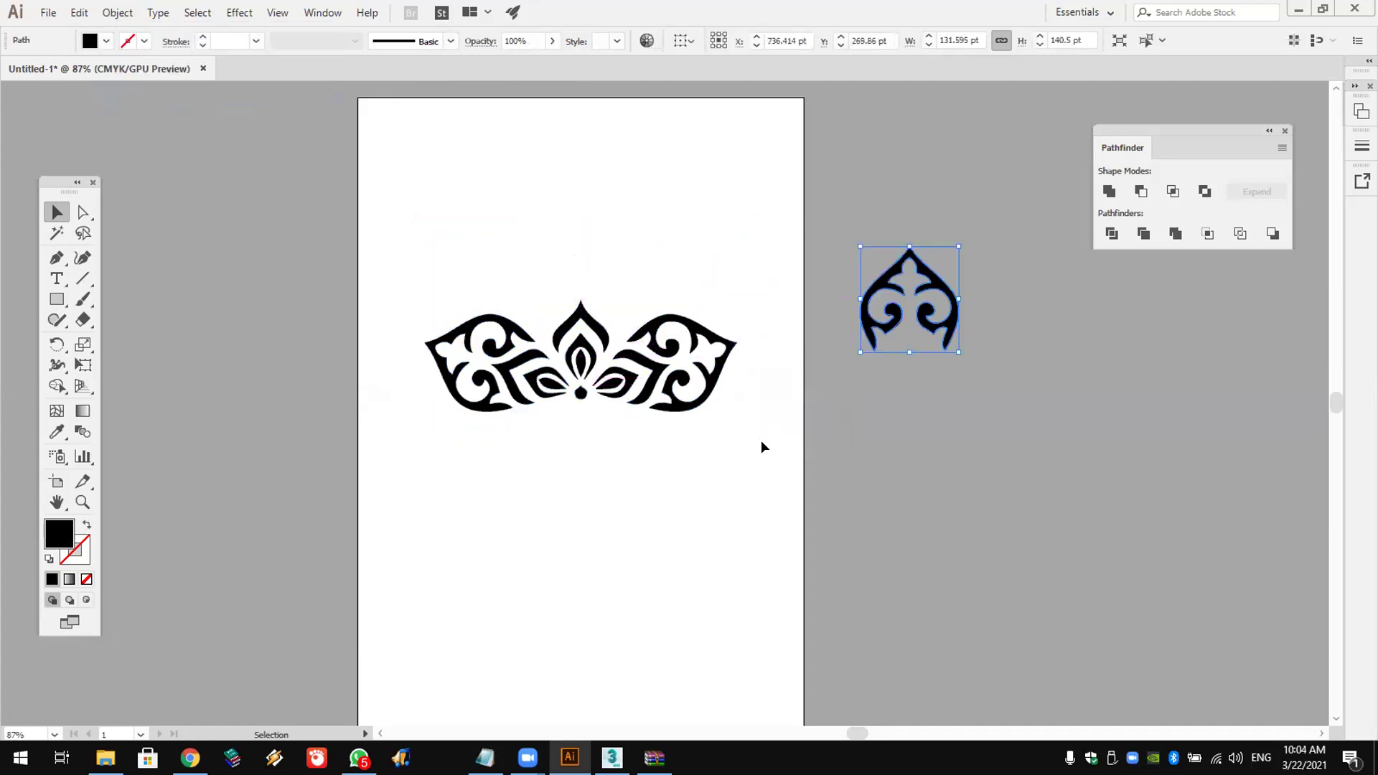
Step: Delete the remaining traced shapes from the artboard and move the separated petal back onto it
click(588, 246)
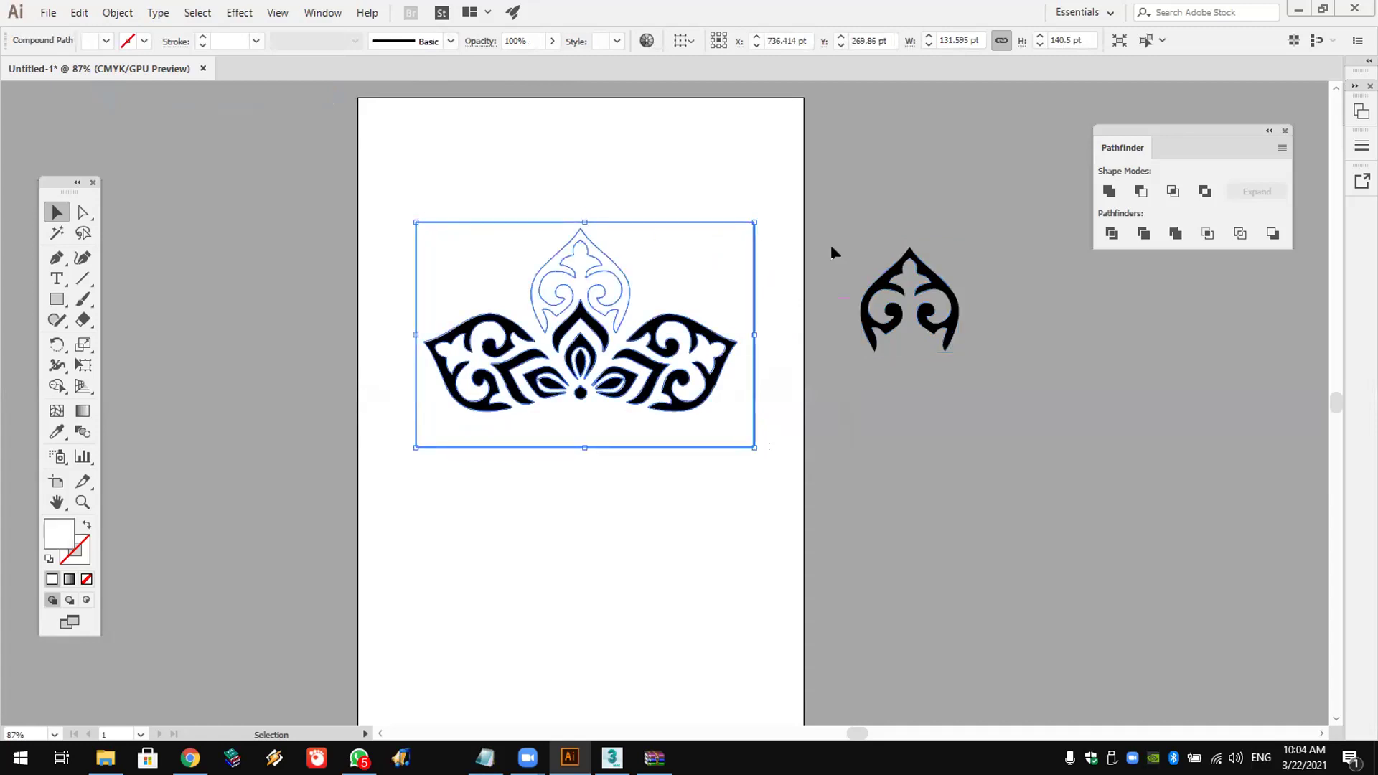
drag(773, 155, 323, 509)
key(Delete)
drag(878, 321, 543, 346)
Step: Export the petal artwork to the desktop as the AutoCAD drawing Untitled-1 in DWG format, keeping the default 2010/2011/2012 export options
click(47, 13)
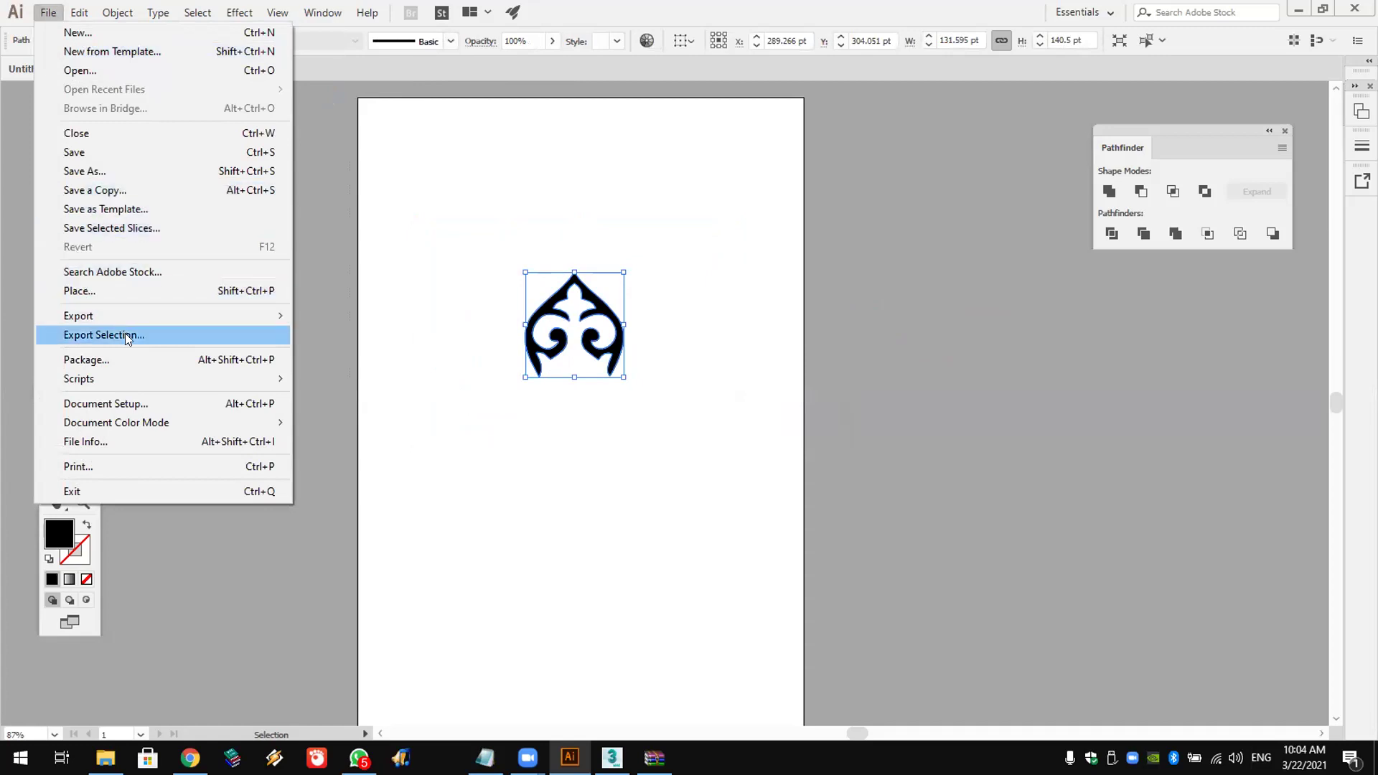
mouse_move(125, 317)
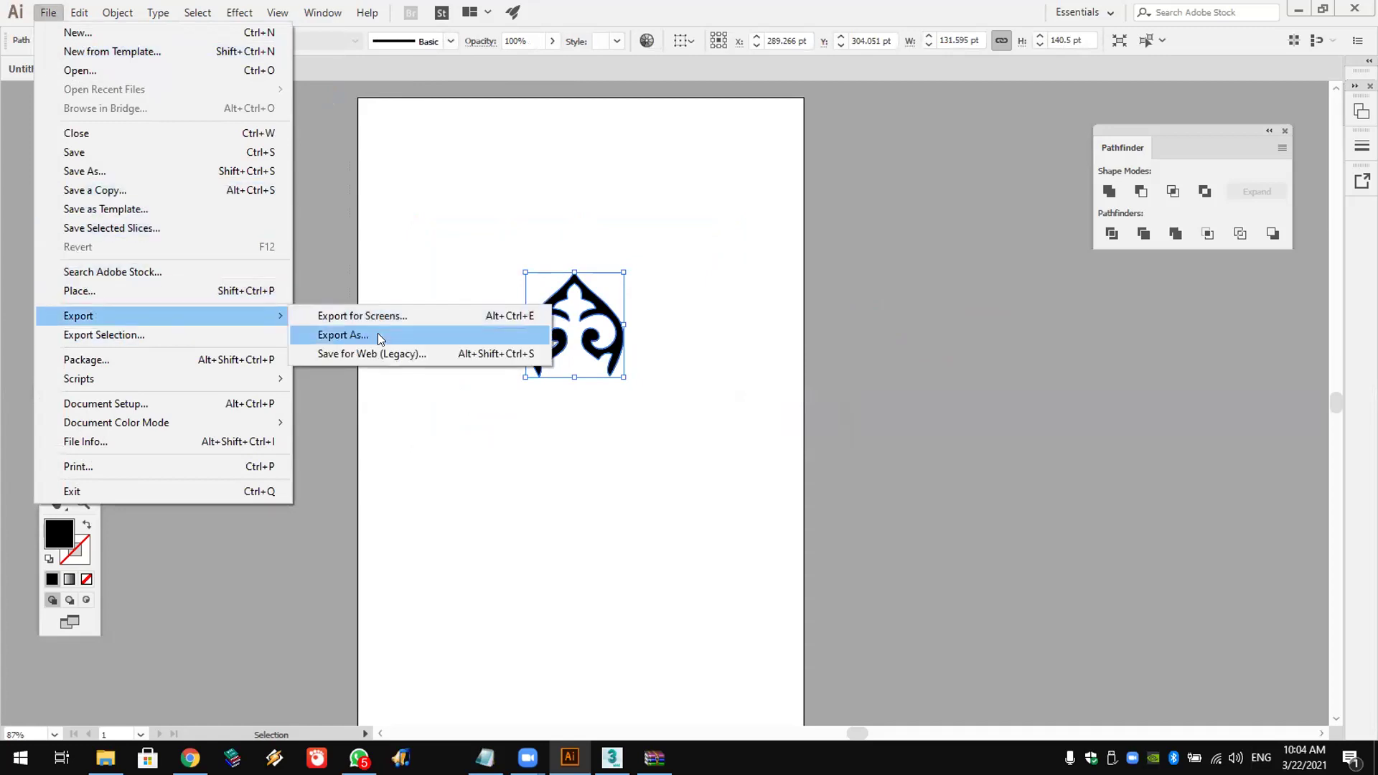
click(378, 334)
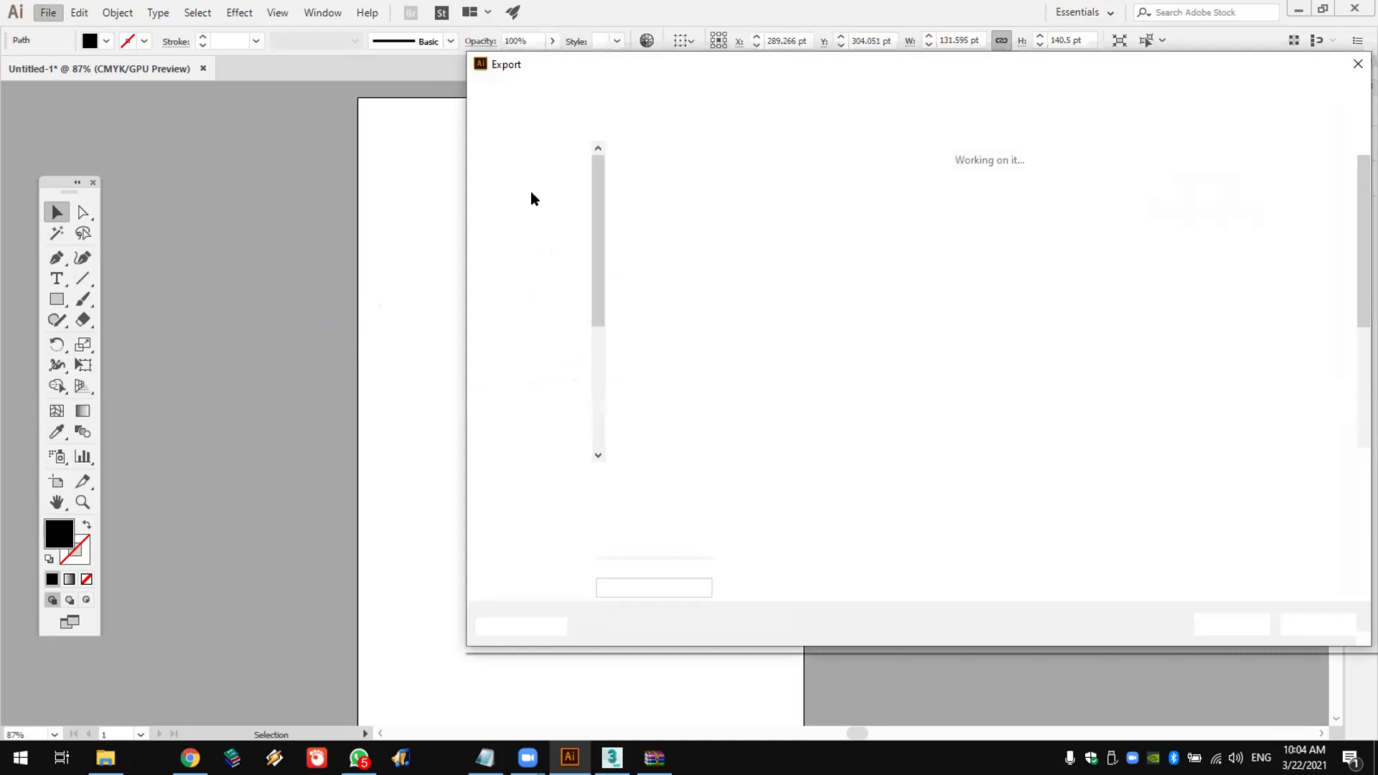
click(688, 505)
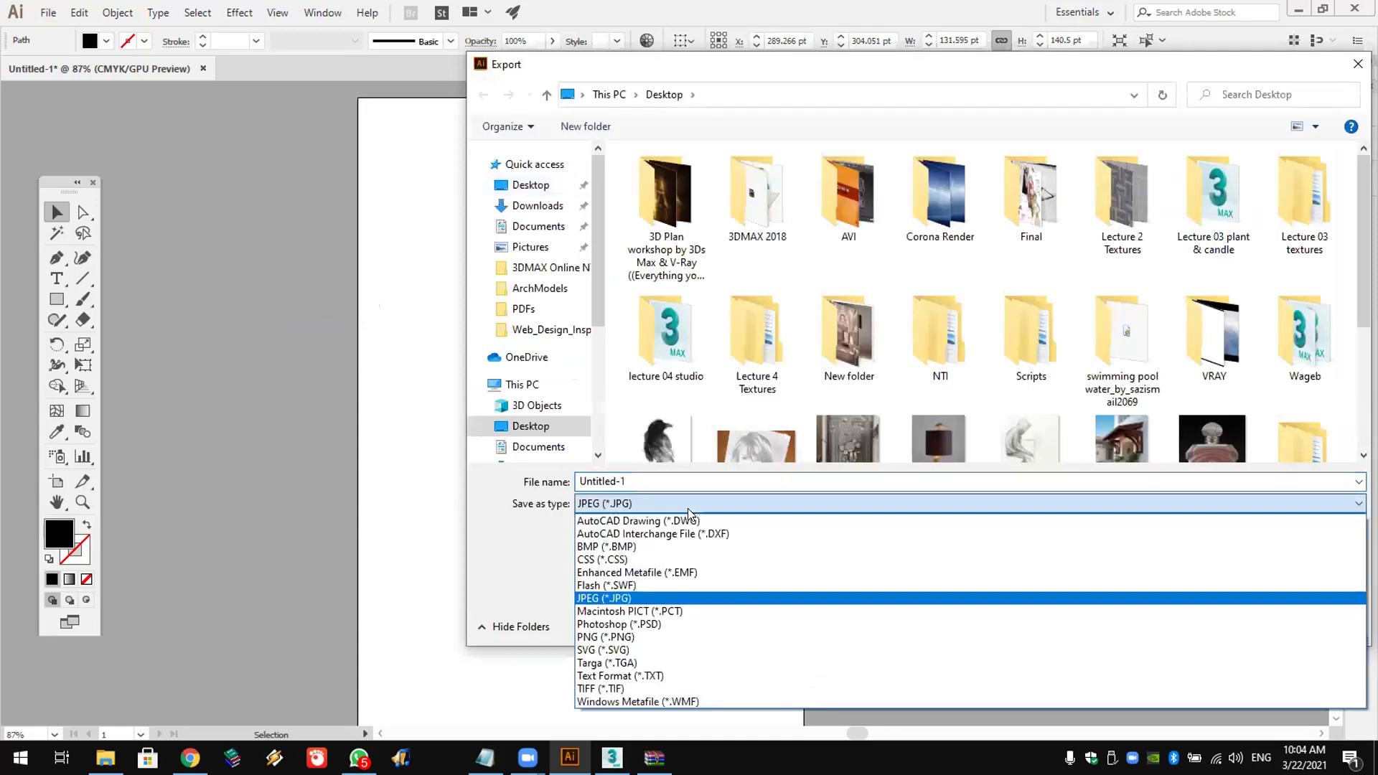
click(733, 525)
click(527, 185)
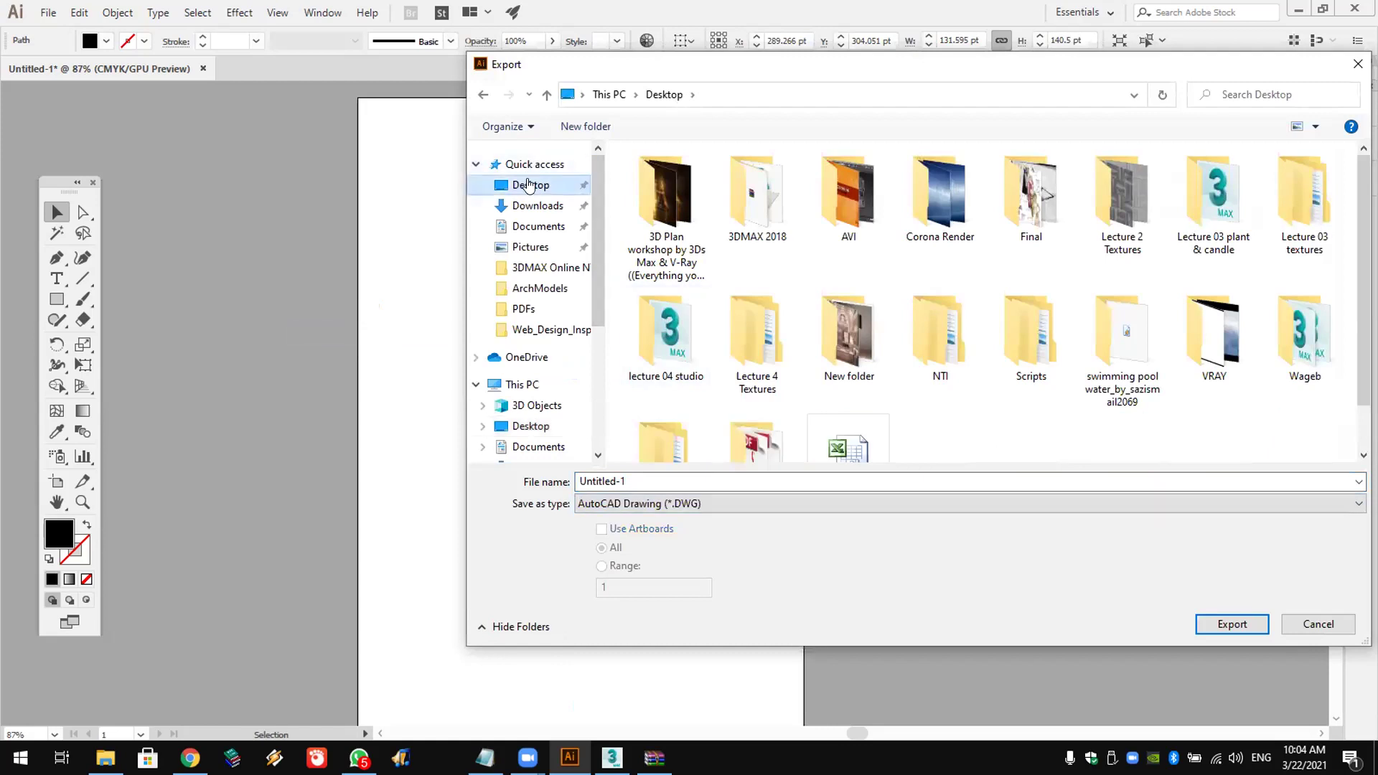
click(1225, 624)
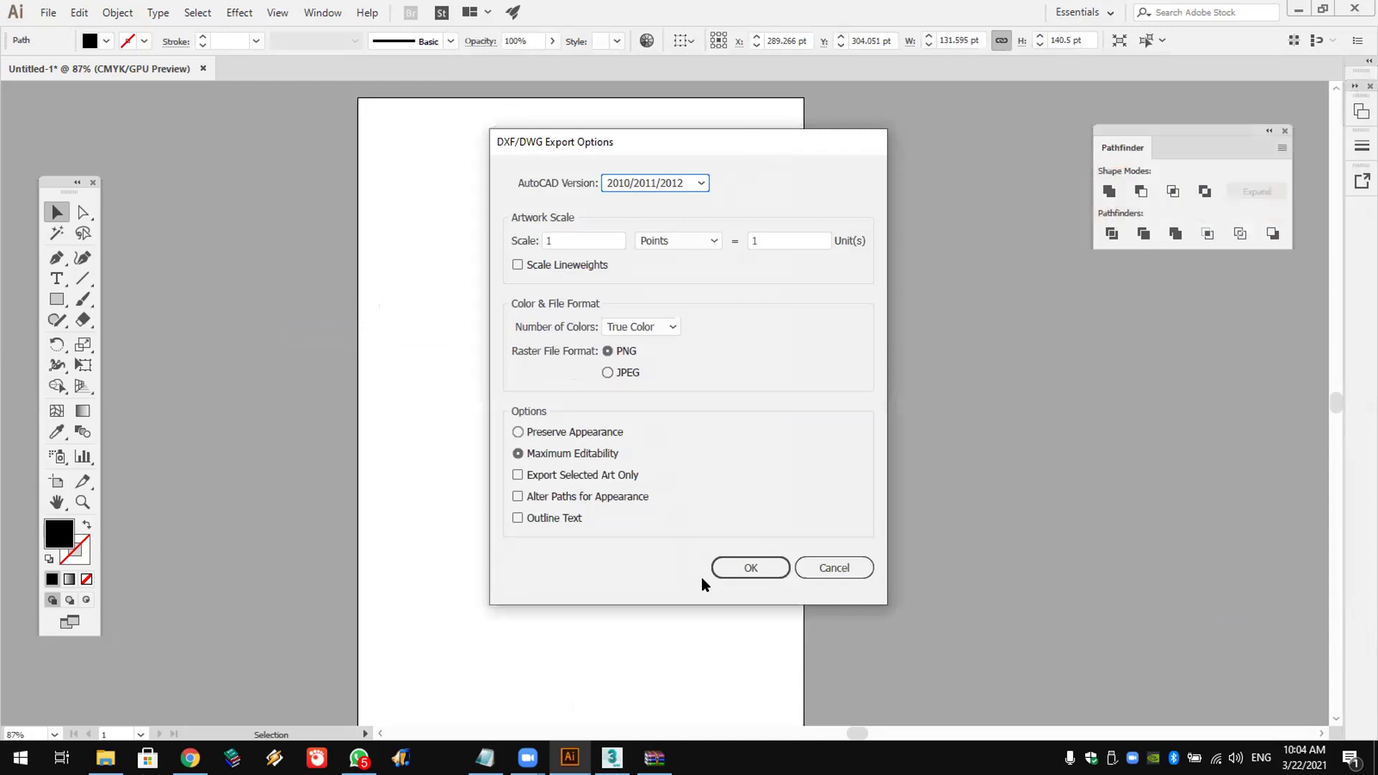
click(738, 571)
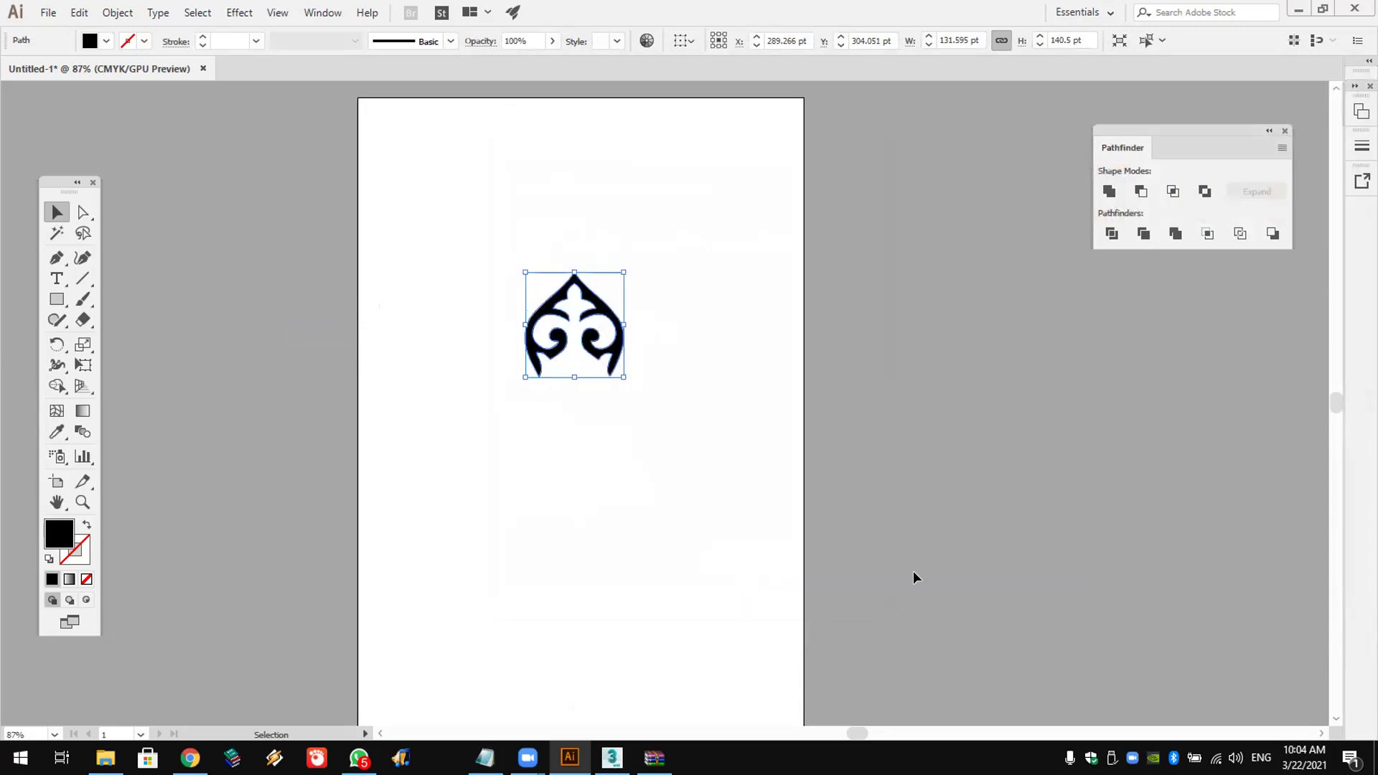
Step: Move Untitled-1.dwg to an empty spot on the desktop, import it into the 3ds Max scene and restore the four-viewport layout
key(super+d)
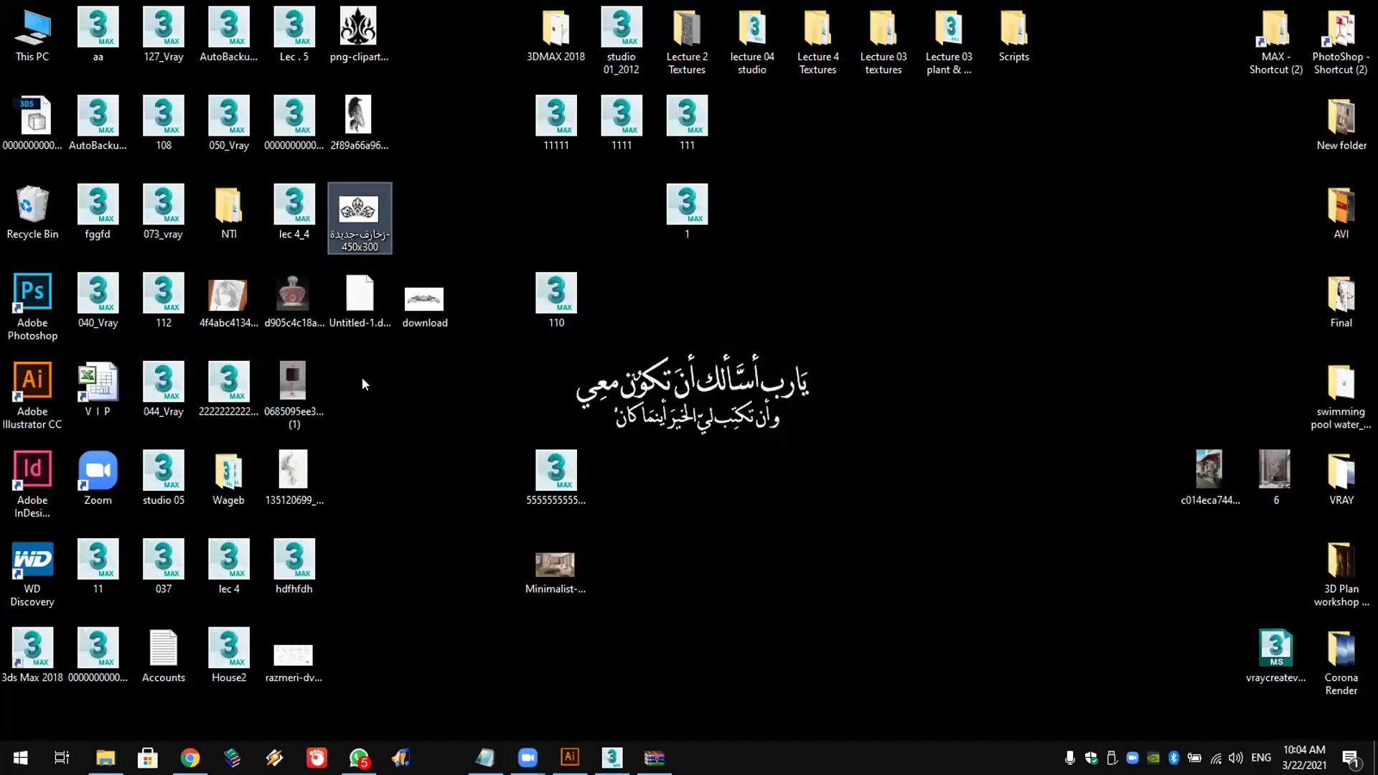
drag(359, 298, 403, 510)
click(458, 628)
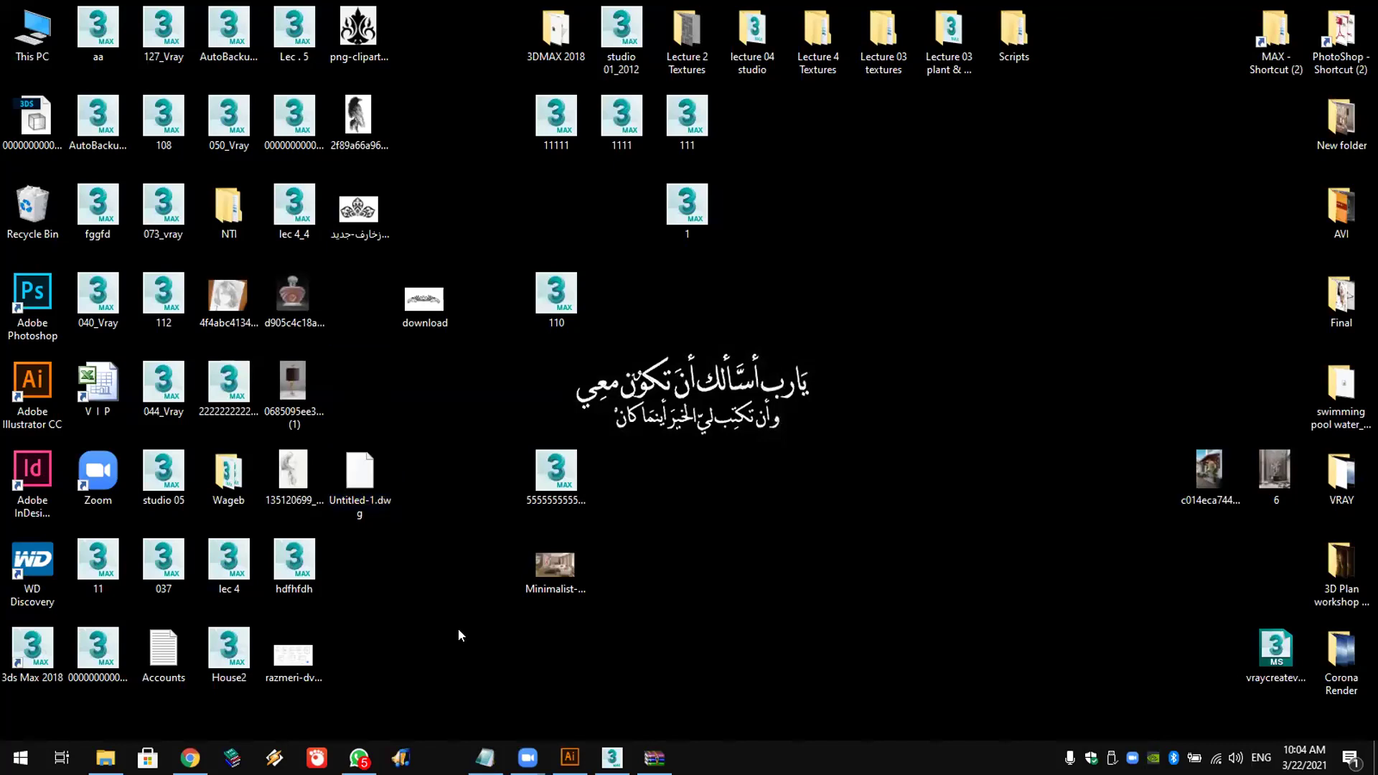
drag(359, 492, 800, 484)
click(824, 494)
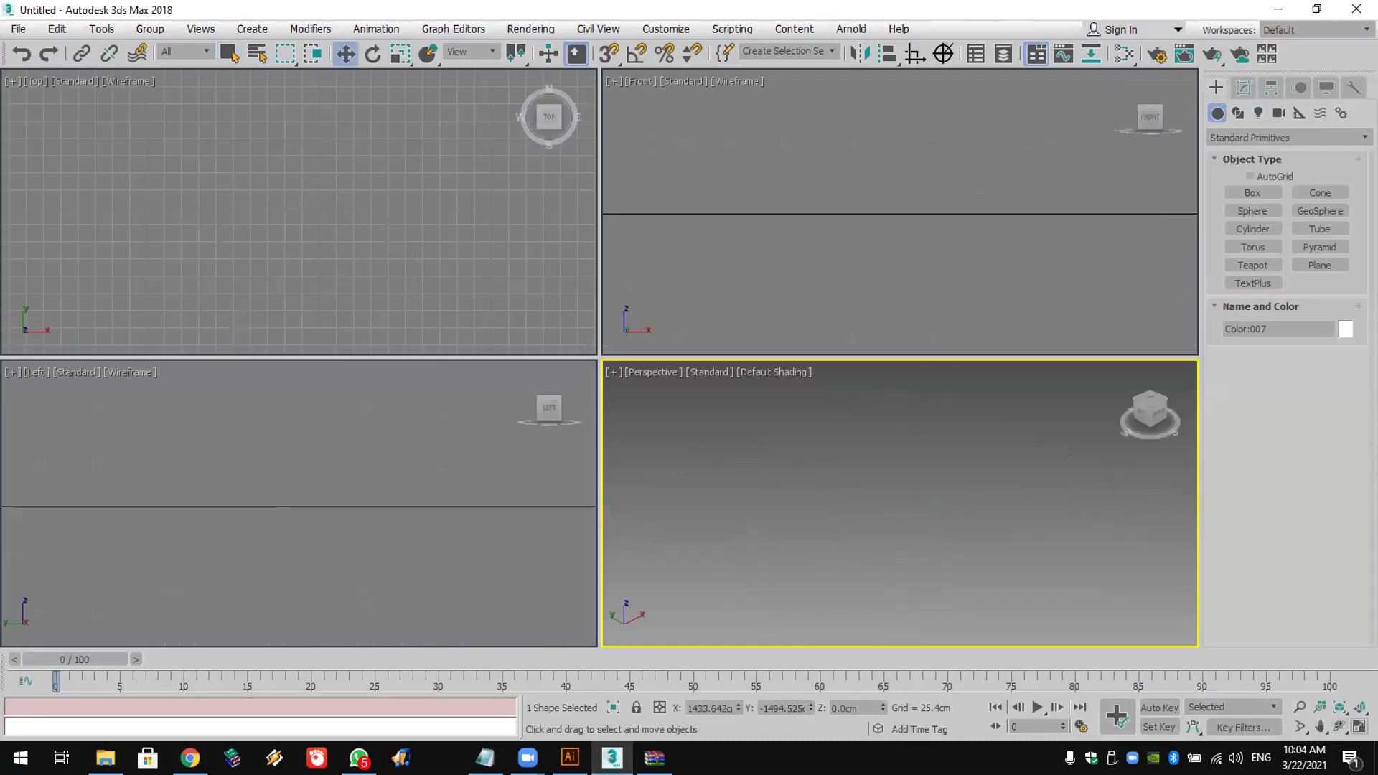
click(1359, 708)
scroll(929, 491, down, 4)
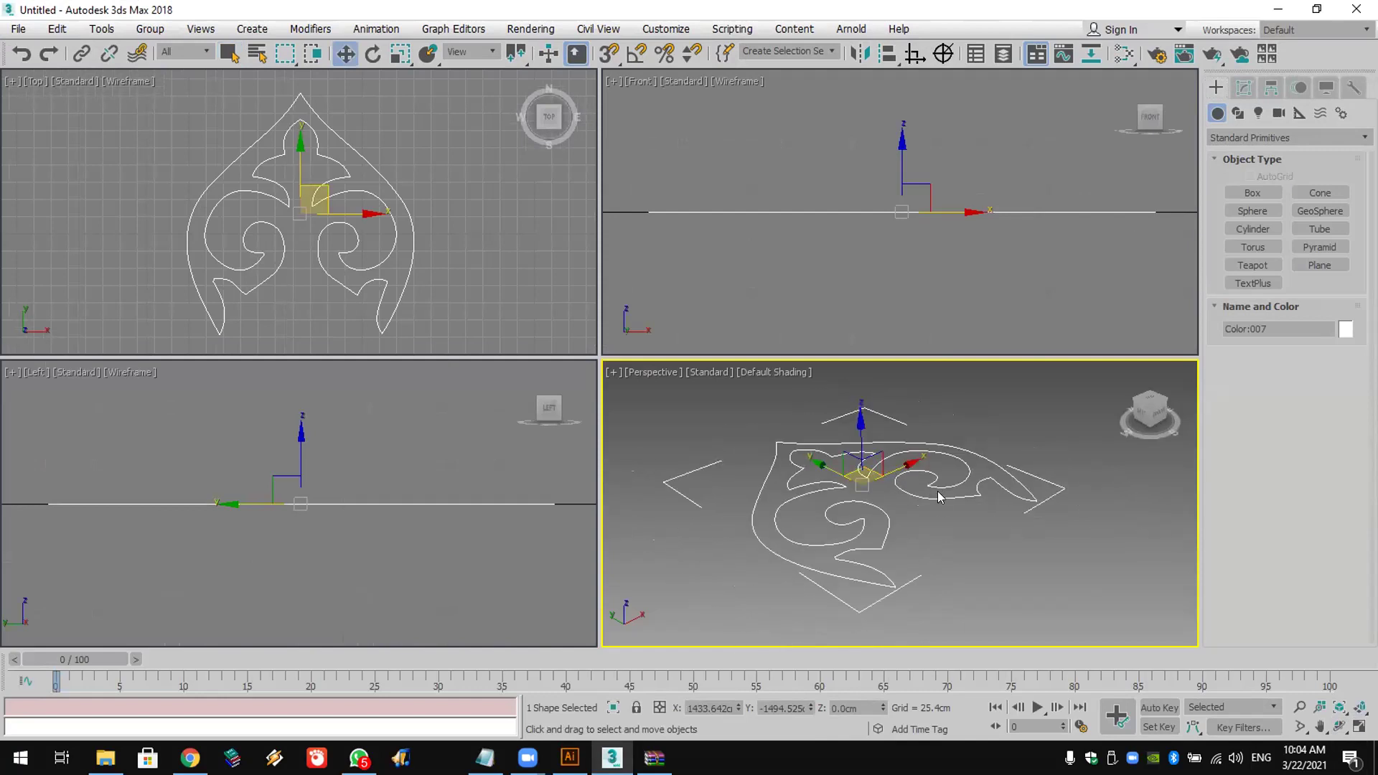
Step: Convert the imported petal spline to an Editable Poly
right_click(936, 463)
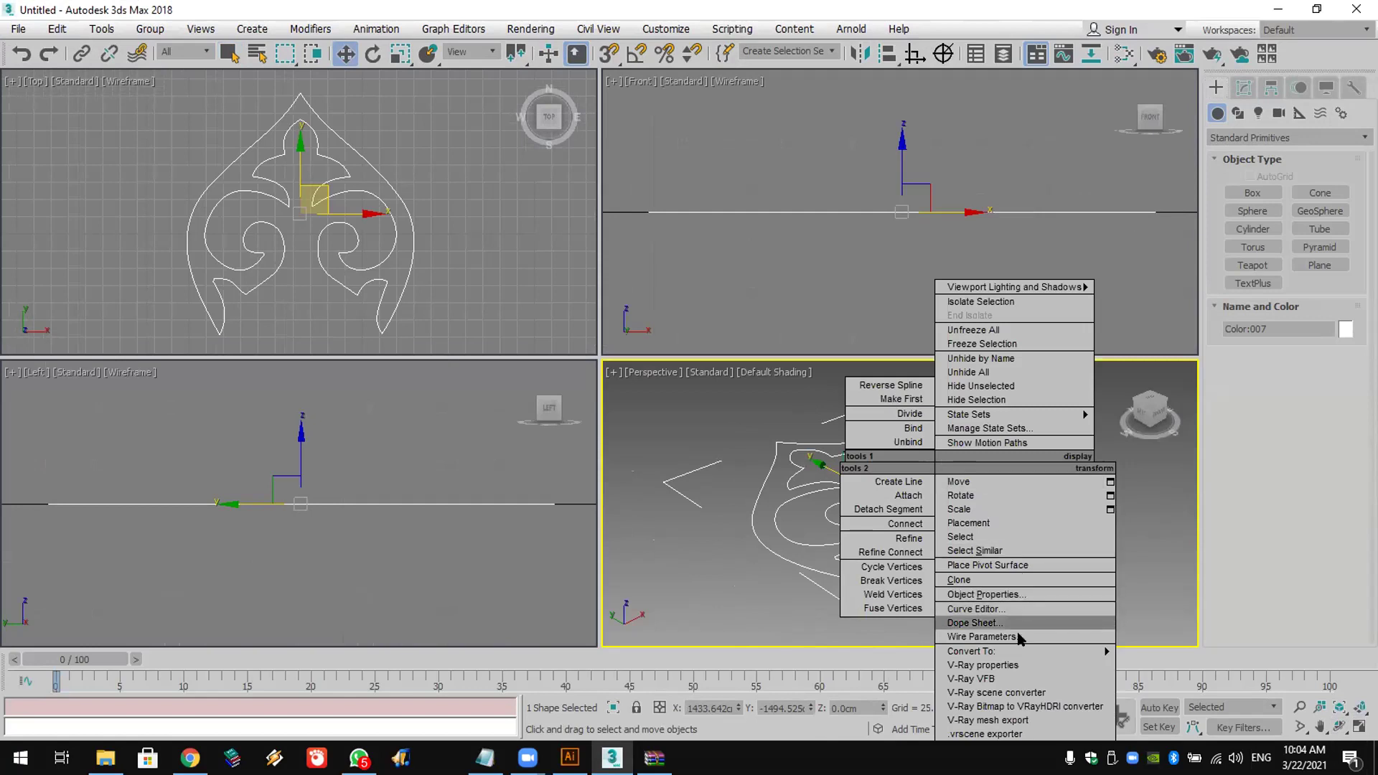
mouse_move(1018, 649)
click(1181, 704)
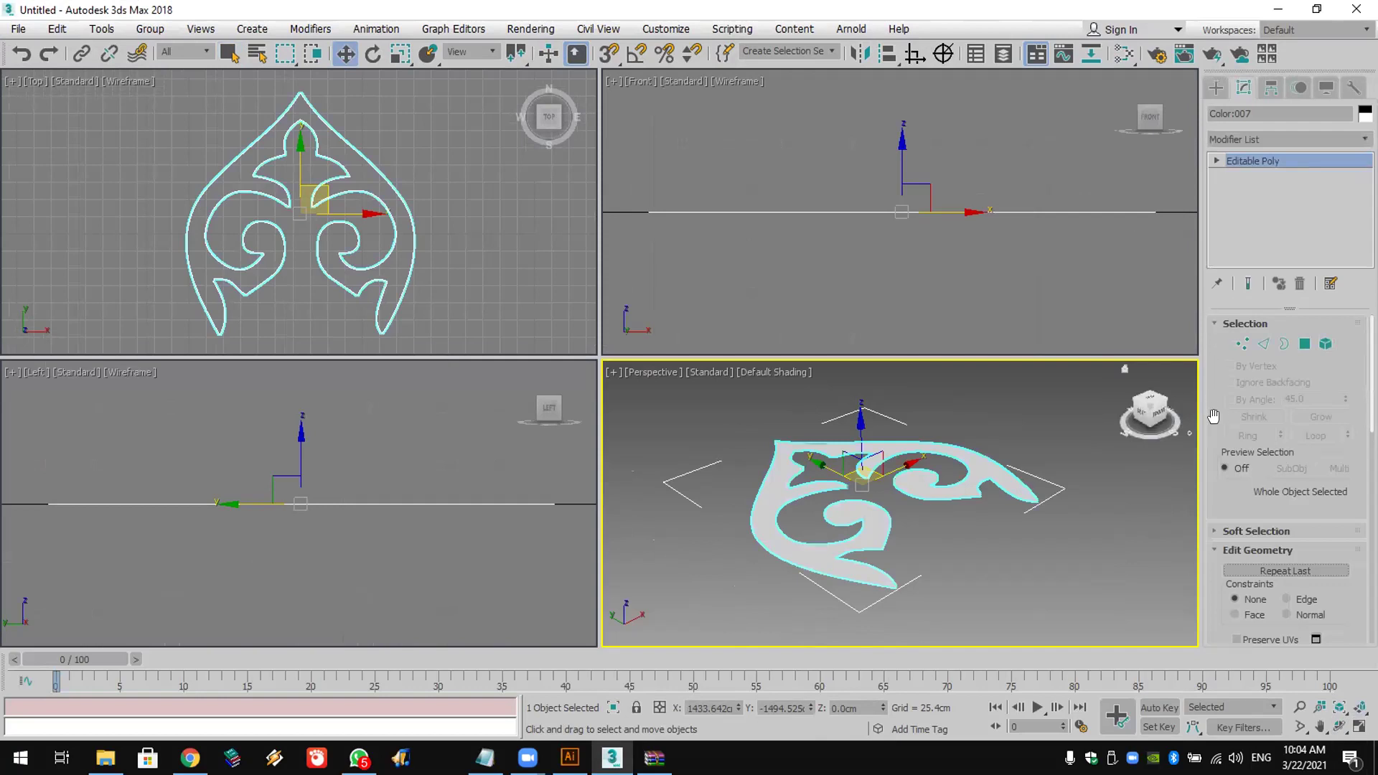
Step: Select the ornament's flat face at Polygon level and extrude it upward into a thick solid
drag(1221, 460, 1222, 371)
scroll(1223, 372, down, 3)
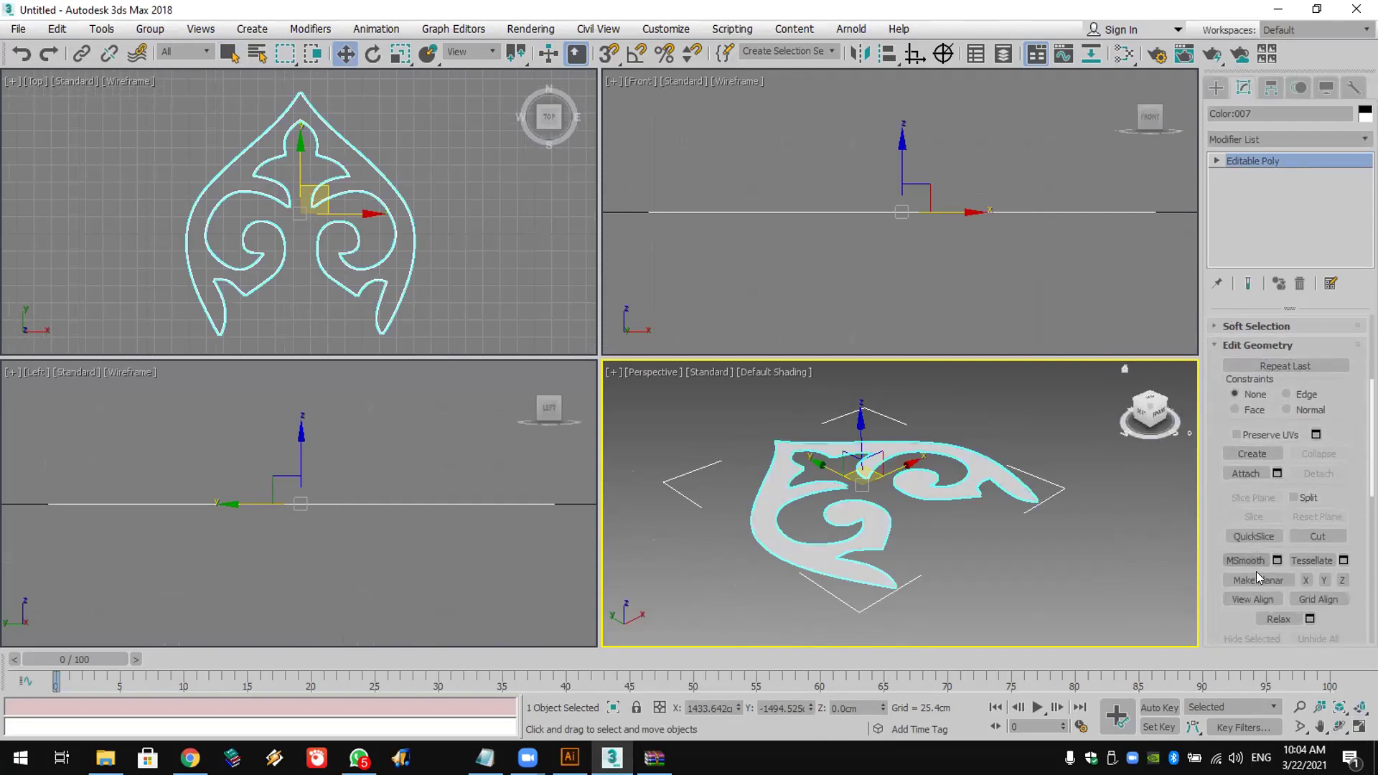
scroll(1245, 456, down, 3)
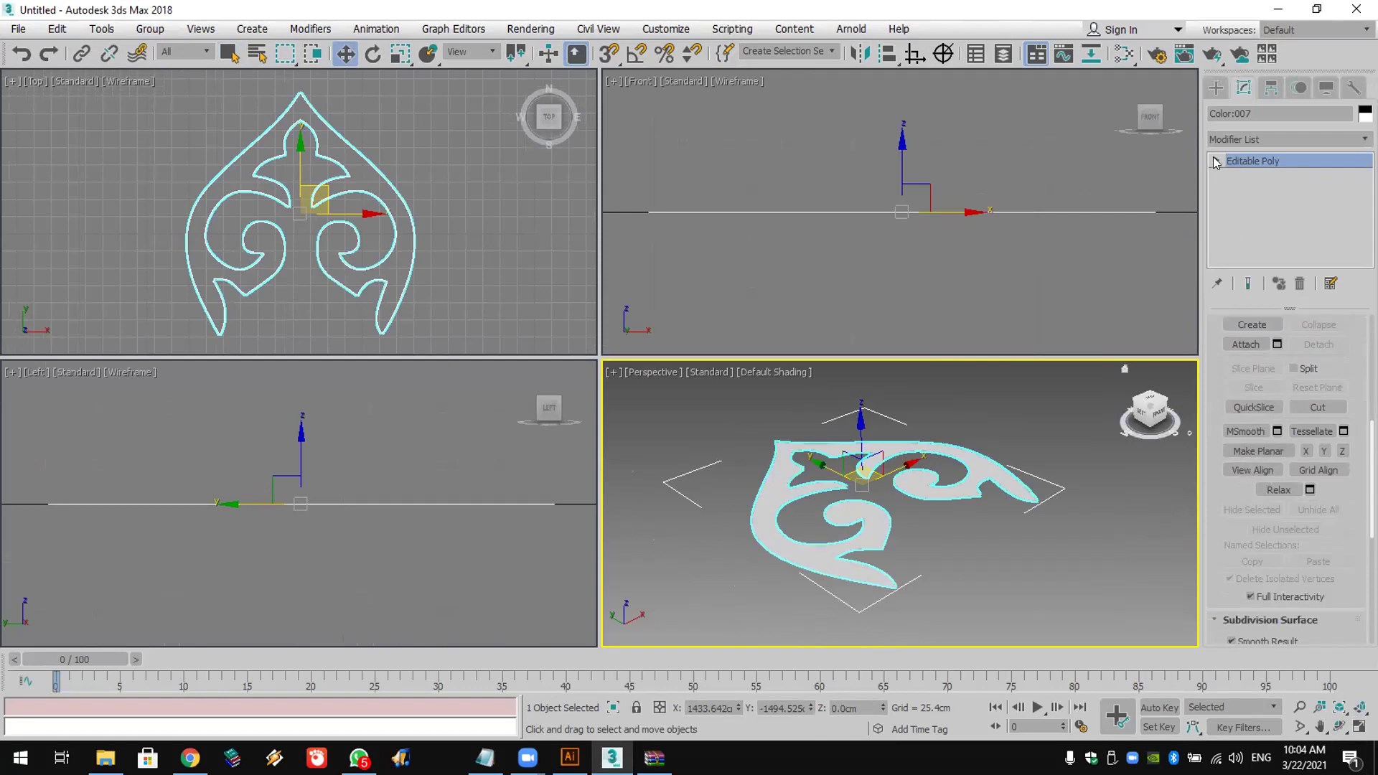
click(1255, 218)
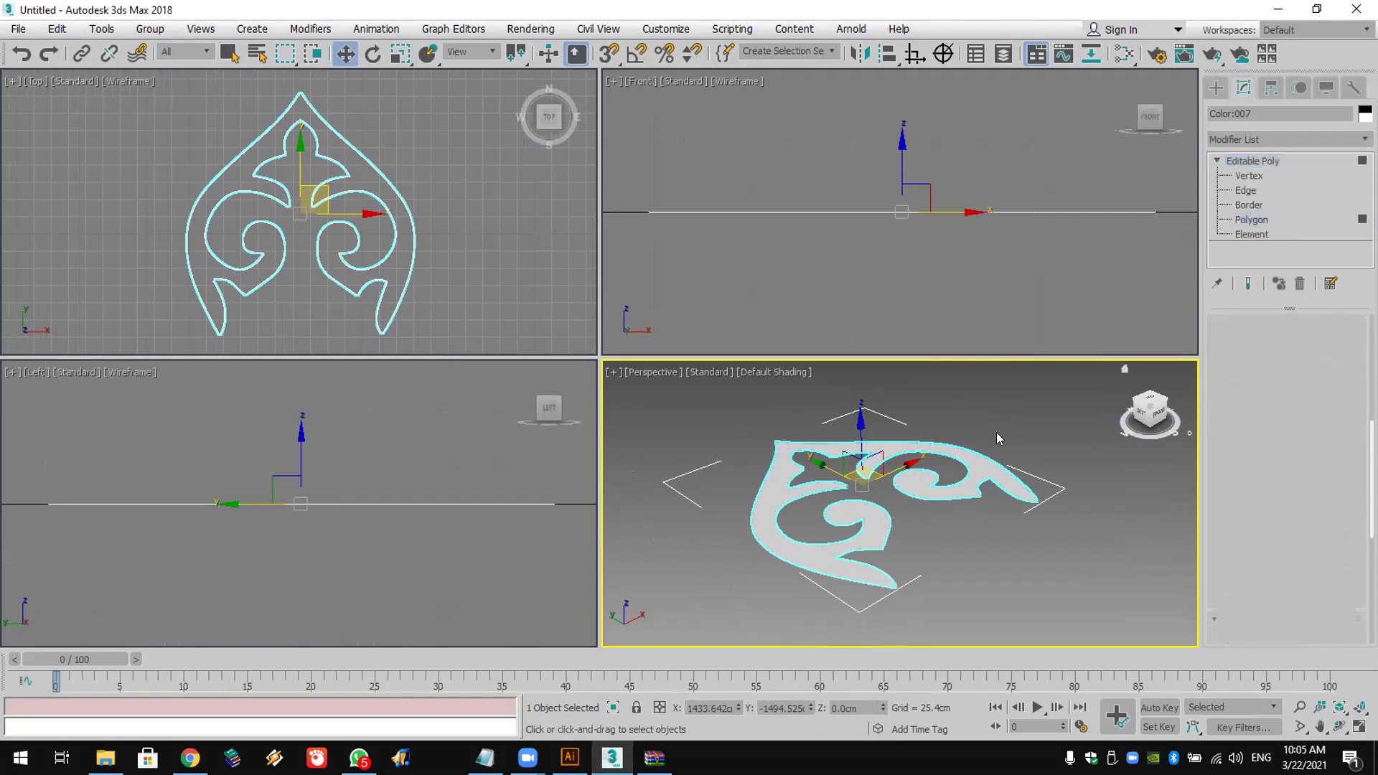
click(985, 467)
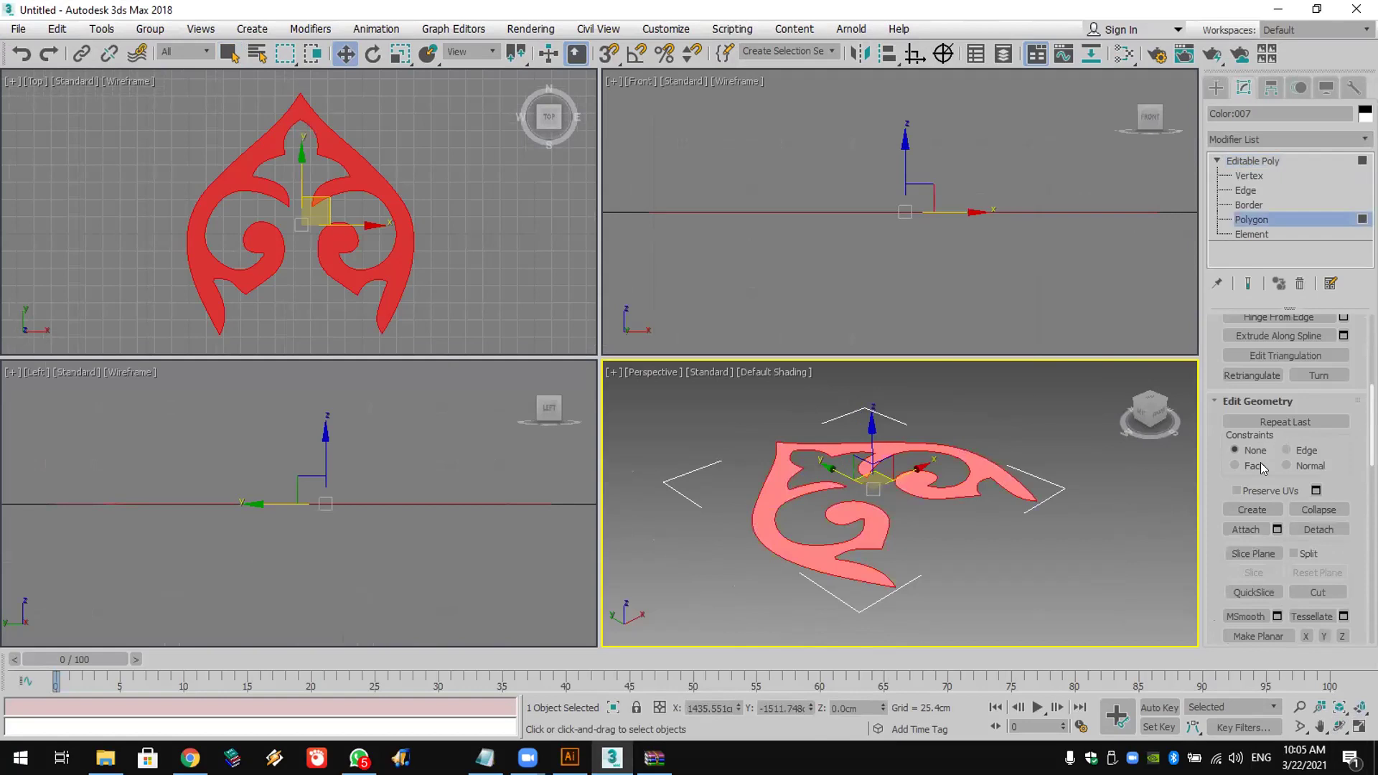
scroll(1260, 533, down, 4)
scroll(1261, 533, up, 8)
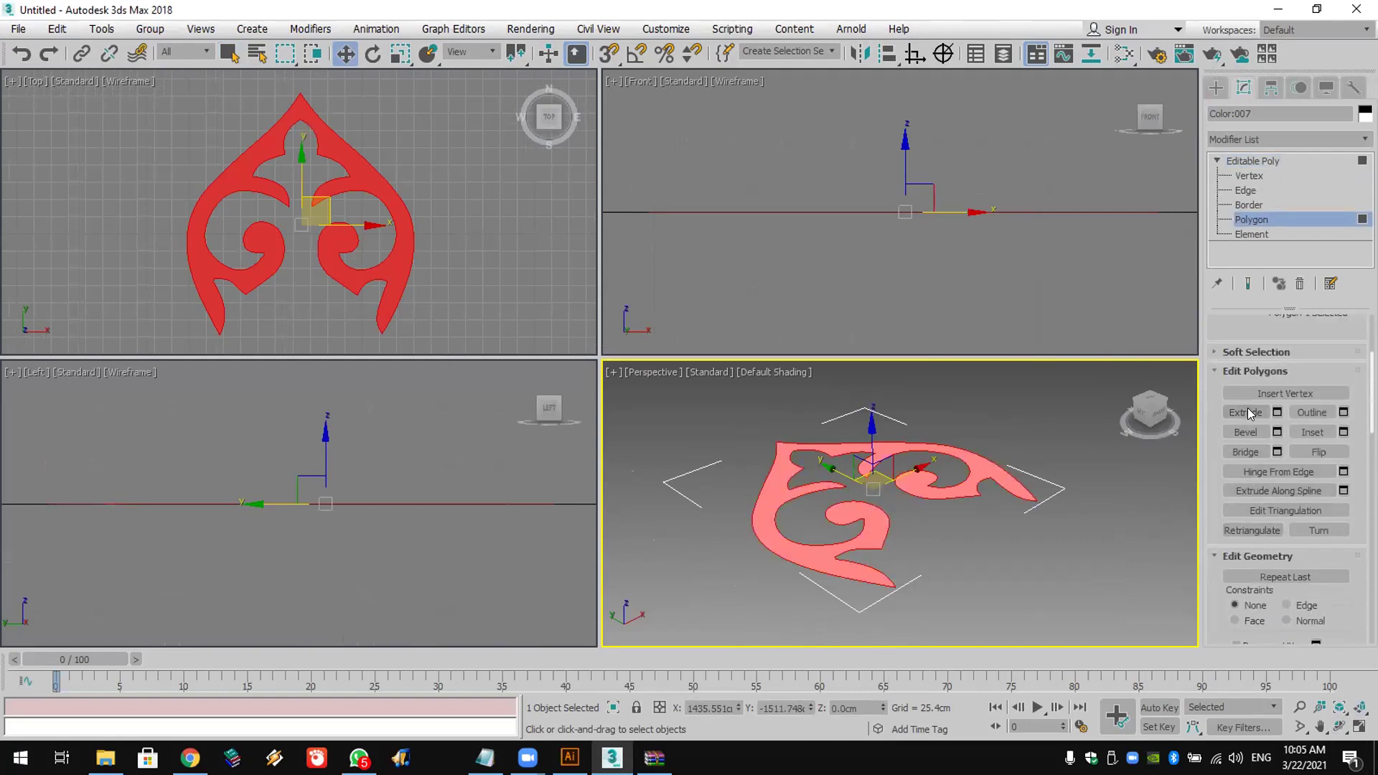
click(1248, 409)
drag(977, 454, 984, 308)
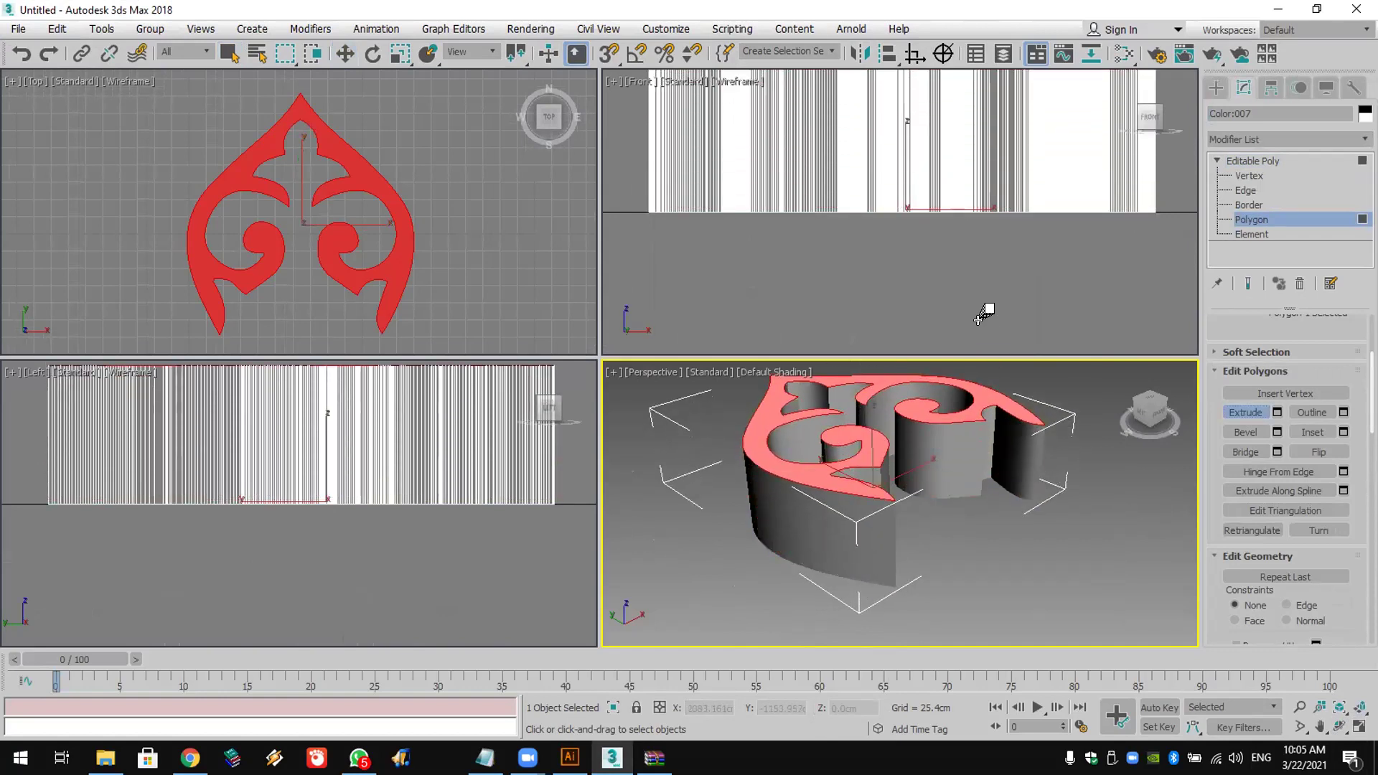
Step: Show the polygon and vertex statistics in the Perspective viewport and examine the extruded ornament from several angles
alt+middle_drag(976, 477, 988, 502)
click(1339, 727)
drag(910, 499, 834, 468)
drag(925, 465, 908, 531)
key(7)
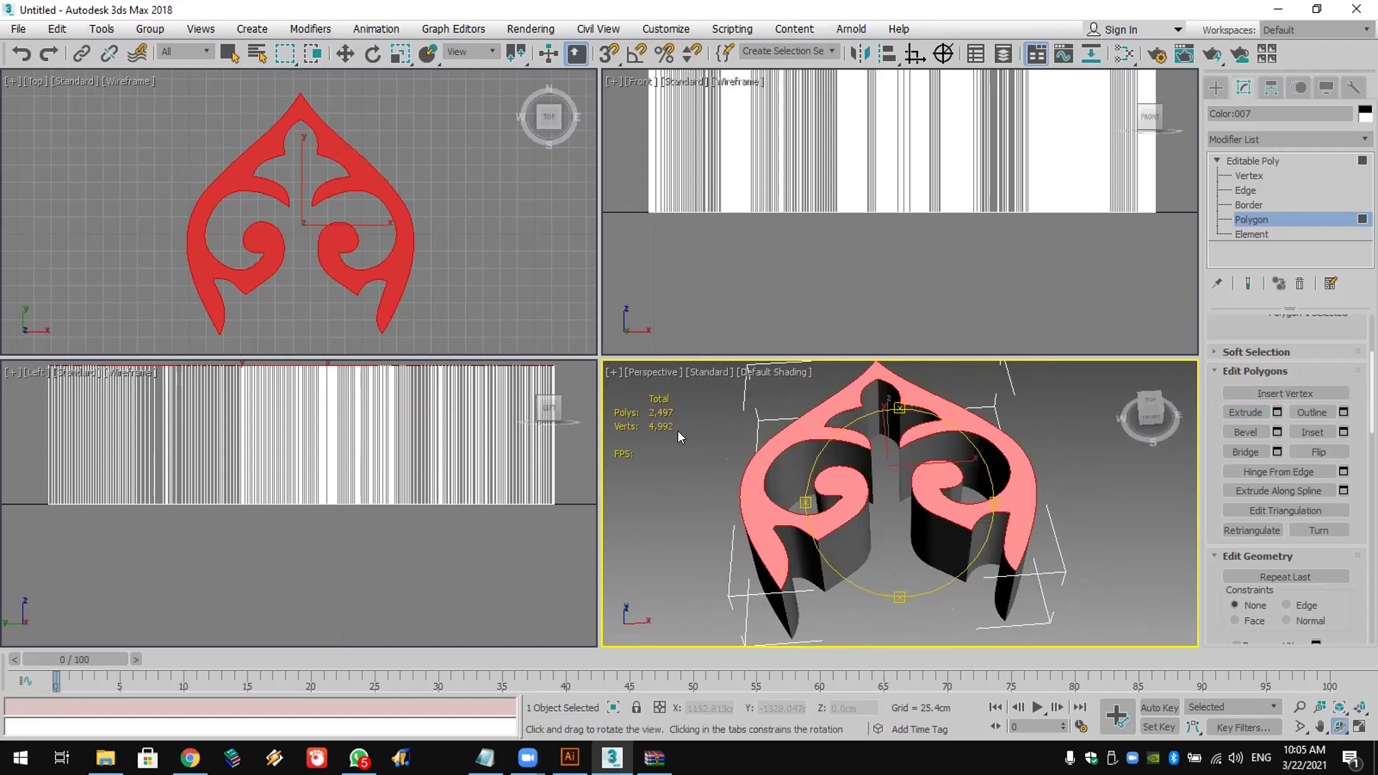
drag(927, 476, 913, 537)
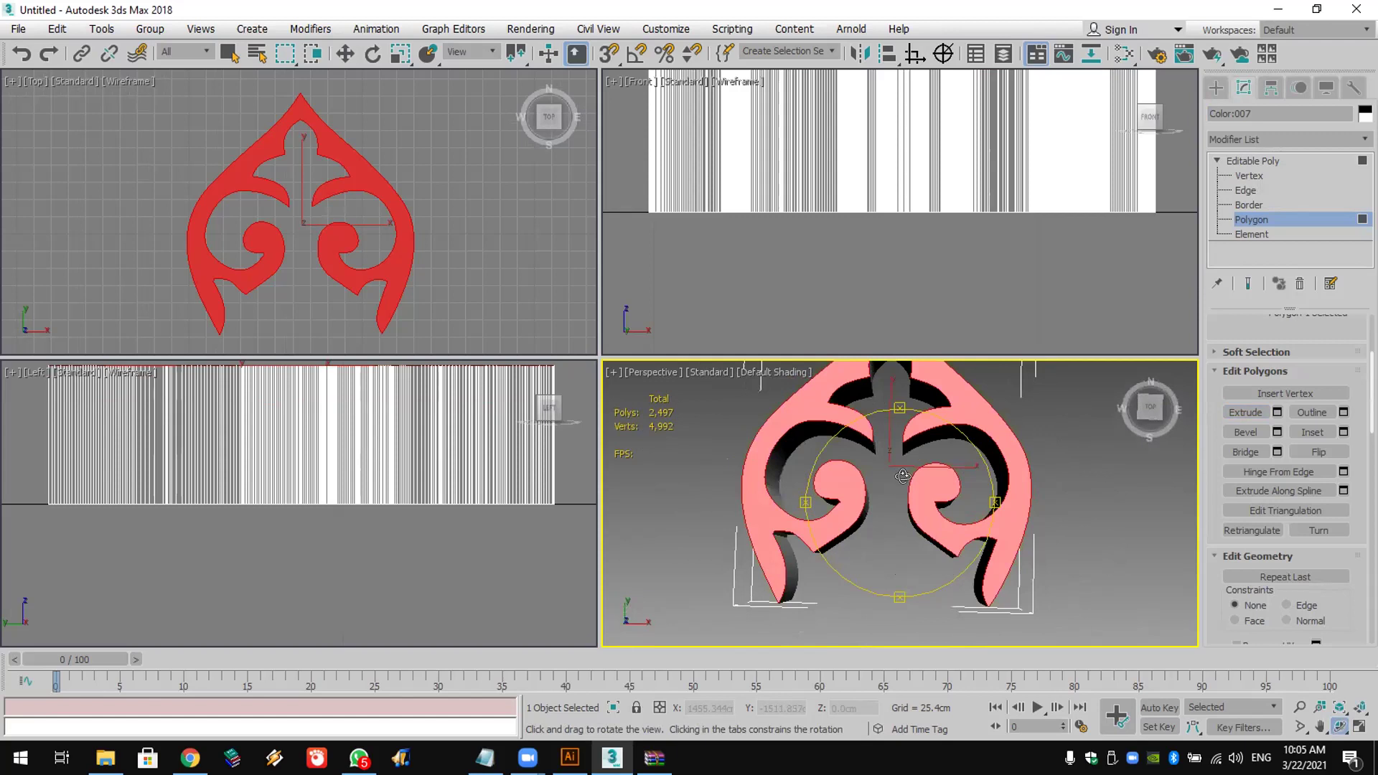
drag(886, 494, 933, 536)
drag(867, 564, 858, 466)
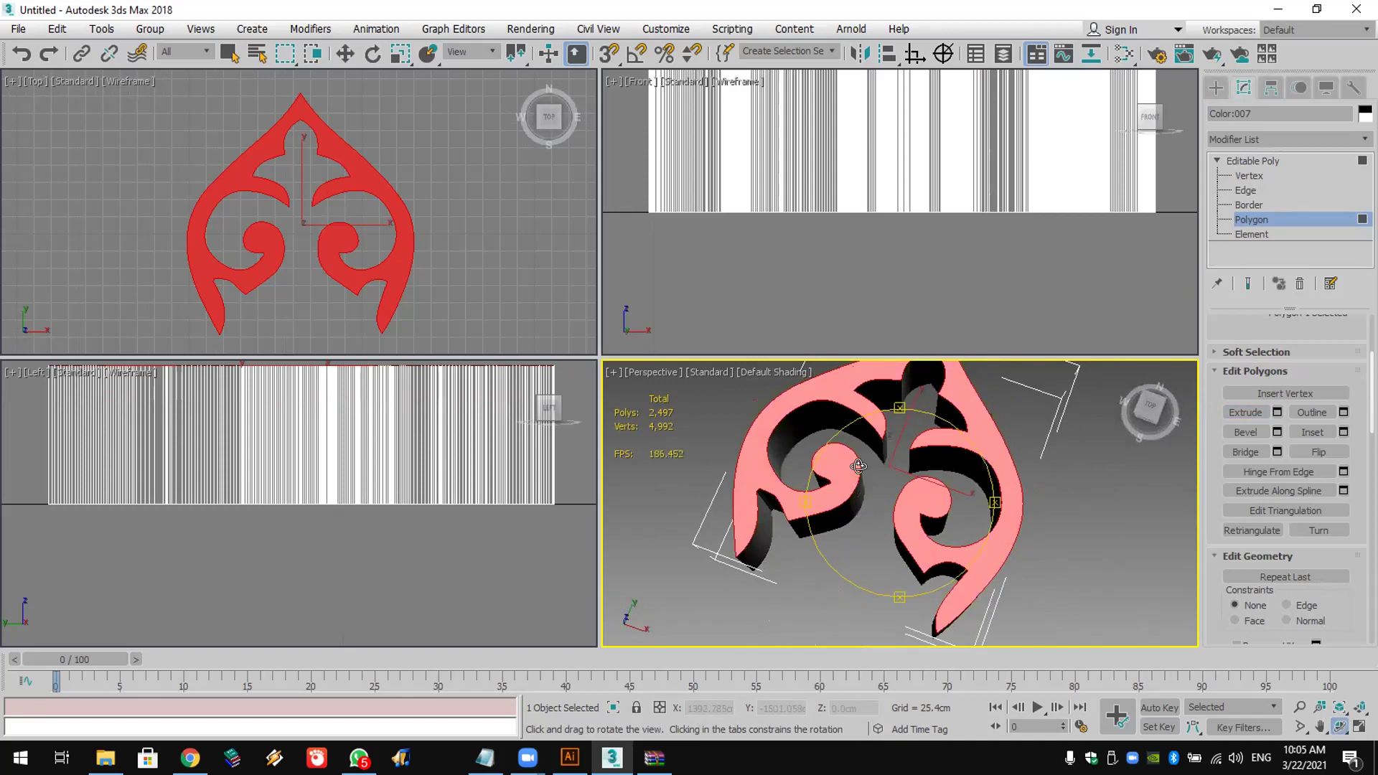
drag(921, 478, 1072, 483)
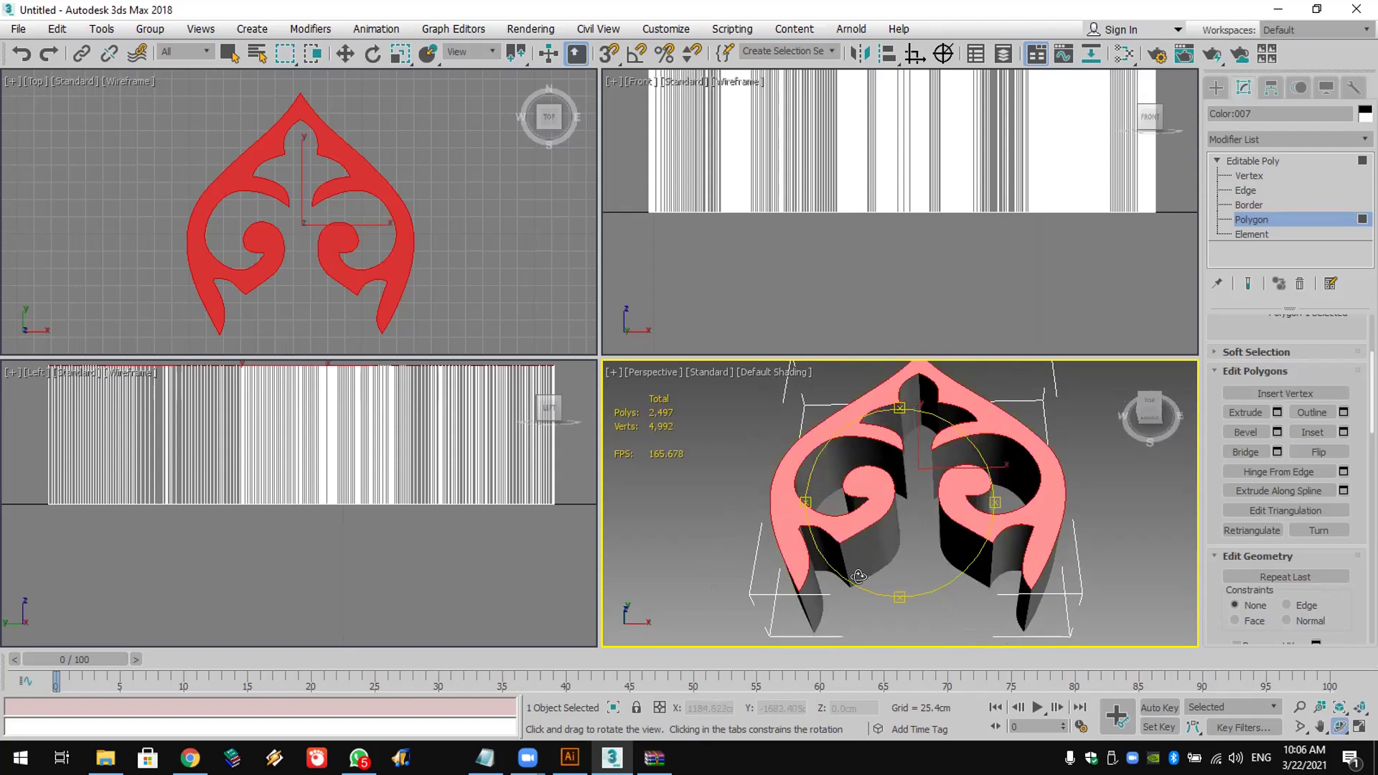
drag(895, 539, 1135, 486)
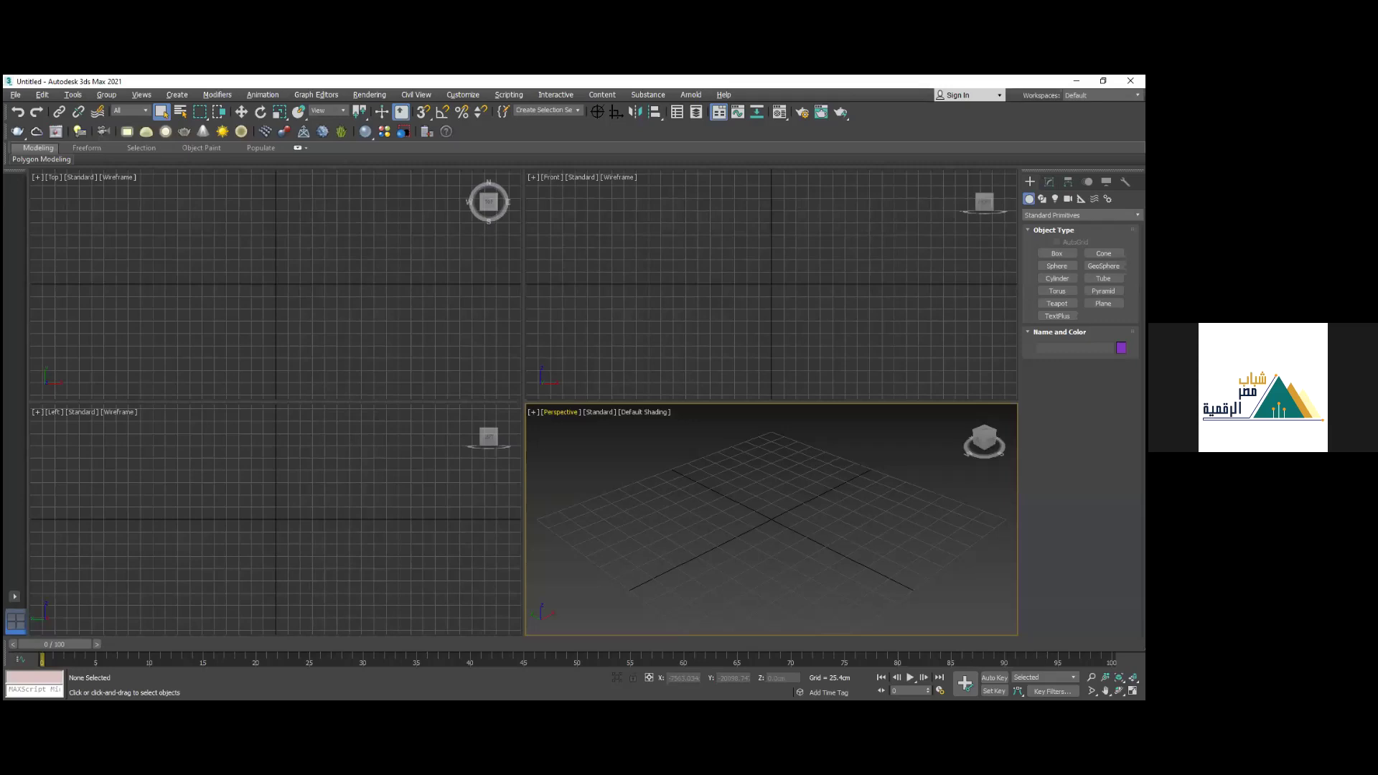
Step: Assign V-Ray 5, hotfix 1 as the production renderer in the Render Setup
click(374, 97)
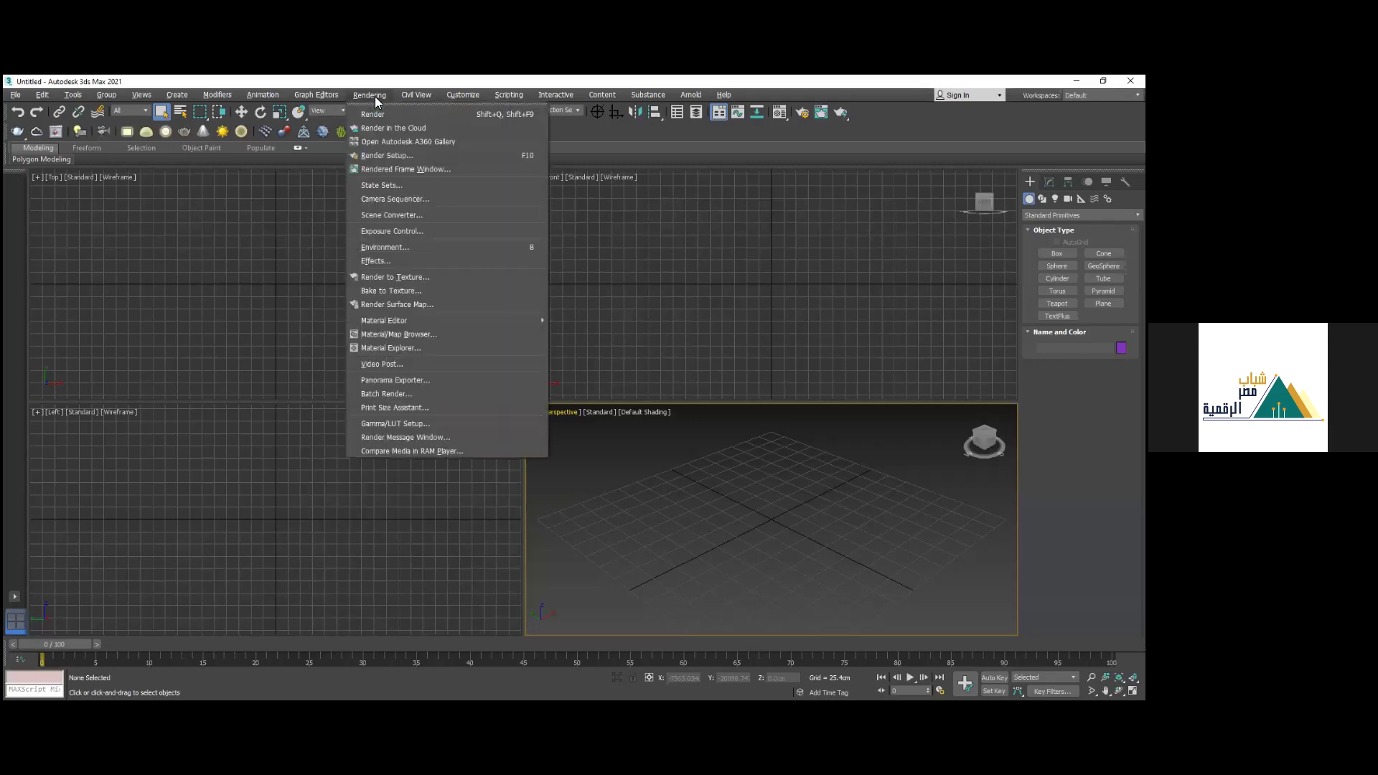
click(392, 155)
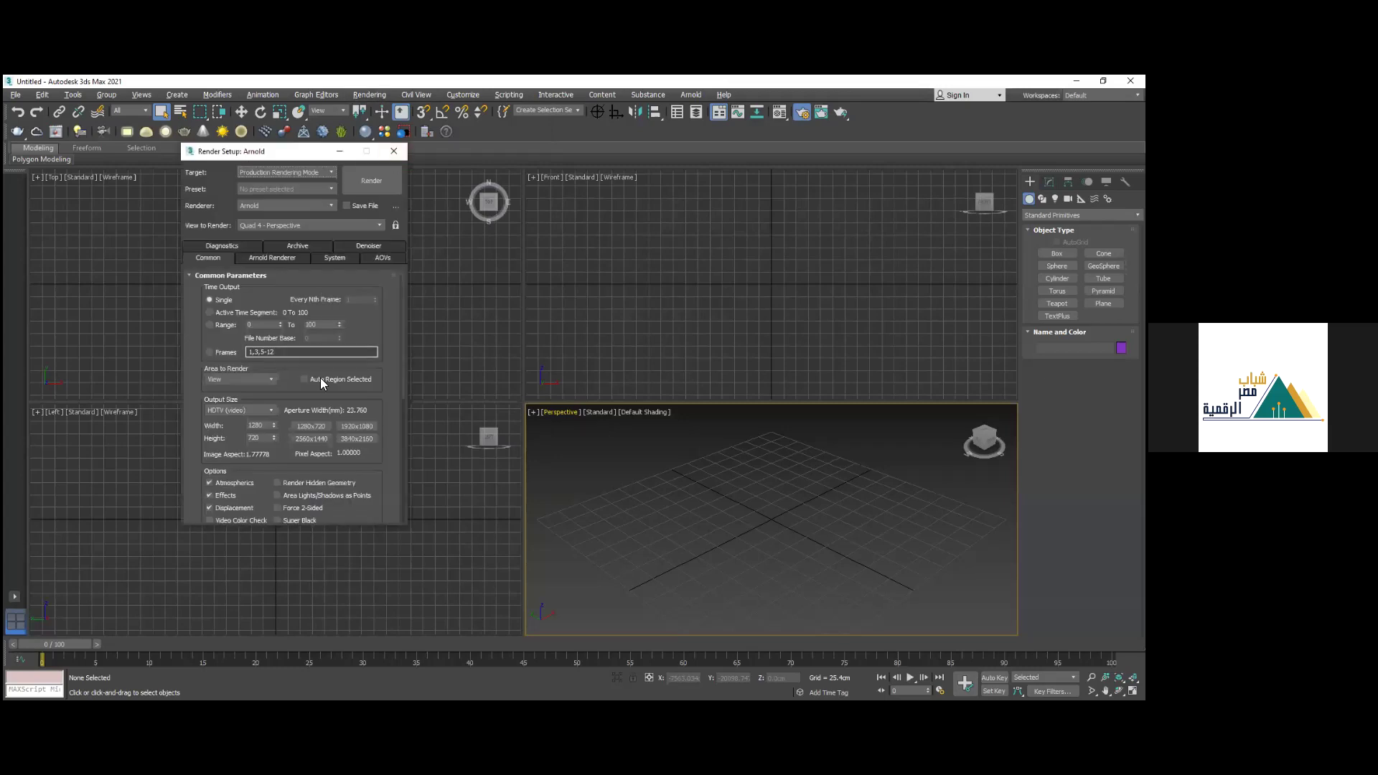
scroll(360, 506, down, 2)
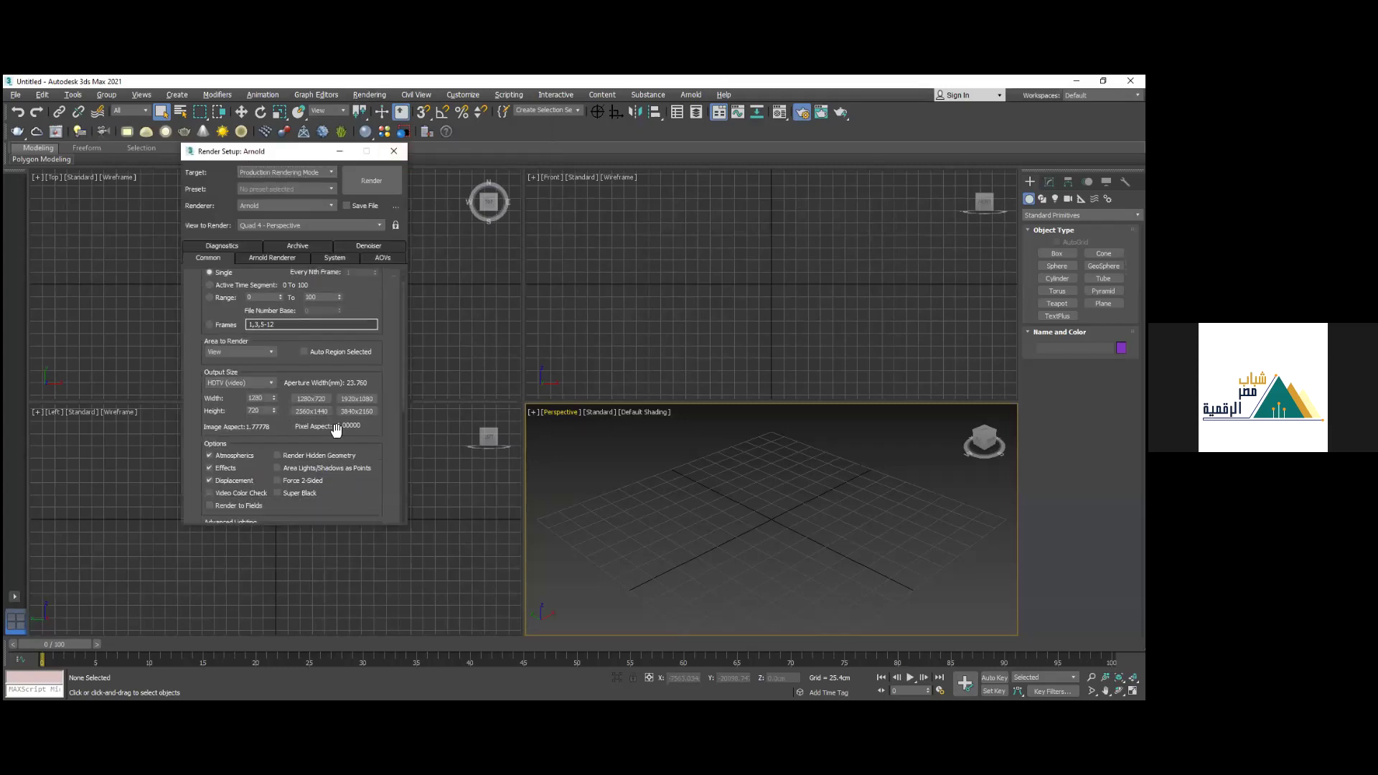
scroll(323, 498, down, 5)
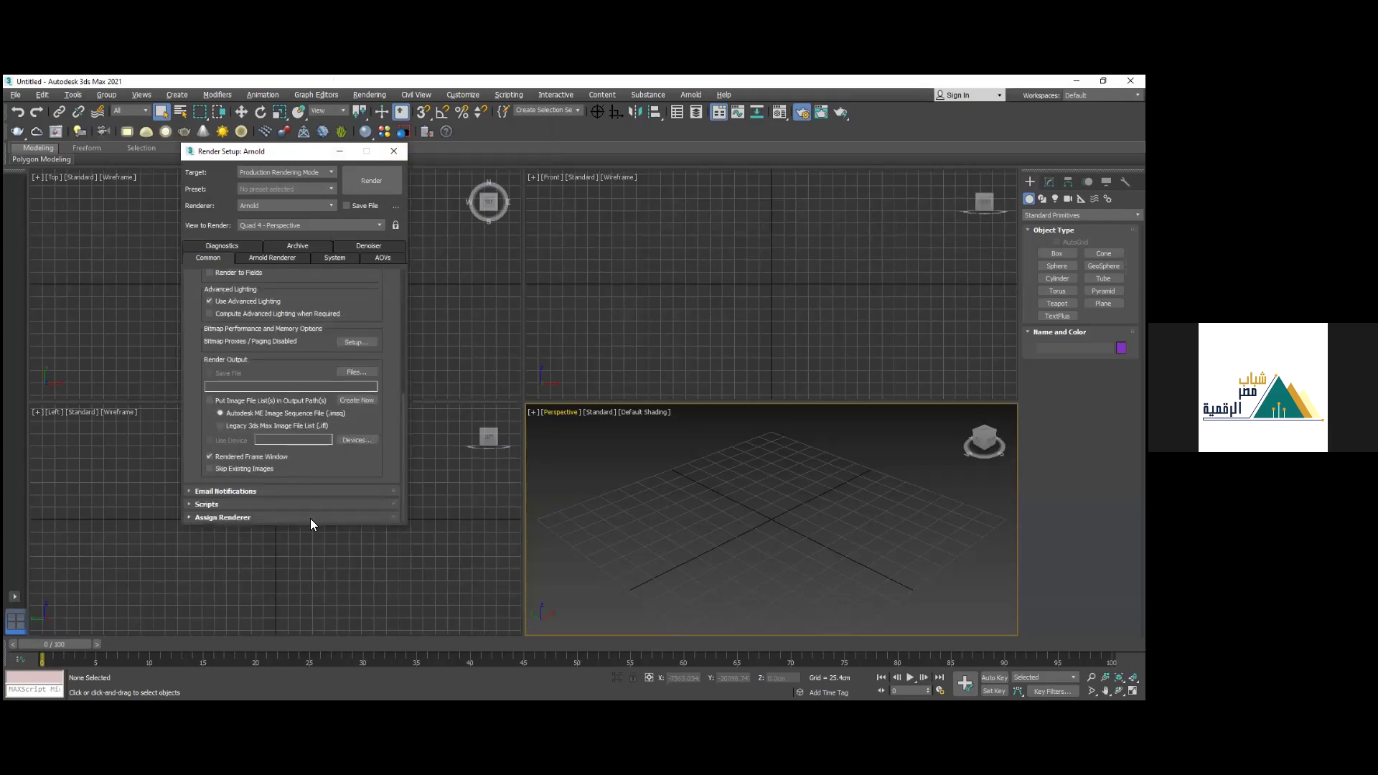
click(310, 517)
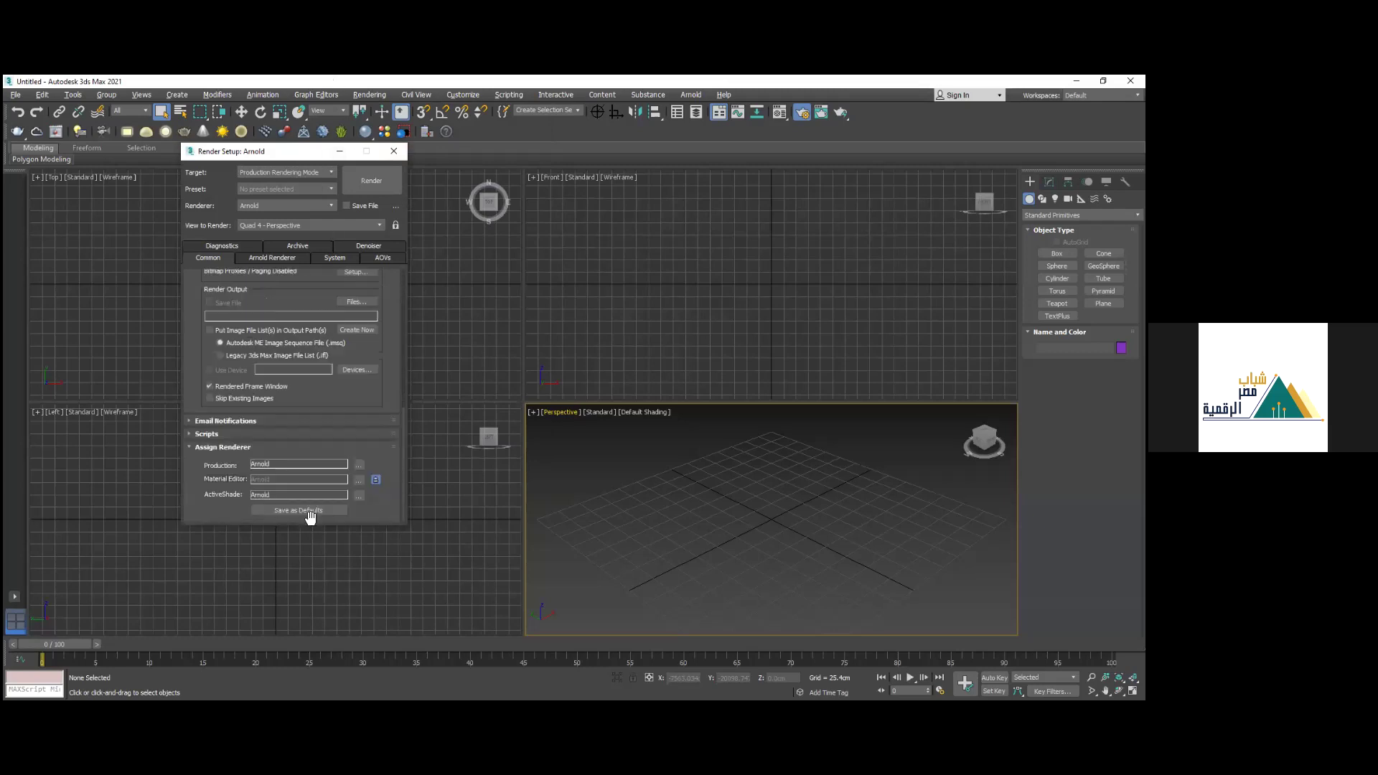
click(362, 465)
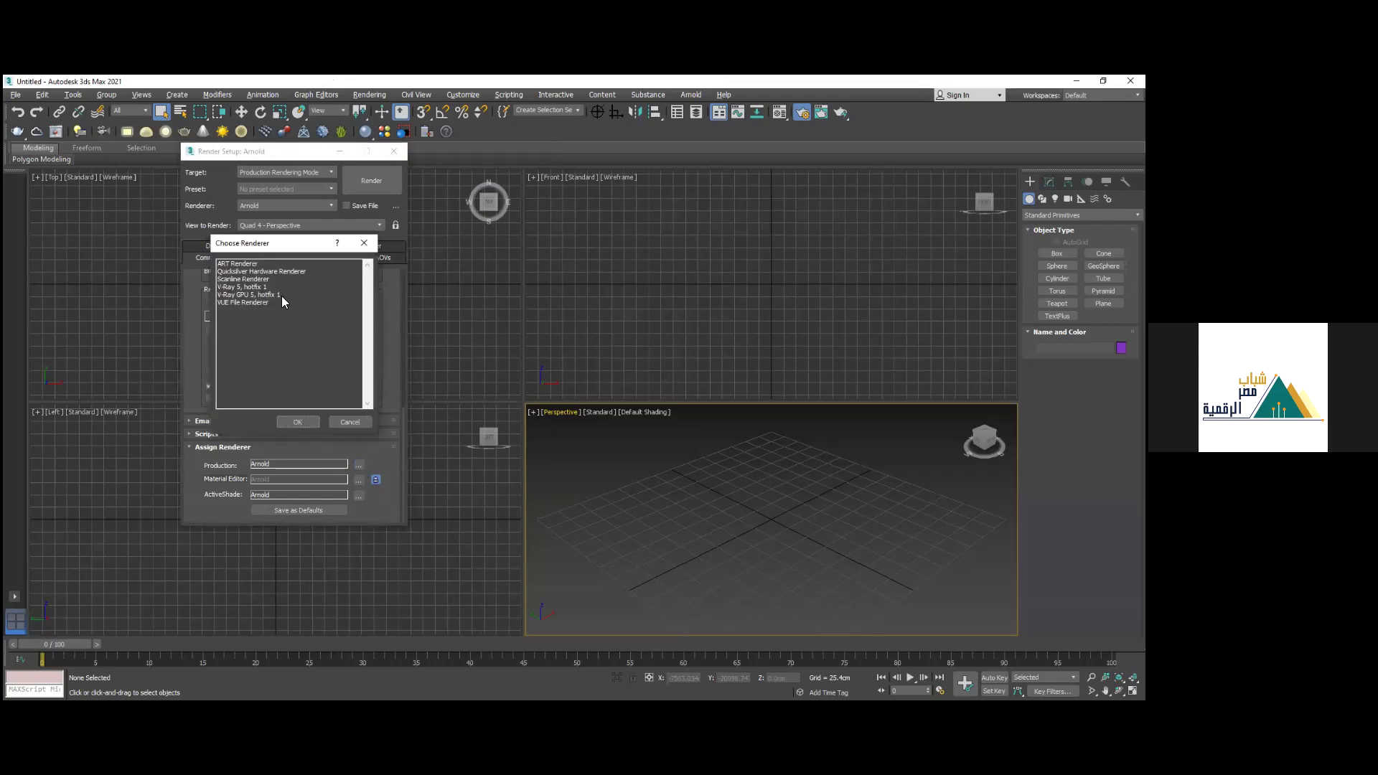
click(241, 287)
click(300, 422)
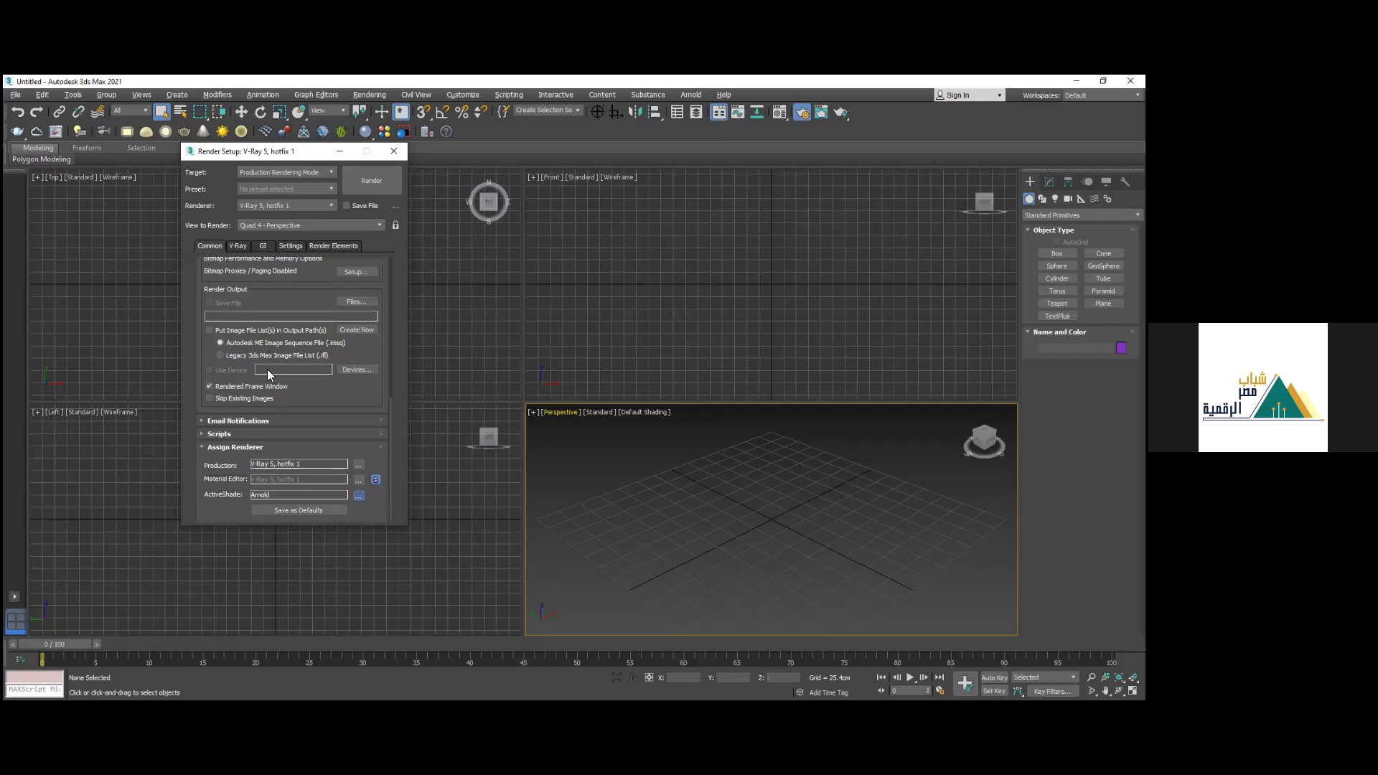
Step: Check which renderers are offered for ActiveShade, leave it unchanged, and view V-Ray's global illumination and image sampler settings
click(360, 496)
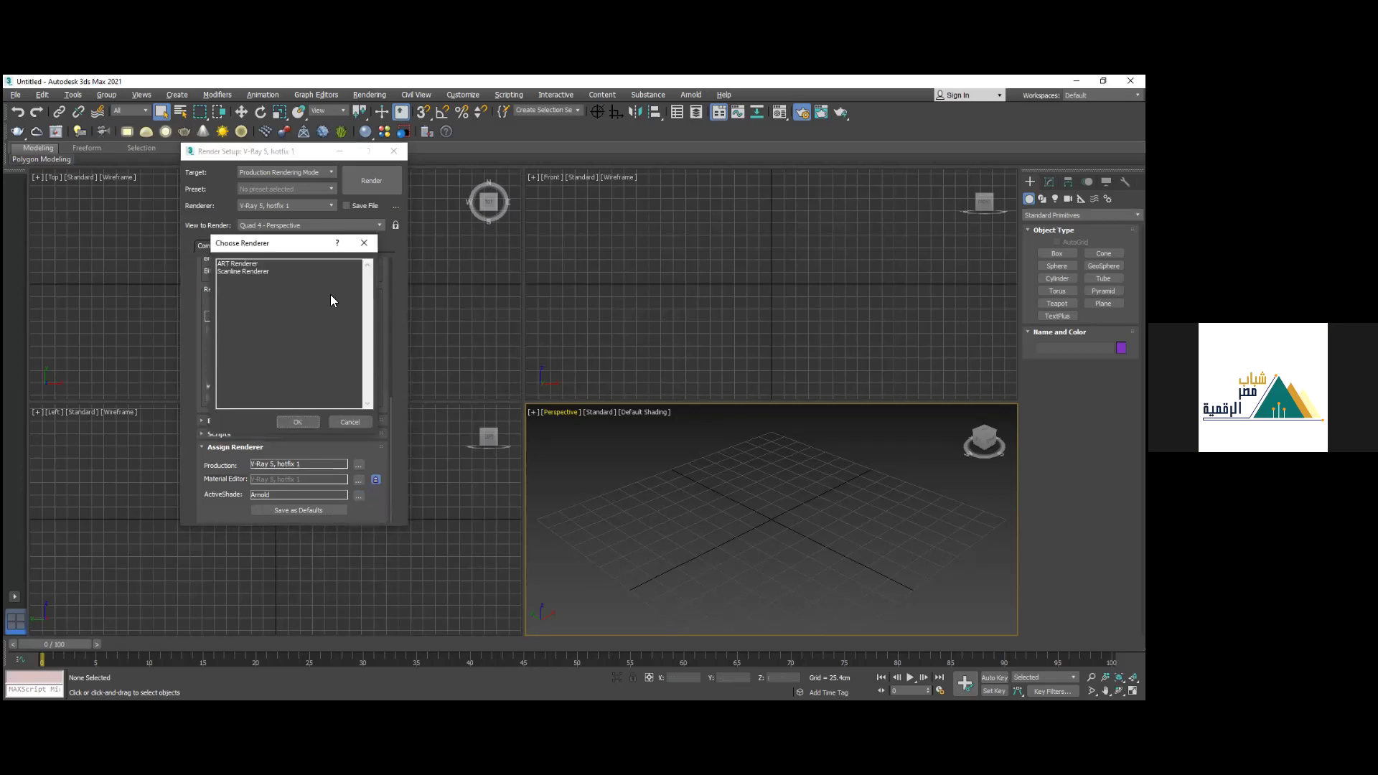
click(364, 243)
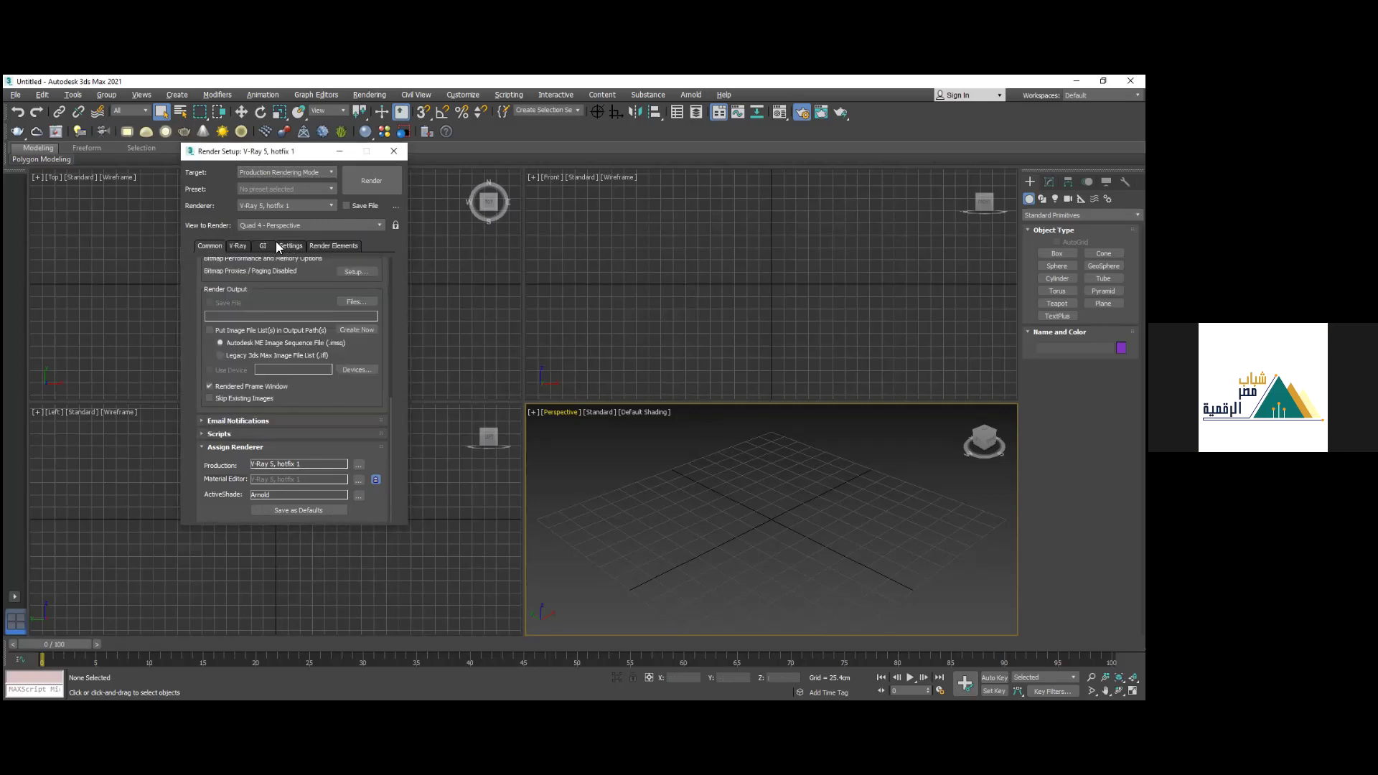
click(263, 247)
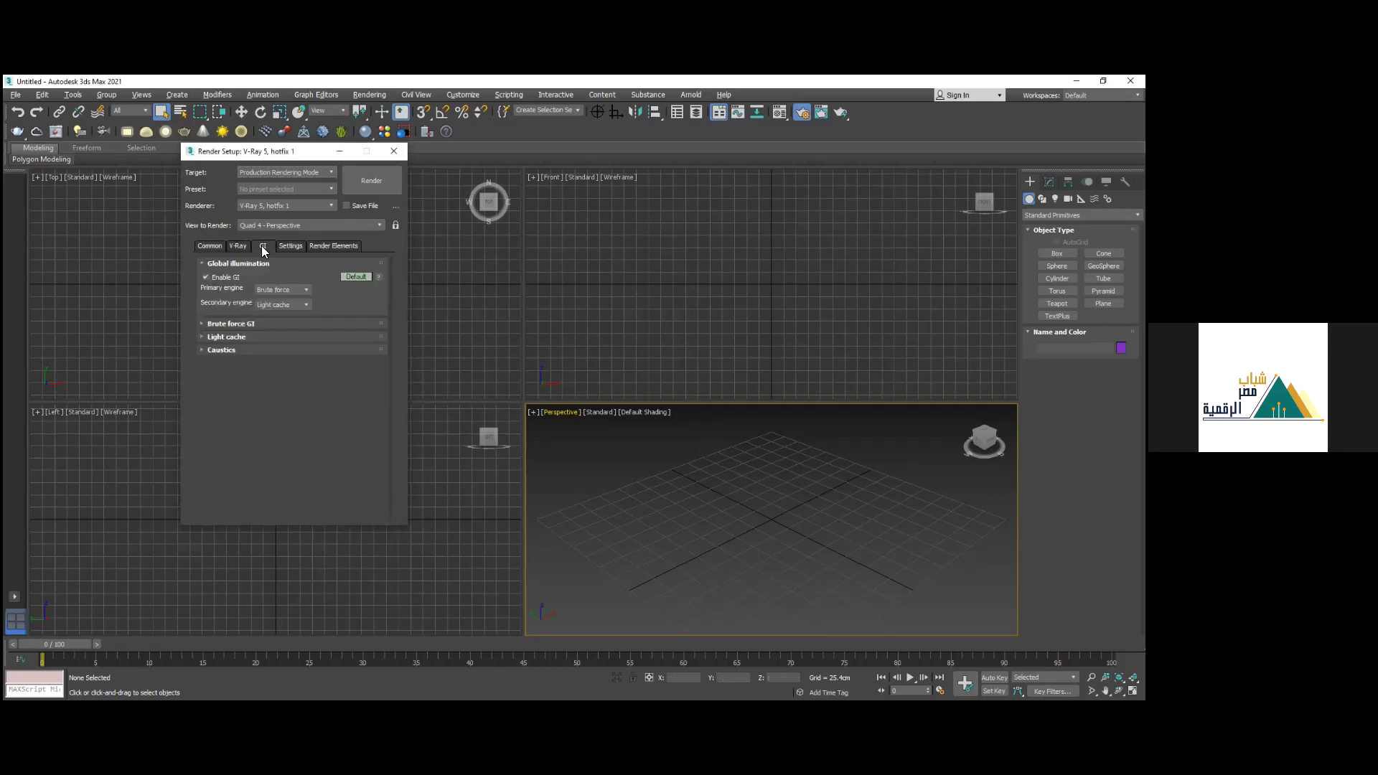
click(239, 247)
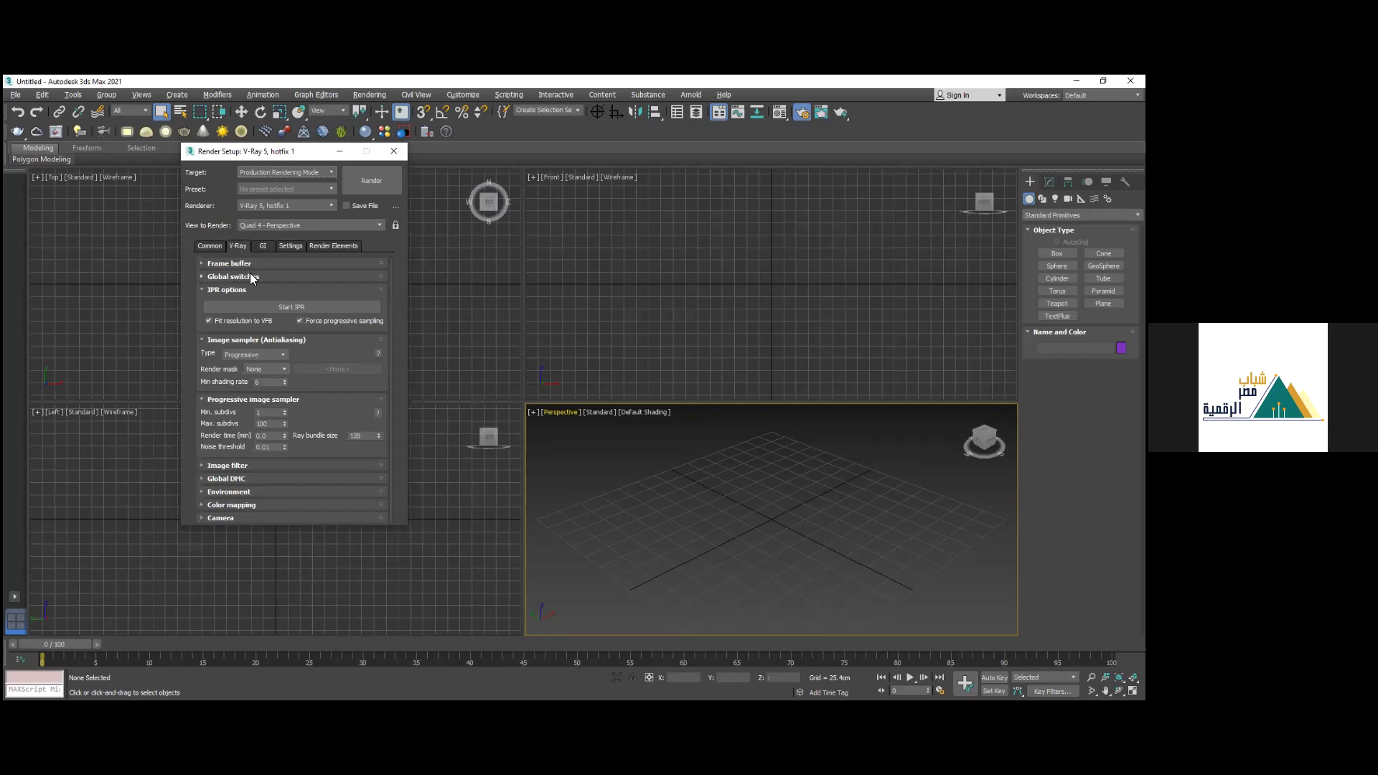
Step: View V-Ray's system settings, save the current renderer assignments as defaults, and close Render Setup
click(291, 247)
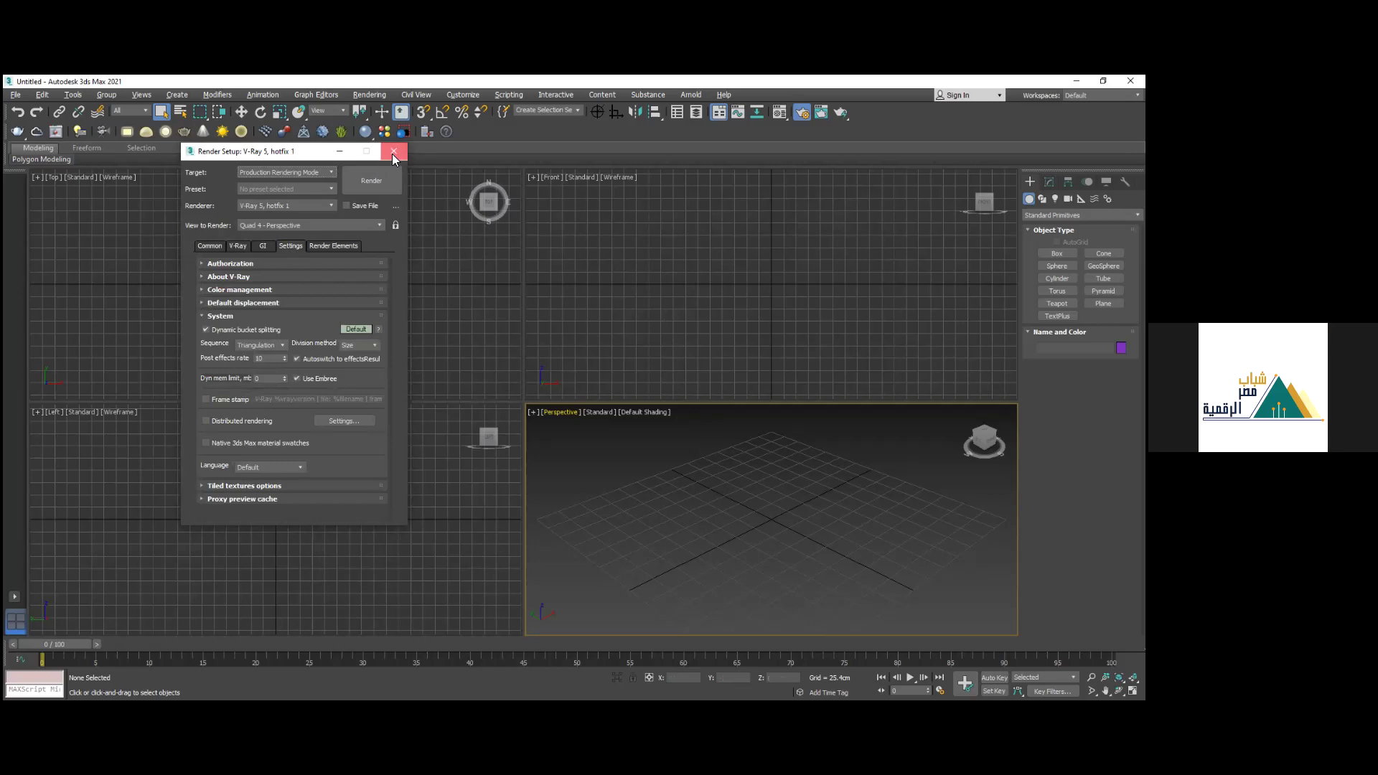
click(210, 246)
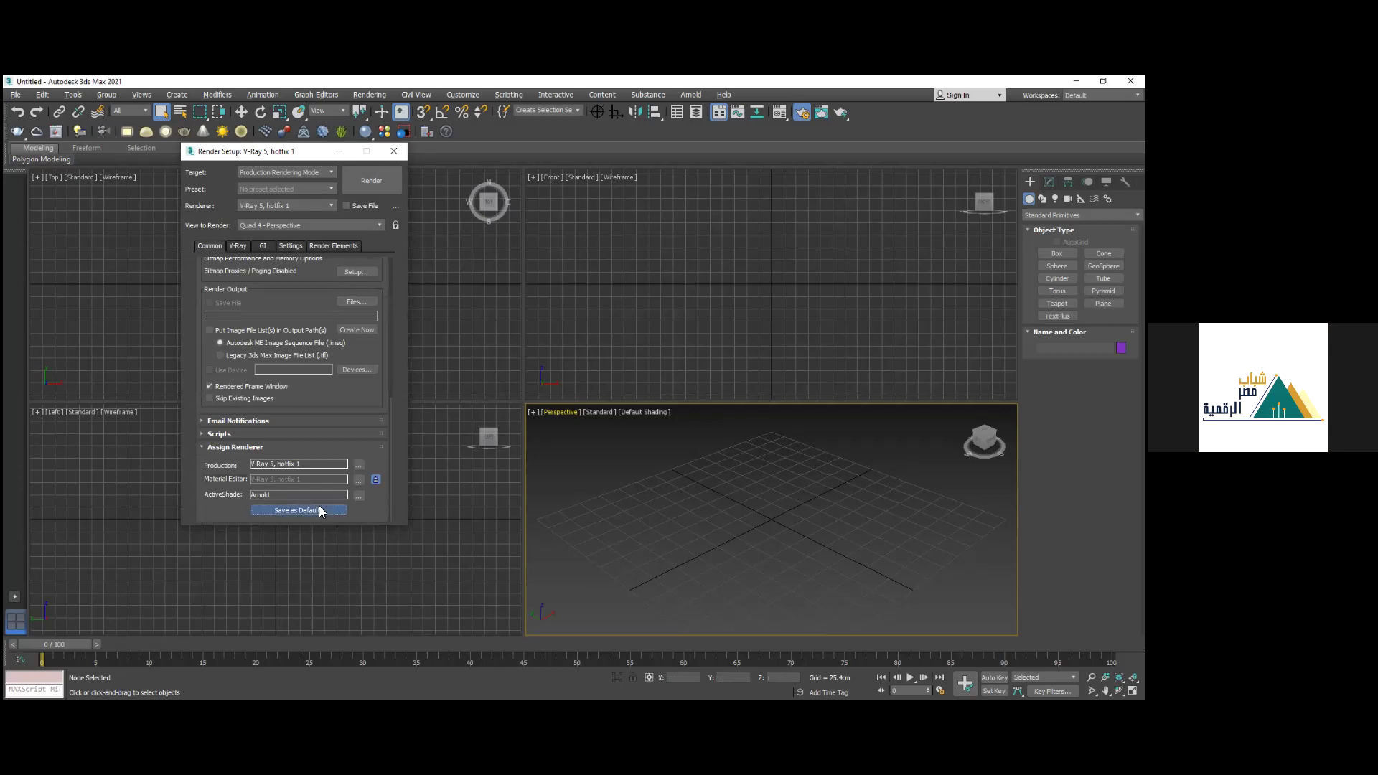
click(339, 510)
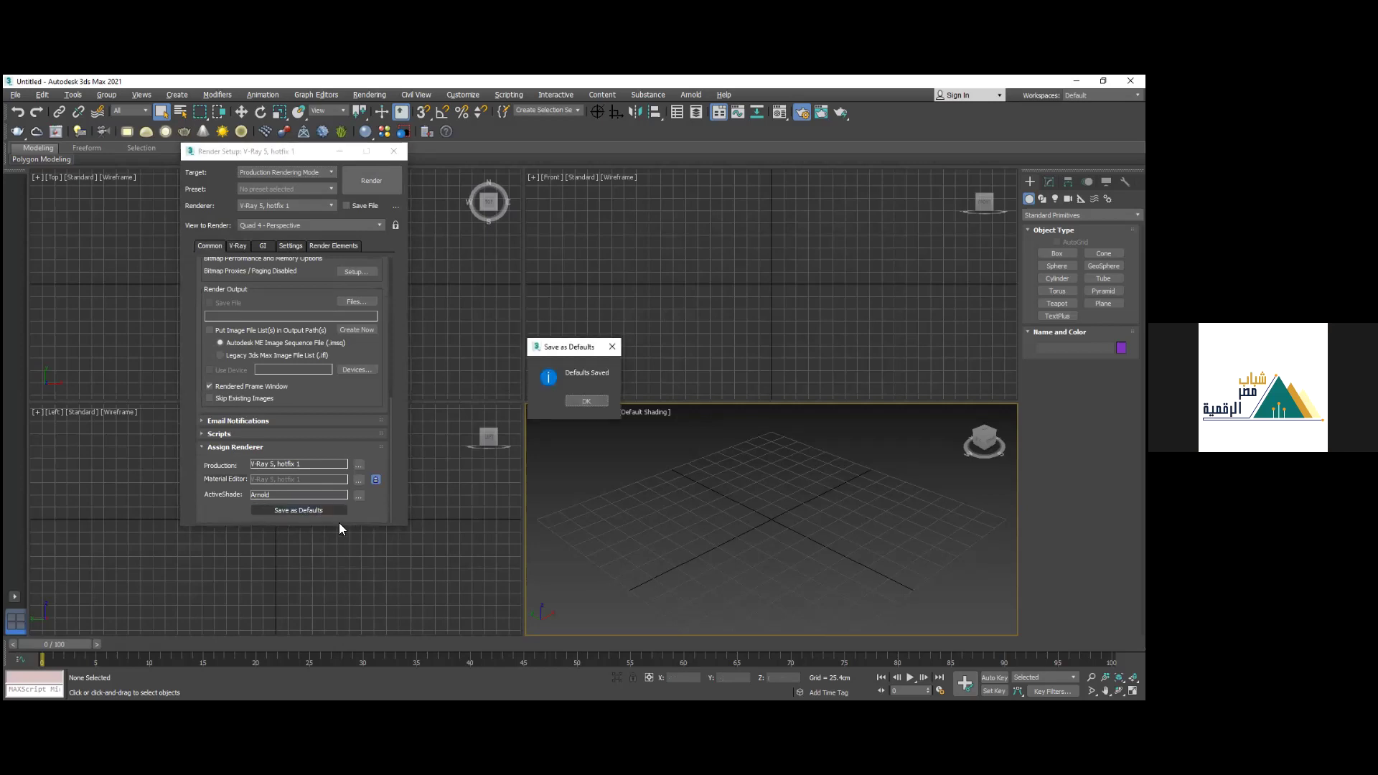
click(586, 401)
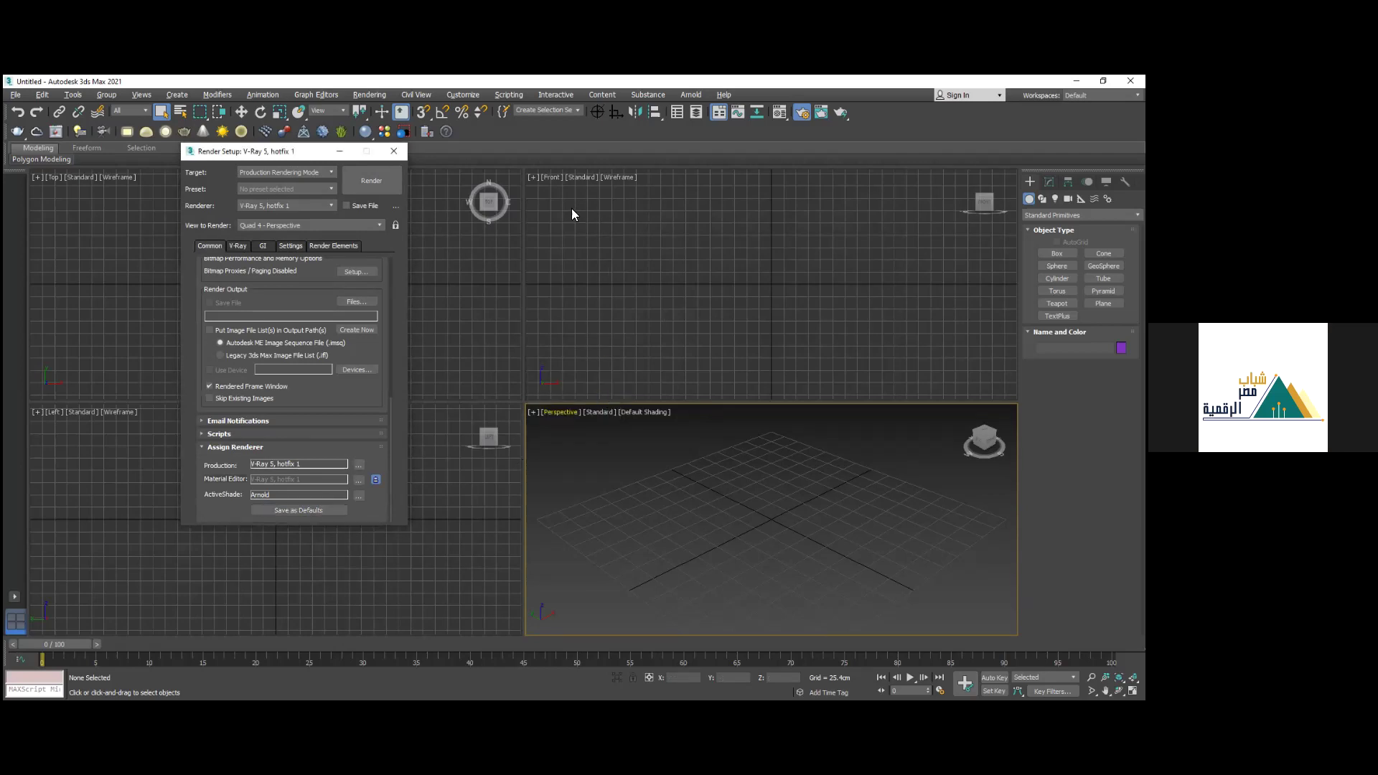
click(393, 151)
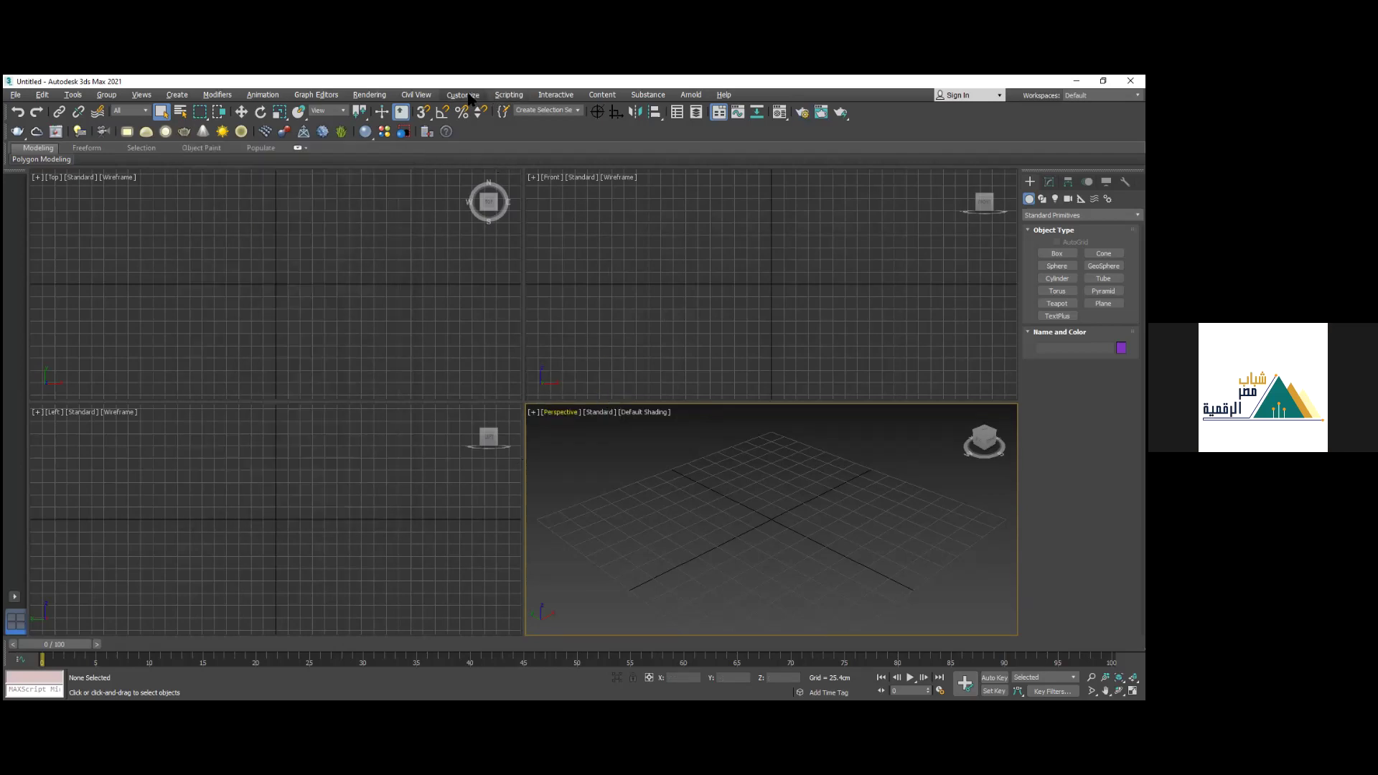
click(461, 95)
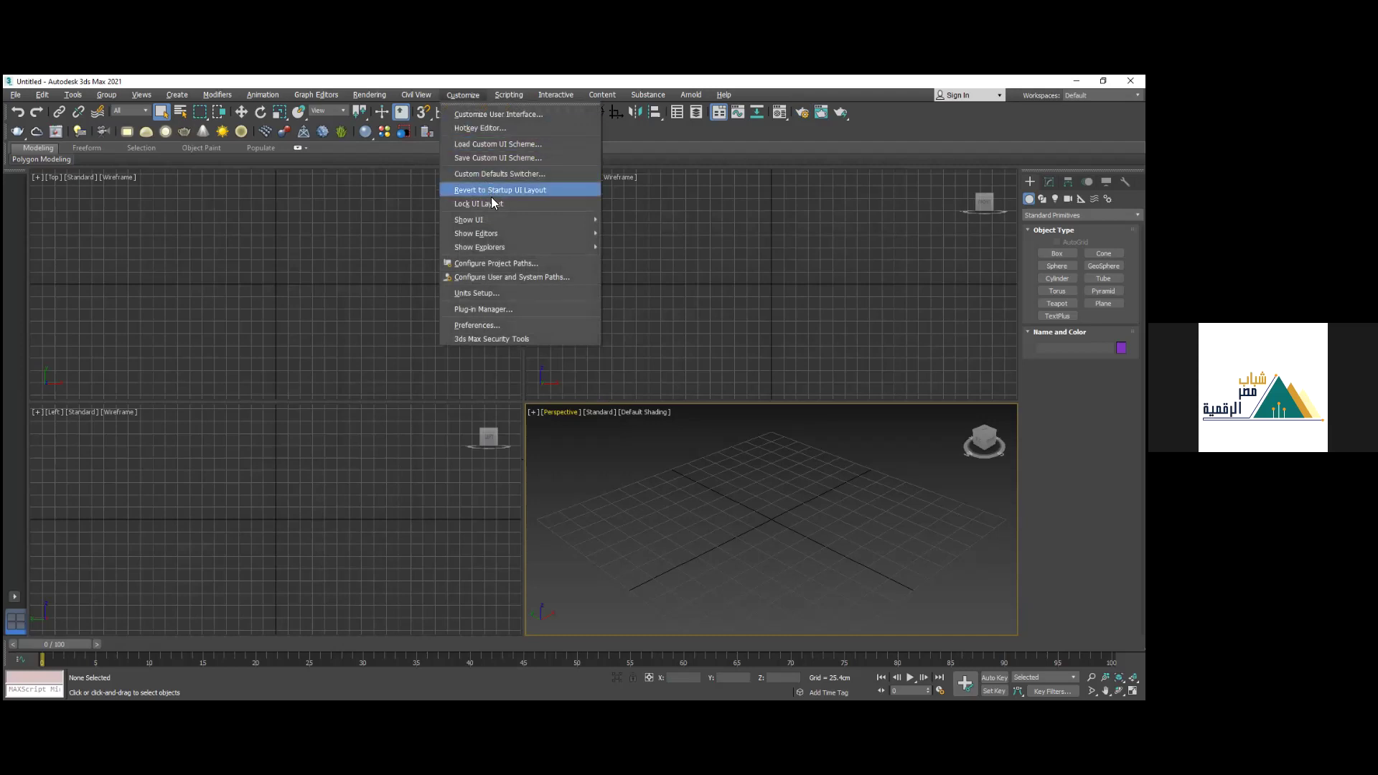
click(542, 263)
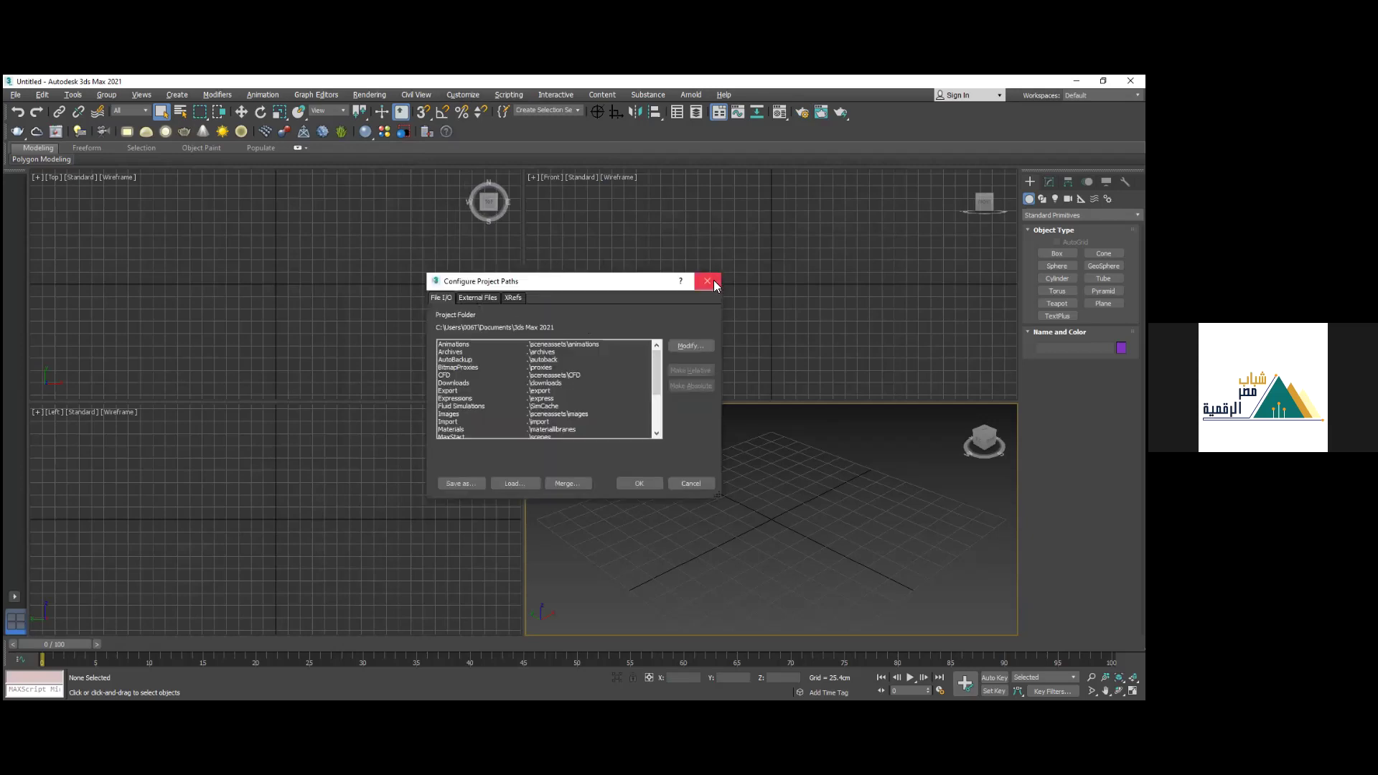
click(707, 281)
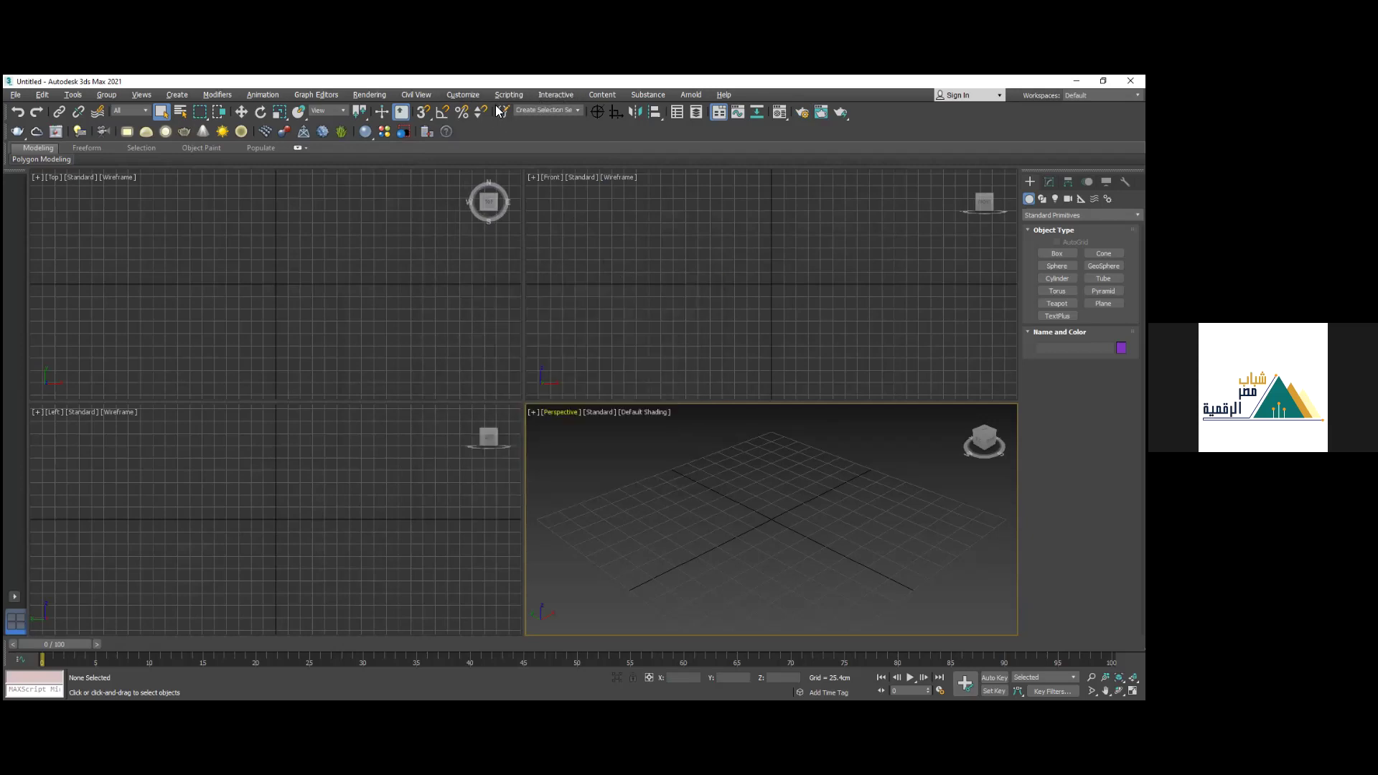
Step: Set the custom defaults to the MAX.vray tool options with the ame-light UI scheme
click(460, 96)
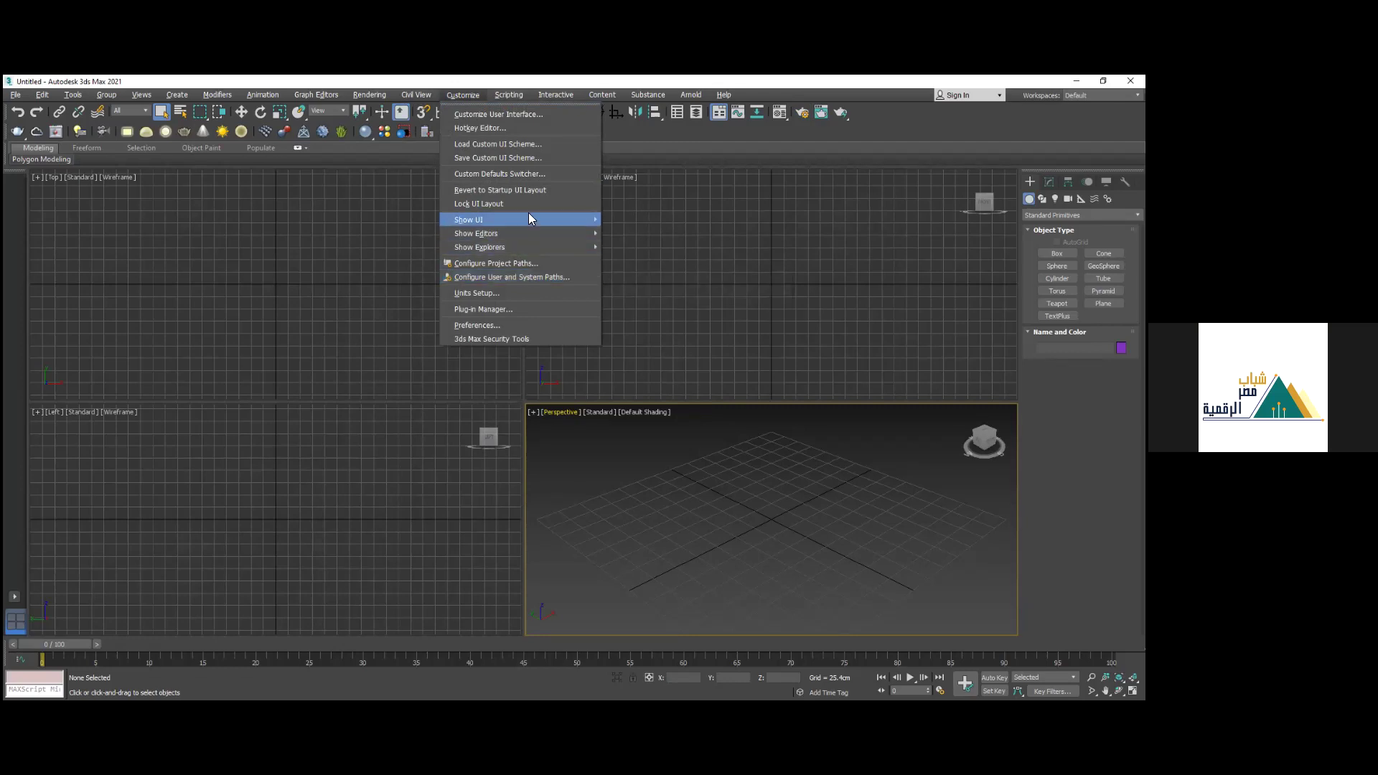
mouse_move(528, 218)
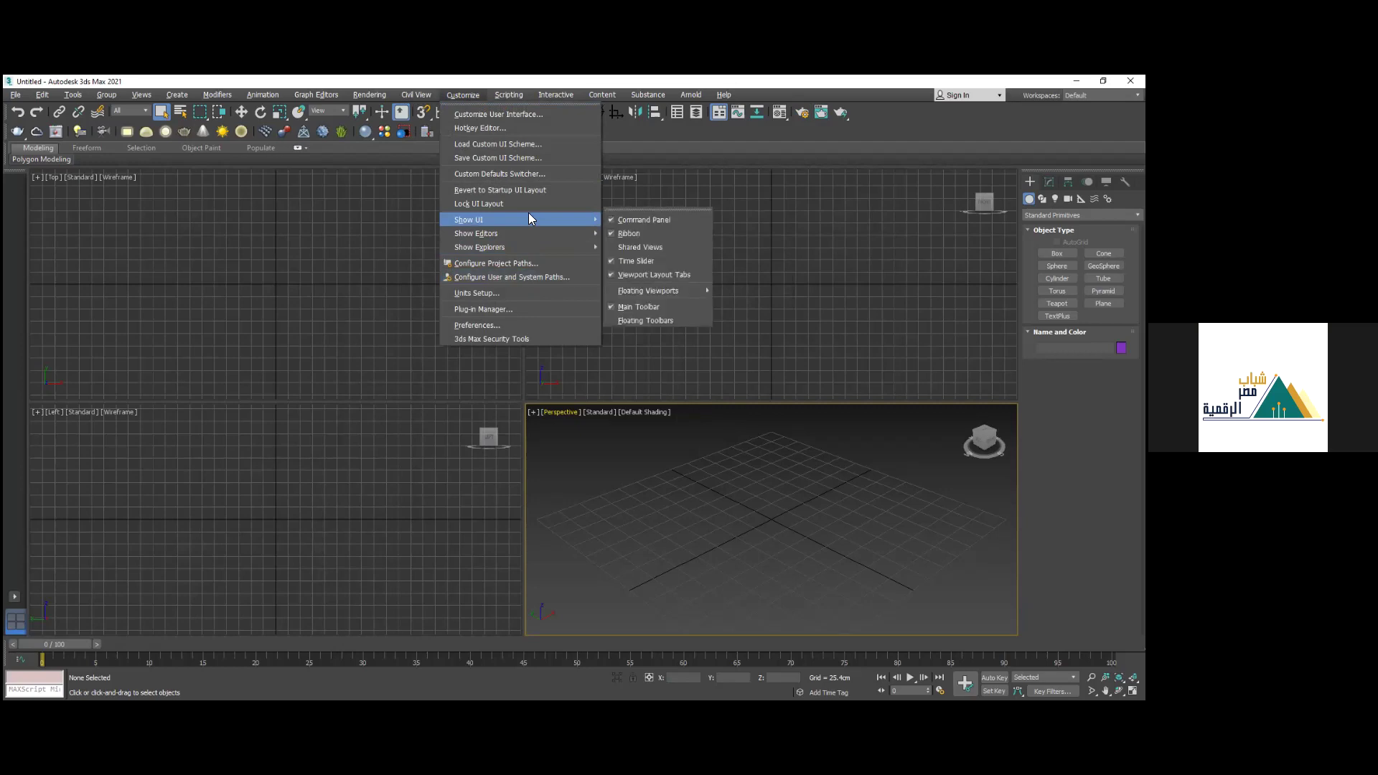
click(531, 177)
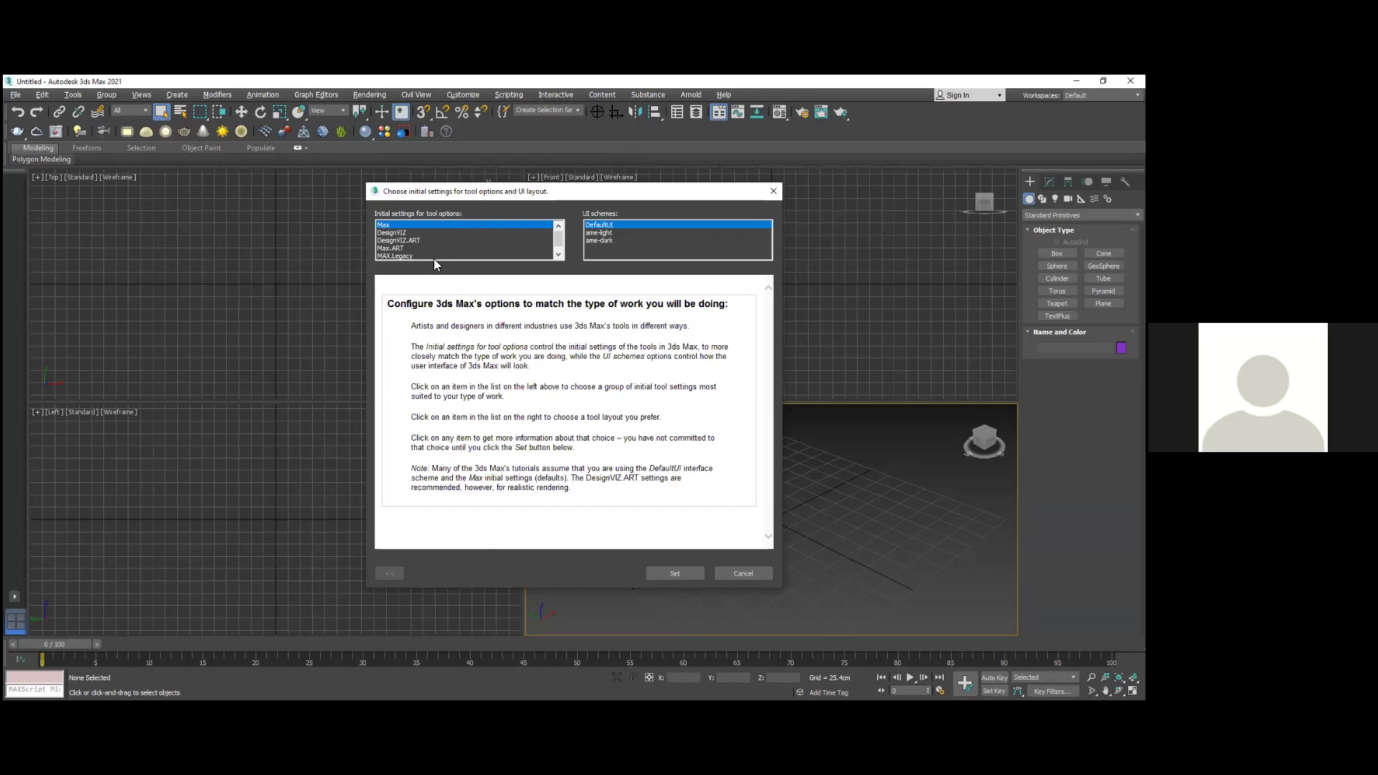
click(415, 256)
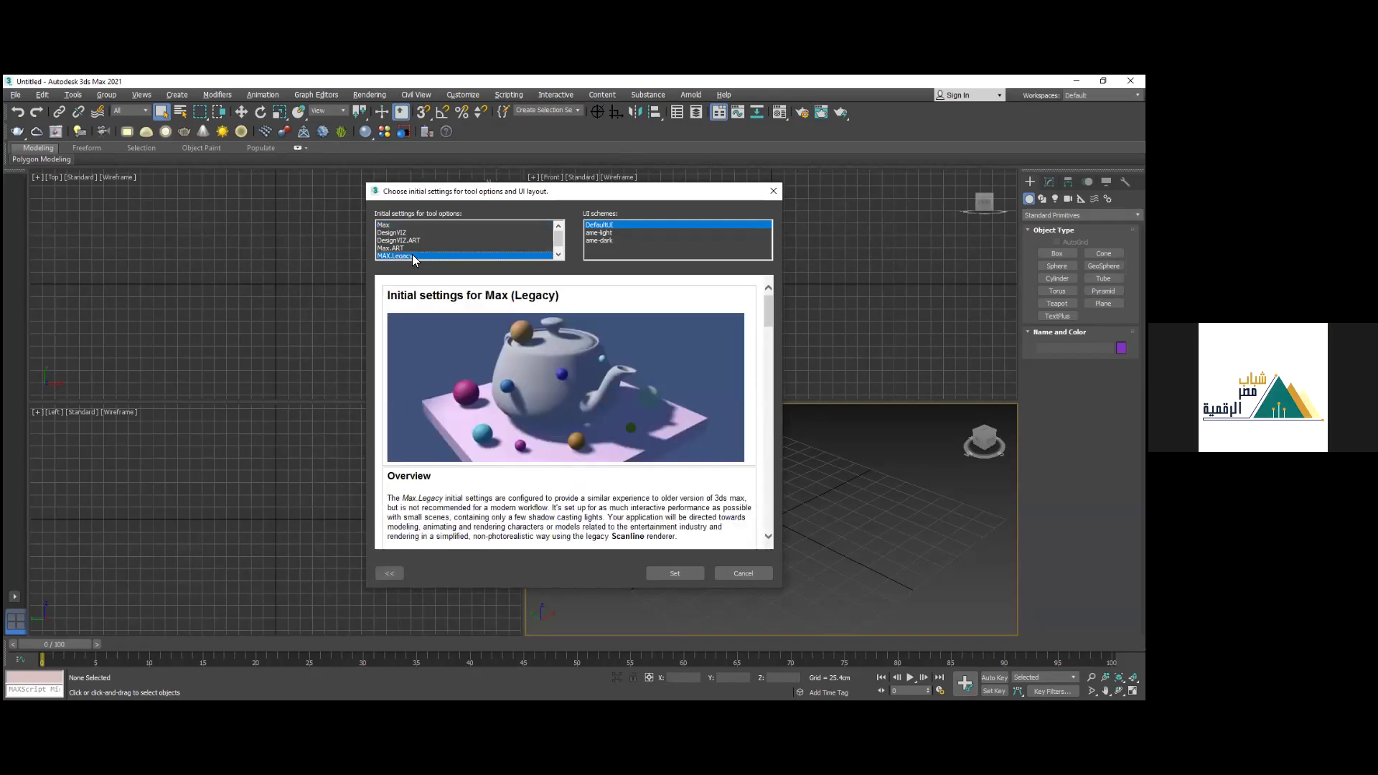
click(393, 256)
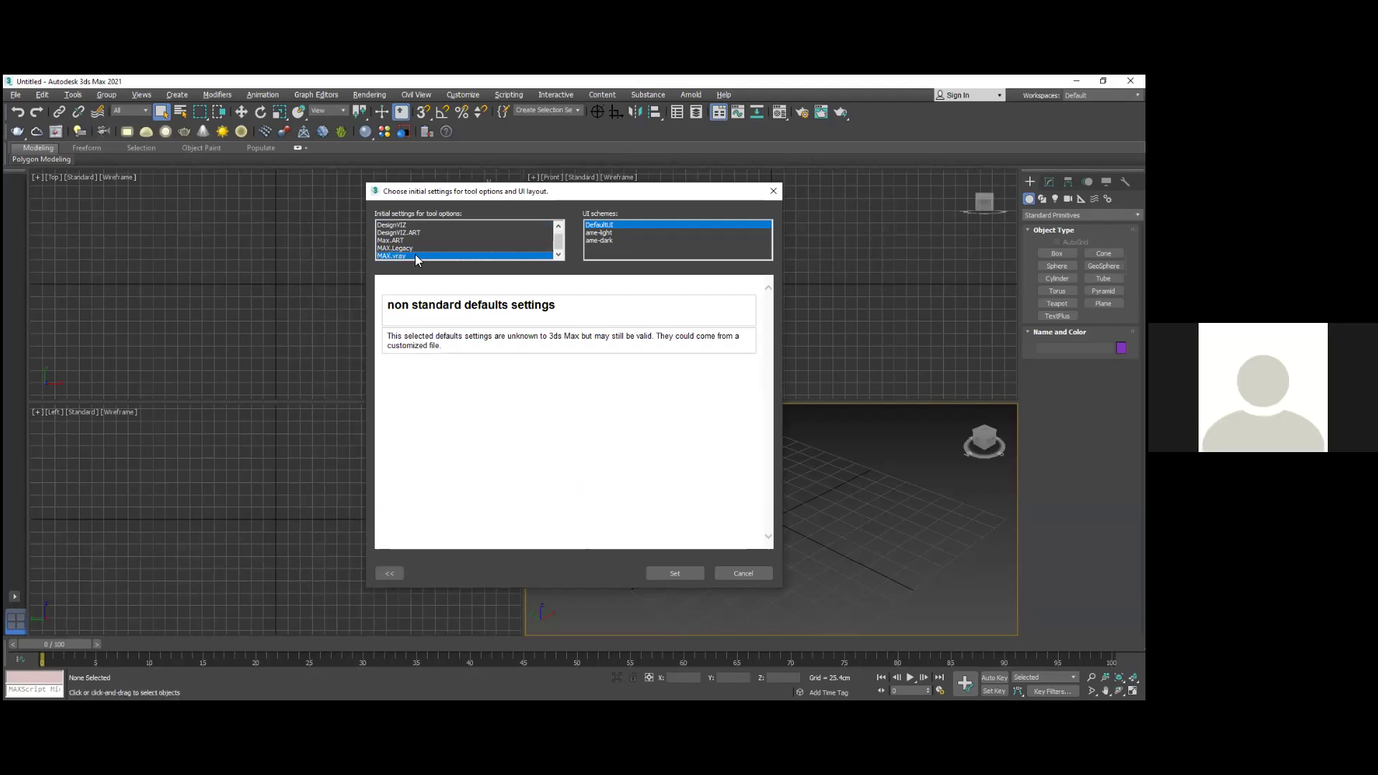
click(608, 234)
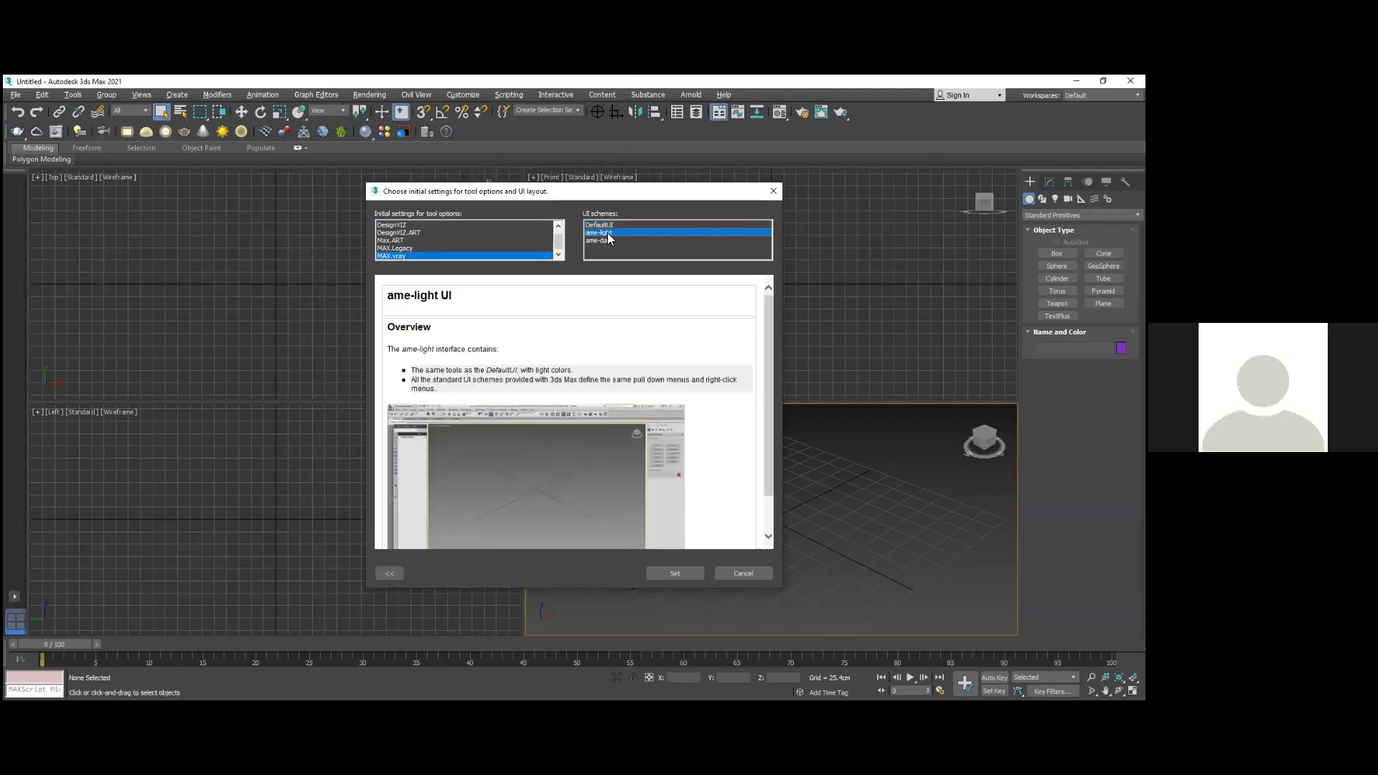
click(666, 574)
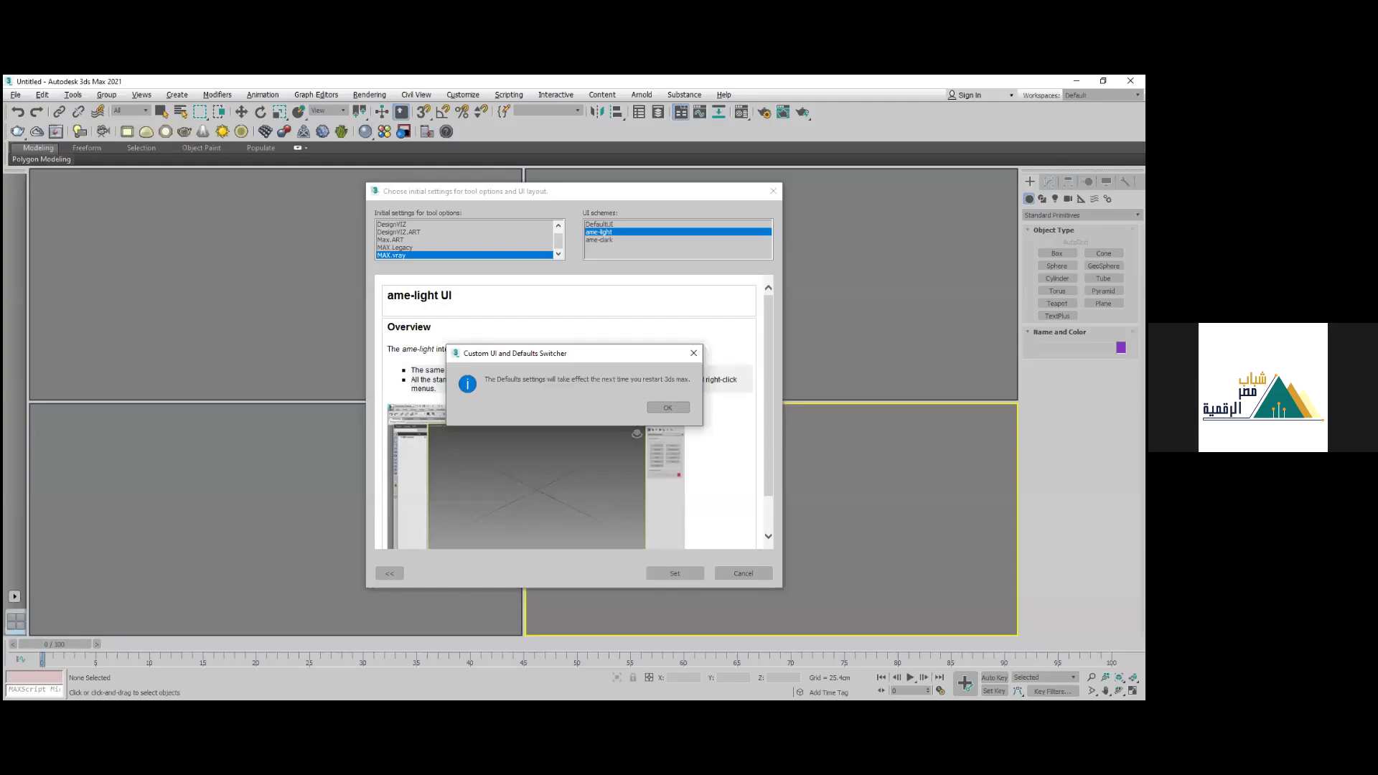
click(665, 406)
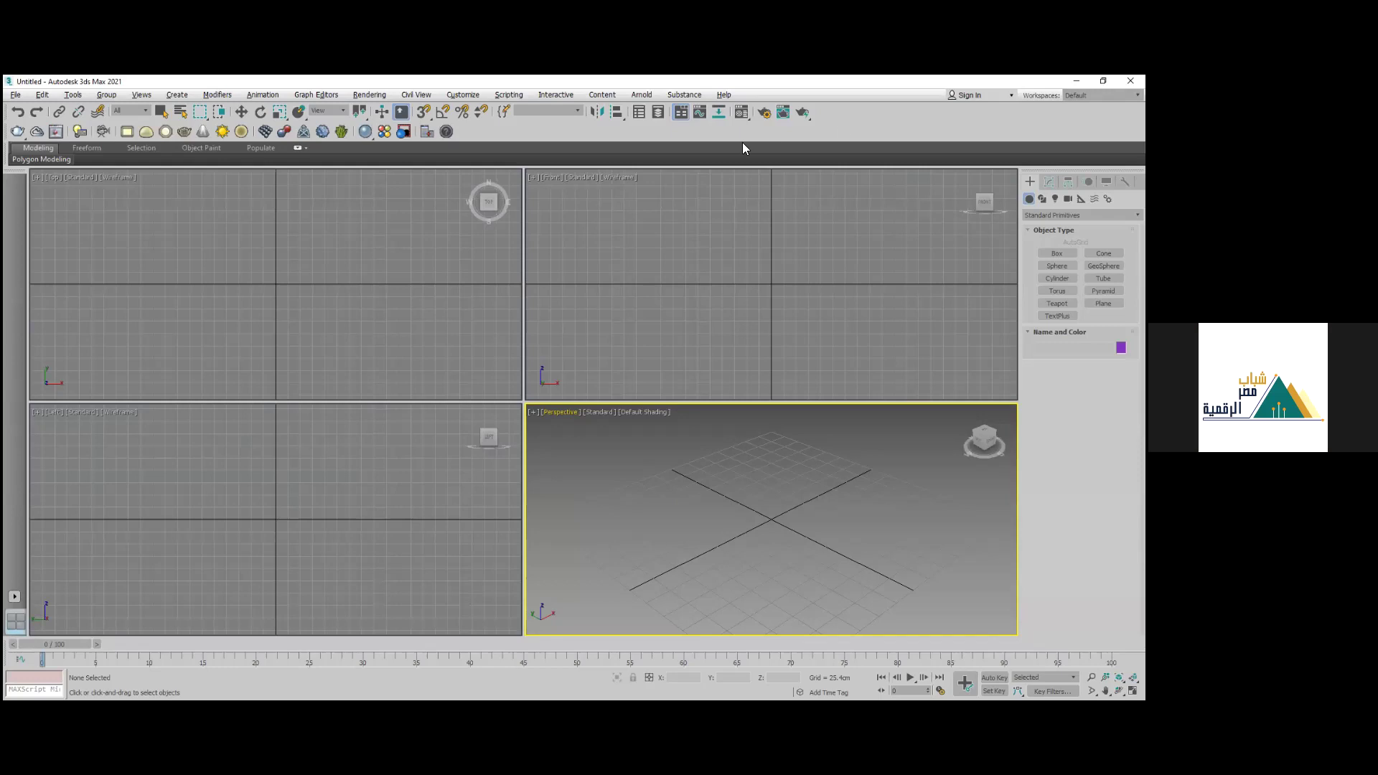
Step: Check which material type the sample slots use in the Material Editor, then close it
drag(739, 116, 741, 136)
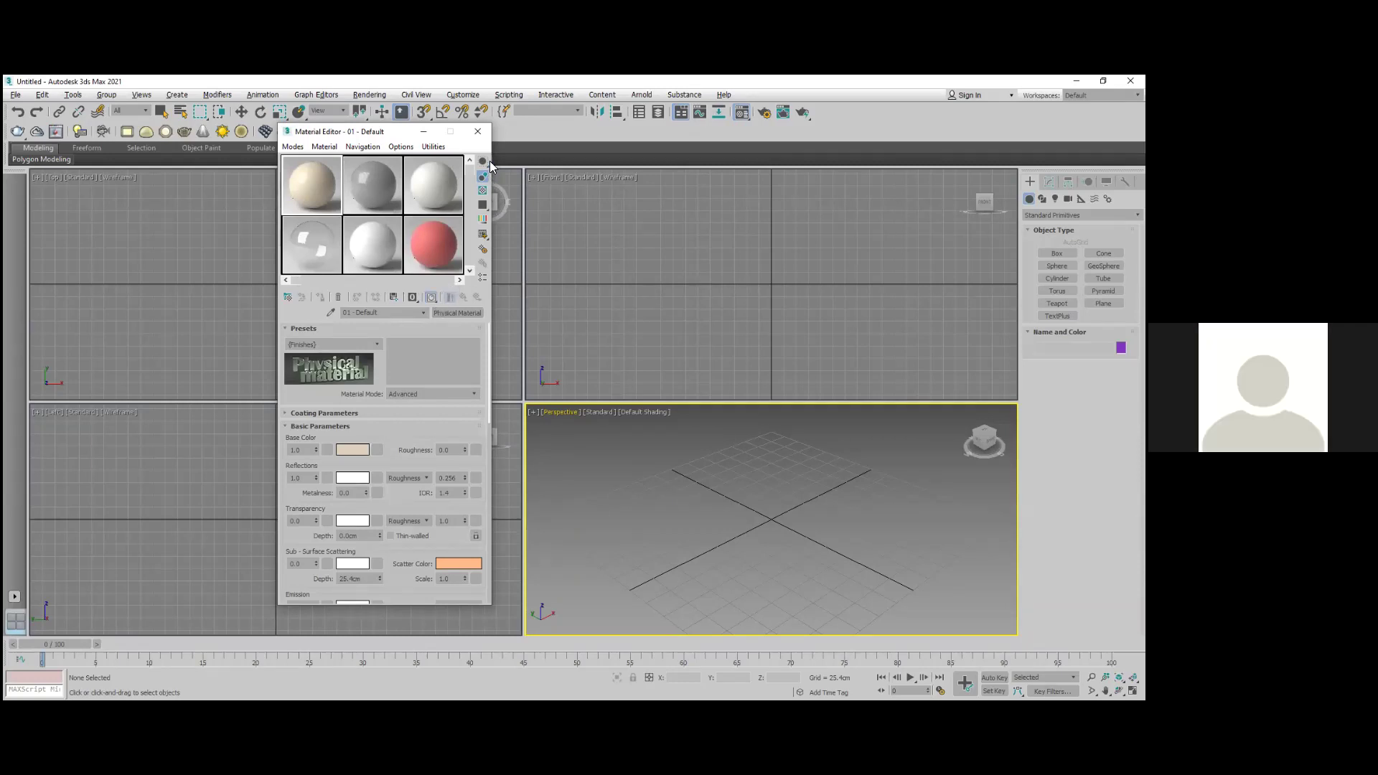
click(478, 133)
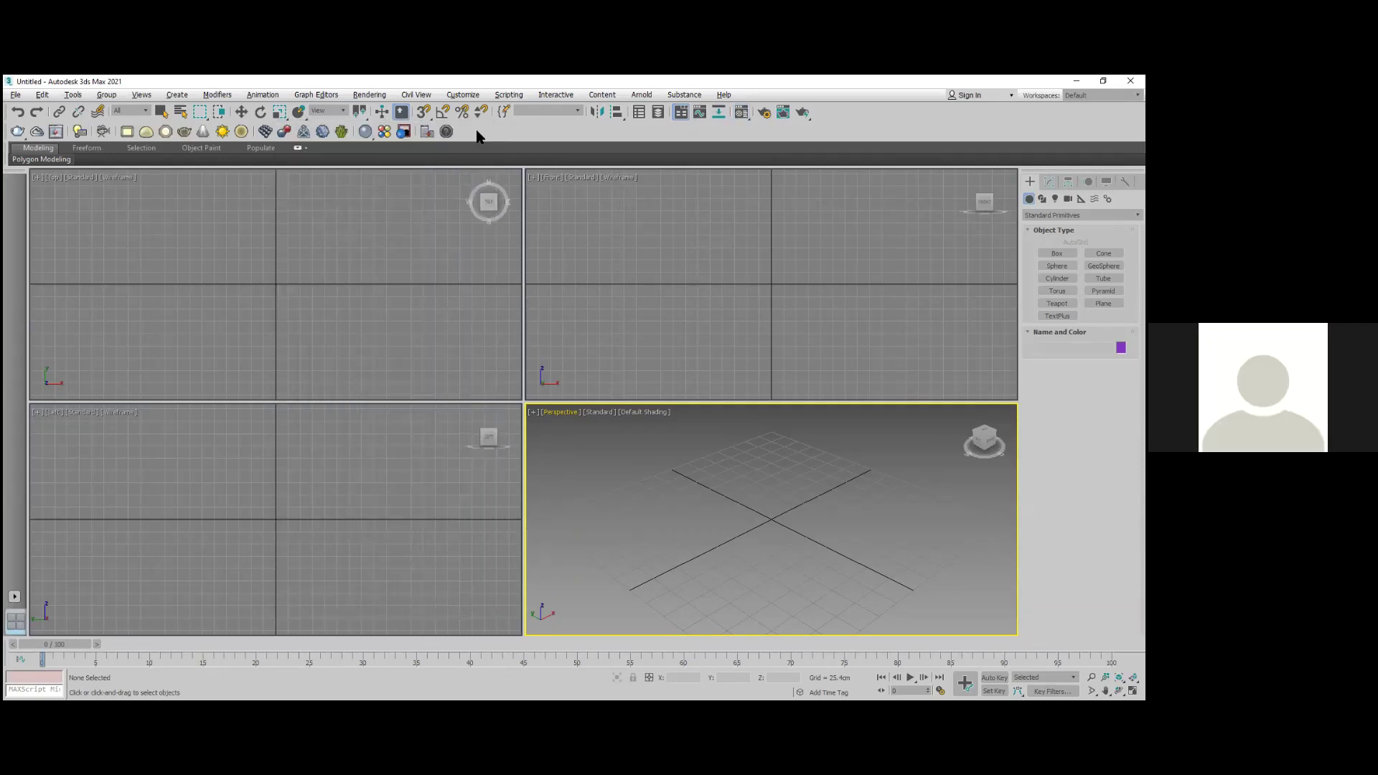
Step: Reapply the MAX.vray defaults with the ame-light scheme and exit 3ds Max without saving the scene
click(467, 97)
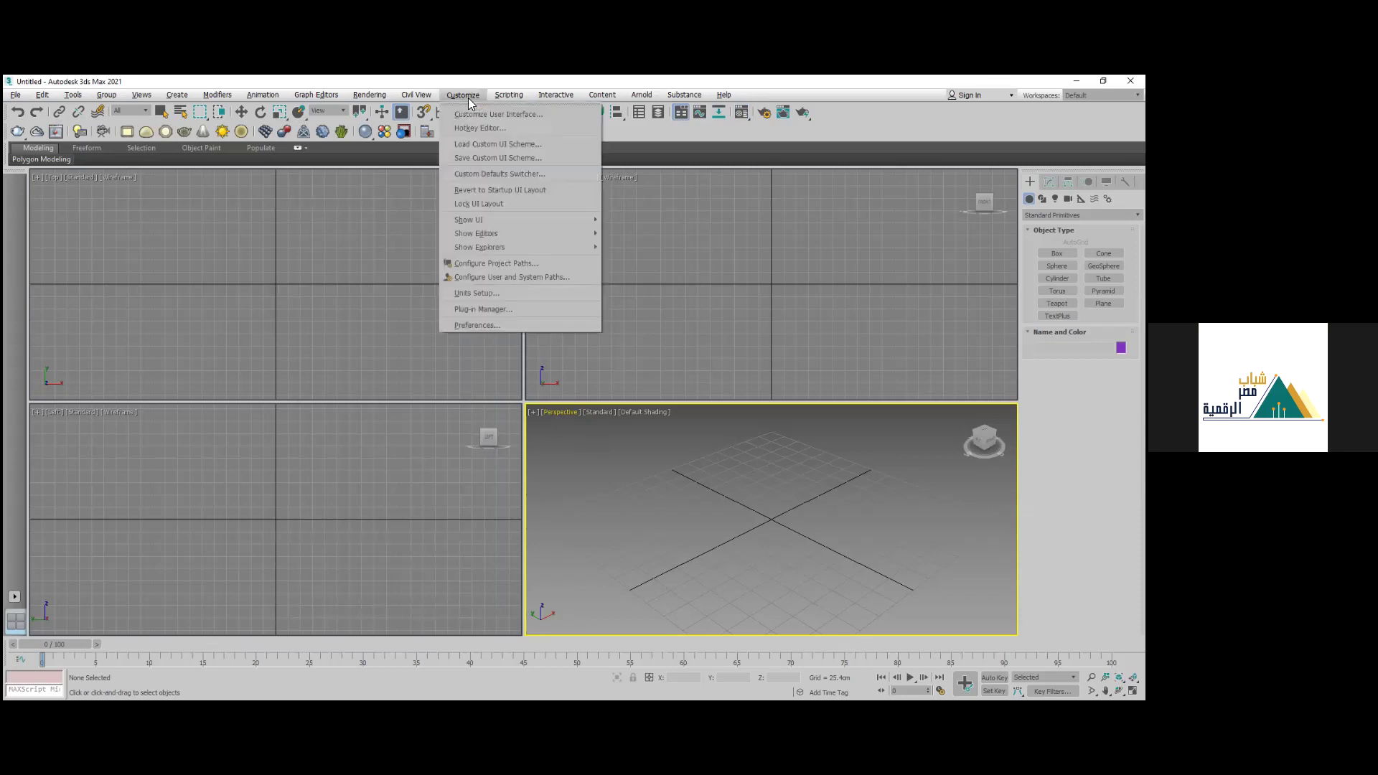
click(478, 175)
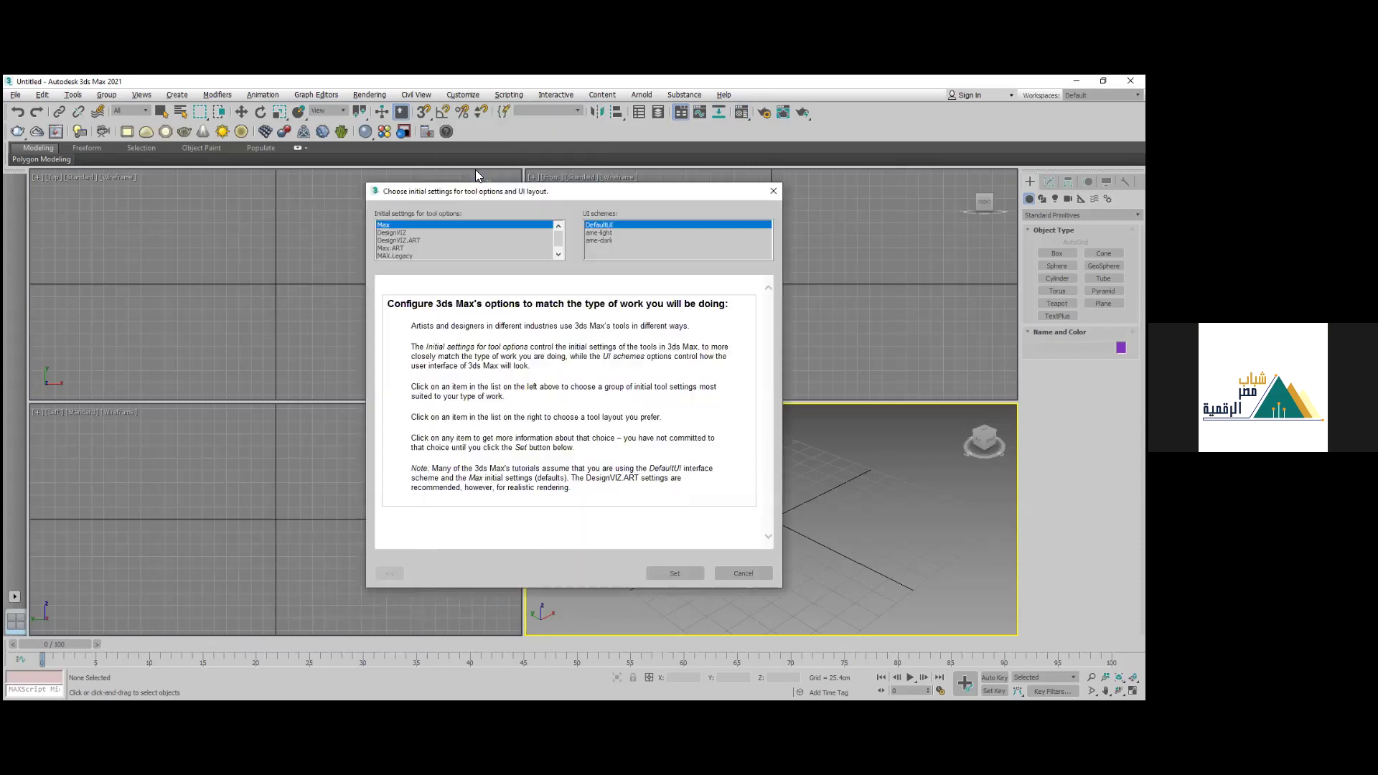
click(415, 255)
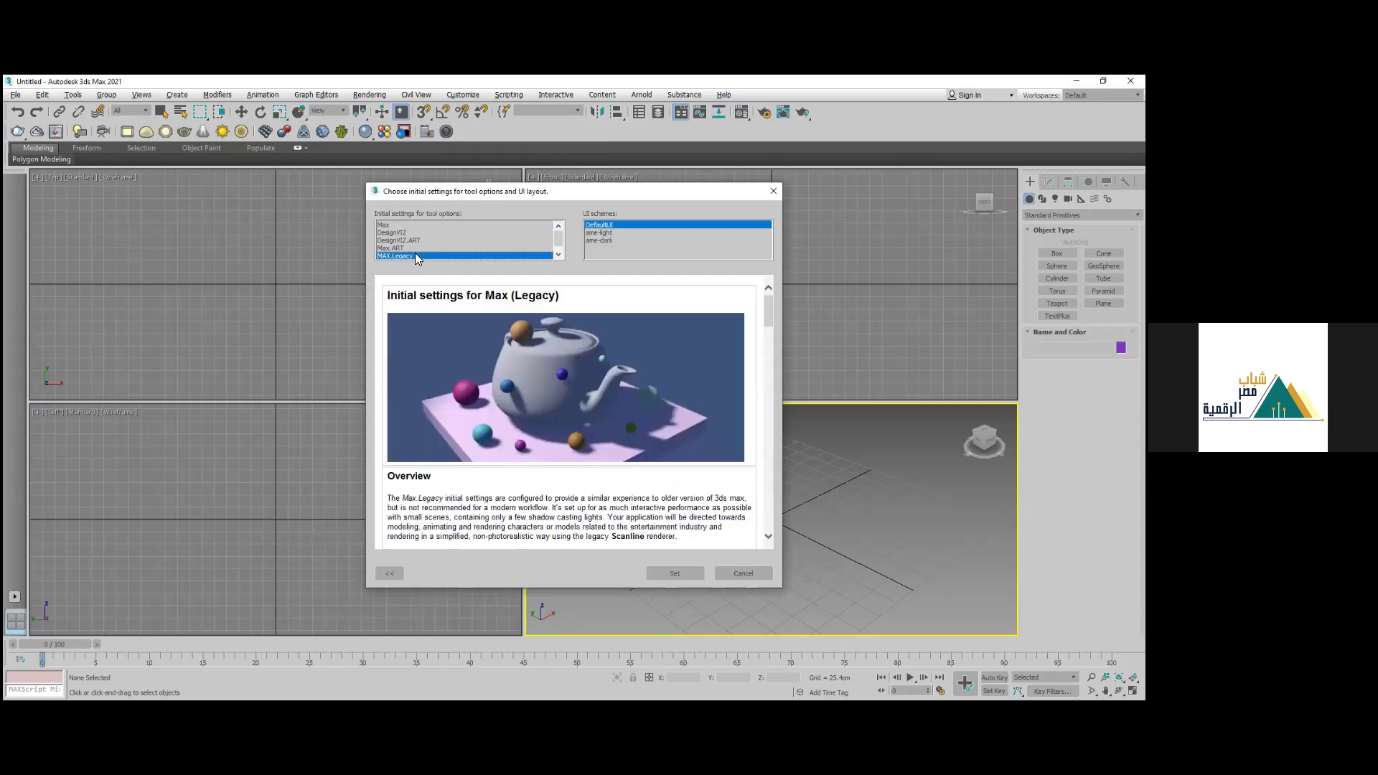
click(413, 256)
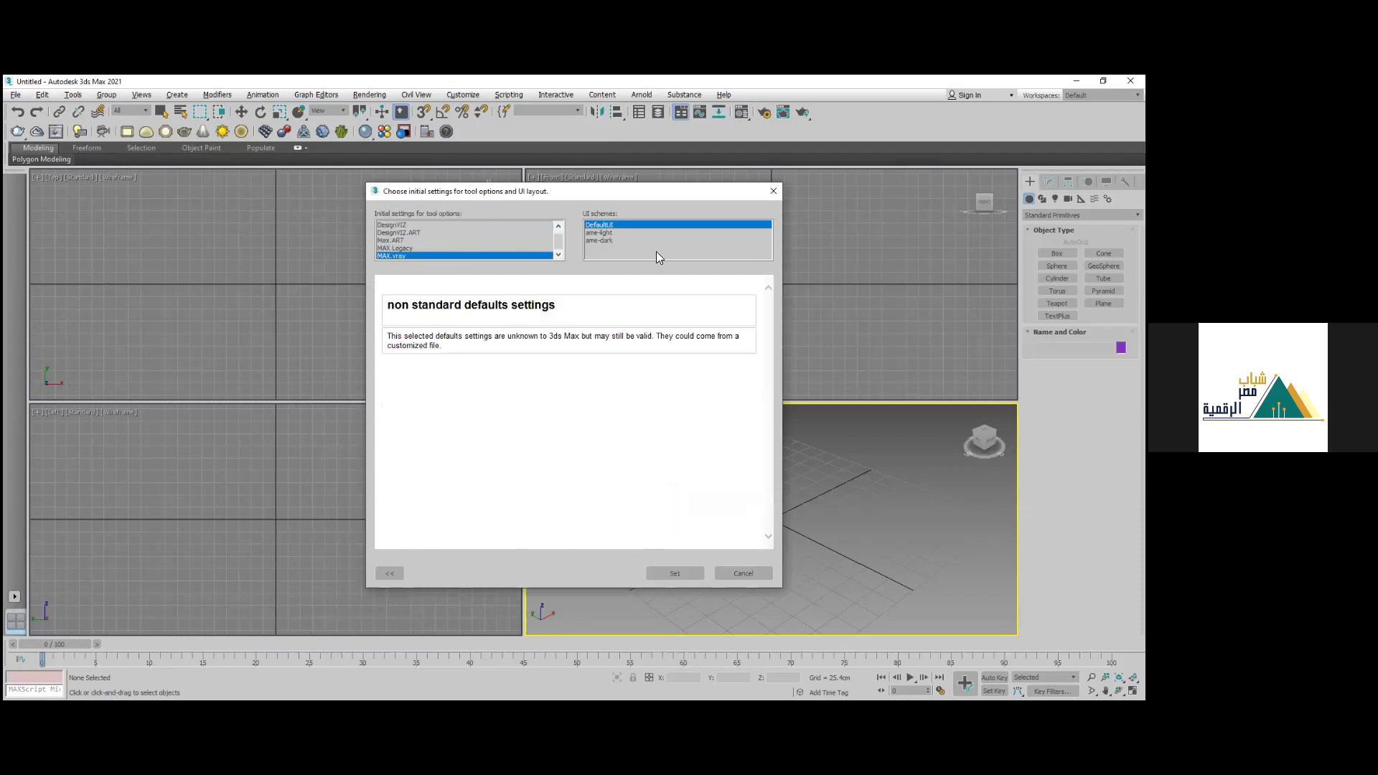
click(603, 233)
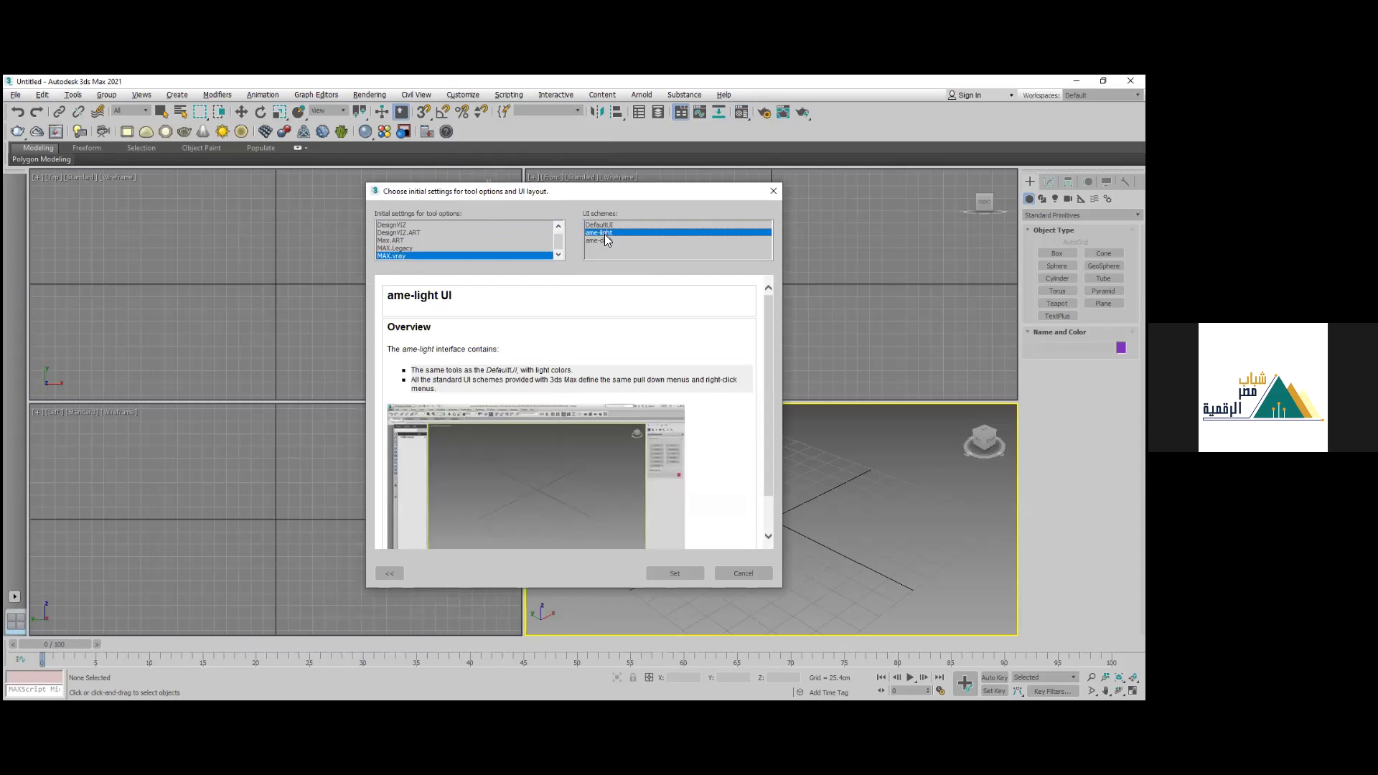
click(660, 572)
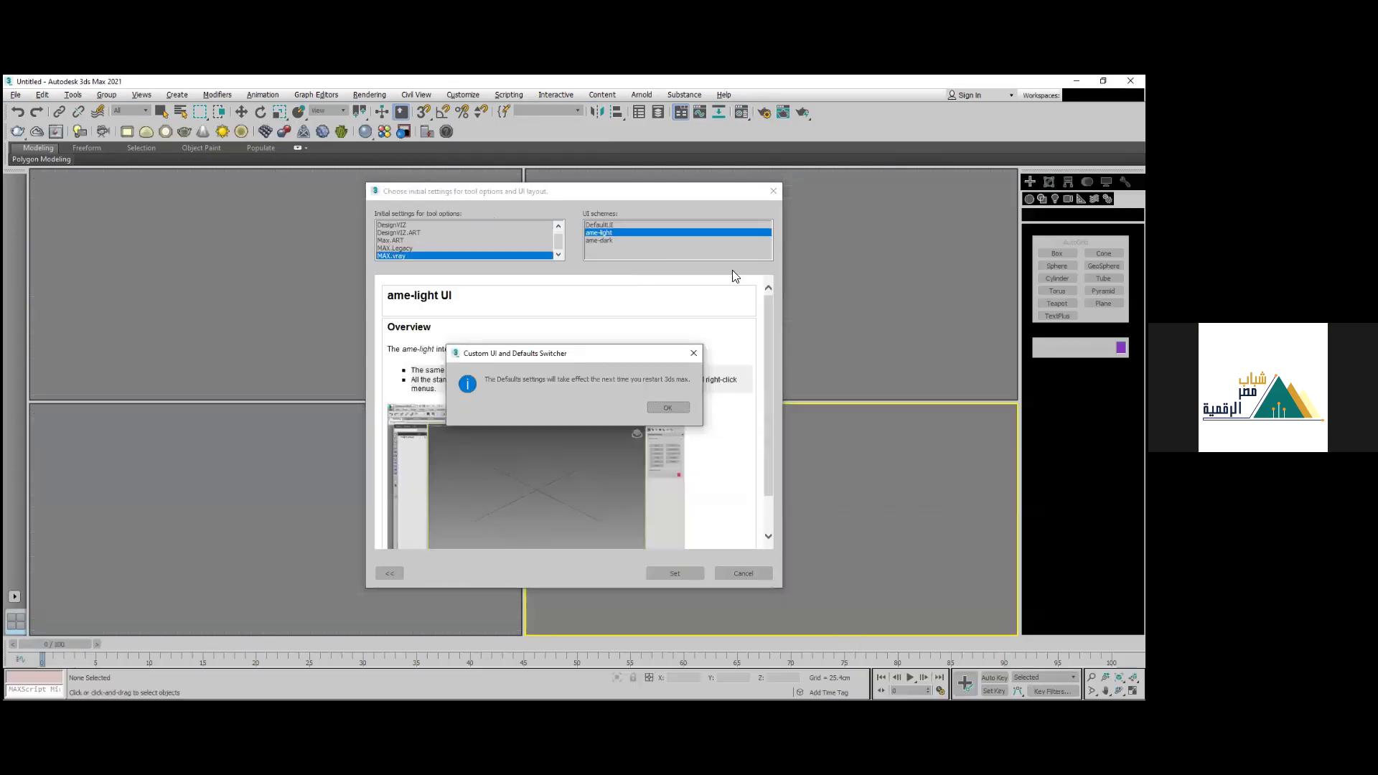
click(668, 408)
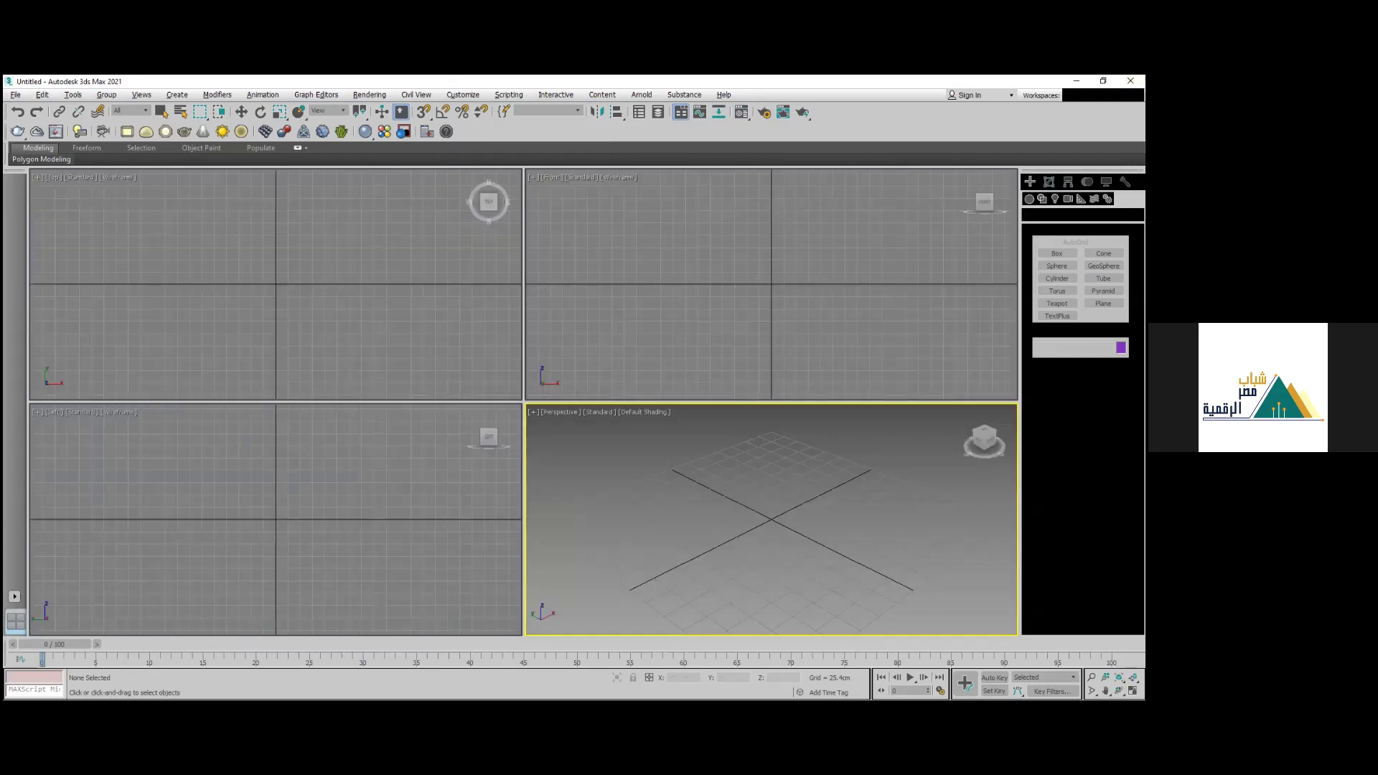
click(1130, 81)
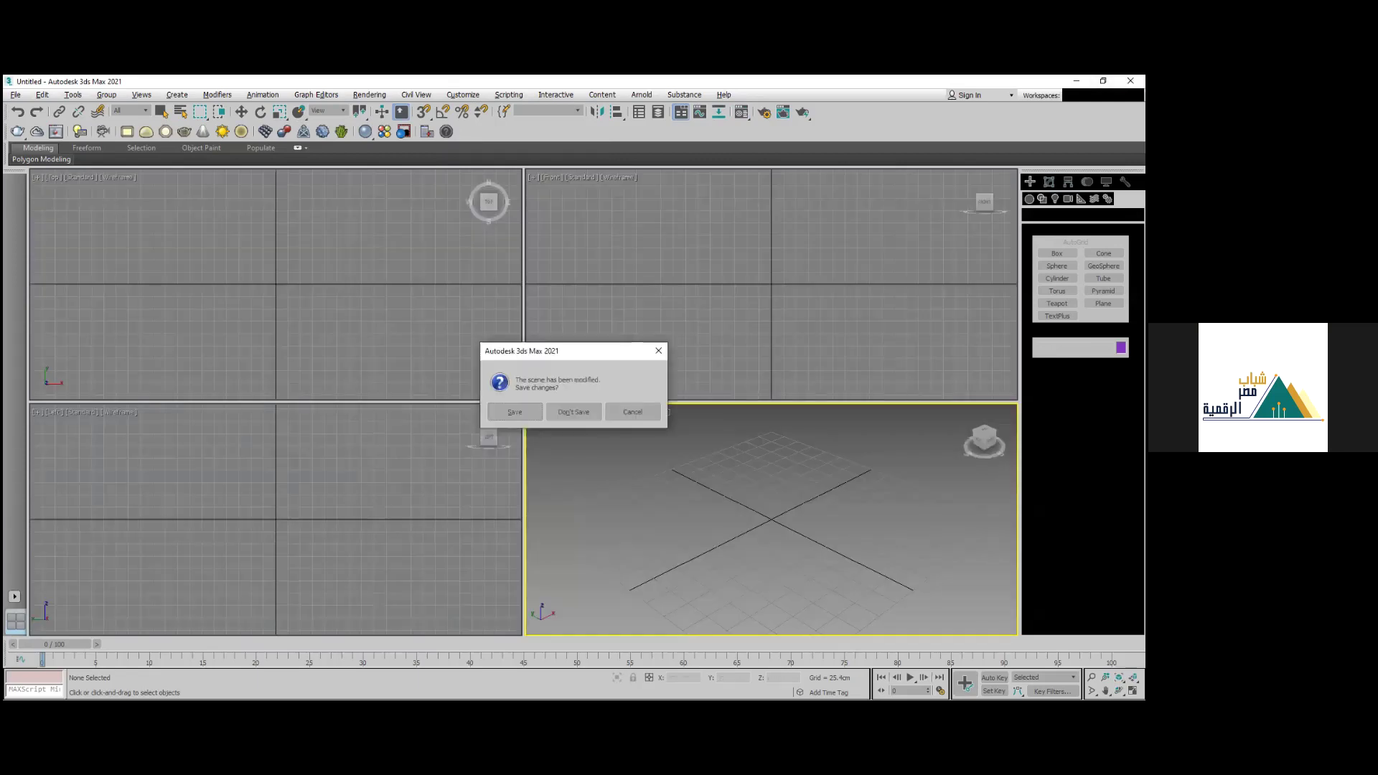
click(575, 412)
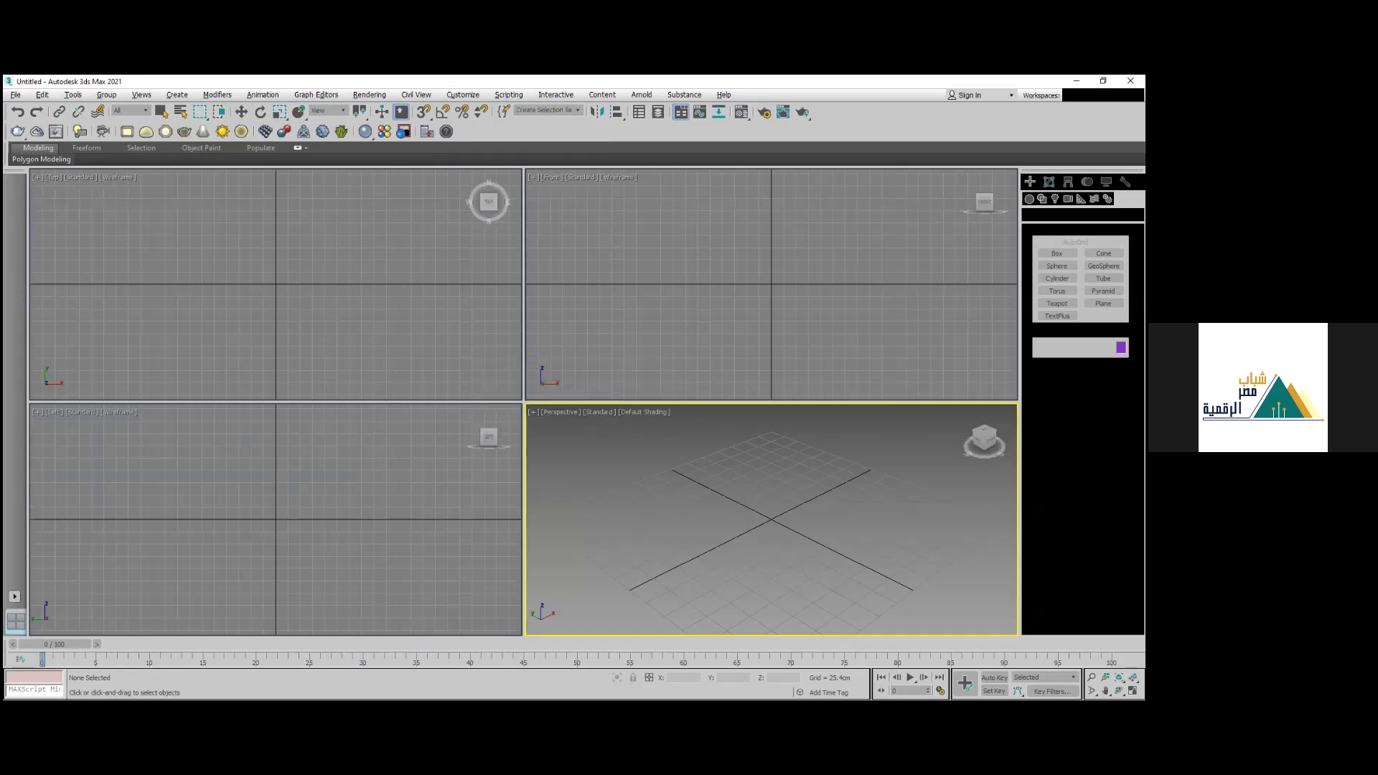
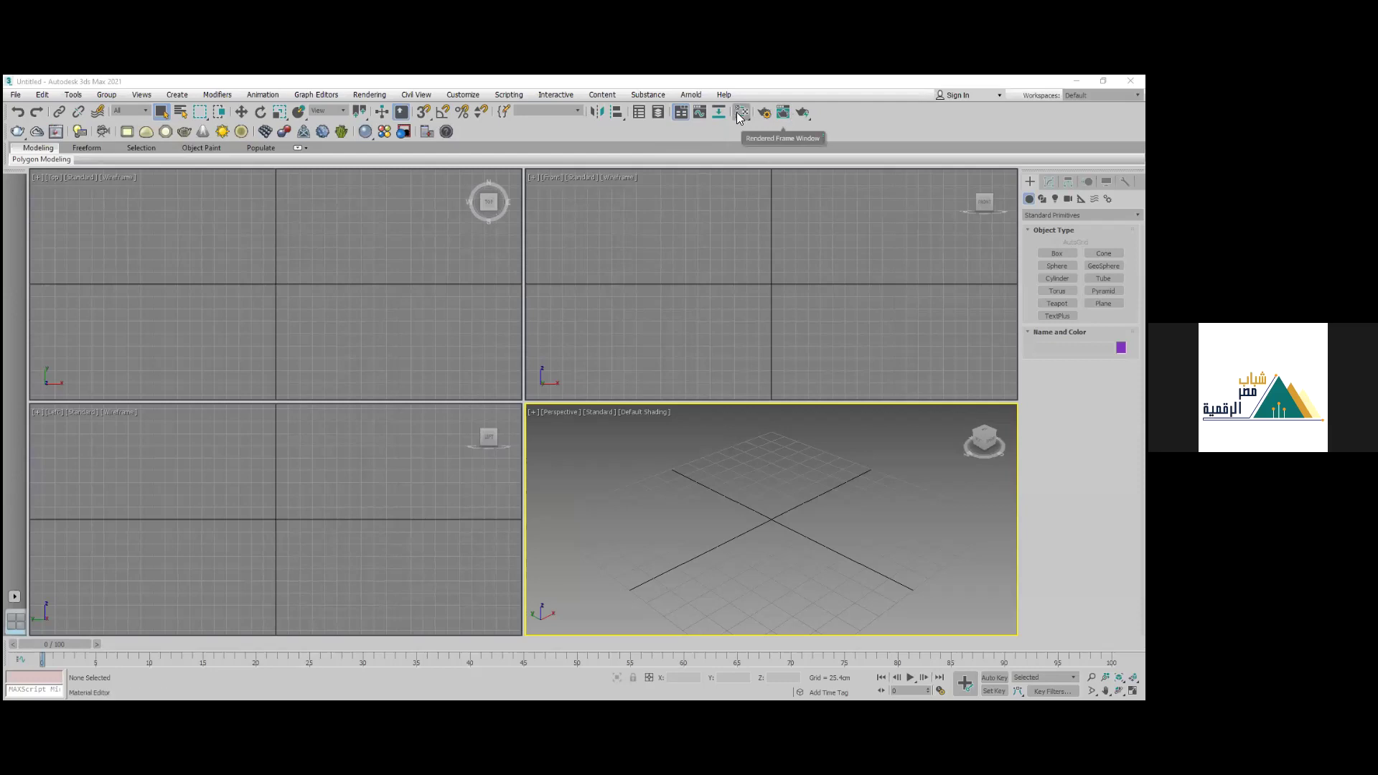
Step: Examine the sample slots in the restarted program's Material Editor and the parameters of the second material
drag(740, 117, 742, 134)
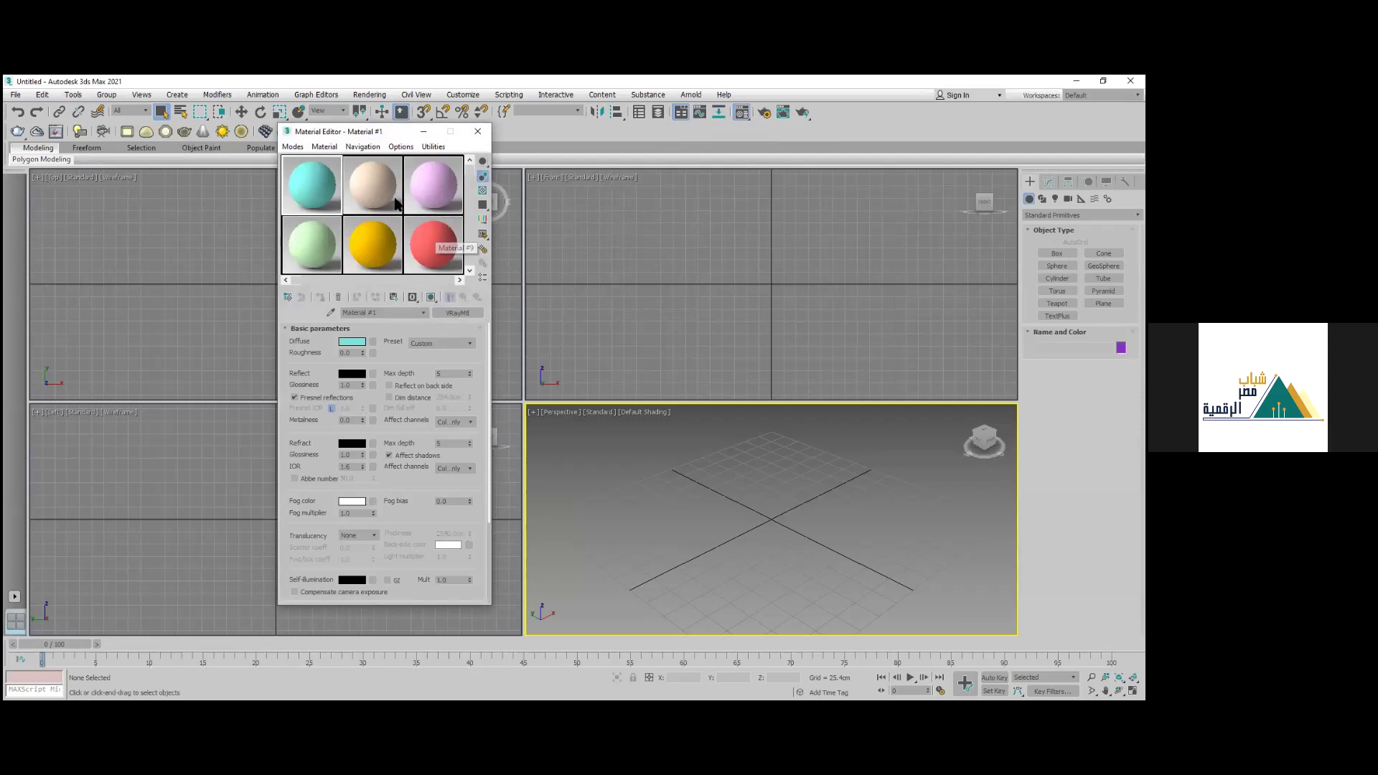
click(470, 273)
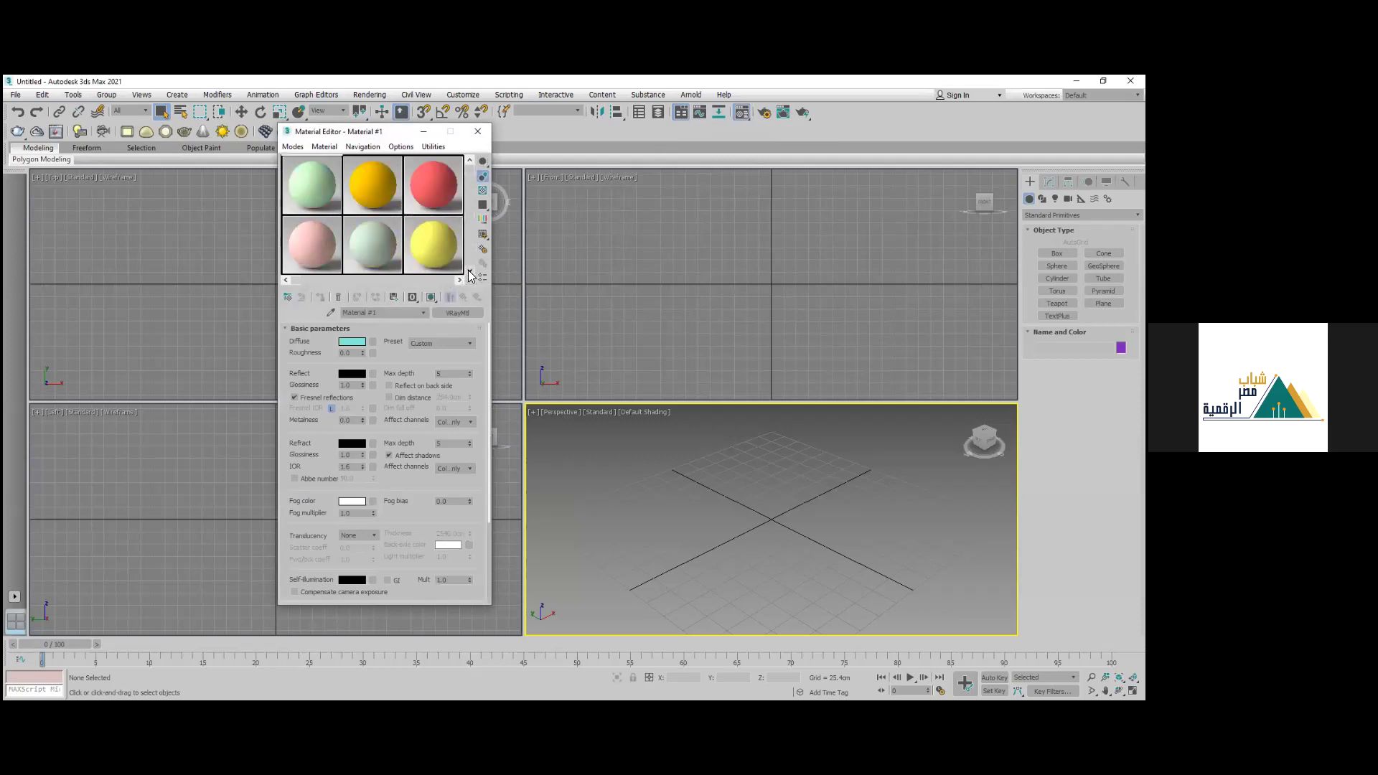
click(470, 273)
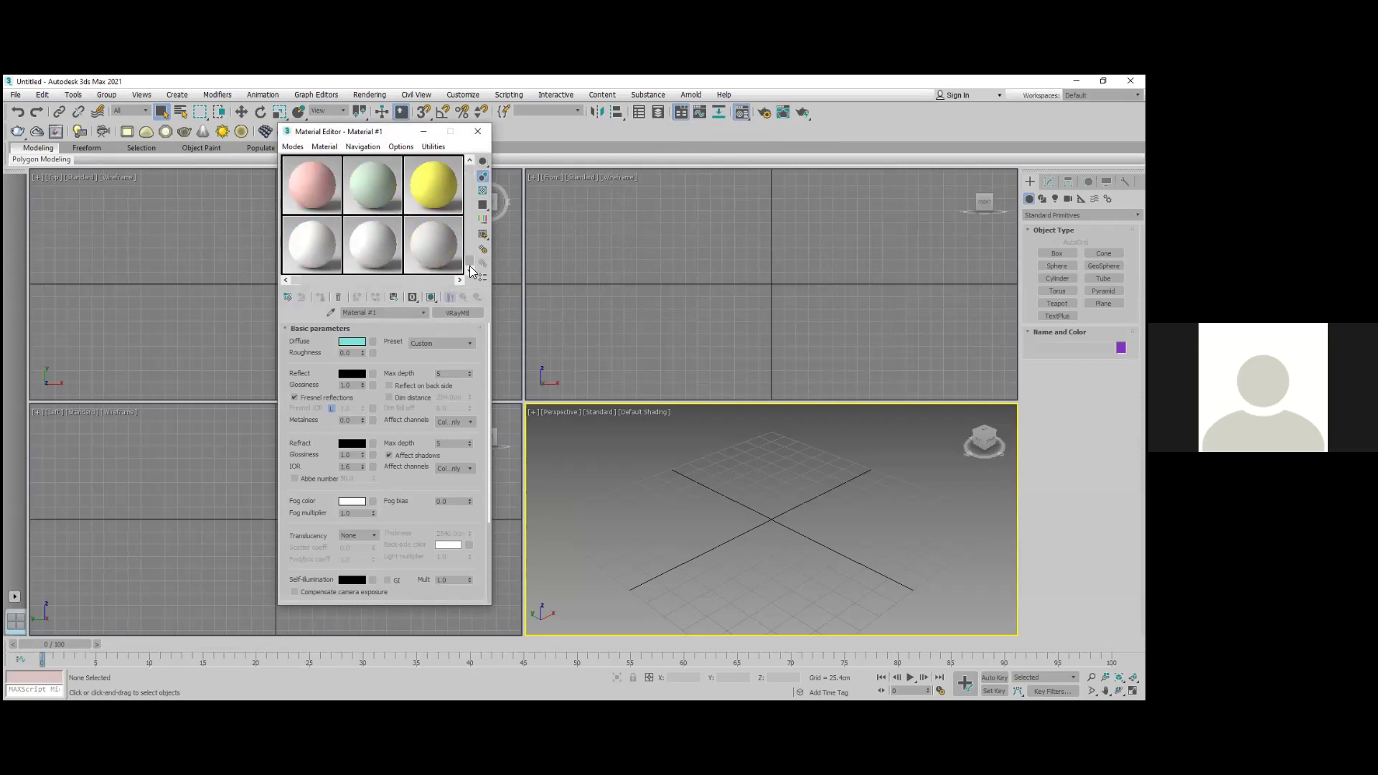
scroll(470, 244, up, 2)
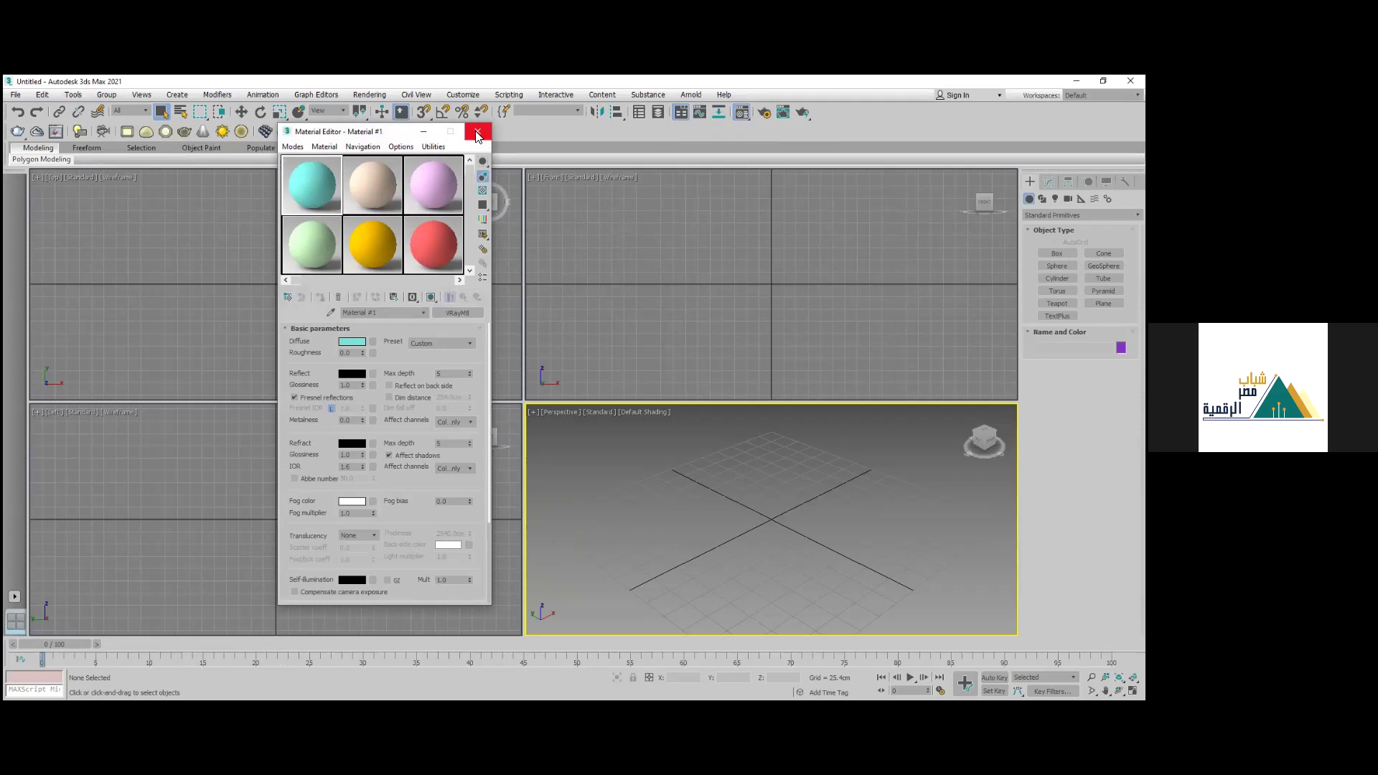
click(393, 182)
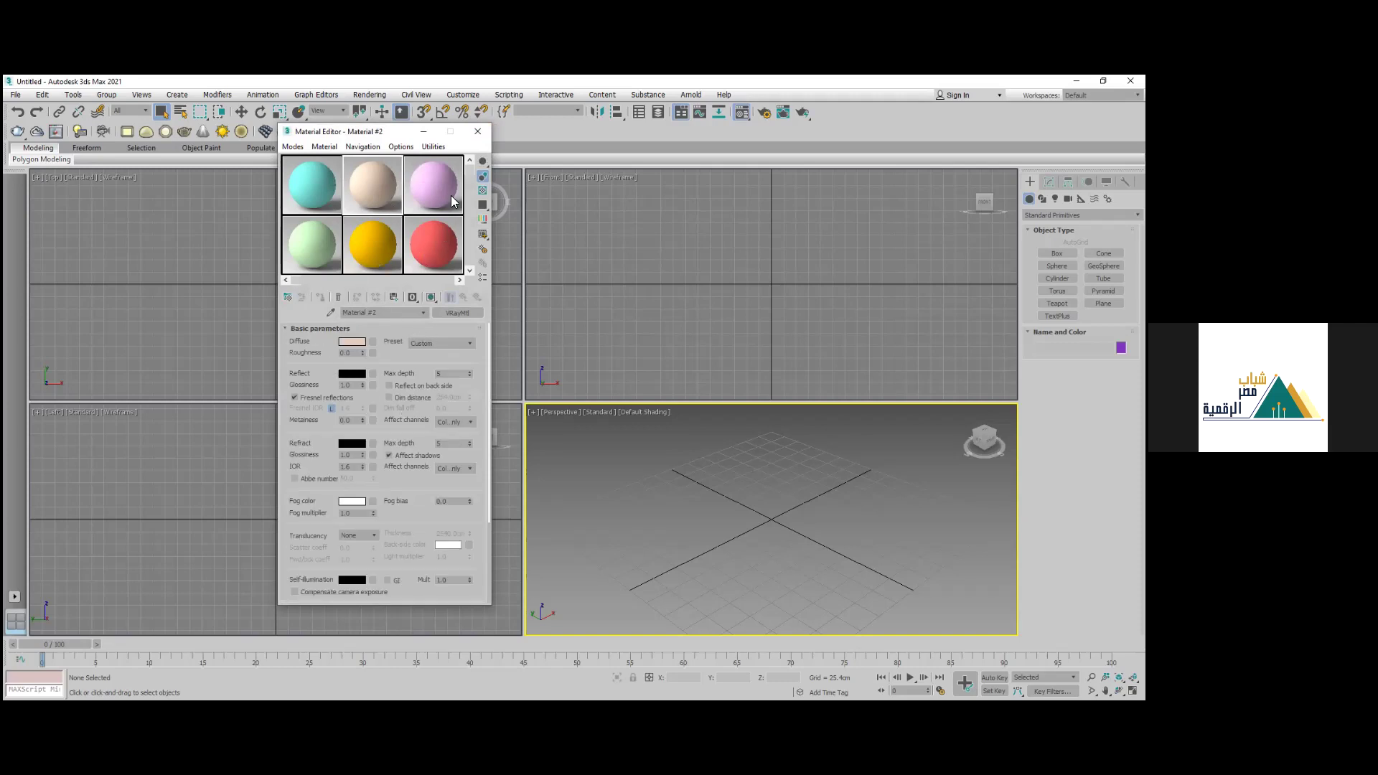
scroll(467, 202, down, 2)
scroll(468, 201, down, 3)
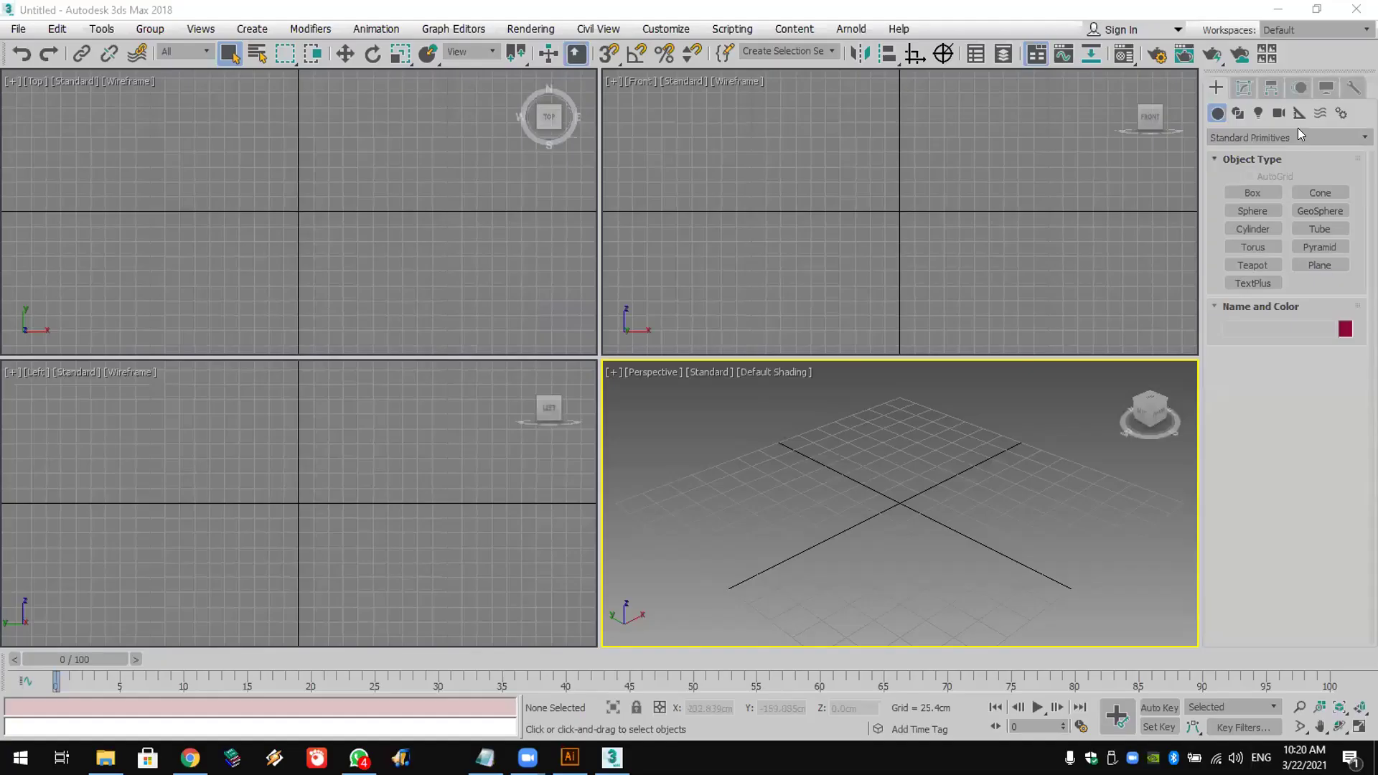
Step: Draw a rectangle spline about 296 cm long and 336 cm wide around the origin in the Top view
click(1239, 113)
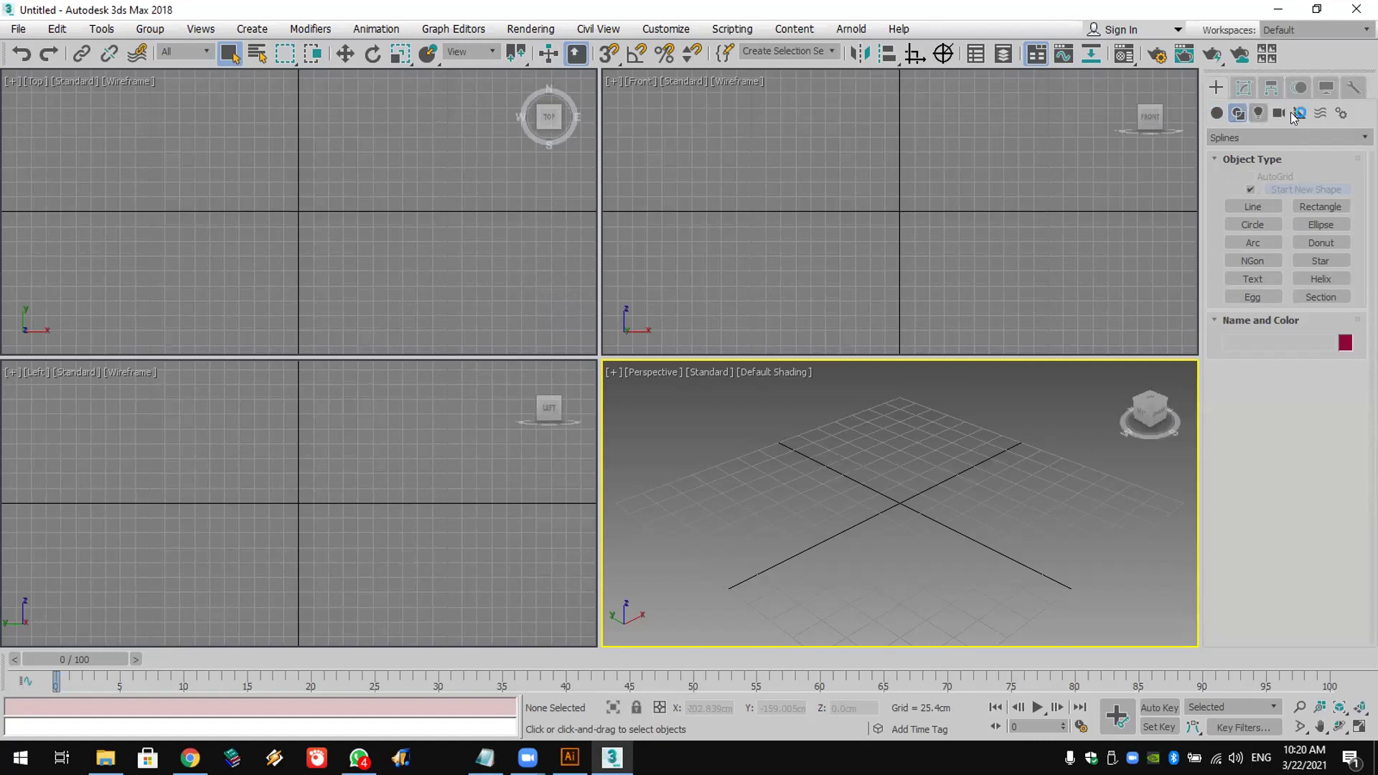
click(1258, 205)
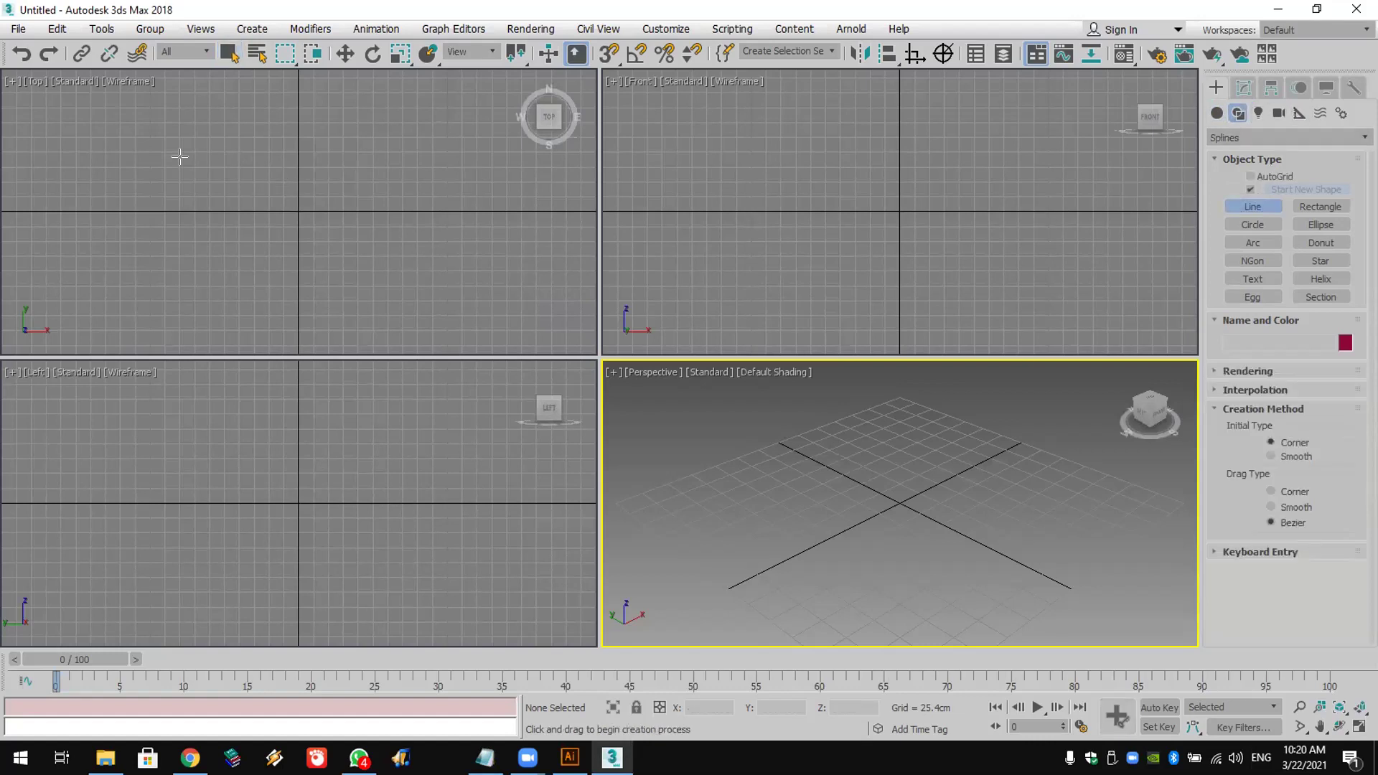
click(1320, 207)
drag(130, 107, 327, 280)
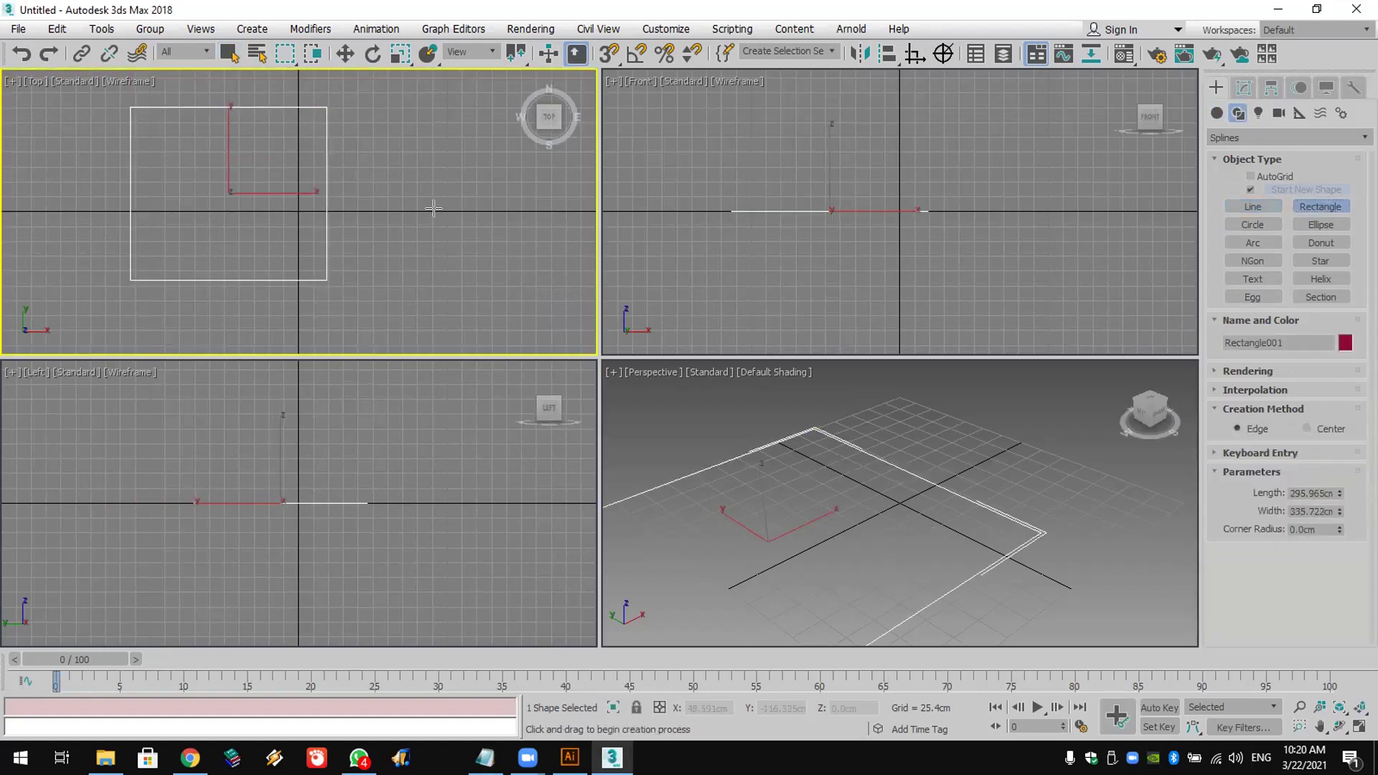
click(1244, 88)
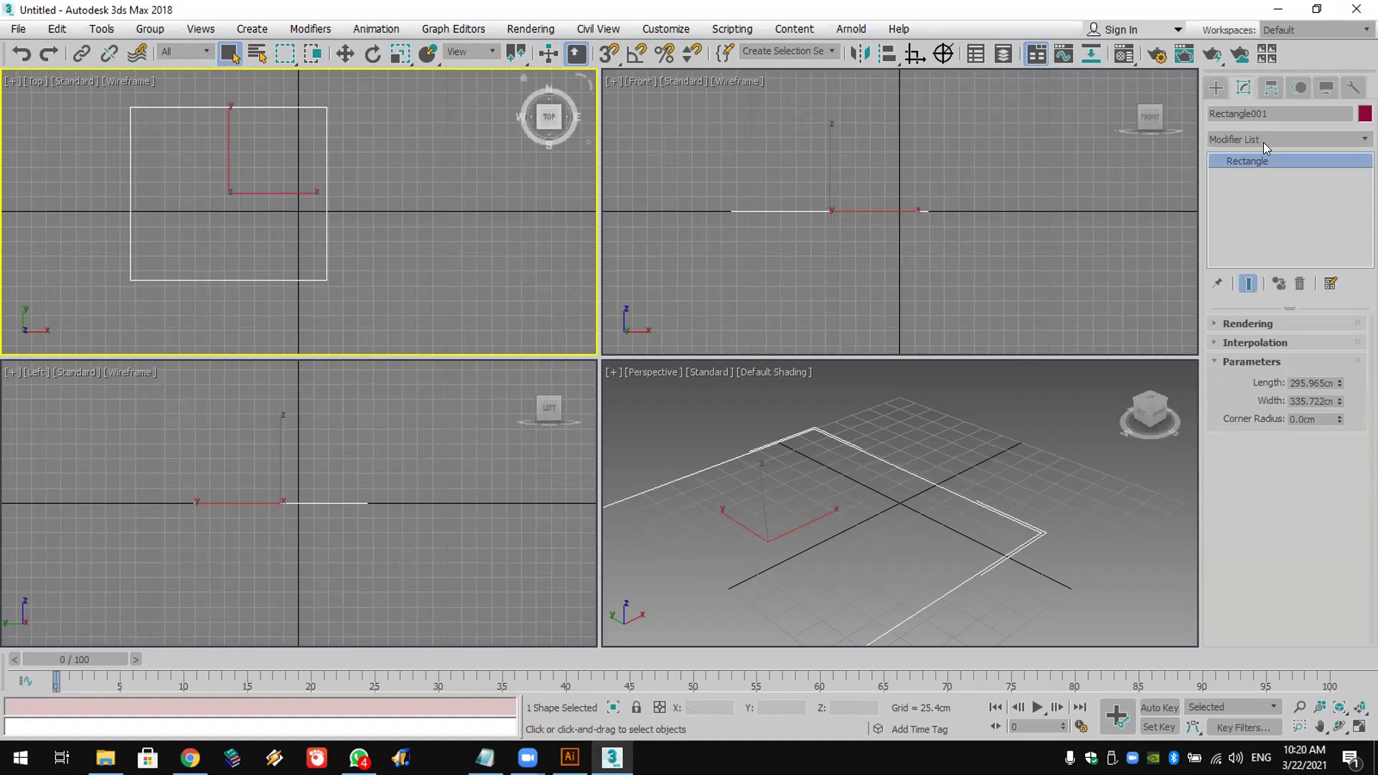
click(1264, 140)
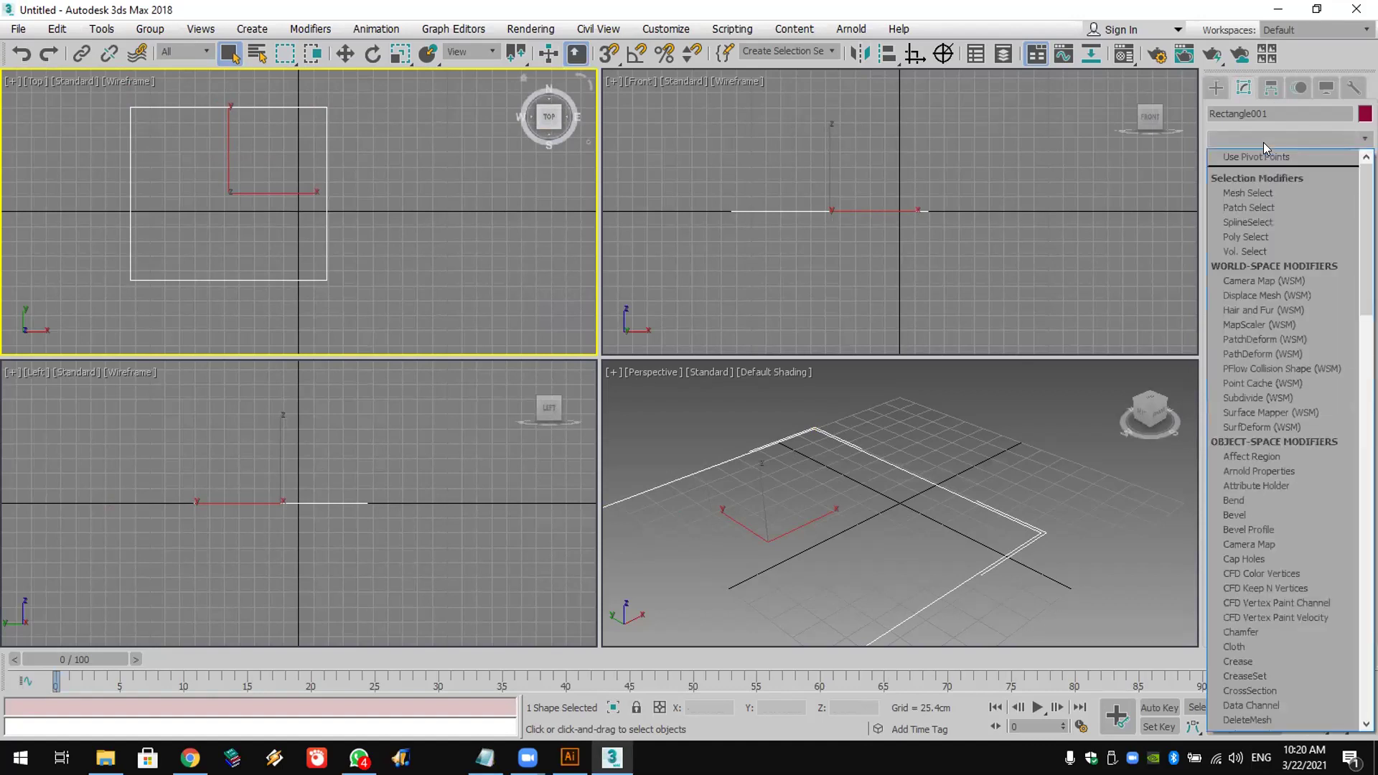
click(1264, 142)
Step: Maximize the Top view and draw three more rectangles, each overlapping the previous one, the last about 407 cm long and 355 cm wide
middle_drag(428, 160, 376, 163)
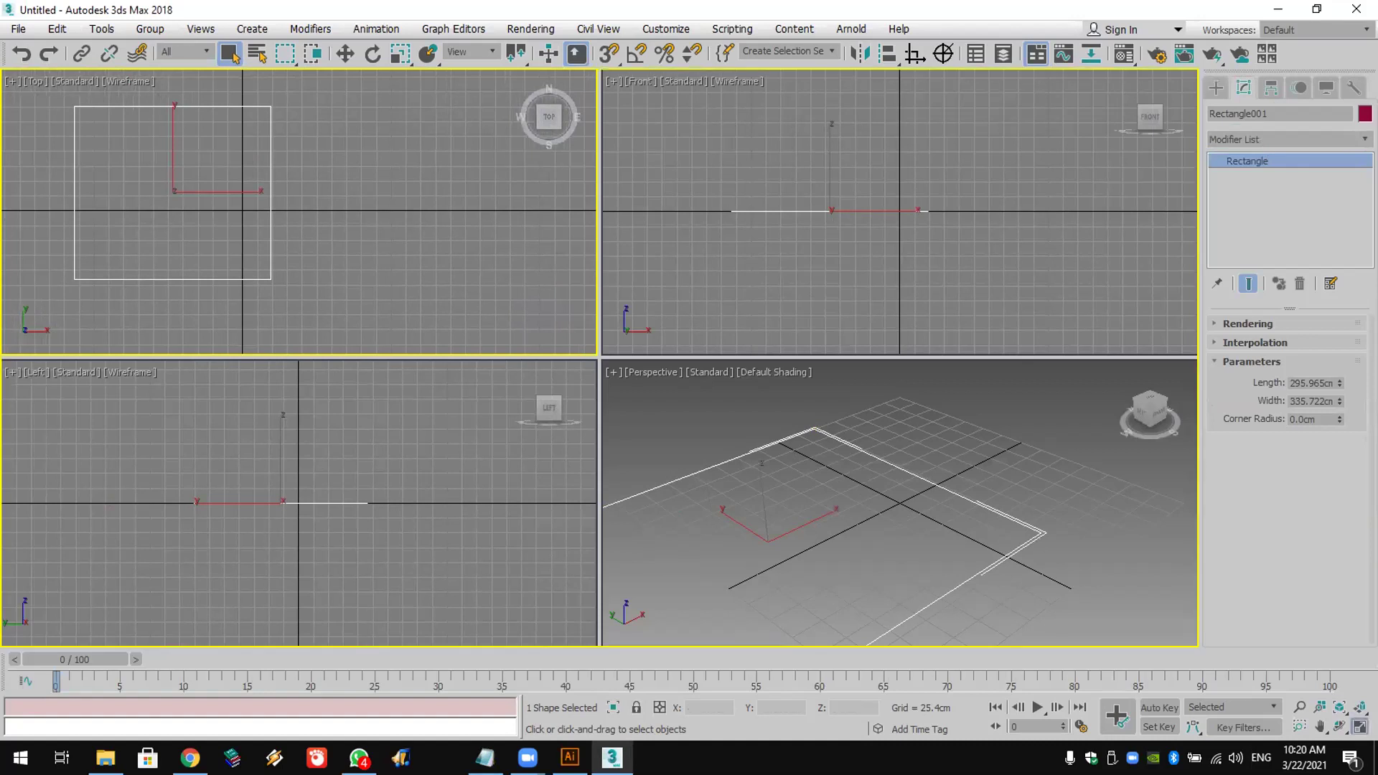
key(alt+w)
middle_drag(690, 459, 508, 363)
scroll(596, 416, down, 2)
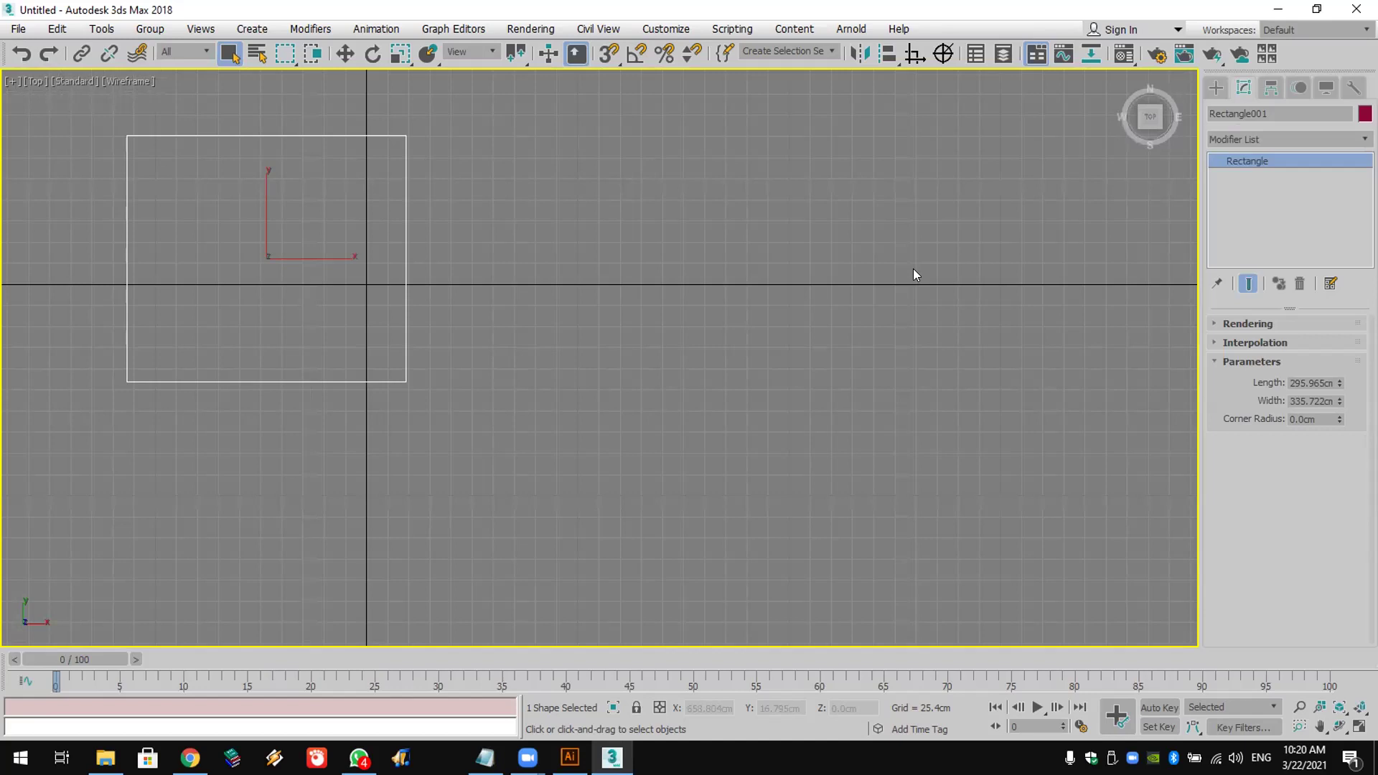
click(1216, 87)
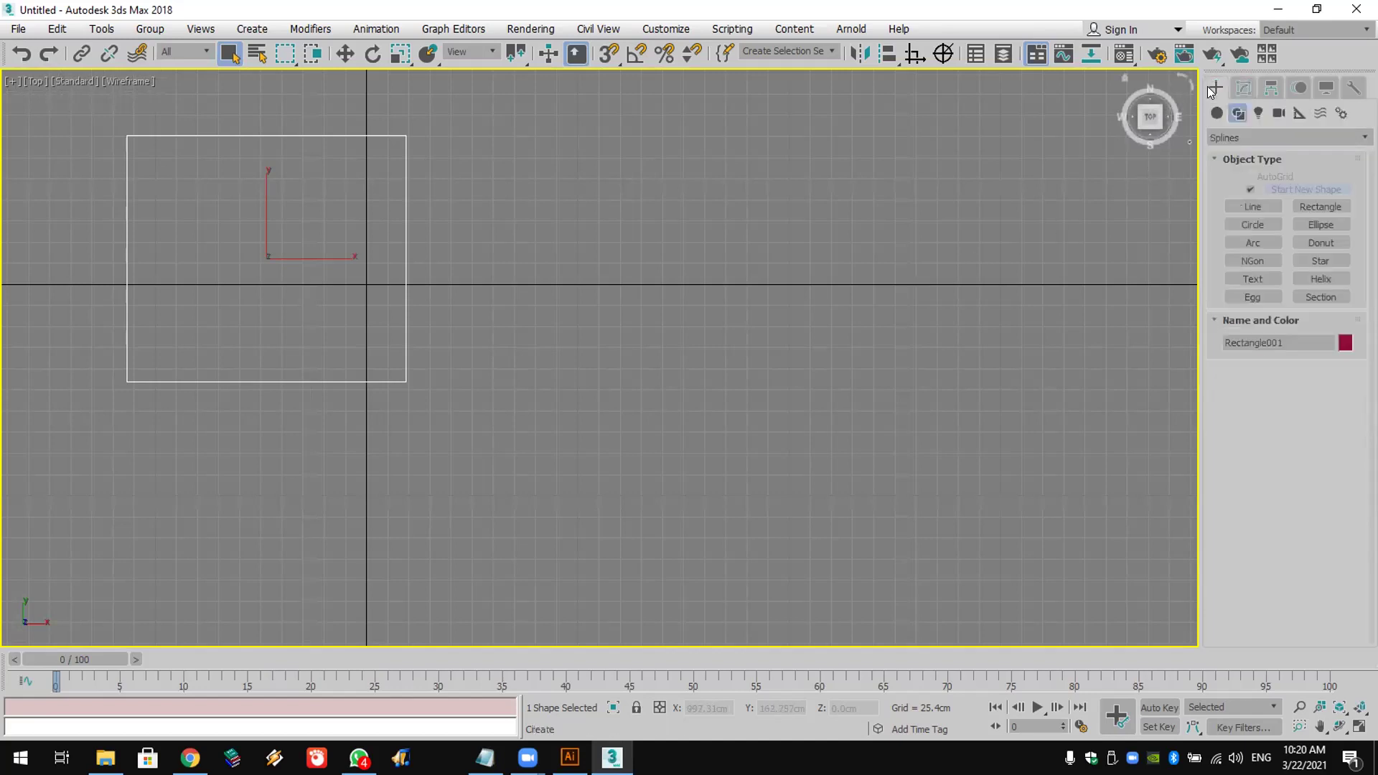
click(1324, 207)
drag(295, 242, 740, 569)
drag(632, 152, 1011, 514)
drag(881, 284, 1176, 622)
scroll(1050, 446, down, 5)
middle_drag(1051, 447, 783, 370)
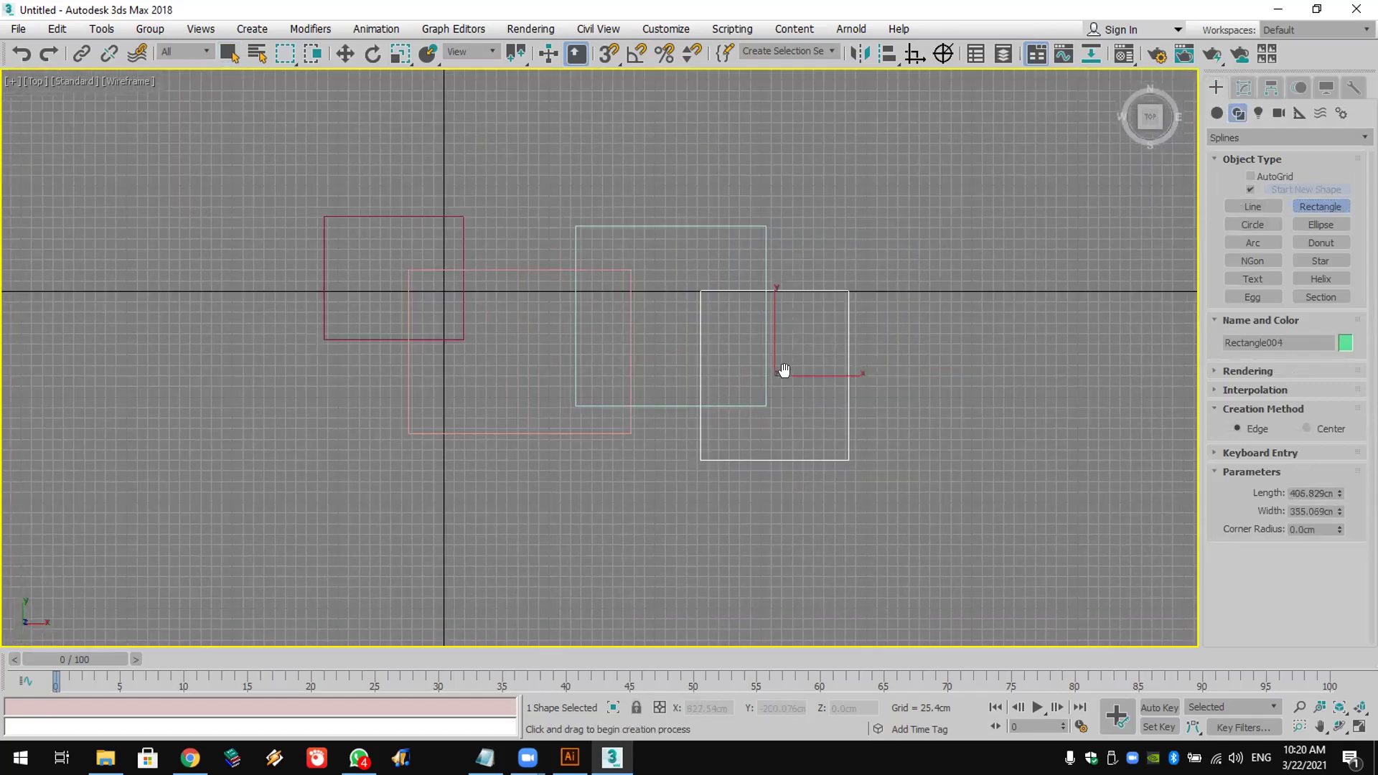
right_click(953, 423)
click(956, 350)
Step: Compare the modifiers offered for the green rectangle alone with those offered for all four rectangles selected together
scroll(872, 296, up, 2)
middle_drag(896, 292, 961, 302)
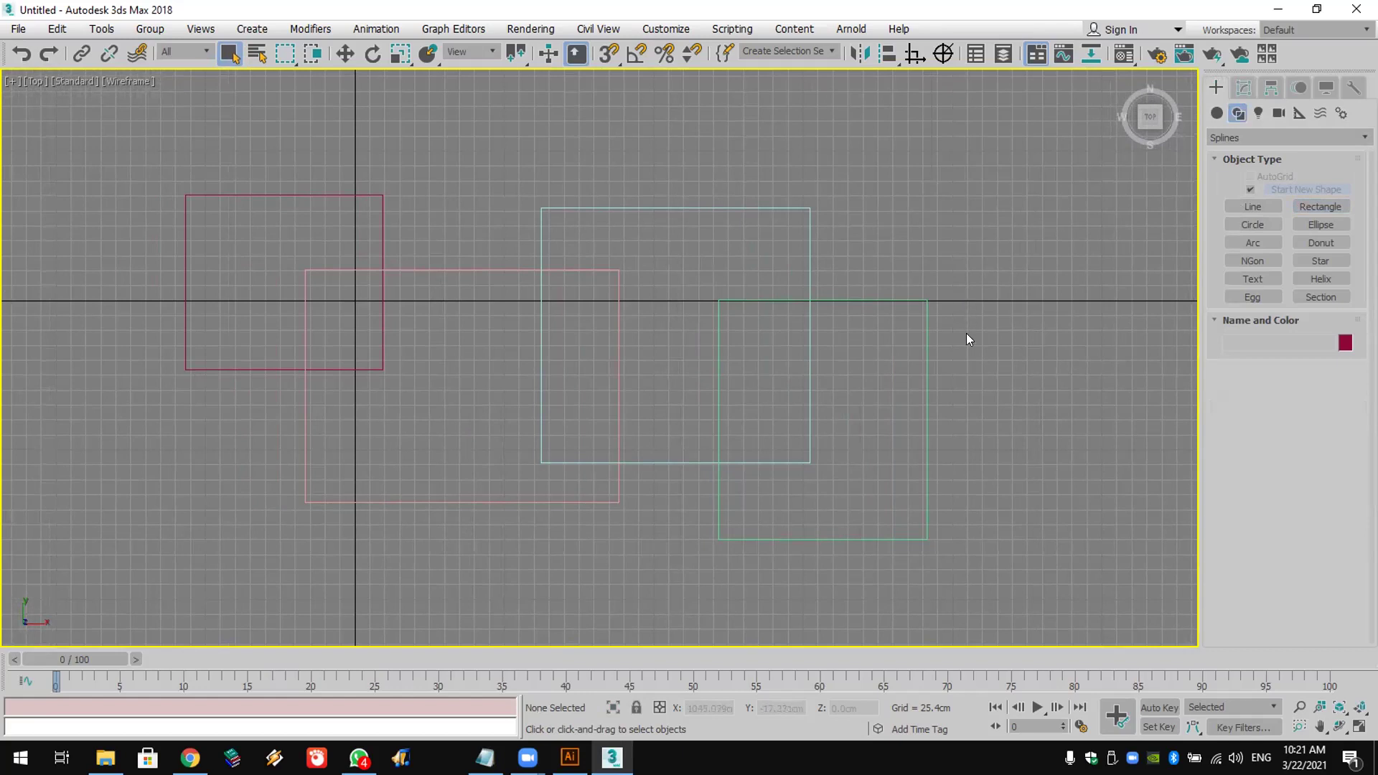
click(925, 357)
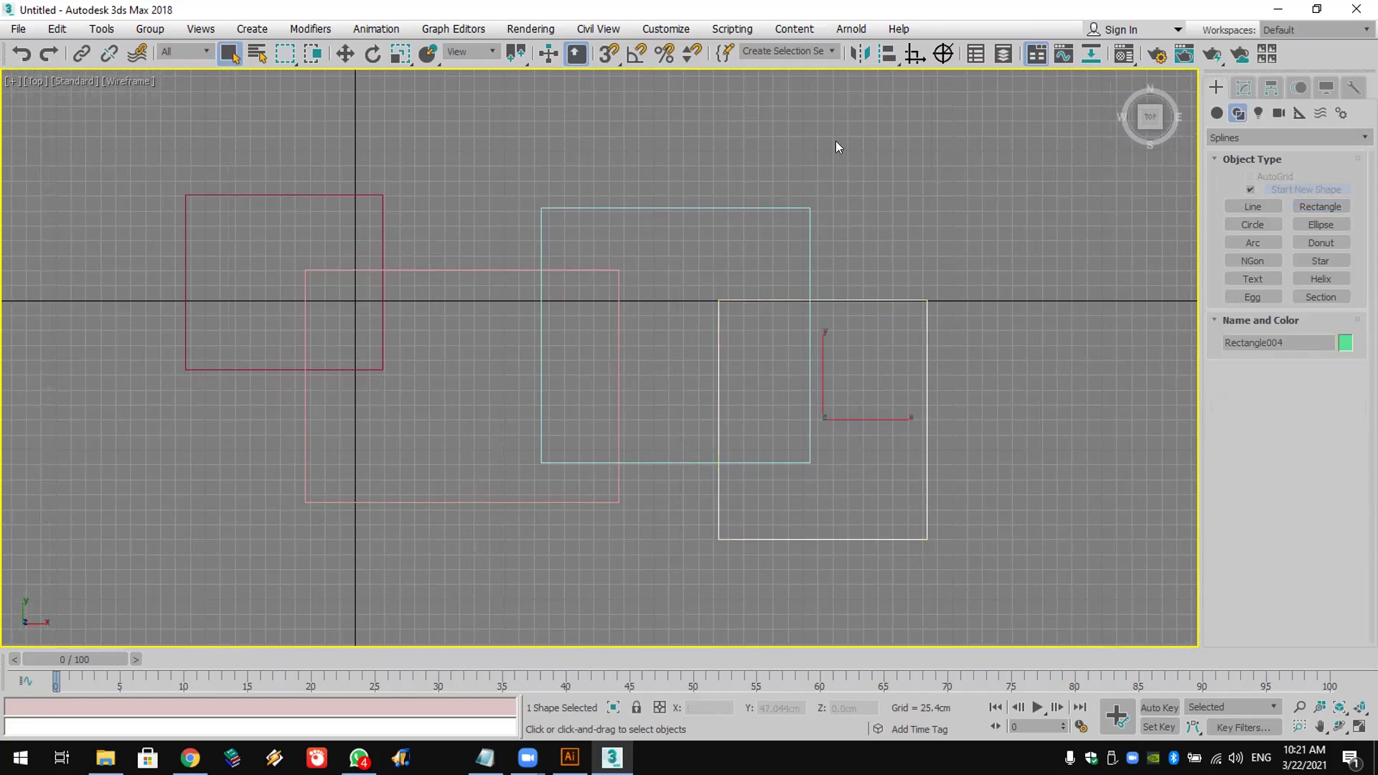
click(1244, 87)
click(1257, 138)
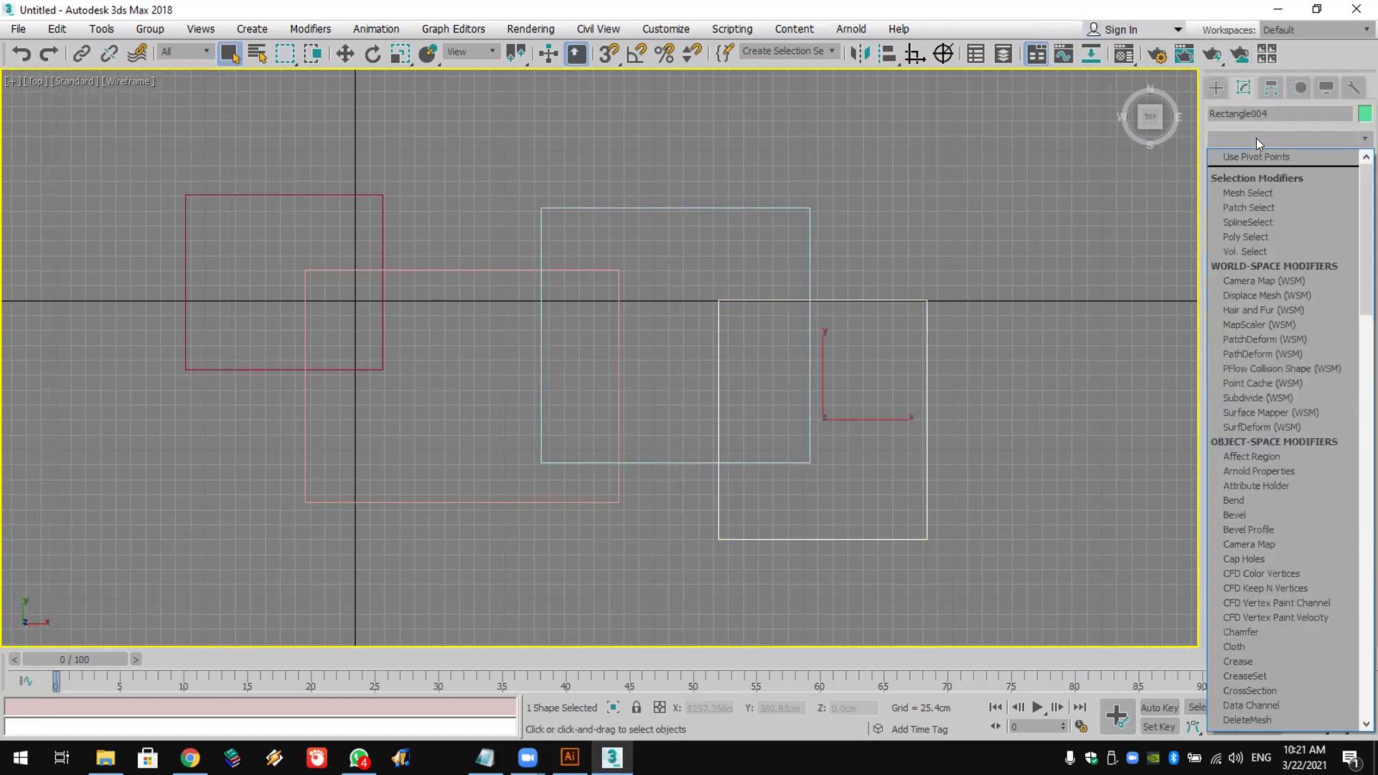
click(1257, 137)
click(1032, 257)
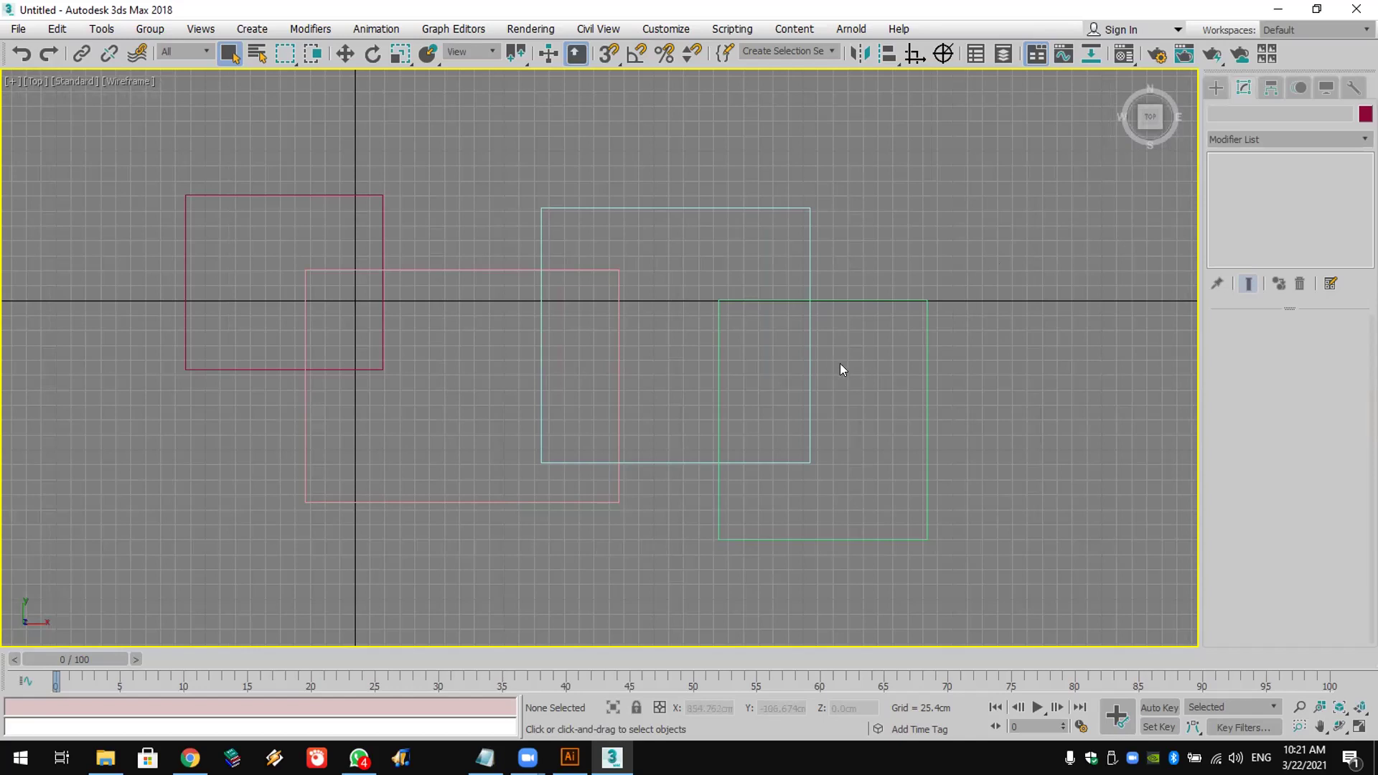
drag(435, 367, 323, 364)
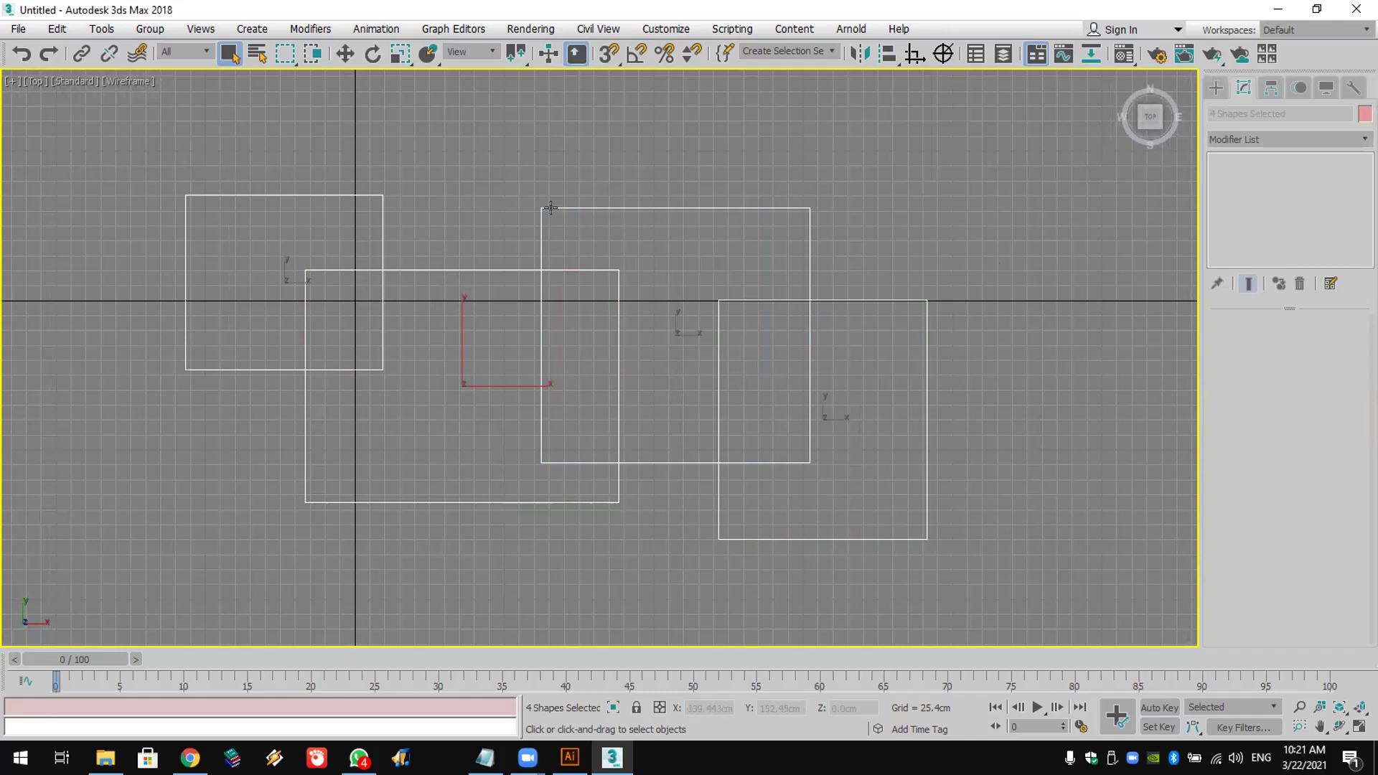
click(962, 280)
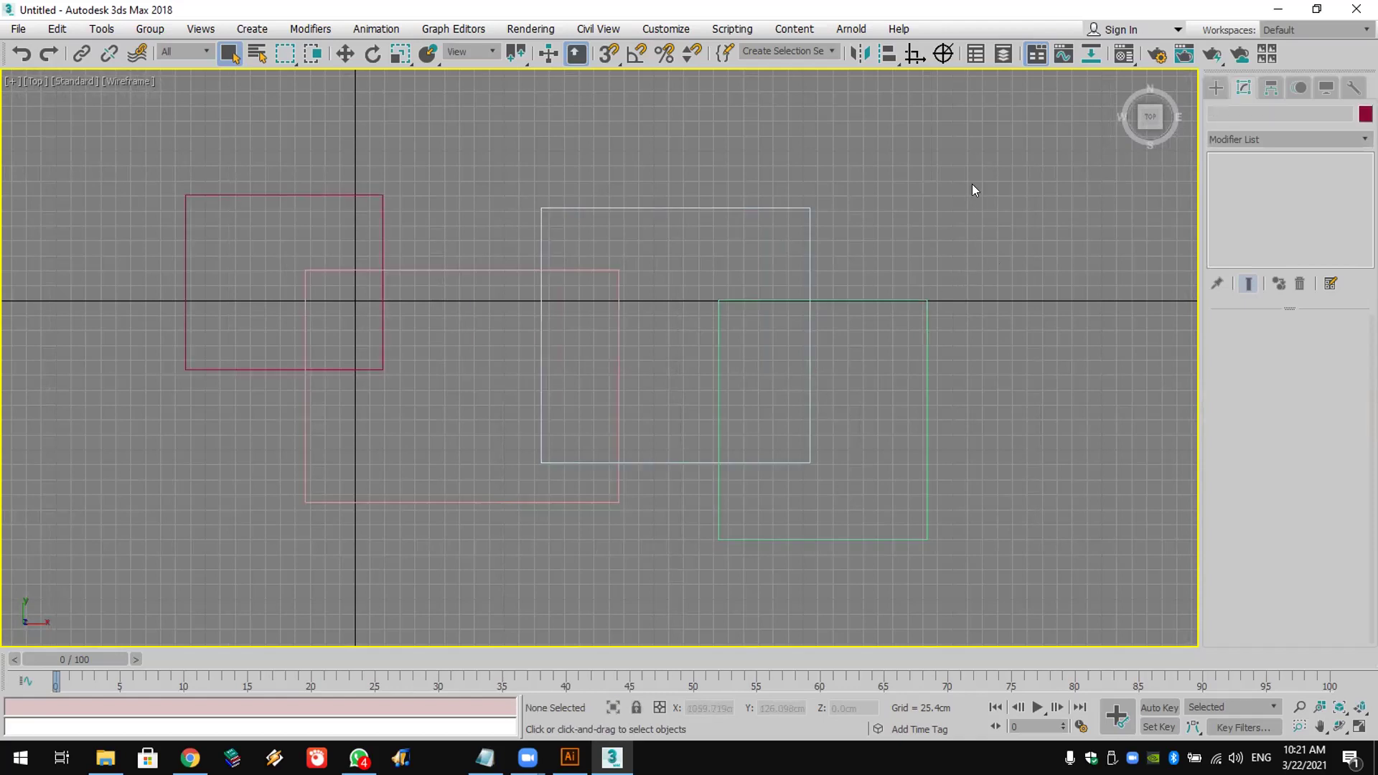
drag(319, 426, 118, 559)
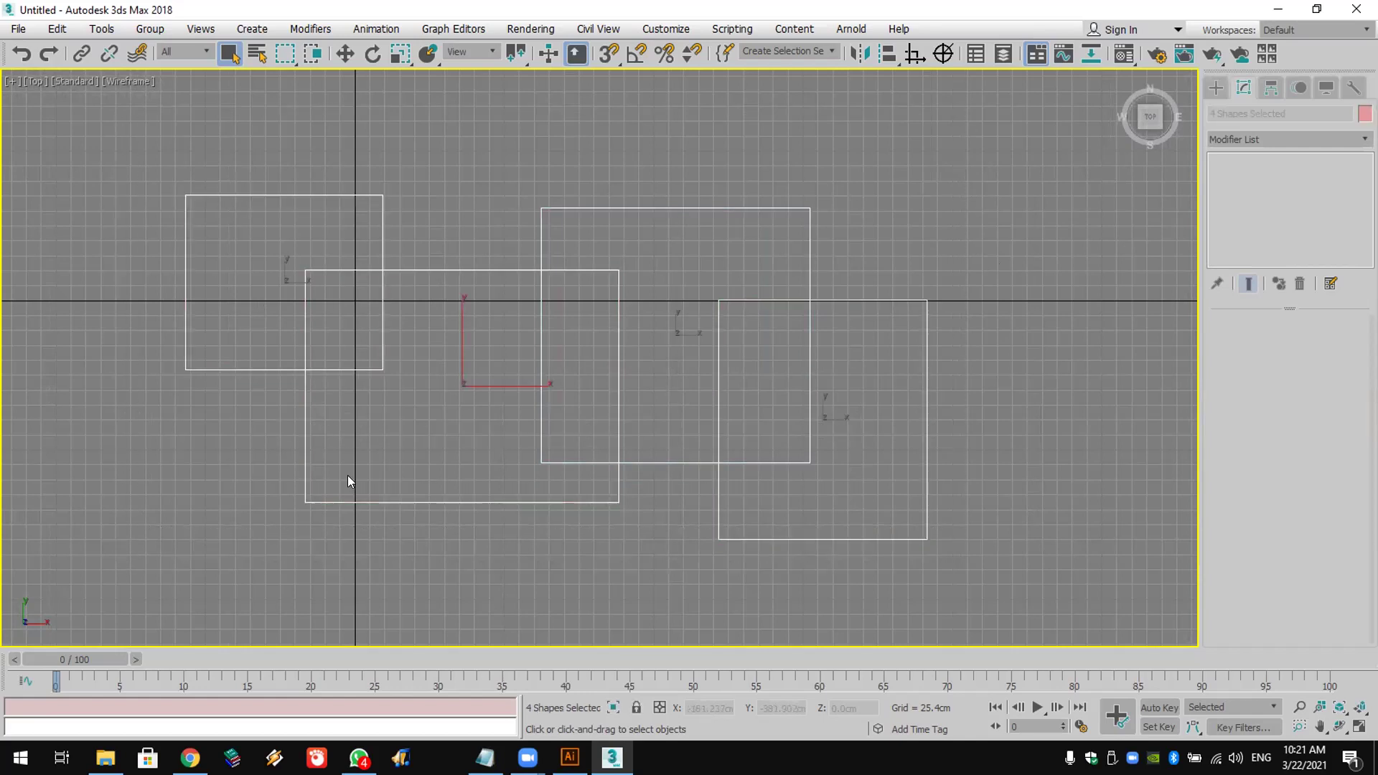
click(1319, 141)
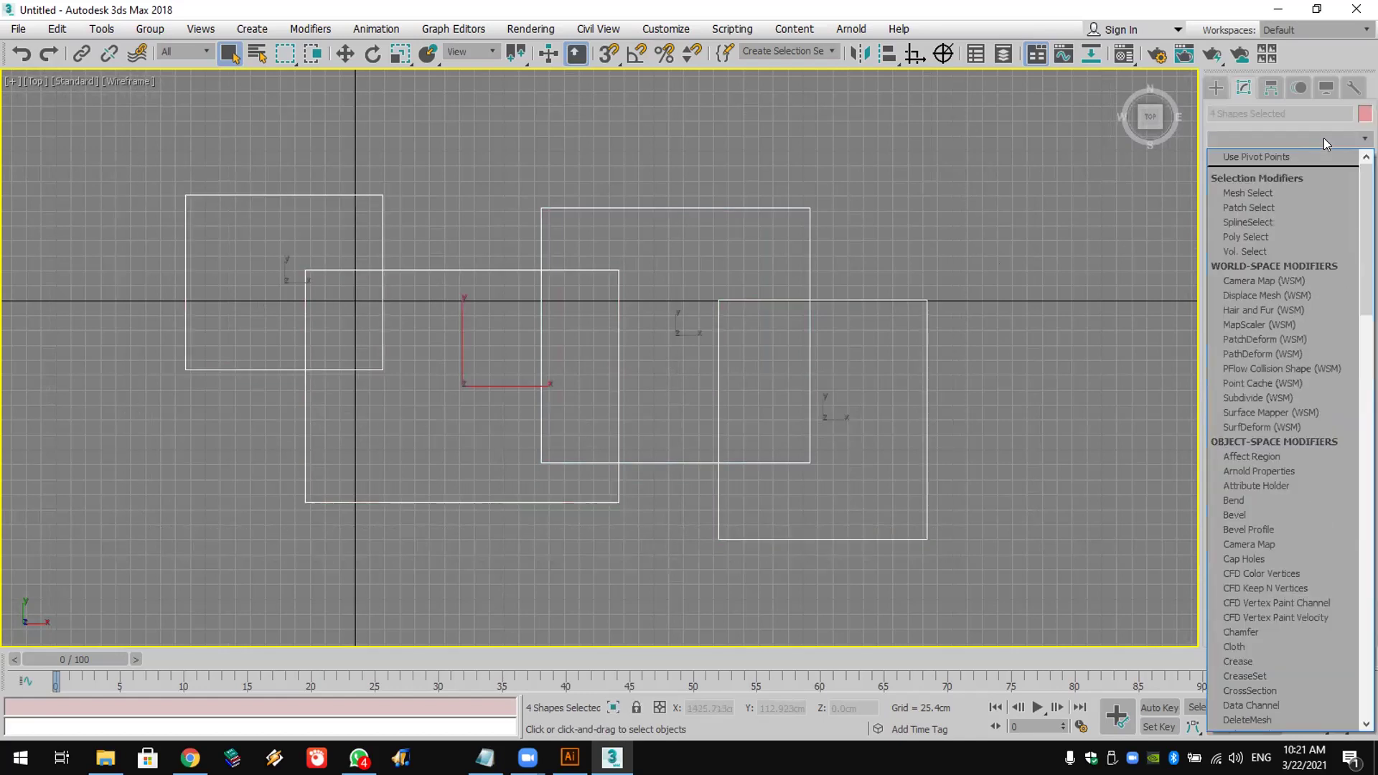
click(1058, 226)
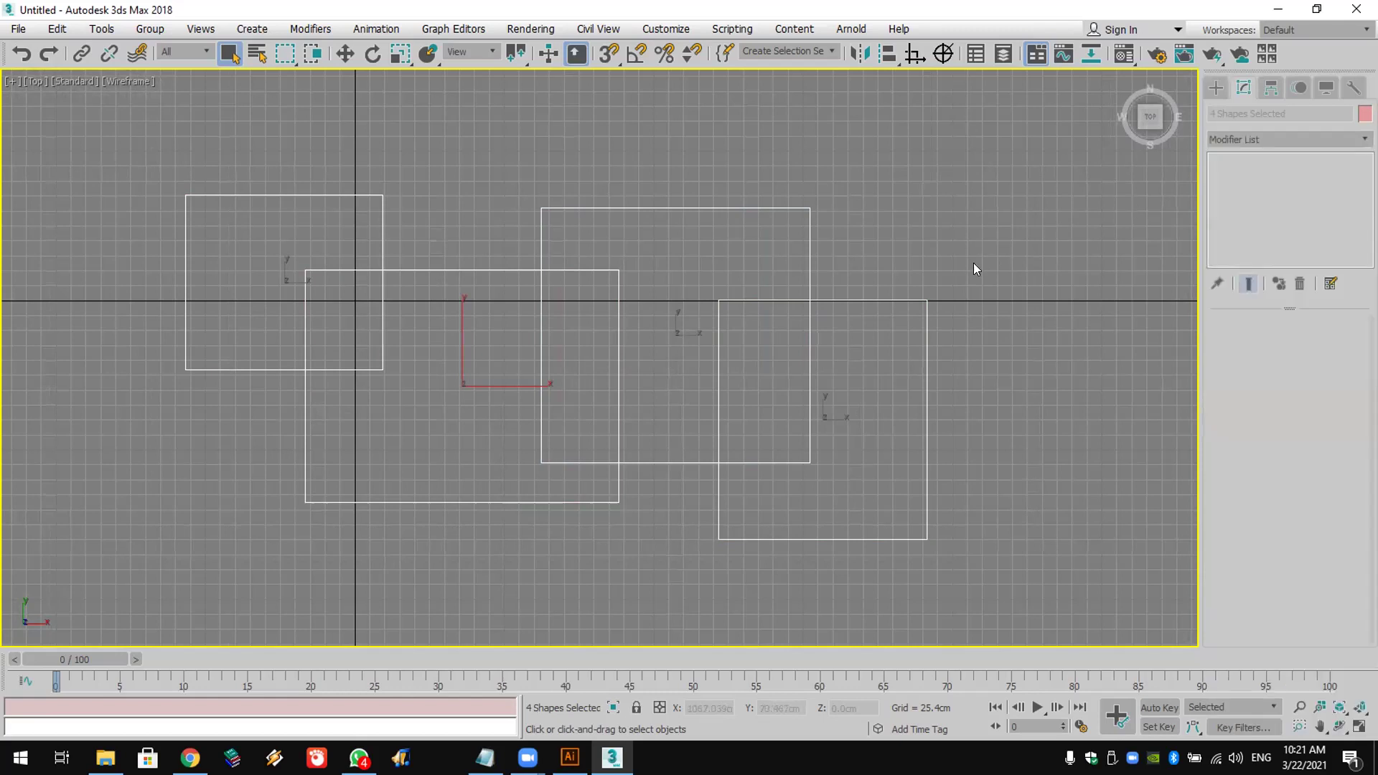
Step: Apply an Edit Spline modifier to the green rectangle at the end of the overlapping row
click(907, 301)
click(1270, 138)
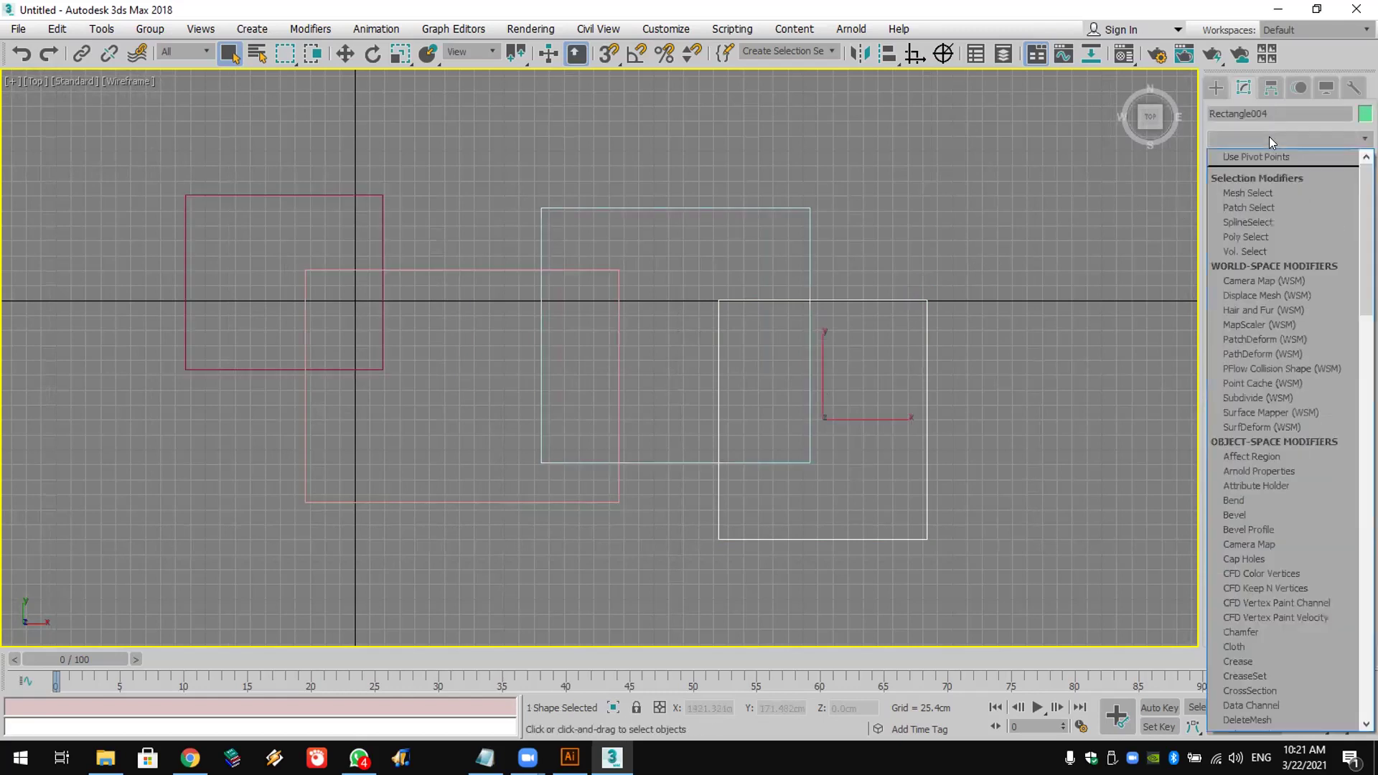
key(e)
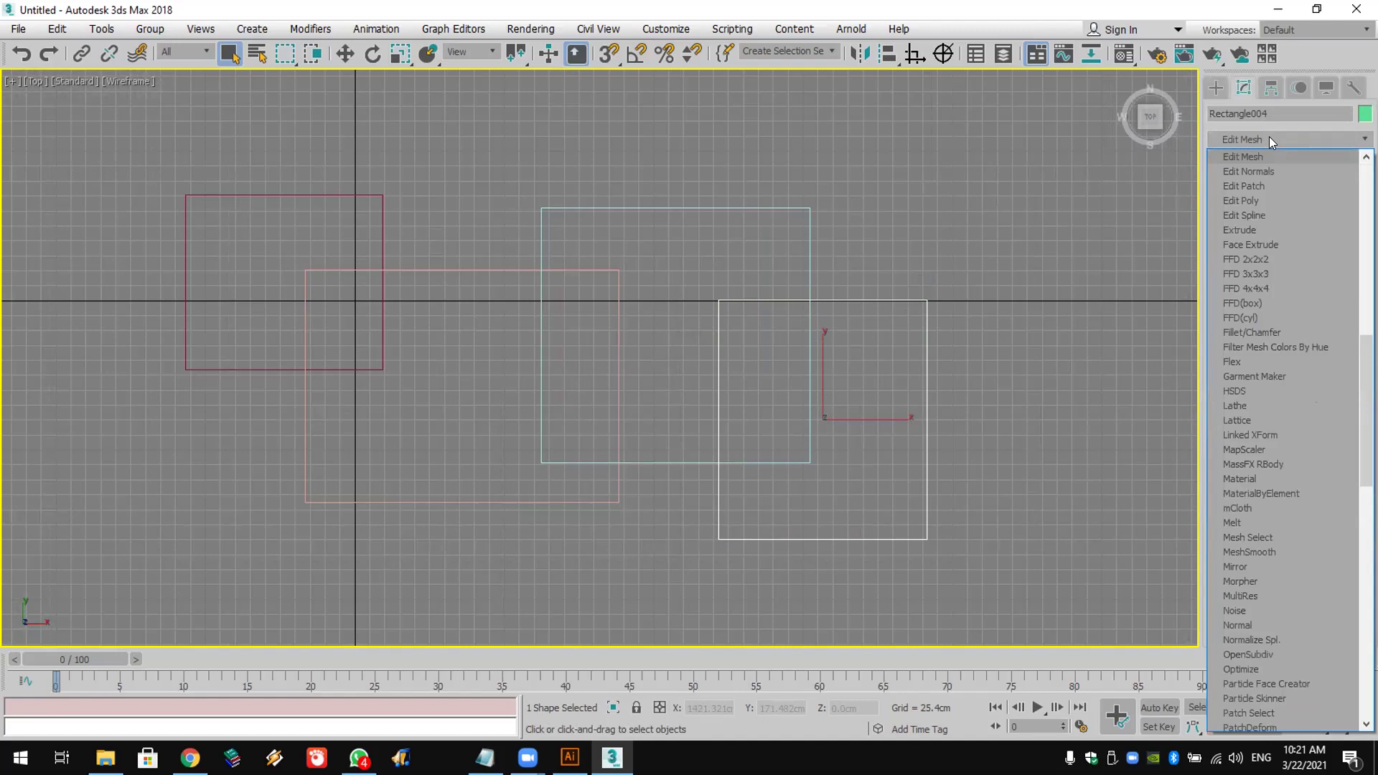
click(1269, 215)
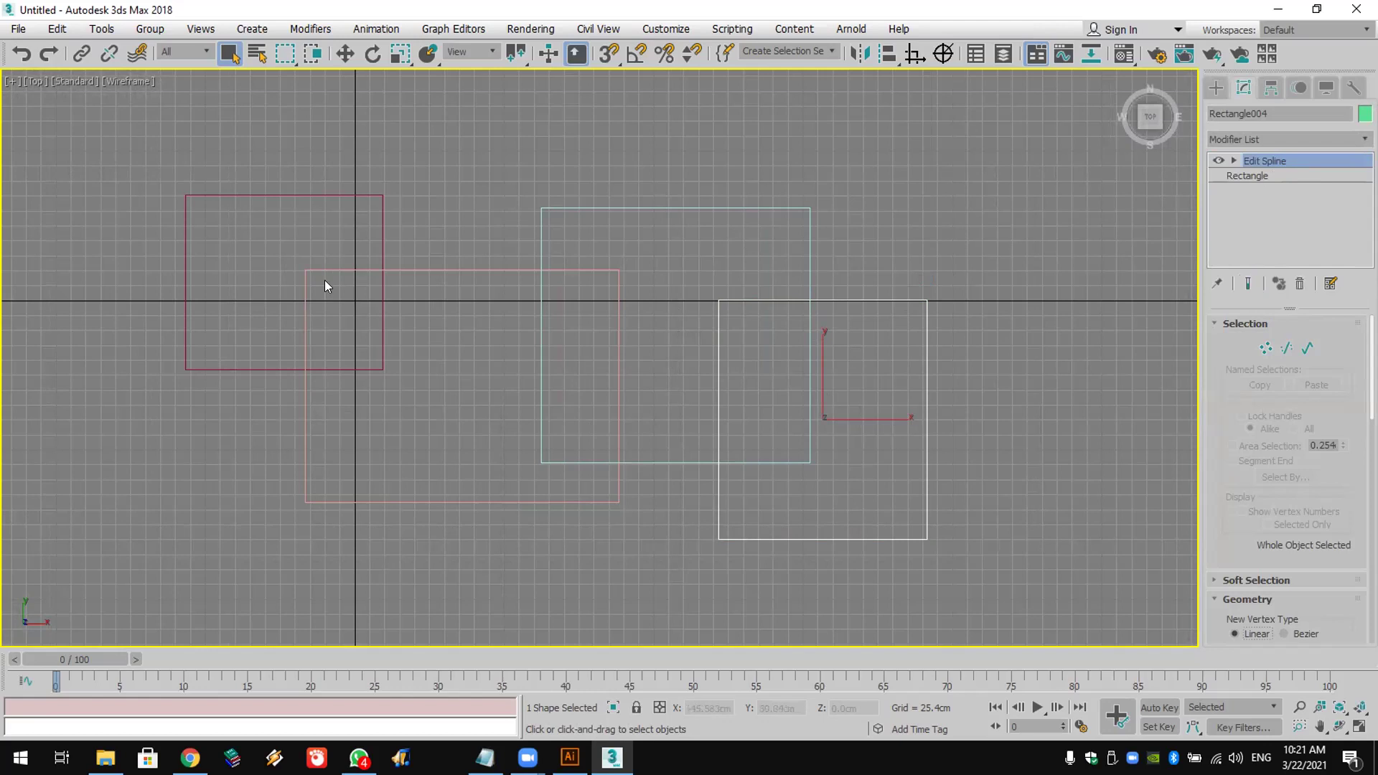
Step: Attach Rectangle001, Rectangle002 and Rectangle003 to the edited spline in one operation with Attach Multiple
drag(1212, 477, 1244, 245)
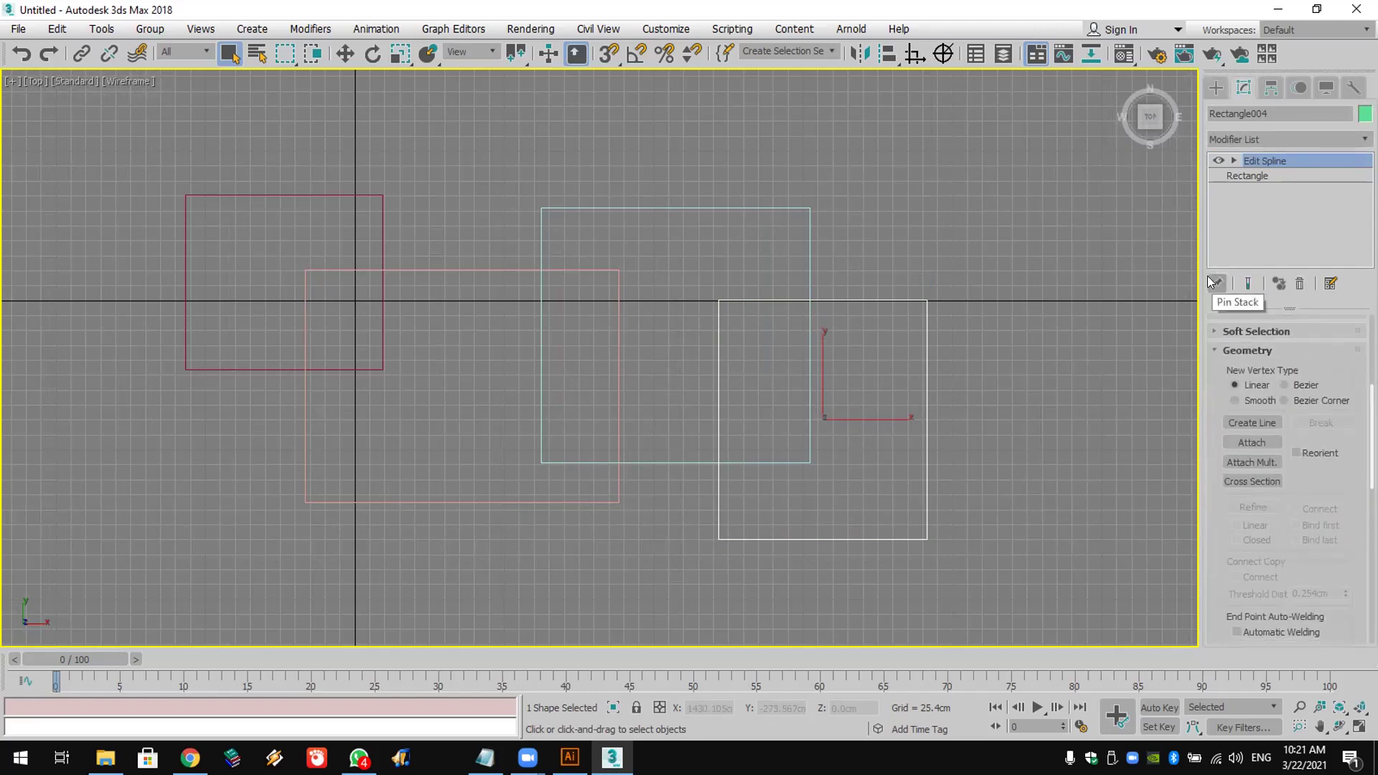
click(1268, 439)
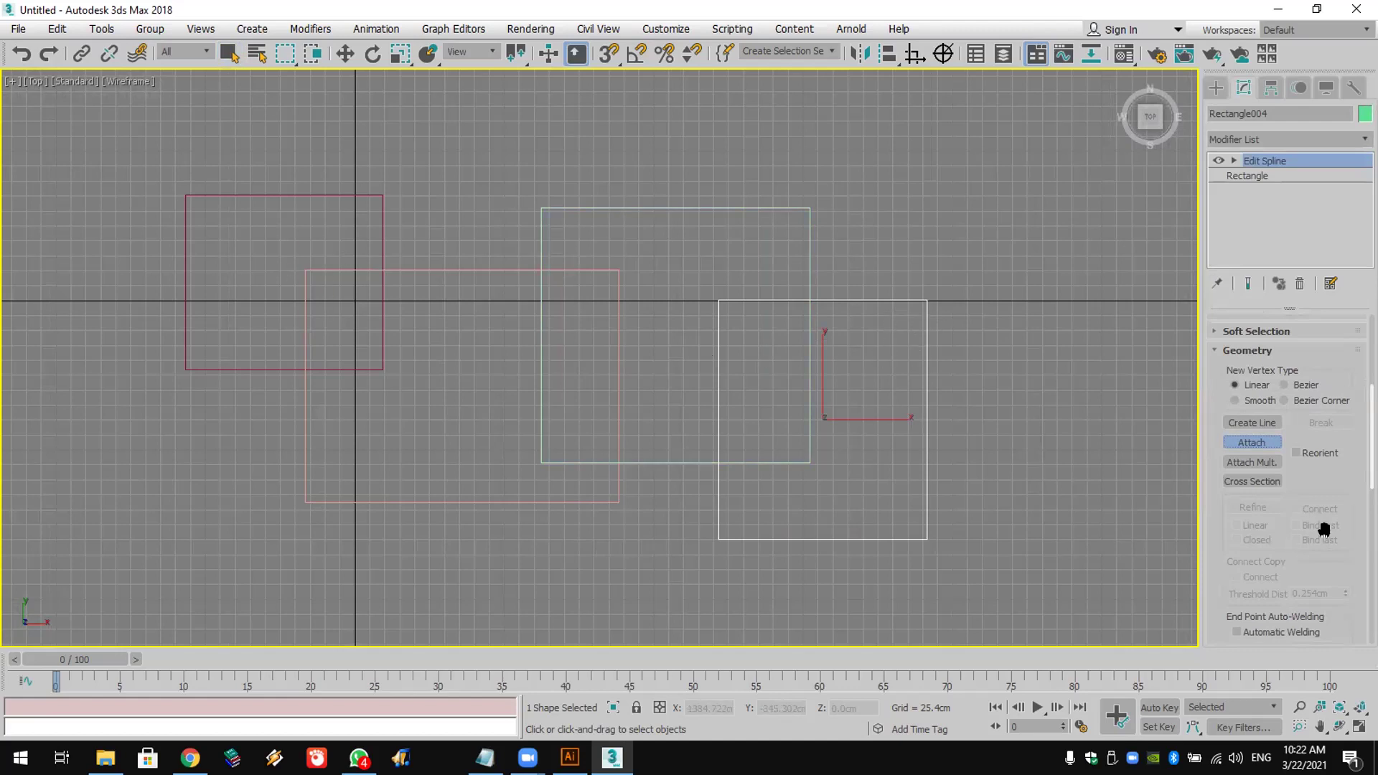
click(1259, 462)
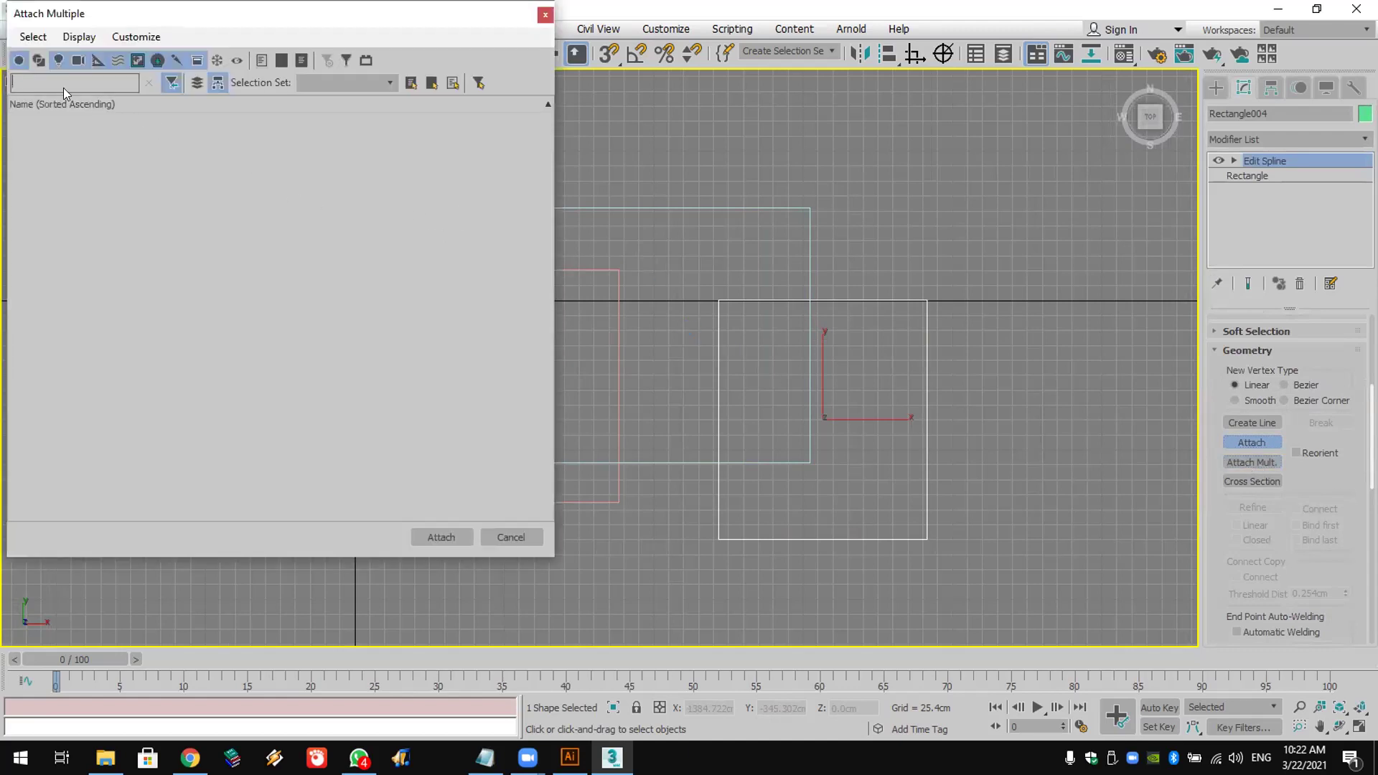
click(34, 64)
click(75, 122)
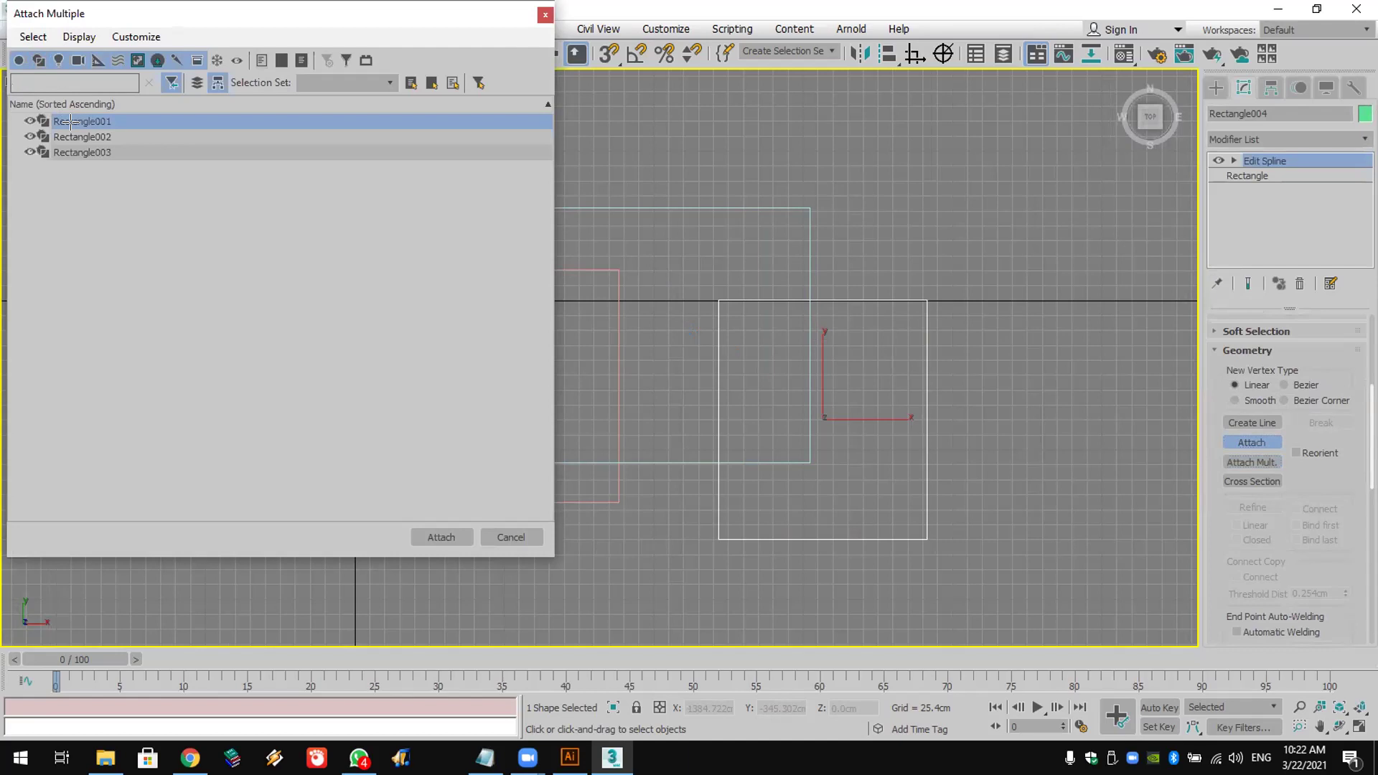
shift+click(80, 151)
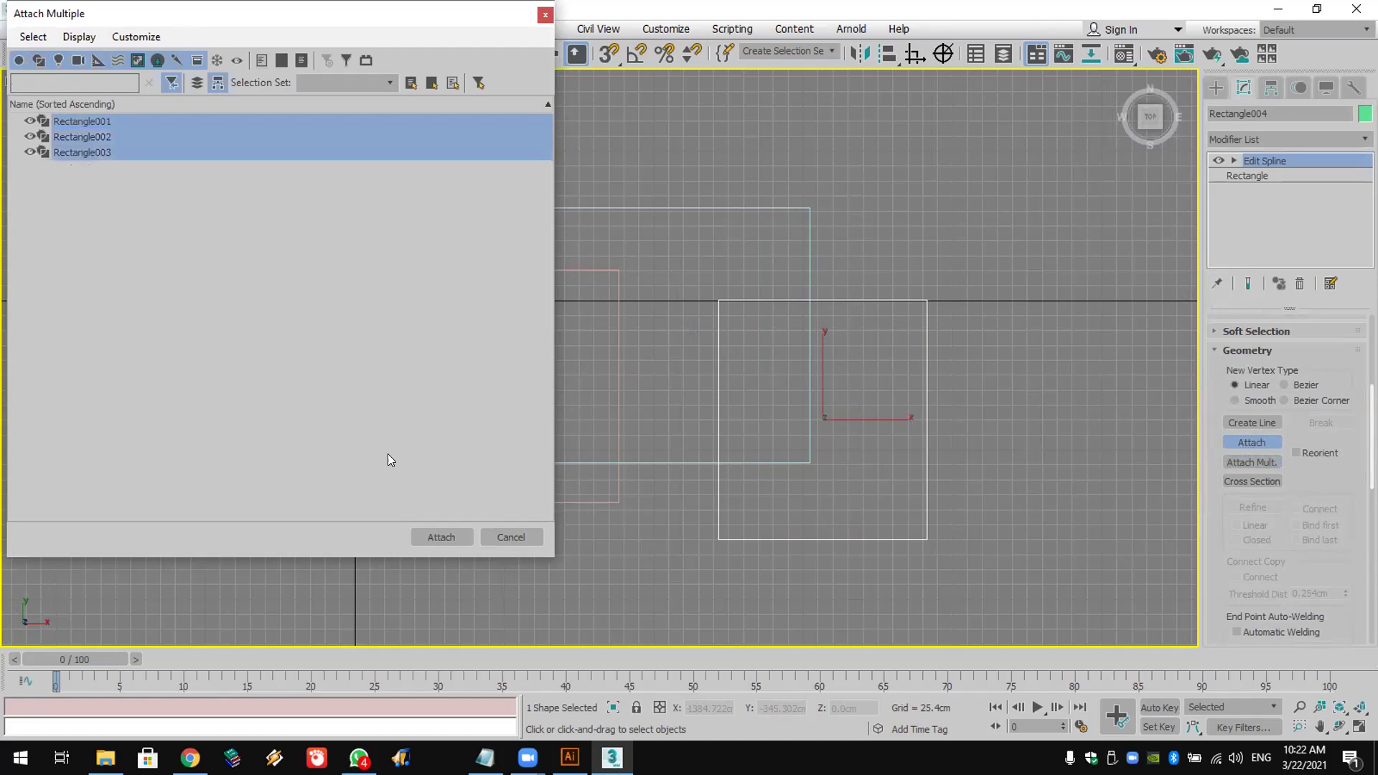
click(443, 530)
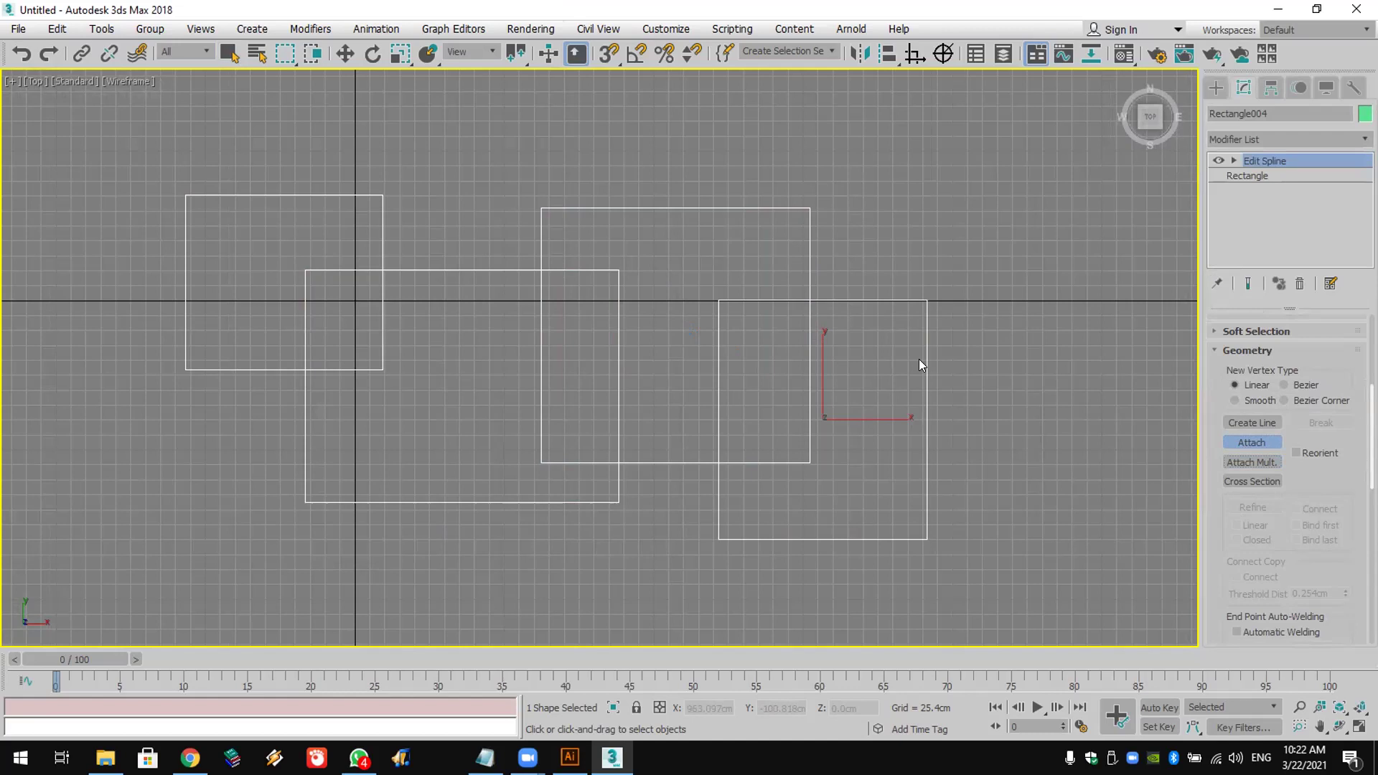
key(w)
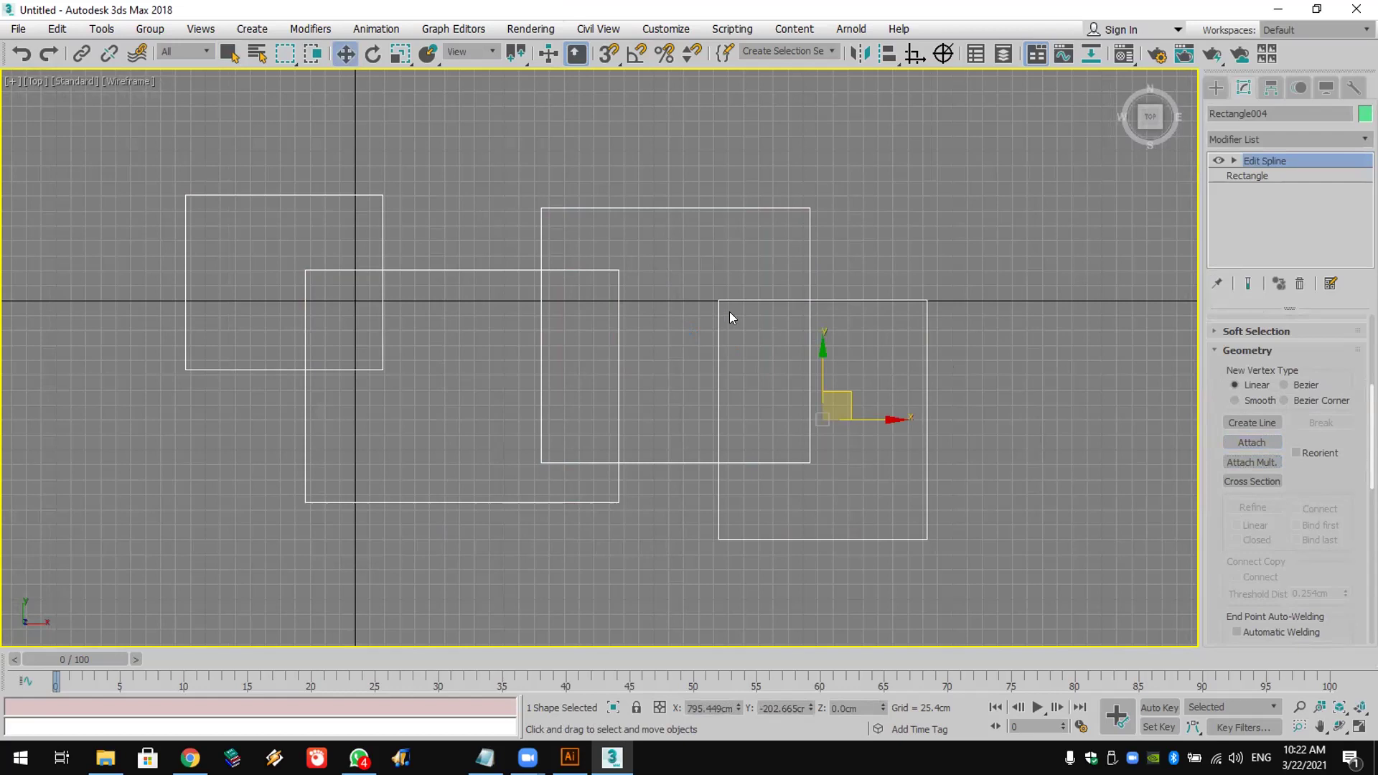
Step: At Spline level, merge the rightmost rectangle with the two rectangles overlapping next to it using Boolean Union
drag(1344, 558, 1347, 289)
scroll(1338, 493, down, 3)
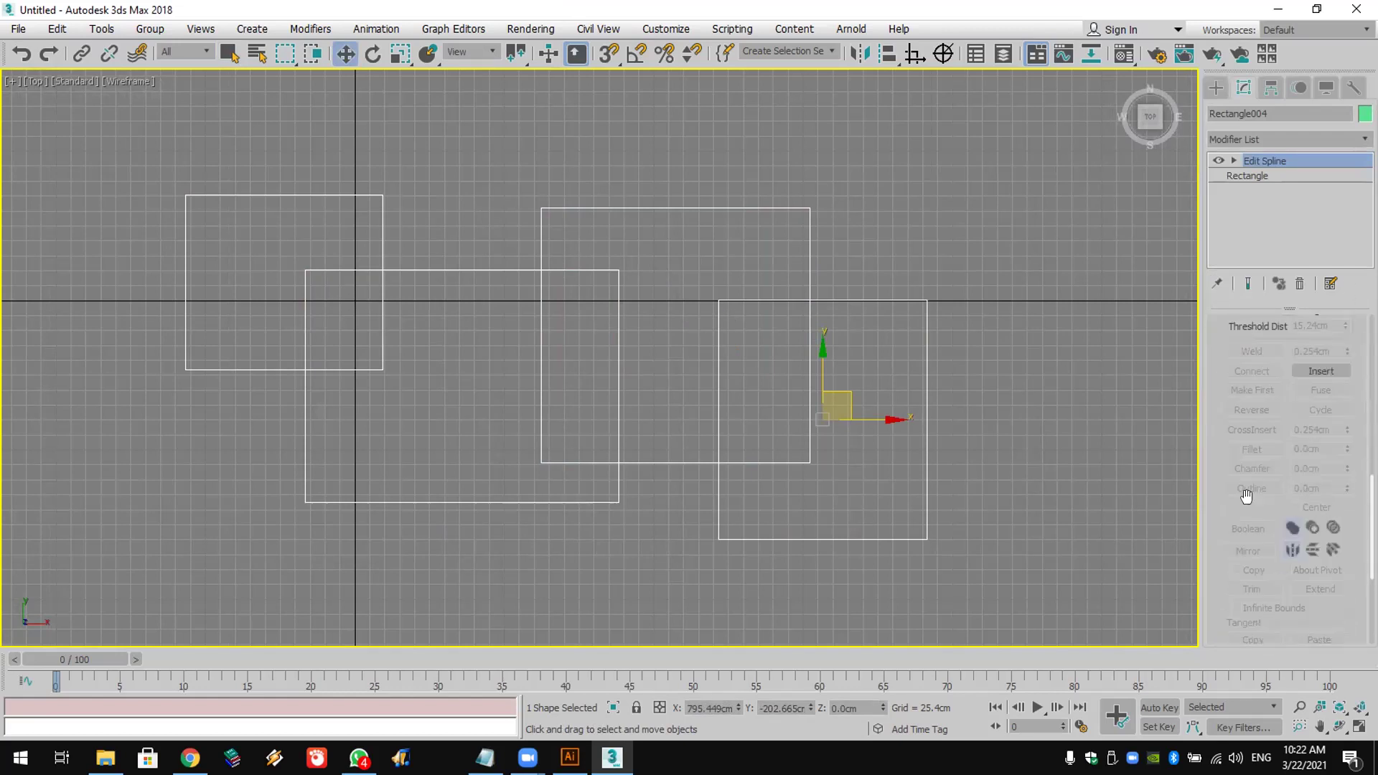
drag(1325, 429, 1304, 510)
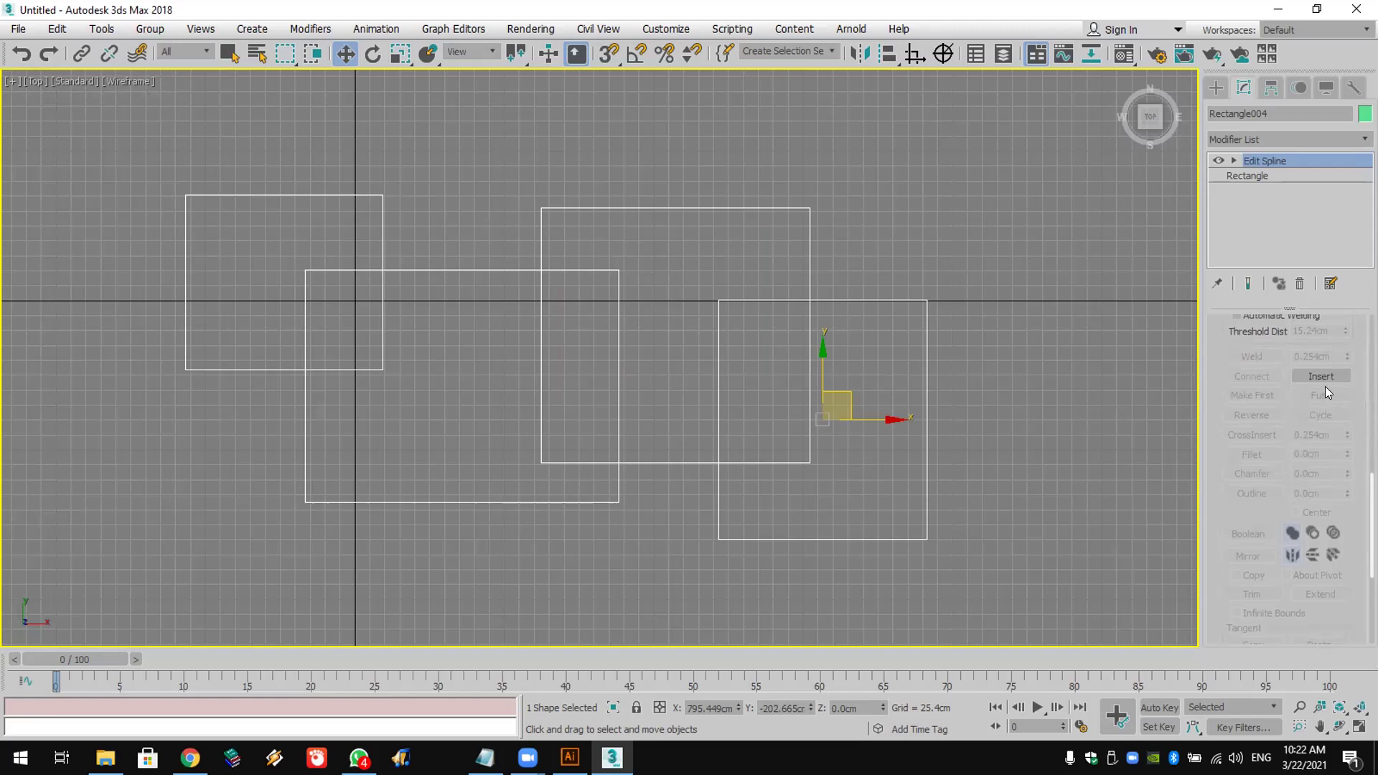
click(1233, 160)
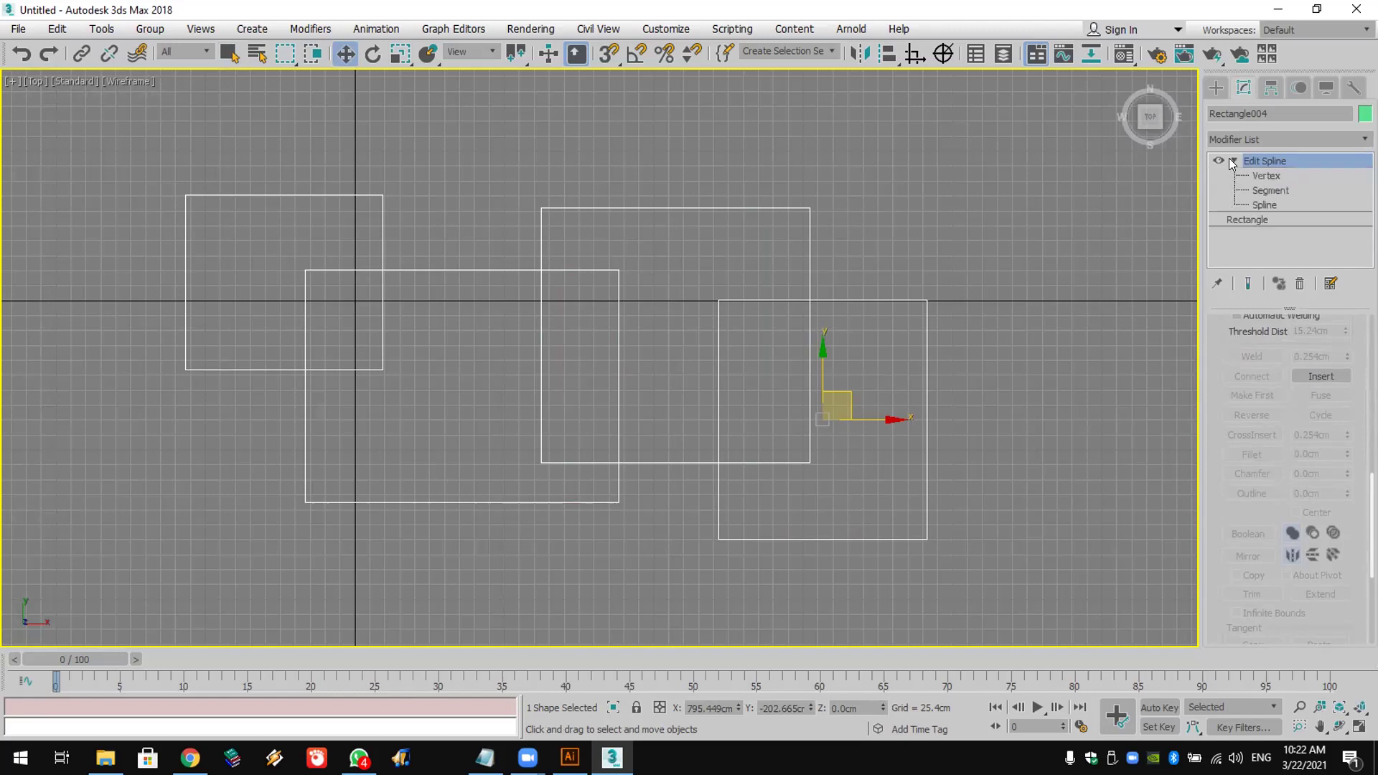
click(1275, 189)
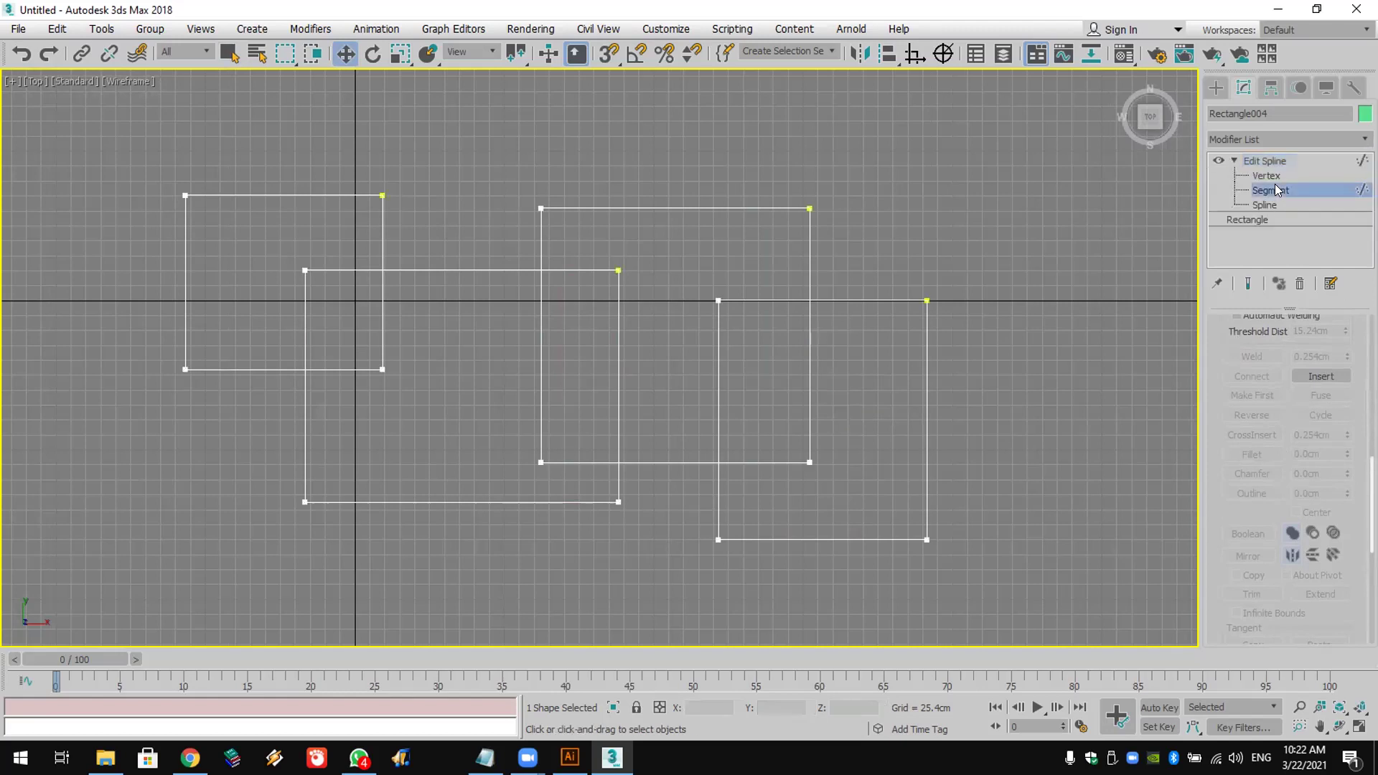
click(1275, 205)
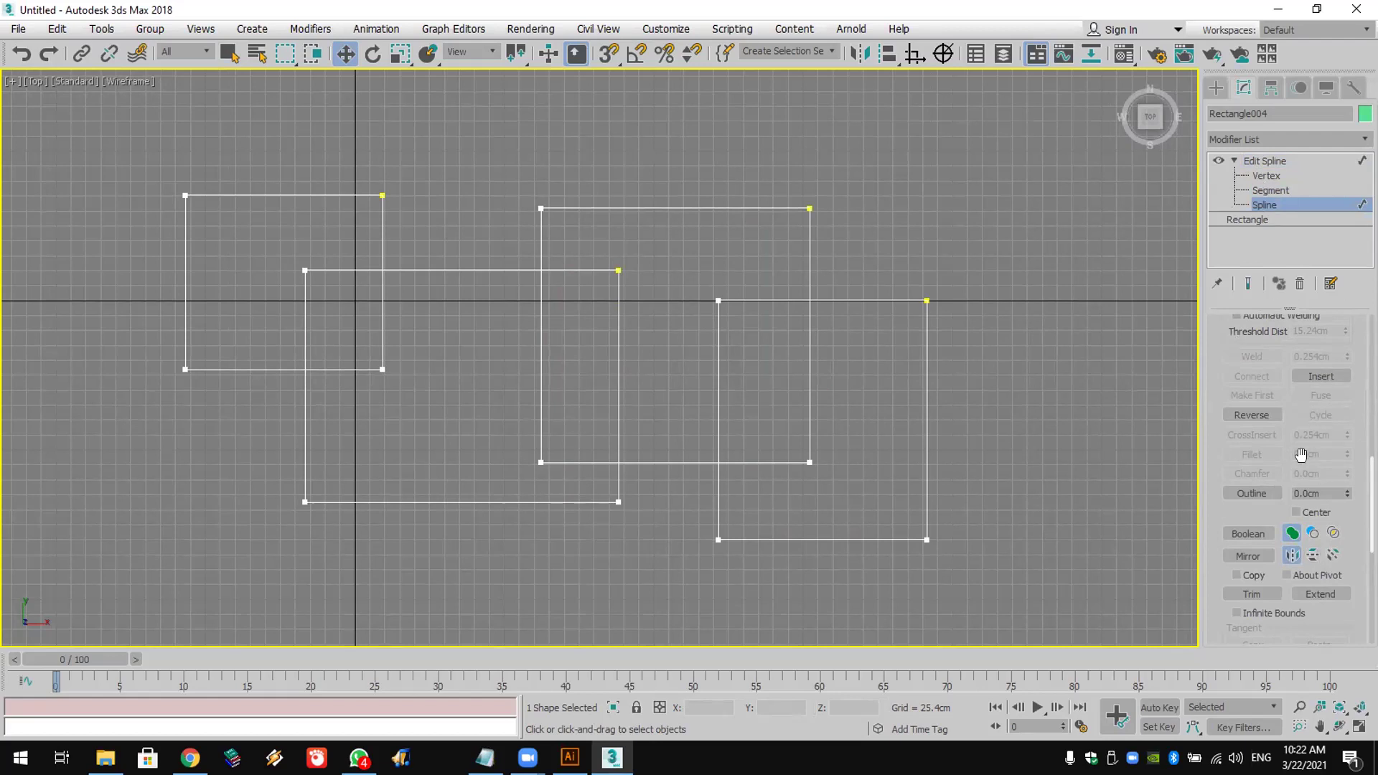
click(874, 540)
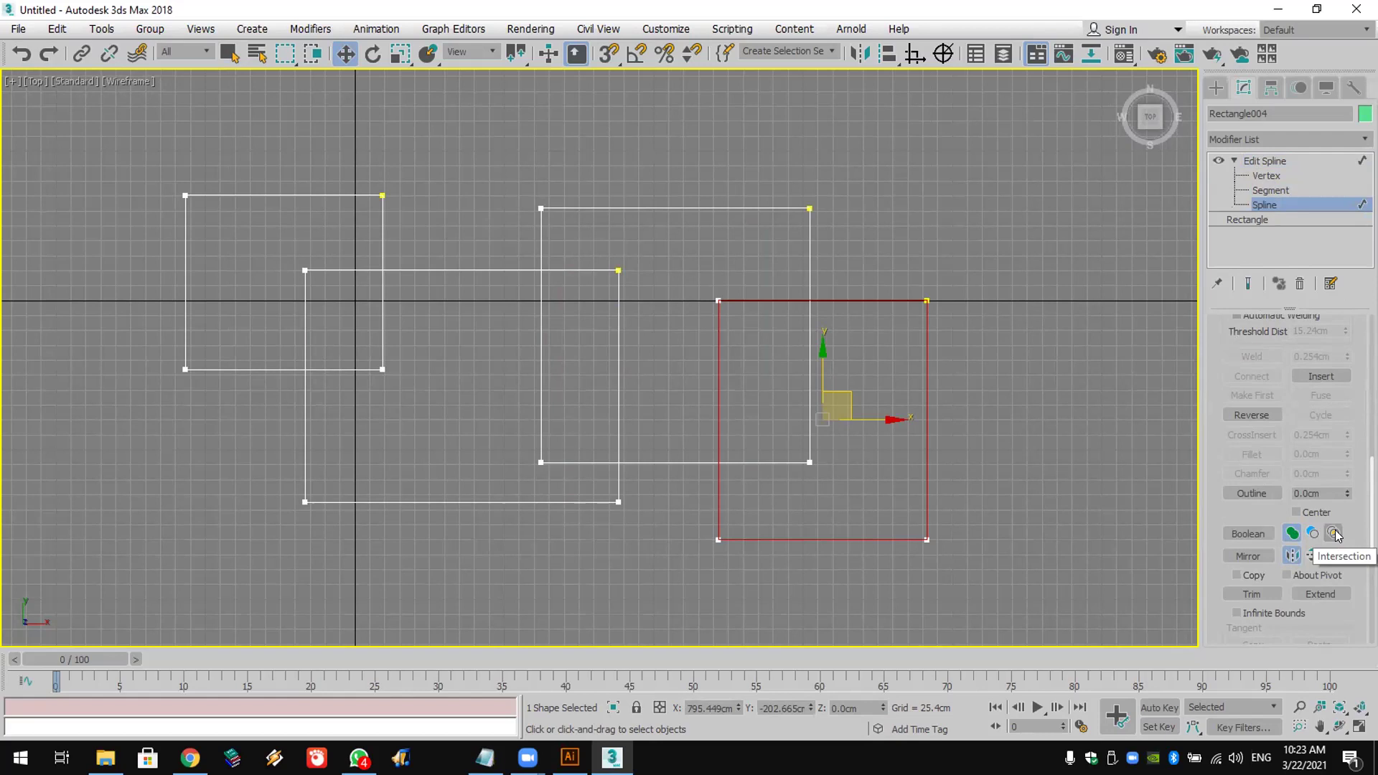
click(1260, 535)
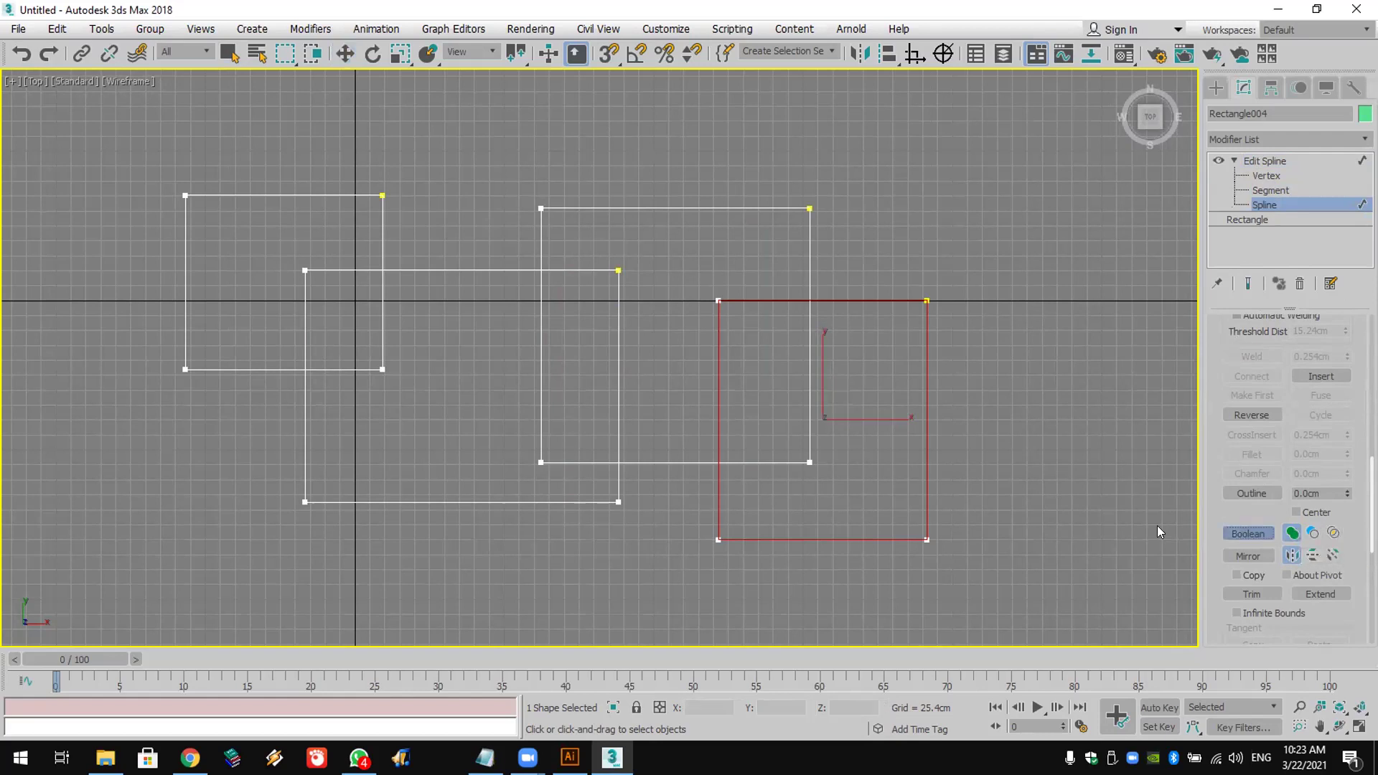
click(762, 463)
click(535, 503)
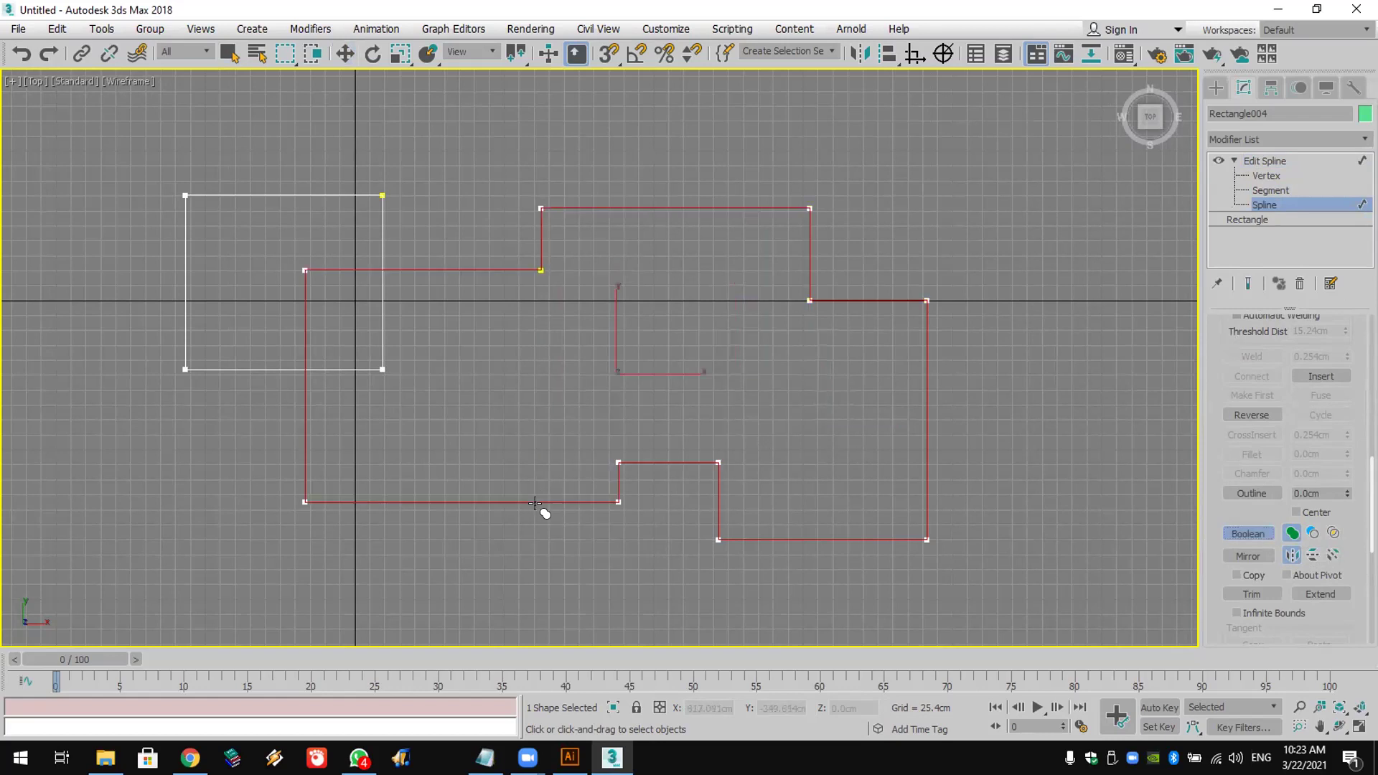
Step: Try subtracting the remaining small rectangle from the merged outline with Boolean Subtraction, and undo it
click(1313, 533)
click(374, 369)
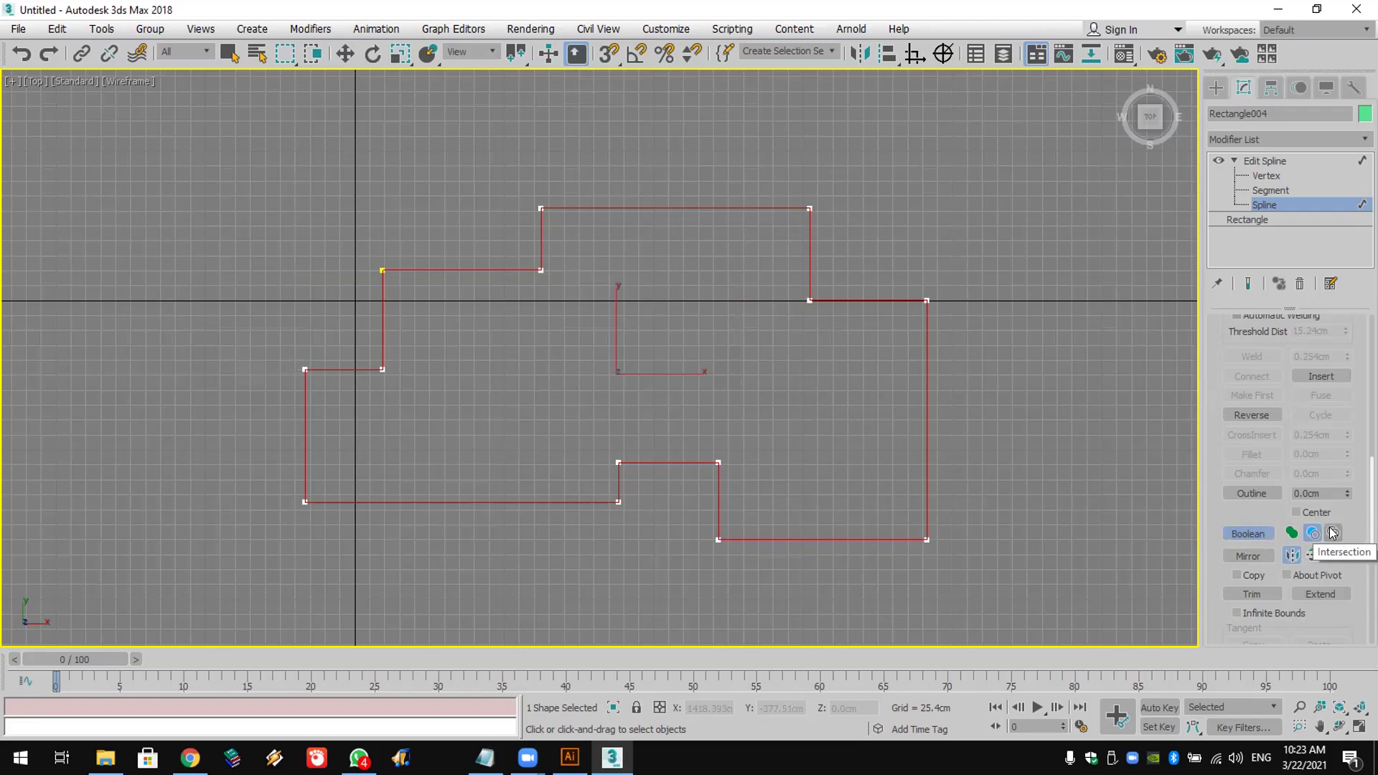
key(ctrl+z)
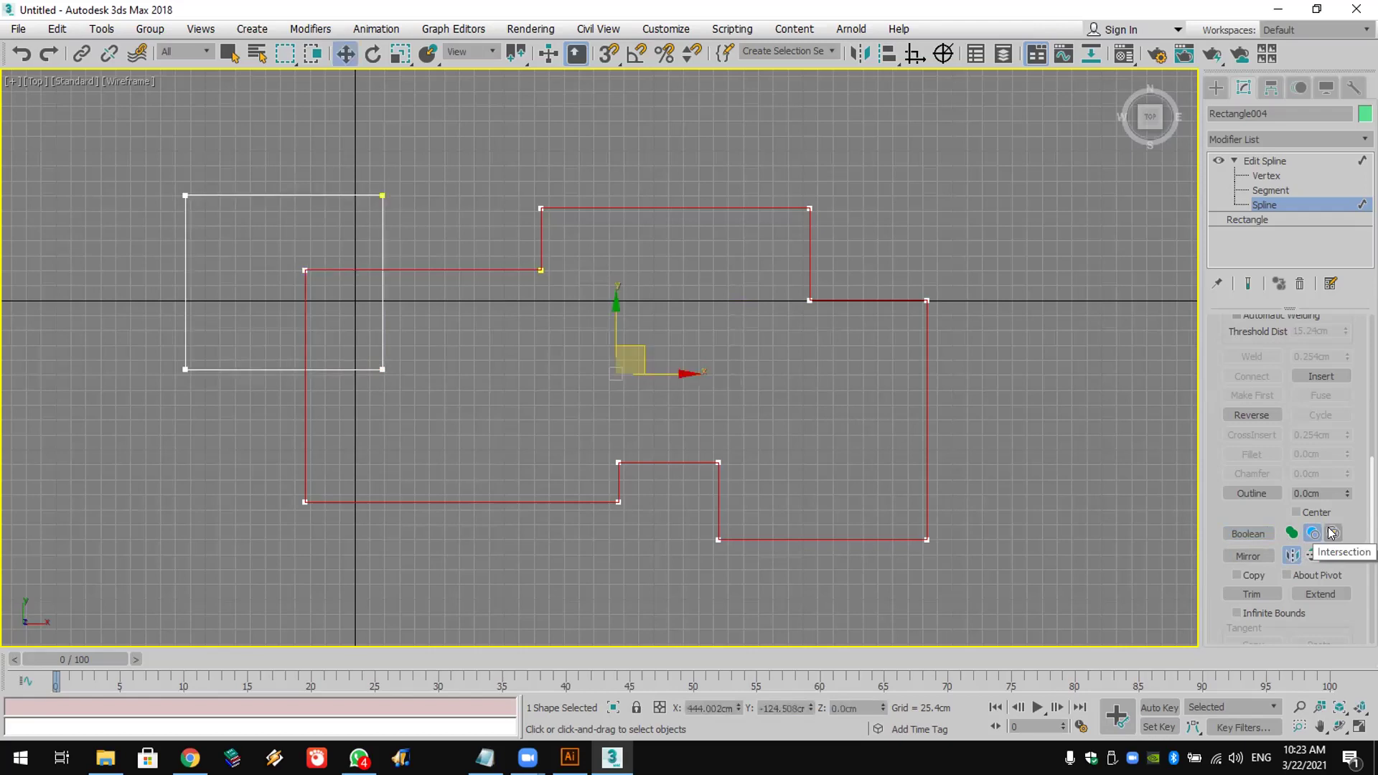
Step: Try a Boolean Intersection between the merged outline and the remaining small rectangle, and undo it
click(1254, 532)
click(1333, 533)
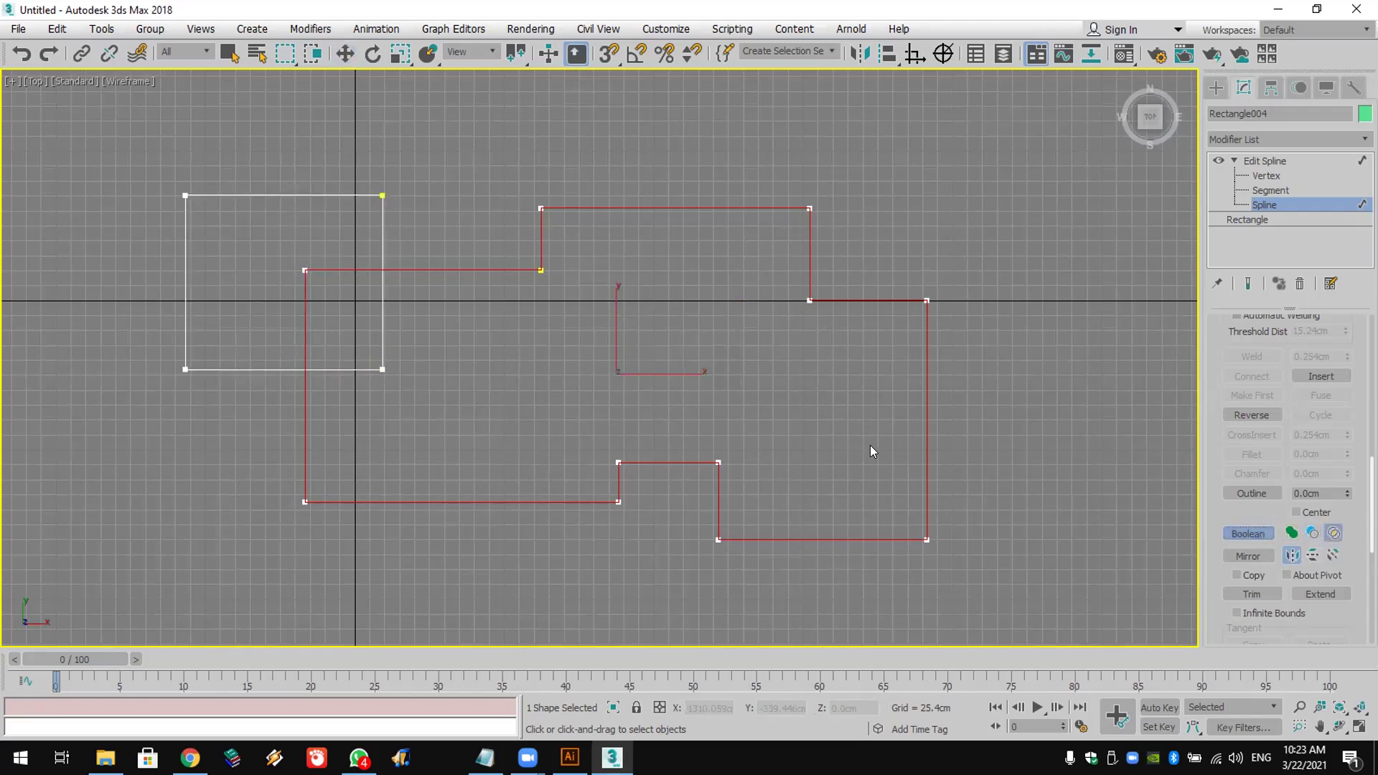
click(381, 368)
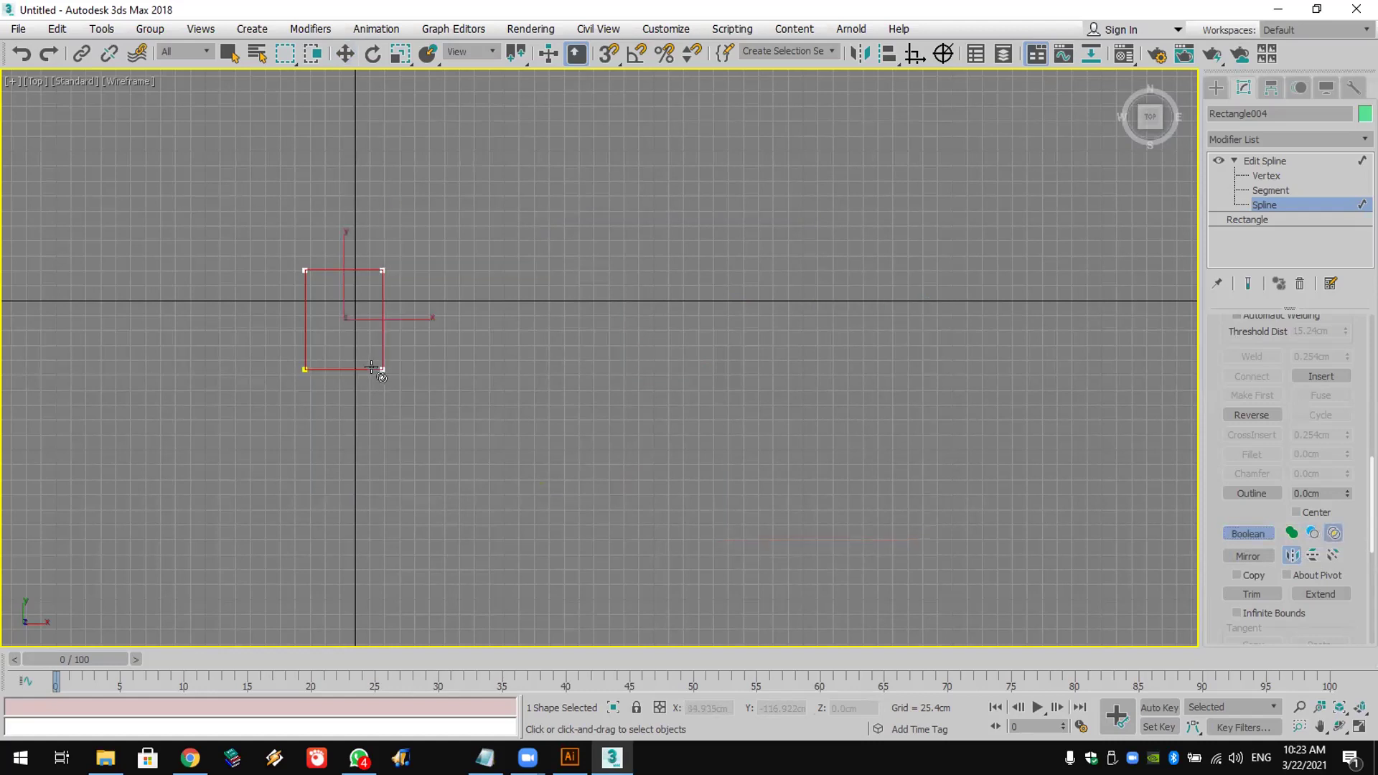
key(ctrl+z)
Step: Select the small rectangle spline and merge it with the large combined outline using Boolean Union
click(1312, 532)
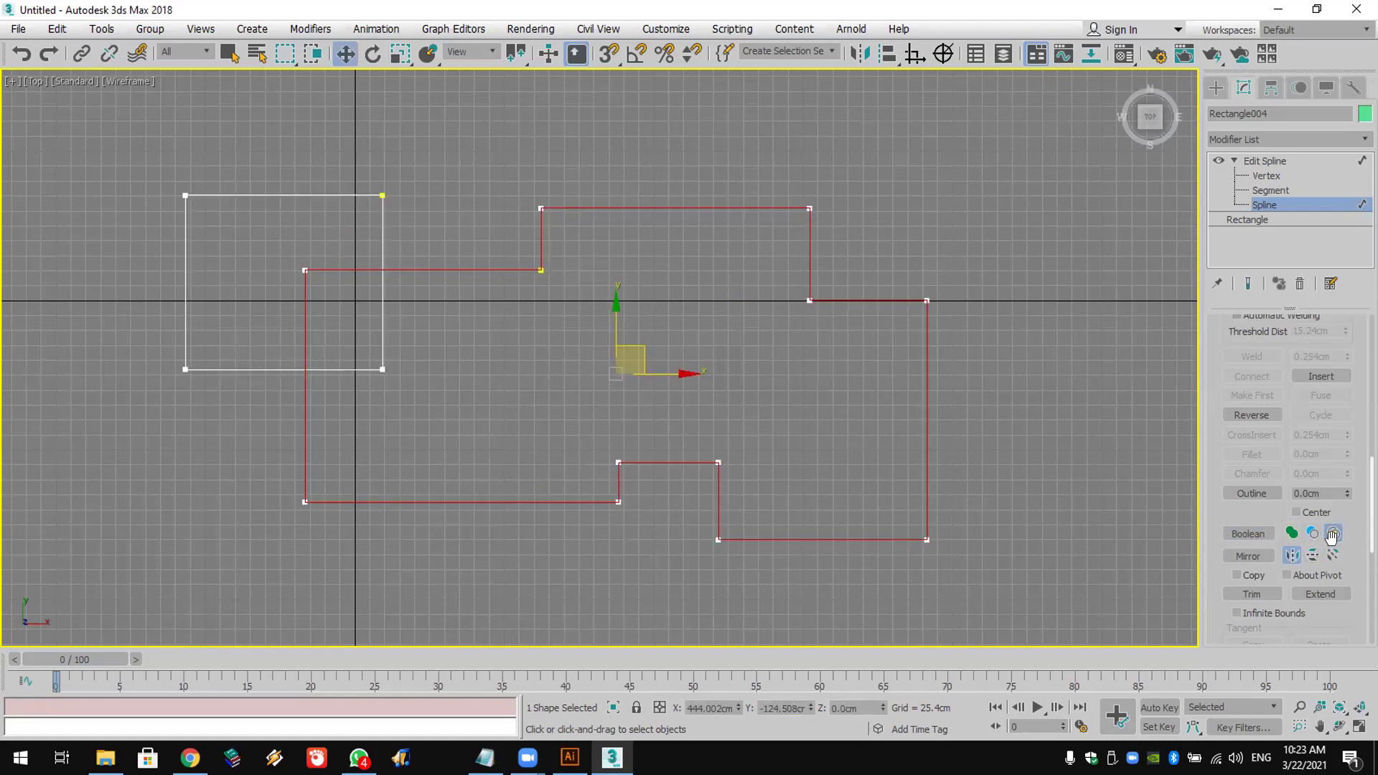
click(347, 368)
click(1337, 533)
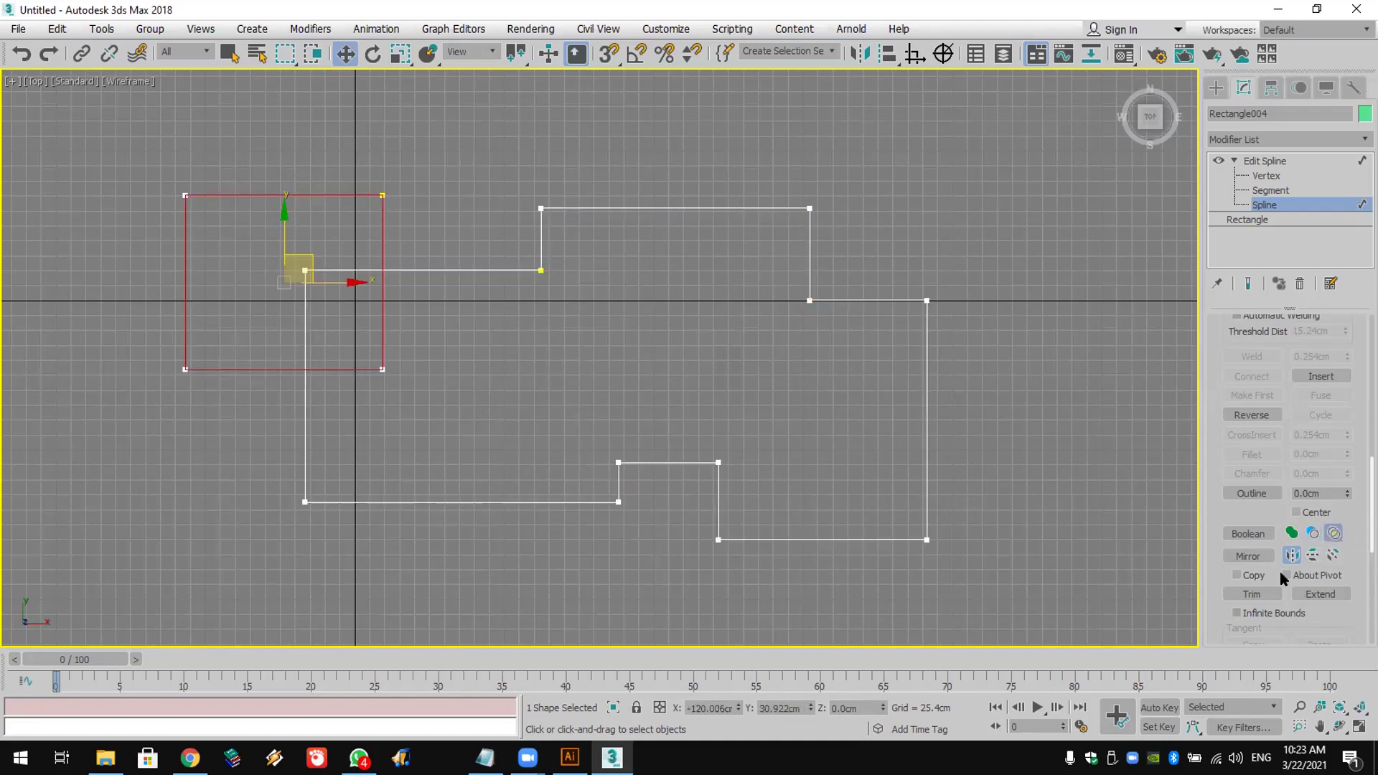
click(1249, 534)
click(1290, 533)
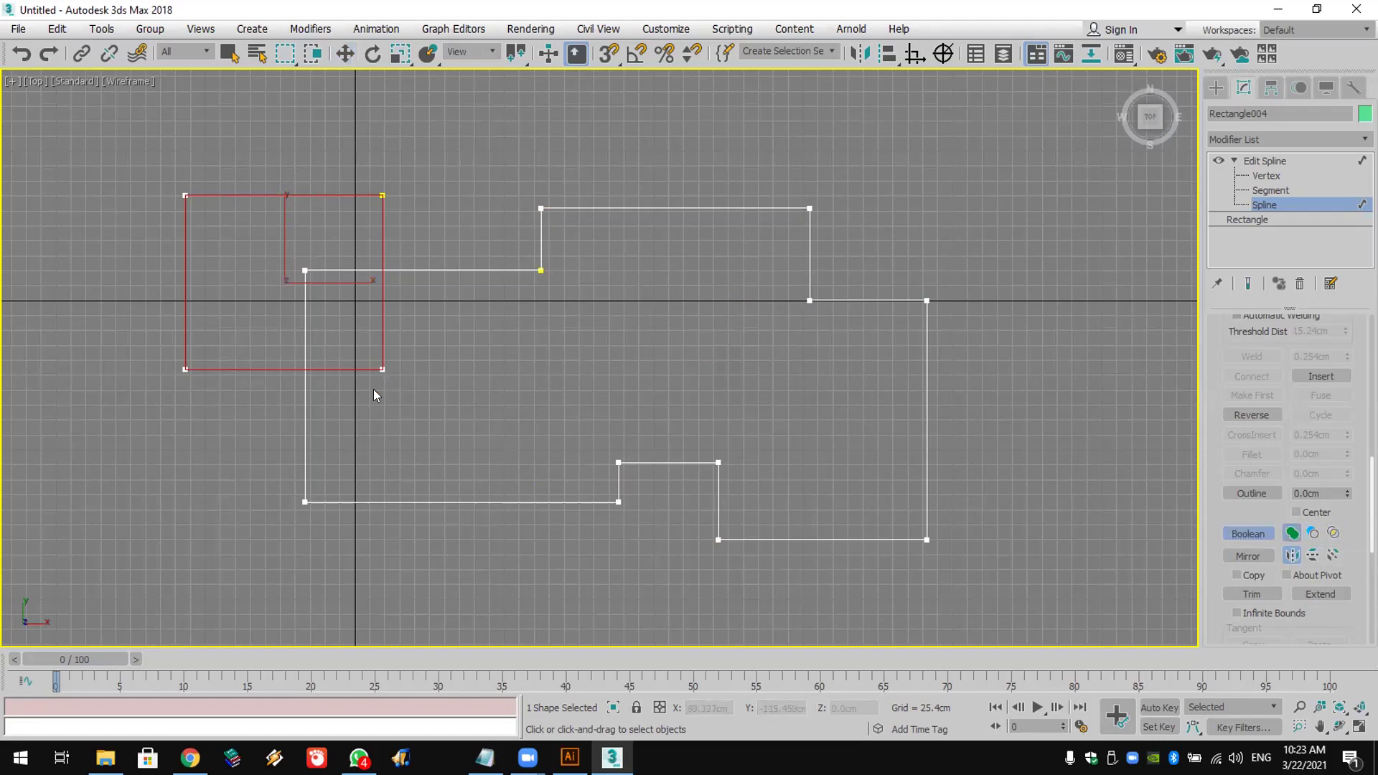
click(379, 498)
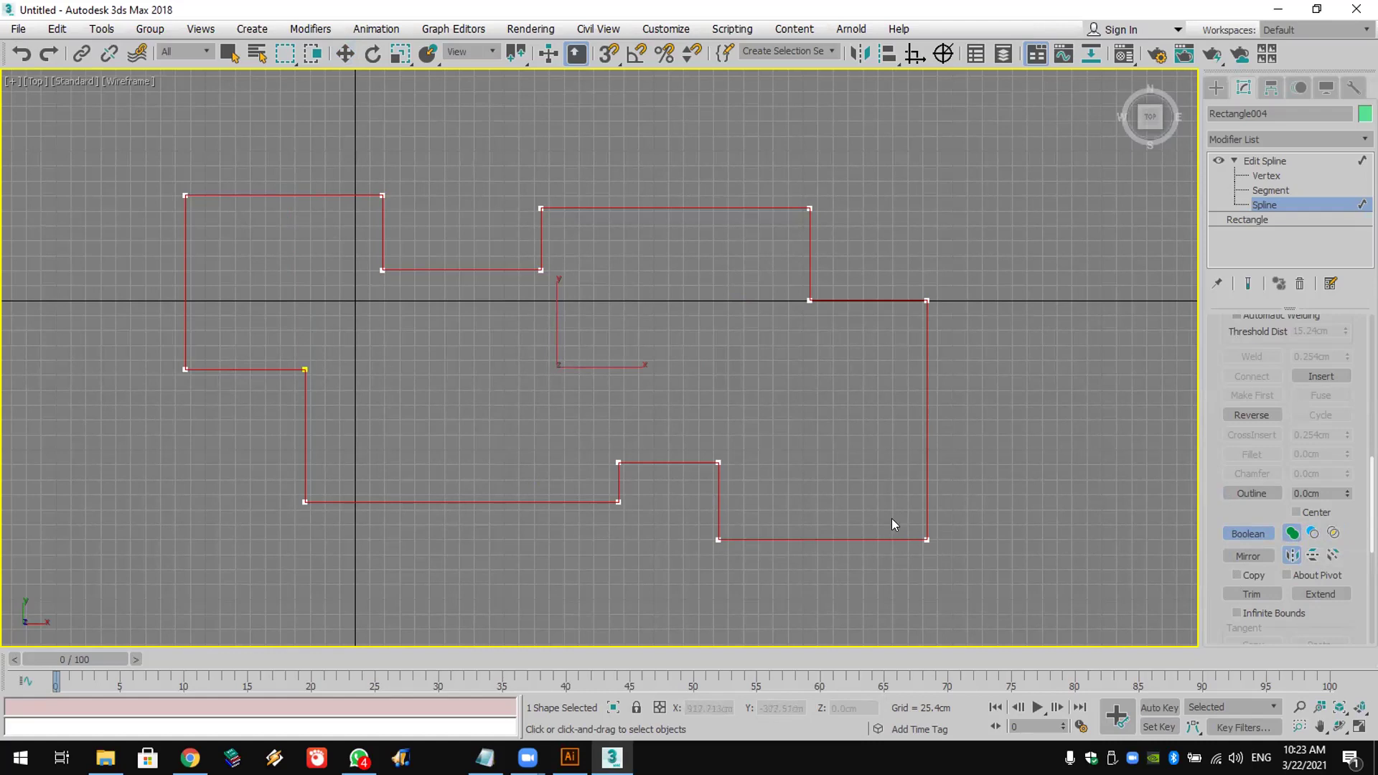
Step: Outline the combined spline slightly inward to form a double contour, and switch to Vertex level
click(1272, 492)
drag(903, 537, 903, 571)
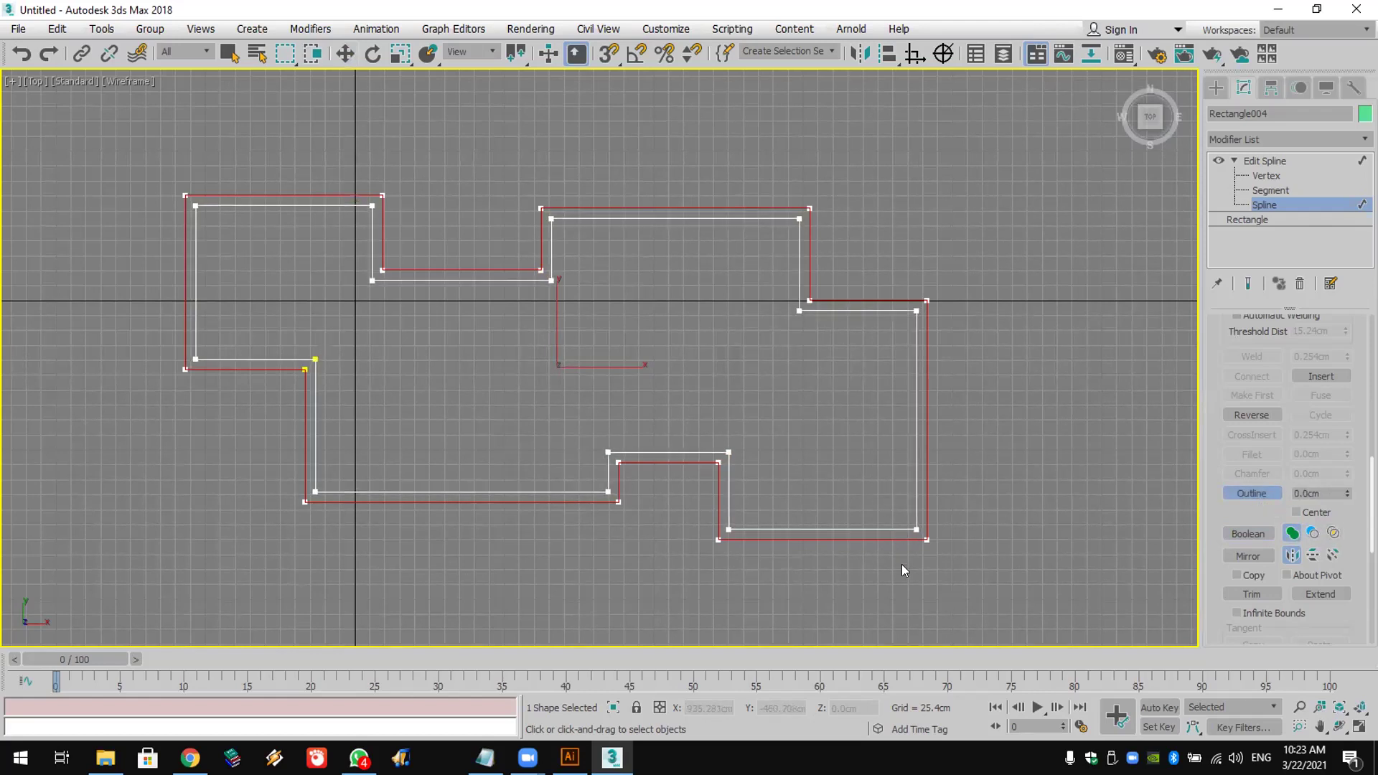
middle_drag(929, 516, 902, 486)
key(ctrl+r)
middle_drag(988, 353, 796, 246)
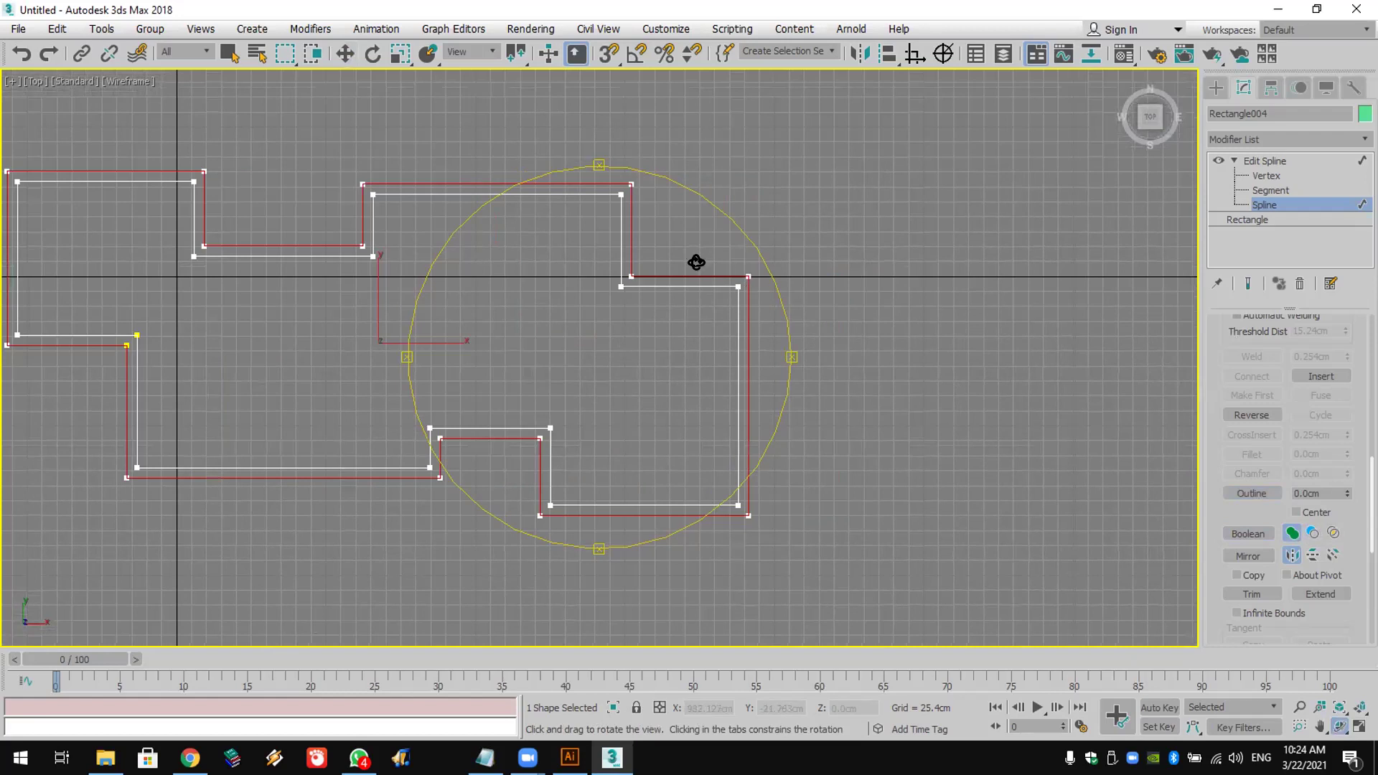
click(1269, 176)
Step: Try adjusting the pair of vertices at the double contour's upper-right corner, and undo the changes
drag(810, 236, 702, 330)
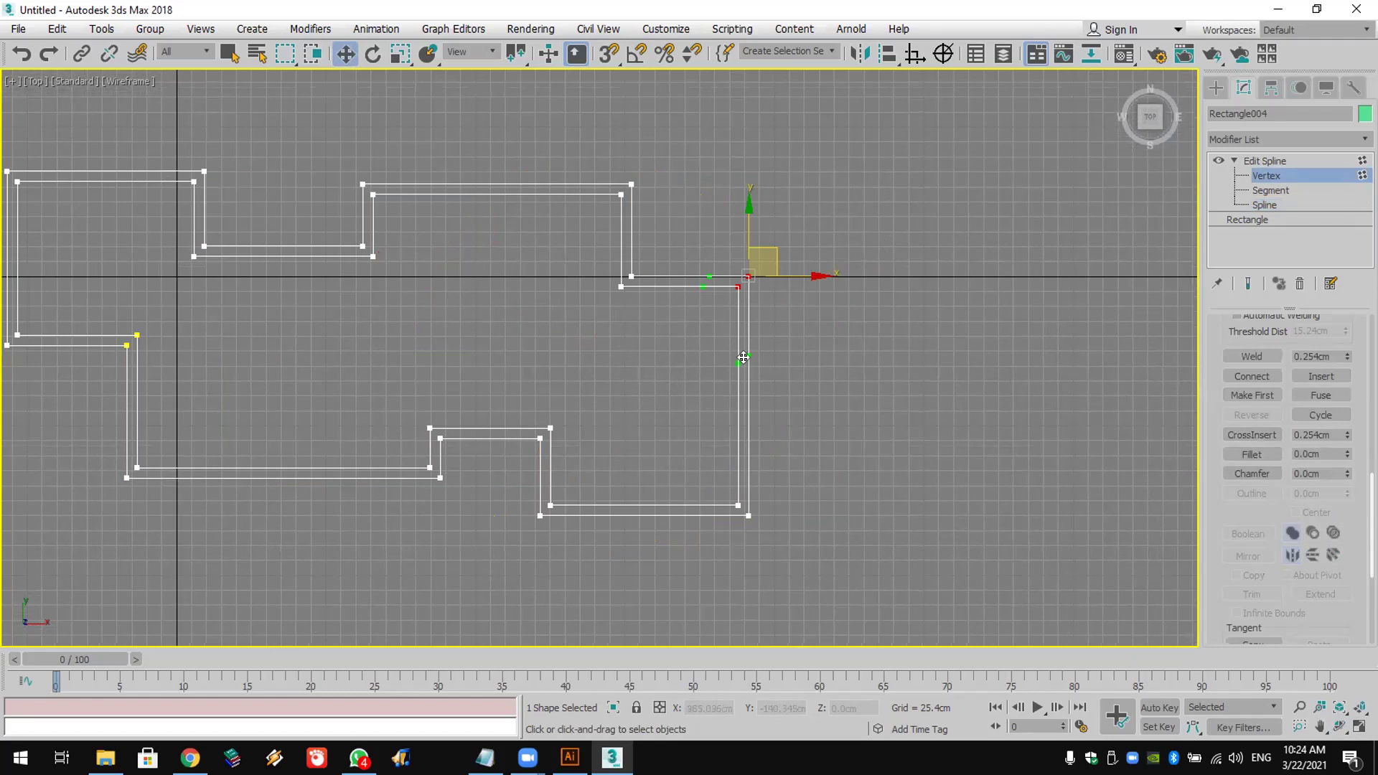
click(775, 341)
drag(761, 280, 706, 236)
click(19, 54)
click(17, 56)
Step: Select all vertices of both contours and convert them to the Corner type
click(868, 205)
scroll(804, 301, down, 2)
drag(914, 123, 50, 514)
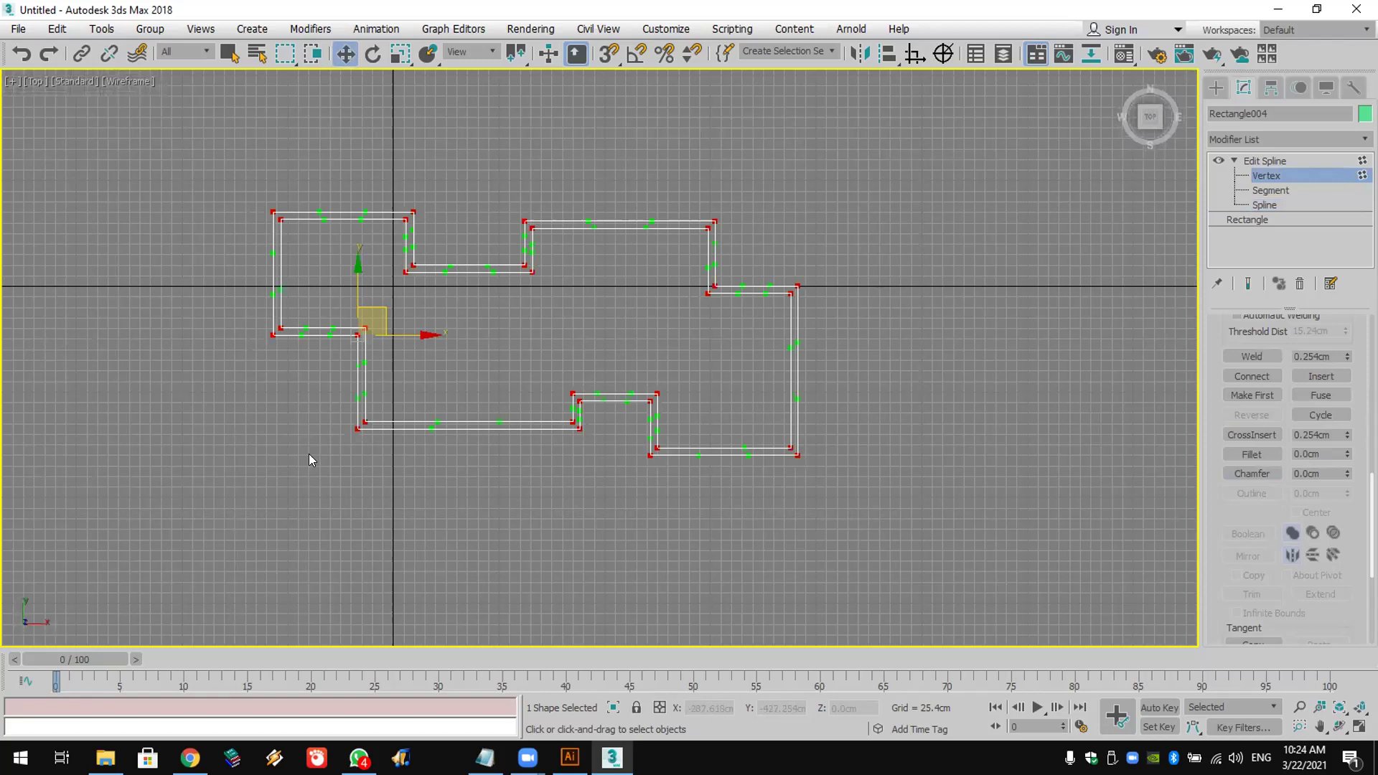
right_click(356, 427)
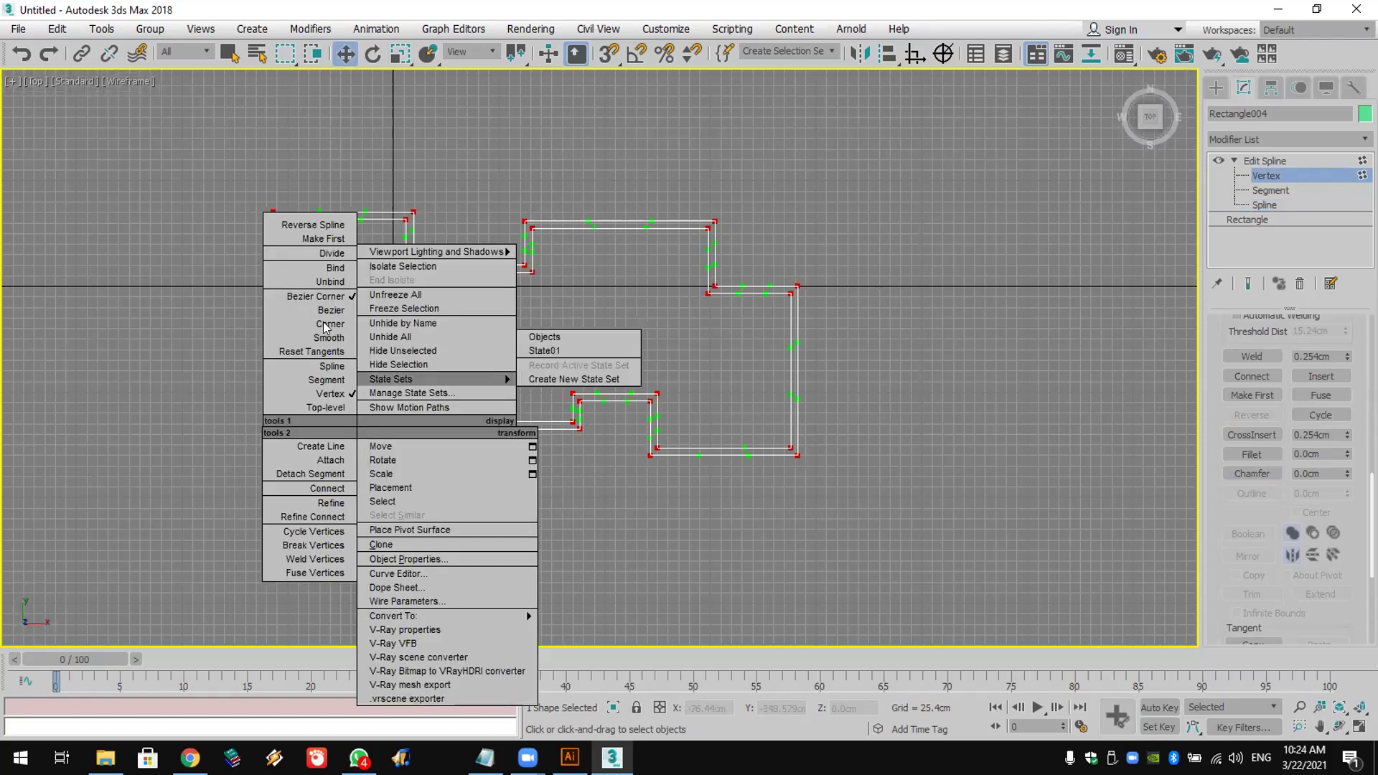
click(448, 433)
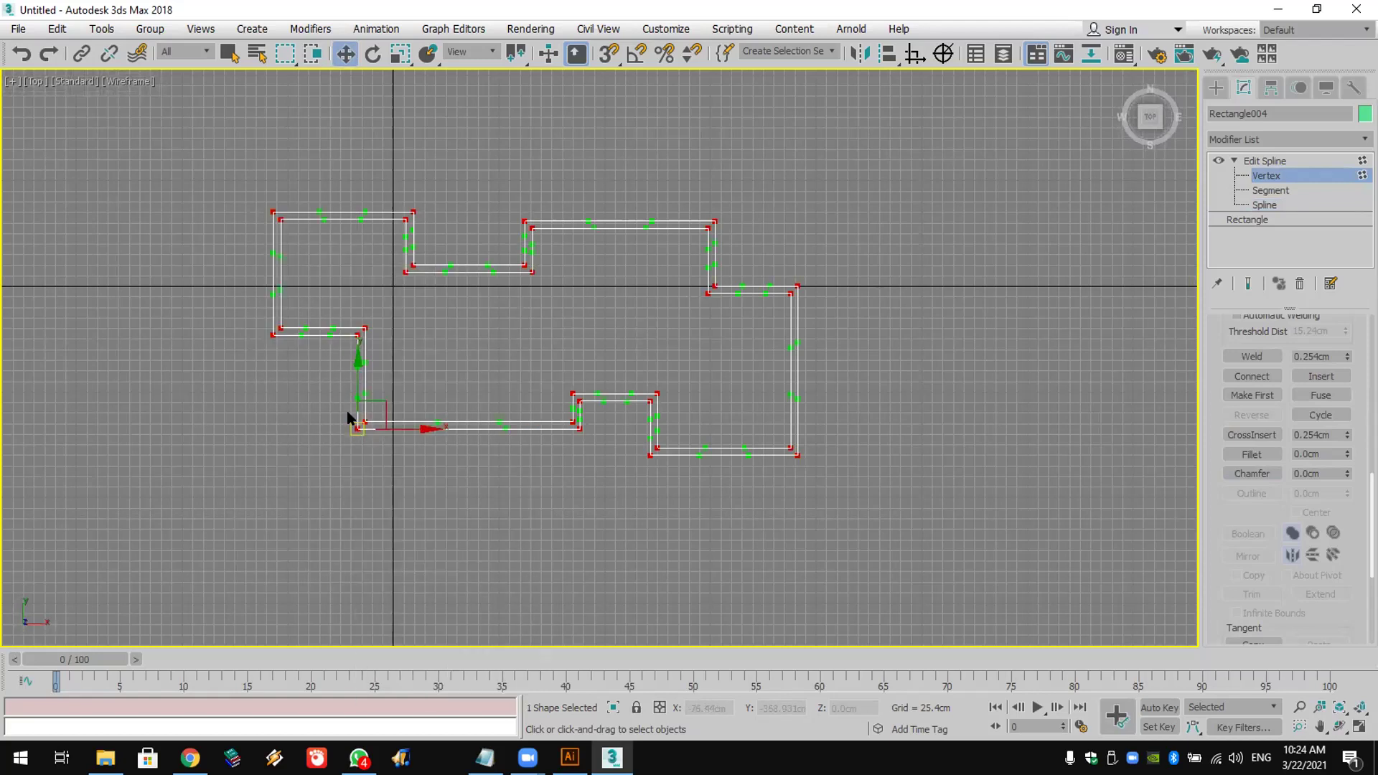
right_click(355, 429)
click(332, 329)
Step: Fillet the pair of vertices at the lower-right corner of the double contour
click(903, 531)
scroll(902, 429, up, 2)
drag(827, 420, 636, 573)
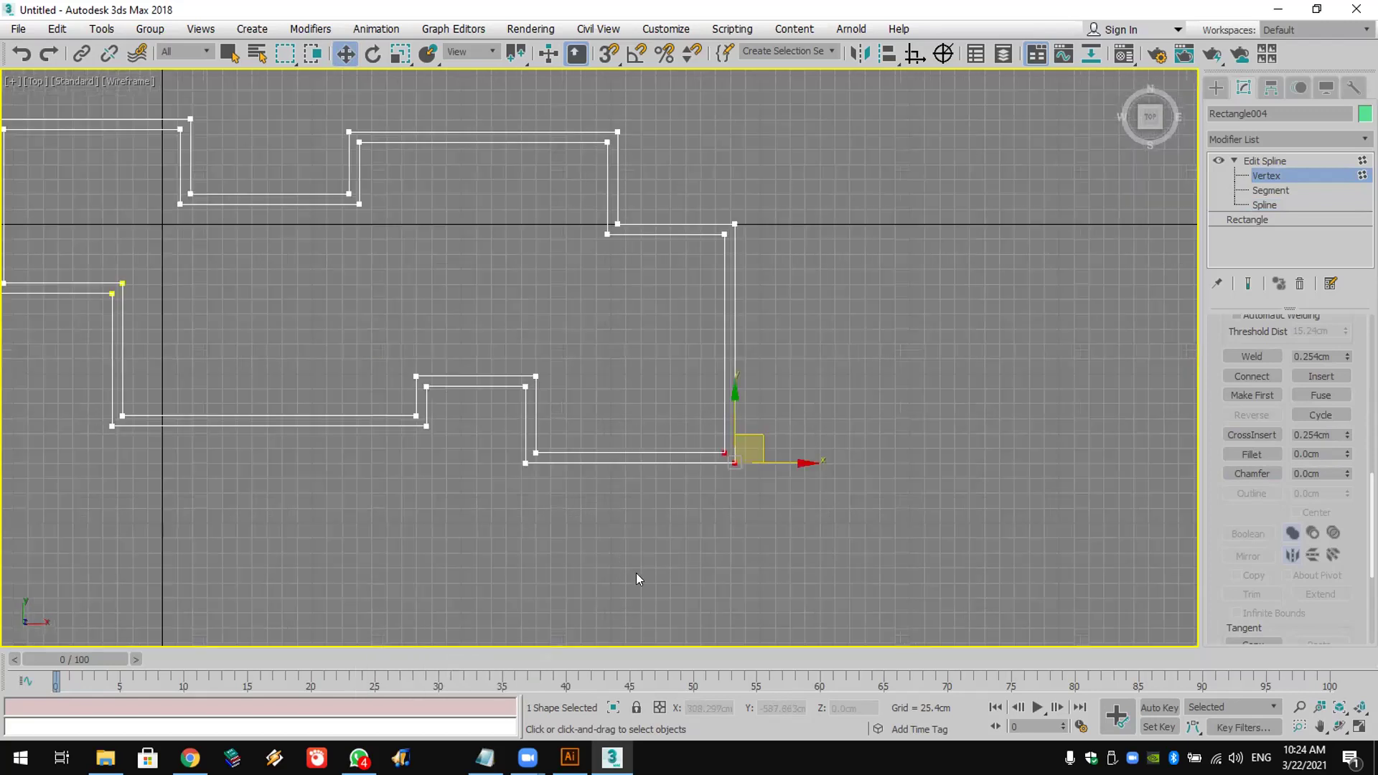
click(1252, 454)
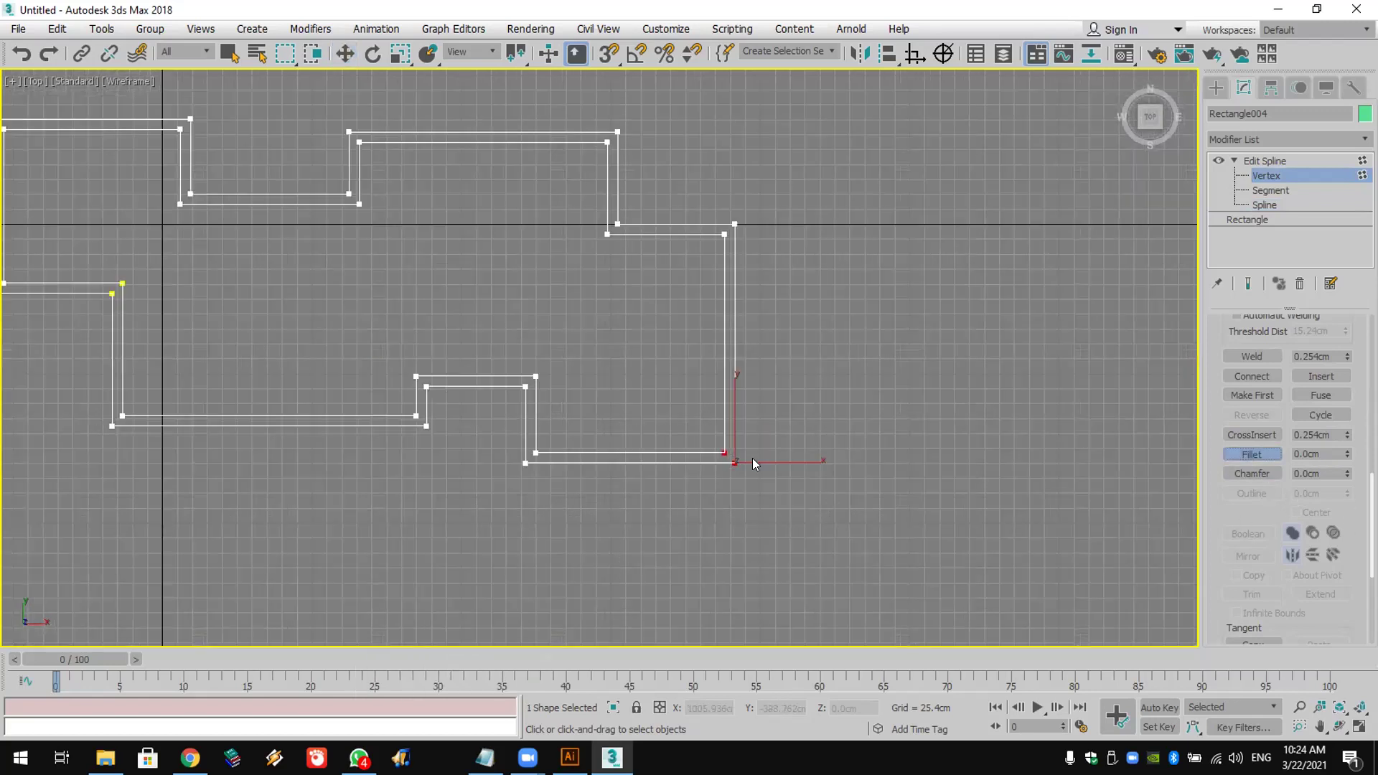
drag(735, 457, 735, 414)
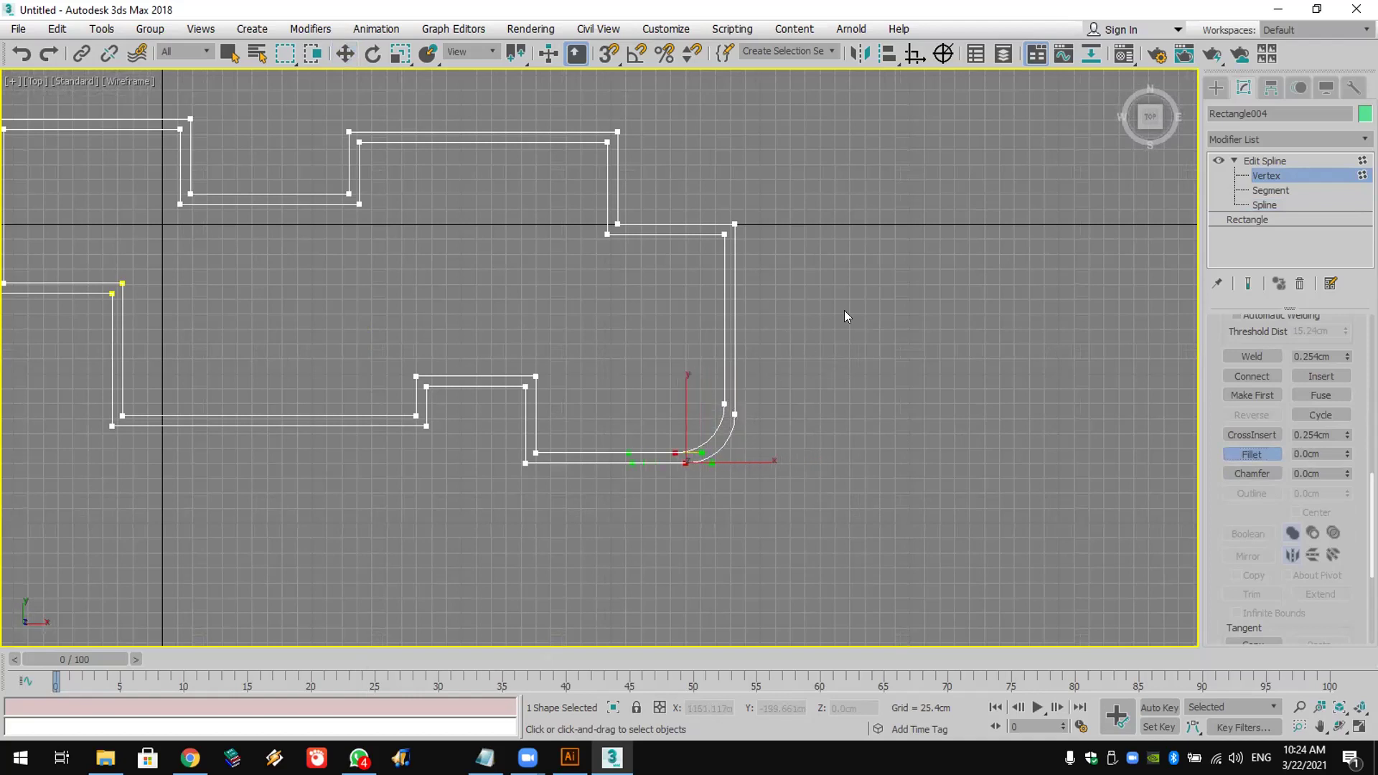
Step: Chamfer the pair of vertices at the upper-right corner above the filleted one
drag(654, 285, 677, 263)
click(1252, 473)
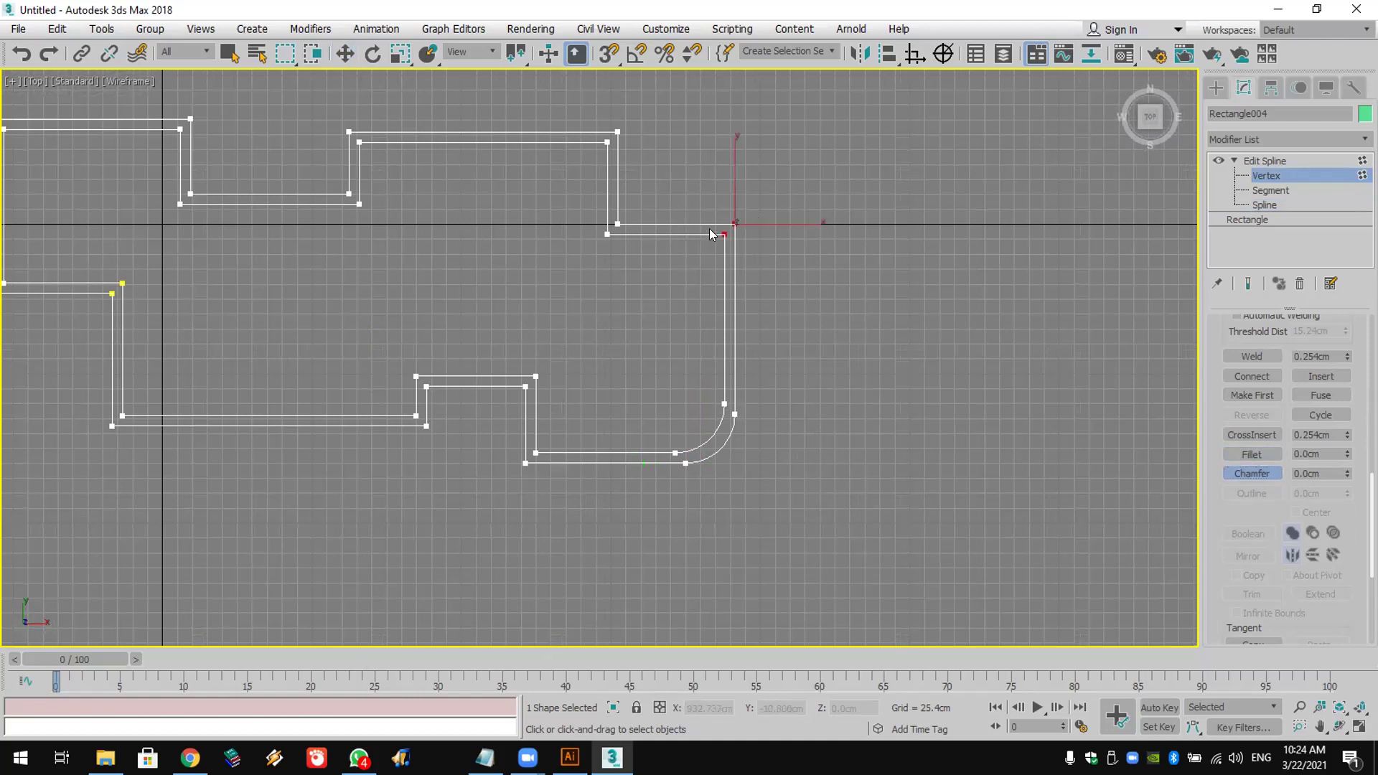
drag(723, 219, 730, 184)
Step: Restore the four-viewport layout and apply an Extrude modifier to the double contour
scroll(748, 380, down, 2)
middle_drag(748, 380, 869, 503)
key(alt+w)
middle_click(1043, 546)
middle_drag(1043, 546, 985, 546)
click(1317, 140)
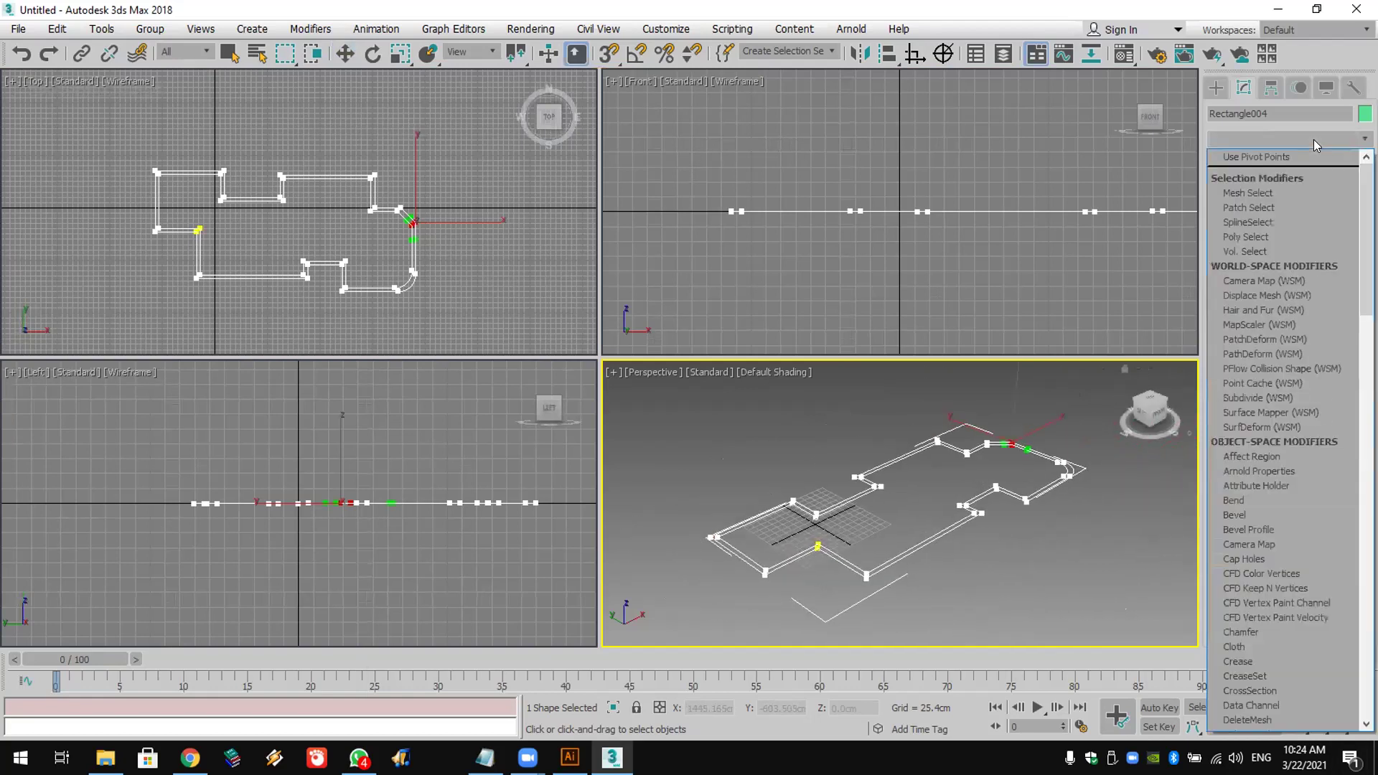
scroll(1285, 287, down, 10)
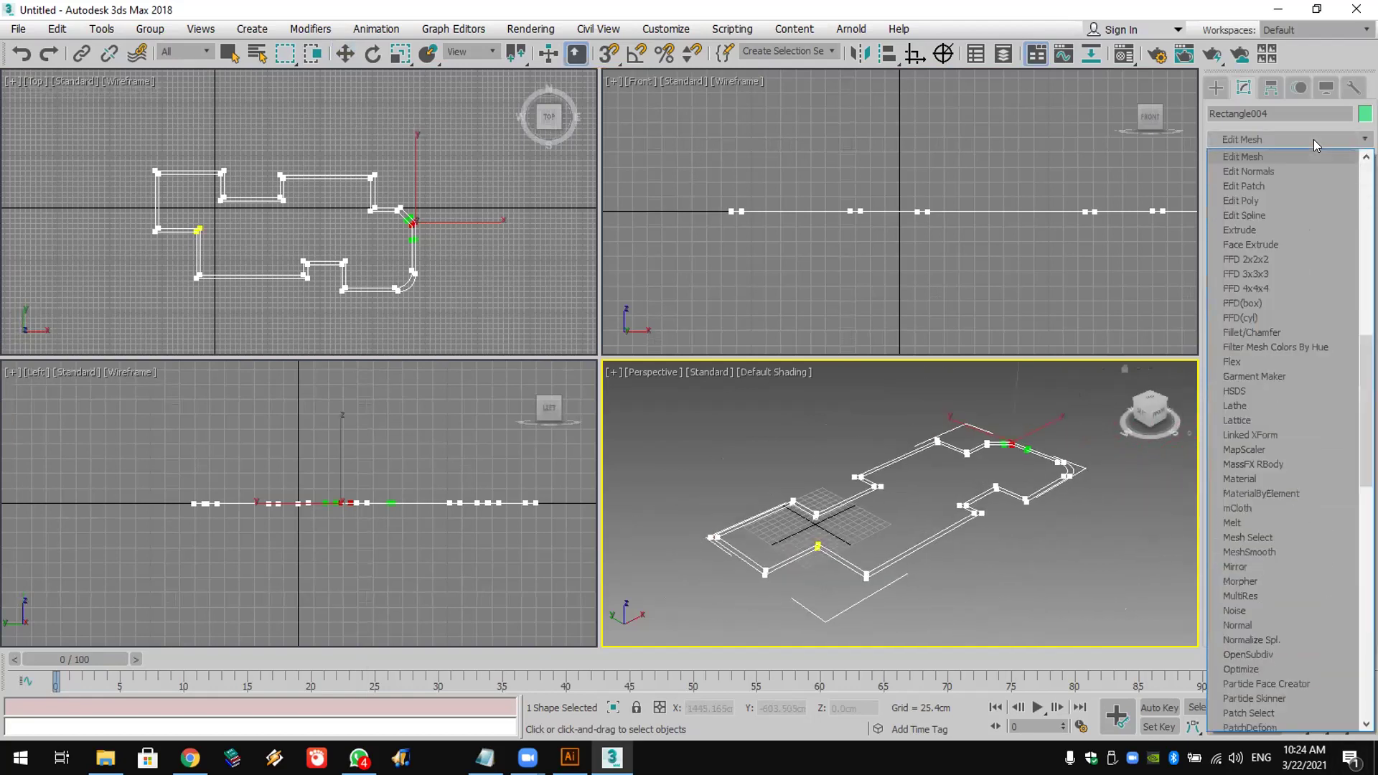
click(1278, 230)
click(1285, 139)
click(1285, 244)
Step: Set the extrusion amount of the double contour to about 1172 cm
drag(1333, 349, 1337, 691)
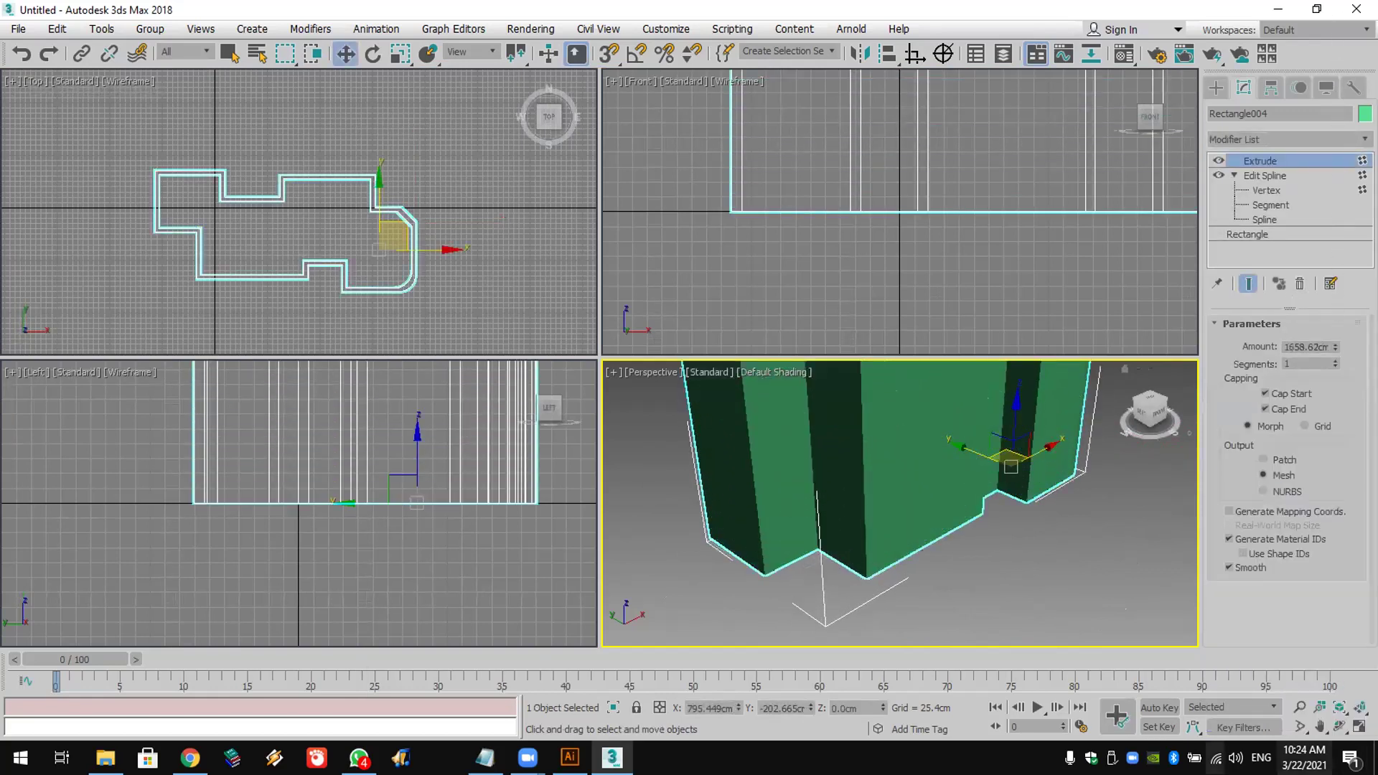
scroll(898, 517, down, 3)
scroll(898, 517, down, 2)
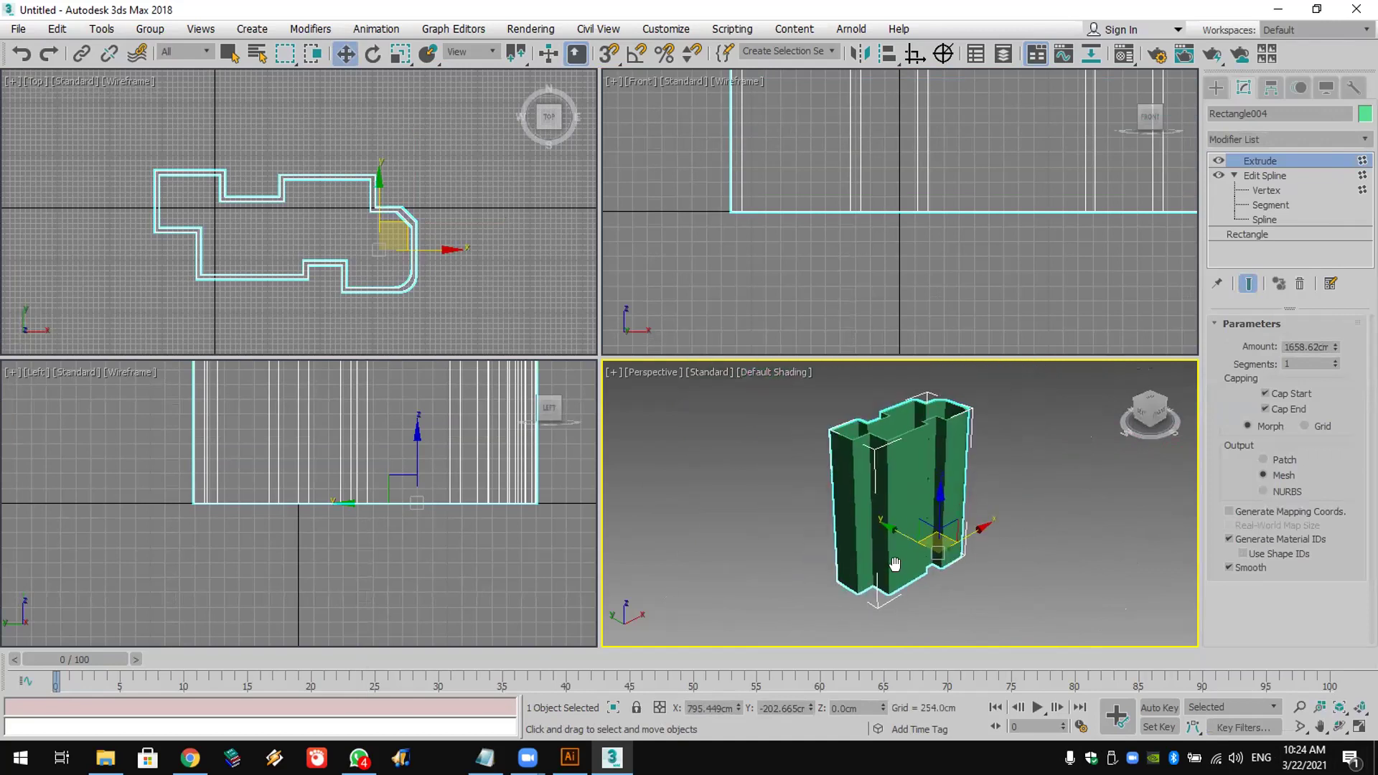
drag(1336, 346, 1314, 660)
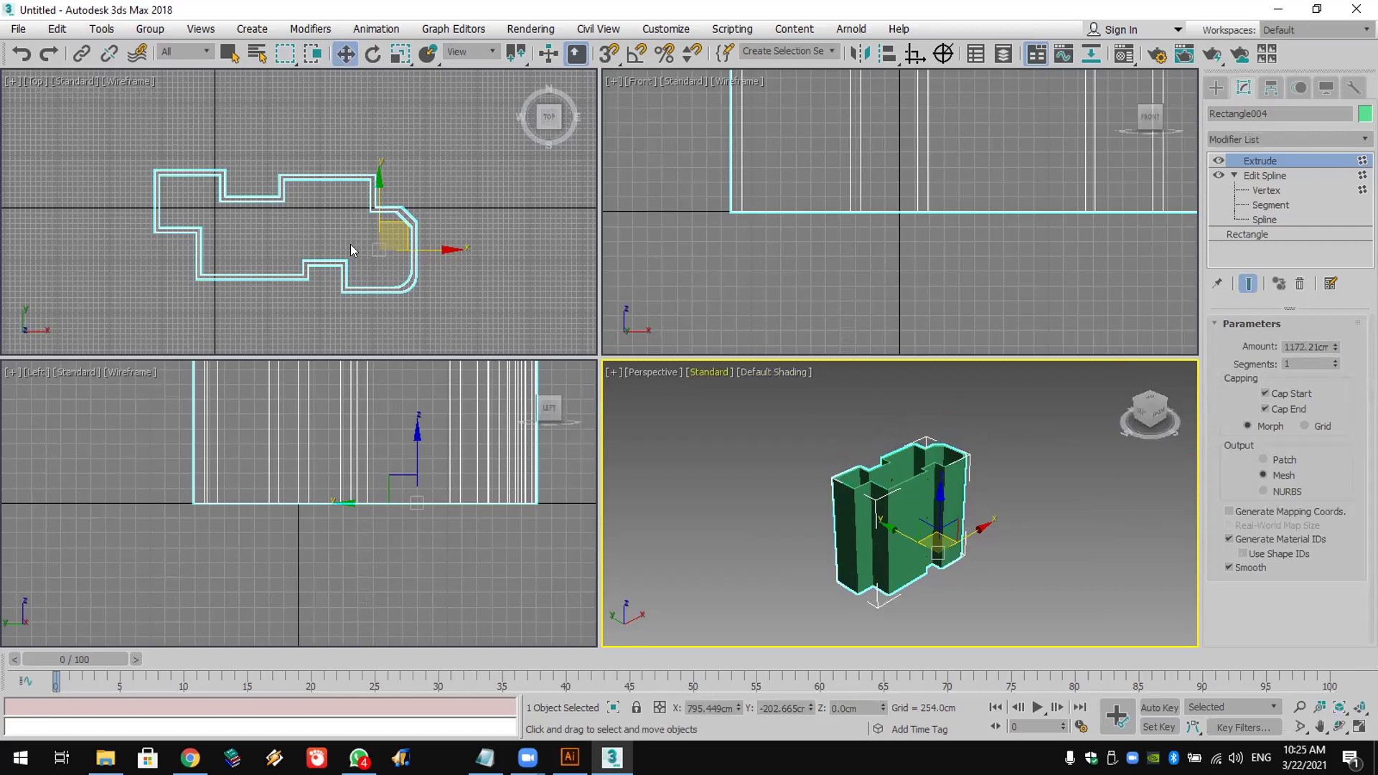
Step: Copy the inner contour spline about 1542 cm along X within Edit Spline, and set the extrusion amount to about 1137 cm
scroll(350, 244, up, 2)
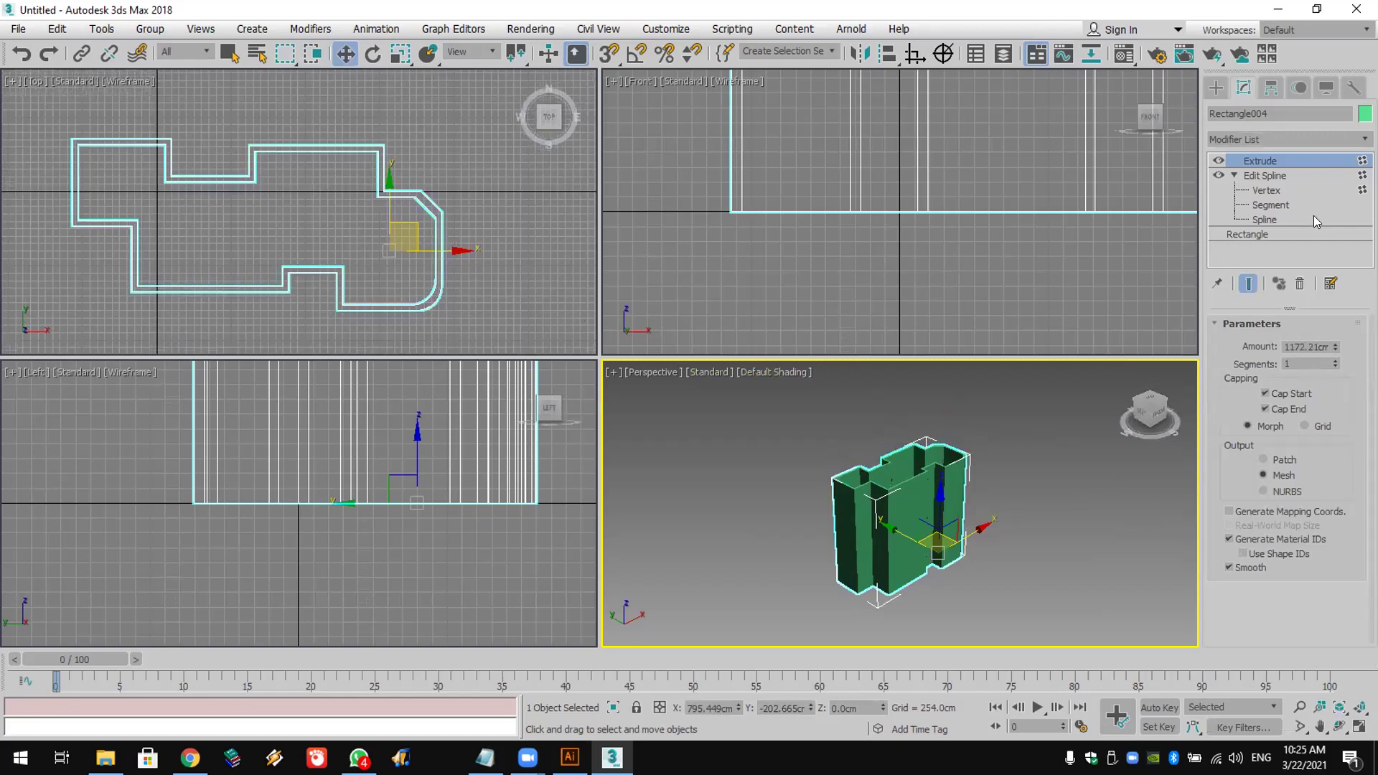
click(1270, 219)
click(418, 296)
scroll(501, 241, down, 2)
middle_drag(502, 241, 322, 243)
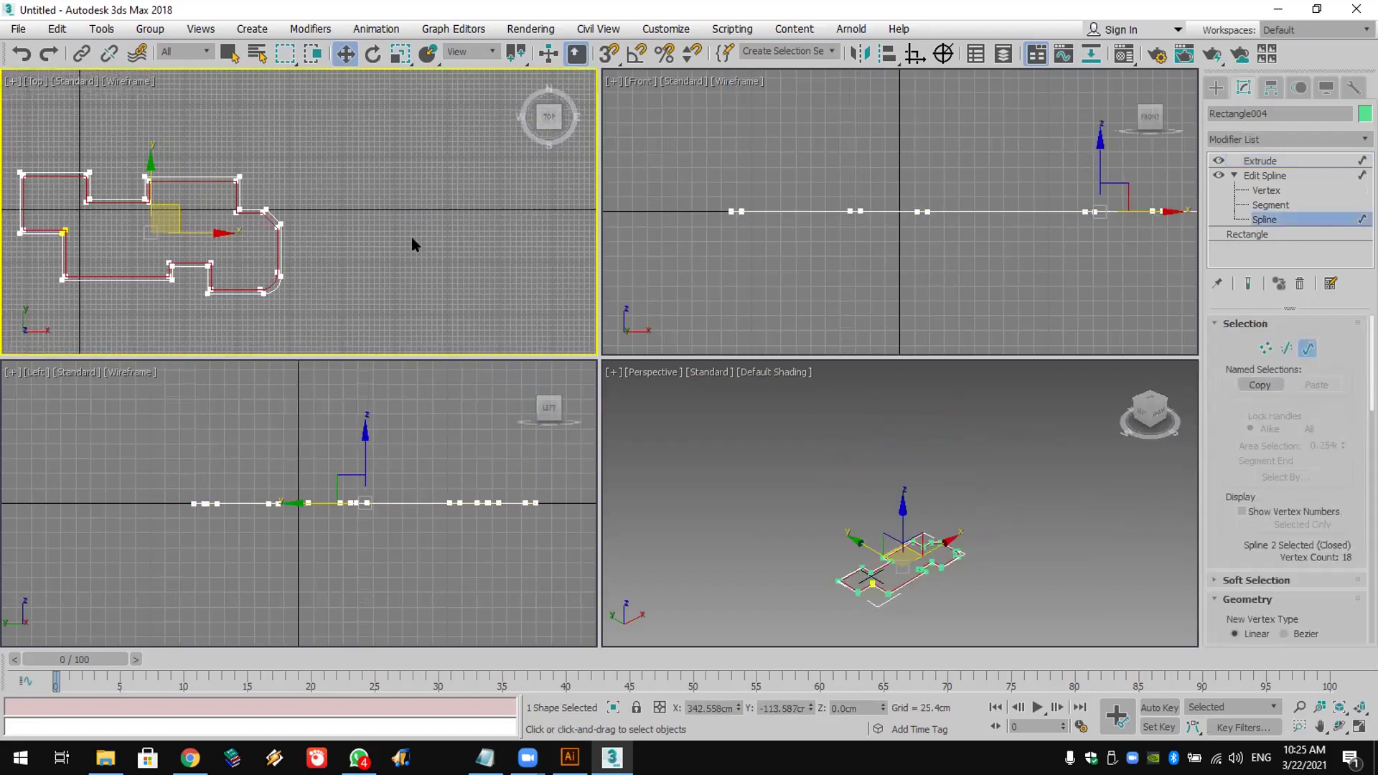
shift+drag(234, 232, 553, 232)
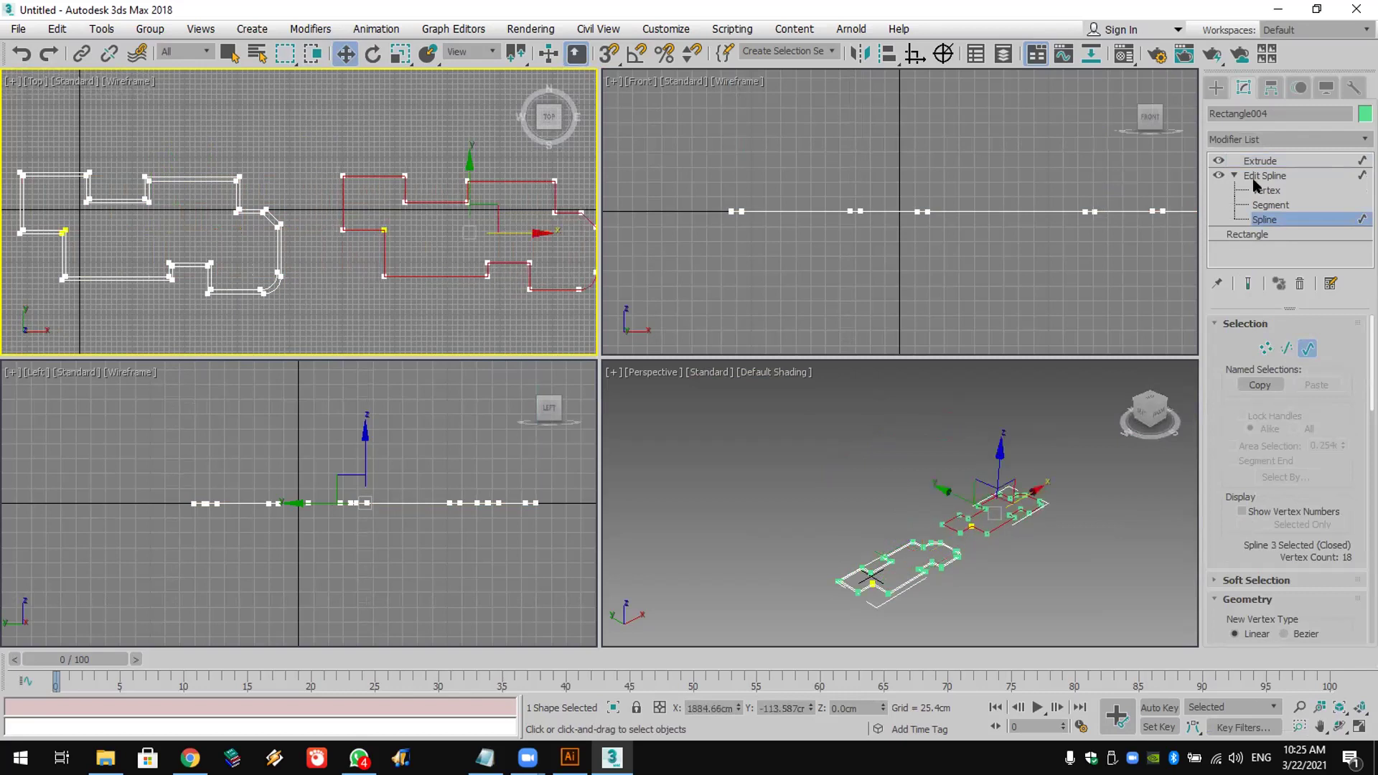
click(1272, 158)
drag(1337, 347, 1331, 290)
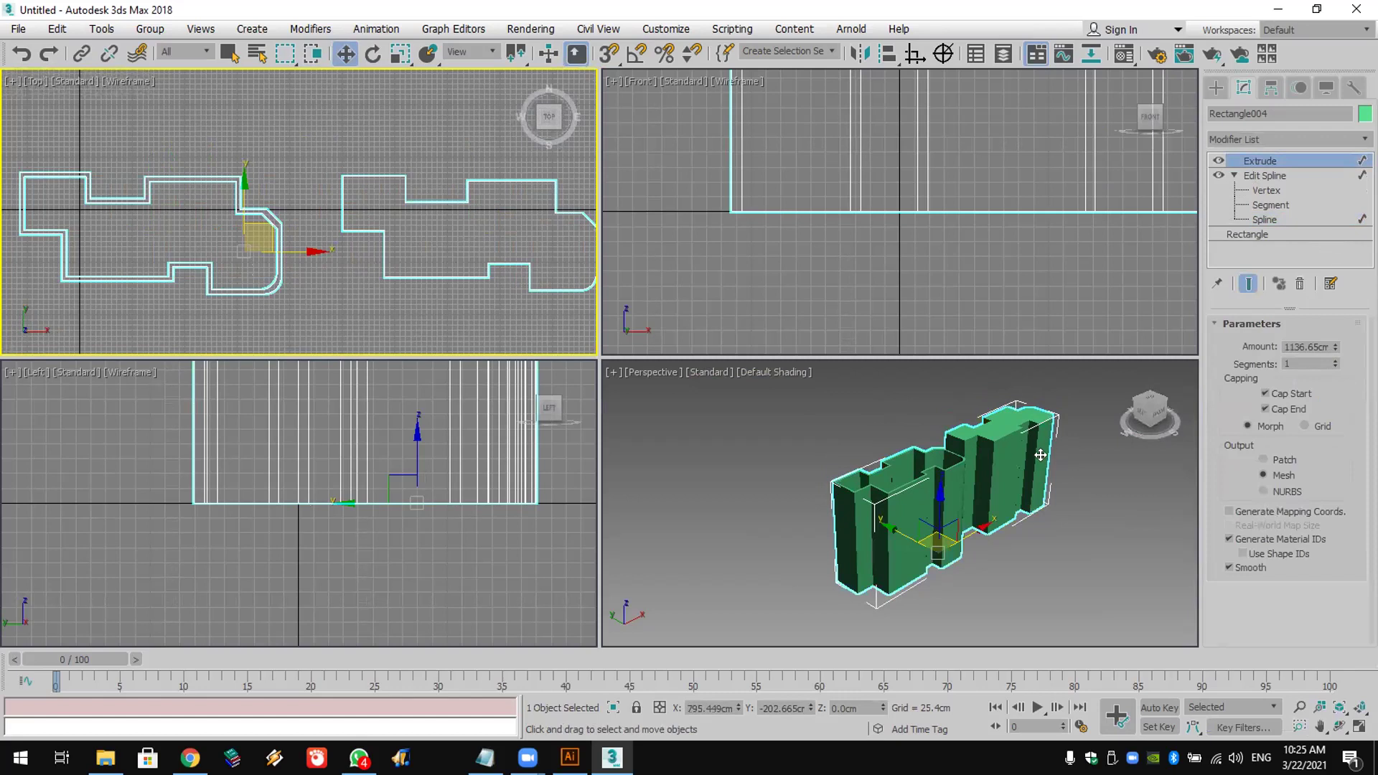
Step: Detach the copied inner contour spline from the Edit Spline modifier as the separate object Shape001
click(1262, 219)
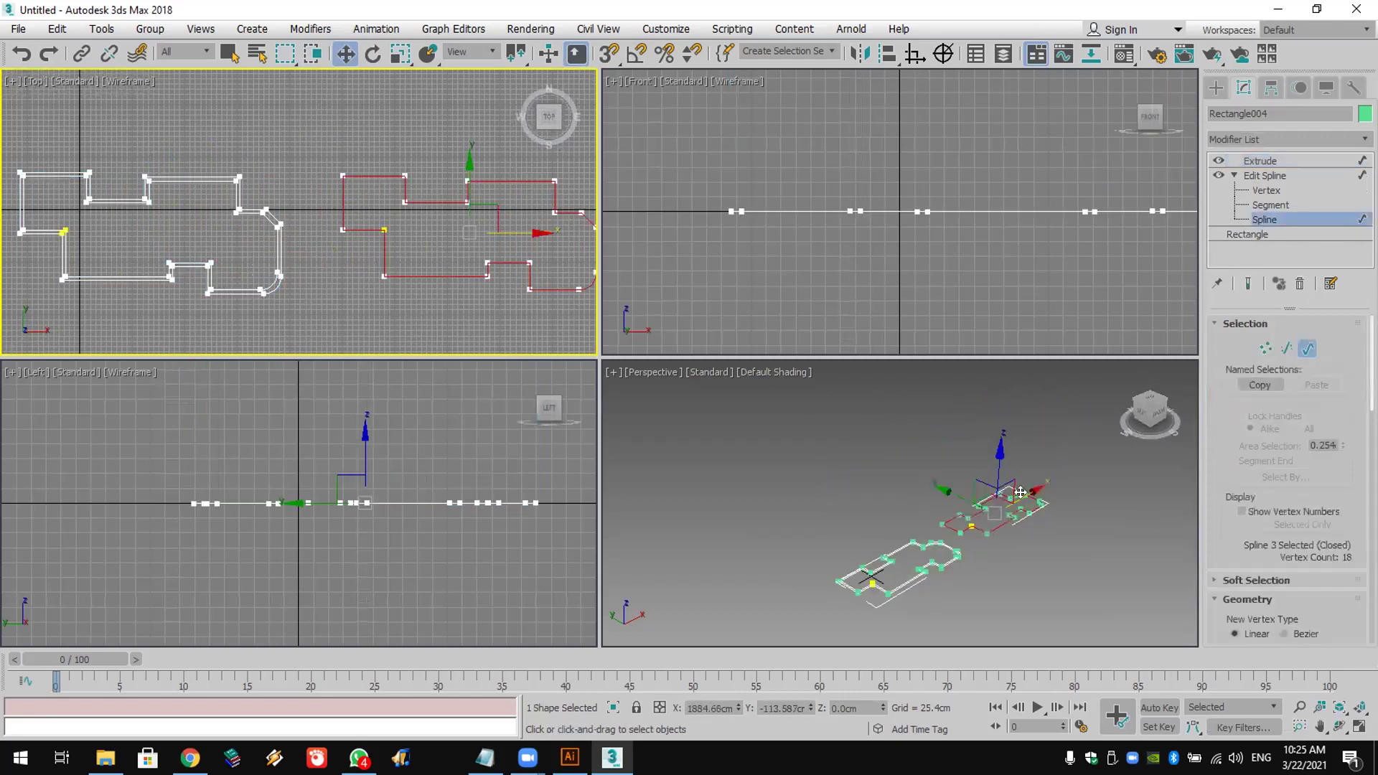
scroll(1263, 431, down, 10)
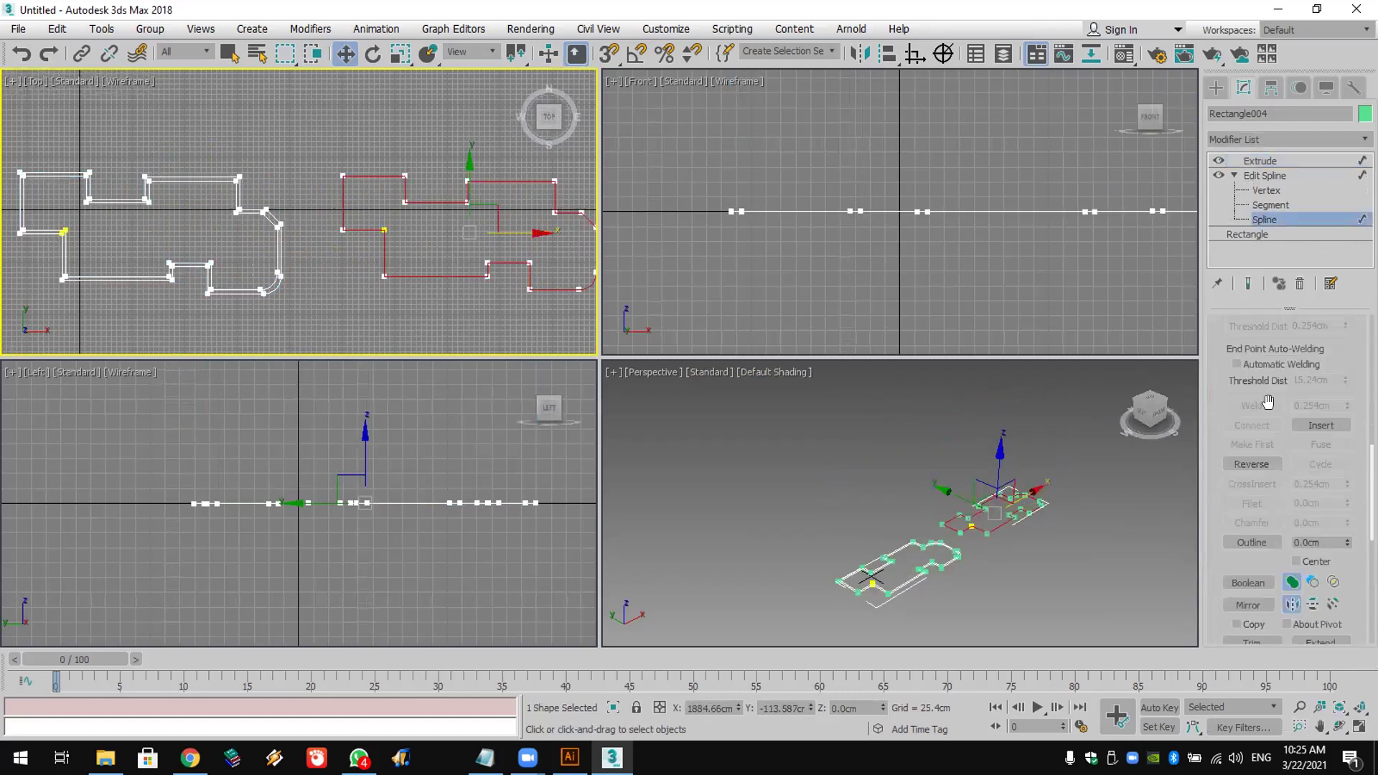
scroll(1275, 518, down, 5)
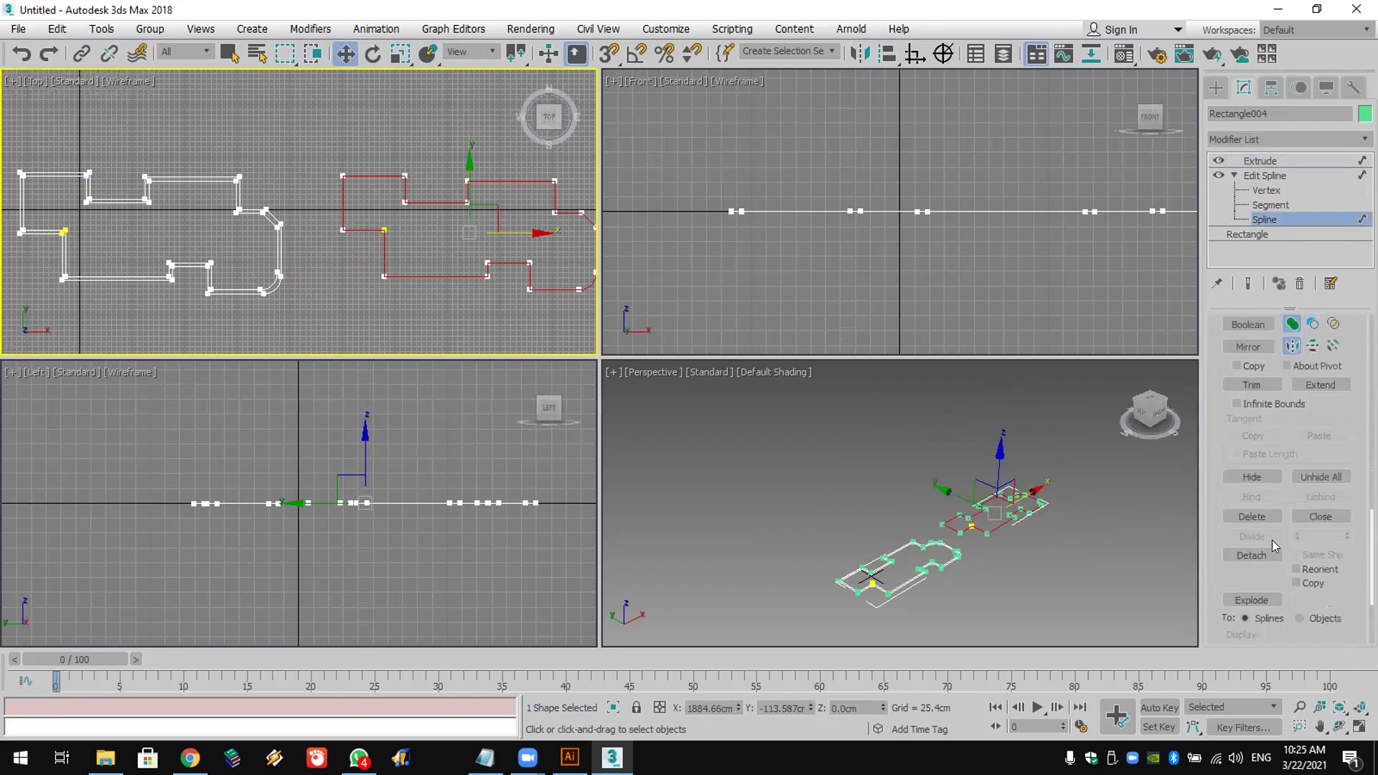
click(1252, 556)
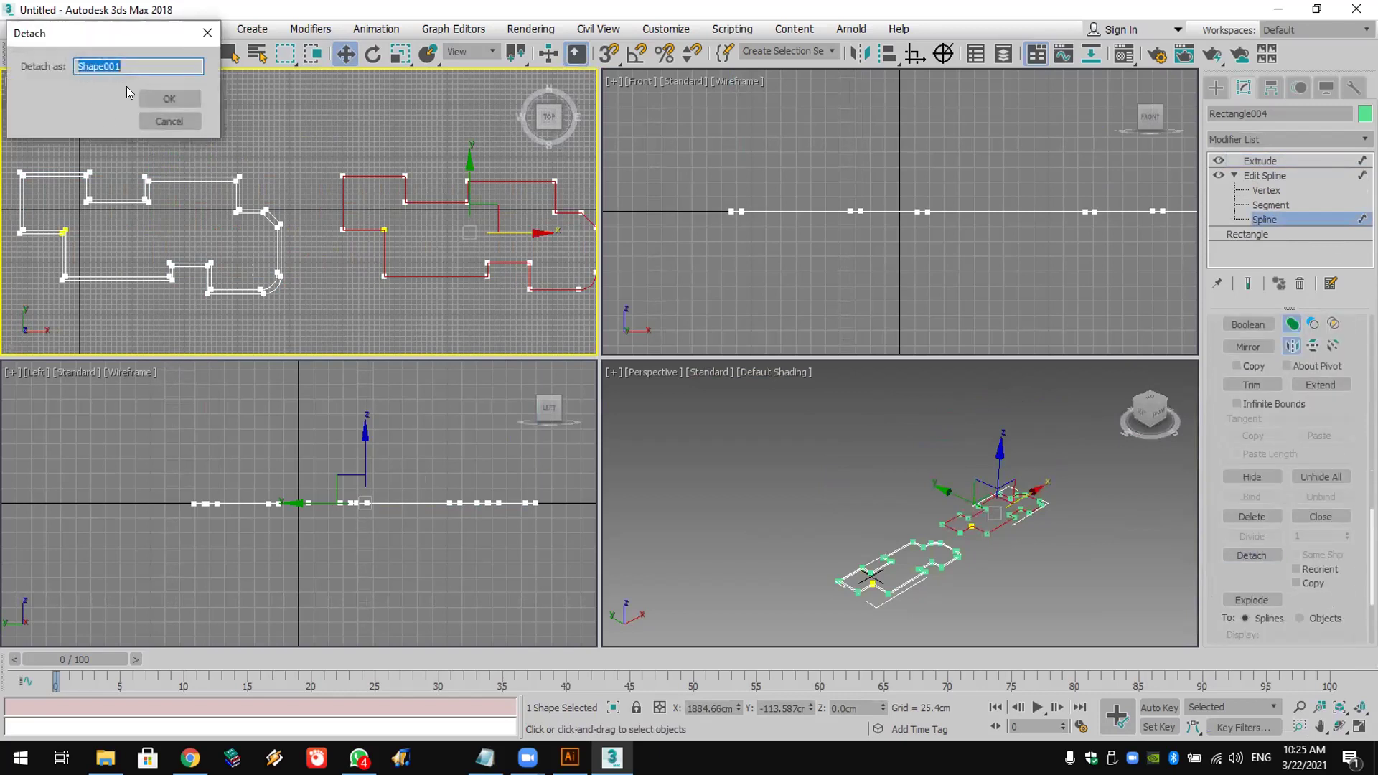
click(144, 102)
click(1217, 88)
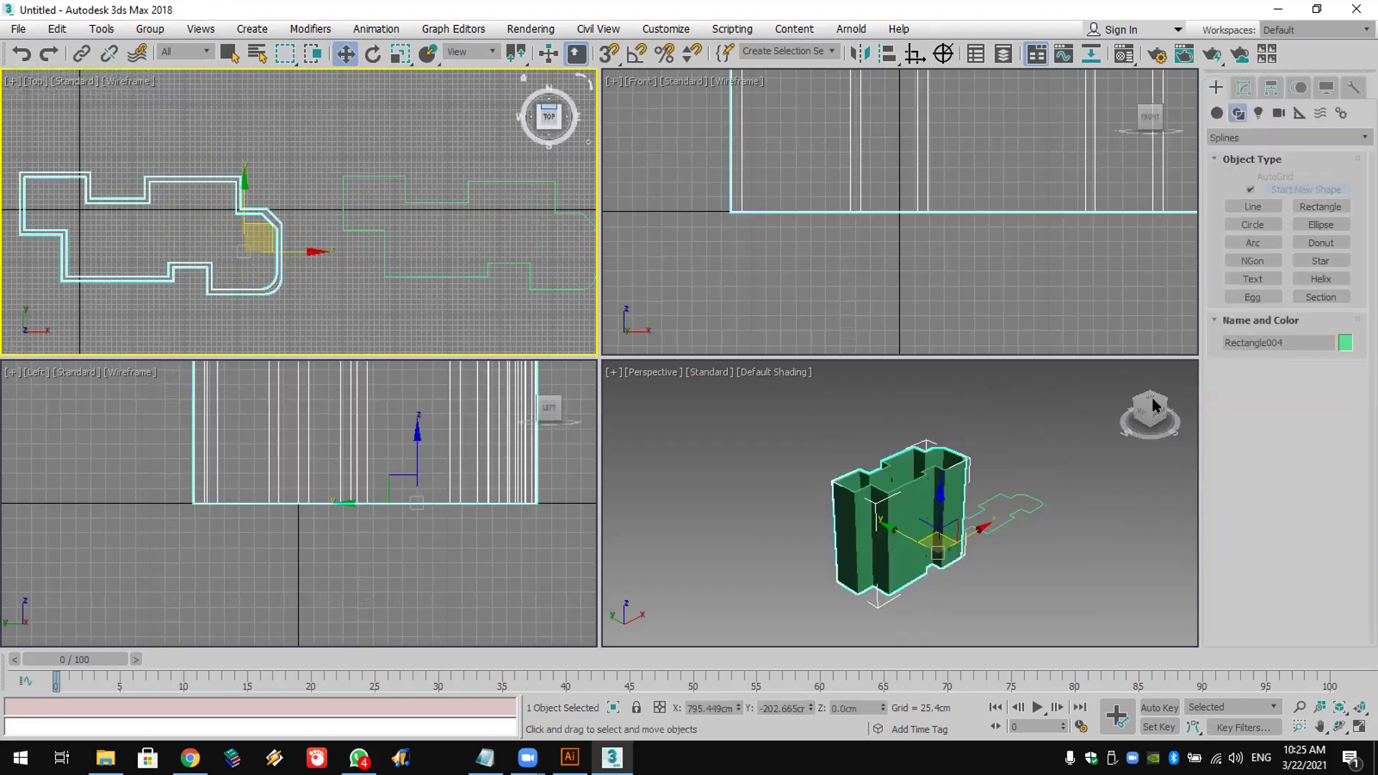
Step: Apply an Extrude modifier with an amount of 2 cm to the detached contour
click(927, 503)
click(995, 522)
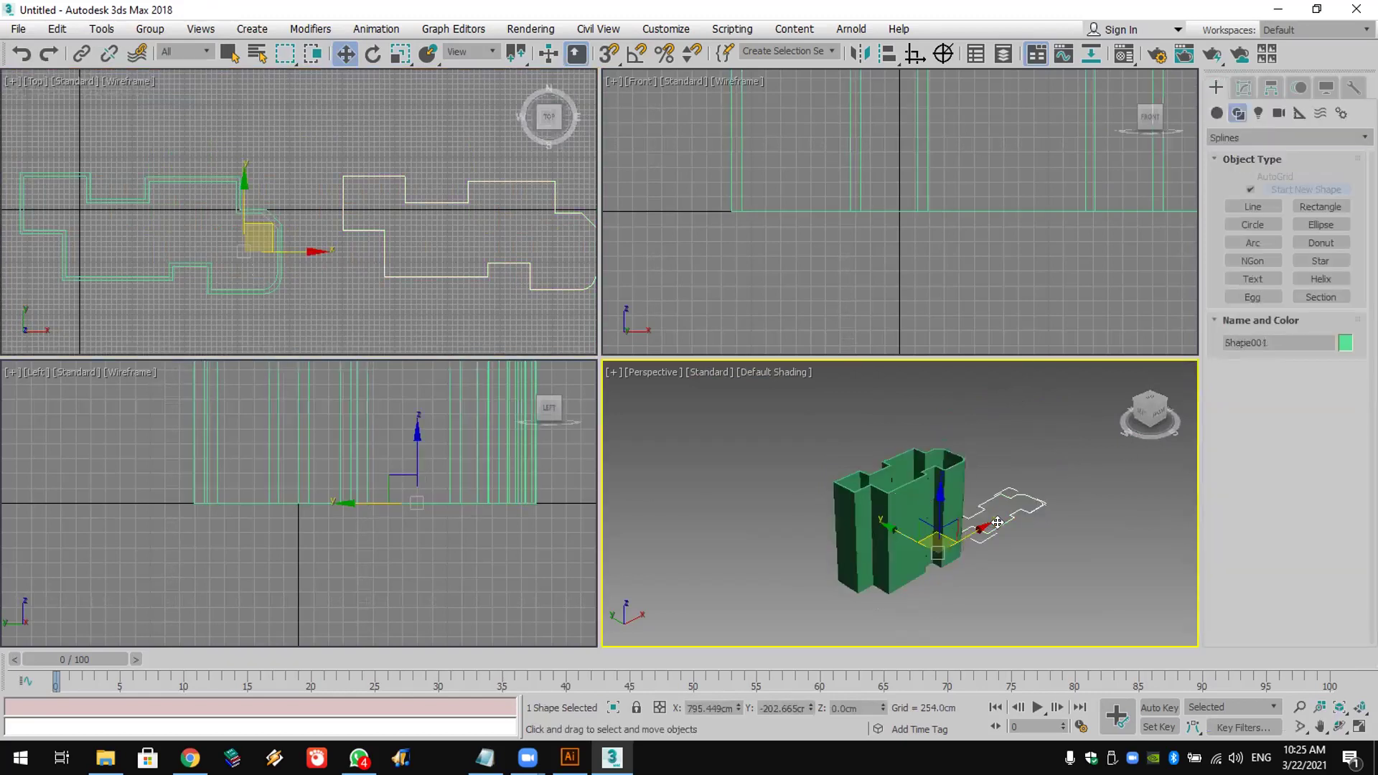
click(1244, 89)
click(1243, 138)
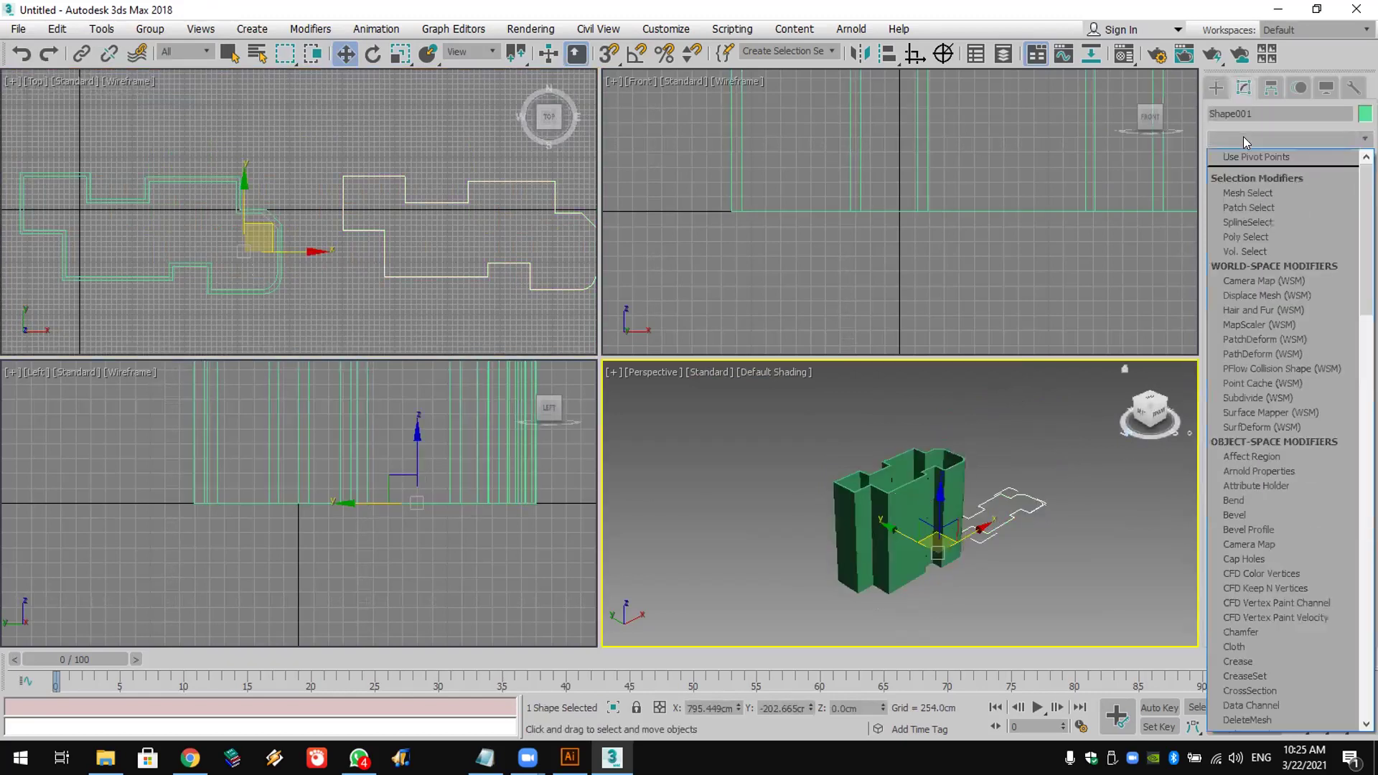
key(e)
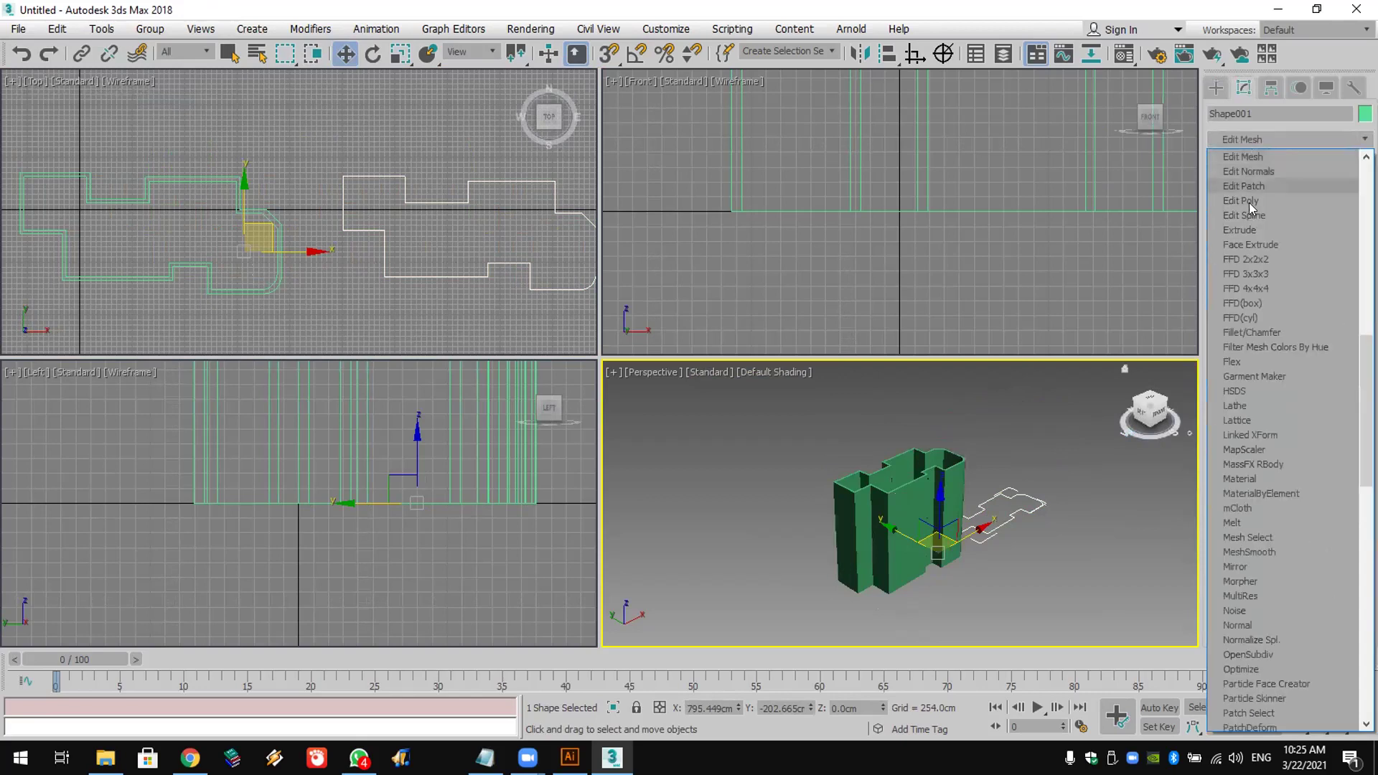
click(1256, 230)
double_click(1304, 347)
text(2)
key(Return)
Step: Snap the thin slab into the inner contour of the walls in Top view, and lower it to about 1035 cm in Z
click(609, 54)
drag(338, 222, 18, 219)
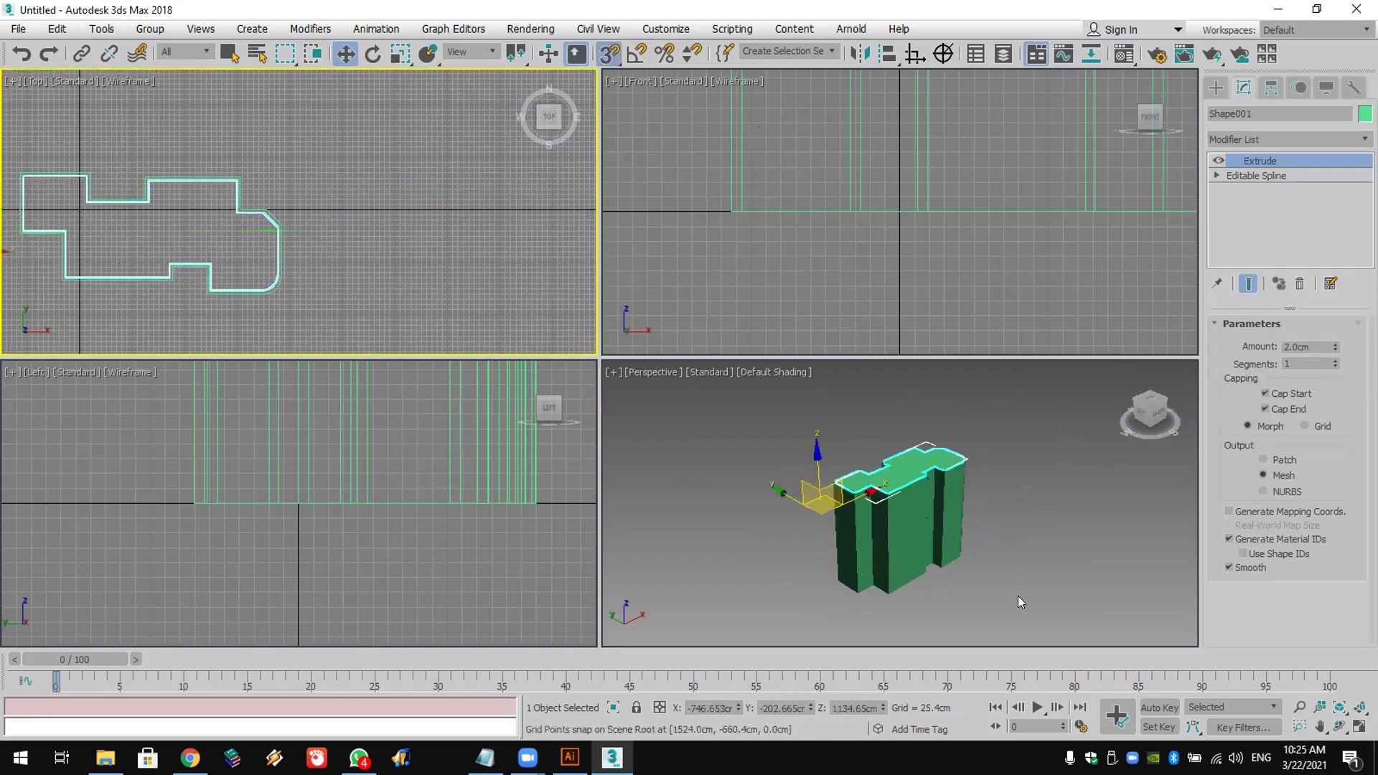
scroll(875, 504, up, 3)
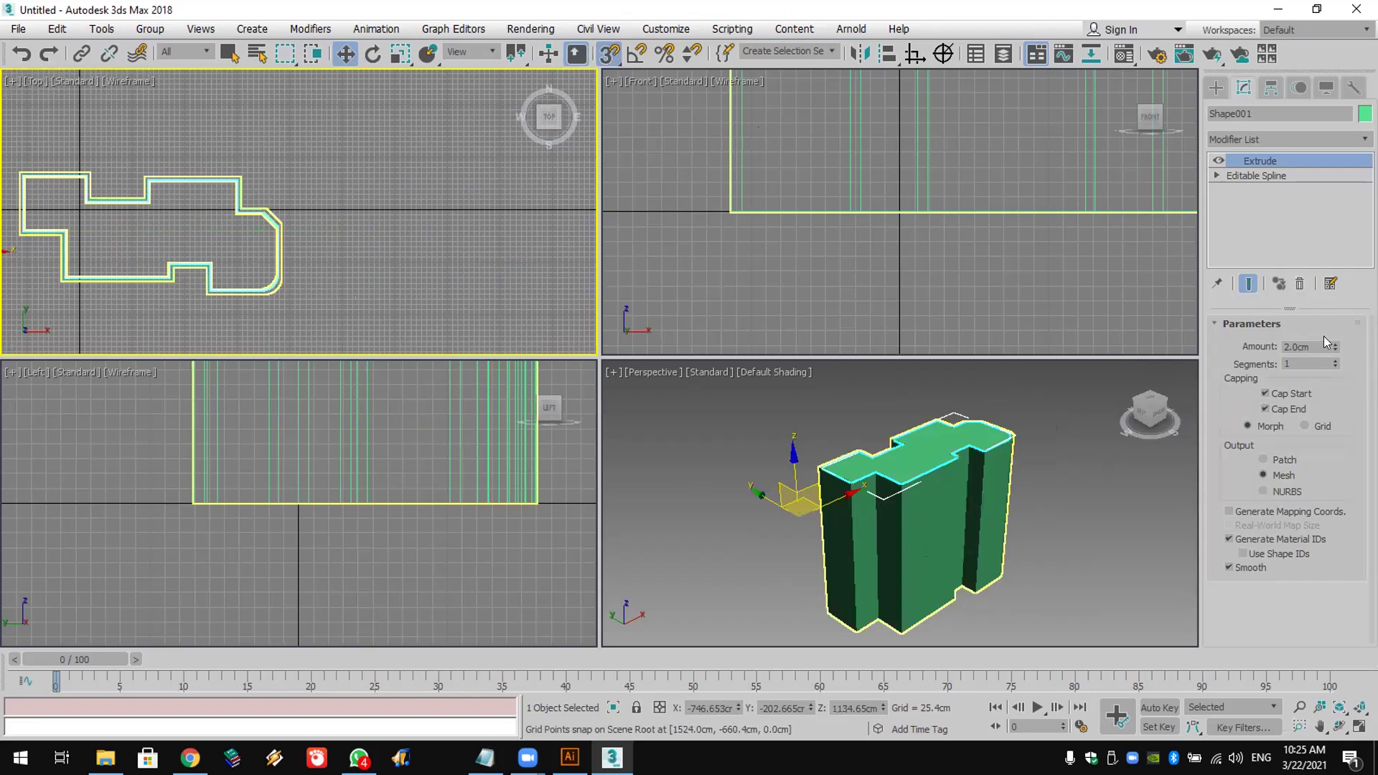
right_click(345, 54)
drag(565, 201, 568, 217)
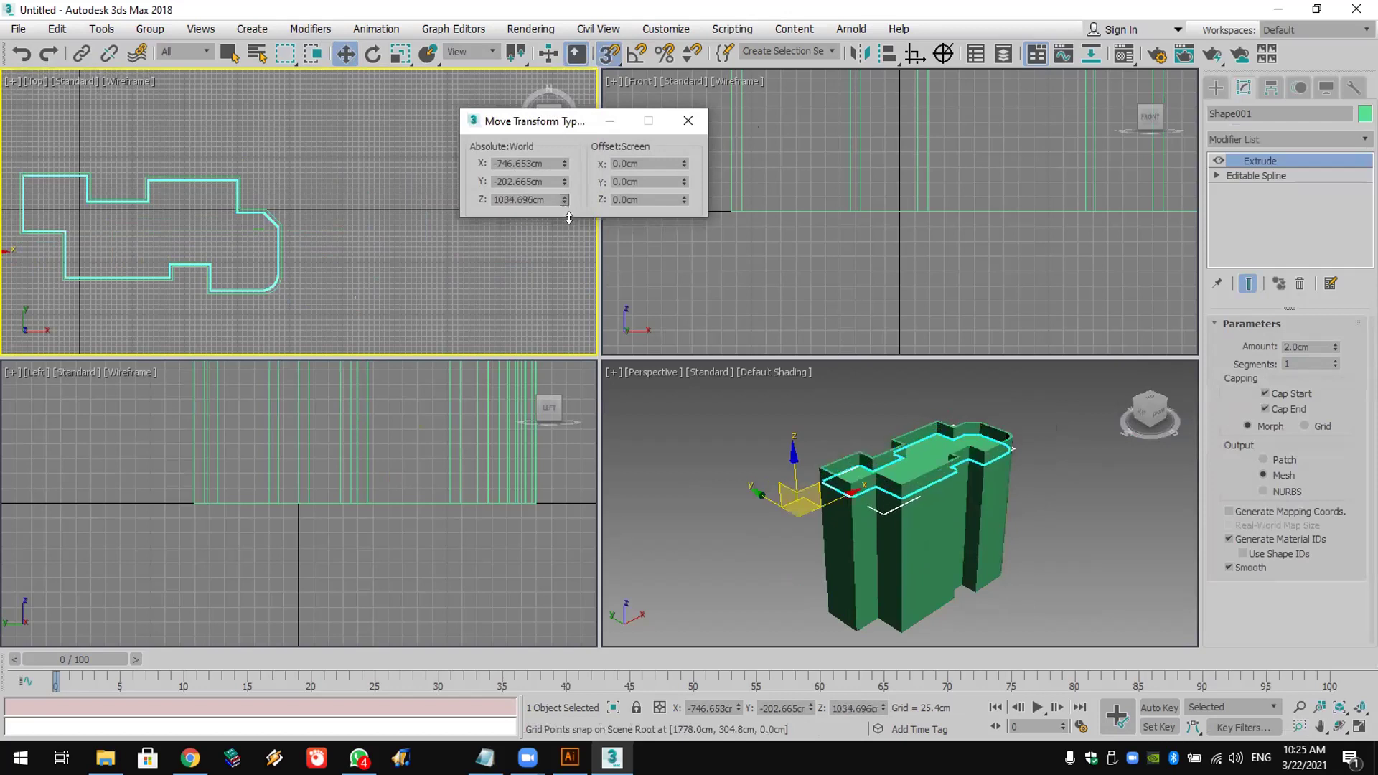
click(688, 120)
Step: Copy the slab down near the base of the walls in the Front view, at about 20 cm in Z
right_click(818, 240)
key(z)
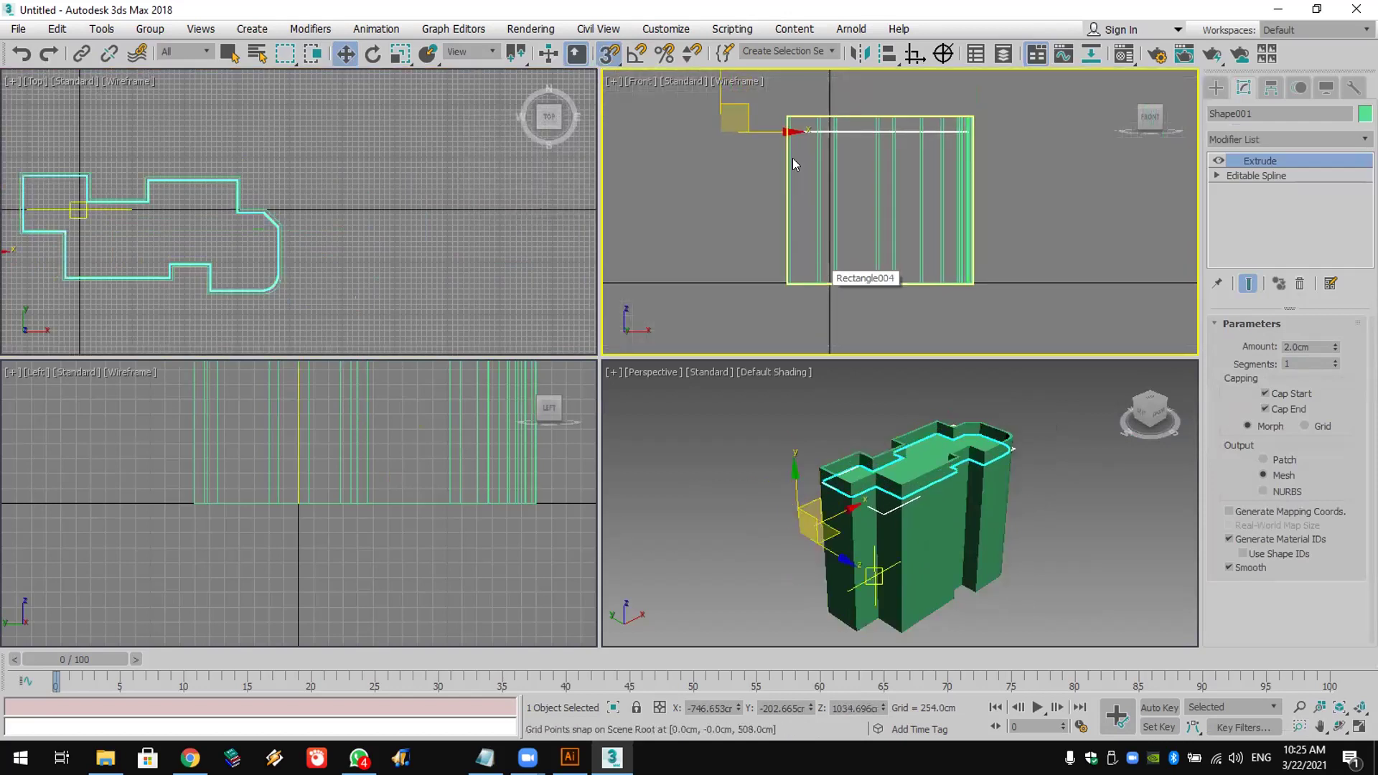
mouse_move(715, 123)
shift+mouse_down()
mouse_move(724, 267)
mouse_move(725, 235)
shift+mouse_up()
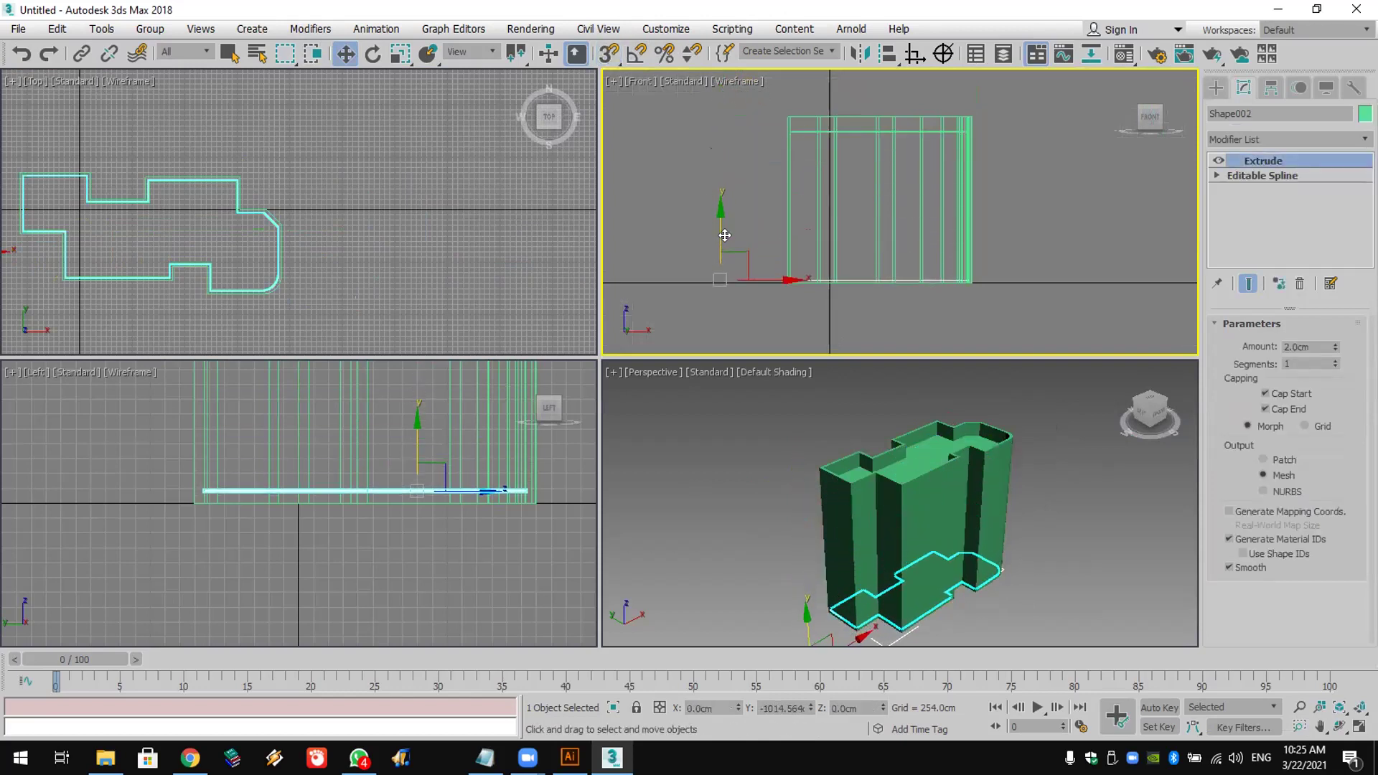
click(688, 451)
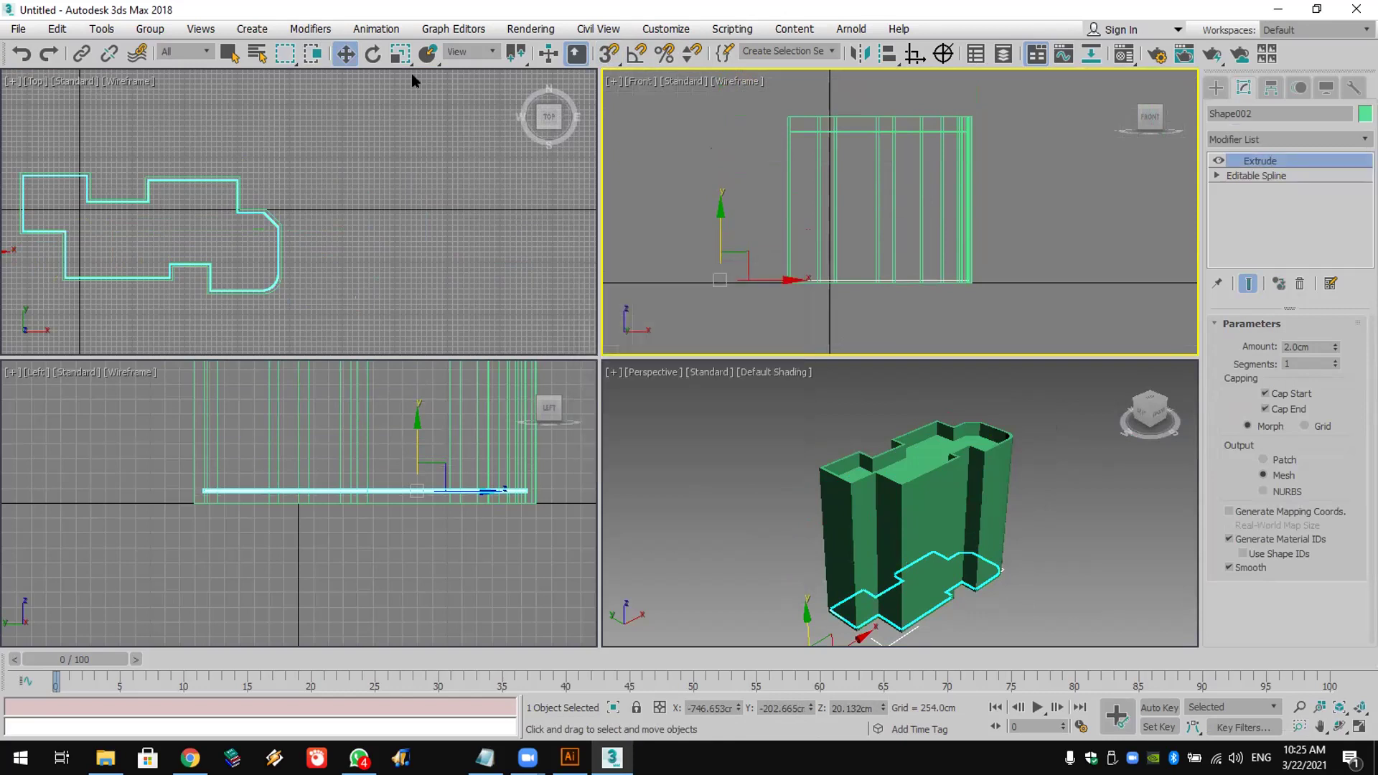
Step: Set the copied slab's absolute Z position to 0 cm and deselect it
right_click(349, 60)
double_click(531, 202)
text(0)
key(Return)
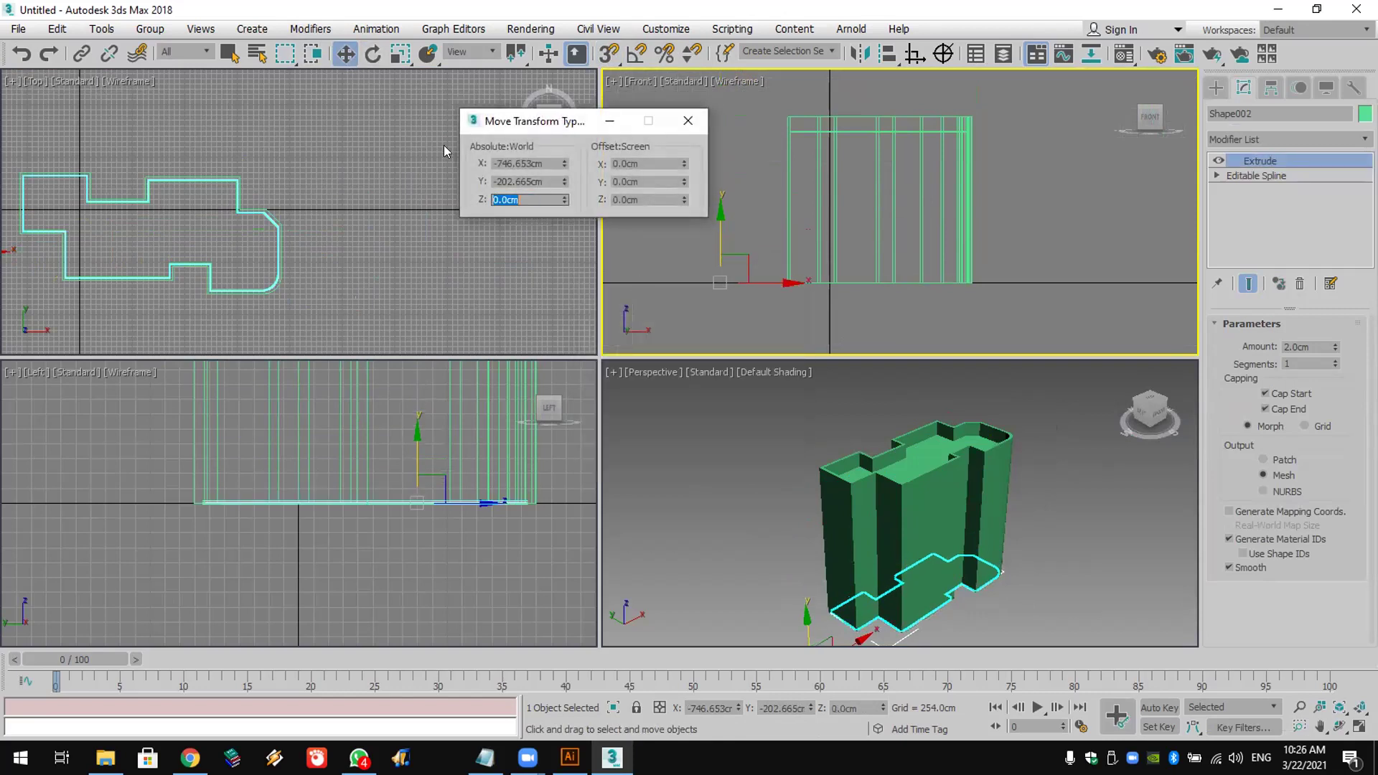
click(688, 120)
click(1189, 597)
click(1340, 727)
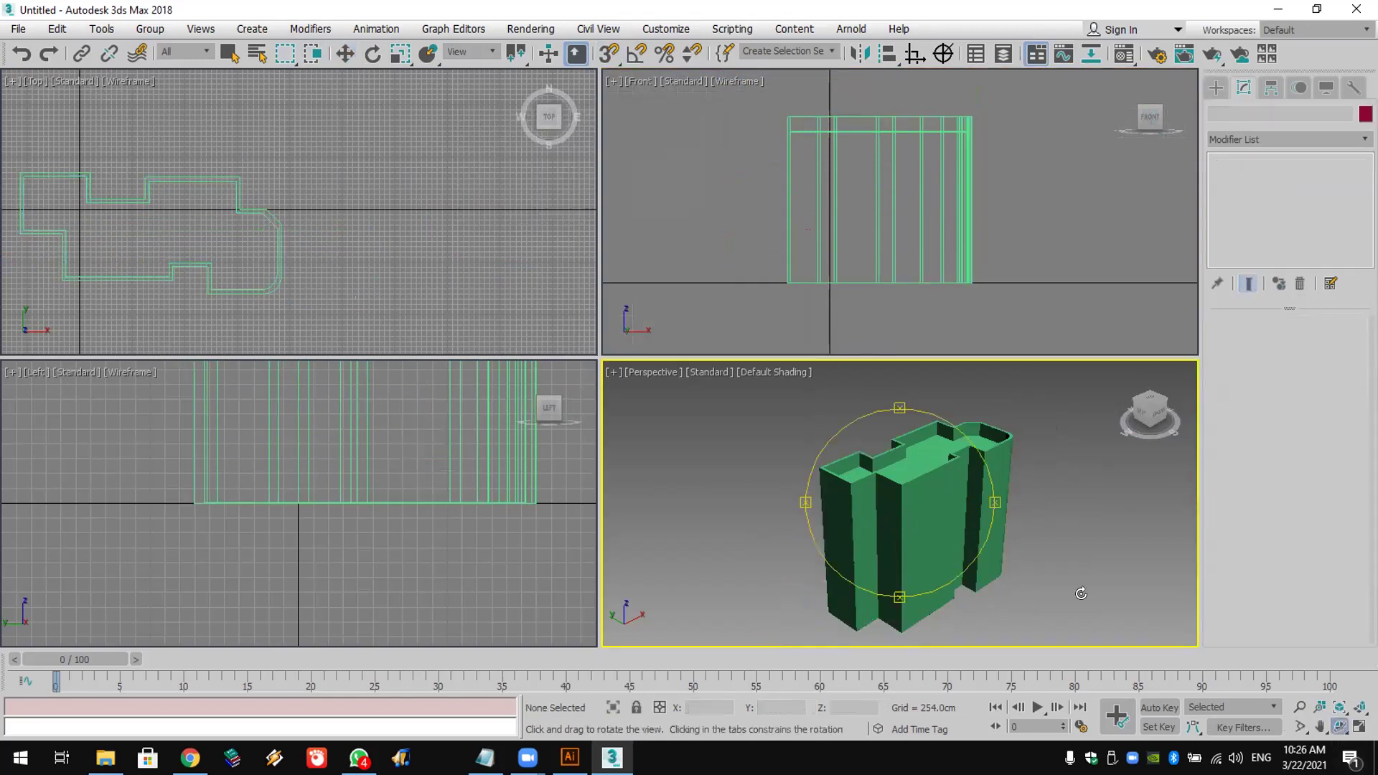
drag(876, 519, 922, 506)
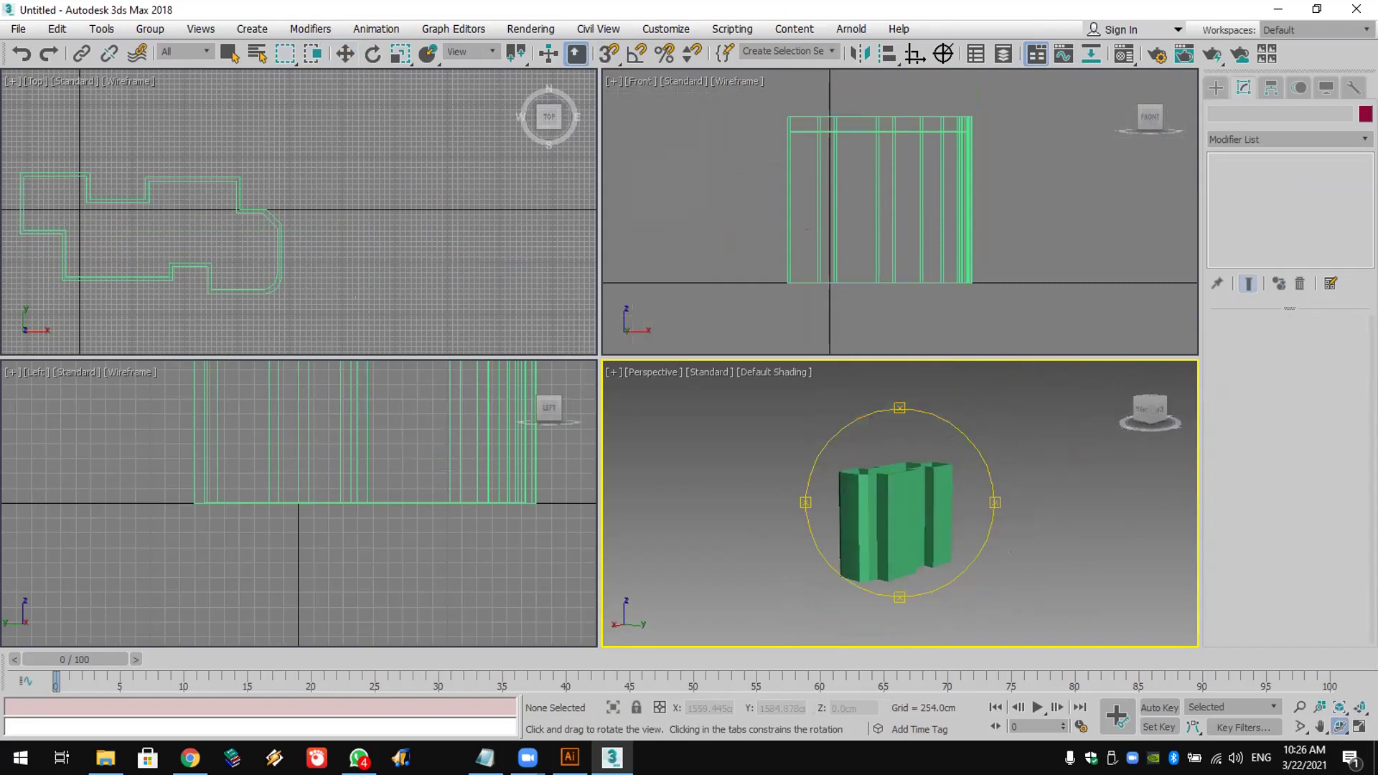
Step: Reset the scene without saving the changes
click(18, 29)
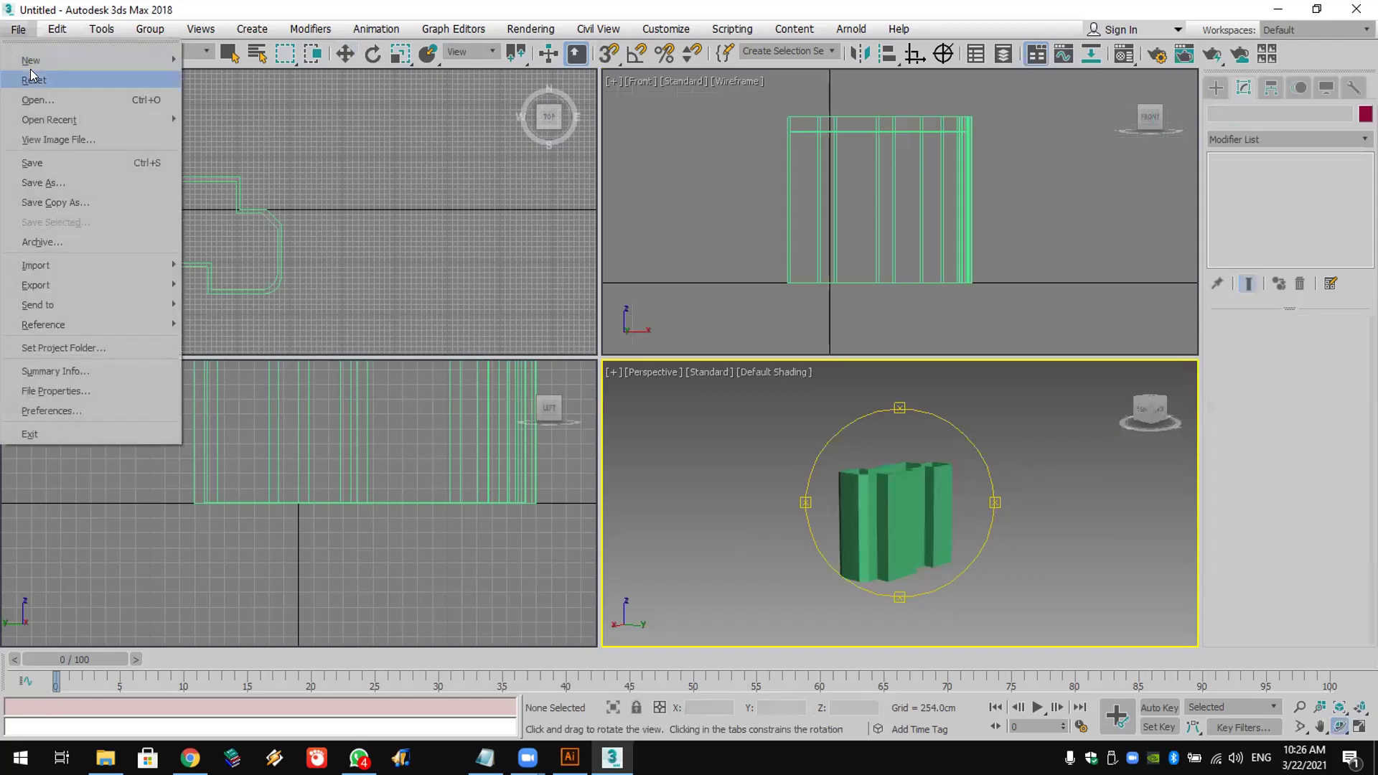
click(32, 77)
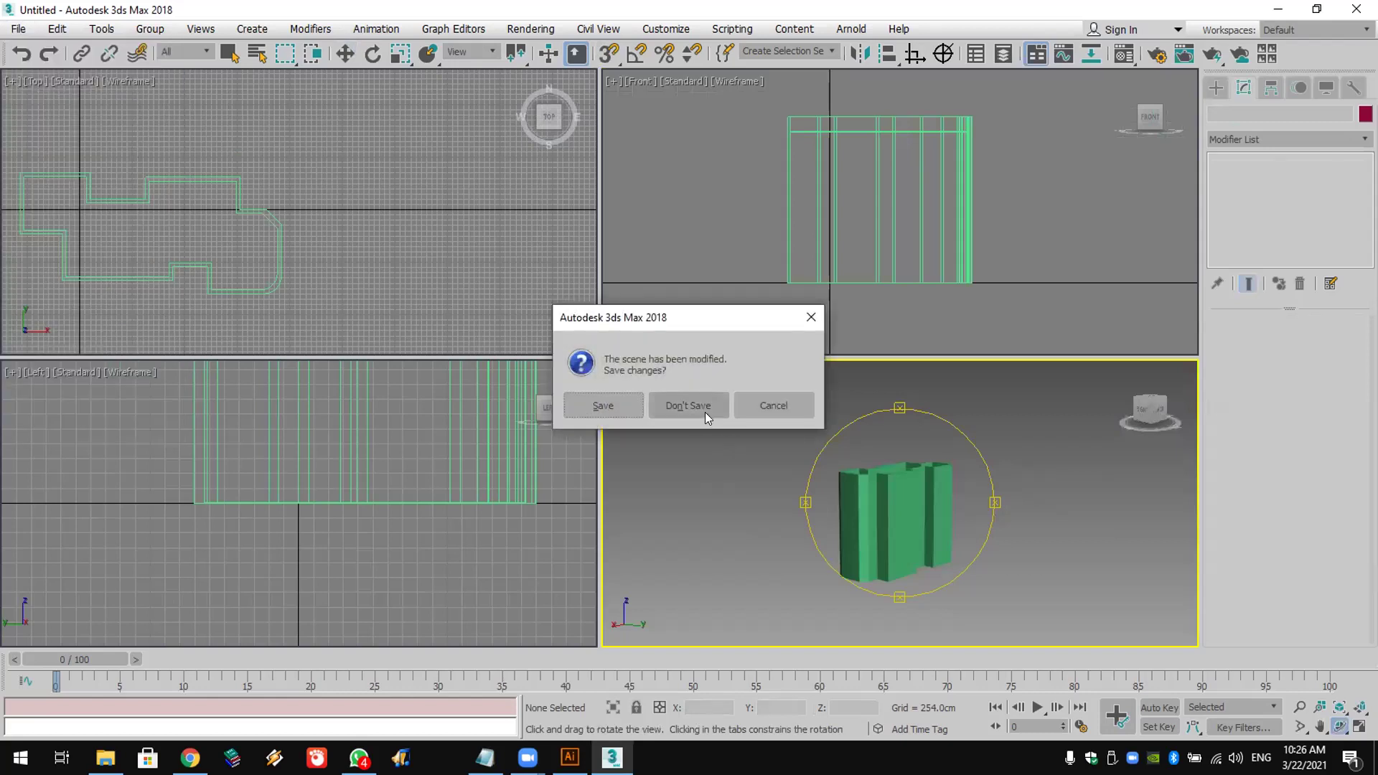
click(705, 412)
click(652, 405)
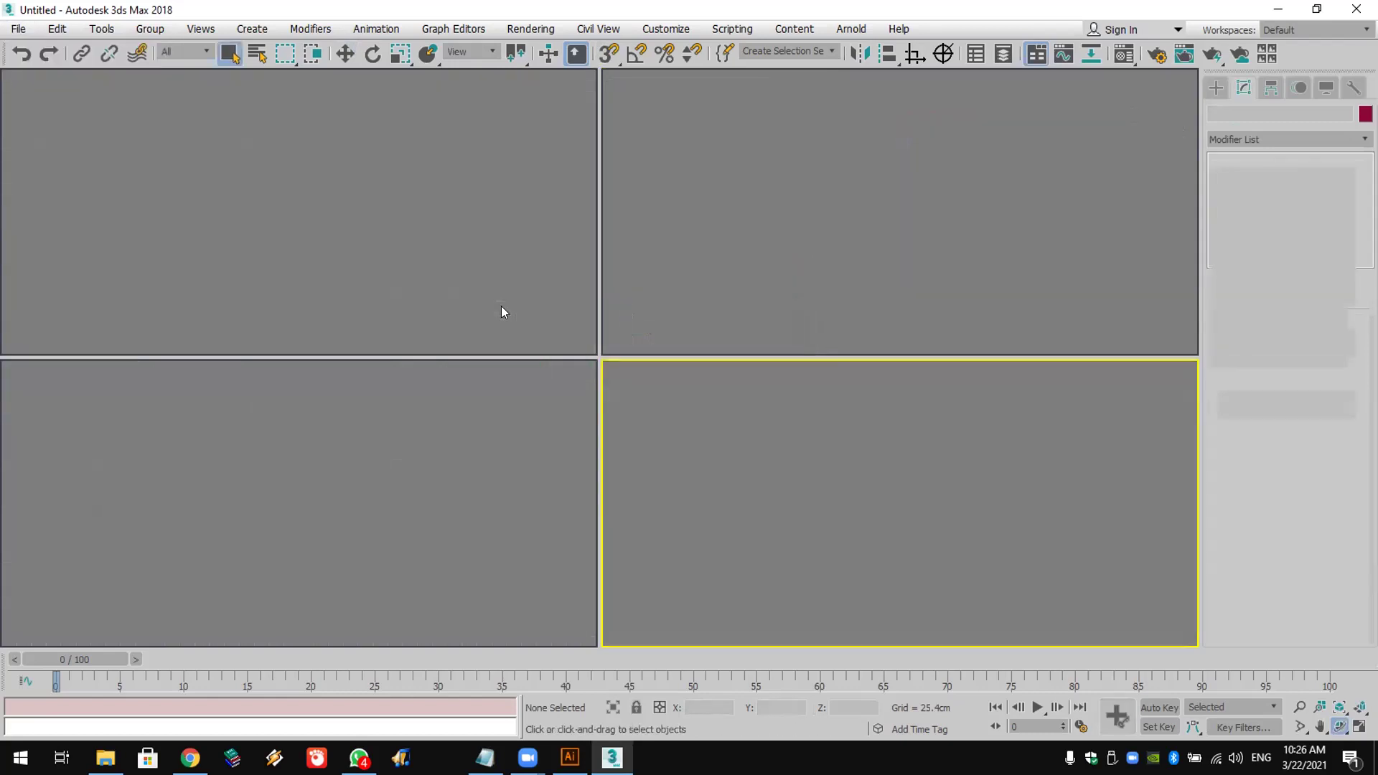
click(501, 307)
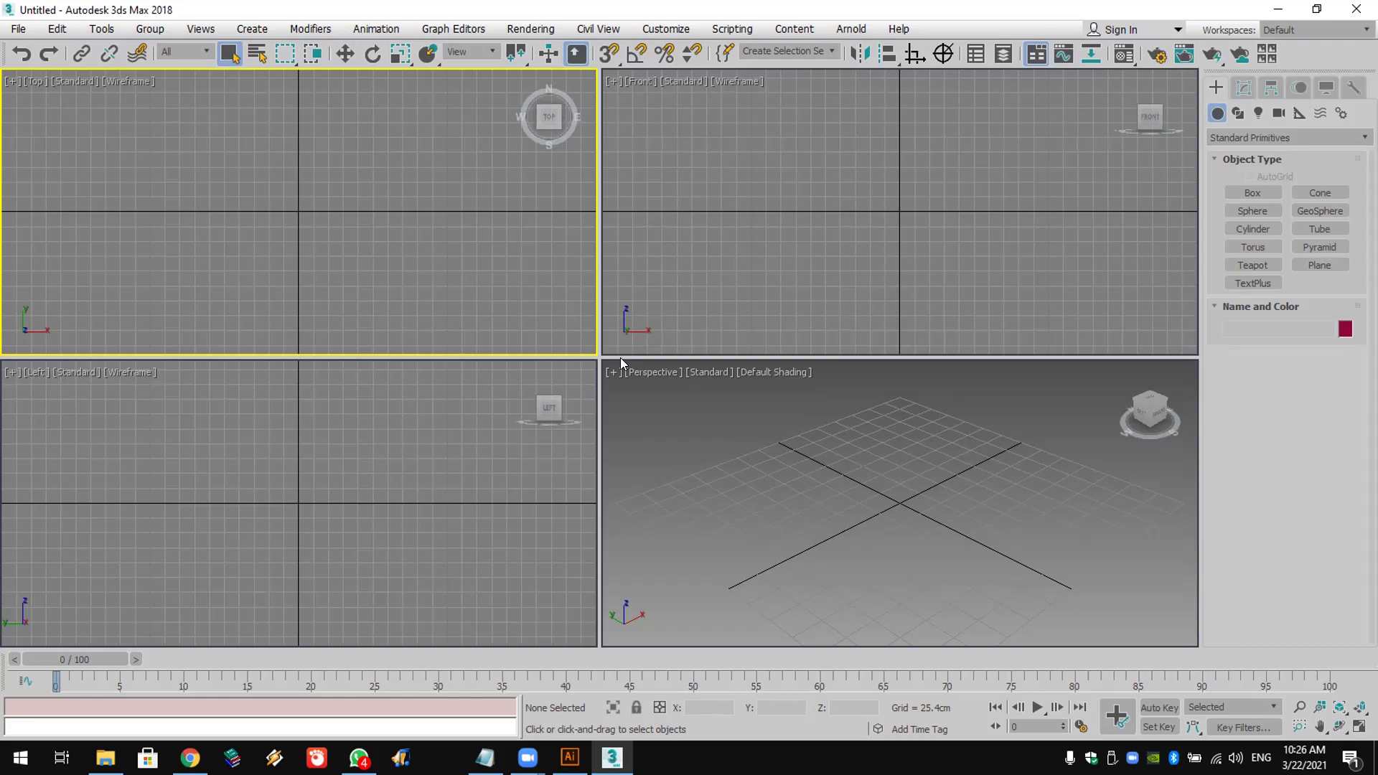
click(759, 501)
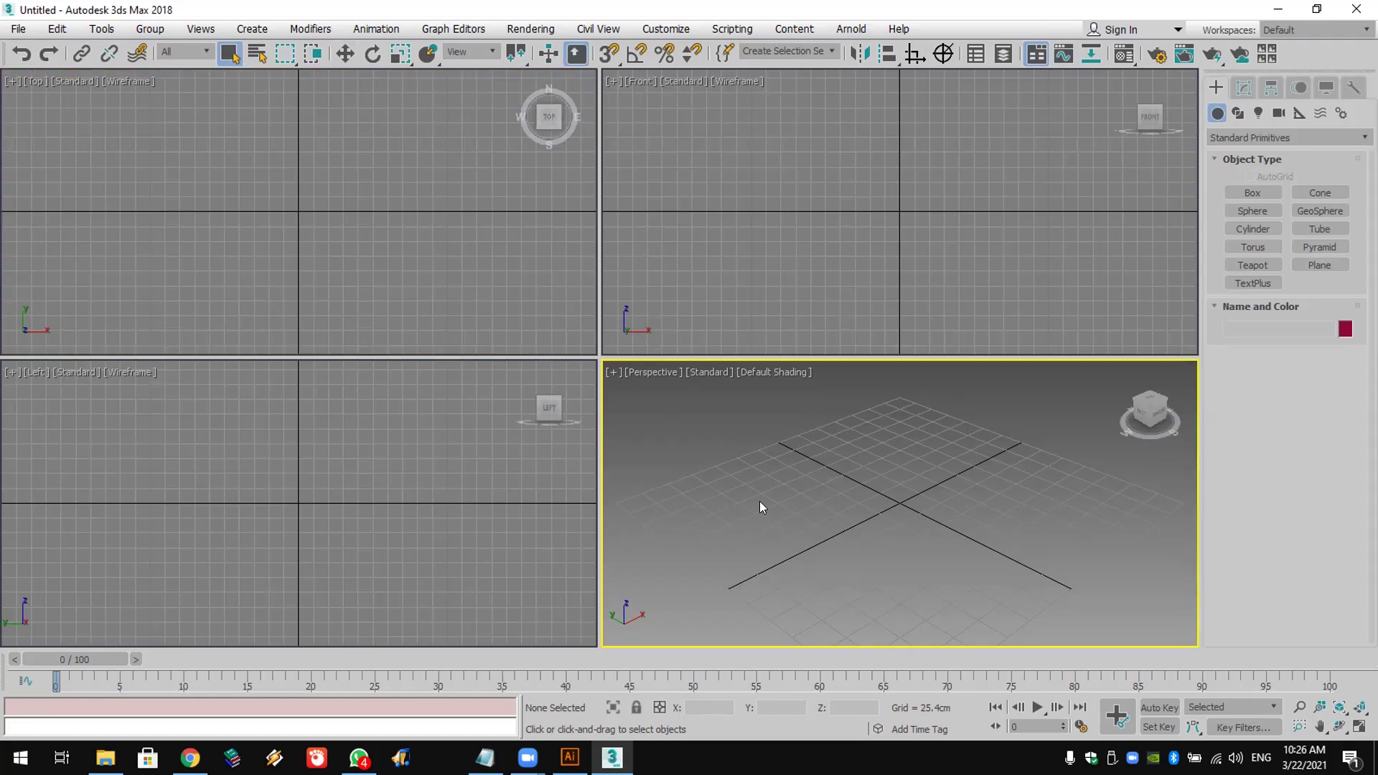
click(404, 198)
click(824, 399)
Step: Draw four rectangle splines in Top view as two overlapping pairs along X, the last about 483 cm long and 533 cm wide
click(567, 254)
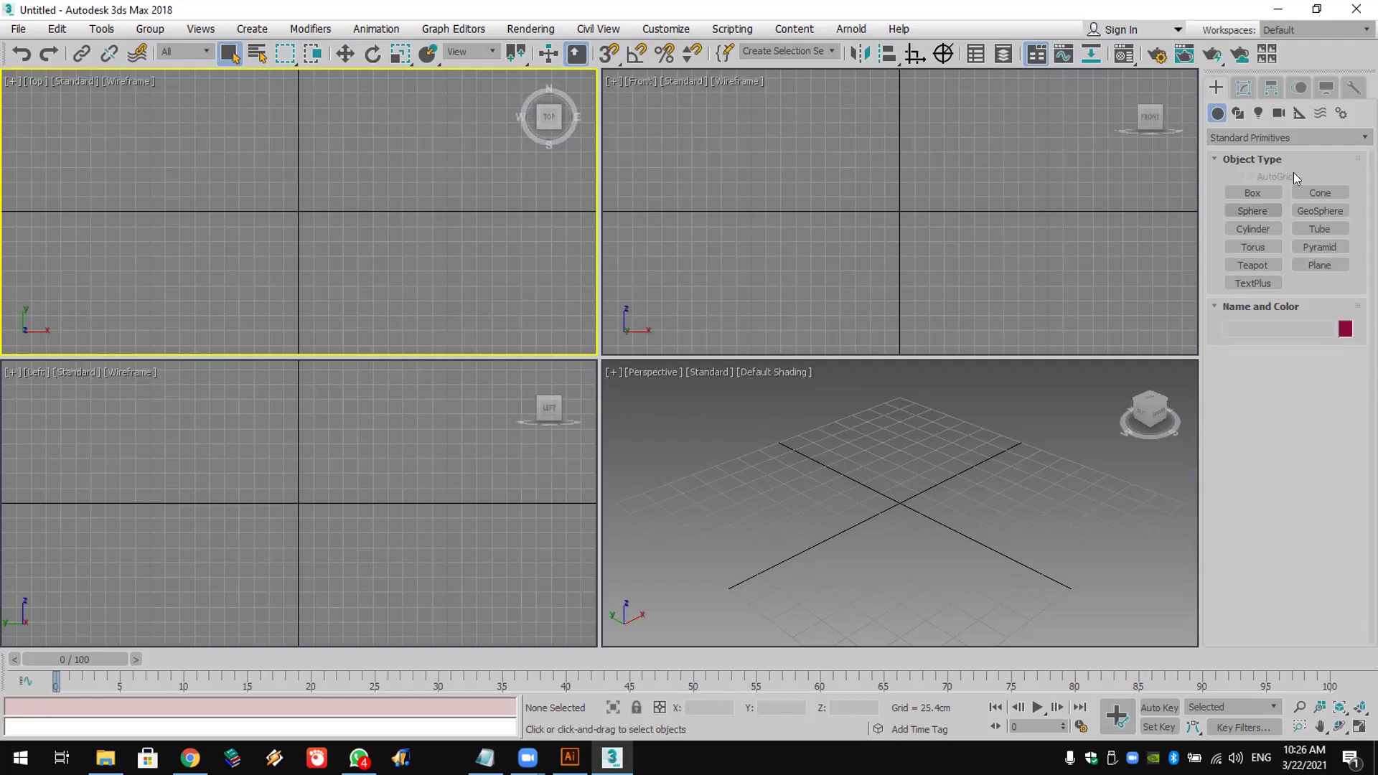
click(1238, 112)
click(1328, 206)
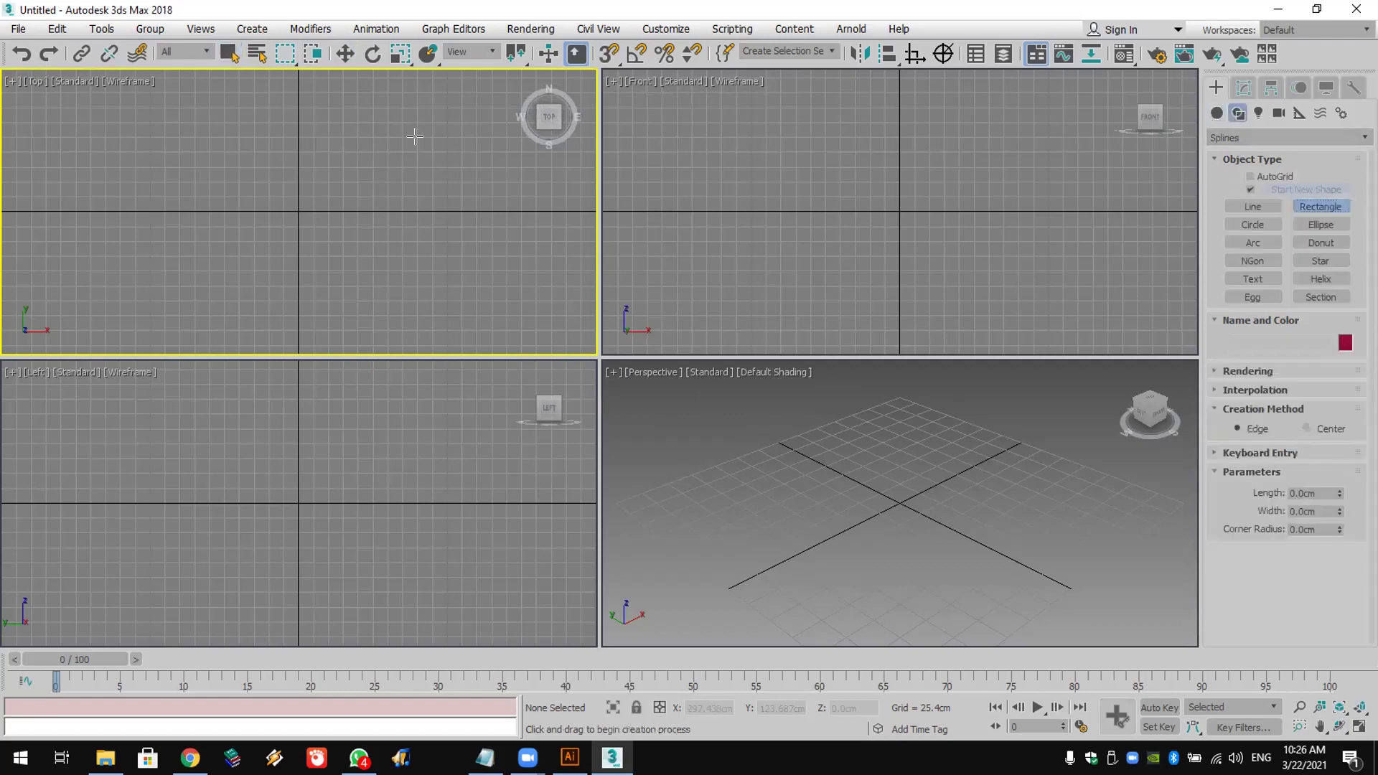
drag(109, 106, 255, 231)
drag(172, 161, 394, 336)
scroll(416, 287, down, 4)
drag(273, 151, 435, 255)
drag(378, 195, 535, 337)
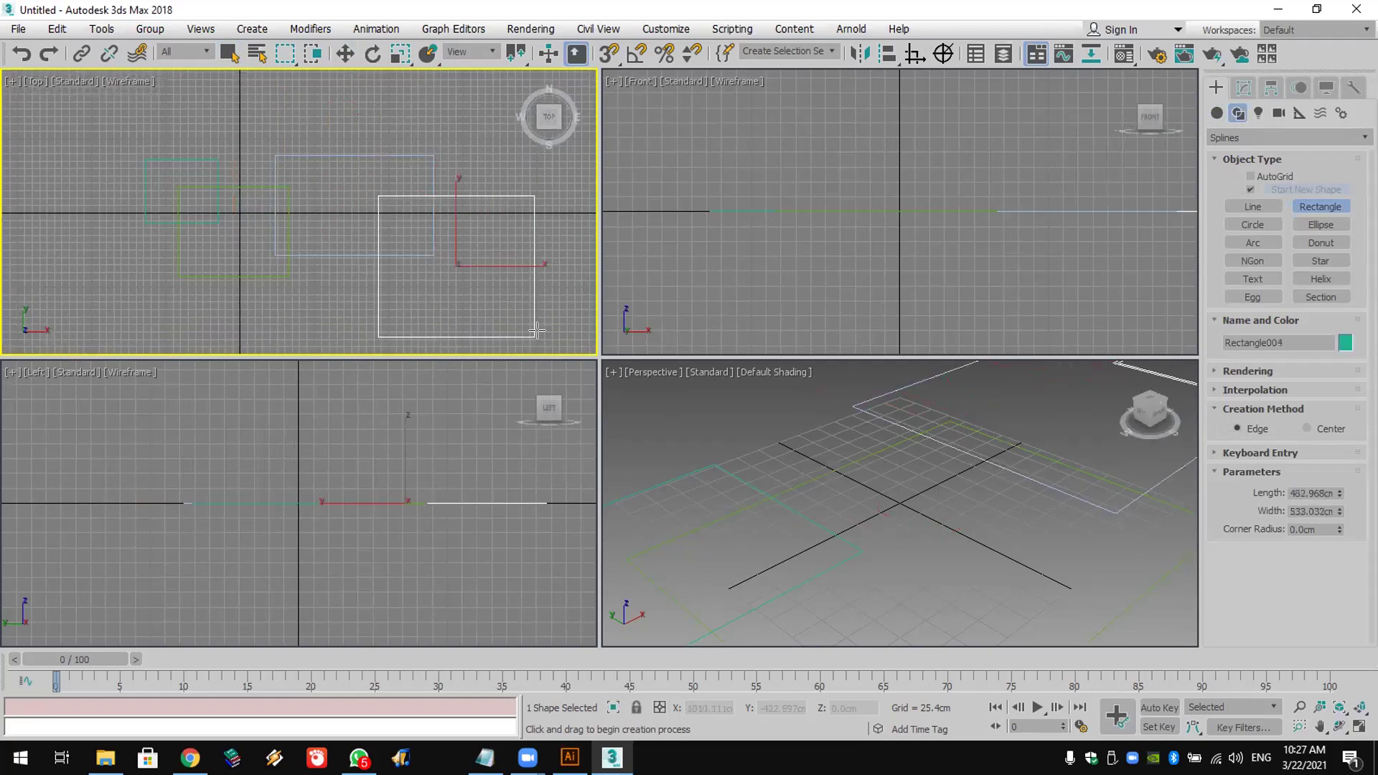
scroll(1023, 479, down, 4)
middle_drag(917, 492, 858, 496)
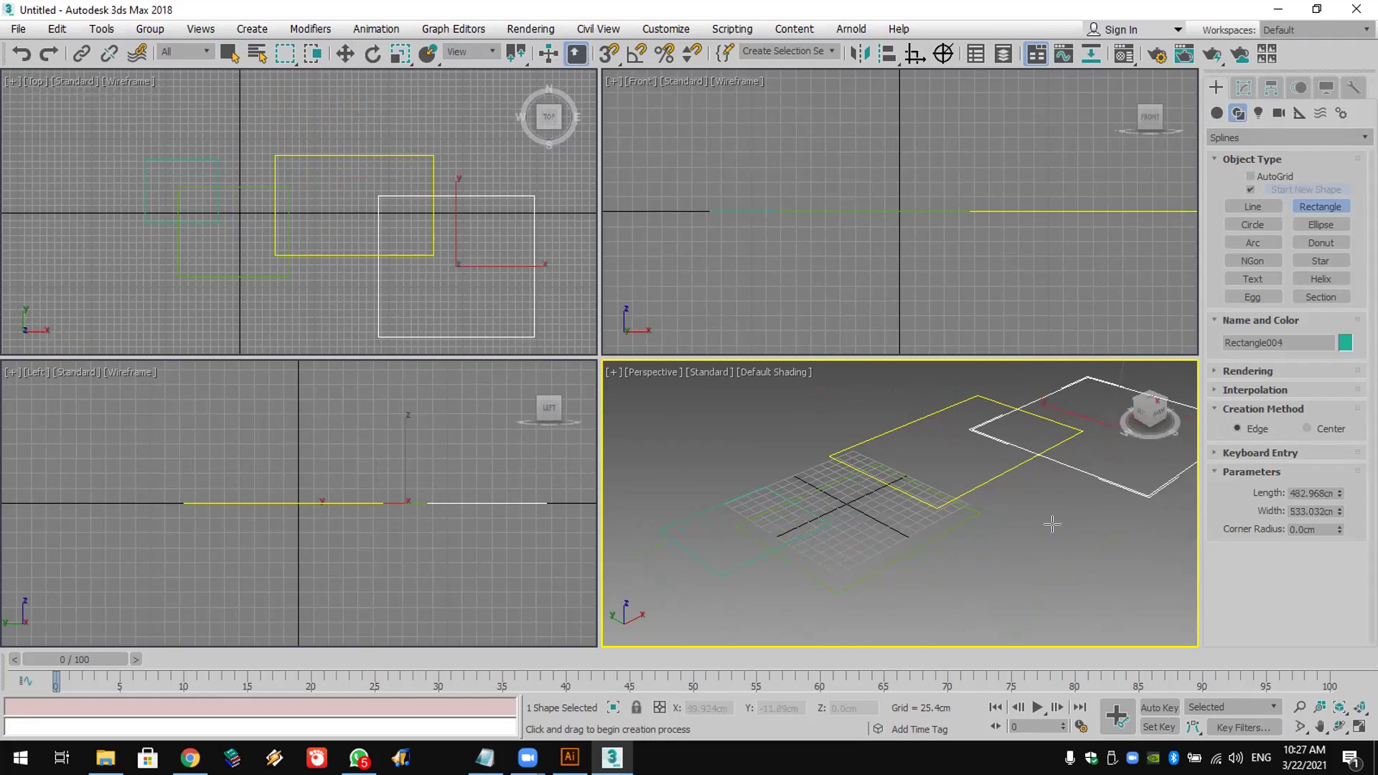
right_click(1023, 548)
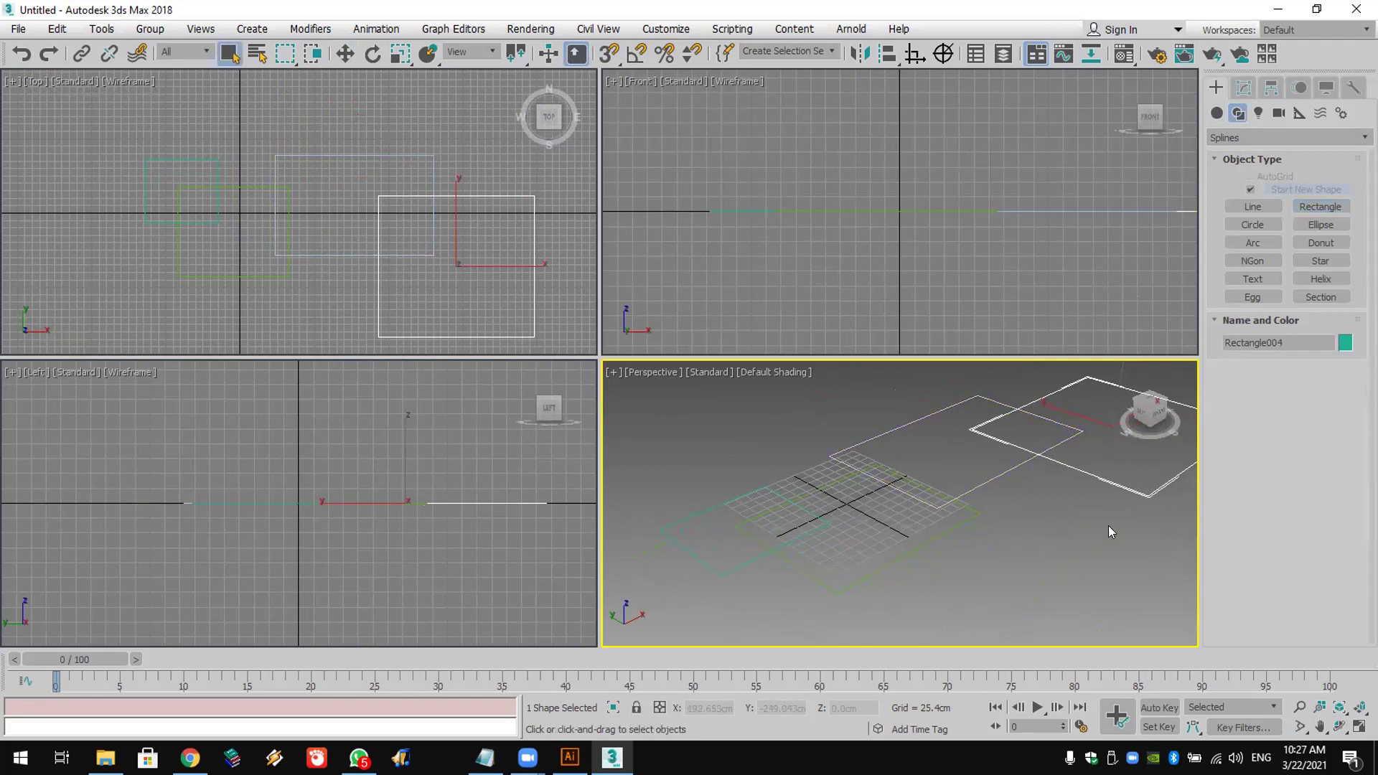
Step: Maximize the Perspective viewport and examine the four rectangles from a lower angle
key(alt+w)
scroll(1092, 563, down, 3)
middle_drag(1092, 563, 864, 520)
click(860, 509)
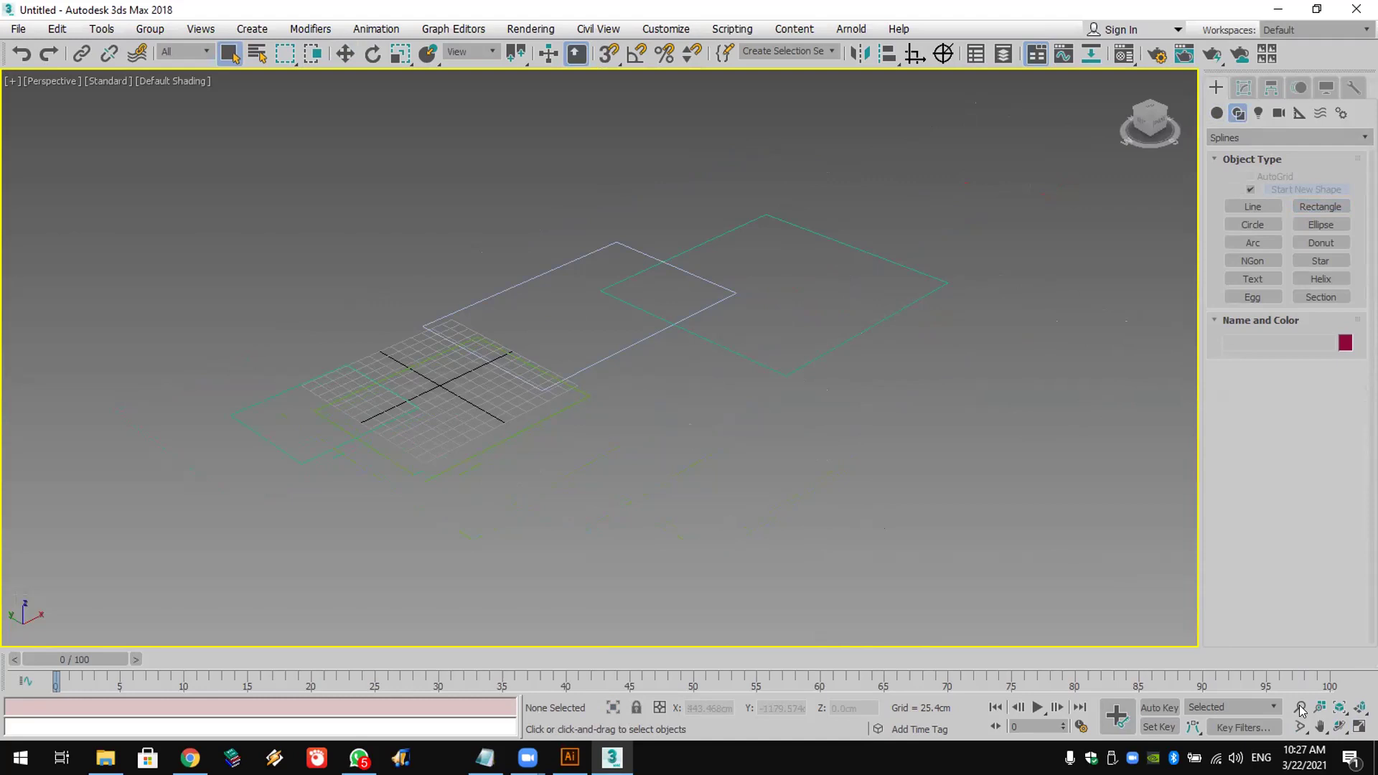
click(1340, 727)
drag(608, 394, 614, 368)
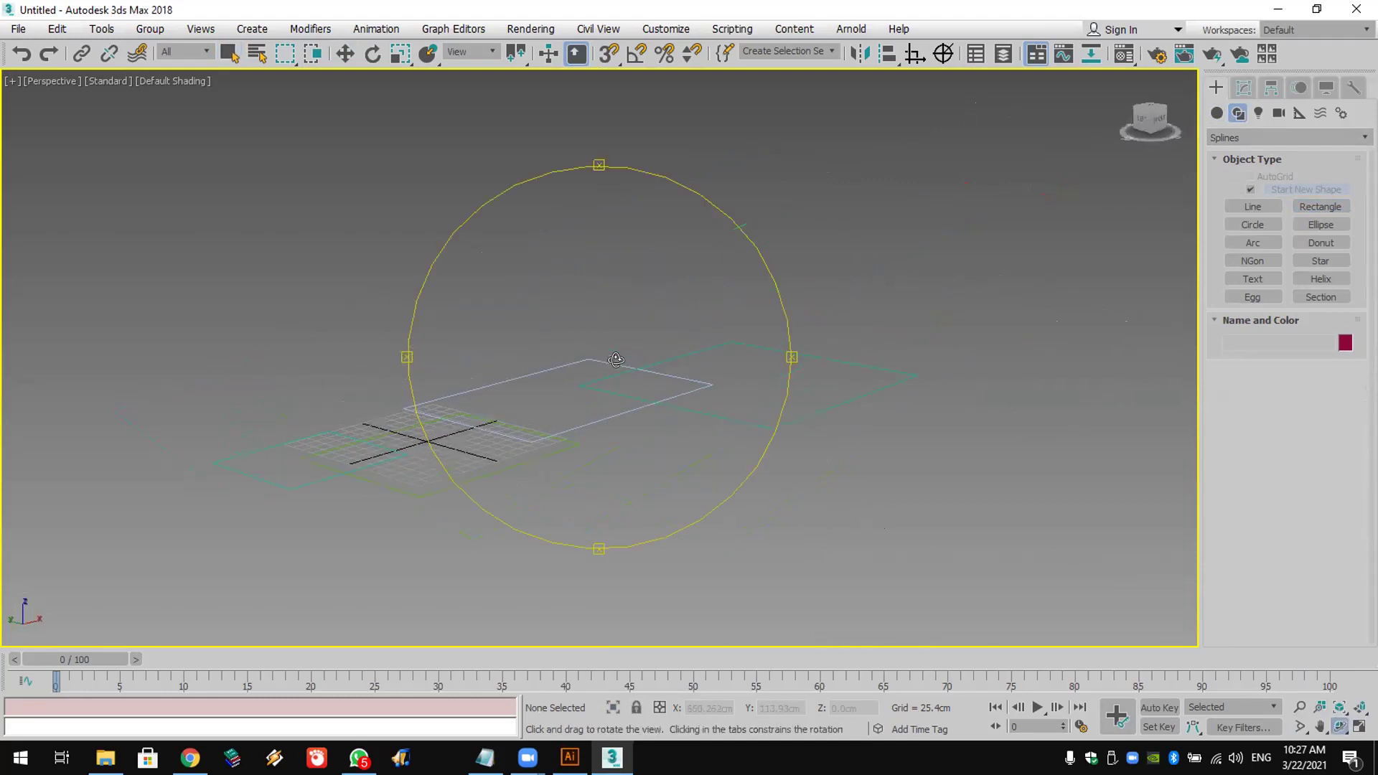
key(Escape)
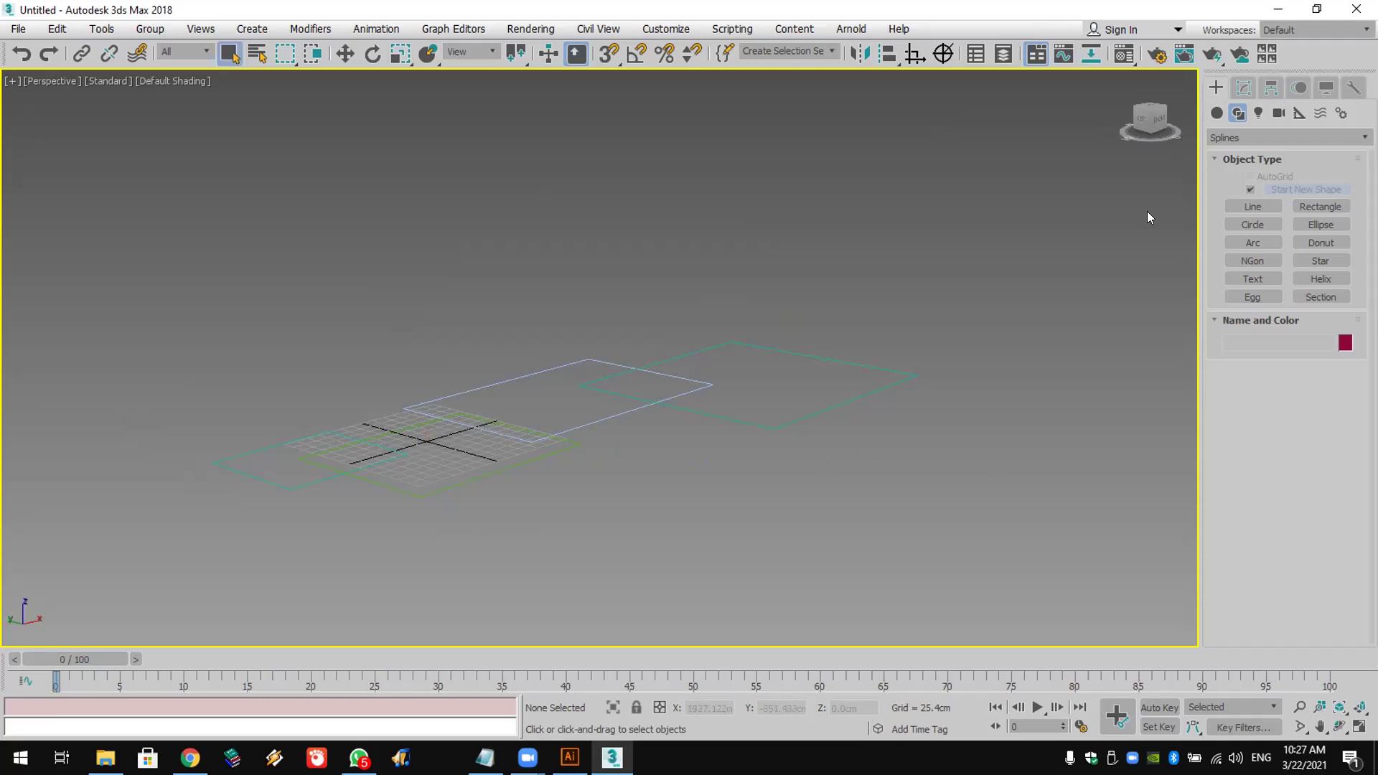
Step: Select the far-end rectangle on the +X side and apply an Edit Spline modifier to it
click(1242, 89)
click(1255, 133)
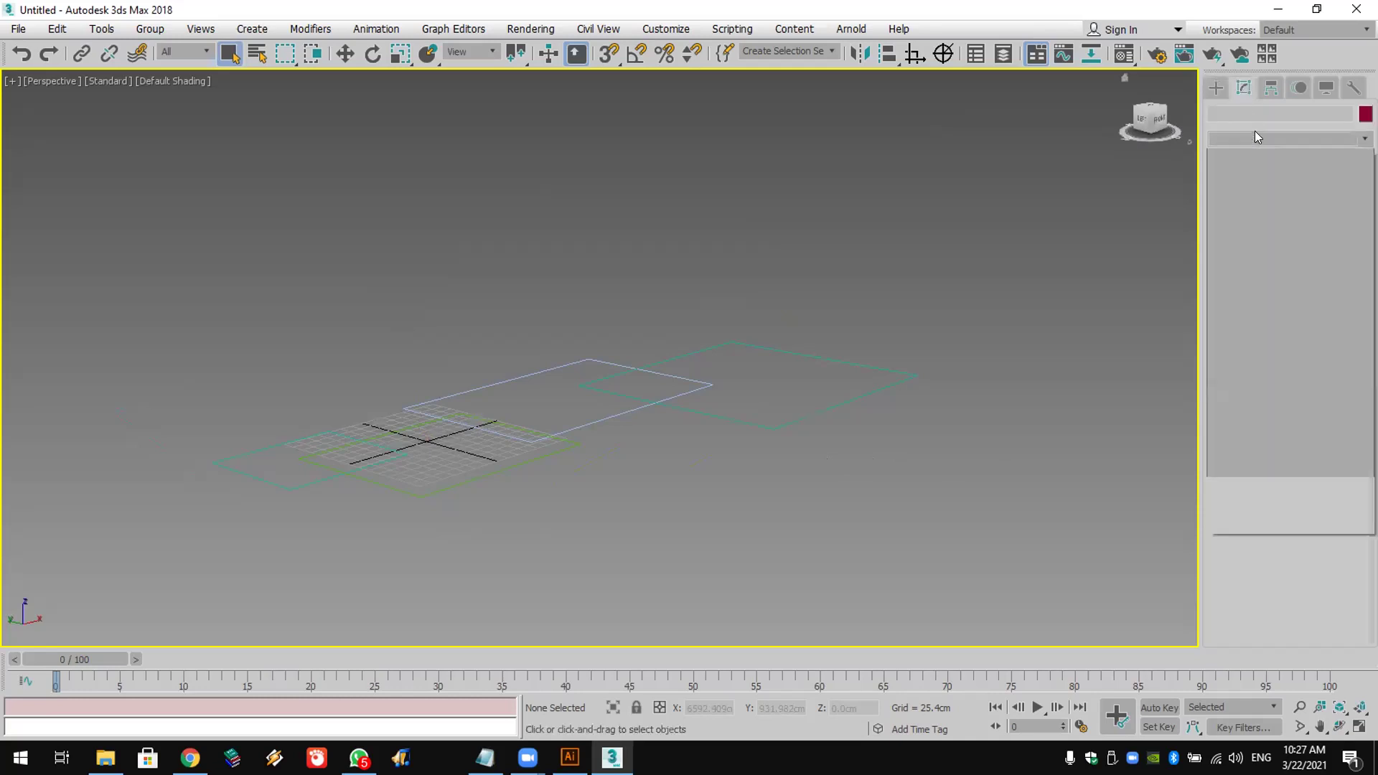
click(1255, 133)
click(1255, 134)
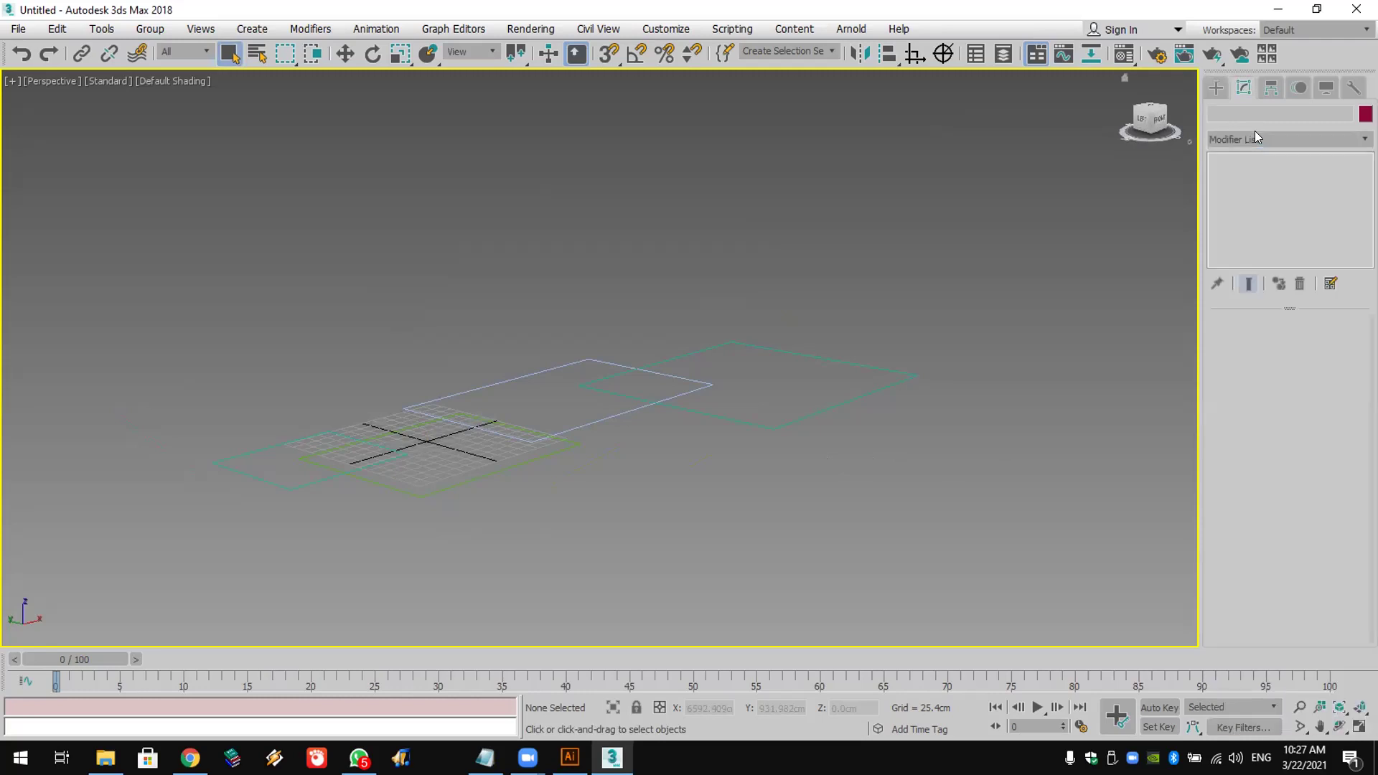
click(1255, 135)
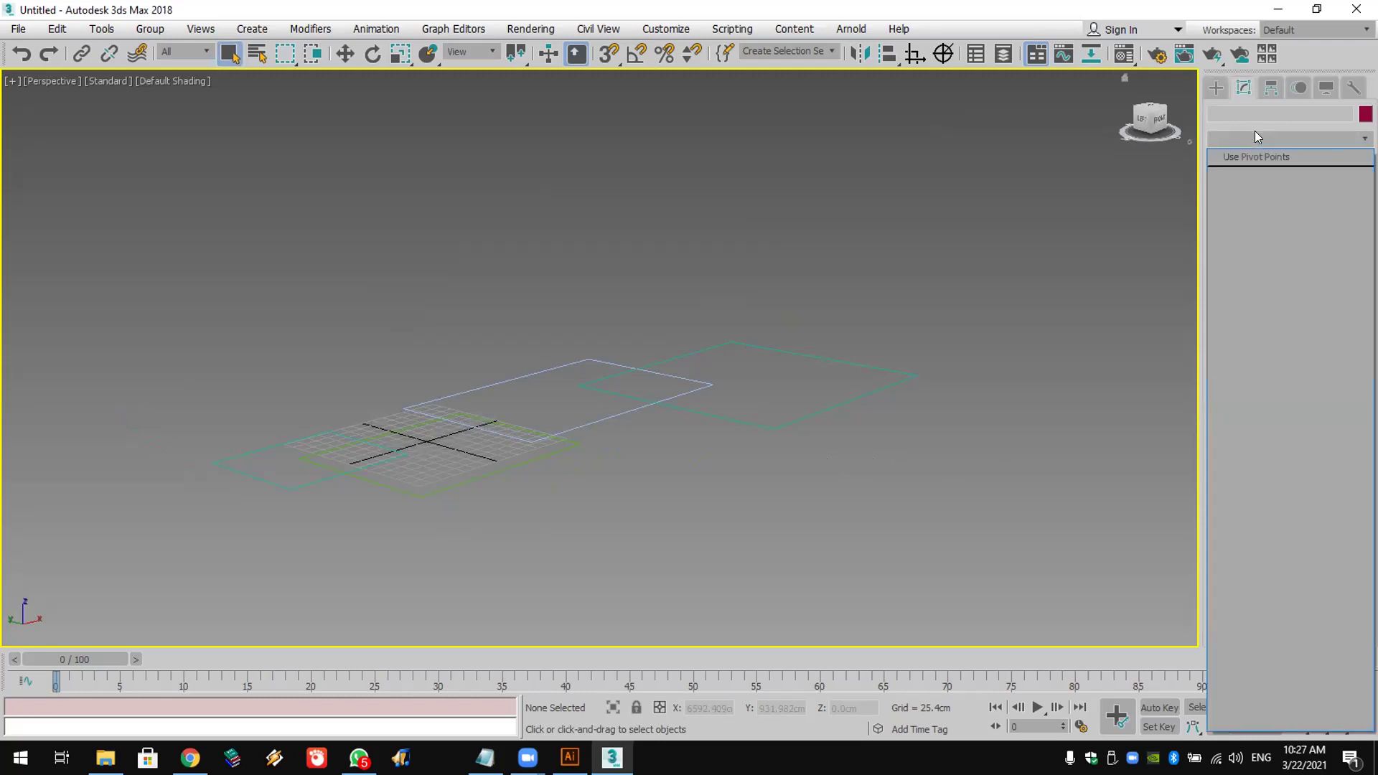
click(1254, 135)
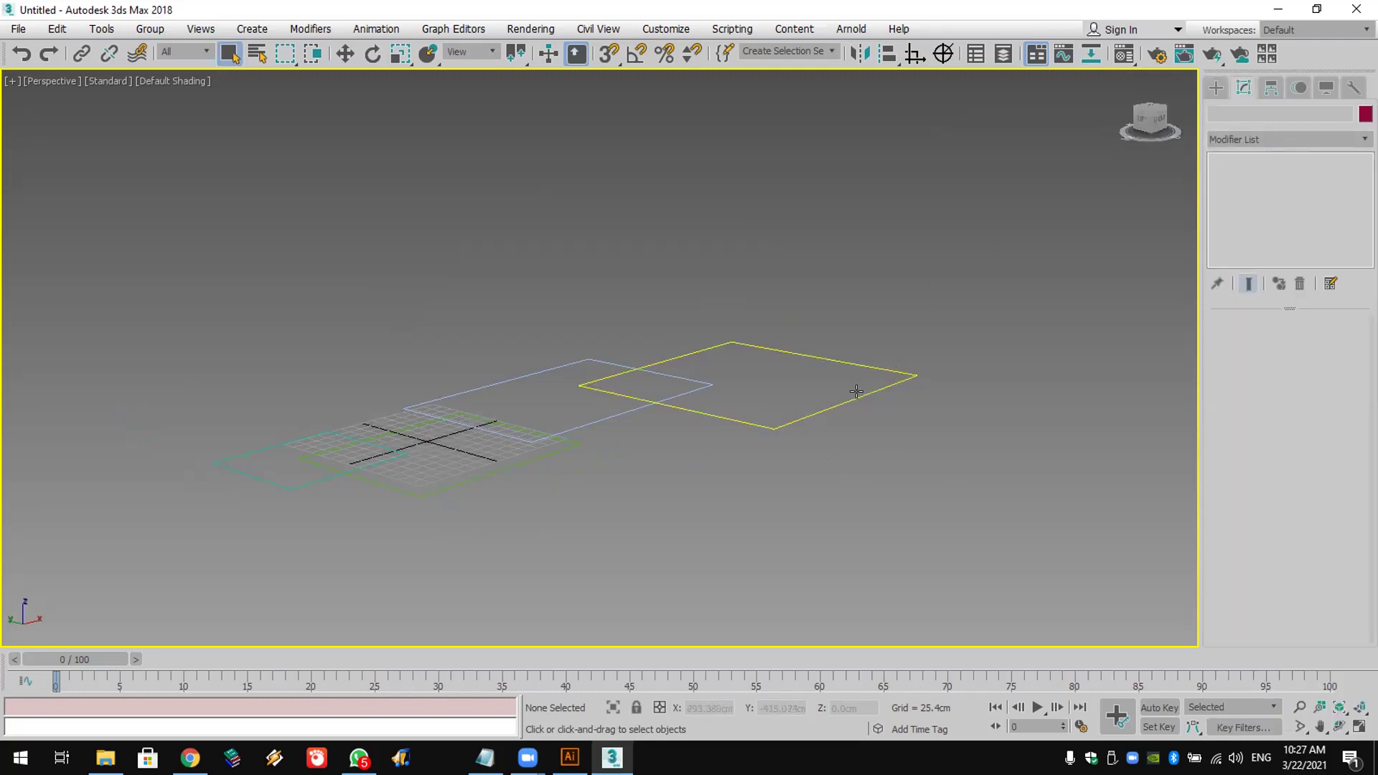
click(903, 386)
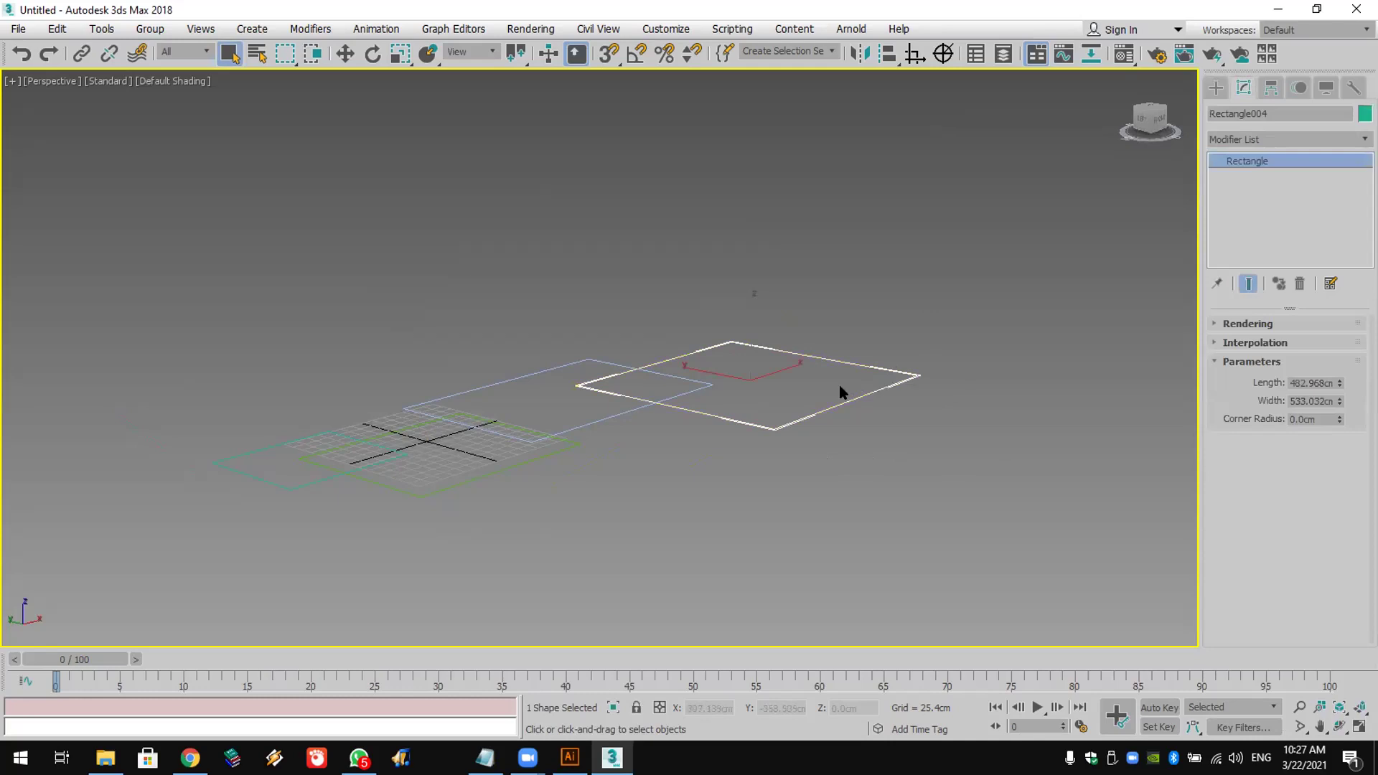
click(1275, 141)
text(esh)
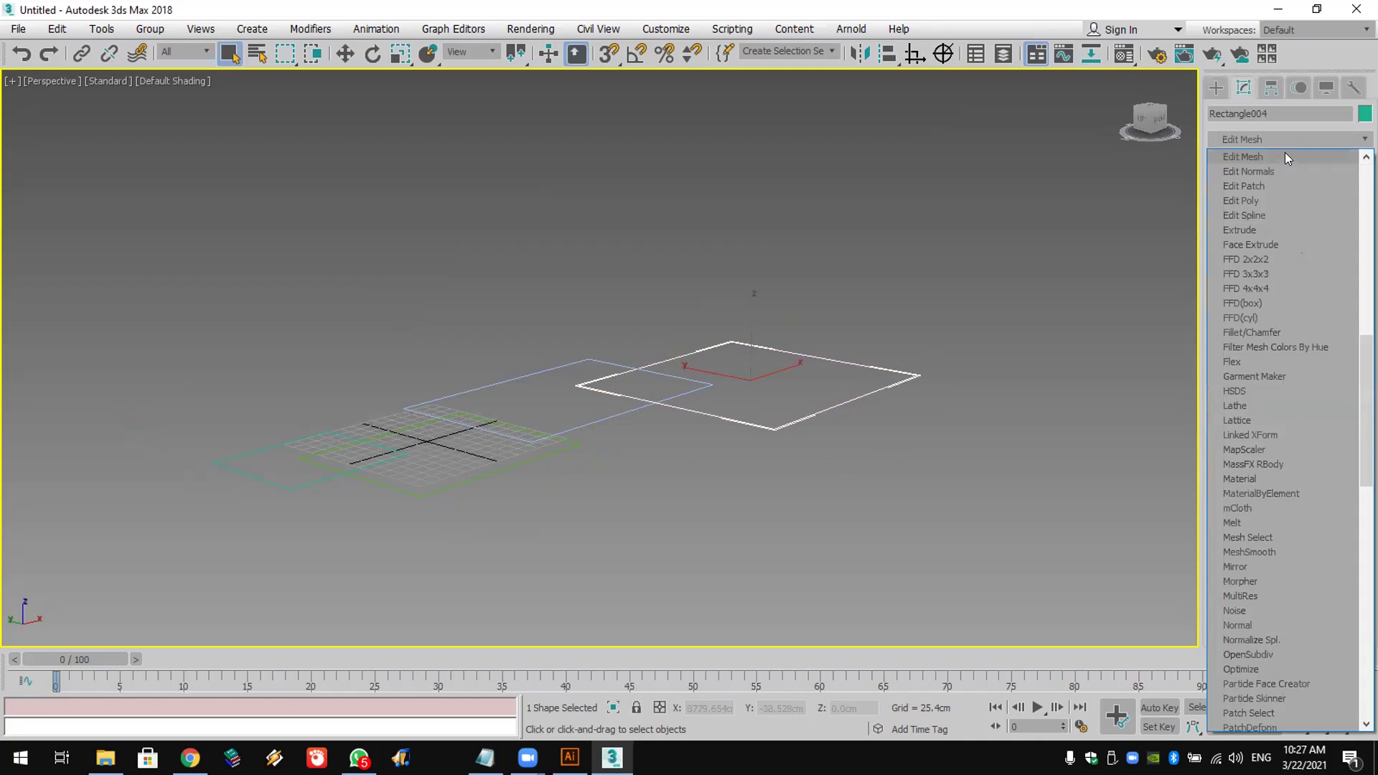
click(1285, 213)
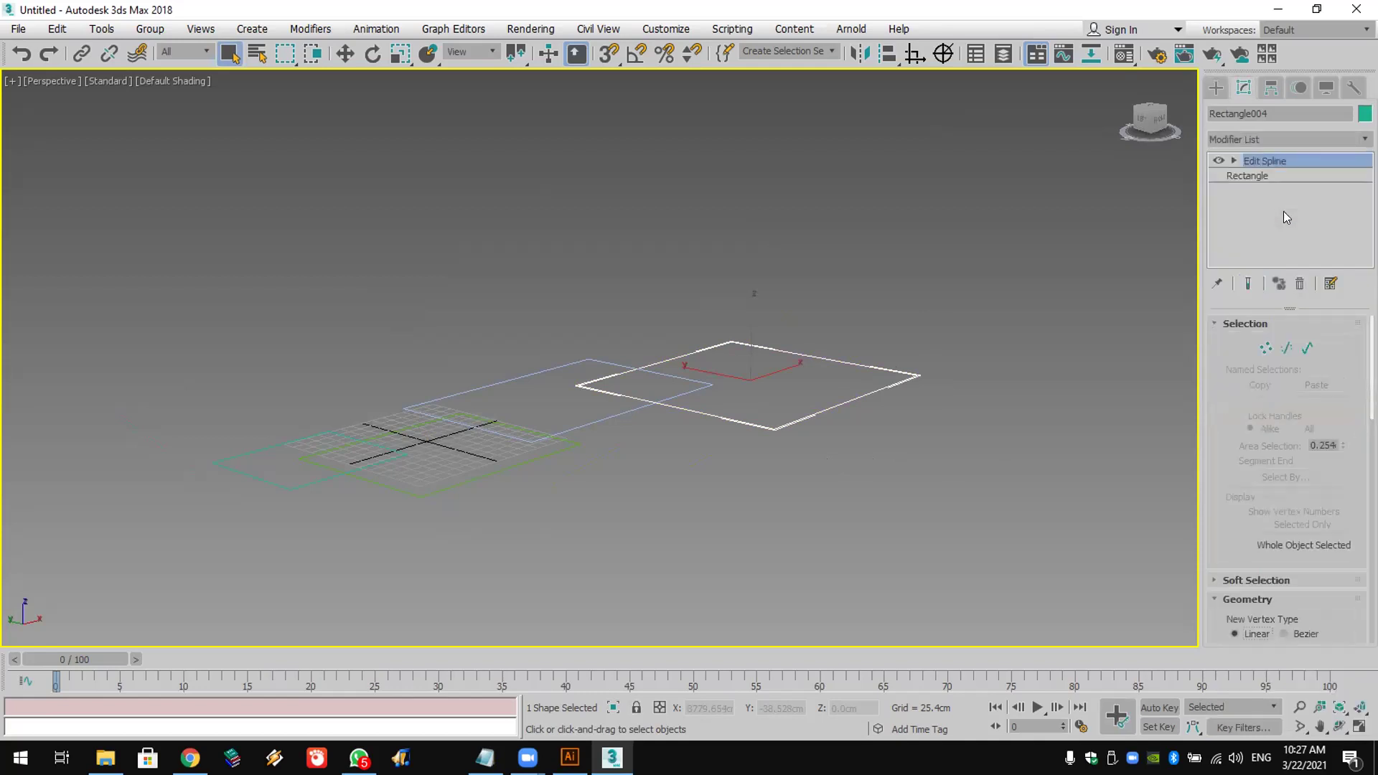
Step: Attach Rectangle001, Rectangle002 and Rectangle003 to the edited rectangle in one Attach Multiple operation
scroll(1234, 480, down, 3)
click(1250, 498)
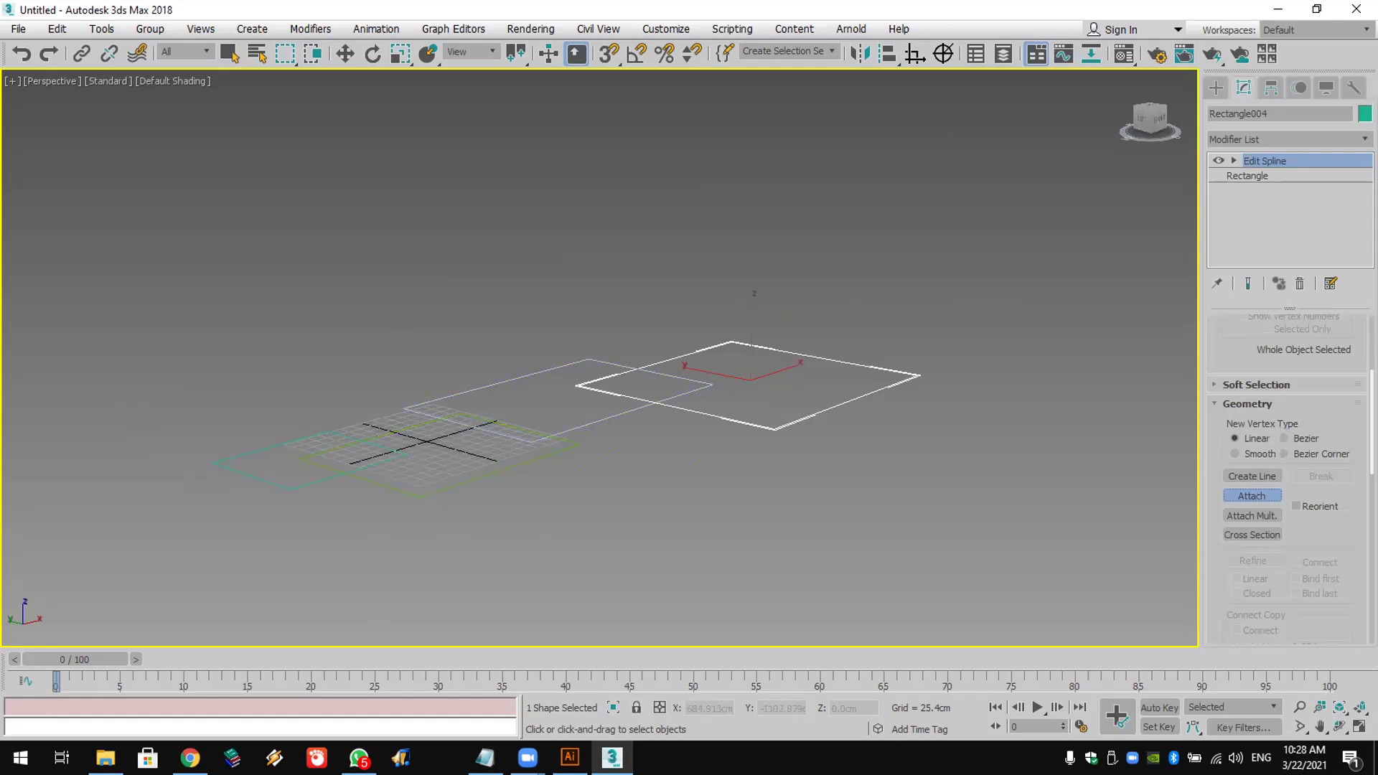
click(1270, 516)
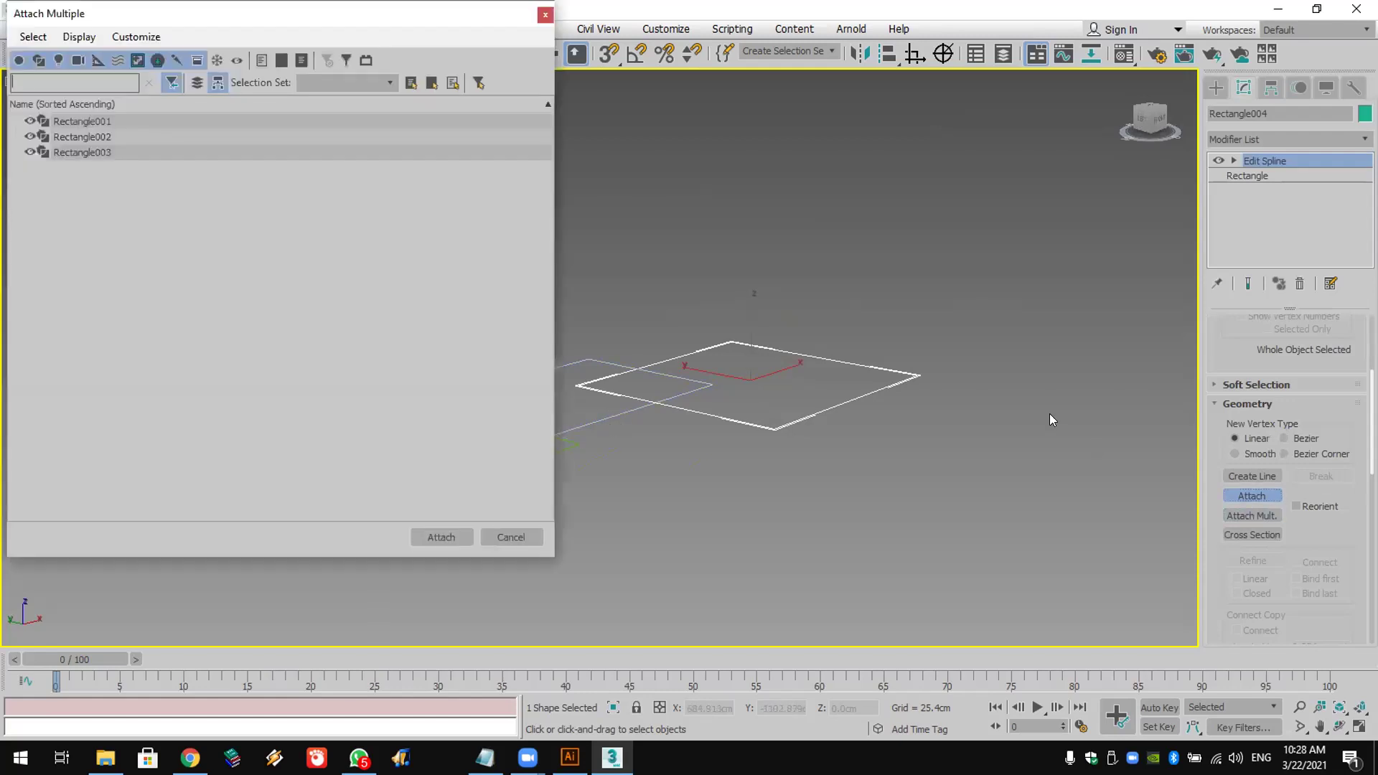
click(210, 119)
drag(210, 119, 242, 193)
click(439, 538)
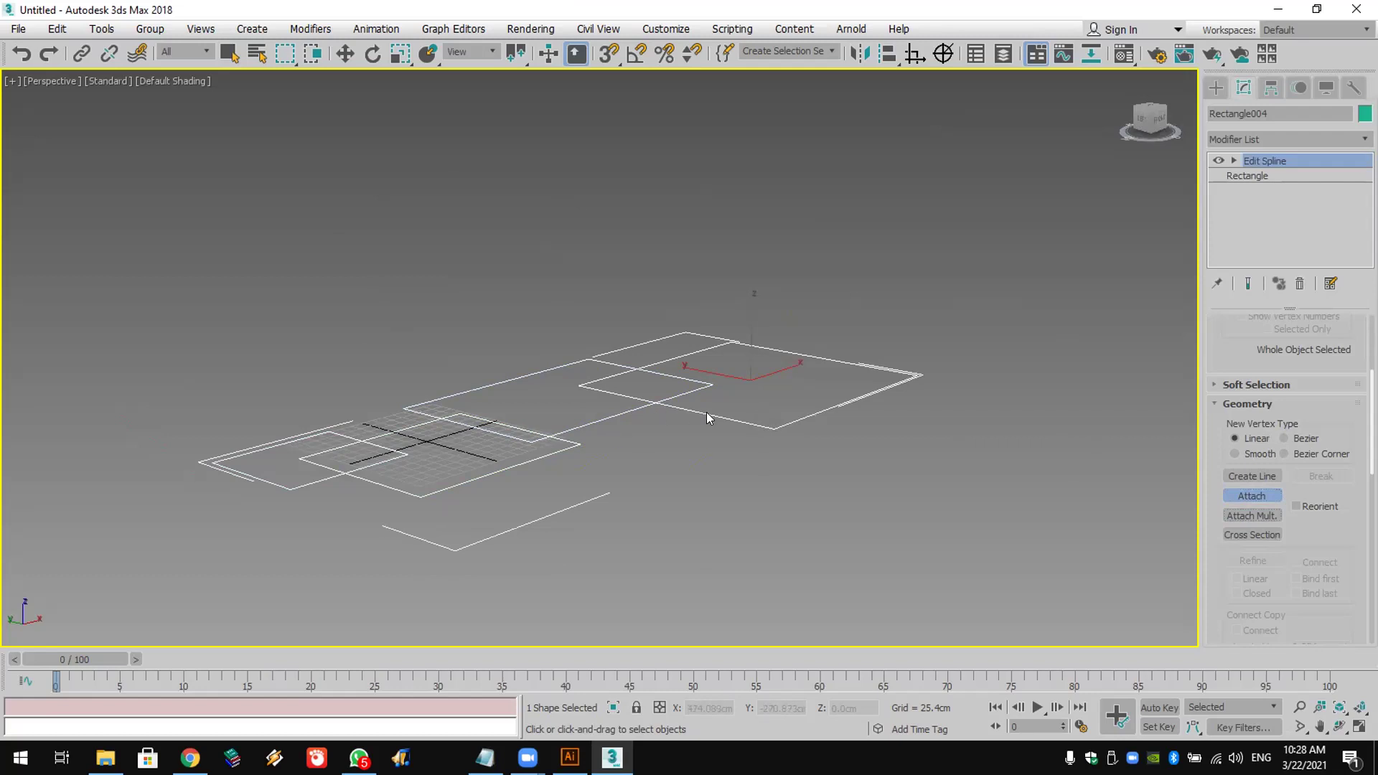
scroll(730, 418, up, 2)
scroll(834, 357, down, 2)
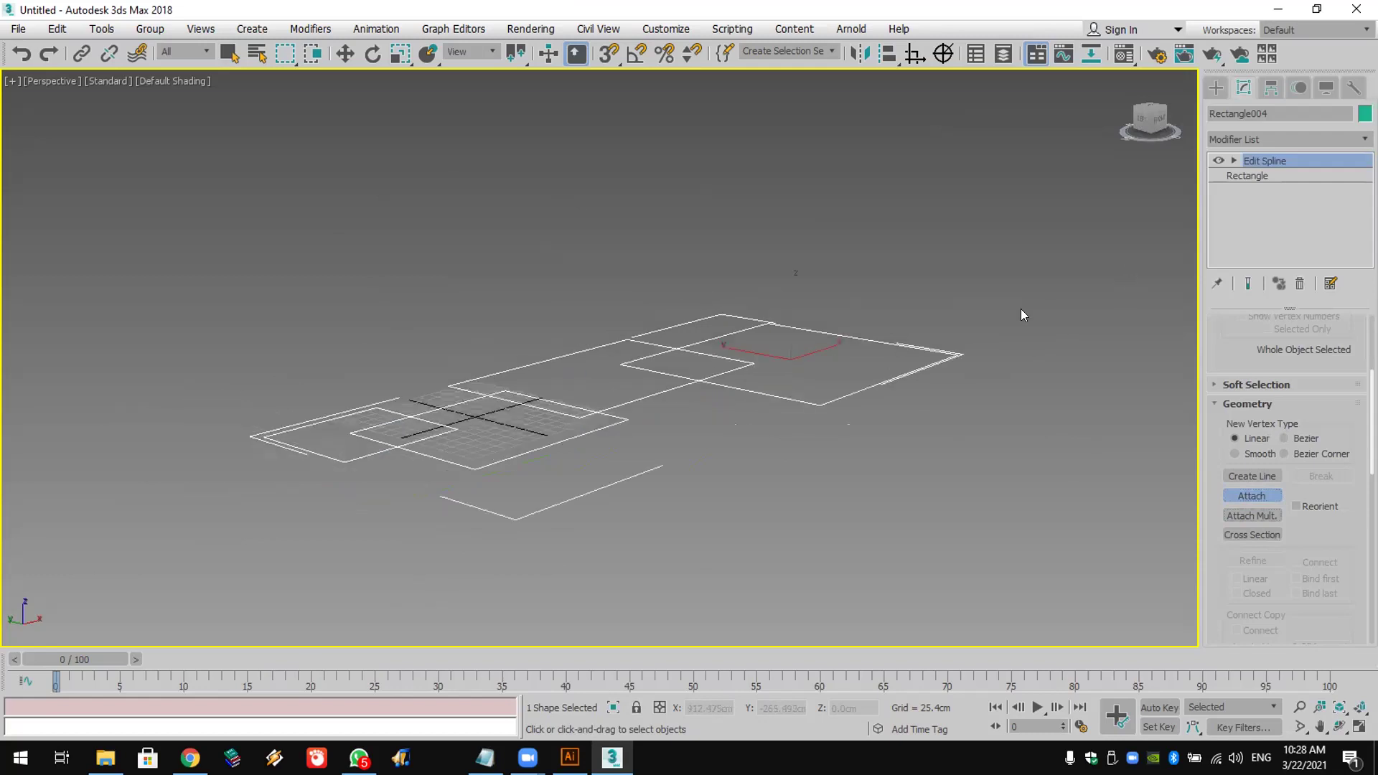
Step: Expand the Edit Spline modifier, cycle through its sub-object levels and activate the Spline level
click(1233, 160)
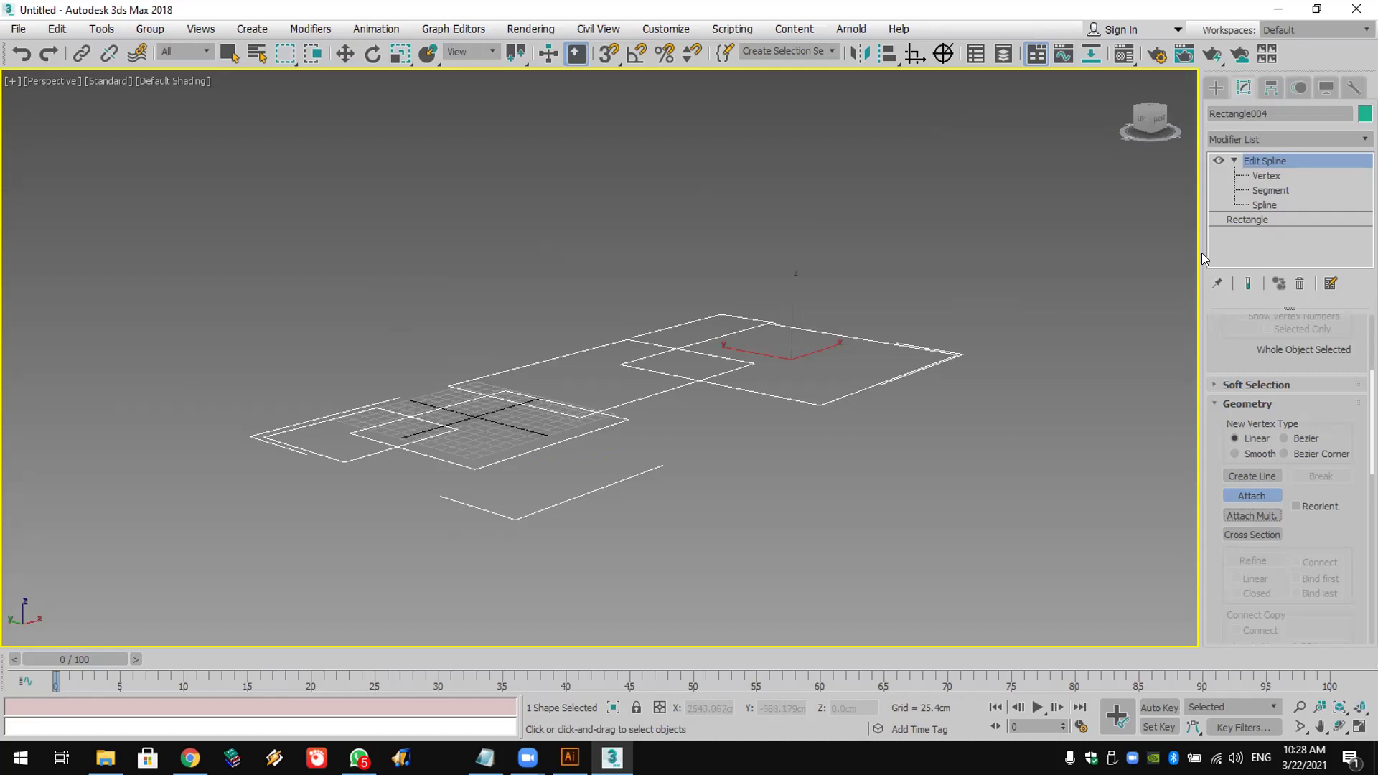
scroll(1314, 501, down, 8)
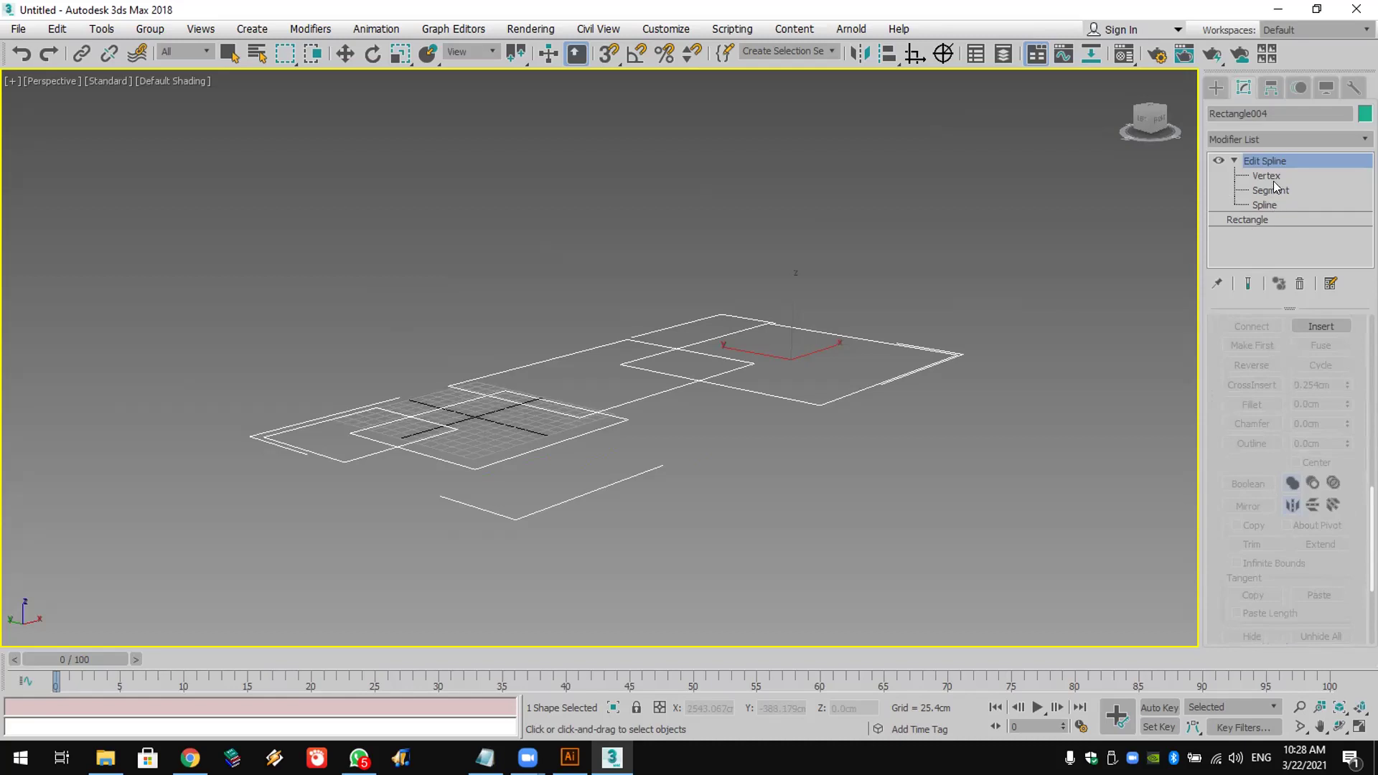
key(1)
key(2)
key(3)
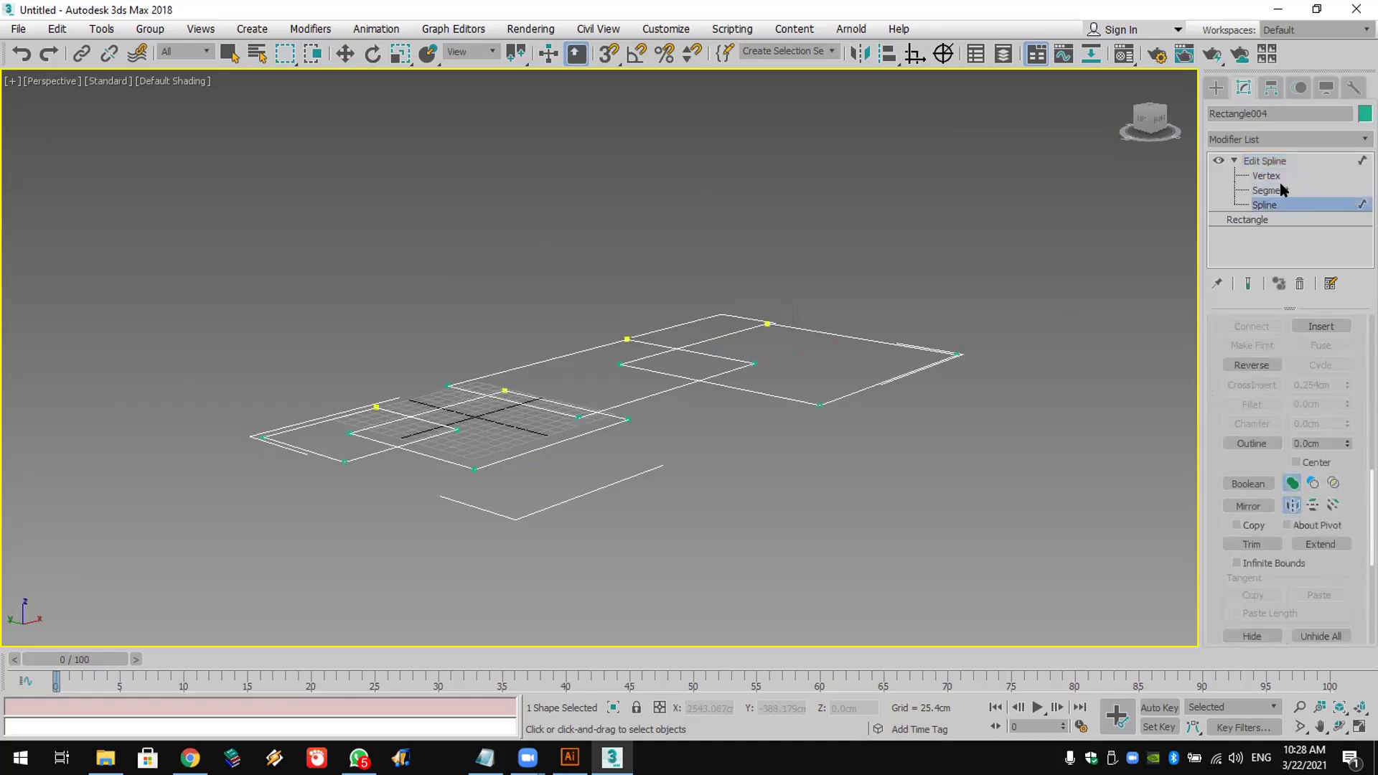
key(2)
key(1)
key(3)
Step: Boolean-union the far-end rectangle with the two neighbouring rectangles, leaving the smallest rectangle separate
click(1253, 485)
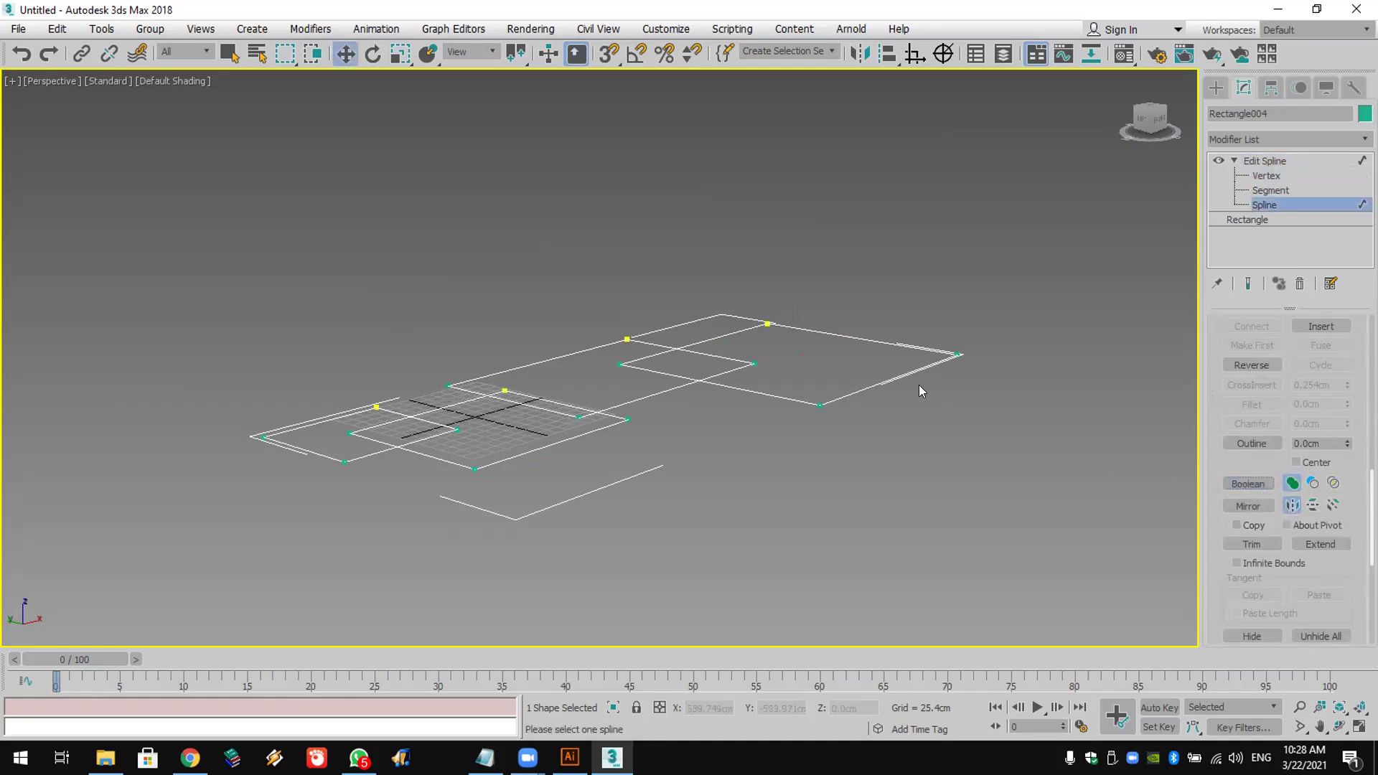
click(907, 368)
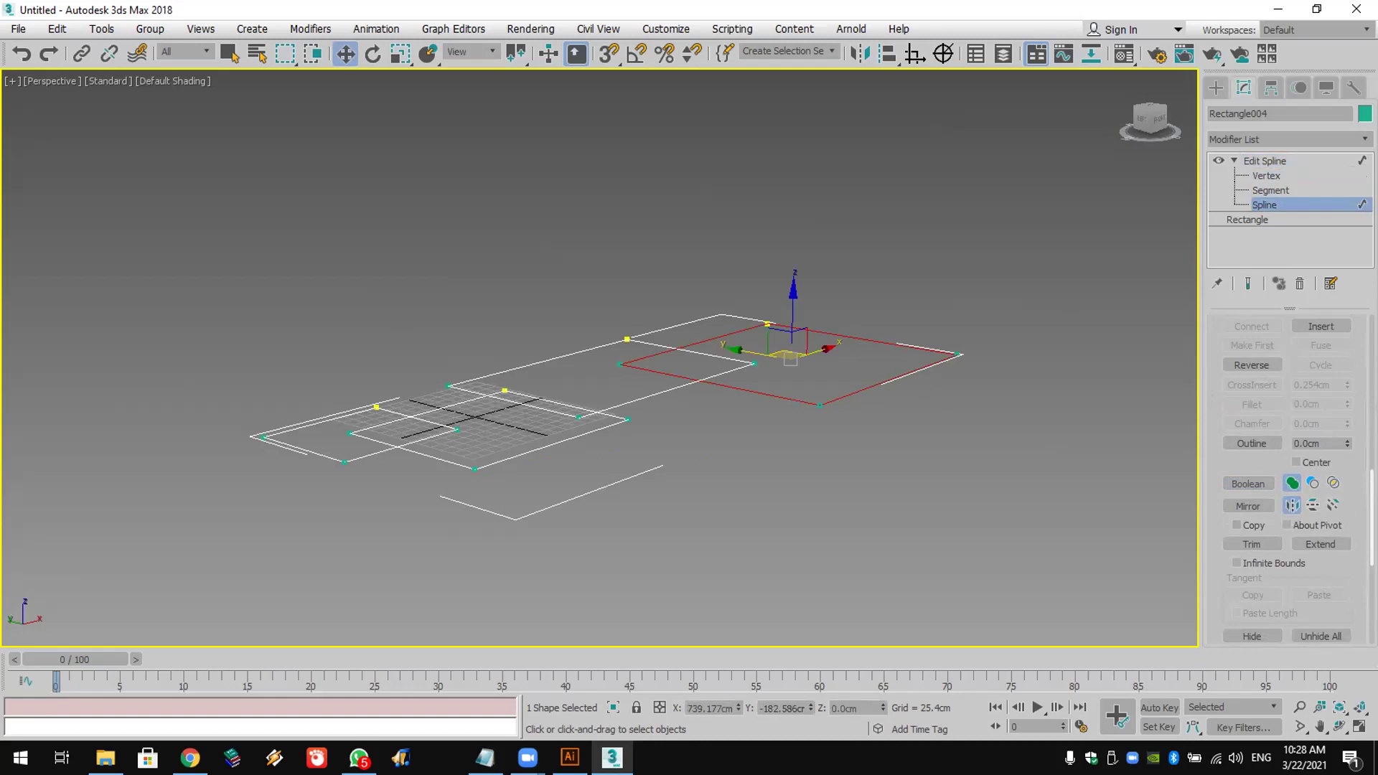
click(1340, 726)
drag(592, 341, 591, 370)
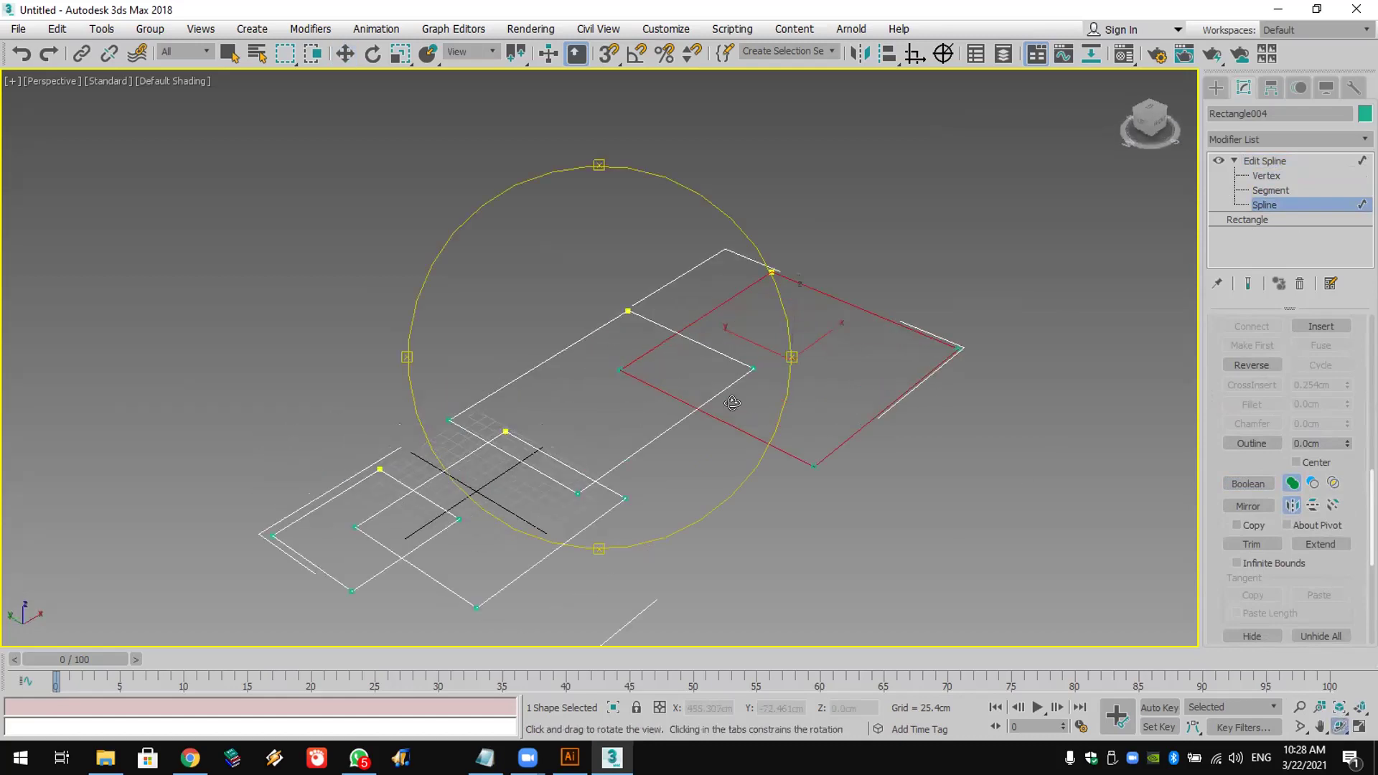
click(1248, 484)
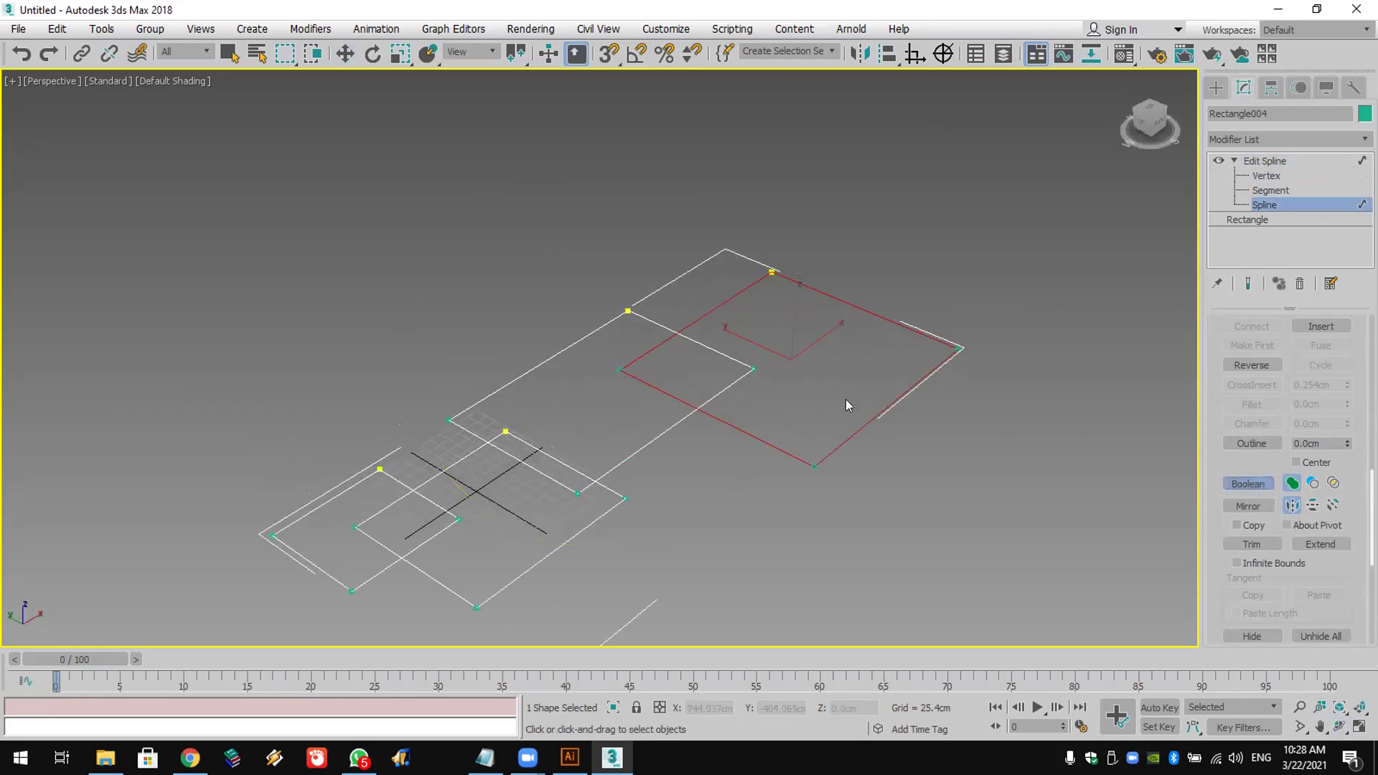
click(722, 391)
middle_drag(681, 416, 690, 382)
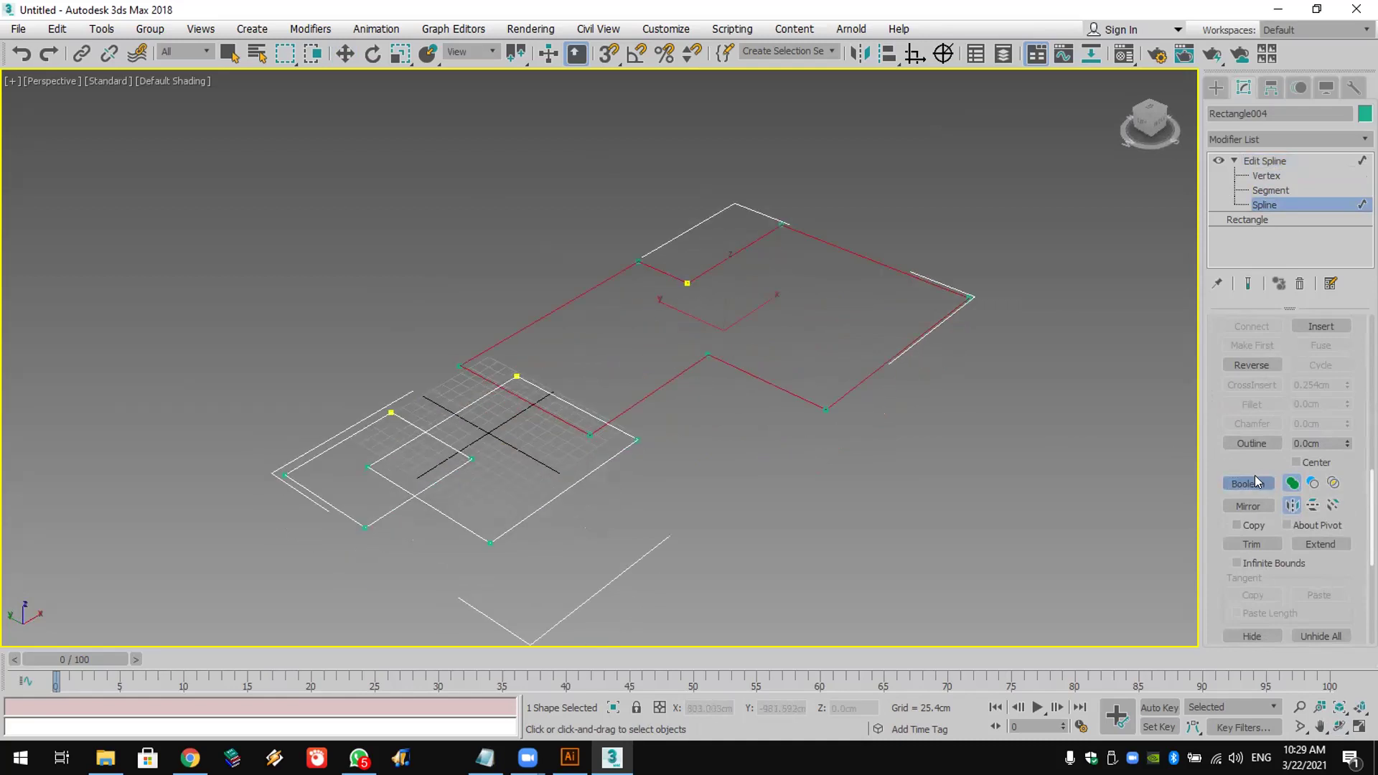
click(623, 434)
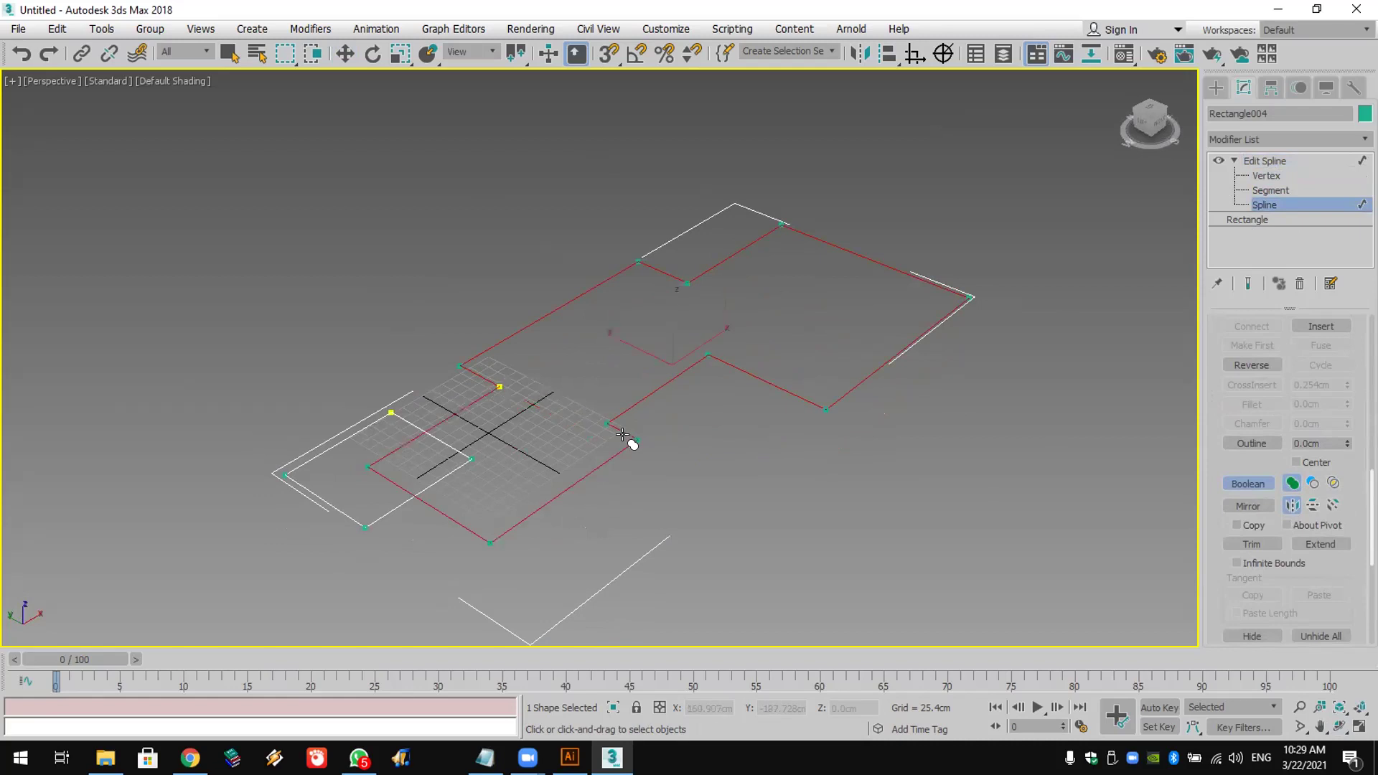
Step: In a maximized Top view, trim away the overlapping segments between the smallest rectangle and the merged contour
click(1359, 726)
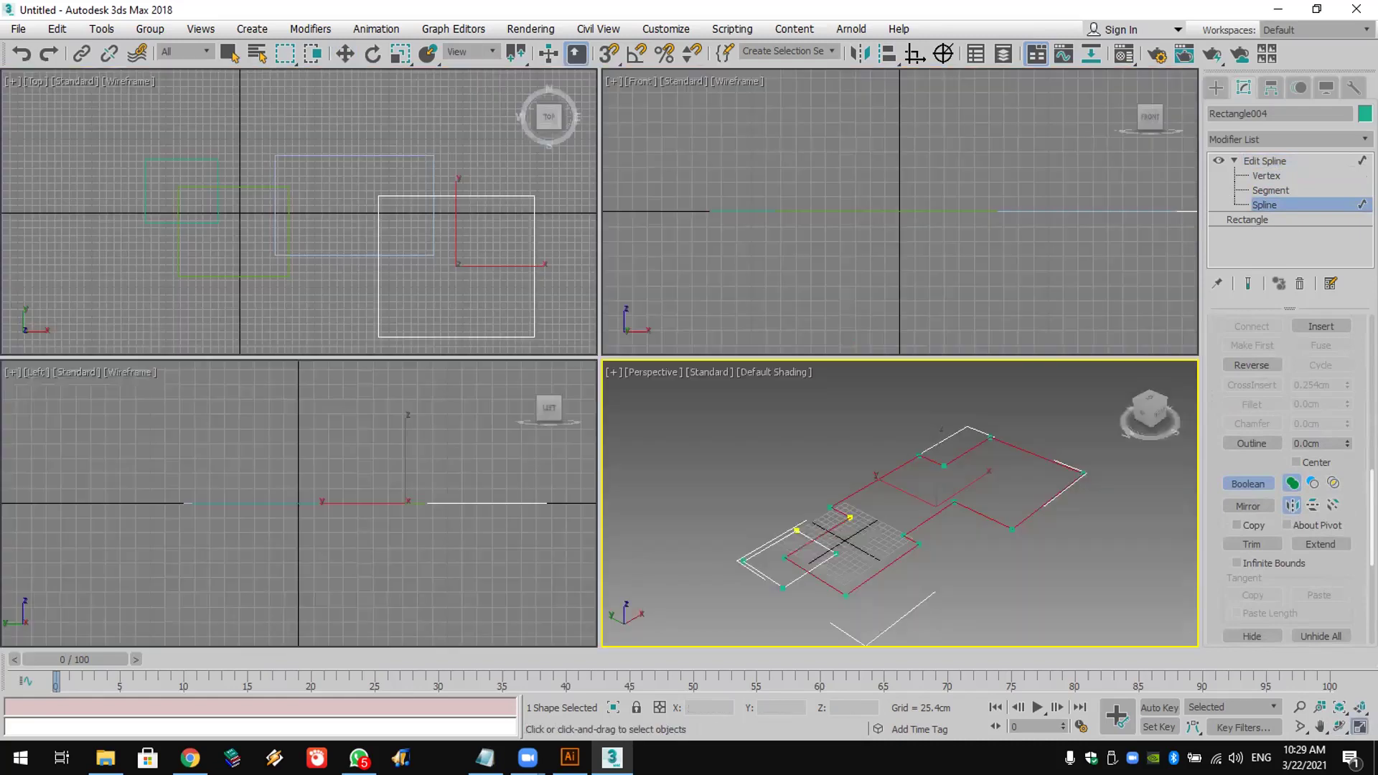
right_click(553, 296)
key(alt+w)
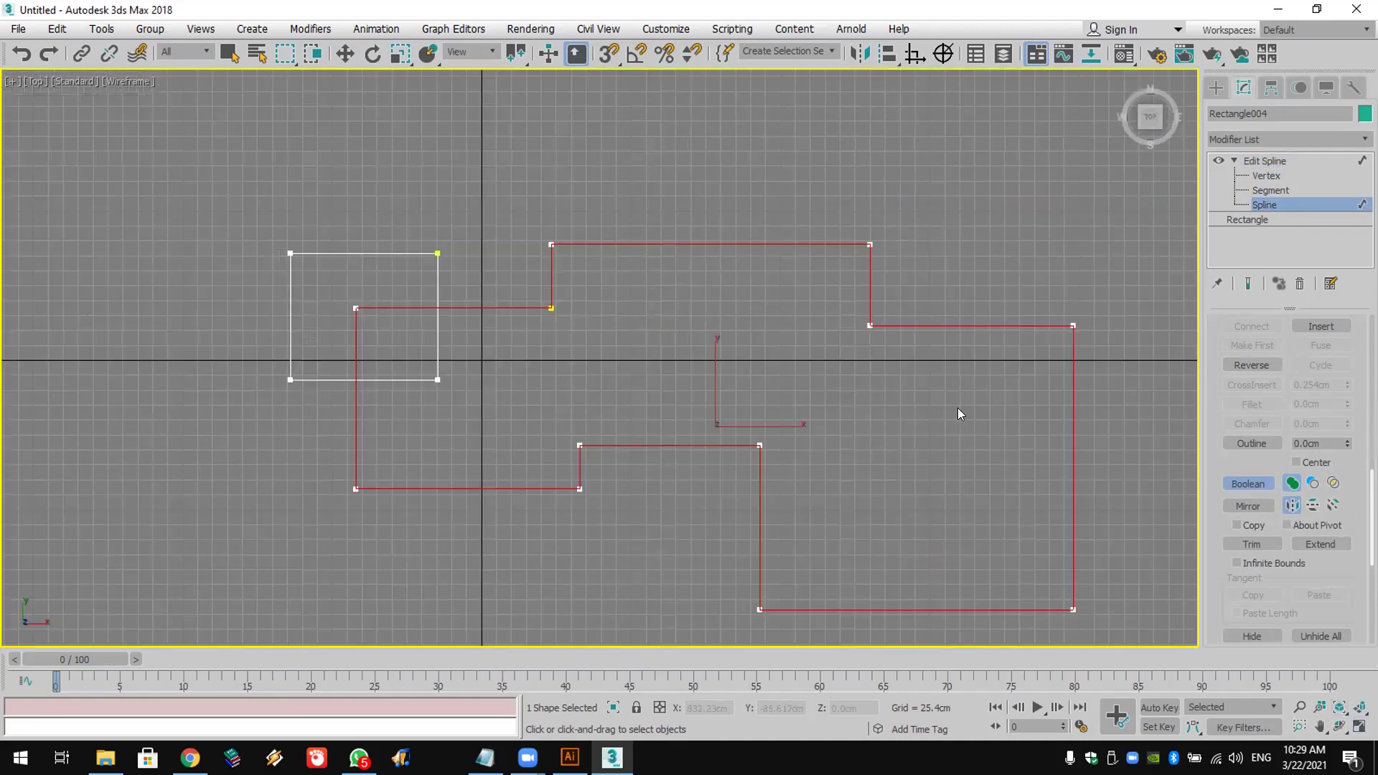
click(1251, 545)
click(439, 340)
click(414, 307)
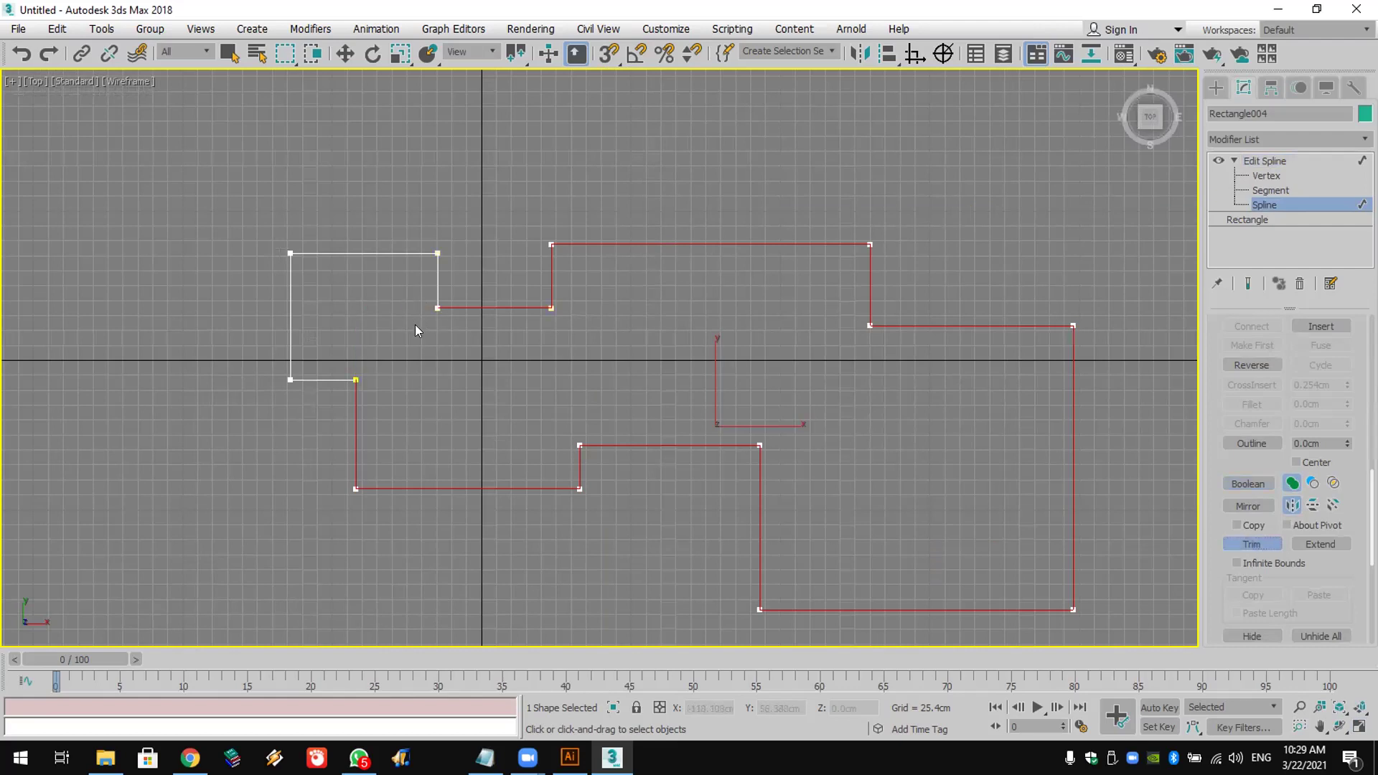
middle_drag(584, 312, 493, 281)
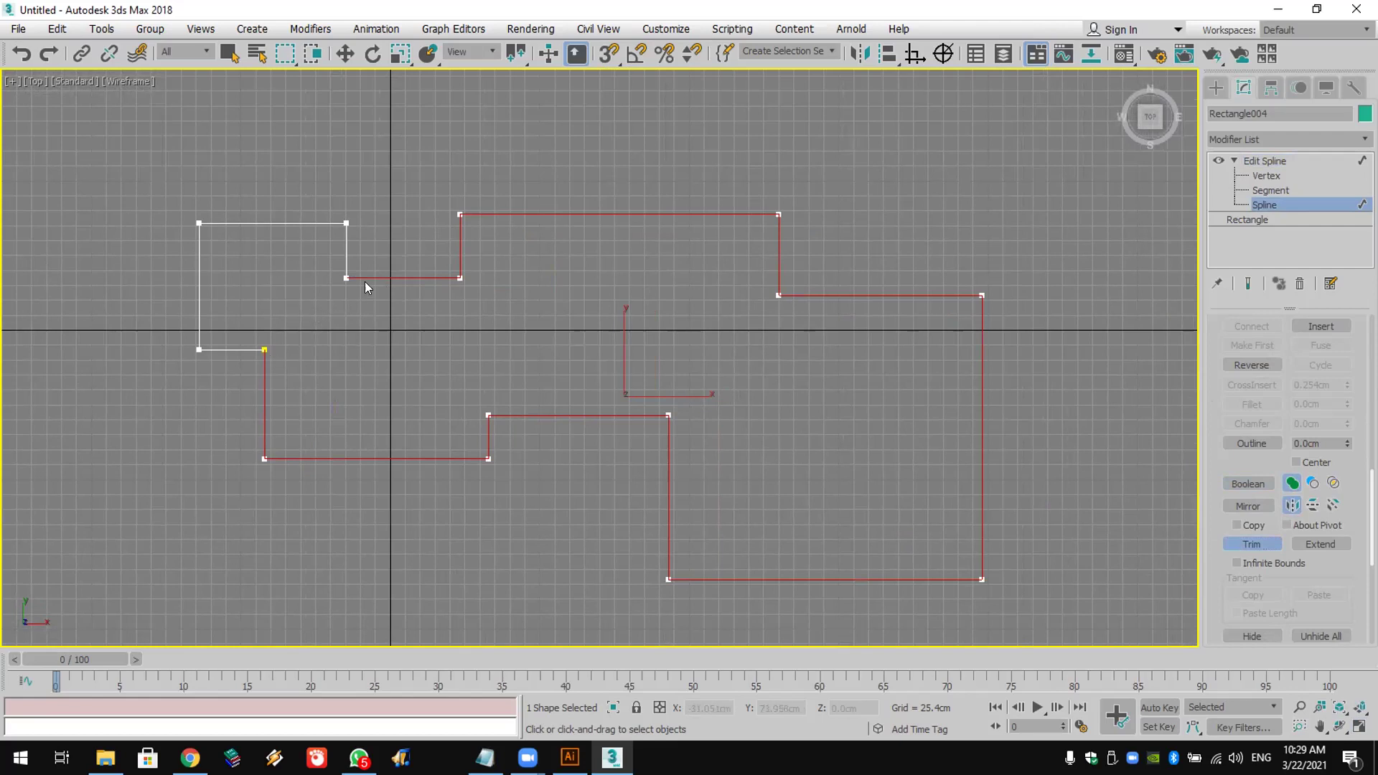
Step: Weld the vertices at the two trimmed junctions with a 0.254 cm threshold, repeating the weld on the surrounding vertices
click(1268, 176)
drag(400, 242, 250, 376)
scroll(1224, 452, up, 5)
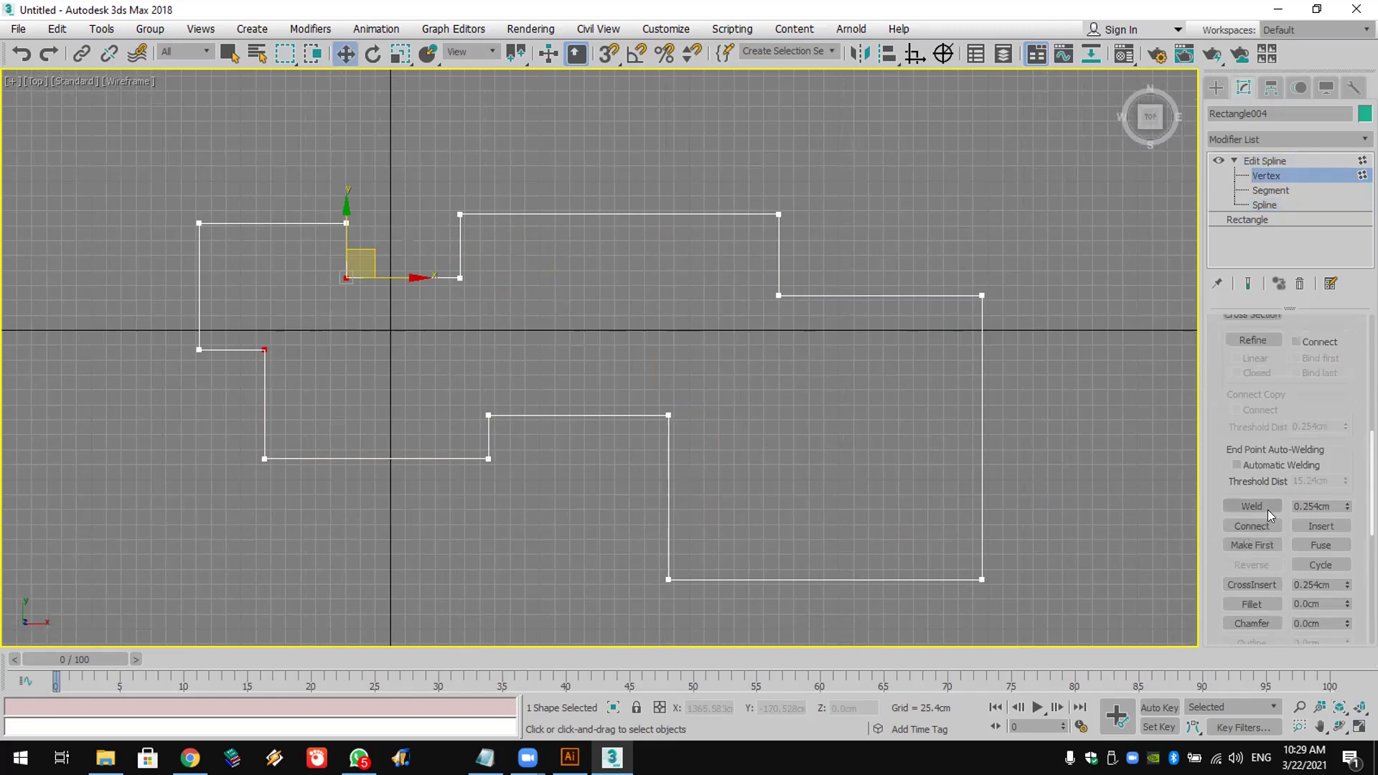
click(1265, 508)
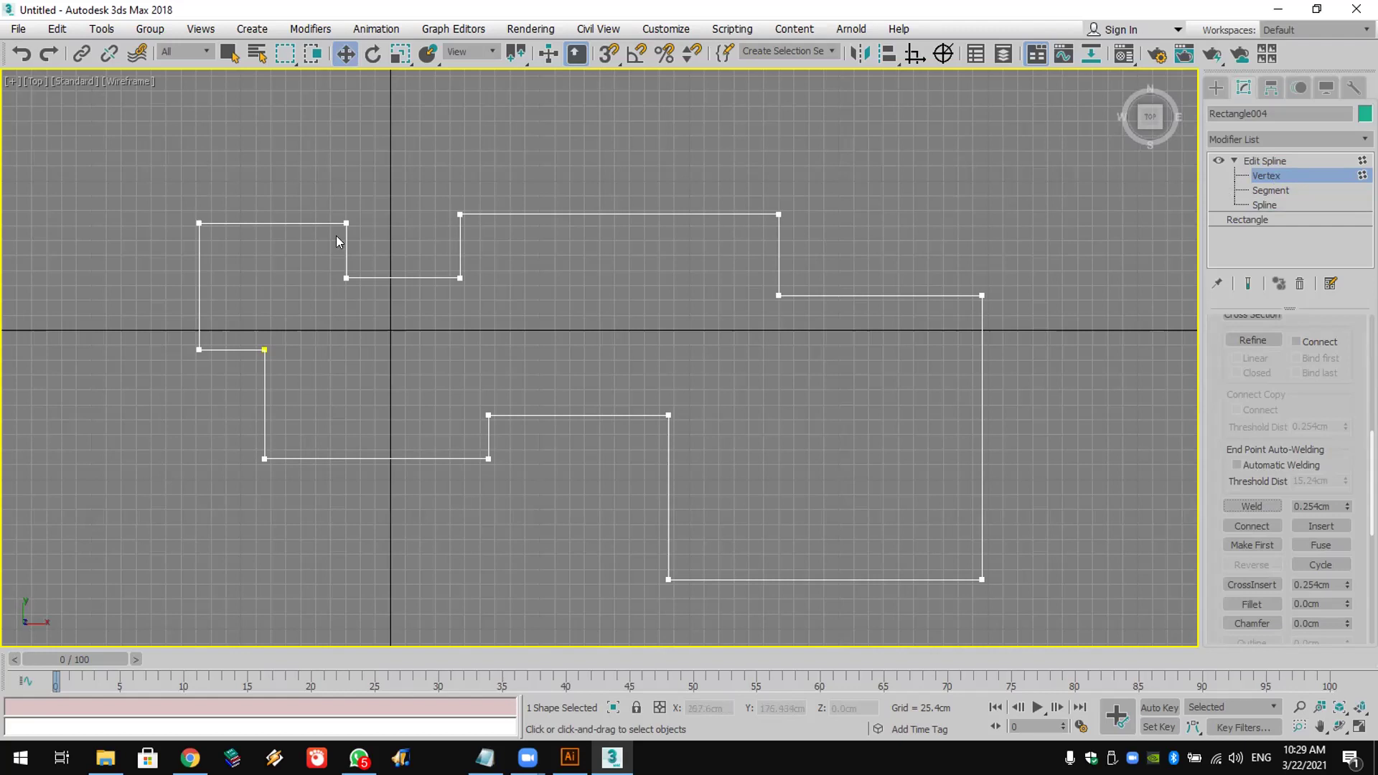
drag(187, 210, 517, 510)
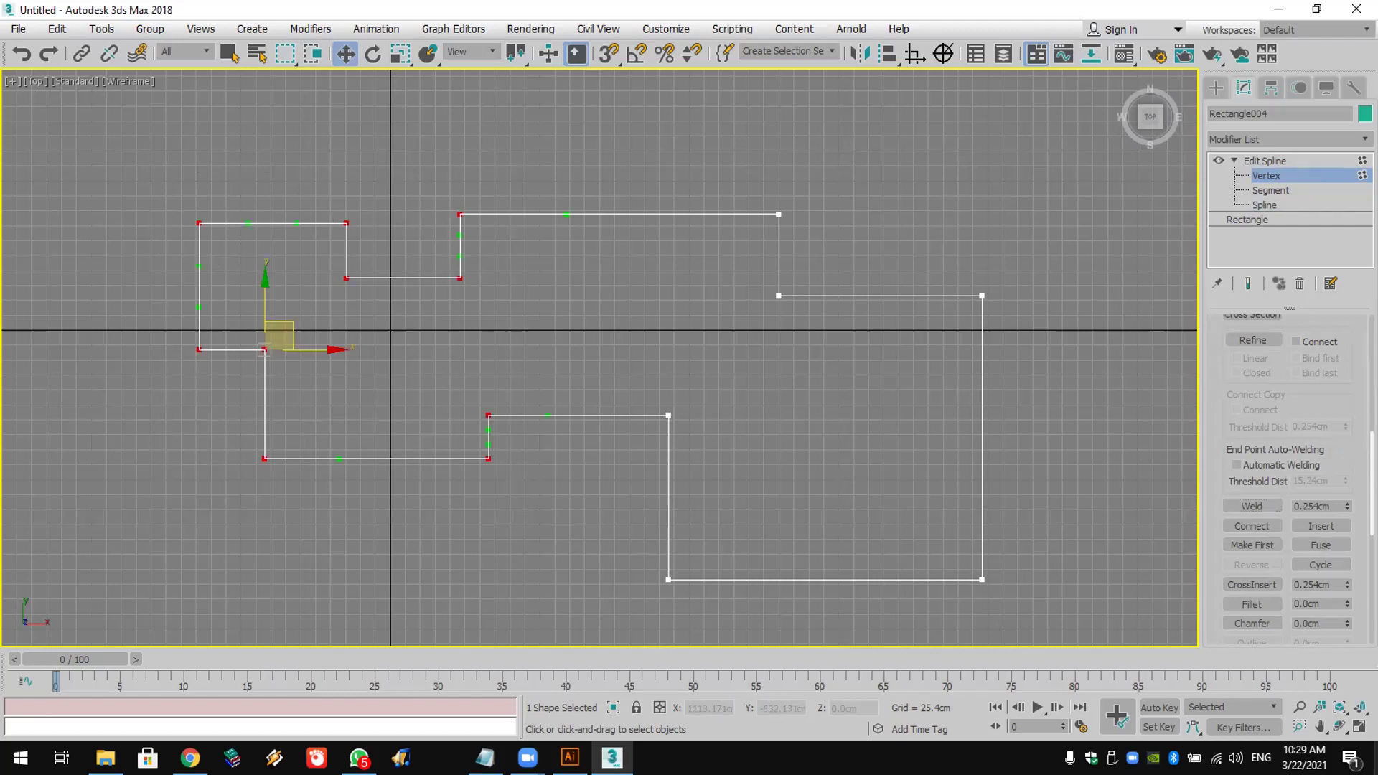
click(1269, 507)
scroll(1040, 528, down, 2)
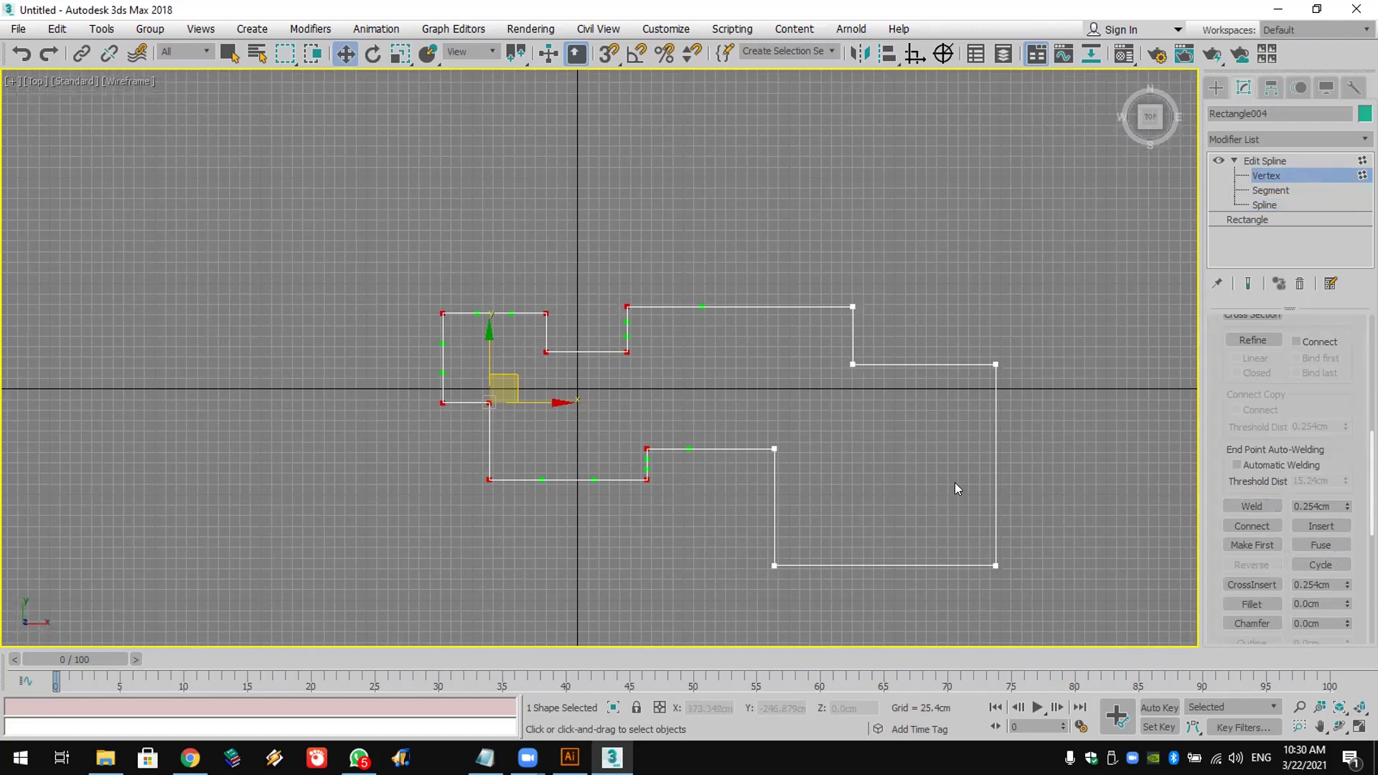
scroll(950, 486, up, 2)
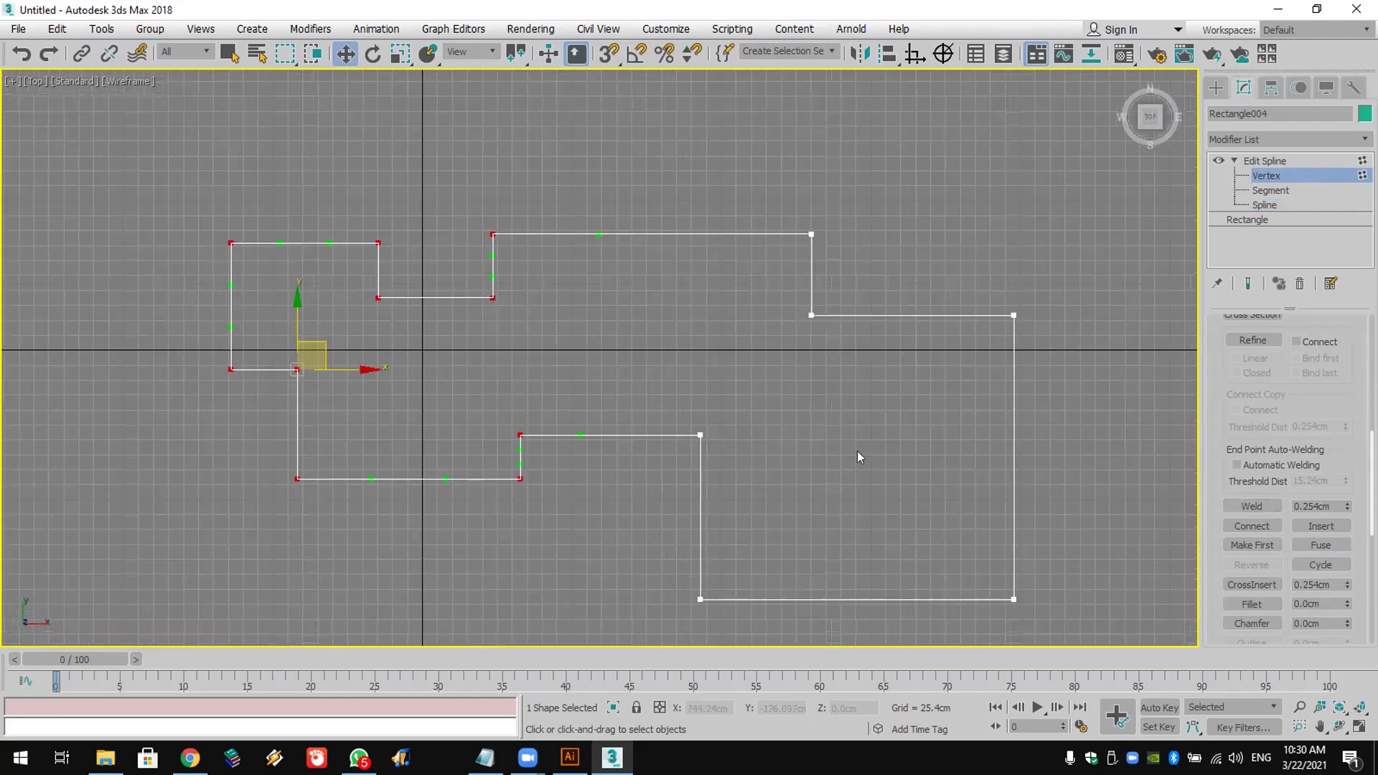
scroll(843, 431, down, 2)
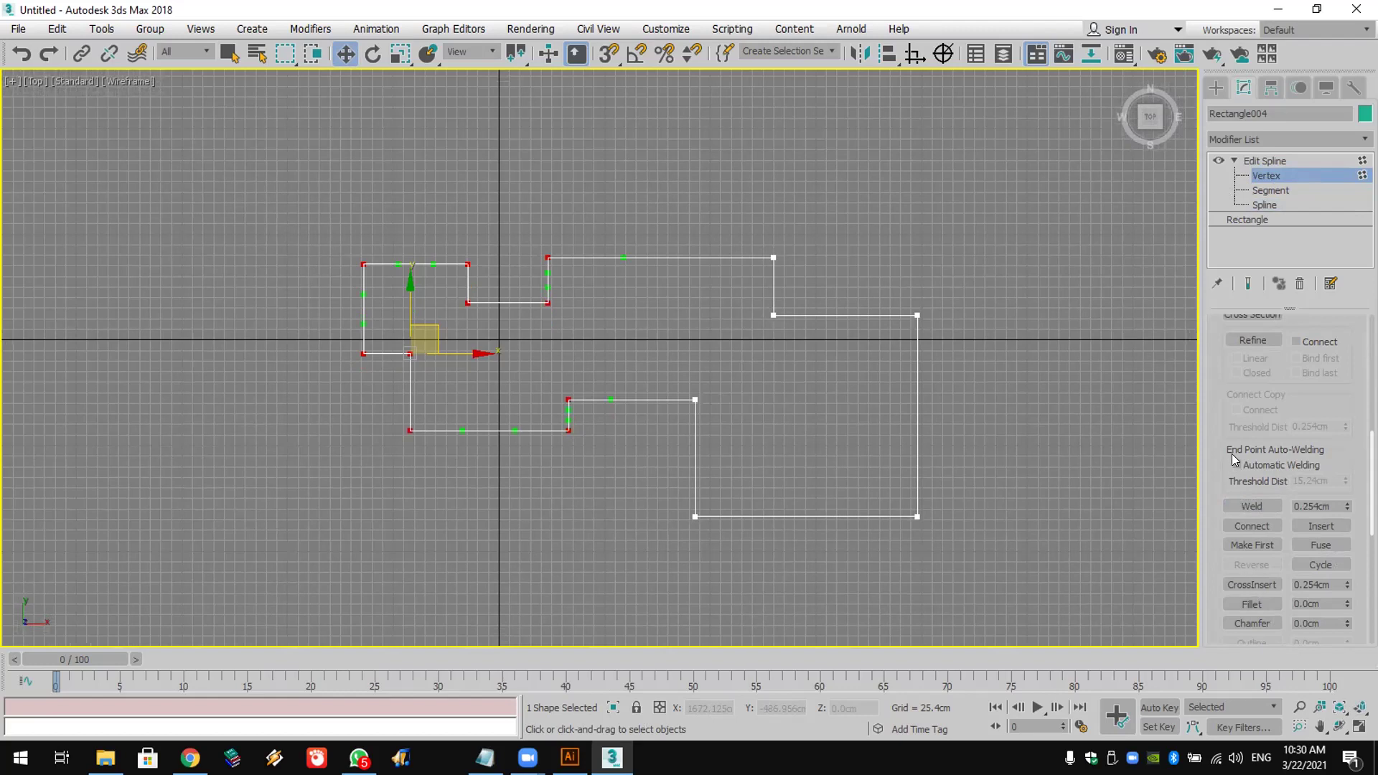
Step: Return the Edit Spline modifier to its Spline sub-object level
scroll(1218, 394, down, 1)
scroll(1214, 412, down, 5)
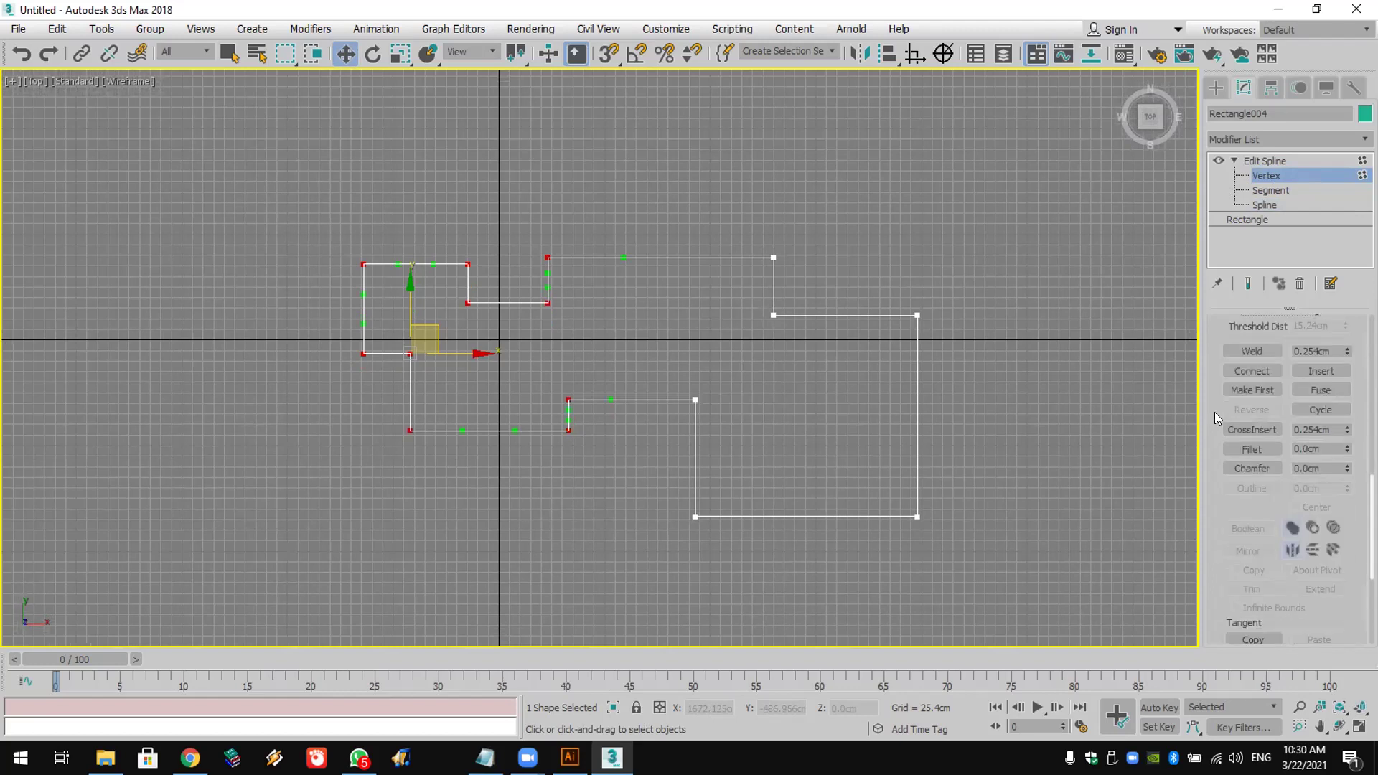
scroll(1220, 413, down, 3)
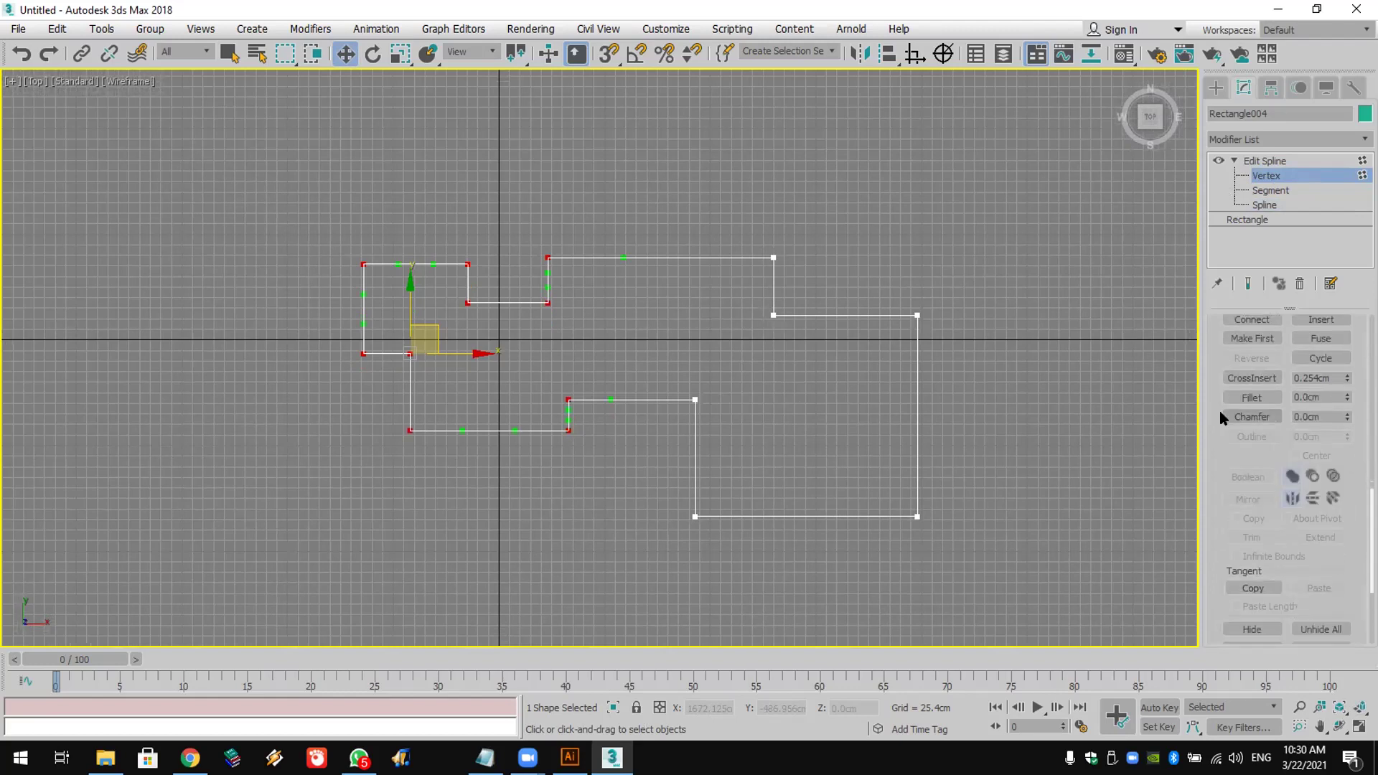
click(1265, 205)
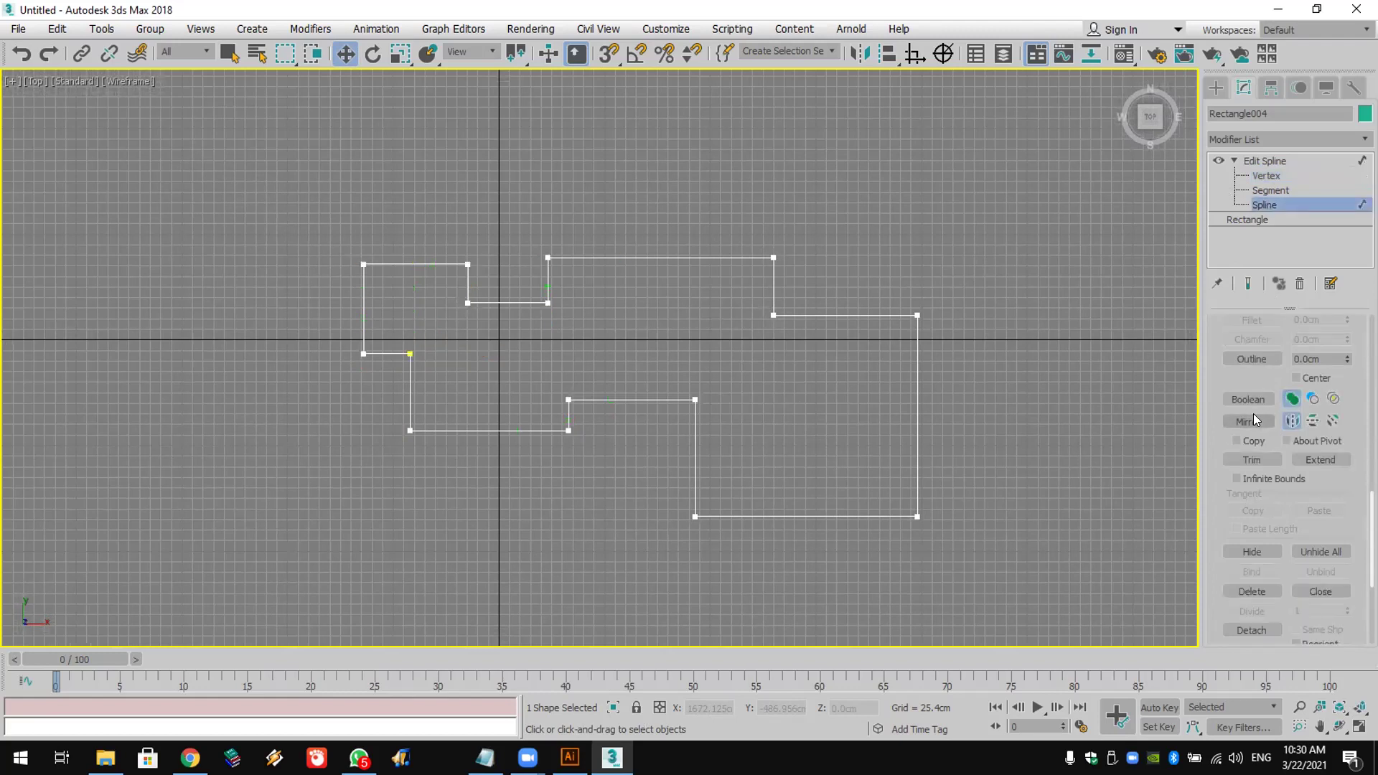
Step: Try outlining the closed contour by 5 cm and undo the outline
click(1252, 359)
click(1308, 358)
double_click(1308, 358)
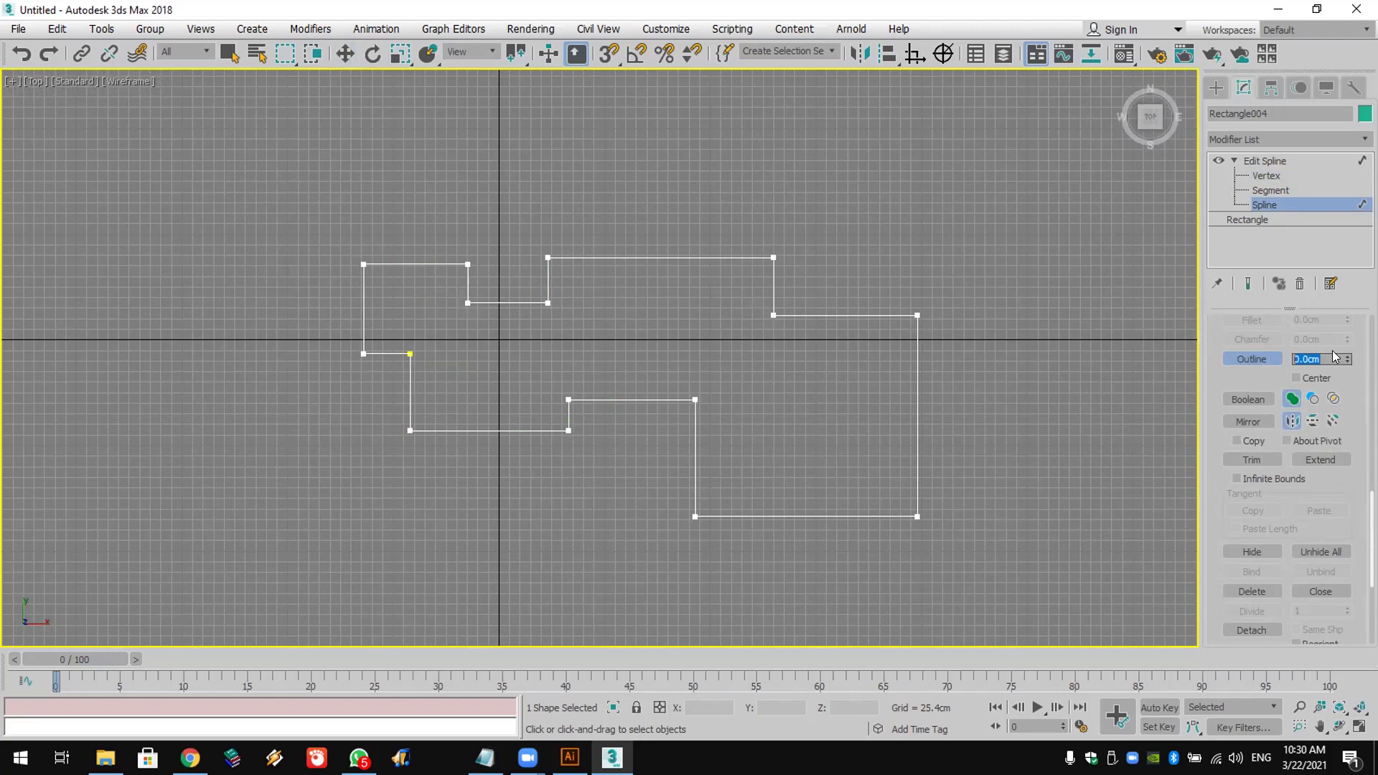
text(5)
key(Return)
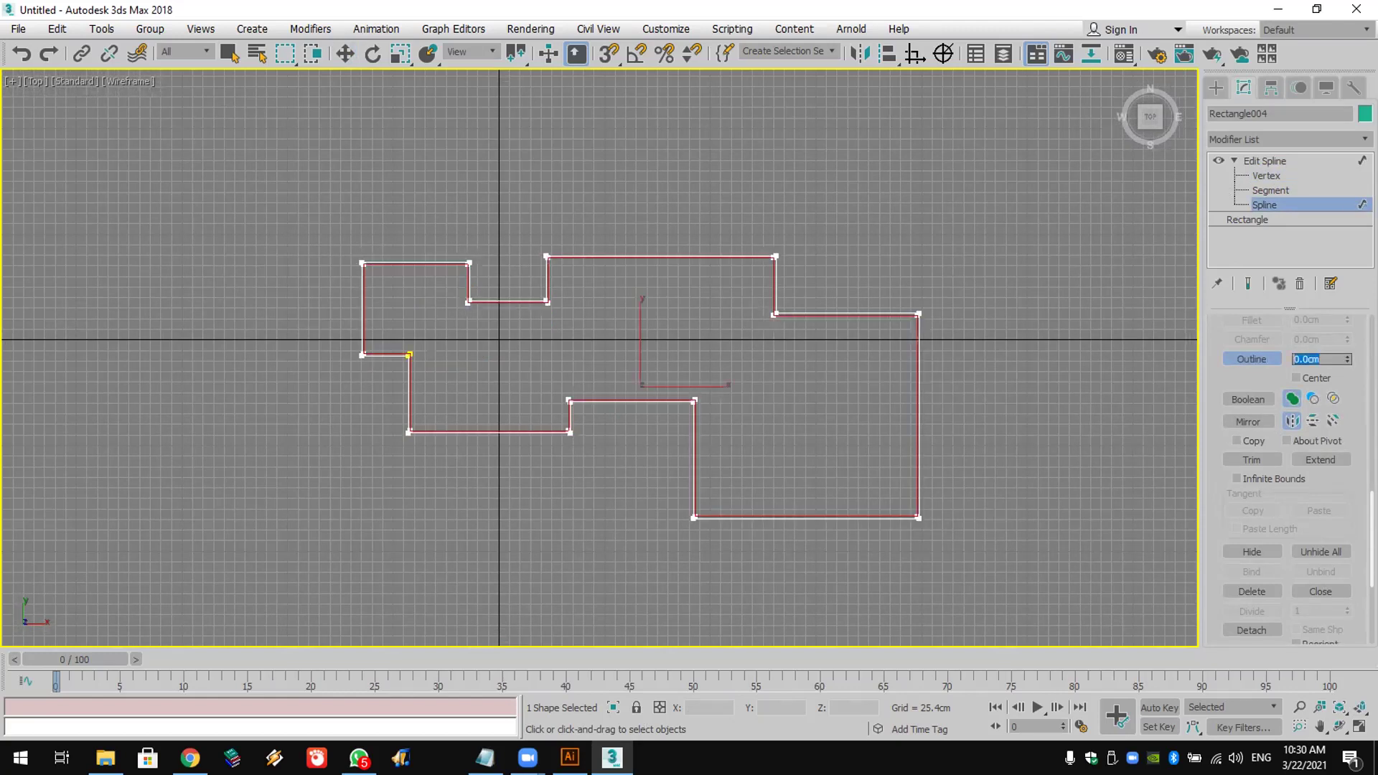
key(ctrl+z)
Step: Open the contour's Outline distance for editing
double_click(1321, 351)
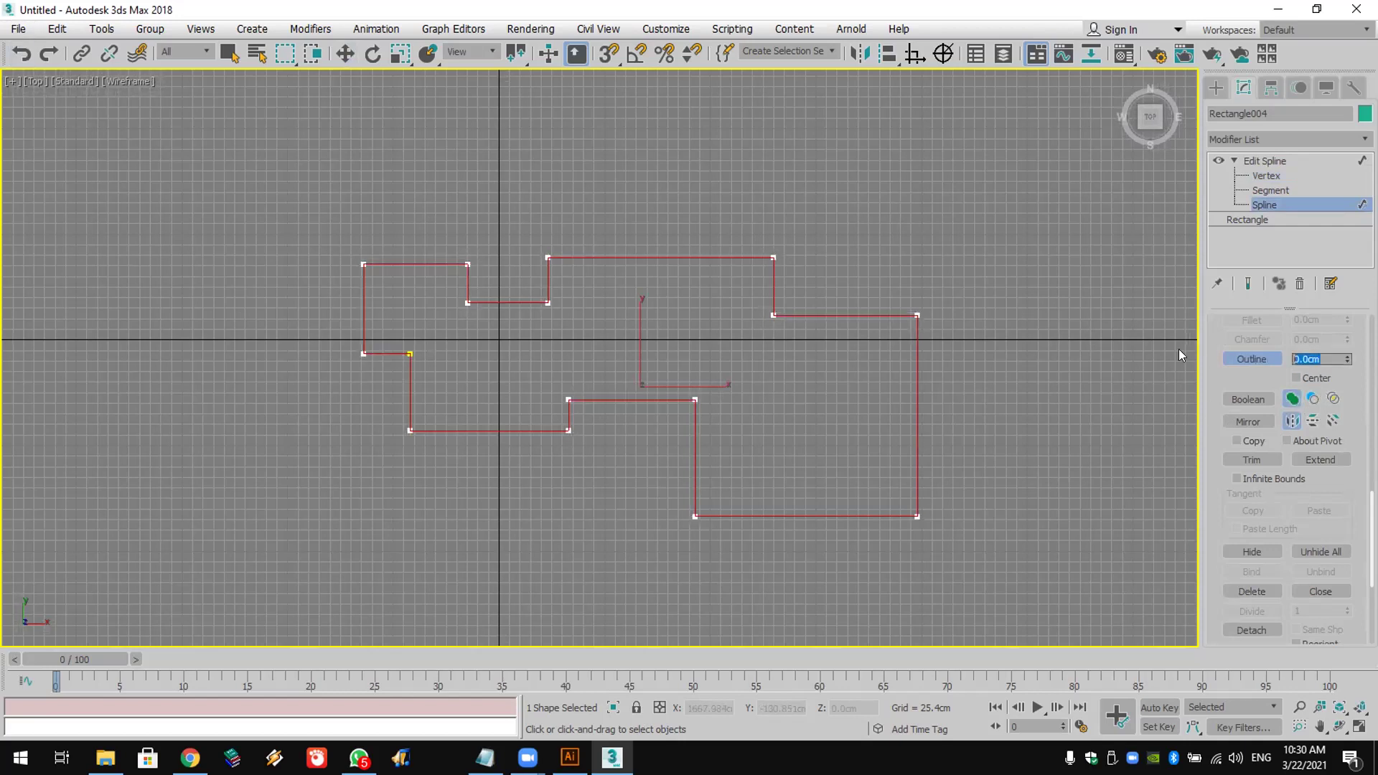
Step: Try outlining the selected floor-plan spline by -10 cm, and undo it
text(-10)
key(Return)
click(22, 53)
Step: Outline the floor-plan spline freehand with a narrow outward offset to form a double wall line
click(1237, 363)
mouse_move(849, 514)
mouse_down()
mouse_move(847, 503)
mouse_move(854, 521)
mouse_up()
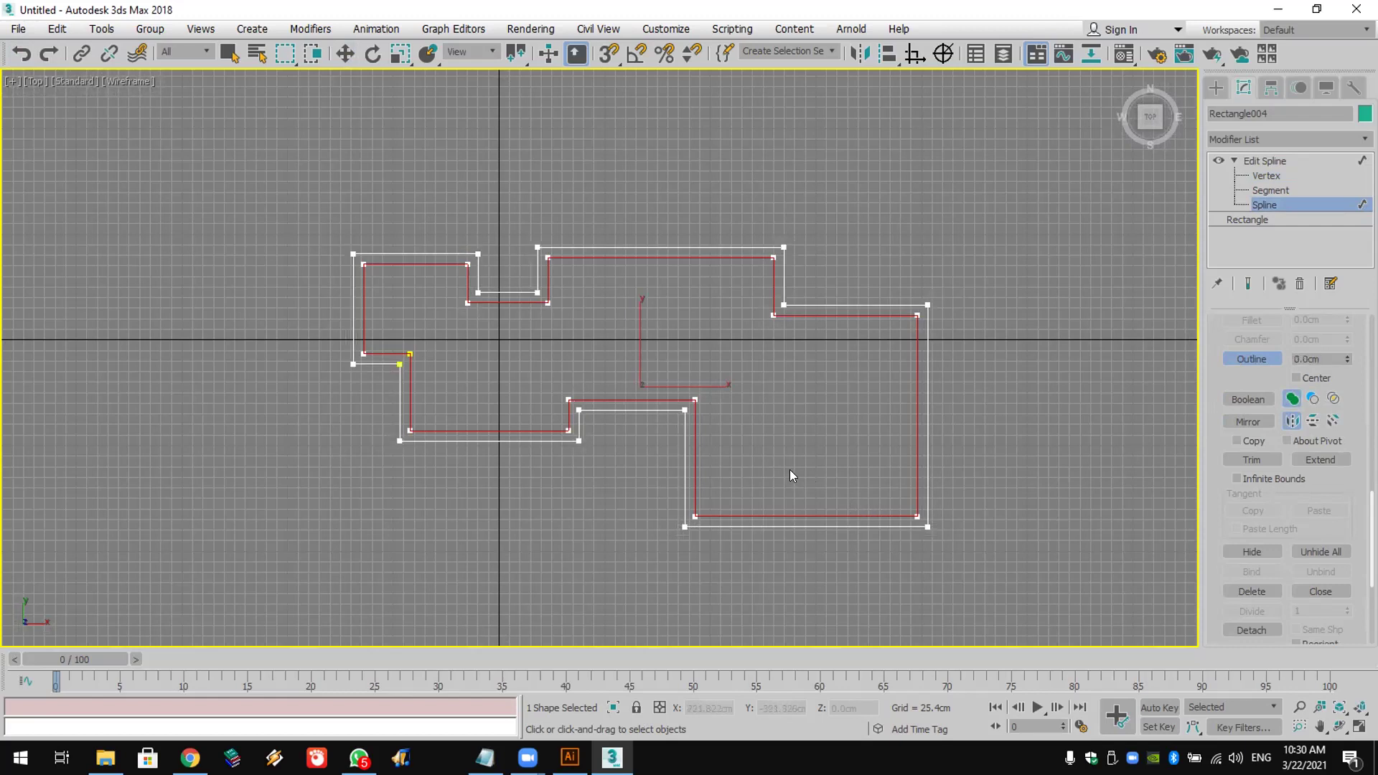
middle_drag(710, 501, 772, 471)
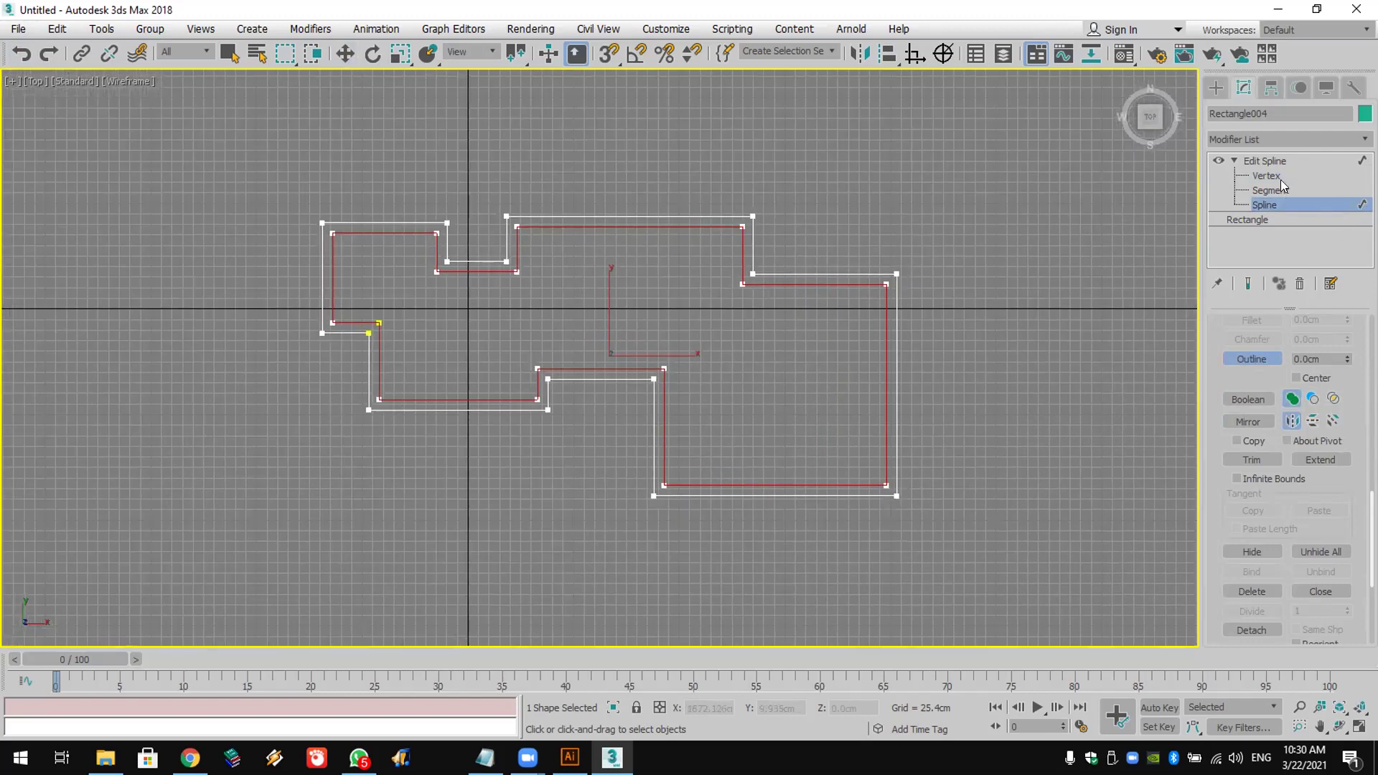
Step: Select the inner and outer vertices at the floor plan's lower-right corner in vertex editing
click(1279, 175)
key(w)
drag(923, 471, 821, 564)
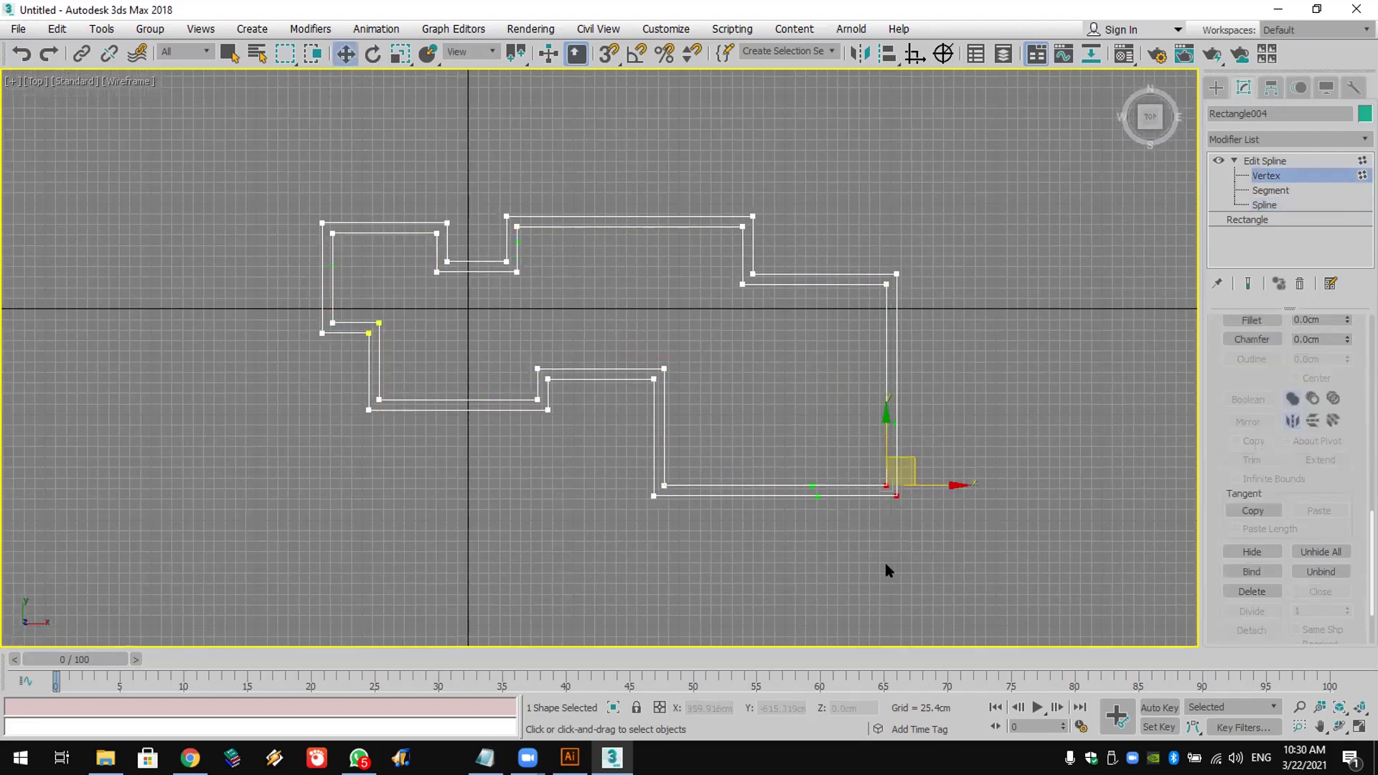
Step: Try a 25 cm fillet on both lower-right corner vertices, and undo it
scroll(1263, 416, up, 3)
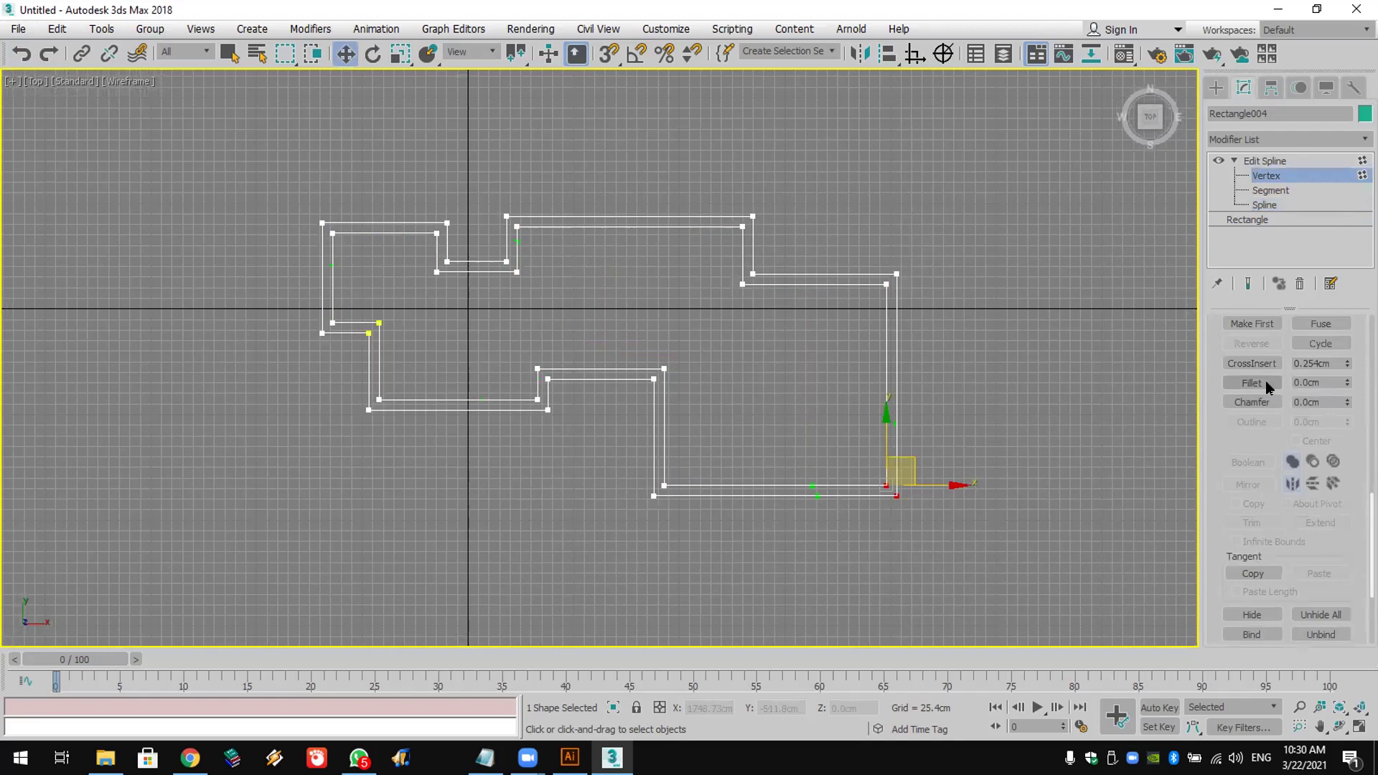
click(1265, 383)
text(25)
key(Return)
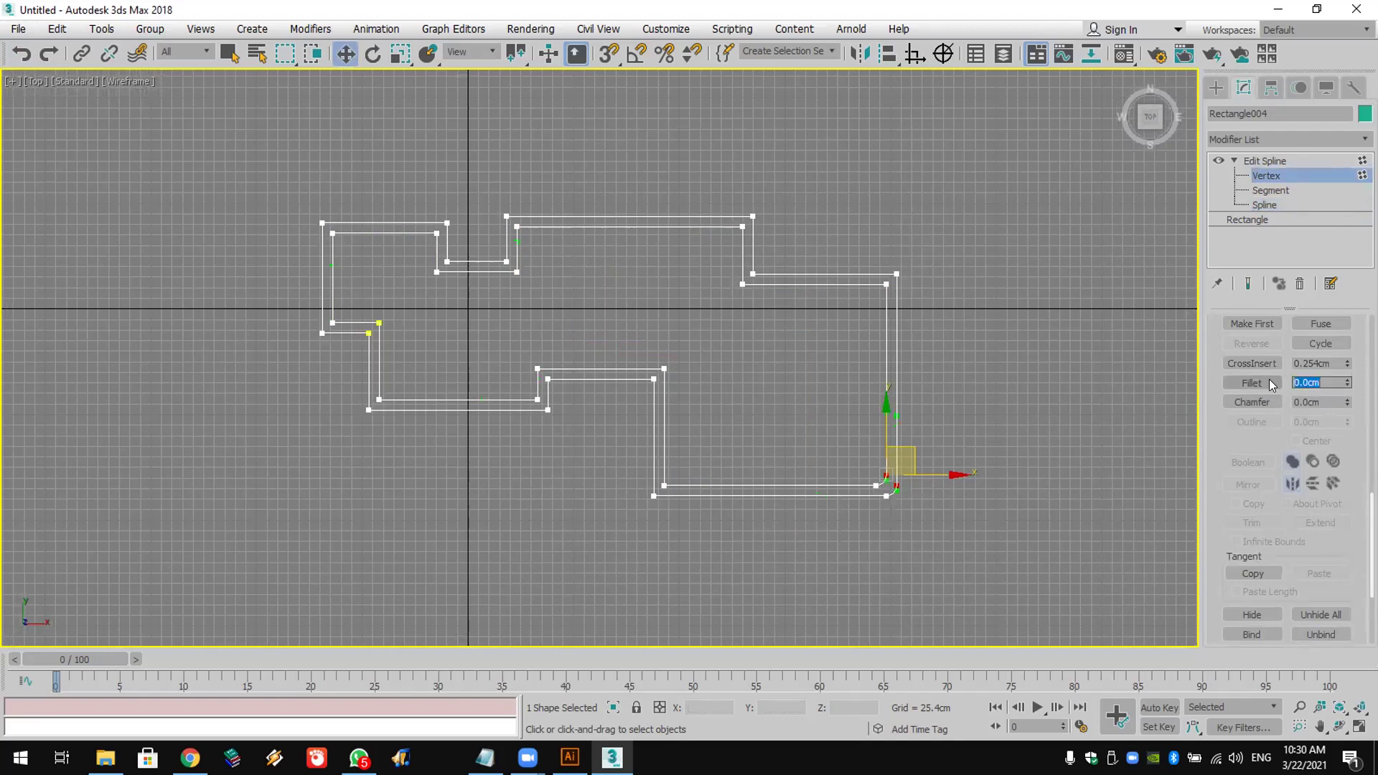
click(22, 54)
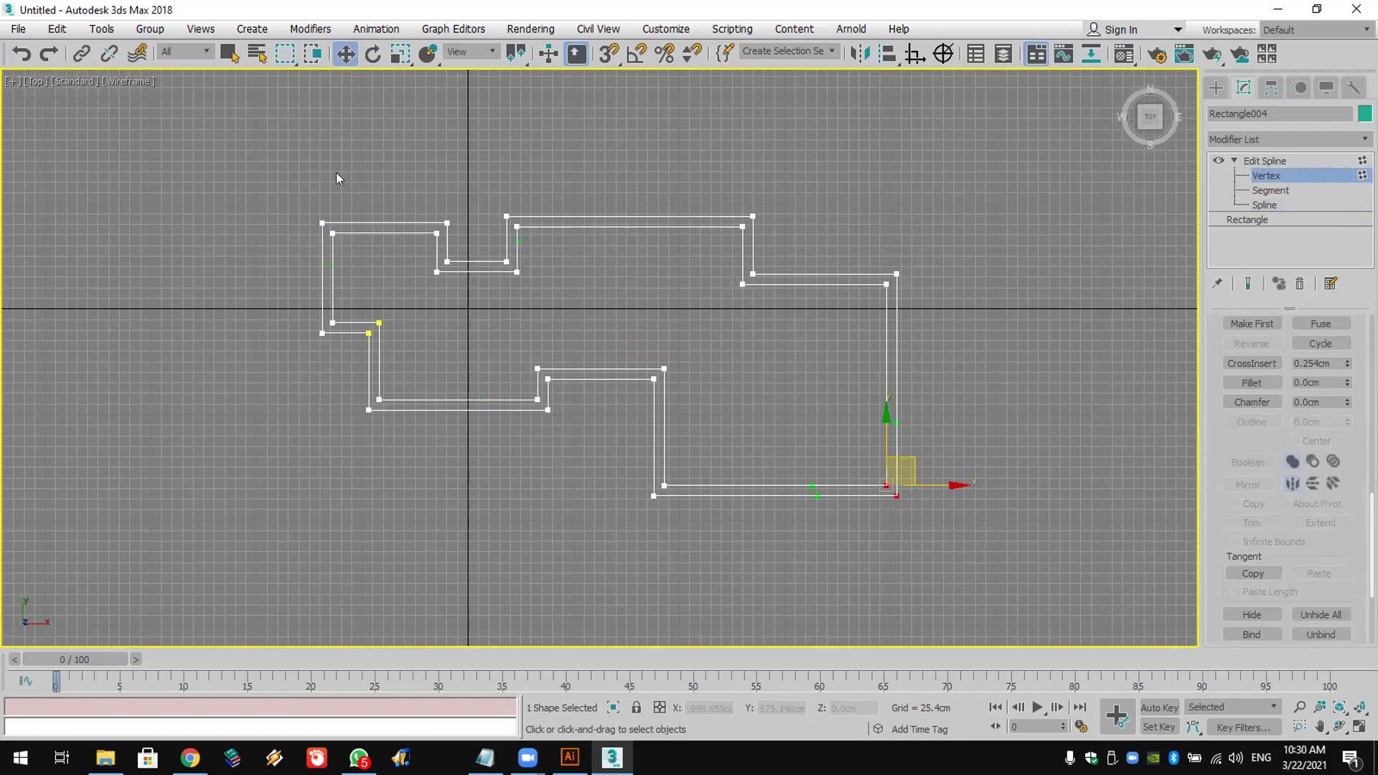
Step: Fillet the floor plan's lower-right corner freehand with a large radius and chamfer its upper-right corner diagonally on both wall lines
click(897, 491)
click(1253, 383)
drag(897, 493, 1036, 429)
click(1253, 402)
drag(943, 244, 886, 173)
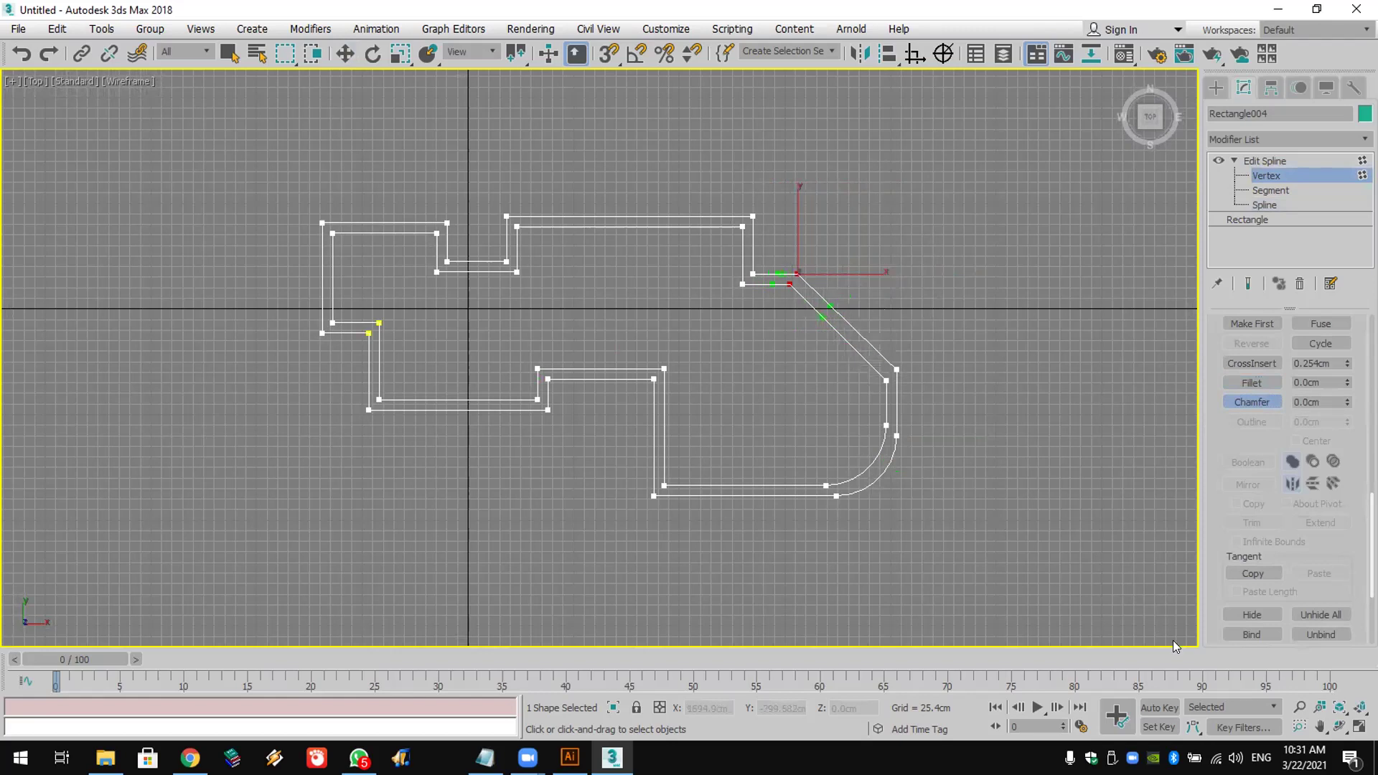
Step: Add an Extrude modifier to the floor-plan outline and raise its amount to about 269.24 cm
click(1359, 707)
click(1359, 727)
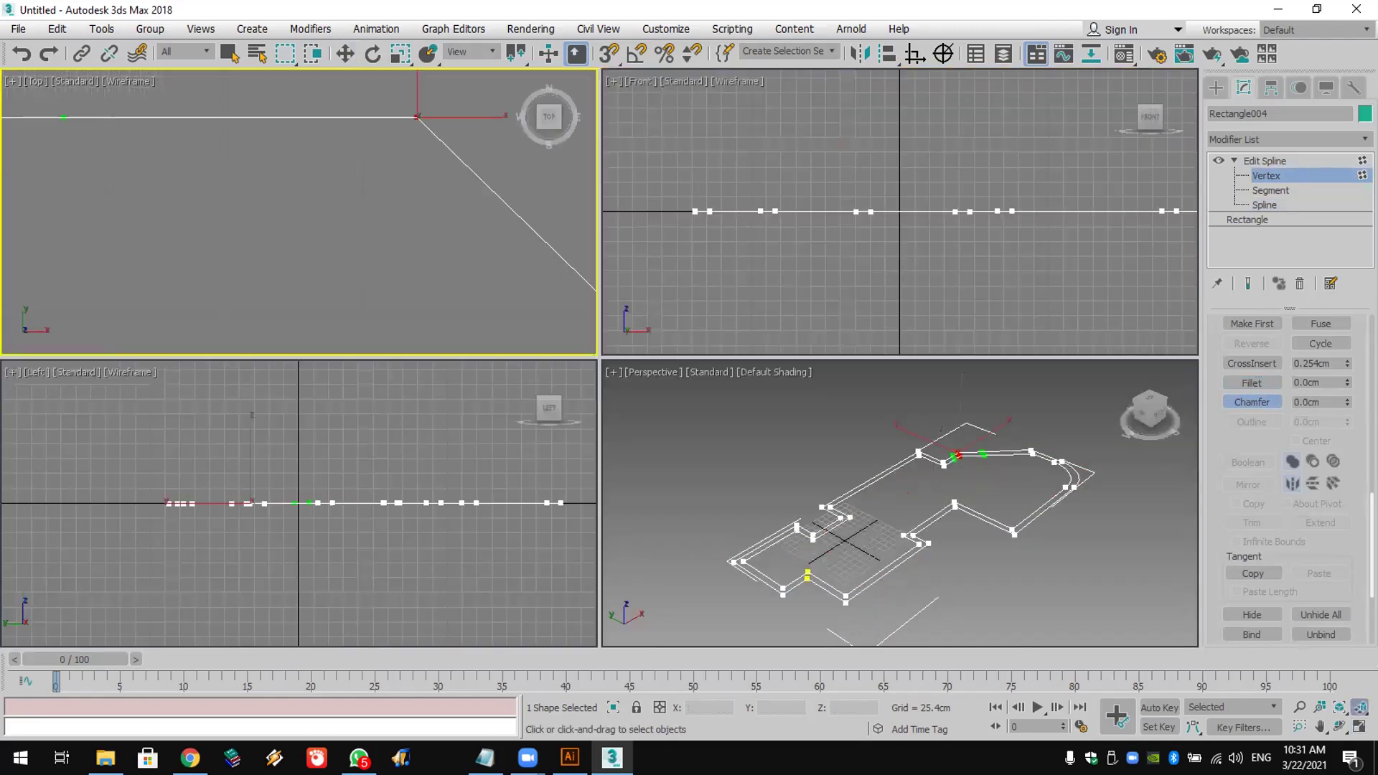
scroll(1061, 563, down, 5)
middle_drag(1062, 563, 848, 325)
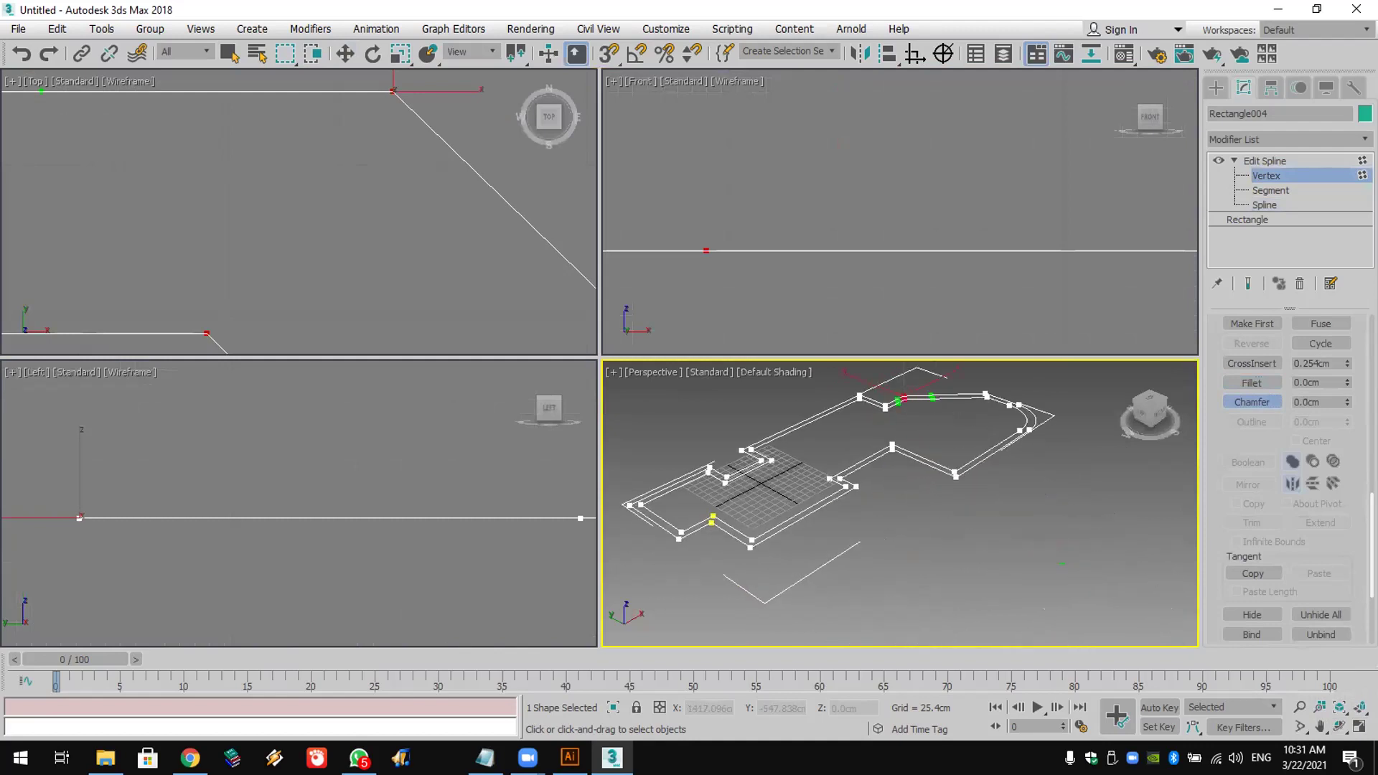
click(1339, 138)
key(e)
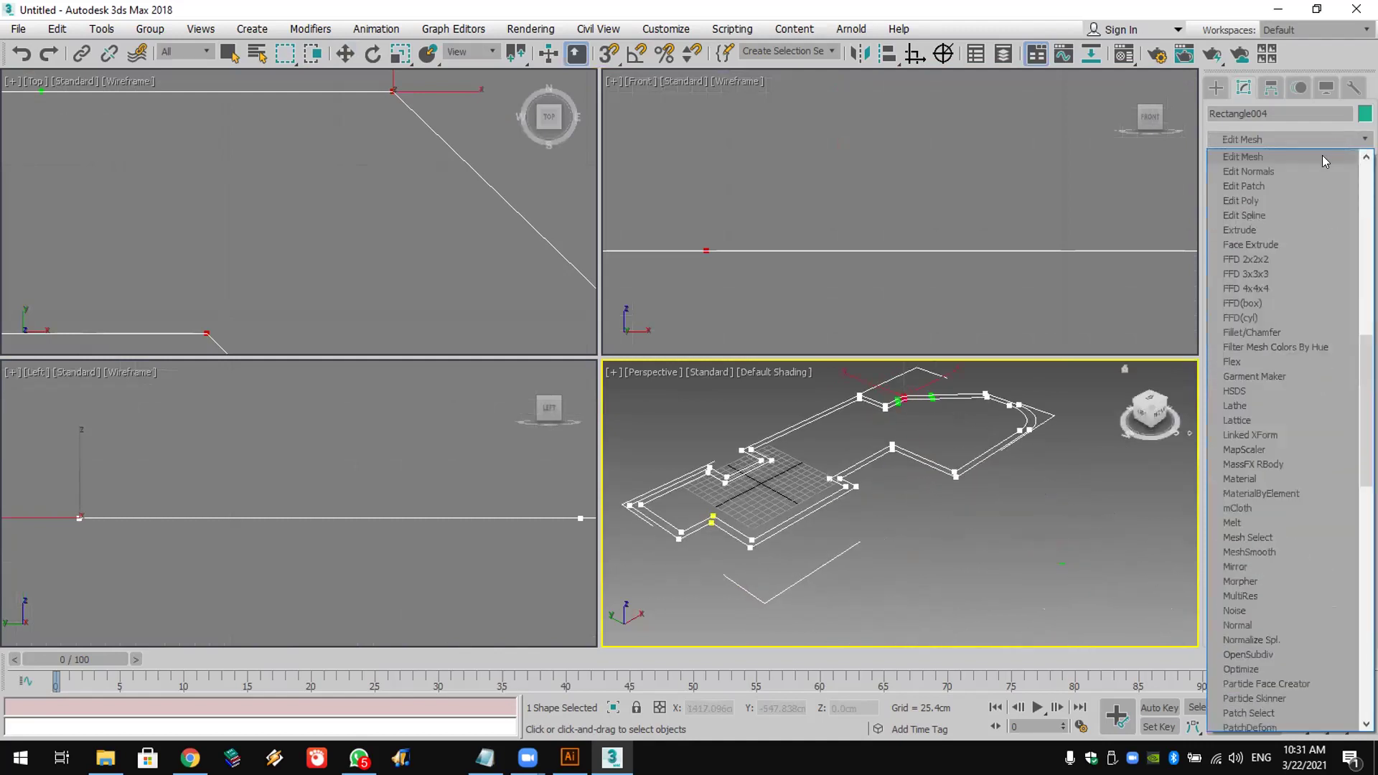
click(1295, 229)
drag(1335, 348, 1335, 201)
alt+middle_drag(673, 635, 1031, 579)
click(1340, 727)
mouse_move(894, 548)
mouse_down()
mouse_move(949, 485)
mouse_move(994, 492)
mouse_move(969, 502)
mouse_move(1061, 509)
mouse_move(1046, 524)
mouse_move(929, 486)
mouse_move(918, 534)
mouse_up()
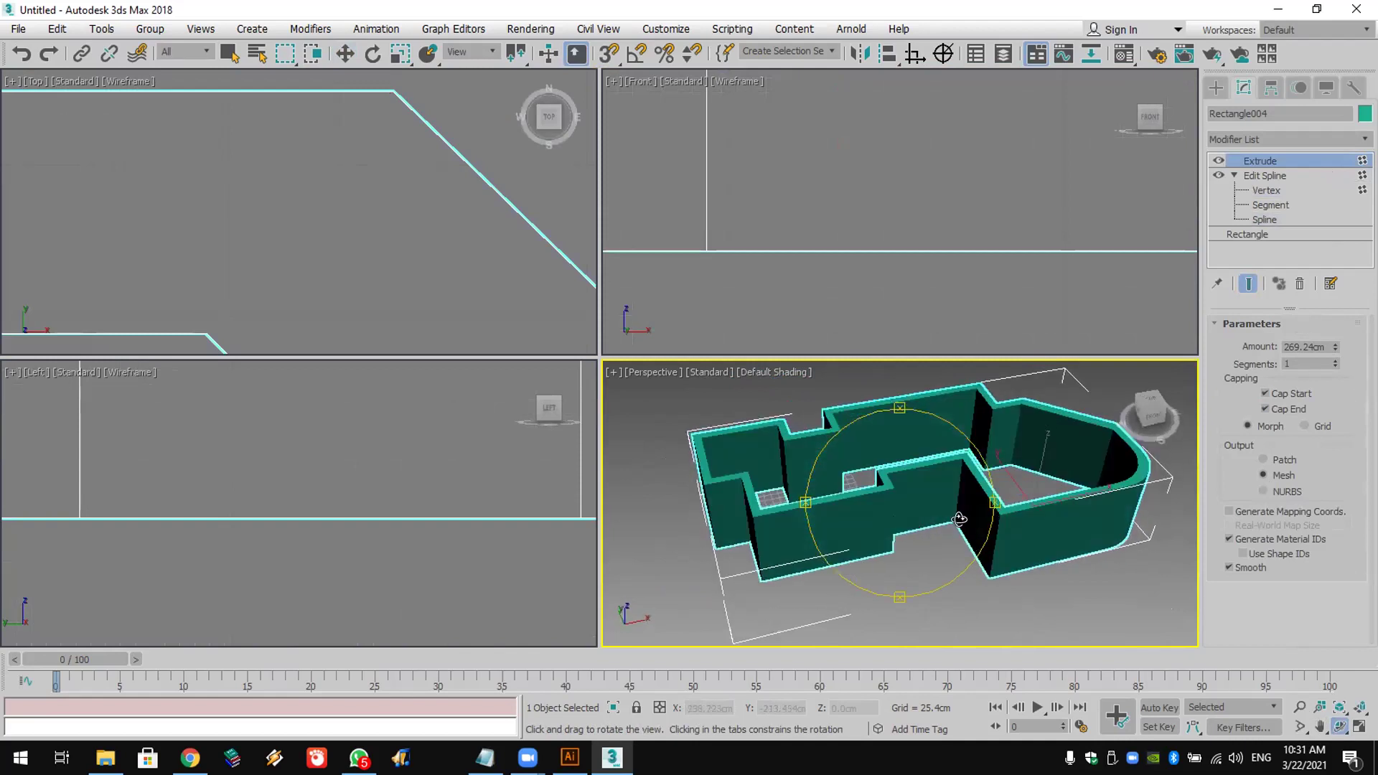
Step: Add an Edit Mesh modifier above the Extrude and switch to editing its vertices
click(1311, 136)
key(e)
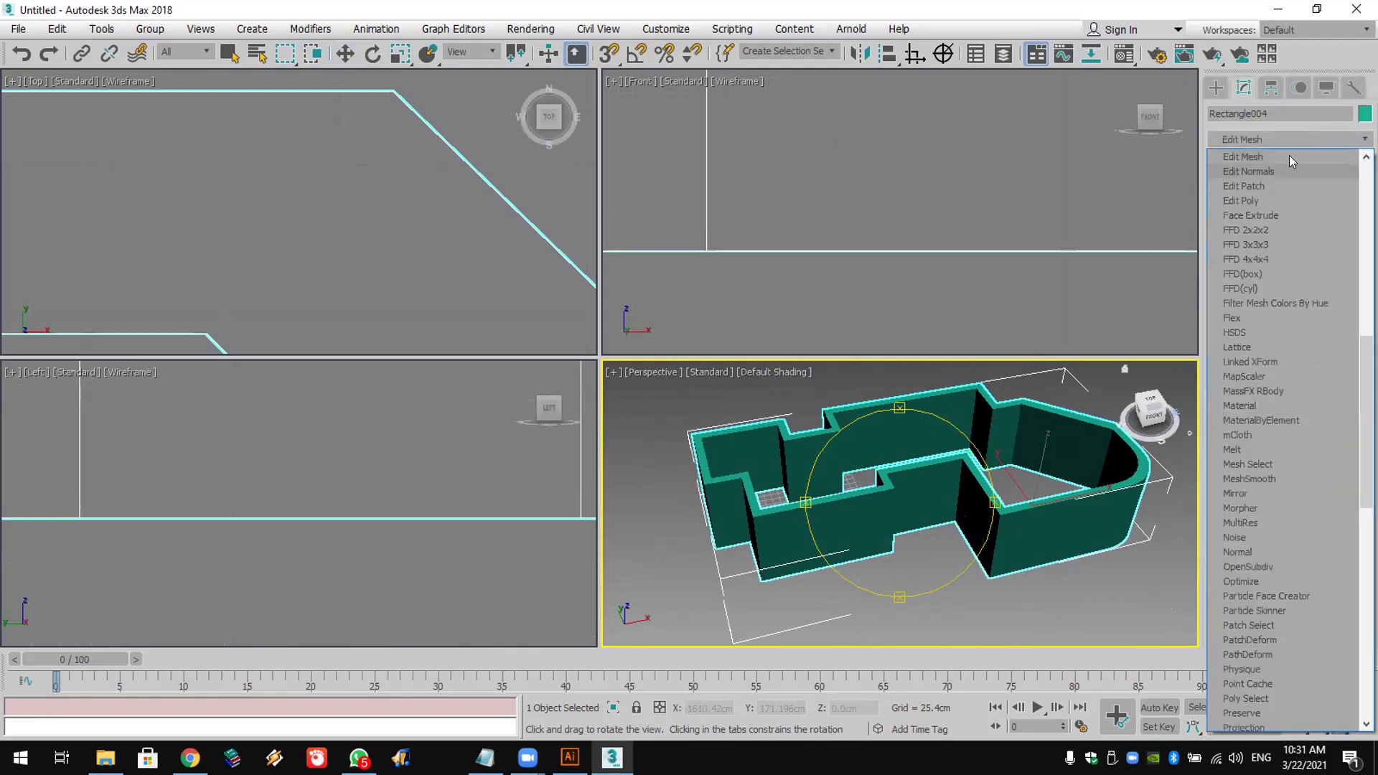
click(1289, 155)
click(1235, 161)
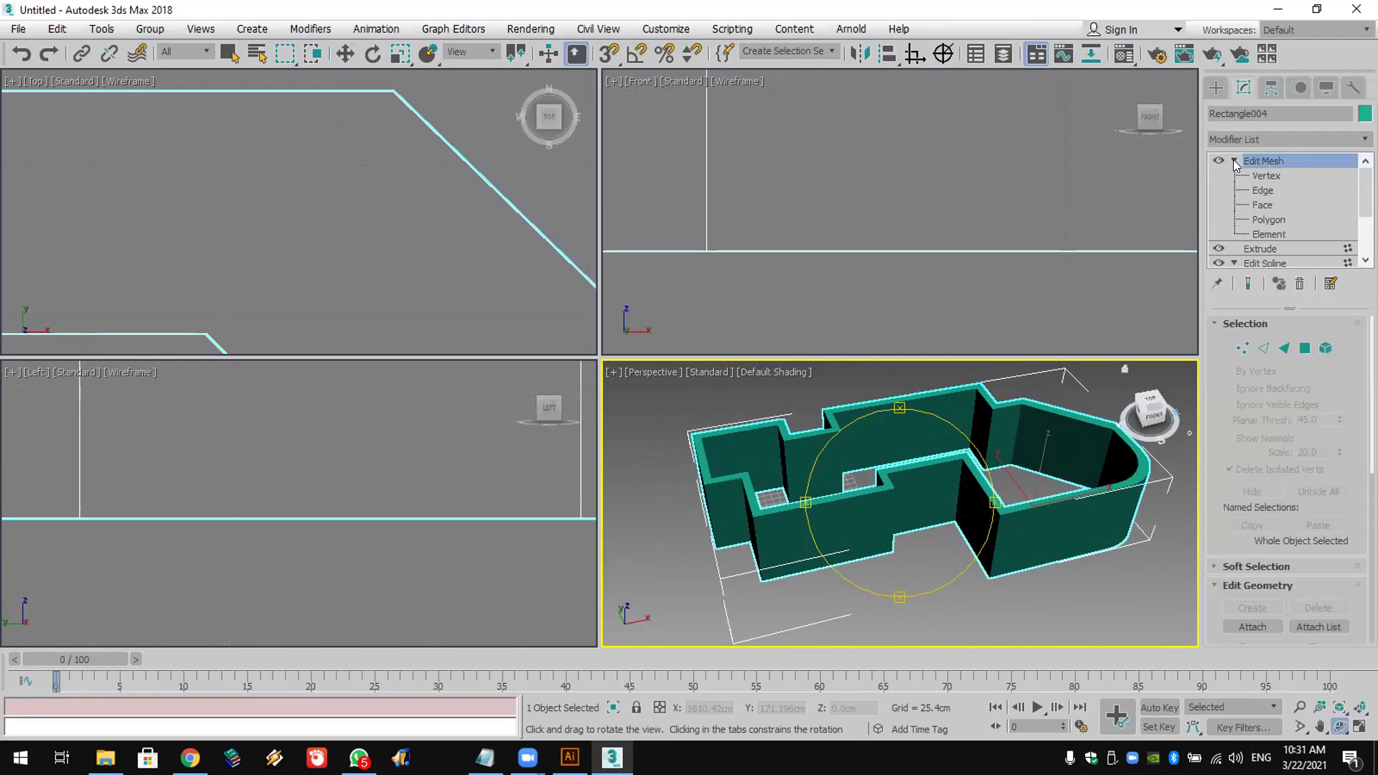
click(1266, 175)
Step: Try scaling all top vertices of the walls together towards a point in the Front view, and undo it
right_click(1025, 183)
scroll(1028, 192, down, 5)
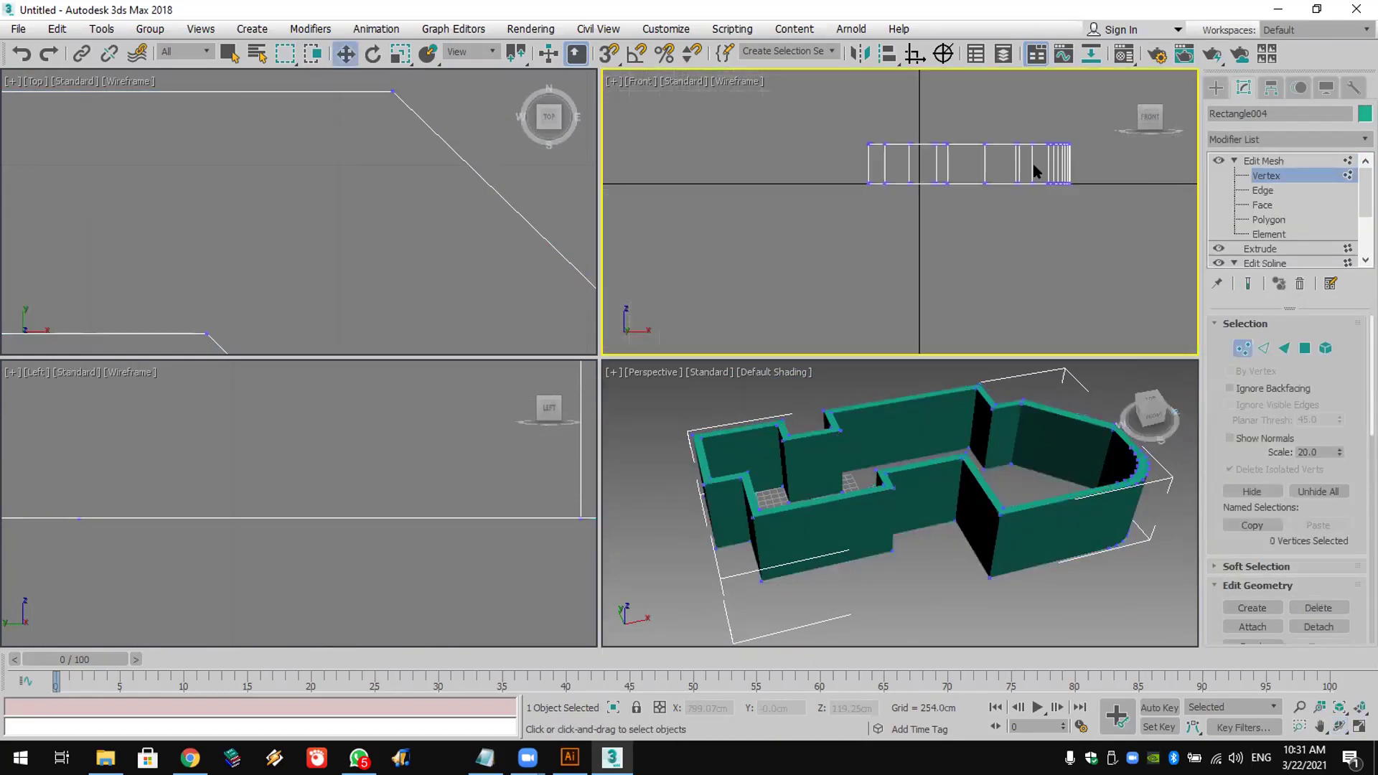
drag(1091, 228, 1092, 228)
key(r)
drag(954, 201, 1066, 192)
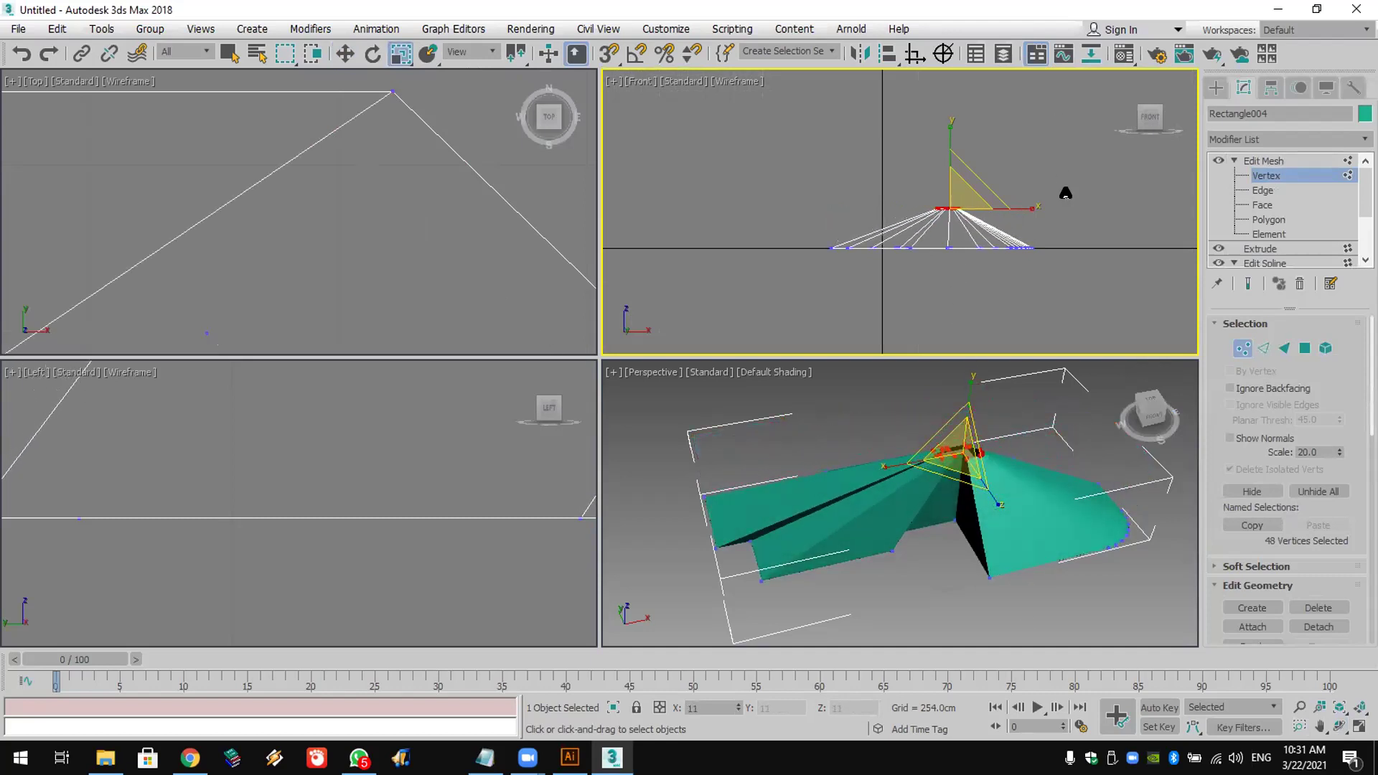
key(ctrl+z)
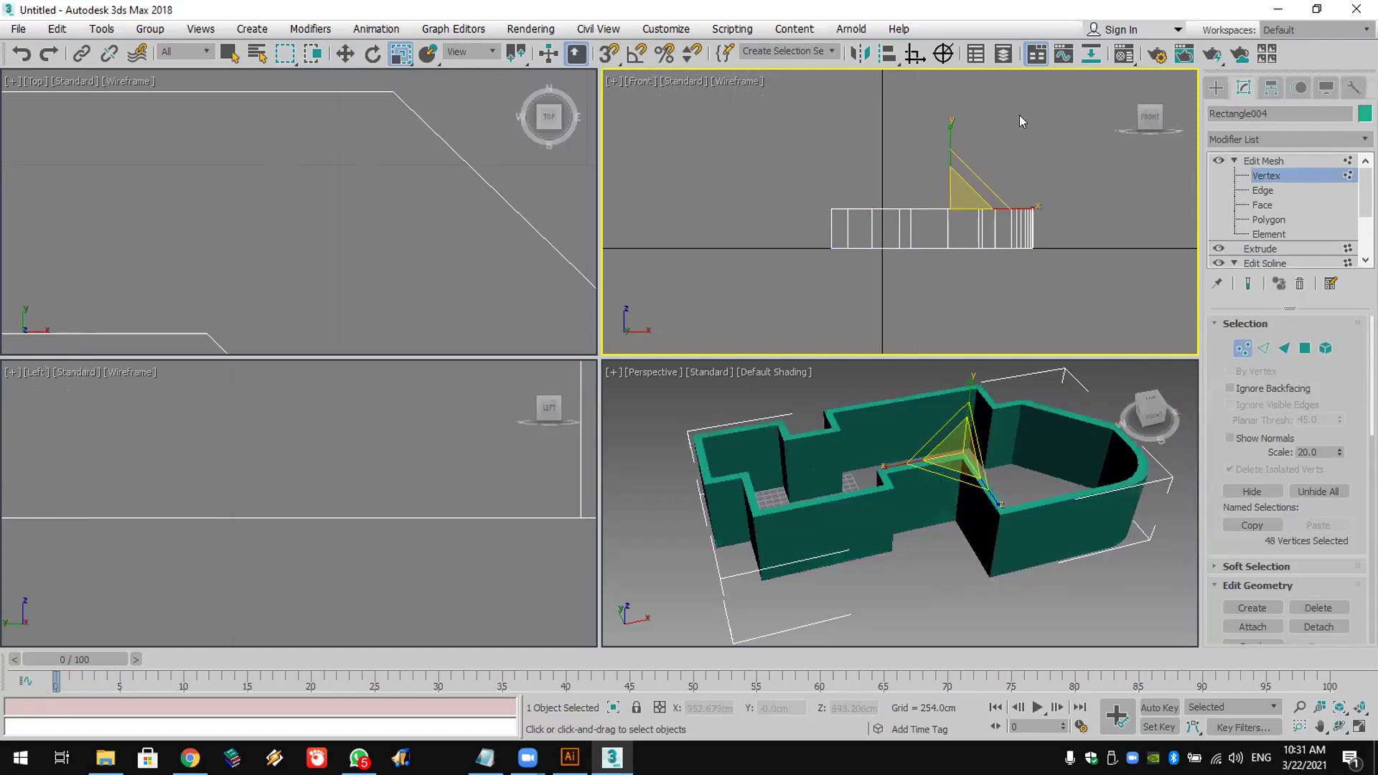
Step: Remove the Edit Mesh modifier and set the Extrude modifier's segments to 12
click(1301, 285)
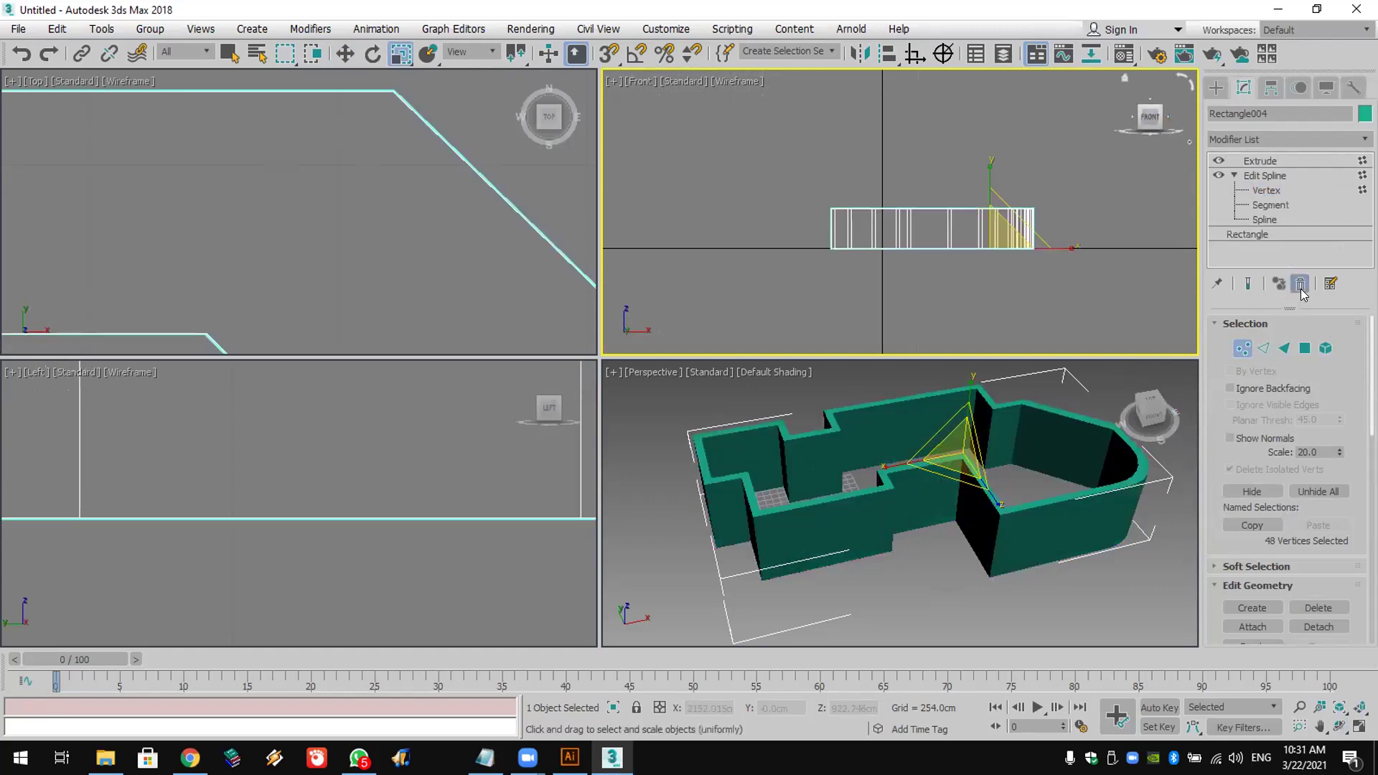
click(1271, 161)
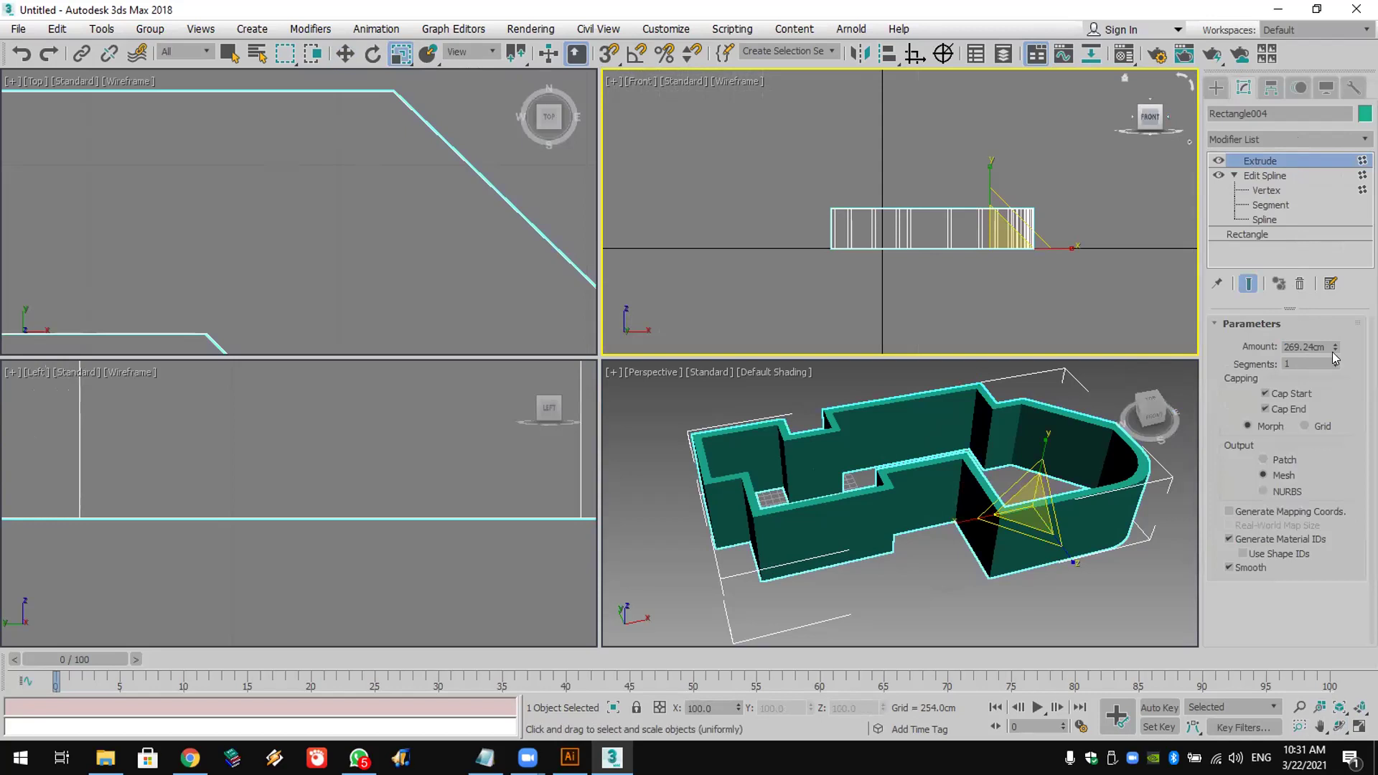
drag(1333, 359, 1332, 342)
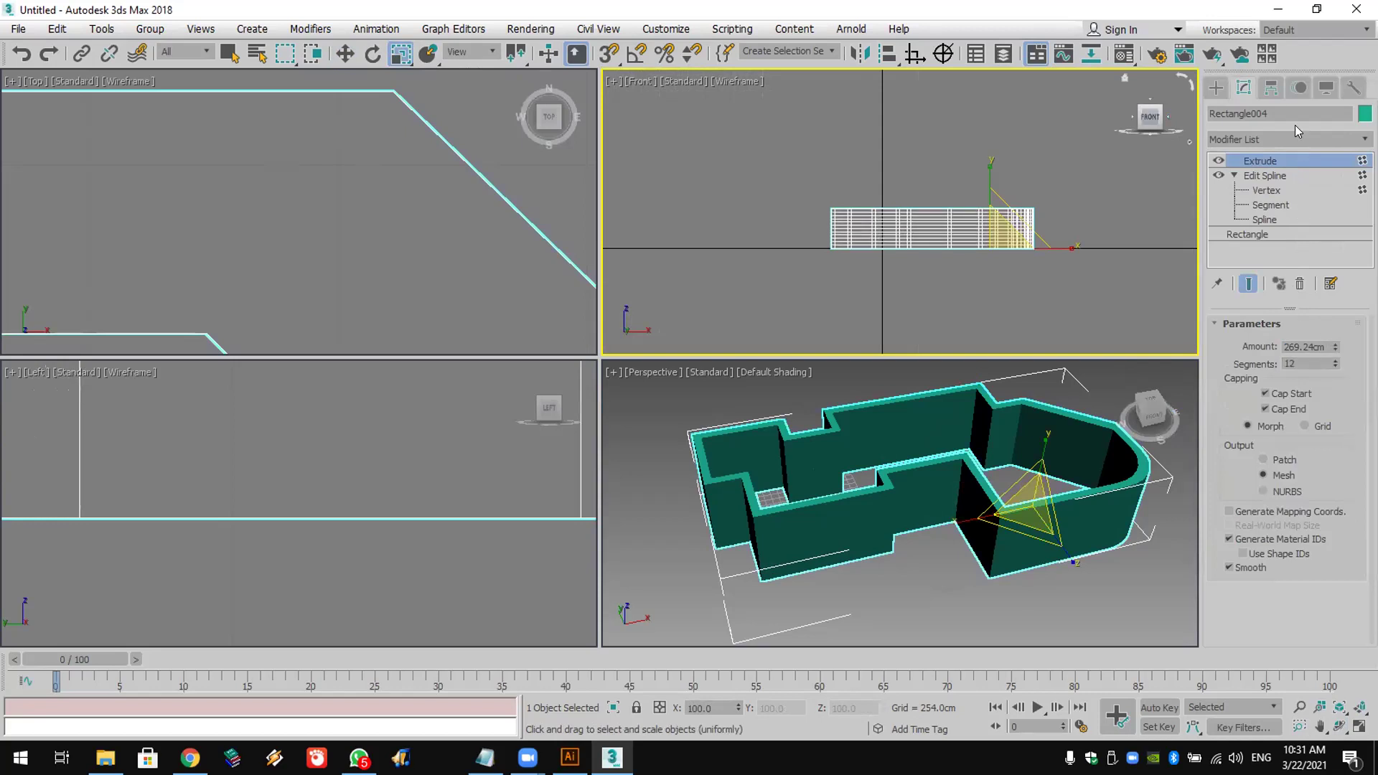
Step: Apply an FFD 4x4x4 modifier to the segmented walls and switch to its control points
click(1287, 140)
key(f)
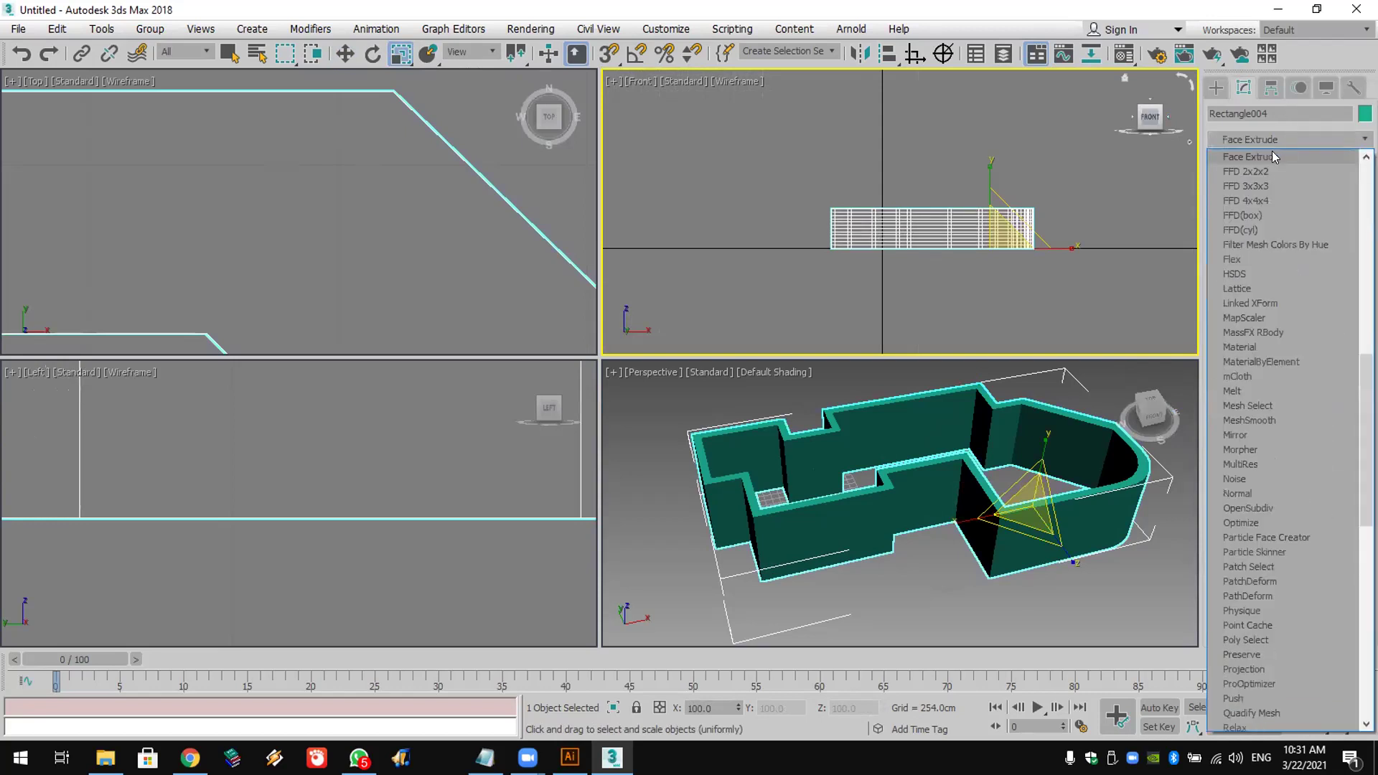
click(1272, 200)
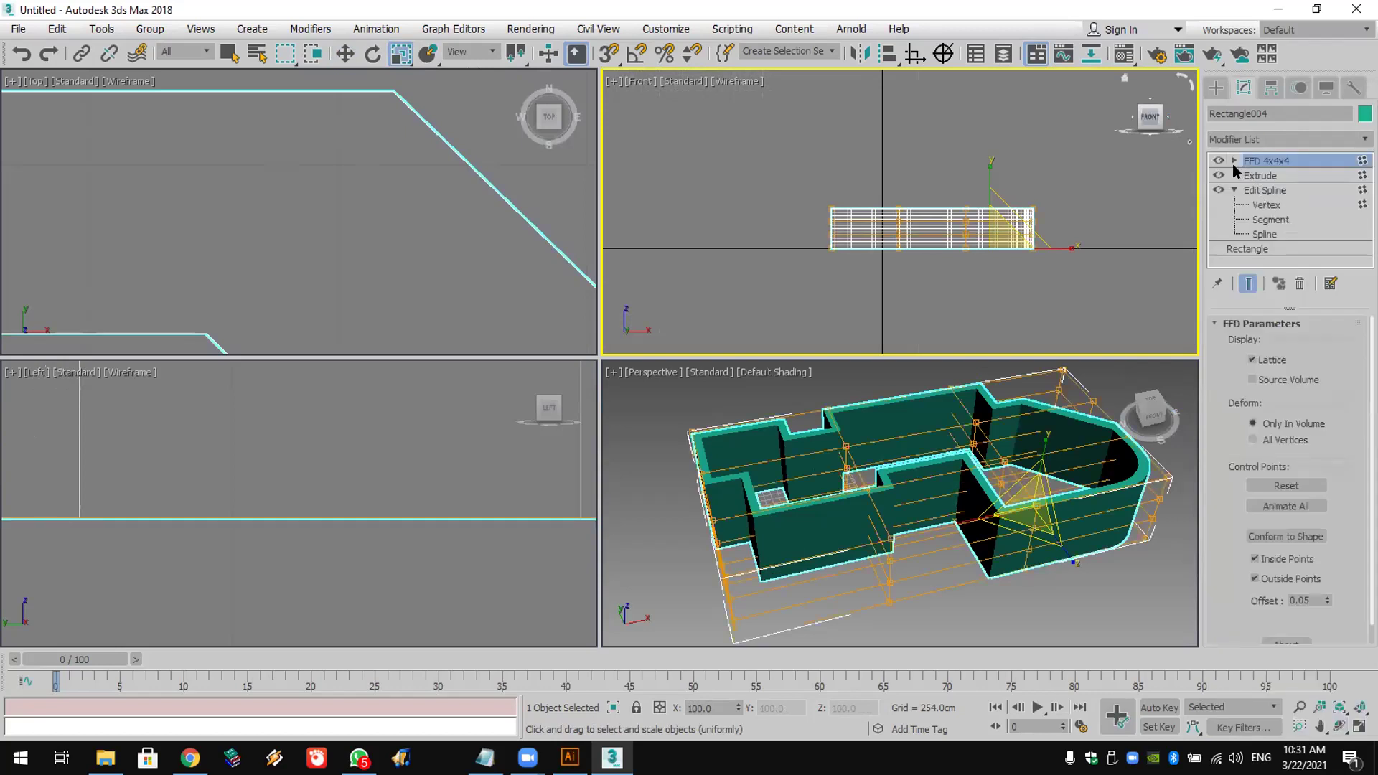
click(1234, 161)
click(1281, 176)
Step: Scale the lattice's top row of control points in the Front view to 0%
drag(797, 167, 1063, 224)
right_click(405, 60)
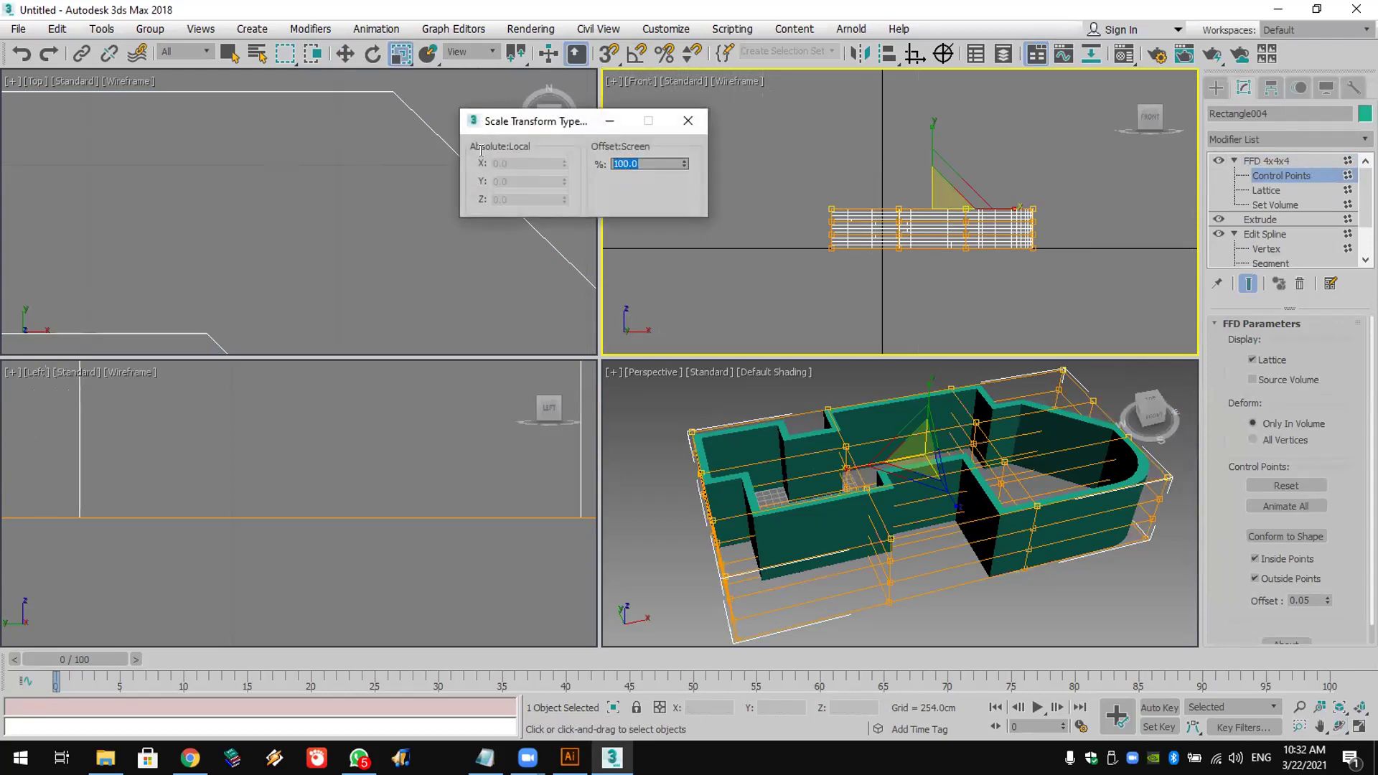
text(0)
key(Return)
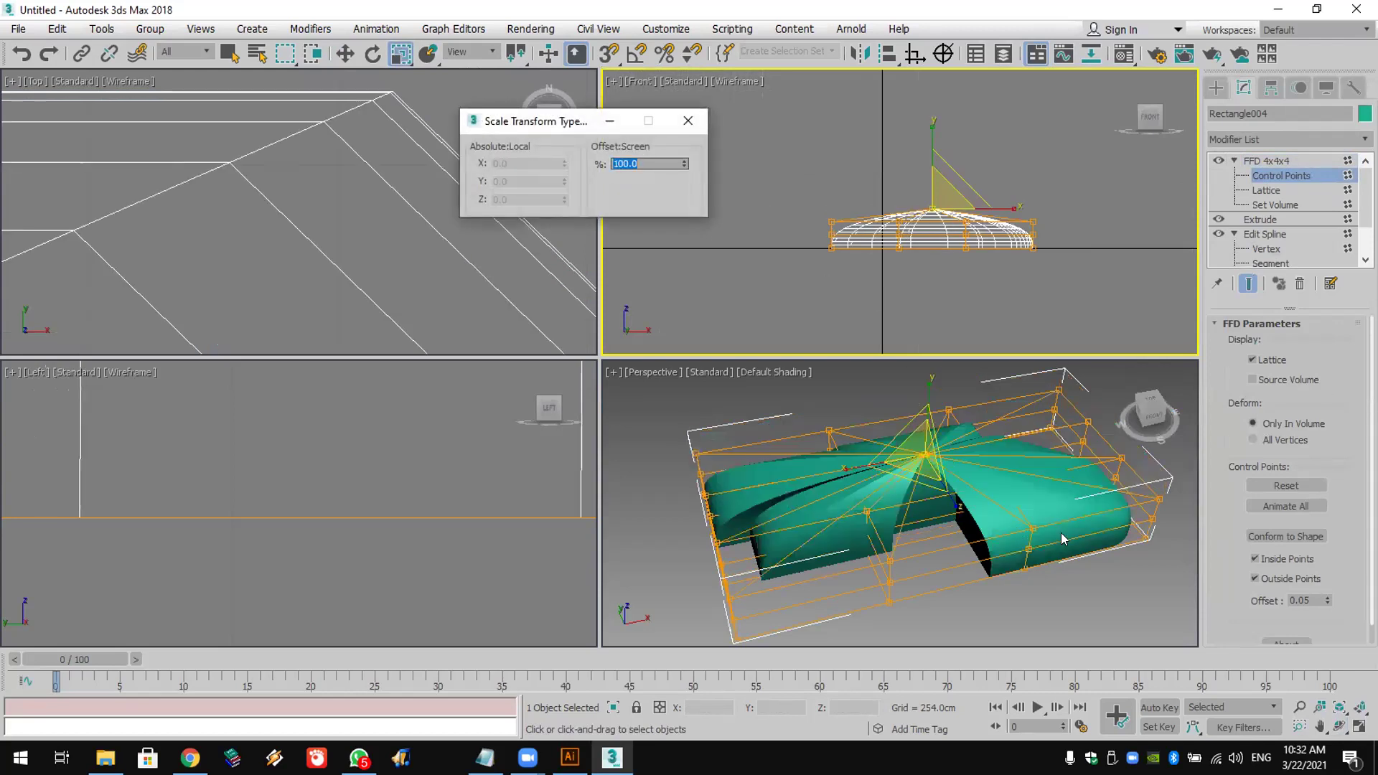
Step: Remove the FFD 4x4x4 modifier from the walls and close the scale type-in
click(1117, 621)
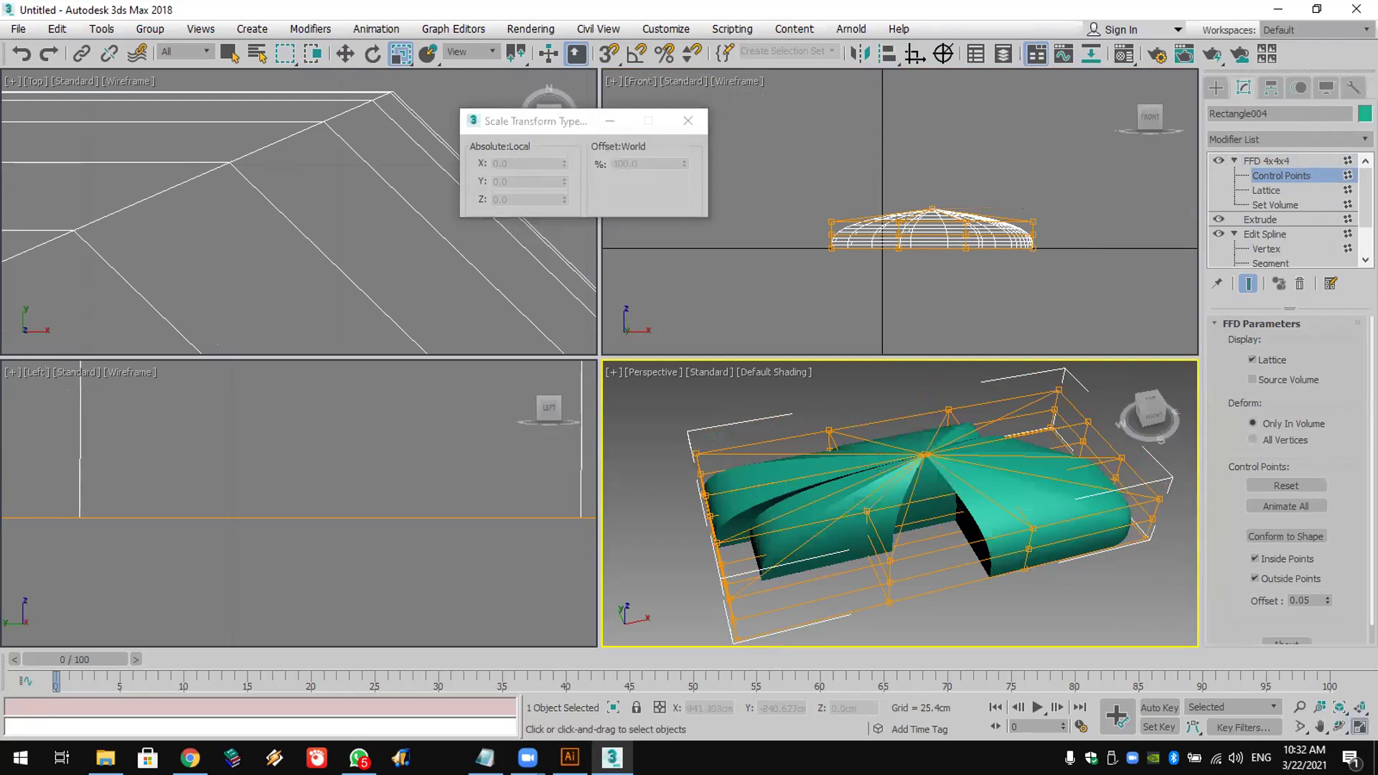
key(alt+w)
click(1340, 730)
drag(603, 361, 275, 338)
drag(603, 448, 623, 137)
drag(587, 409, 896, 451)
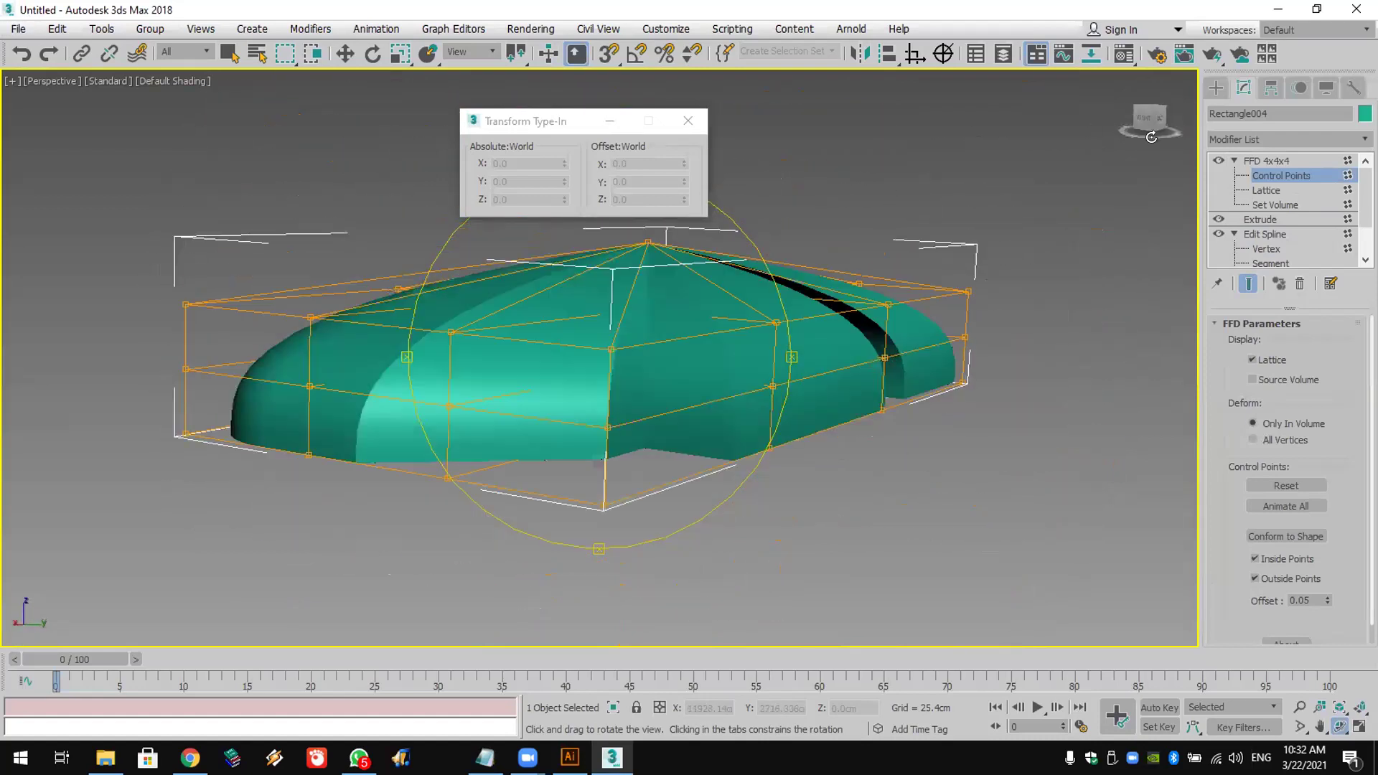
click(1302, 284)
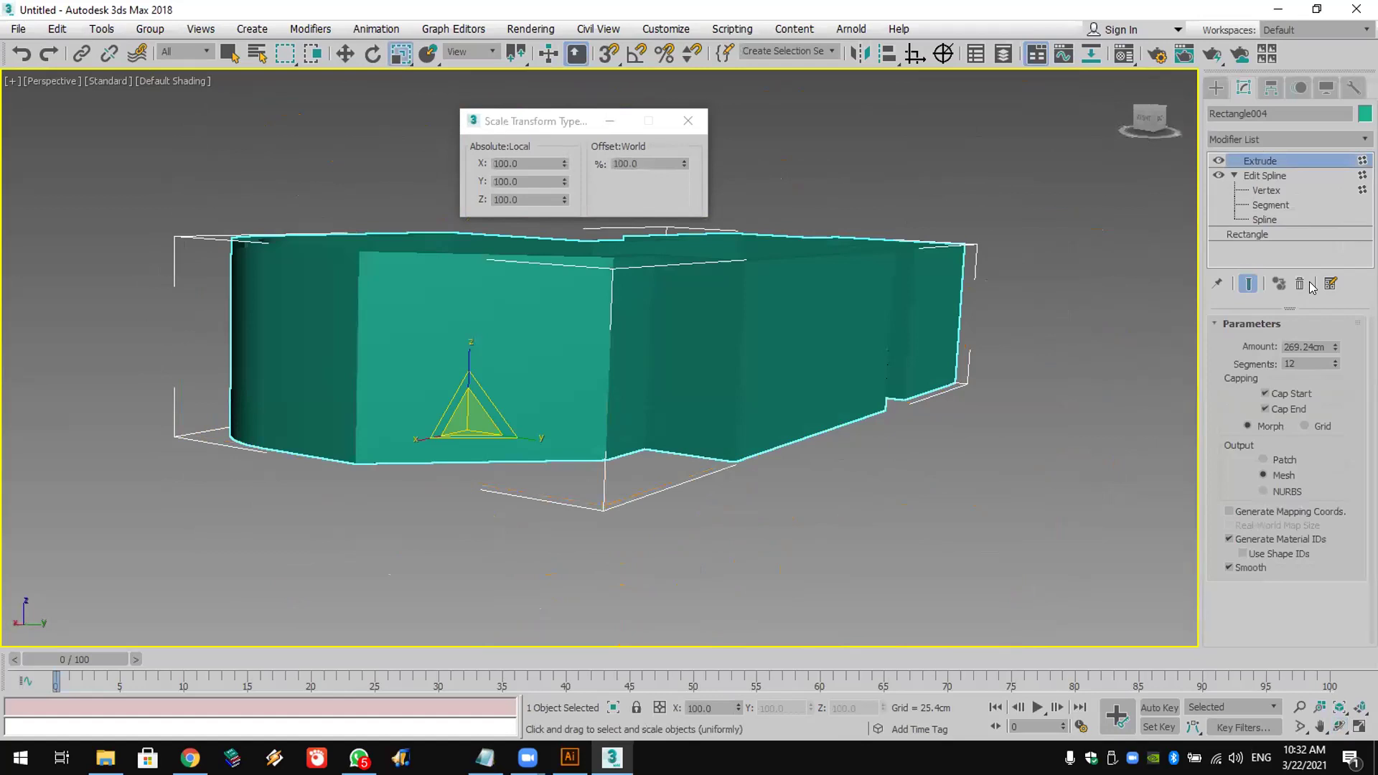
click(688, 120)
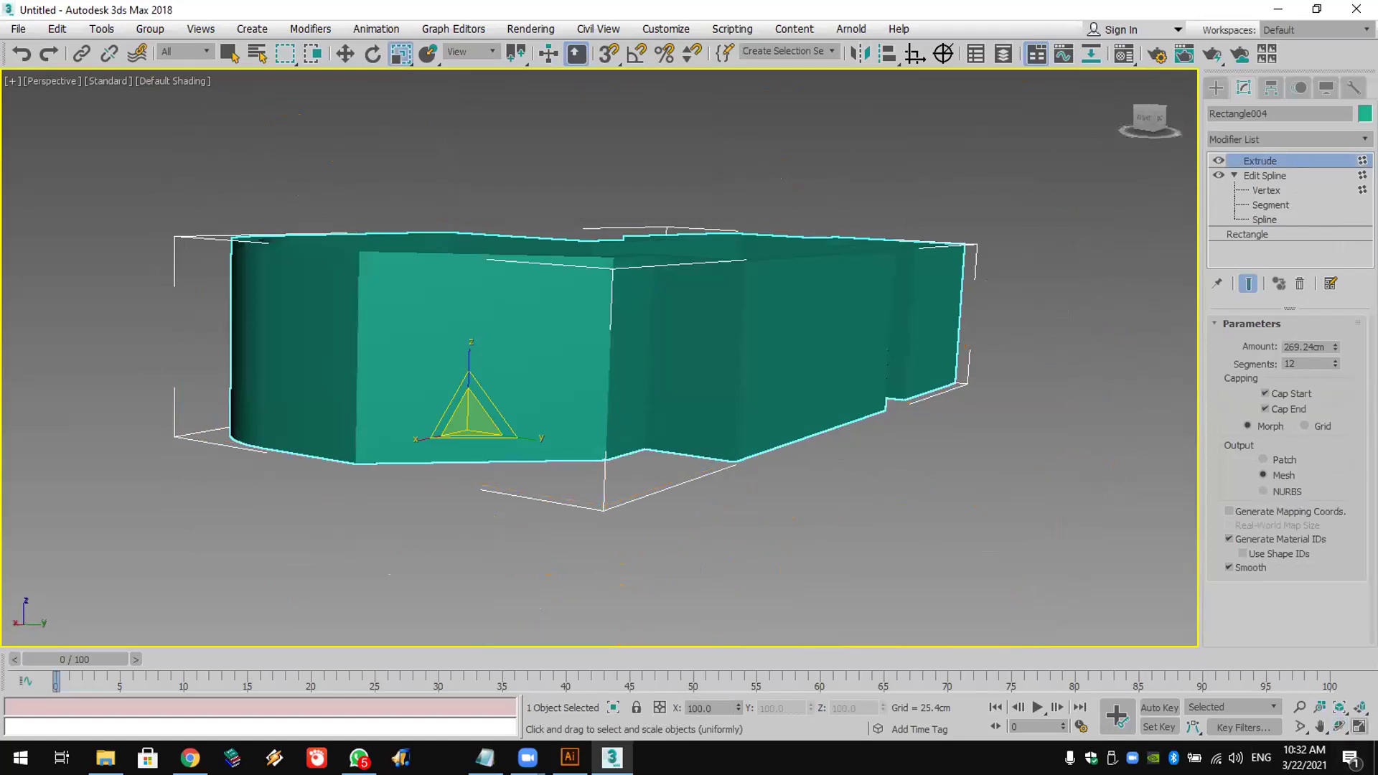
Step: Clone the extruded walls as one independent copy, moved along X clear of the original to about X 2538 cm
key(alt+w)
scroll(250, 270, down, 10)
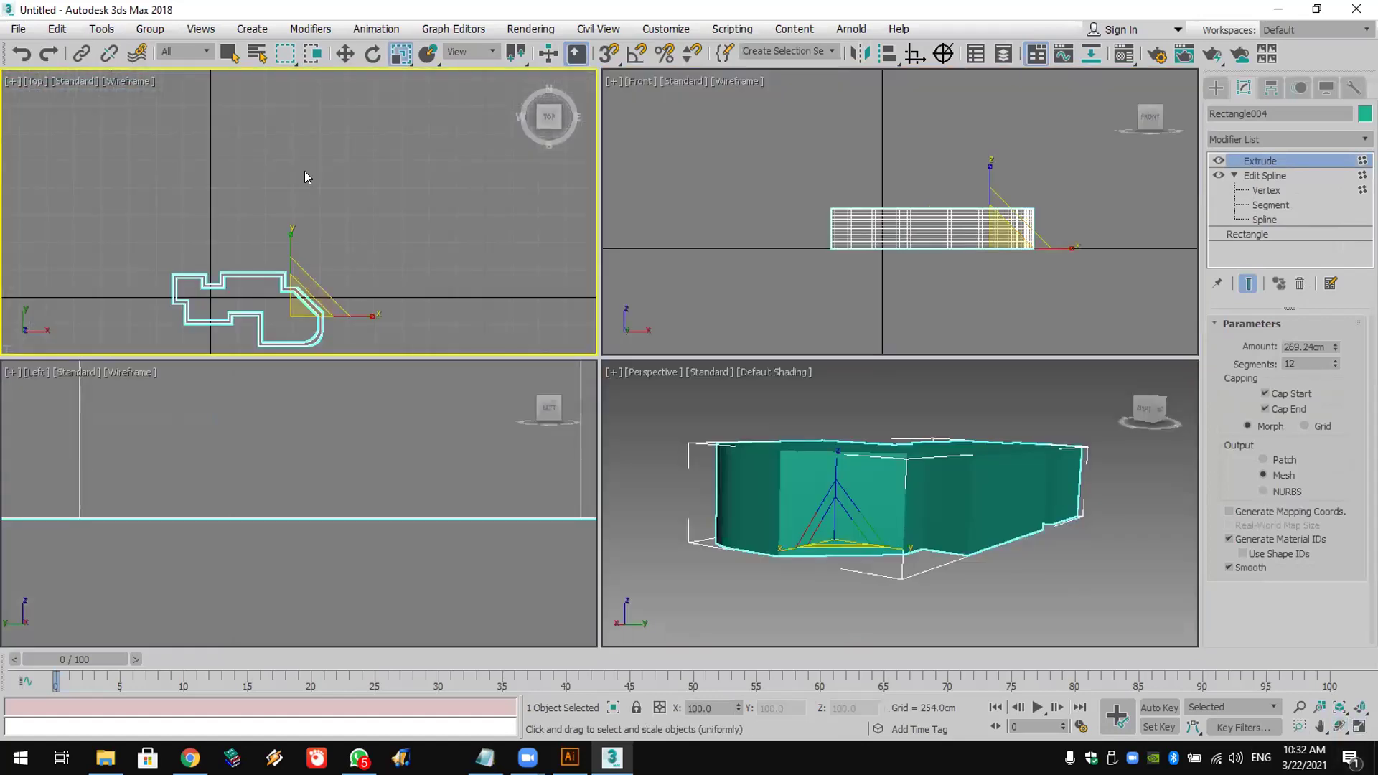
middle_drag(310, 257, 307, 227)
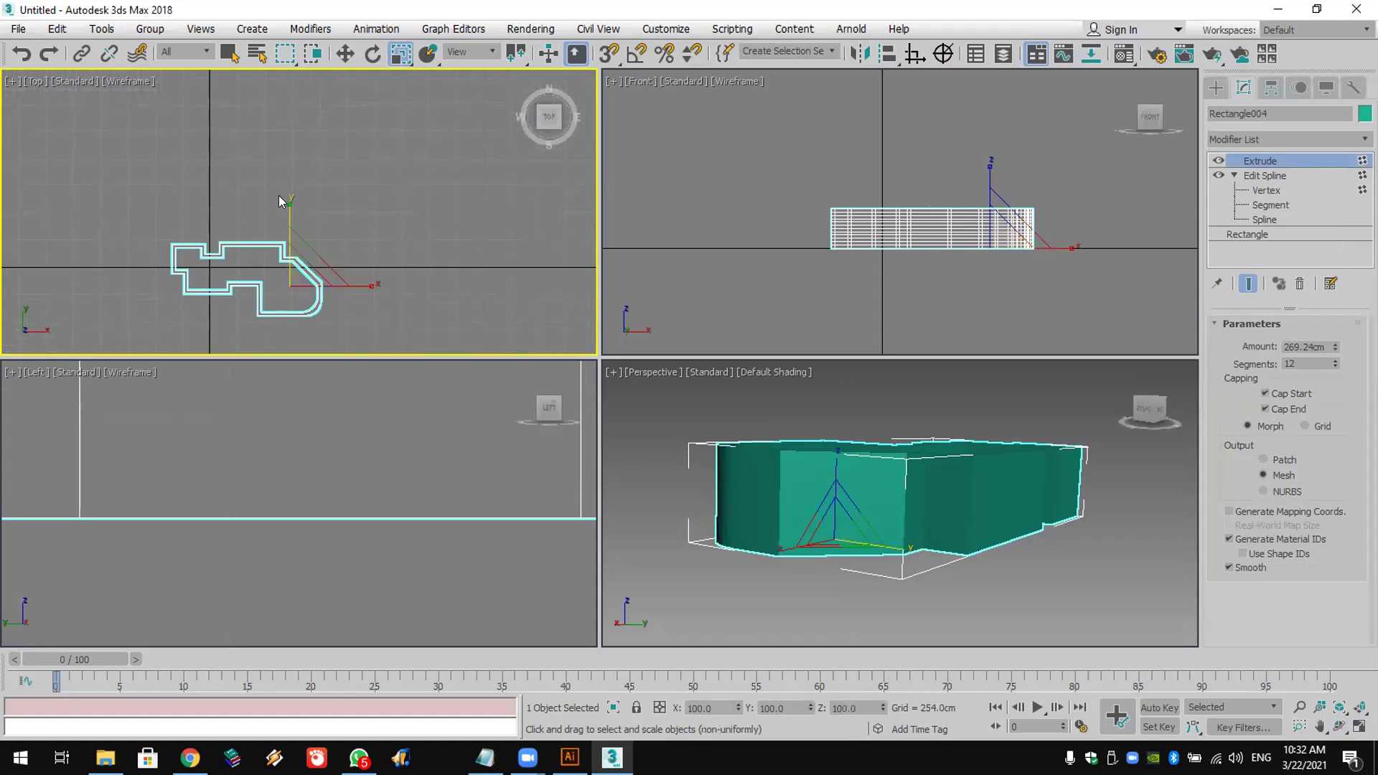
scroll(256, 221, up, 3)
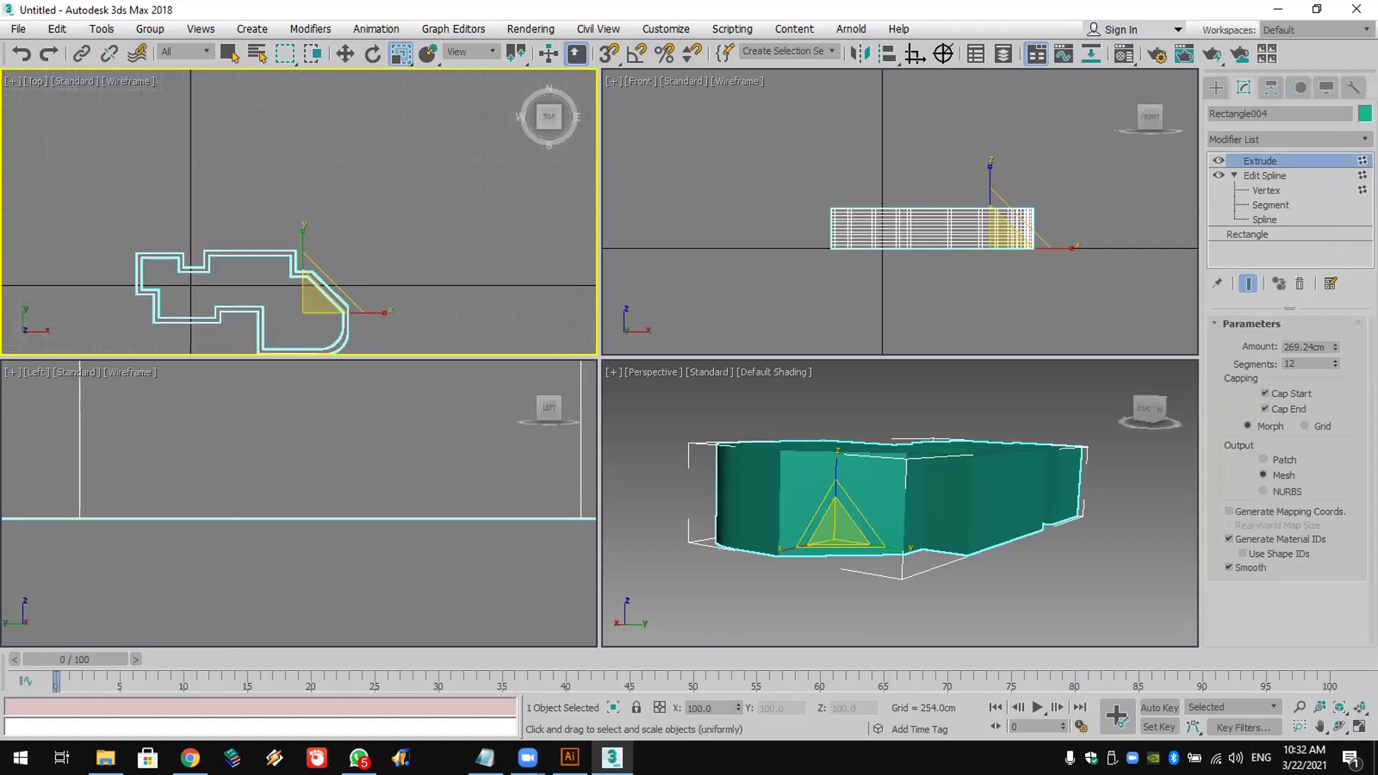
click(1360, 707)
scroll(553, 215, down, 3)
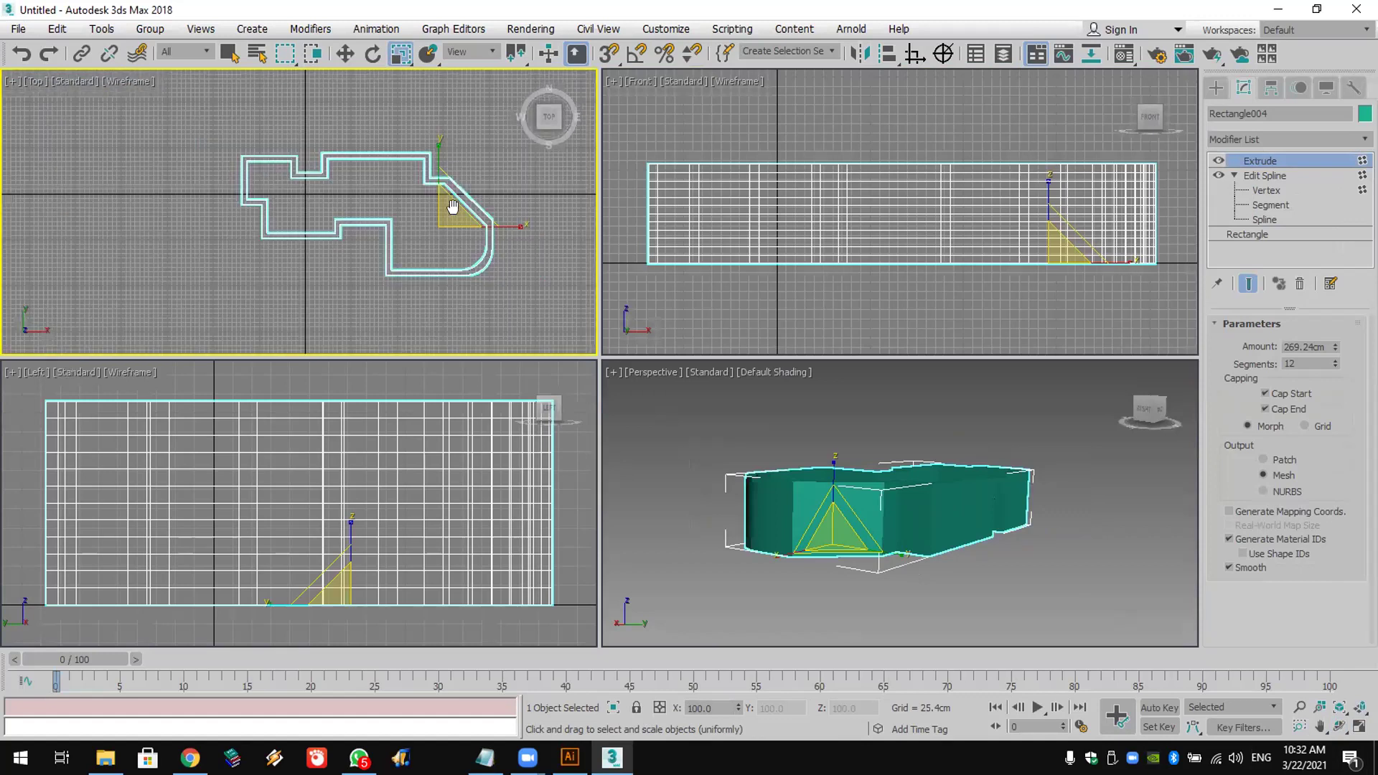
click(1272, 219)
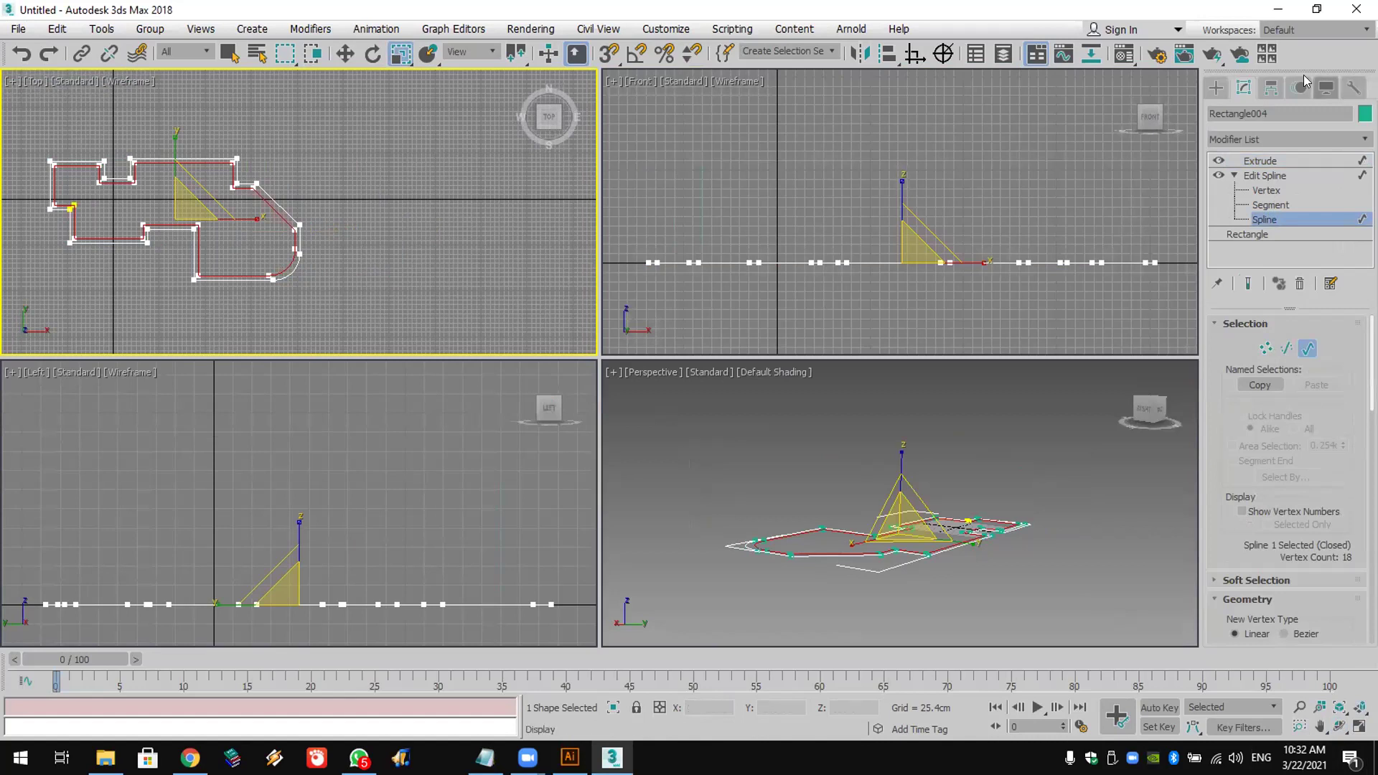
click(1216, 87)
key(w)
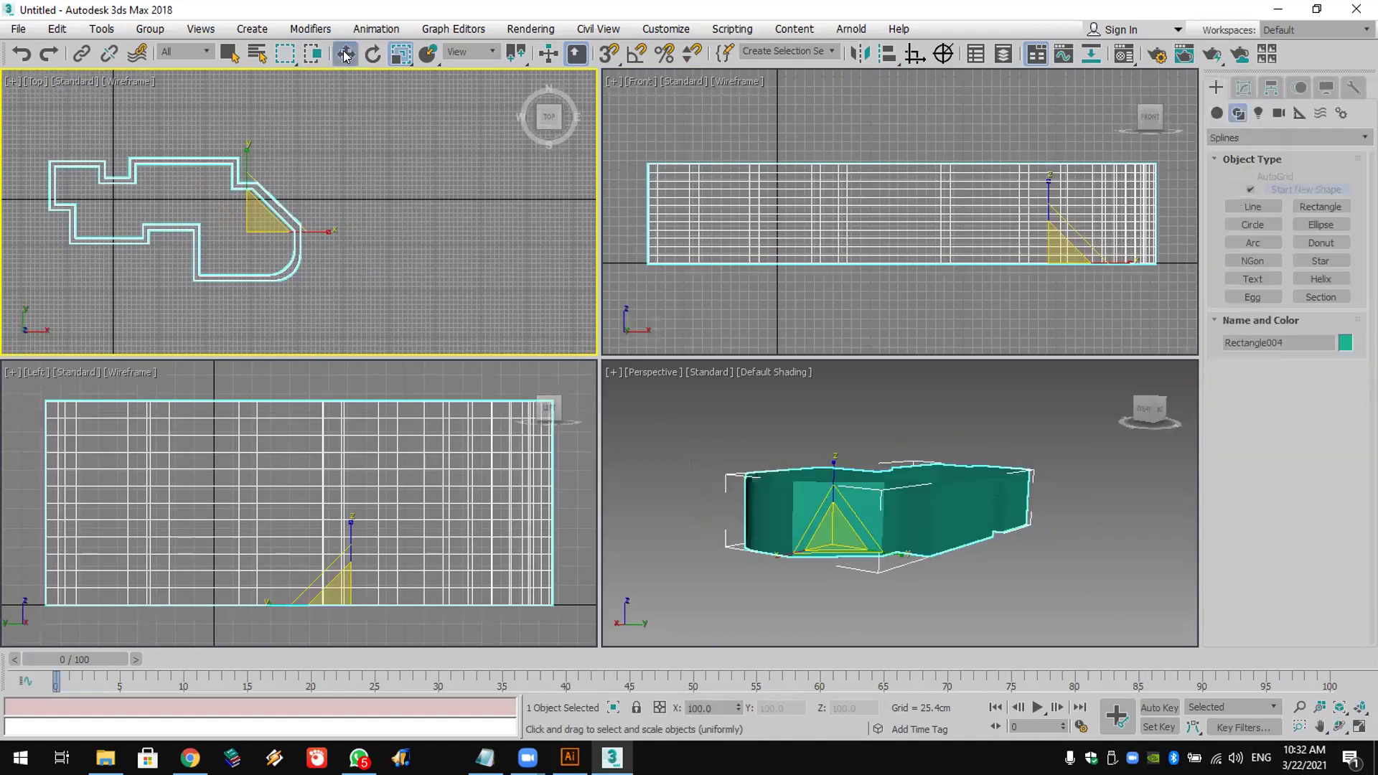
shift+drag(300, 230, 626, 230)
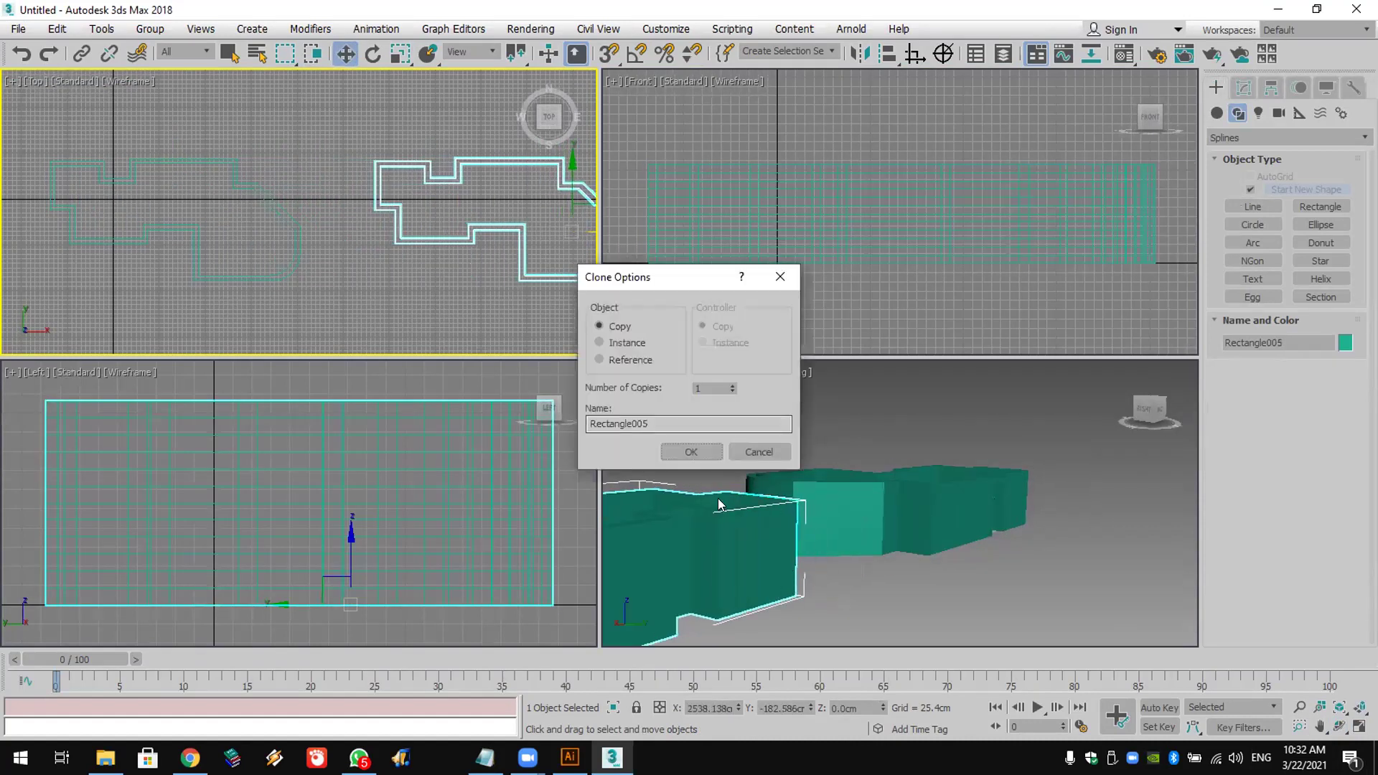
click(696, 454)
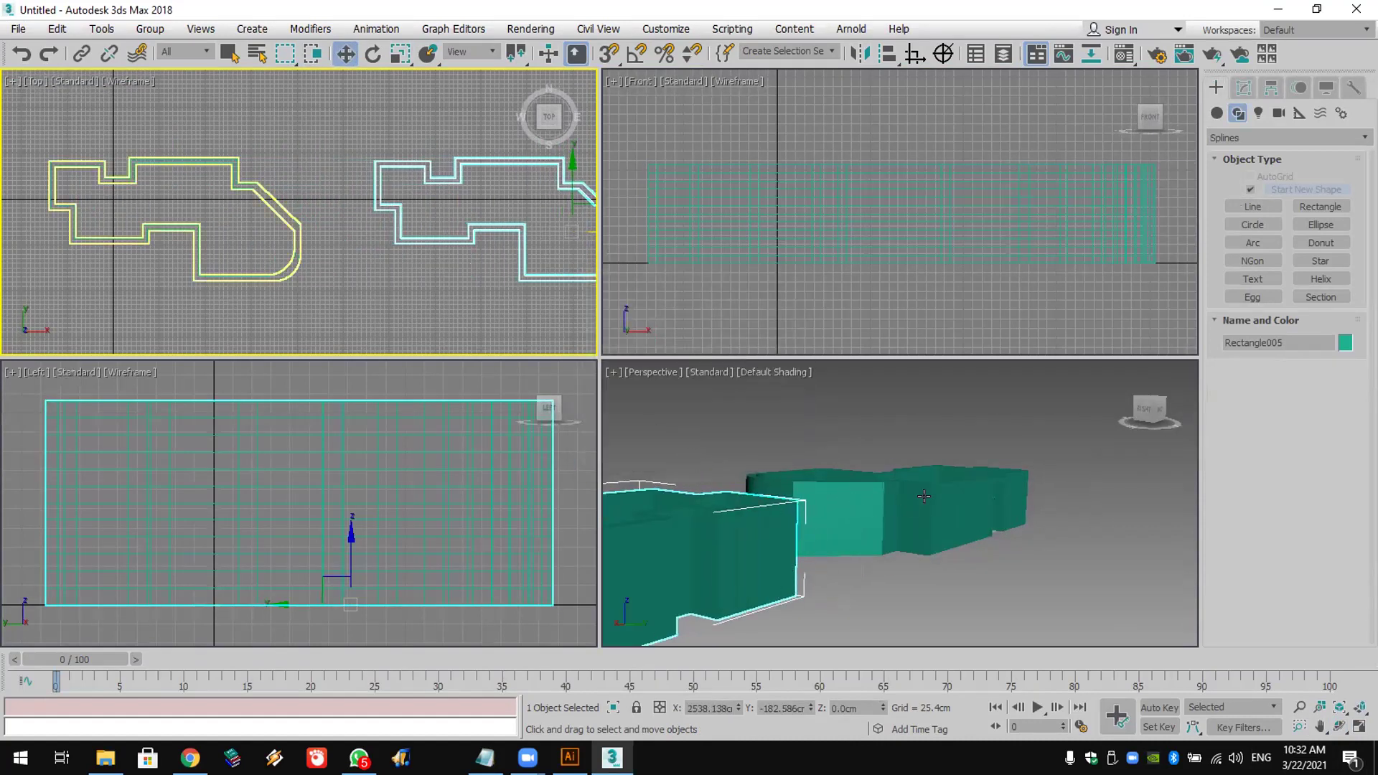
Step: Delete the outer spline of the copied walls within Edit Spline, keep the inner outline, and return to the Extrude level
click(1243, 87)
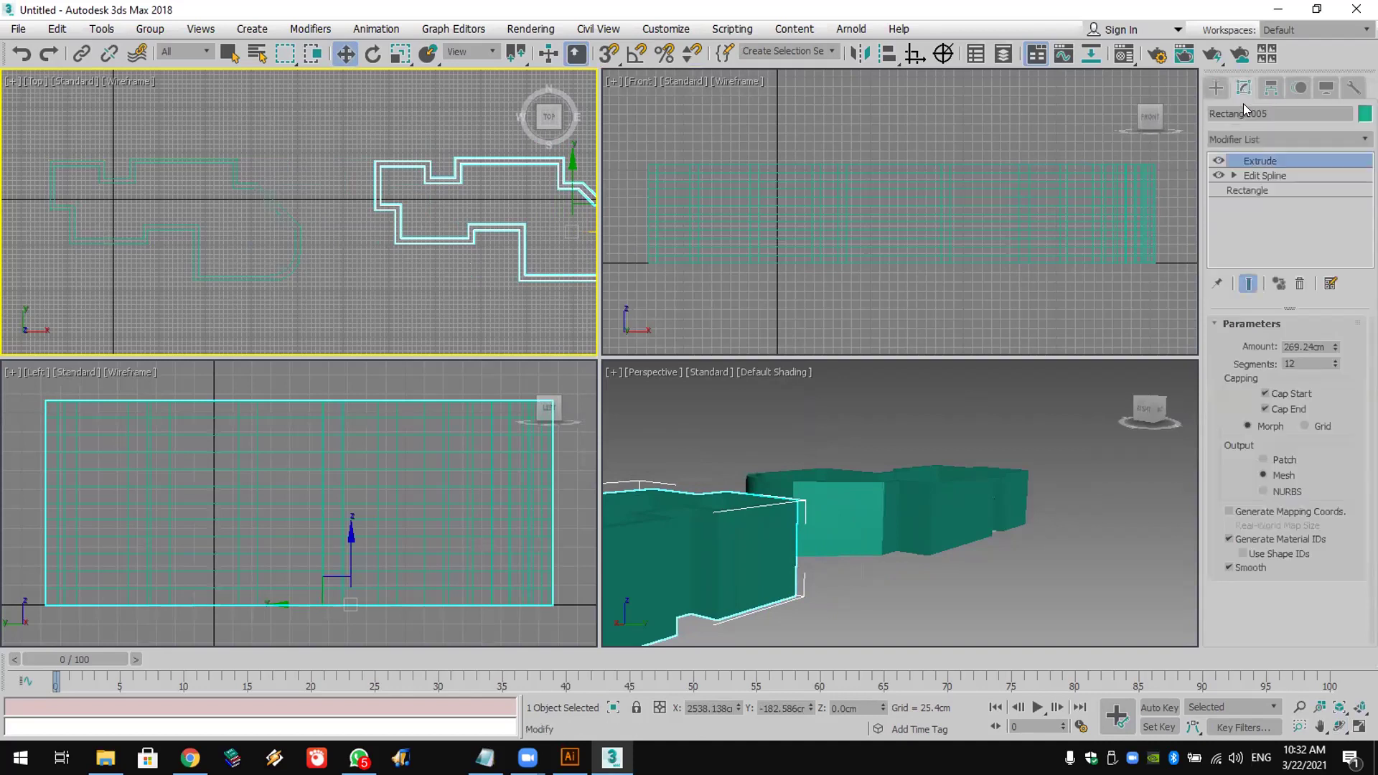
click(1234, 176)
click(1264, 220)
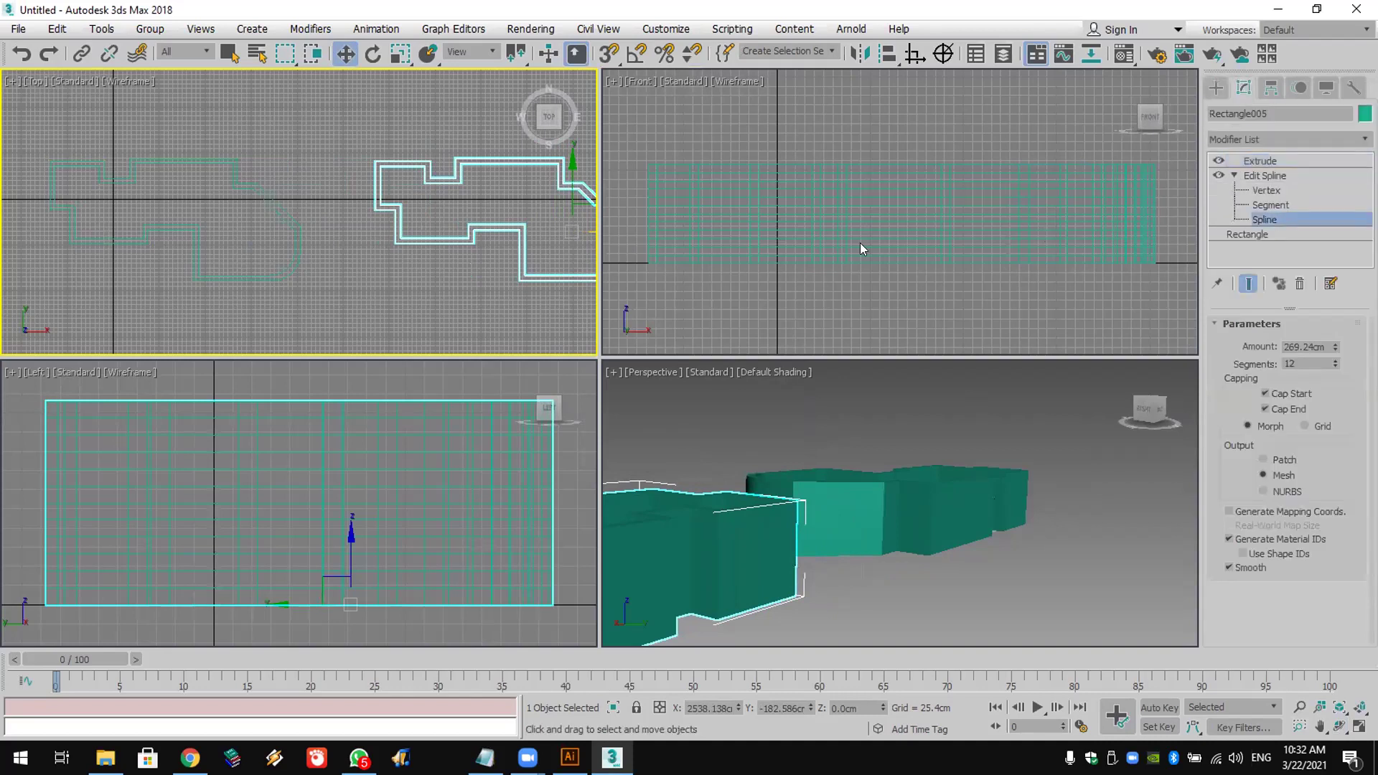
click(492, 228)
click(428, 242)
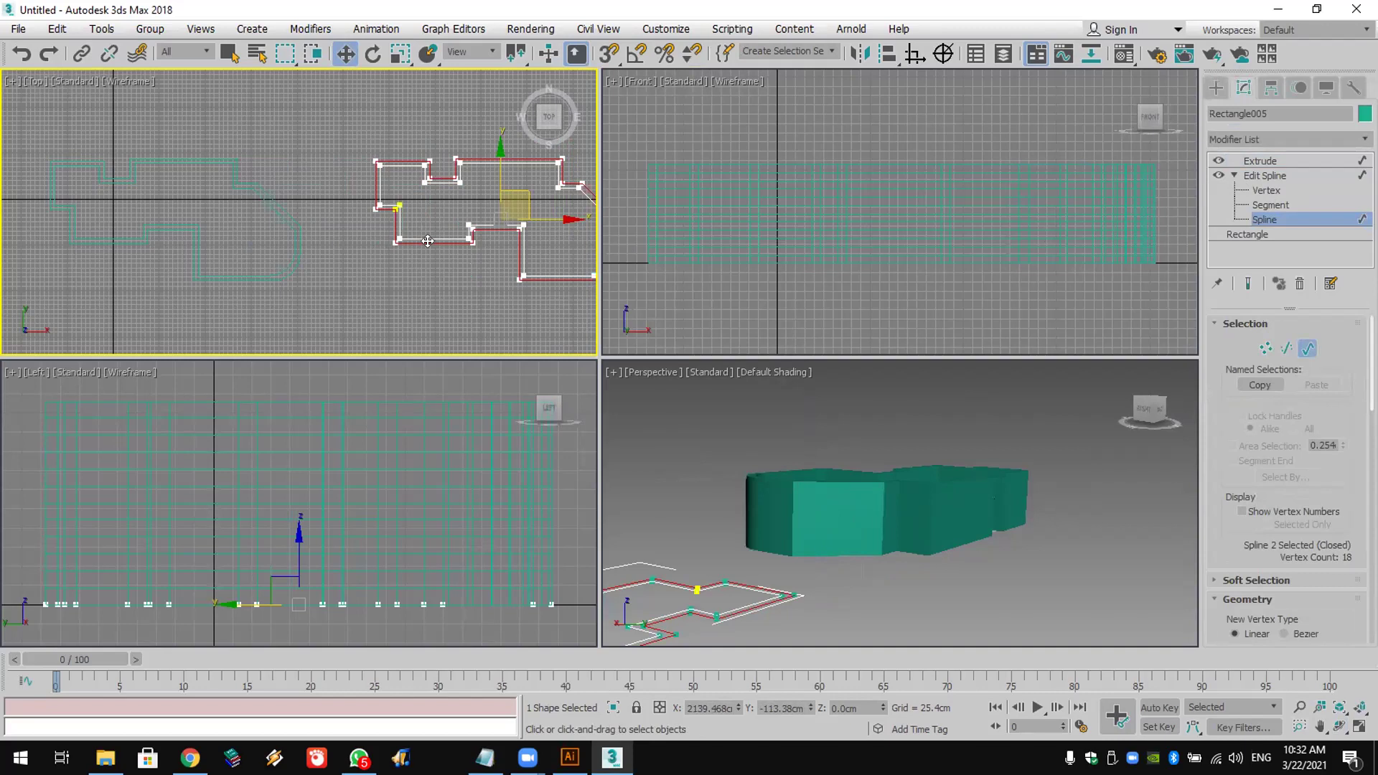
key(ctrl+d)
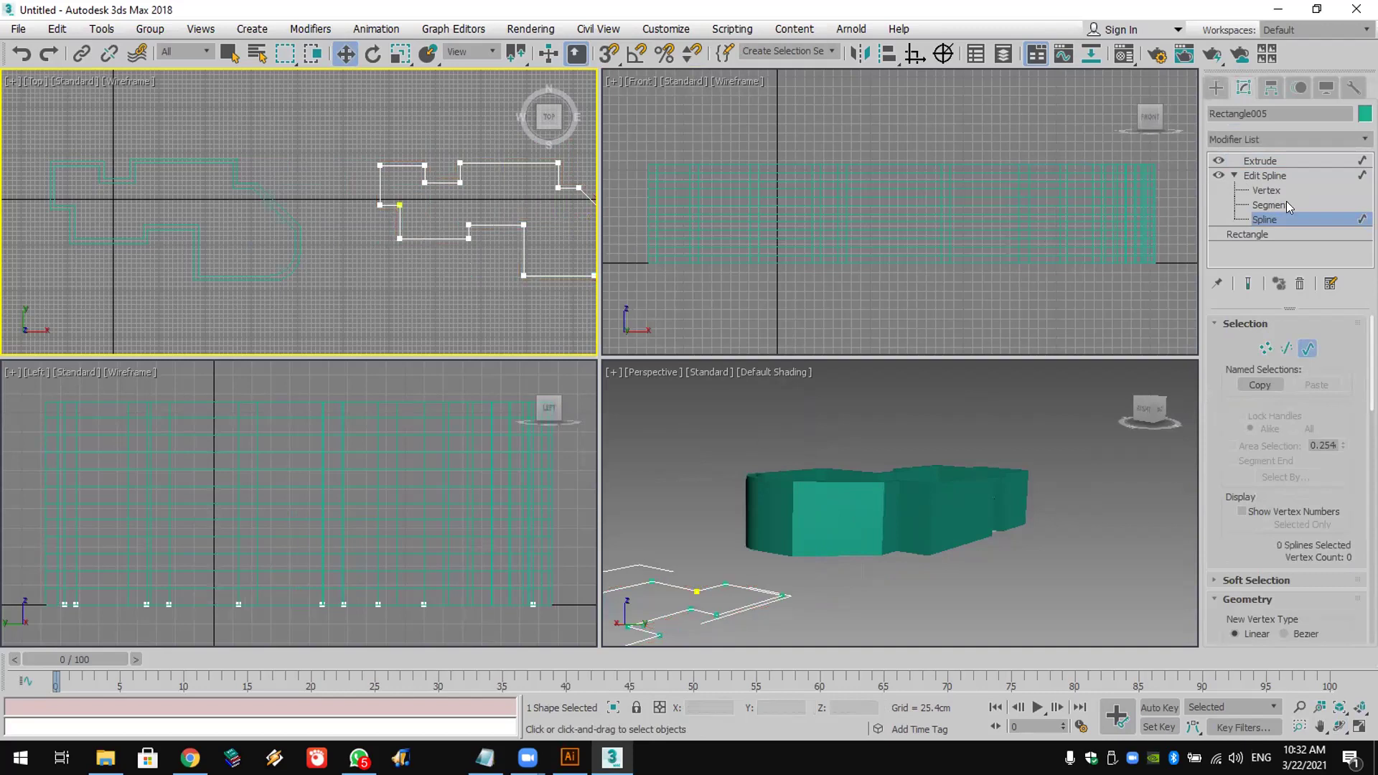
click(1274, 161)
Step: Set the copied outline's Extrude amount to 2 cm to make a thin floor slab
scroll(876, 429, down, 5)
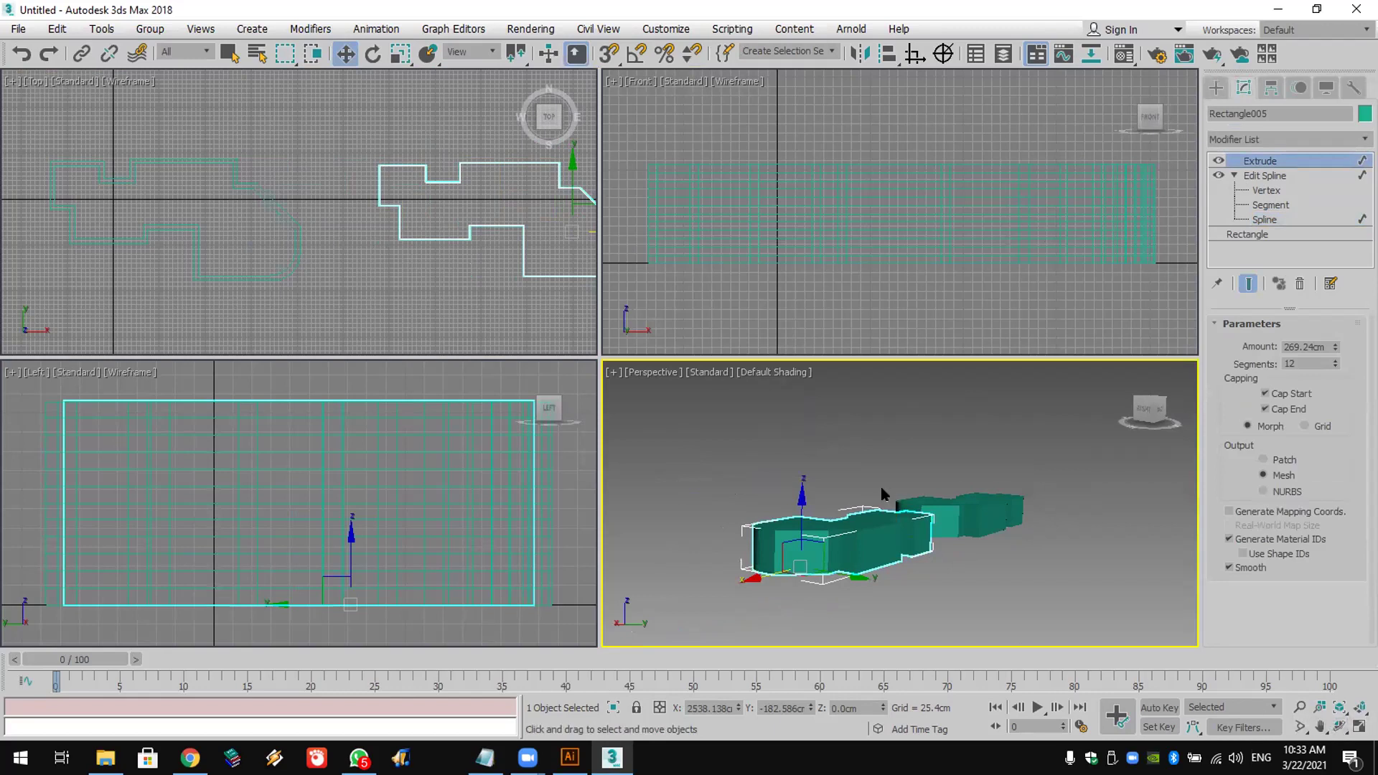
click(1340, 726)
drag(1077, 546, 1324, 393)
double_click(1296, 346)
text(2)
key(Return)
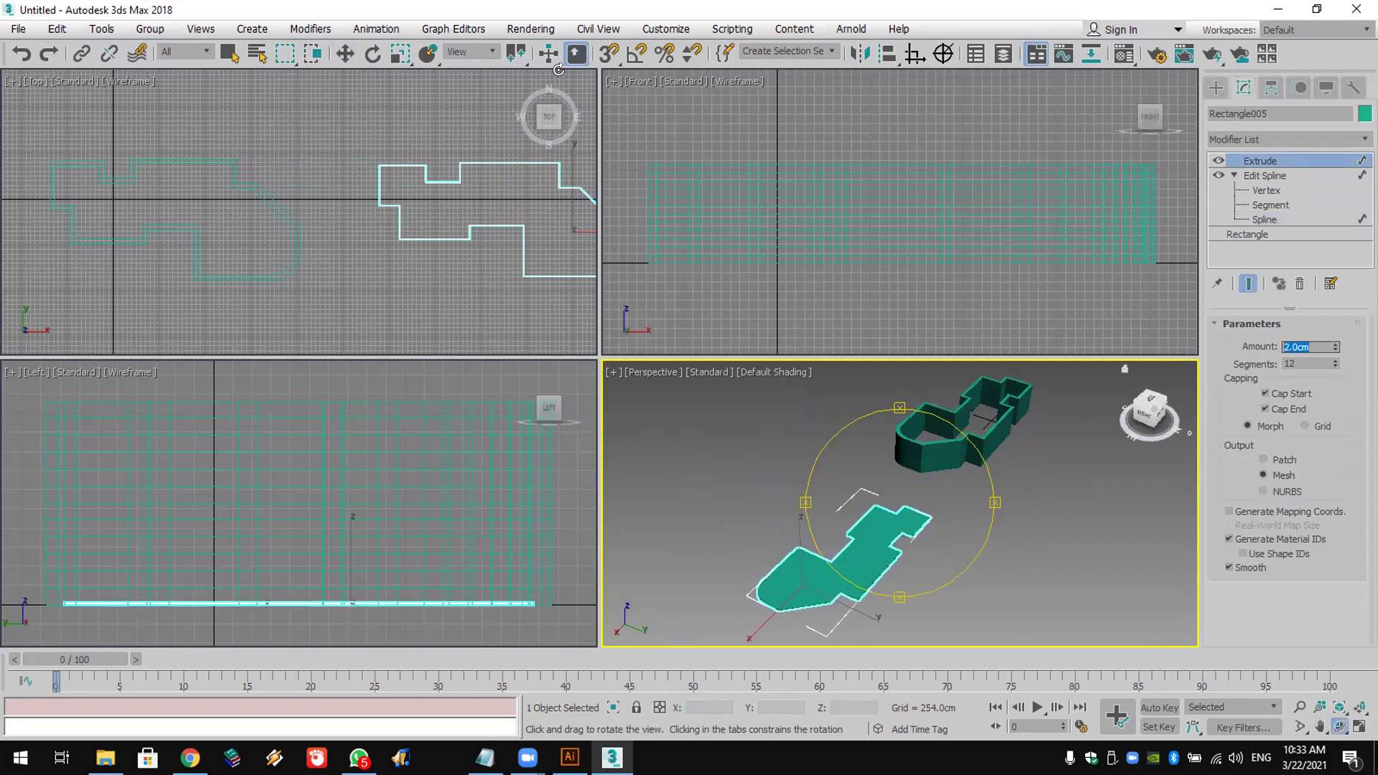
Step: Move the slab onto the original walls in the Top view, snapping its corner vertex to the walls' inner corner
right_click(377, 160)
key(w)
key(s)
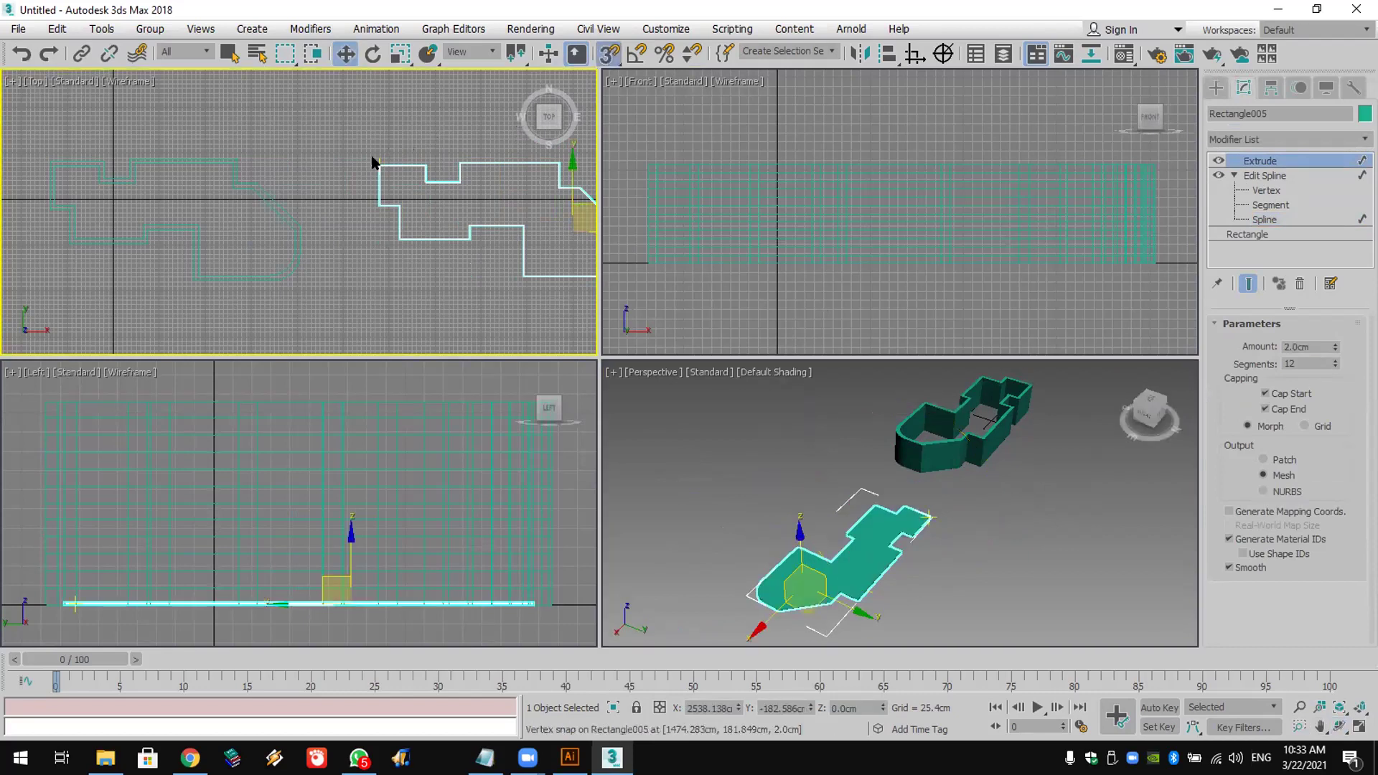
drag(371, 172, 49, 171)
scroll(978, 441, up, 6)
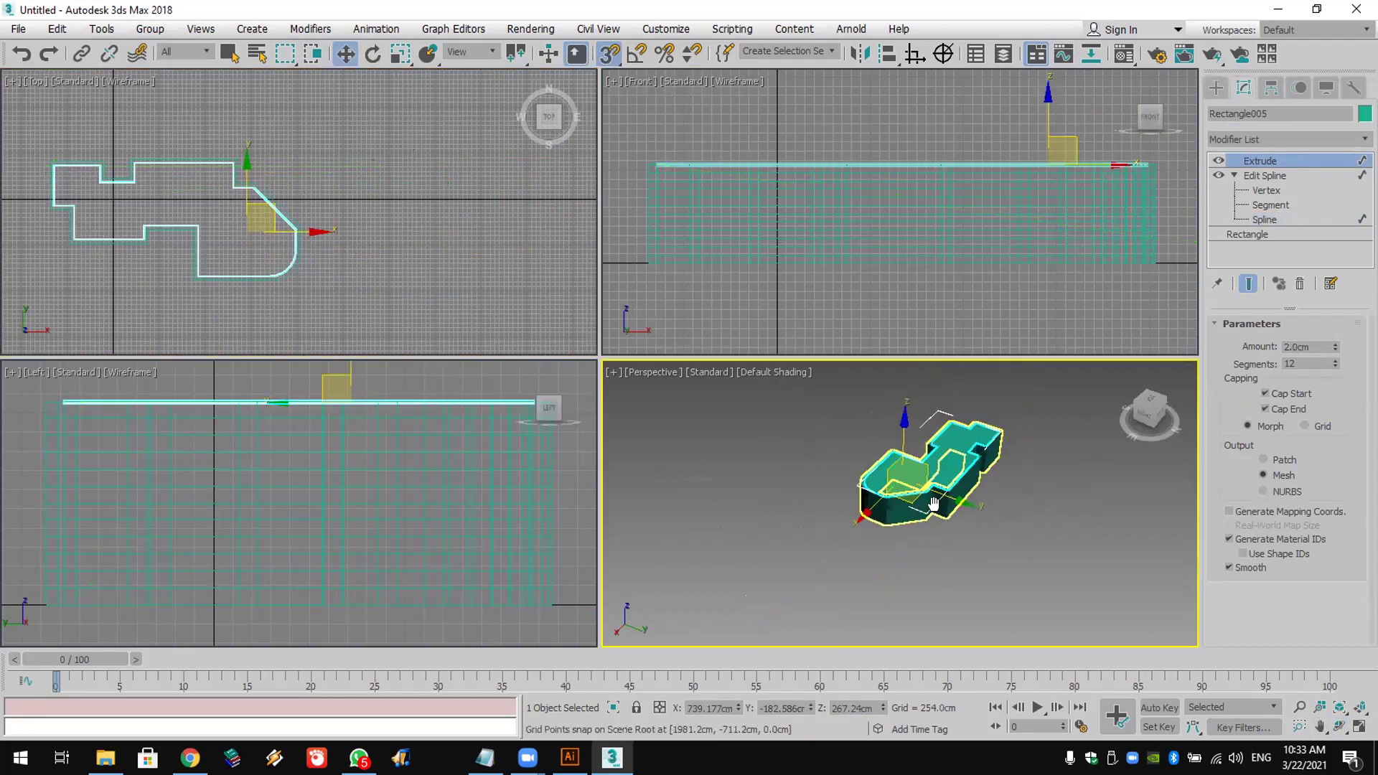
Step: Set the slab's absolute Z position to 0 cm and close the move type-in
right_click(922, 175)
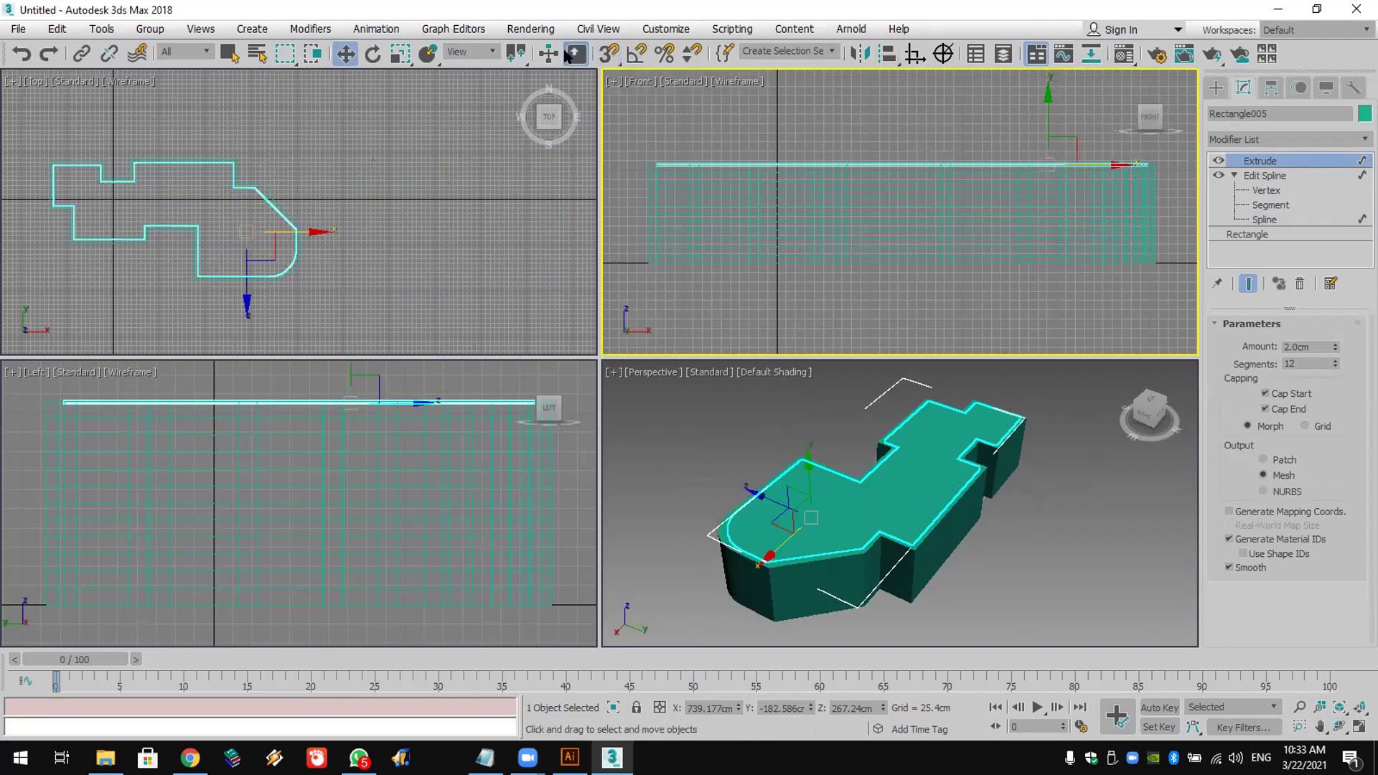
right_click(346, 54)
double_click(533, 200)
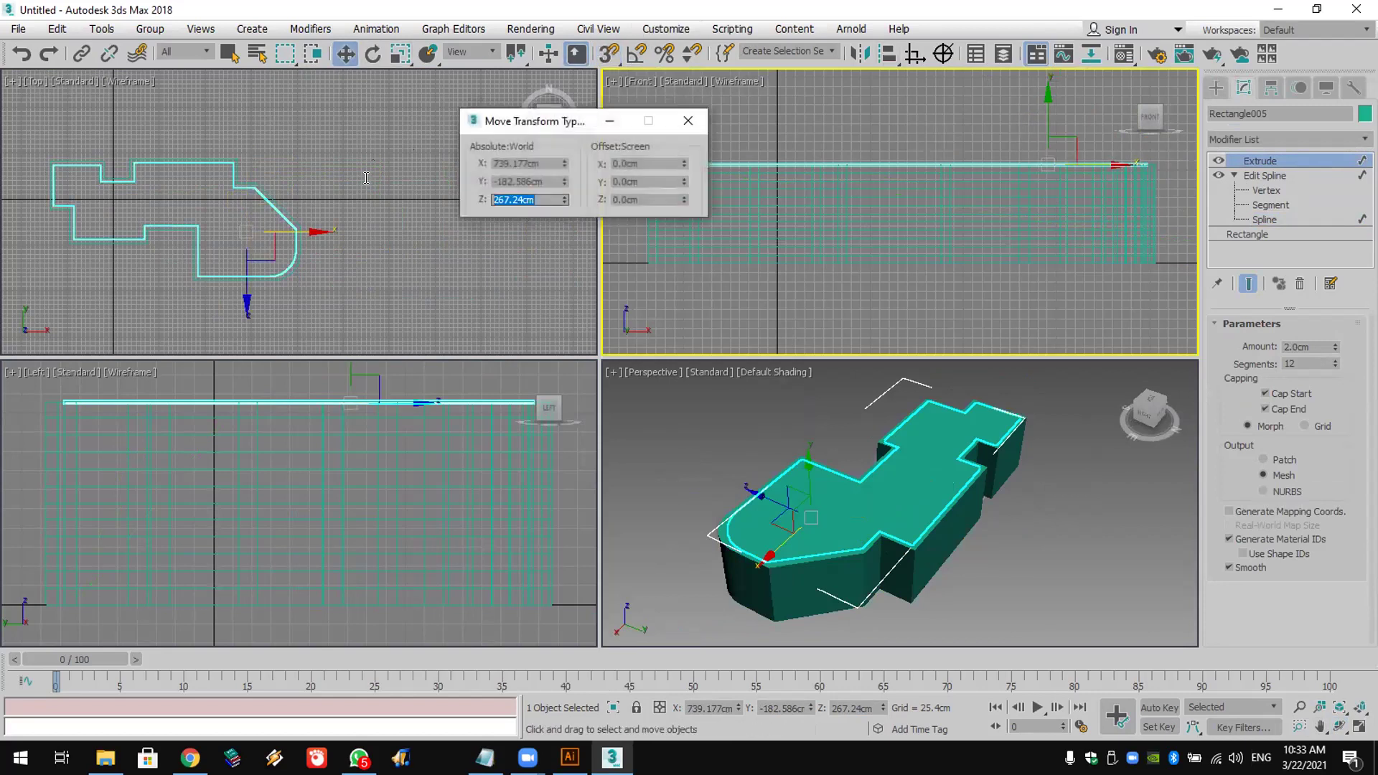
text(0)
key(Return)
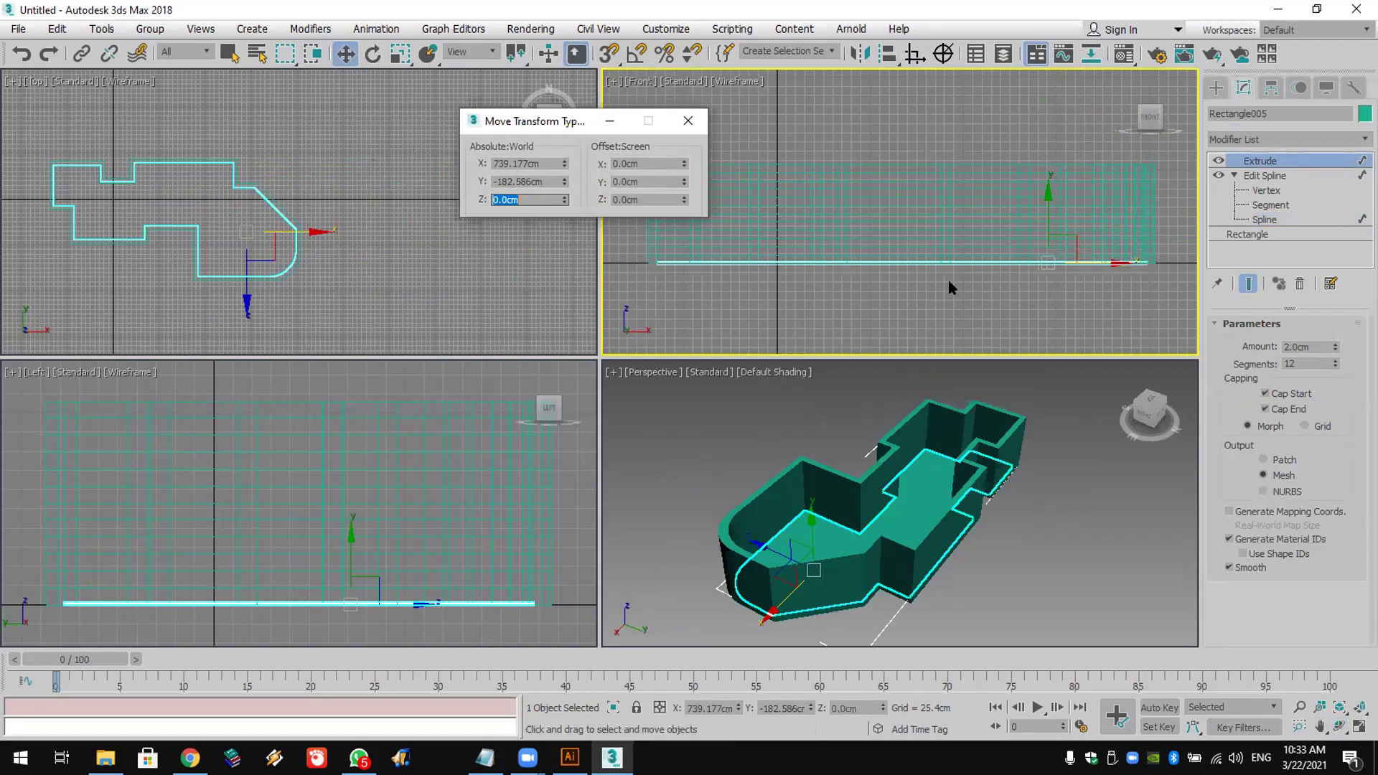
click(688, 120)
Step: Clone the floor slab upward in the Front view to about Z 186 cm
scroll(917, 206, down, 2)
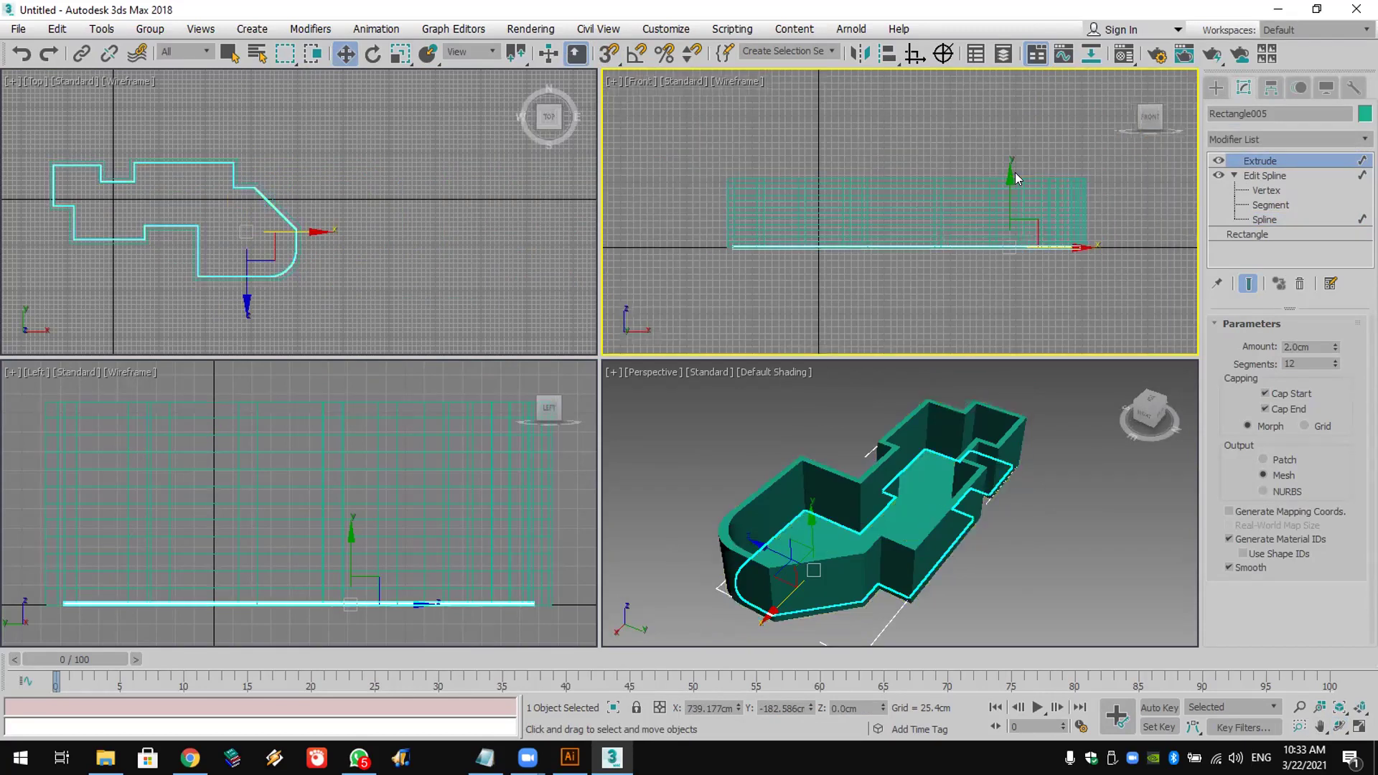
click(1002, 184)
drag(1002, 185, 994, 143)
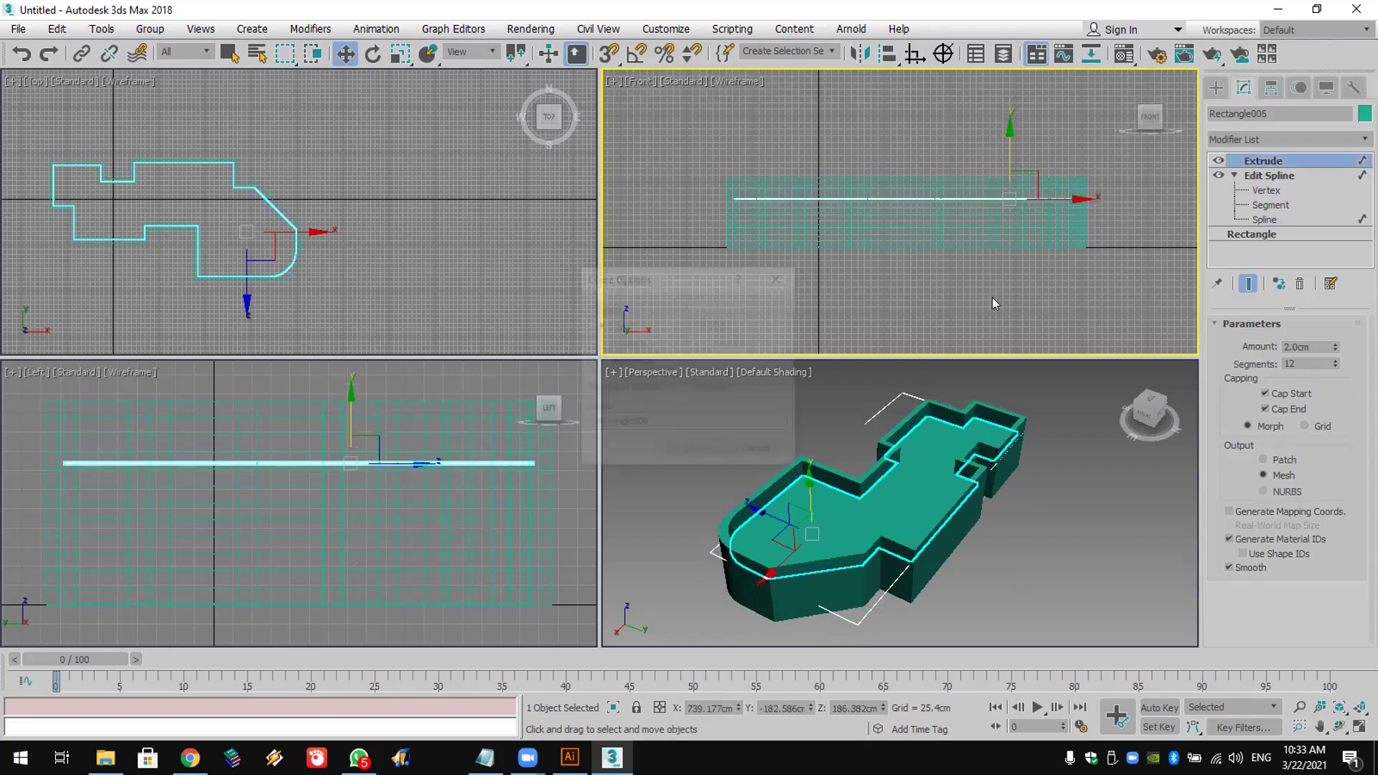
click(691, 448)
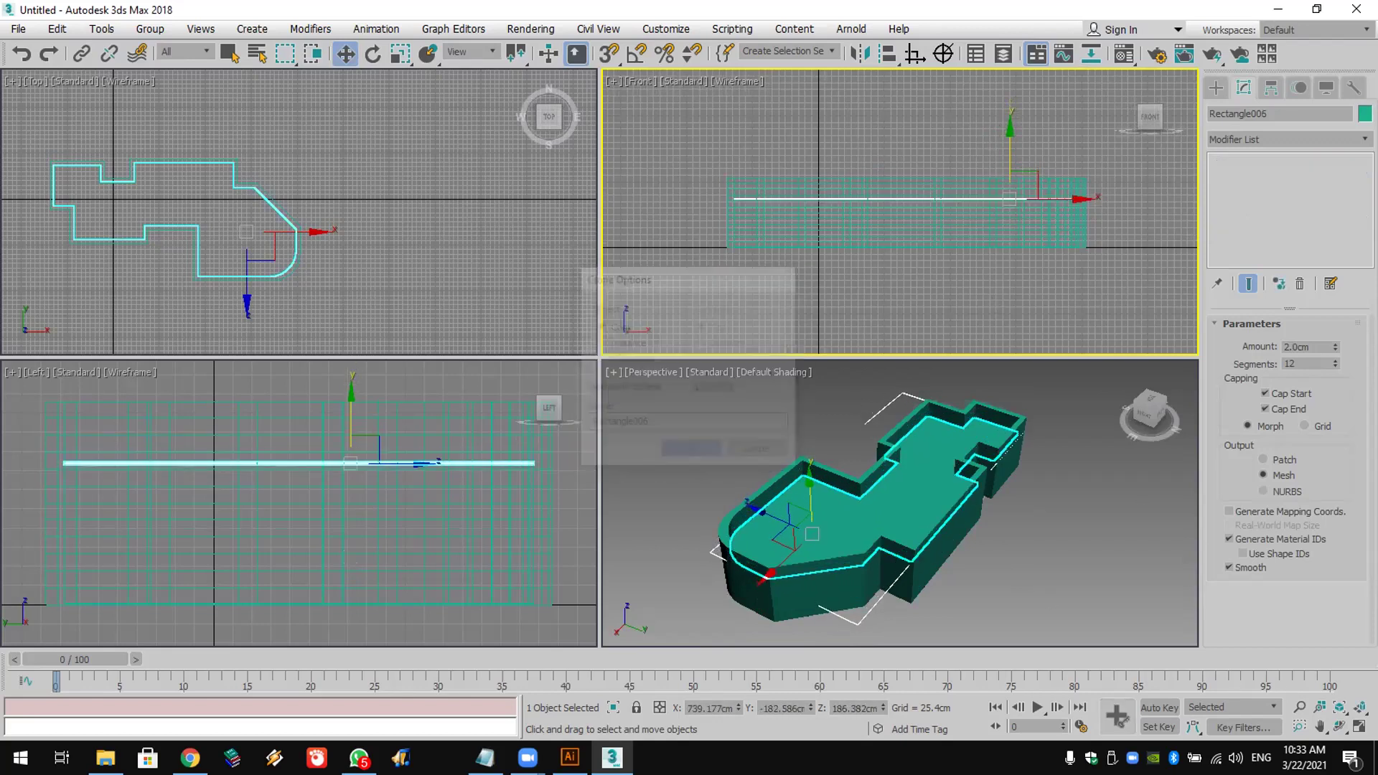
click(1340, 727)
drag(905, 502, 985, 540)
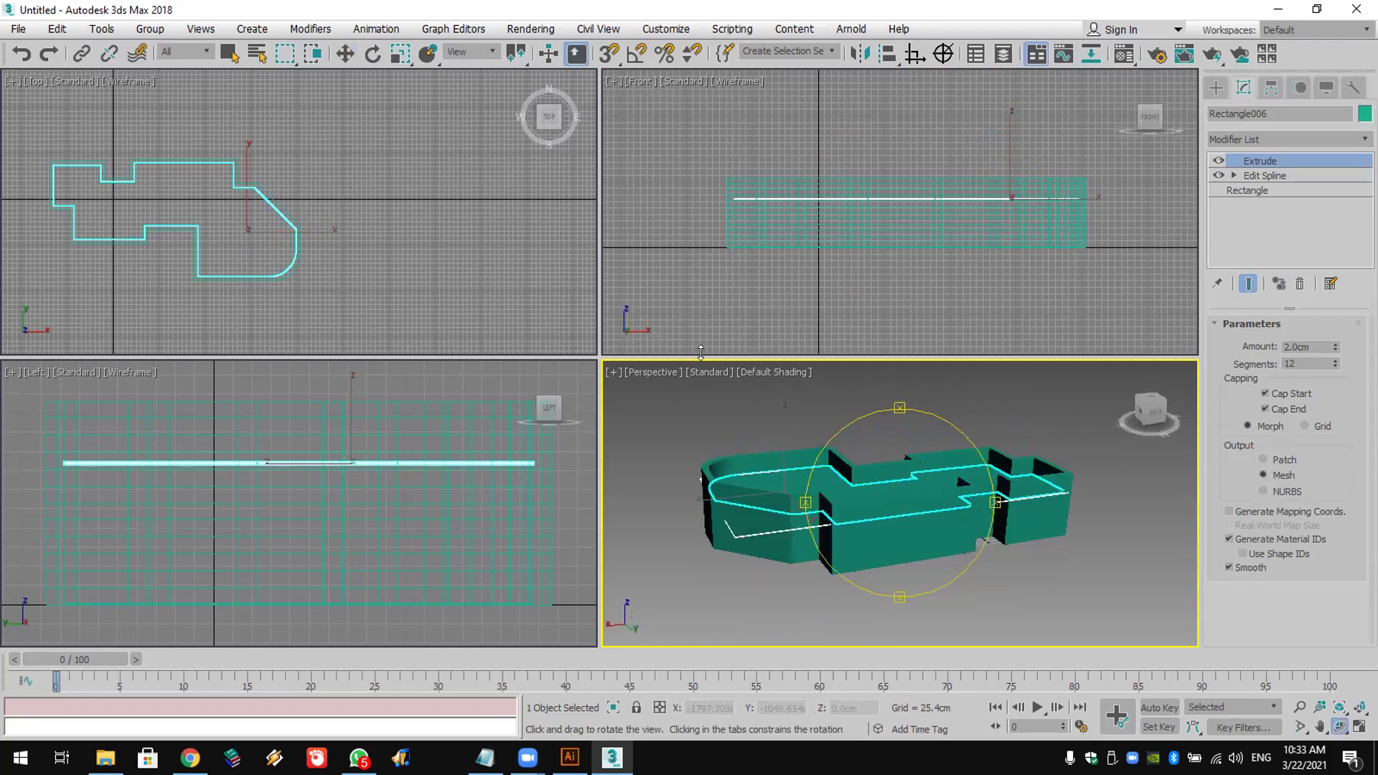
click(18, 28)
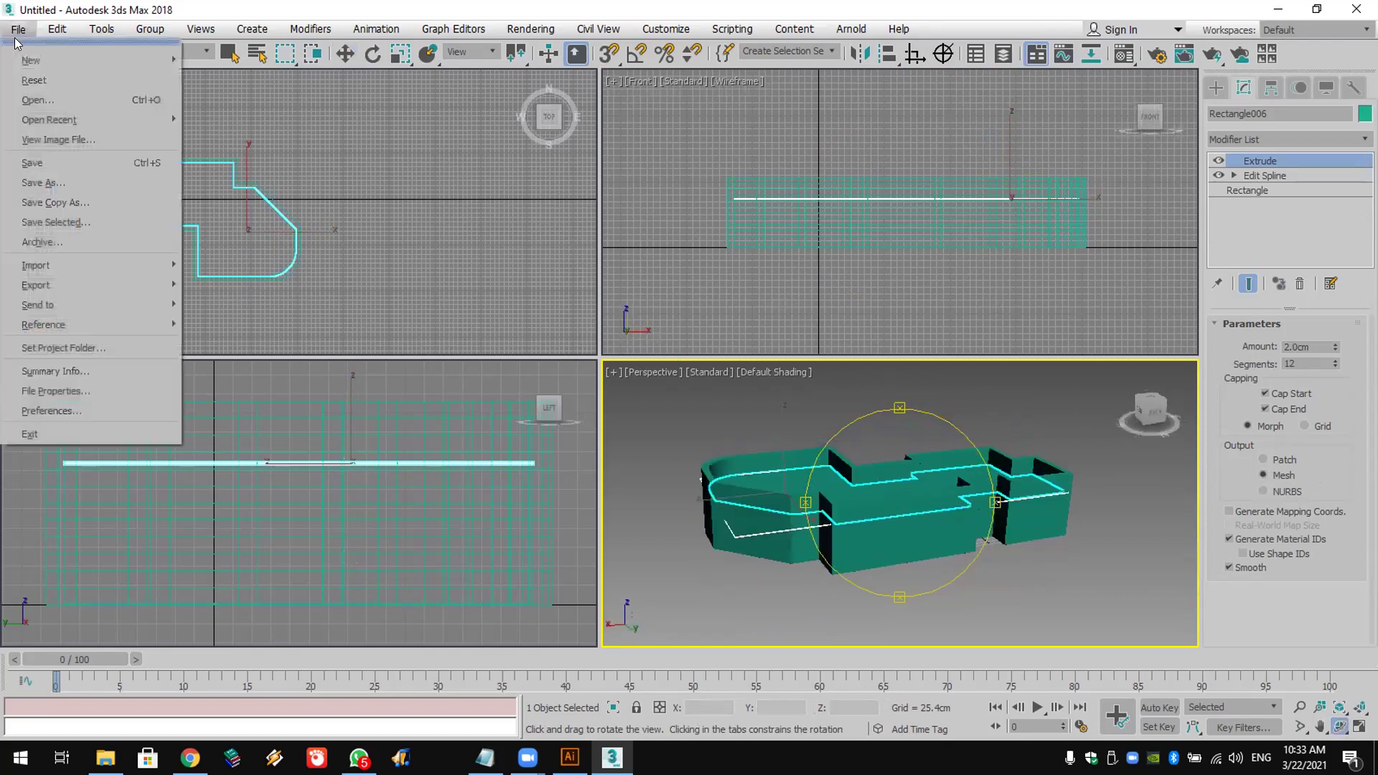
click(447, 232)
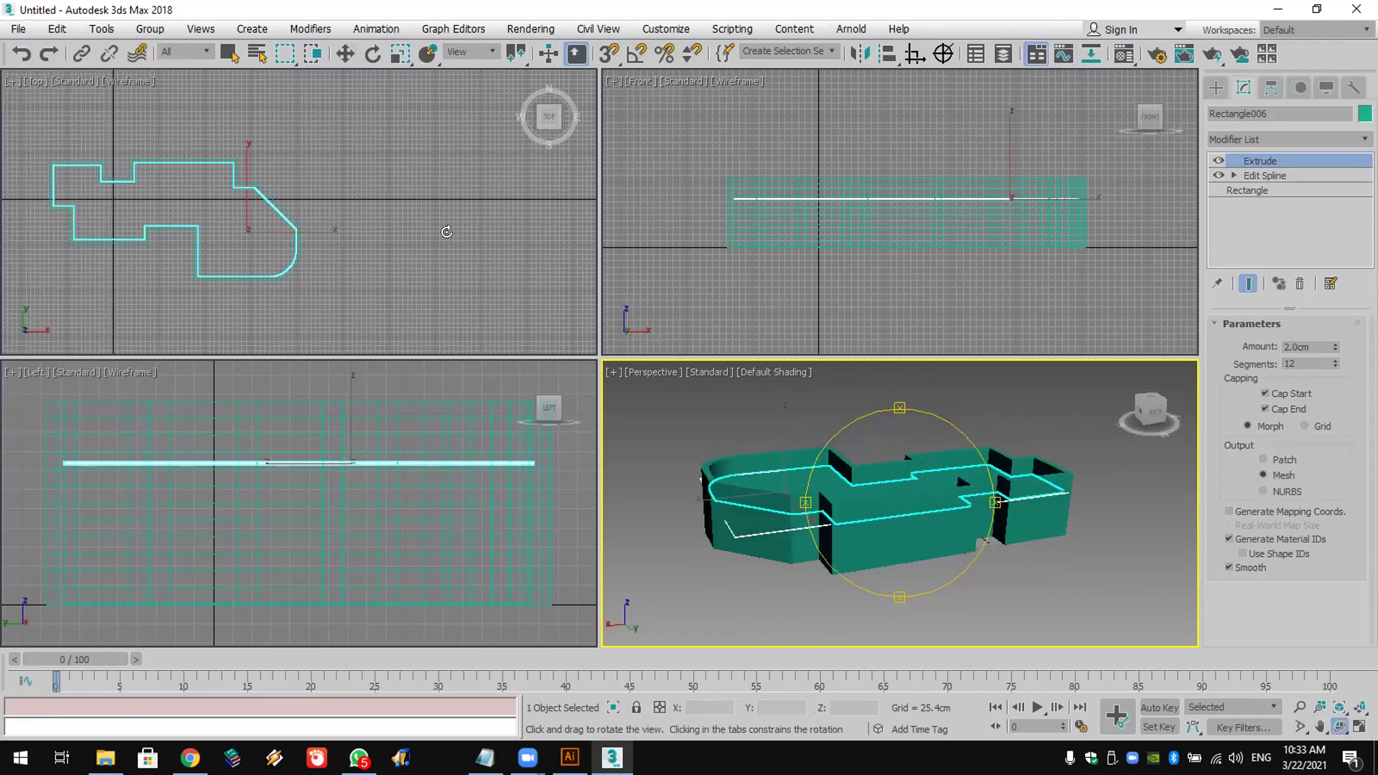
click(18, 29)
click(380, 194)
drag(941, 533, 972, 526)
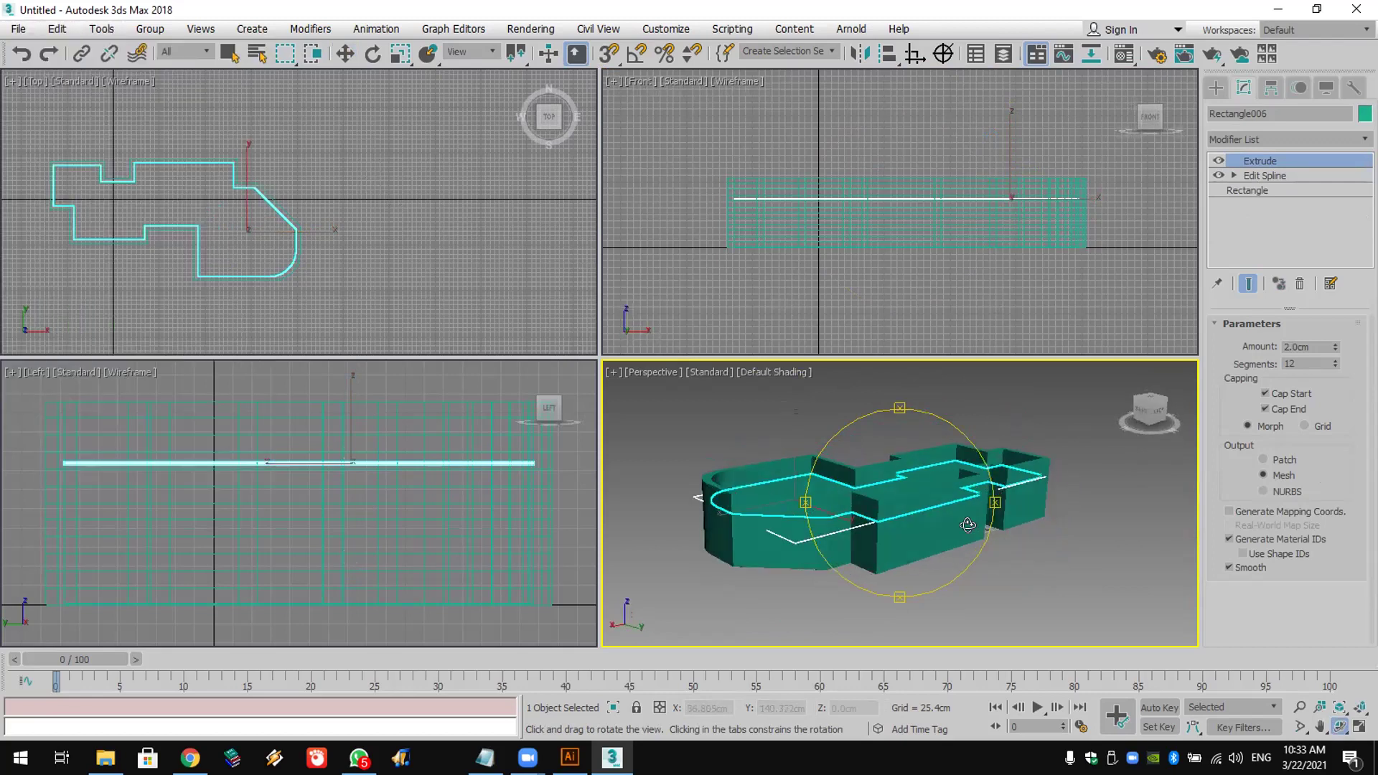
key(w)
click(921, 489)
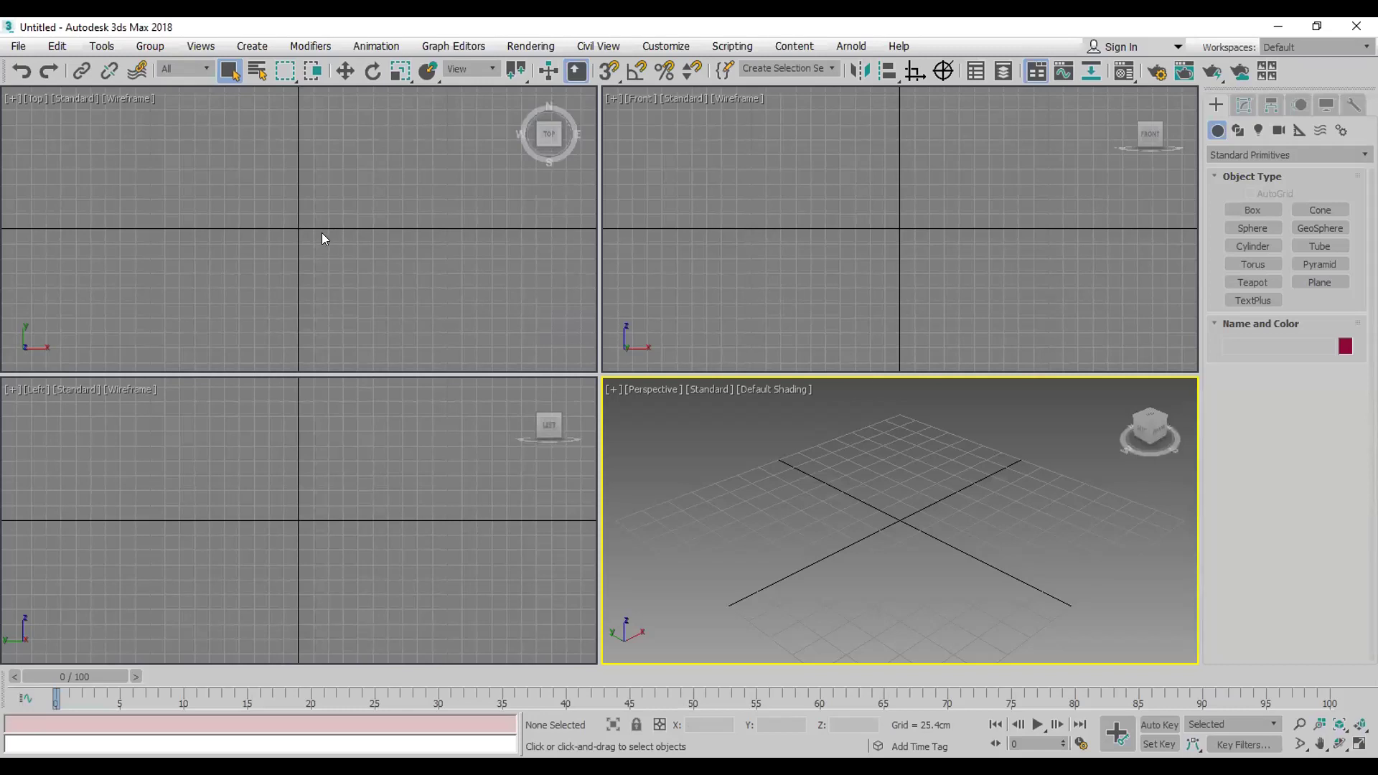
Step: Draw four overlapping rectangles in a row in the Top view, the last one about 333 by 365 cm
click(1238, 131)
click(1319, 224)
drag(95, 143, 231, 256)
drag(163, 206, 220, 251)
drag(276, 290, 344, 332)
drag(290, 172, 418, 278)
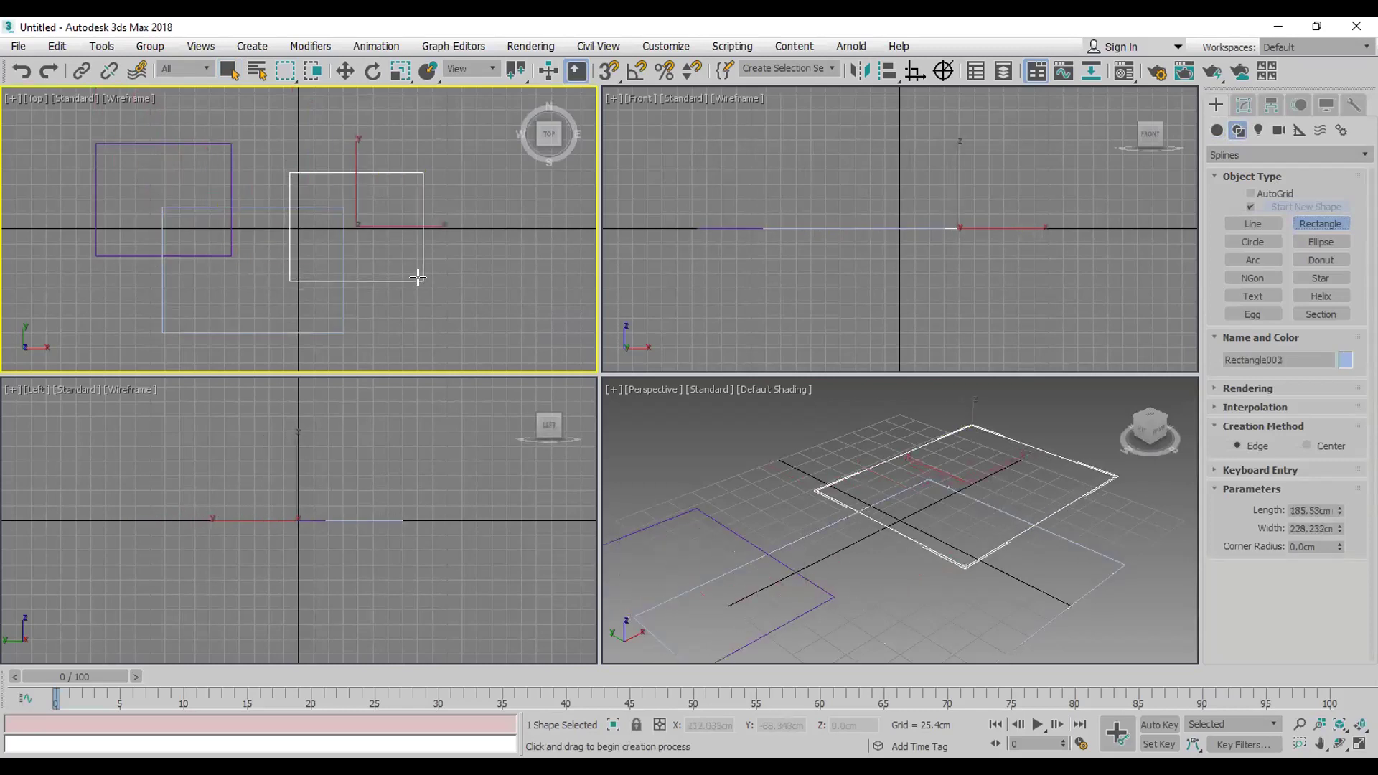
drag(386, 210, 601, 406)
scroll(334, 129, down, 3)
middle_drag(334, 129, 260, 129)
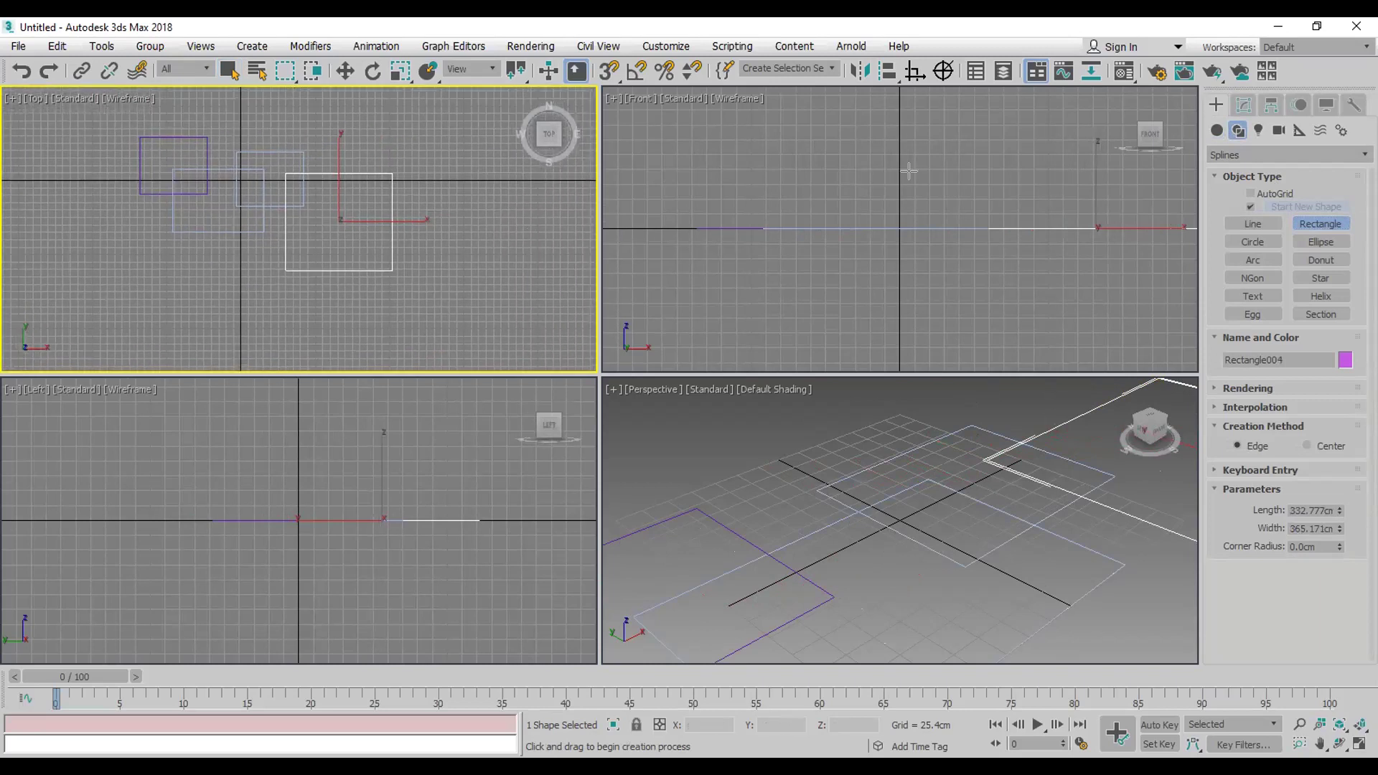
Step: Add an Edit Spline modifier to the last rectangle and attach the other three rectangles to it
click(1244, 105)
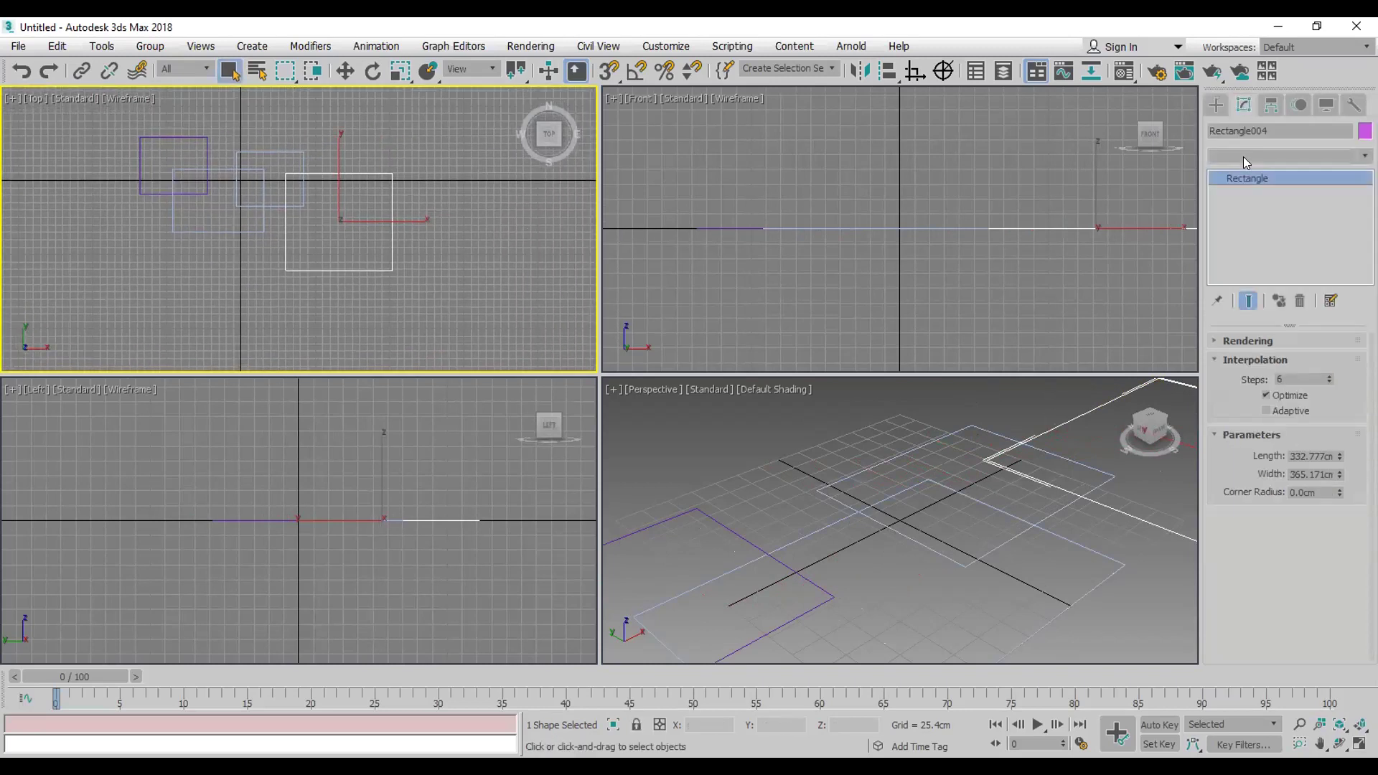
click(1244, 156)
key(e)
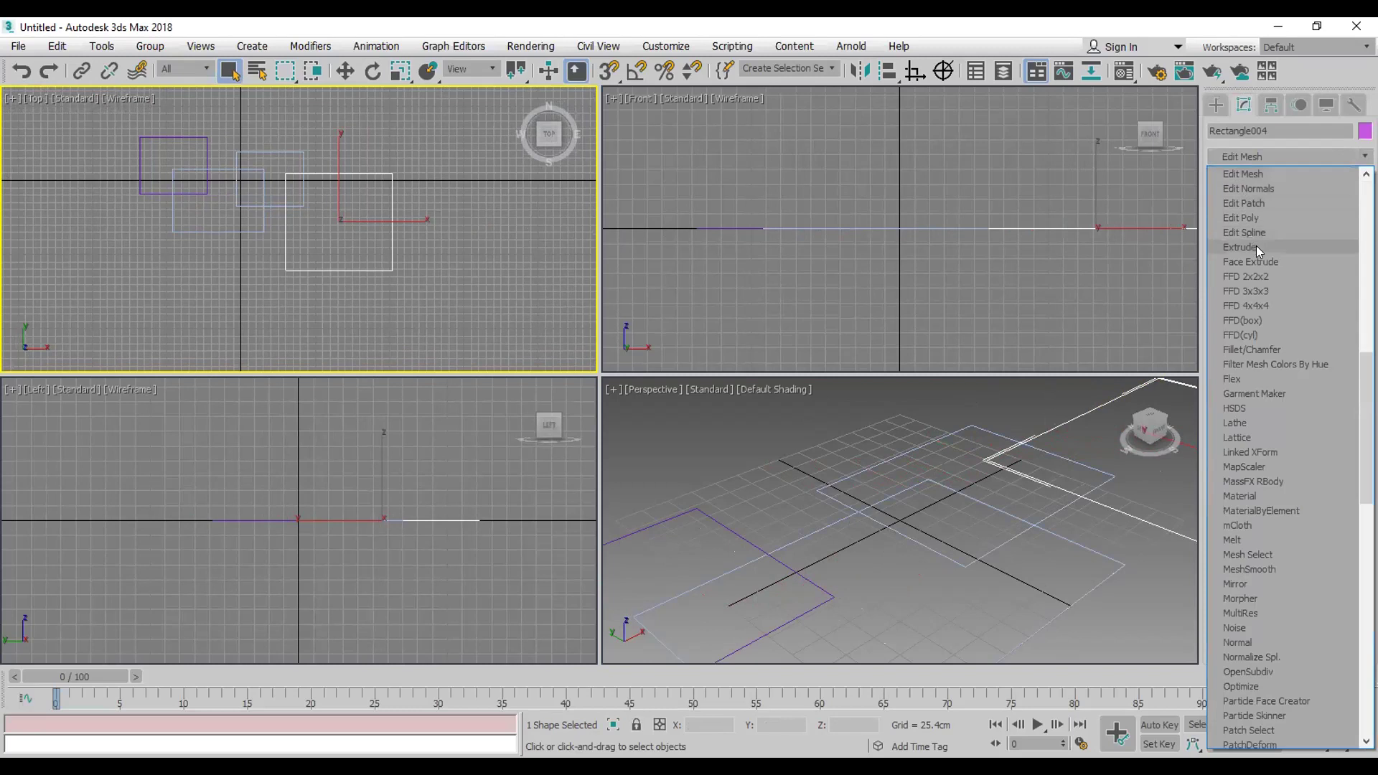
click(1262, 230)
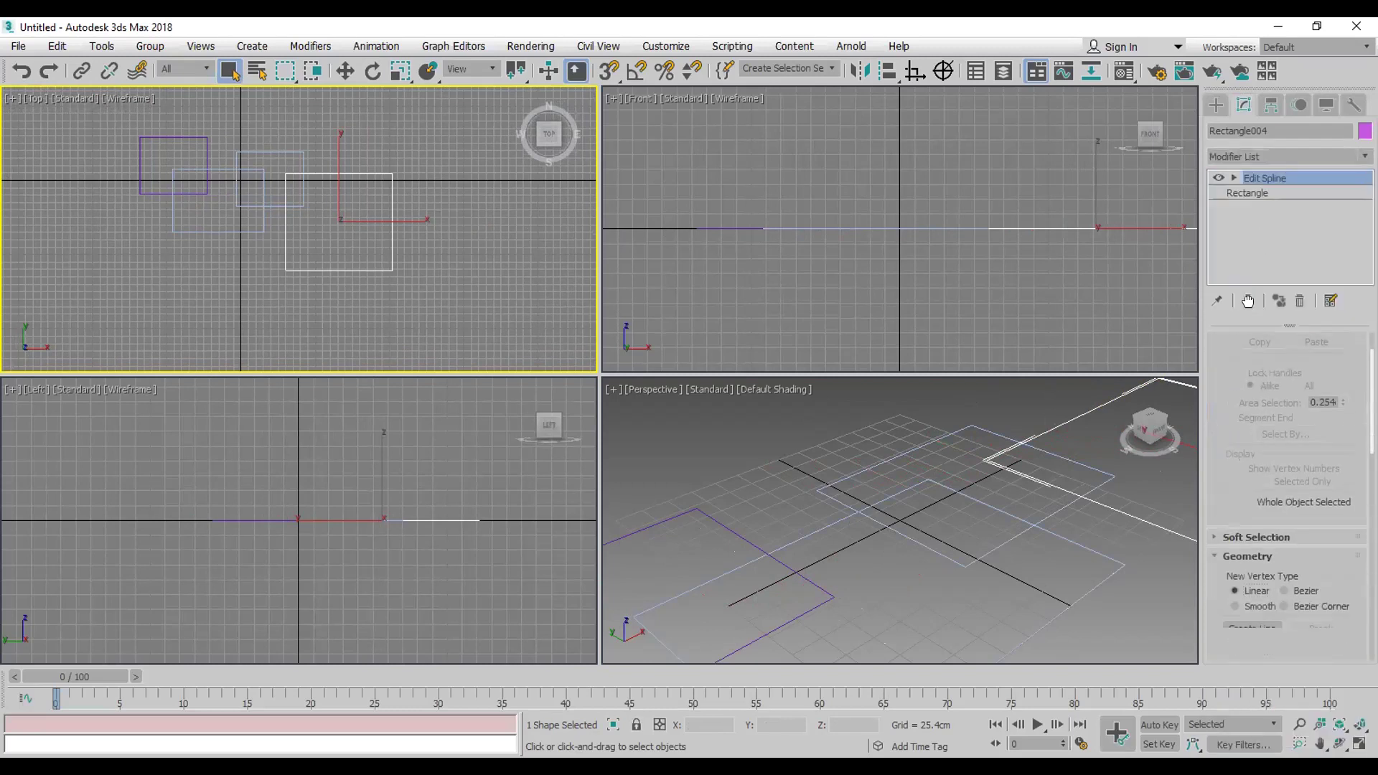
click(1248, 458)
click(1066, 505)
click(821, 555)
alt+middle_drag(821, 555, 870, 569)
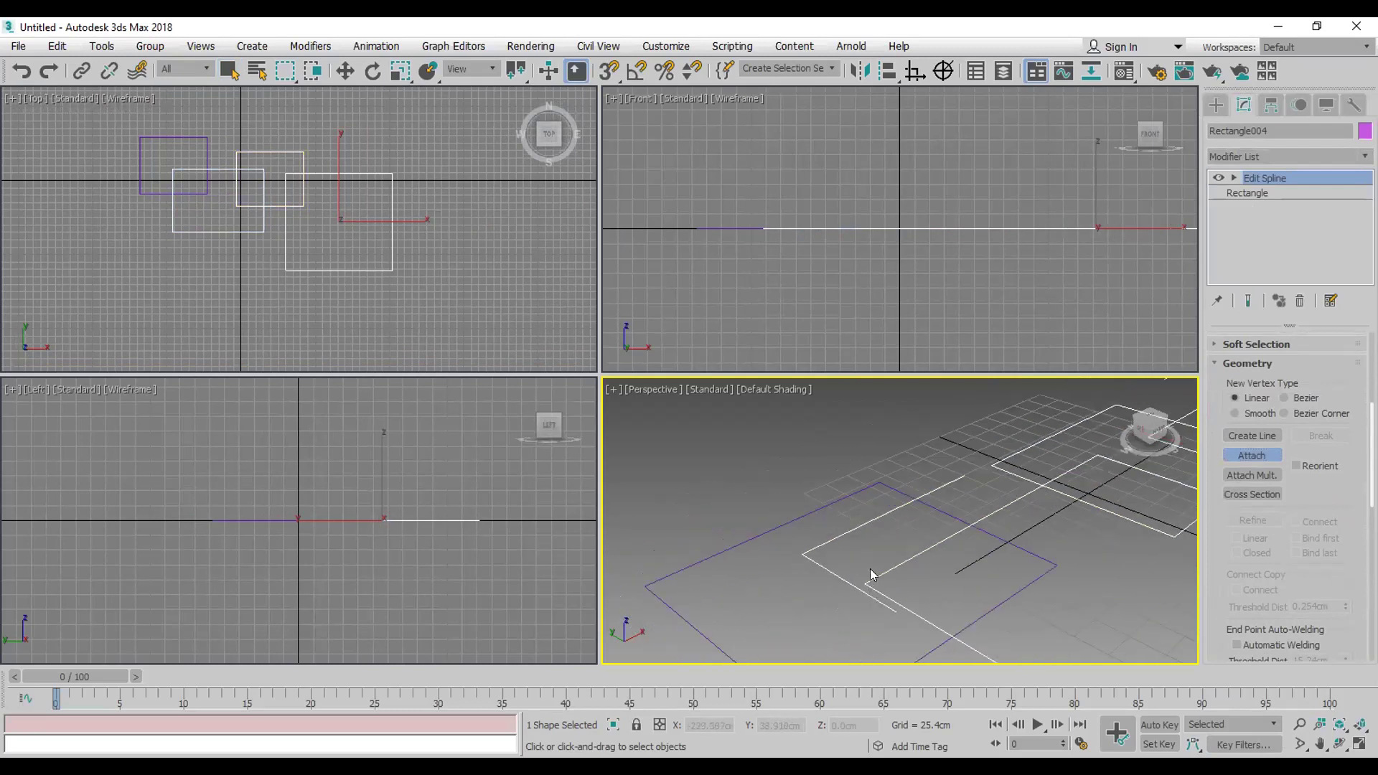
click(862, 488)
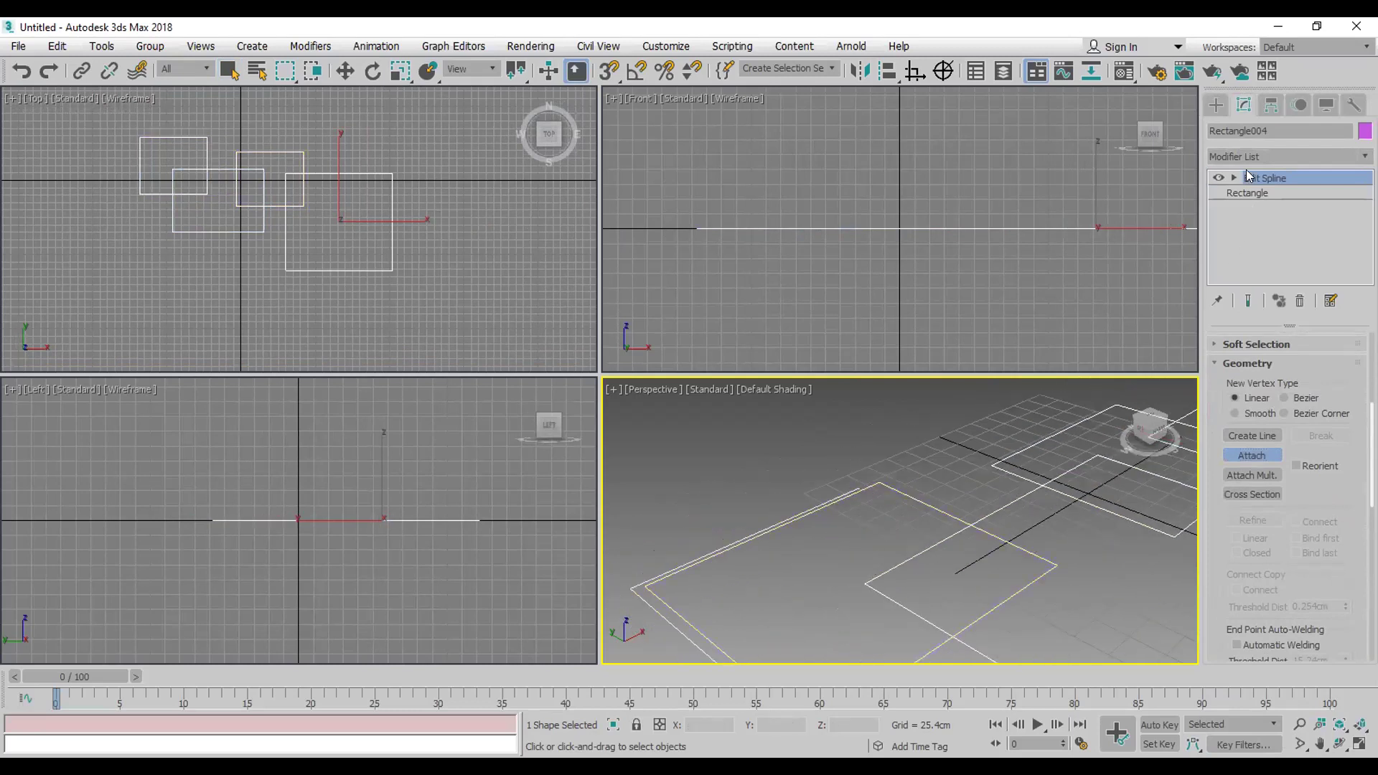
Step: Merge the four attached rectangles into one outline with a Boolean union of their splines, and switch to vertex level
click(1233, 178)
click(1274, 223)
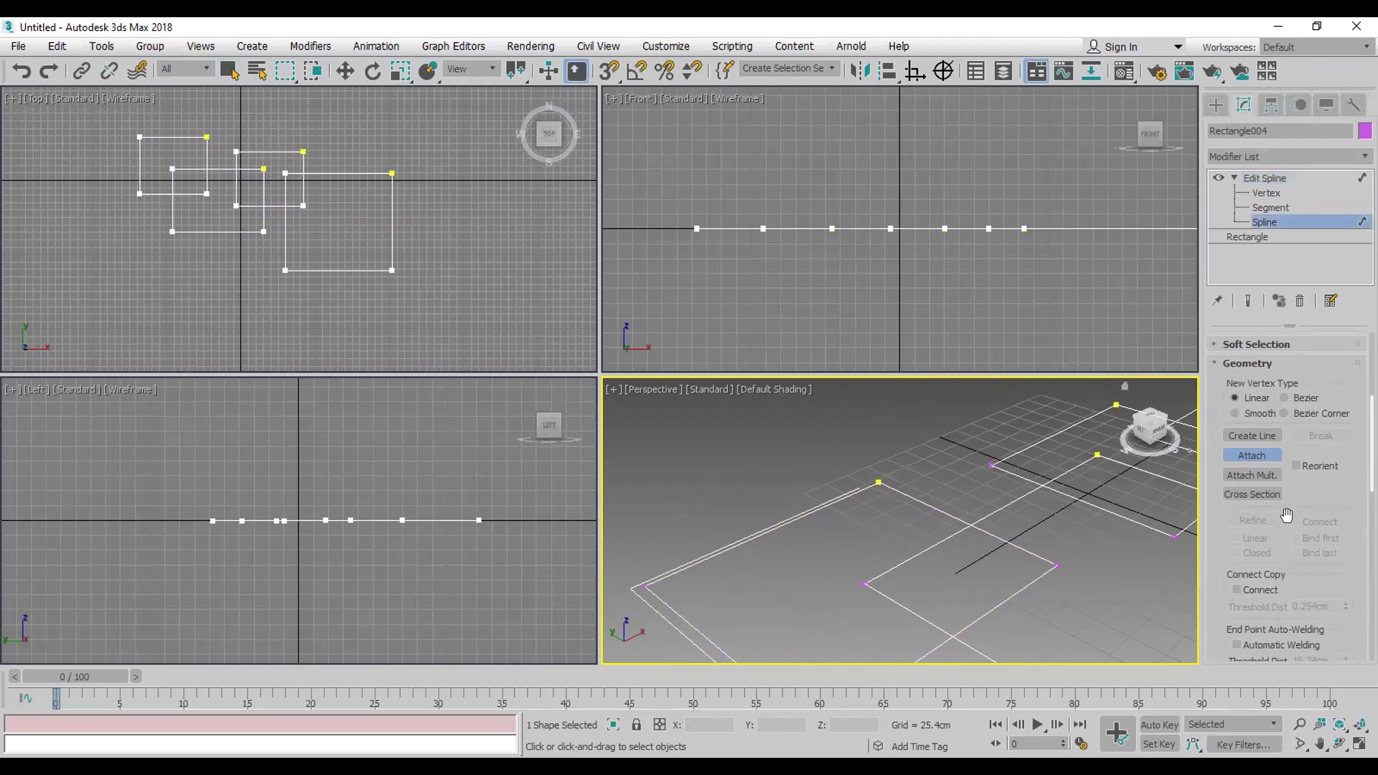
scroll(1277, 455, down, 3)
click(1250, 506)
right_click(1092, 486)
click(972, 563)
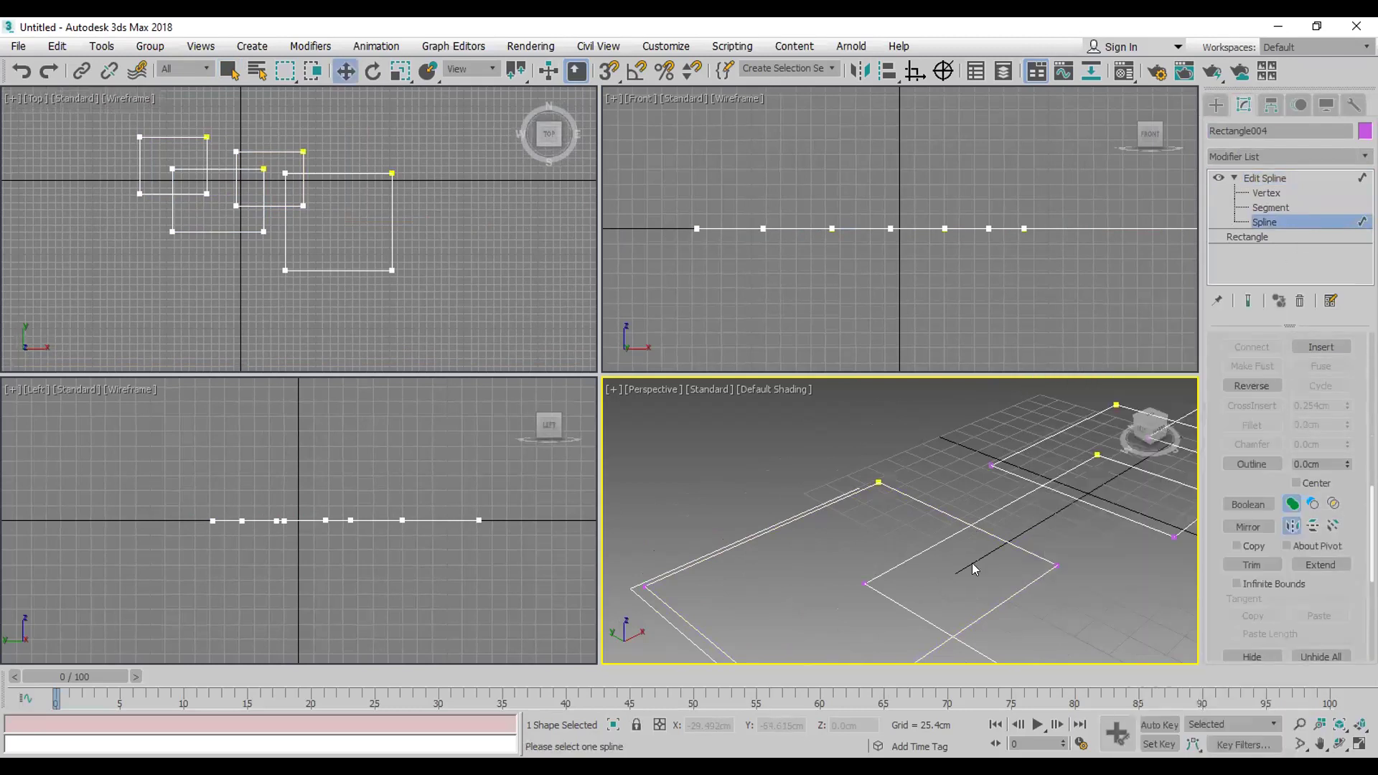
click(942, 511)
click(1247, 505)
click(1005, 501)
click(1009, 474)
alt+middle_drag(1010, 474, 735, 532)
click(1069, 540)
alt+middle_drag(1075, 507, 1005, 531)
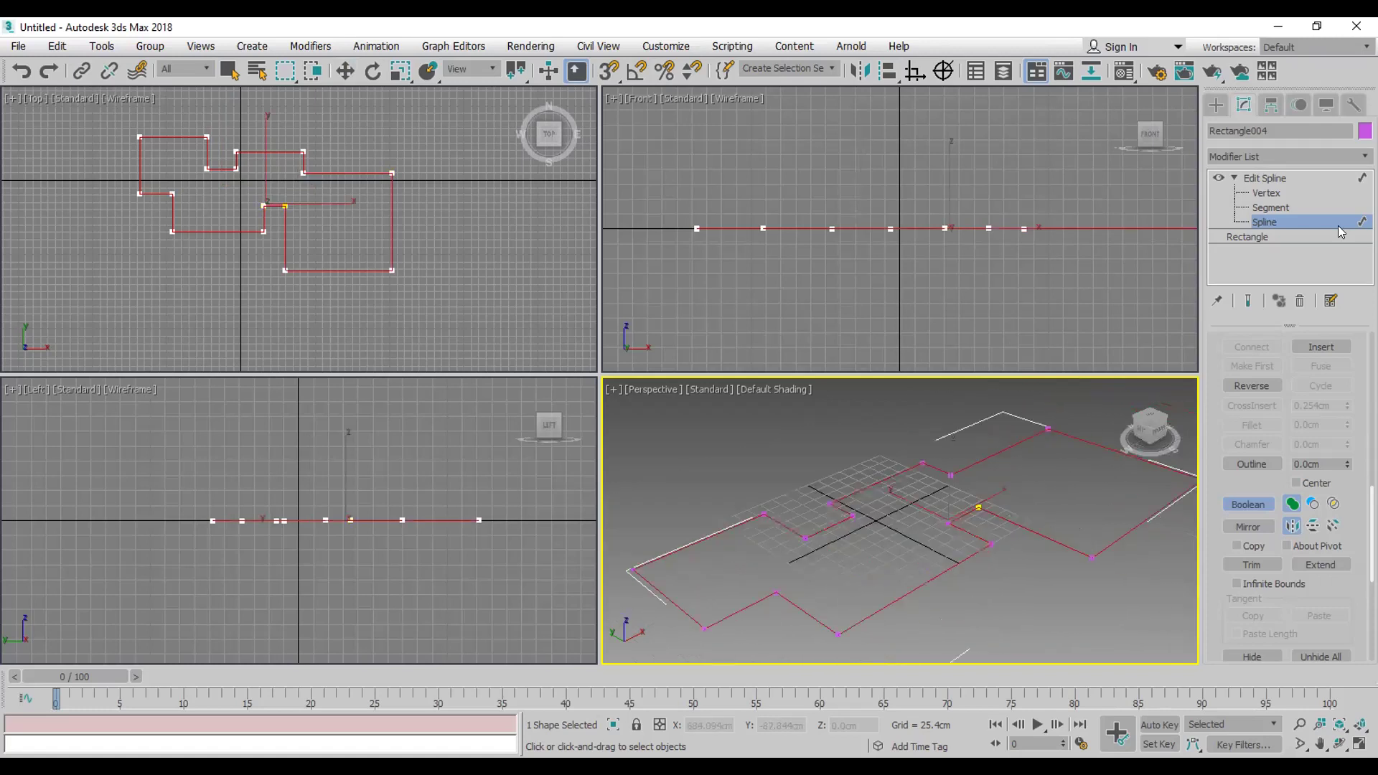
click(1226, 195)
key(w)
drag(427, 147, 373, 233)
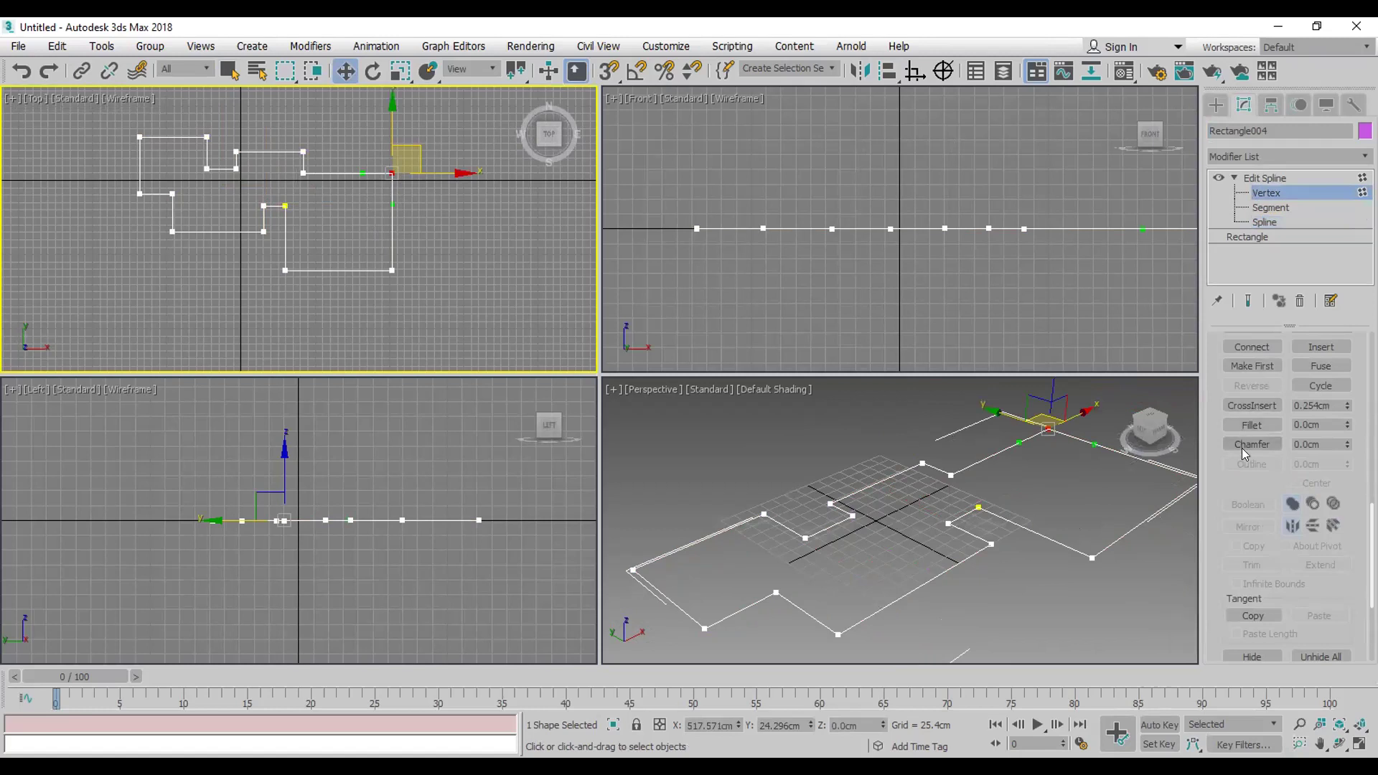
click(1252, 425)
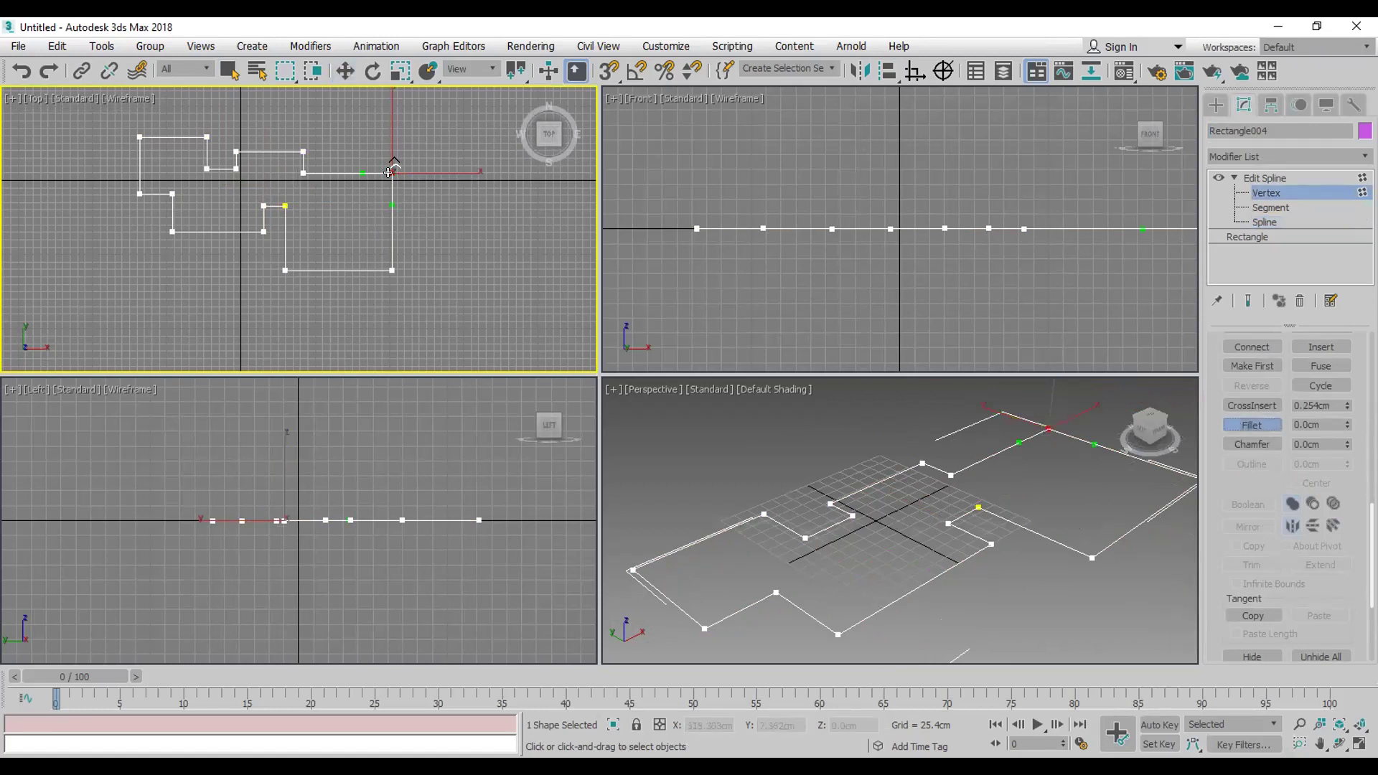
right_click(395, 194)
click(454, 139)
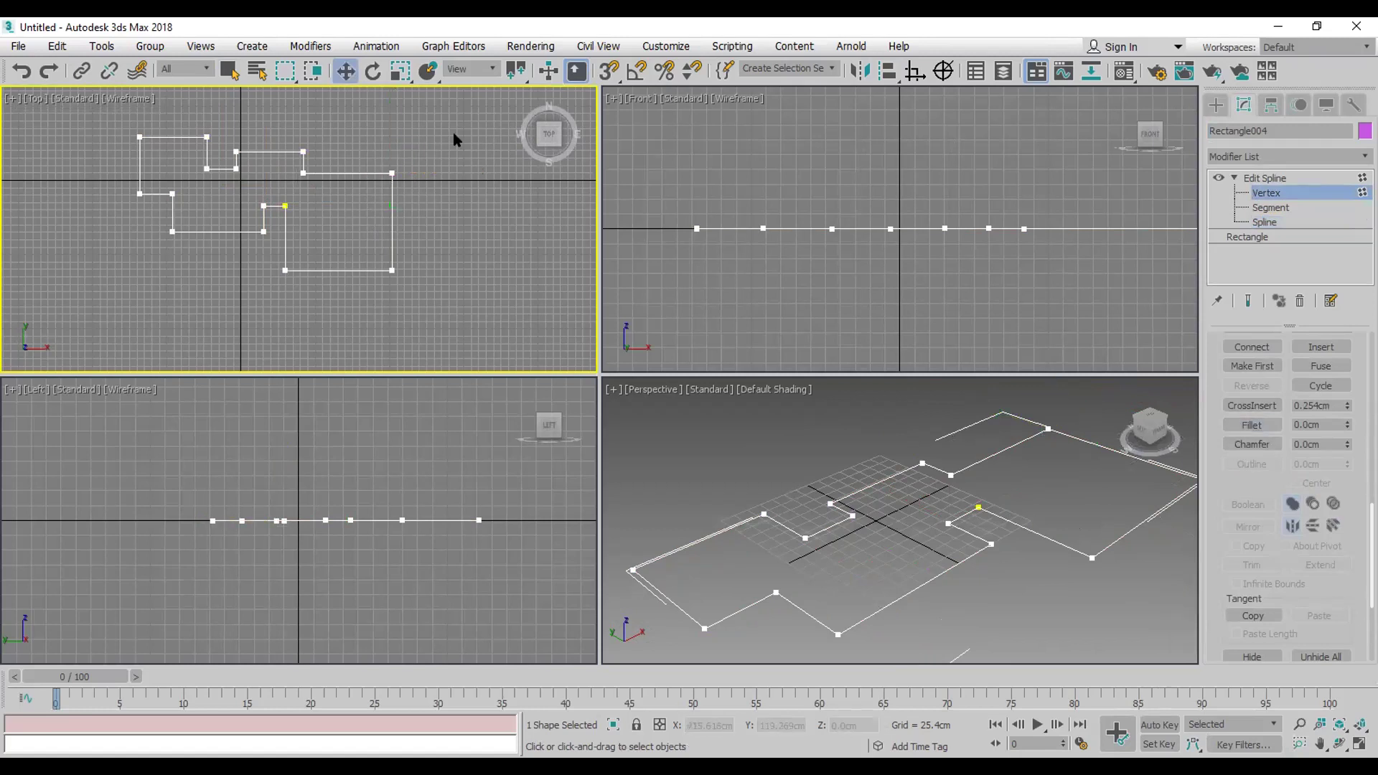
Step: Select all vertices of the merged outline and convert them to the Corner type
drag(6, 311, 8, 309)
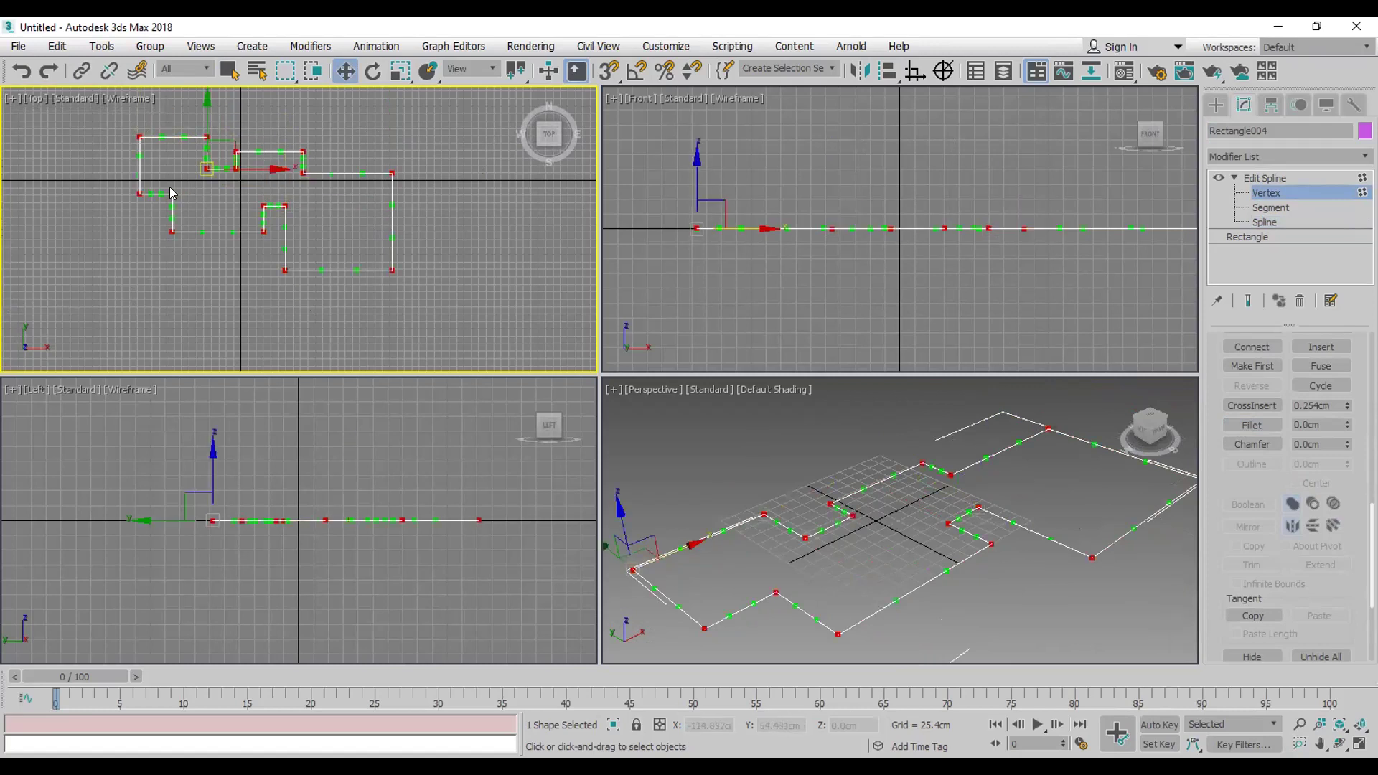
click(138, 139)
right_click(138, 232)
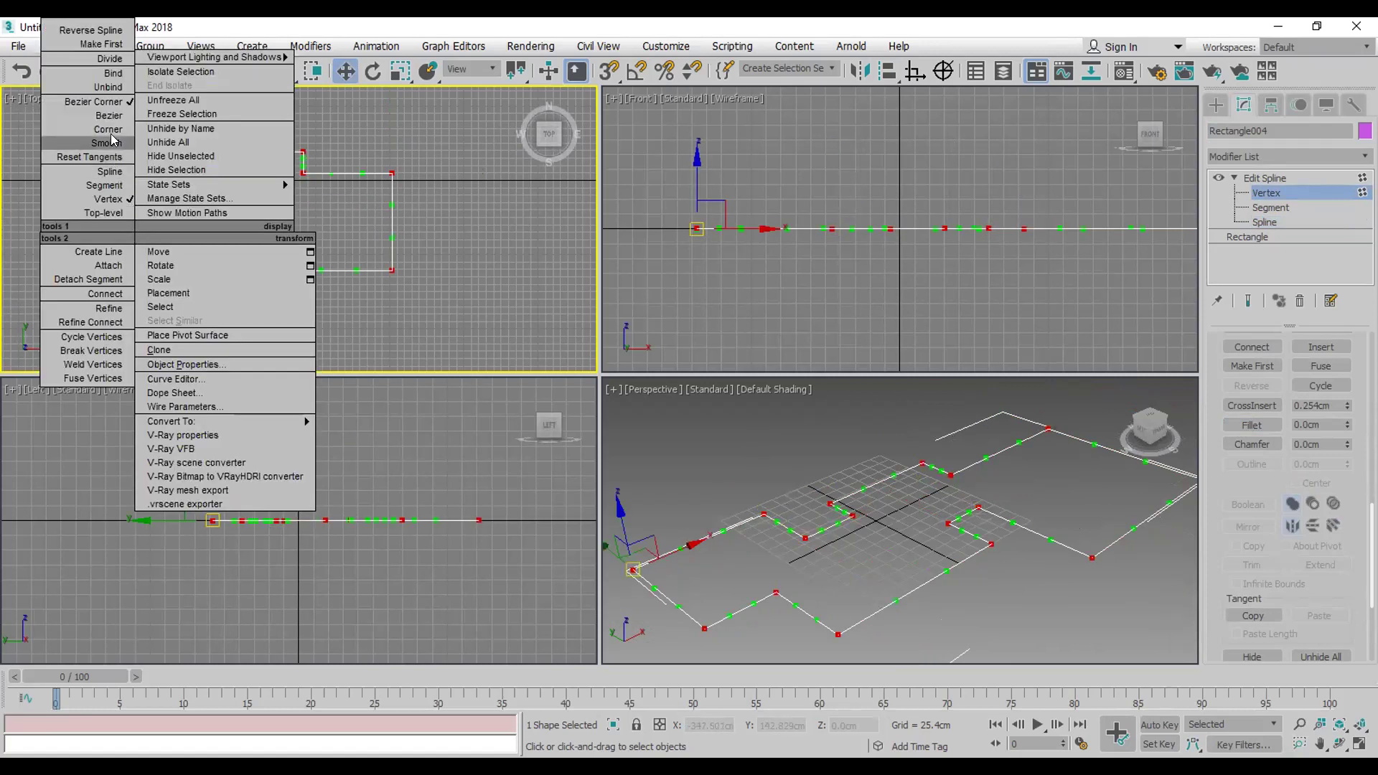
click(110, 31)
click(236, 152)
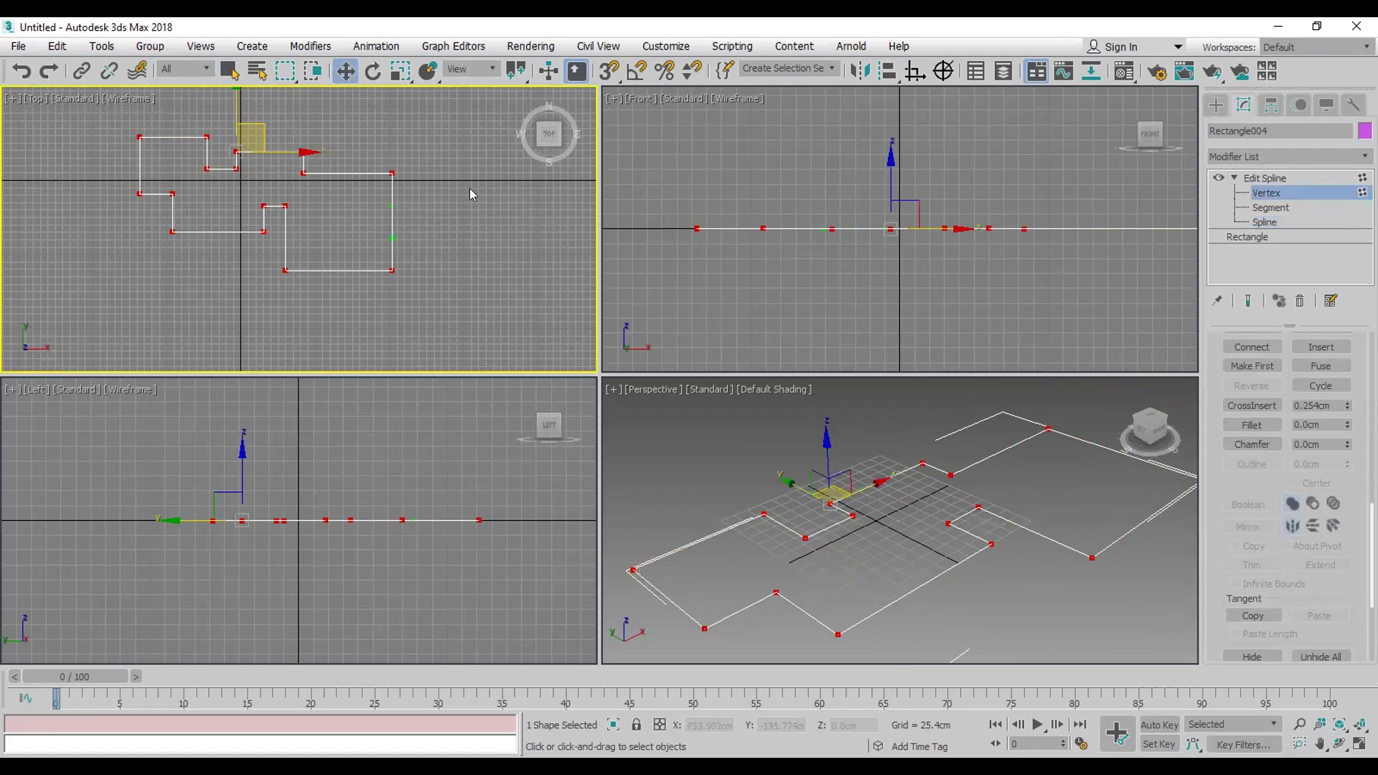
Step: Fillet the upper-right corner vertex of the merged outline into a large rounded curve
click(426, 166)
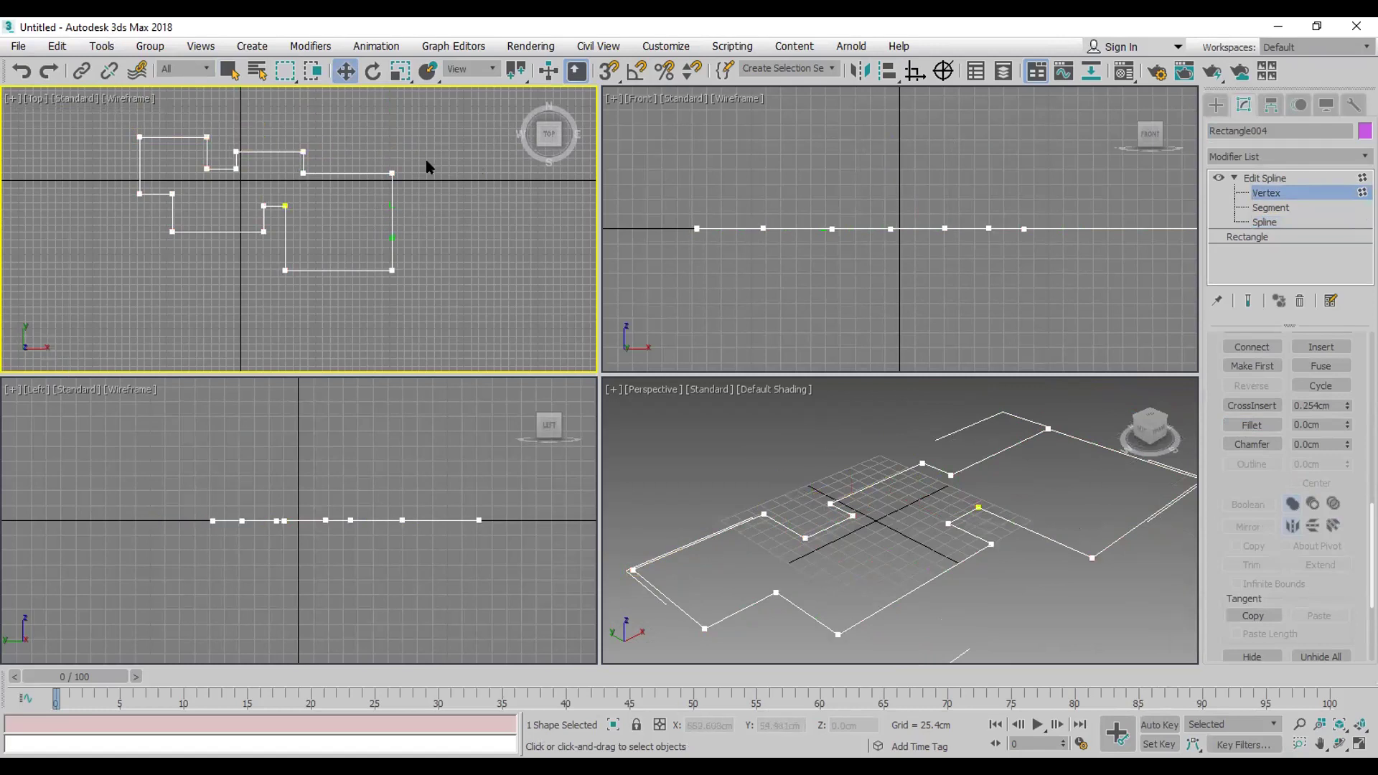
click(393, 173)
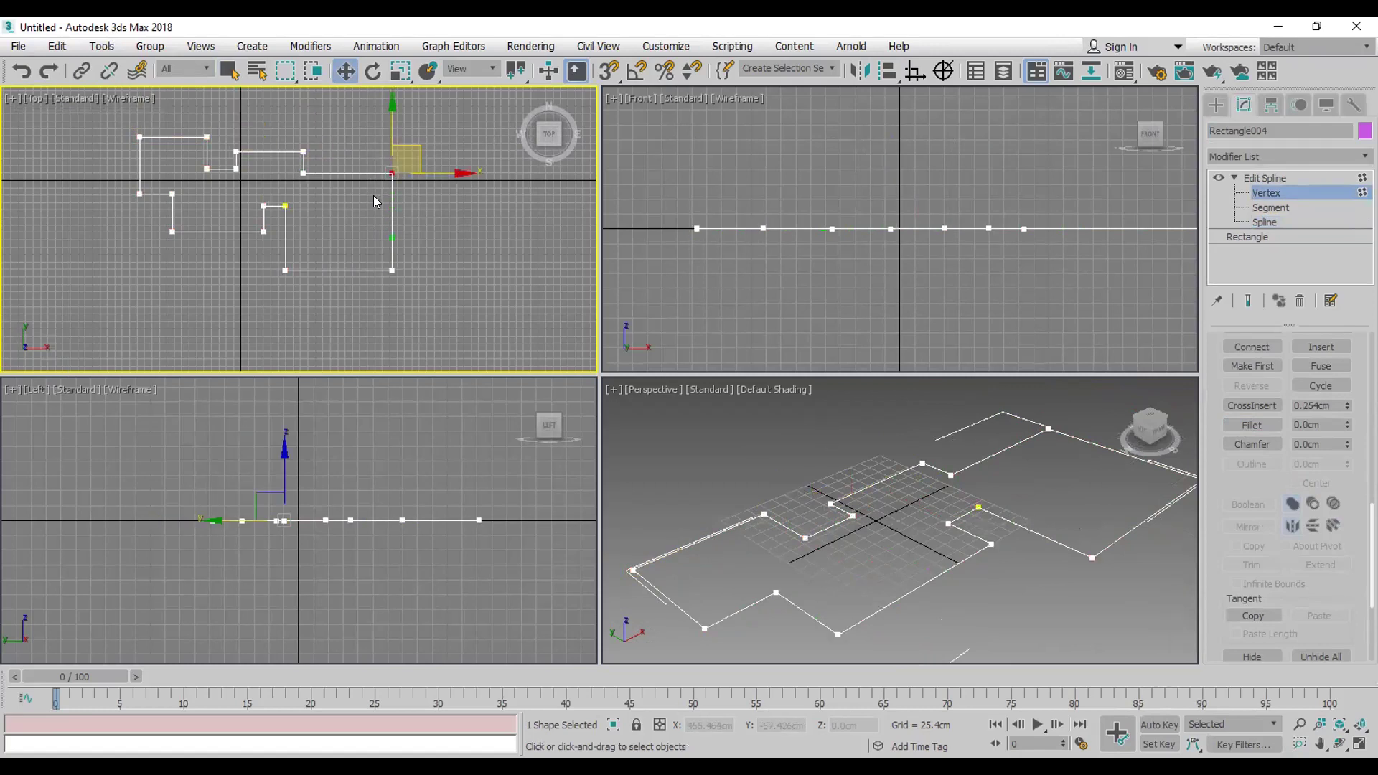
click(1252, 425)
drag(392, 173, 382, 130)
scroll(382, 199, up, 8)
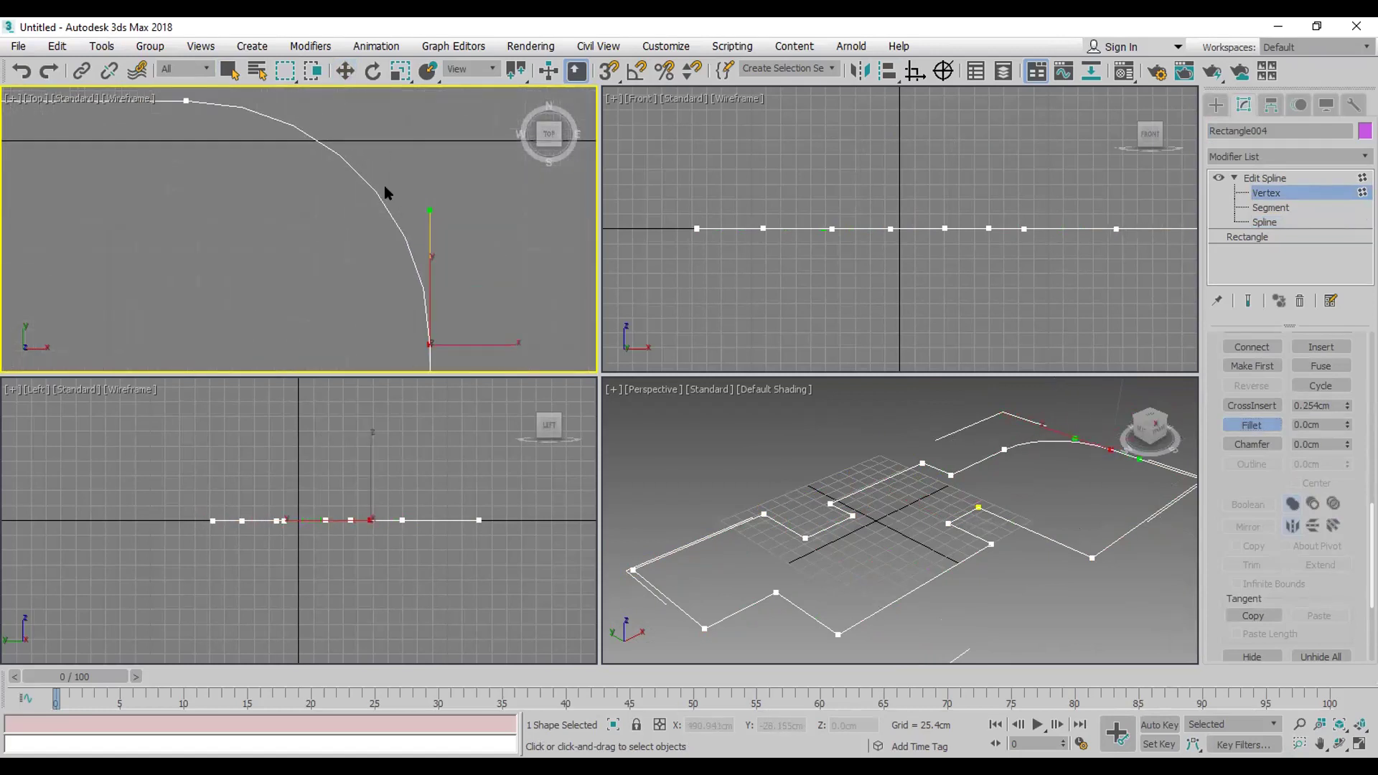
Step: Set the interpolation steps of the base rectangle to 100 so the outline's curve is smooth
click(1272, 237)
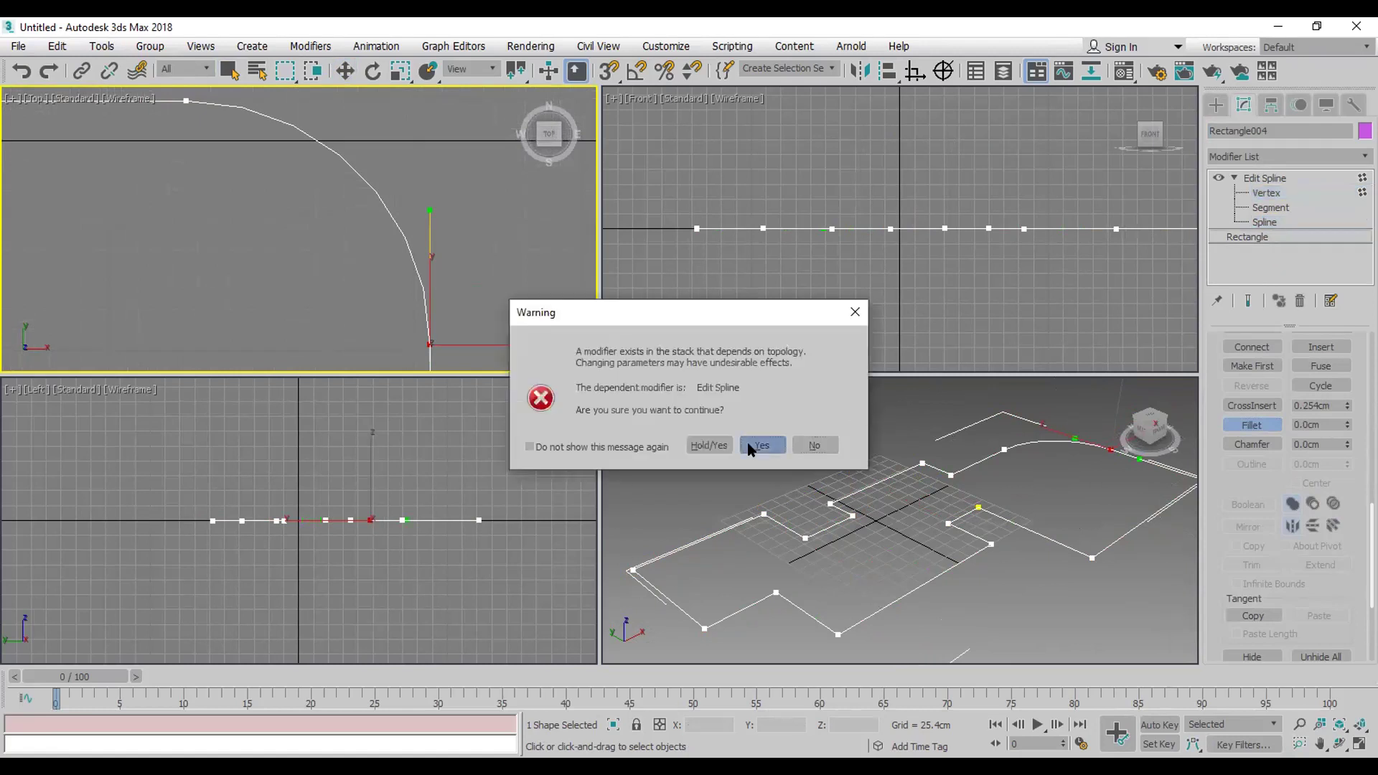
click(761, 446)
drag(1330, 381, 1334, 162)
scroll(1067, 405, down, 5)
scroll(257, 270, down, 8)
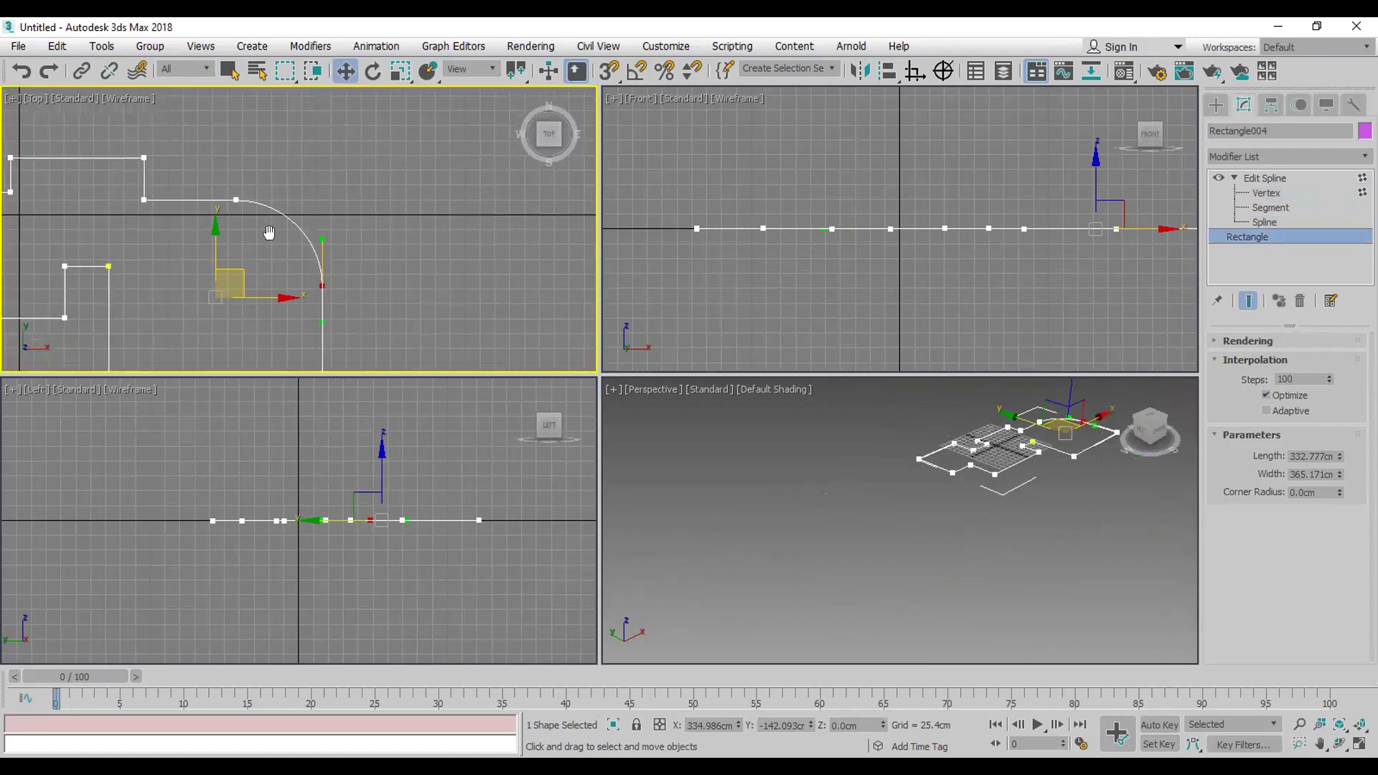
Step: At vertex level of Edit Spline, fillet the corners of the upper notch, the lower-left step and the lower notch
click(1265, 178)
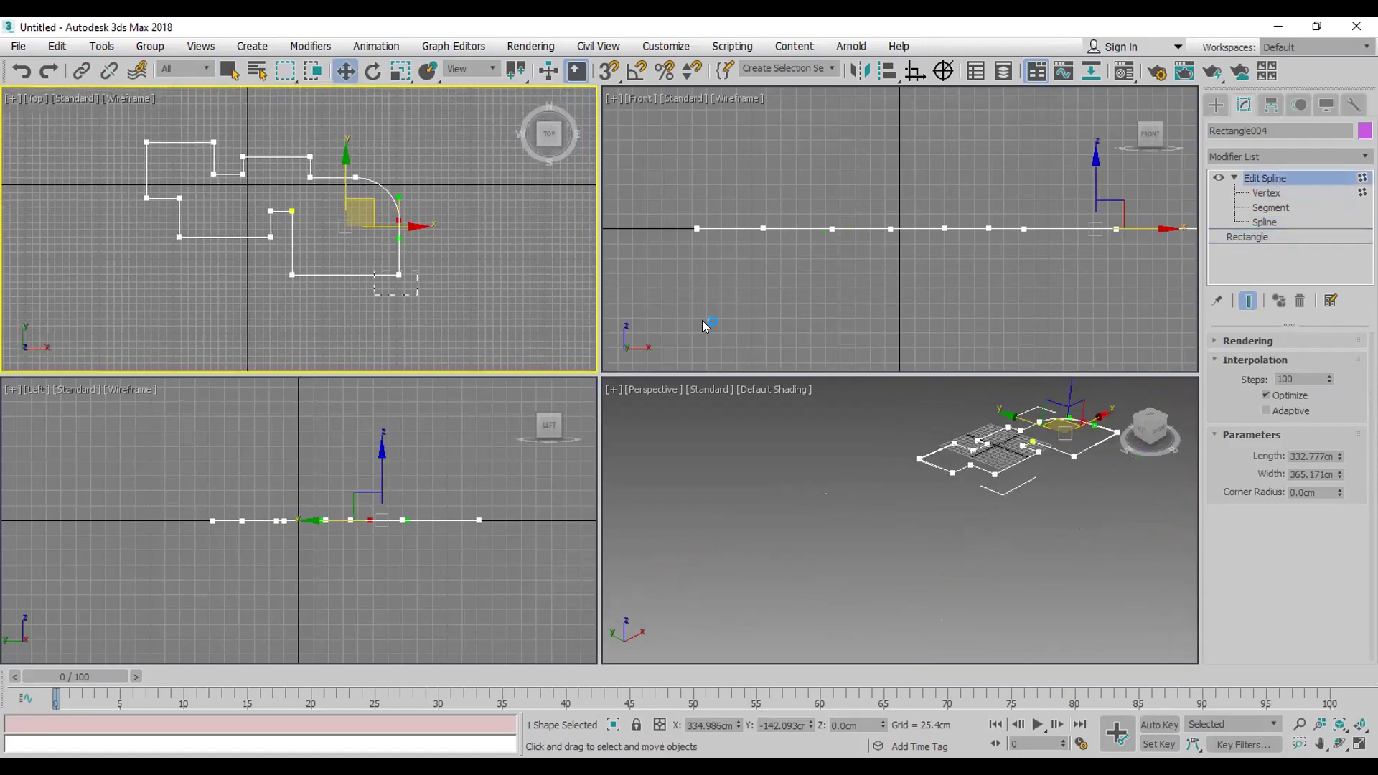
click(1267, 193)
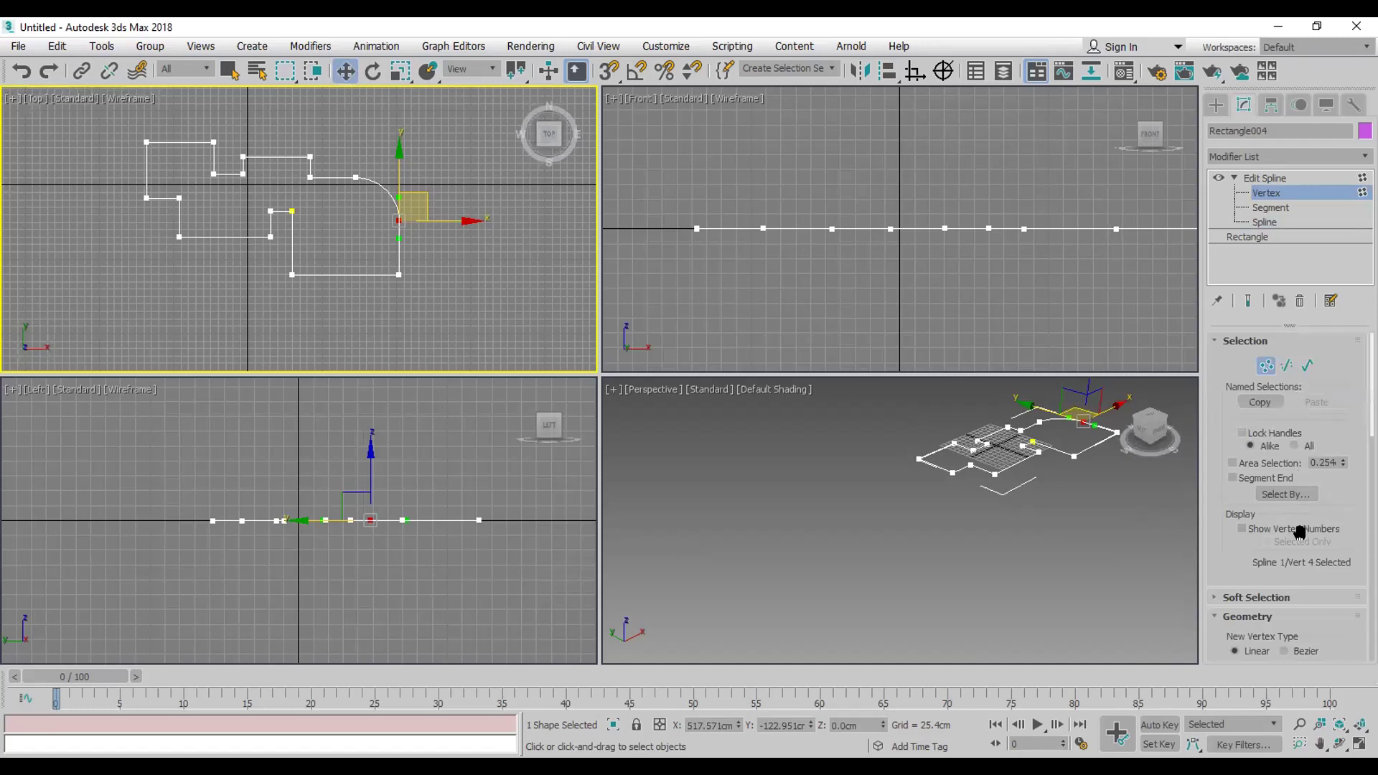
scroll(1328, 495, down, 5)
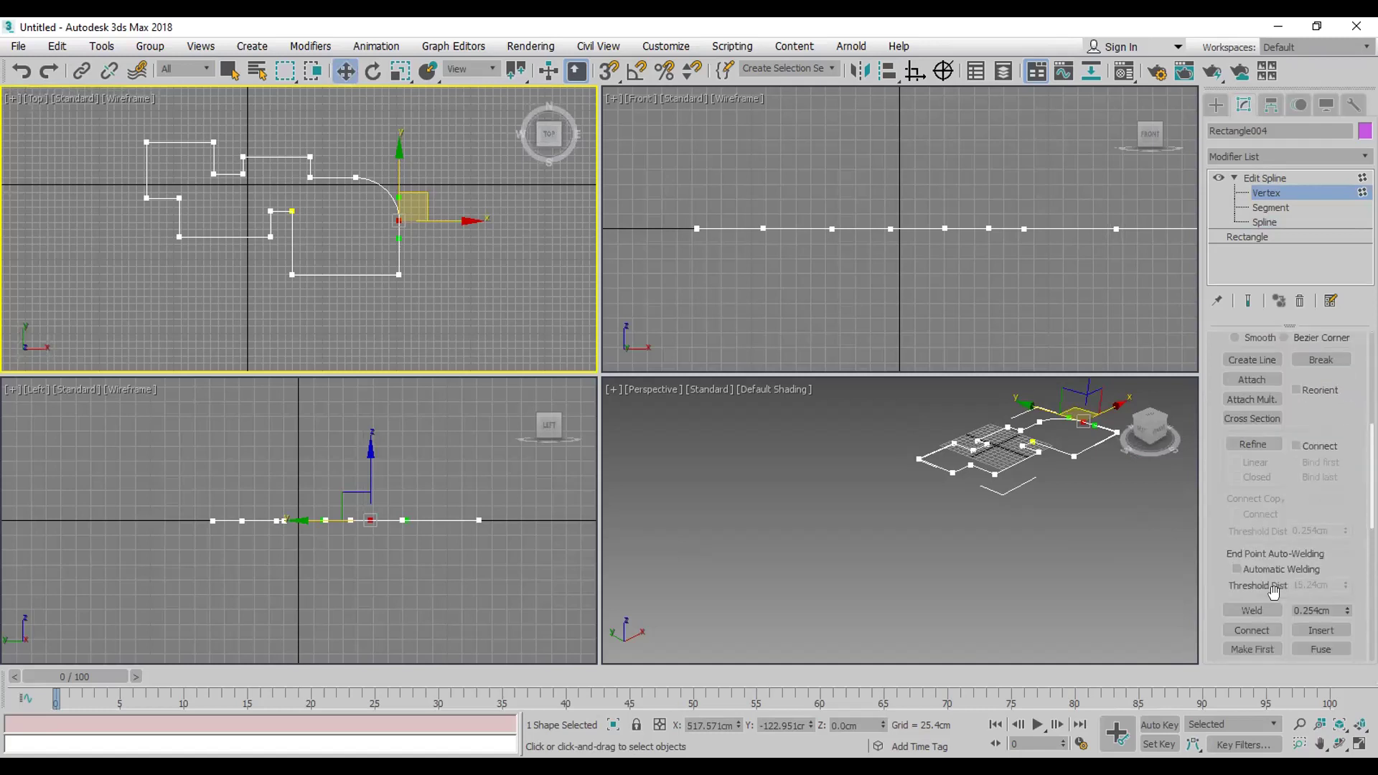
scroll(1291, 503, down, 4)
click(1265, 564)
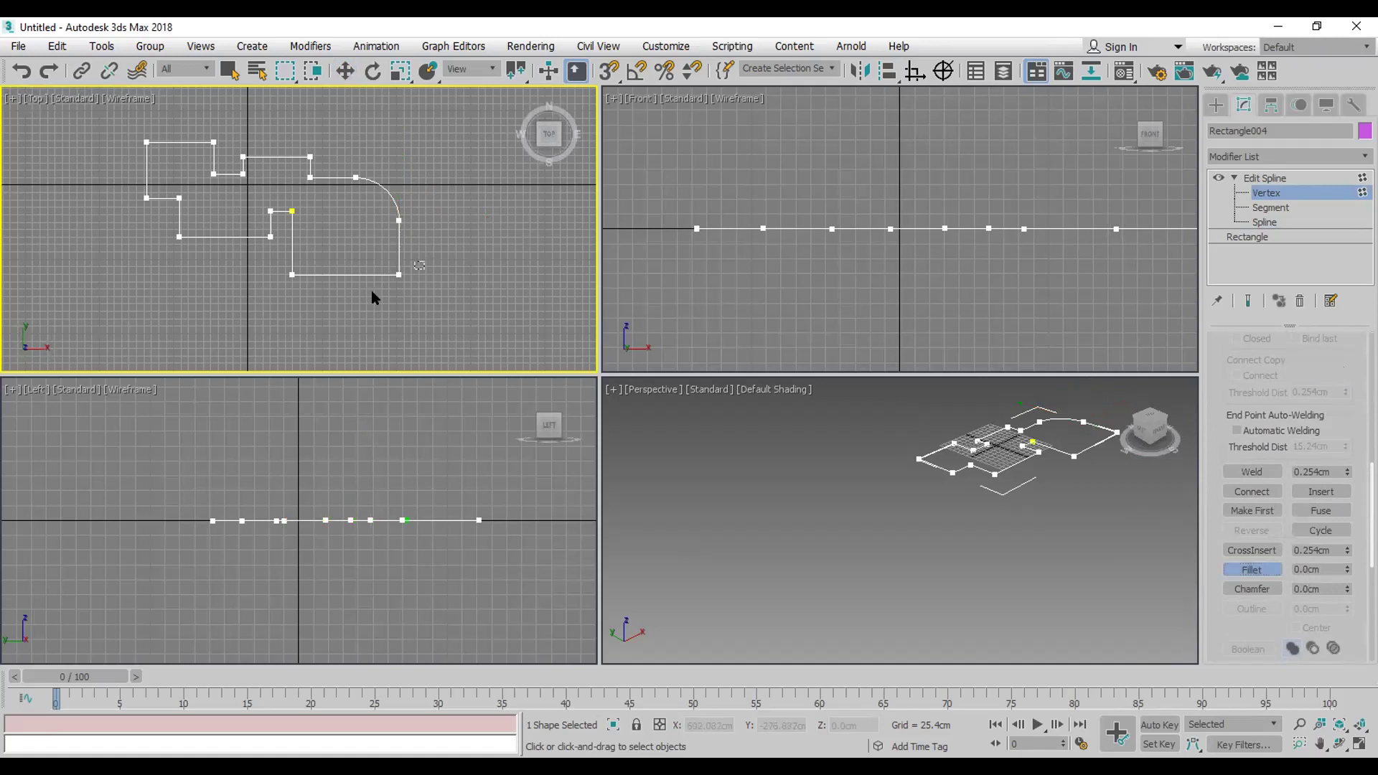
drag(399, 275, 398, 316)
drag(275, 271, 287, 267)
drag(289, 210, 172, 259)
drag(179, 198, 115, 131)
drag(257, 185, 240, 83)
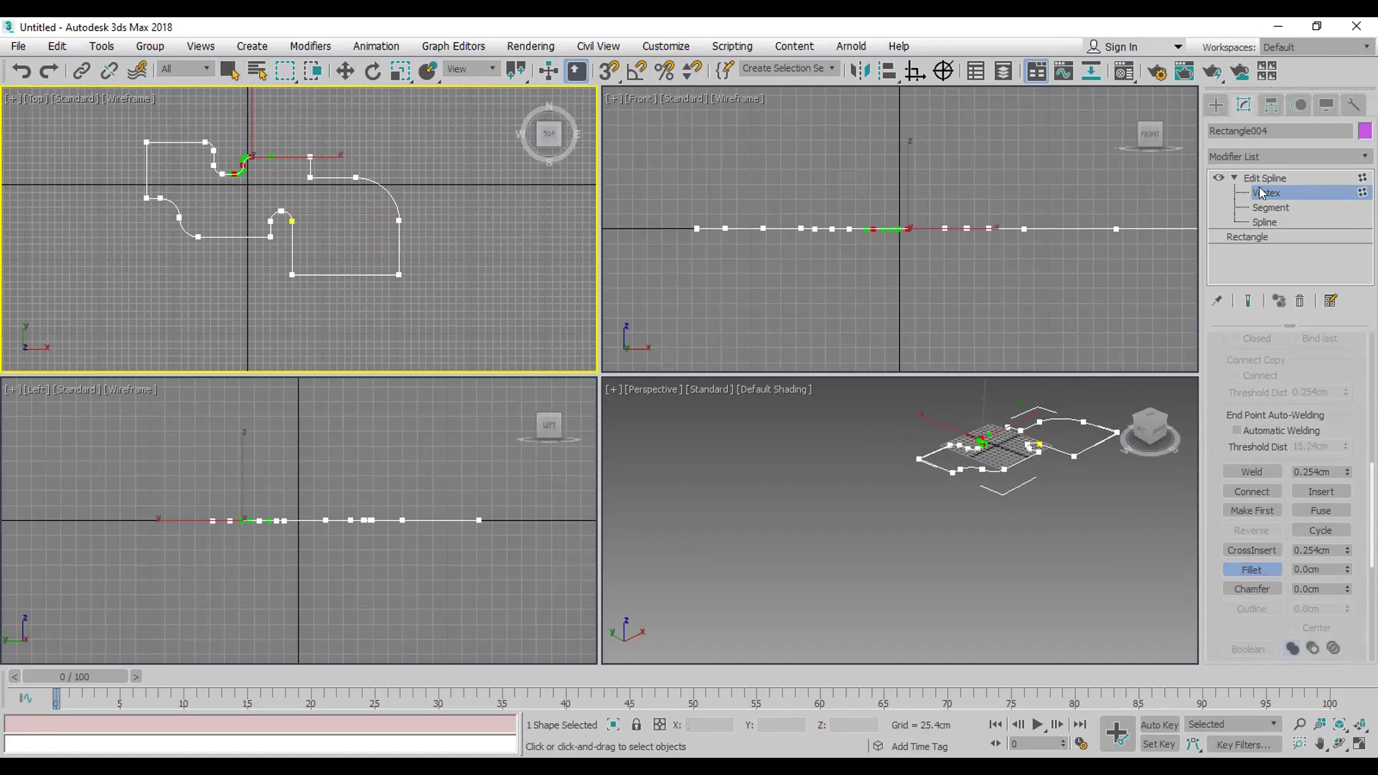
Step: Offset the whole outline inward at spline level with Outline to give it a thin wall thickness
click(1265, 223)
click(1252, 609)
scroll(396, 263, up, 4)
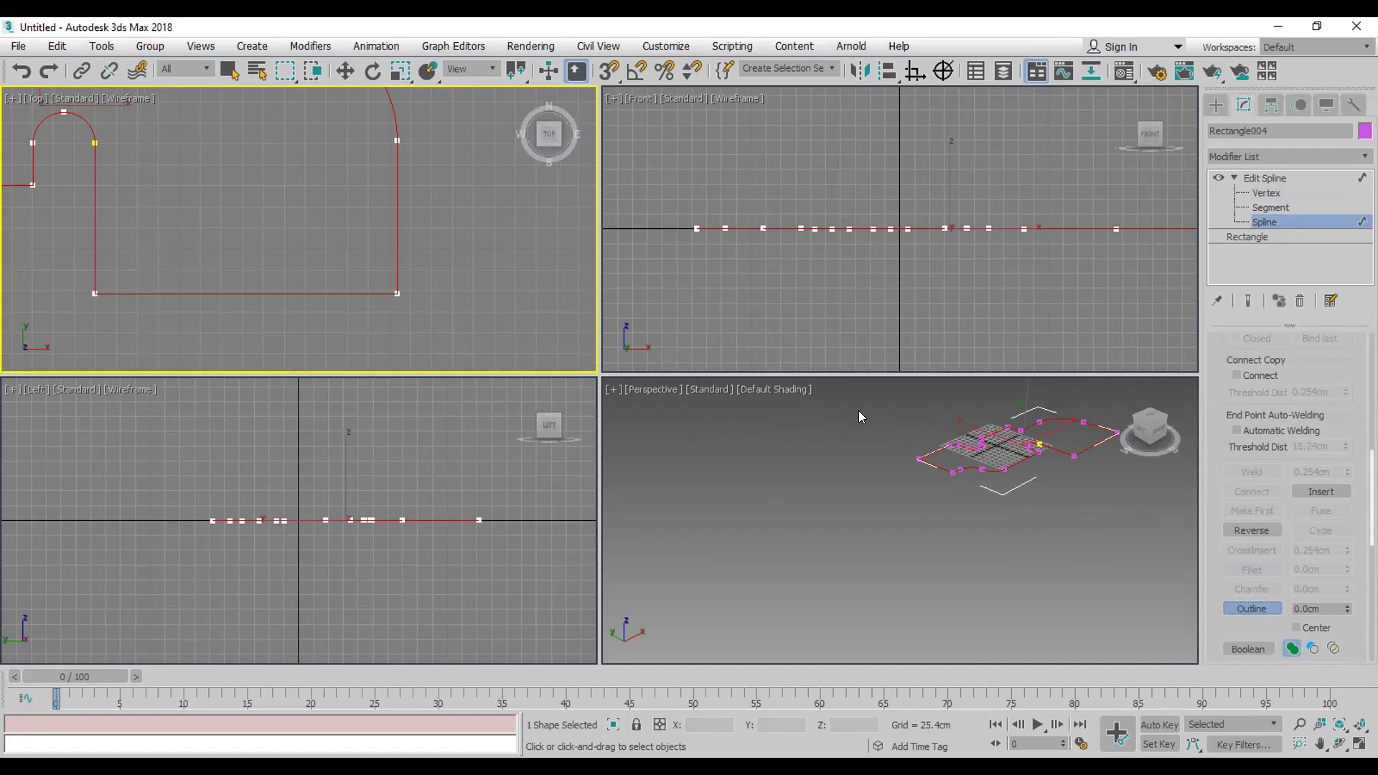
drag(367, 295, 367, 291)
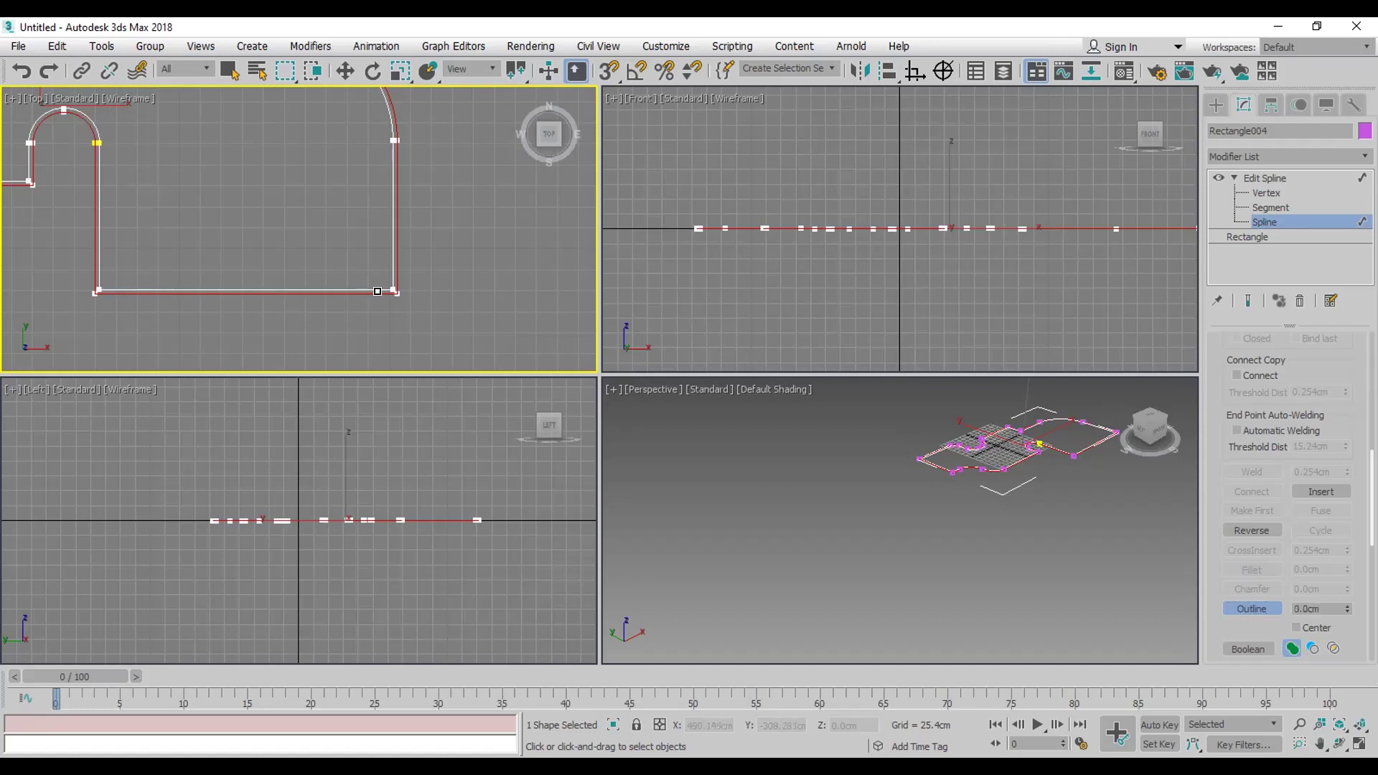
Step: Add an Extrude modifier to the double outline and raise the walls to 510.54 cm
click(1288, 156)
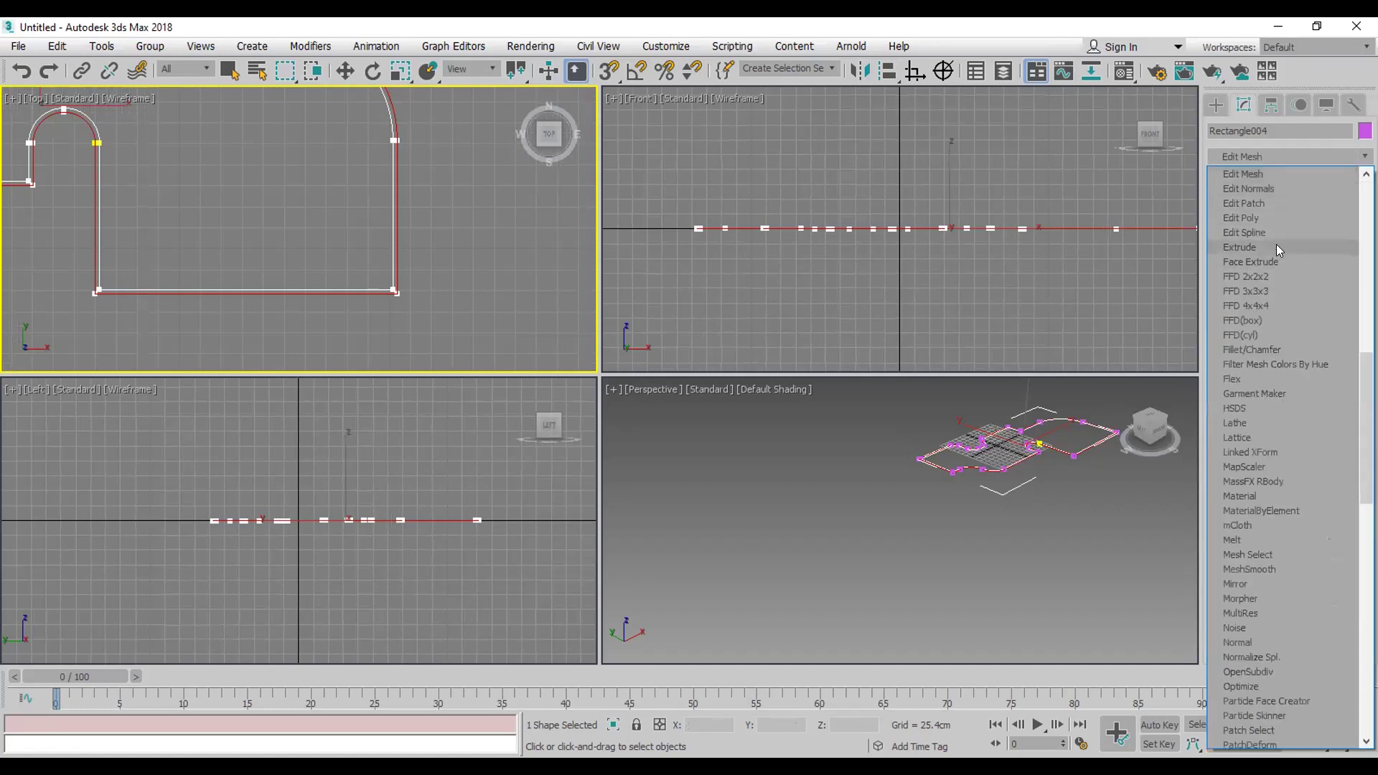
key(w)
click(1276, 245)
drag(1336, 364, 1338, 172)
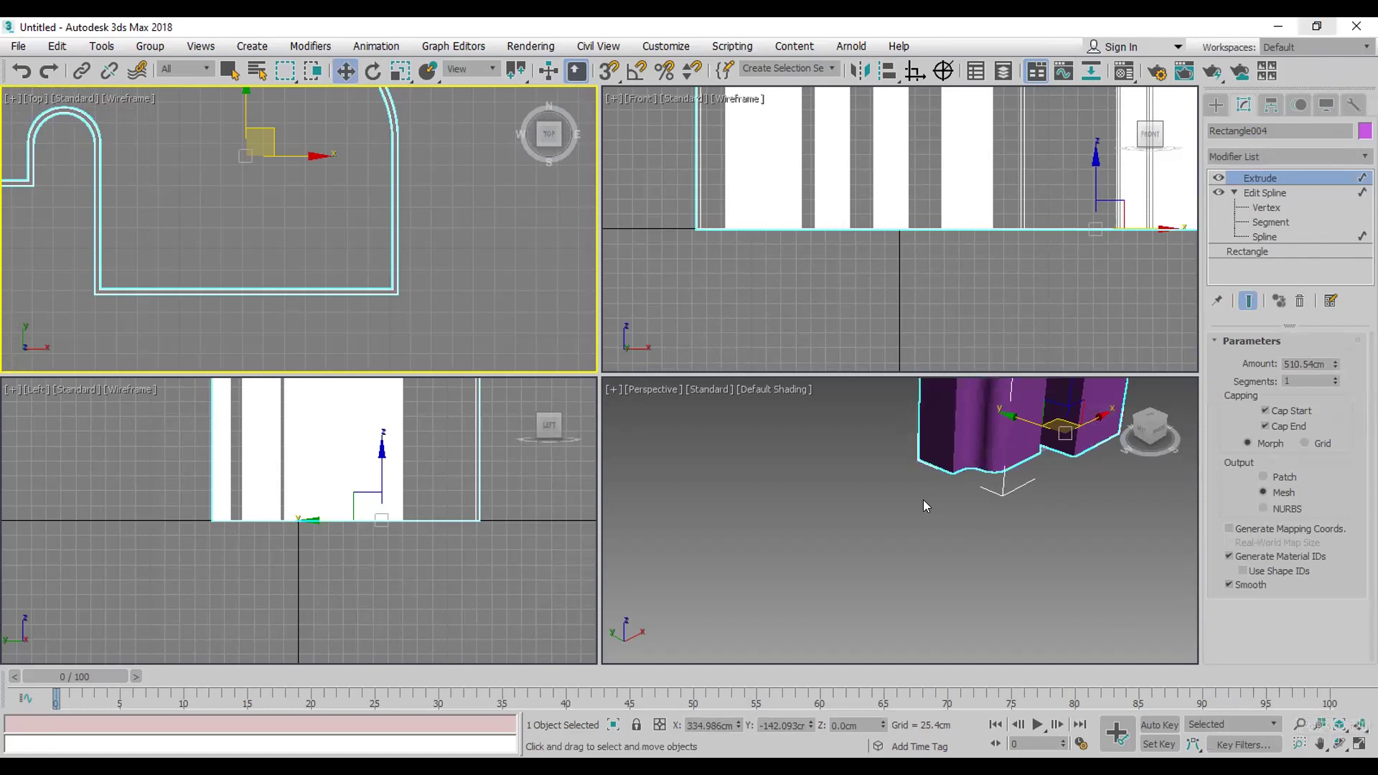
scroll(923, 500, down, 5)
key(z)
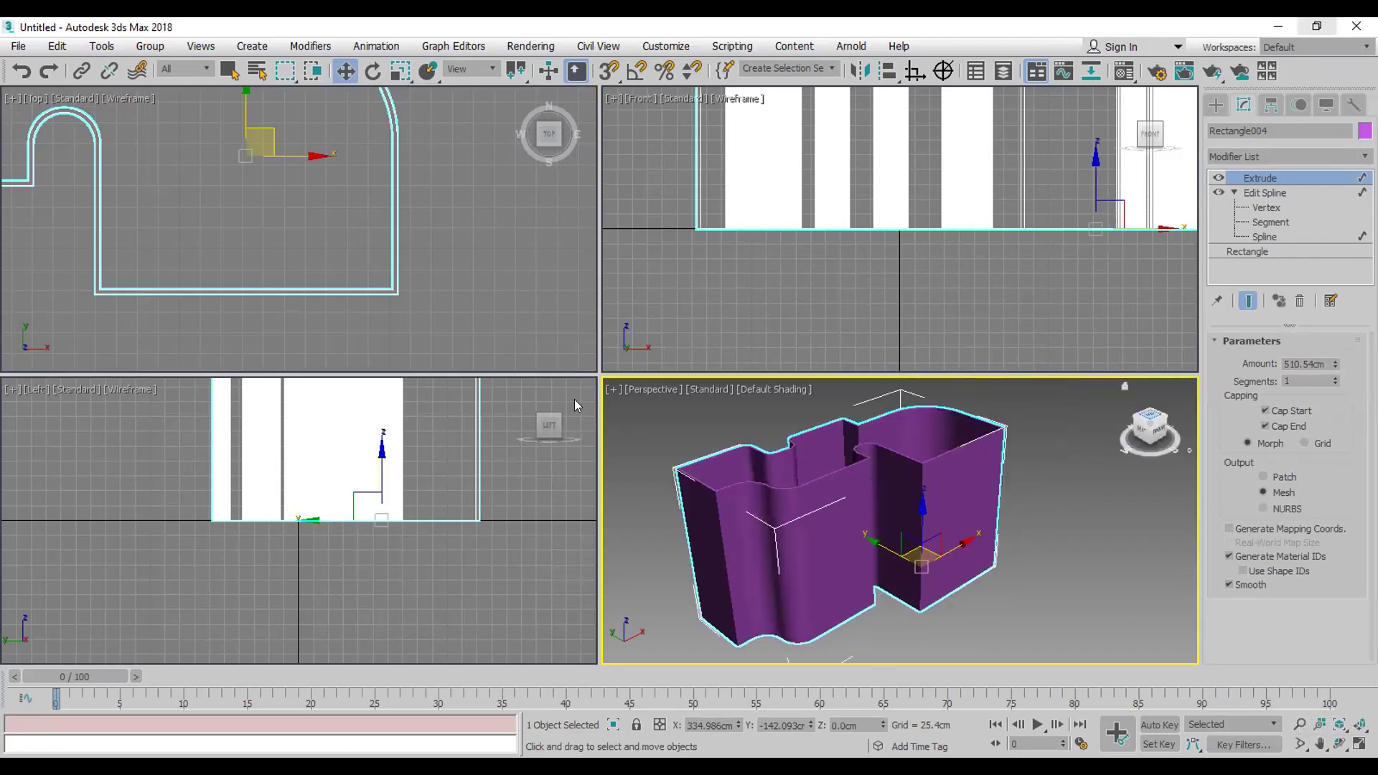
Step: Change the walls' object color to white and set the extrusion amount to 656.59 cm
click(842, 435)
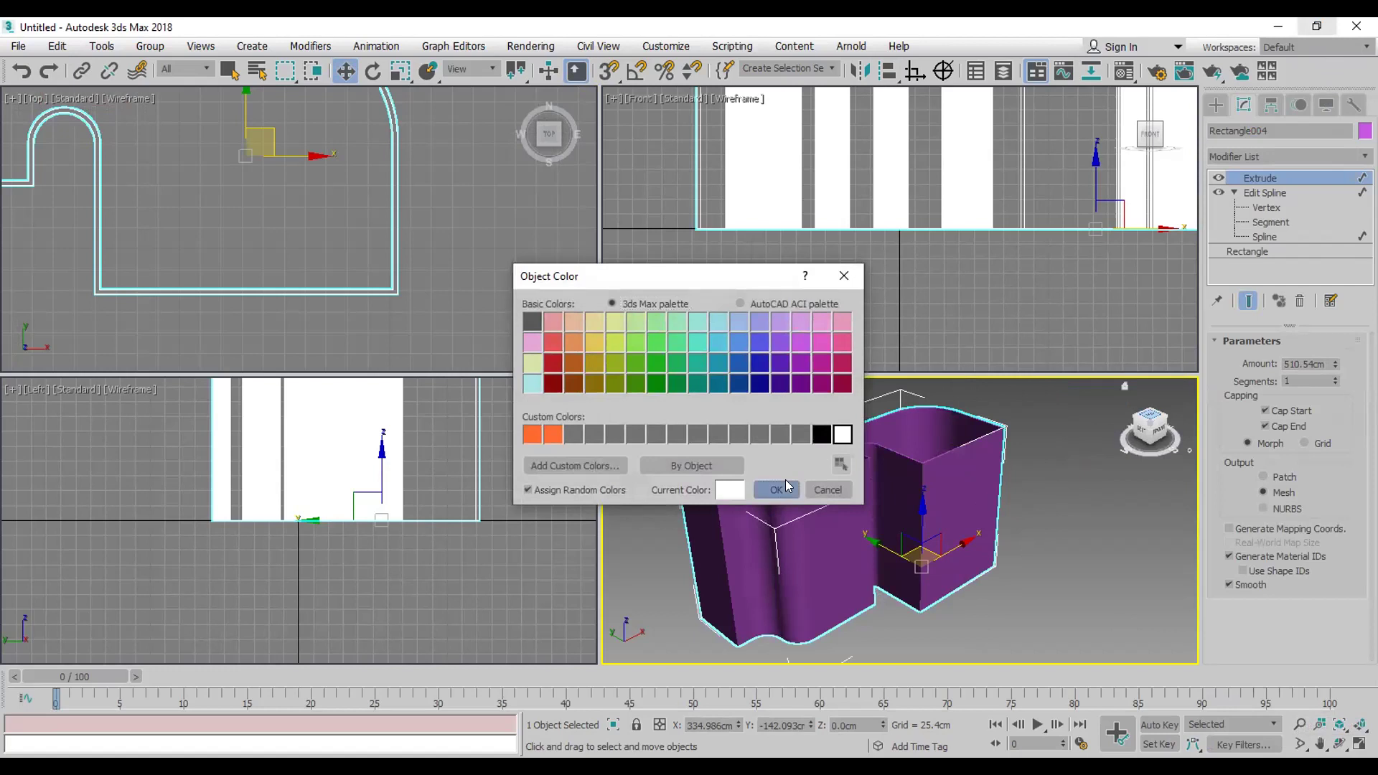
click(787, 486)
drag(1336, 361, 1336, 320)
scroll(832, 469, down, 2)
scroll(832, 469, down, 1)
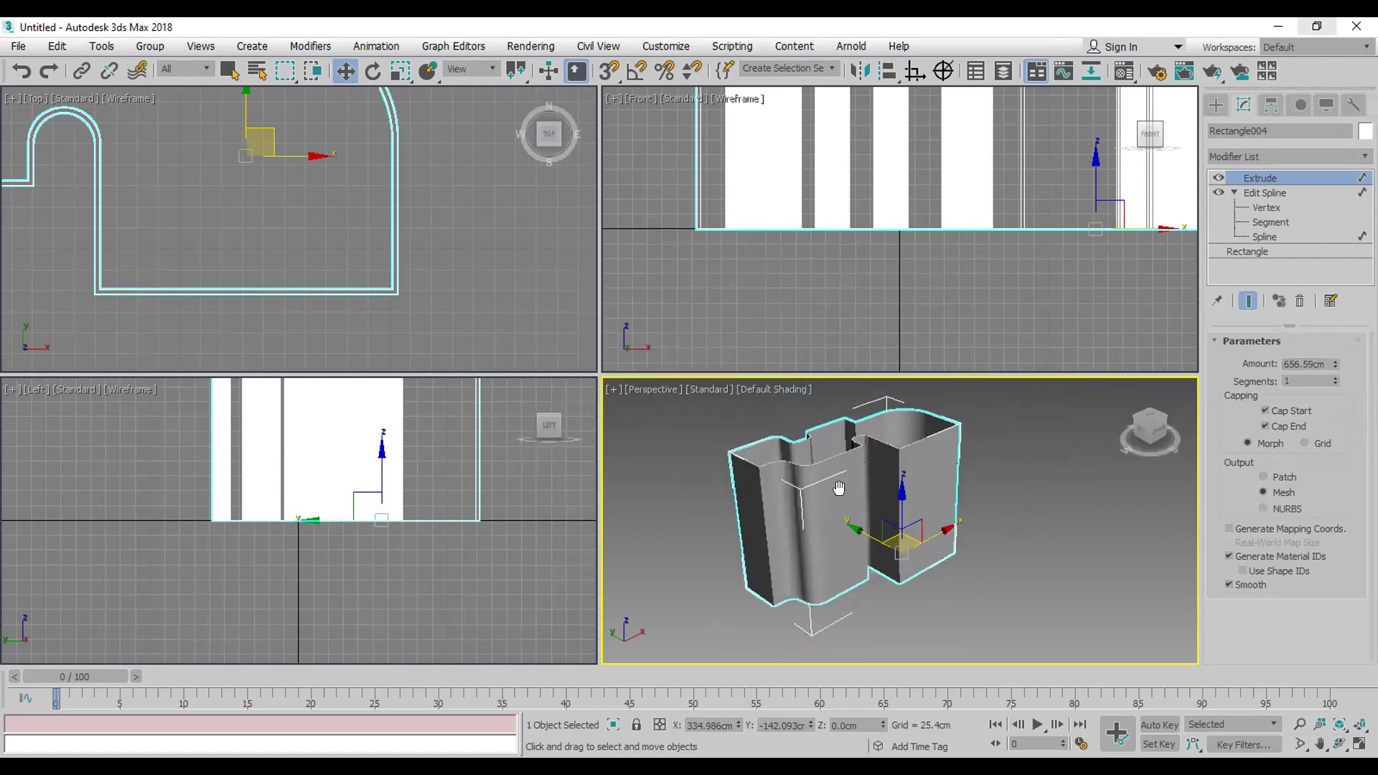
Step: Clone the walls as one independent copy moved along X, beside the original in the Top view
scroll(209, 191, down, 3)
middle_drag(210, 191, 240, 227)
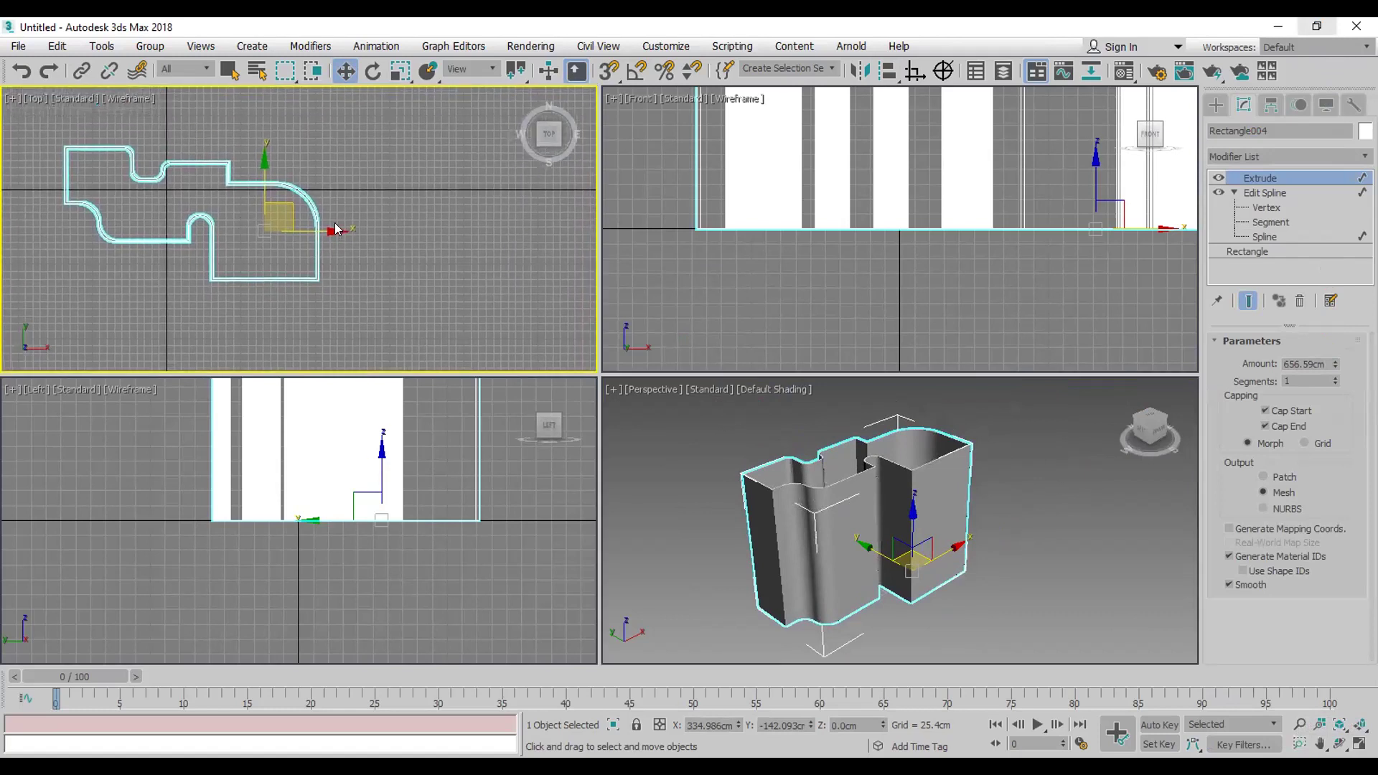
click(1215, 106)
shift+drag(320, 230, 664, 237)
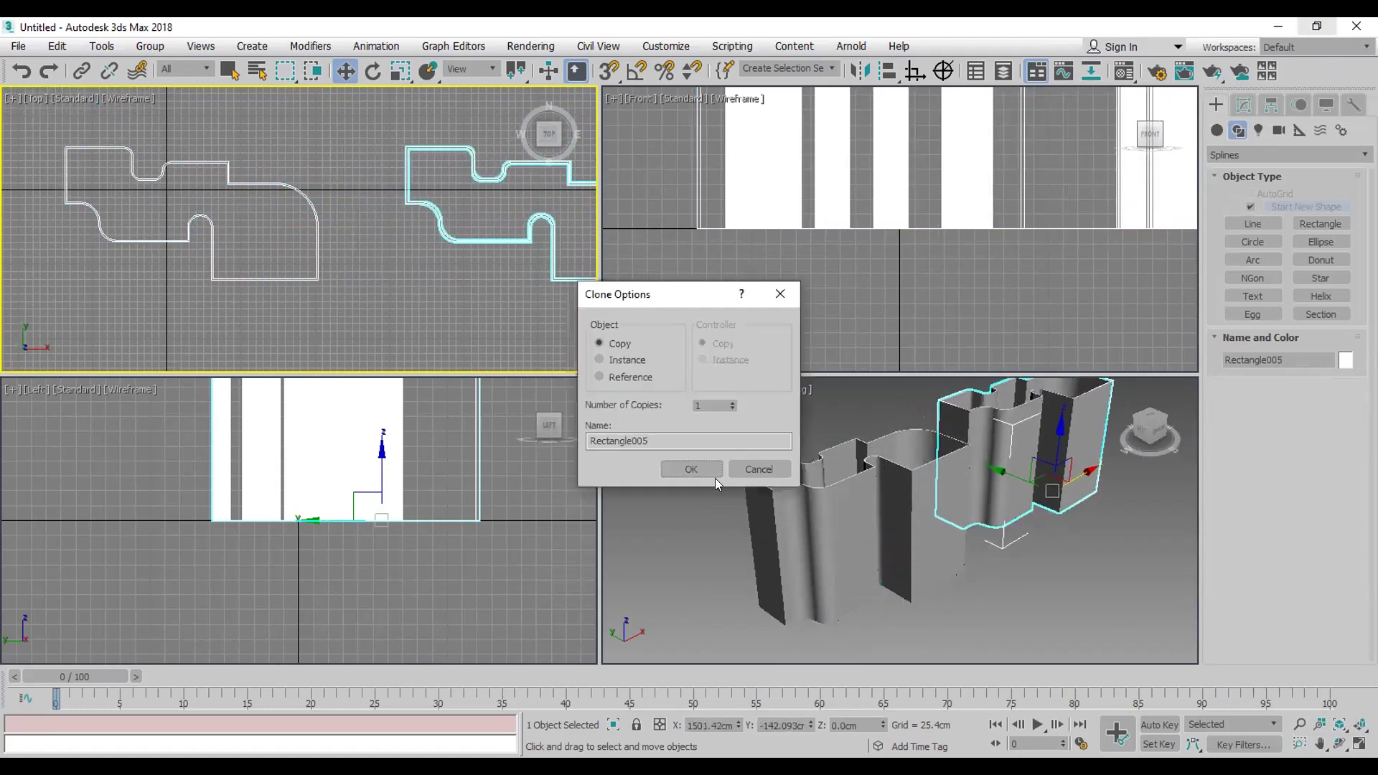
click(692, 468)
Step: Delete the outer spline of the copied walls at spline level, keeping only the inner outline
click(1244, 105)
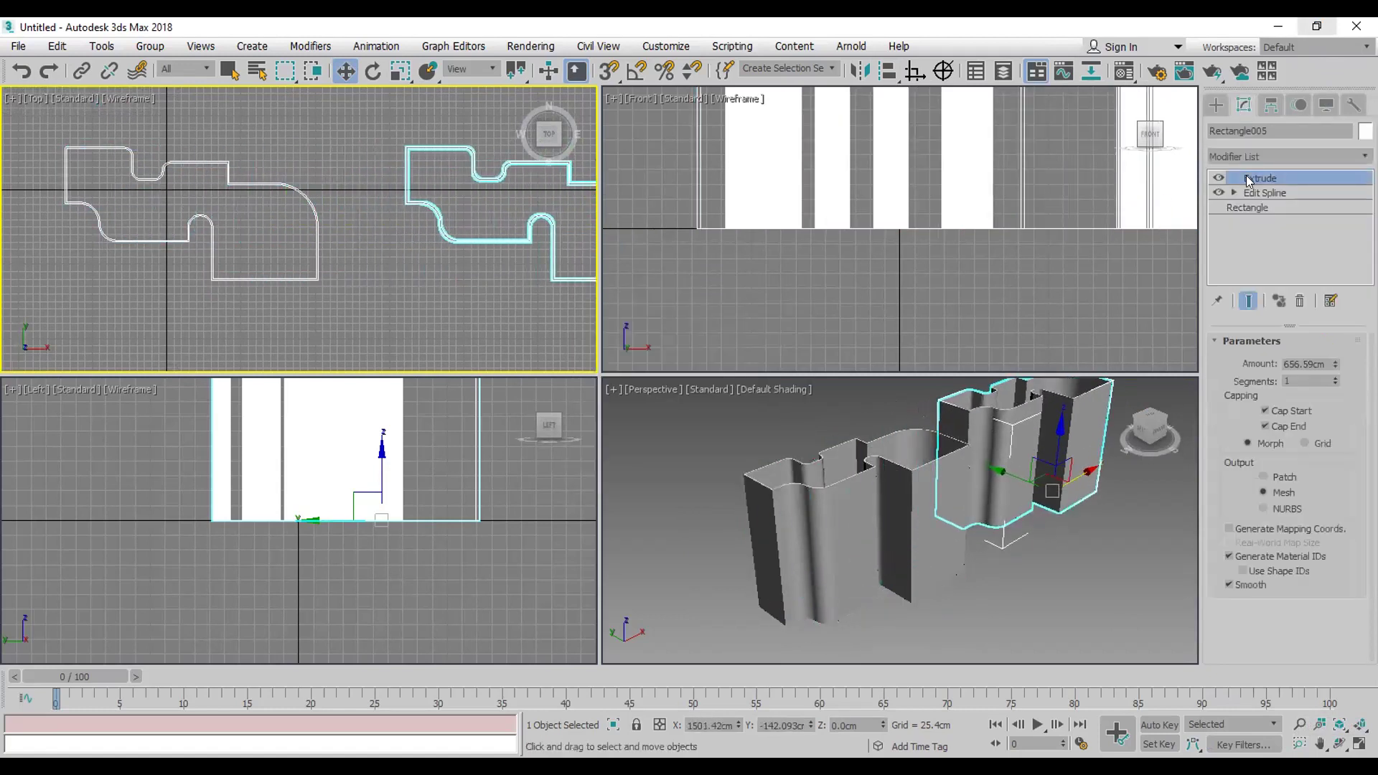
click(1234, 192)
click(1267, 236)
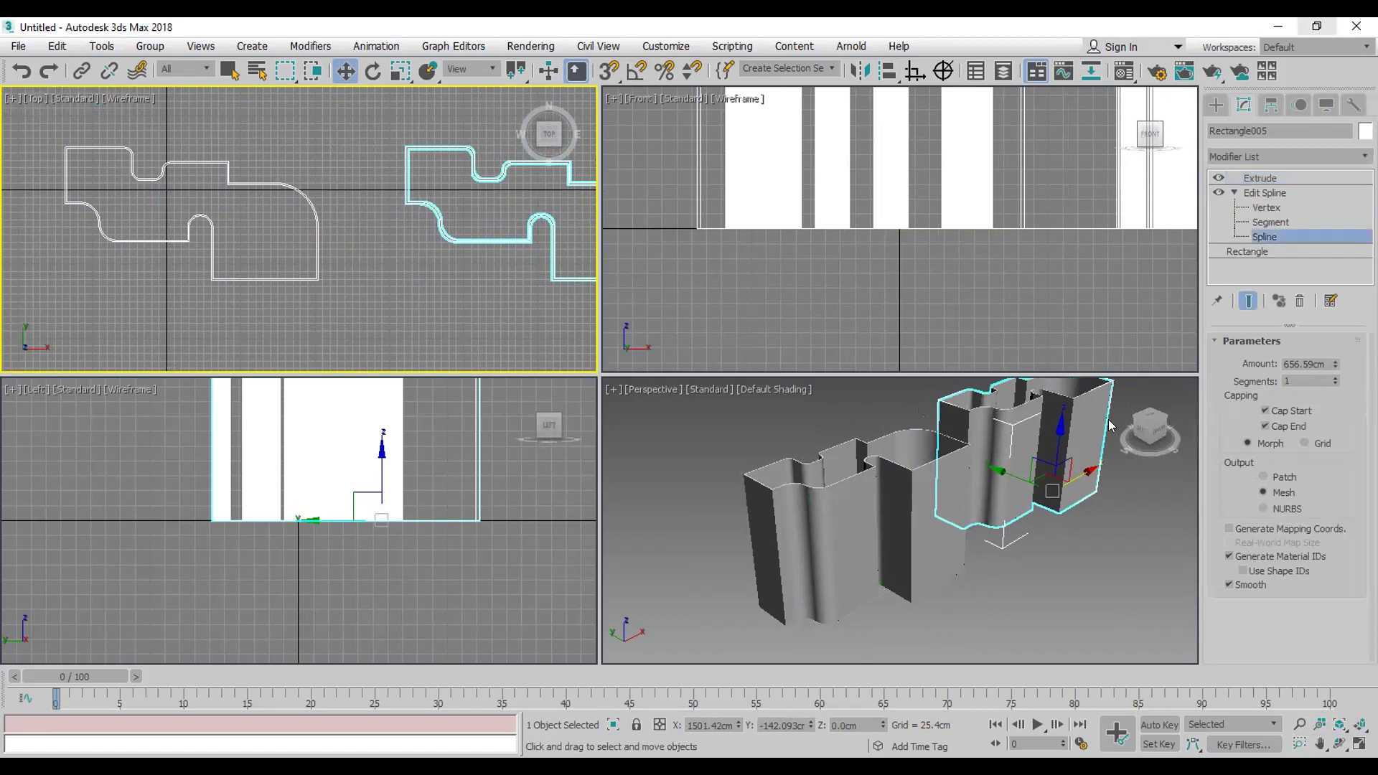
click(998, 482)
scroll(470, 246, up, 5)
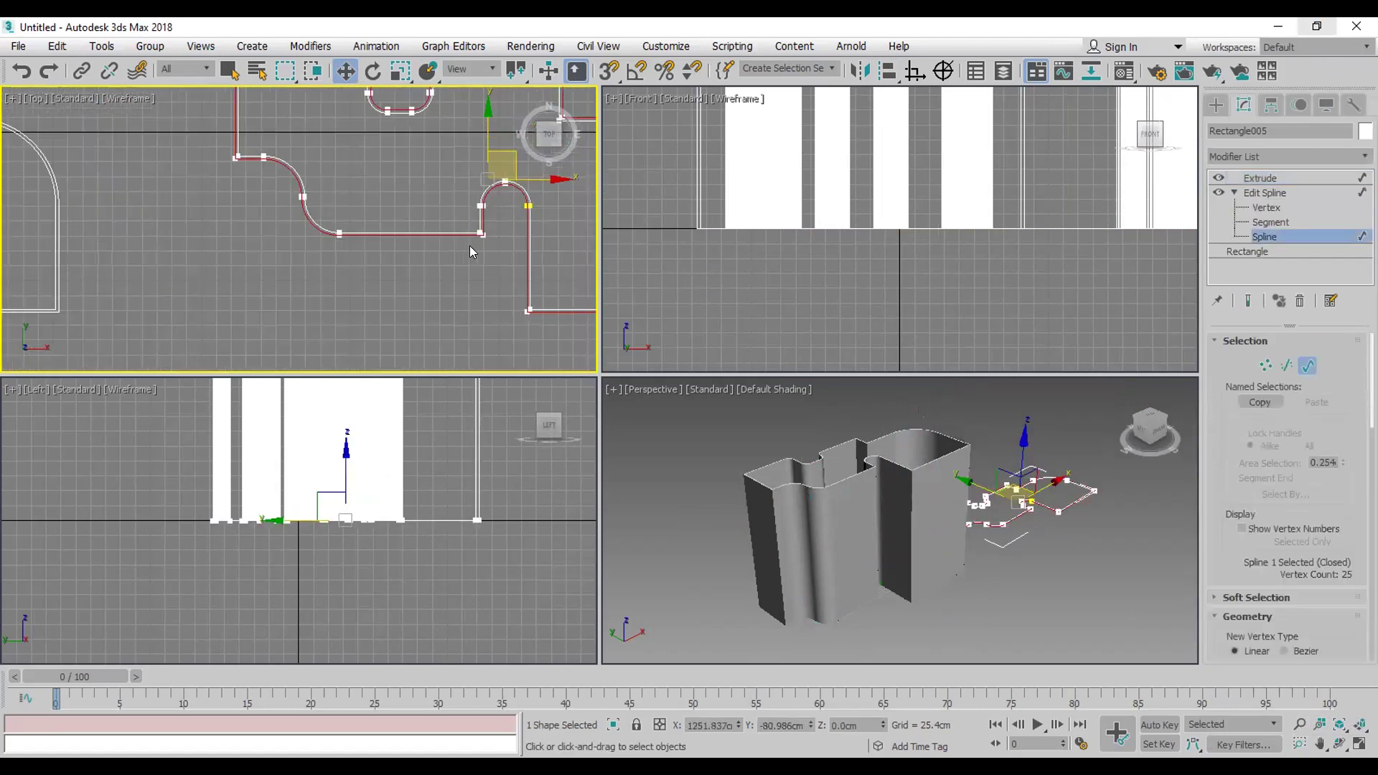
click(774, 393)
Step: Set the Extrude amount of the copy to 2 cm to turn it into a thin floor slab
click(1258, 179)
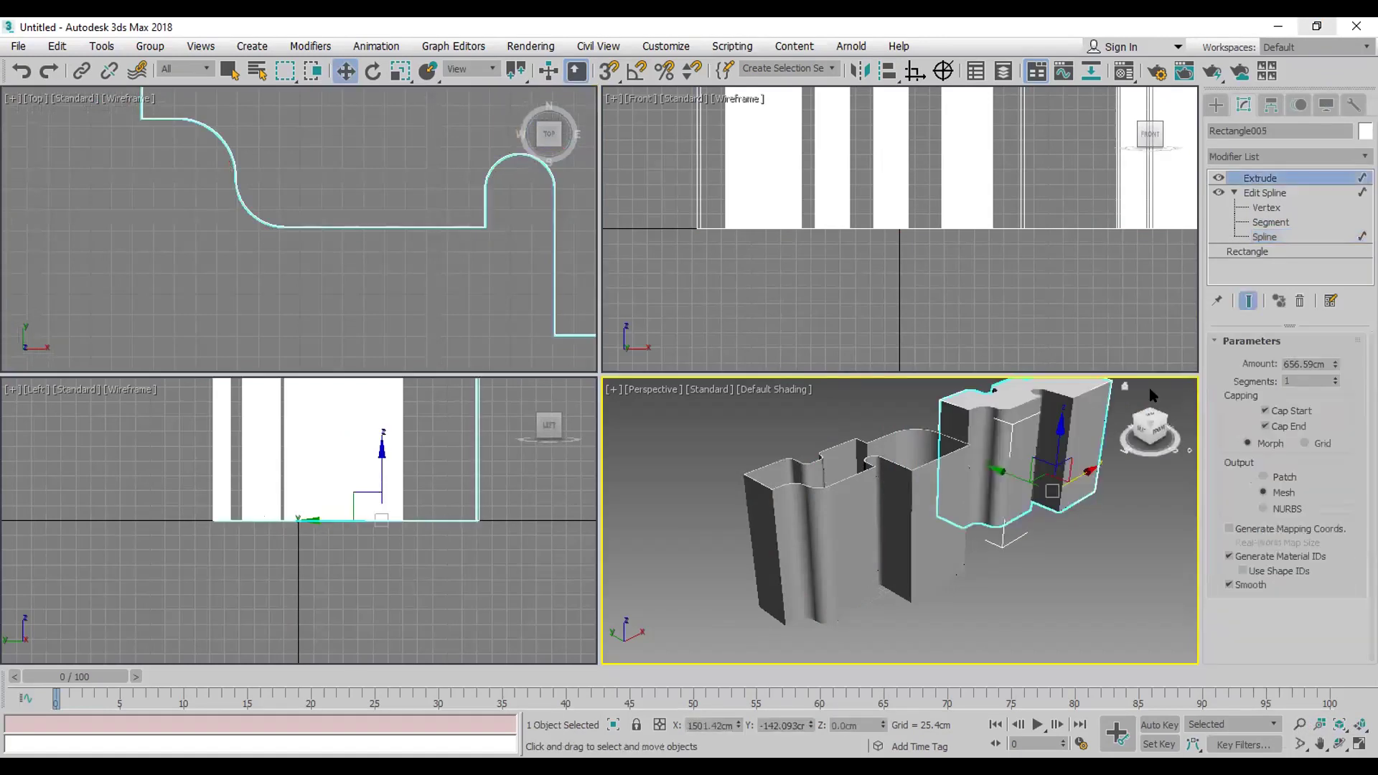
double_click(1307, 364)
text(2)
key(Return)
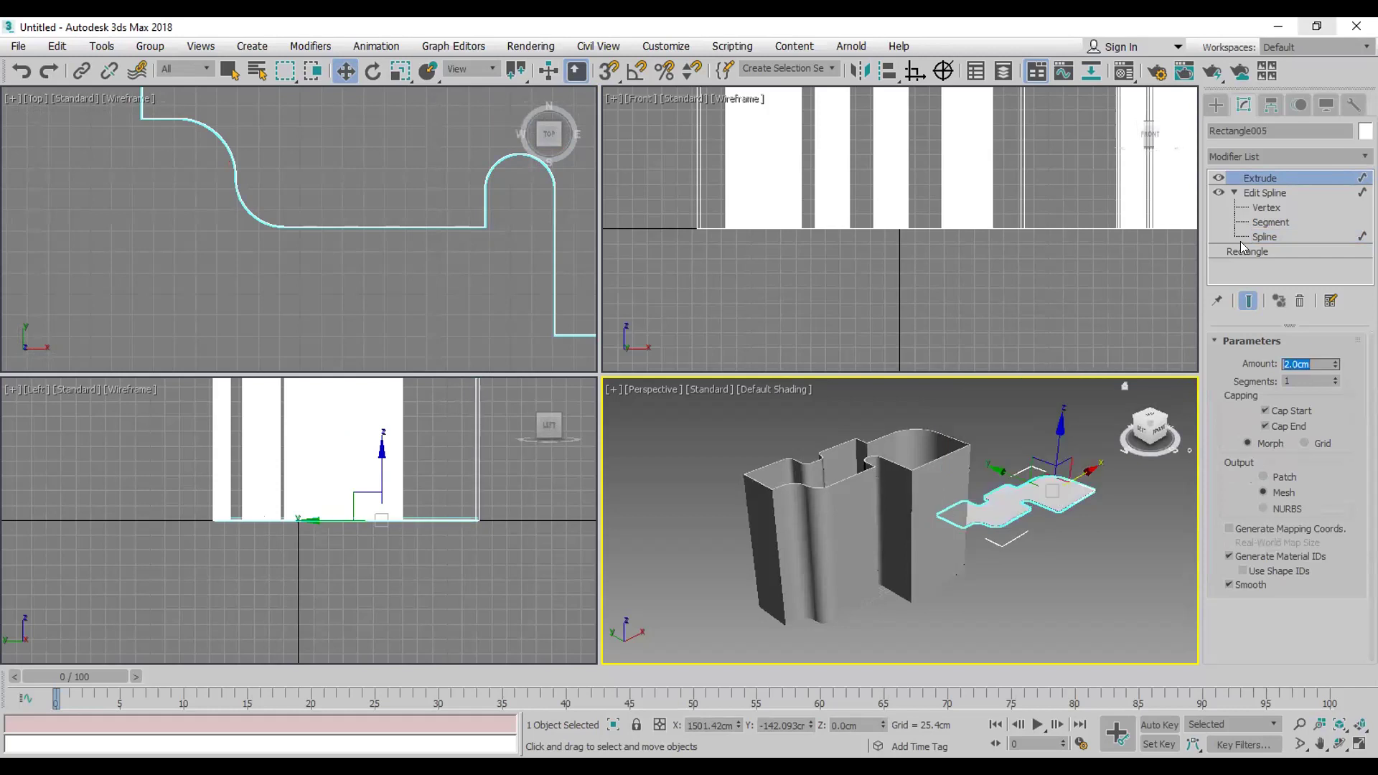
Step: Turn on vertex snapping and move the floor slab so its corner snaps to the inner corner of the walls
scroll(485, 178, down, 5)
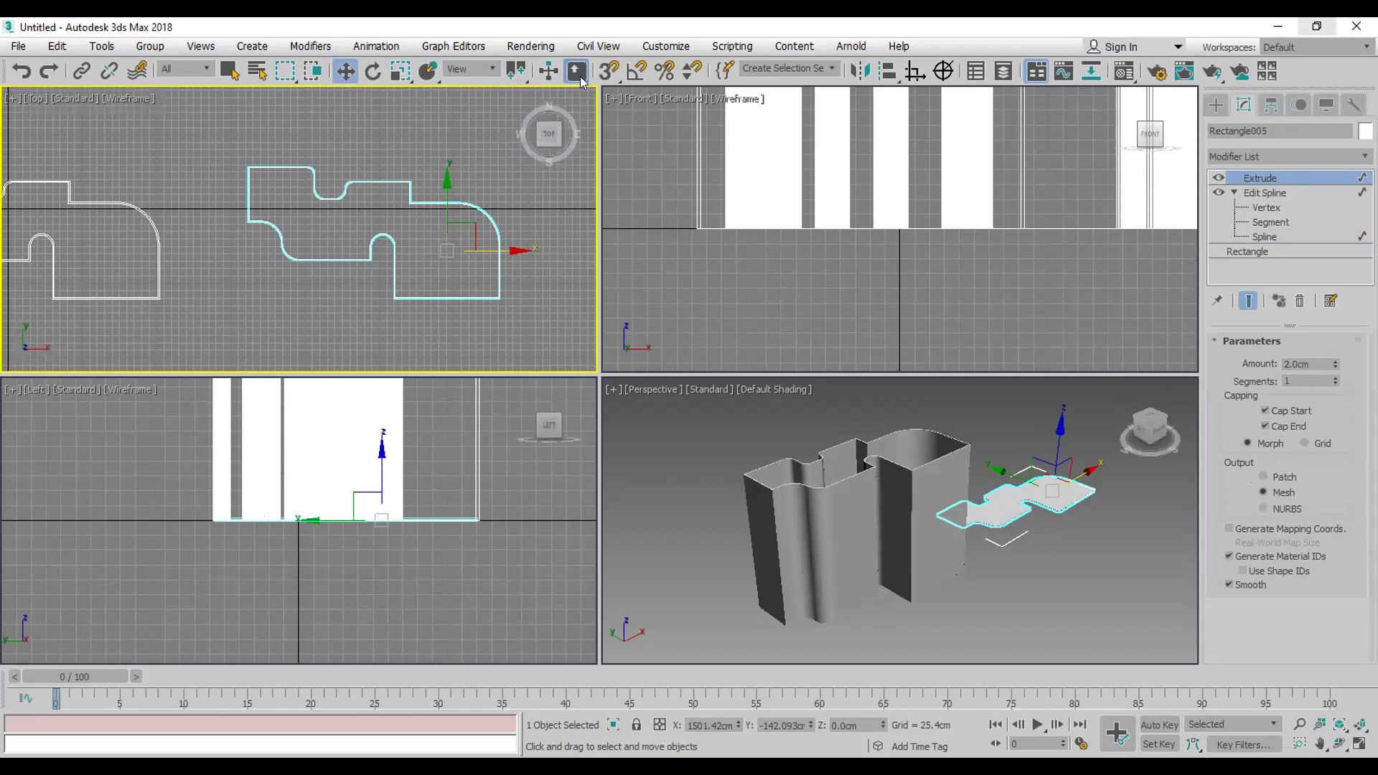
click(609, 71)
right_click(609, 71)
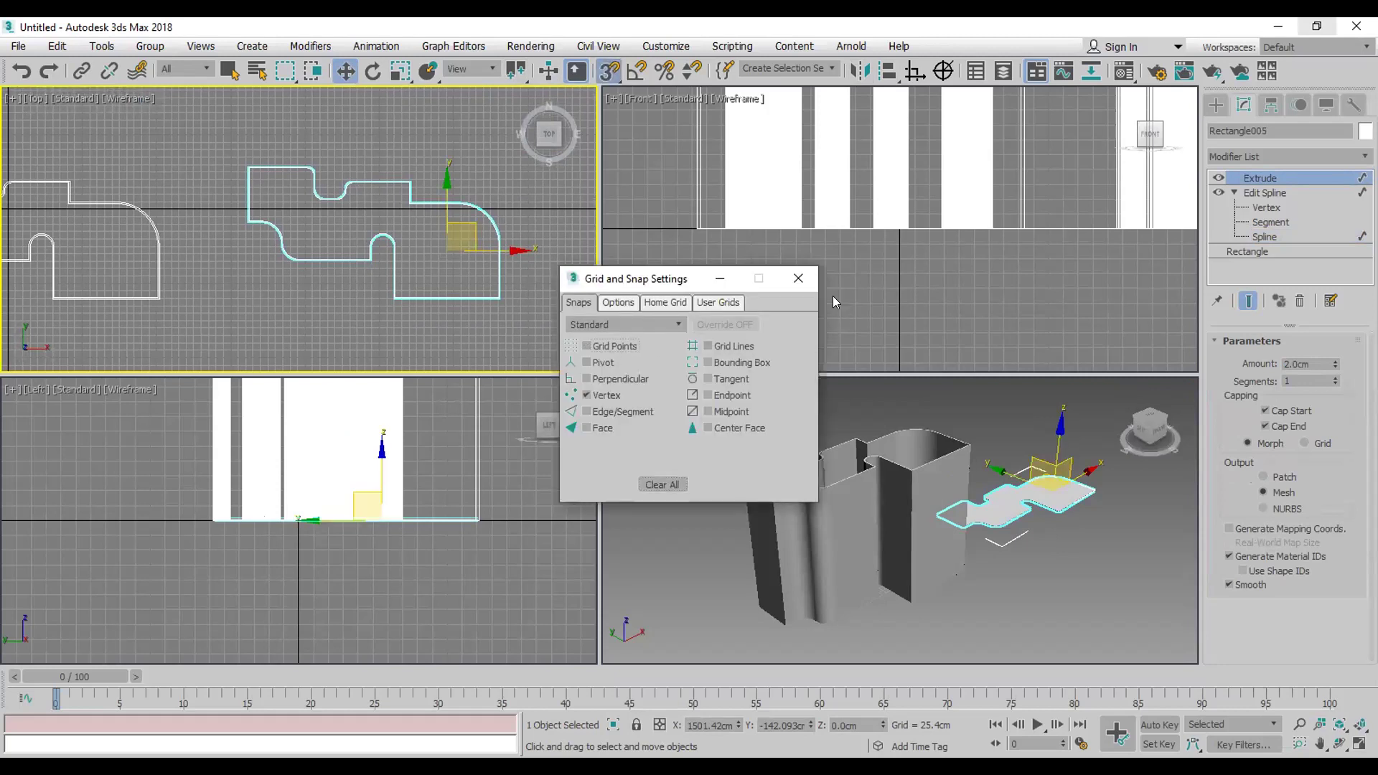
click(803, 283)
drag(443, 273, 95, 301)
scroll(247, 323, up, 5)
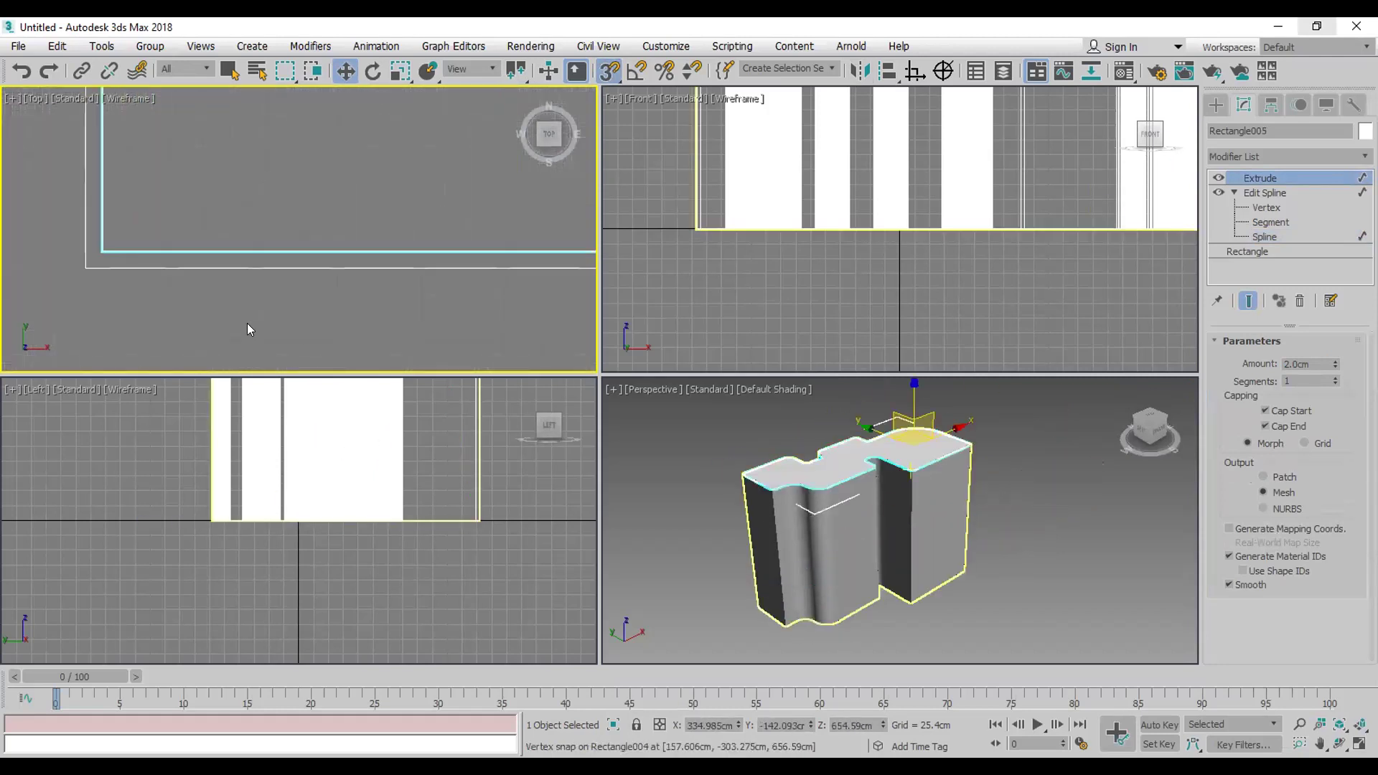
Step: Set the floor slab's absolute world Z position to 0 cm
scroll(831, 486, down, 4)
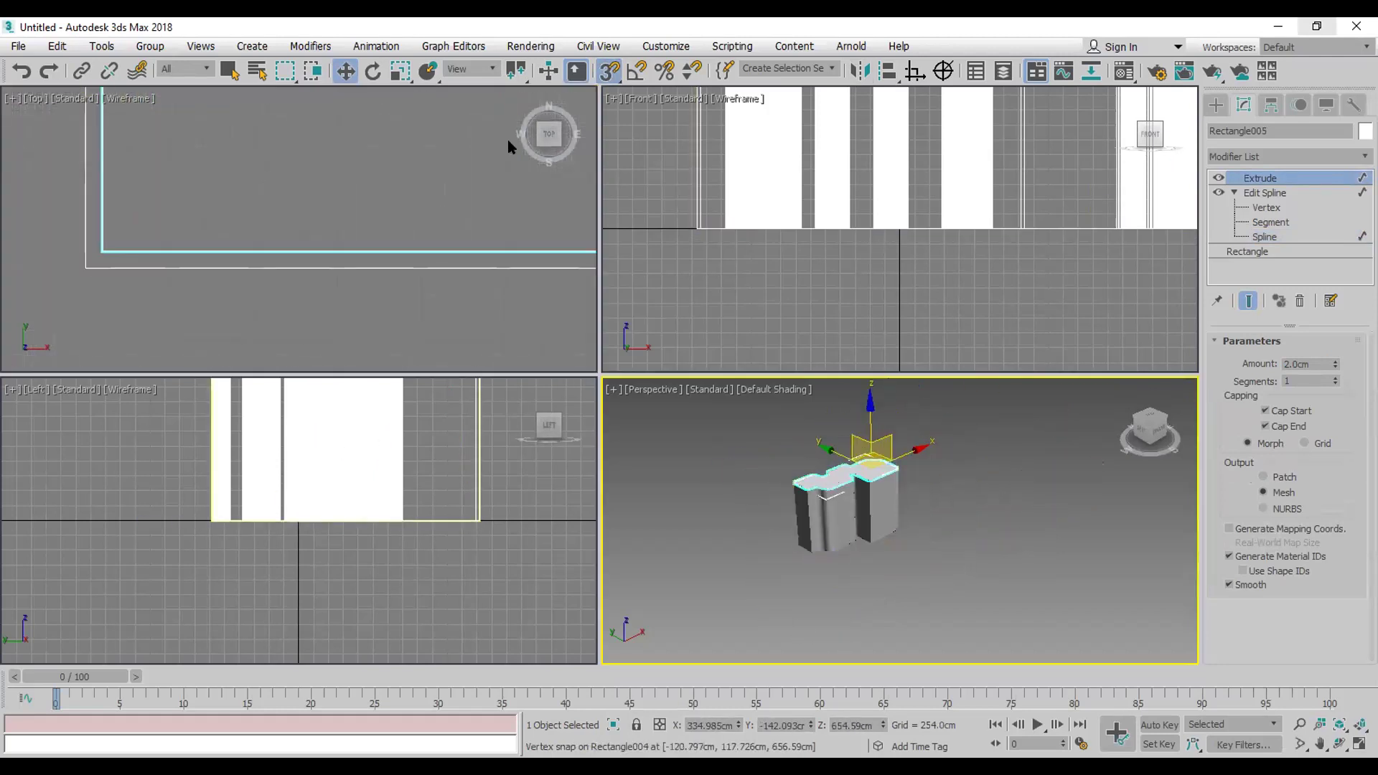
right_click(346, 71)
double_click(530, 216)
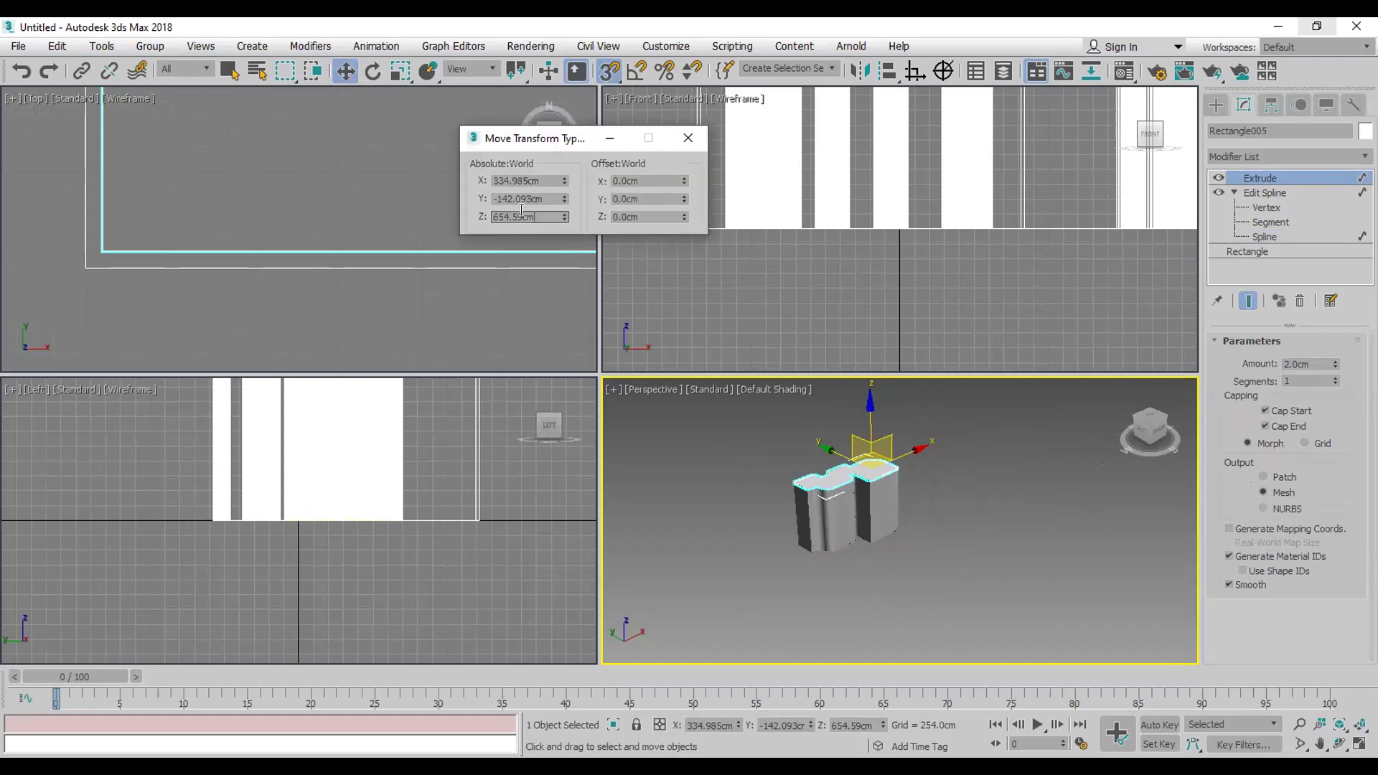
text(0)
key(Return)
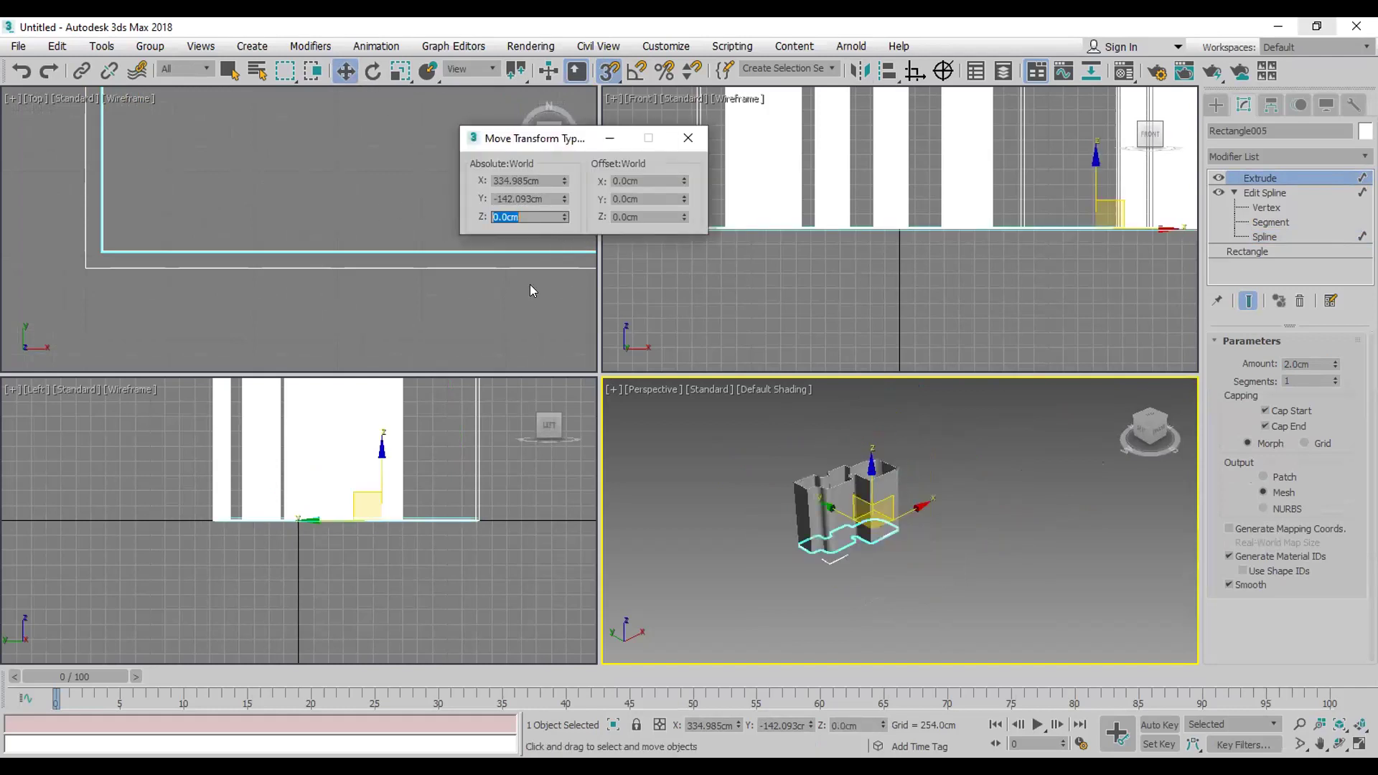
scroll(932, 541, up, 3)
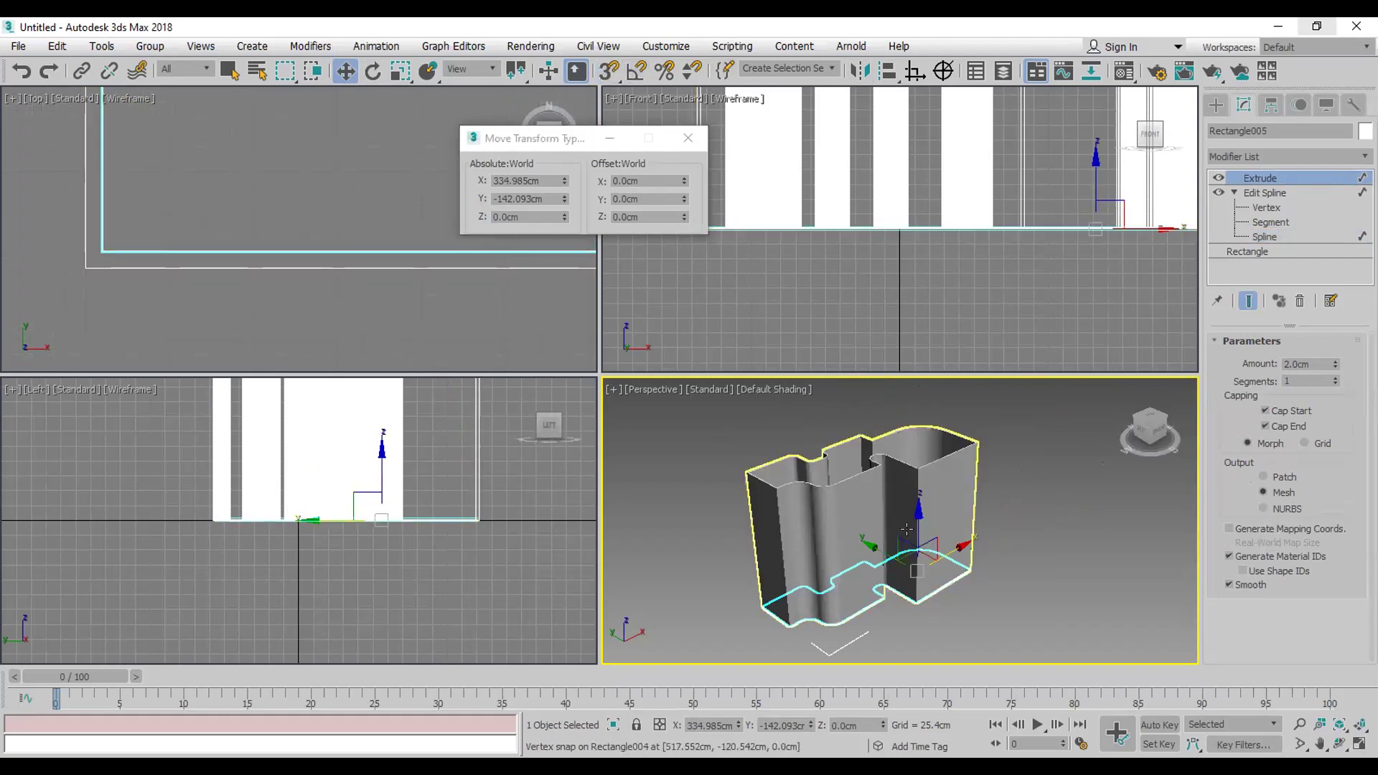
Step: Clone the floor slab upward as four copies about 206 cm apart and delete the topmost copy
shift+drag(918, 528, 897, 468)
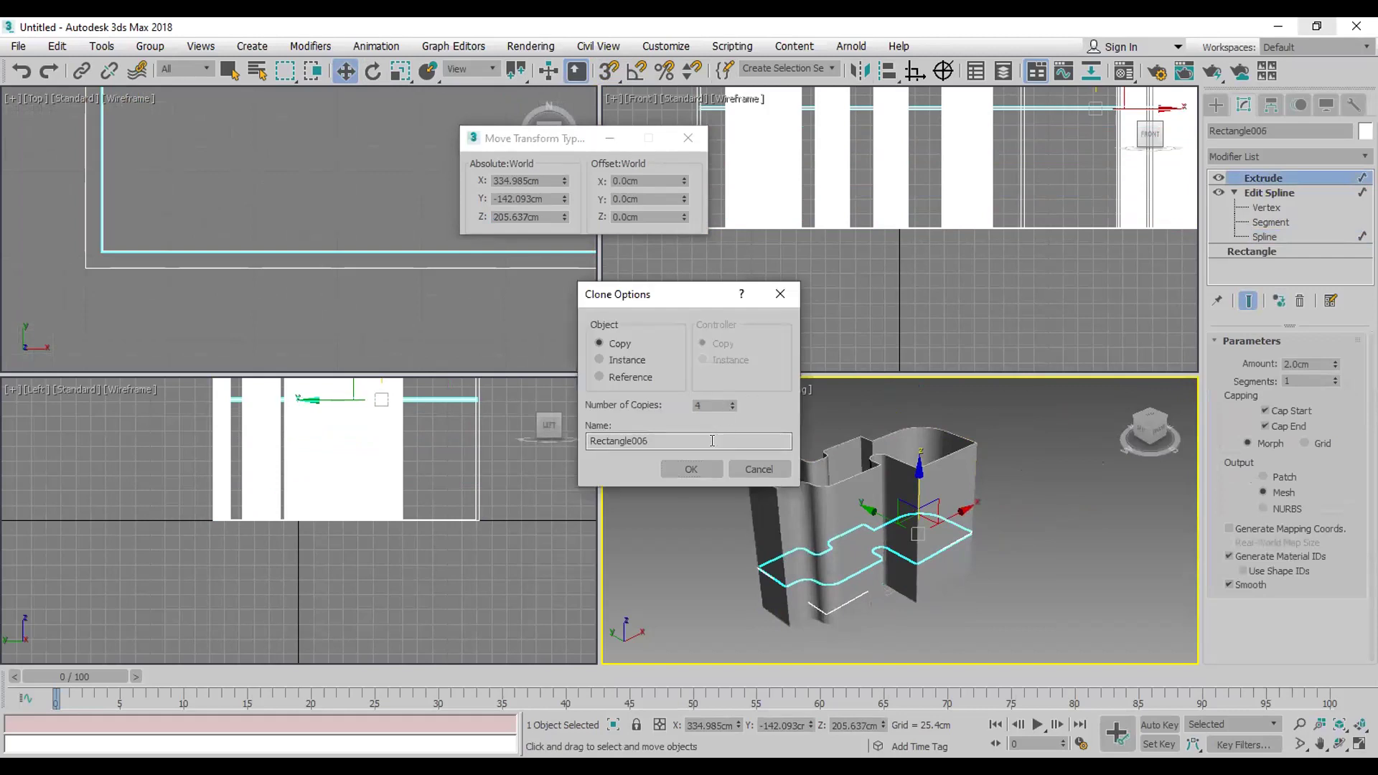
click(692, 468)
key(Delete)
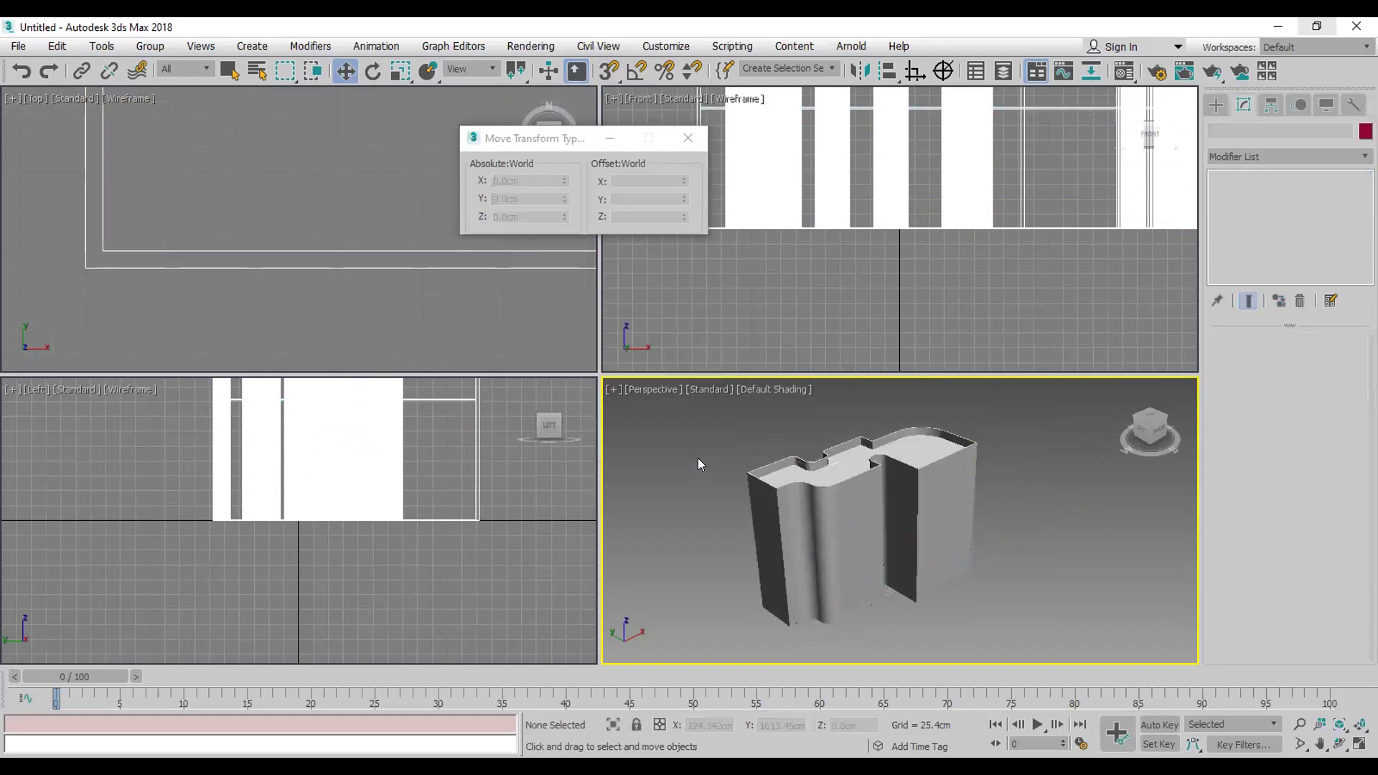
scroll(832, 458, up, 10)
scroll(833, 458, down, 5)
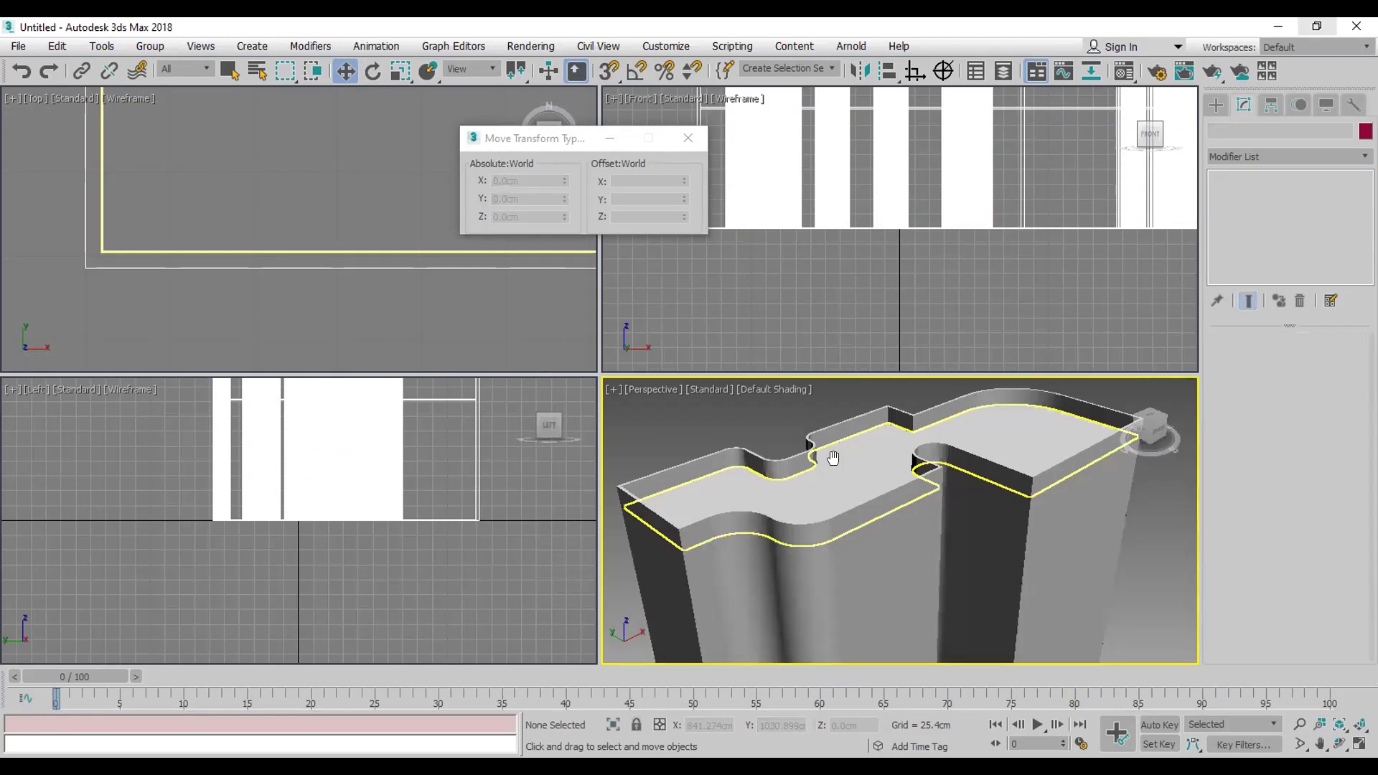
scroll(483, 281, down, 4)
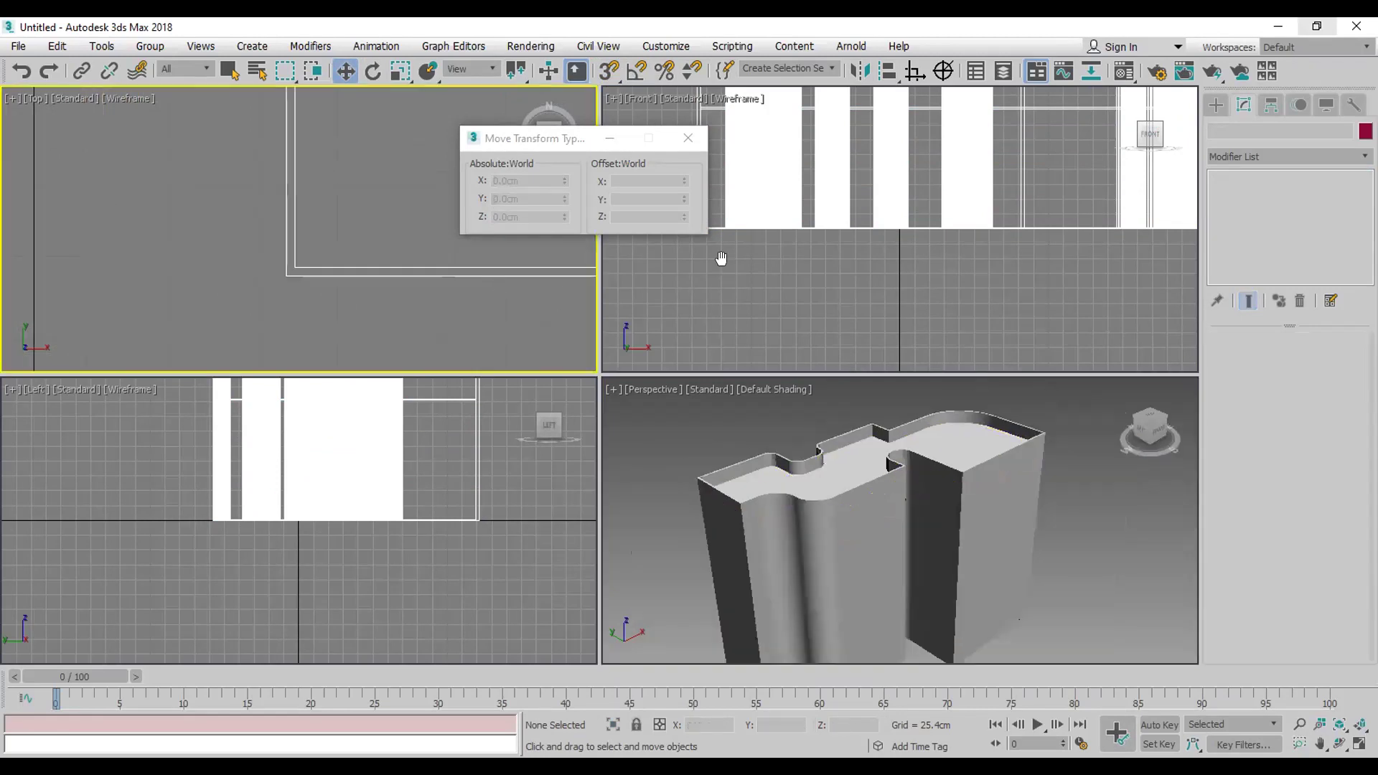
Step: Draw a rectangle about 79 cm long and 71 cm wide in the Front view, over the lowest storey near the building's right side
scroll(720, 255, down, 3)
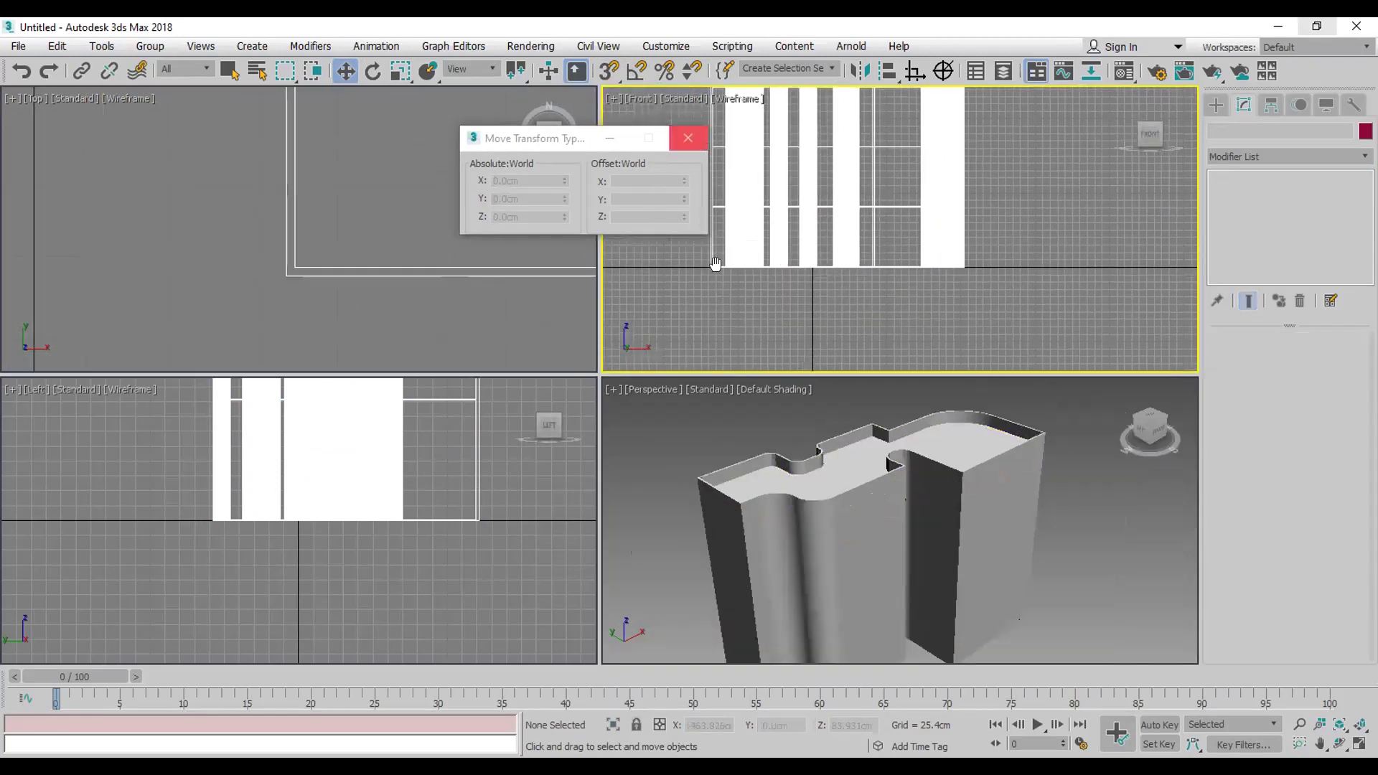
click(693, 142)
scroll(887, 281, down, 3)
click(1216, 105)
click(1237, 130)
scroll(413, 225, up, 5)
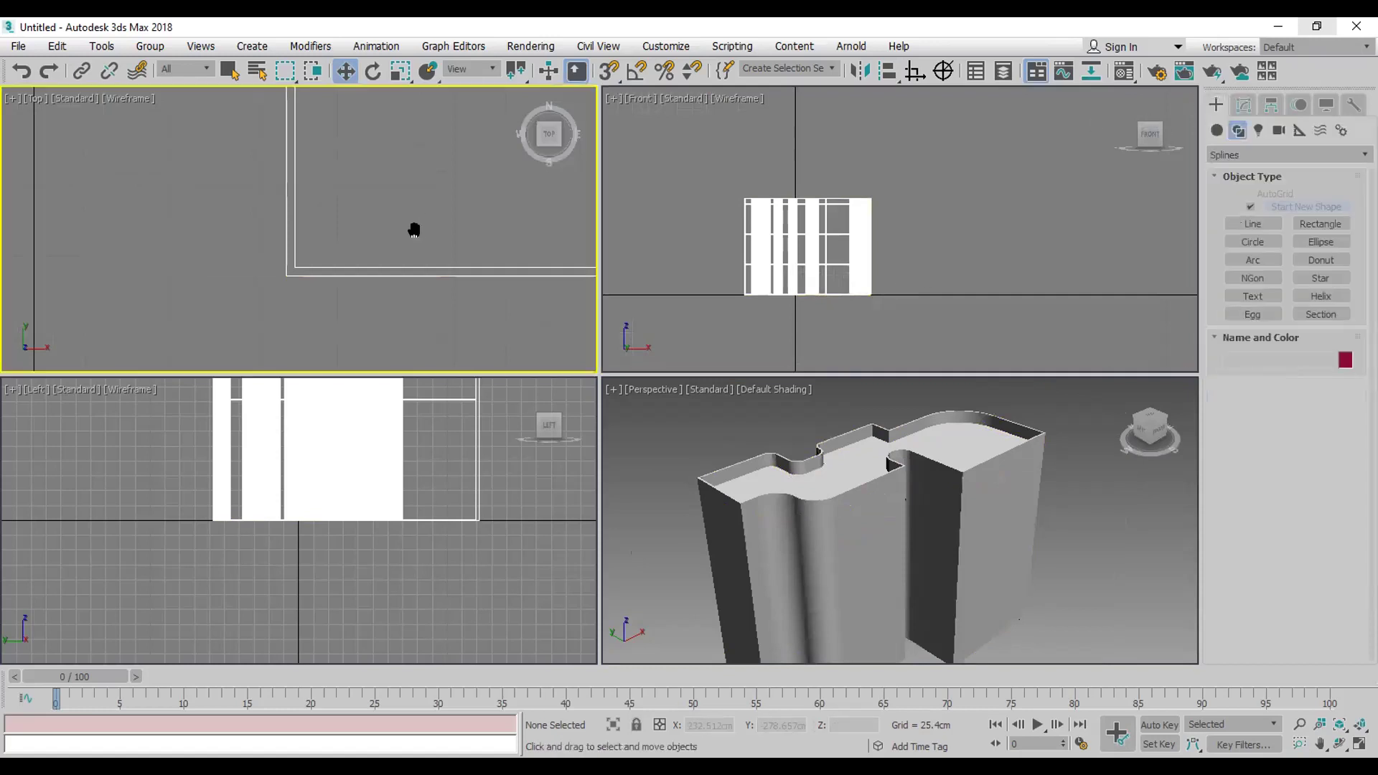
click(1319, 224)
scroll(830, 272, up, 5)
drag(825, 257, 853, 286)
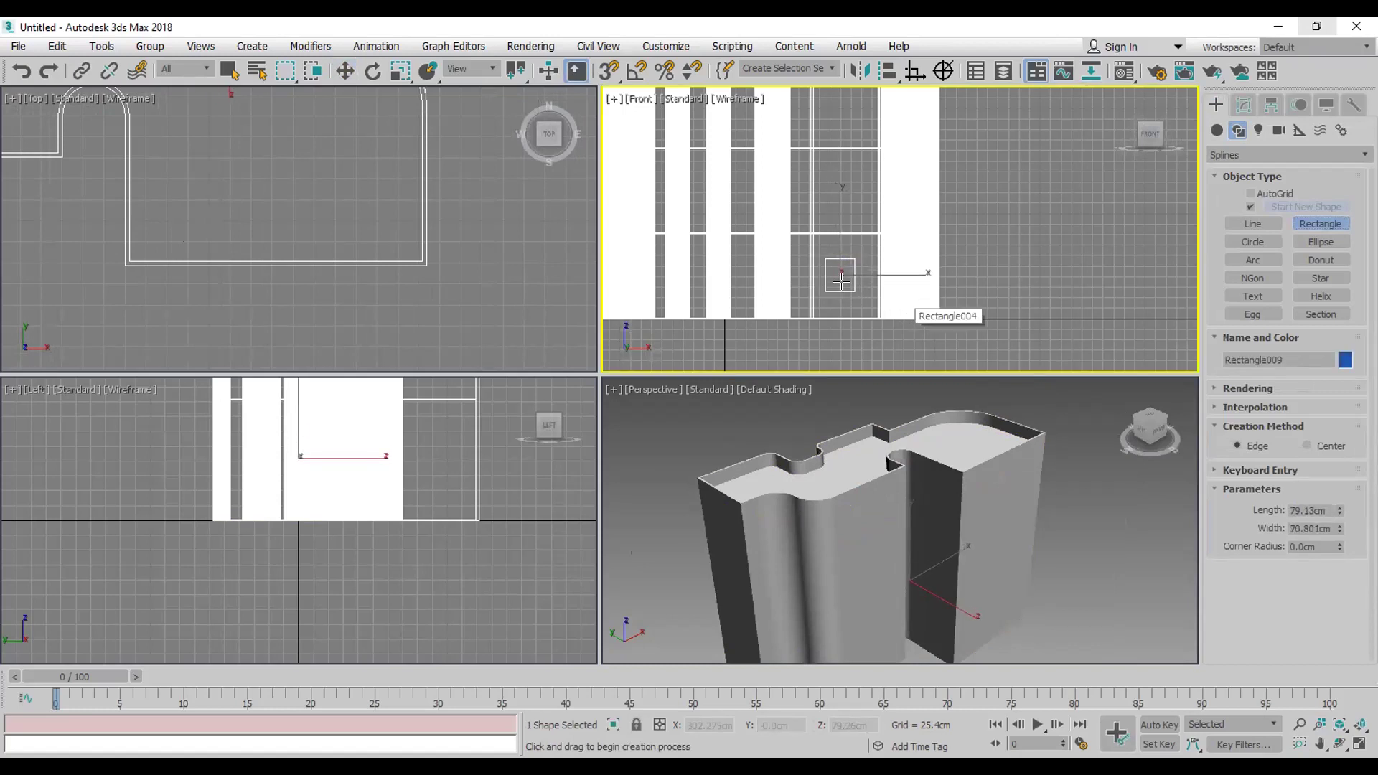
Step: Try moving the rectangle along Y in the Top view to the front wall, and undo the move
scroll(464, 223, down, 4)
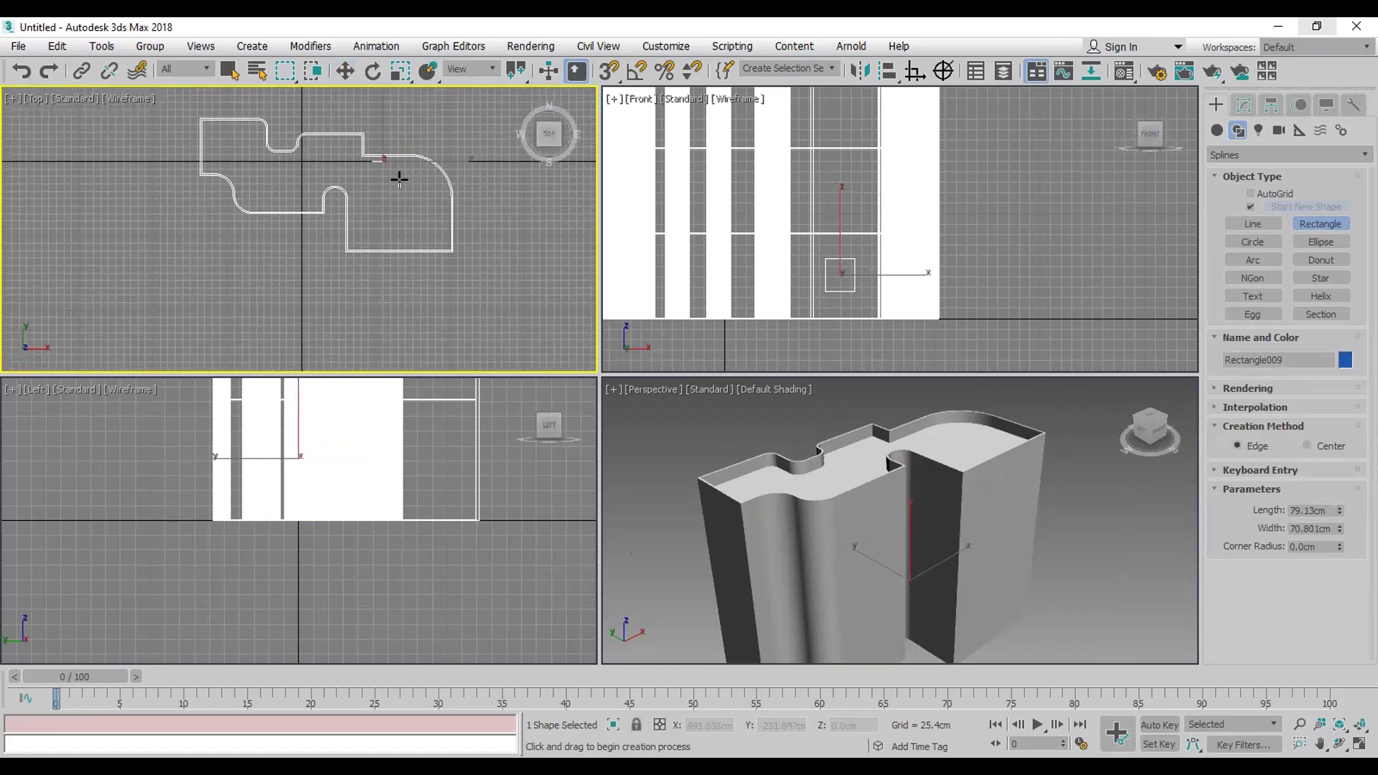
click(345, 71)
drag(384, 152, 383, 217)
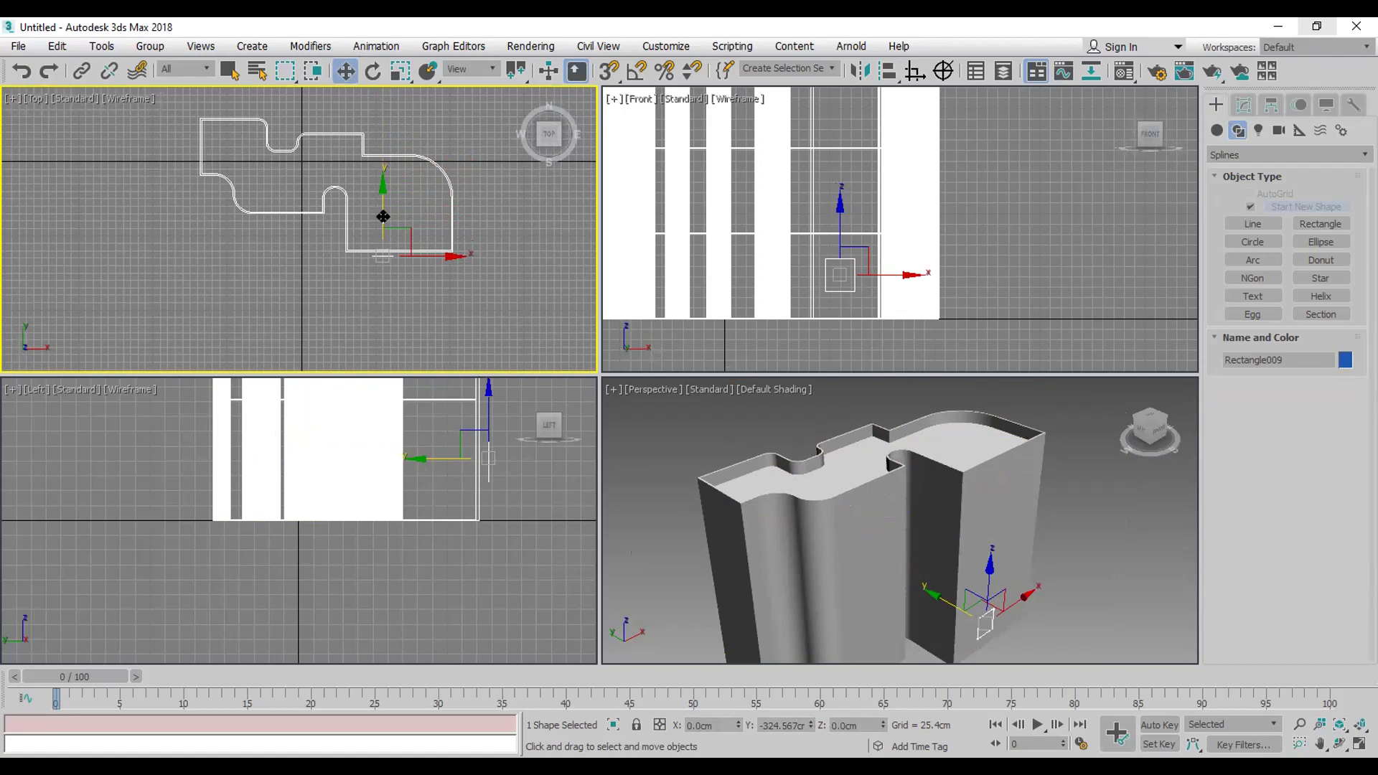
key(ctrl+z)
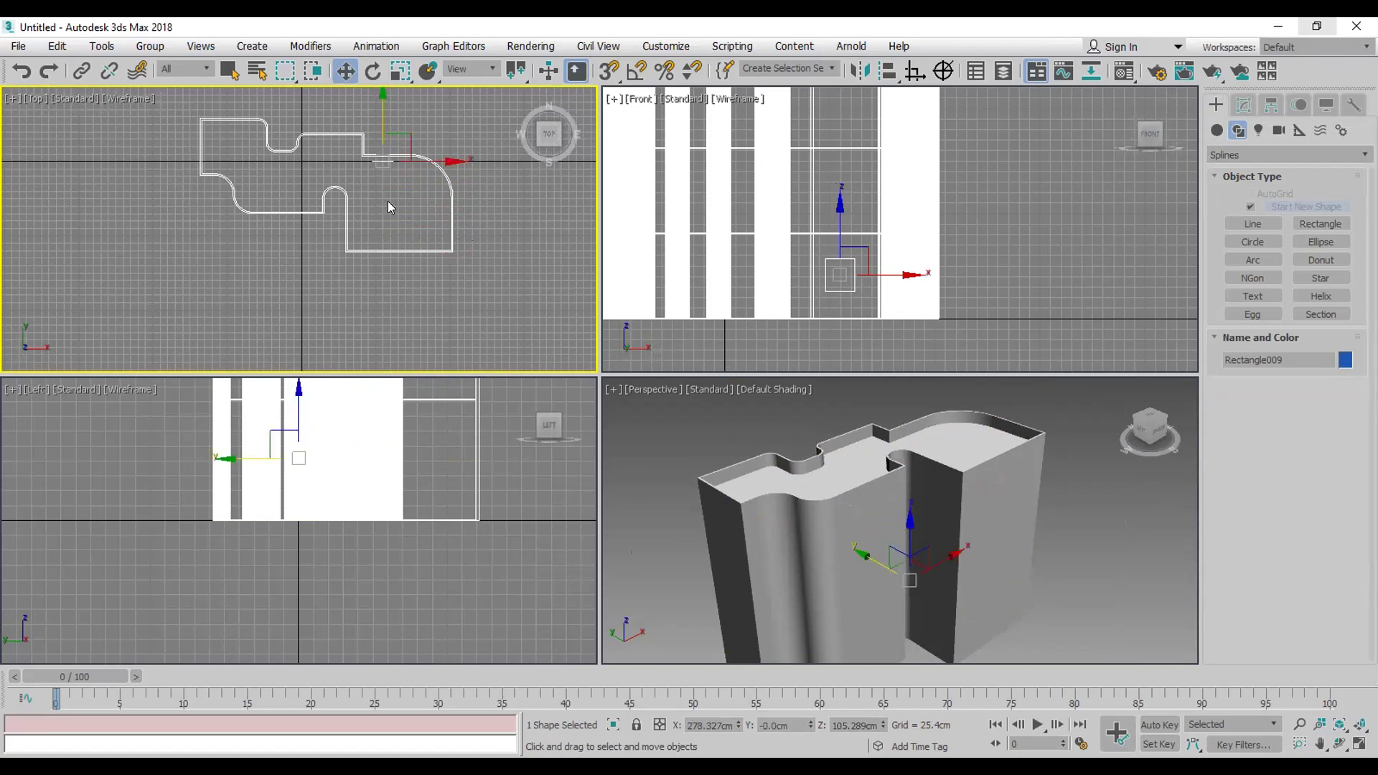
Step: Move the walls and all floor slabs together in the negative X direction, clear of the new rectangle
click(487, 204)
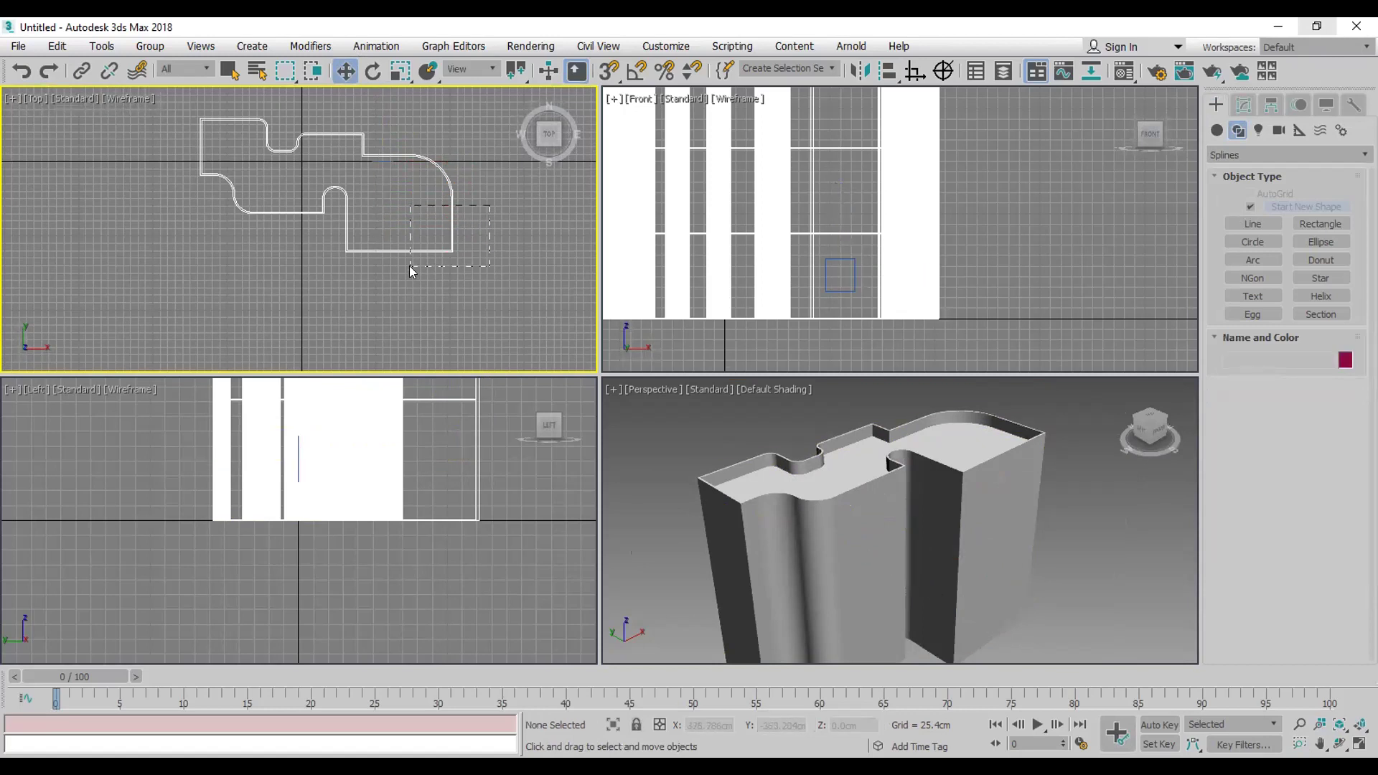
drag(411, 268, 412, 267)
drag(349, 185, 200, 185)
scroll(980, 515, down, 5)
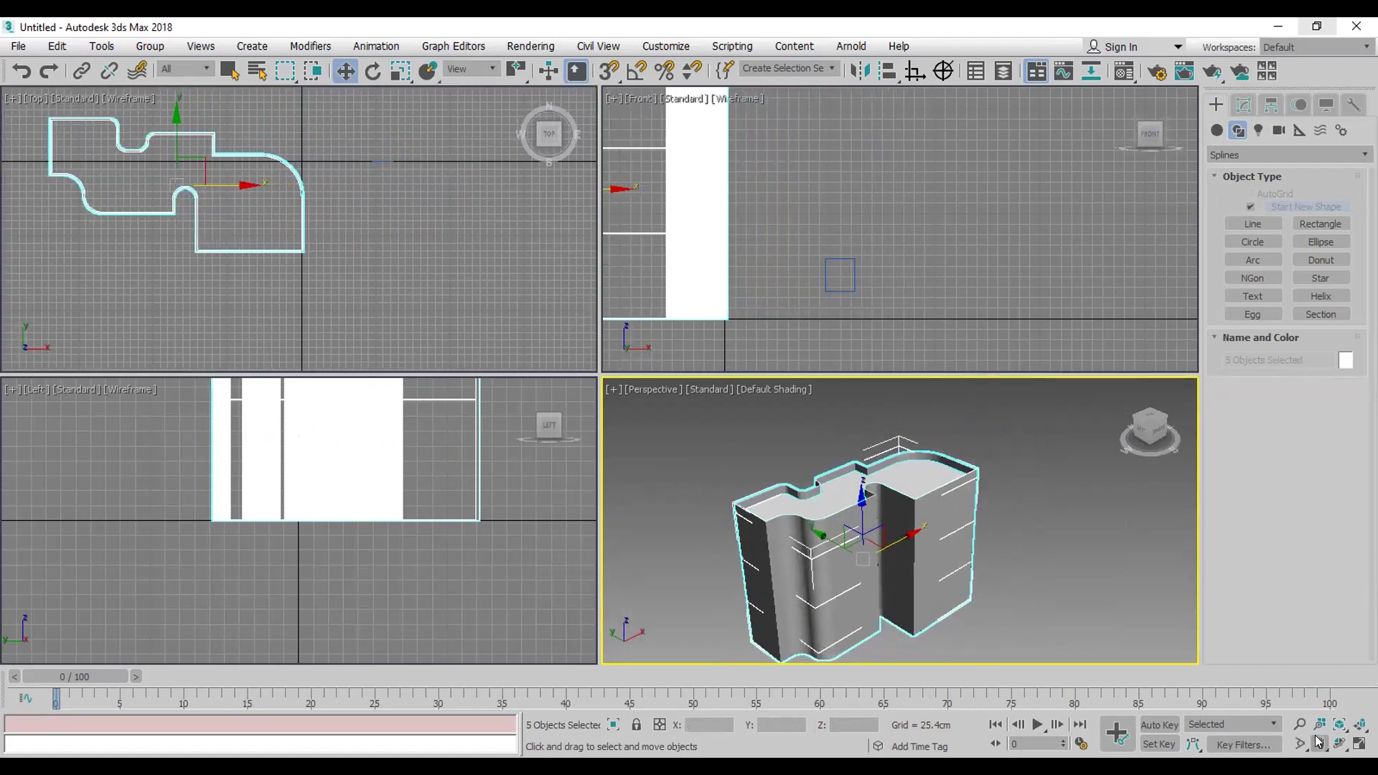
click(1360, 725)
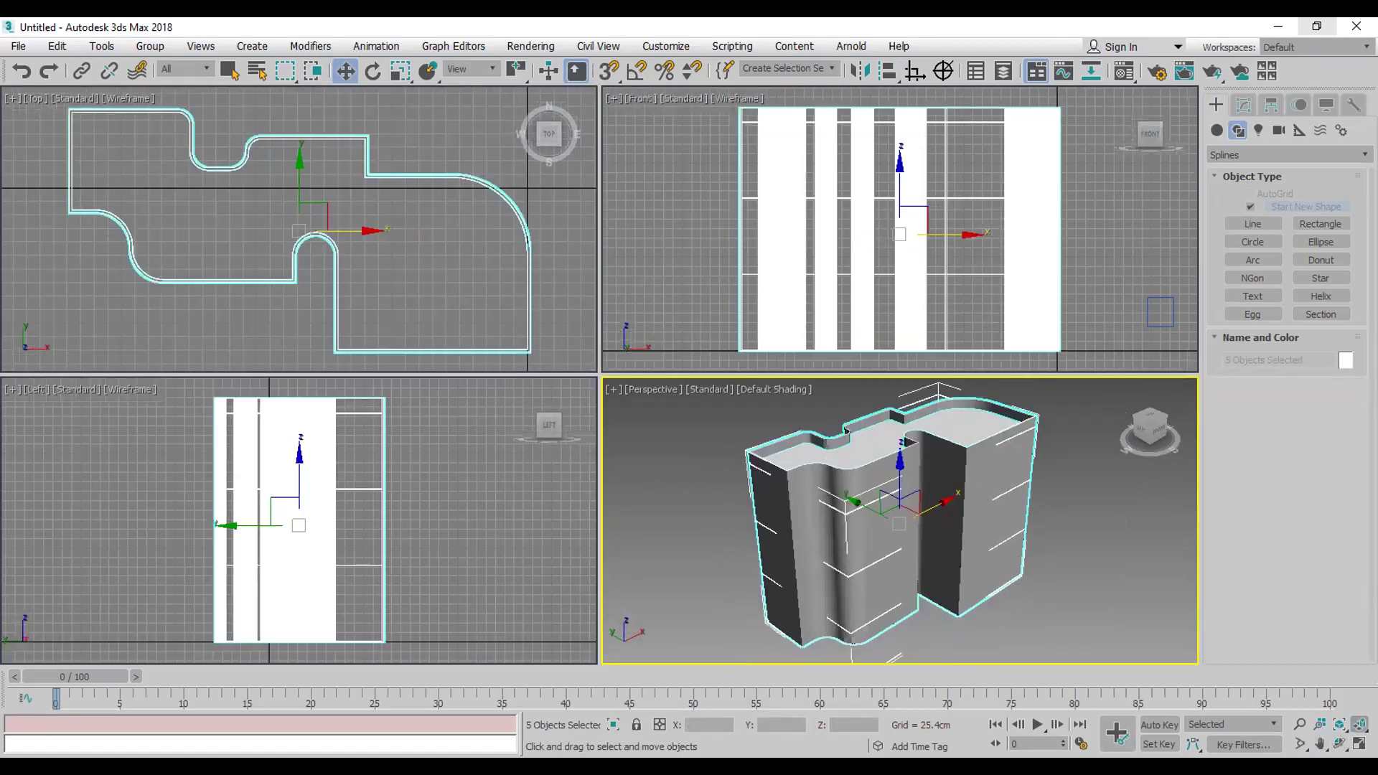
click(908, 277)
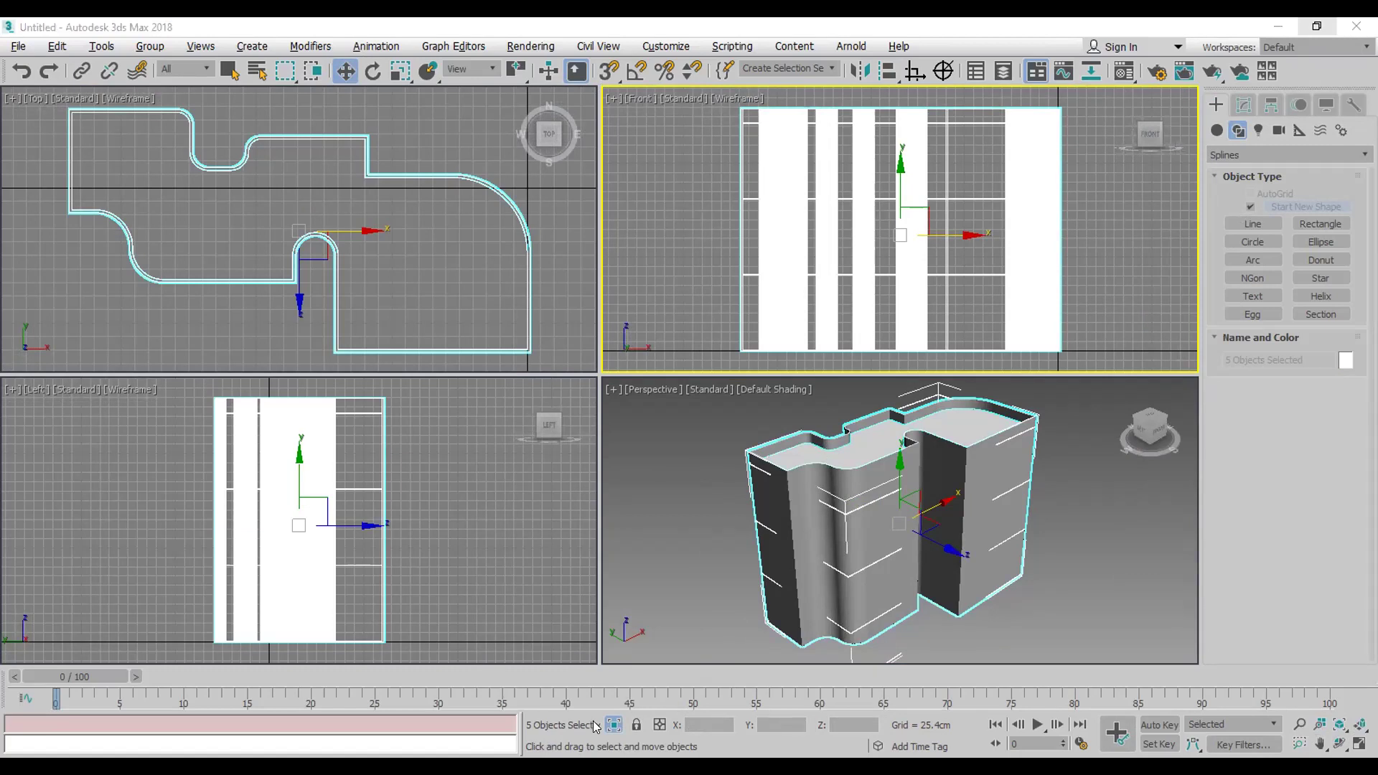
Step: Isolate the small rectangle and frame it in the viewports
click(1144, 318)
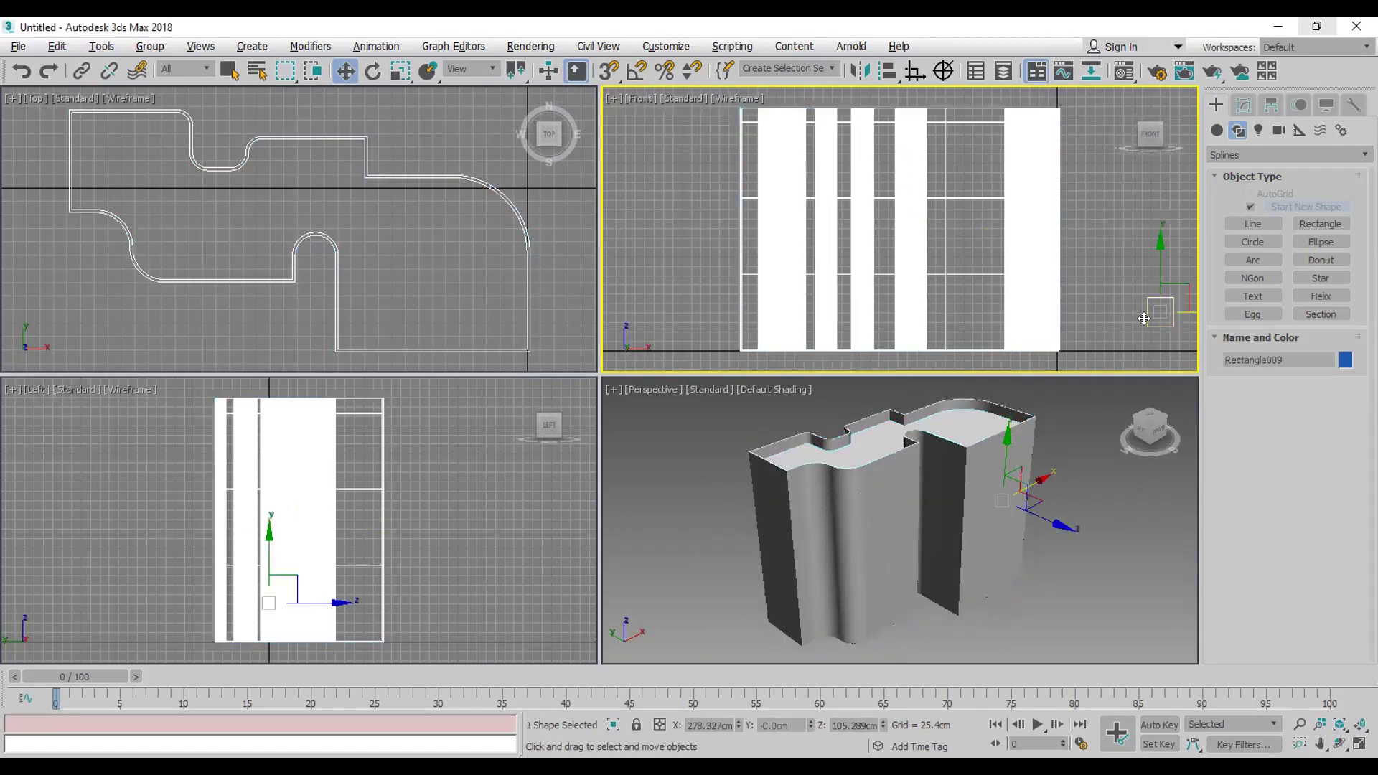
key(alt+q)
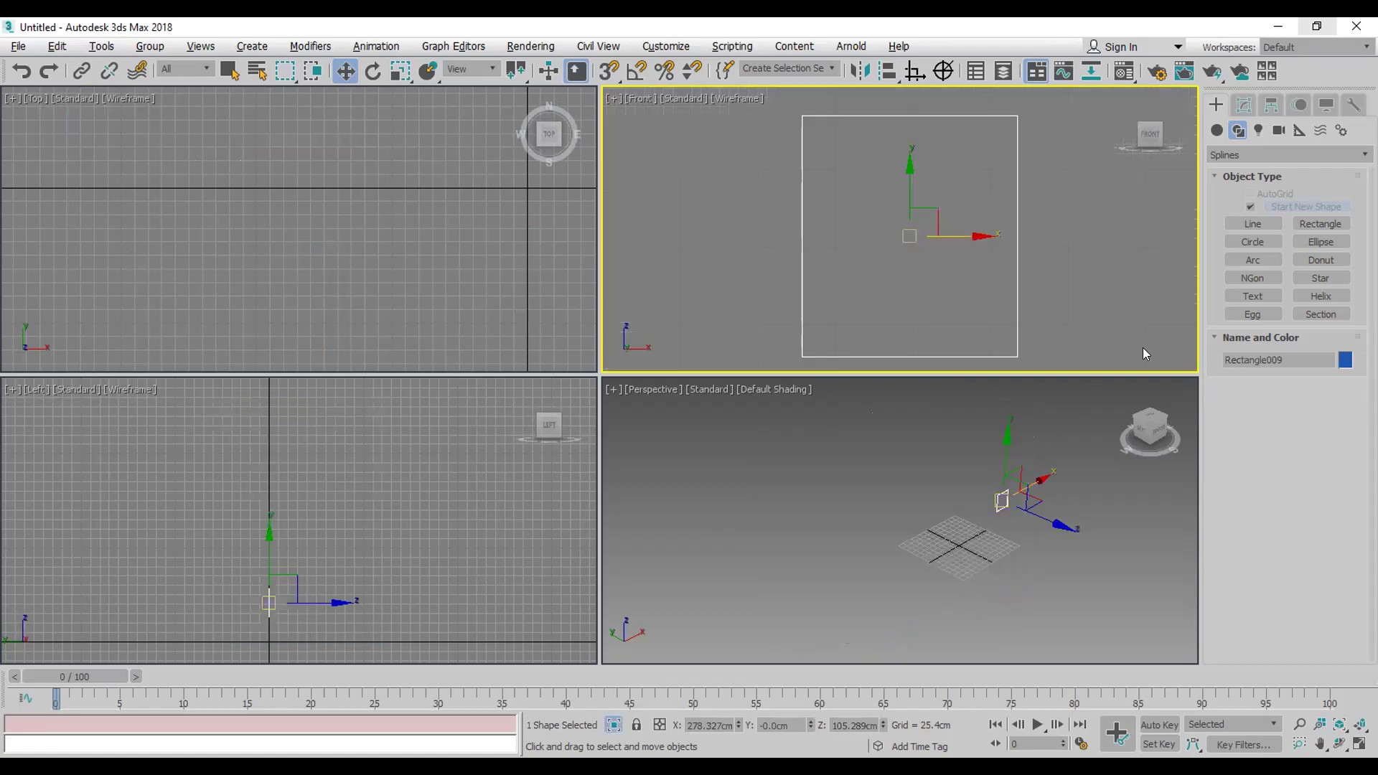
click(1359, 725)
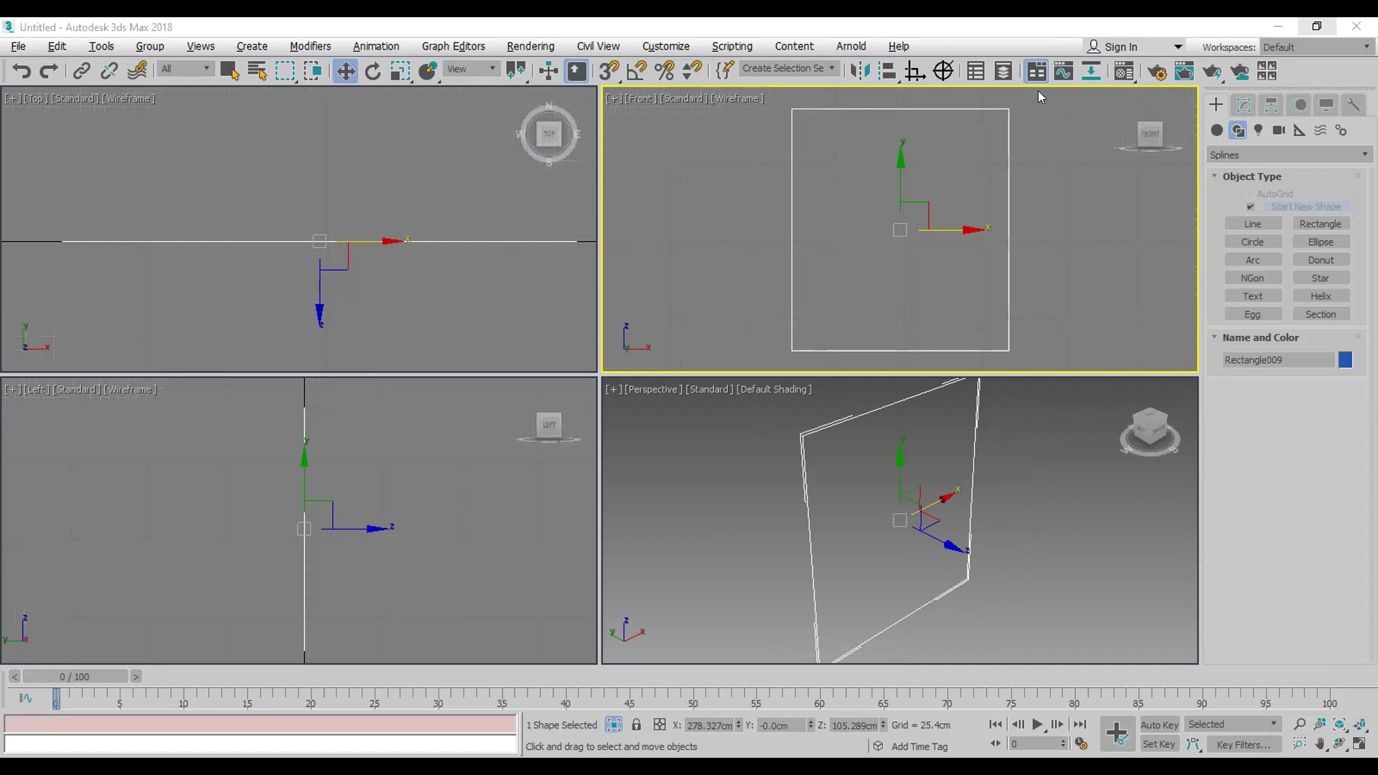
scroll(965, 247, down, 3)
Step: With vertex and midpoint snapping on, draw a 35.4 cm radius circle from the midpoint of the rectangle's top edge to its corner
click(1251, 244)
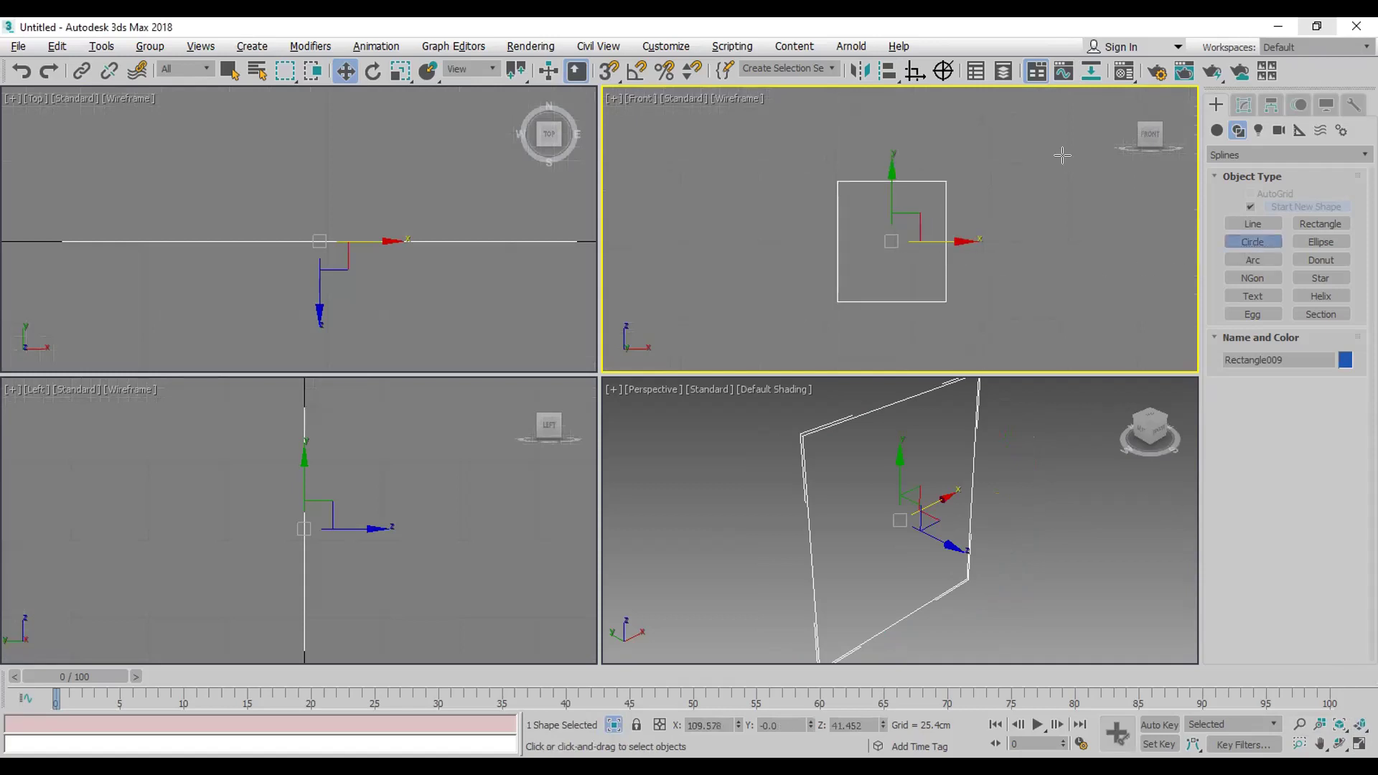
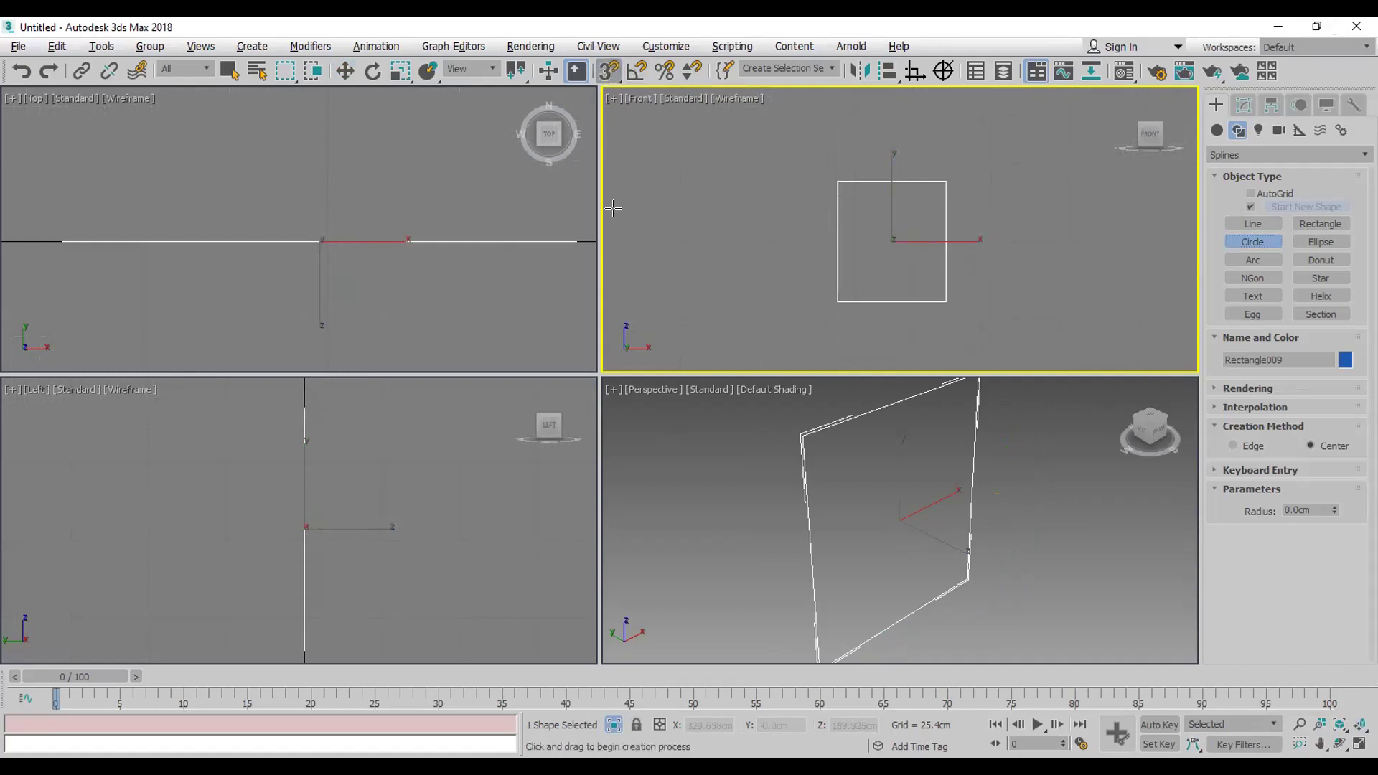
right_click(609, 69)
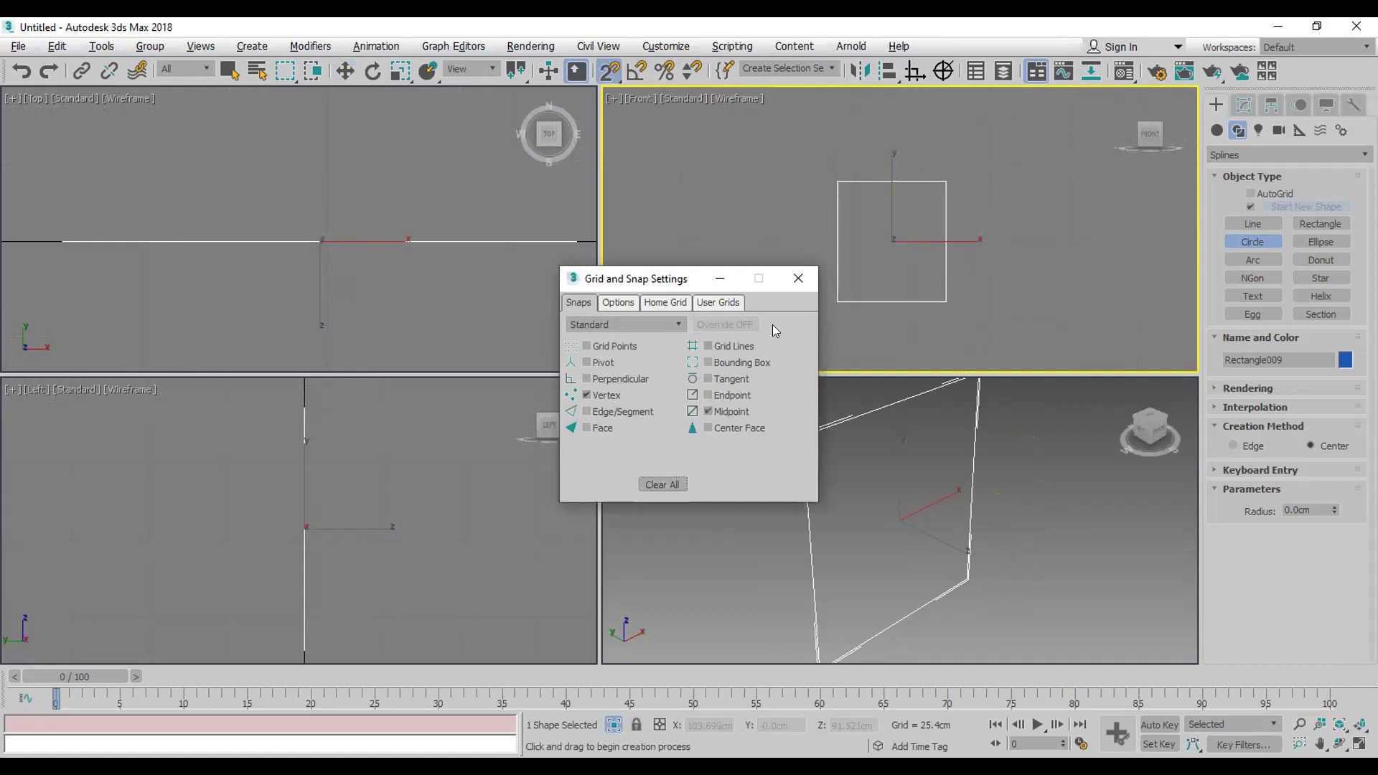
click(796, 279)
drag(892, 180, 946, 181)
Step: Add an Edit Spline modifier to the circle and attach the rectangle to it
click(1246, 104)
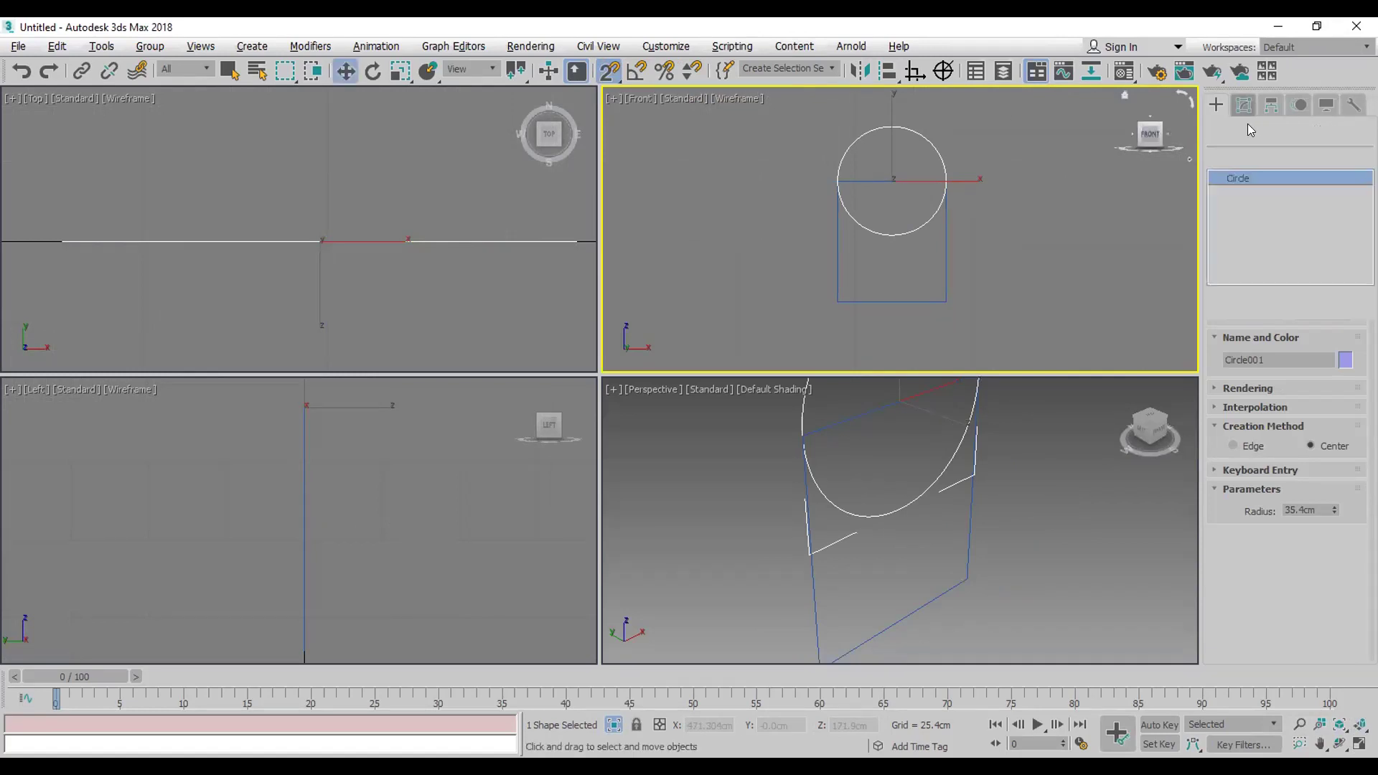
click(1249, 156)
key(e)
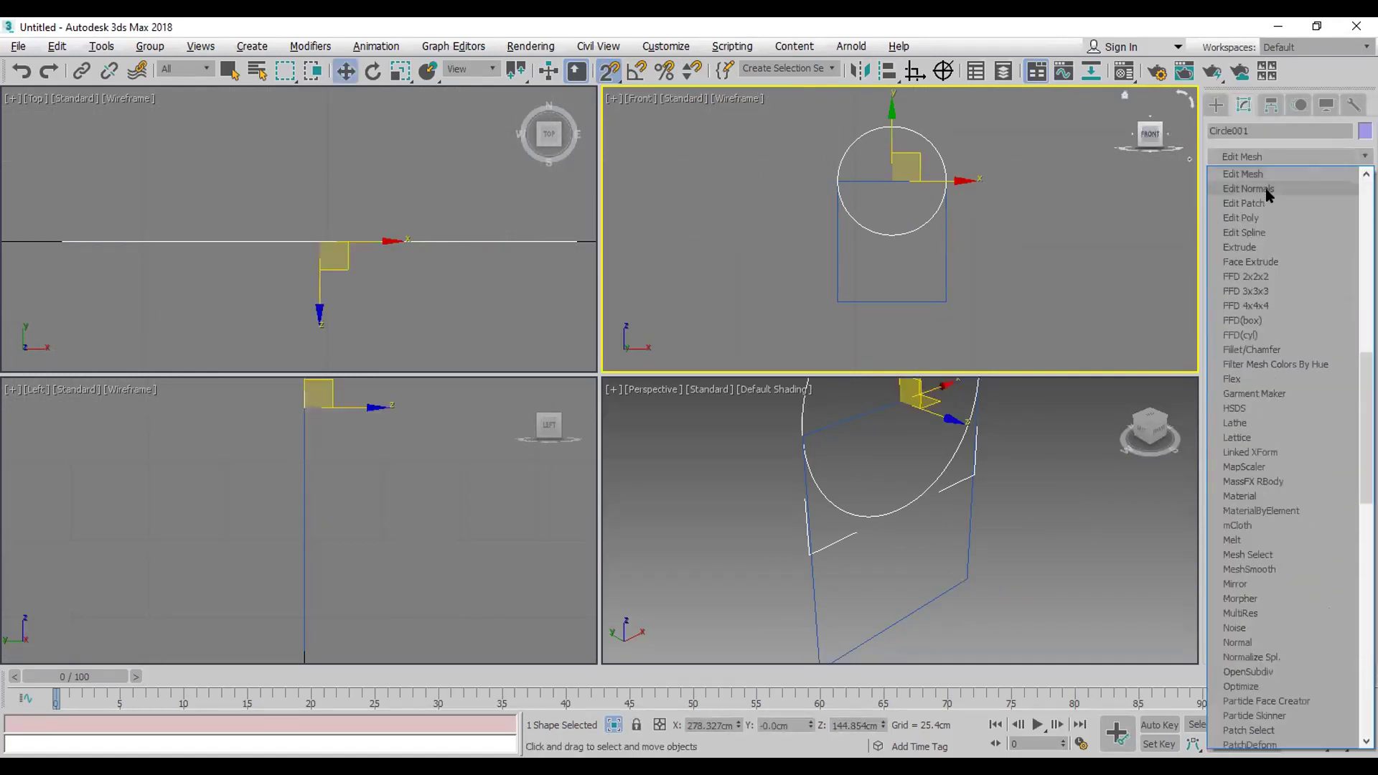
click(1266, 232)
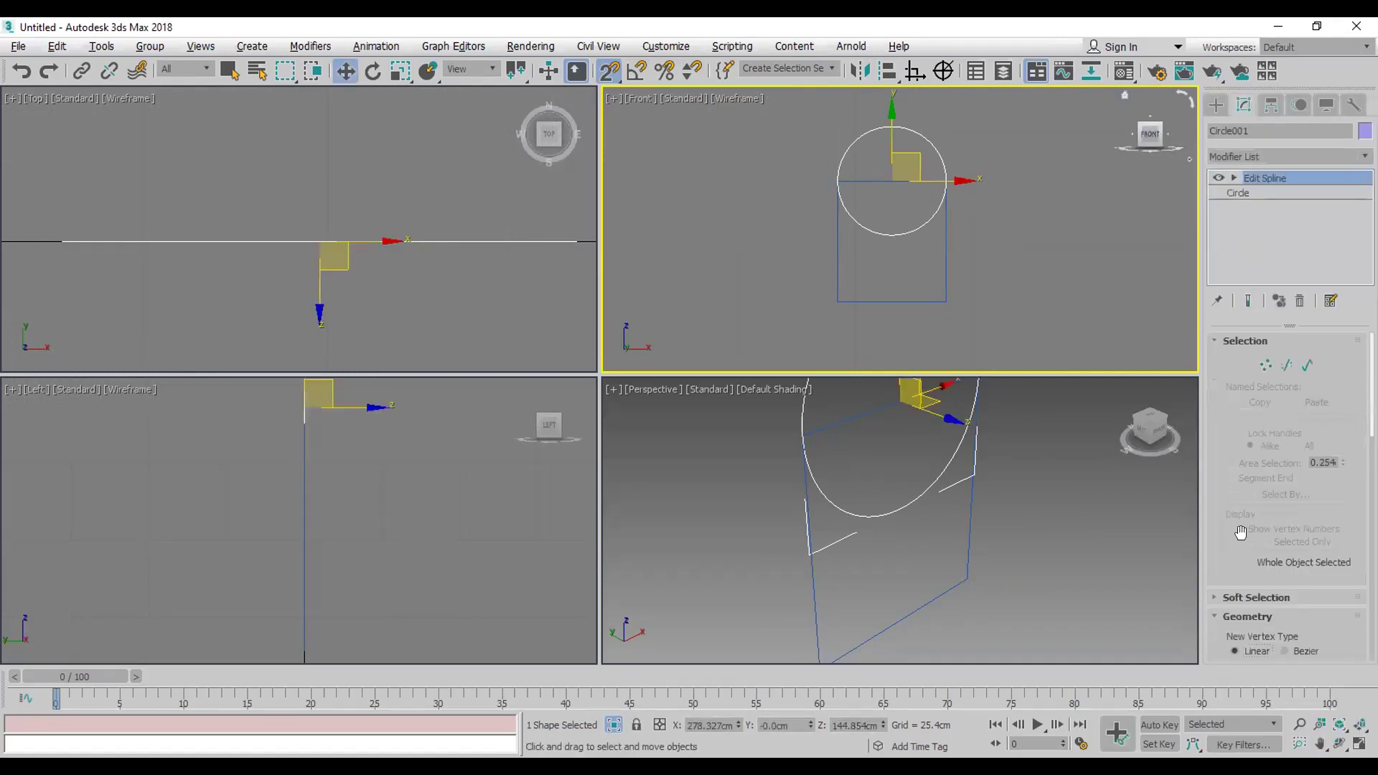
click(1252, 454)
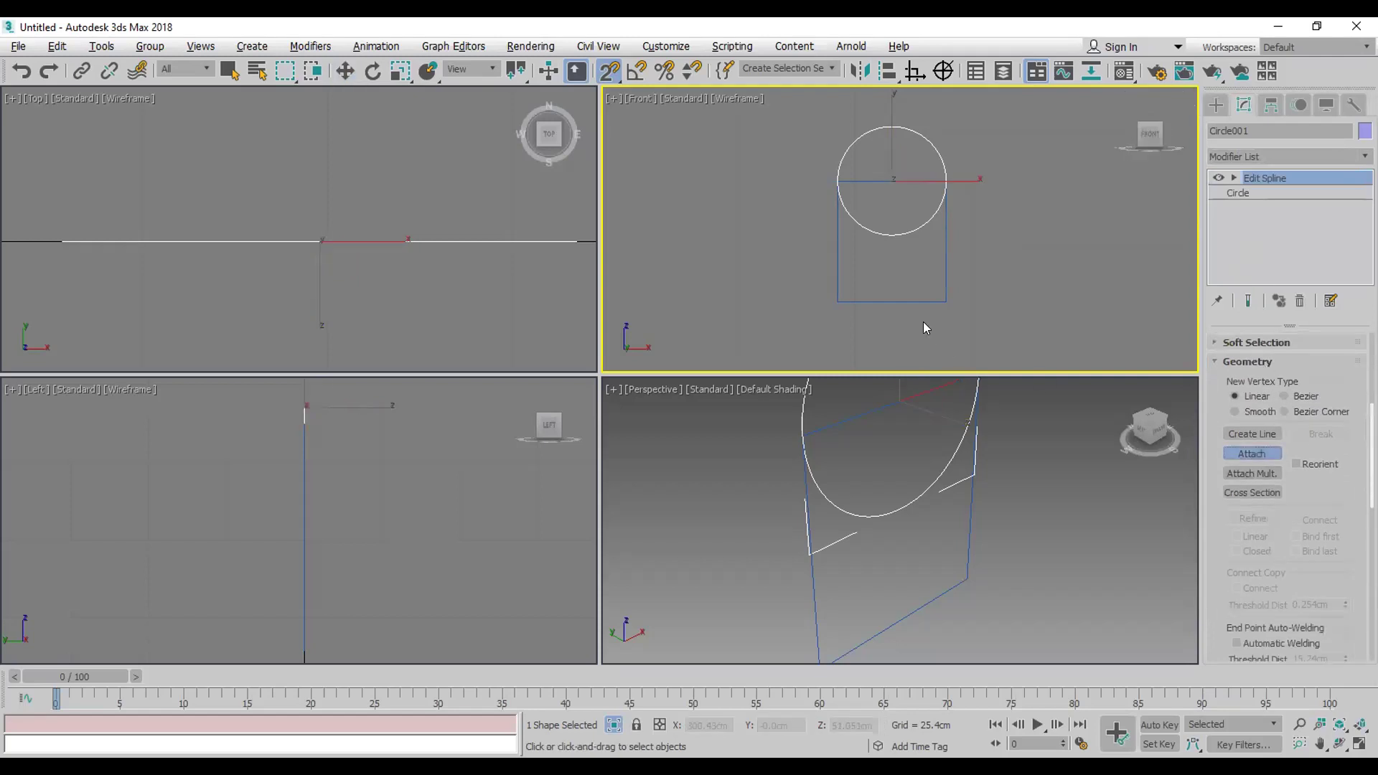
click(921, 301)
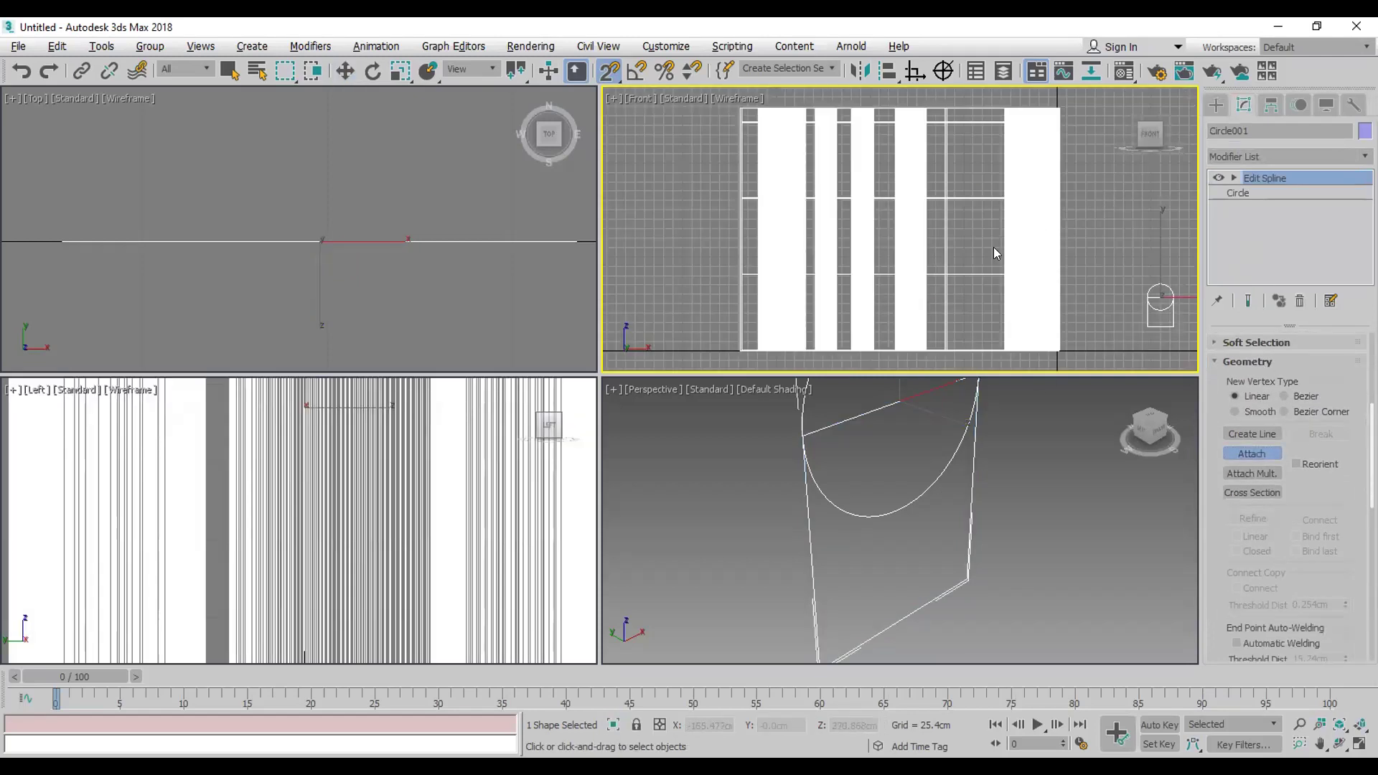
Step: Isolate the combined shape and delete the circle's lower arcs and the rectangle's top edge, leaving an arched outline
key(alt+q)
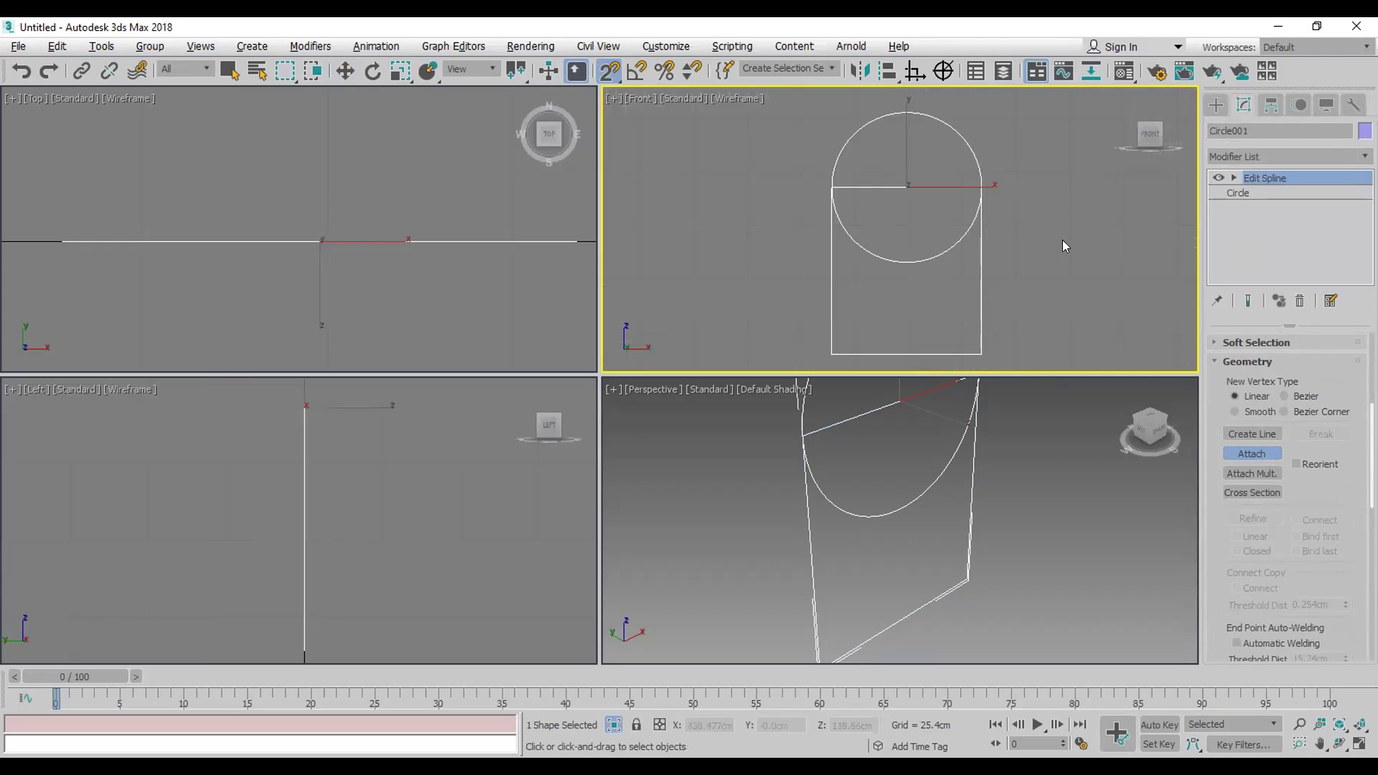
key(1)
key(2)
key(w)
drag(931, 156, 885, 308)
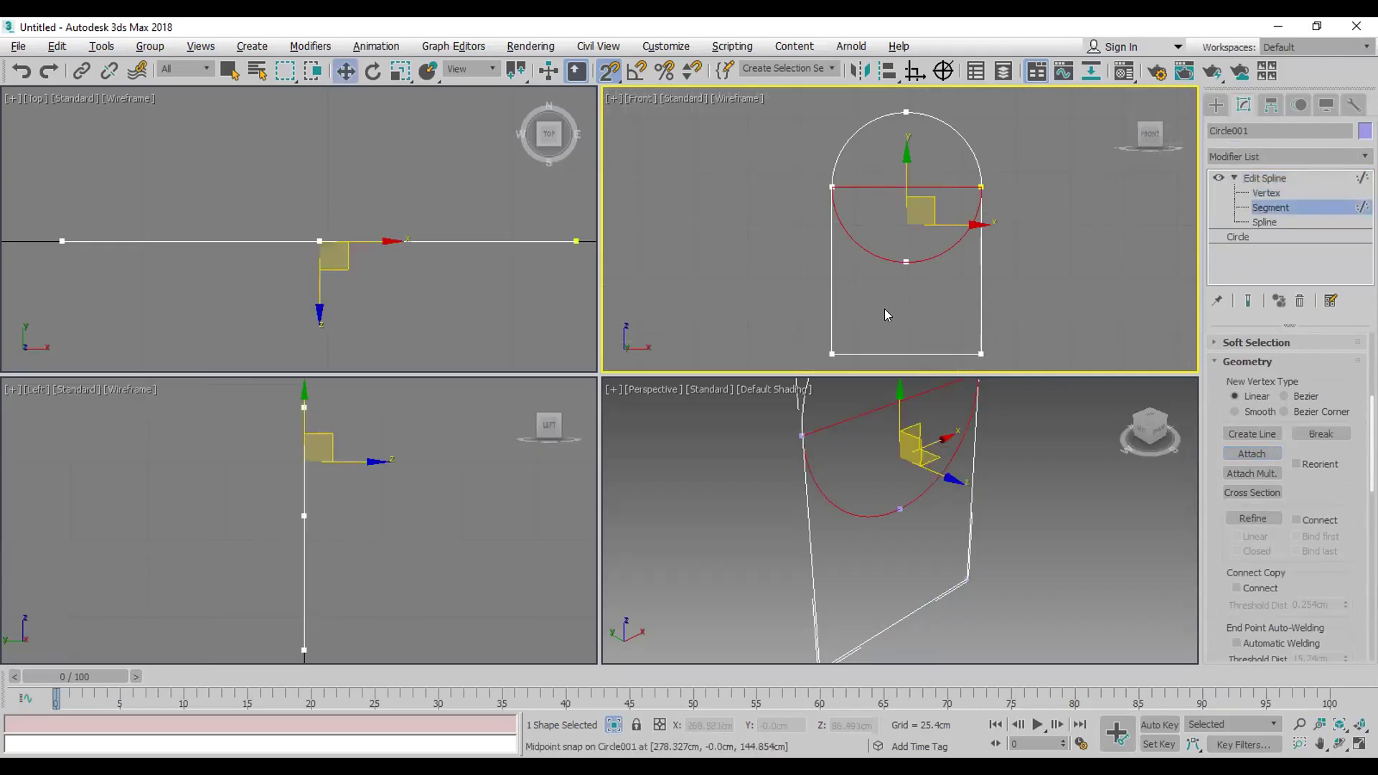
key(Delete)
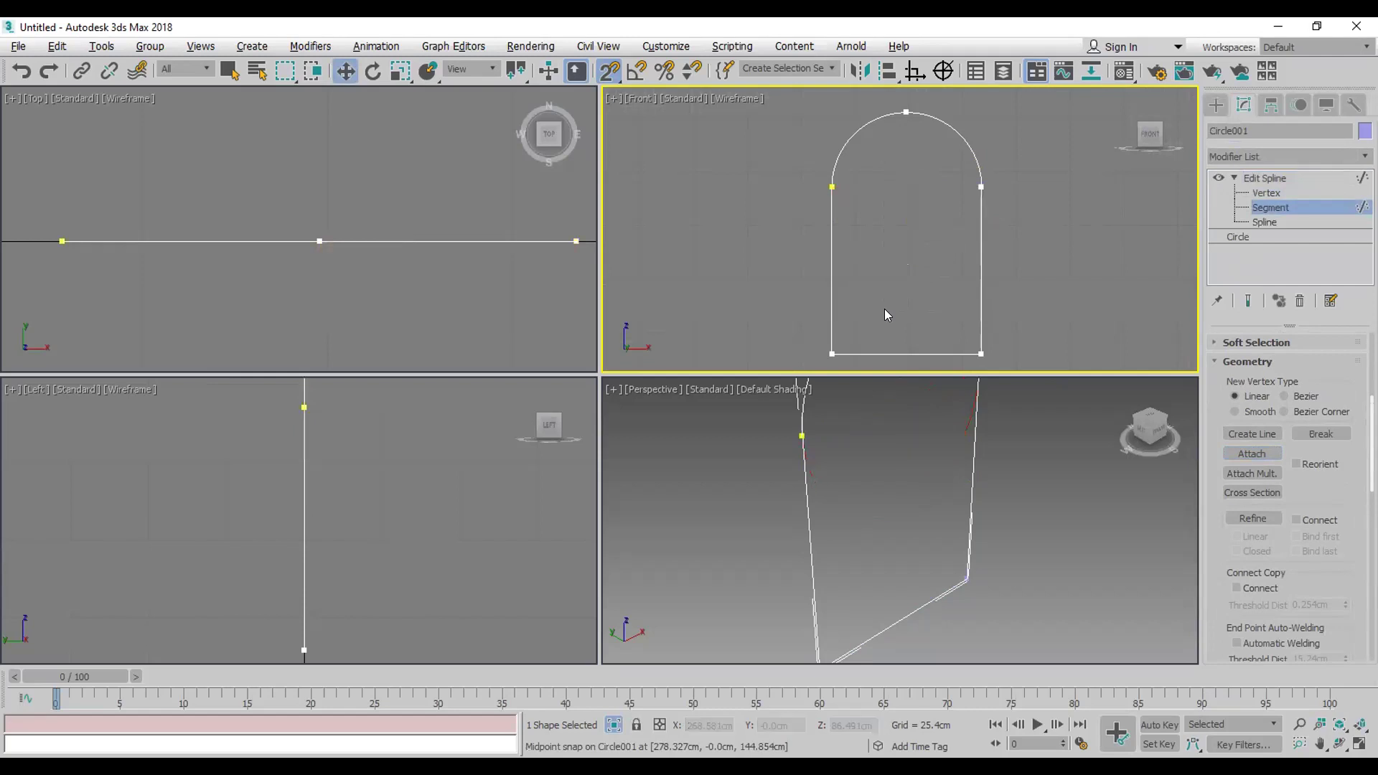
Step: Weld the arch's coincident vertices where the arc meets the straight sides with a 0.254 cm threshold, and turn off snapping
click(1268, 193)
drag(703, 192, 704, 192)
scroll(1281, 465, down, 5)
click(1258, 515)
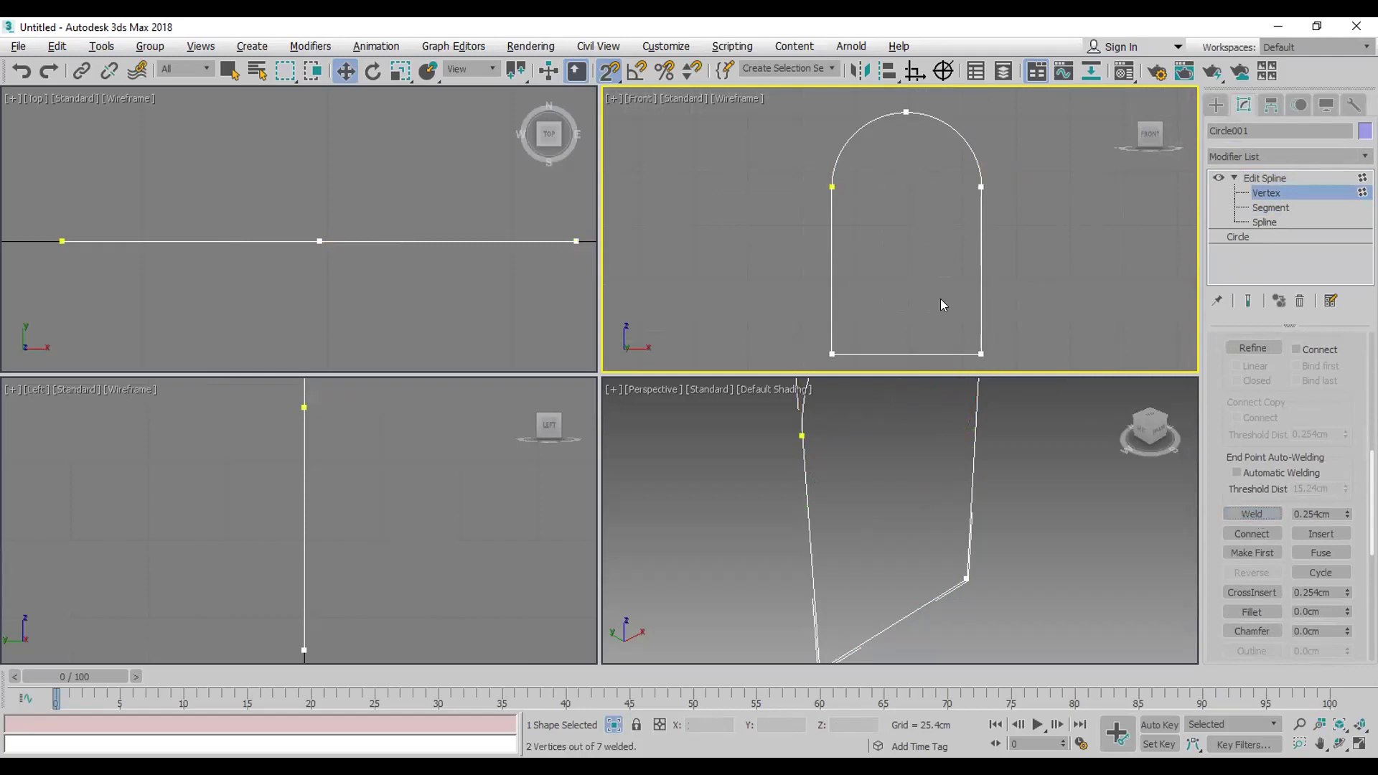
key(s)
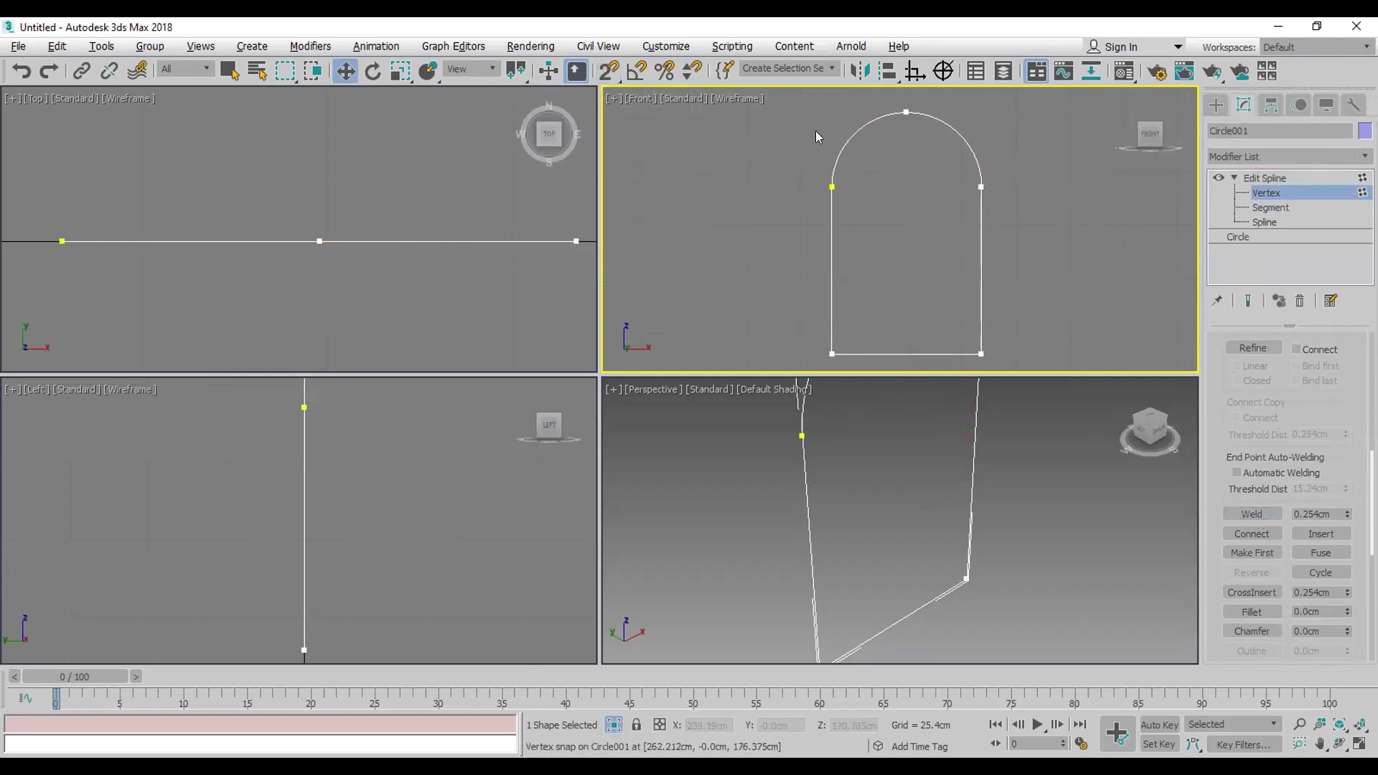
Step: Clone the arched shape about 118 cm along X as one independent copy
scroll(1034, 206, down, 3)
click(1216, 105)
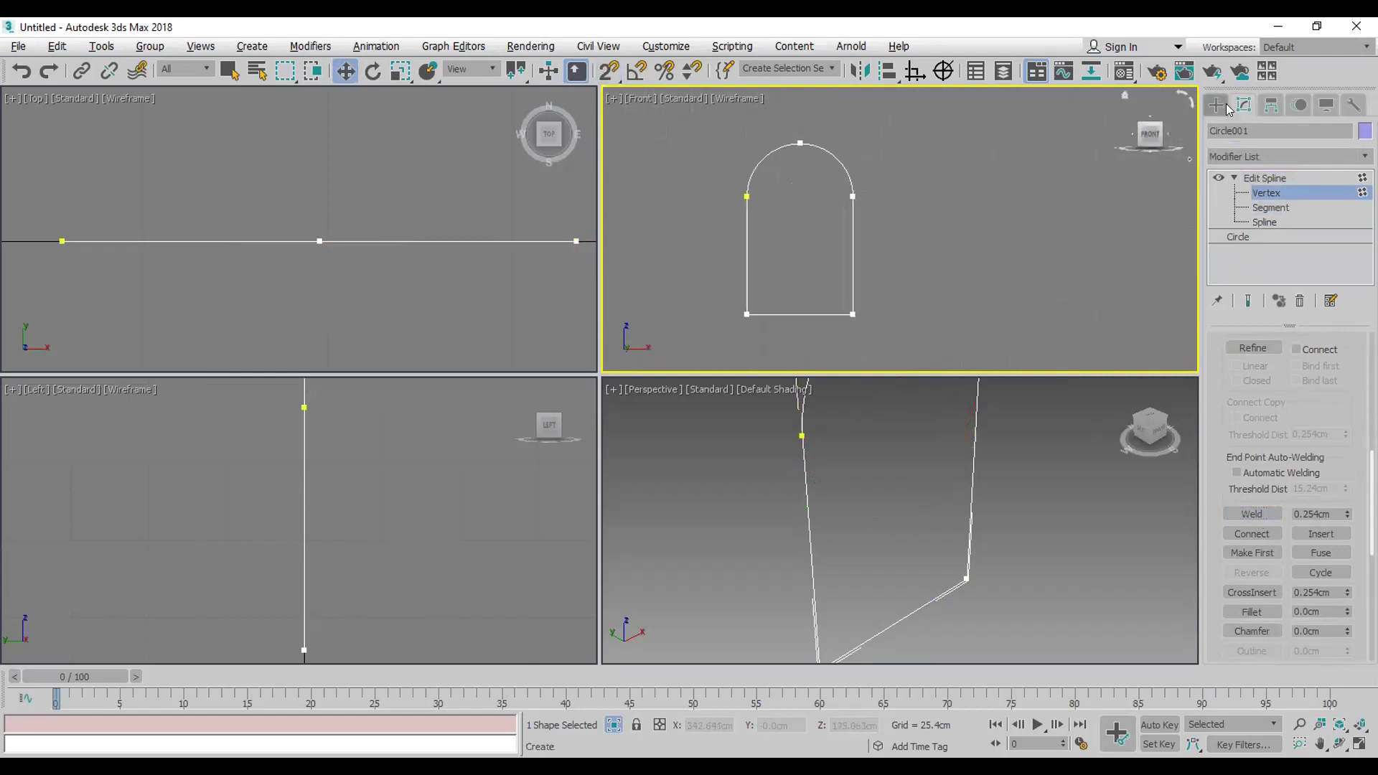
middle_drag(922, 237, 803, 244)
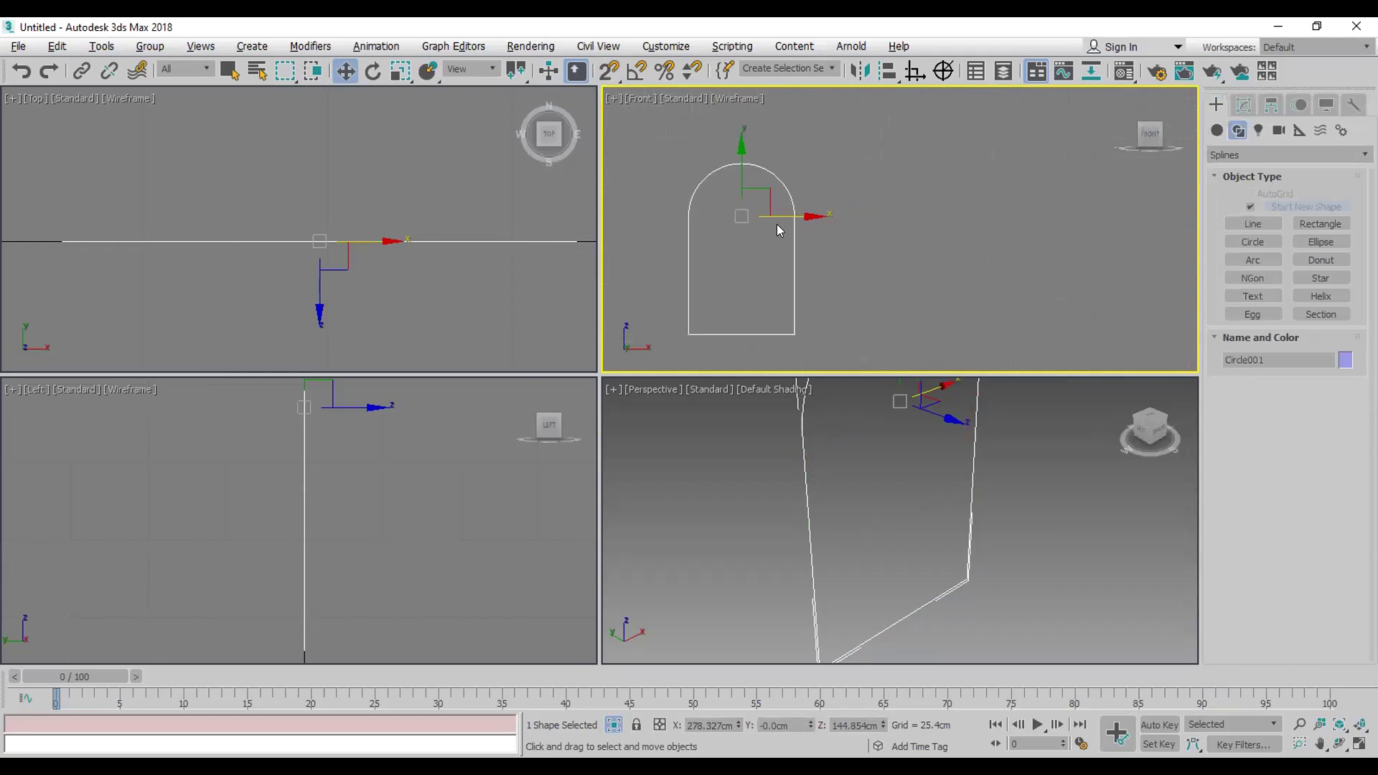
shift+drag(783, 211, 956, 211)
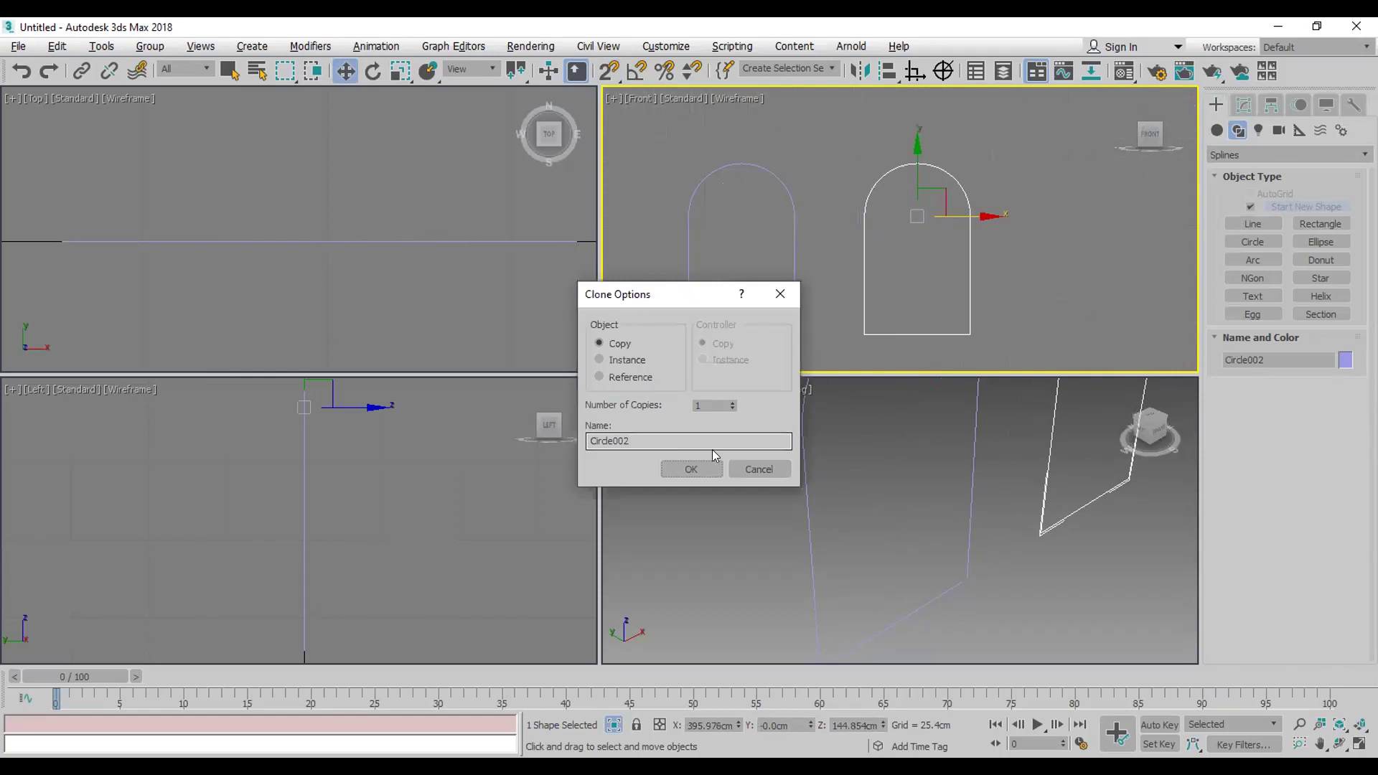
click(691, 470)
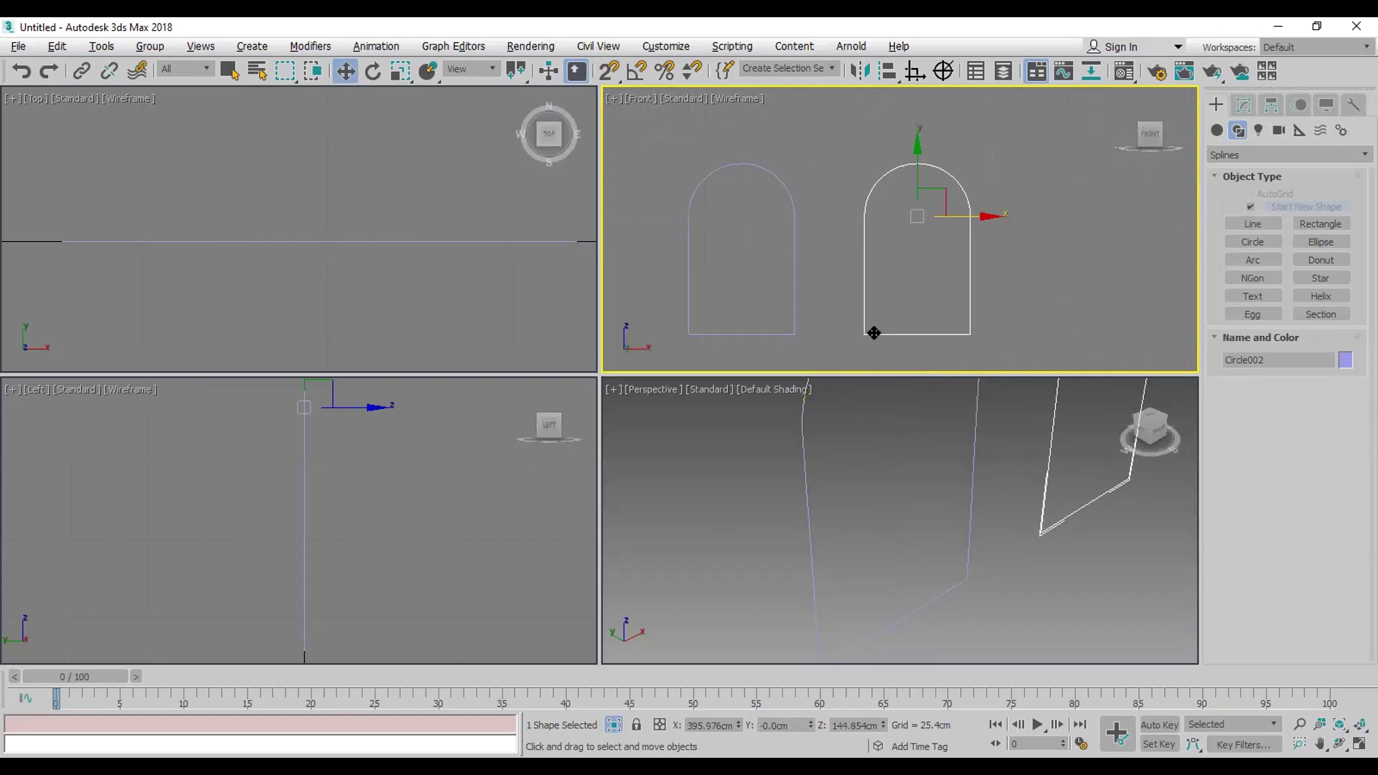
Step: Add an Edit Spline modifier to the copied arch and enter its Spline sub-object level
click(770, 333)
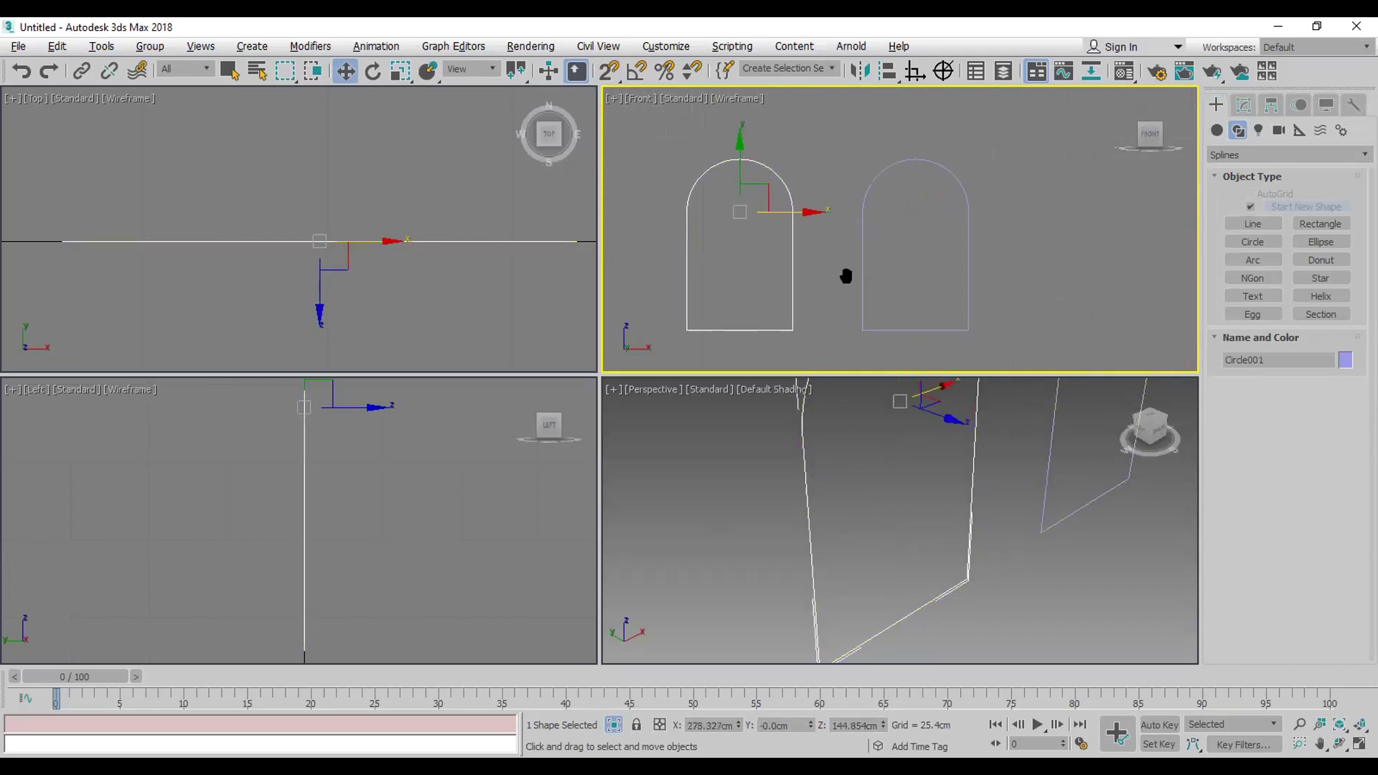
click(920, 322)
click(1272, 105)
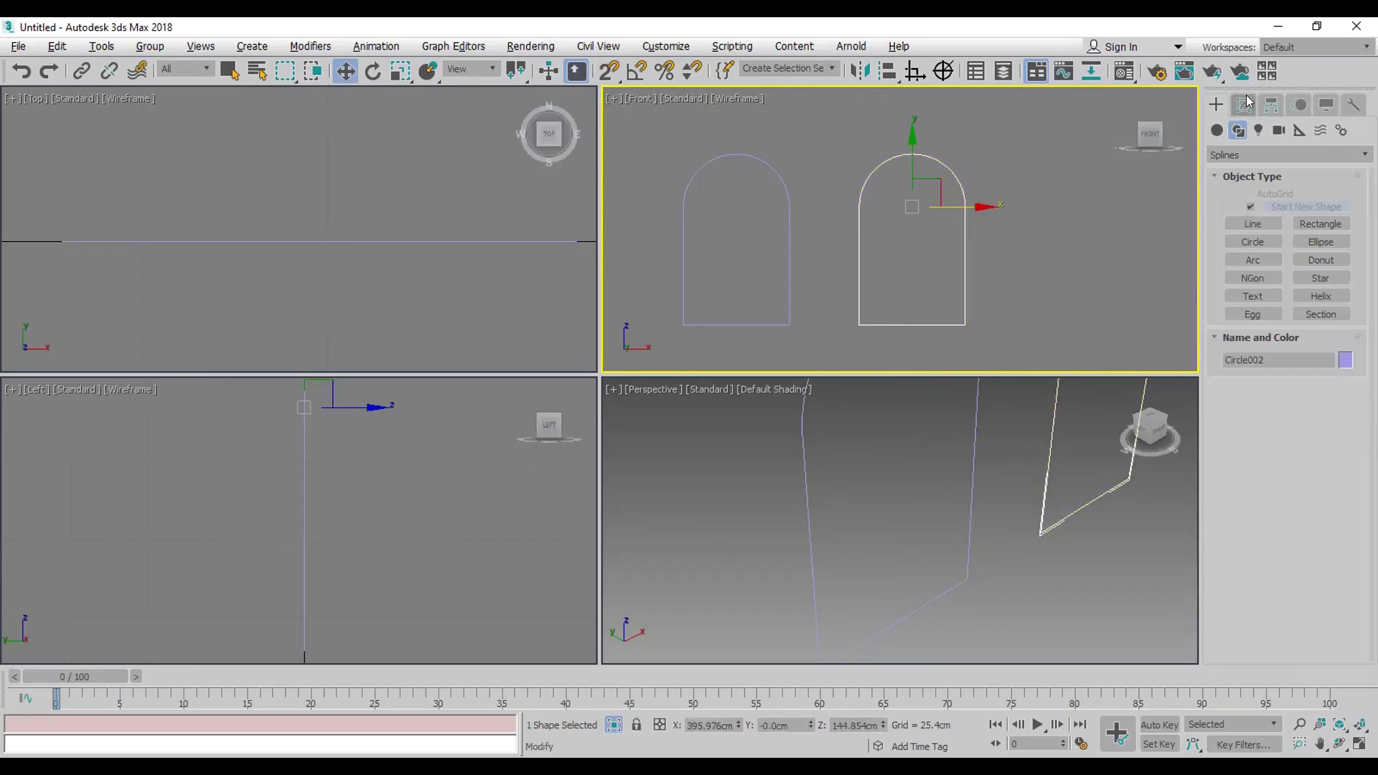
click(1261, 157)
text(edit s)
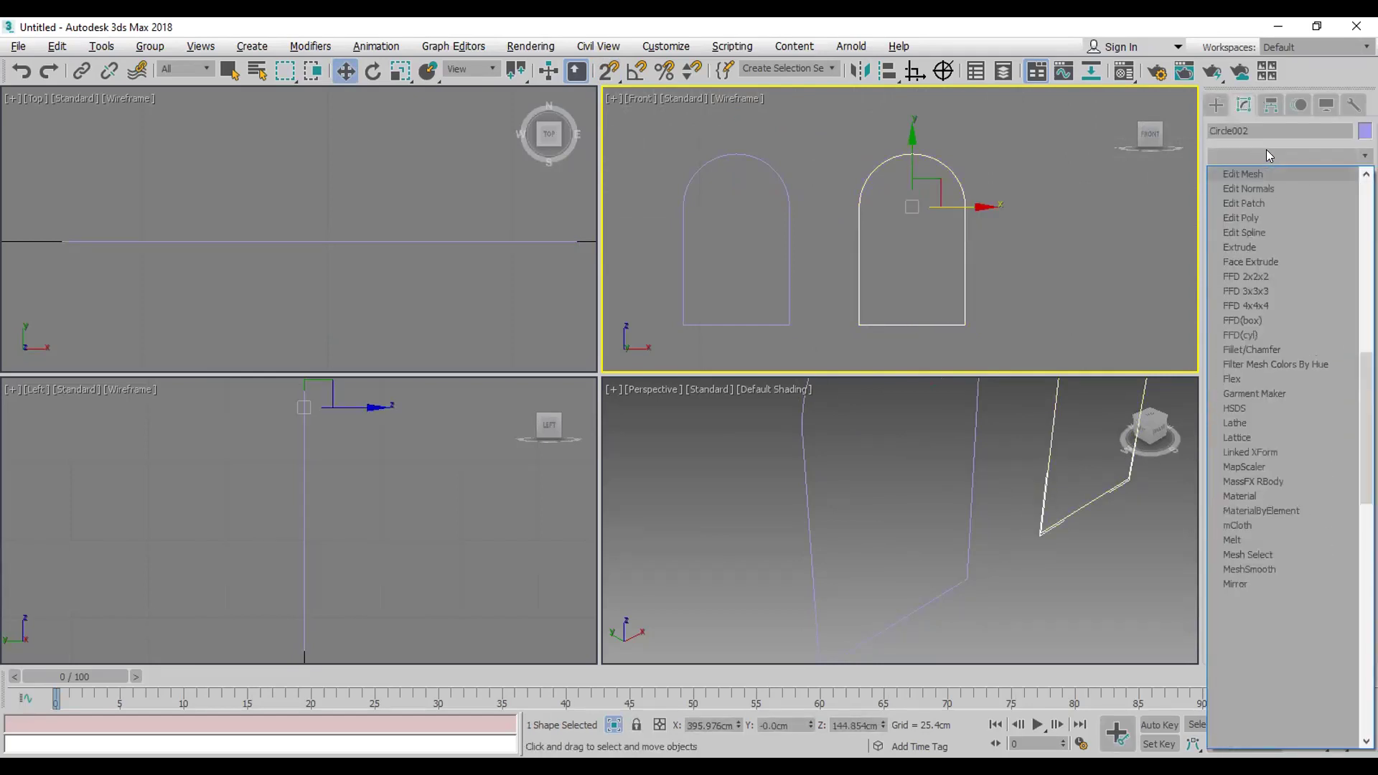
key(Return)
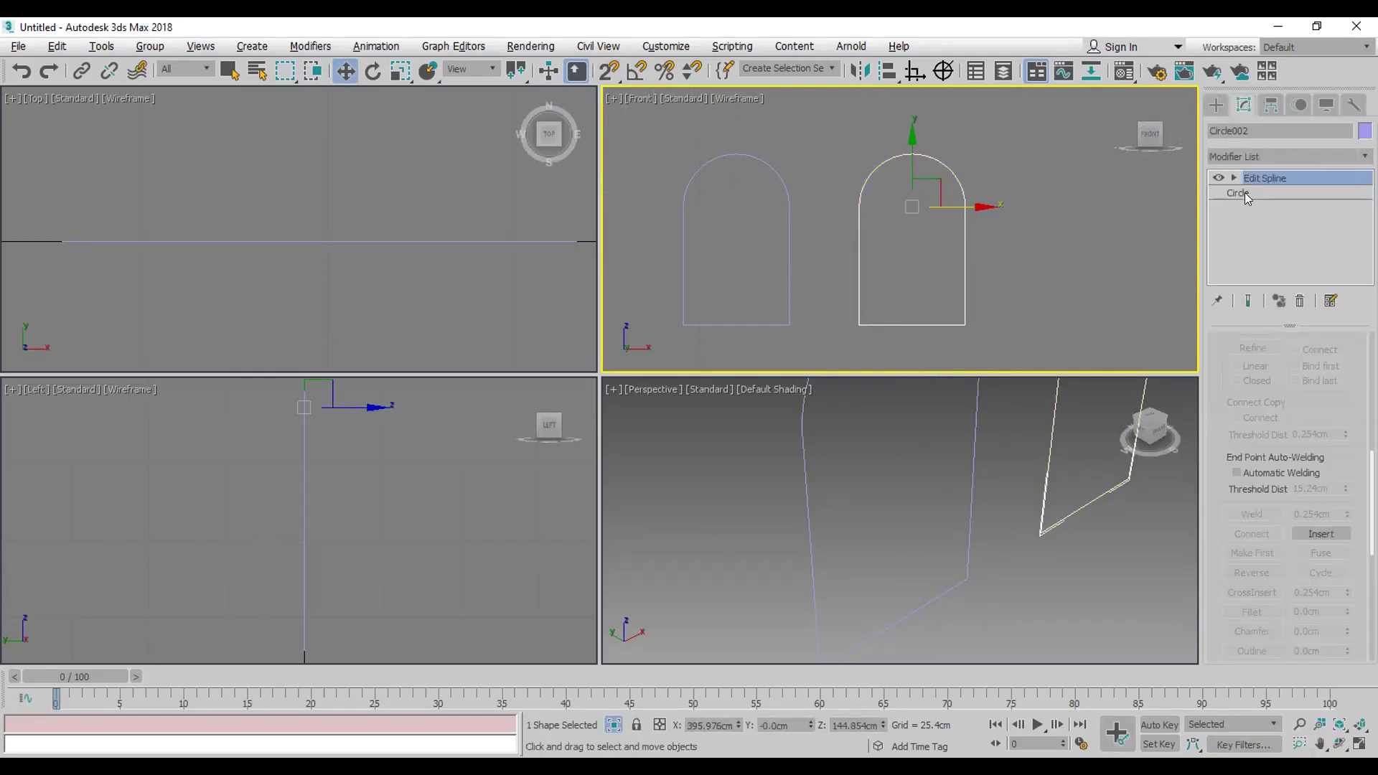
click(1233, 178)
click(1265, 222)
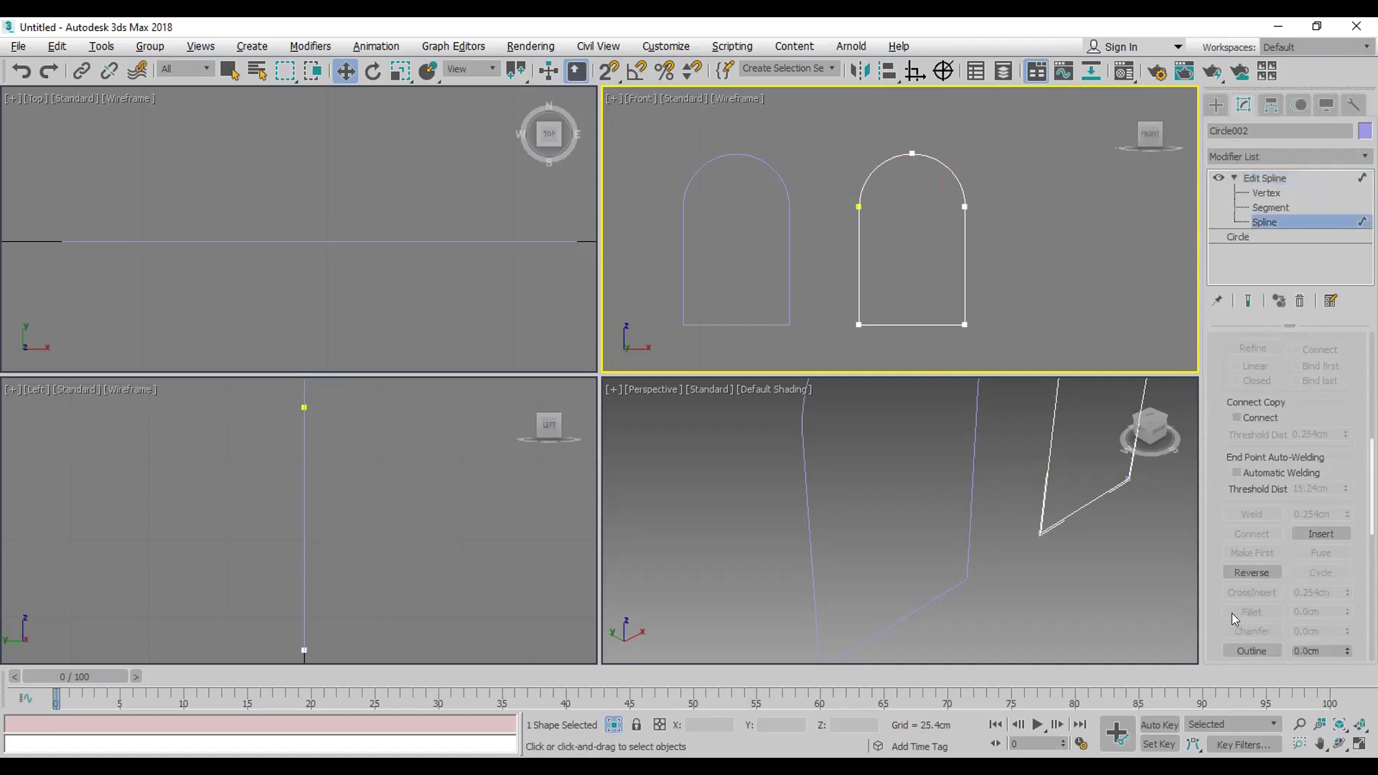
Step: Outline the copied arch's spline inward repeatedly to add three smaller concentric arched outlines inside it
drag(1213, 611, 1235, 342)
click(1252, 379)
scroll(931, 333, up, 4)
middle_drag(930, 312, 928, 332)
scroll(928, 333, down, 3)
mouse_move(930, 346)
mouse_down()
mouse_move(926, 307)
mouse_move(928, 324)
mouse_up()
middle_drag(927, 324, 804, 295)
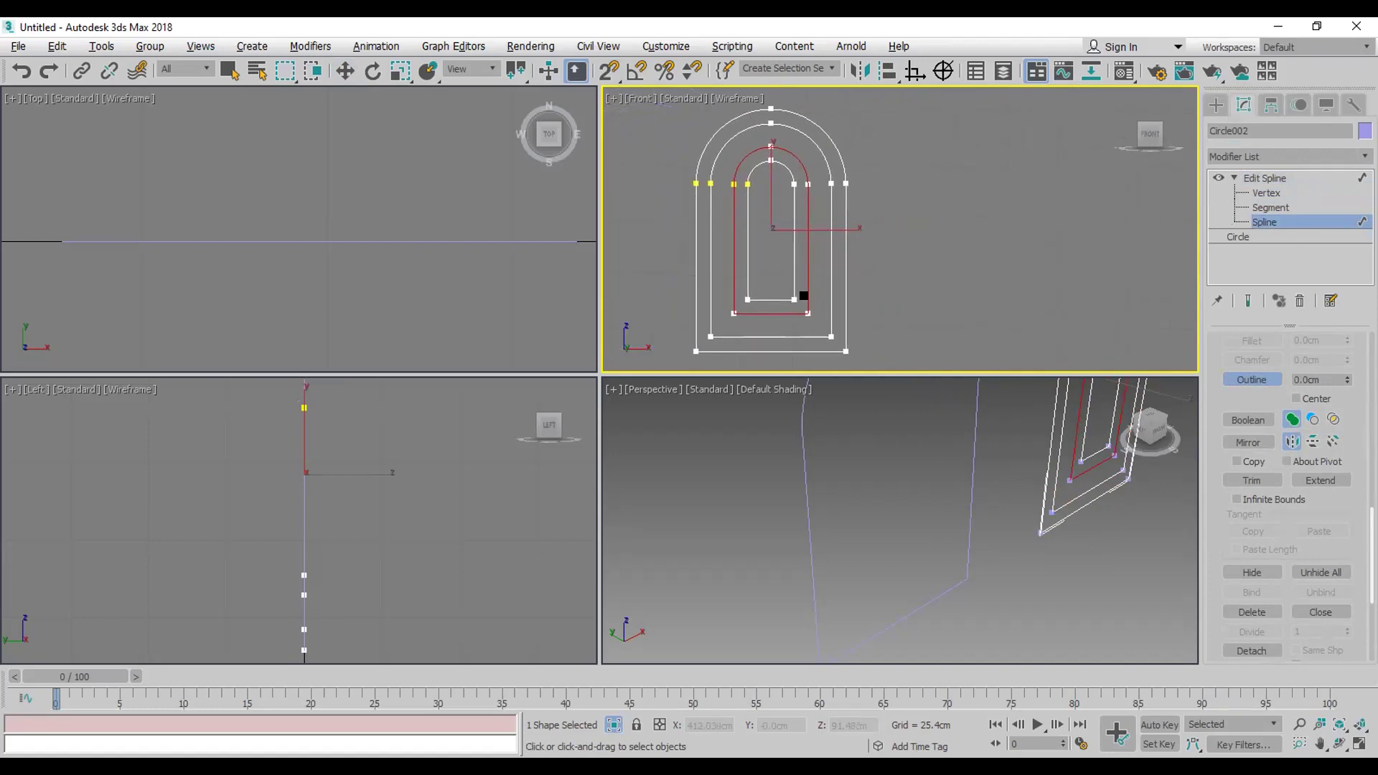
Step: Leave the Spline sub-object level and clone the nested arch shape about 103 cm along X as one independent copy
click(1259, 185)
key(w)
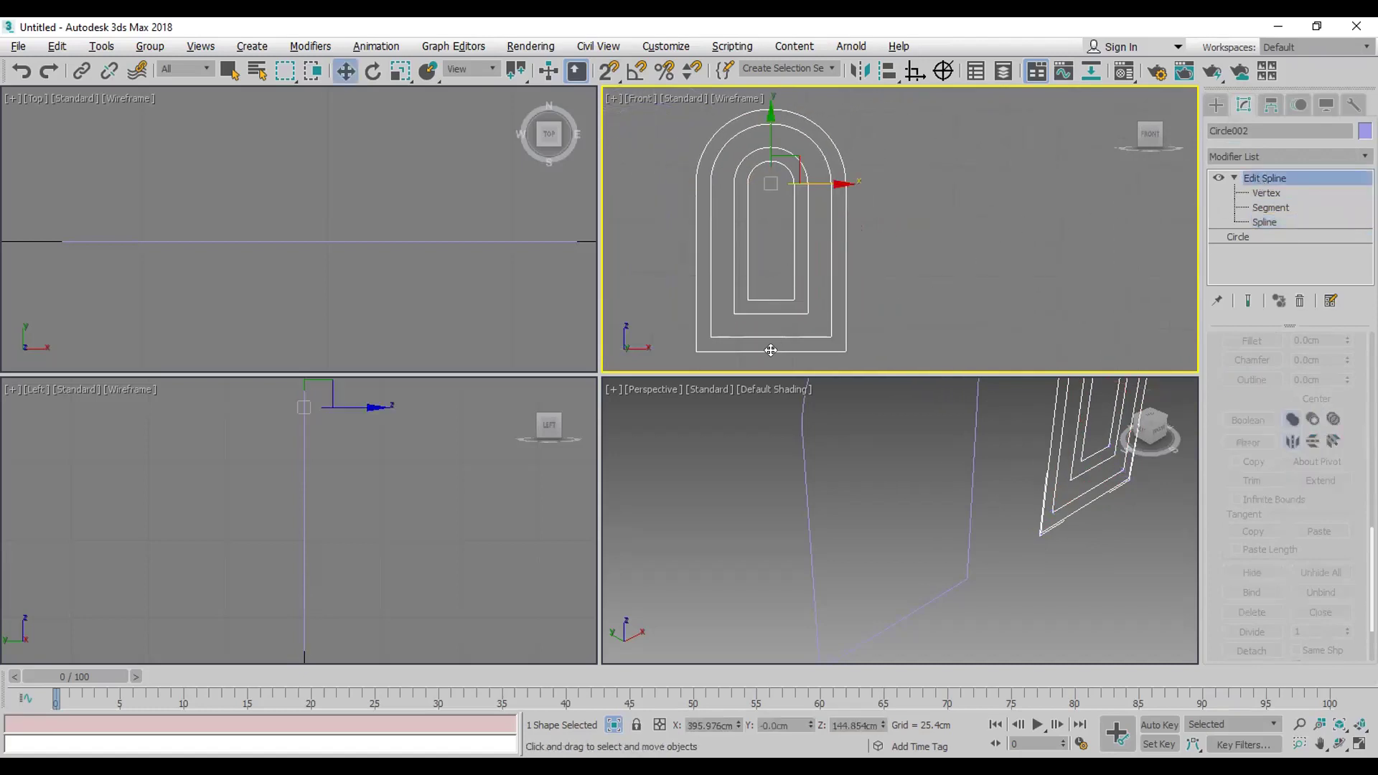
shift+drag(810, 181, 1022, 183)
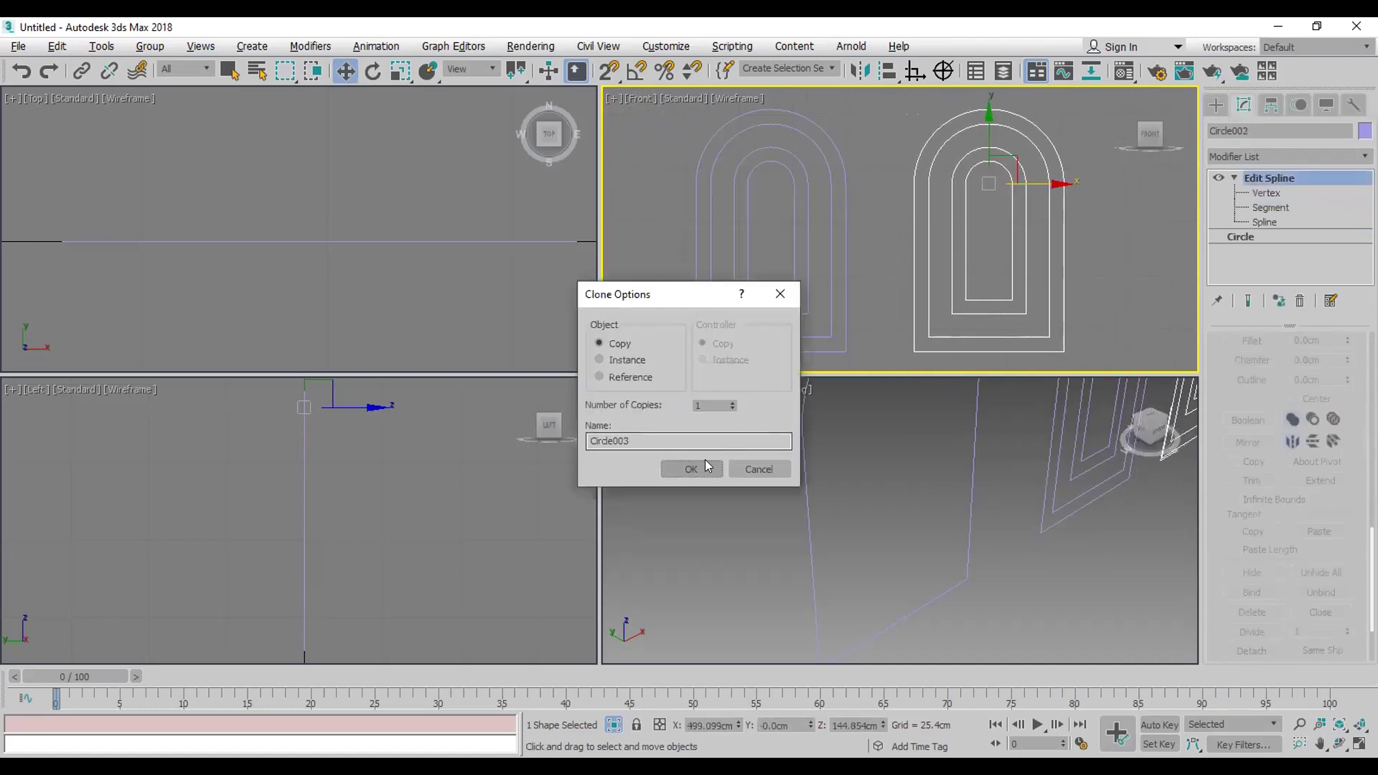
click(705, 463)
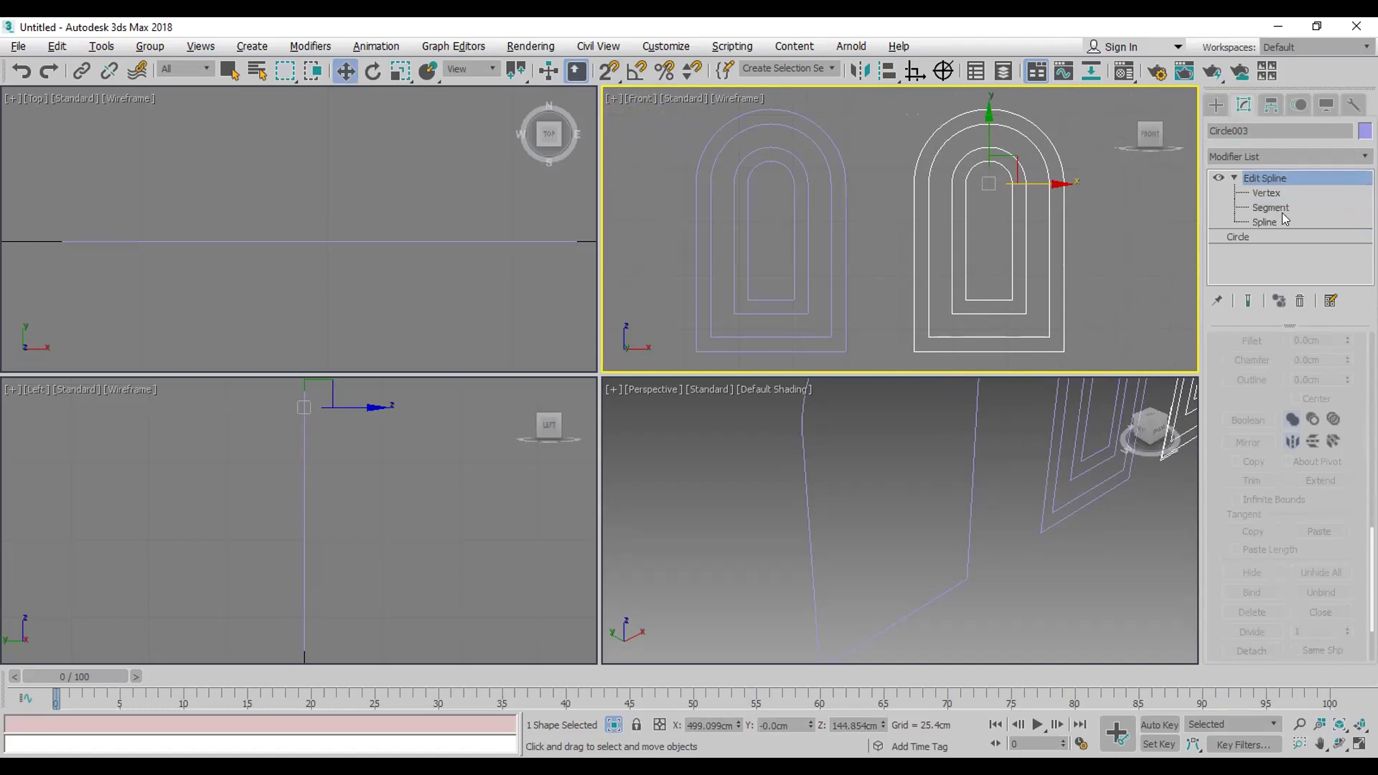
Step: Delete the outermost spline of the new nested arch copy and return to the object level
click(1277, 222)
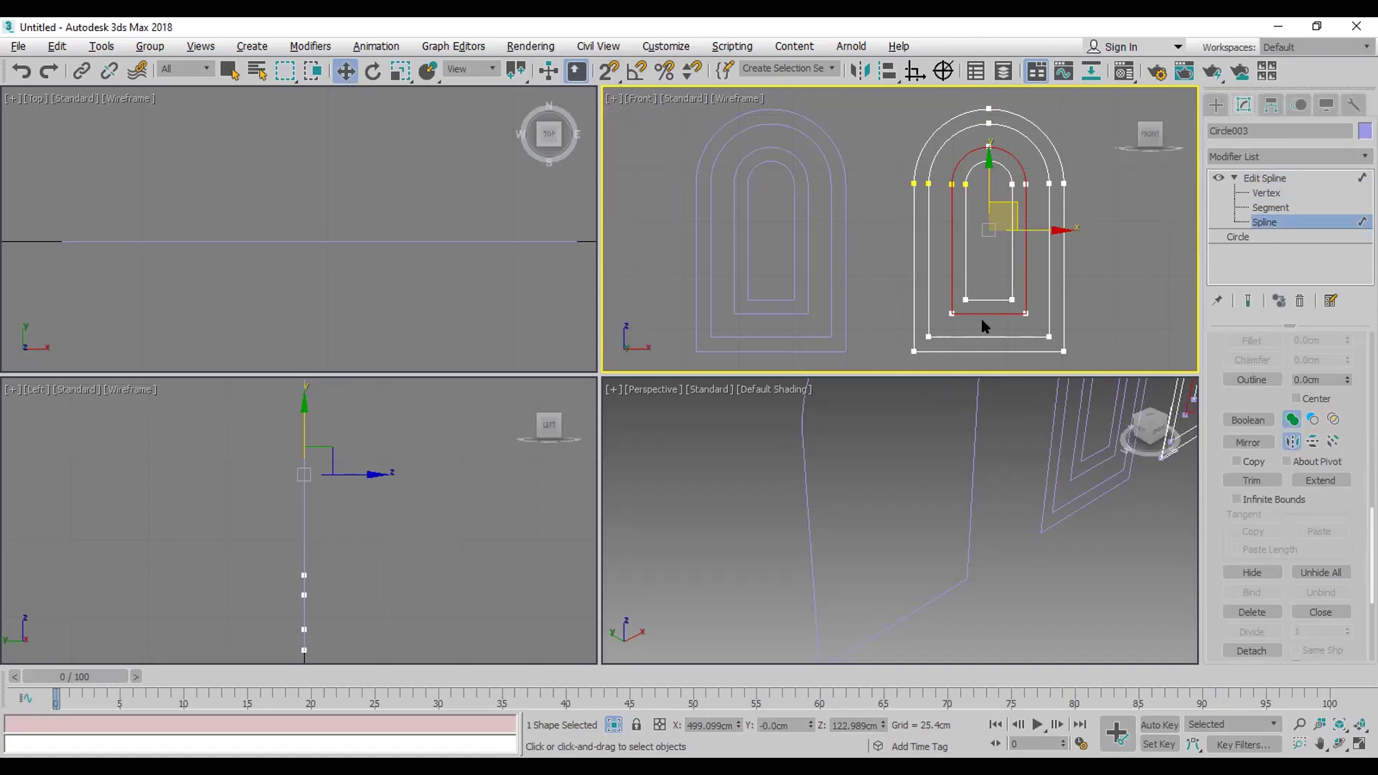
click(1005, 349)
key(Delete)
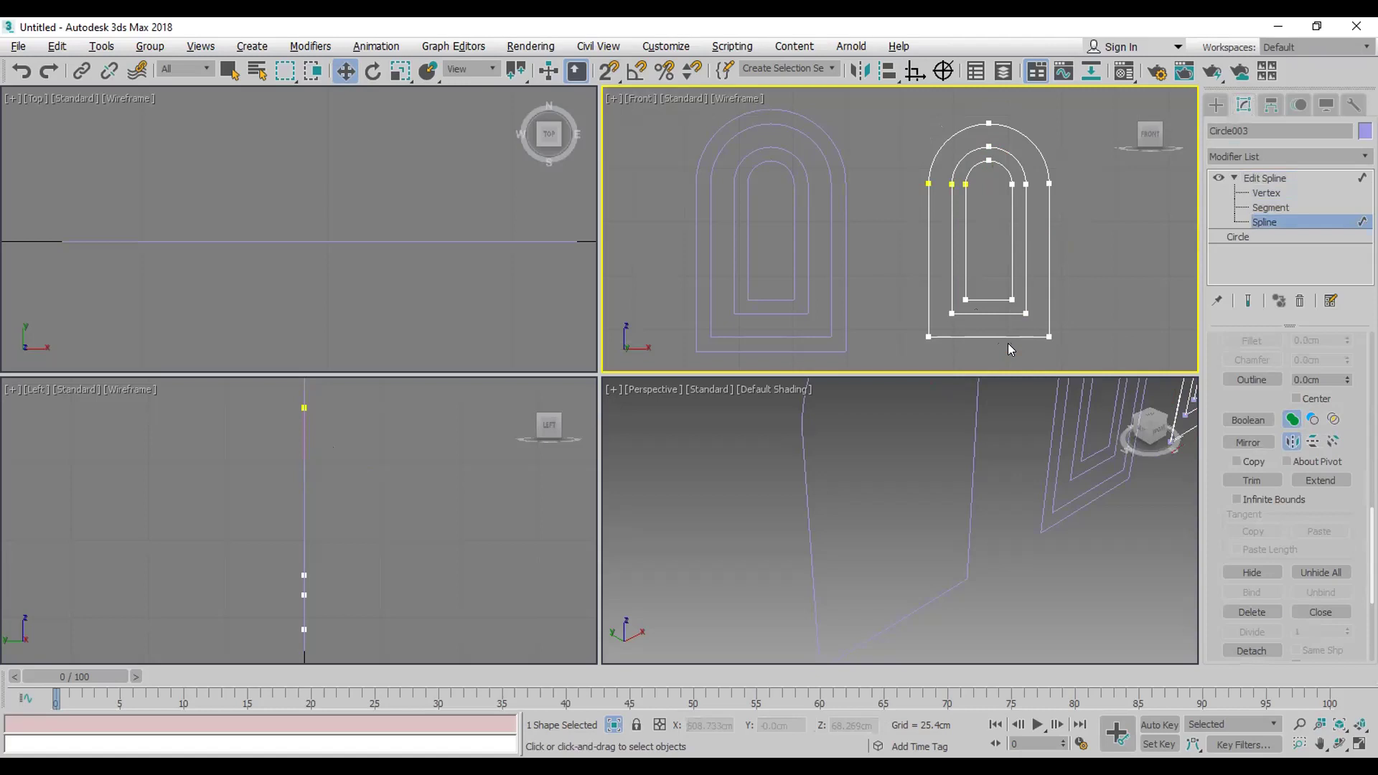
click(1271, 178)
Step: Extrude the original plain arch by 83.28 cm into a deep solid block
scroll(1047, 431, down, 5)
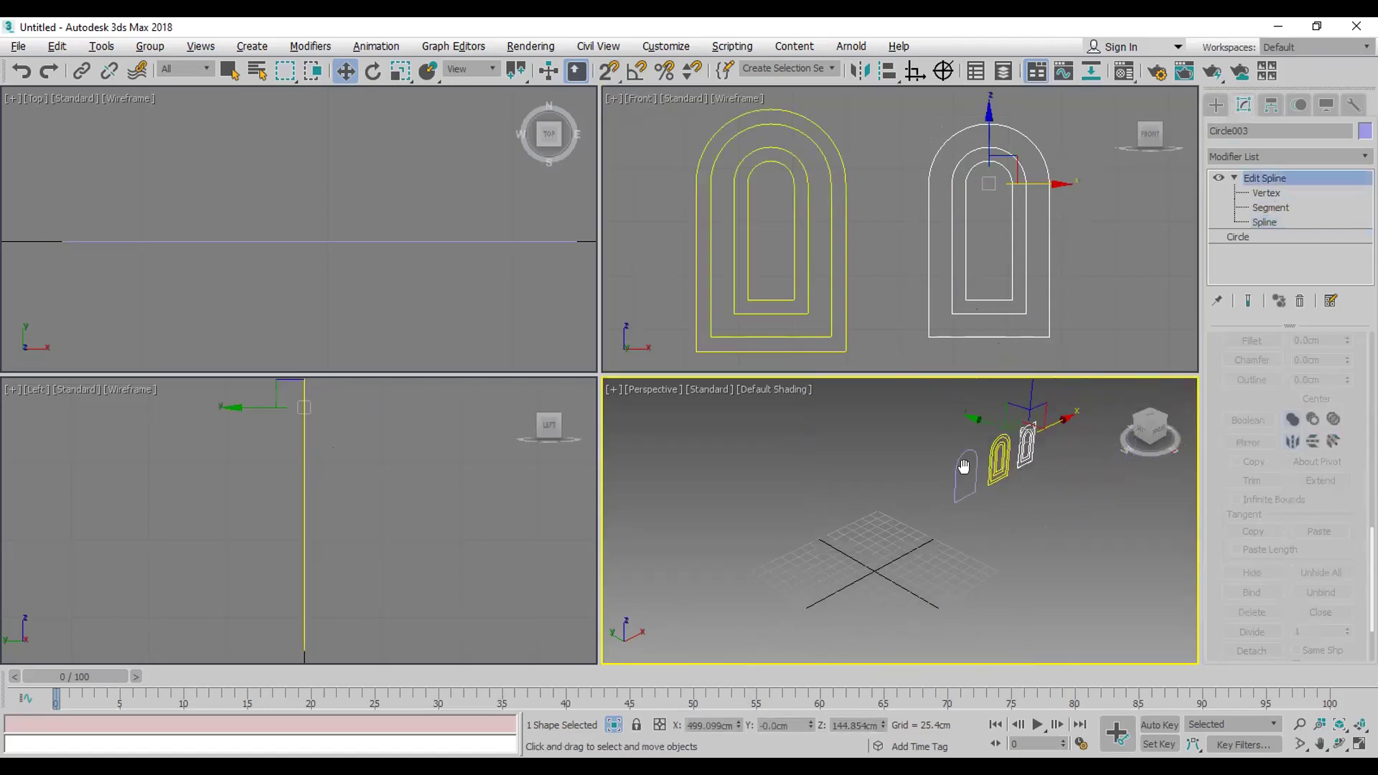
scroll(873, 540, up, 3)
middle_drag(958, 527, 957, 493)
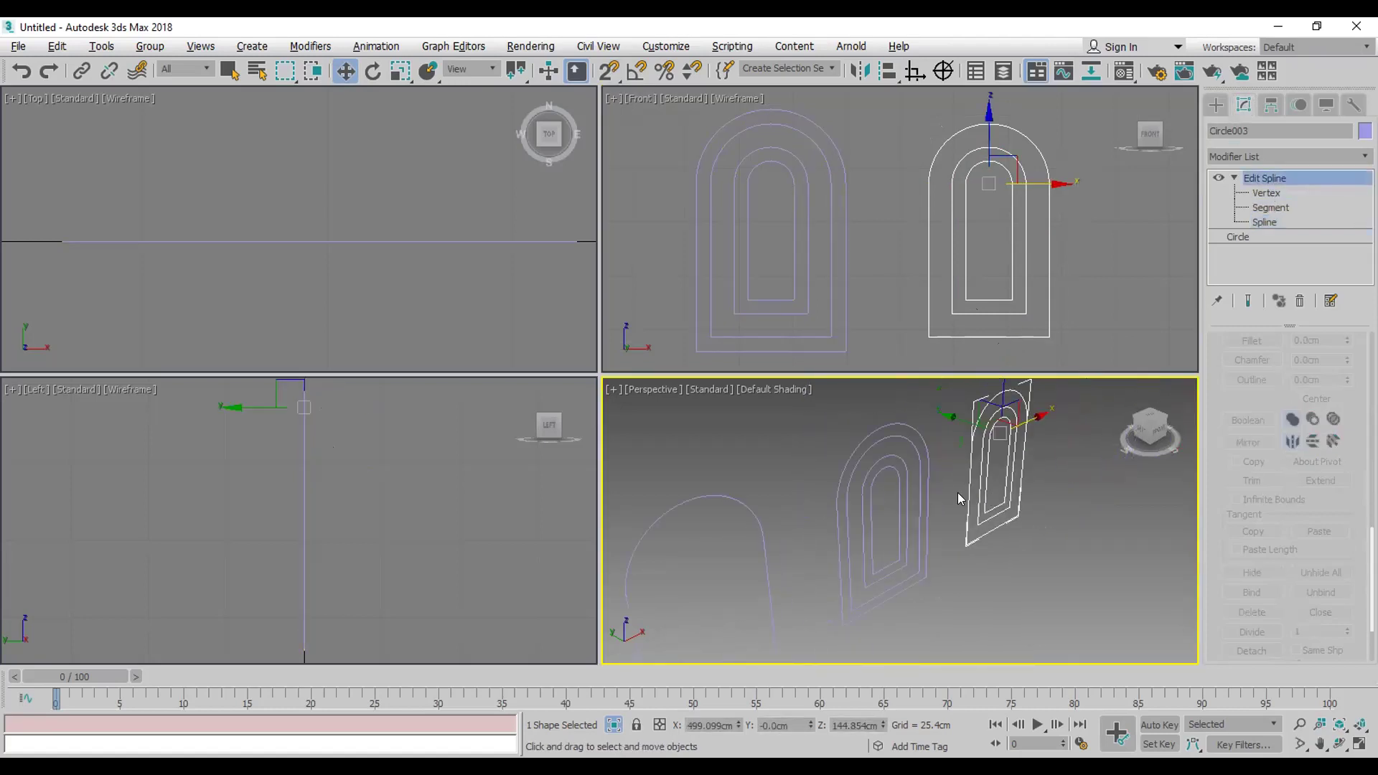
click(779, 625)
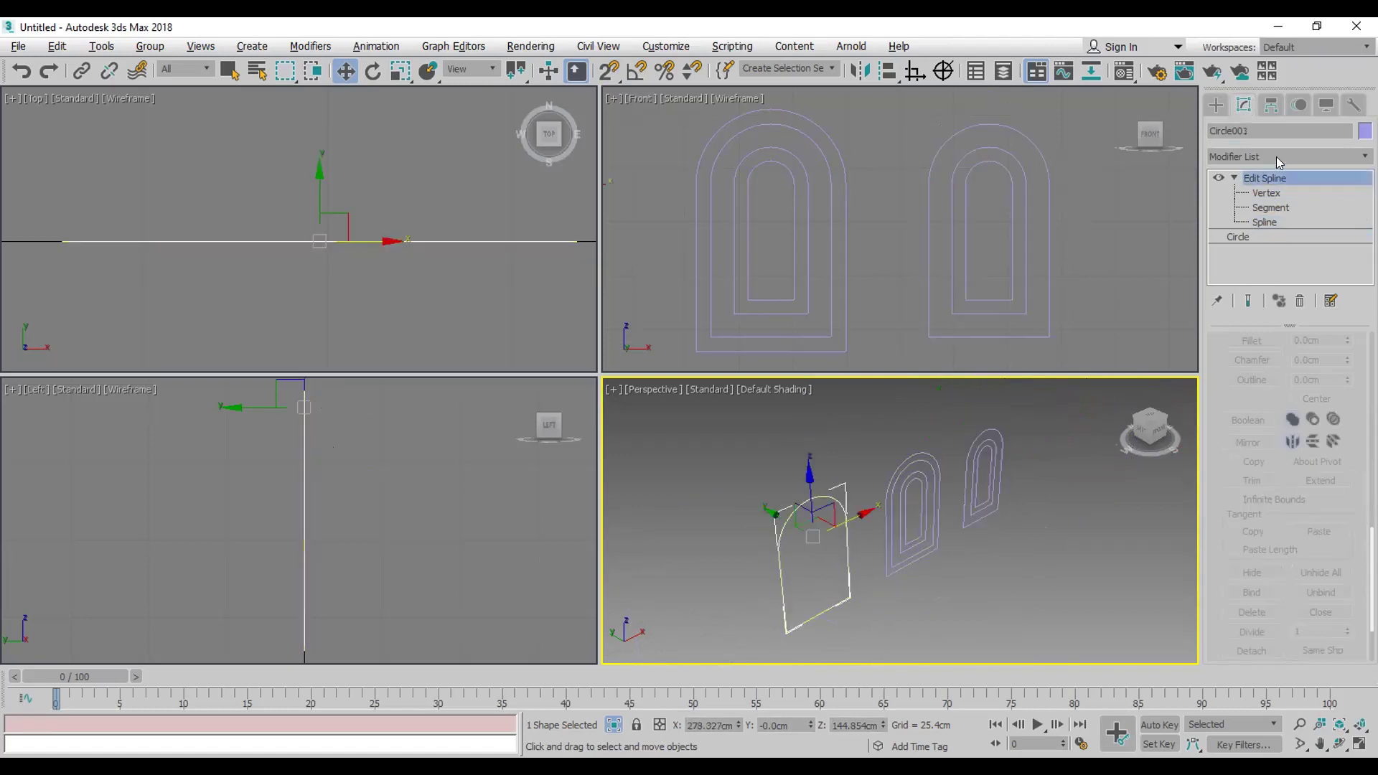
click(1276, 156)
key(e)
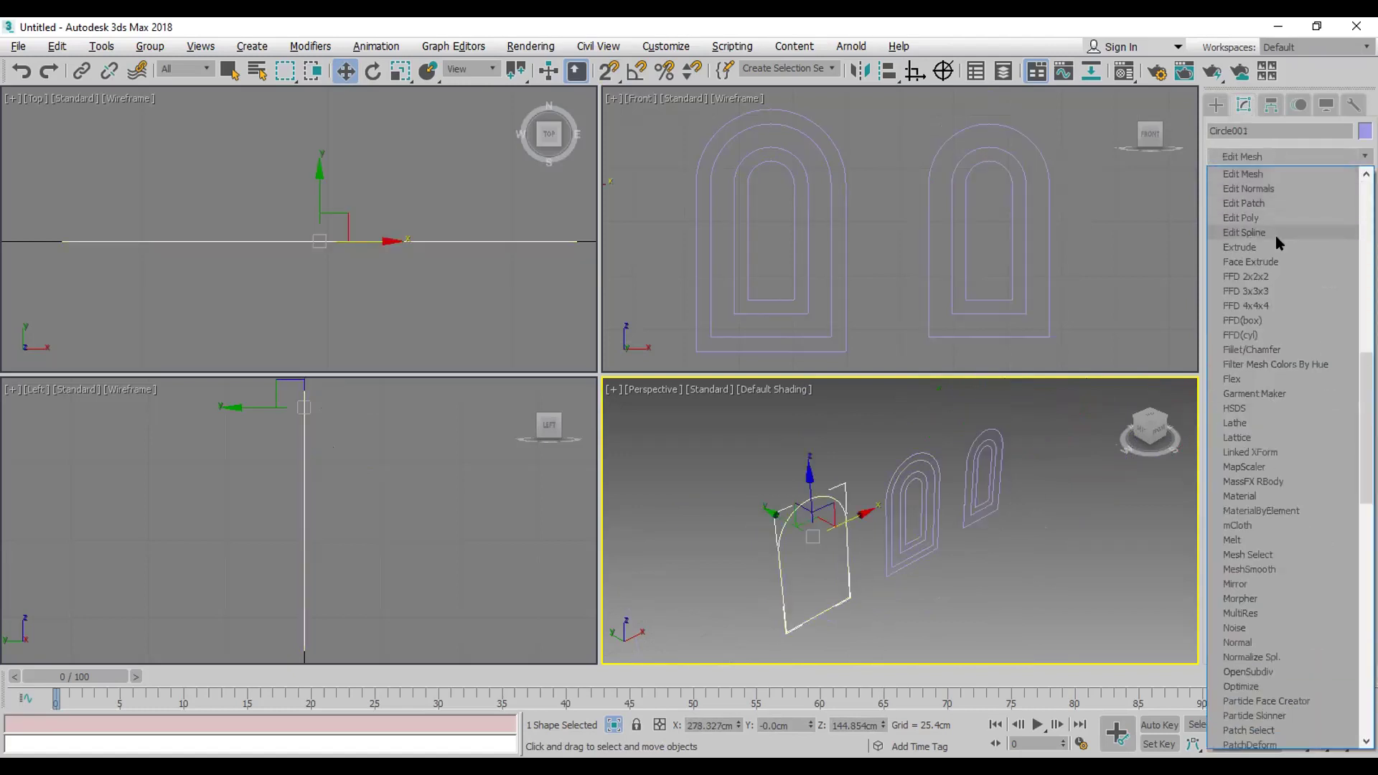
click(1277, 245)
mouse_move(1335, 364)
mouse_down()
mouse_move(1335, 330)
mouse_move(1335, 359)
mouse_up()
Step: Extrude the nested arch with four outlines and set its amount to 5 cm to form the window frame
click(878, 496)
click(1281, 155)
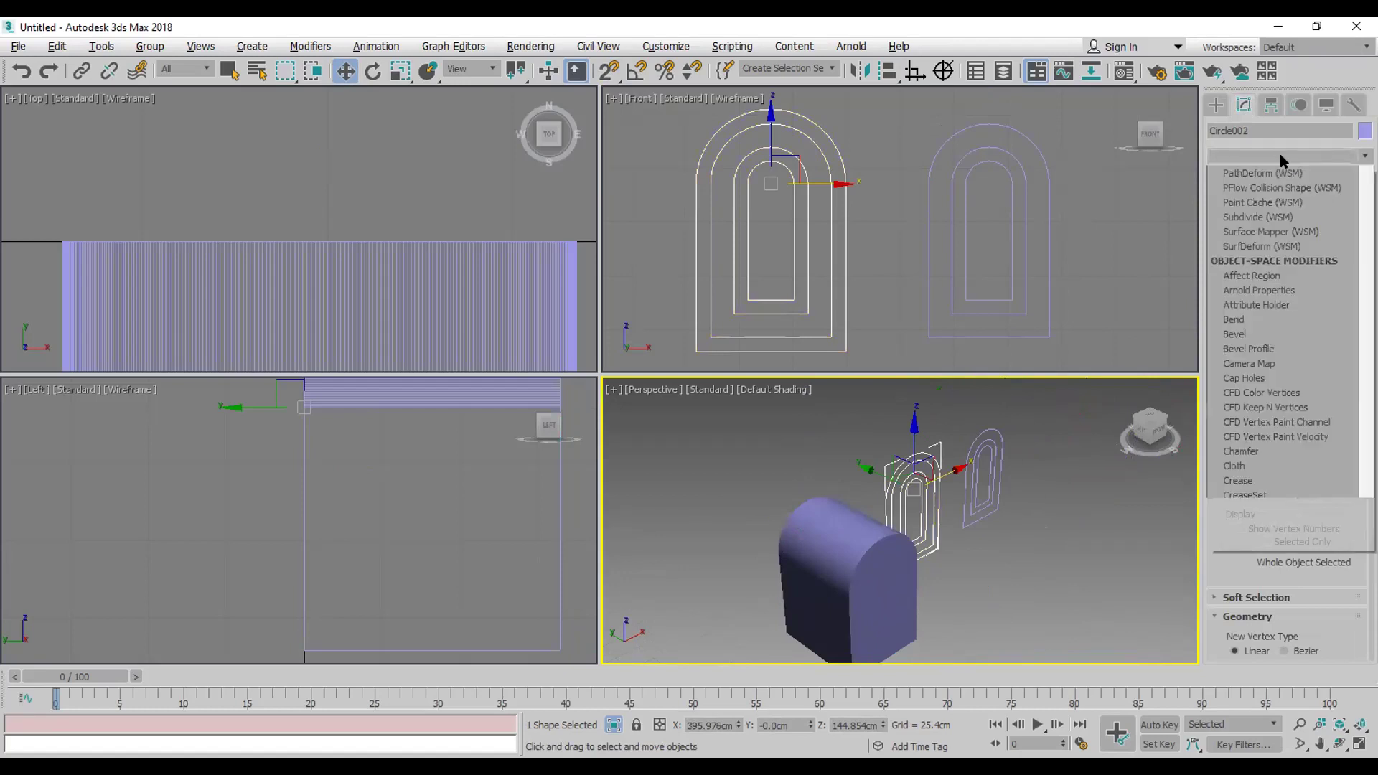
key(e)
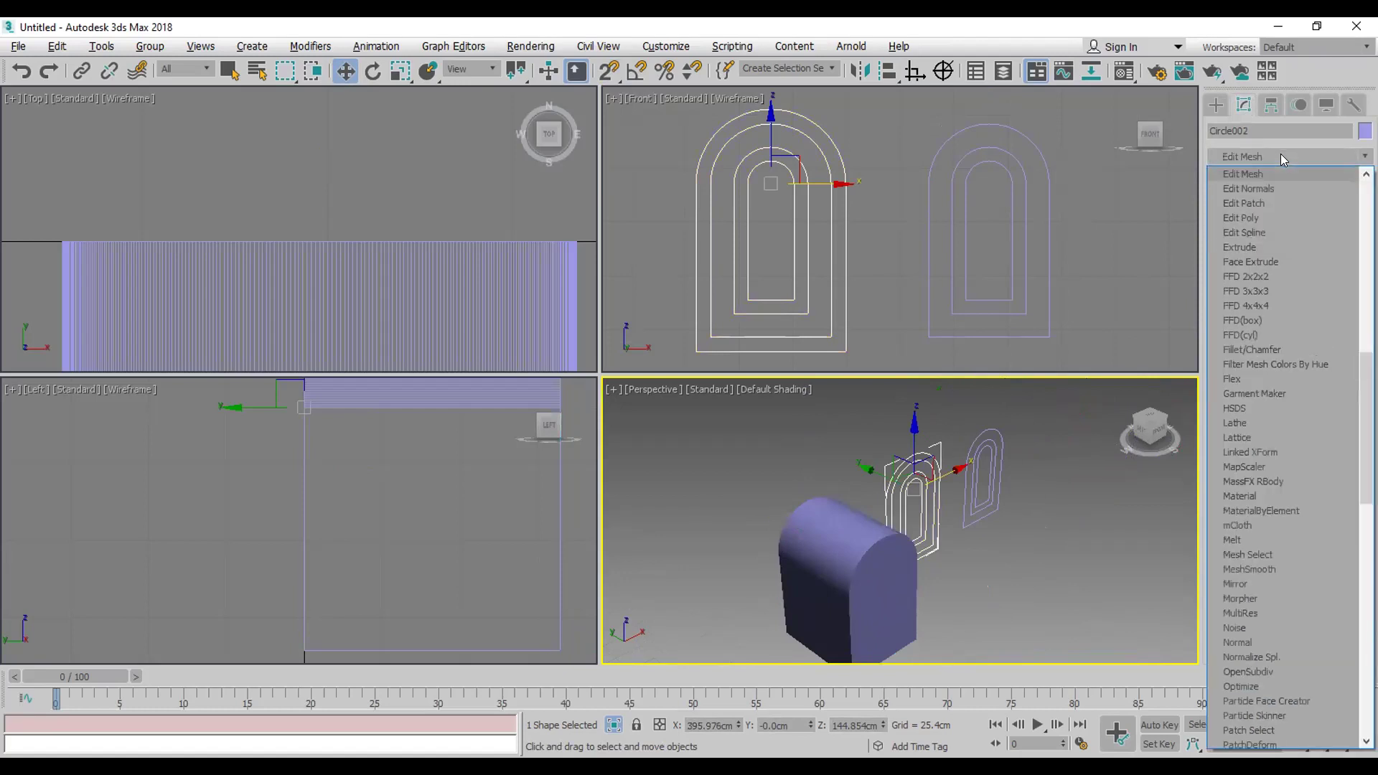
click(1281, 247)
double_click(1301, 364)
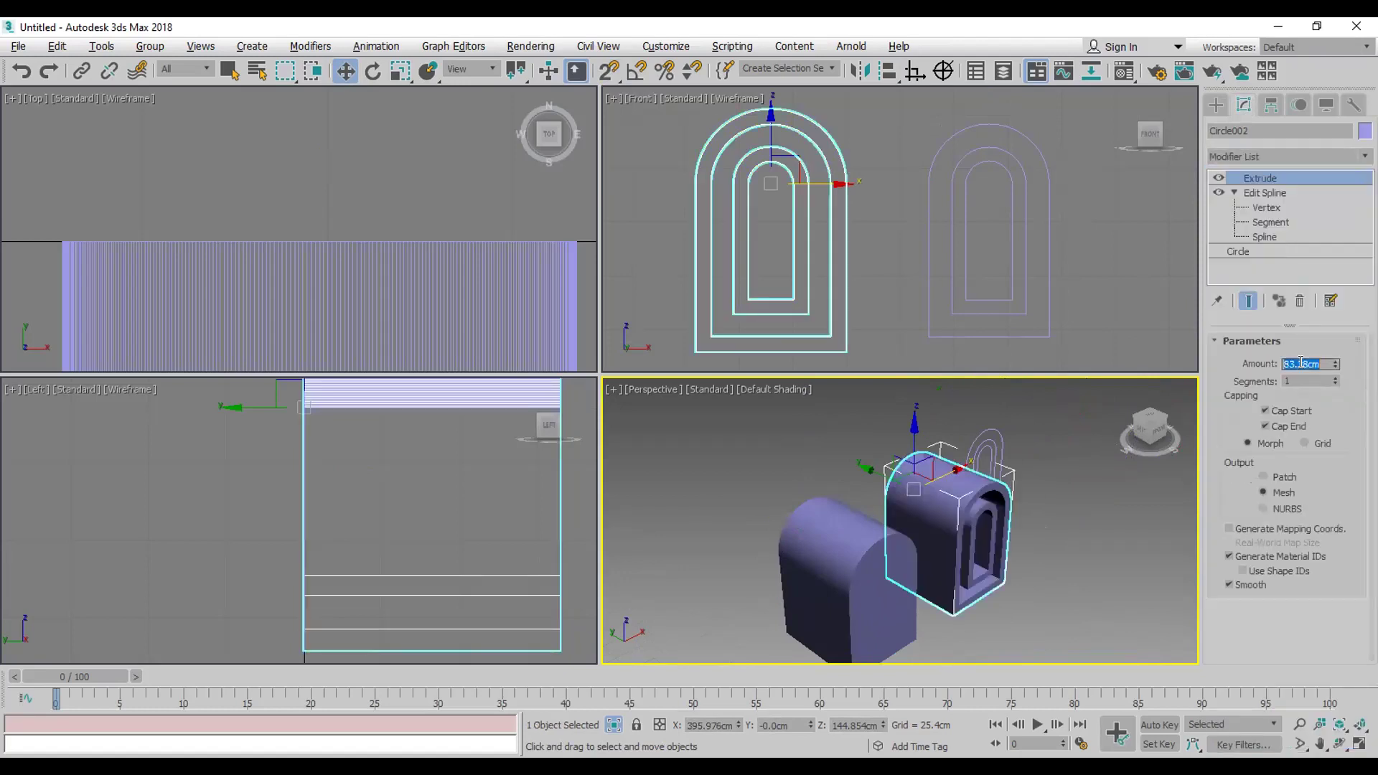
text(2)
key(Return)
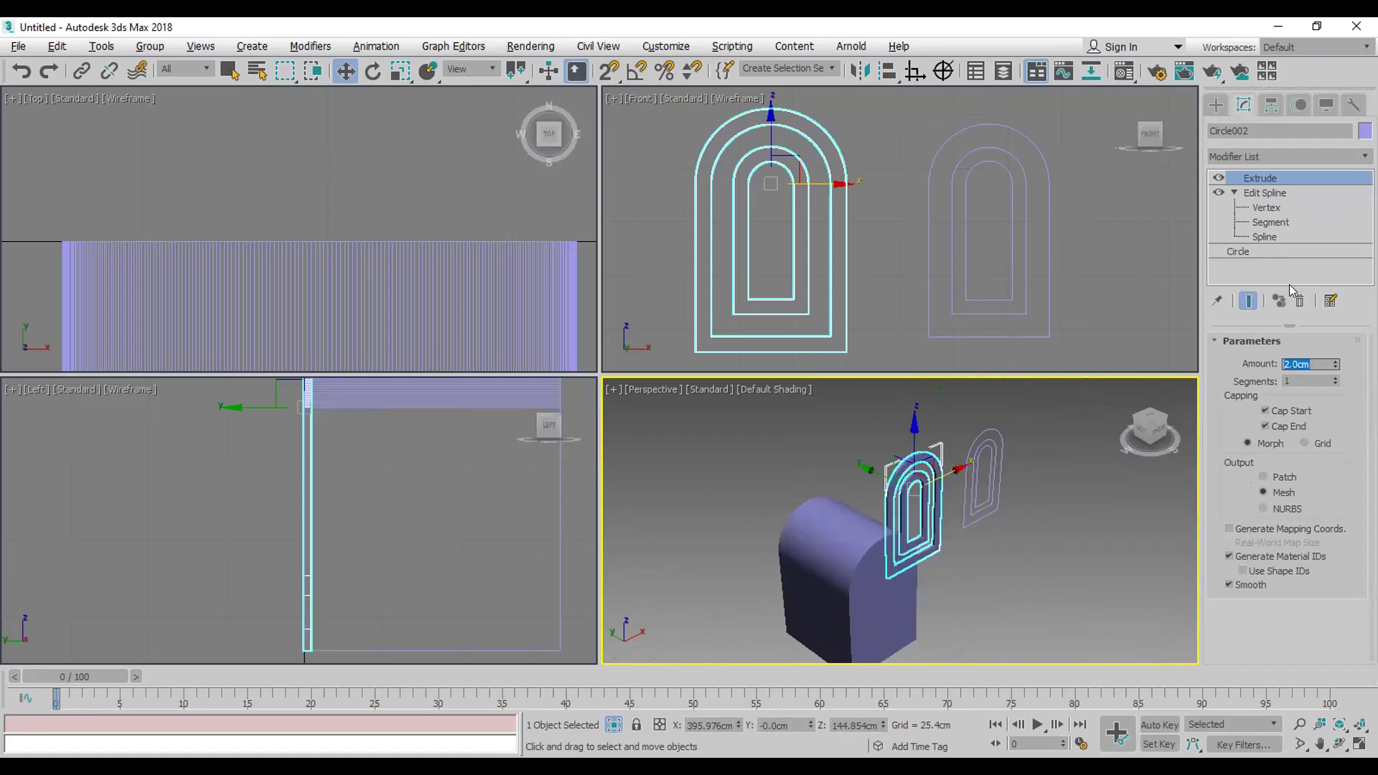
text(5)
key(Return)
Step: Extrude the nested arch with three outlines by 1 cm to form the window's inner pane
click(1000, 447)
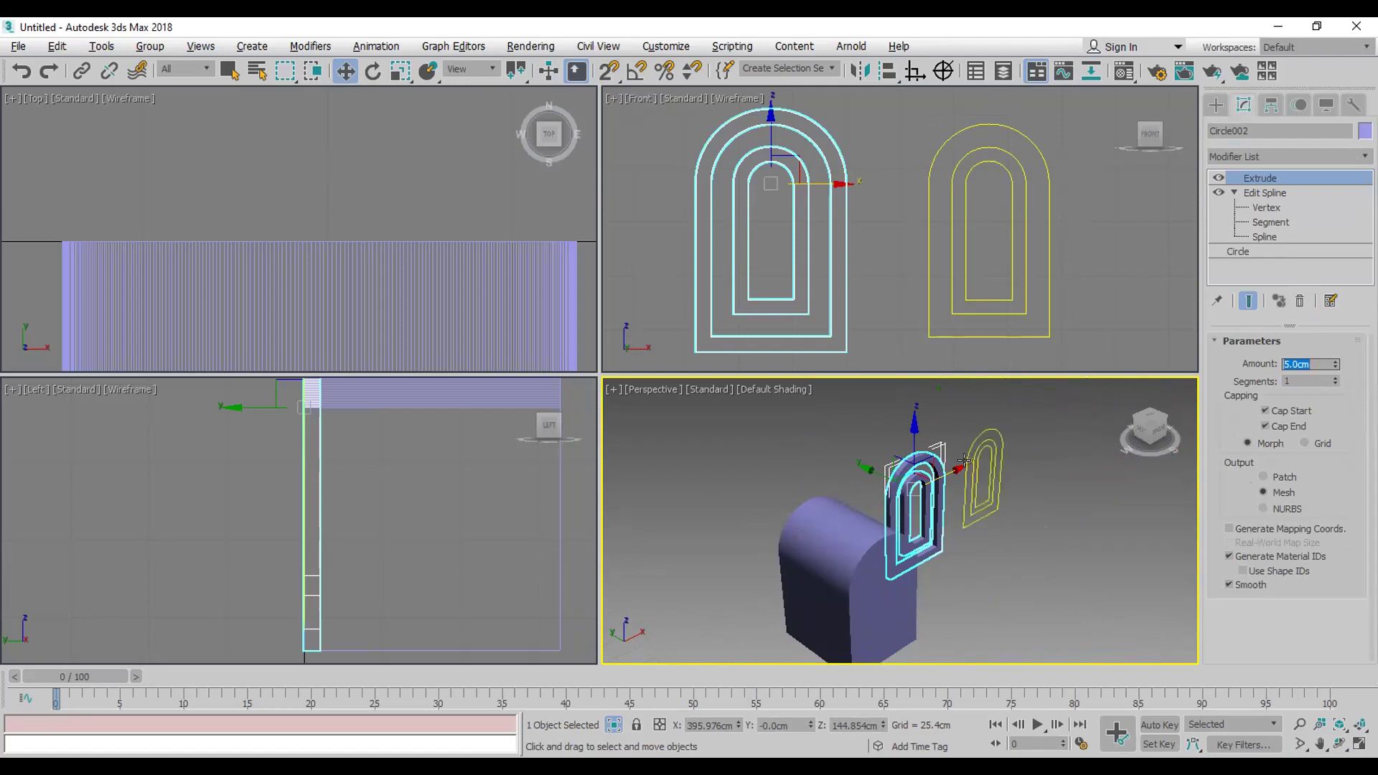
click(1248, 154)
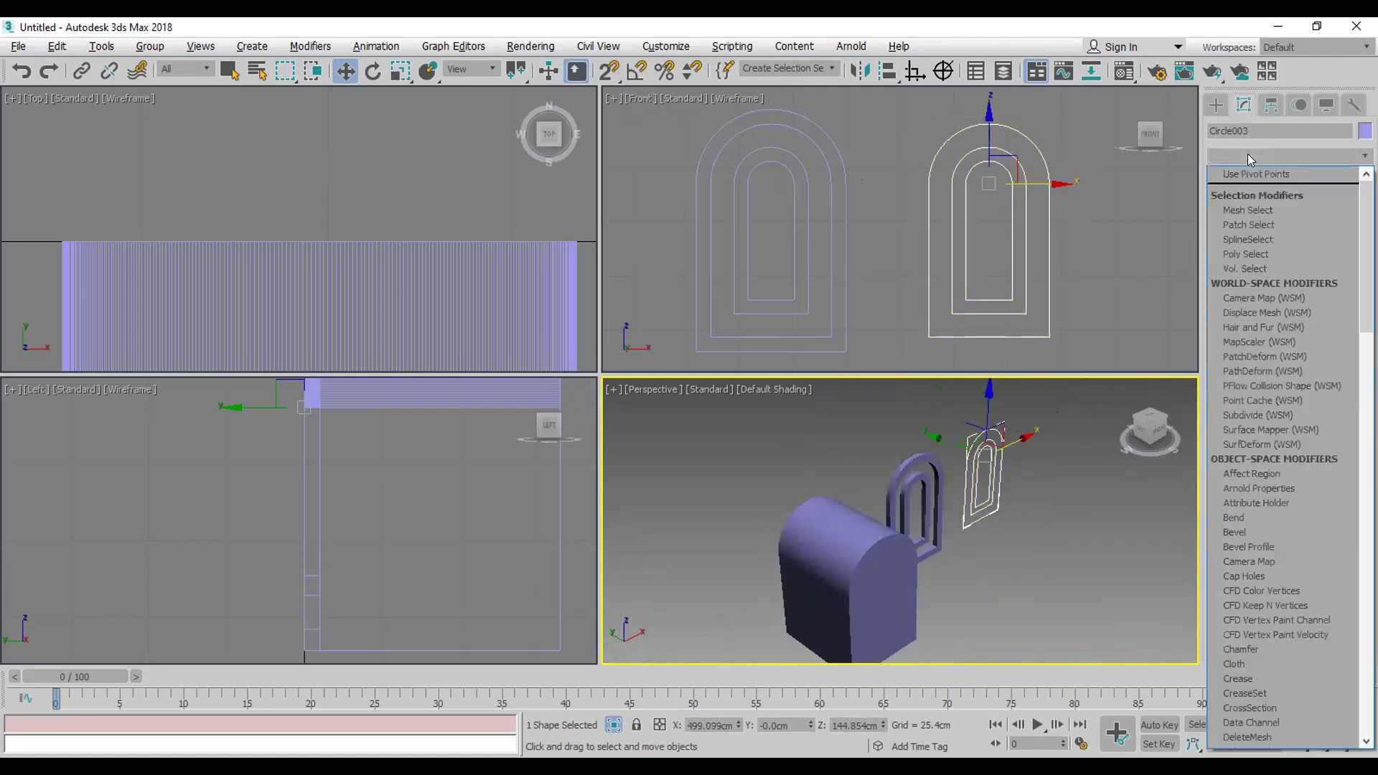
key(e)
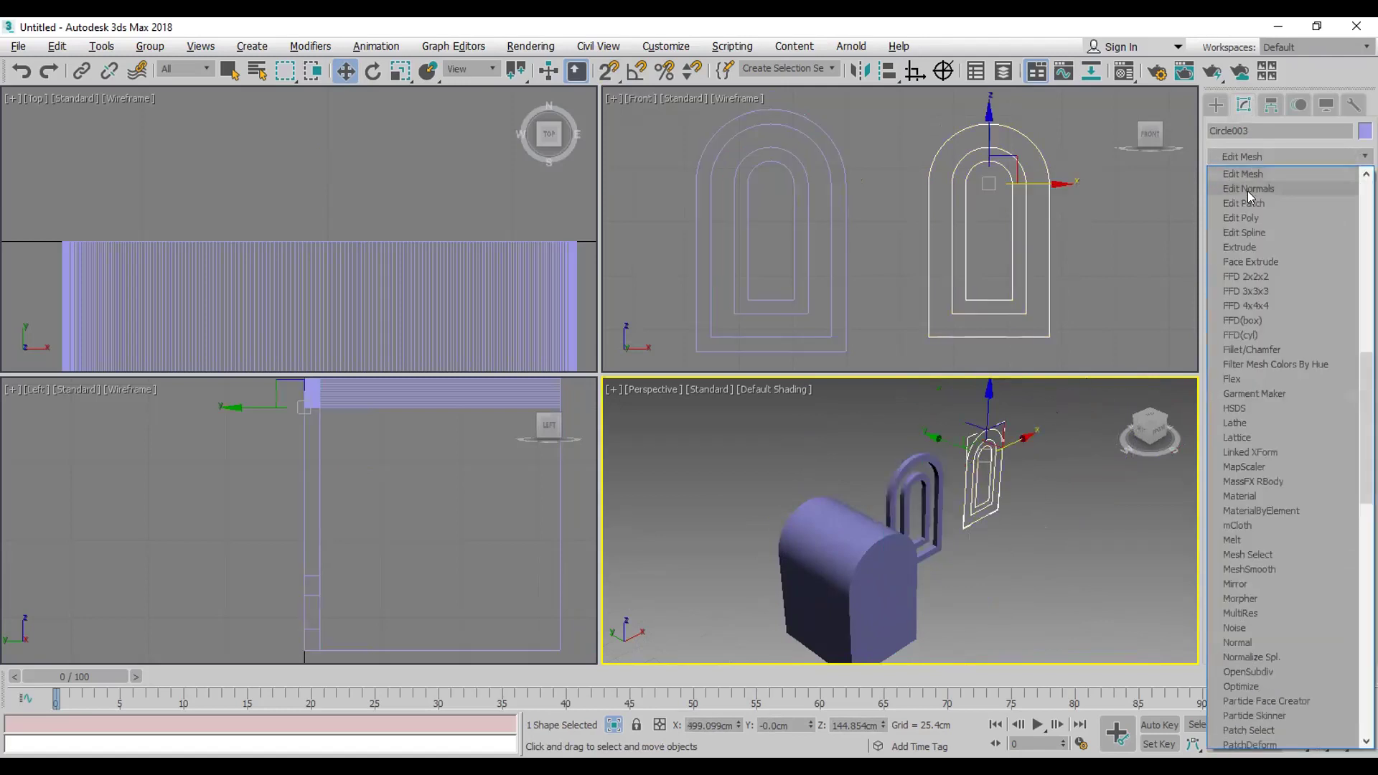
click(1260, 246)
double_click(1311, 364)
text(1)
key(Return)
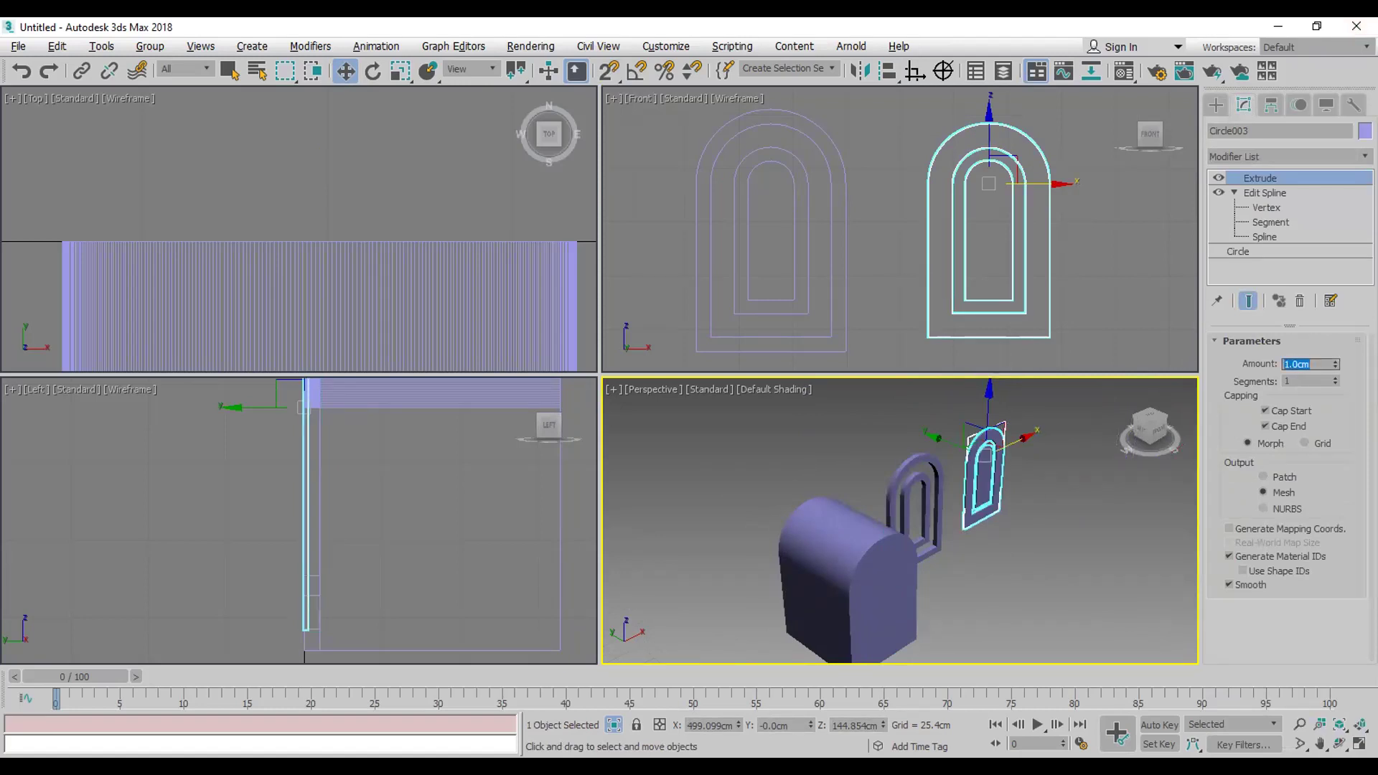
click(1365, 130)
click(596, 322)
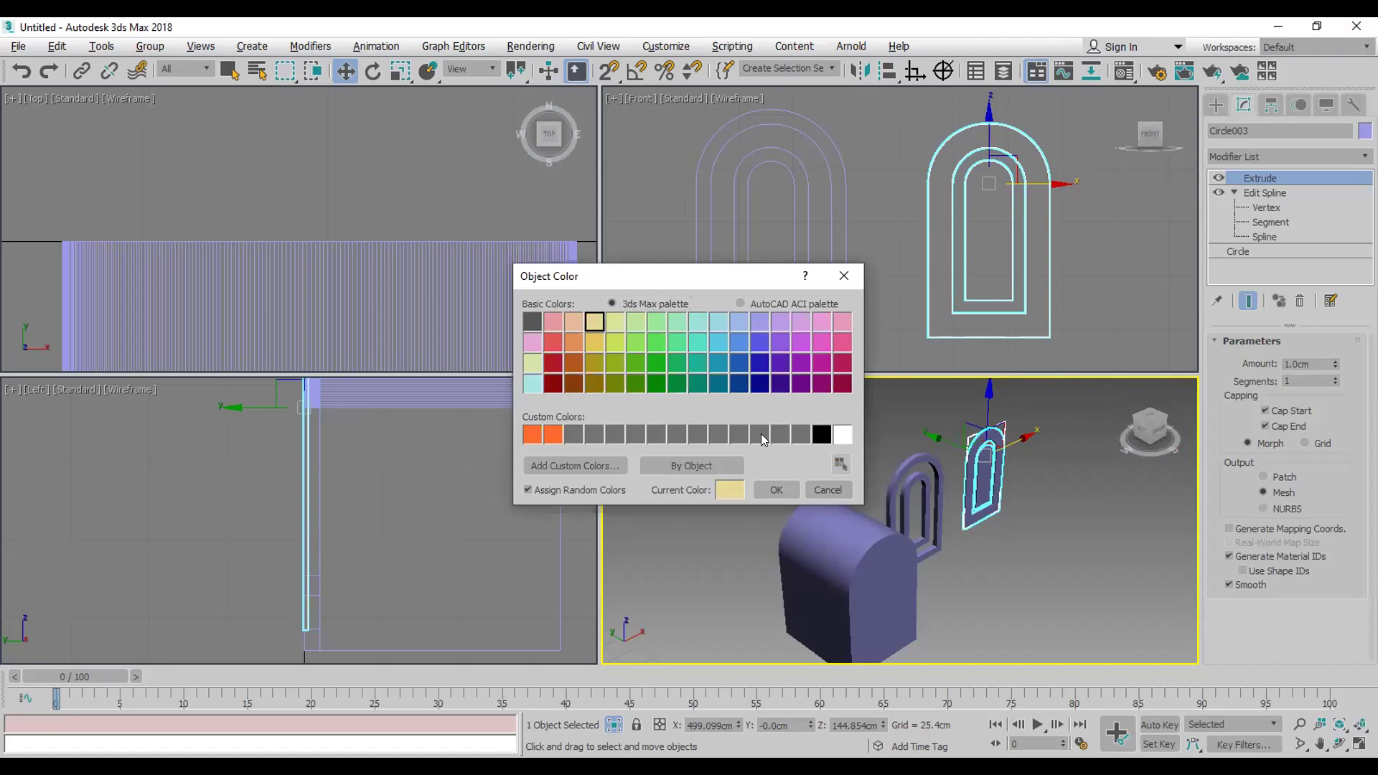
click(820, 484)
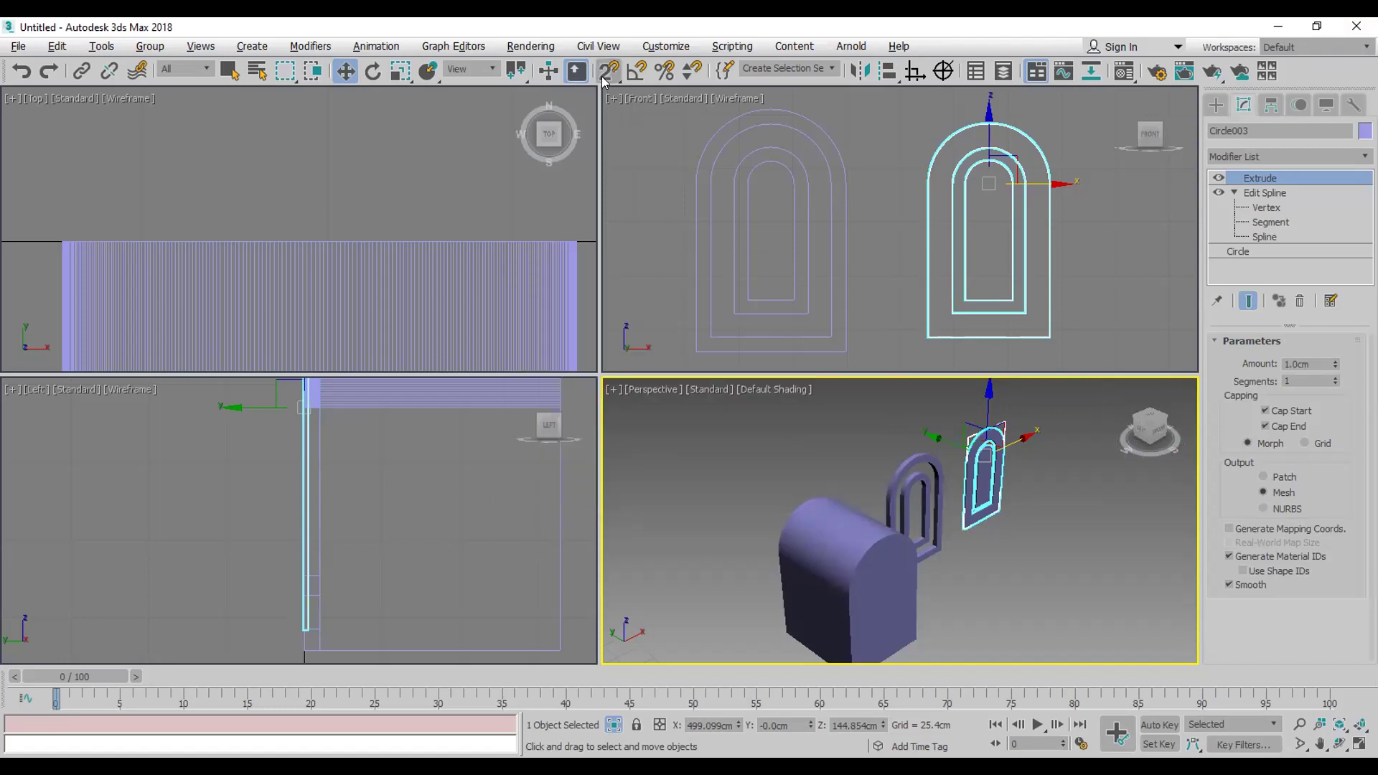
Step: Snap the thin pane onto the matching outline of the 5 cm frame and shift it to about the middle of the frame's depth
drag(929, 337, 715, 337)
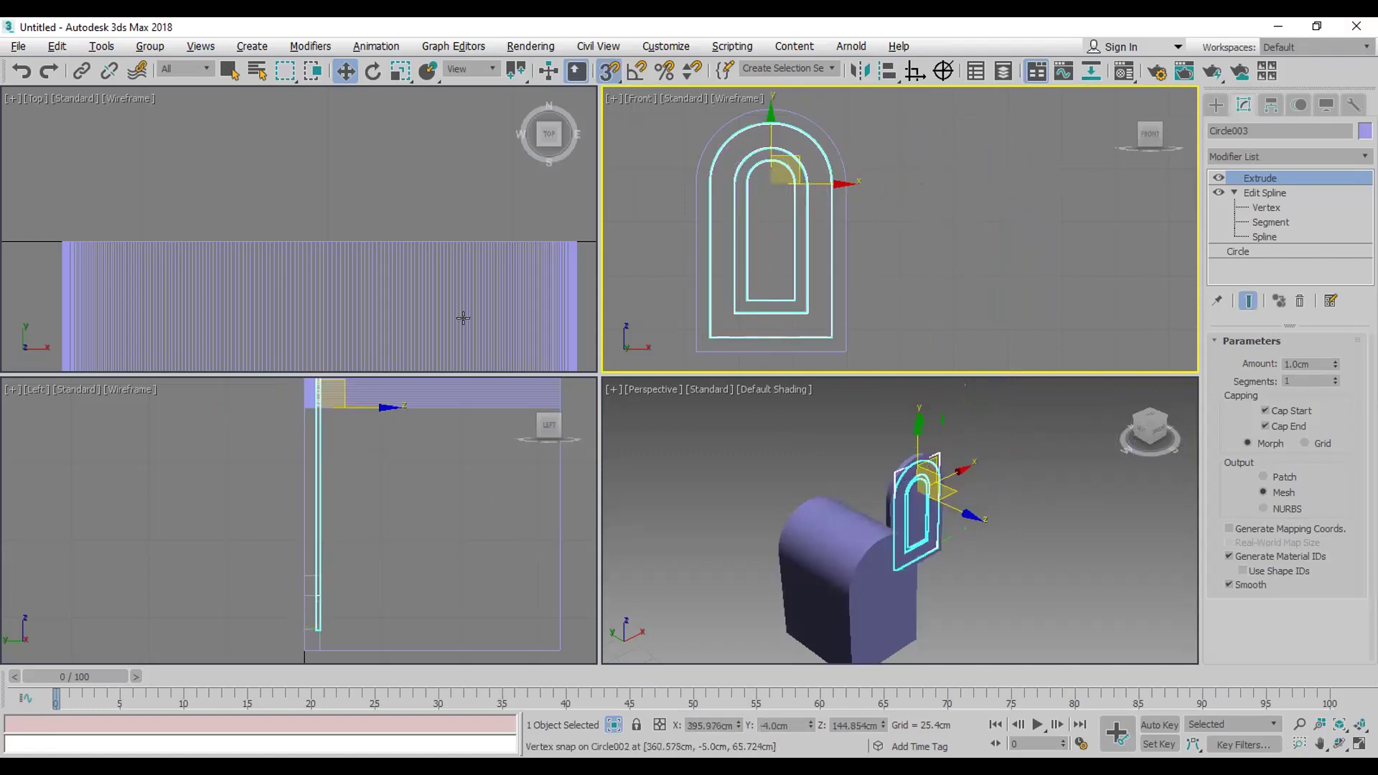
scroll(445, 288, down, 5)
middle_drag(450, 285, 290, 262)
scroll(290, 263, up, 6)
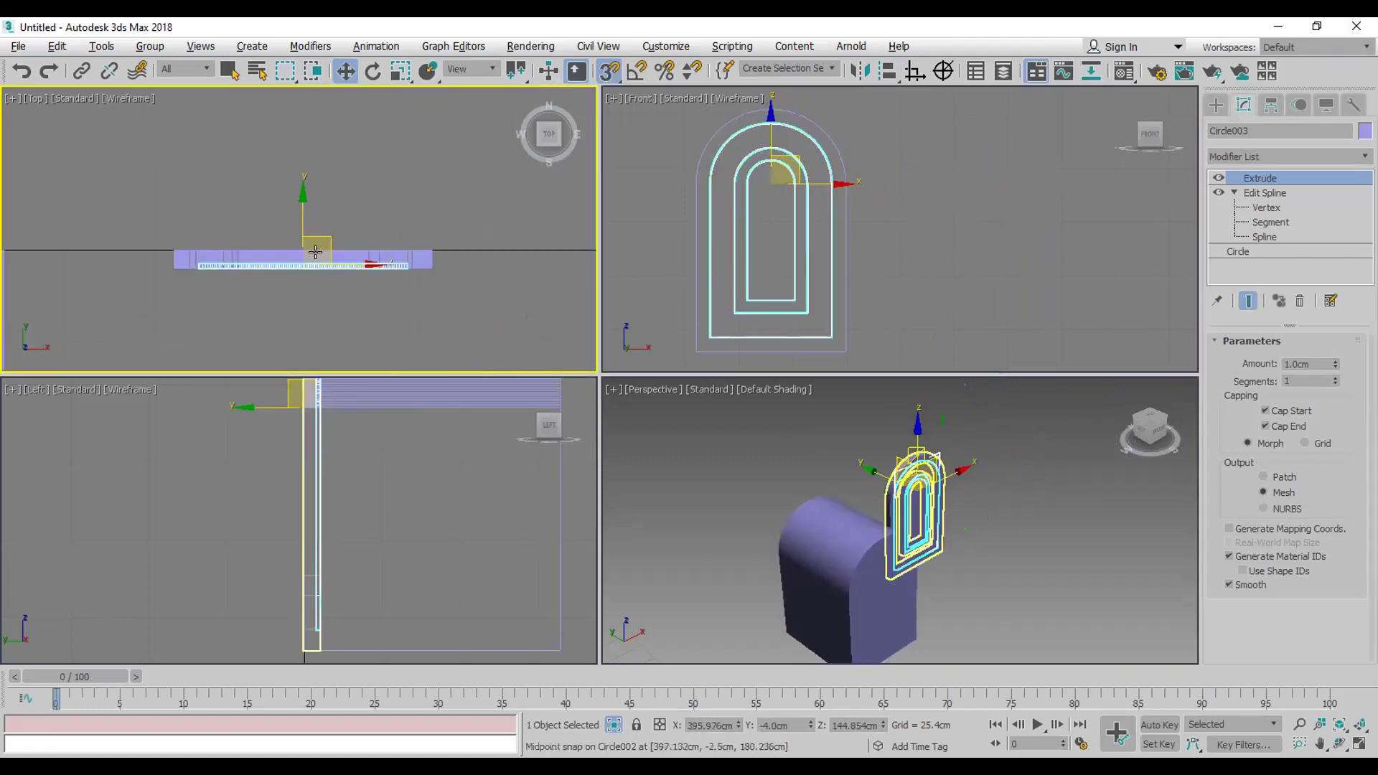
drag(293, 221, 295, 210)
Step: Group the extruded arched frame and its inner pane
drag(401, 183, 129, 307)
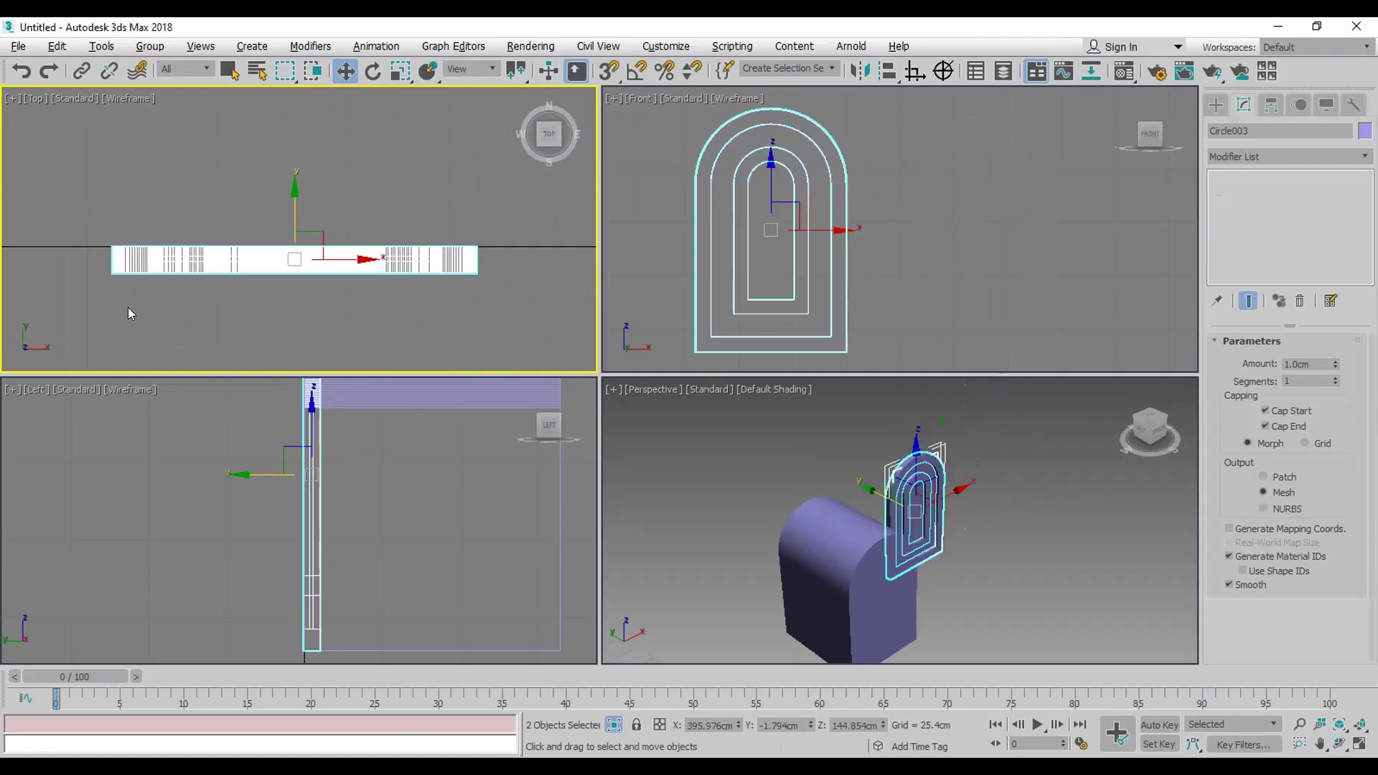
click(150, 47)
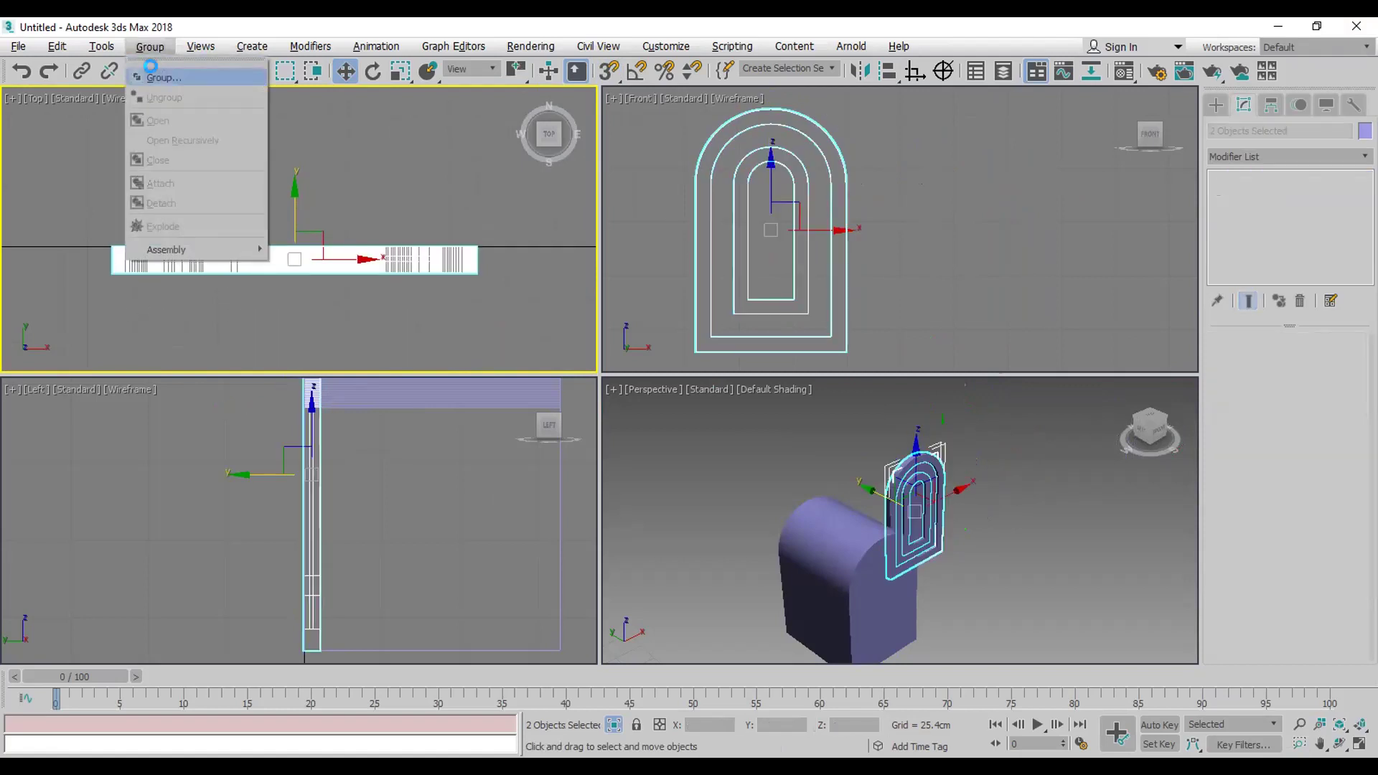
click(162, 77)
click(696, 424)
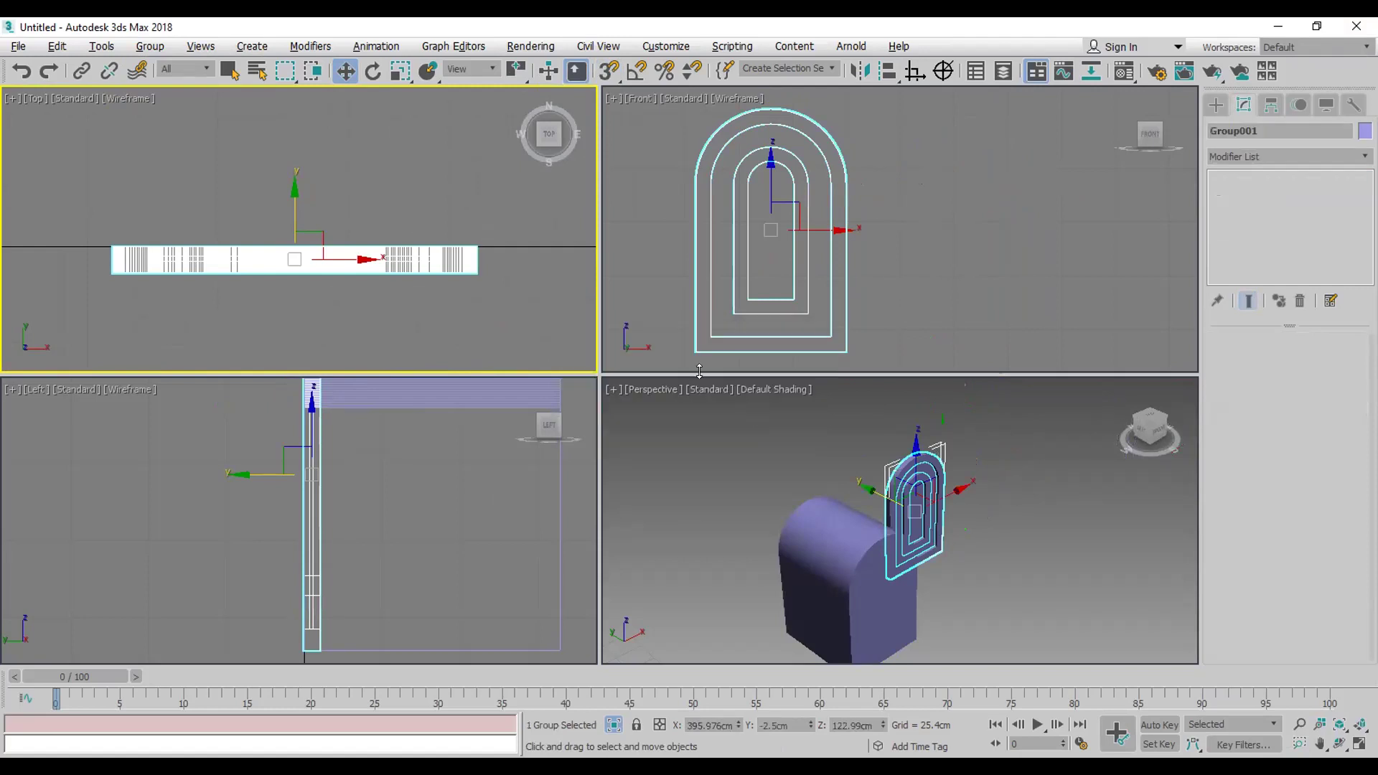
Step: Change the inner pane's object color to white and the surrounding frame's to dark crimson
click(689, 367)
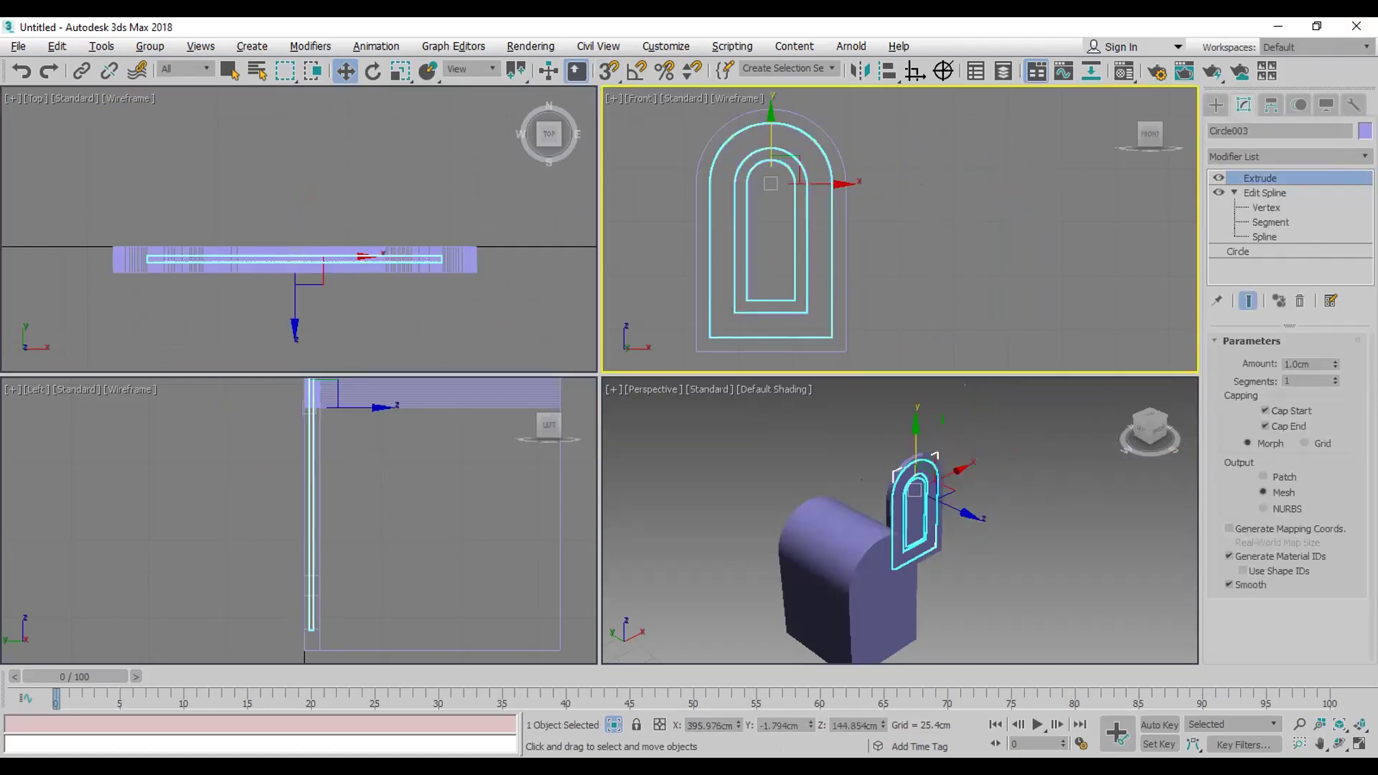
click(1364, 131)
click(841, 433)
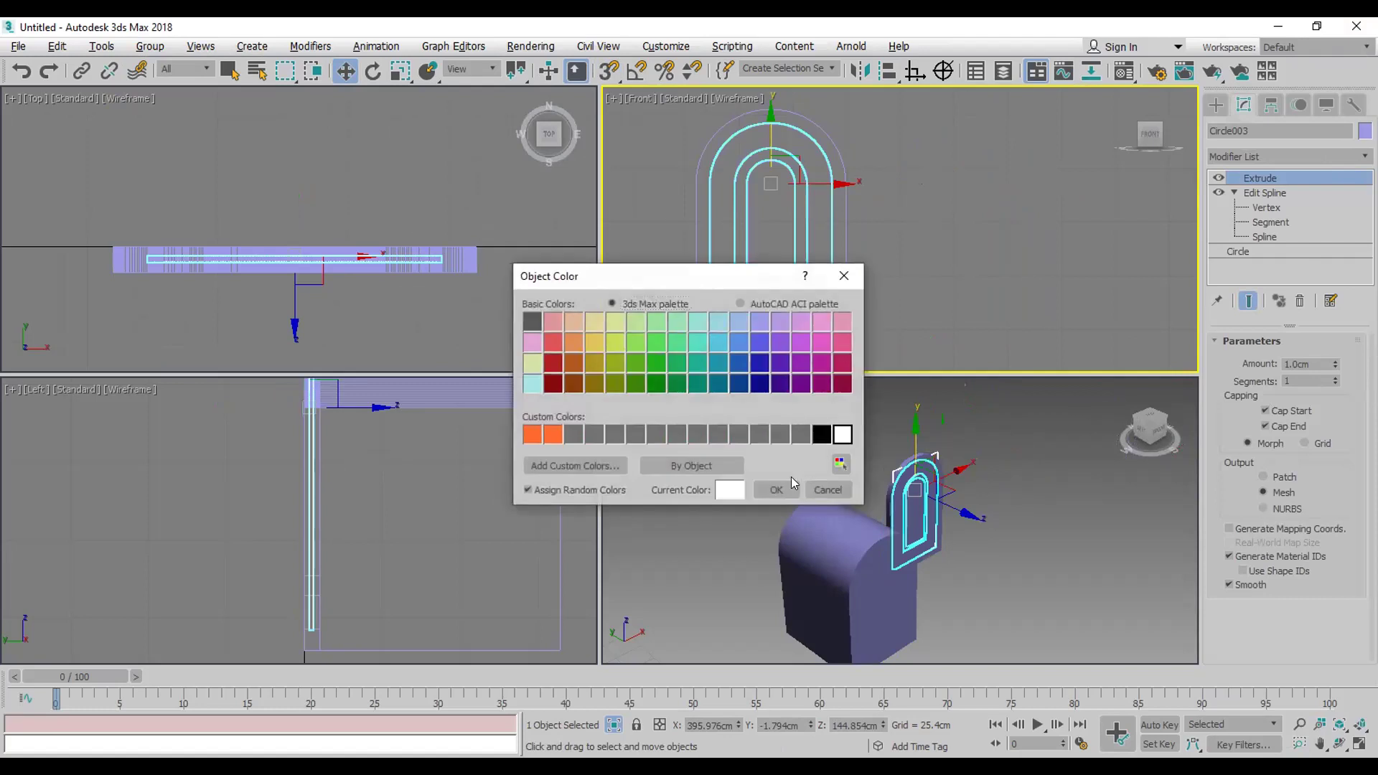
click(776, 490)
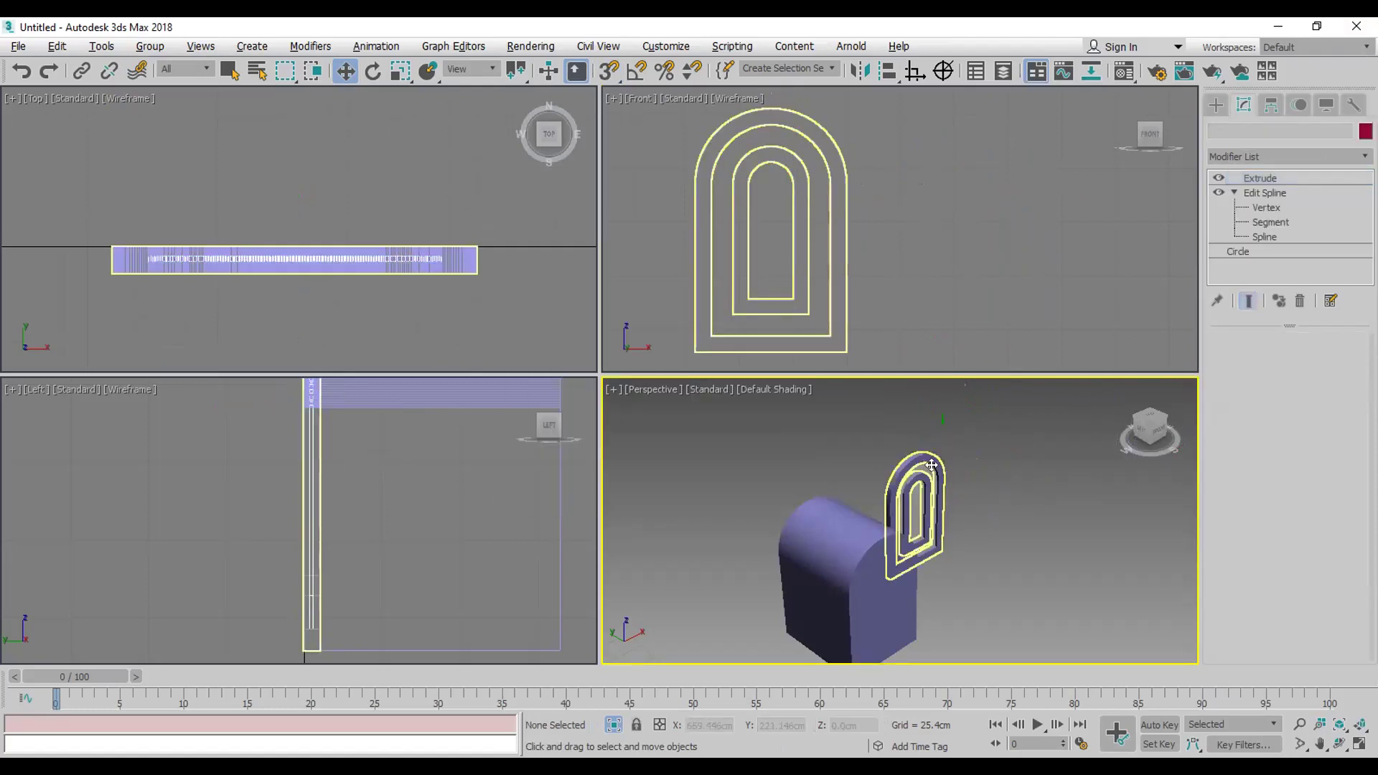
click(1364, 131)
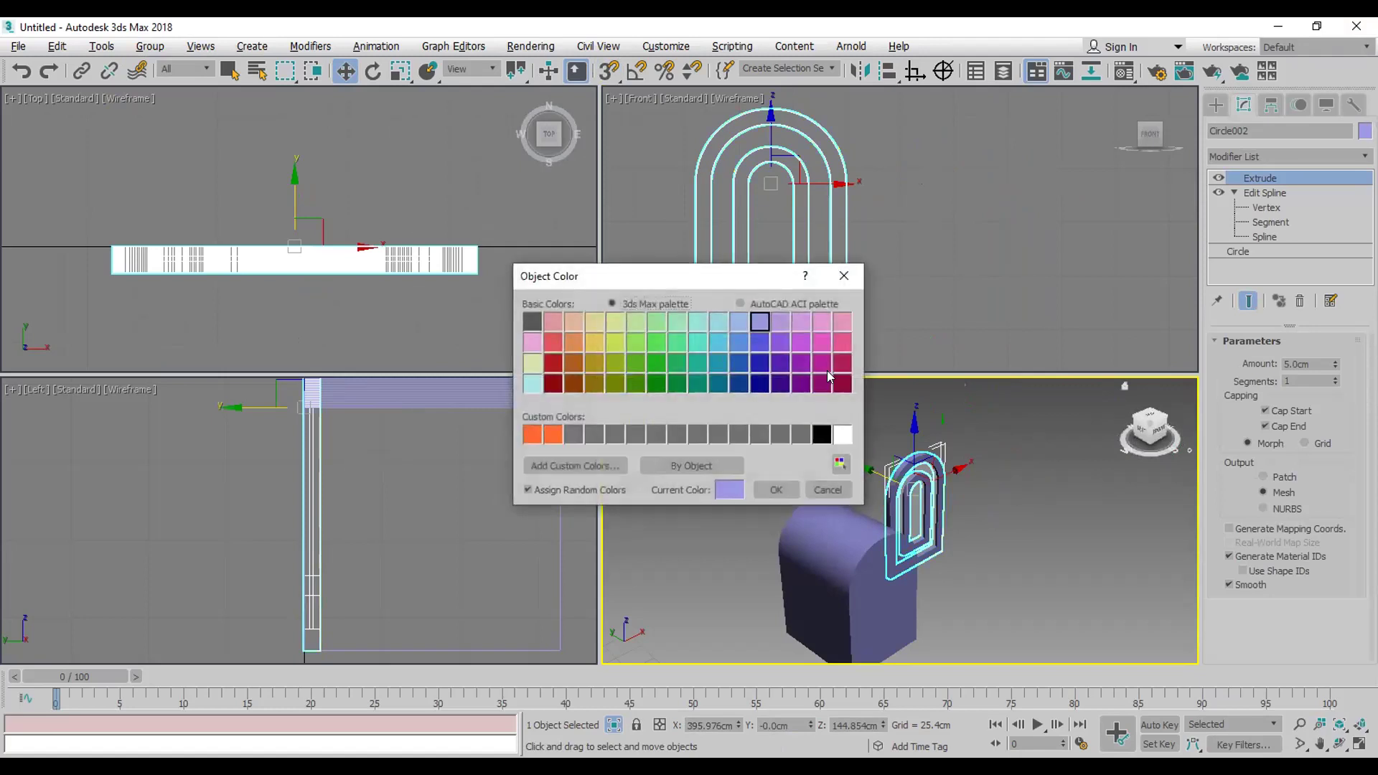
click(842, 384)
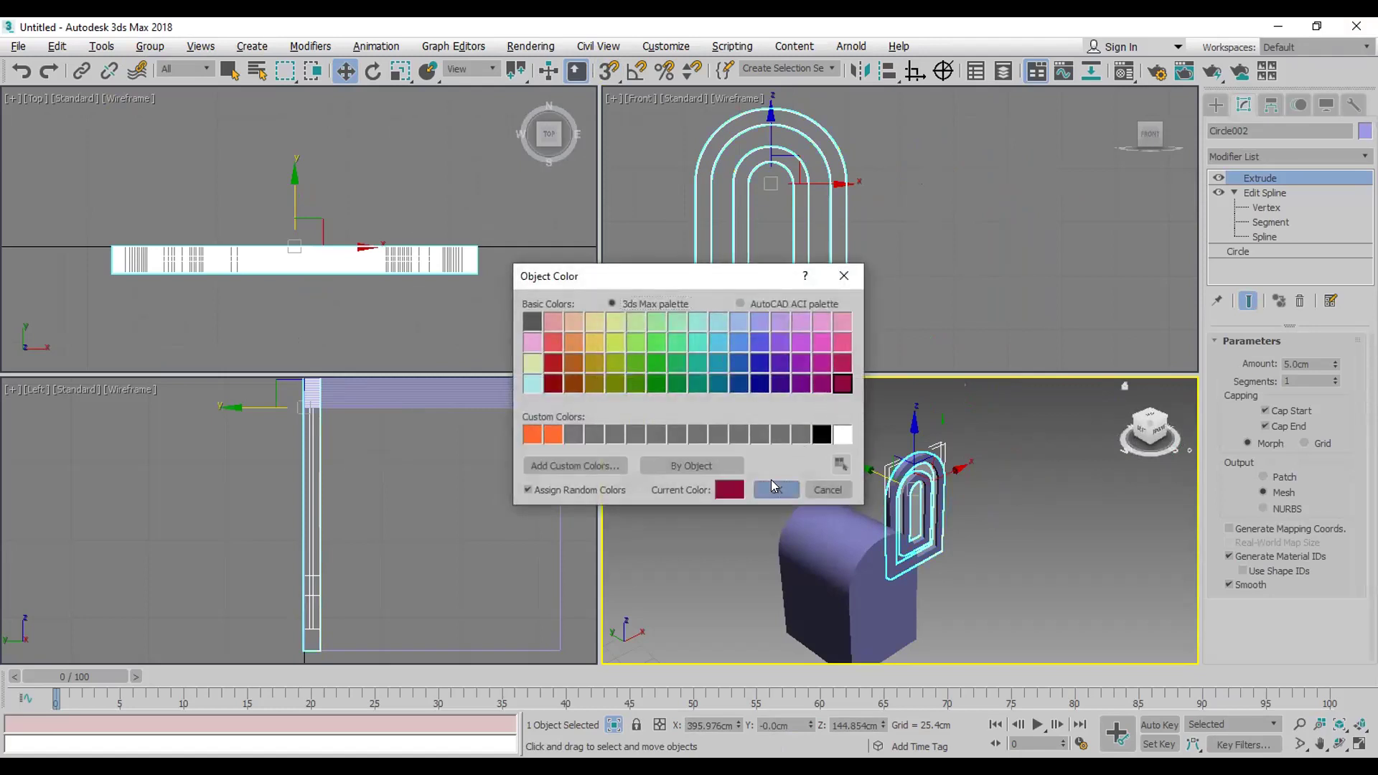
click(772, 481)
Step: Select both the recolored frame and pane, group them into one window object, and clear the selection
click(921, 218)
drag(720, 198, 719, 199)
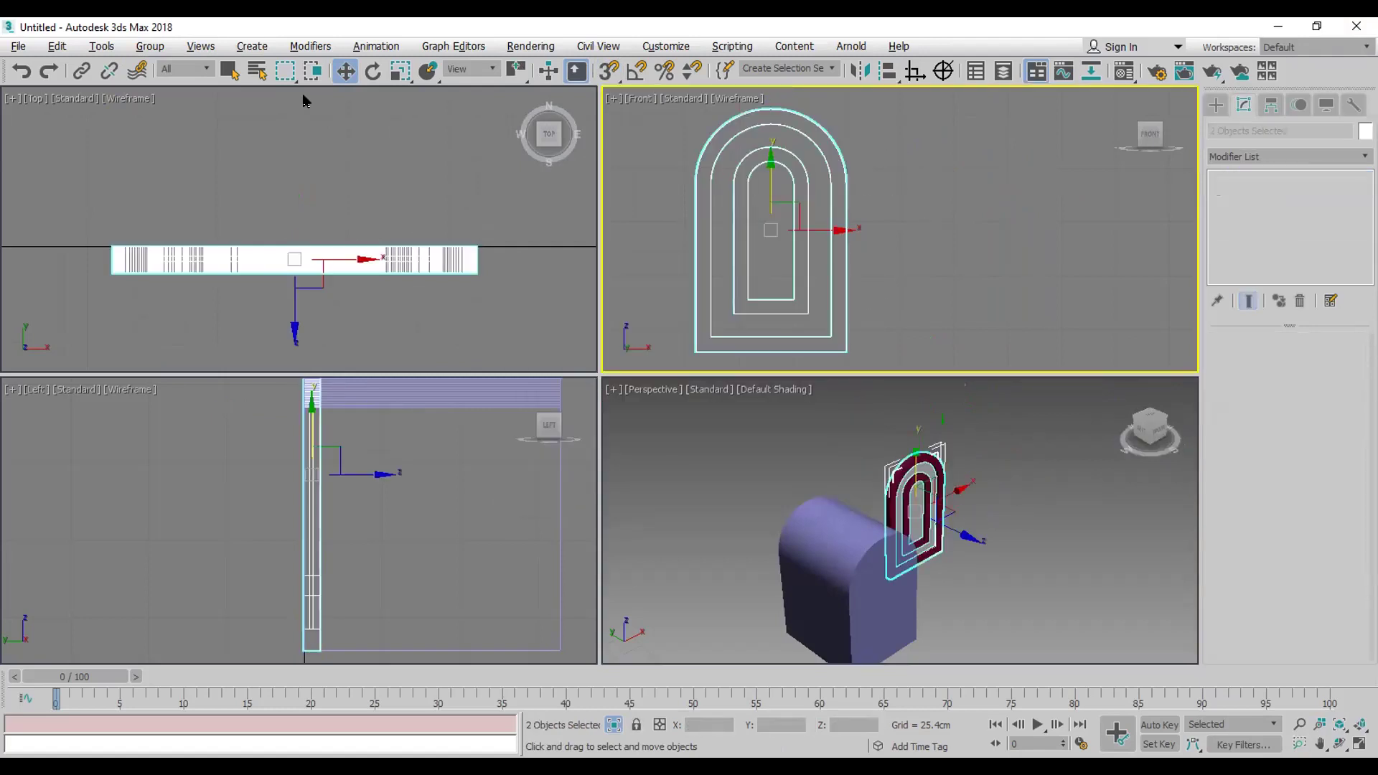
click(150, 46)
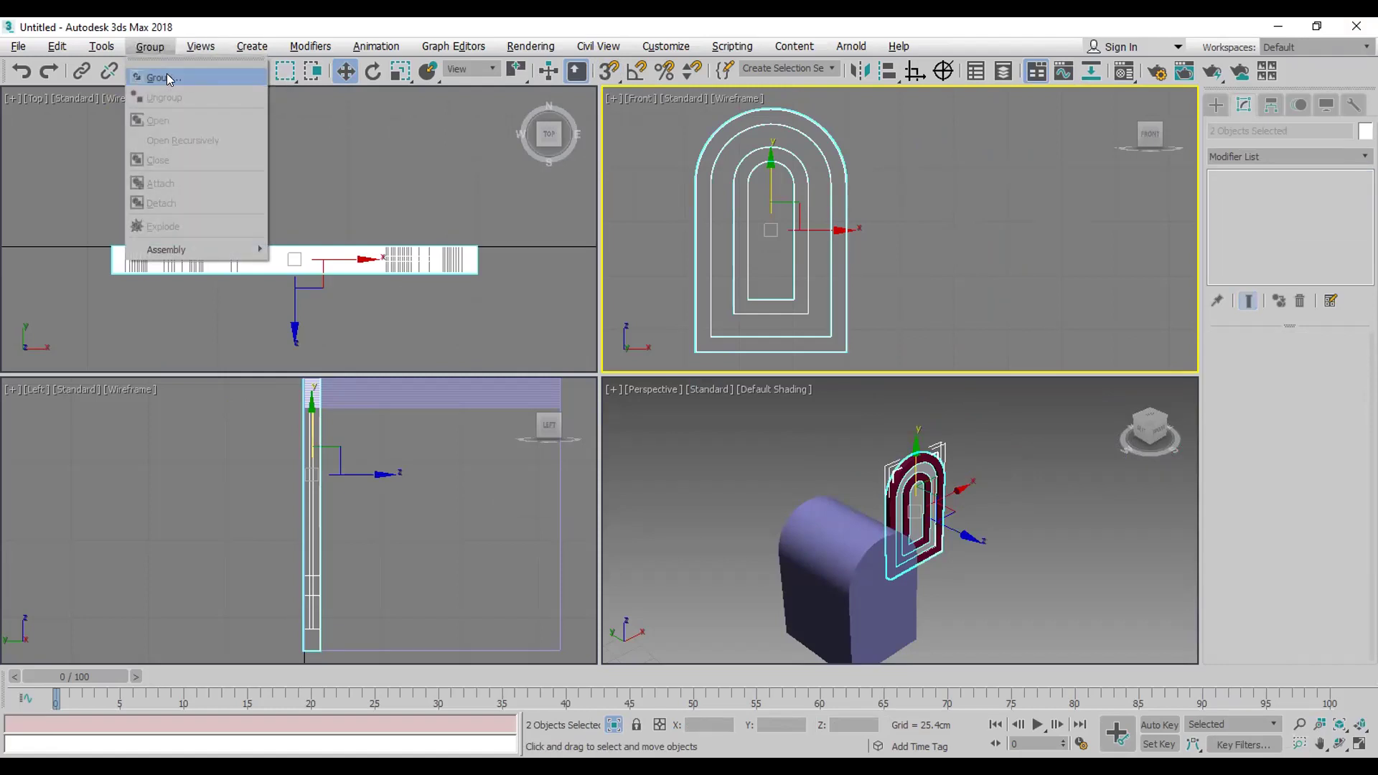
click(166, 78)
click(704, 423)
click(1059, 528)
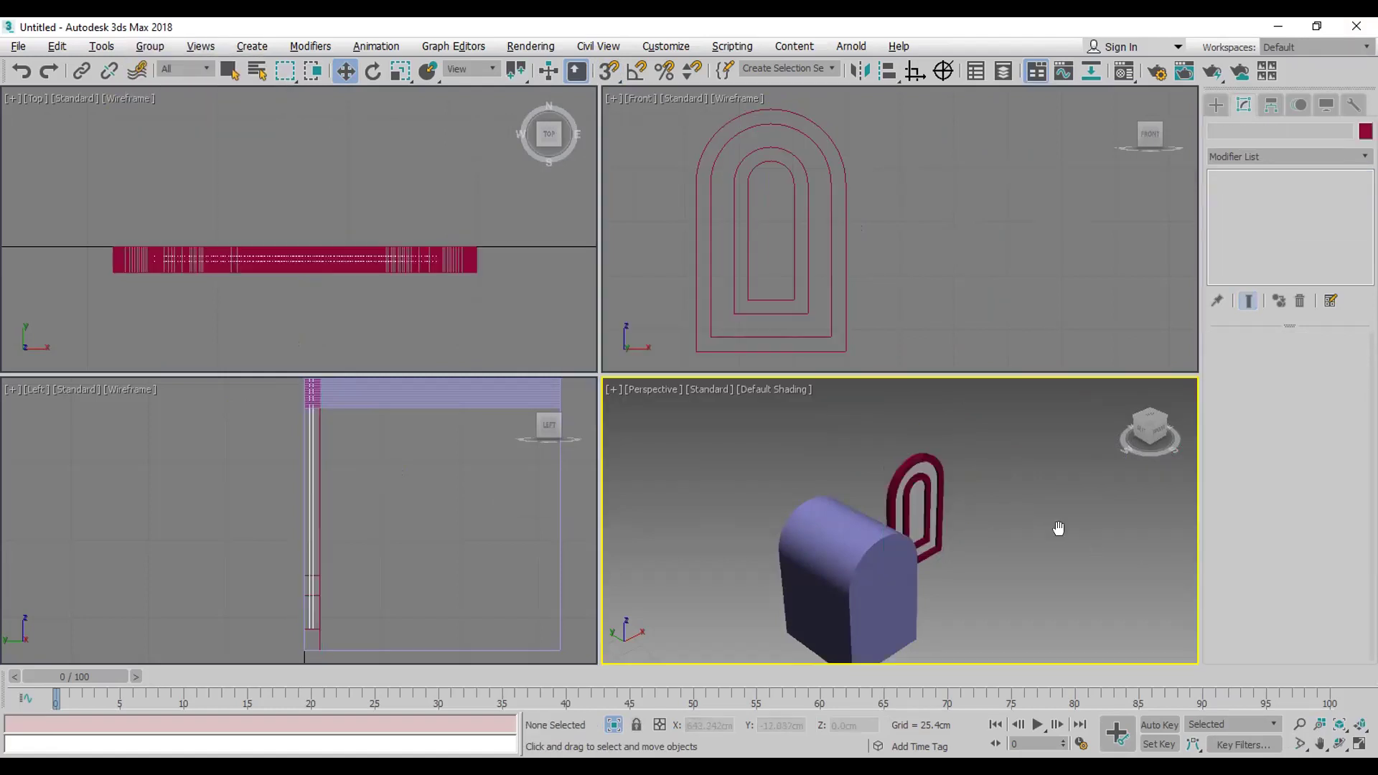
Step: Exit isolation and move the solid arch block about -573 cm in X and -264 cm in Y so it crosses the building's lower wall in plan
scroll(1059, 527, down, 4)
click(930, 511)
scroll(811, 467, down, 2)
middle_drag(812, 466, 811, 460)
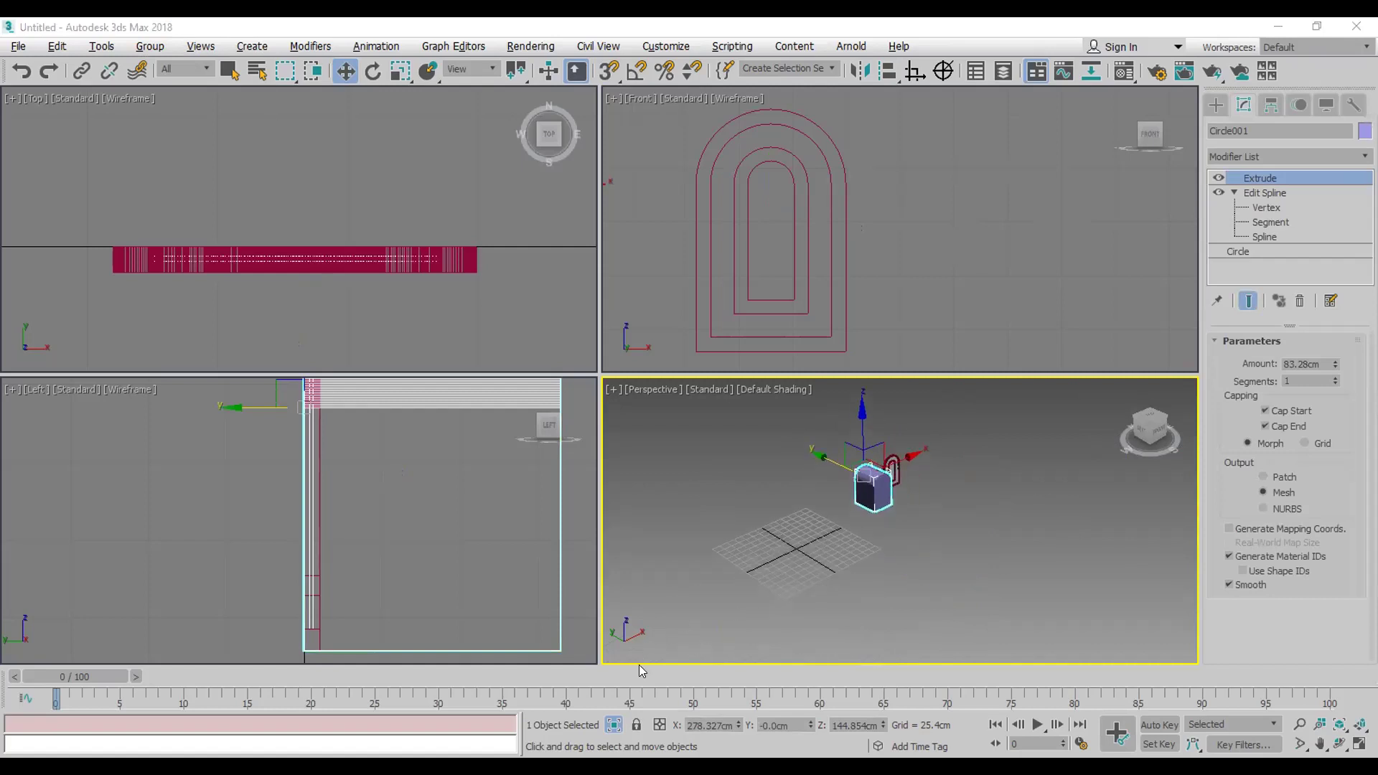
click(615, 727)
right_click(268, 241)
scroll(382, 260, down, 5)
middle_drag(391, 234, 457, 152)
drag(457, 152, 195, 271)
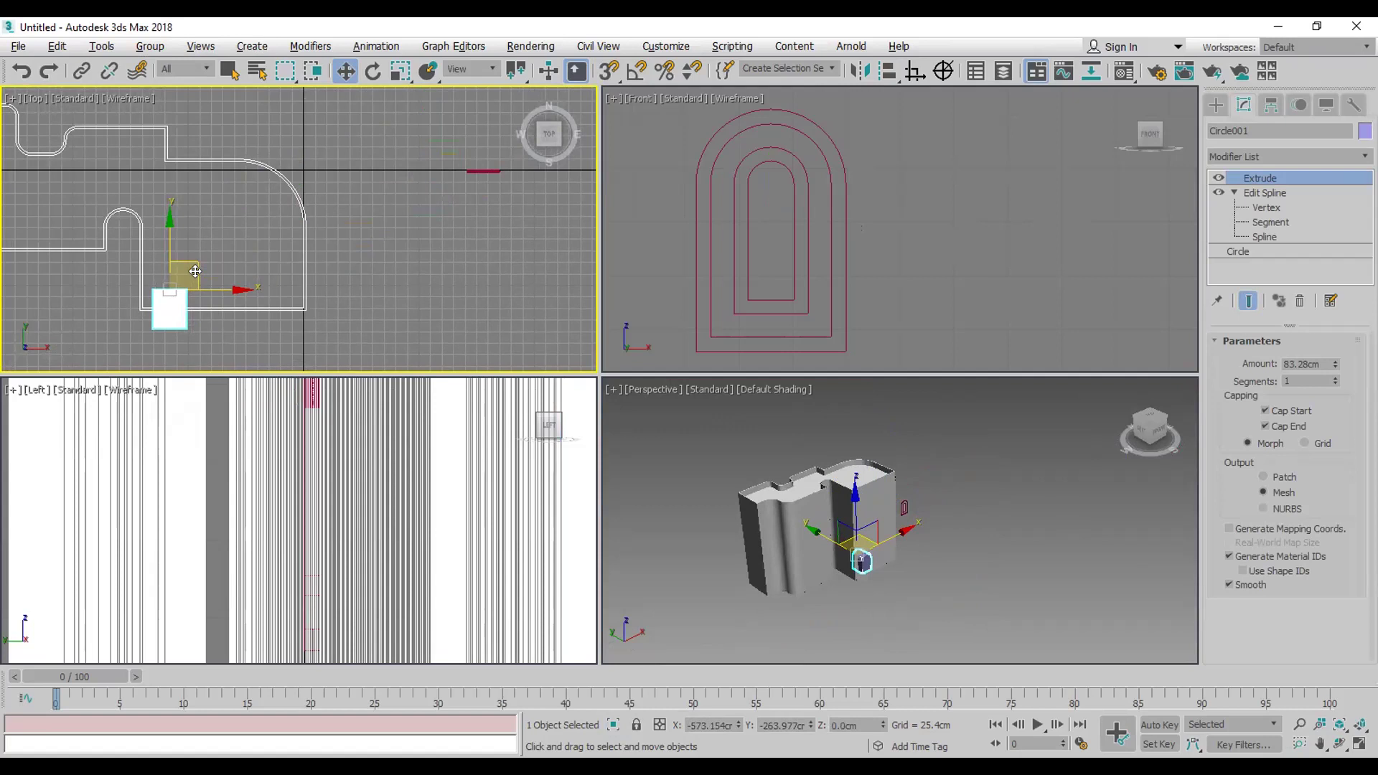
Step: Nudge the arch block slightly along X, then uniformly scale all five wall and slab objects up to roughly twice their size
scroll(862, 563, up, 5)
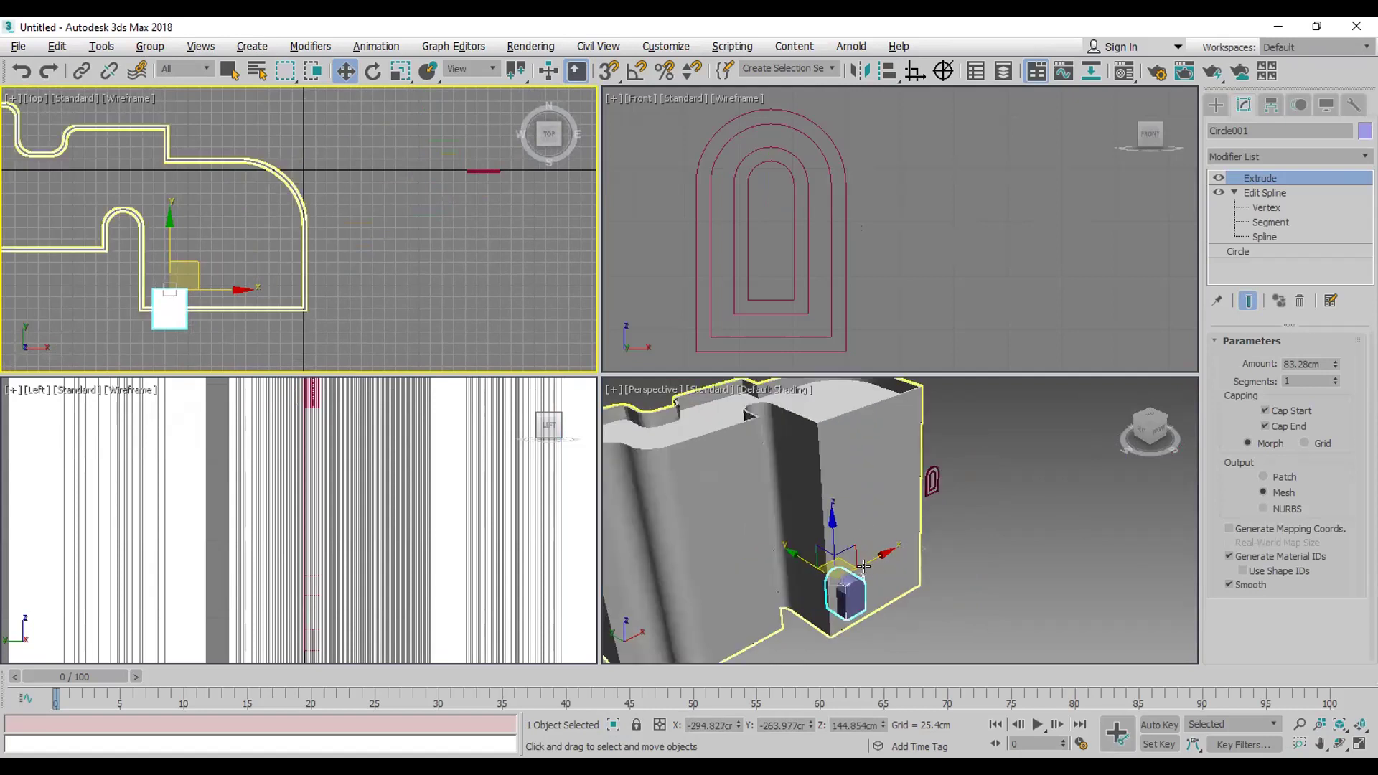
drag(864, 562, 867, 554)
right_click(206, 178)
drag(206, 178, 280, 114)
key(r)
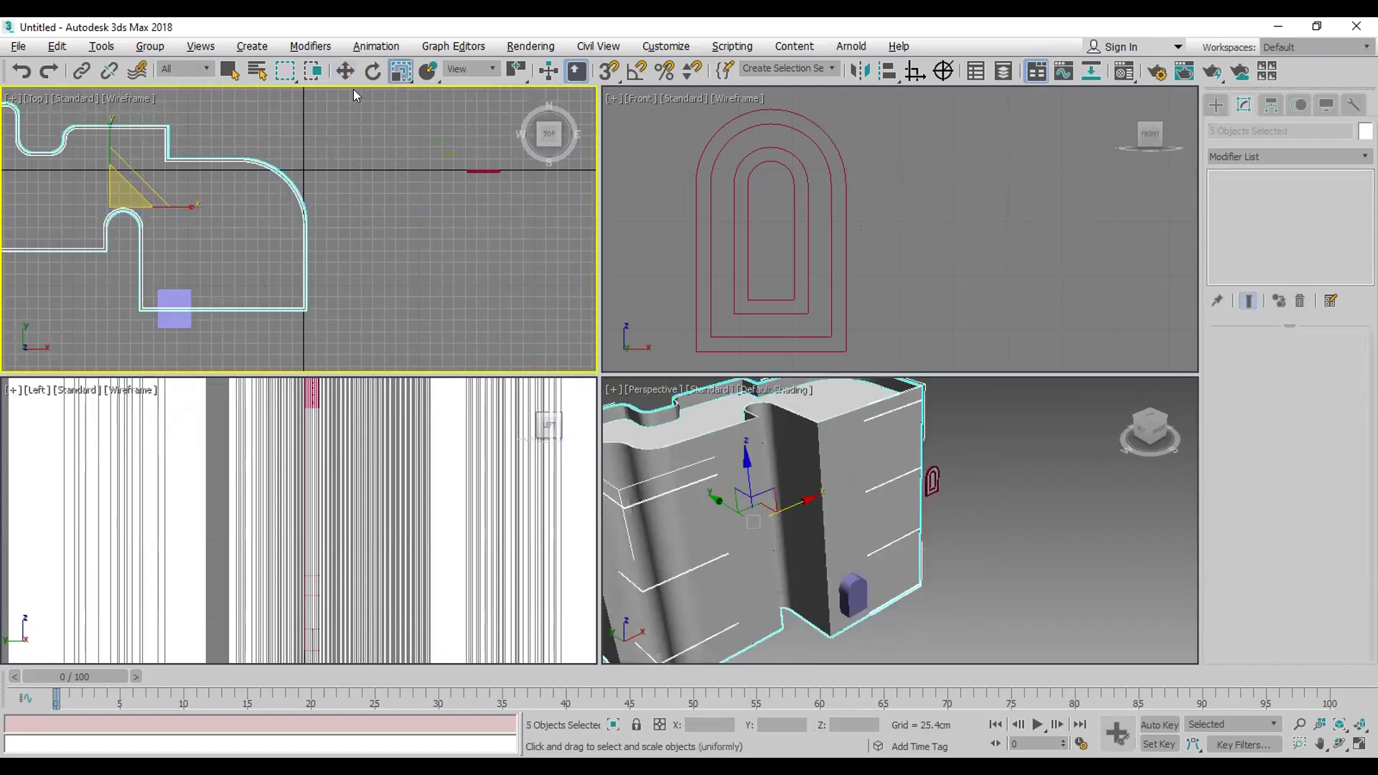
drag(118, 199, 264, 281)
scroll(265, 282, down, 3)
click(183, 272)
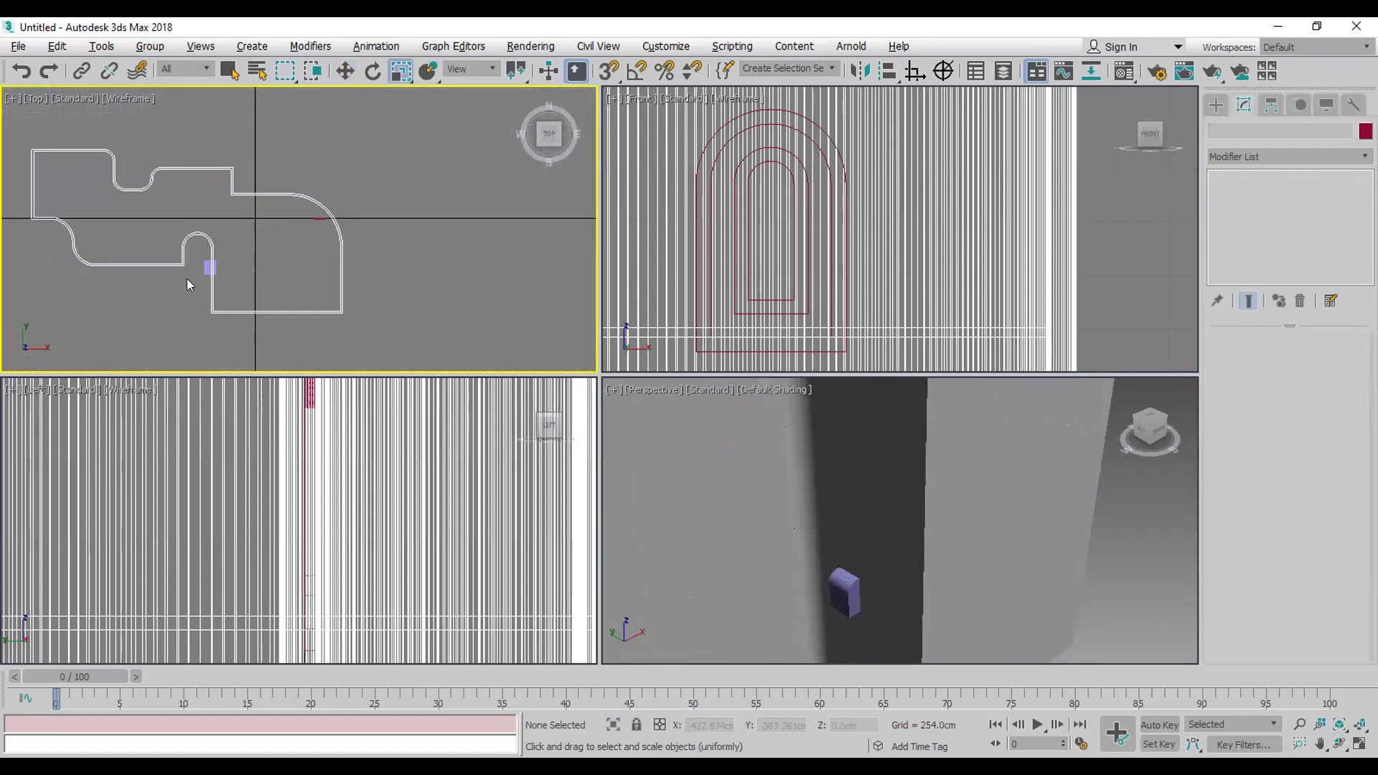
Step: Select the whole enlarged building and move it in the negative X direction until the arch block lies inside its eastern section in plan
drag(253, 163, 190, 193)
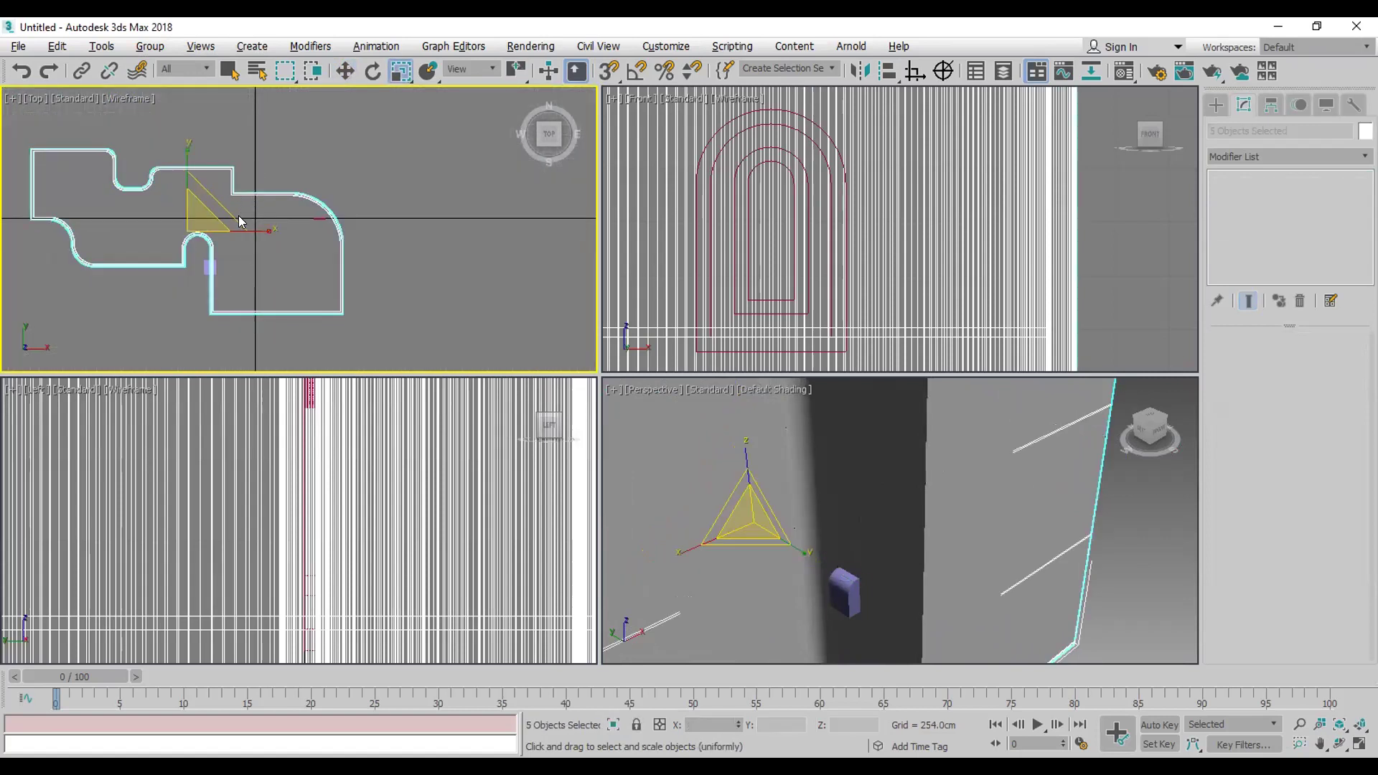
click(346, 71)
drag(228, 227, 157, 227)
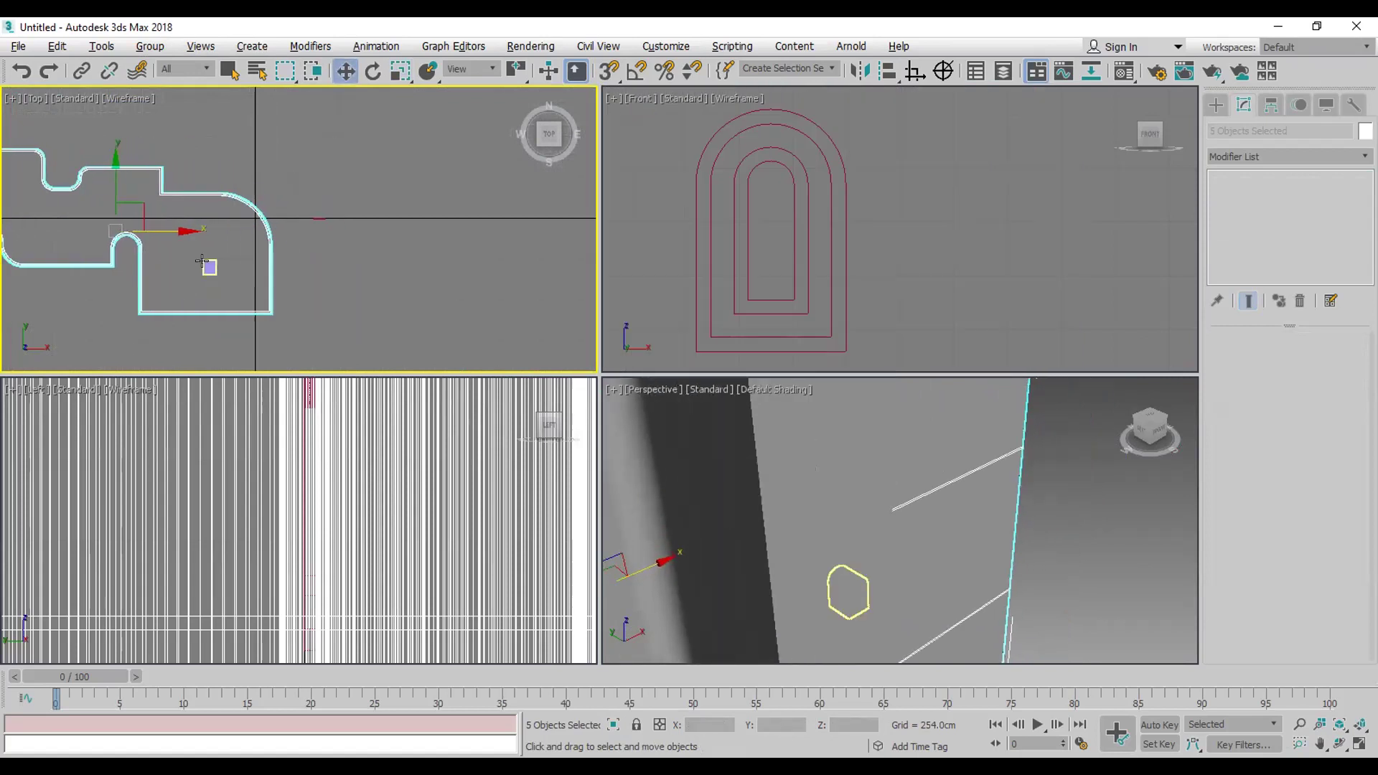
Step: Move the arch block to about X -590, Y -543, Z -167 cm, crossing the lower plan wall near its corner at ground-floor height
click(207, 266)
middle_drag(279, 277, 336, 258)
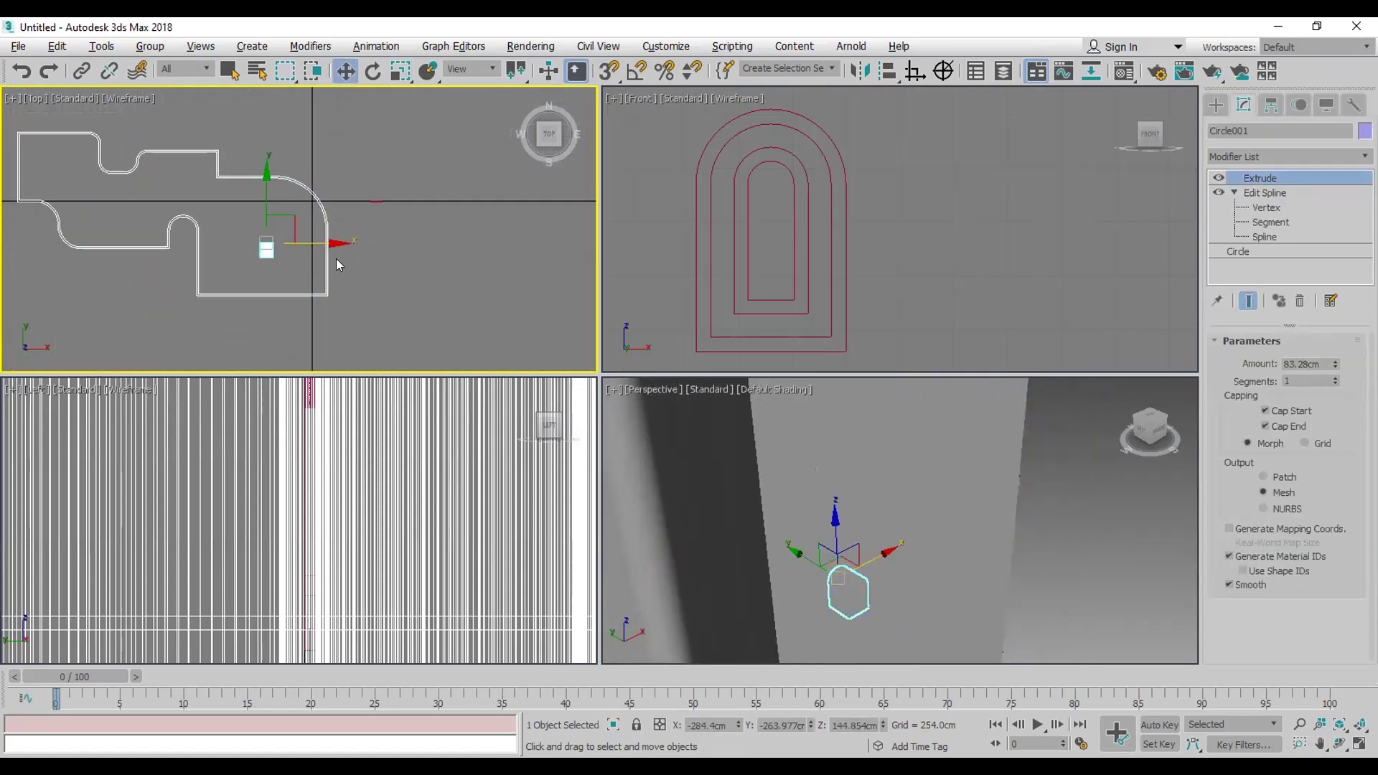
drag(286, 227, 244, 268)
middle_drag(806, 542, 824, 497)
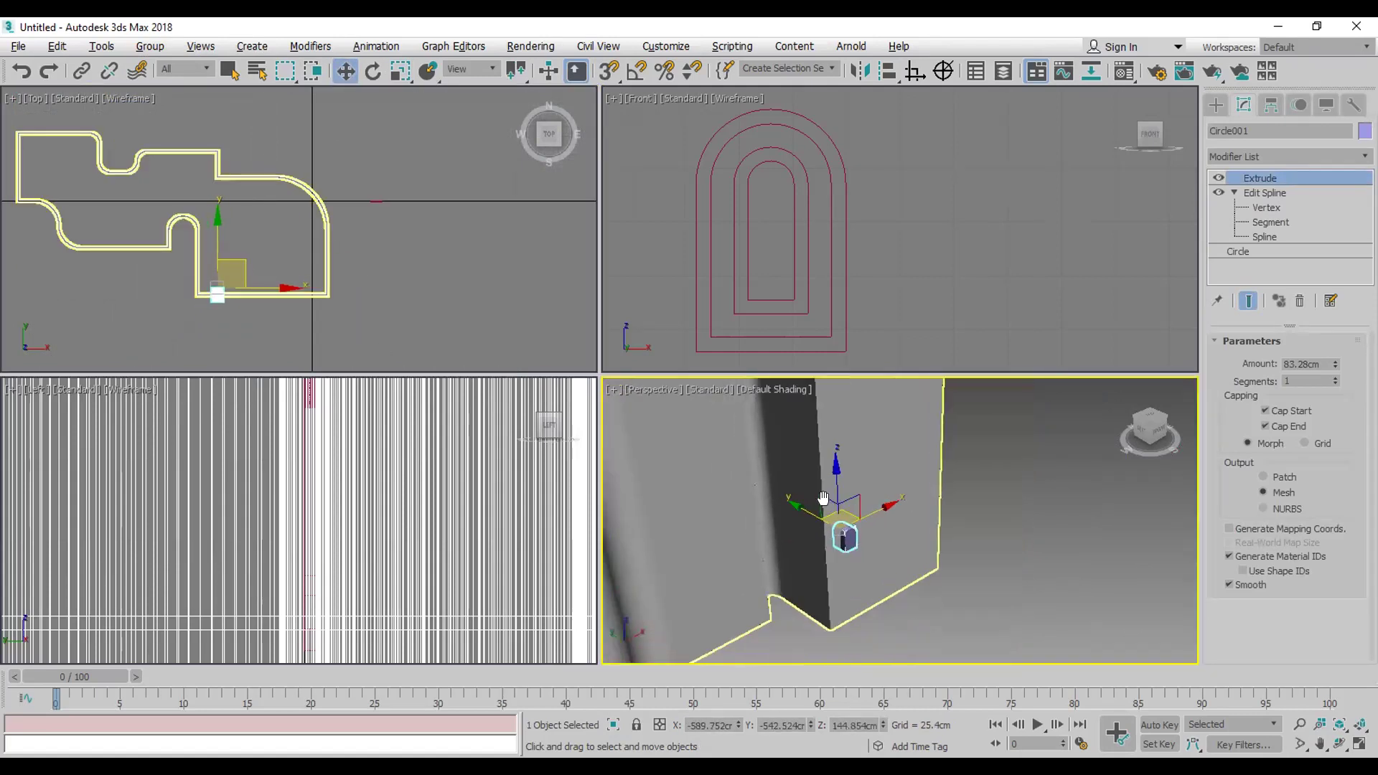
scroll(857, 295, down, 10)
middle_drag(717, 271, 837, 224)
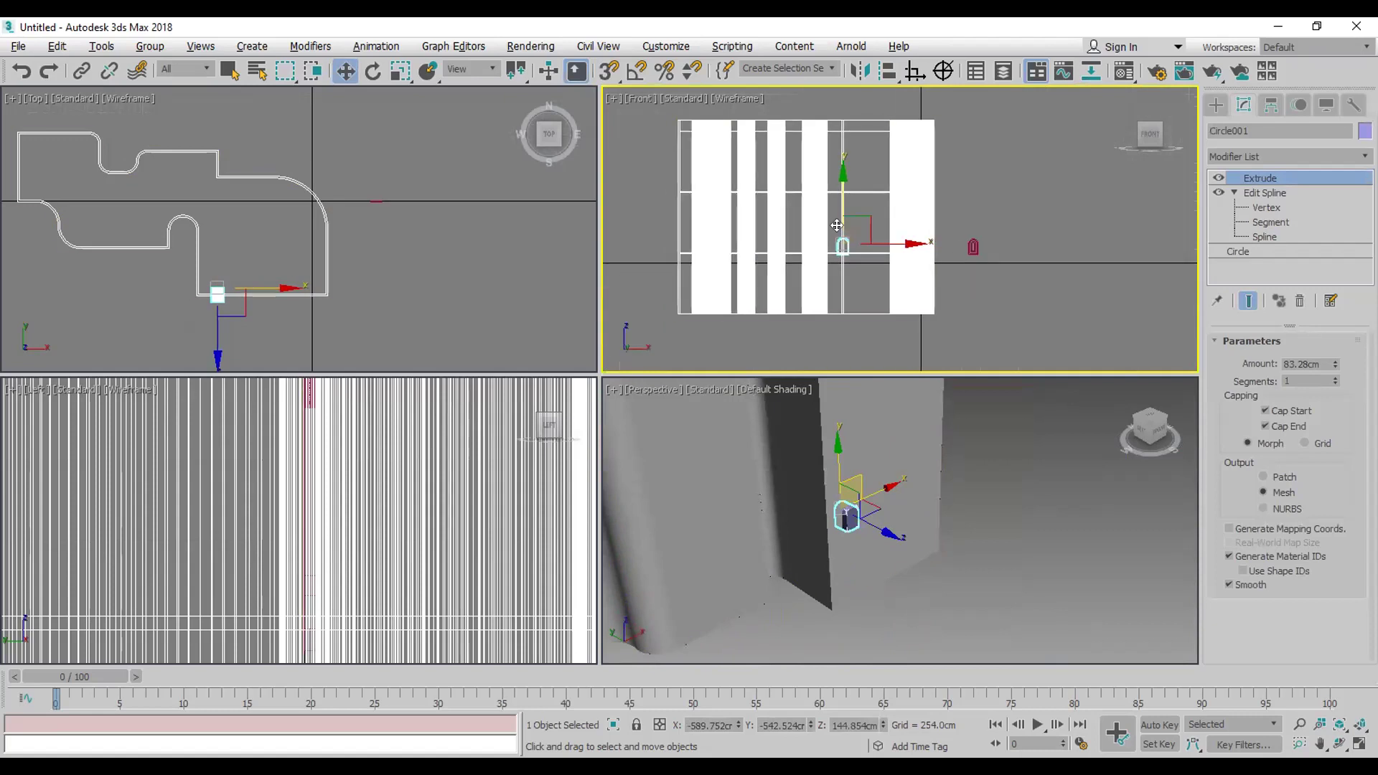
drag(837, 212, 836, 253)
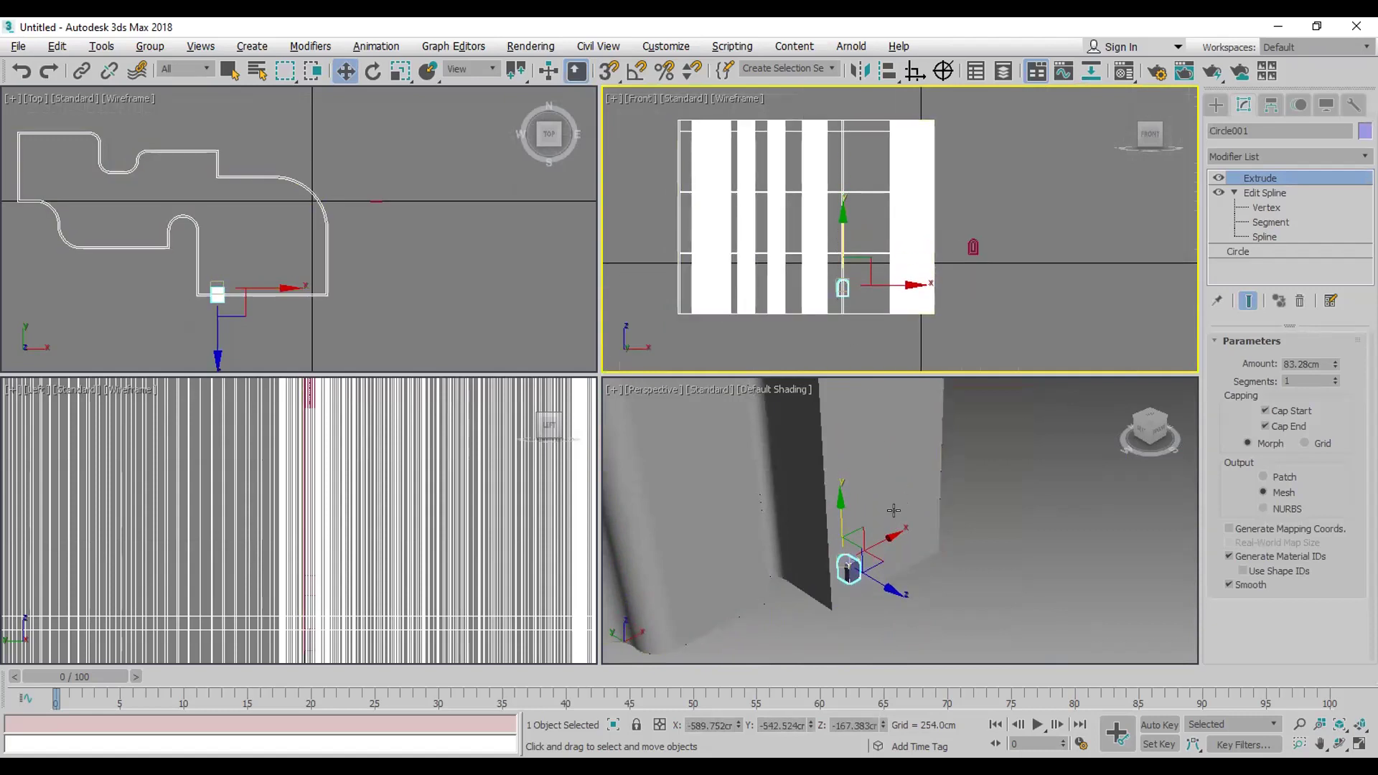
Step: Set up a previewed instance Array of the arch block with a 1D count of 3 and an incremental X move of 248.92 cm
click(882, 564)
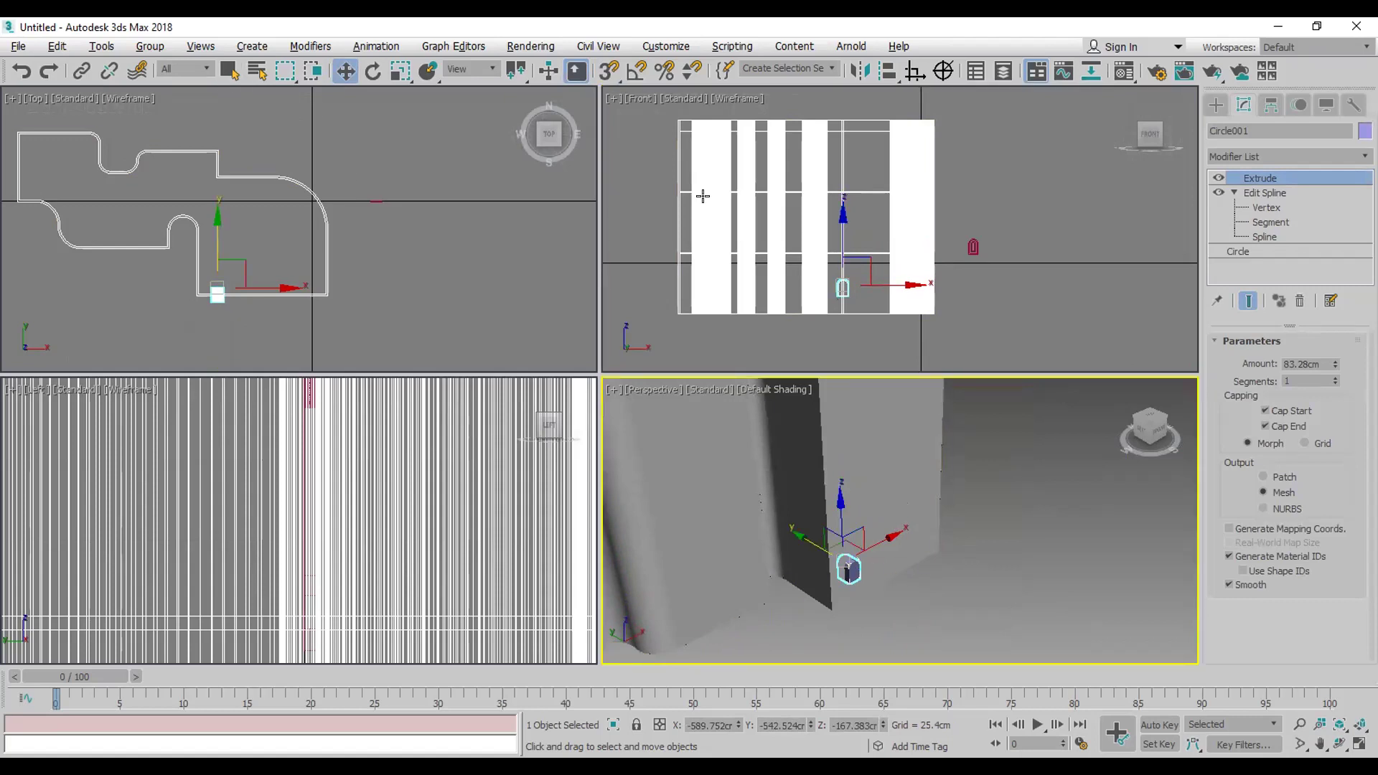
click(102, 46)
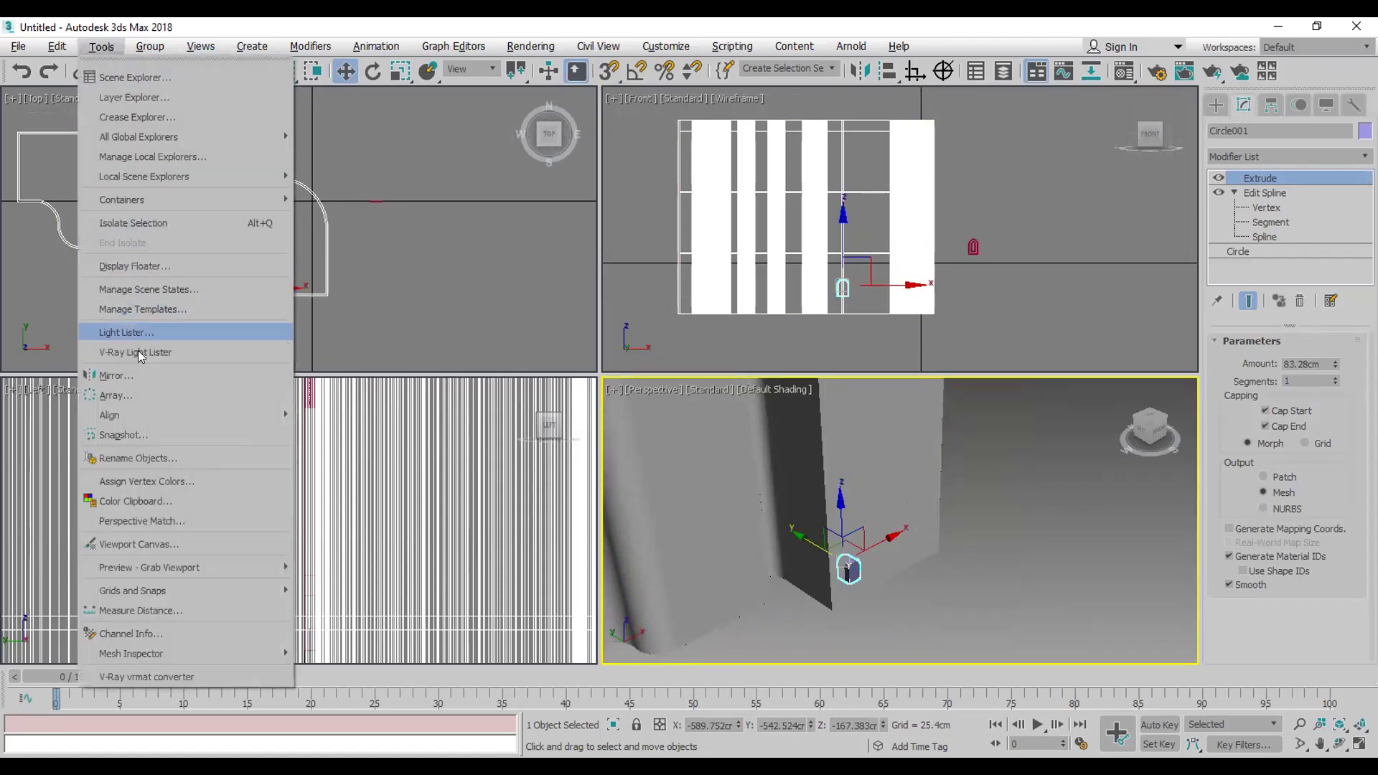
click(138, 389)
click(889, 460)
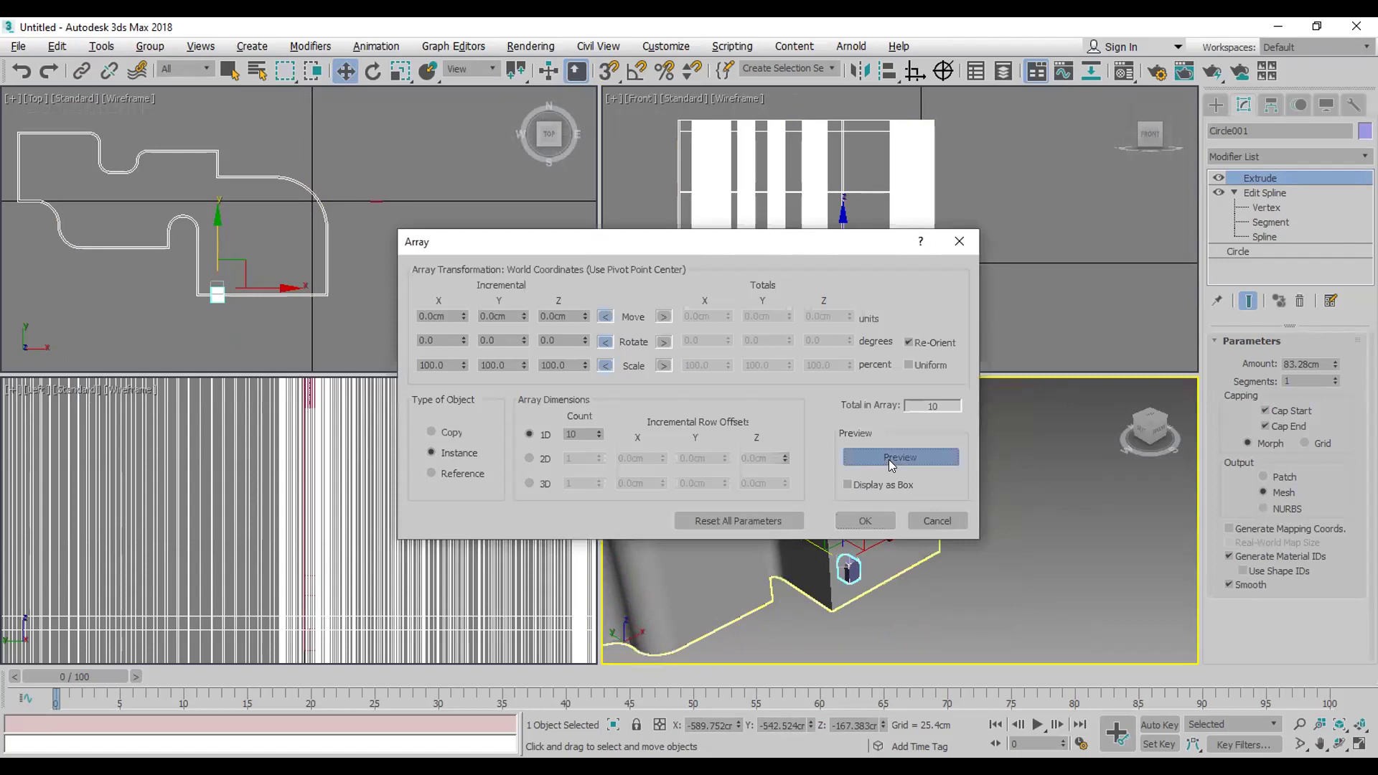
drag(733, 237, 457, 84)
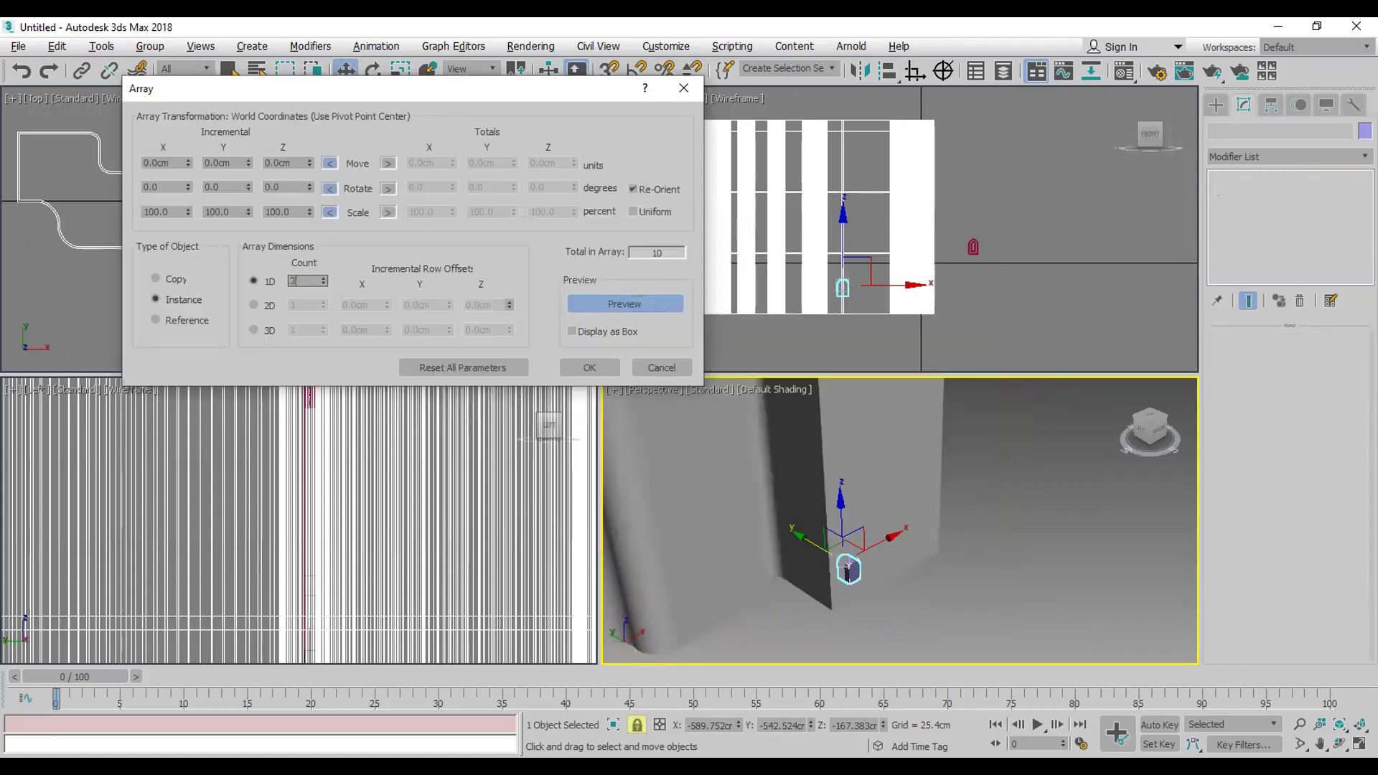
drag(187, 163, 162, 86)
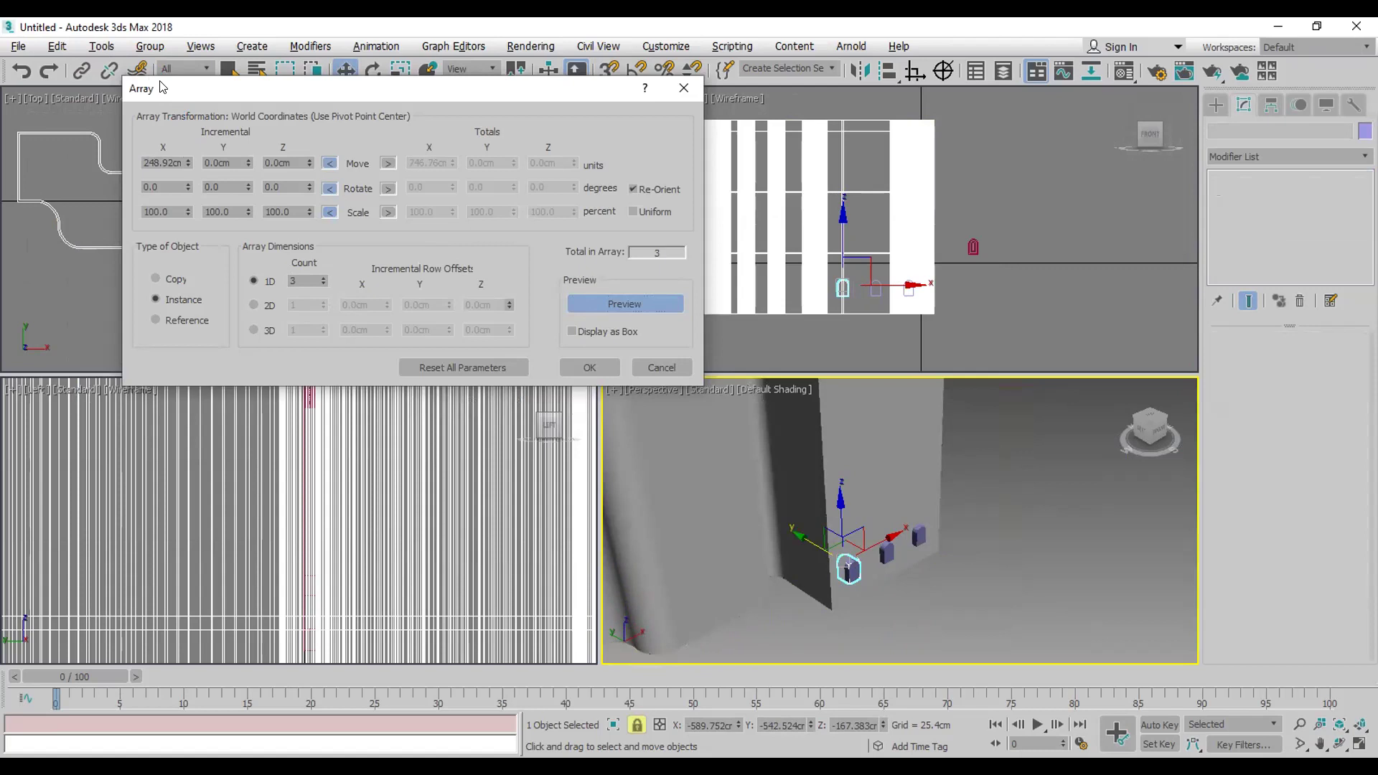
Step: Add a second array dimension with count 4 and a Z row offset of 297.18 cm, create the array, and clear the selection
click(261, 301)
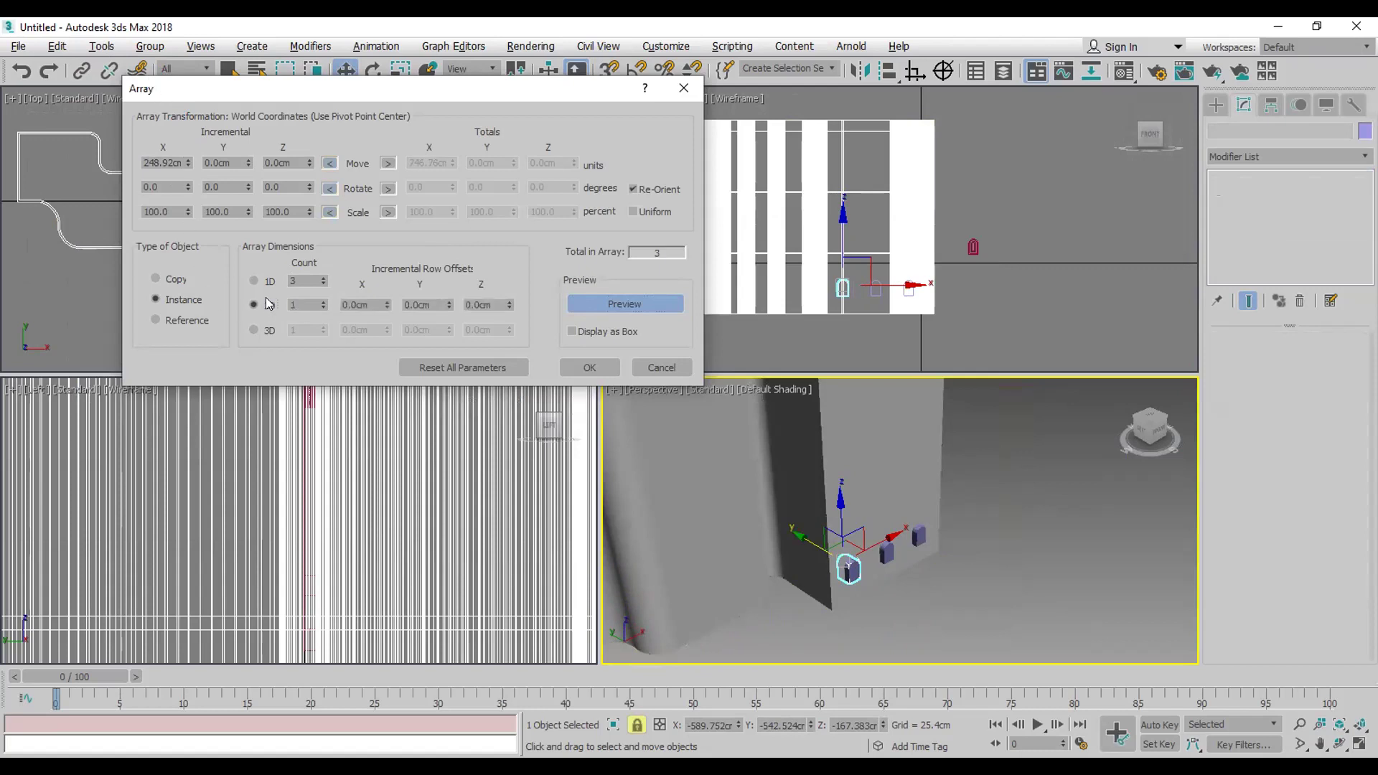
click(323, 302)
click(323, 301)
click(323, 302)
drag(508, 306, 488, 201)
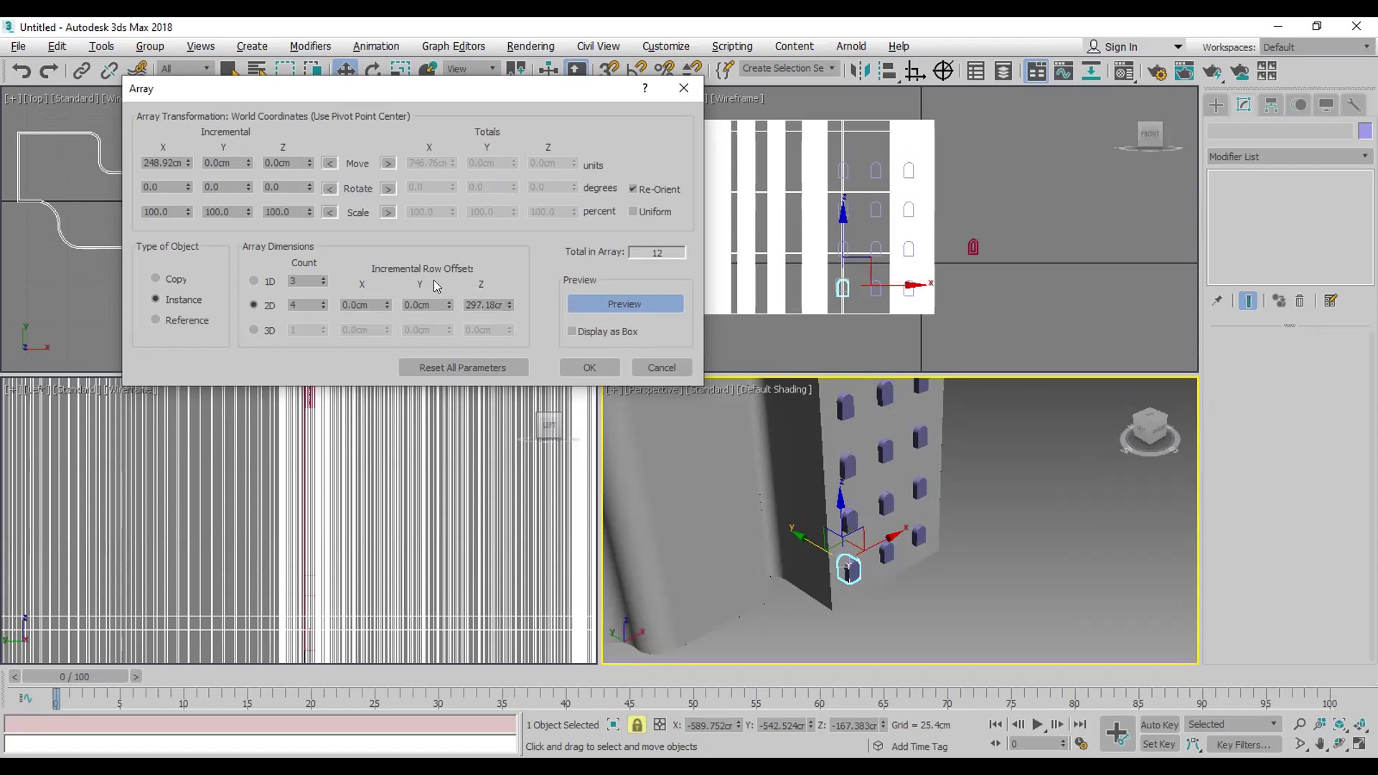
click(323, 301)
click(322, 307)
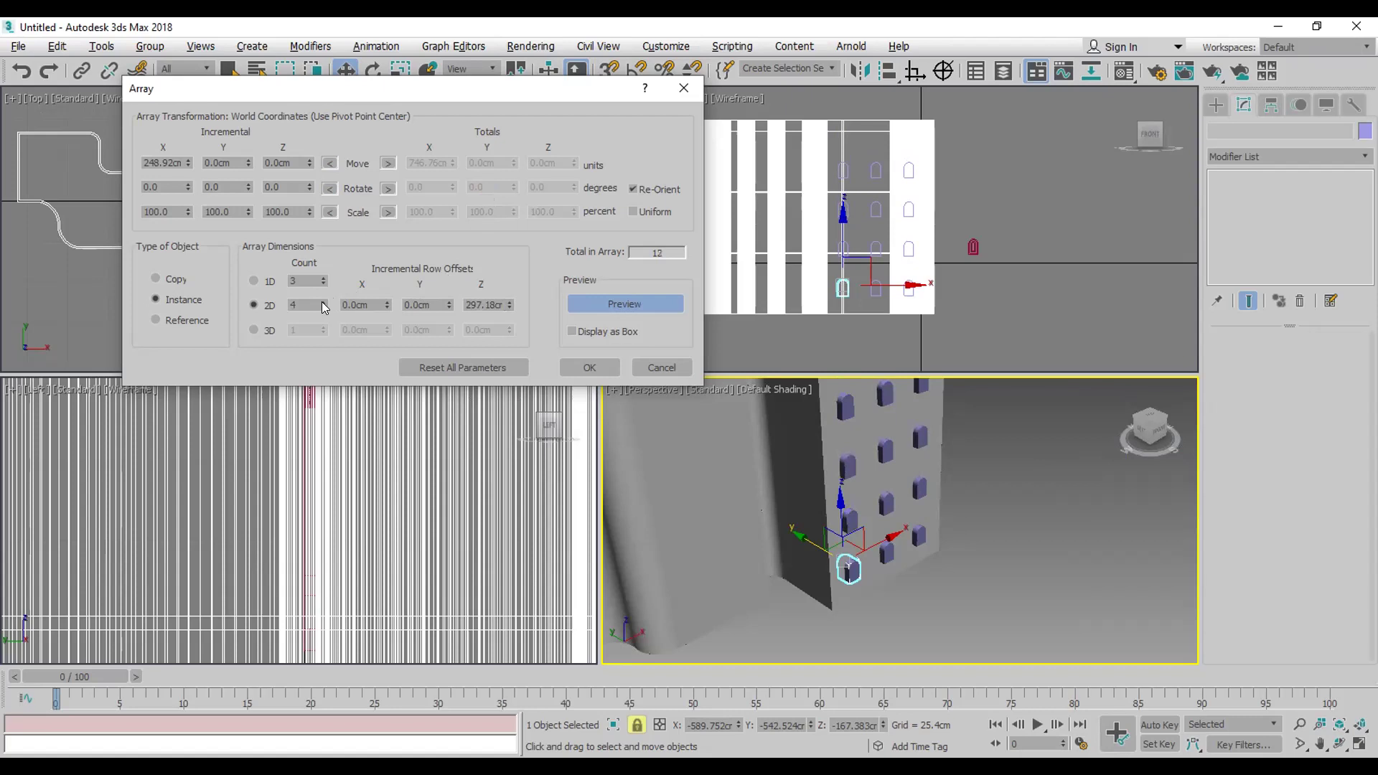
click(598, 369)
click(947, 315)
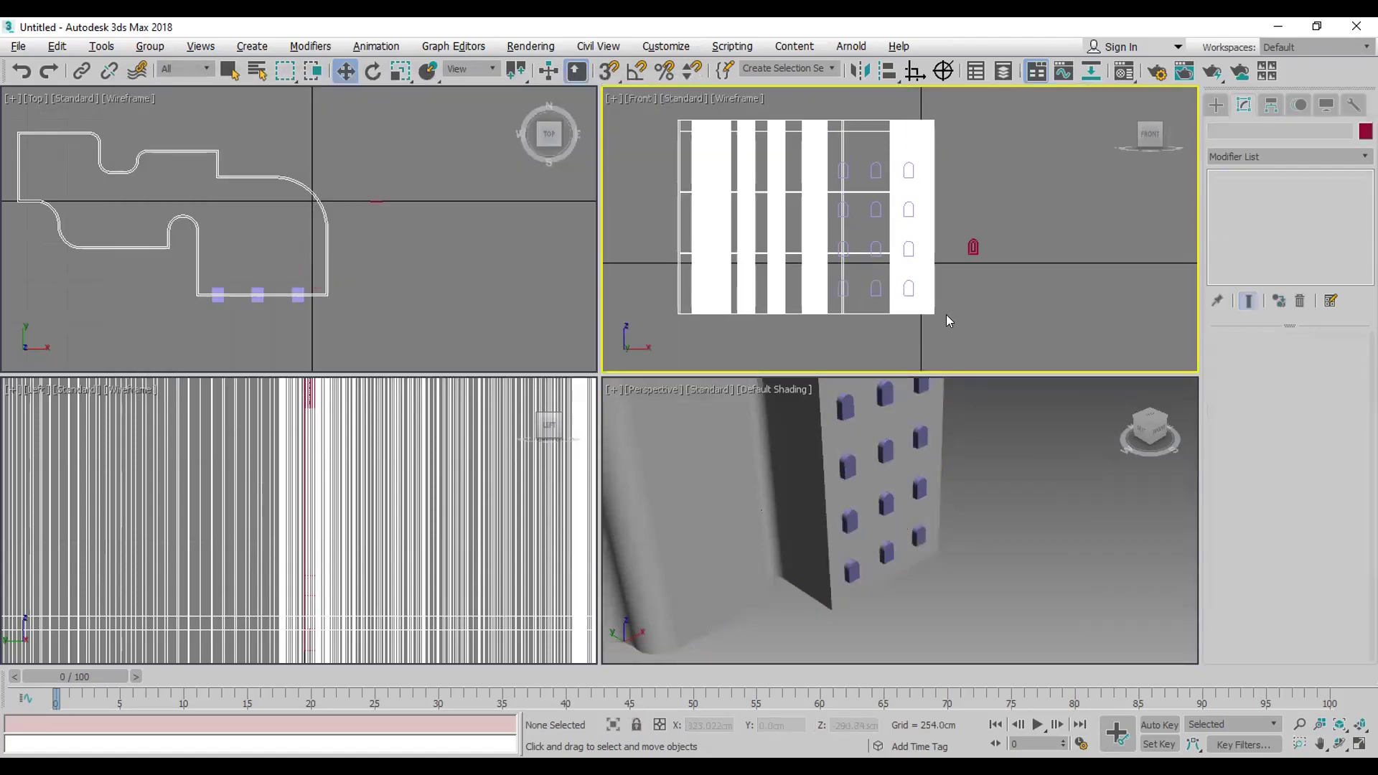
Step: Delete the two intermediate floor slabs between the building's walls, keeping the outer wall object
middle_drag(988, 504, 1001, 503)
click(809, 451)
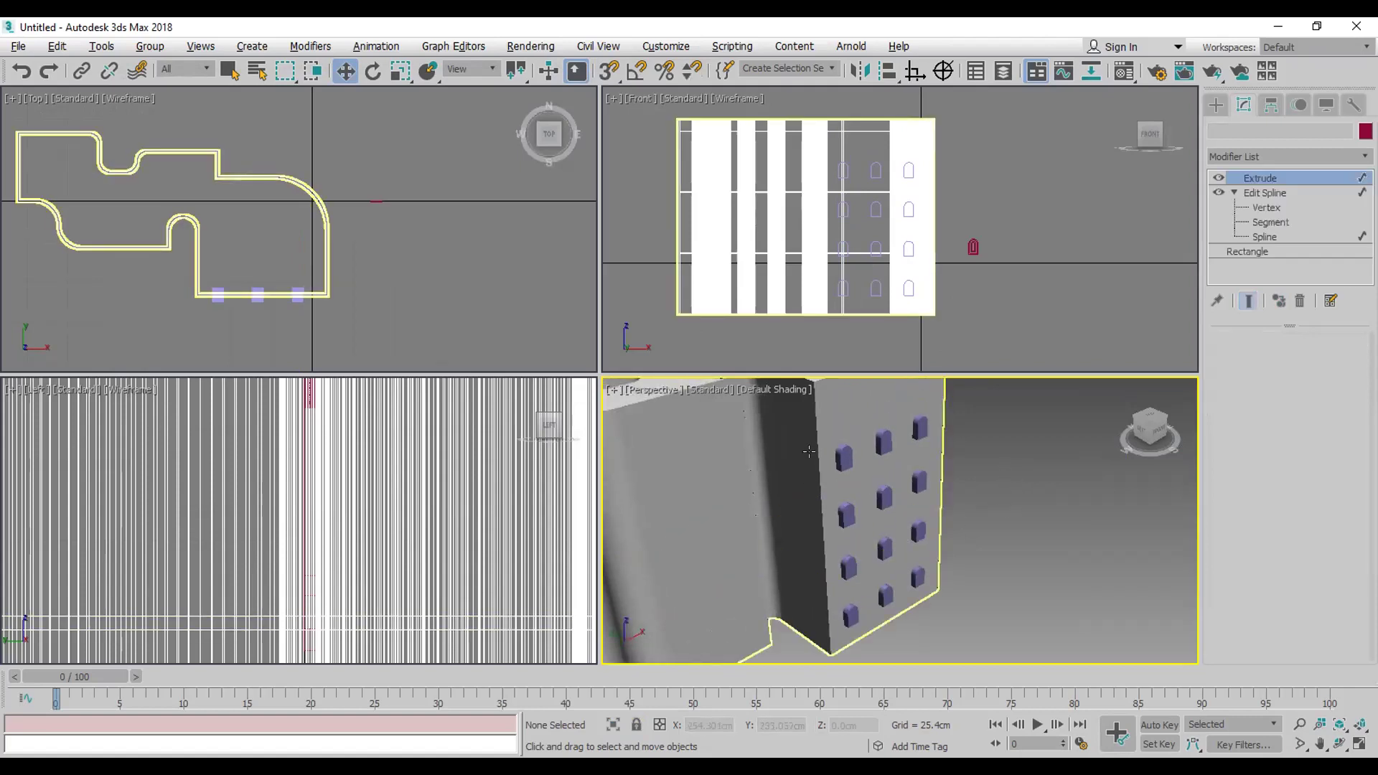
right_click(852, 252)
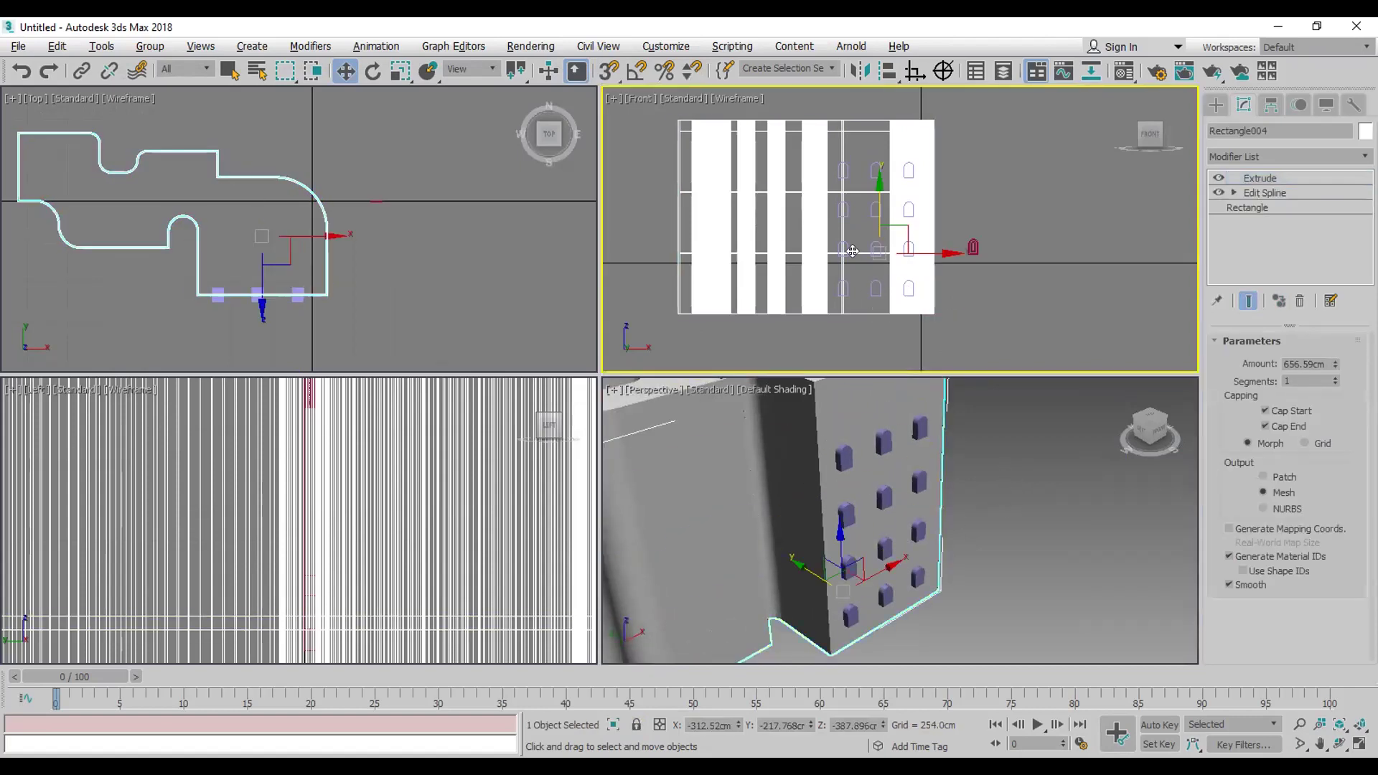
click(854, 255)
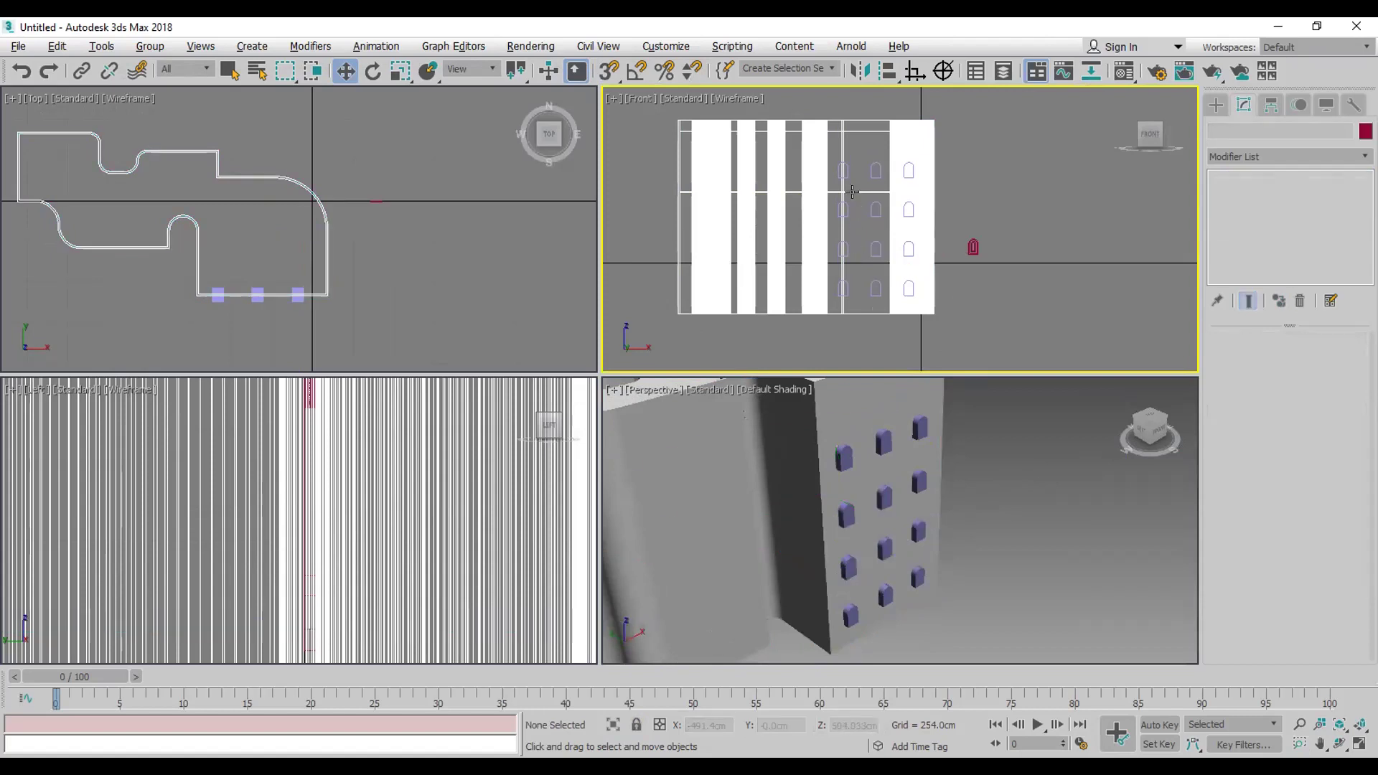
click(853, 192)
click(853, 192)
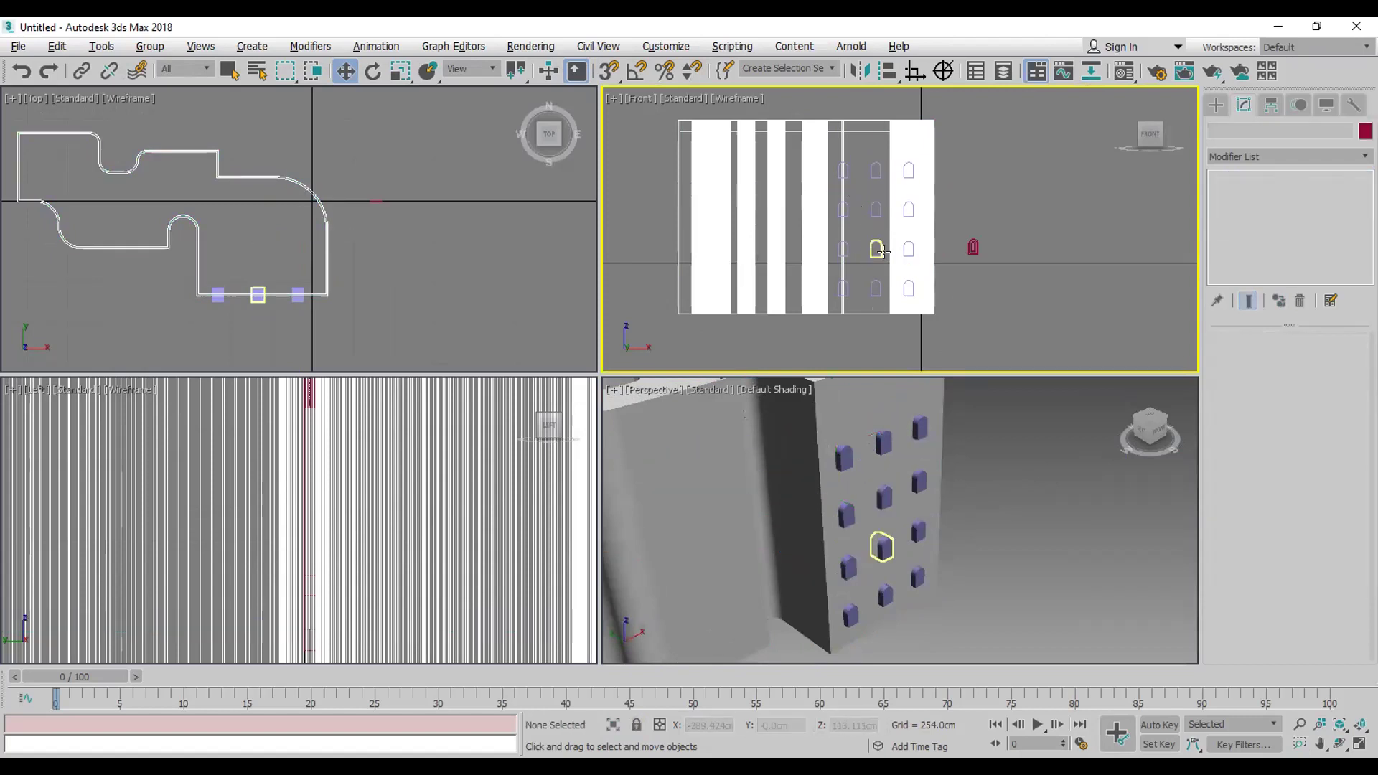
Step: Maximize the perspective view and select the outer wall object that the arch blocks cross
right_click(969, 535)
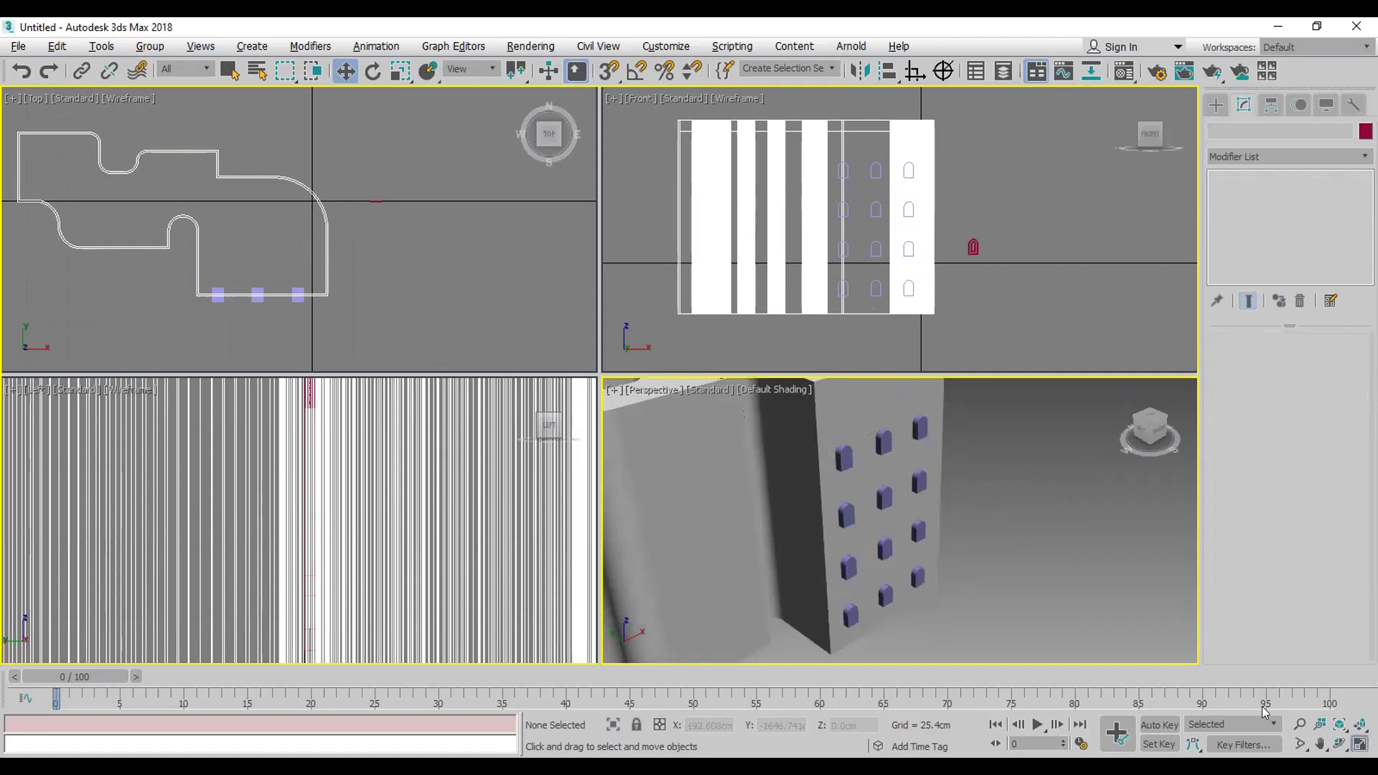
key(alt+w)
alt+middle_drag(983, 492, 961, 493)
scroll(957, 486, up, 4)
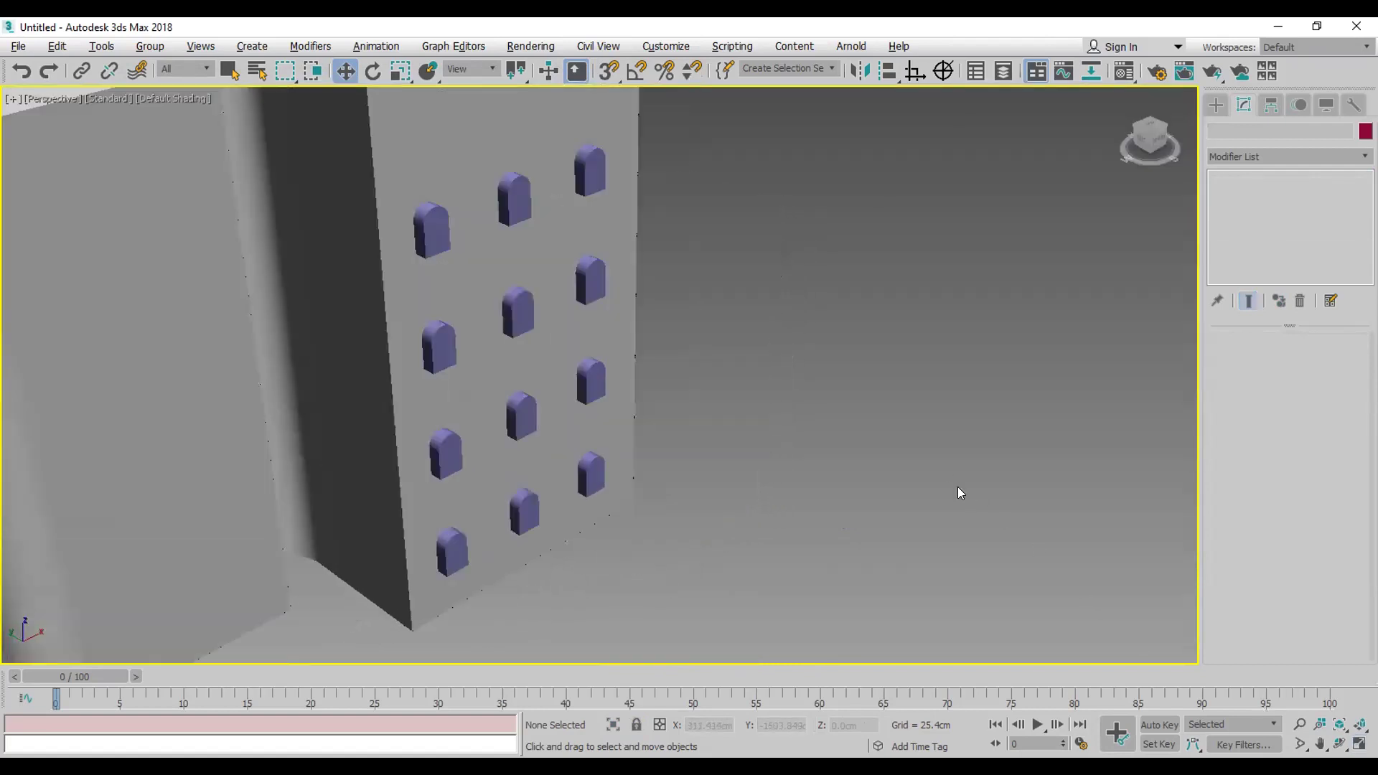
click(622, 419)
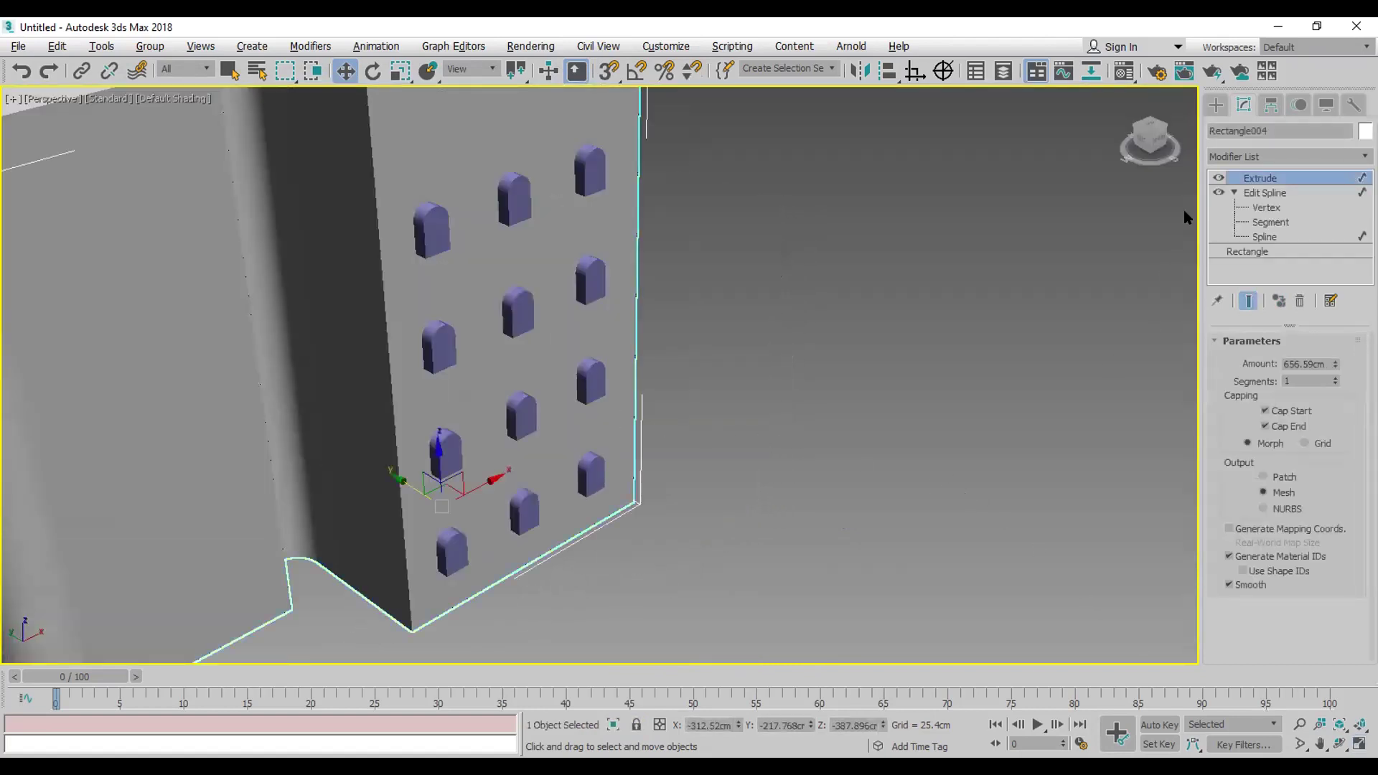
Step: Try to subtract the three lowest arch blocks of the column nearest the wall's outer edge from the wall with ProBoolean Subtraction
click(1216, 106)
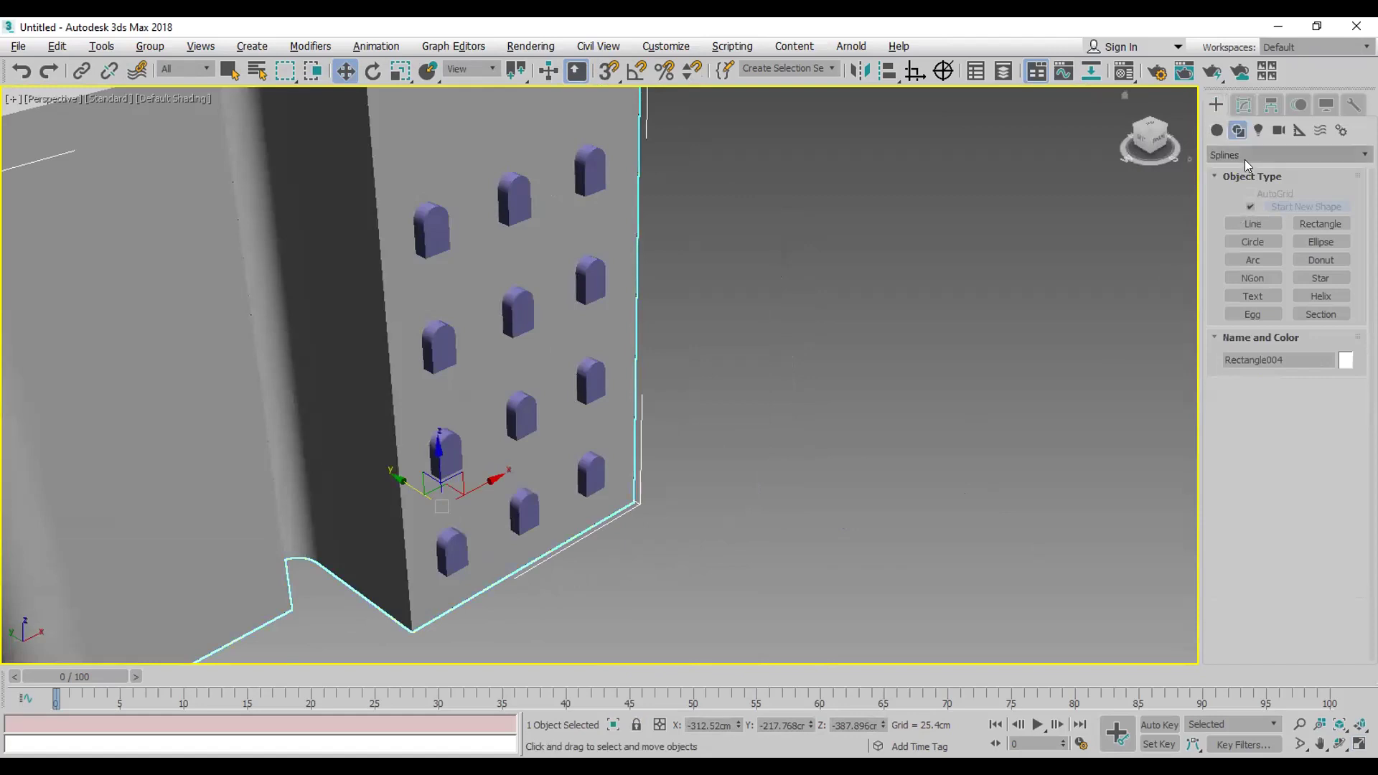
click(1218, 131)
click(1231, 155)
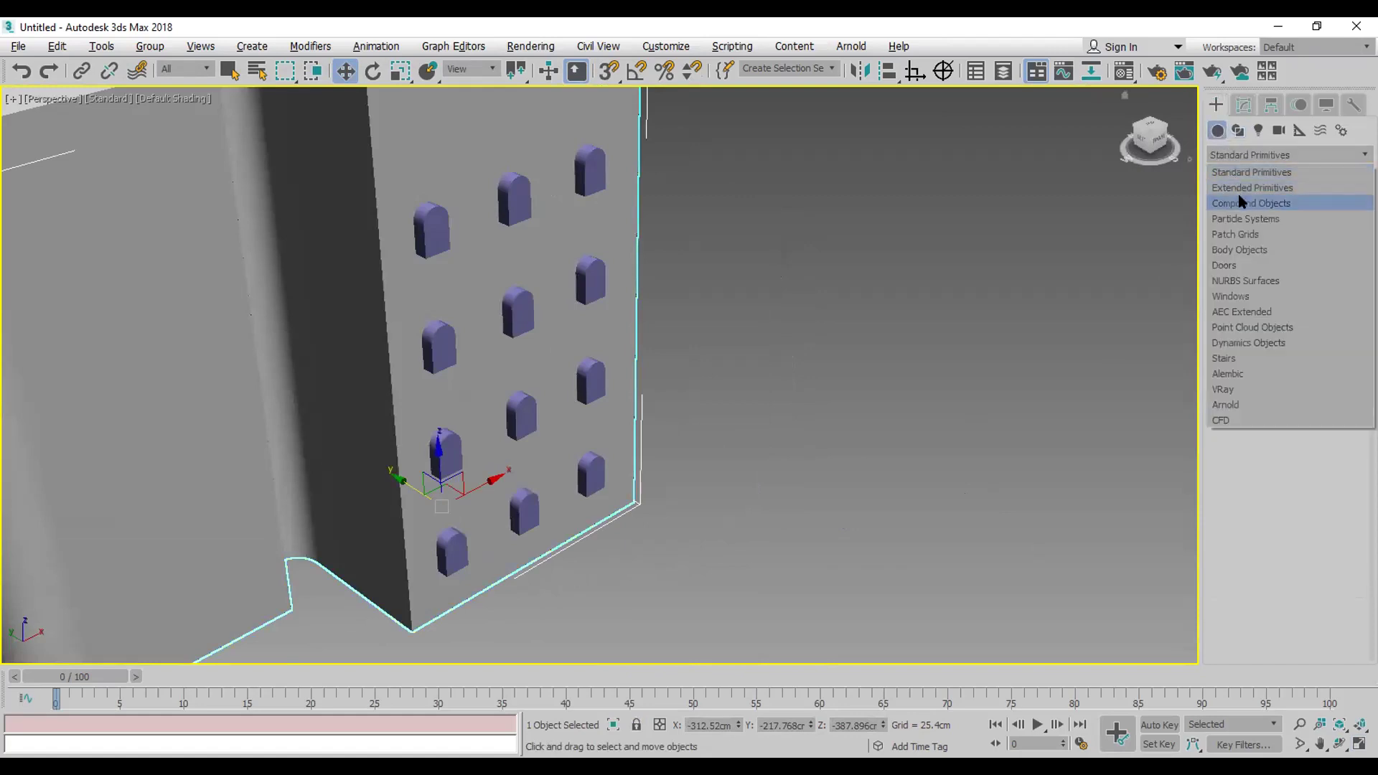
click(1243, 203)
click(1252, 300)
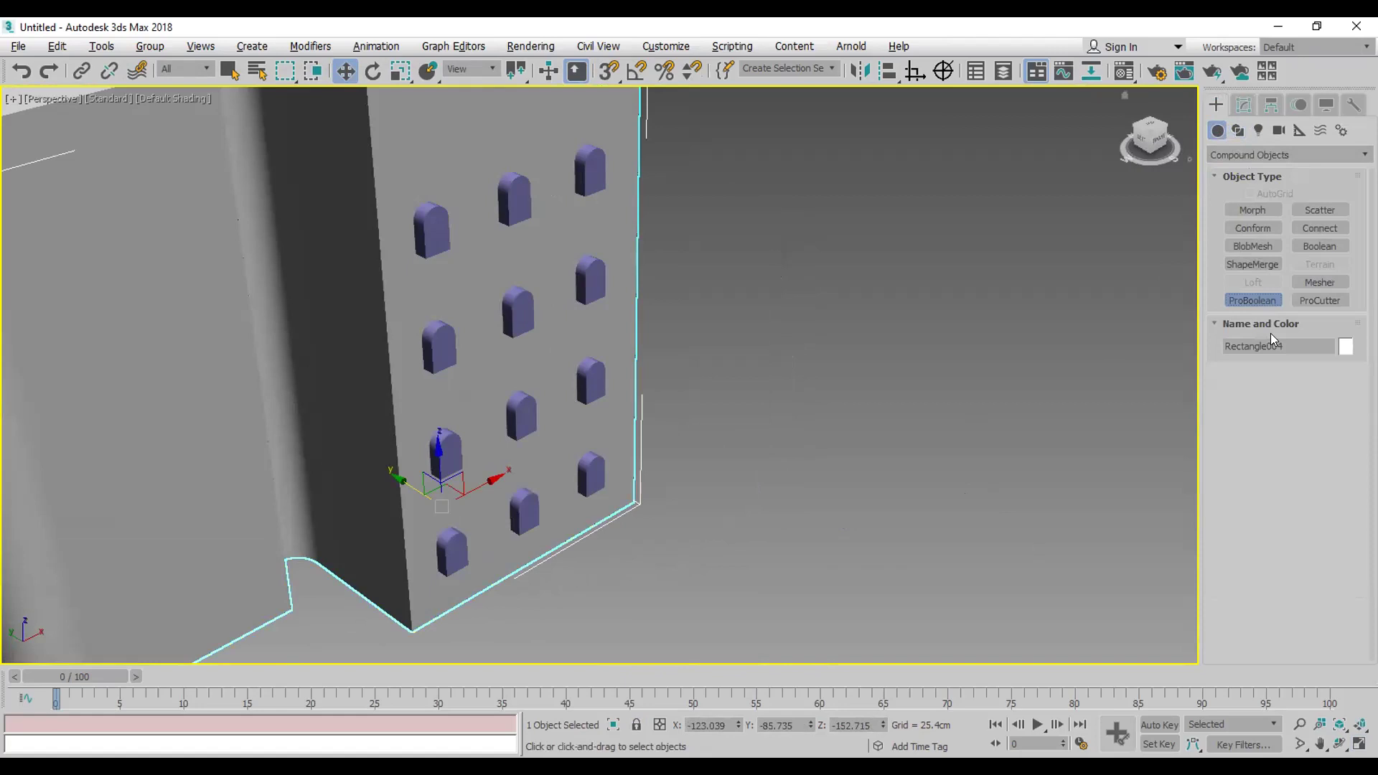
click(1280, 393)
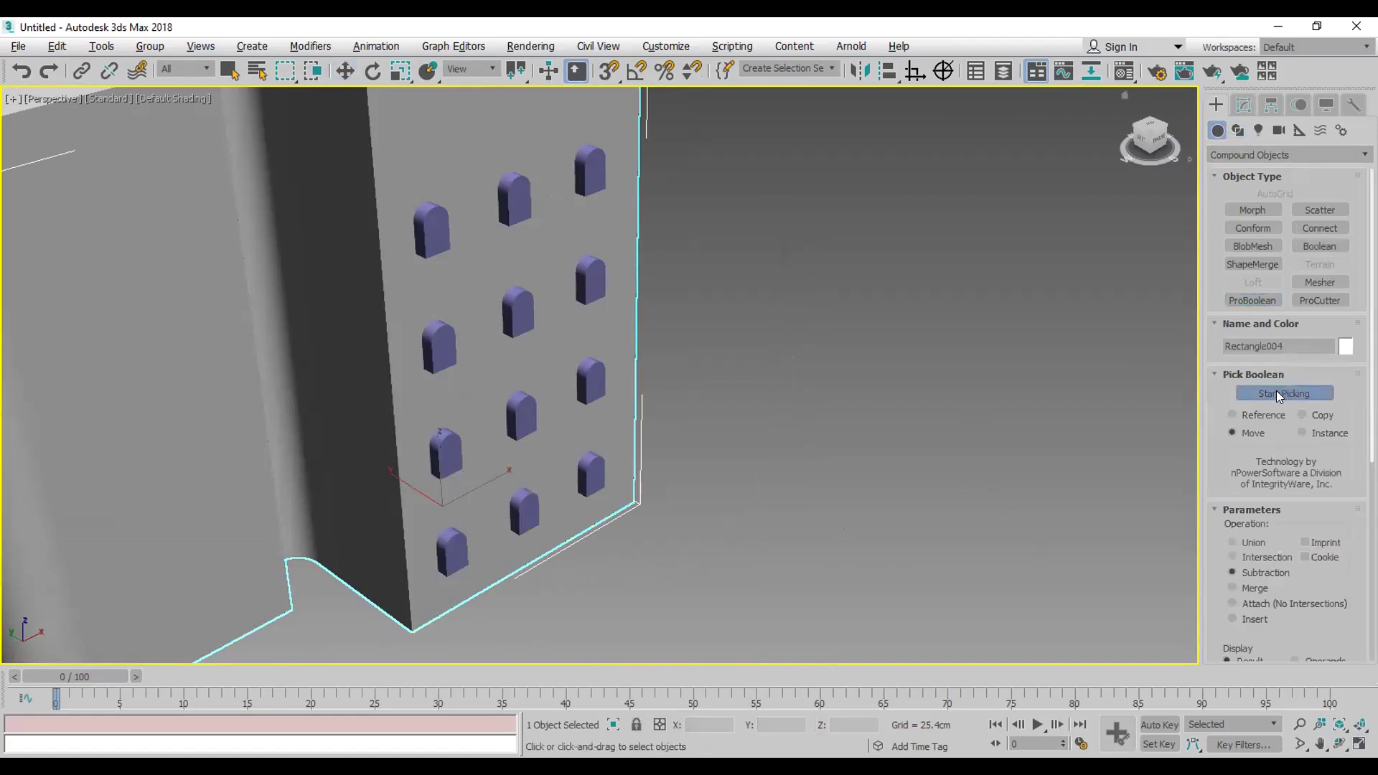
click(585, 474)
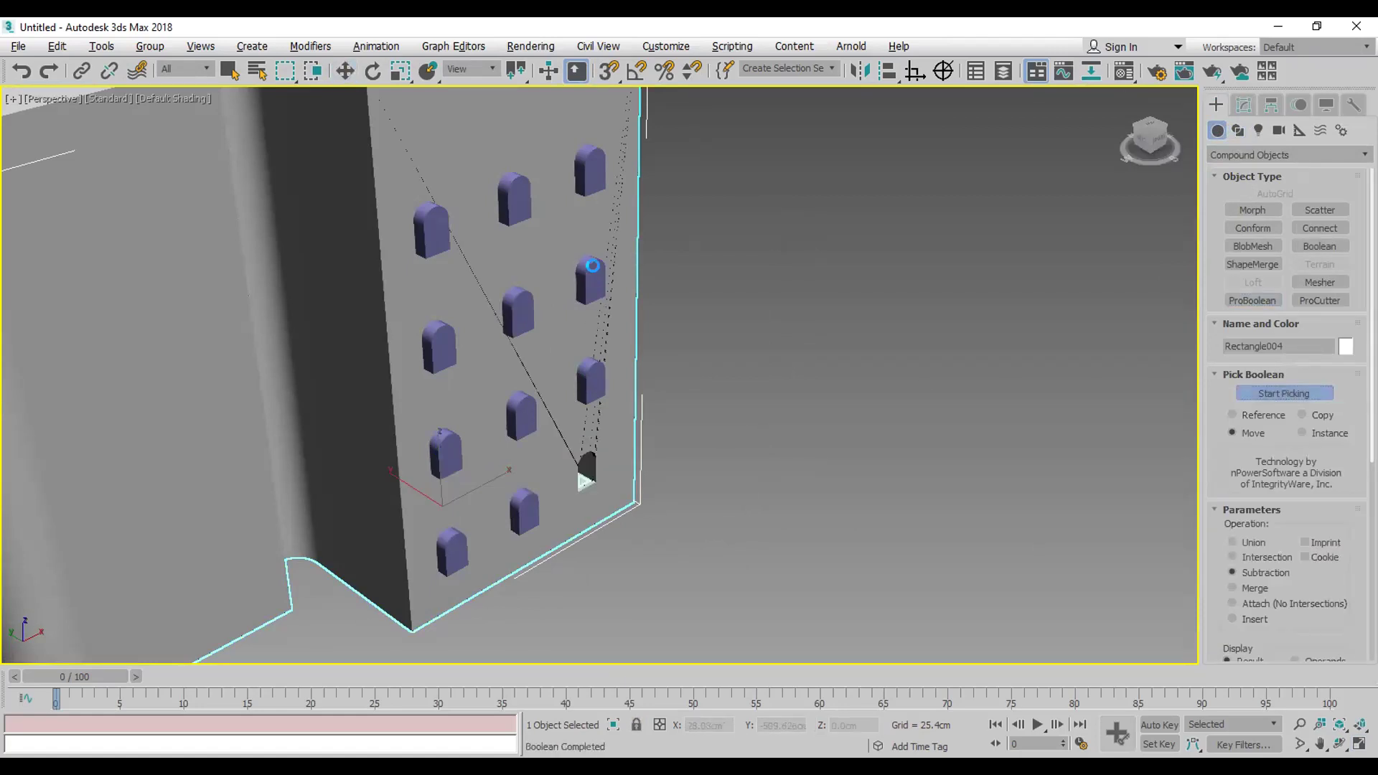
click(592, 381)
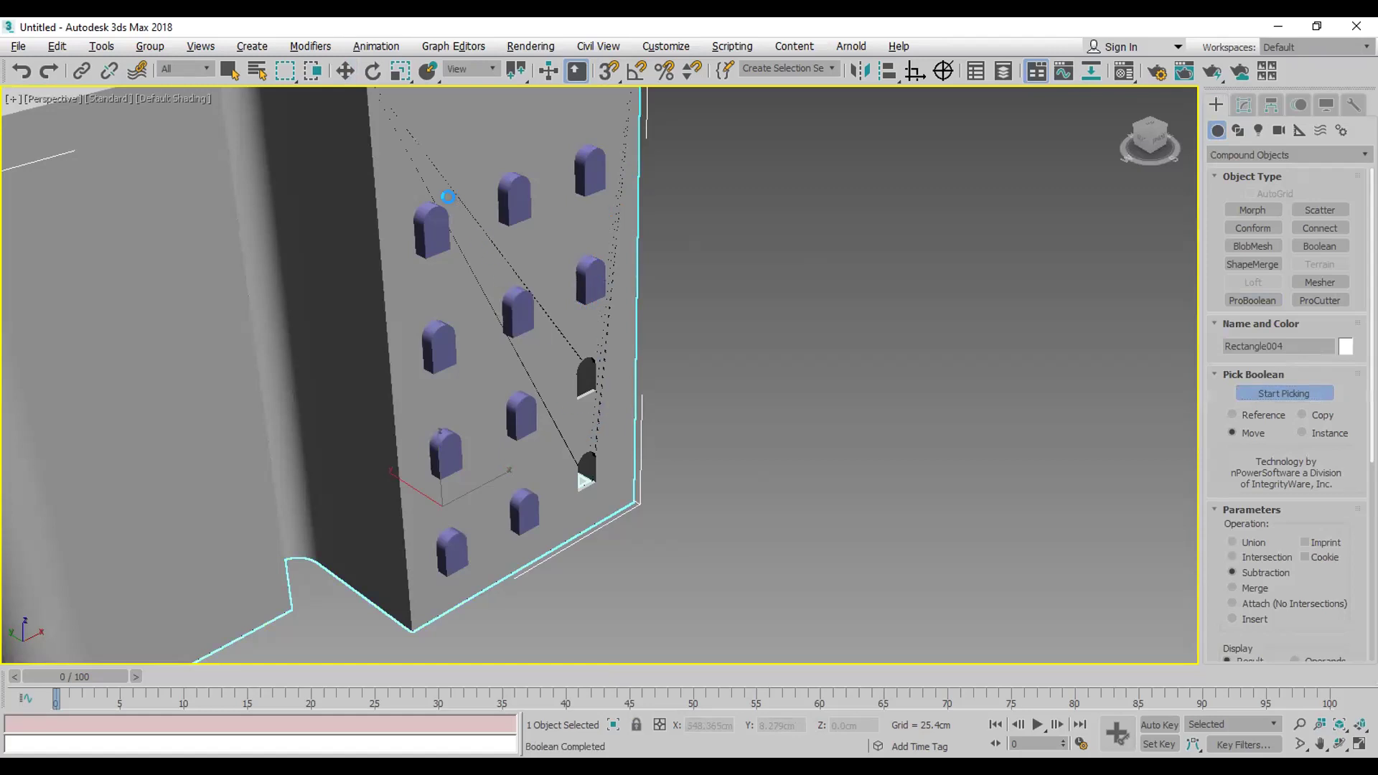
click(591, 280)
Step: Undo the ProBoolean subtractions from the wall and exit the compound operation
click(21, 72)
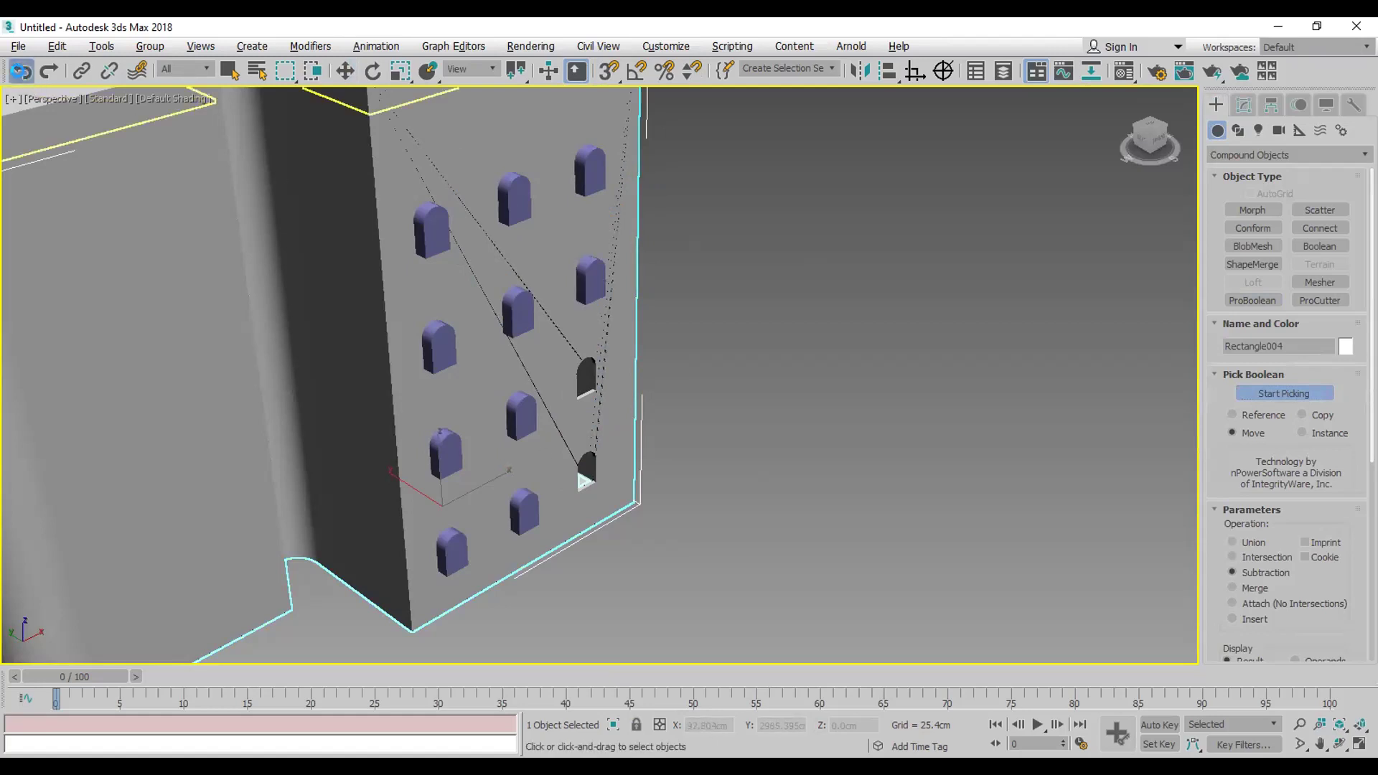
click(22, 73)
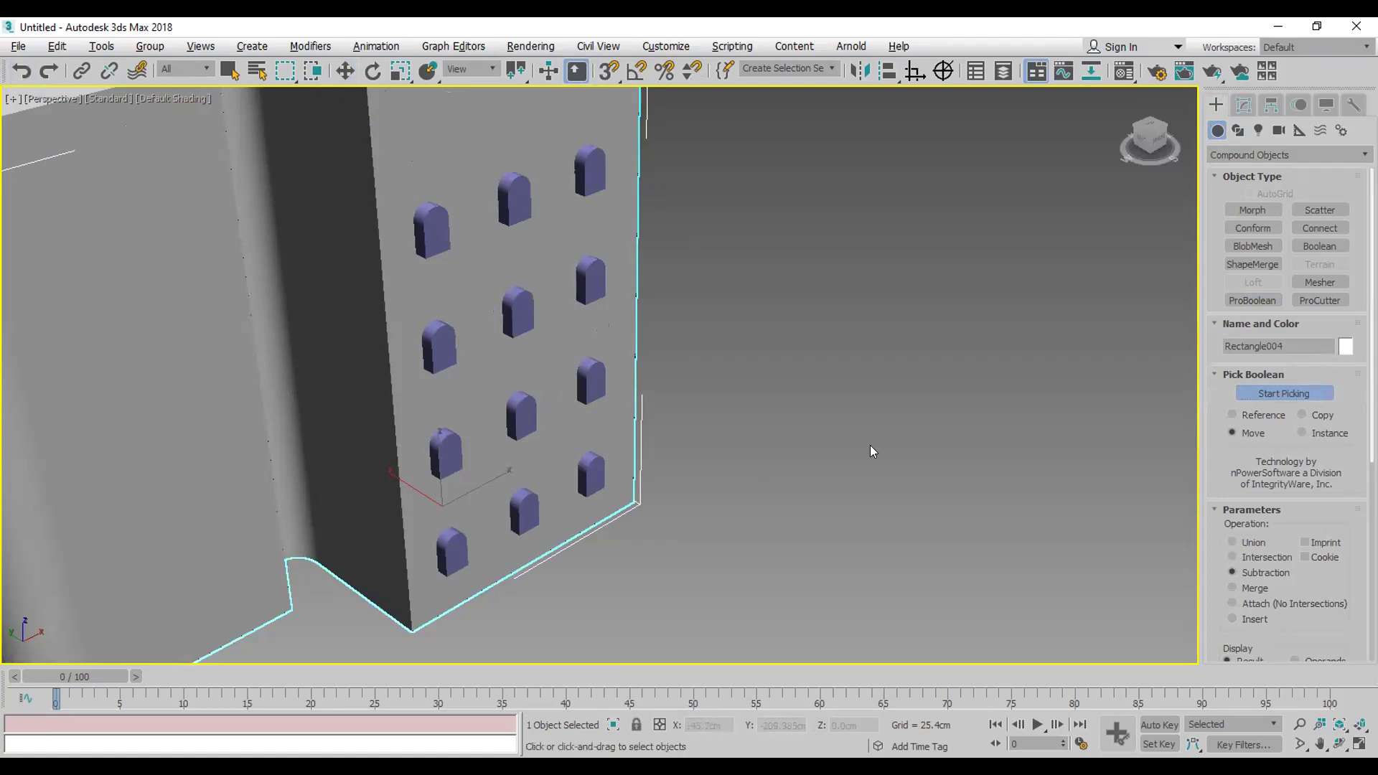
click(22, 75)
right_click(819, 368)
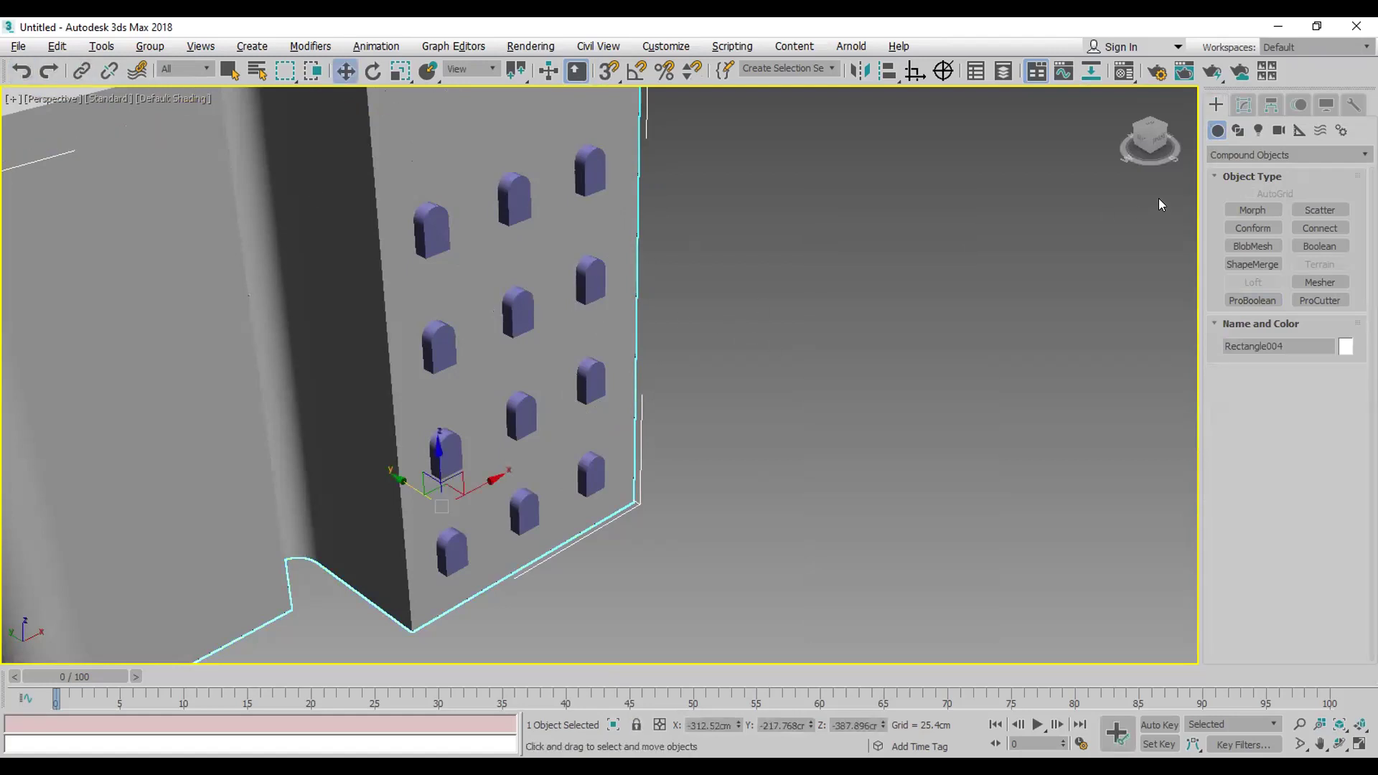
Step: Set the Extrude modifier's segments to 100 on the outer wall
click(1244, 105)
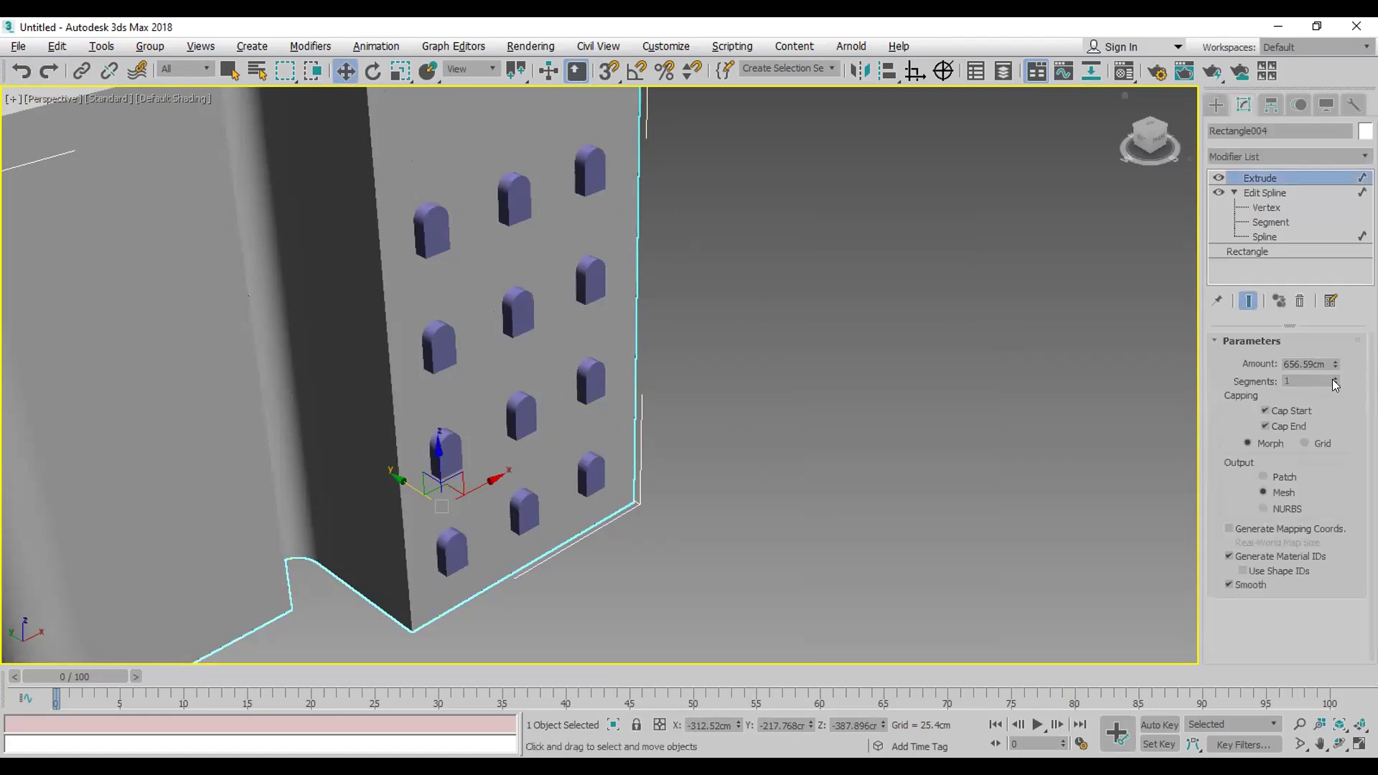
text(100)
key(Return)
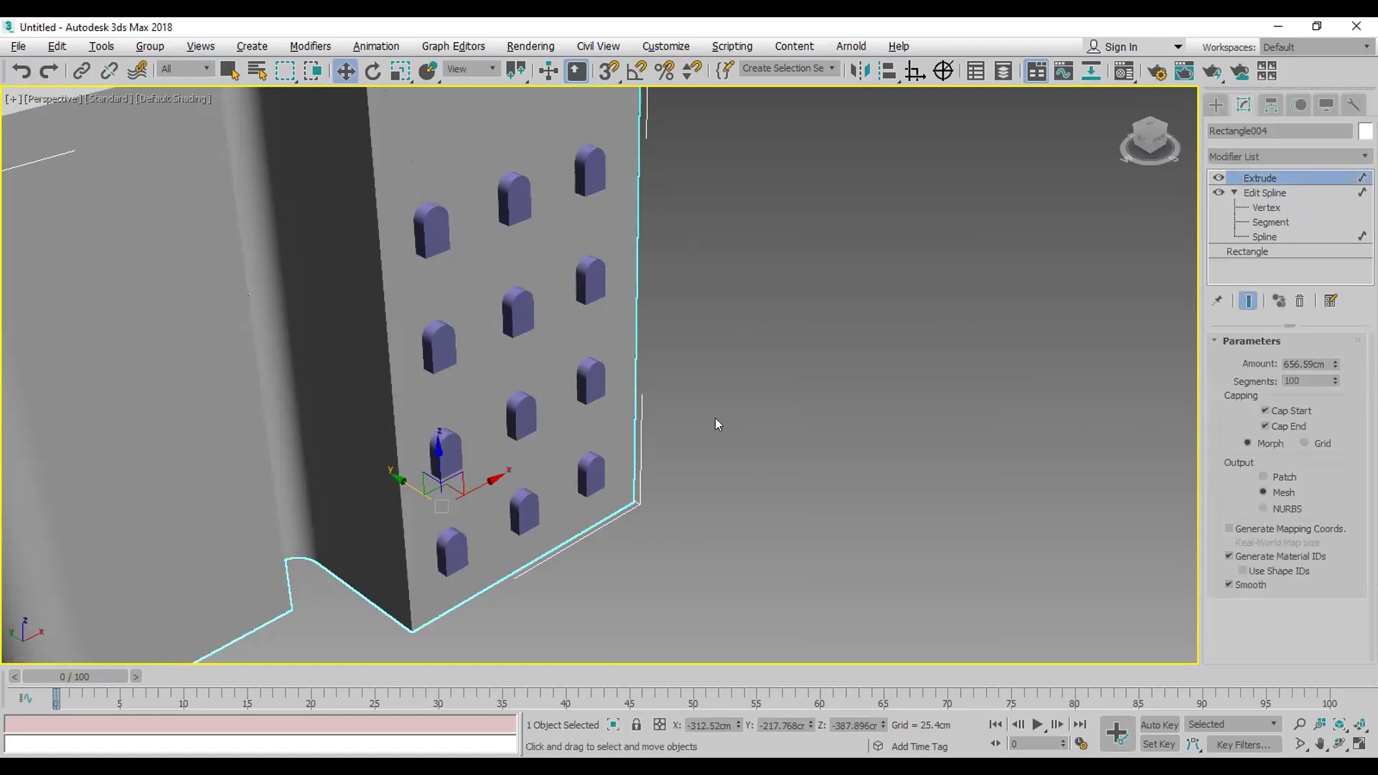
Step: Try again to subtract the lowest arch block nearest the wall's outer edge with ProBoolean Subtraction on the segmented wall, and undo it
click(1215, 106)
click(1225, 155)
click(1228, 203)
click(1253, 300)
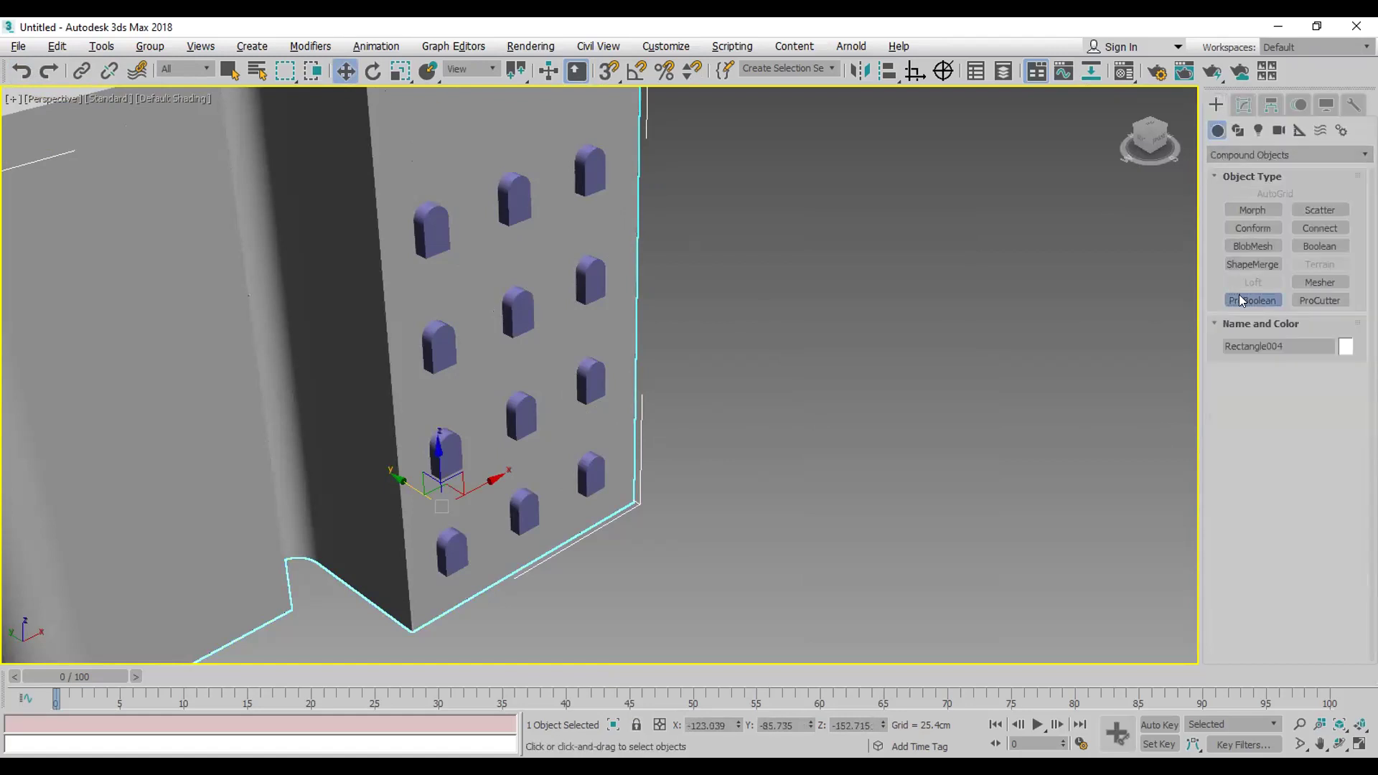
click(1268, 392)
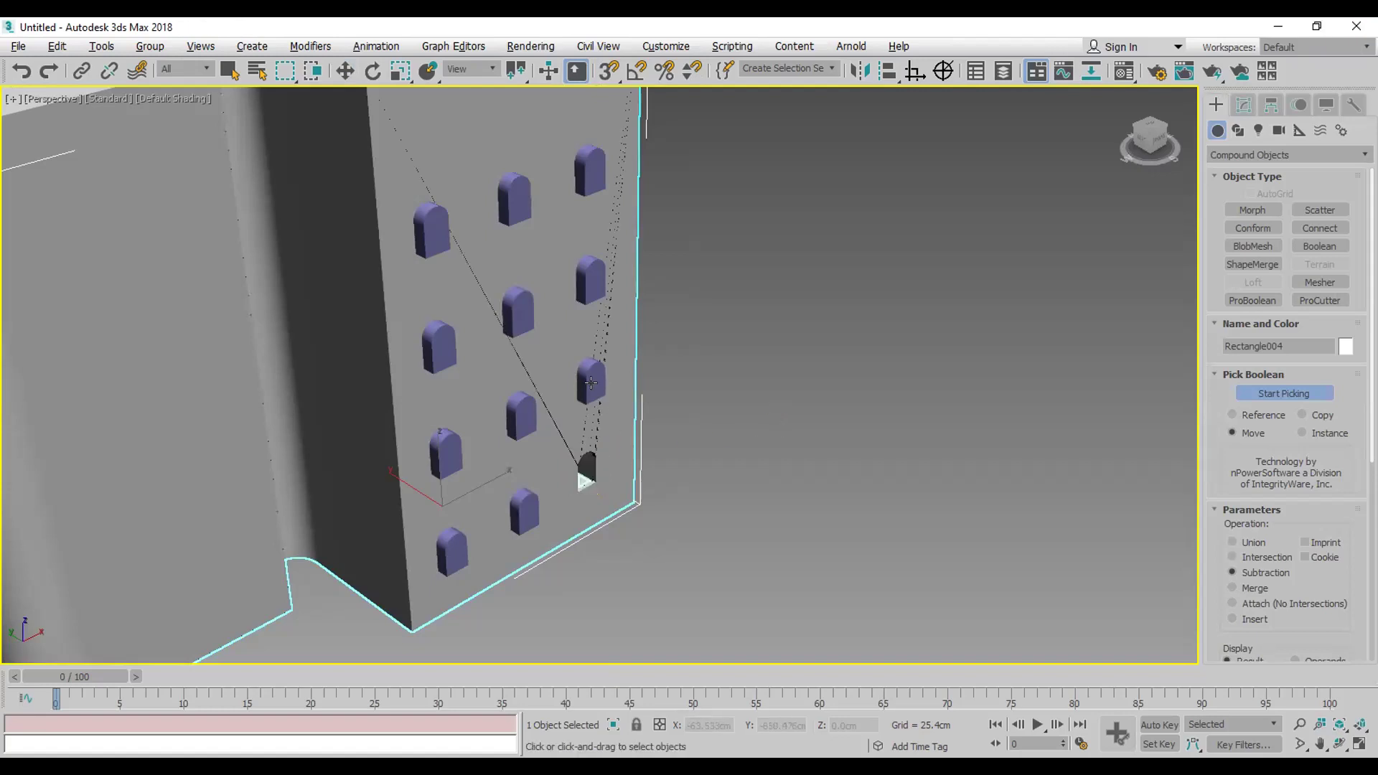
key(w)
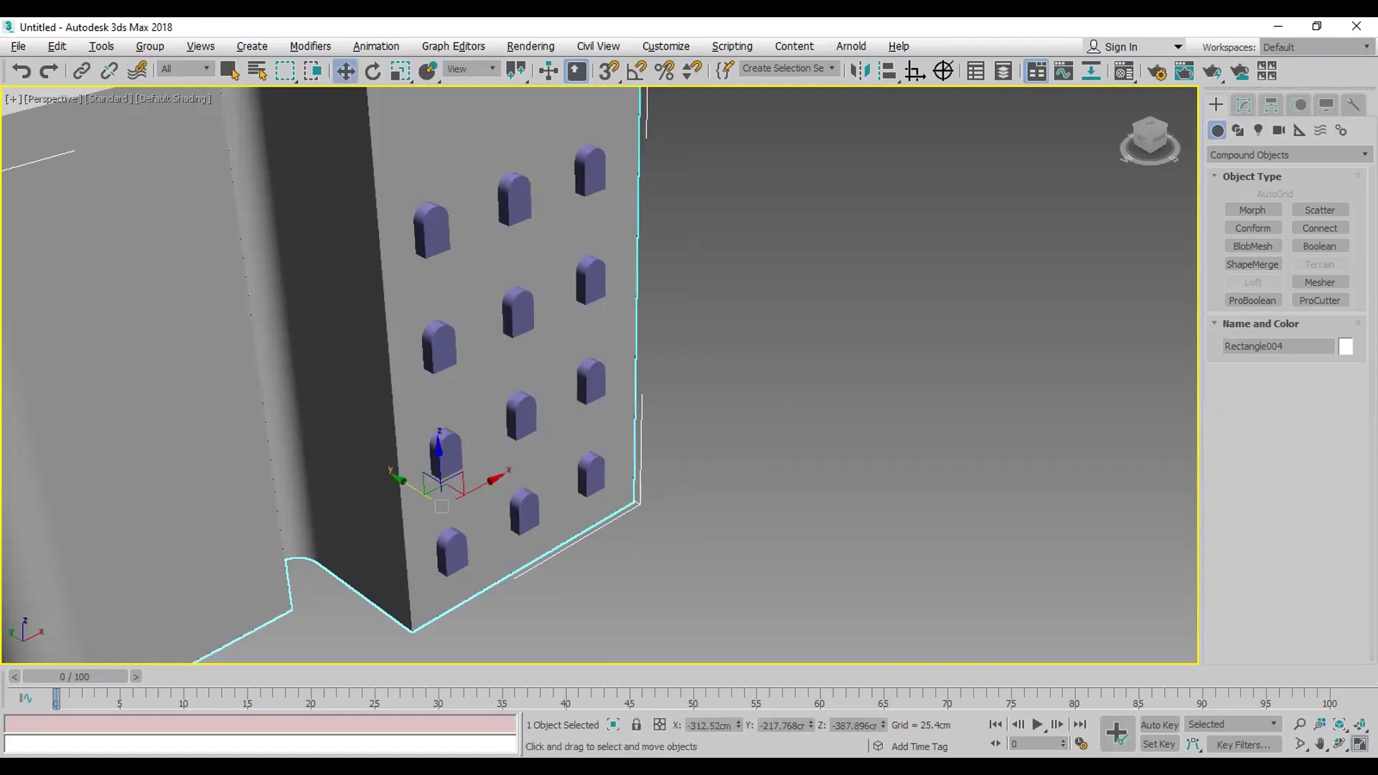
Step: Restore the four-viewport layout and reset the scene without saving the building model
key(alt+w)
mouse_move(443, 335)
middle_down()
mouse_move(443, 304)
mouse_move(455, 320)
middle_up()
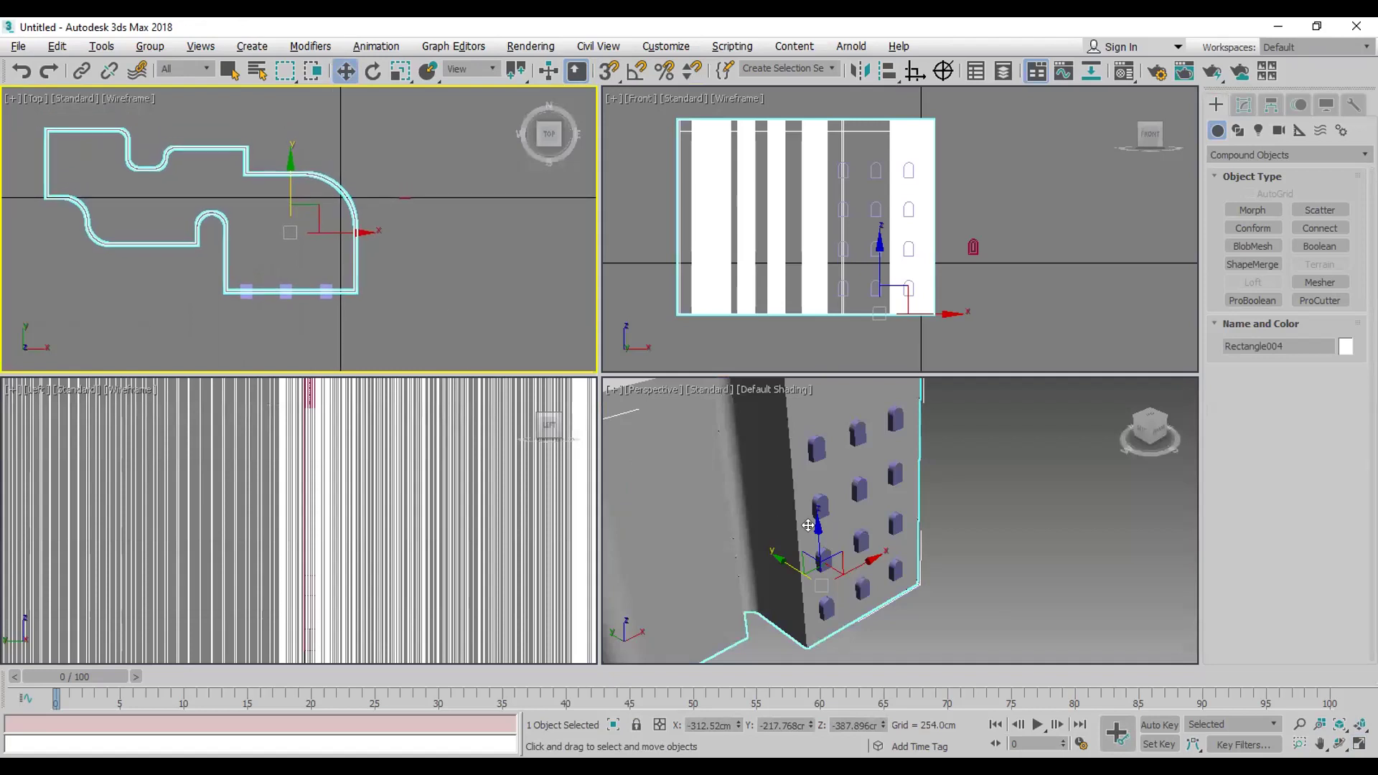
click(809, 208)
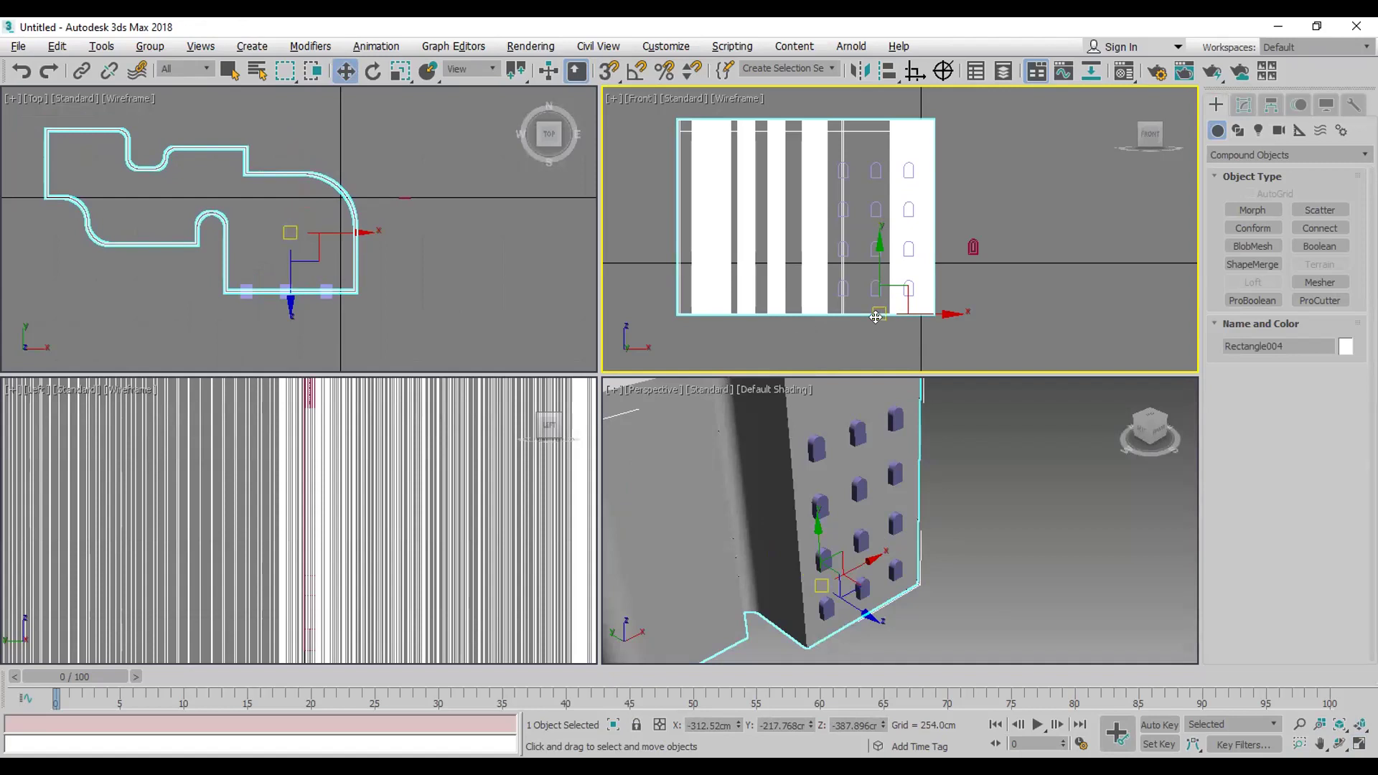
scroll(361, 305, up, 2)
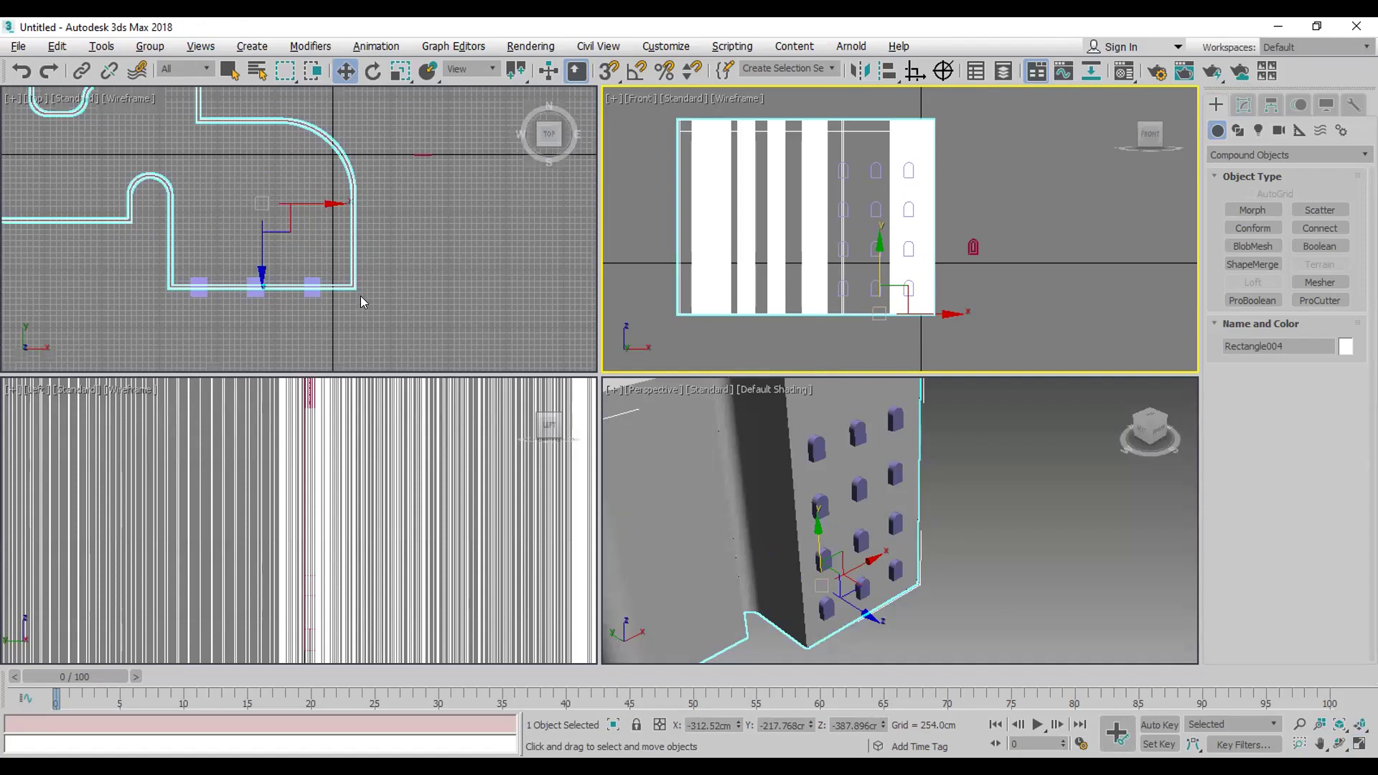
click(18, 46)
click(34, 97)
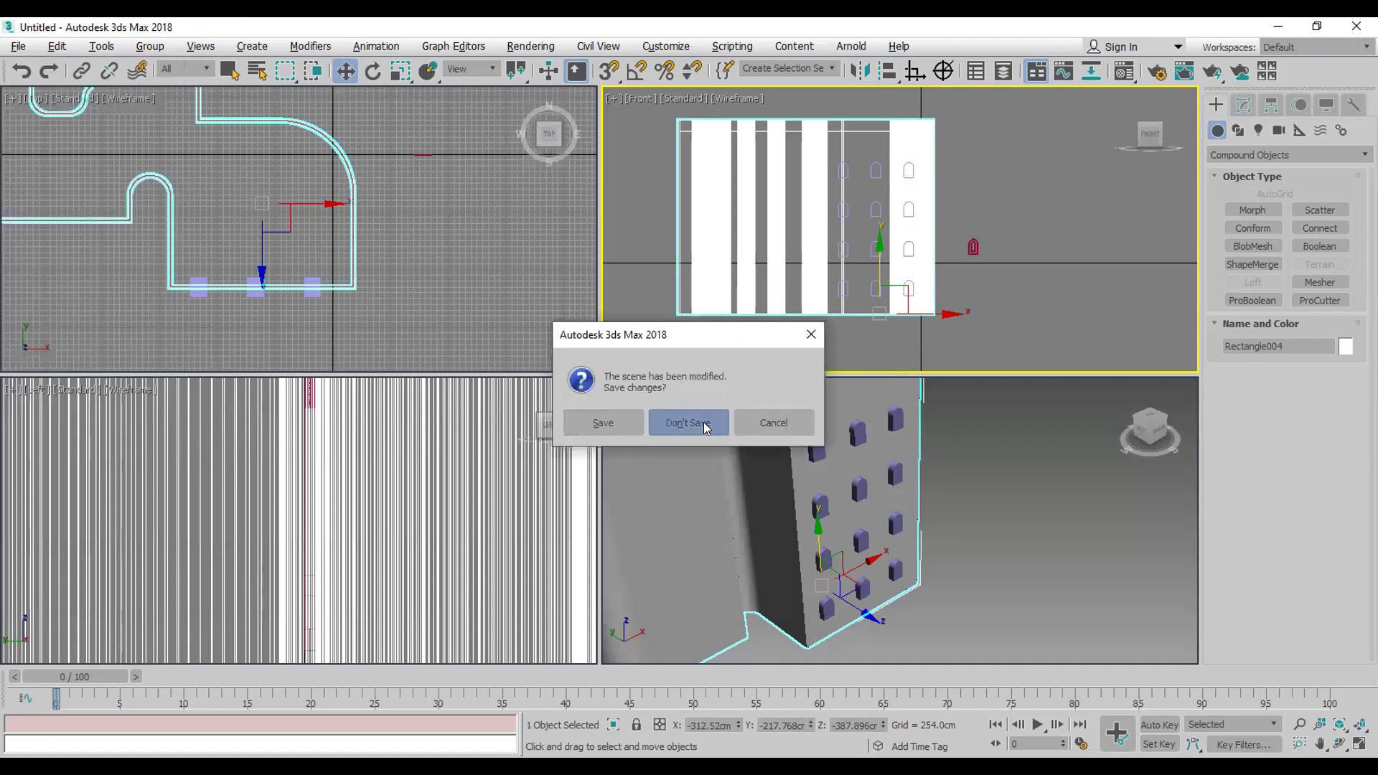
click(654, 425)
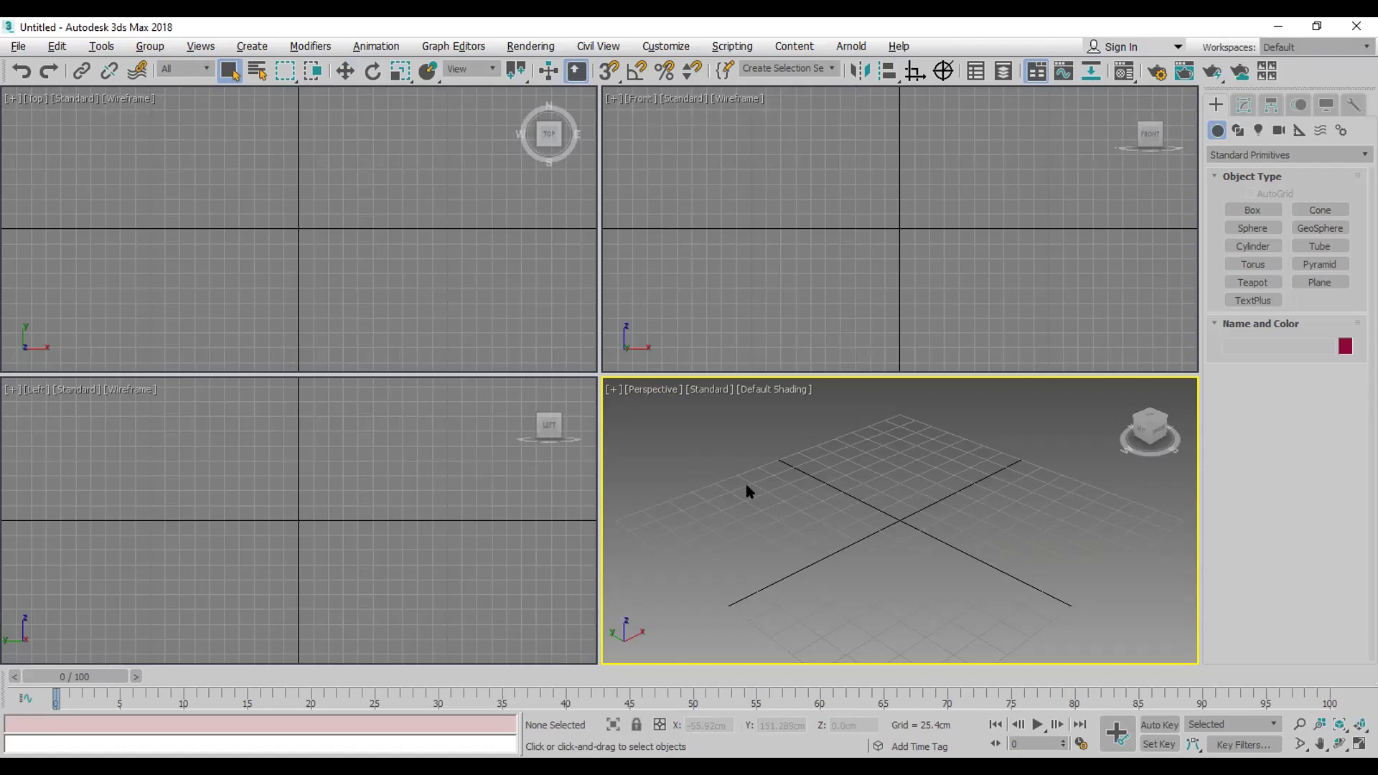
drag(158, 151, 407, 273)
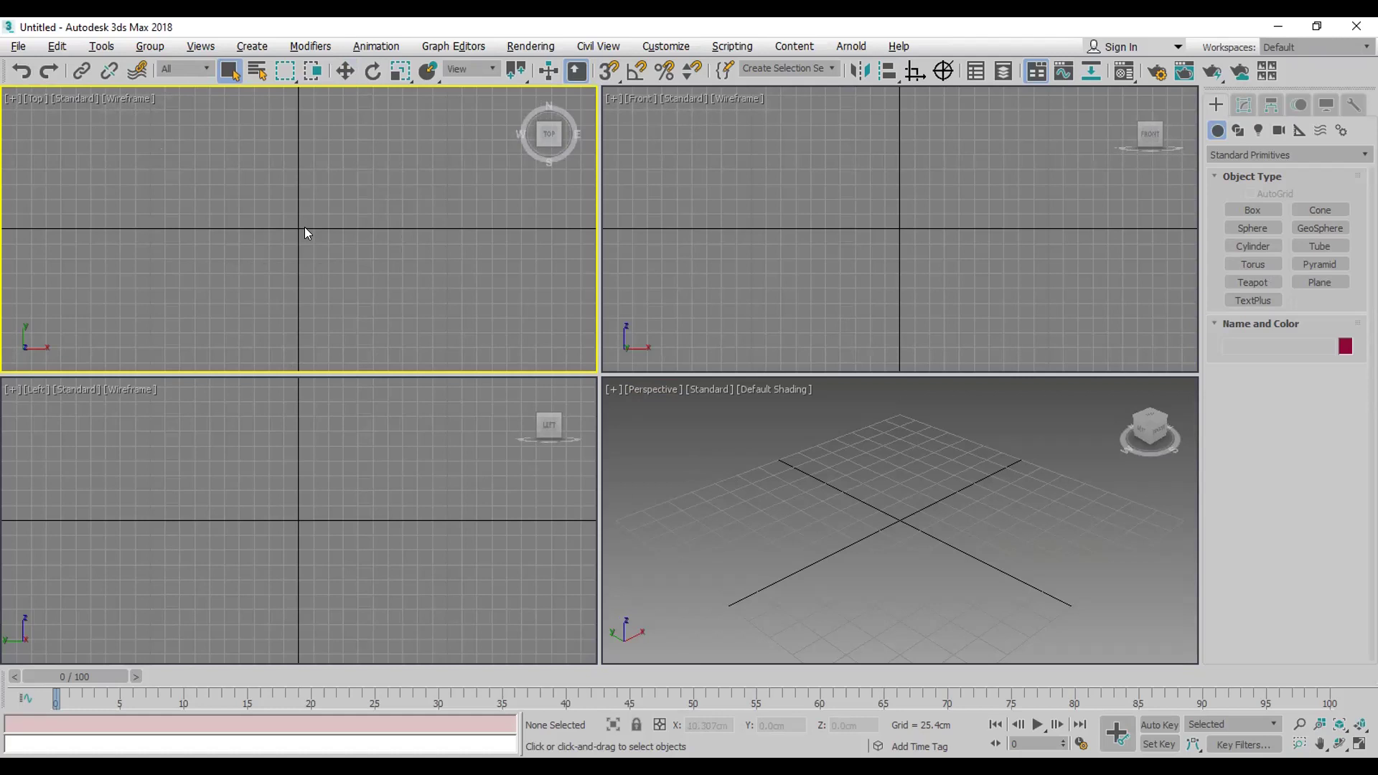
drag(758, 423, 971, 358)
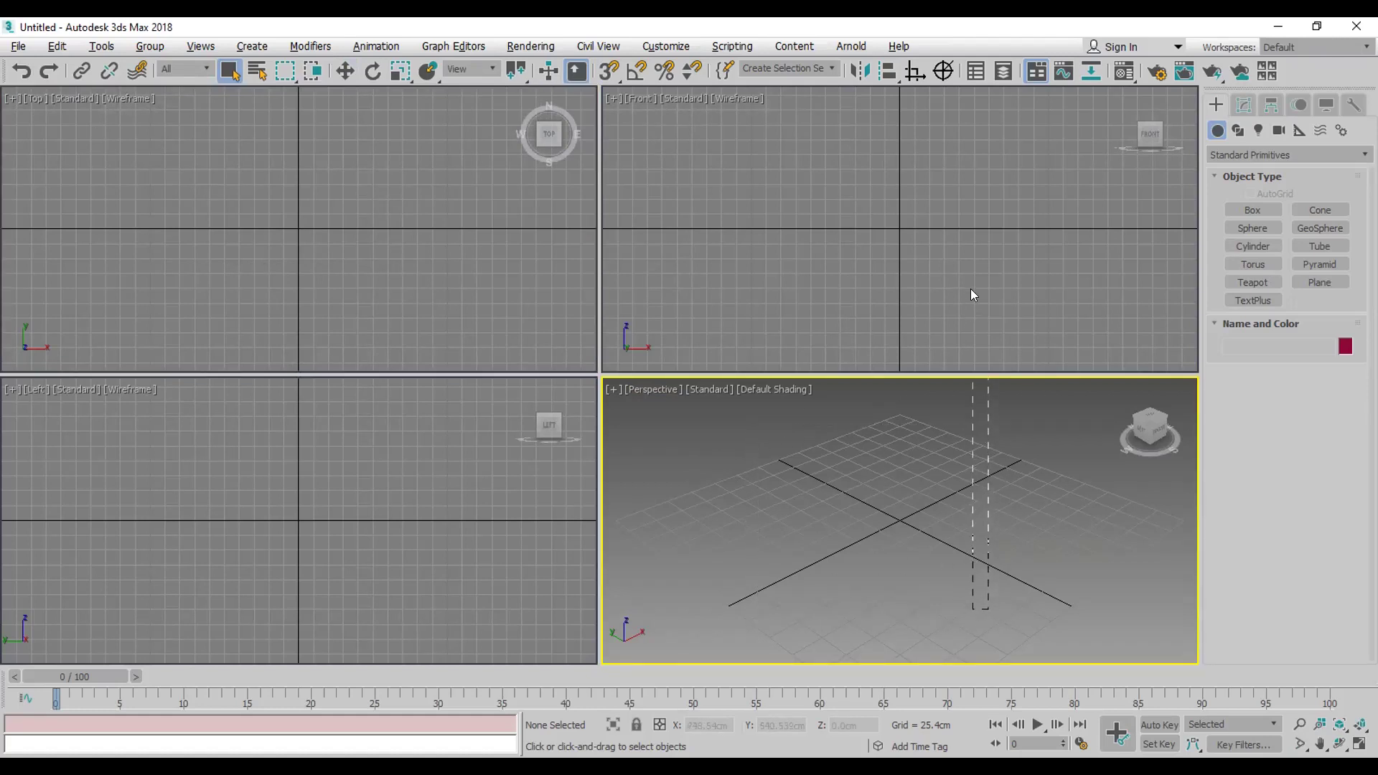
drag(926, 462, 947, 651)
Step: Draw two overlapping rectangles in the Top view, about 222 × 200 cm and 308 × 218 cm, and delete both
click(1238, 130)
click(1298, 220)
drag(169, 148, 295, 258)
middle_drag(295, 258, 225, 227)
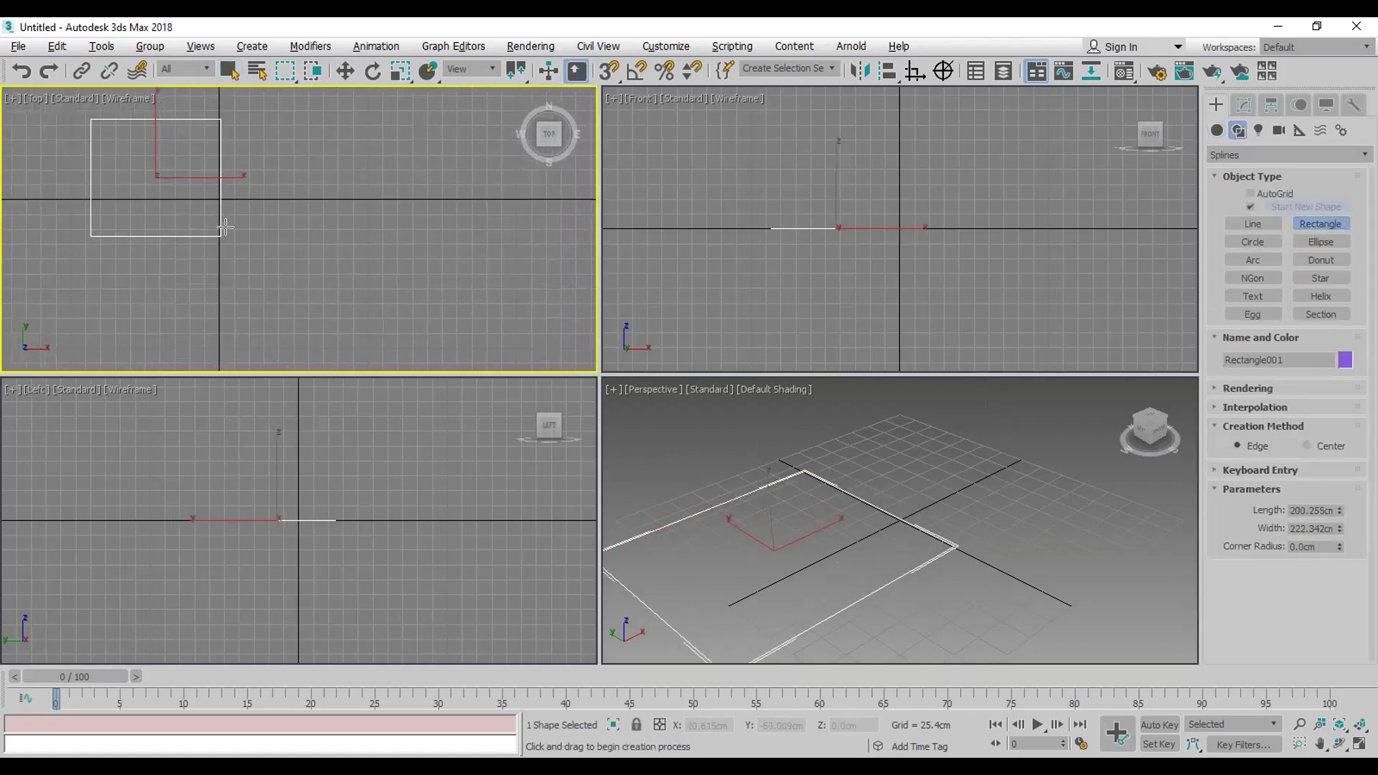
drag(174, 189, 349, 310)
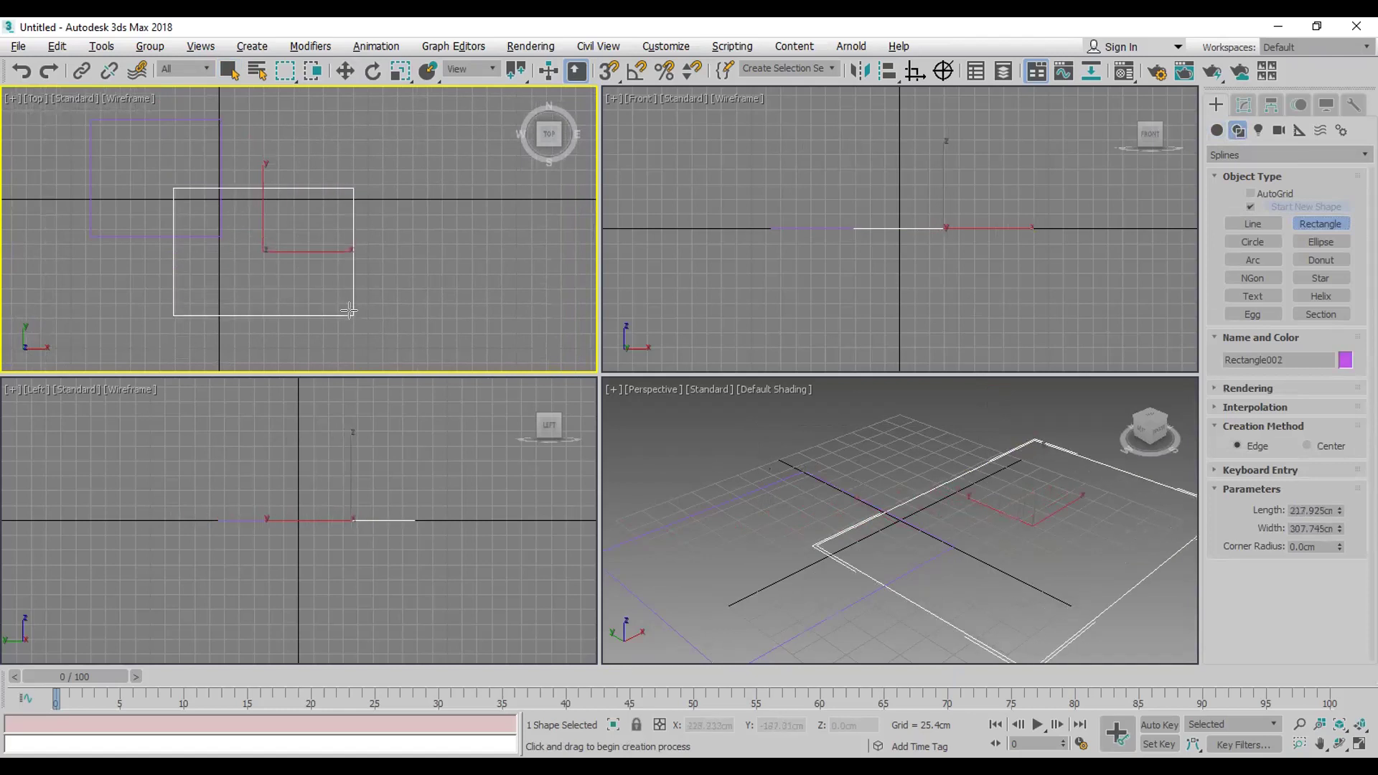
right_click(294, 243)
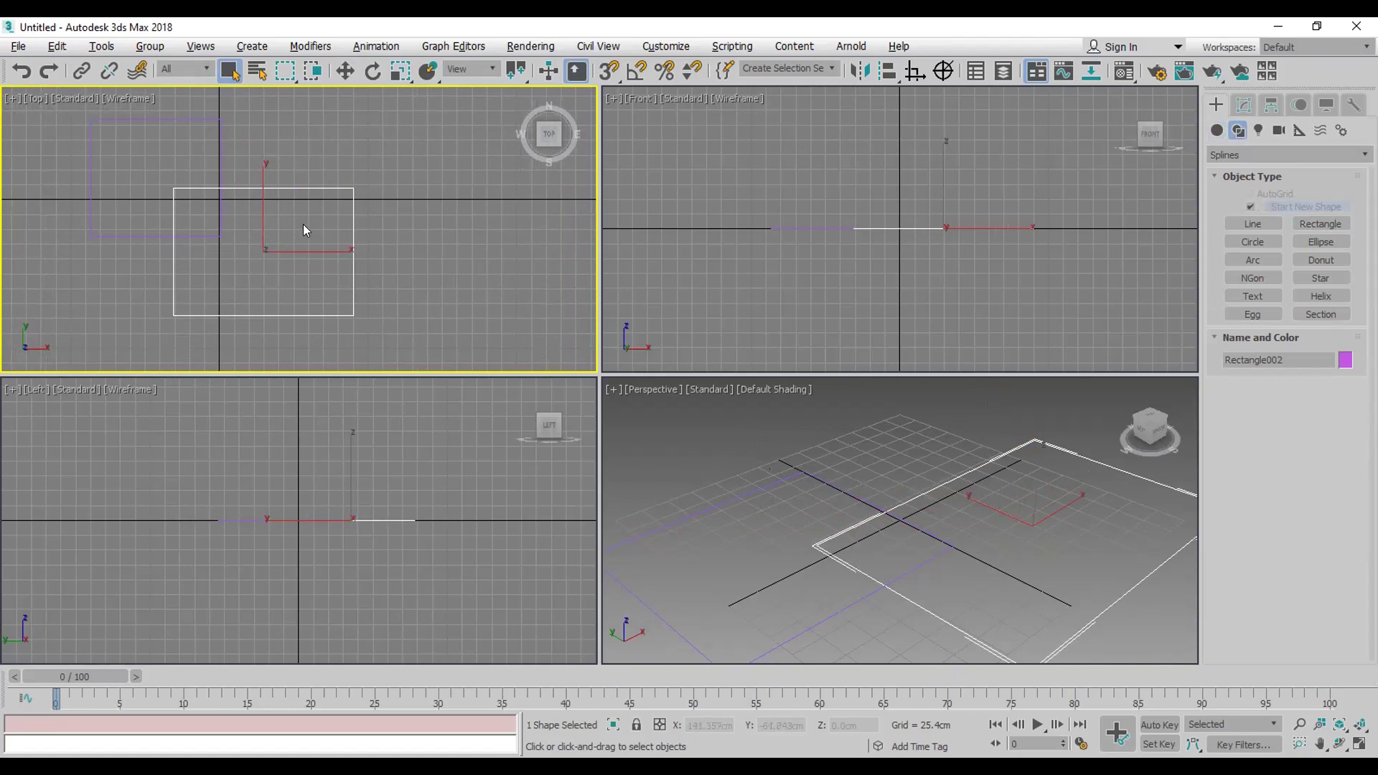
drag(333, 127, 108, 255)
key(Delete)
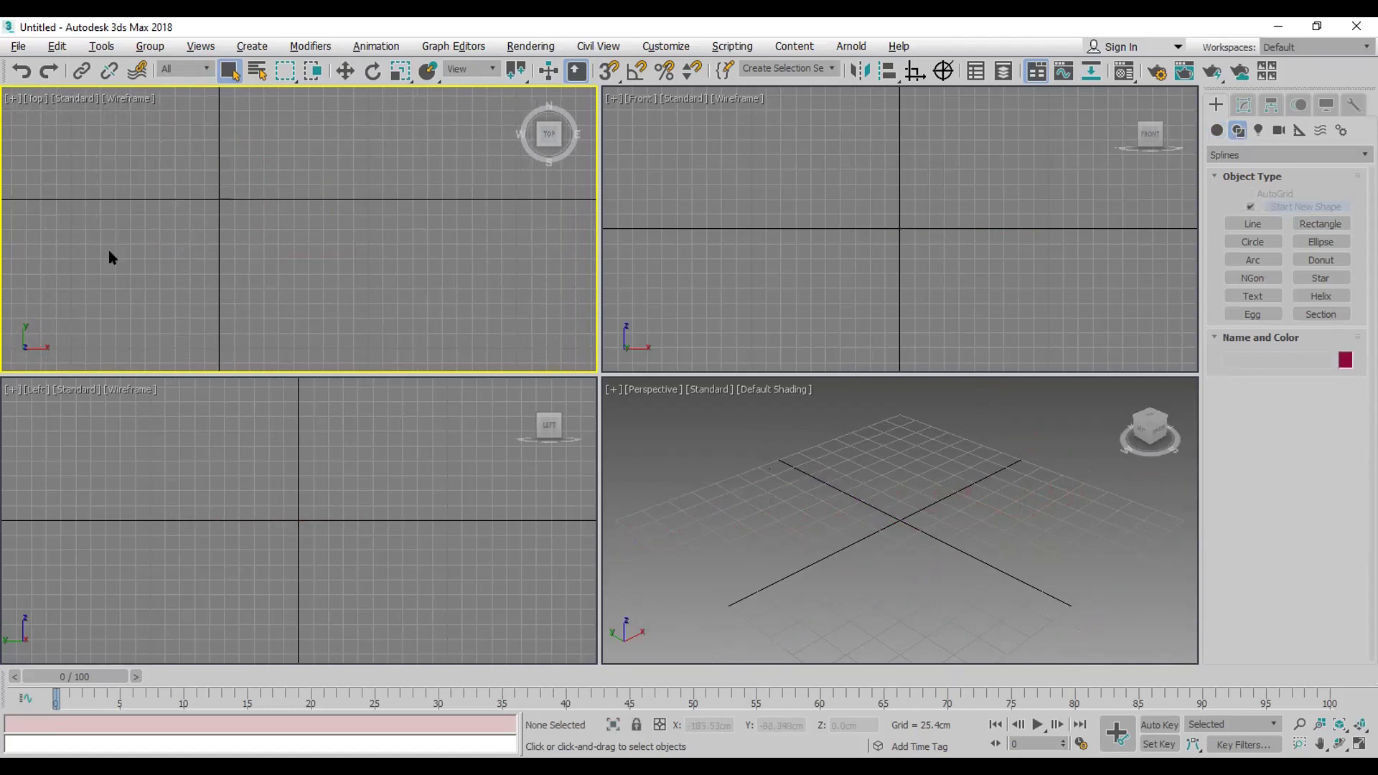
Step: Maximize the Front viewport with the grid origin in its lower part
click(1359, 725)
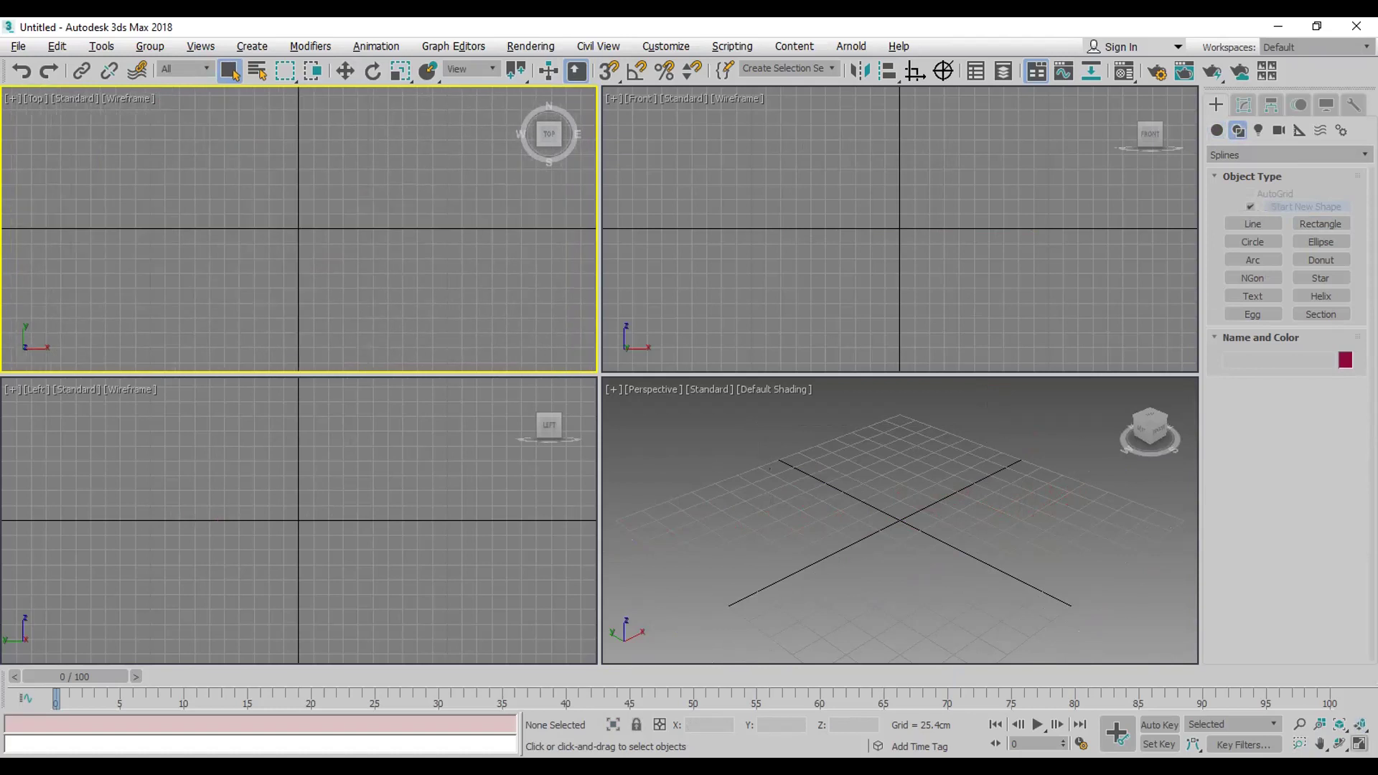
click(1359, 745)
click(1359, 744)
middle_drag(1080, 244, 1047, 315)
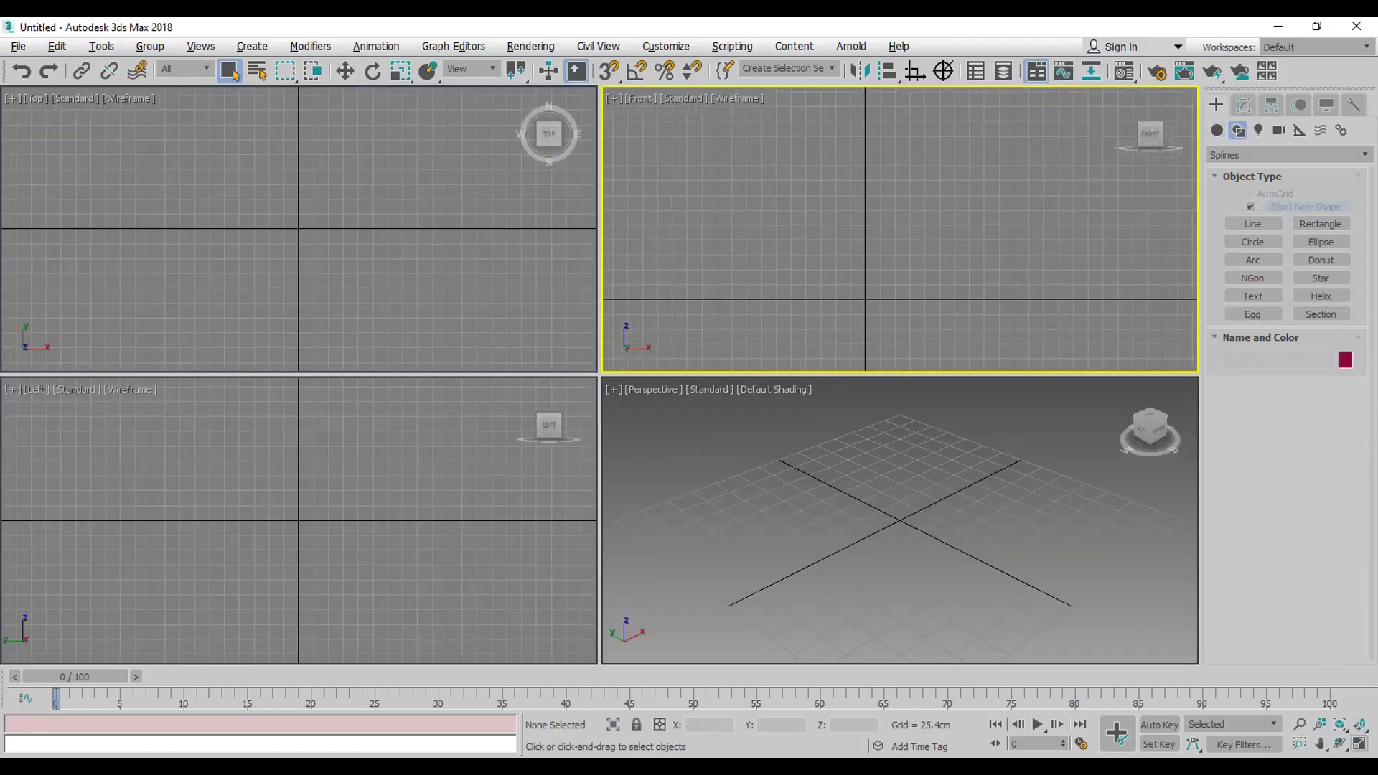
click(1360, 745)
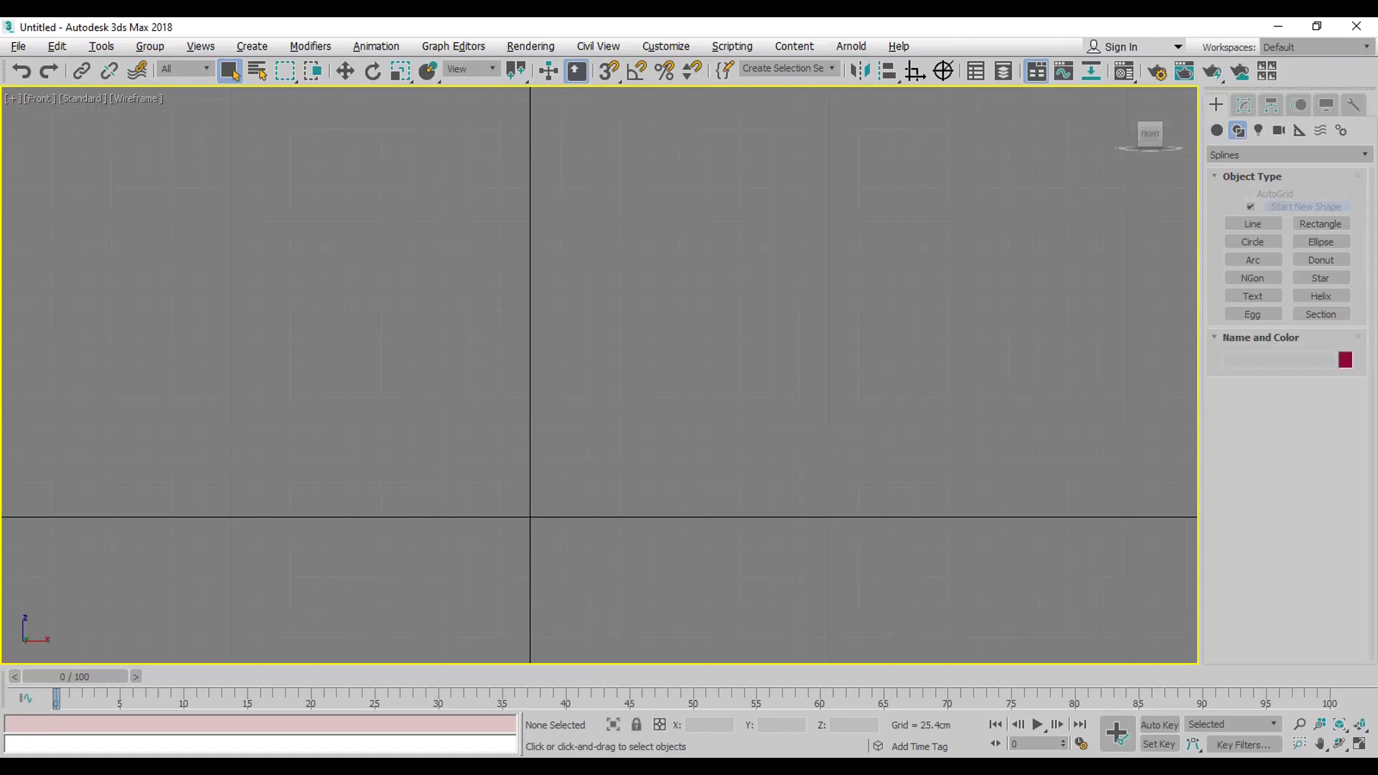
scroll(868, 367, up, 3)
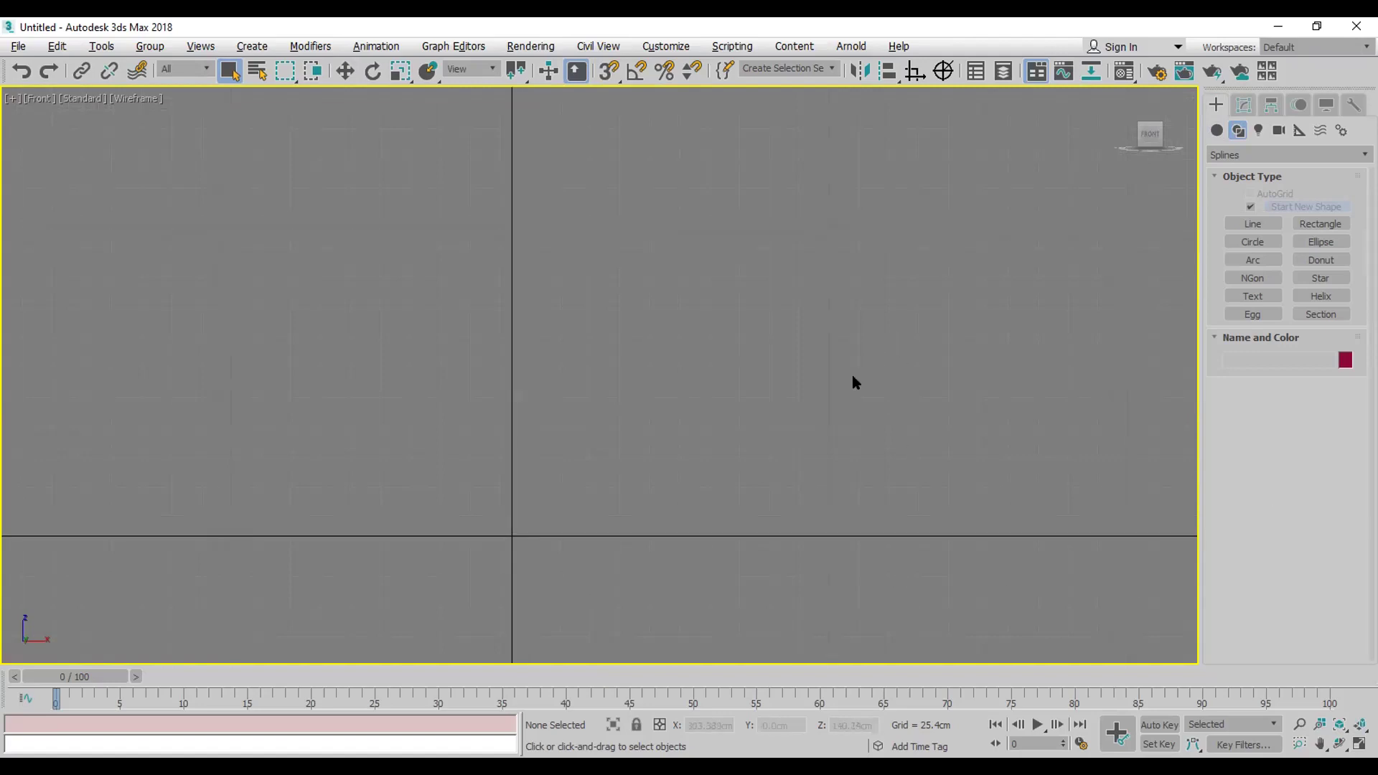
scroll(854, 383, down, 3)
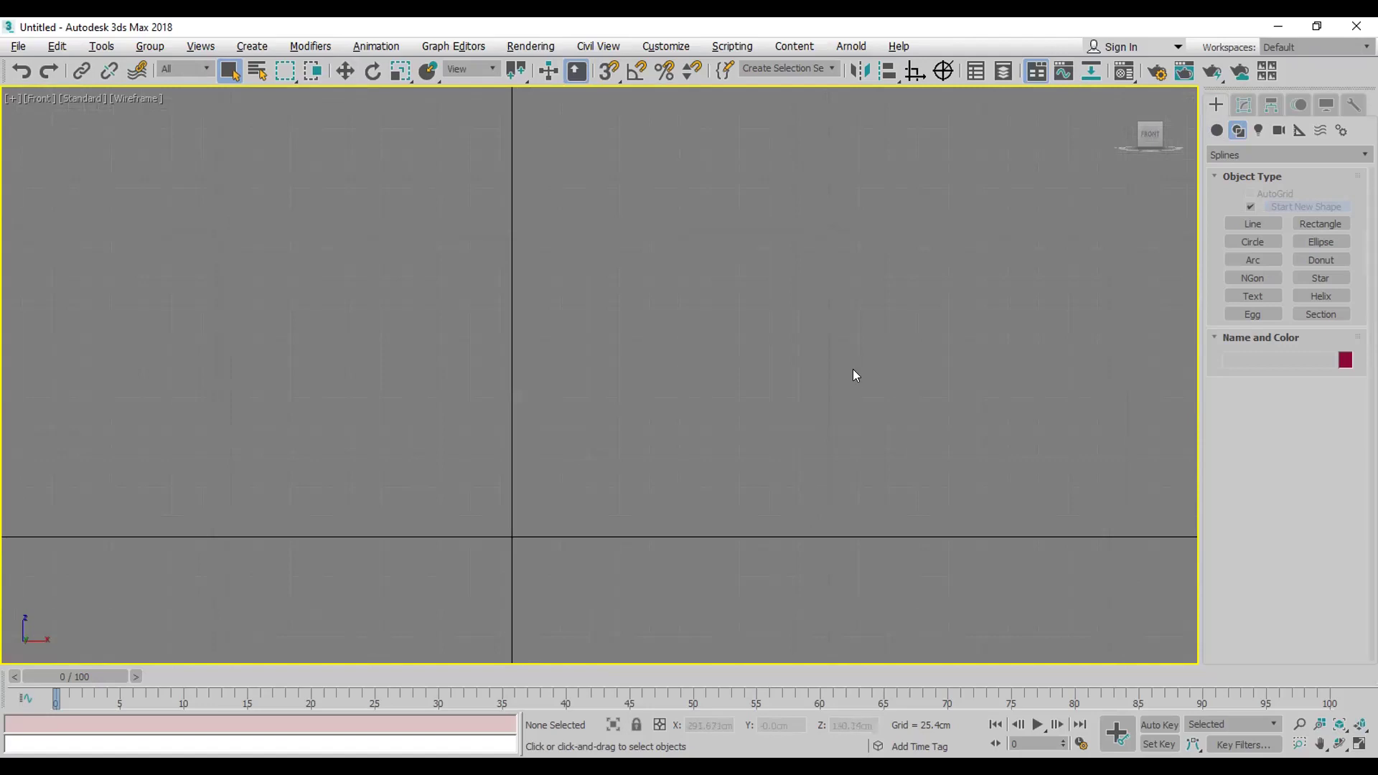
Step: Start the Line tool with snapping turned on and Grid Points enabled as a snap target
click(1235, 217)
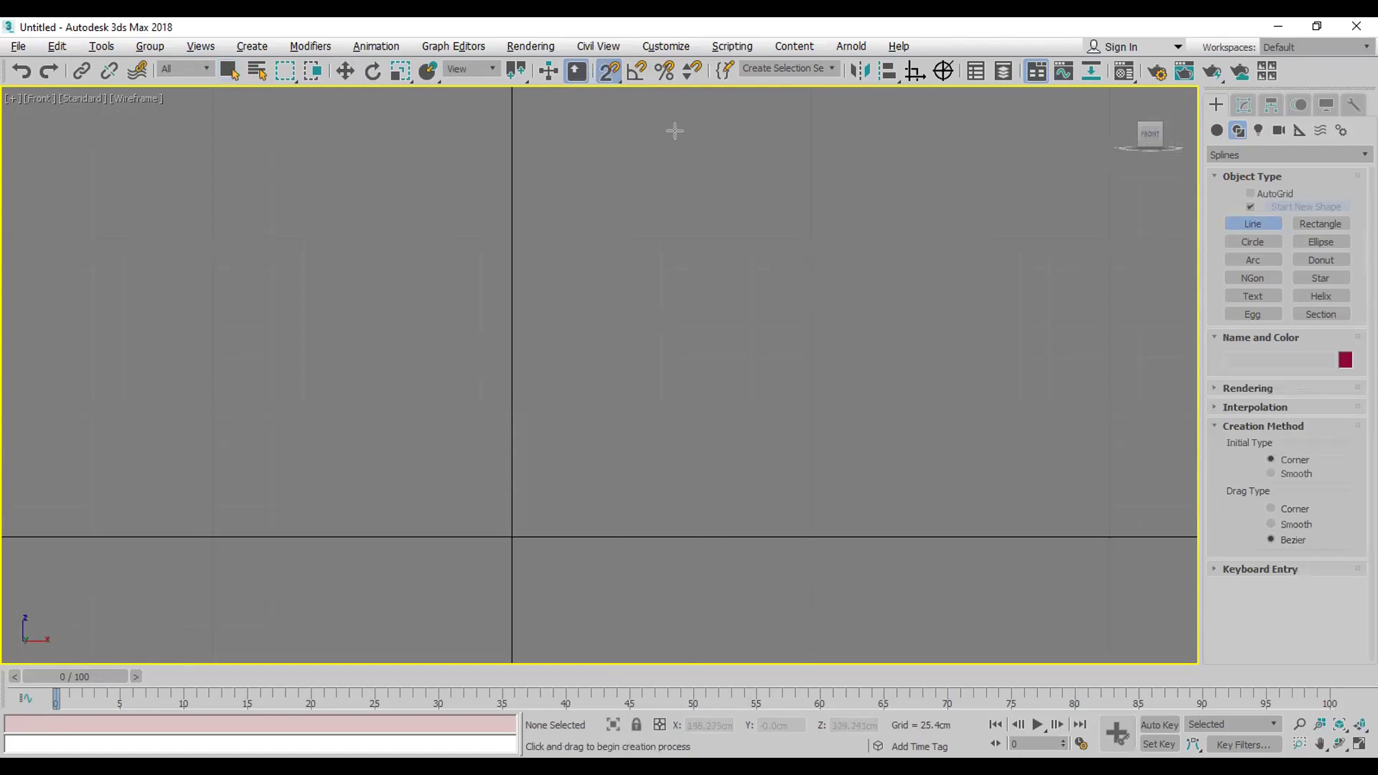
right_click(607, 71)
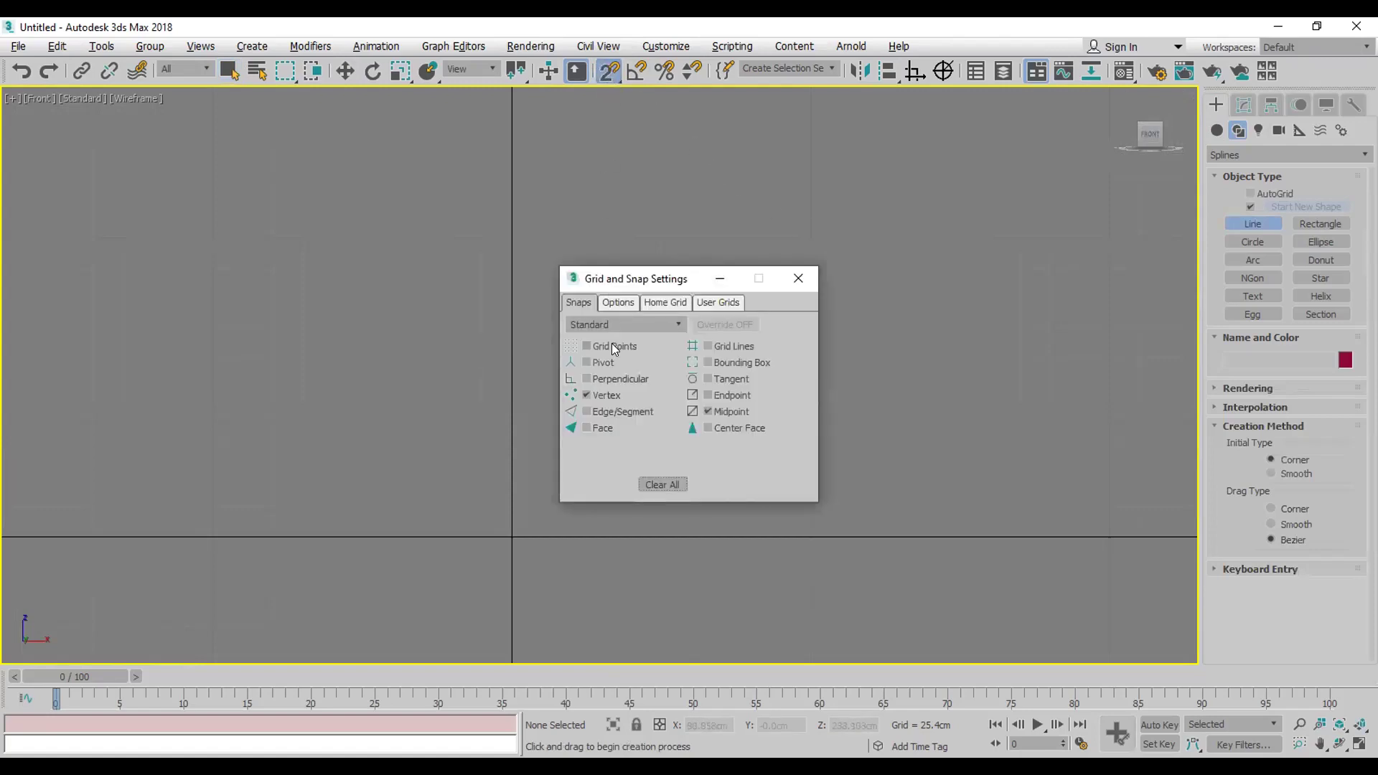
click(796, 279)
Step: Try to draw a horizontal grid-snapped line above the origin in the Front view, and undo it
click(811, 238)
click(661, 242)
key(BackSpace)
right_click(511, 237)
key(ctrl+z)
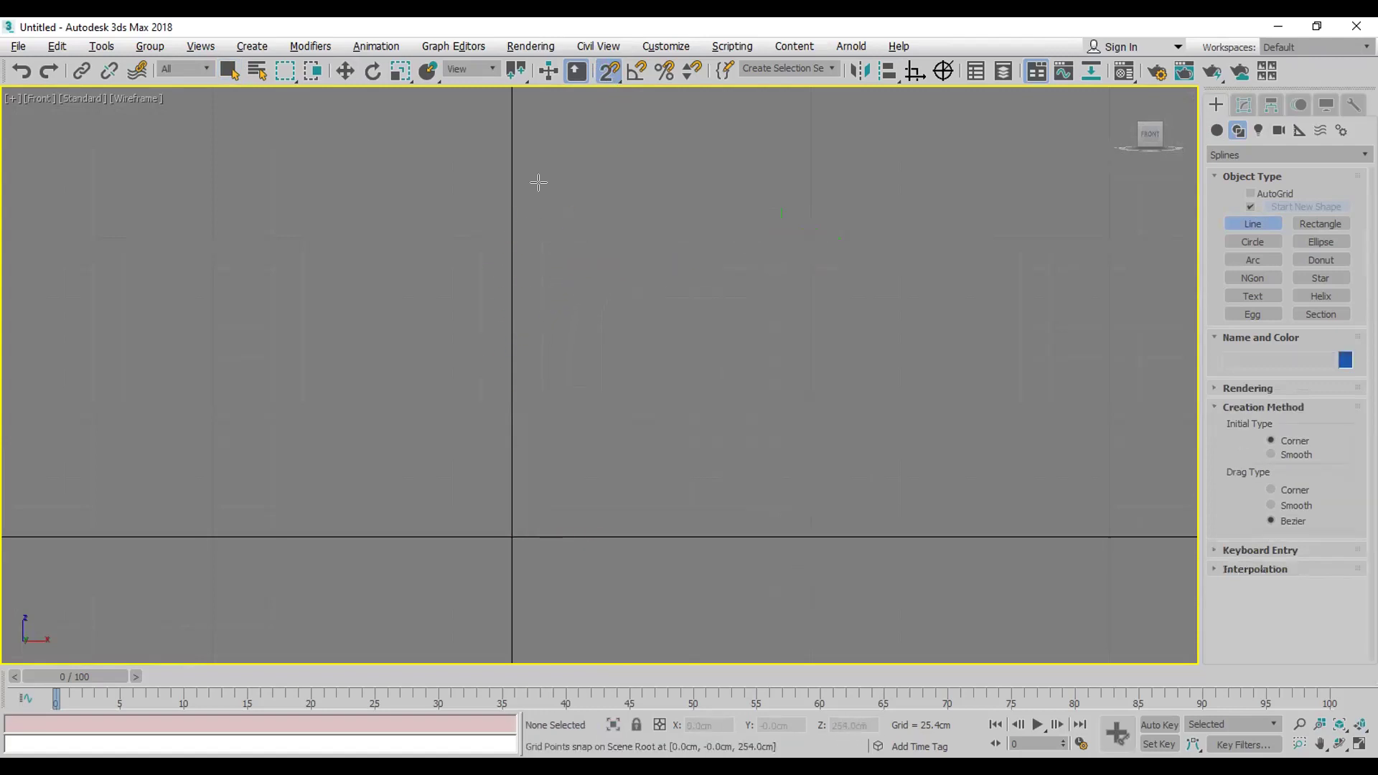
Step: Switch off Midpoint snapping, keeping Grid Points and Vertex as snap targets, and restart the Line tool
right_click(613, 71)
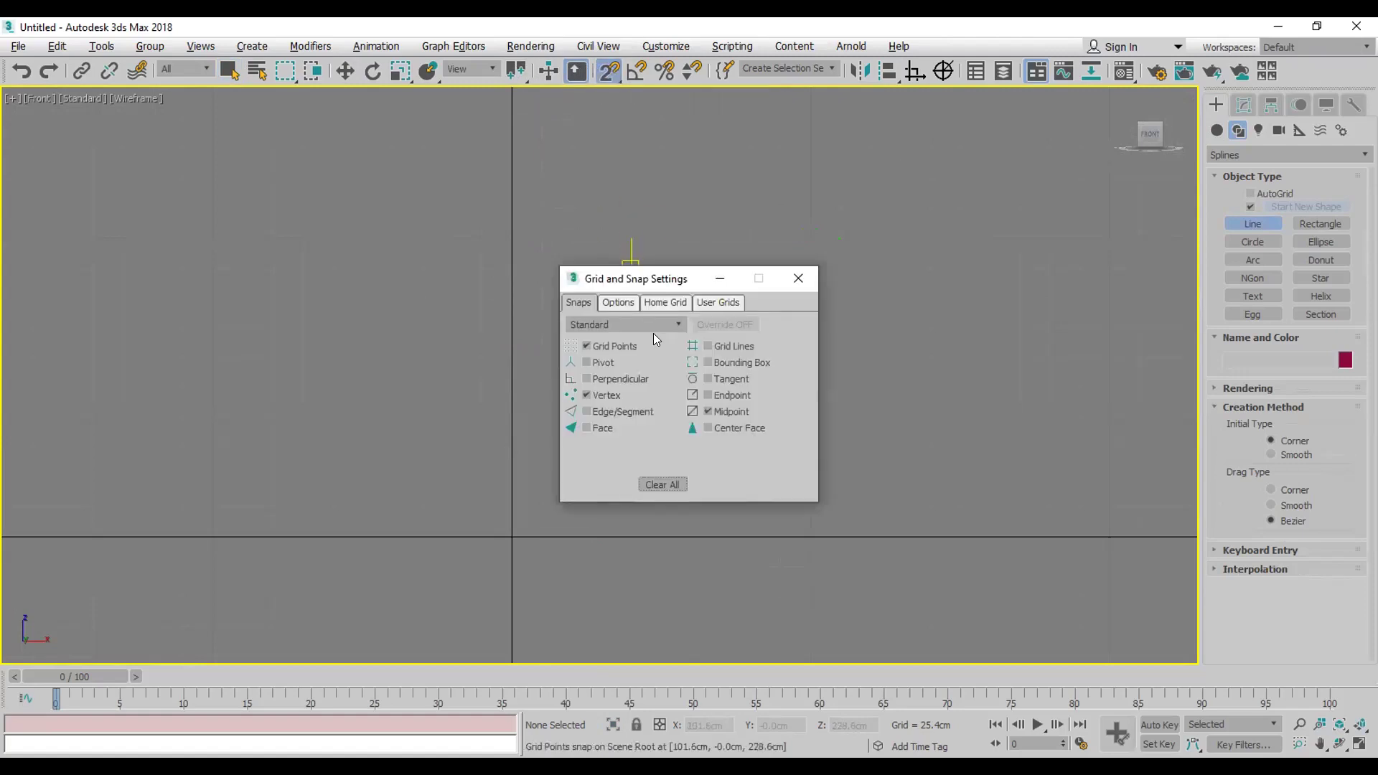
click(798, 280)
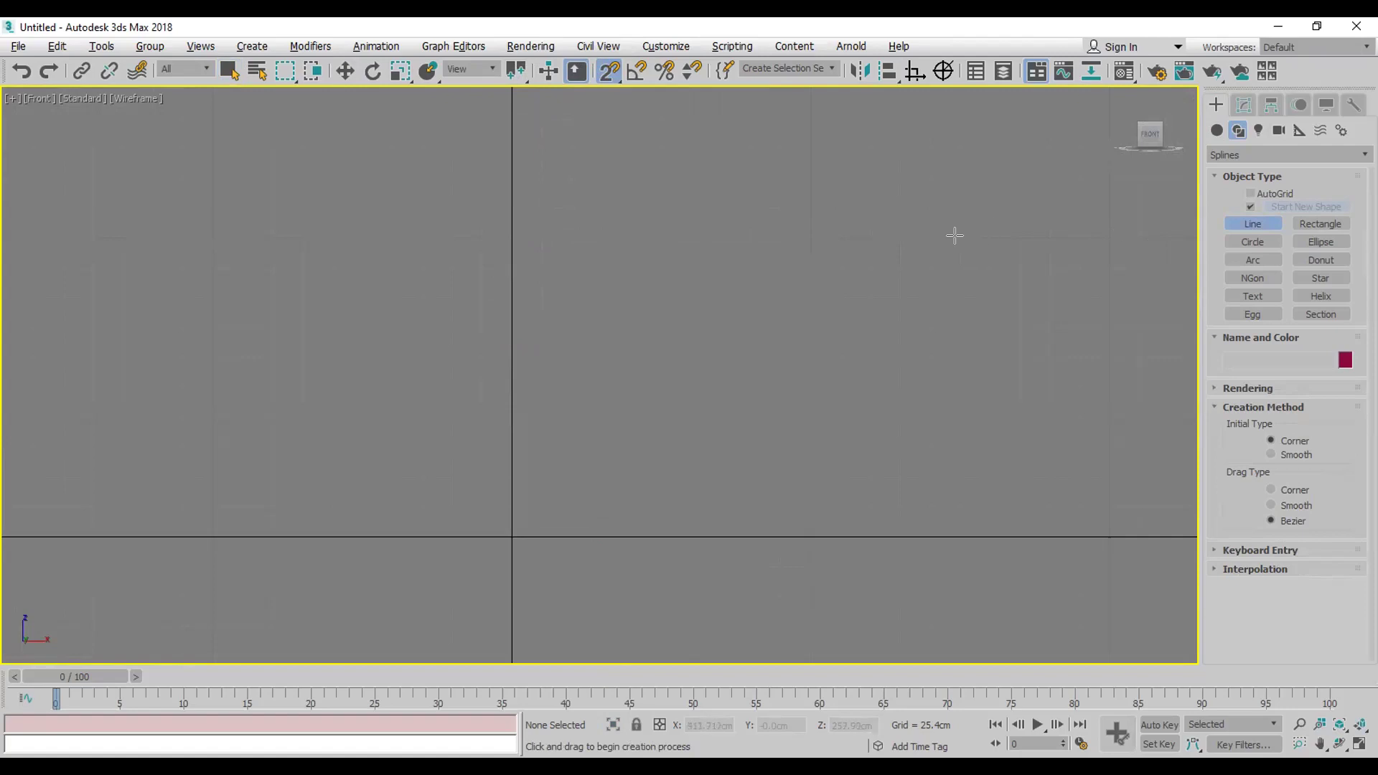
right_click(804, 229)
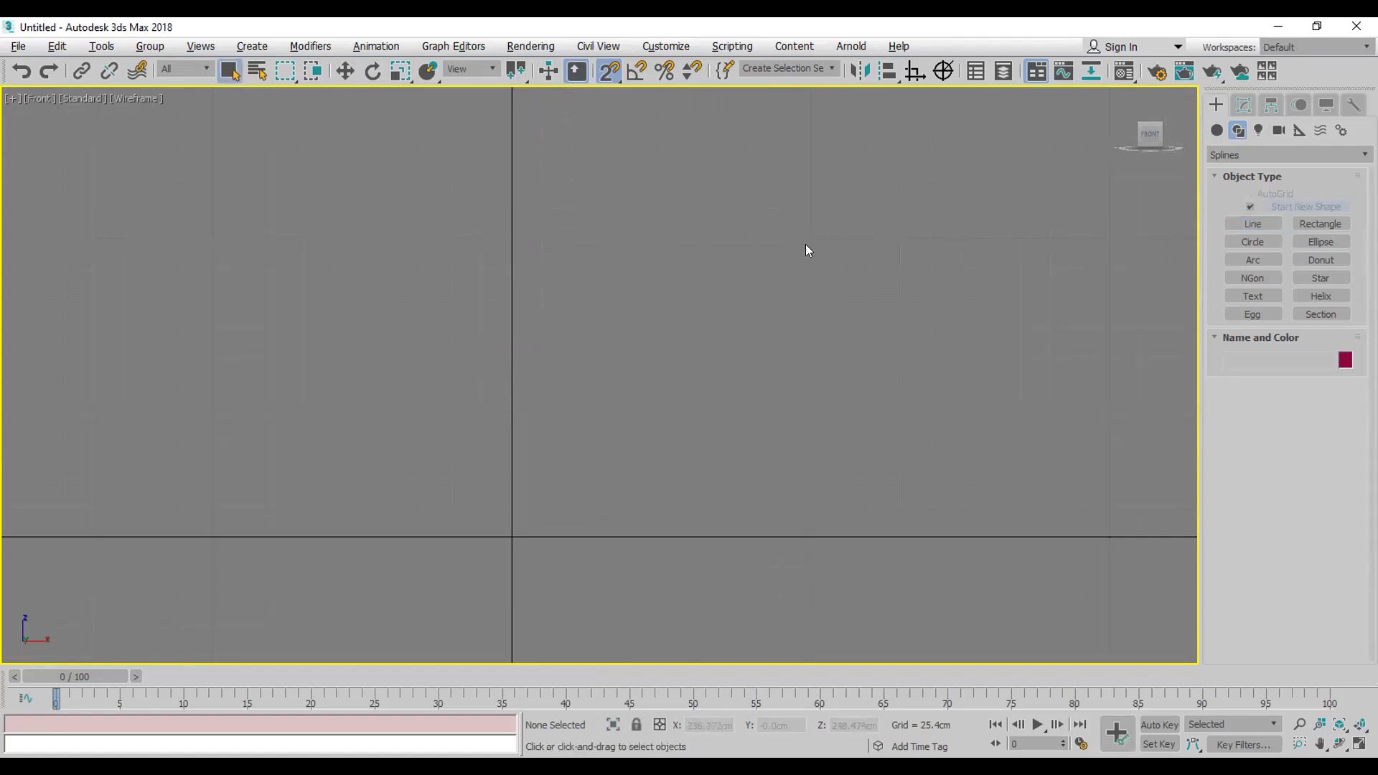
click(1254, 223)
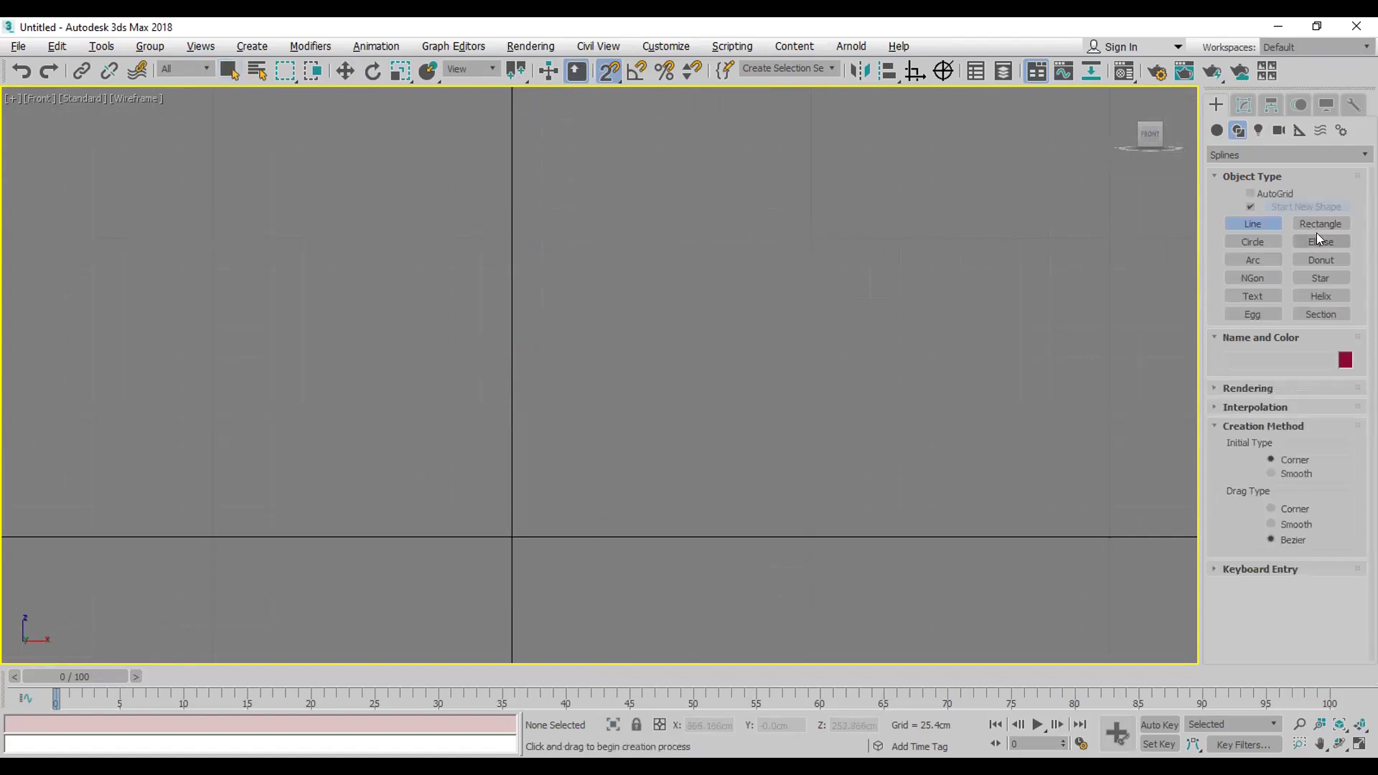
right_click(611, 71)
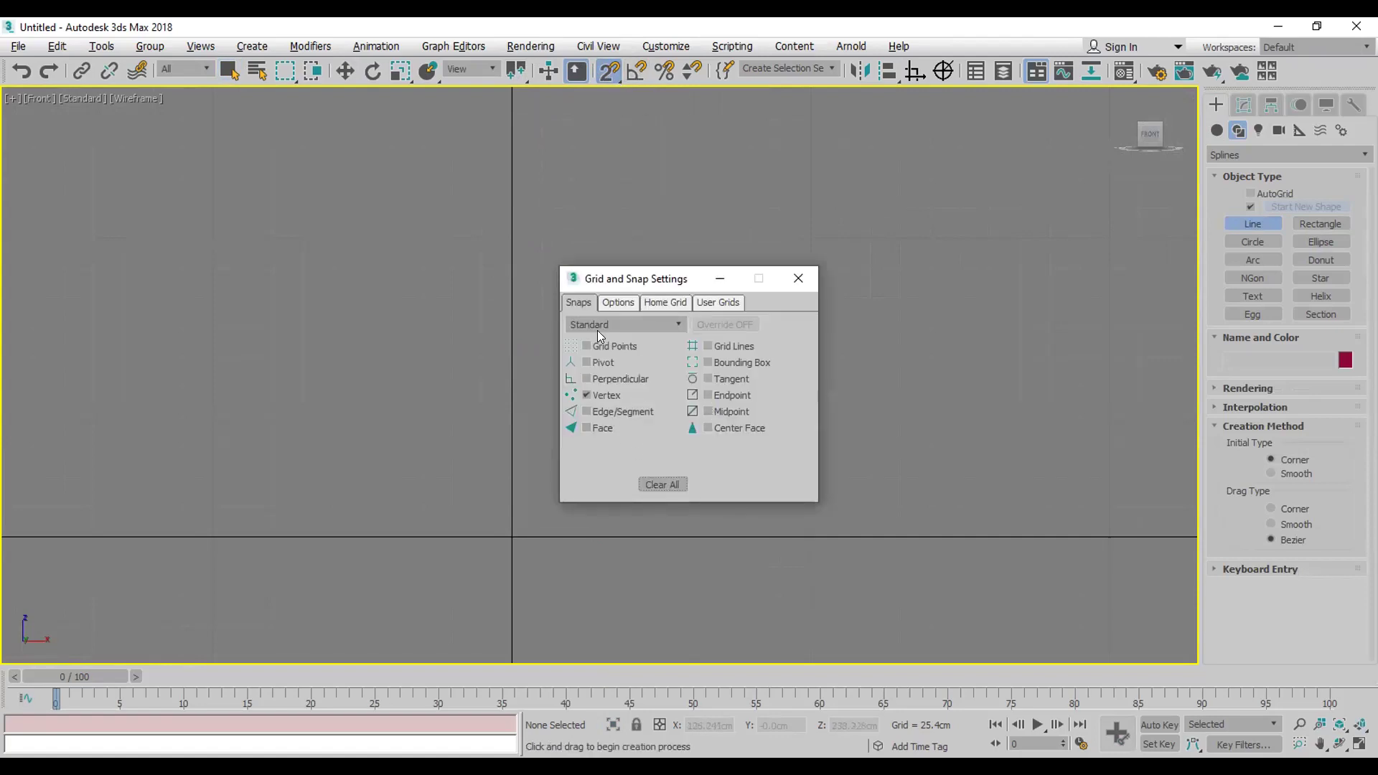
click(799, 278)
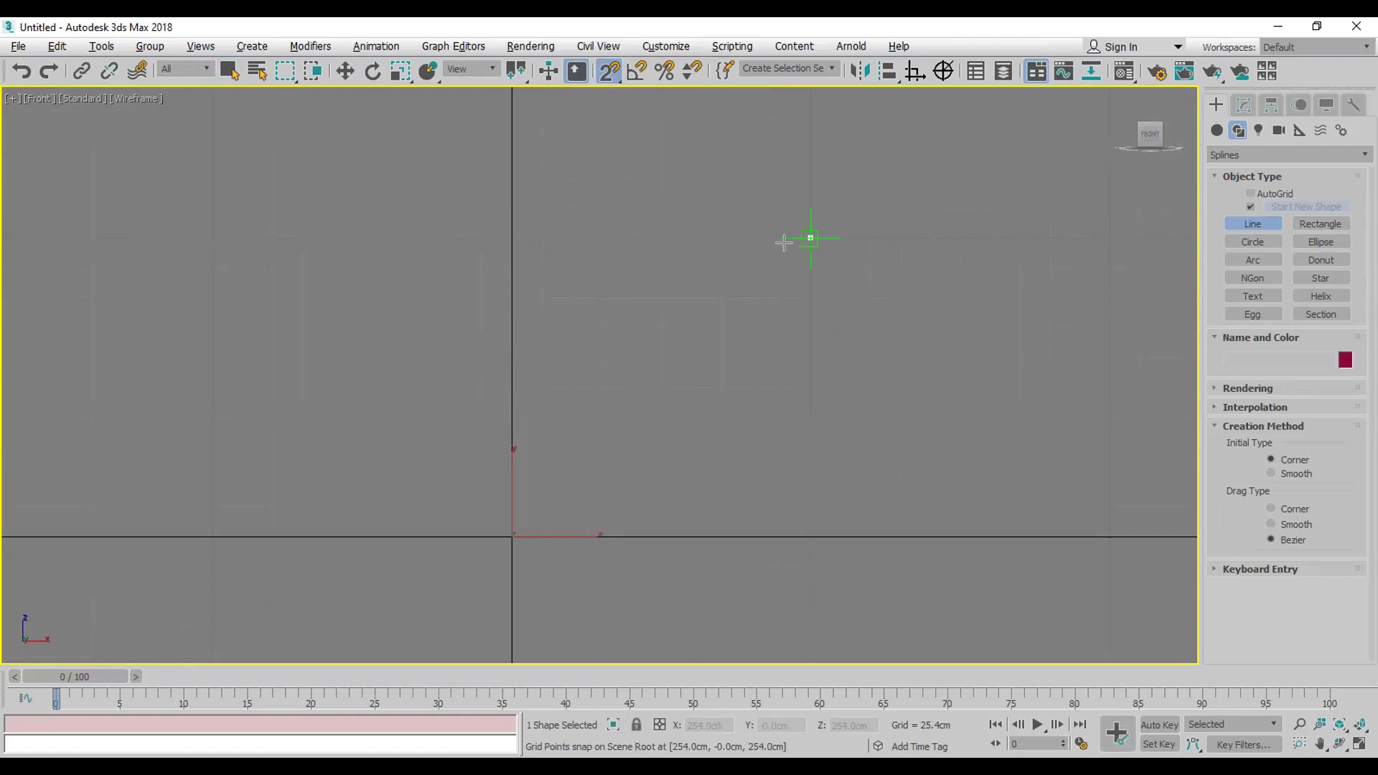
Step: Draw a grid-snapped line from X 254, Z 254 cm across to X 0, down to the origin, and up two 25.4 cm stair steps
click(810, 238)
click(502, 231)
click(512, 536)
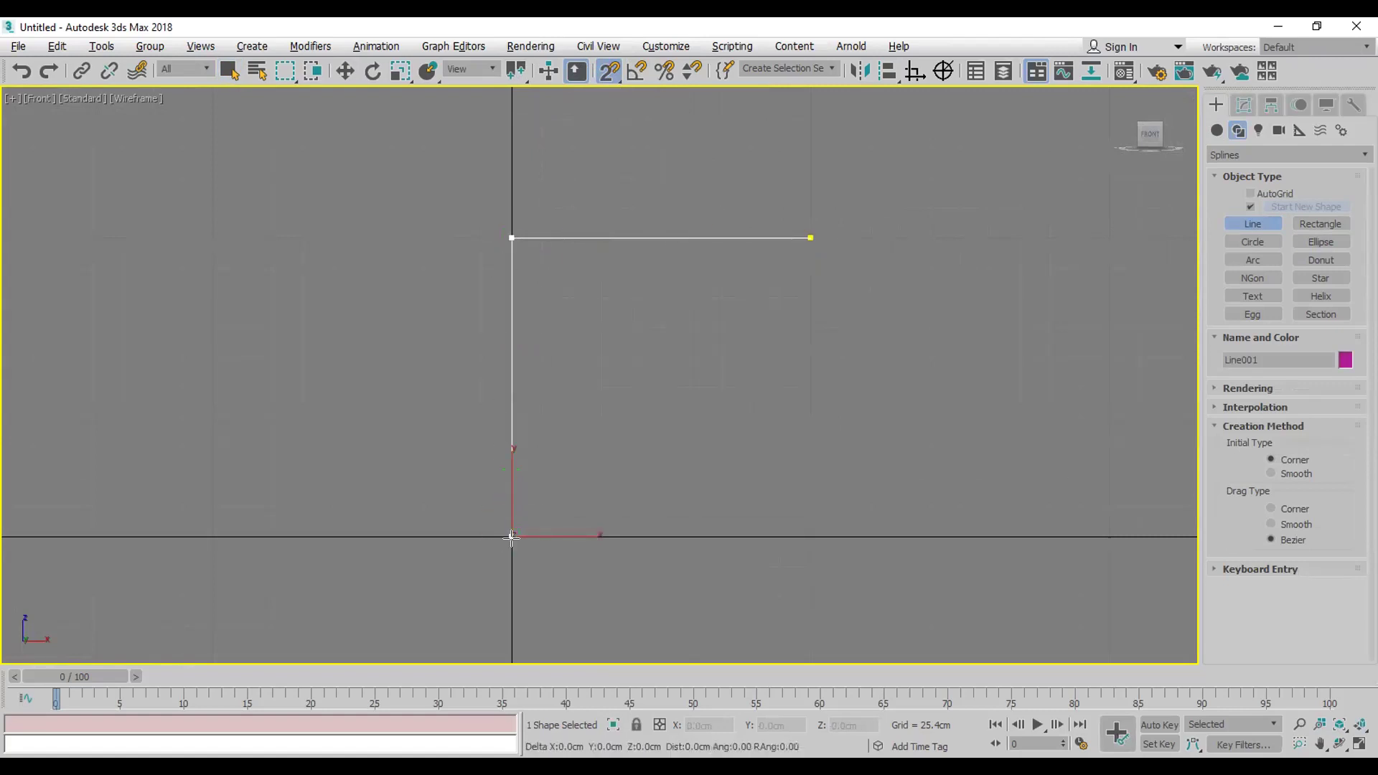
click(542, 536)
click(542, 507)
click(572, 508)
click(571, 477)
right_click(646, 472)
Step: Draw a second line from the upper edge's outer end, descending inward in two 25.4 cm stair steps
scroll(808, 310, up, 3)
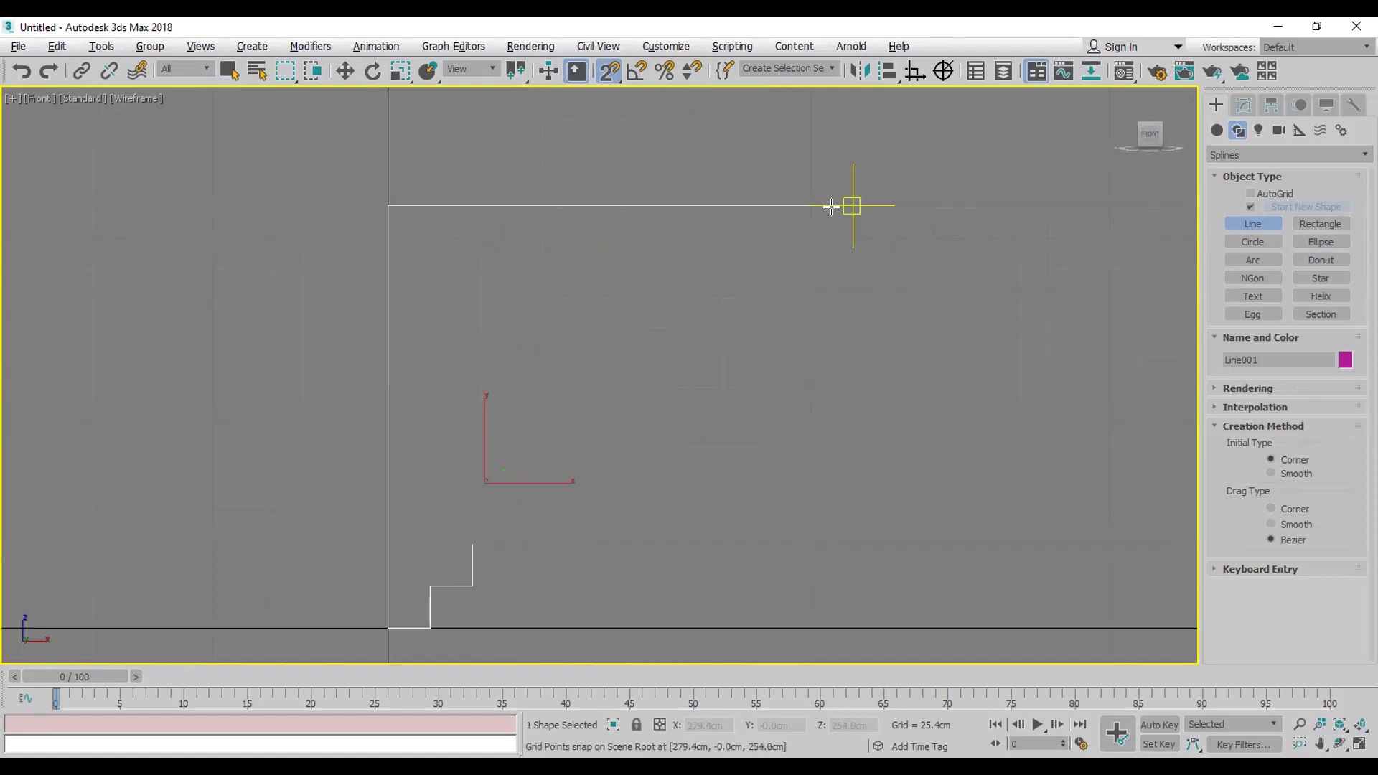
click(810, 206)
click(809, 247)
click(768, 247)
click(768, 290)
click(725, 290)
right_click(735, 351)
Step: Draw an outward-bulging arc of about 51 cm radius from the upper stair's inner end, ending 50.8 cm inward and 76.2 cm lower
scroll(699, 352, down, 2)
click(1253, 259)
drag(719, 271, 659, 360)
click(720, 320)
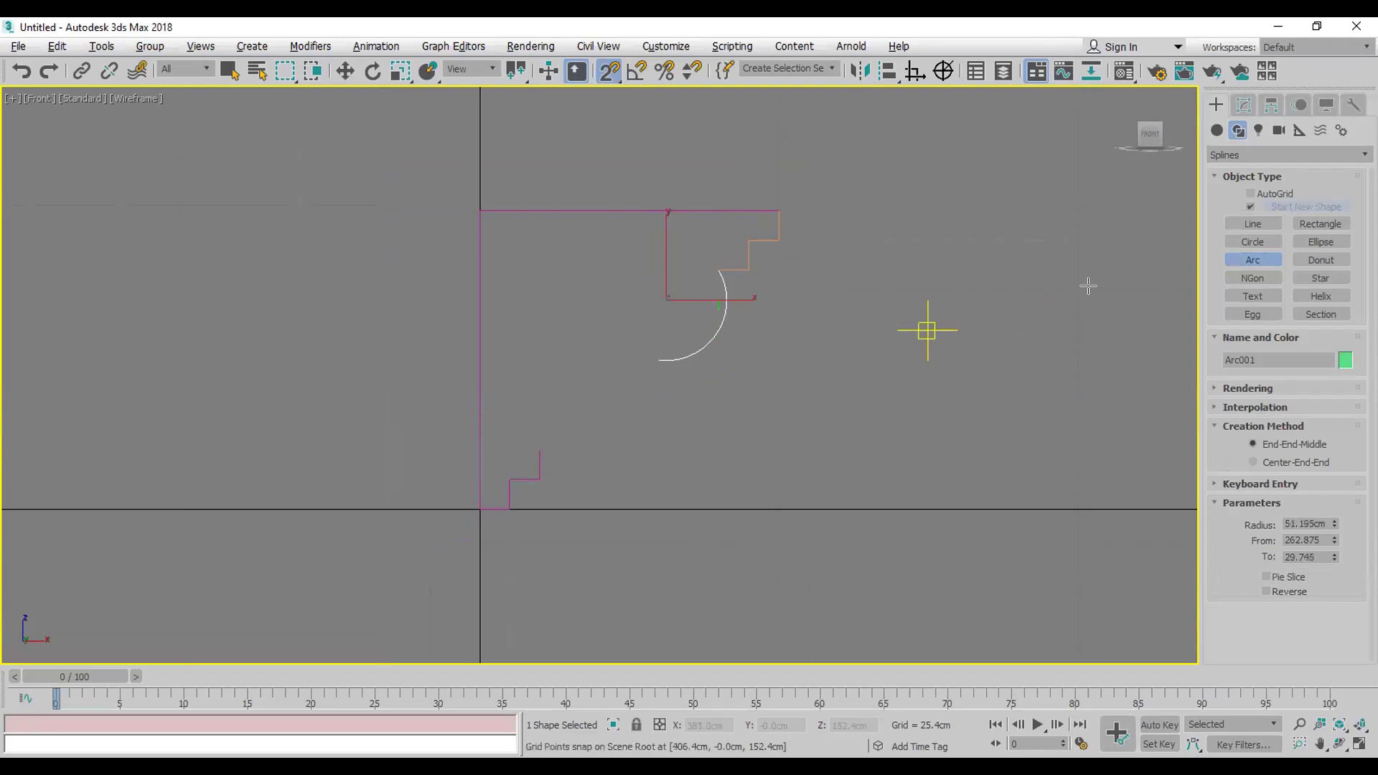
Step: Try to draw a straight line from the arc's lower end, and remove the stray diagonal segment
click(1253, 224)
alt+middle_drag(638, 360, 726, 182)
click(727, 182)
click(726, 204)
right_click(726, 203)
key(f)
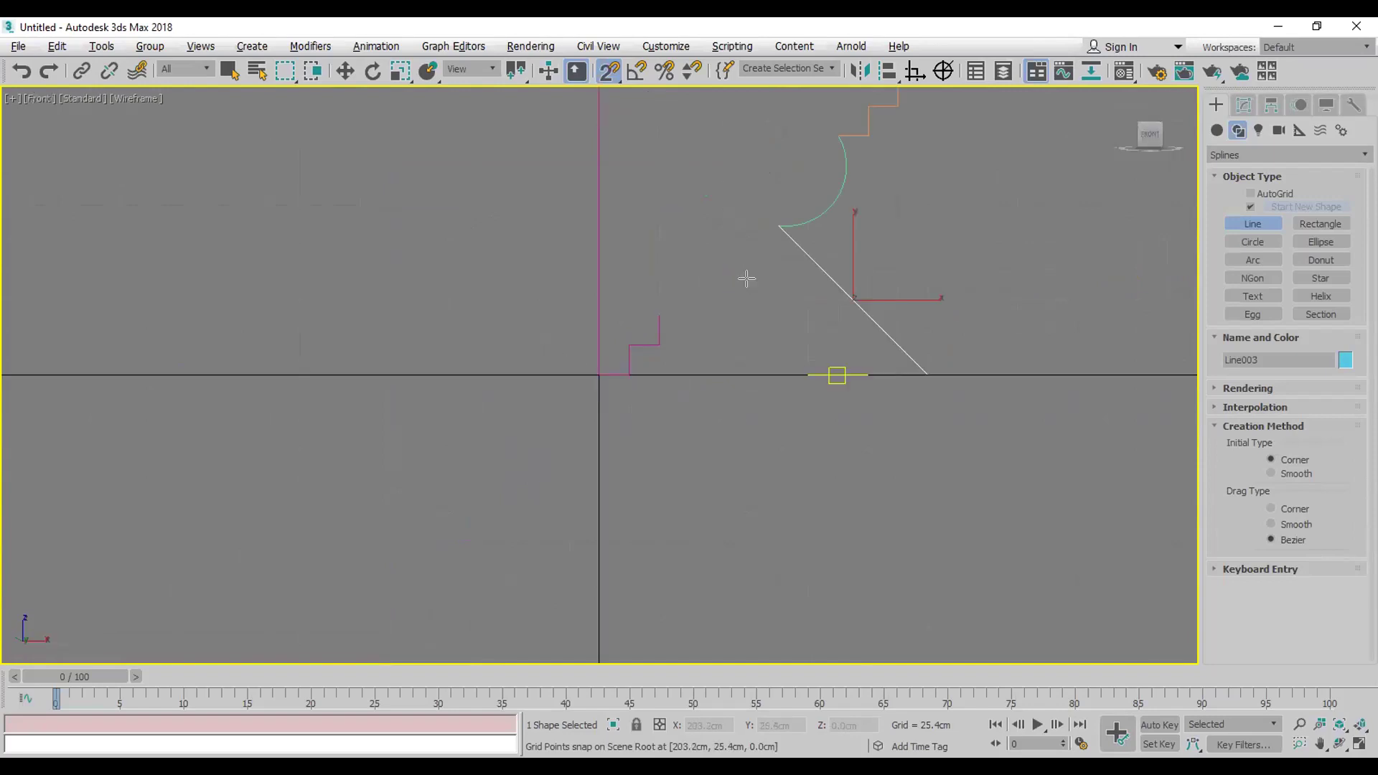
middle_drag(770, 278, 686, 427)
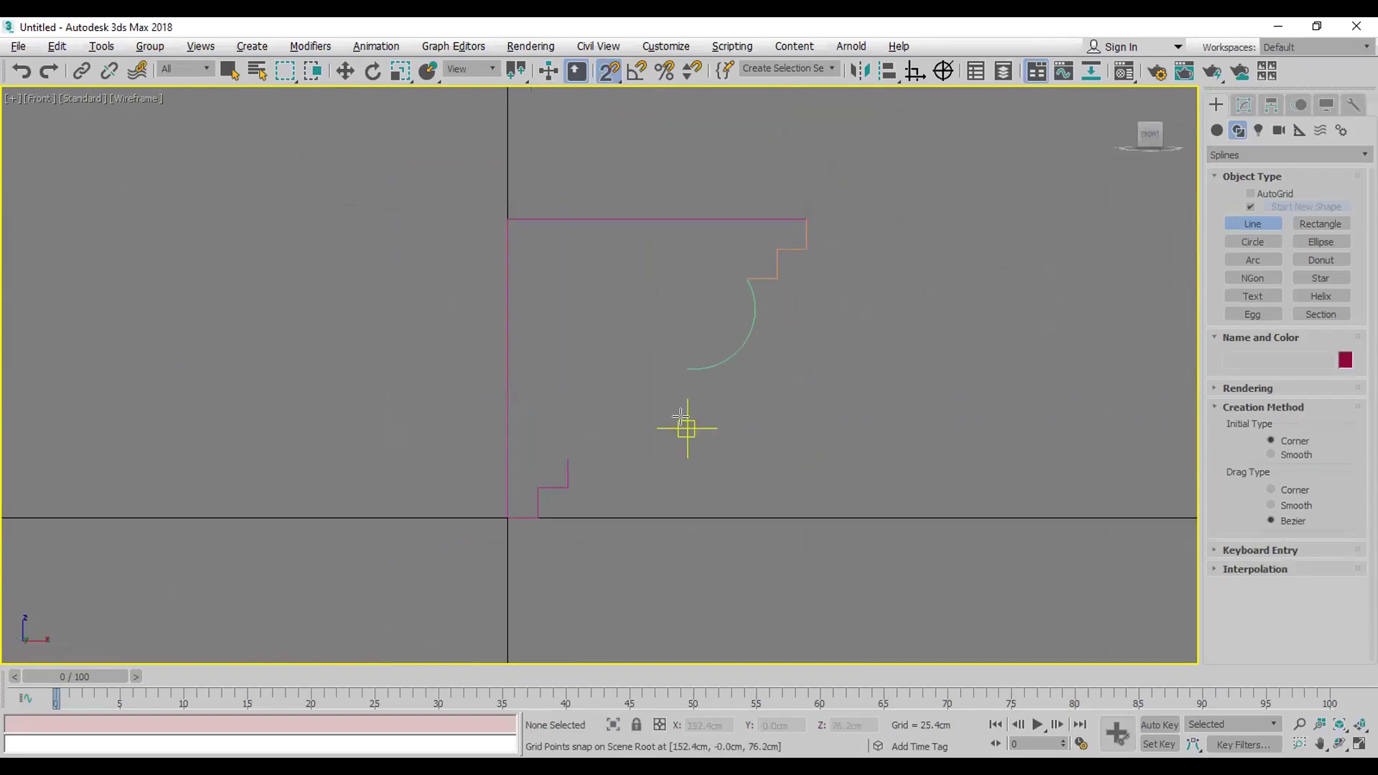
click(682, 371)
alt+middle_drag(682, 371, 682, 394)
right_click(701, 363)
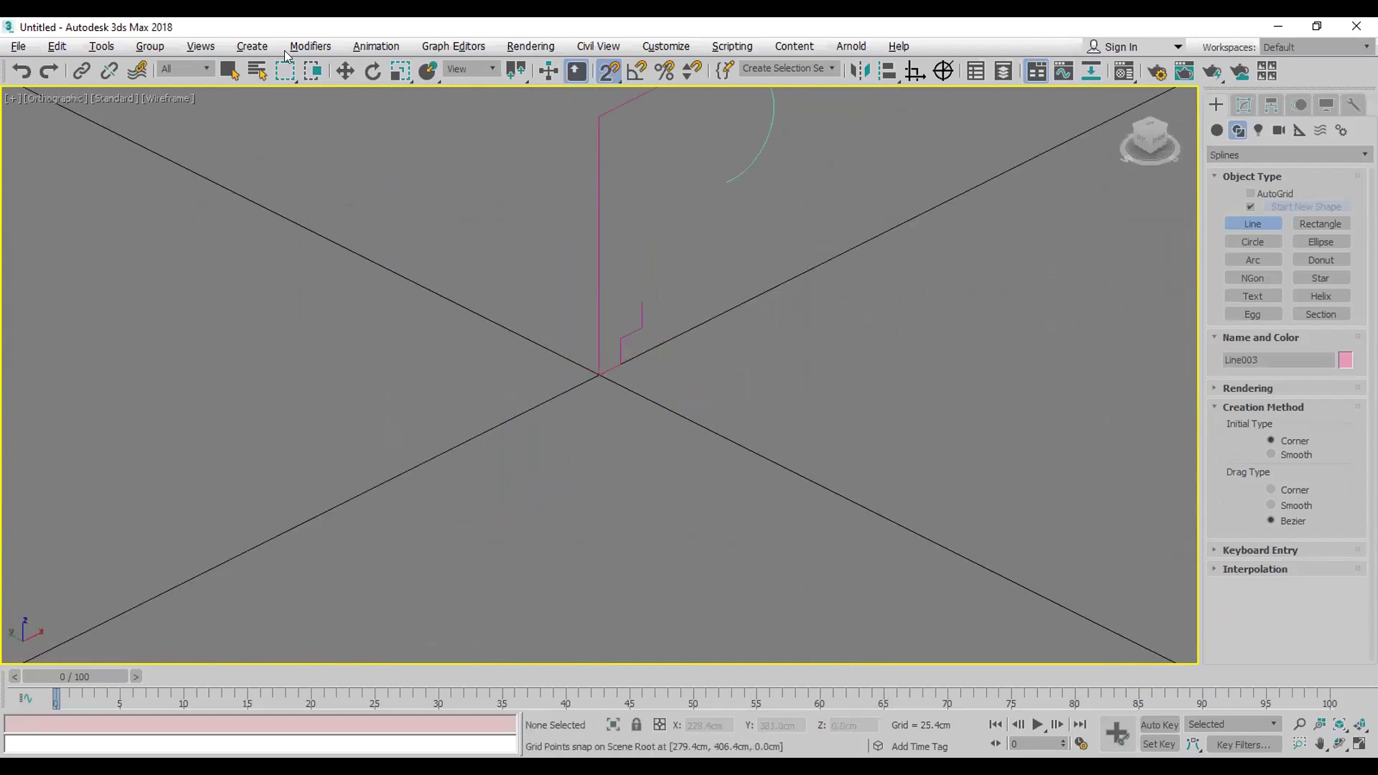
Step: Discard the unfinished profile and reset to an empty scene without saving the changes
click(20, 50)
click(29, 99)
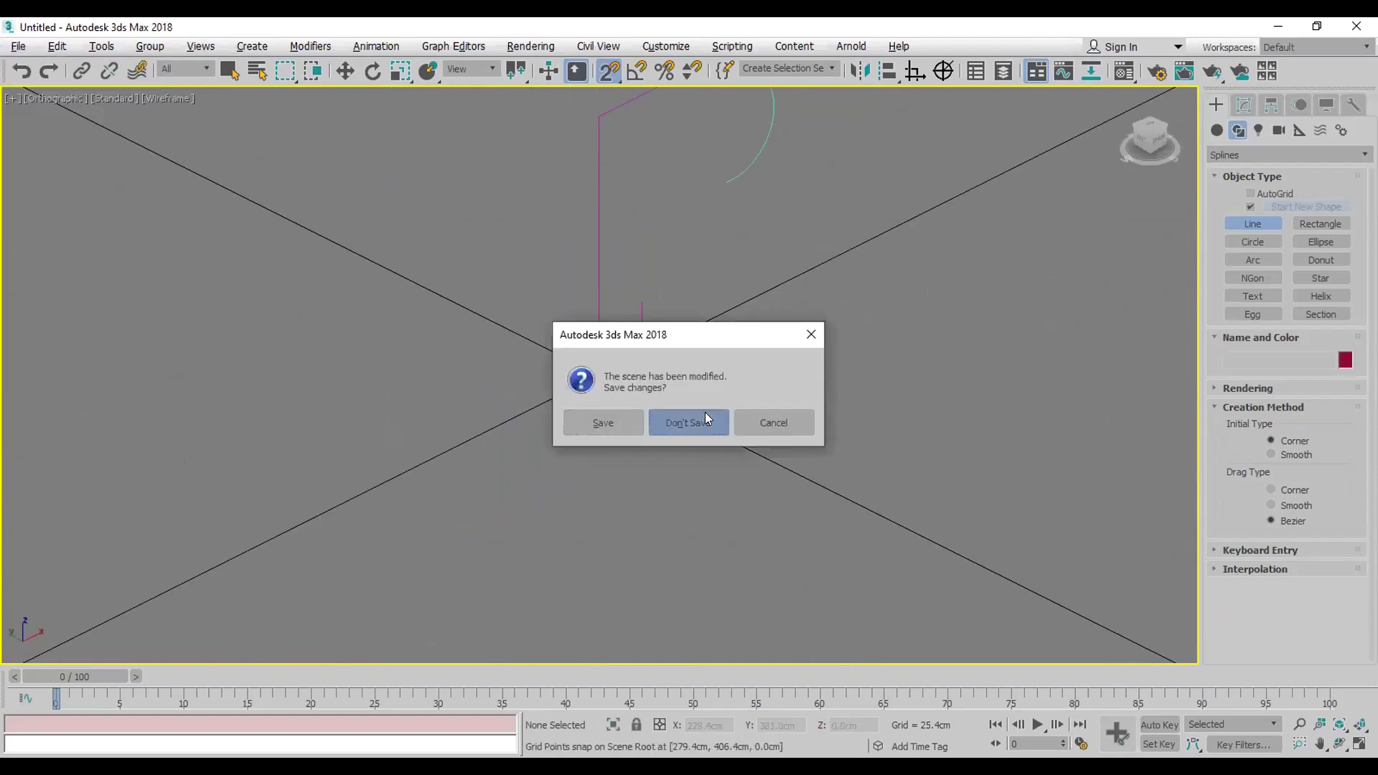
click(725, 423)
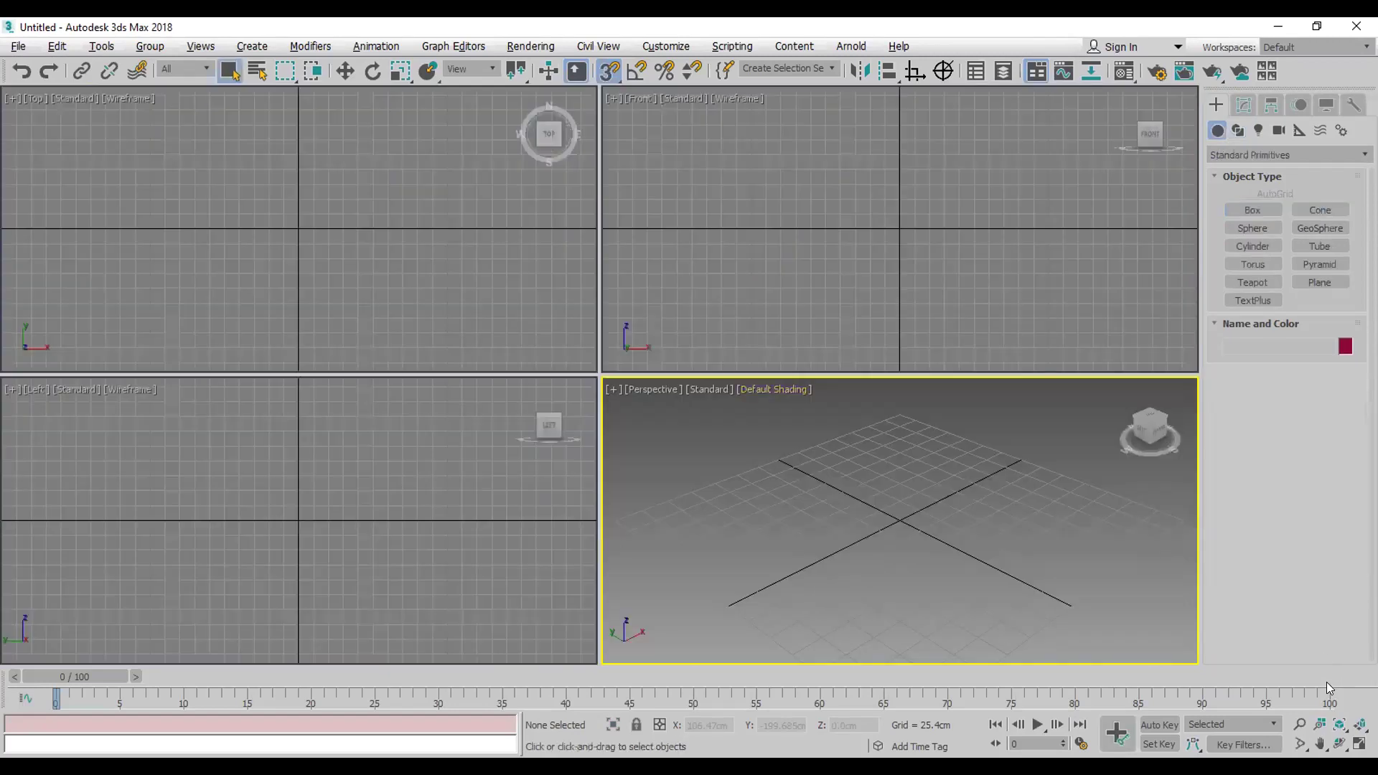
Step: Maximize the Front view, start the spline Line tool and switch grid snapping to 2D
click(1152, 335)
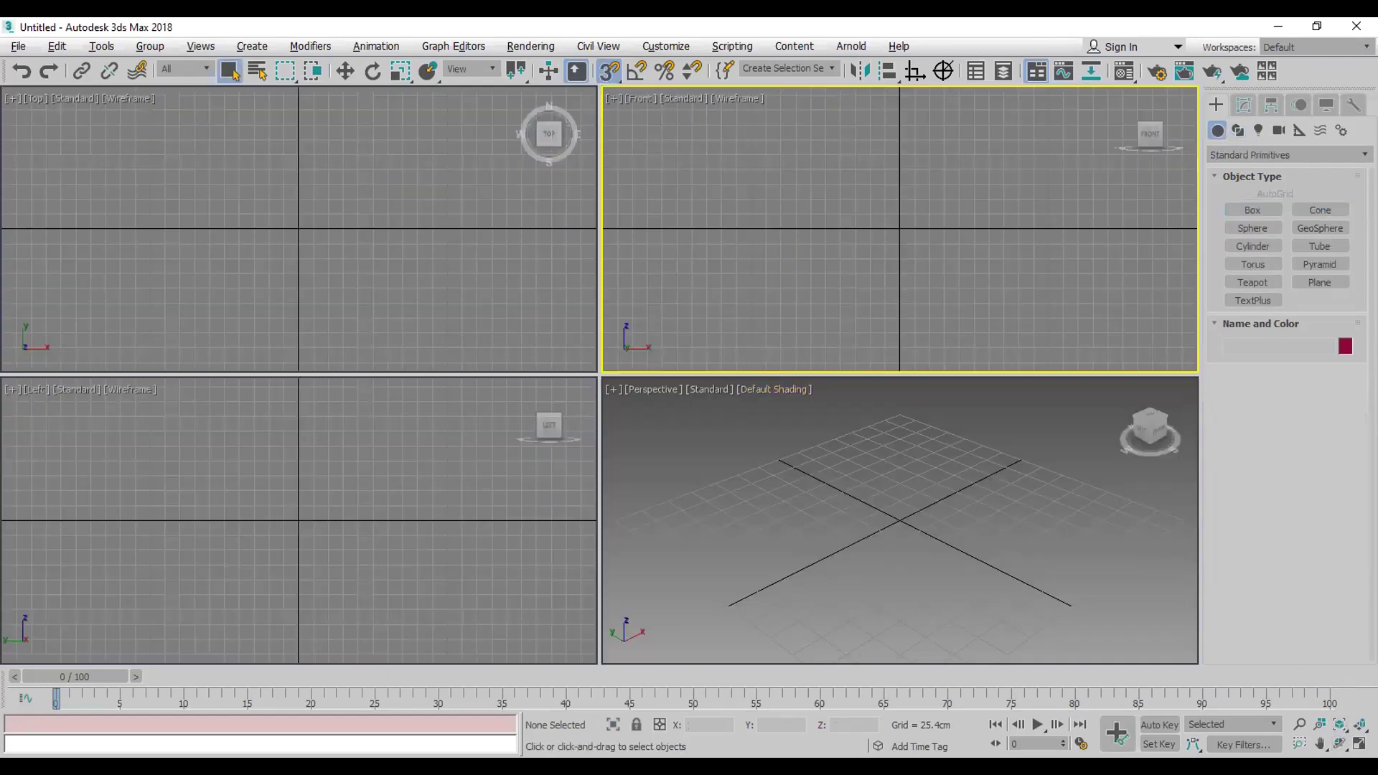
key(alt+w)
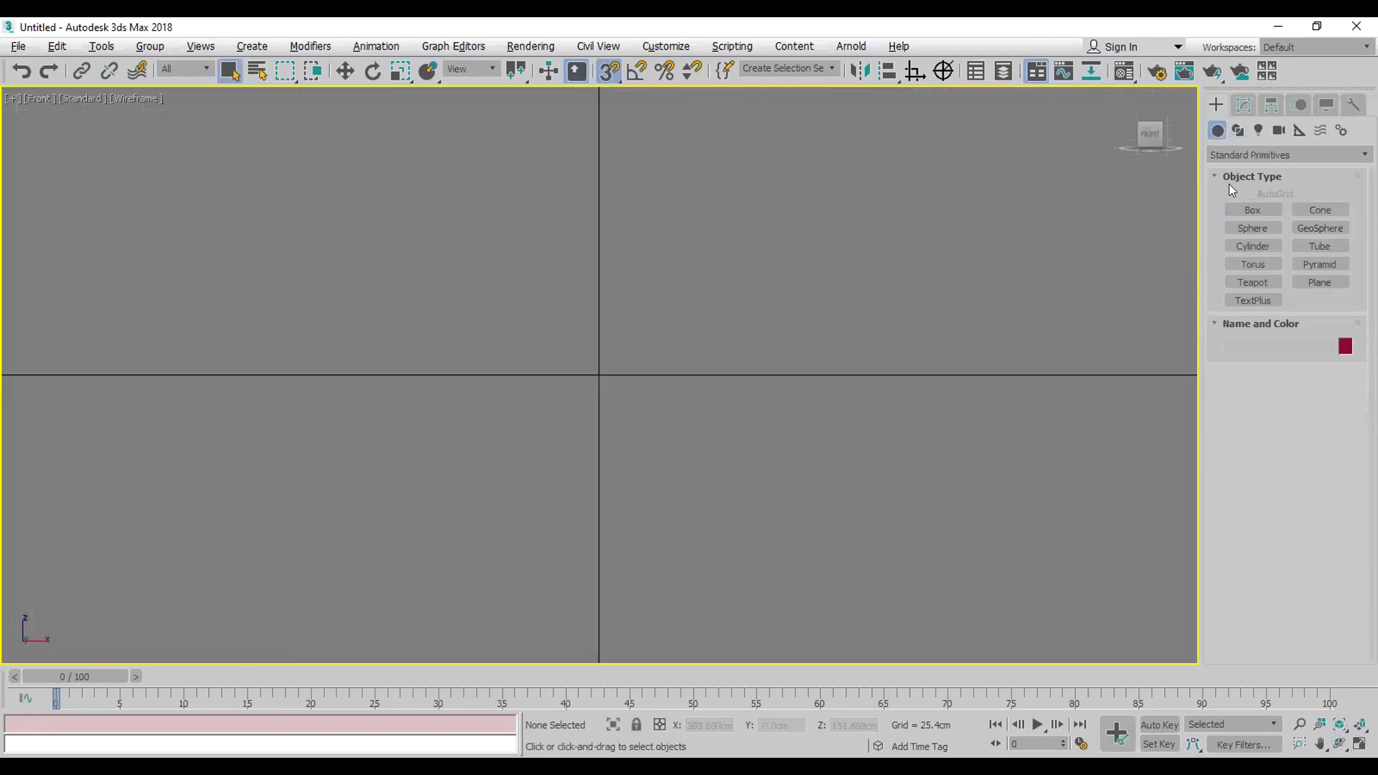
click(1239, 130)
click(1253, 224)
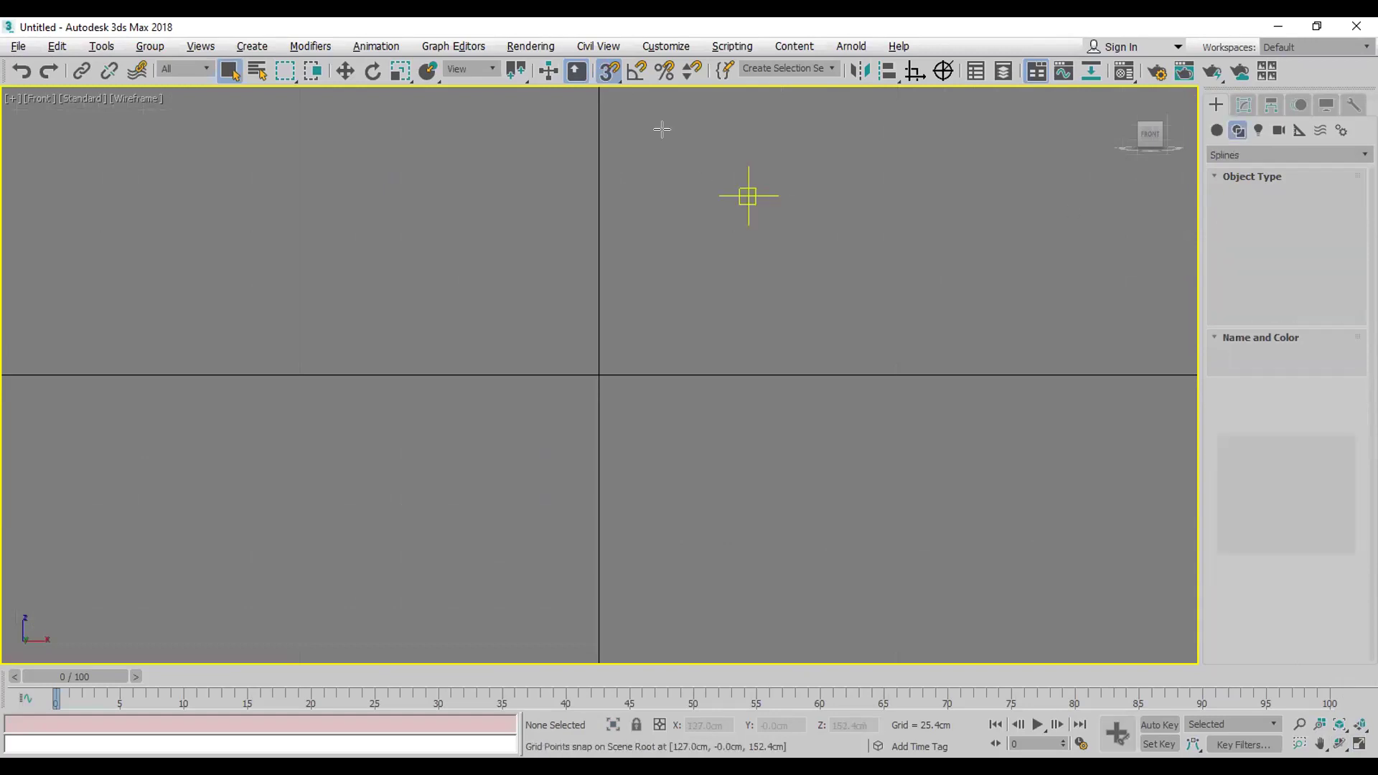
right_click(605, 71)
click(798, 278)
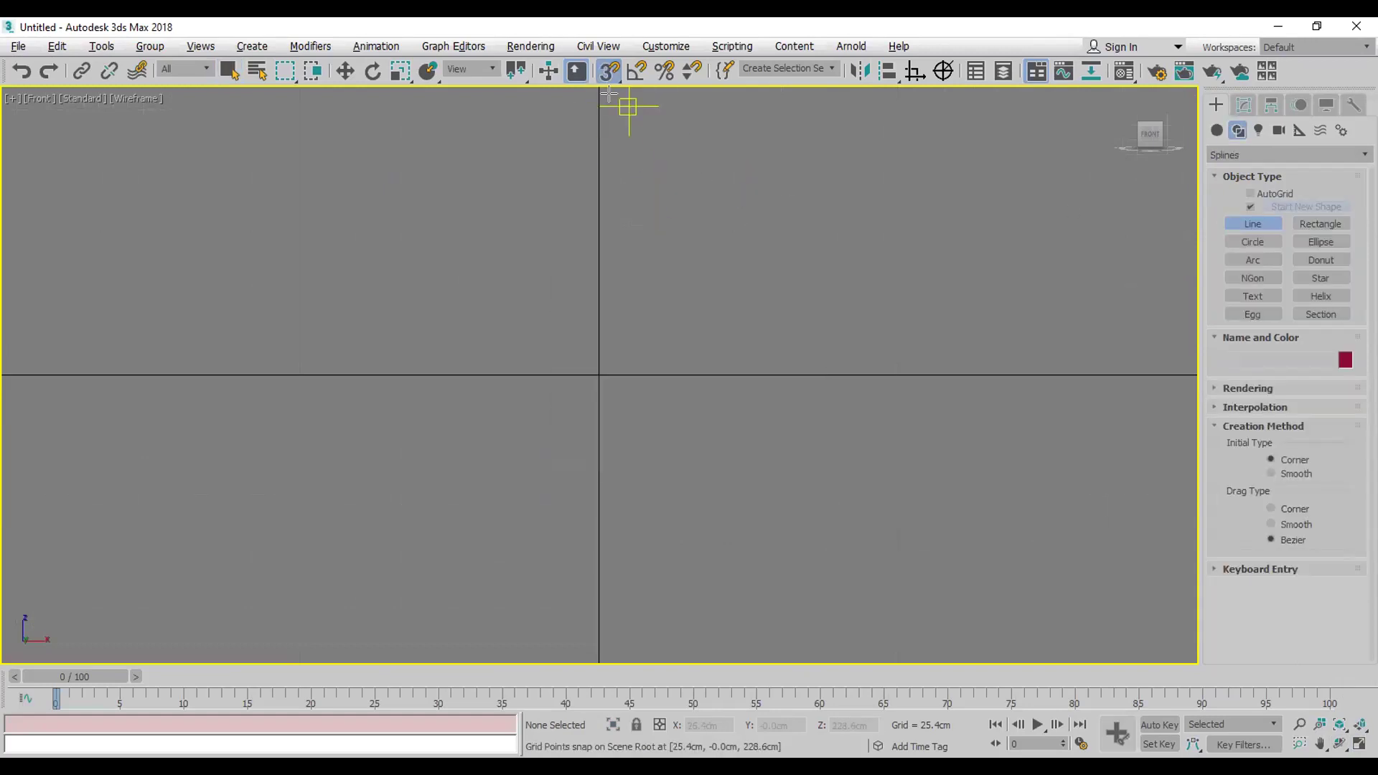
drag(610, 79, 612, 104)
middle_drag(717, 310, 655, 440)
Step: Draw a grid-snapped line from X 254, Z 254 cm across to X 0, down to the origin, and up two 25.4 cm stair steps
click(807, 219)
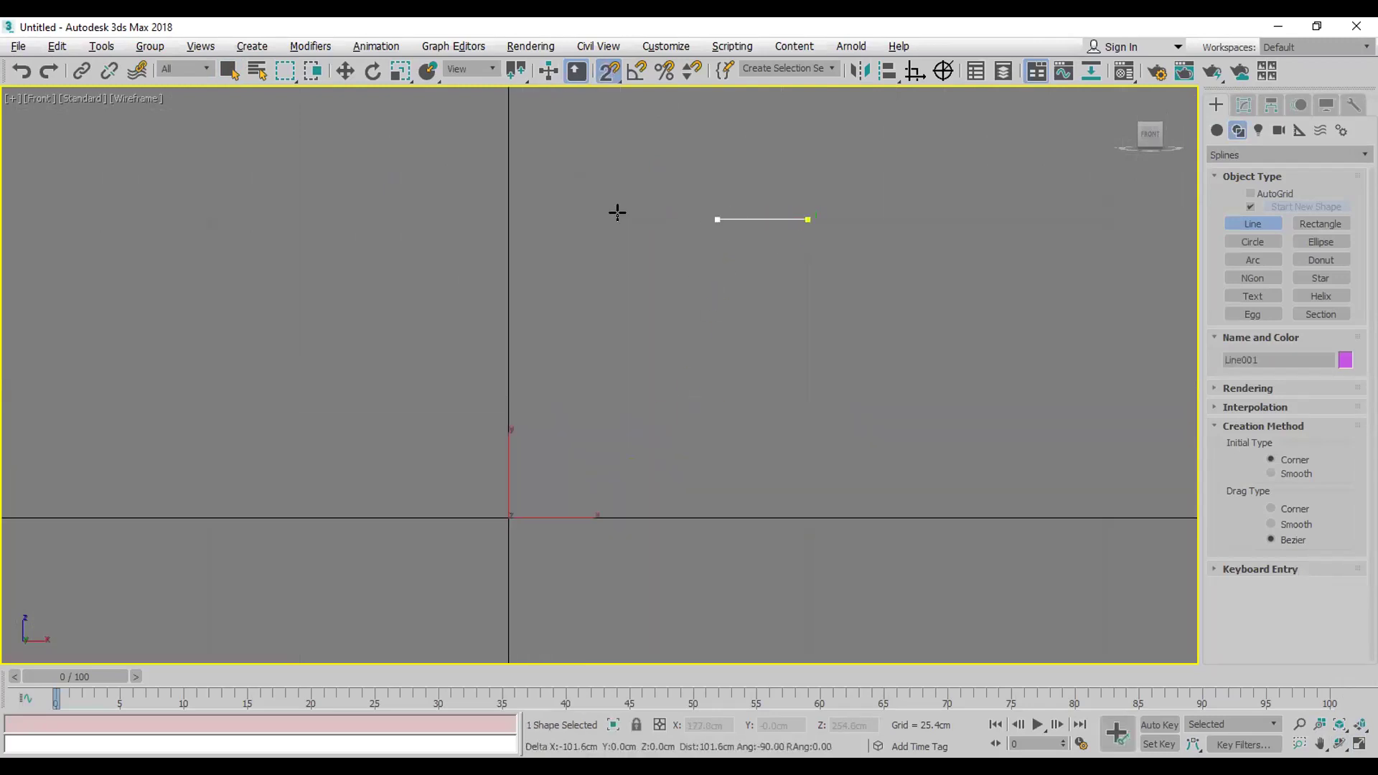
click(509, 219)
click(509, 518)
click(538, 518)
click(538, 488)
click(567, 489)
click(568, 459)
right_click(568, 459)
Step: Draw a second line from the upper edge's outer end, descending inward in two 25.4 cm stair steps
scroll(773, 310, up, 2)
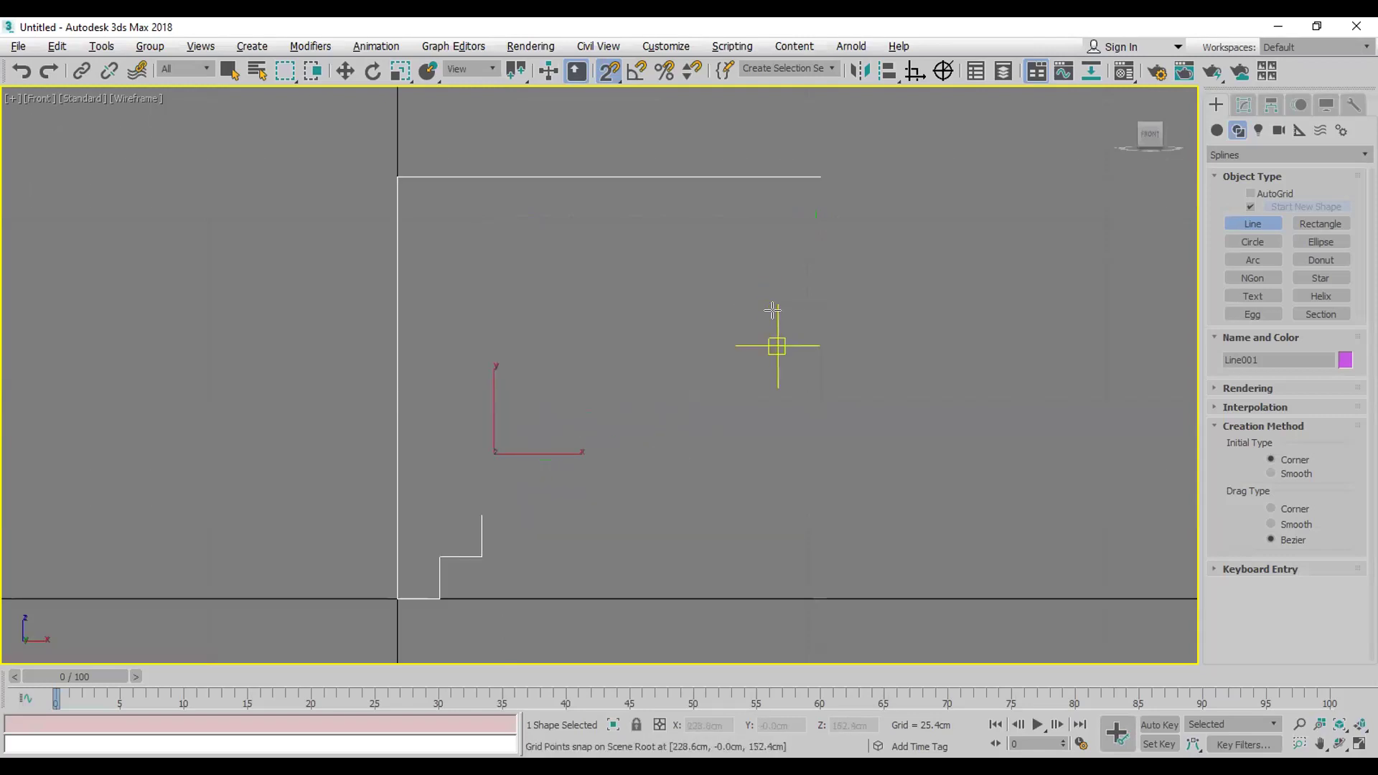
click(820, 176)
click(820, 218)
click(778, 218)
click(778, 261)
click(737, 260)
right_click(736, 261)
Step: Draw an outward-bulging arc of about 51 cm radius from the lower stair's end to a point 76.2 cm outward and 50.8 cm higher
click(1248, 260)
drag(481, 514, 609, 430)
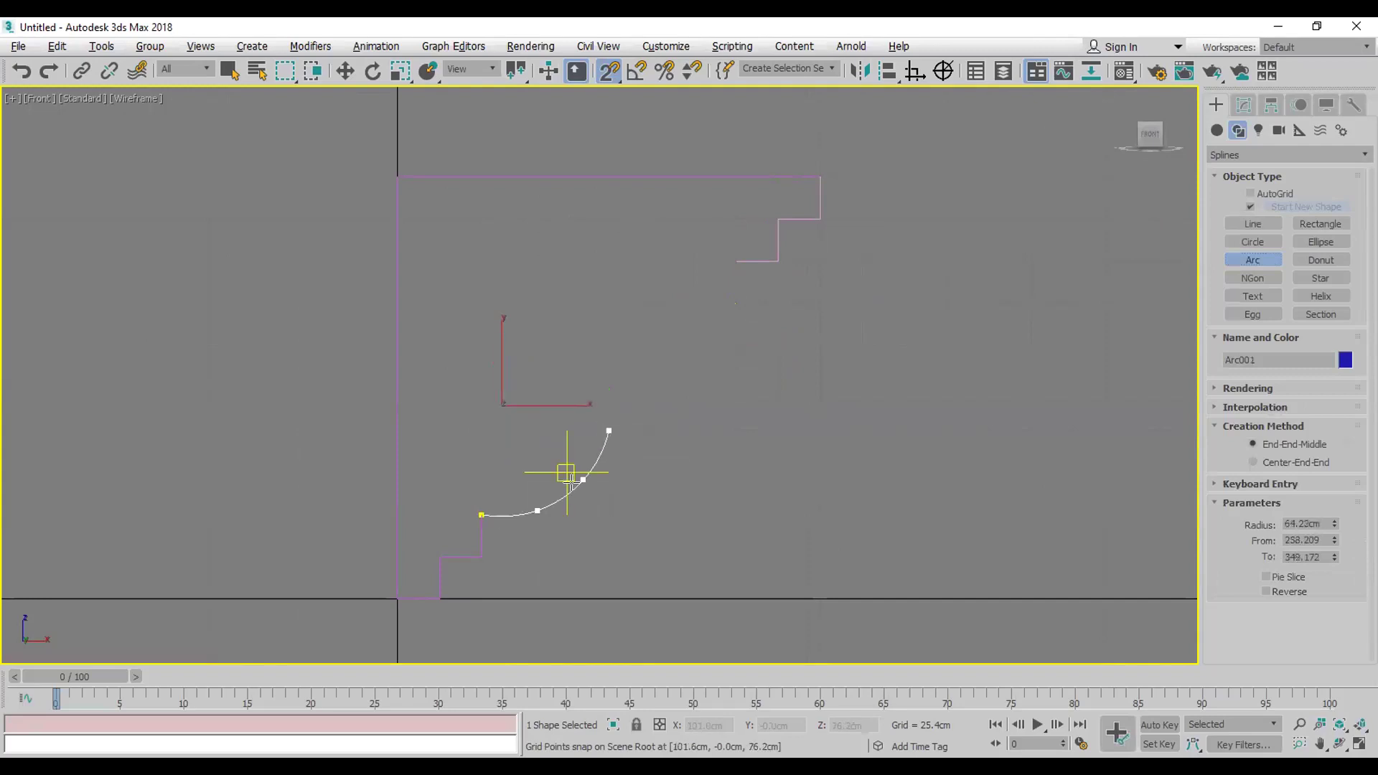
click(554, 512)
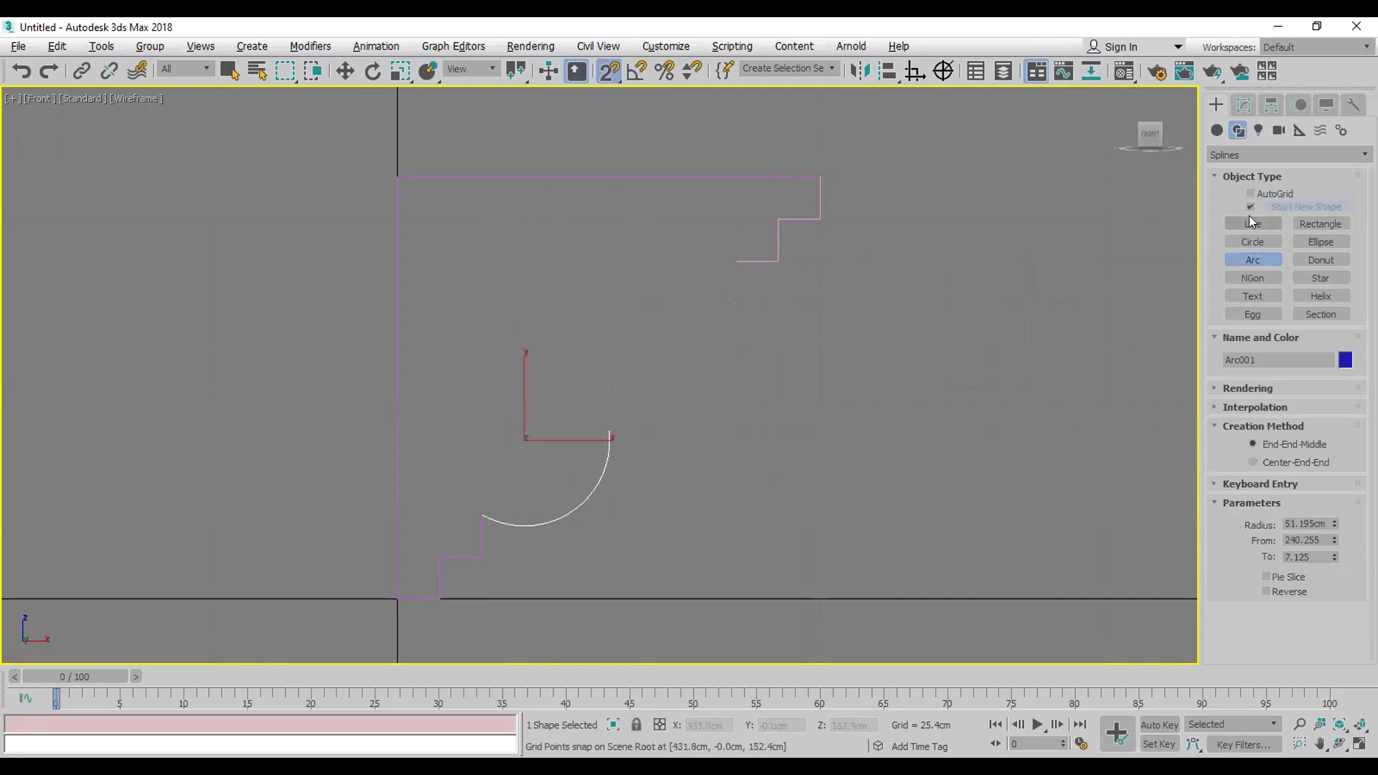
Step: Draw a short stepped line from the lower arc's upper end, 25.4 cm outward and 25.4 cm up
click(1253, 224)
click(610, 431)
click(651, 431)
click(652, 388)
right_click(651, 389)
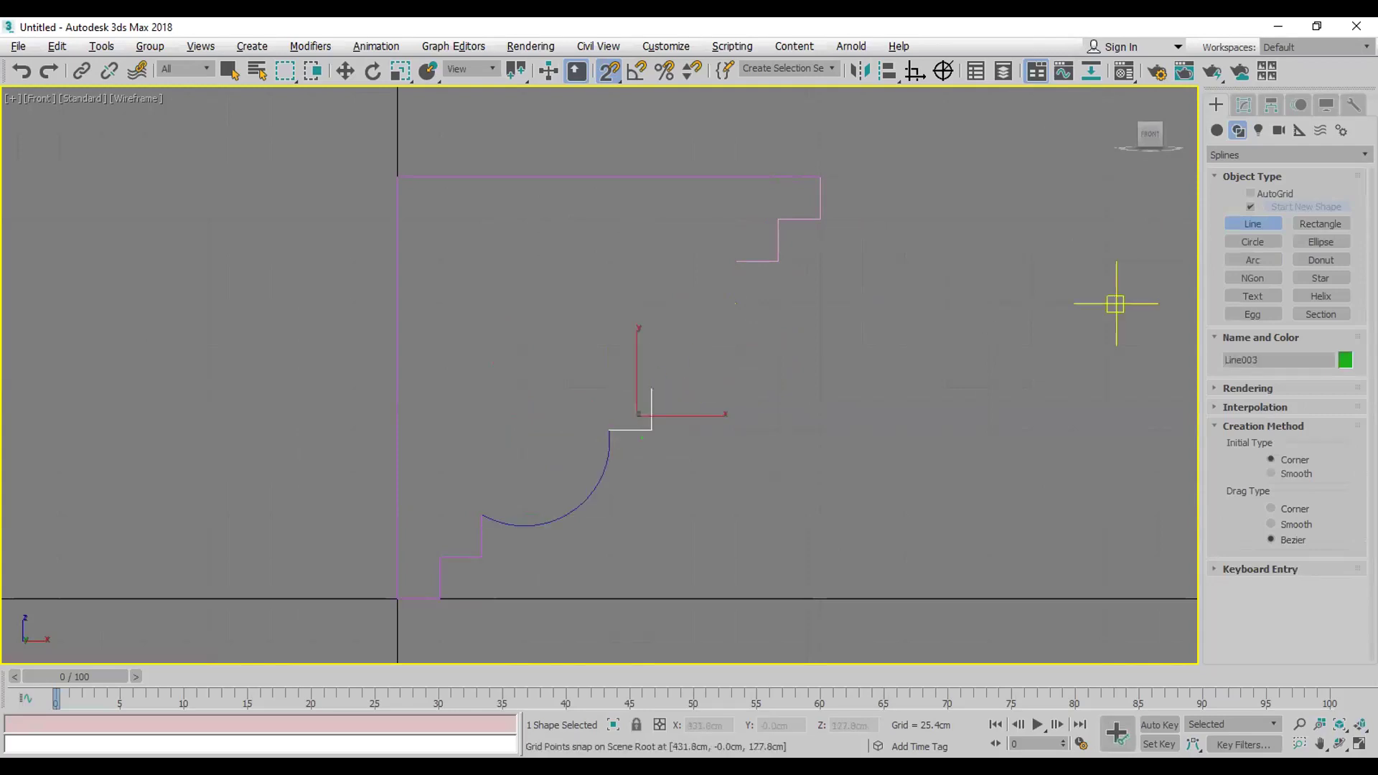
Step: Draw an inward-bulging arc of about 51 cm radius joining the upper stair's inner end to the short stepped line's upper end
click(1253, 260)
drag(734, 260, 651, 388)
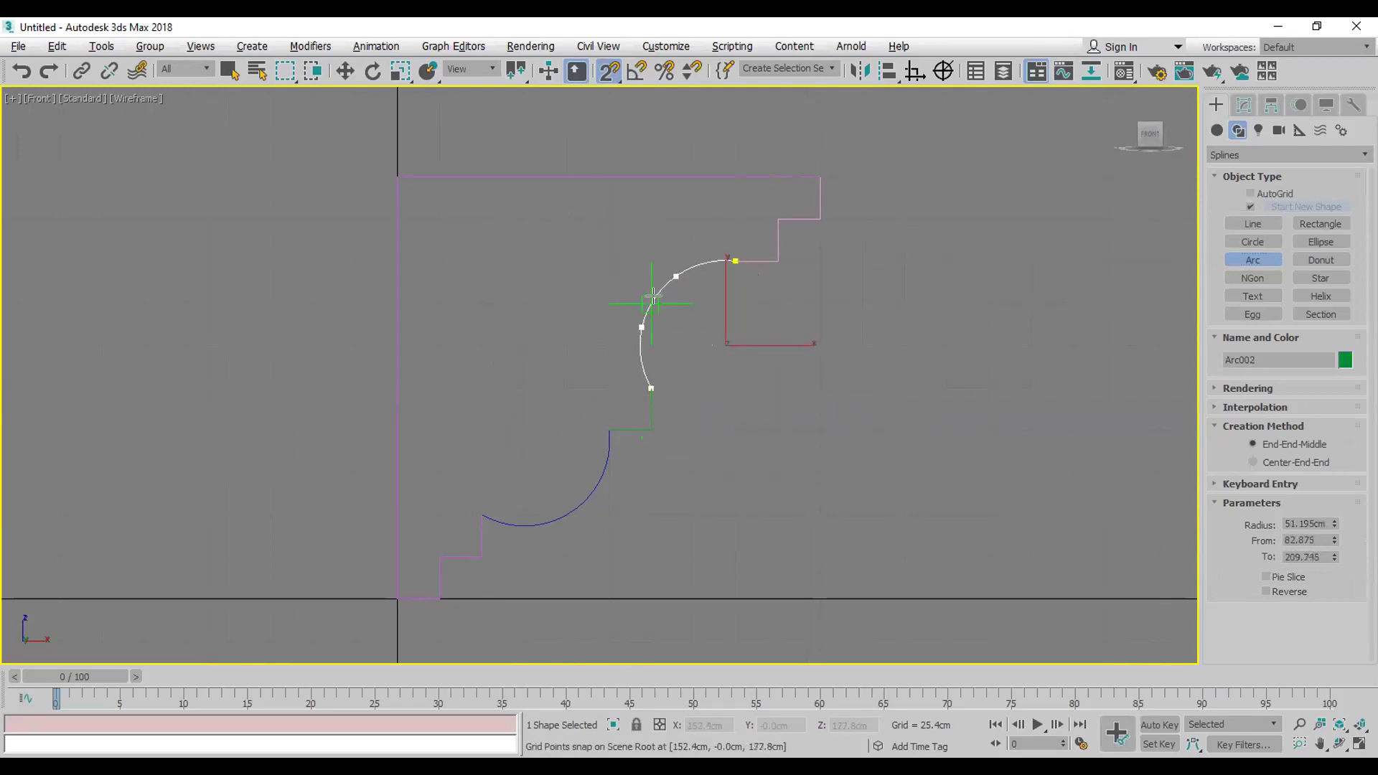
click(647, 302)
right_click(809, 339)
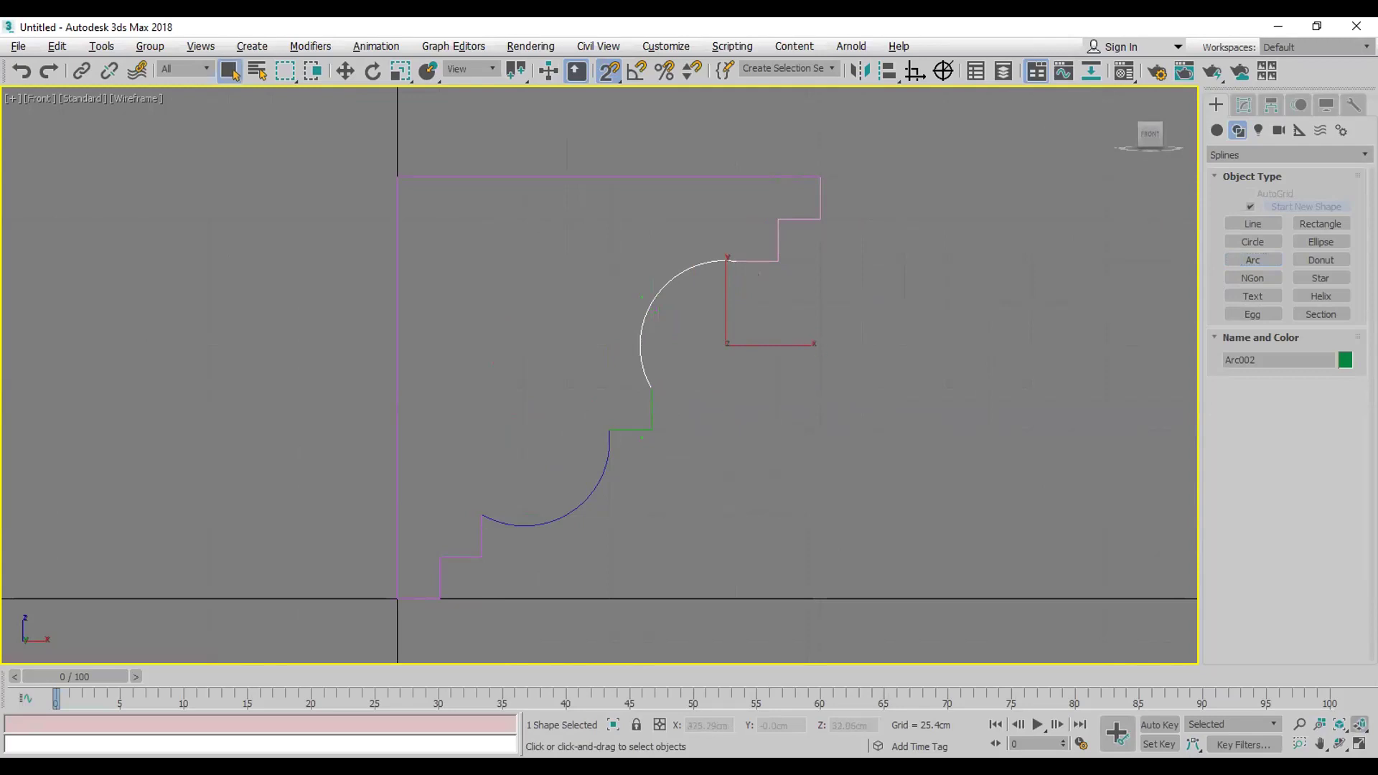
Step: Attach the upper stair line, the short stepped line and both arcs to the main line as one shape
click(1359, 743)
middle_drag(1015, 542, 913, 564)
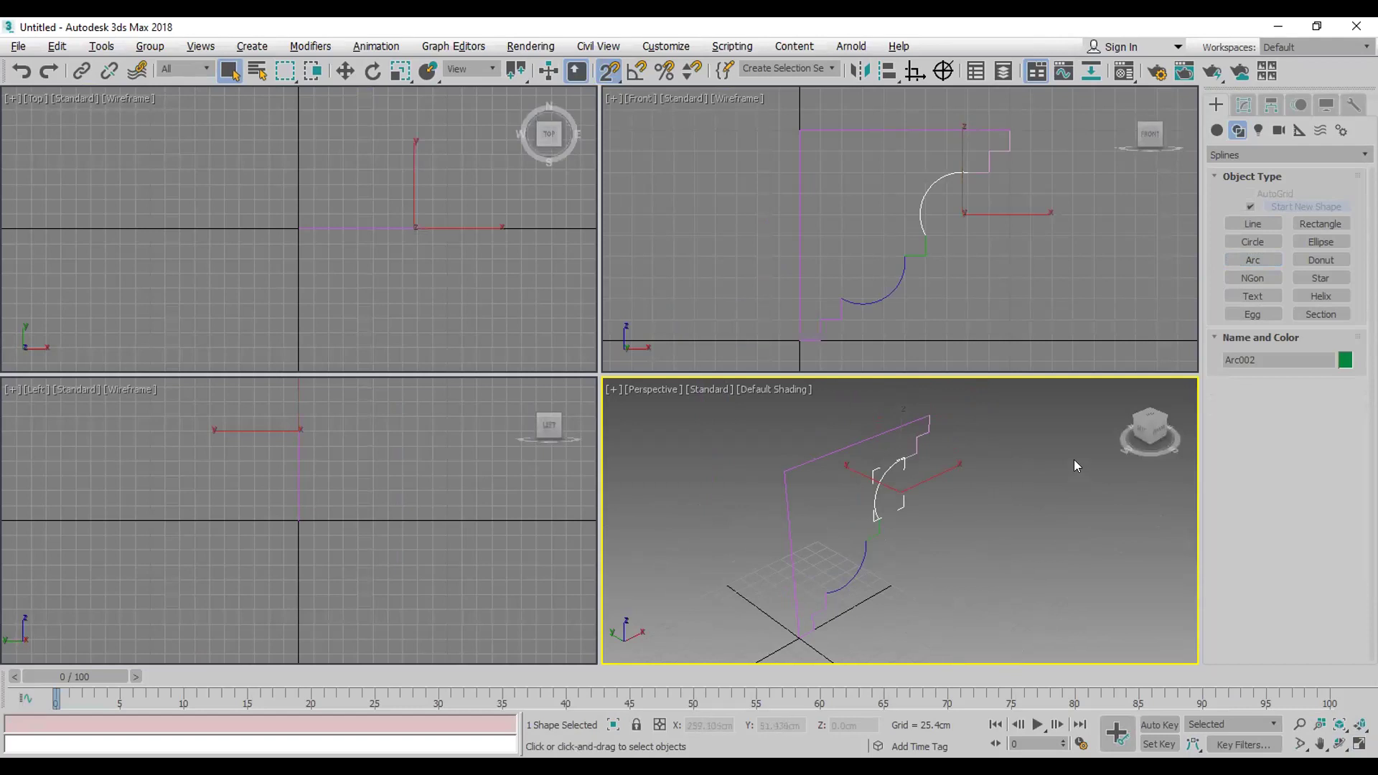
click(1048, 454)
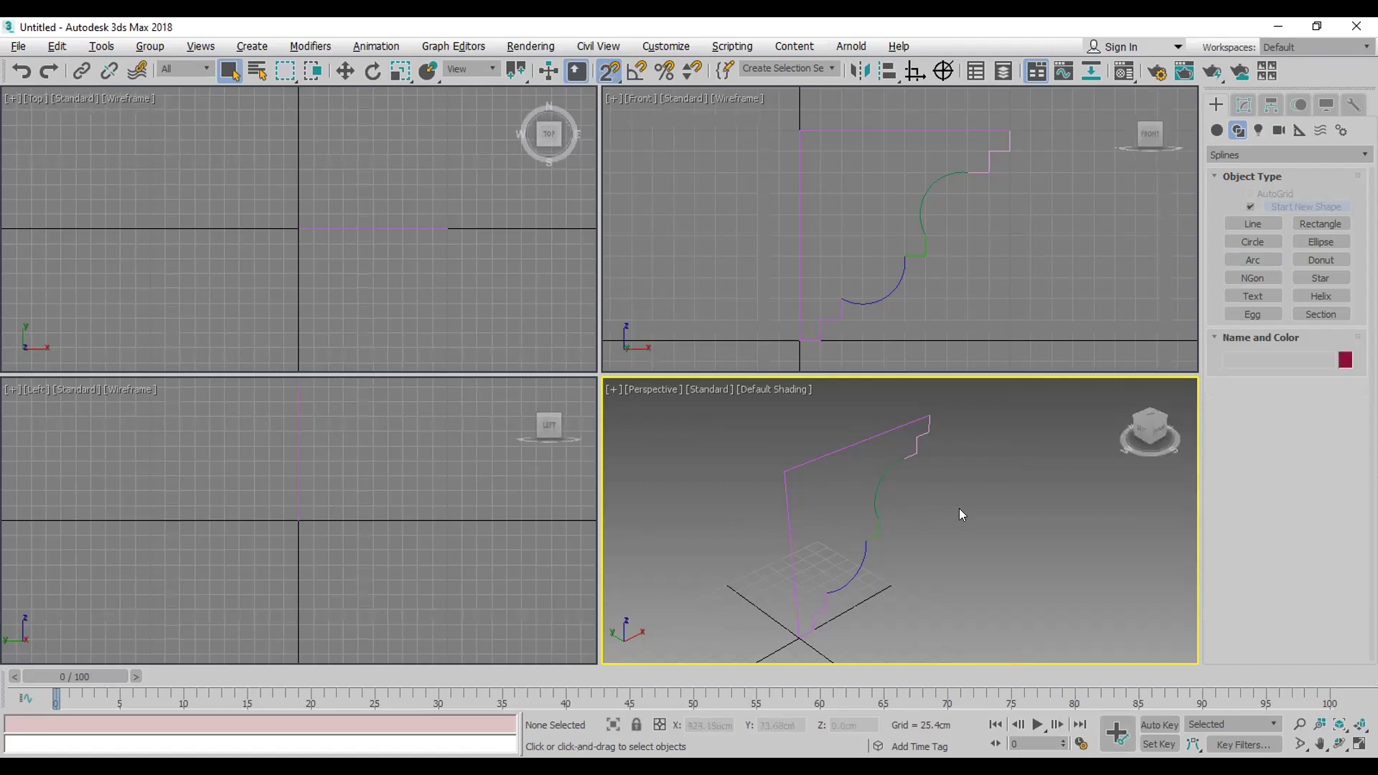
click(872, 447)
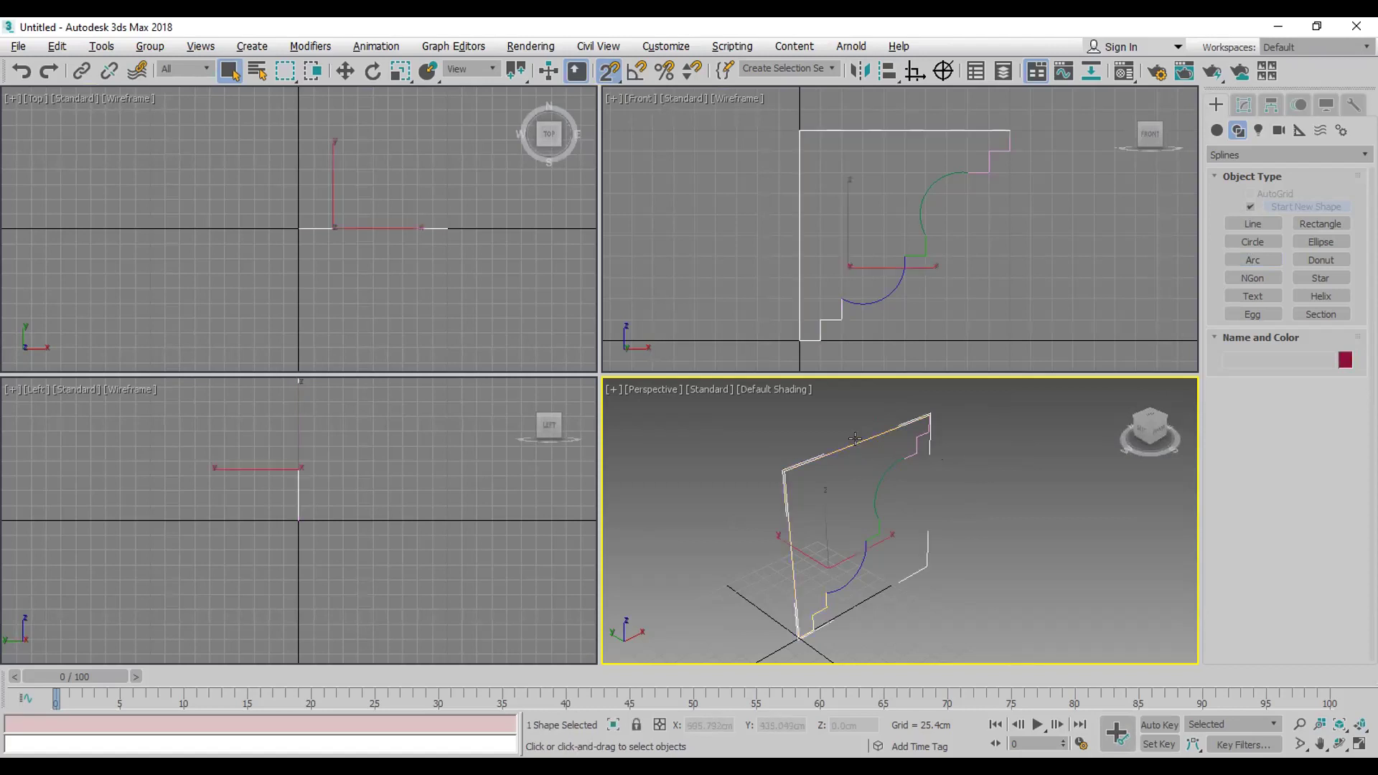
click(1244, 104)
scroll(1253, 431, down, 3)
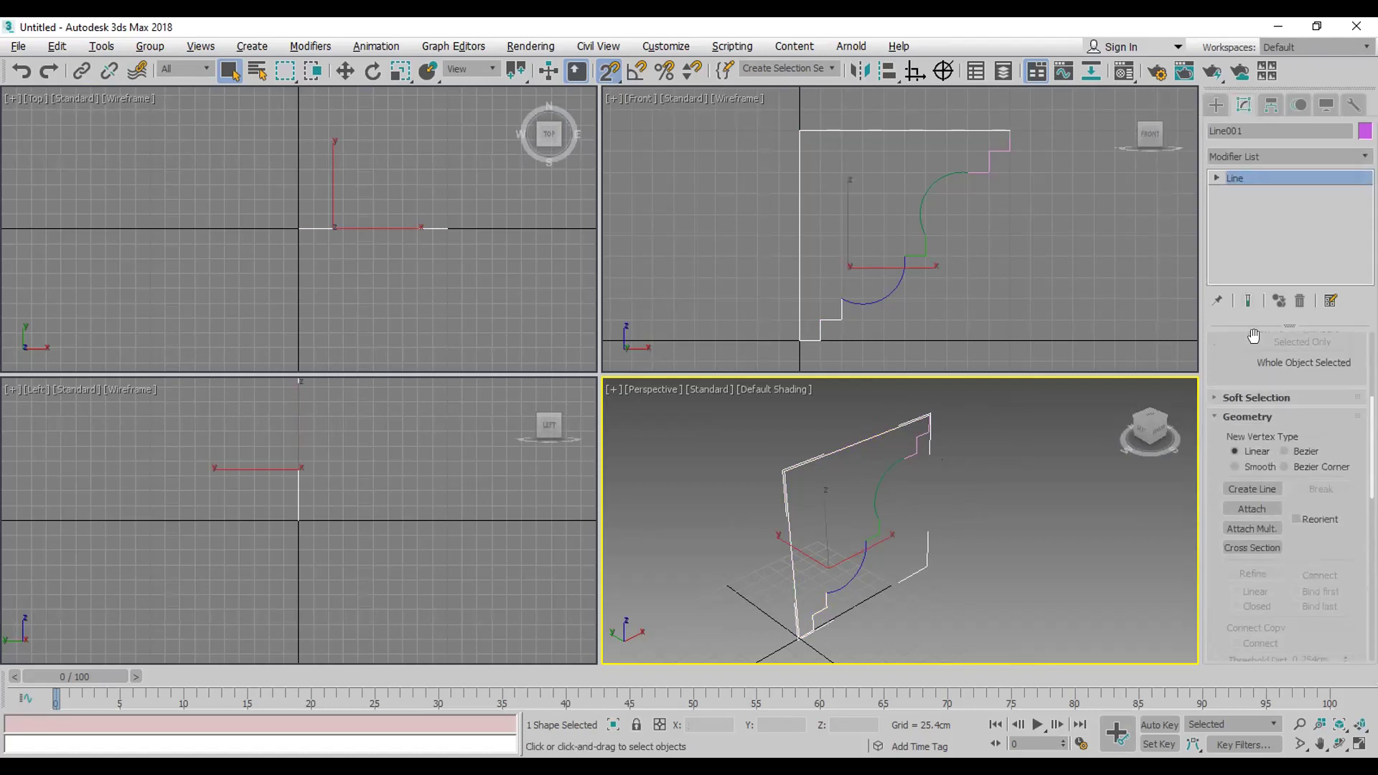
click(1268, 510)
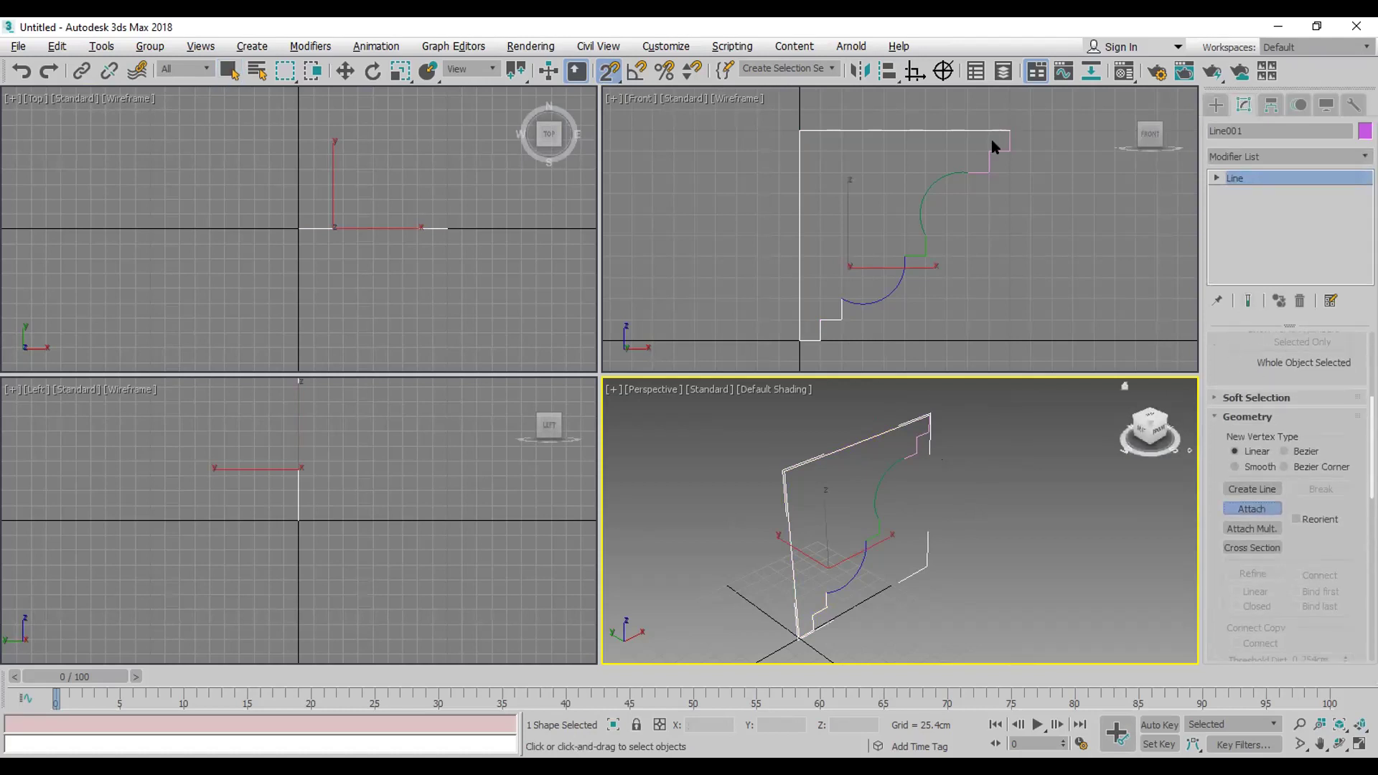
click(993, 143)
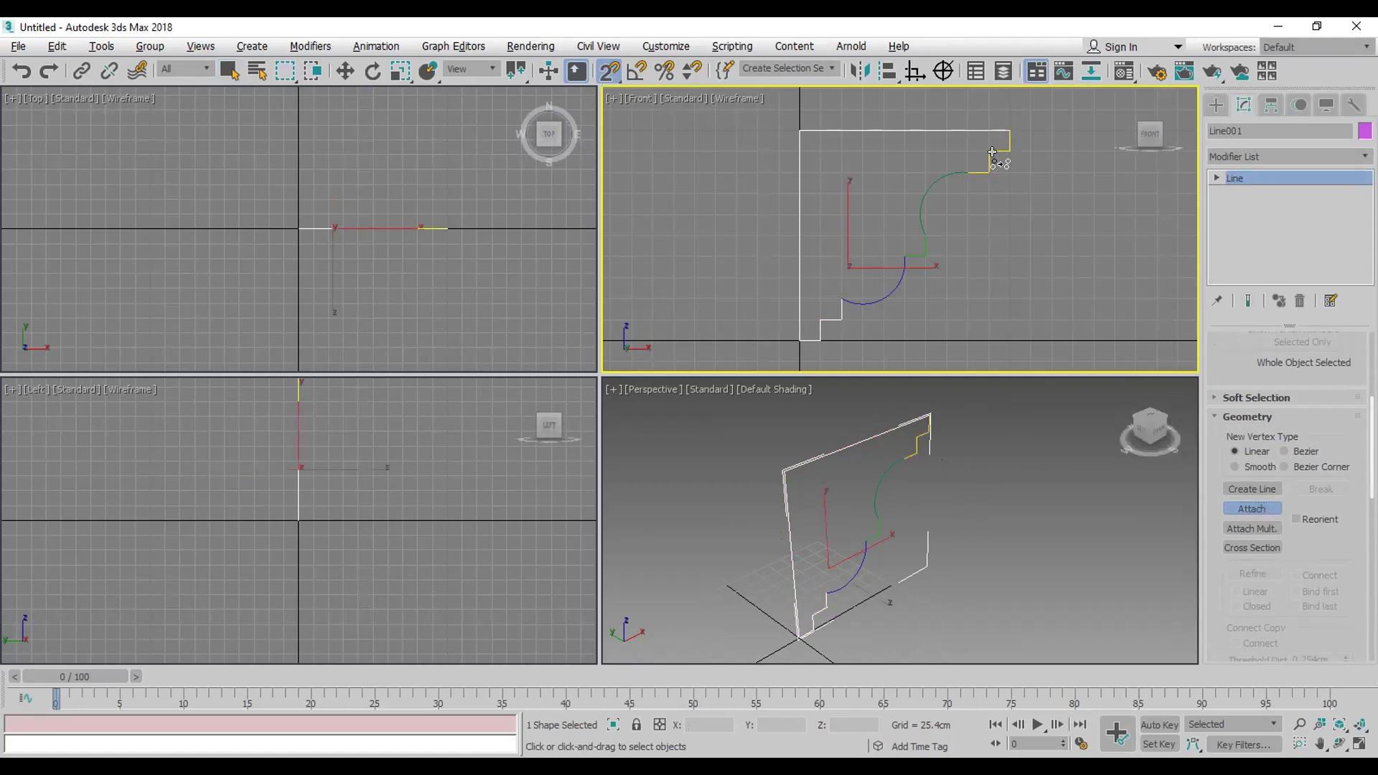
click(928, 252)
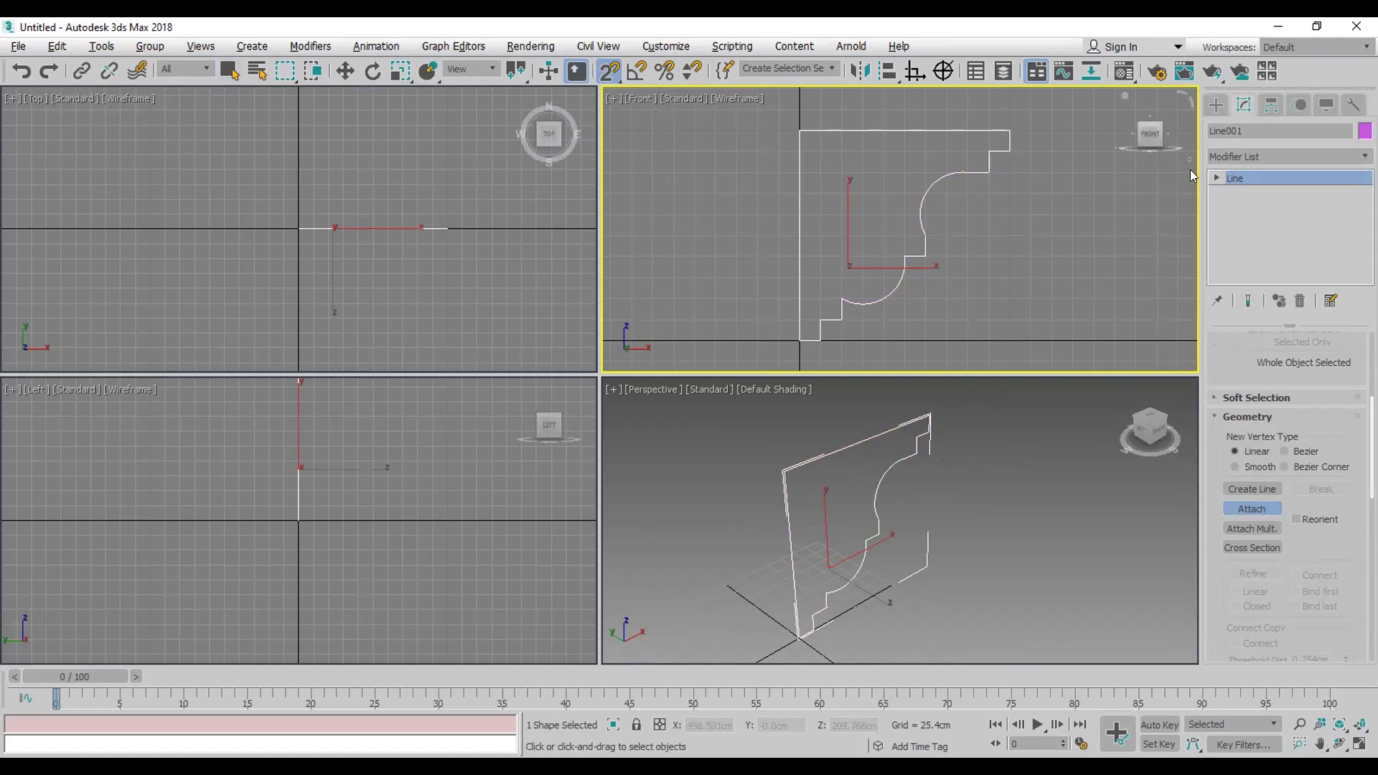
Step: Turn off snapping and weld all of the profile's vertices with the 0.254 cm threshold
click(1217, 178)
click(1249, 193)
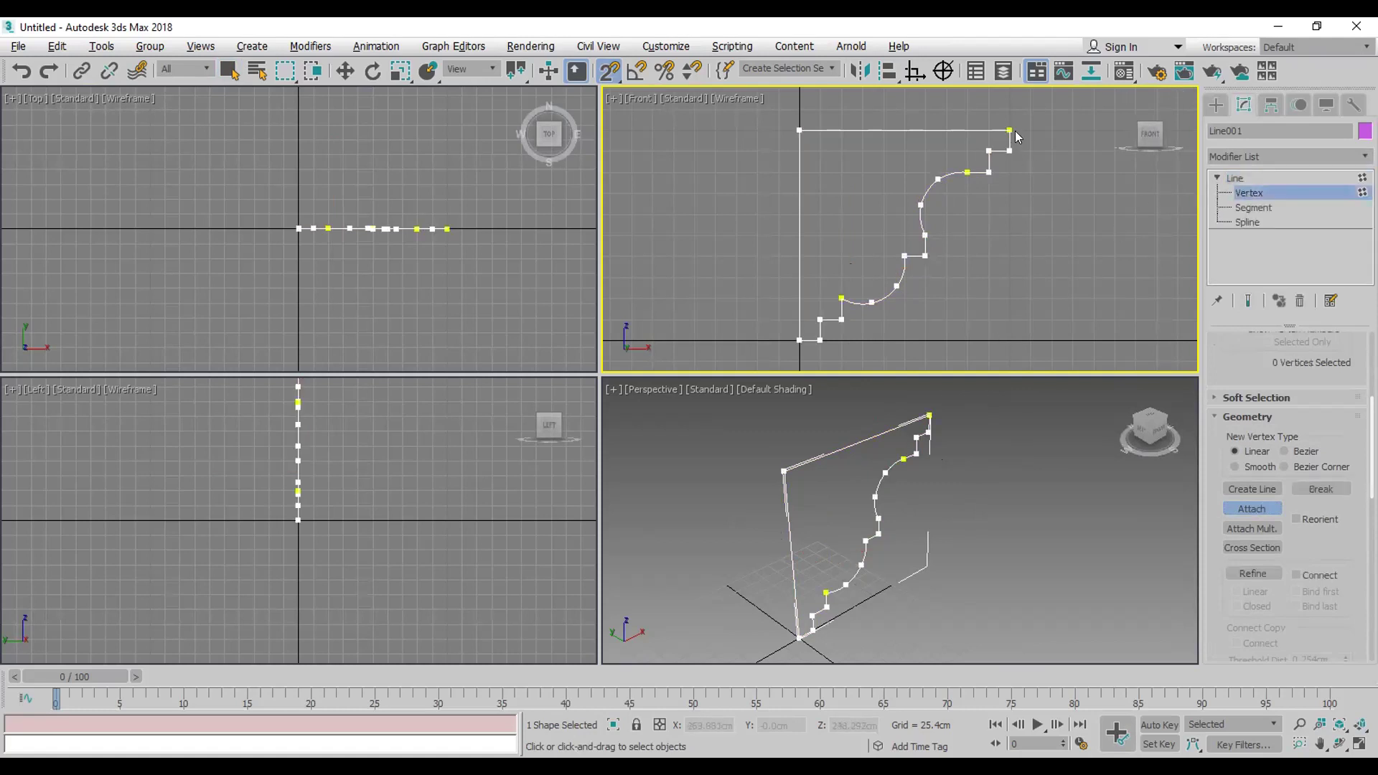
key(w)
drag(1041, 115, 751, 370)
click(607, 72)
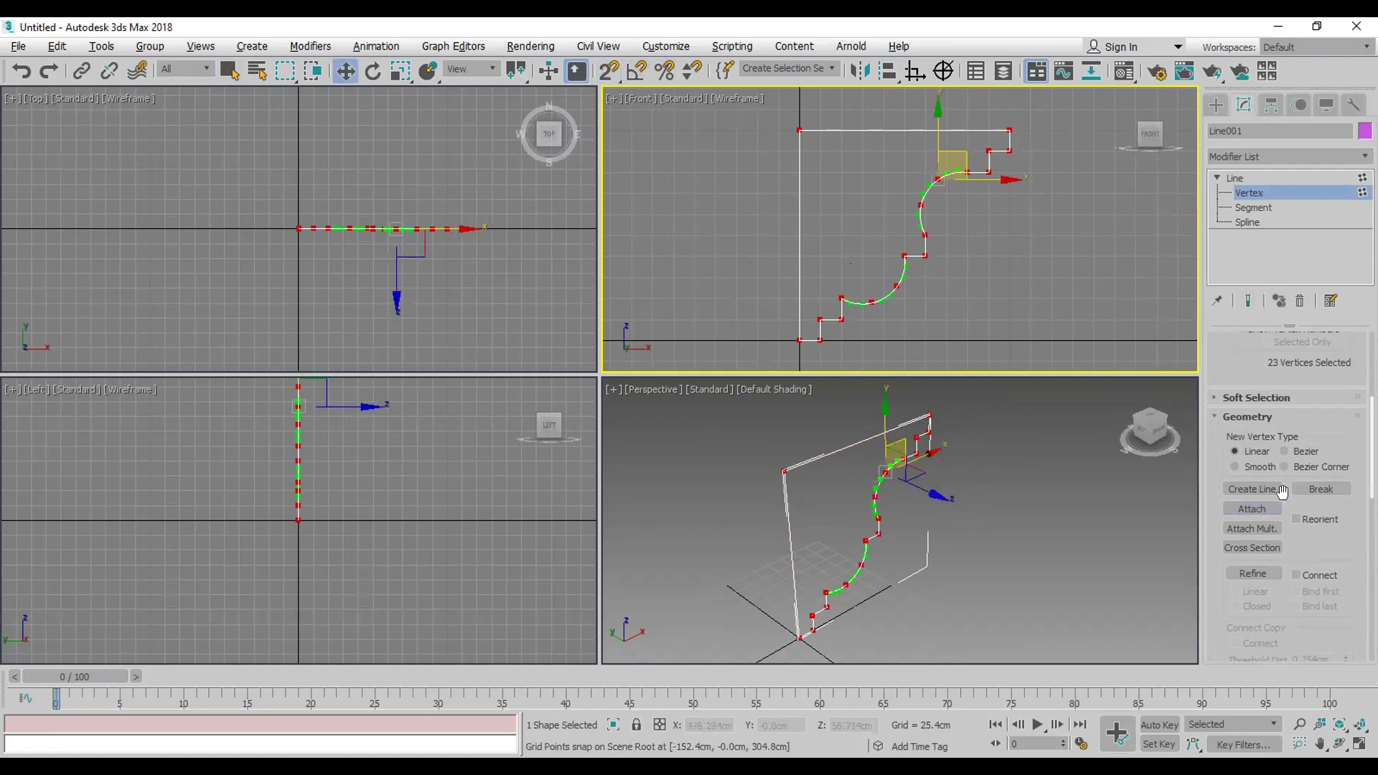
scroll(1318, 501, down, 1)
scroll(1318, 500, down, 5)
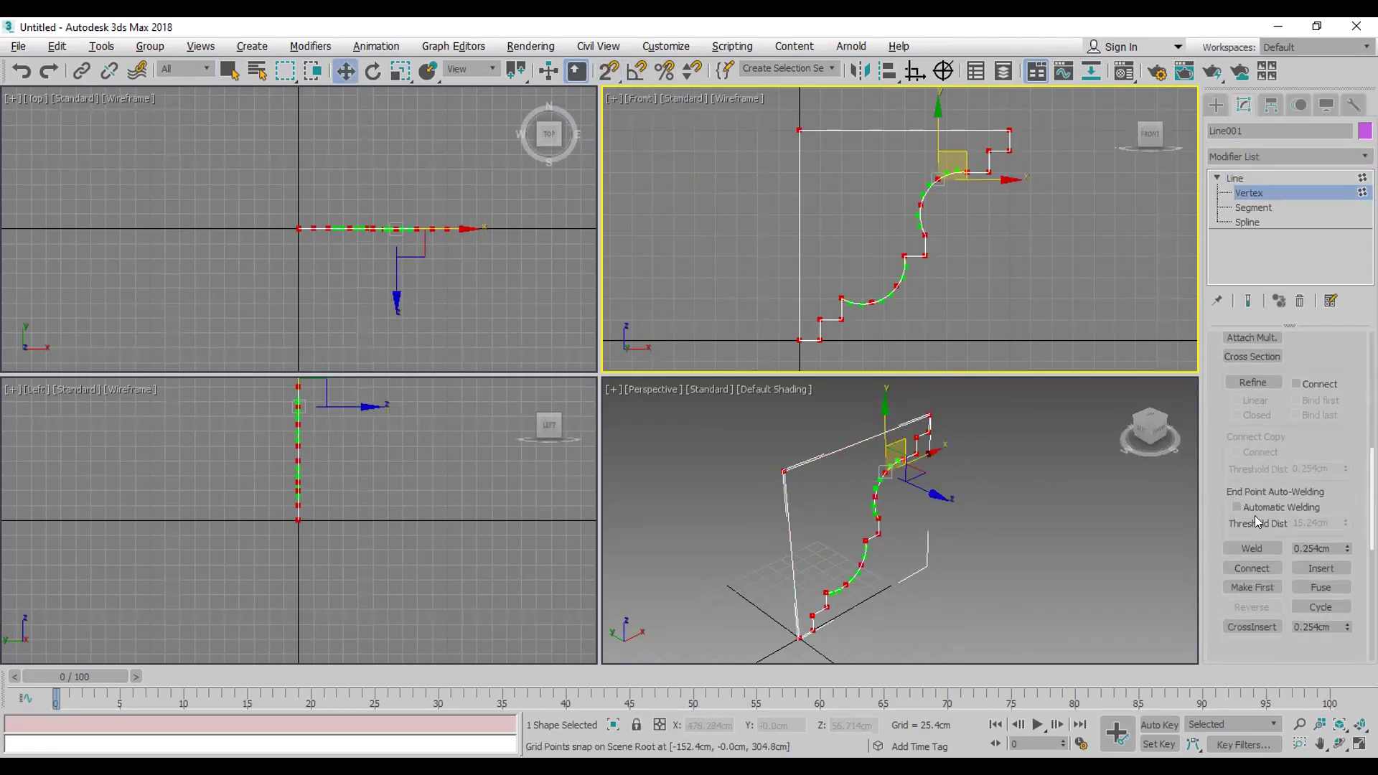
click(1259, 518)
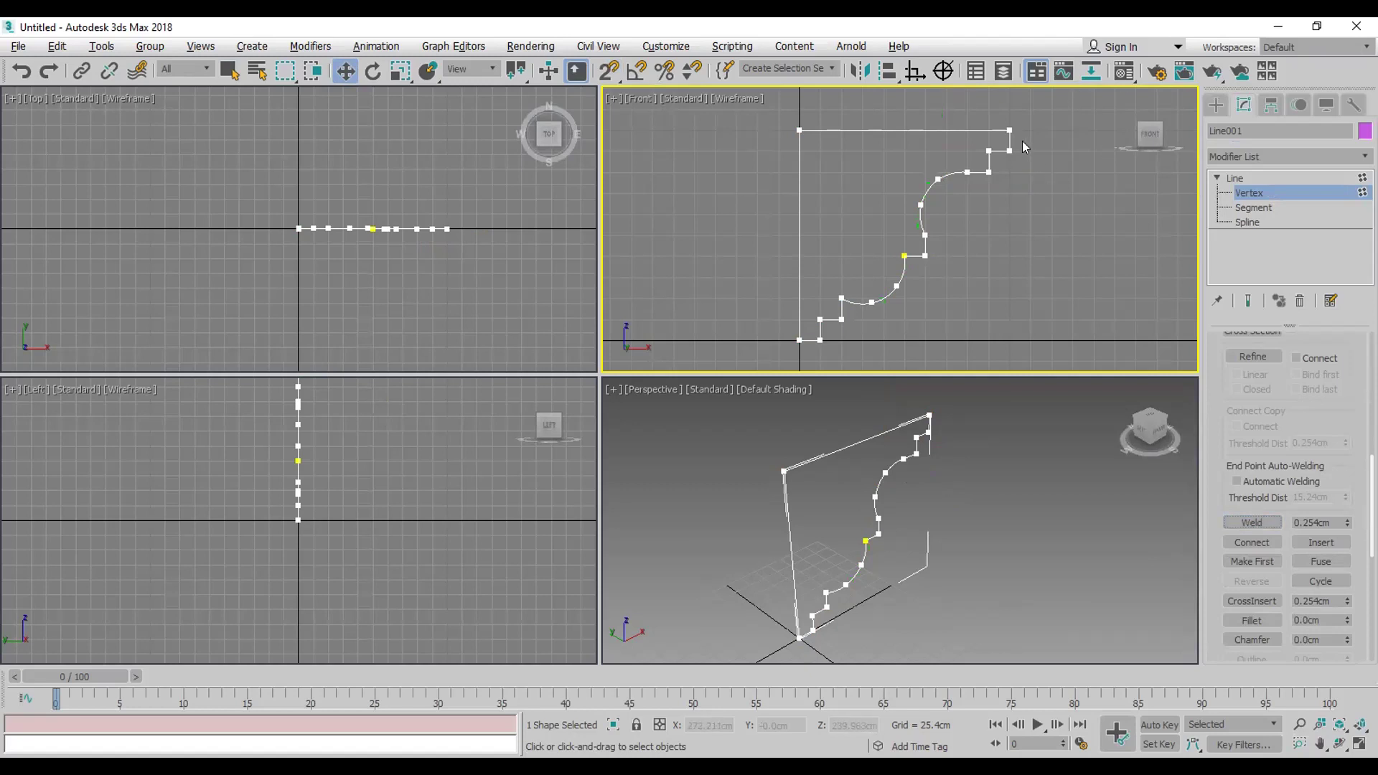
Step: Fillet the vertices along the stepped, curved edge, leaving out the profile's three outermost corners
drag(1023, 141, 805, 362)
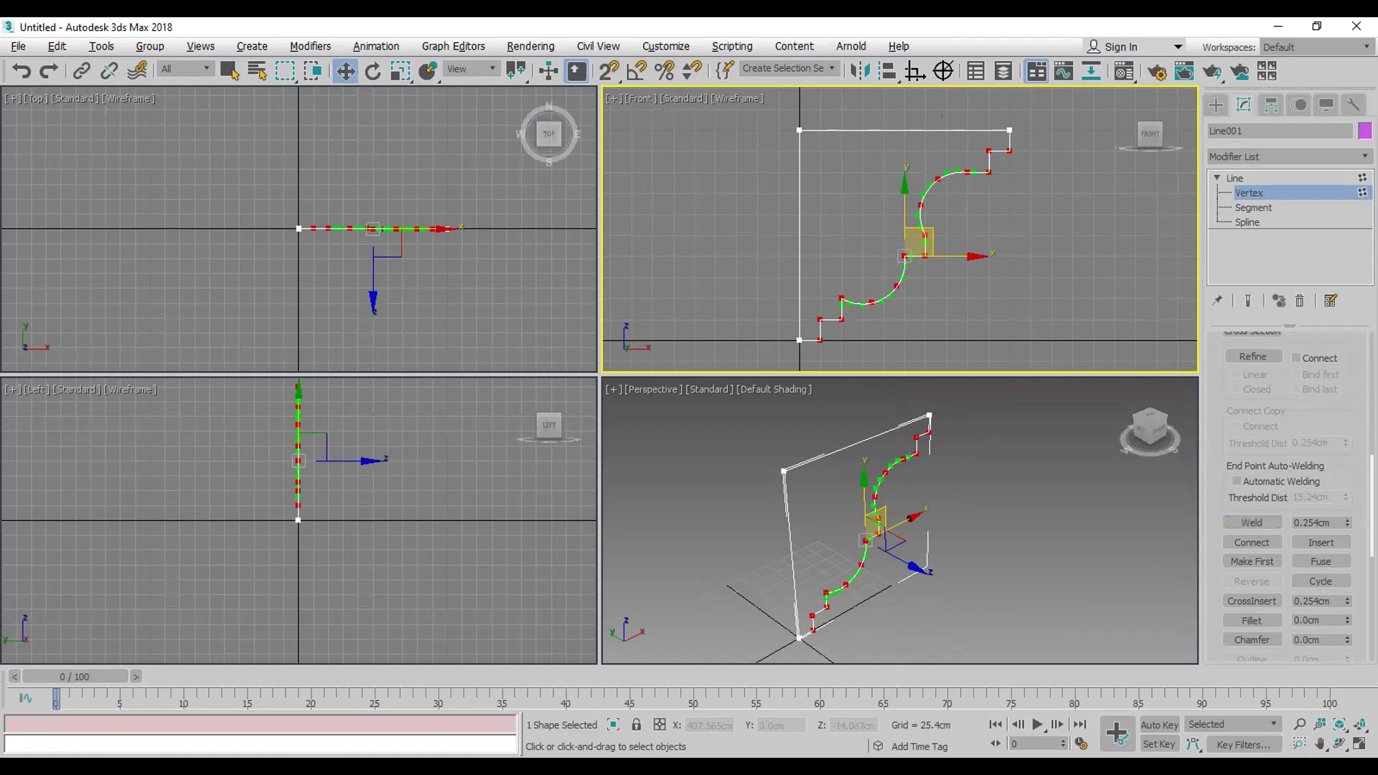
click(1249, 620)
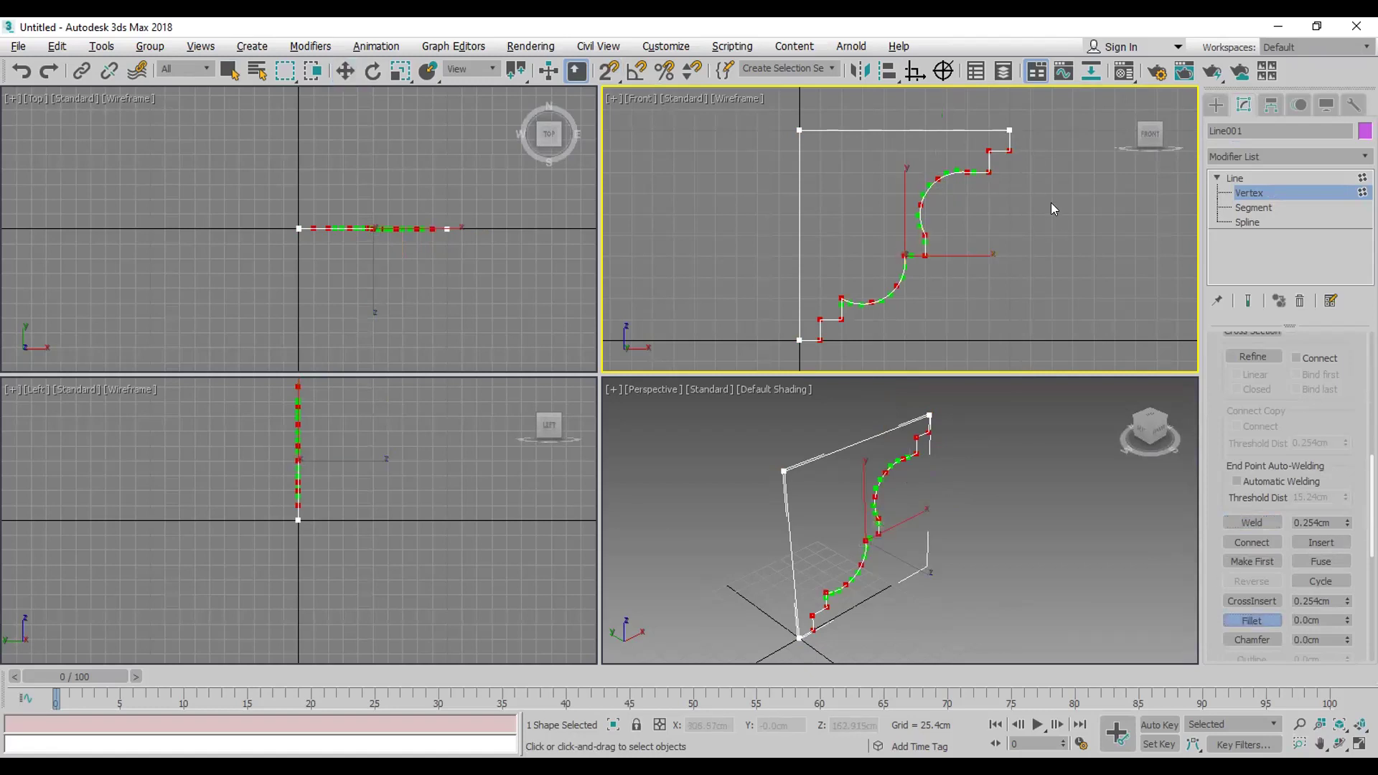
drag(1004, 147, 1007, 129)
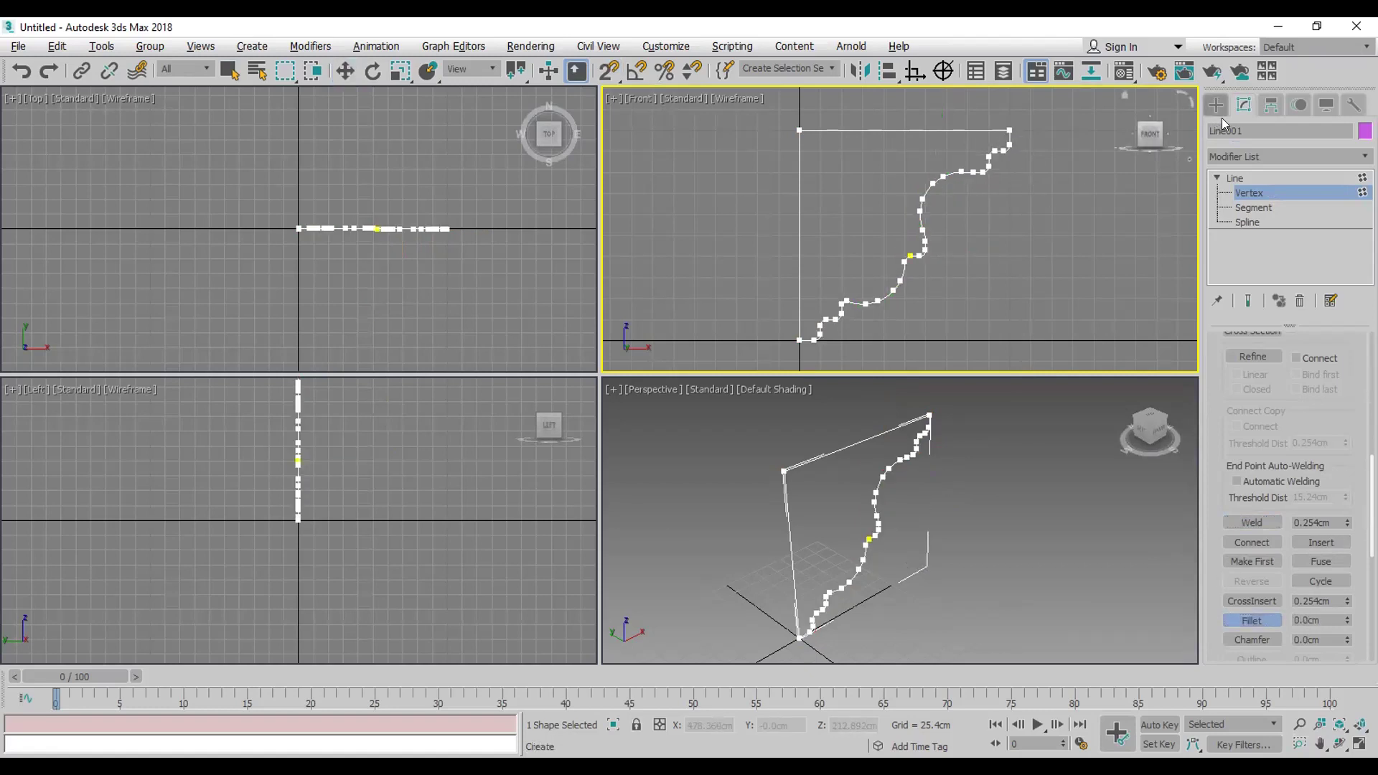
Step: Try extruding the profile by 505.46 cm, inspect the moulding from several angles, and remove the Extrude modifier
click(1255, 157)
key(e)
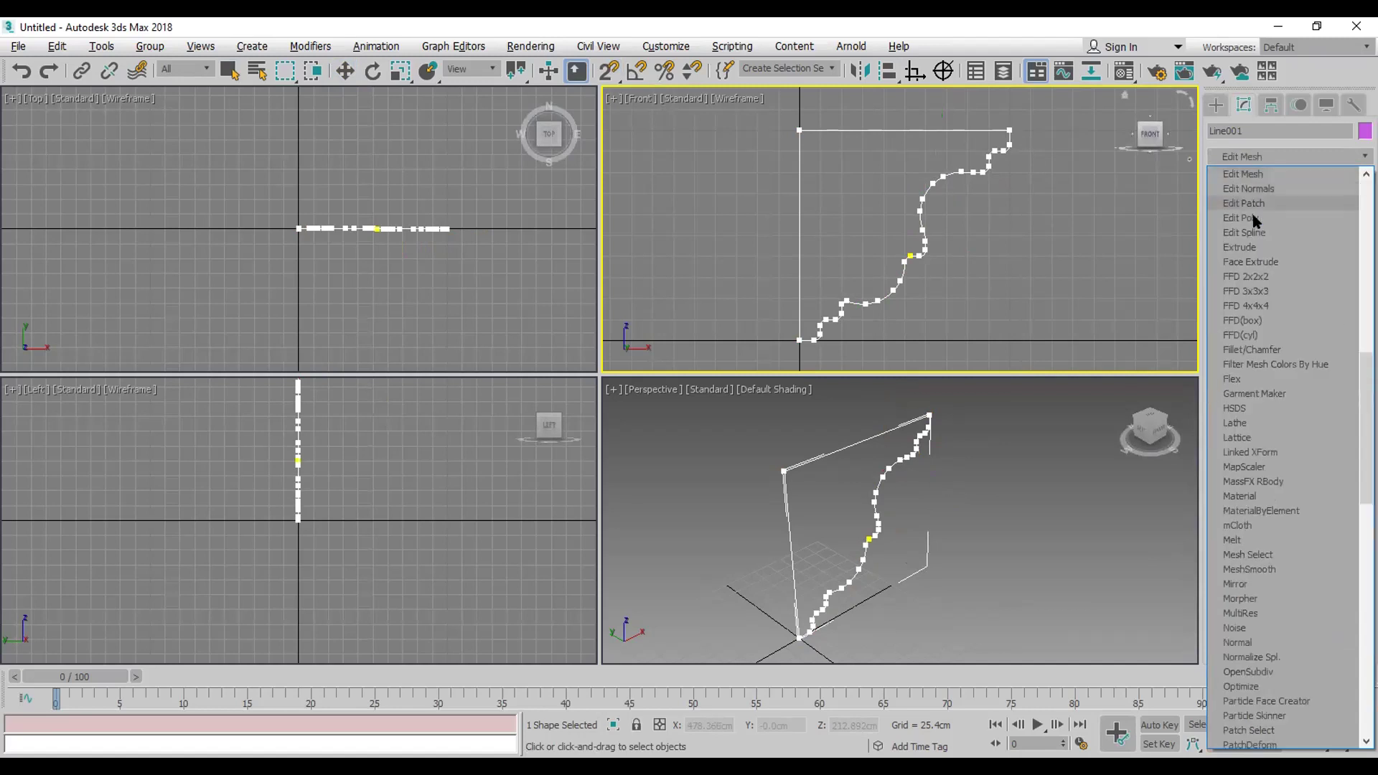
click(1259, 248)
drag(1337, 361, 1336, 287)
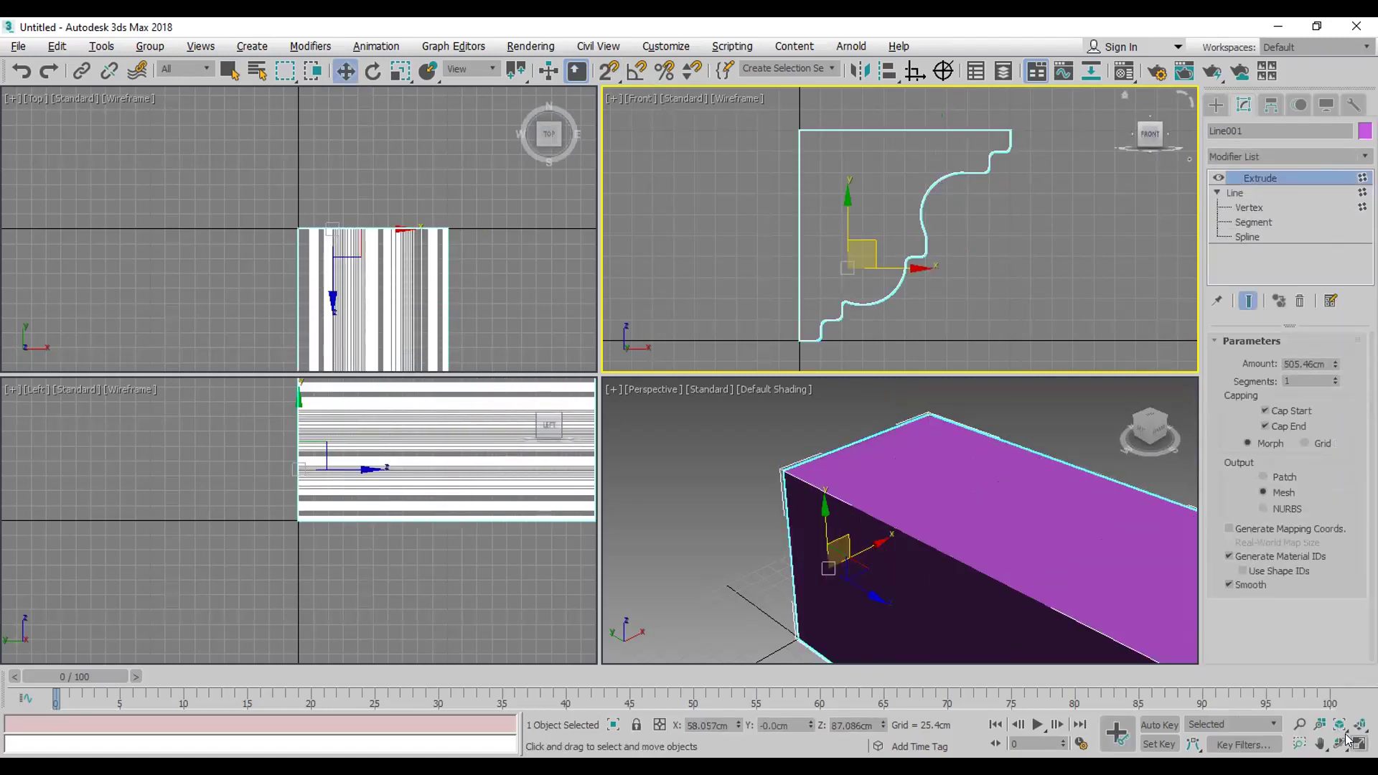
click(1343, 742)
drag(923, 547, 801, 468)
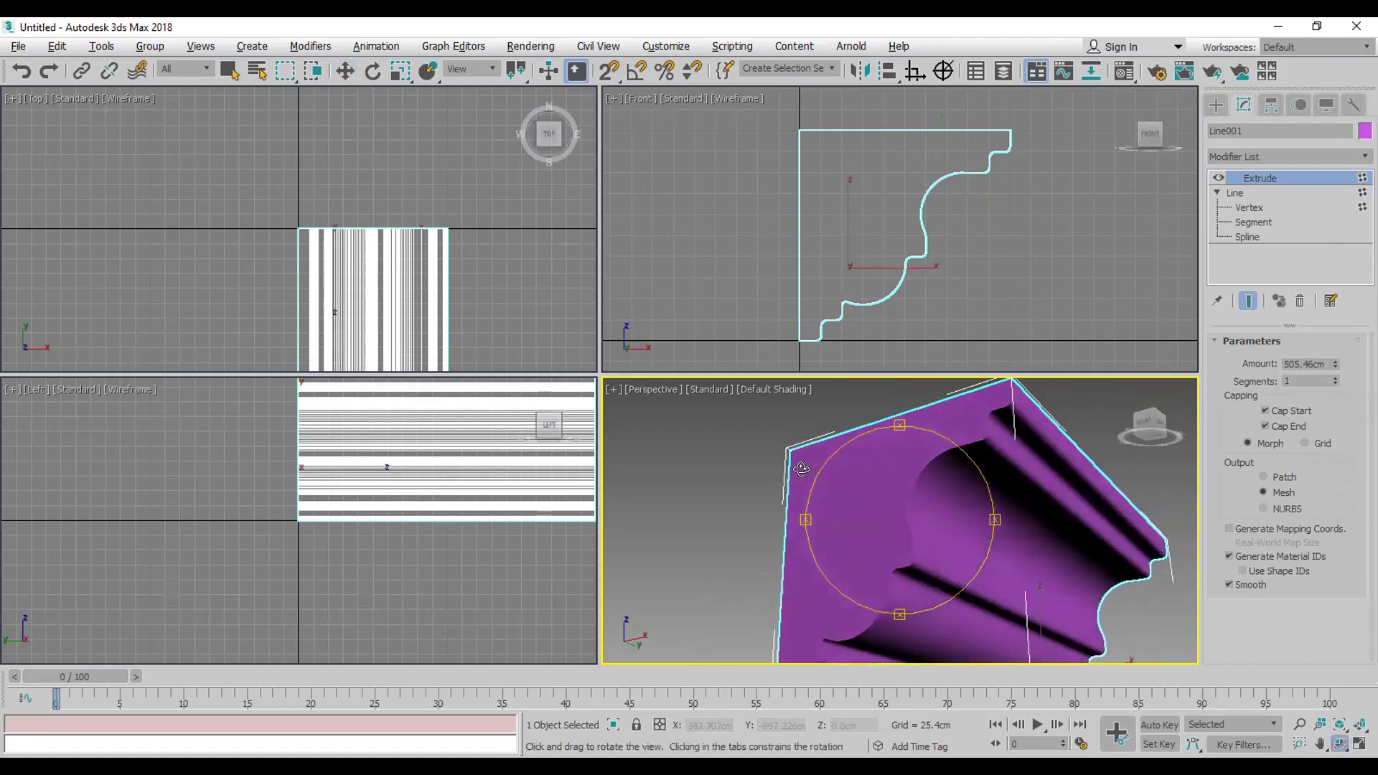
scroll(866, 512, down, 5)
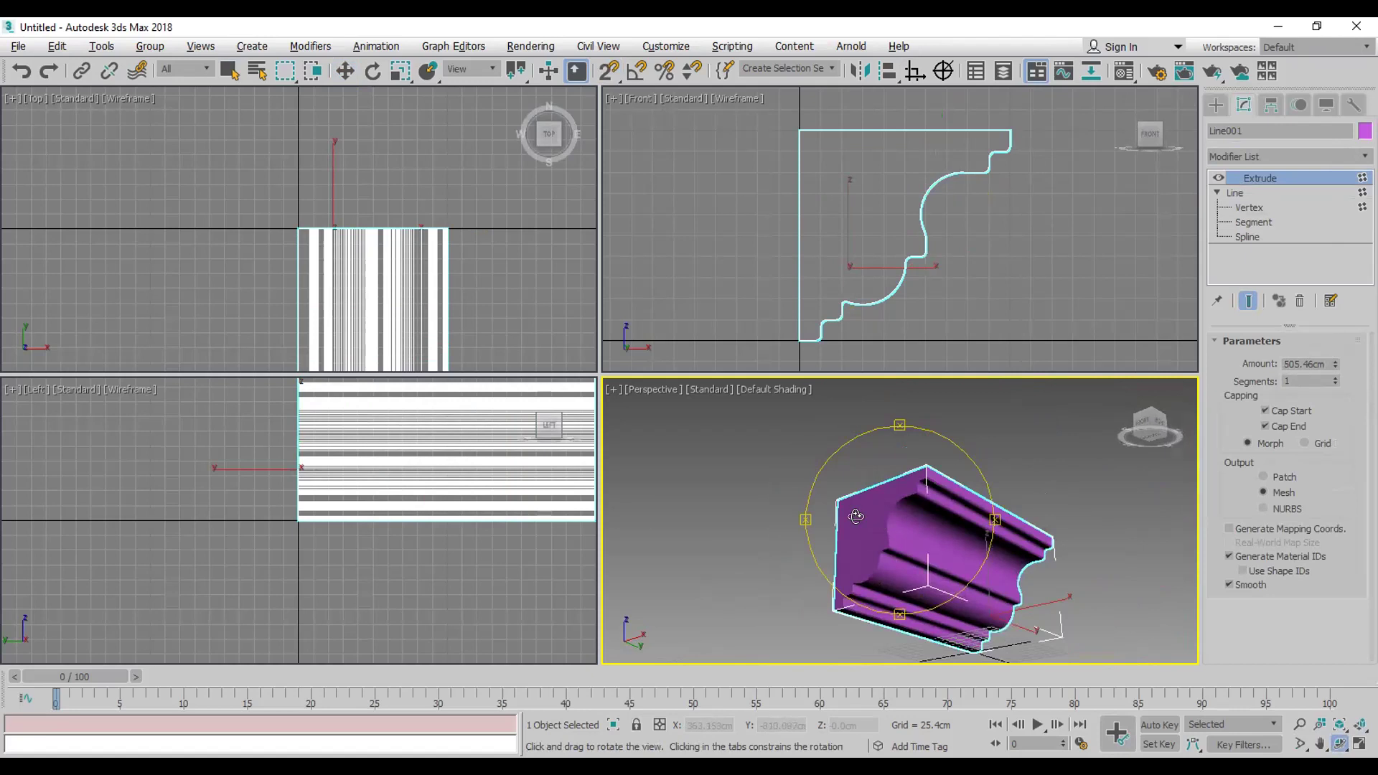
click(1301, 302)
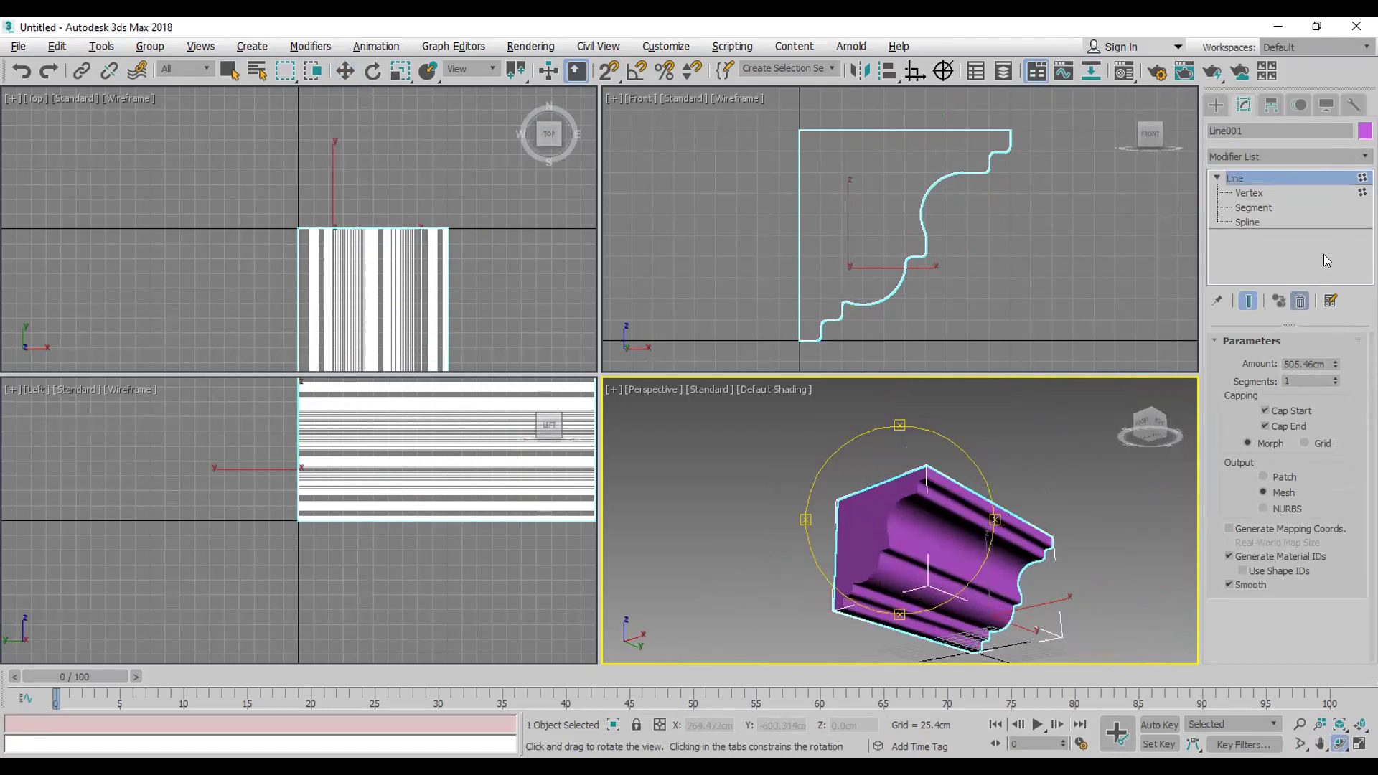
Step: Move only the profile's pivot point to the upper-left corner of the moulding profile in the Front view
click(1250, 193)
middle_drag(831, 231, 862, 257)
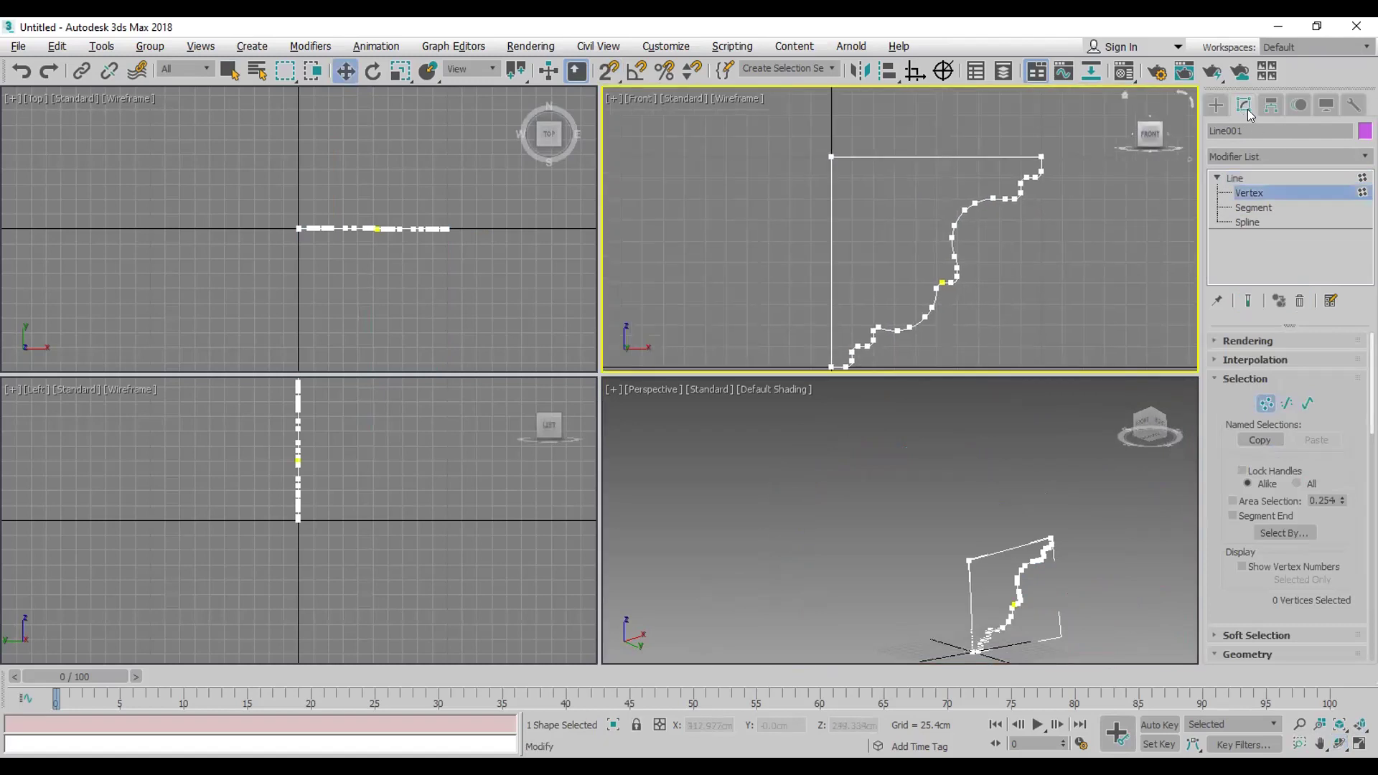
click(1300, 113)
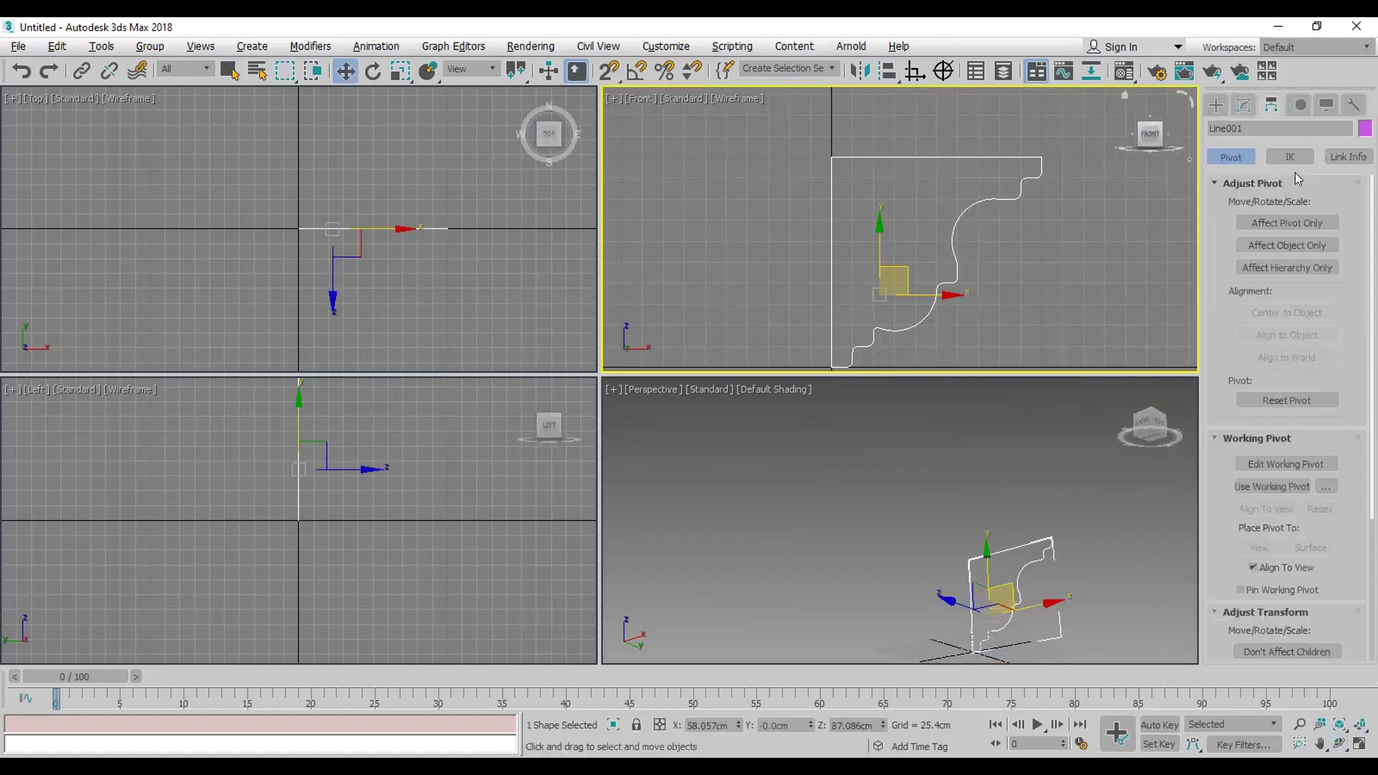
click(1275, 220)
drag(908, 279, 822, 156)
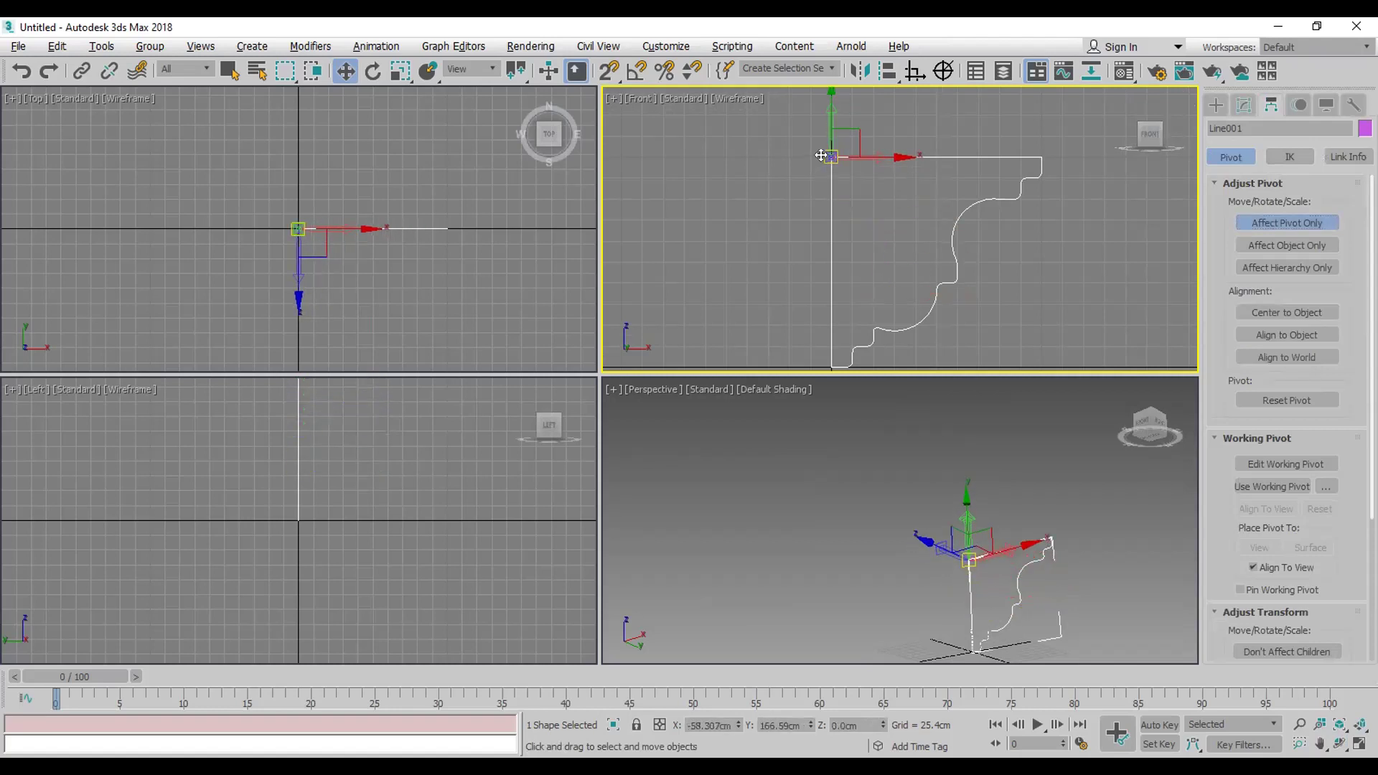
click(1257, 223)
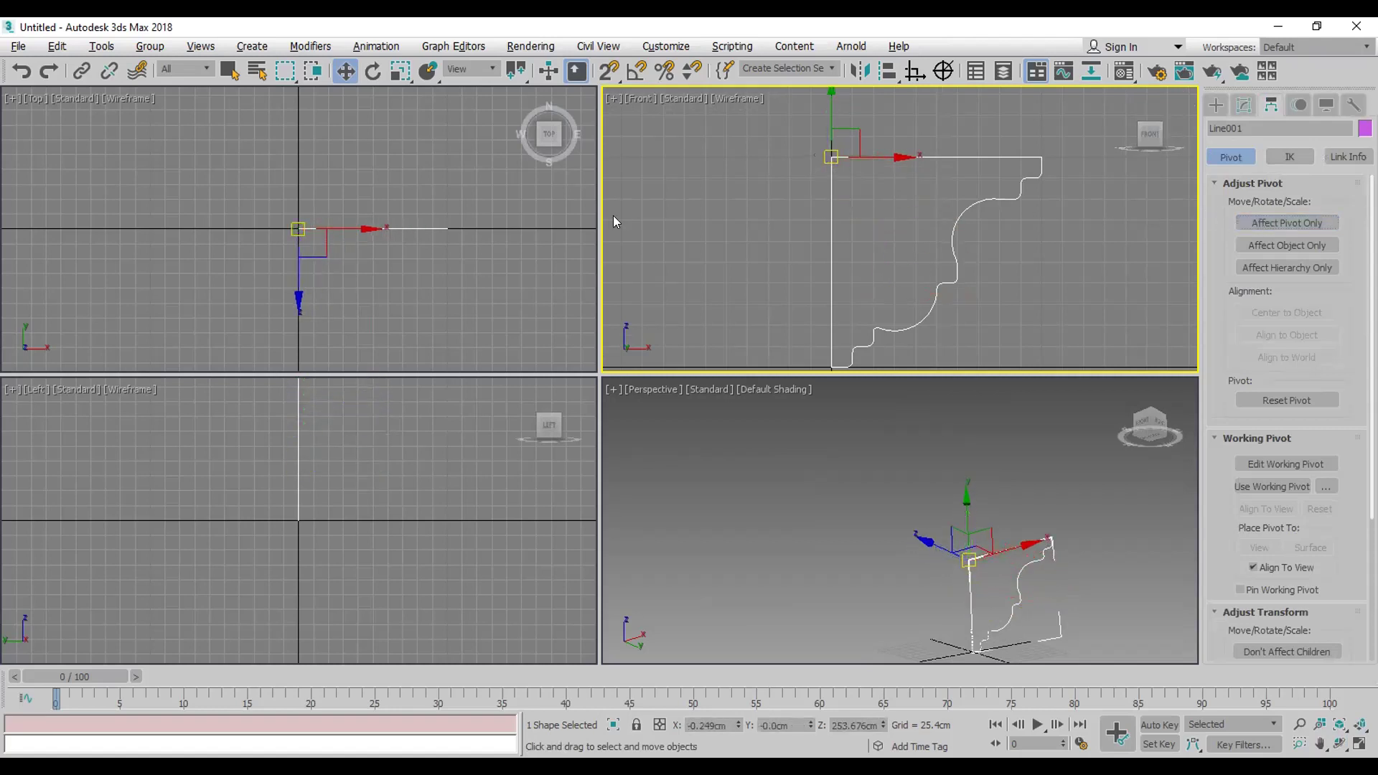
Step: Draw an open, zigzag wall line of seven straight orthogonal segments in the Top view, using corner vertices
middle_drag(575, 230, 463, 288)
click(1220, 105)
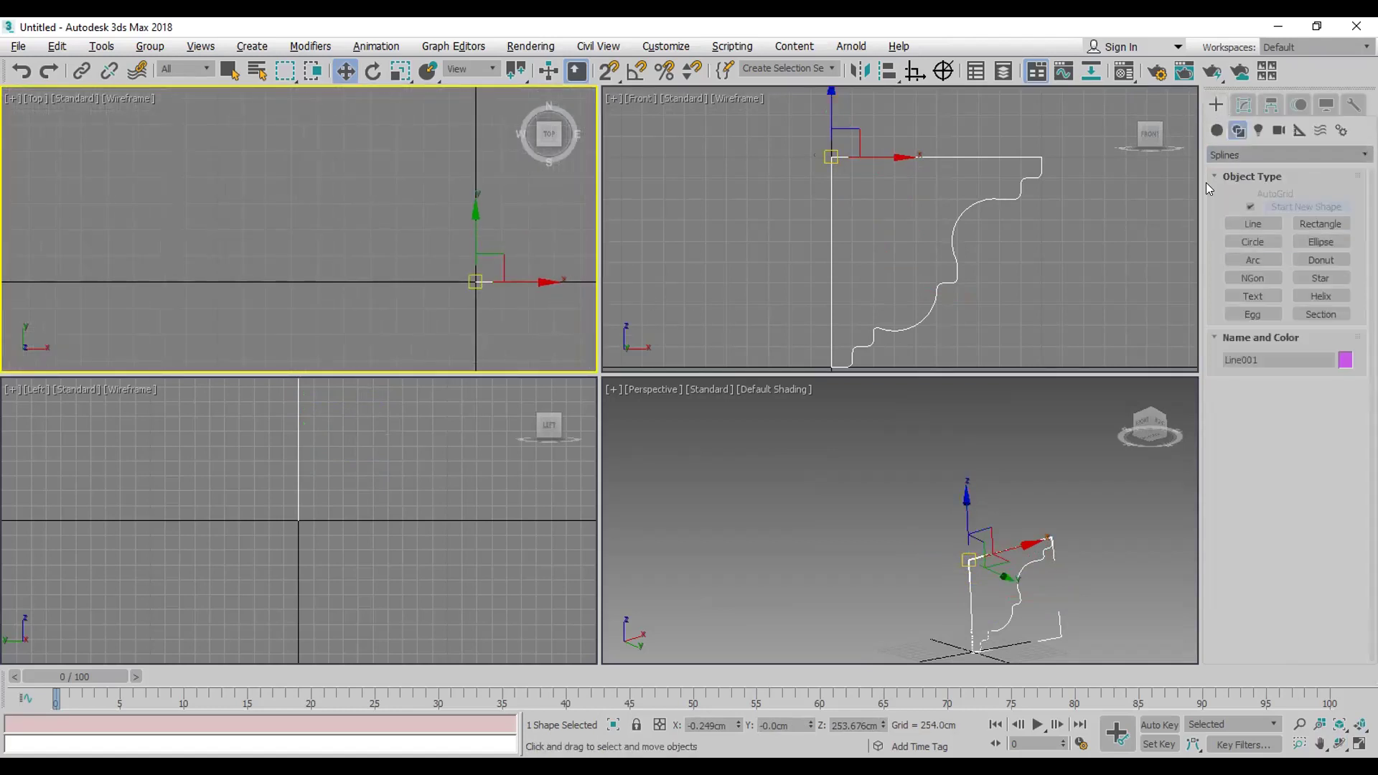
scroll(999, 479, down, 3)
mouse_move(485, 288)
middle_down()
mouse_move(480, 321)
mouse_move(477, 298)
middle_up()
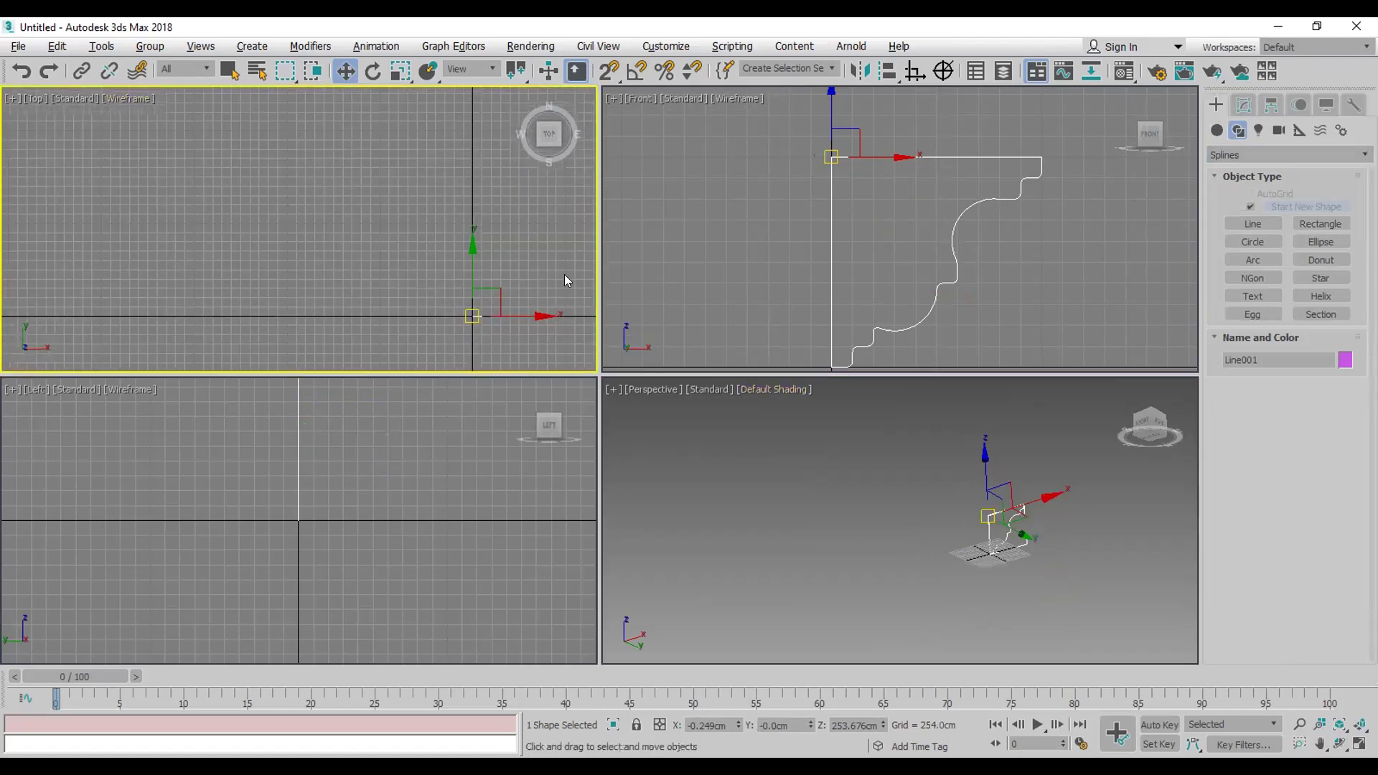
click(1265, 220)
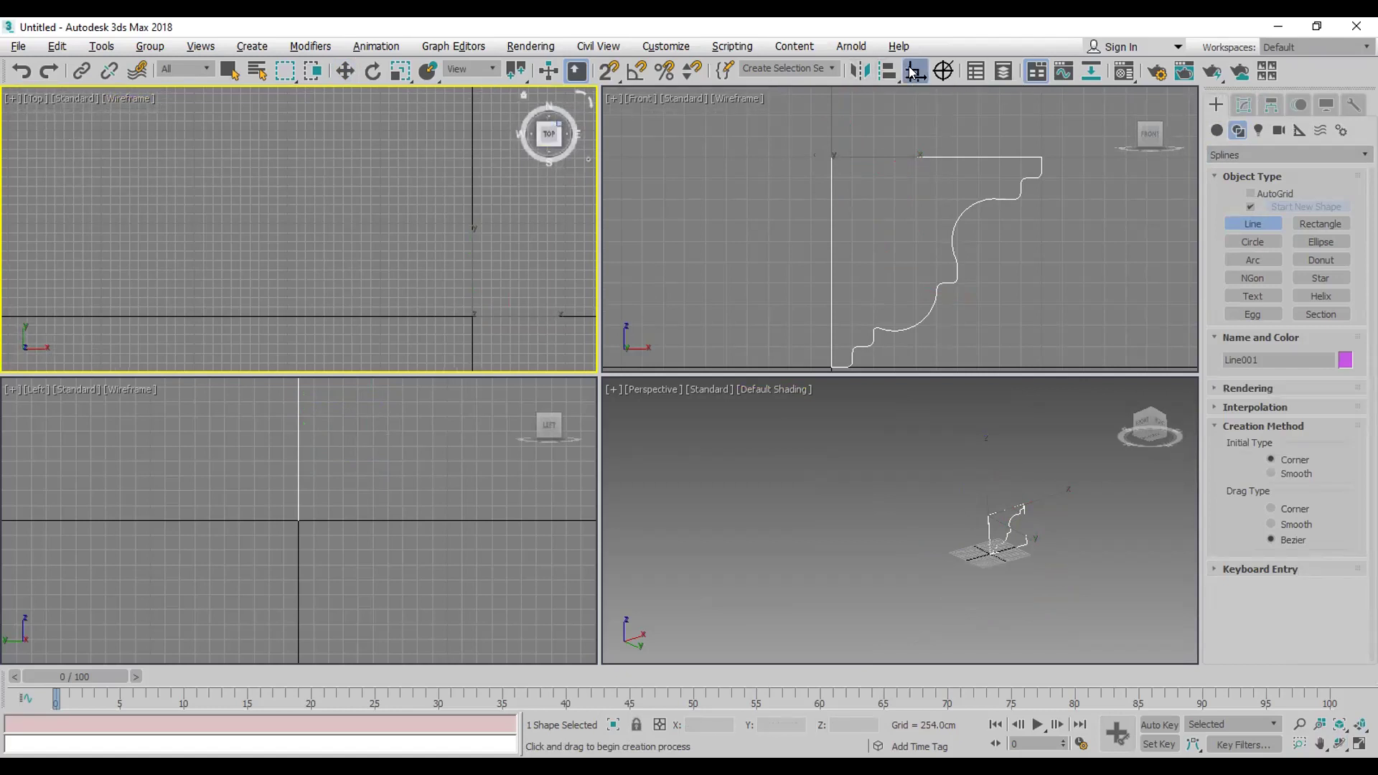
click(64, 138)
click(64, 267)
click(271, 267)
click(270, 184)
click(420, 183)
click(420, 318)
click(577, 318)
click(574, 213)
right_click(574, 213)
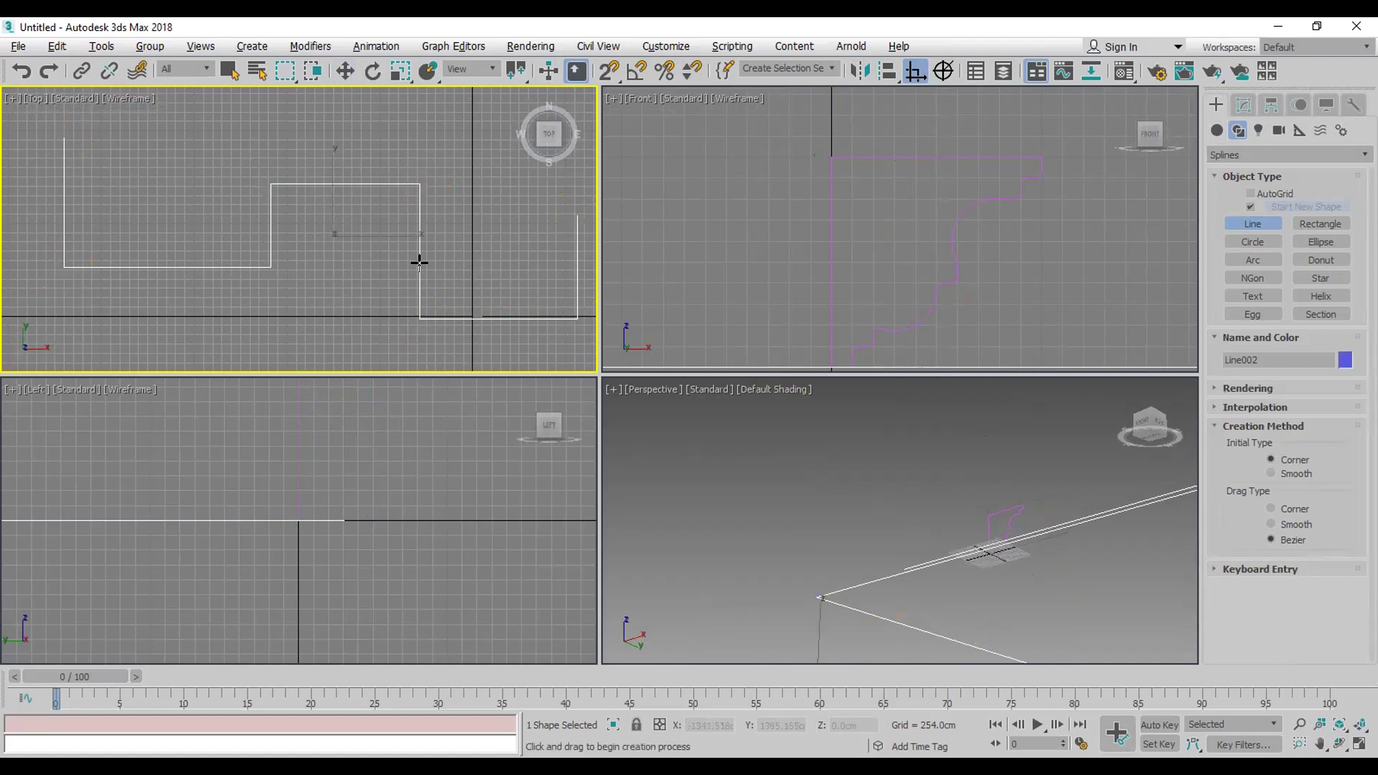
scroll(445, 266, down, 3)
key(w)
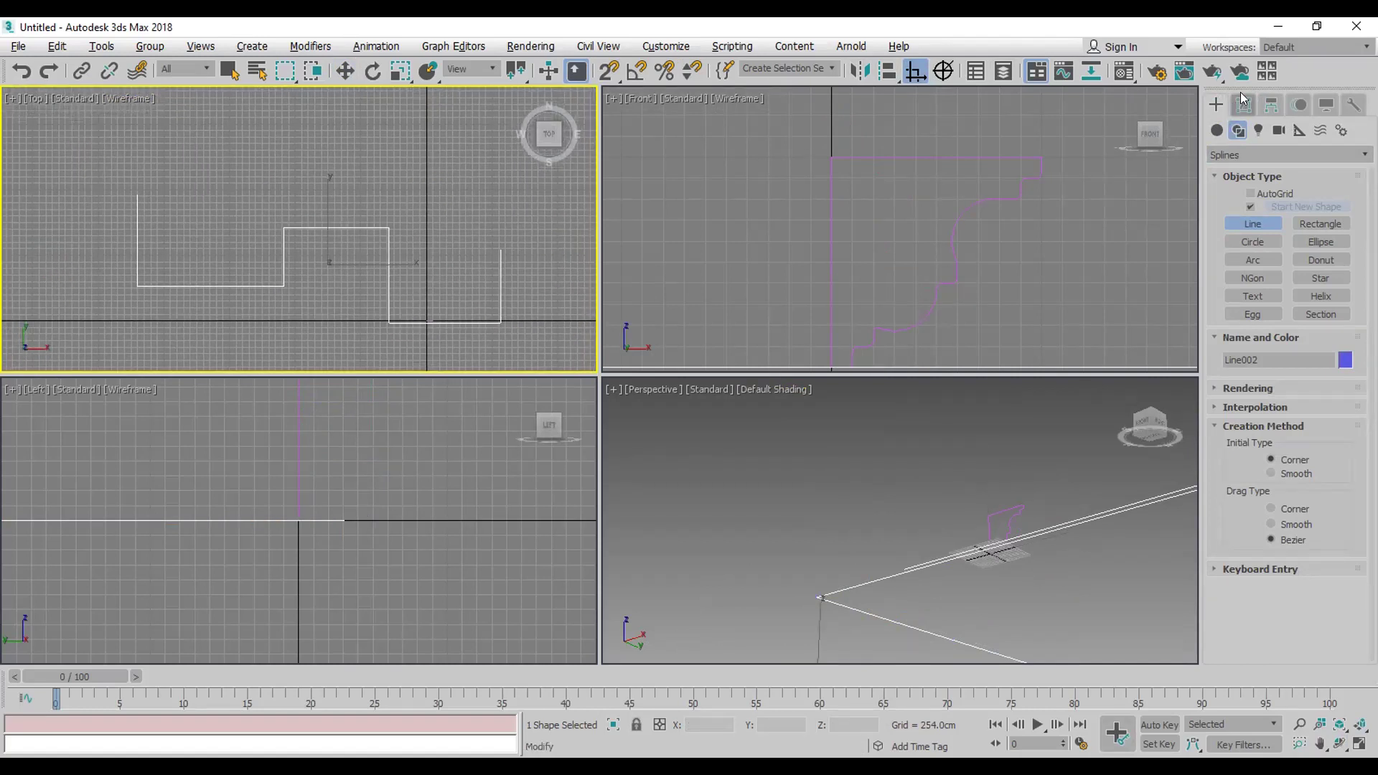
Step: Outline the wall line's spline to give it a thin, even wall thickness
click(1244, 105)
click(1216, 178)
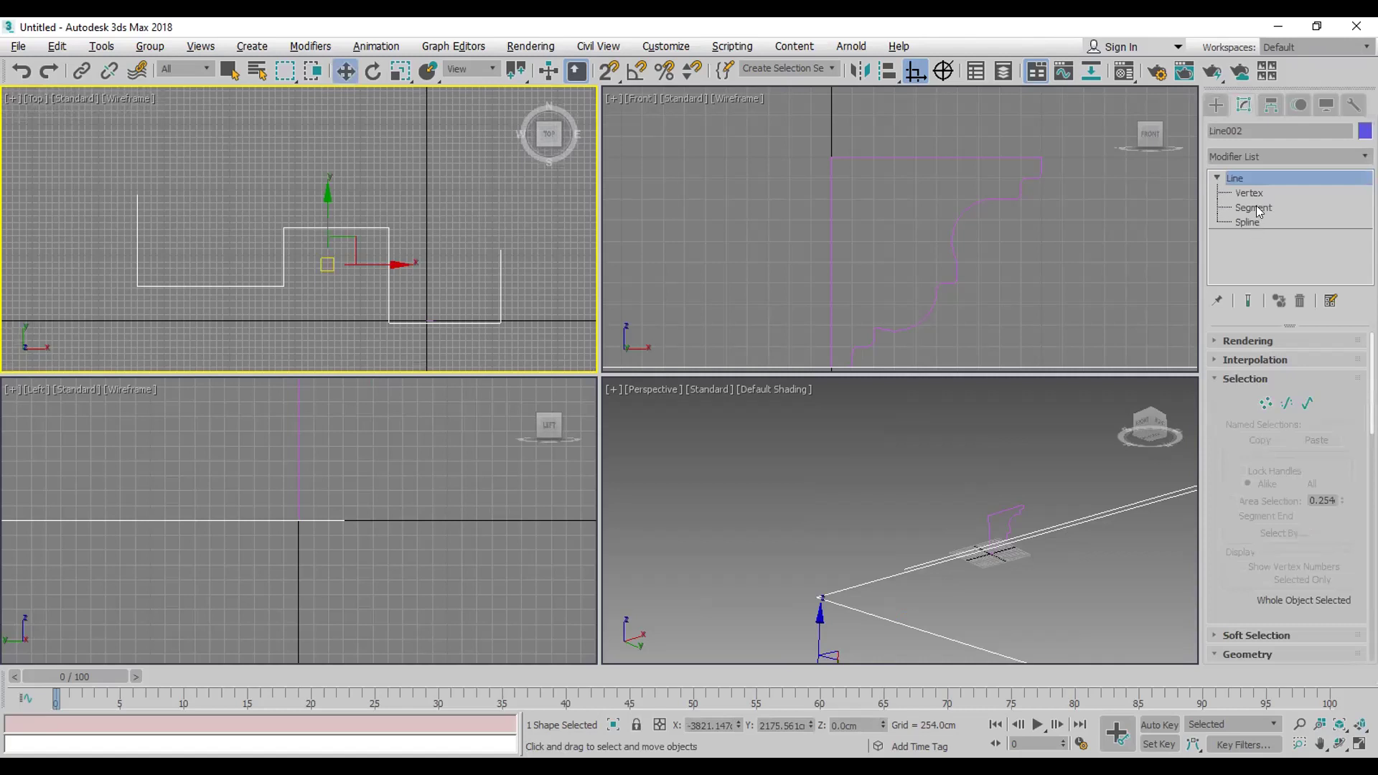
click(1256, 207)
click(1253, 221)
scroll(1270, 276, down, 5)
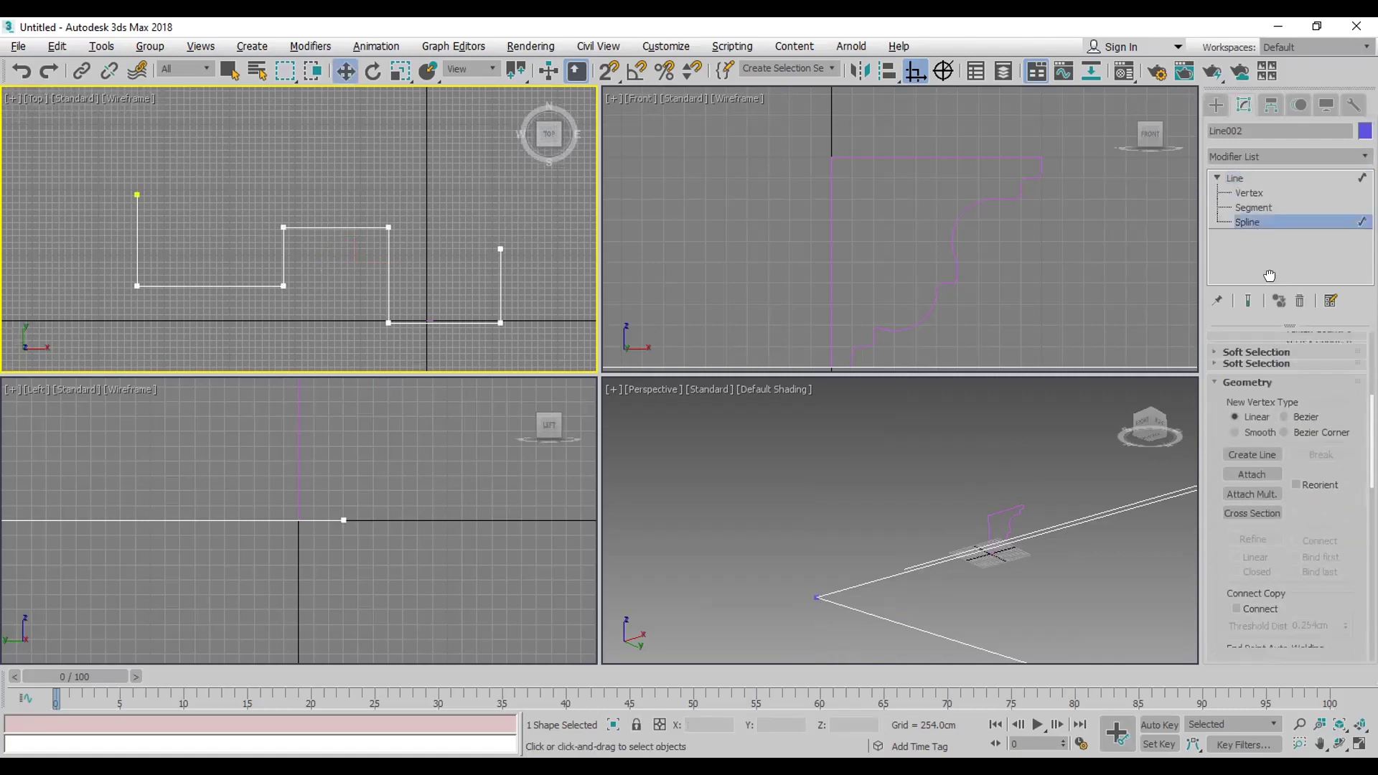
scroll(1270, 276, down, 1)
scroll(1264, 533, down, 4)
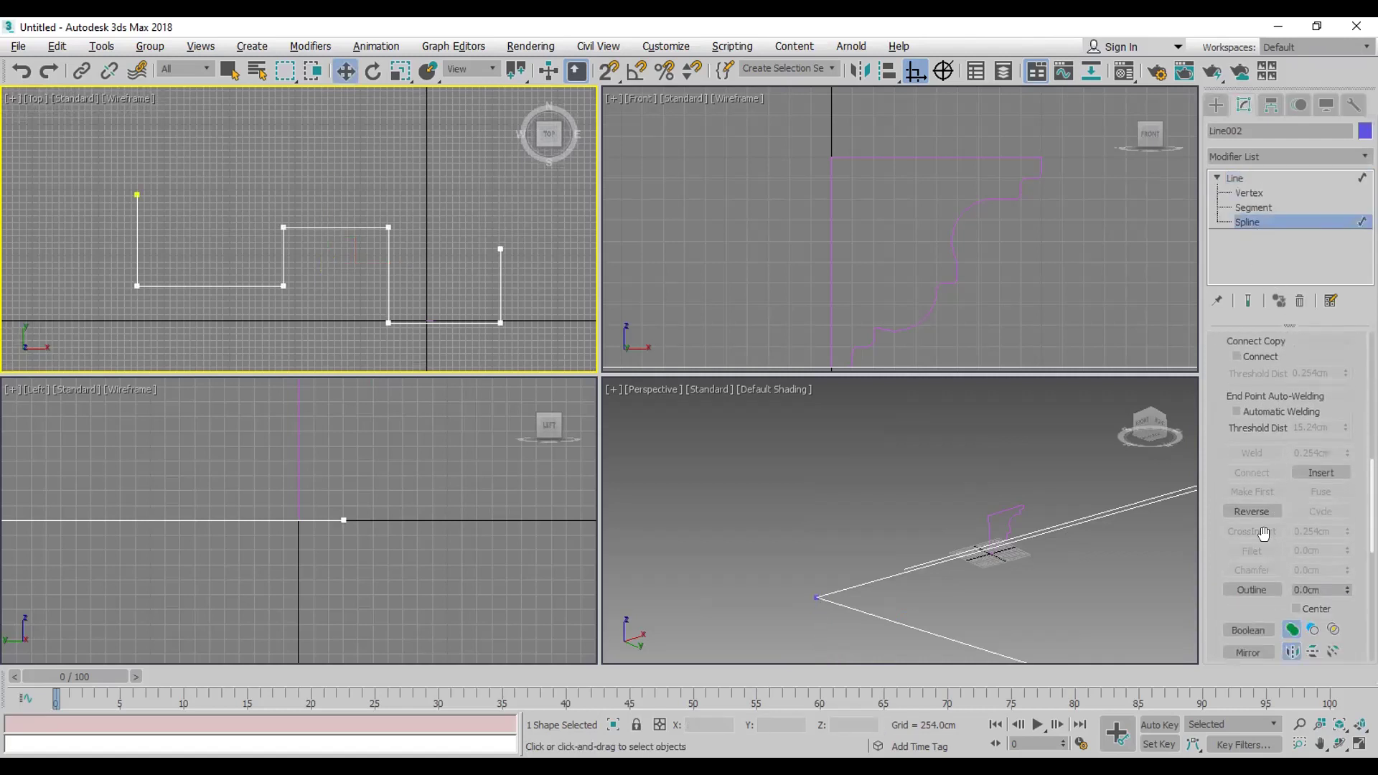
scroll(1264, 533, down, 1)
click(1257, 564)
drag(456, 323, 460, 332)
right_click(461, 333)
Step: Extrude the outlined wall shape by about 2341.88 cm and frame it in the Perspective view
click(1296, 158)
scroll(1291, 160, down, 3)
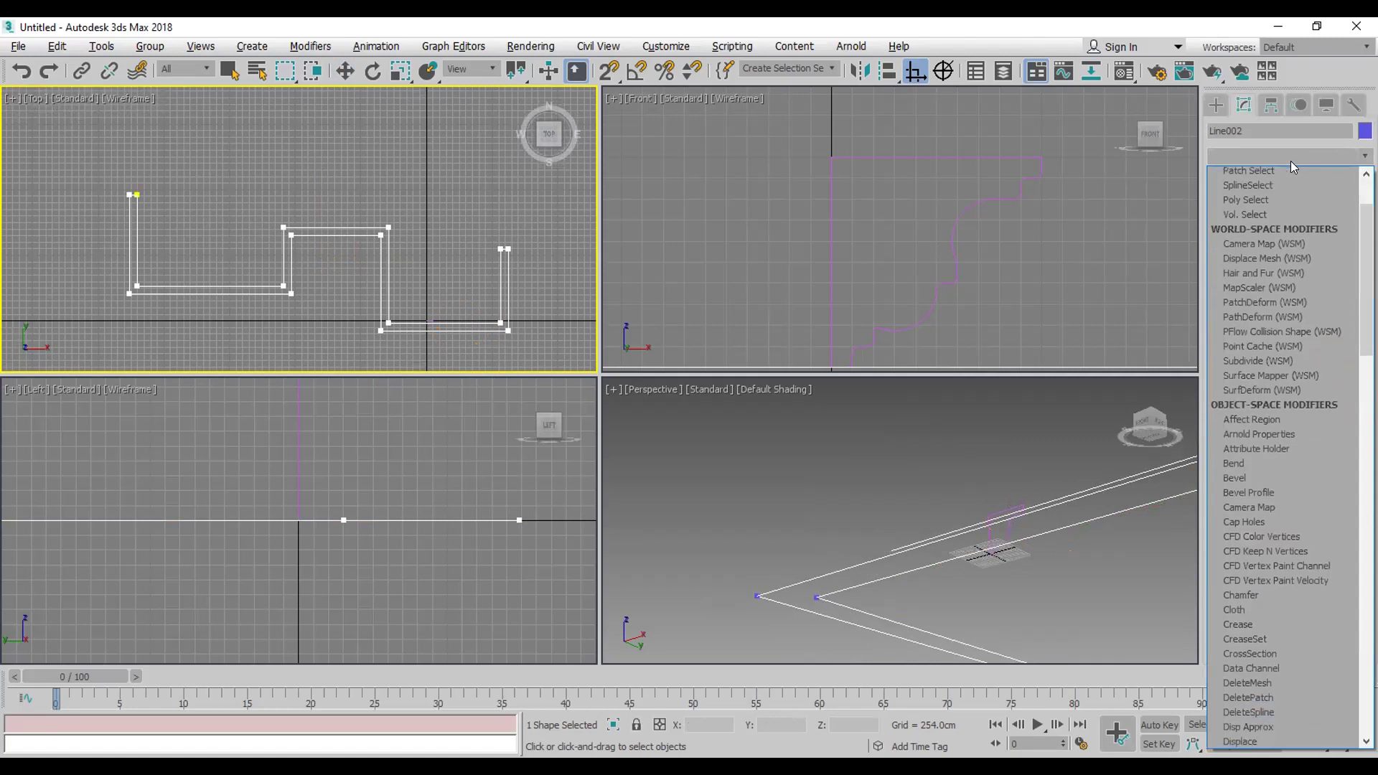
click(1285, 246)
drag(1337, 367, 1338, 310)
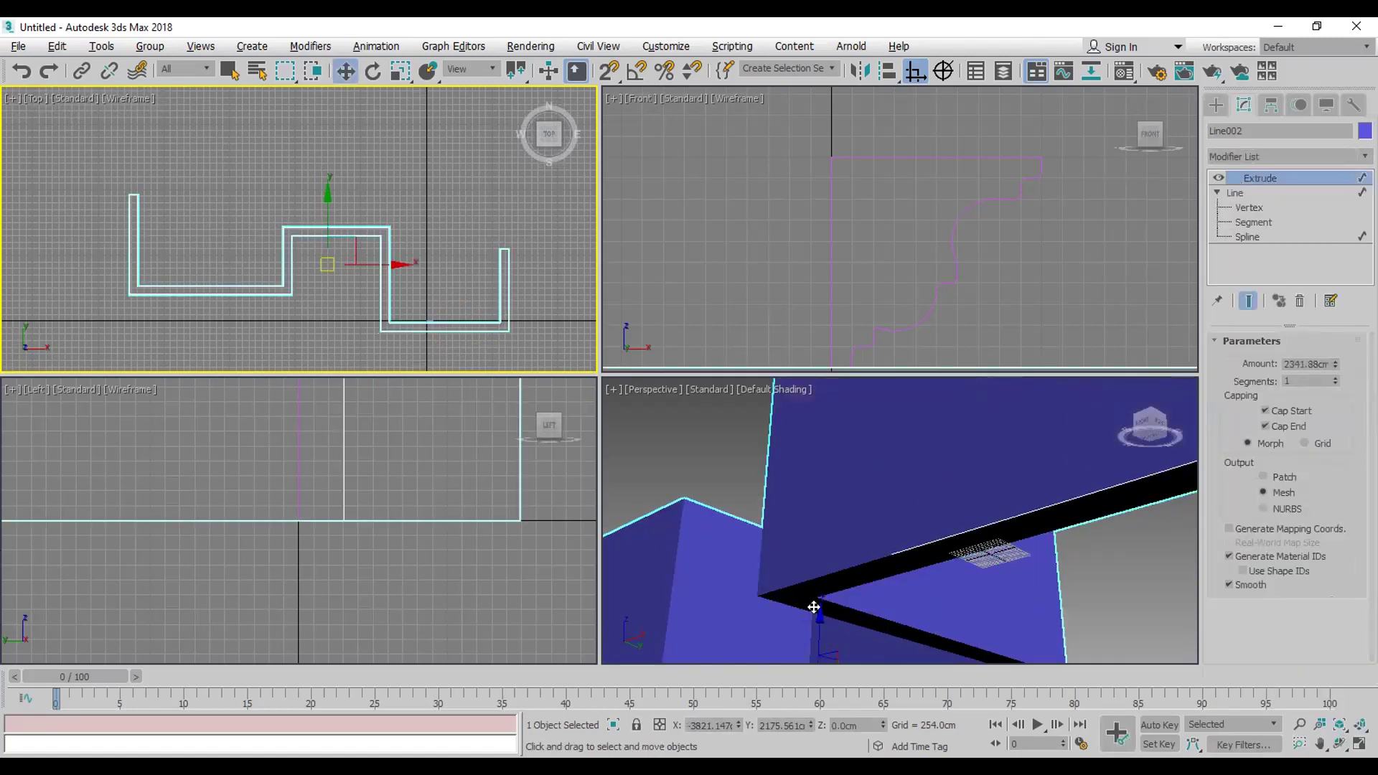
key(z)
alt+middle_drag(813, 607, 897, 607)
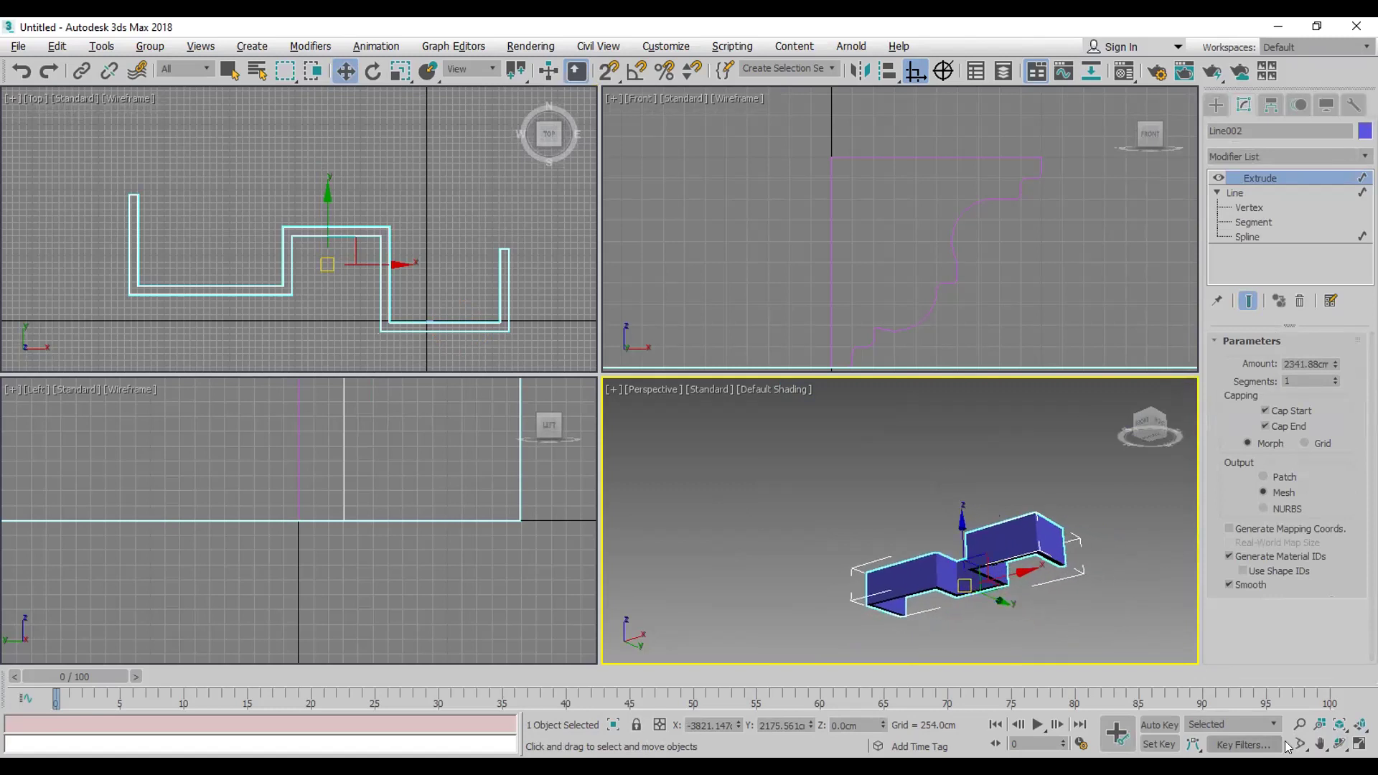
Step: Raise the wall's extrusion amount to about 7090.41 cm after orbiting the Perspective view to face the wall
click(1340, 744)
drag(1071, 572, 1071, 602)
drag(892, 540, 1071, 575)
scroll(1071, 576, up, 5)
middle_drag(1003, 553, 931, 506)
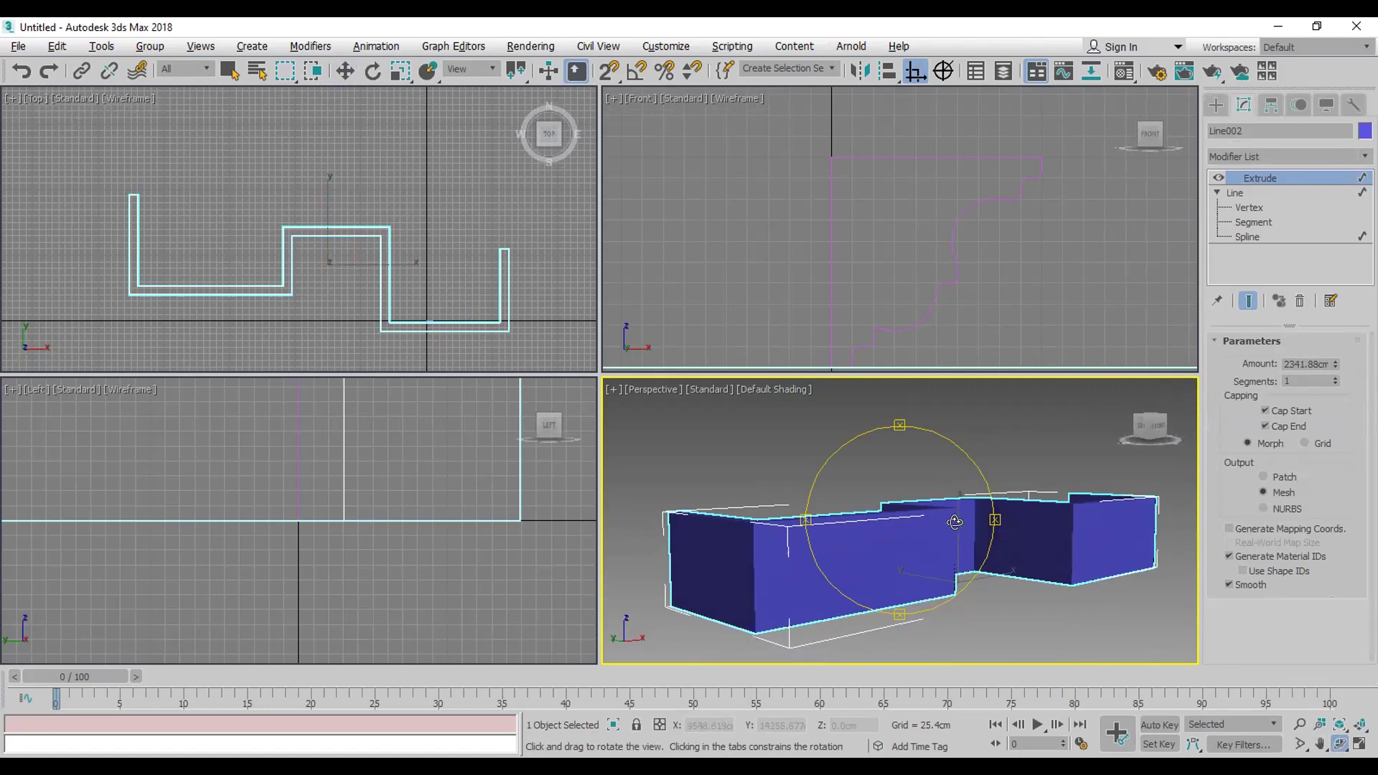
drag(1336, 363, 288, 131)
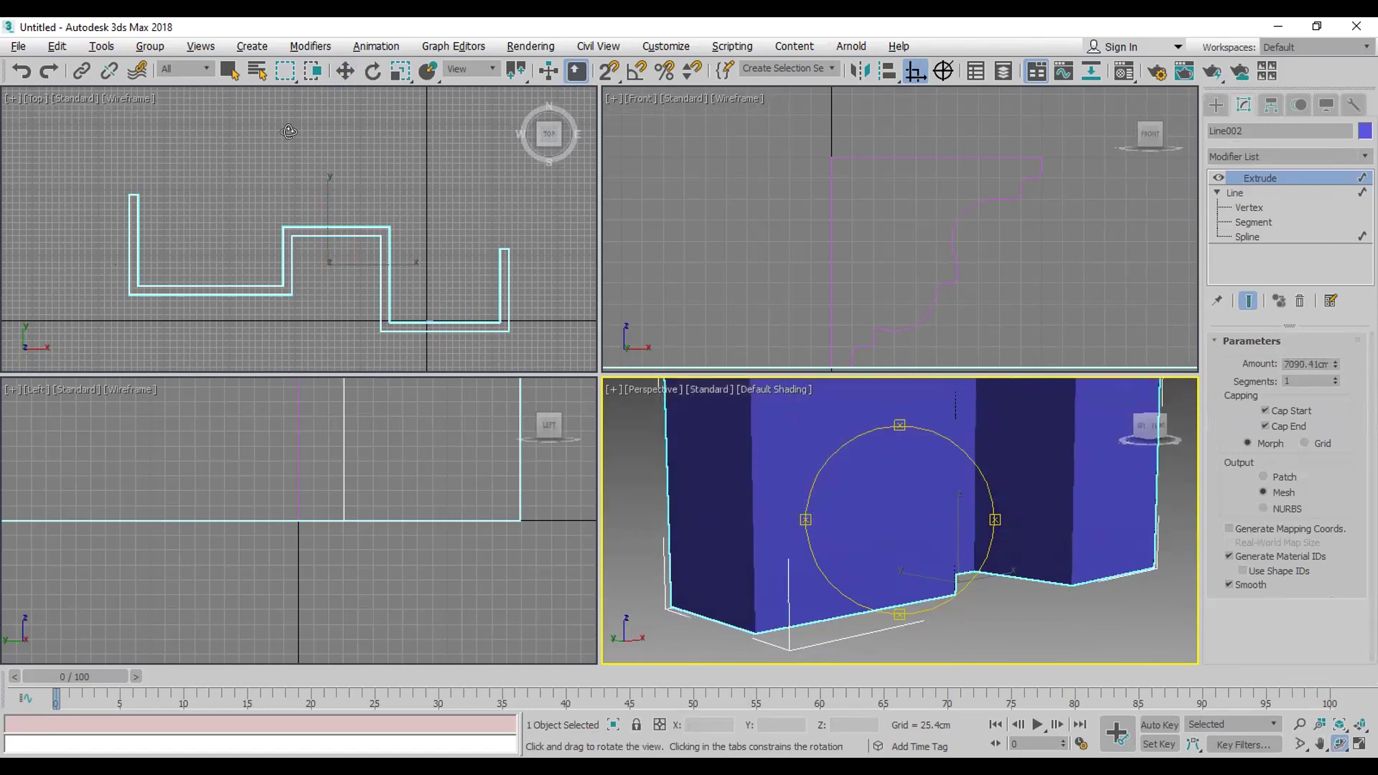
Step: Change the wall's object color to the pale yellow-tan swatch of the 3ds Max palette
click(1359, 129)
click(595, 322)
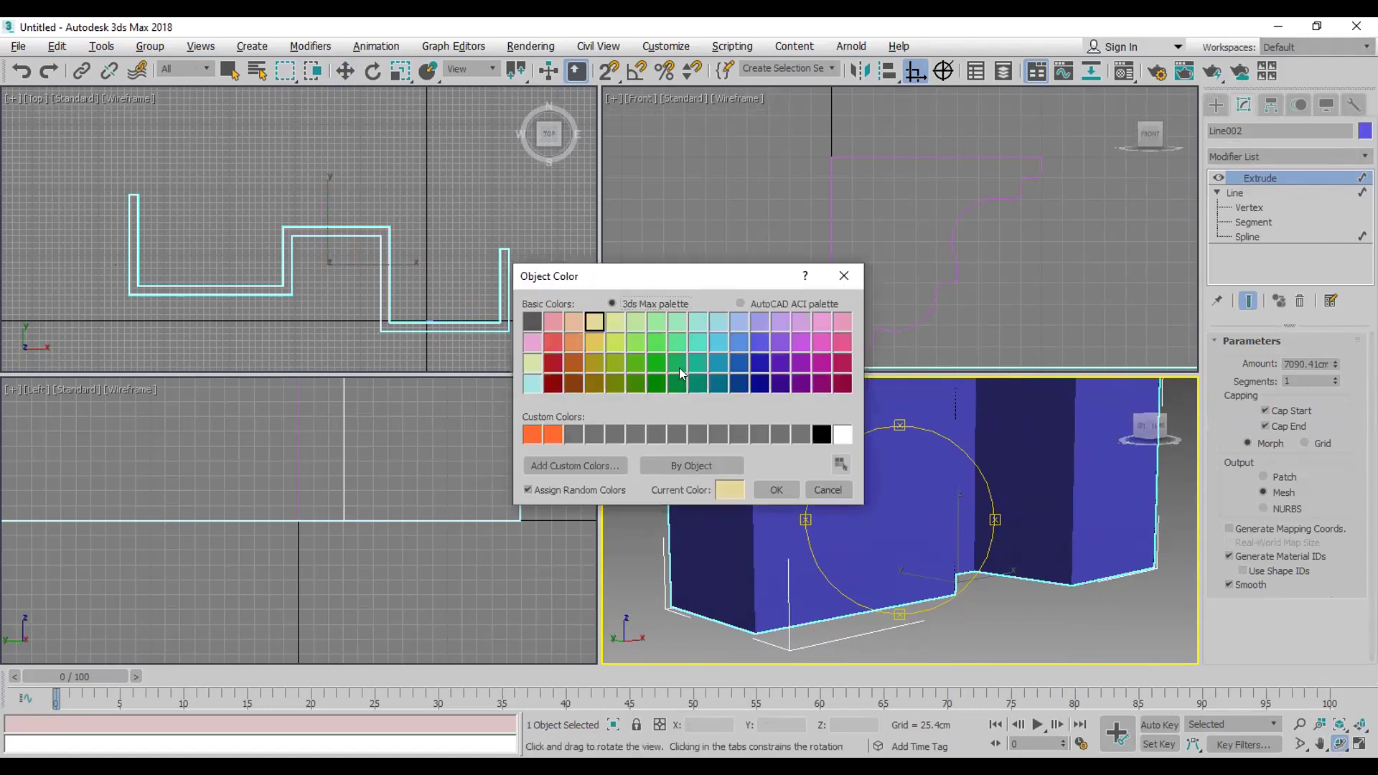
click(768, 491)
drag(850, 502, 825, 569)
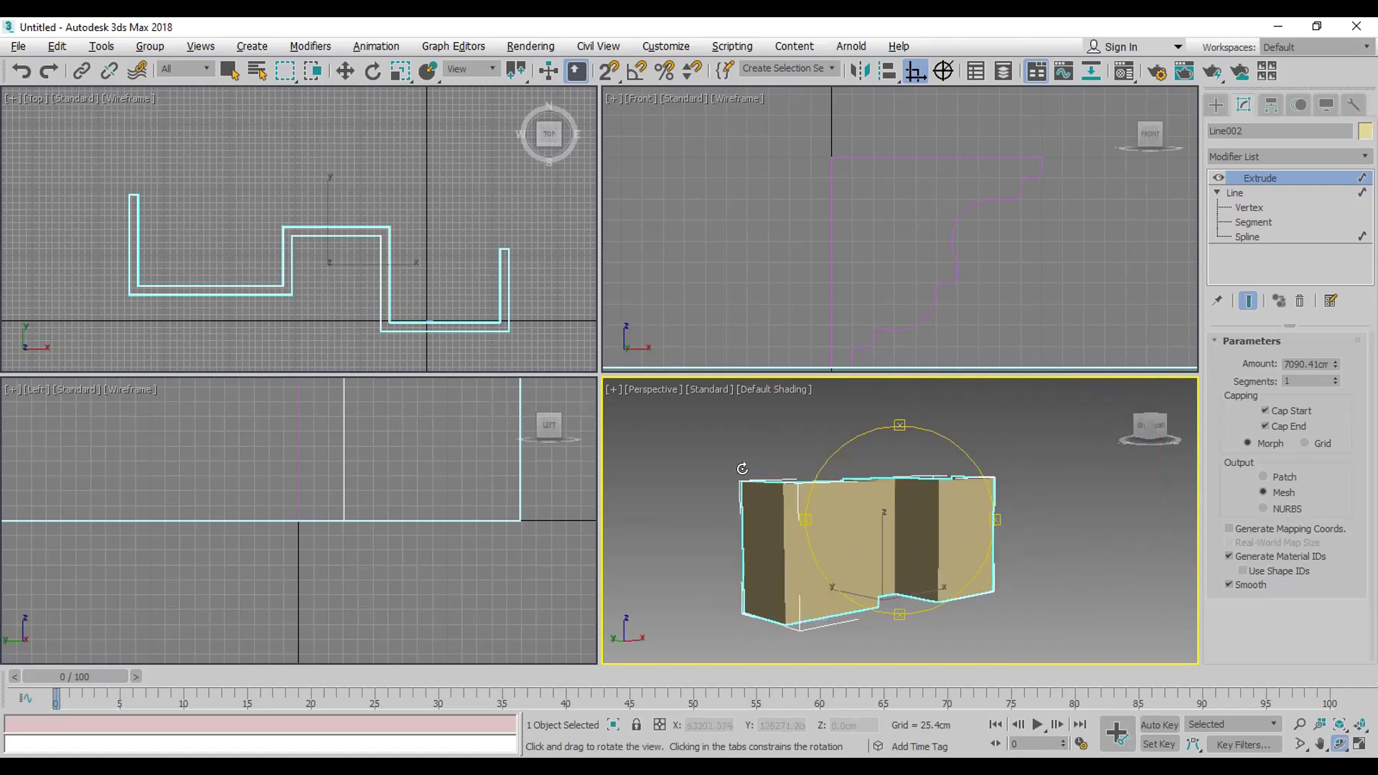
Step: Move the moulding profile just outside the wall's right end in the Top view
right_click(939, 288)
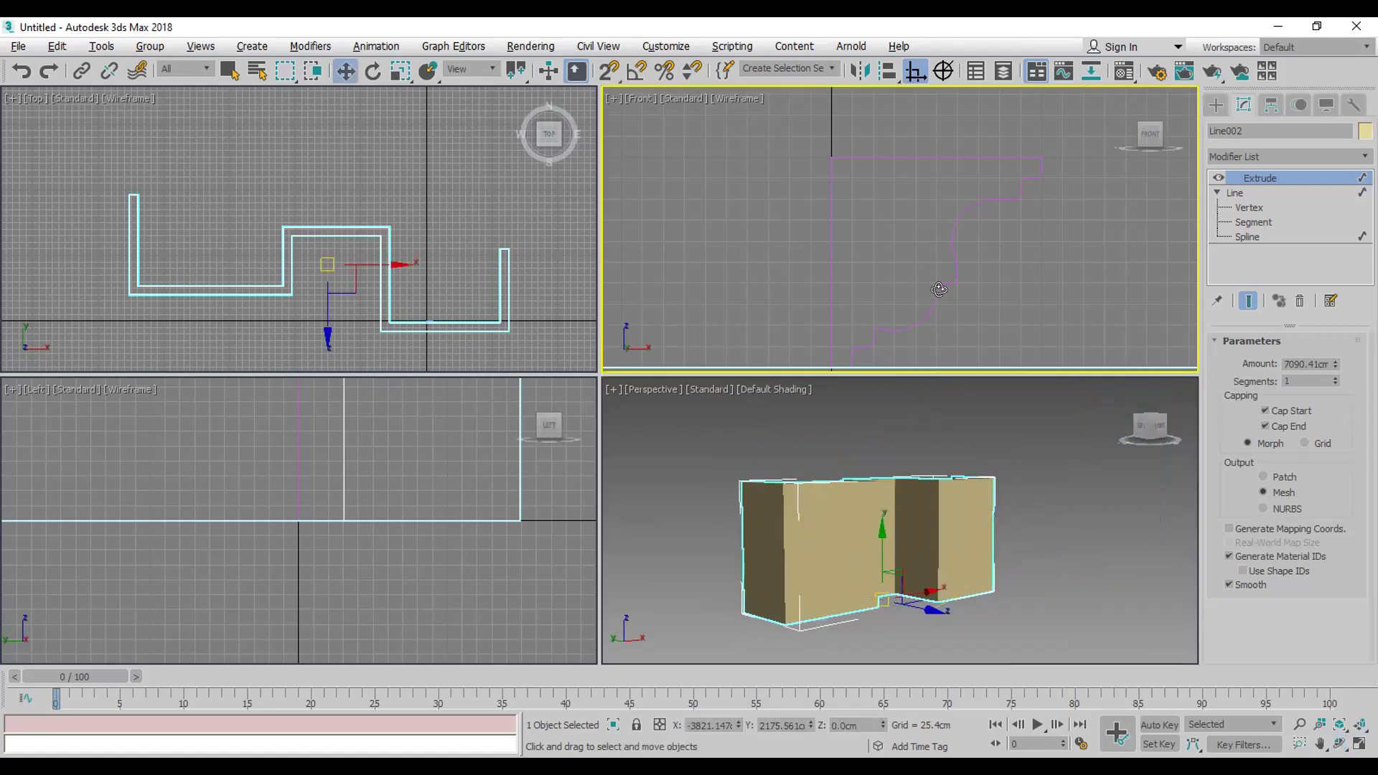
click(832, 273)
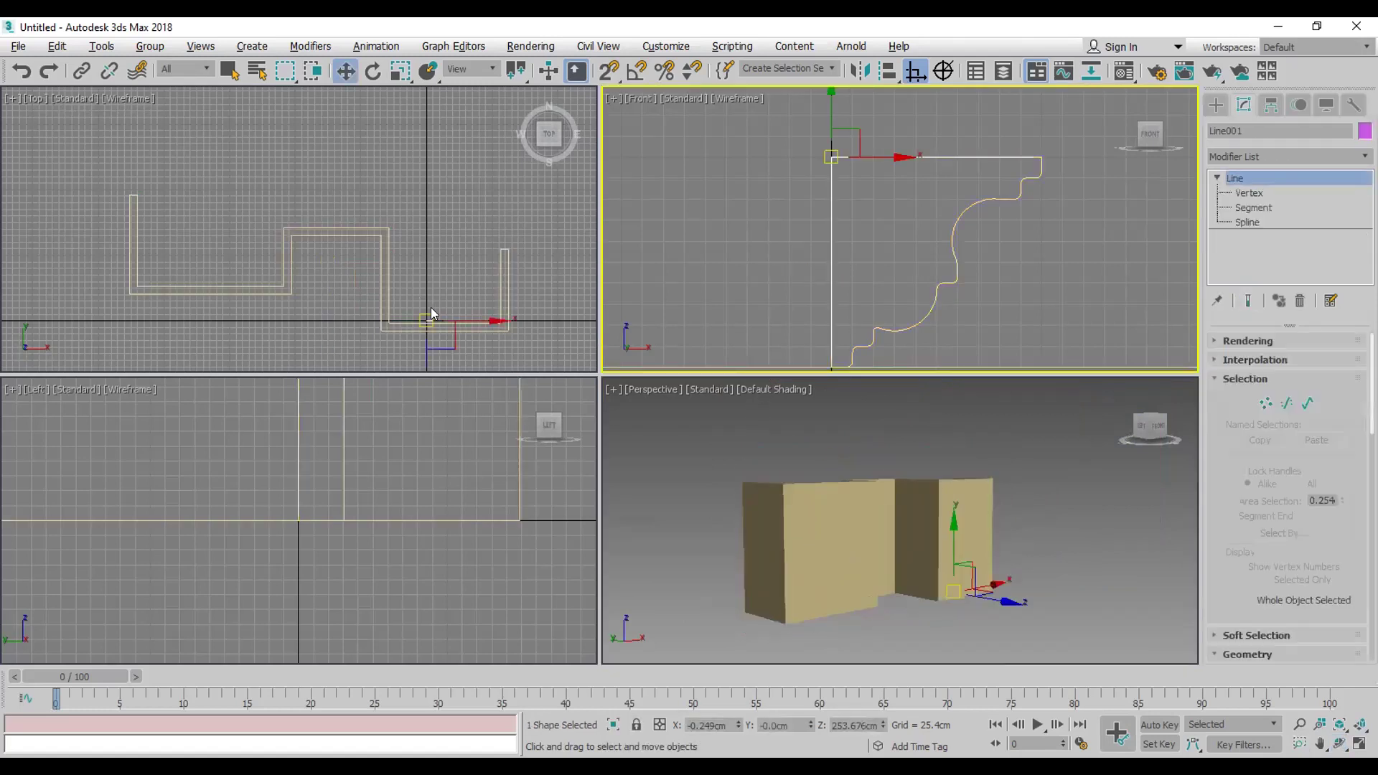
right_click(458, 316)
drag(458, 311, 557, 337)
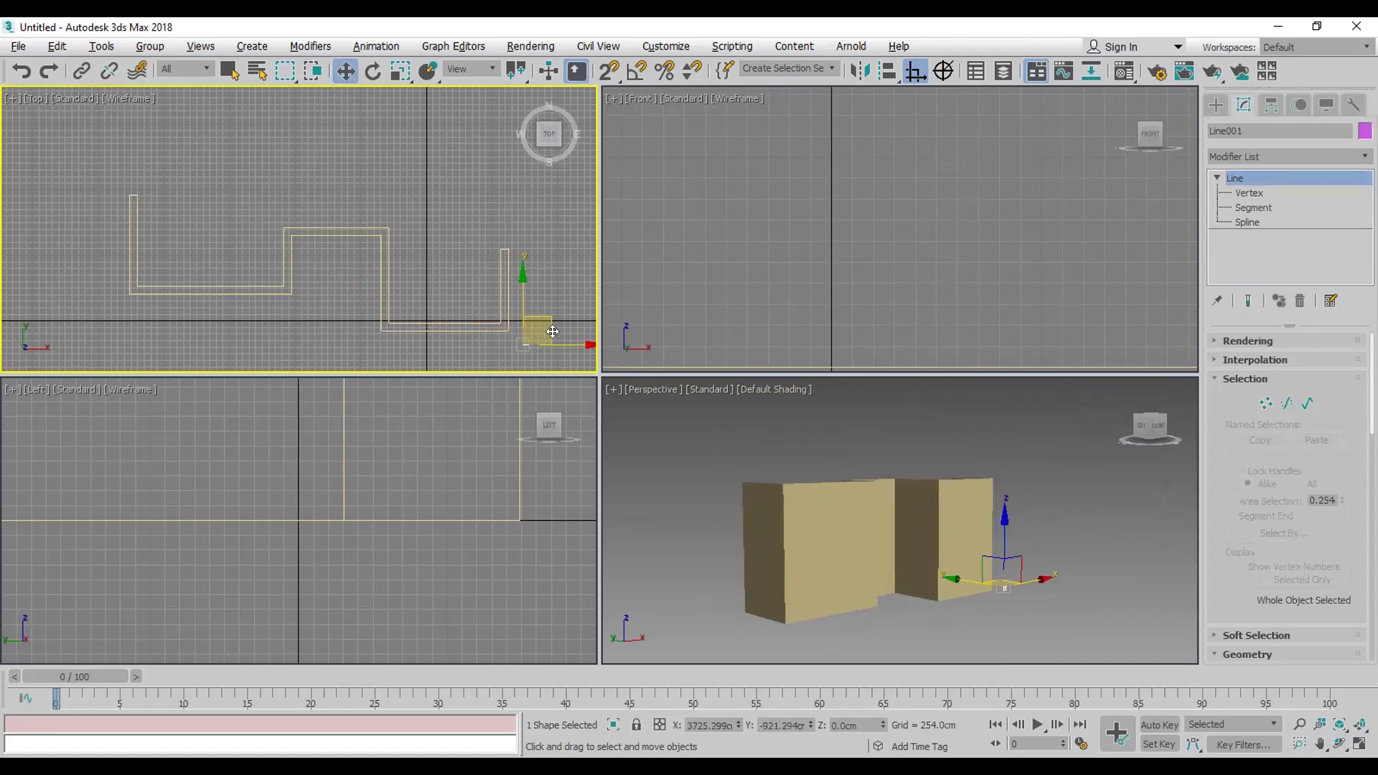
scroll(898, 495, up, 4)
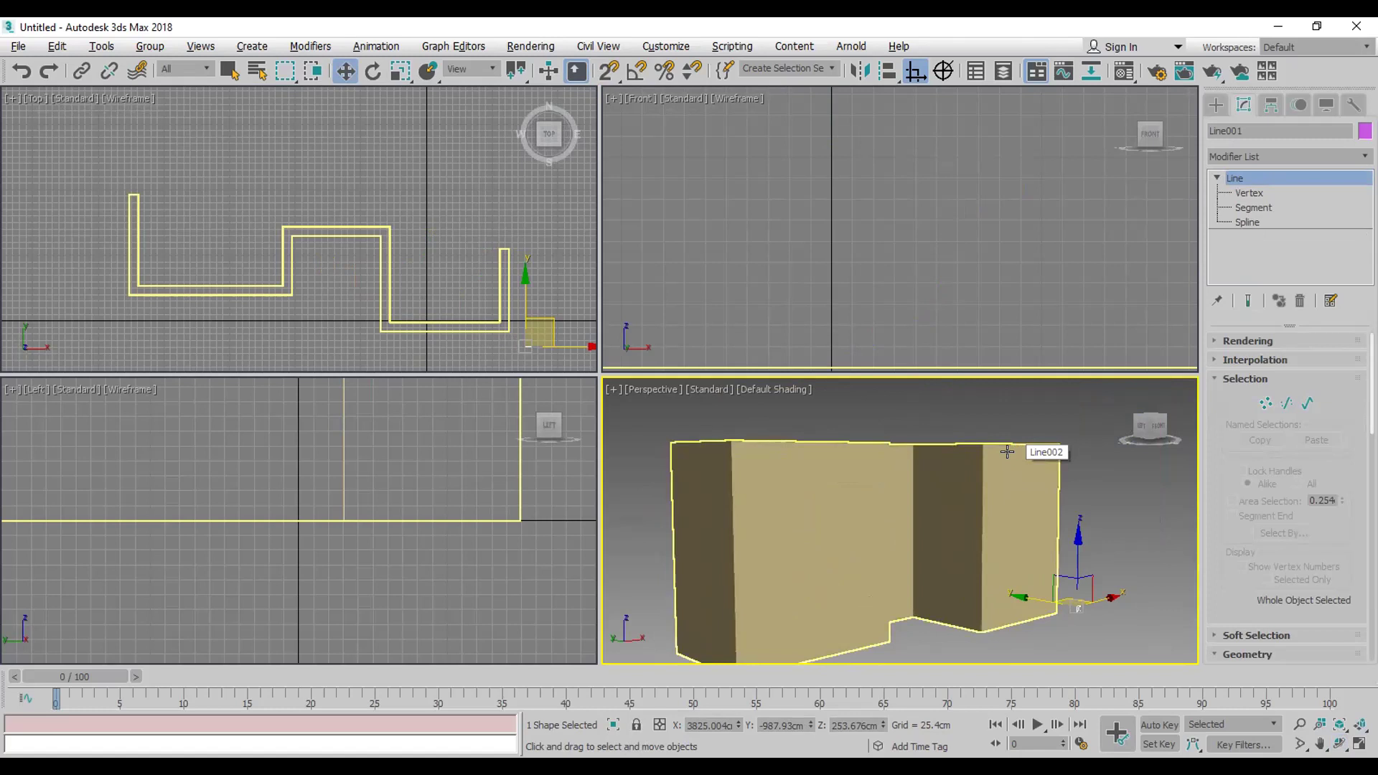
Step: Start a new spline line in the Top view and turn on snapping to vertices
middle_drag(442, 310, 425, 265)
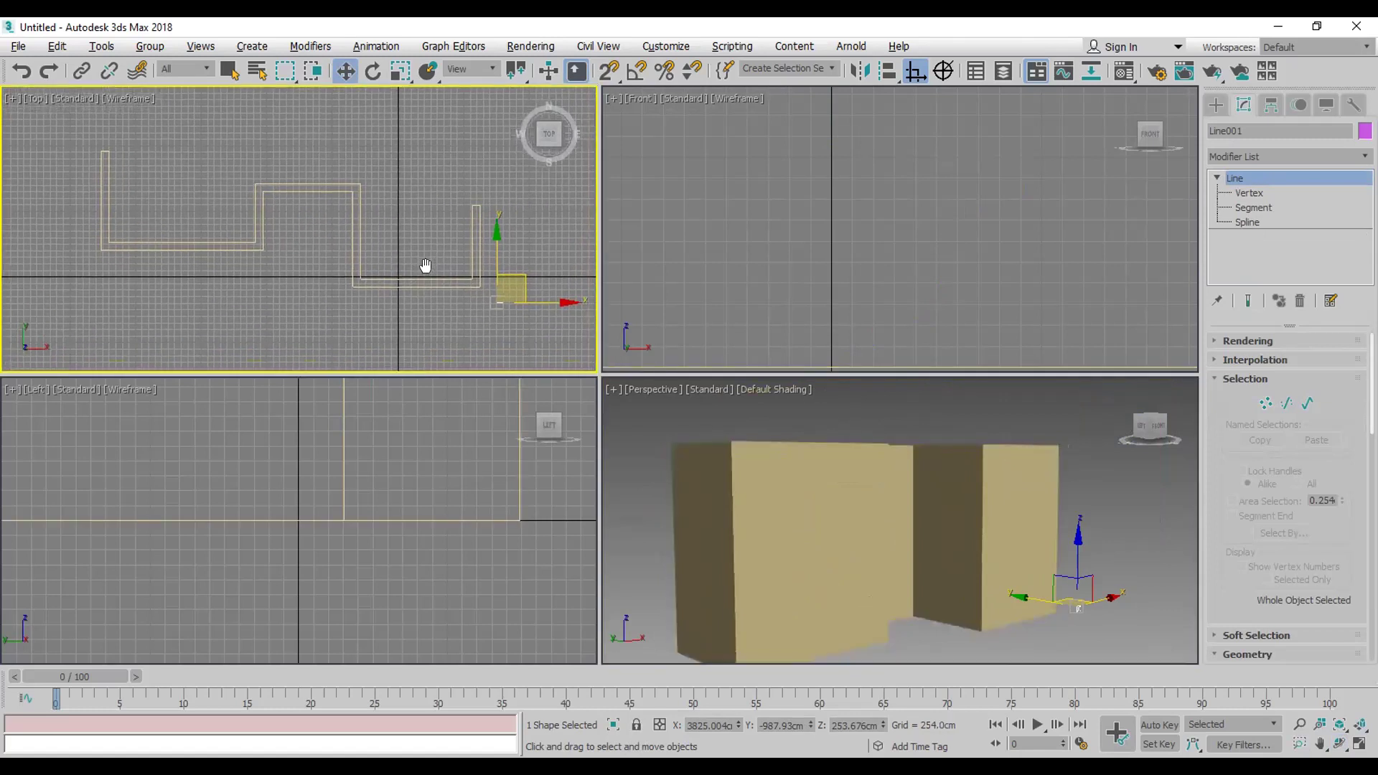
click(1216, 105)
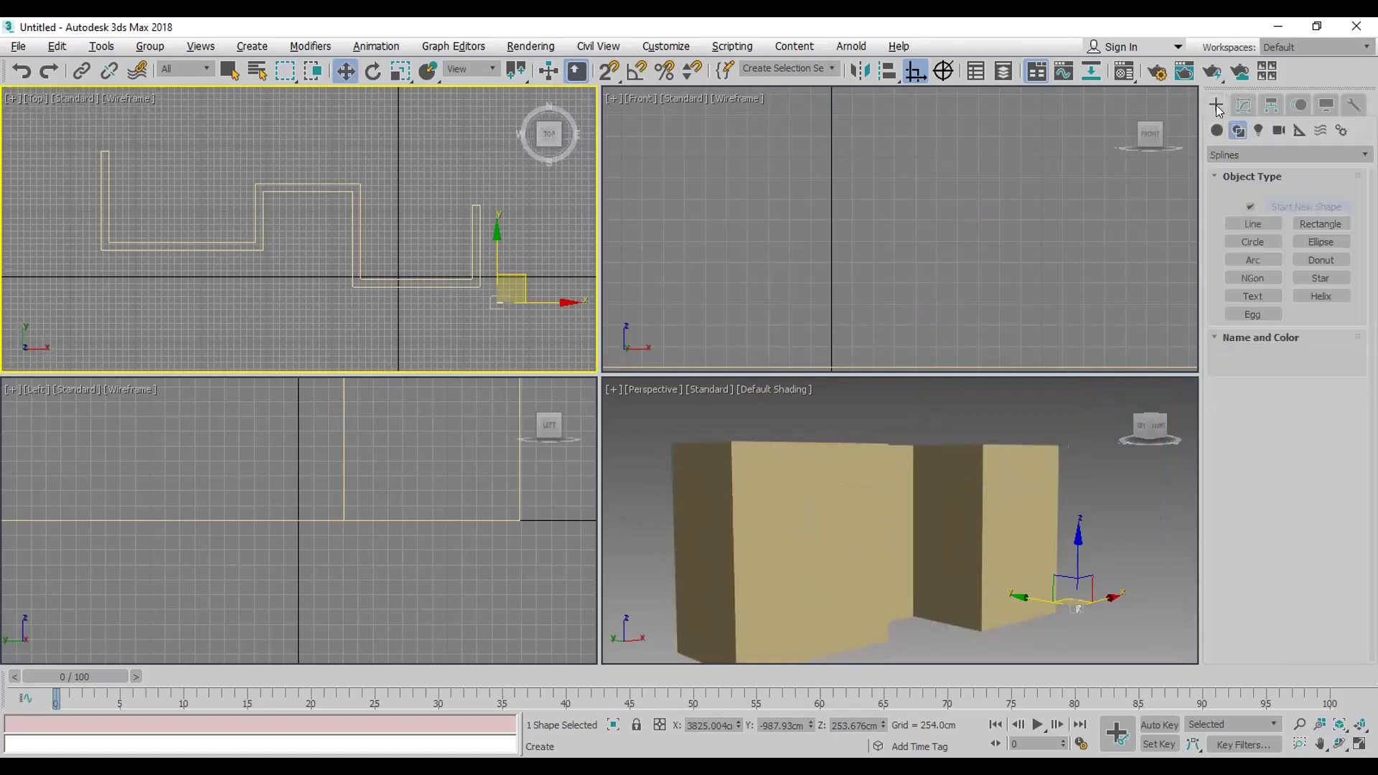
click(1254, 224)
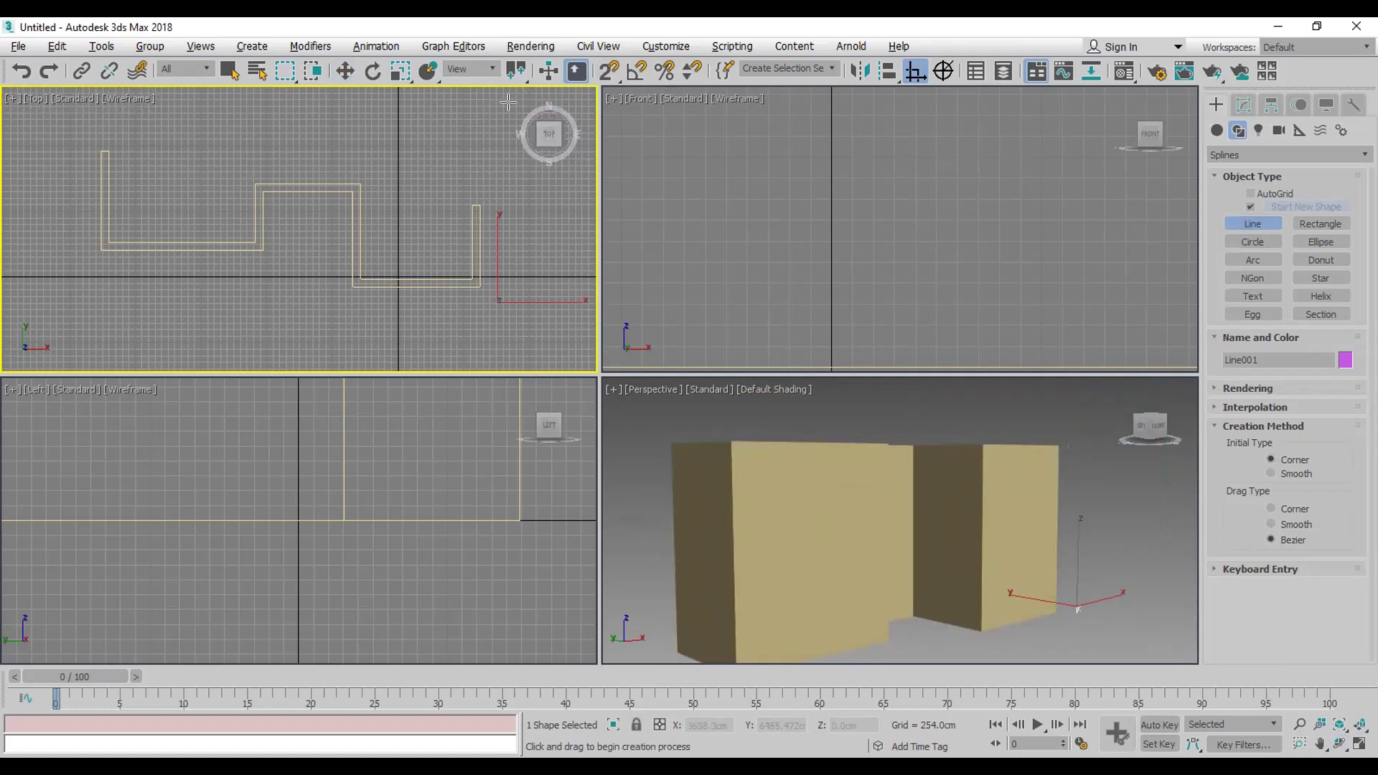
click(608, 71)
drag(609, 71, 609, 112)
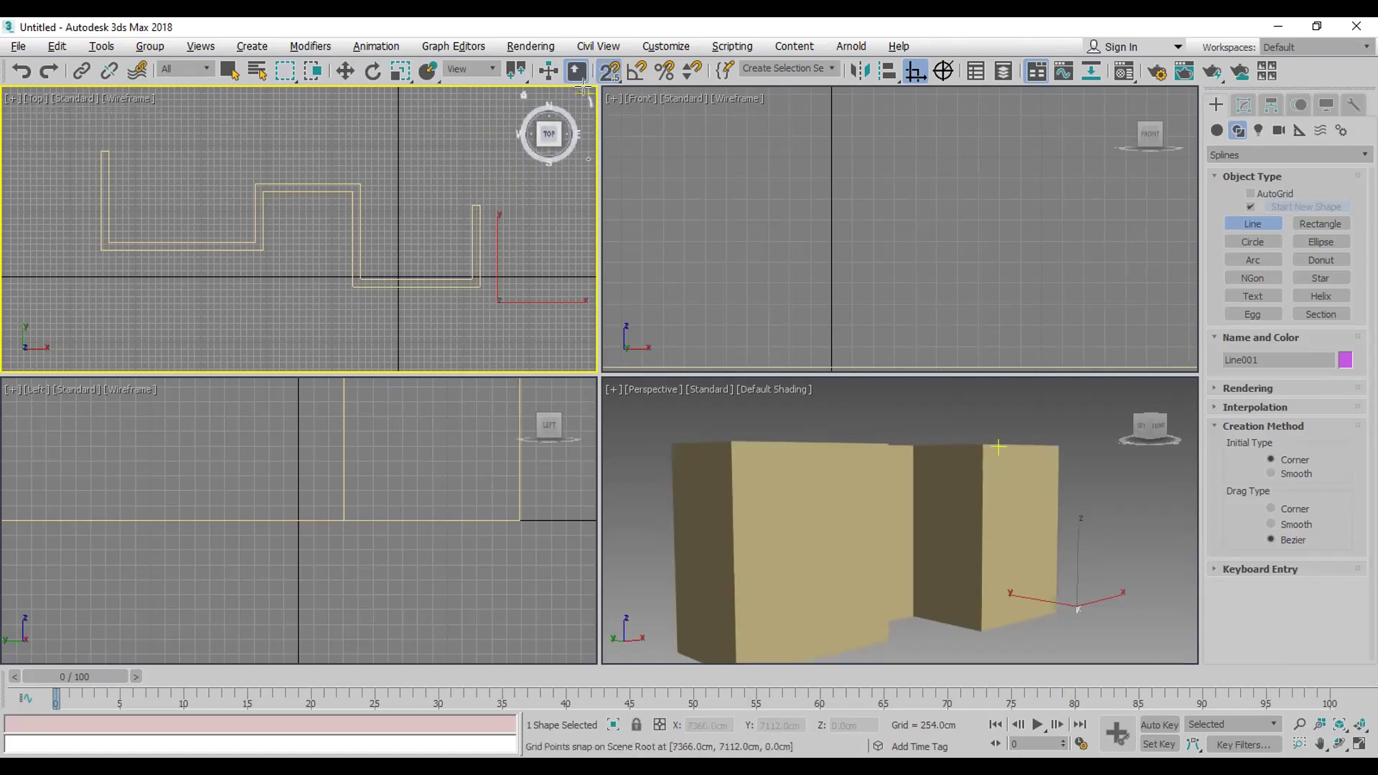
right_click(608, 75)
click(609, 345)
click(795, 279)
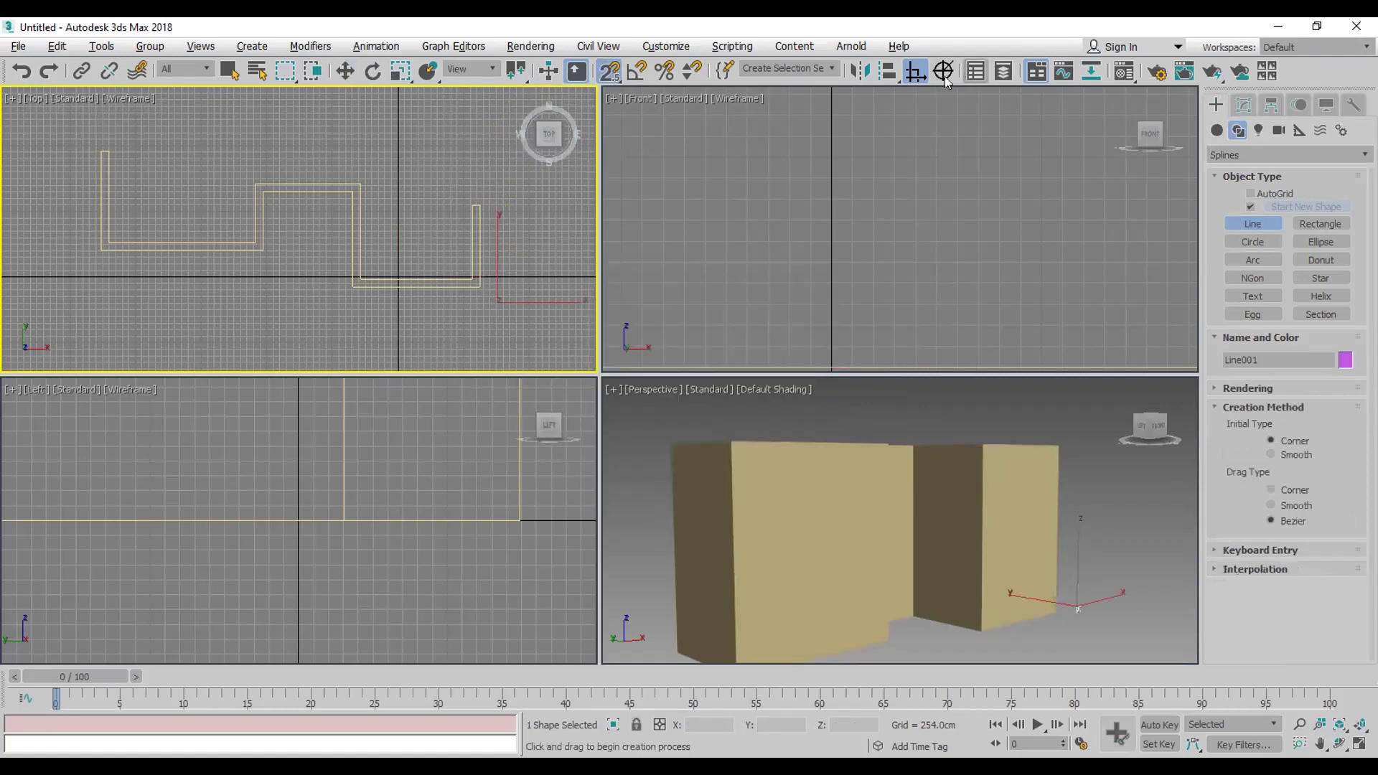
Step: Trace the wall's front edge with an open line snapped to its eight vertices, from the right end to the left end
click(479, 205)
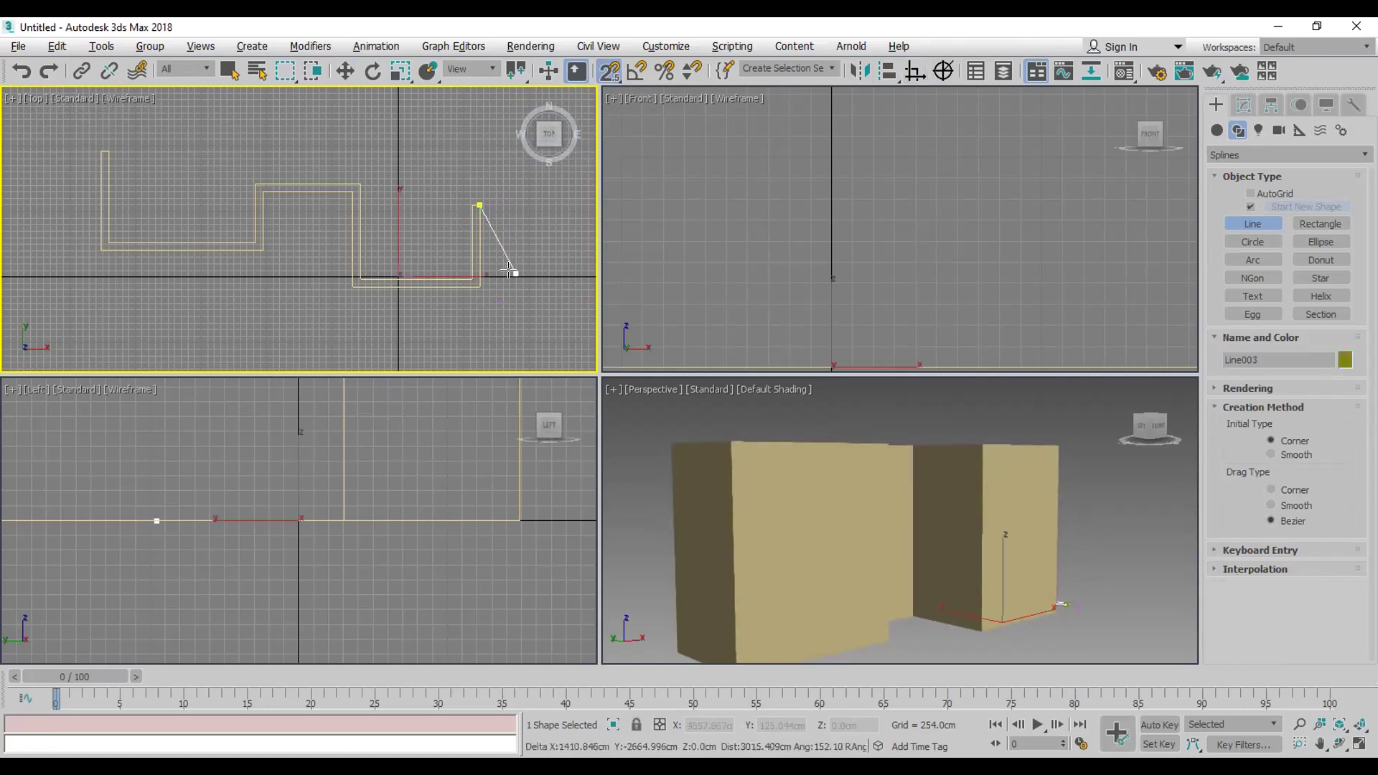
click(480, 287)
click(354, 287)
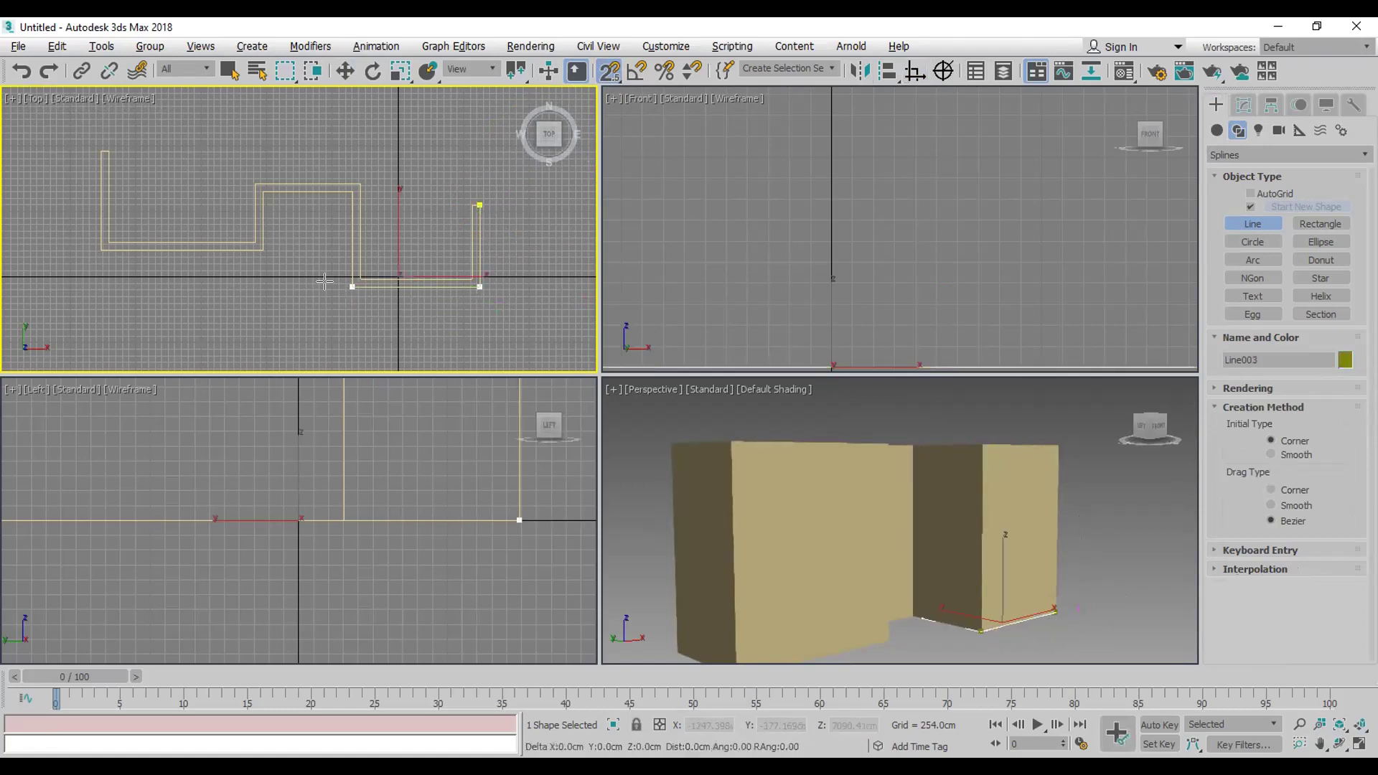
click(351, 191)
click(263, 192)
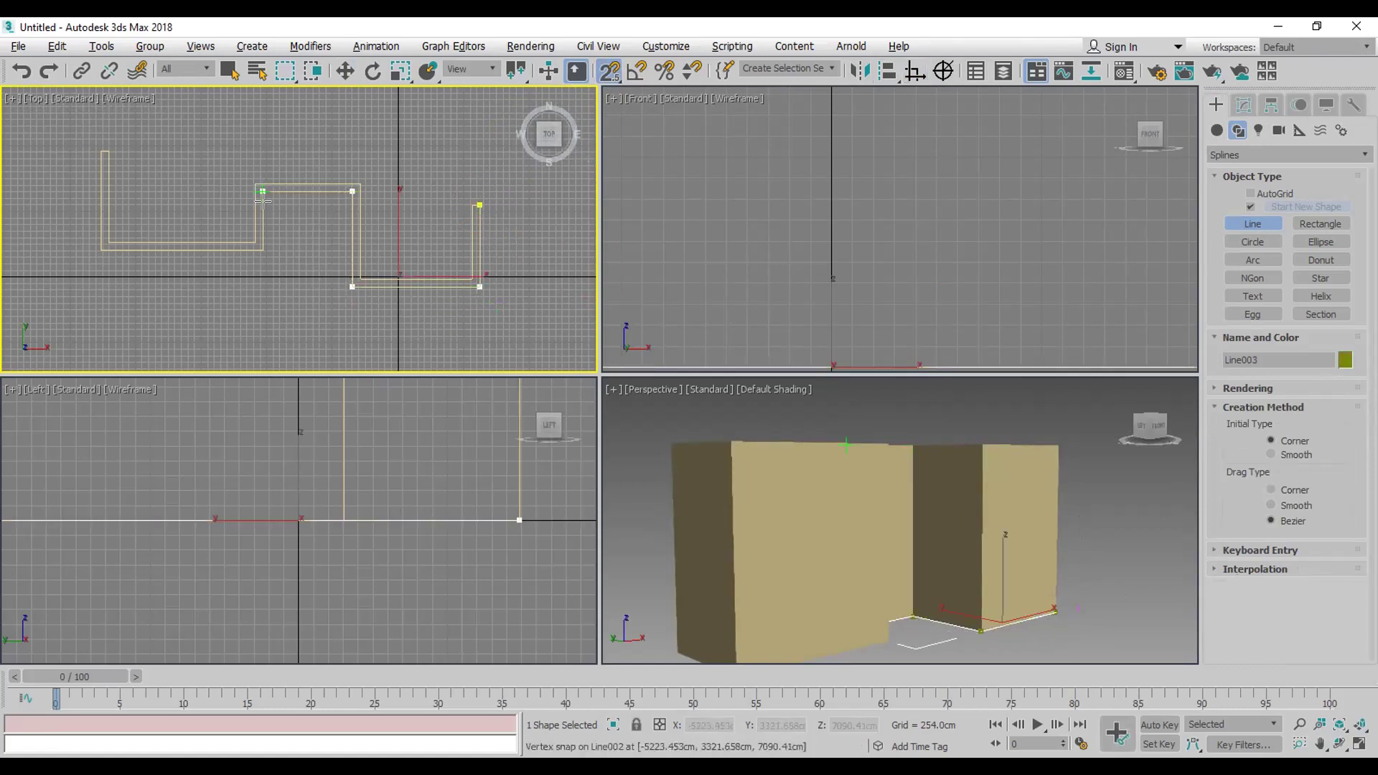
click(263, 250)
click(100, 249)
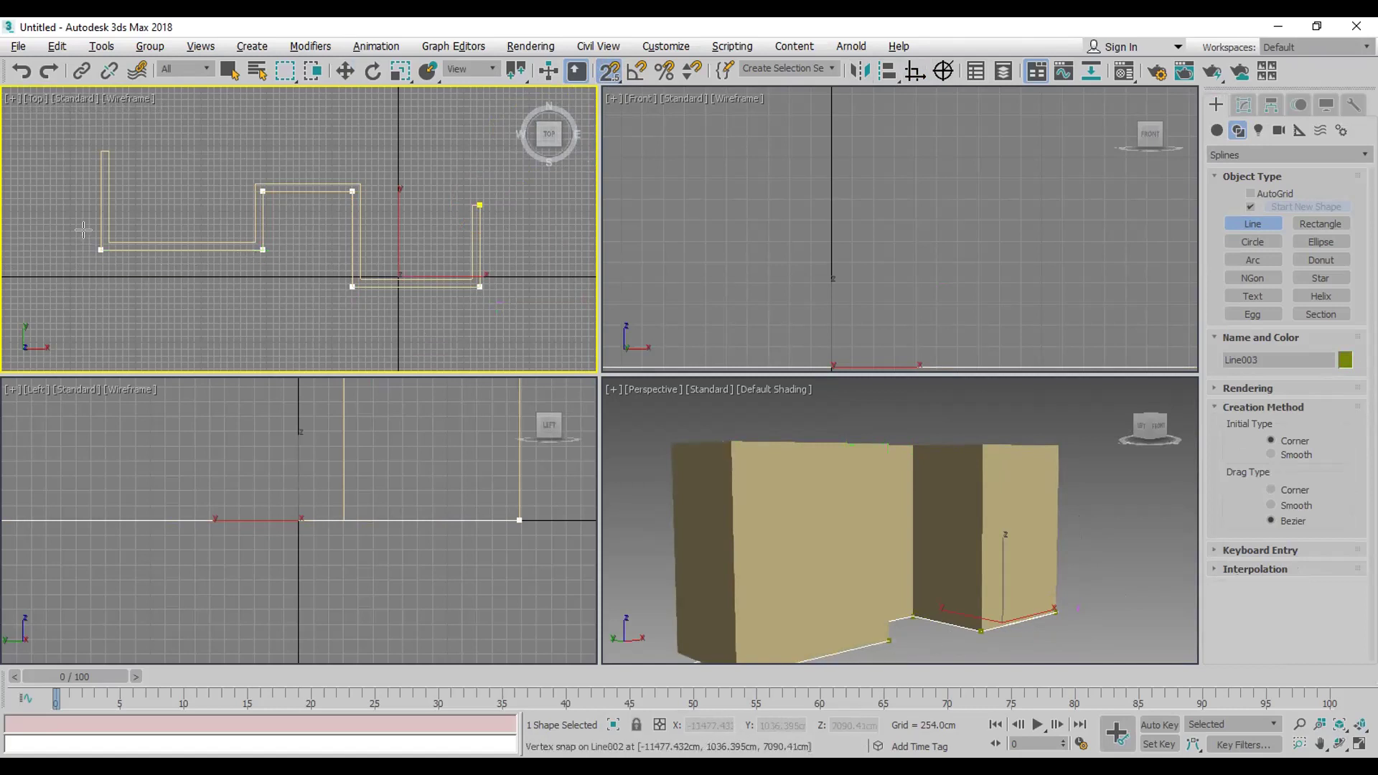
click(100, 152)
right_click(100, 153)
Step: Try to raise the traced line up the wall in the Perspective view, and undo each move
right_click(833, 475)
key(w)
drag(896, 569, 898, 474)
click(22, 71)
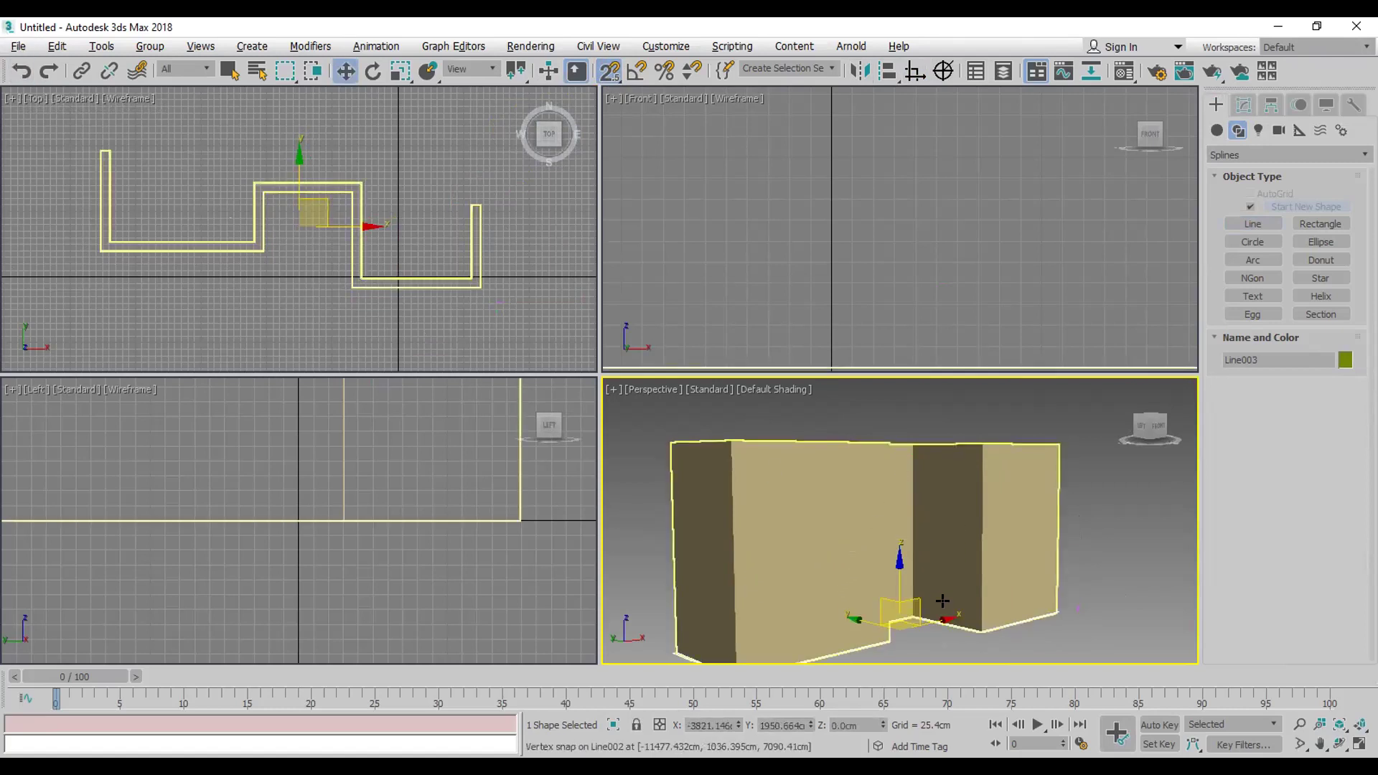
drag(900, 612, 899, 509)
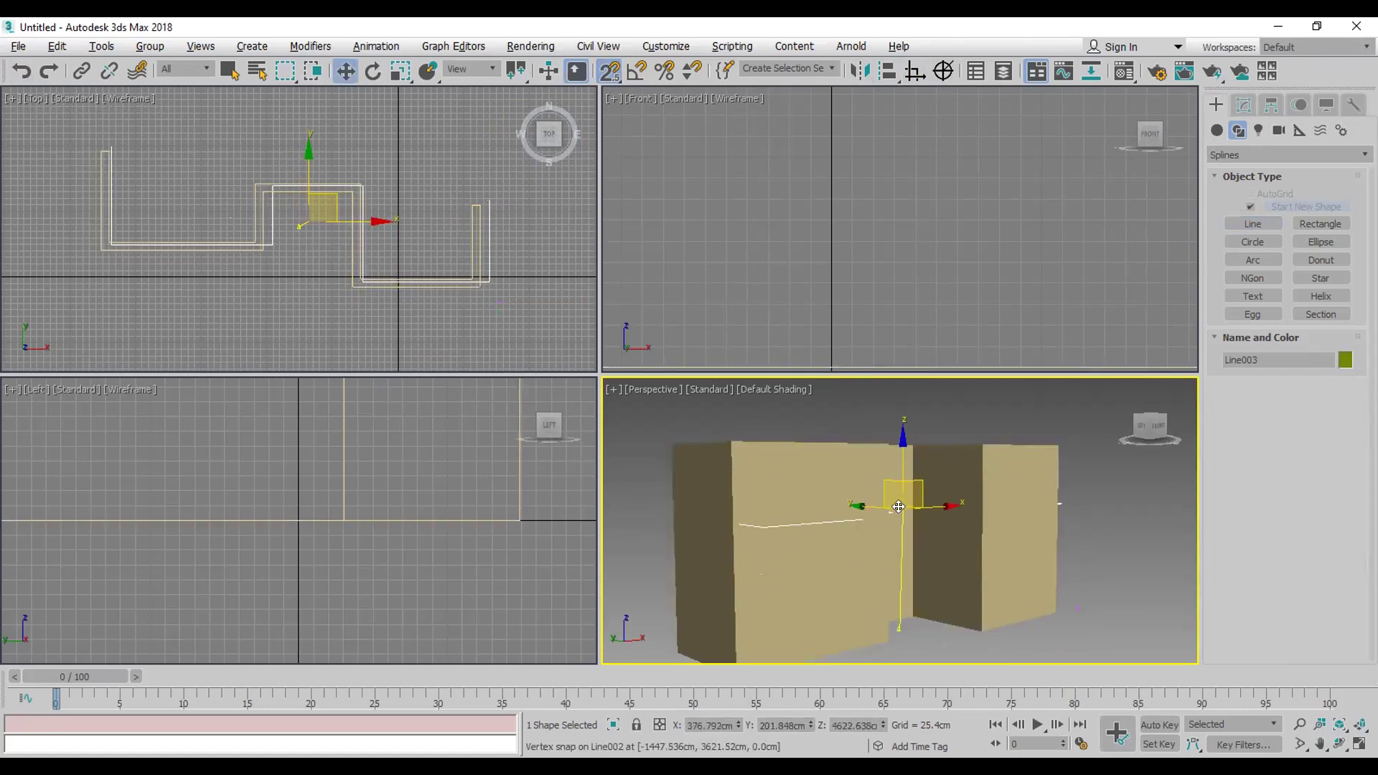
click(21, 71)
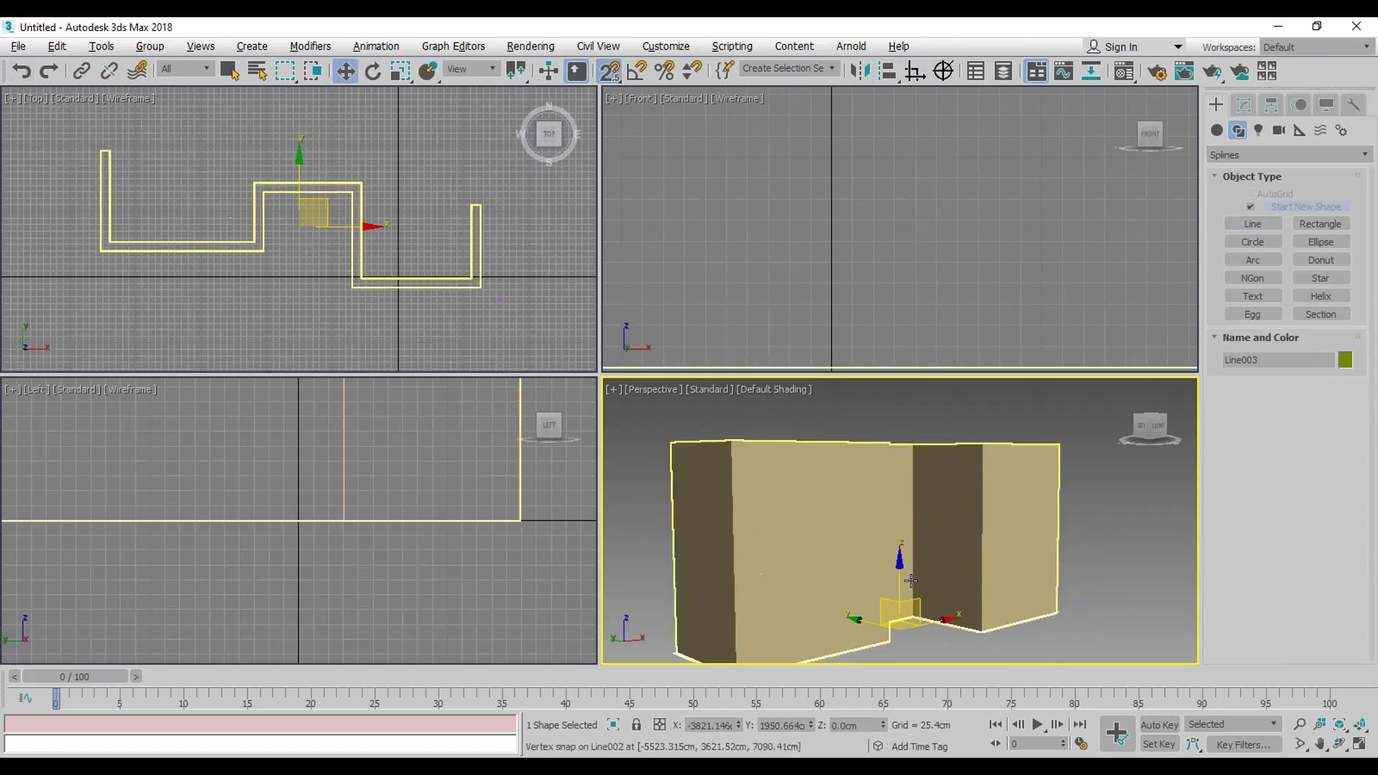
Step: Turn off snapping and raise the traced line to a height of about 4952 cm on the wall in the Perspective view
drag(895, 574, 897, 495)
click(22, 71)
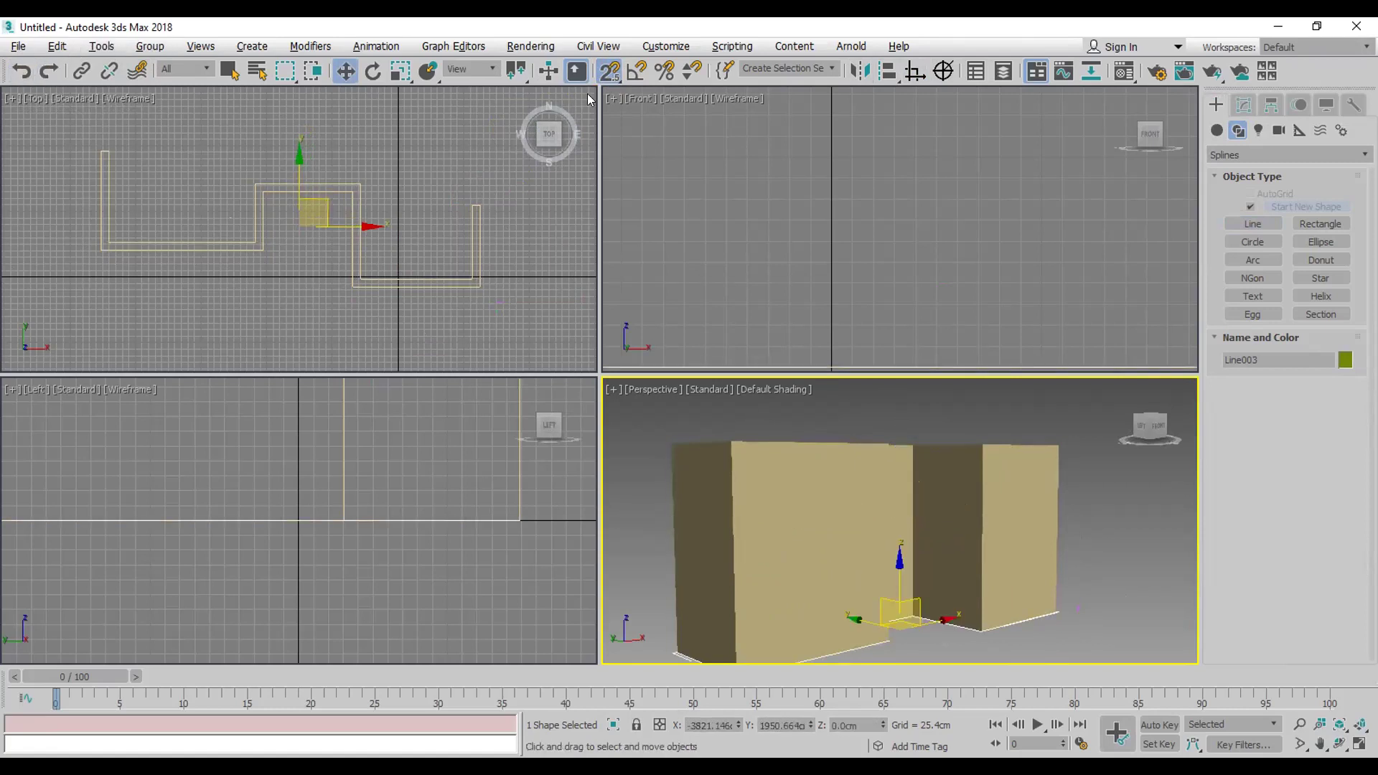
drag(900, 585, 896, 460)
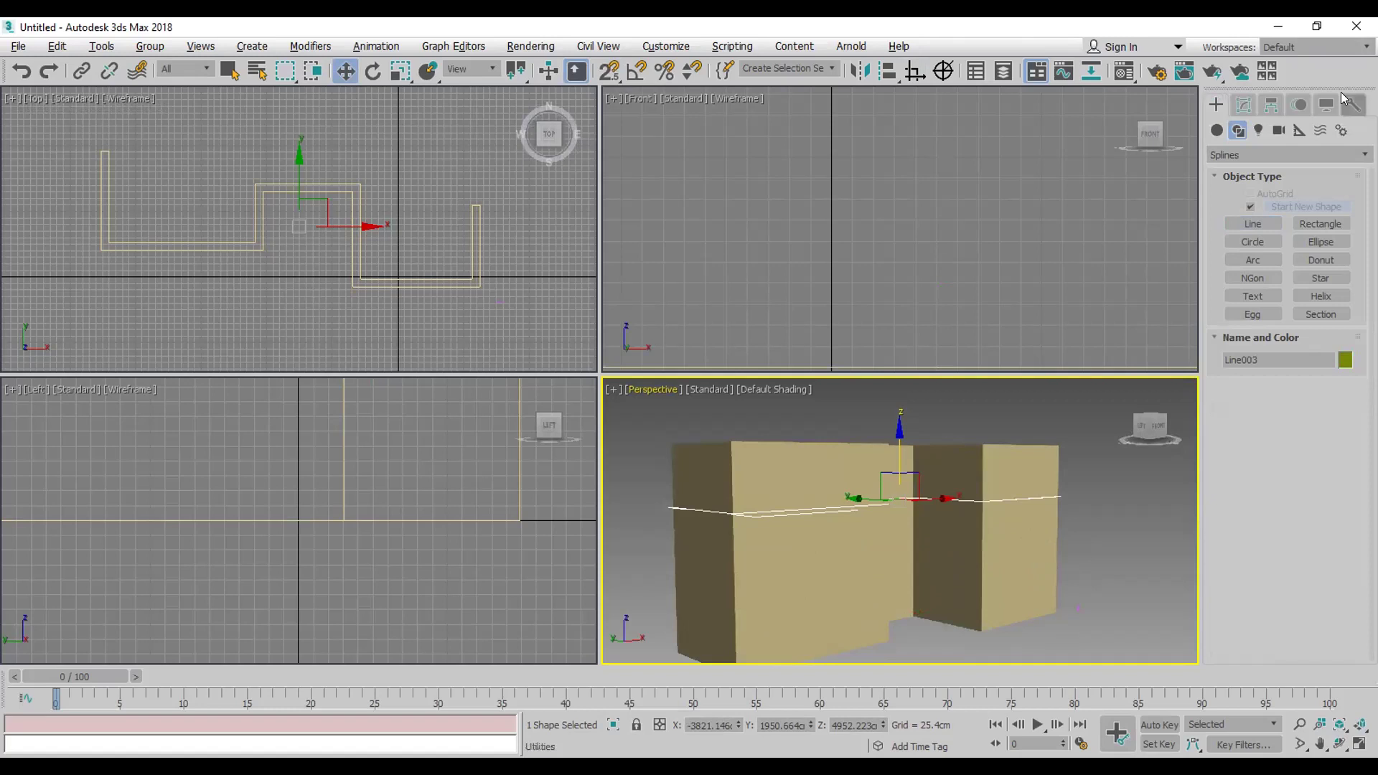
Step: Apply a Sweep modifier to the raised line that follows the wall's front edge
click(1248, 107)
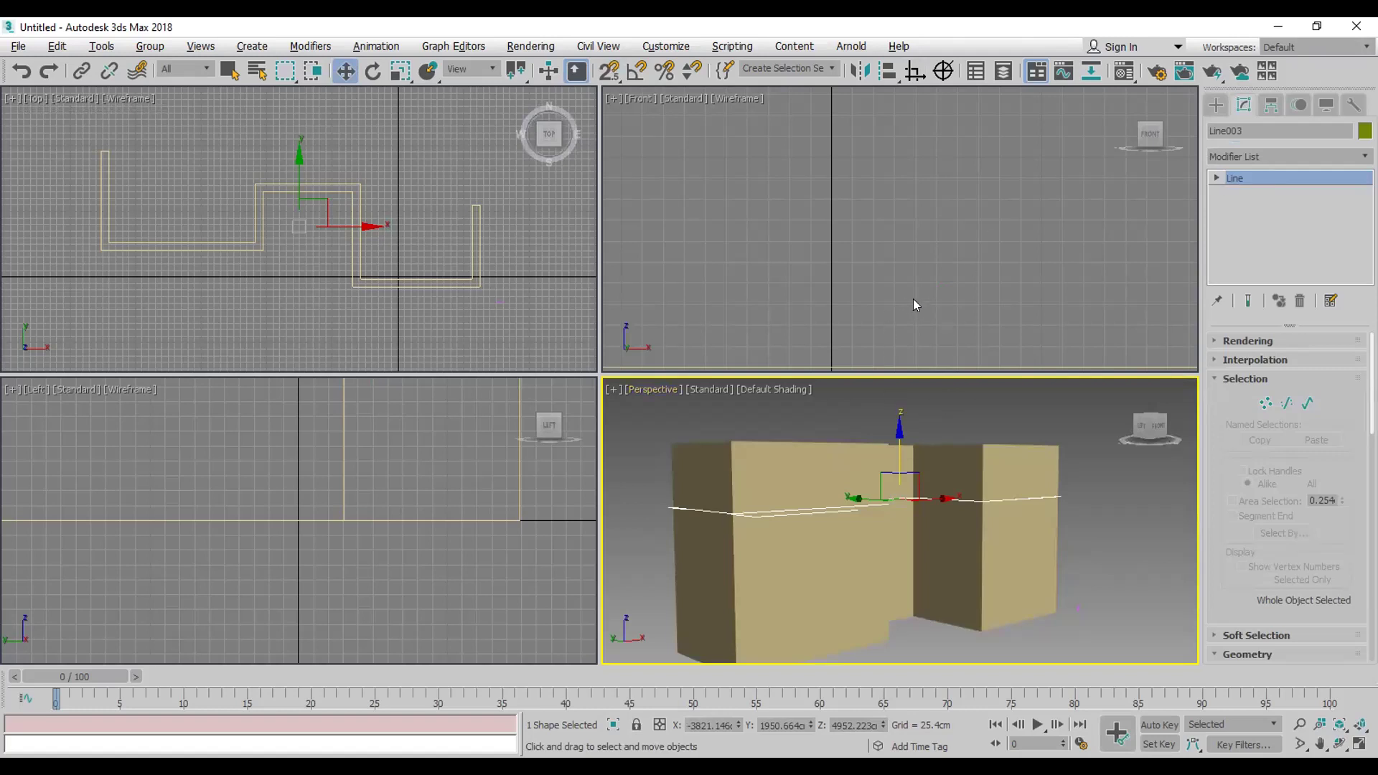
middle_drag(920, 286, 933, 359)
scroll(899, 215, down, 5)
mouse_move(946, 310)
middle_down()
mouse_move(941, 295)
mouse_move(958, 315)
middle_up()
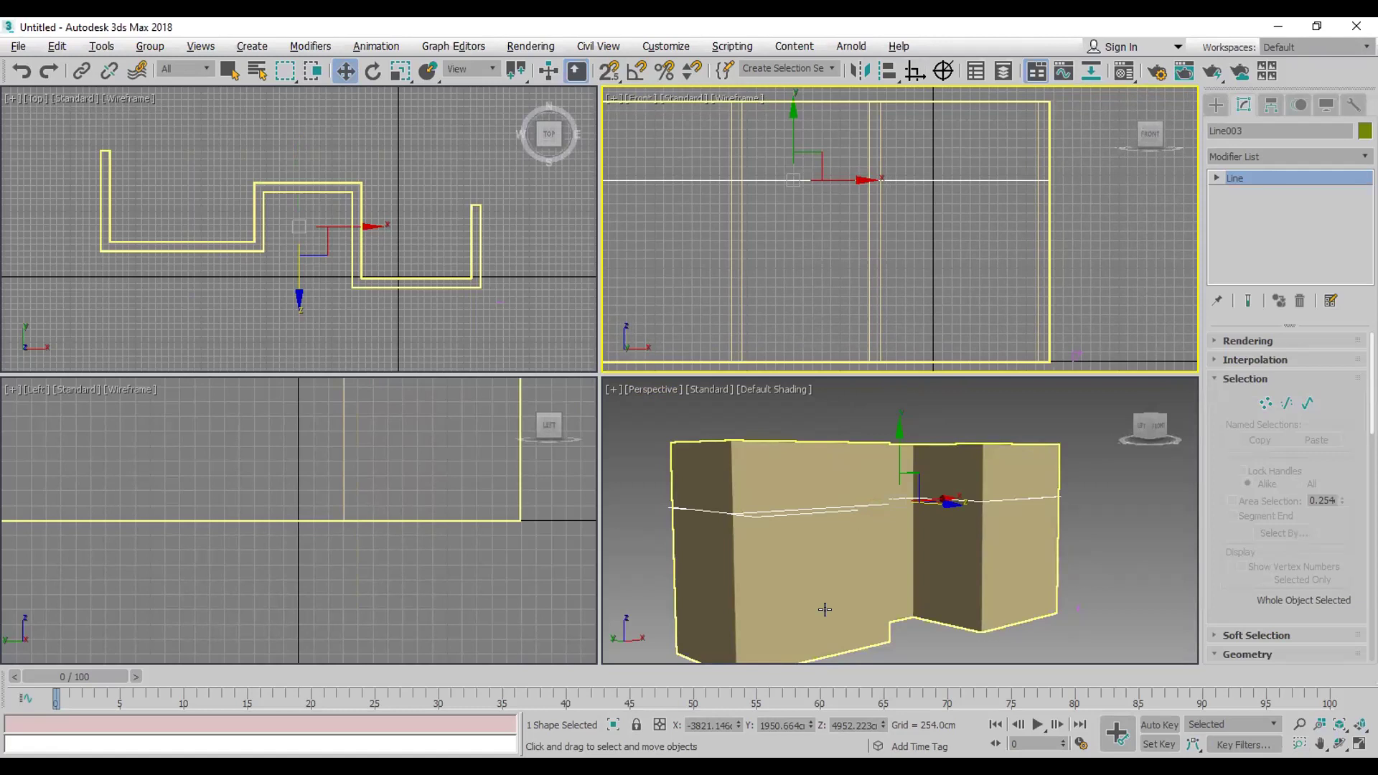
middle_drag(825, 610, 811, 578)
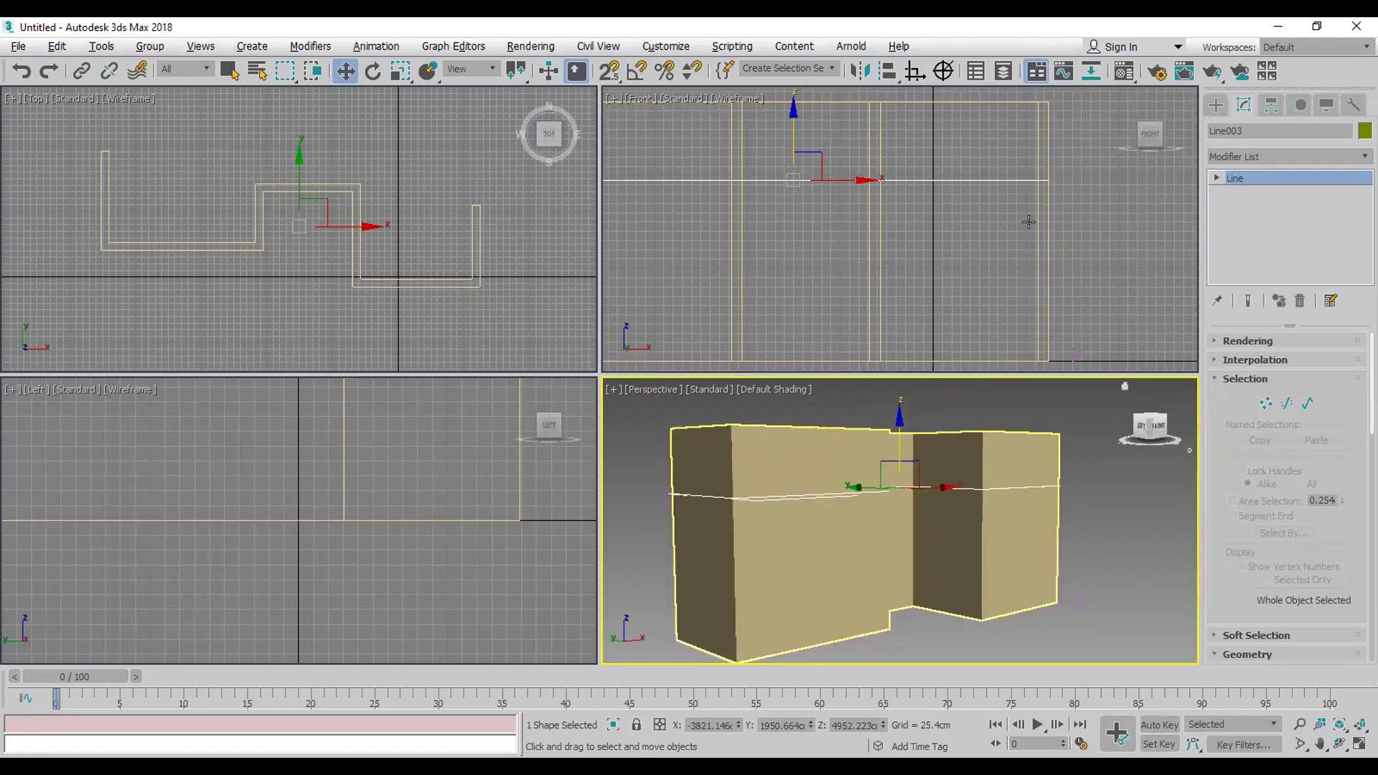
click(993, 177)
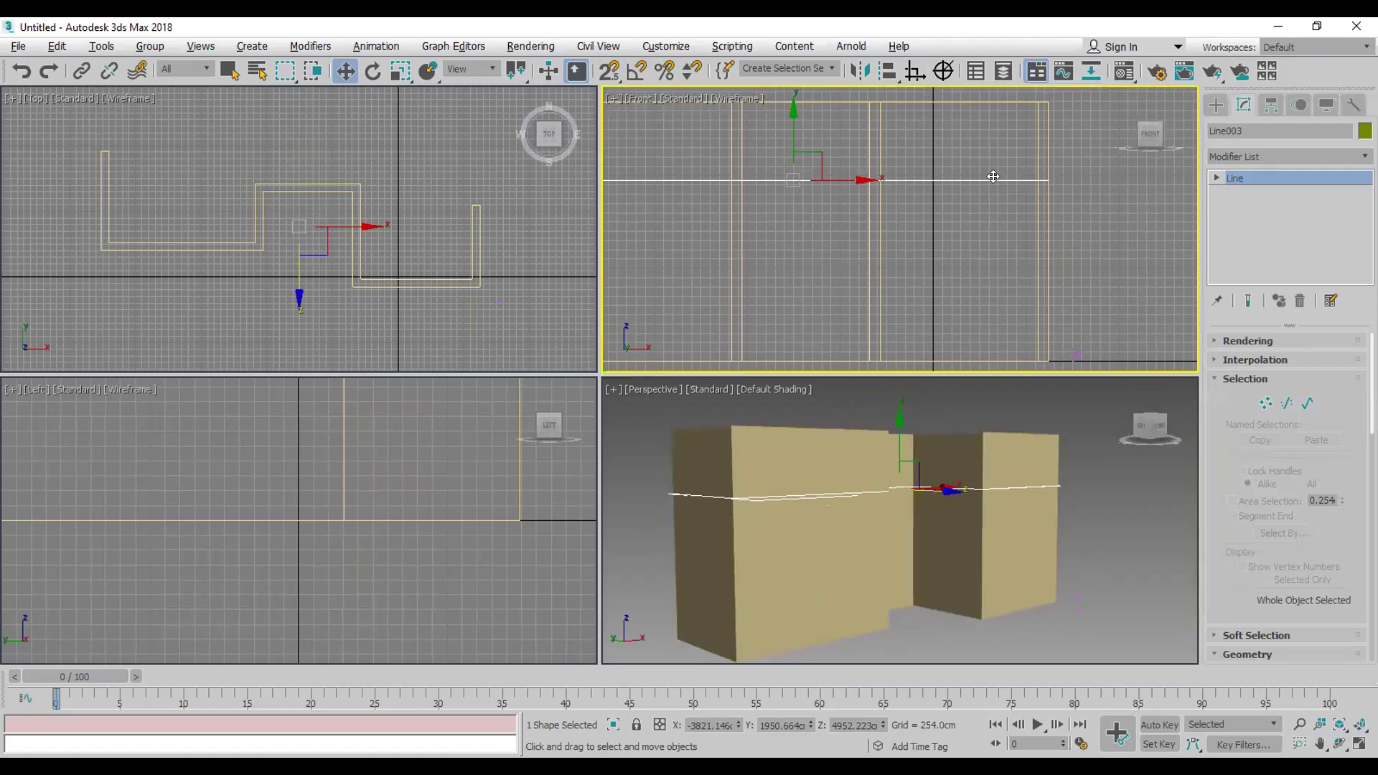
click(1298, 154)
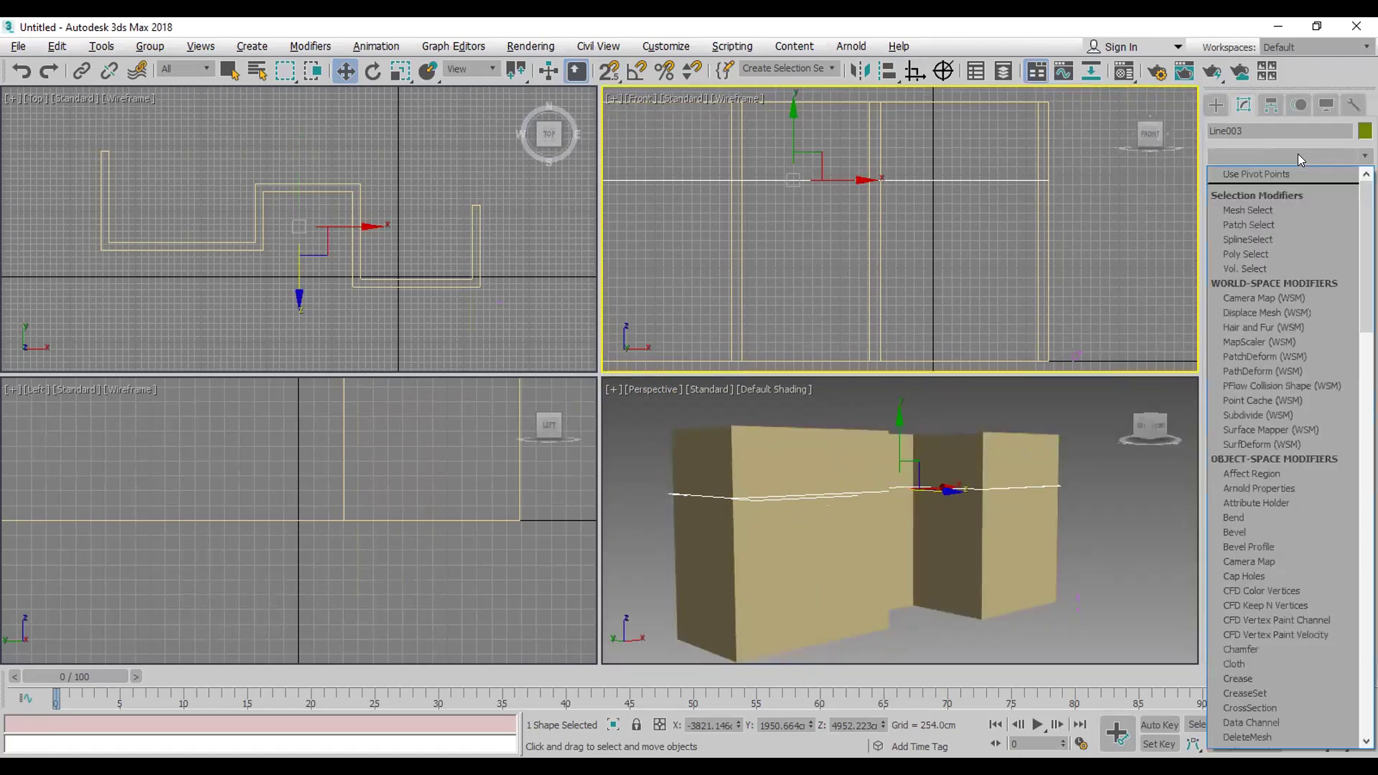
text(sweep)
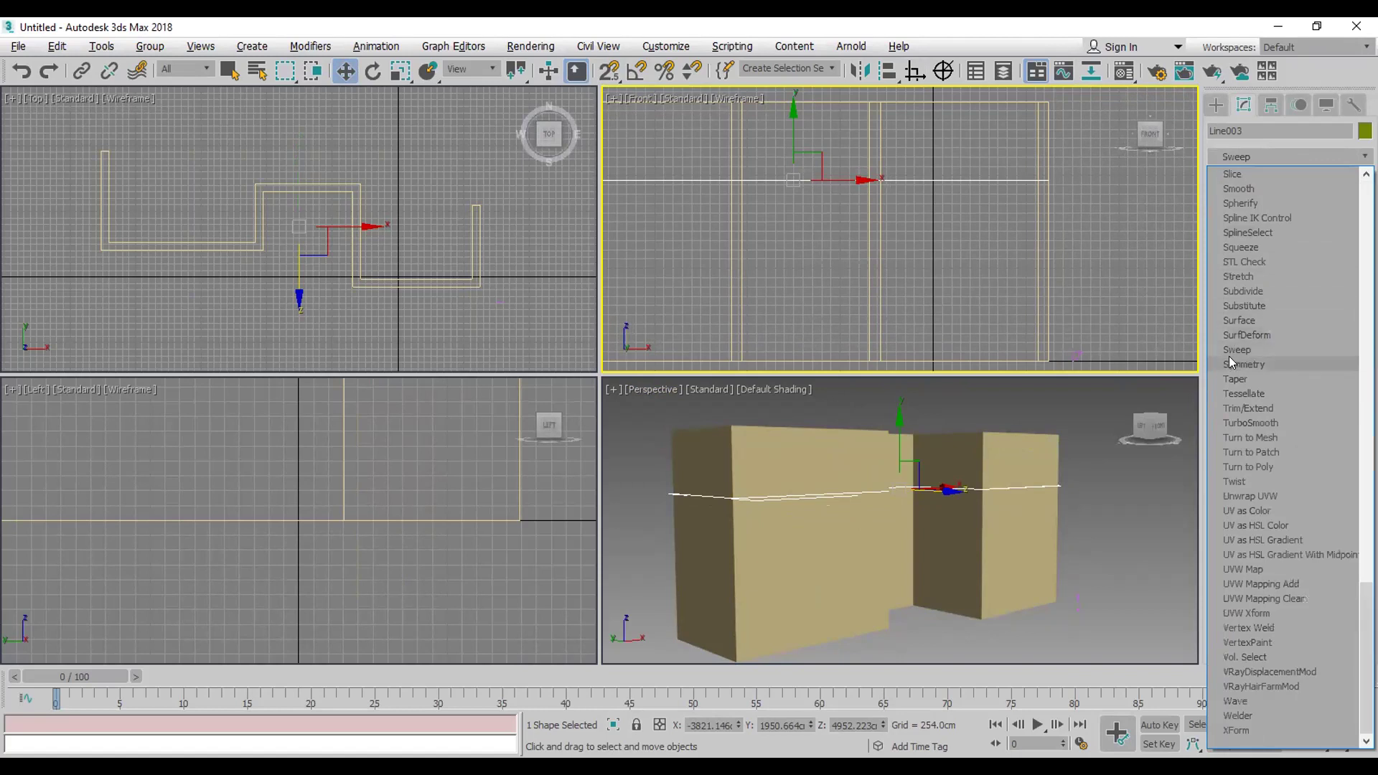
click(1236, 344)
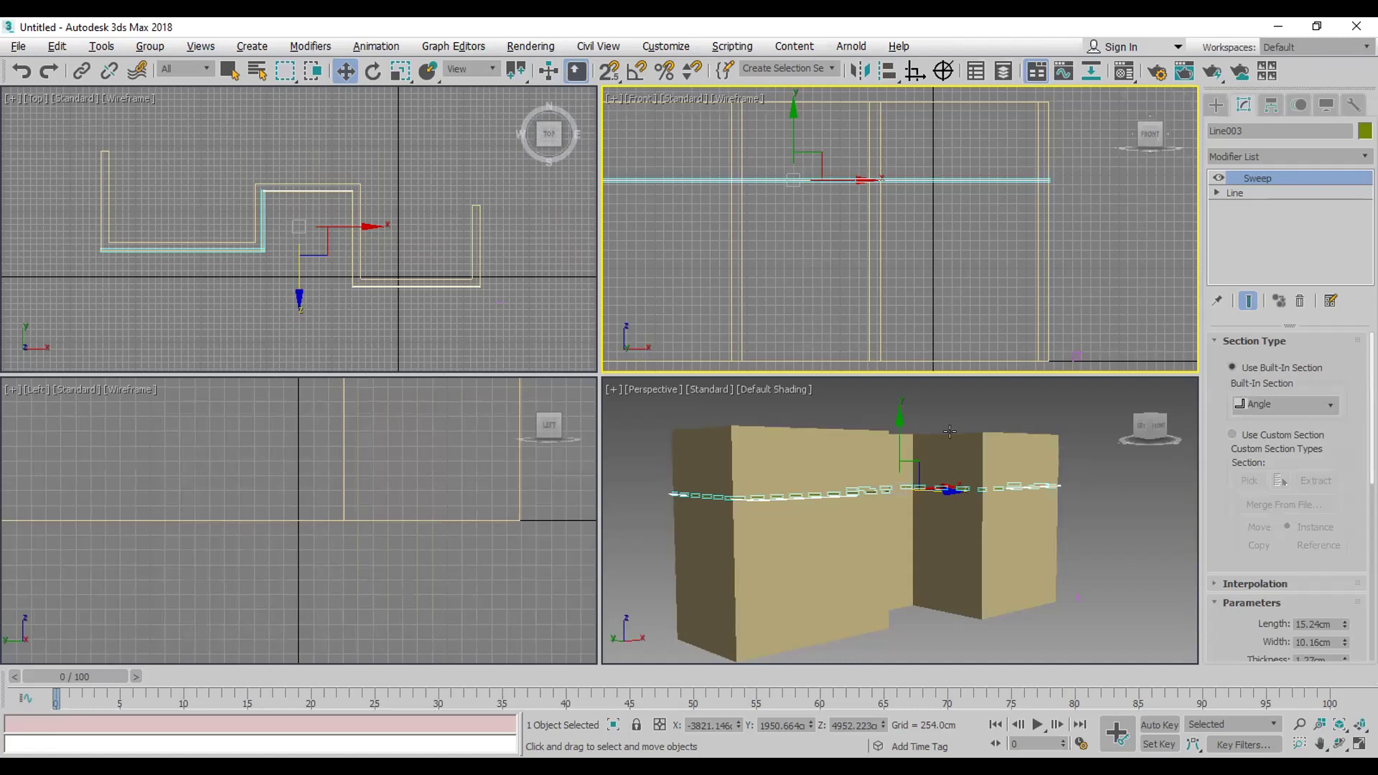
Step: Switch the sweep to a custom section, pick the moulding profile in the Front view, and inspect the swept moulding around the wall's corners
click(912, 433)
scroll(911, 433, up, 8)
scroll(912, 433, down, 3)
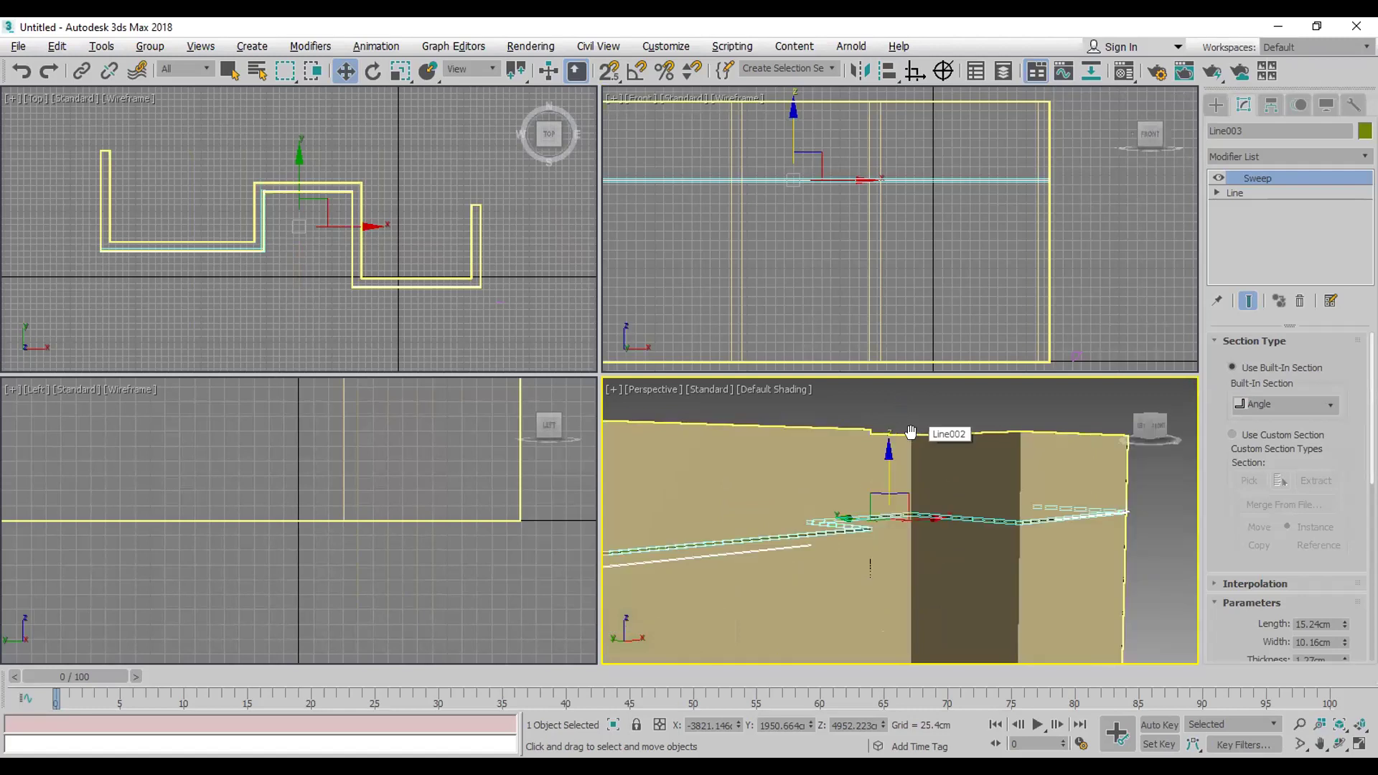
click(1257, 435)
click(1249, 480)
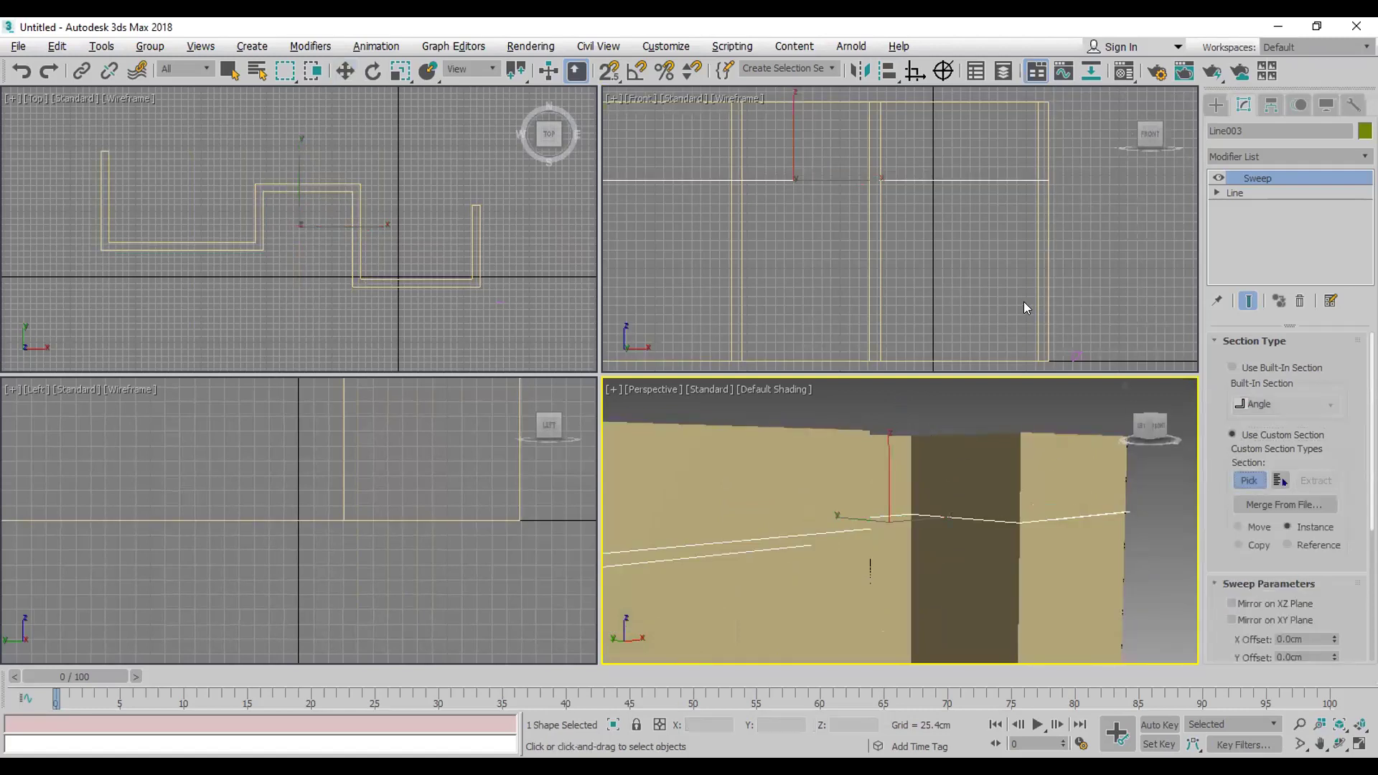
middle_drag(1024, 301, 1000, 234)
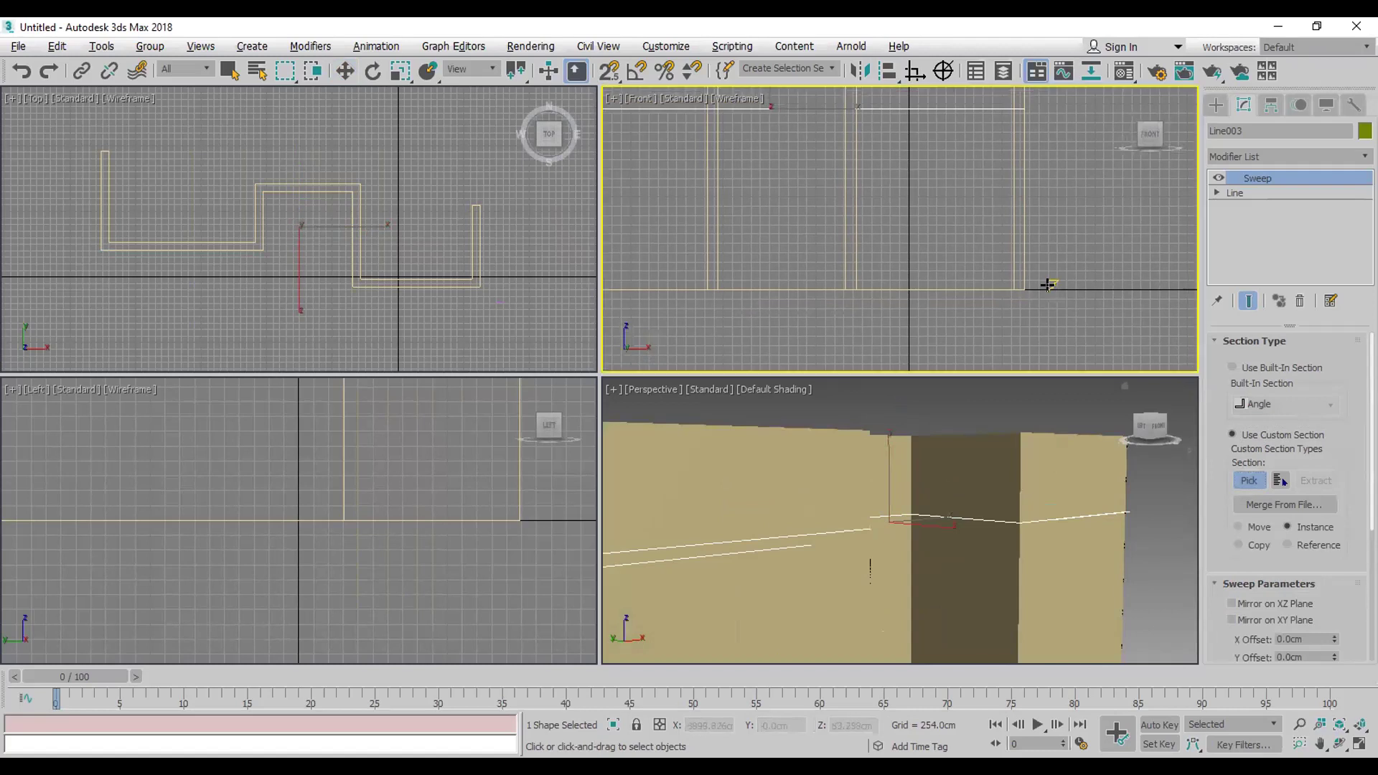
click(1047, 285)
scroll(999, 515, up, 3)
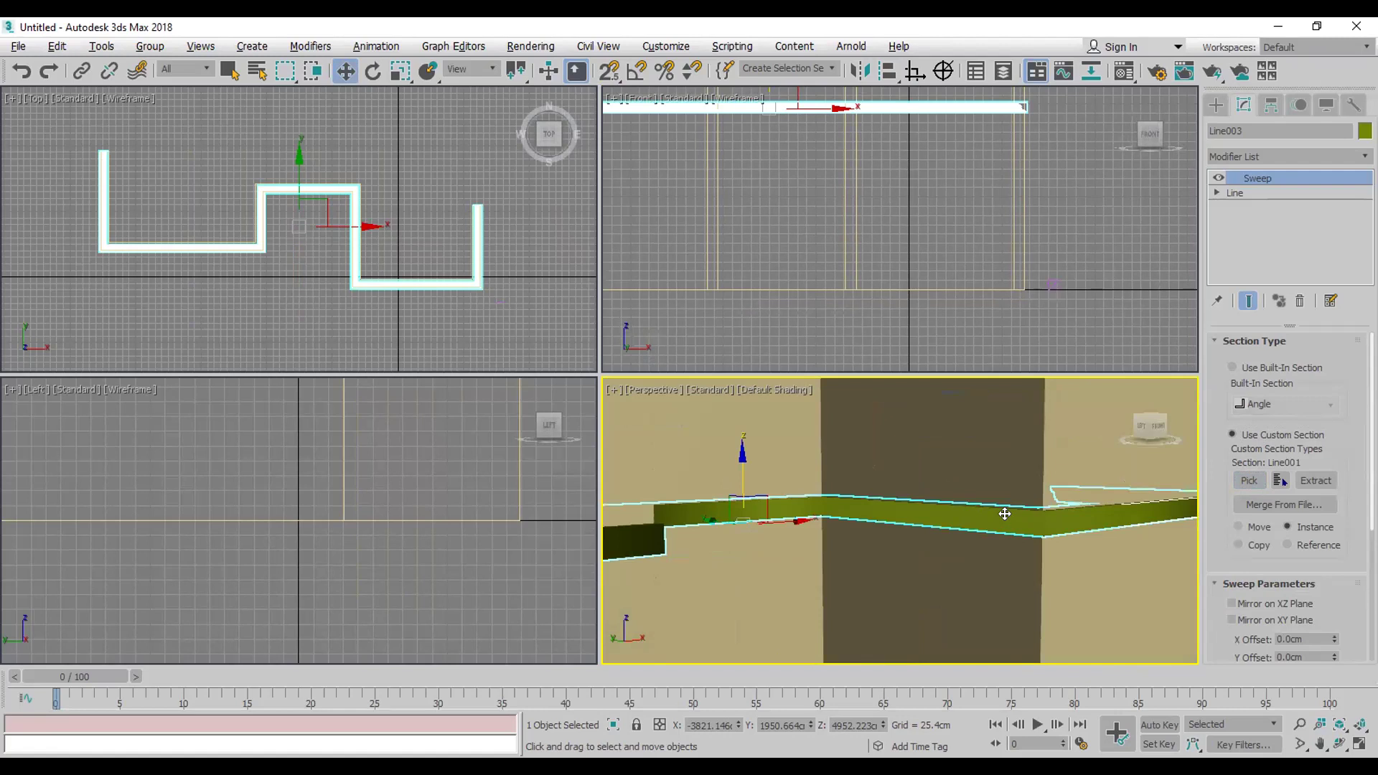
click(1340, 743)
mouse_move(910, 523)
mouse_down()
mouse_move(909, 541)
mouse_move(818, 545)
mouse_move(837, 525)
mouse_move(912, 517)
mouse_up()
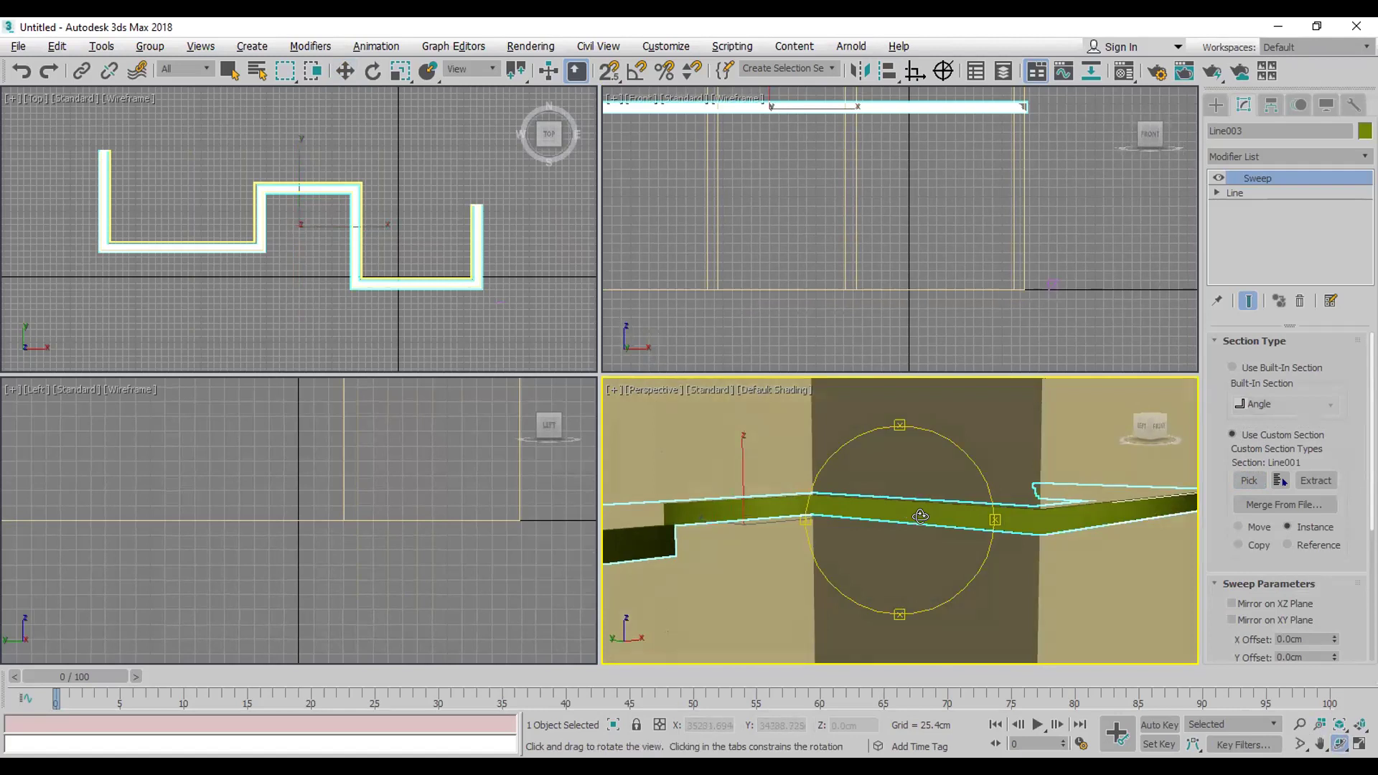
drag(897, 530, 1110, 321)
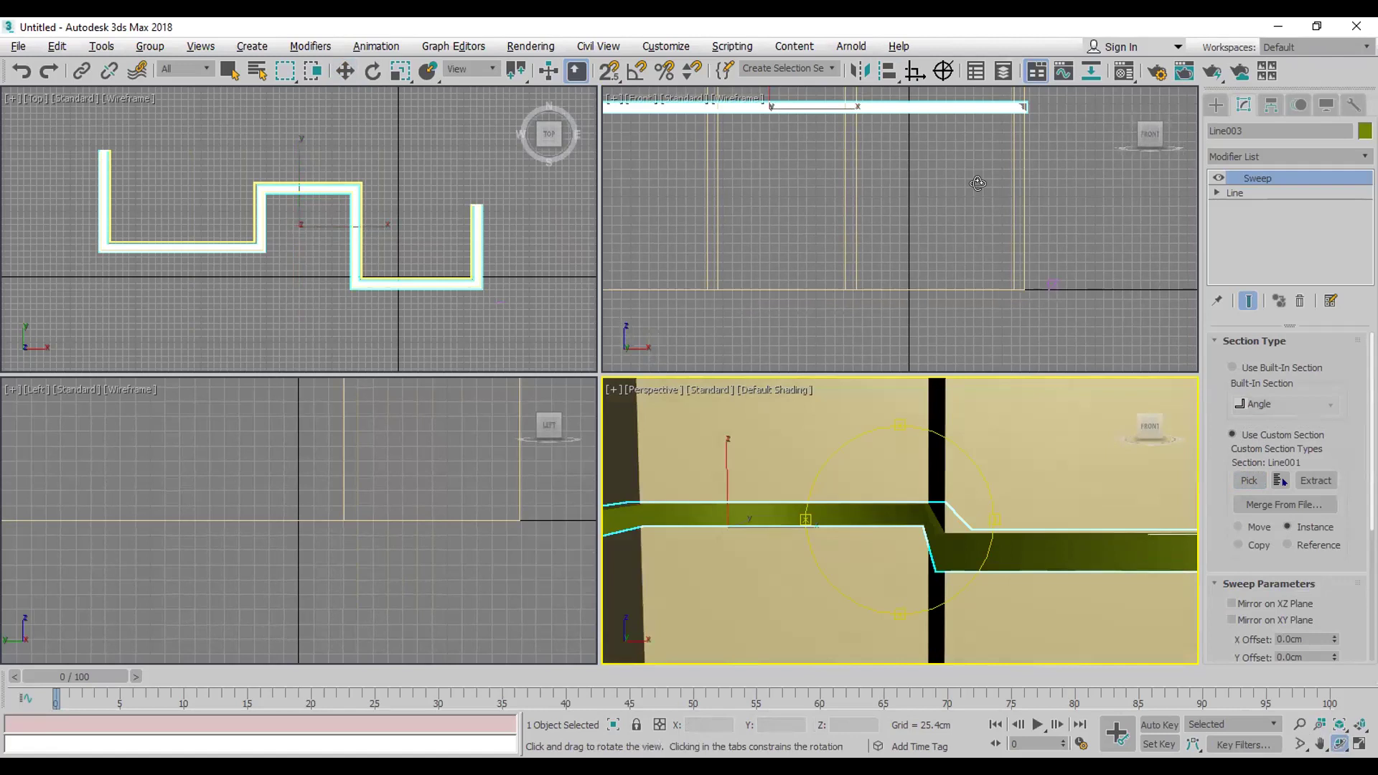
drag(901, 499, 849, 517)
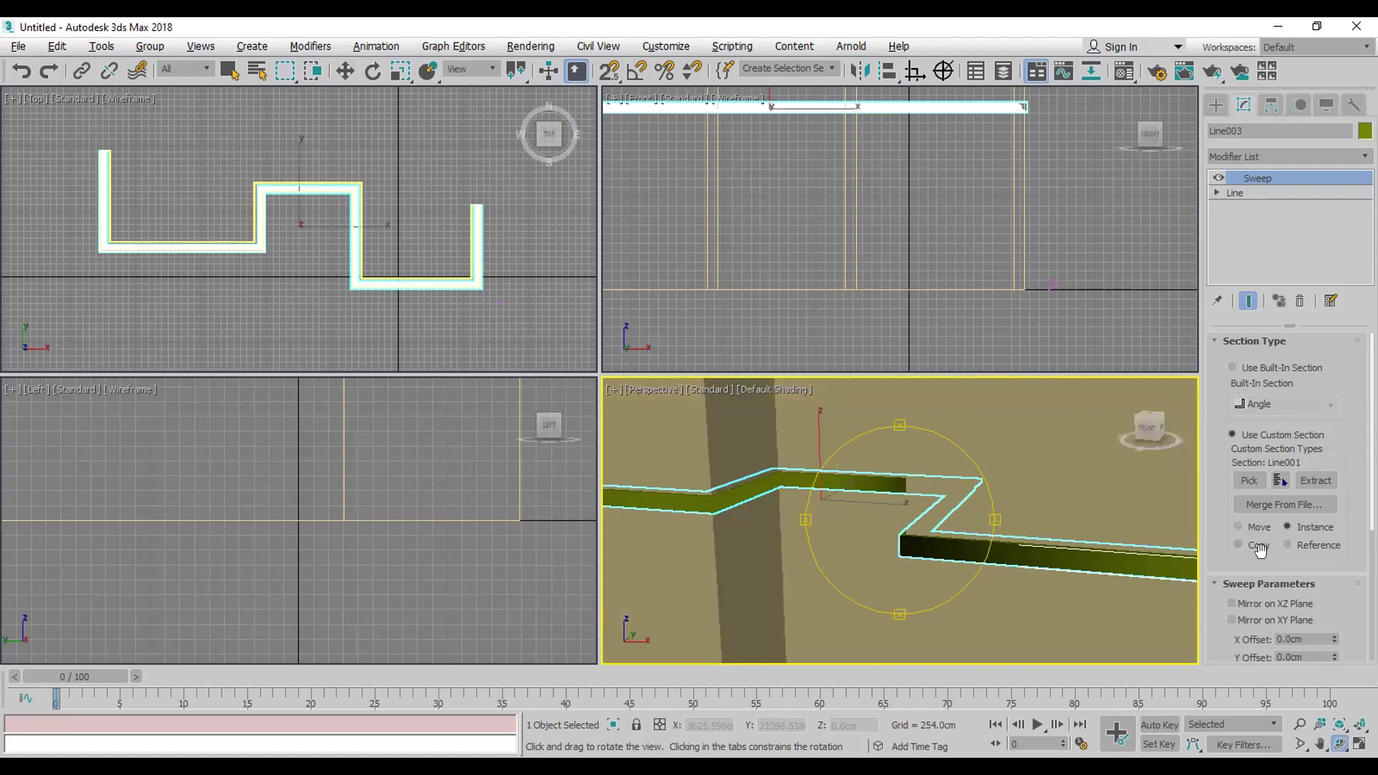
Step: Mirror the swept moulding's section on the XZ plane and set the object's color to white
click(1231, 603)
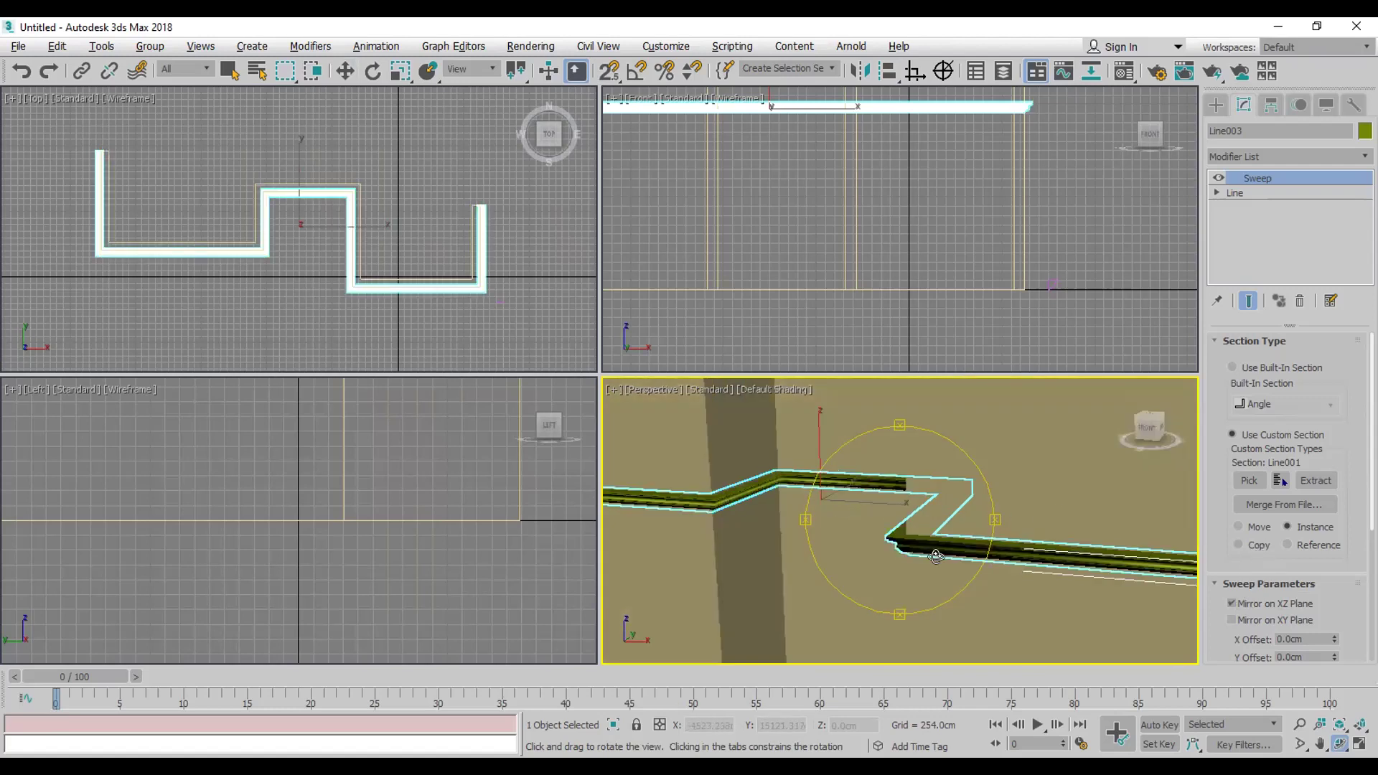
drag(913, 513, 964, 497)
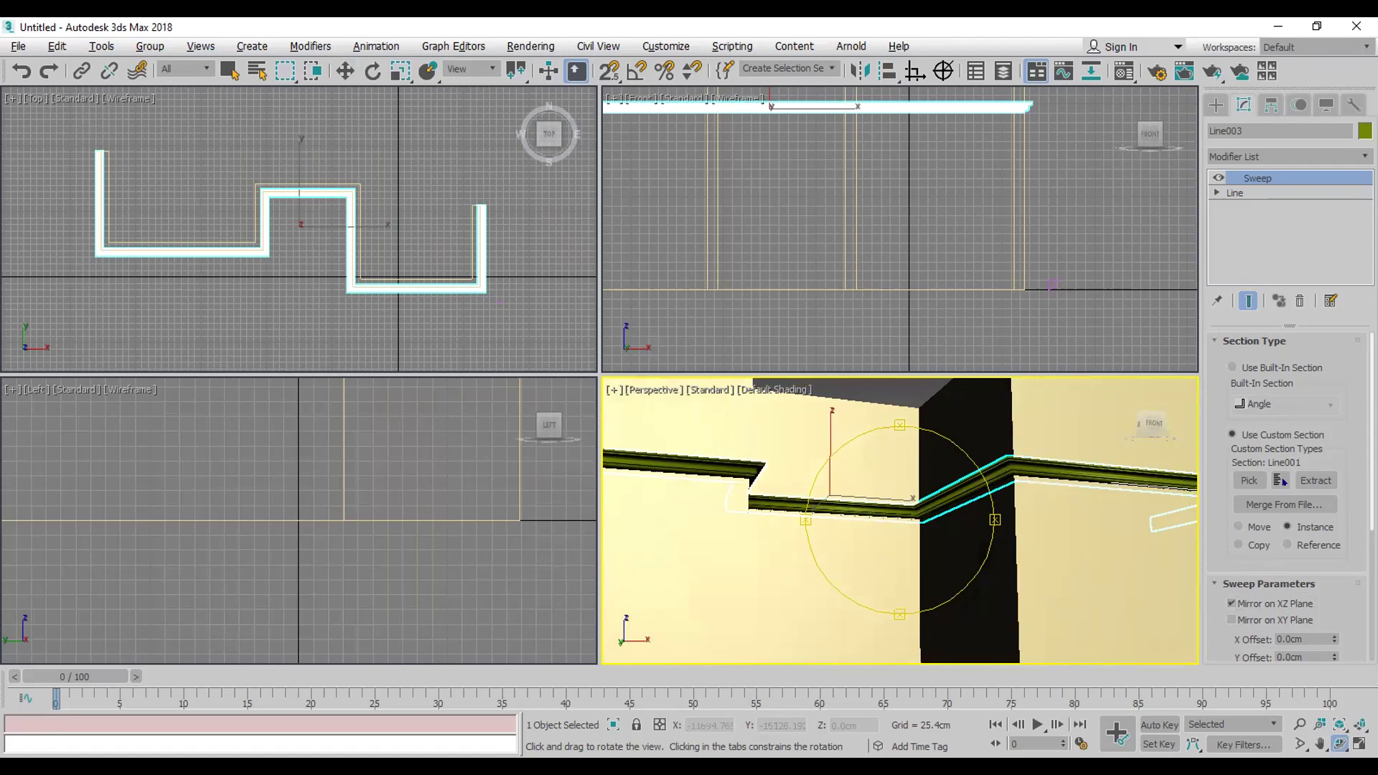
click(1365, 131)
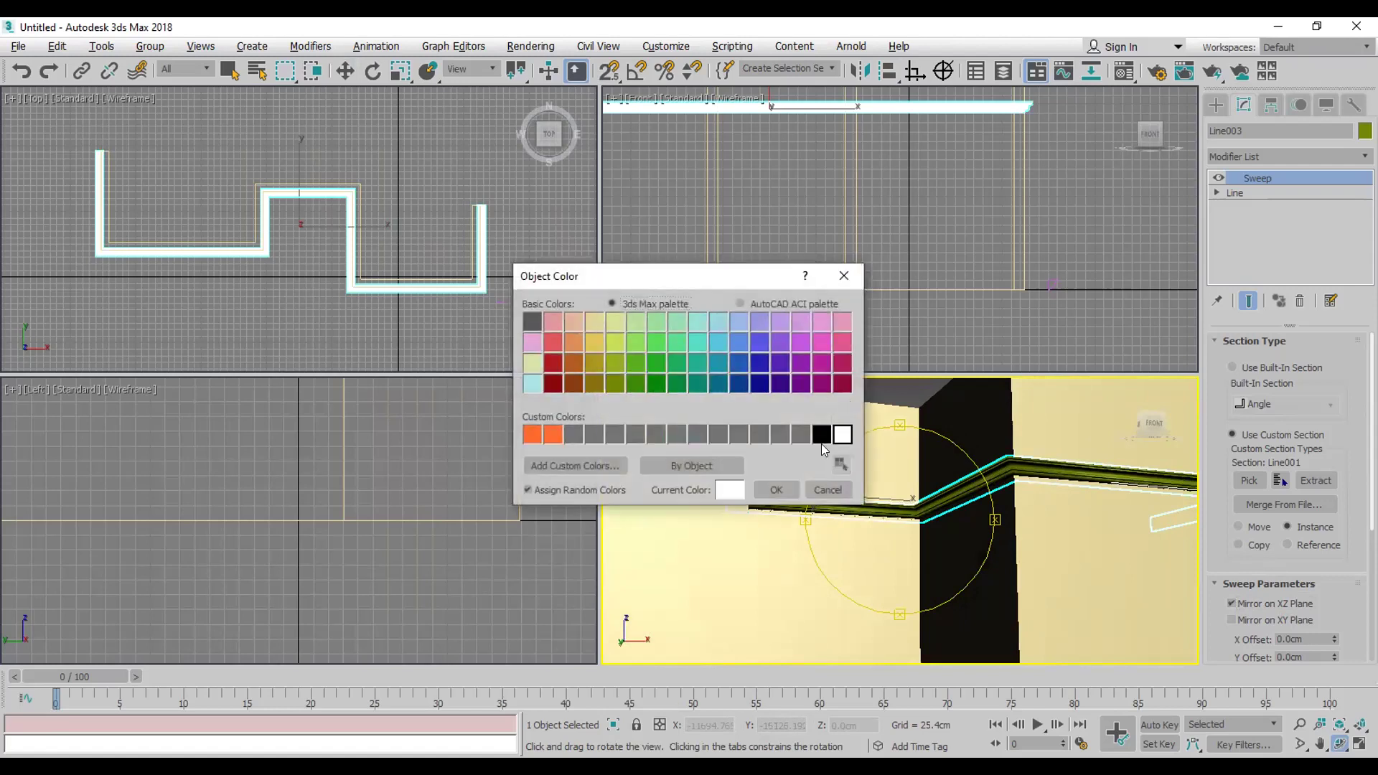
click(780, 487)
drag(780, 487, 887, 535)
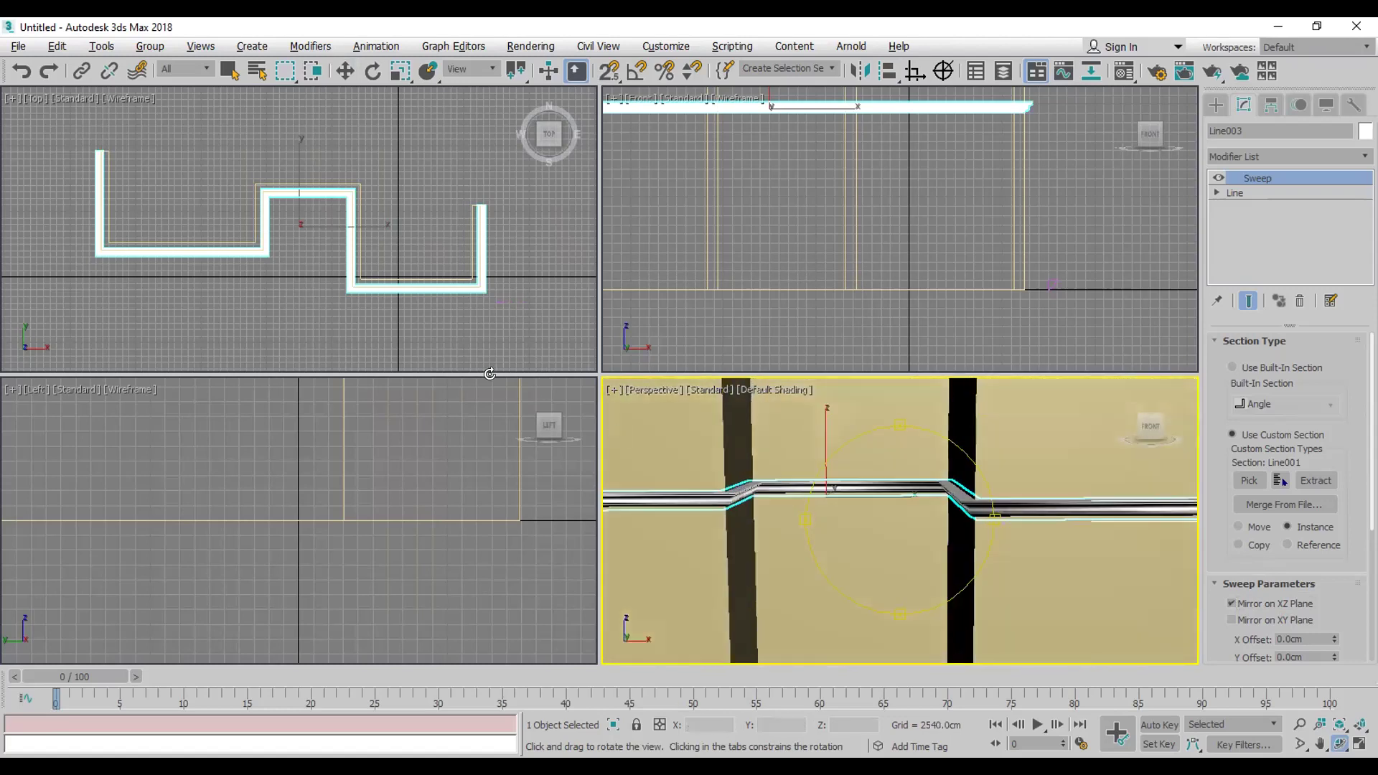
Step: Set the Sweep's X Offset to -69.012 cm to bring the moulding's inner edge onto the wall line
scroll(478, 282, up, 2)
scroll(478, 282, up, 3)
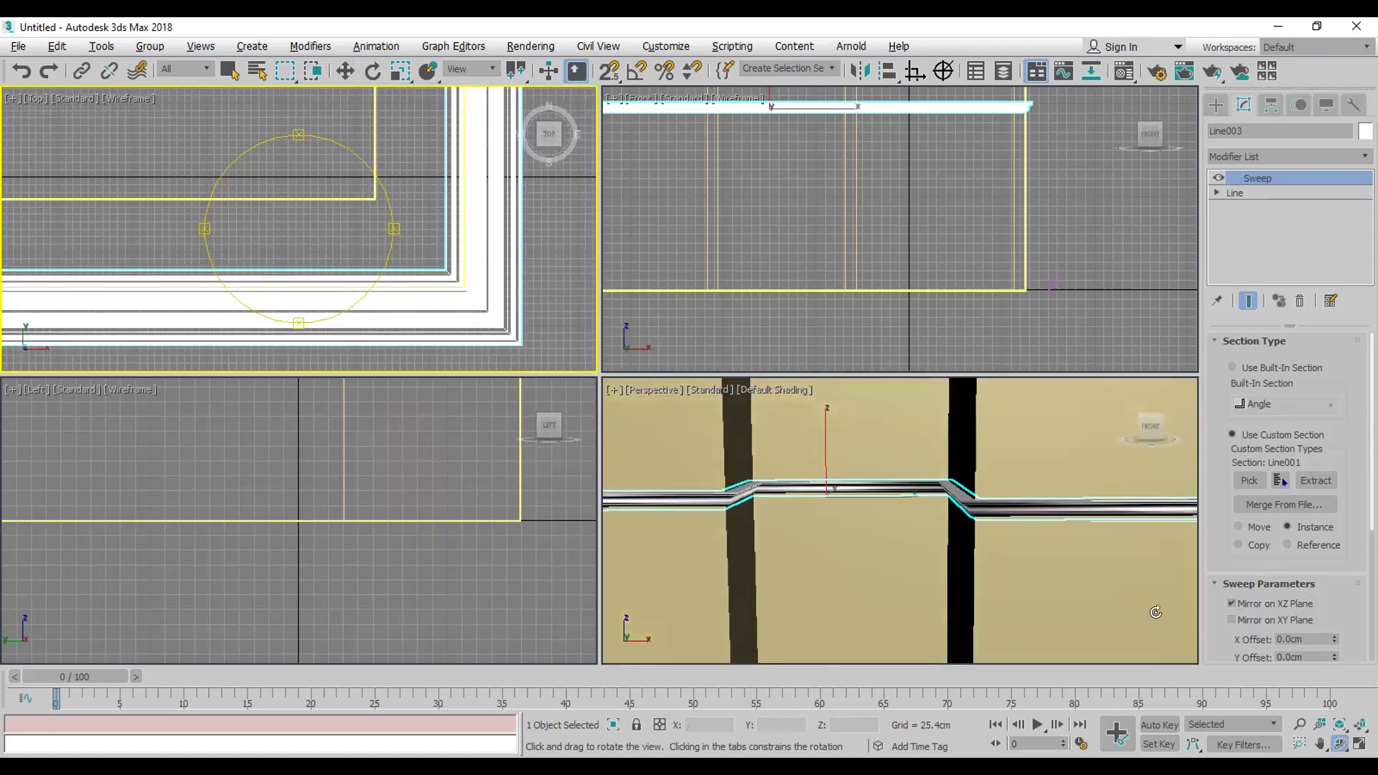
scroll(1349, 607, down, 3)
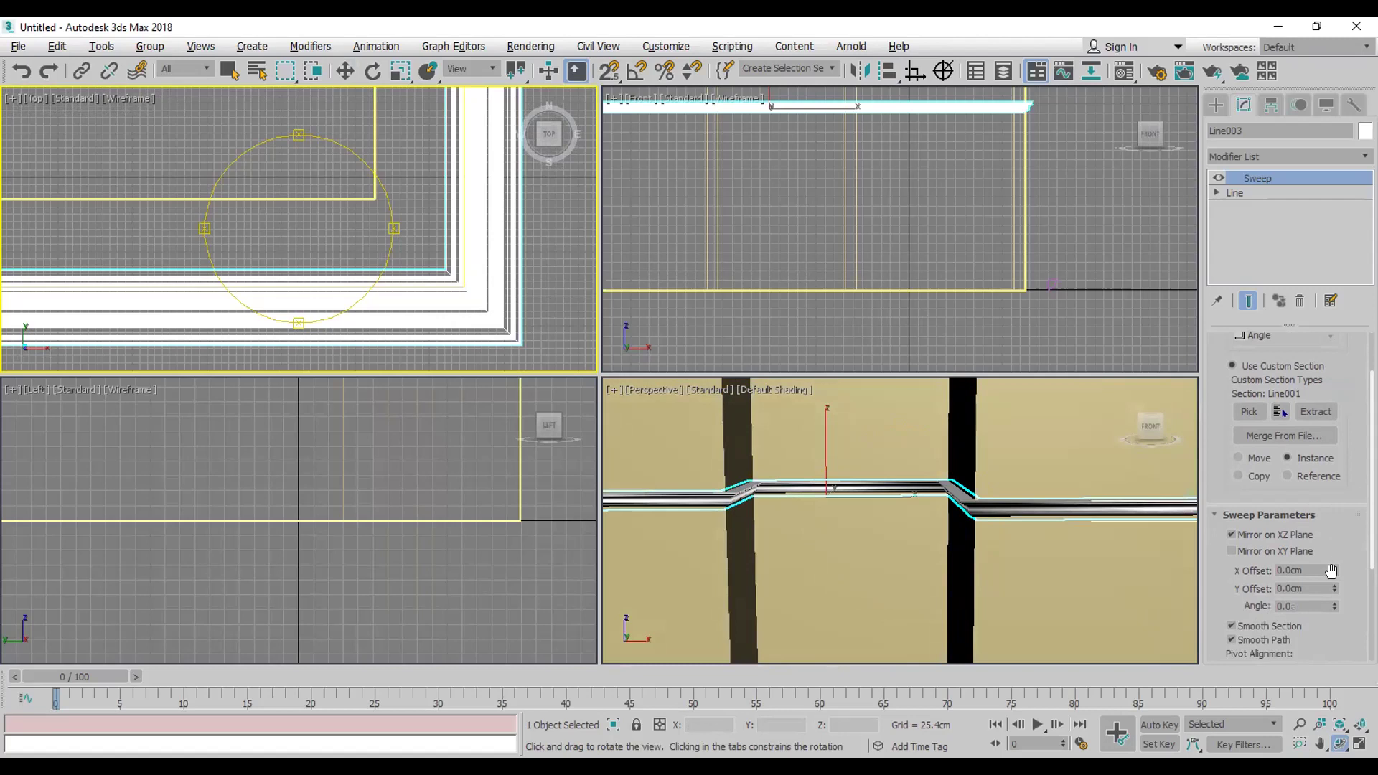
drag(1333, 572, 1333, 682)
drag(74, 102, 185, 585)
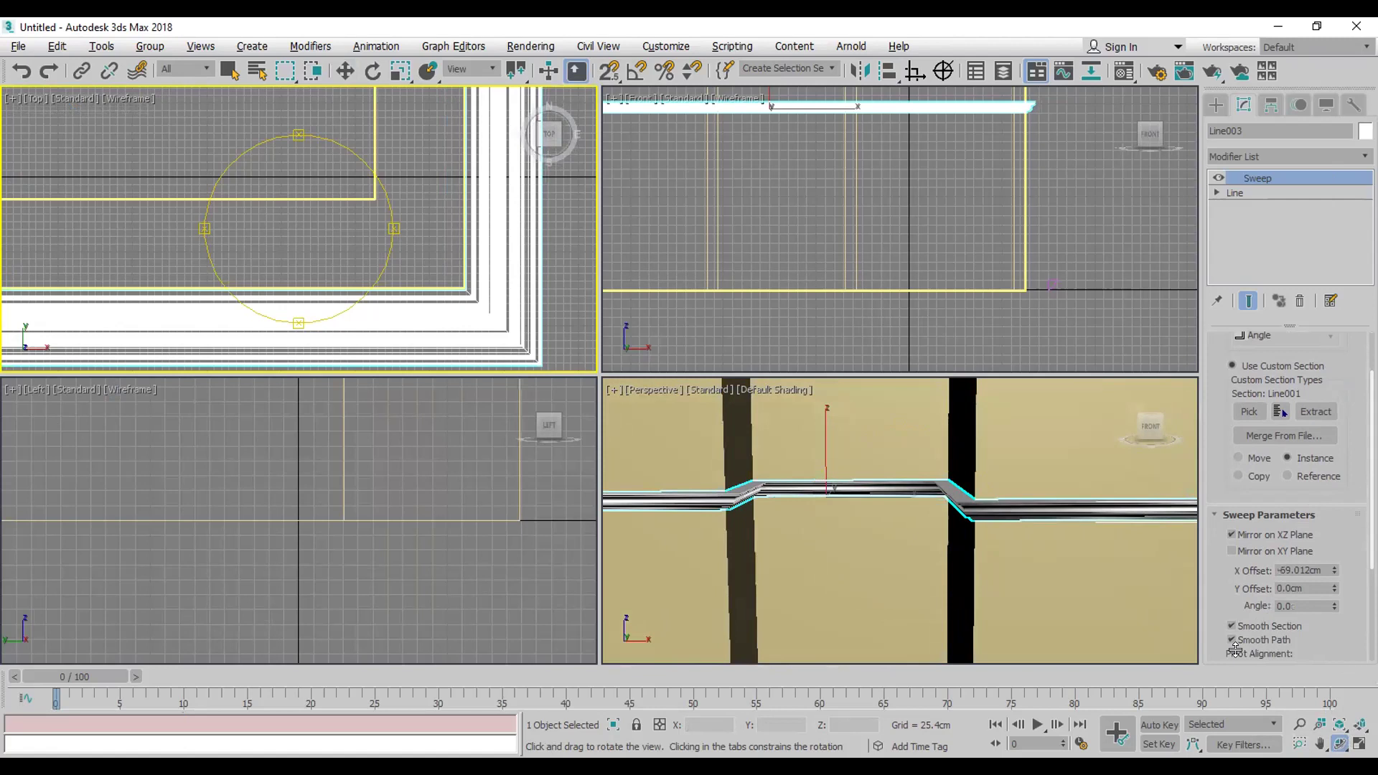
Step: Start Refine at vertex level on the moulding's path line and set snapping to Midpoint only, with Vertex off
drag(906, 522, 950, 541)
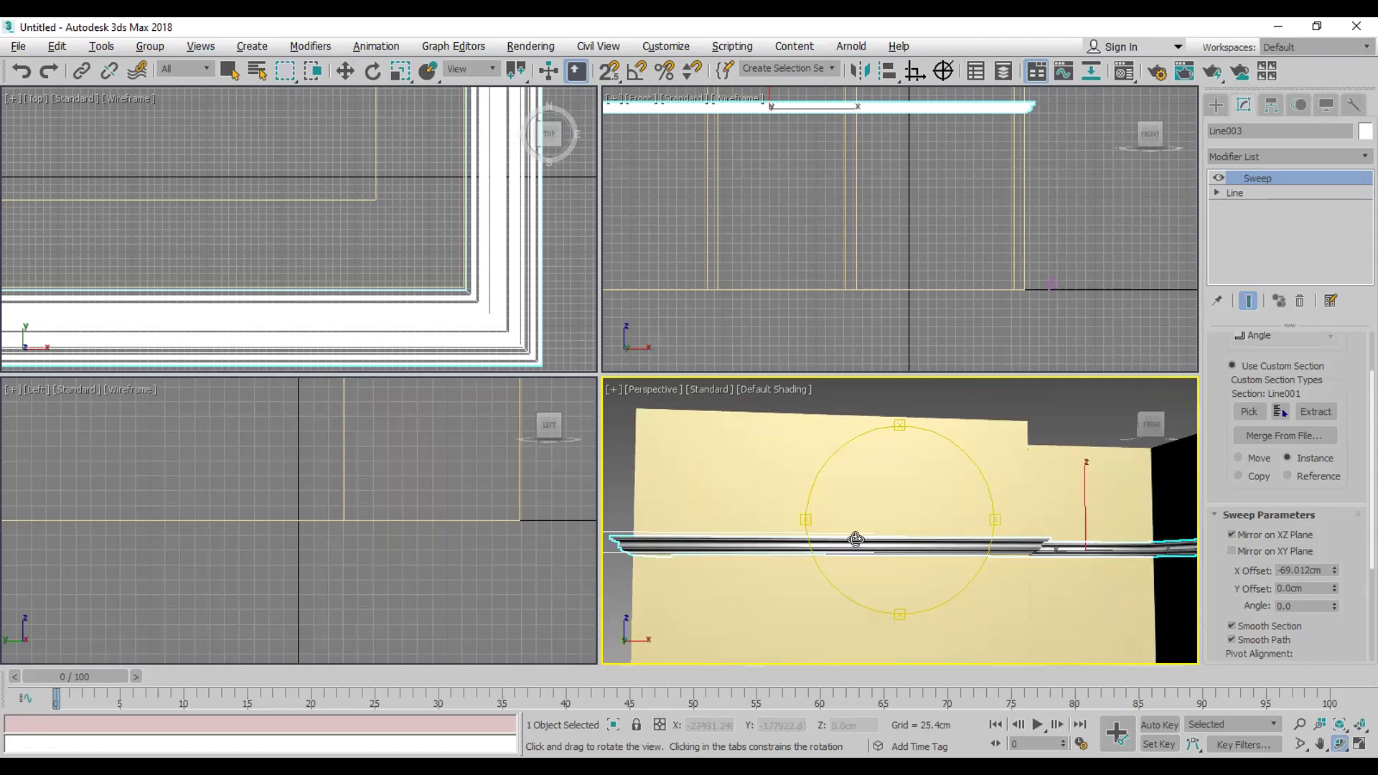
drag(865, 530, 851, 511)
middle_drag(835, 289, 929, 523)
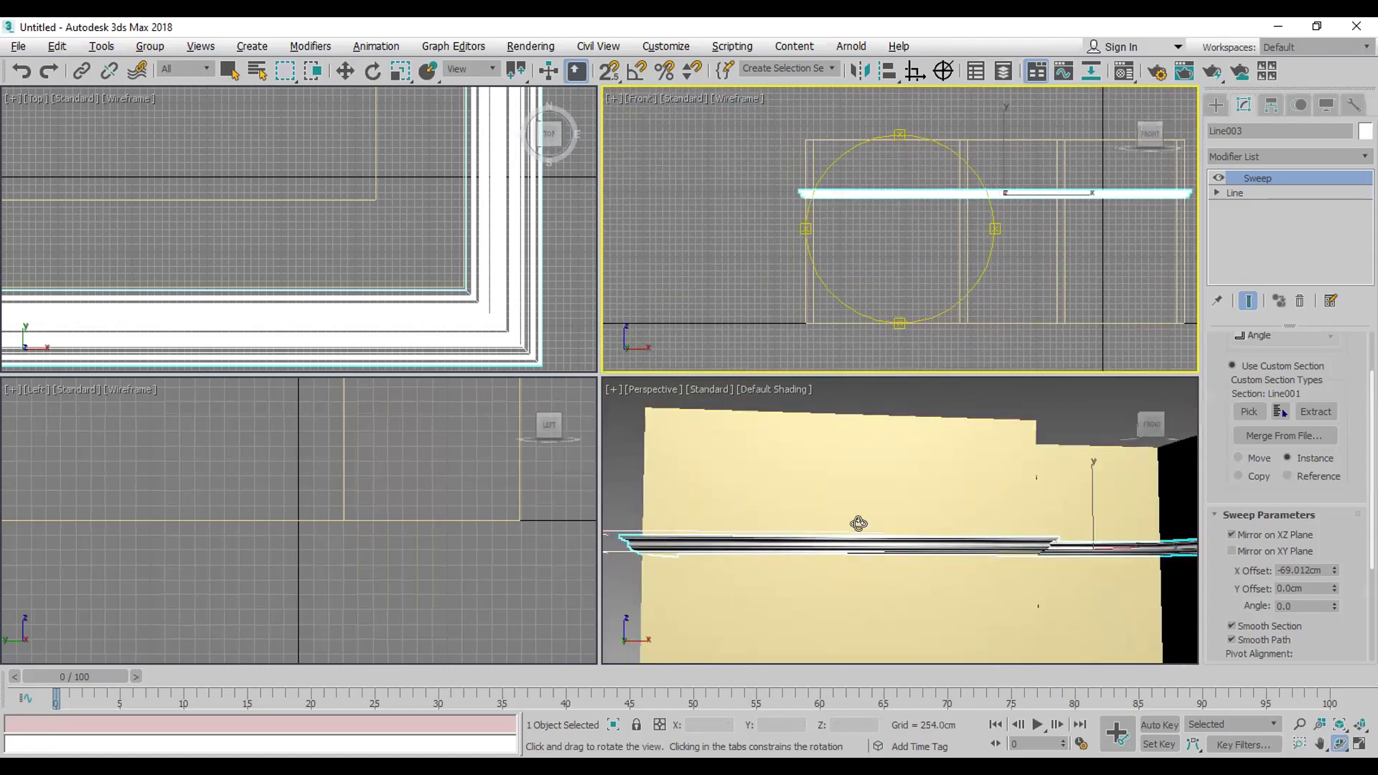
click(1217, 193)
click(1248, 208)
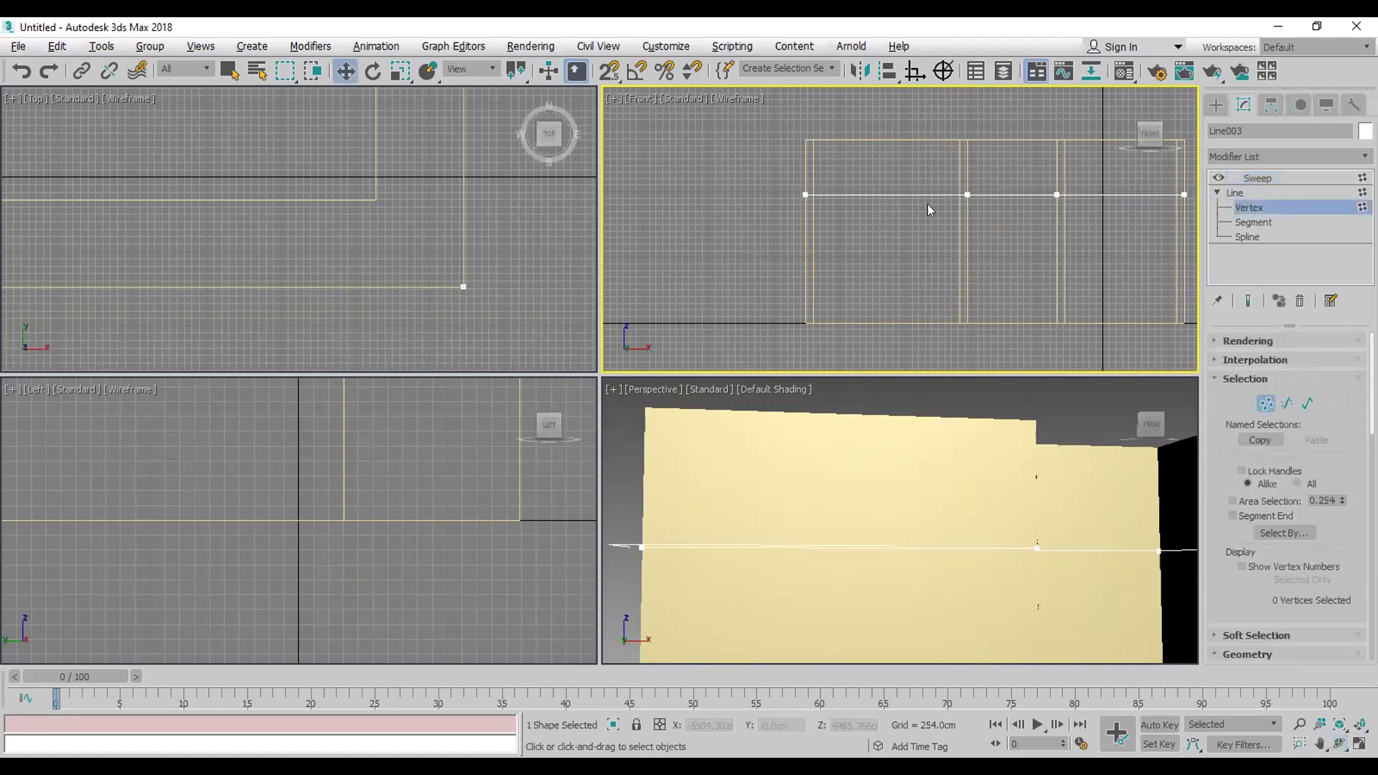
scroll(1237, 523, down, 4)
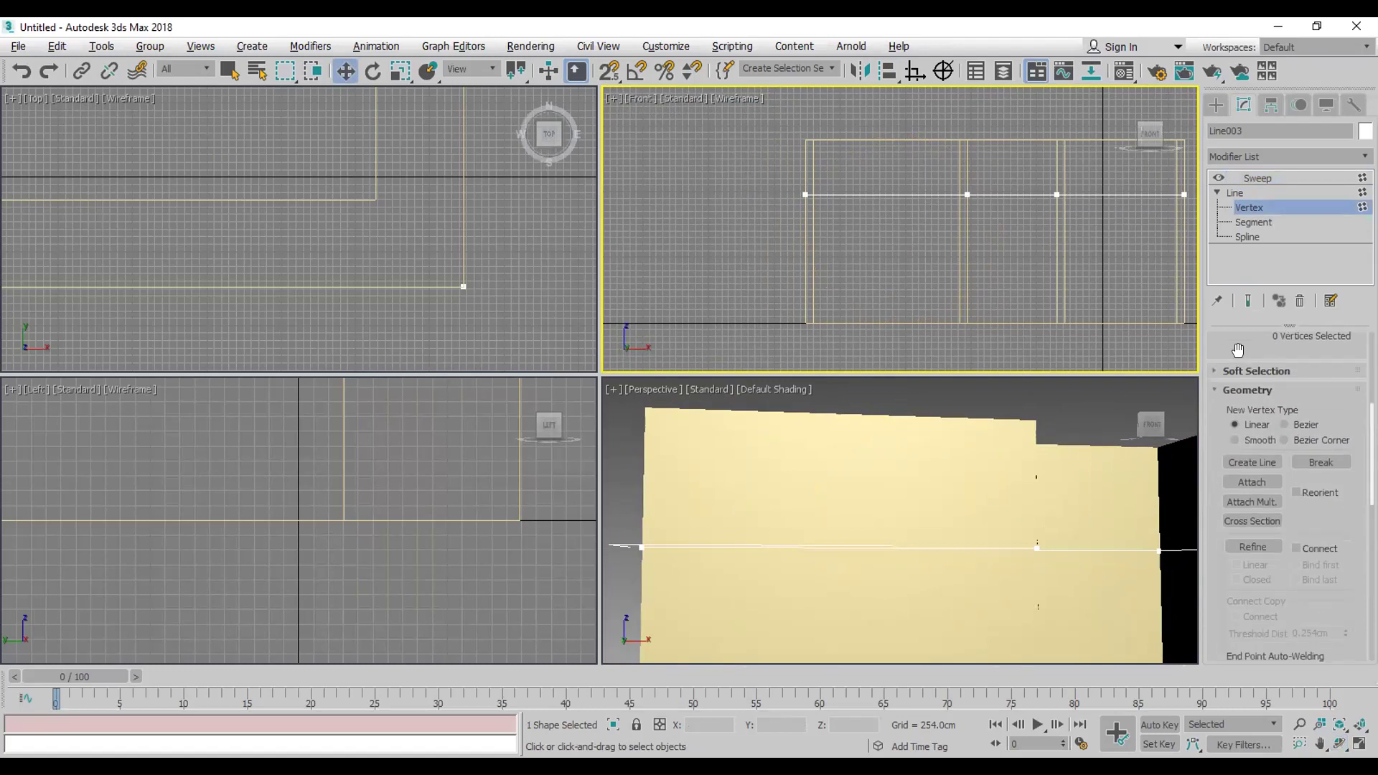
click(1254, 547)
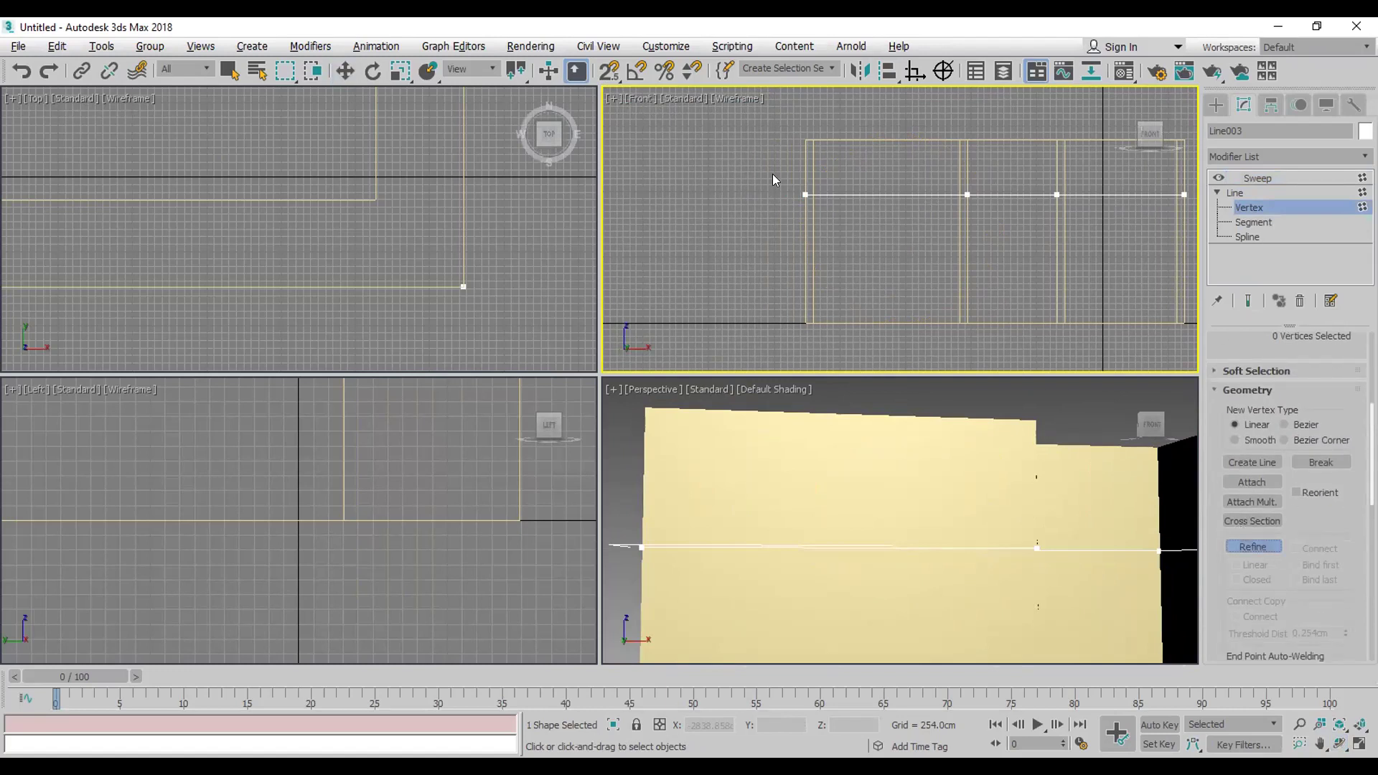
right_click(608, 74)
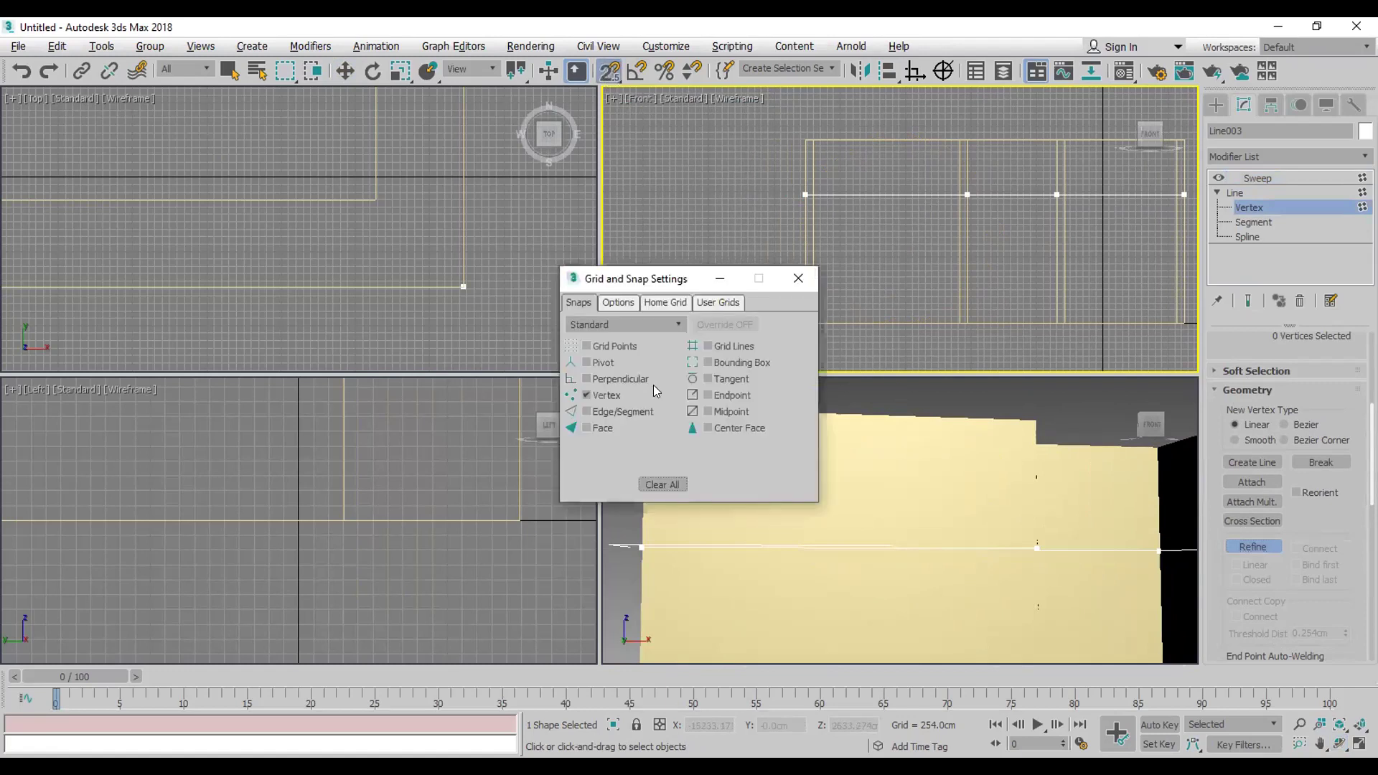
click(718, 414)
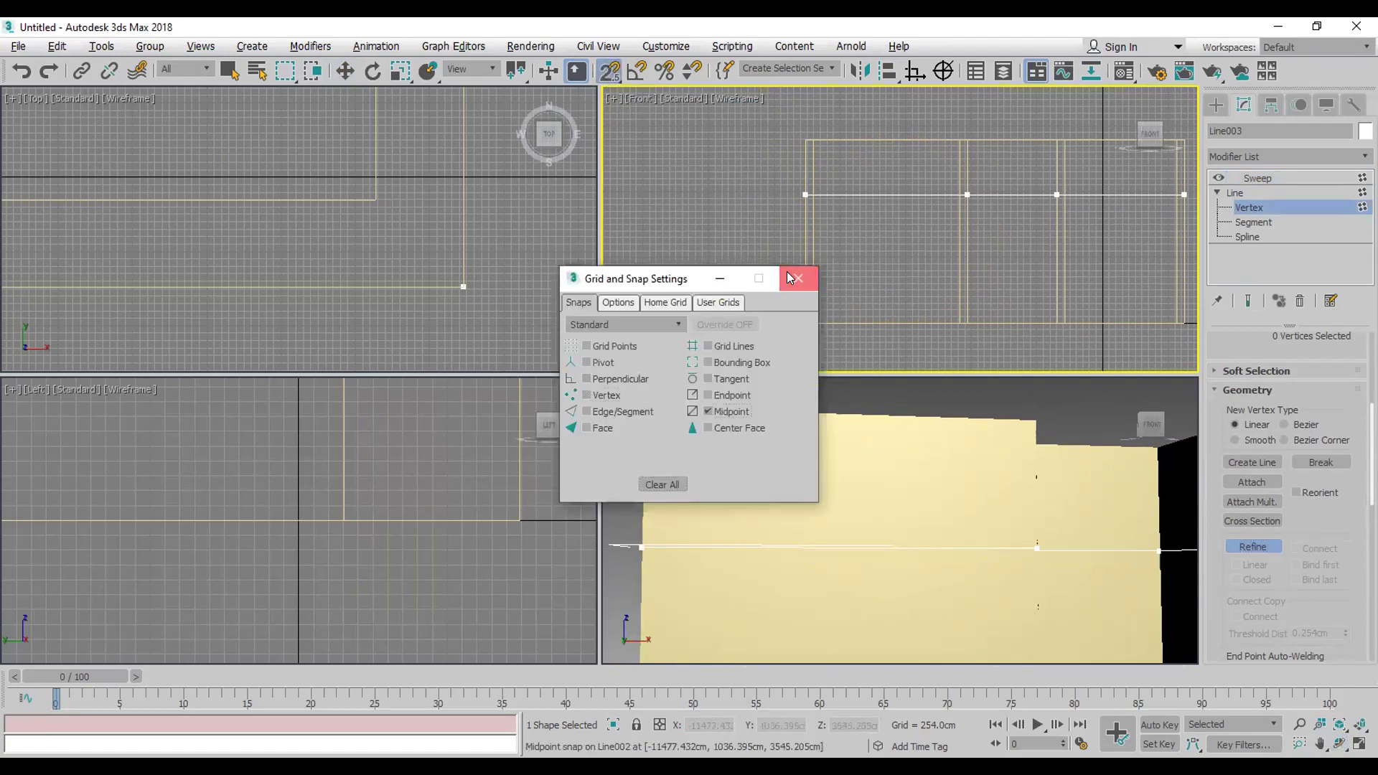
click(797, 278)
Step: Insert three vertices on the path's first long front segment, at its midpoint and the midpoints of both halves
click(886, 194)
click(846, 194)
click(927, 194)
Step: Raise the middle new vertex to a Z height of about 6315 cm, forming a triangular peak in the path
key(w)
click(887, 195)
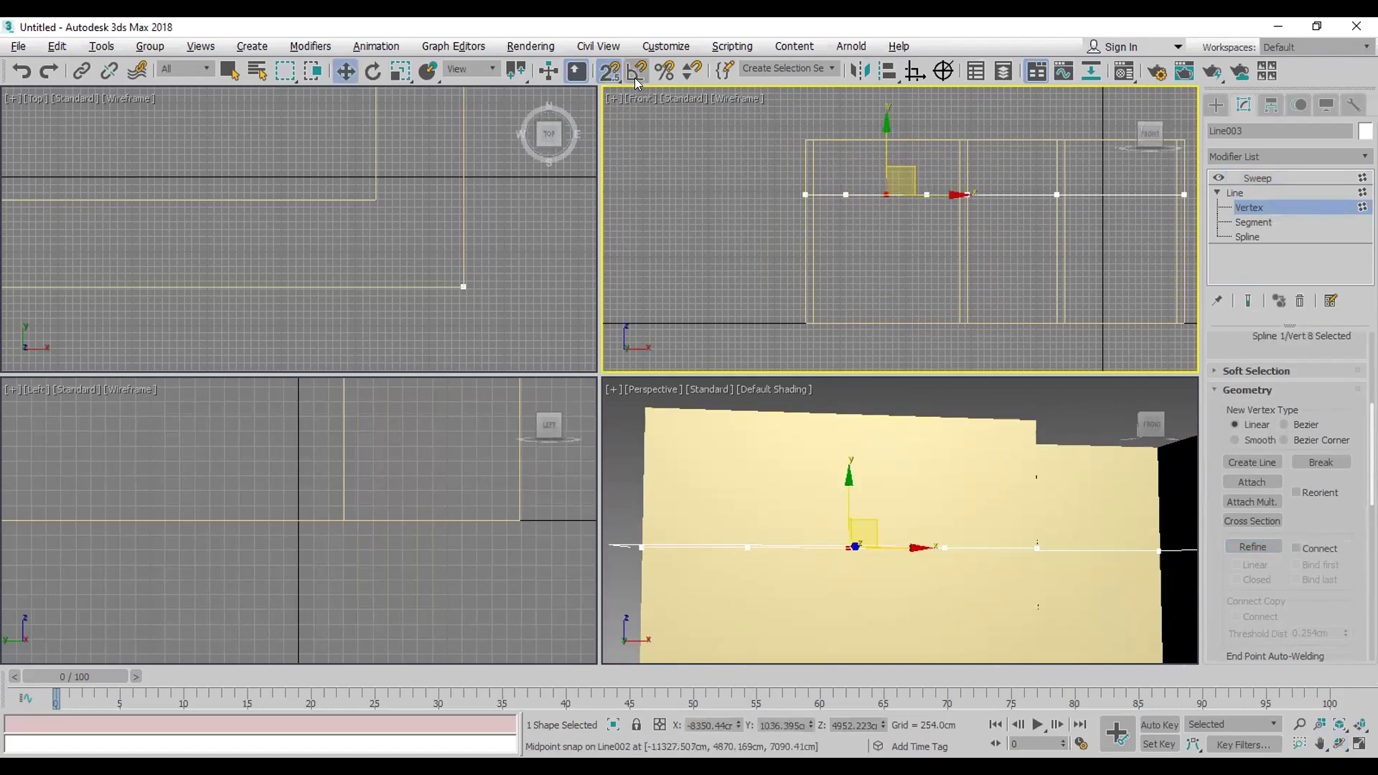
drag(887, 172, 861, 137)
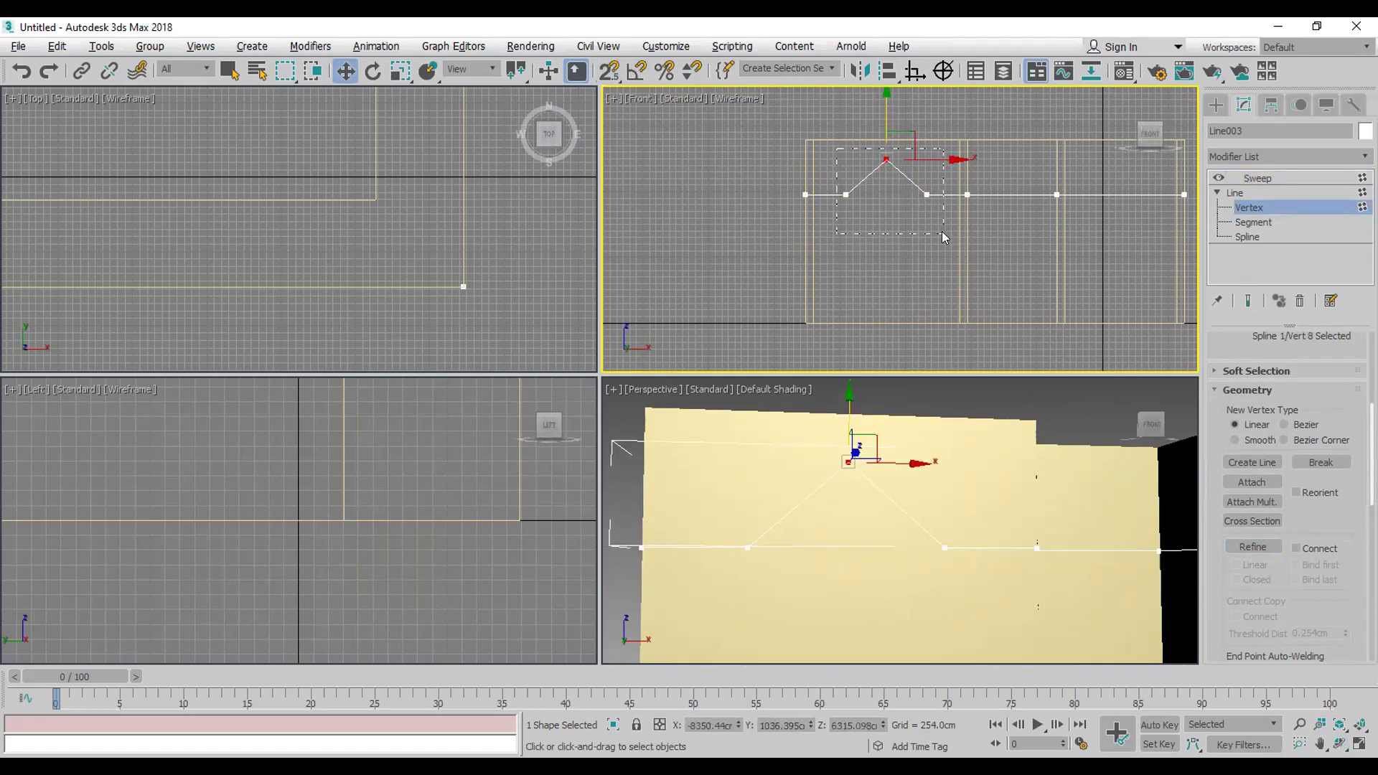
Step: Fillet the peak's three vertices into one smooth wave and return to the Sweep level
drag(942, 231, 943, 232)
scroll(1255, 590, down, 5)
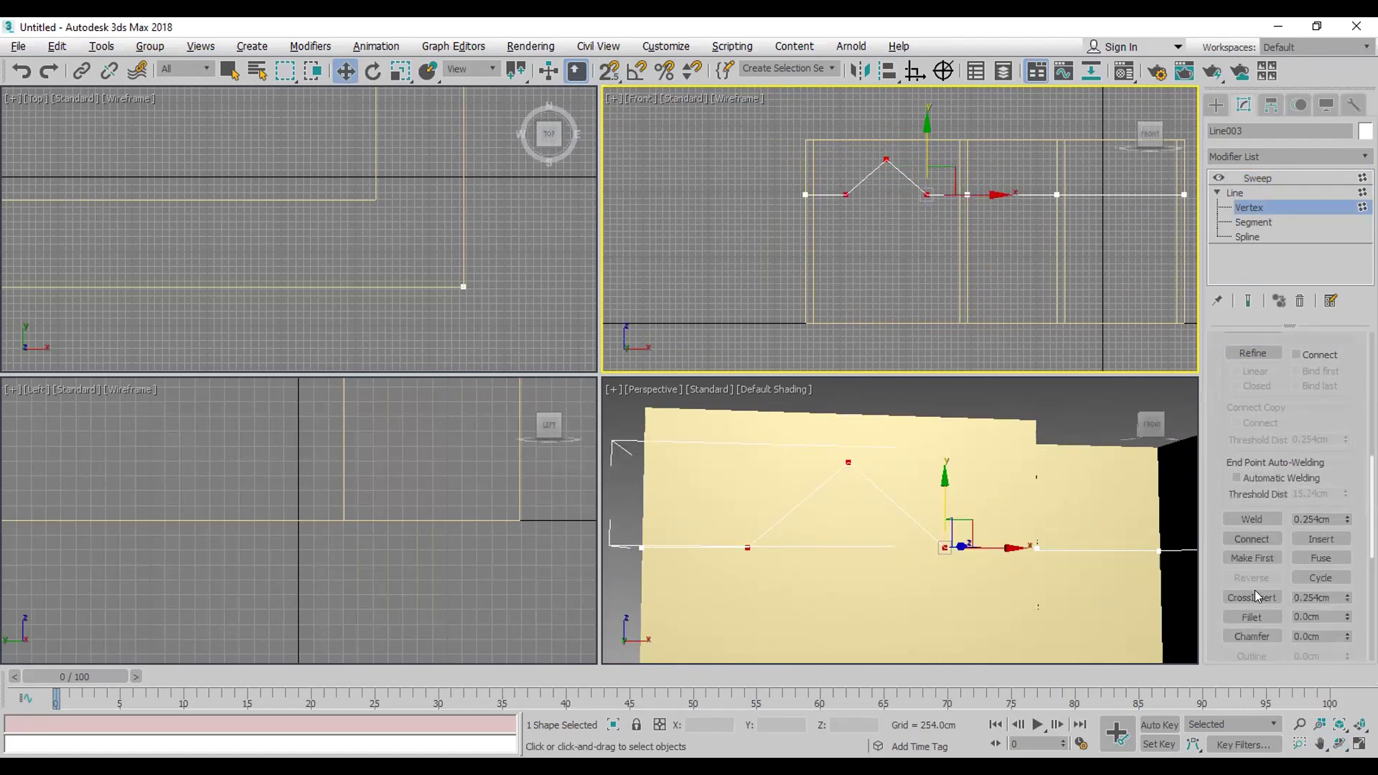
click(1253, 618)
drag(884, 151, 886, 87)
click(1264, 177)
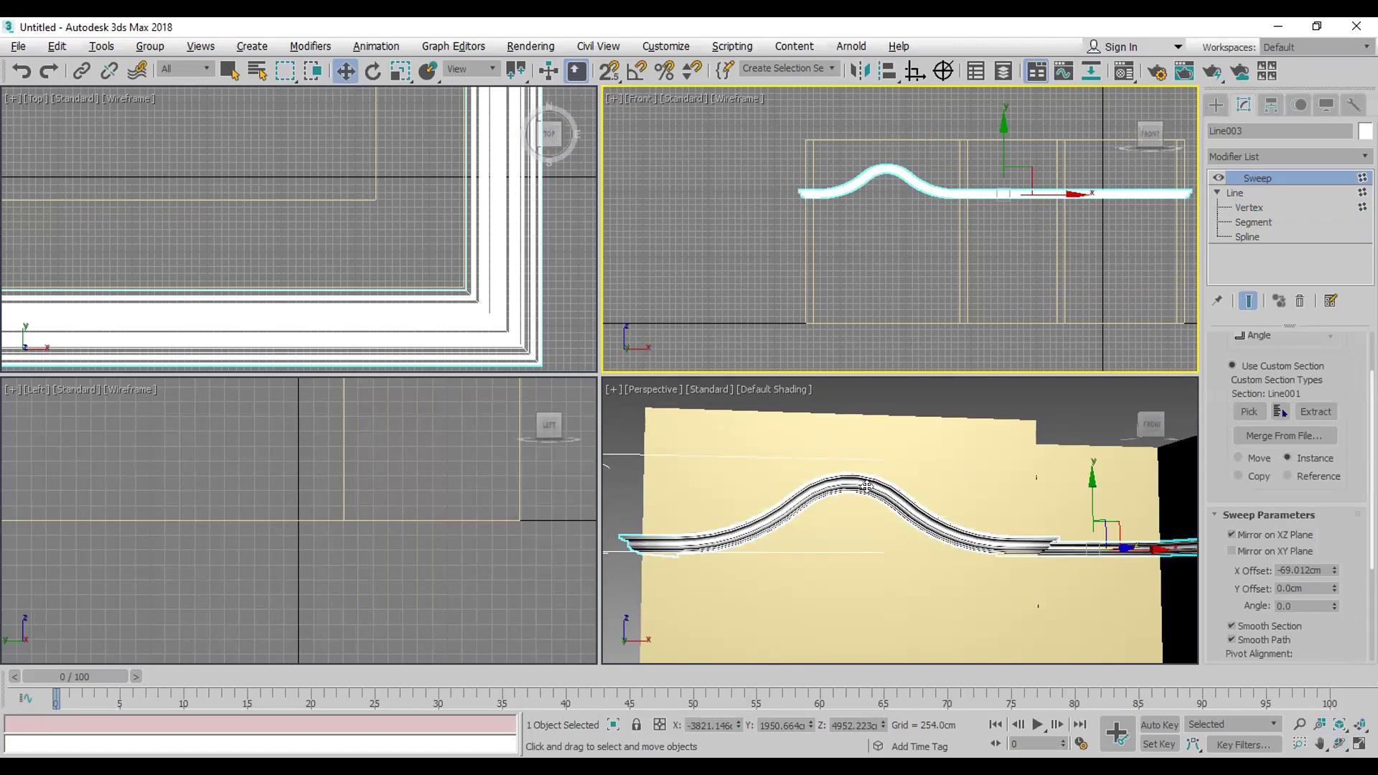
Step: Set the path line's Interpolation Steps to 100 to smooth the curved moulding, and return to the Sweep level
scroll(867, 487, up, 5)
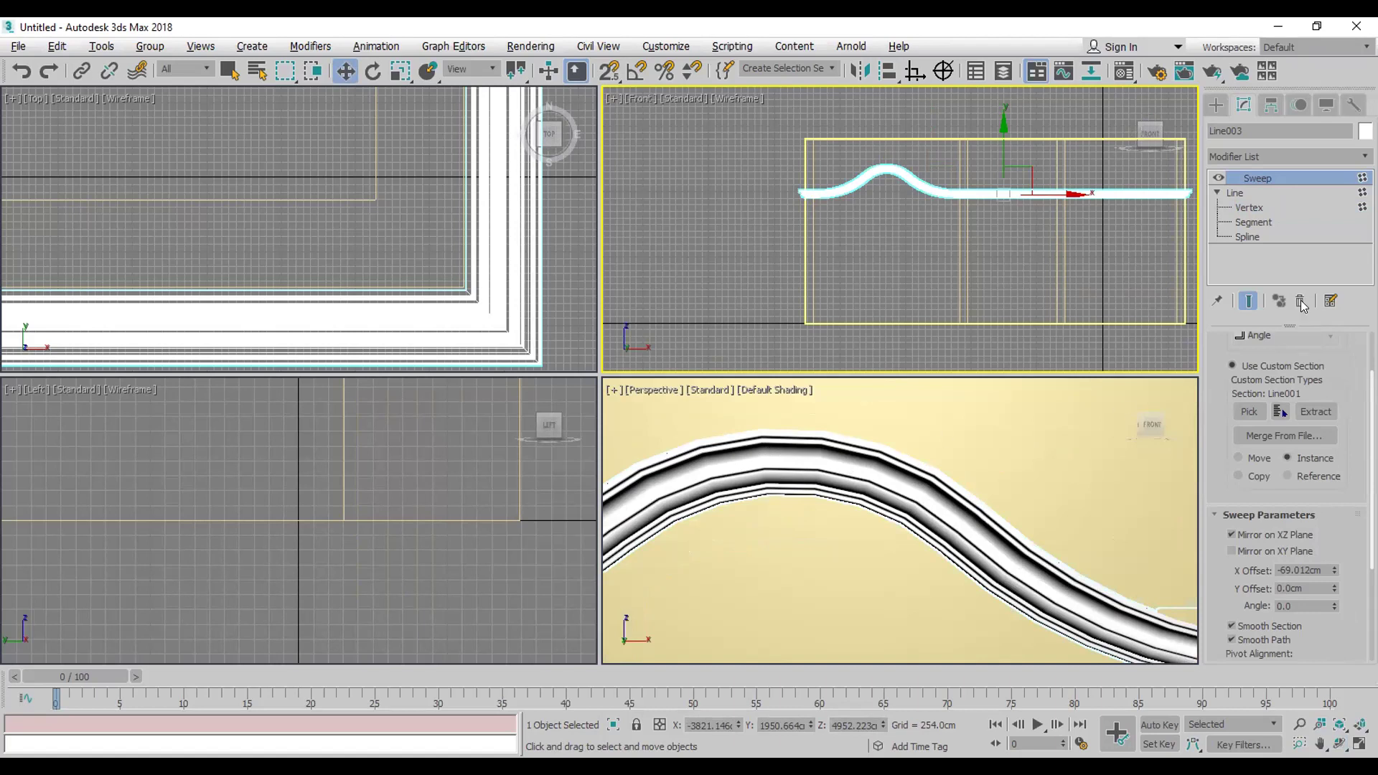
click(1248, 198)
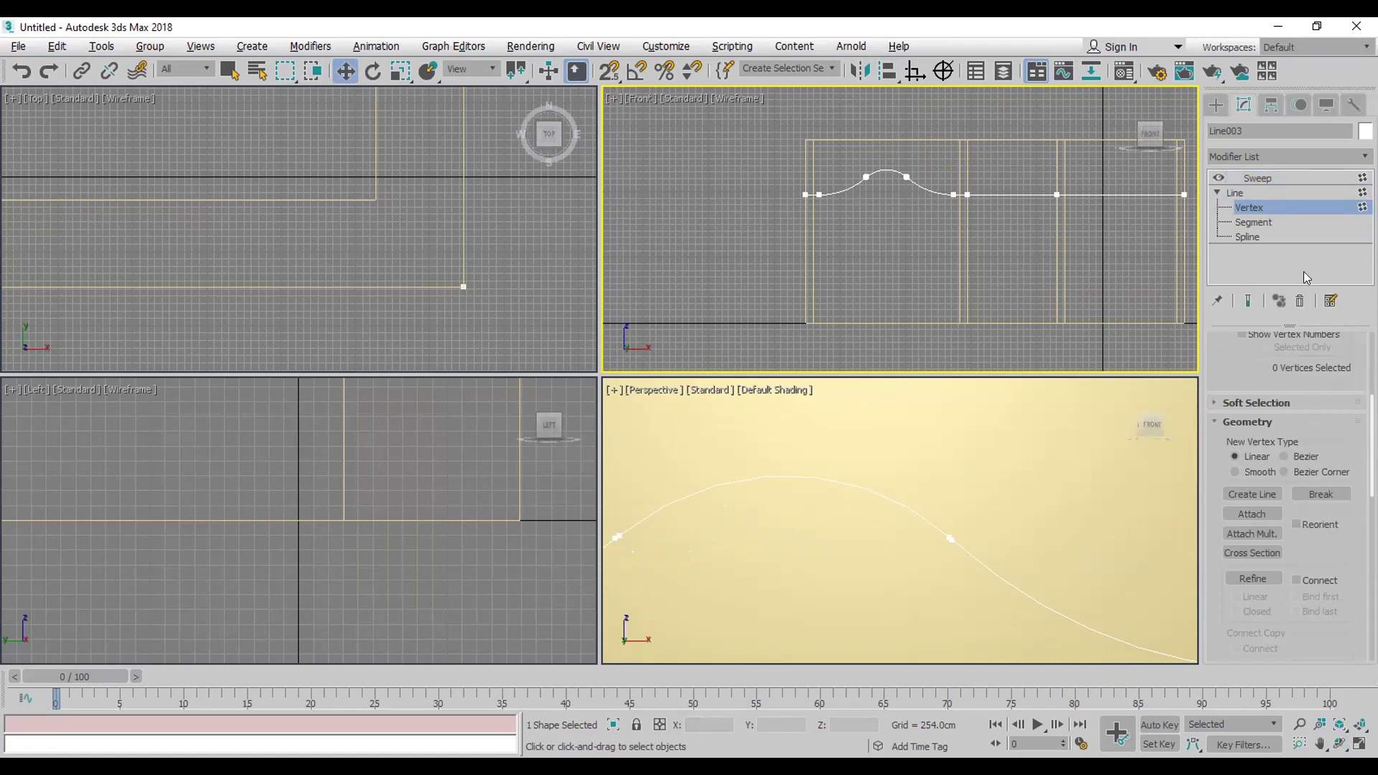
click(1250, 192)
scroll(1321, 533, down, 10)
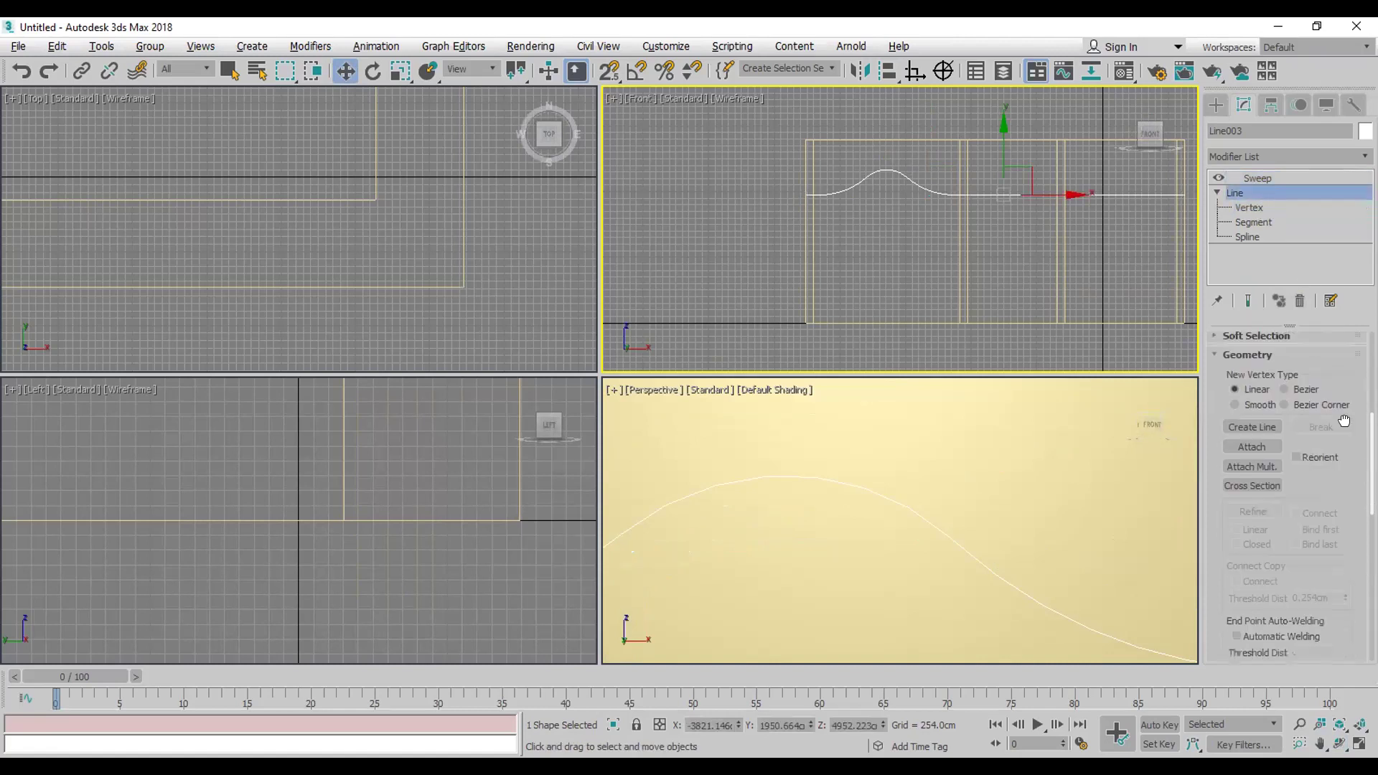
scroll(1323, 486, down, 3)
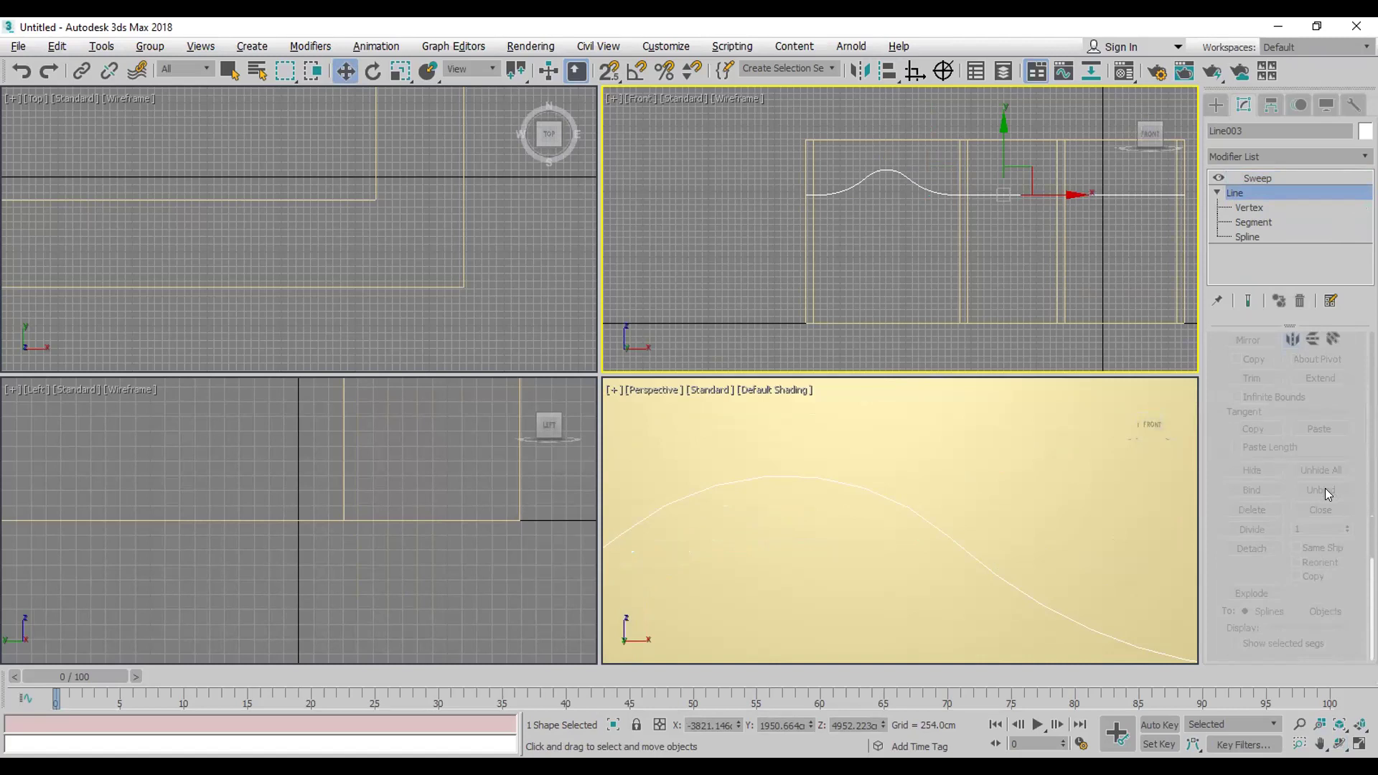
scroll(1326, 488, up, 5)
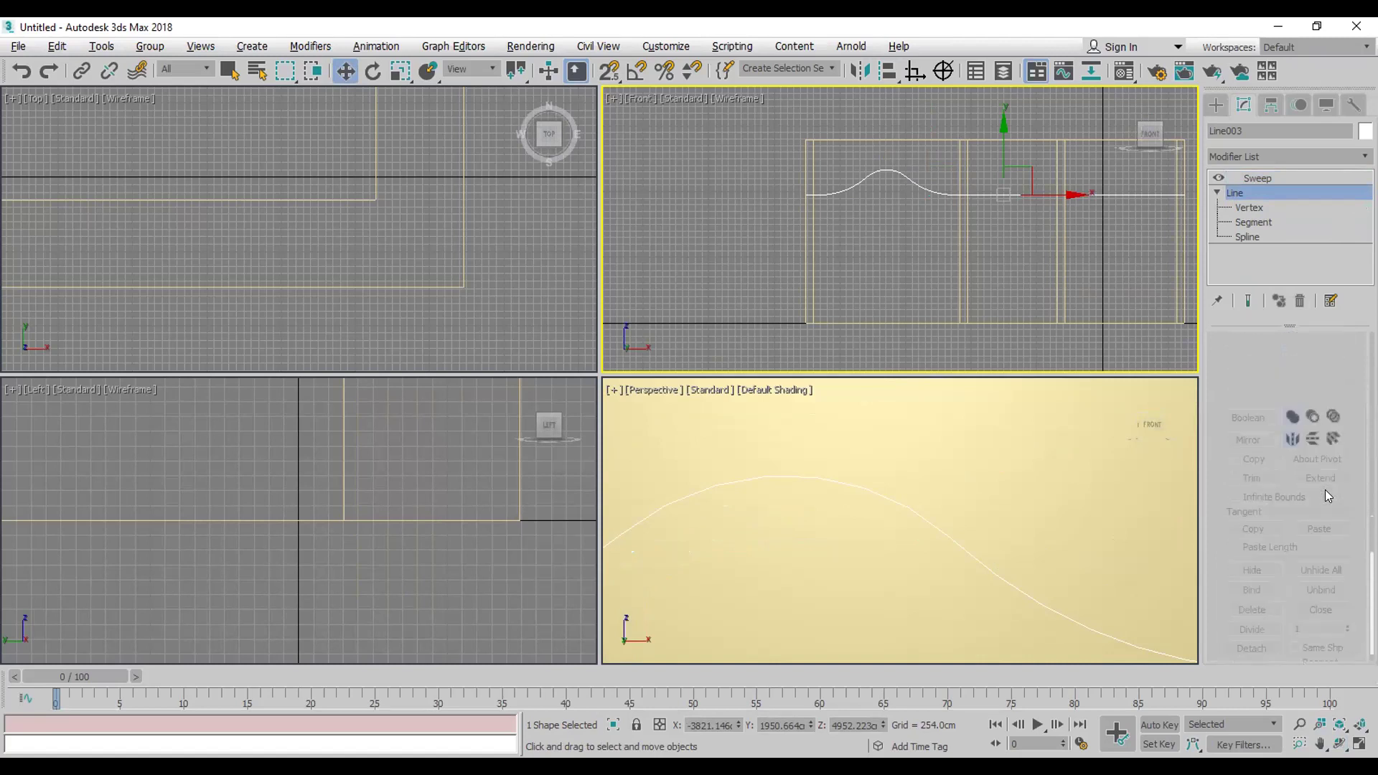
scroll(1324, 486, up, 8)
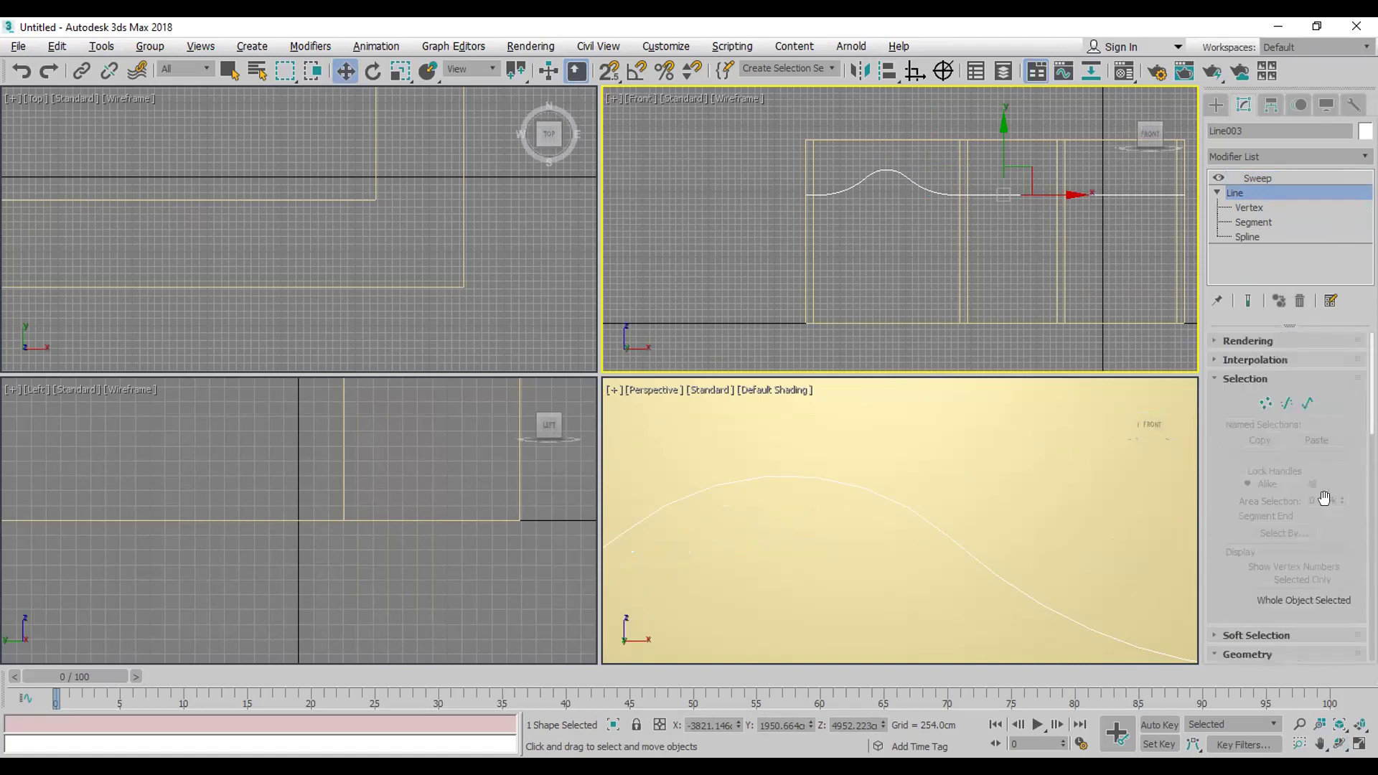
click(1294, 359)
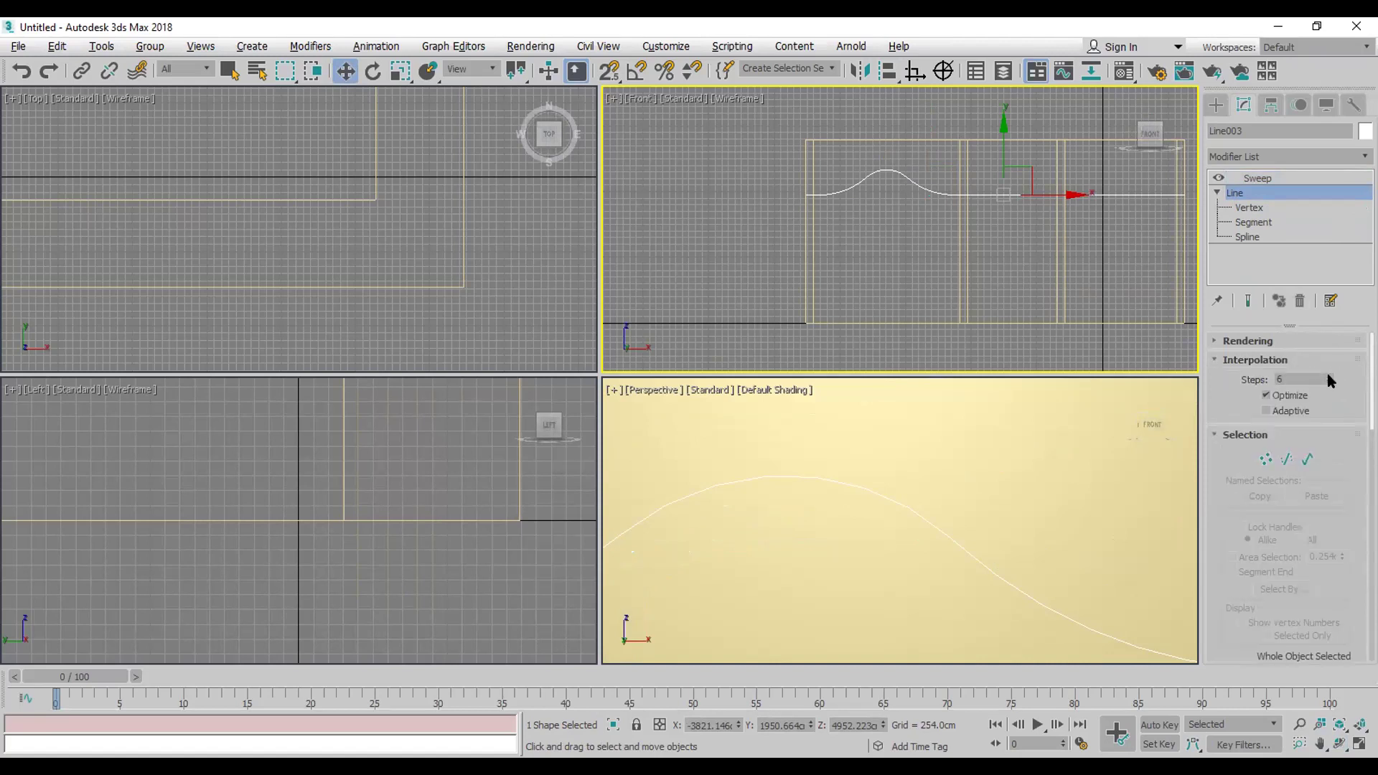
click(1271, 178)
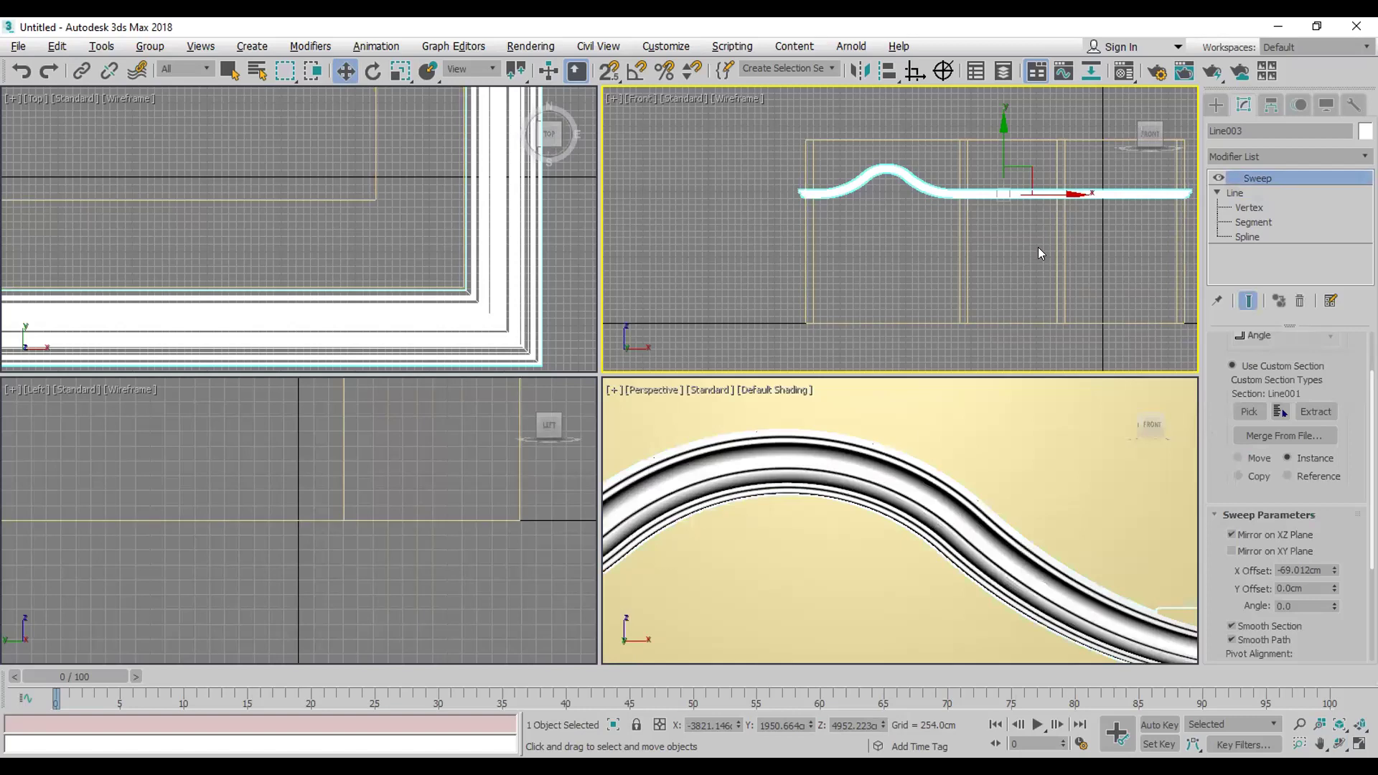
Step: Refine the path's other long front segment with midpoint-snapped vertices at its centre and at the middle of each half
scroll(1038, 247, down, 3)
scroll(1043, 522, down, 5)
scroll(1043, 522, up, 6)
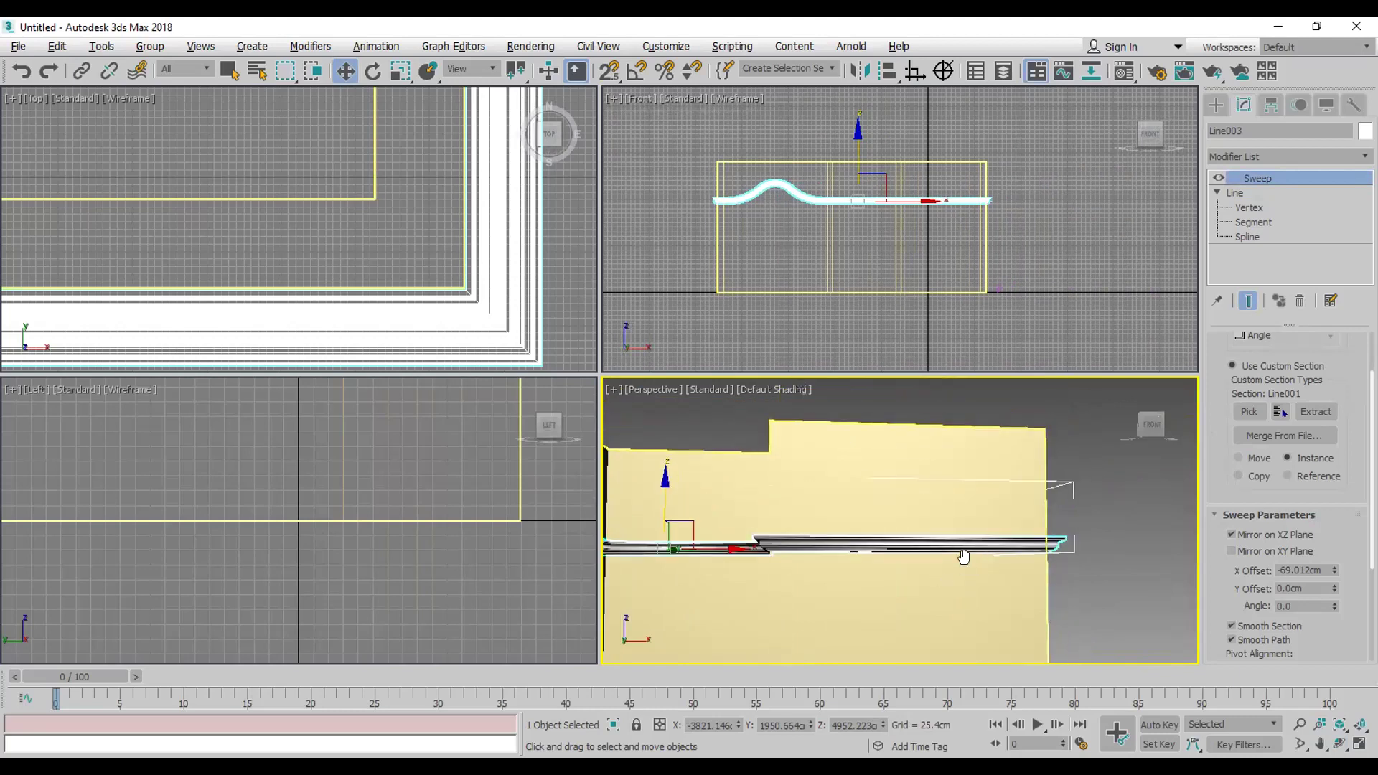
scroll(963, 557, up, 3)
right_click(905, 246)
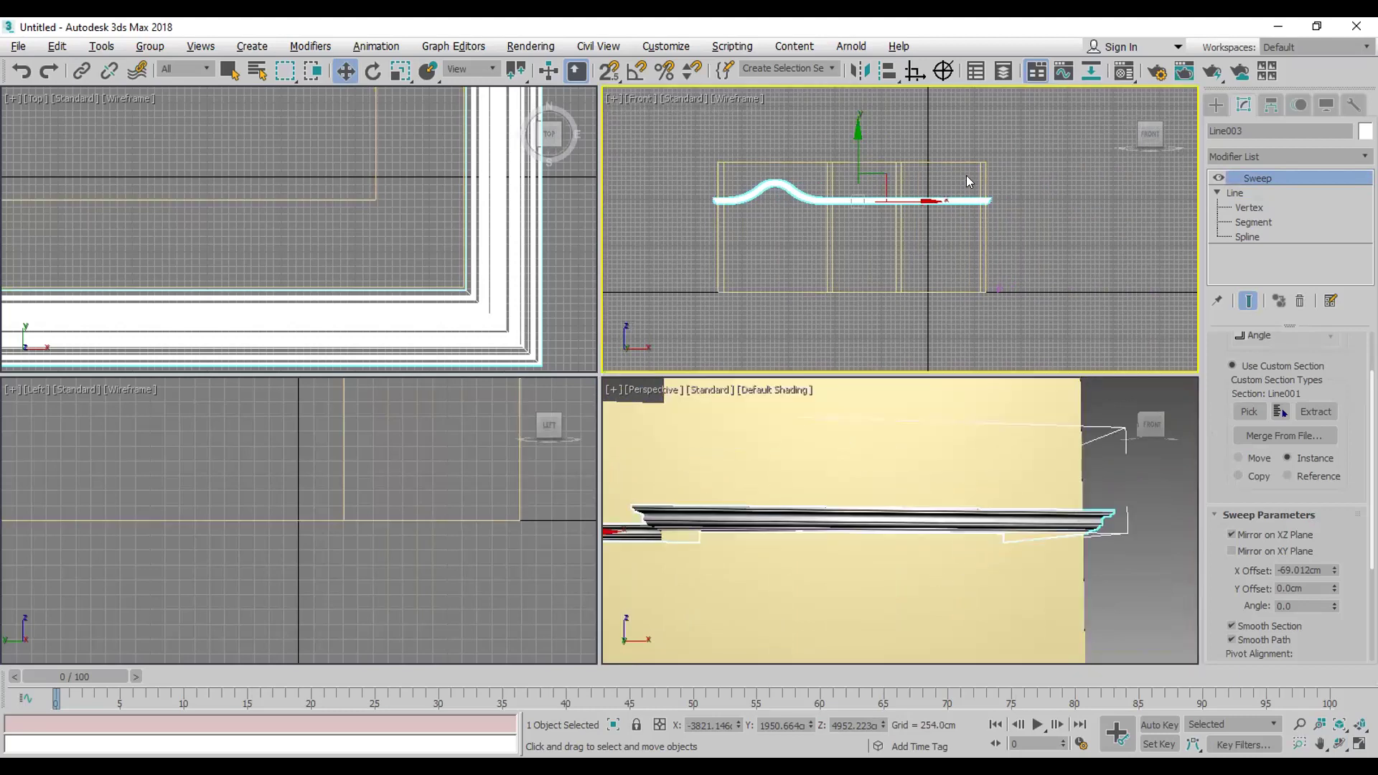
scroll(933, 212, up, 4)
middle_drag(941, 214, 953, 175)
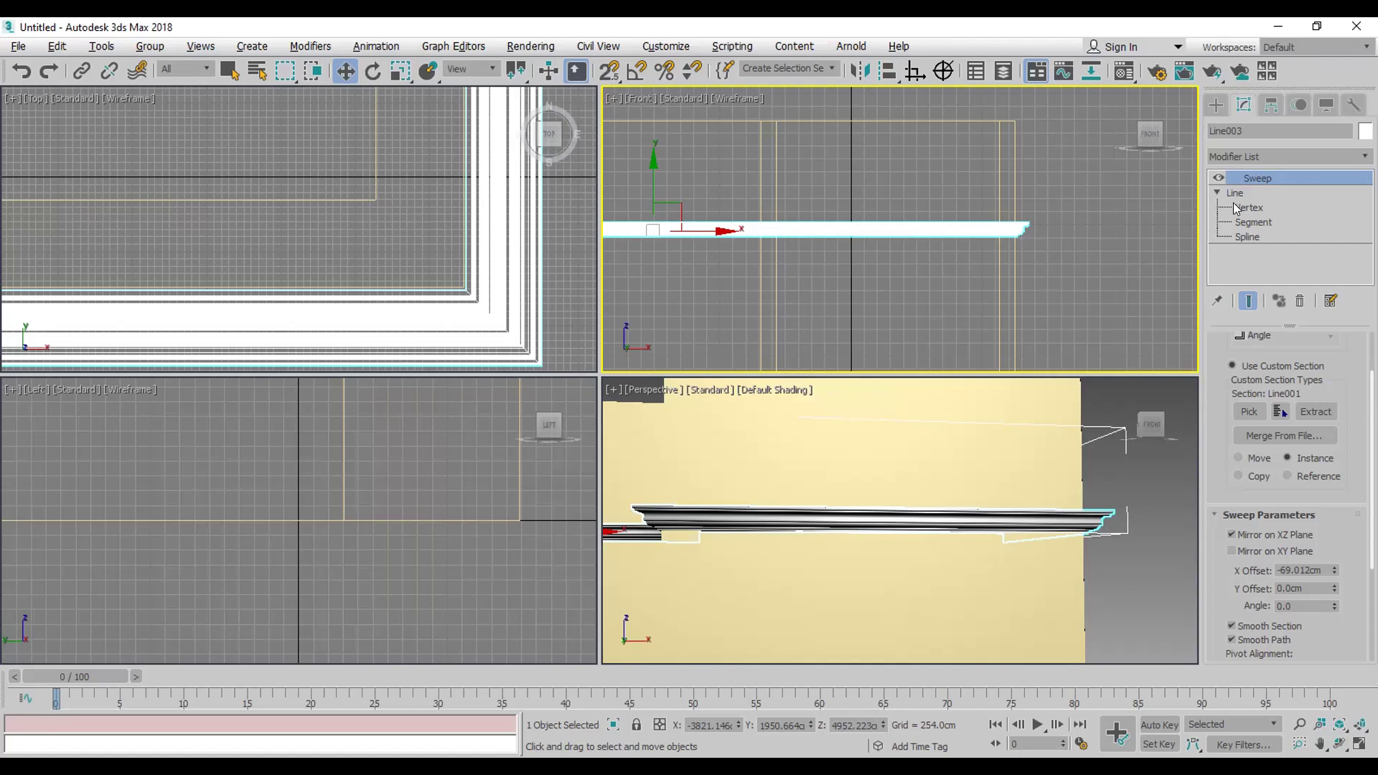
click(1234, 206)
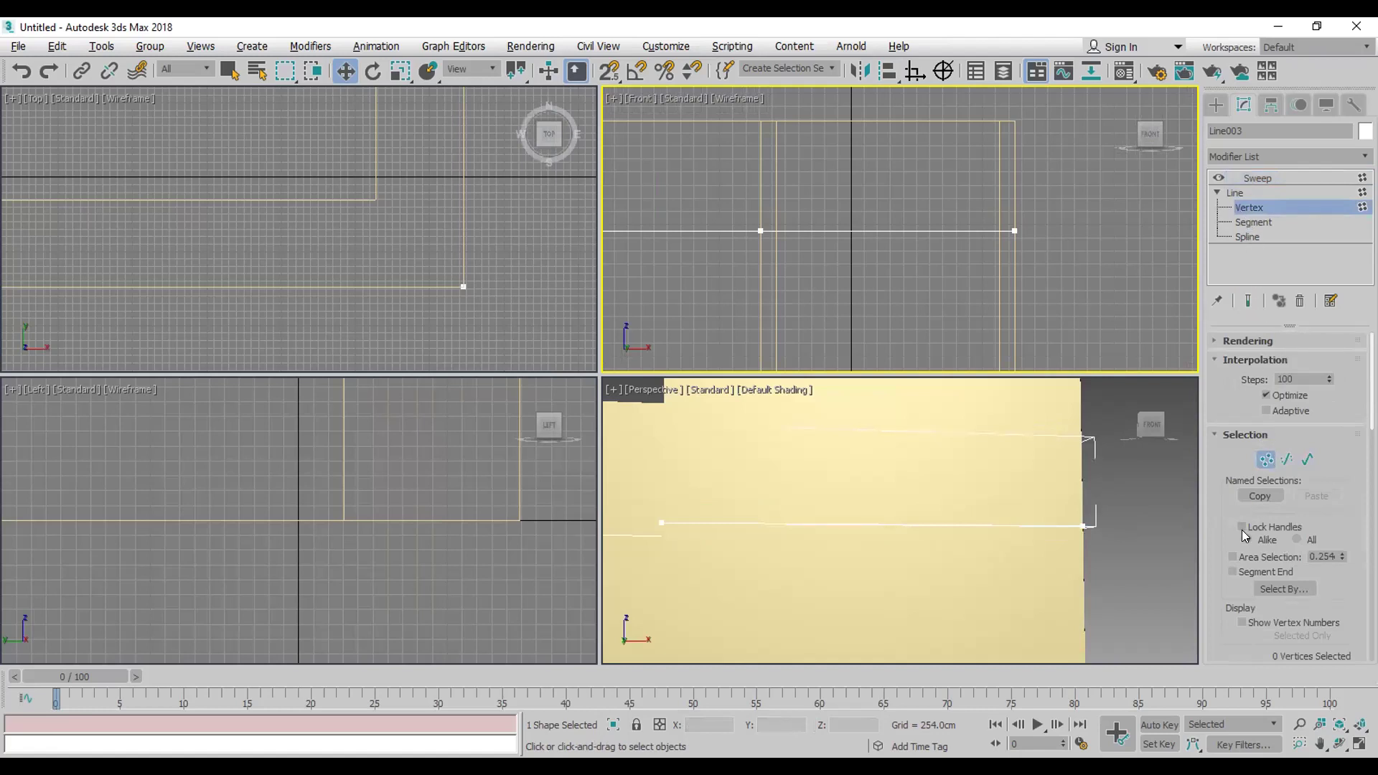
drag(1214, 534, 1213, 319)
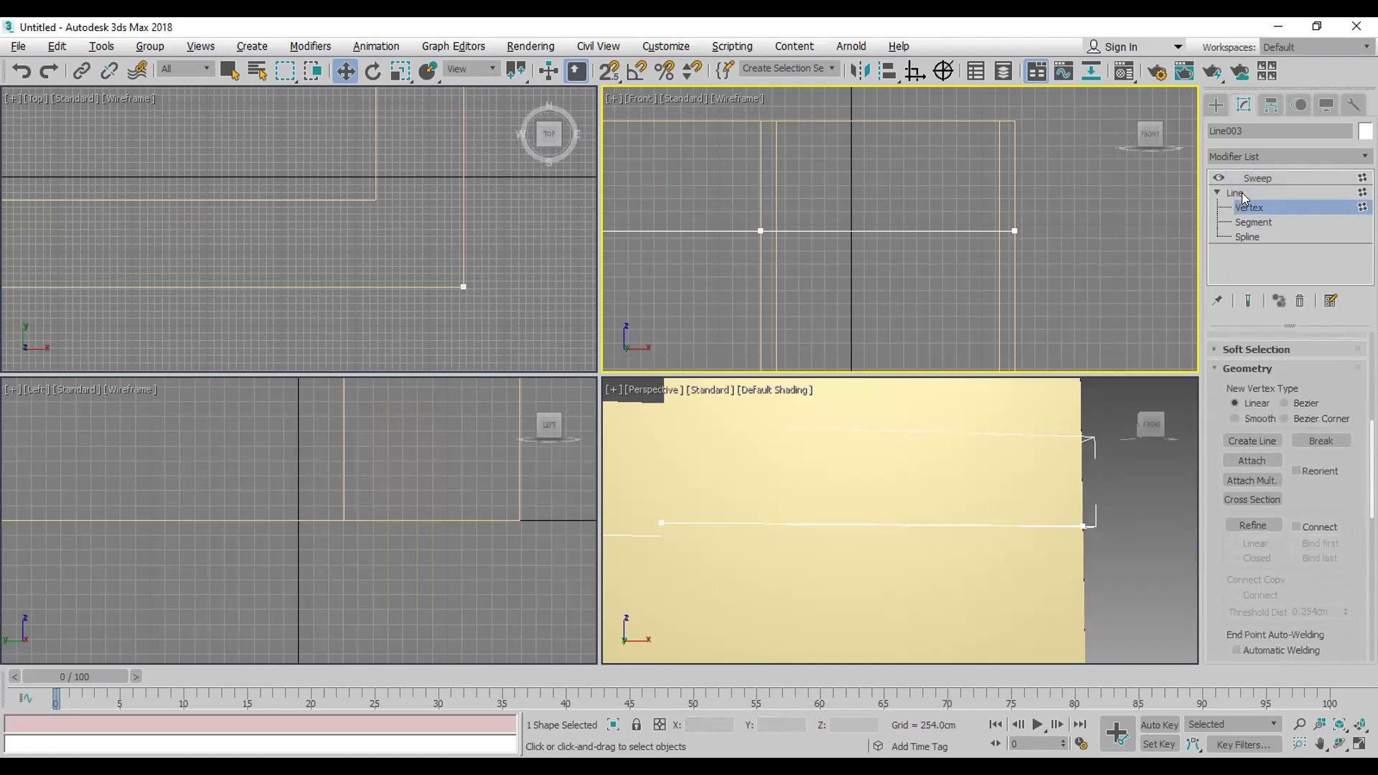
click(1260, 522)
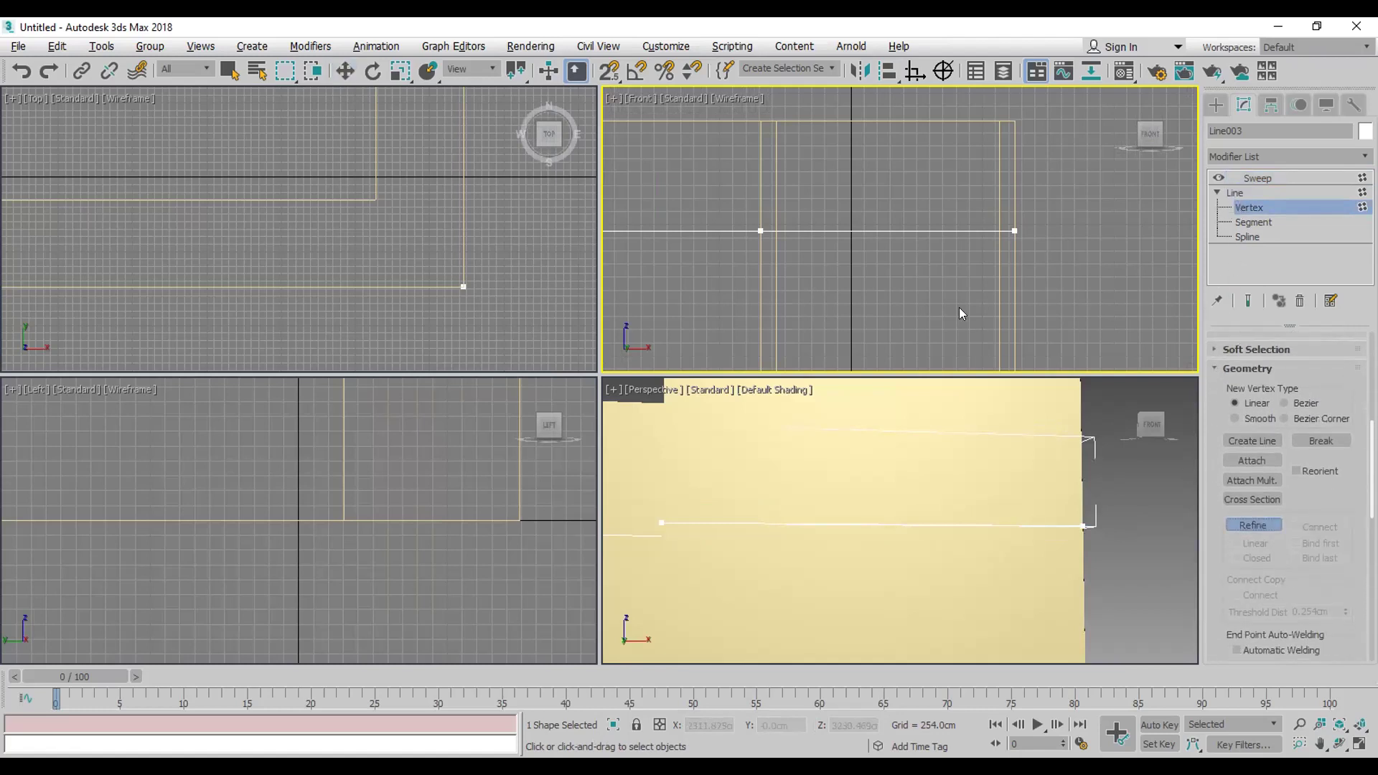
click(611, 74)
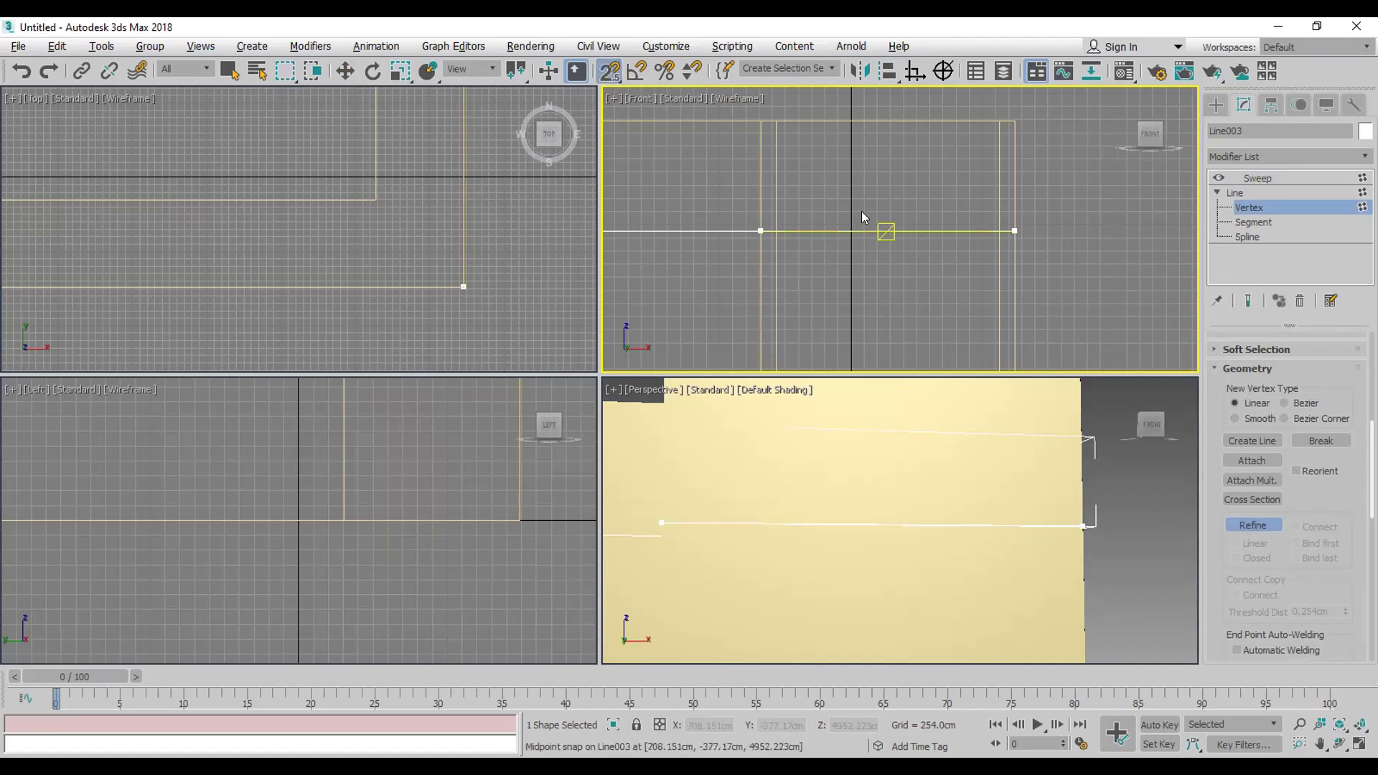
click(888, 229)
click(834, 223)
click(953, 227)
Step: Move the second segment's middle vertex upward with snapping off, forming a triangular peak in the path
key(w)
drag(876, 201, 900, 273)
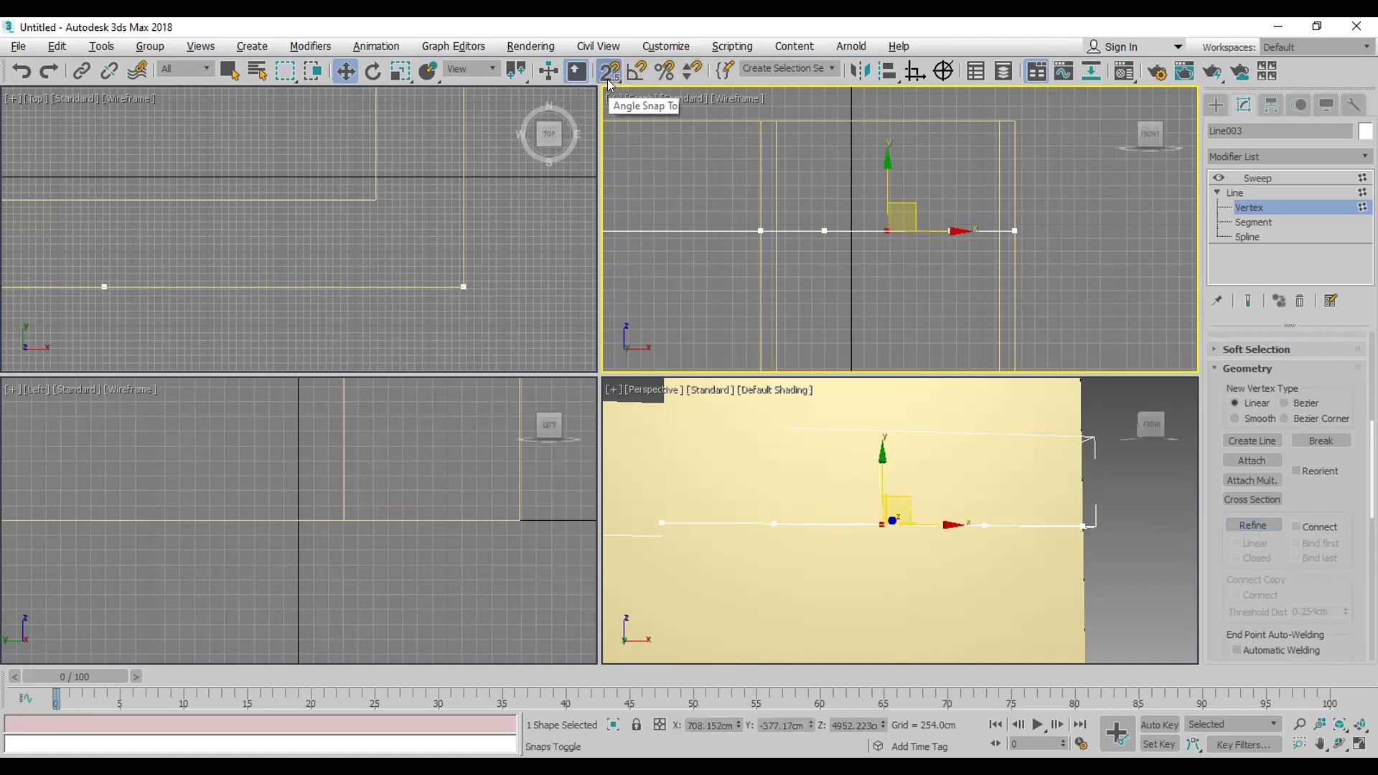
drag(883, 185, 882, 130)
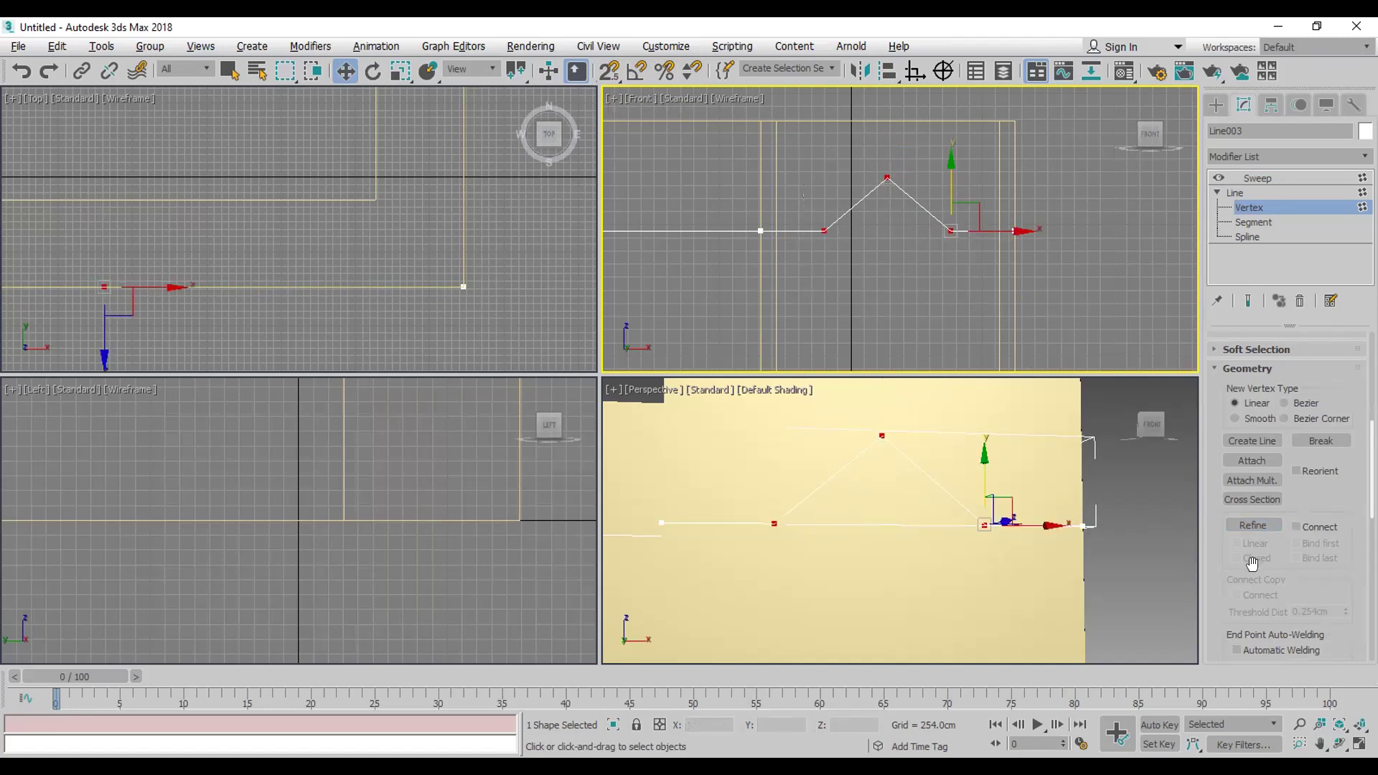
Step: Fillet the second peak's three vertices into one smooth wave and return to the Sweep level
scroll(1280, 537, down, 5)
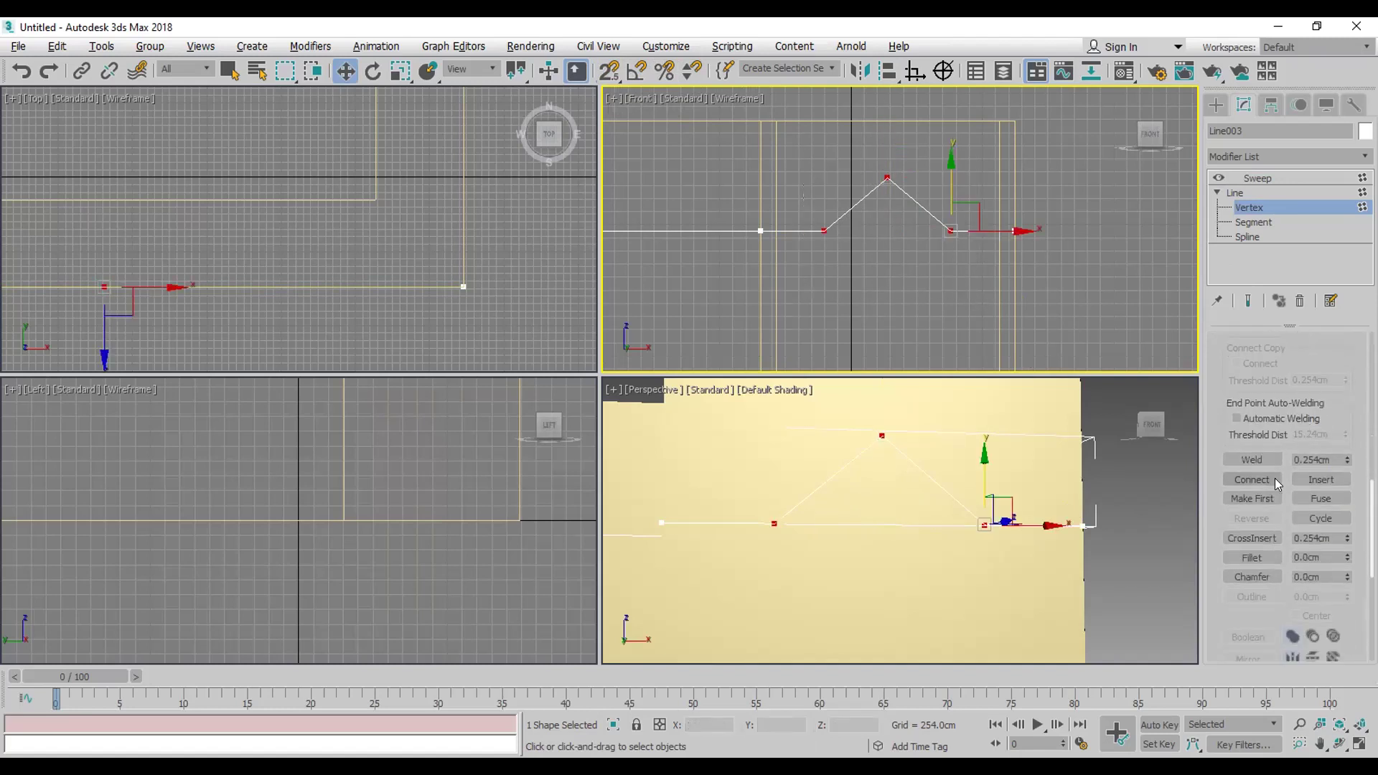
click(1252, 558)
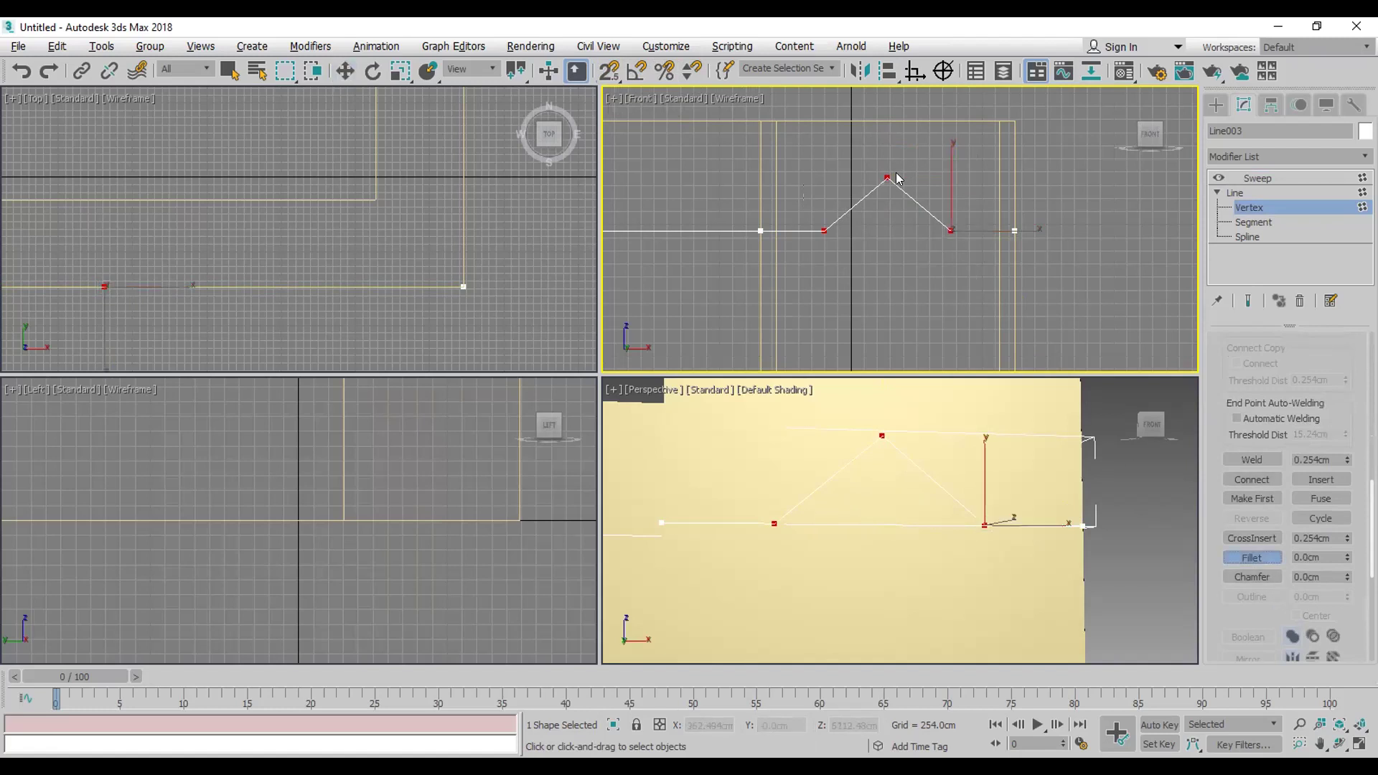
mouse_move(887, 177)
mouse_down()
mouse_move(884, 101)
mouse_move(892, 189)
mouse_up()
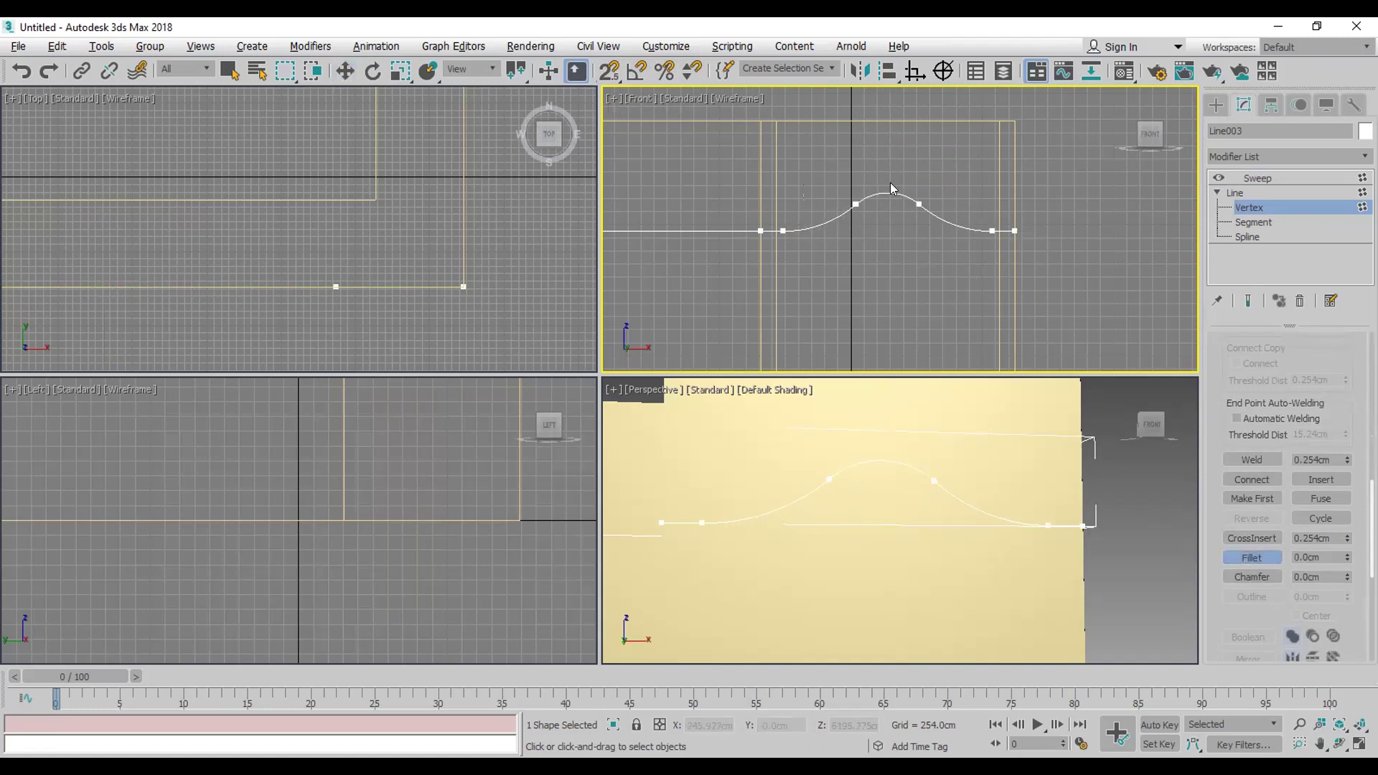
click(1258, 178)
key(w)
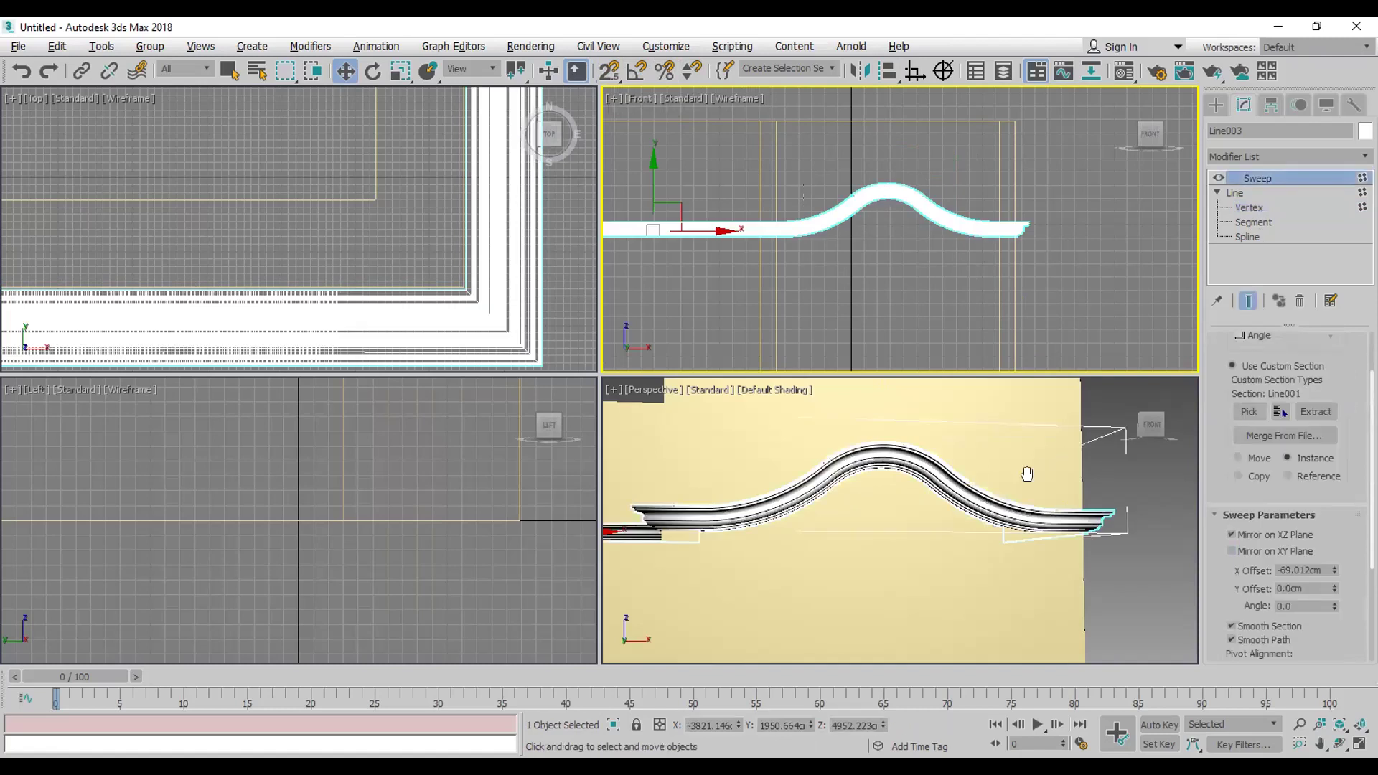
Step: Refine the path segment on the recessed wall between the two front walls with two vertices, dividing it roughly into thirds
middle_drag(1024, 471, 1026, 474)
scroll(925, 494, up, 2)
scroll(925, 493, down, 4)
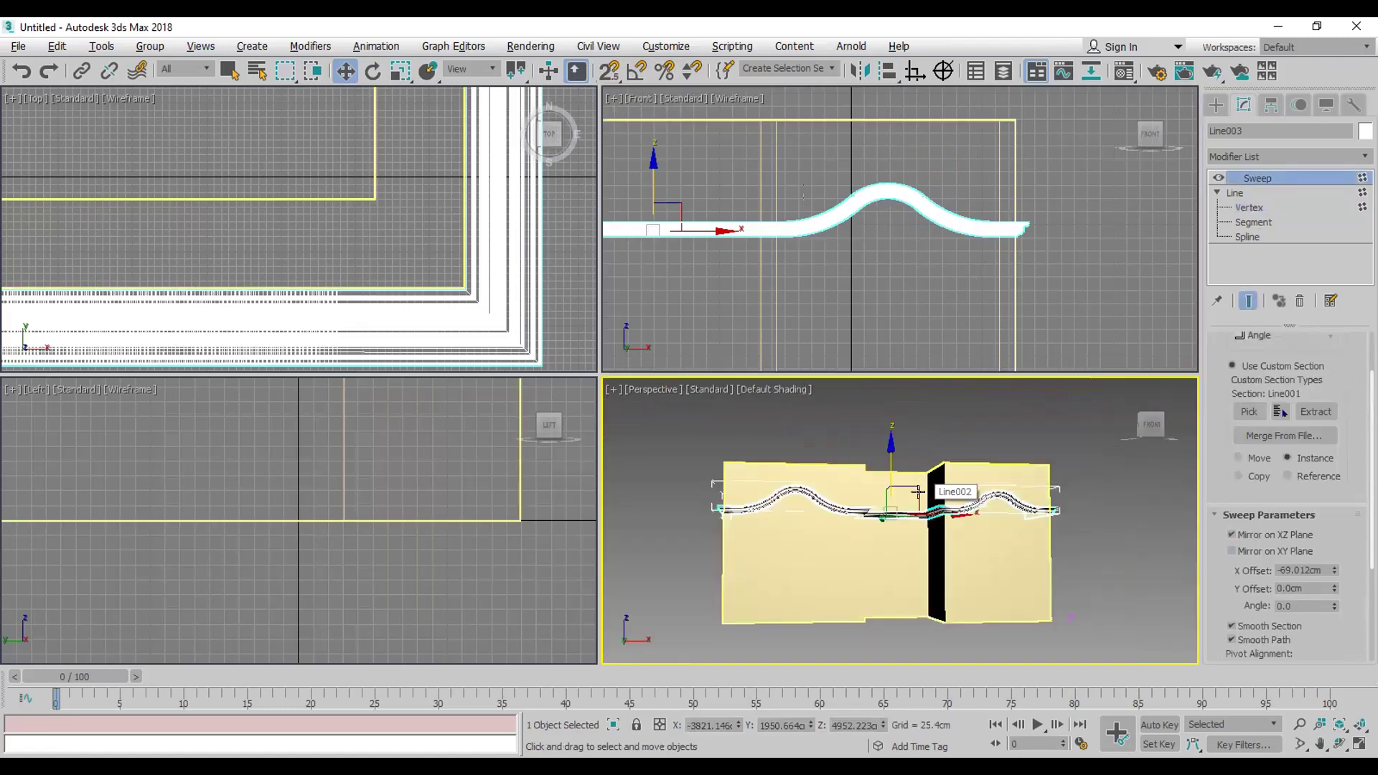
scroll(926, 493, up, 6)
middle_drag(925, 493, 974, 445)
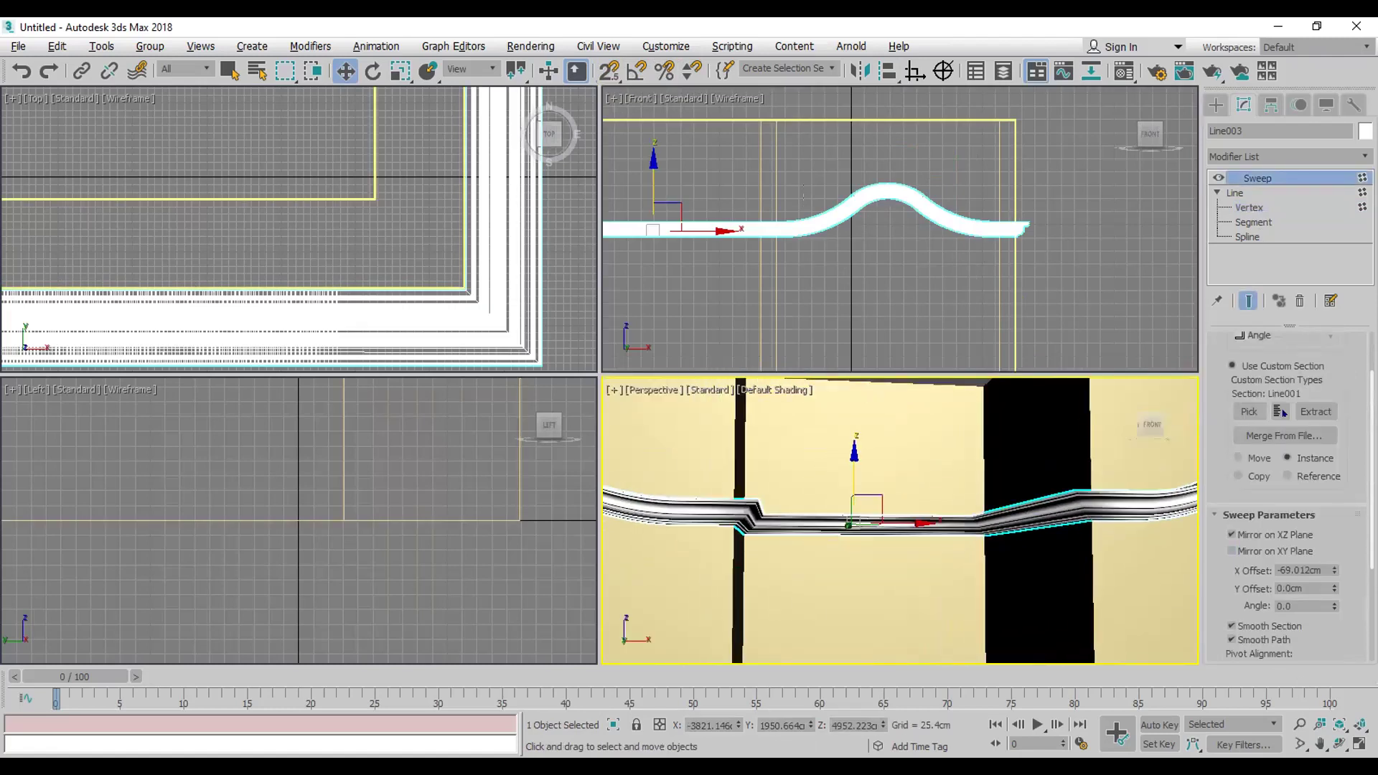
click(1338, 745)
drag(984, 594, 926, 550)
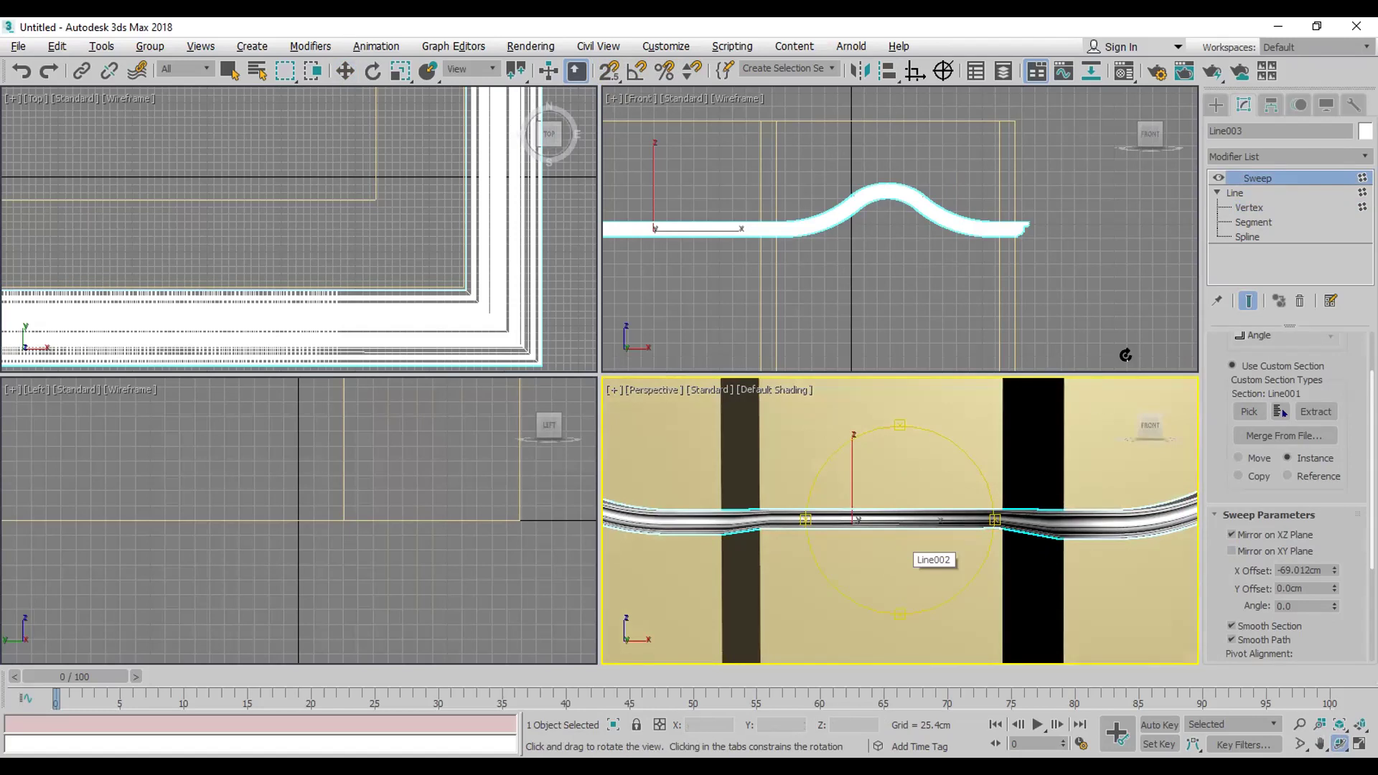
click(1255, 206)
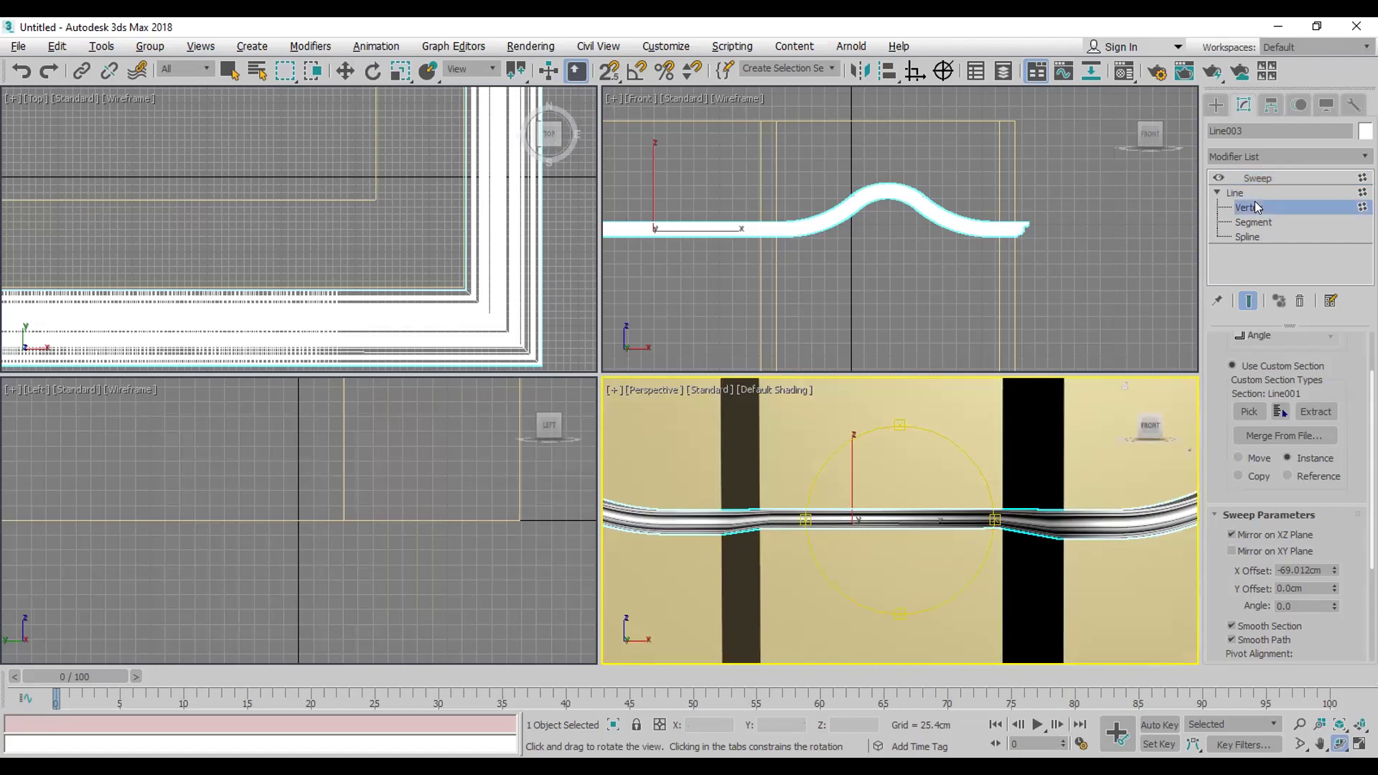
click(1253, 635)
middle_drag(1000, 272, 1093, 281)
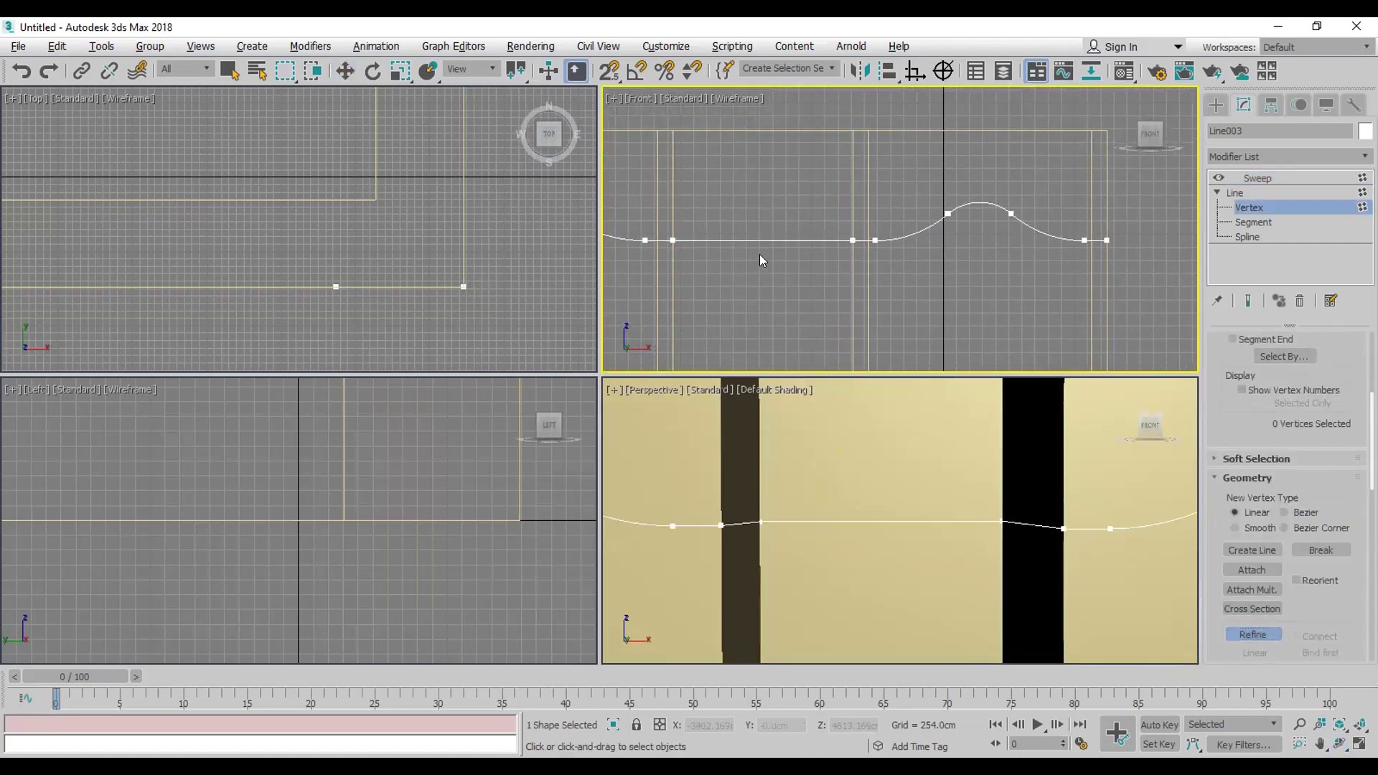
click(722, 240)
click(798, 240)
Step: Delete the path segment between the recessed wall's two new vertices and return to the Sweep level
key(w)
click(1252, 223)
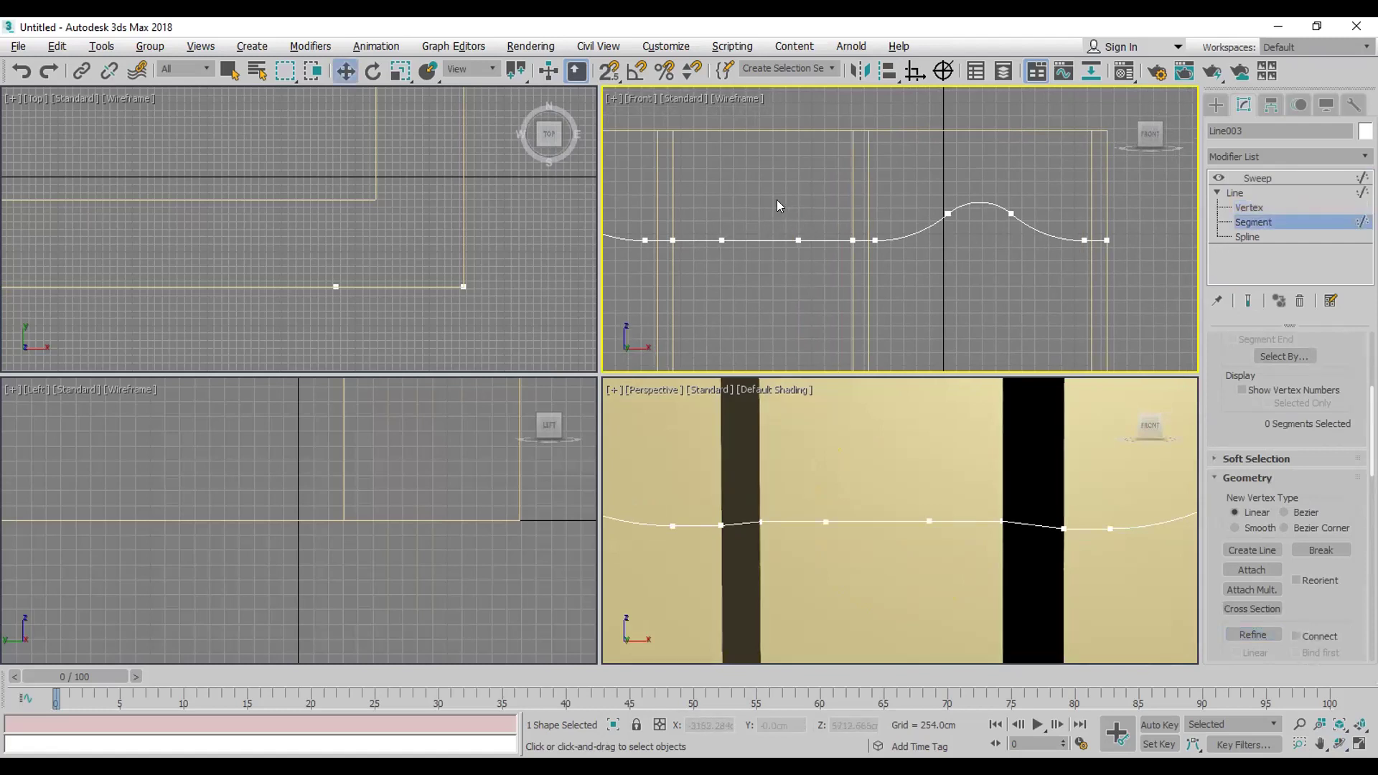
drag(759, 281, 756, 280)
key(Delete)
click(1257, 178)
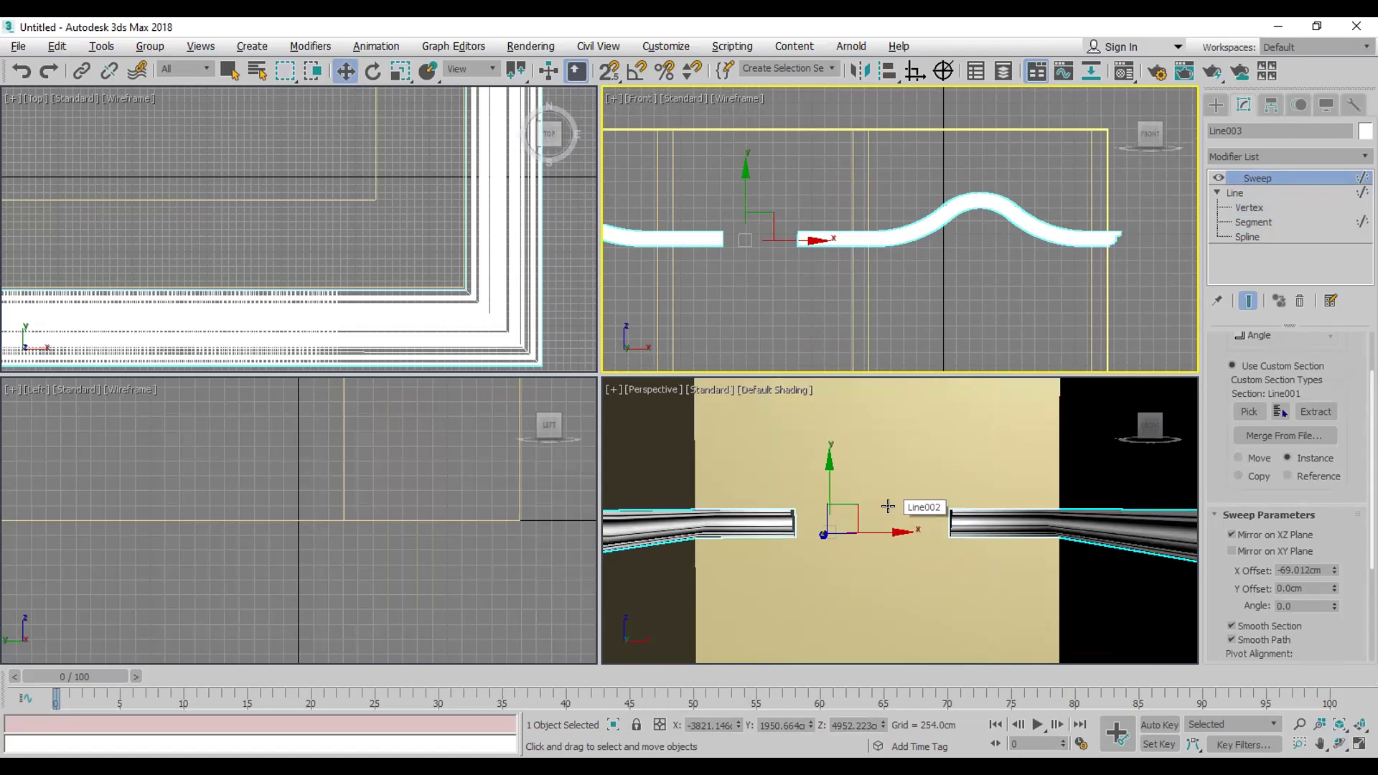
Step: Examine the gap in the moulding on the recessed wall up close and from an angle, with the moulding deselected
scroll(888, 507, down, 5)
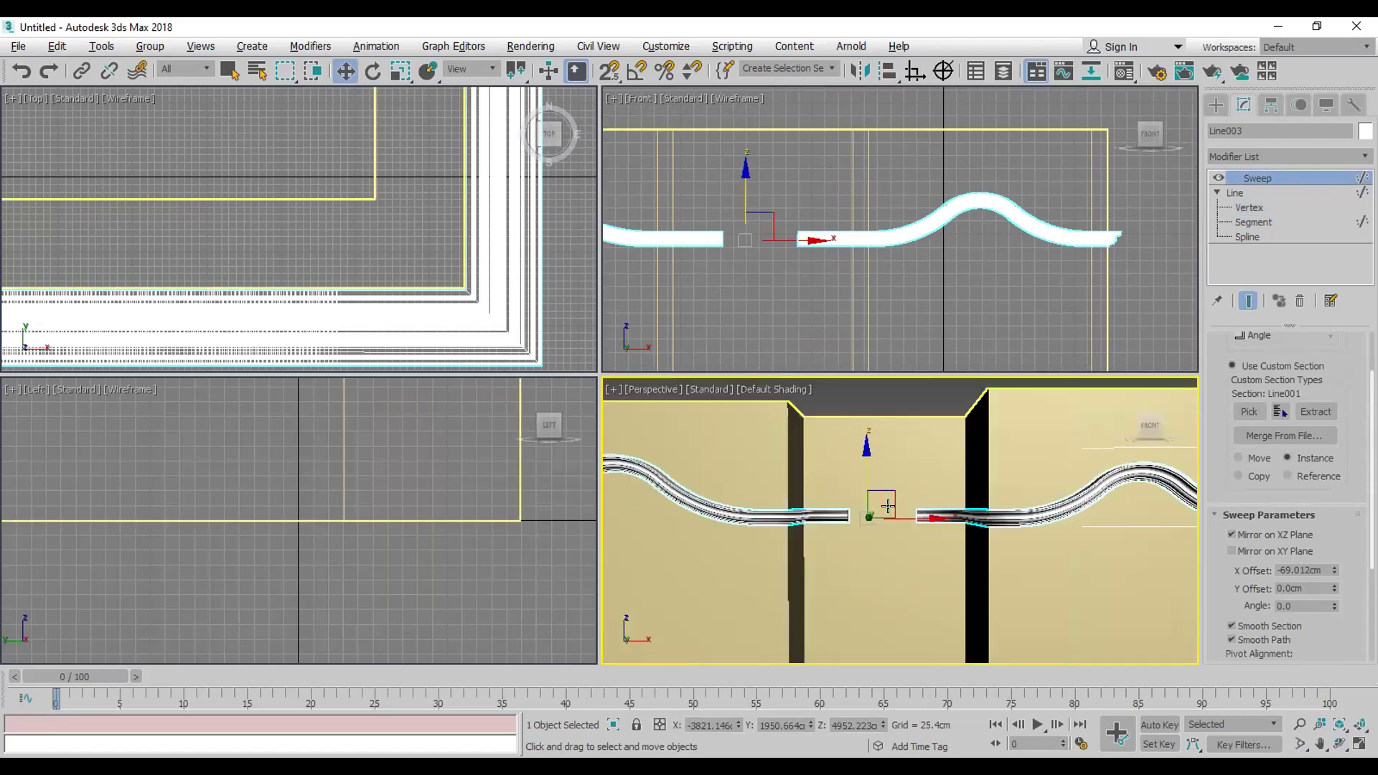
scroll(888, 508, up, 3)
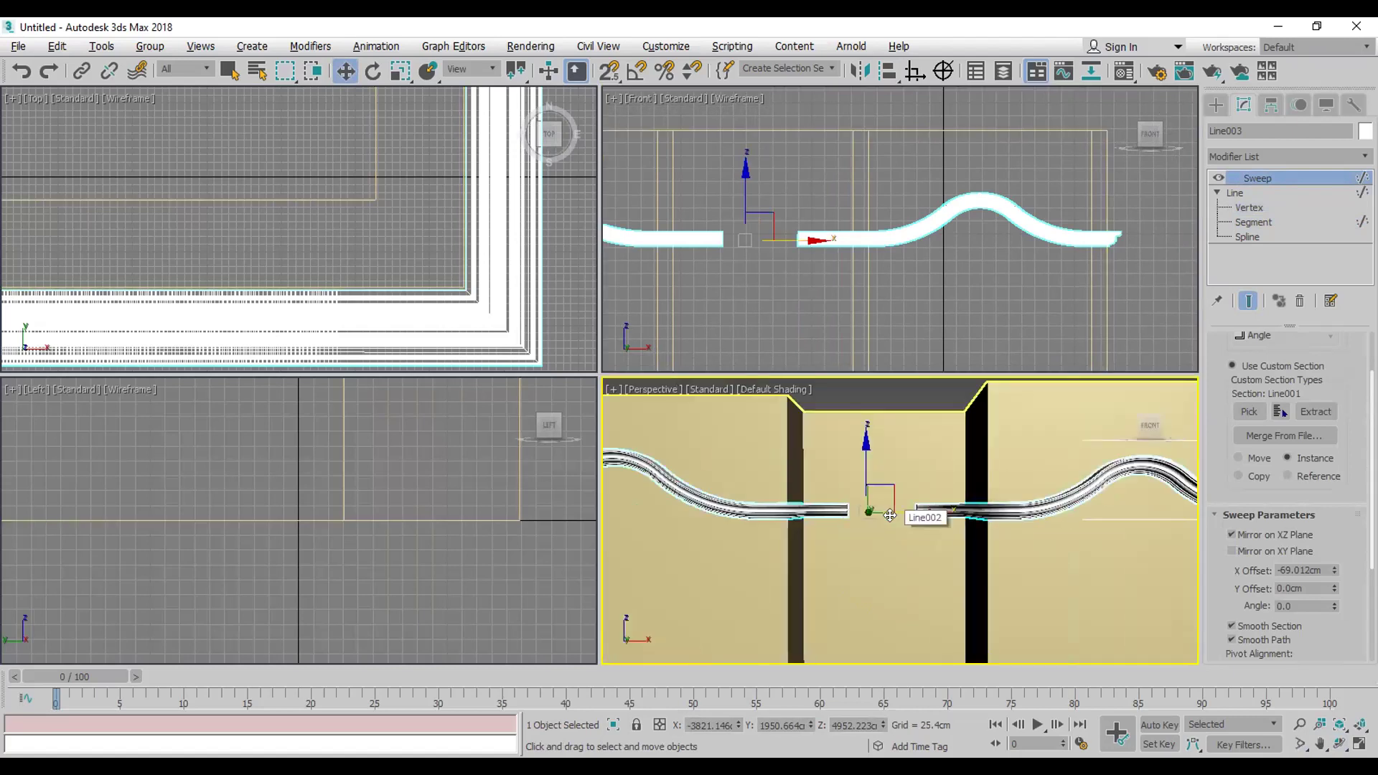
scroll(890, 515, down, 3)
scroll(890, 517, up, 5)
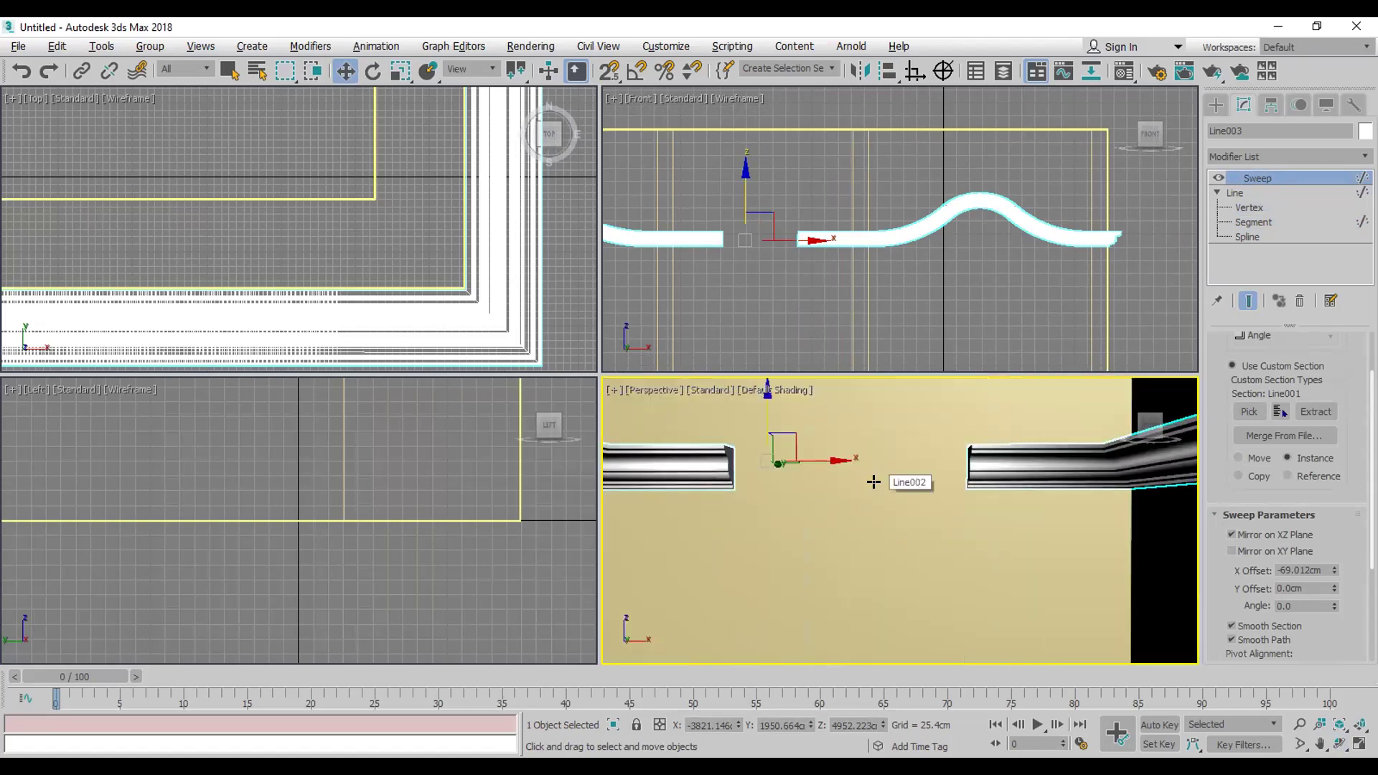
scroll(873, 482, down, 4)
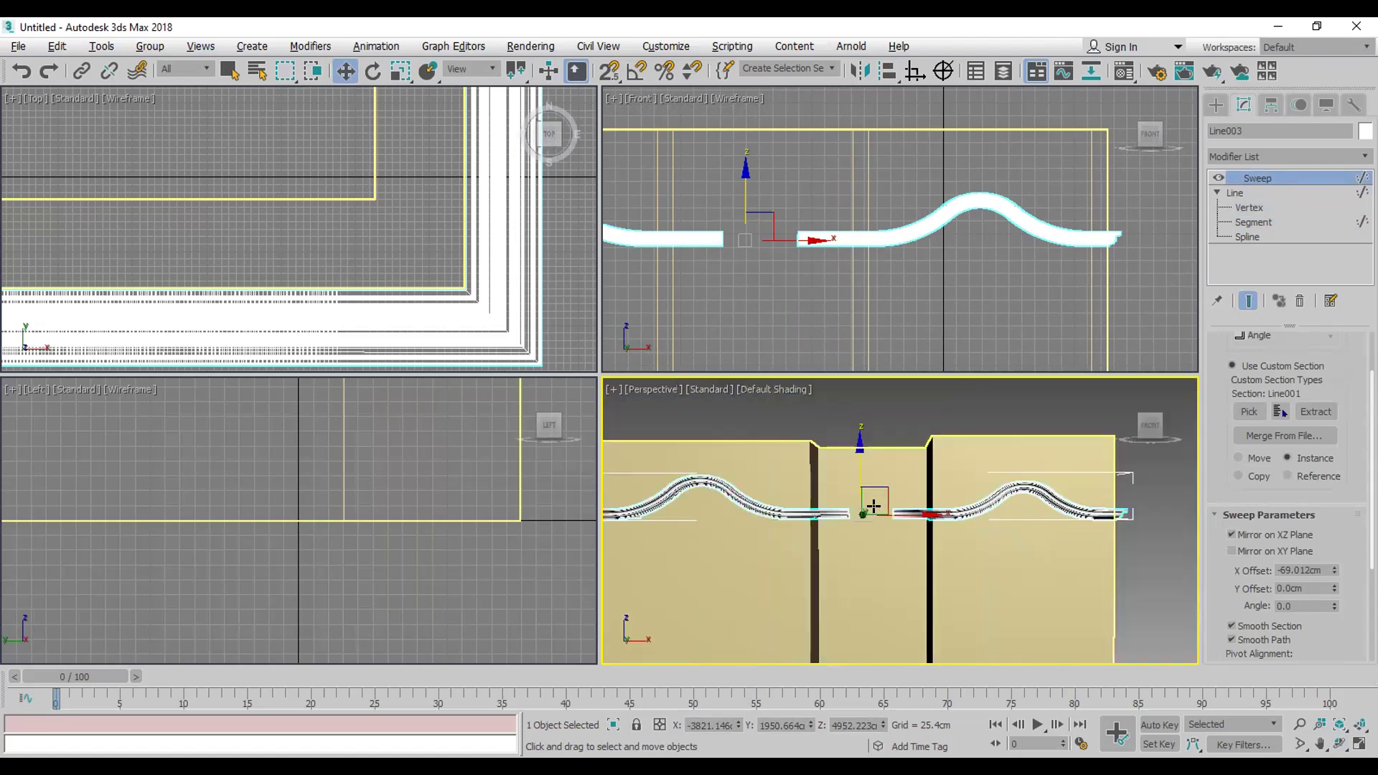
middle_drag(874, 502, 904, 466)
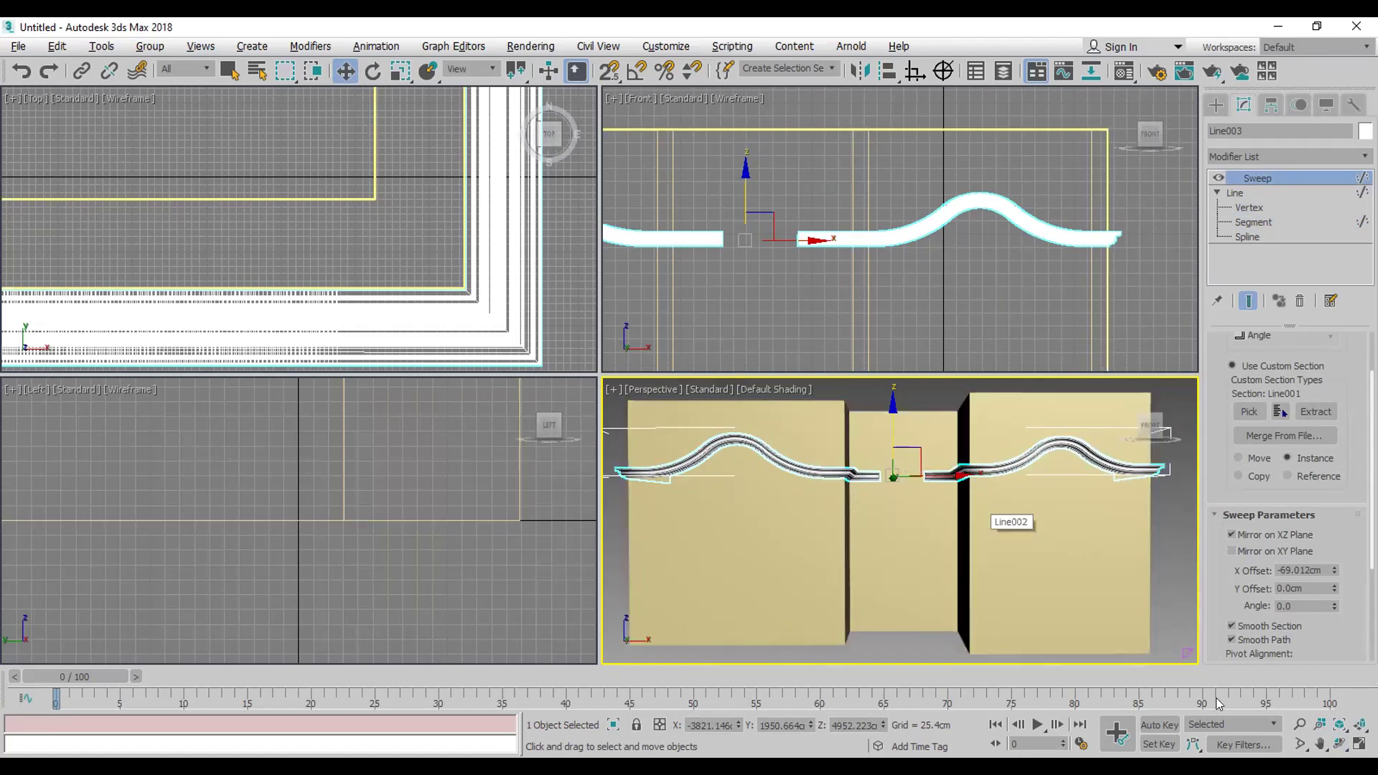
click(1339, 743)
drag(918, 526, 870, 529)
key(w)
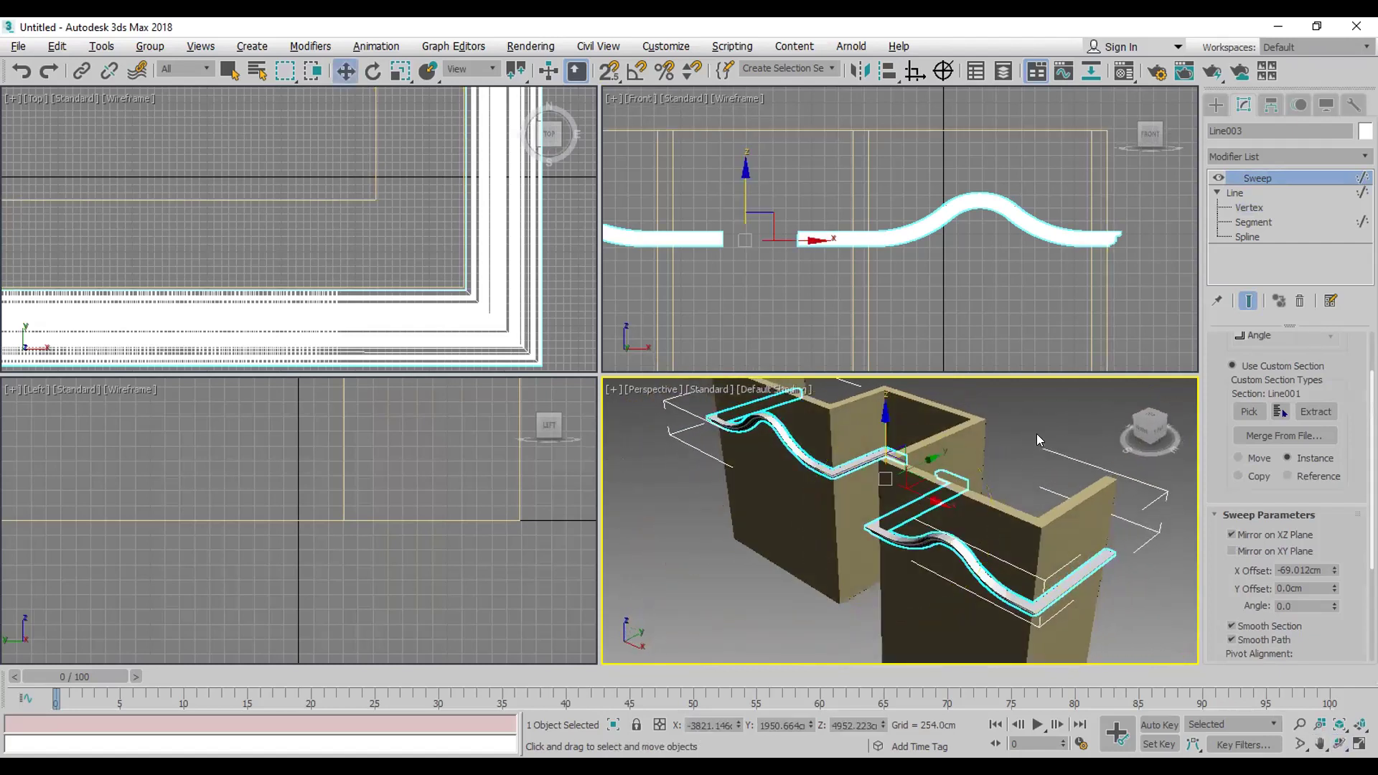
click(1038, 419)
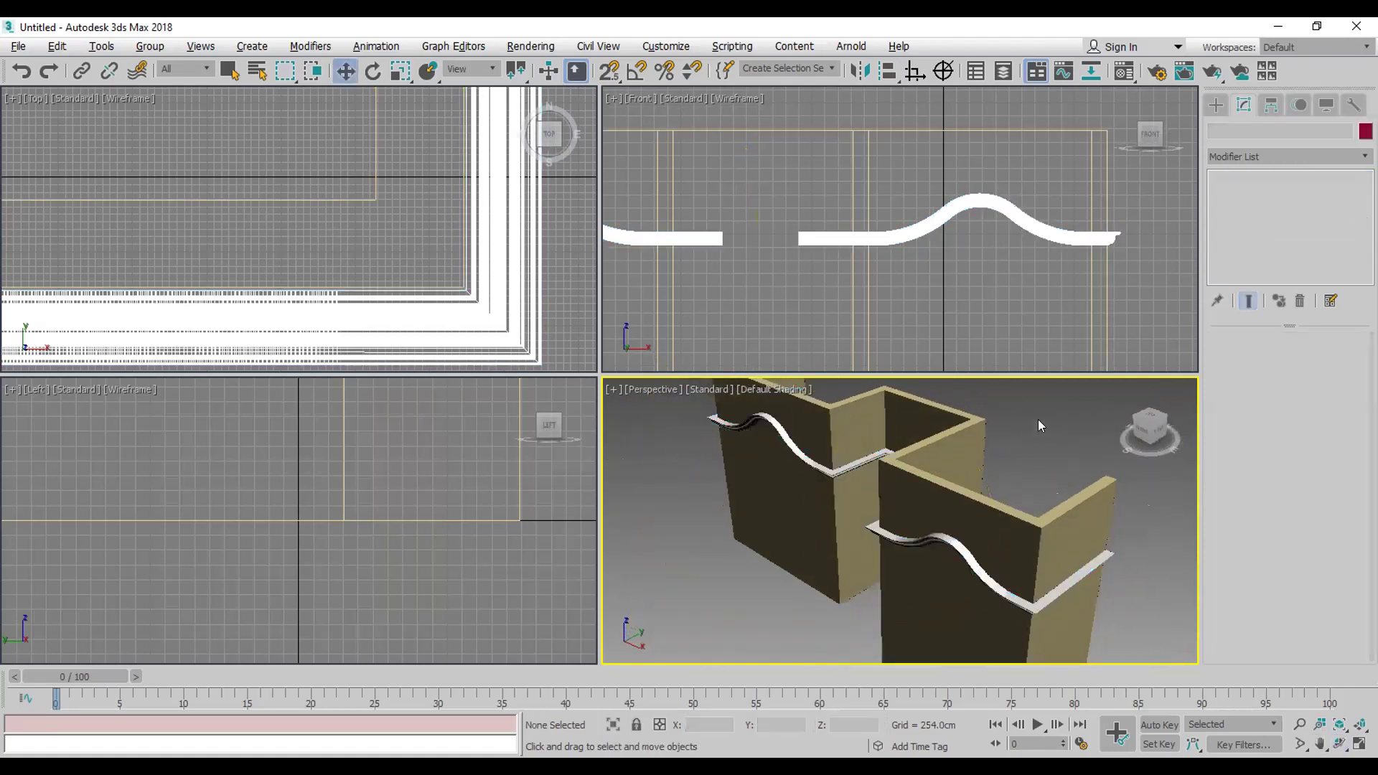
Step: Refine the moulding path's segment on the right end wall with two vertices, one on each side of its centre
click(970, 561)
click(1339, 744)
drag(980, 543, 845, 517)
click(339, 533)
middle_drag(340, 533, 451, 583)
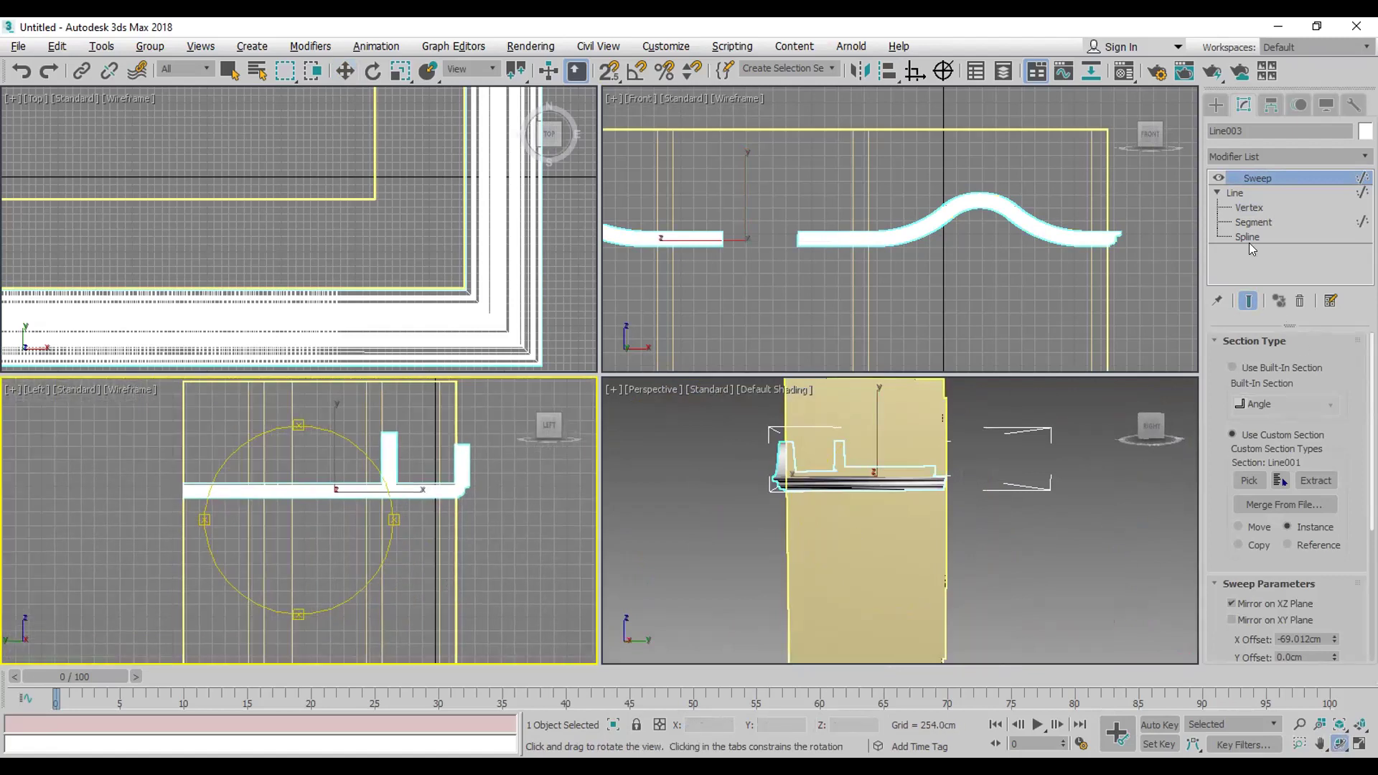
click(1255, 206)
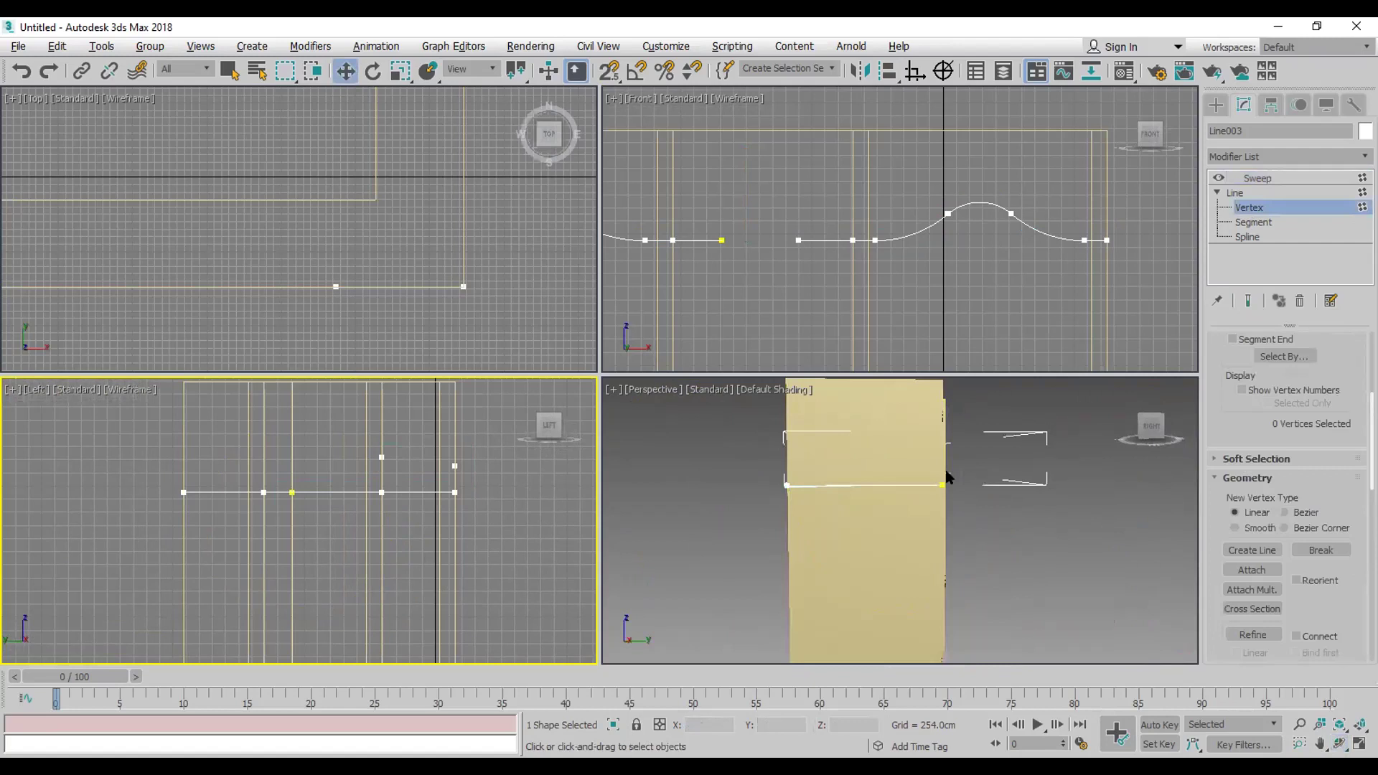
scroll(868, 492, up, 5)
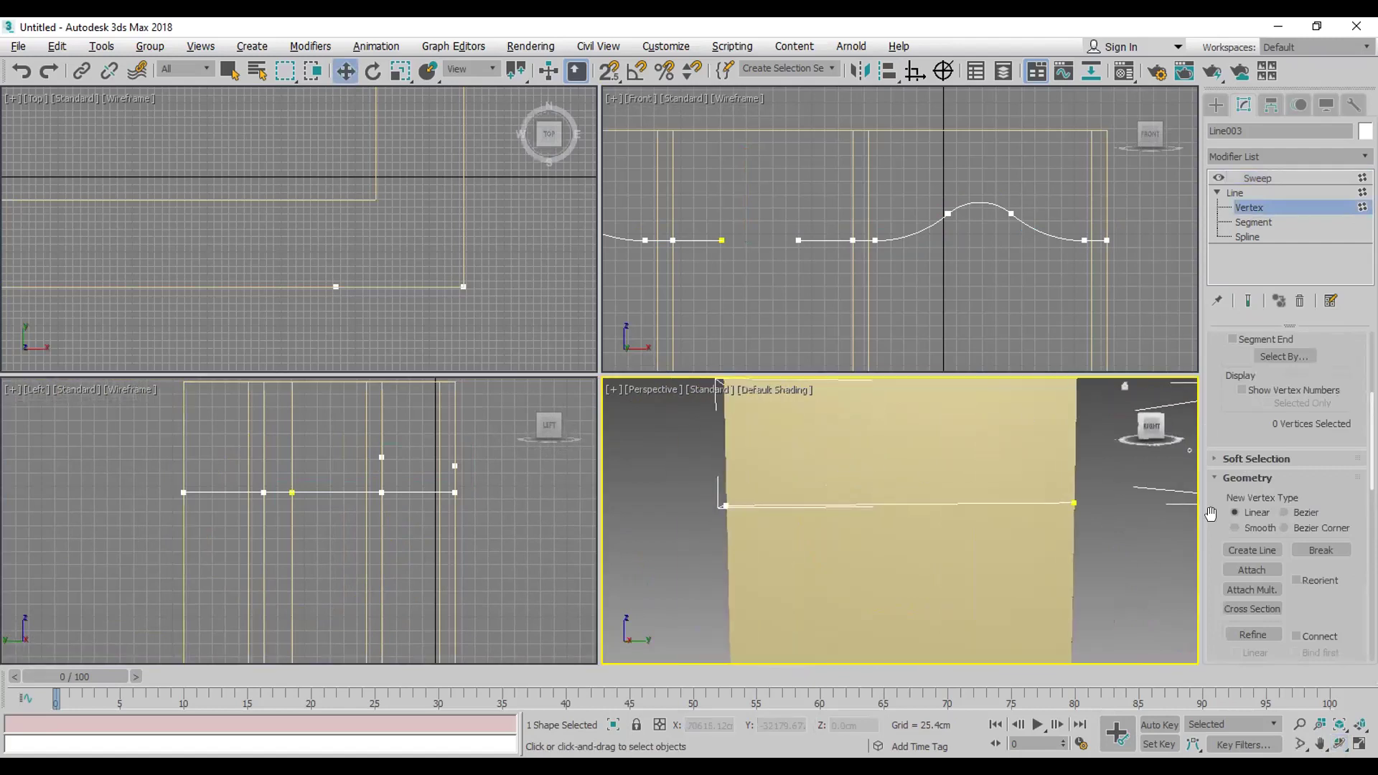
click(1250, 634)
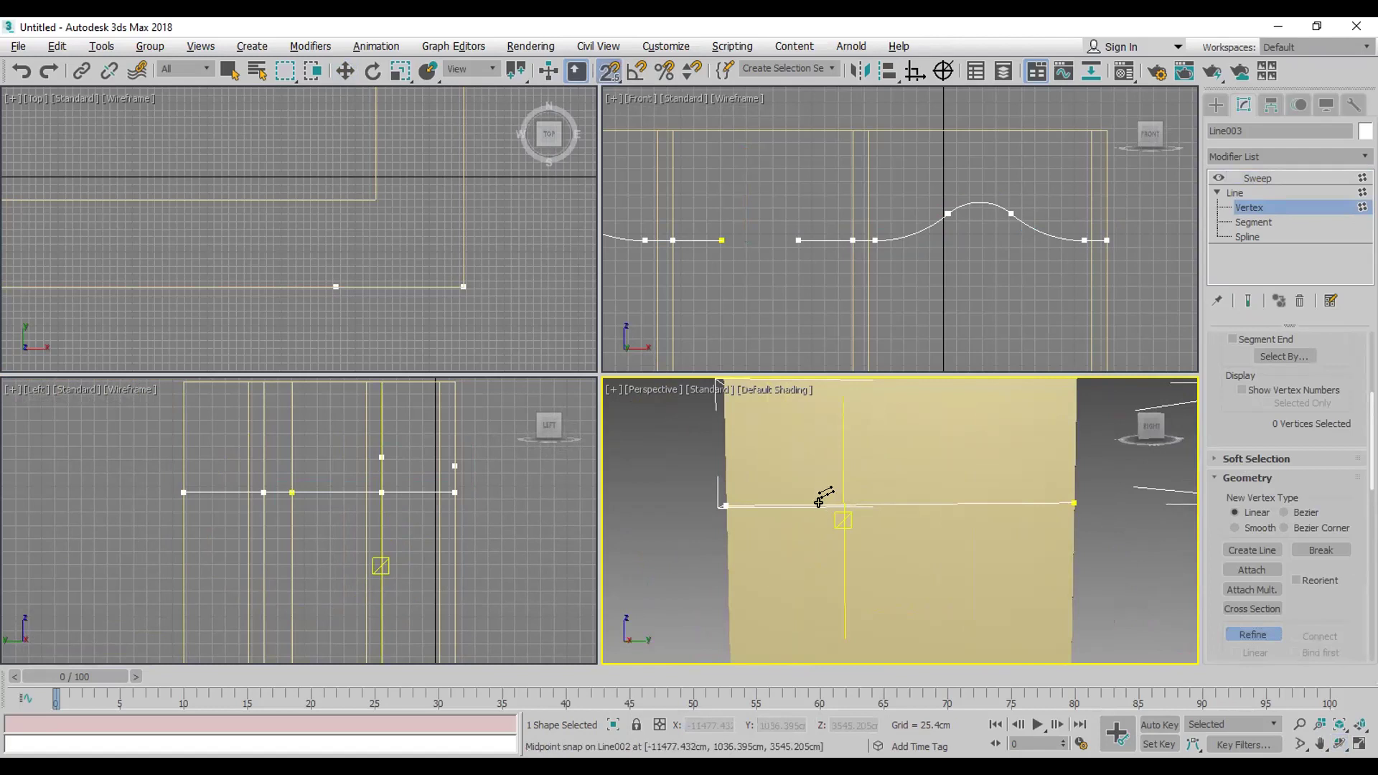
click(848, 505)
click(972, 504)
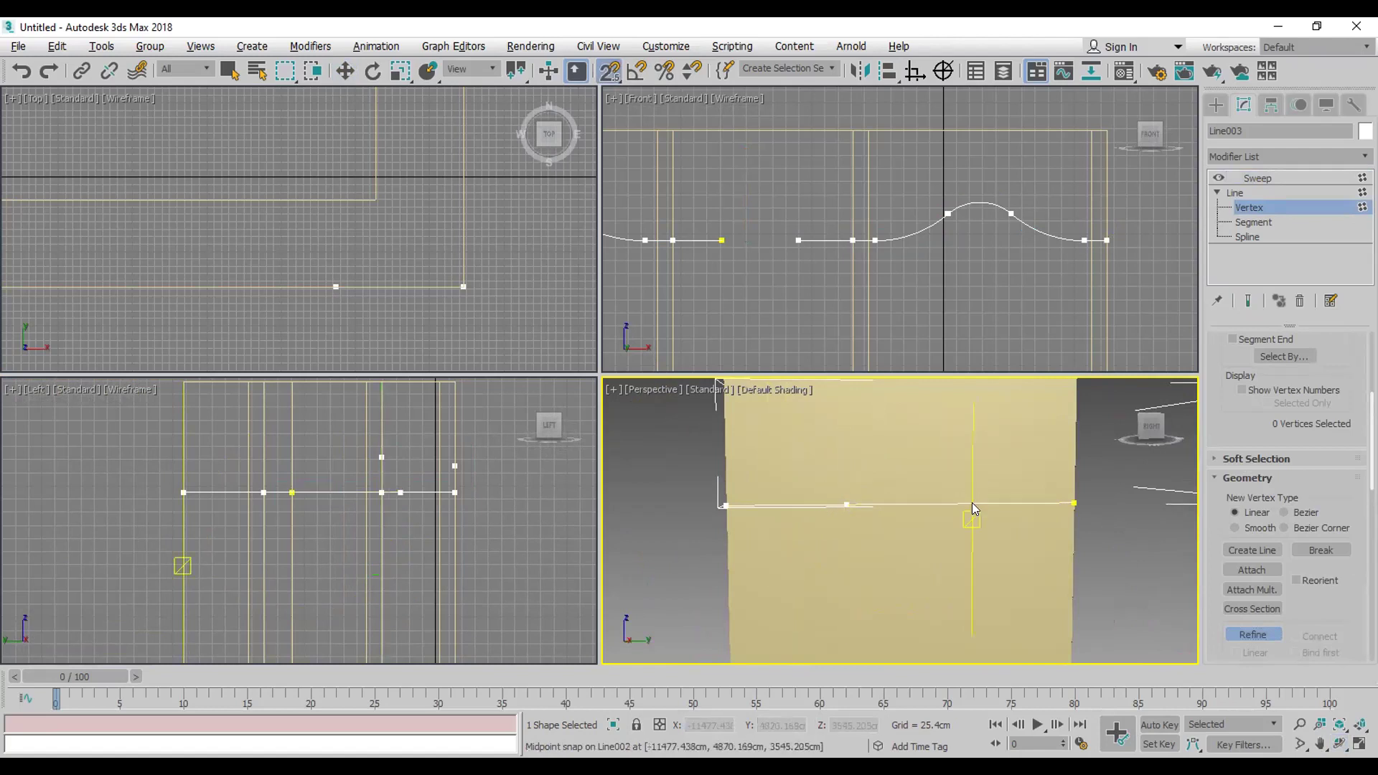
Step: Delete the path segment between the end wall's two new vertices with snapping off, and return to the Sweep level
click(1253, 222)
key(w)
drag(926, 473, 902, 563)
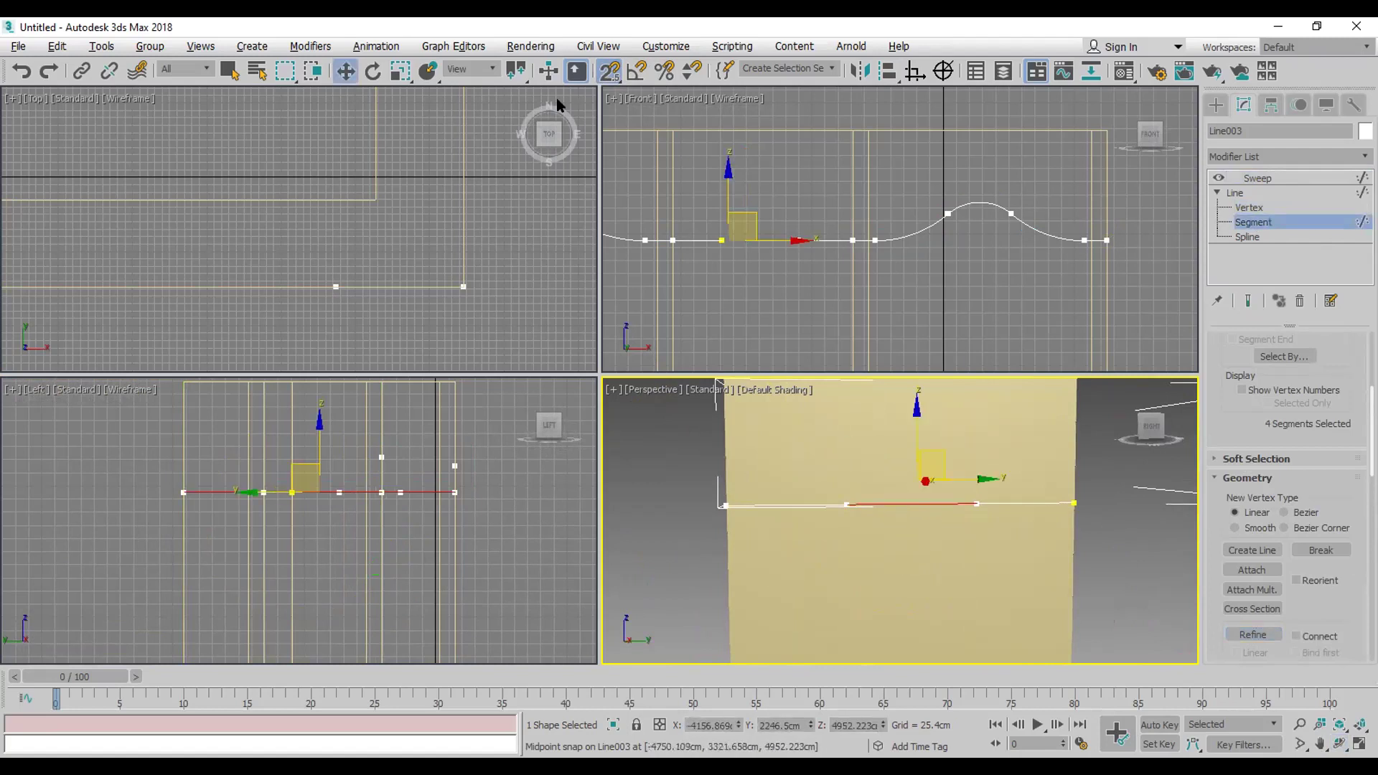
key(Delete)
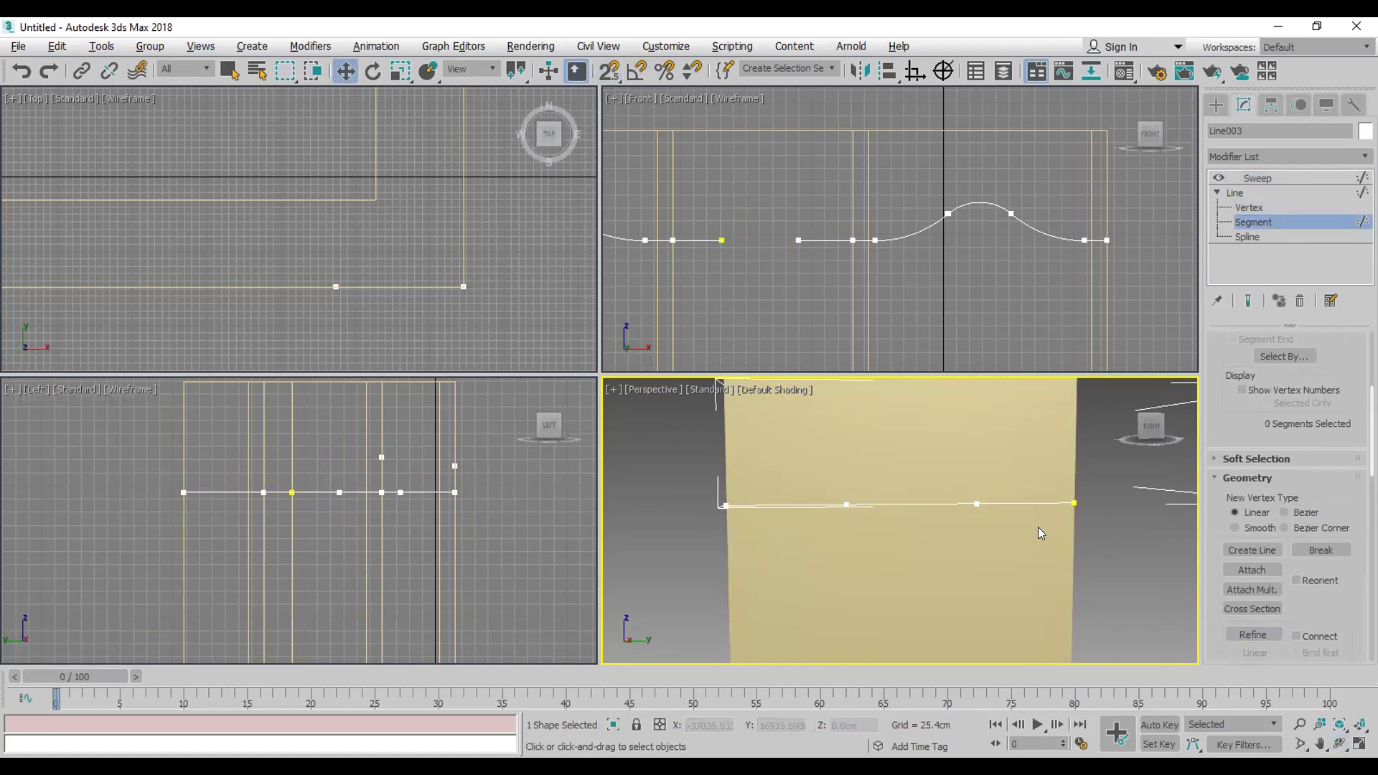
click(949, 498)
key(Delete)
click(1267, 179)
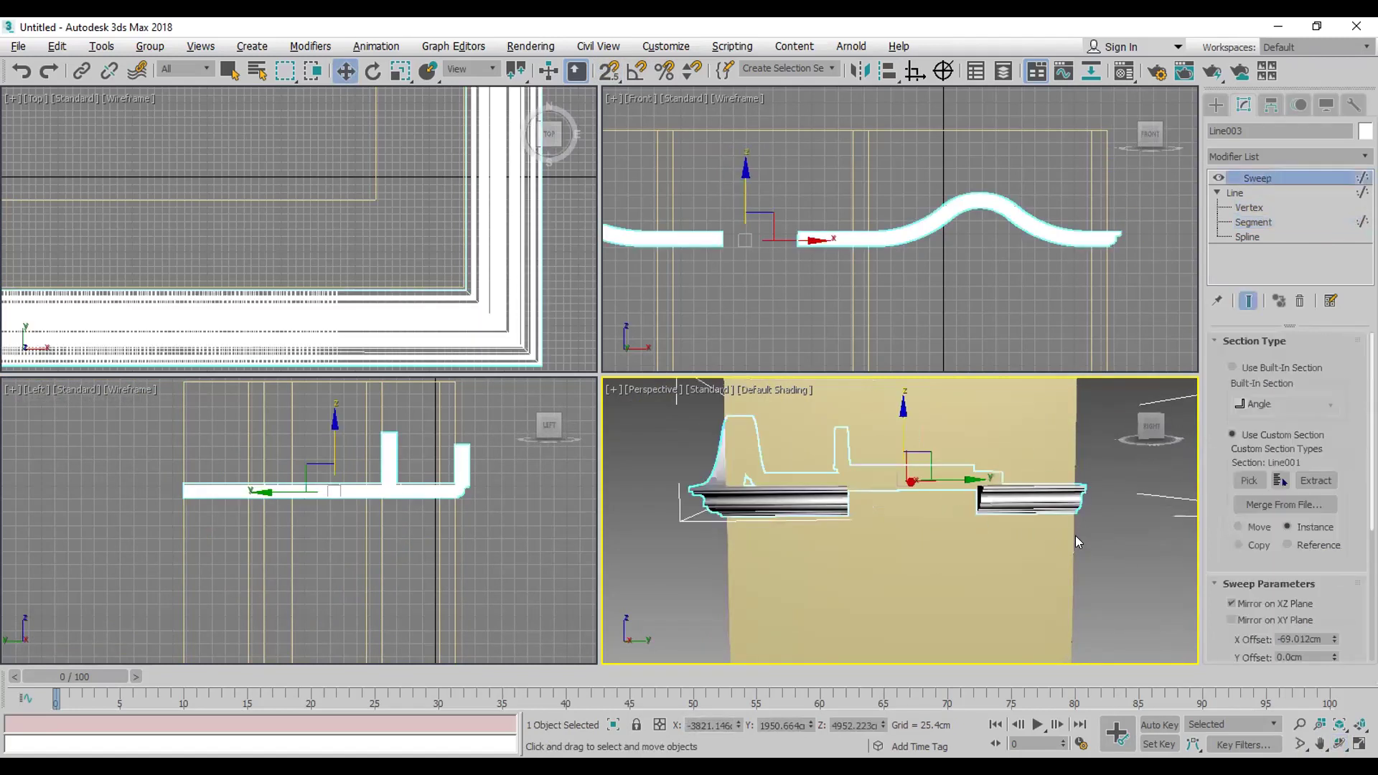
Step: Examine the whole moulding with its two gaps in the perspective, front and top views
scroll(1076, 543, down, 3)
middle_drag(1075, 543, 1018, 542)
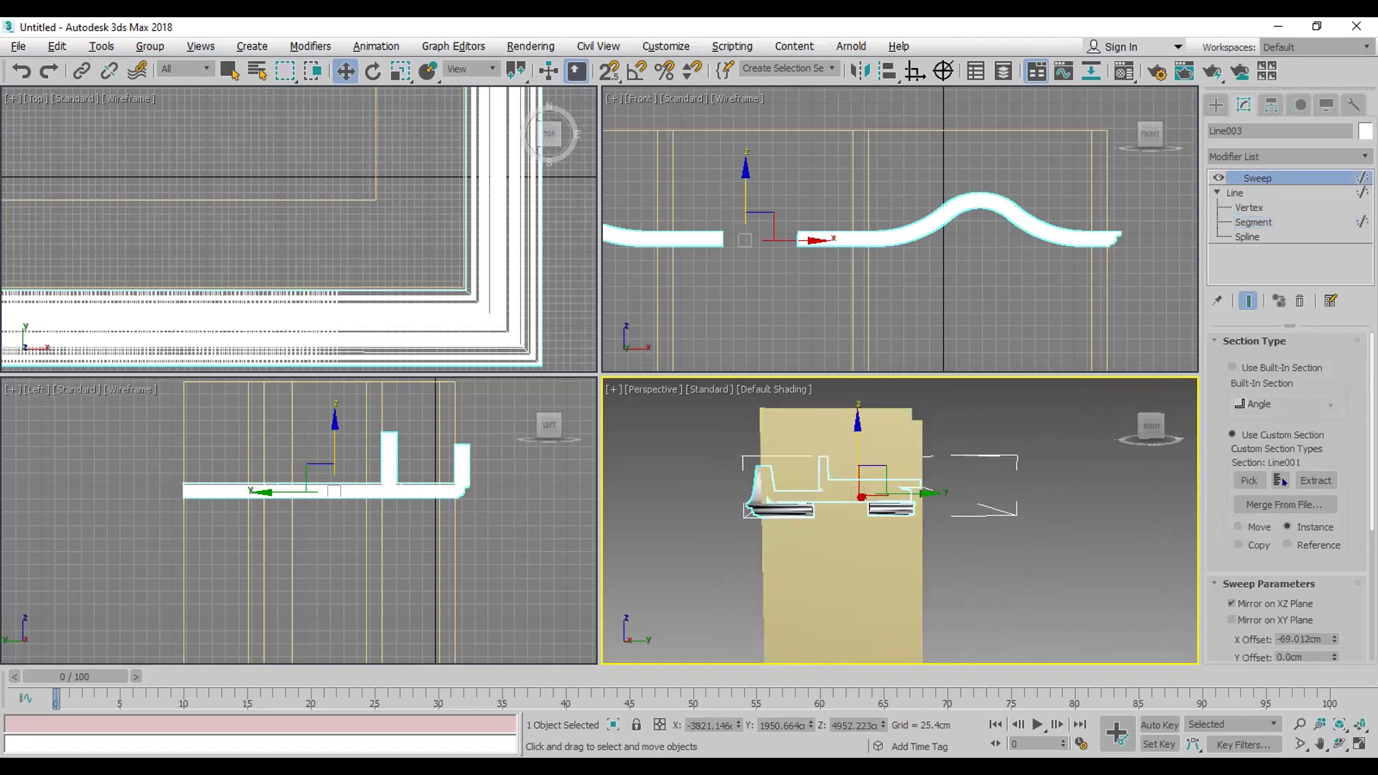
click(1339, 743)
drag(859, 554, 881, 506)
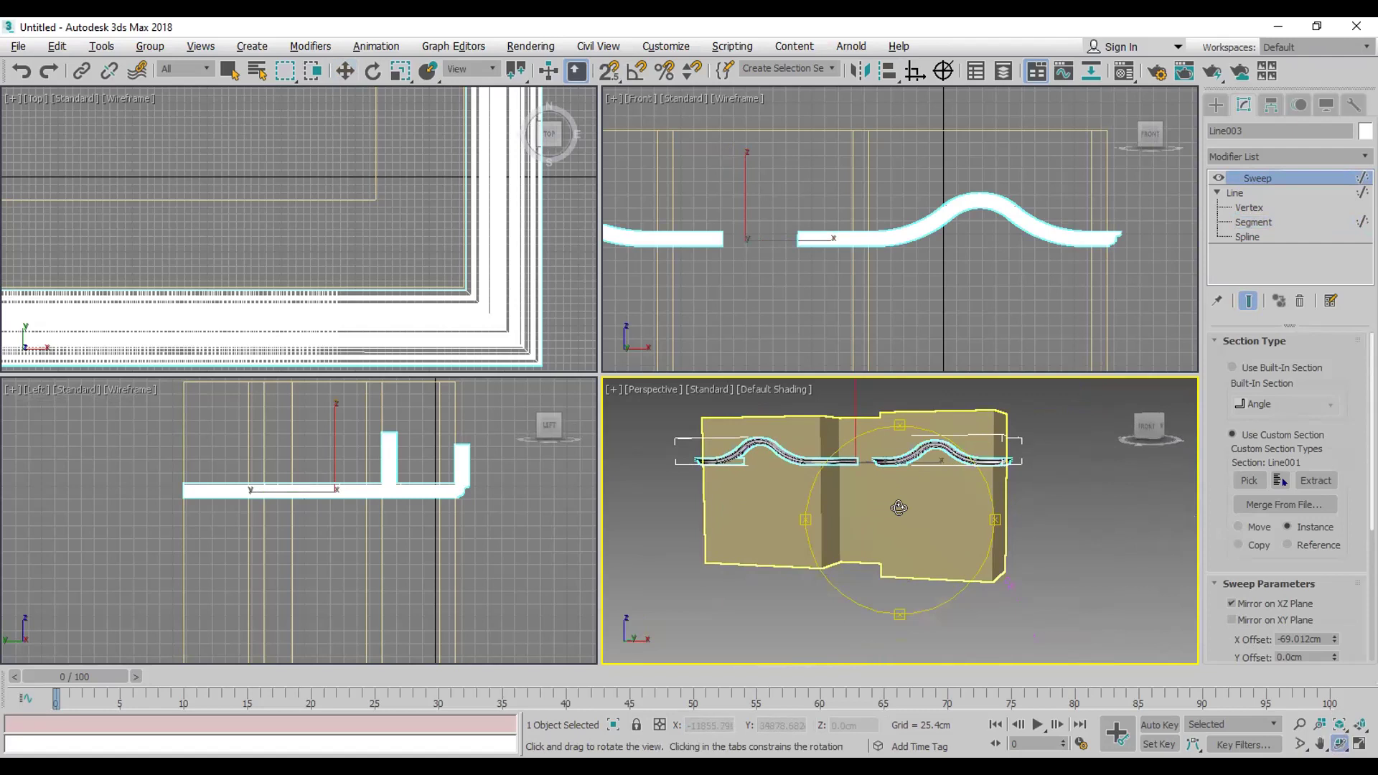
click(883, 240)
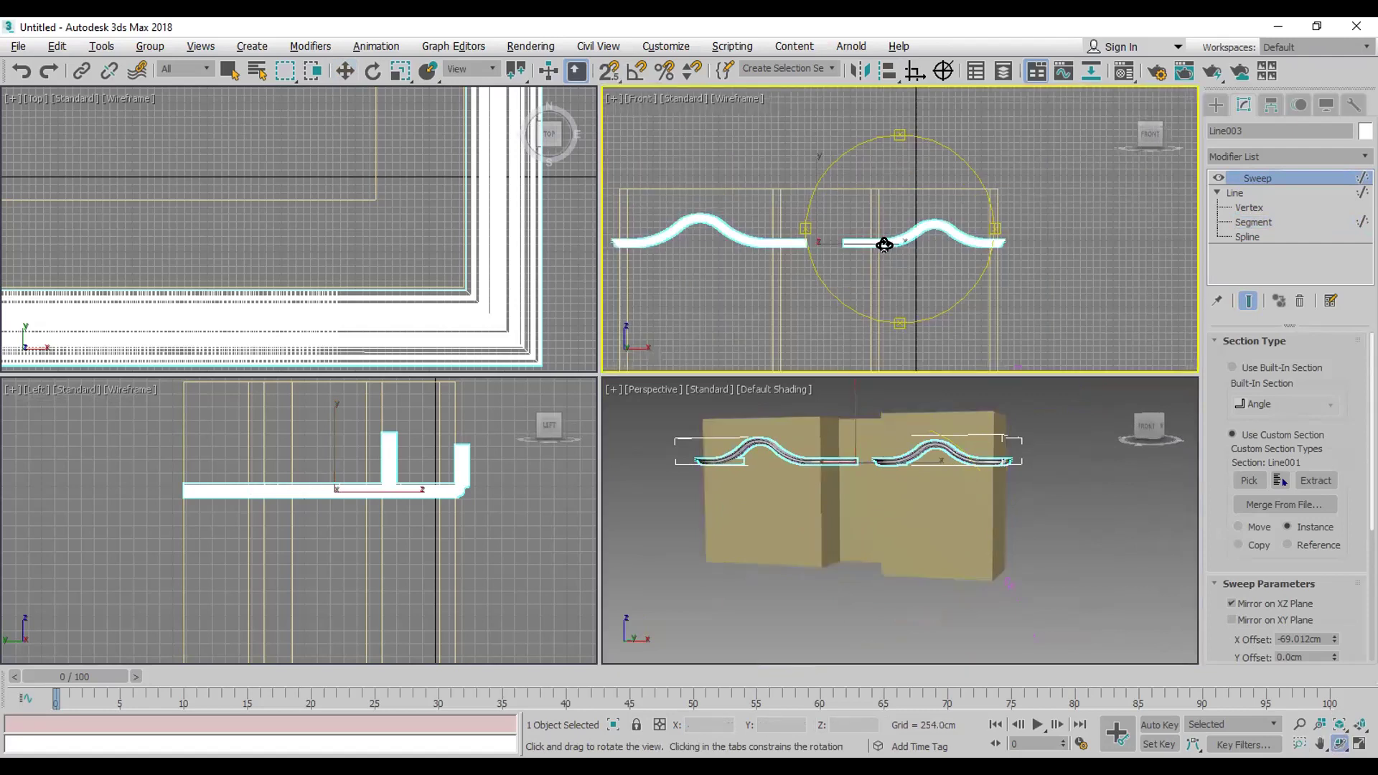
scroll(890, 243, down, 5)
key(w)
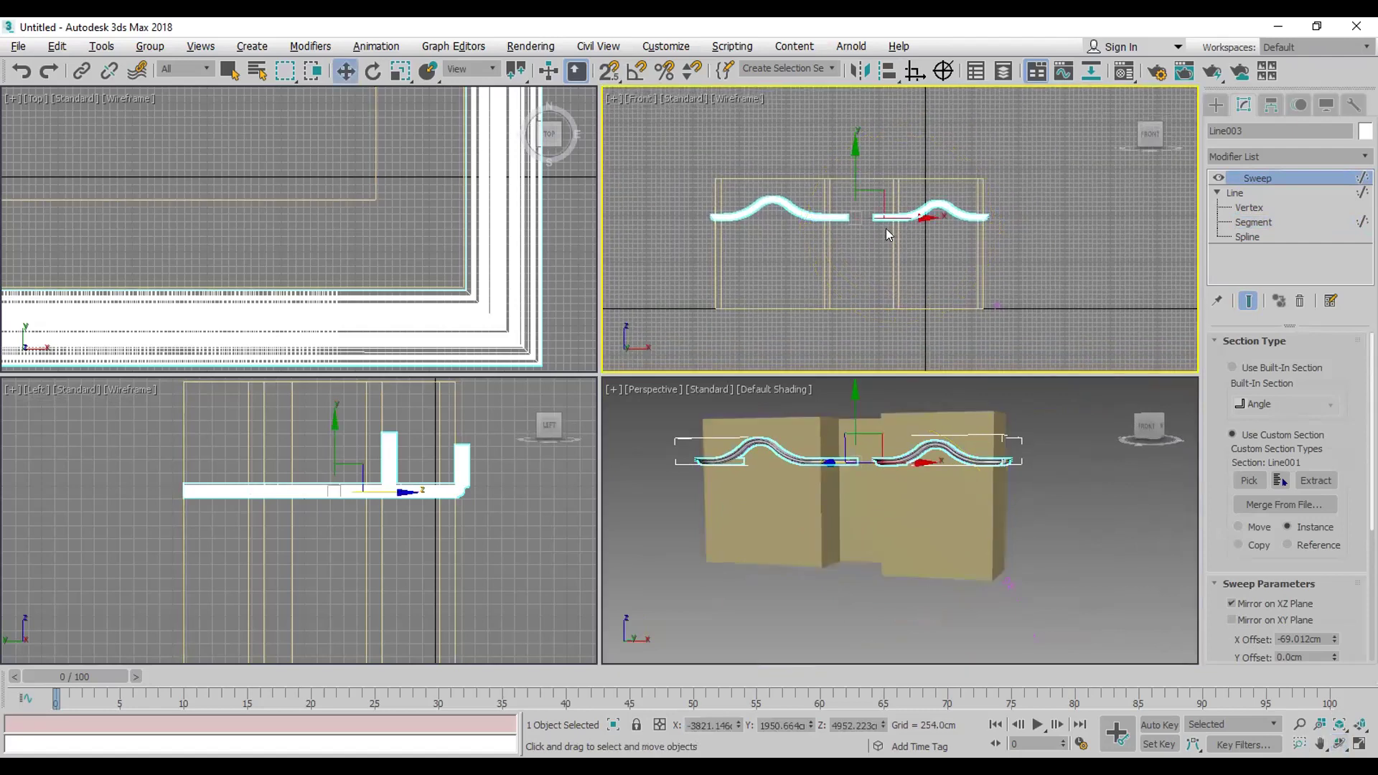
scroll(478, 277, down, 5)
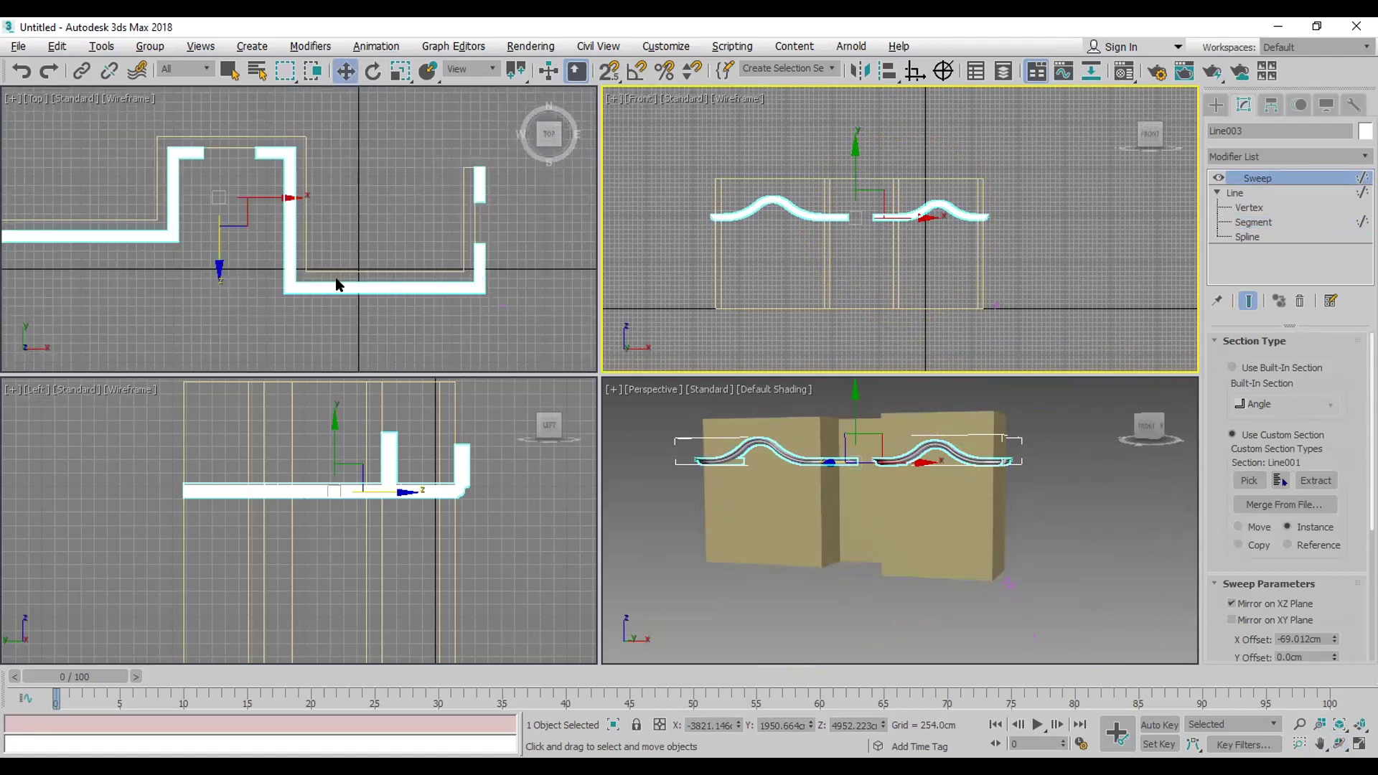
middle_drag(338, 285, 371, 286)
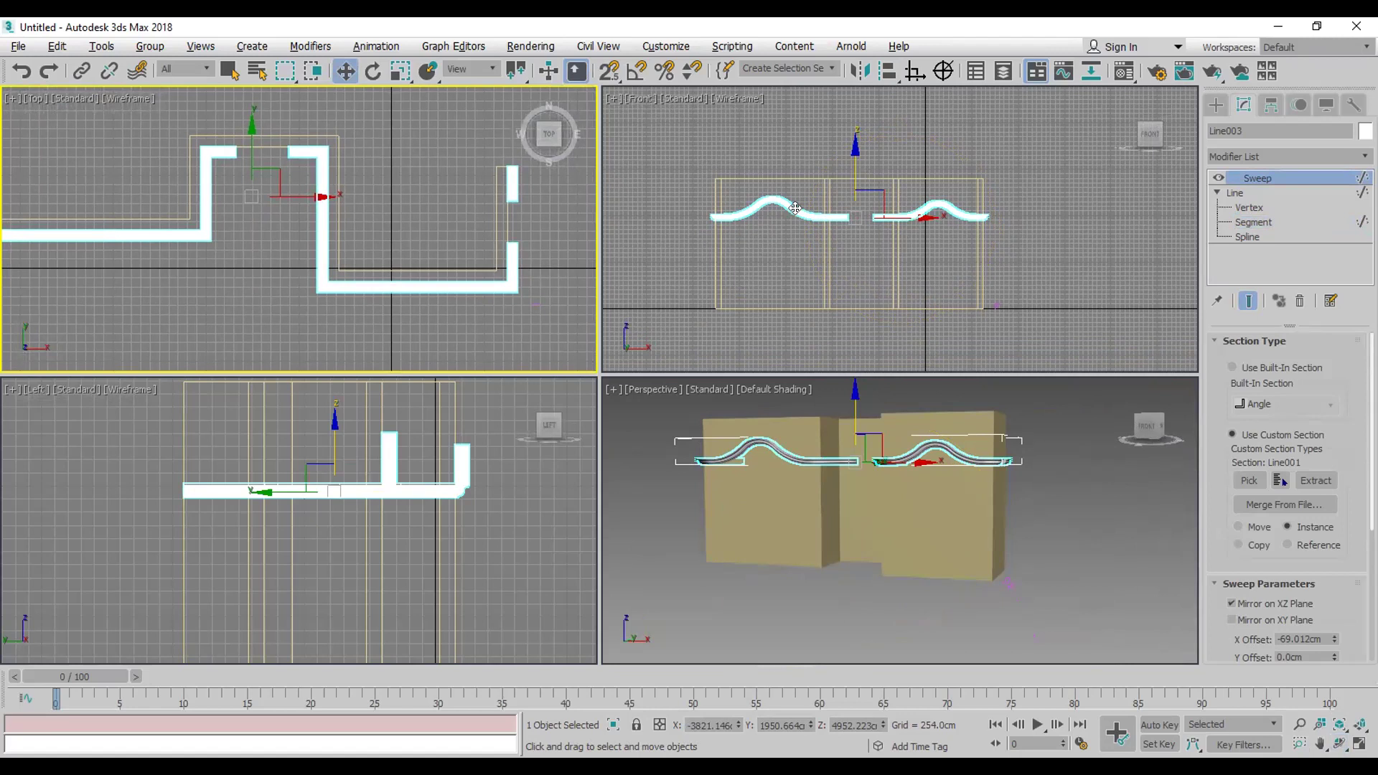
Step: Delete the straight top segment of the moulding's profile shape in the front view
click(295, 209)
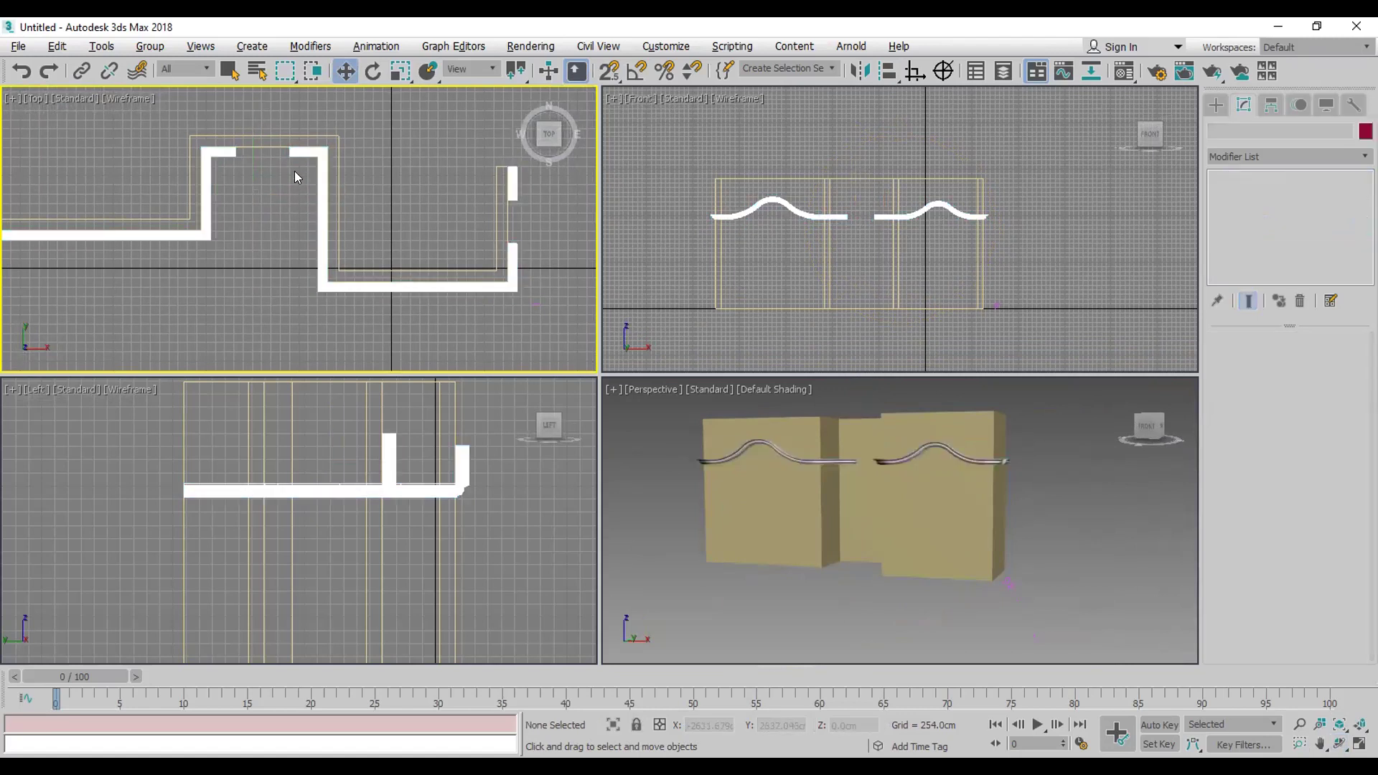
click(532, 299)
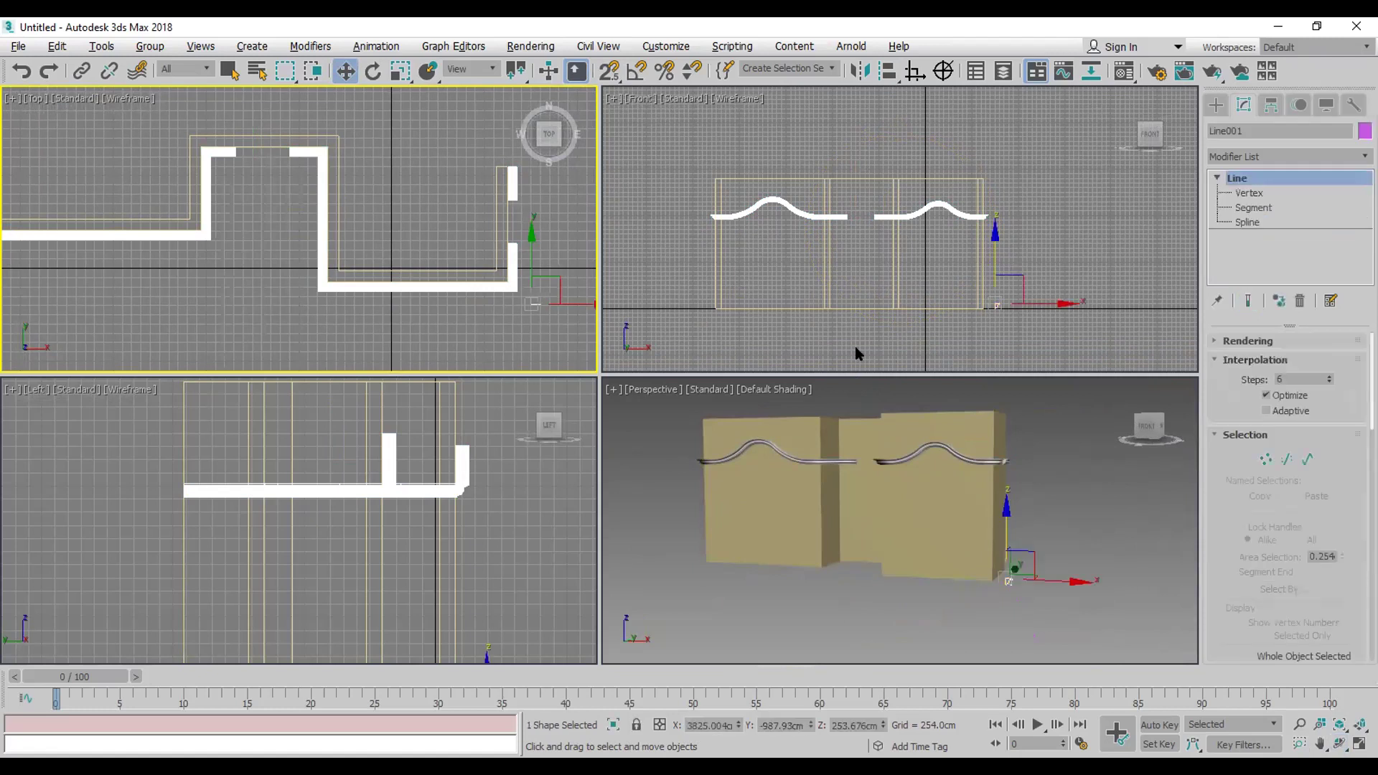
scroll(977, 573, up, 5)
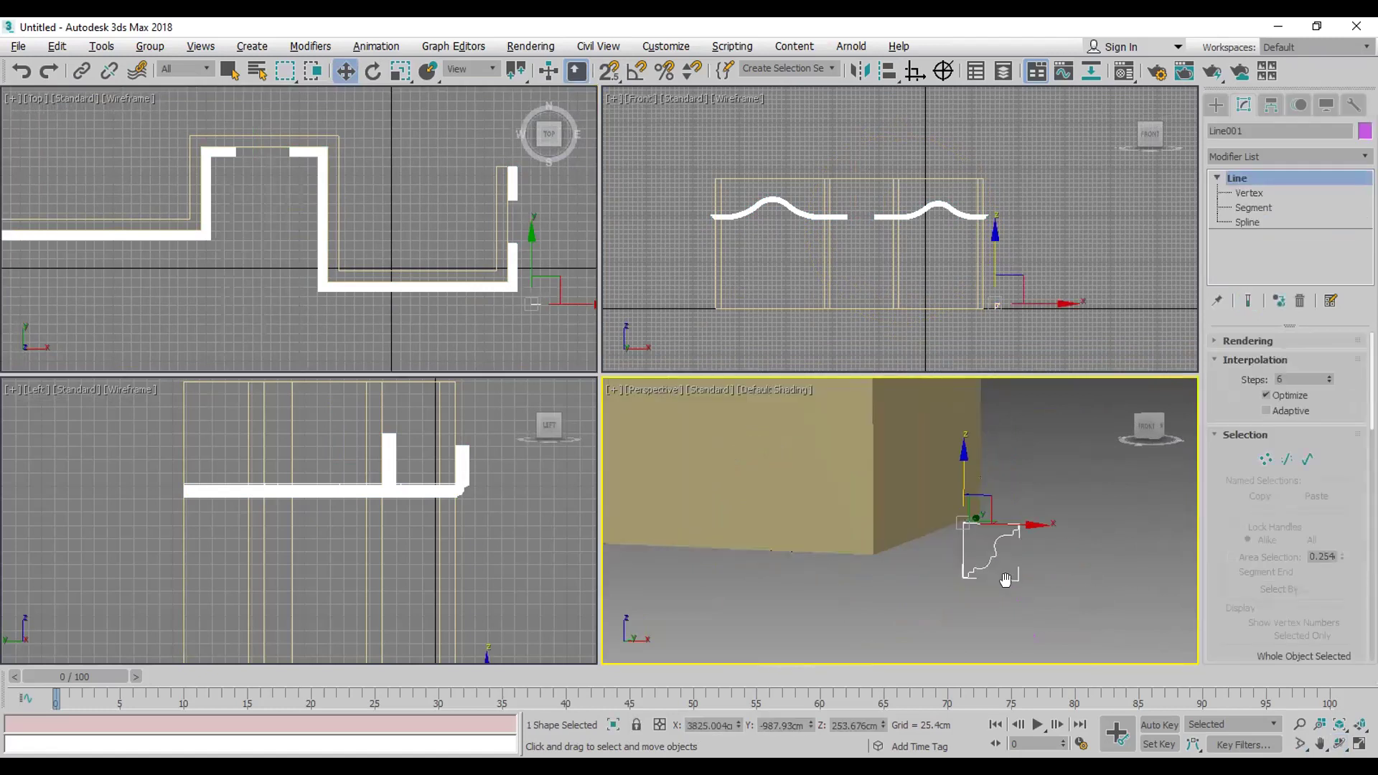
scroll(1006, 579, down, 6)
drag(1018, 594, 973, 502)
scroll(958, 273, up, 5)
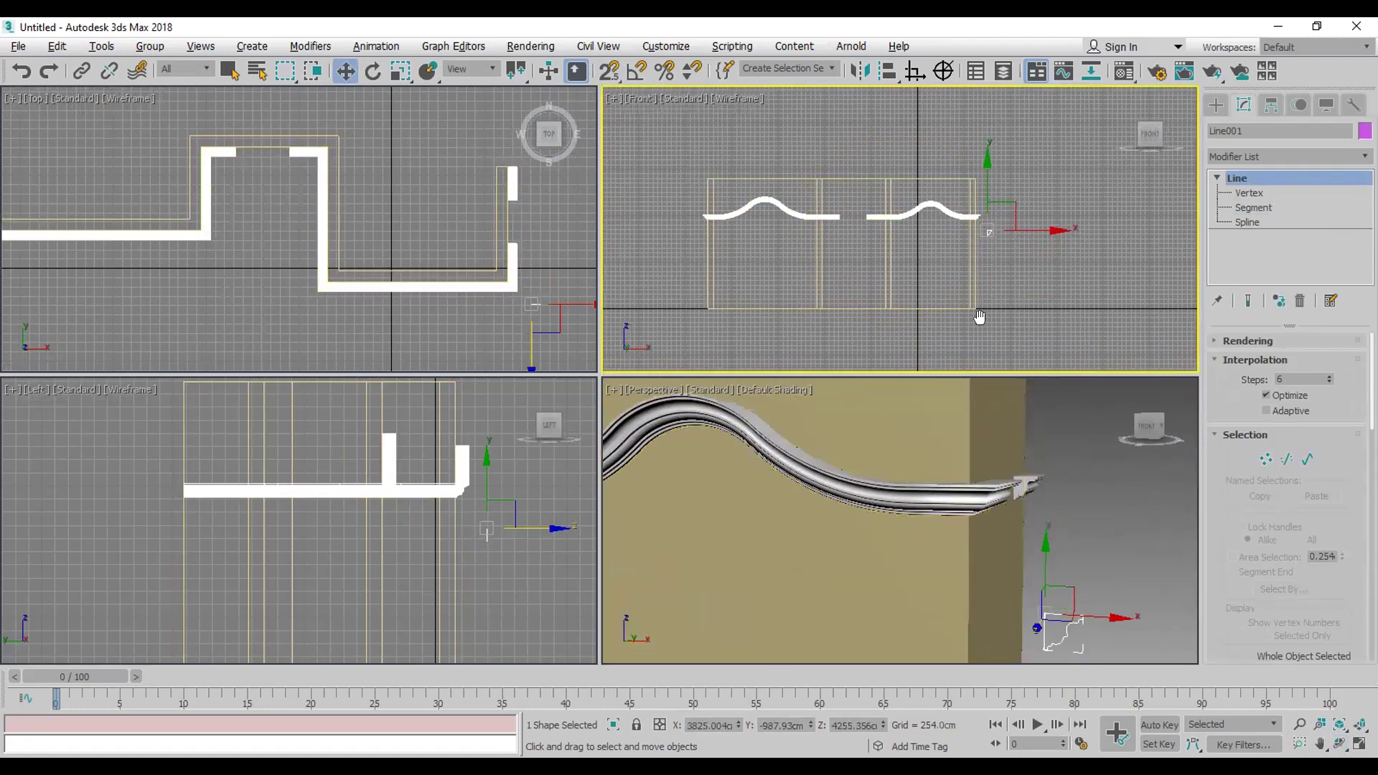
scroll(984, 226, up, 5)
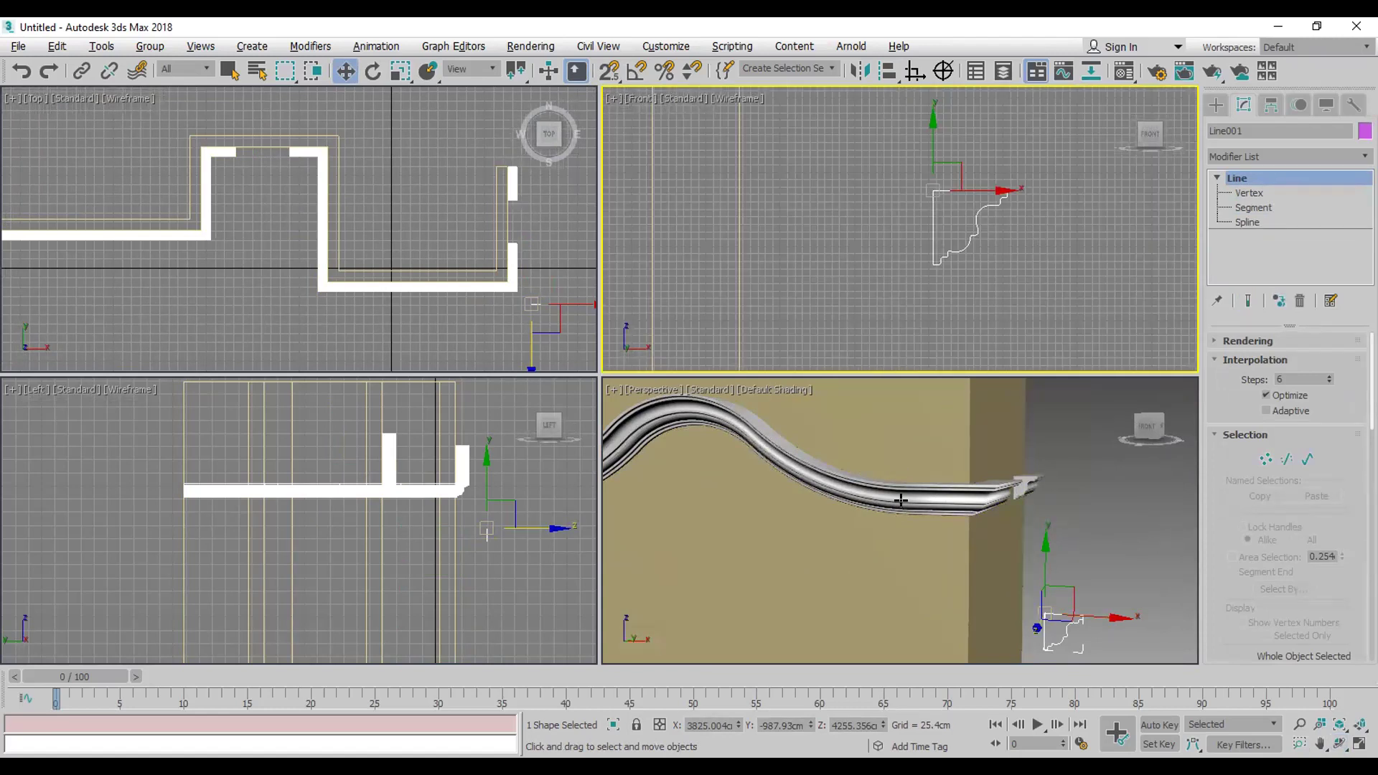
click(1250, 208)
click(946, 191)
key(Delete)
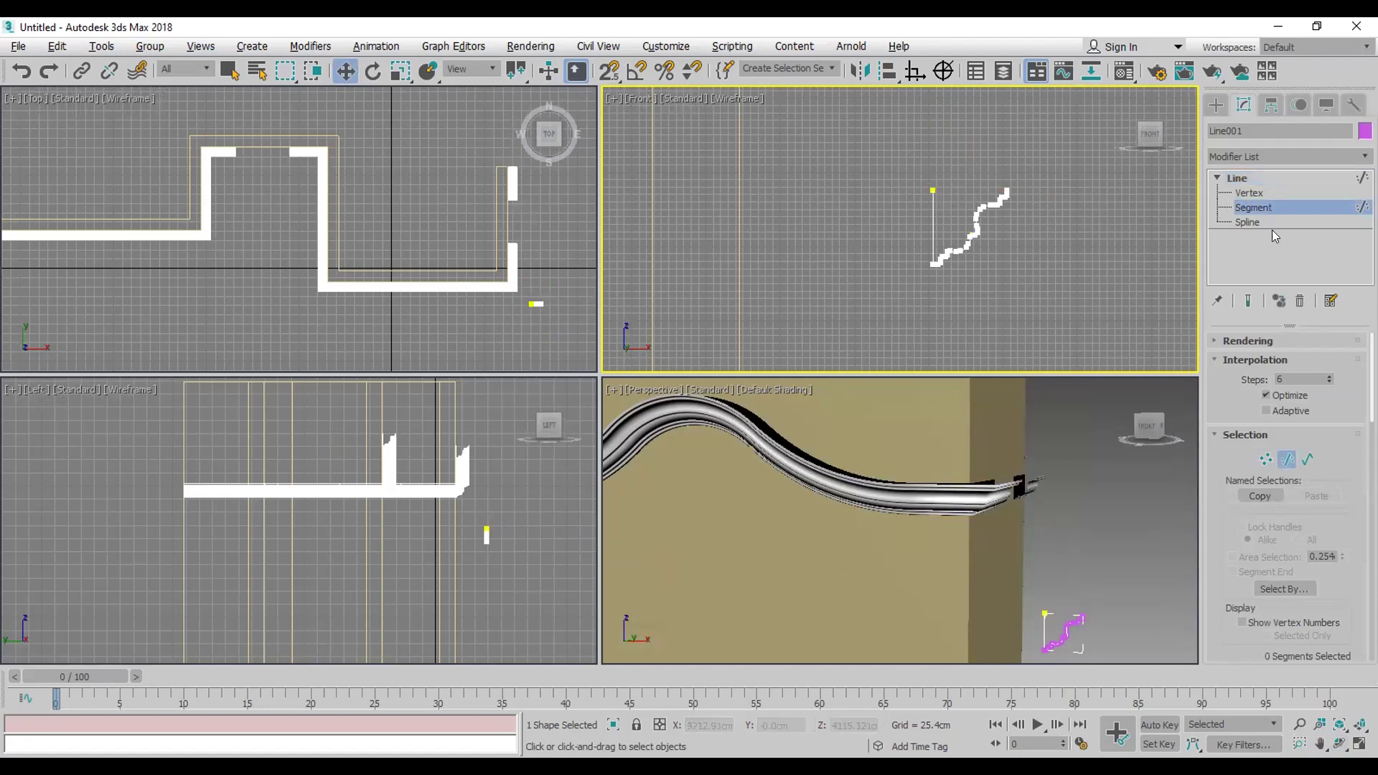
Step: Switch the profile shape to spline editing and enable the Copy option for Mirror
click(1249, 223)
scroll(1255, 526, down, 8)
scroll(1260, 535, down, 3)
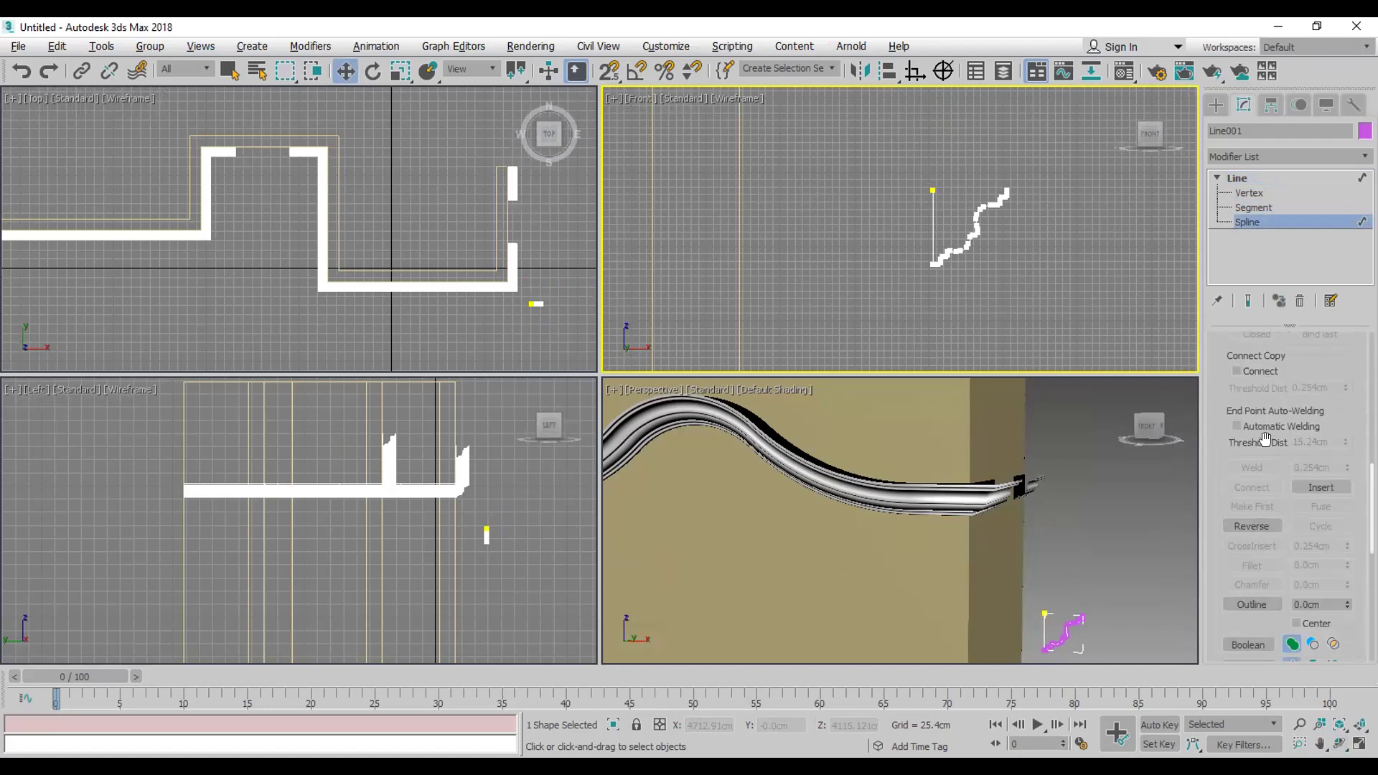
scroll(1240, 547, down, 4)
click(1250, 561)
Step: Try to mirror a copy of the profile spline horizontally and place it above the original
click(1249, 539)
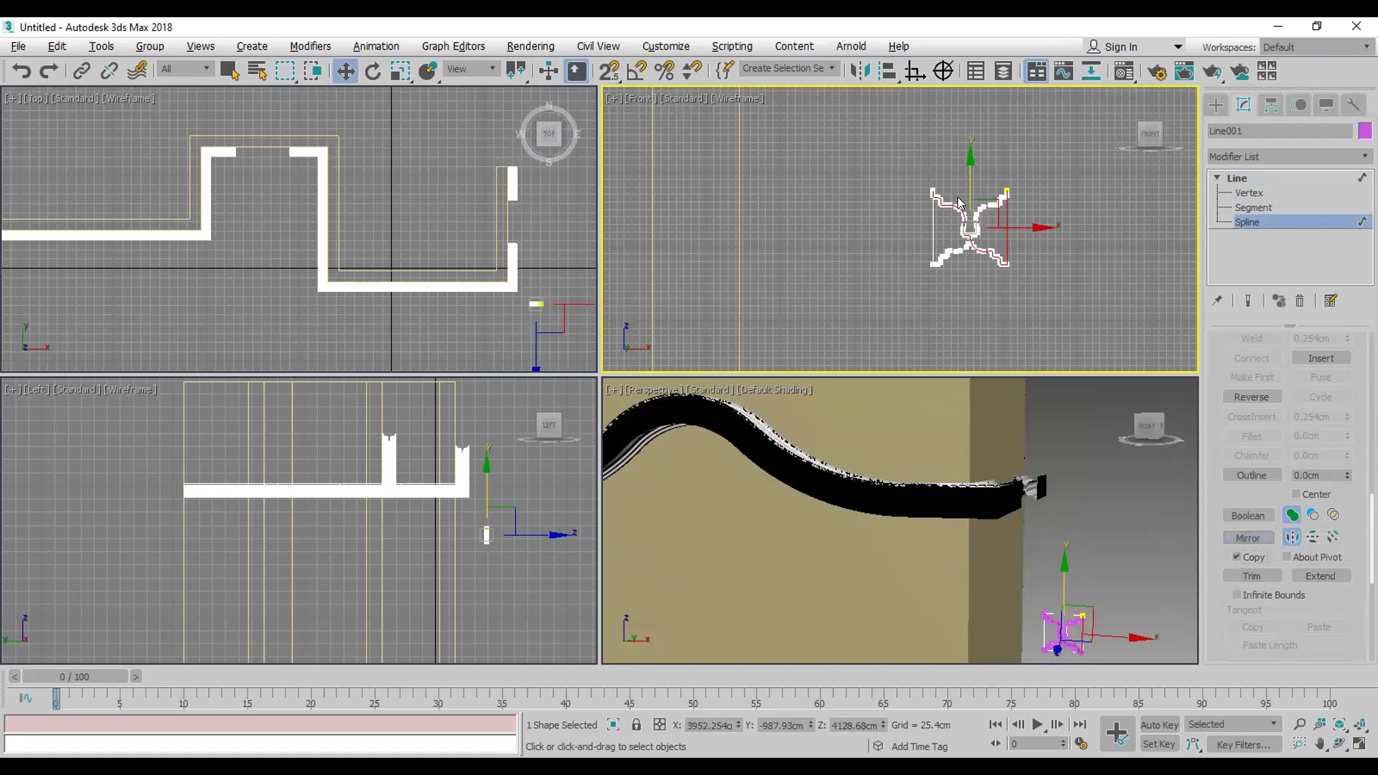
drag(966, 182, 967, 96)
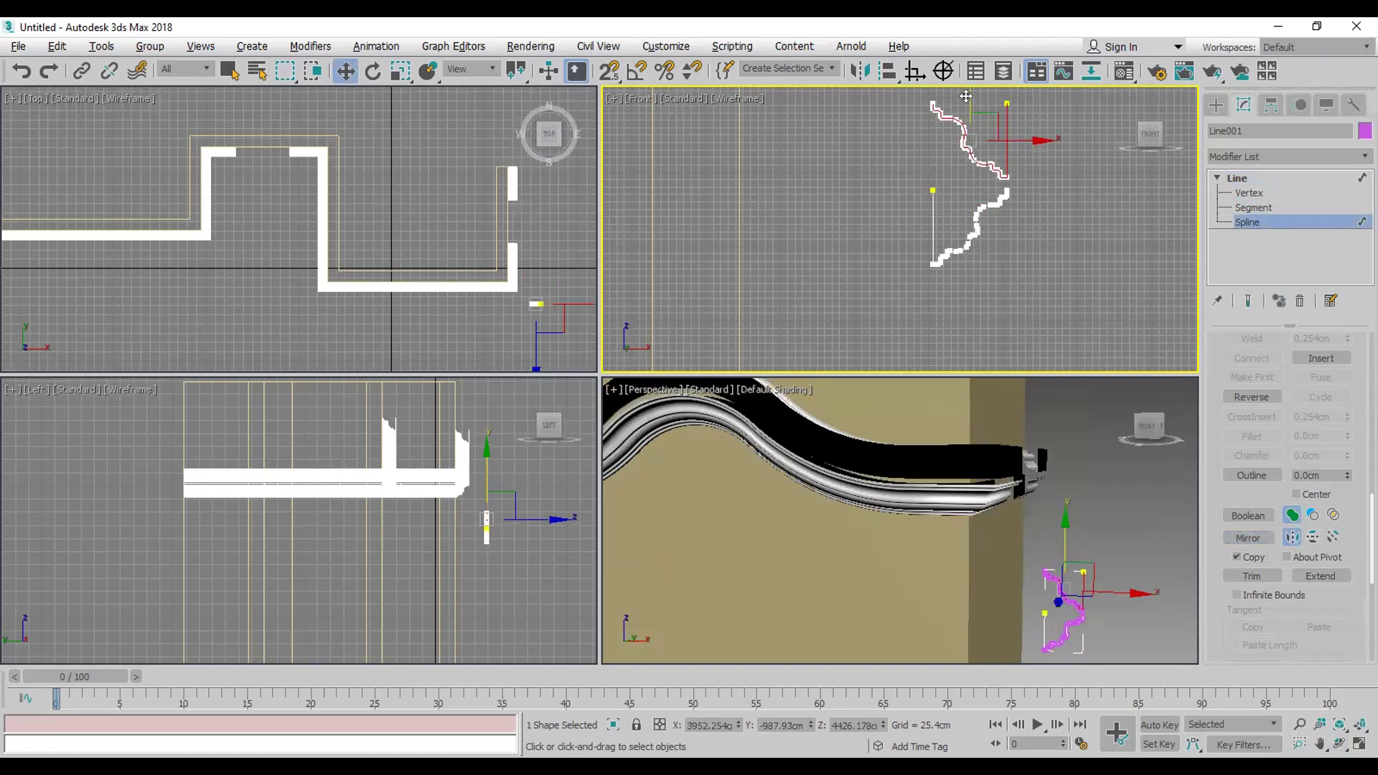
key(ctrl+z)
key(ctrl+z)
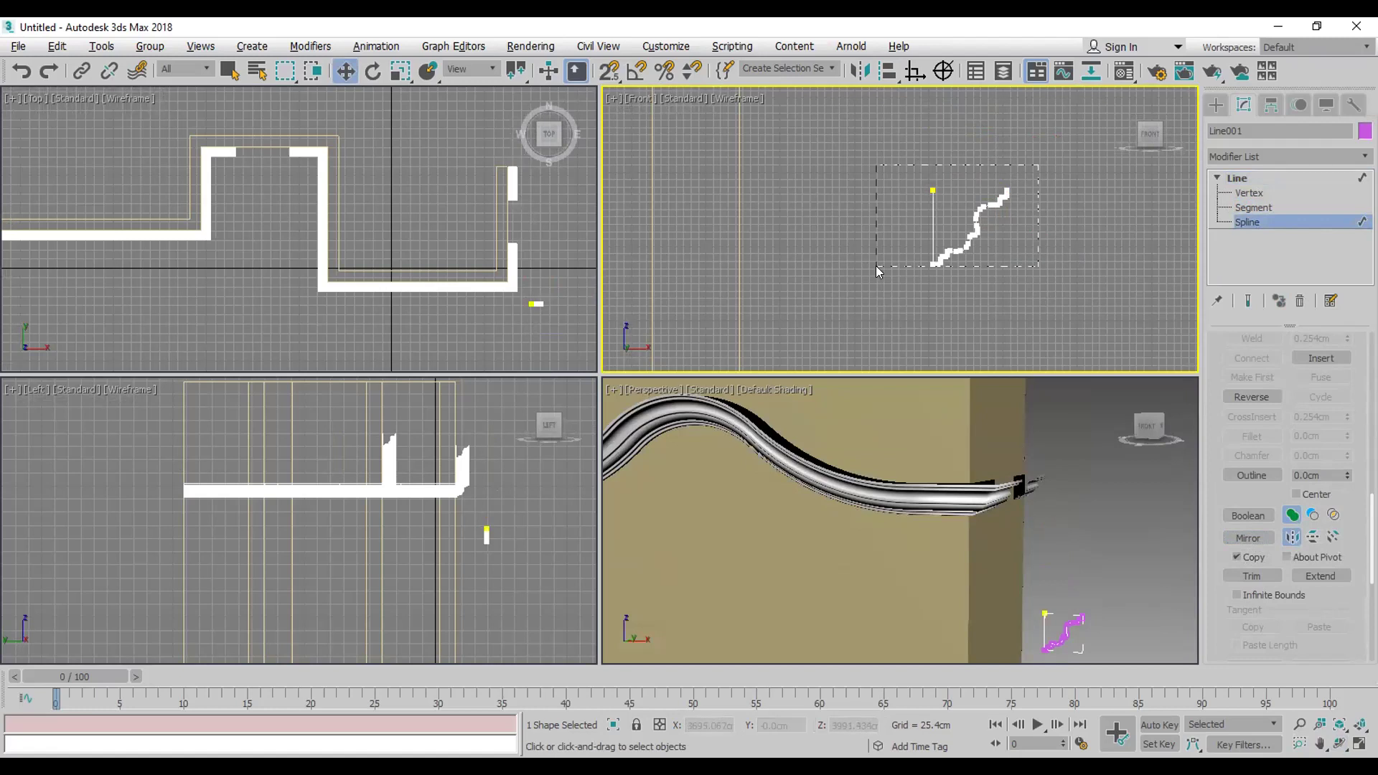
Step: Mirror a copy of the profile spline vertically and move it up above the original
drag(875, 265, 876, 267)
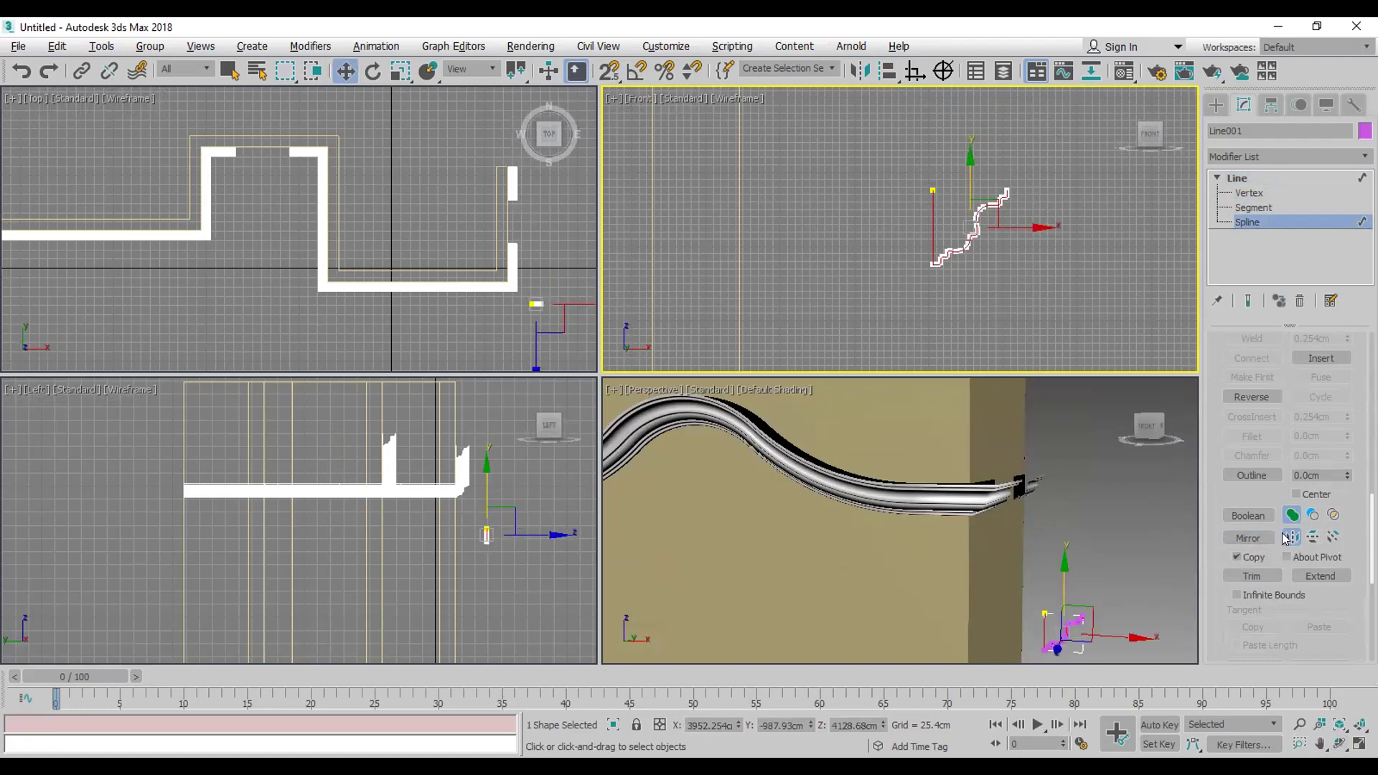
click(1313, 537)
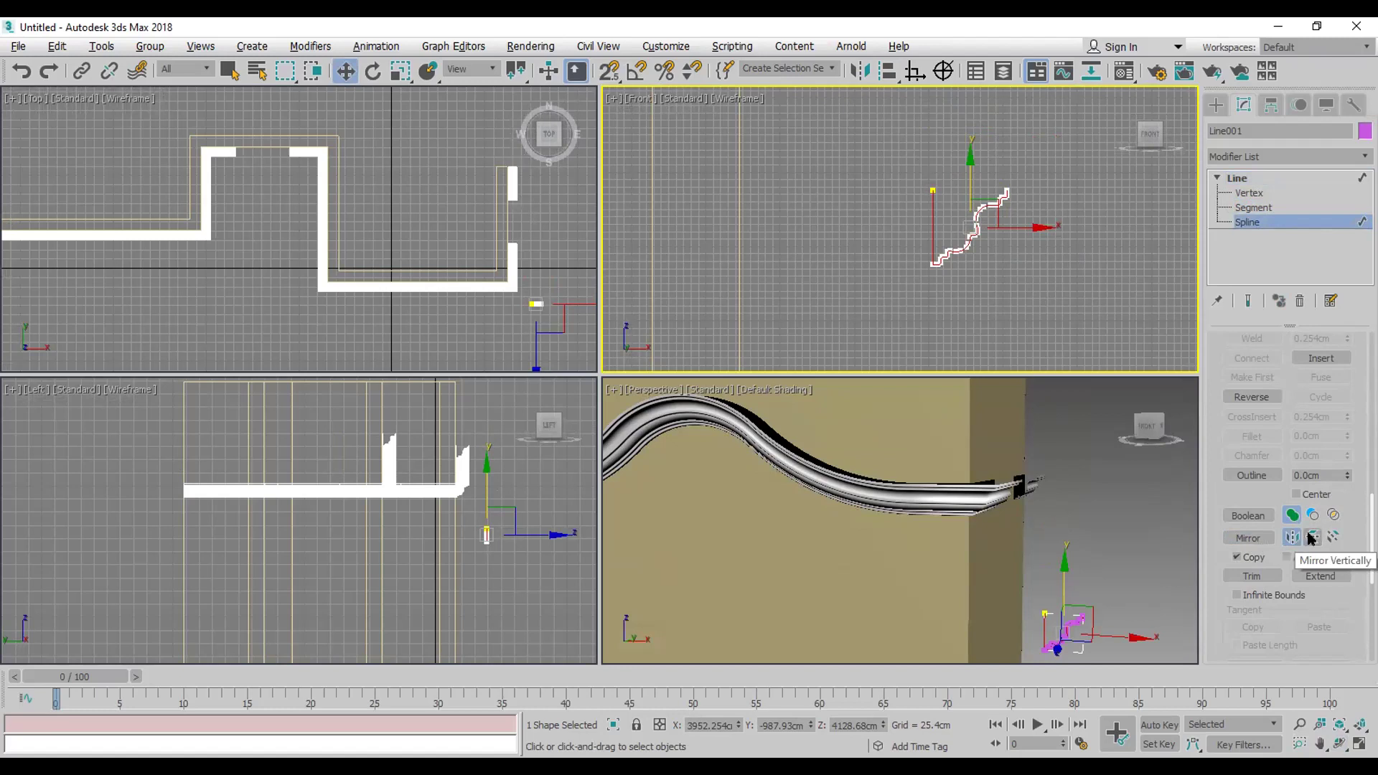
click(1256, 535)
drag(975, 192, 966, 155)
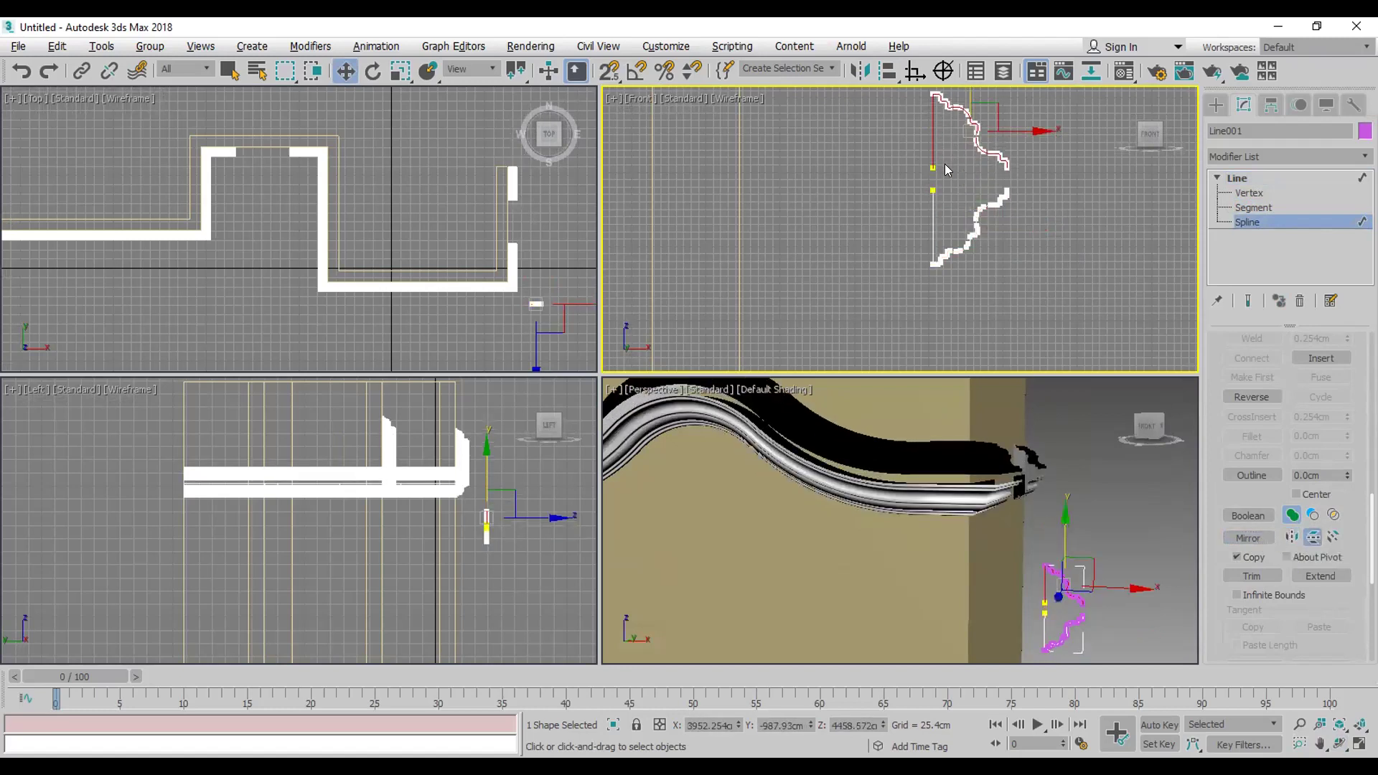
Step: Join the mirrored copy to the original profile by snapping its lower back corner onto the original's upper back vertex
click(610, 71)
drag(929, 168, 941, 135)
right_click(610, 71)
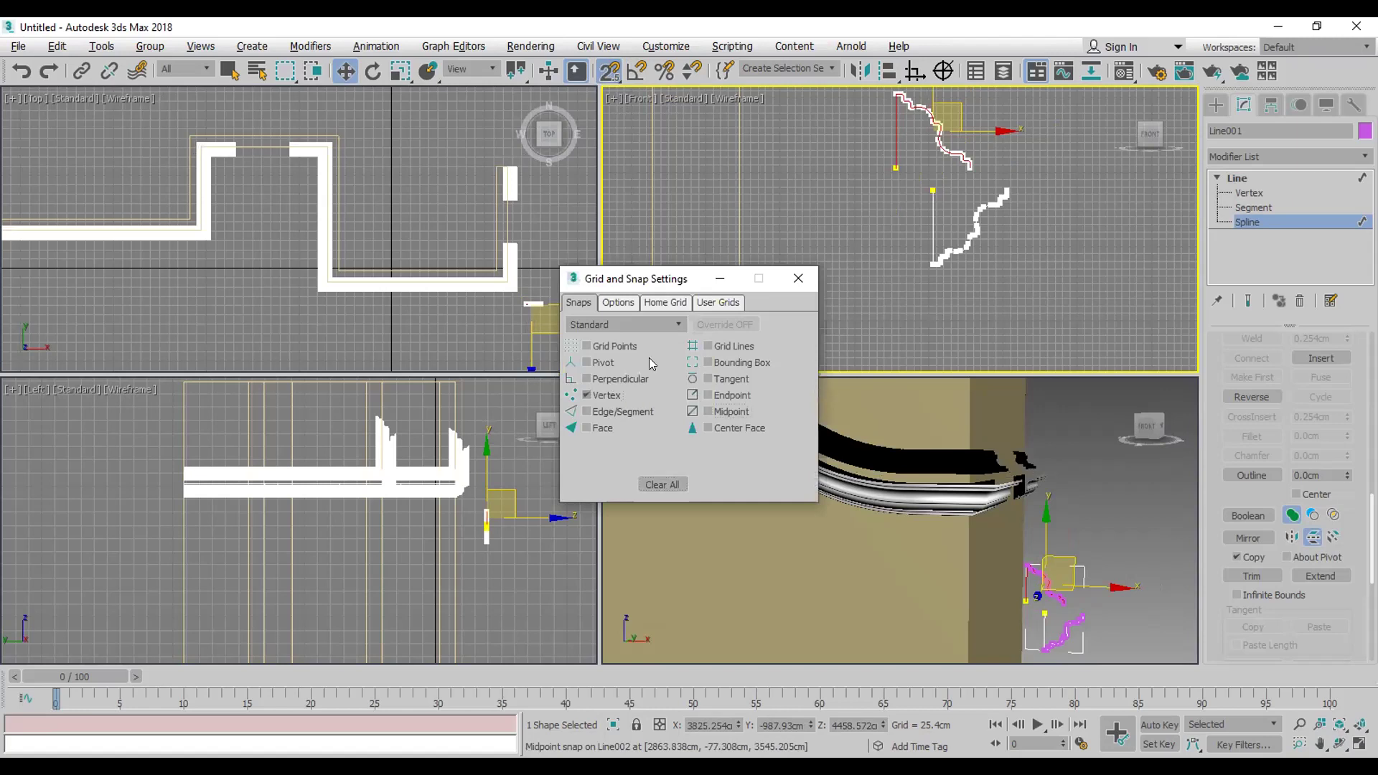
click(797, 279)
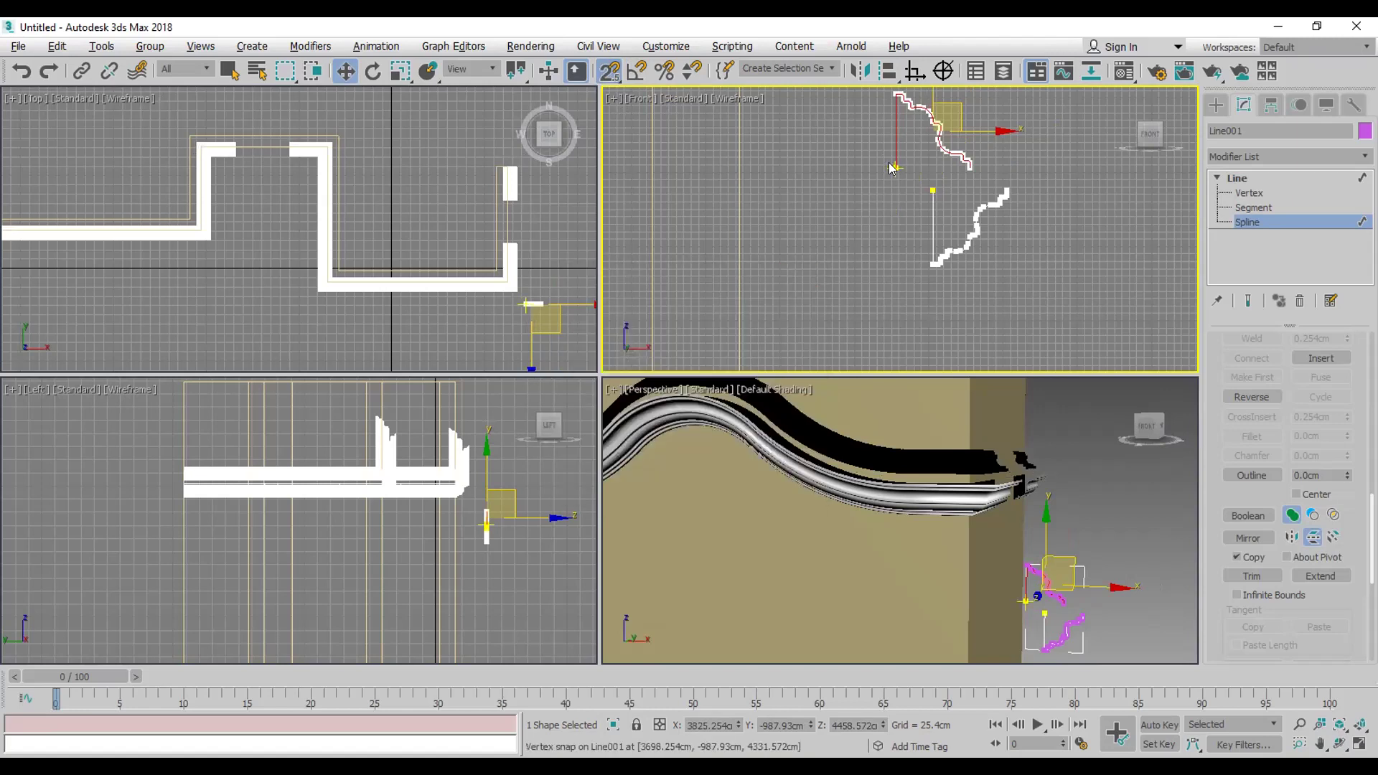
drag(893, 163, 932, 188)
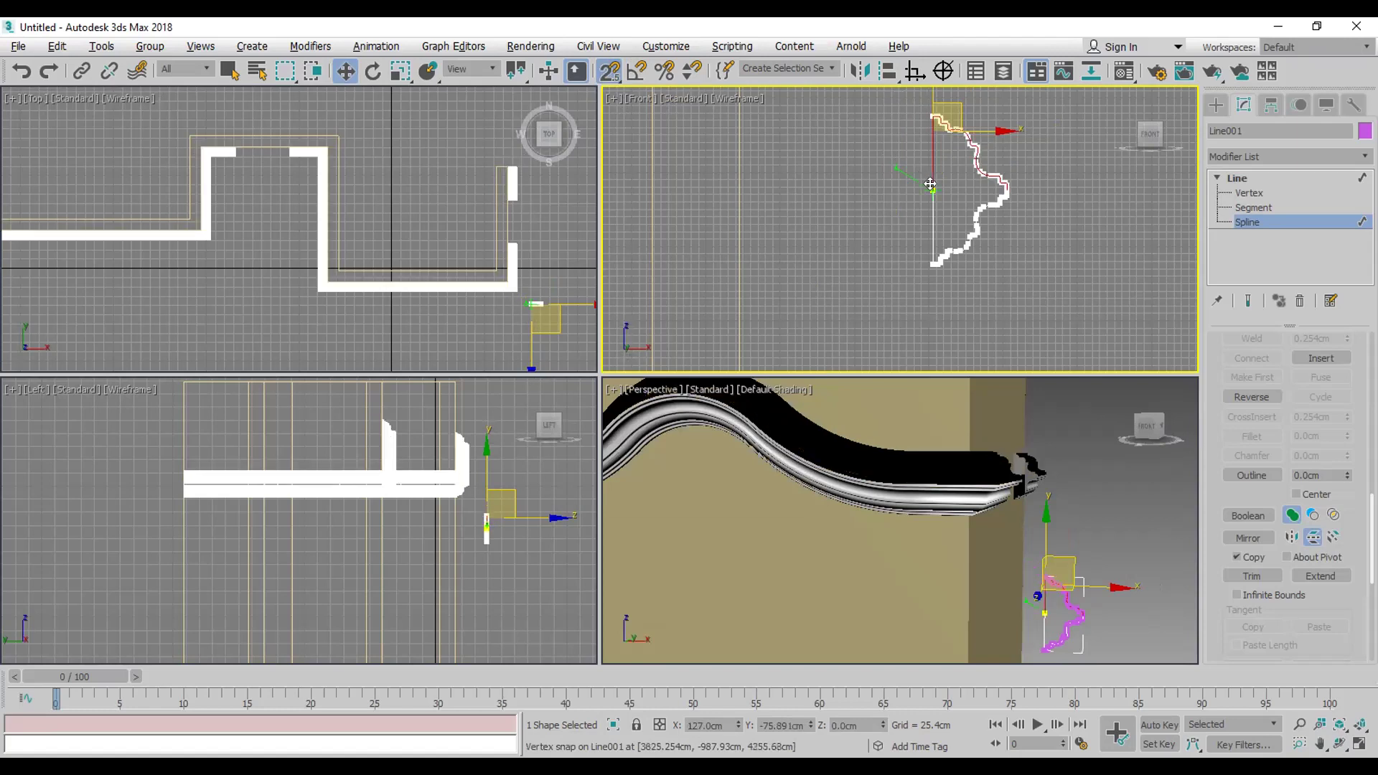
Step: Weld the vertices where the two profile halves meet at 0.254 cm, and delete the middle vertex on the straight back edge
click(871, 200)
click(1253, 194)
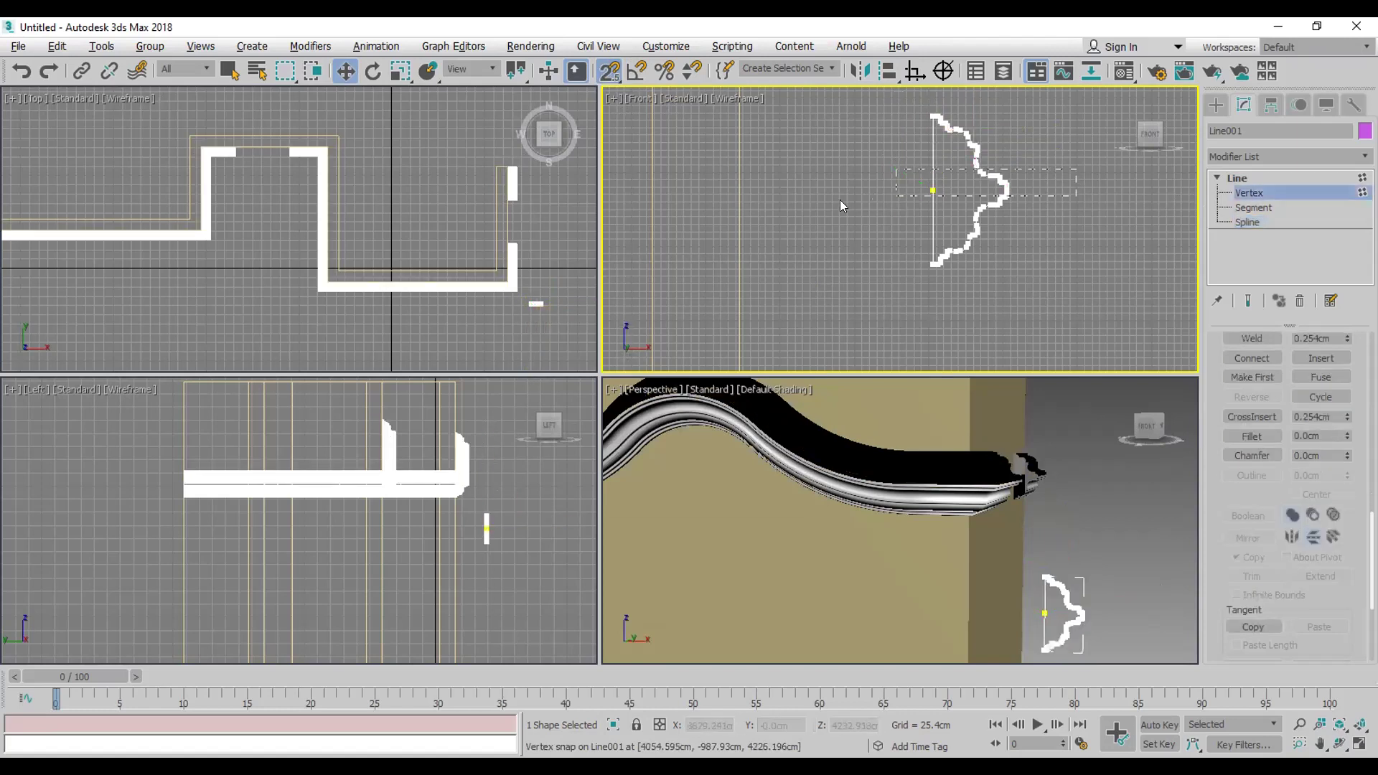
drag(883, 162, 1023, 215)
scroll(1260, 498, up, 5)
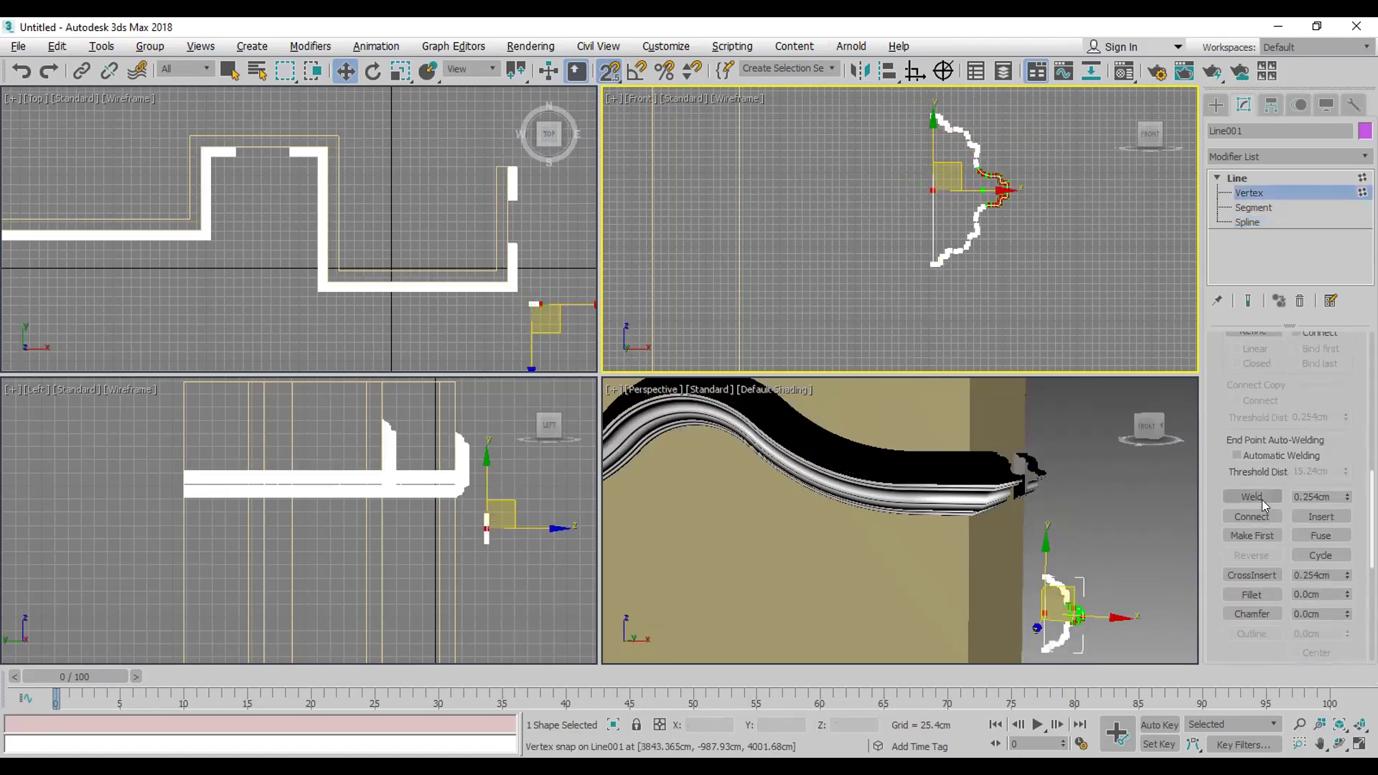
click(1259, 498)
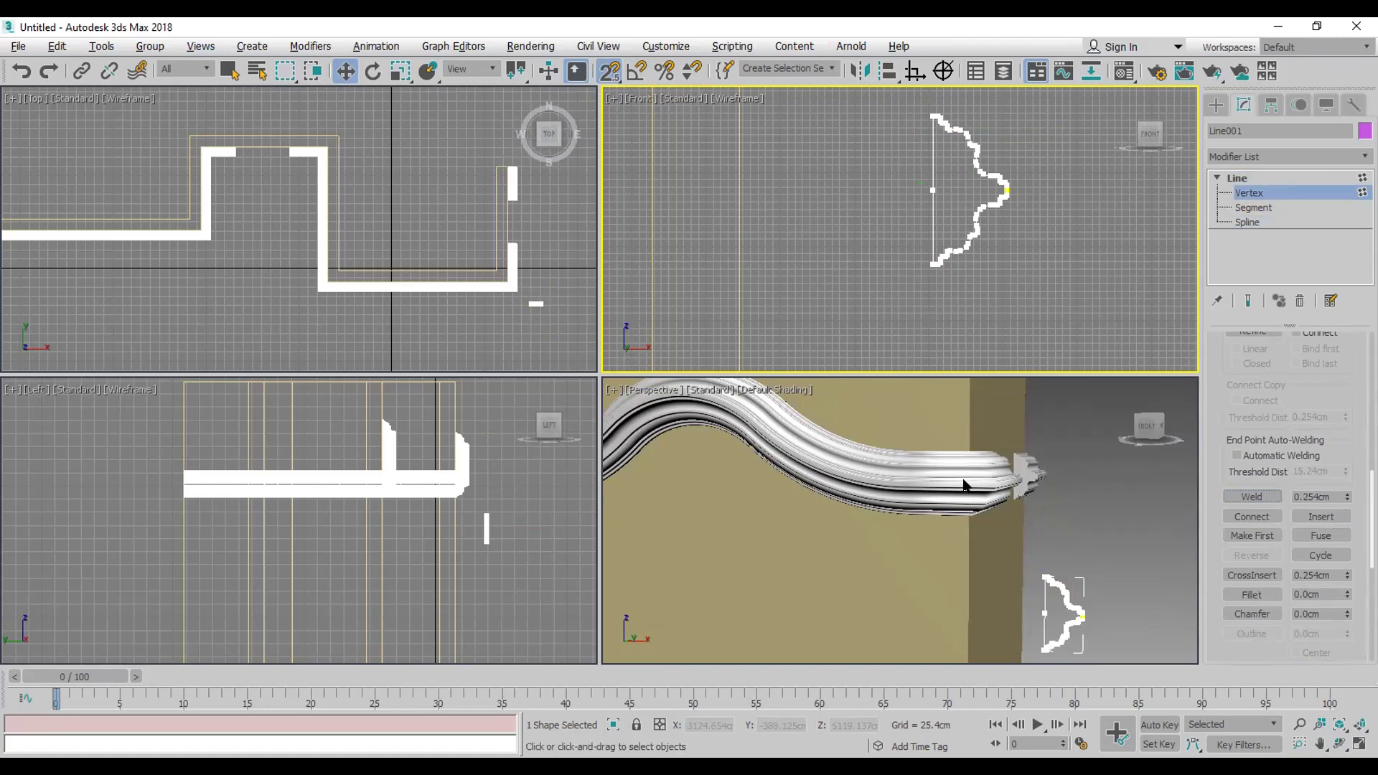
drag(942, 199, 943, 200)
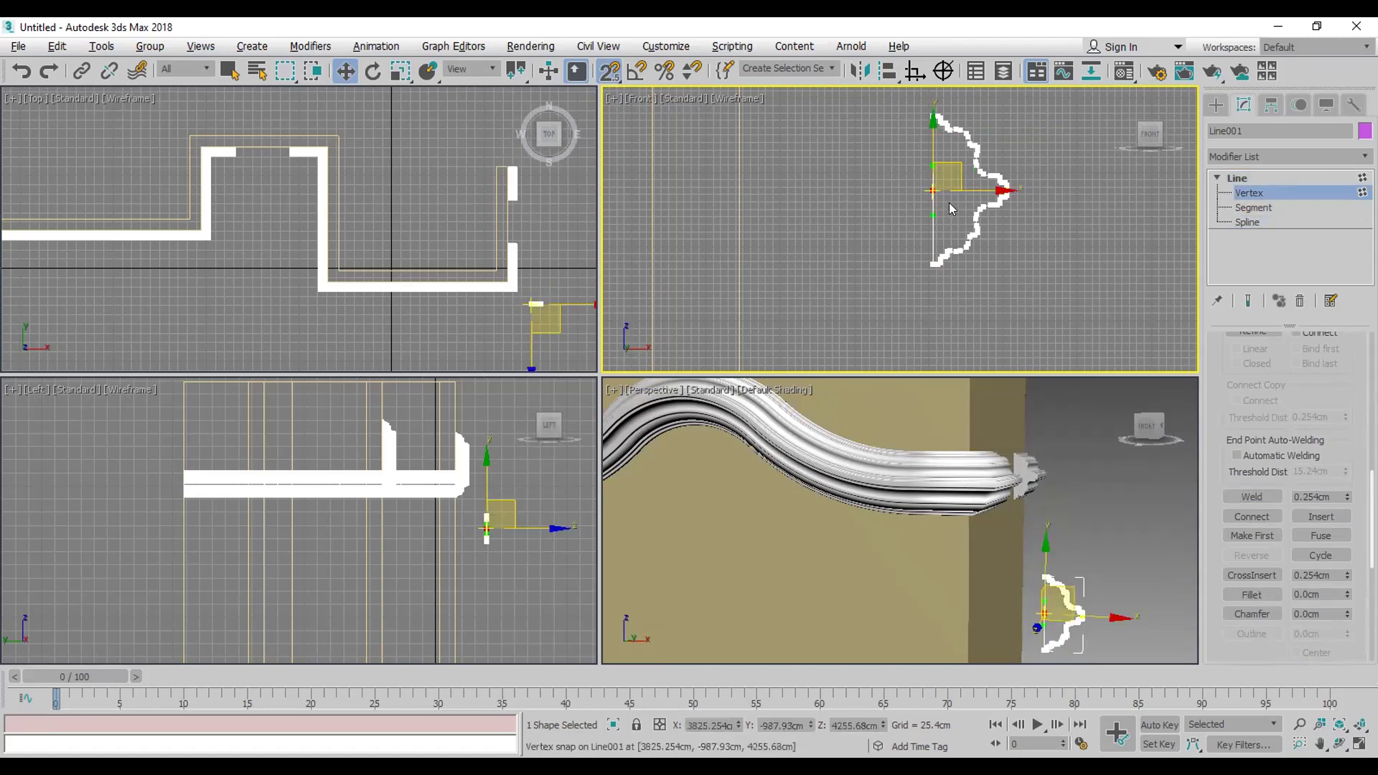
key(Delete)
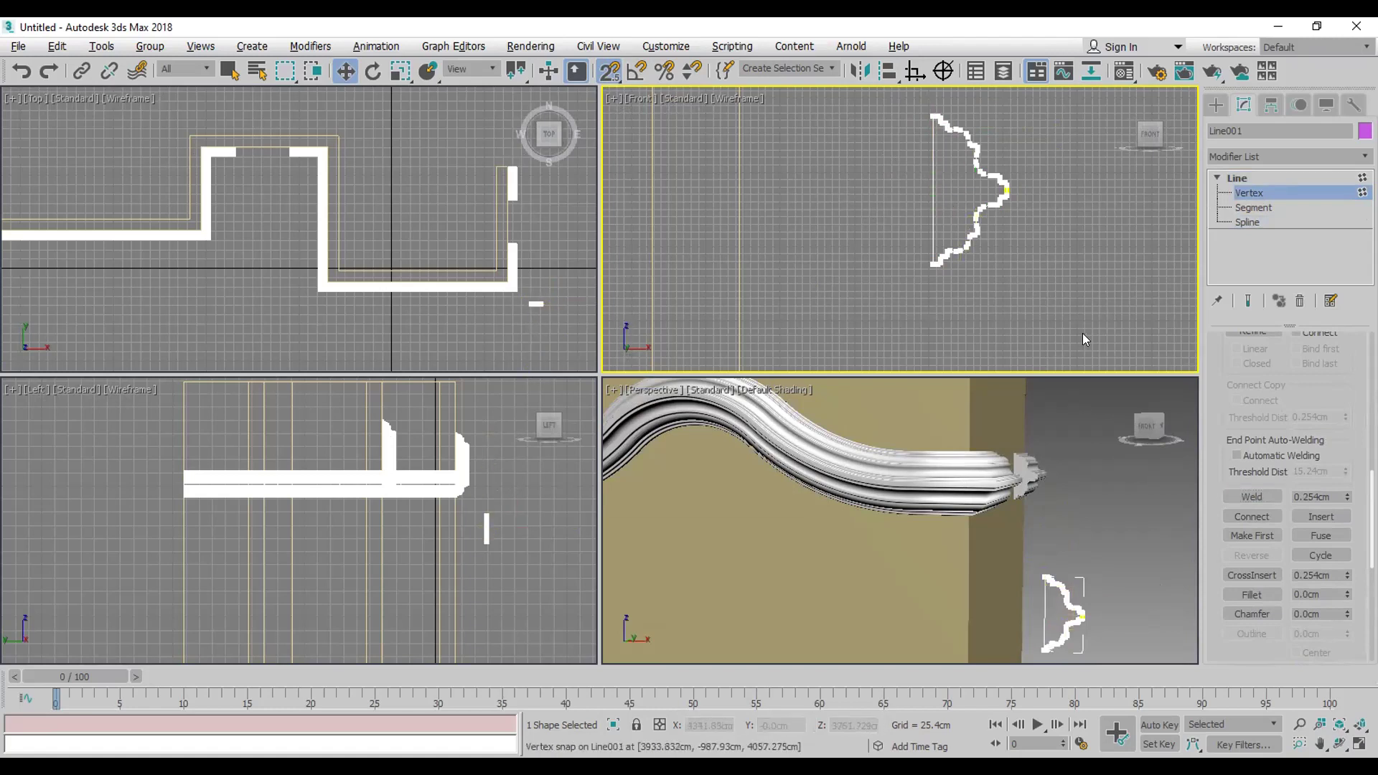
Step: Leave the profile's vertex editing, deselect it, and examine the symmetrical moulding and its cut ends along the walls in perspective
alt+middle_drag(1048, 524, 1188, 619)
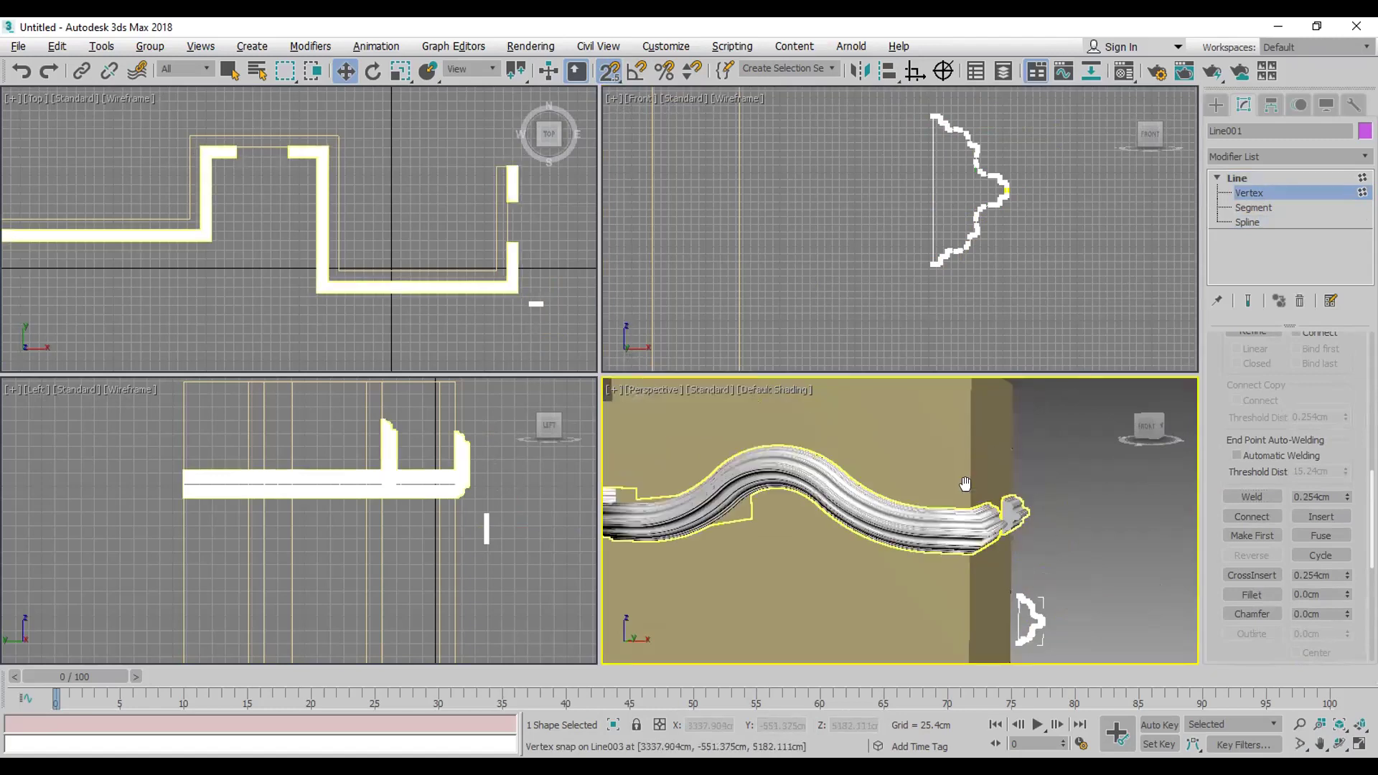
click(1339, 744)
drag(944, 582, 876, 513)
drag(918, 504, 918, 503)
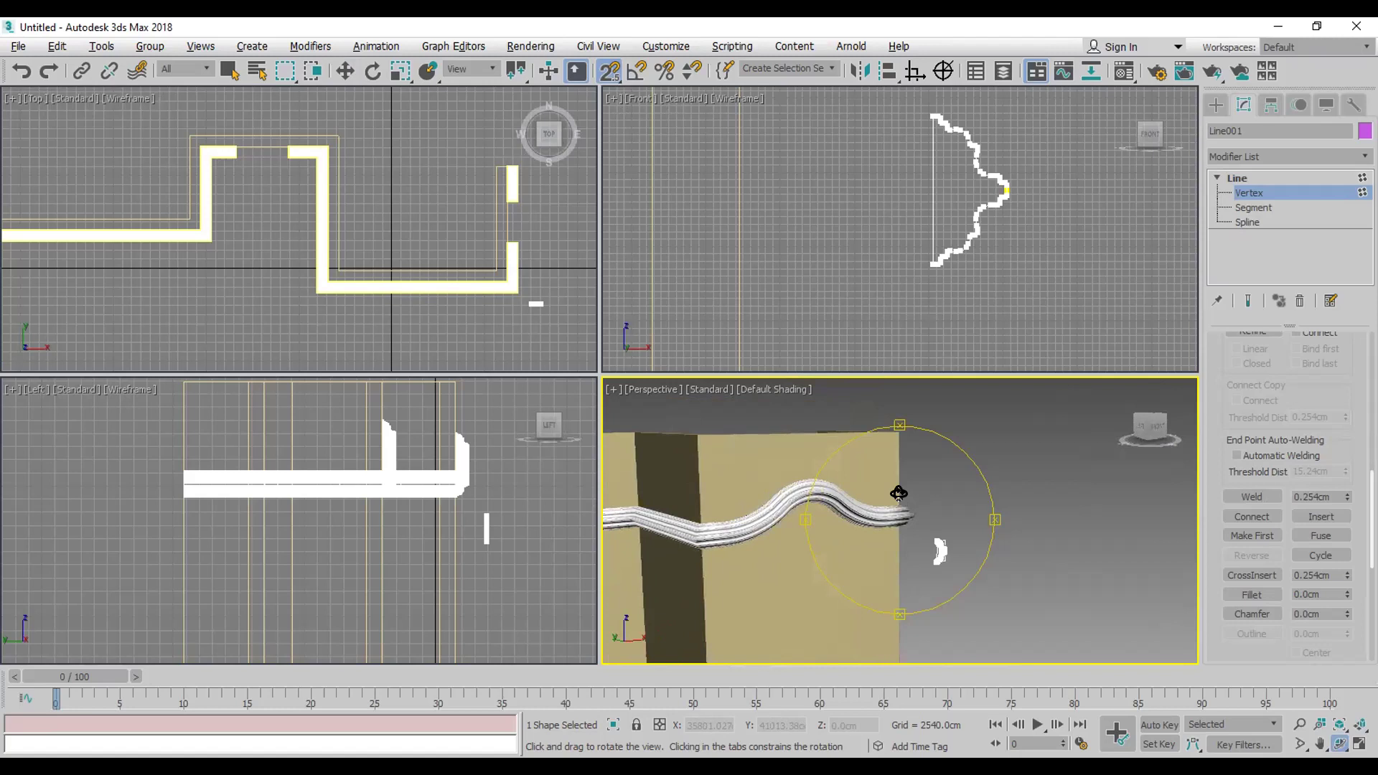
drag(991, 518, 863, 520)
click(1237, 178)
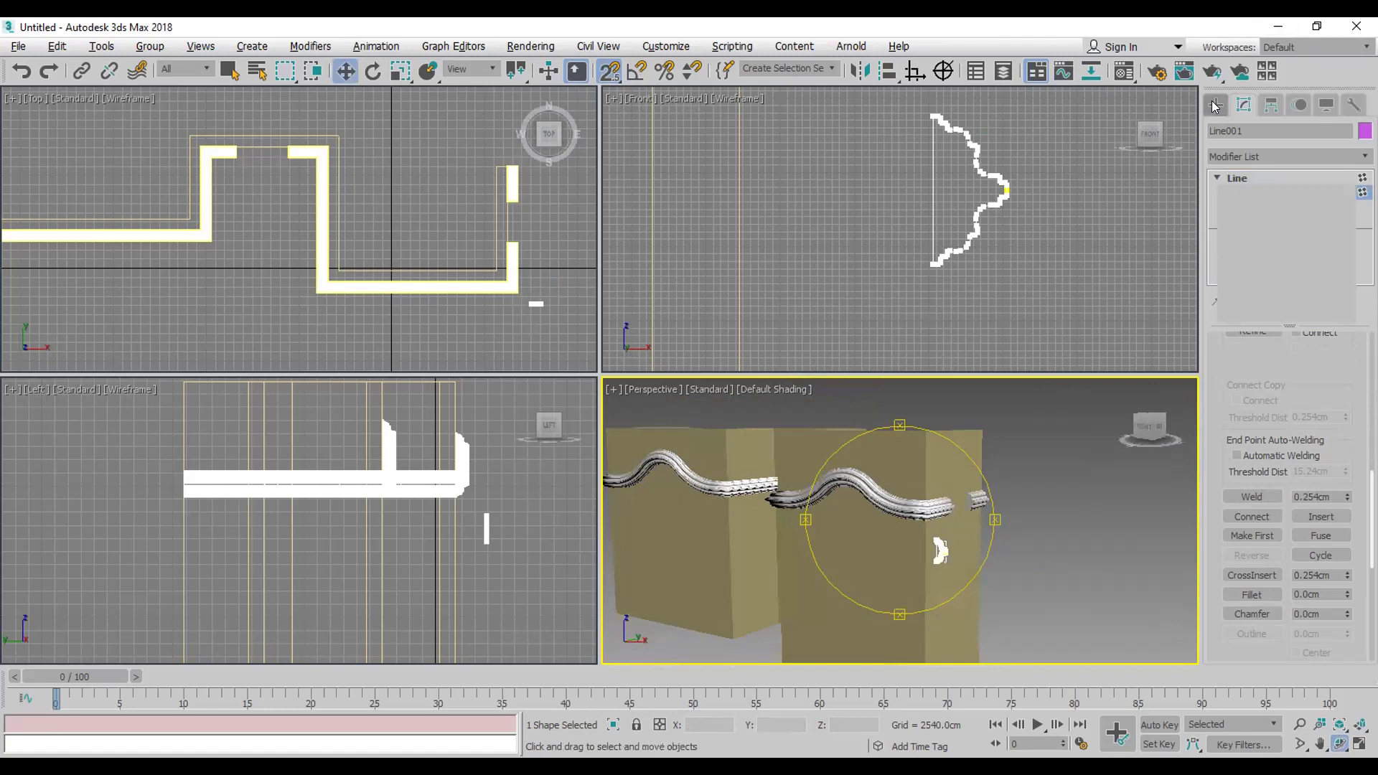
click(1216, 105)
click(1063, 537)
scroll(977, 502, up, 3)
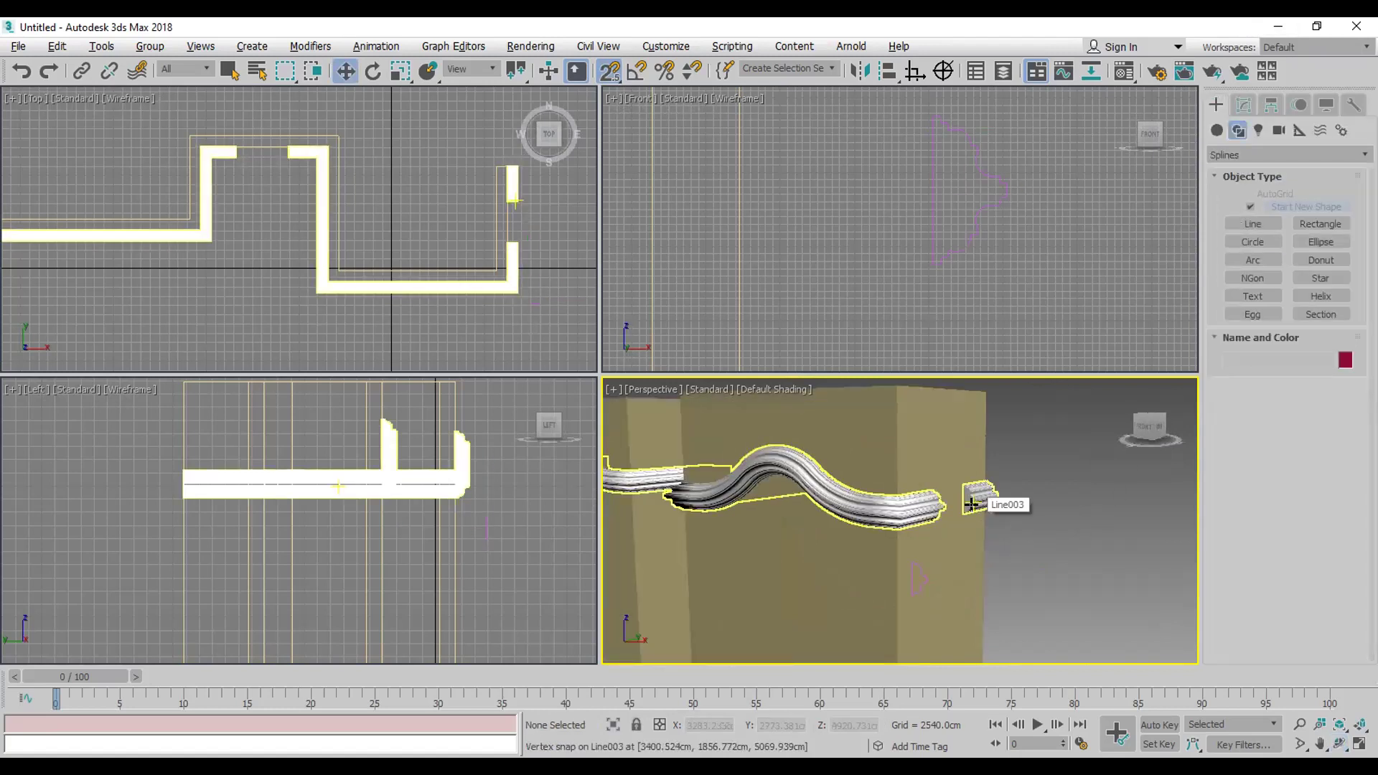
scroll(971, 505, down, 4)
scroll(1034, 558, down, 2)
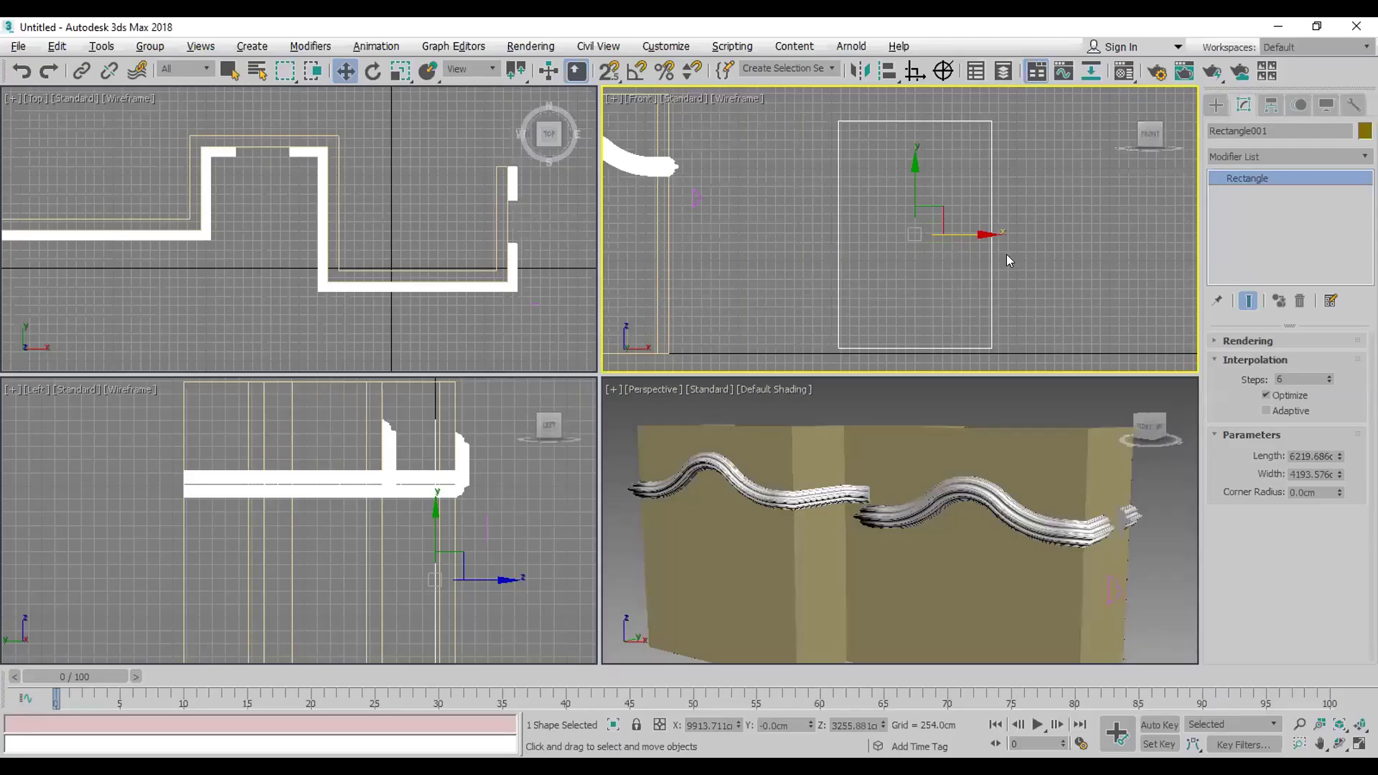
Step: Apply a Sweep to the rectangle beside the walls, using the symmetrical moulding profile as its custom section
middle_drag(1007, 254, 961, 246)
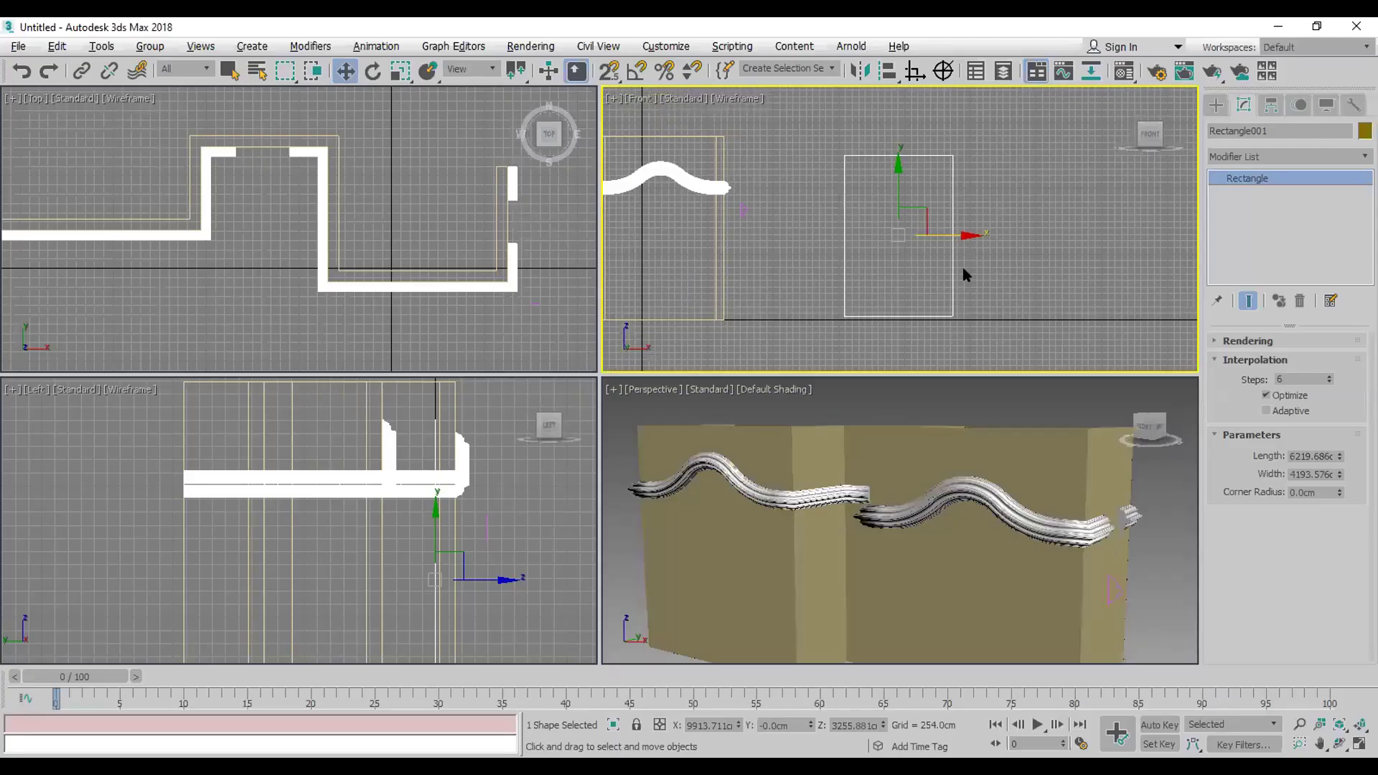
scroll(963, 259, up, 2)
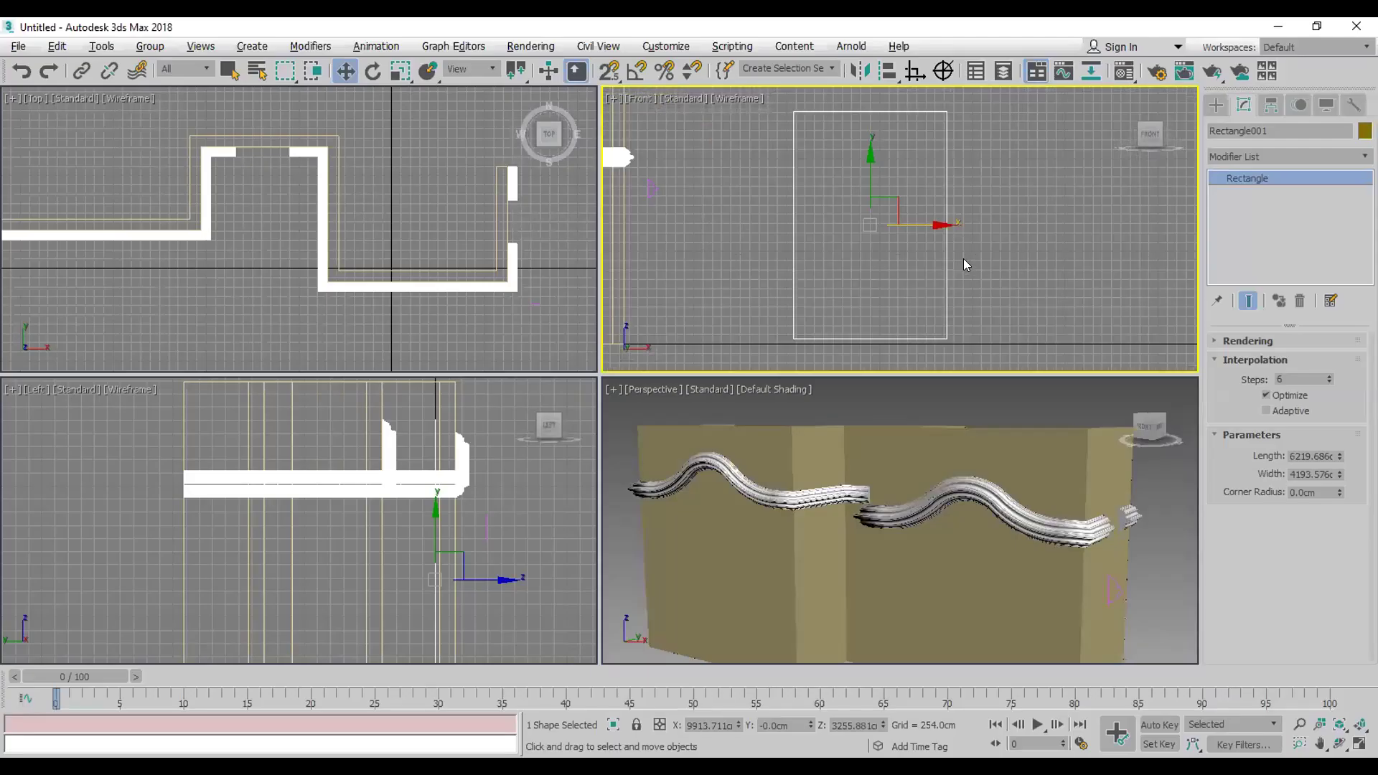
middle_drag(1092, 459, 771, 429)
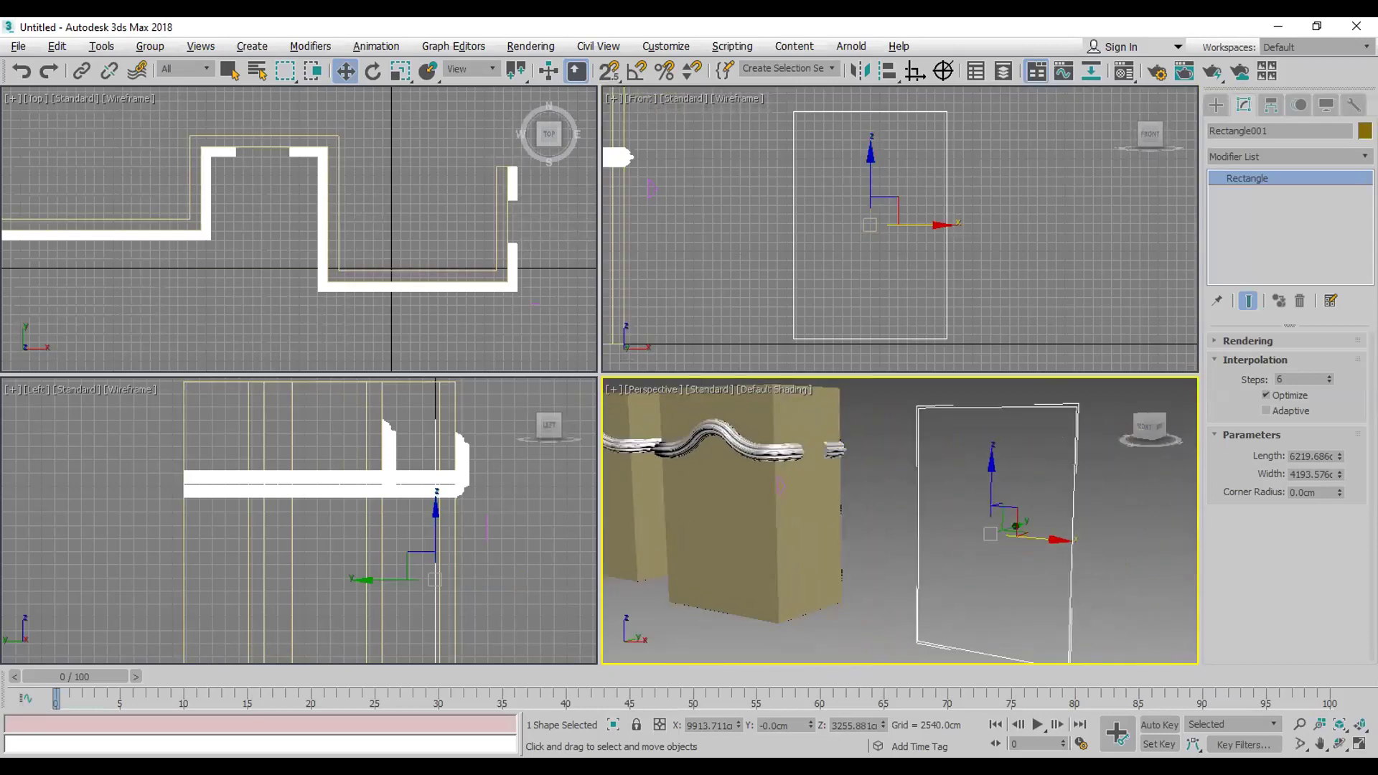
click(1260, 153)
scroll(1259, 150, down, 20)
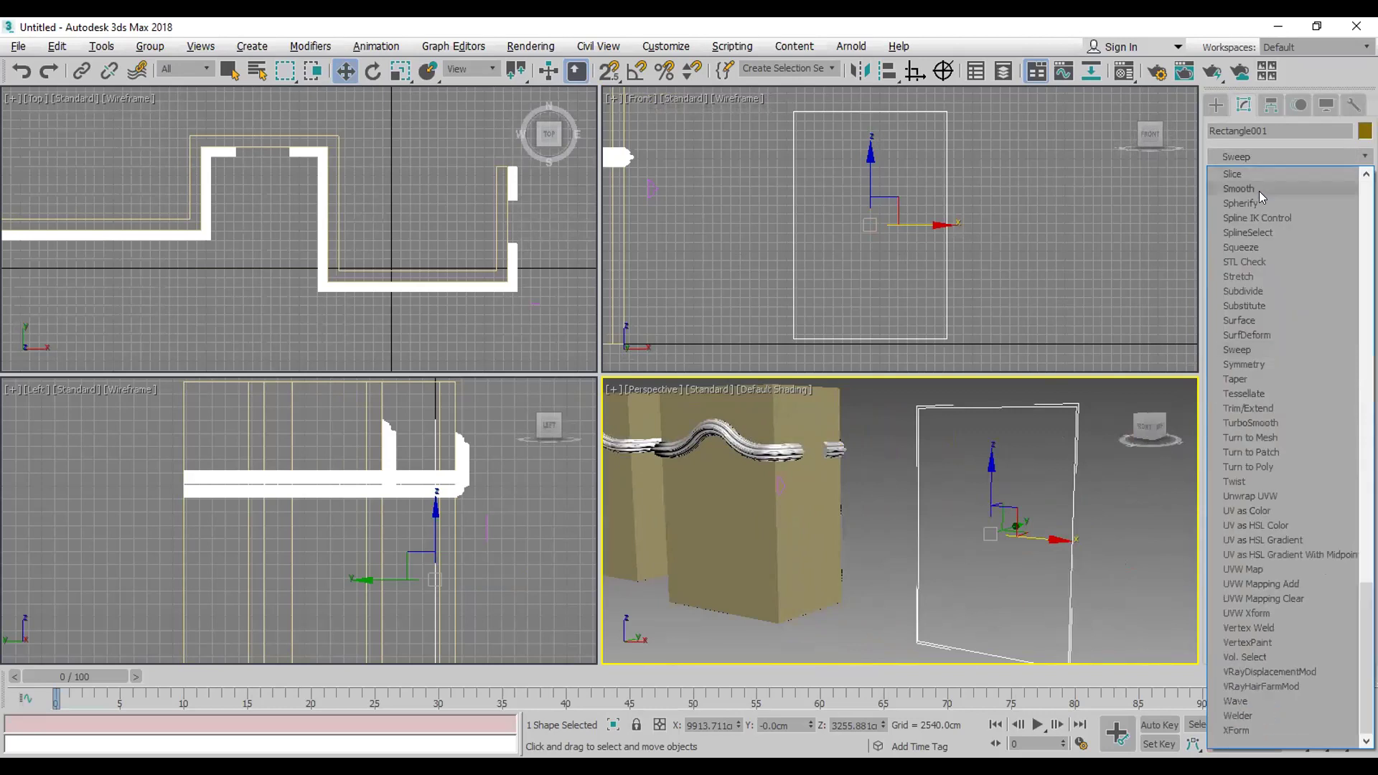
click(1238, 350)
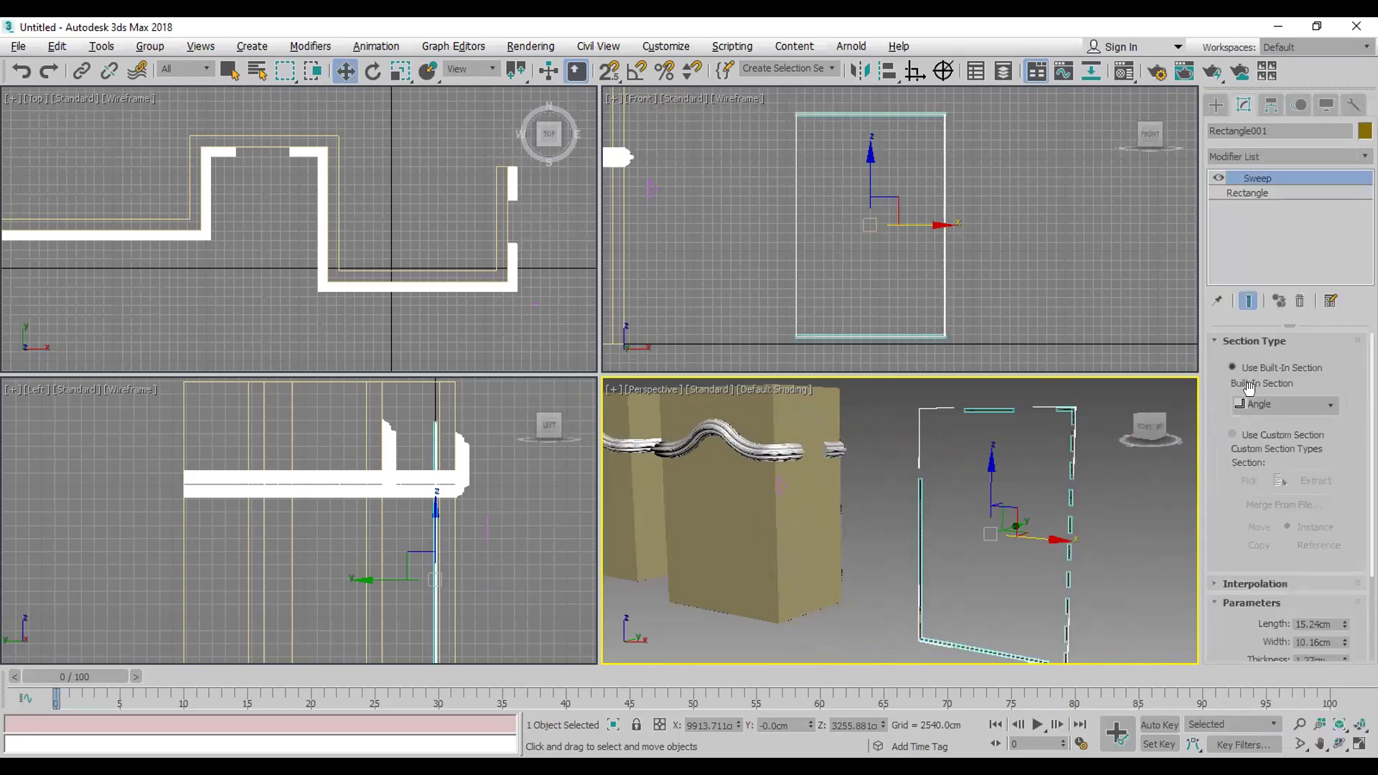
click(1247, 434)
click(1238, 480)
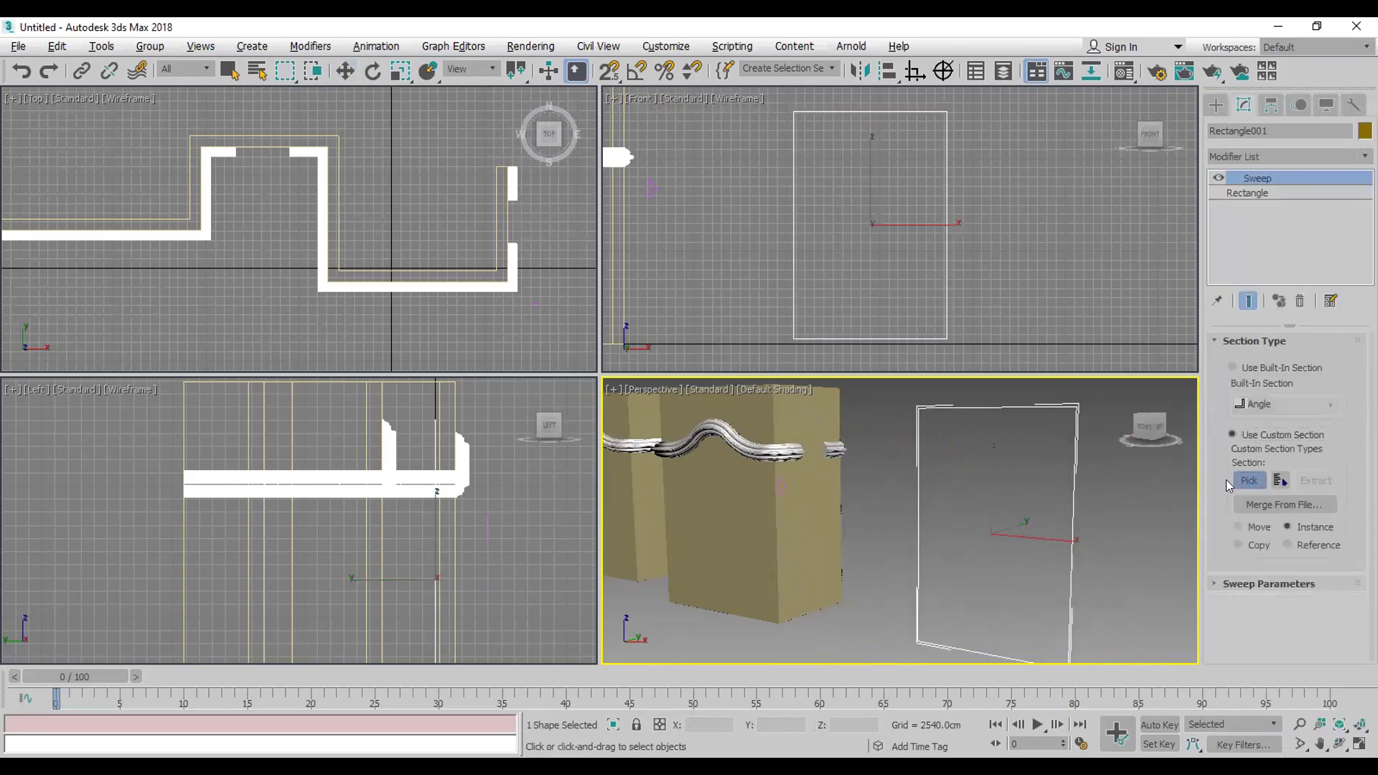
click(780, 486)
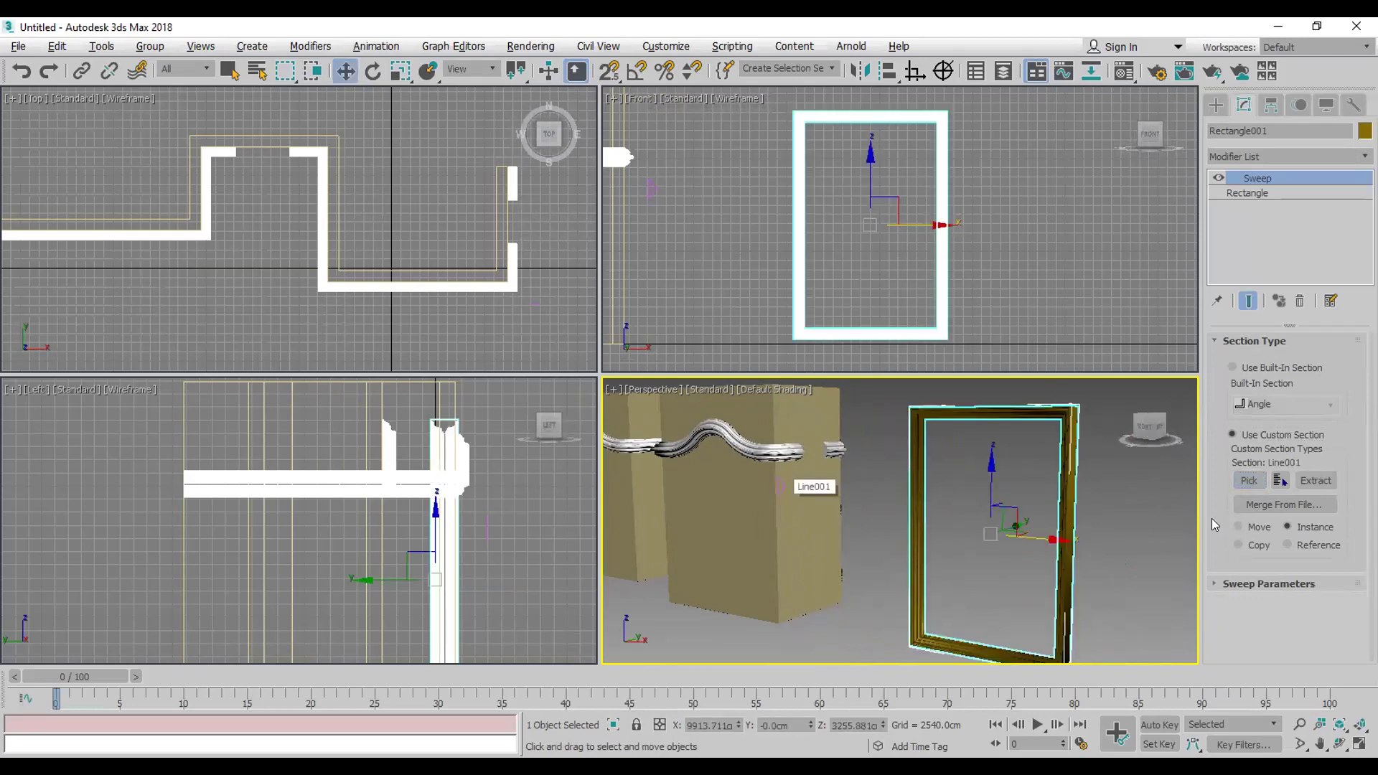
Step: Change the rectangular frame's object colour to white and examine it in perspective
scroll(1062, 597, up, 3)
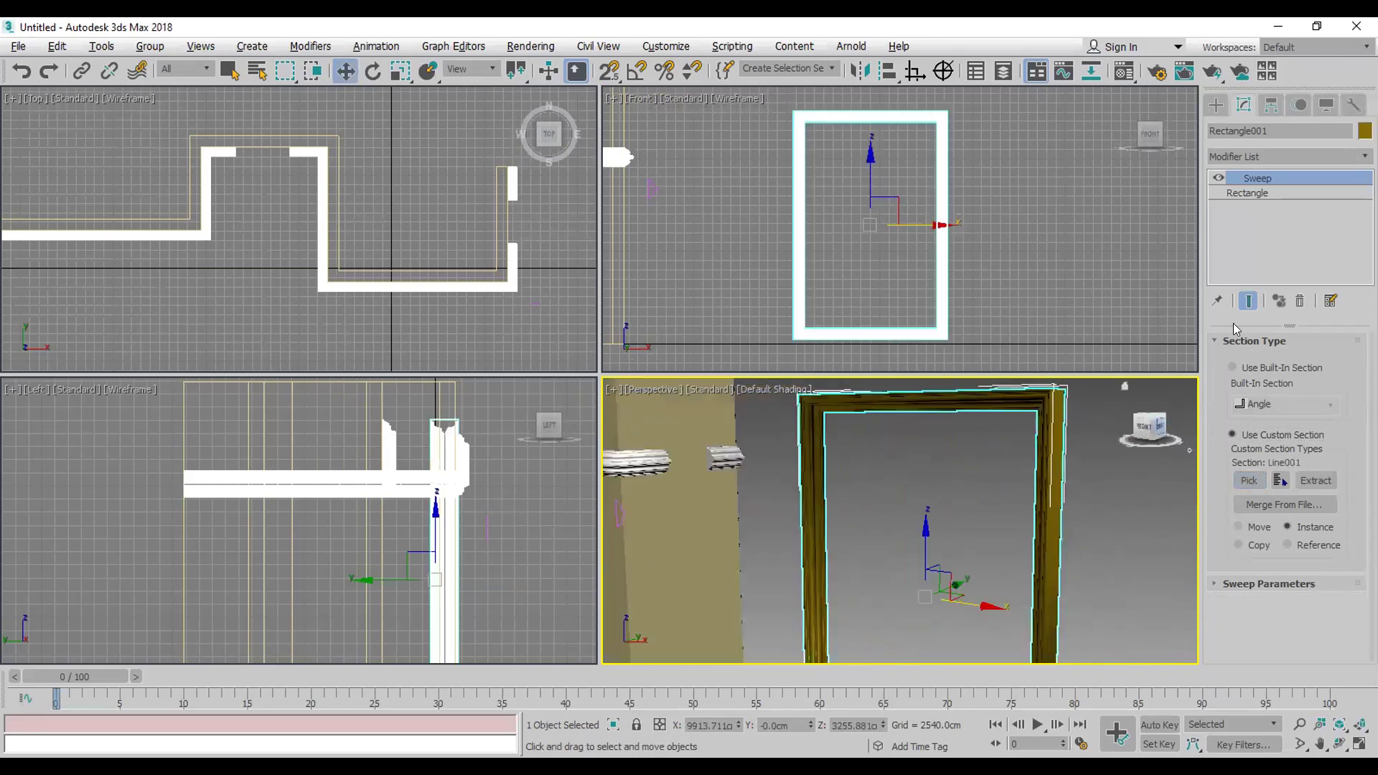
click(1364, 130)
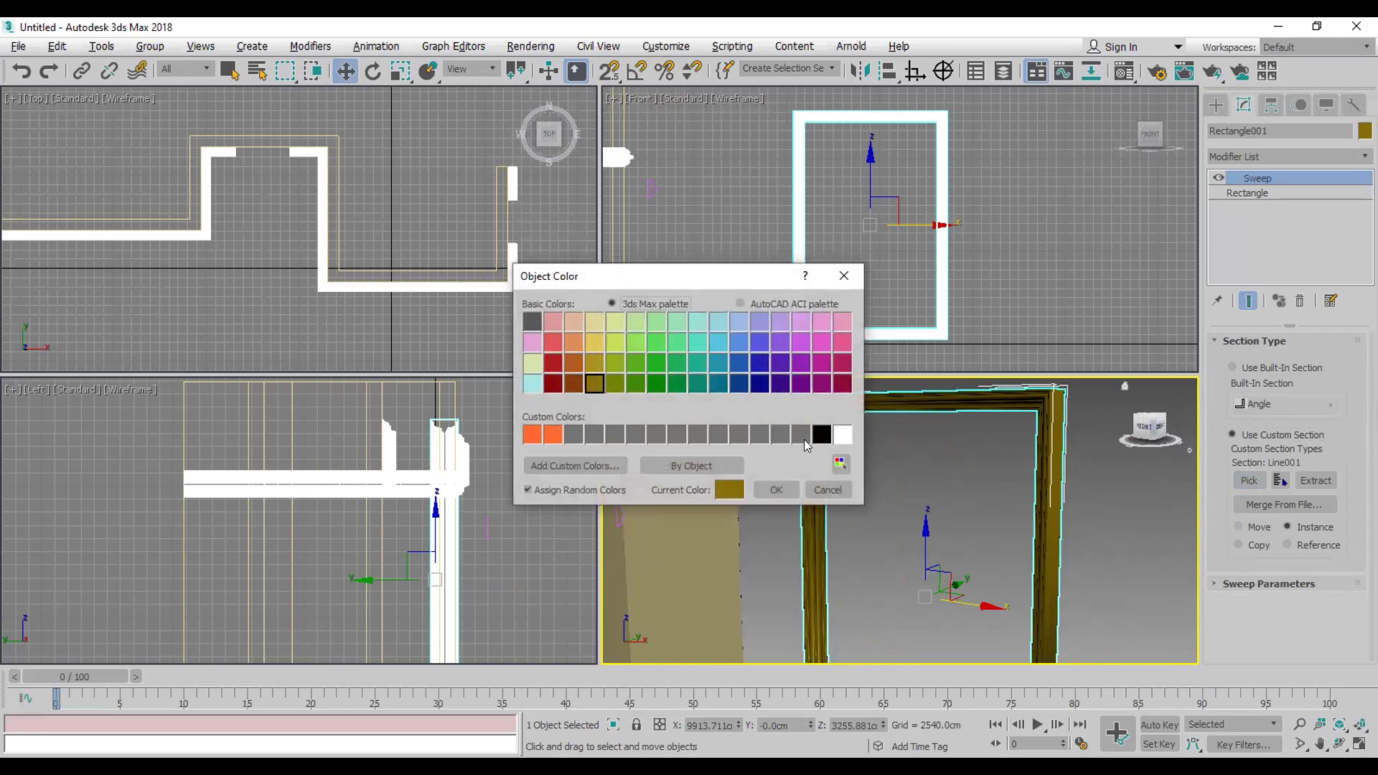
click(842, 434)
click(777, 489)
scroll(990, 474, down, 3)
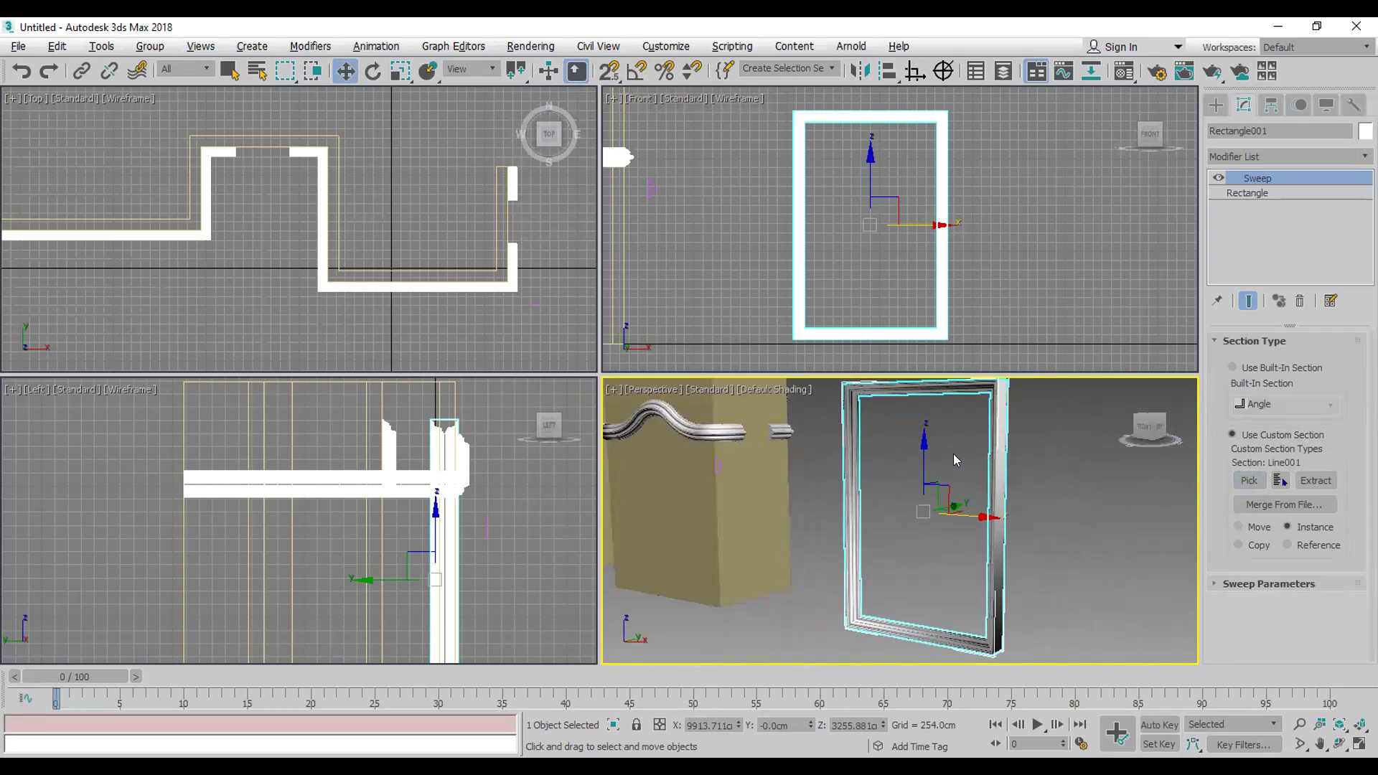
scroll(955, 460, up, 3)
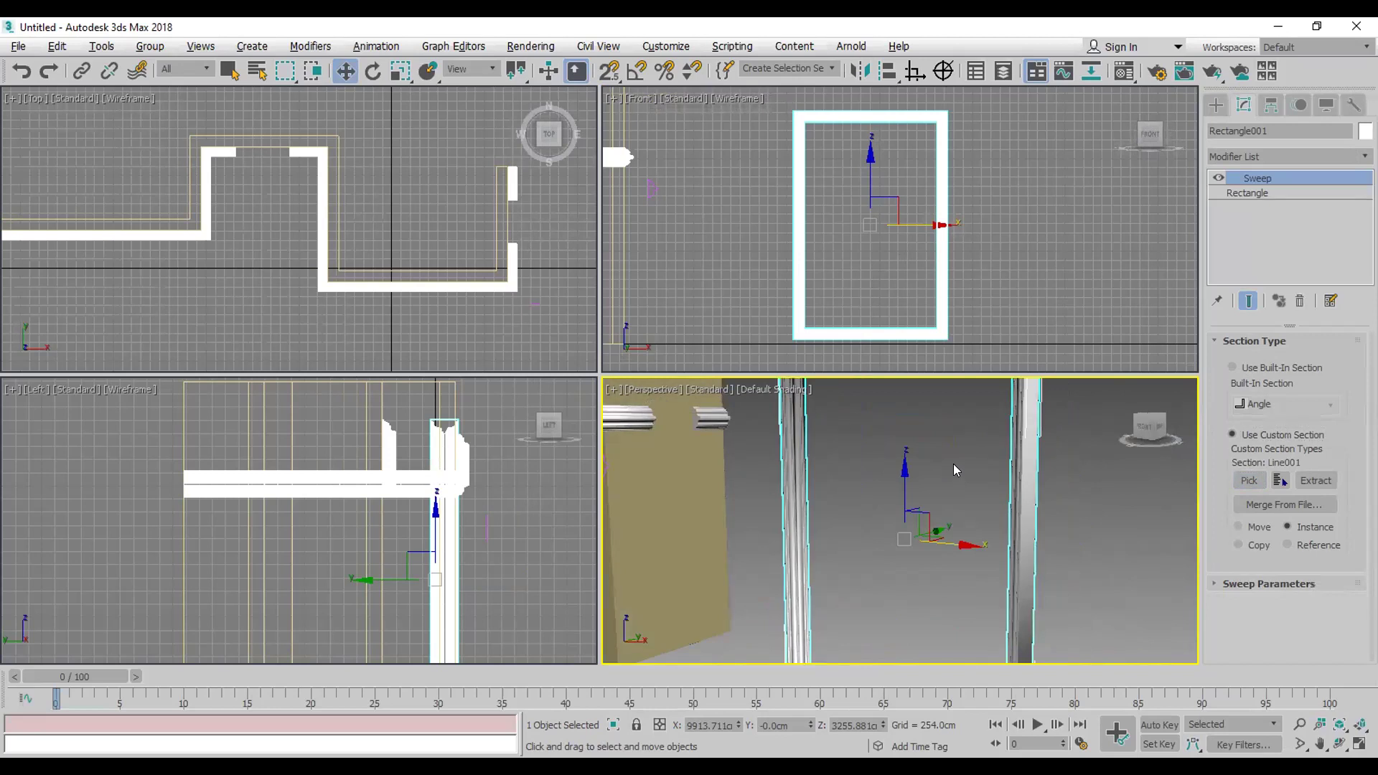
scroll(953, 463, down, 5)
Step: Copy the symmetrical profile line along X, placing the copy clear of the walls beyond the rectangular frame
click(799, 475)
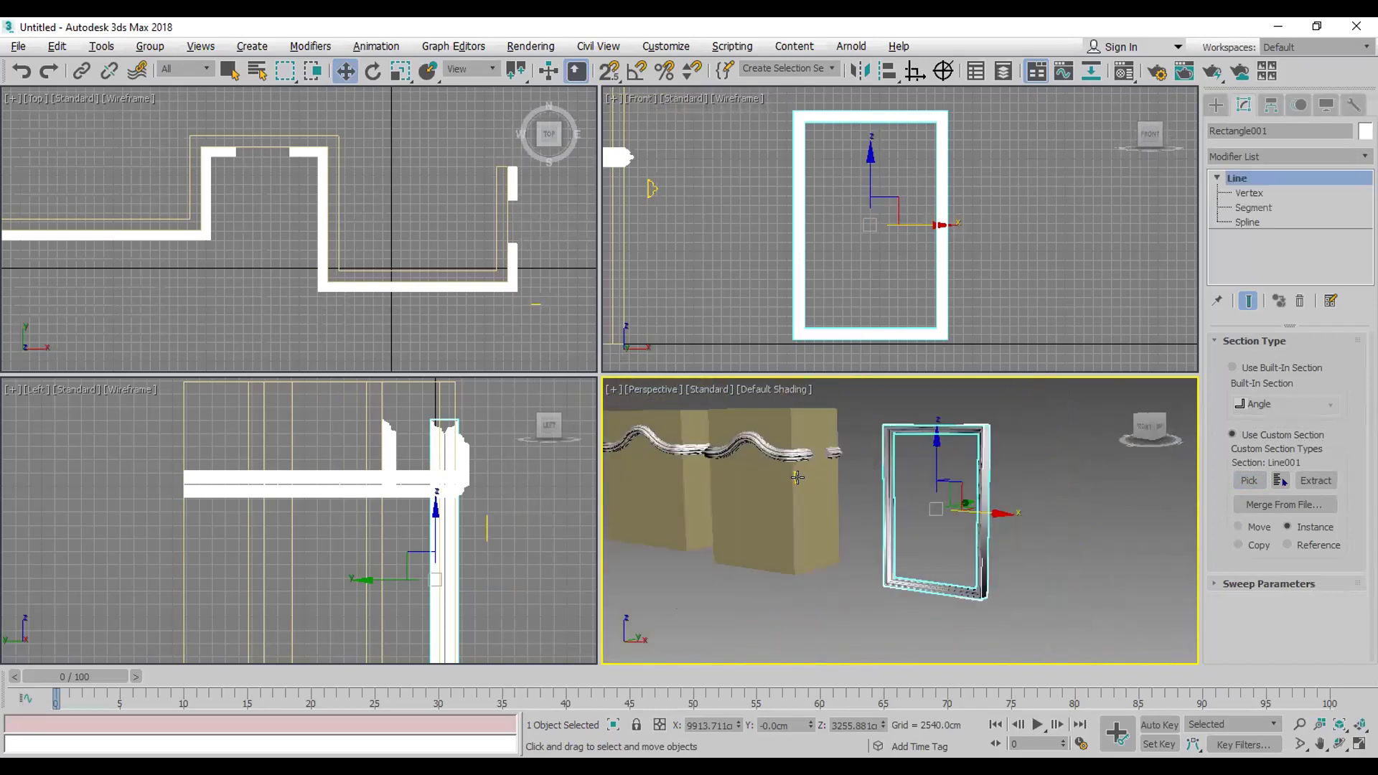
scroll(546, 289, down, 2)
middle_drag(545, 289, 351, 314)
drag(392, 297, 757, 292)
click(698, 468)
Step: Apply a Lathe modifier to the copied profile and examine the revolved solid in perspective
middle_drag(905, 222, 888, 222)
scroll(1055, 180, up, 6)
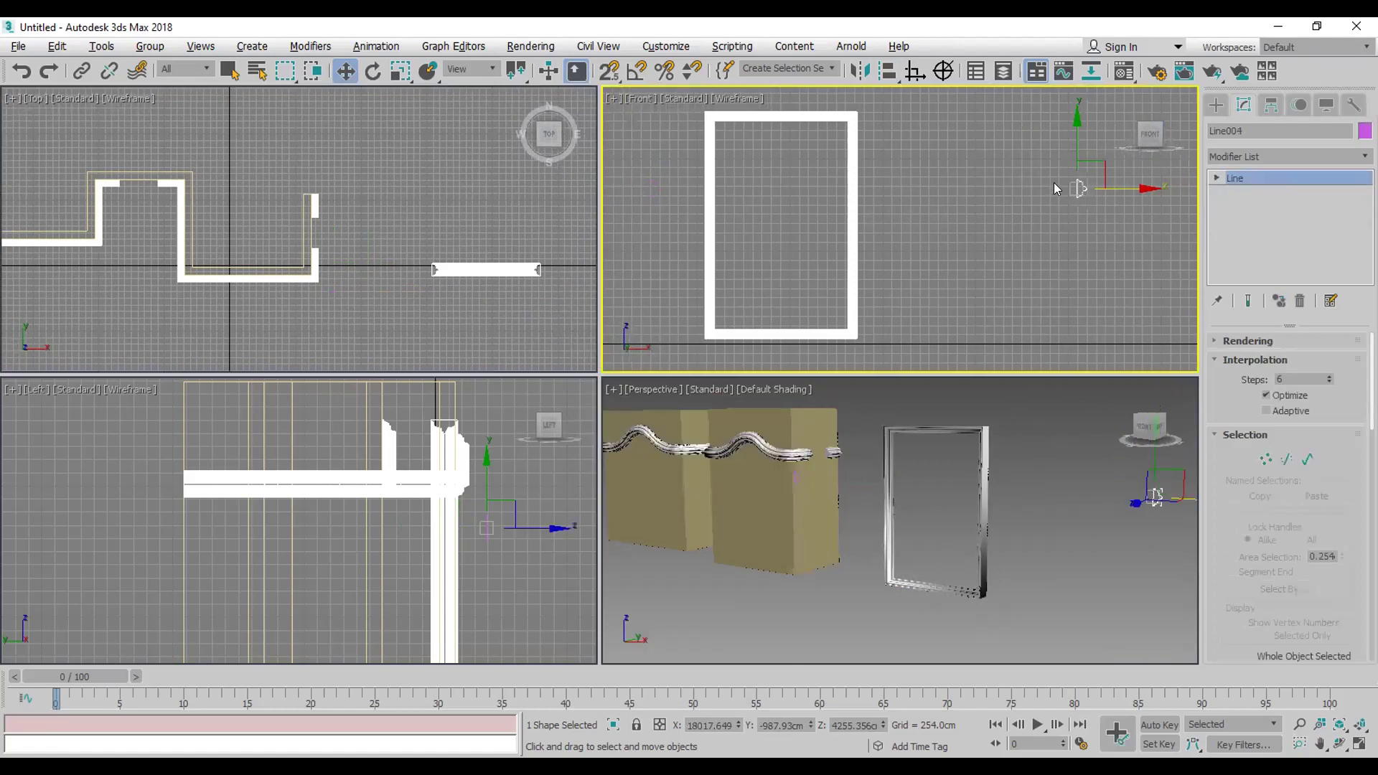
middle_drag(1138, 221, 919, 207)
scroll(919, 207, up, 4)
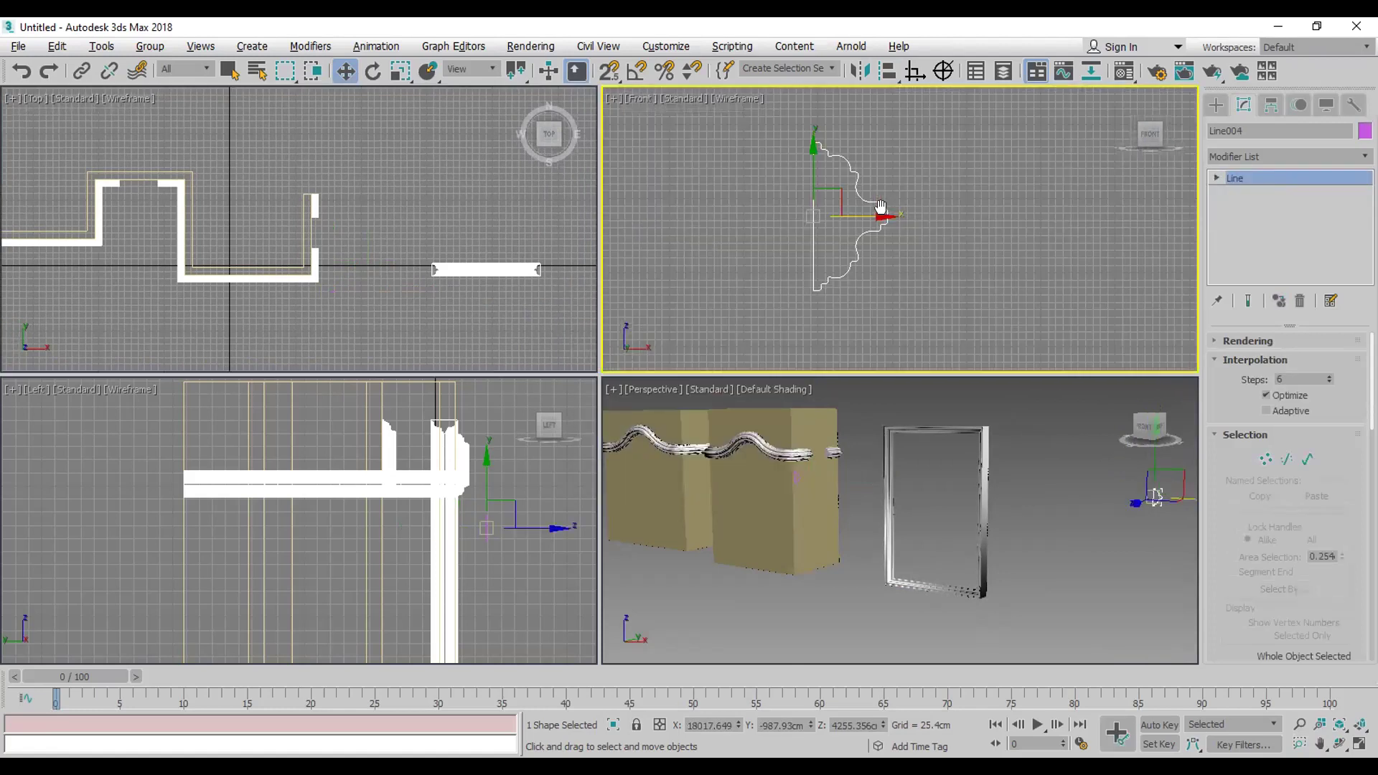
middle_drag(1081, 459, 779, 496)
click(1264, 153)
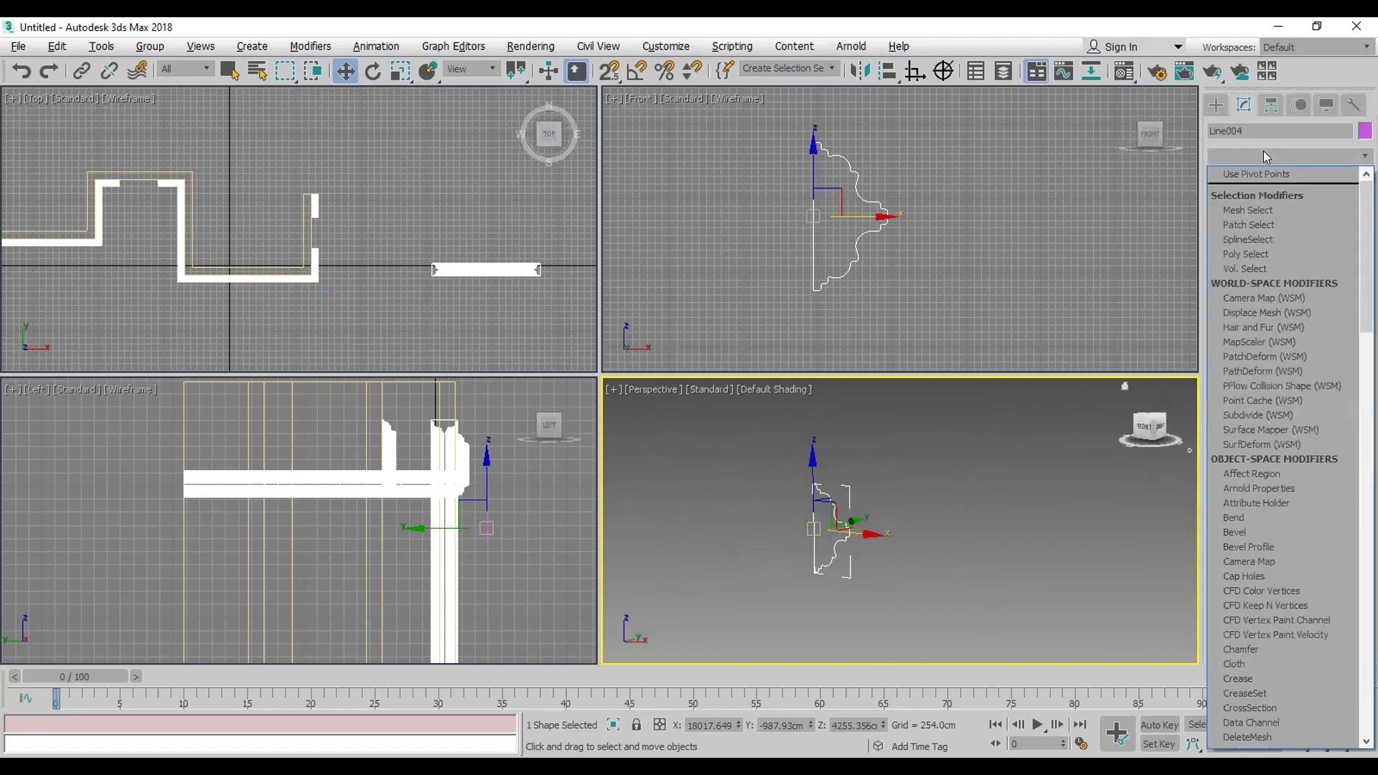
text(l)
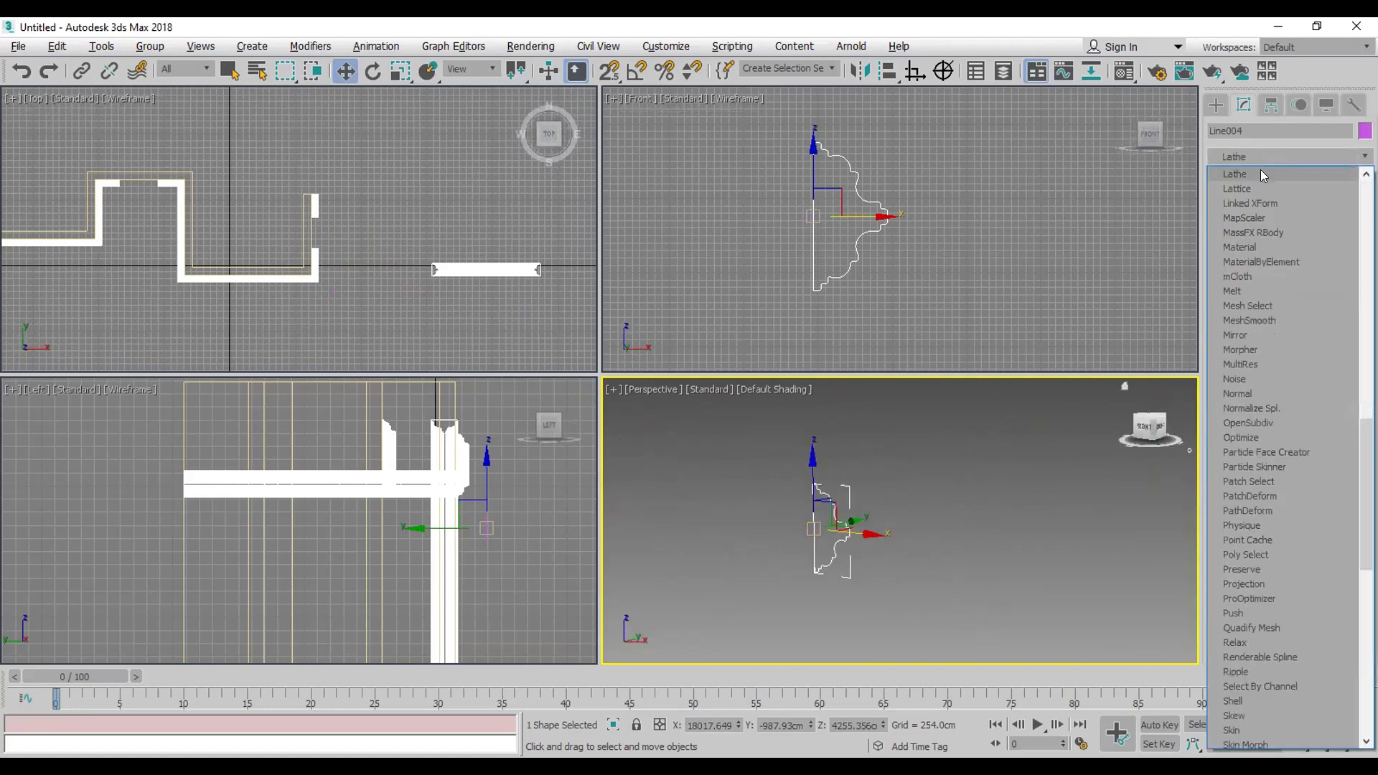
click(1260, 172)
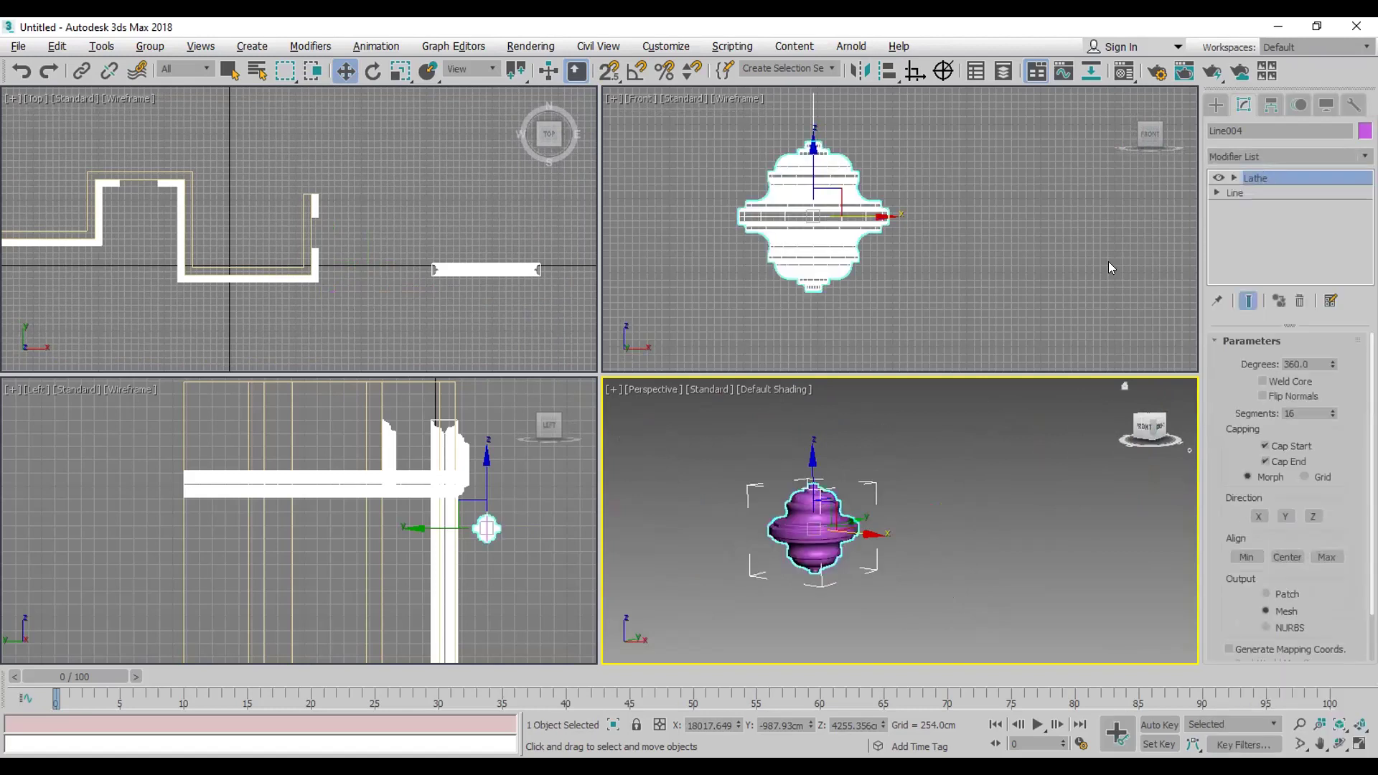
scroll(797, 575, up, 5)
middle_drag(796, 574, 803, 571)
scroll(806, 568, down, 3)
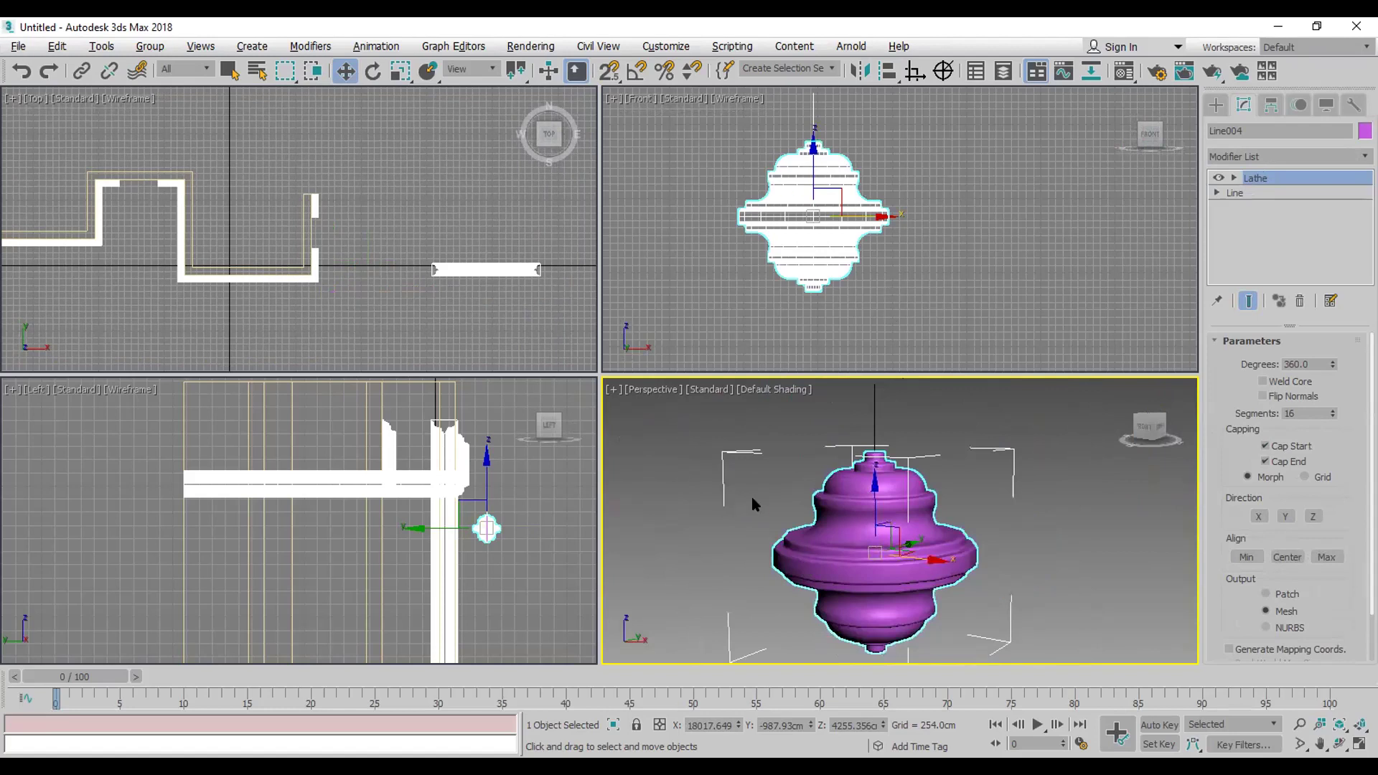
Step: Set up a previewed 1D array of the lathed ornament with an incremental X move of 449.58 cm
click(98, 47)
click(181, 391)
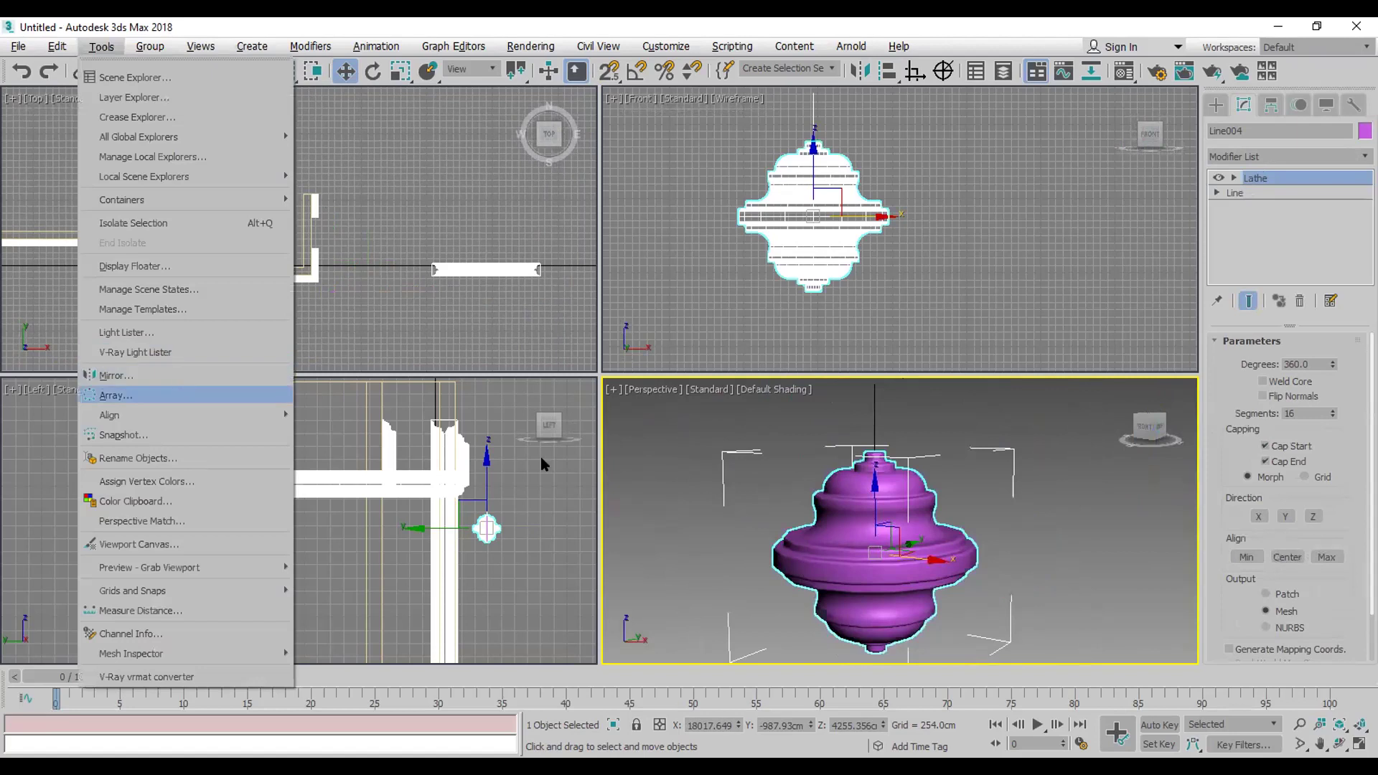
drag(643, 247, 460, 207)
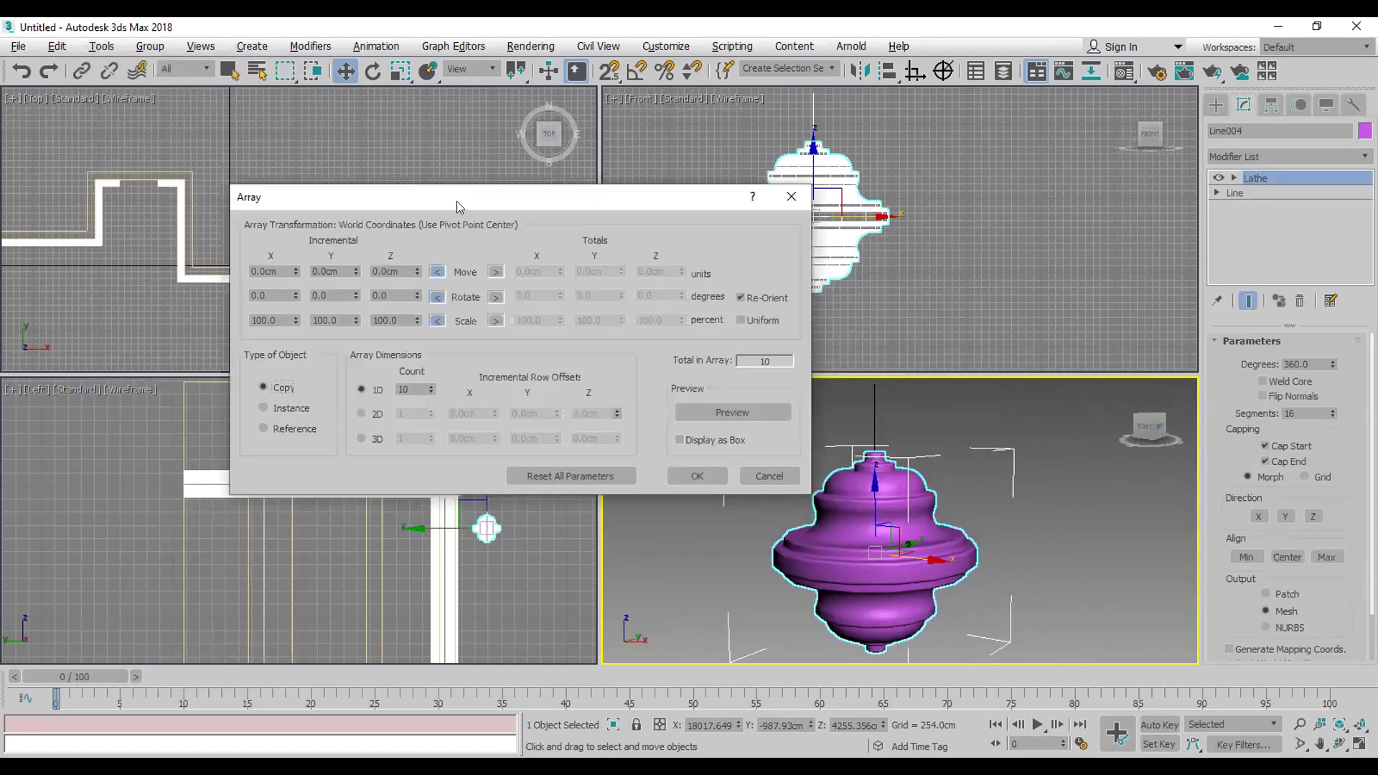
click(748, 408)
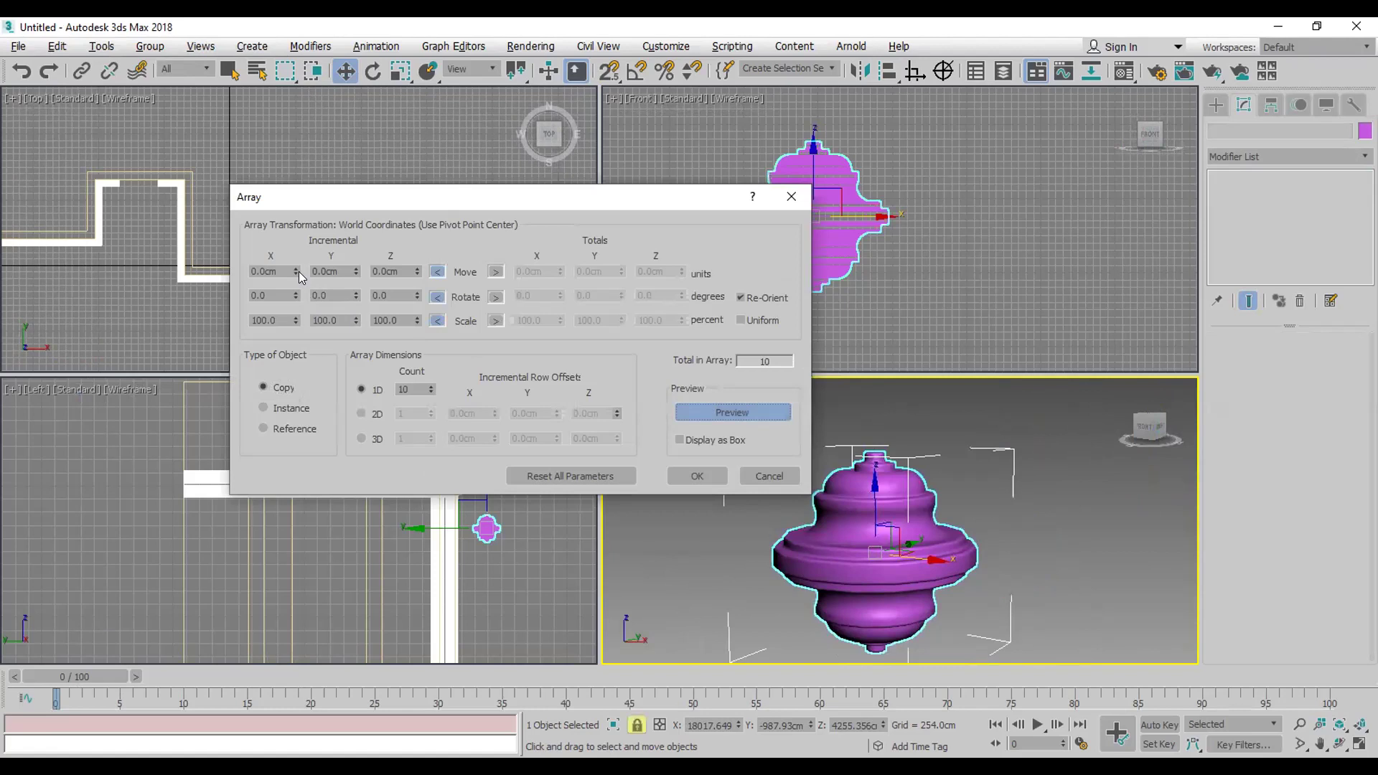
drag(292, 268, 229, 118)
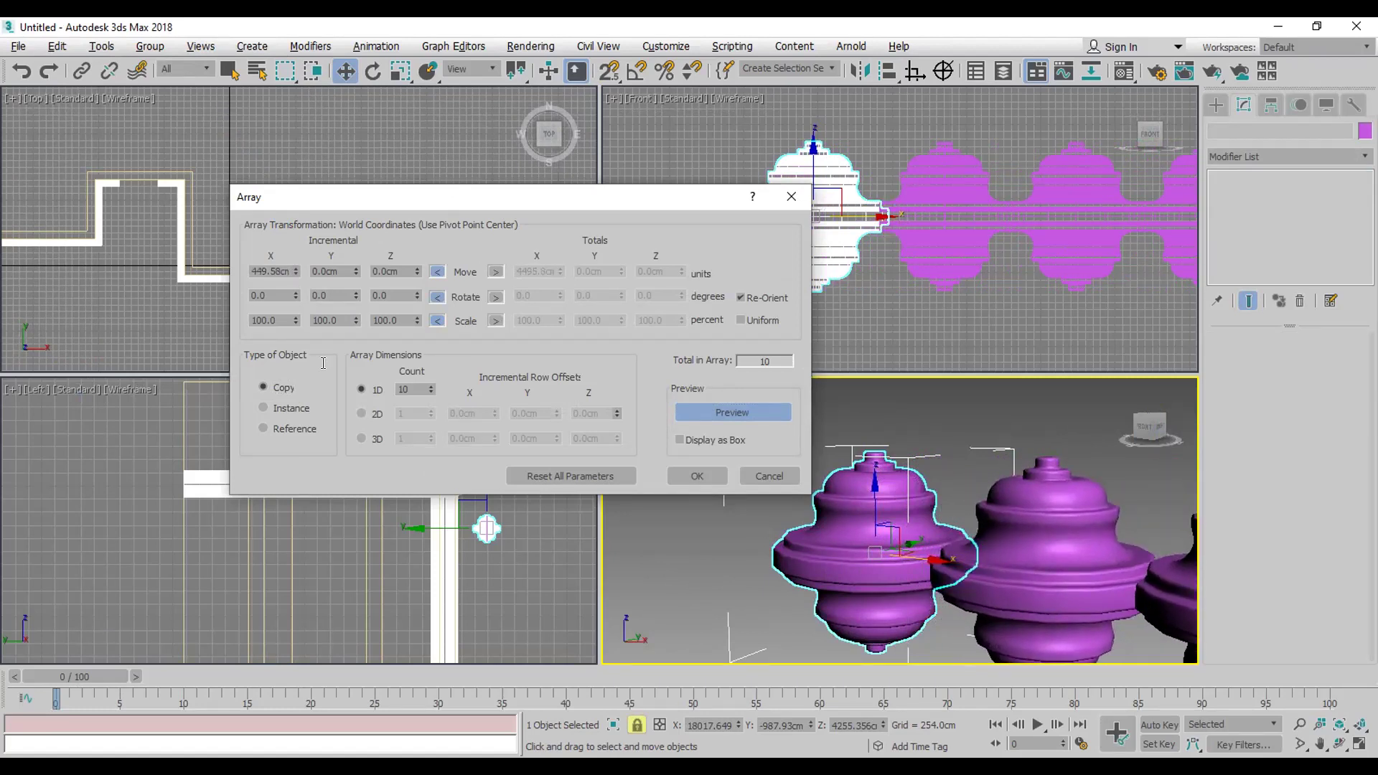
Step: Extend the array to 2D with a count of 8 and a Z row offset of 459.74 cm, and create it
click(362, 413)
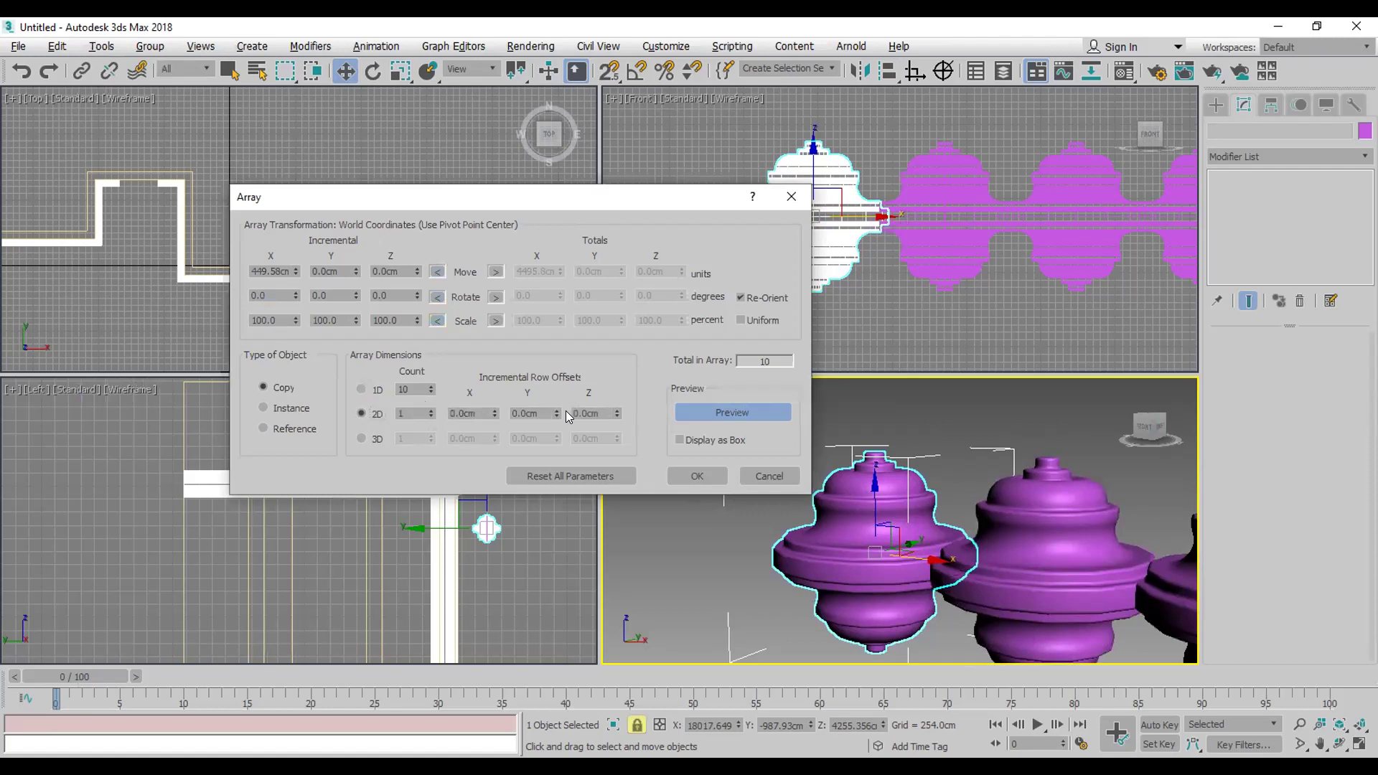
click(432, 410)
click(432, 410)
click(431, 410)
click(431, 410)
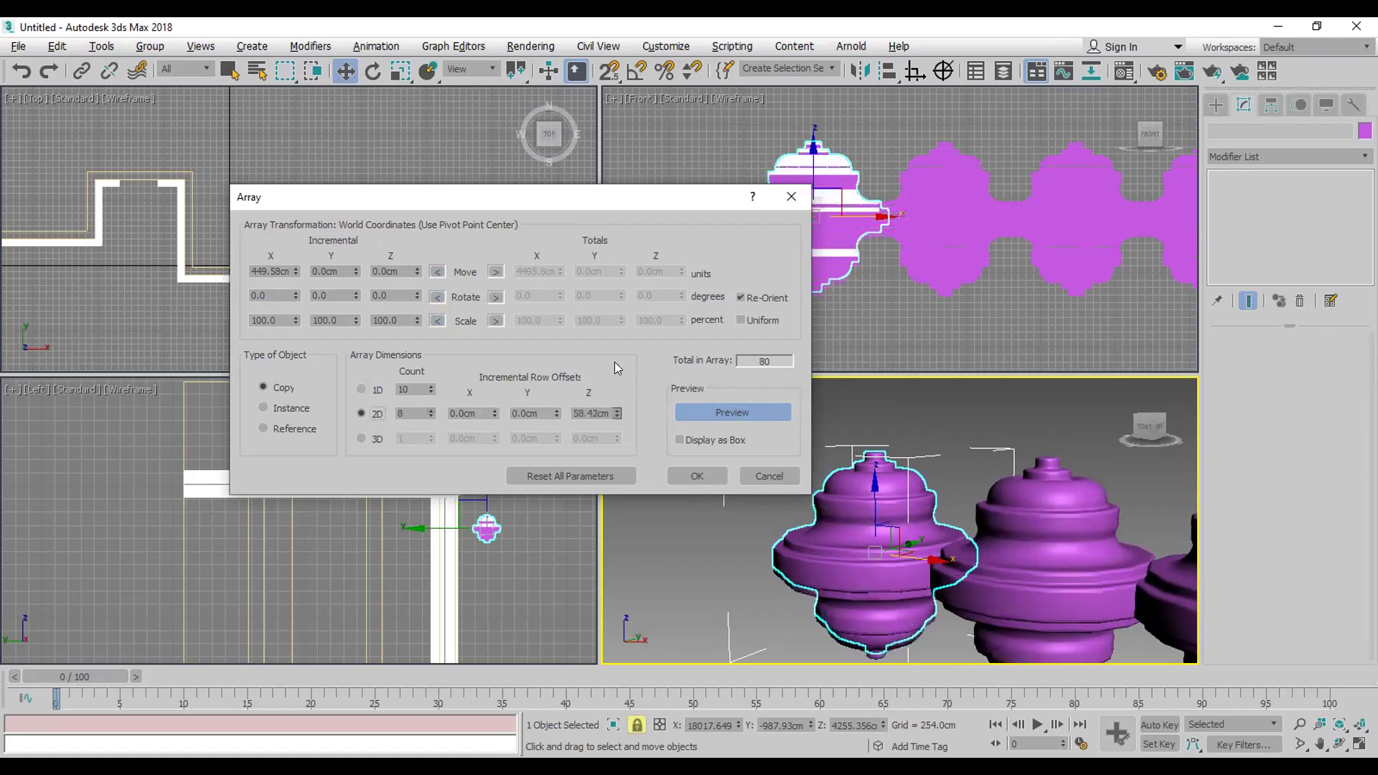
drag(612, 406, 607, 354)
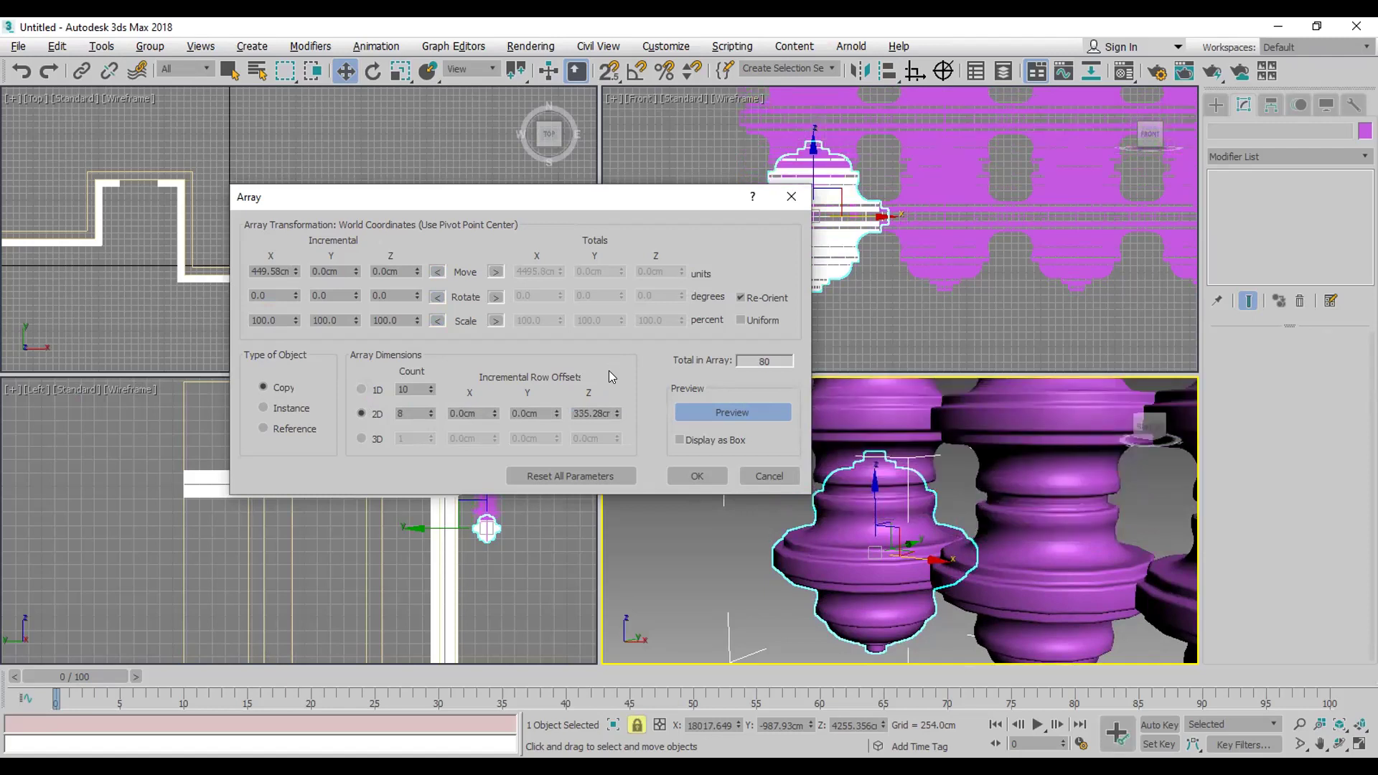
drag(616, 413, 617, 364)
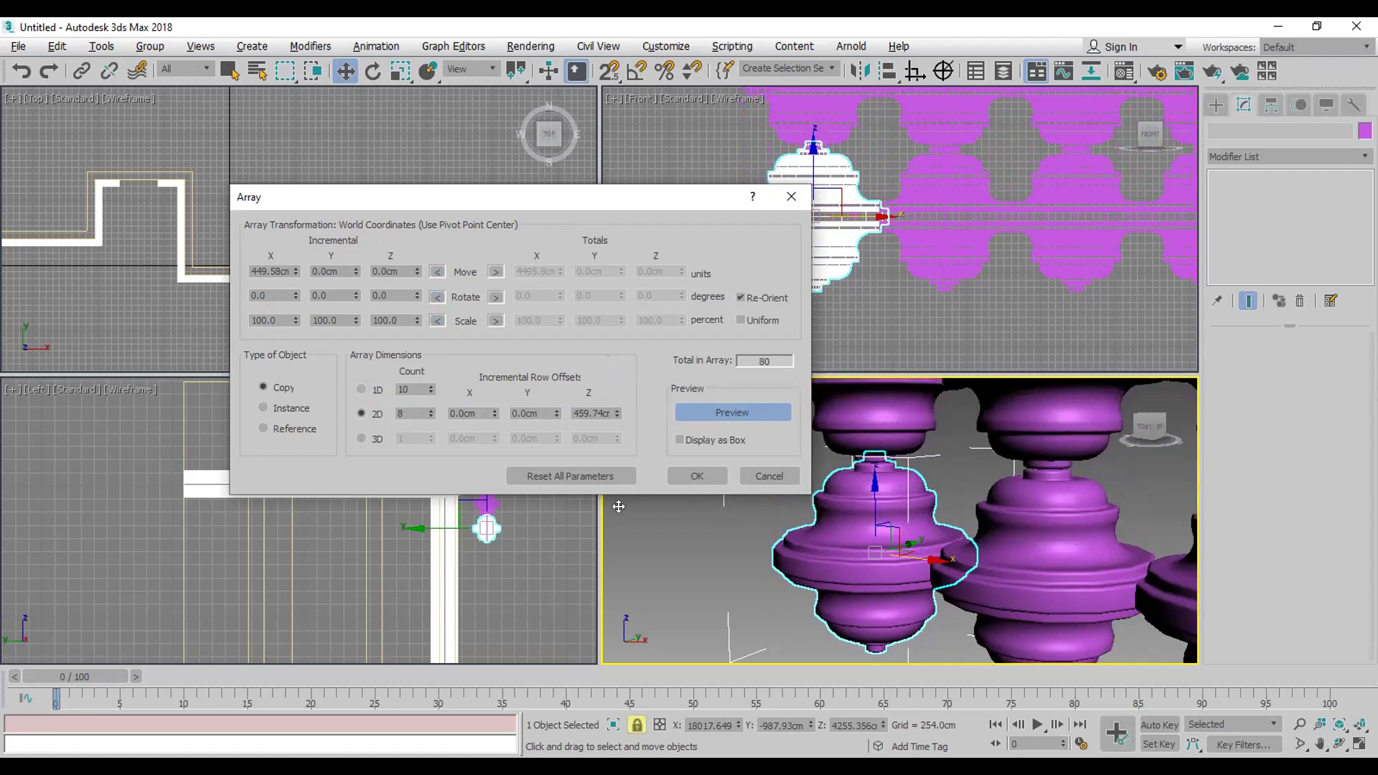
click(698, 476)
Step: Examine the array of ornaments in perspective, undo it, and return to the single lathed ornament
scroll(898, 520, down, 3)
scroll(898, 520, up, 2)
click(1340, 744)
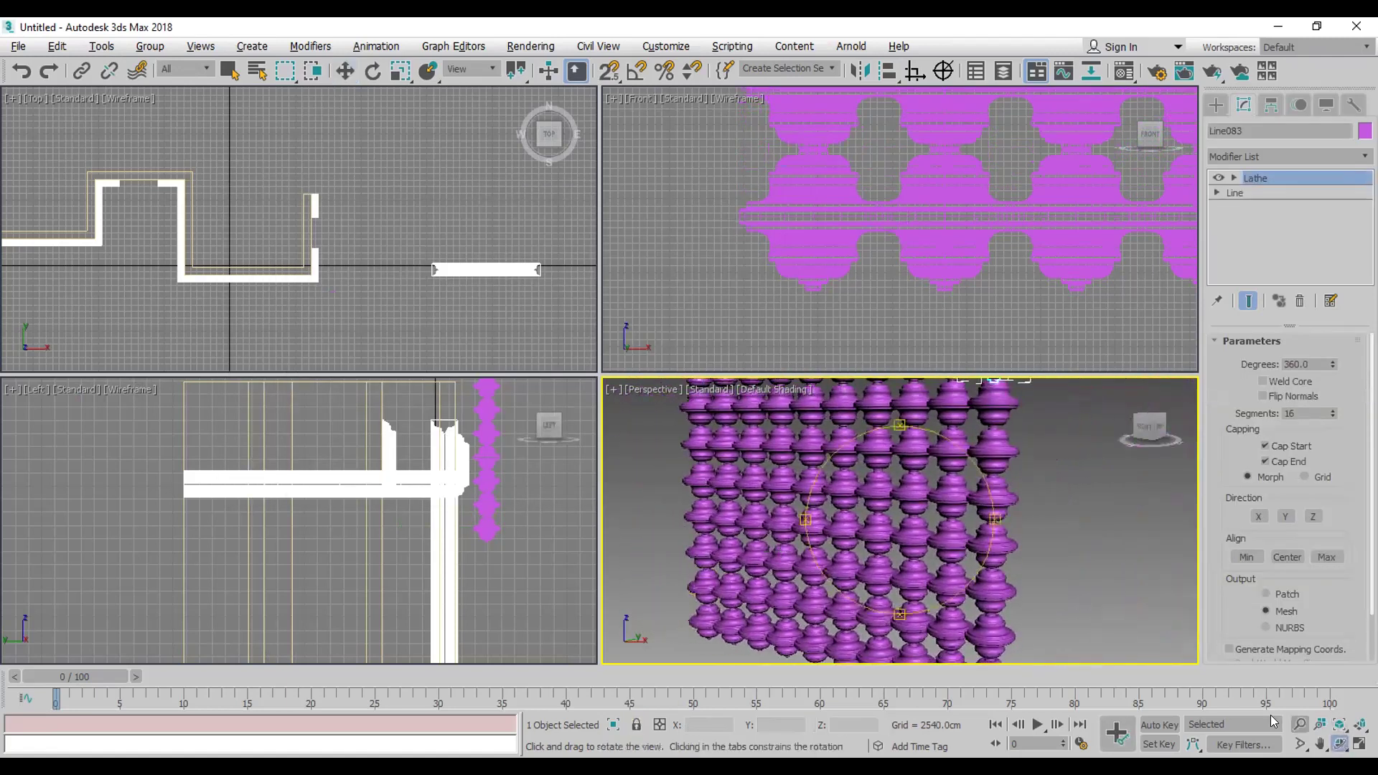
drag(1025, 575, 1057, 424)
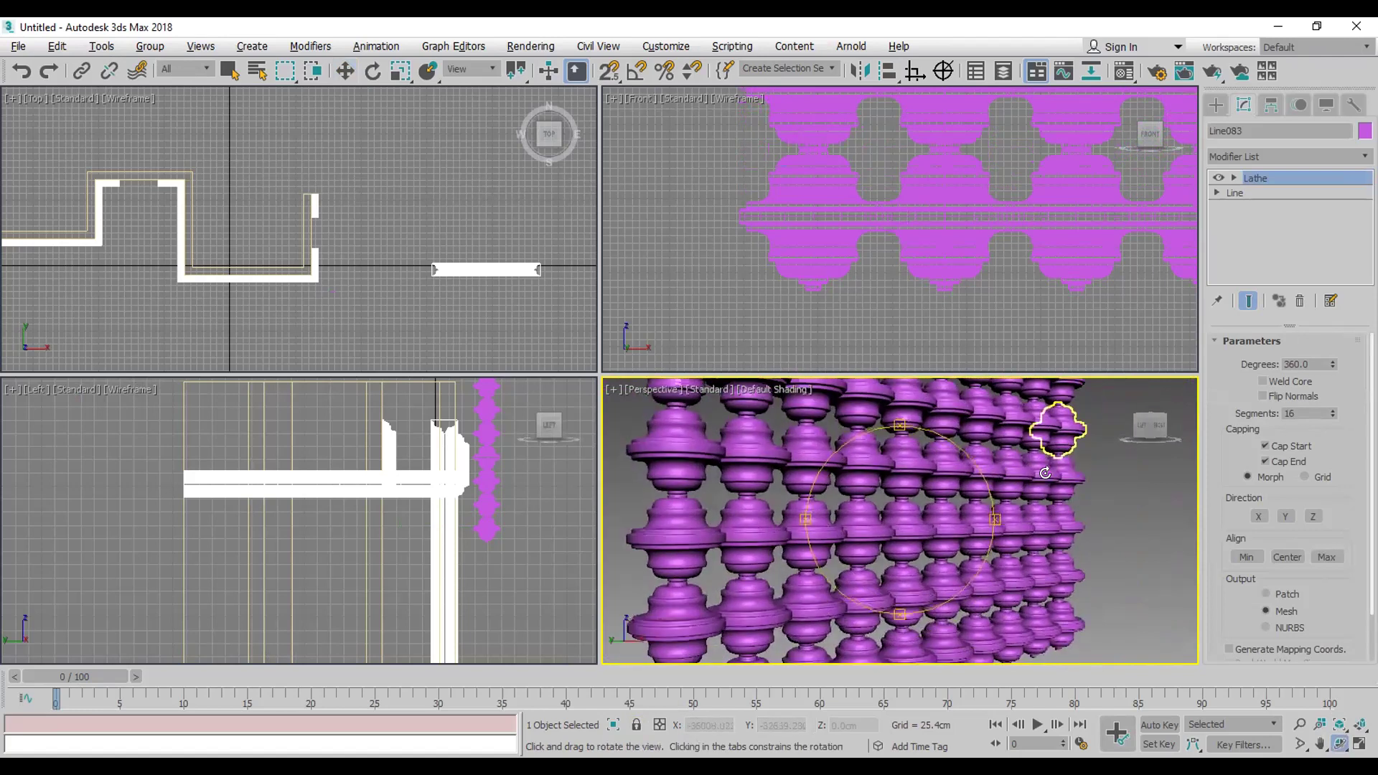
click(21, 71)
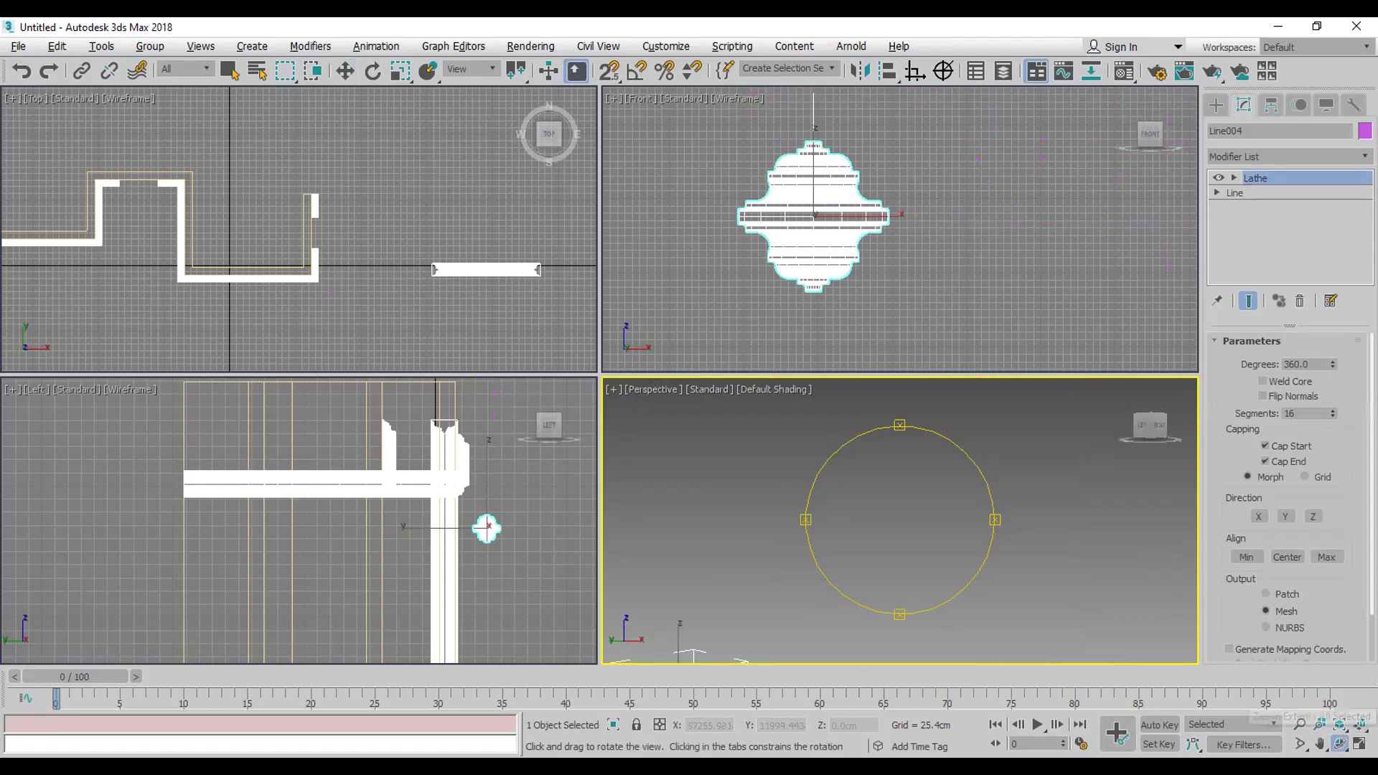
click(1360, 724)
drag(1017, 492, 954, 542)
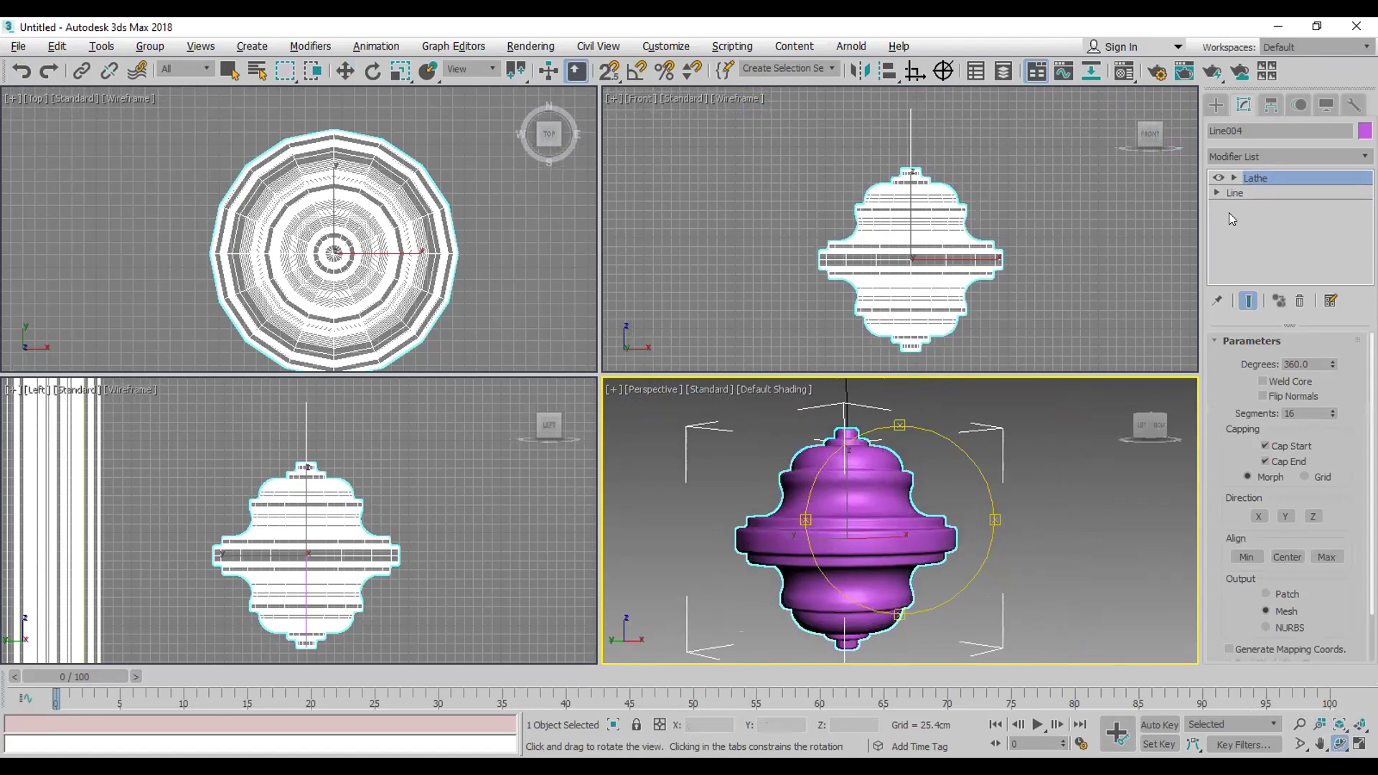
Step: Delete the straight back segment and all upper-half segments of the line beneath the Lathe
click(1232, 177)
click(1284, 192)
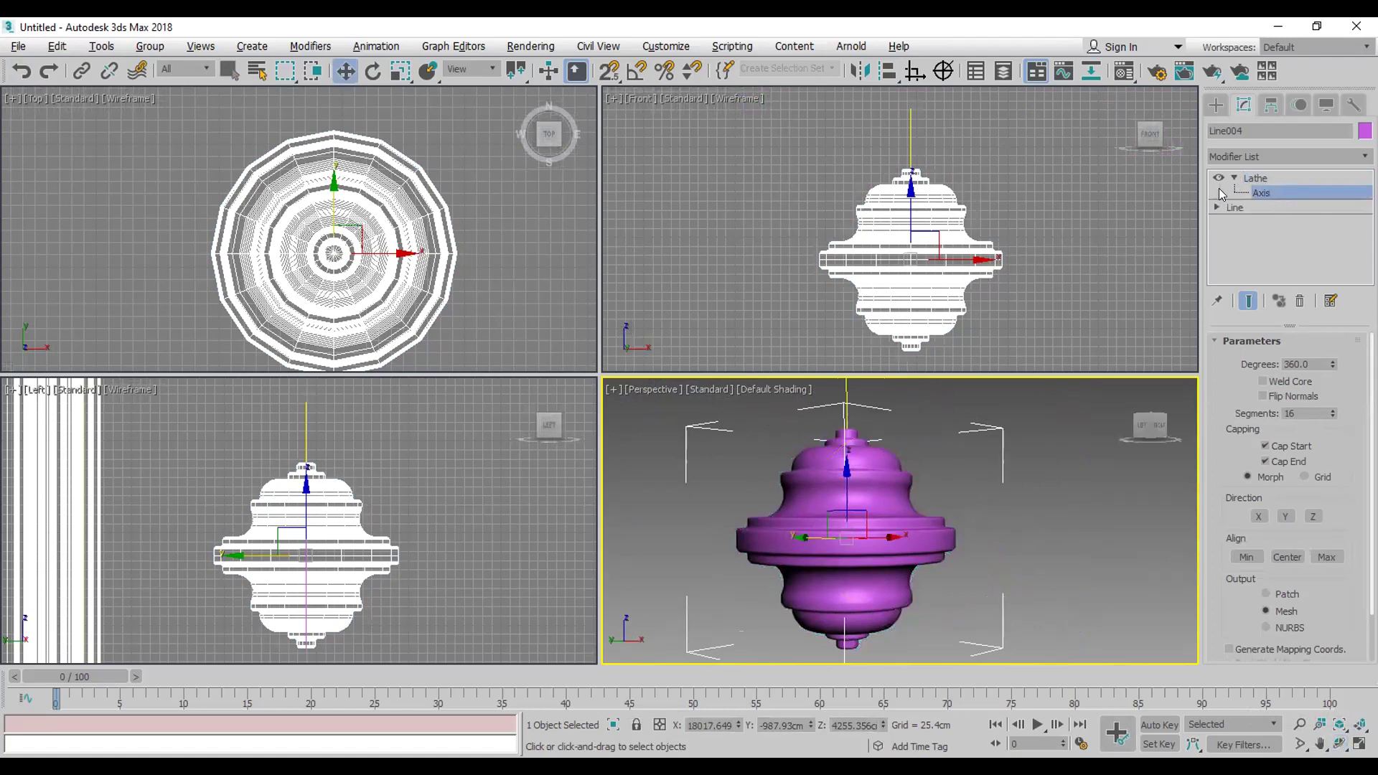
click(1246, 205)
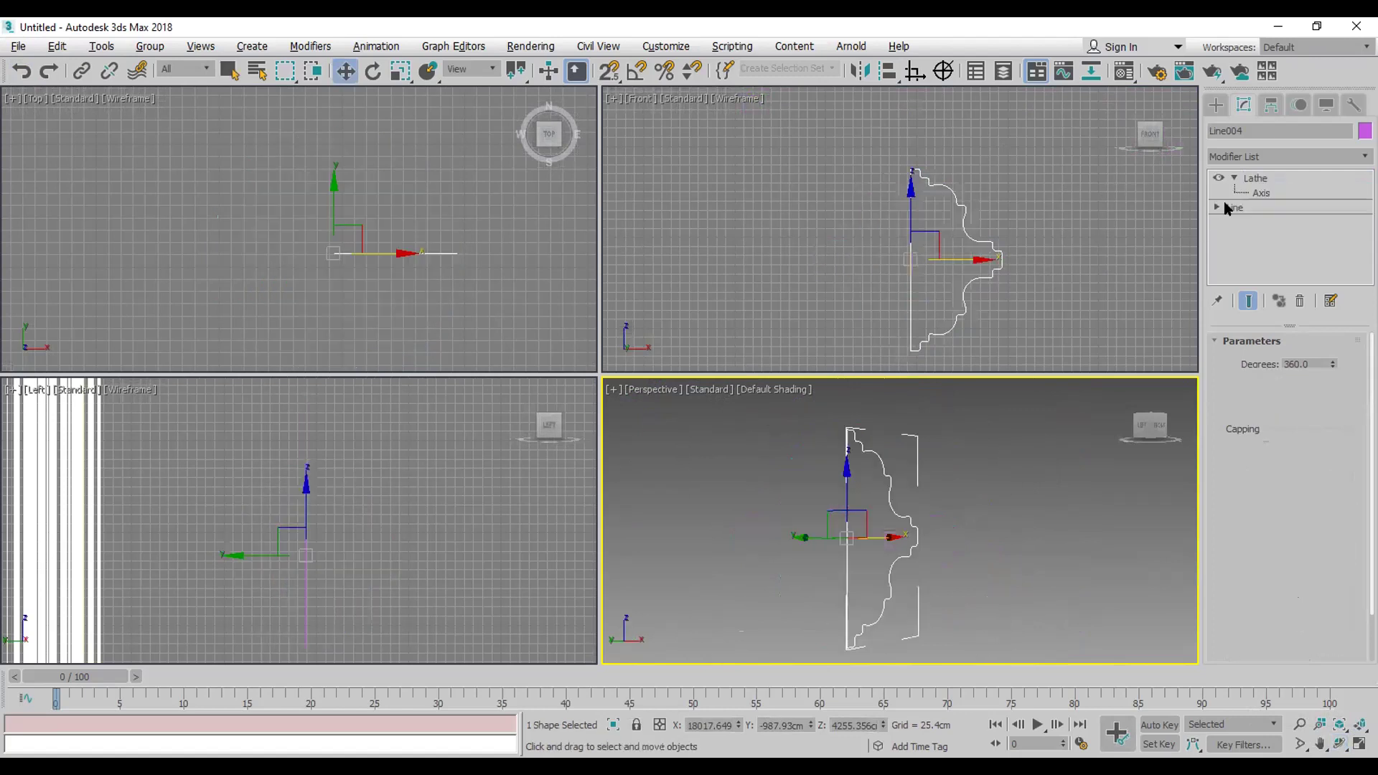
click(1218, 207)
click(1252, 236)
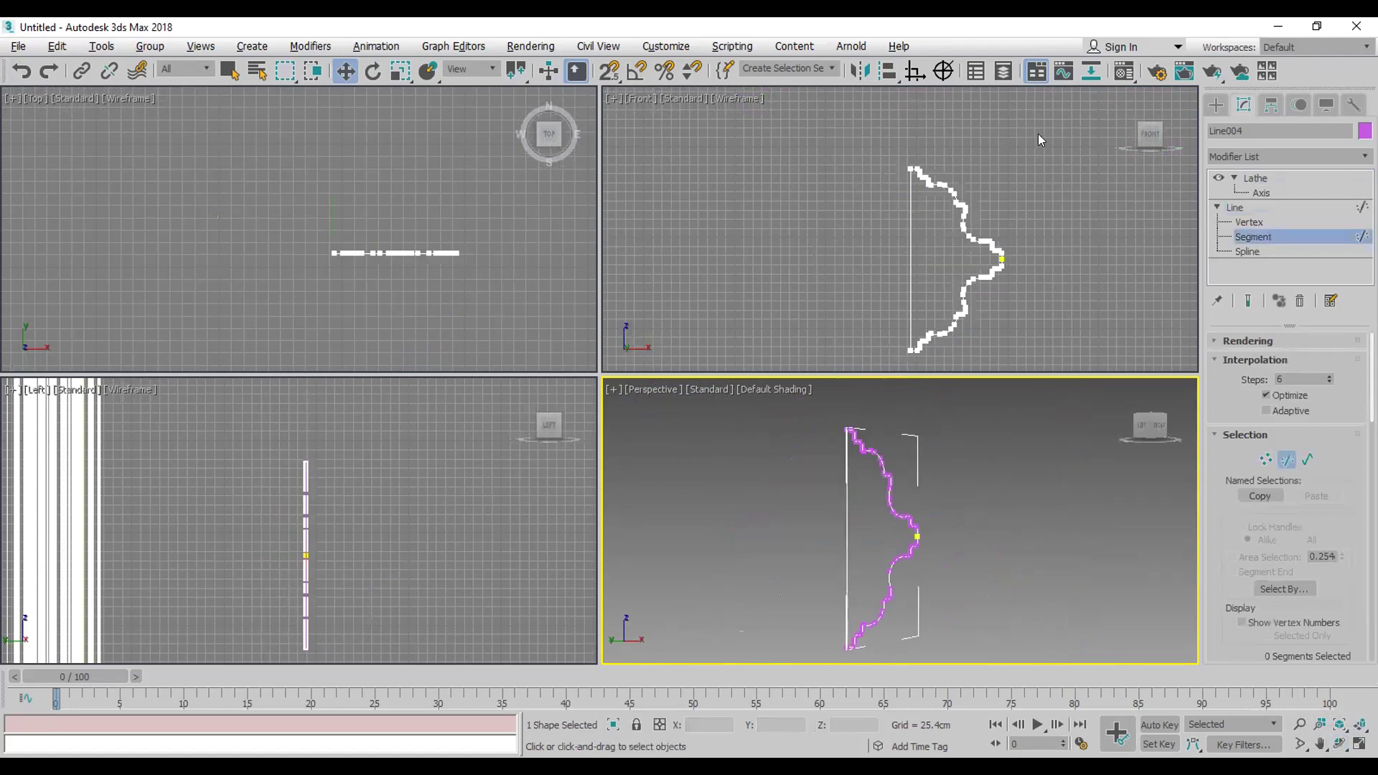
click(910, 225)
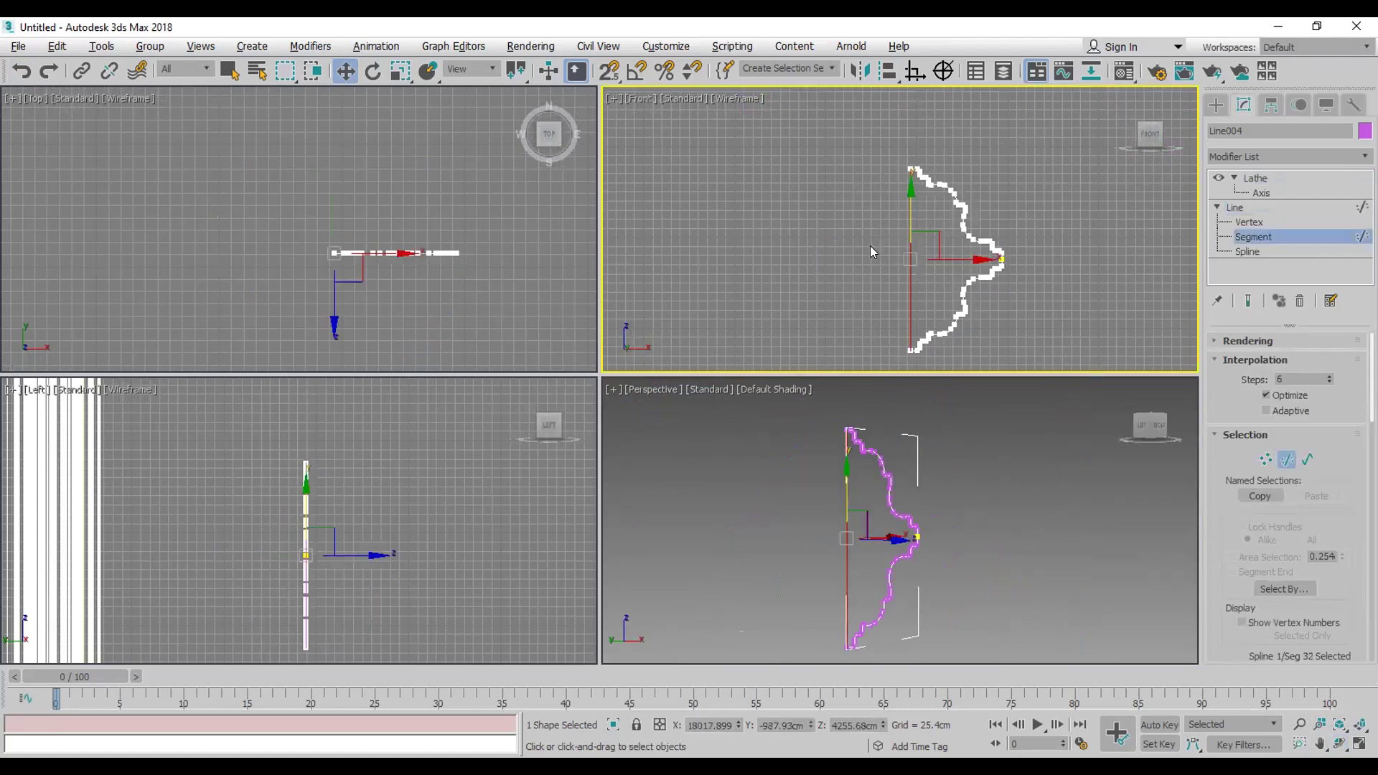
key(Delete)
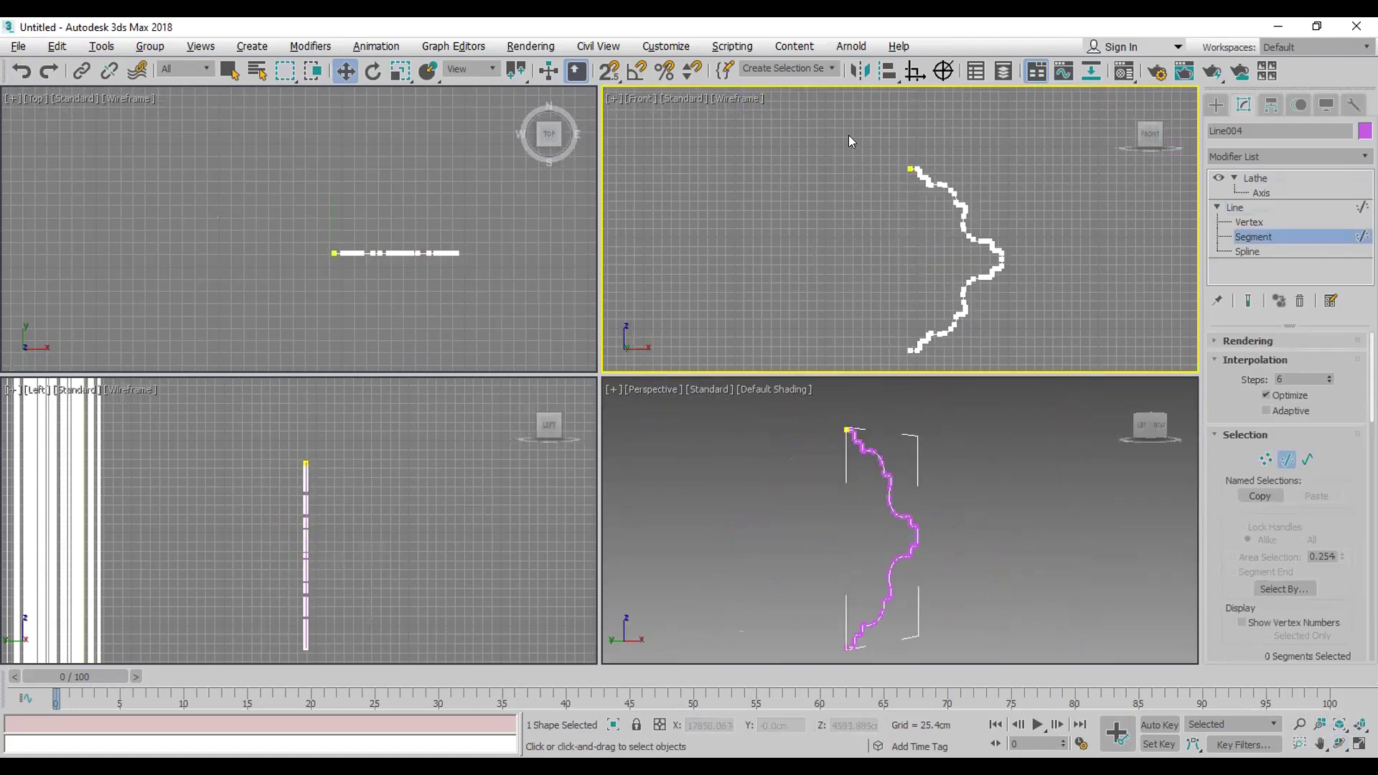
drag(1084, 248, 1084, 249)
key(Delete)
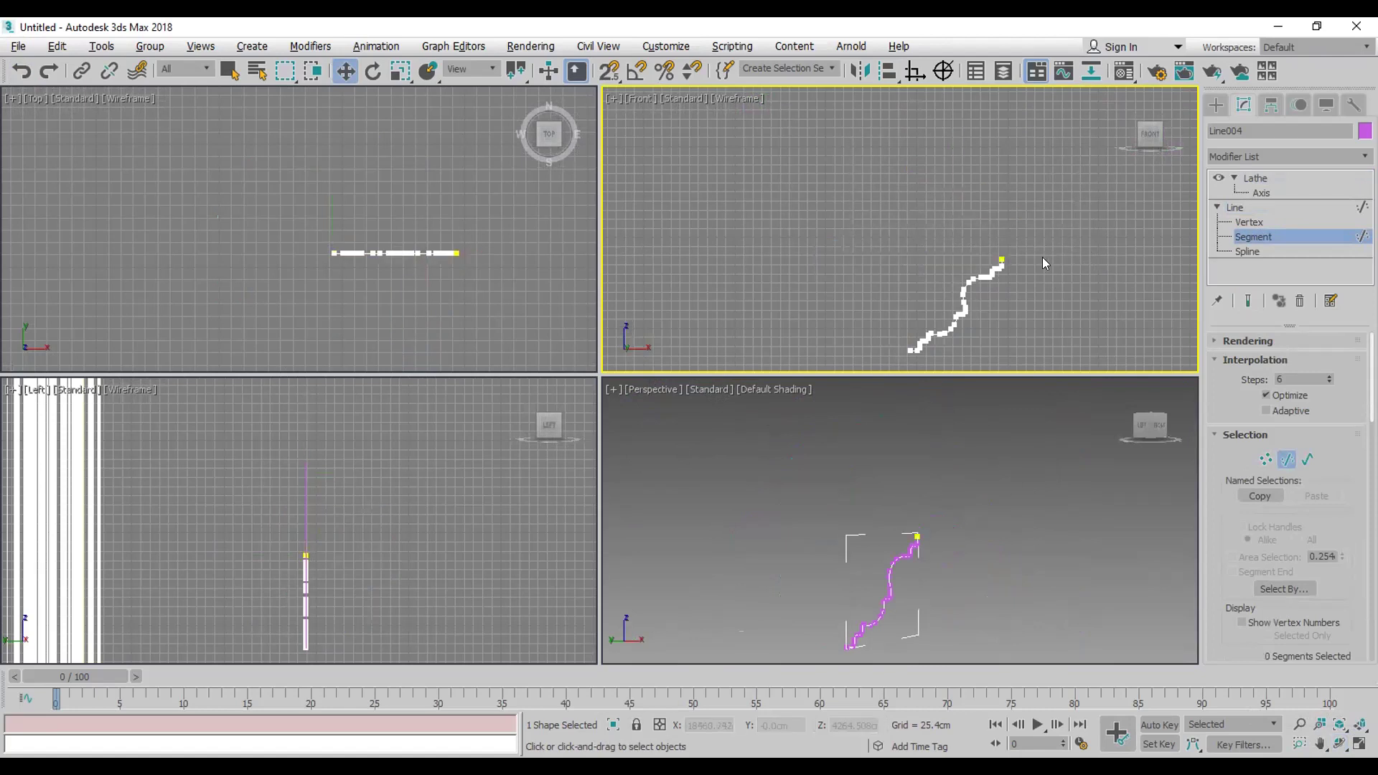
Step: Outline the remaining half-profile spline with a narrow offset to give it a wall thickness
middle_drag(998, 198, 999, 175)
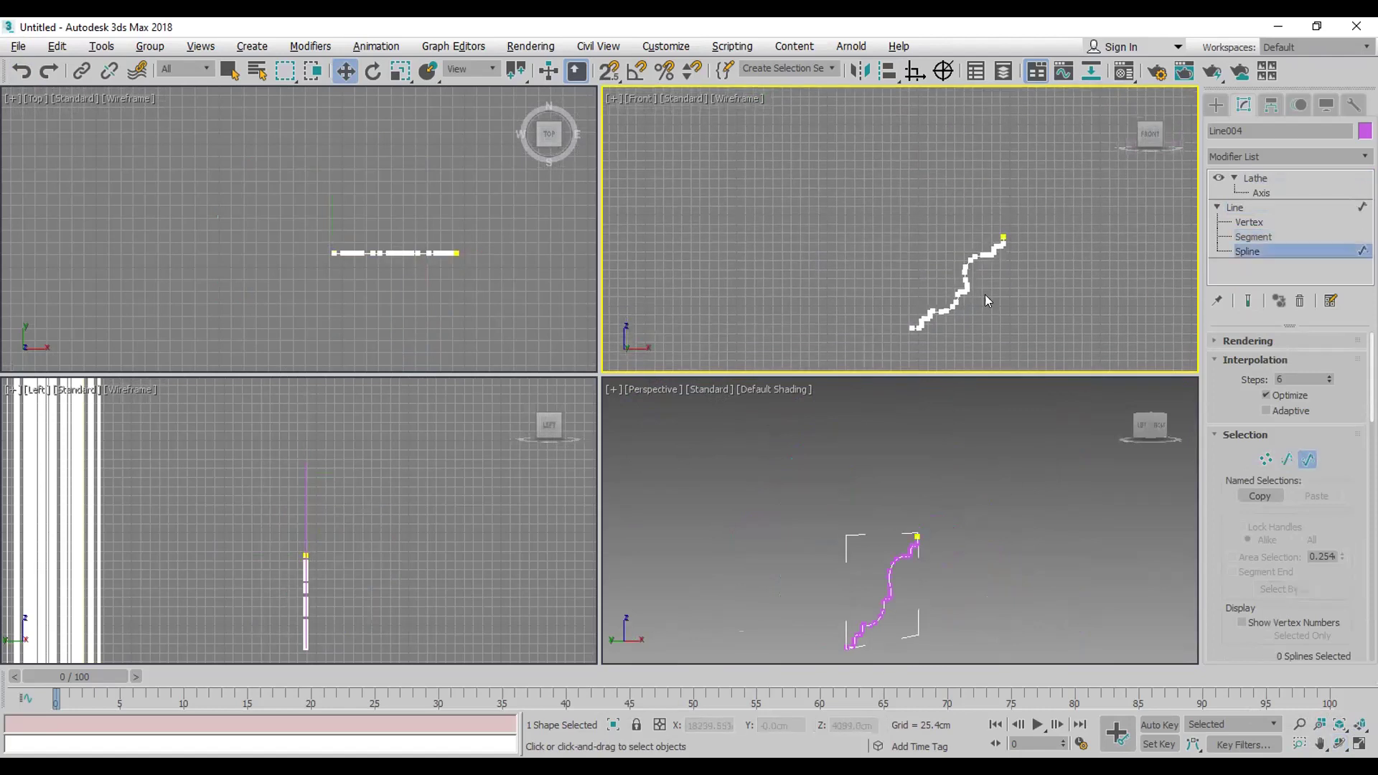
scroll(989, 296, up, 4)
drag(1245, 526, 1247, 289)
scroll(1256, 377, down, 5)
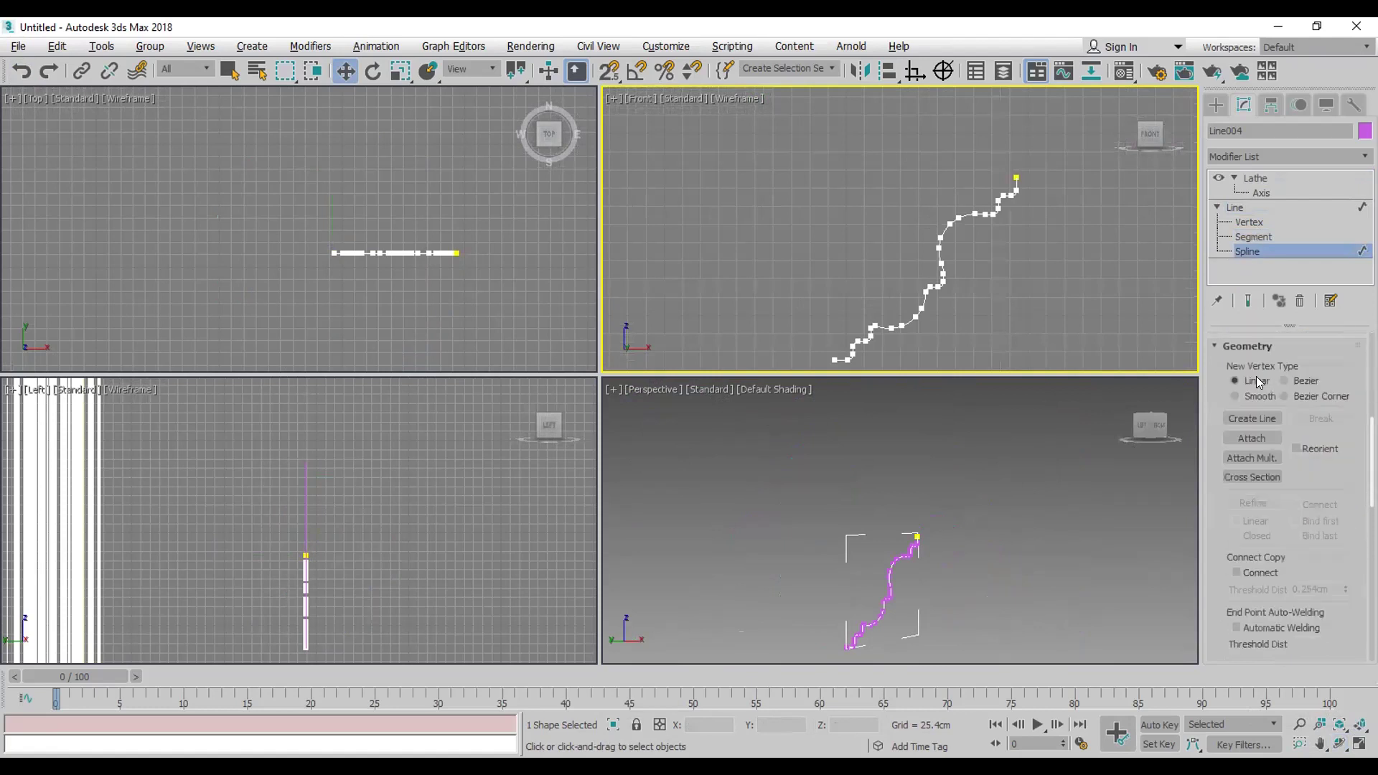
click(1252, 599)
scroll(910, 305, up, 3)
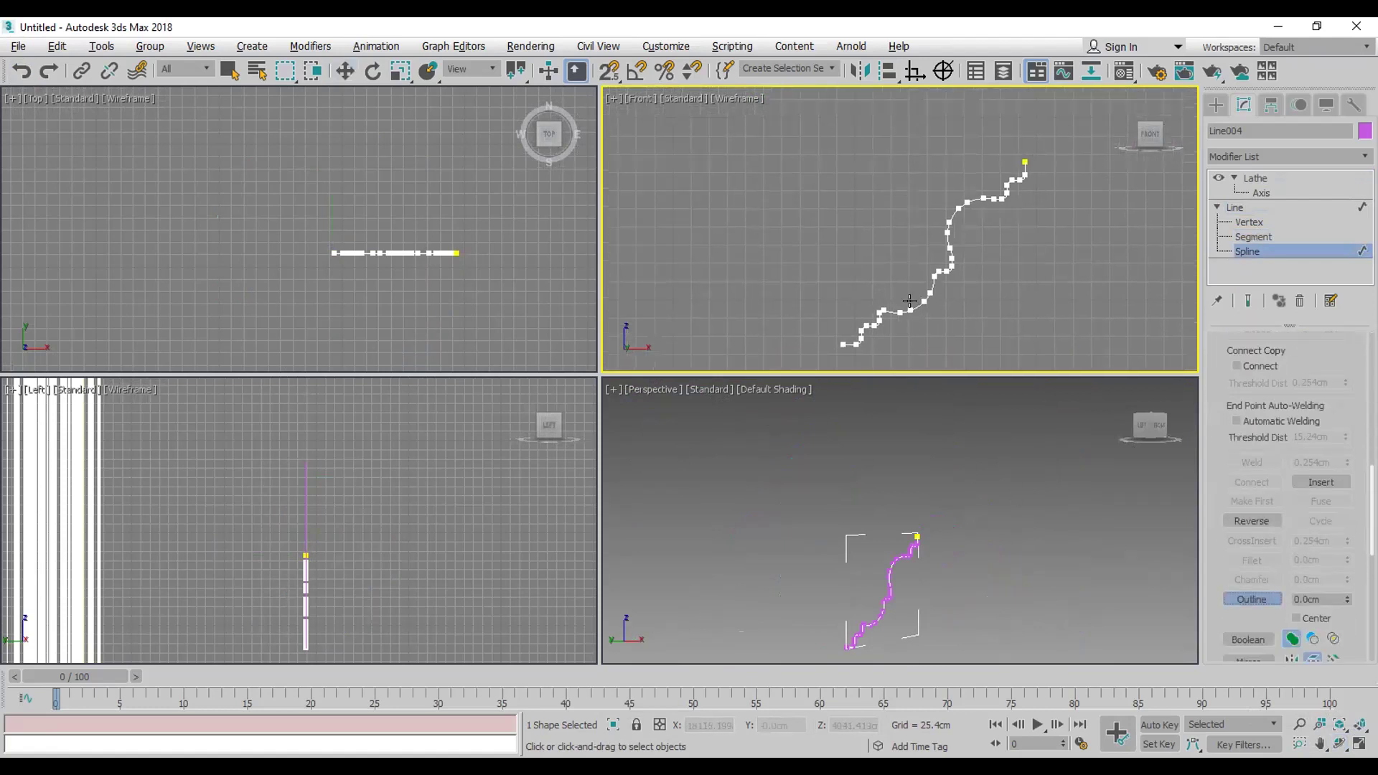
drag(906, 302, 901, 298)
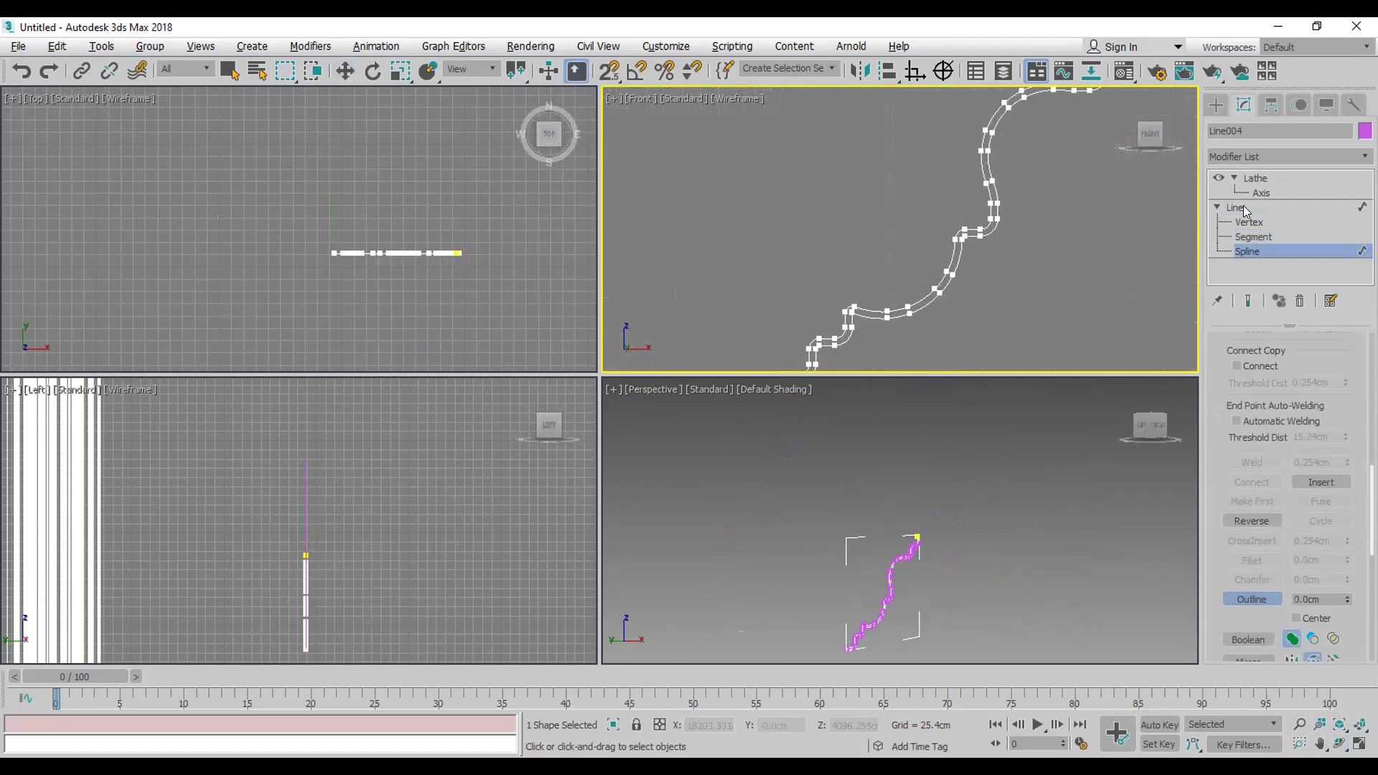
Step: Return to the Lathe level and examine the bowl revolved from the outlined half profile
click(1272, 176)
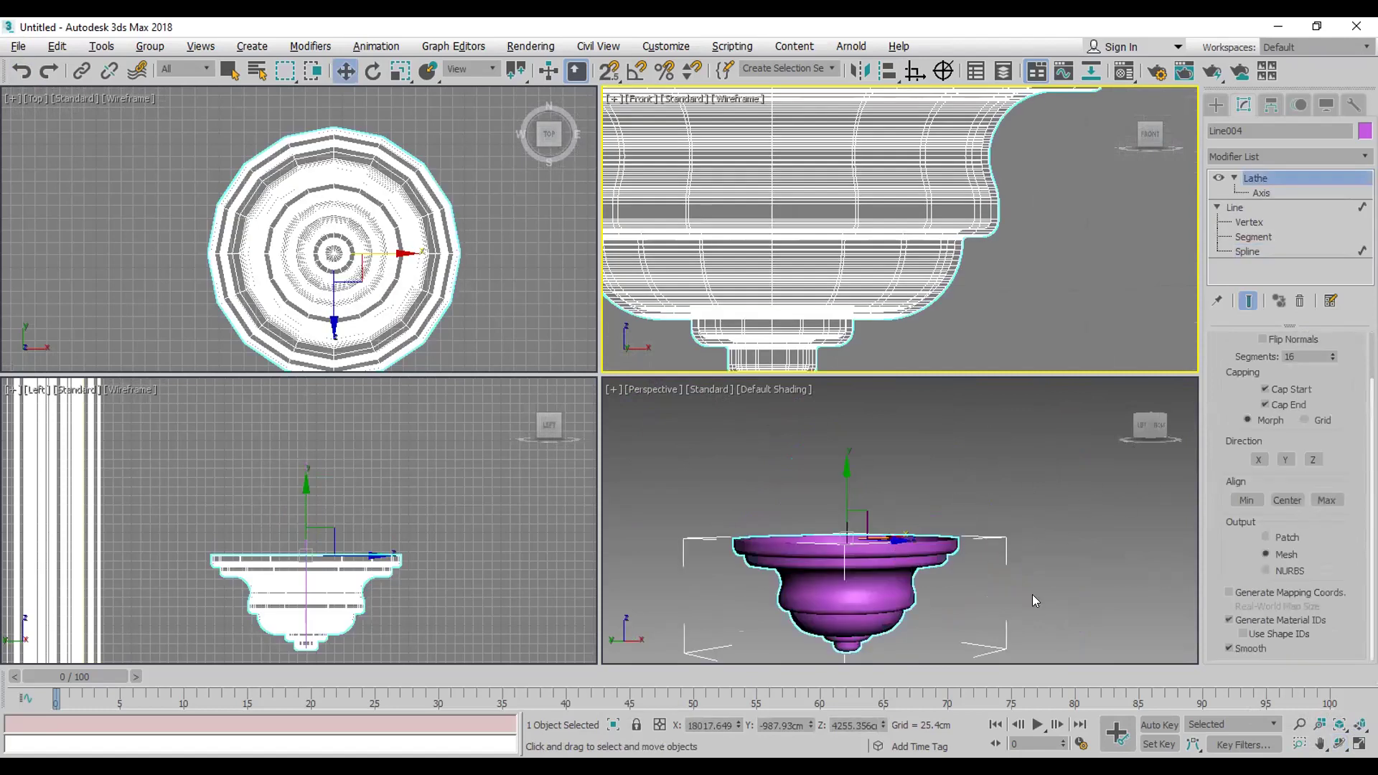
click(1340, 743)
drag(833, 618, 908, 556)
scroll(1229, 510, up, 2)
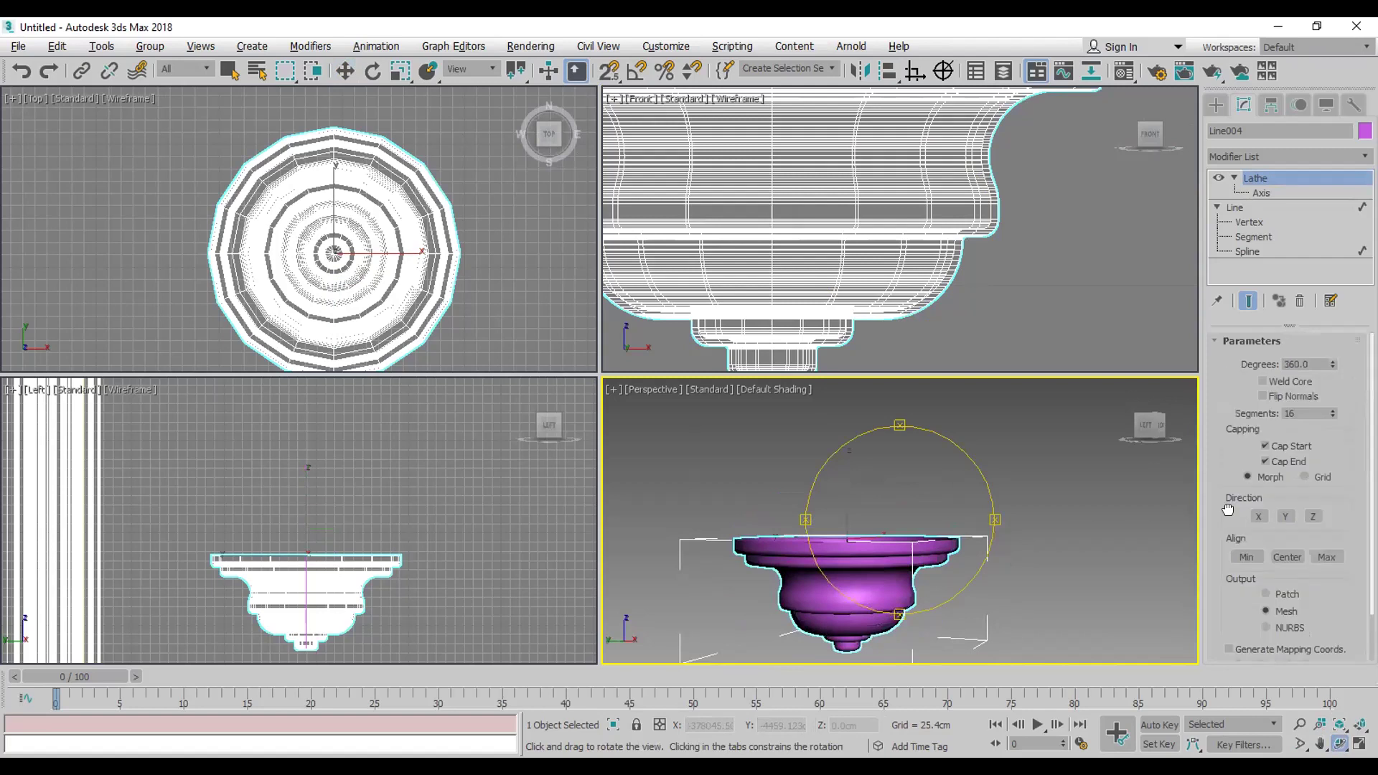
Step: Set the Lathe's degrees to 180 and examine the resulting half bowl from several angles
double_click(1314, 366)
text(180)
key(Return)
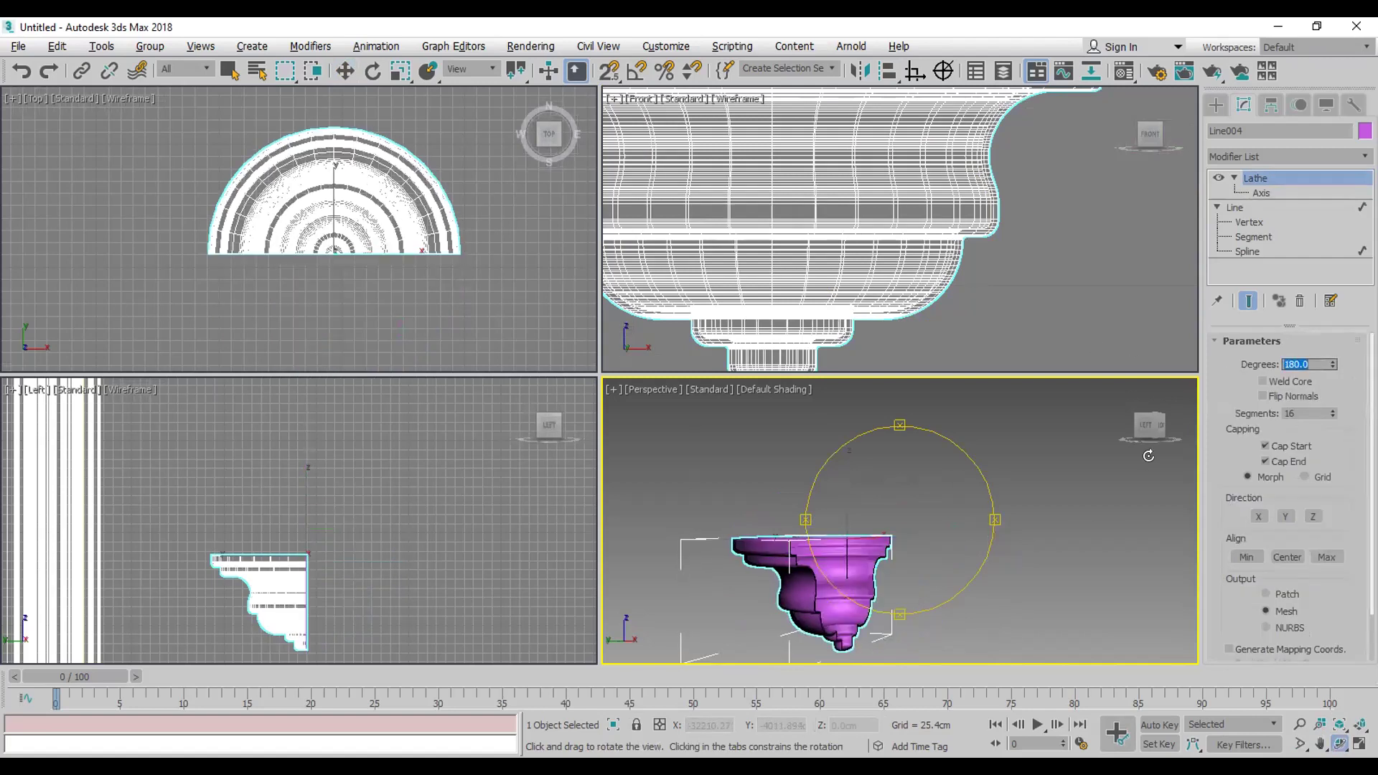
drag(856, 556, 911, 548)
drag(722, 592, 1039, 476)
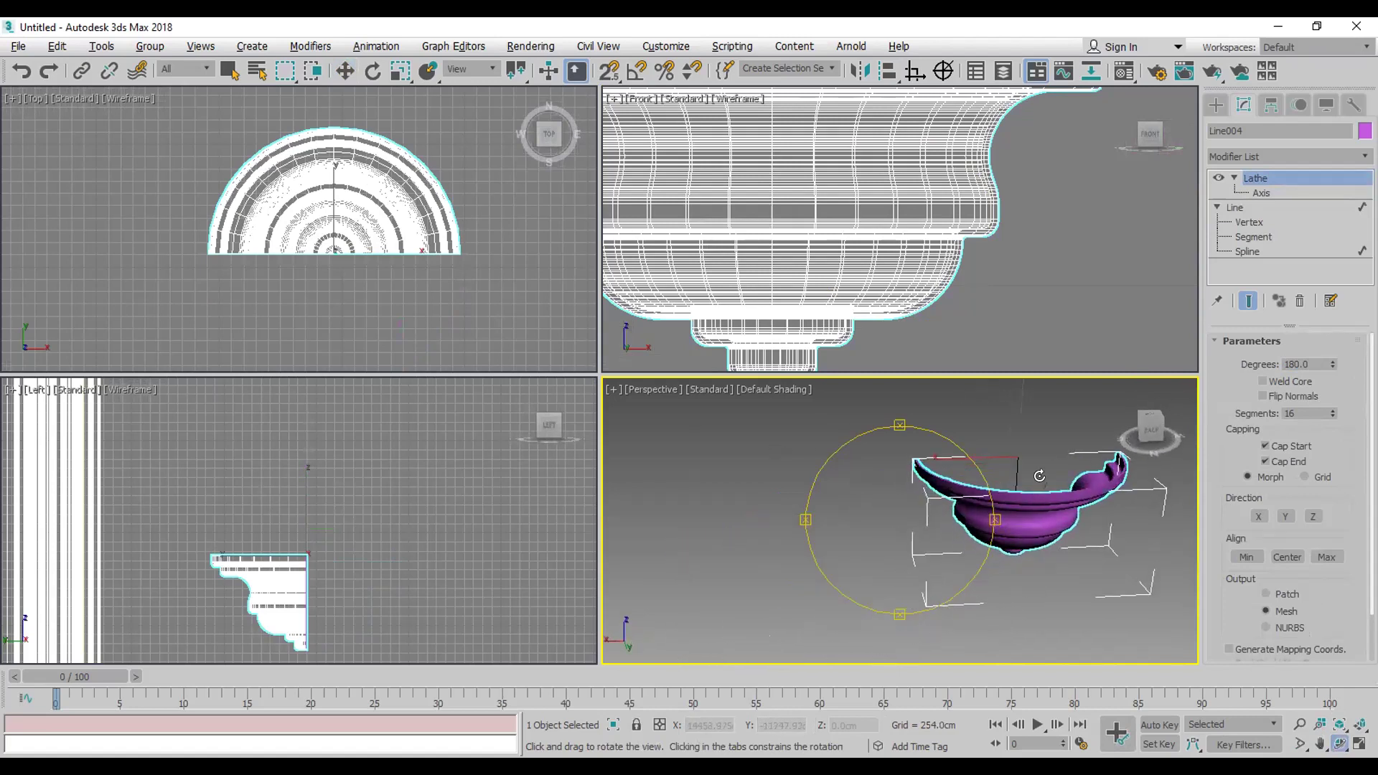
drag(923, 539, 926, 596)
Step: Undo the outline and the segment deletions on the Line to restore the full symmetrical profile
click(1248, 252)
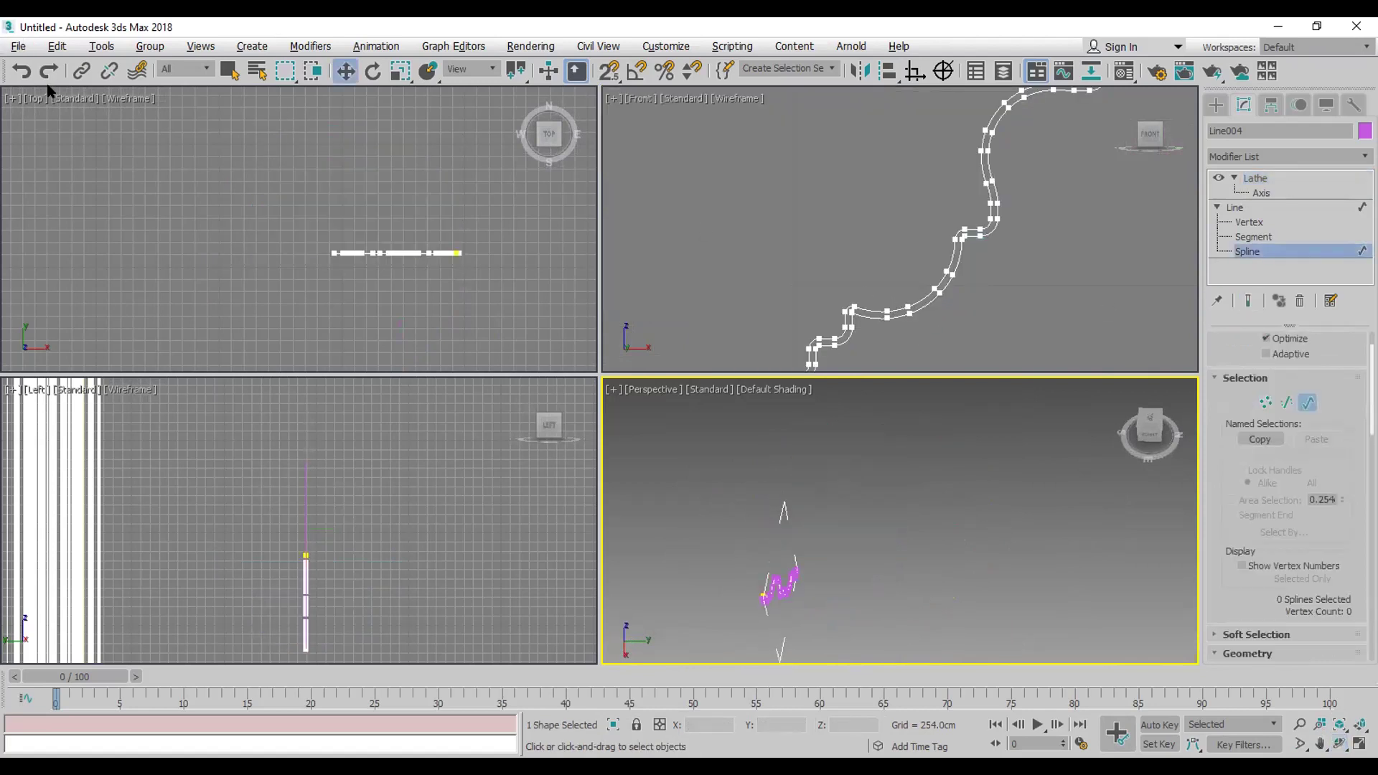
click(21, 71)
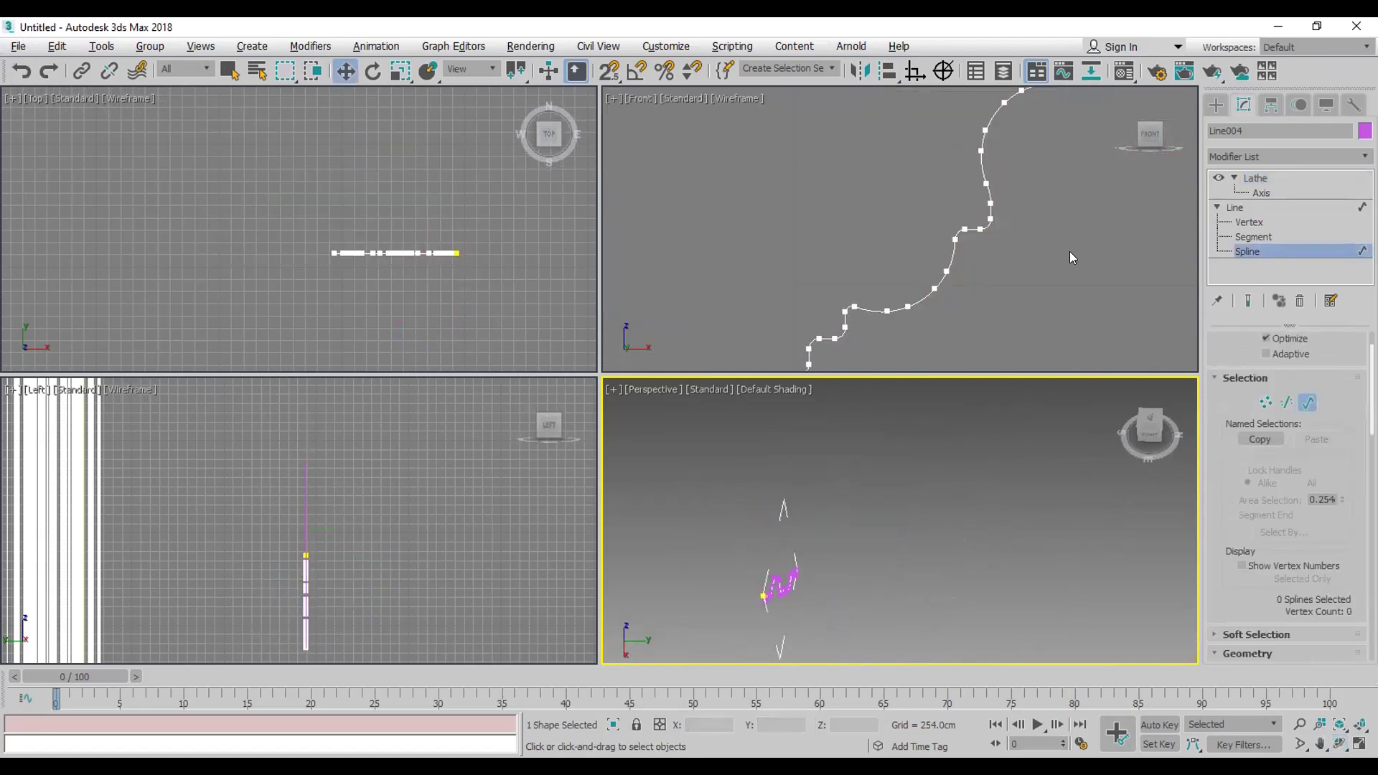
scroll(1070, 257, down, 3)
scroll(1030, 246, down, 2)
scroll(1030, 246, up, 2)
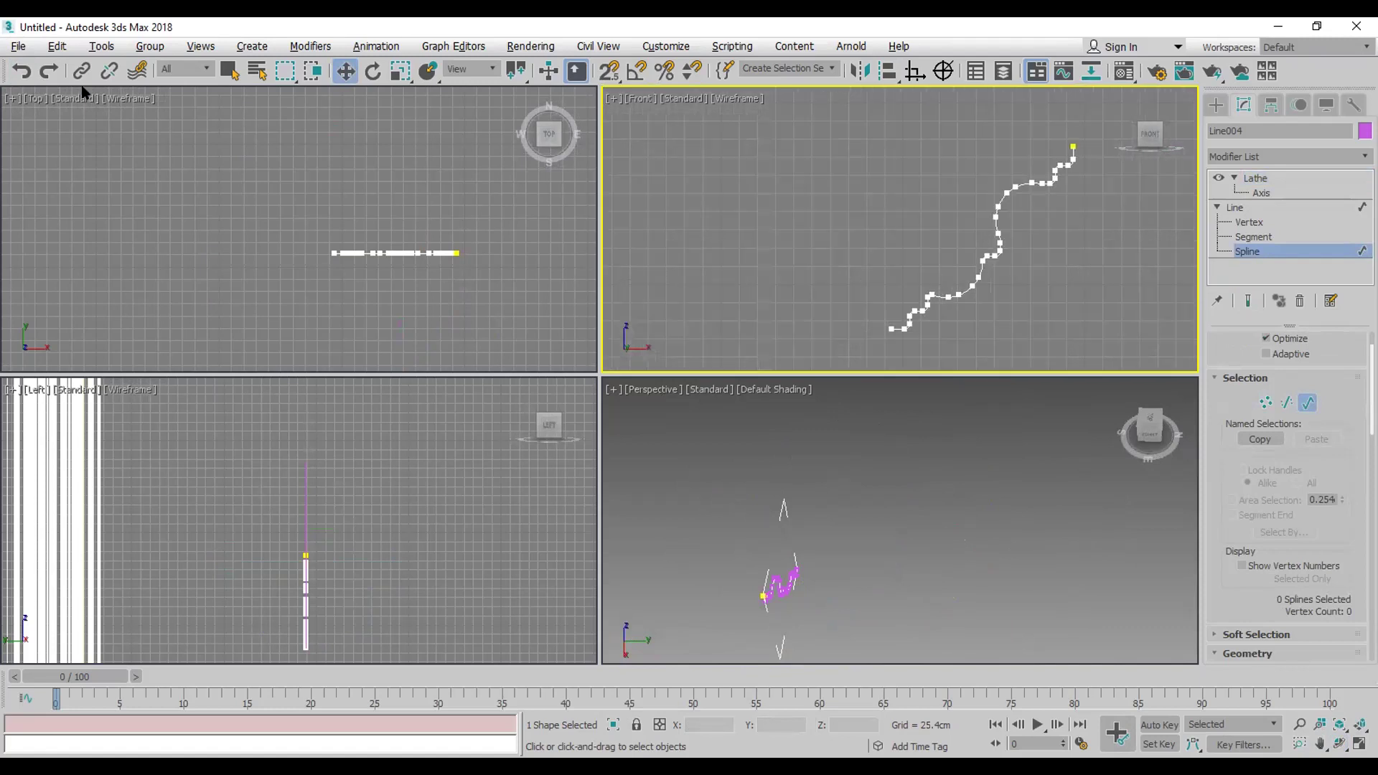
click(22, 71)
click(22, 71)
scroll(896, 227, down, 3)
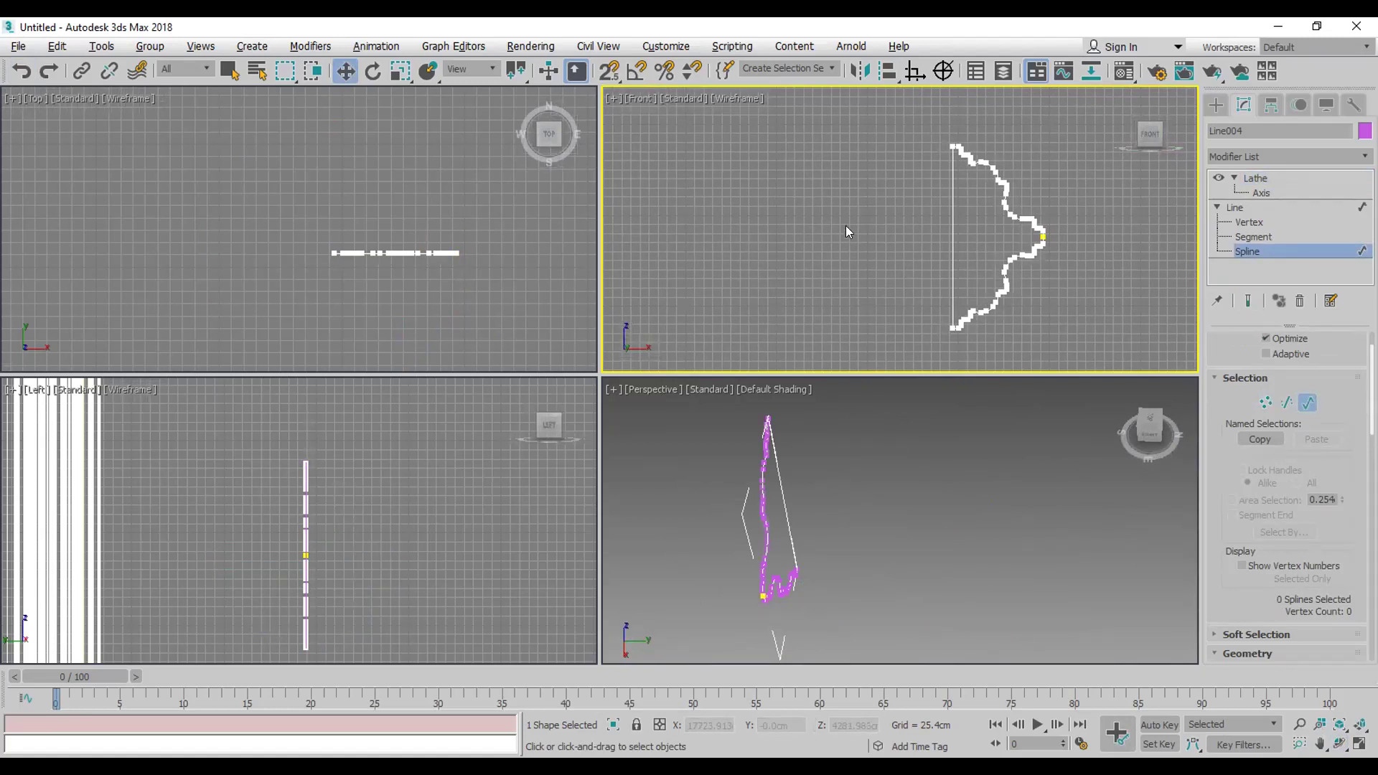
middle_drag(1005, 245, 991, 244)
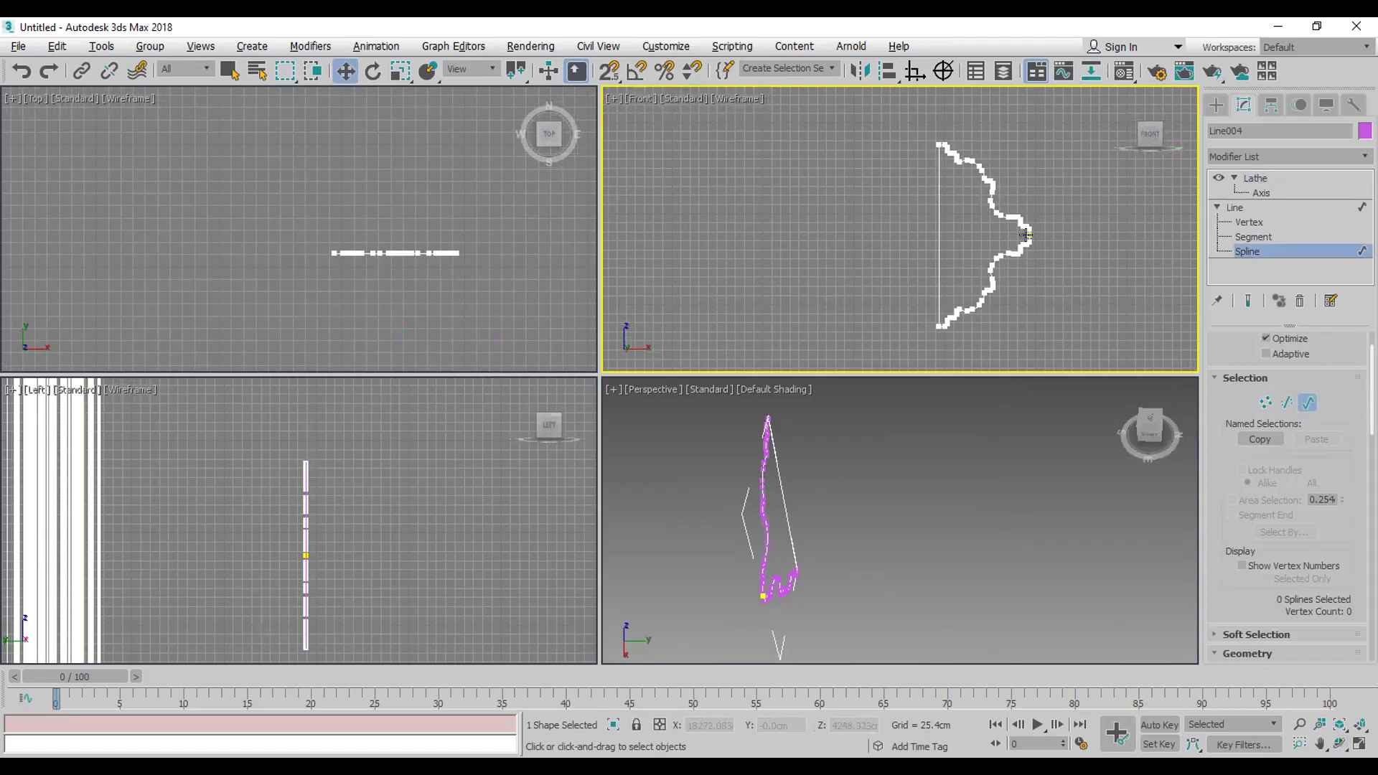
scroll(1032, 231, up, 5)
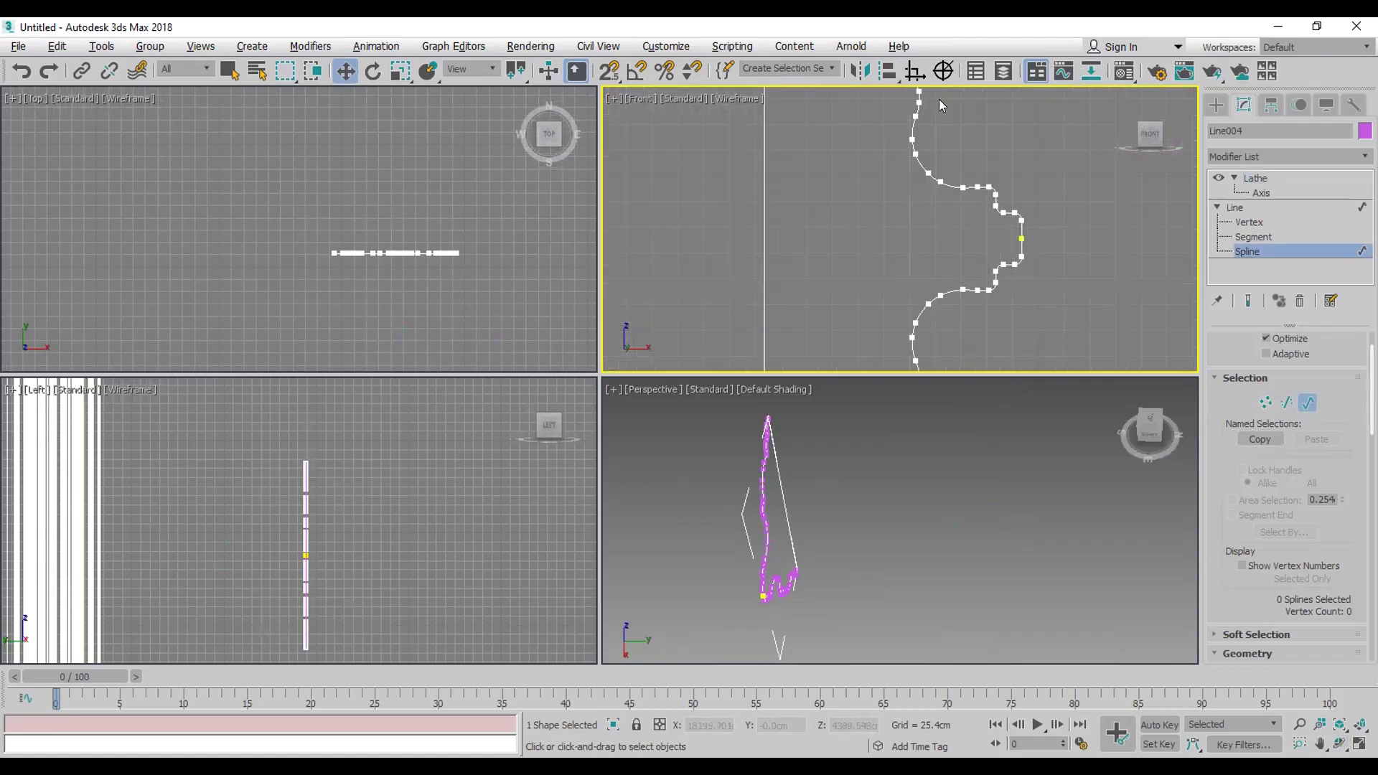
Step: Delete the straight back segment and all upper-half segments of the line beneath the Lathe, keeping the lower half profile
click(1217, 104)
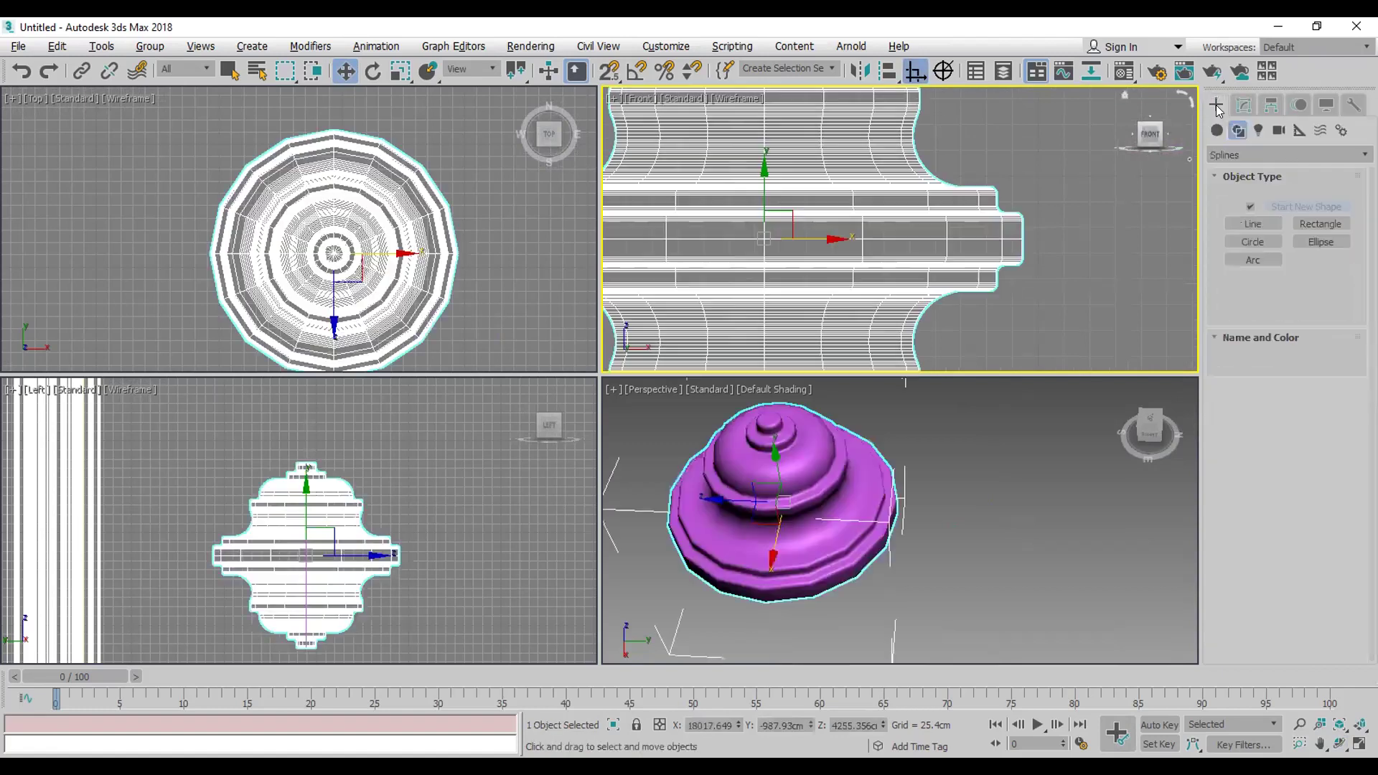
click(1244, 104)
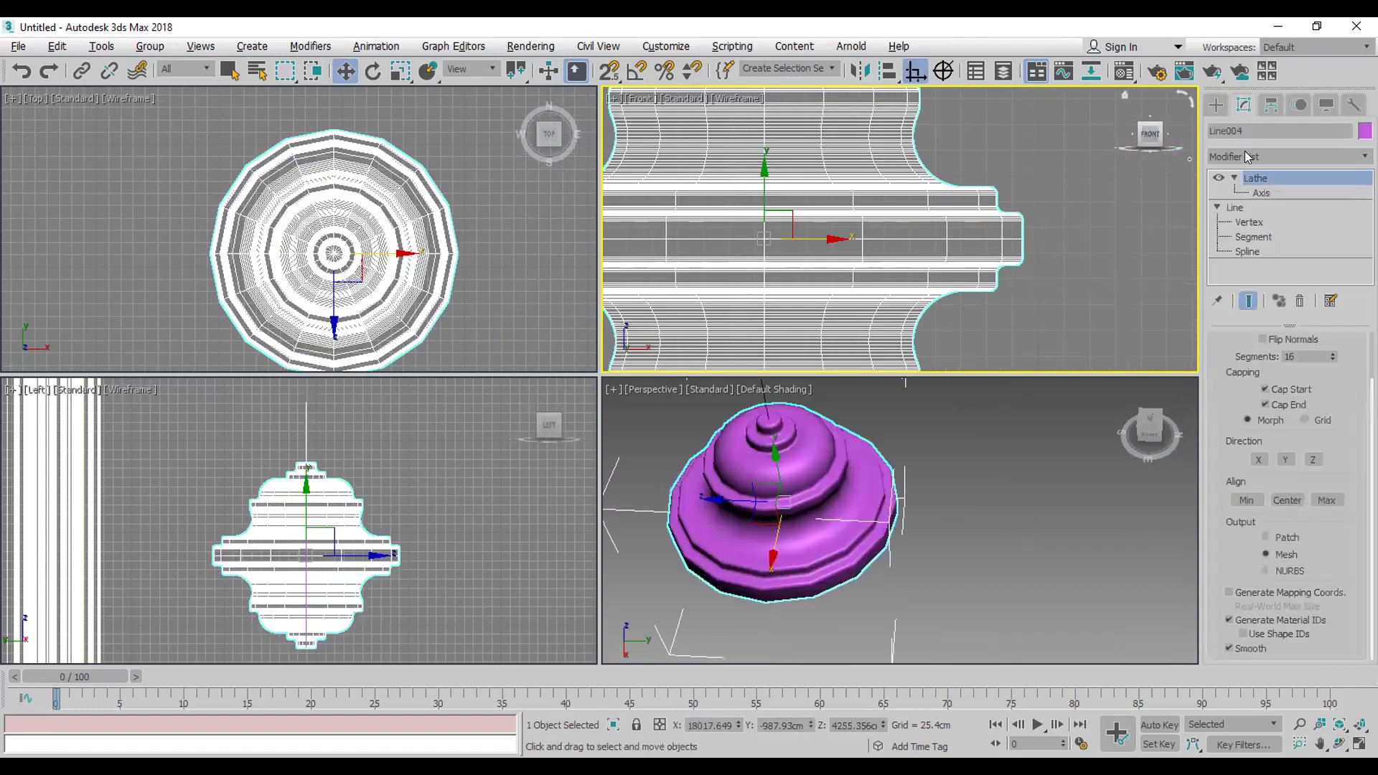
click(1253, 232)
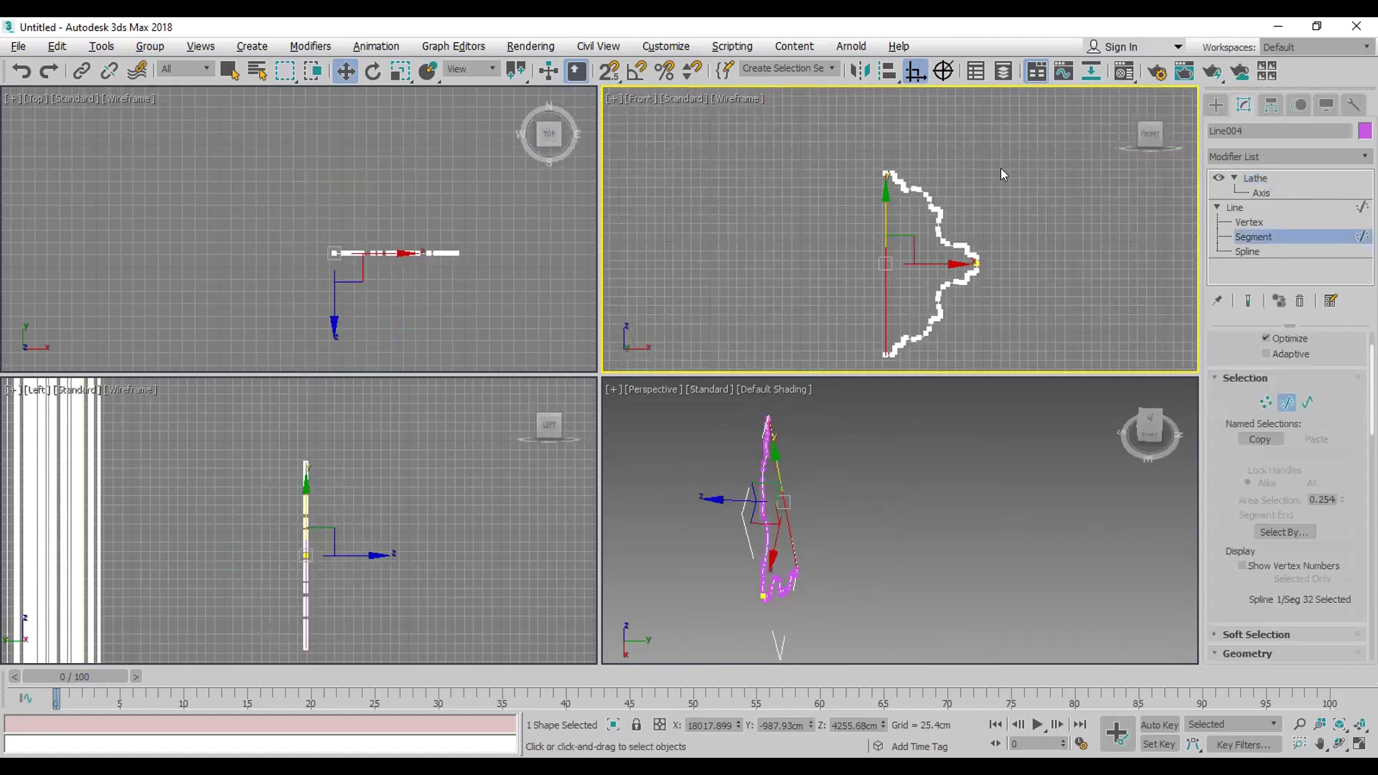
click(1262, 222)
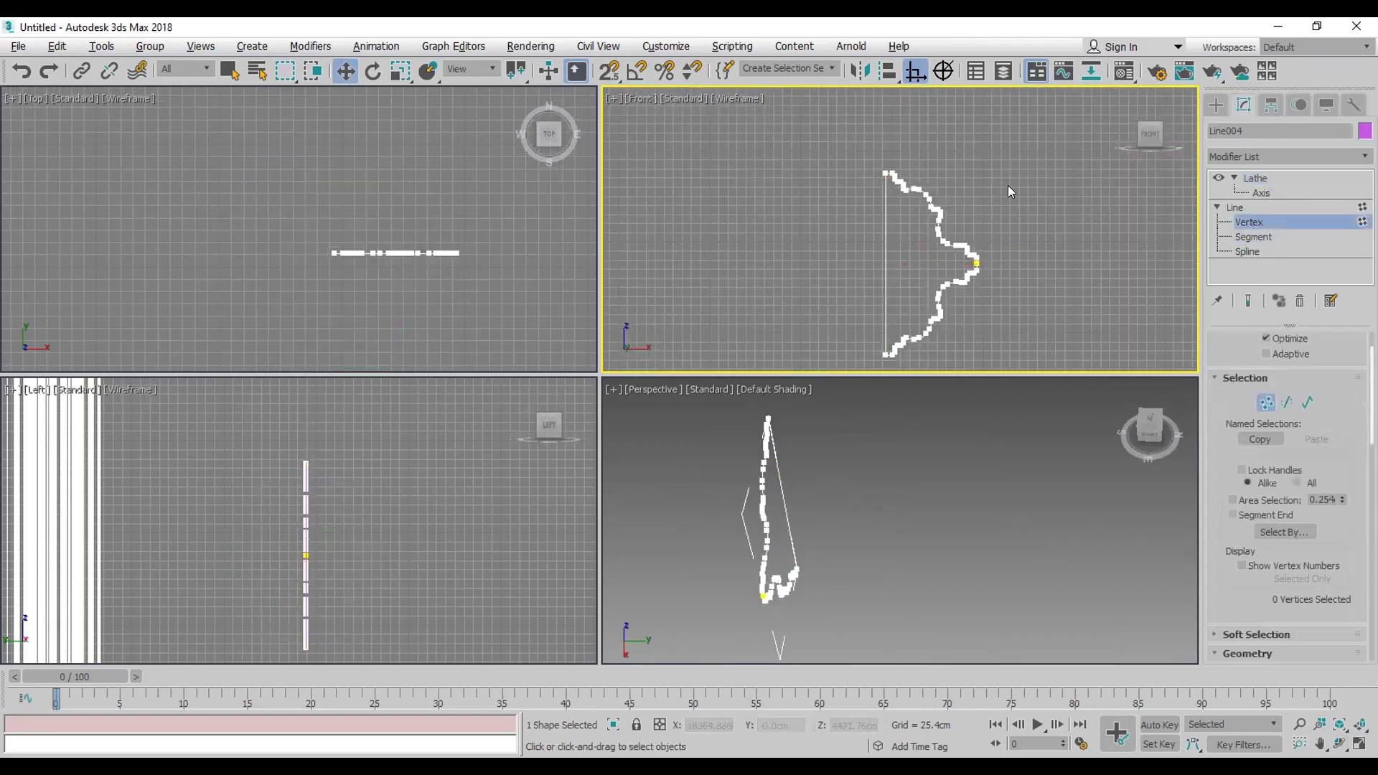
click(1253, 237)
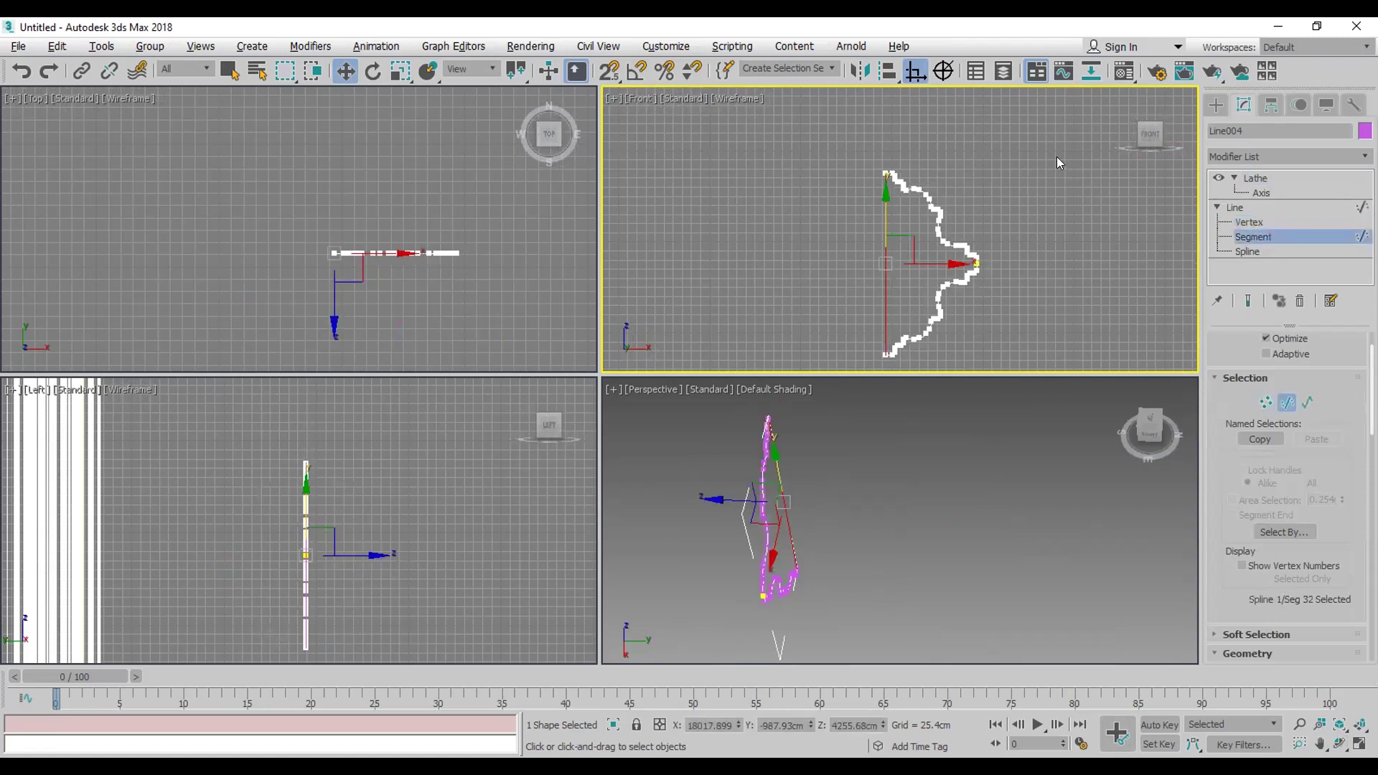
drag(815, 230, 803, 257)
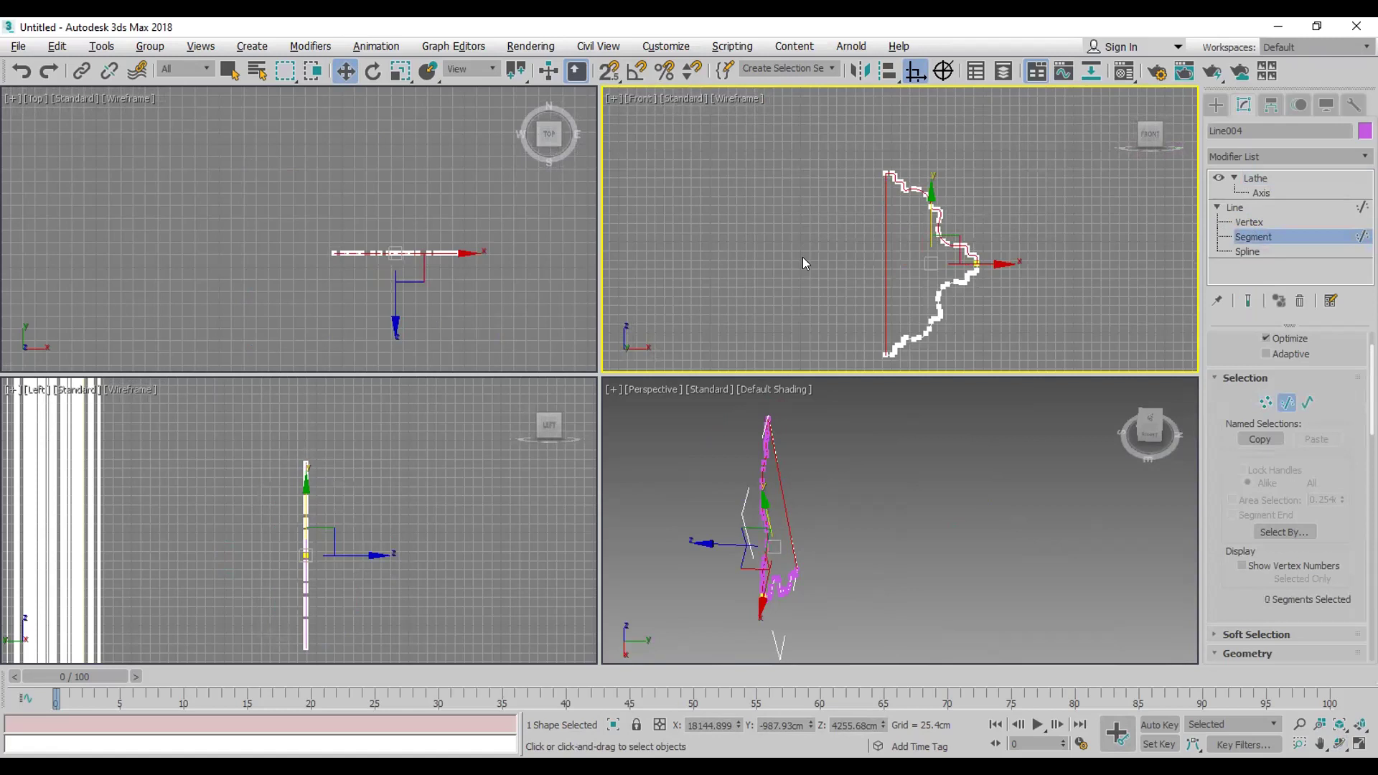
key(Delete)
Step: Try to draw a horizontal and a vertical closing line from the half profile's two ends with 2D snapping
click(1252, 222)
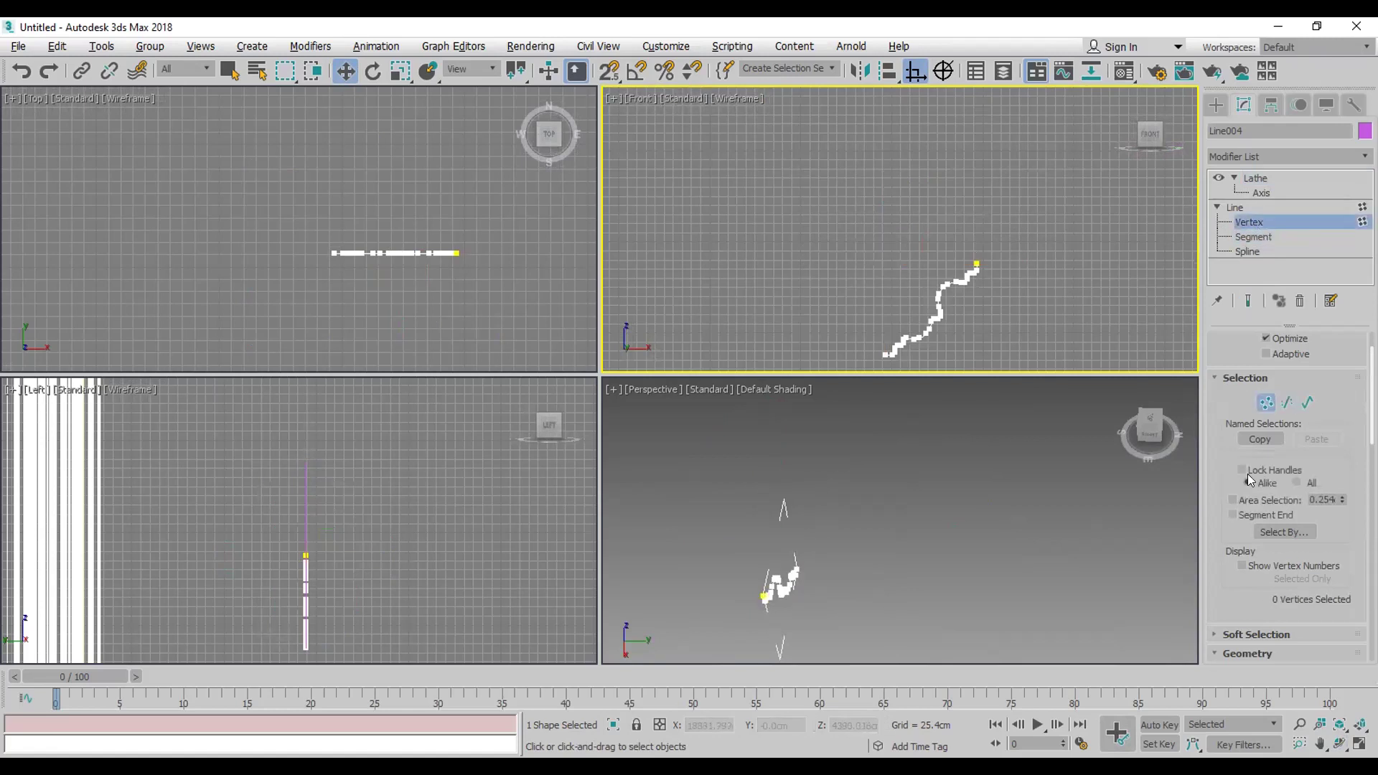
scroll(1226, 479, down, 5)
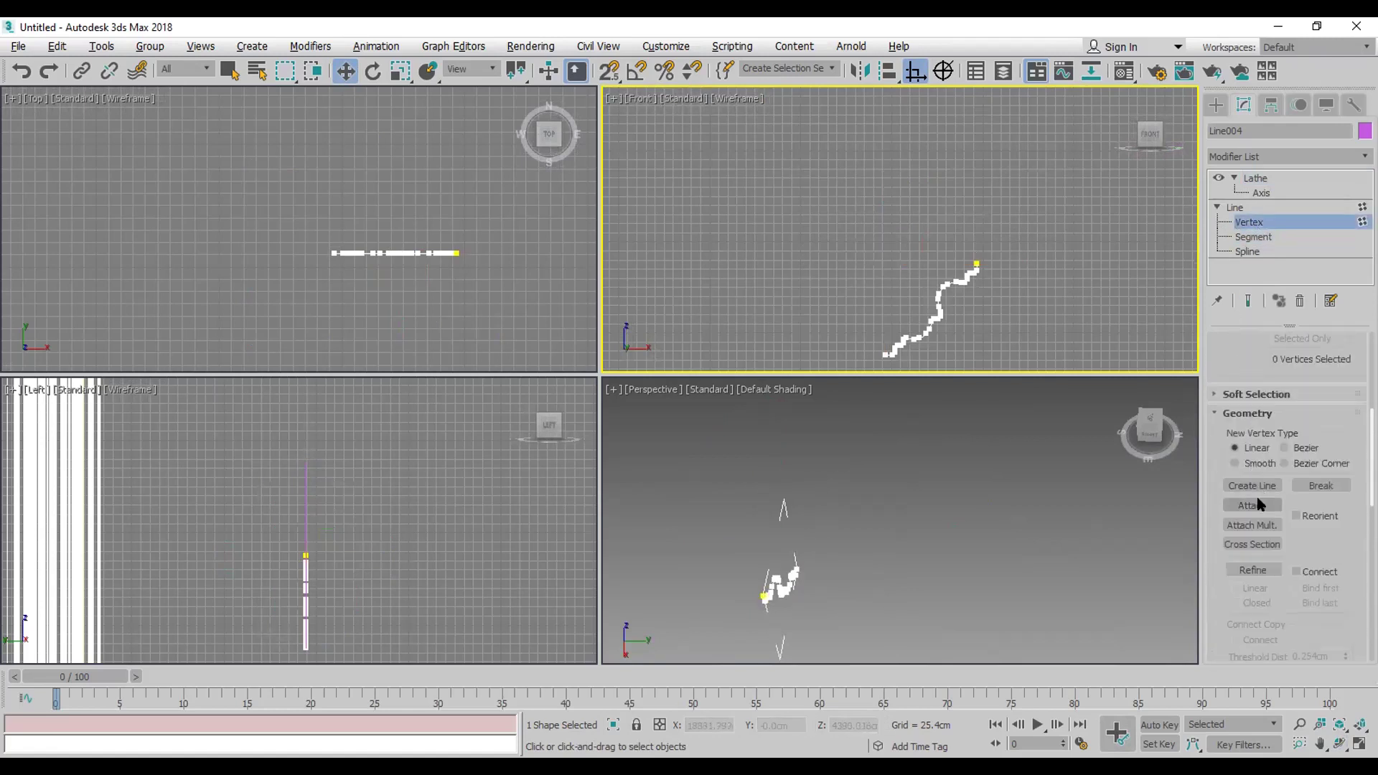
click(1253, 486)
middle_drag(1034, 304, 1050, 211)
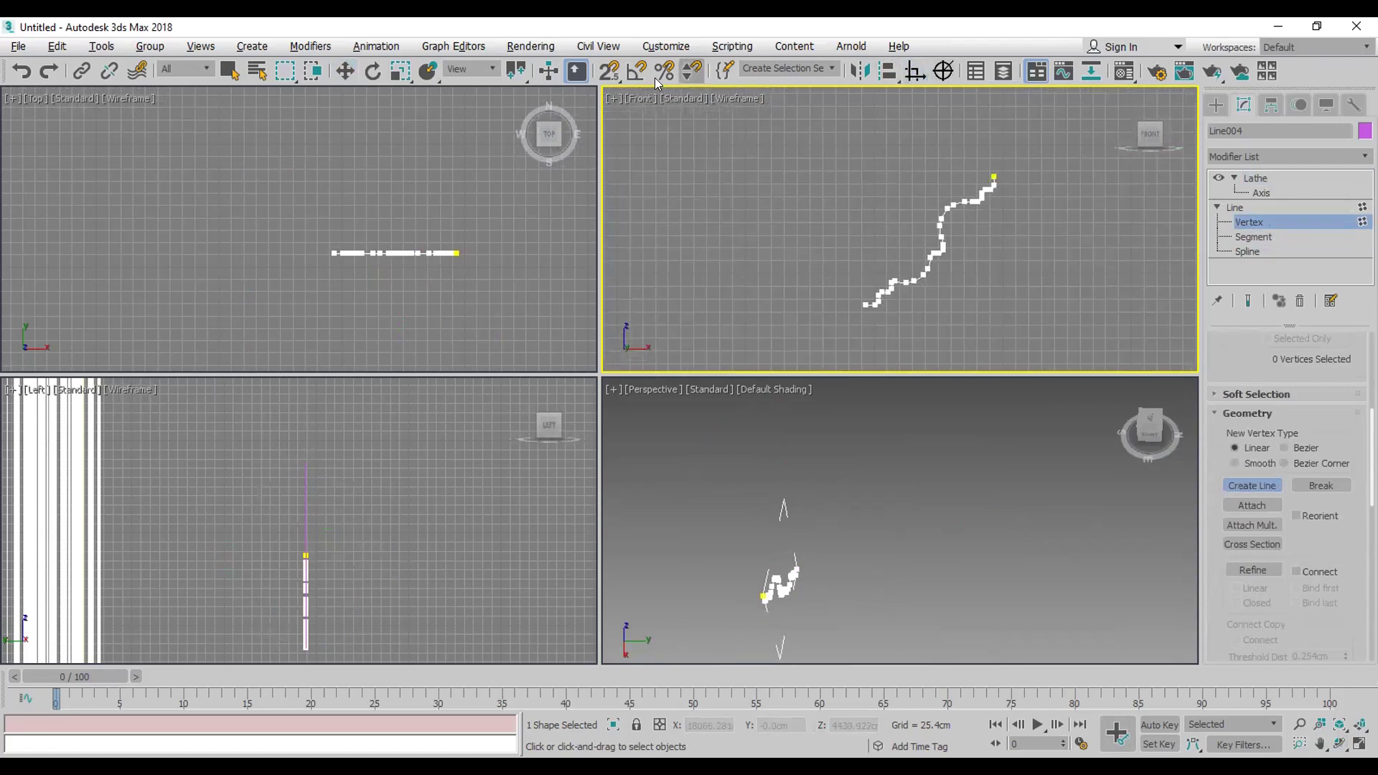
click(915, 71)
click(608, 71)
click(994, 176)
click(817, 175)
click(866, 301)
click(865, 143)
right_click(882, 170)
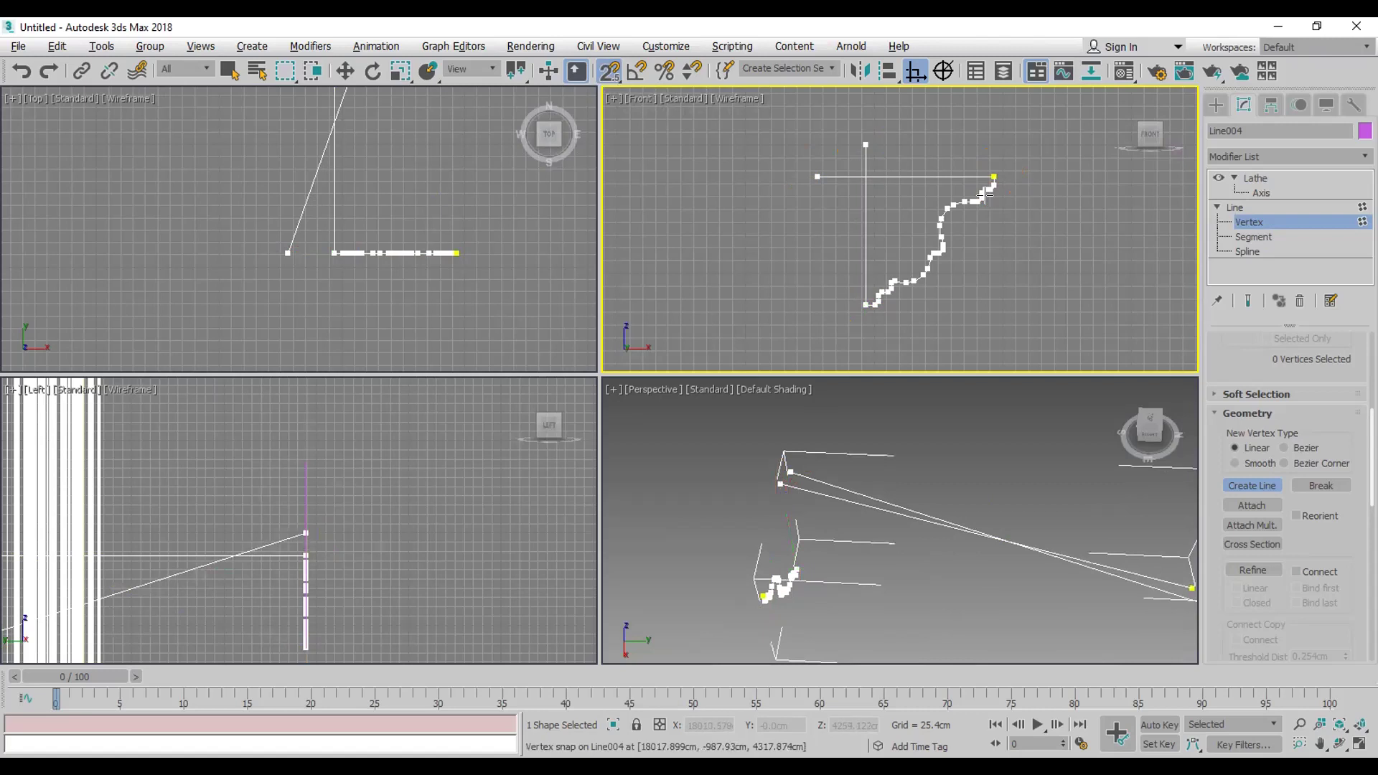
Step: Undo the two closing lines drawn with 2D snapping and return to the open half profile
click(1355, 252)
scroll(1292, 503, down, 4)
click(1252, 569)
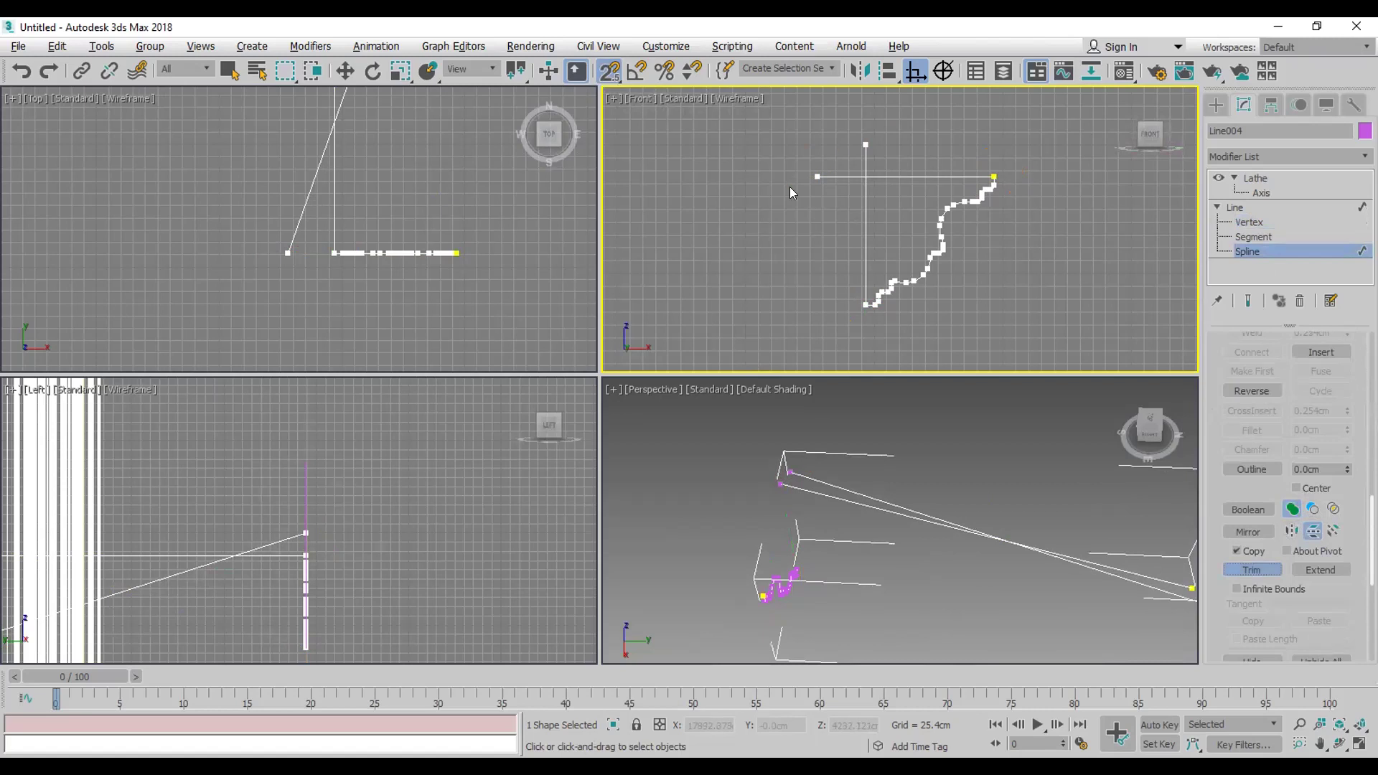
click(21, 72)
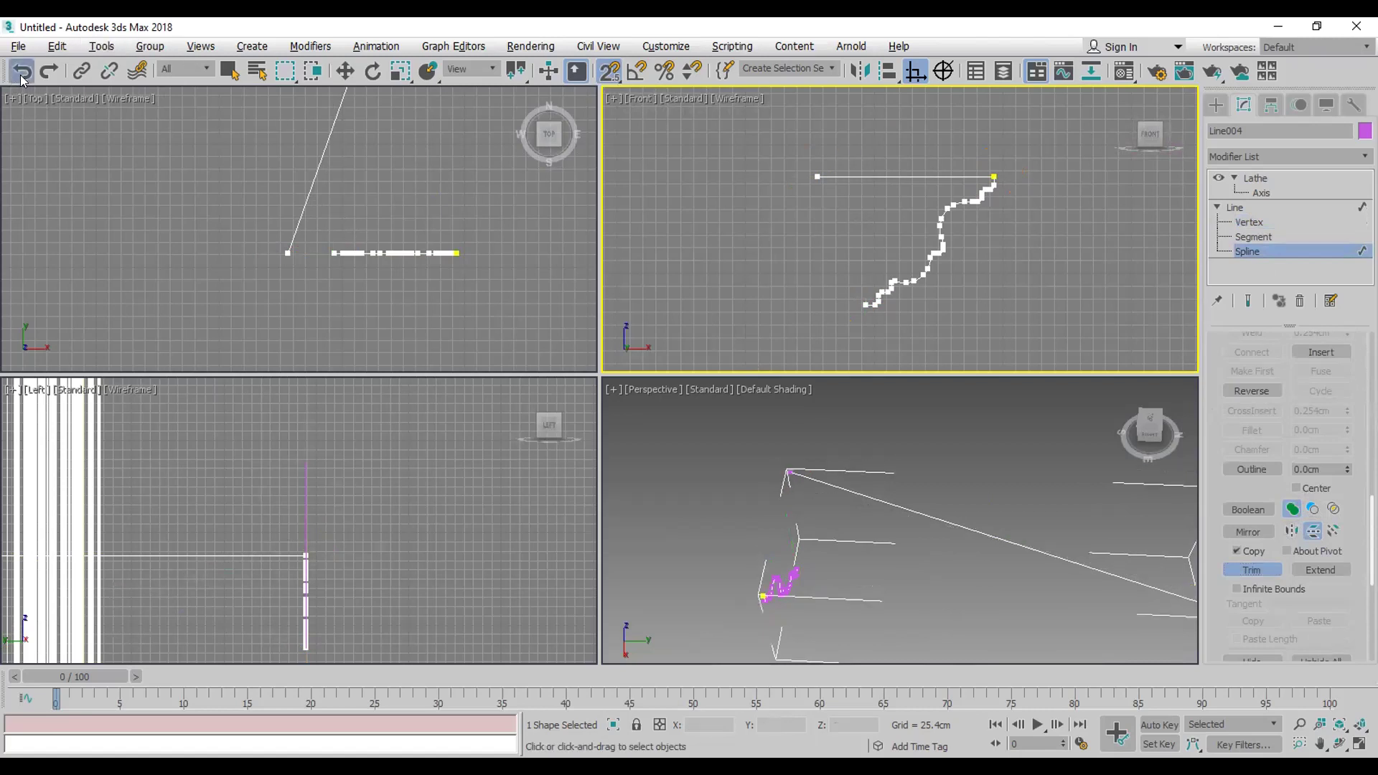
click(21, 75)
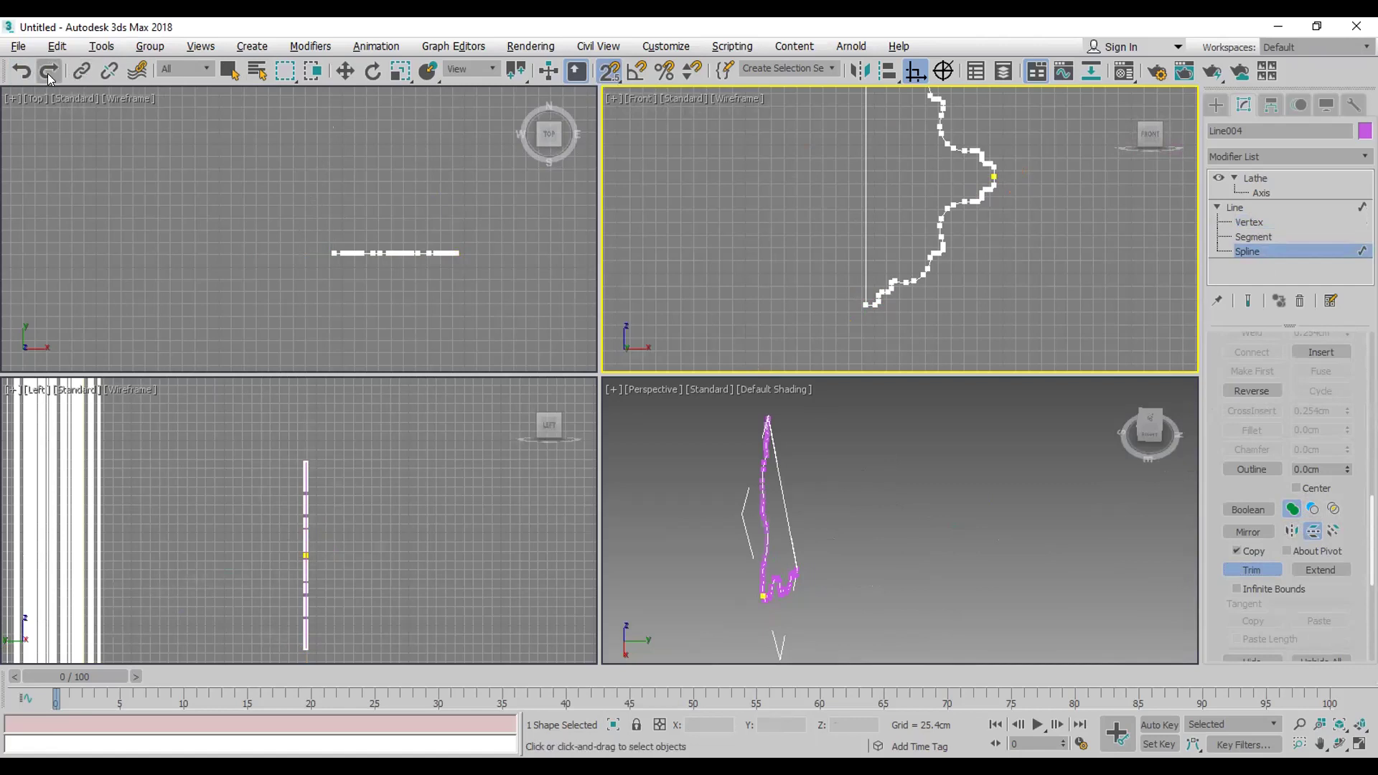
click(48, 72)
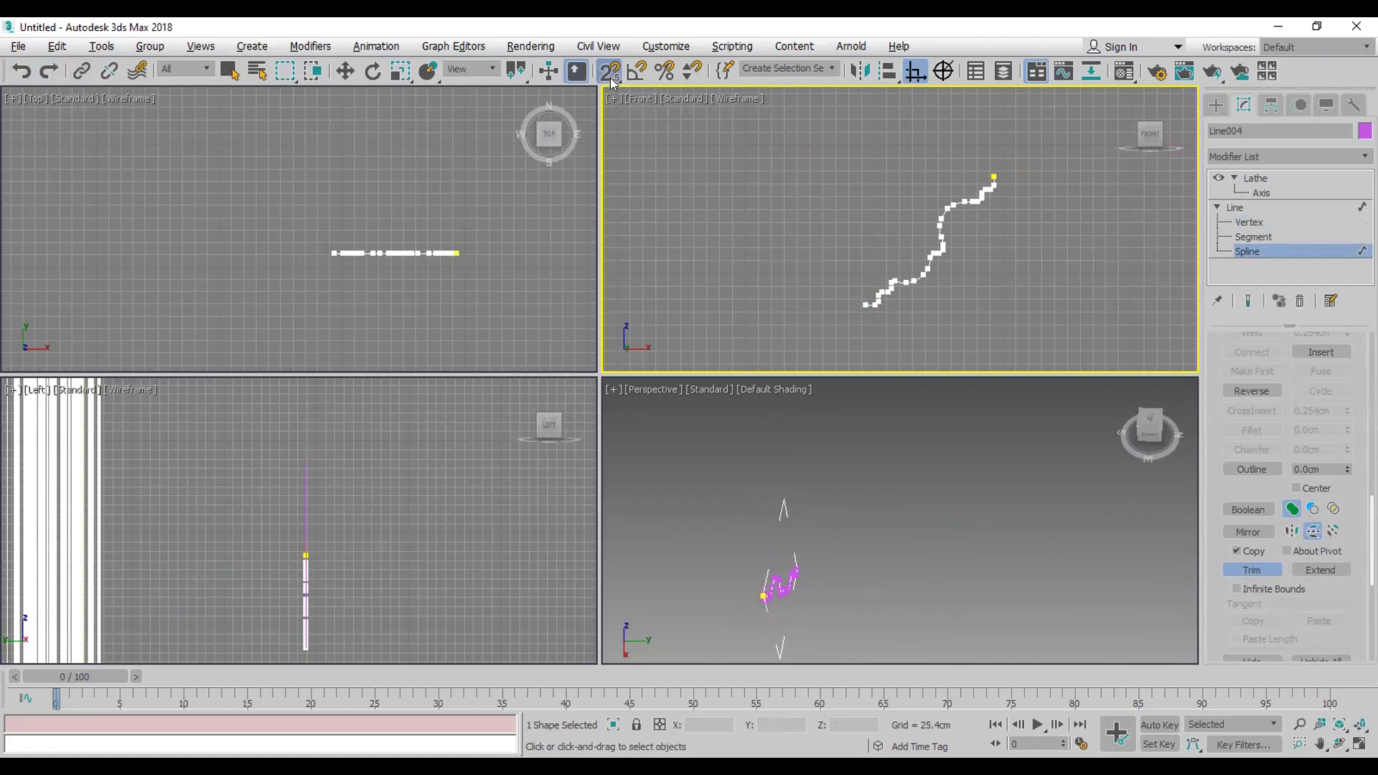
Step: With 3D snapping, create a horizontal line from the half profile's upper end and a vertical line from its lower end, crossing each other
drag(611, 84, 614, 106)
scroll(1261, 591, up, 8)
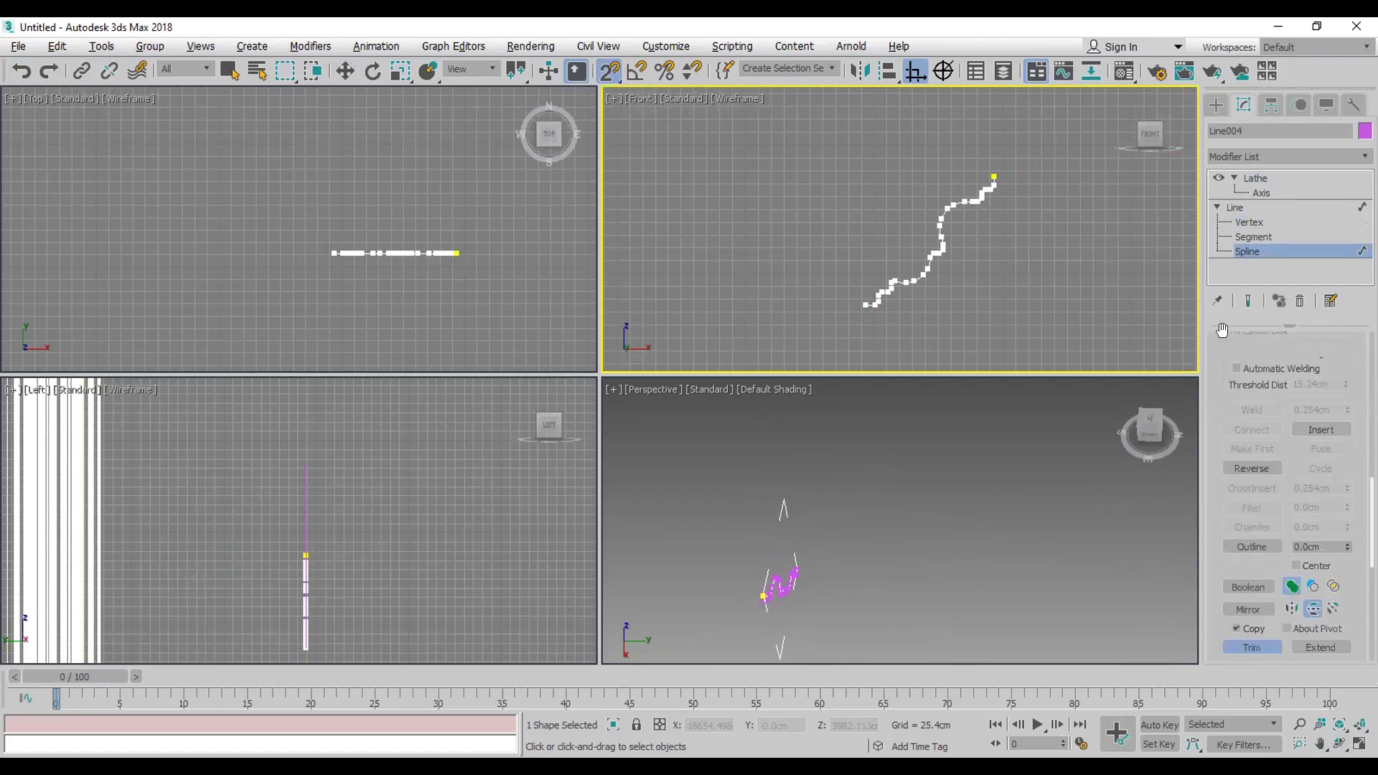
click(1240, 447)
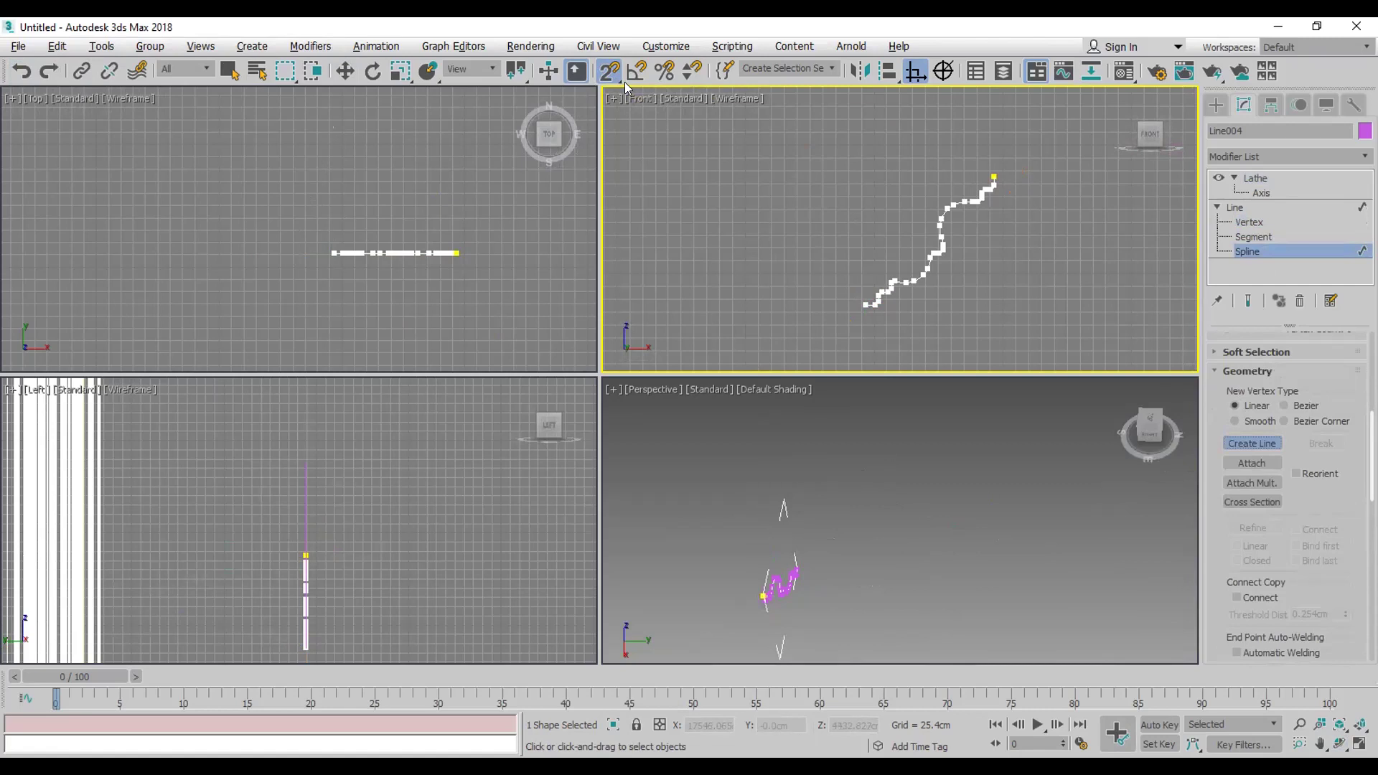
drag(611, 71, 617, 155)
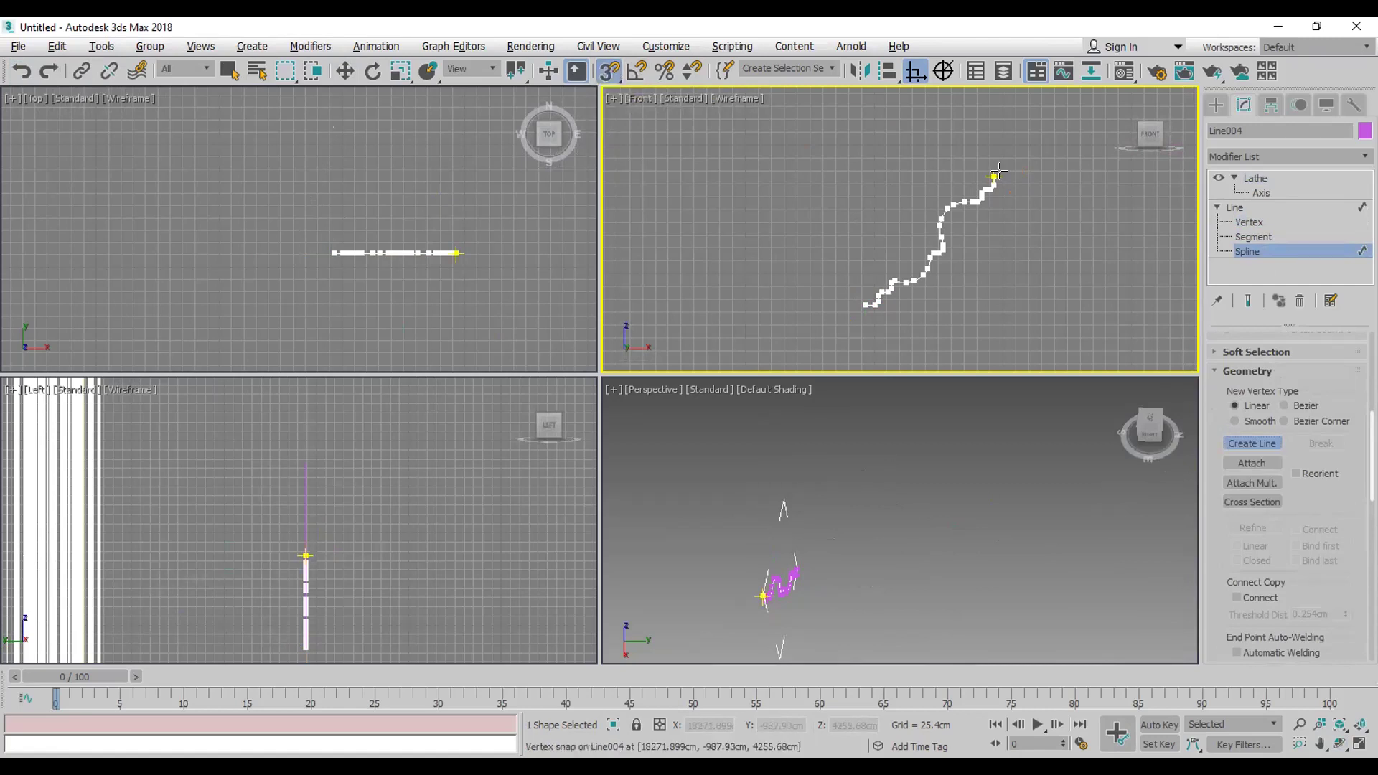
click(985, 167)
click(787, 166)
right_click(793, 172)
click(861, 304)
click(866, 141)
right_click(1070, 203)
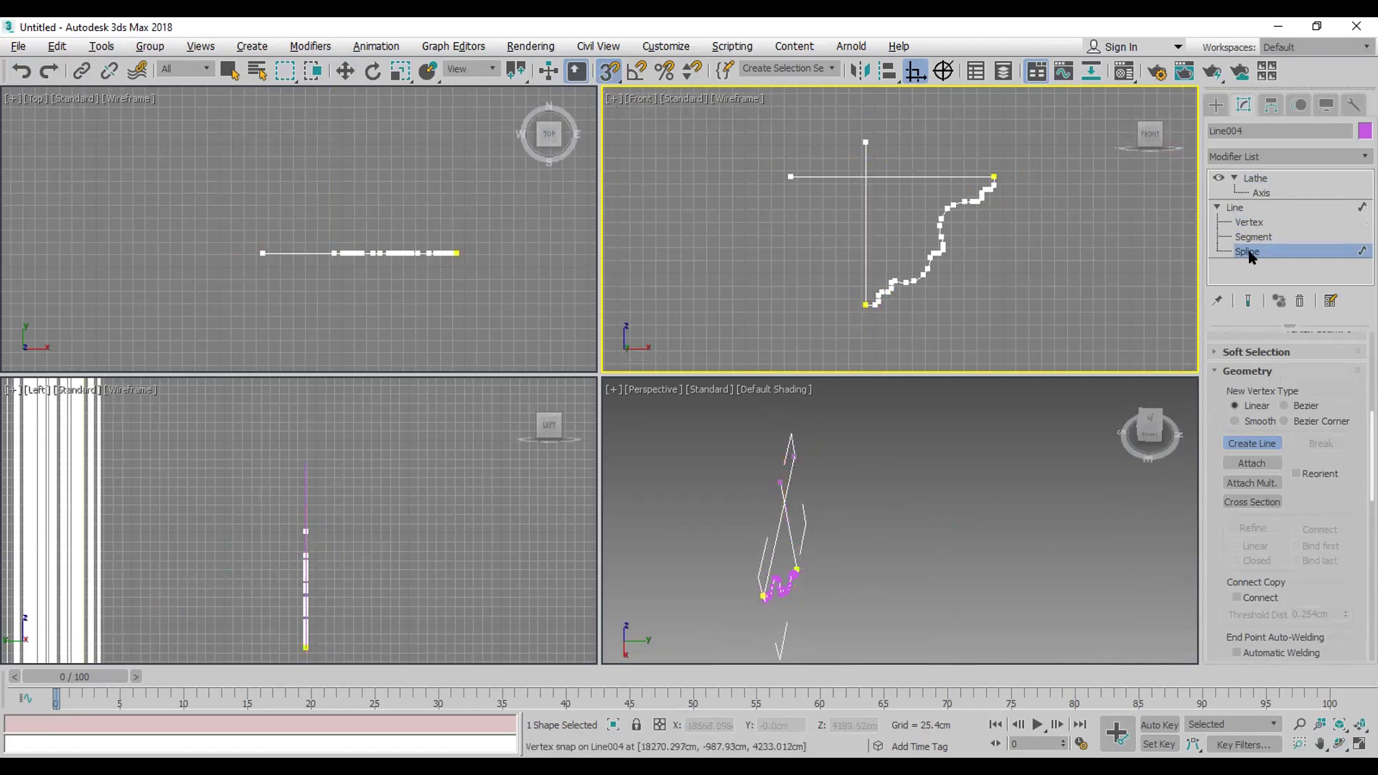
Step: Trim the overhanging ends of the horizontal and vertical lines back to their intersection
scroll(1305, 485, down, 10)
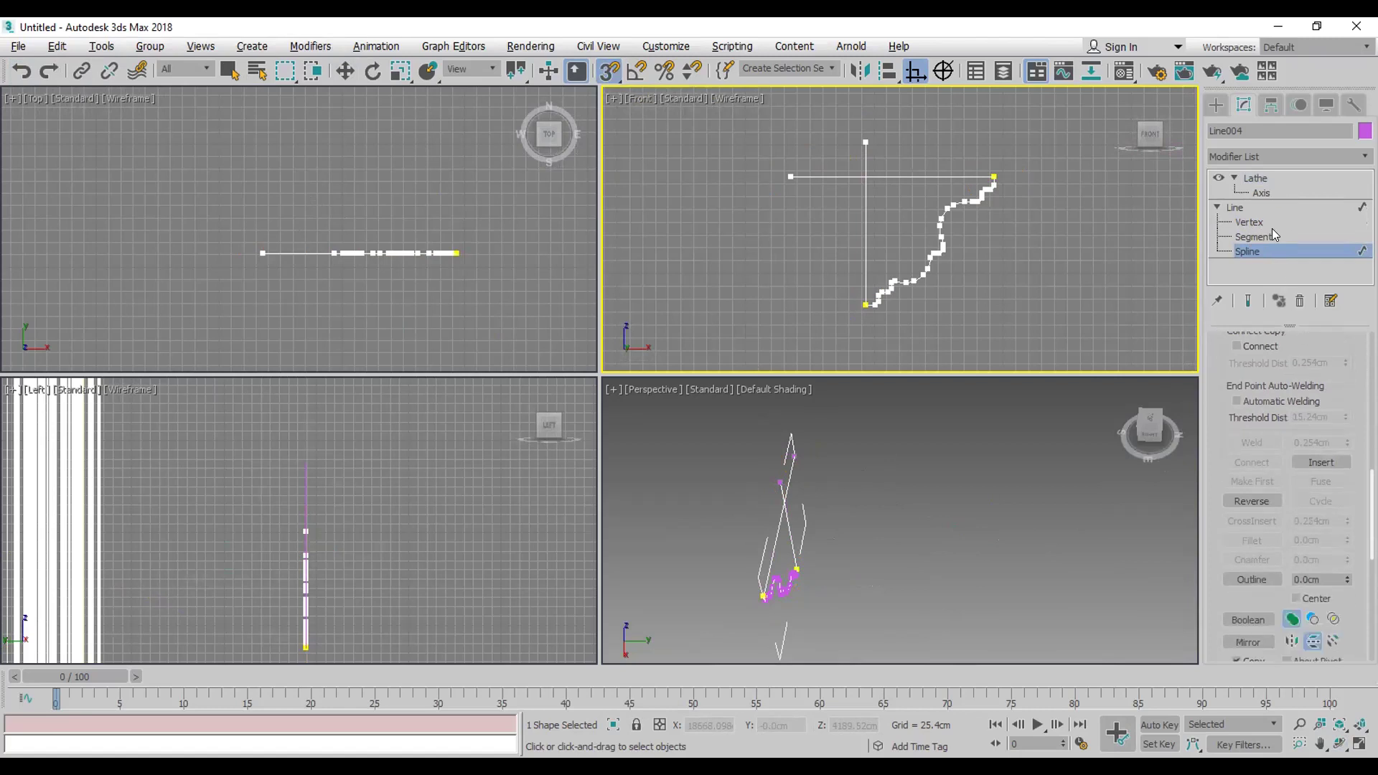
scroll(1255, 468, down, 3)
click(1255, 551)
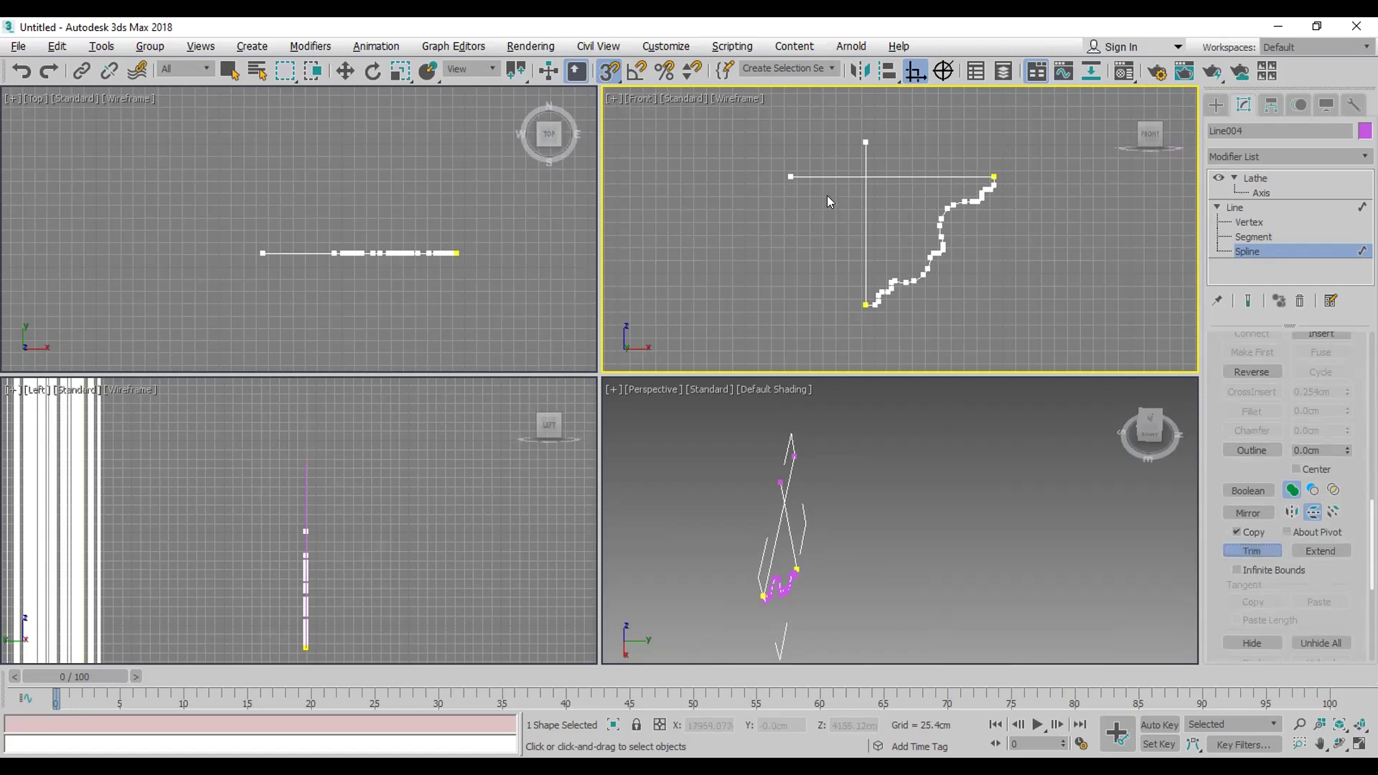
click(828, 170)
click(867, 154)
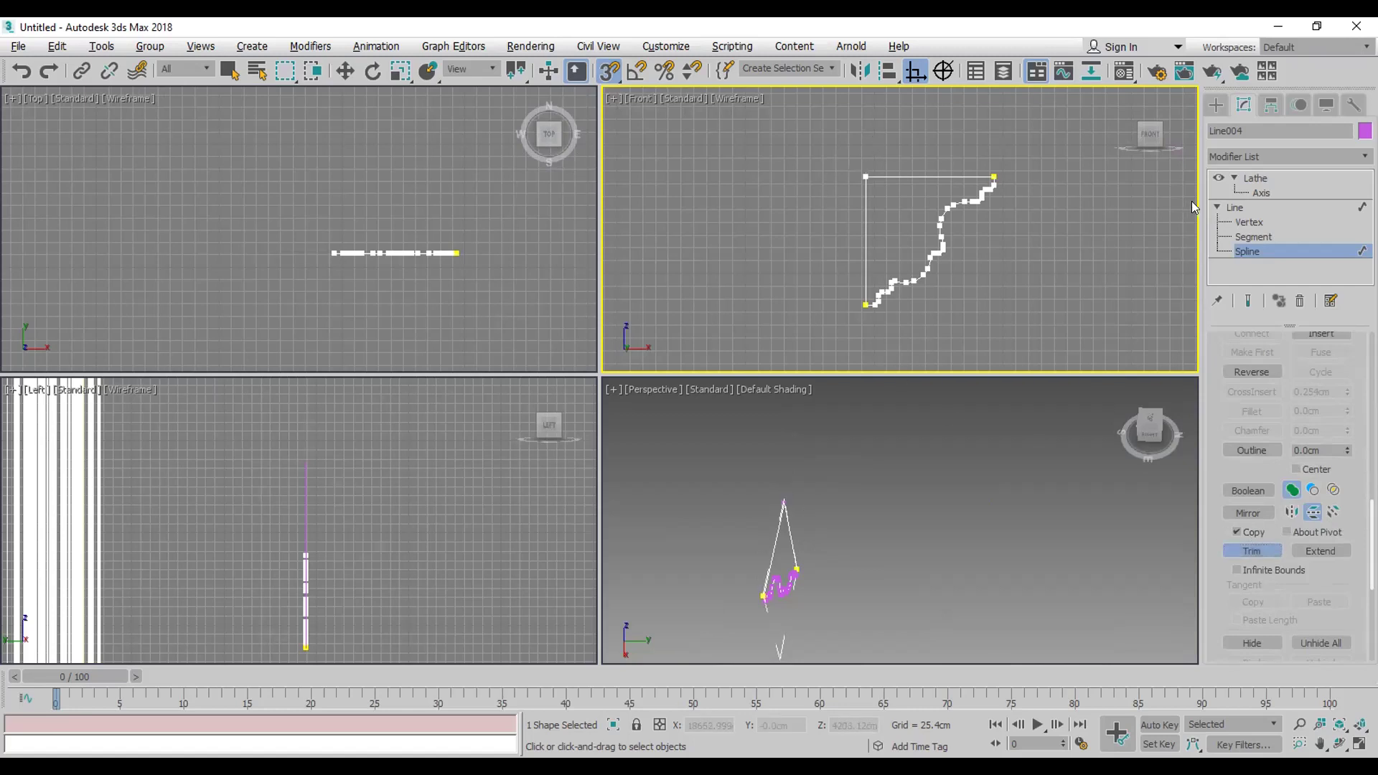
Step: Select all vertices of the closed half profile and weld them with a 0.254 cm threshold
click(1250, 221)
key(w)
key(ctrl+a)
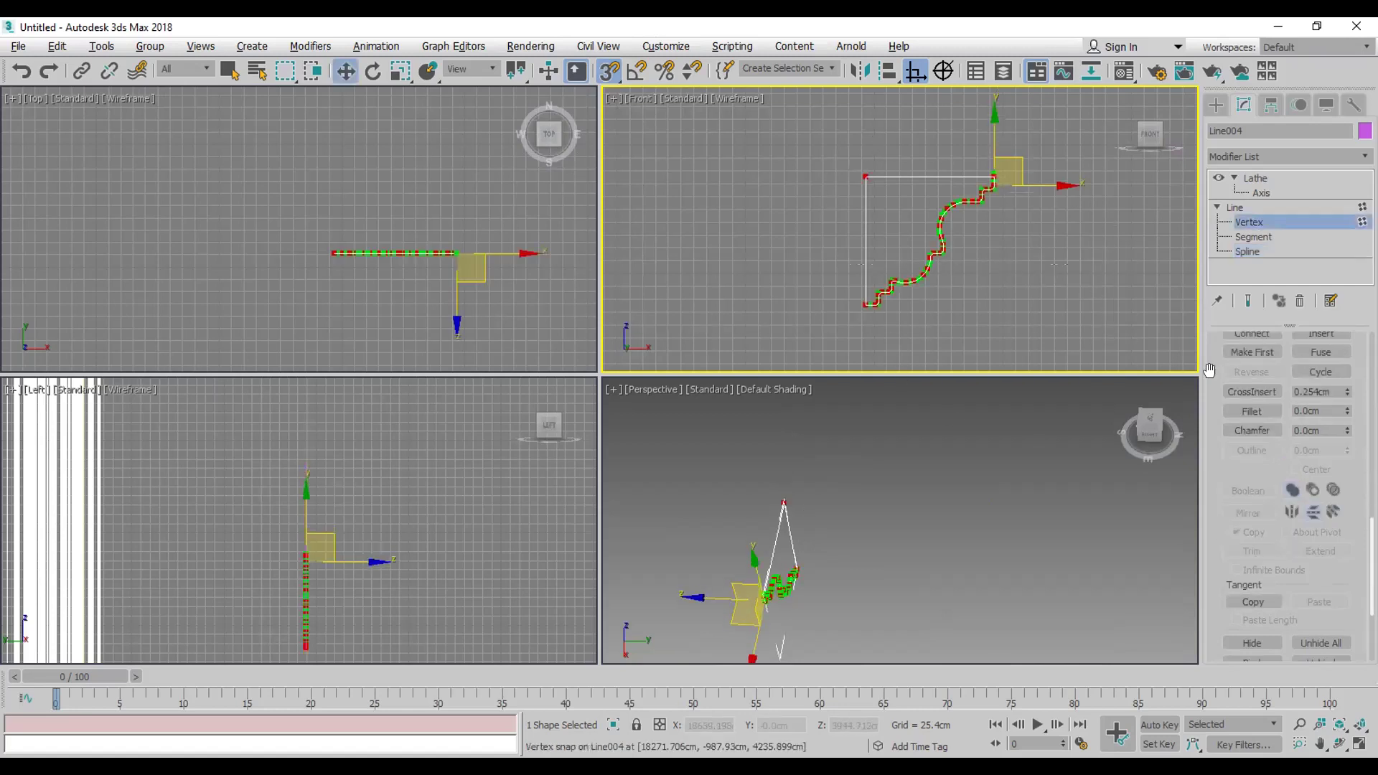
drag(1240, 463, 1263, 610)
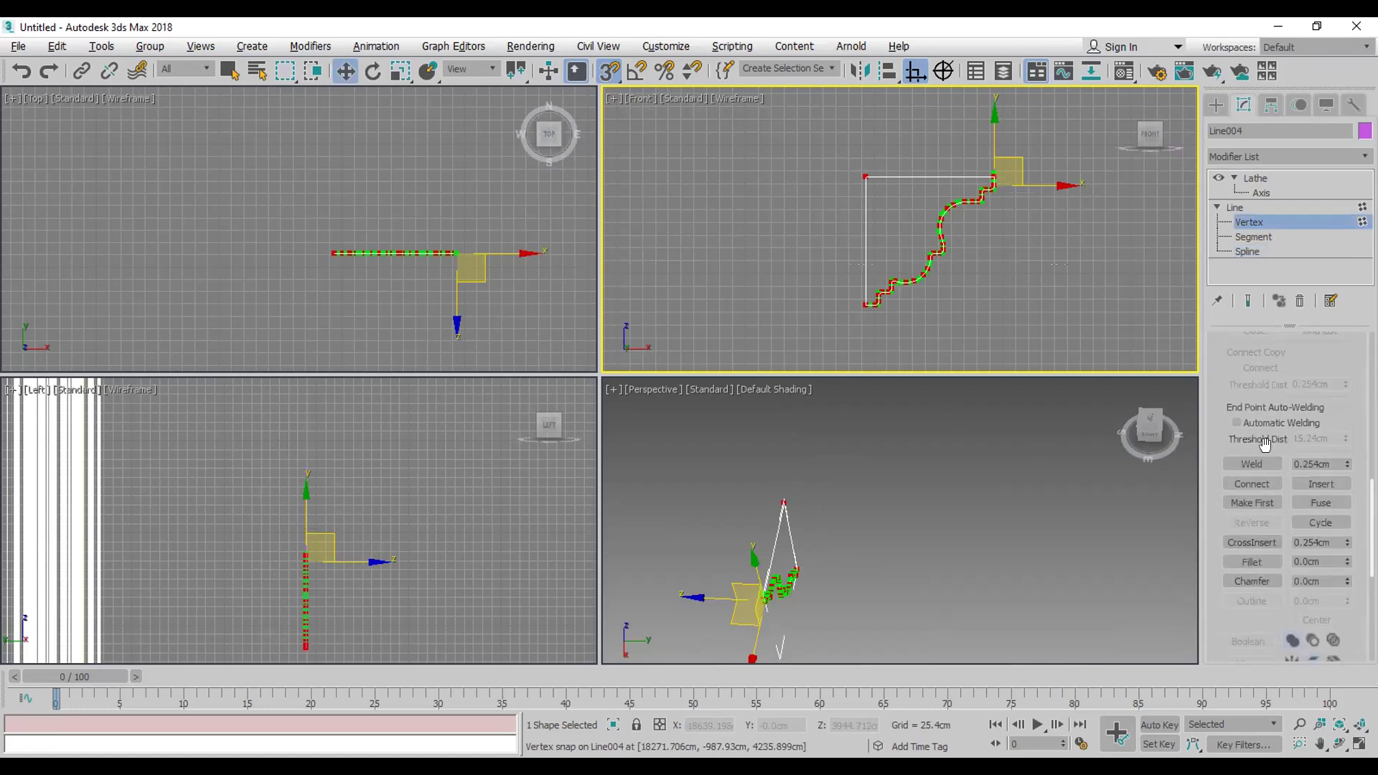
click(1264, 464)
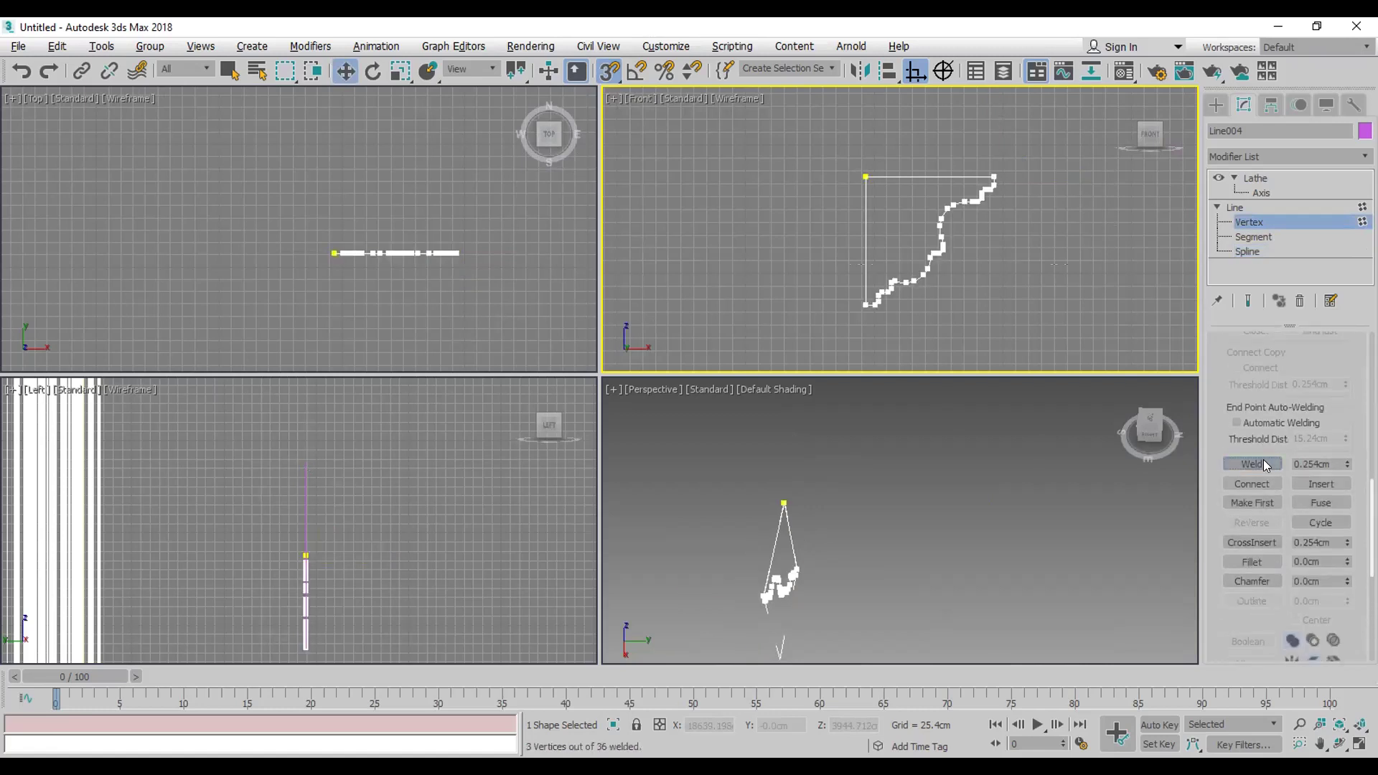
Step: Return to the Lathe level, examine the solid revolved shape from several angles, and reduce its segments to 3
click(1264, 178)
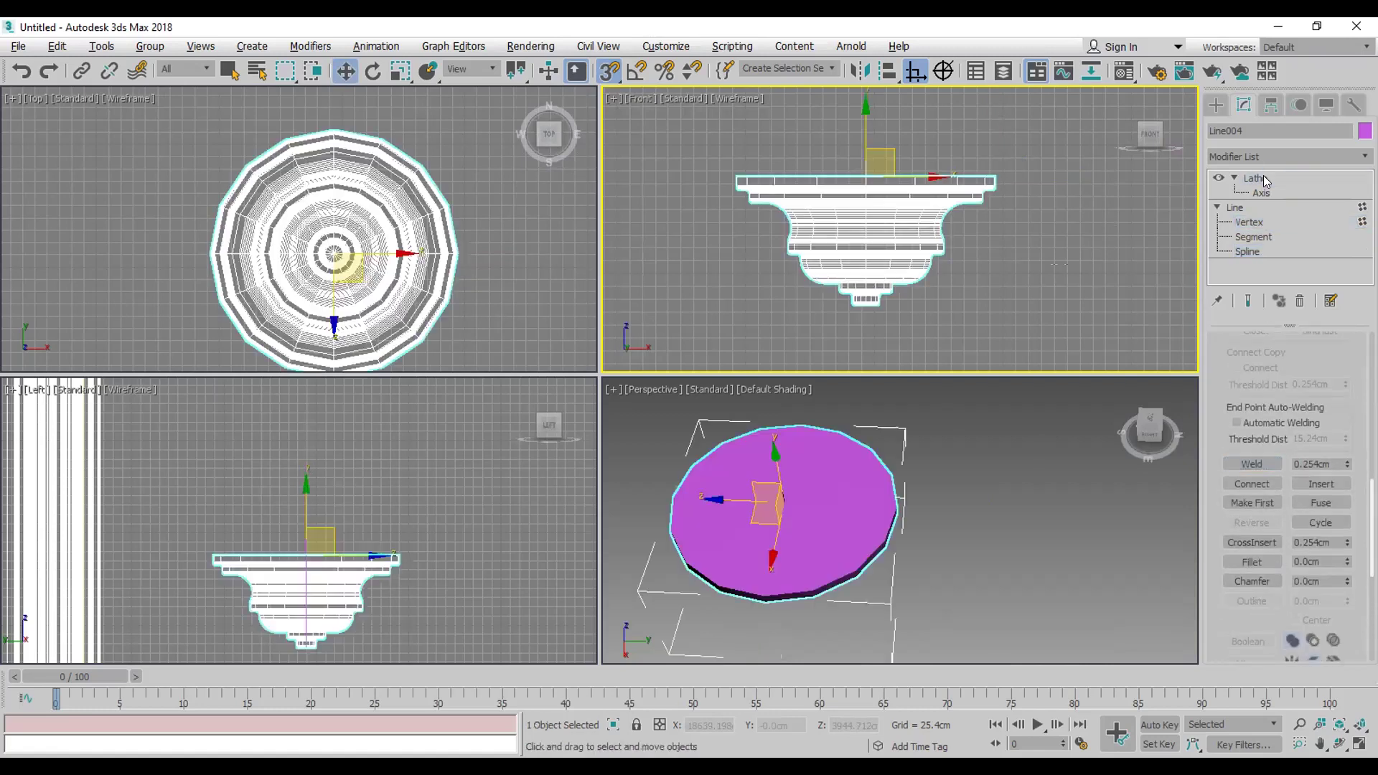
click(1339, 745)
drag(779, 603, 1022, 403)
drag(1027, 564, 1204, 438)
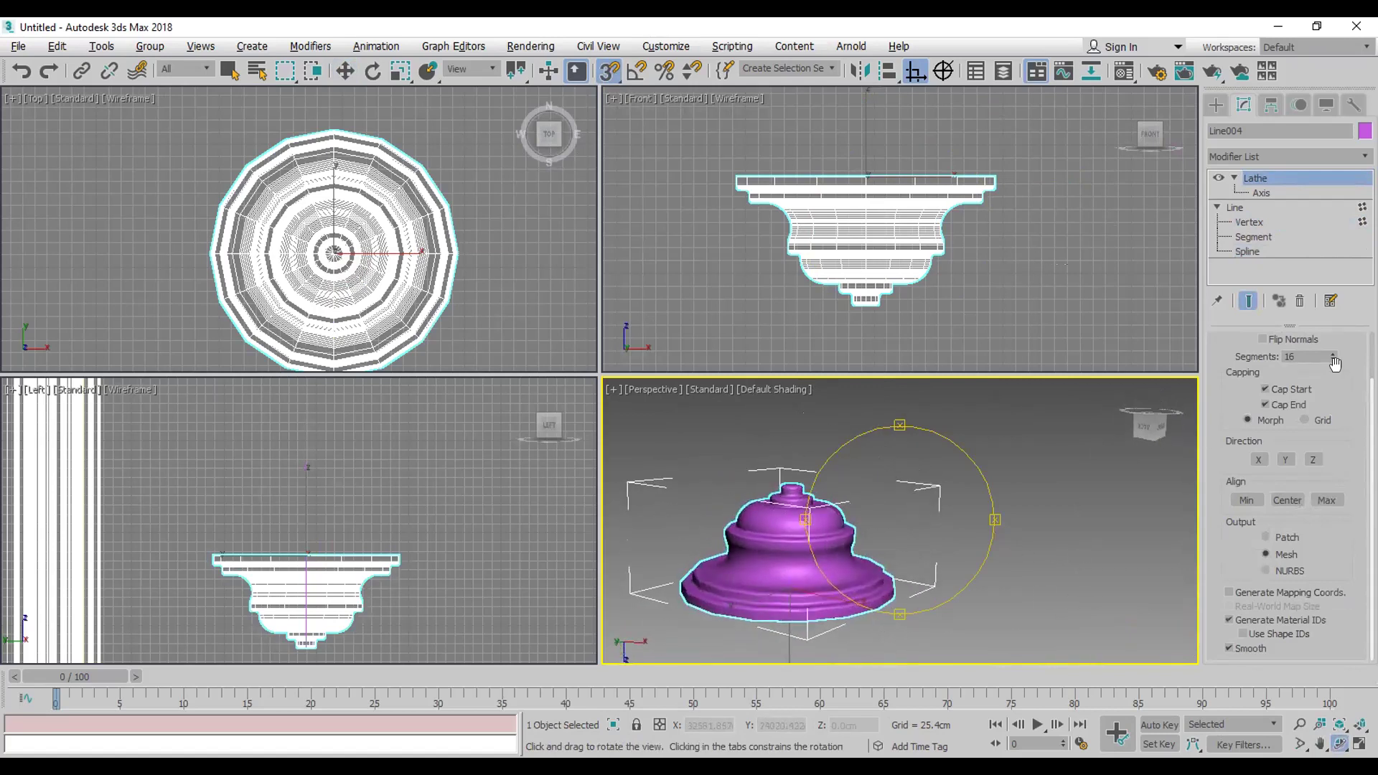
drag(1332, 359, 1310, 400)
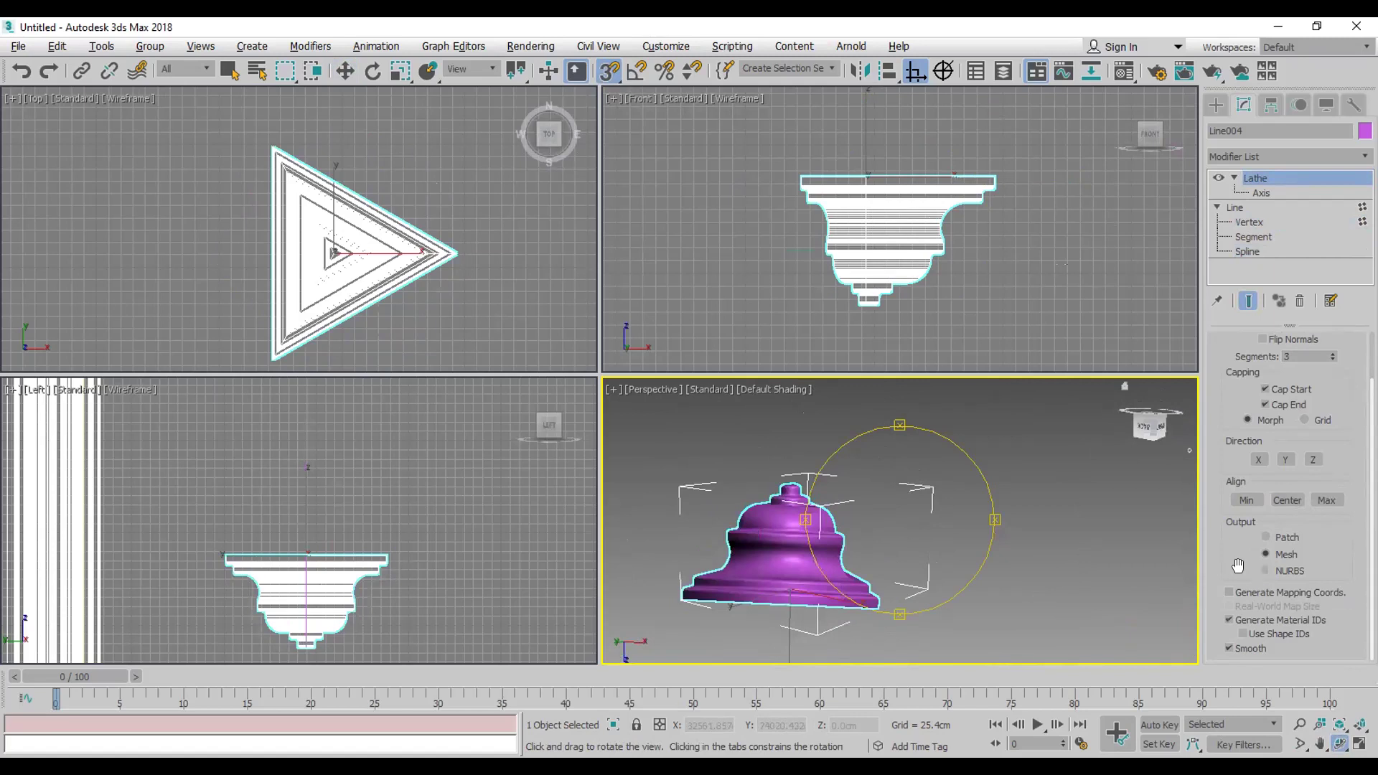
Step: Turn off Smooth on the lathed shape, set its segments to 7, and examine the faceted form in the perspective view
click(1229, 649)
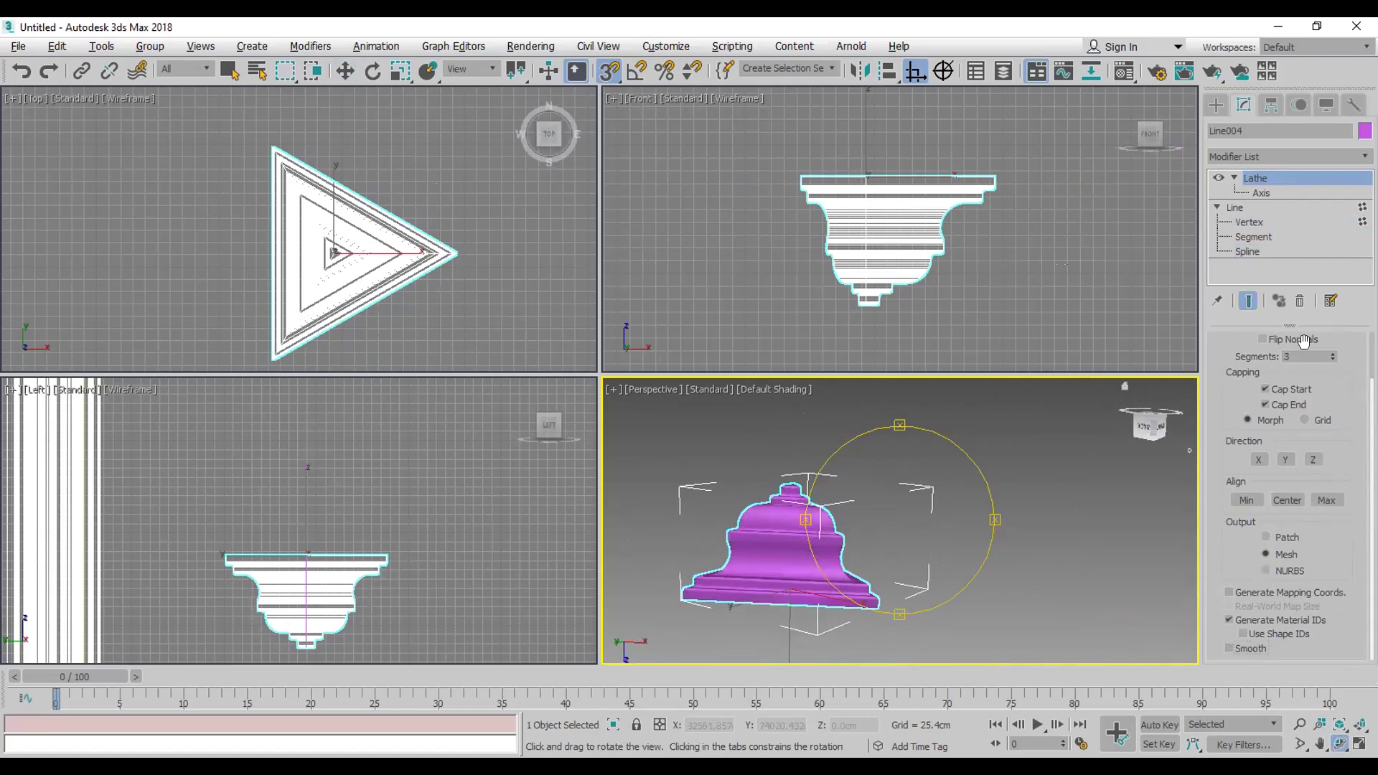
click(1332, 355)
click(1333, 354)
click(1333, 355)
click(1332, 355)
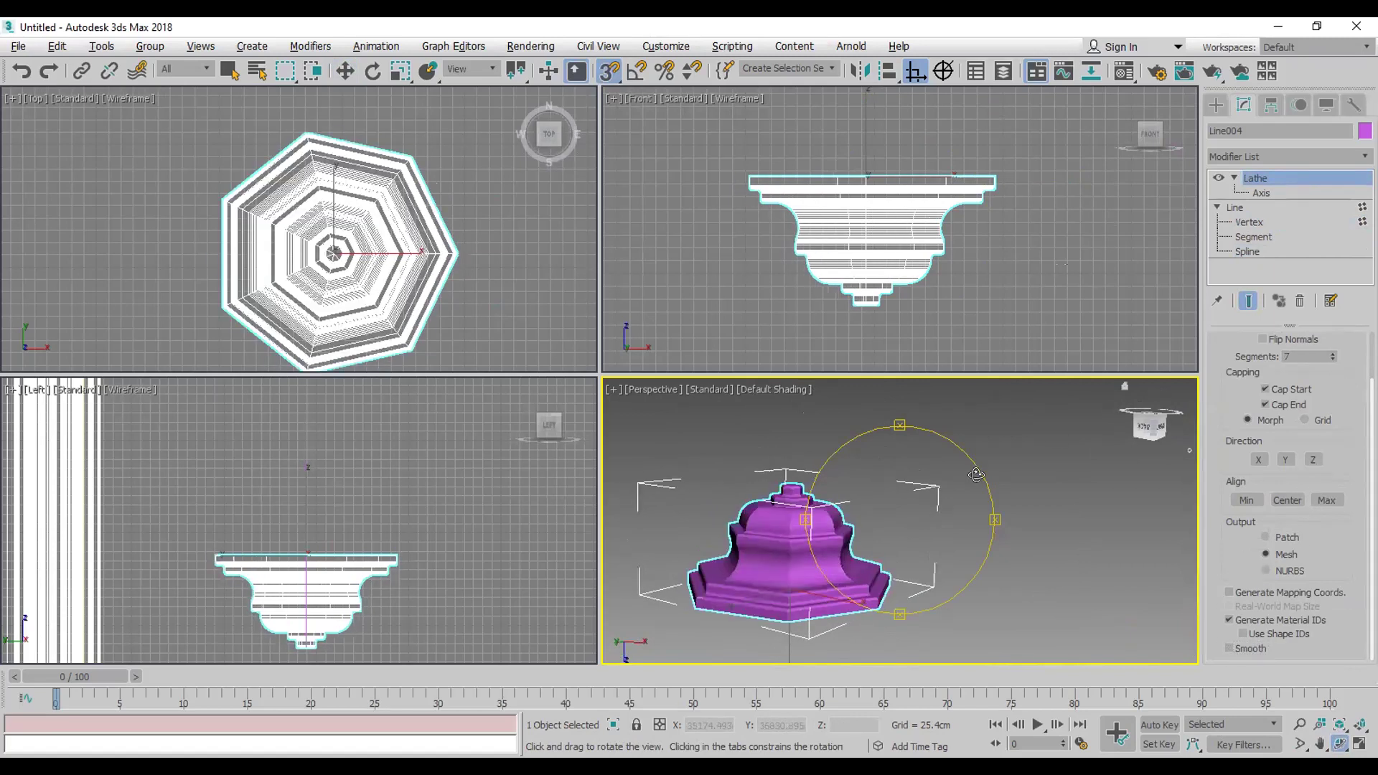
drag(890, 525, 868, 594)
middle_drag(869, 594, 957, 505)
scroll(957, 515, up, 2)
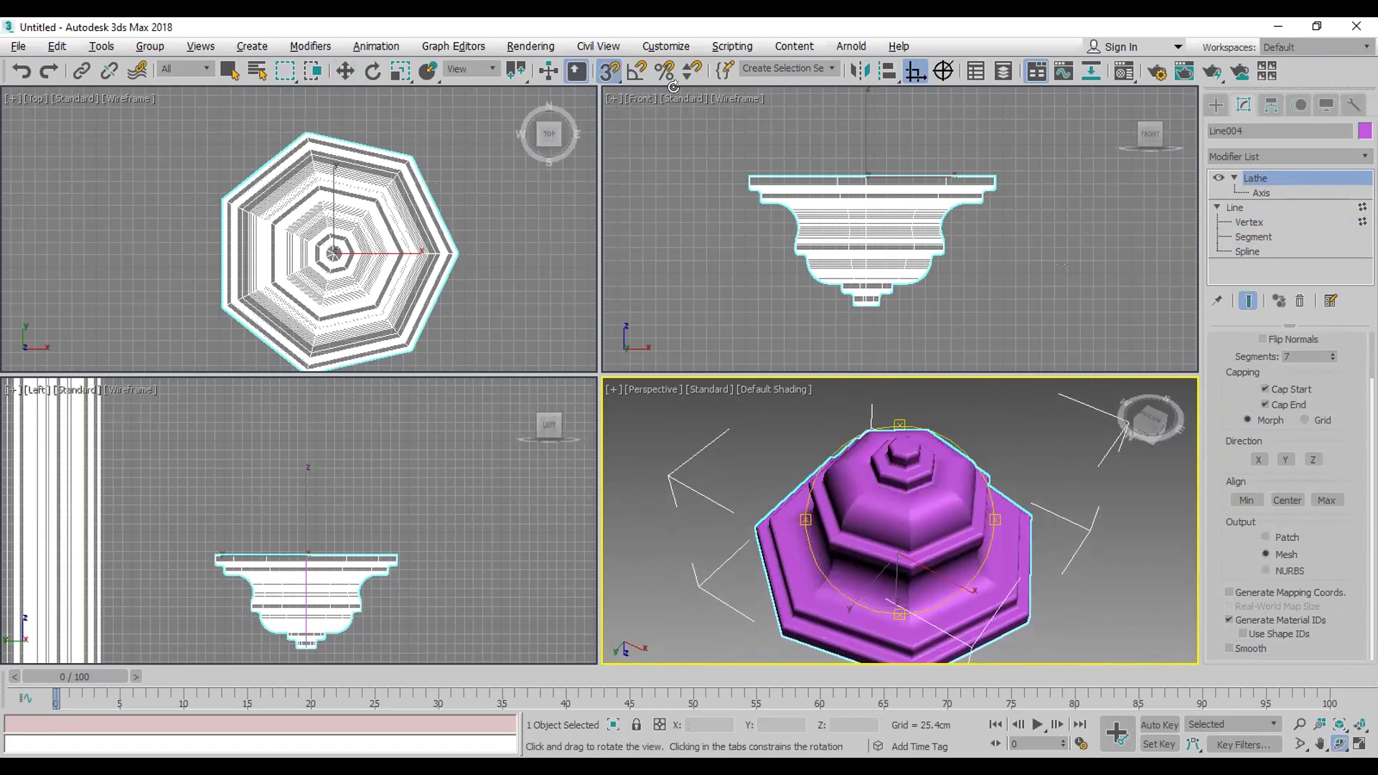
drag(903, 461, 910, 297)
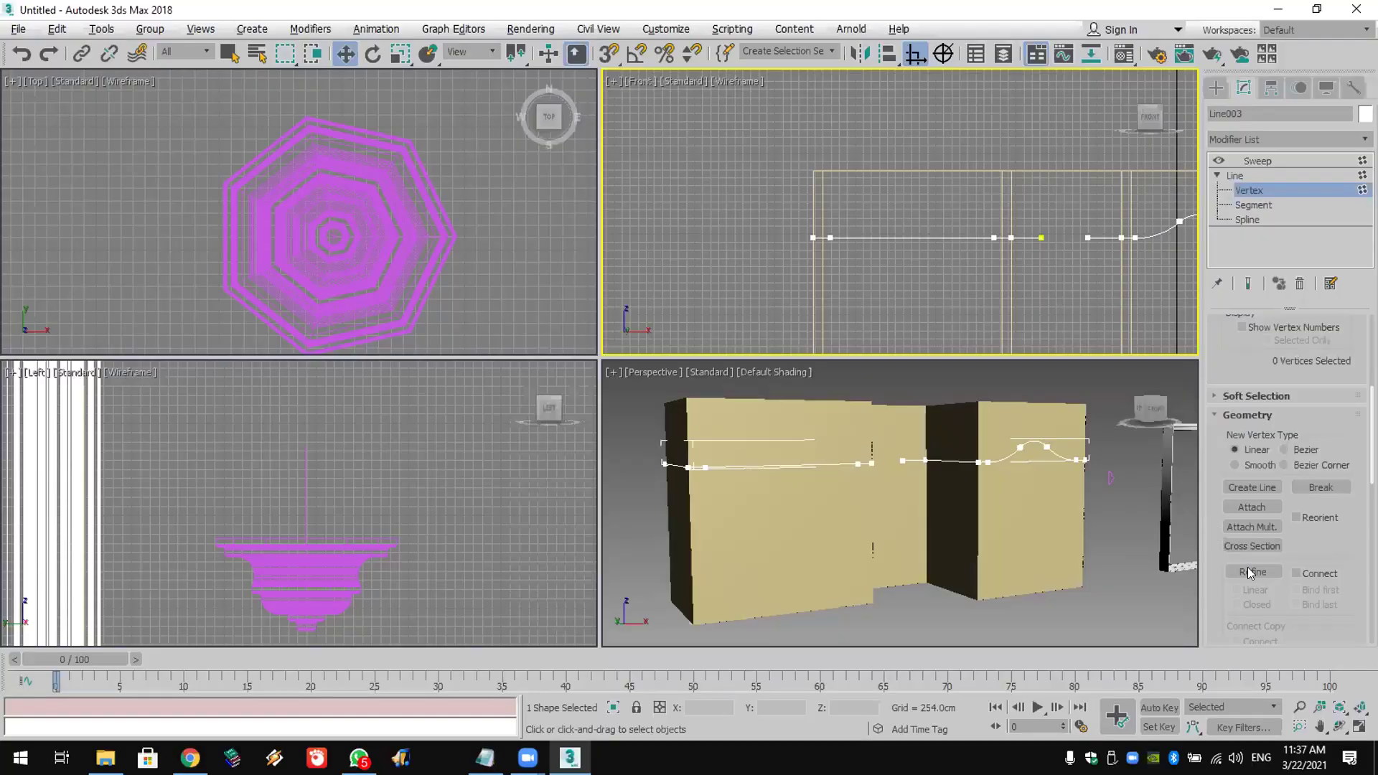
Step: With 2.5D midpoint snapping, refine the straight front run of the sweep path with three evenly spaced vertices
click(1253, 571)
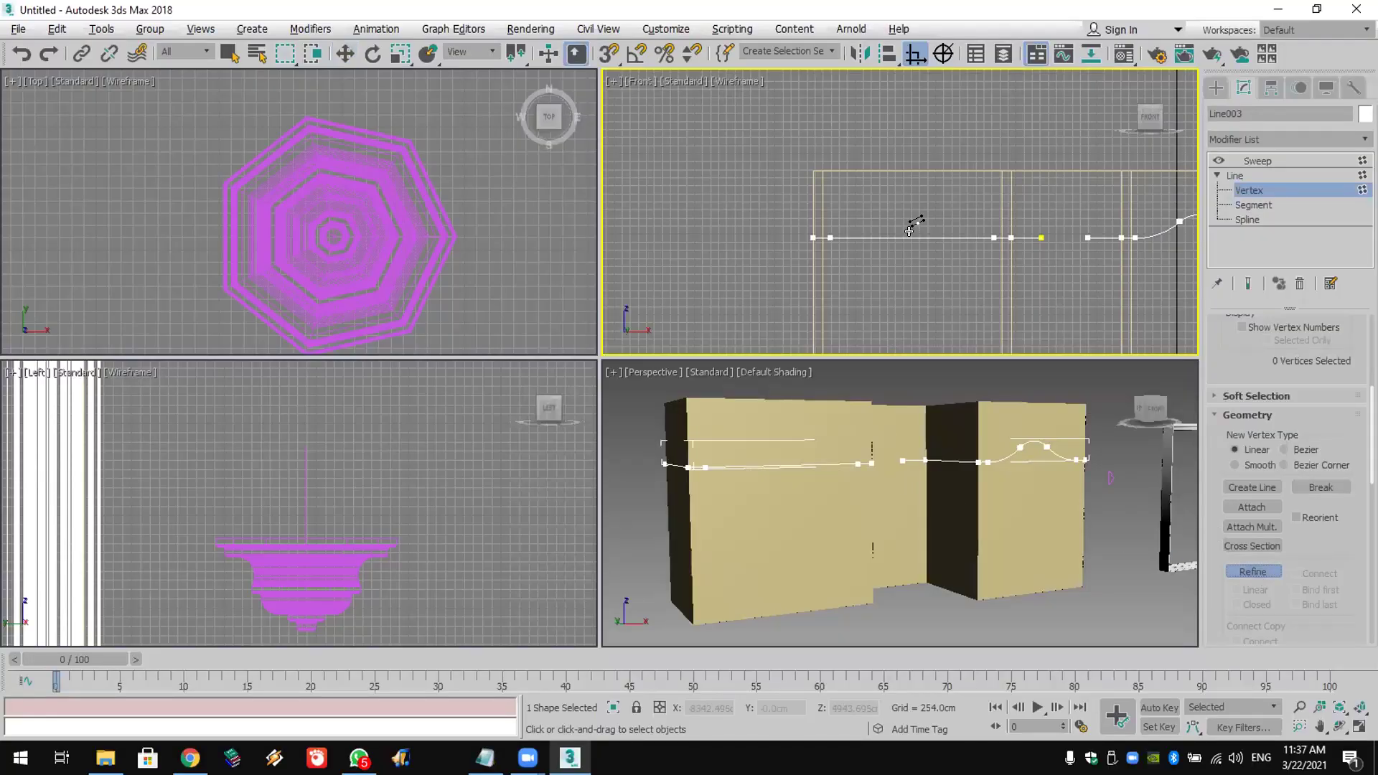
drag(609, 53, 611, 107)
right_click(609, 53)
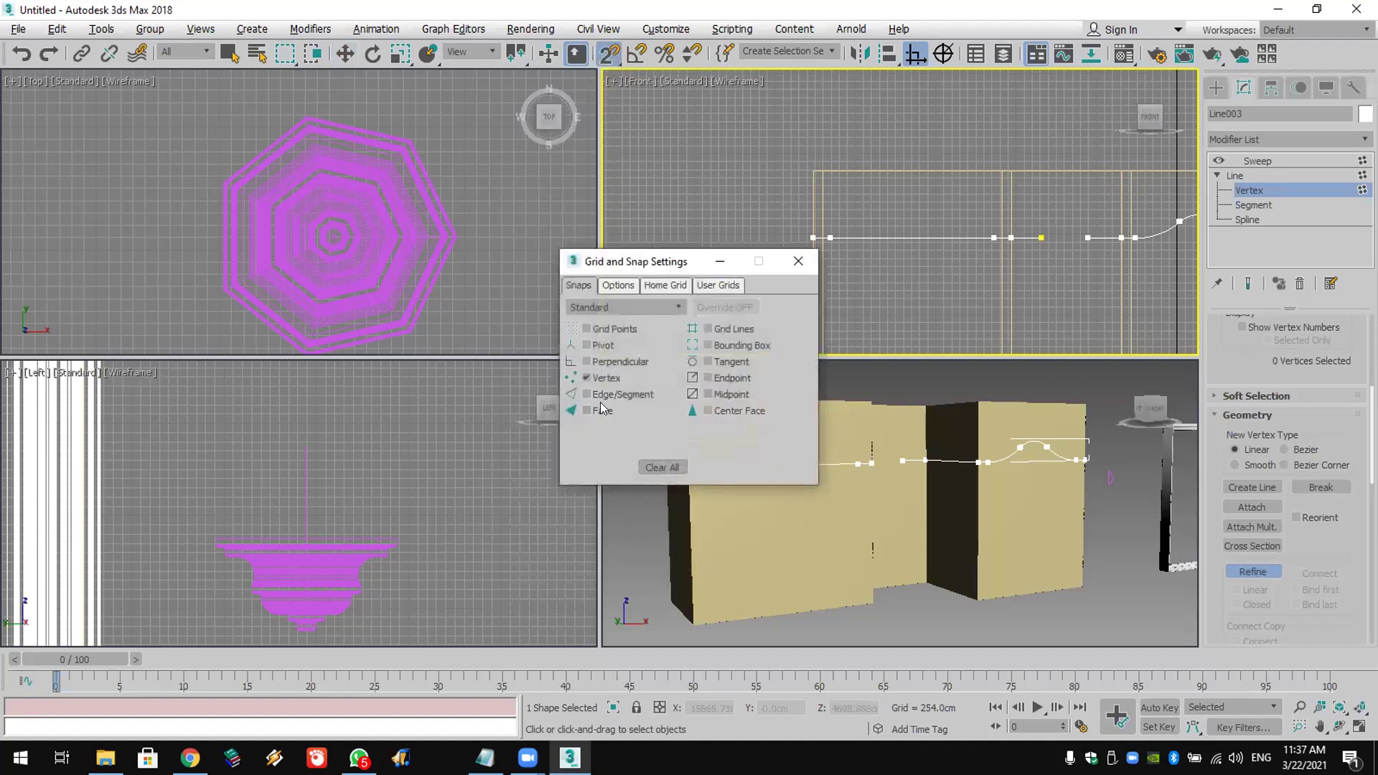
click(798, 261)
key(w)
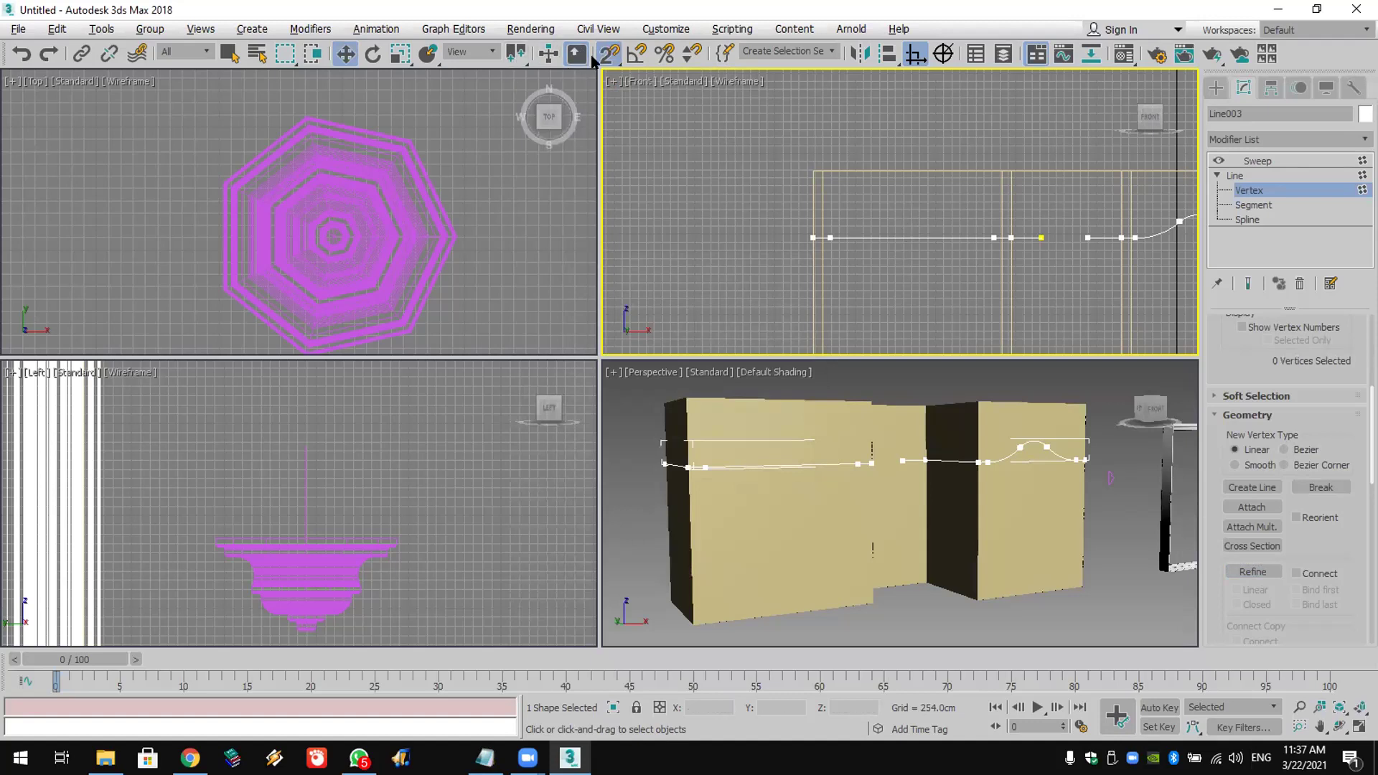
drag(609, 54, 611, 108)
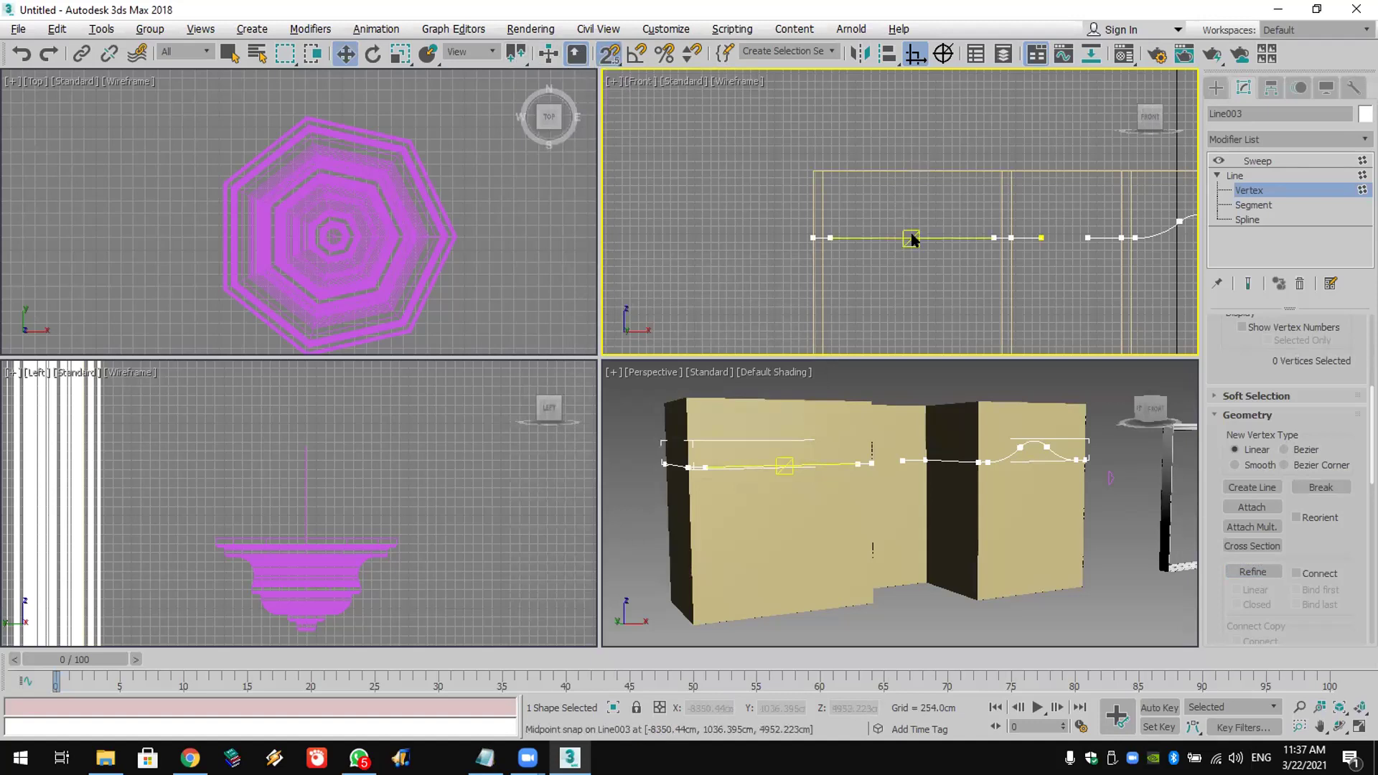
click(1253, 571)
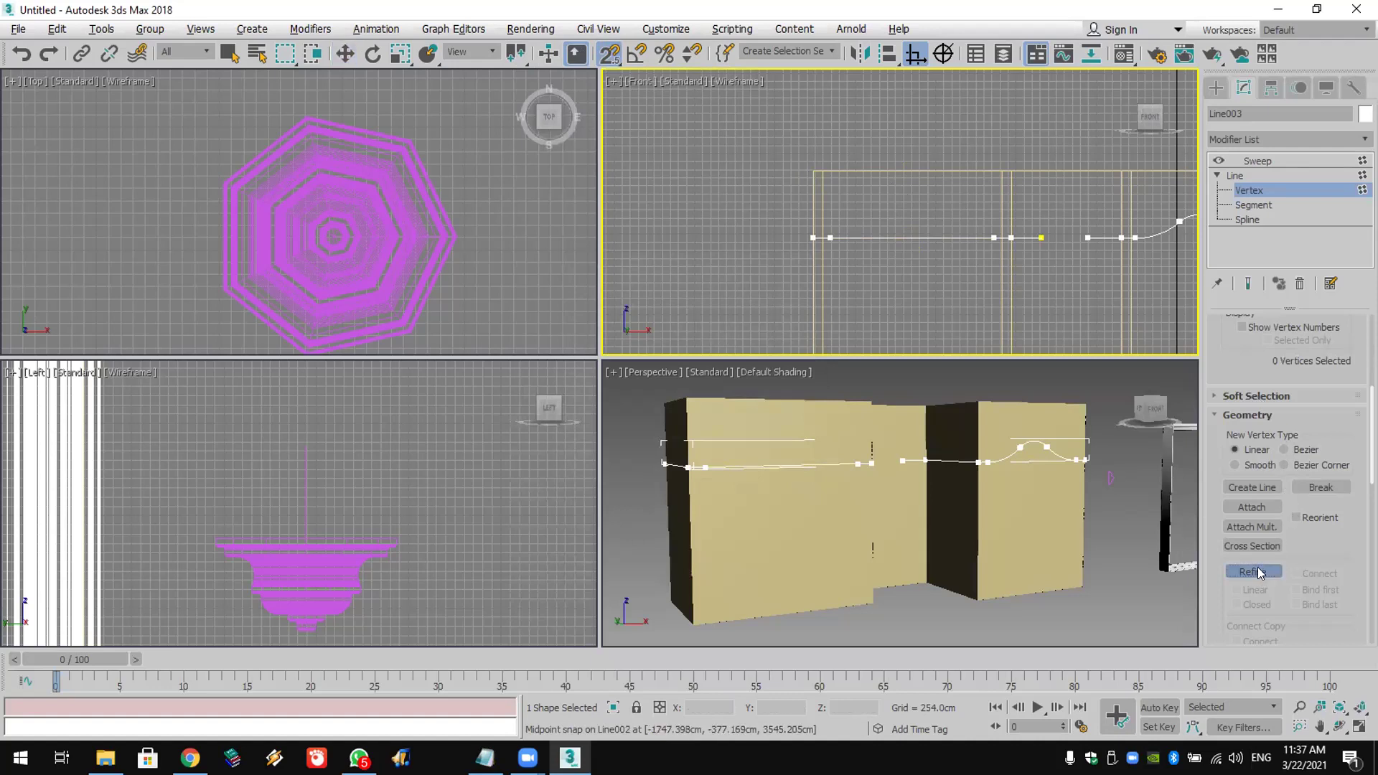
click(912, 238)
click(875, 235)
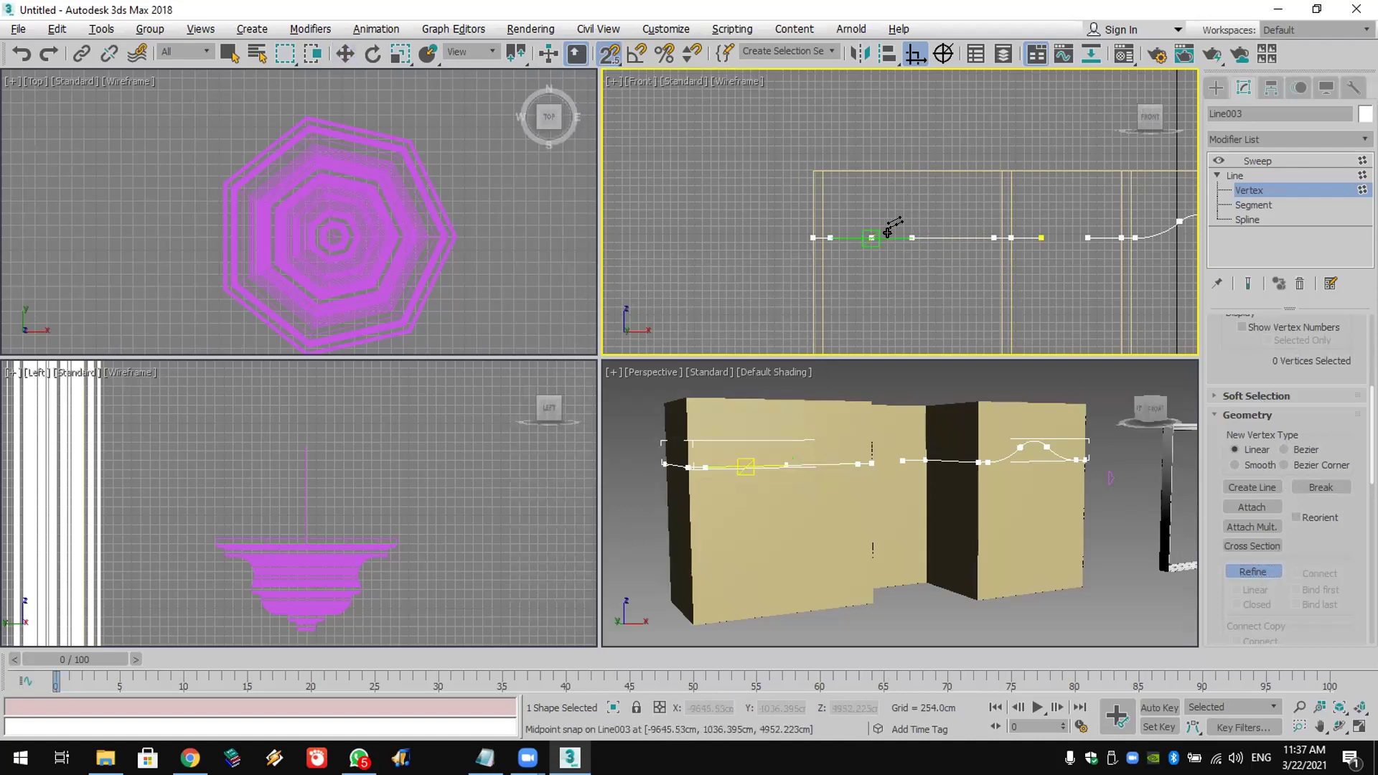
click(957, 234)
right_click(992, 270)
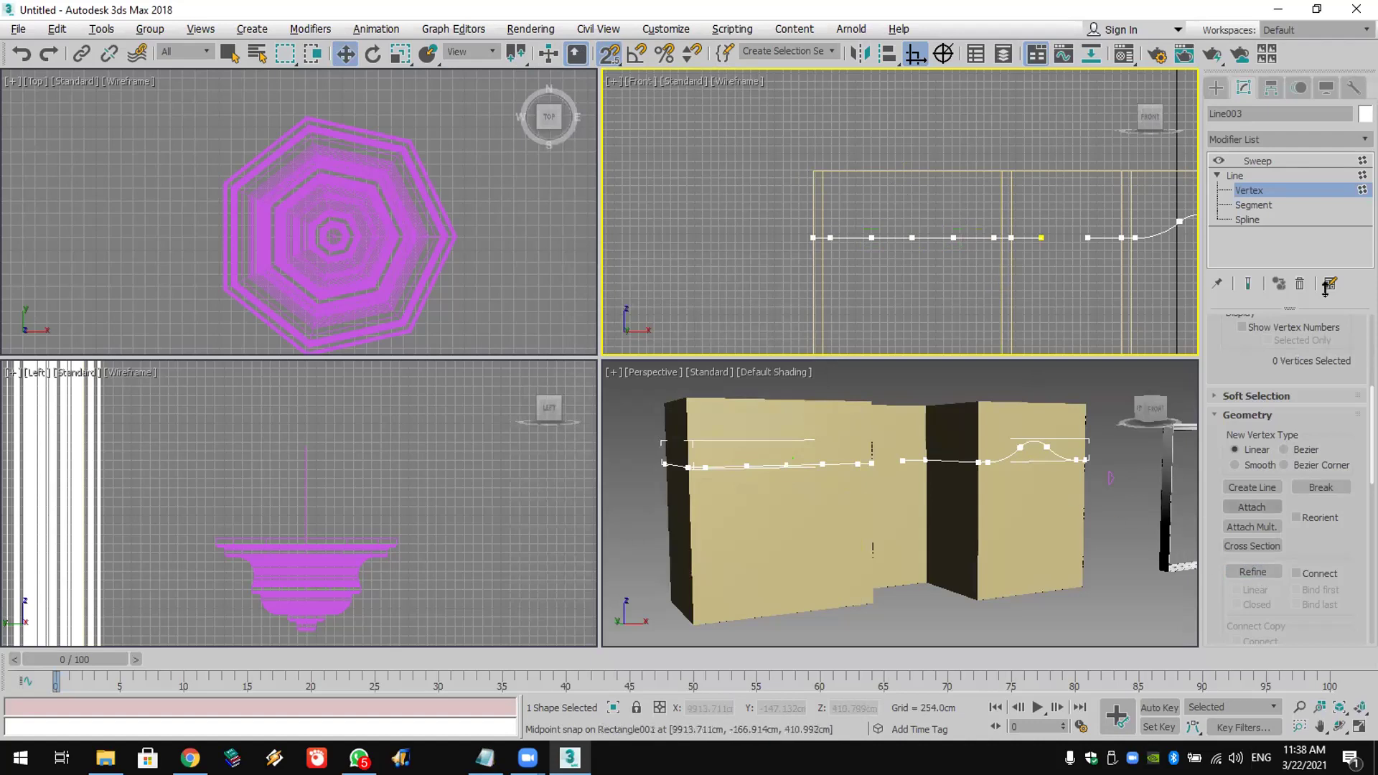
Step: Raise the middle refined vertex into a peak and convert it and its two neighbouring vertices to Corner
drag(901, 197, 921, 268)
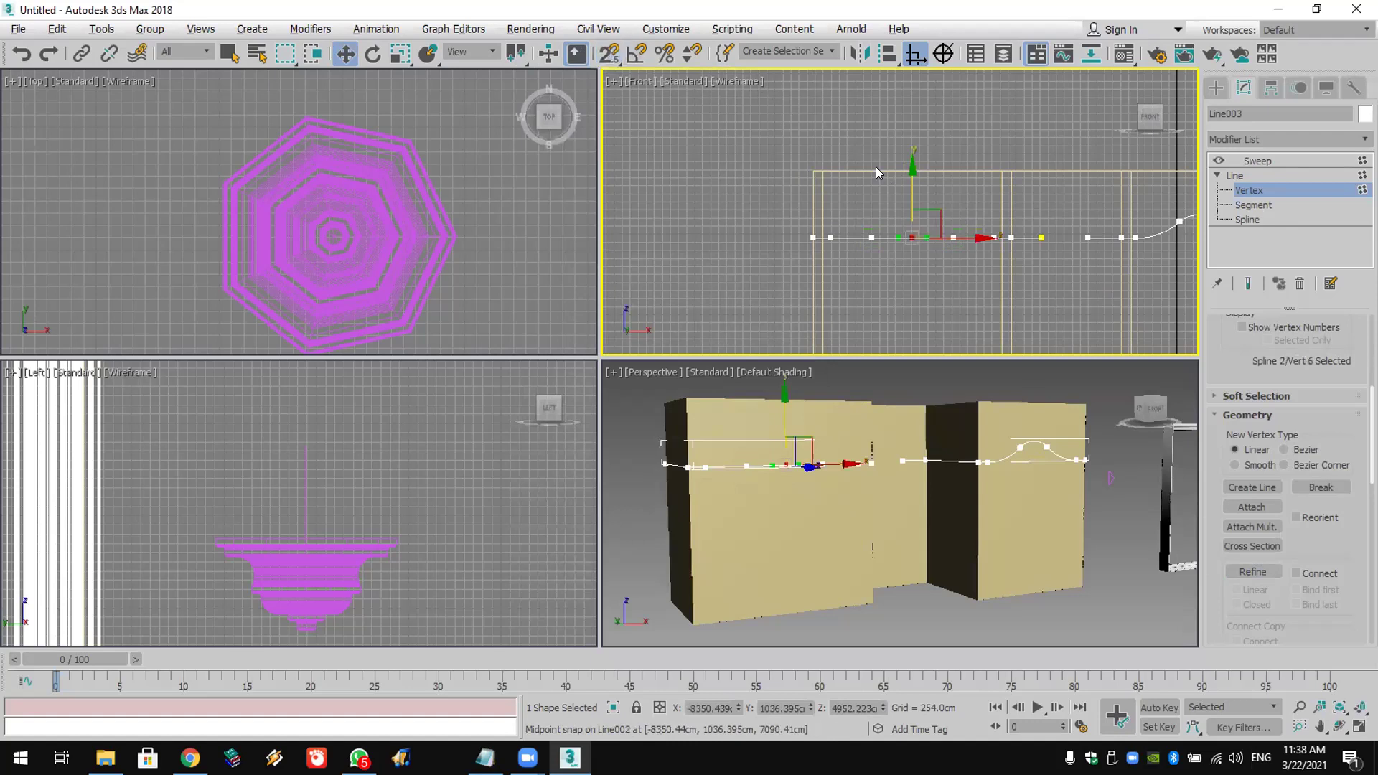
drag(907, 189, 898, 201)
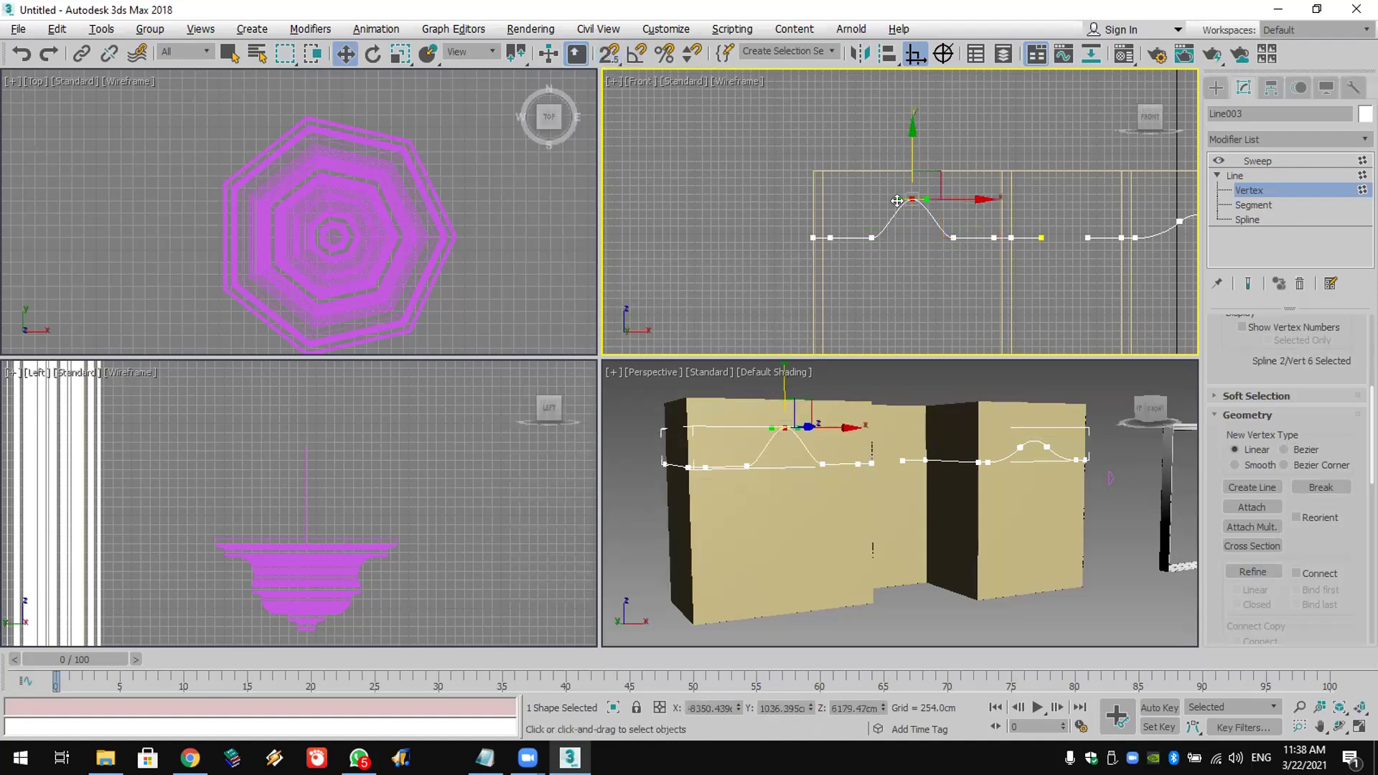
drag(964, 276, 964, 277)
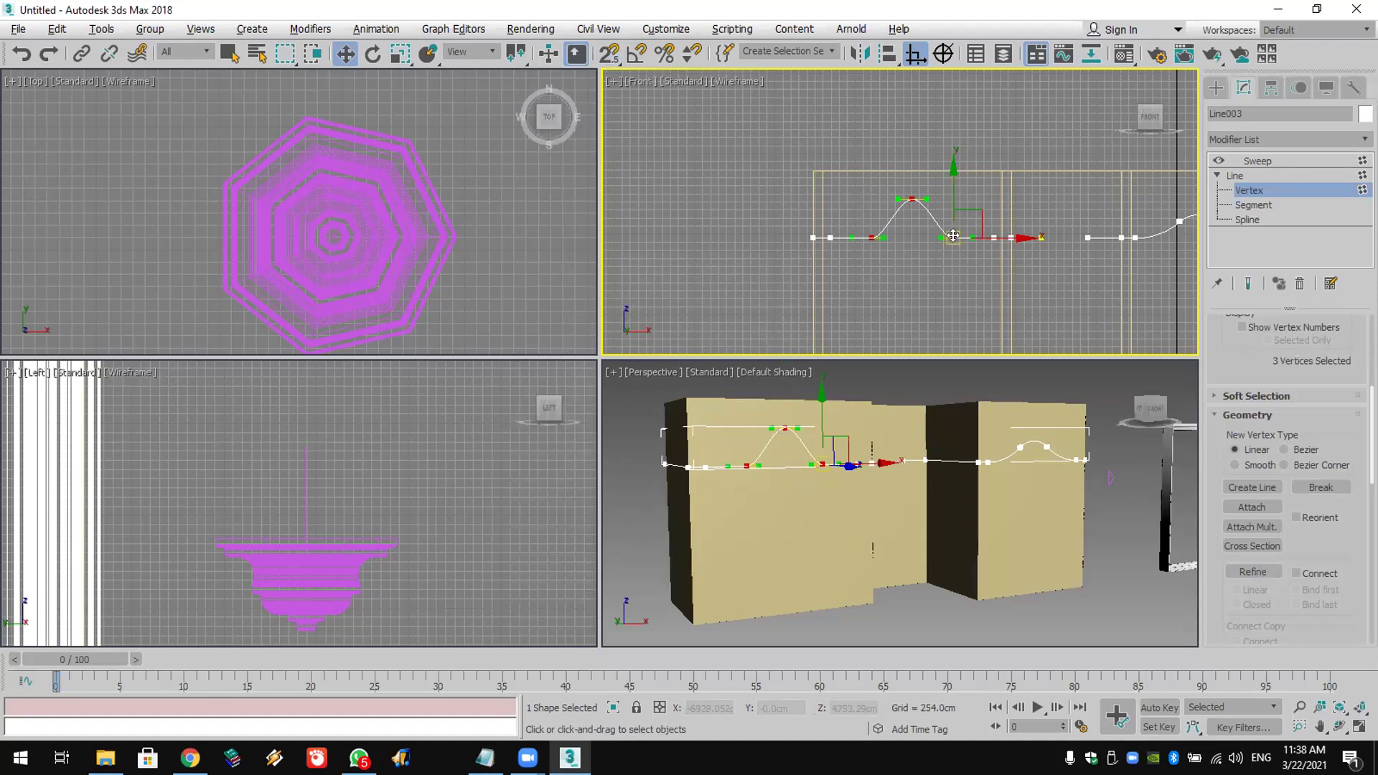
right_click(954, 236)
click(923, 131)
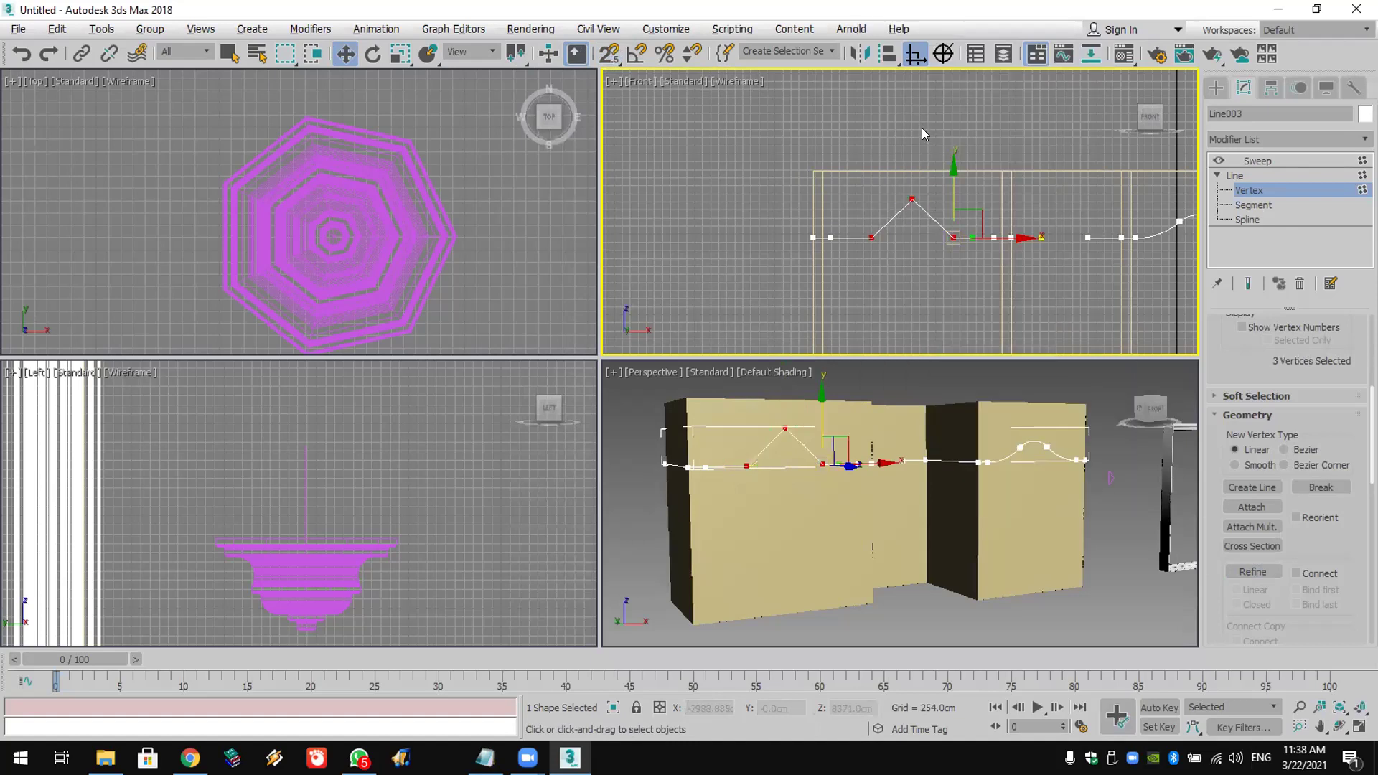
Step: Fillet the peak's three corner vertices into a smooth curved bump
scroll(1265, 555, down, 5)
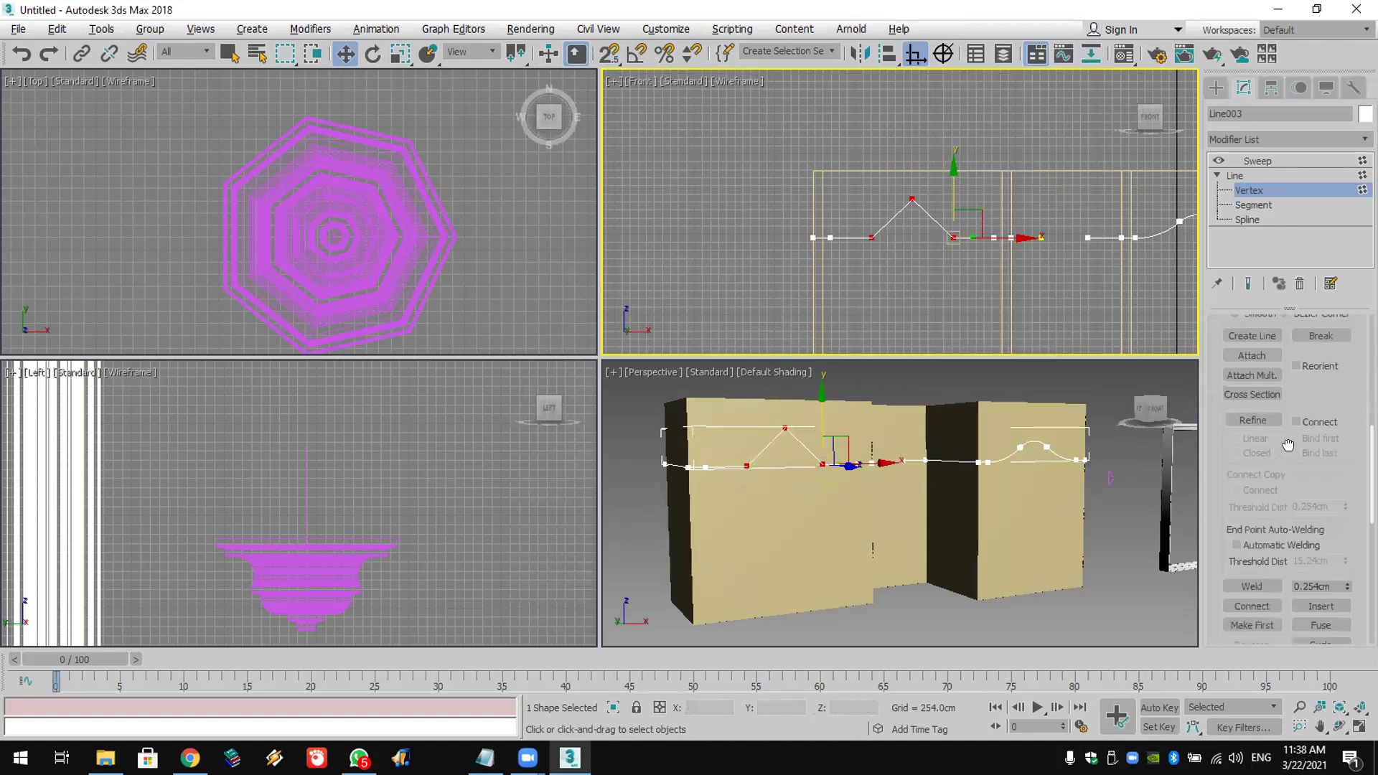
click(1263, 580)
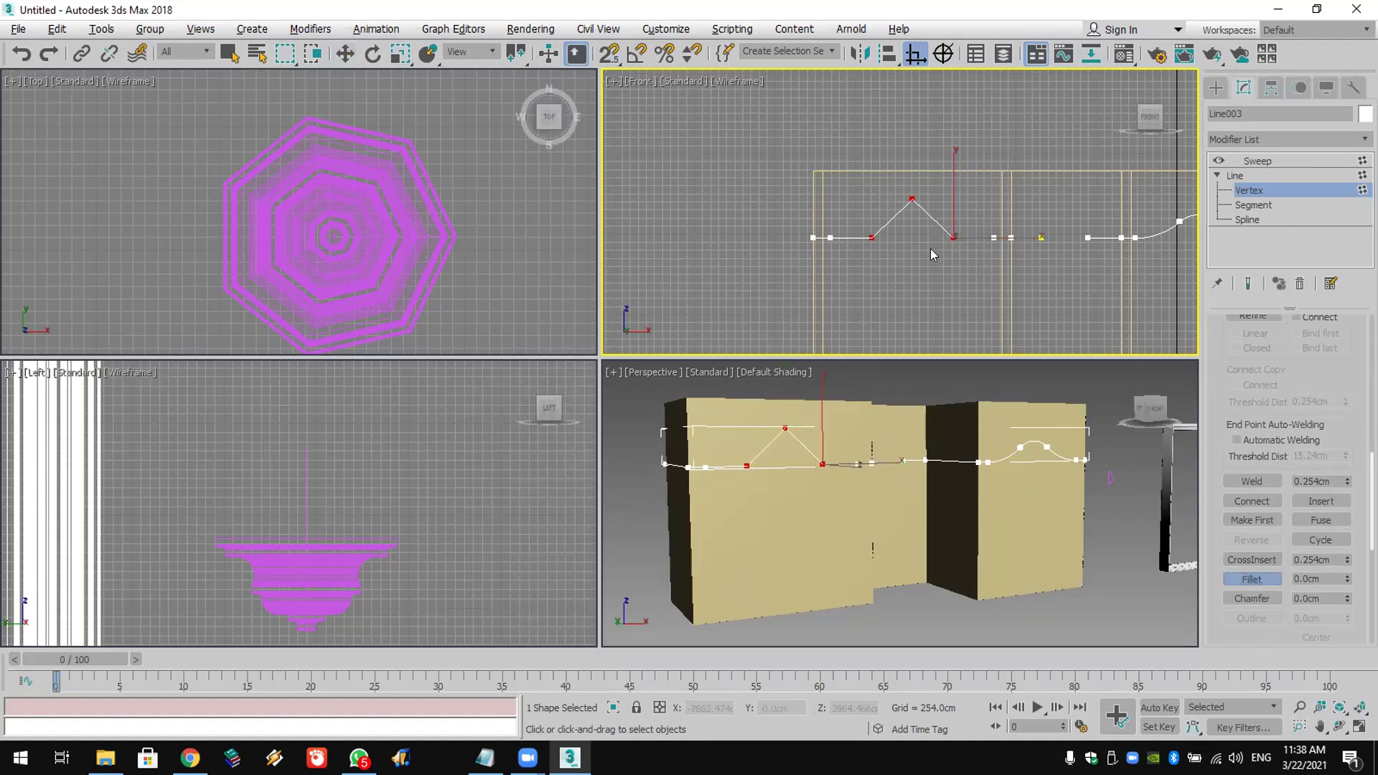
drag(911, 197, 933, 104)
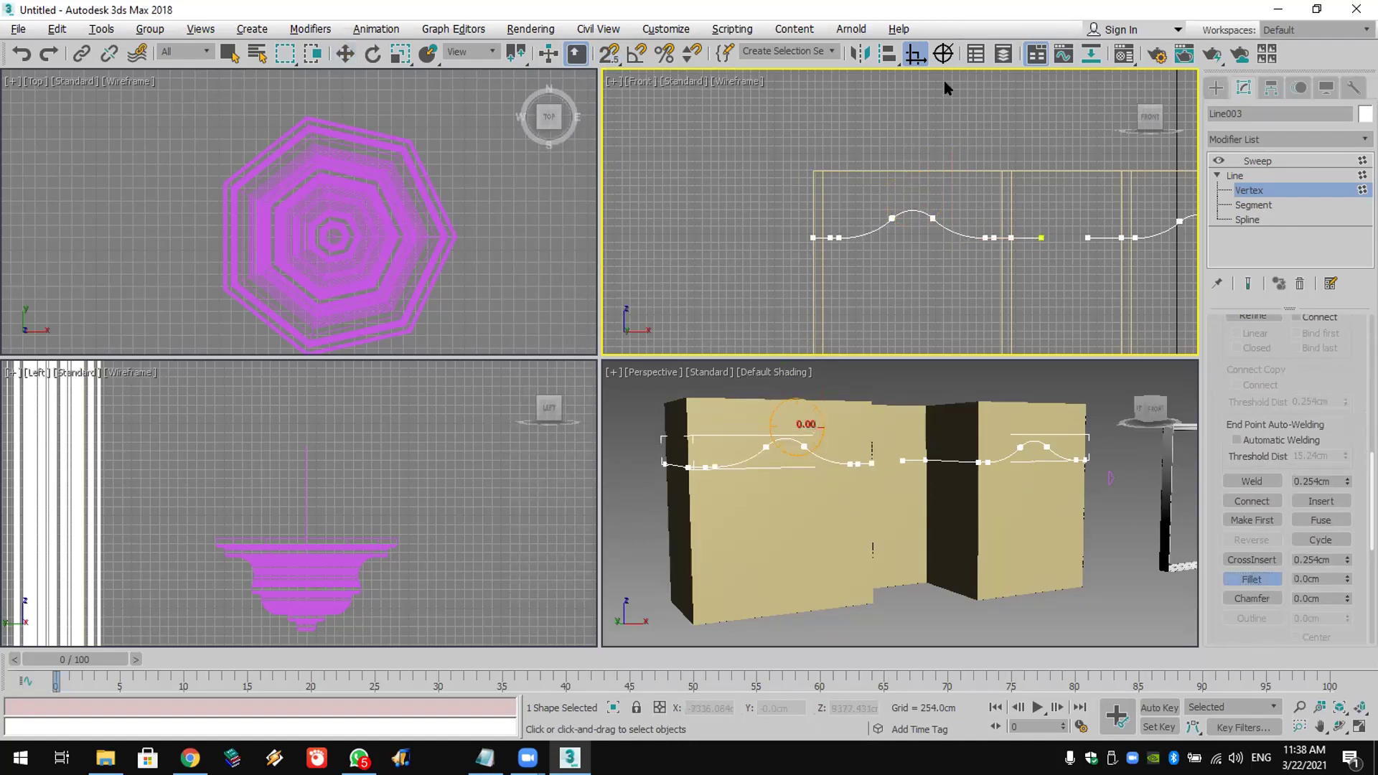
Step: Return to the Sweep level to view the curved moulding, and undo the bump edits back to the straight refined path
click(1264, 161)
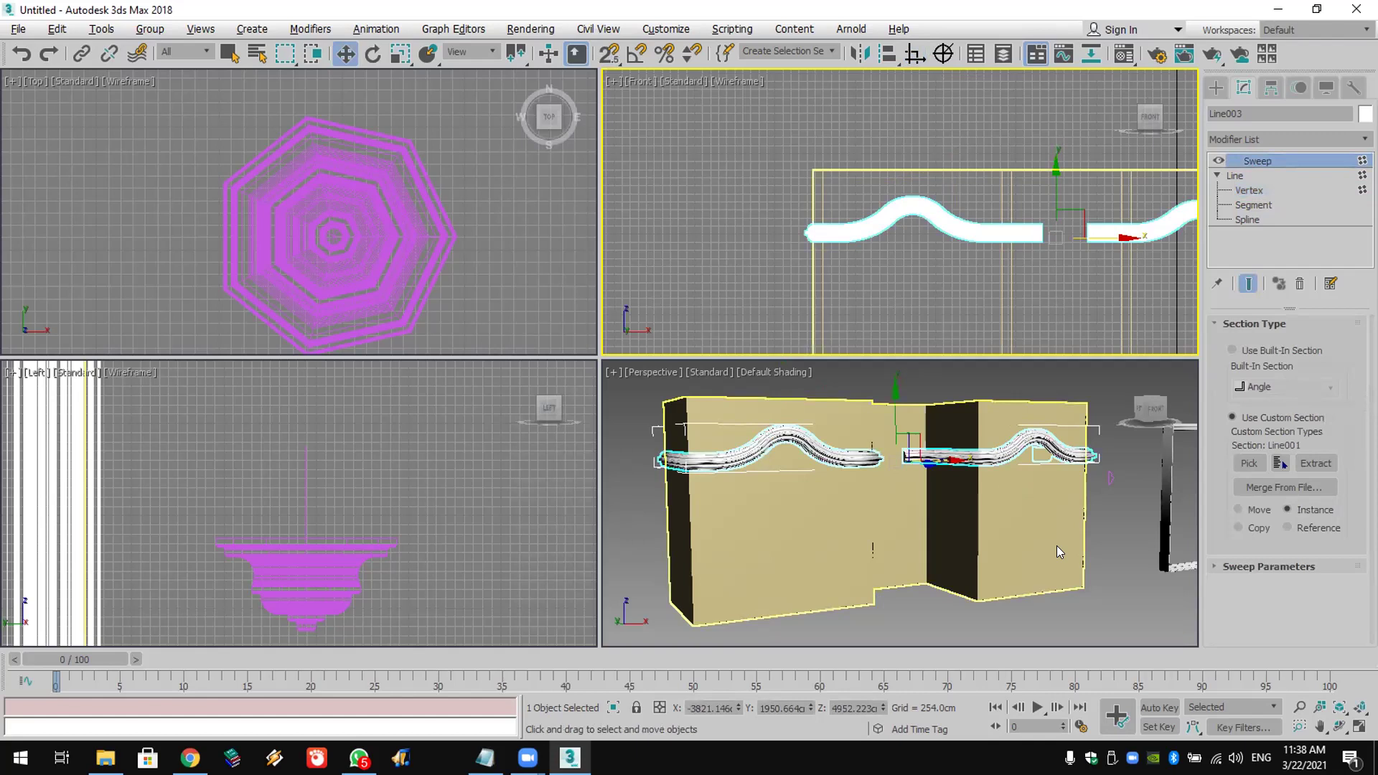
click(885, 536)
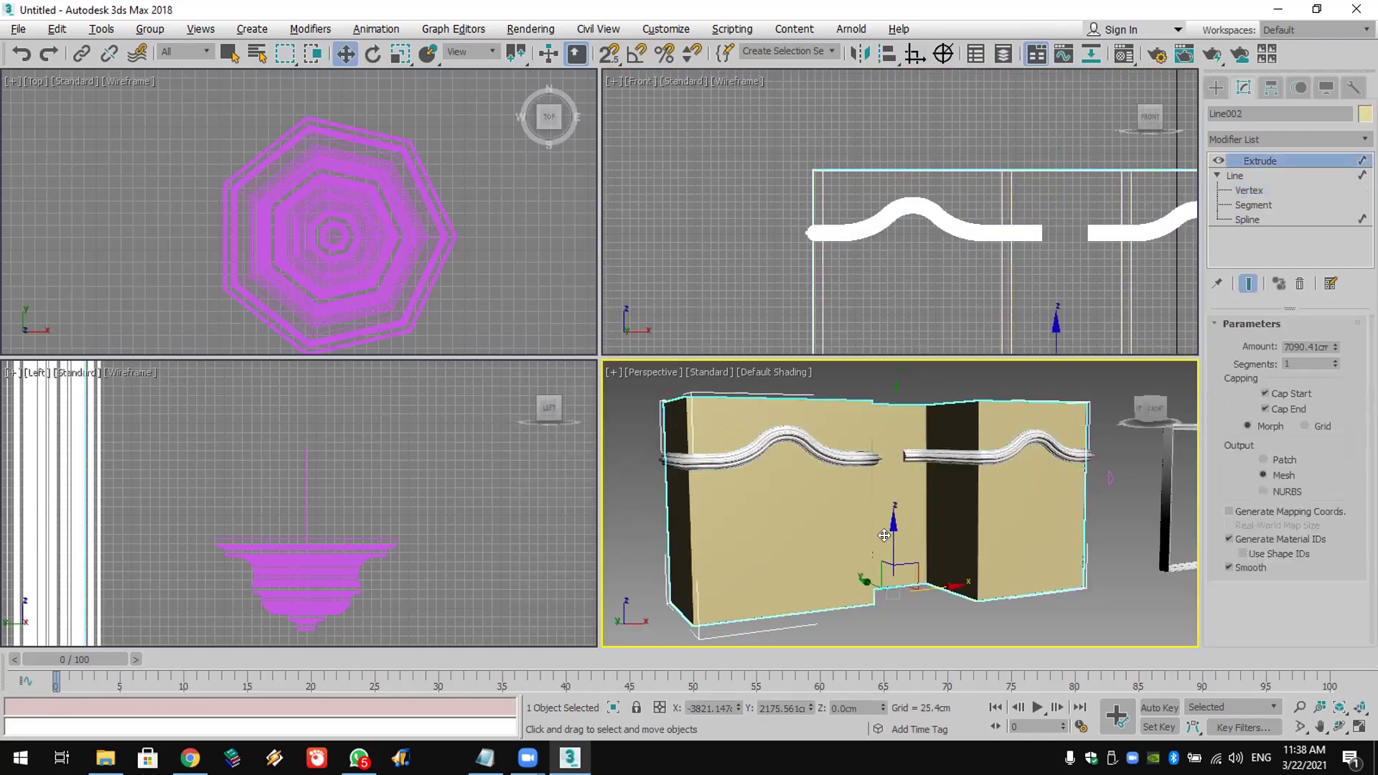
click(26, 55)
click(26, 56)
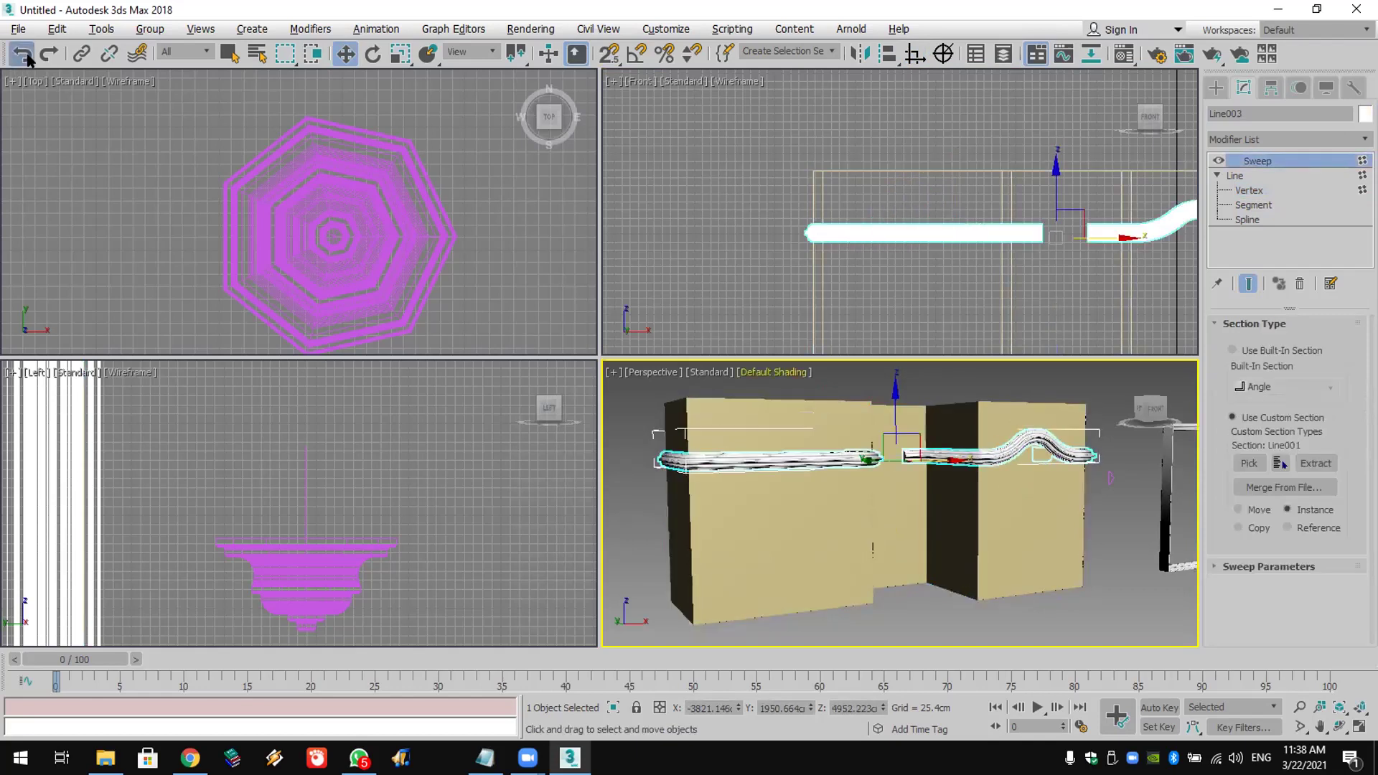
Step: Delete the two middle segments of the refined straight run and return to the Sweep level
click(1253, 191)
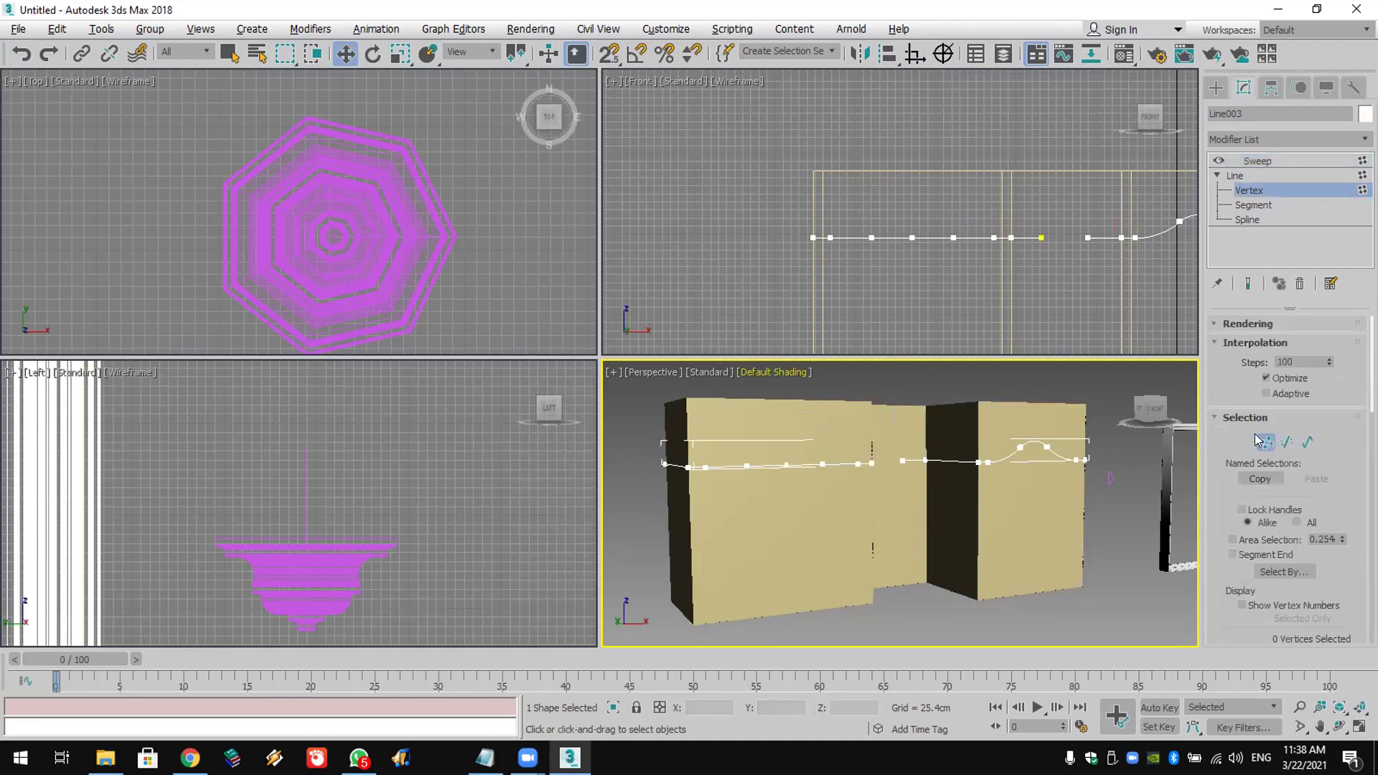
scroll(1262, 379, down, 5)
click(1253, 526)
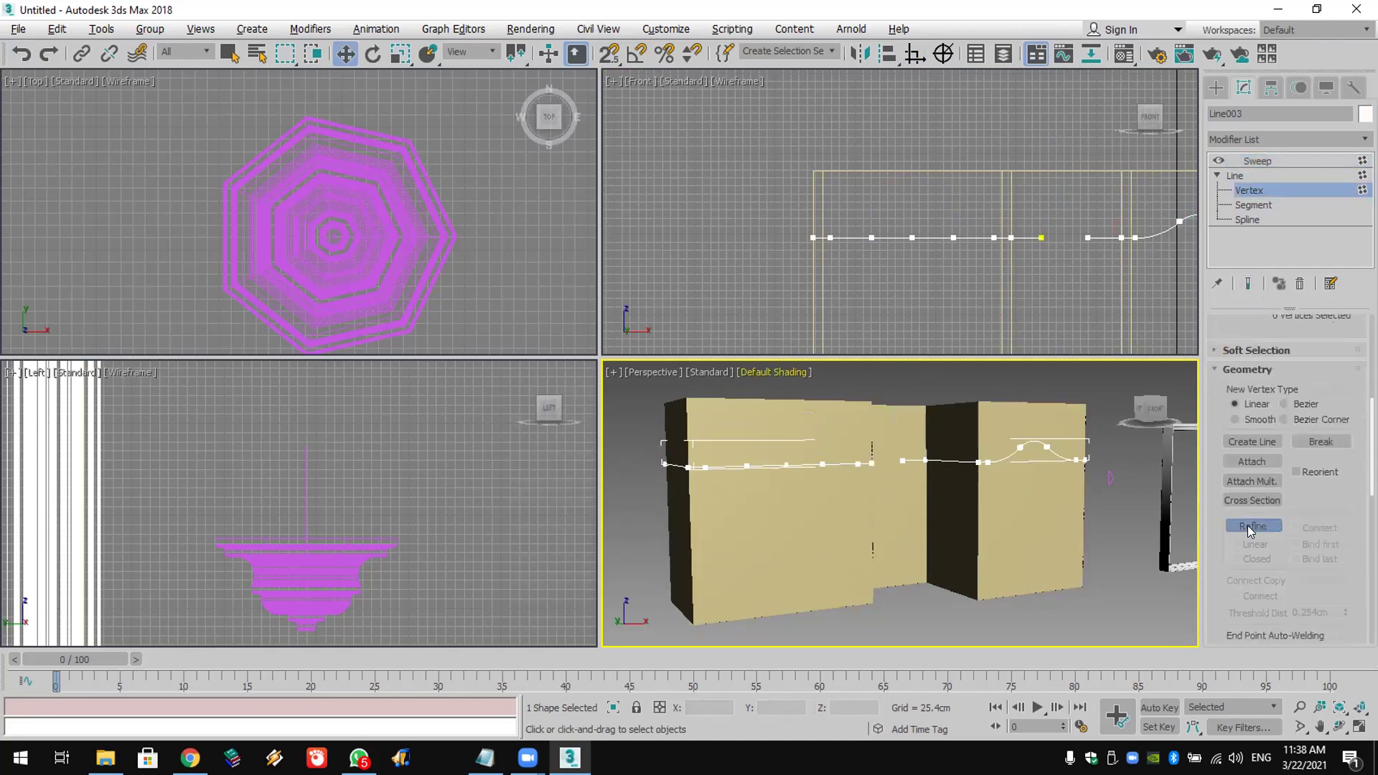
click(1254, 206)
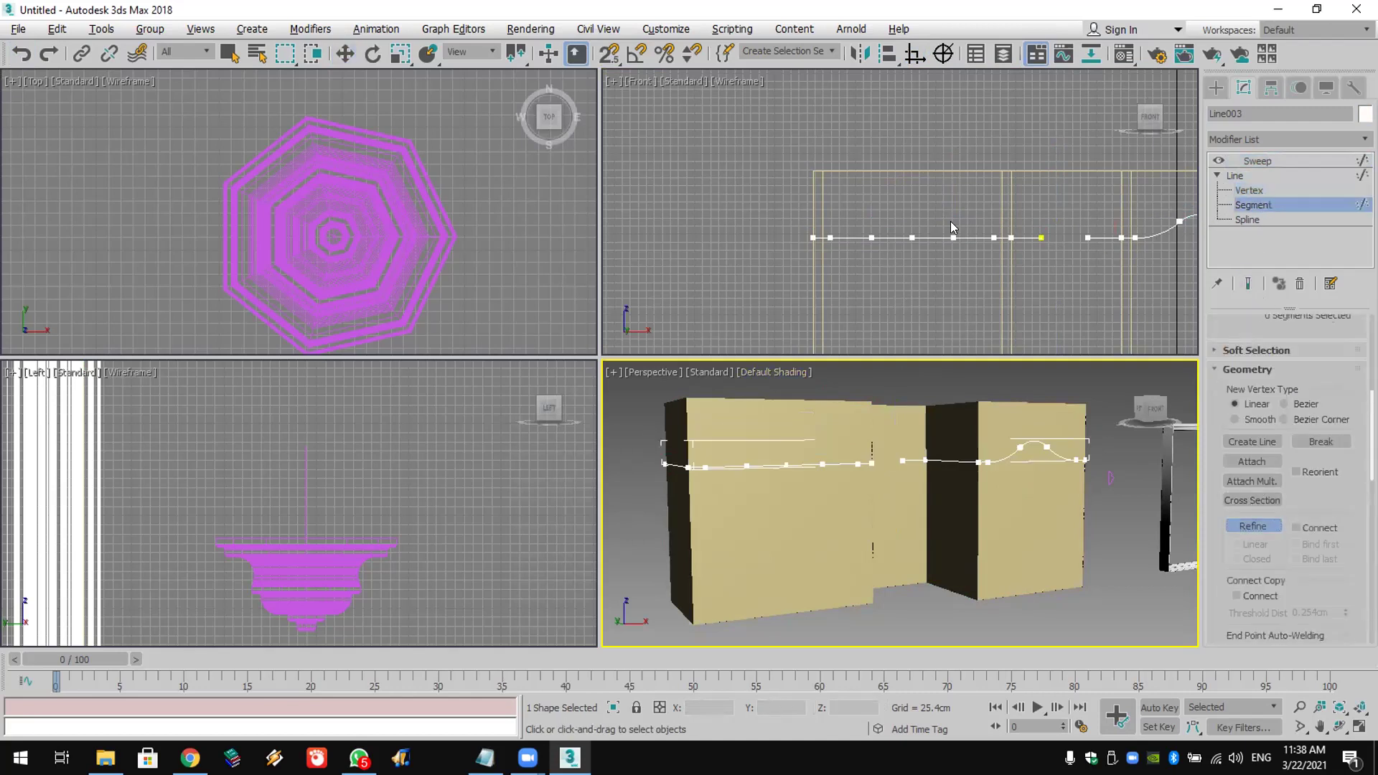
click(945, 217)
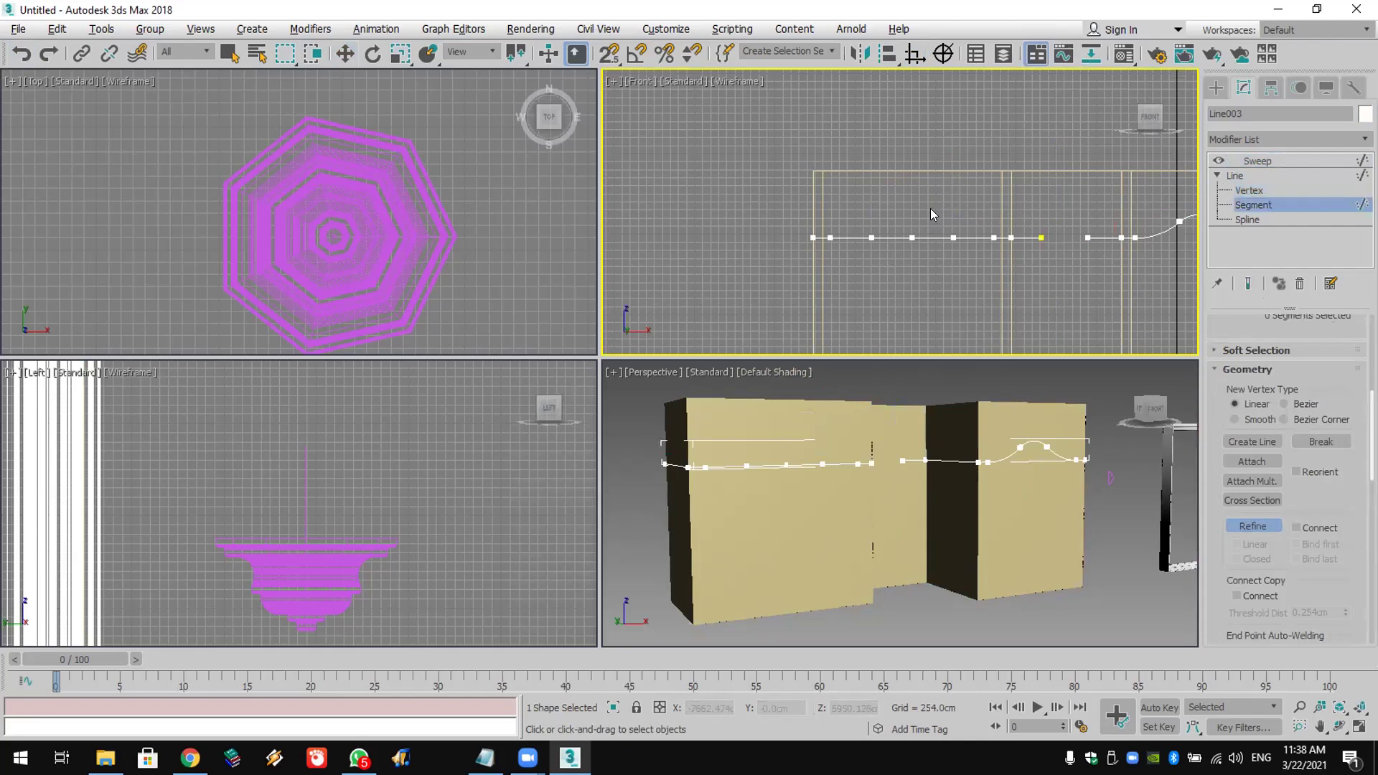
key(w)
drag(872, 269, 886, 269)
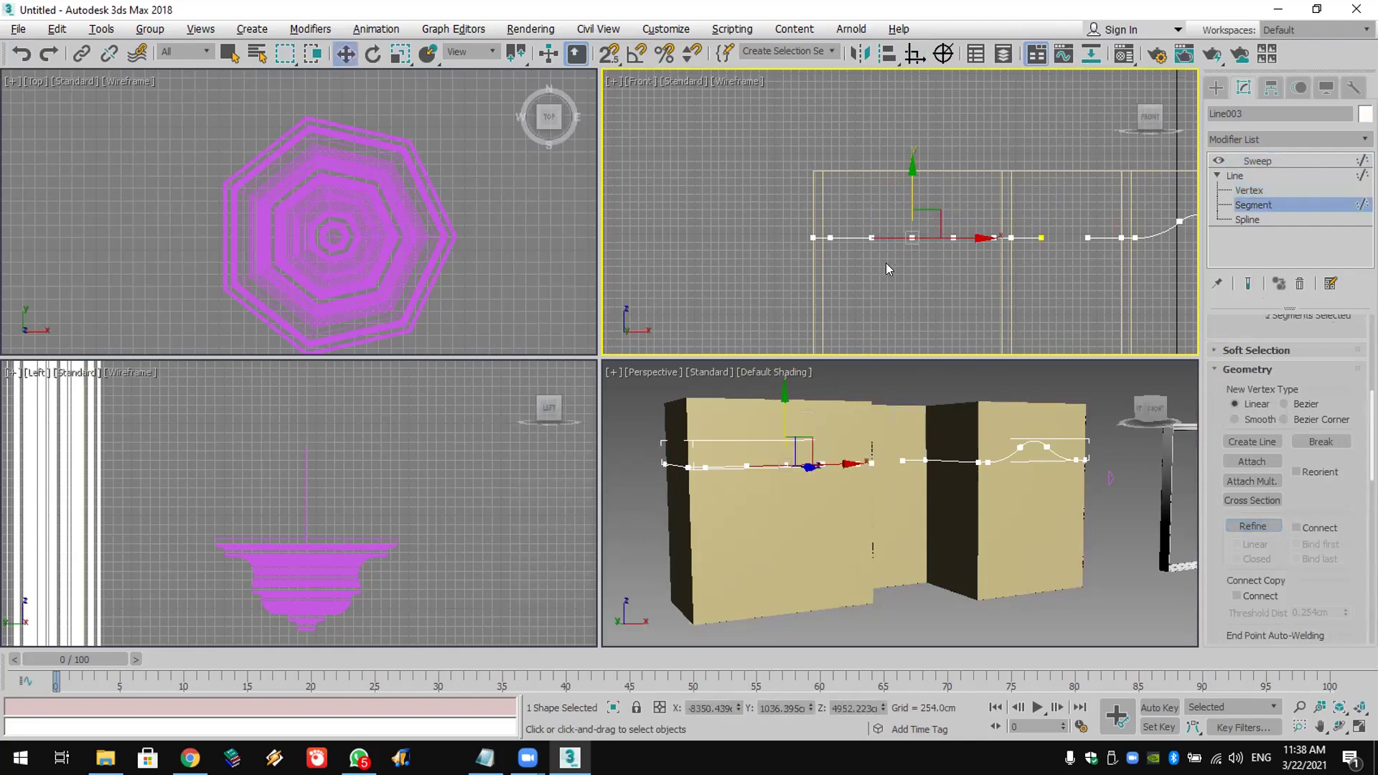
key(Delete)
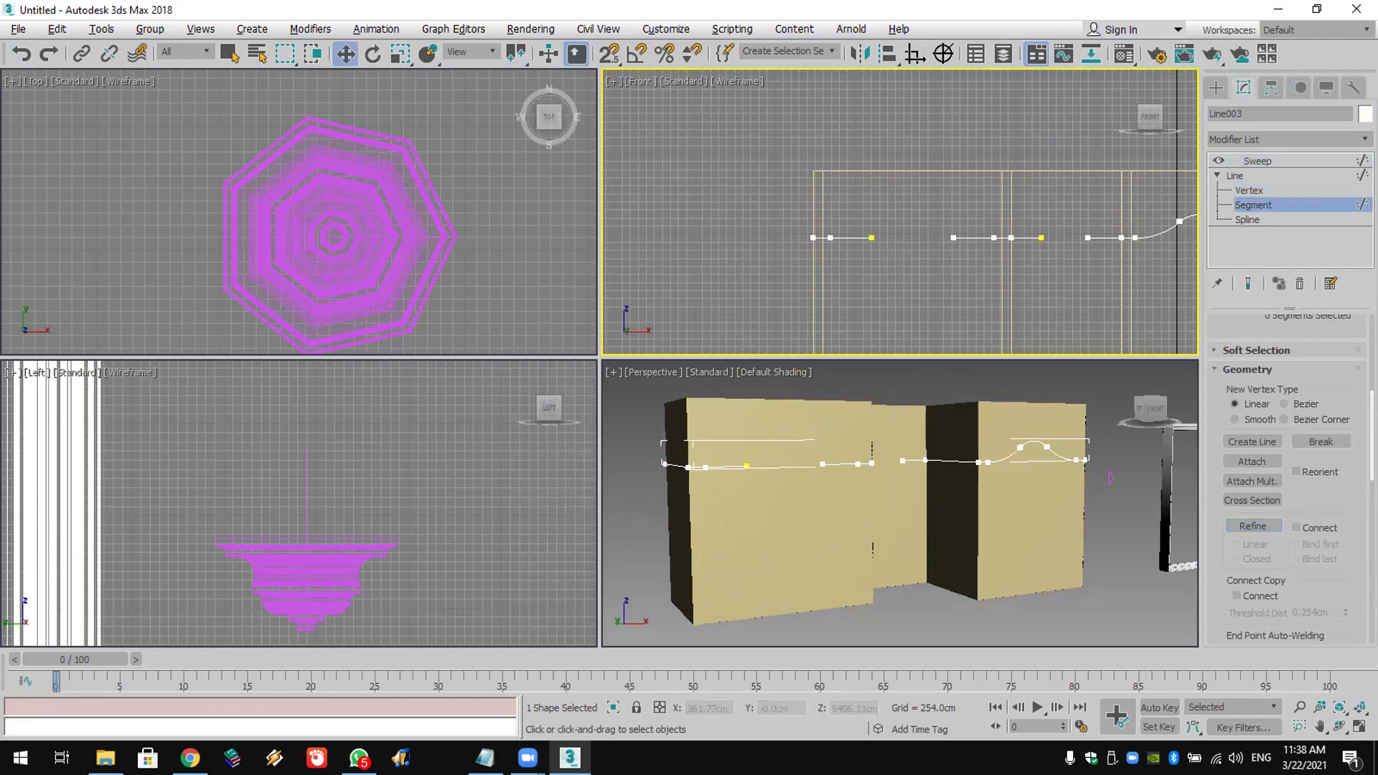
click(1290, 161)
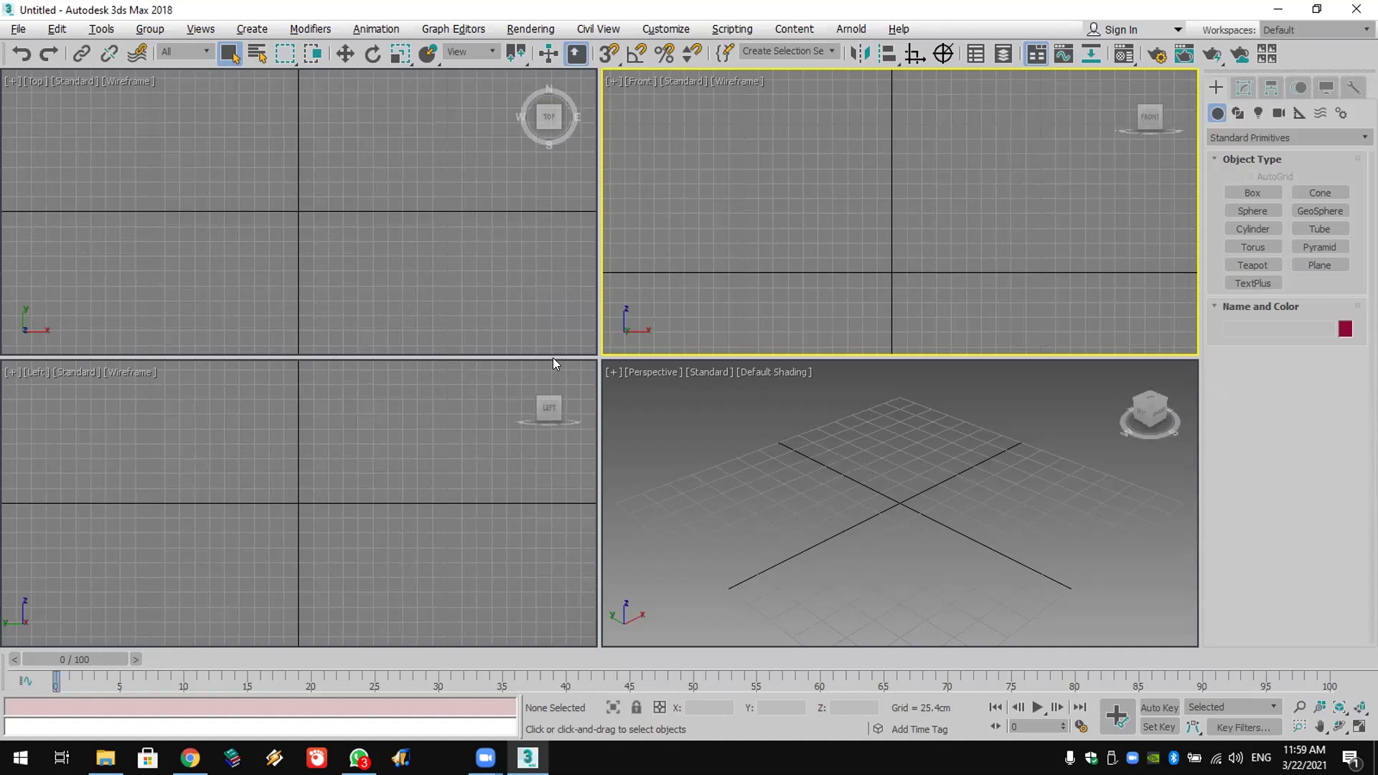
Step: In the empty scene's Top view, draw an open stepped line of seven straight horizontal and vertical segments
click(462, 185)
middle_drag(462, 185, 455, 234)
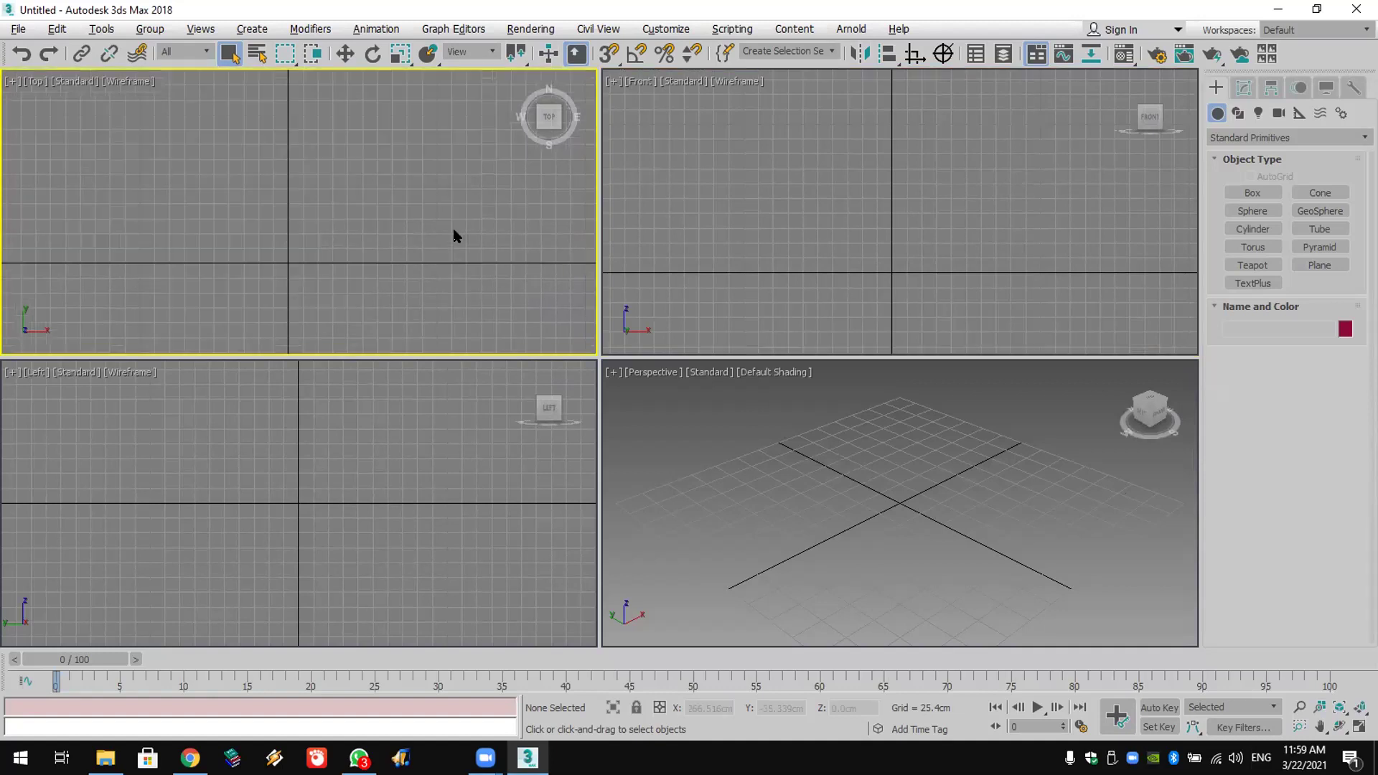
click(1238, 112)
click(1253, 206)
click(73, 126)
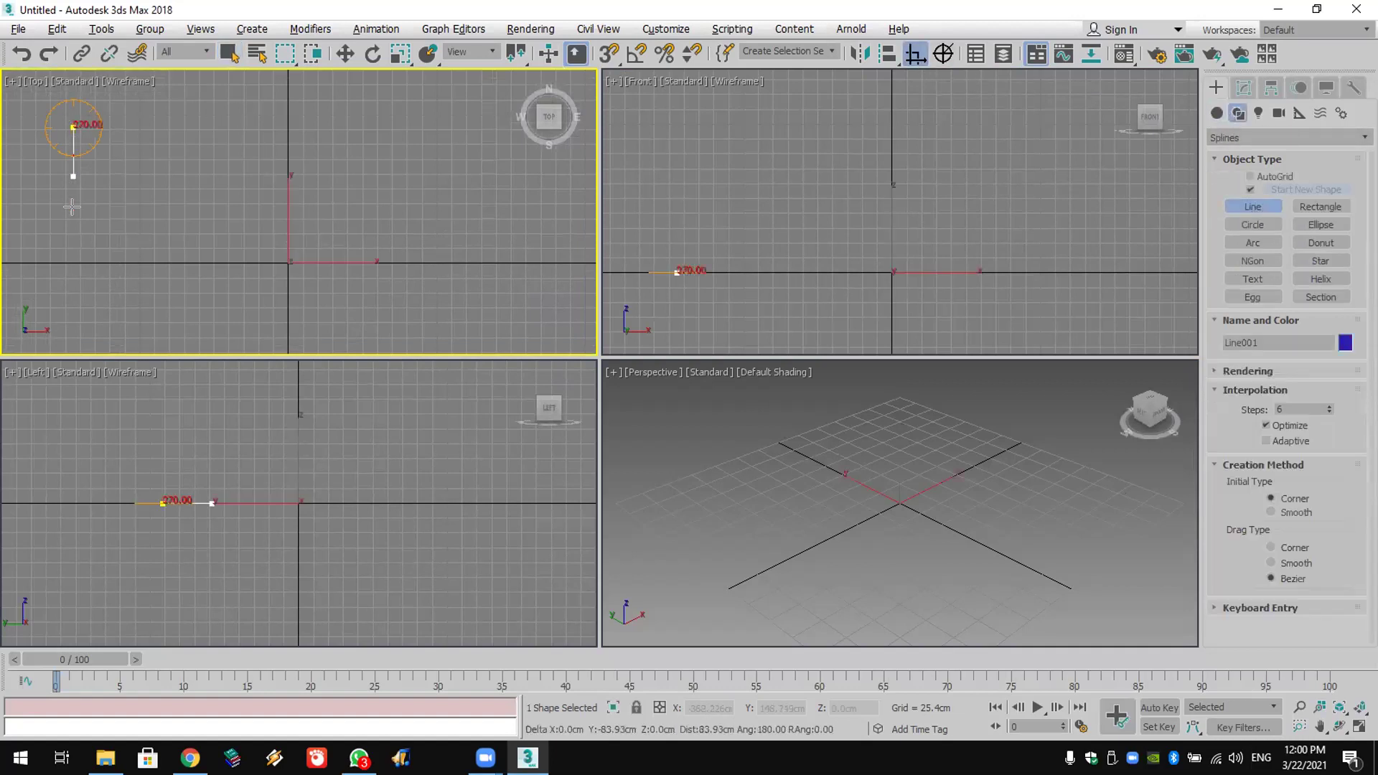
click(73, 254)
click(289, 254)
click(289, 195)
click(471, 195)
click(470, 295)
scroll(559, 284, down, 4)
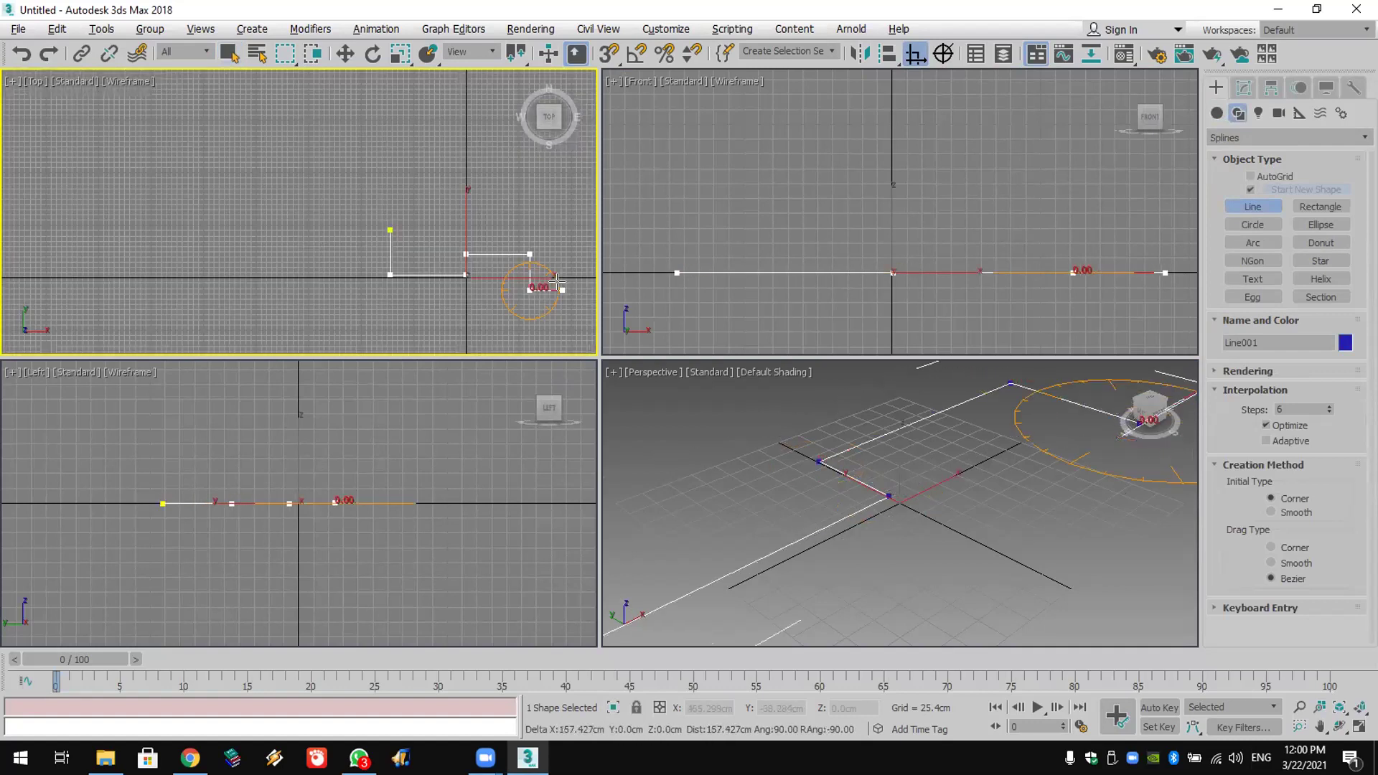
scroll(582, 284, up, 7)
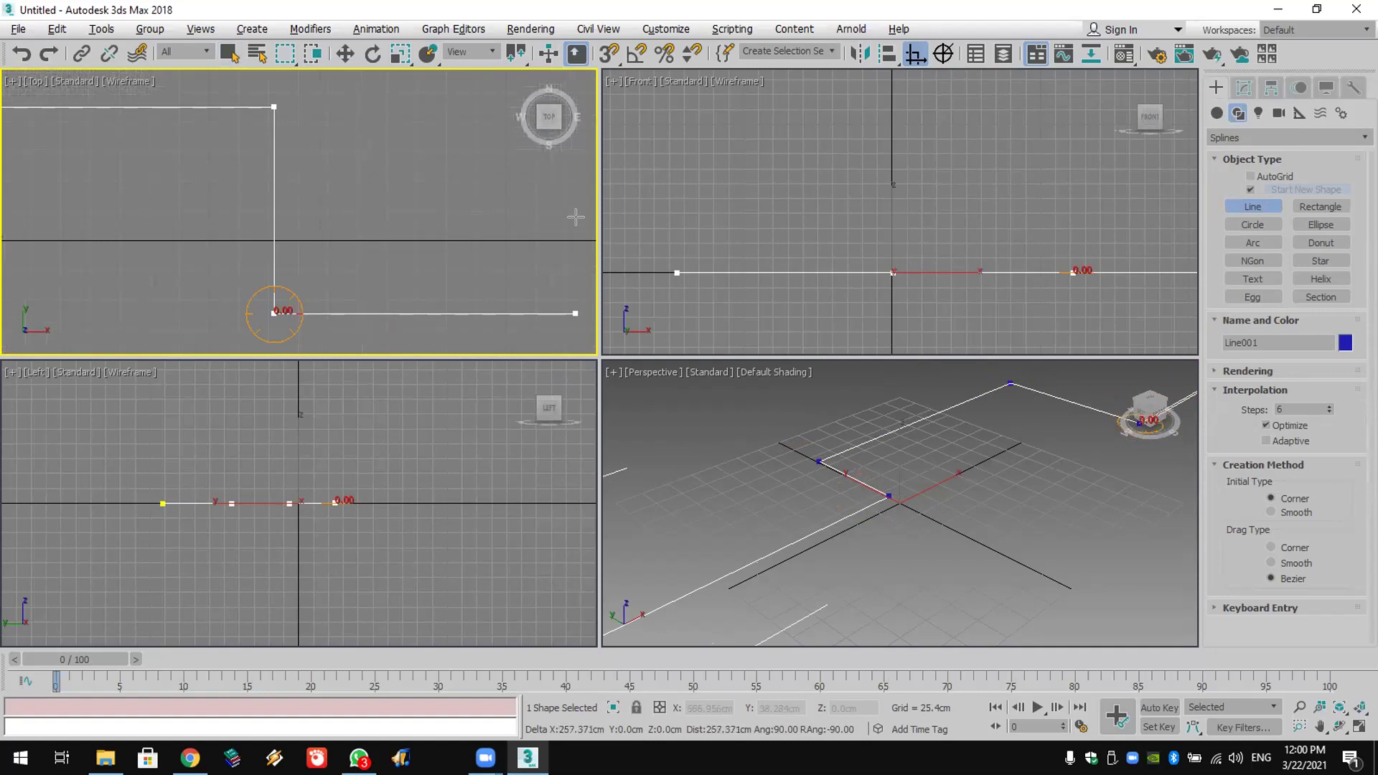
click(575, 313)
click(576, 205)
right_click(576, 204)
scroll(468, 245, down, 4)
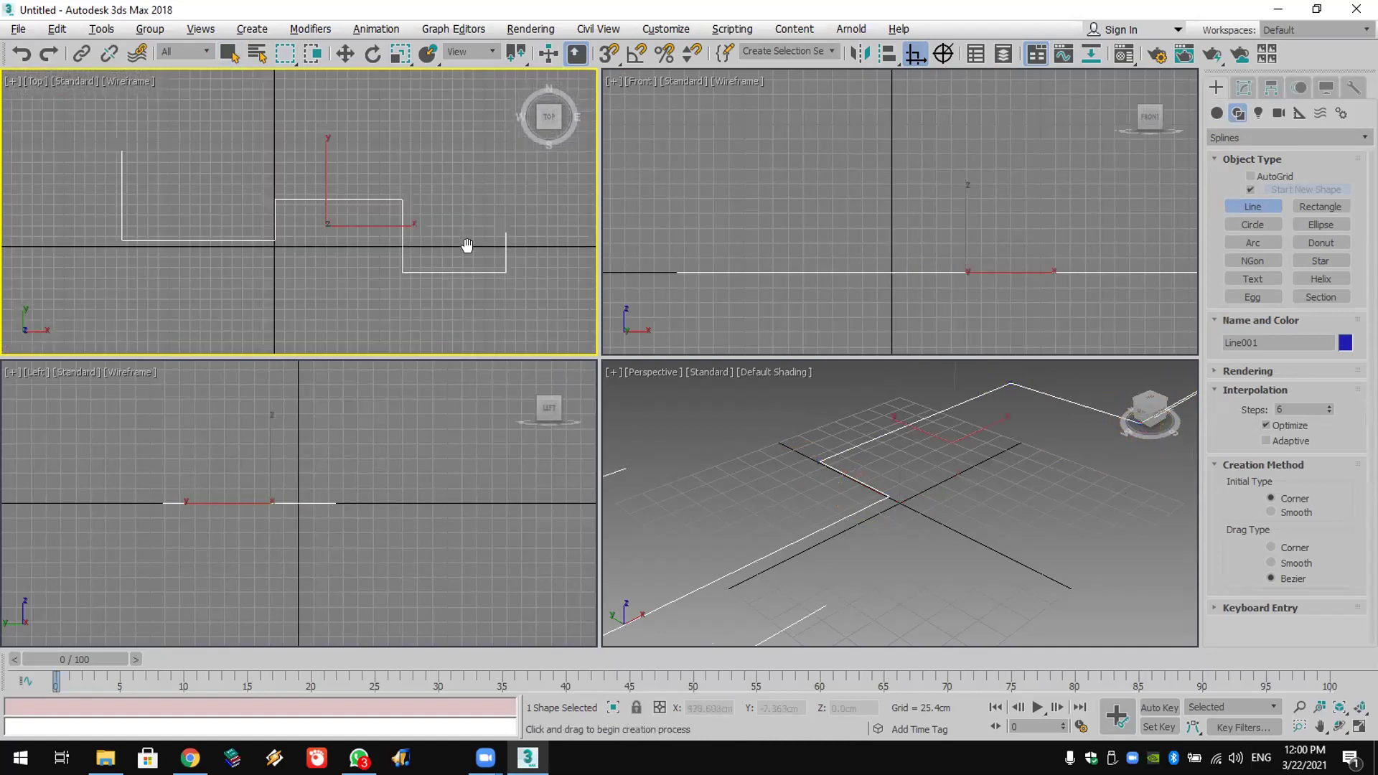
Step: Outline the stepped line at Spline level to turn it into a thin closed wall plan
click(1246, 87)
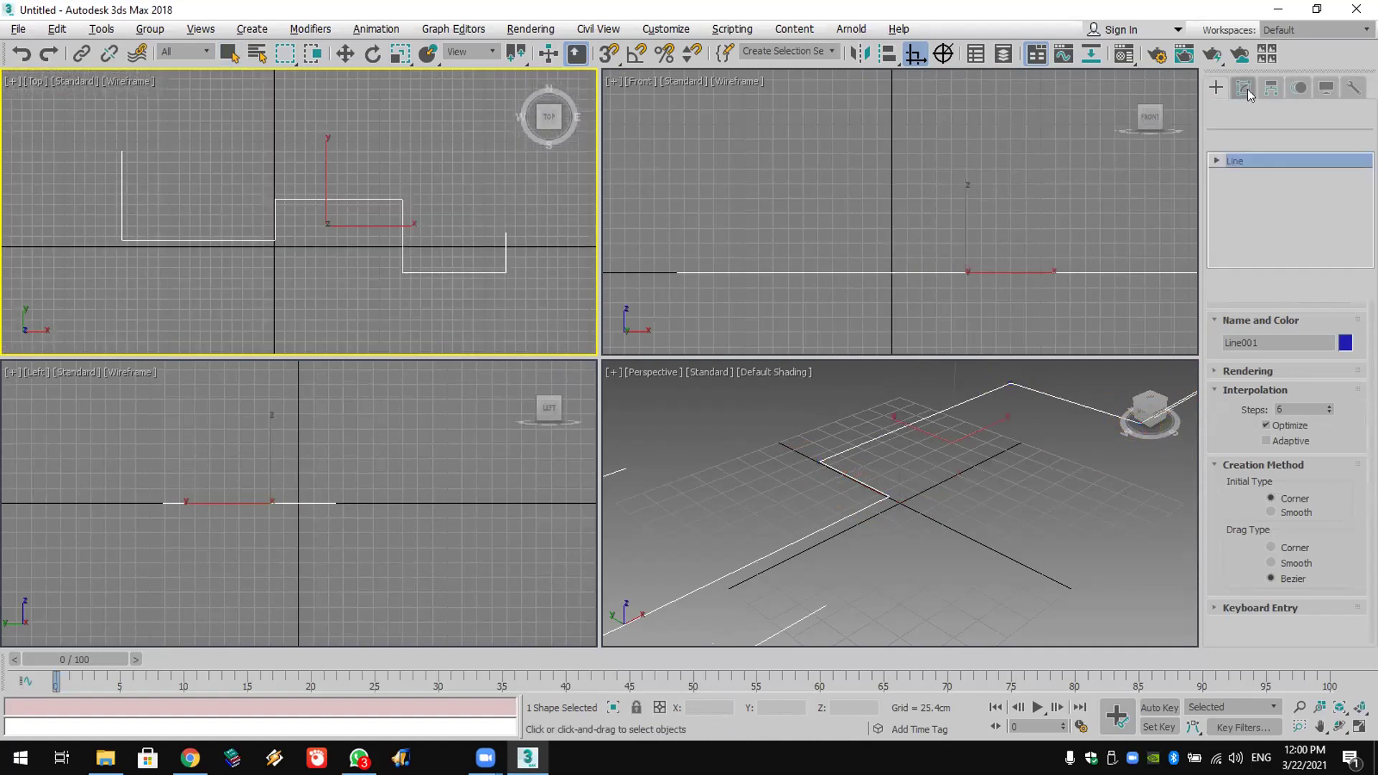
click(1250, 139)
click(1217, 142)
click(1215, 162)
click(1248, 204)
scroll(1342, 482, down, 3)
scroll(1269, 495, down, 6)
click(1252, 535)
drag(426, 268, 423, 261)
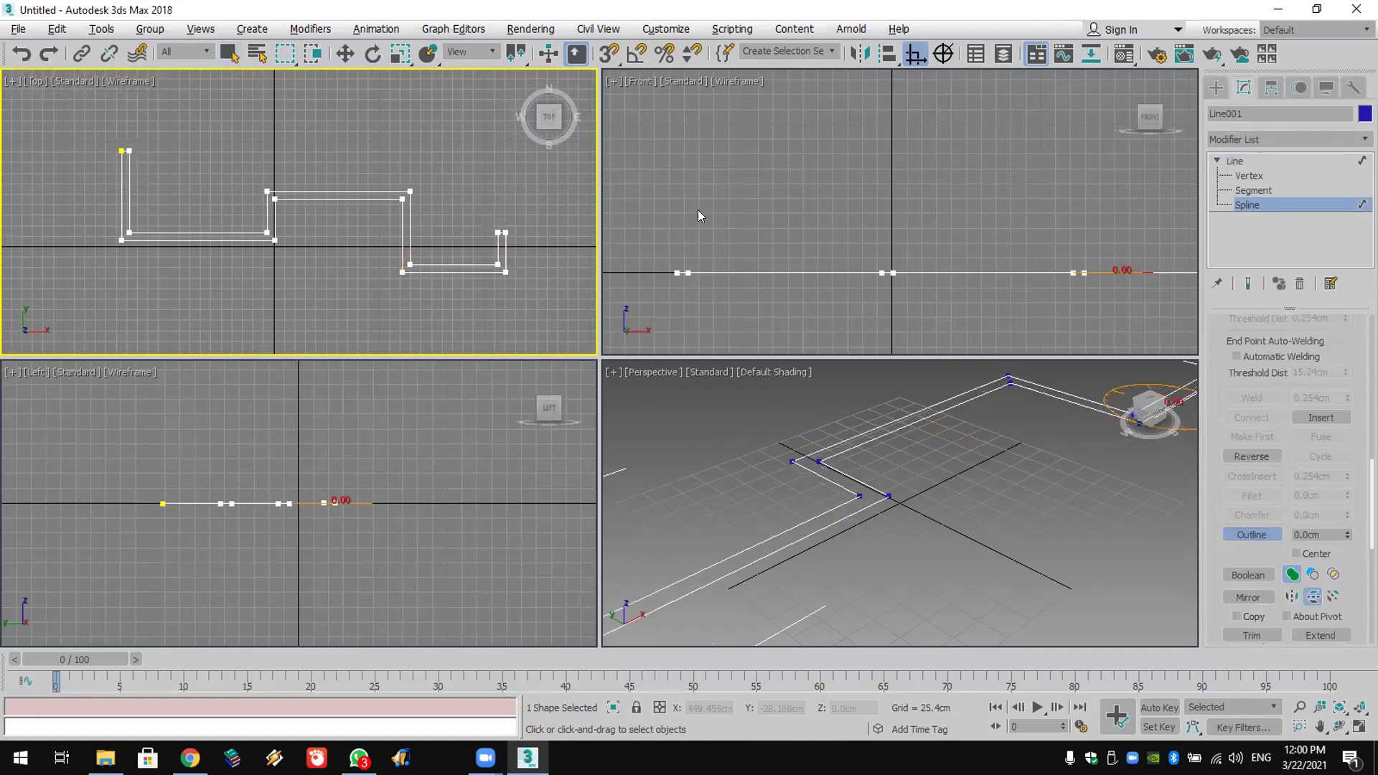
Step: Extrude the closed wall plan to a height of 736.6 cm
click(1272, 138)
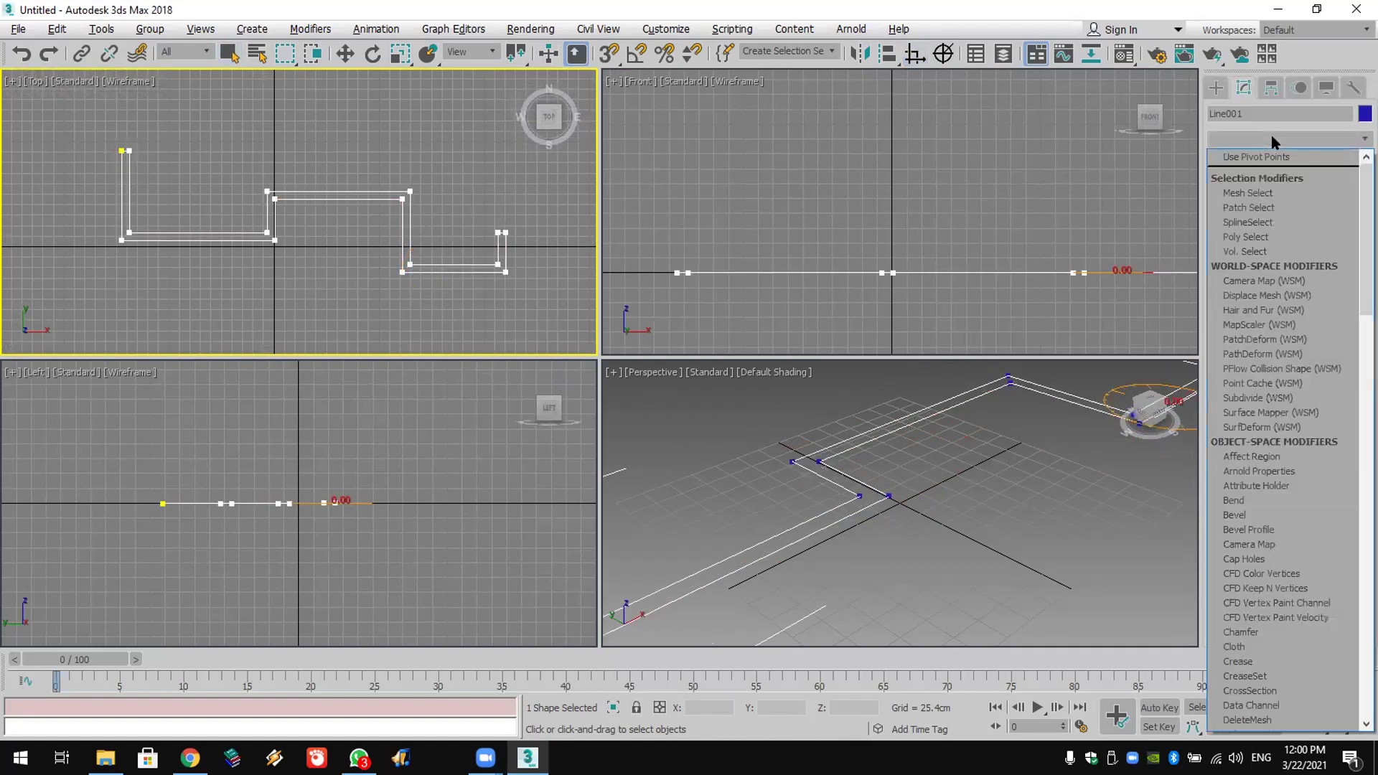
key(e)
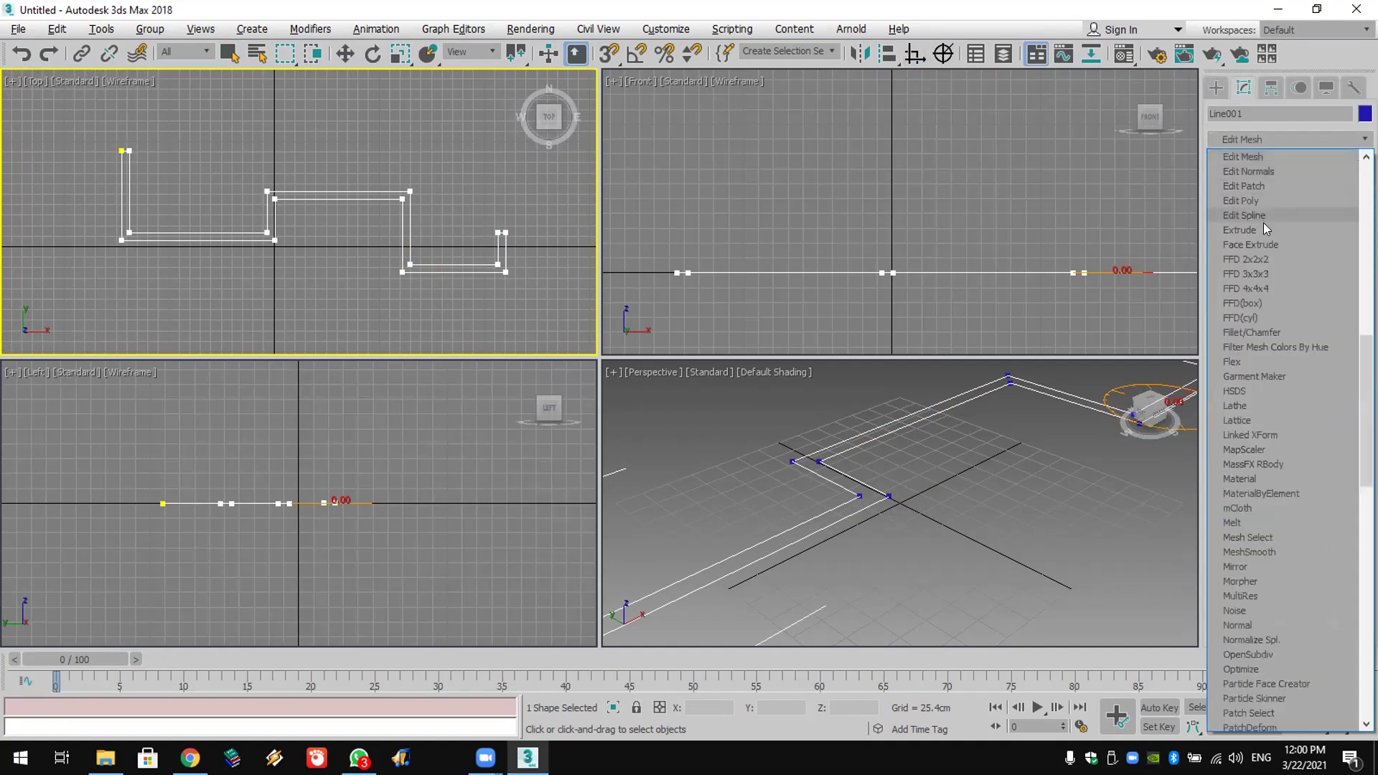
click(1279, 231)
drag(1330, 350, 1330, 265)
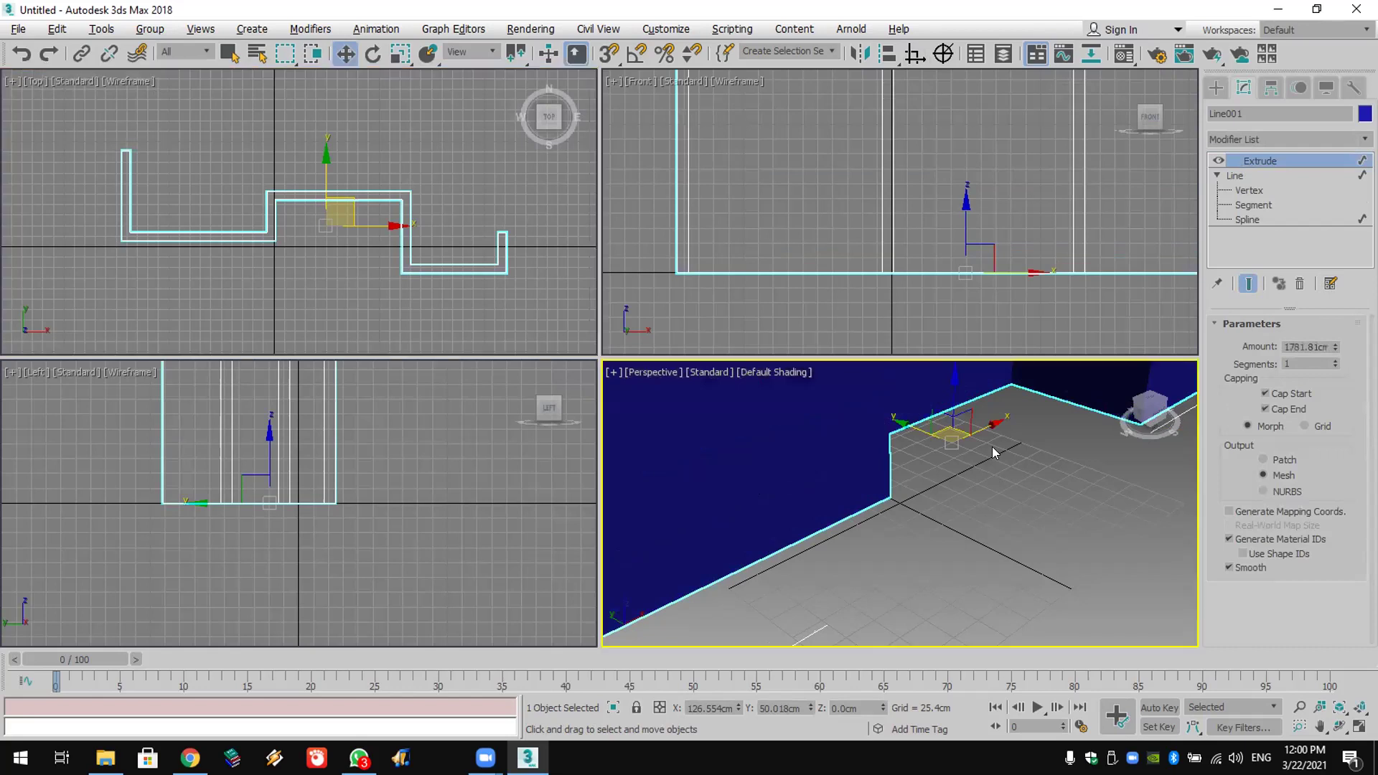
scroll(992, 446, down, 6)
drag(1335, 348, 1340, 9)
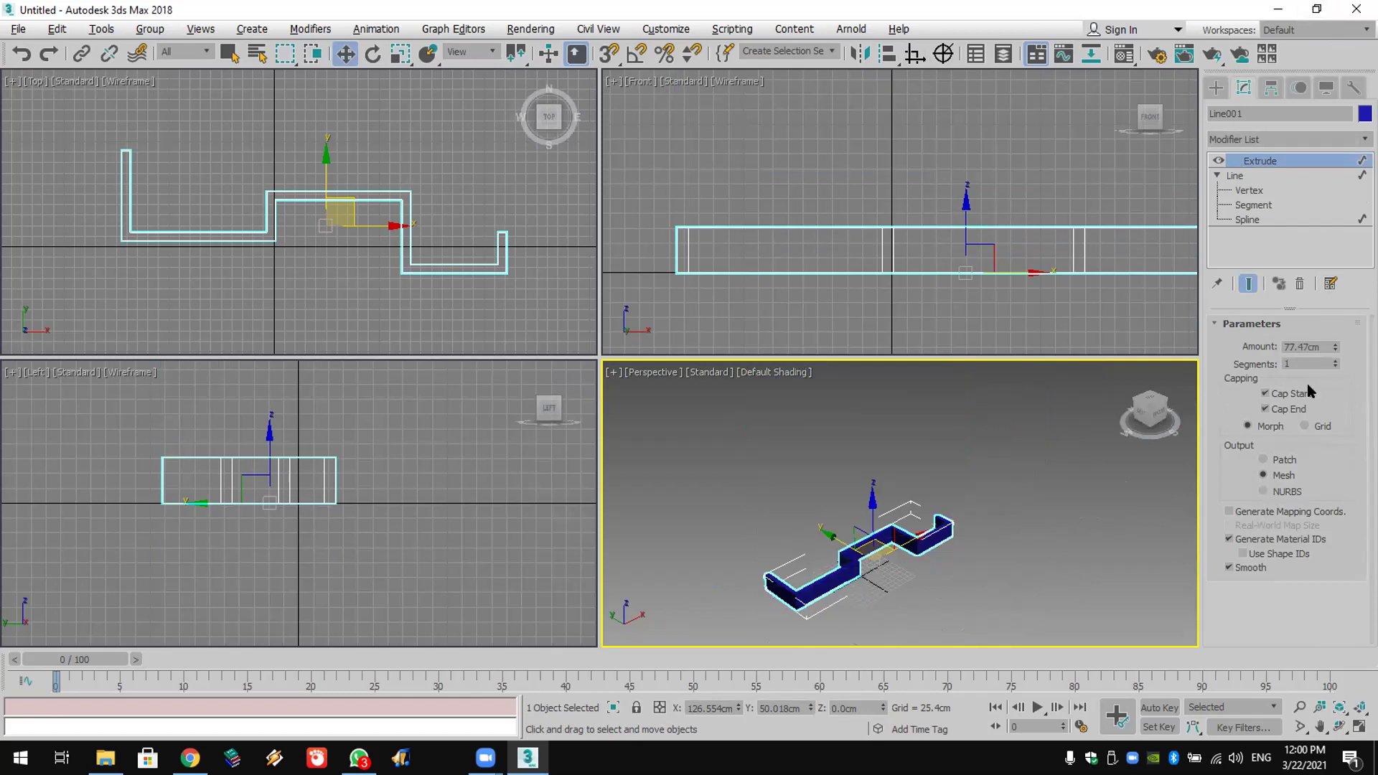
drag(1338, 349, 1305, 727)
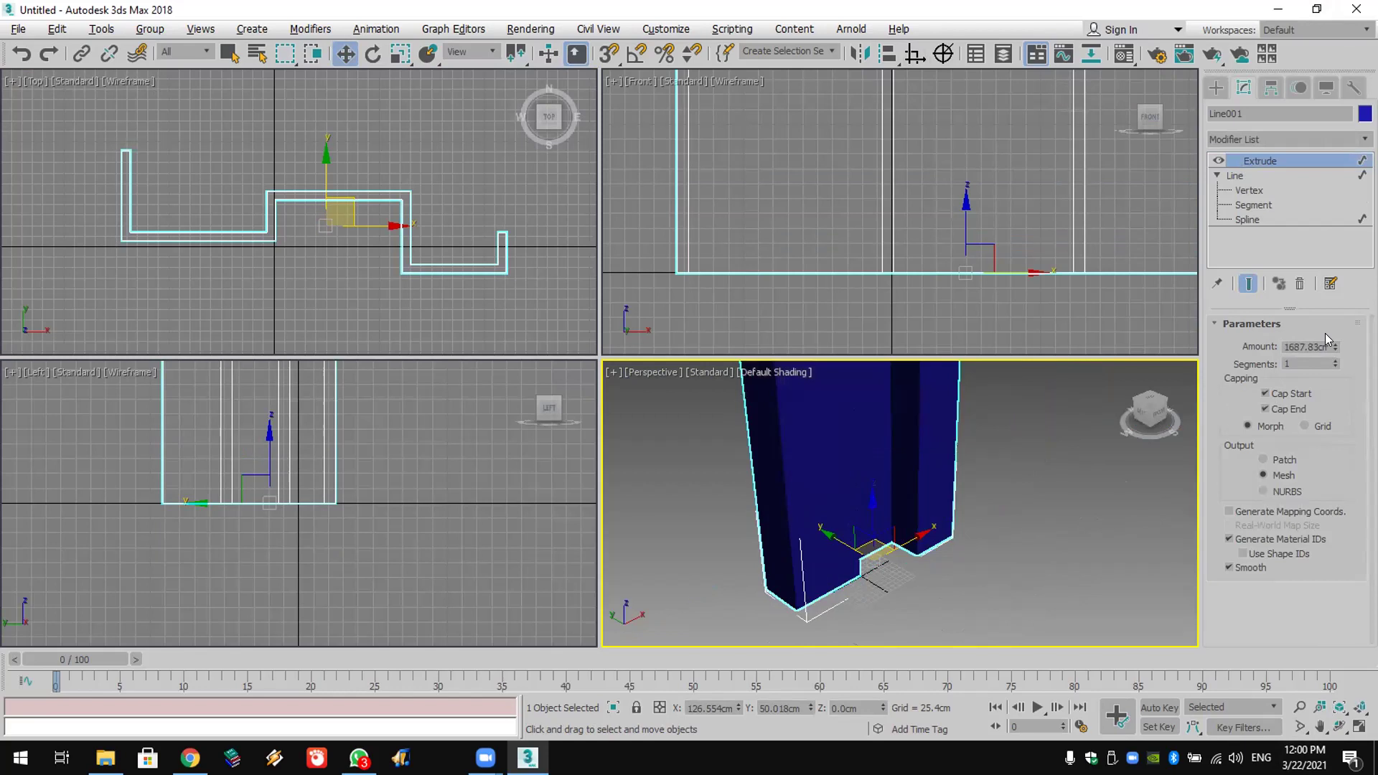
drag(1335, 356, 1343, 666)
drag(1333, 343, 1343, 591)
scroll(917, 477, up, 3)
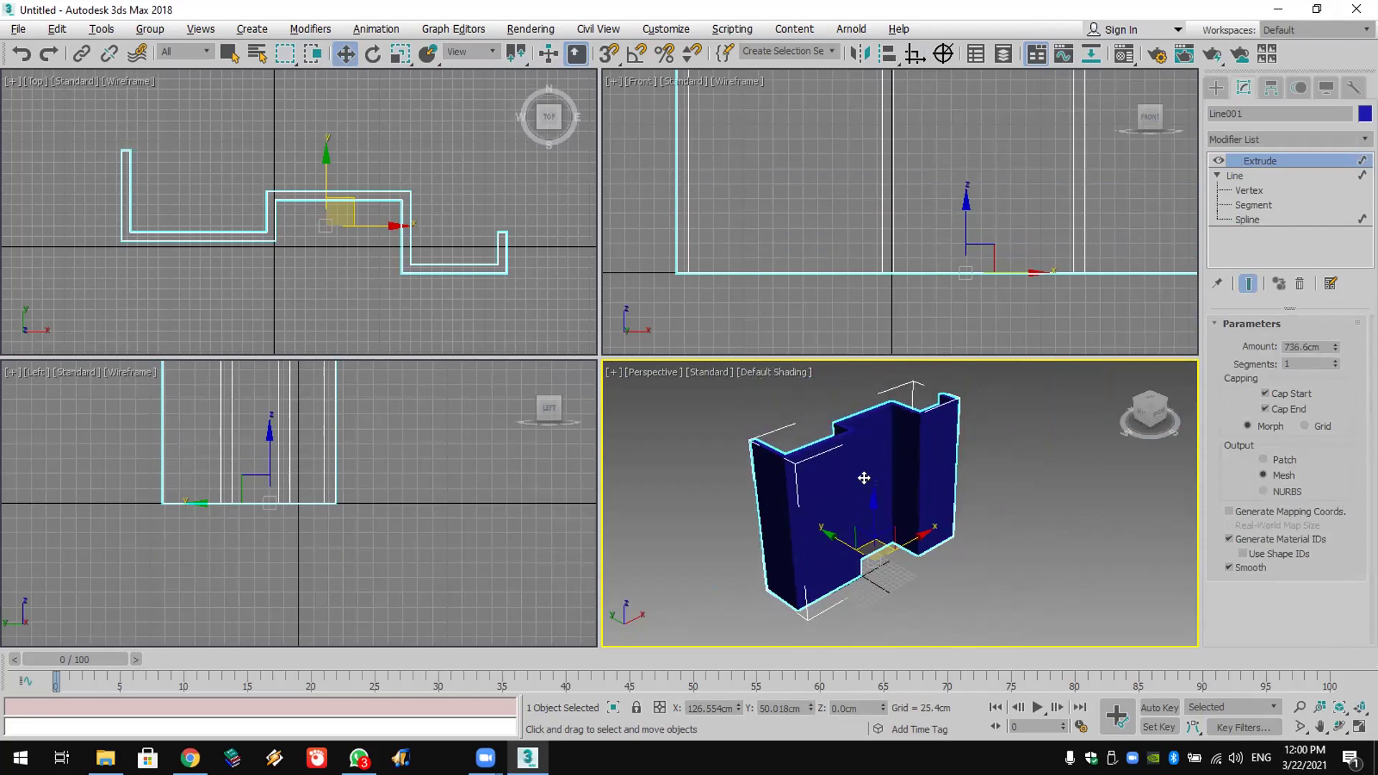
Step: Change the extruded wall's object color from dark blue to a pale yellow-tan
click(1365, 113)
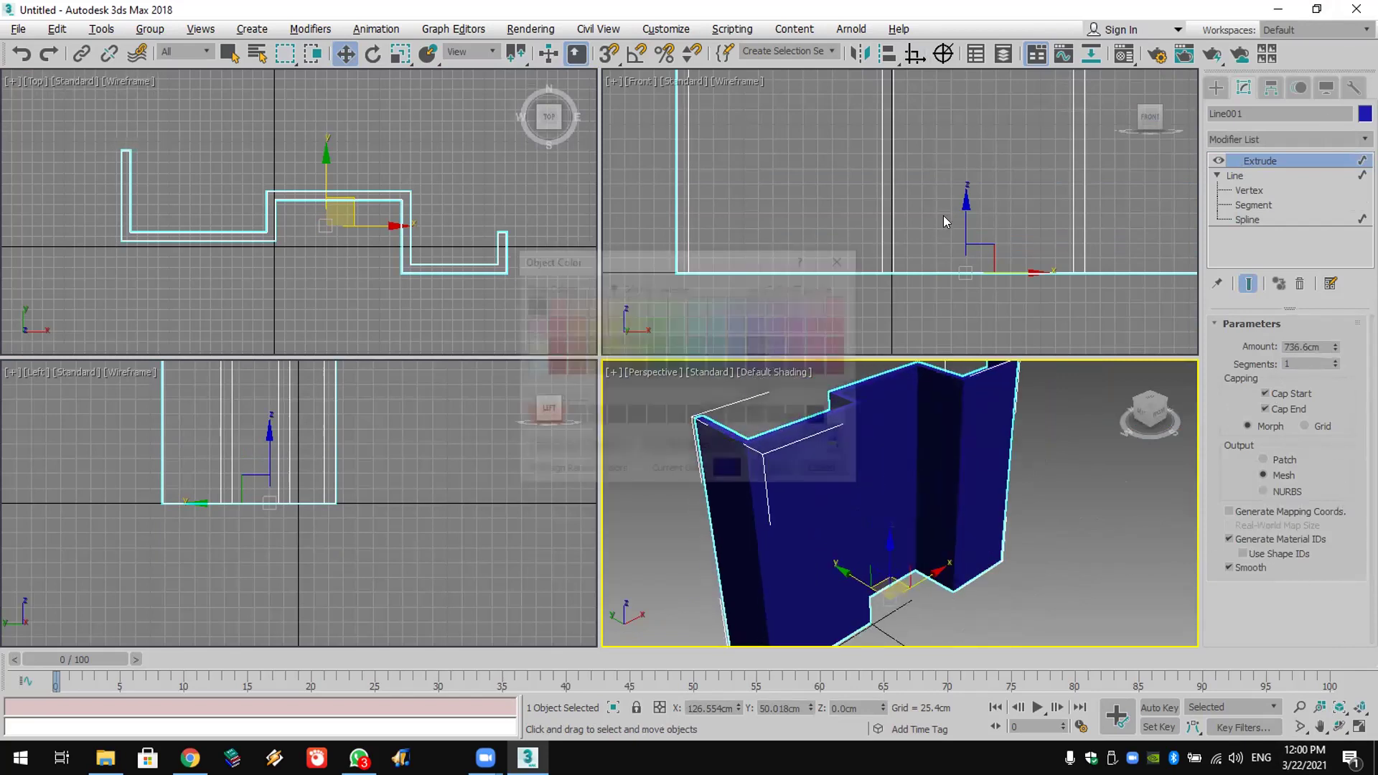
click(595, 304)
click(776, 473)
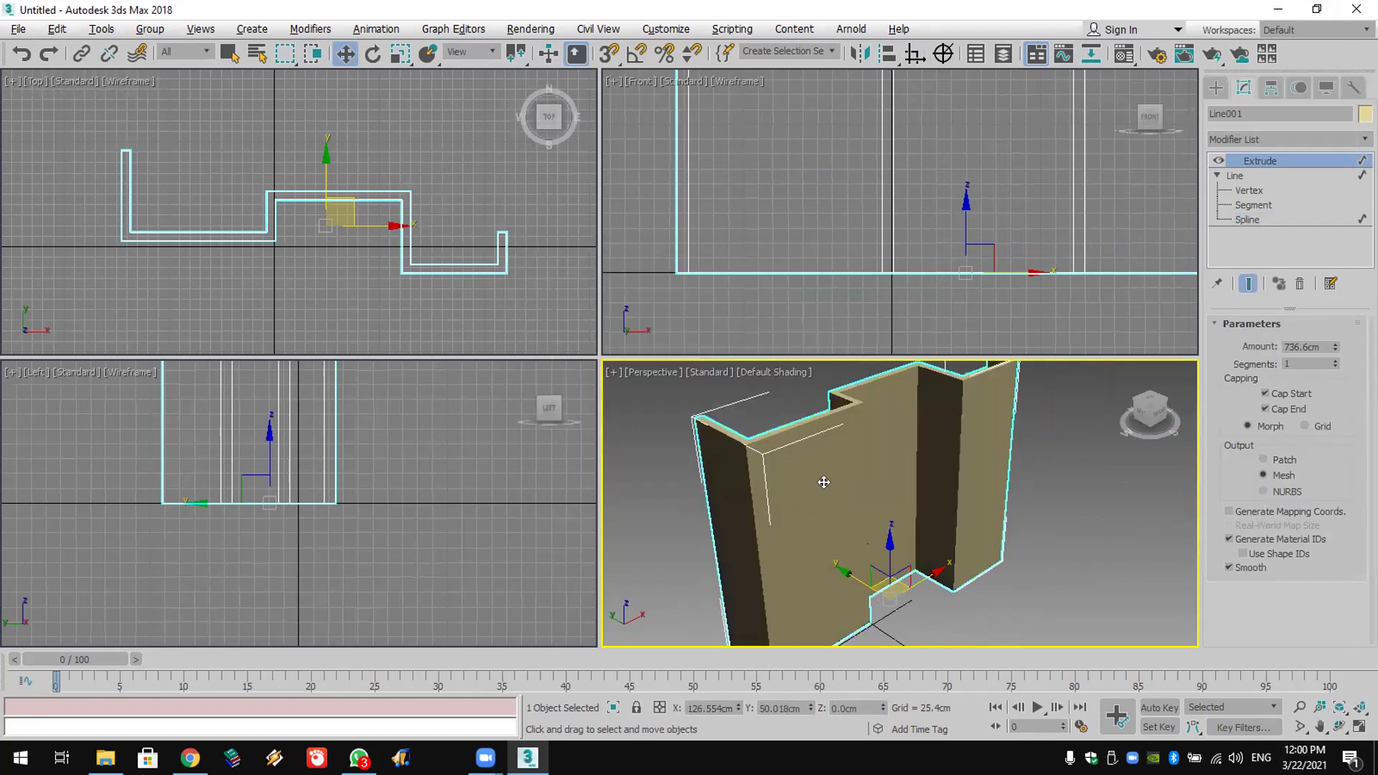
middle_drag(460, 214, 420, 214)
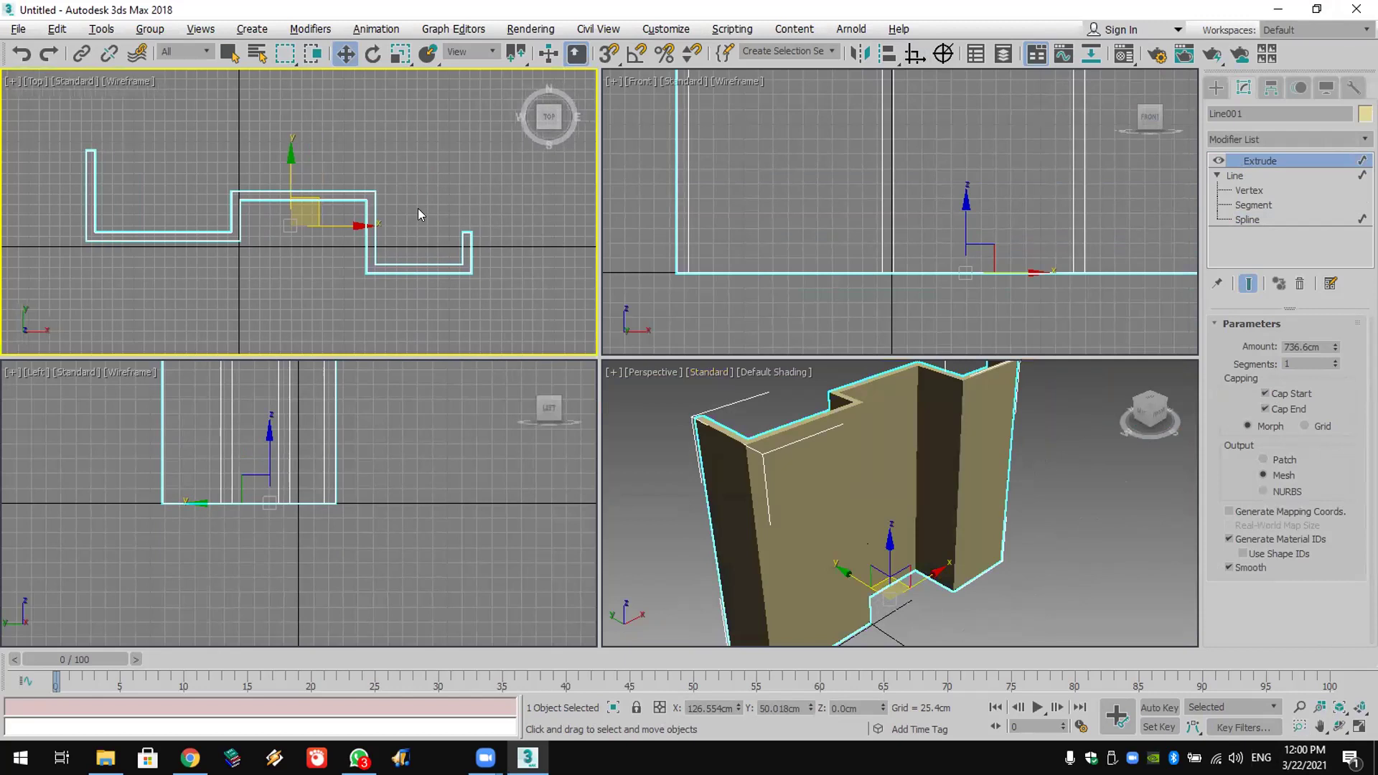
click(867, 519)
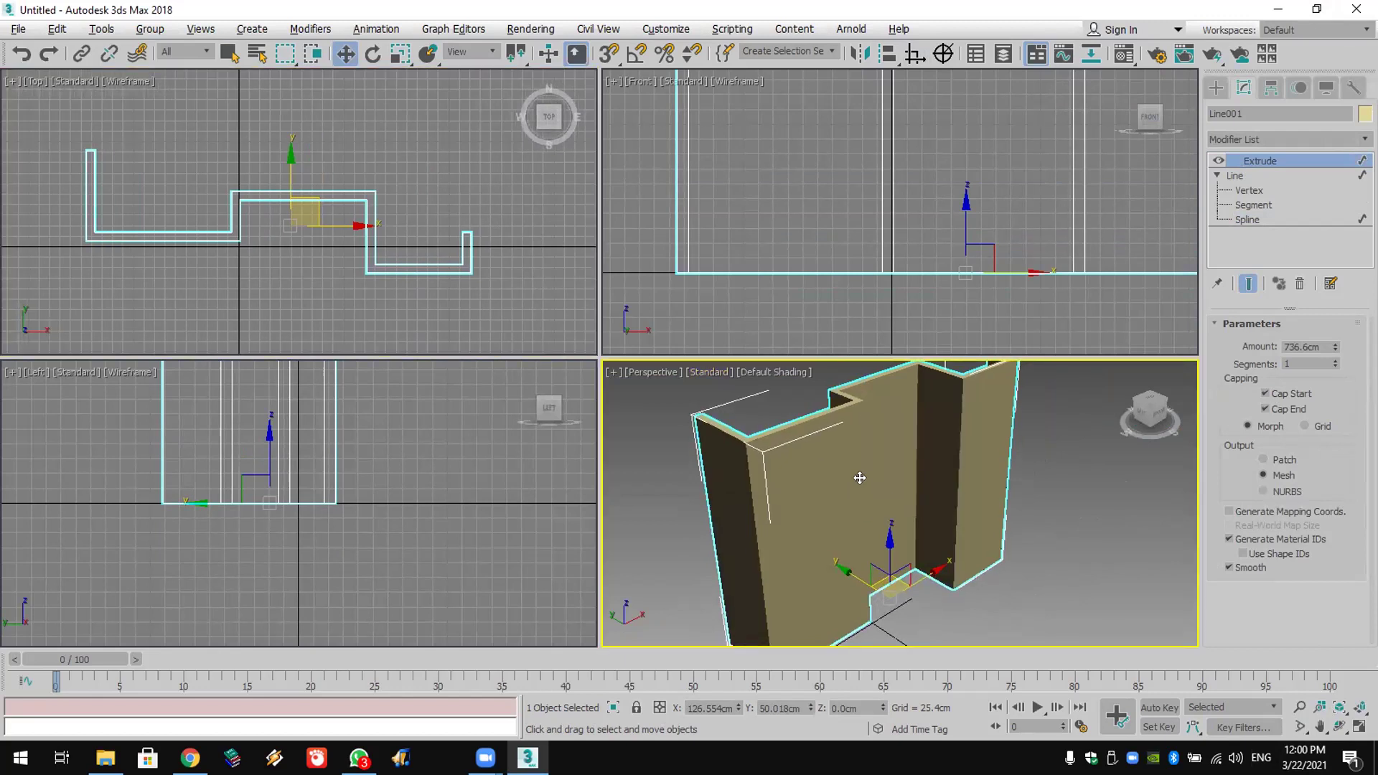
middle_drag(852, 477, 868, 486)
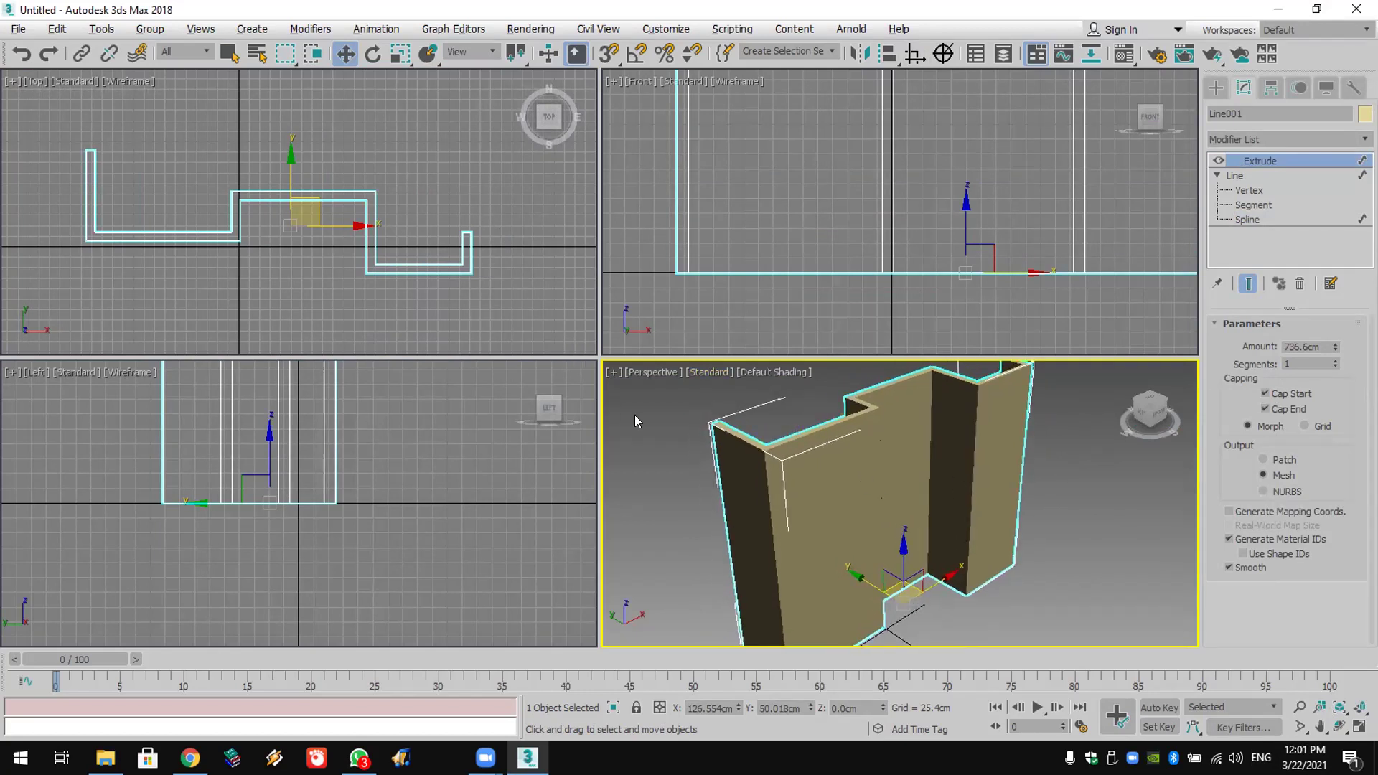
Step: With 2D vertex snapping on, trace the wall's outer front edge in the Top view as an open line of seven segments
click(1217, 89)
click(1253, 206)
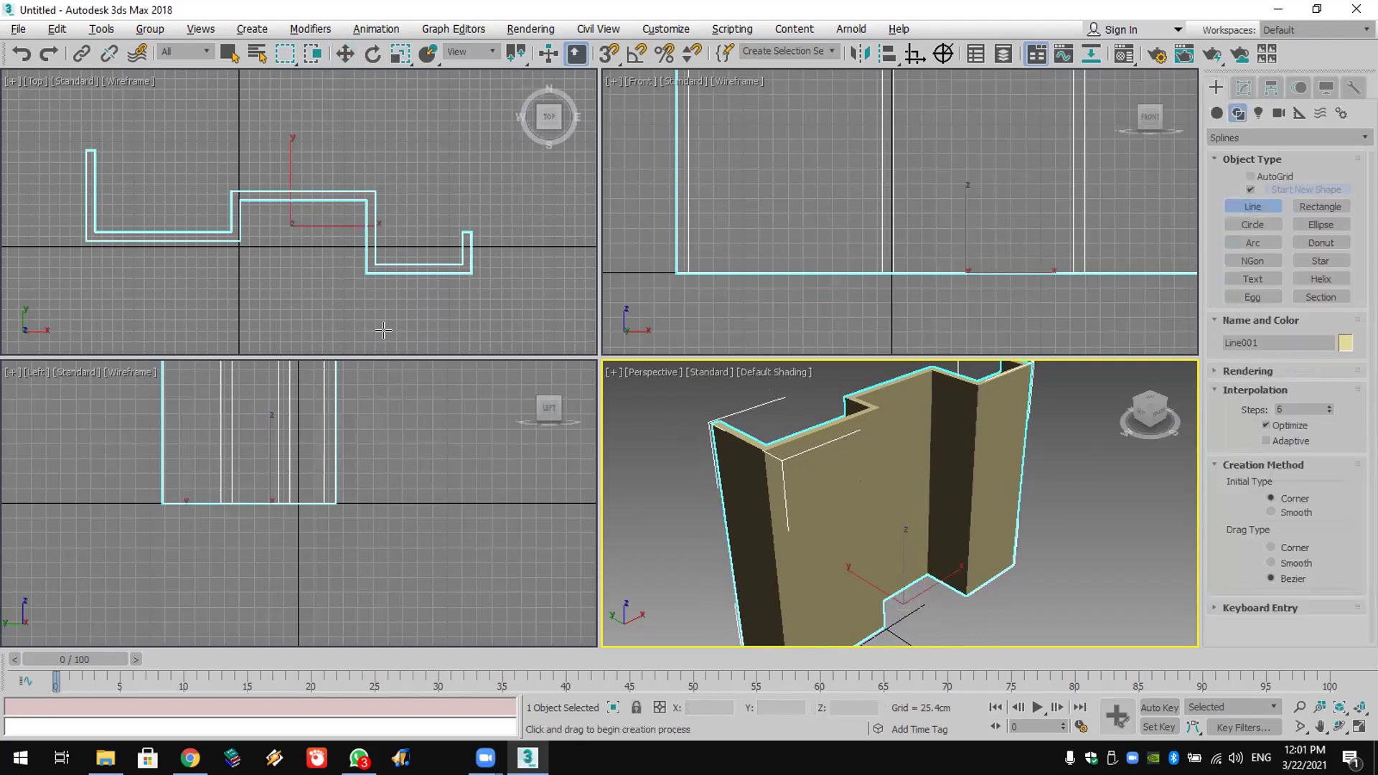
drag(607, 59, 607, 113)
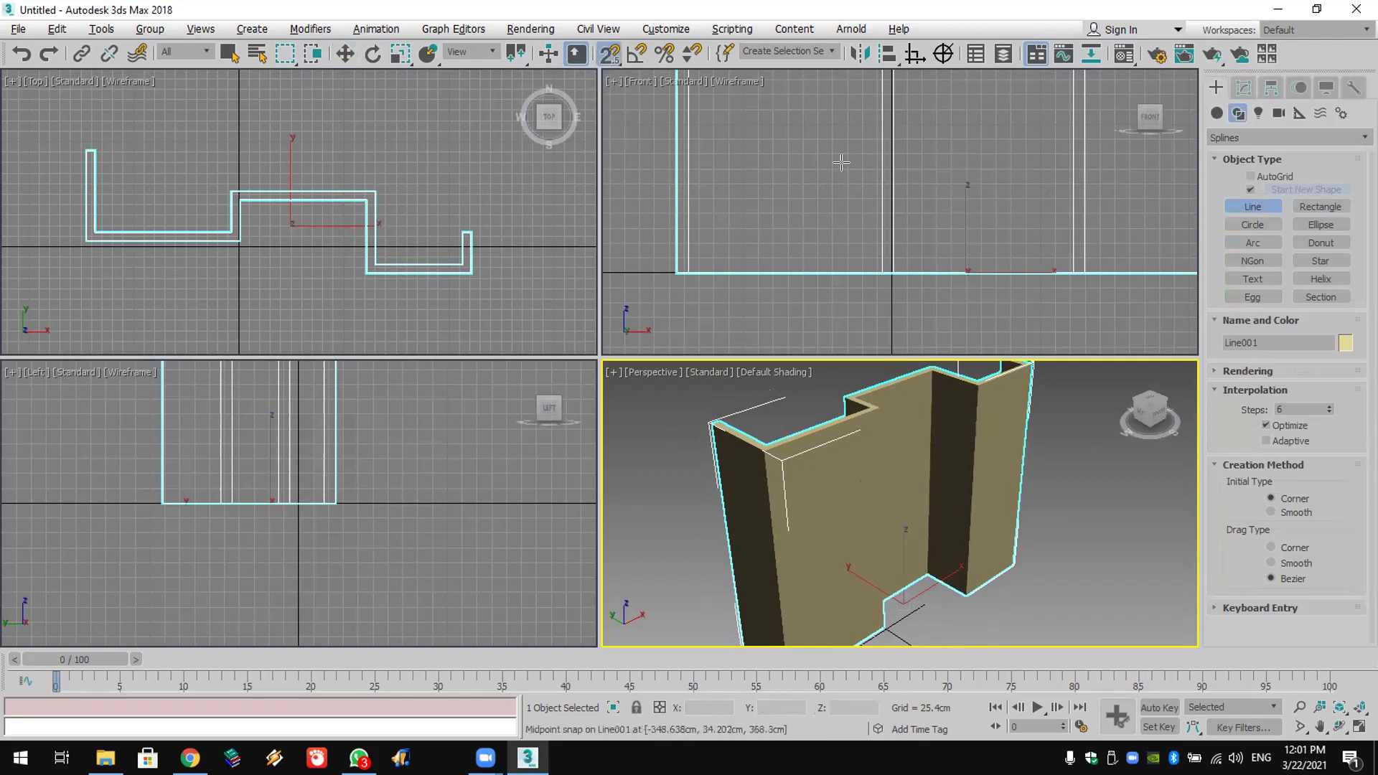
right_click(609, 55)
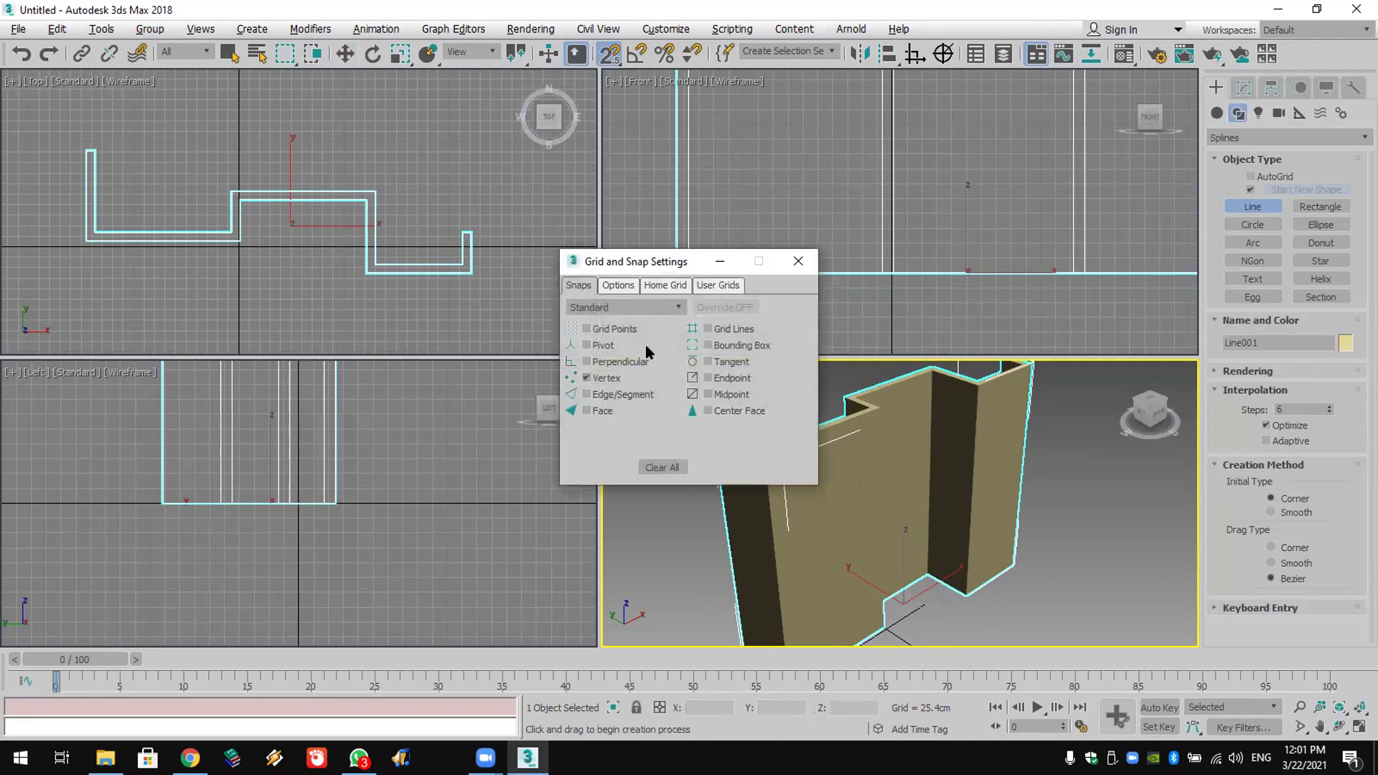
click(798, 262)
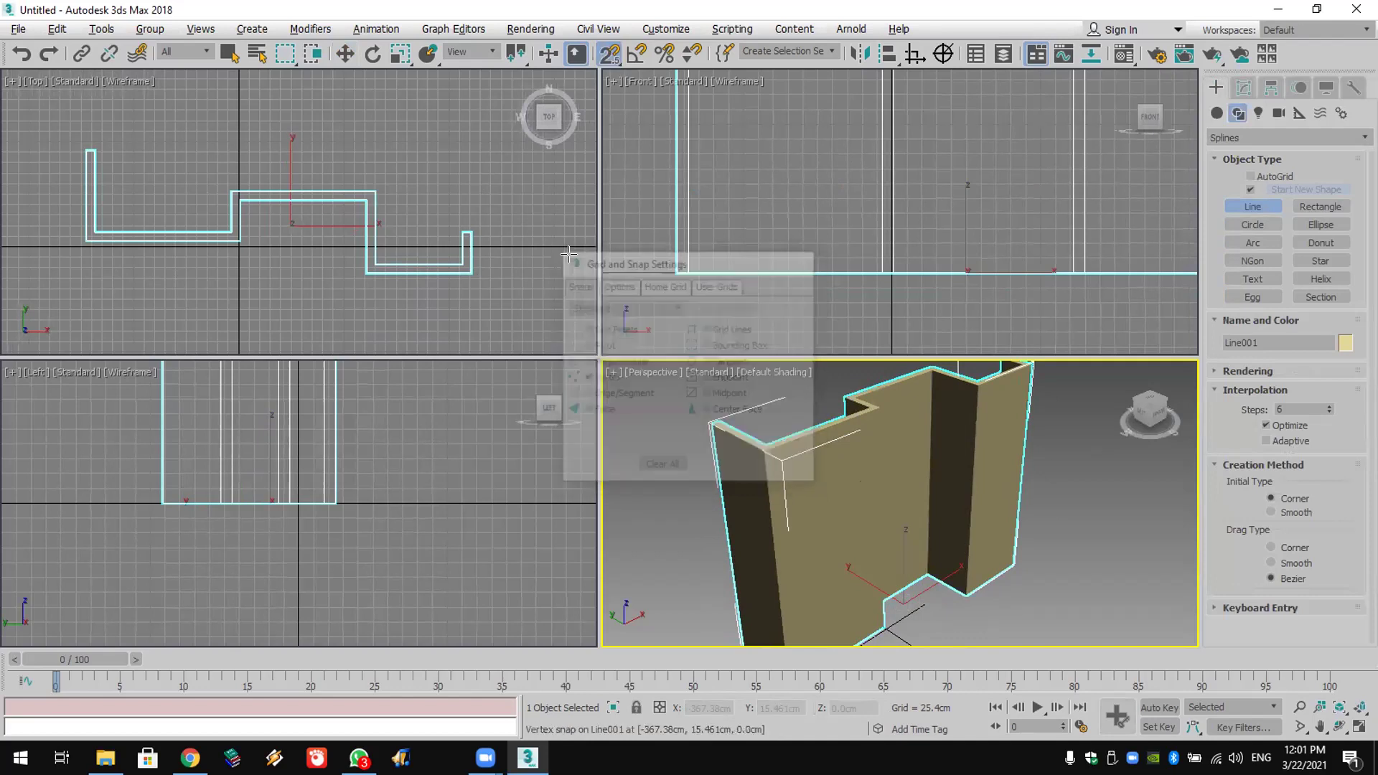
right_click(85, 178)
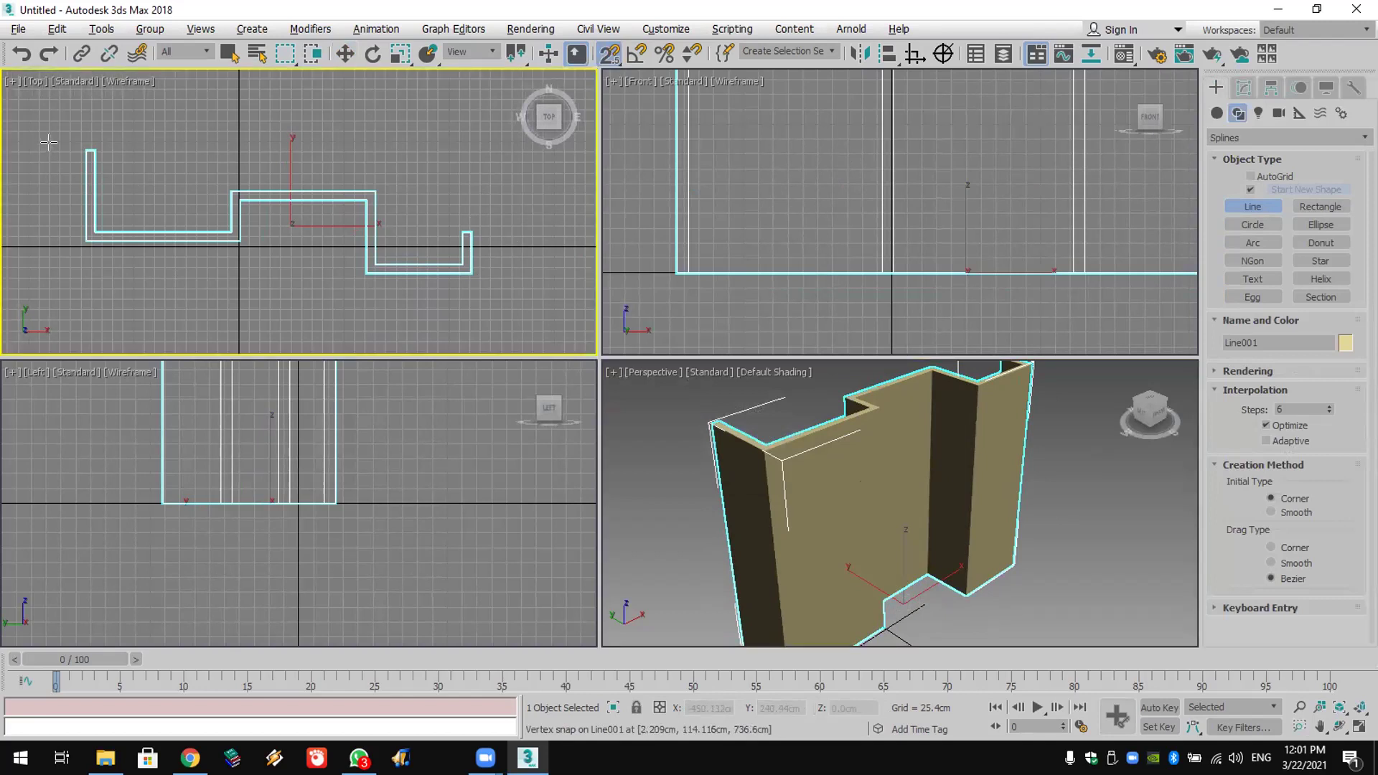
click(86, 151)
click(86, 240)
click(239, 240)
click(239, 199)
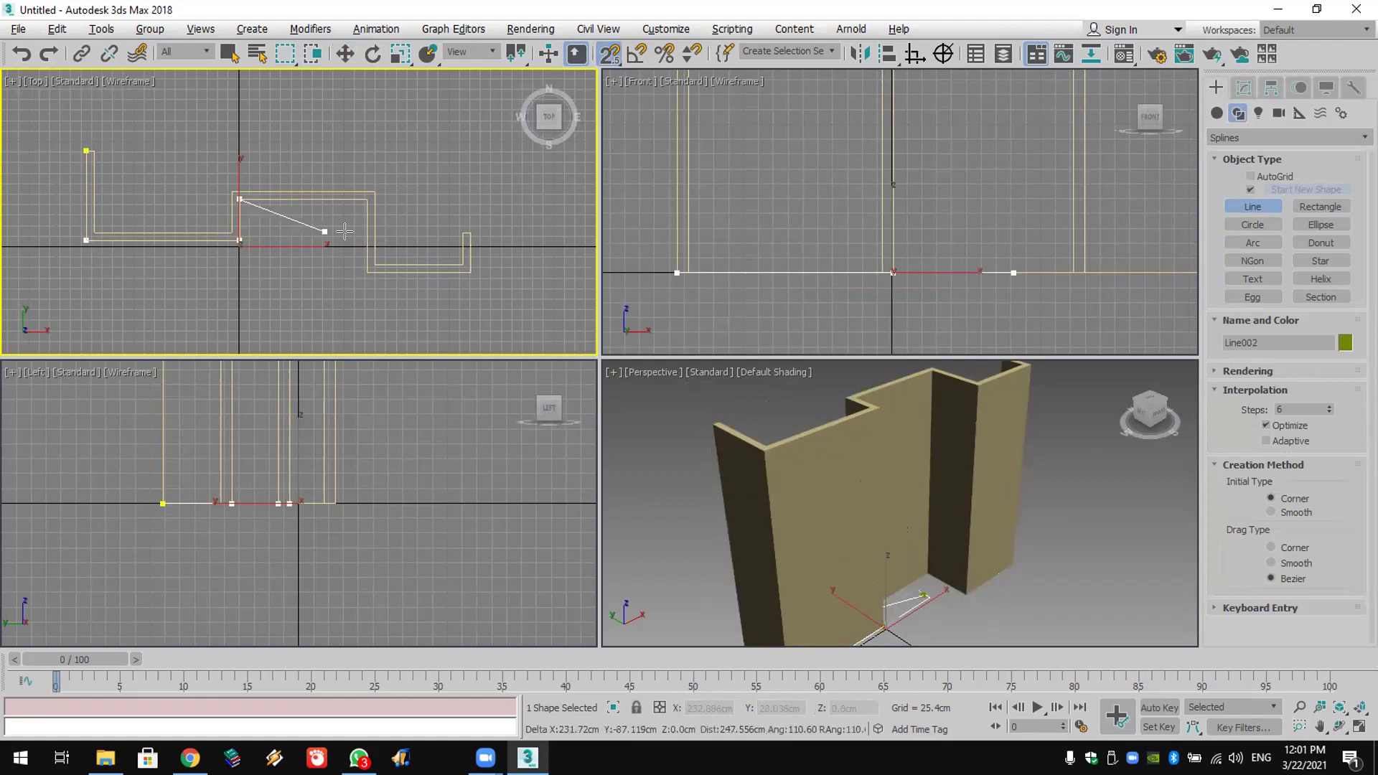
click(367, 198)
click(367, 272)
click(470, 272)
click(470, 233)
right_click(807, 292)
Step: Move the traced line straight up in the Front view to just above the wall's upper edge, at about 793 cm
scroll(806, 292, down, 3)
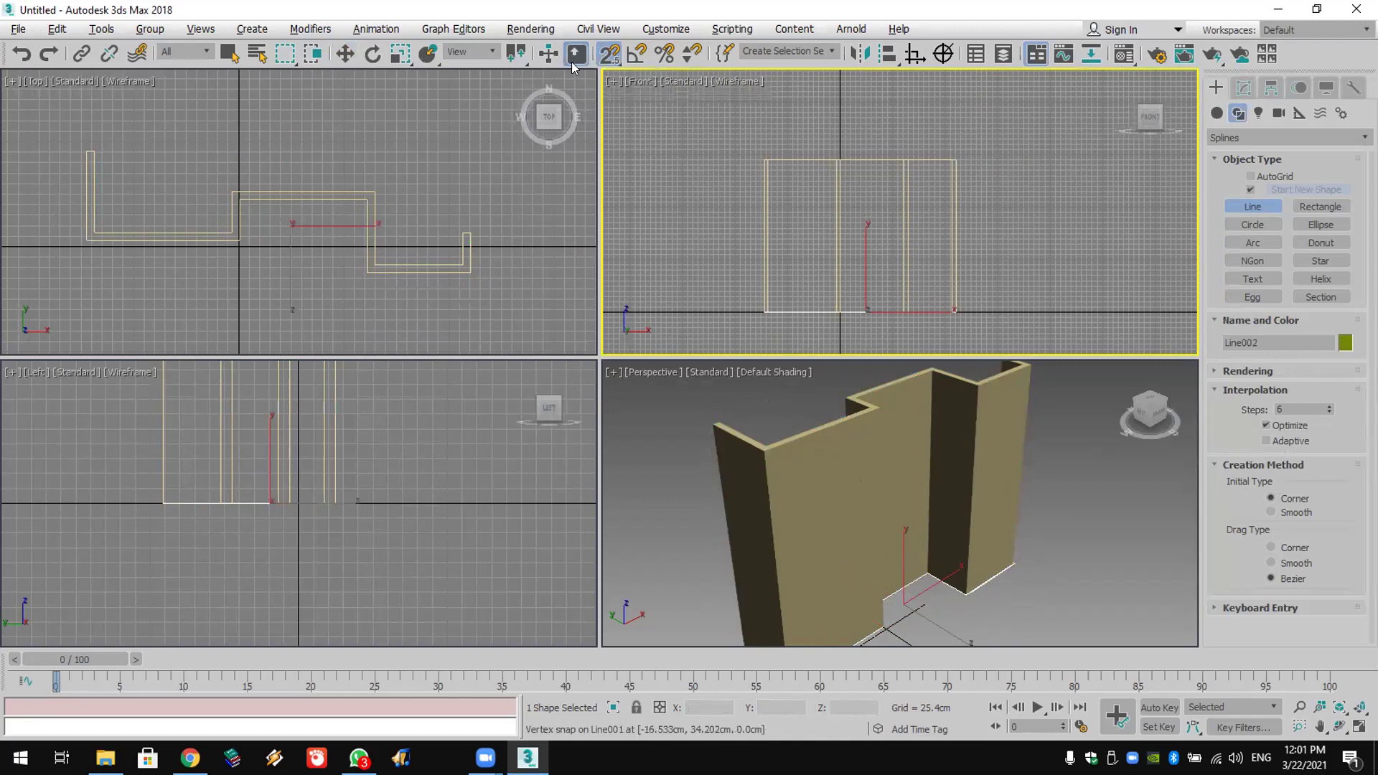
click(347, 56)
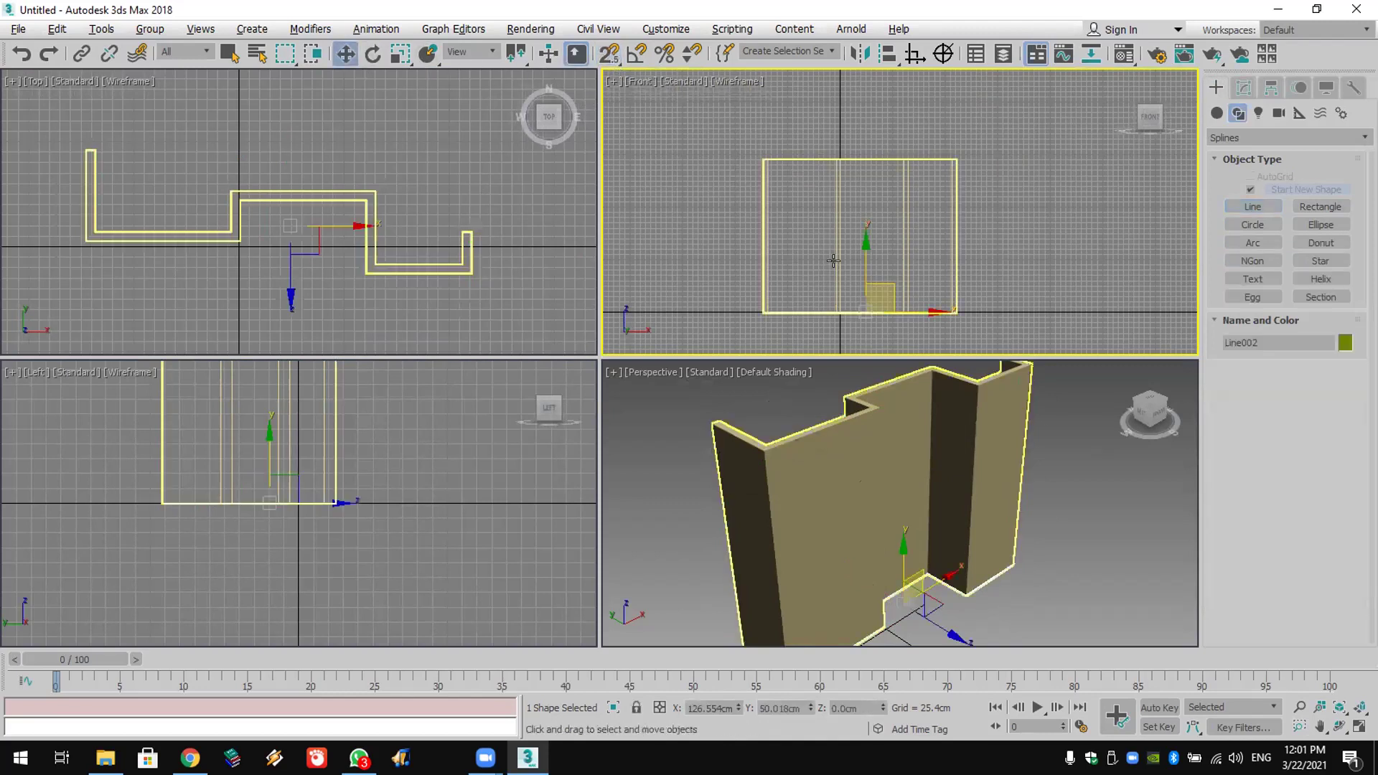
drag(866, 248, 861, 111)
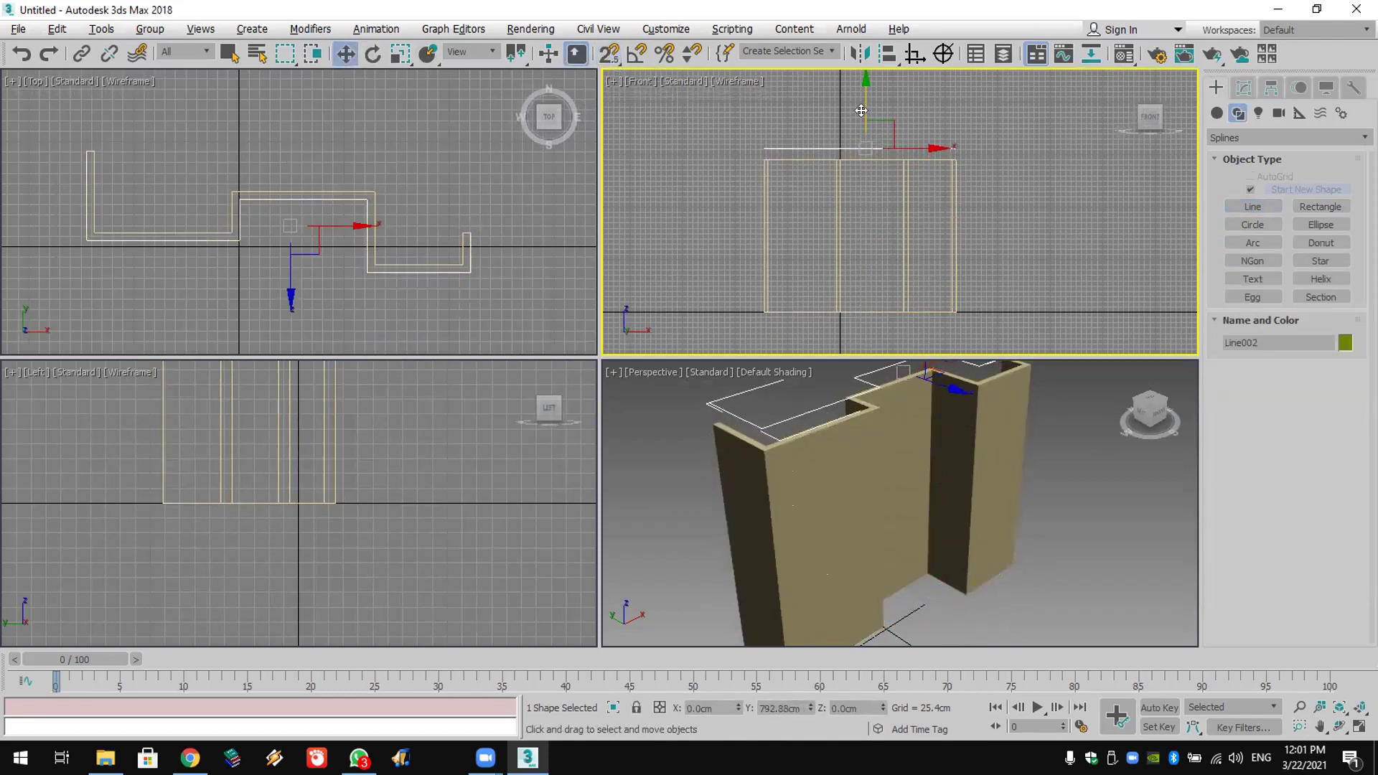
alt+middle_drag(847, 503, 830, 452)
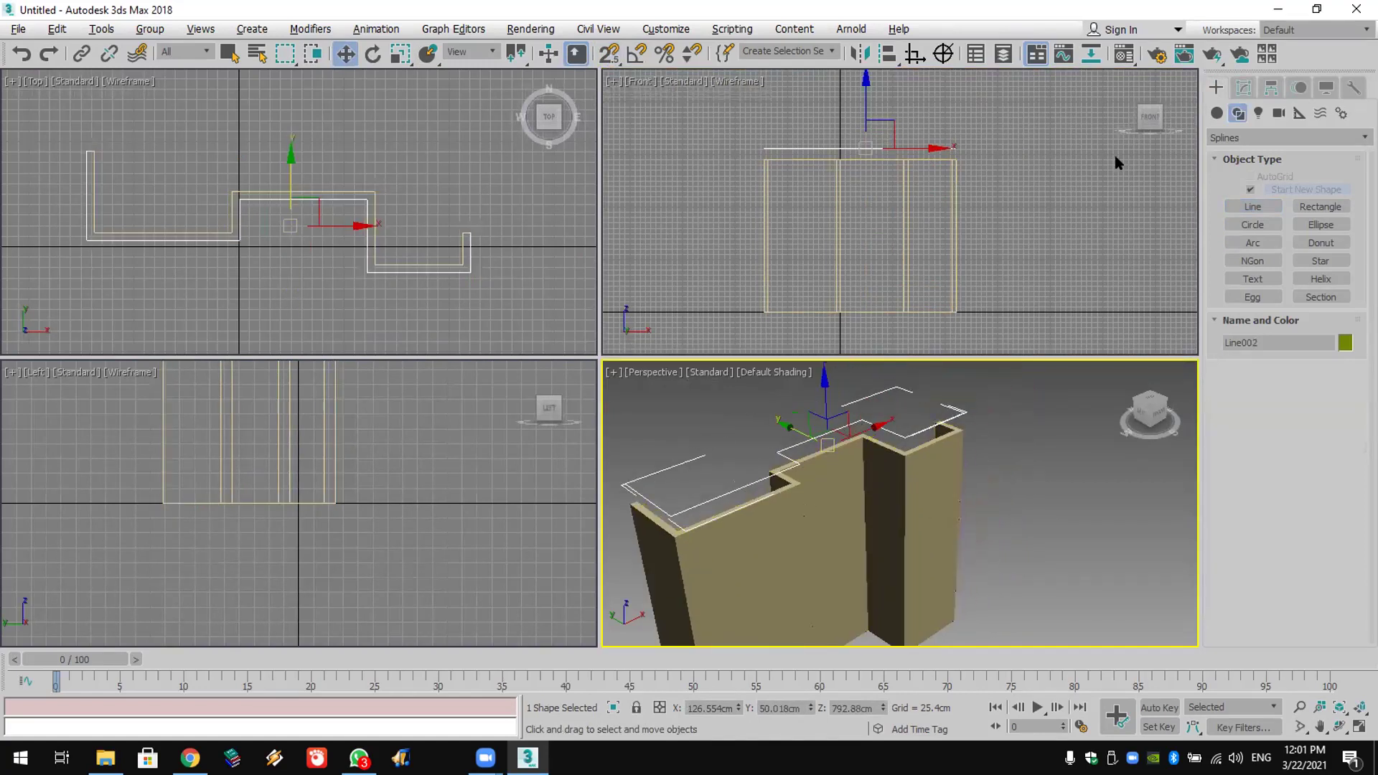
Step: With grid and vertex snapping in the Front view, draw an open L-shaped line beside the wall, about 254 cm across and 254 cm down
scroll(988, 175, up, 5)
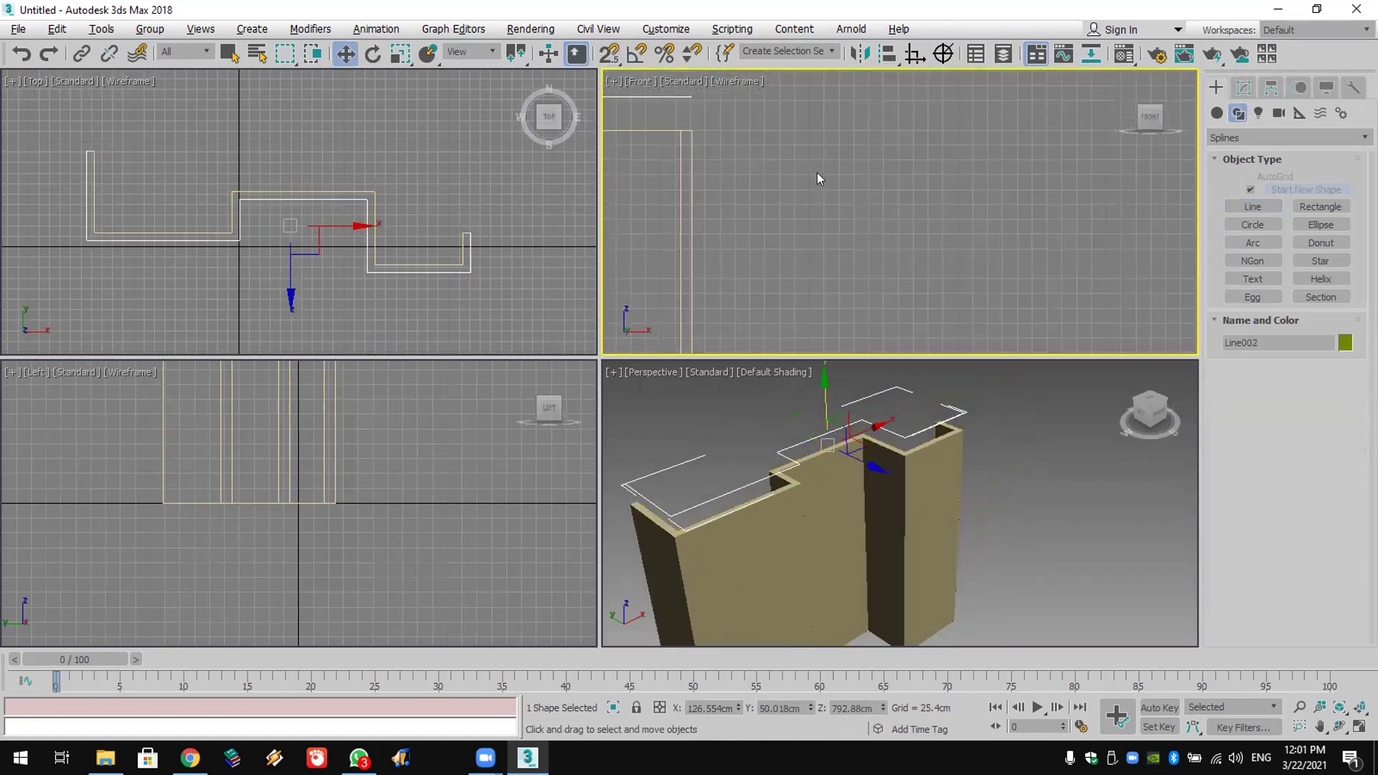
click(1253, 206)
drag(609, 53, 614, 79)
right_click(603, 57)
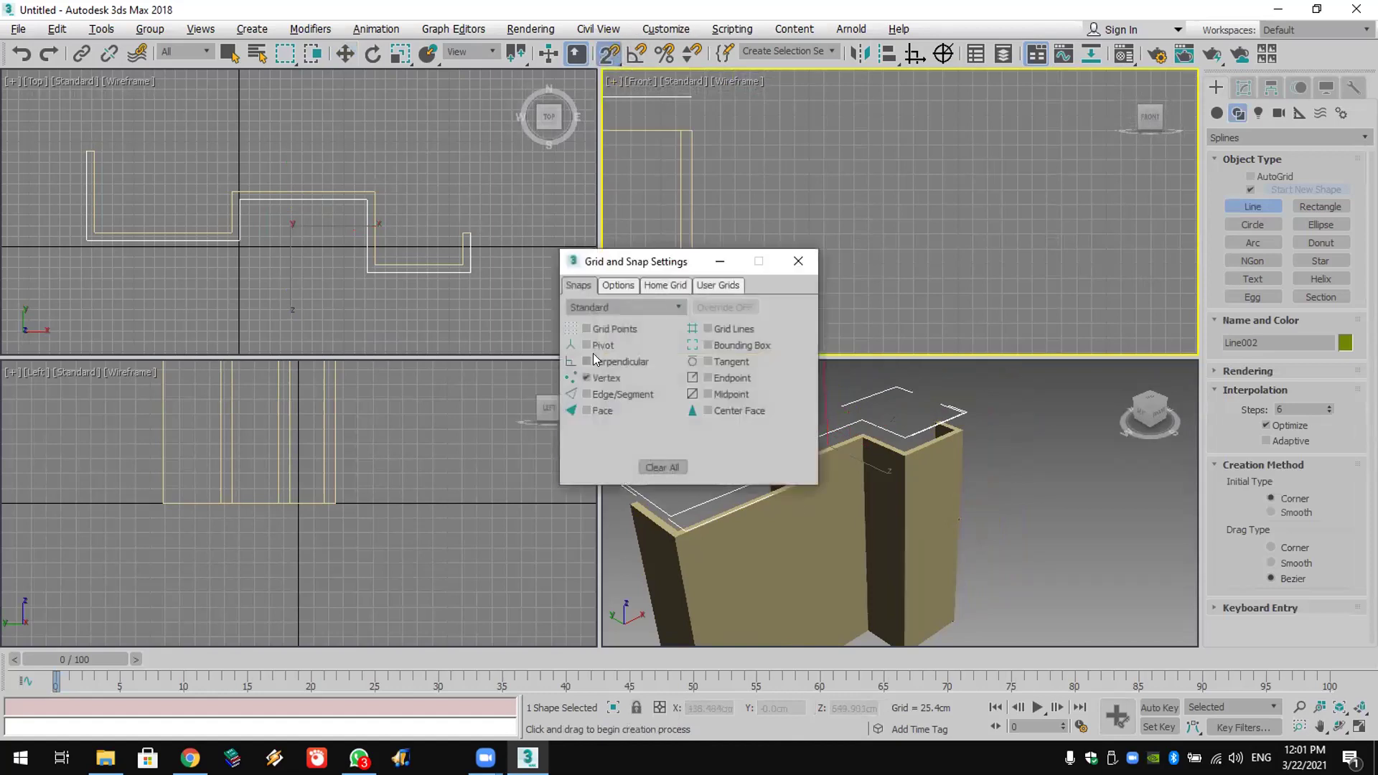
click(798, 261)
middle_drag(883, 216, 837, 209)
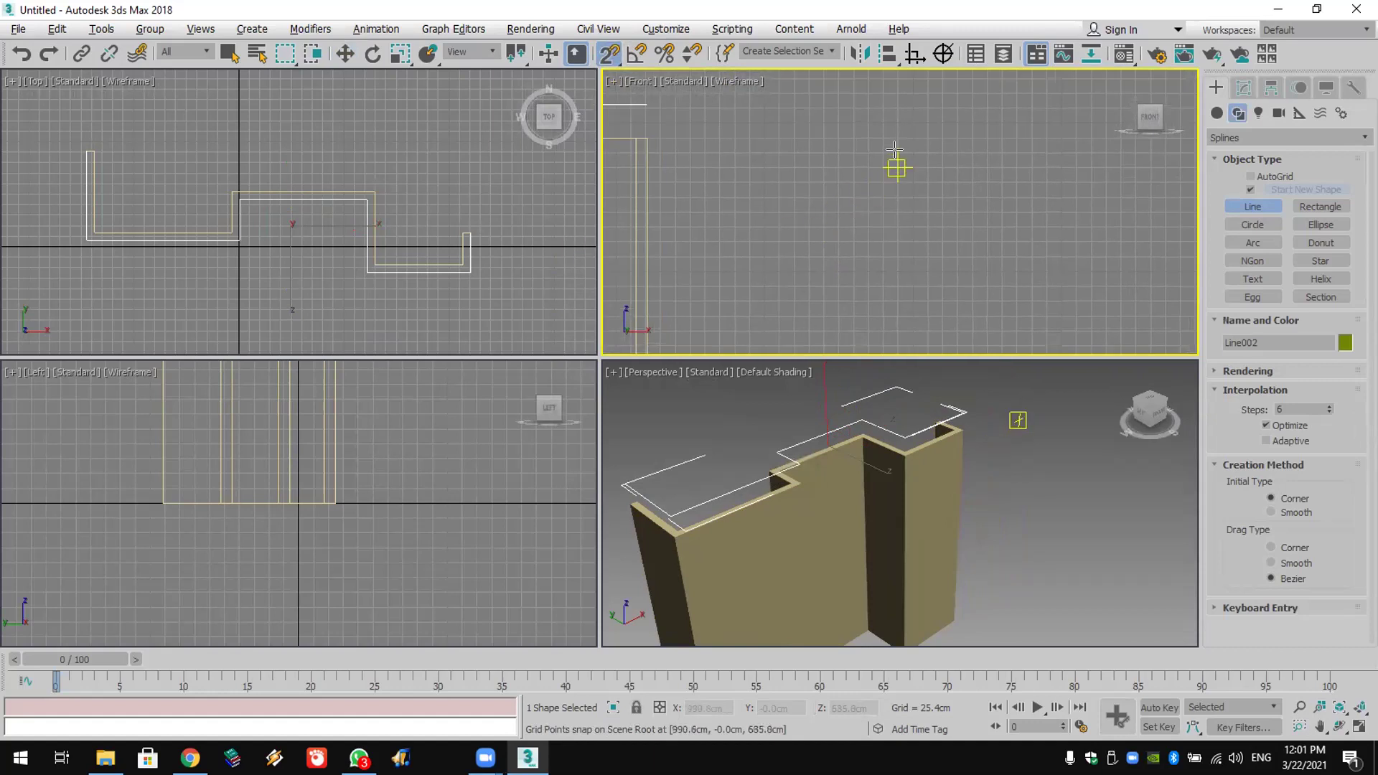
click(912, 122)
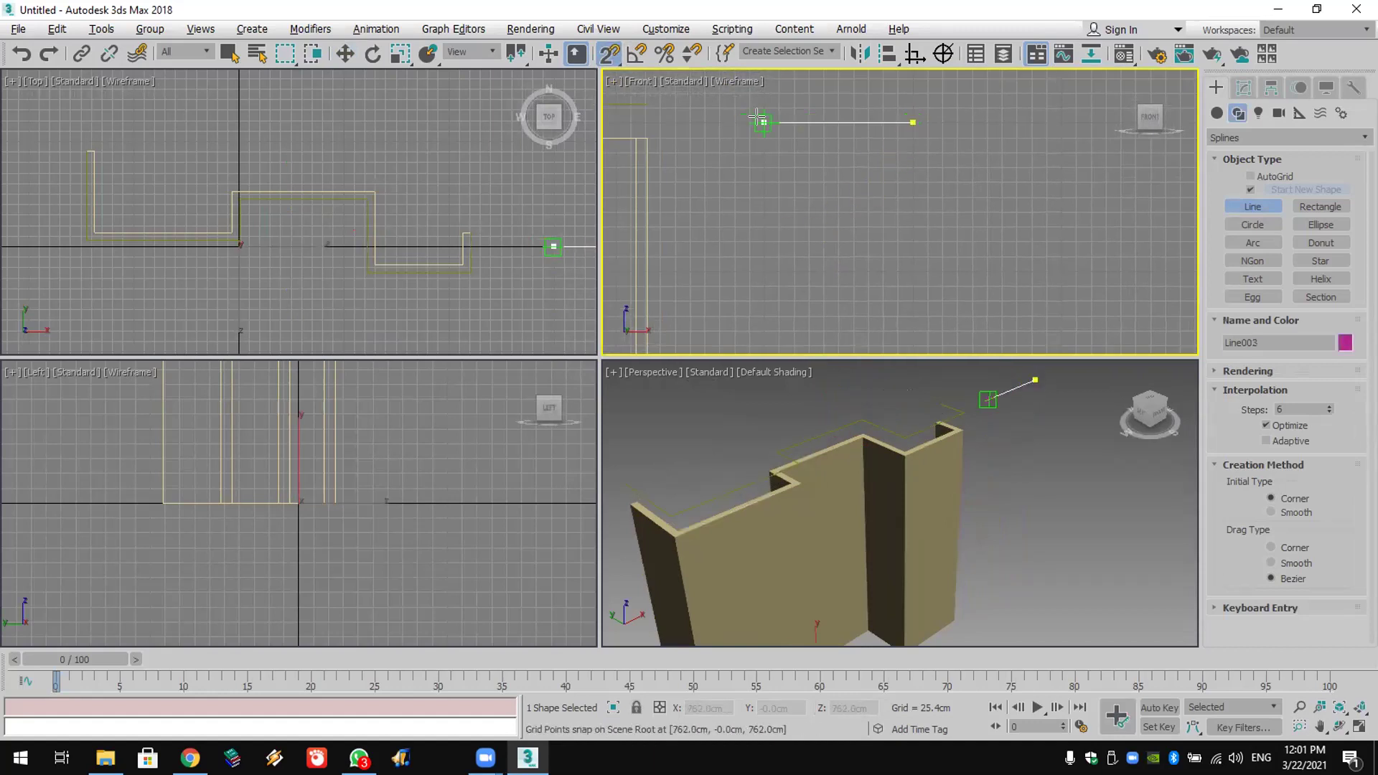
click(763, 122)
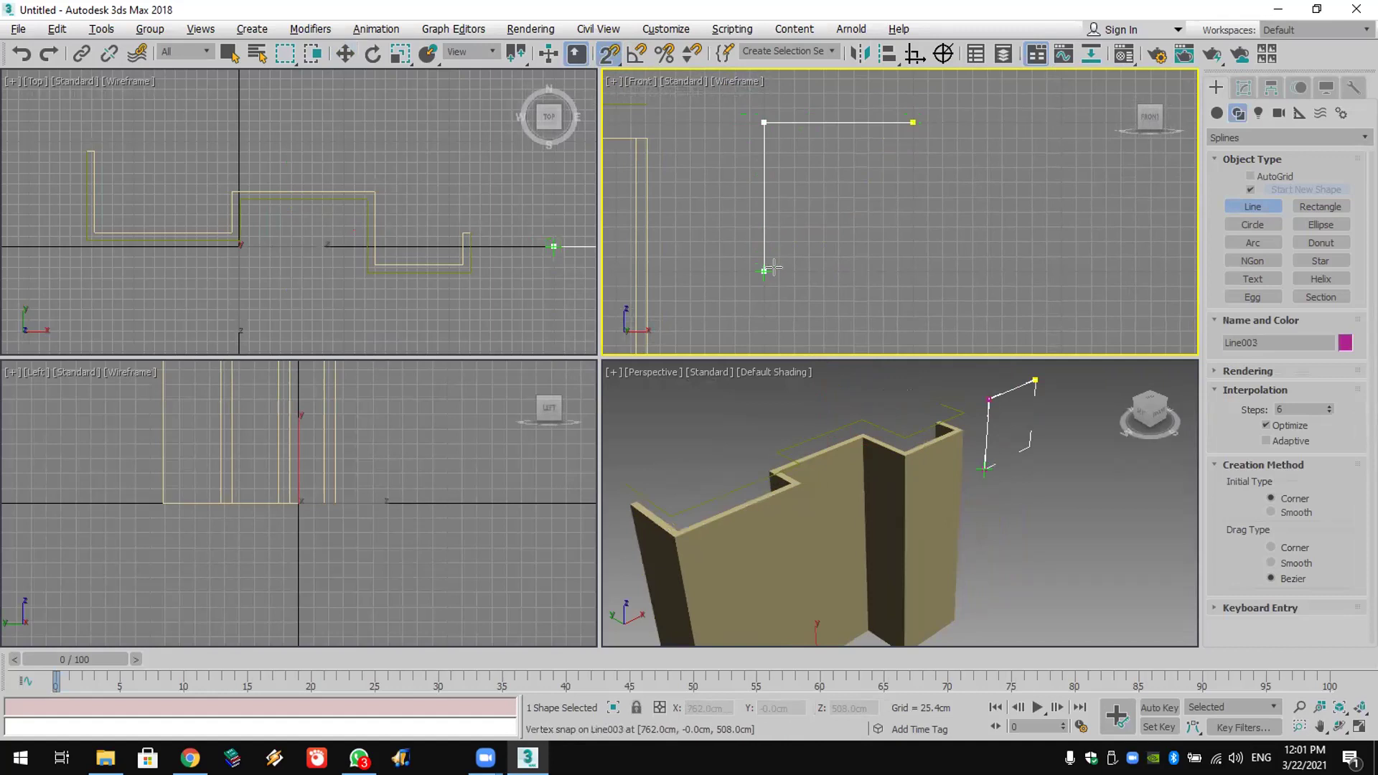
click(764, 271)
right_click(824, 271)
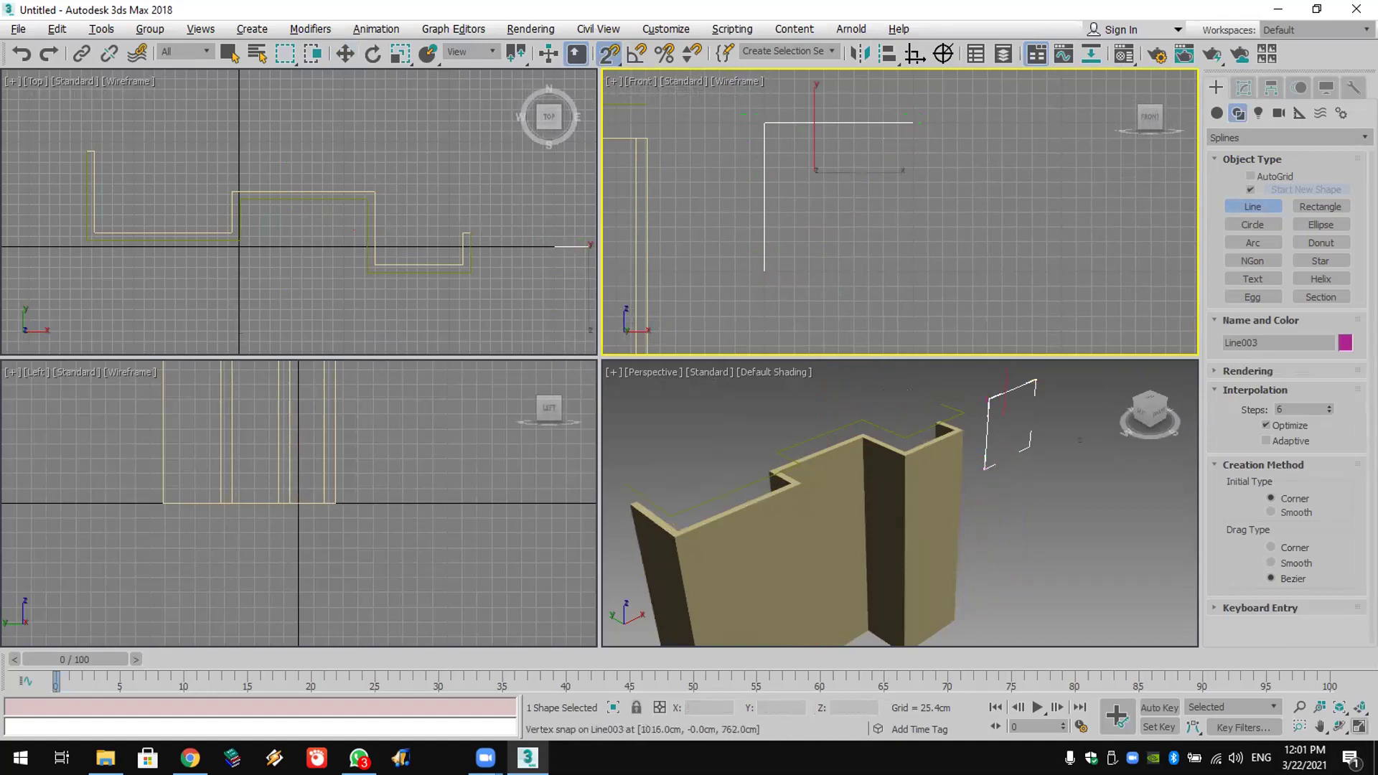
Step: Enlarge the Front view and draw a two-step stair line of 25.4 cm segments rising from the L-shape's lower end
key(alt+w)
middle_drag(632, 327, 662, 332)
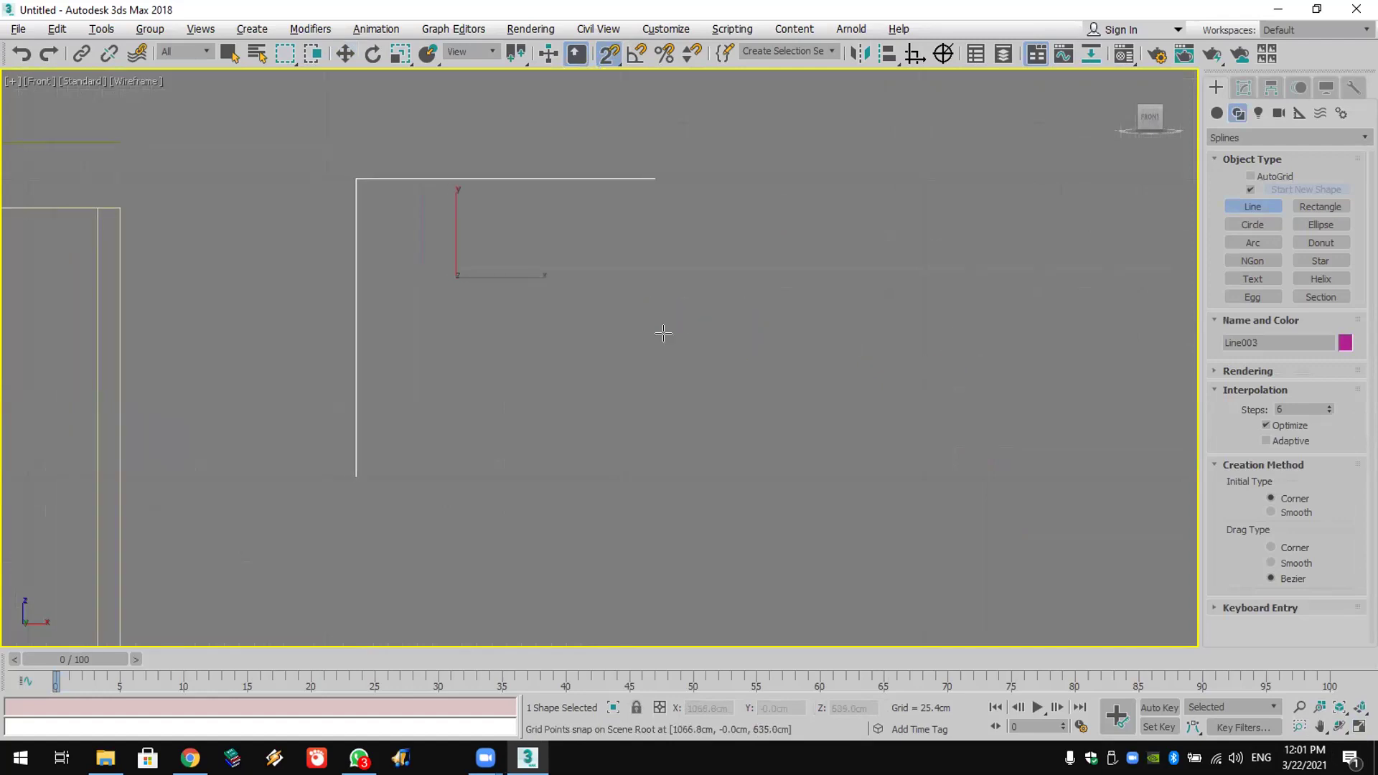
click(356, 477)
click(386, 476)
click(387, 447)
click(414, 447)
click(415, 417)
right_click(417, 417)
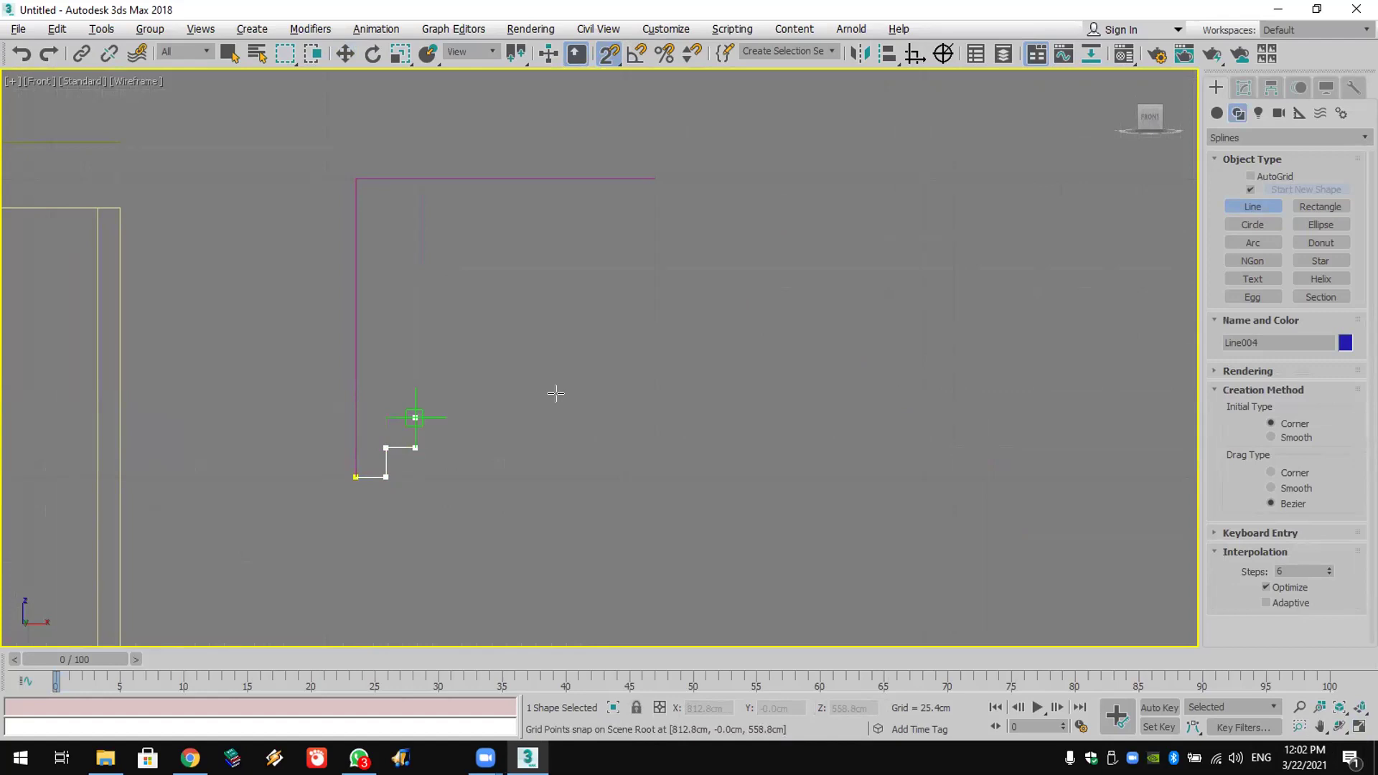
Step: Draw a matching two-step stair line of 25.4 cm segments descending inward from the L-shape's upper right end
click(654, 179)
click(654, 209)
click(625, 208)
click(625, 238)
click(595, 239)
right_click(597, 265)
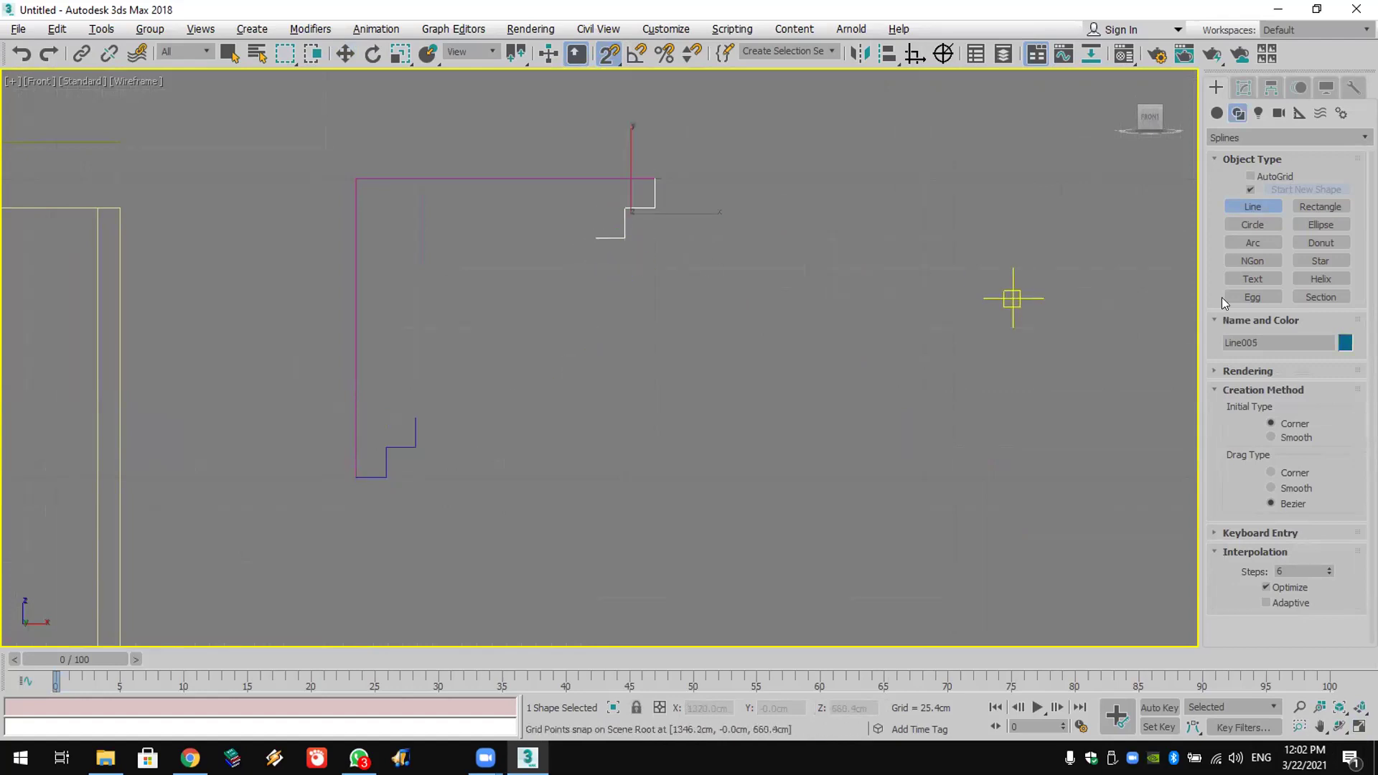
Step: Draw an outward-bulging arc down from the upper stair line, and add a small two-segment corner line from the arc's end
click(1257, 243)
drag(596, 238, 535, 327)
click(589, 299)
click(1253, 207)
click(535, 327)
click(534, 357)
click(507, 357)
right_click(517, 357)
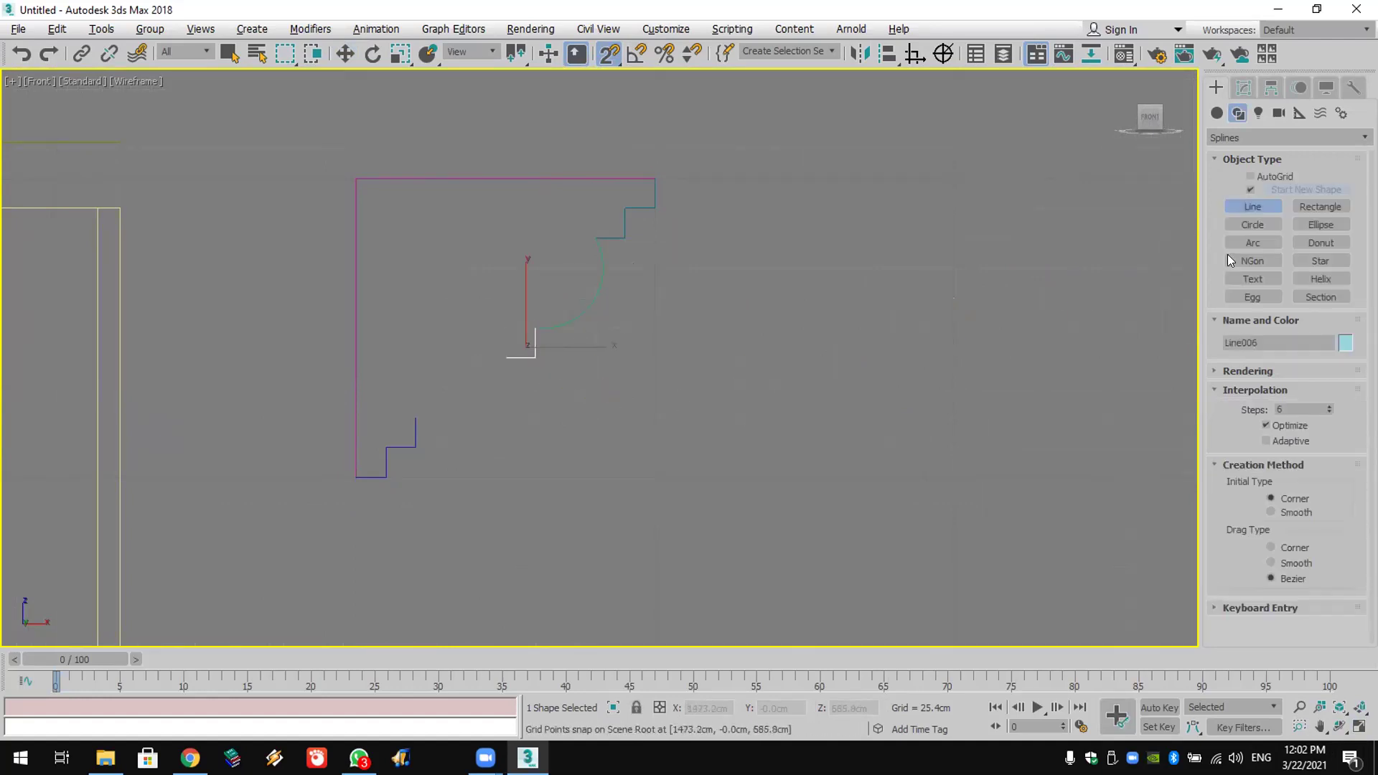
Step: Draw an arc curving inward from the small corner line to the lower stair line's end, closing the profile outline
click(1252, 242)
drag(506, 357, 415, 417)
click(453, 349)
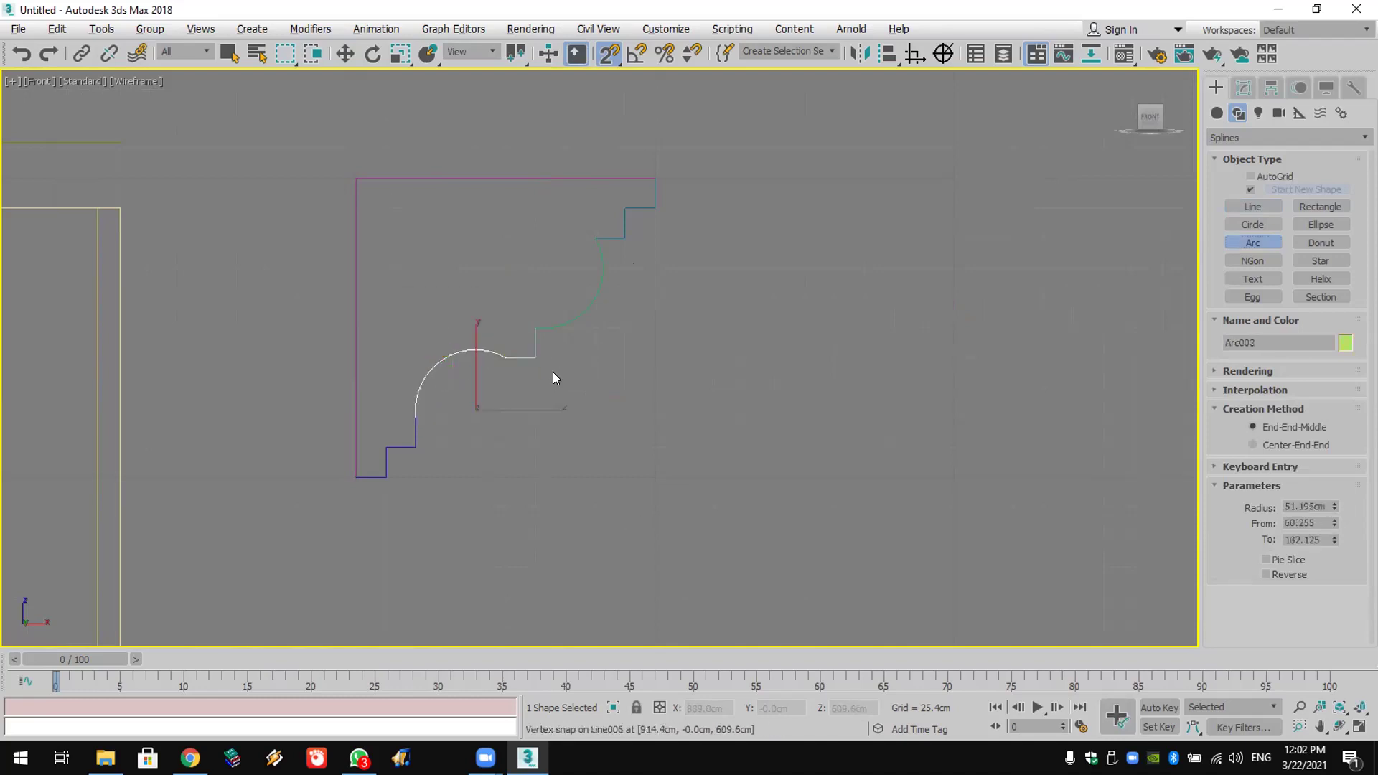
key(w)
right_click(665, 292)
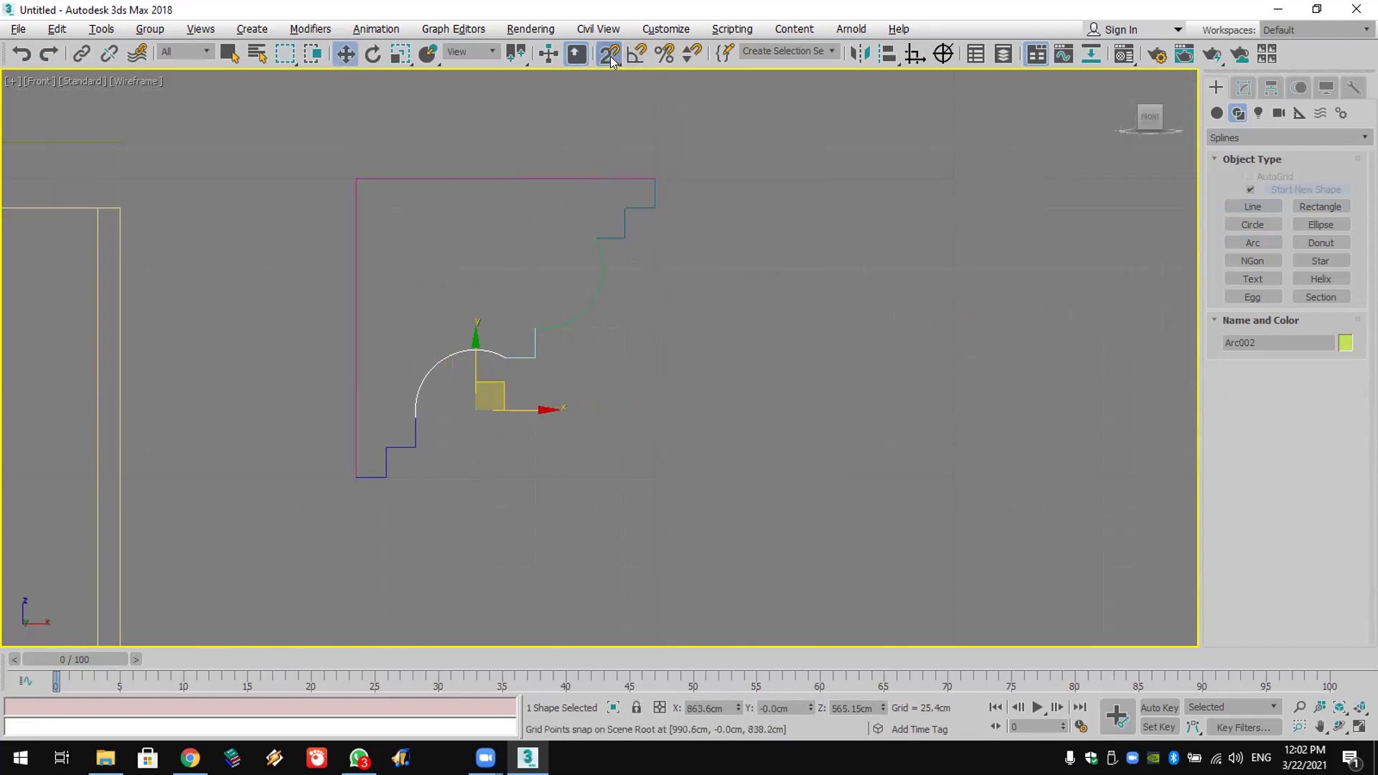
Step: Attach the stair lines, both arcs and the small corner line to the L-shaped line as one profile shape
click(553, 178)
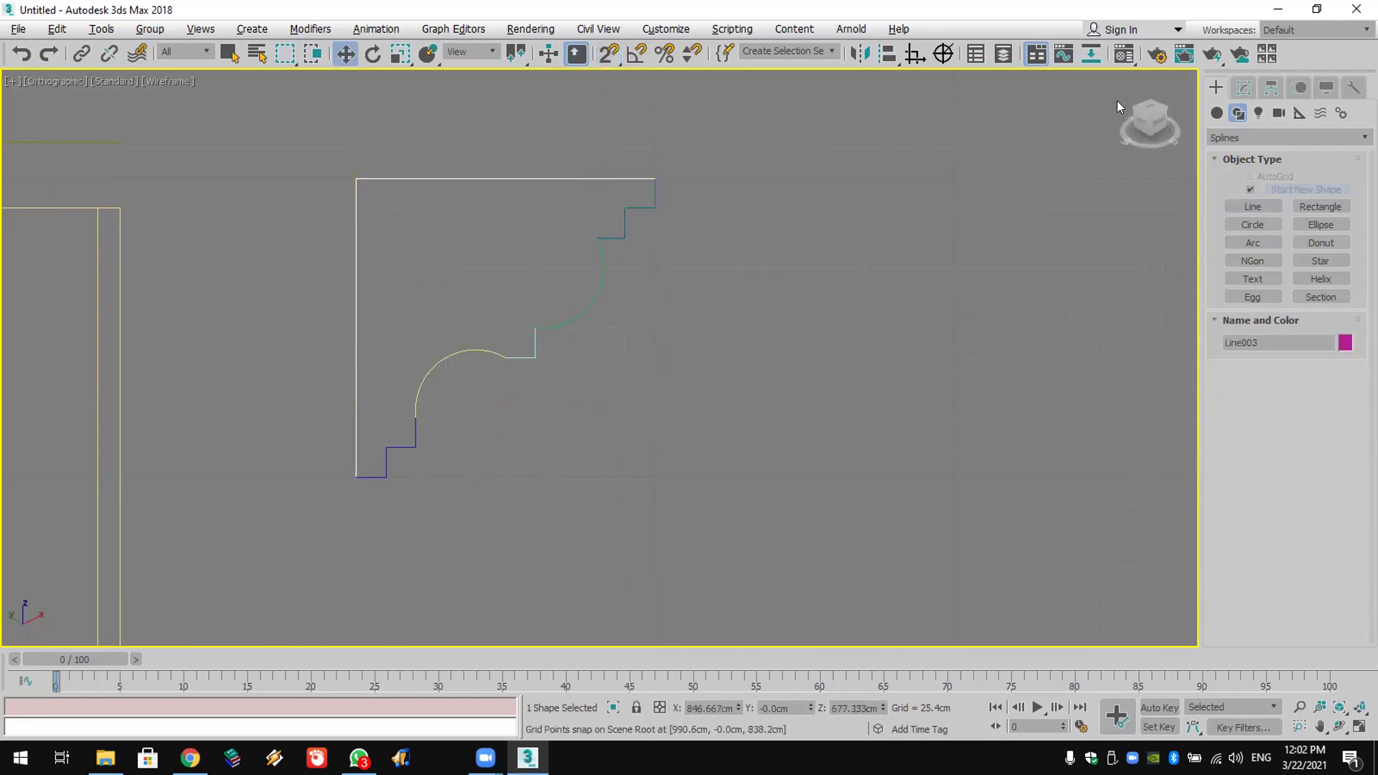
click(1244, 87)
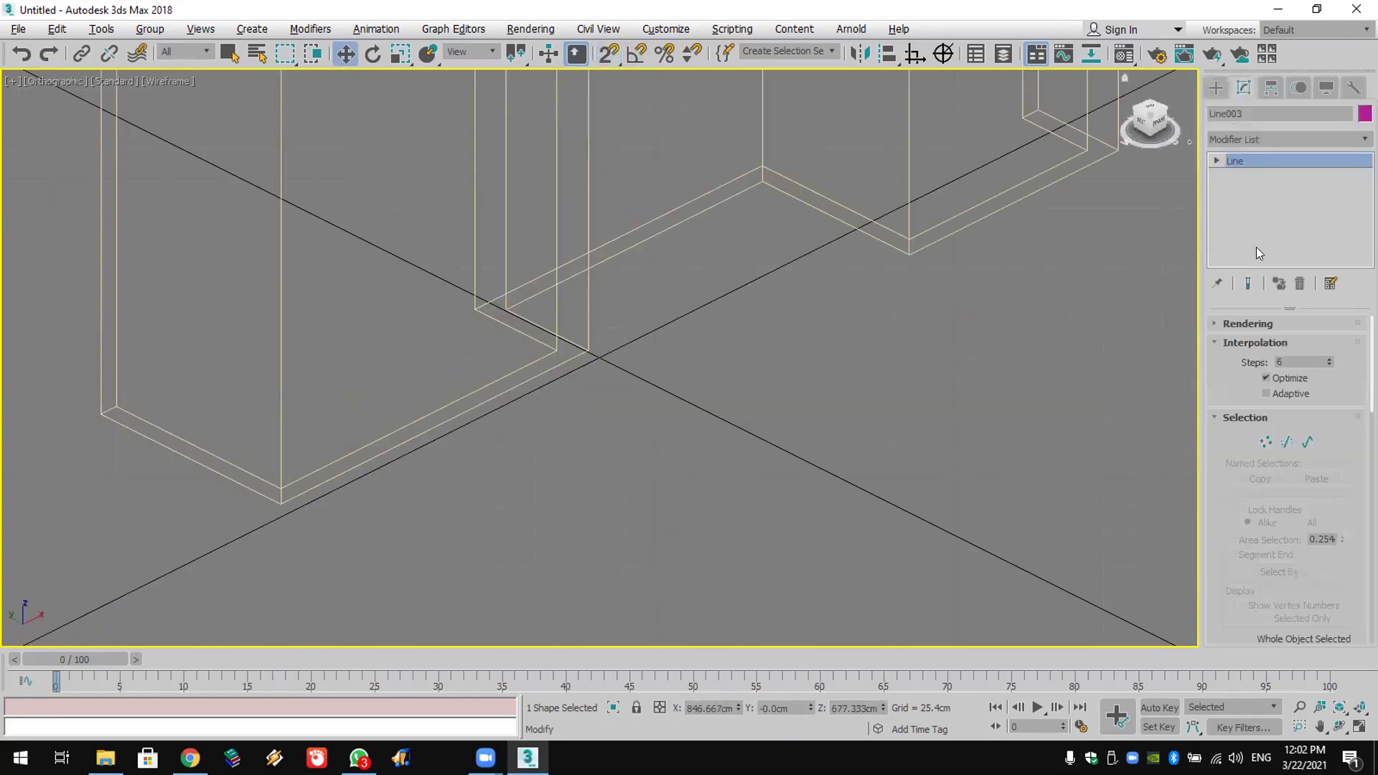
middle_drag(902, 321, 810, 391)
key(f)
middle_drag(791, 304, 553, 369)
scroll(554, 377, up, 3)
scroll(1241, 497, down, 5)
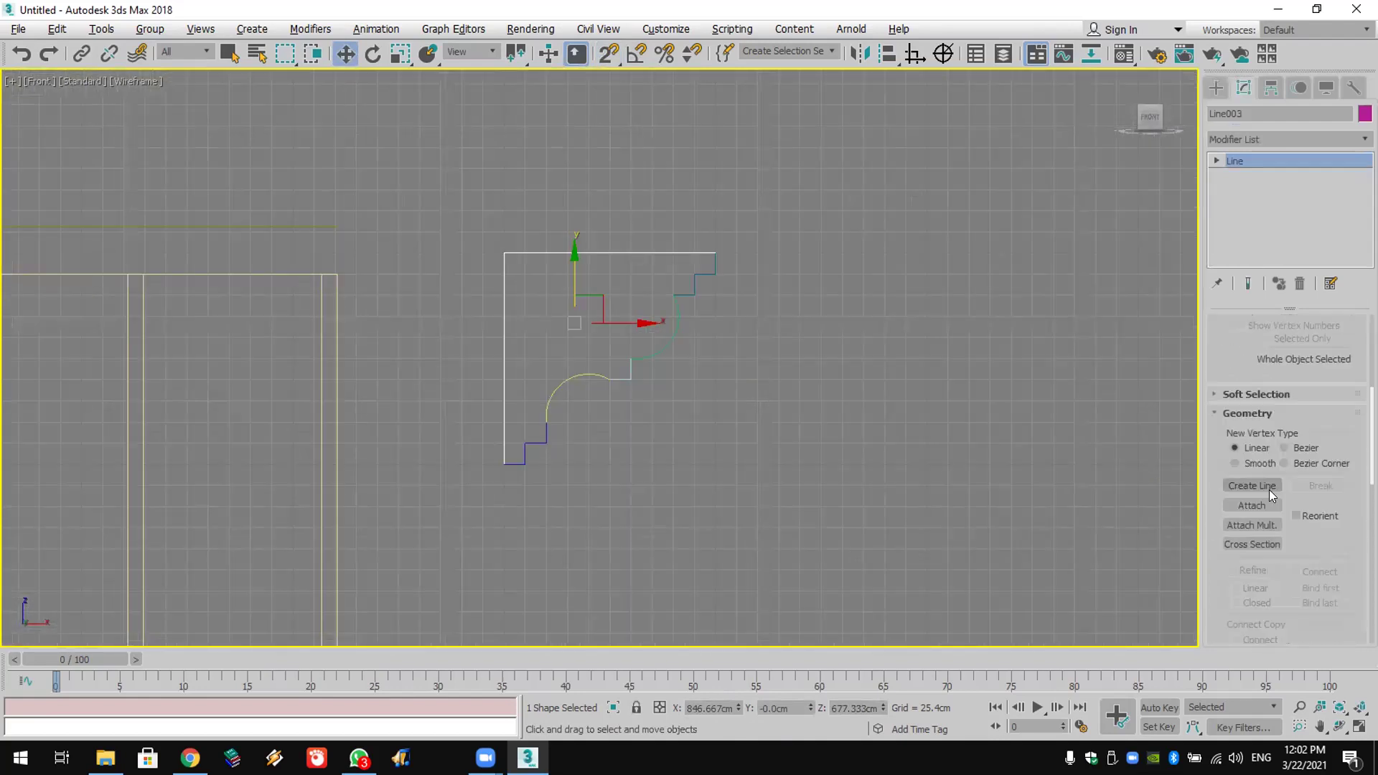
click(1258, 453)
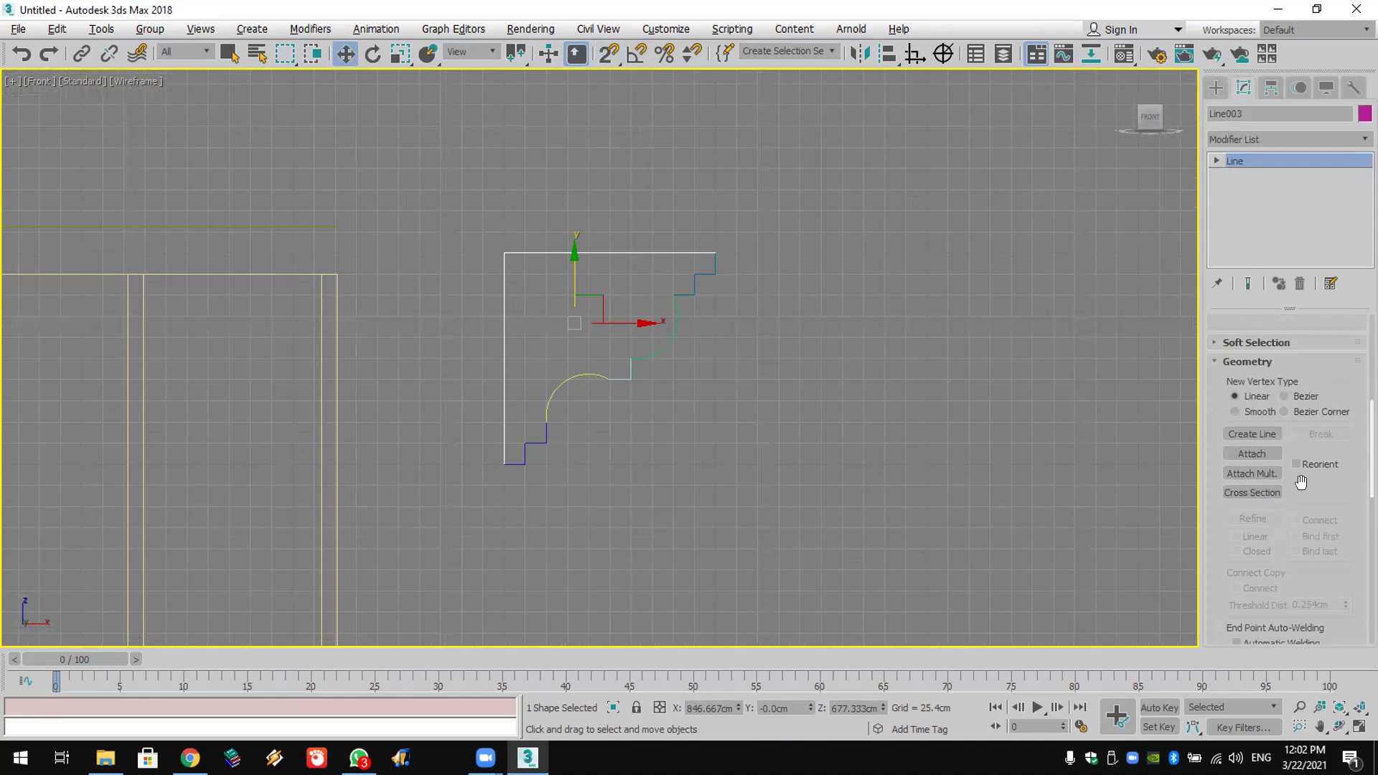
click(1262, 451)
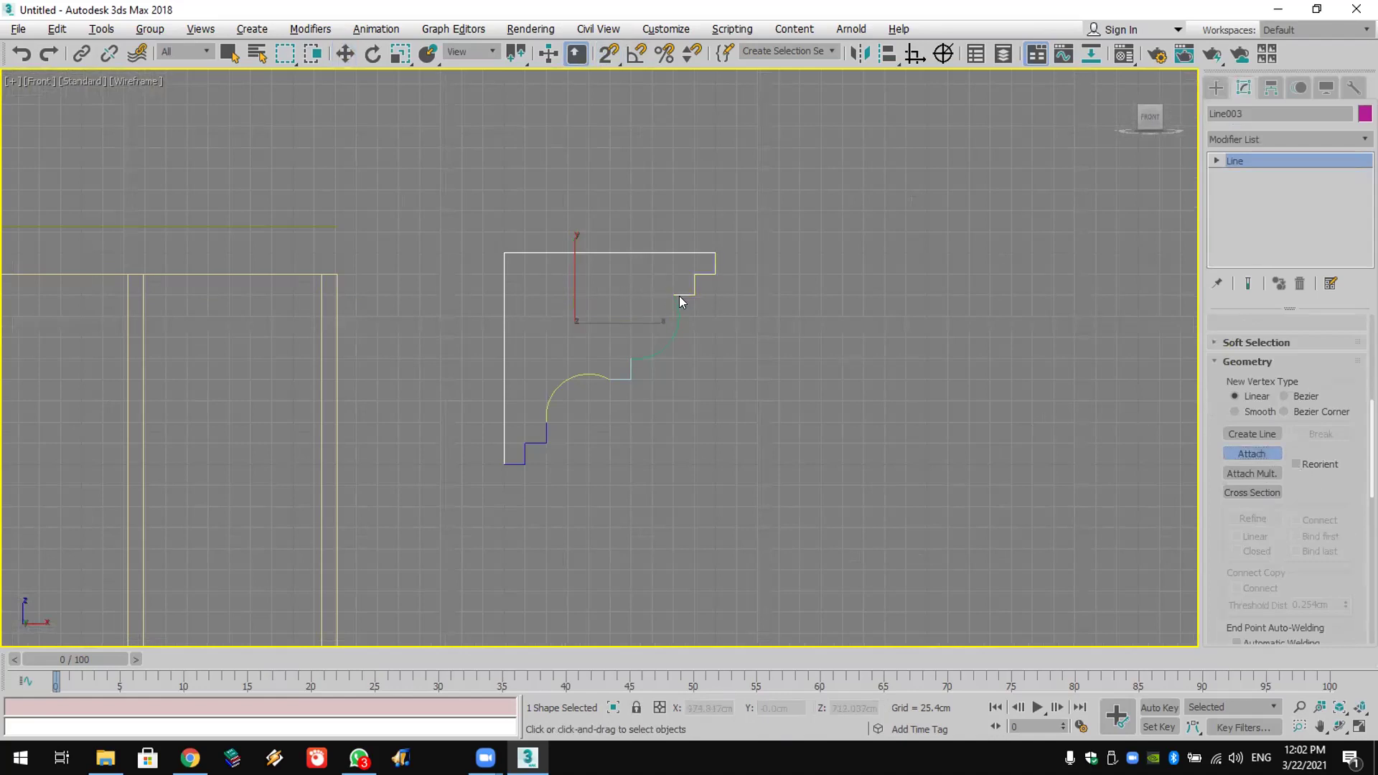
click(625, 368)
click(537, 439)
Step: Select all vertices of the combined profile and weld them with a 0.254 cm threshold
click(1217, 161)
click(1249, 176)
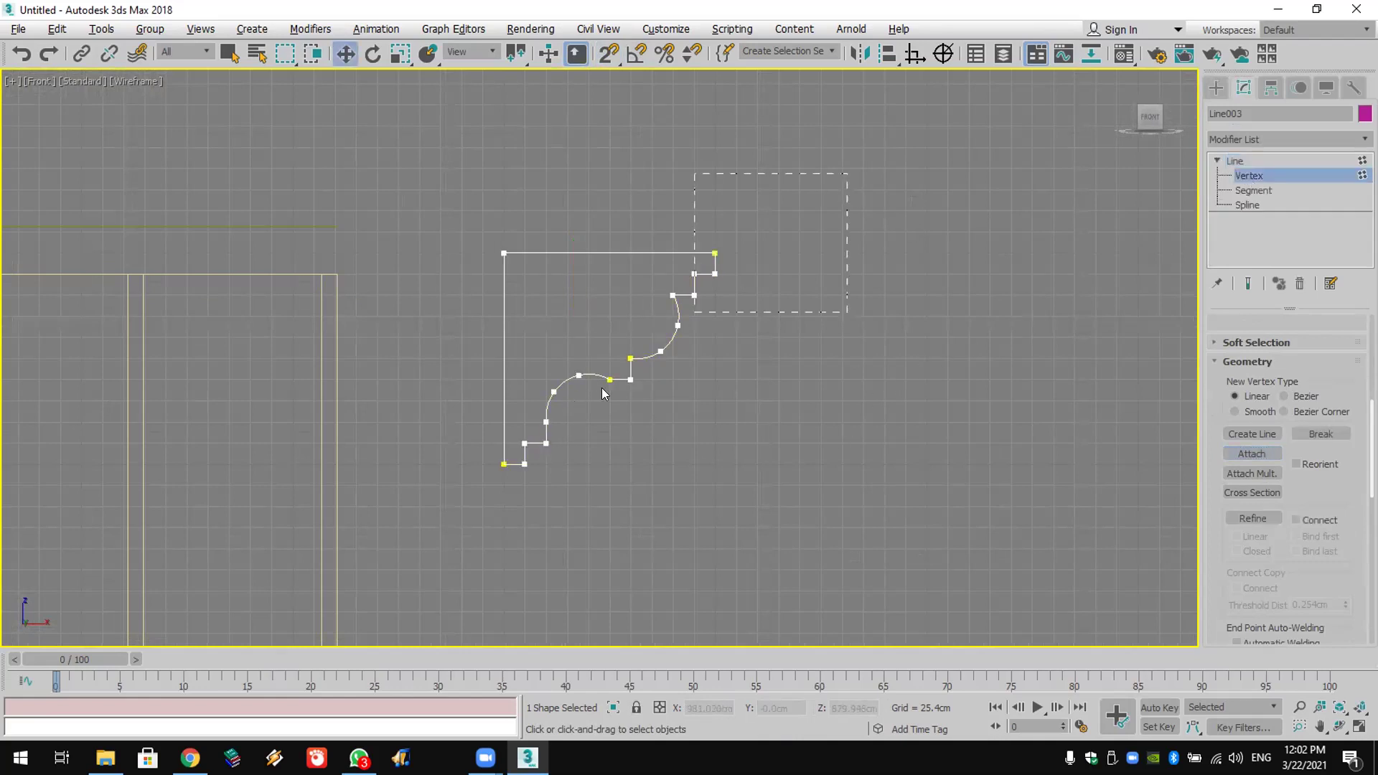
drag(603, 389, 426, 559)
scroll(1337, 495, down, 5)
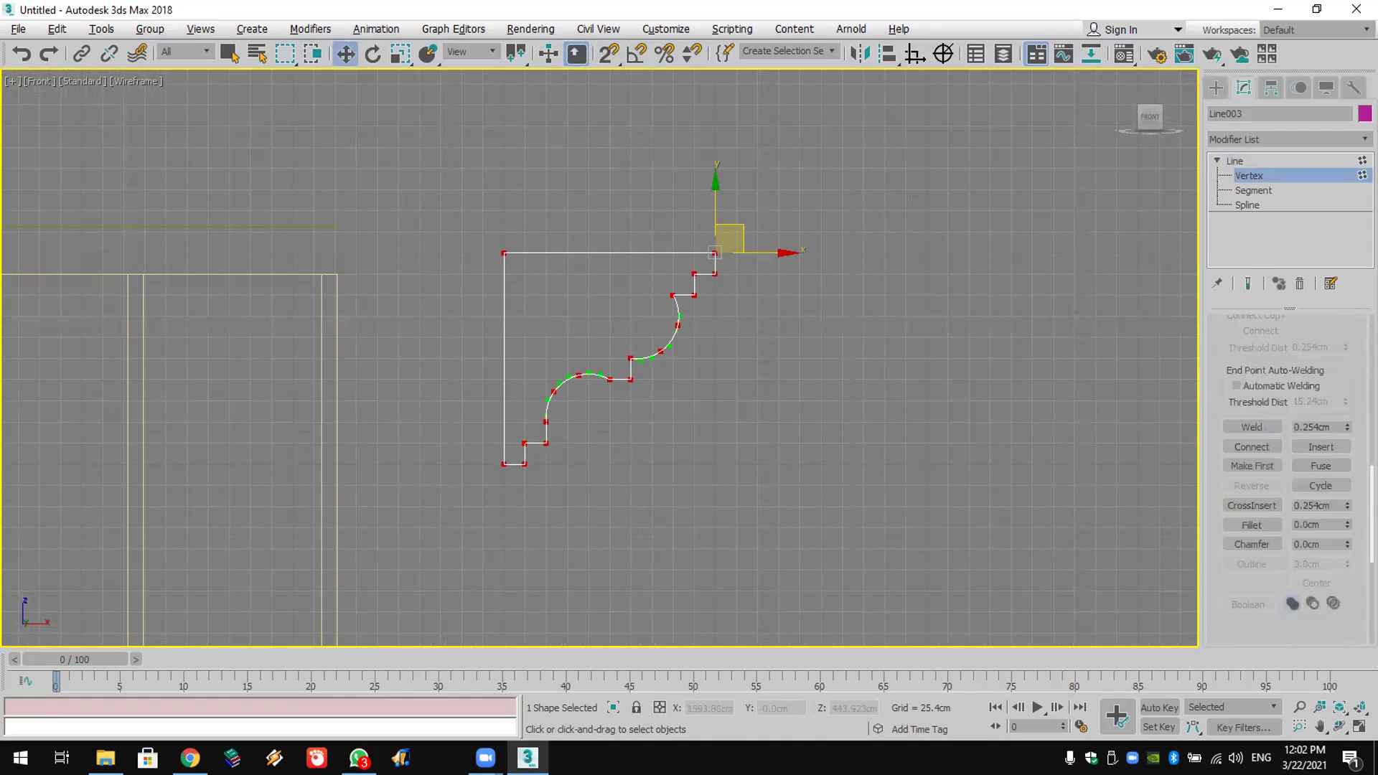
click(1257, 415)
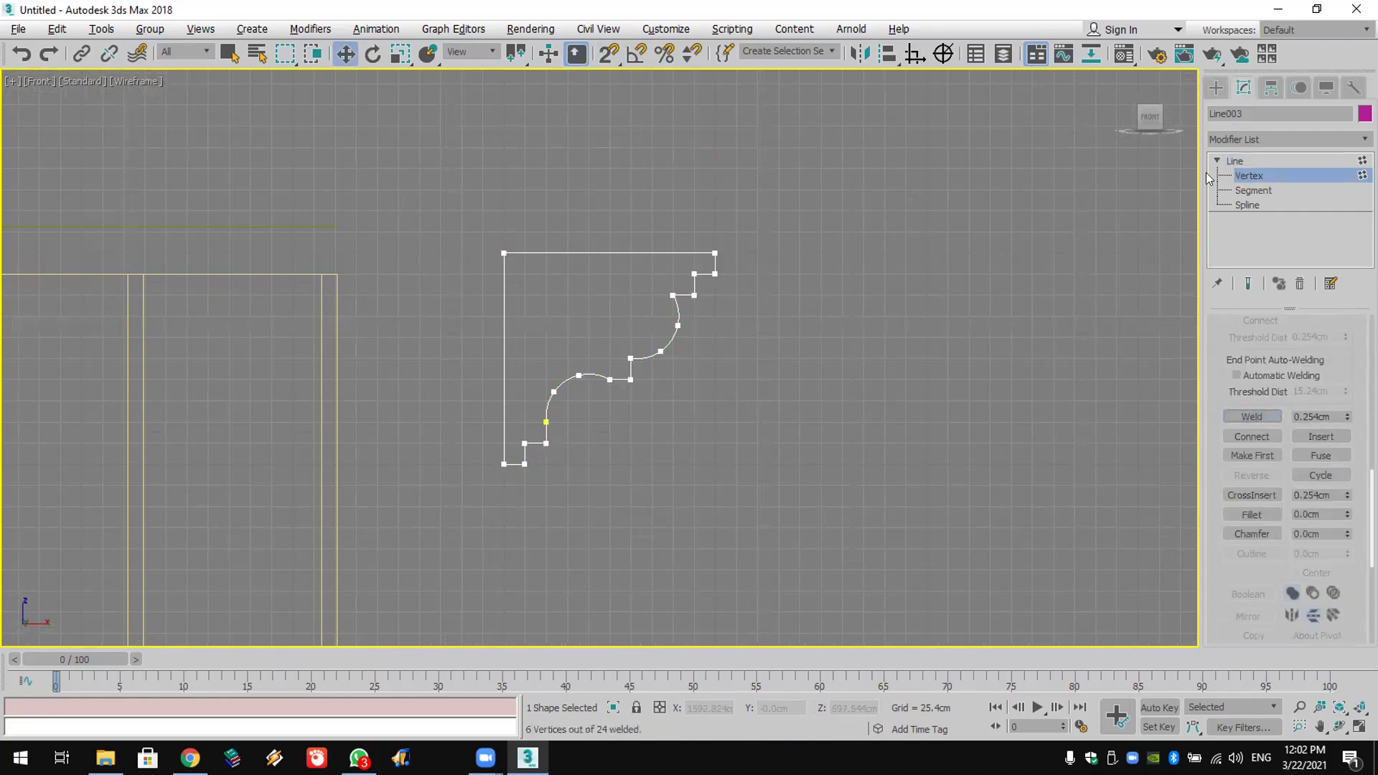
Step: Fillet all the stepped and curved edge's vertices together, leaving out the three end and corner vertices of the L-shape
drag(747, 264, 601, 436)
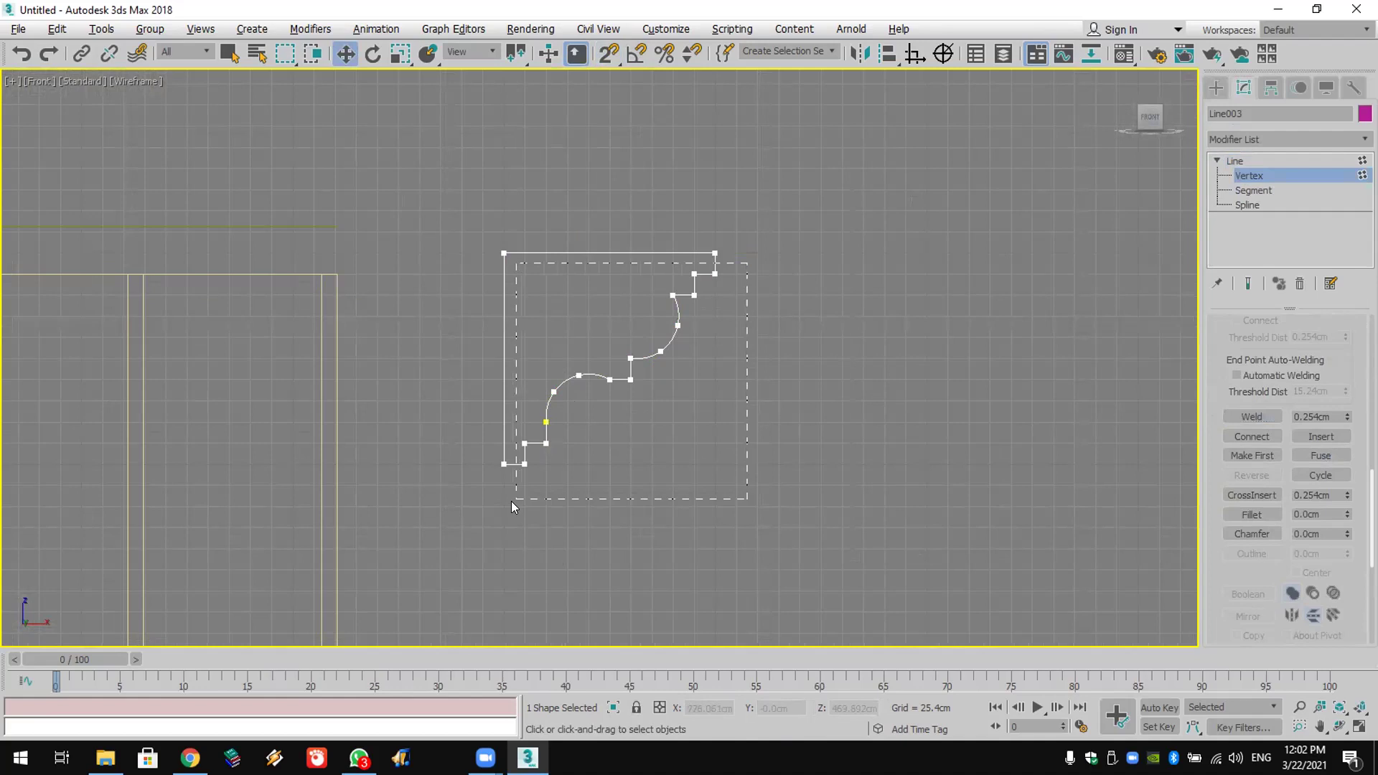
drag(511, 502, 512, 503)
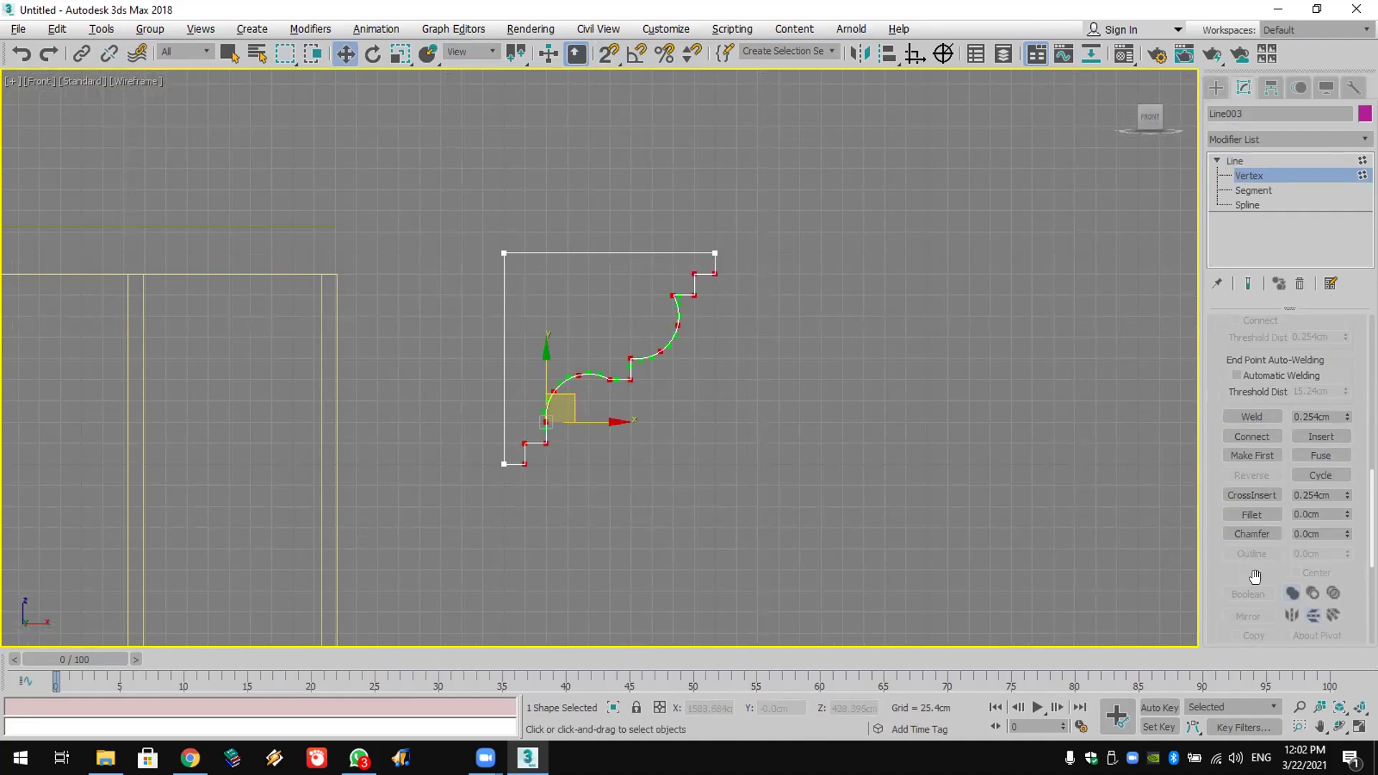
scroll(1227, 517, down, 1)
scroll(1229, 528, down, 4)
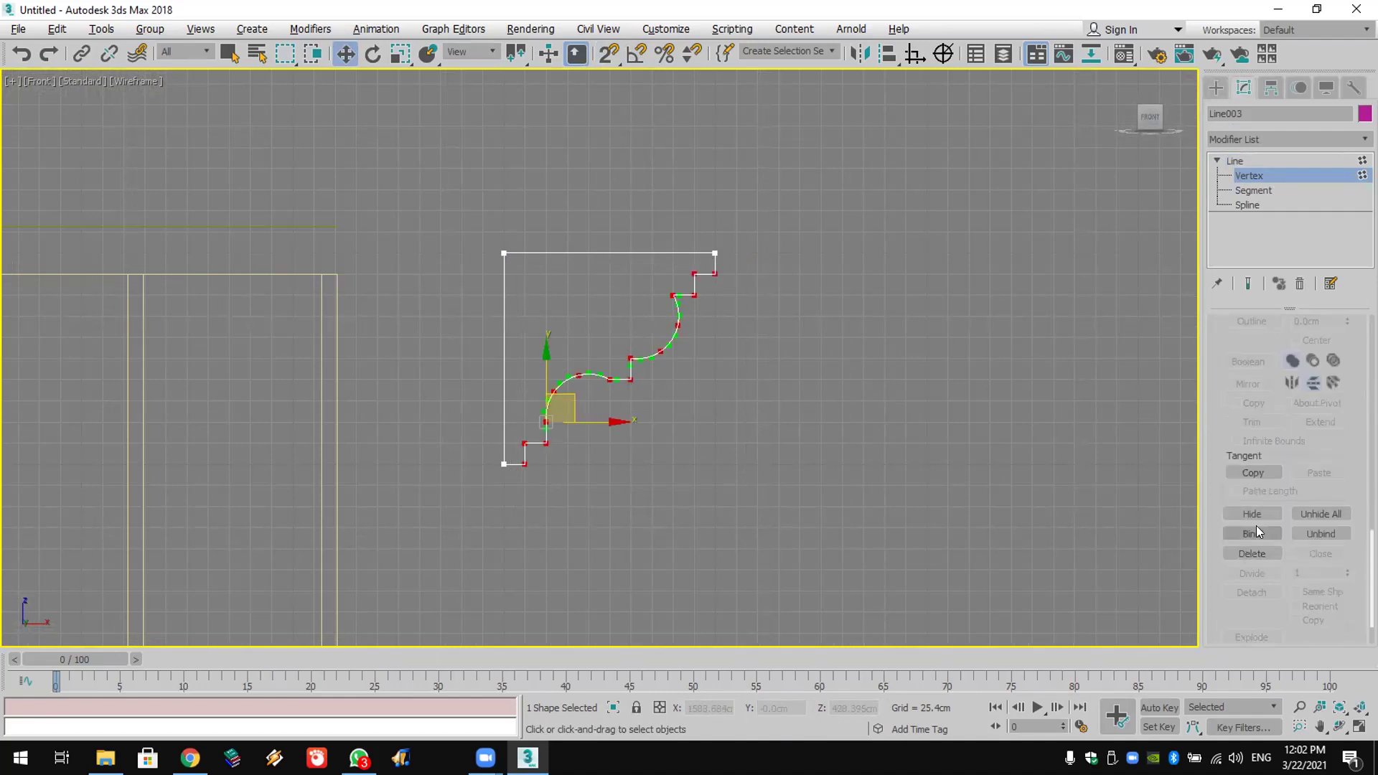
scroll(1254, 525, up, 4)
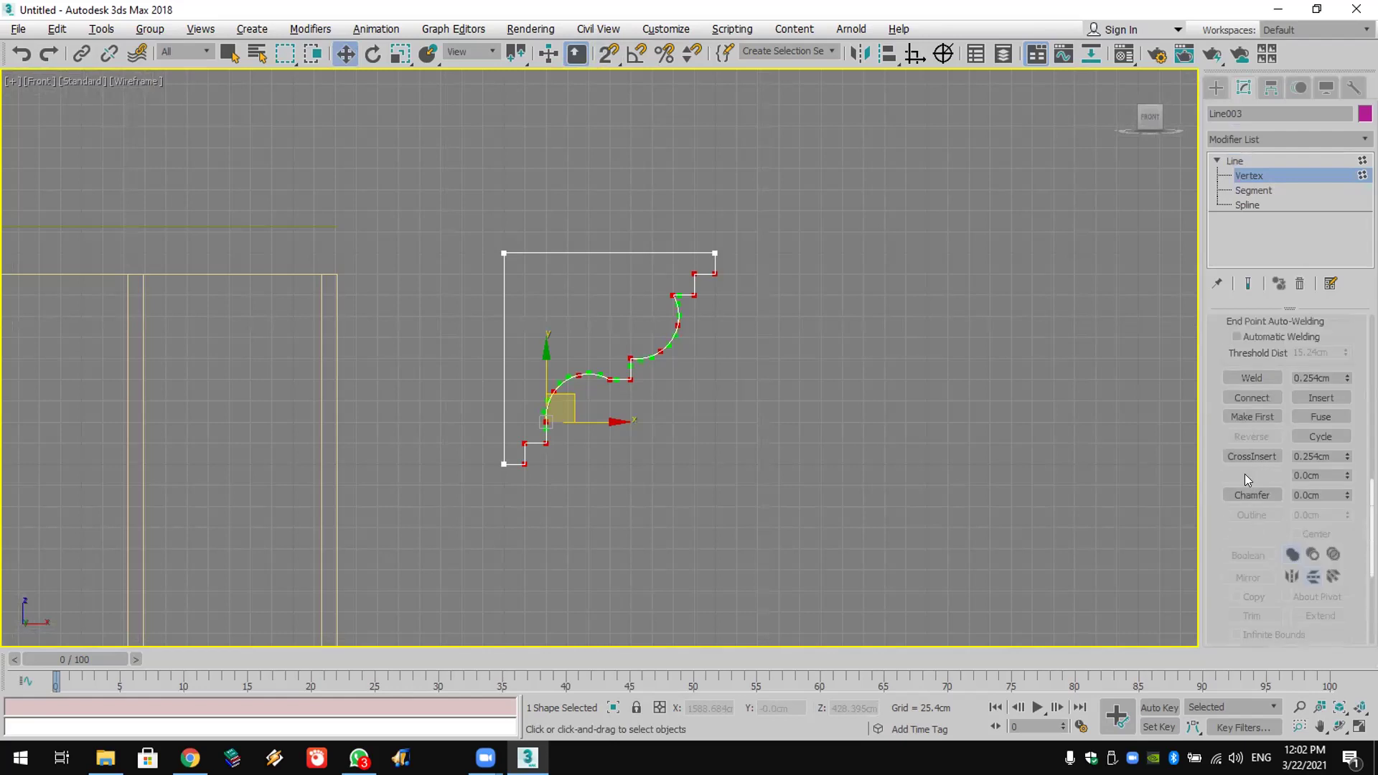
click(1249, 476)
drag(713, 271, 713, 264)
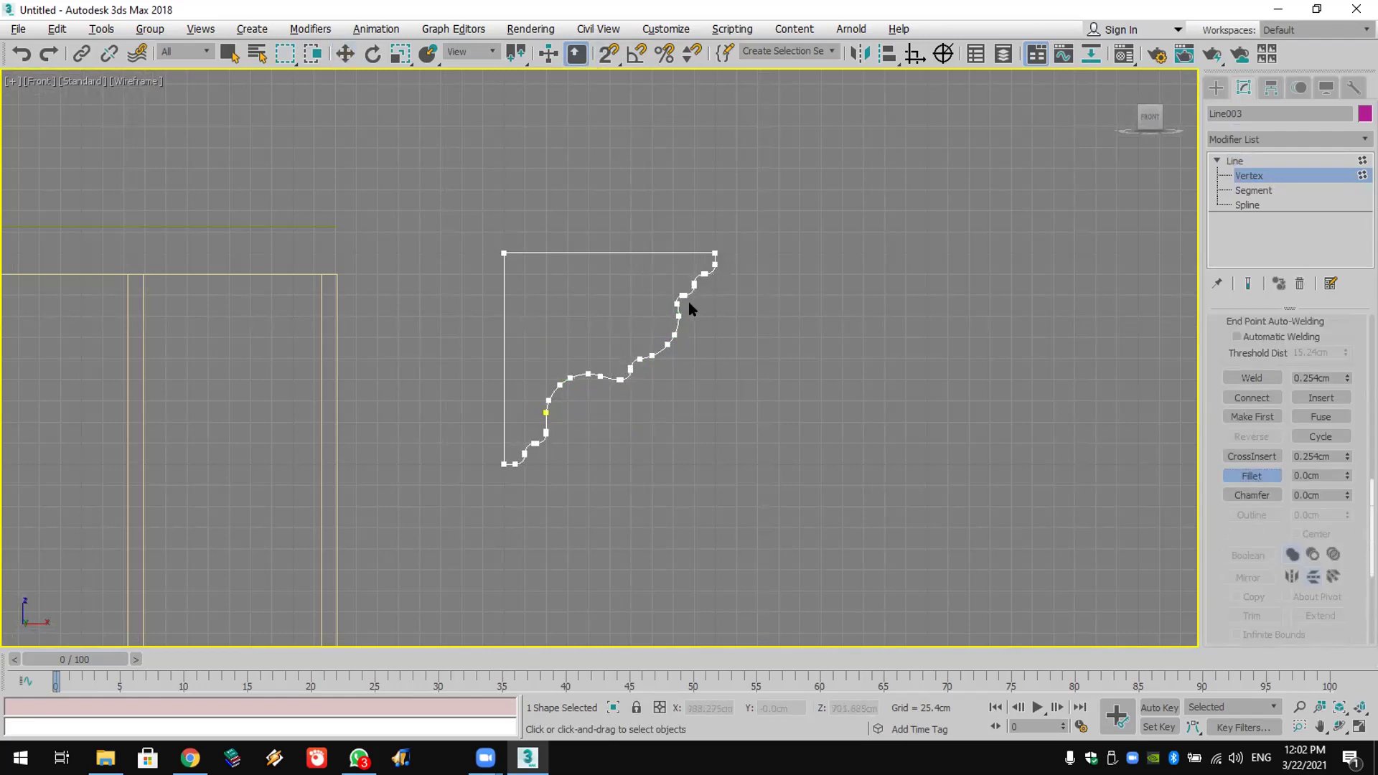
click(1217, 88)
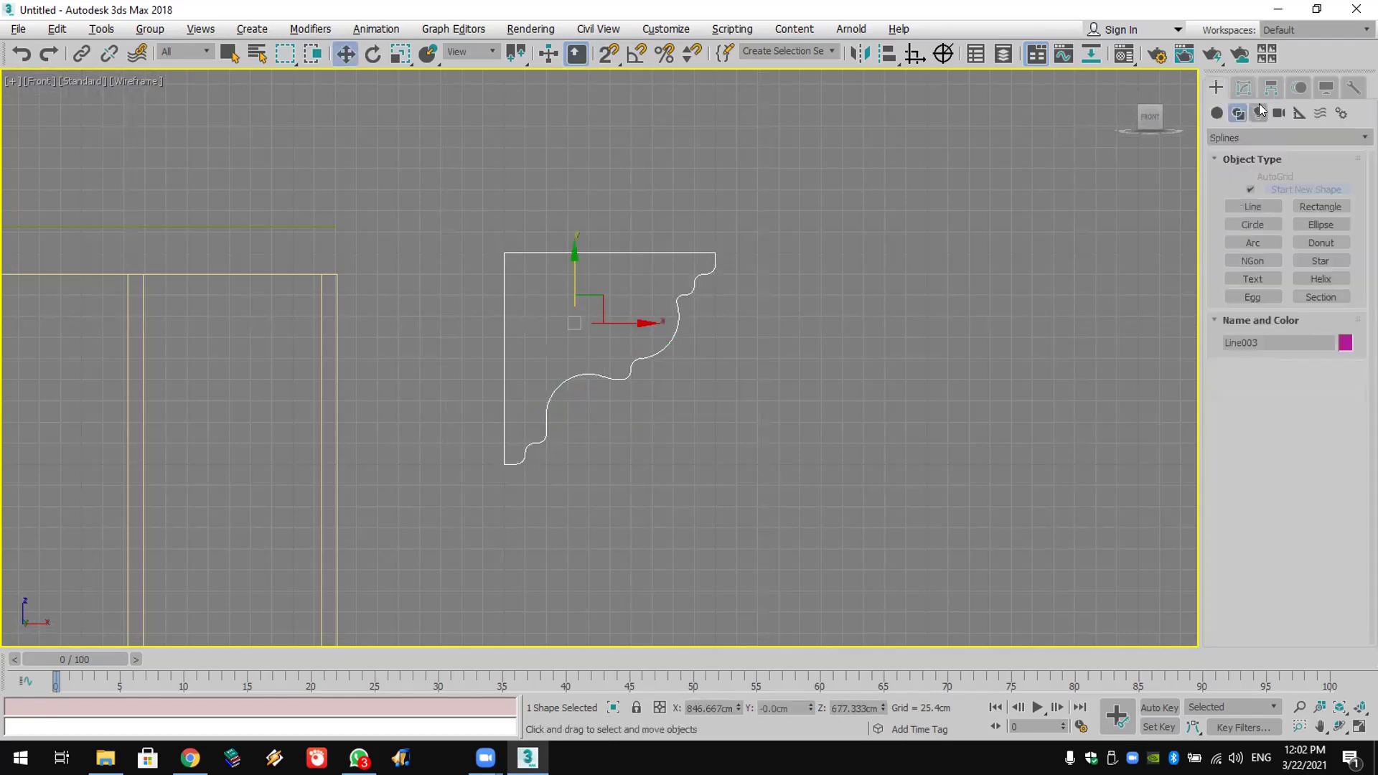
Step: Move only the profile's pivot to the corner where its straight top and vertical back edges meet
click(1273, 87)
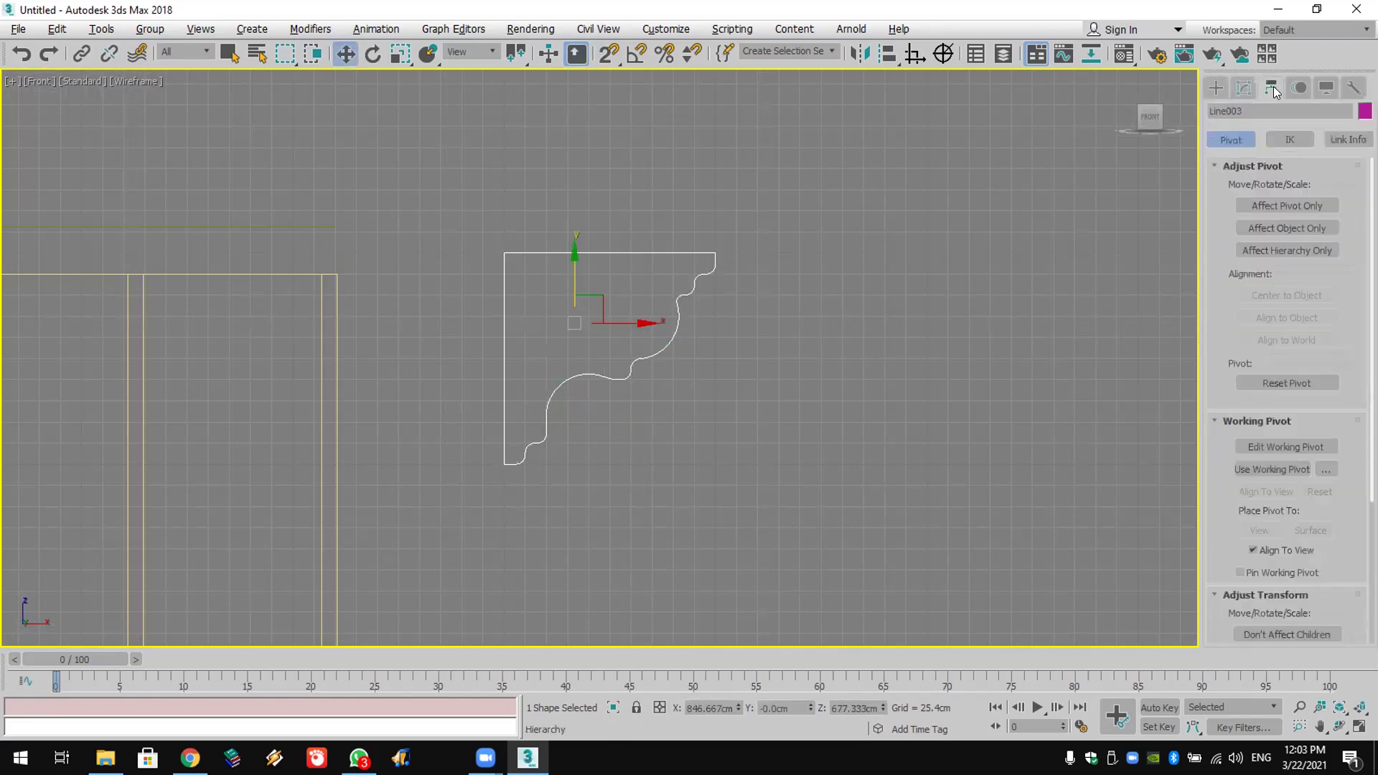
click(1280, 207)
drag(571, 319, 504, 255)
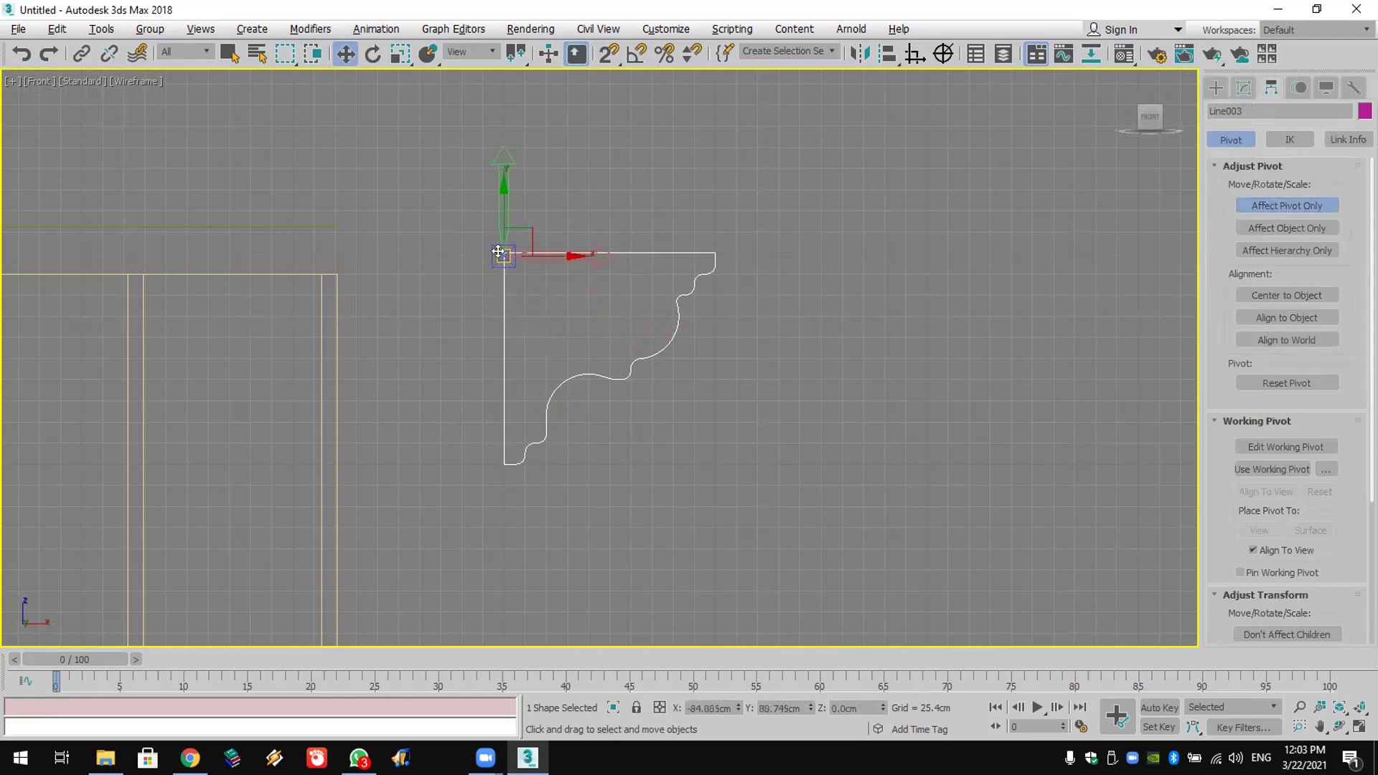
click(1299, 210)
Step: Select the path line above the wall from the four-view layout and add a Sweep modifier to it
scroll(747, 250, down, 5)
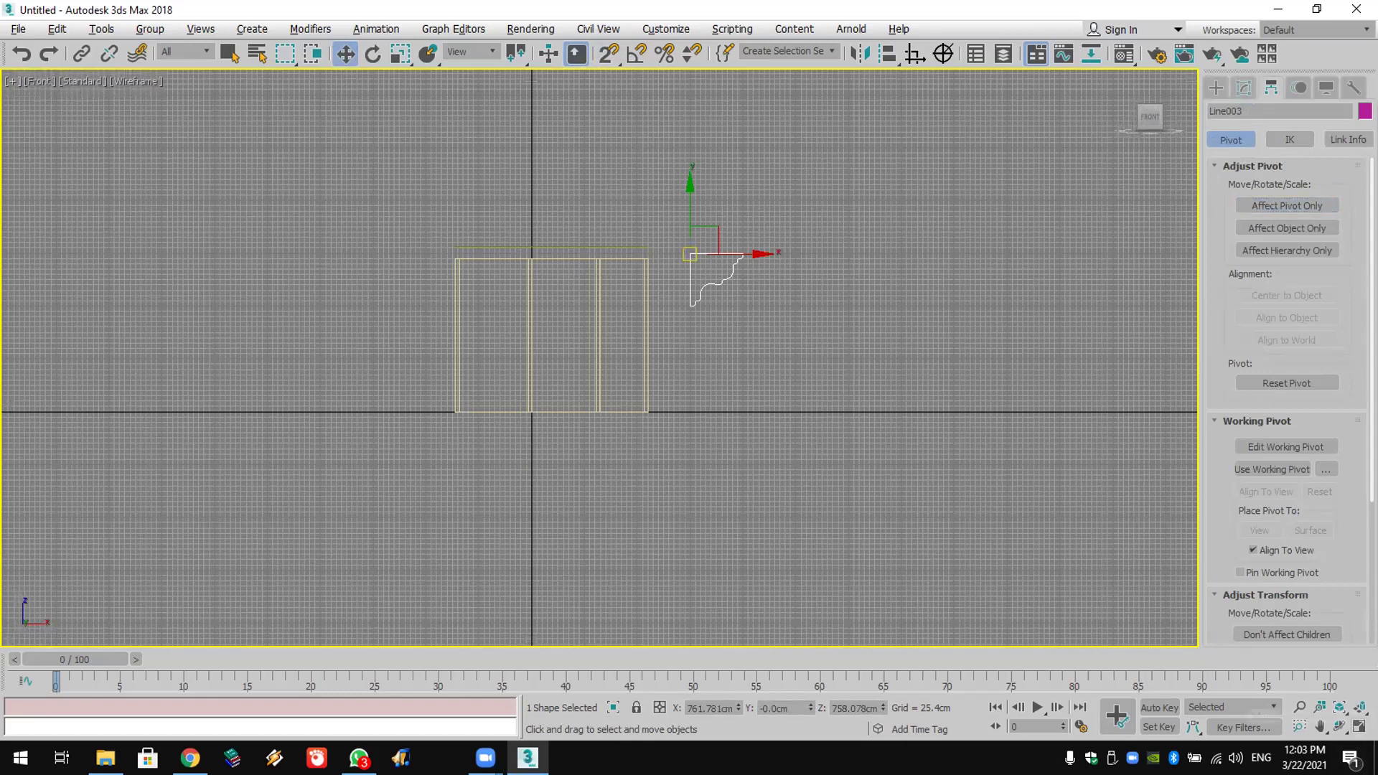
click(1359, 727)
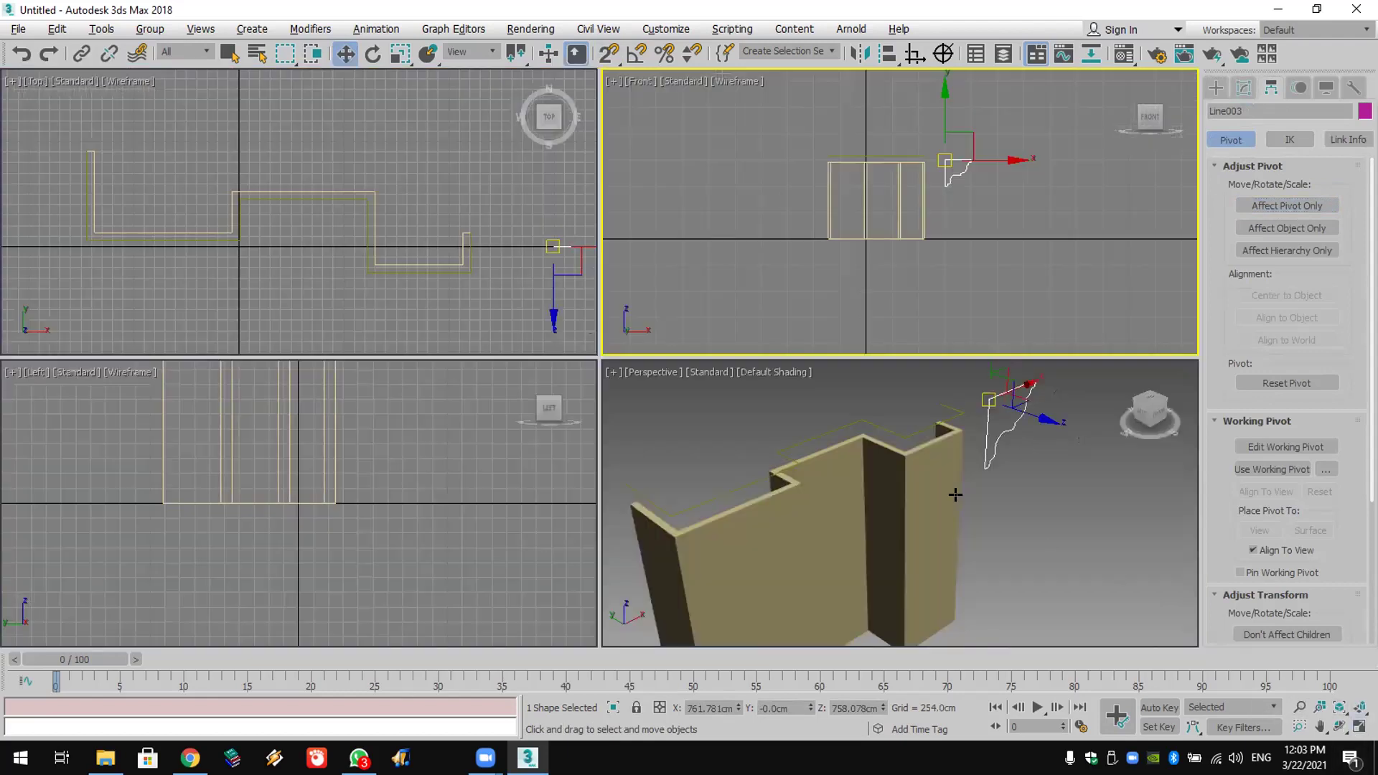
click(898, 446)
click(897, 430)
click(898, 435)
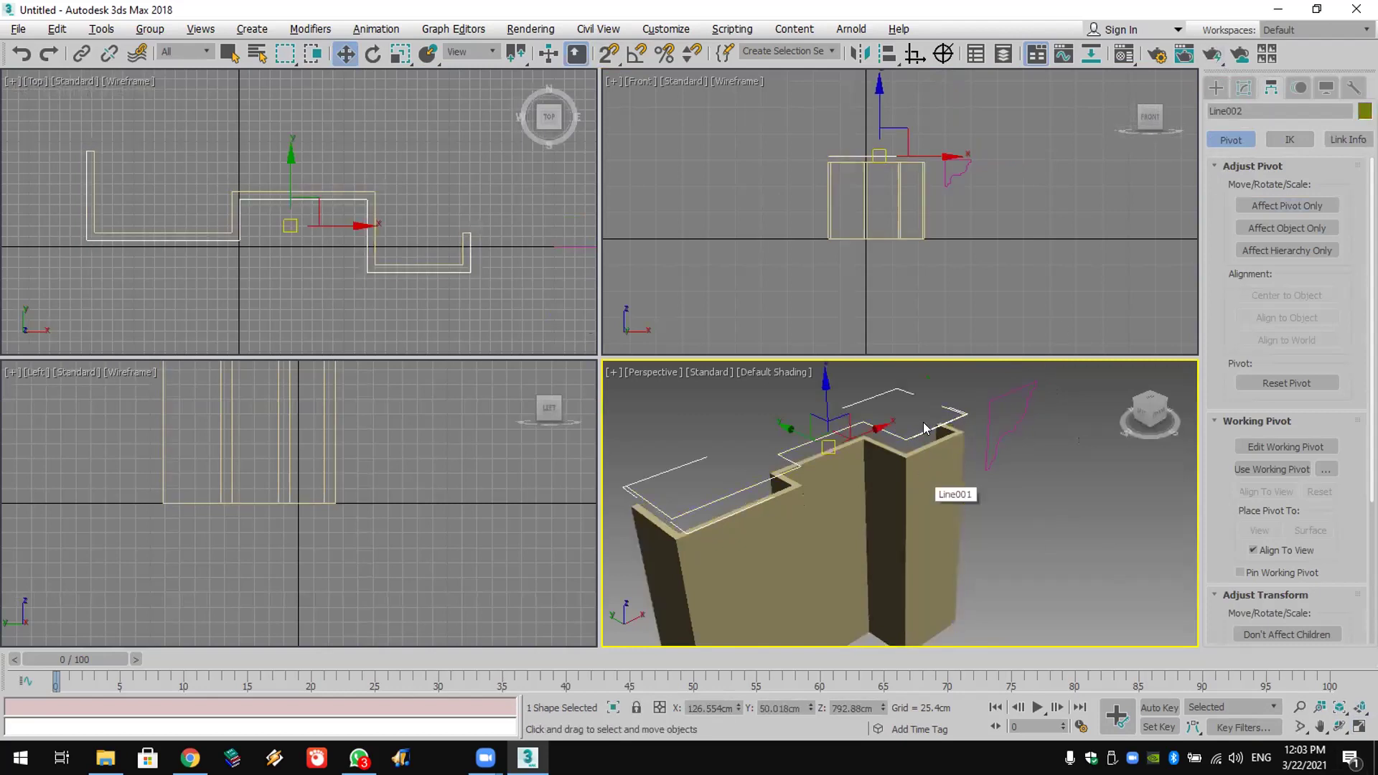
click(1244, 87)
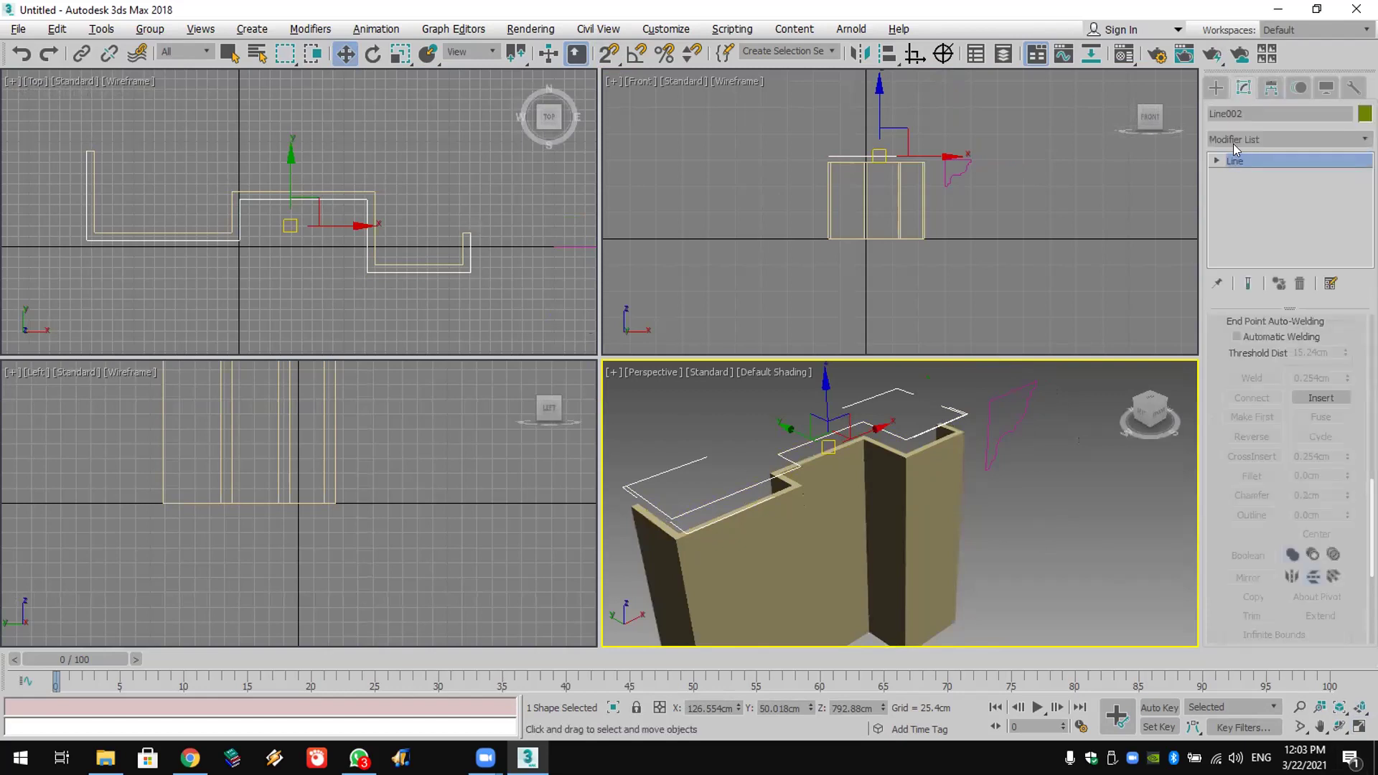
click(1249, 141)
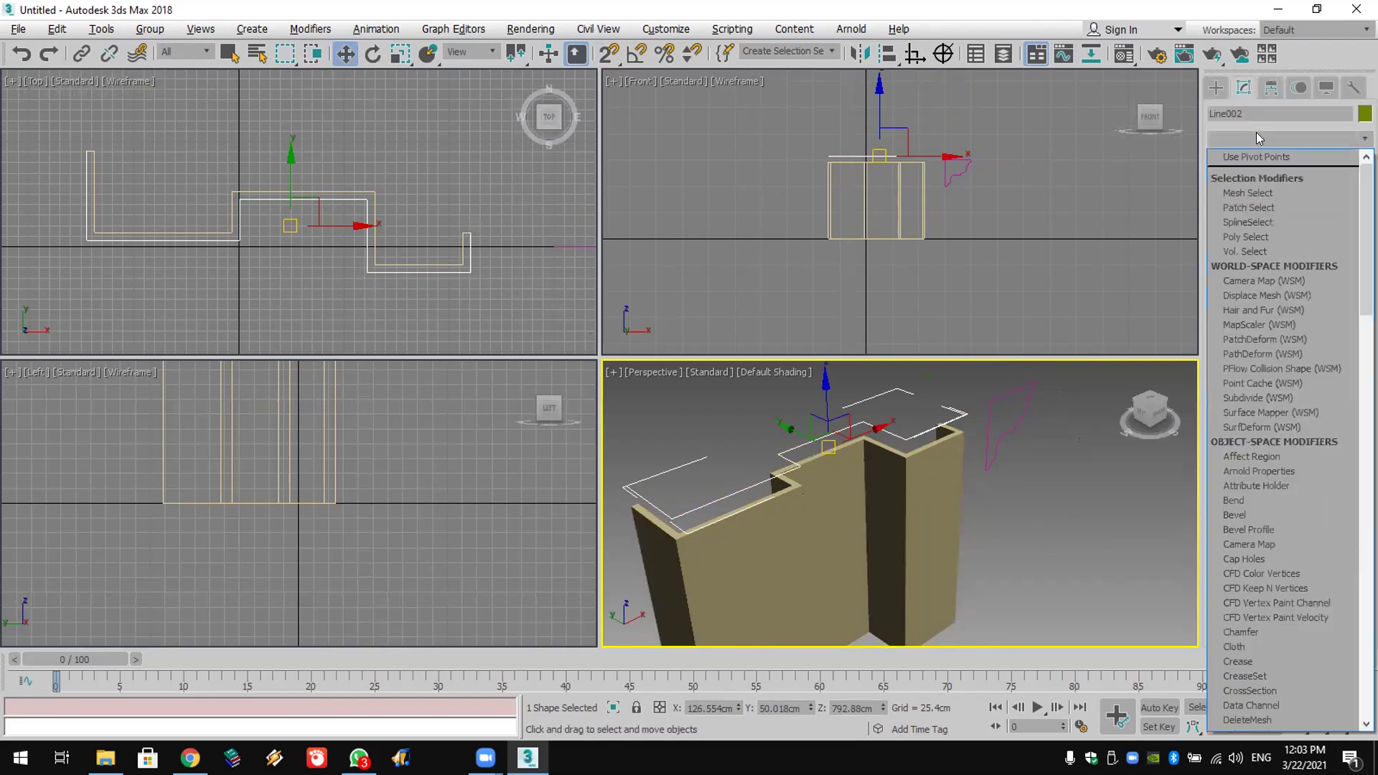
text(sw)
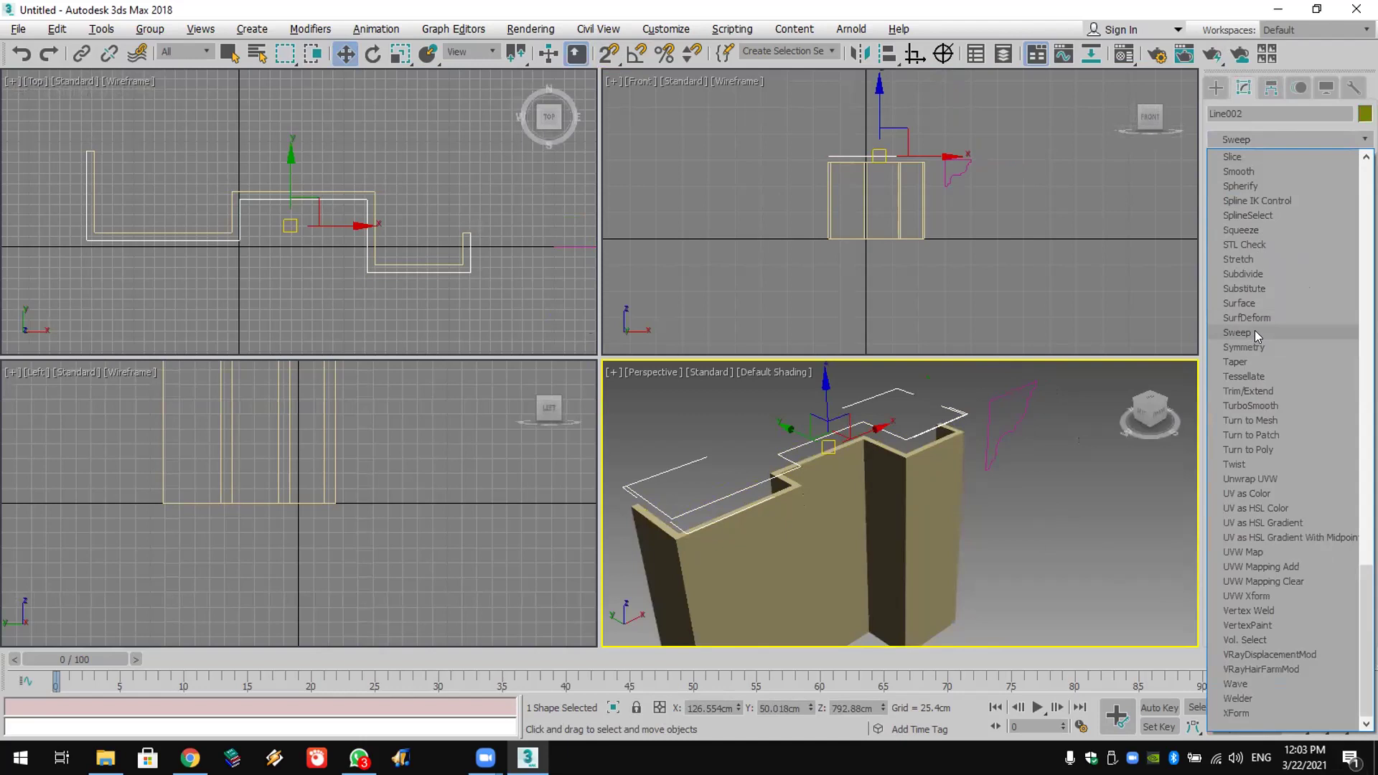
click(1255, 331)
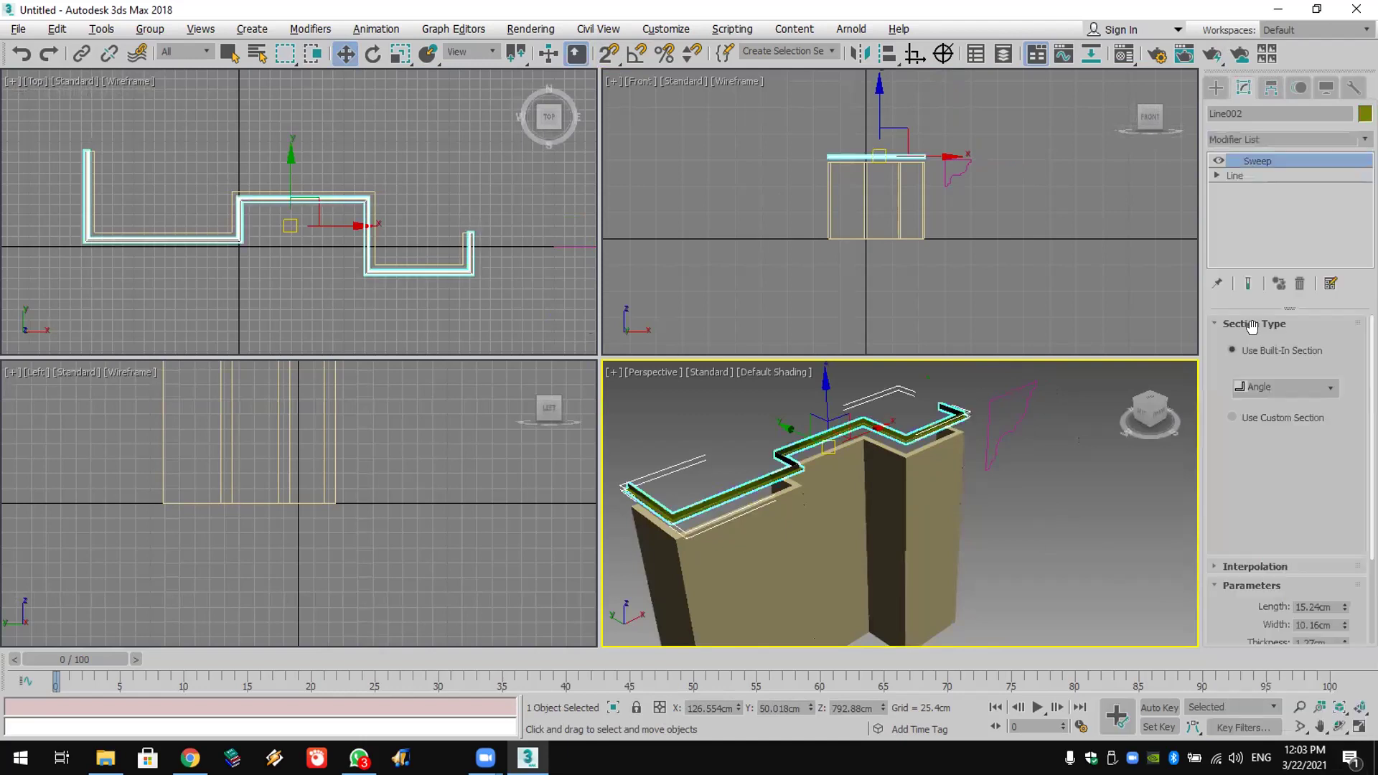
Step: Set the sweep to use a custom section and pick the cornice profile as that section
click(1245, 422)
click(1249, 463)
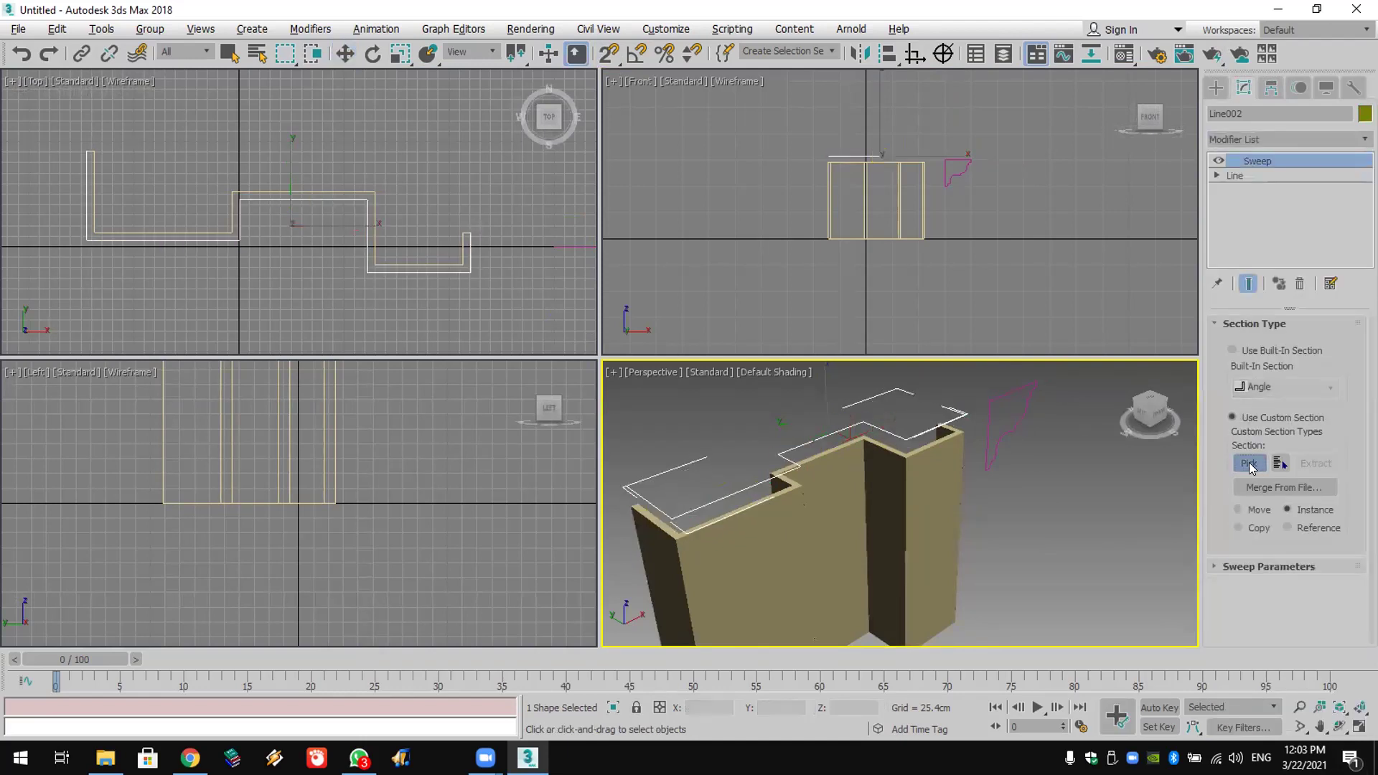
click(1004, 433)
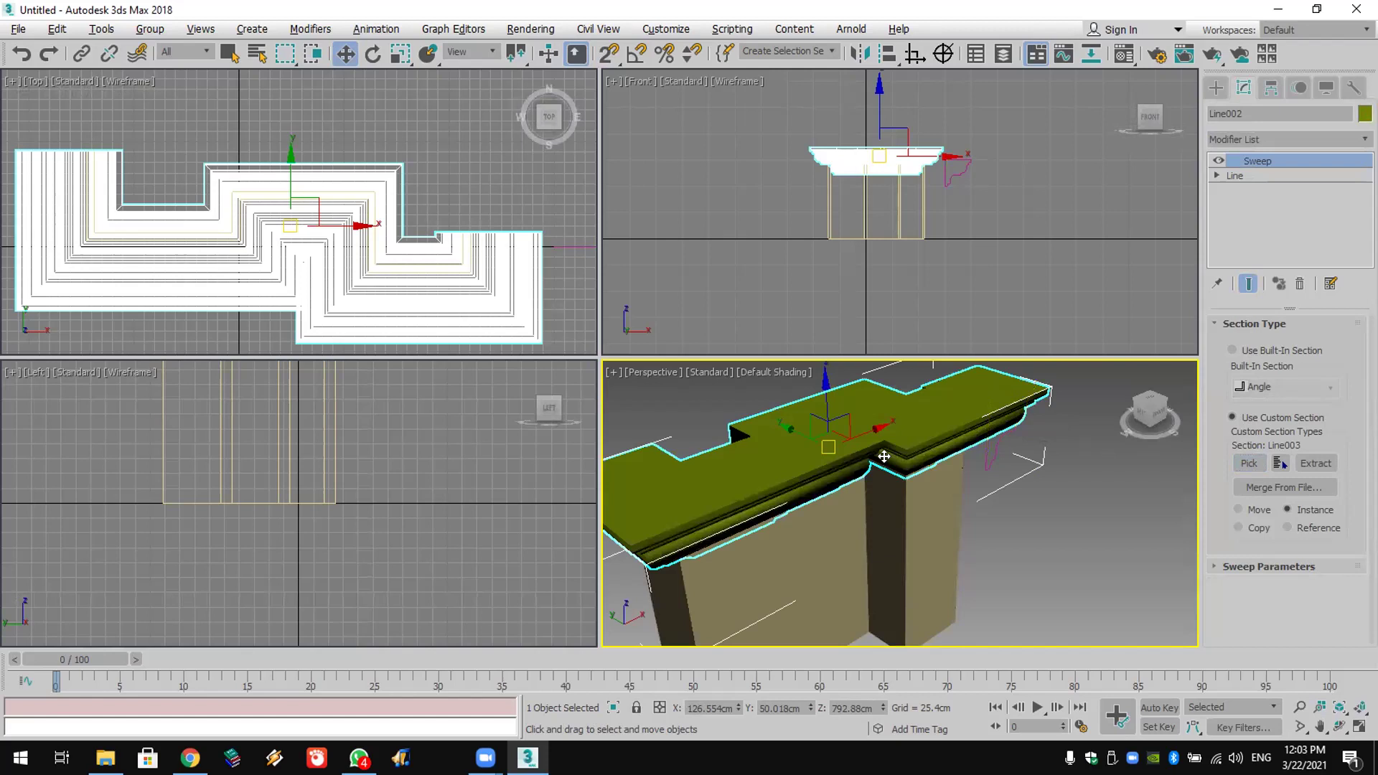
Step: Scale the cornice profile's spline down uniformly to a small fraction of its size at spline level
scroll(986, 161, up, 5)
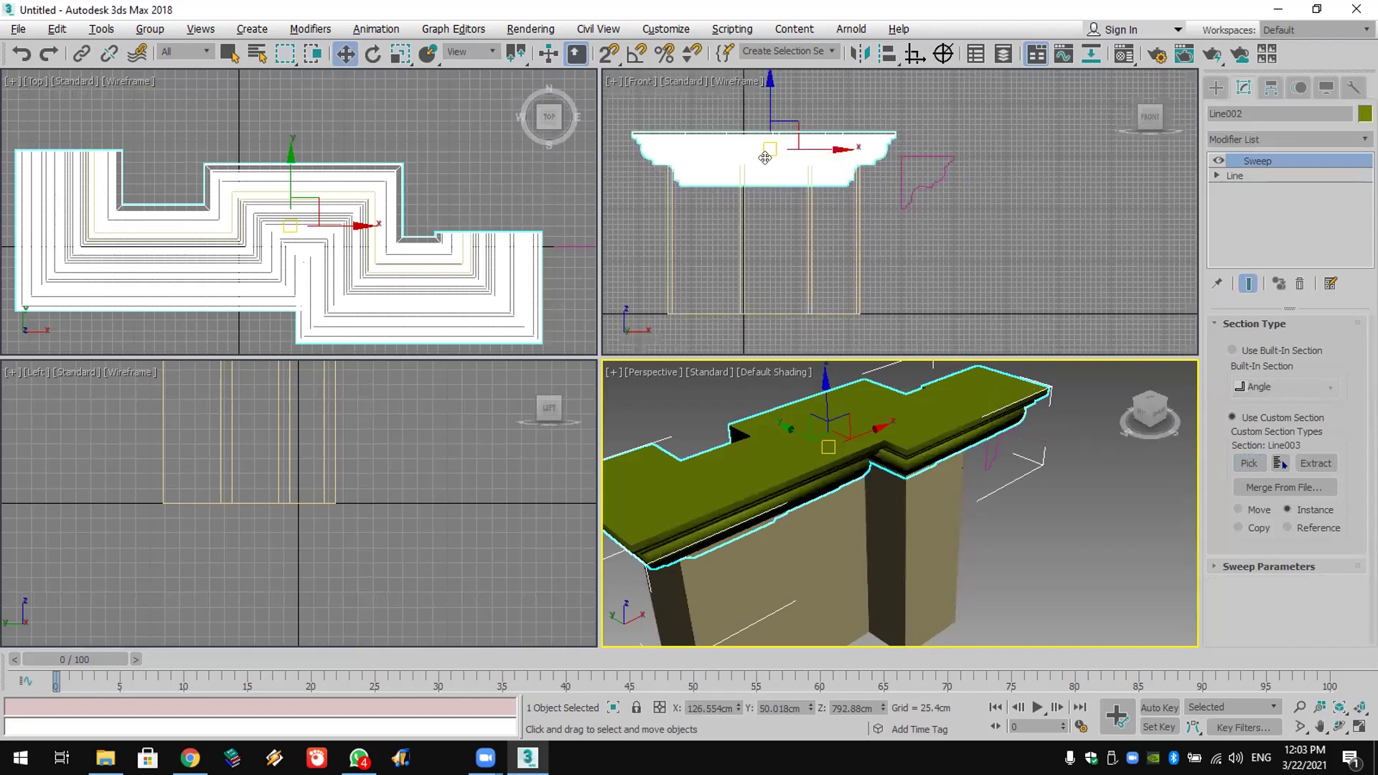
click(924, 180)
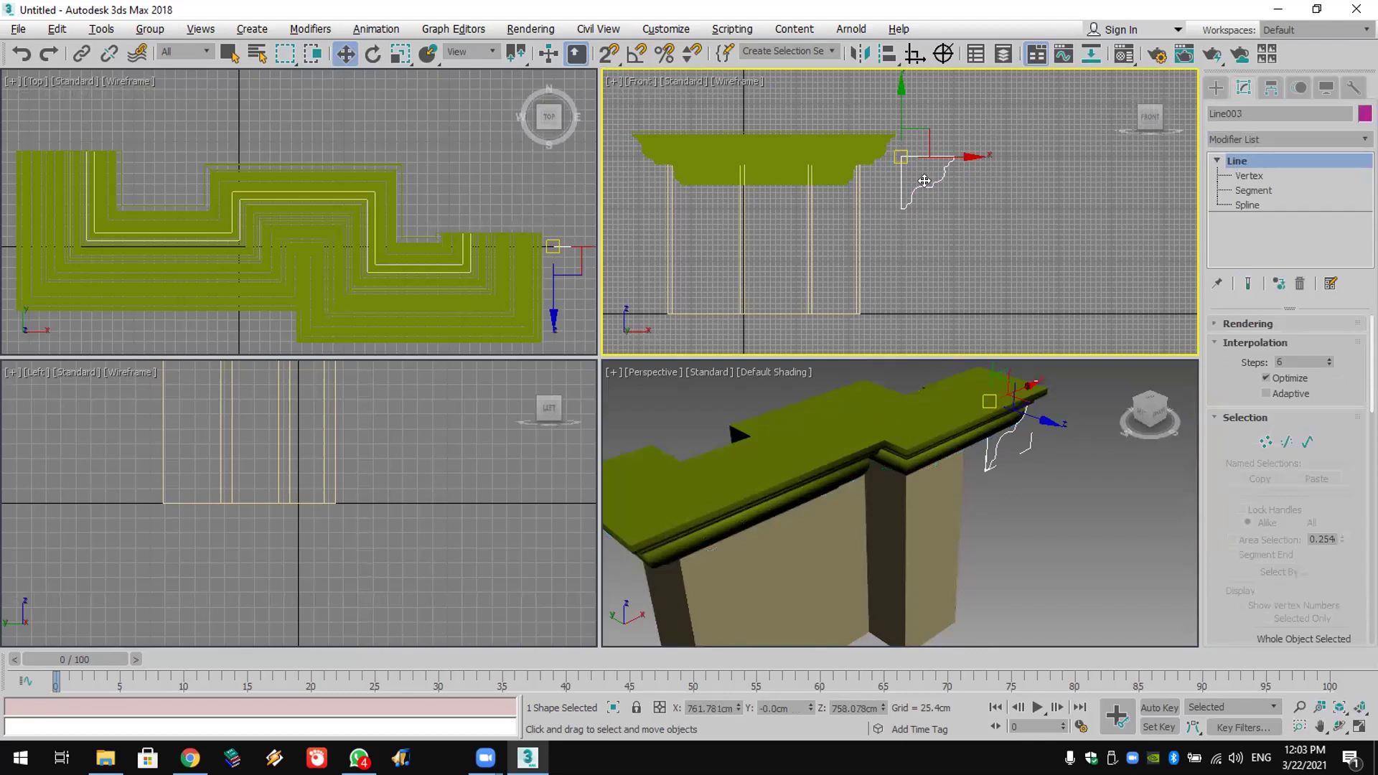
click(1262, 202)
click(934, 182)
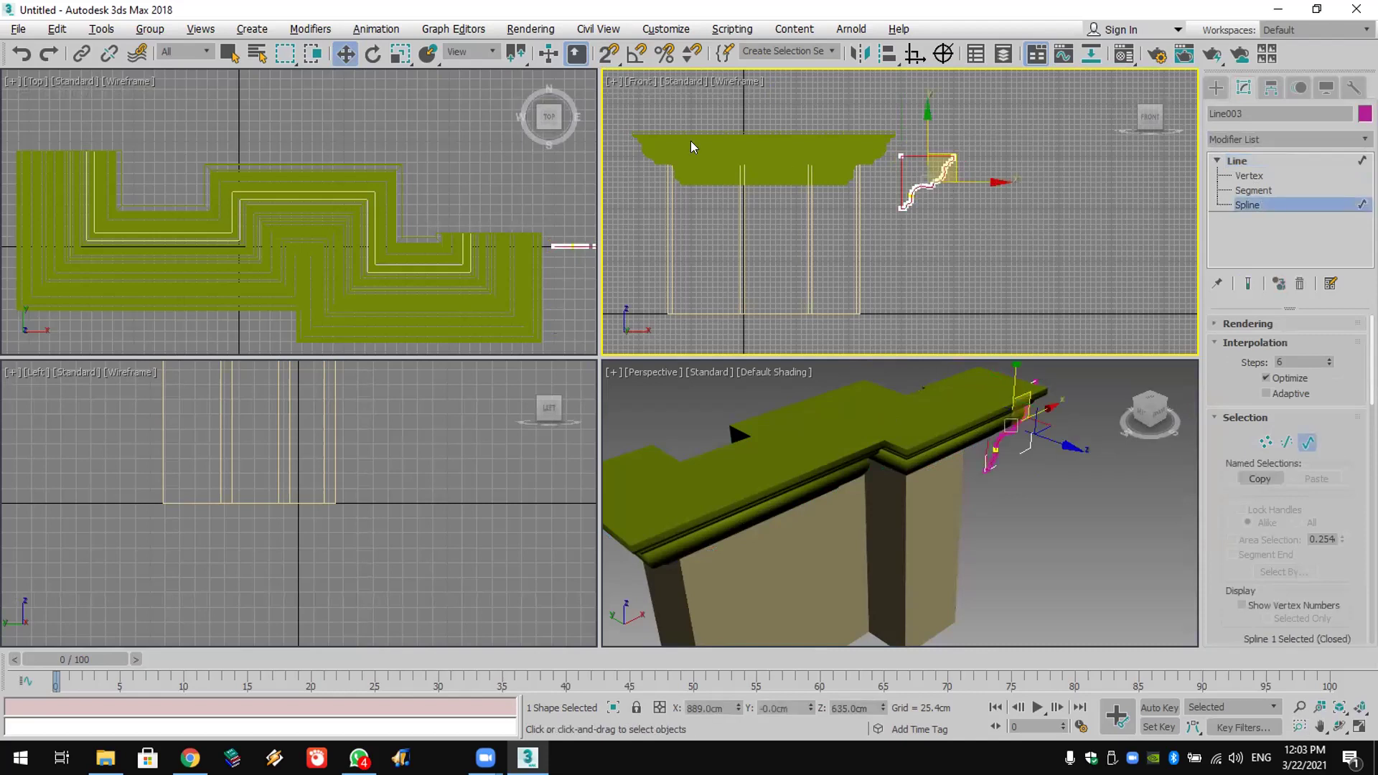
click(400, 54)
drag(937, 168, 963, 488)
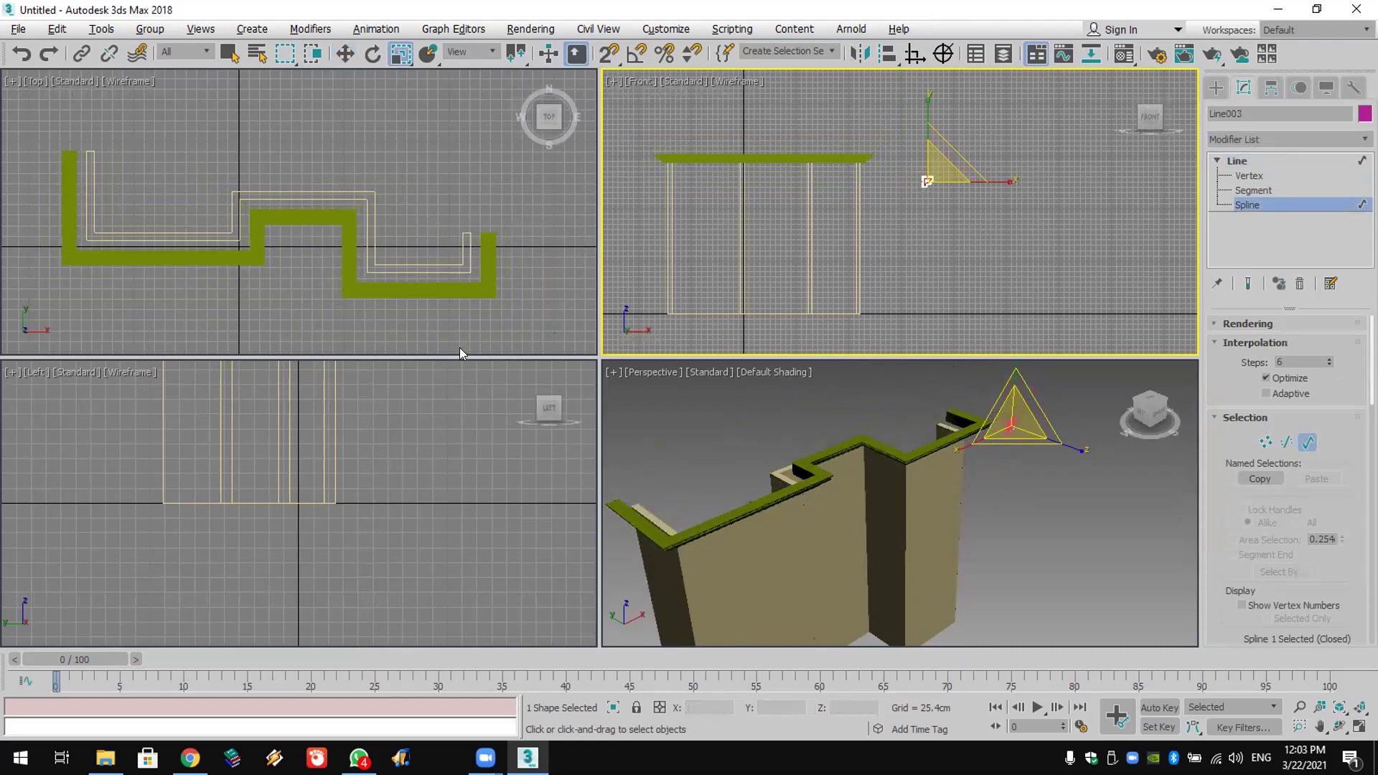
scroll(365, 211, up, 3)
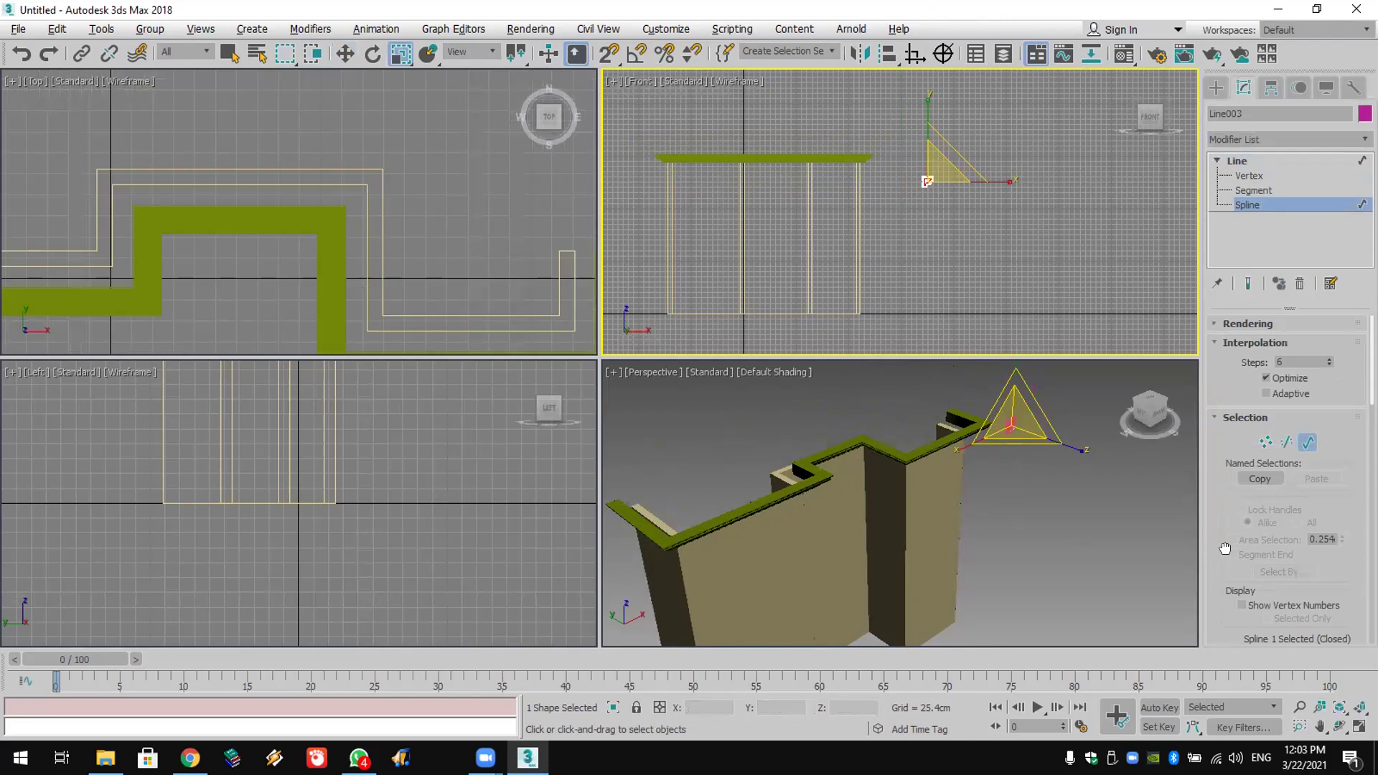
click(1215, 86)
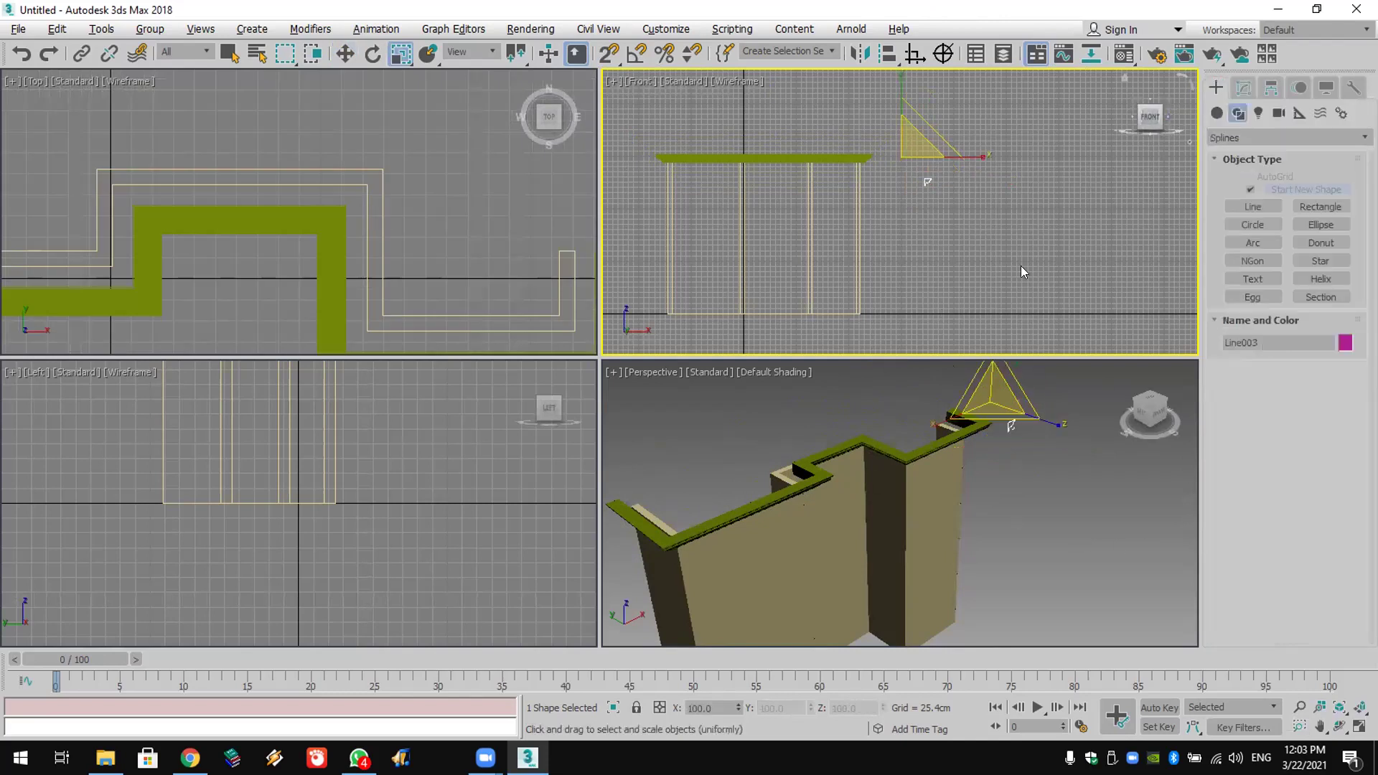
Step: Set the swept moulding's X Offset to -20.091 cm in its sweep parameters
click(916, 451)
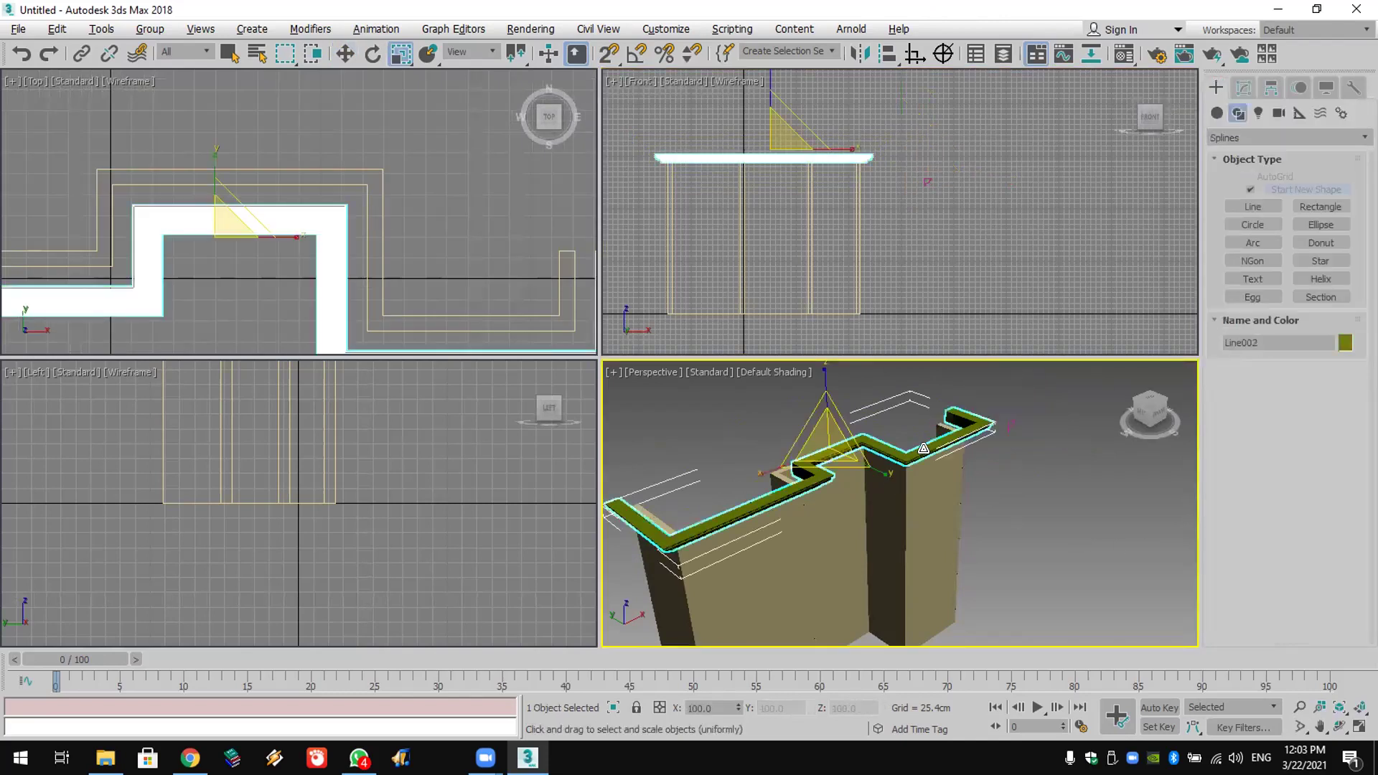
click(1242, 88)
click(1260, 567)
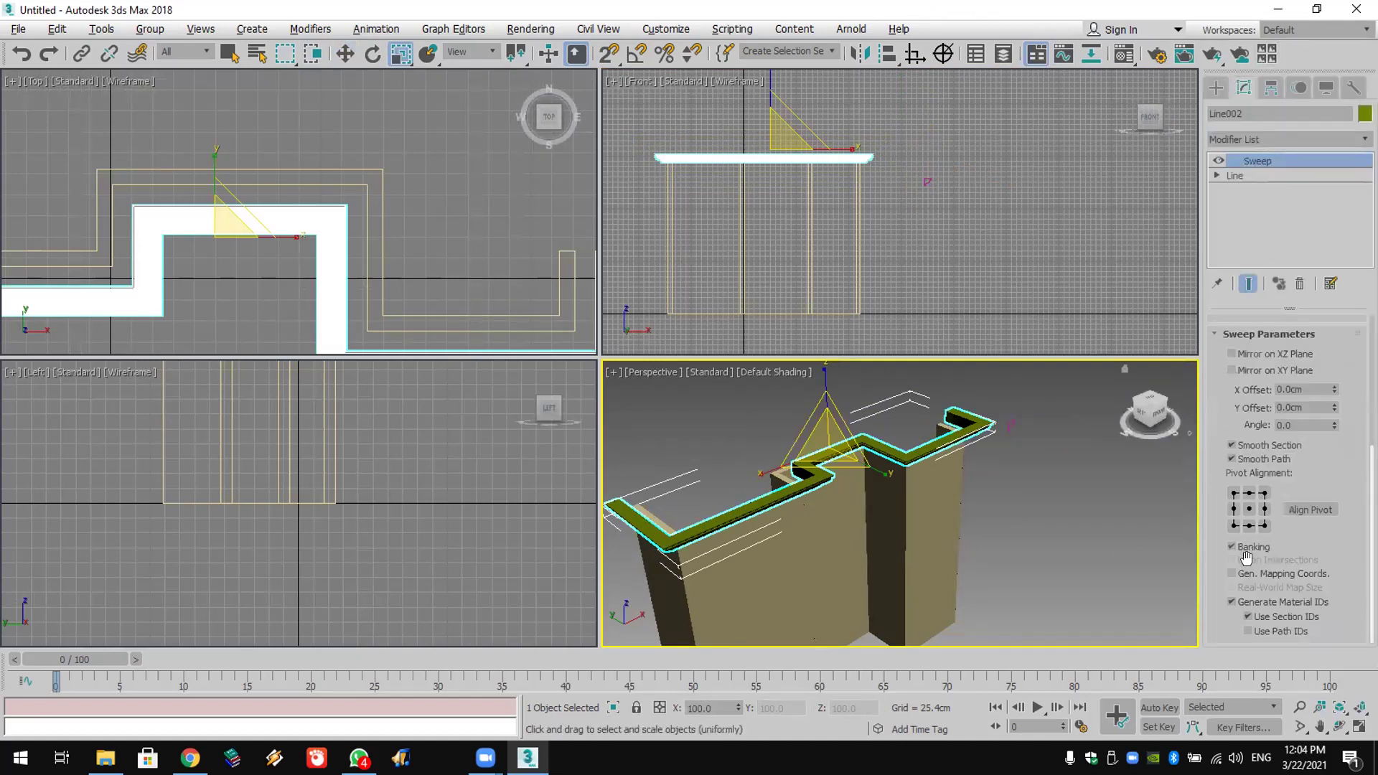
drag(1335, 390, 1301, 282)
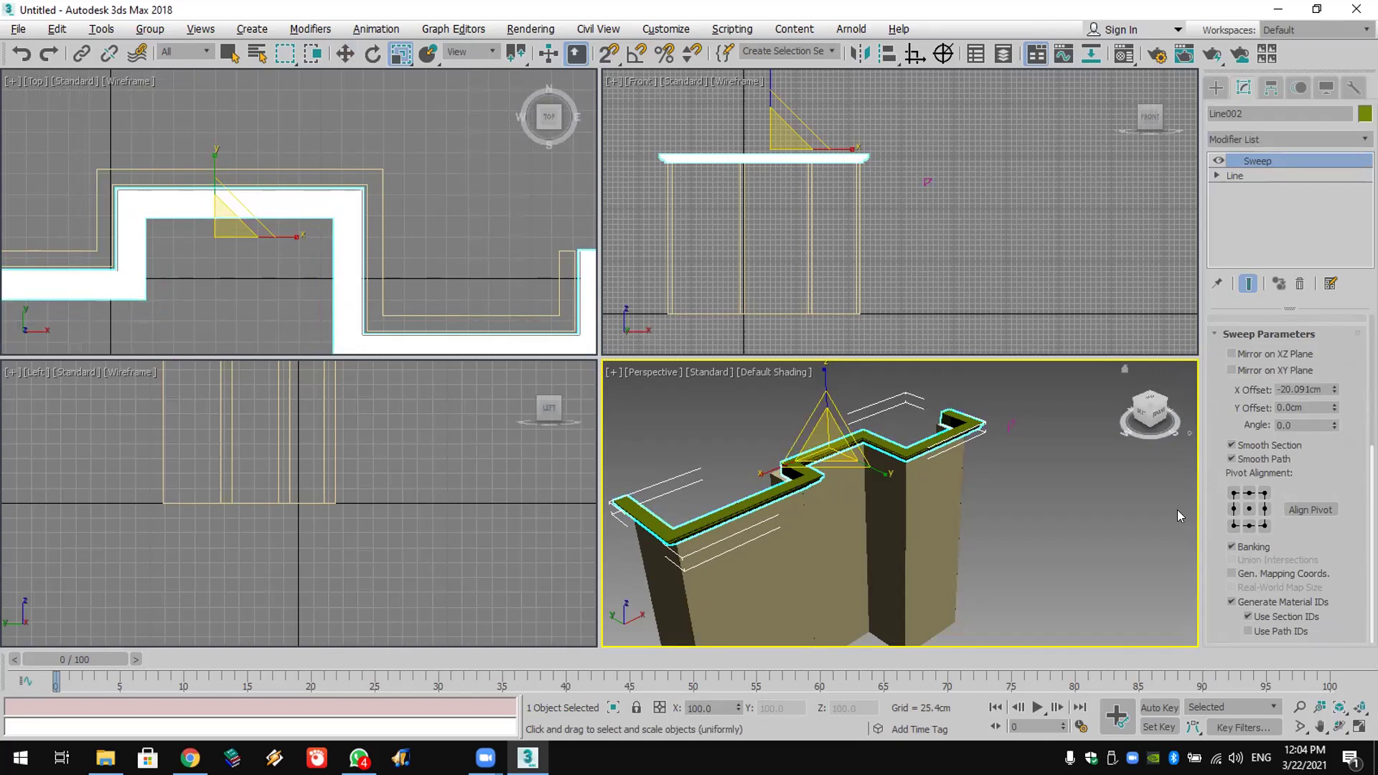
click(1216, 87)
click(345, 54)
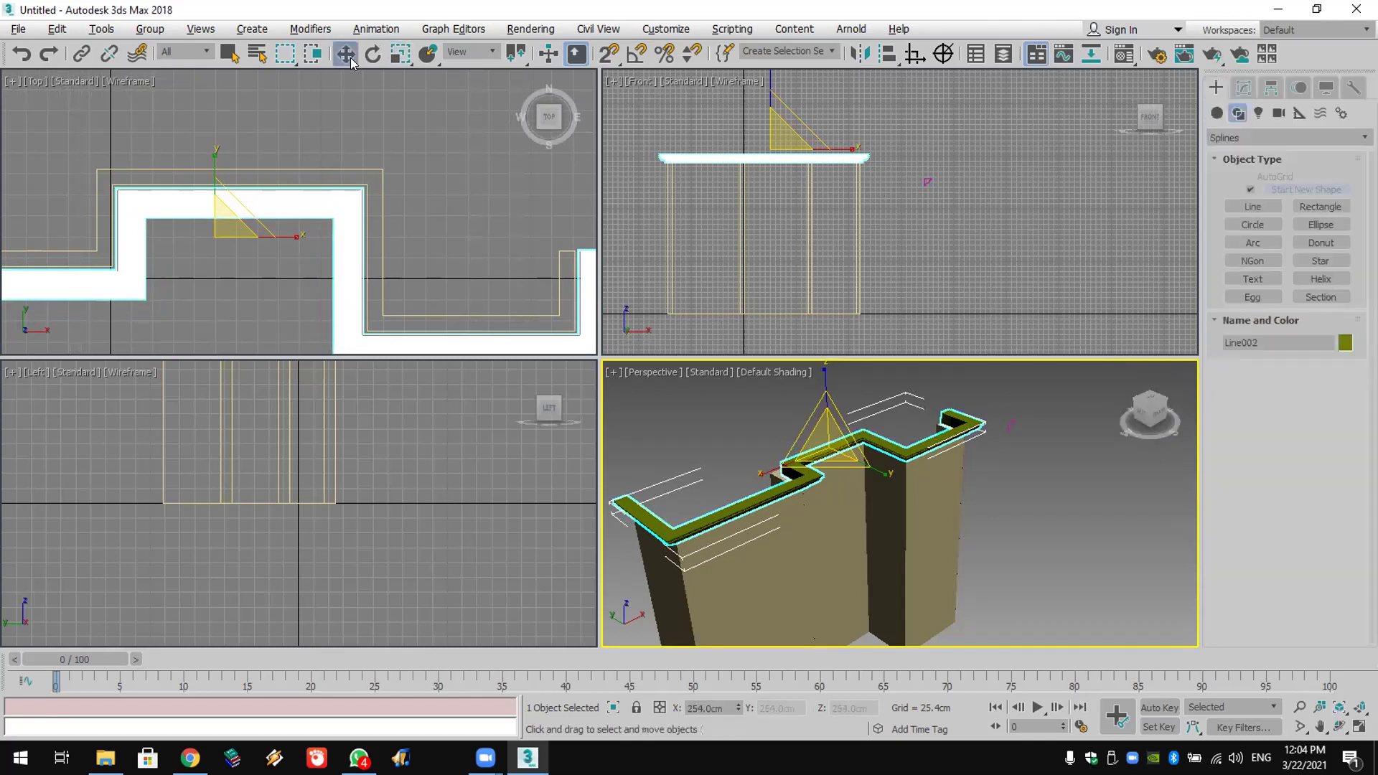
Step: Lower the swept moulding slightly below the wall's top edge and set its object colour to white
drag(824, 392, 827, 430)
drag(892, 538, 872, 517)
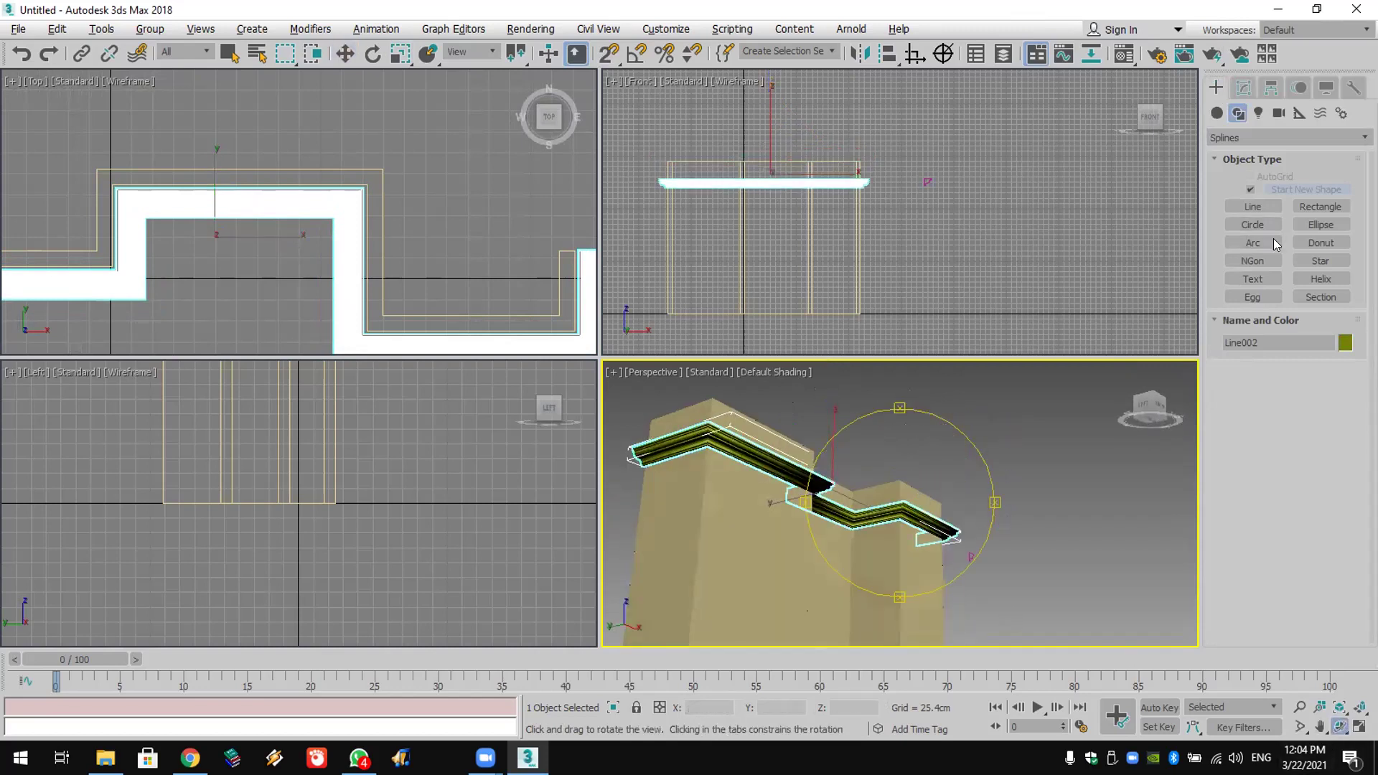
click(1346, 342)
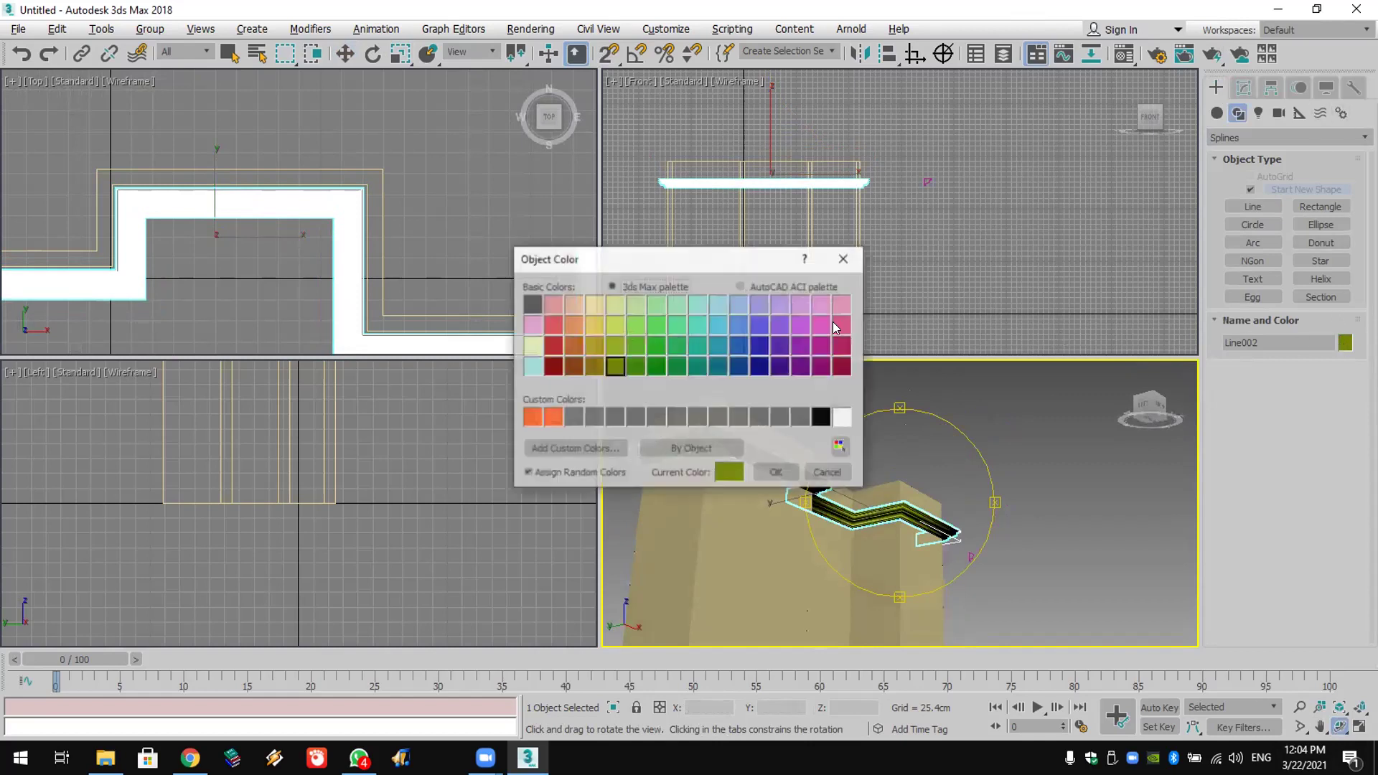
click(842, 417)
click(776, 473)
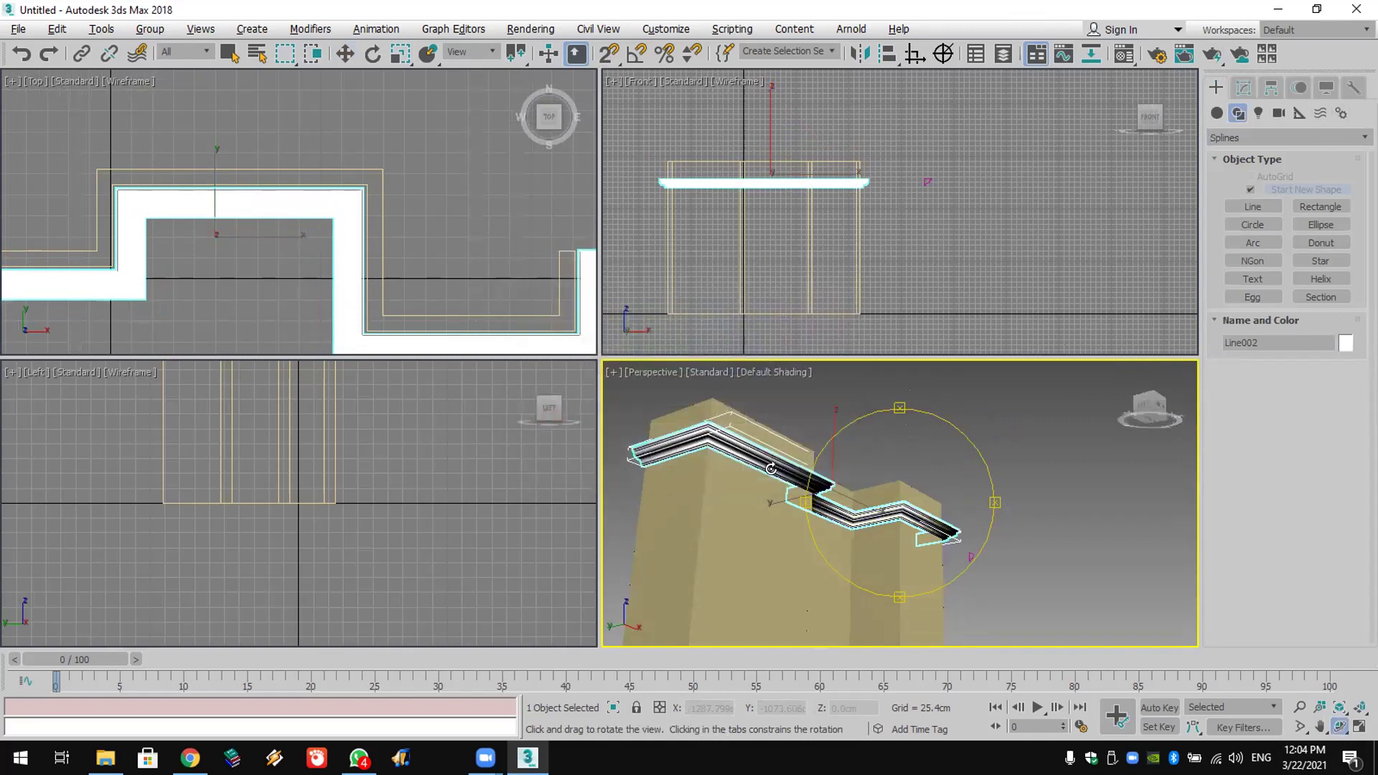
Step: Enter vertex level of the moulding's path line beneath the Sweep modifier
scroll(746, 210, up, 3)
middle_drag(881, 242, 1061, 259)
click(1245, 88)
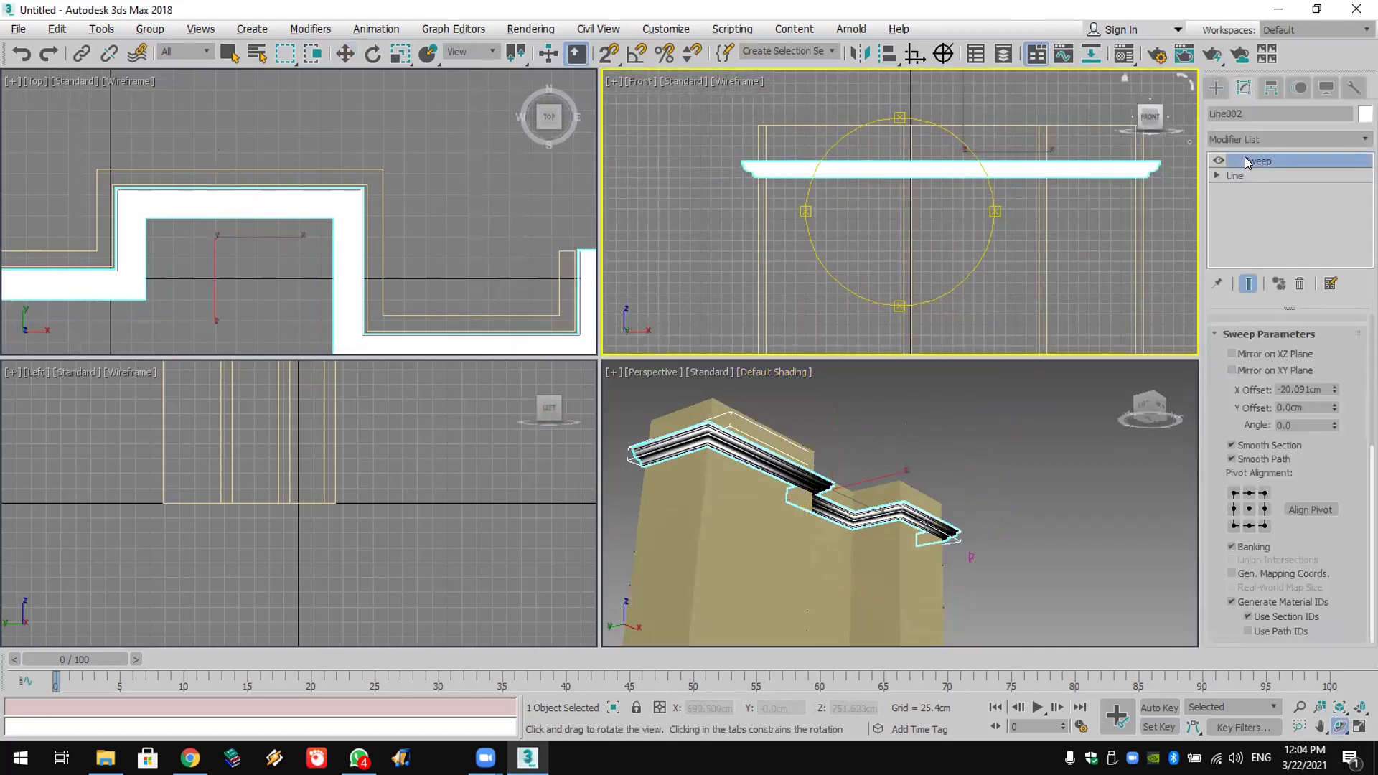
click(1216, 176)
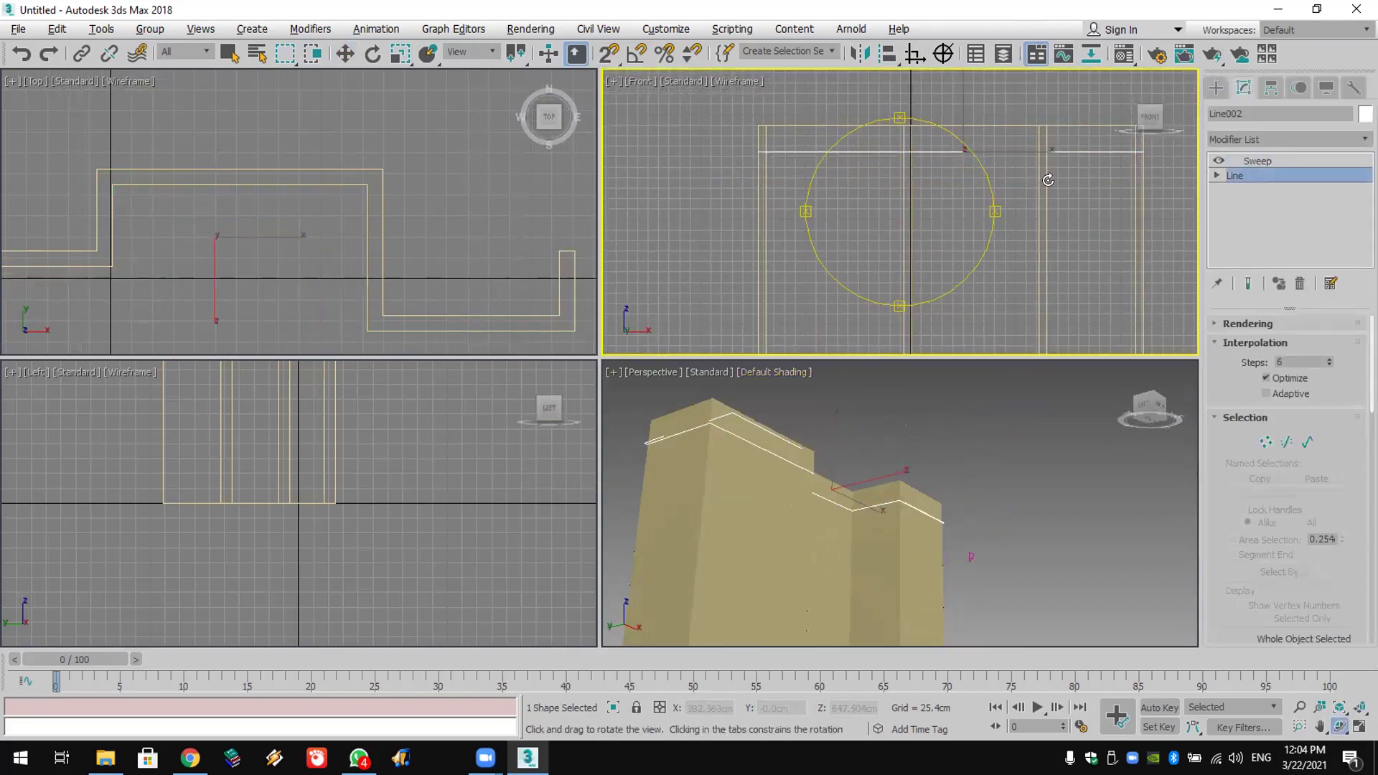
click(1216, 176)
click(1249, 191)
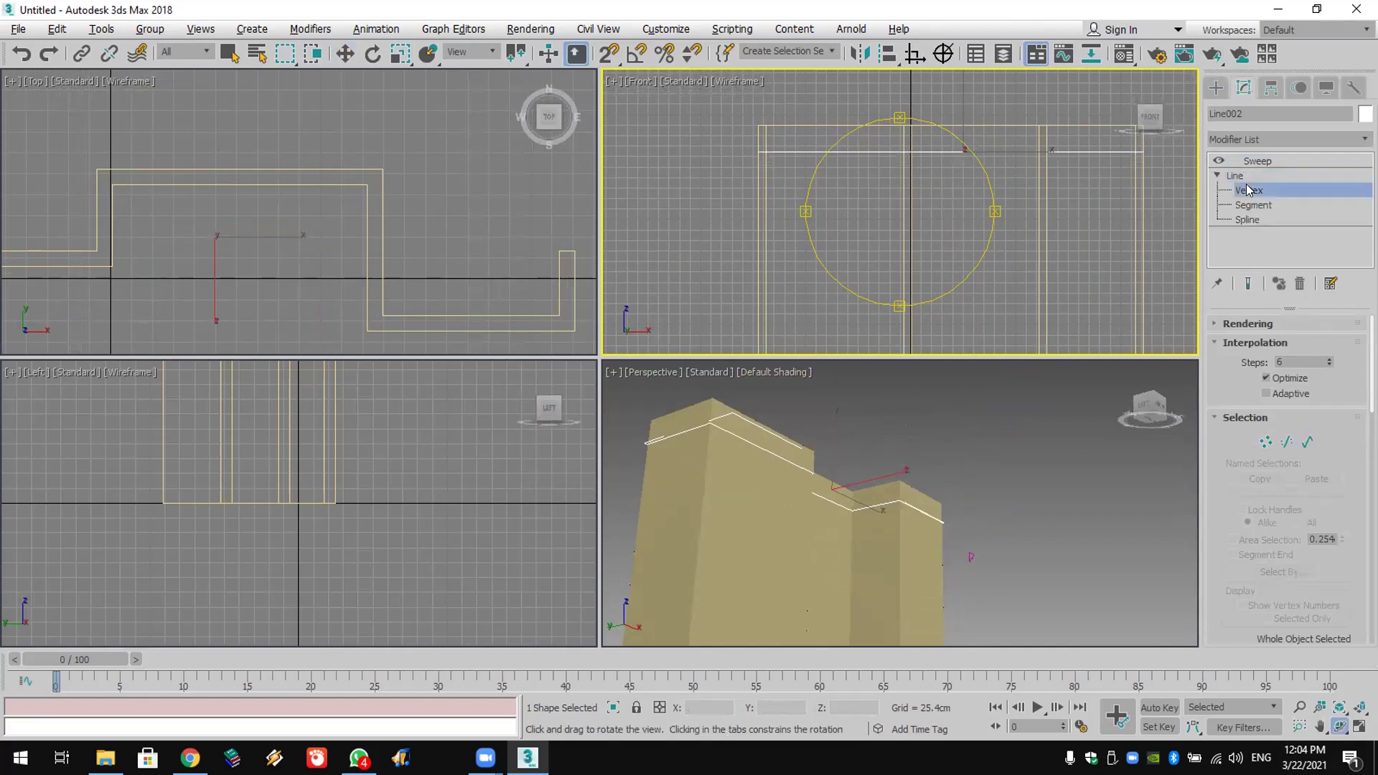
drag(1221, 490, 1246, 263)
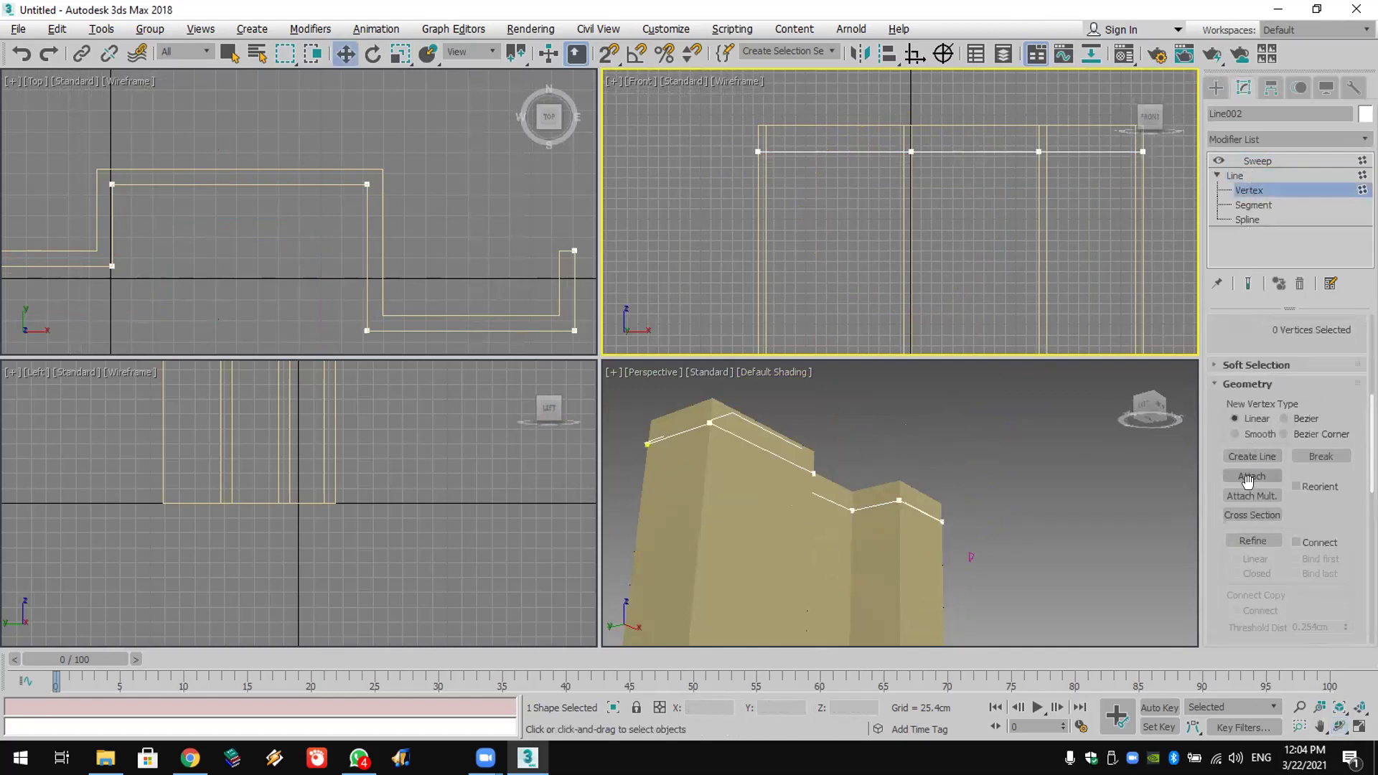
Step: Turn on snapping with Midpoint among the snap targets, ready for refining the path line
click(1250, 540)
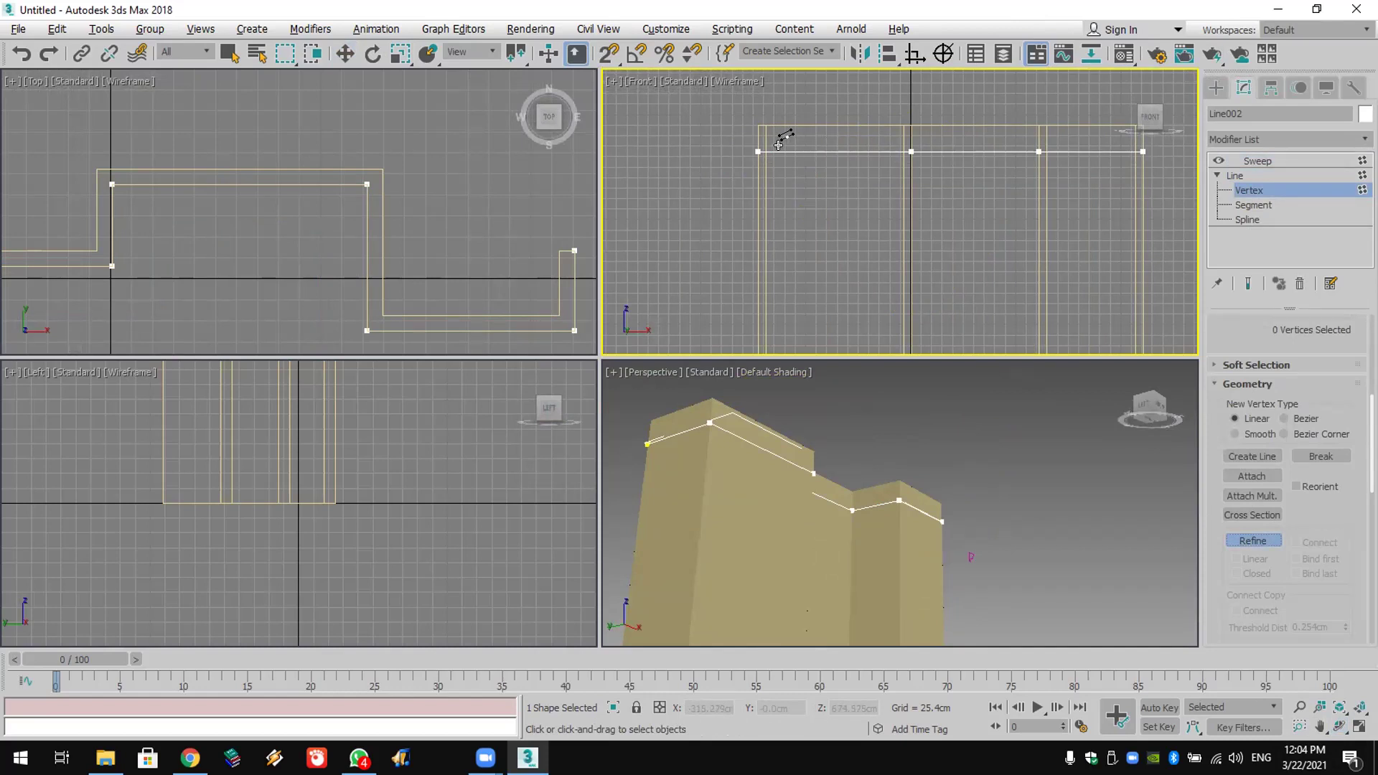
mouse_move(609, 53)
mouse_down()
mouse_move(611, 92)
mouse_move(609, 79)
mouse_up()
right_click(609, 60)
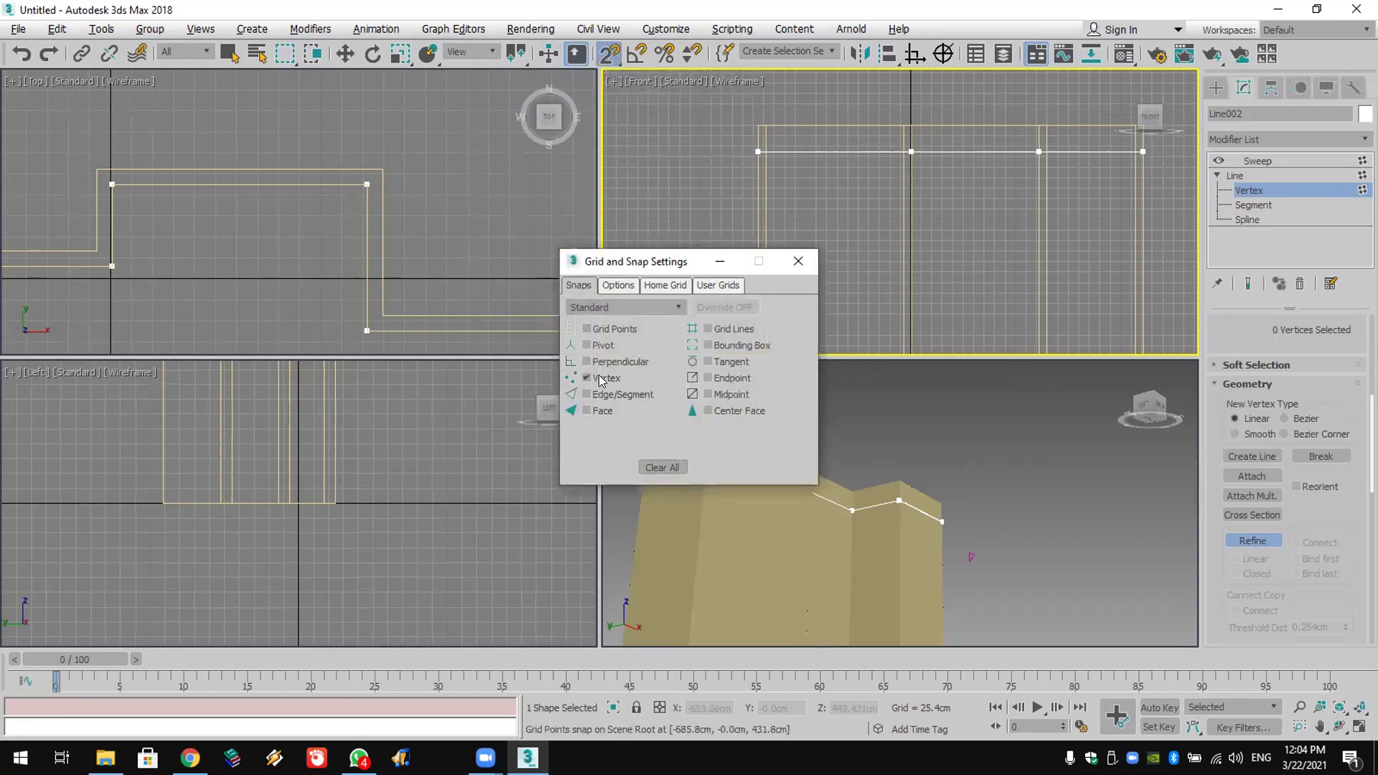
click(797, 263)
key(w)
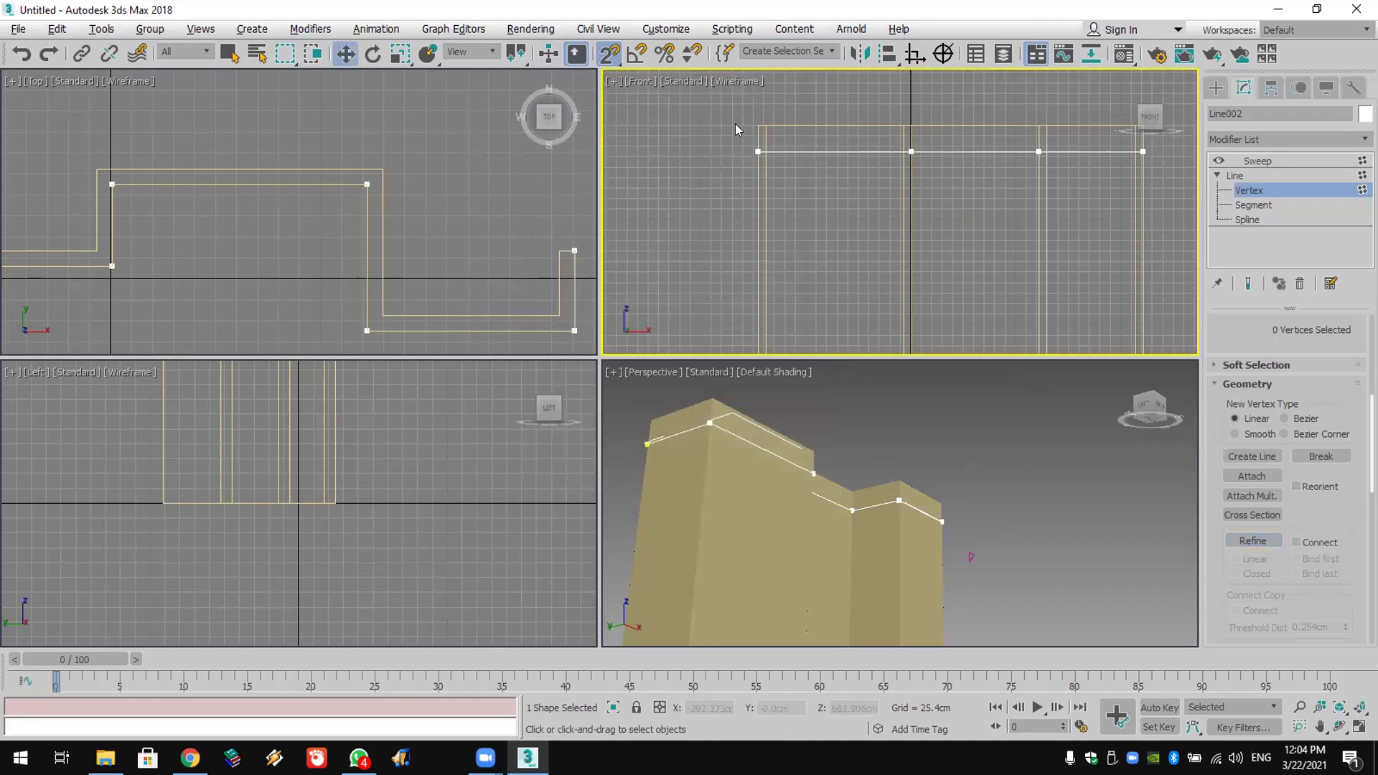
drag(621, 61, 611, 109)
Step: Refine the path line's left-hand front segment with three vertices, at its midpoint and the midpoints of both halves
click(1253, 541)
click(835, 151)
click(797, 151)
click(873, 151)
right_click(856, 200)
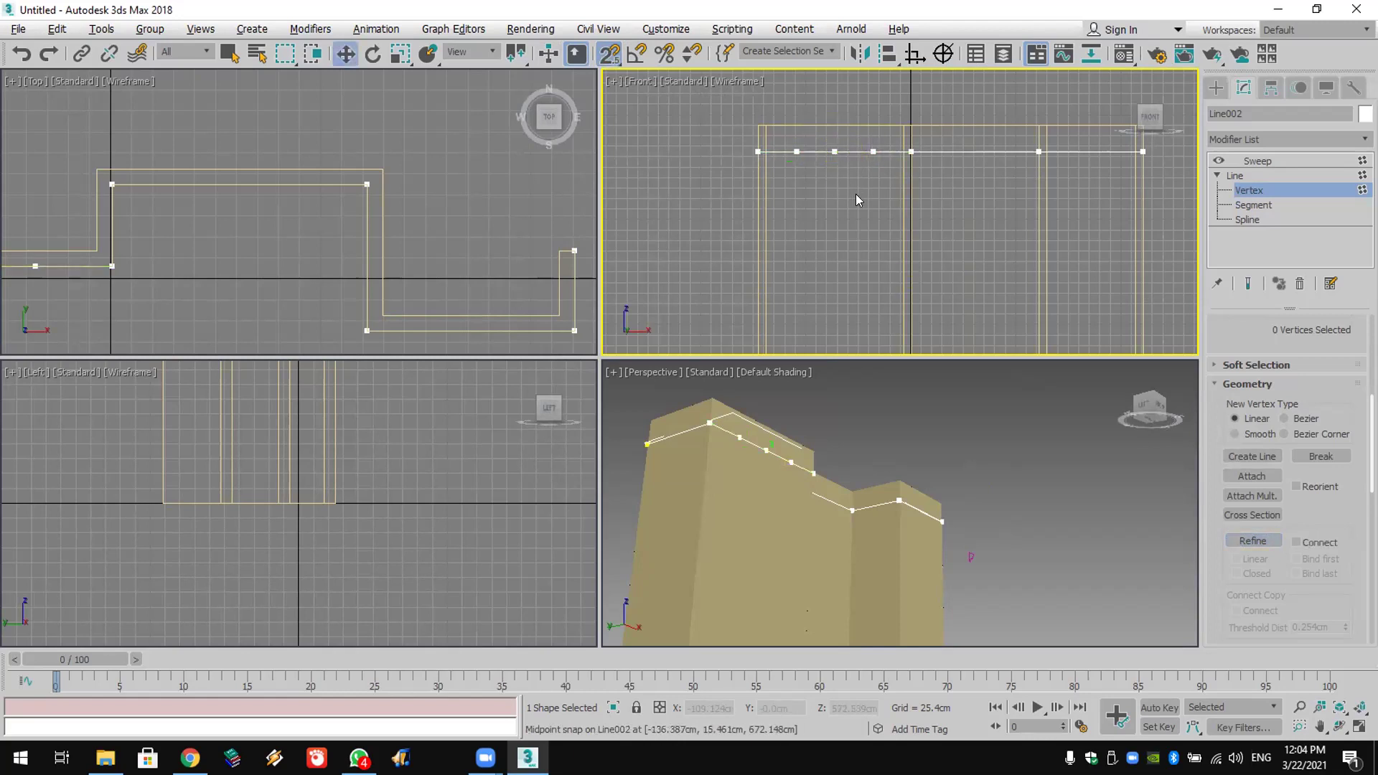
Step: Turn off snapping and raise the middle added vertex about 45 cm to form a peak in the path
click(835, 152)
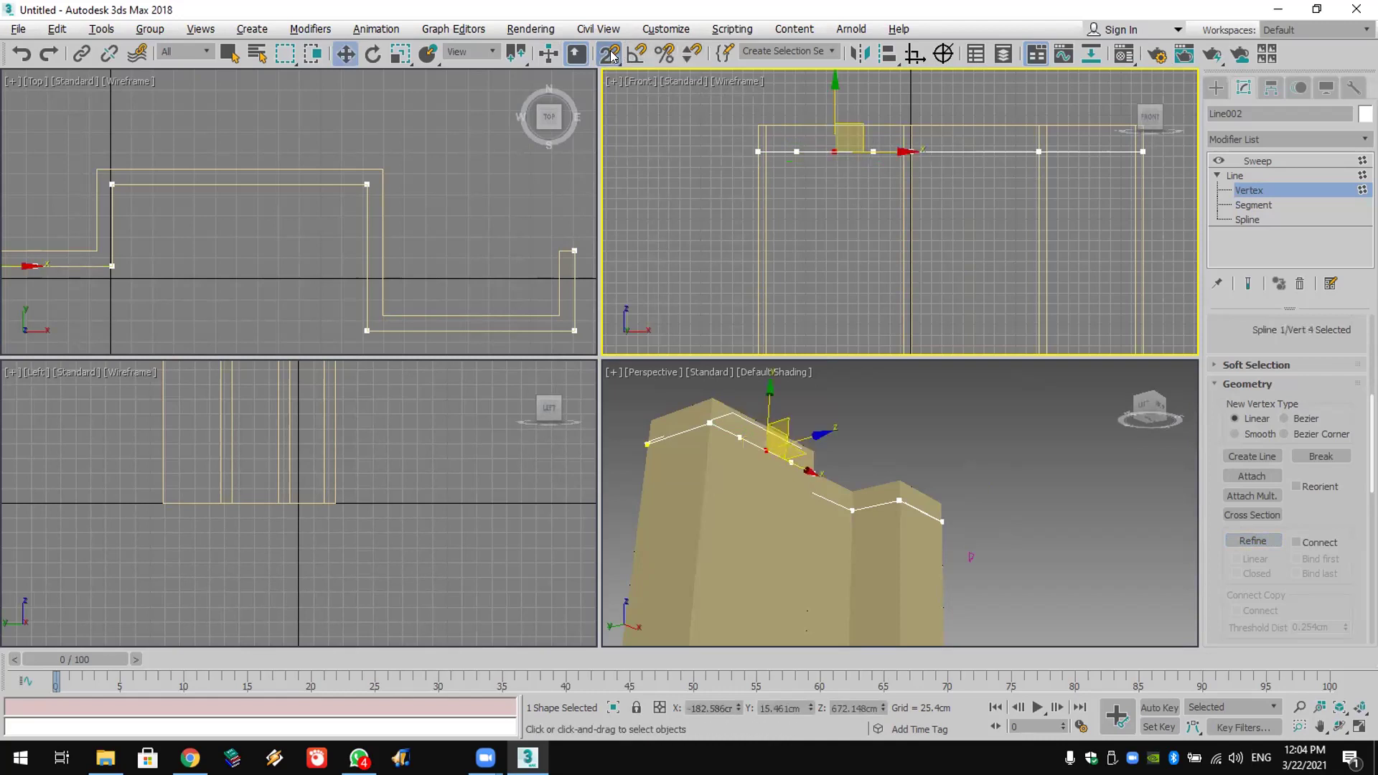
drag(836, 110, 836, 90)
scroll(843, 169, up, 3)
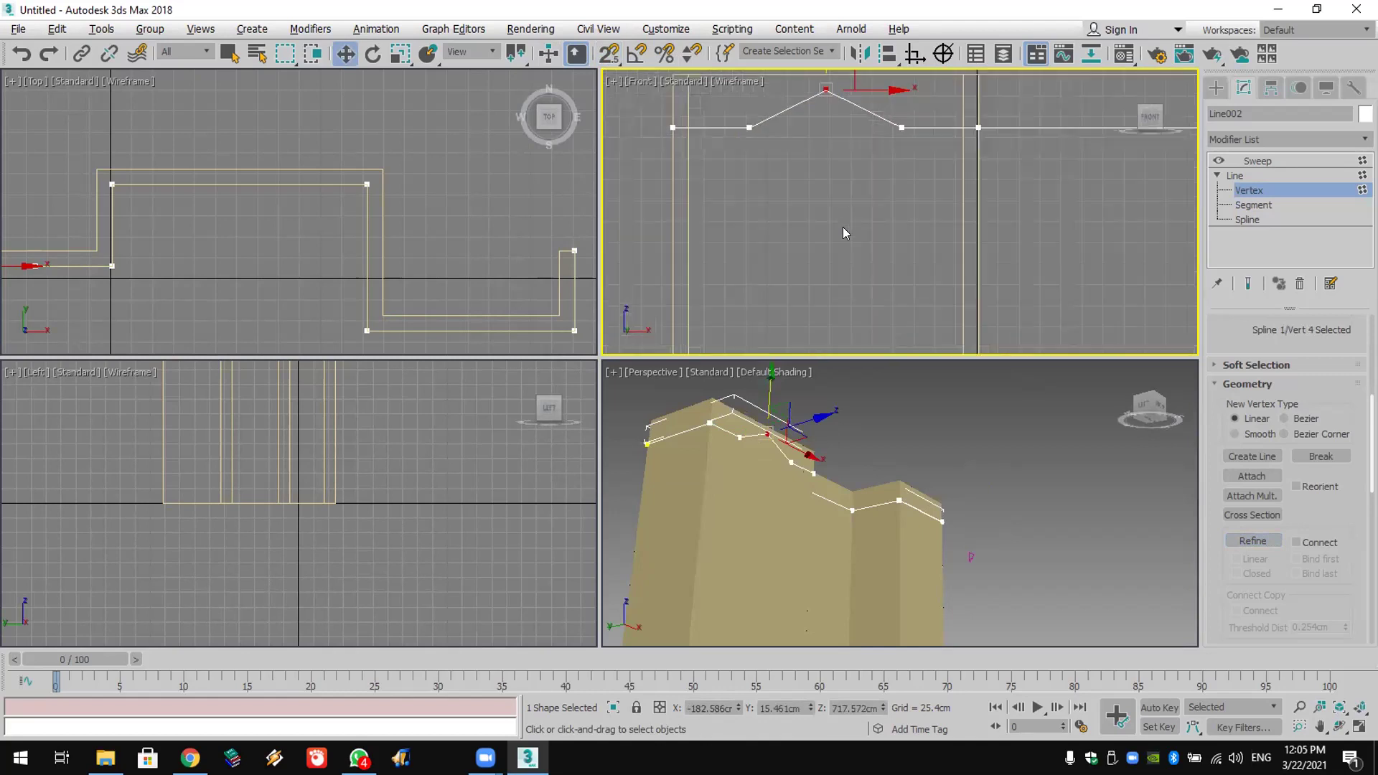
Step: Select the peak vertex and its two neighbours and fillet them together into a smooth wave-like arch
middle_drag(887, 181, 898, 268)
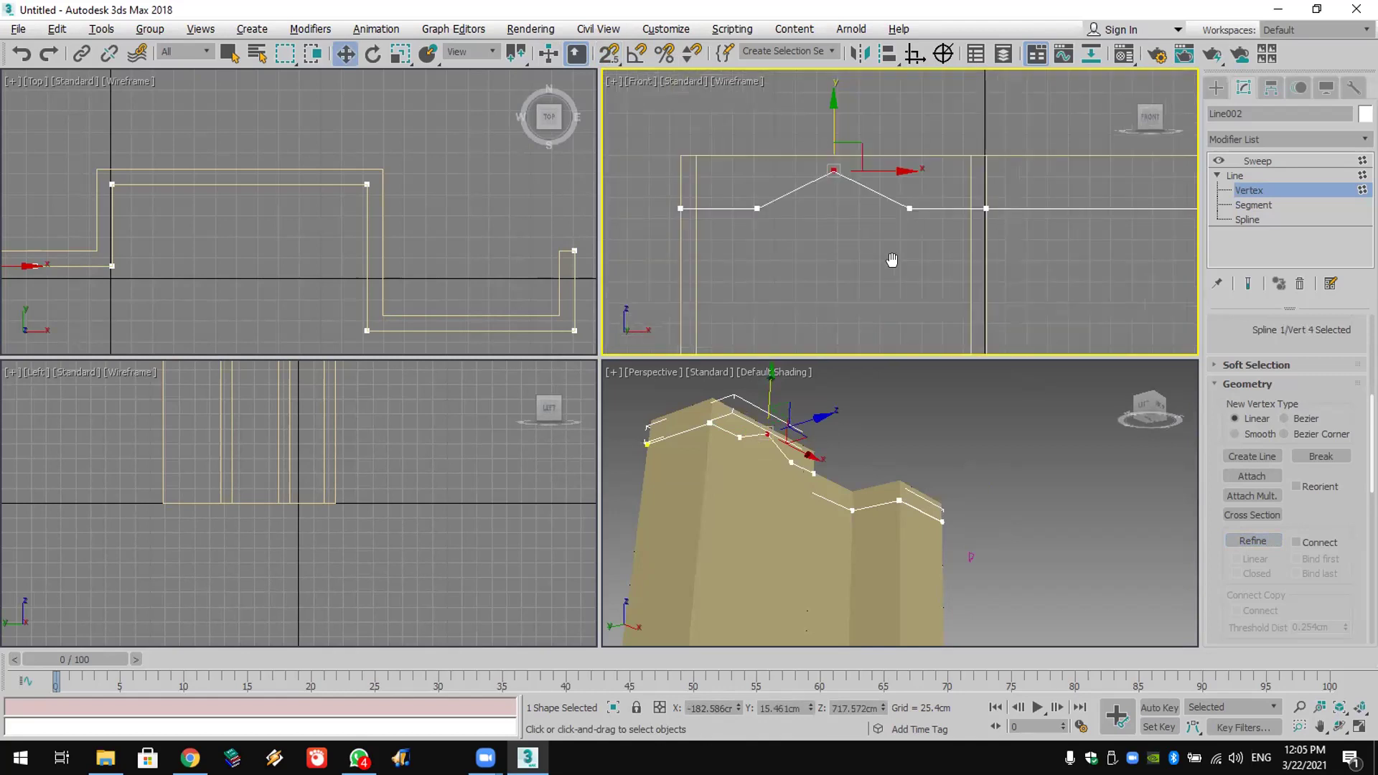
drag(722, 180, 722, 180)
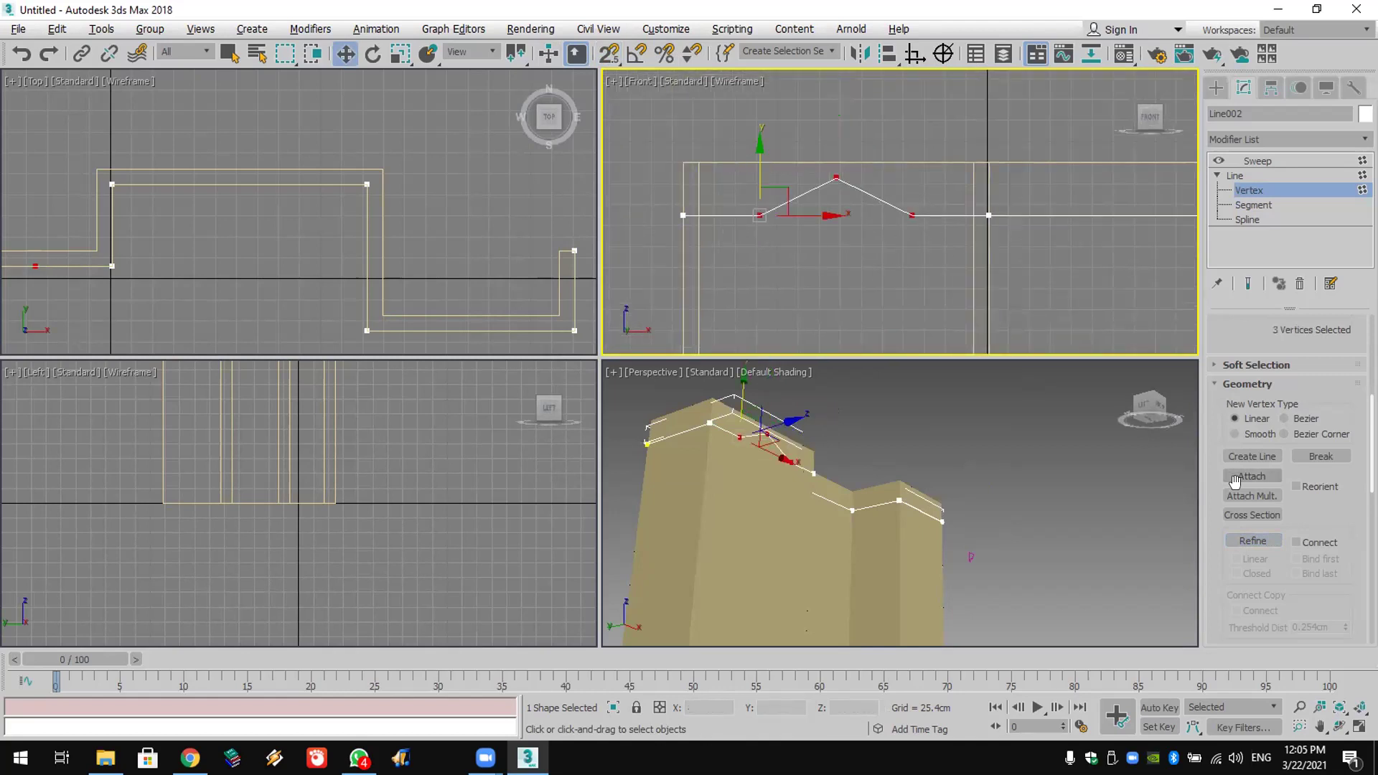
scroll(1288, 343, down, 5)
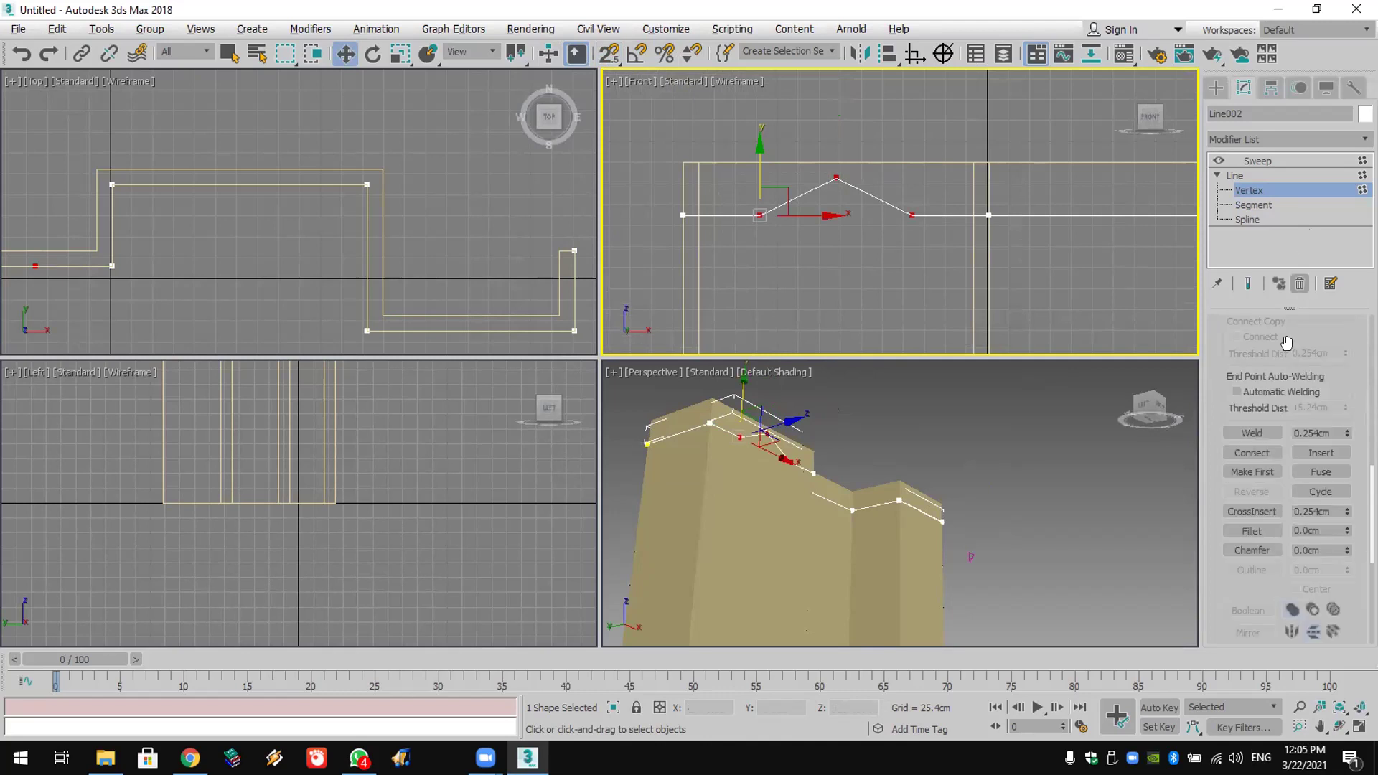
click(1252, 531)
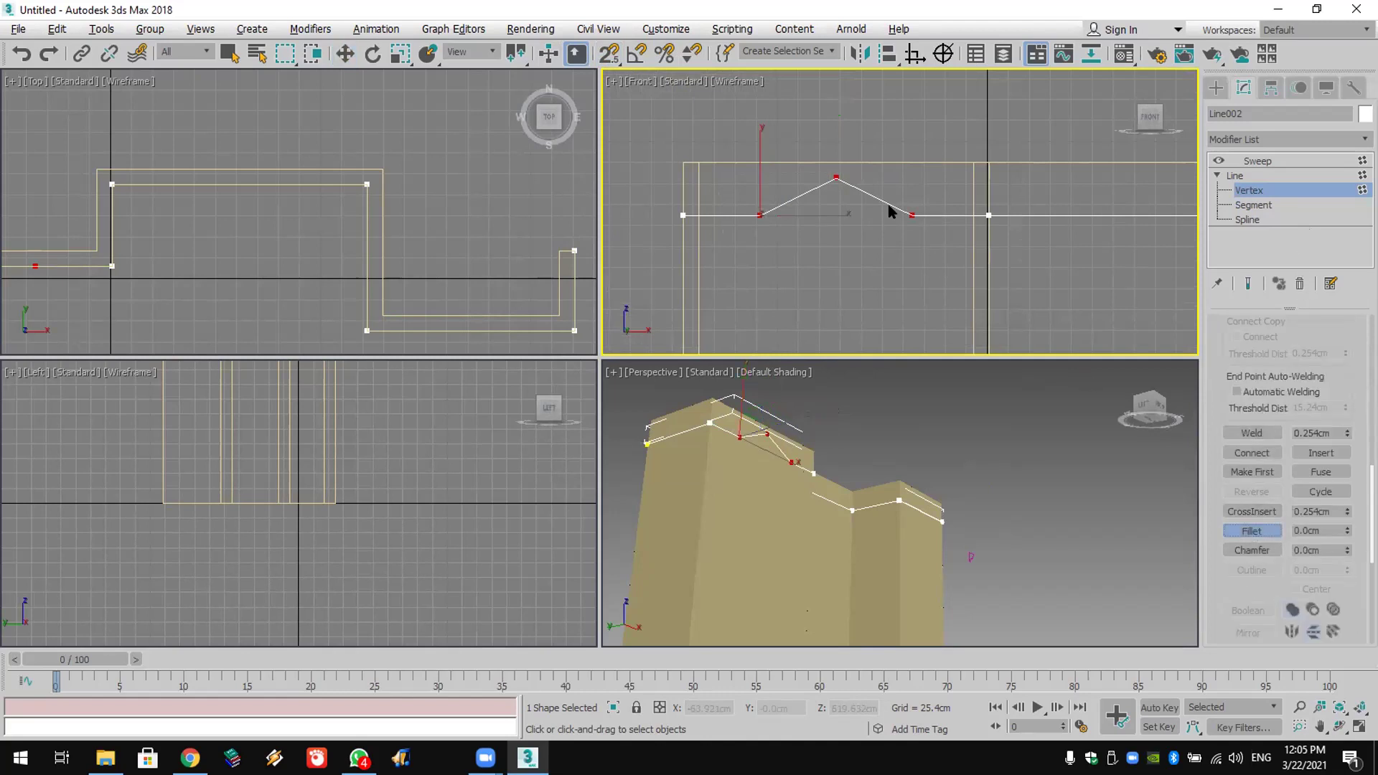
drag(834, 171, 835, 108)
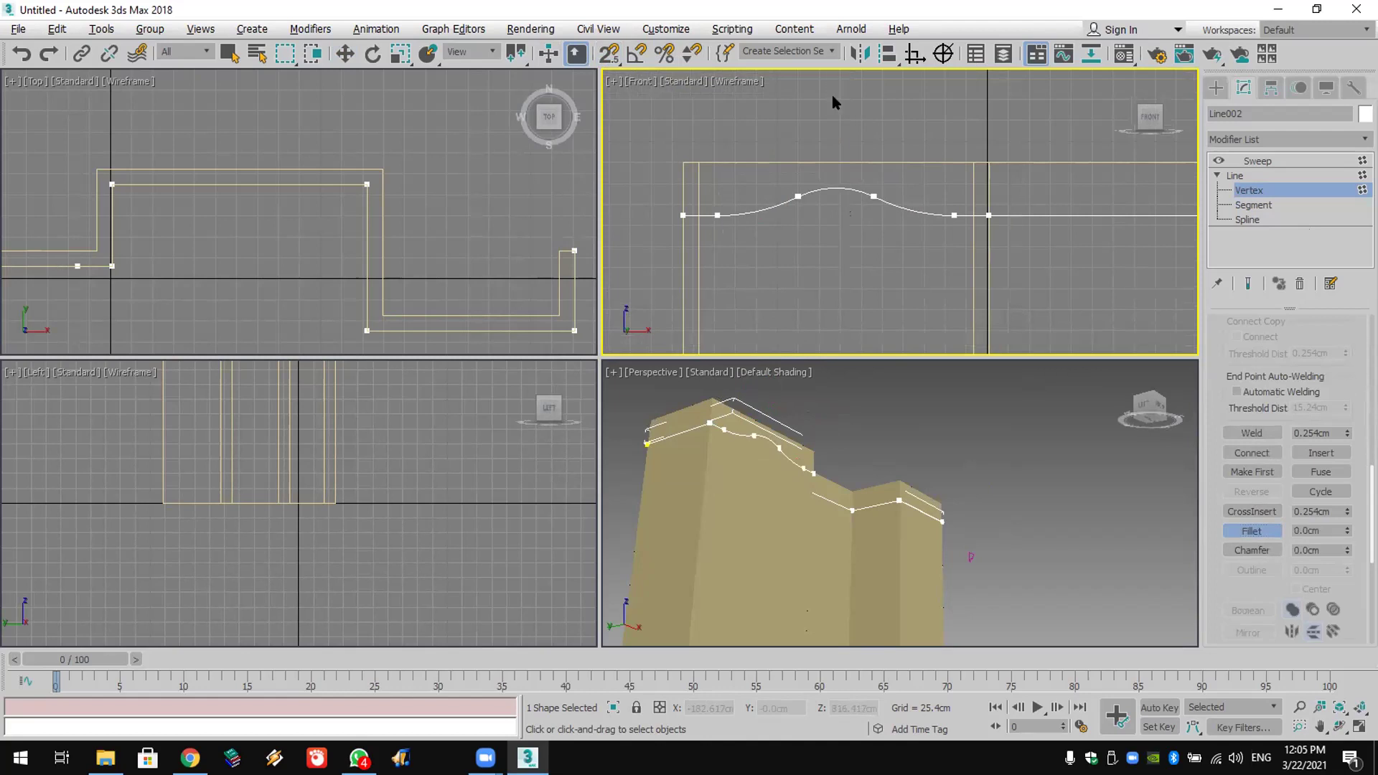
Step: Return to the Sweep modifier and examine the curved moulding in the perspective view
click(1266, 162)
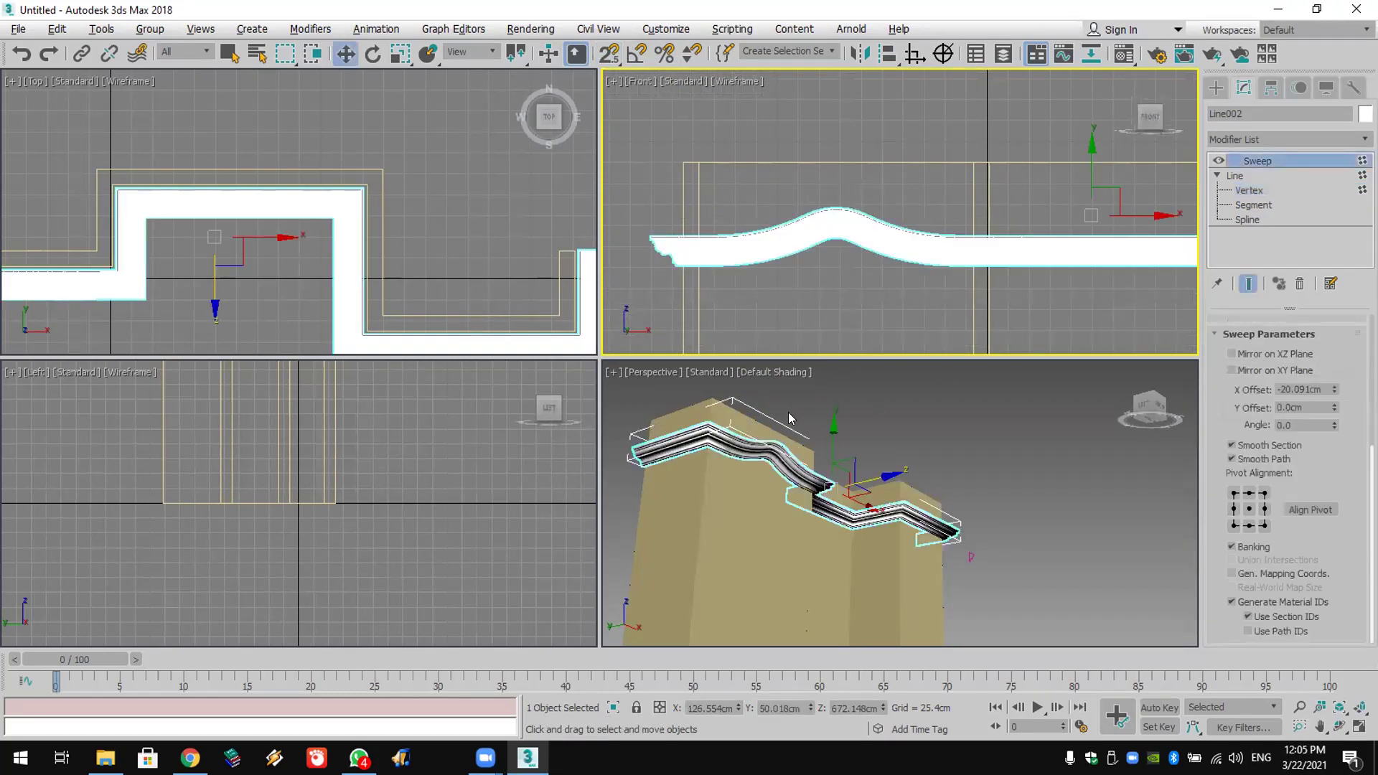
scroll(788, 424, up, 5)
scroll(843, 517, up, 3)
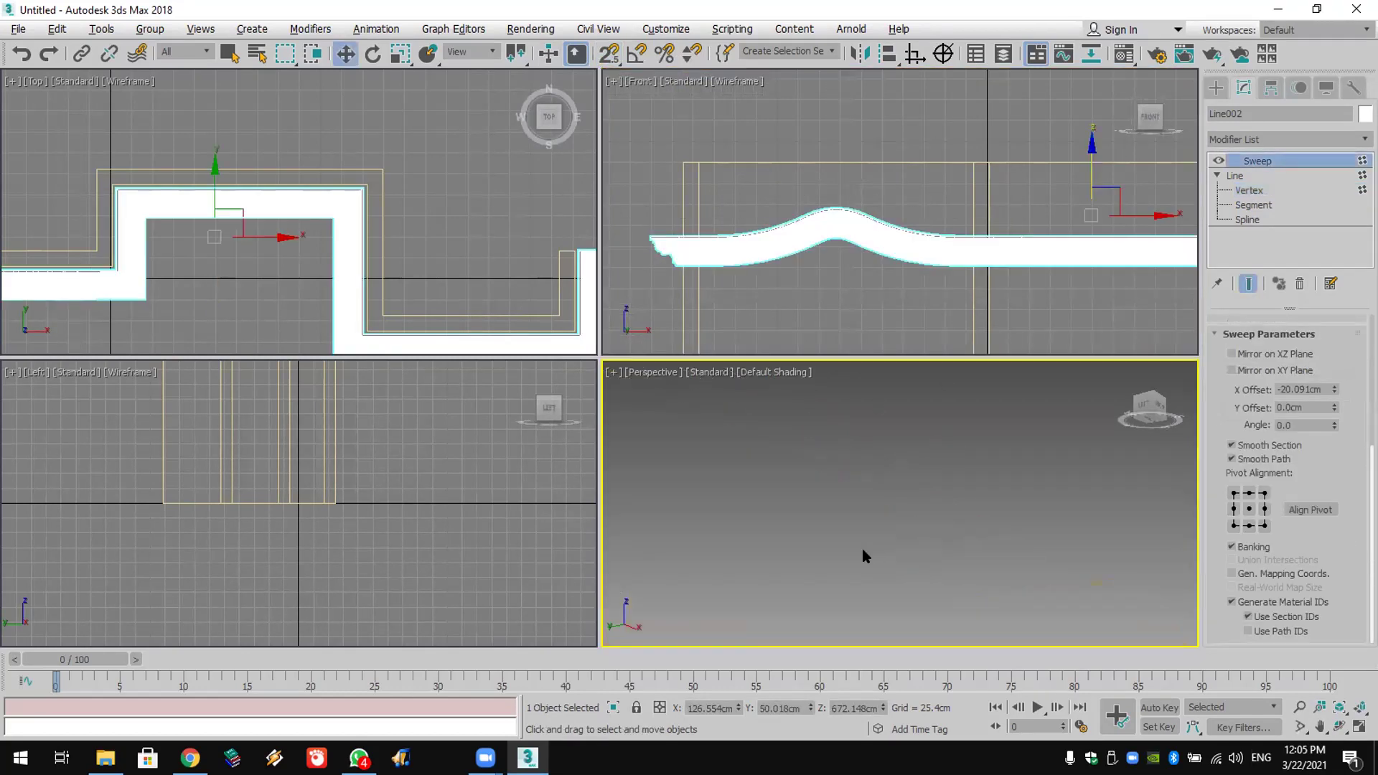
scroll(873, 523, down, 4)
click(1339, 727)
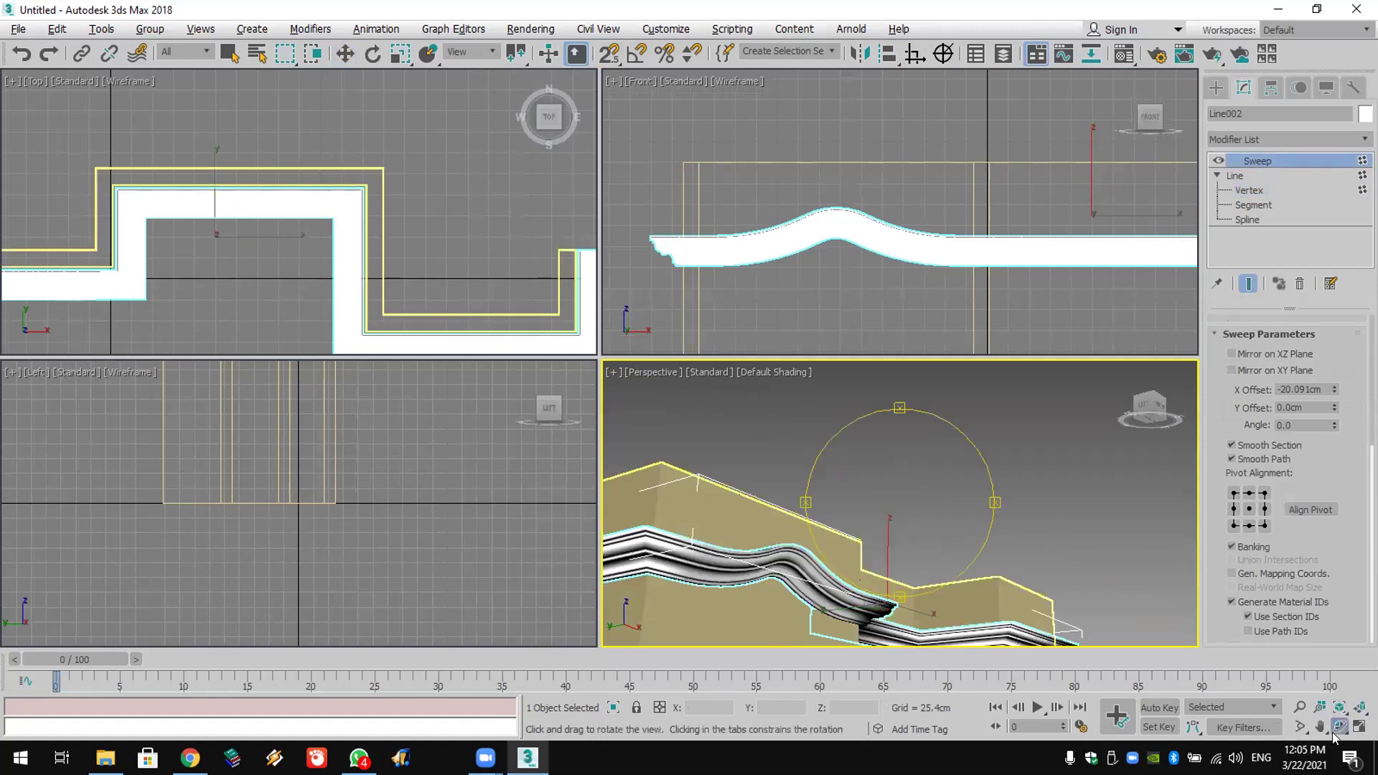
drag(853, 537, 867, 567)
drag(897, 492, 1037, 458)
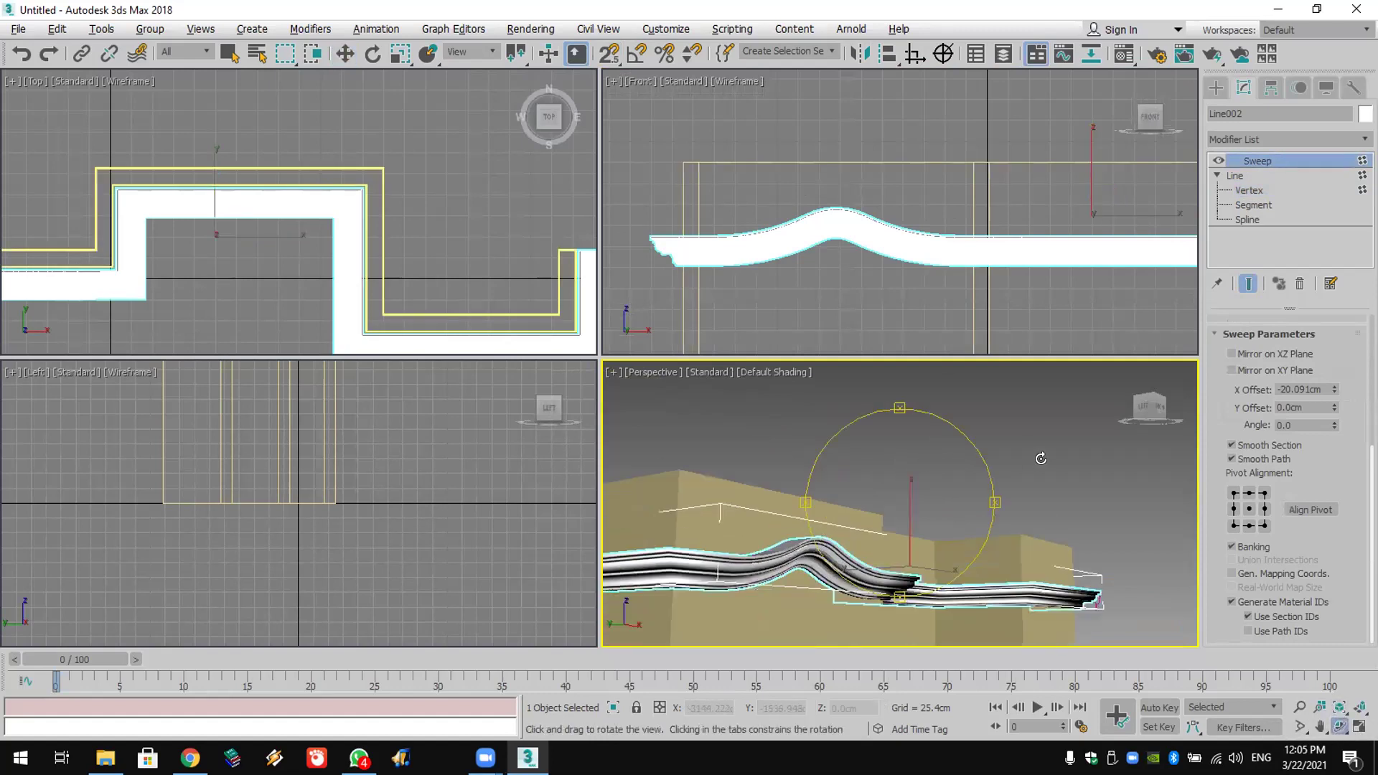
Step: Set the path line's interpolation steps to 20 and return to the Sweep modifier
click(1247, 176)
click(1249, 190)
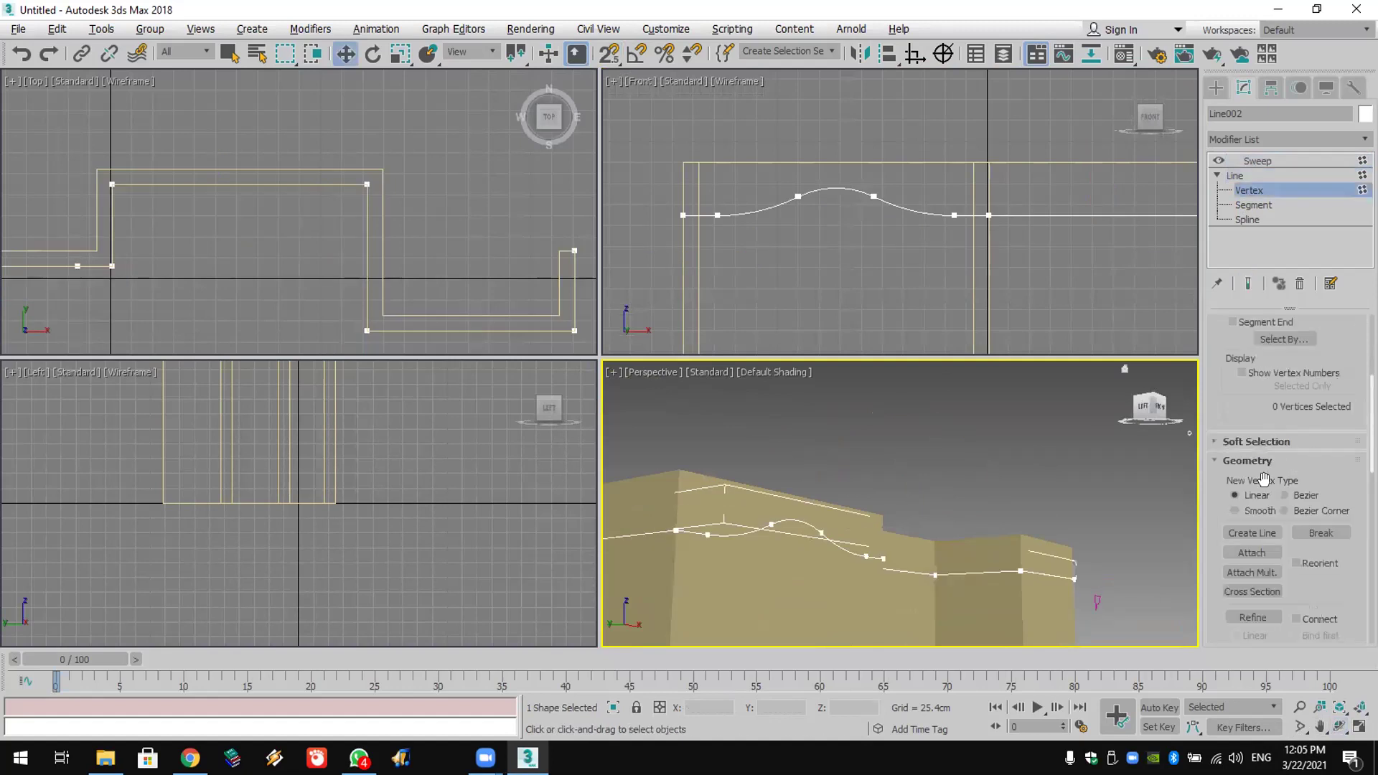
scroll(1254, 533, up, 2)
scroll(1262, 474, up, 2)
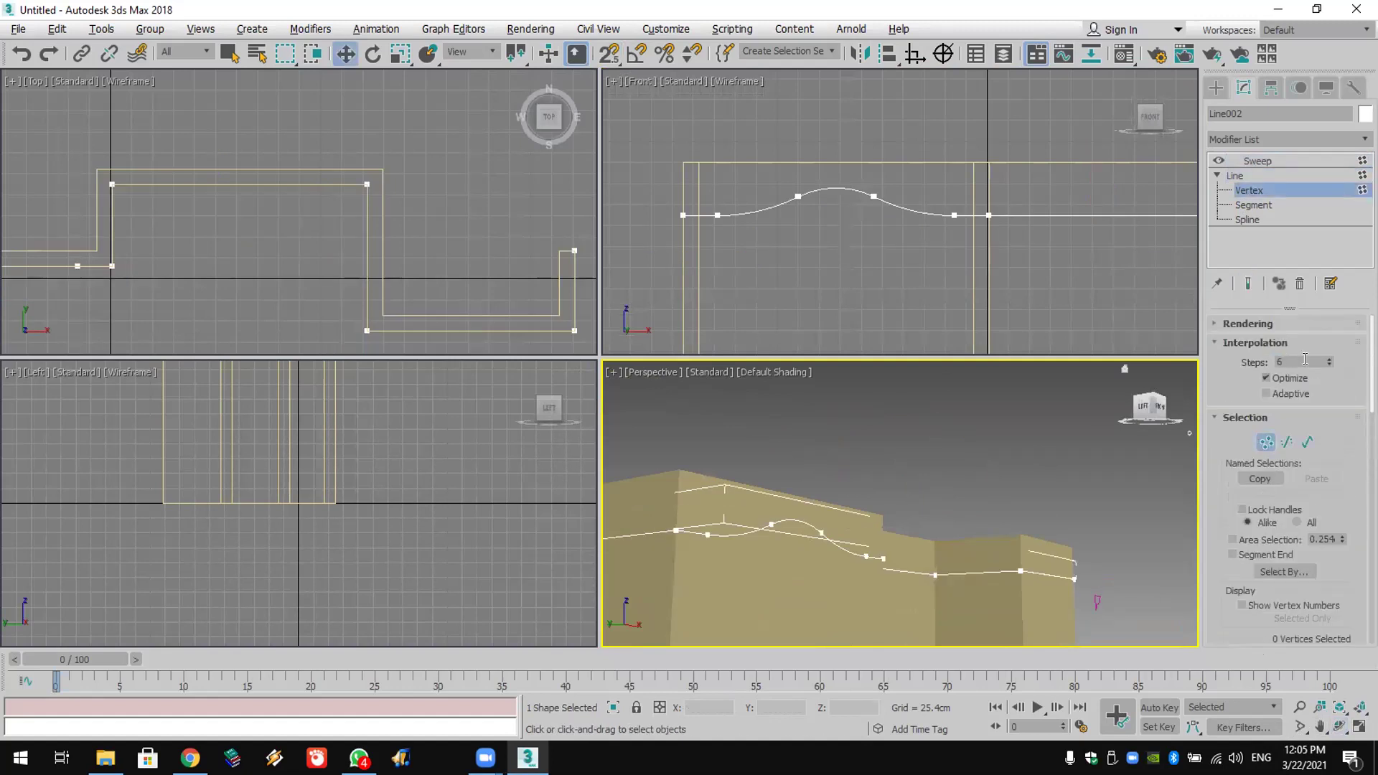
drag(1327, 361, 1332, 327)
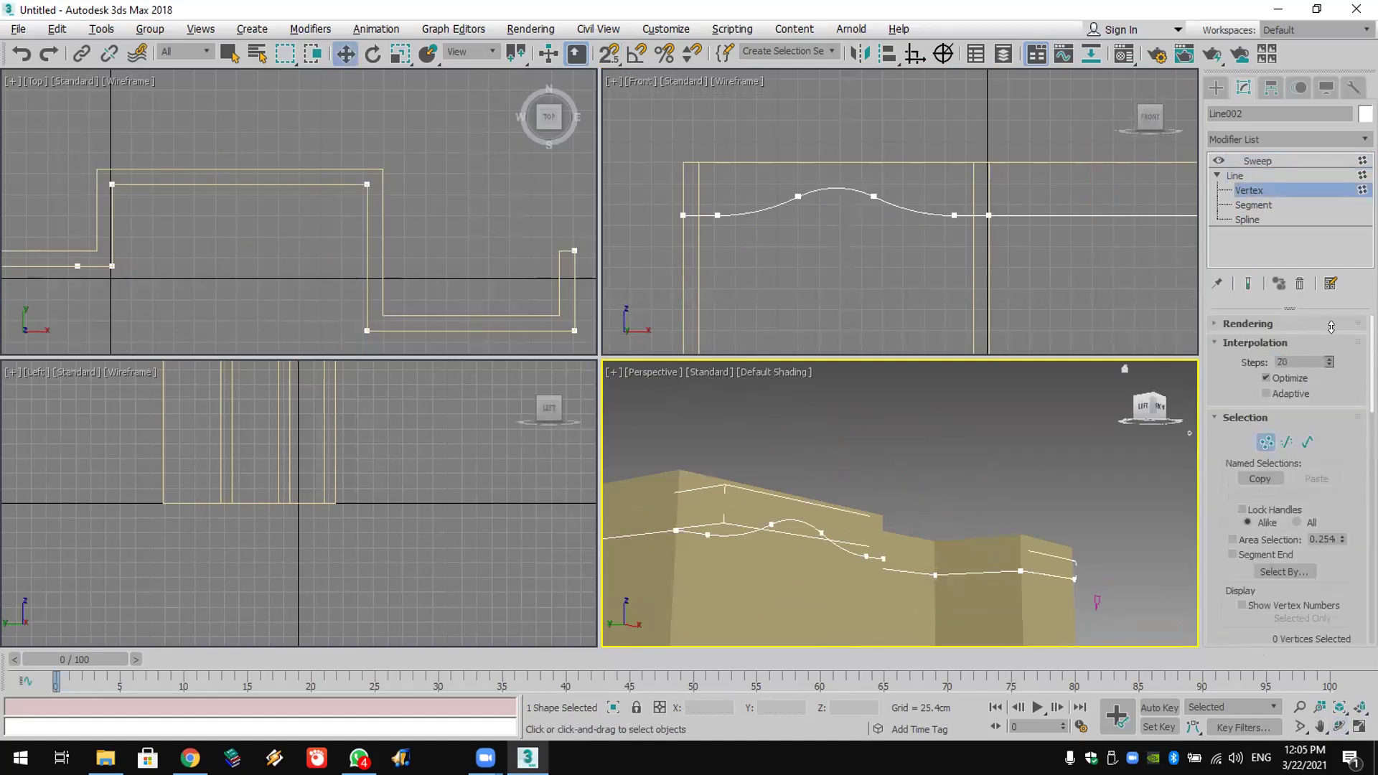
click(1267, 165)
Step: Refine the path line's right-hand front segment with two vertices marking the ends of a gap
click(1340, 727)
drag(919, 573, 904, 545)
click(710, 246)
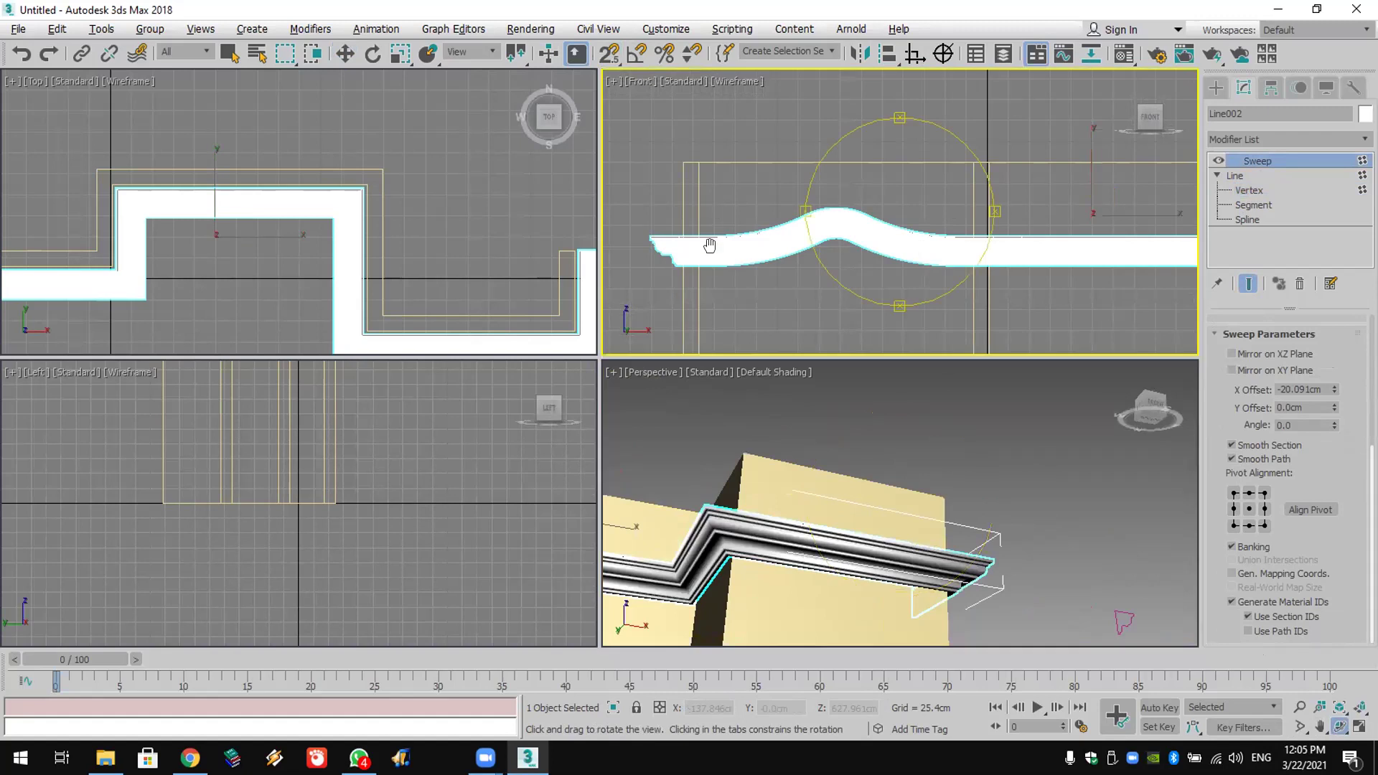
drag(709, 246, 761, 248)
click(1260, 191)
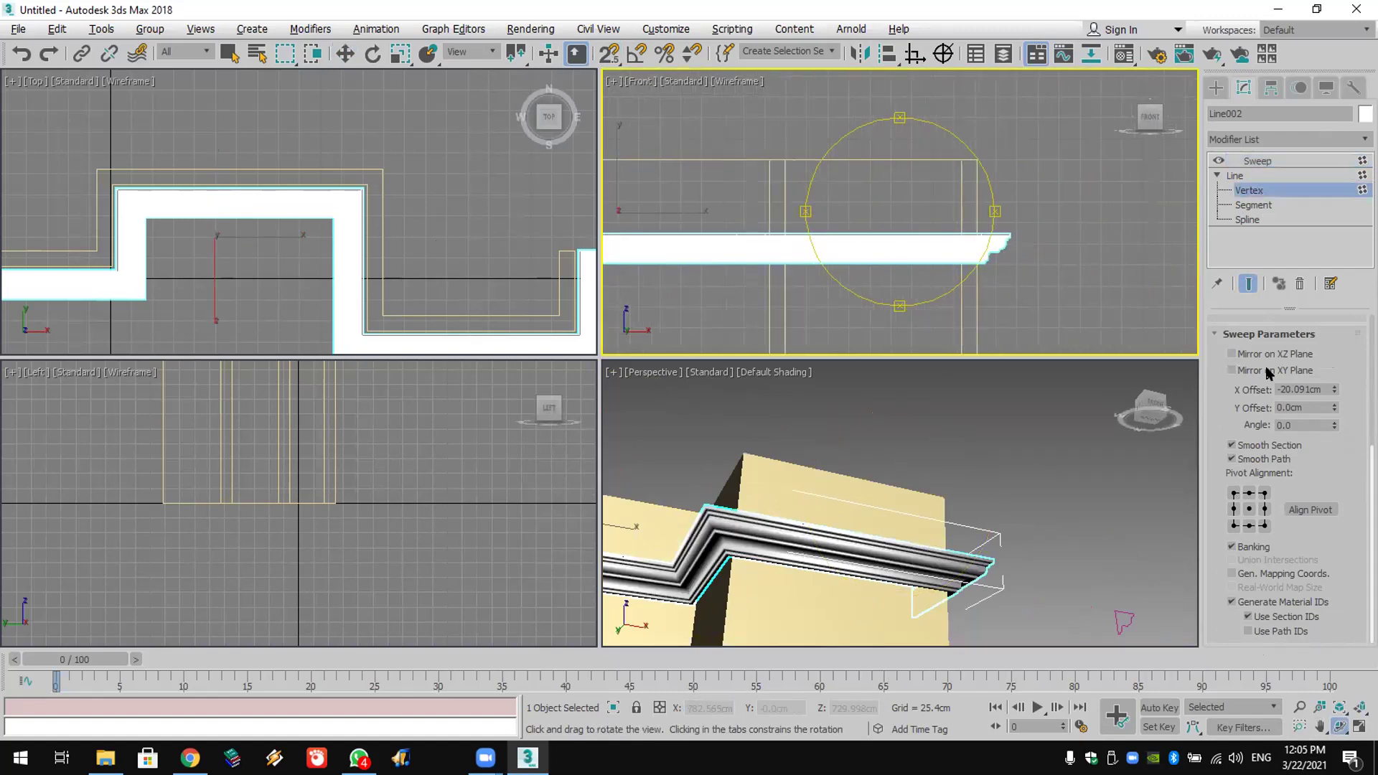
scroll(1261, 431, down, 3)
scroll(1262, 346, down, 1)
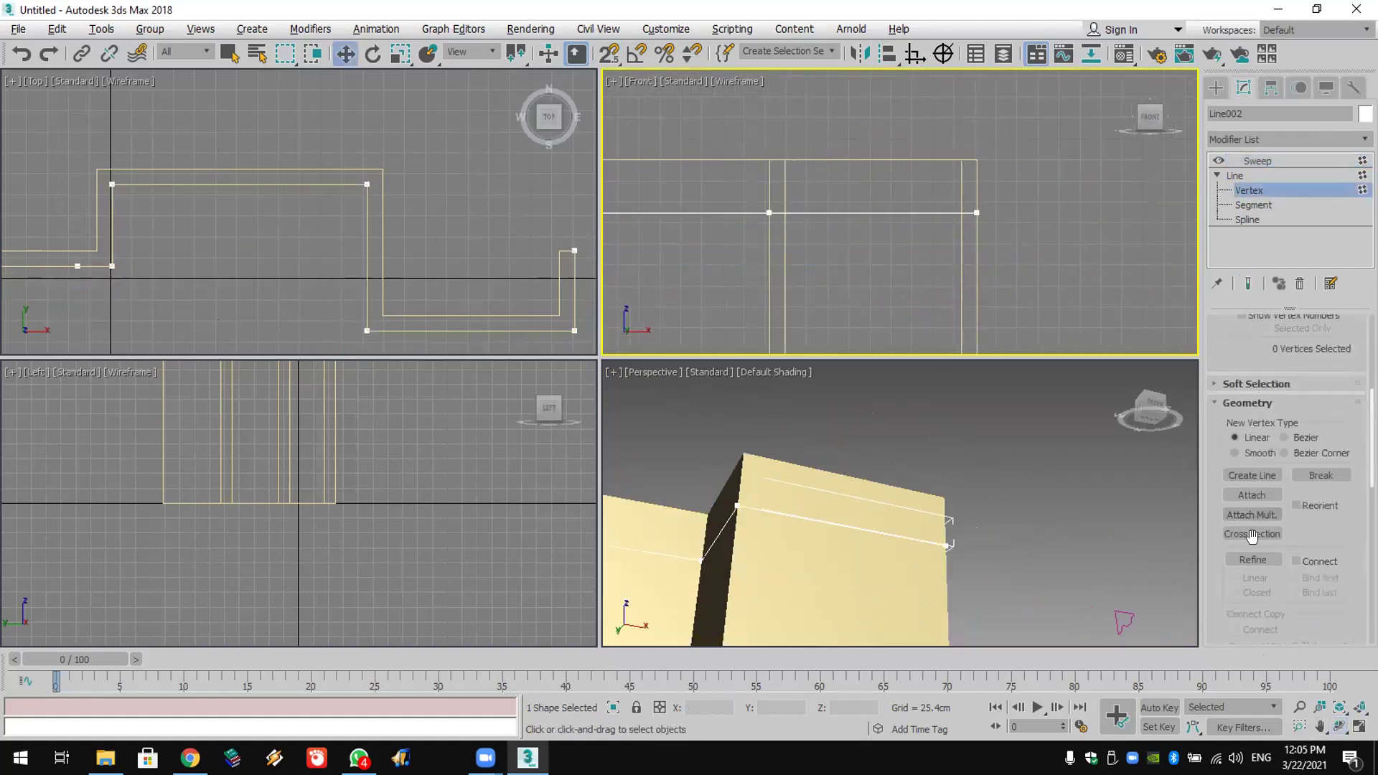
click(1254, 557)
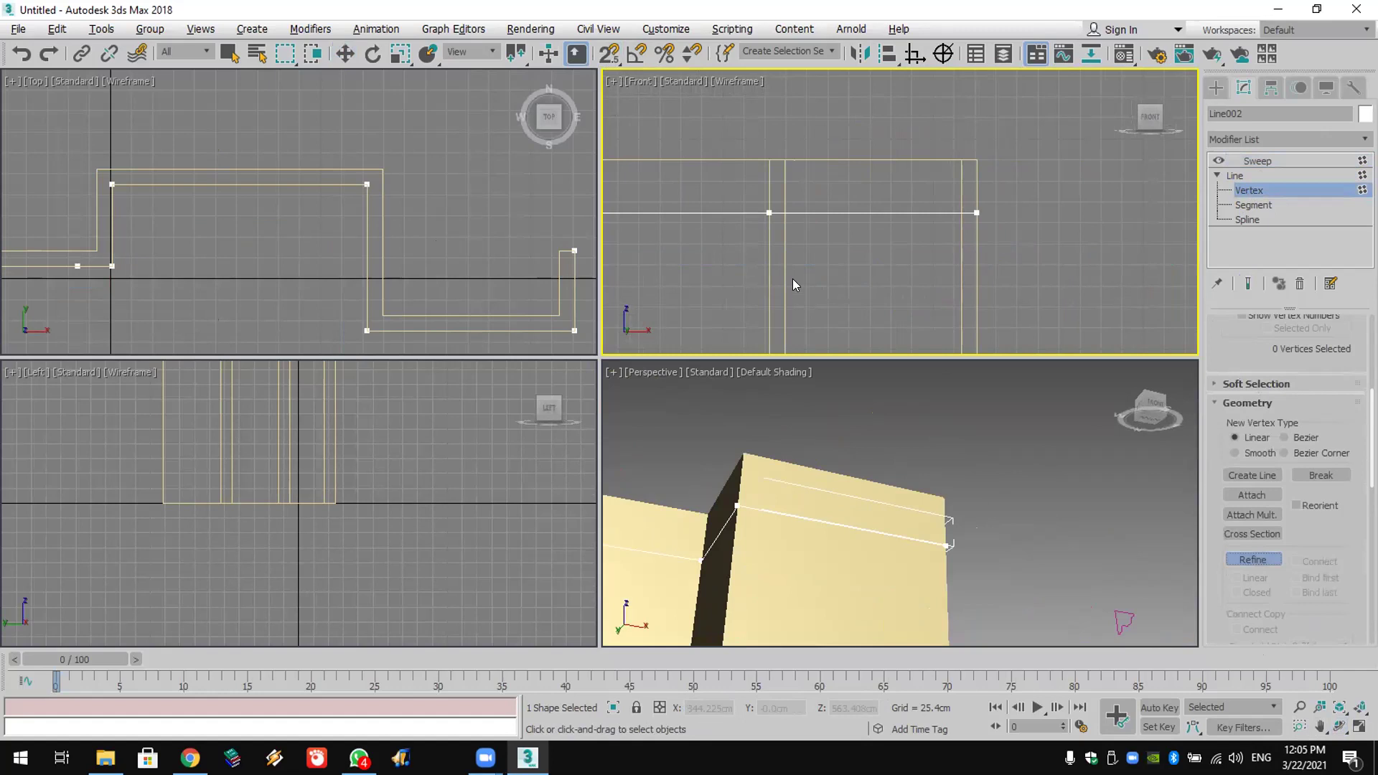
click(827, 213)
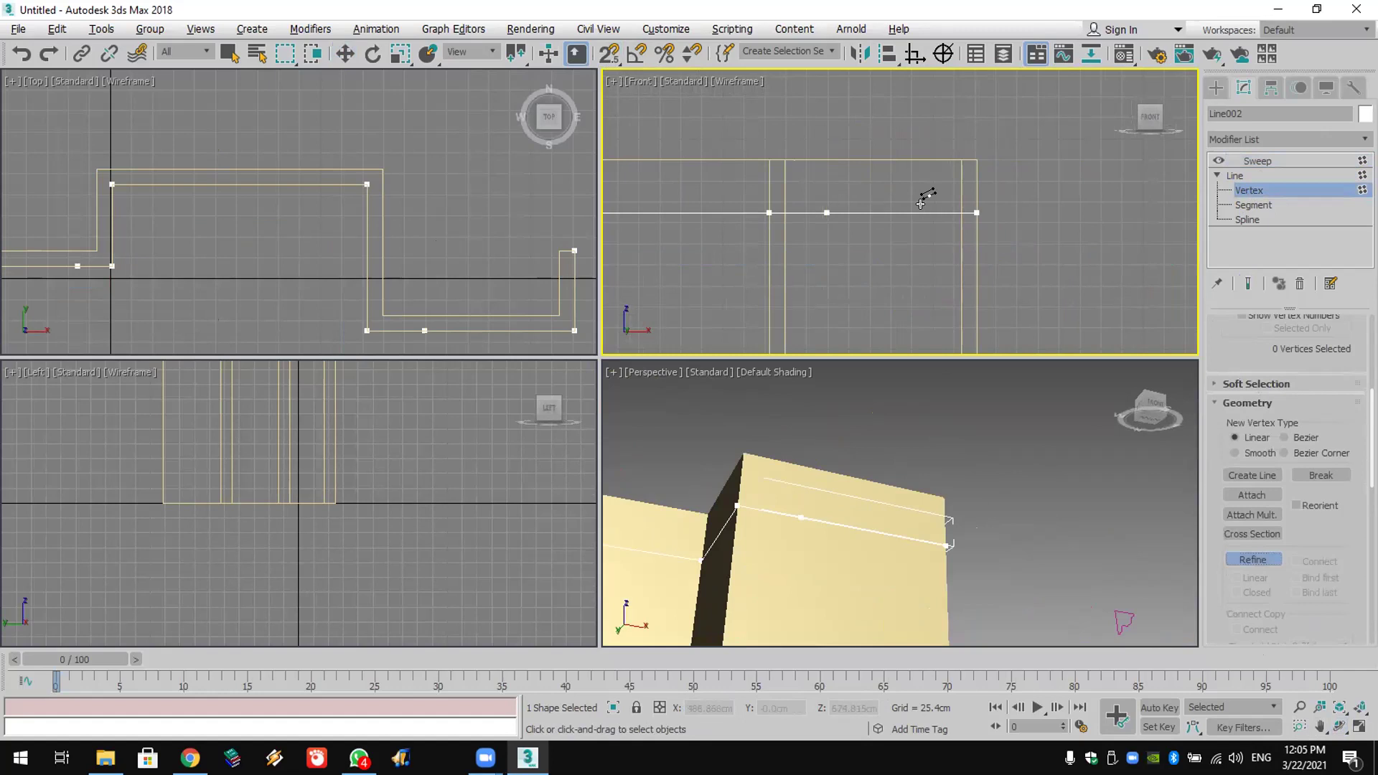
Step: Delete the path segment between the two added vertices and return to the Sweep modifier
click(1234, 207)
key(w)
drag(869, 260, 865, 270)
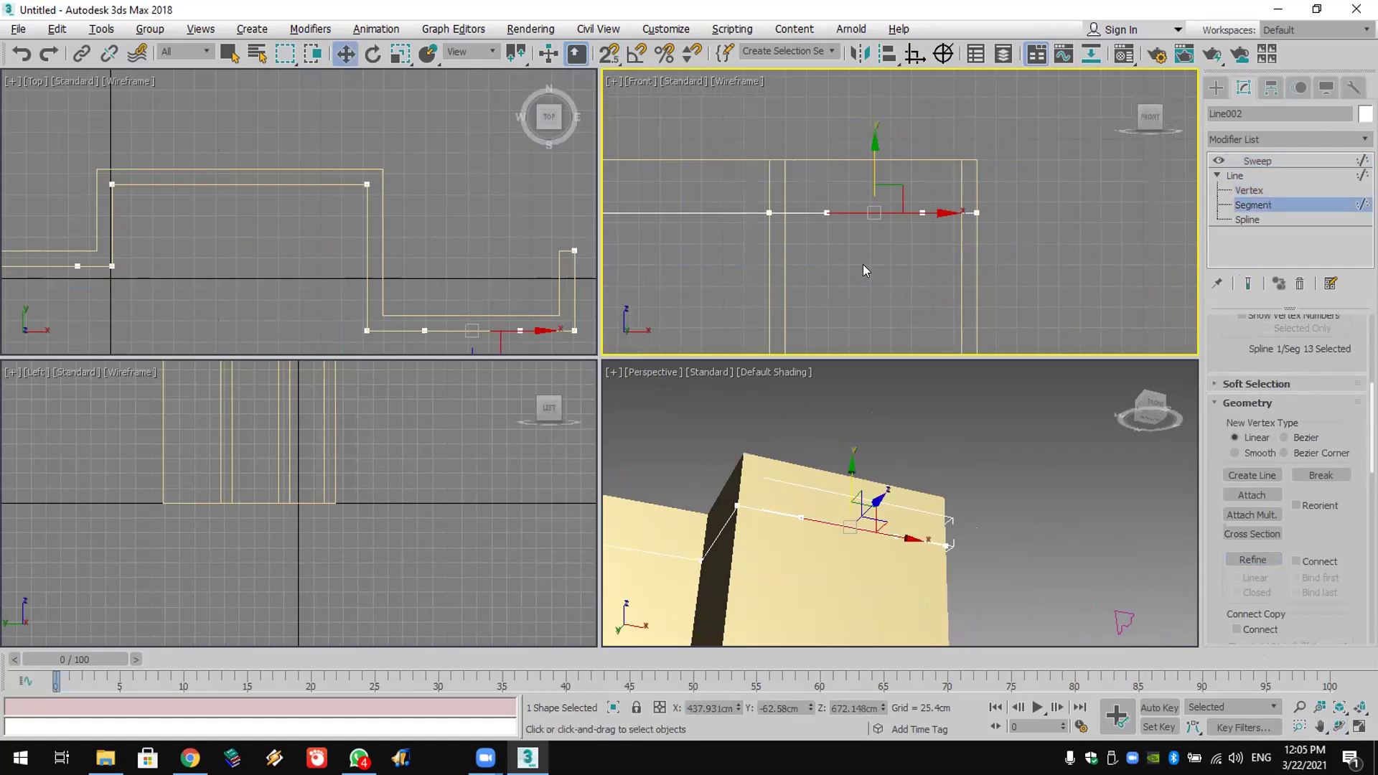
key(Delete)
click(1258, 159)
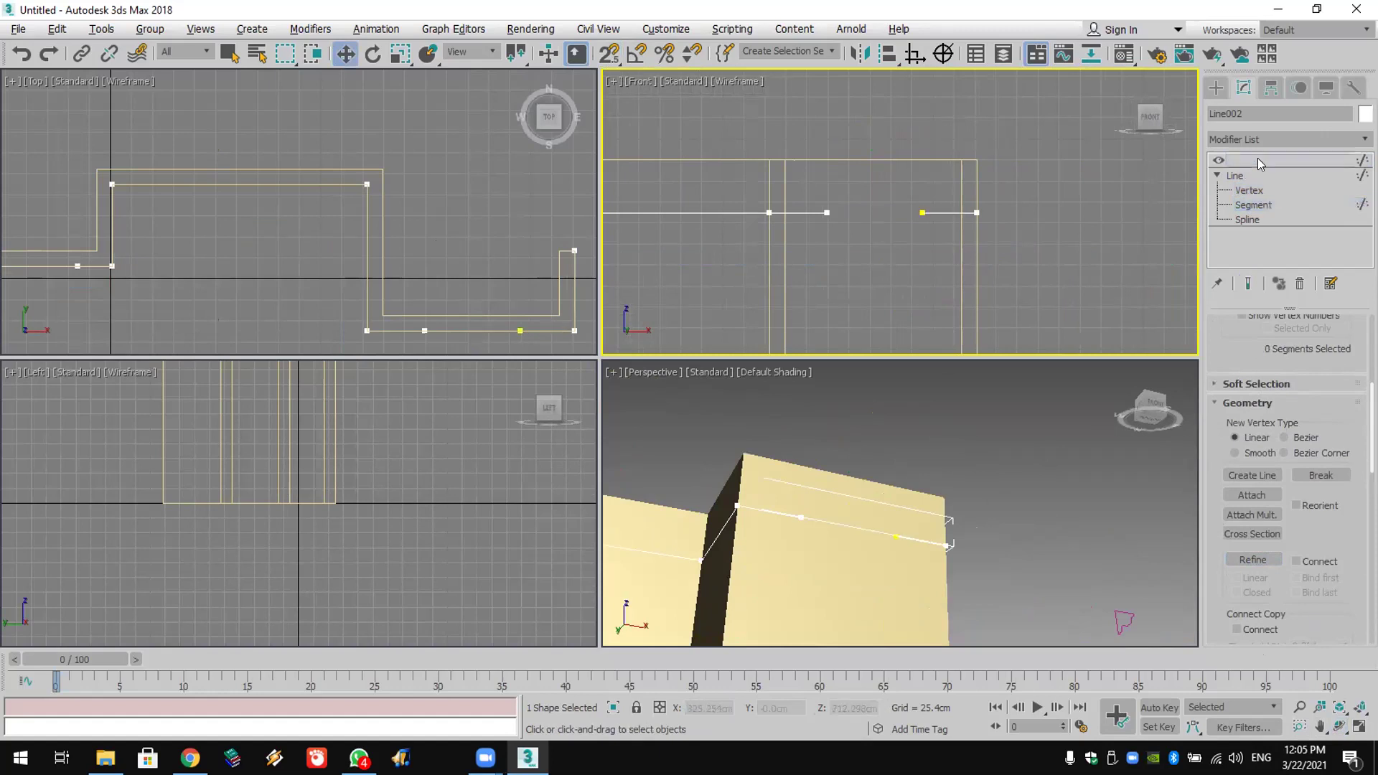
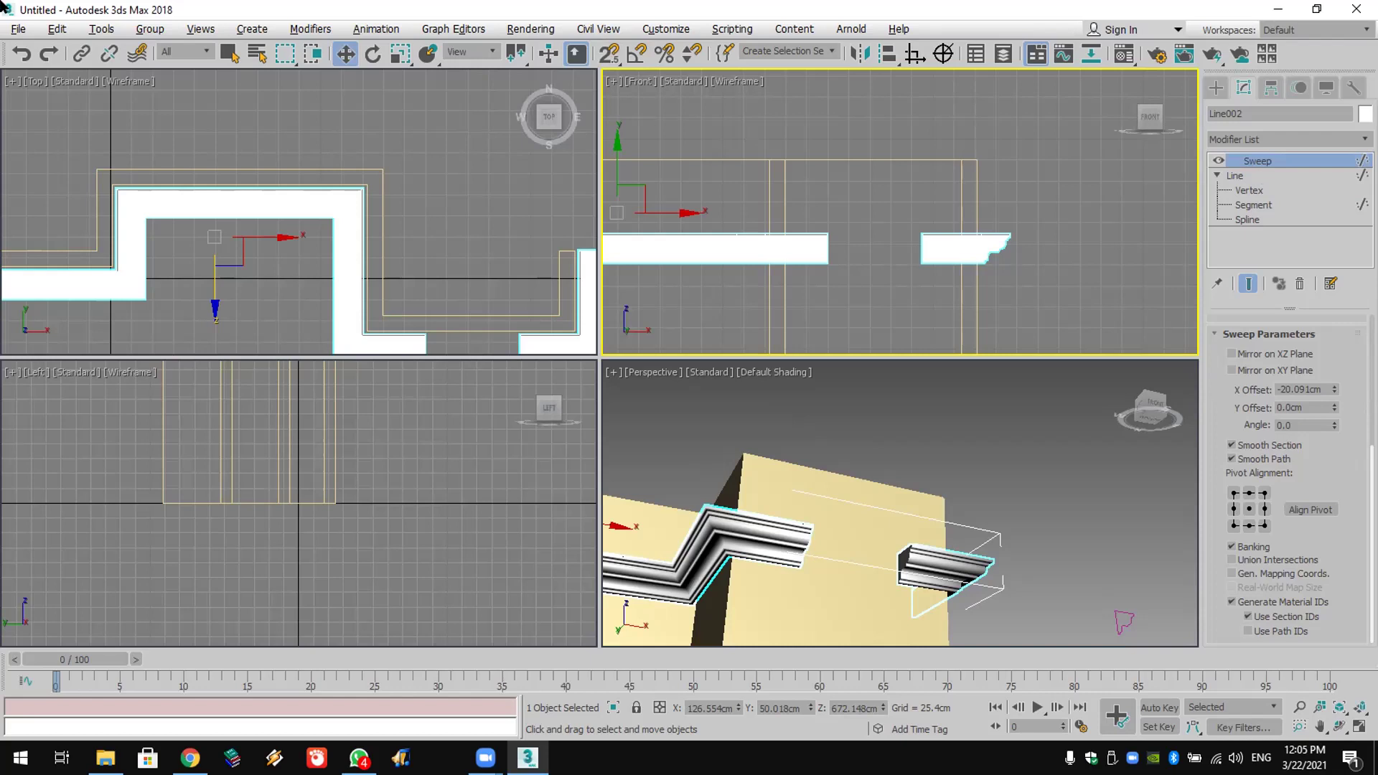
click(18, 29)
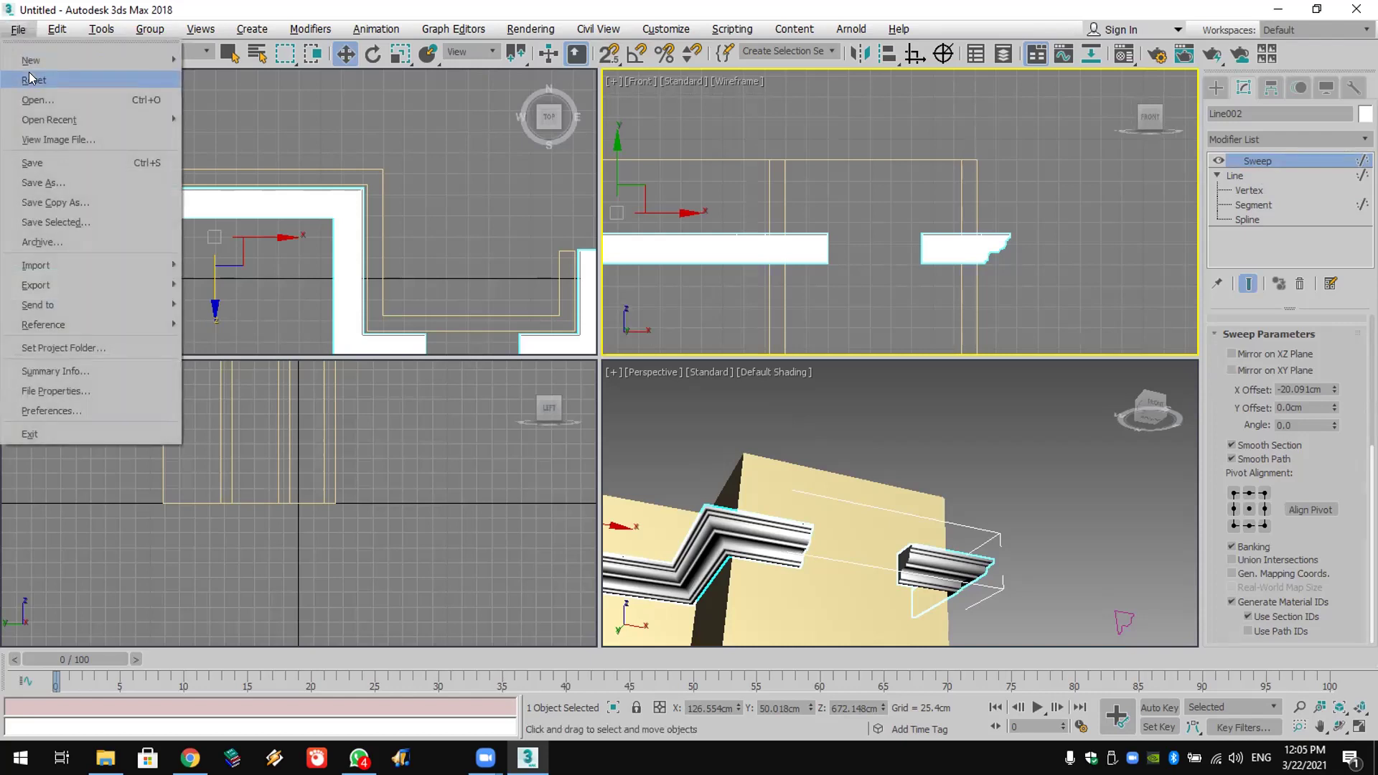
click(948, 244)
click(898, 243)
click(929, 246)
Step: Extend the path line's short right-hand segment from its open end across the gap and return to the Sweep modifier
click(1253, 190)
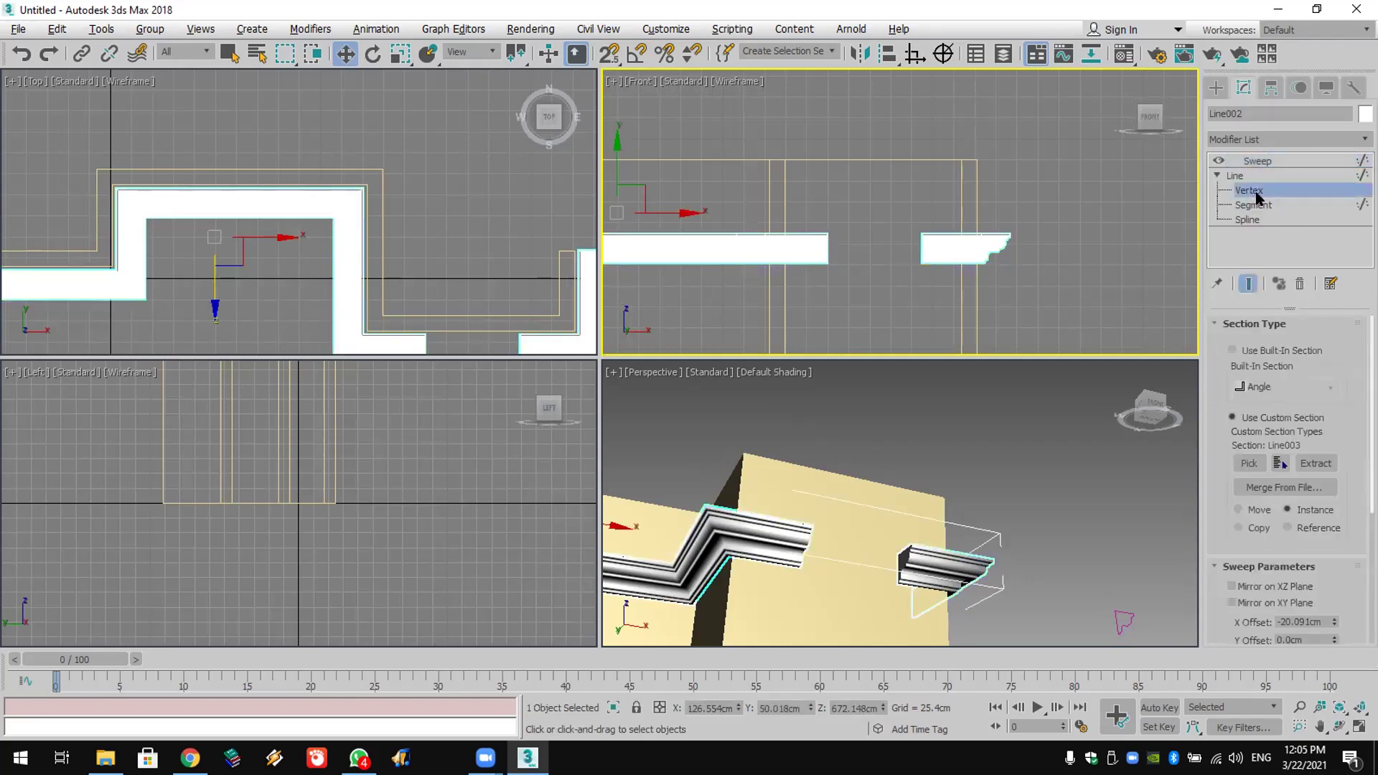
scroll(1306, 459, down, 3)
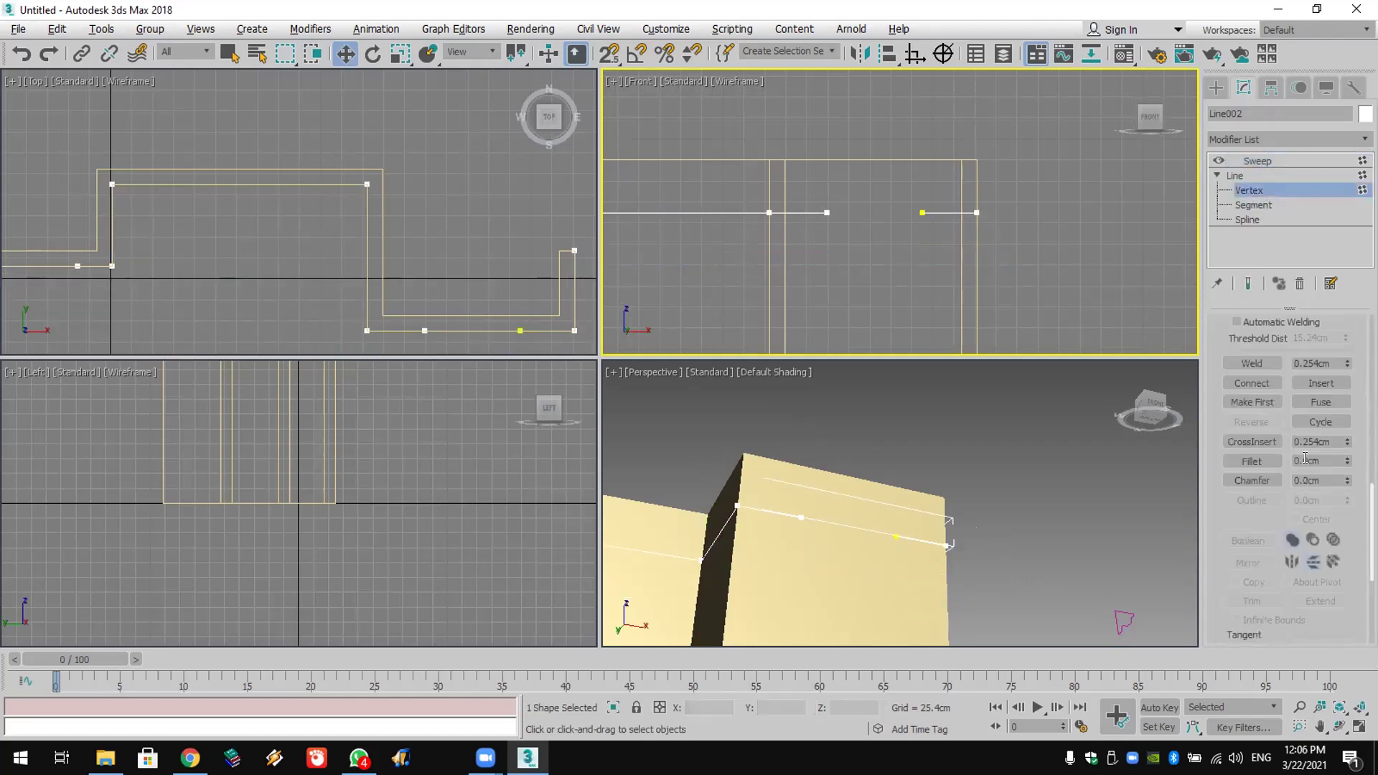
scroll(1255, 476, down, 4)
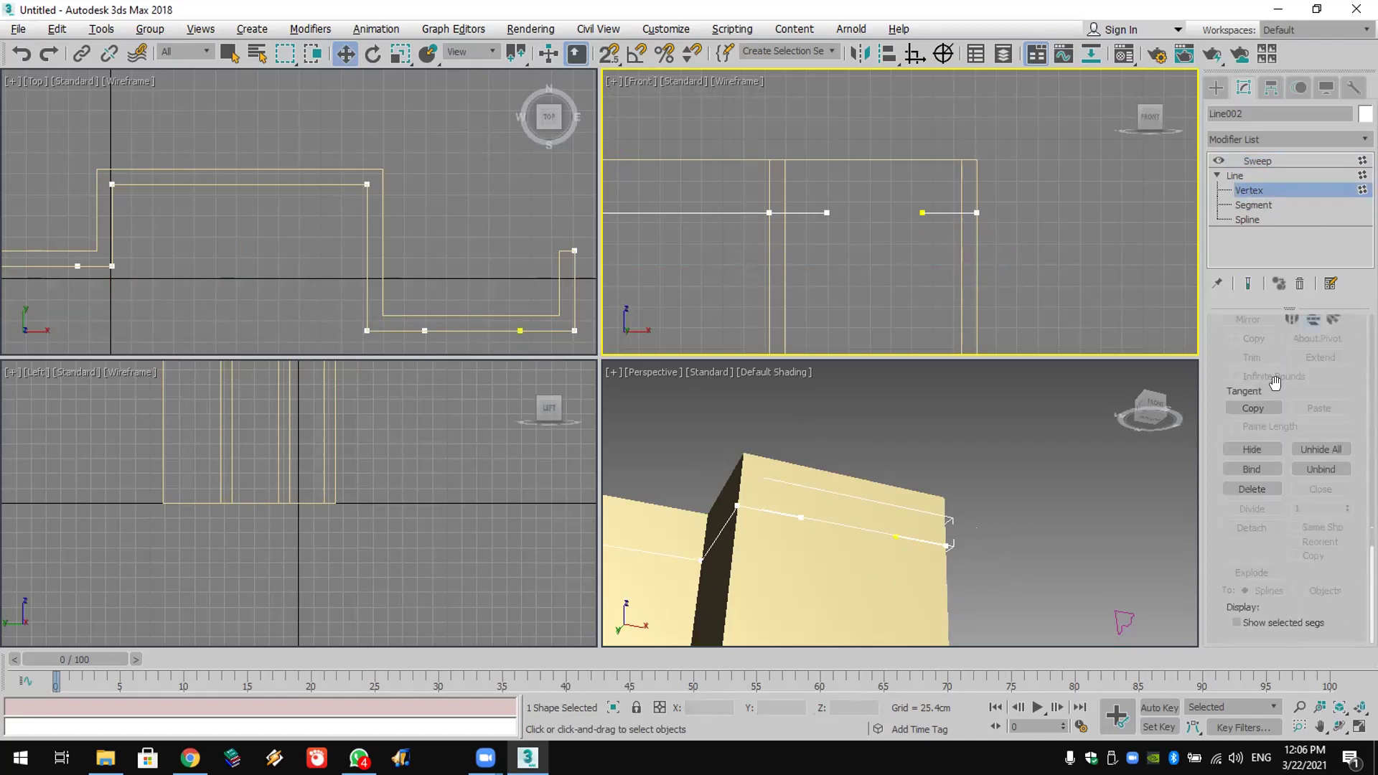
click(1271, 216)
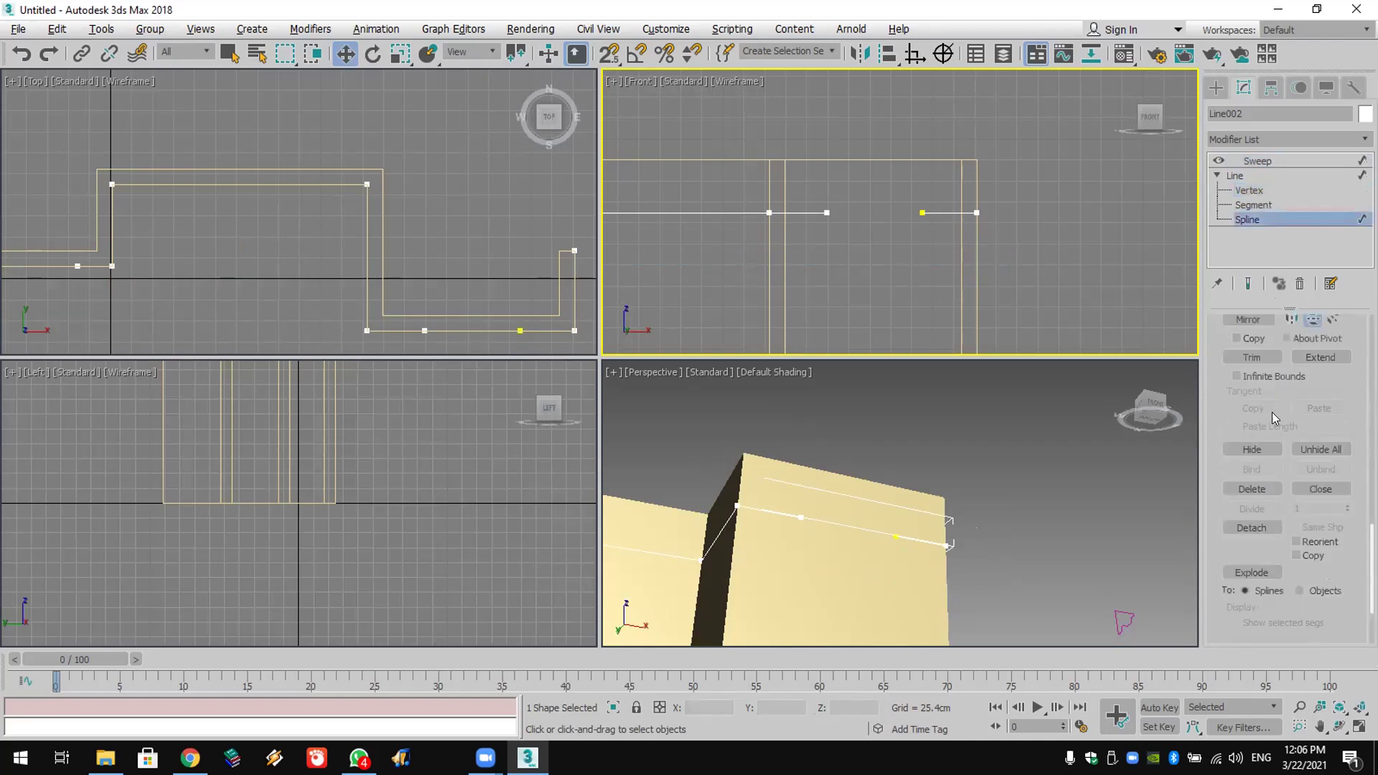
click(1321, 356)
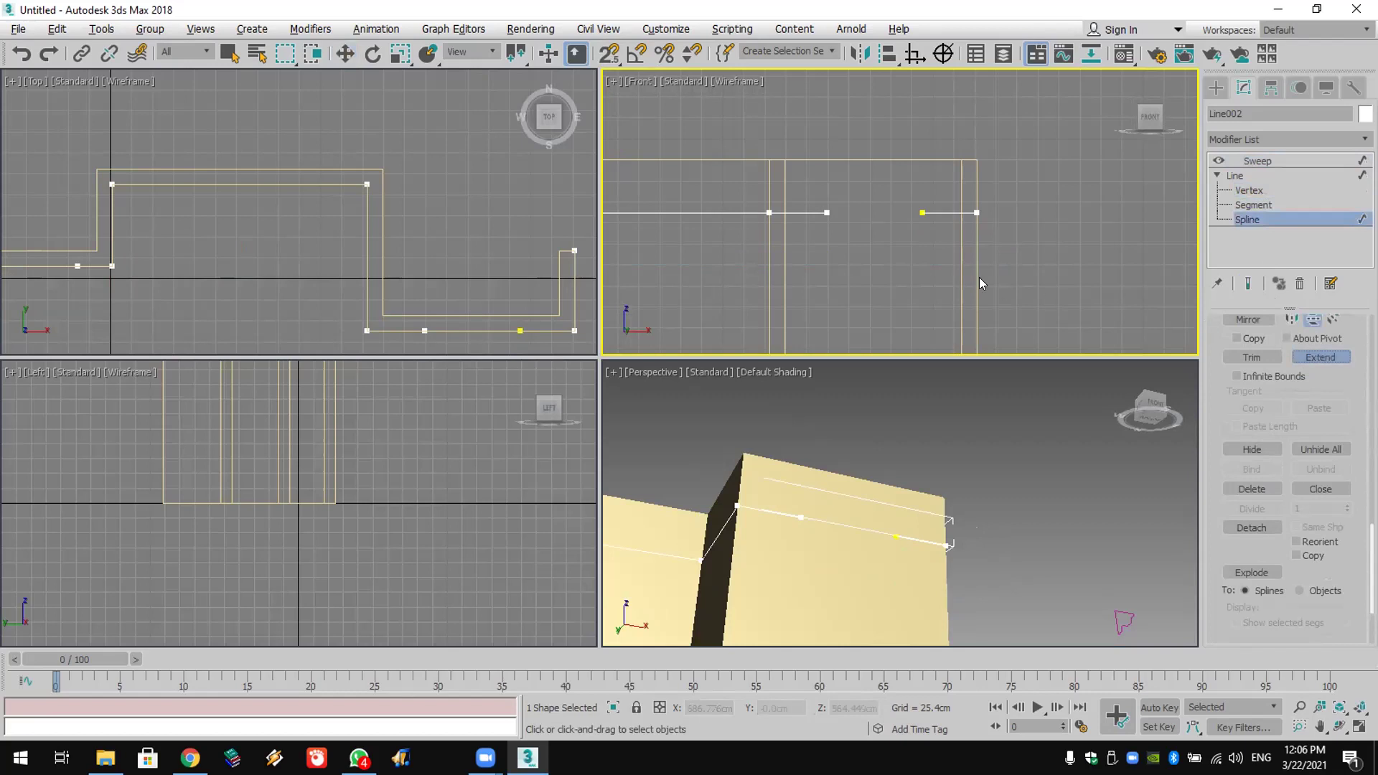
click(936, 205)
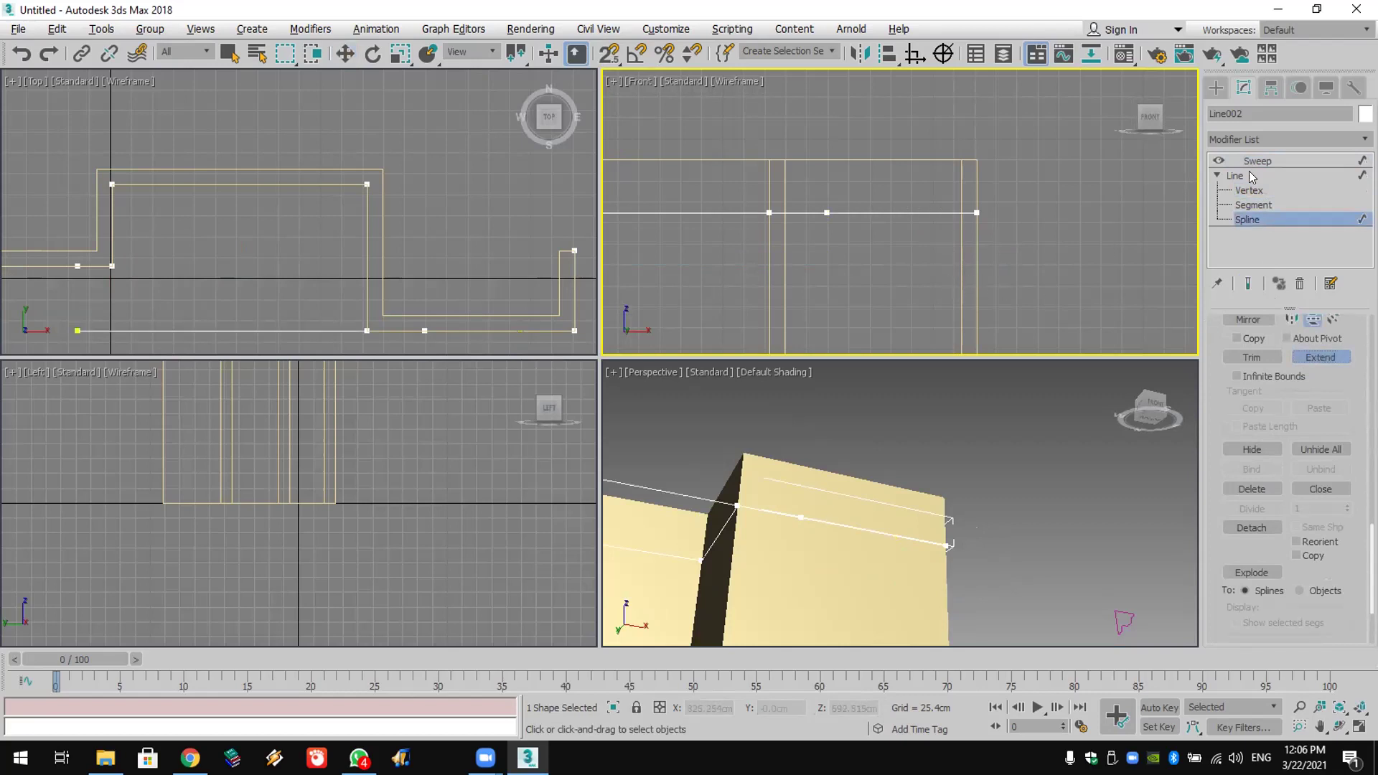
click(1282, 160)
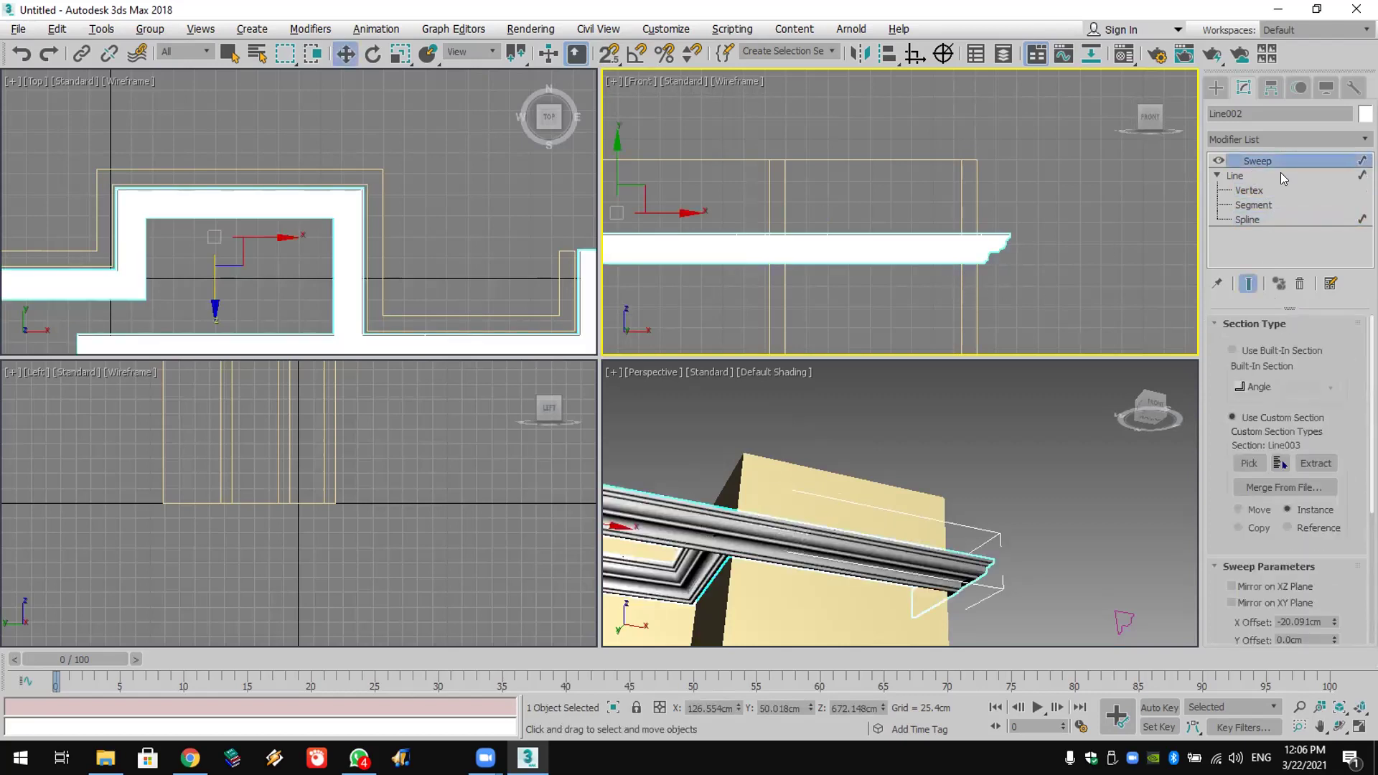
Step: Reset the scene without saving the changes
click(18, 30)
click(35, 76)
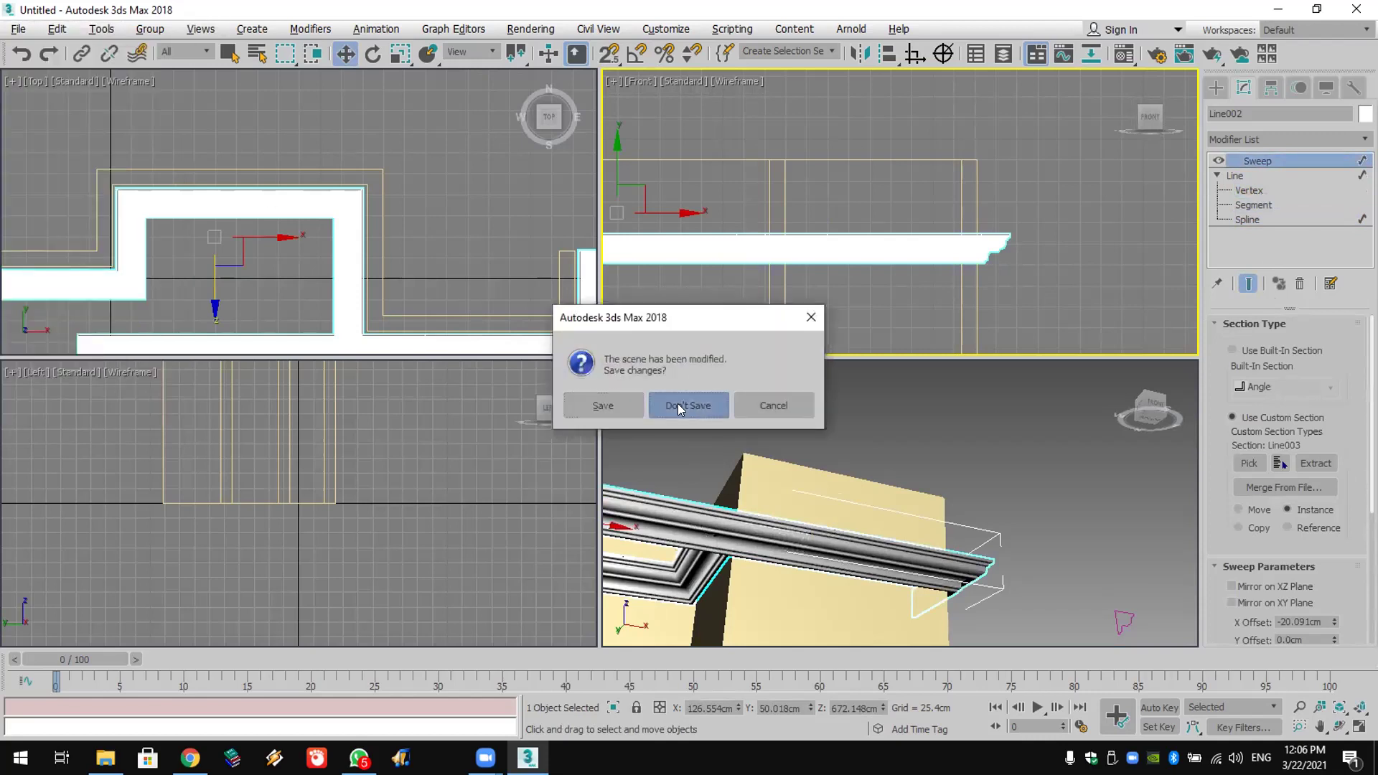
click(678, 406)
click(621, 403)
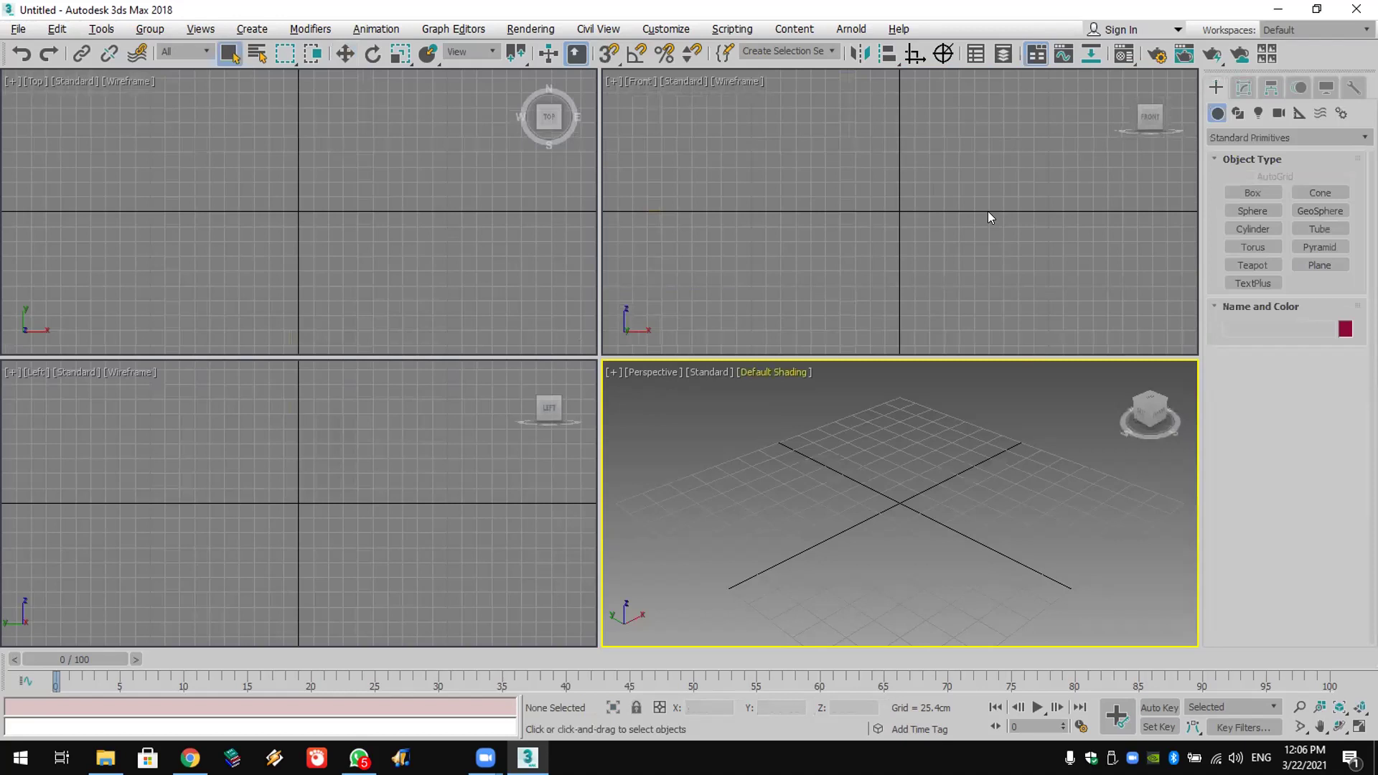
Step: With snapping on, draw a 381 × 381 cm rectangle in the front view and a smaller one overlapping its lower edge
middle_drag(958, 212, 947, 300)
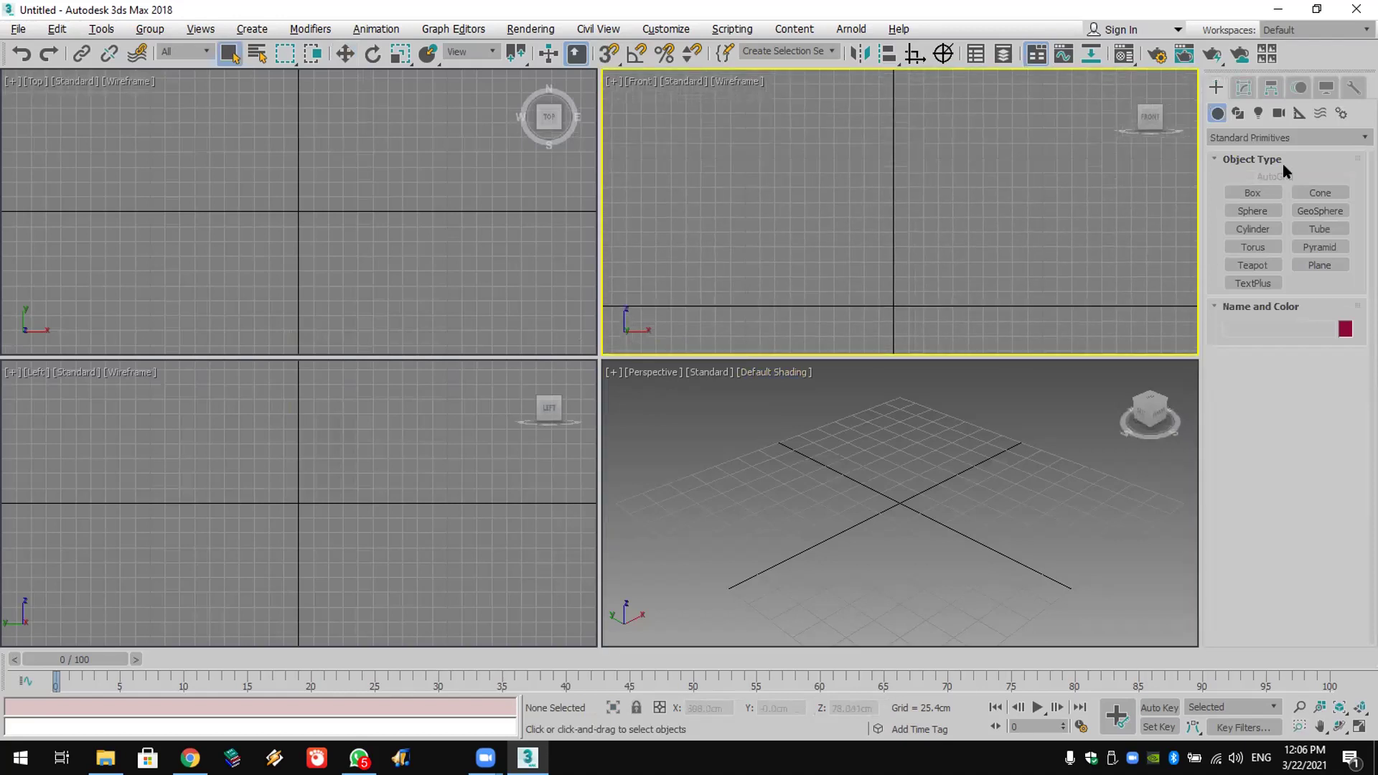
click(1237, 113)
click(1321, 206)
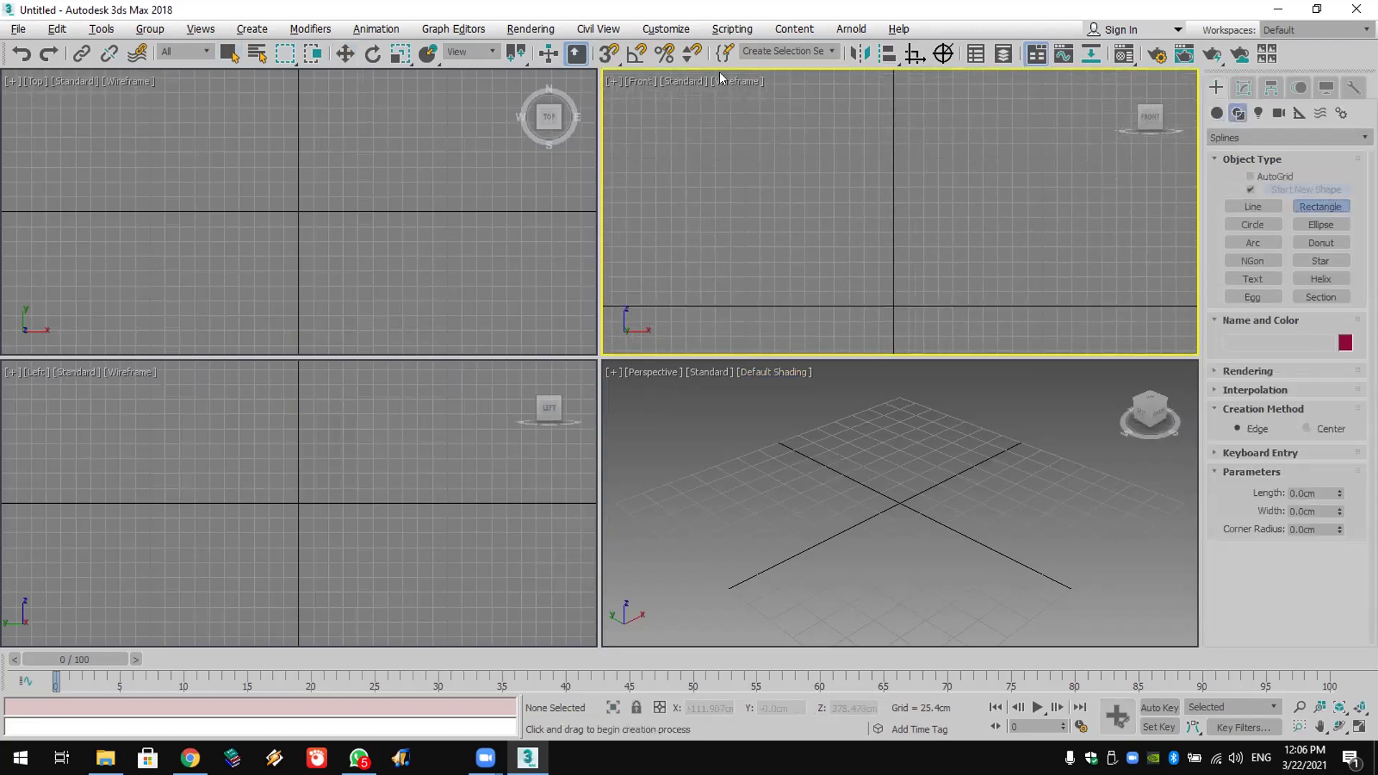
drag(609, 53, 616, 93)
right_click(607, 58)
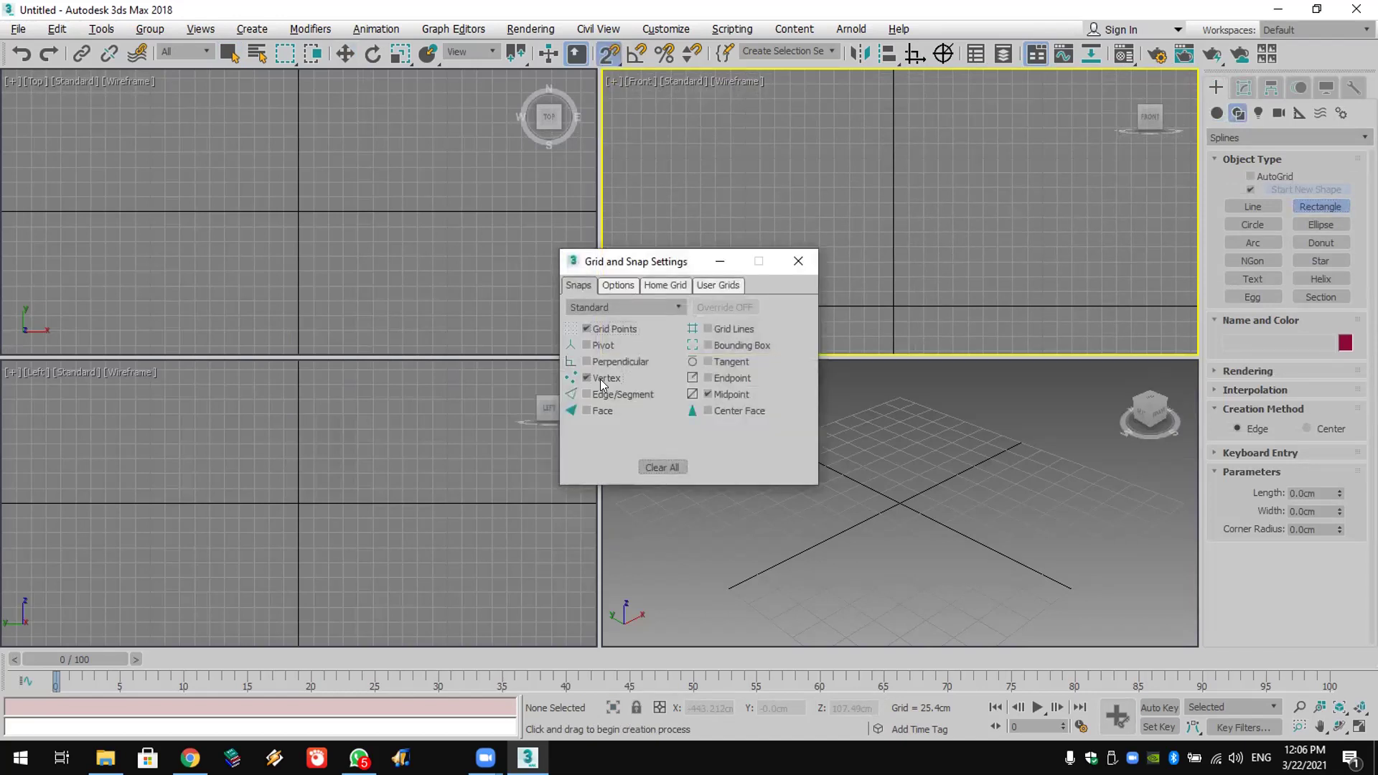
click(801, 260)
drag(775, 307, 998, 76)
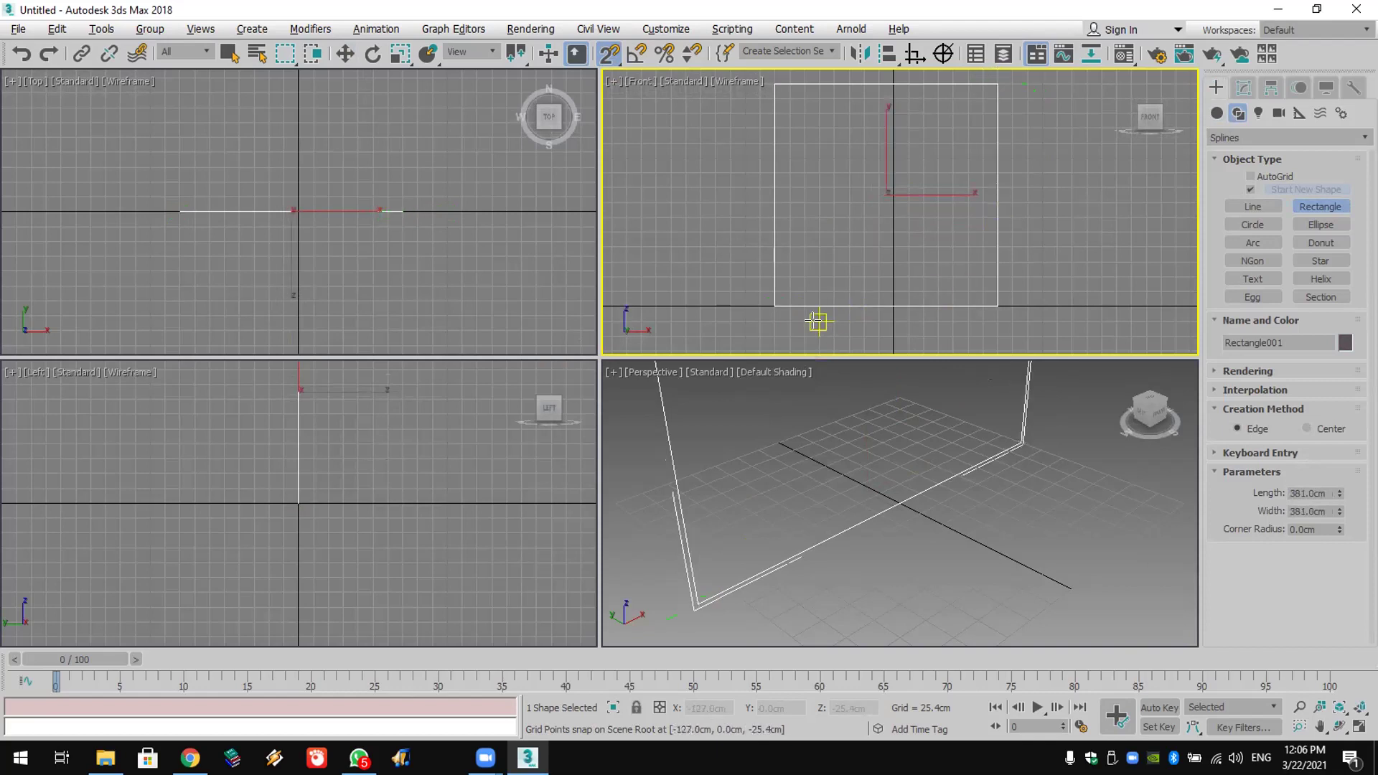
drag(821, 321, 953, 248)
right_click(1020, 188)
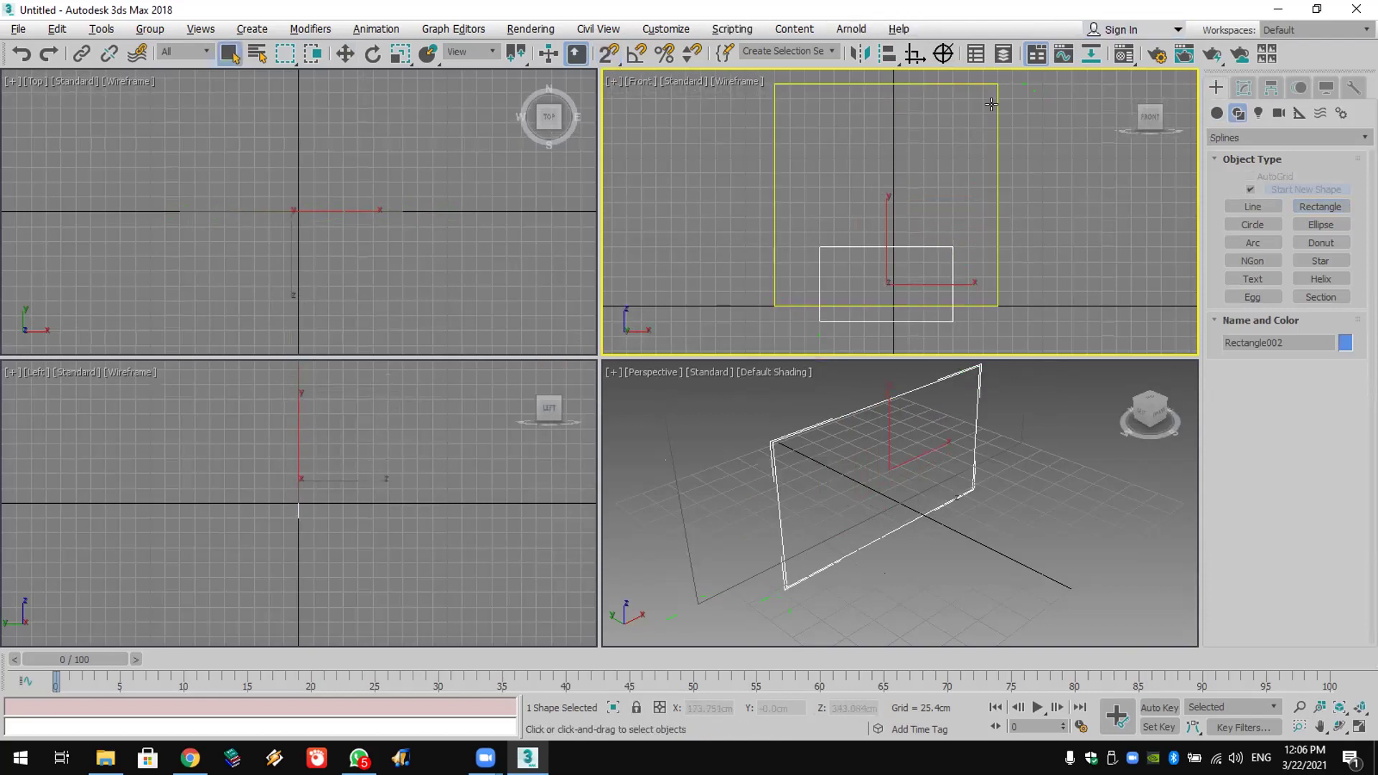
Step: Add an Edit Spline modifier to the large rectangle and attach the smaller rectangle to it
click(997, 128)
click(1244, 87)
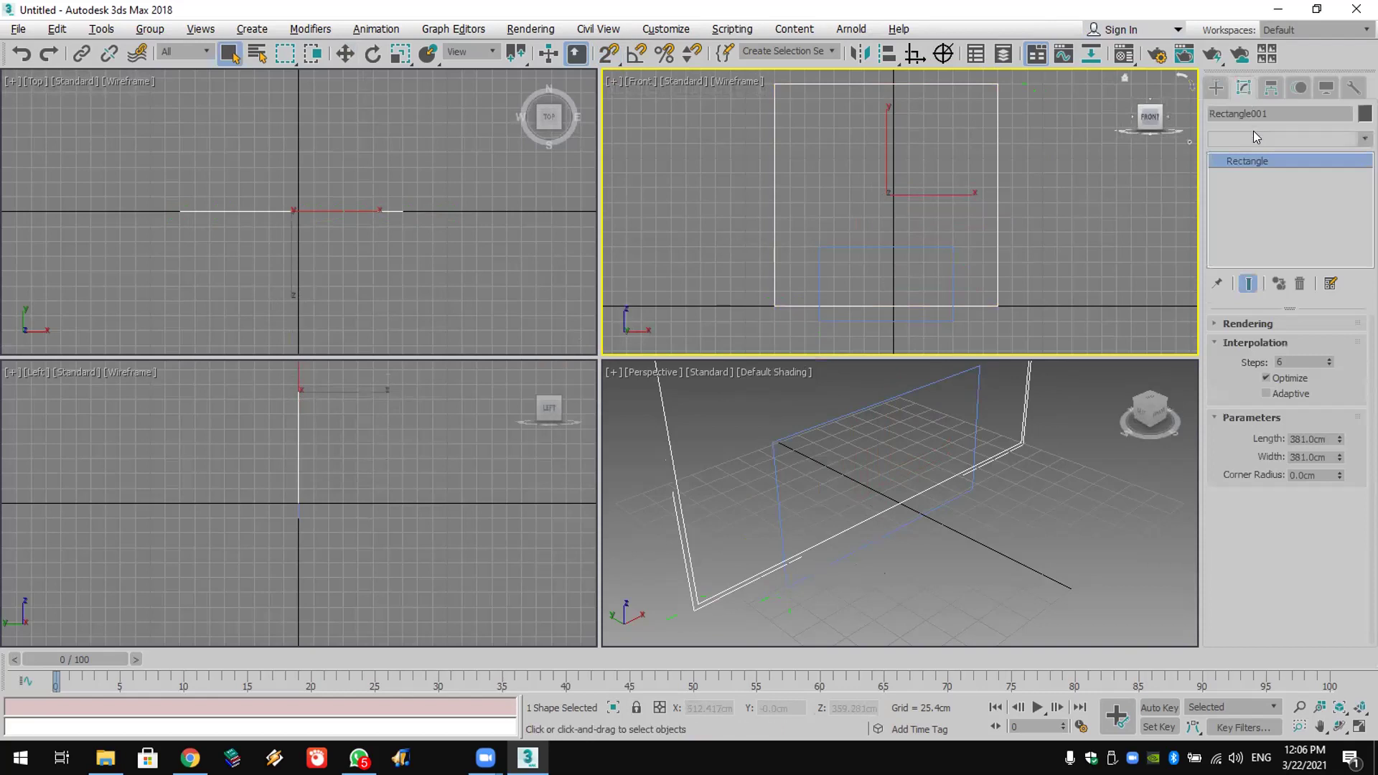
click(1255, 136)
key(e)
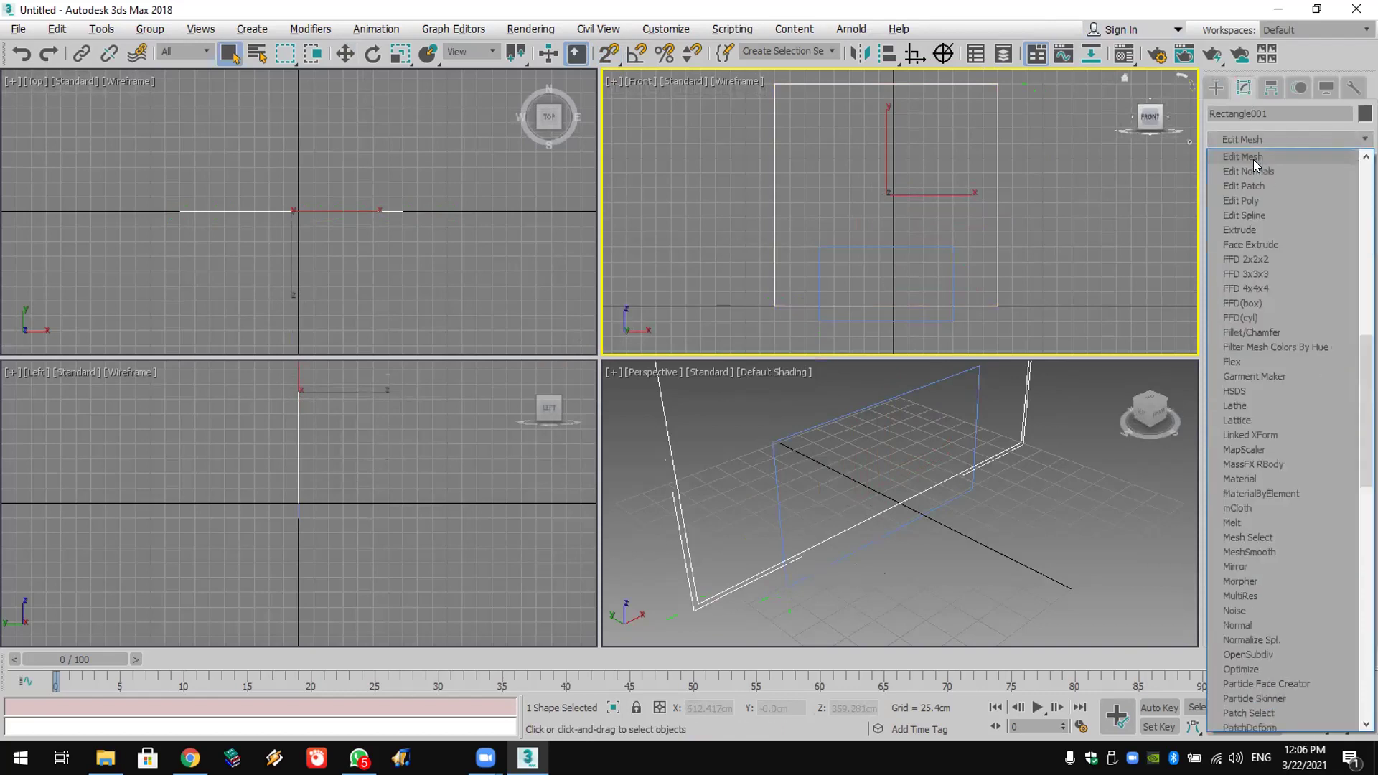
click(1262, 215)
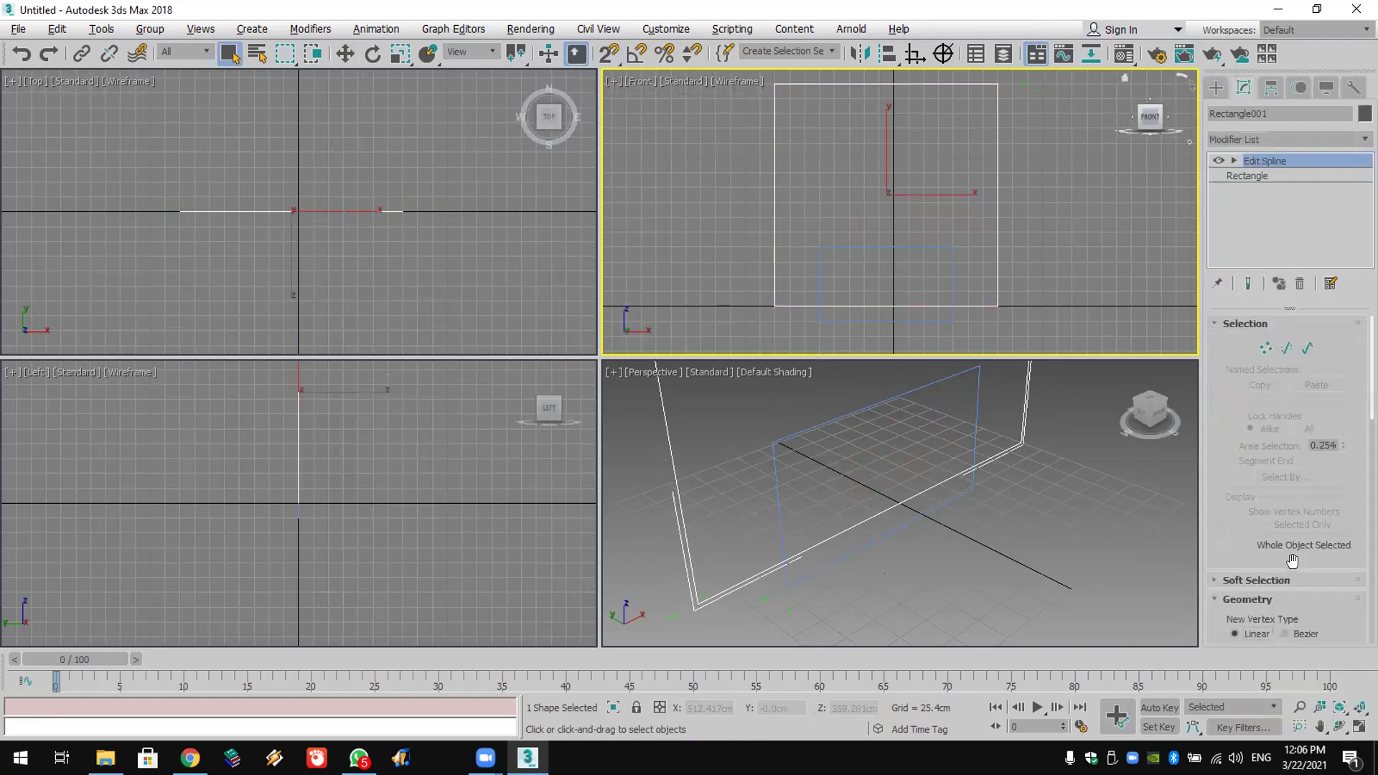
scroll(1249, 539, down, 3)
click(1251, 417)
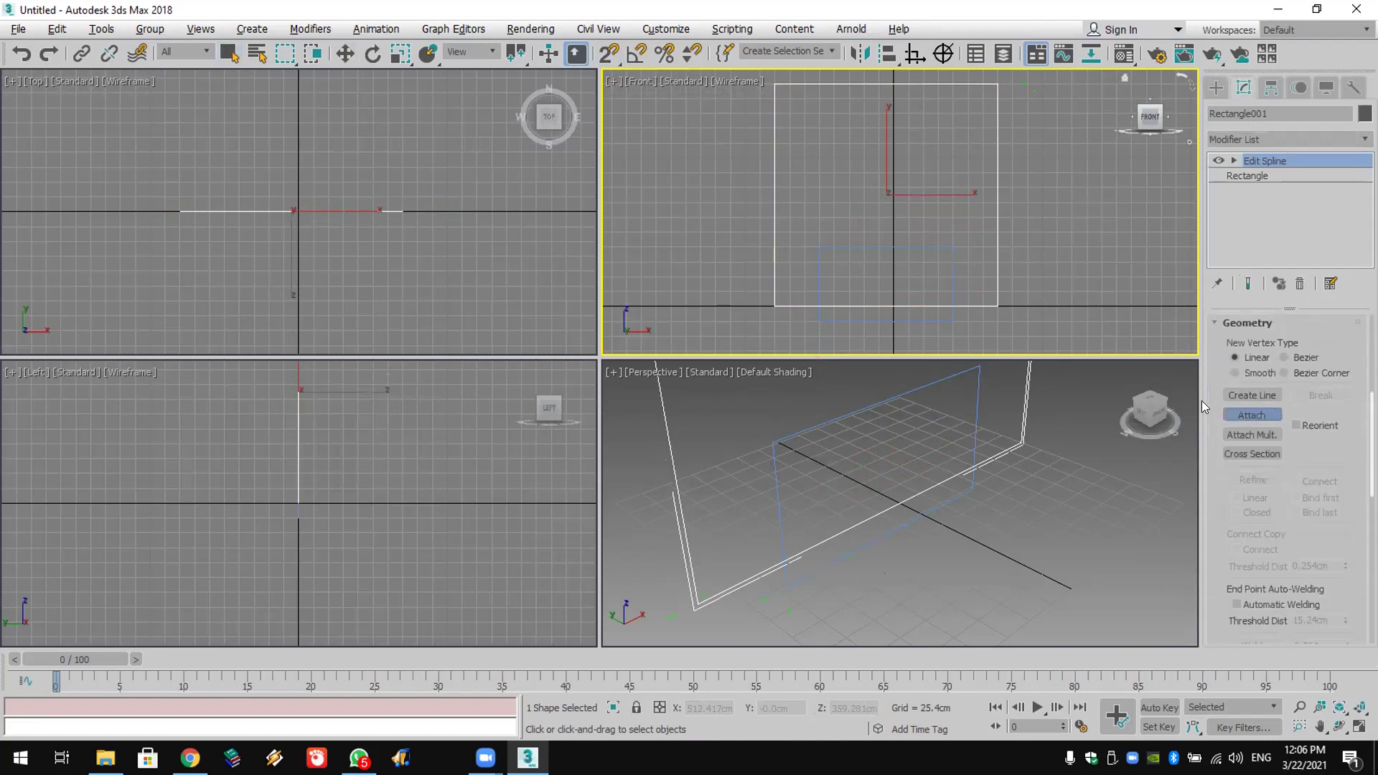
click(944, 321)
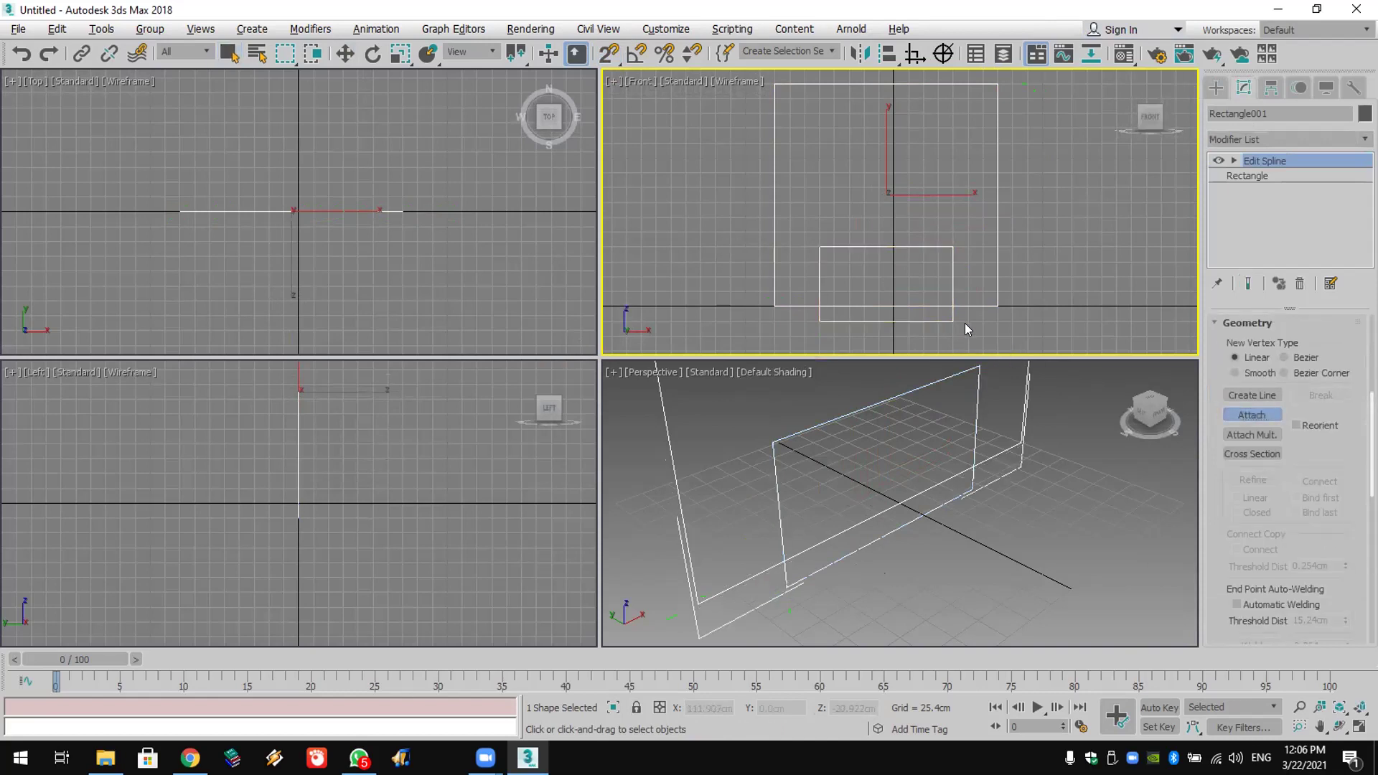
Step: Enter spline-level editing of the combined rectangle shape and bring its spline operations into reach
click(1233, 161)
click(1265, 206)
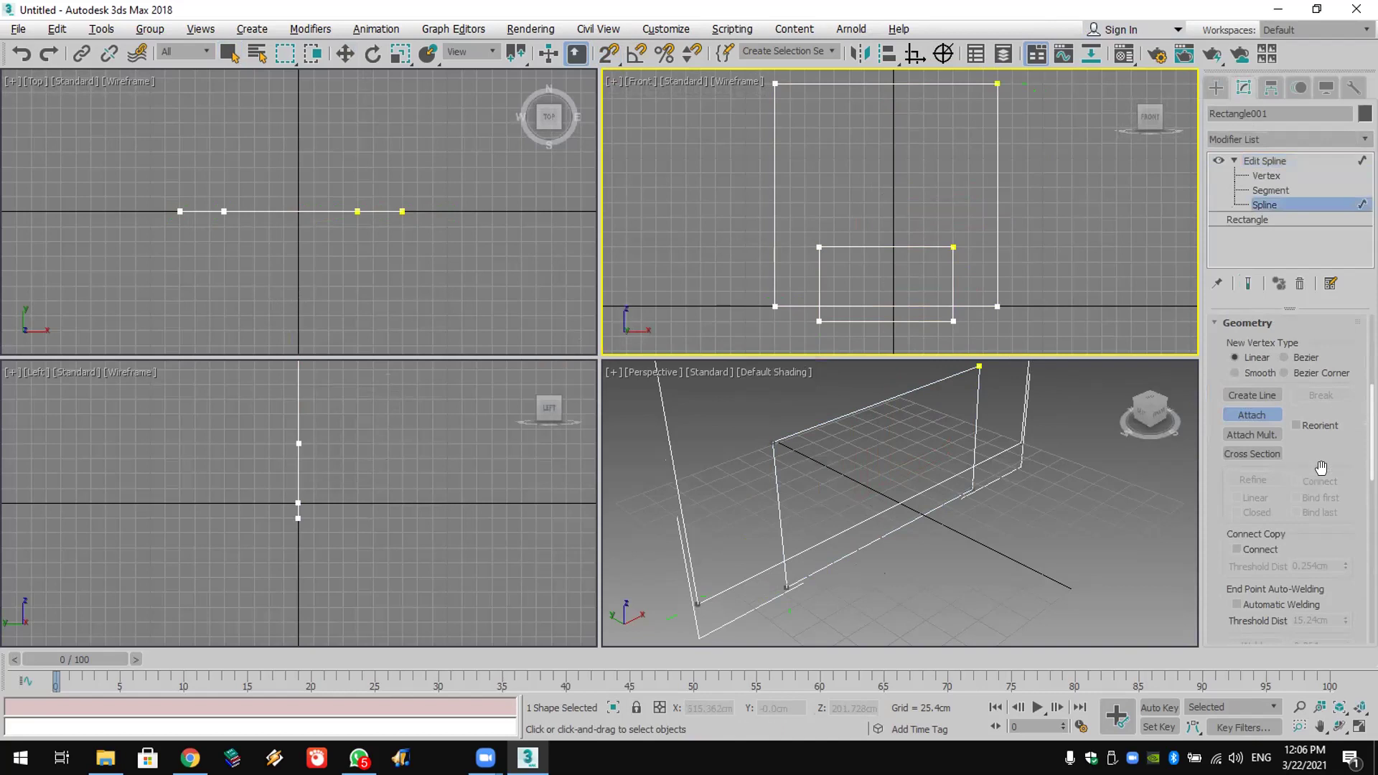
scroll(1314, 473, down, 5)
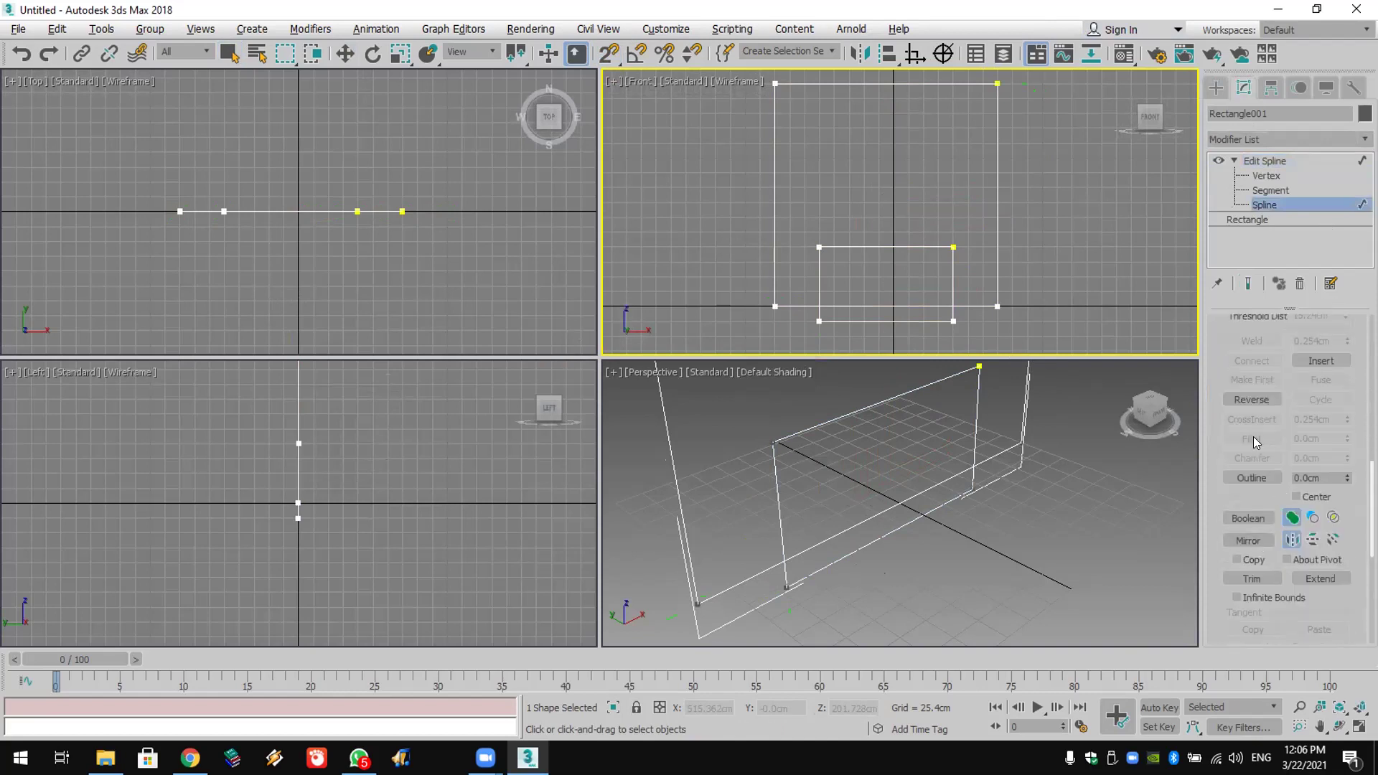
Step: Trim the overlapping lower portions of the two rectangle splines, leaving one outline with a rectangular doorway notch at its base
scroll(1249, 395, up, 2)
scroll(1245, 431, down, 5)
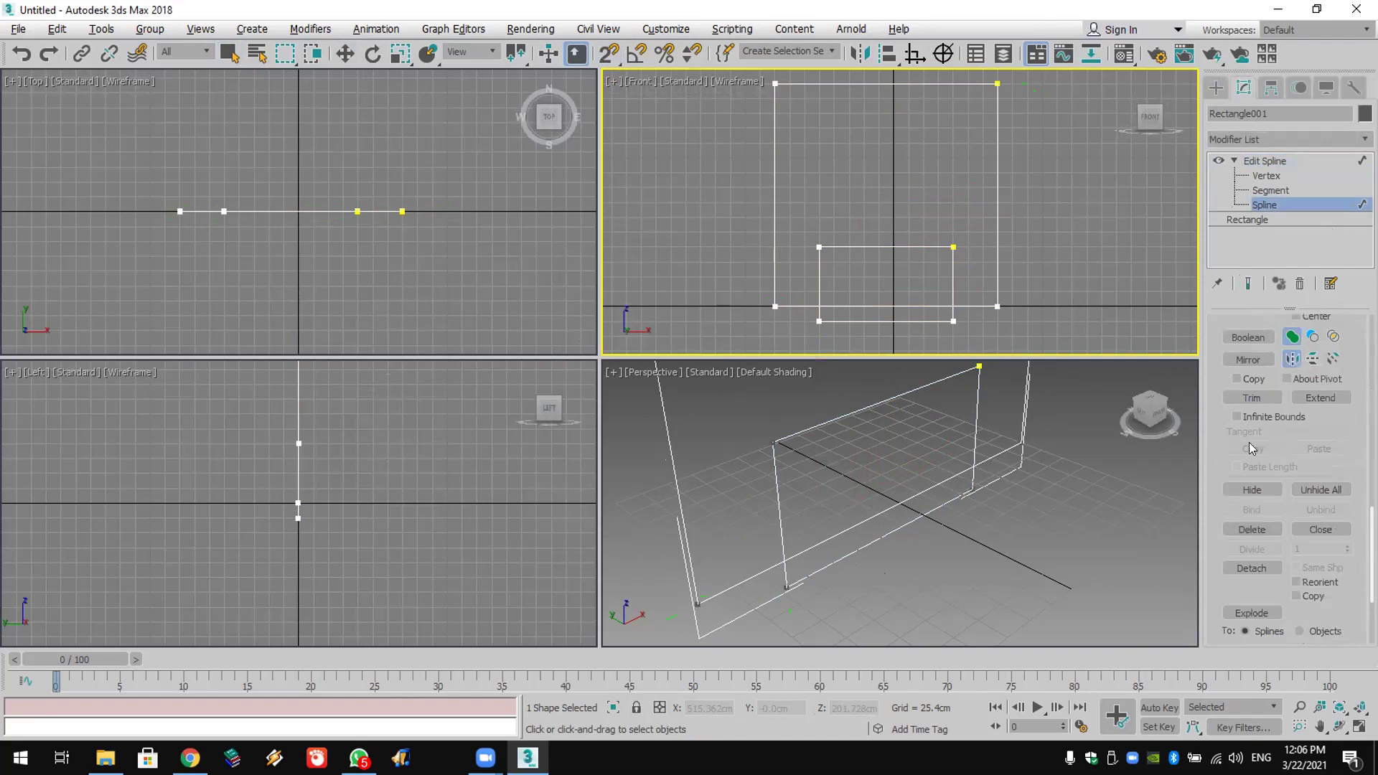
click(1249, 398)
click(923, 321)
Step: Weld the coincident vertices where the trimmed doorway and outer rectangle meet, using the 0.254 cm threshold
click(1283, 174)
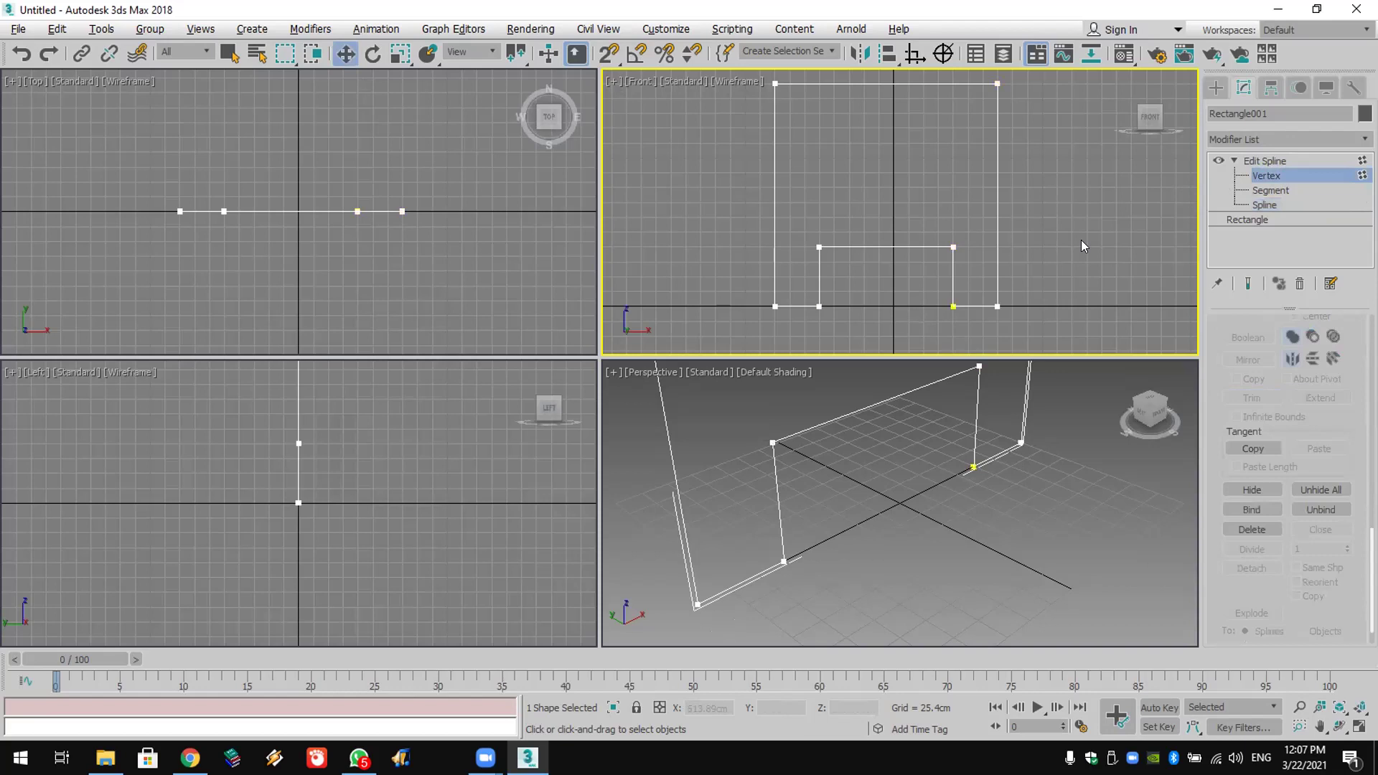
drag(762, 227, 763, 228)
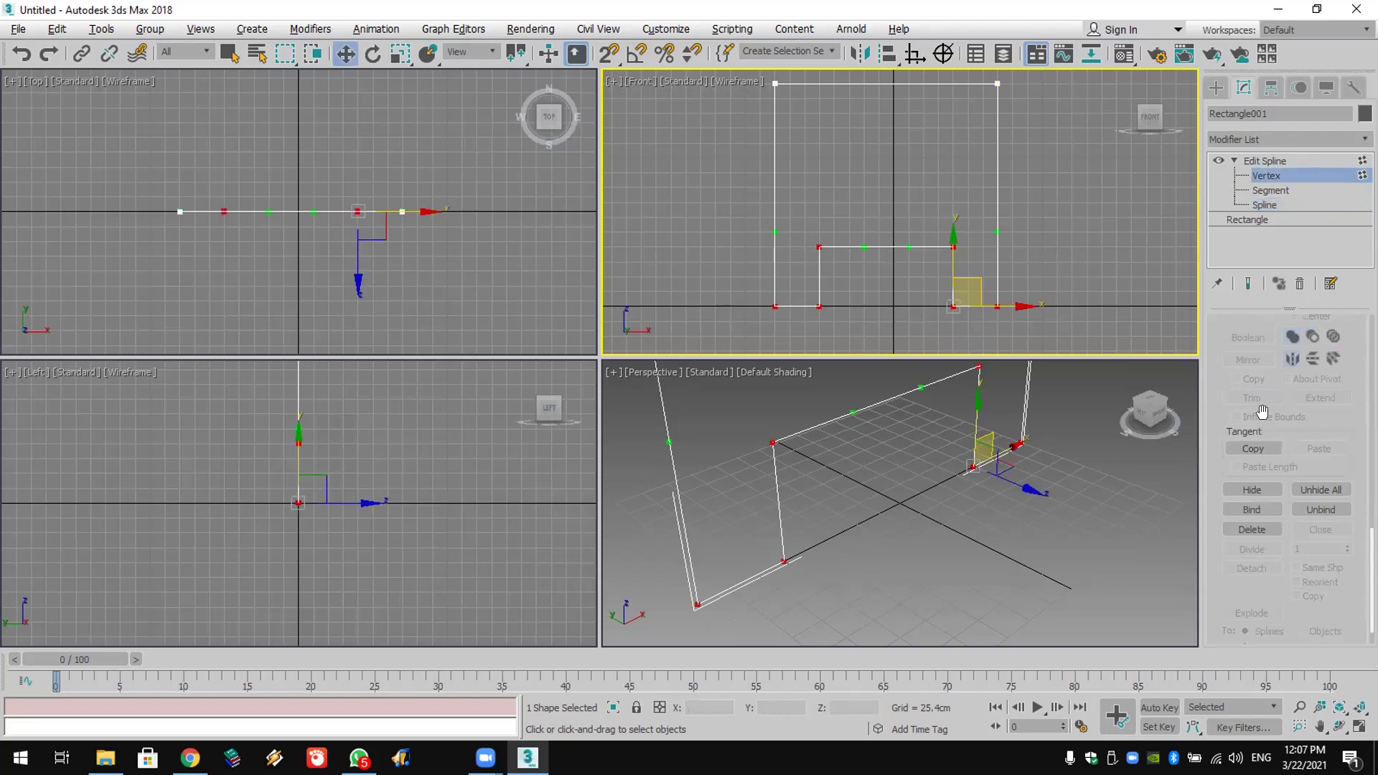
scroll(1240, 387, up, 3)
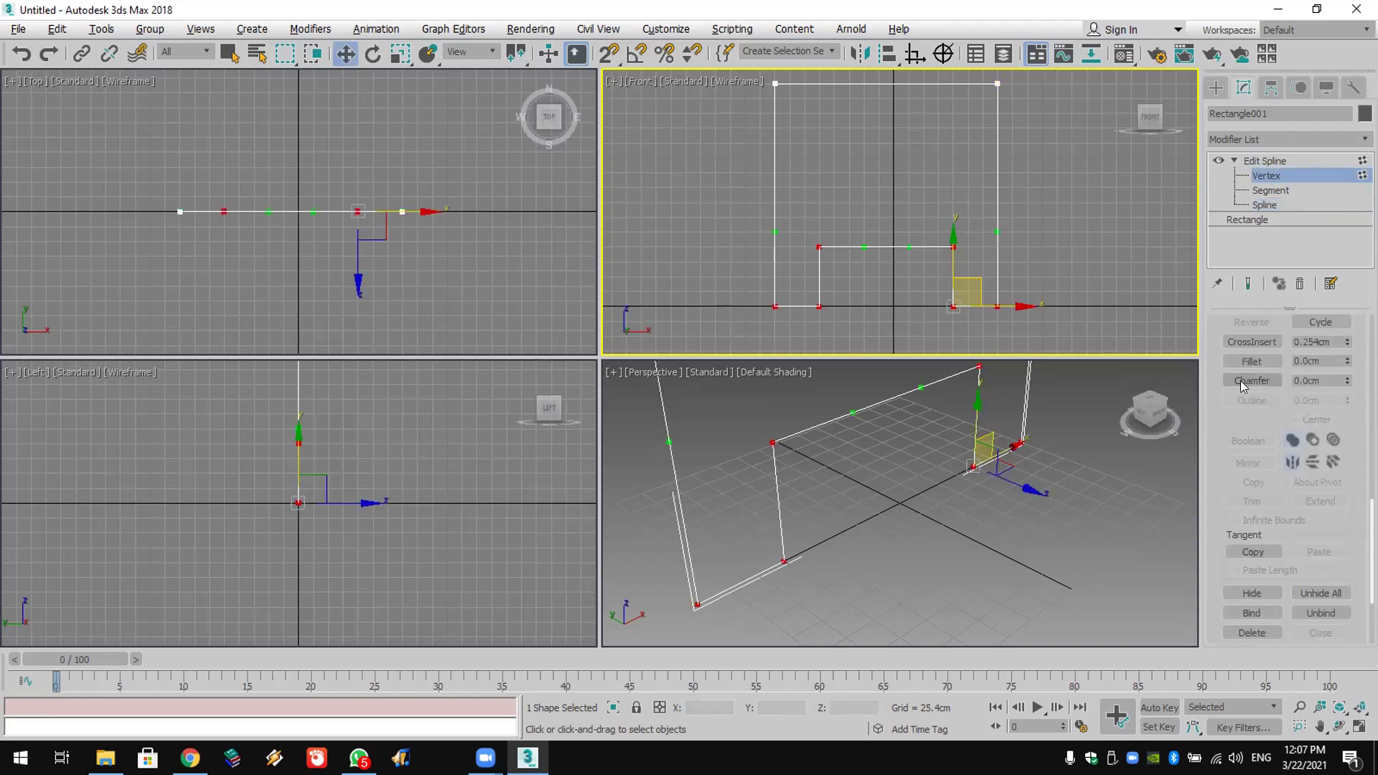
scroll(1240, 384, up, 4)
click(1248, 421)
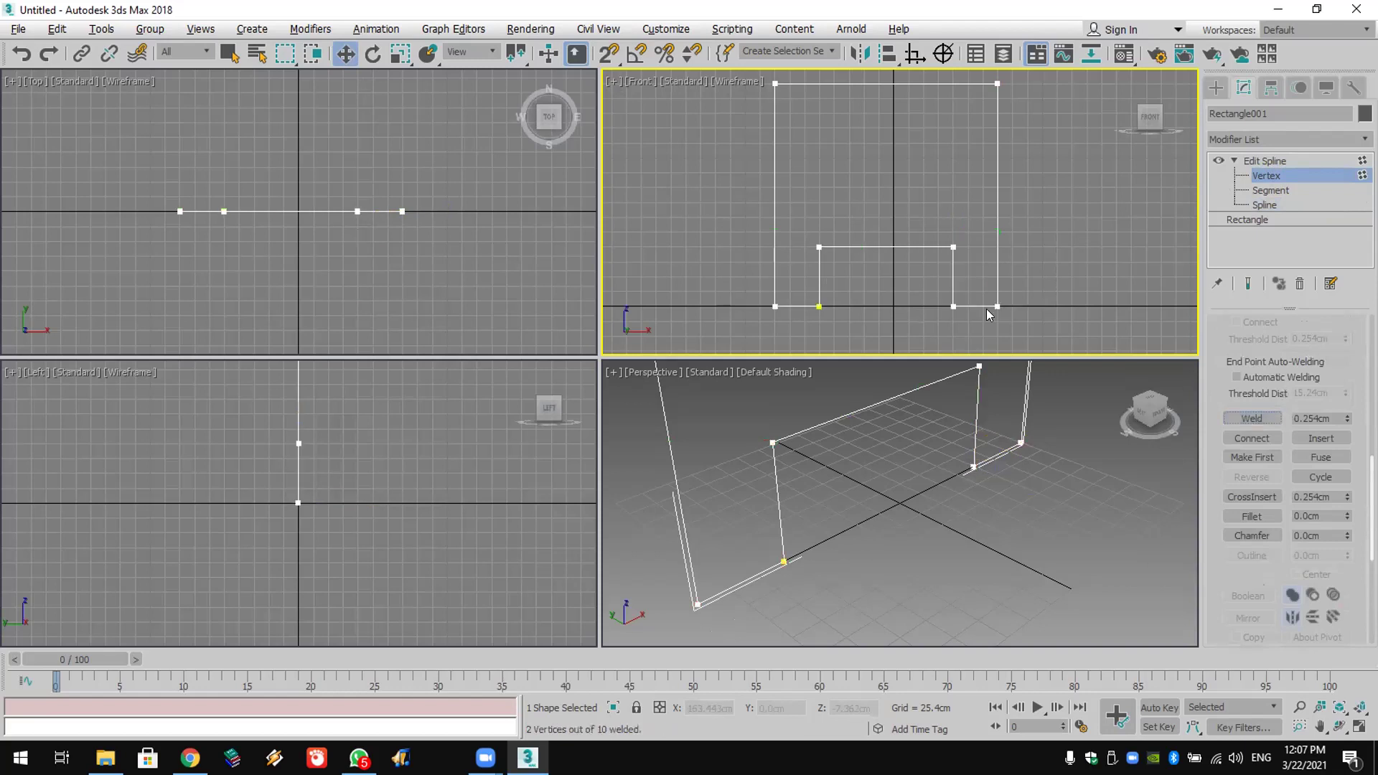
Step: Convert the vertices of the wall outline and its doorway notch to Corner type
drag(1041, 331, 696, 115)
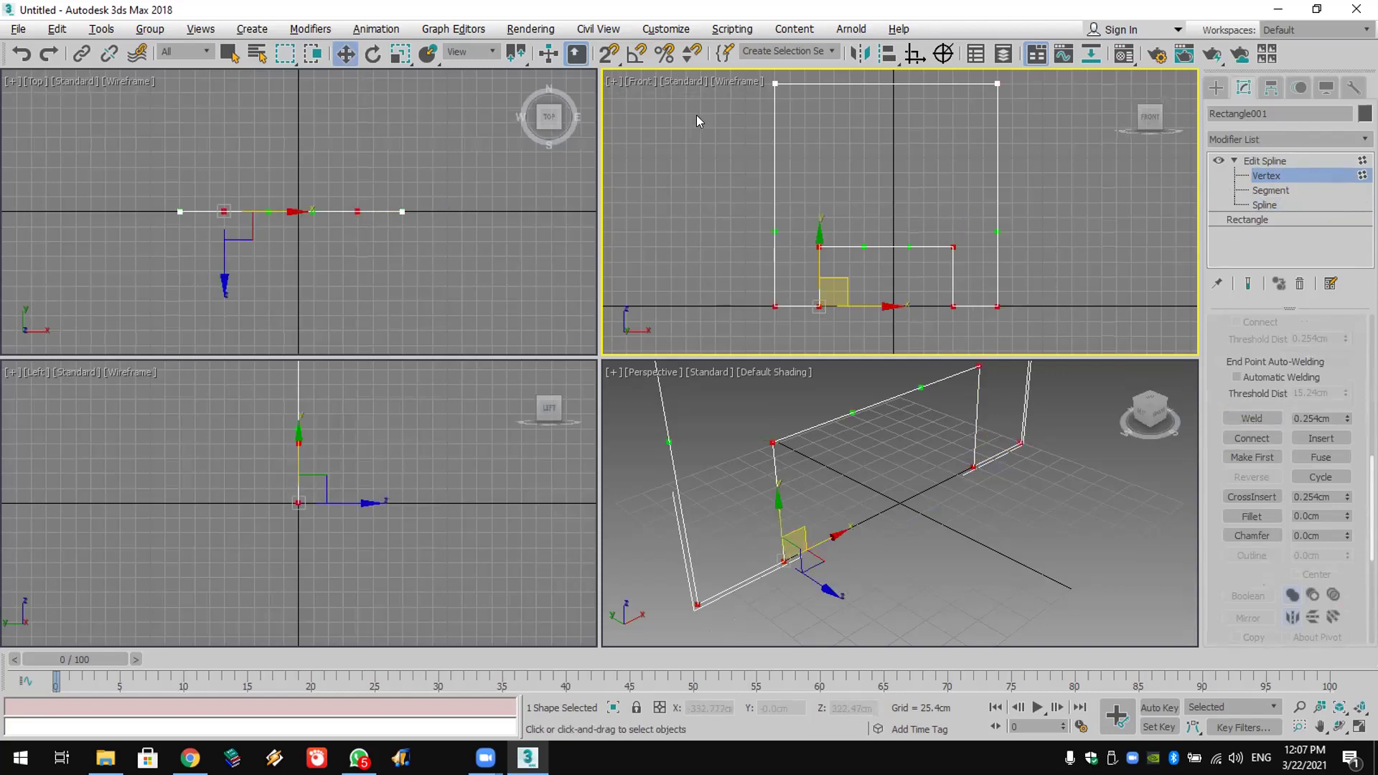
click(820, 247)
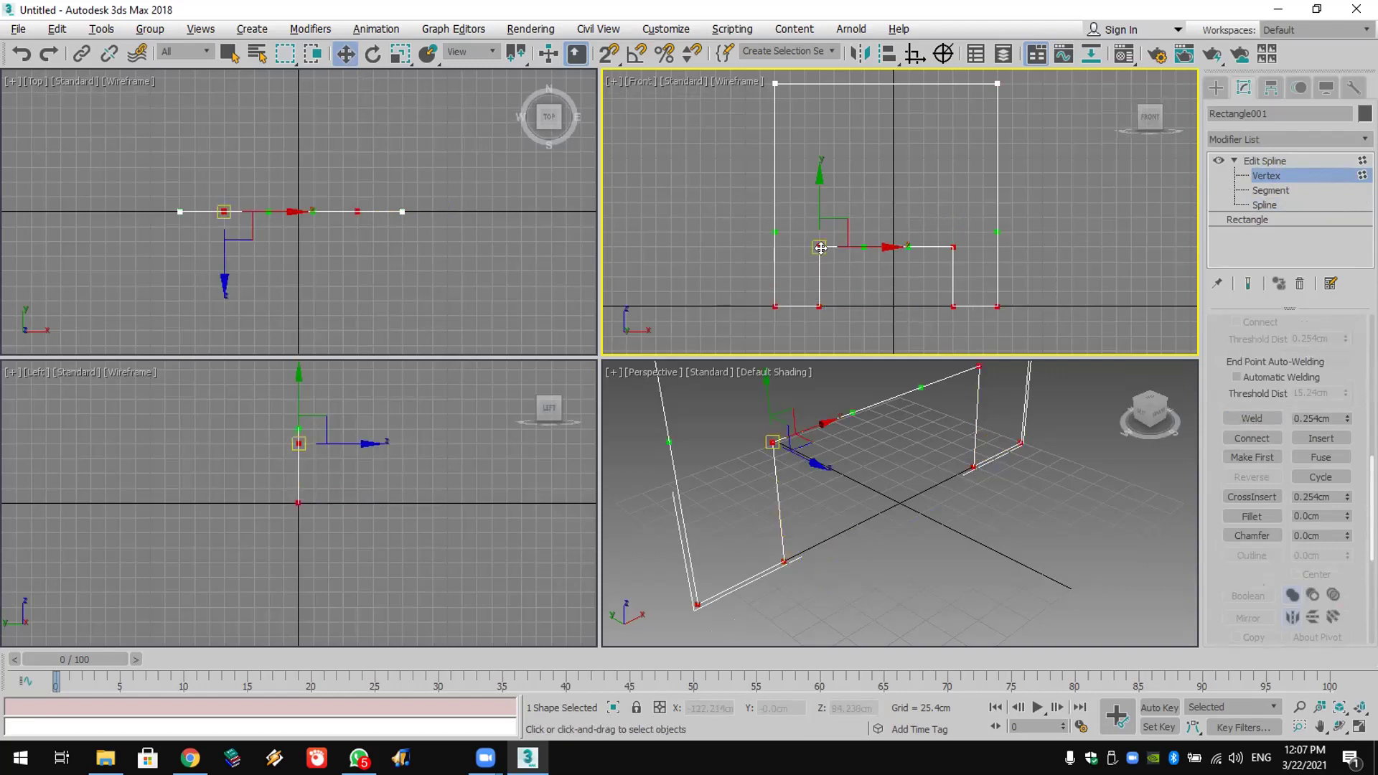
right_click(818, 247)
click(790, 157)
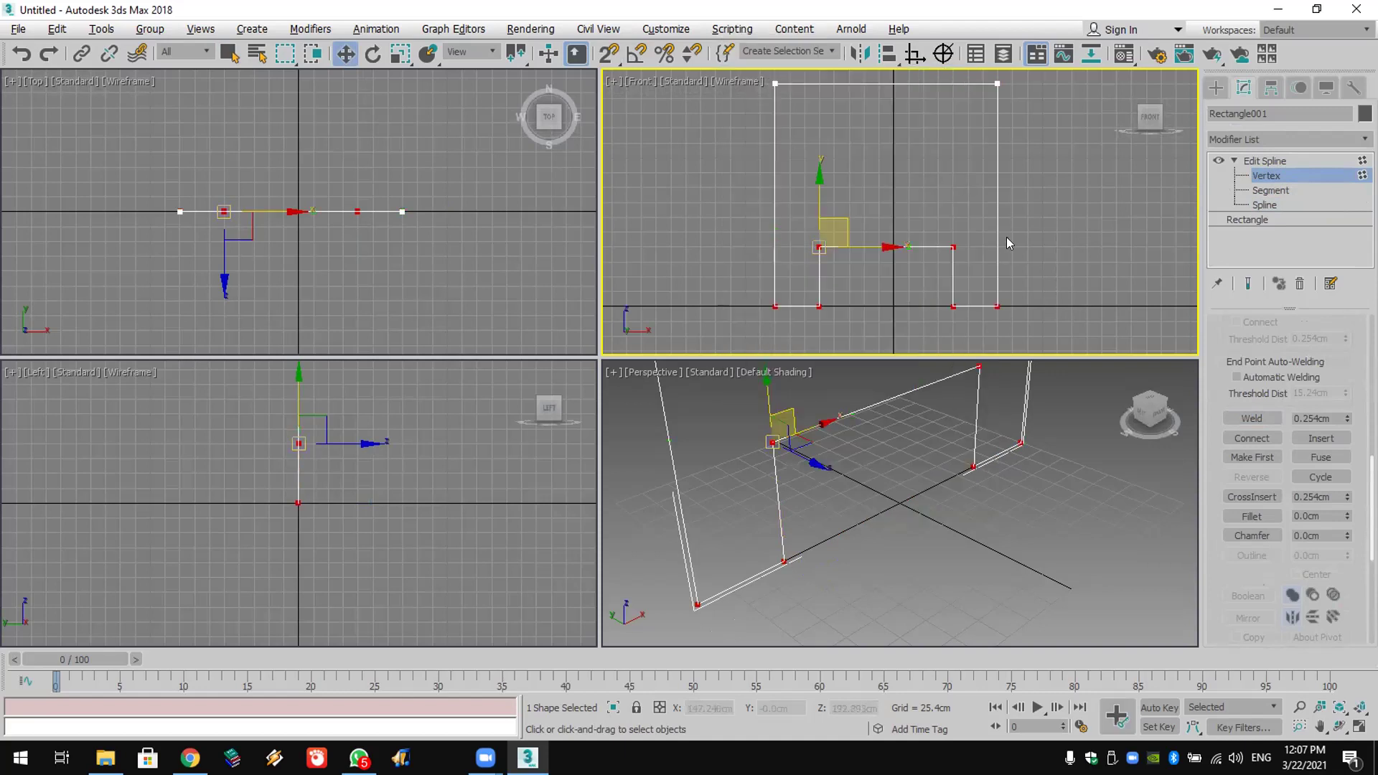
click(777, 83)
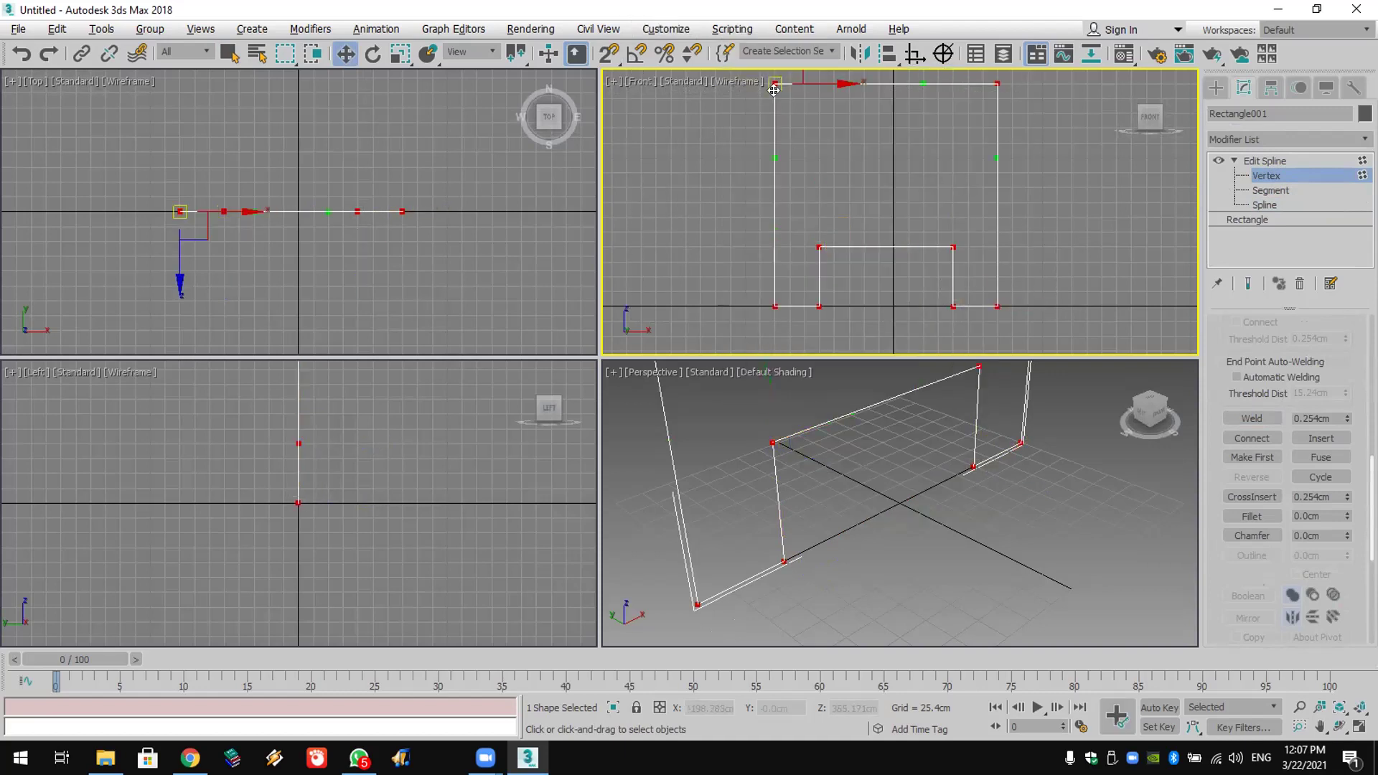
right_click(774, 90)
click(734, 10)
Step: Enable vertex and midpoint snapping without grid points, and draw a circle of radius 114.3 cm centred on the doorway's top edge
click(1216, 87)
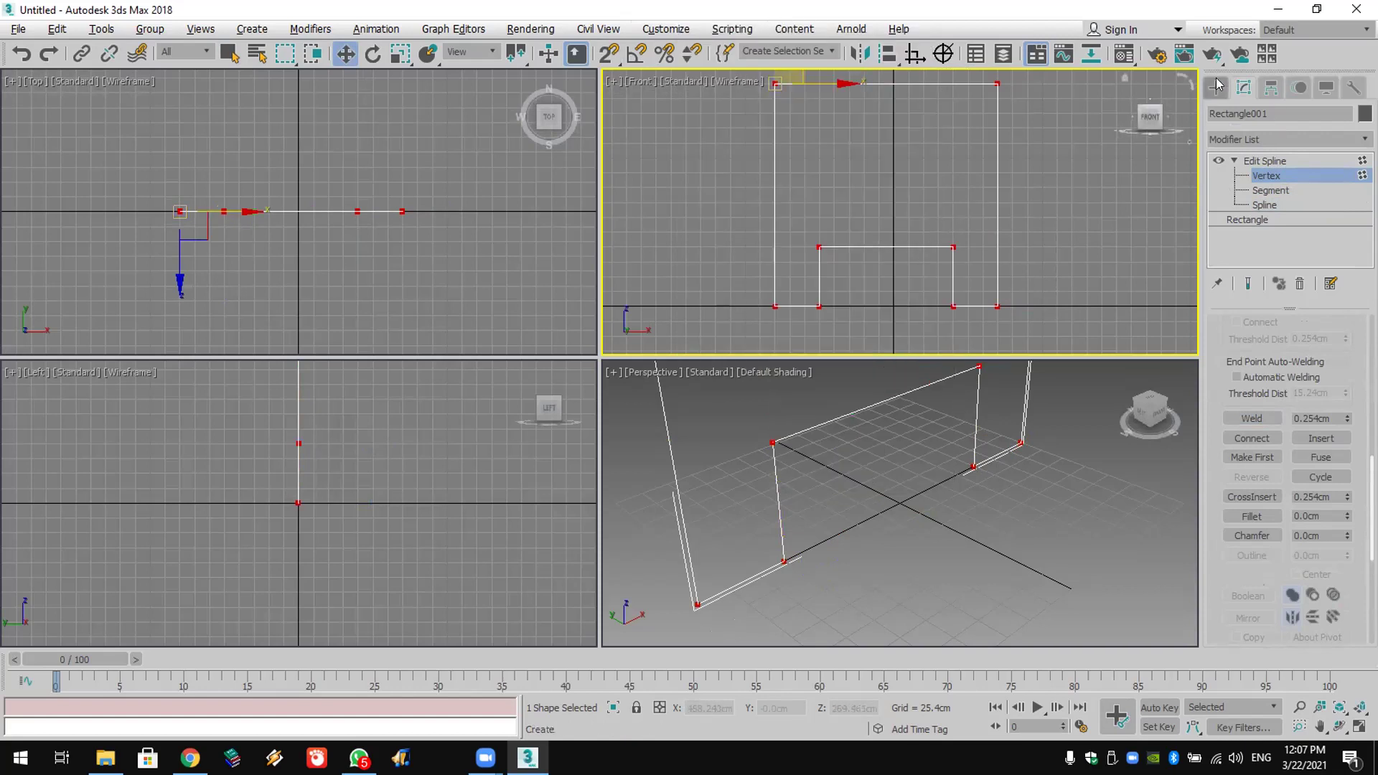
click(1255, 223)
click(609, 54)
right_click(608, 54)
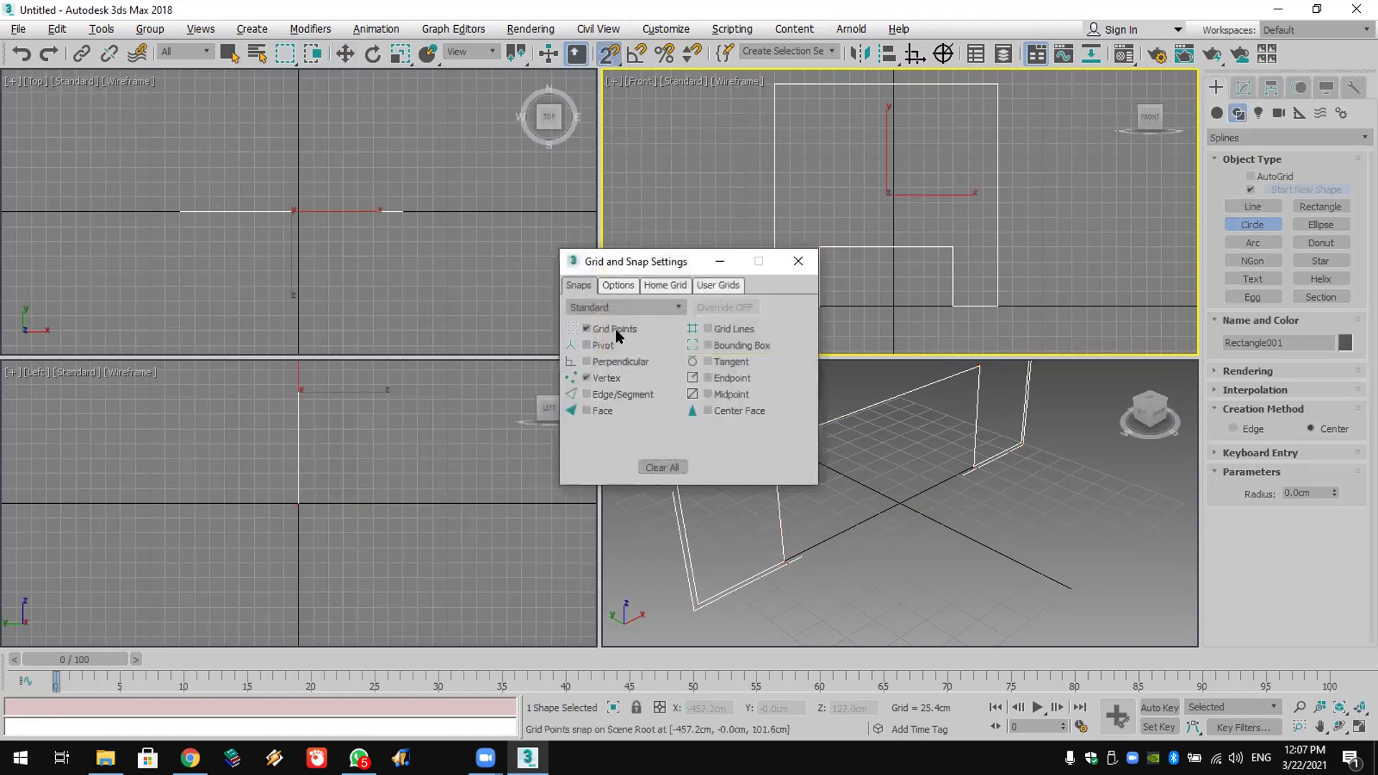
click(723, 391)
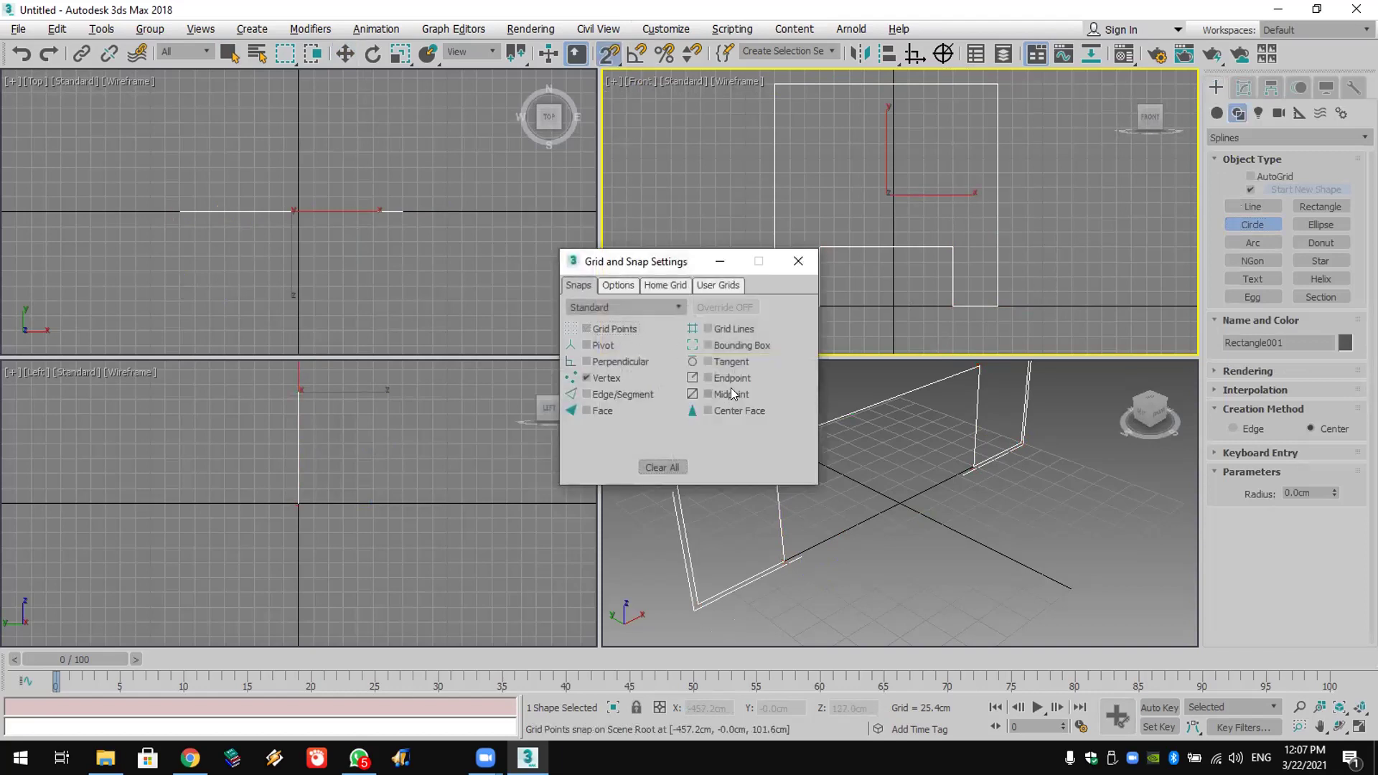
click(798, 260)
drag(886, 248, 954, 247)
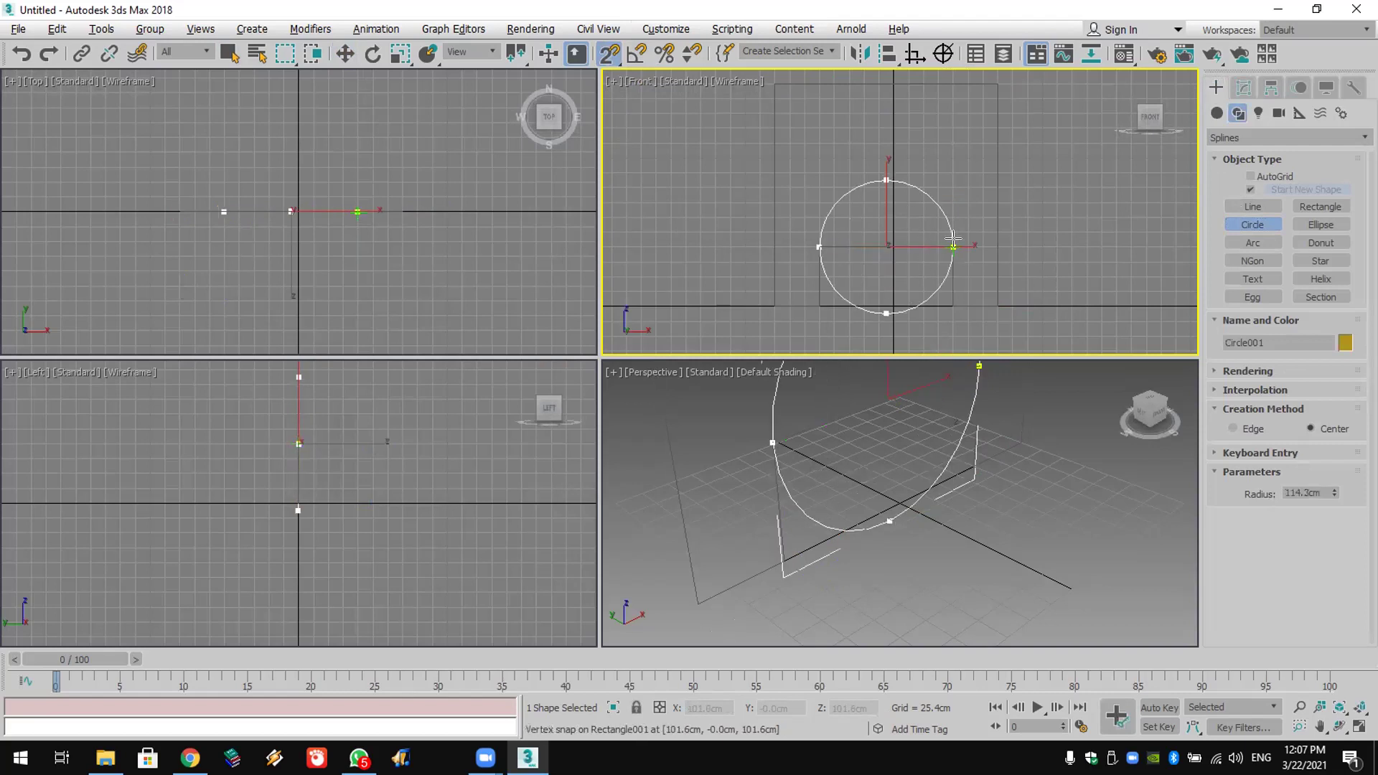
key(w)
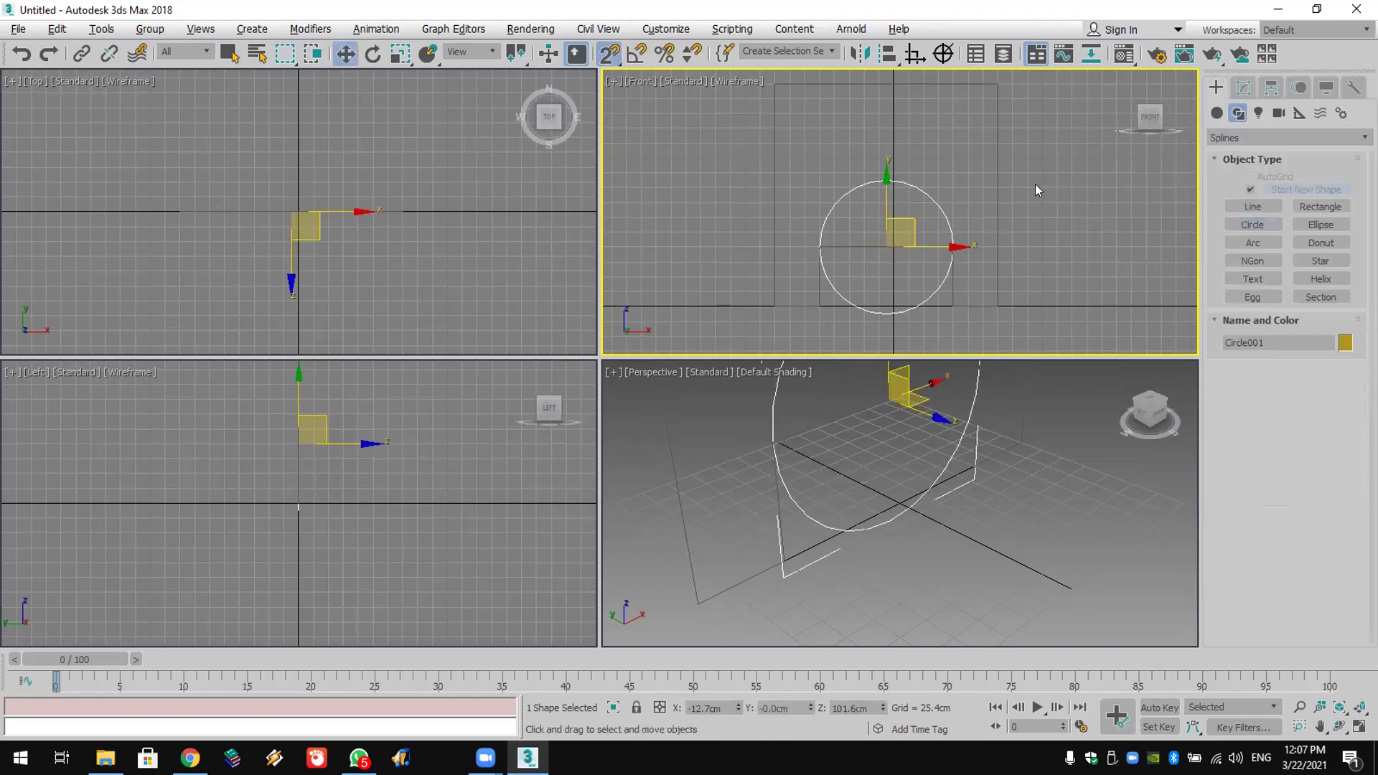
Step: Attach the circle to the wall outline's editable spline
click(1035, 184)
click(992, 182)
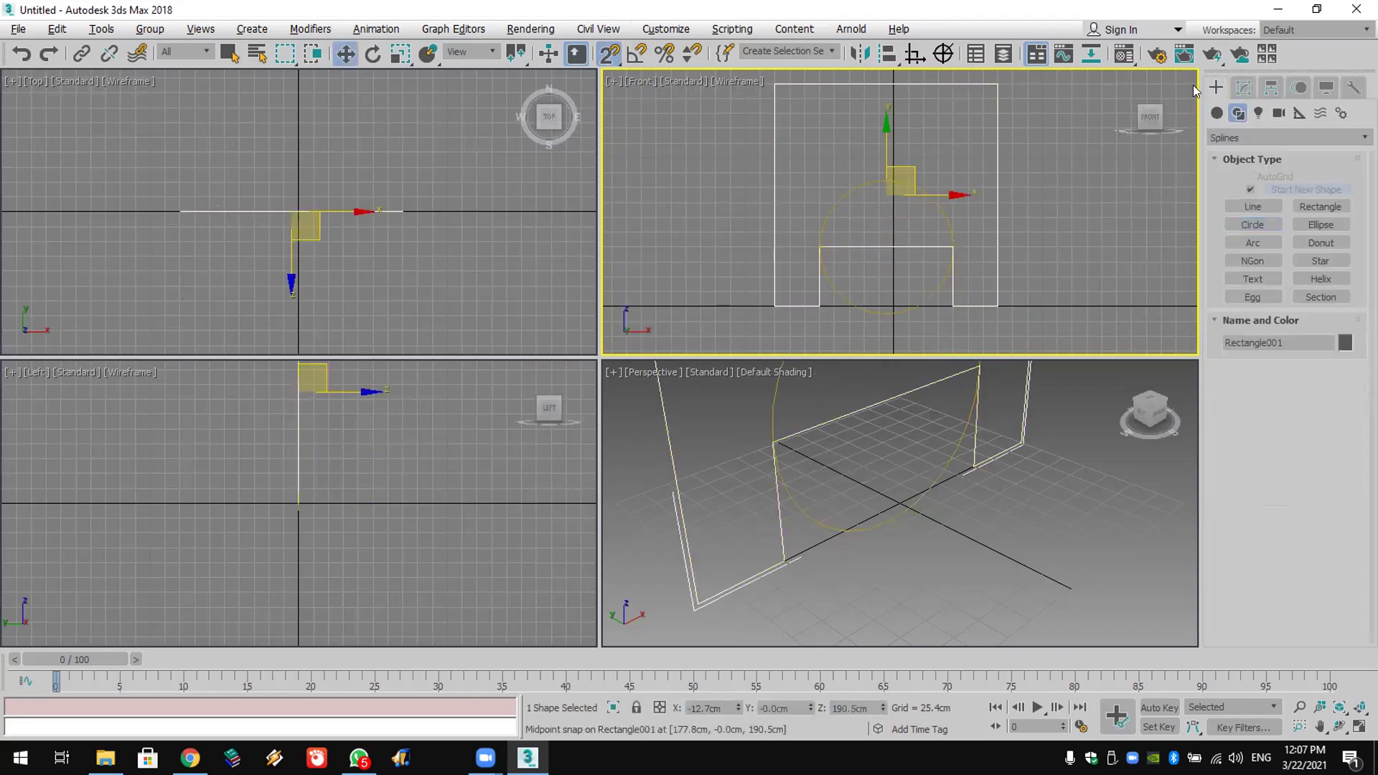
click(1244, 88)
scroll(1232, 422, up, 5)
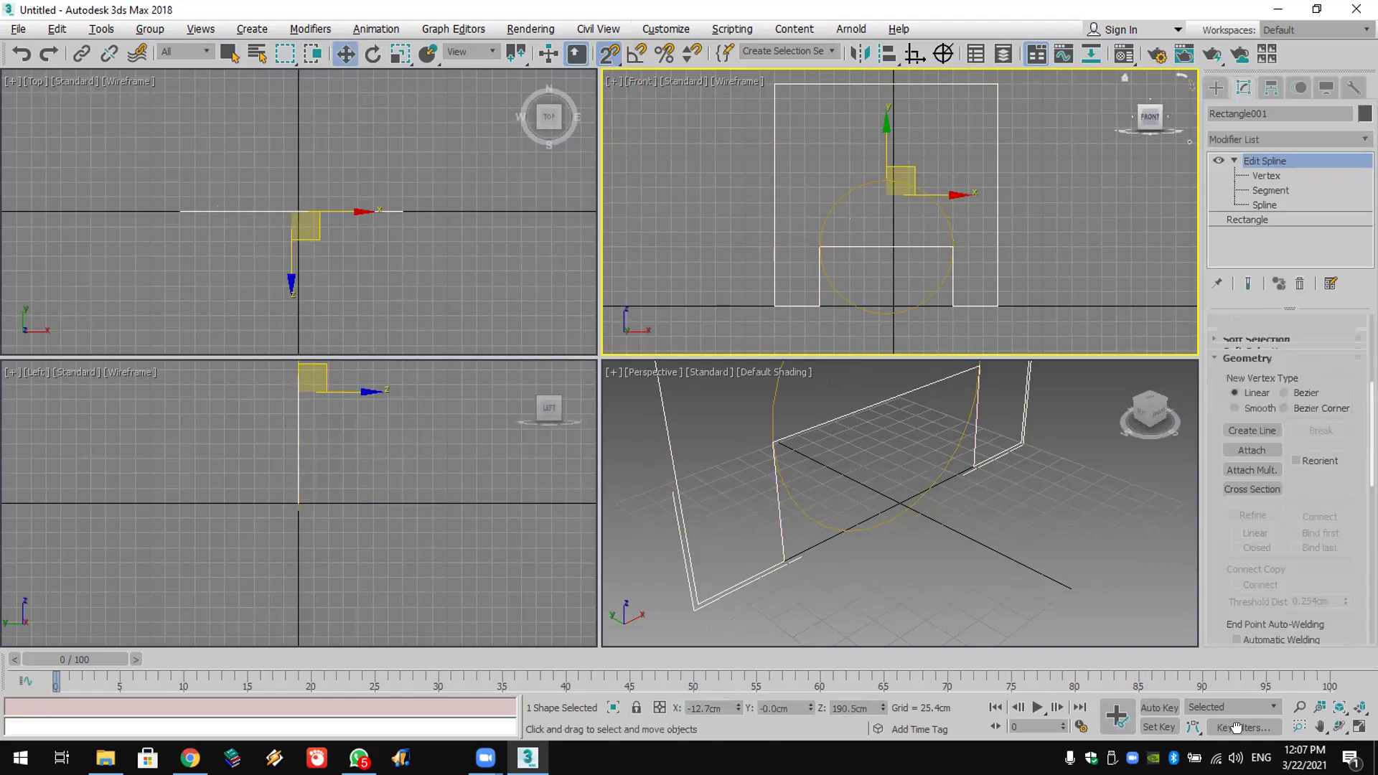
click(1252, 532)
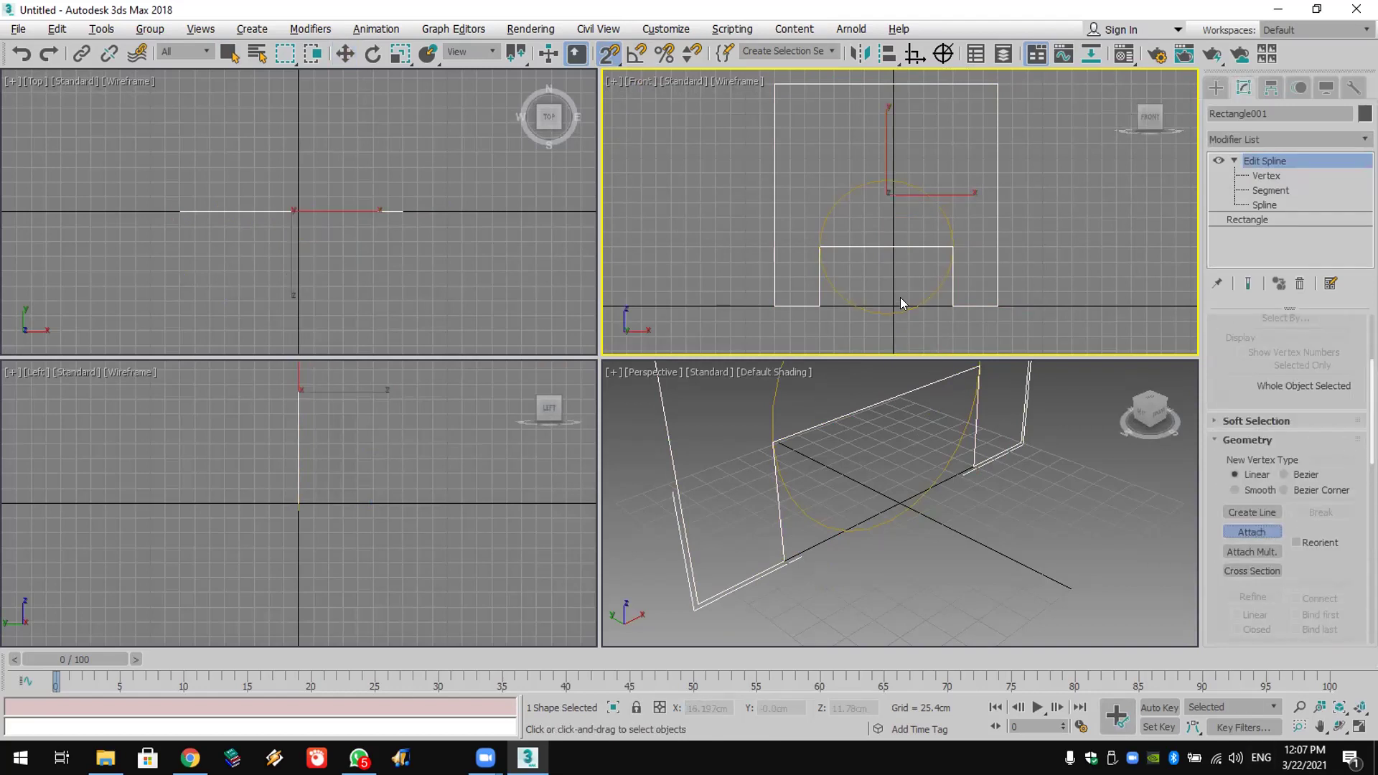
click(928, 310)
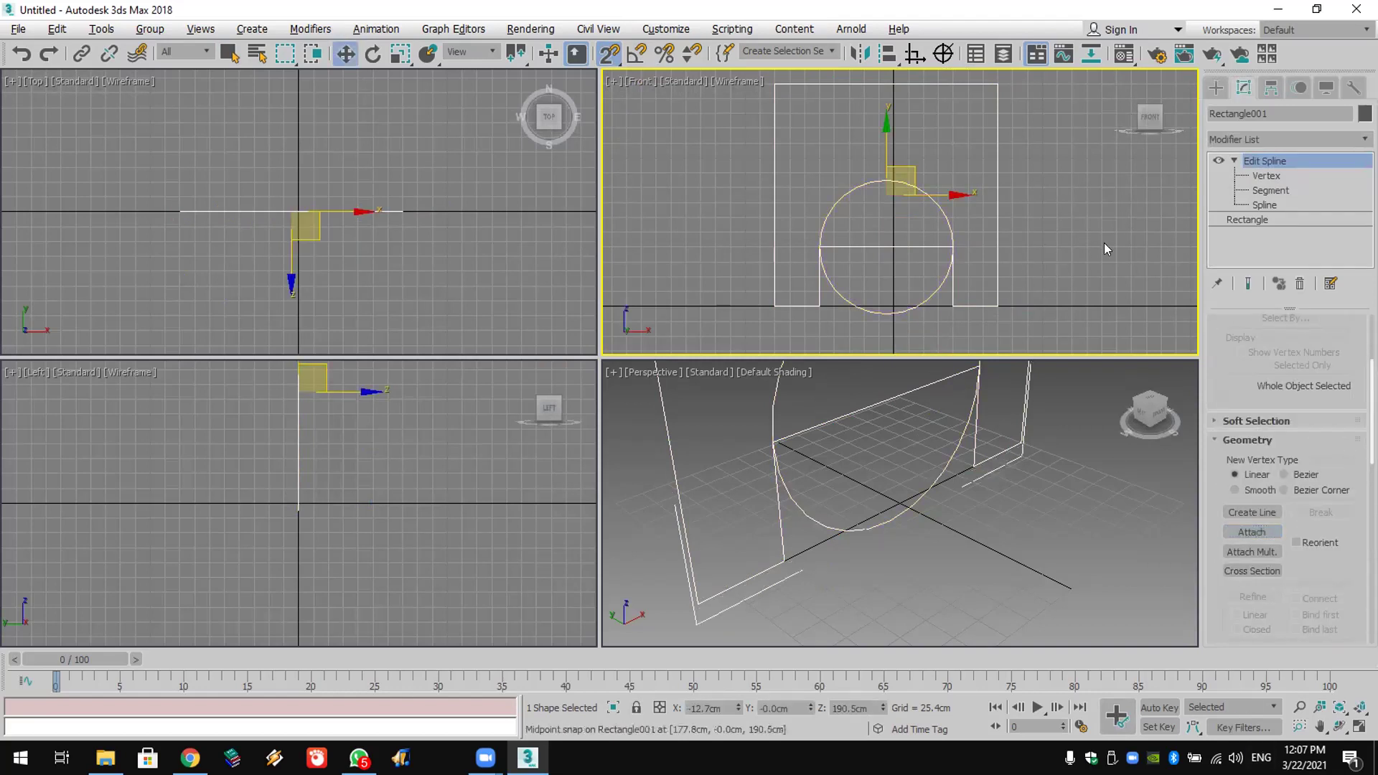
Step: Delete the doorway's horizontal top segment and the circle's two lower segments to leave an arched opening
click(1271, 191)
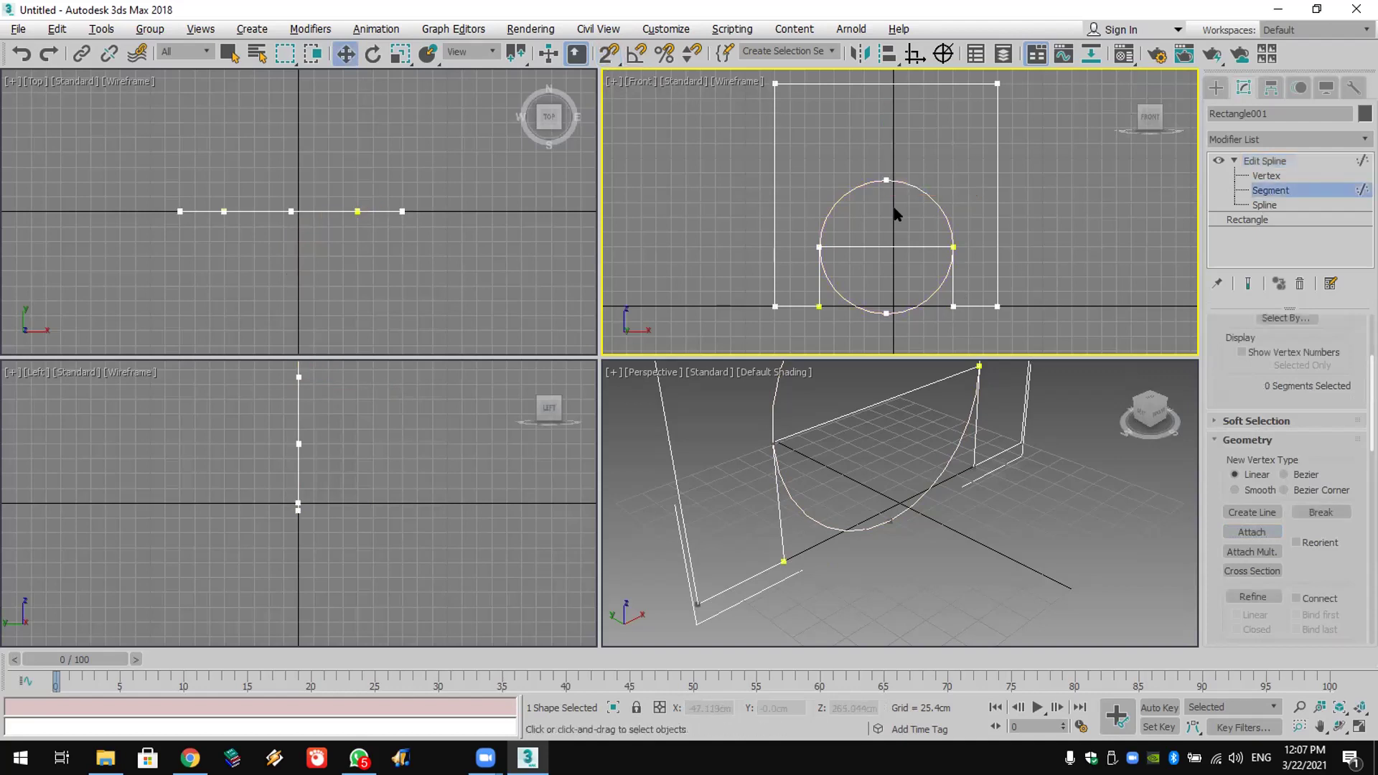
drag(913, 235, 863, 323)
key(Delete)
click(868, 380)
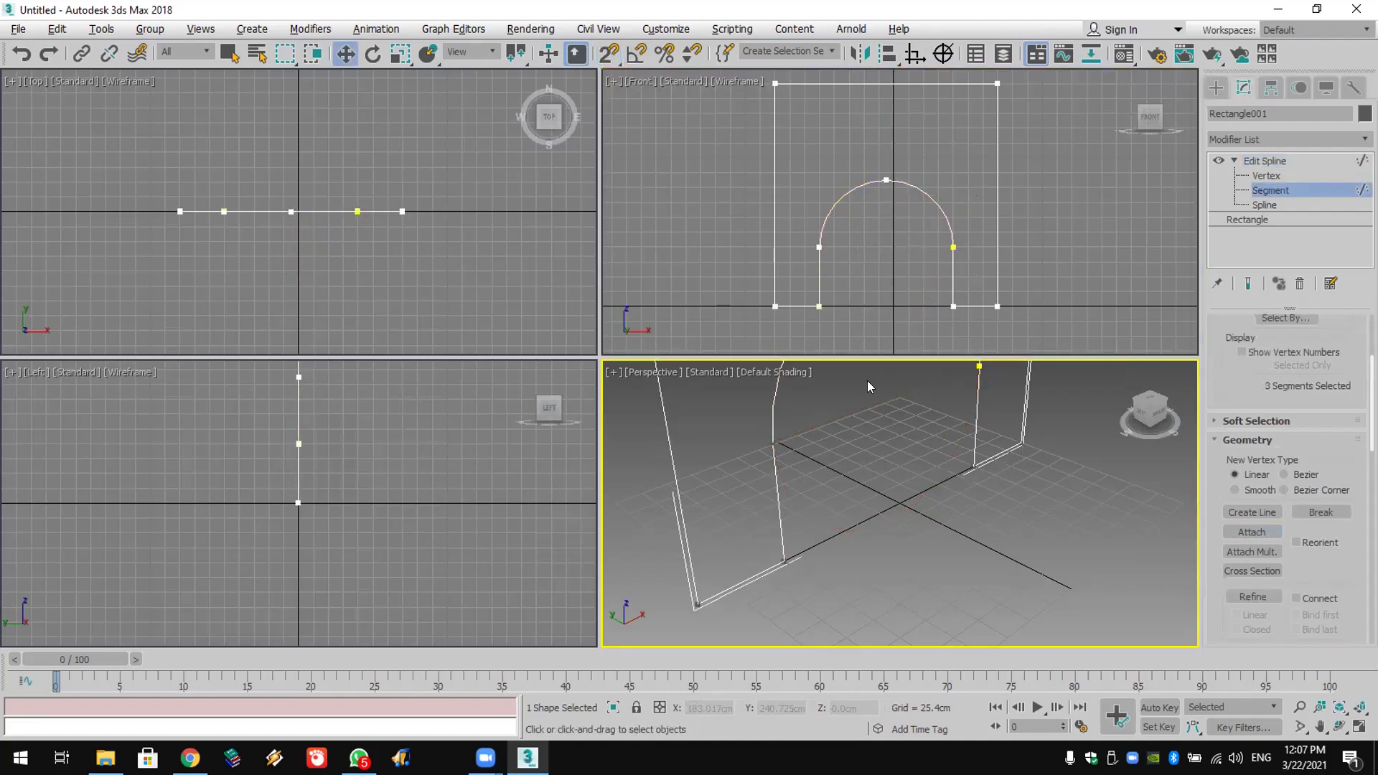
Step: Weld the vertices where the semicircular arch joins the doorway's vertical sides
click(1267, 176)
drag(1138, 298, 741, 126)
drag(1325, 565, 1323, 328)
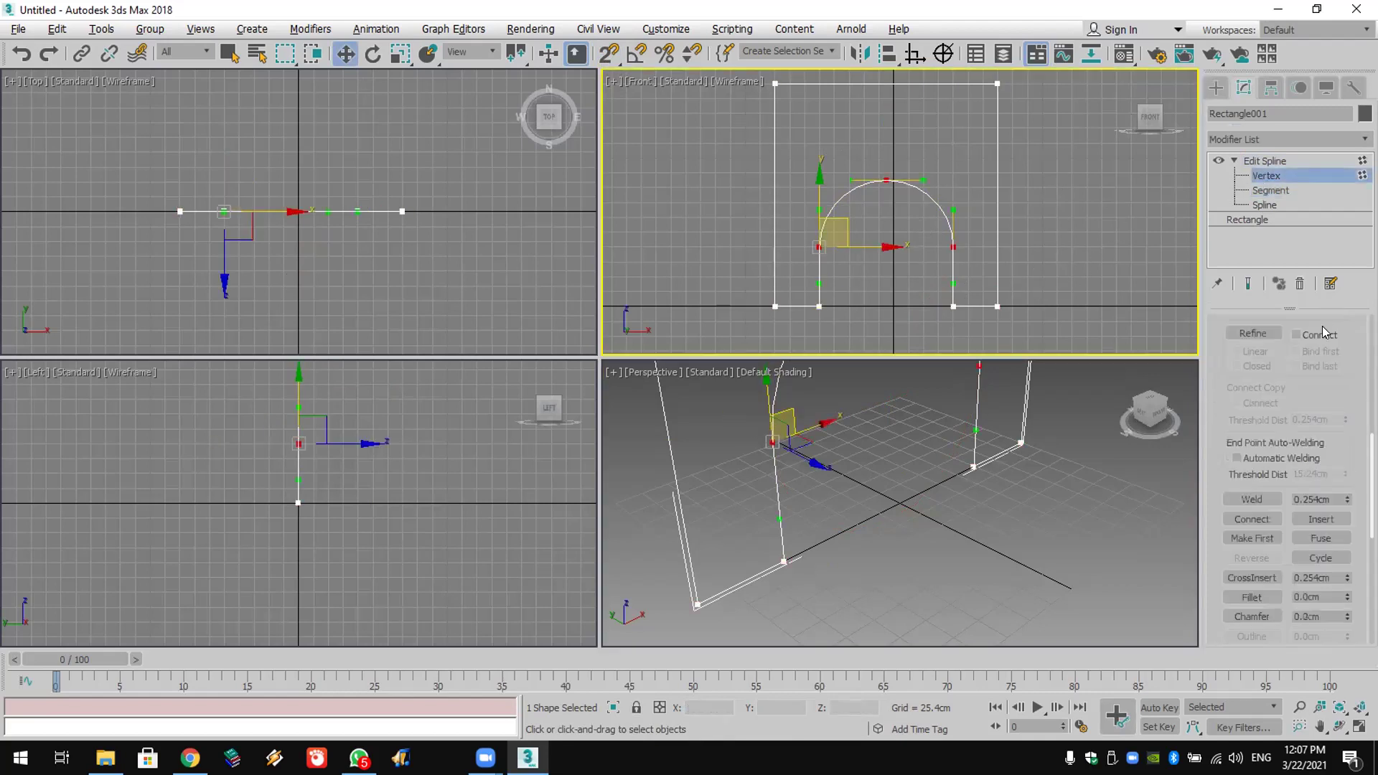
click(1252, 499)
Step: Set the base rectangle's interpolation steps to 100 to smooth the arch curve
scroll(929, 261, up, 3)
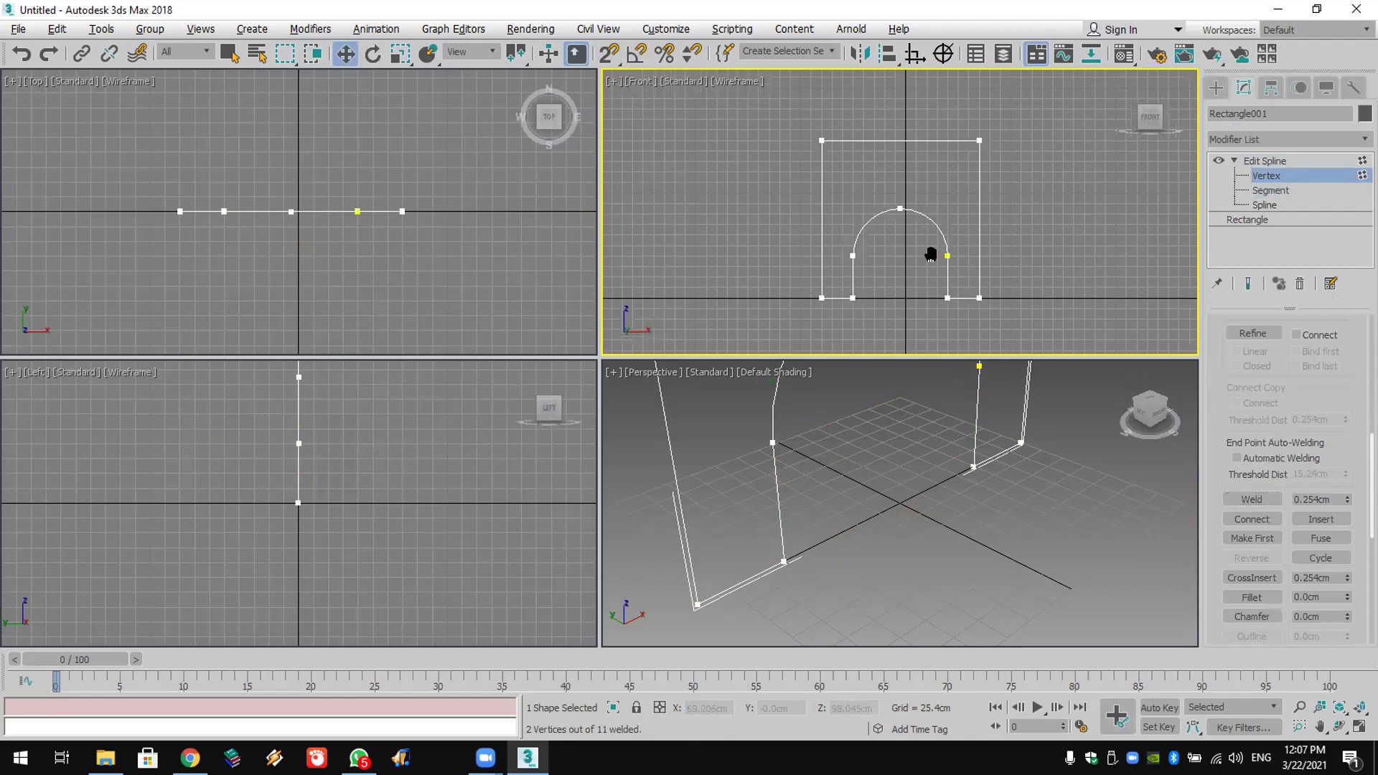
middle_drag(937, 238, 962, 193)
click(1247, 219)
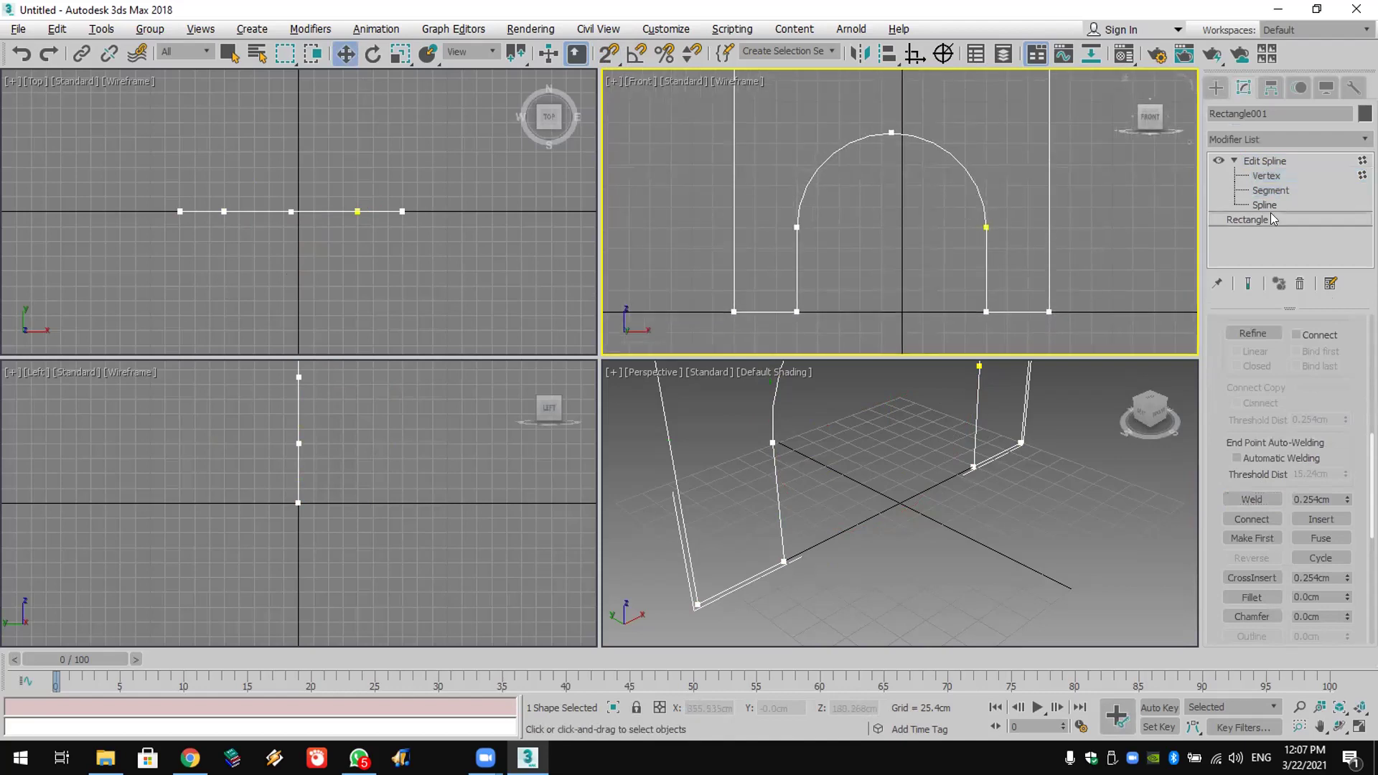
click(764, 428)
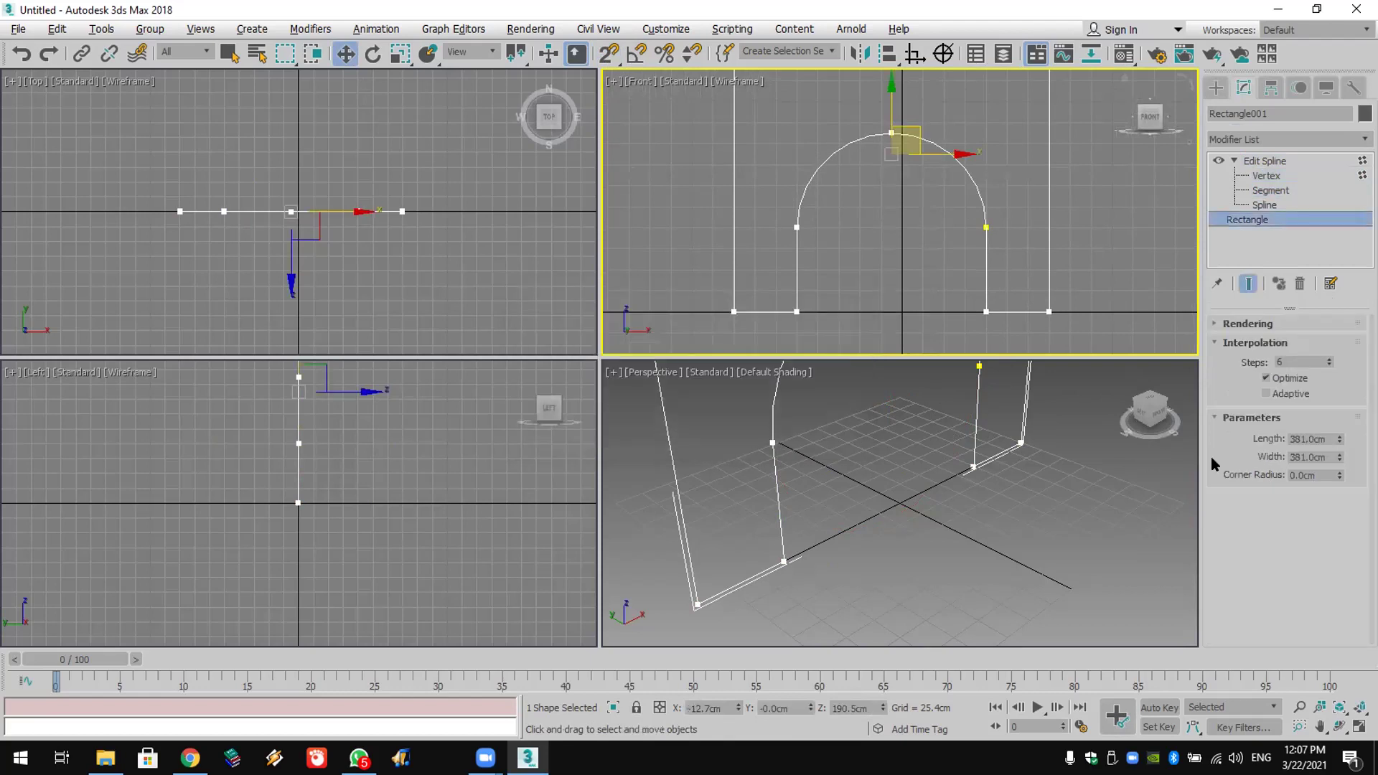
drag(1331, 363, 1329, 179)
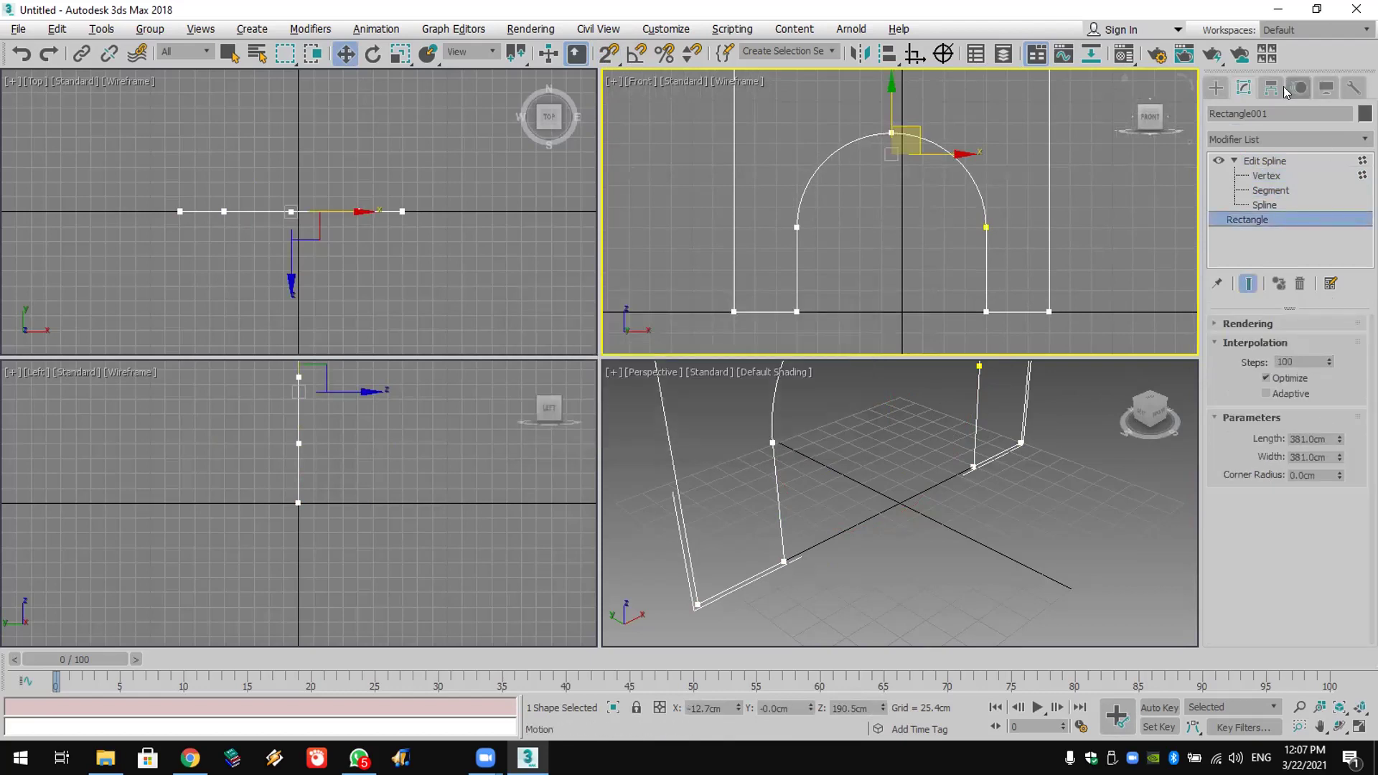
Step: Convert the arch's apex vertex to Corner type to make a pointed arch
click(1268, 175)
scroll(997, 216, down, 2)
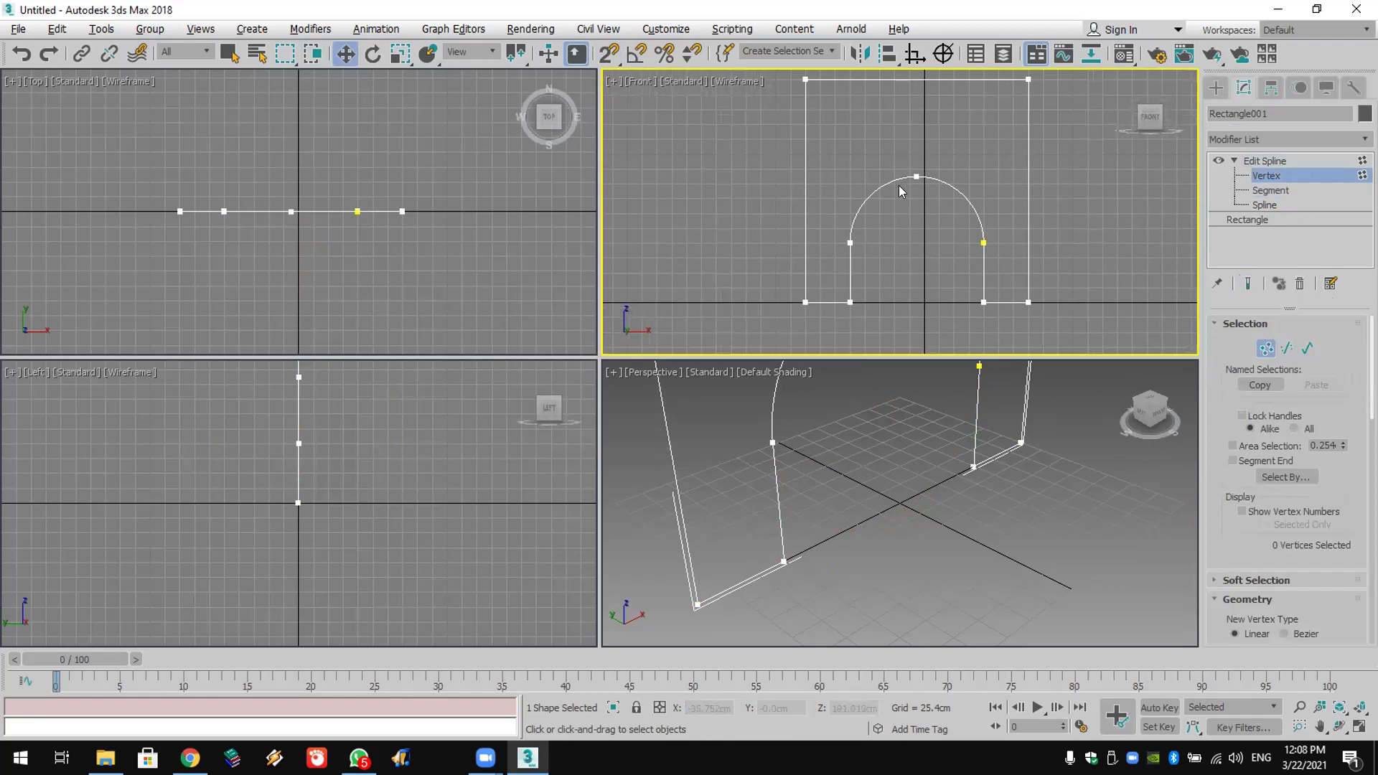
click(910, 179)
right_click(910, 180)
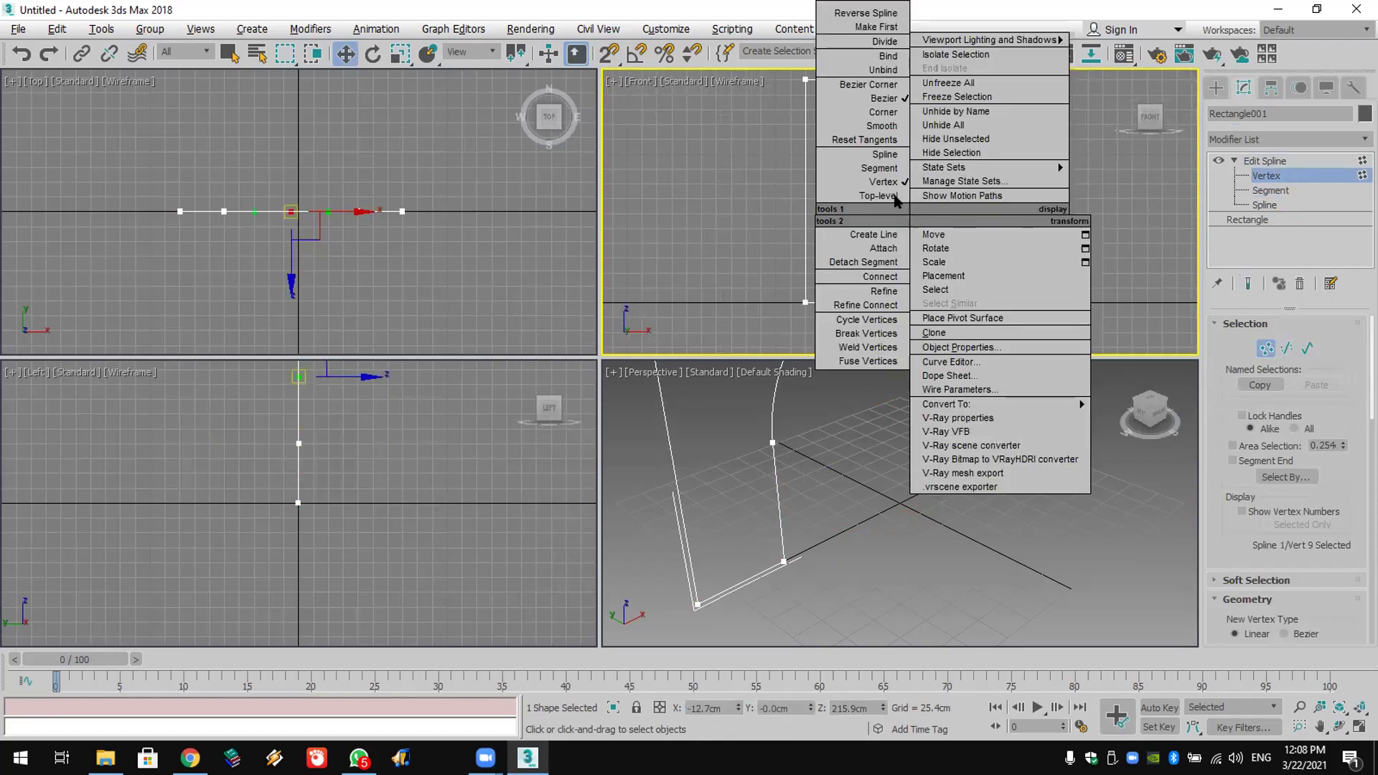
click(880, 112)
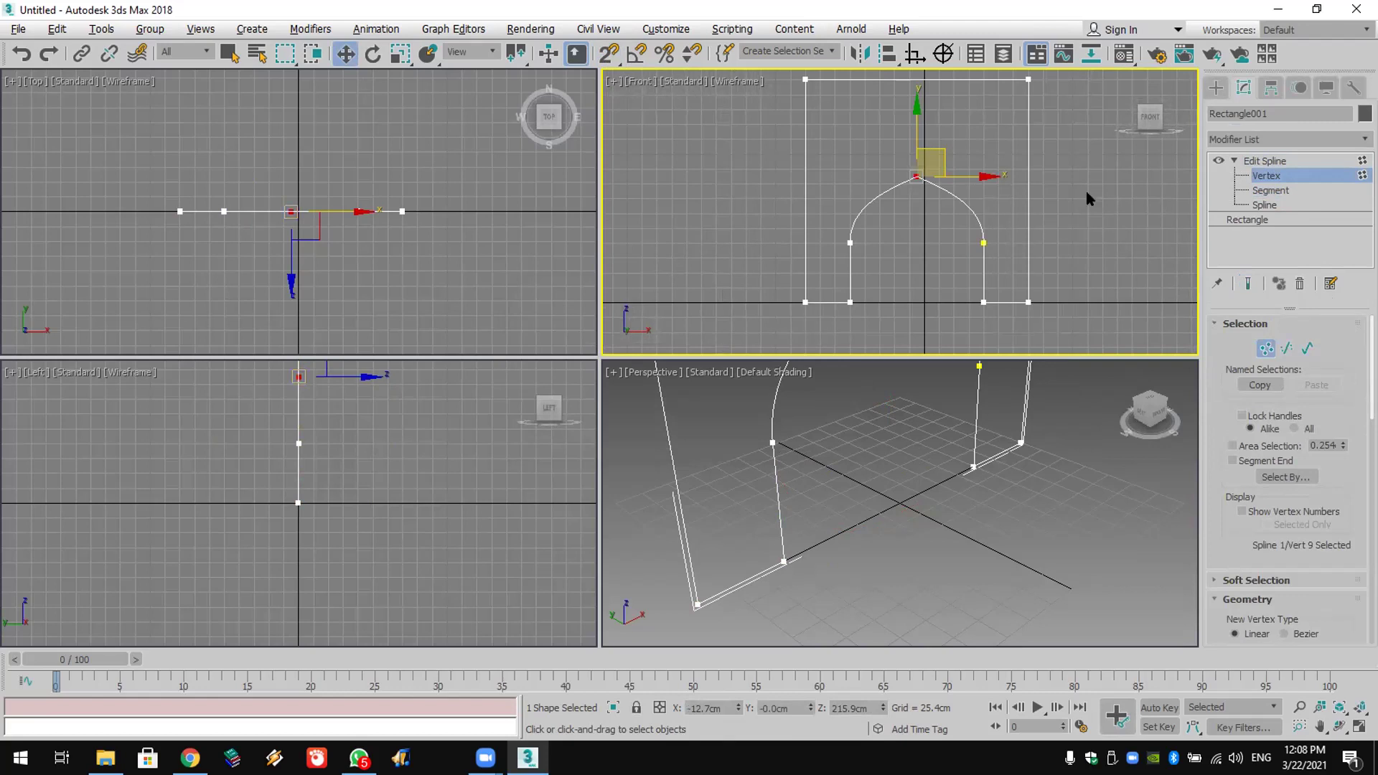
Step: Copy the four segments of the pointed doorway along X to about 505 cm, beside the wall outline
middle_drag(1090, 199, 1069, 201)
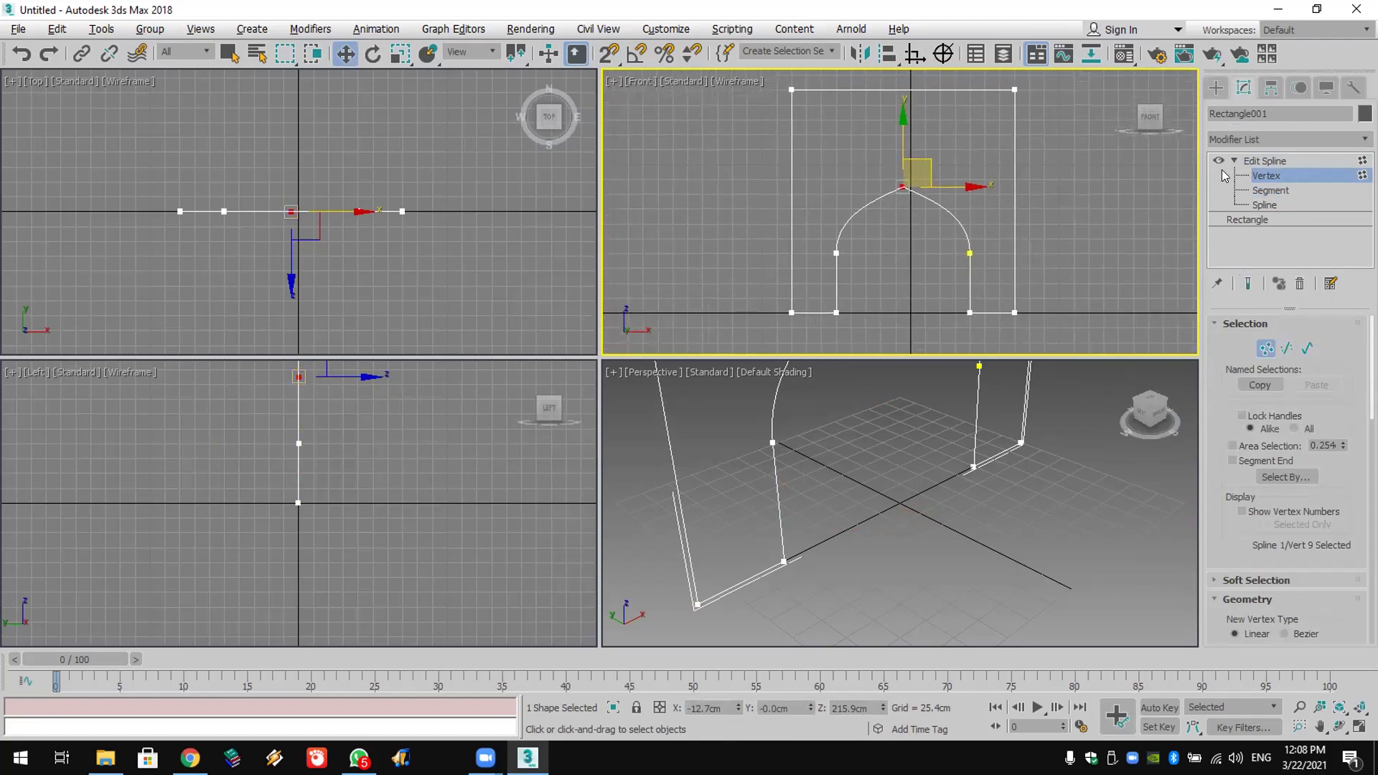
click(1271, 191)
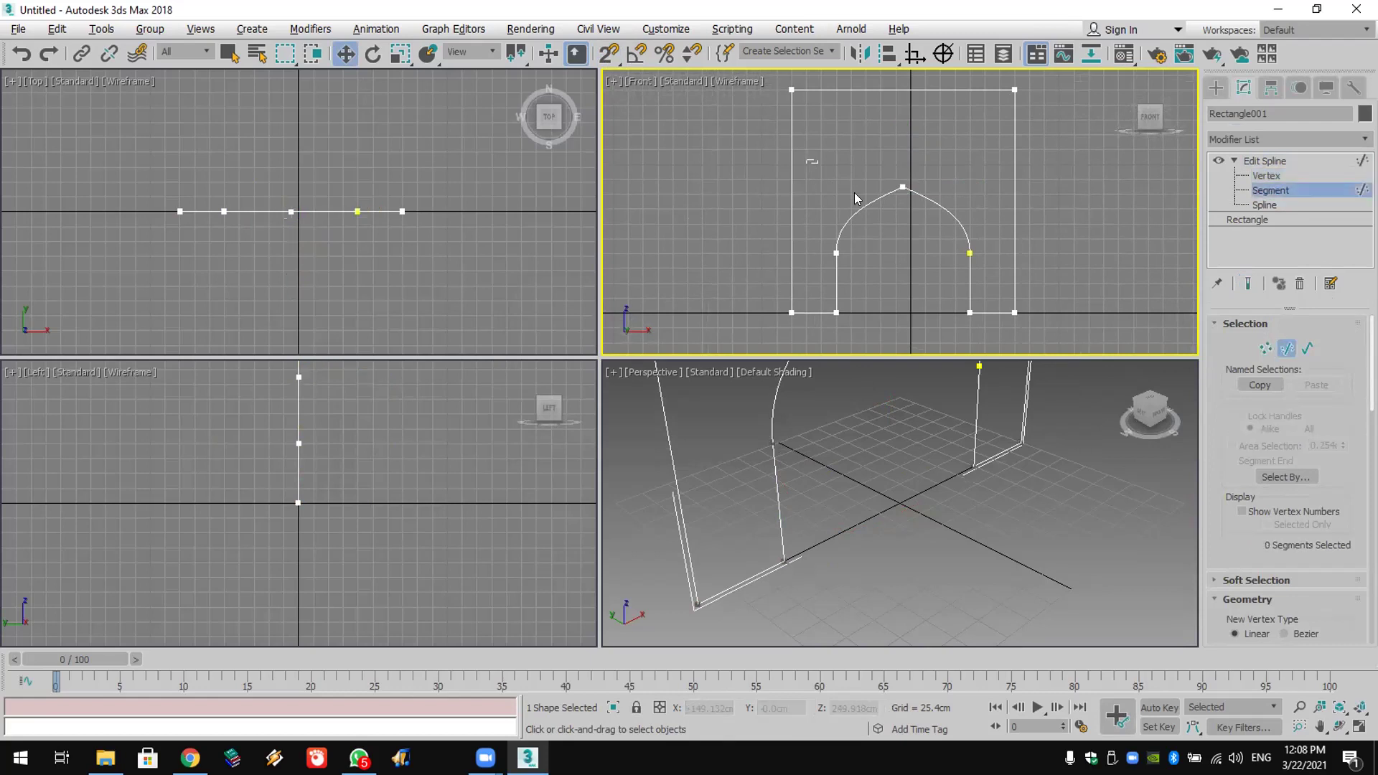
drag(983, 292, 979, 272)
middle_drag(980, 271, 754, 257)
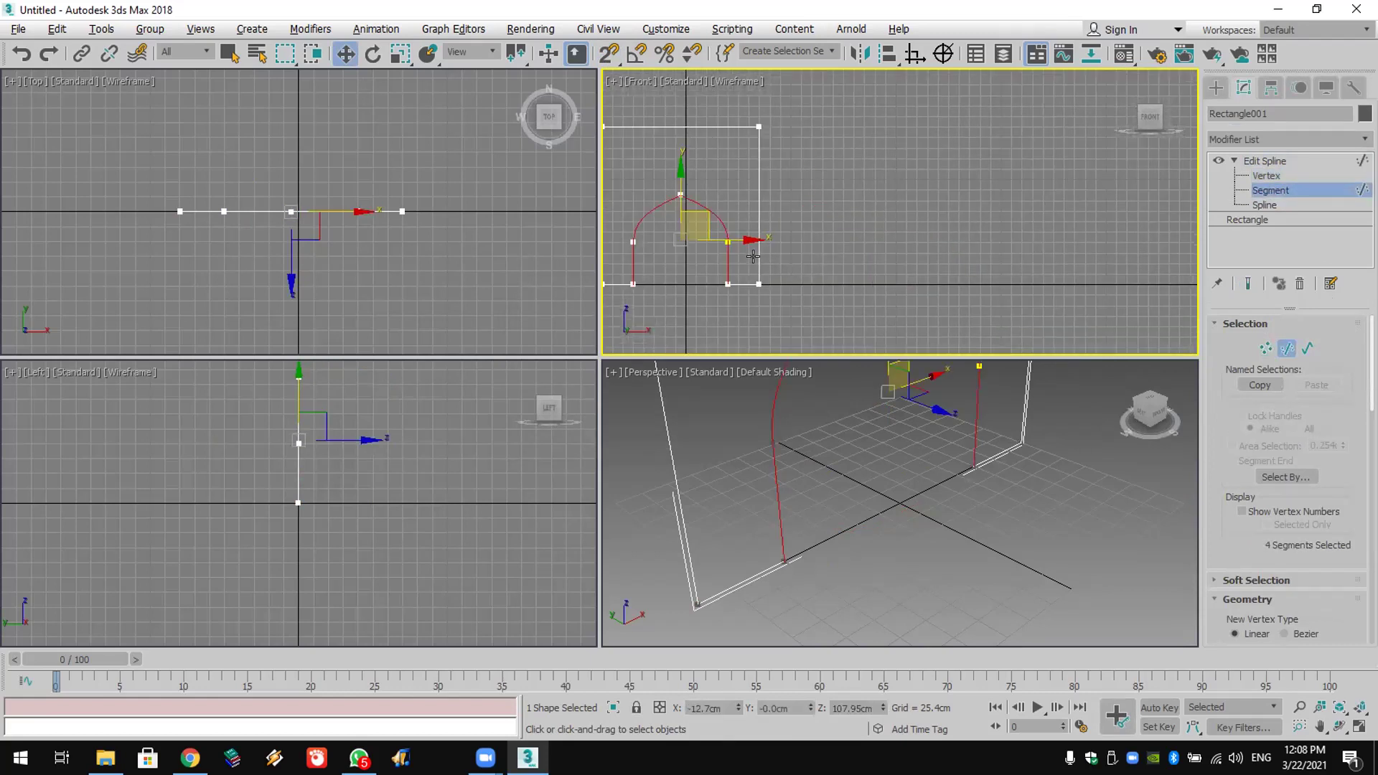
shift+drag(754, 256, 973, 262)
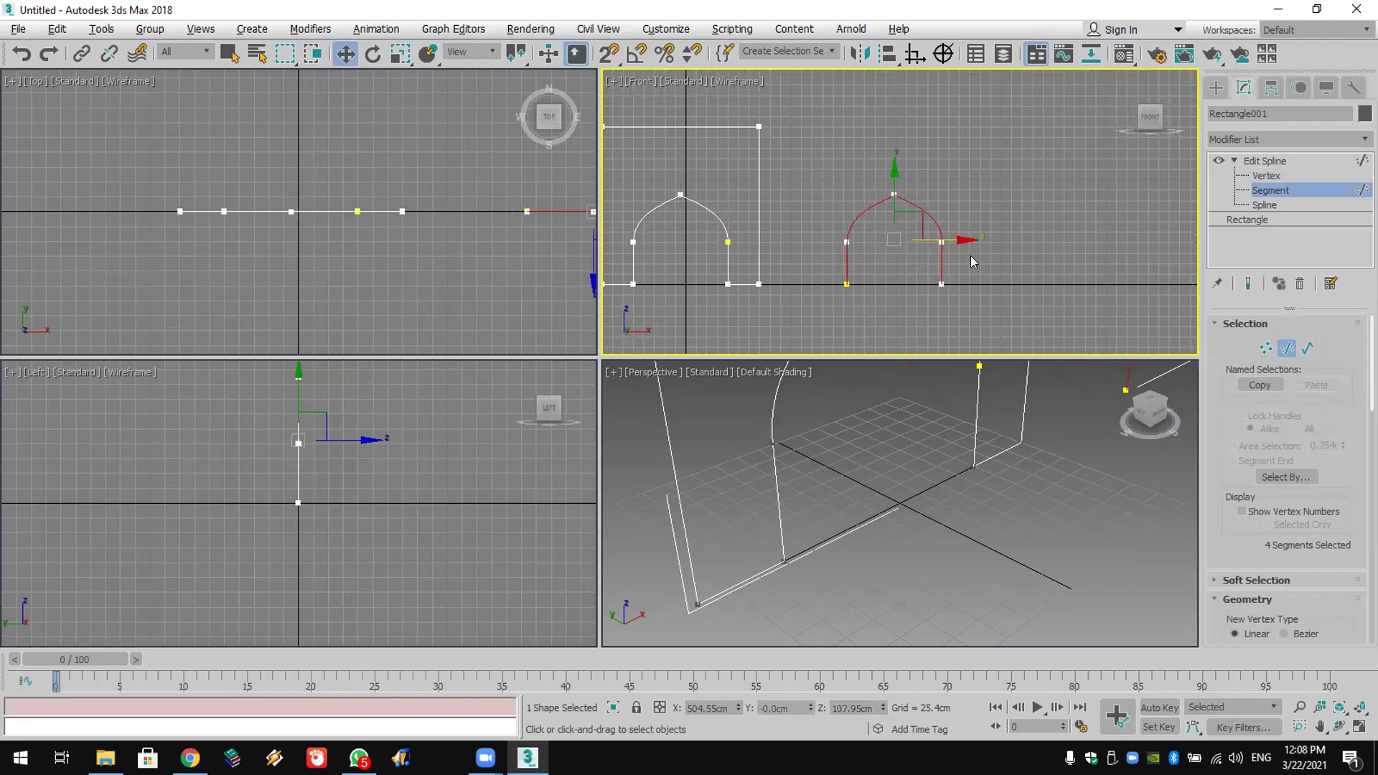
Step: Detach the copied pointed arch spline from the wall outline as a separate shape
scroll(1238, 535, down, 10)
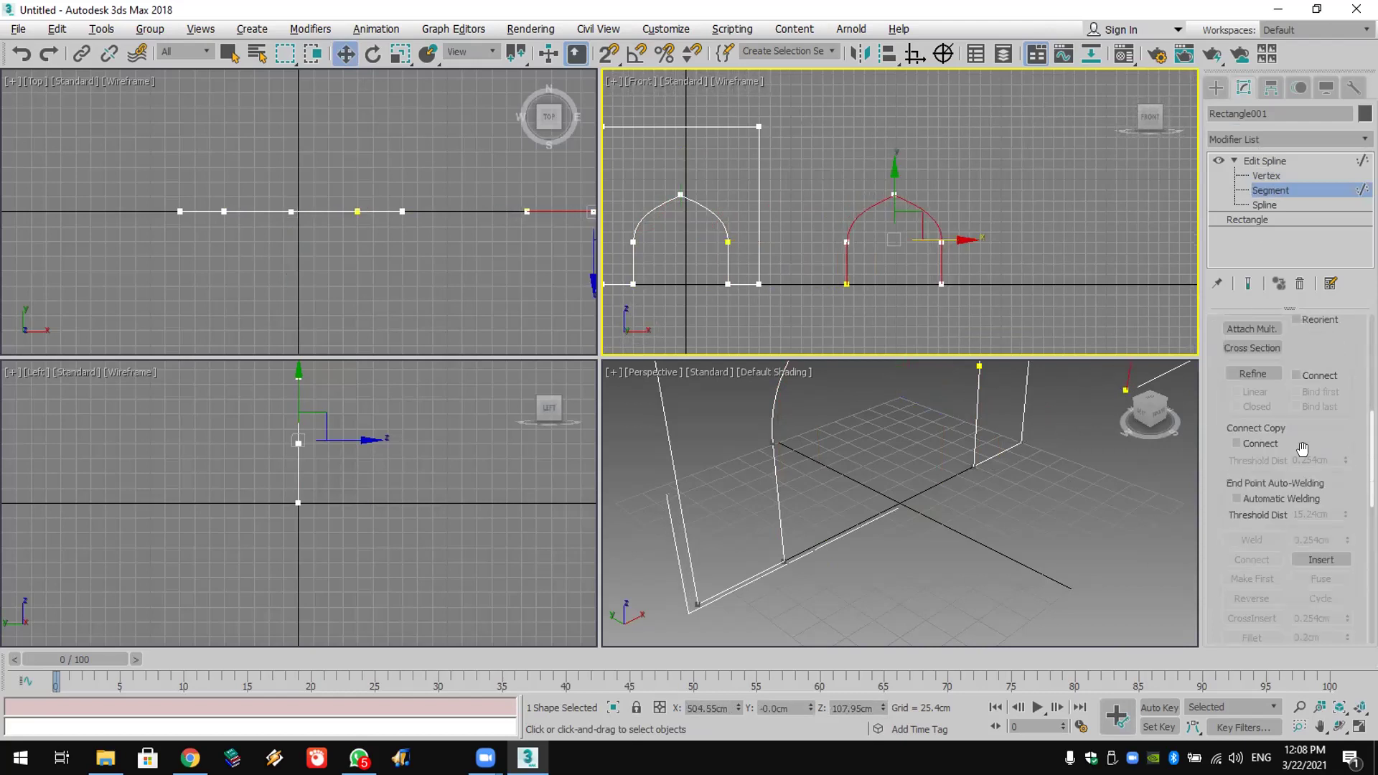
click(1285, 206)
click(942, 277)
scroll(1261, 538, down, 6)
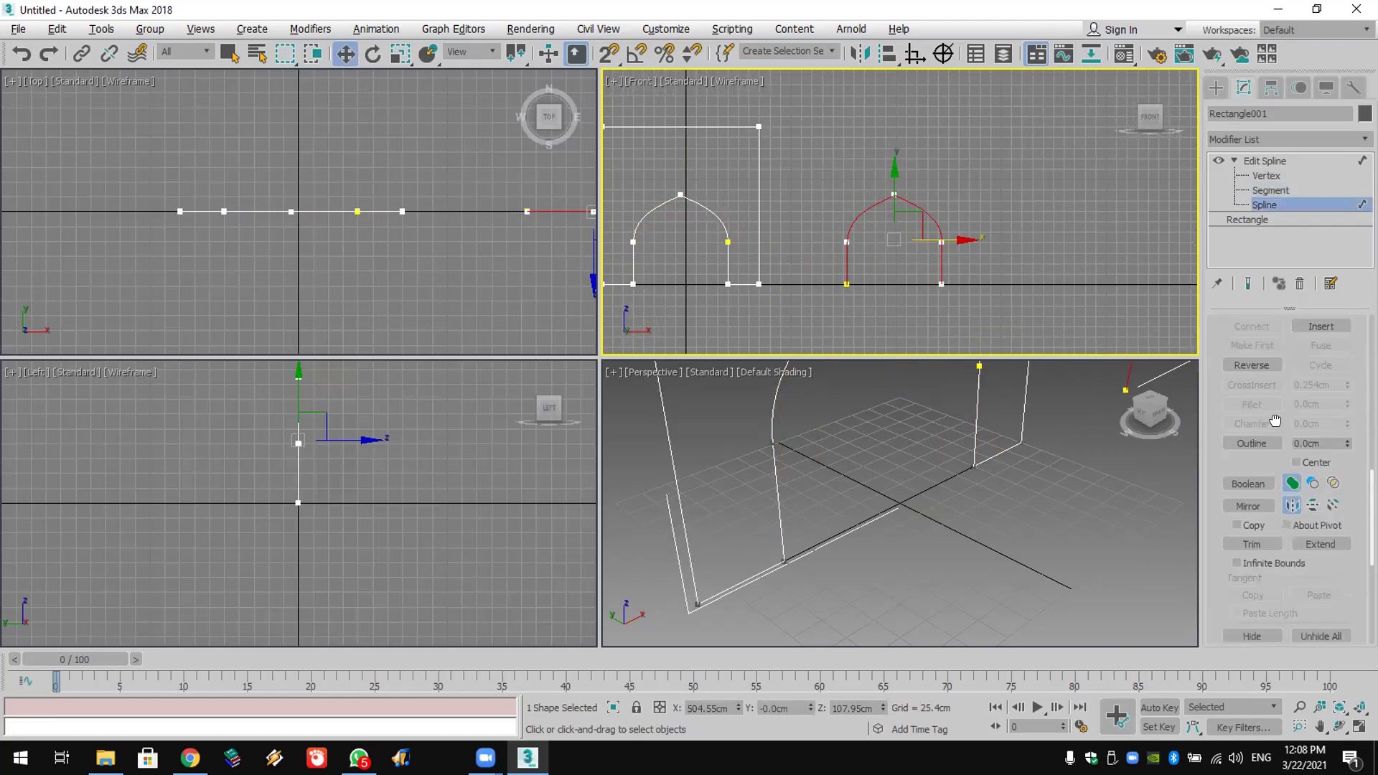
click(1254, 568)
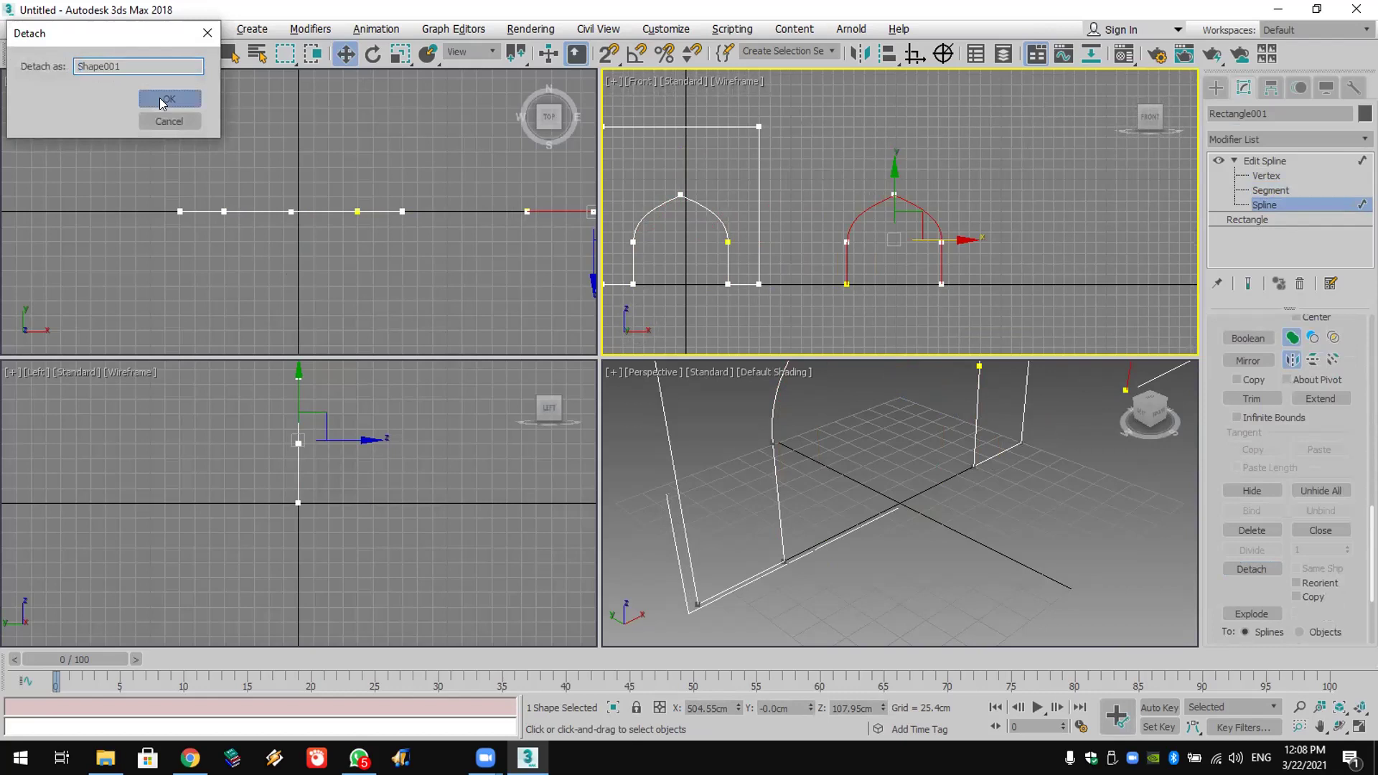
click(169, 99)
click(1288, 161)
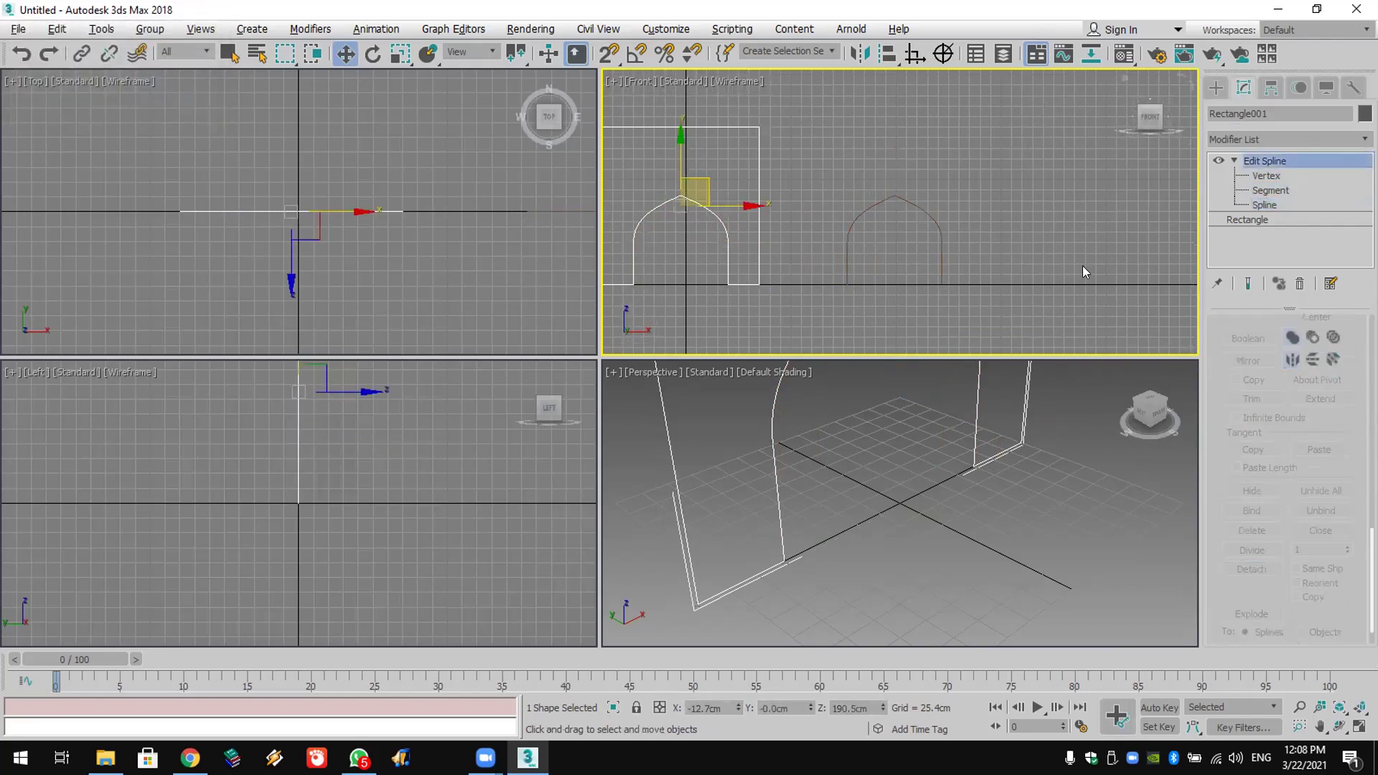
Step: Outline the detached arch spline inward to form a thin, closed pointed-arch band
click(941, 276)
click(1216, 161)
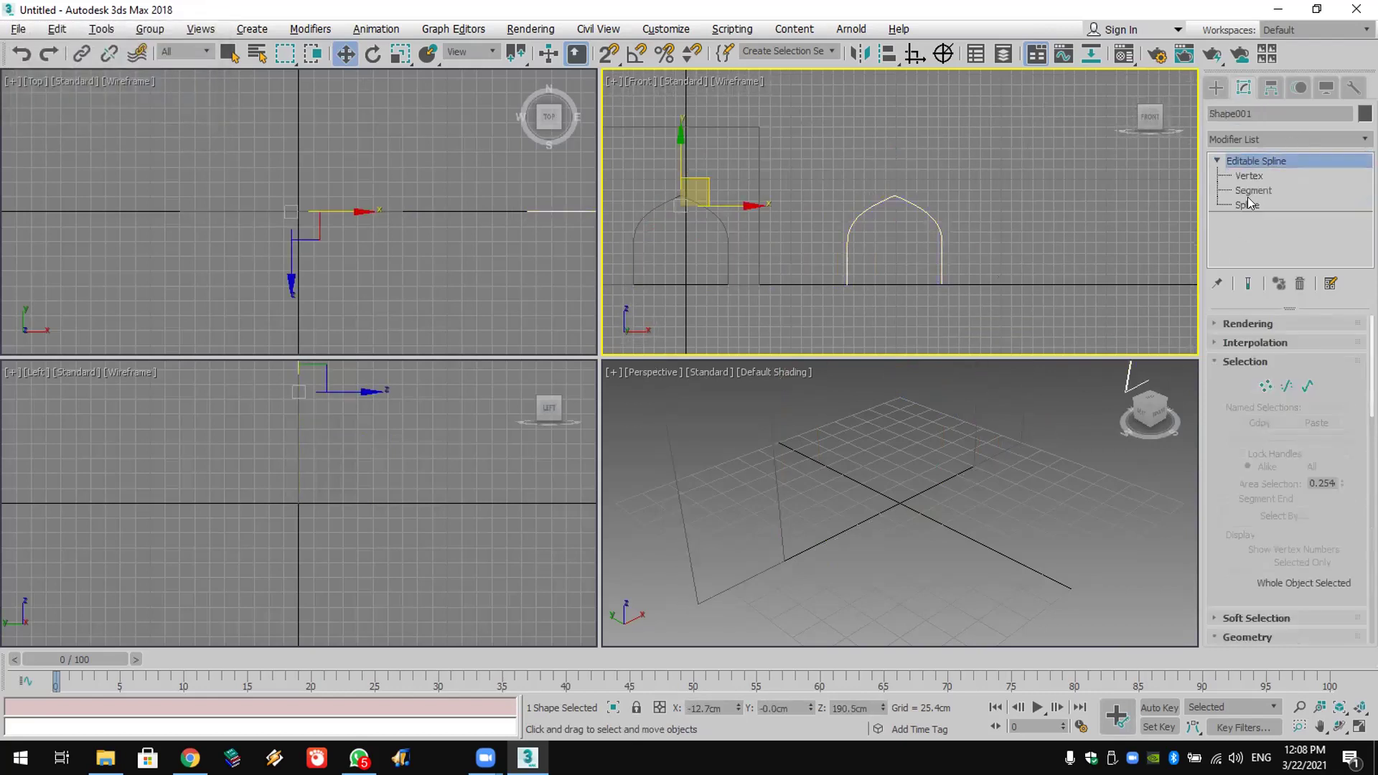
click(1306, 204)
scroll(1307, 495, down, 5)
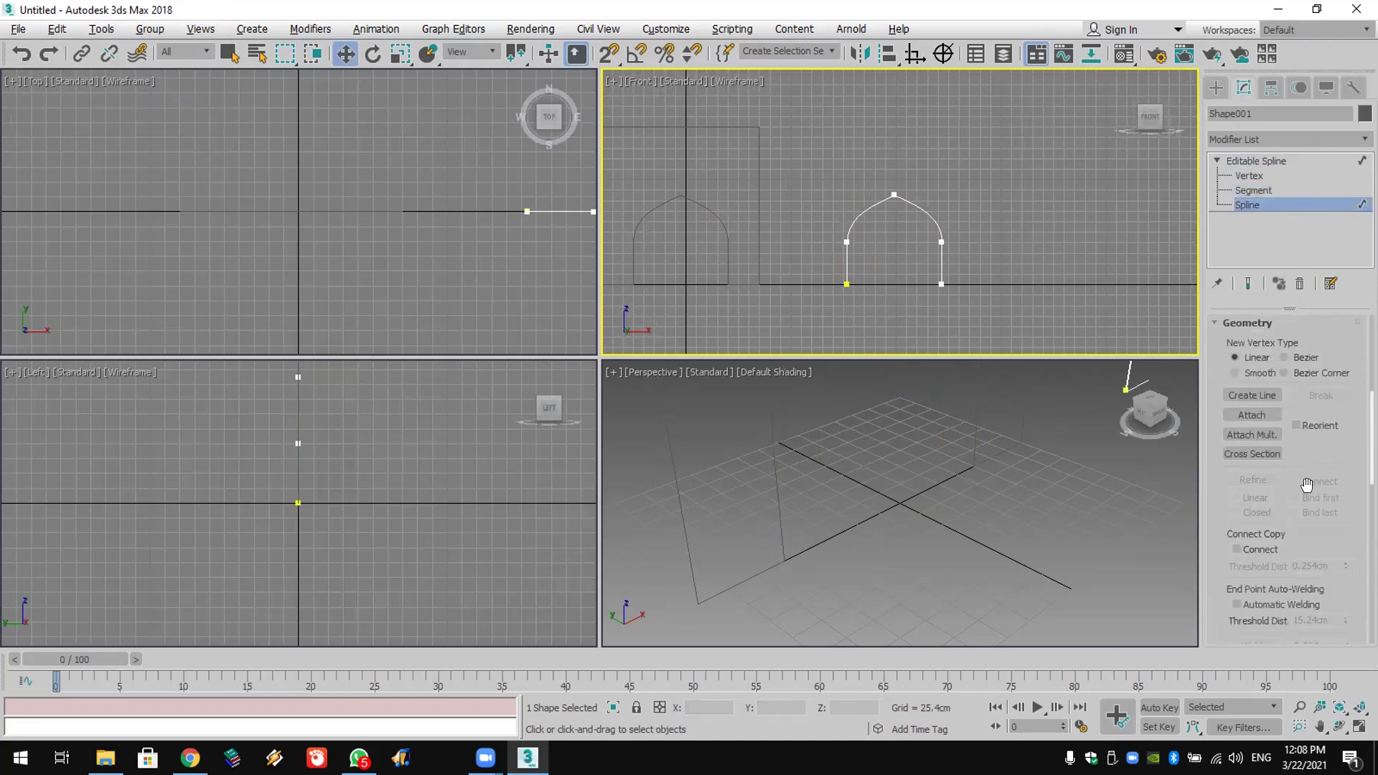
click(1264, 472)
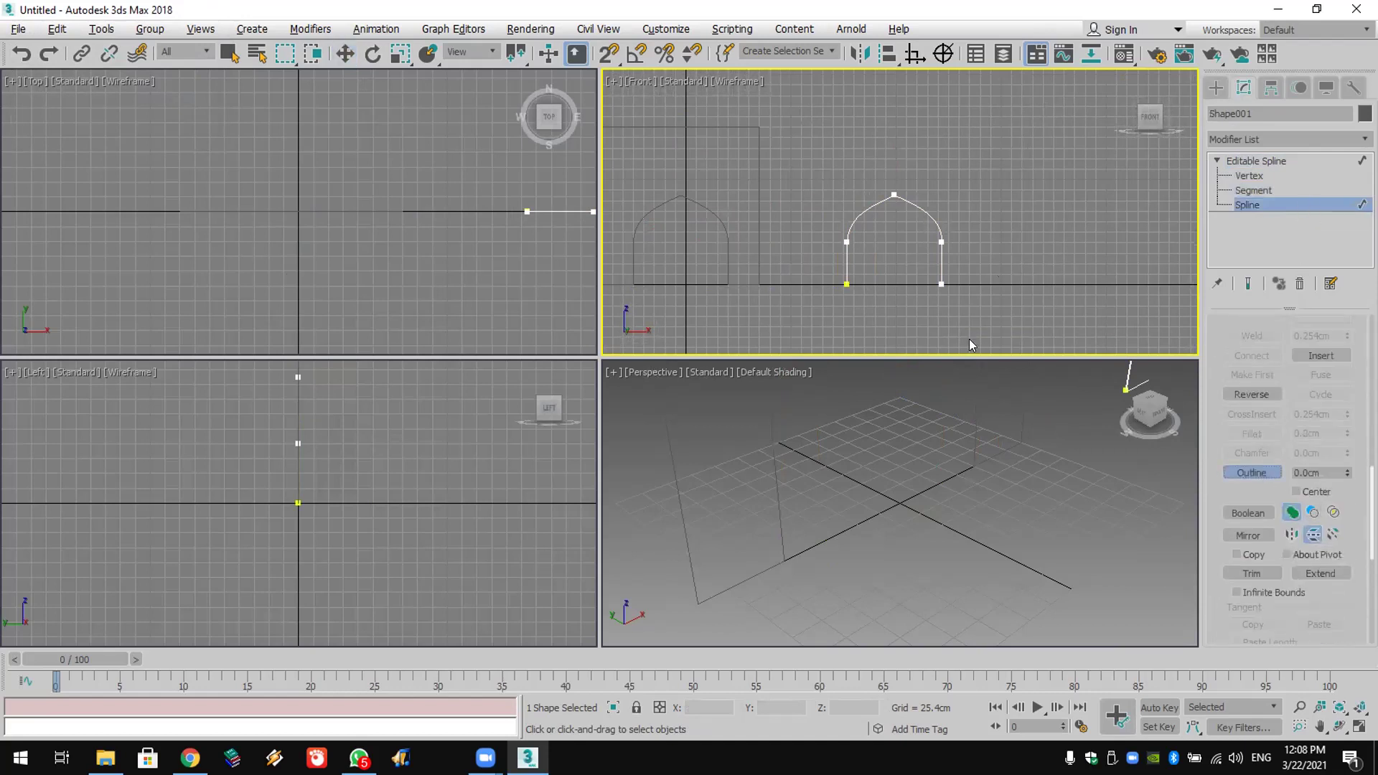
drag(942, 266, 940, 276)
Step: Extrude the wall outline about 161.29 cm and change its object colour to white
scroll(814, 428, down, 5)
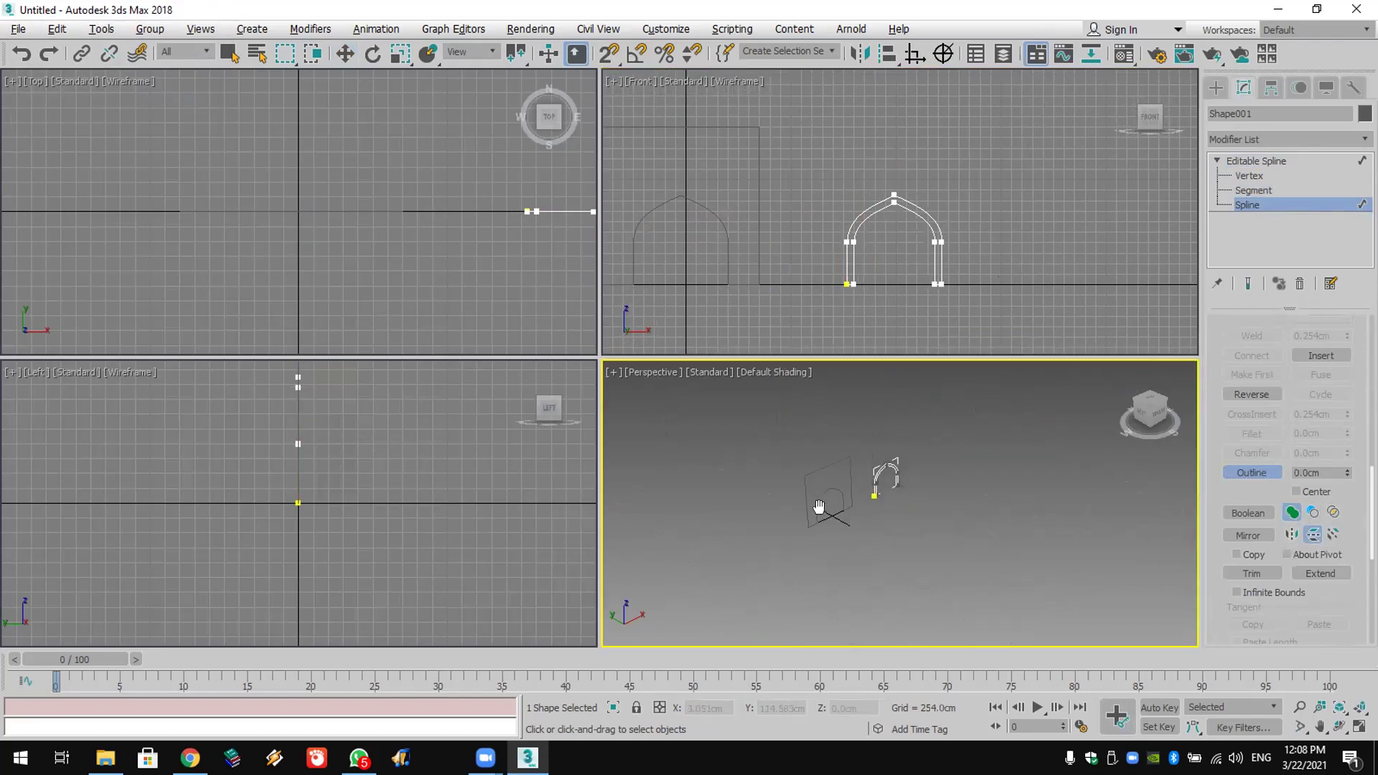
click(1216, 87)
key(w)
click(880, 495)
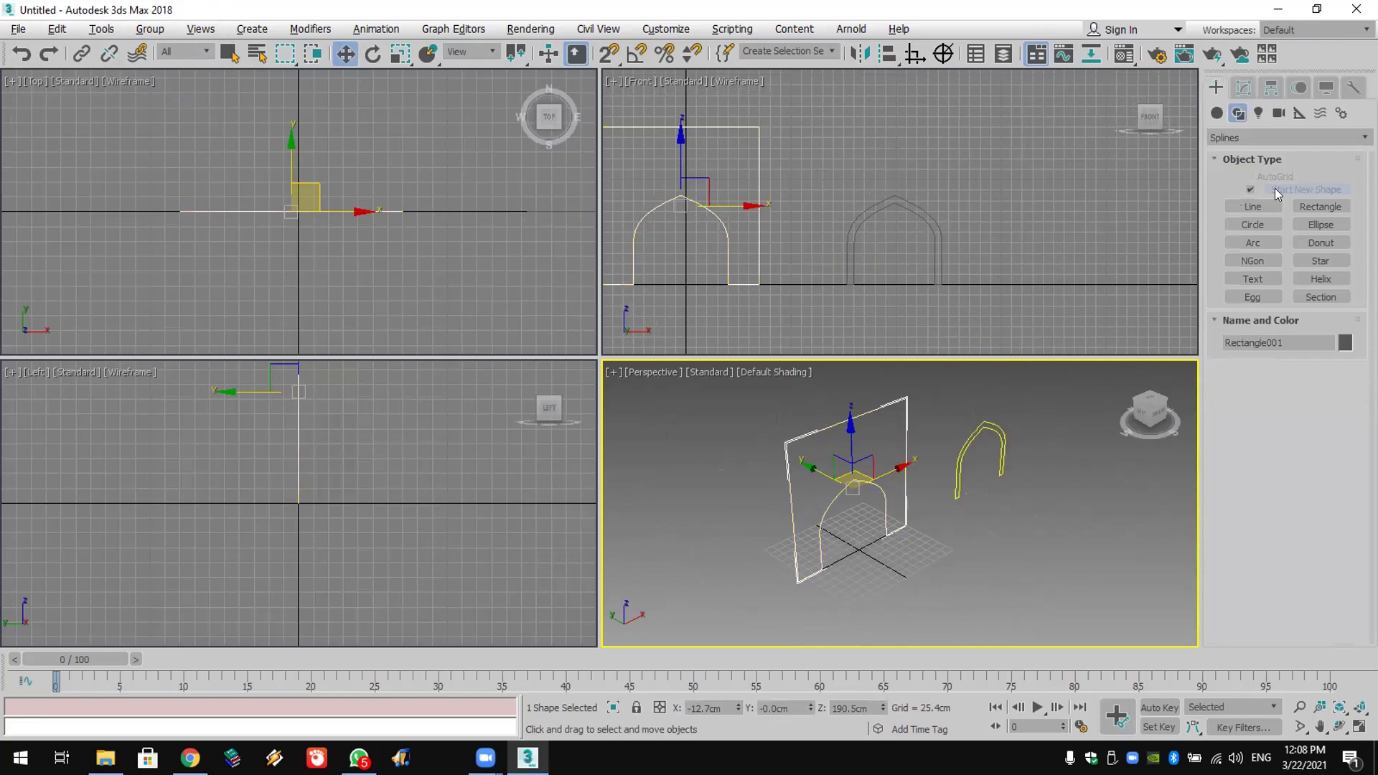
click(1244, 87)
click(1245, 140)
key(w)
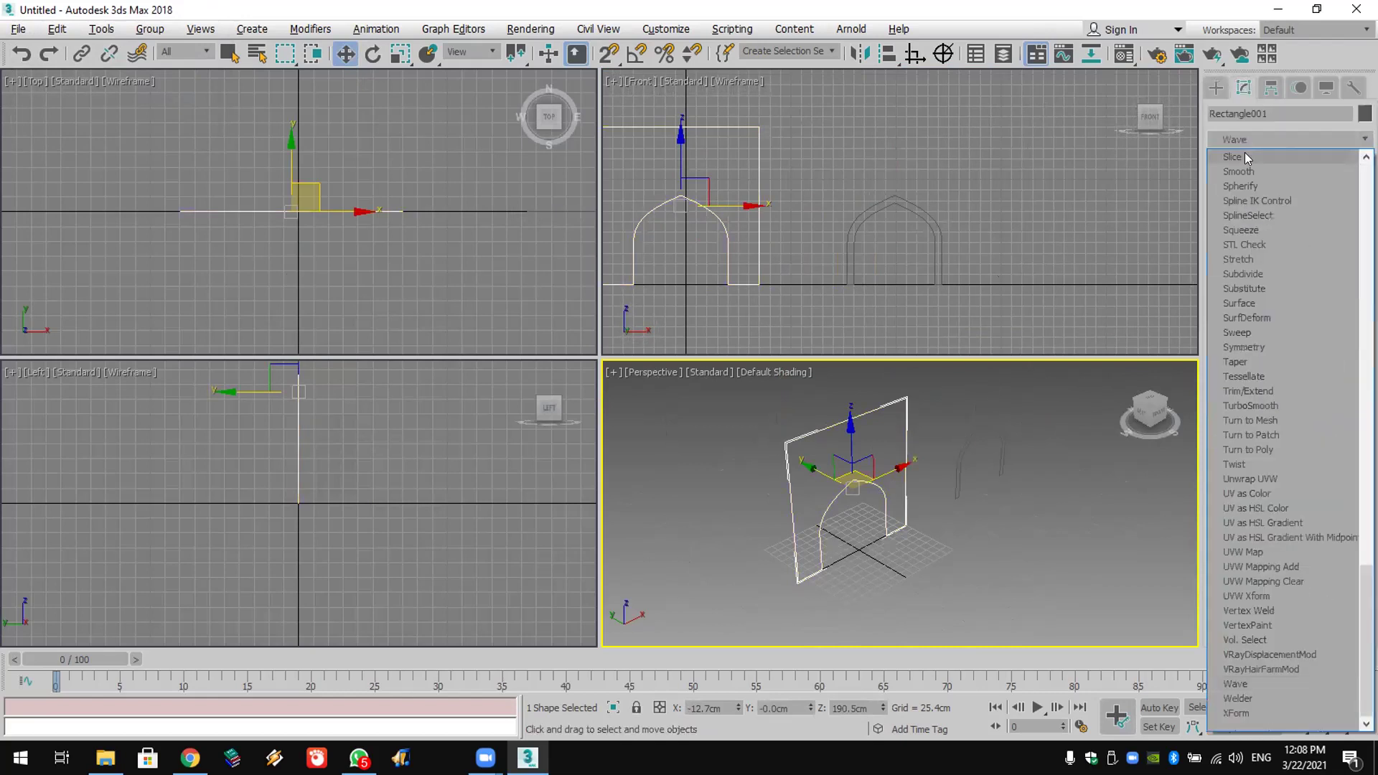
key(e)
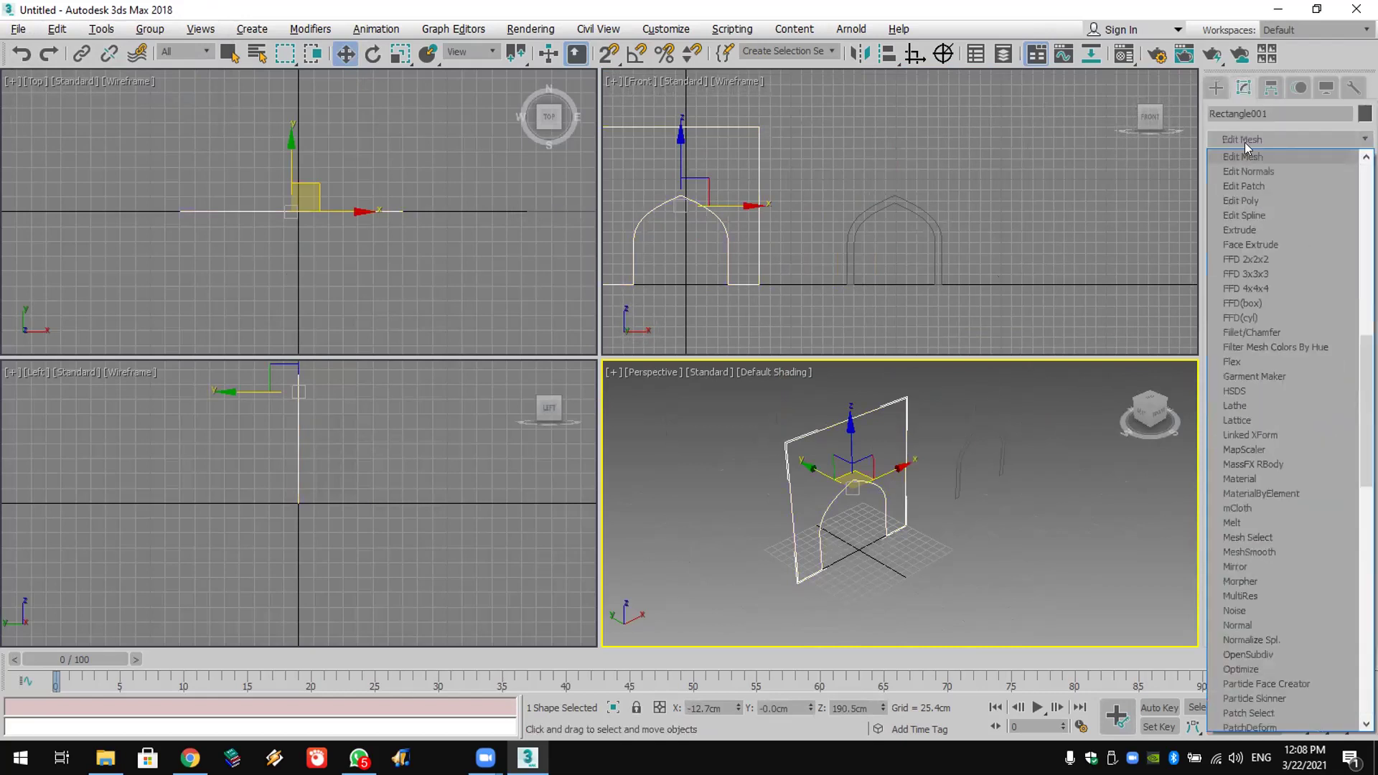
click(1259, 222)
drag(1337, 349, 1343, 159)
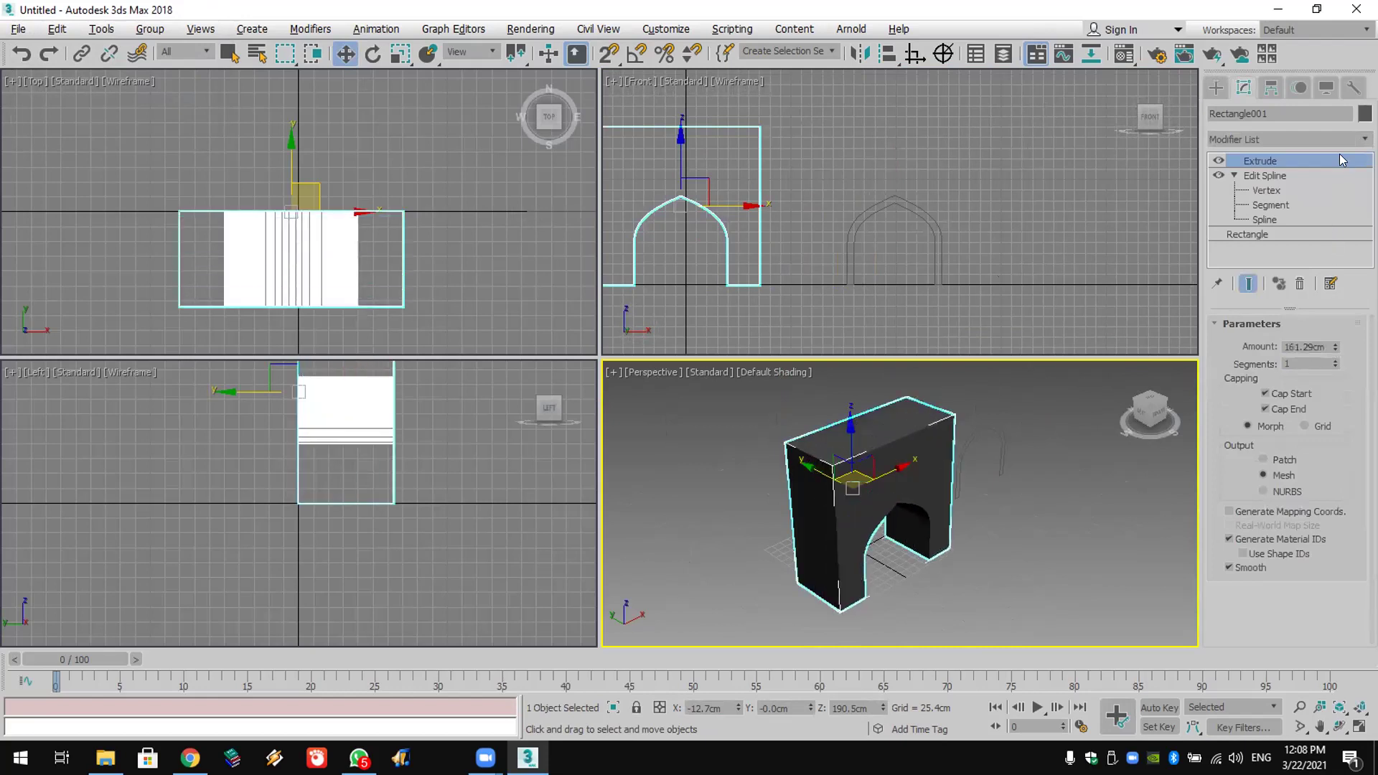
click(843, 417)
click(776, 472)
Step: Apply an Extrude modifier of 161.29 cm to the separate arch band
click(1008, 411)
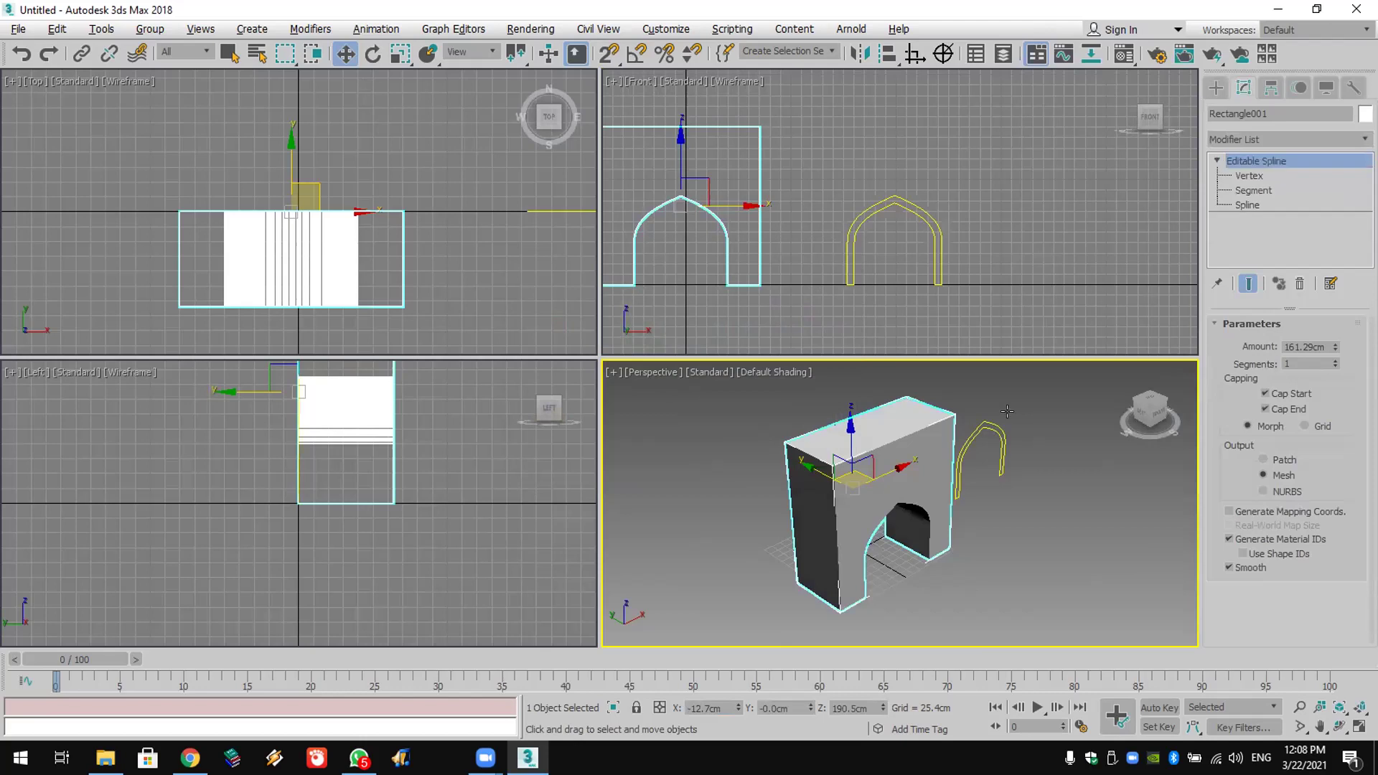
click(1282, 134)
scroll(1280, 214, down, 10)
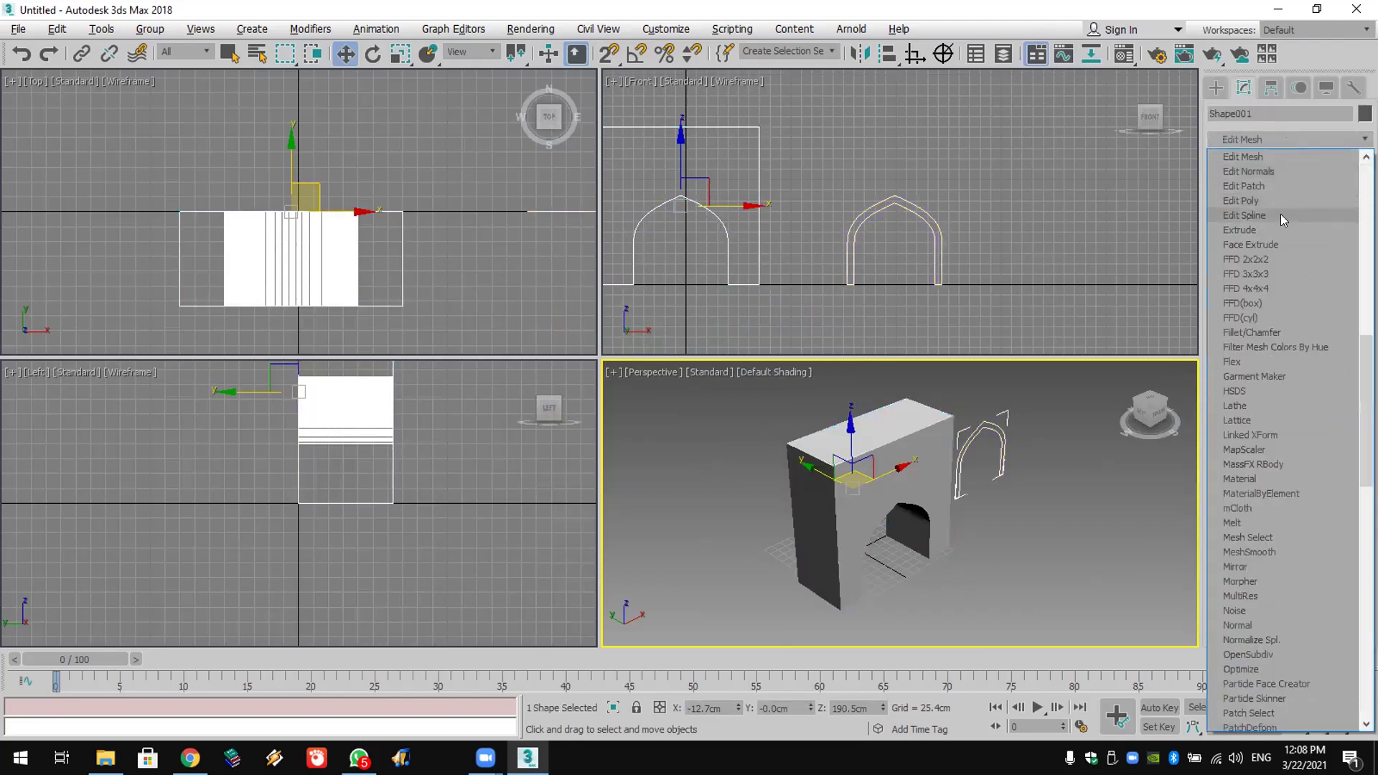
click(1281, 228)
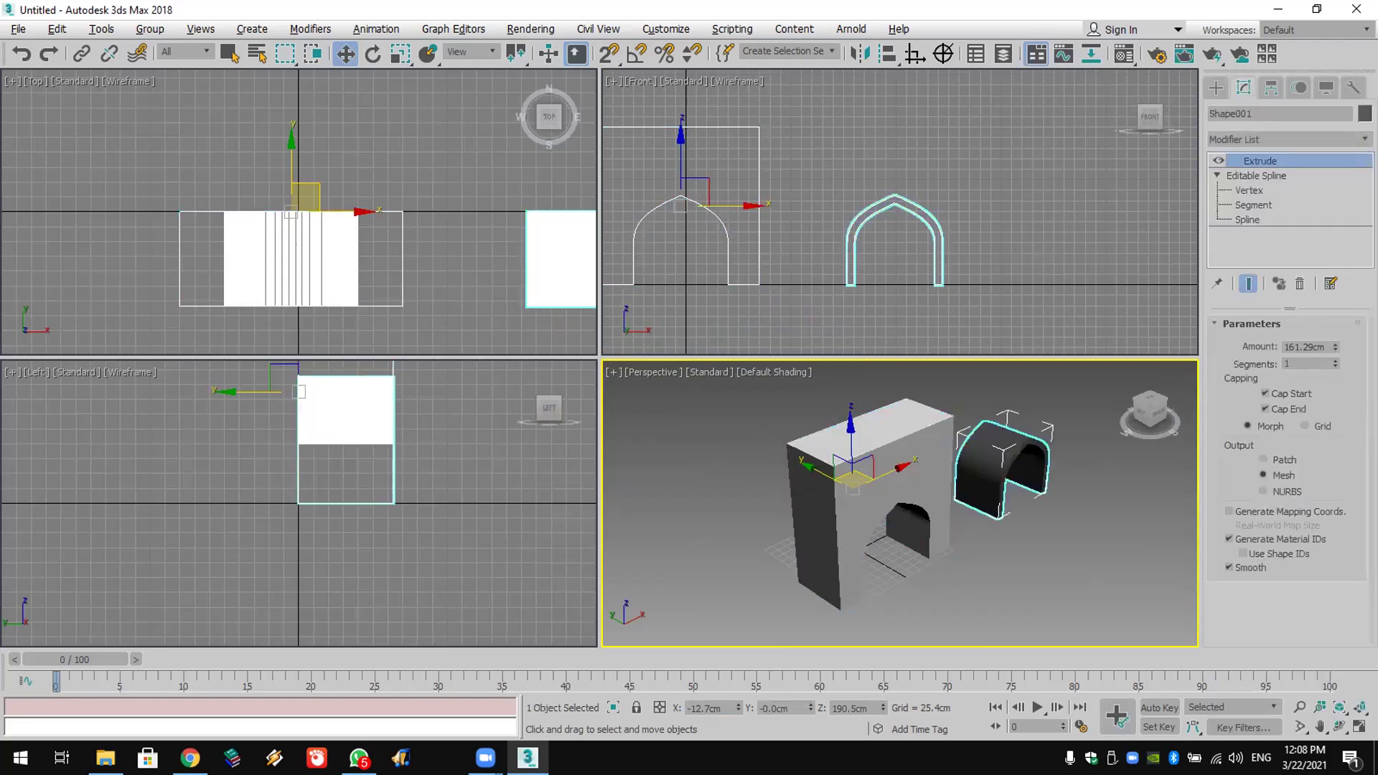
Step: Snap the extruded arch band's apex onto the doorway's apex and deepen its extrusion to about 176.5 cm, projecting from the wall
drag(611, 59, 610, 128)
drag(898, 194, 676, 208)
scroll(676, 208, up, 5)
middle_drag(683, 209, 762, 175)
mouse_move(759, 172)
mouse_down()
mouse_move(774, 240)
mouse_move(782, 159)
mouse_up()
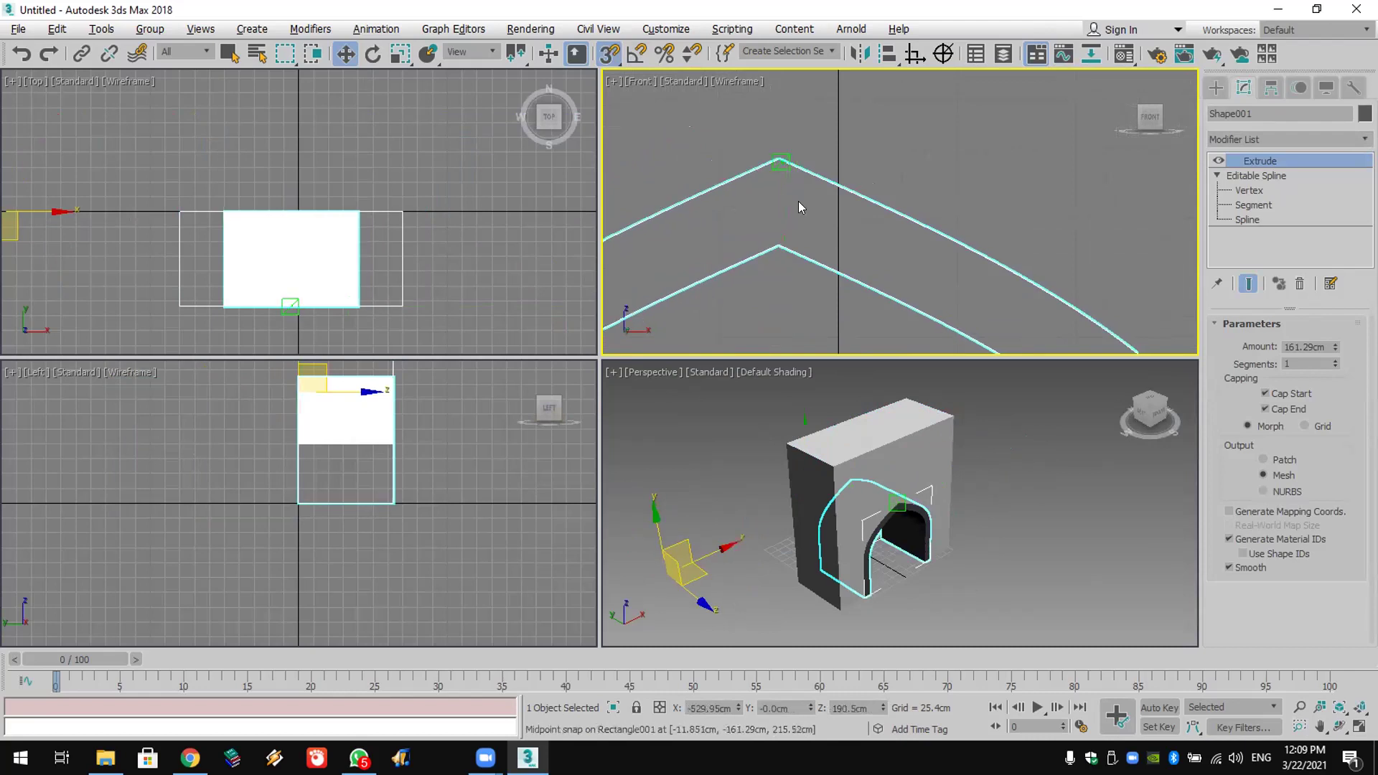
drag(1336, 346, 1331, 332)
click(967, 524)
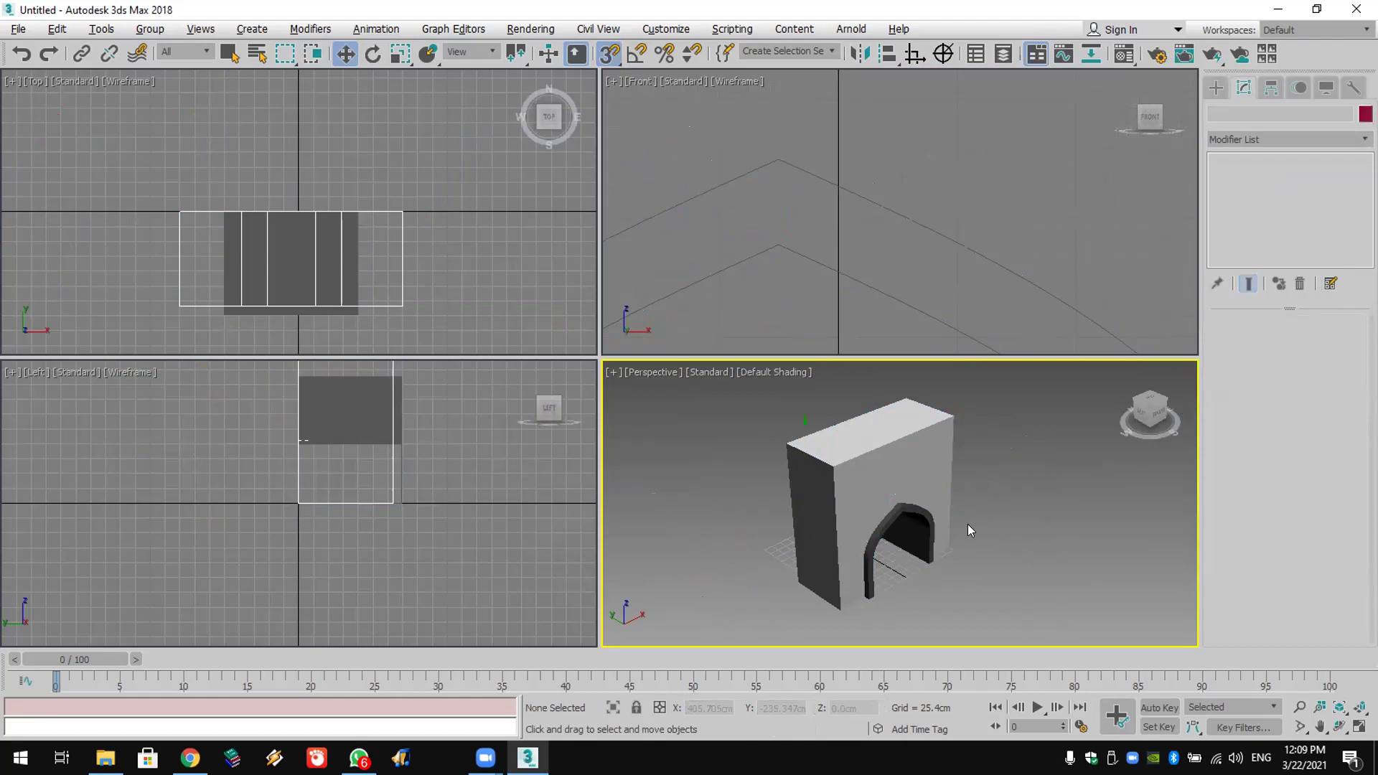
Step: Examine from several angles how the projecting arch trim sits in the wall's doorway
scroll(955, 495, up, 5)
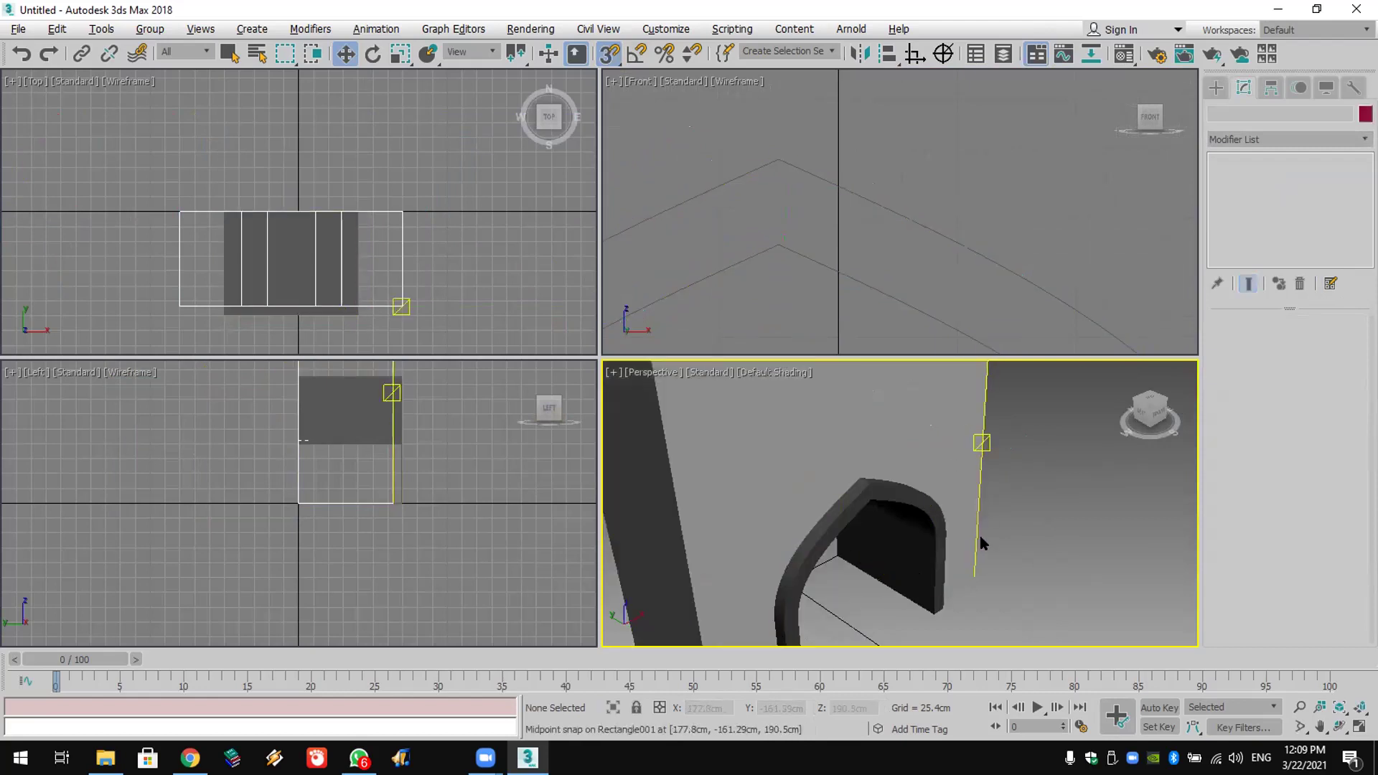
scroll(1058, 473, down, 5)
middle_drag(1058, 474, 969, 491)
click(1340, 727)
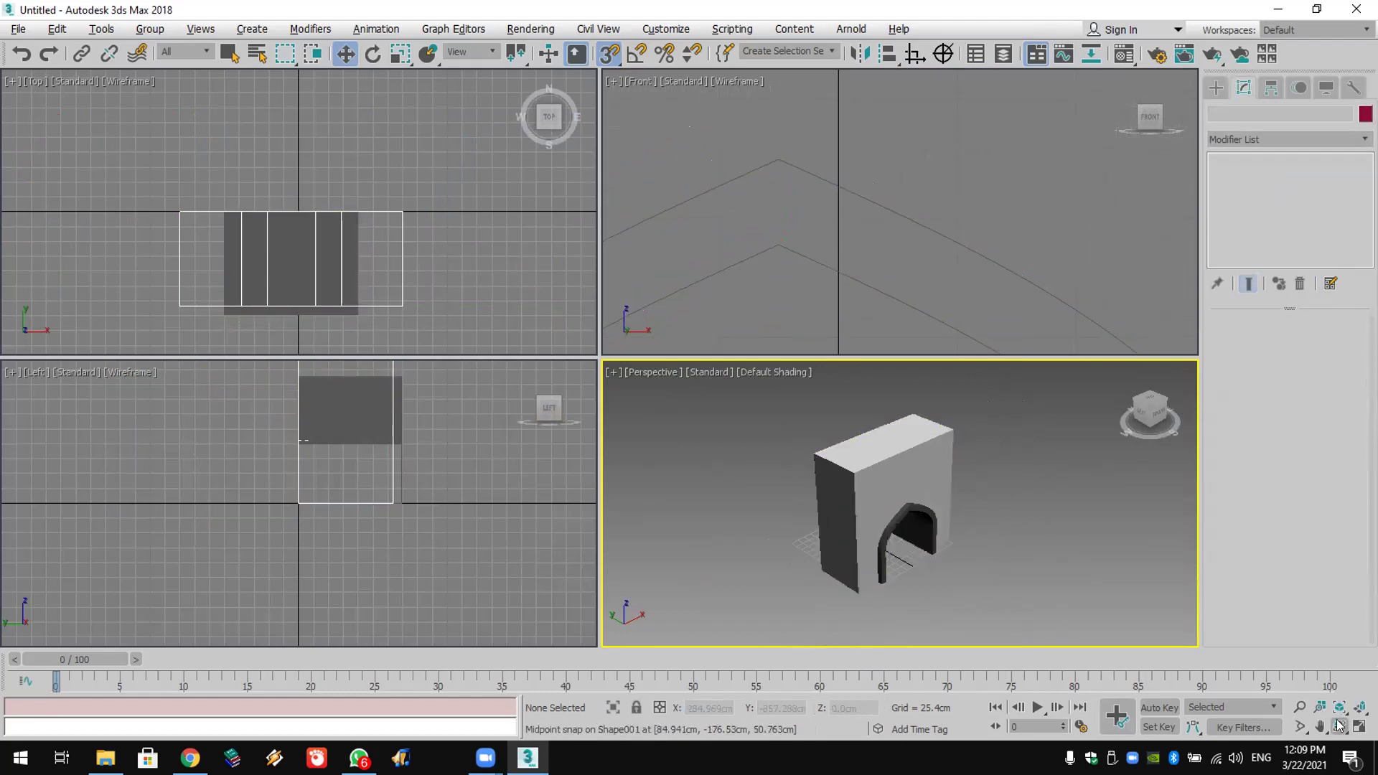
drag(918, 538, 909, 492)
scroll(909, 493, up, 4)
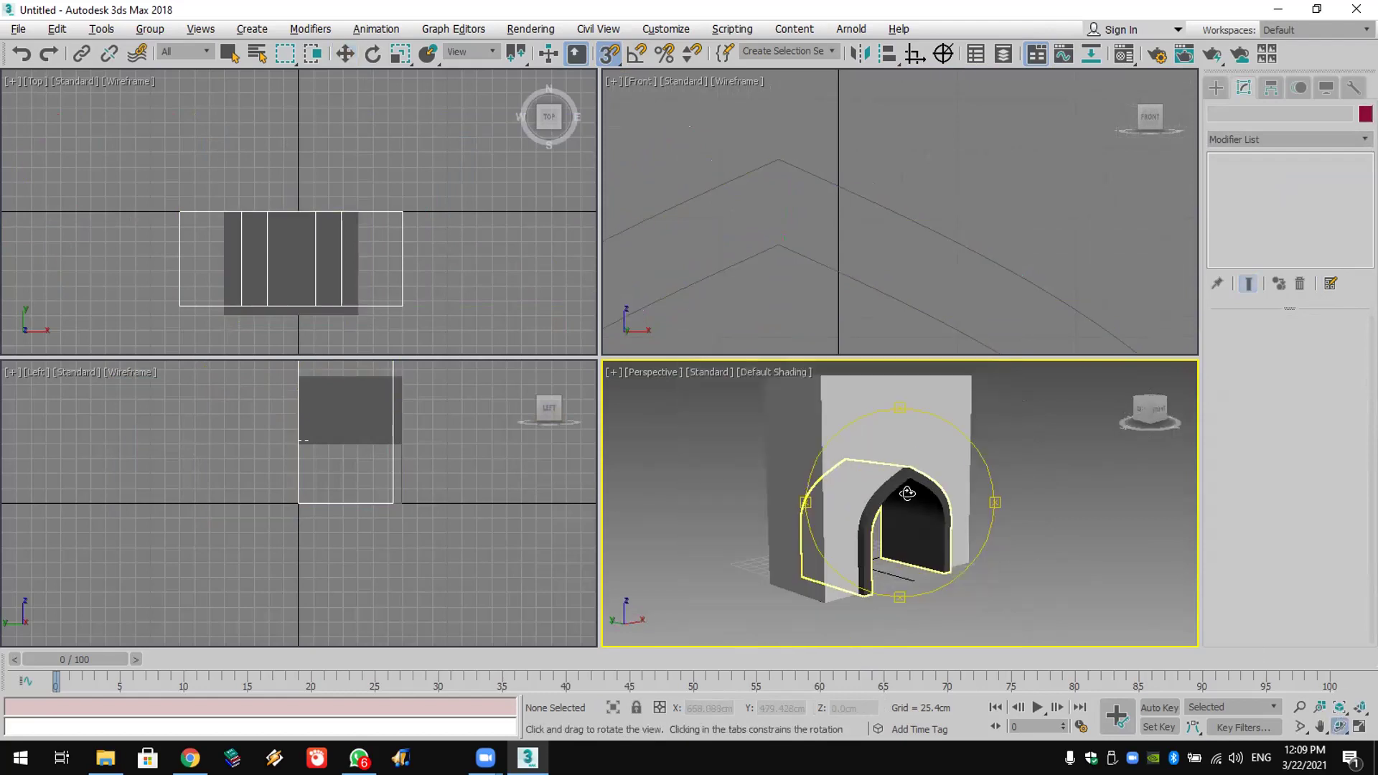
drag(797, 499, 635, 506)
drag(988, 502, 613, 551)
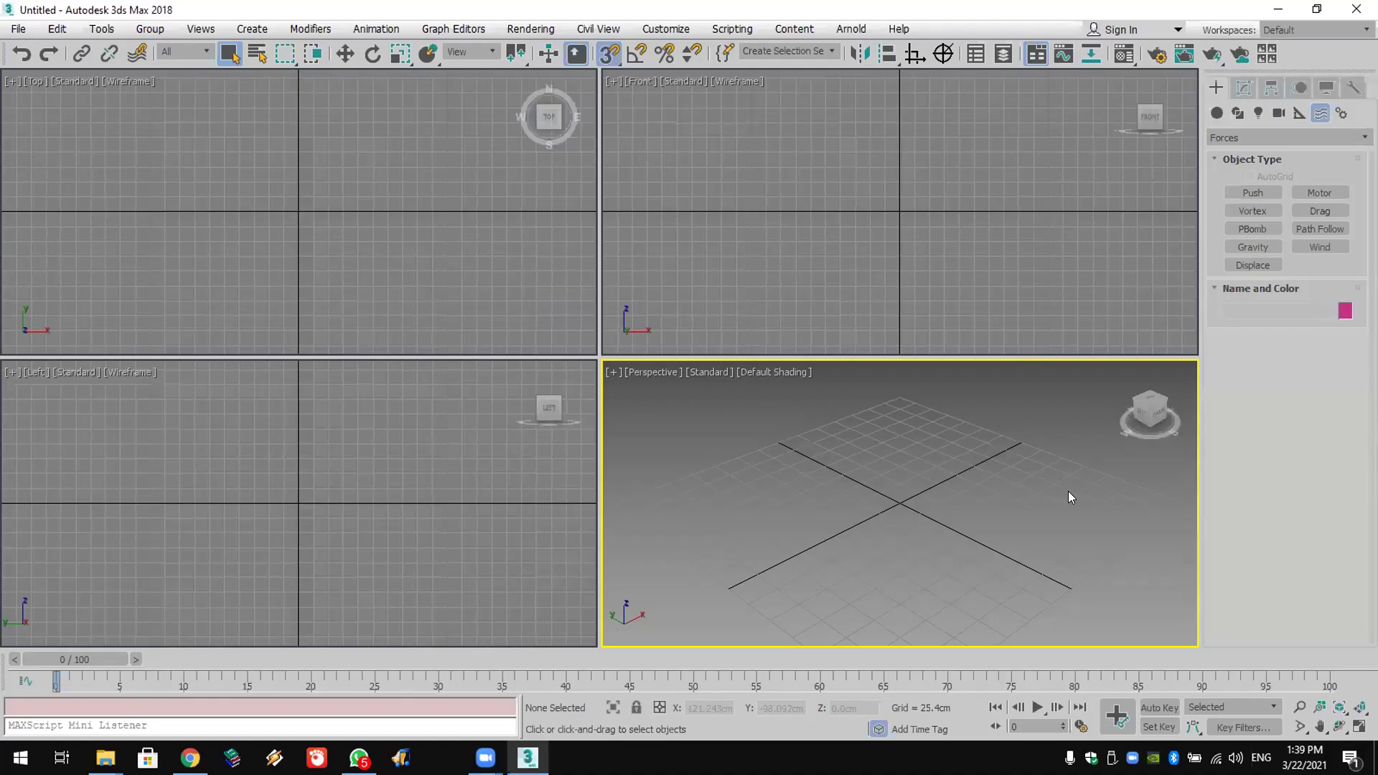
Step: Create a Ripple space warp at the perspective grid's centre with about 8.4 cm amplitudes and an 85 cm wave length
click(1288, 136)
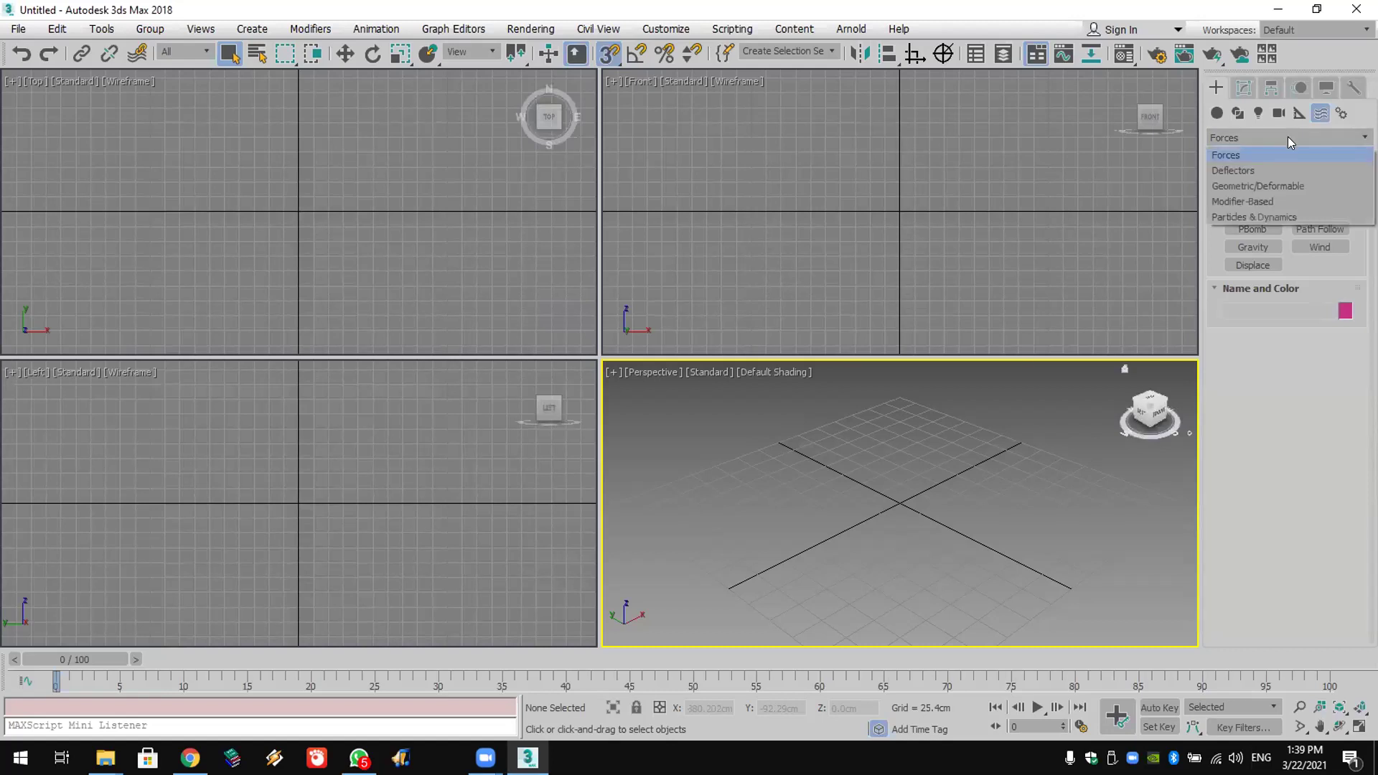
click(1311, 181)
click(1317, 212)
drag(898, 501, 1038, 632)
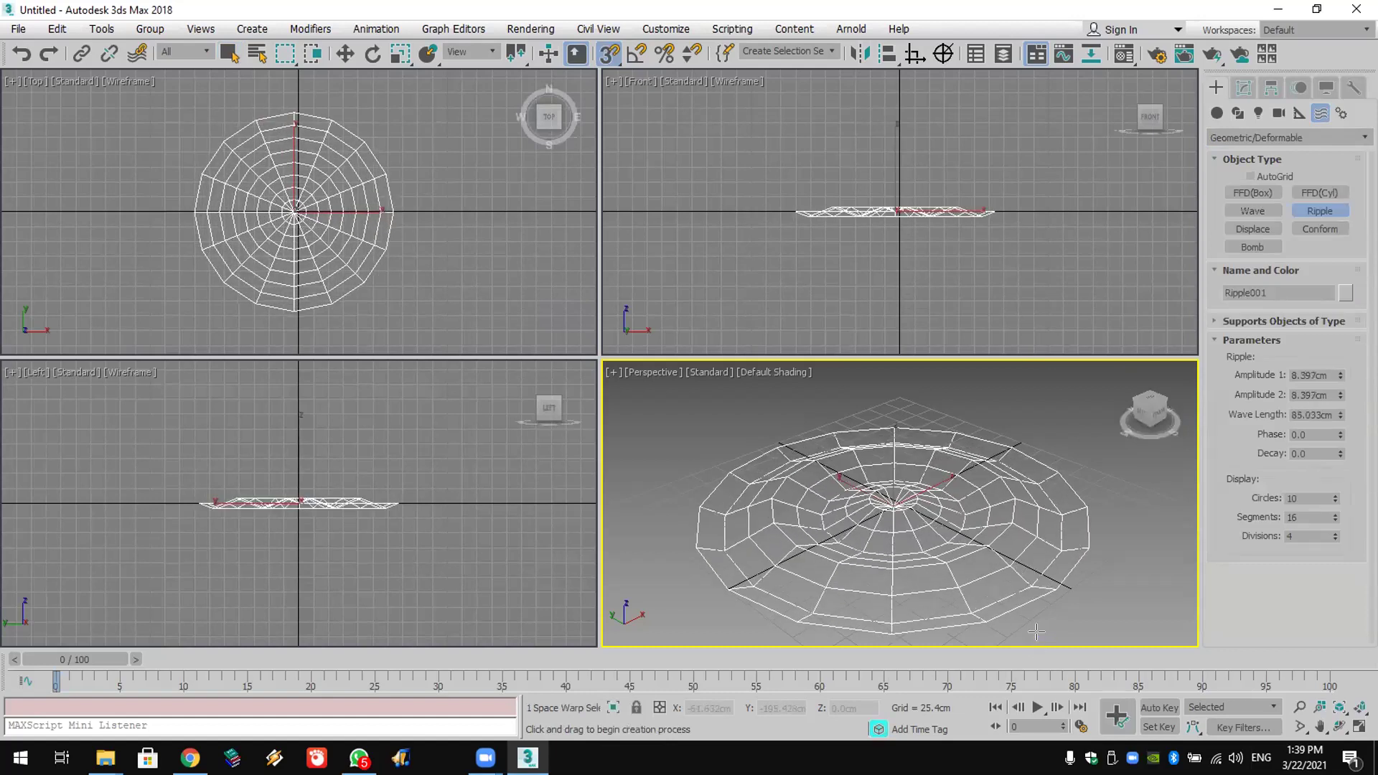
alt+middle_drag(951, 537, 954, 502)
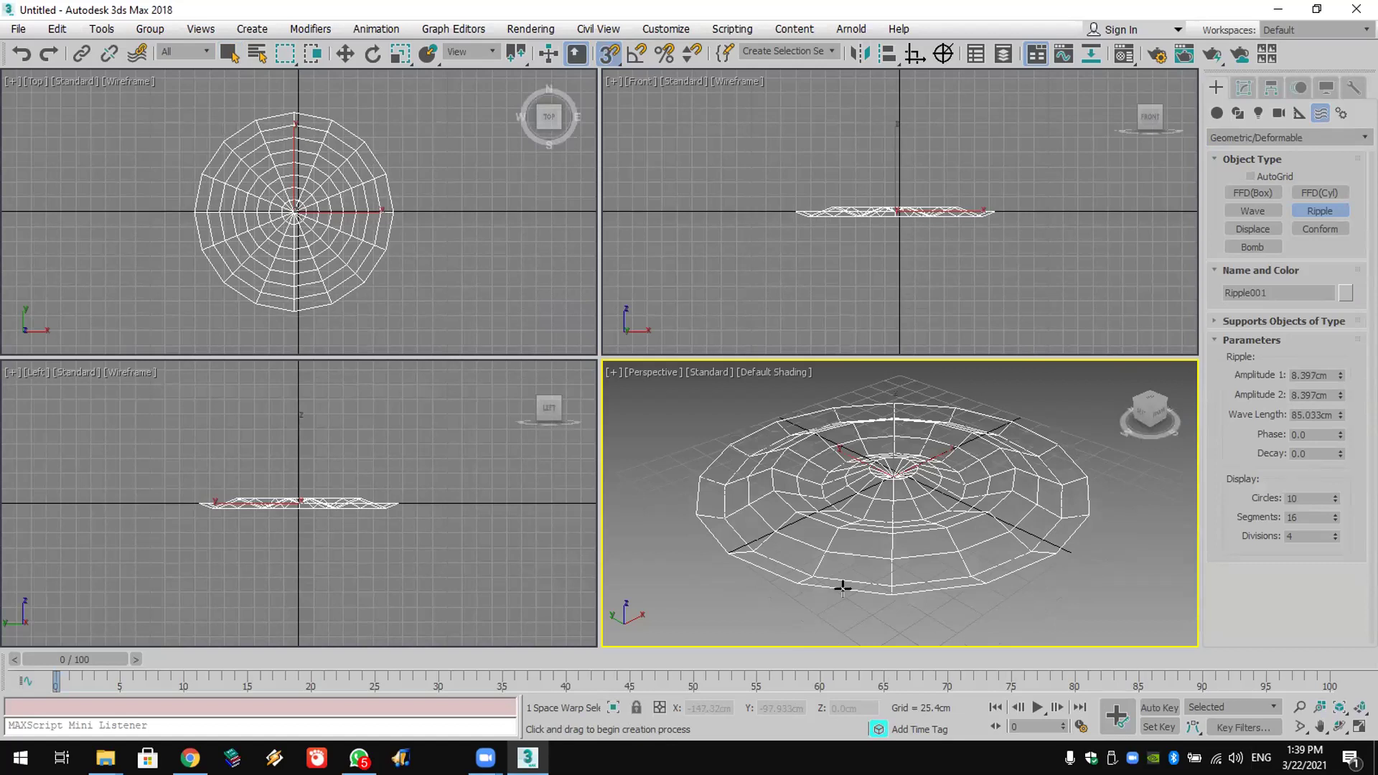
Step: Create a cylinder at the origin in the front view, radius about 19 cm, height about 203 cm, with 88 height segments and 69 sides
click(1217, 113)
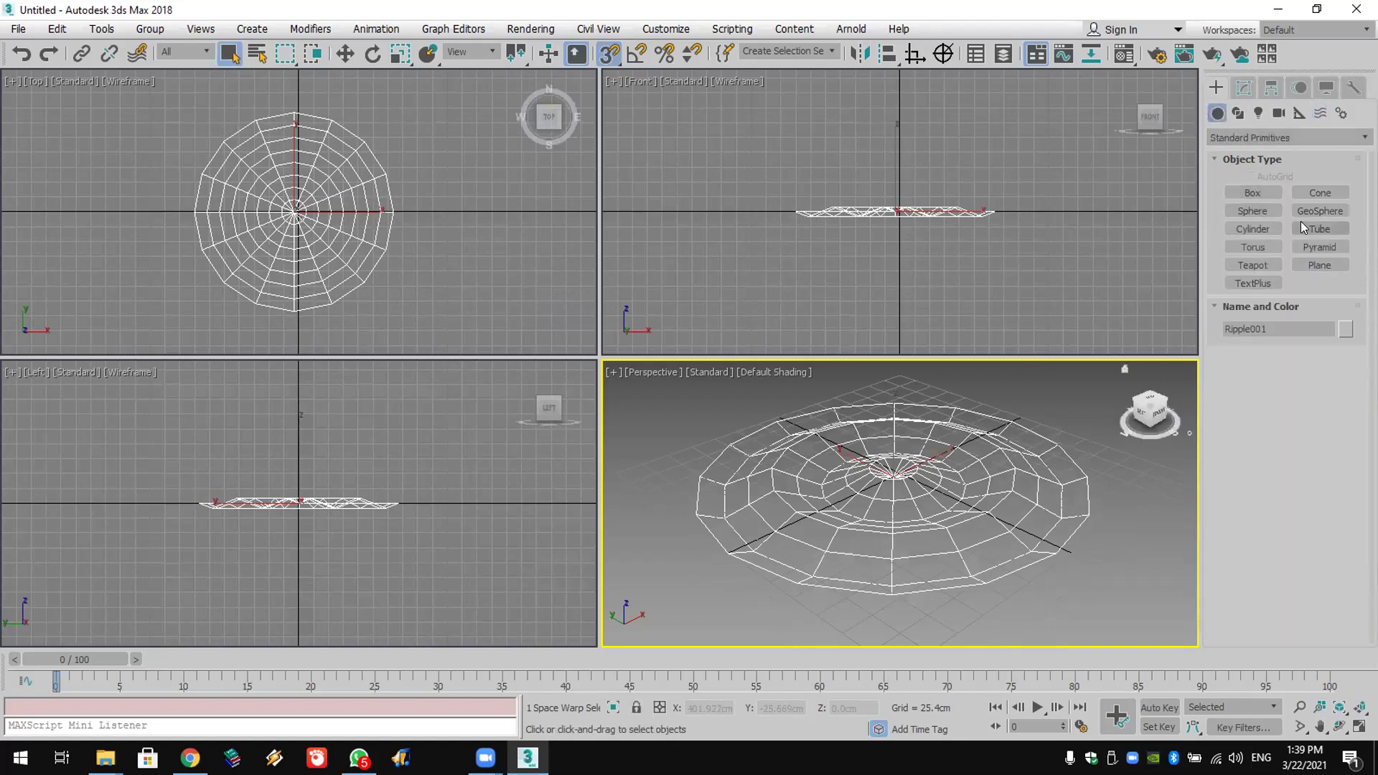
click(1259, 227)
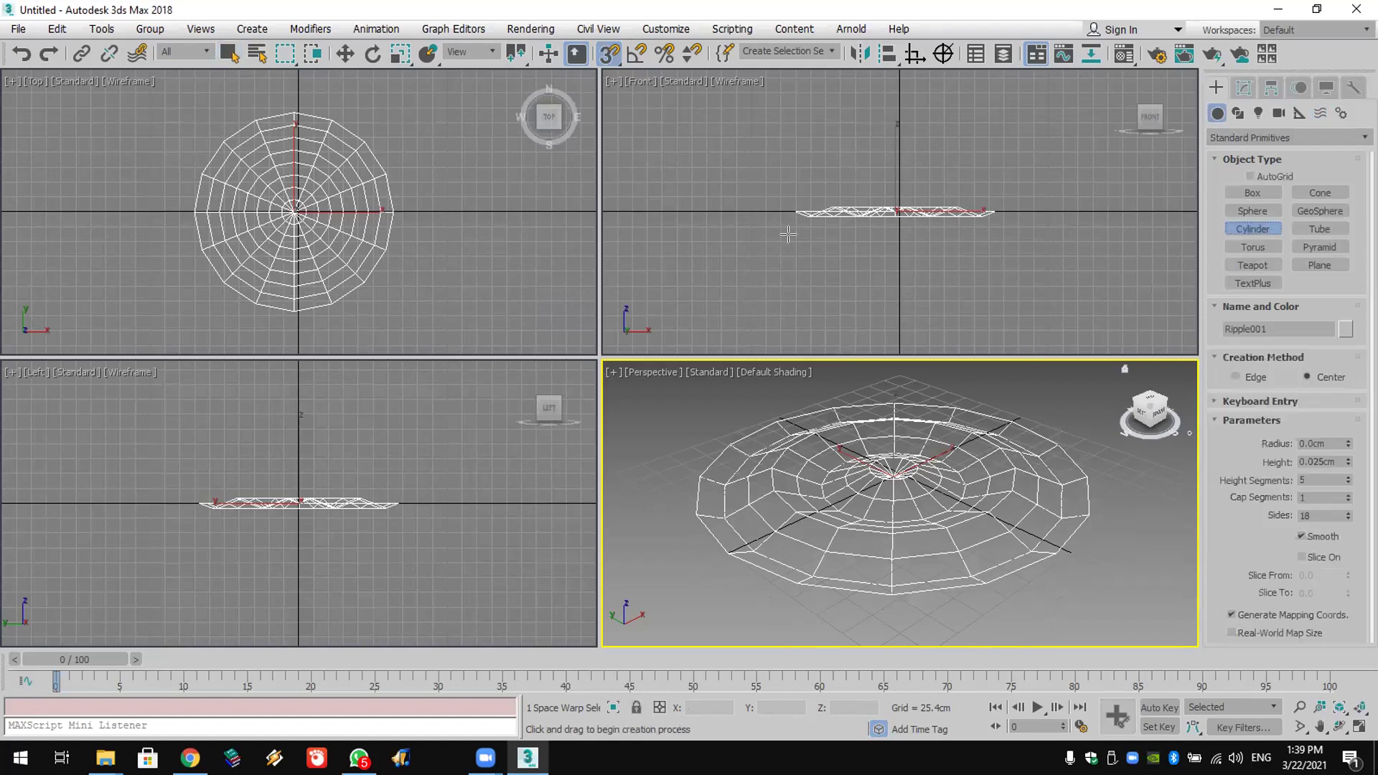
drag(900, 209, 899, 214)
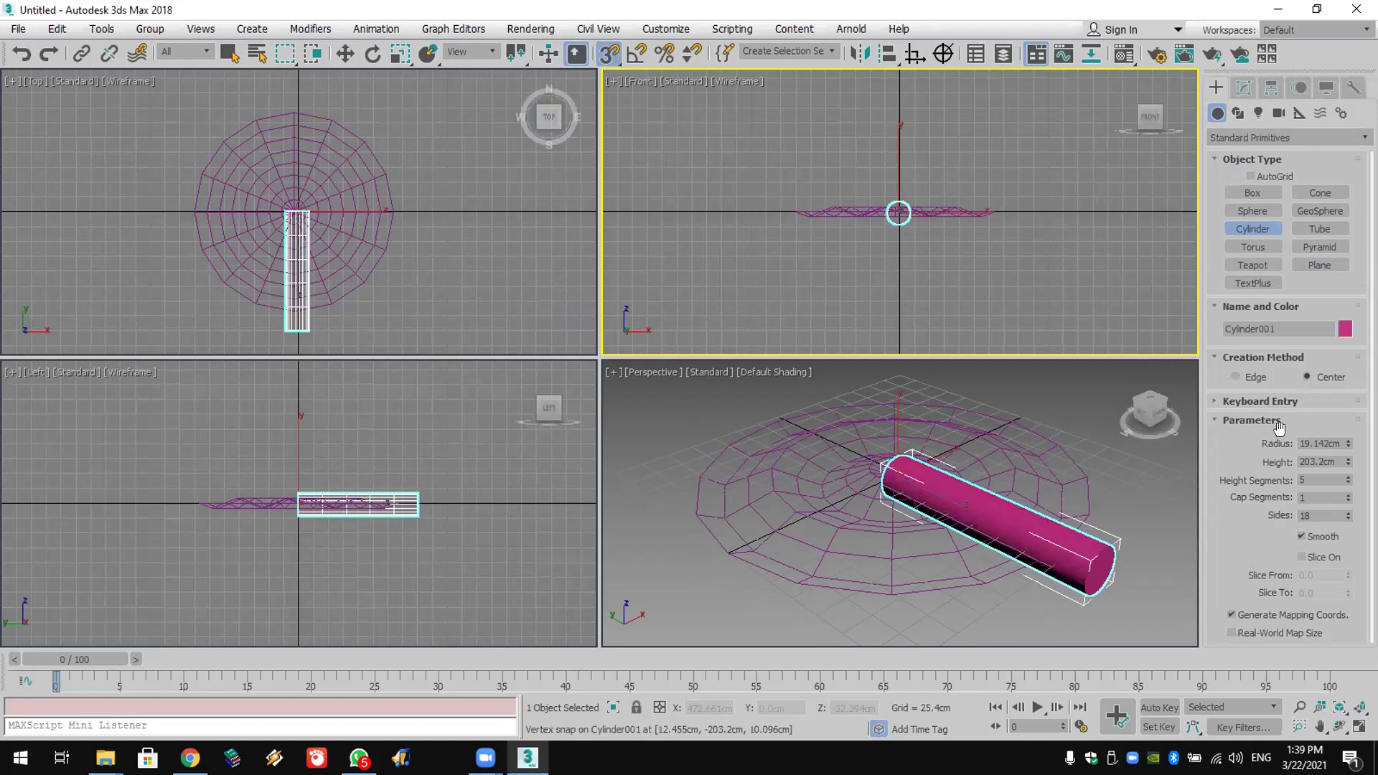
drag(1348, 482, 1348, 442)
drag(1347, 518, 1348, 492)
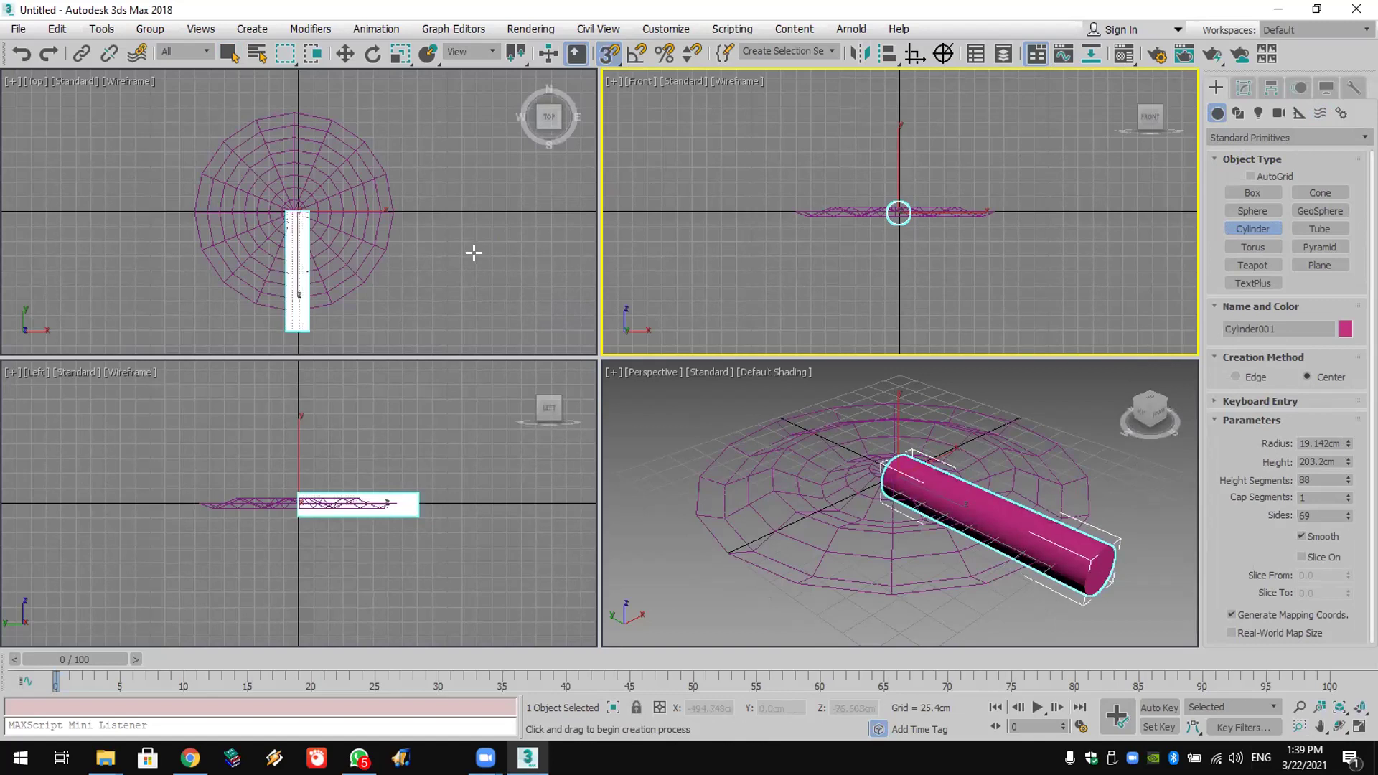
Step: Move the cylinder along Y to about 481.5 cm, clear of the ripple warp
scroll(350, 226, down, 4)
click(345, 54)
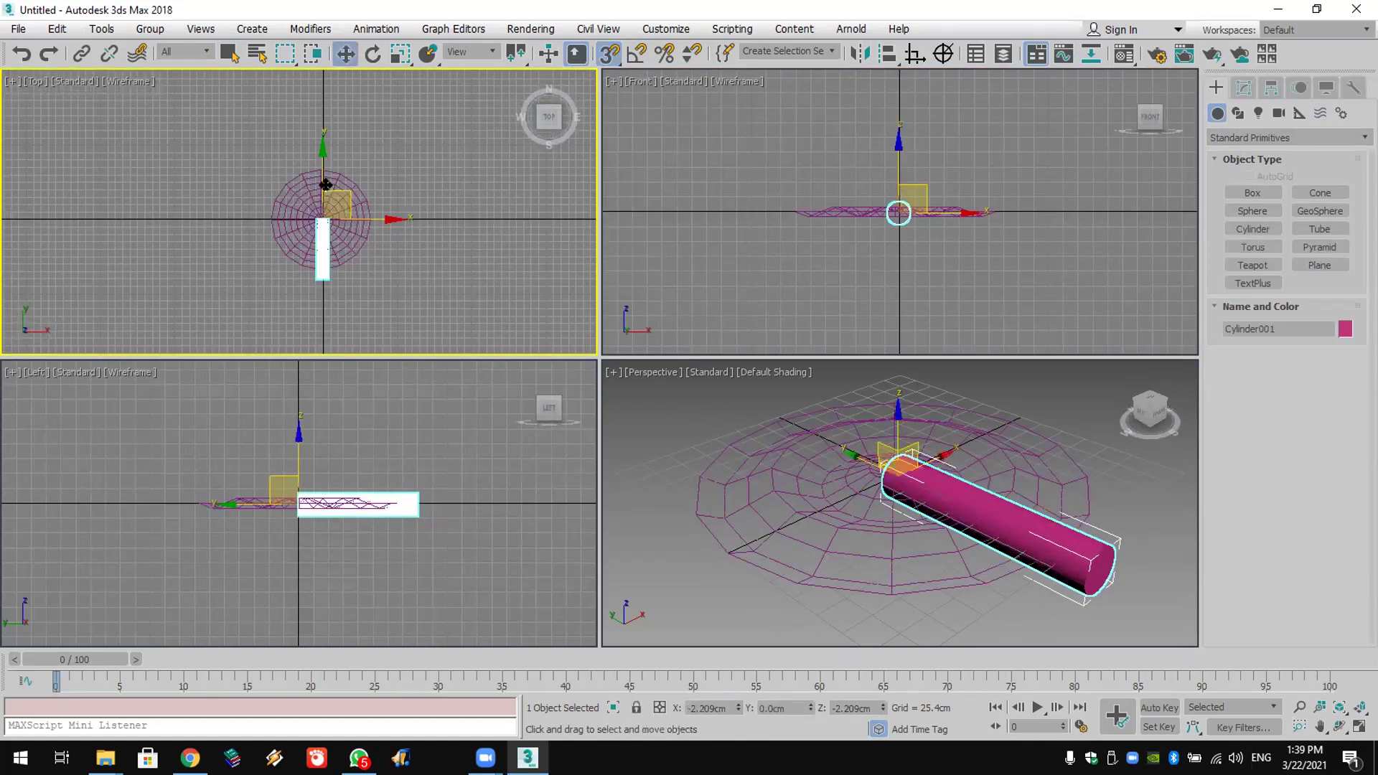
drag(322, 217, 321, 75)
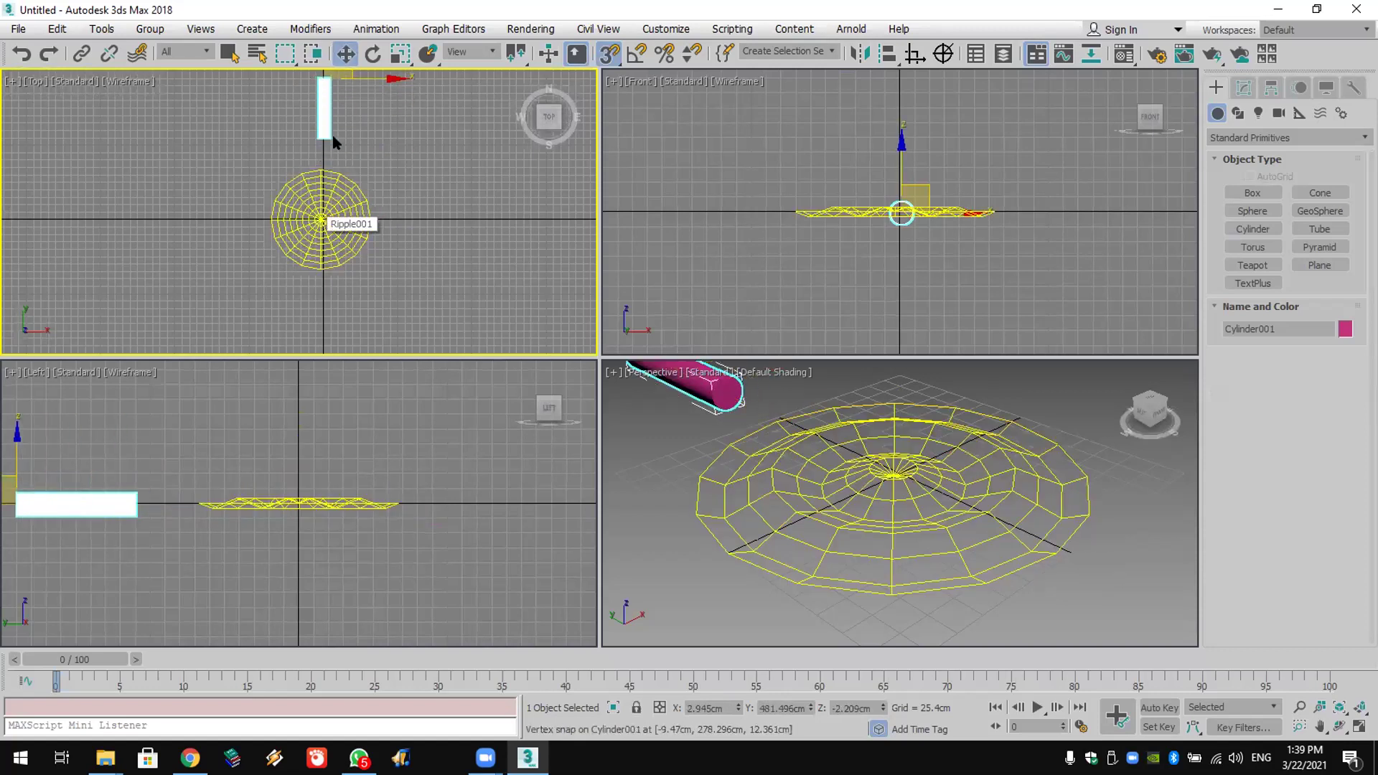
scroll(326, 169, up, 3)
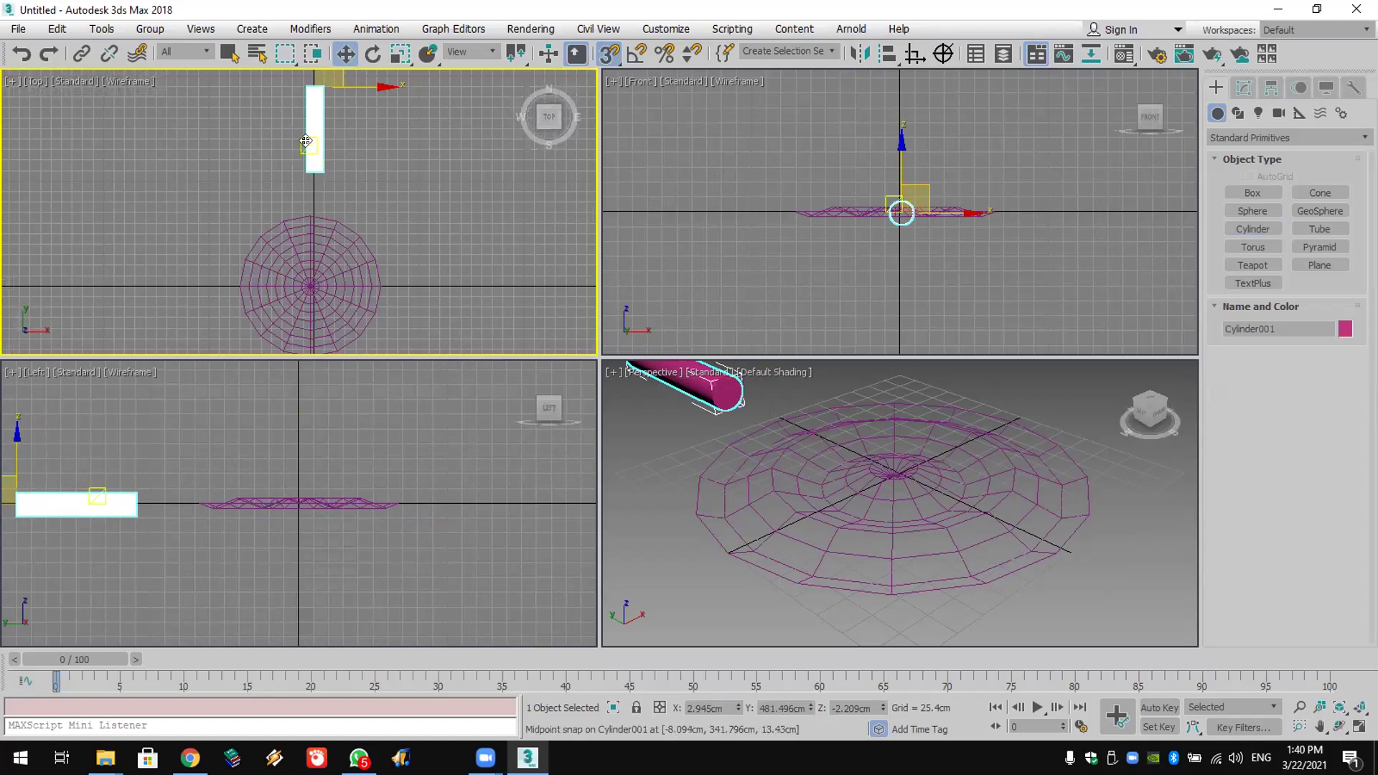
Step: Bind the cylinder to the Ripple space warp by selecting the warp by name
click(133, 58)
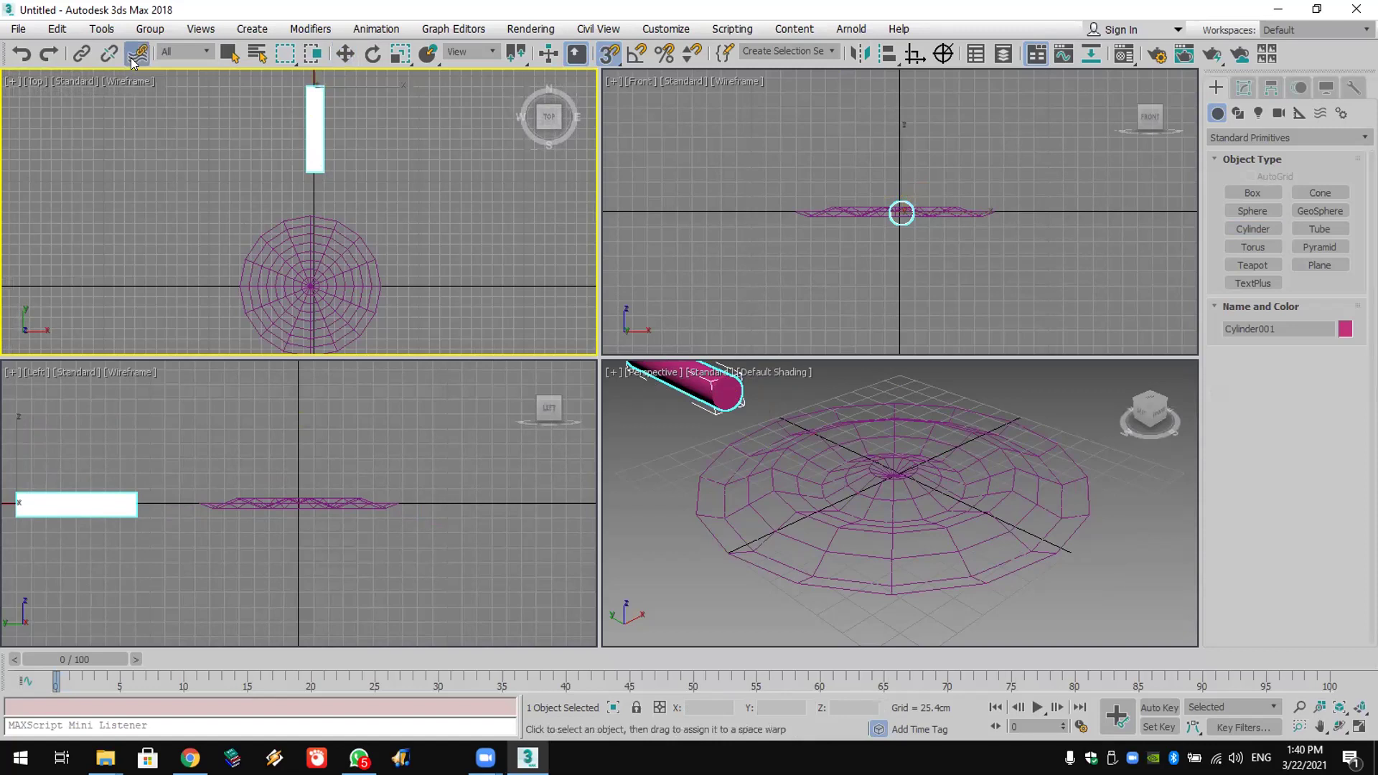
click(260, 52)
click(94, 122)
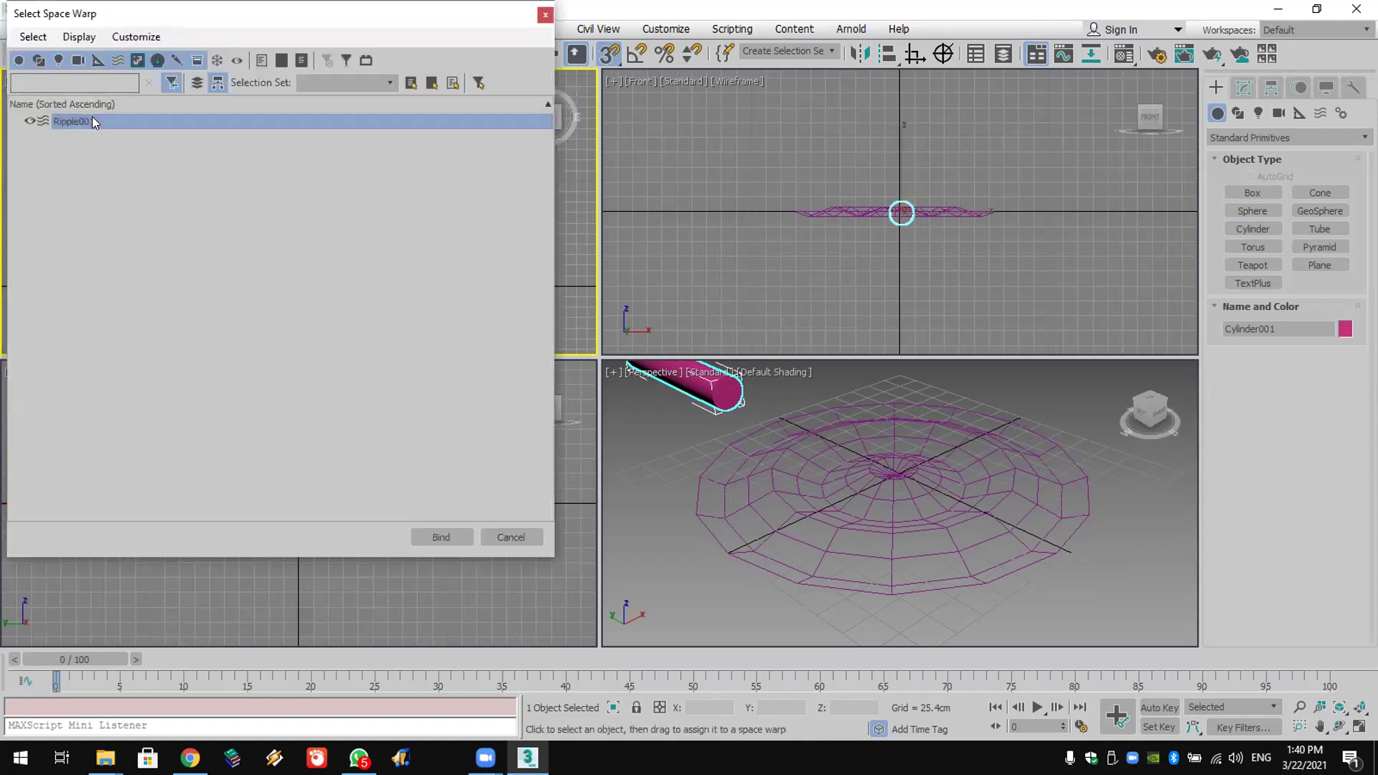
click(459, 540)
click(751, 468)
mouse_move(757, 474)
middle_down()
mouse_move(782, 505)
mouse_move(758, 463)
middle_up()
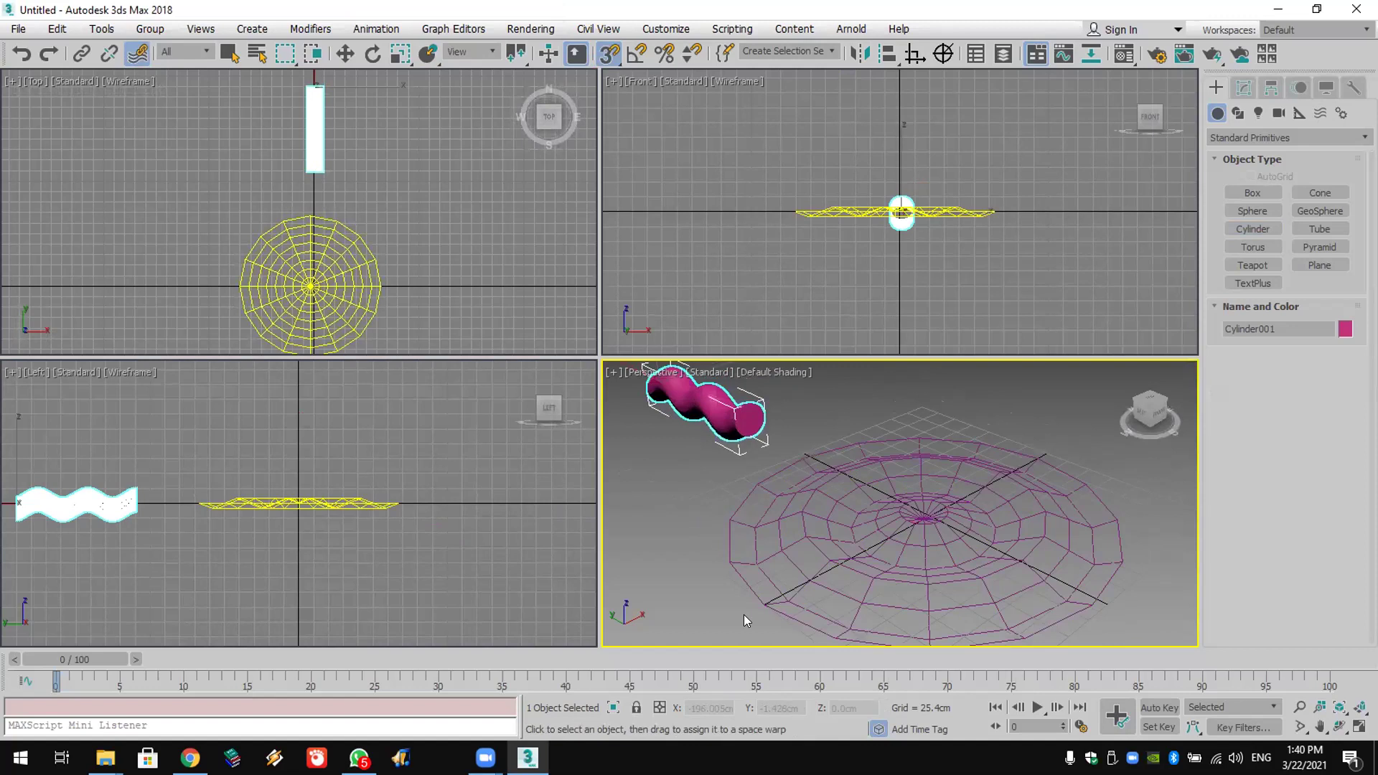
Step: Go to frame 100 and turn on Auto Key for recording animation
drag(70, 653, 1364, 647)
click(137, 53)
click(1157, 709)
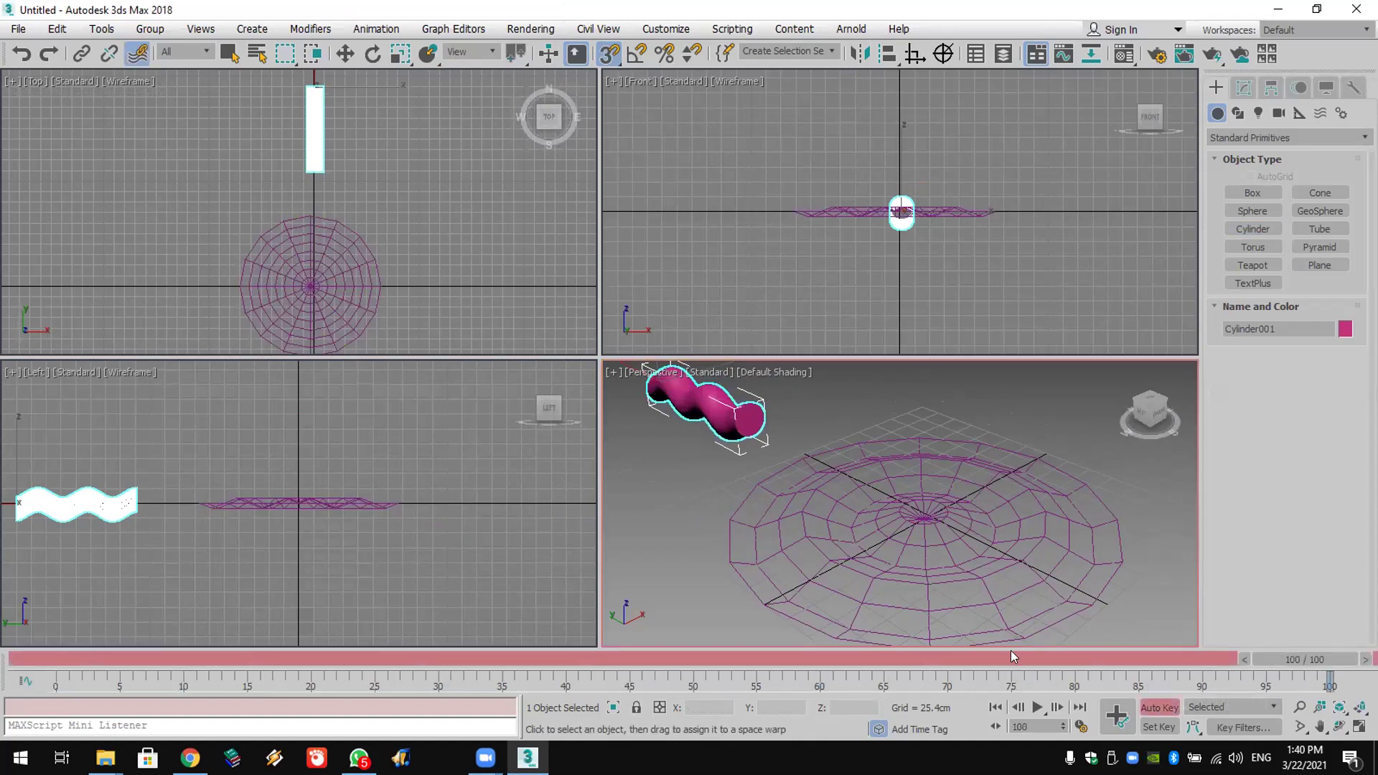
Step: Move the cylinder along Y through the ripple warp to about -271.2 cm at frame 100, with snapping off, and stop Auto Key recording
click(346, 54)
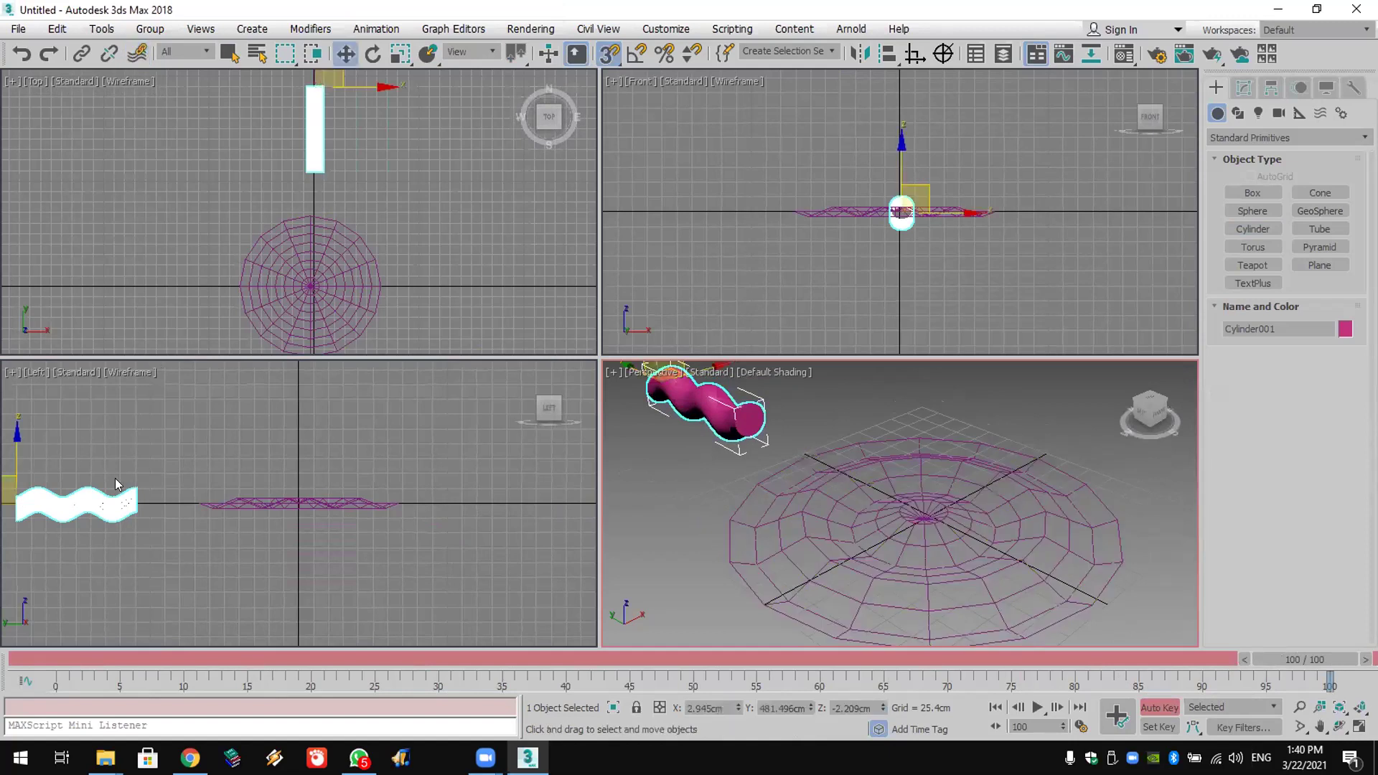
scroll(44, 475, down, 2)
drag(77, 494, 150, 495)
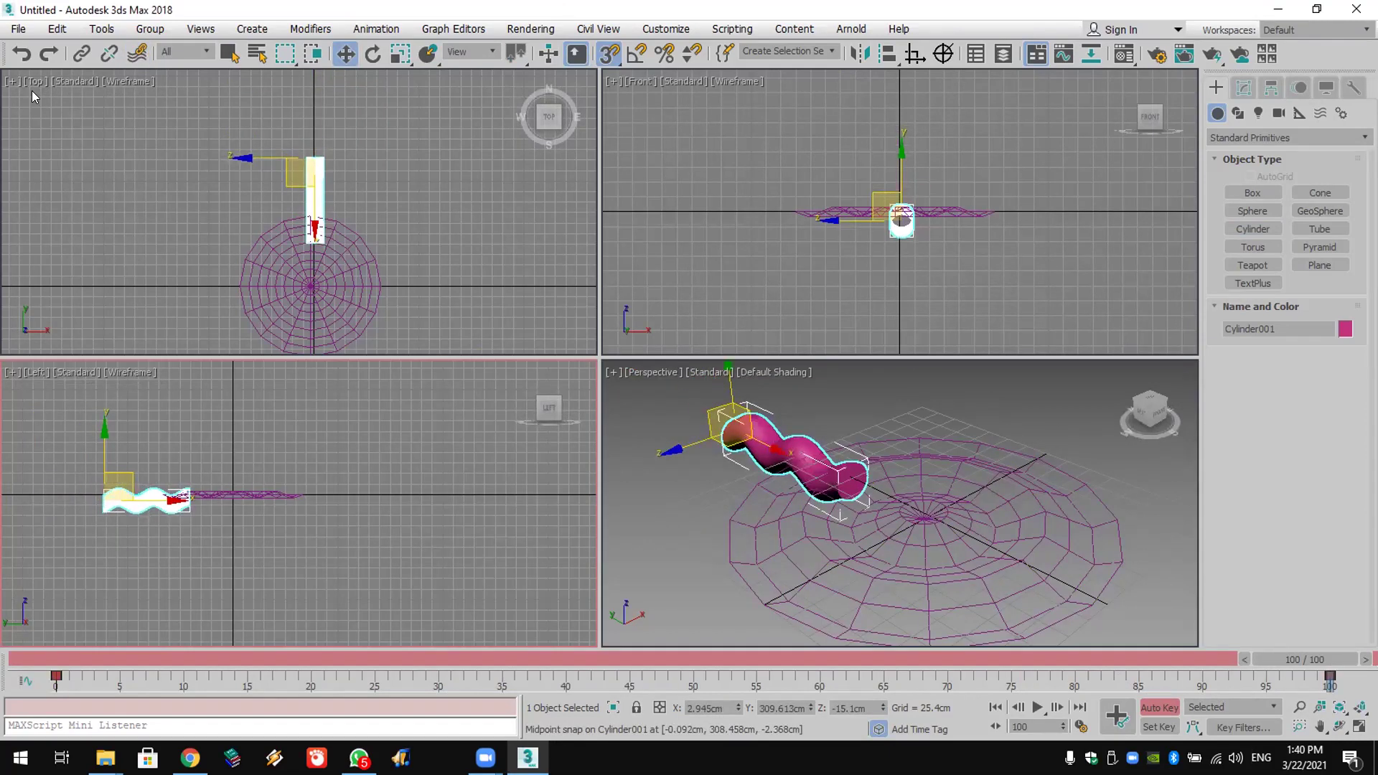
click(21, 53)
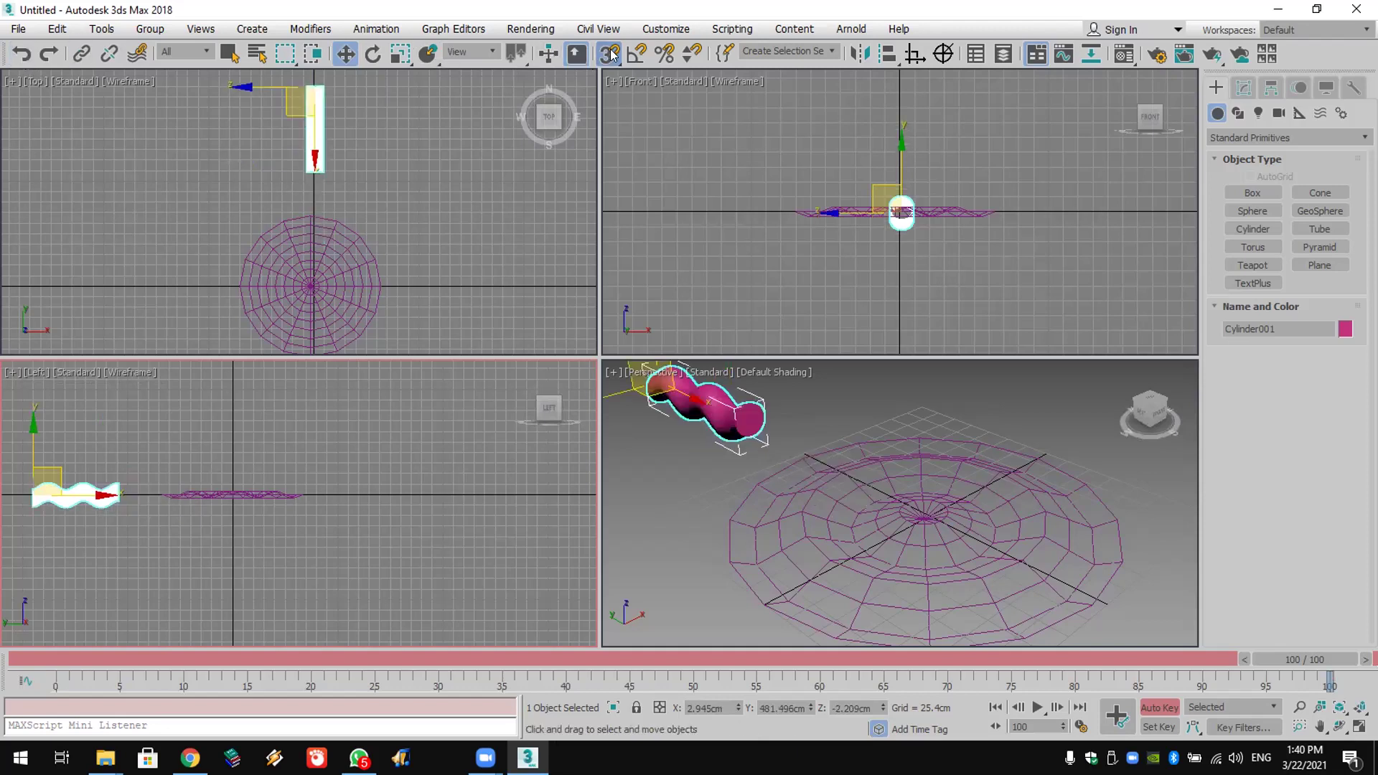
drag(90, 488, 412, 495)
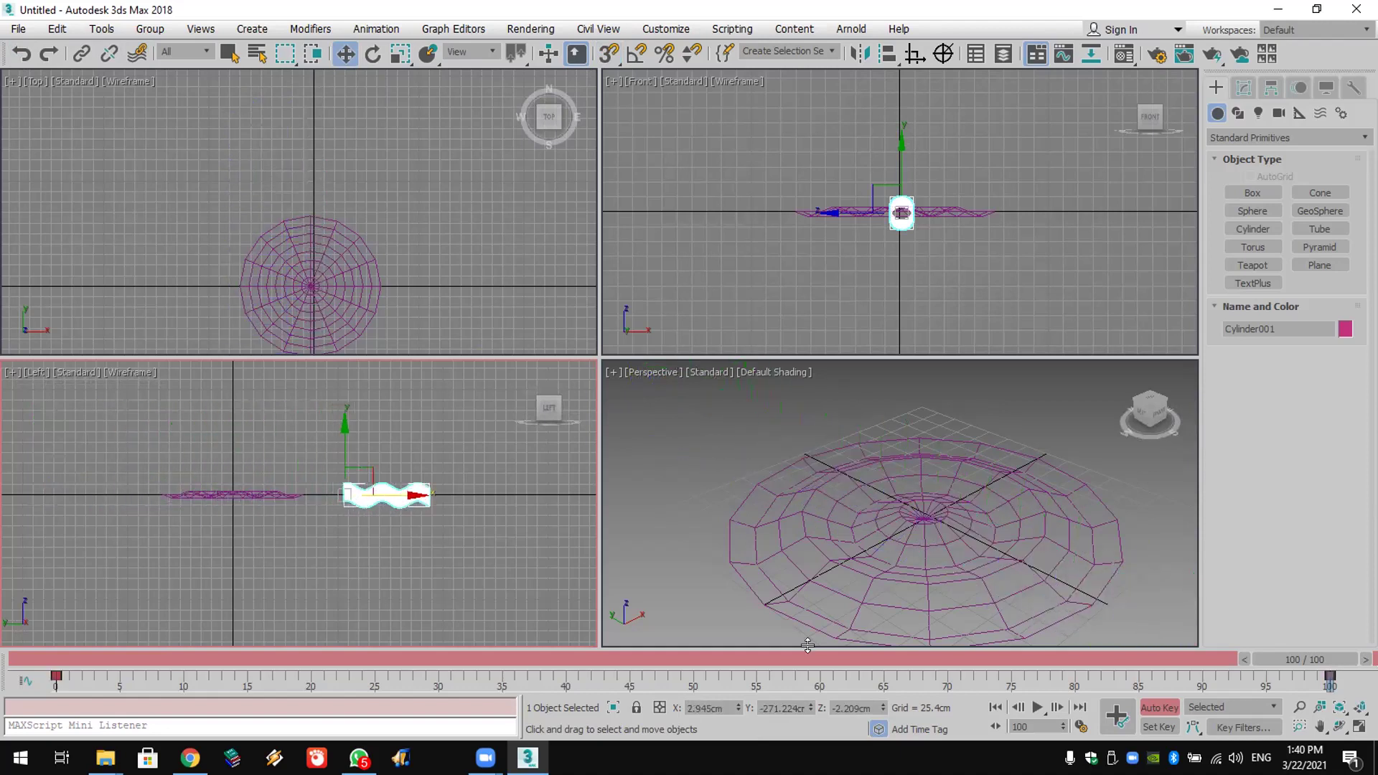
click(1165, 710)
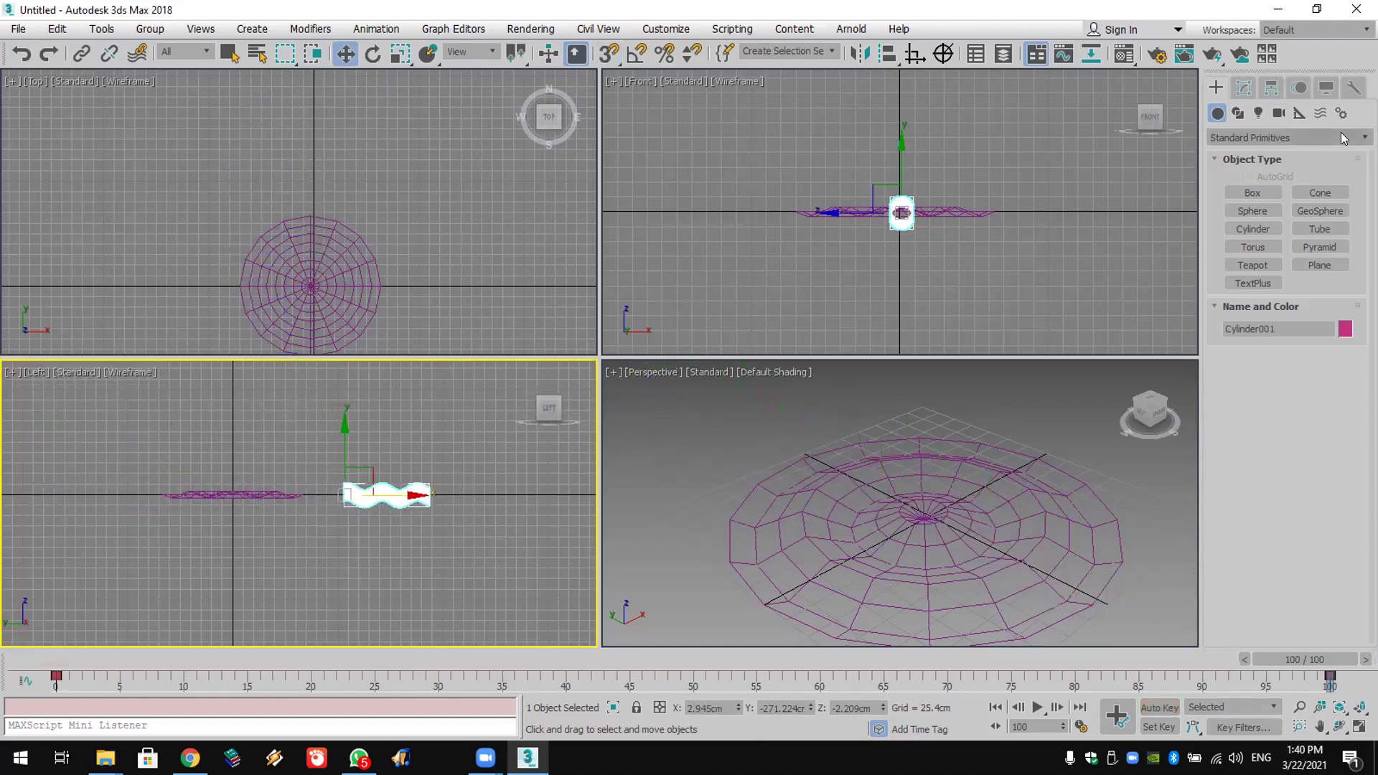
Step: Hide the Space Warps category, return to frame 0 and play the cylinder's animation in the perspective view
click(1328, 87)
click(1250, 344)
middle_drag(1091, 442, 1062, 445)
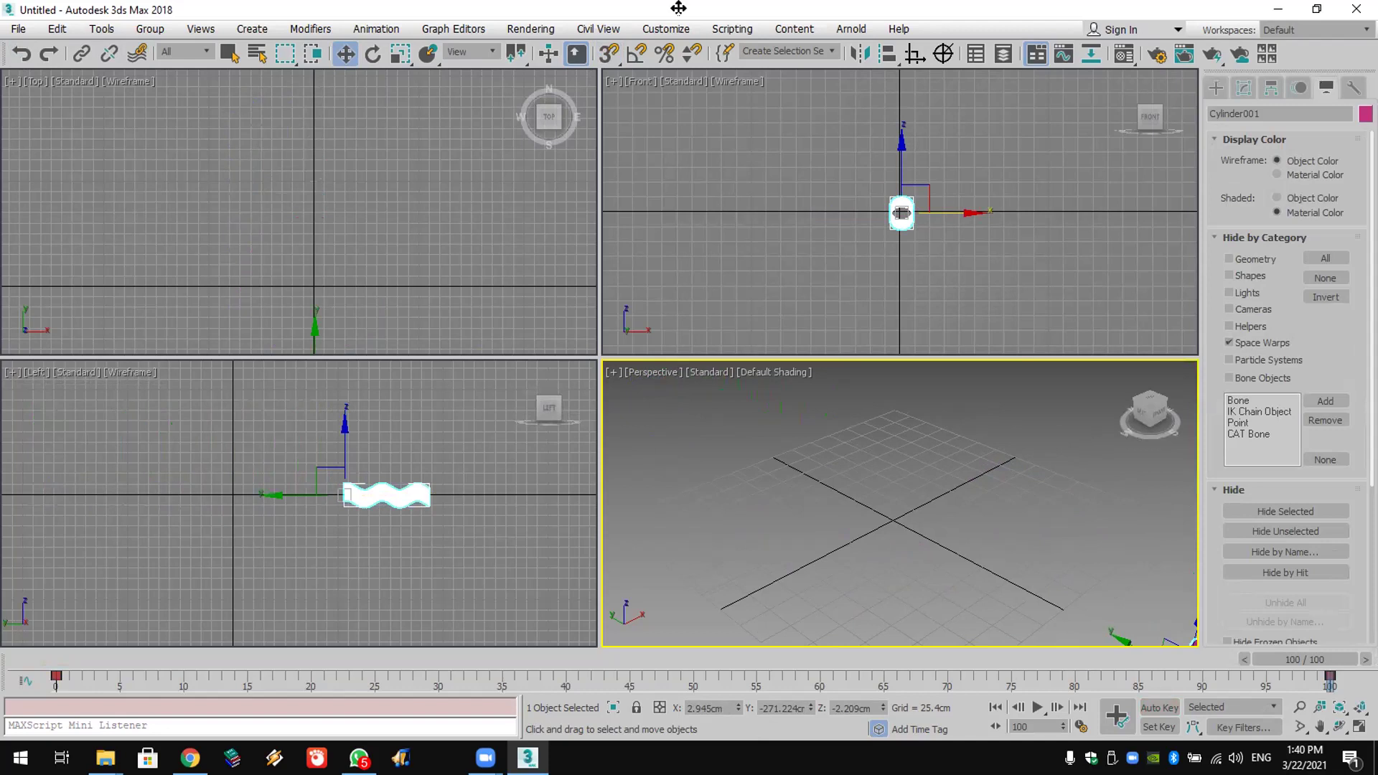
click(995, 709)
click(1015, 583)
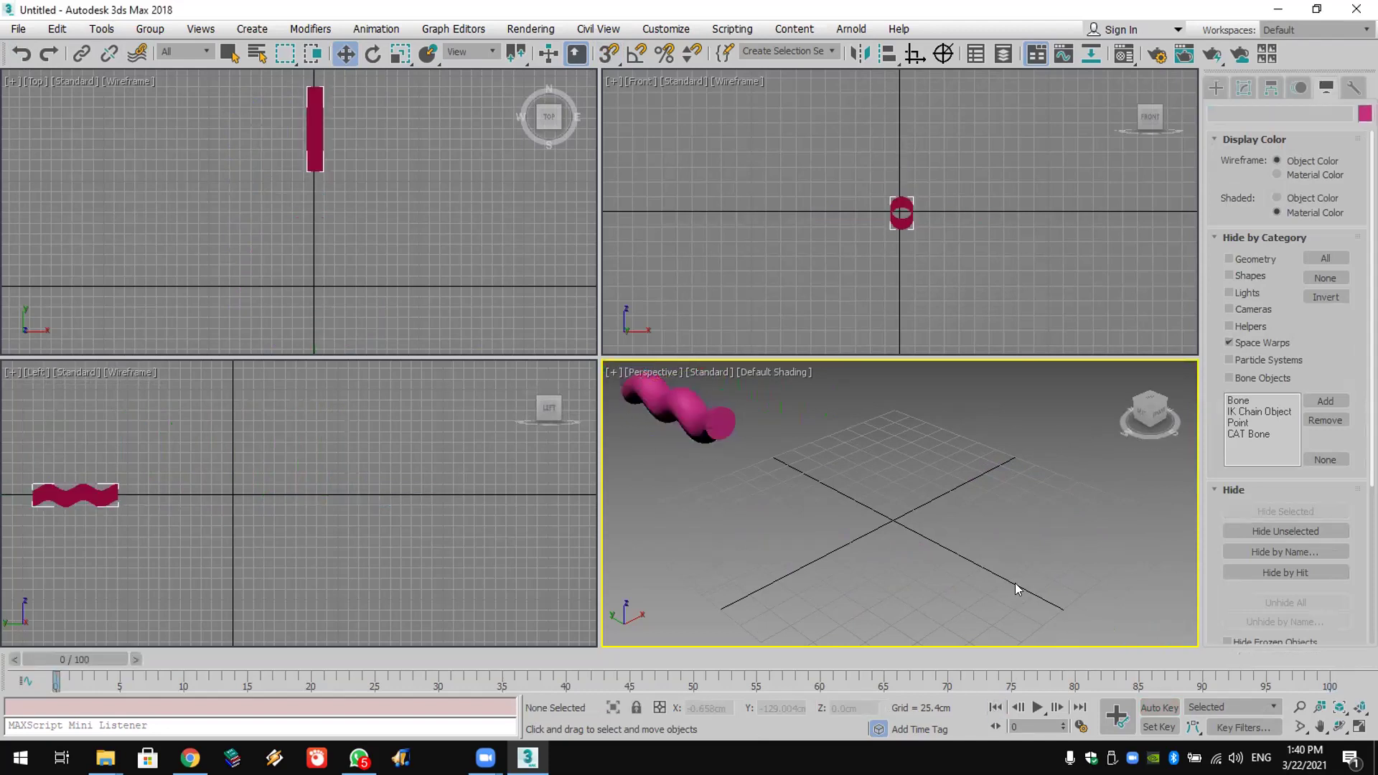
click(1037, 706)
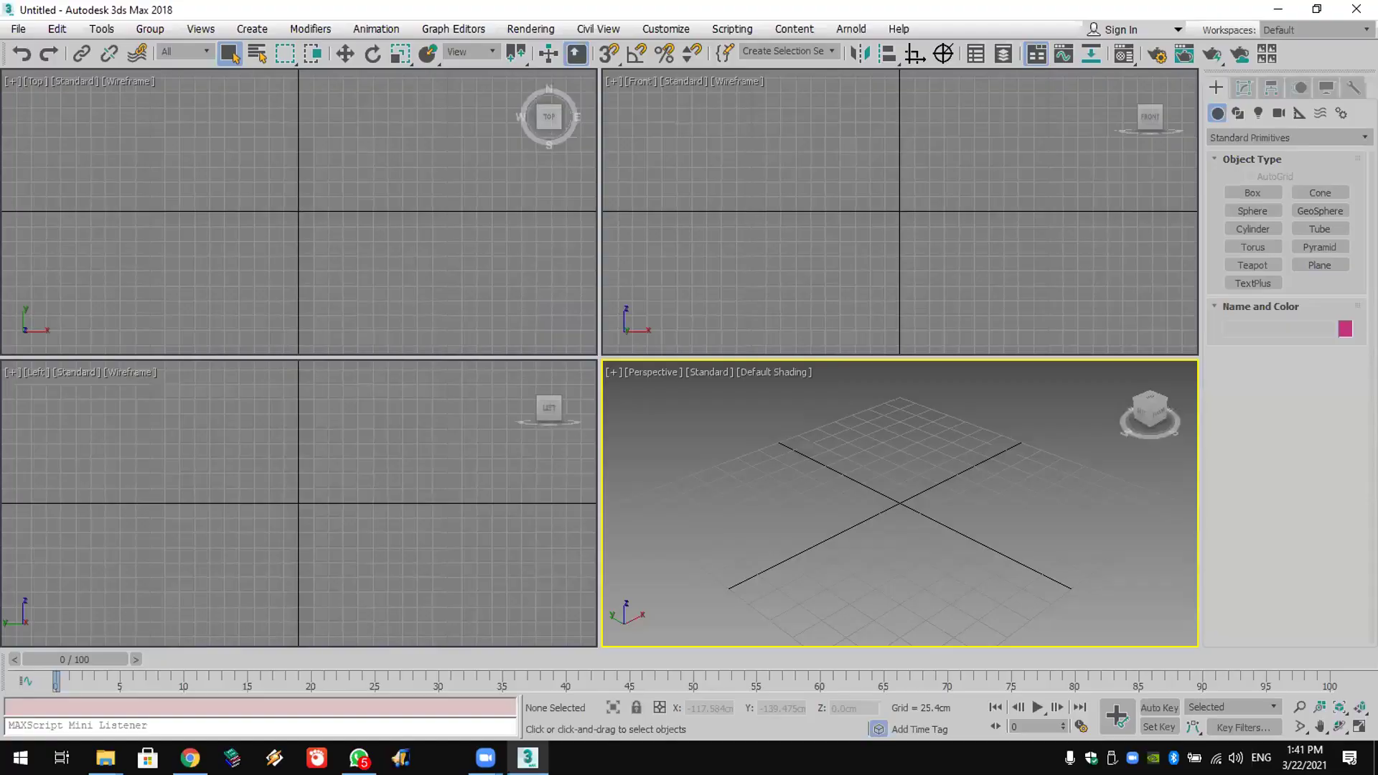
Step: Create a sphere centred at the origin in the perspective view
click(1319, 115)
click(1288, 136)
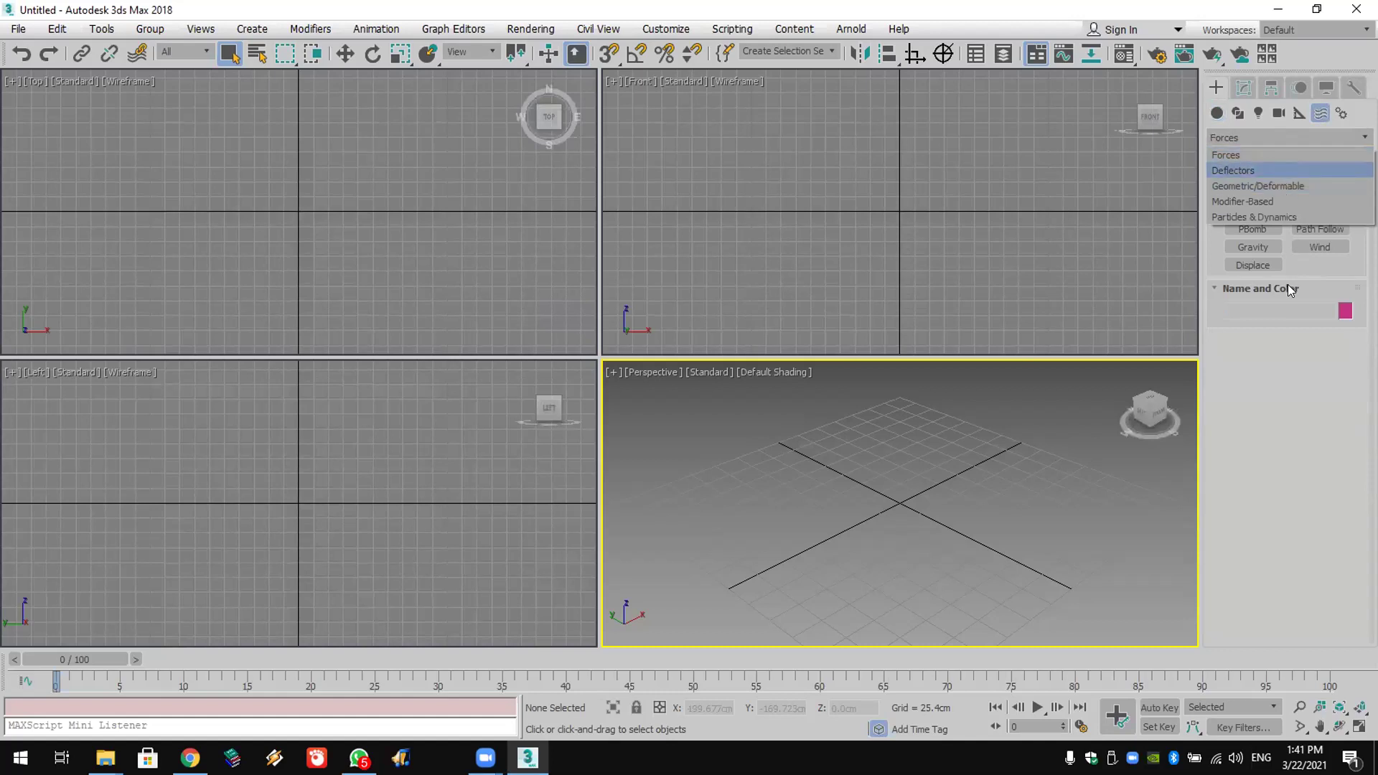
click(1258, 186)
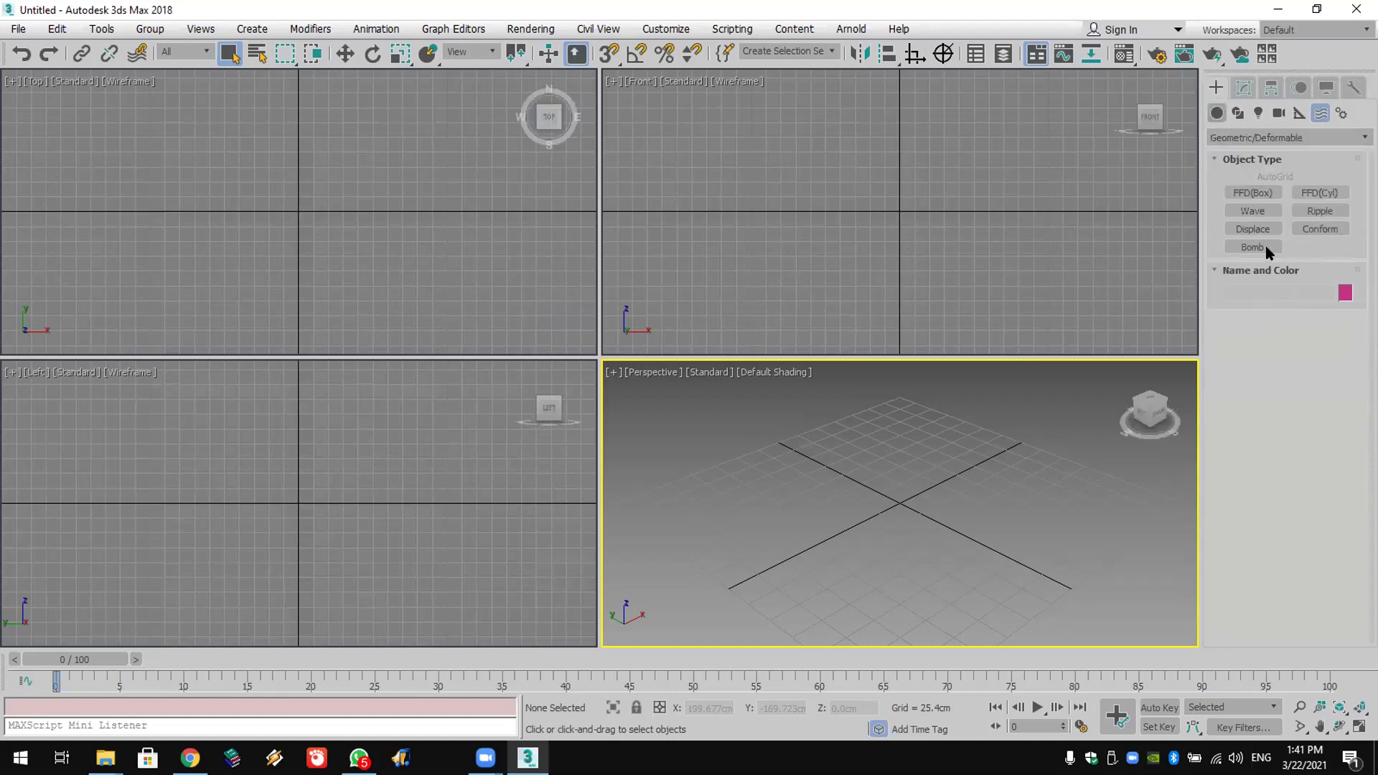
click(1252, 211)
drag(900, 502, 902, 583)
Step: Place a Geometric/Deformable Bomb space warp at the centre of the sphere
click(1321, 113)
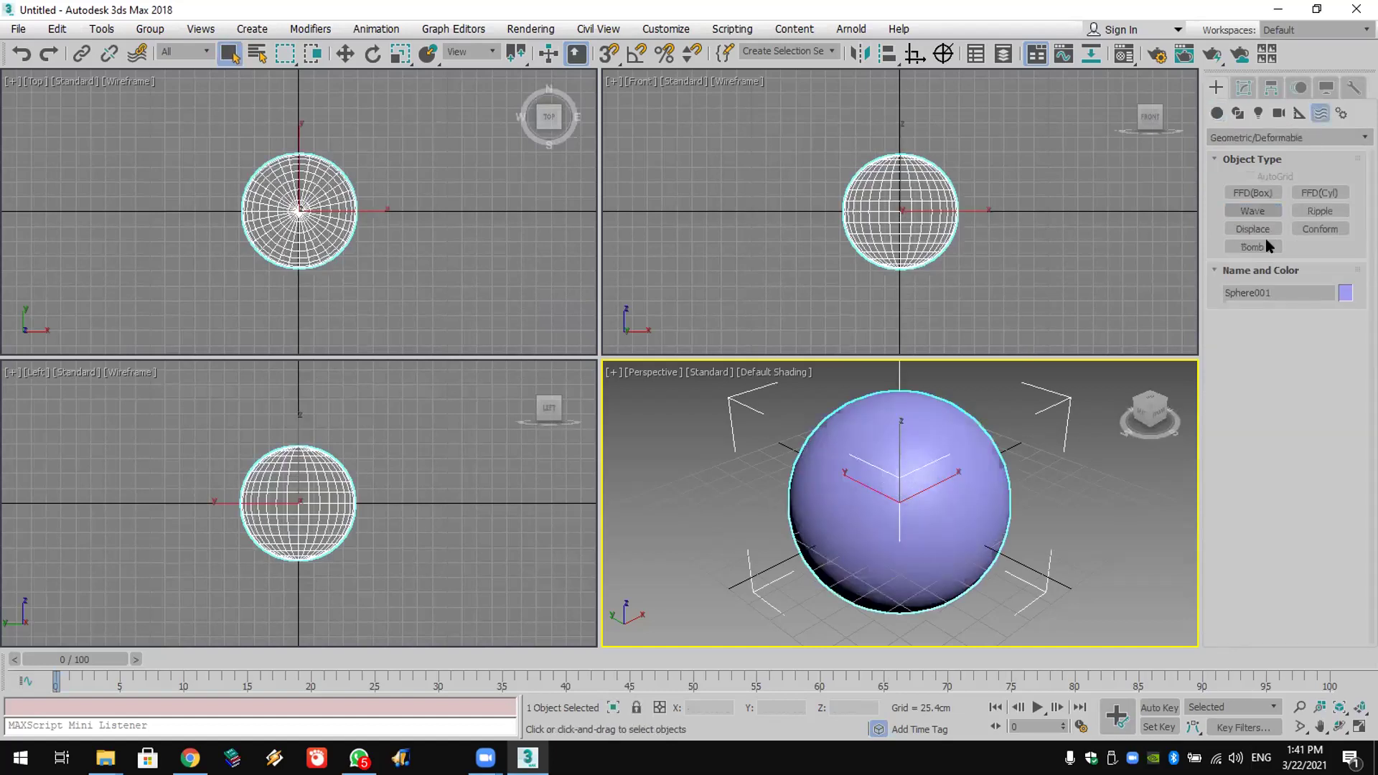
click(1263, 242)
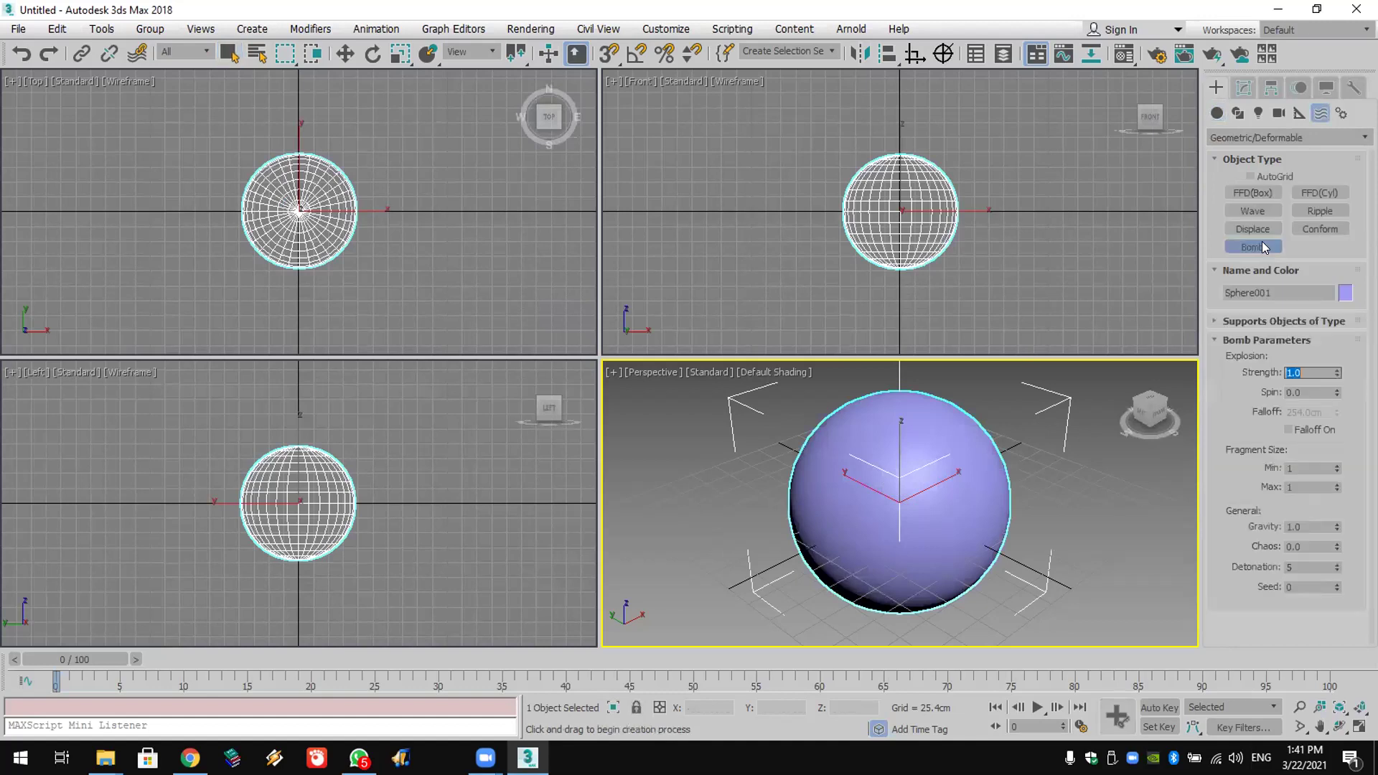
click(894, 498)
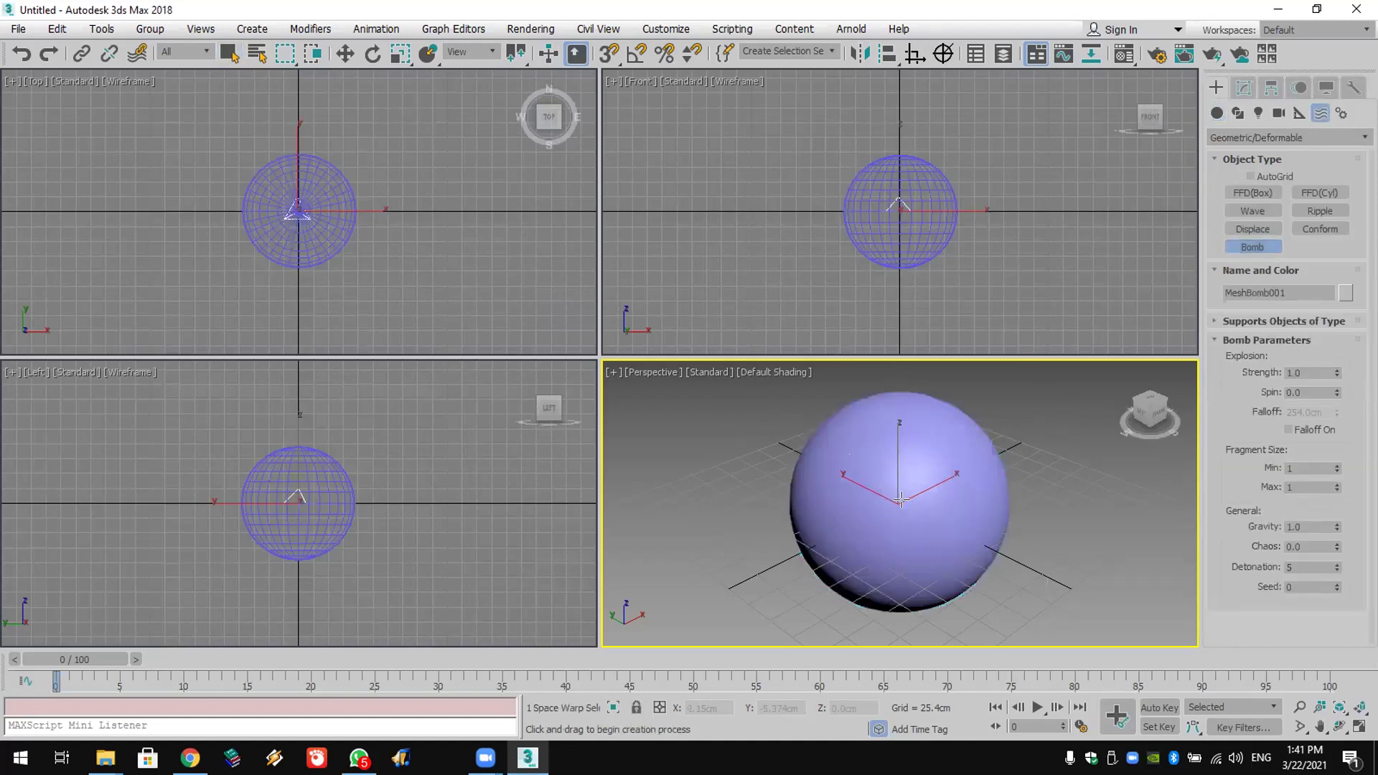
scroll(319, 214, up, 2)
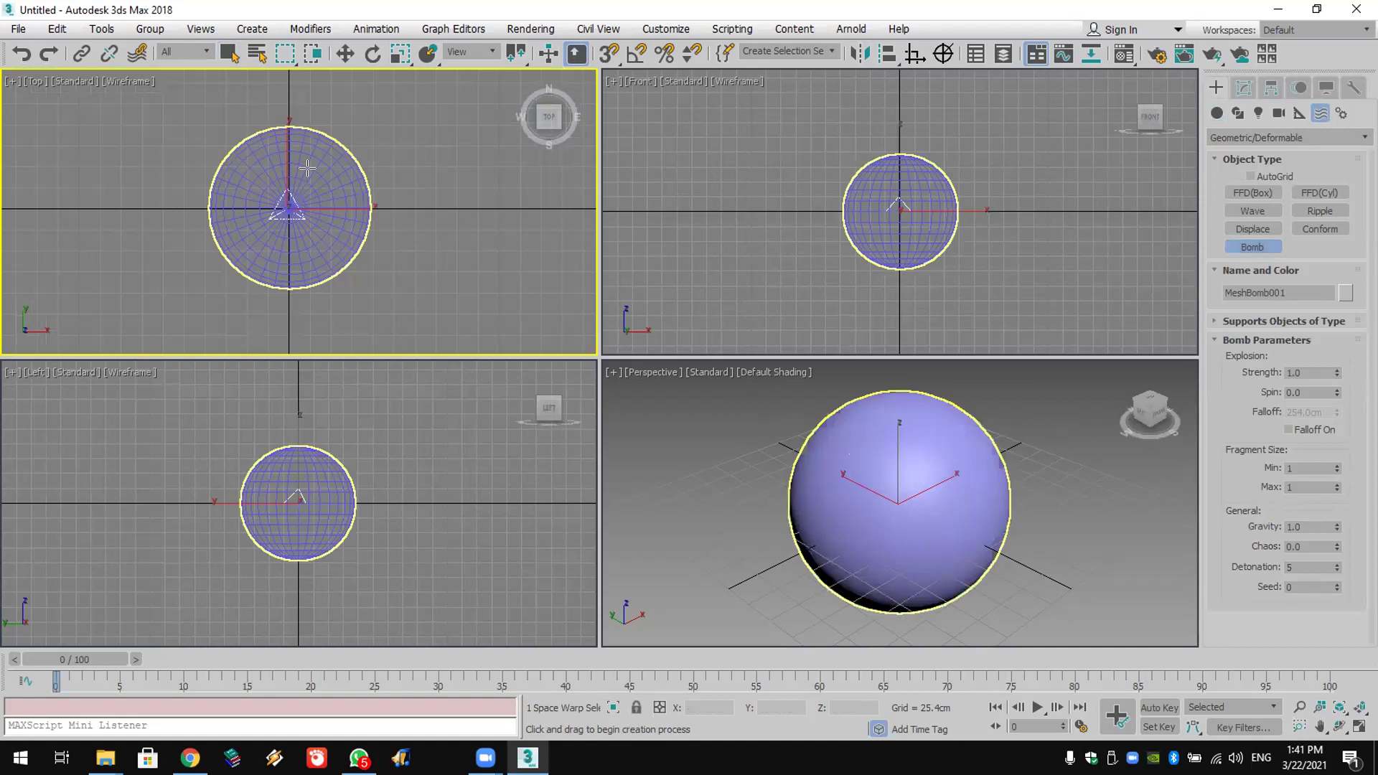
right_click(405, 130)
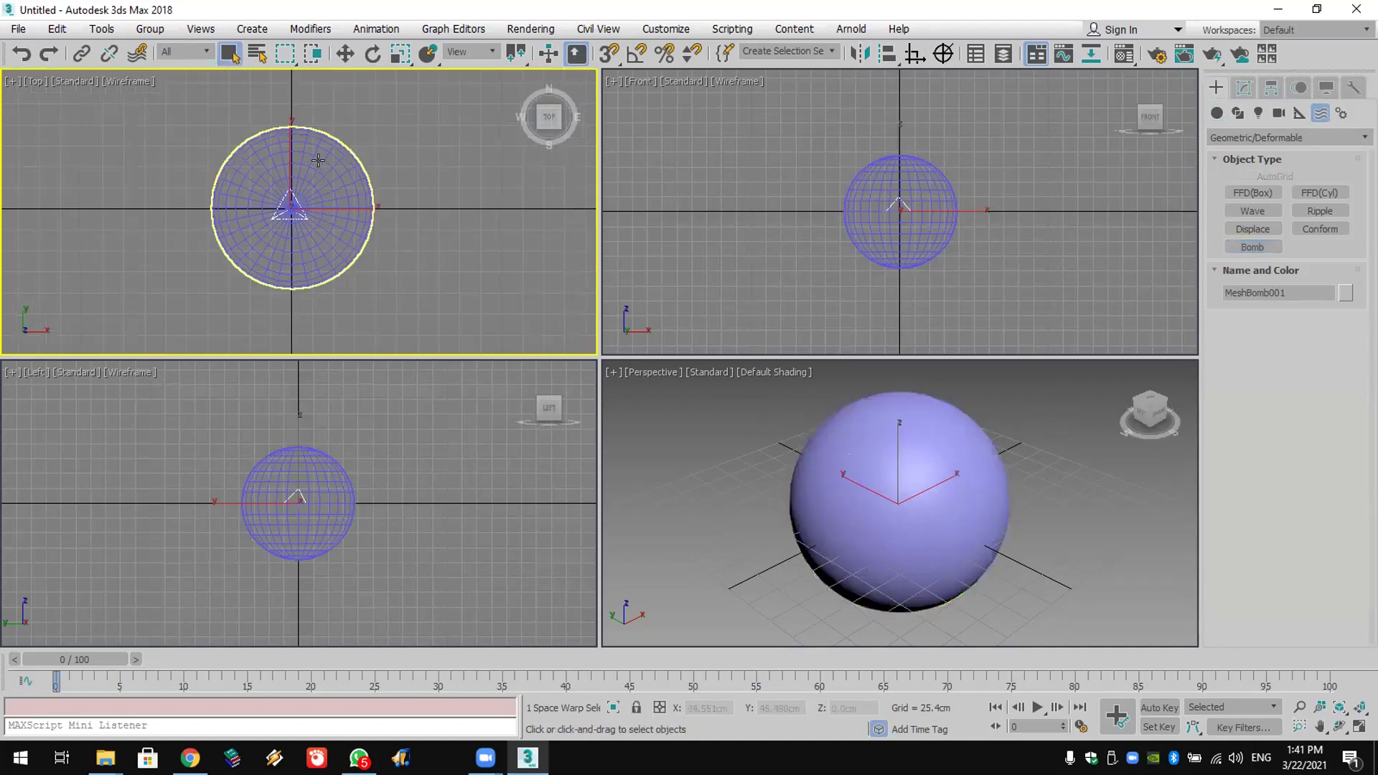
Step: Bind the sphere to the Bomb space warp, choosing the warp by name
click(316, 156)
click(134, 56)
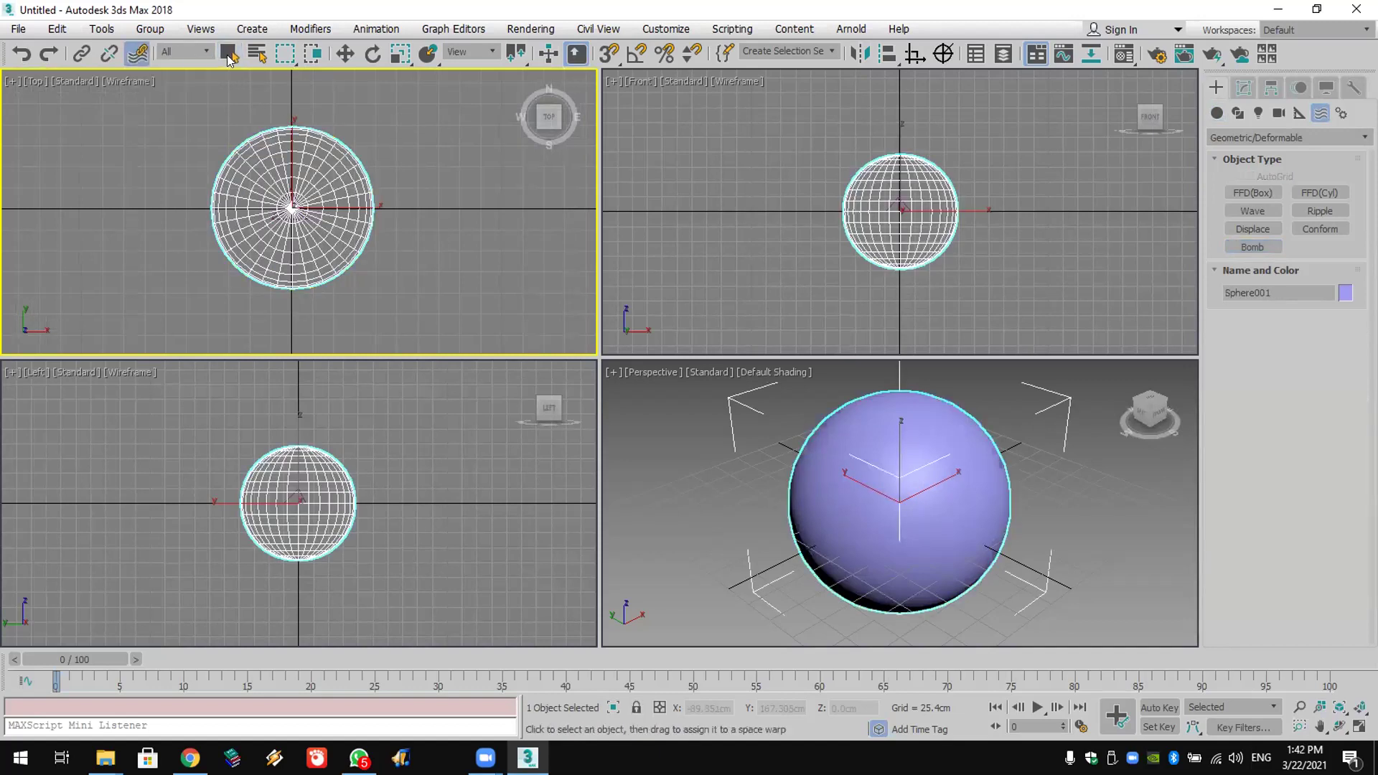
click(260, 56)
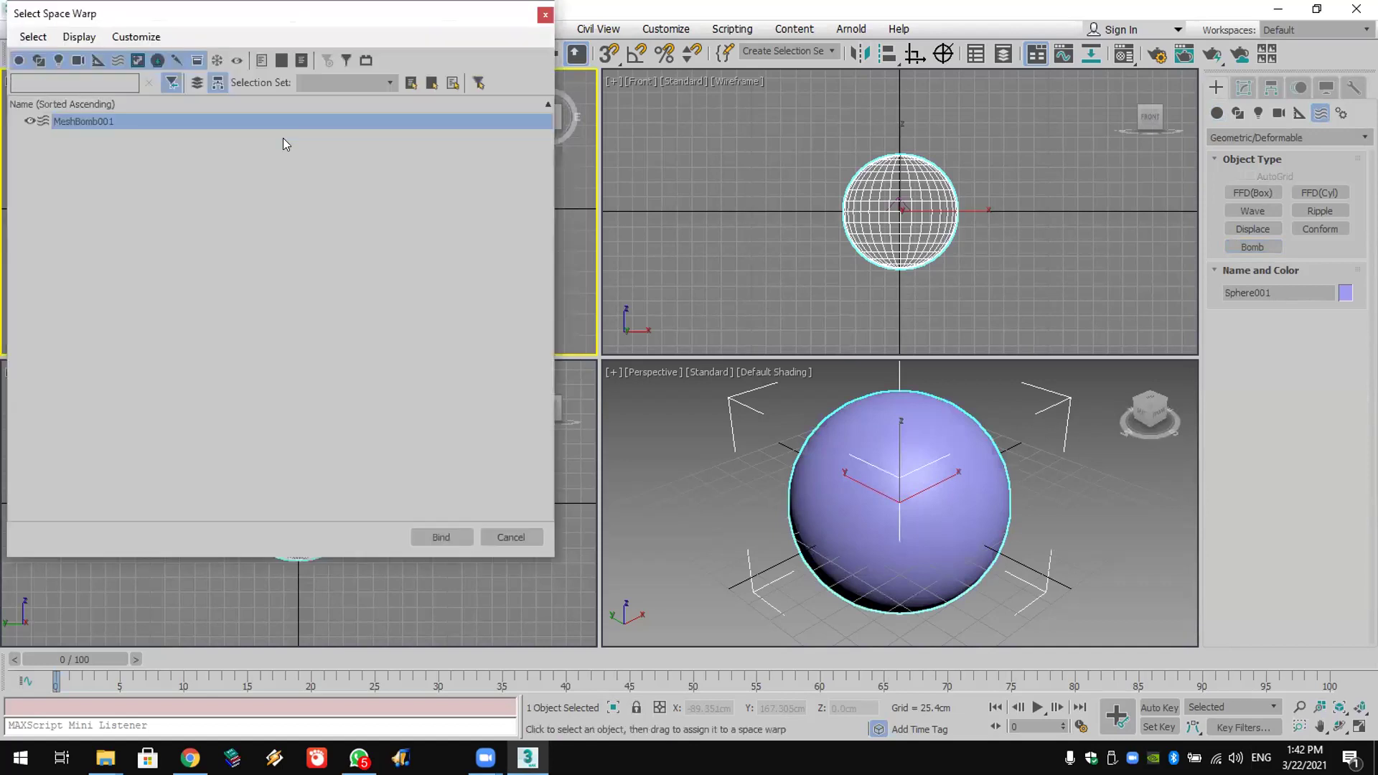
double_click(97, 124)
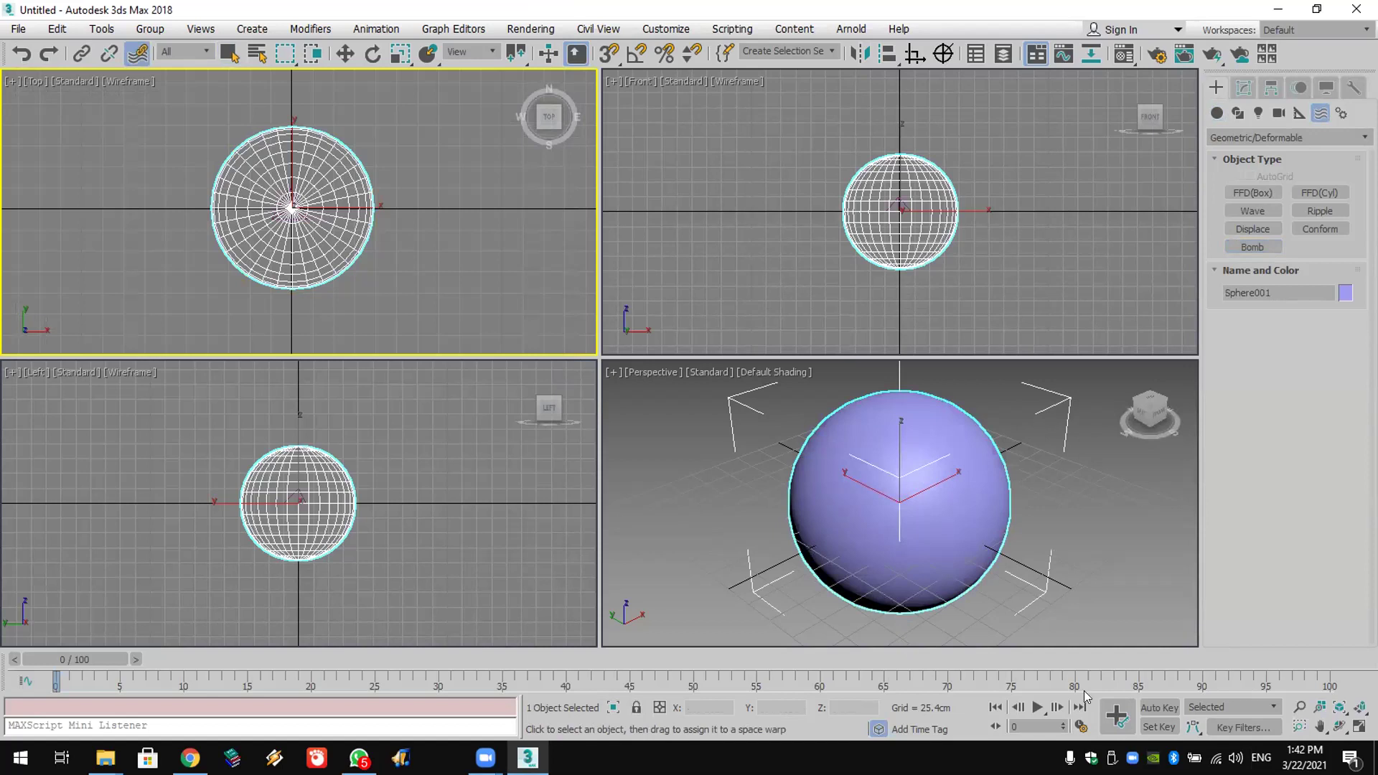
Step: Play the sphere's explosion animation in the perspective view
click(1038, 707)
right_click(1066, 549)
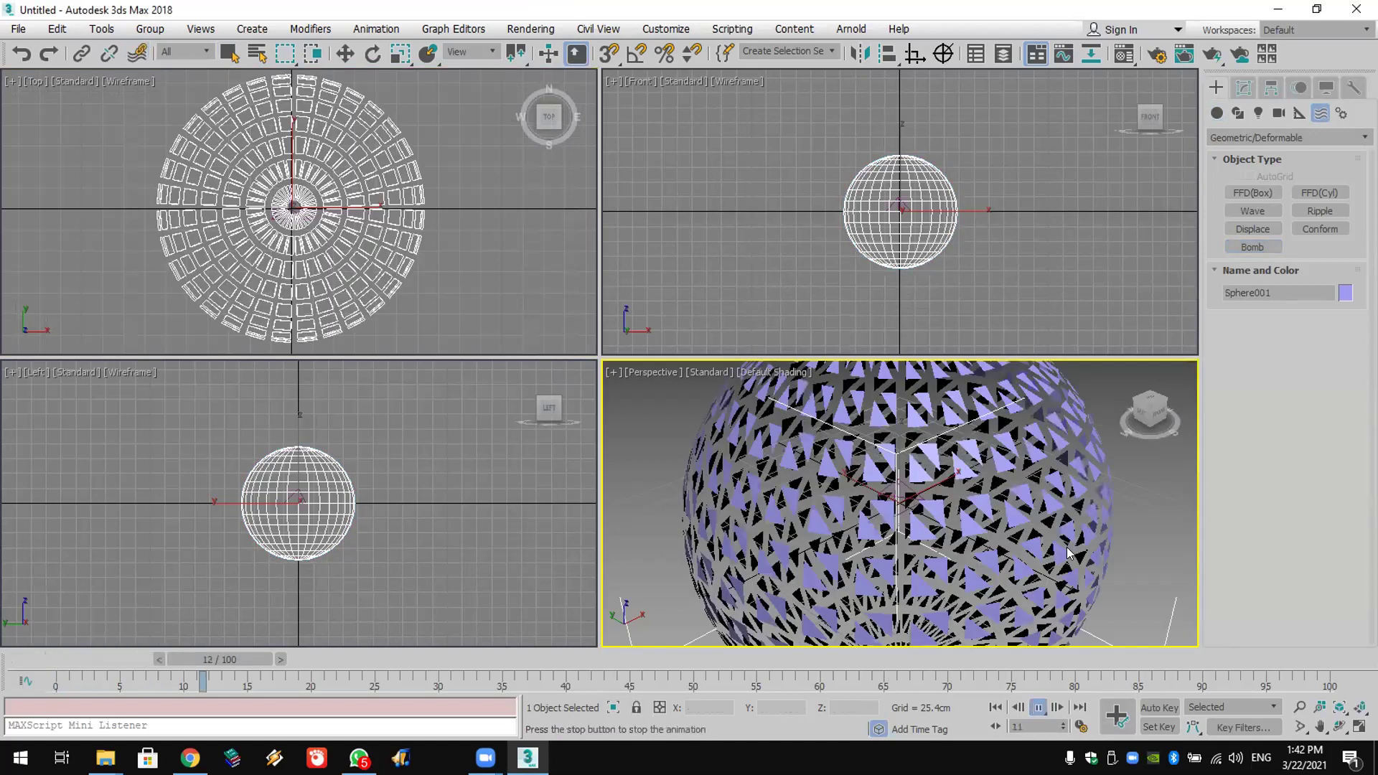
middle_drag(1068, 532, 981, 508)
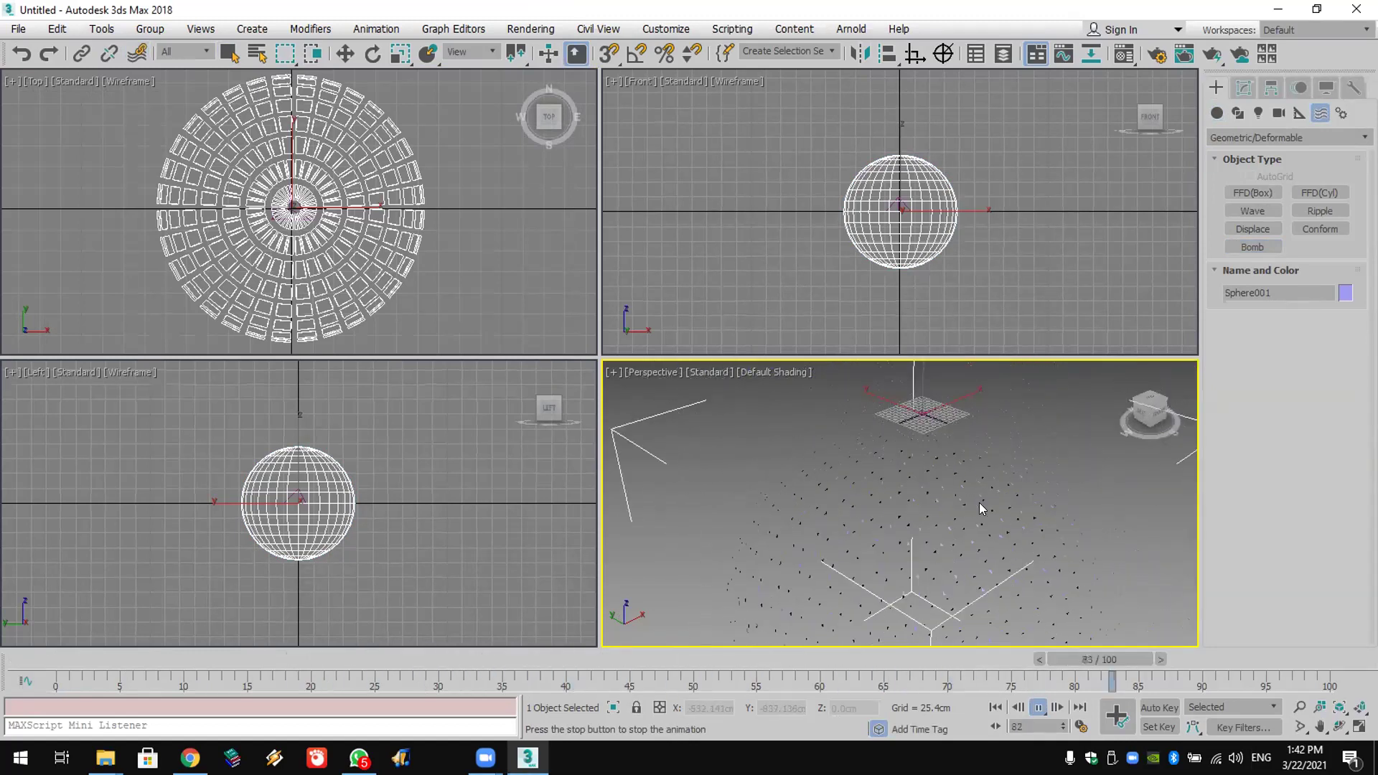
Step: Set the Bomb warp's strength to 1.46, fragment size to minimum 31 and maximum 65, and gravity to 1.85
click(1244, 88)
scroll(305, 206, up, 5)
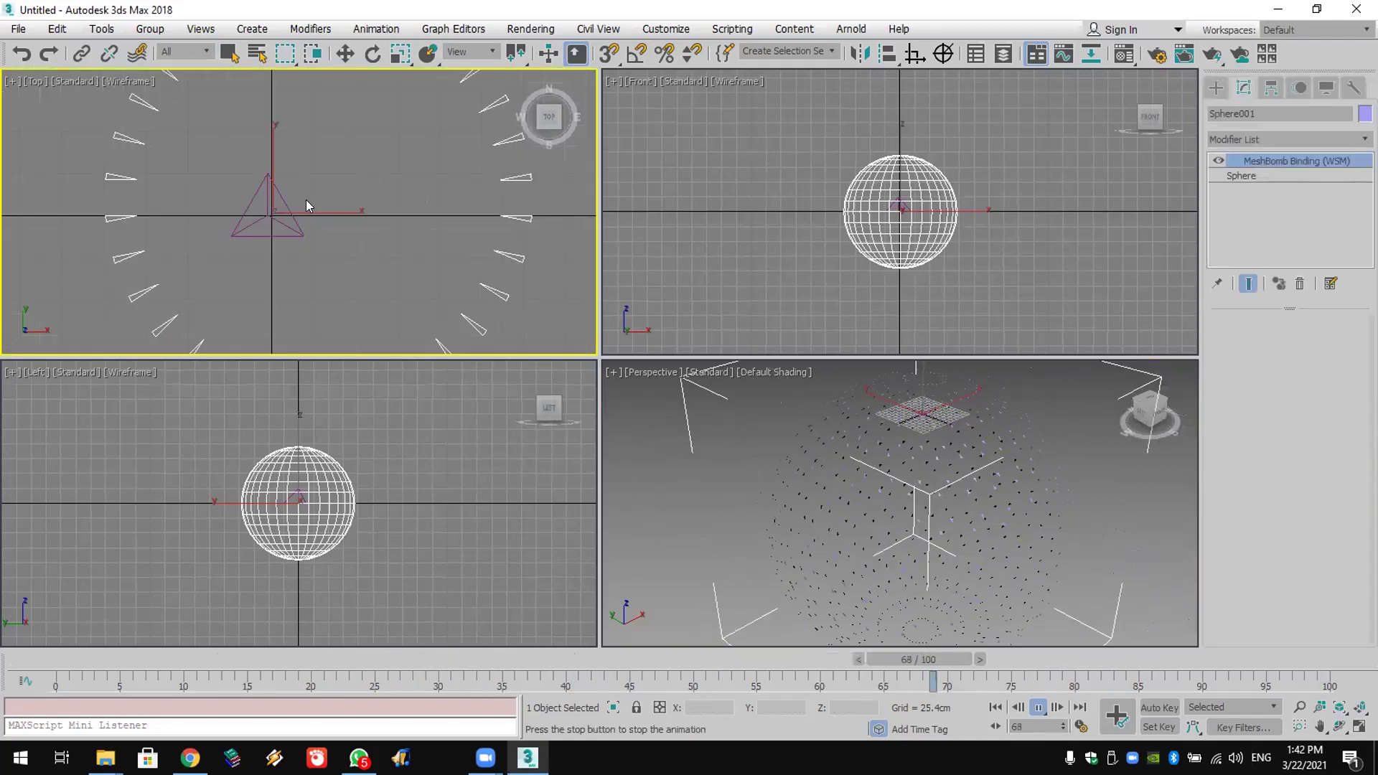
right_click(266, 215)
click(258, 214)
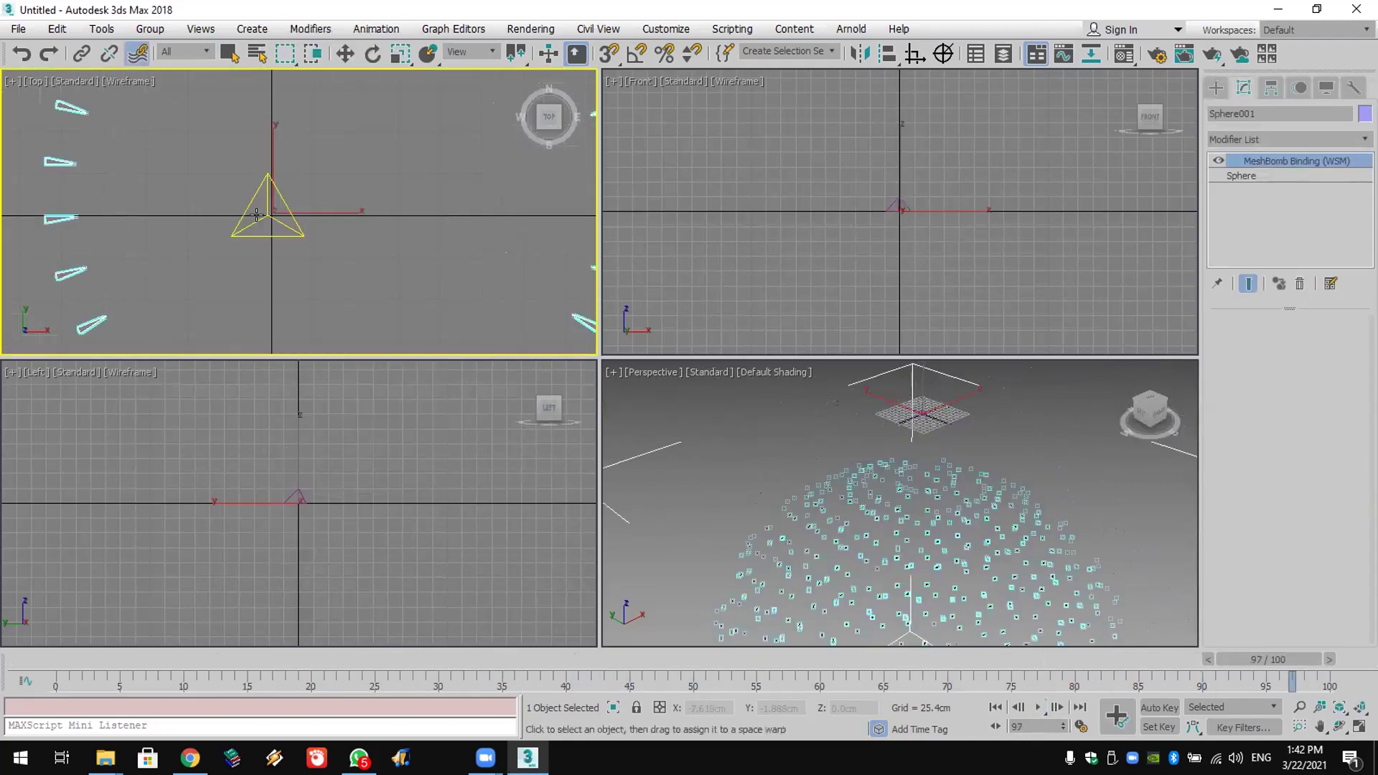
click(257, 214)
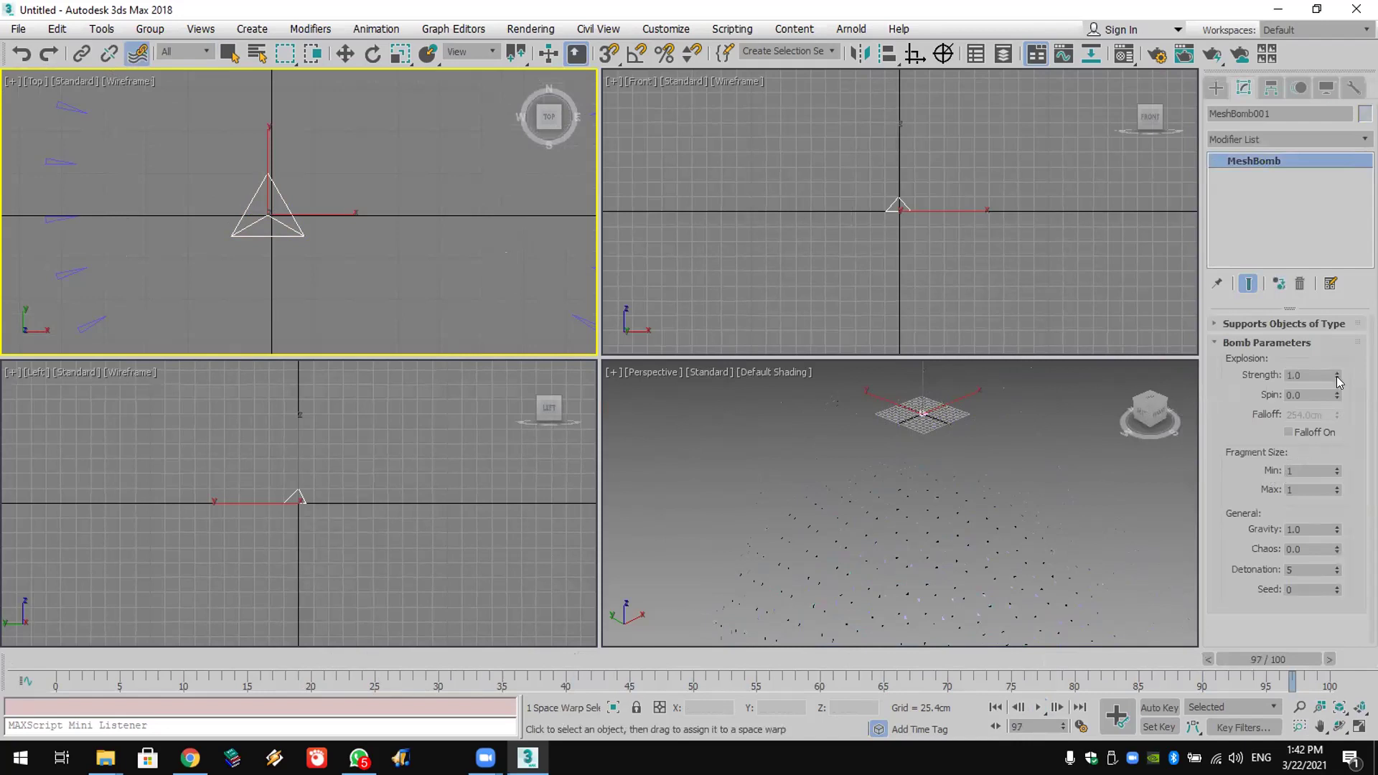
mouse_move(1336, 373)
mouse_down()
mouse_move(1339, 330)
mouse_move(1340, 398)
mouse_up()
drag(1333, 472, 1335, 448)
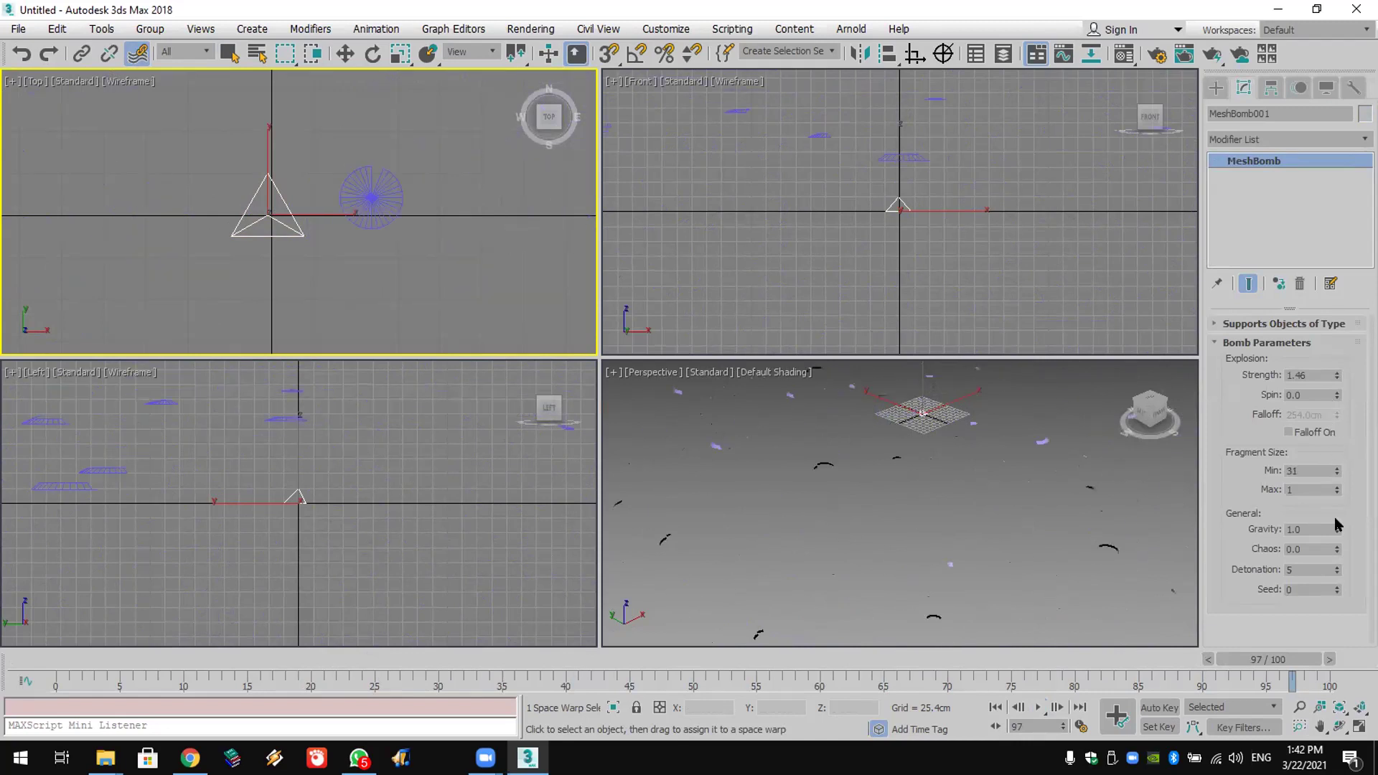
drag(1337, 531, 1335, 427)
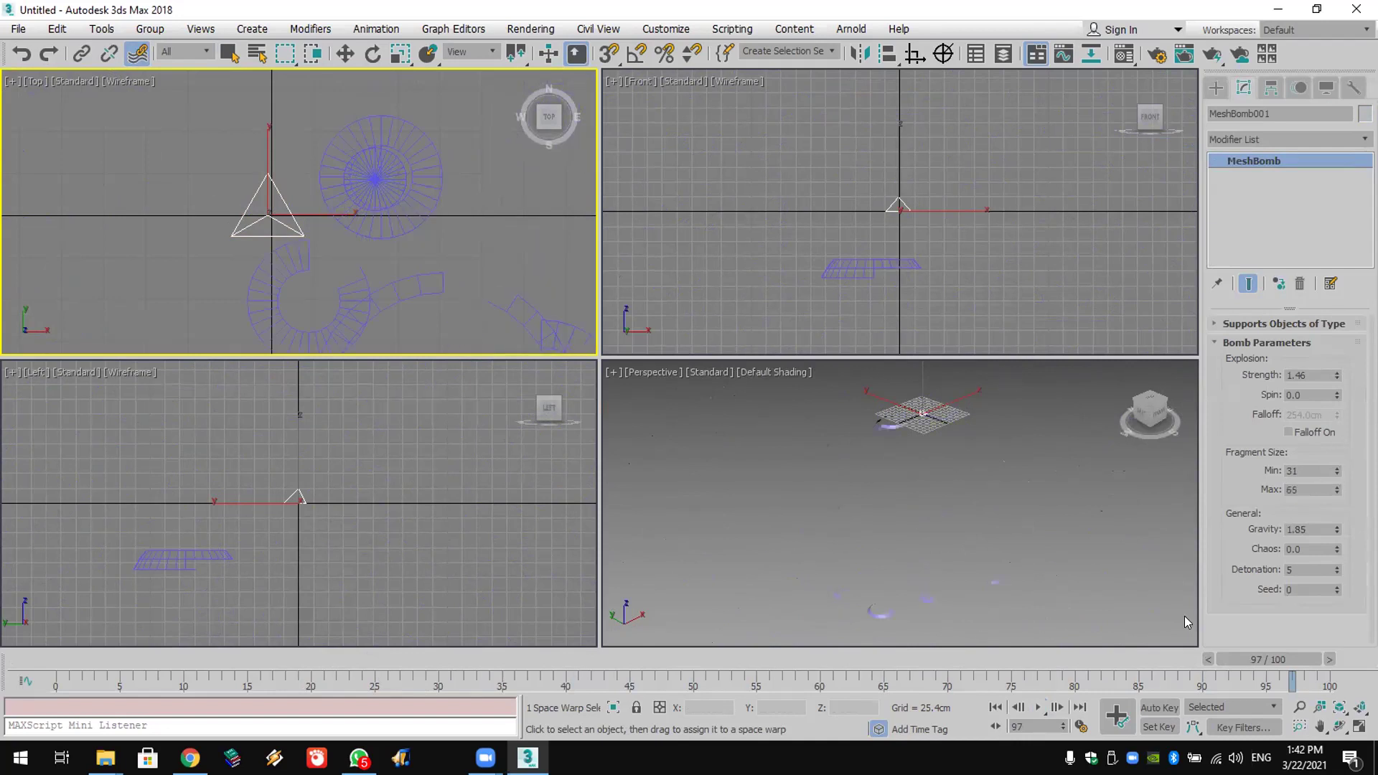
Step: Replay the adjusted explosion from frame 0 with the whole sphere framed in the perspective view
click(996, 707)
click(1038, 707)
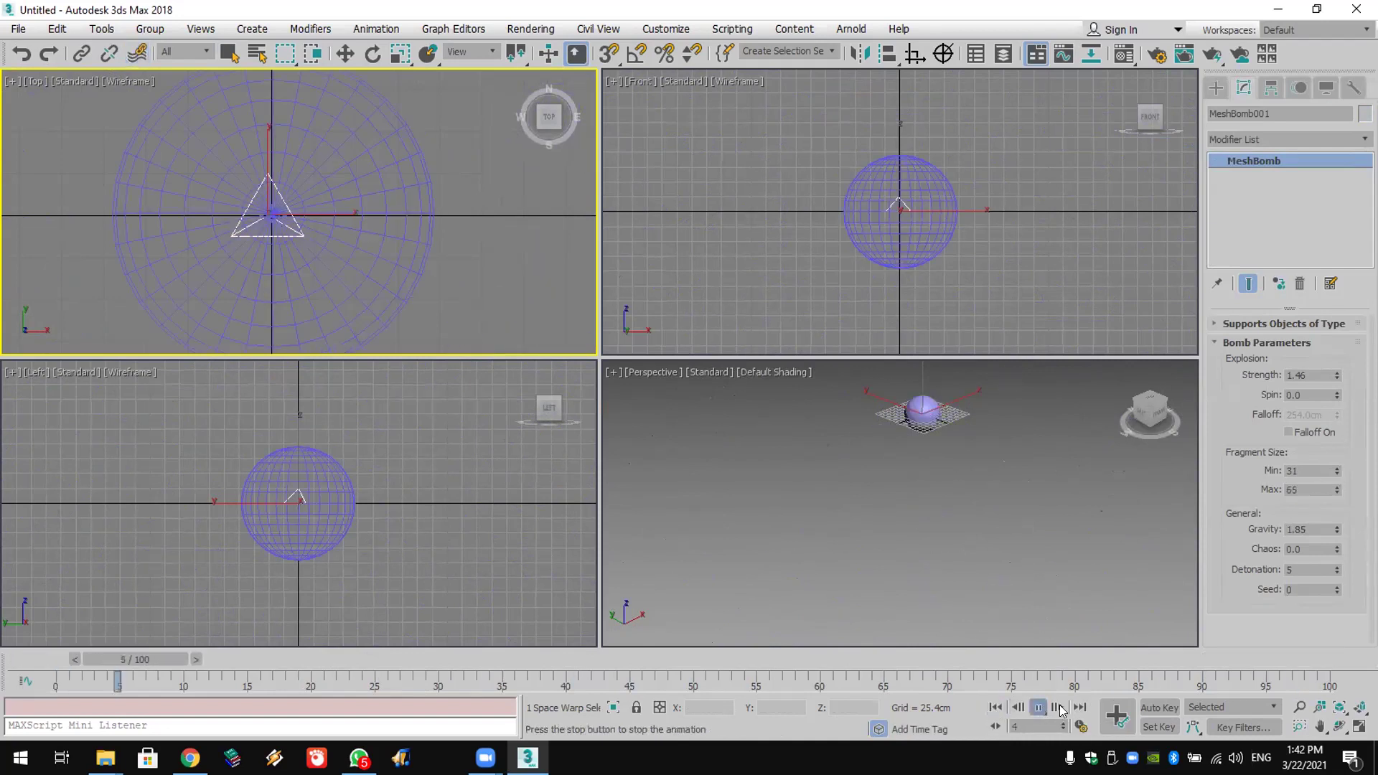
click(137, 53)
key(z)
scroll(1005, 480, down, 5)
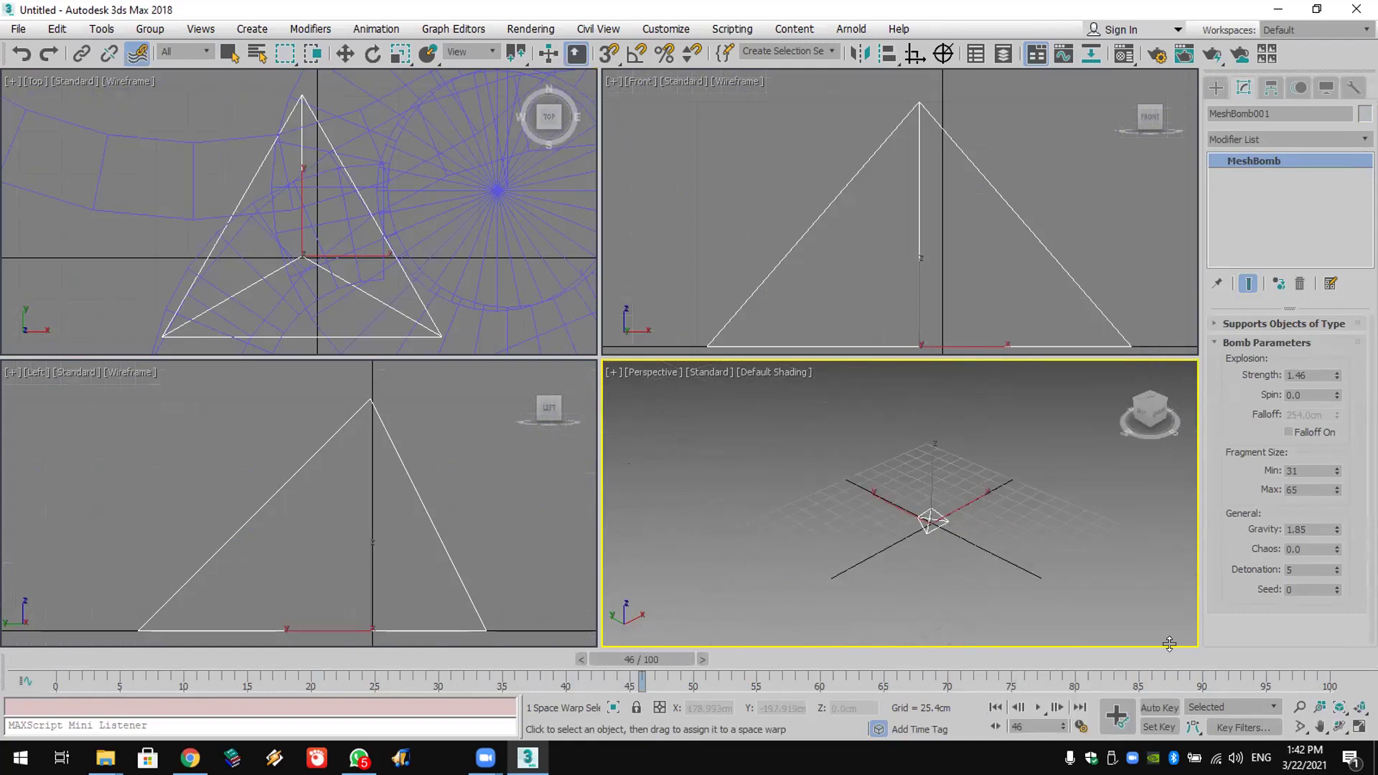
click(996, 707)
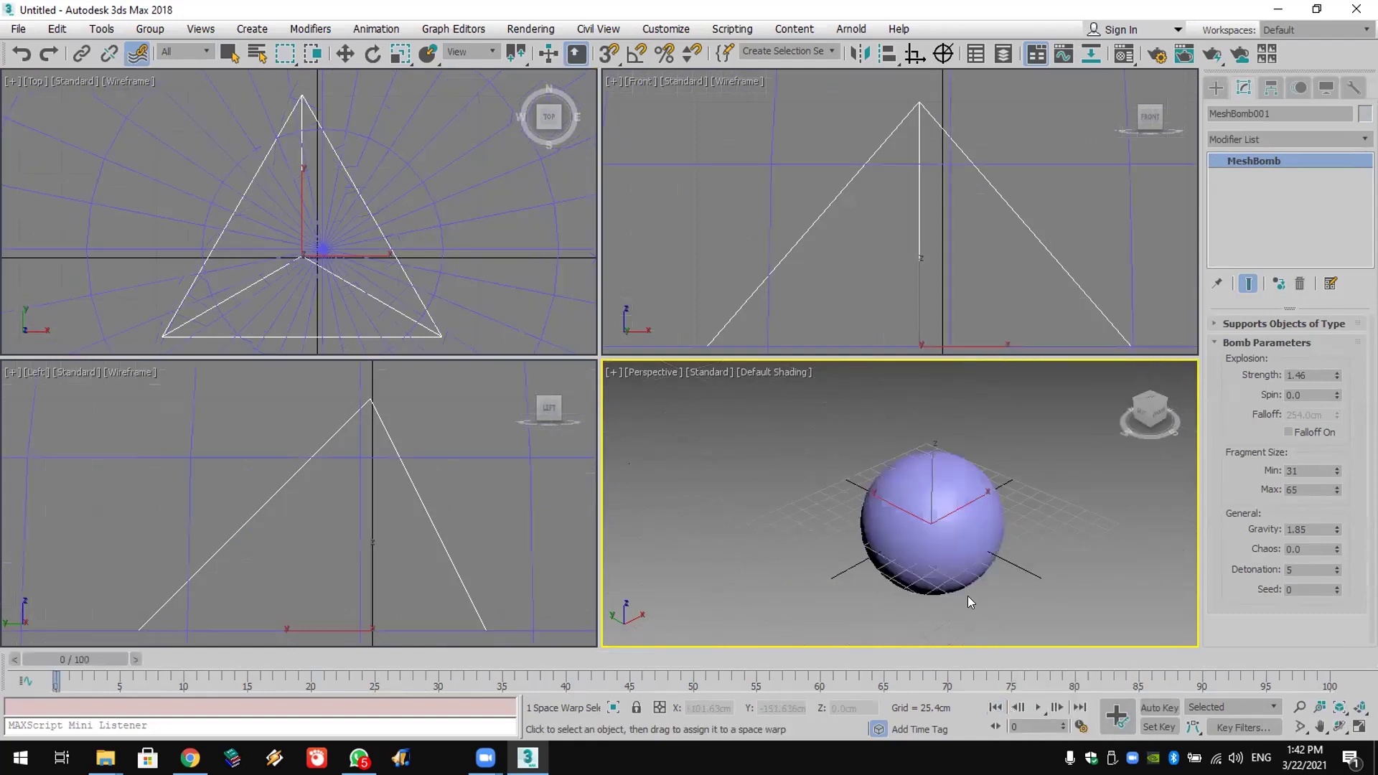
scroll(1046, 565, down, 4)
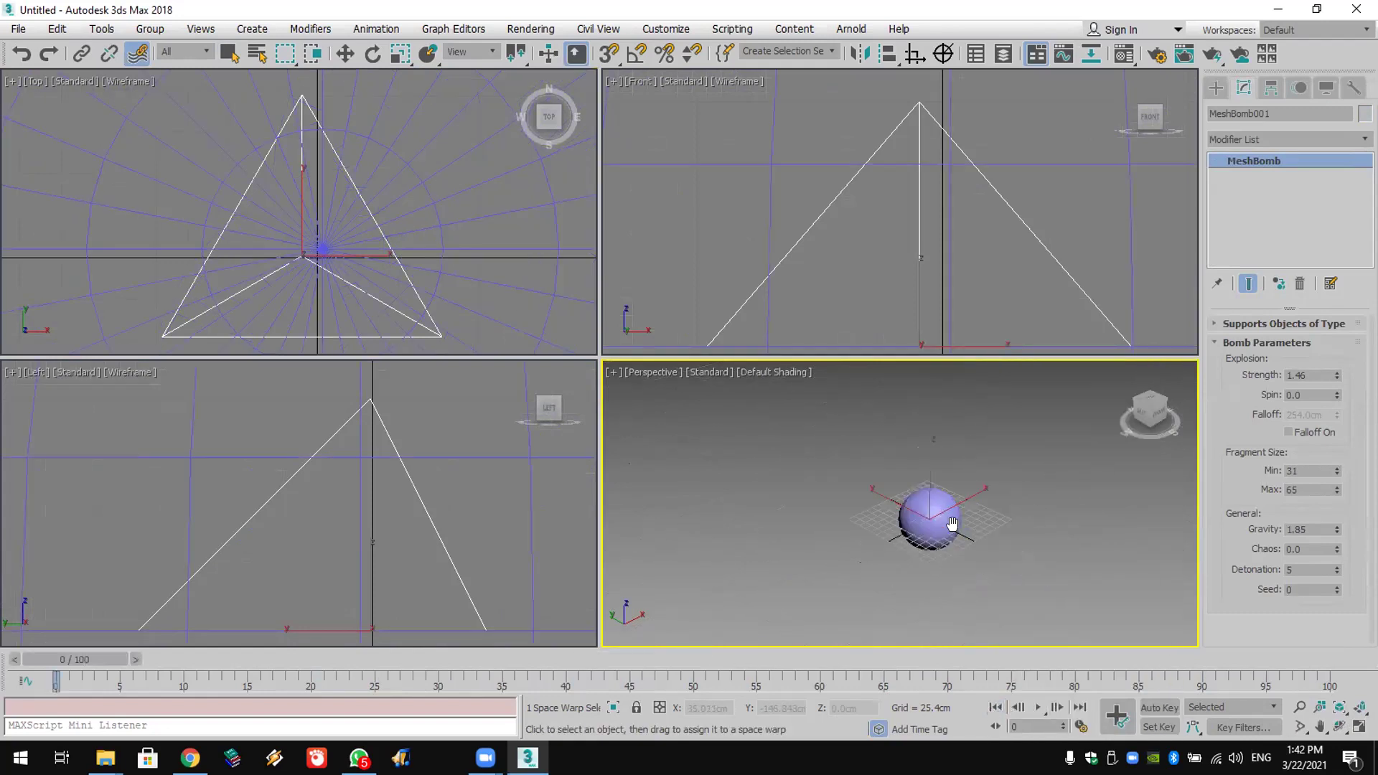
click(1038, 709)
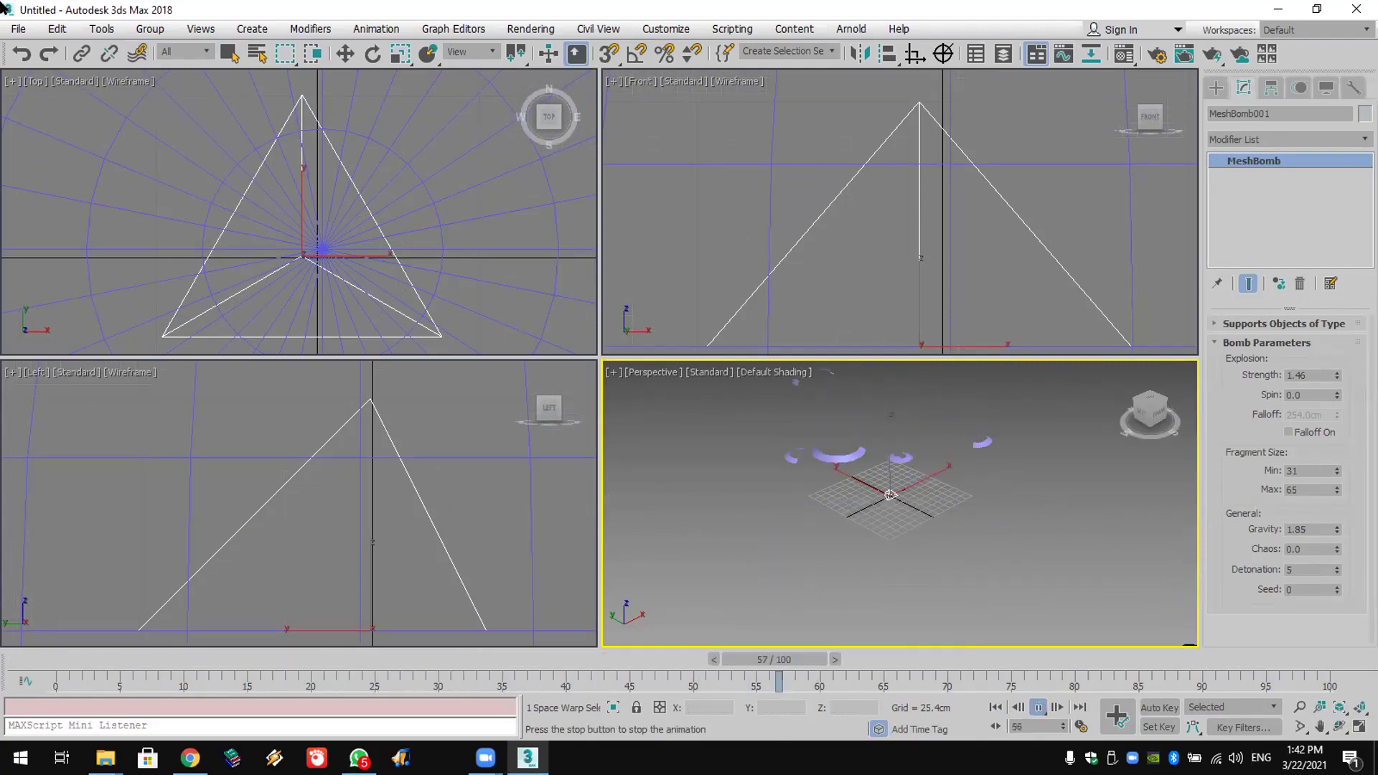
Step: Reset the scene without saving the changes
click(18, 29)
click(21, 83)
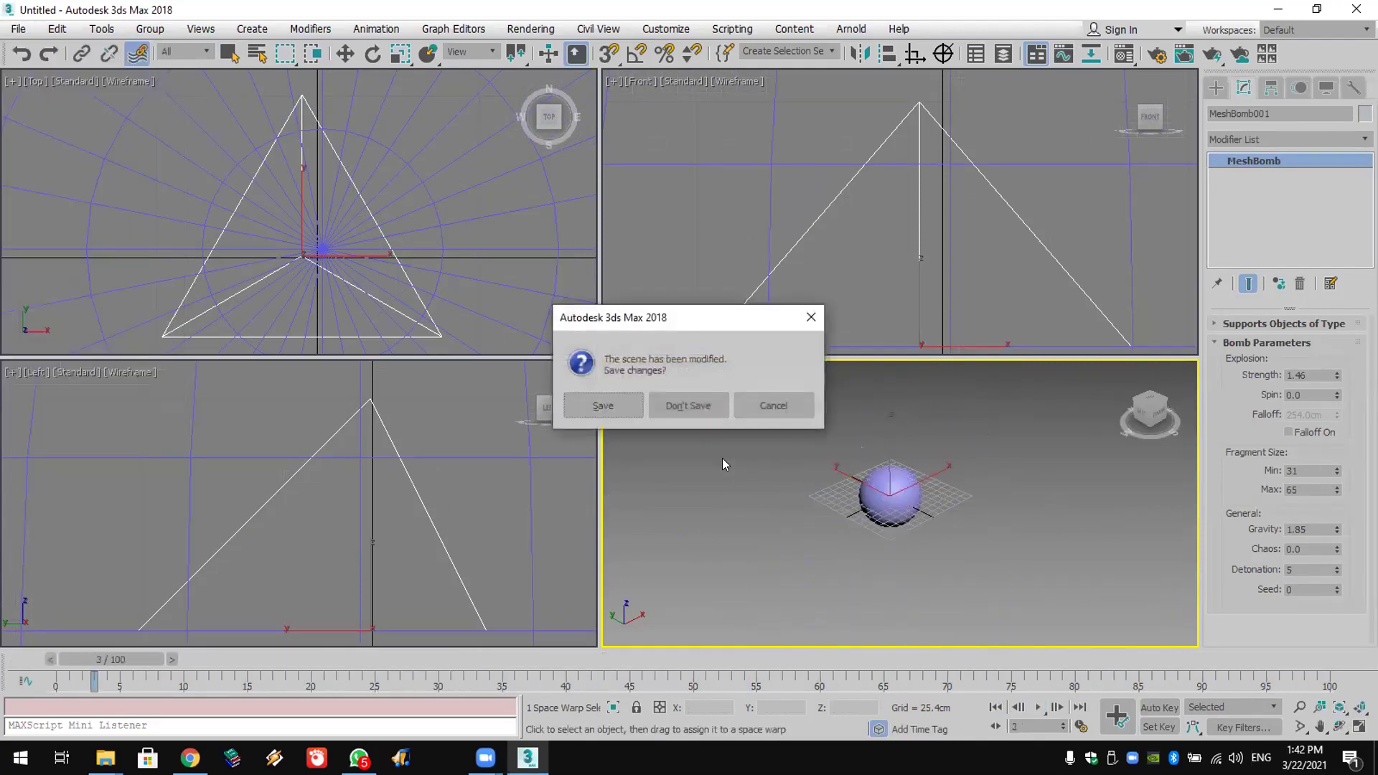
click(689, 404)
click(639, 404)
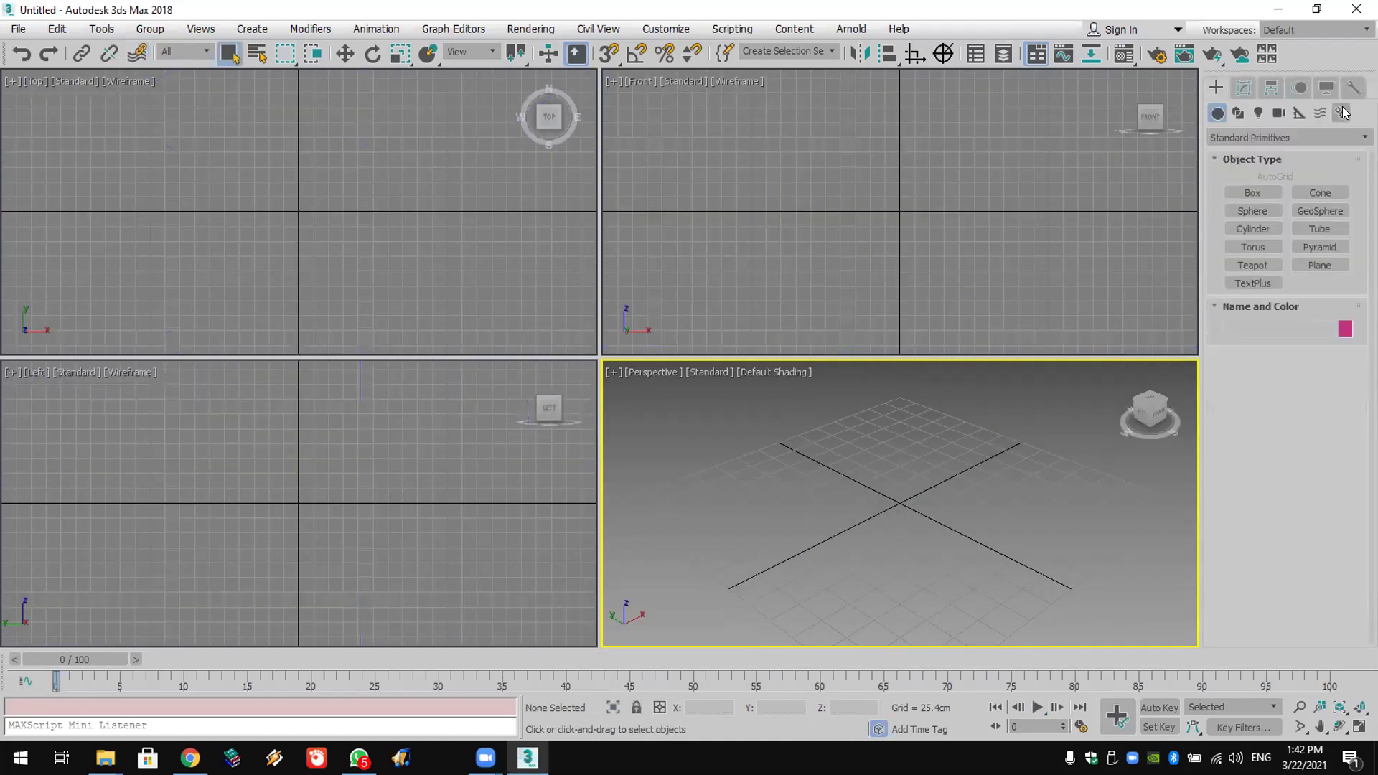
Step: Choose the Wave space warp from the Geometric/Deformable category
click(1323, 114)
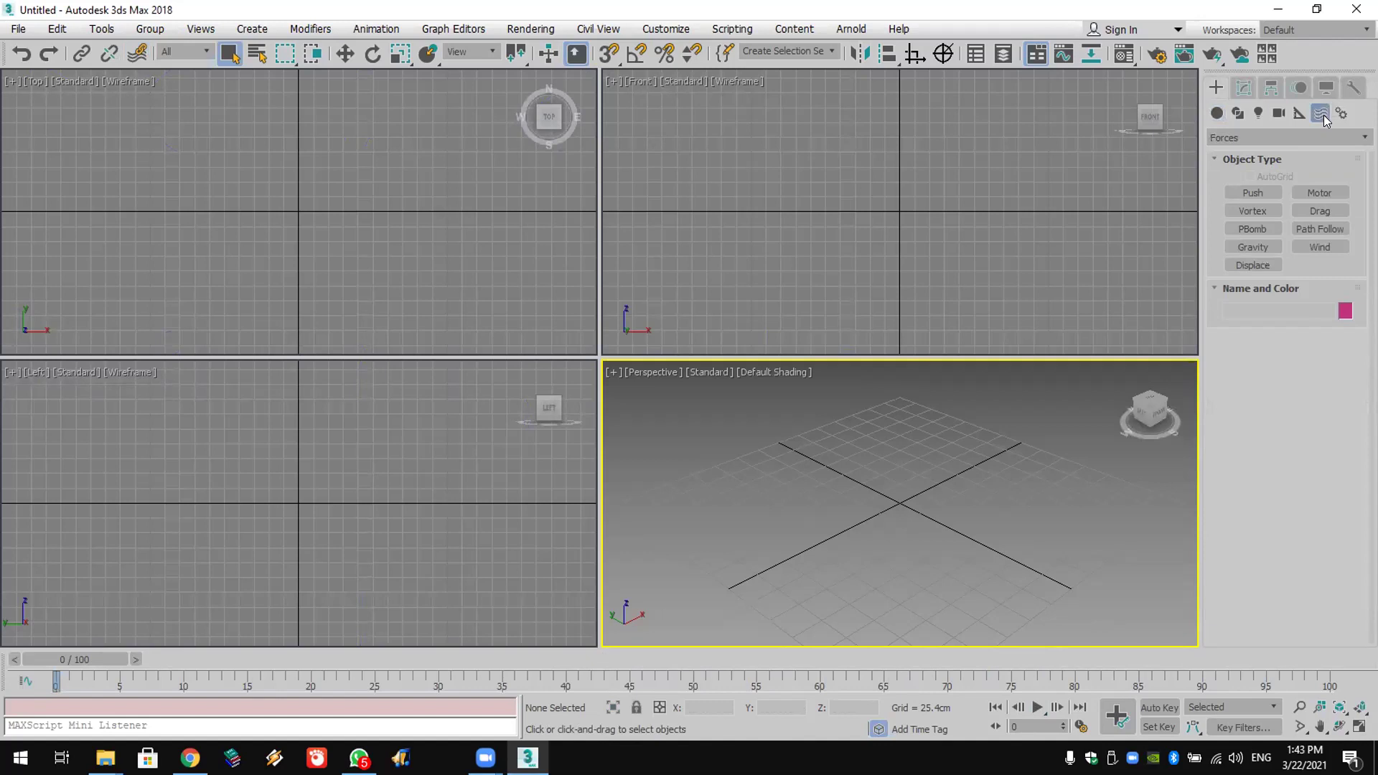
click(1299, 136)
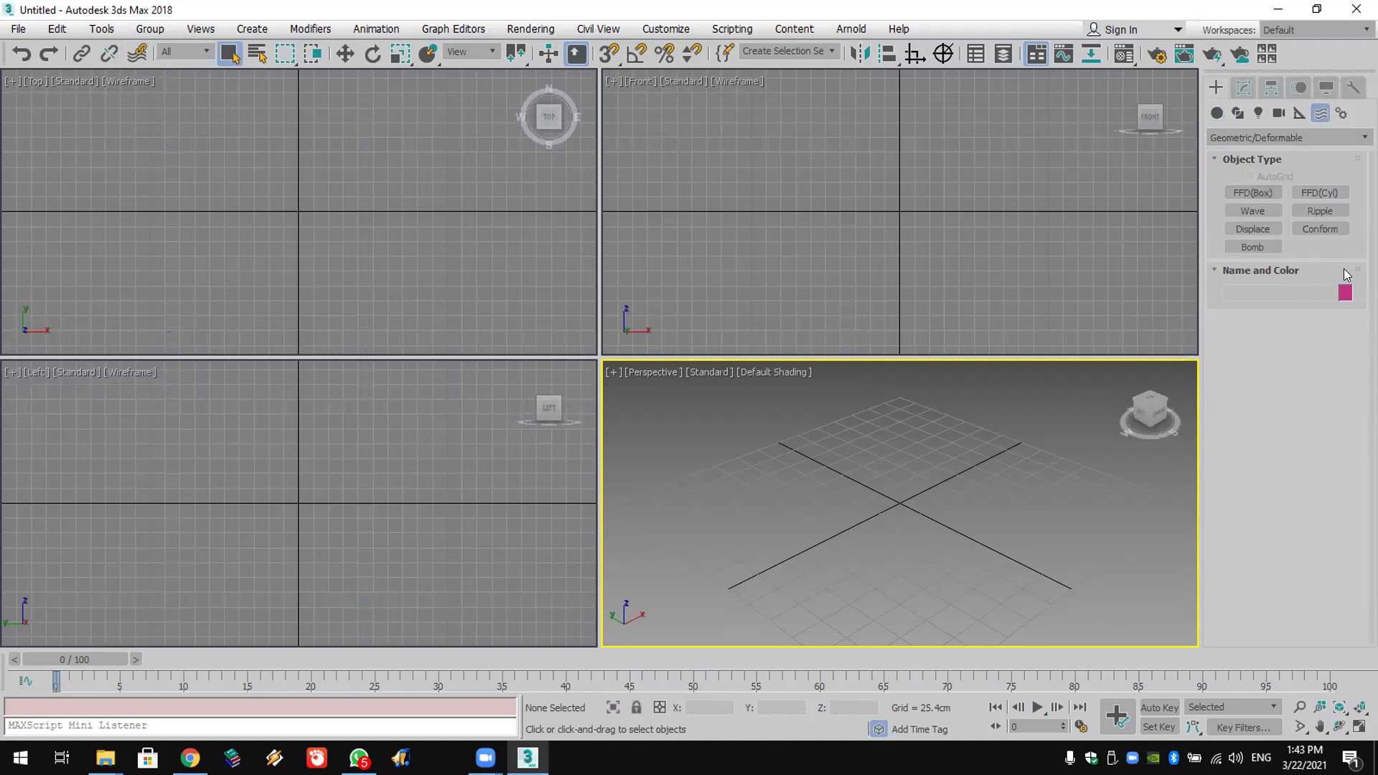
click(1264, 210)
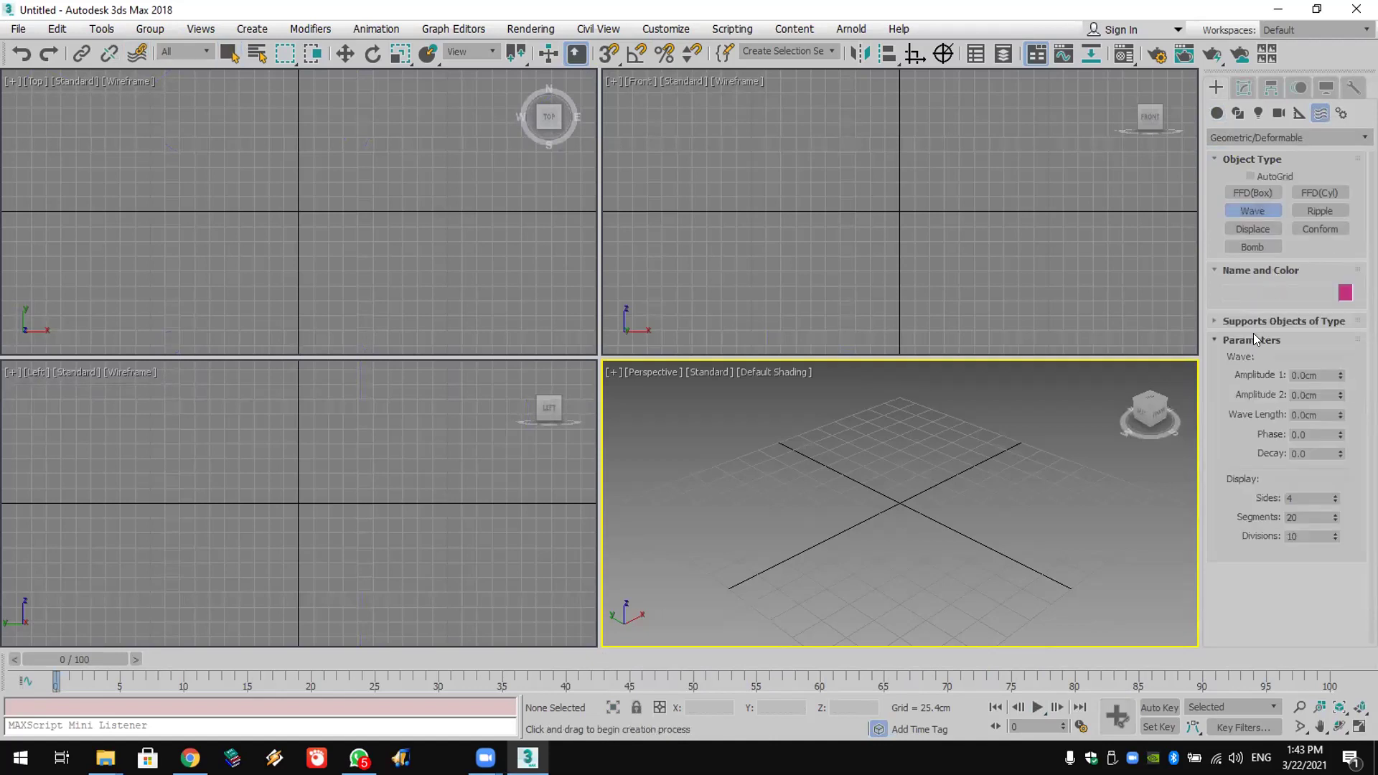
click(1218, 112)
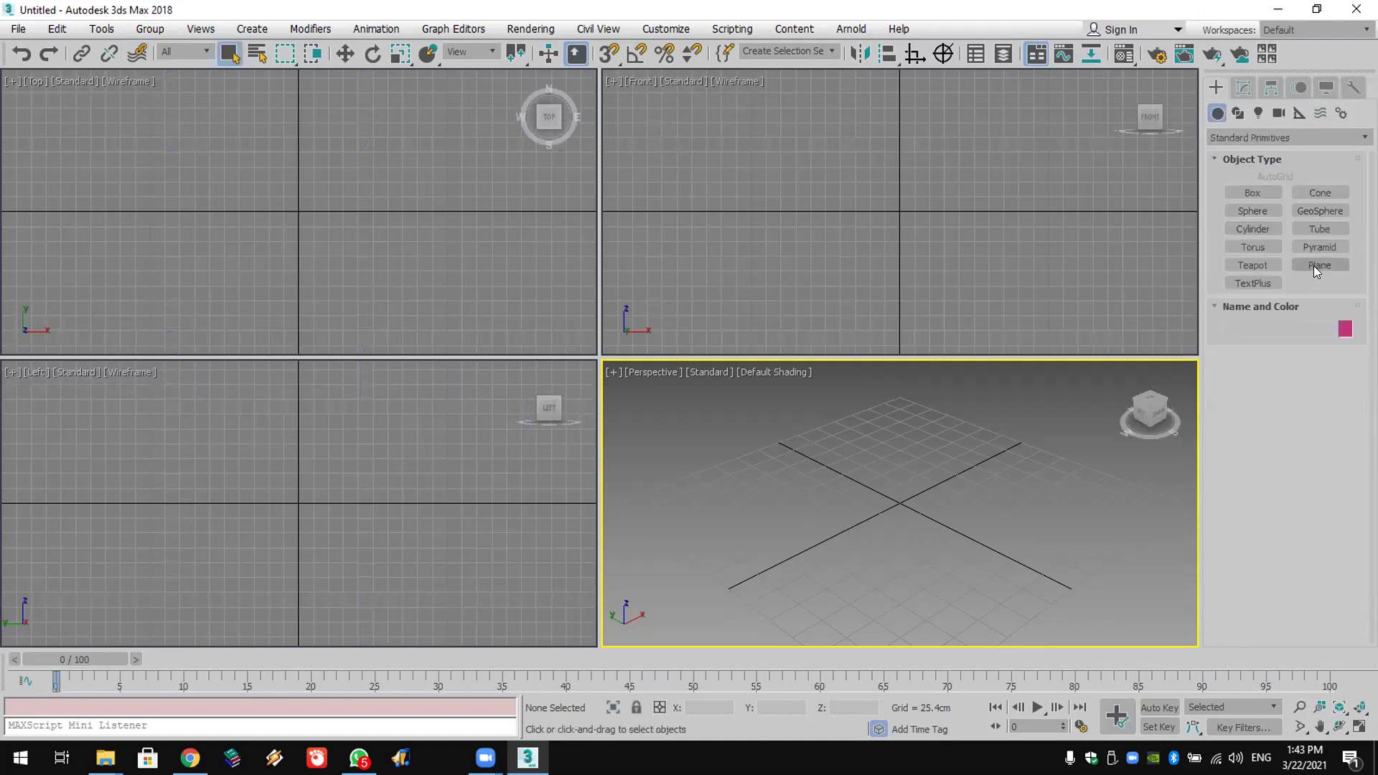
click(1315, 266)
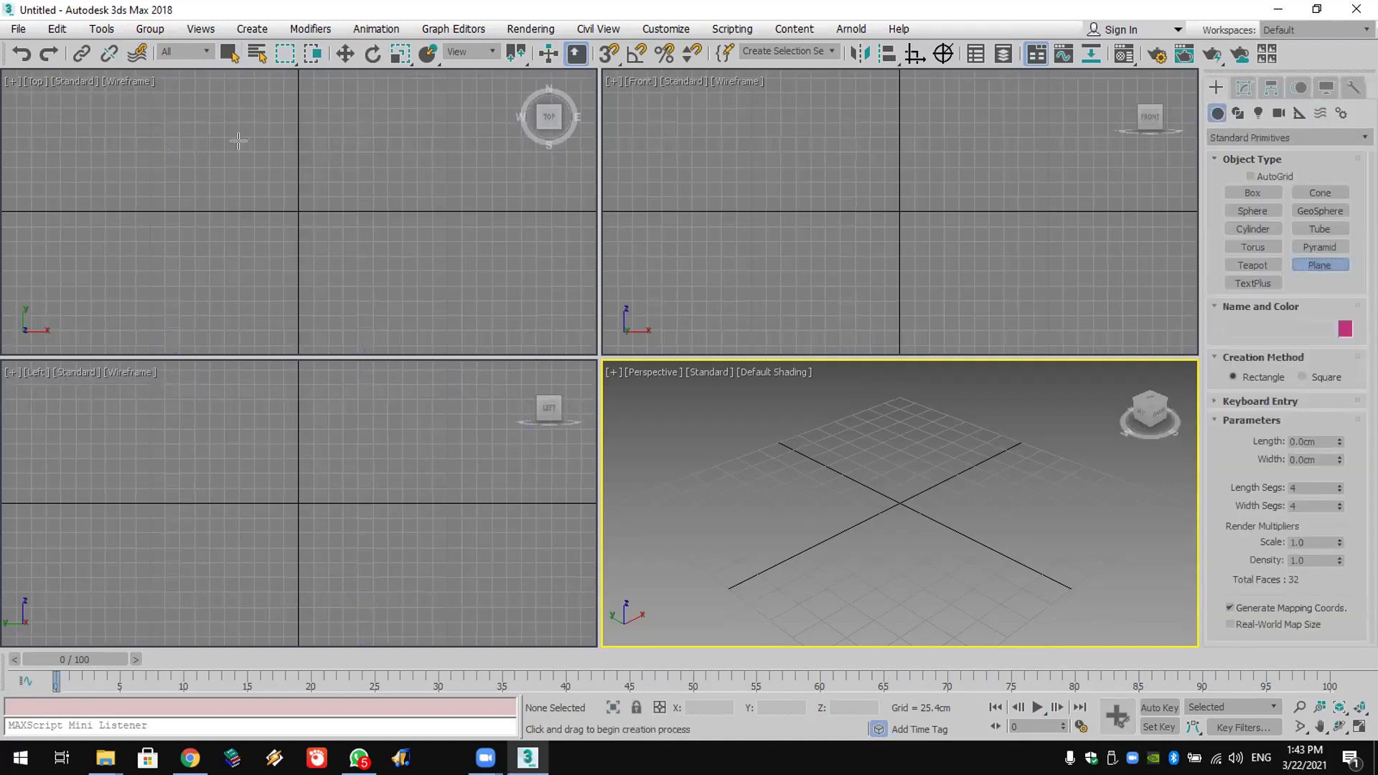
drag(148, 123, 370, 301)
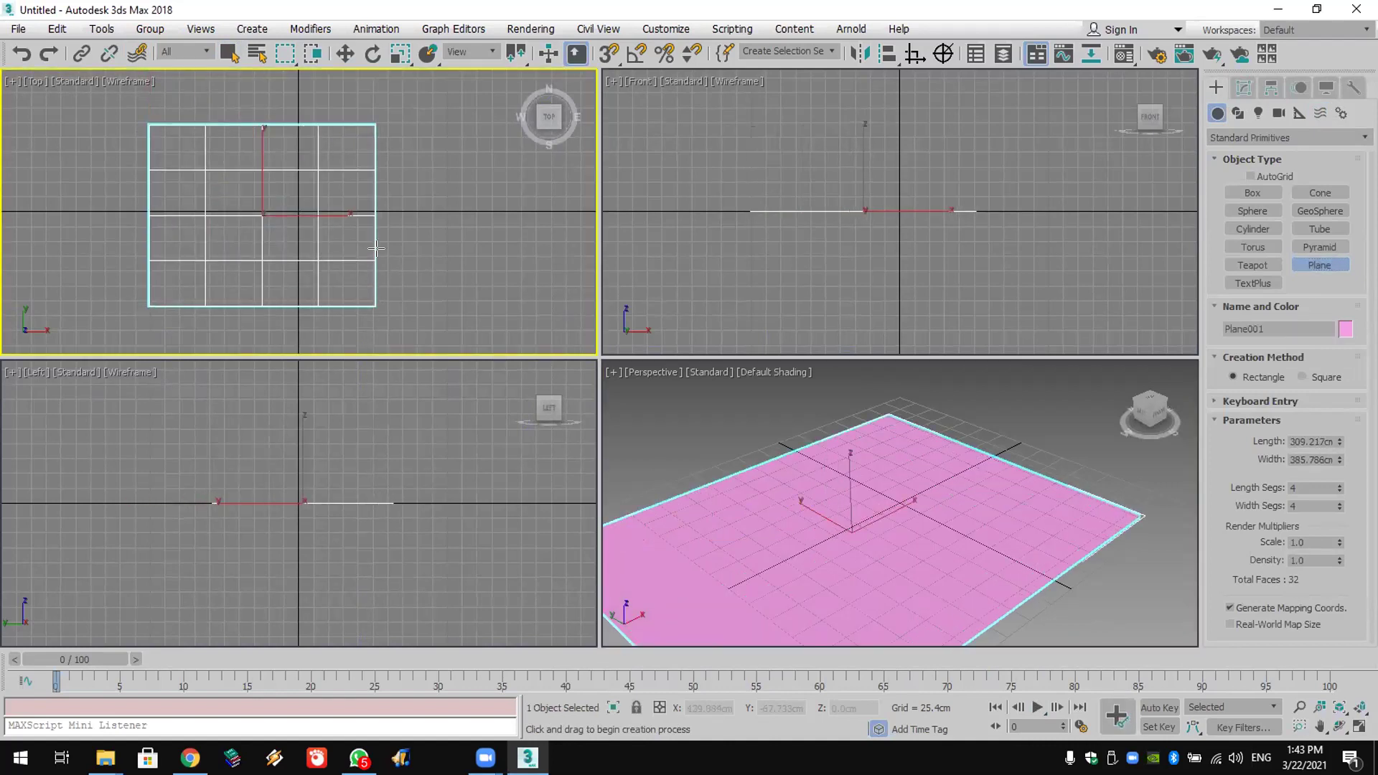
key(ctrl+z)
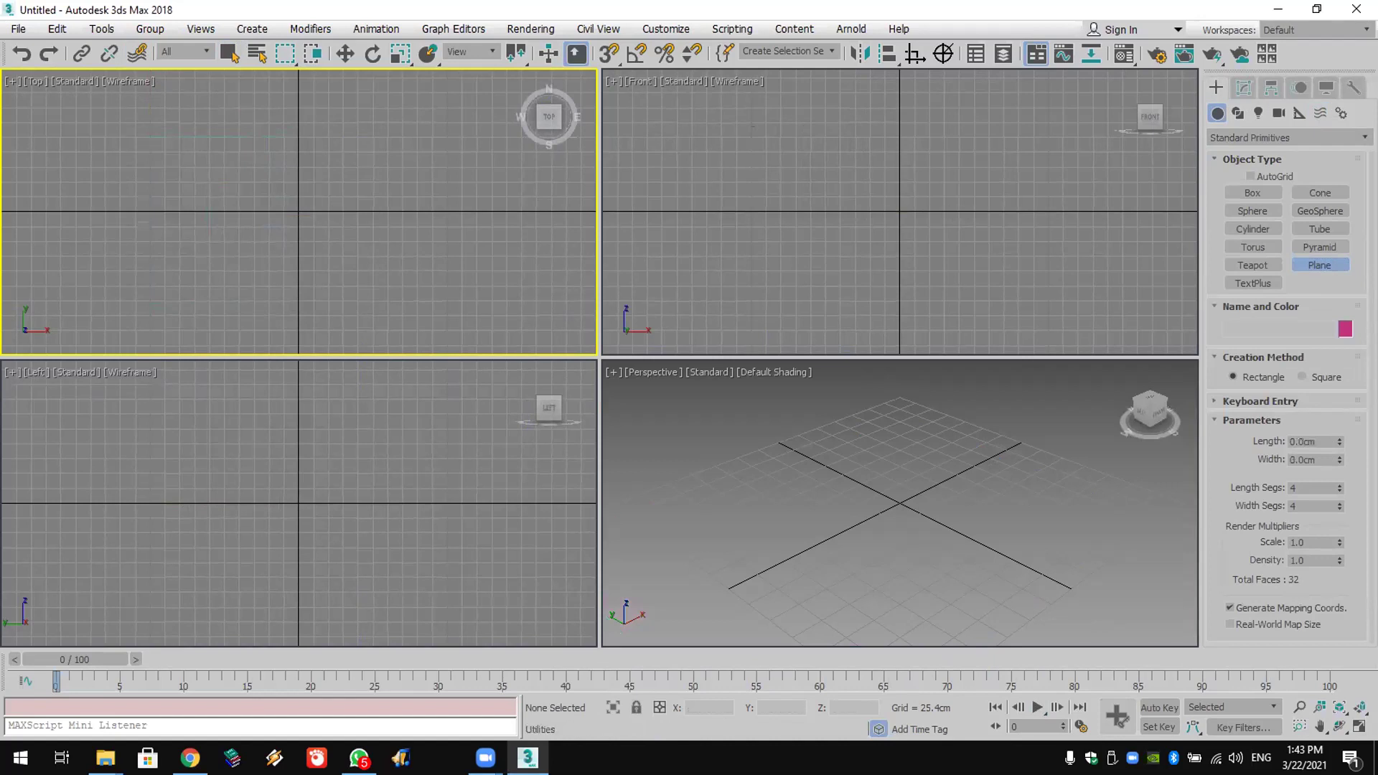
Step: Draw a Wave space warp in the Top viewport with both amplitudes about 31 cm and a wave length of about 356 cm
click(1321, 112)
click(1253, 210)
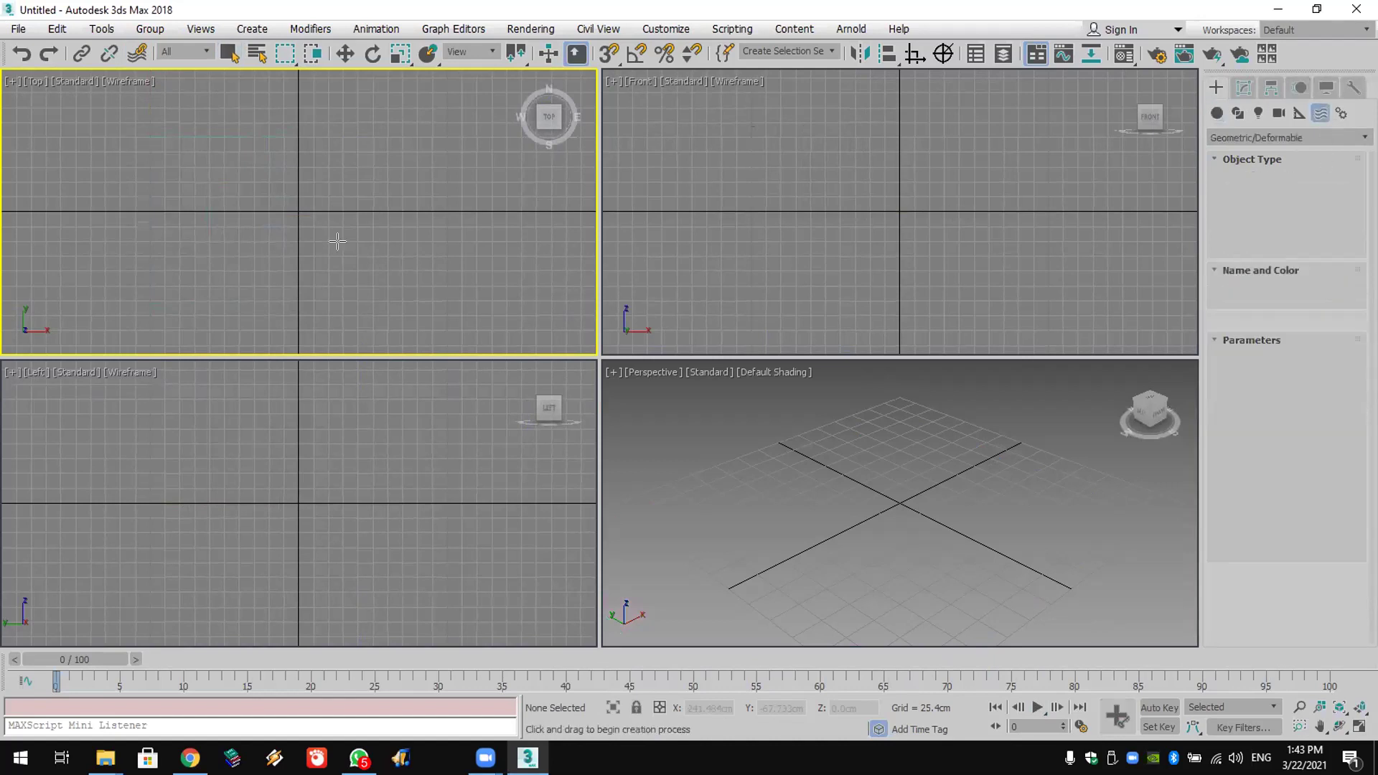
drag(206, 147, 363, 262)
click(362, 246)
scroll(960, 475, down, 5)
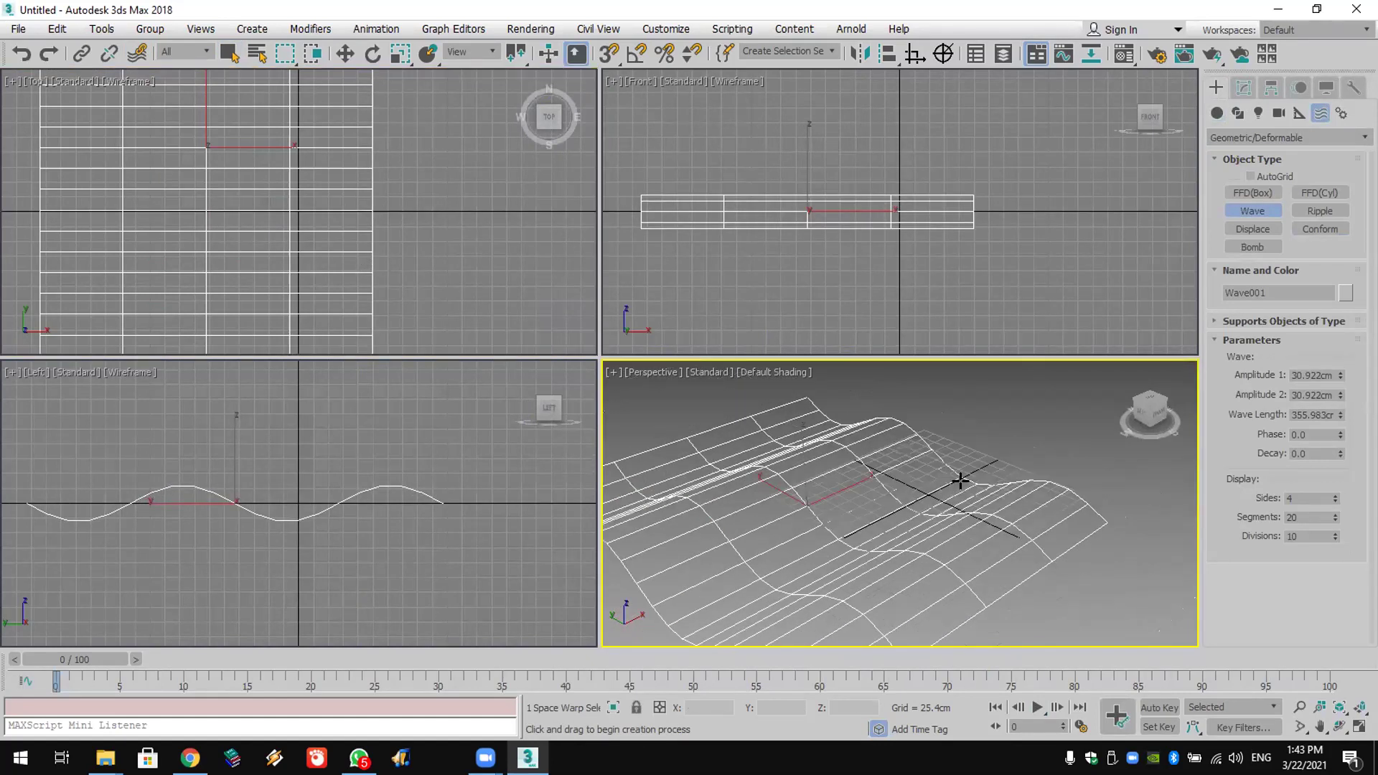
middle_drag(955, 456, 951, 464)
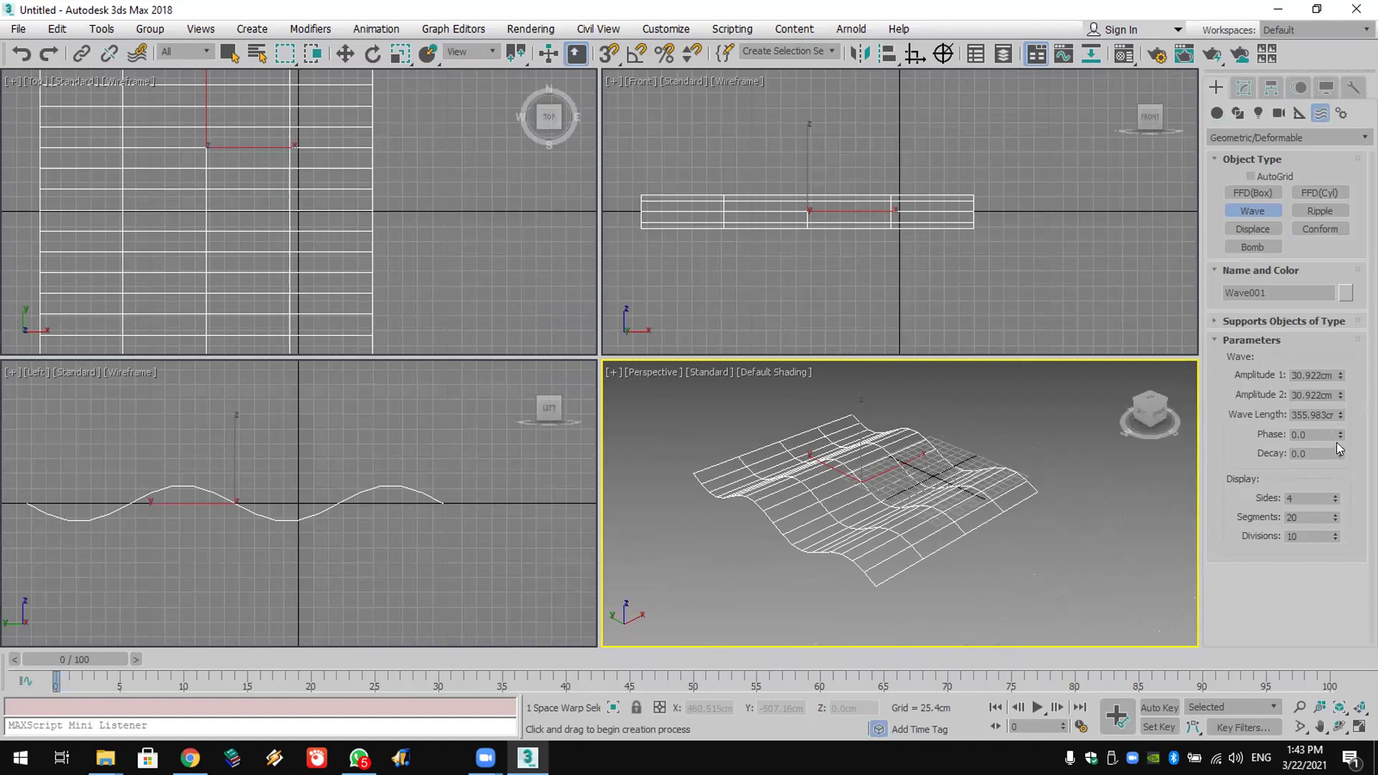
Step: Set the Wave's wave length to about 437.2 cm, phase to -0.9, sides to 3 and segments to 15
drag(1340, 415, 1340, 436)
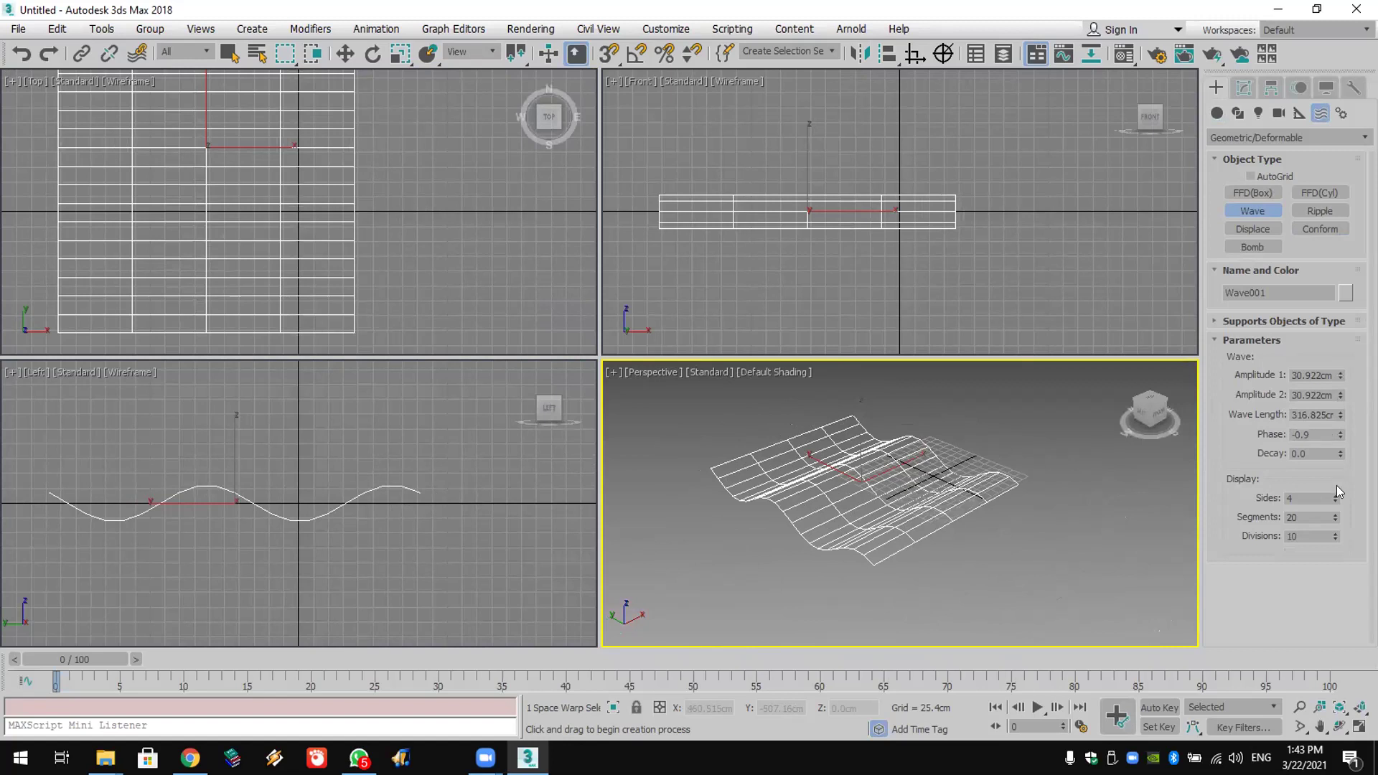
drag(1335, 496, 1335, 499)
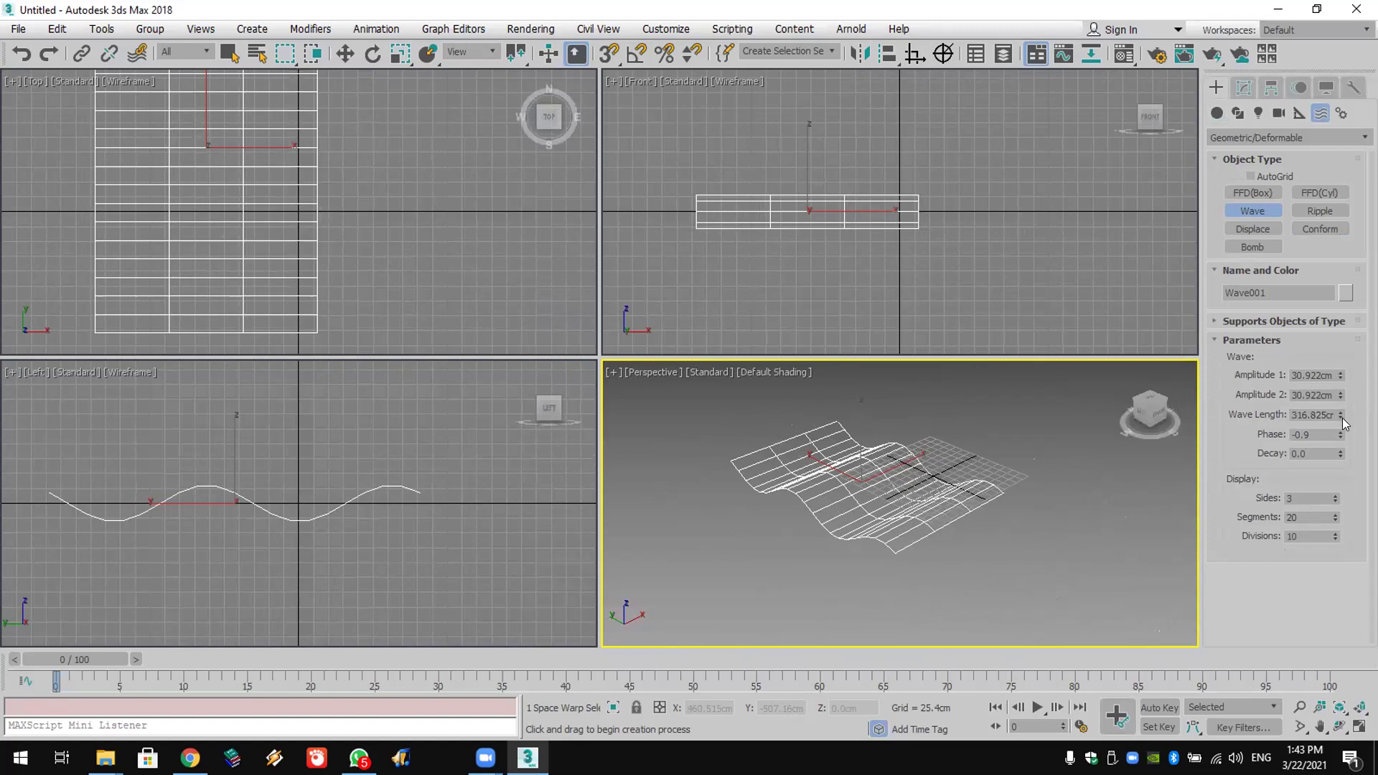
drag(1339, 415, 1348, 477)
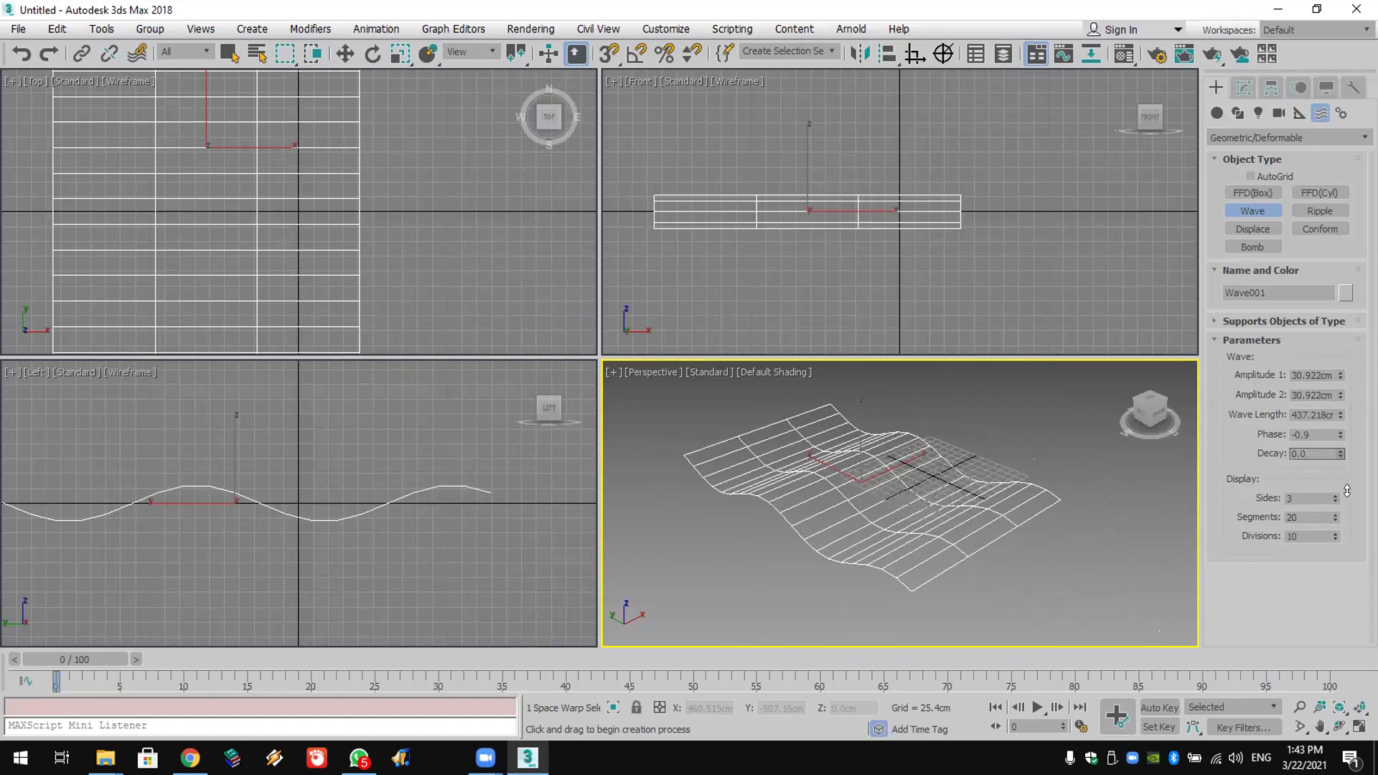
drag(1336, 517, 1334, 519)
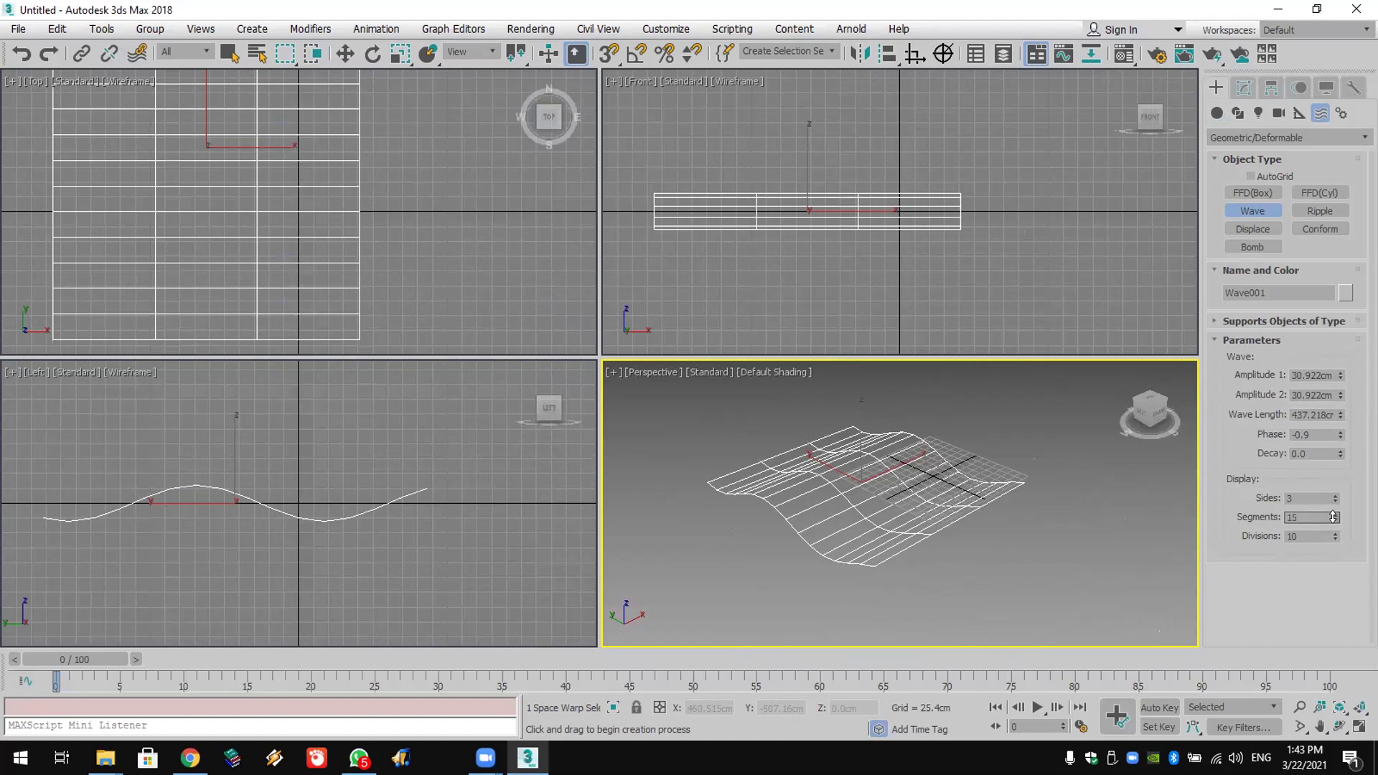
Step: Draw a plane about 571 cm long and 650 cm wide over the upper part of the wave in the Top viewport
click(1219, 114)
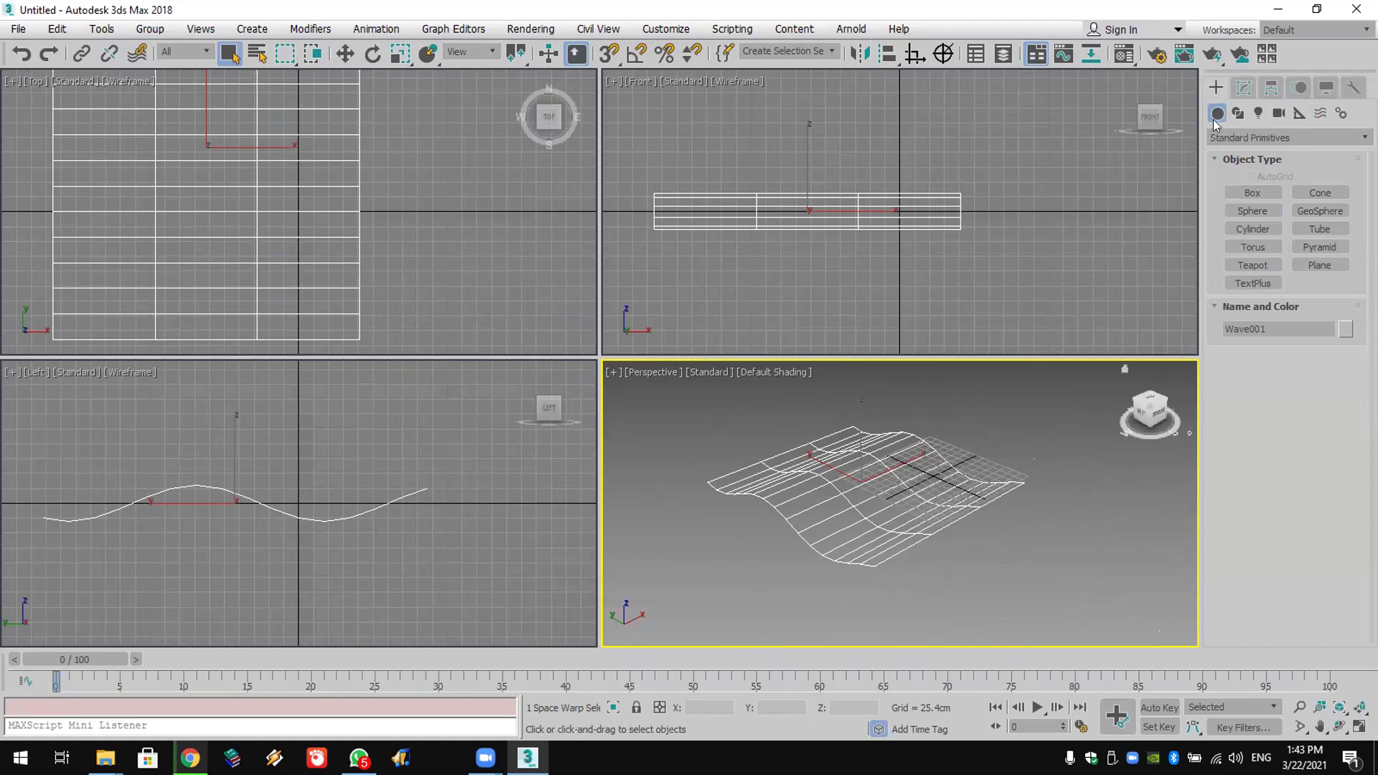
click(1227, 139)
click(1235, 153)
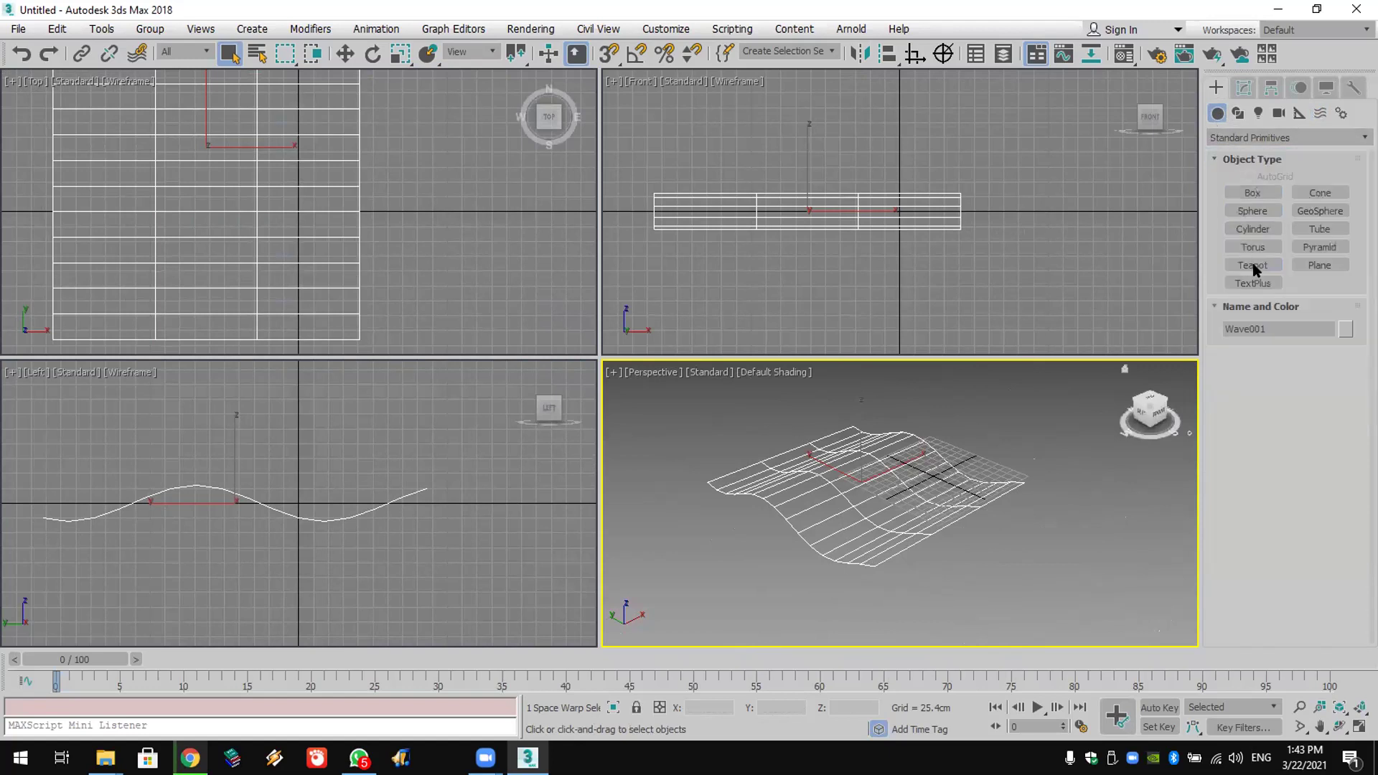
click(1318, 264)
scroll(398, 275, down, 5)
drag(285, 122, 417, 235)
Step: Set the plane's length and width segments to 10 each
double_click(1308, 486)
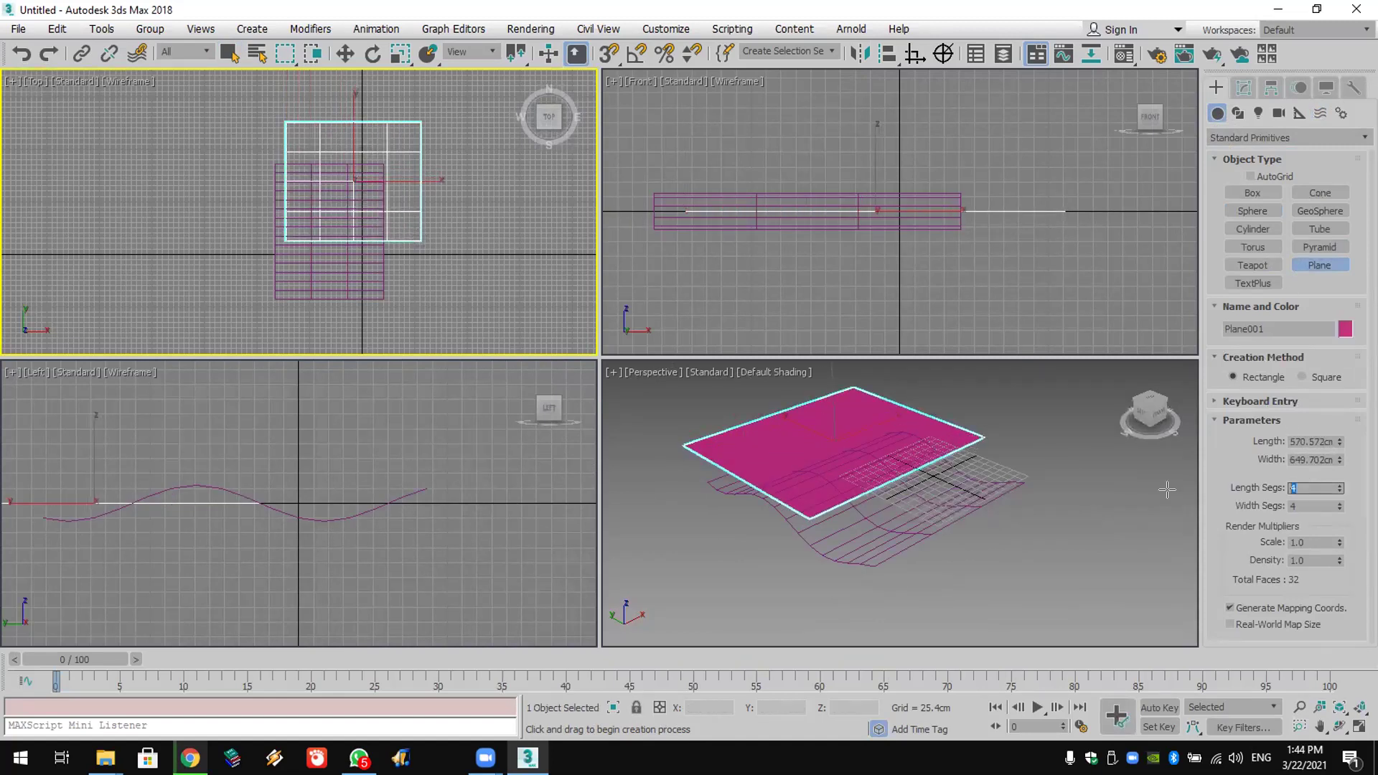
text(10)
key(Return)
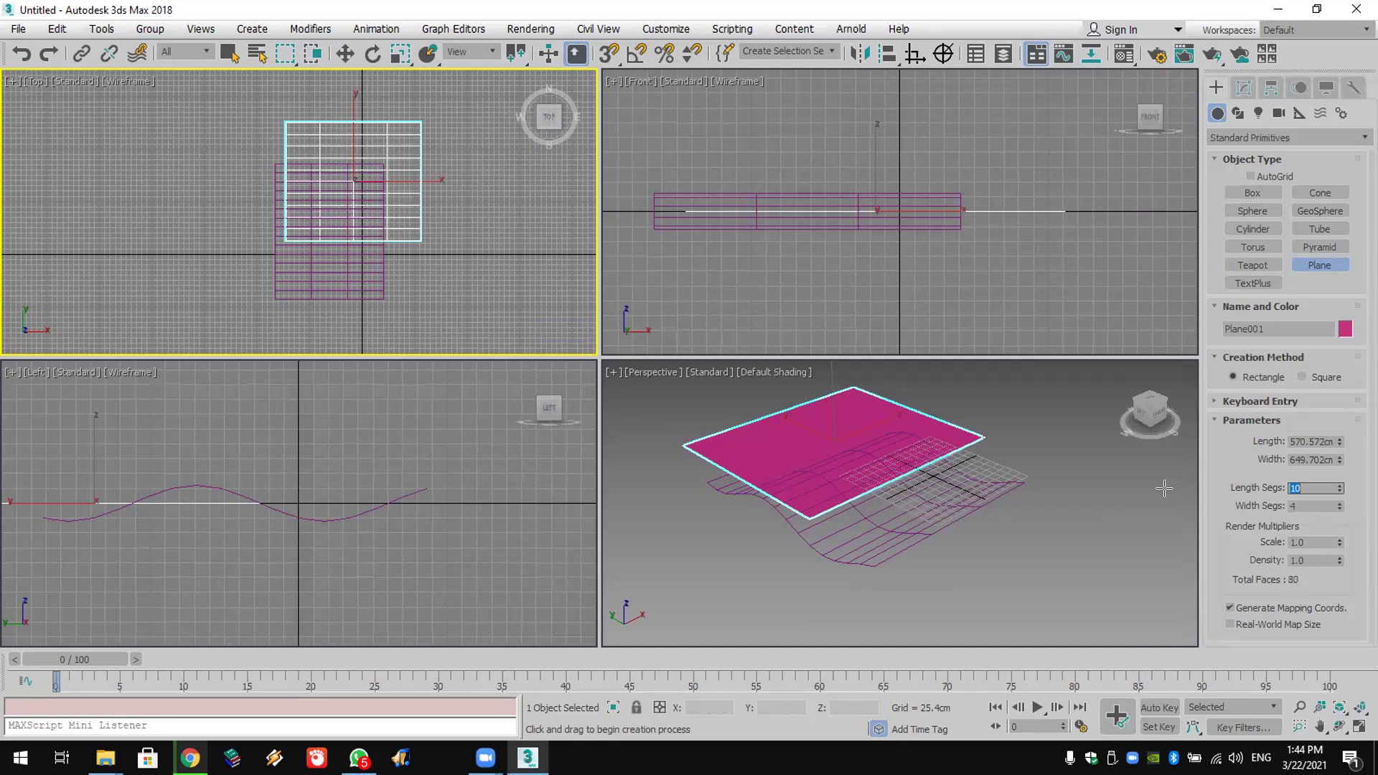
double_click(1304, 504)
text(10)
key(Return)
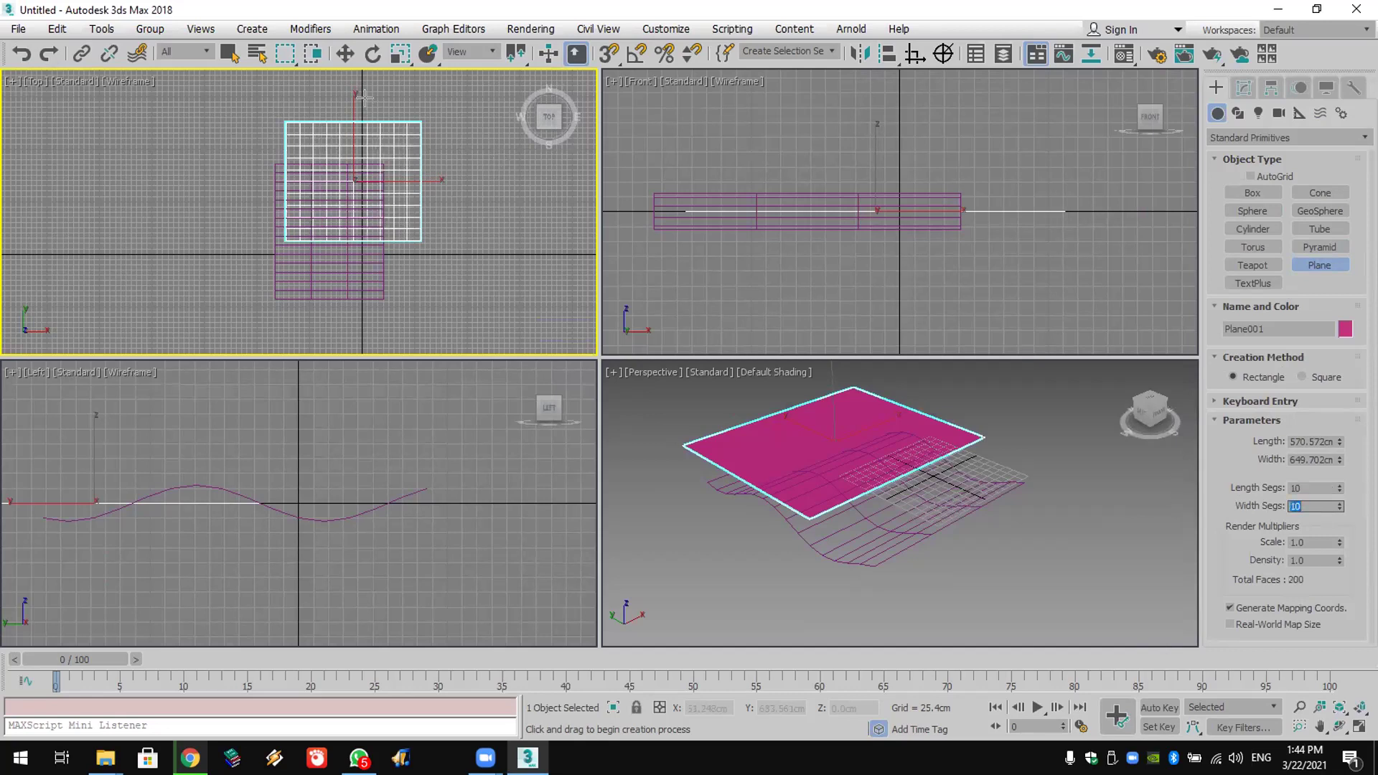
Step: Move the plane just beyond the wave's upper edge in the Top viewport, to about X -149 cm and Y 722 cm
click(345, 54)
scroll(351, 194, down, 2)
drag(351, 194, 358, 147)
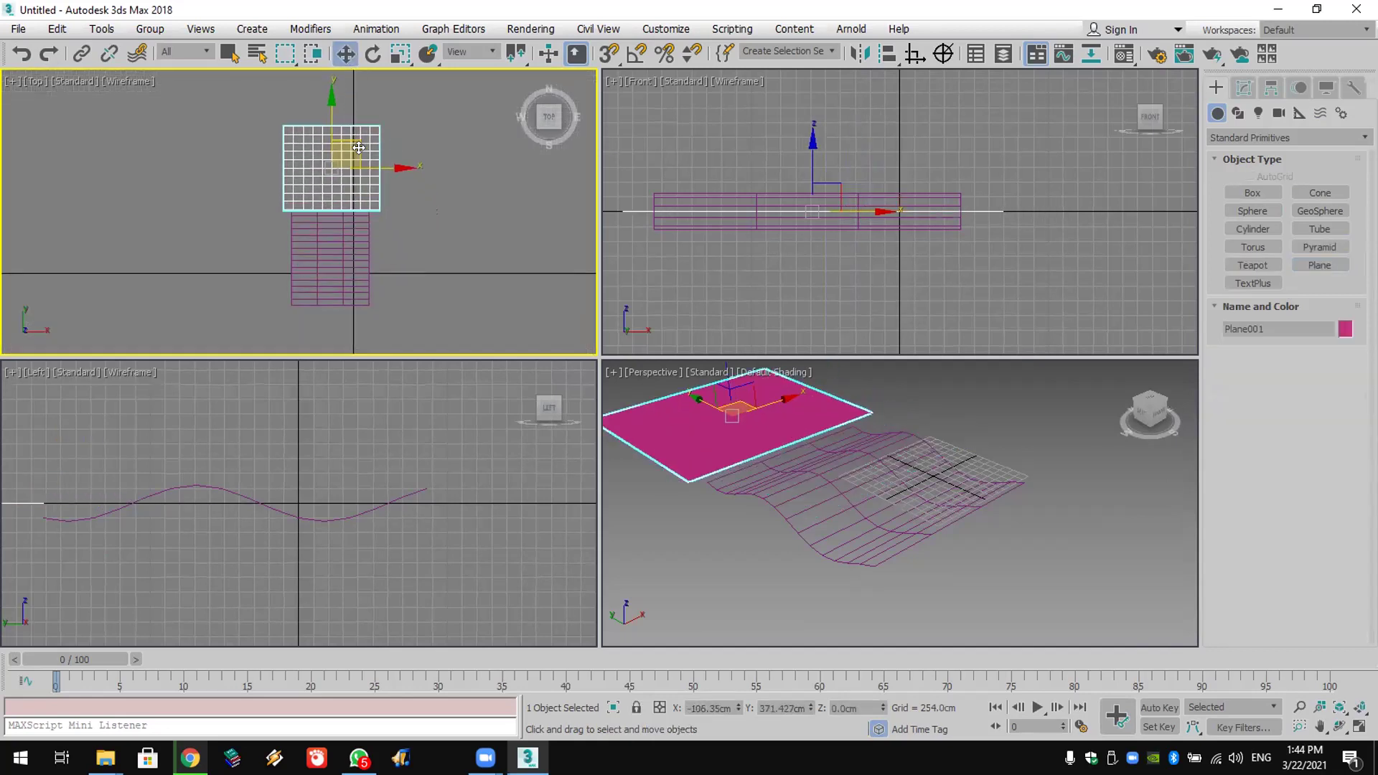
Step: Raise the plane's length and width segments to 100 each
click(1244, 88)
click(1313, 391)
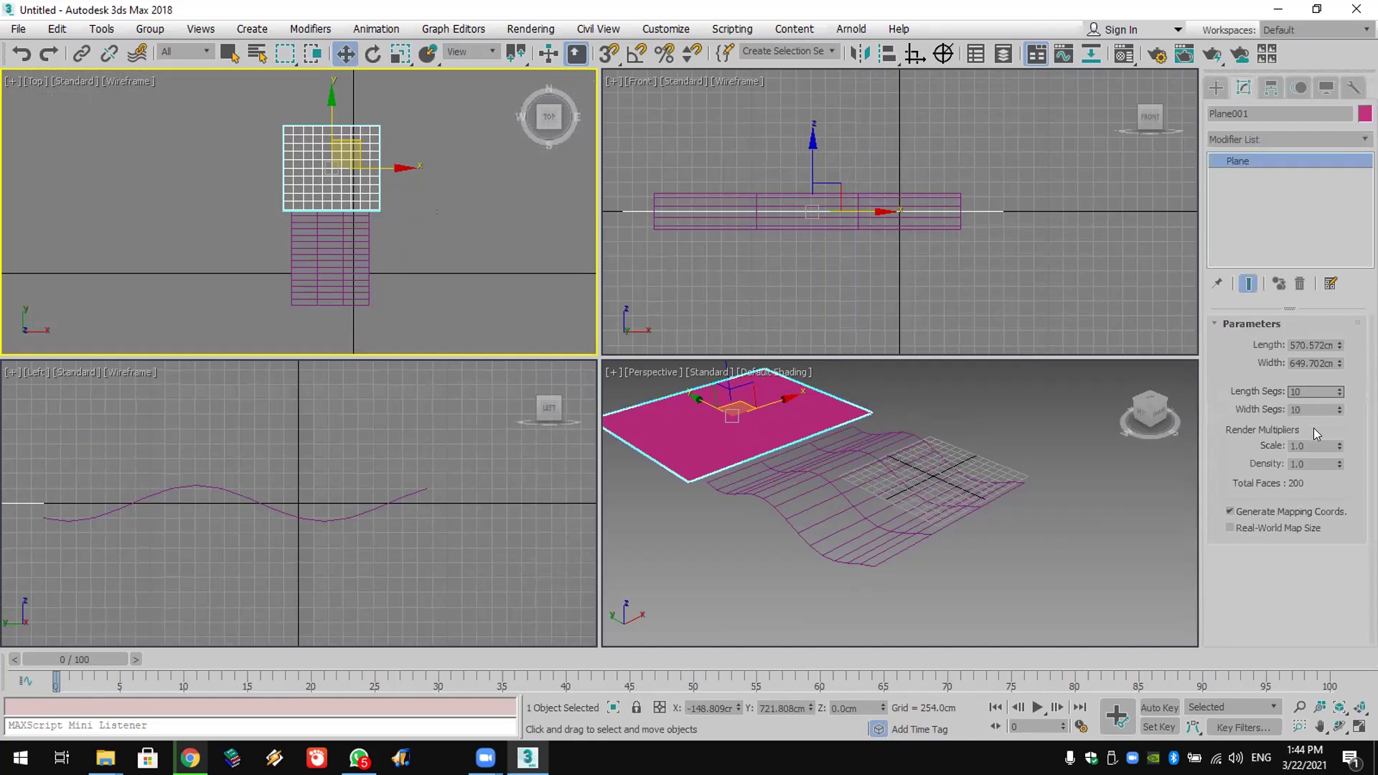
text(0)
click(1316, 408)
text(0)
key(Return)
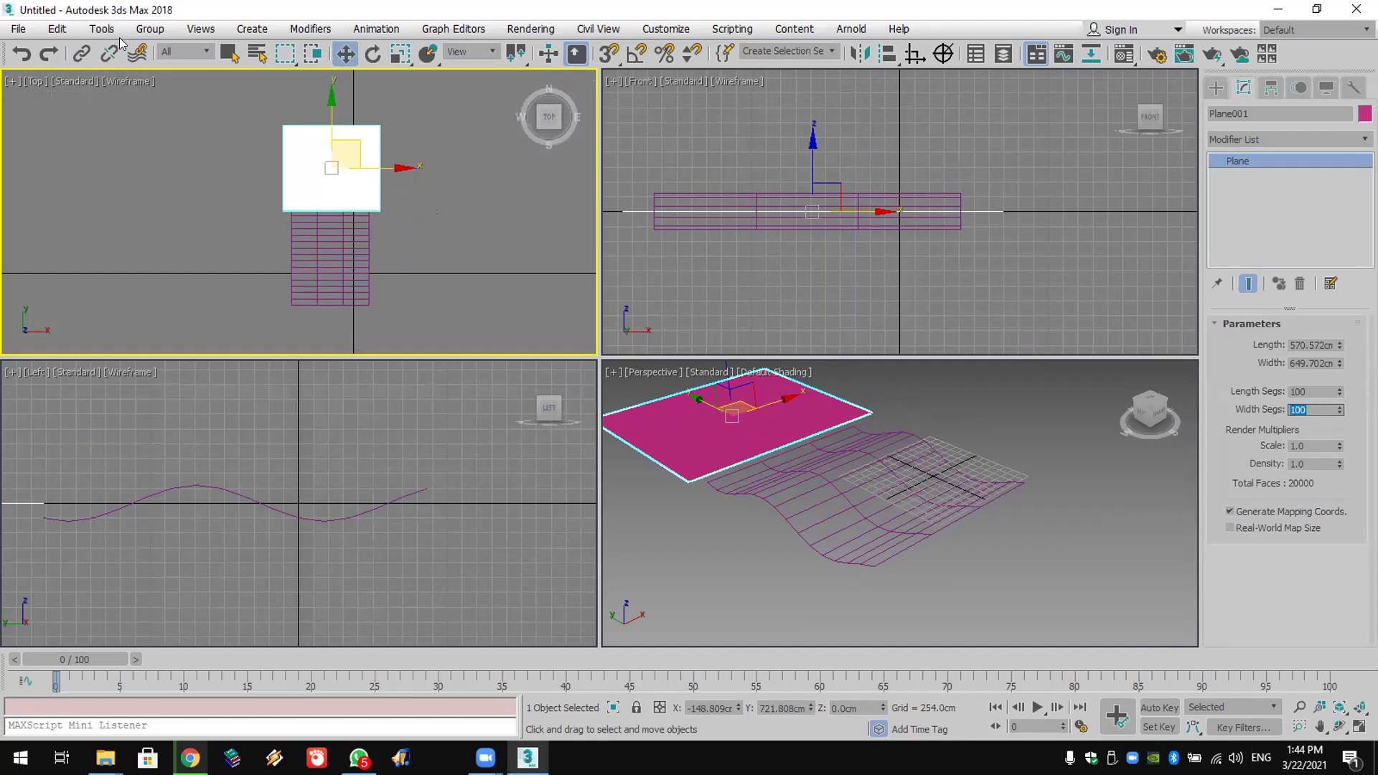
Step: Bind the plane to the Wave001 space warp
click(137, 54)
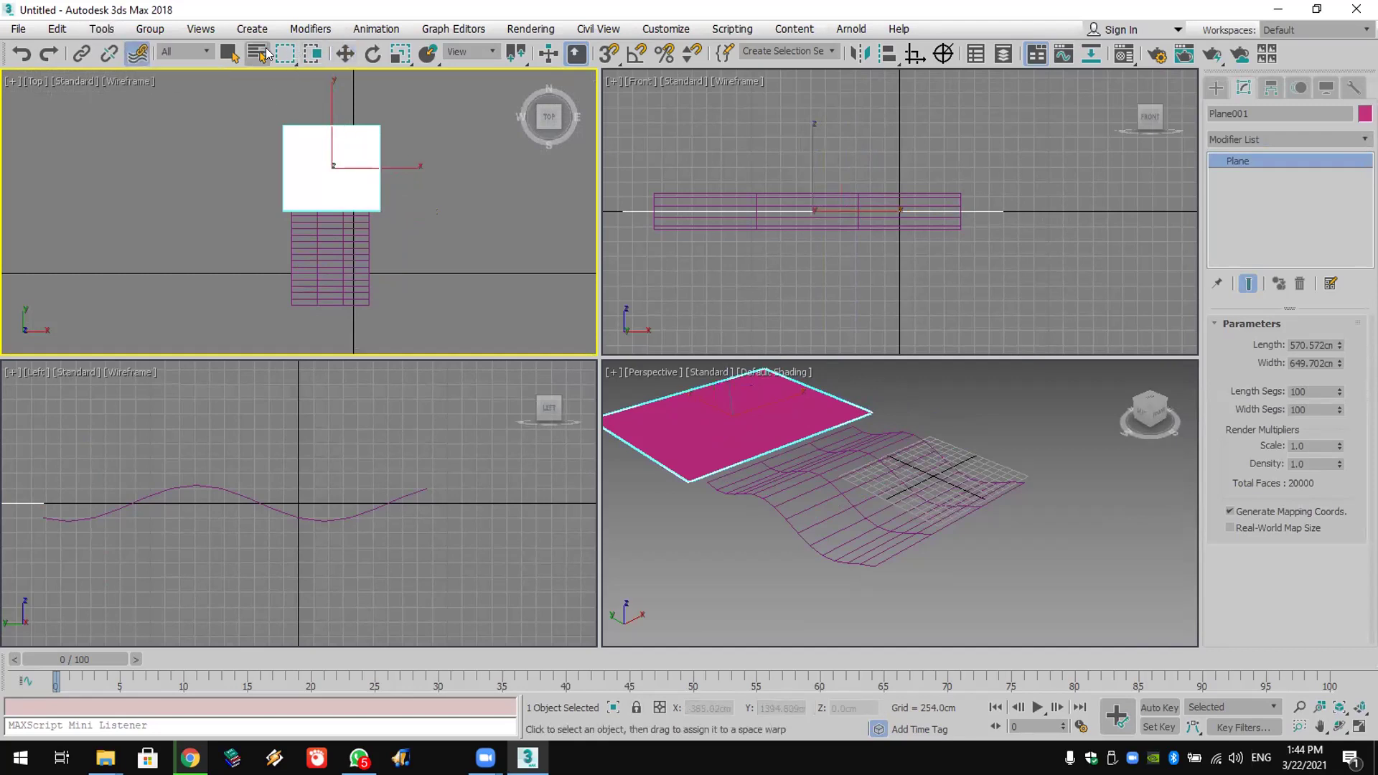
key(h)
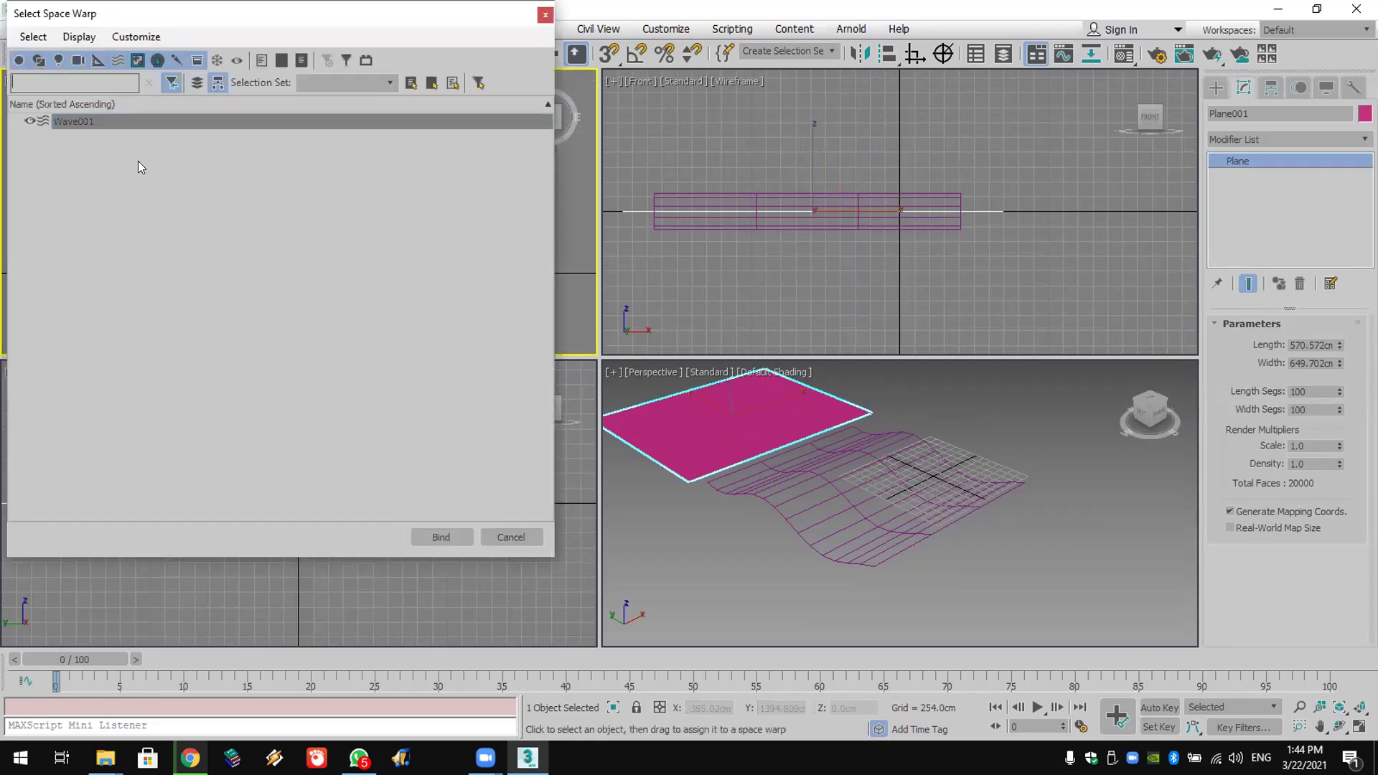
double_click(79, 120)
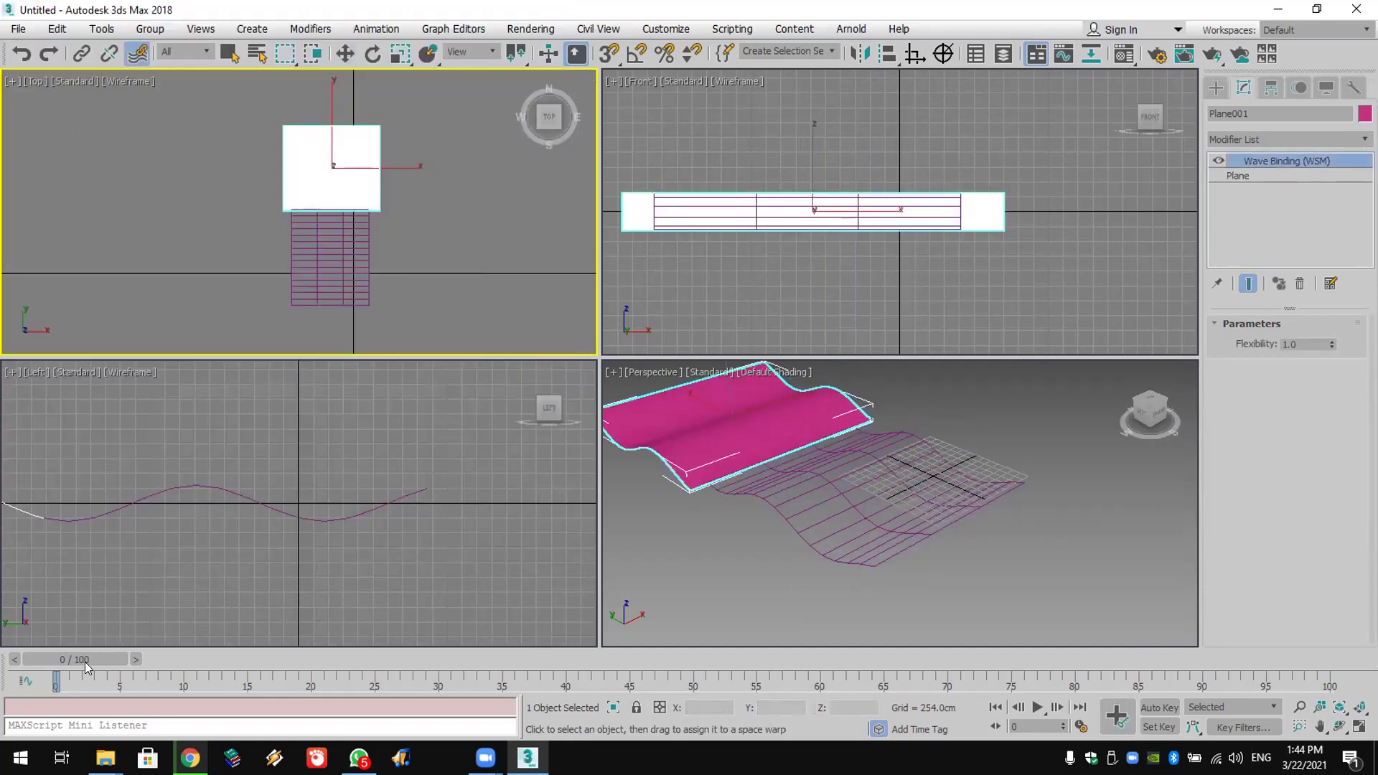
Step: Animate the plane with Auto Key at frame 100, moving it through the wave along Y to about -1317 cm
drag(85, 661, 1349, 659)
click(1159, 707)
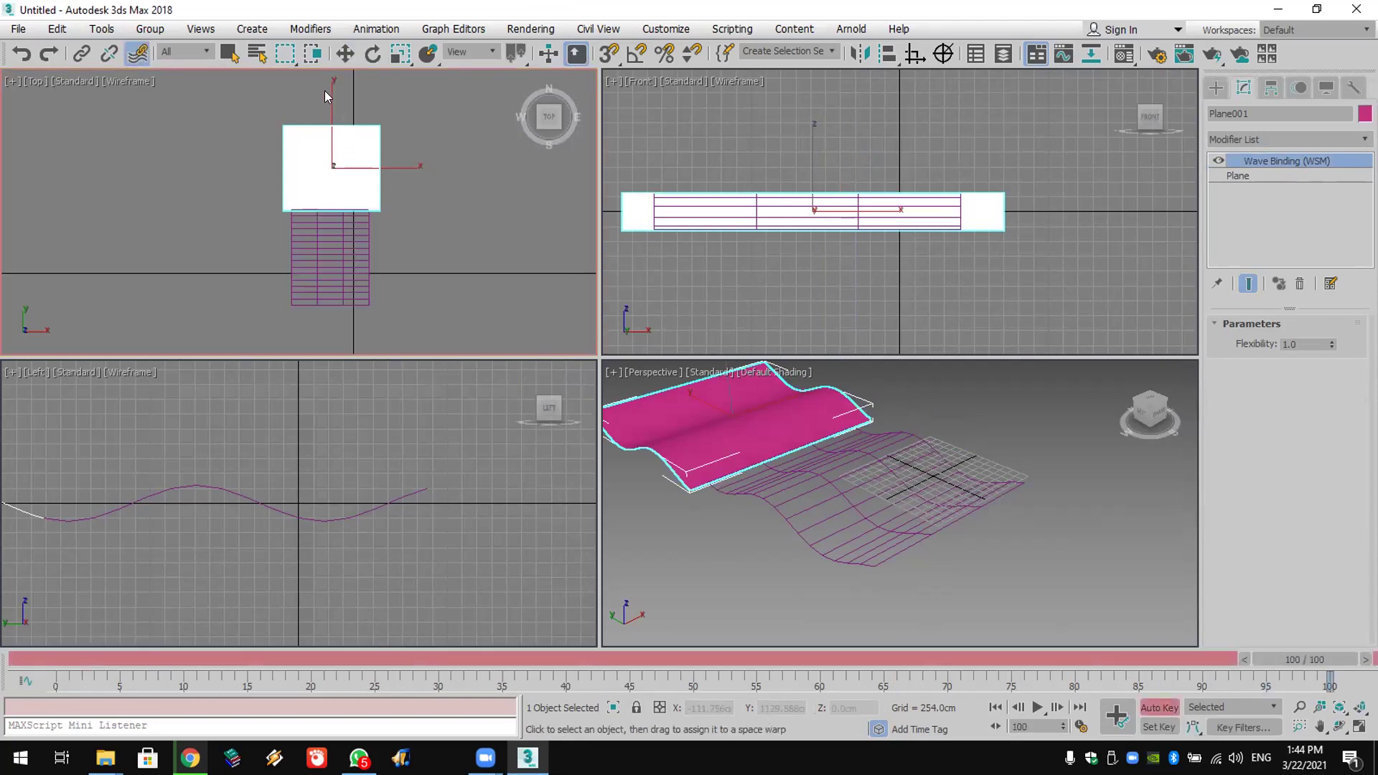
click(341, 60)
drag(326, 98, 338, 360)
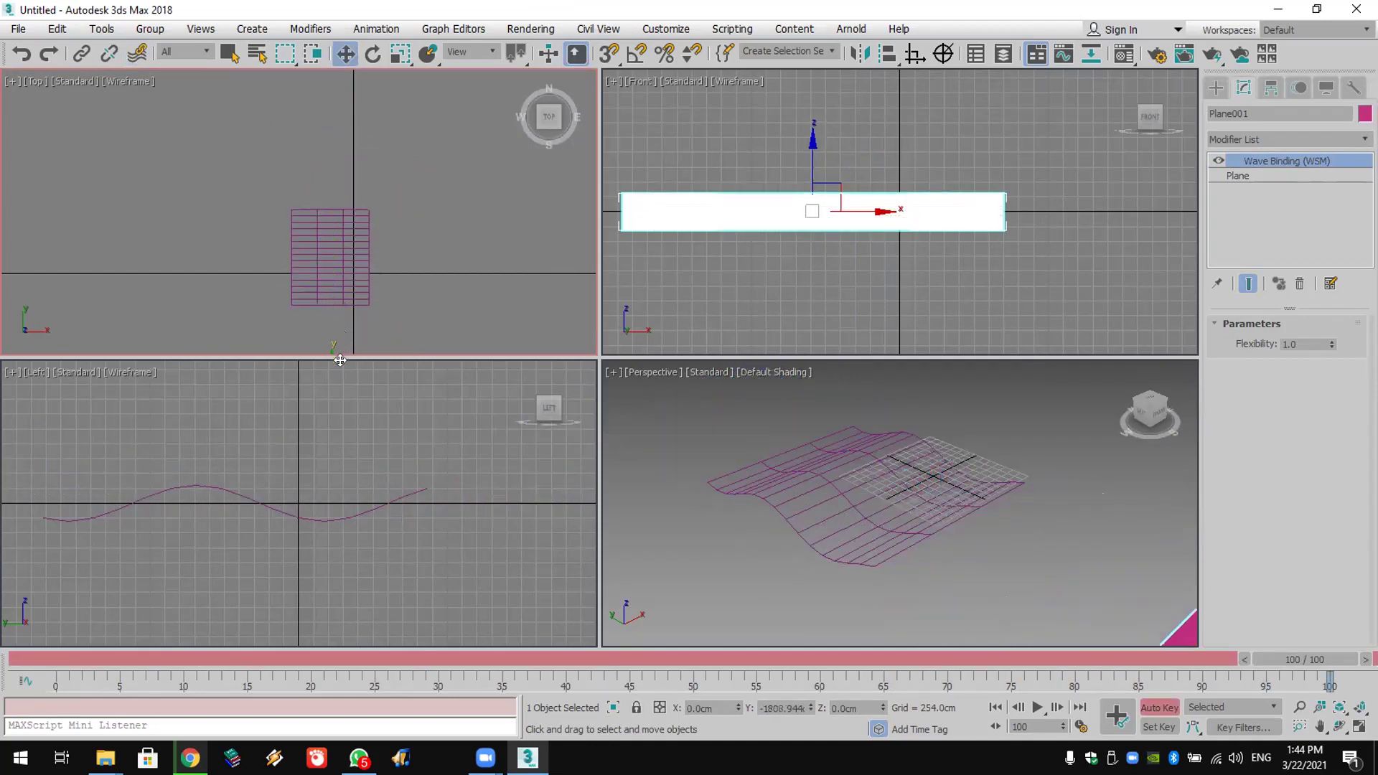
click(1159, 707)
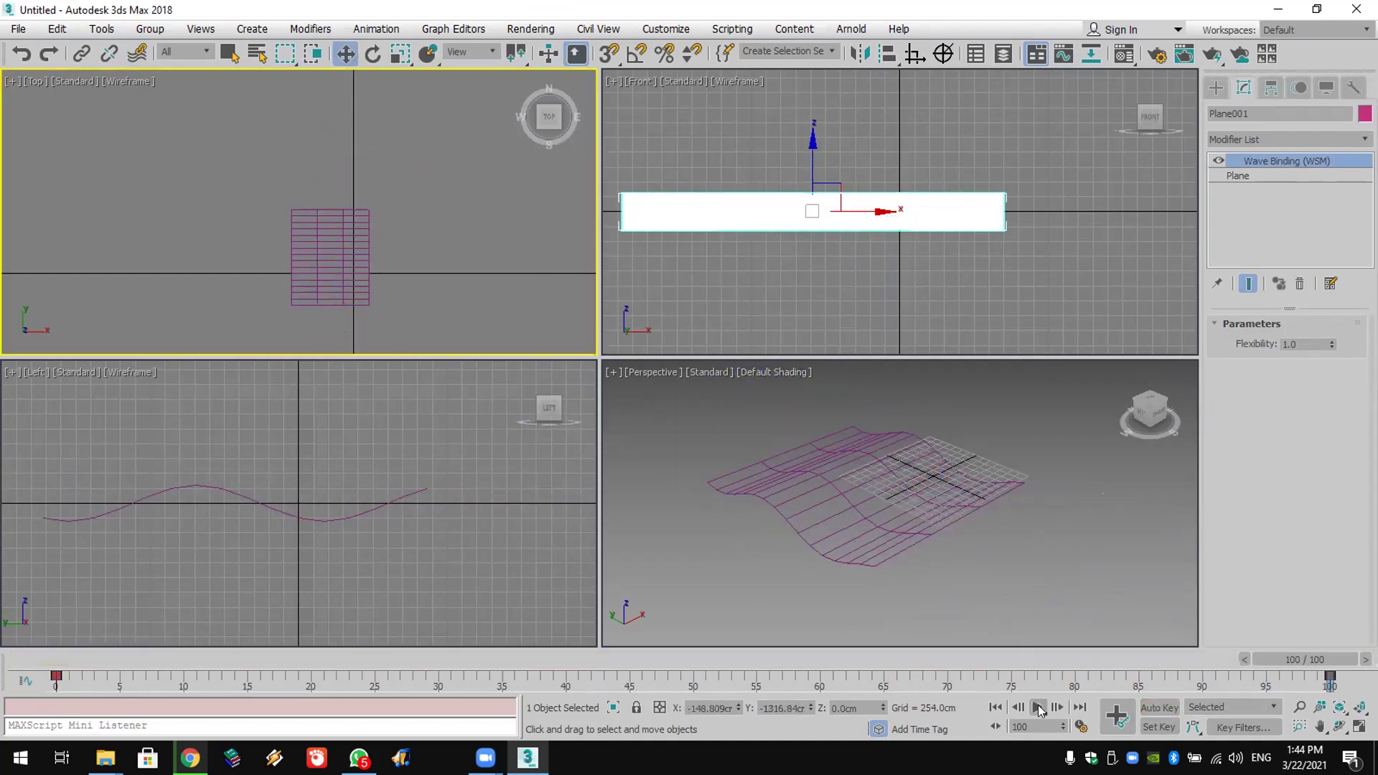
Step: Hide all space warps and play the plane's animation from frame 0 in the Perspective viewport
click(997, 707)
click(1326, 88)
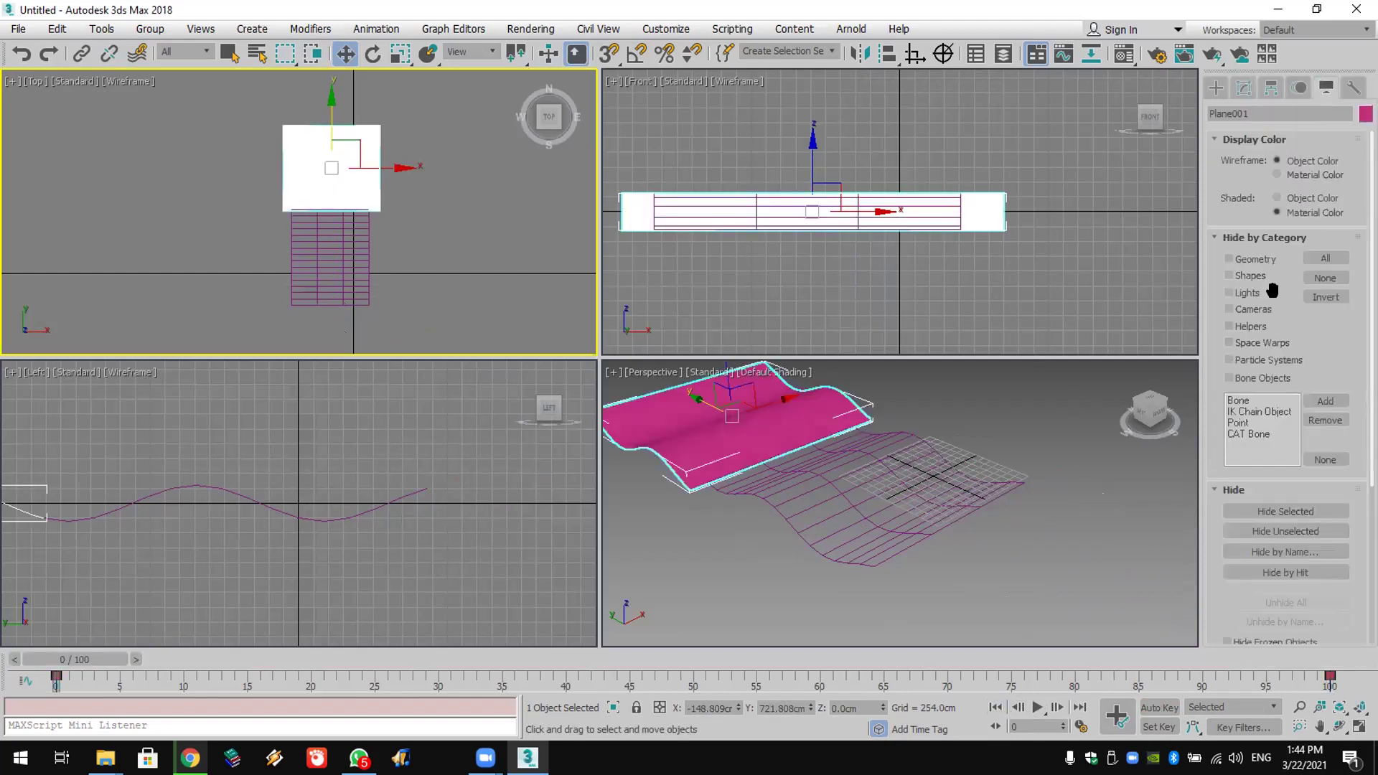
click(1263, 341)
click(1034, 696)
click(1005, 553)
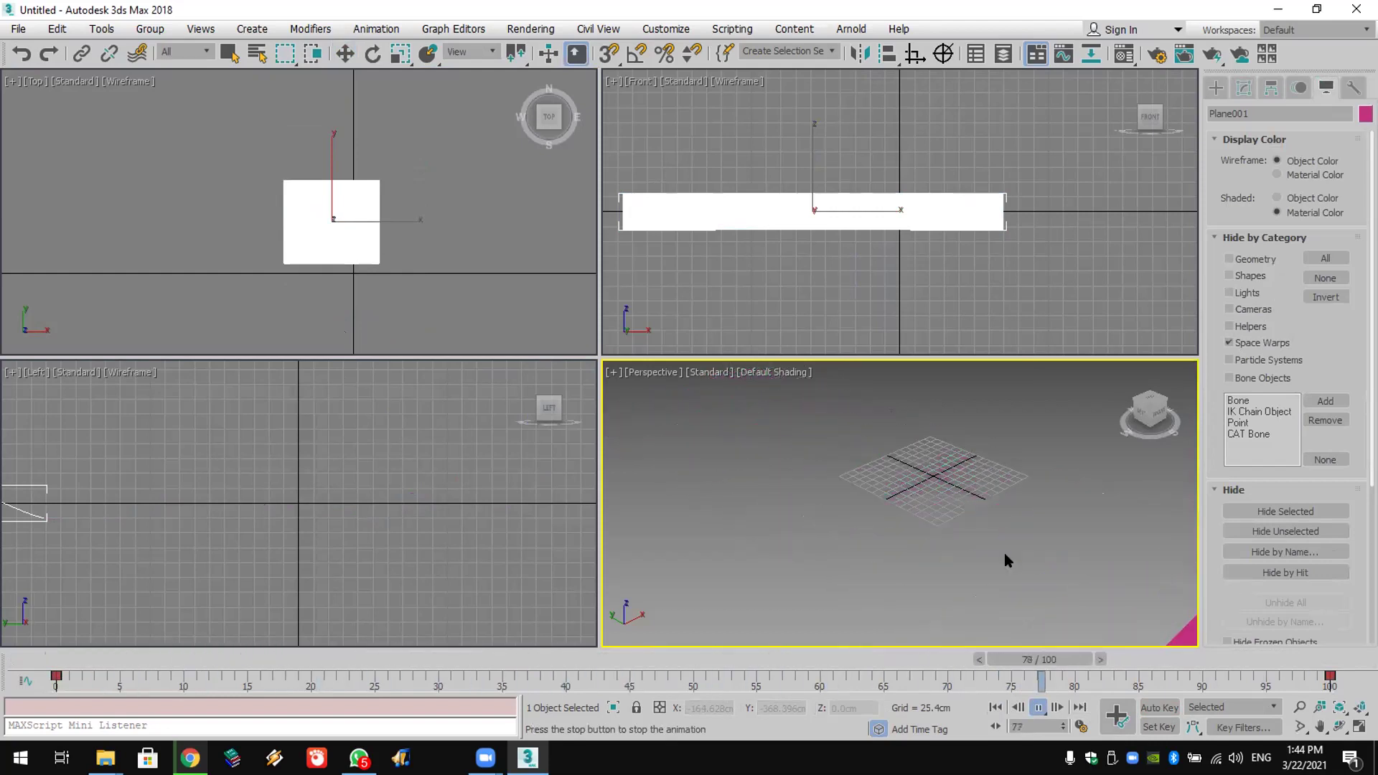
click(1038, 707)
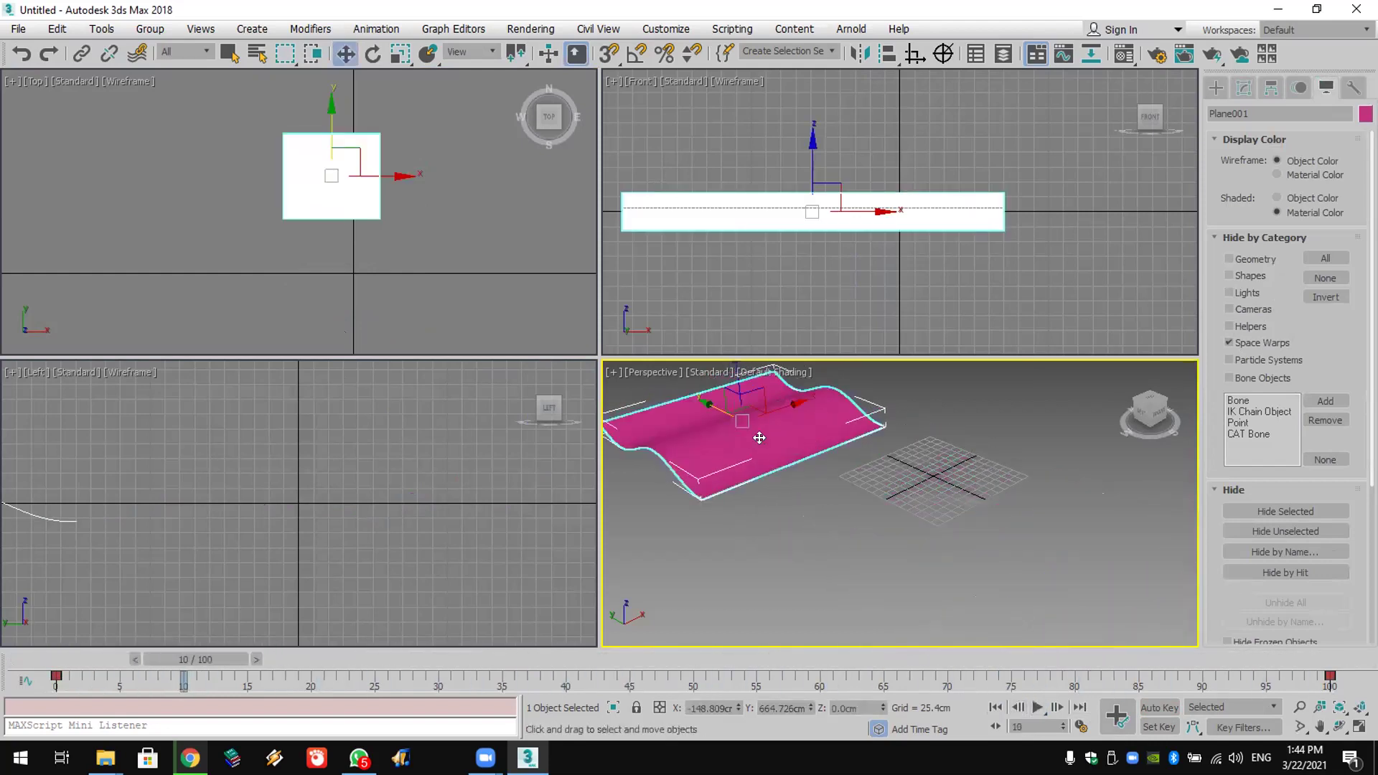
Step: Undo the hiding of the space warps and the plane's movement animation
click(22, 54)
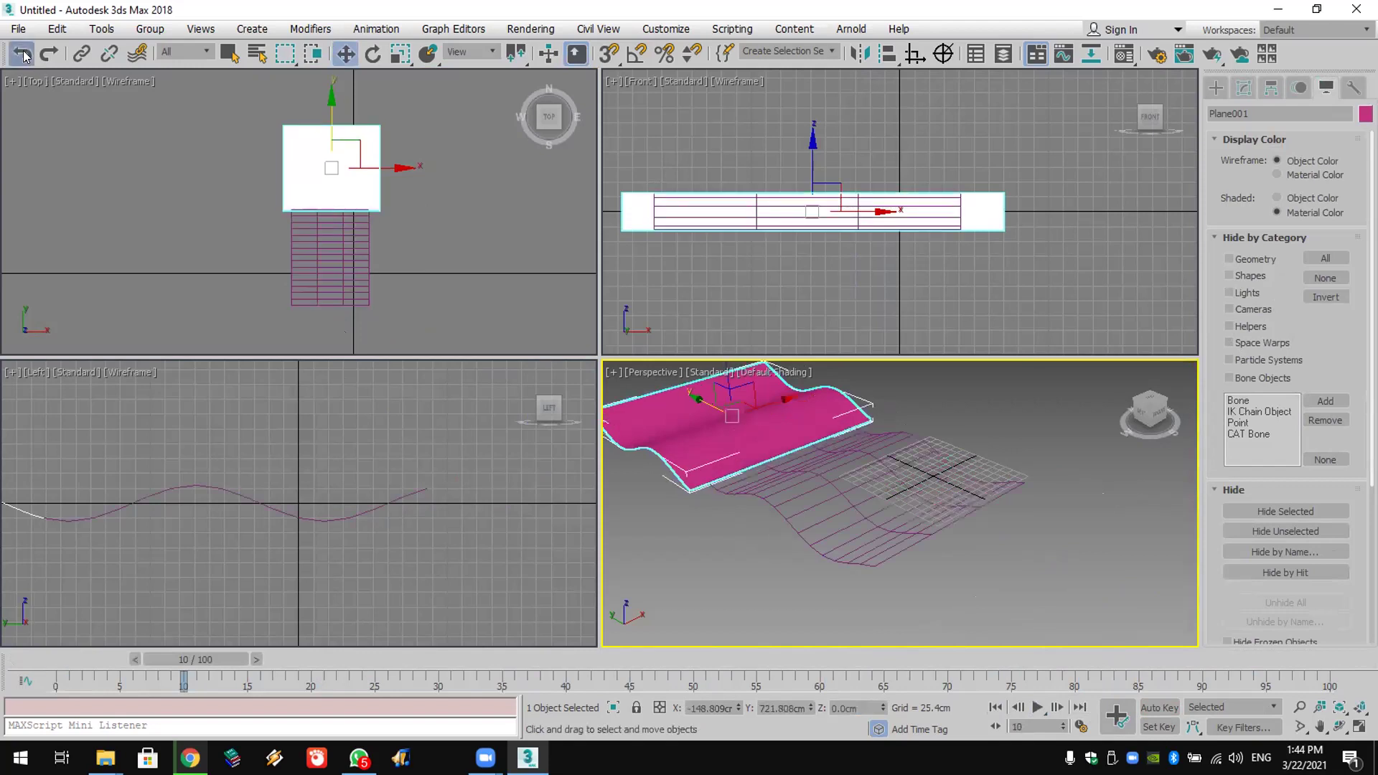
click(22, 55)
click(46, 54)
Step: Animate the Wave001 space warp with Auto Key at frame 100 by setting its Phase to 5.2, and play the animation
mouse_move(731, 435)
middle_down()
mouse_move(957, 517)
mouse_move(981, 511)
mouse_move(958, 516)
middle_up()
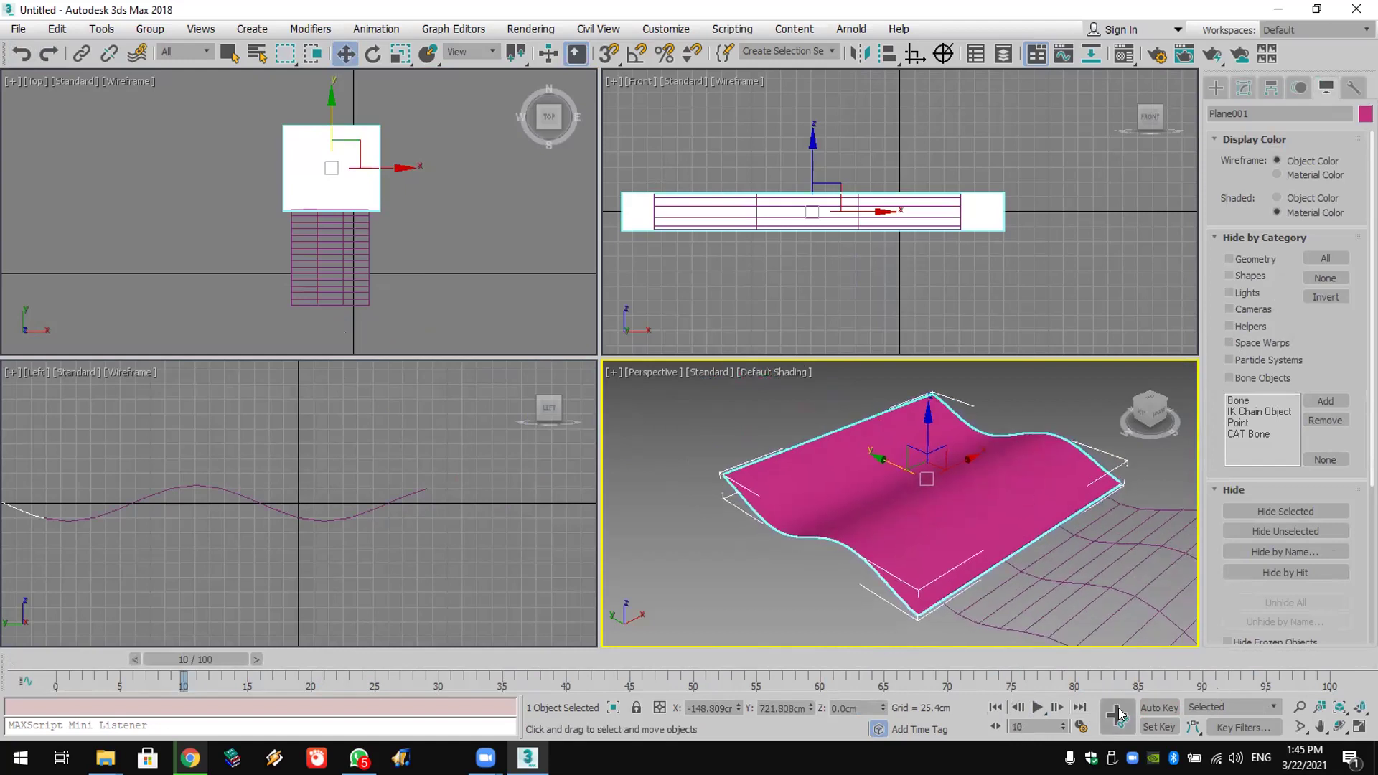
click(1080, 707)
click(1160, 708)
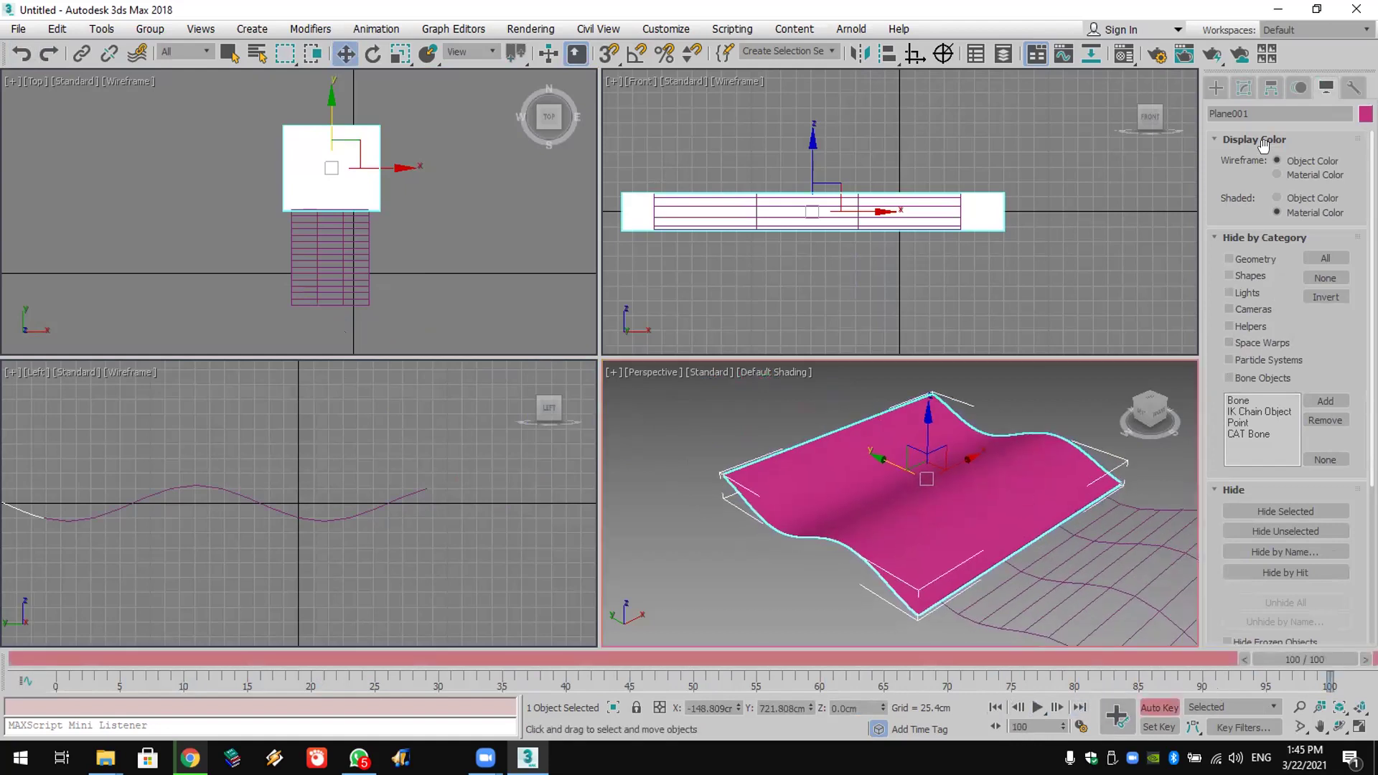
click(1244, 89)
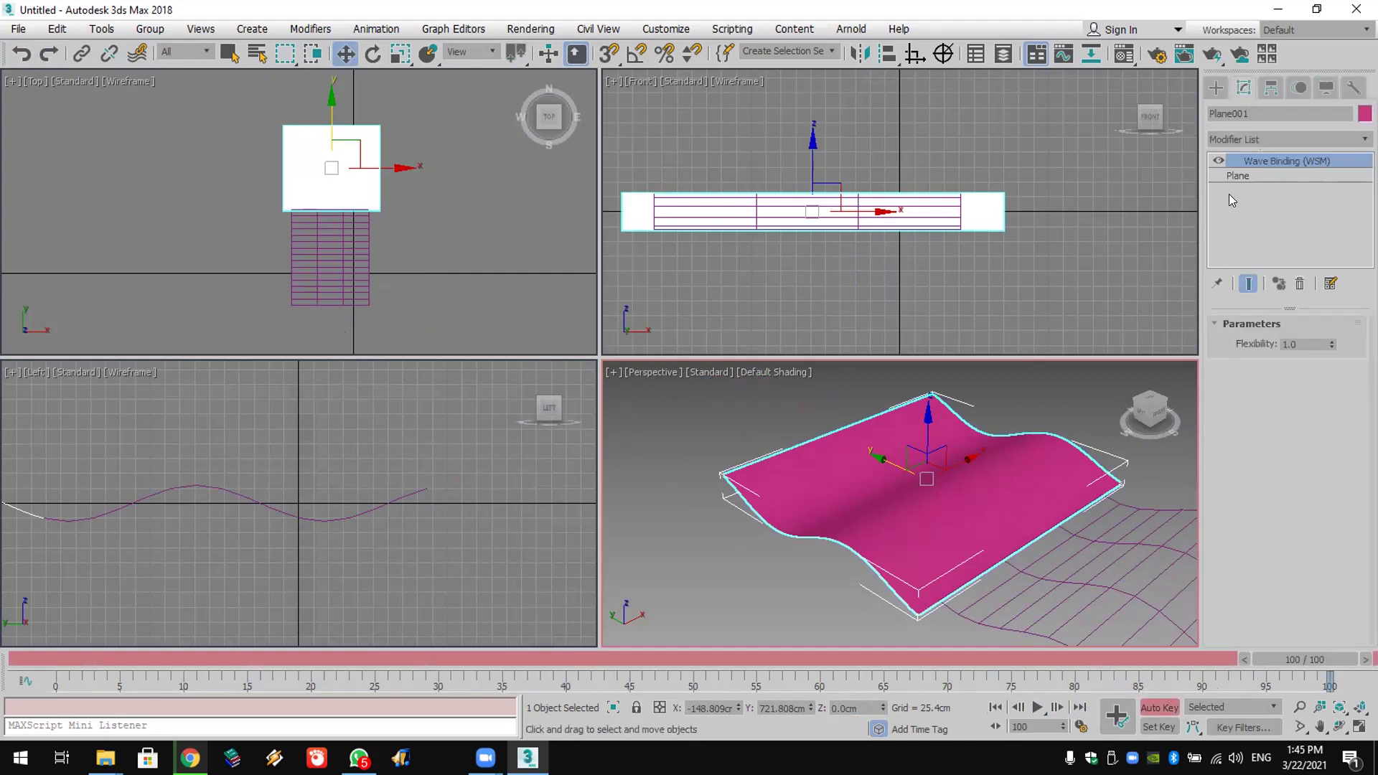
click(1076, 548)
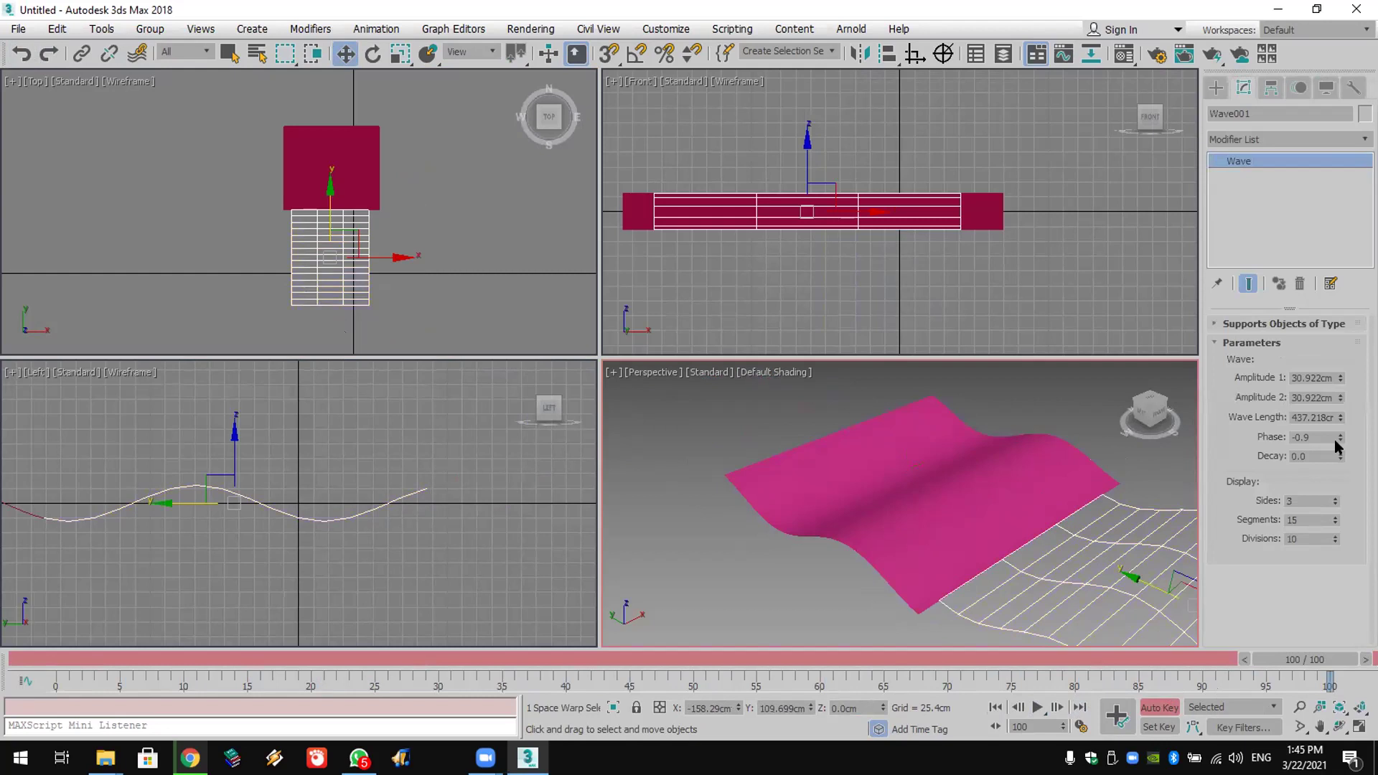
drag(1337, 435, 1336, 375)
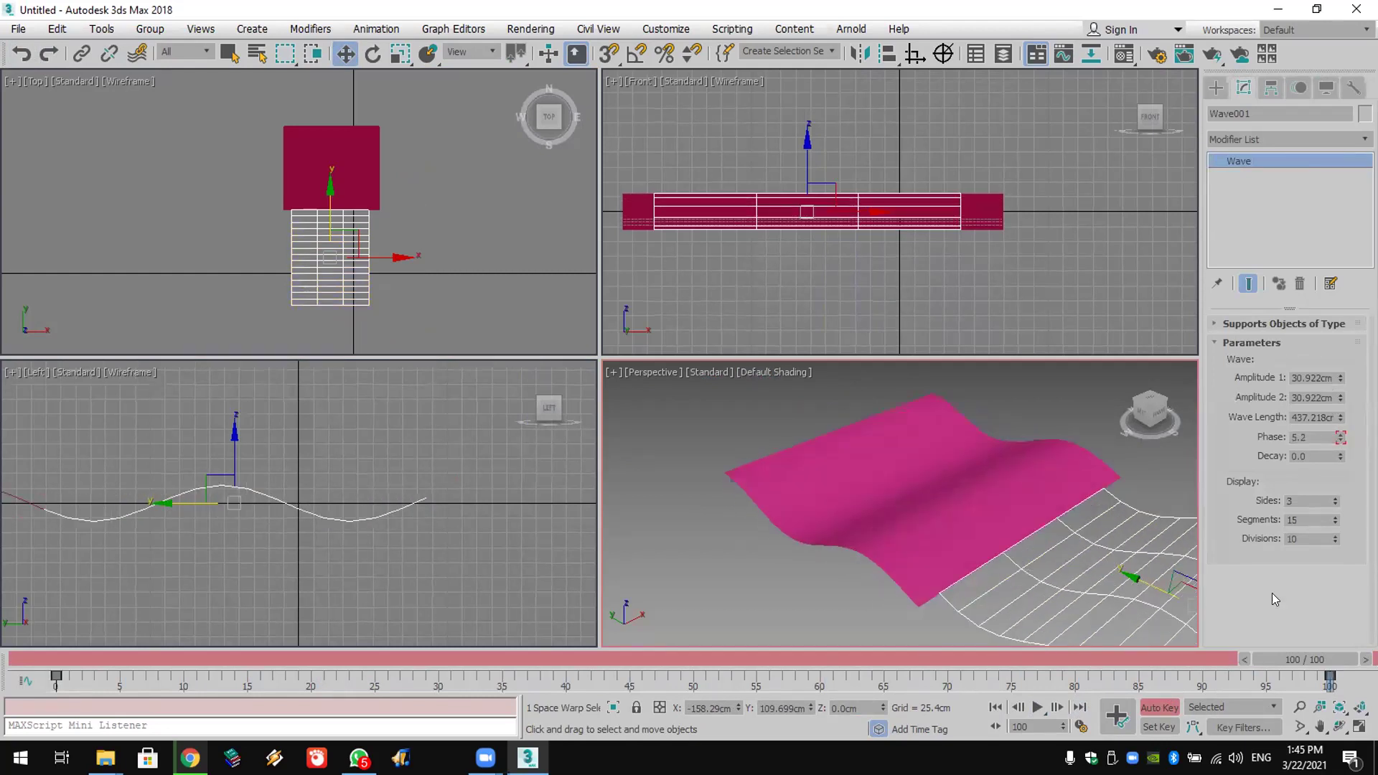
click(1161, 707)
click(1037, 707)
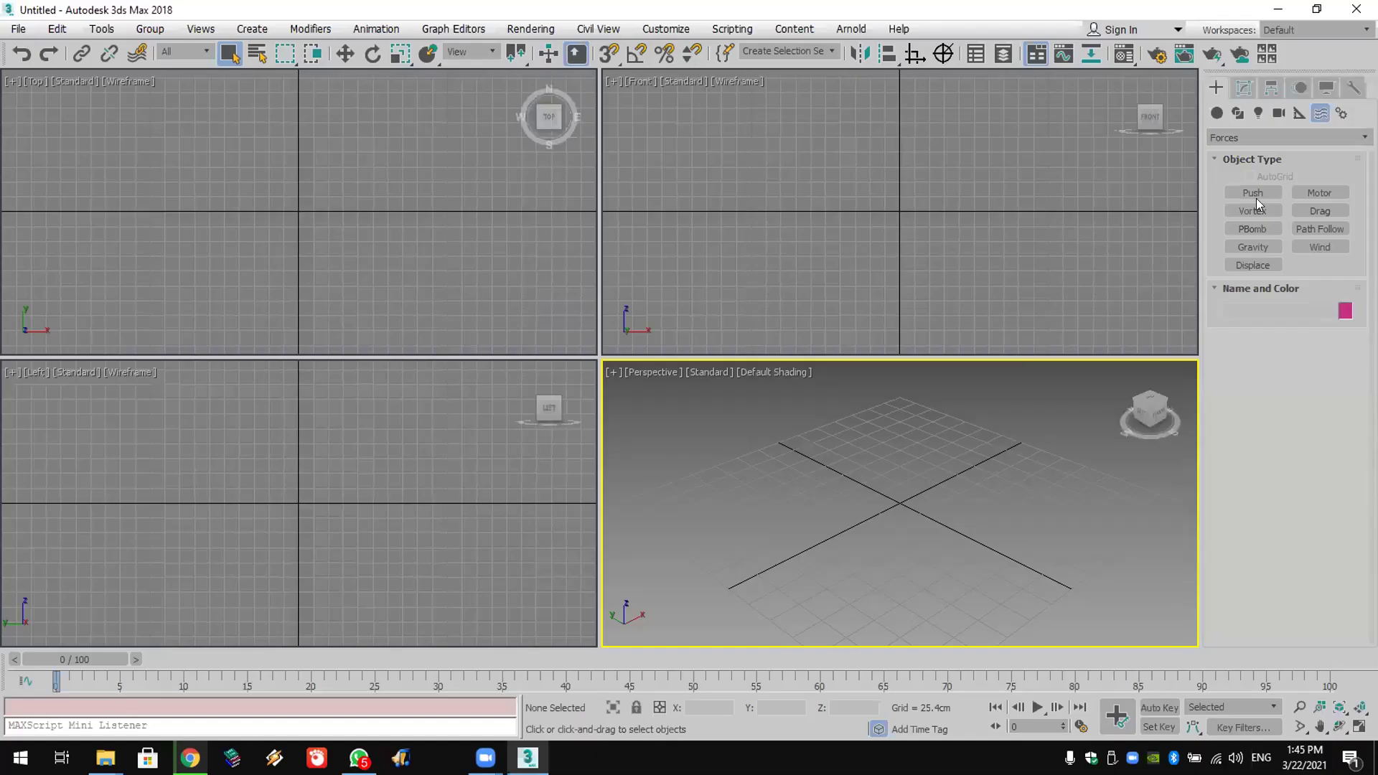
click(1226, 137)
click(1217, 112)
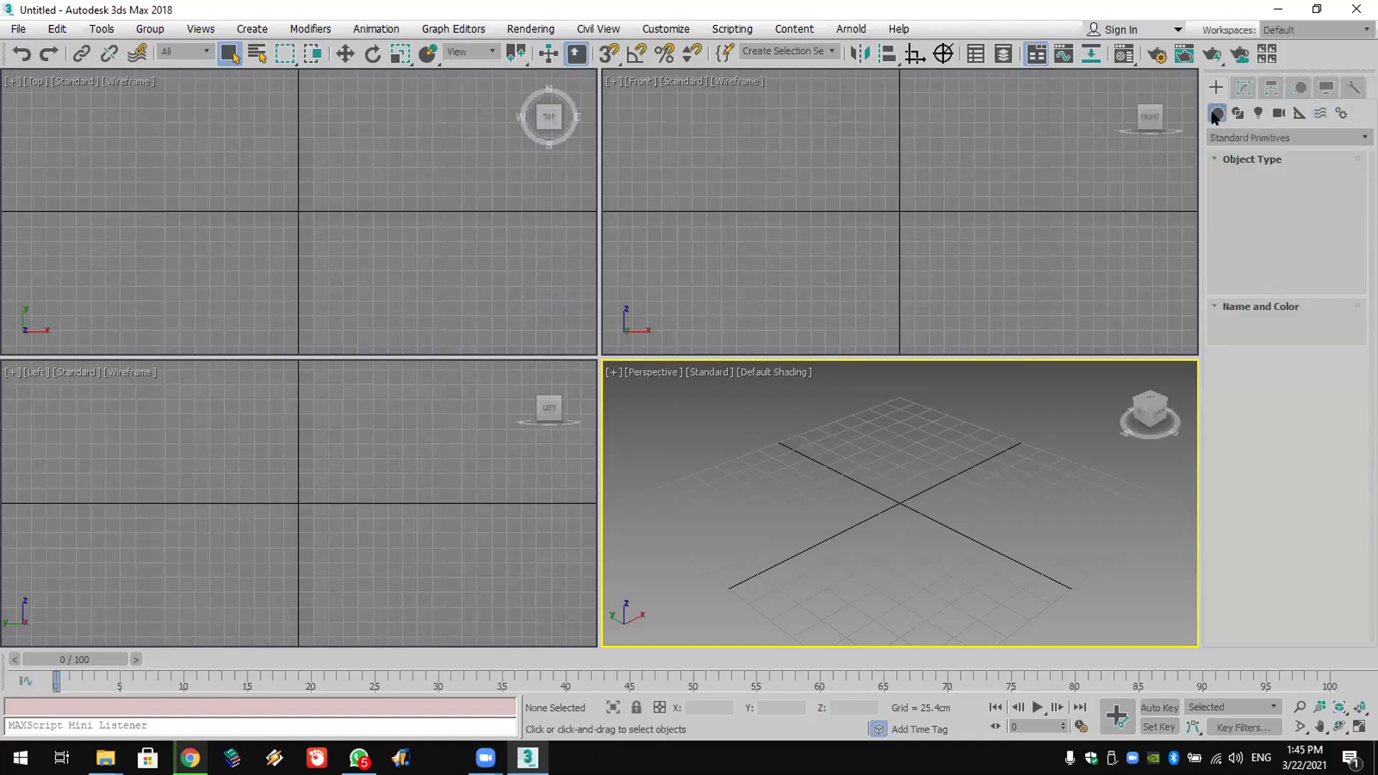
click(1244, 138)
click(1257, 170)
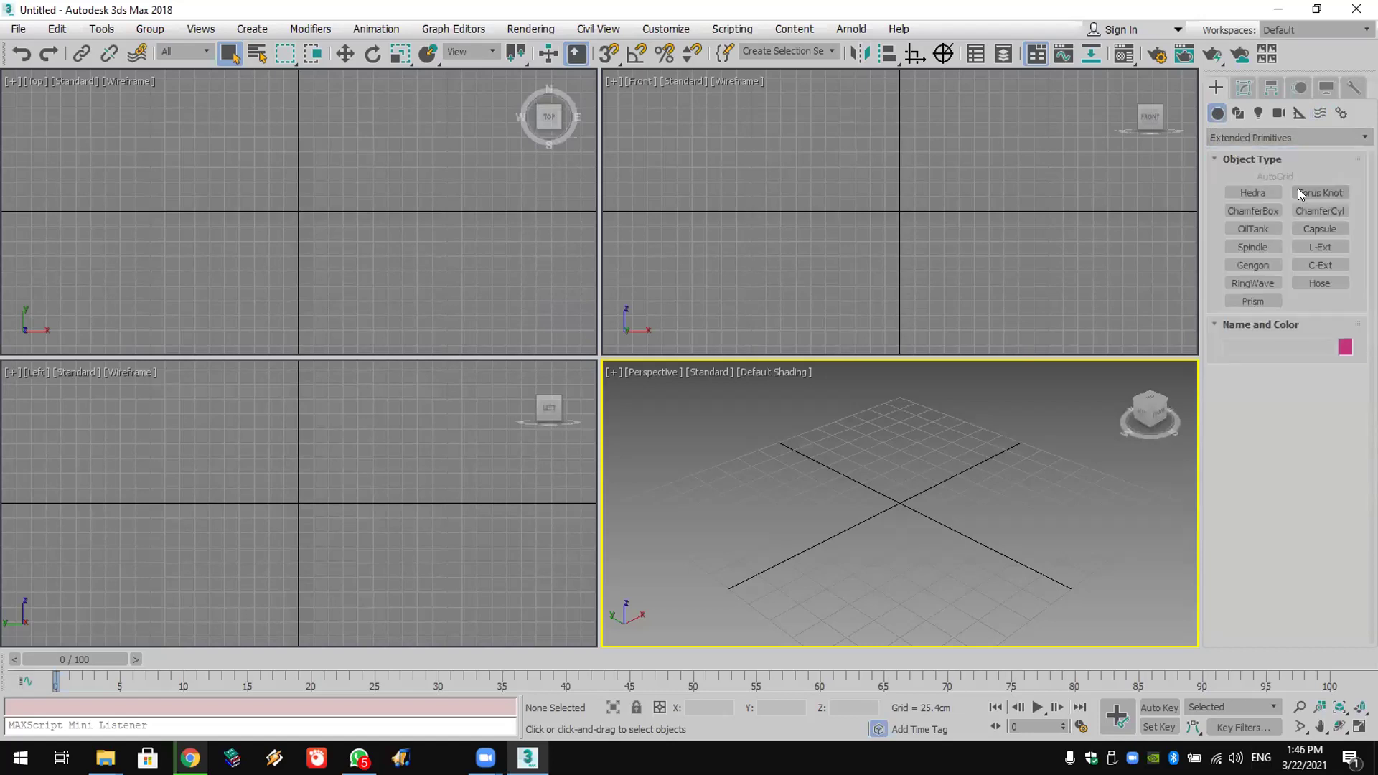
click(1325, 228)
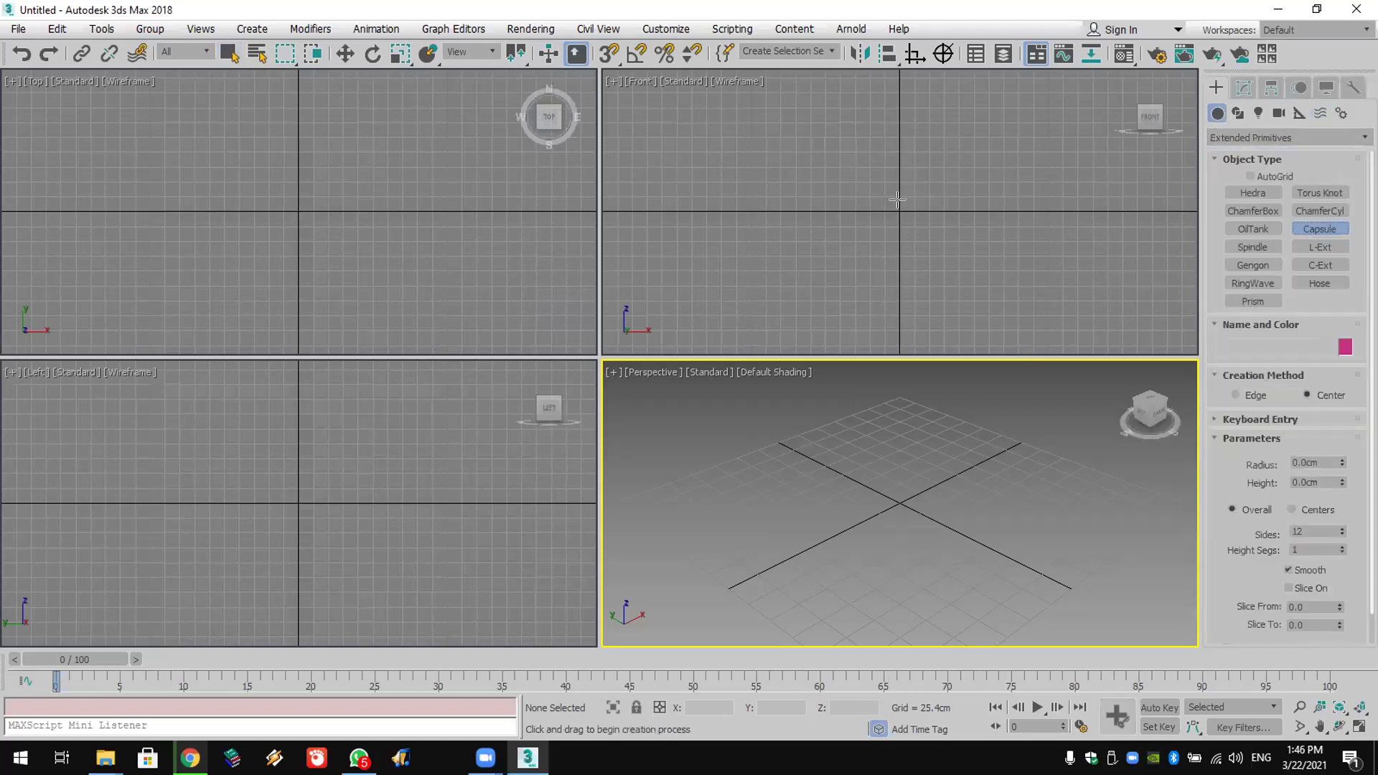
drag(897, 200, 902, 203)
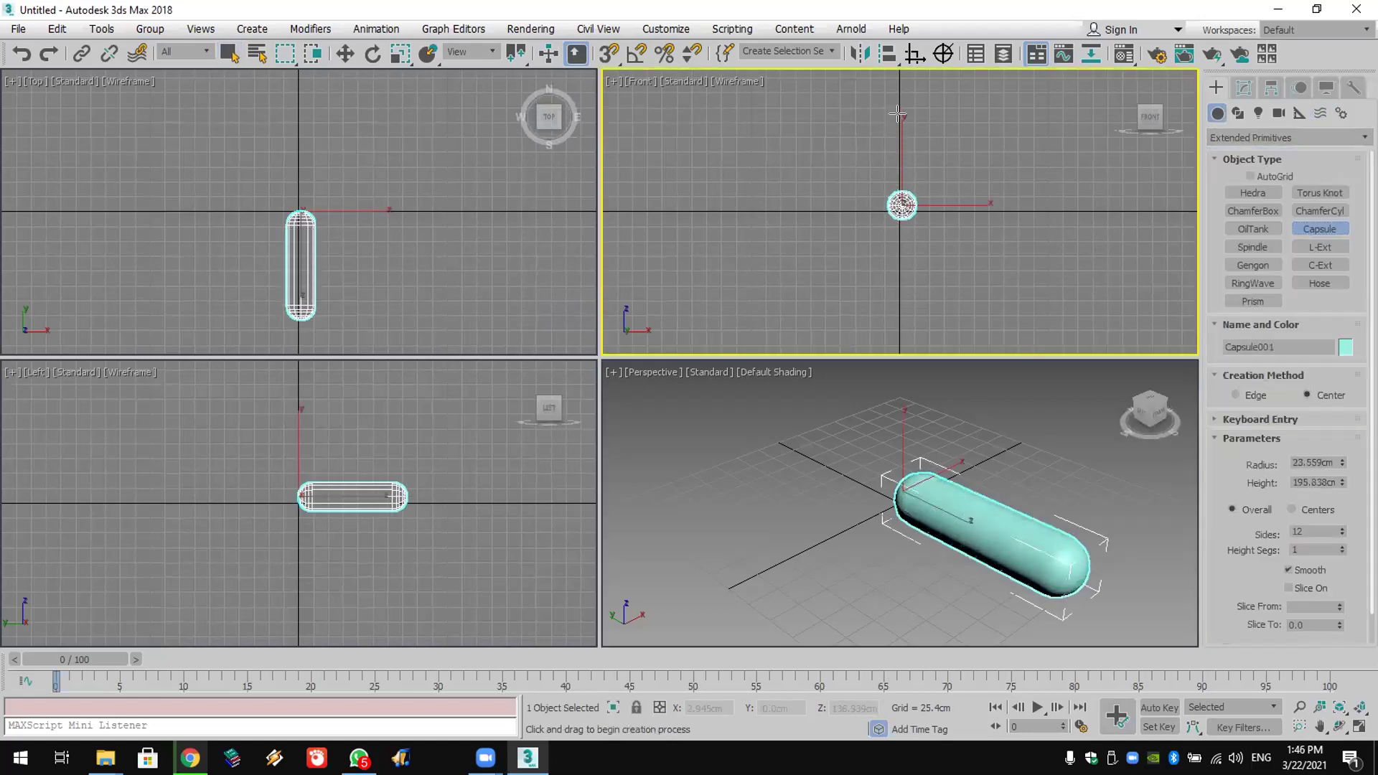
middle_drag(879, 254, 690, 244)
scroll(984, 508, down, 6)
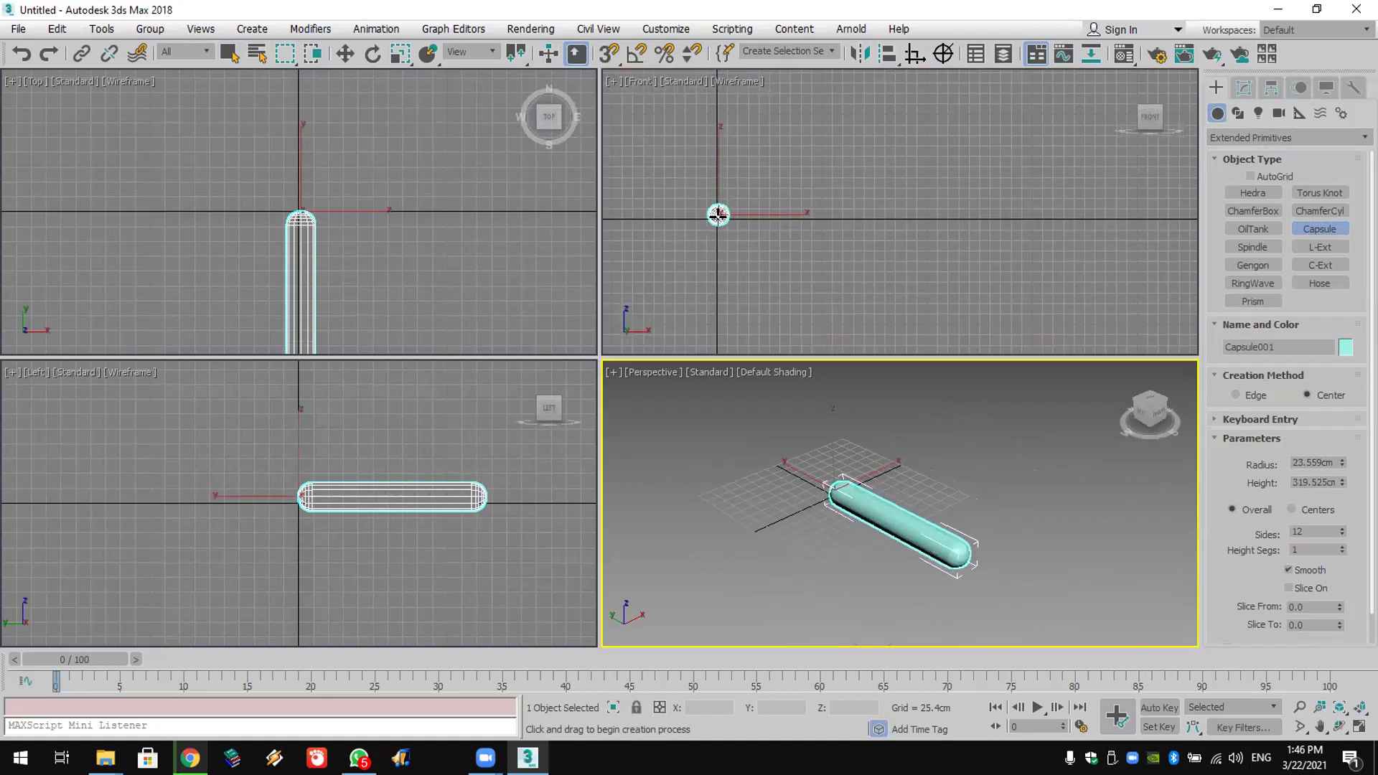
right_click(718, 215)
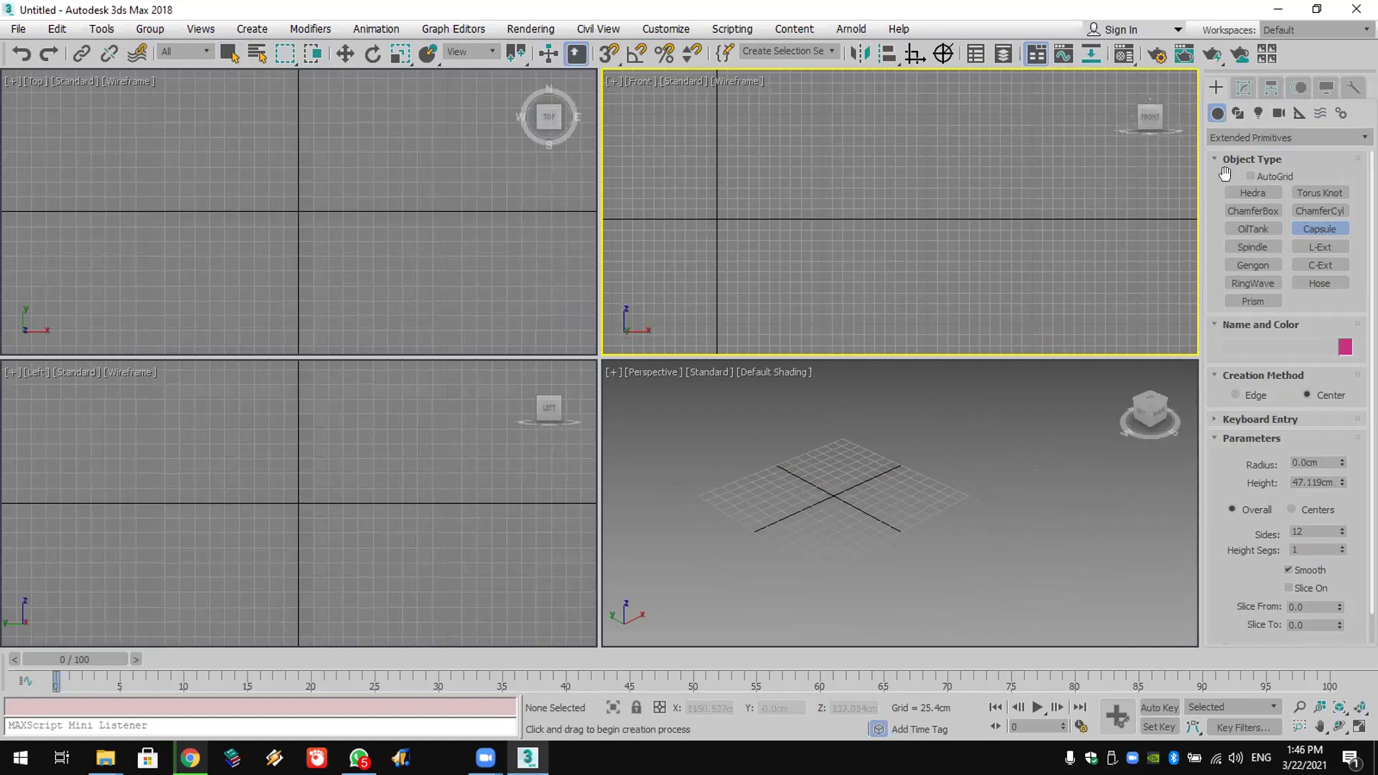
Step: Draw a long, smooth S-shaped open line through four main points in the Top viewport
click(1239, 114)
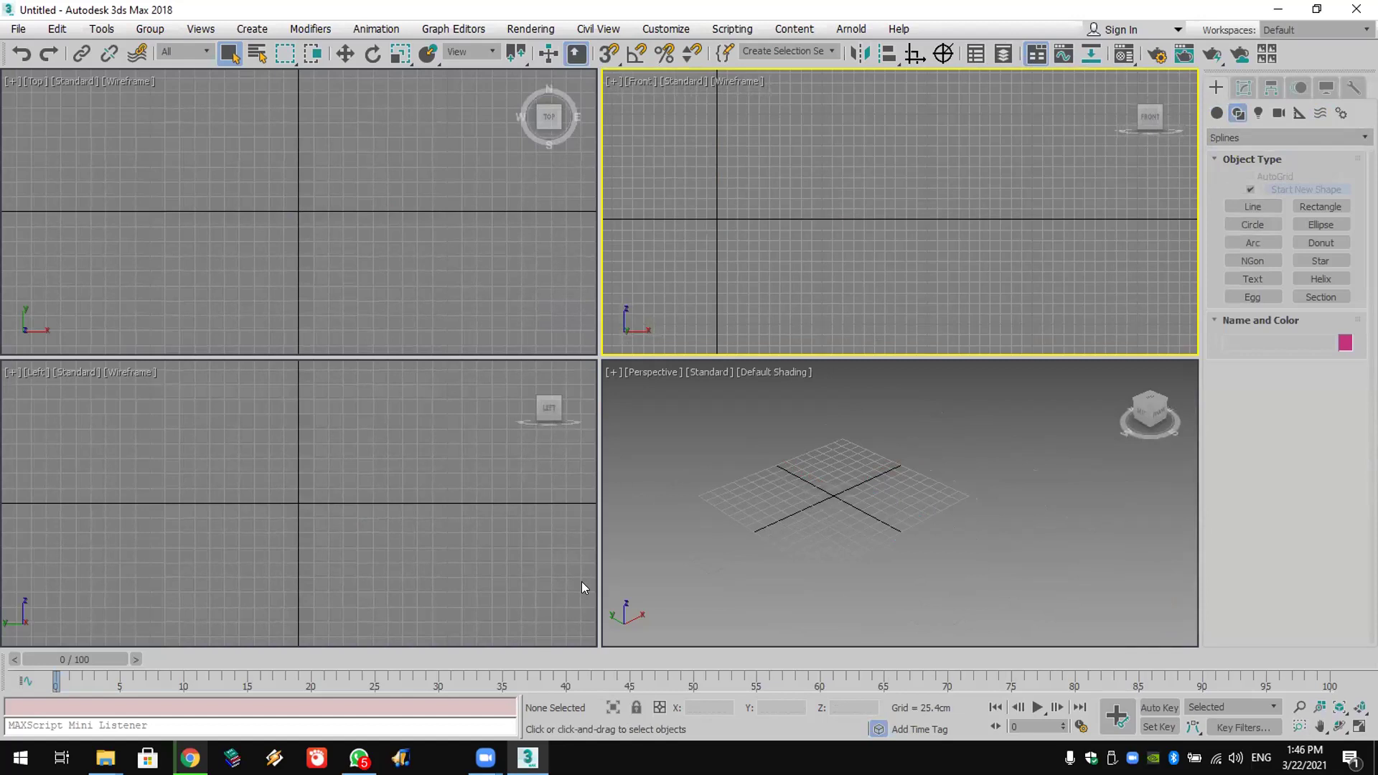
click(1253, 206)
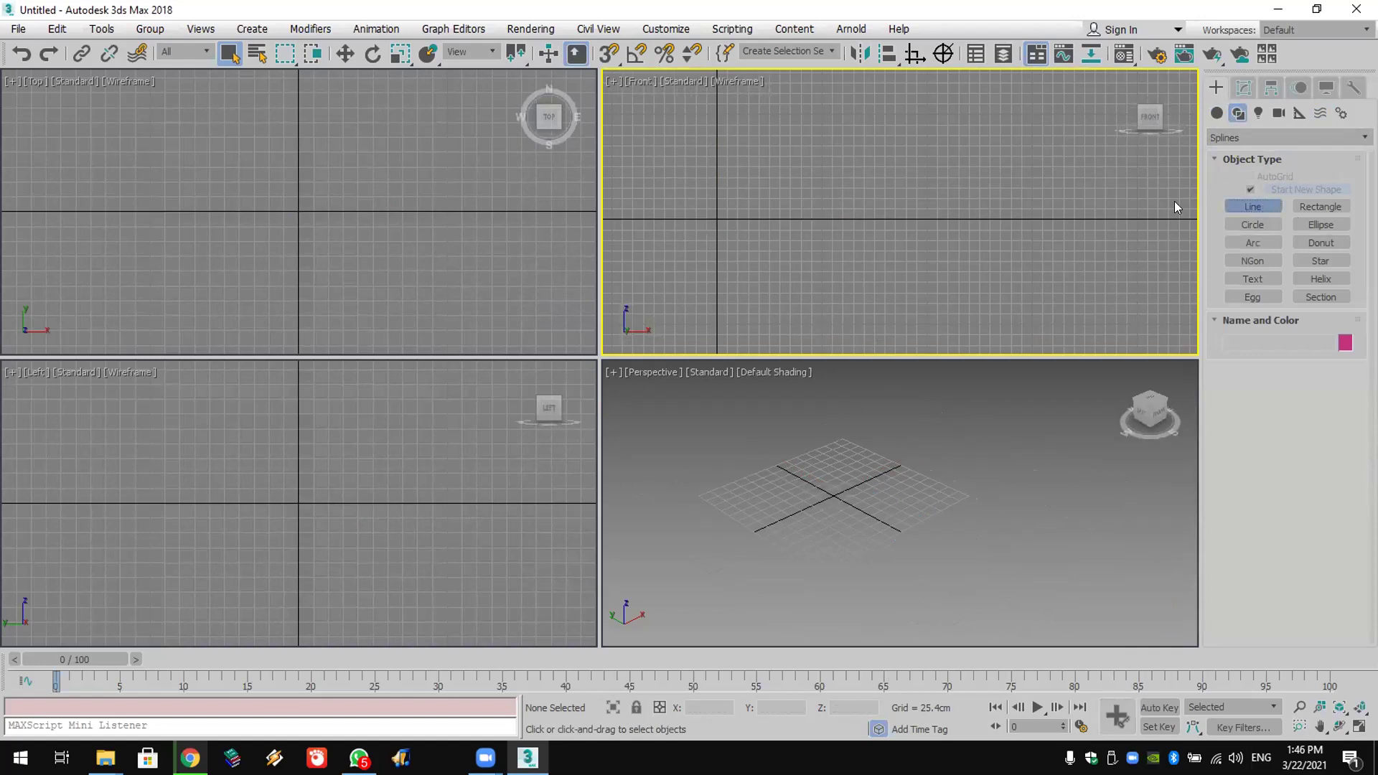
right_click(222, 148)
click(207, 80)
click(292, 142)
click(263, 267)
click(290, 286)
click(415, 319)
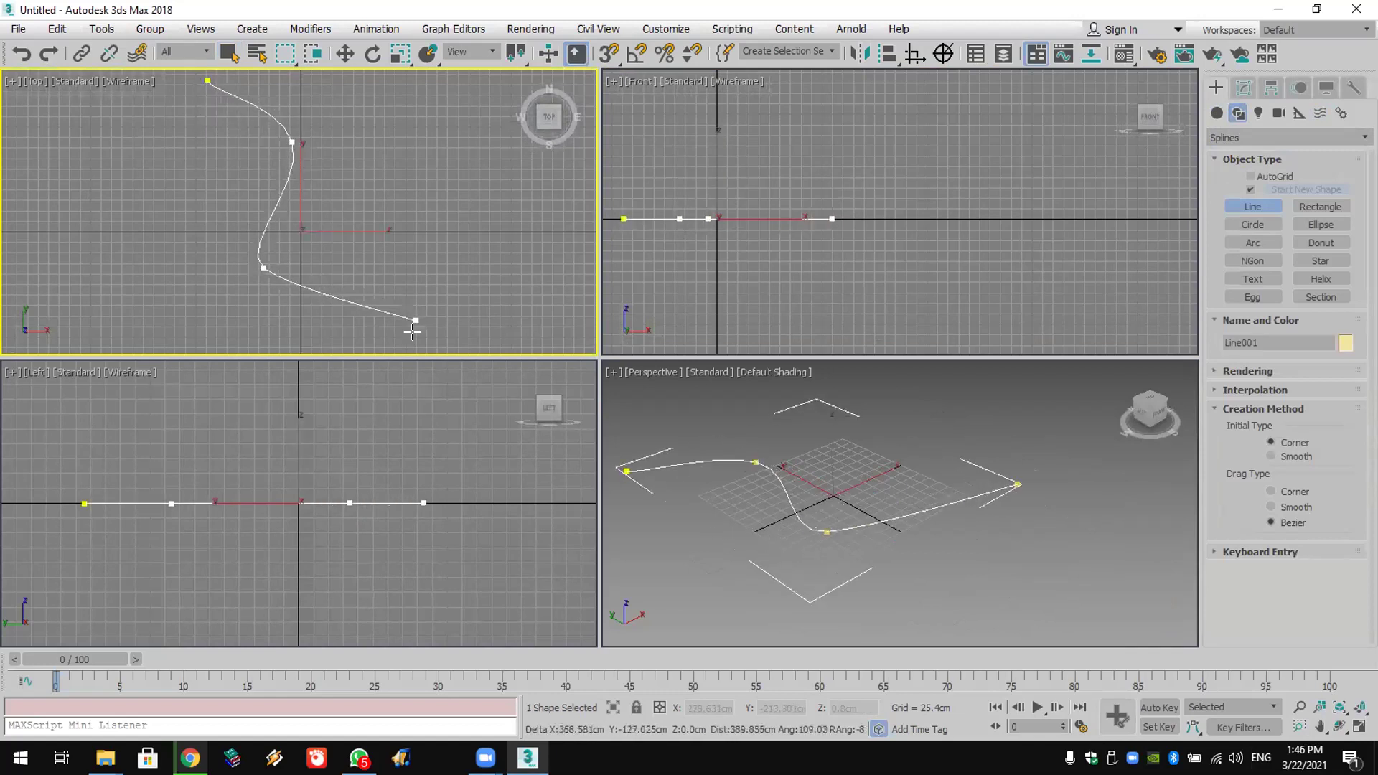
right_click(452, 328)
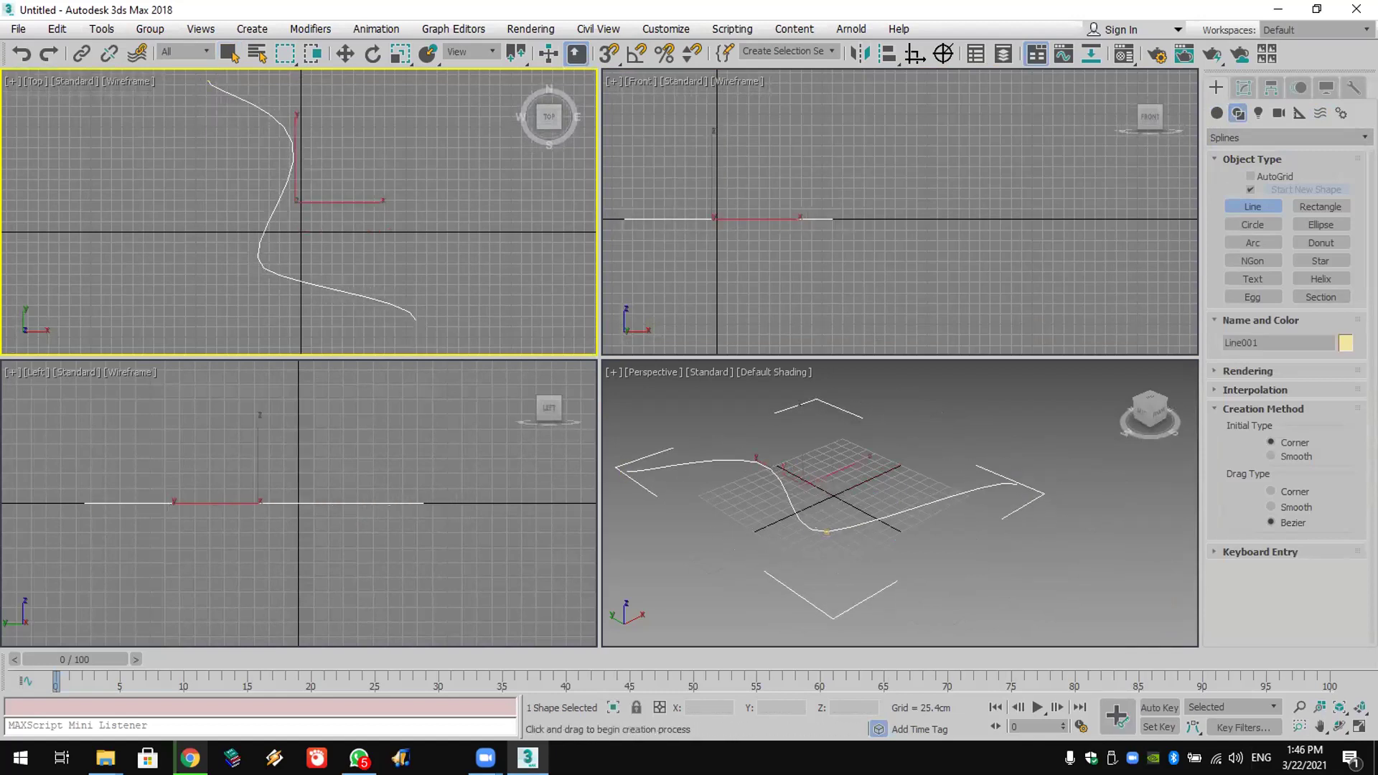
Step: Draw a small, irregular closed line shape in the Front viewport, away from the long curve
click(1257, 226)
click(1235, 207)
scroll(811, 172, up, 2)
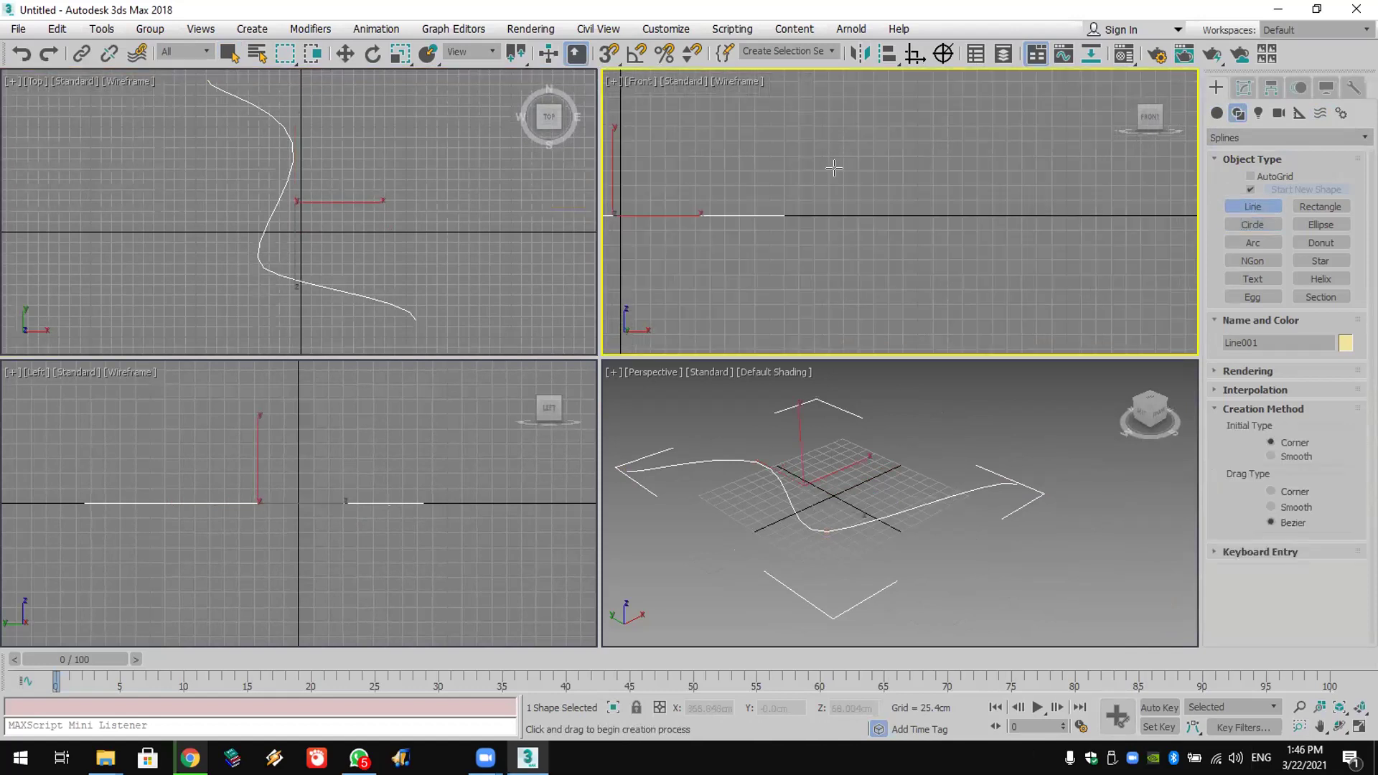
click(904, 183)
click(894, 192)
click(908, 206)
click(925, 194)
click(922, 179)
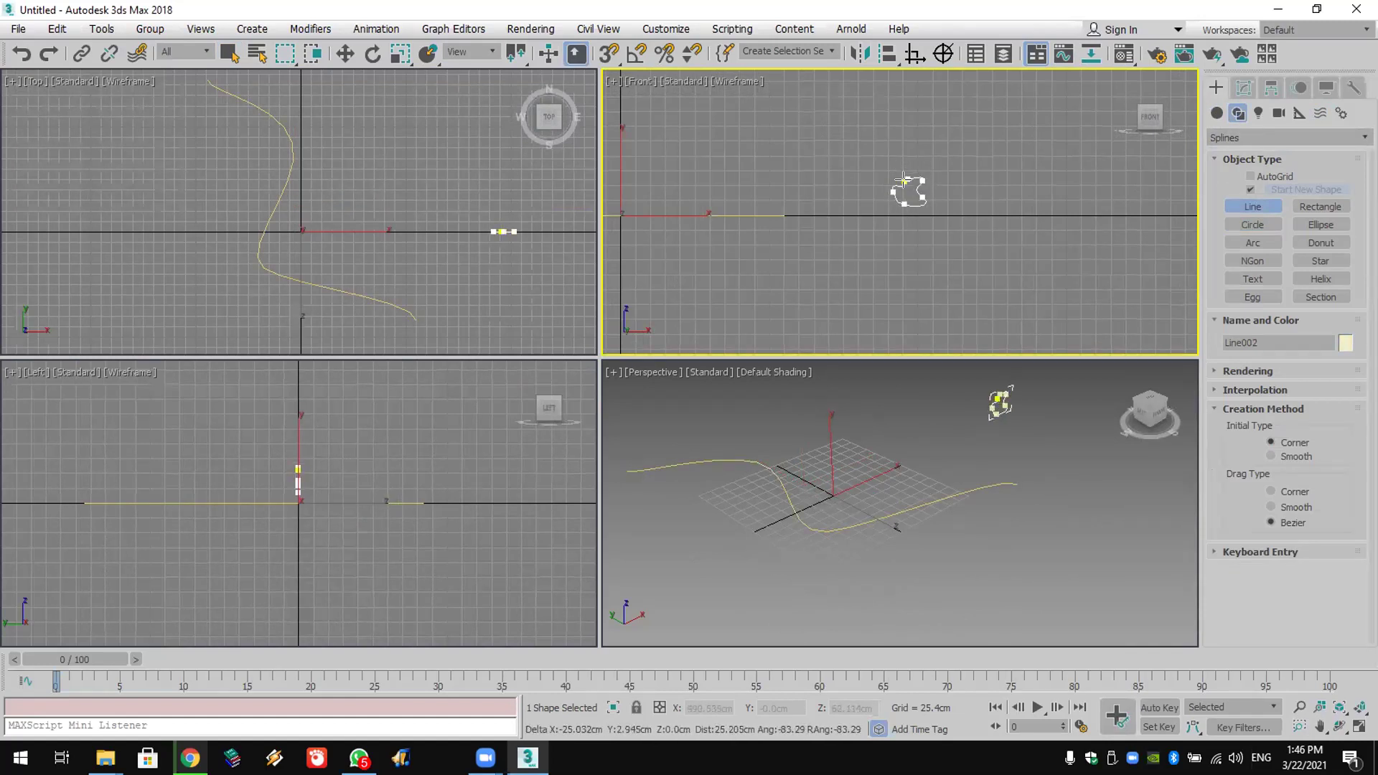
click(904, 180)
click(665, 431)
middle_drag(946, 536, 928, 578)
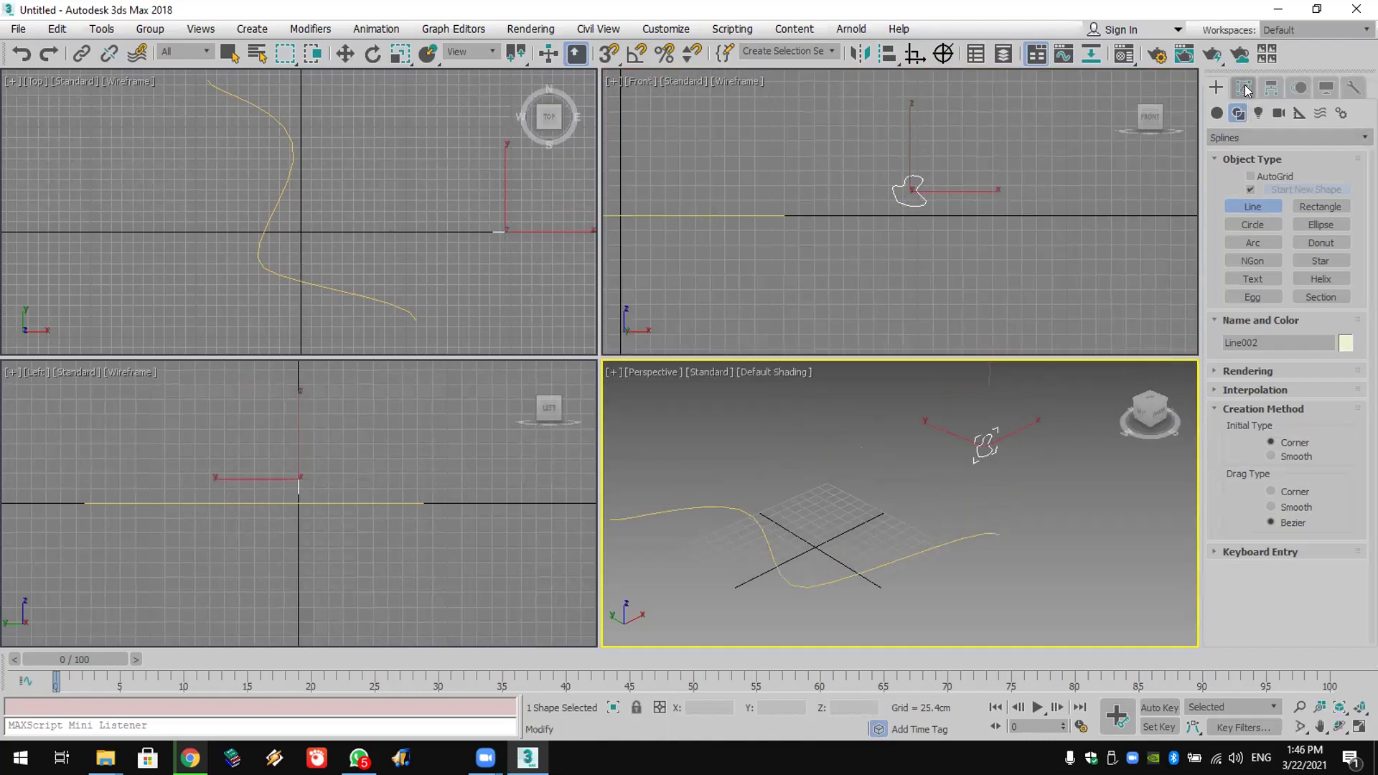
Step: Try a Loft compound object using the small closed shape as path and the long curve as shape, and undo it
click(1217, 113)
click(1240, 138)
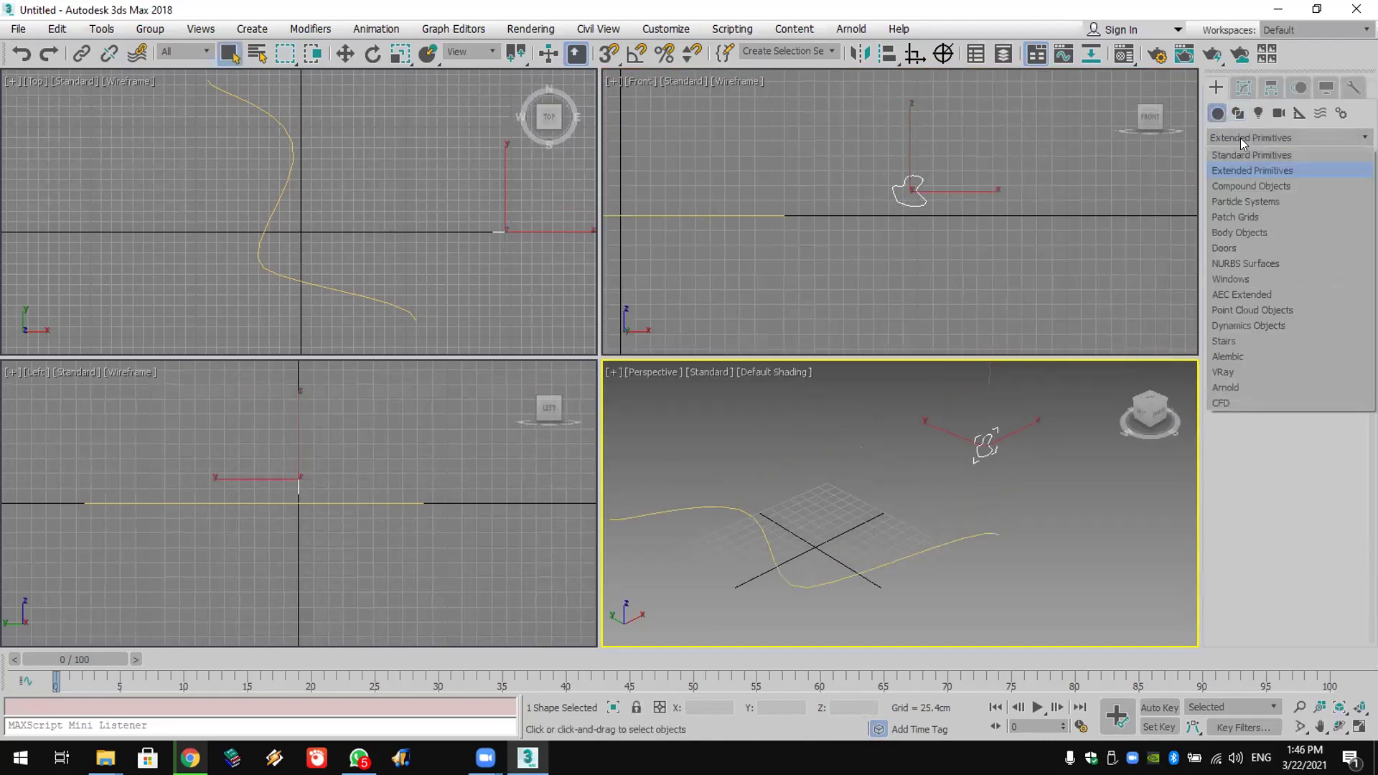
click(1255, 188)
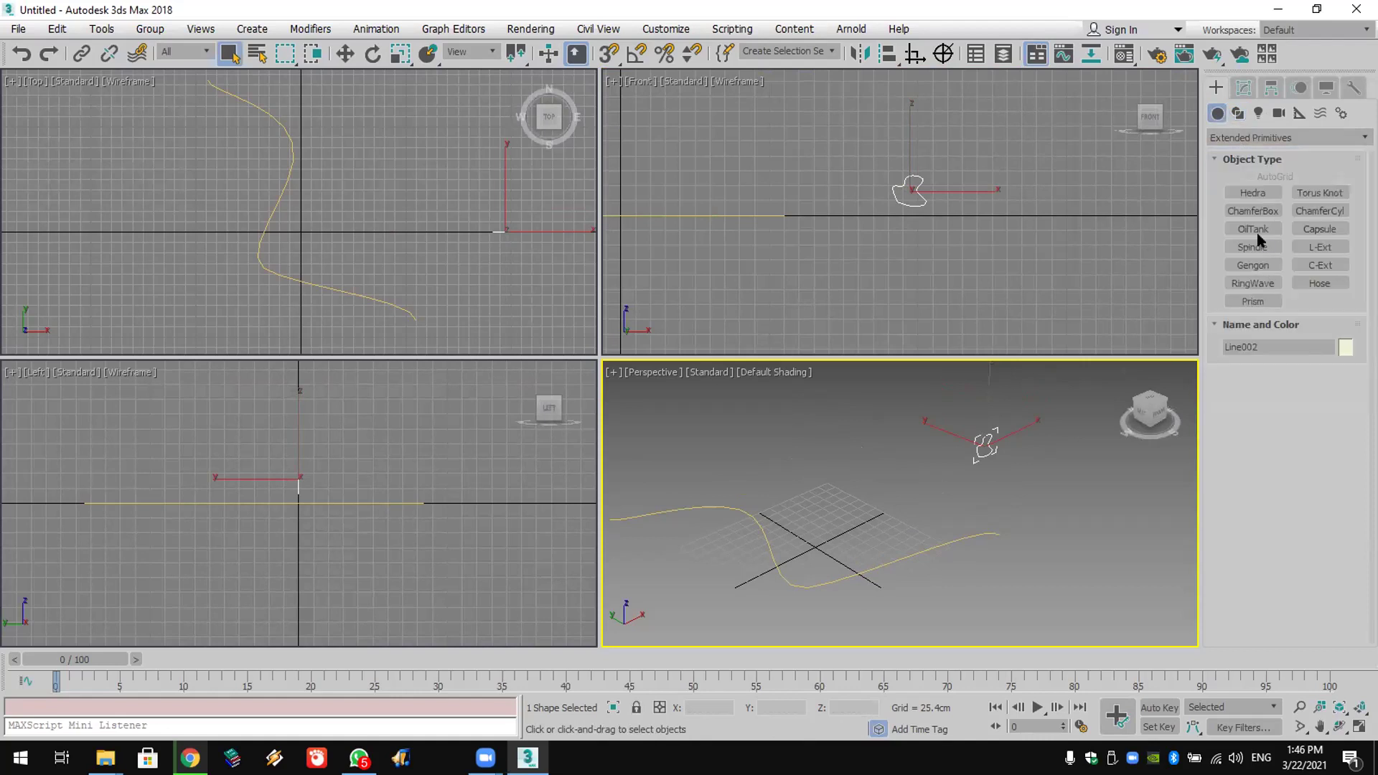
click(1258, 130)
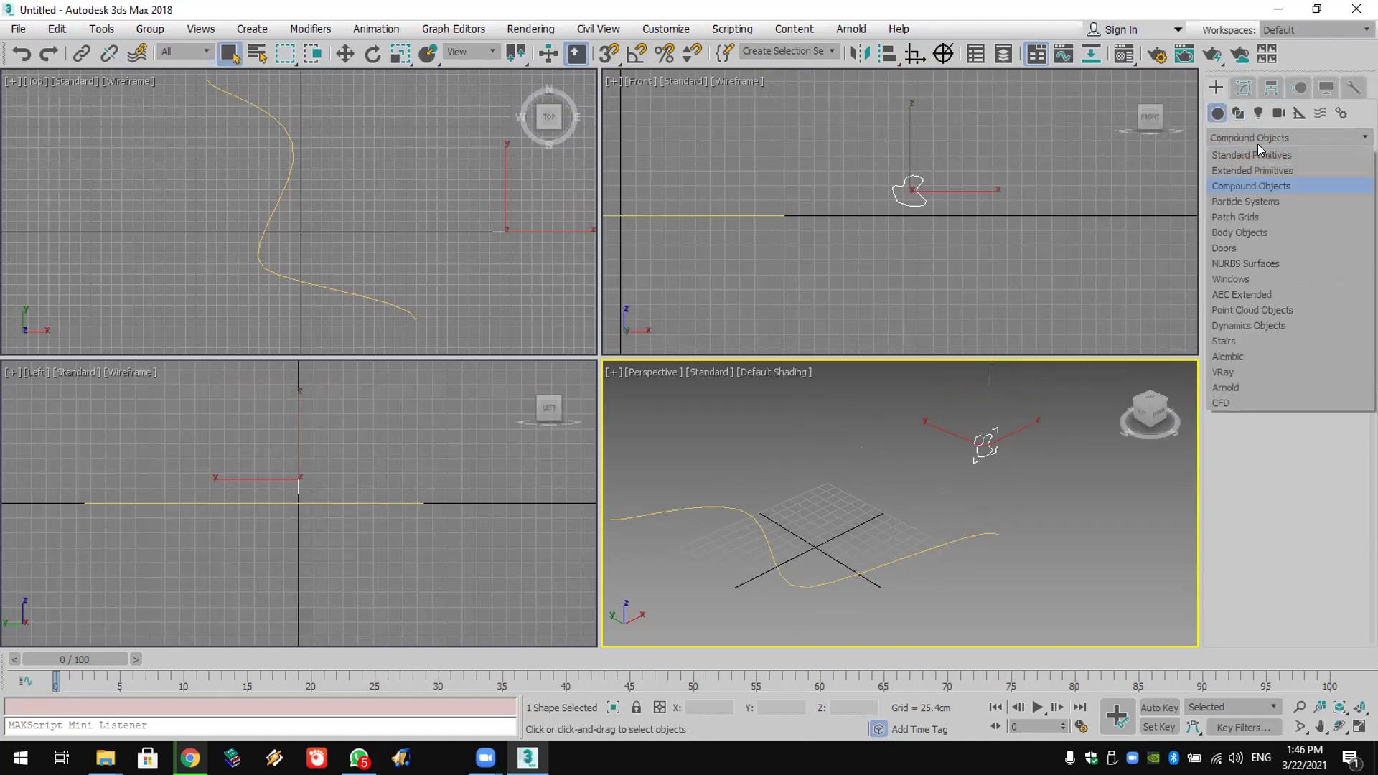
click(1258, 184)
click(1256, 264)
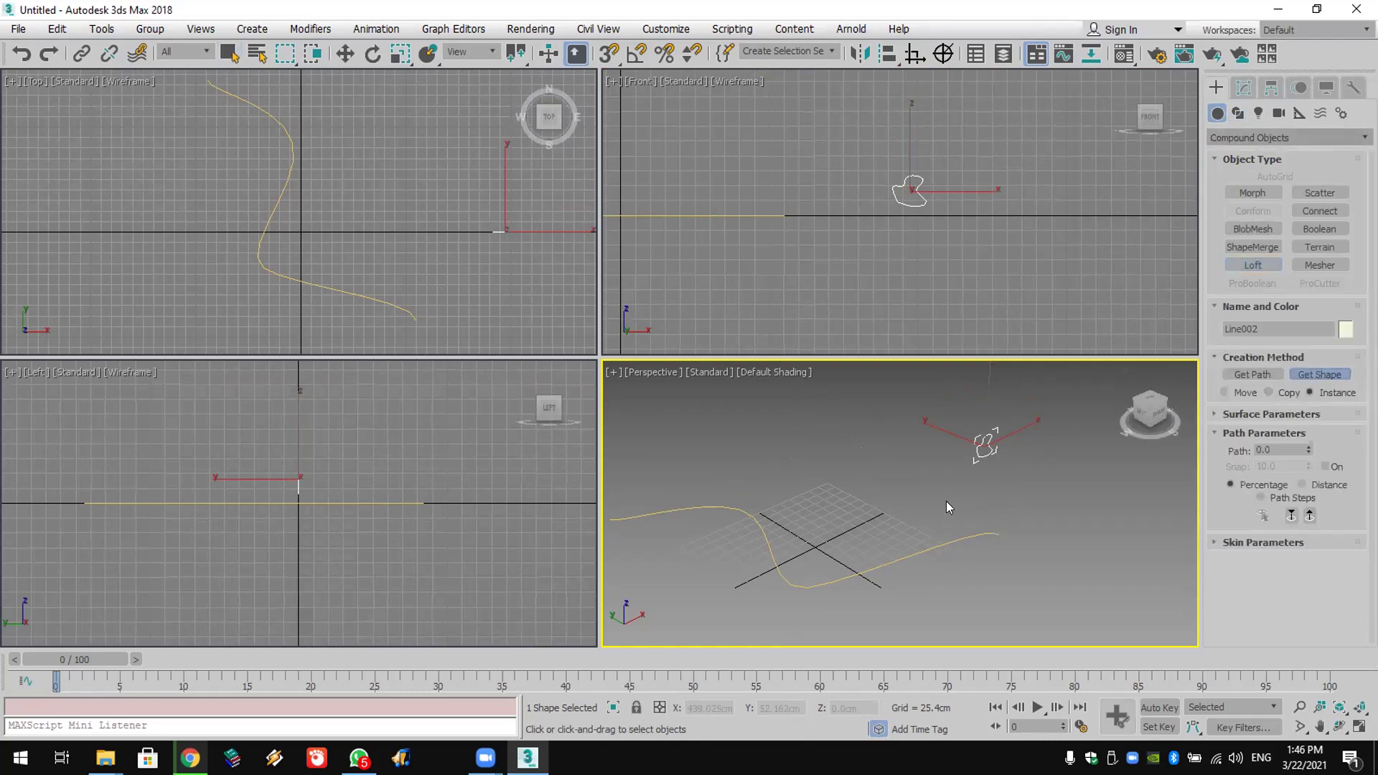
click(947, 534)
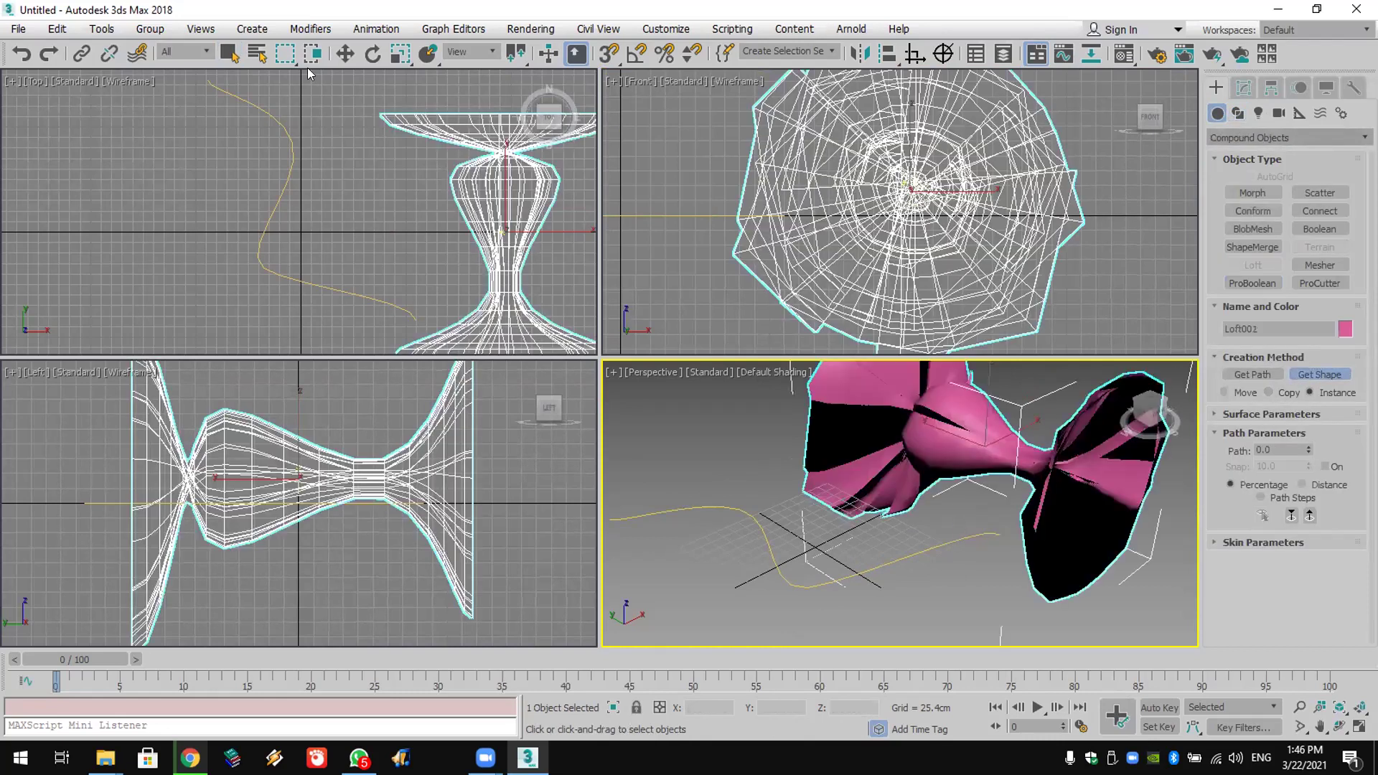
key(ctrl+z)
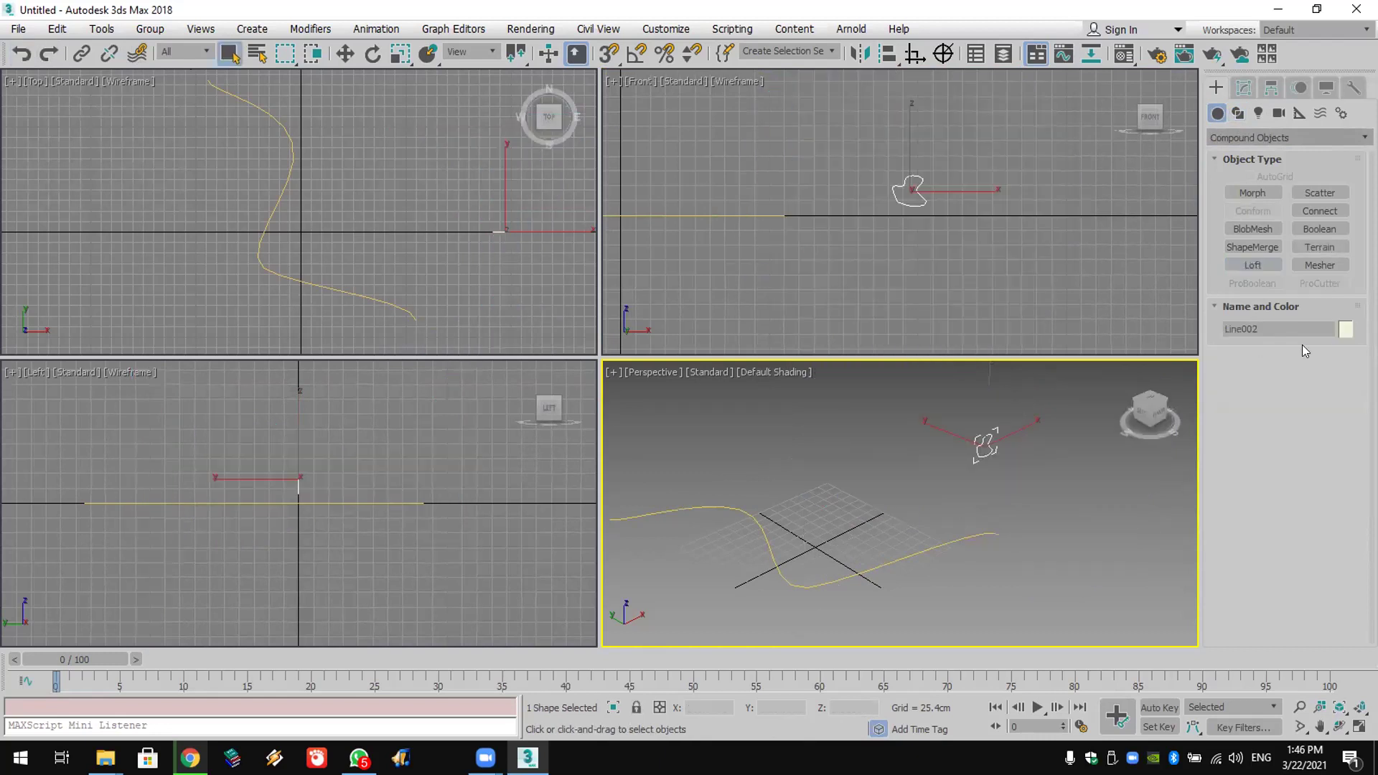
Step: Loft the small closed shape along the long S-shaped curve
click(978, 534)
click(1247, 266)
click(1319, 374)
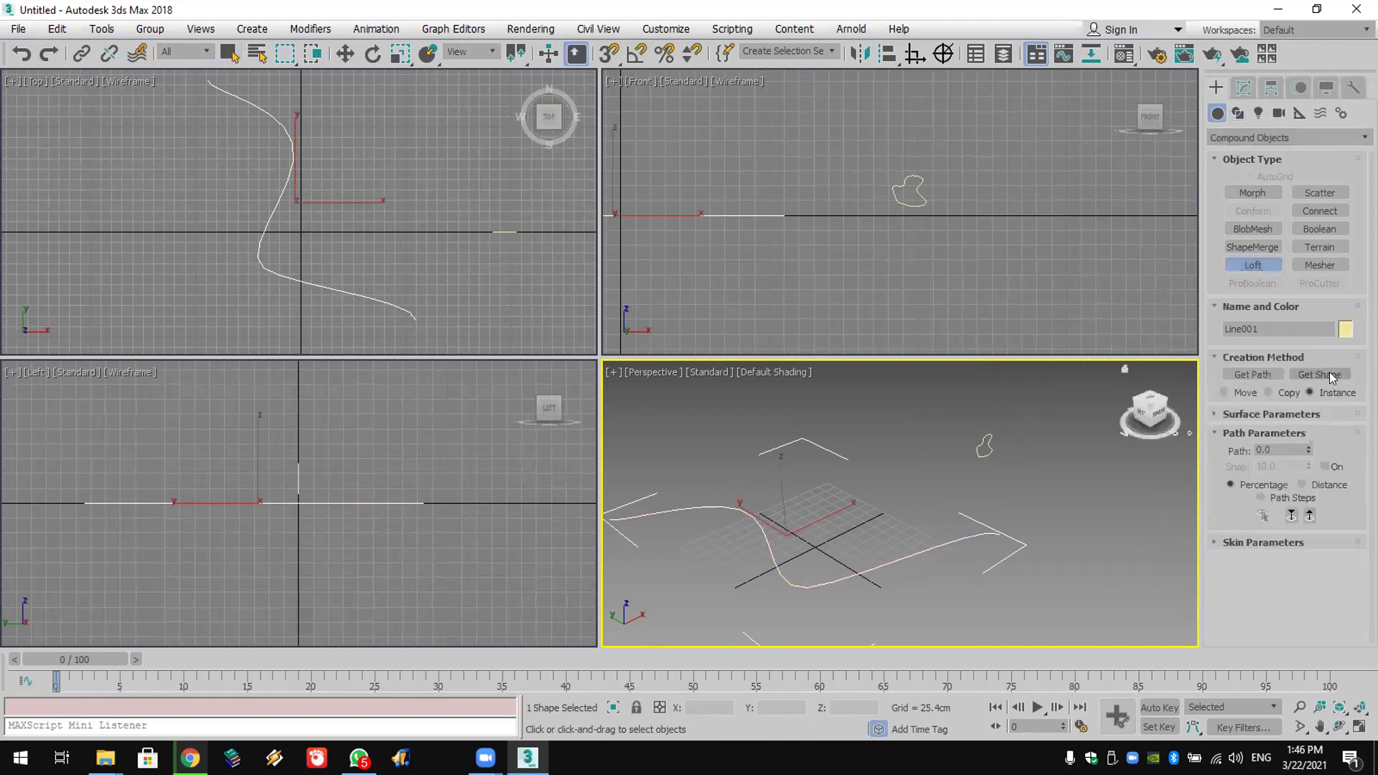
click(985, 446)
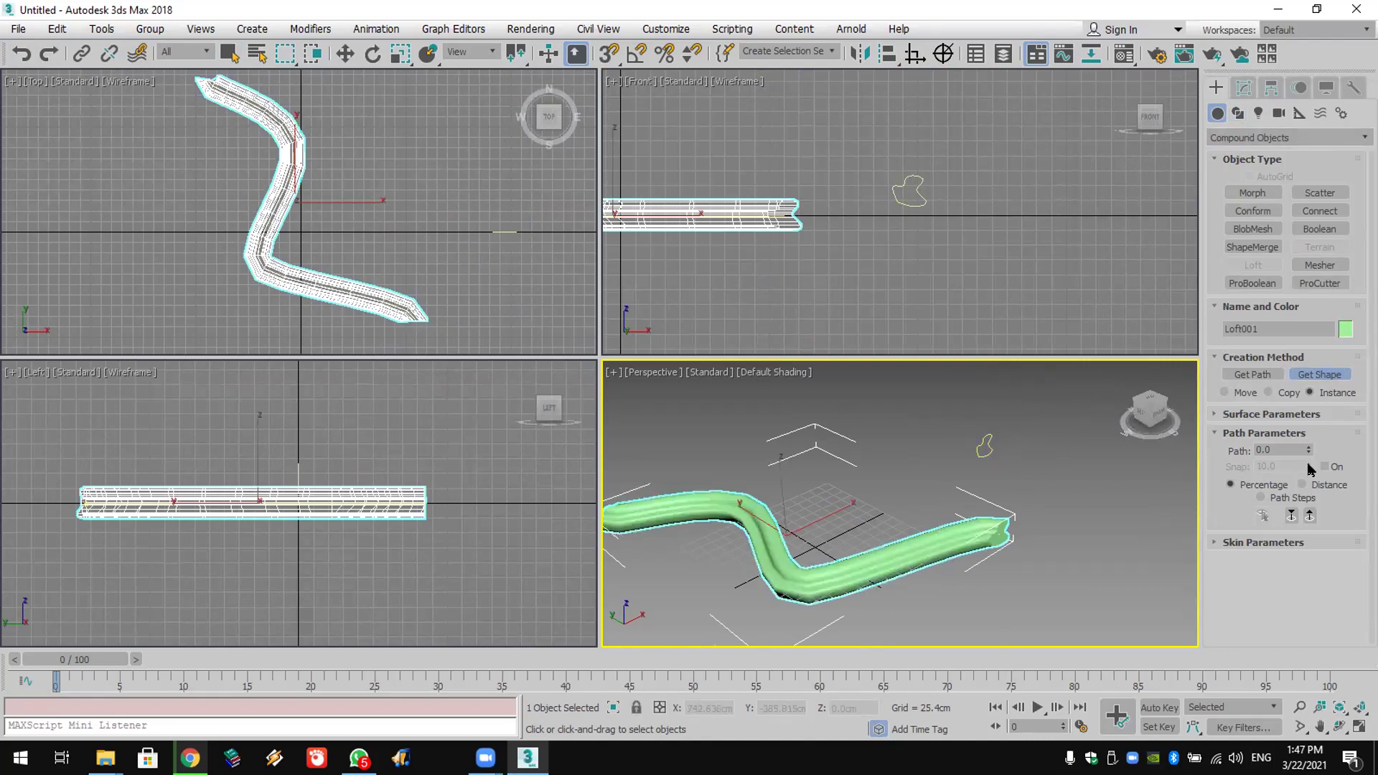
Step: Get the small closed shape again at path level 50 of the loft, and set the Path value to 100
text(50)
key(Return)
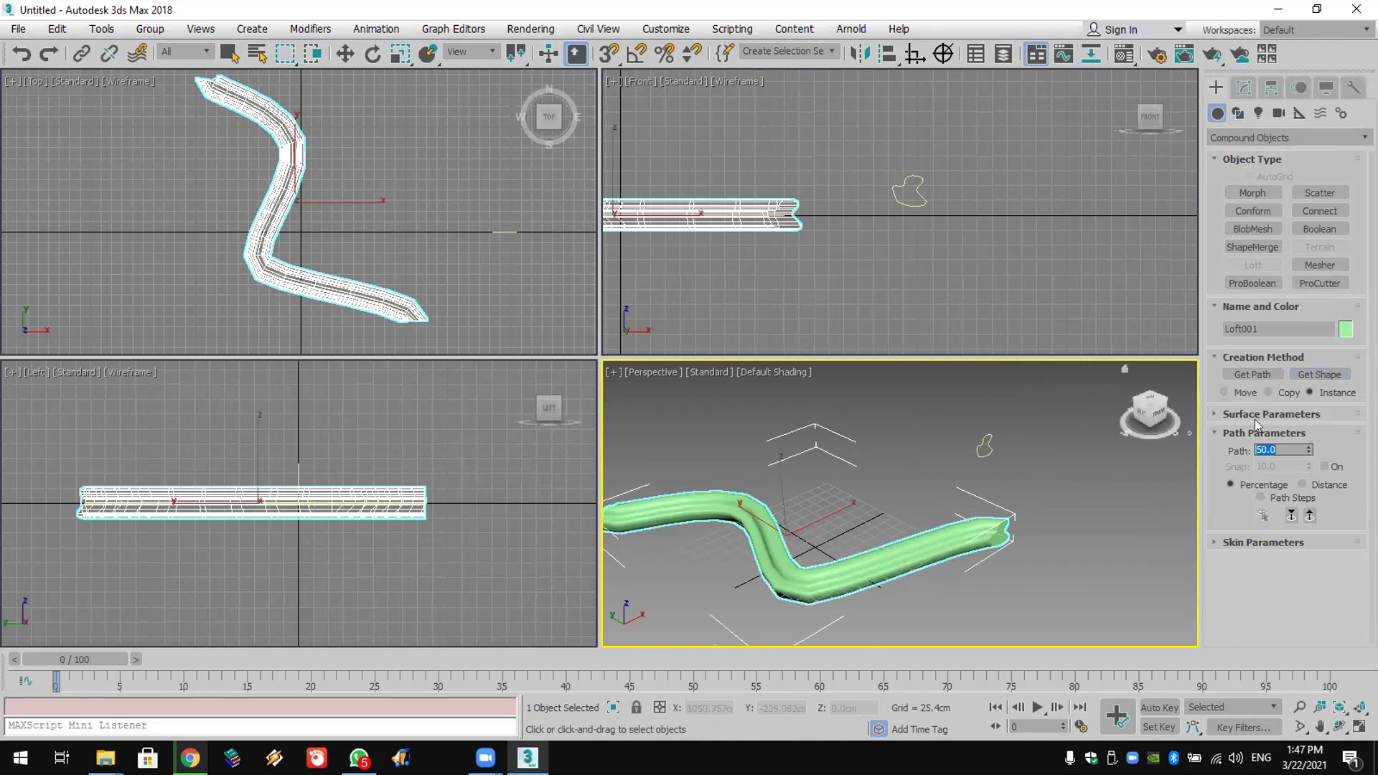
click(1317, 375)
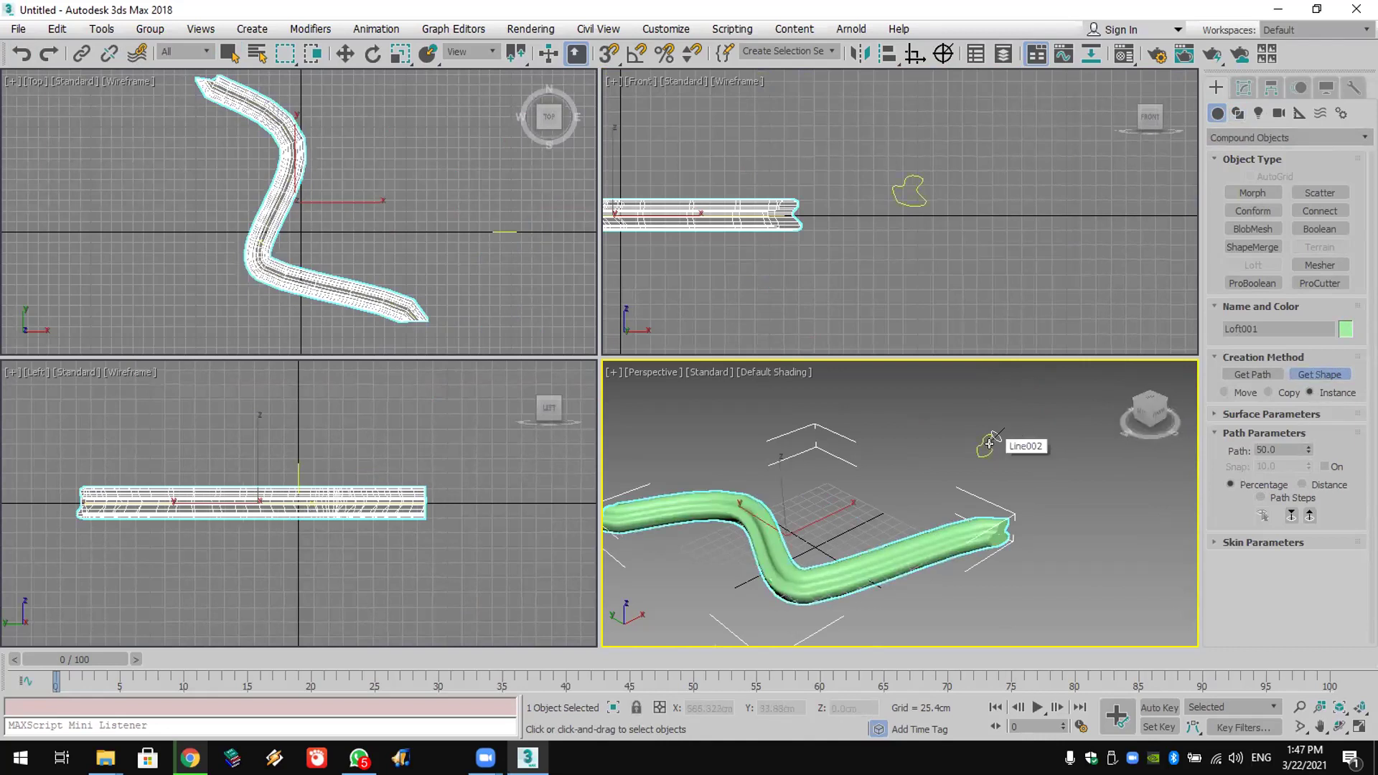
double_click(1274, 447)
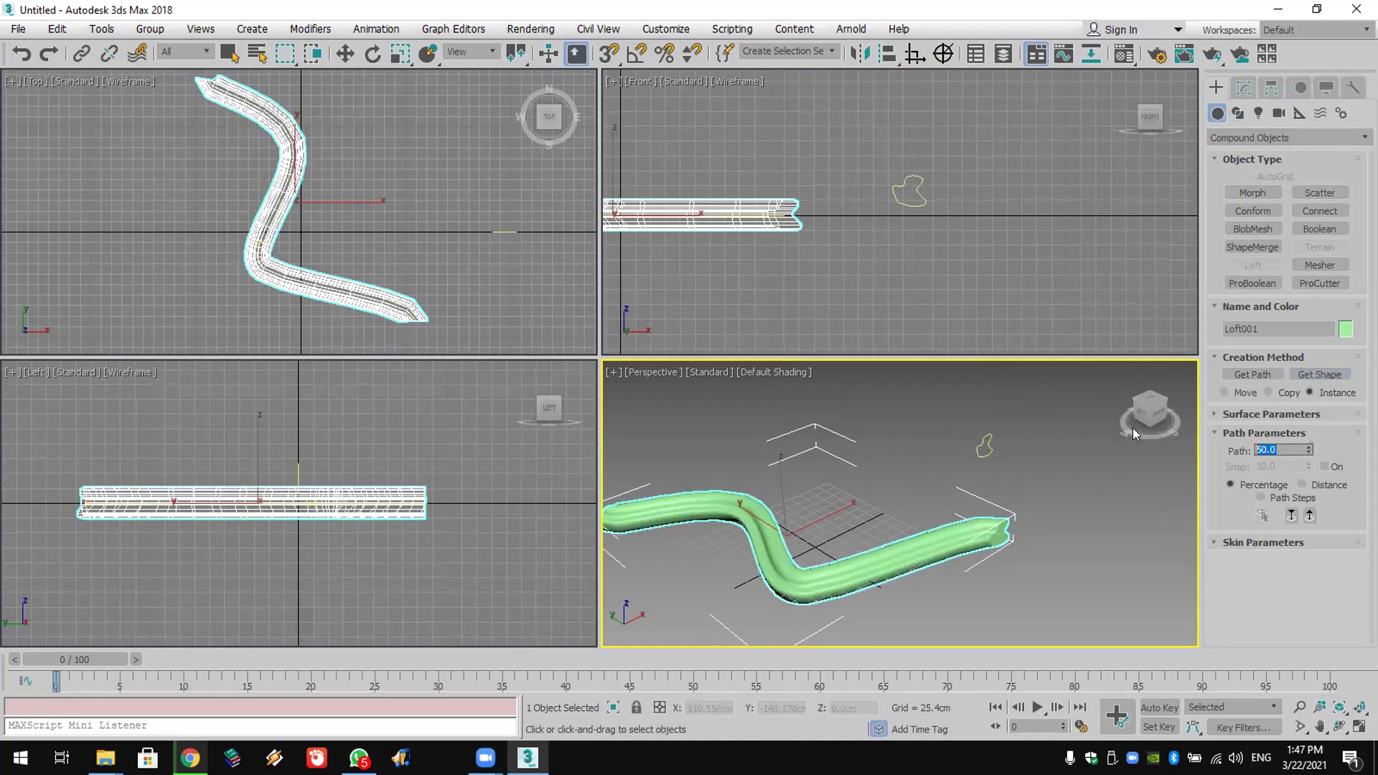
text(100)
key(Return)
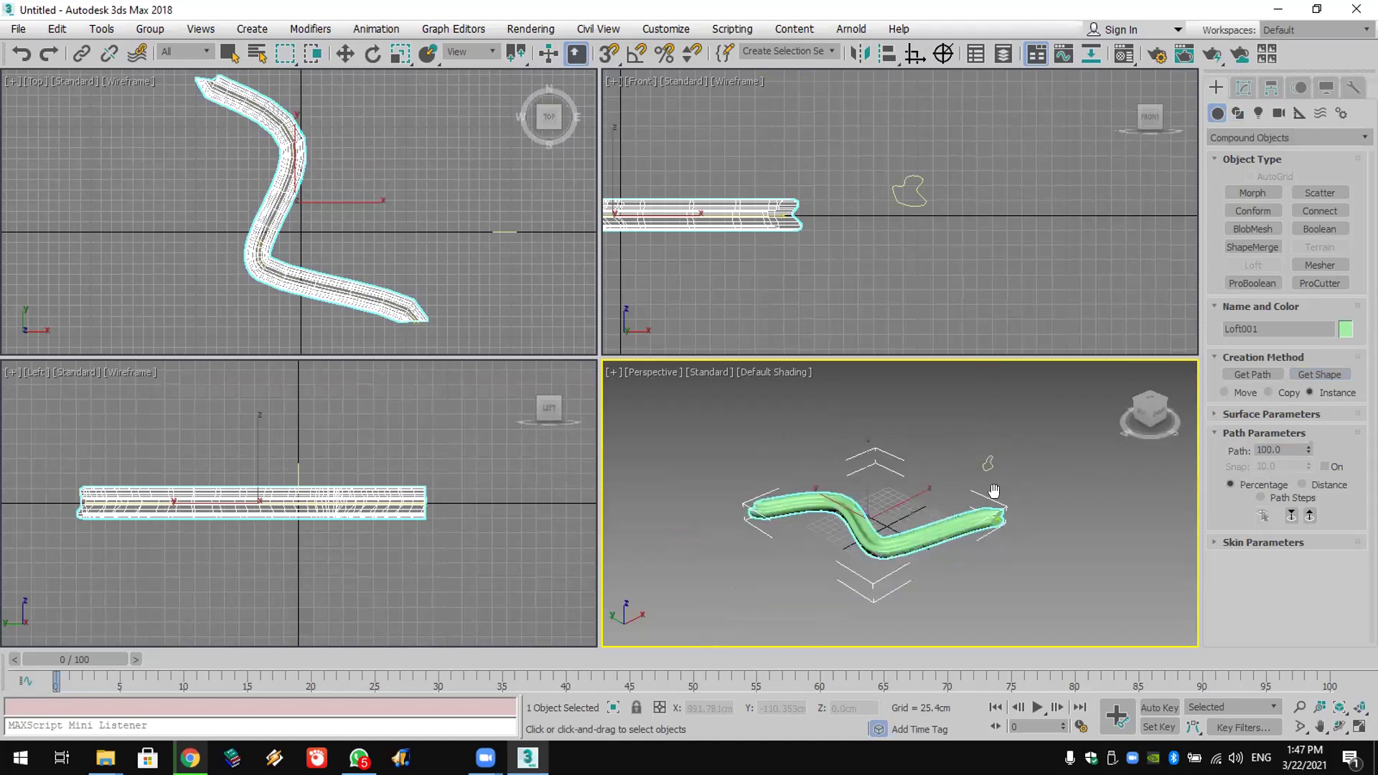
Step: Select the loft's cross-section at path level 0 in Shape sub-object mode and scale it down so the tube tapers toward that end
scroll(1105, 458, down, 3)
click(1244, 88)
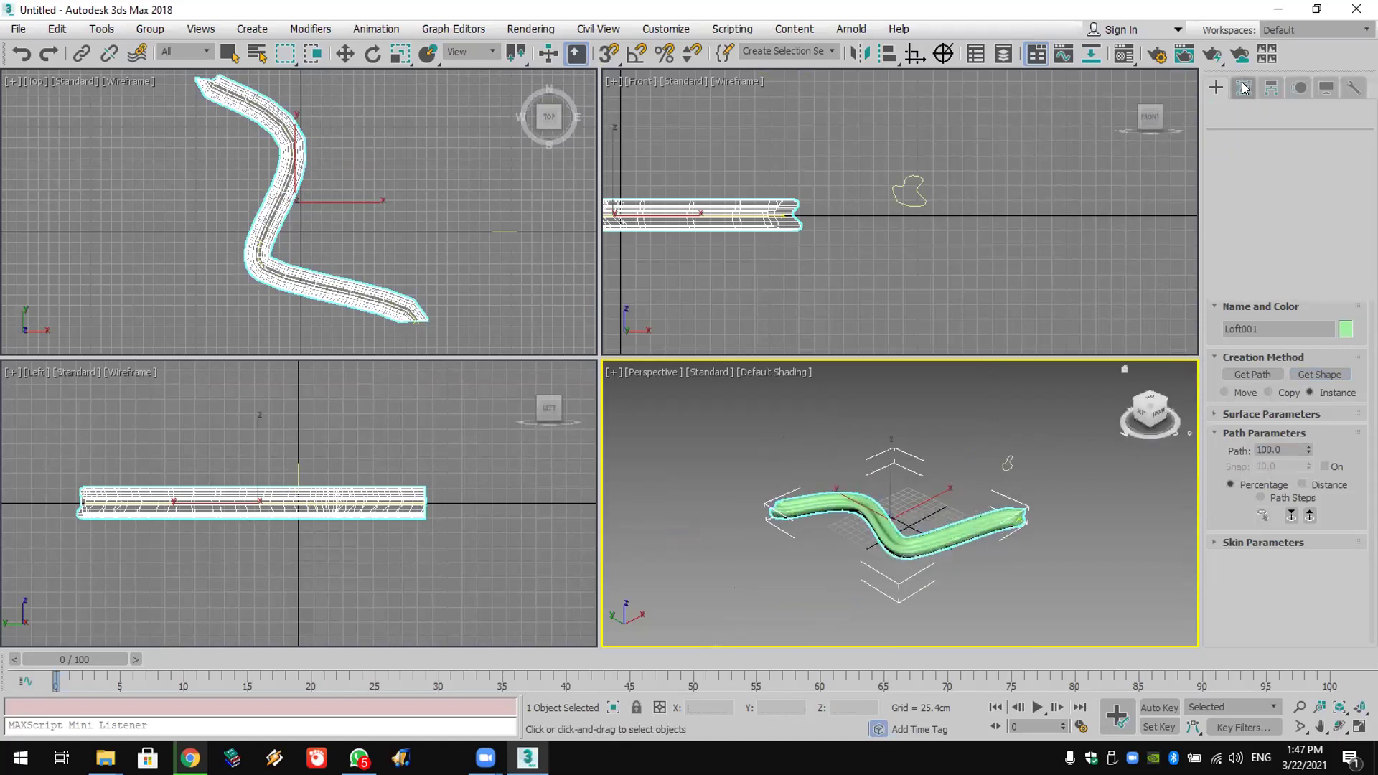
click(1218, 161)
click(1248, 176)
drag(811, 463, 722, 570)
click(403, 49)
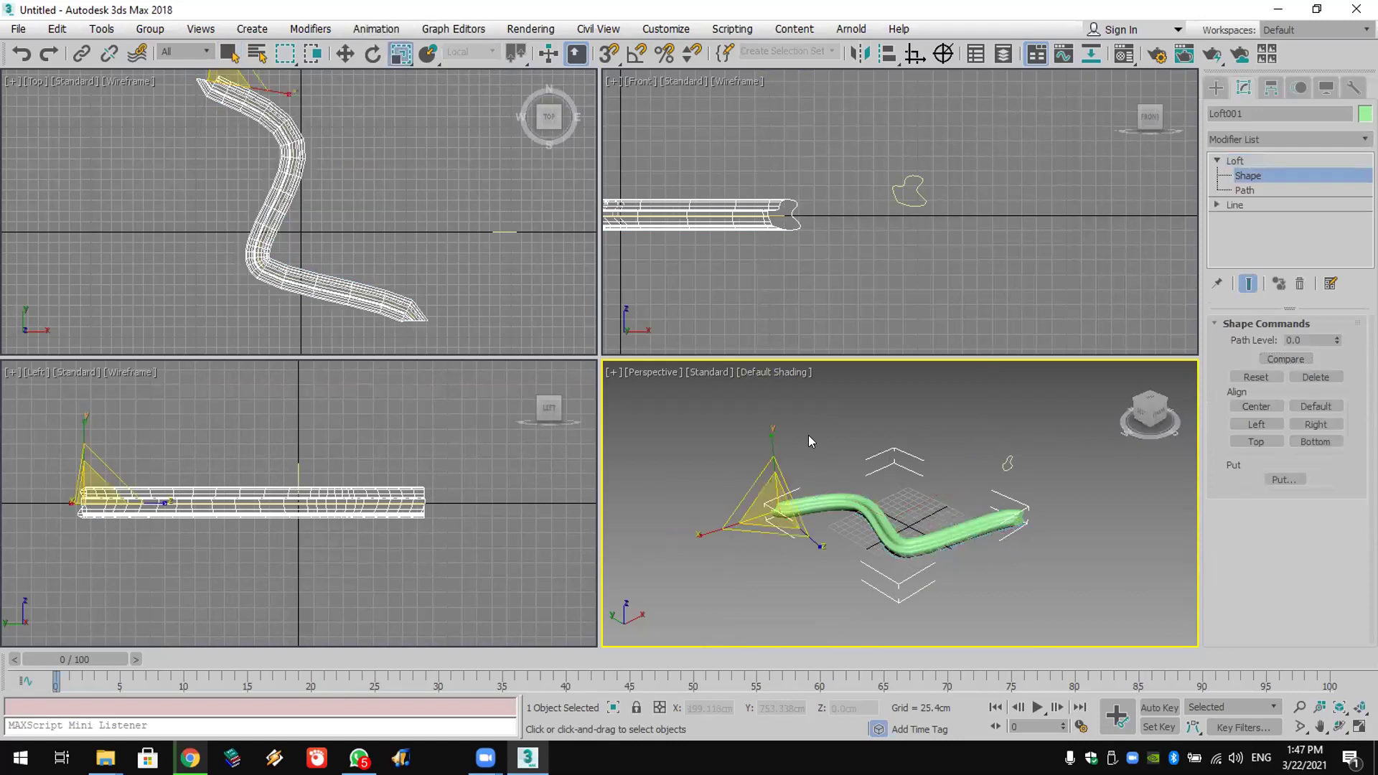
drag(752, 520, 963, 7)
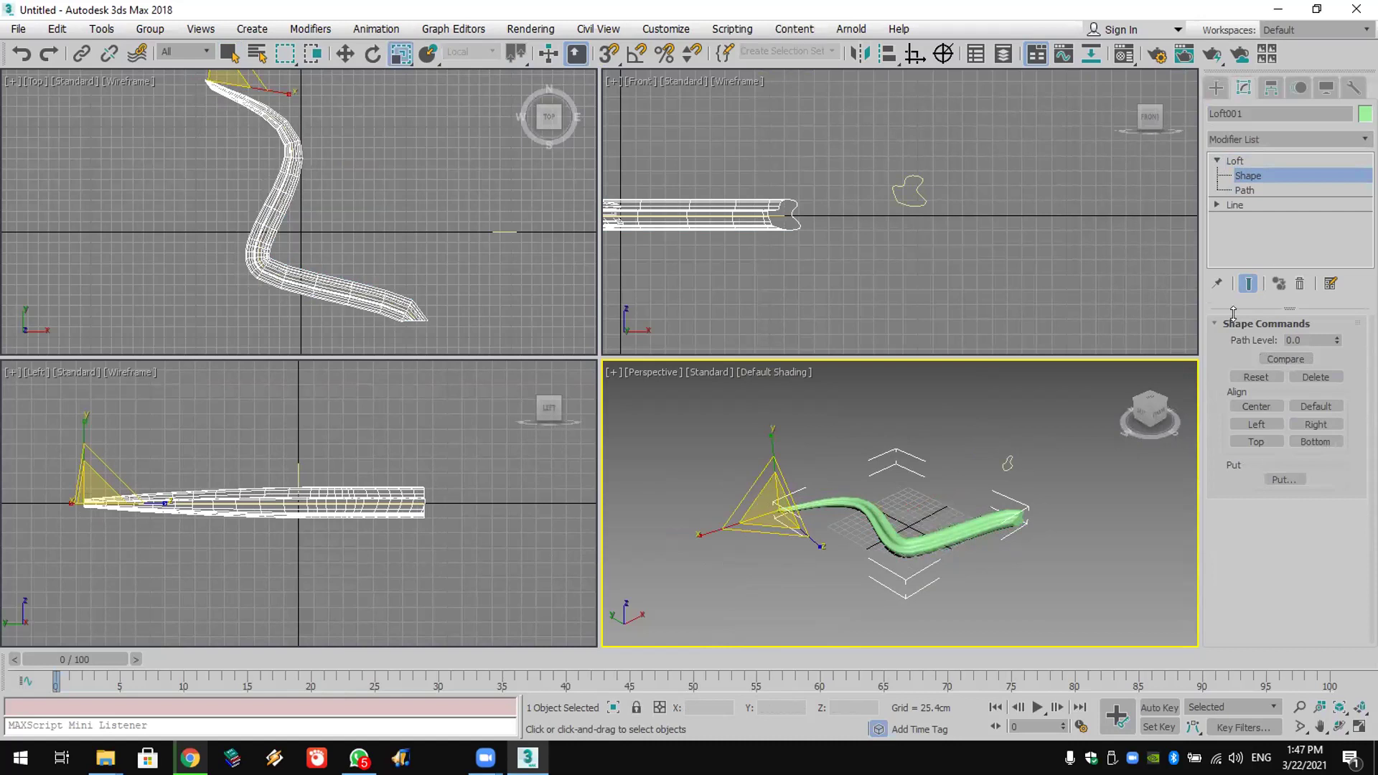
scroll(896, 573, up, 6)
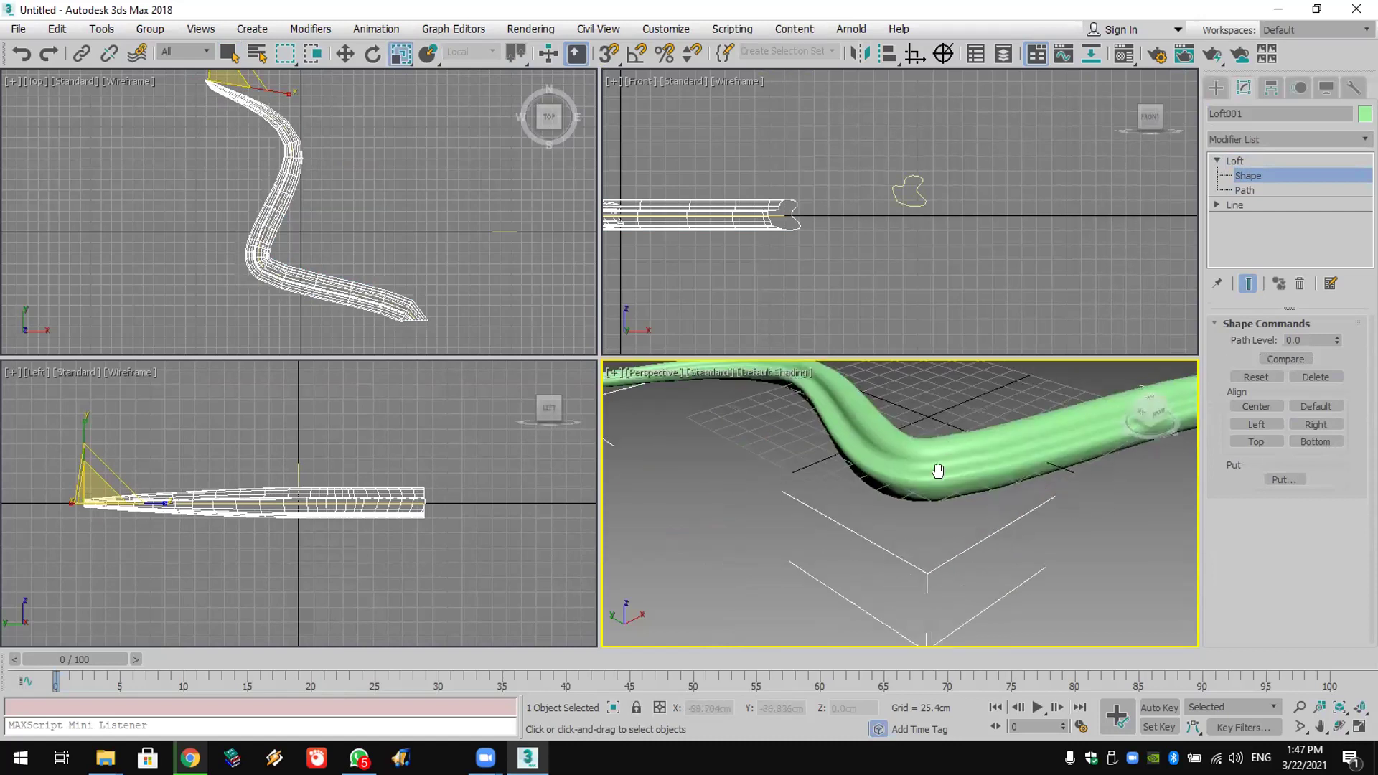
Step: Select the loft's cross-section at path level 50 and scale it down
scroll(905, 500, down, 3)
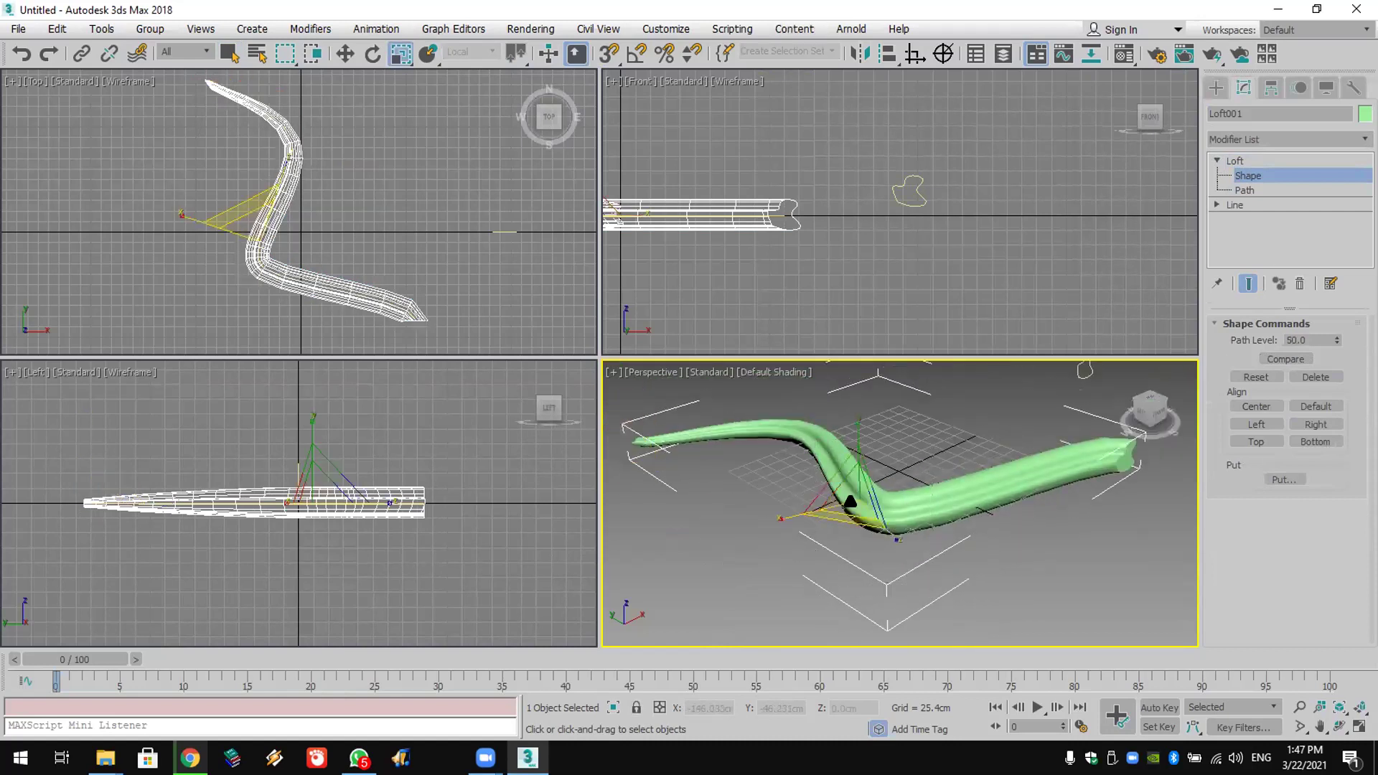
middle_drag(1122, 491, 871, 443)
scroll(920, 443, up, 3)
click(838, 482)
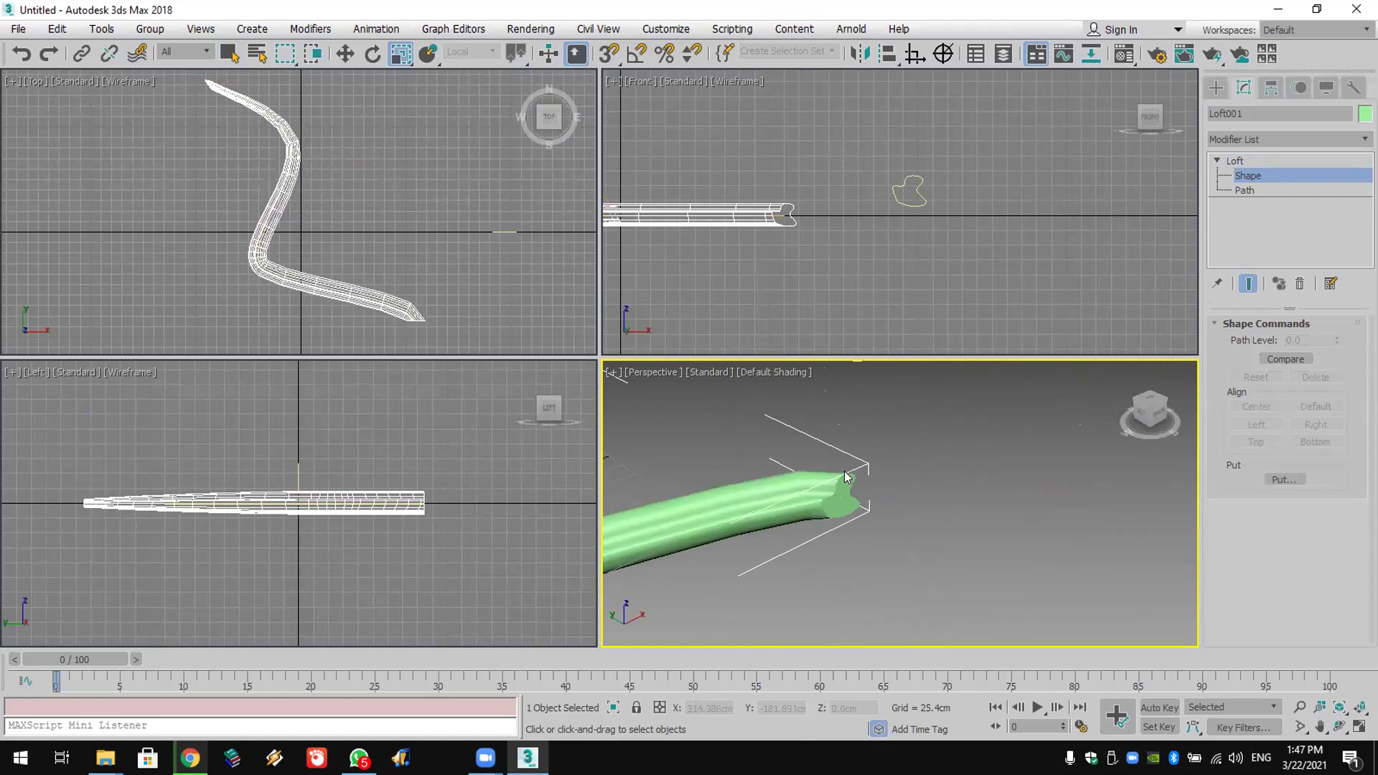
middle_drag(849, 491, 855, 486)
scroll(887, 480, down, 3)
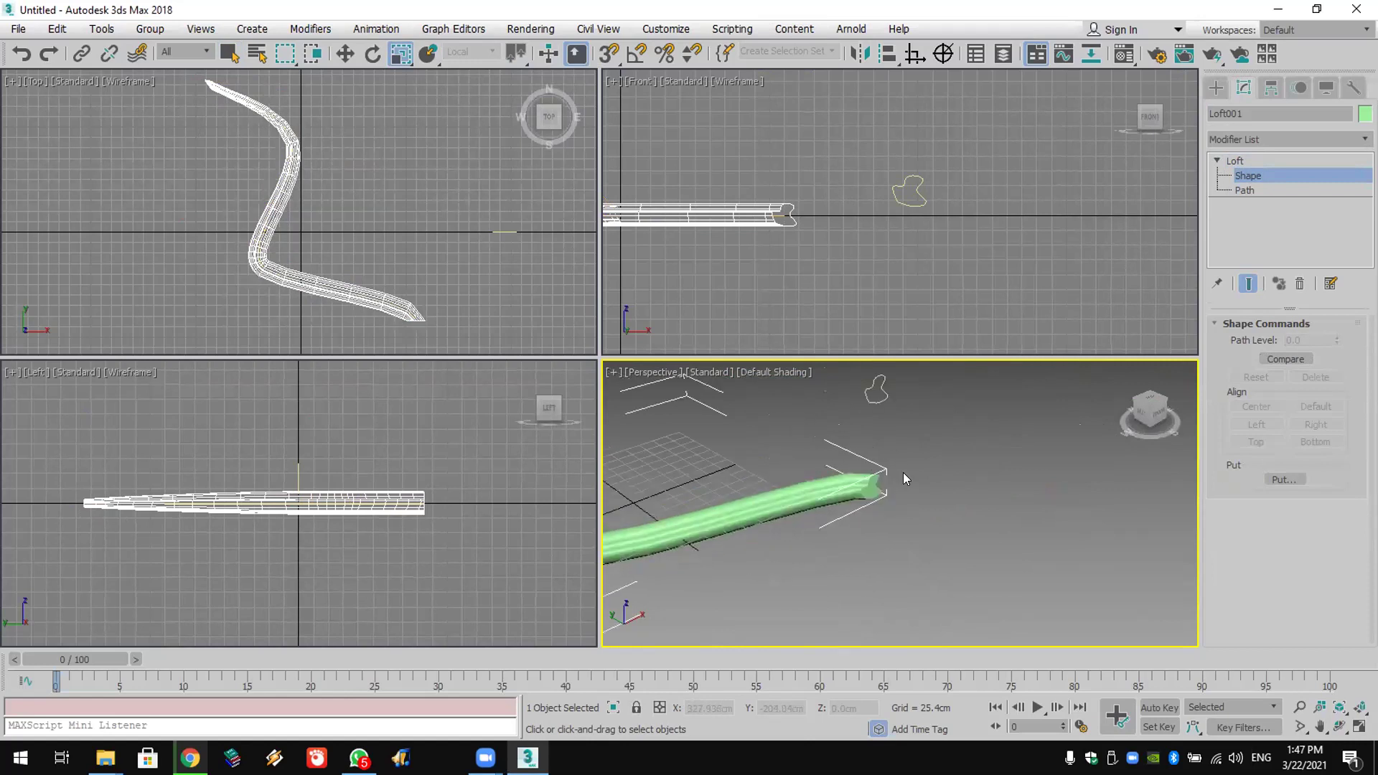
Step: Set the loft's Path value to 0, get the small closed shape there again, and return to Shape sub-object mode
click(1253, 161)
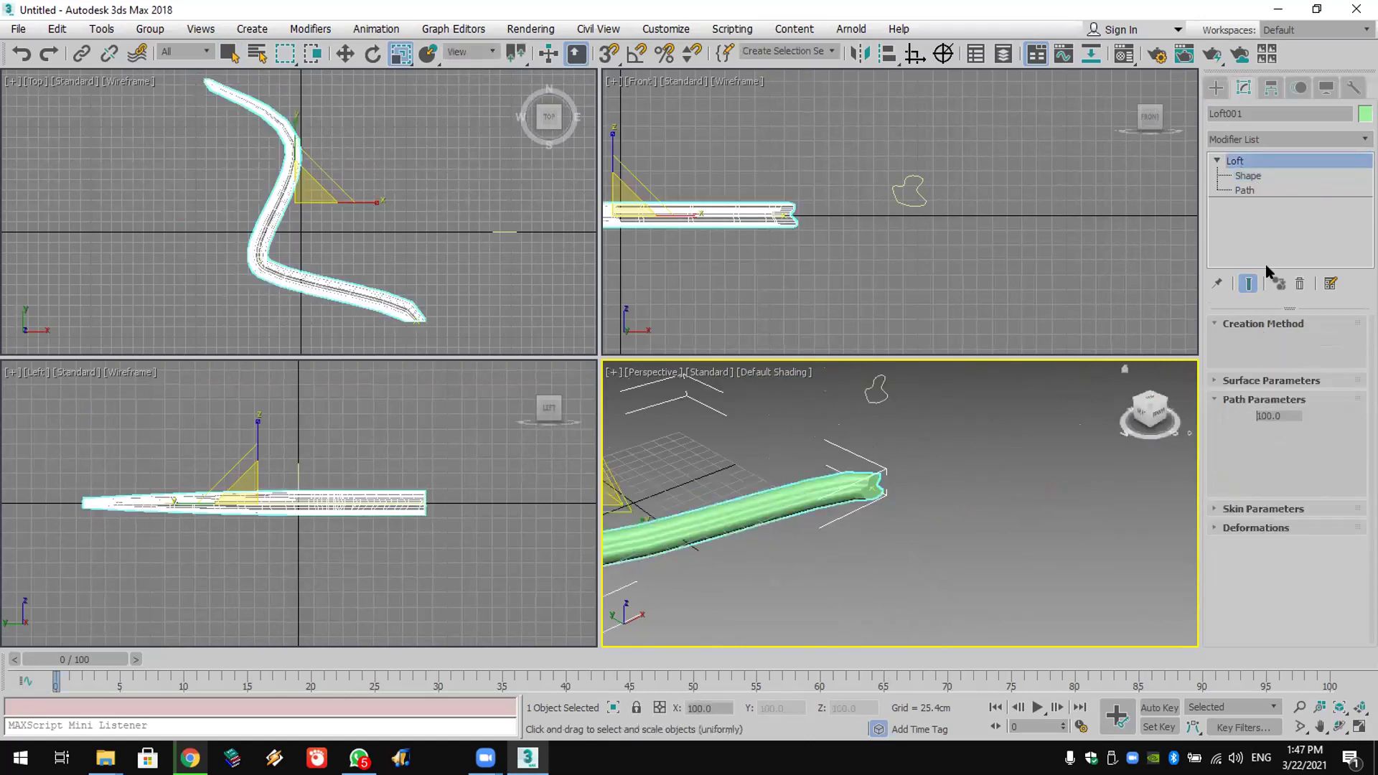
double_click(1281, 409)
text(0)
key(Return)
click(1320, 341)
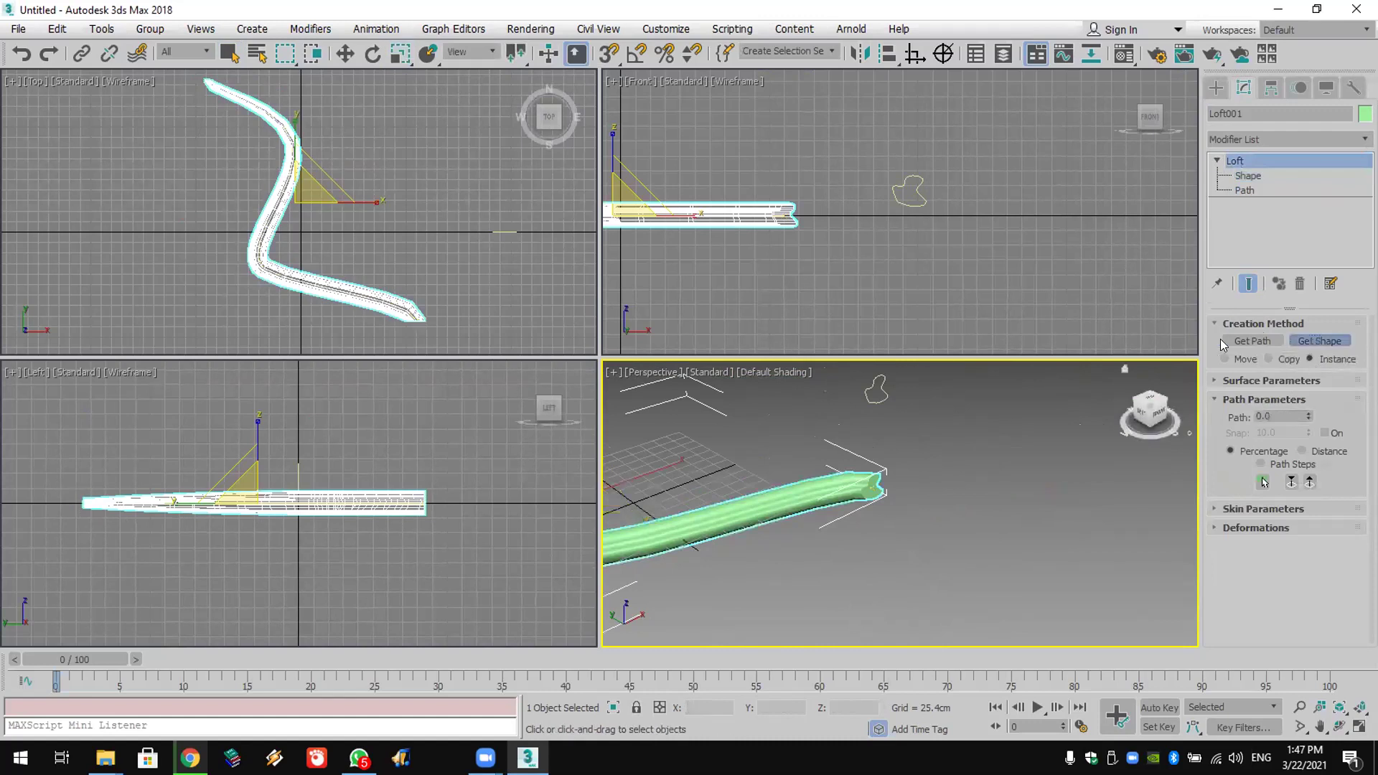
click(880, 394)
click(1251, 176)
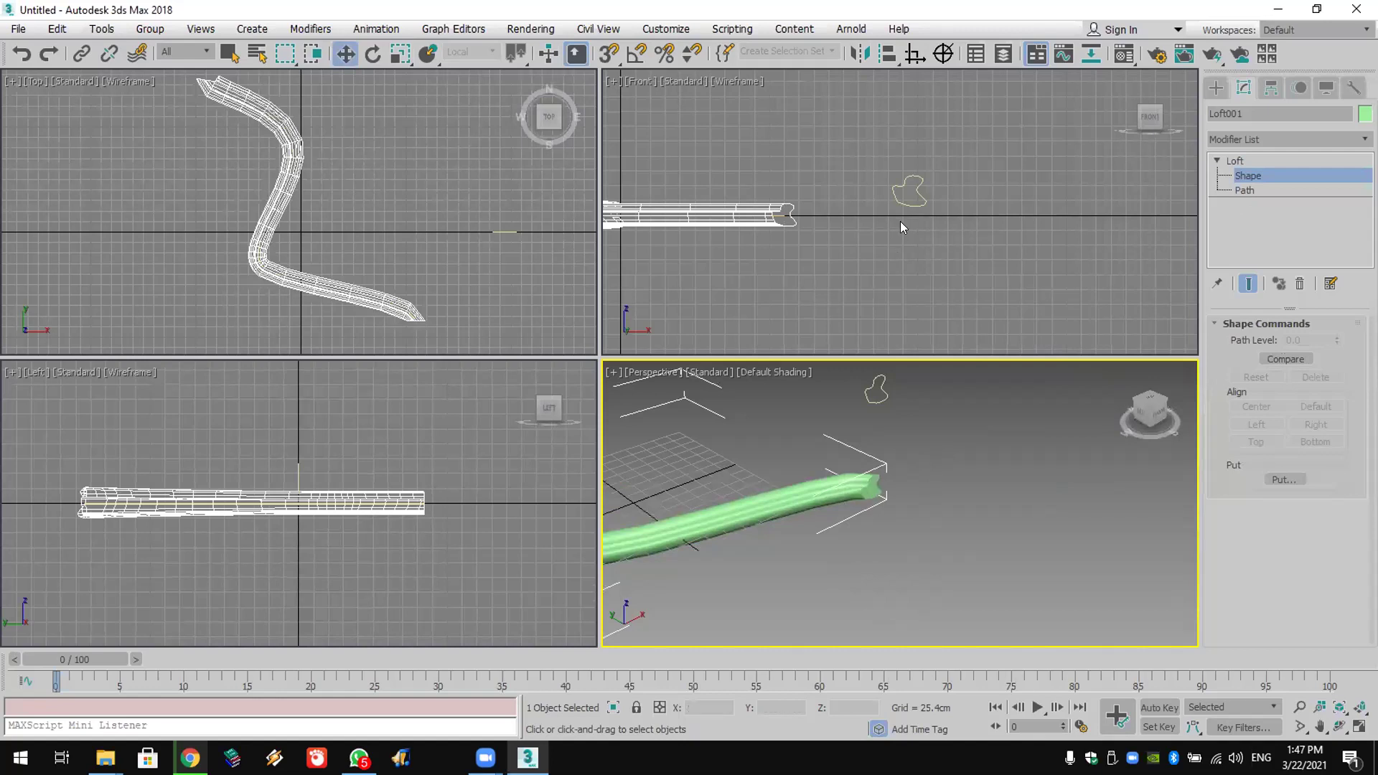
middle_drag(791, 457, 910, 482)
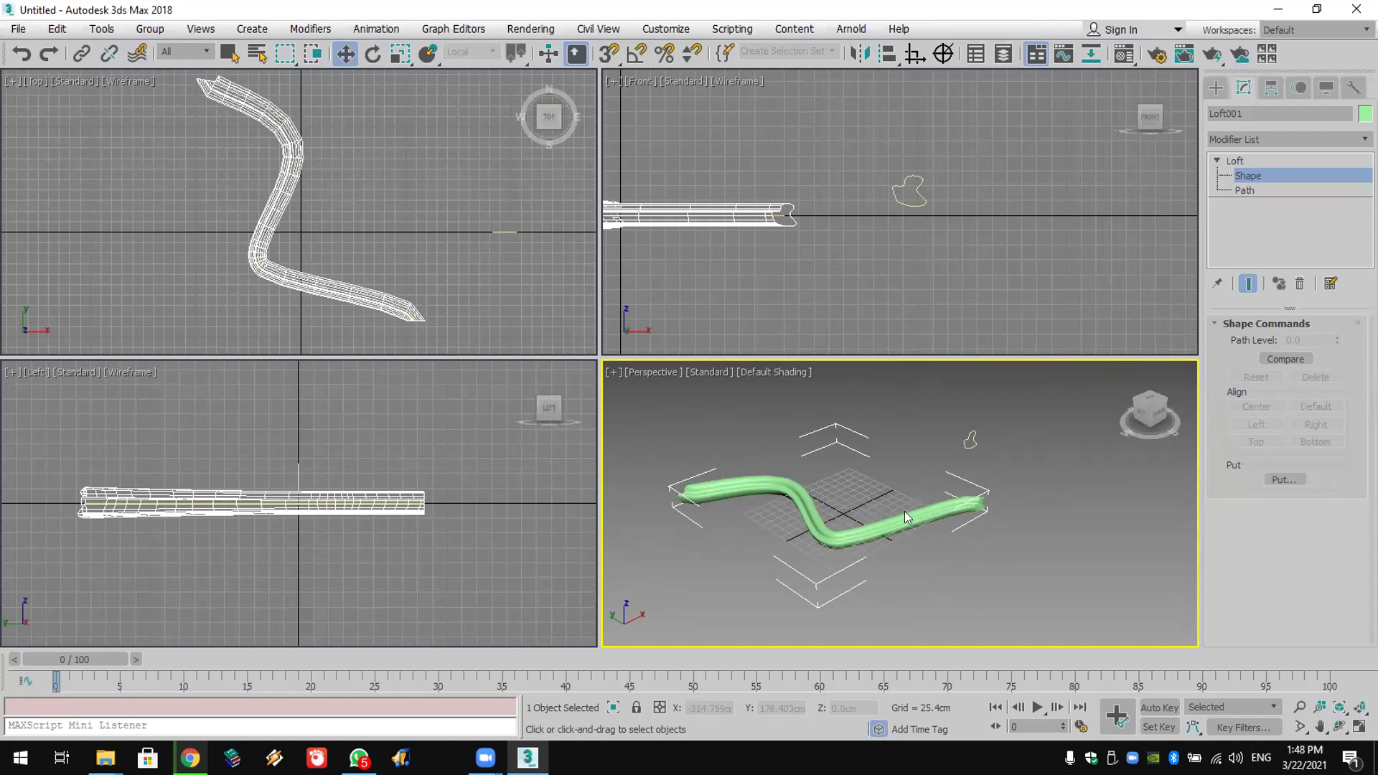
Step: Reset to an empty scene without saving the loft scene
click(17, 31)
click(44, 70)
click(675, 393)
click(641, 407)
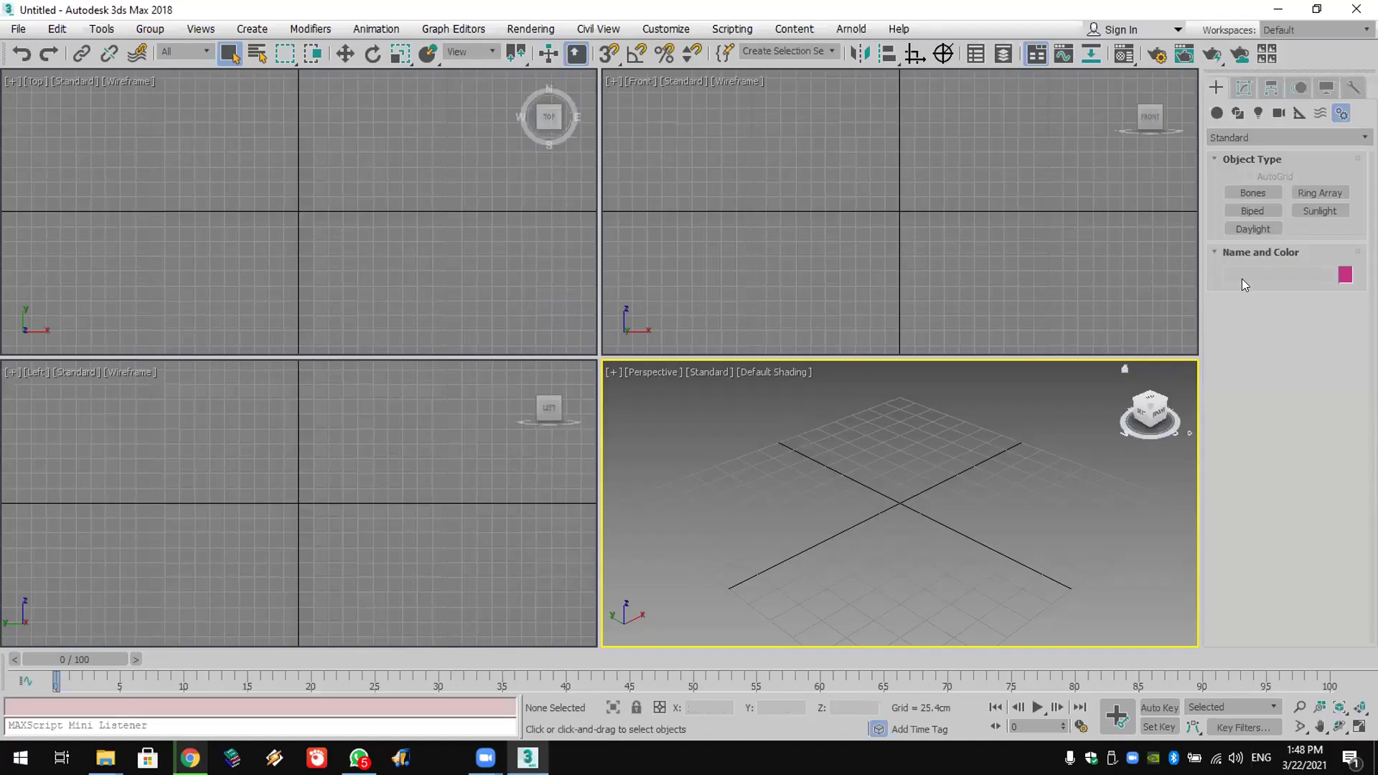
Step: Create a standing Biped in the perspective view, enlarge that view to full size, and set the Body Type to Male
click(1252, 211)
drag(880, 518, 883, 366)
middle_drag(947, 440, 834, 447)
key(alt+w)
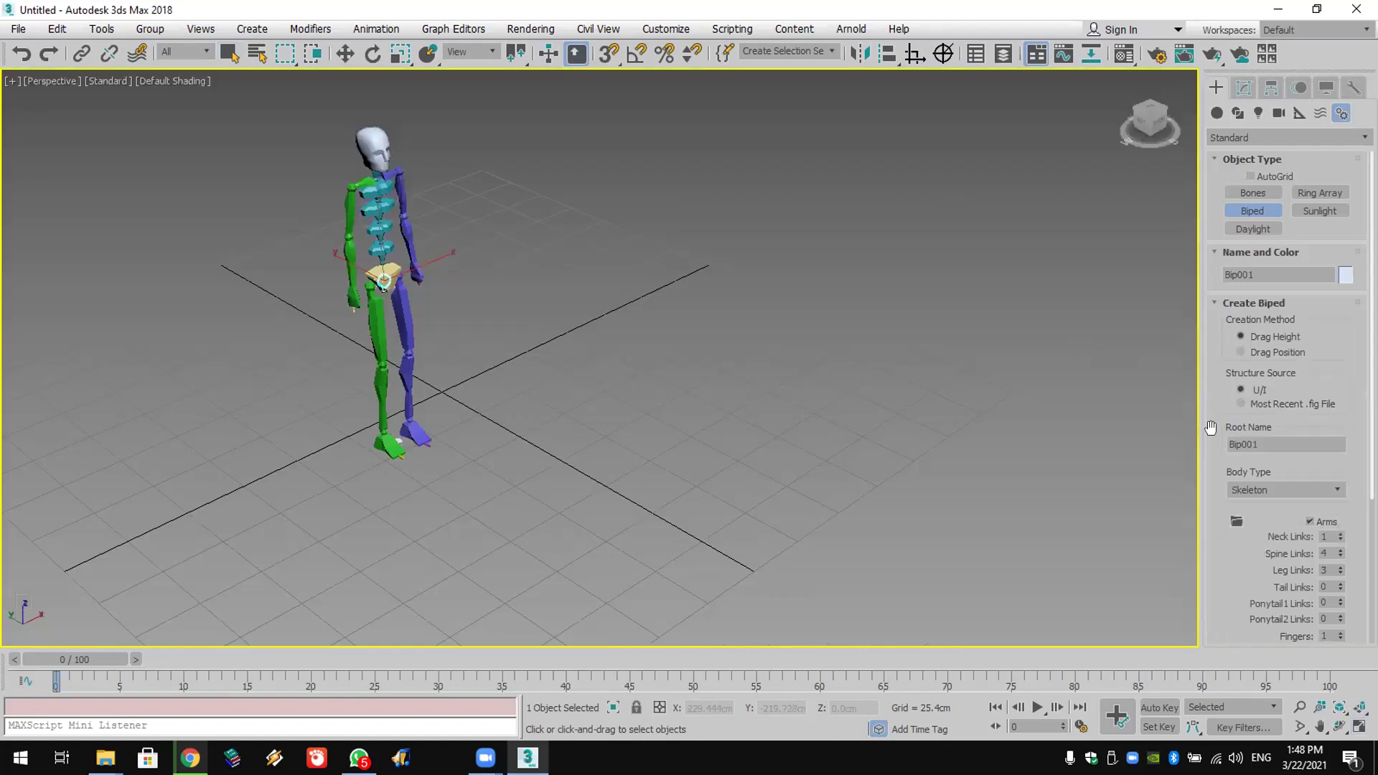
click(1270, 489)
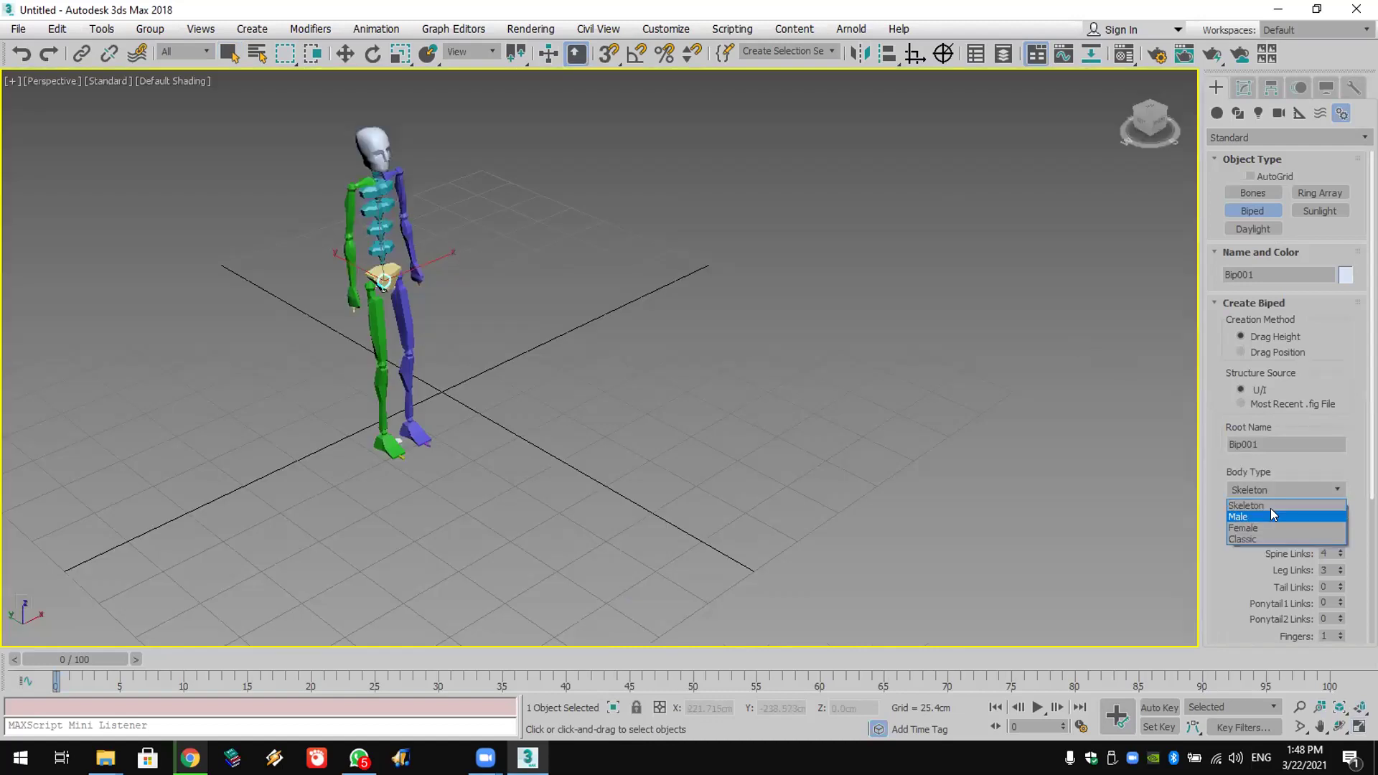
click(1271, 509)
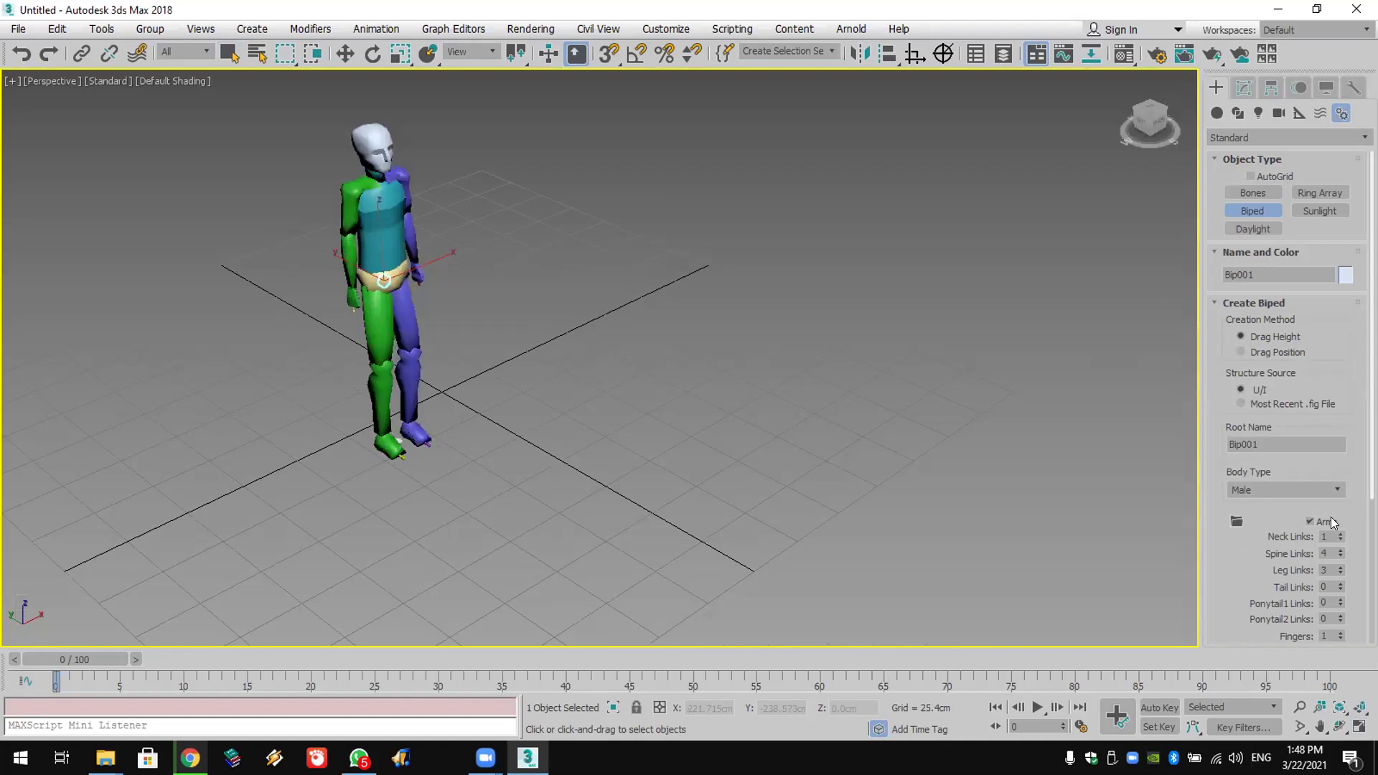
Step: Set the biped's links to Neck 4, Spine 10, Leg 4, Tail 25, Ponytail1 25 and Ponytail2 25, and Fingers to 5
drag(1337, 537, 1341, 521)
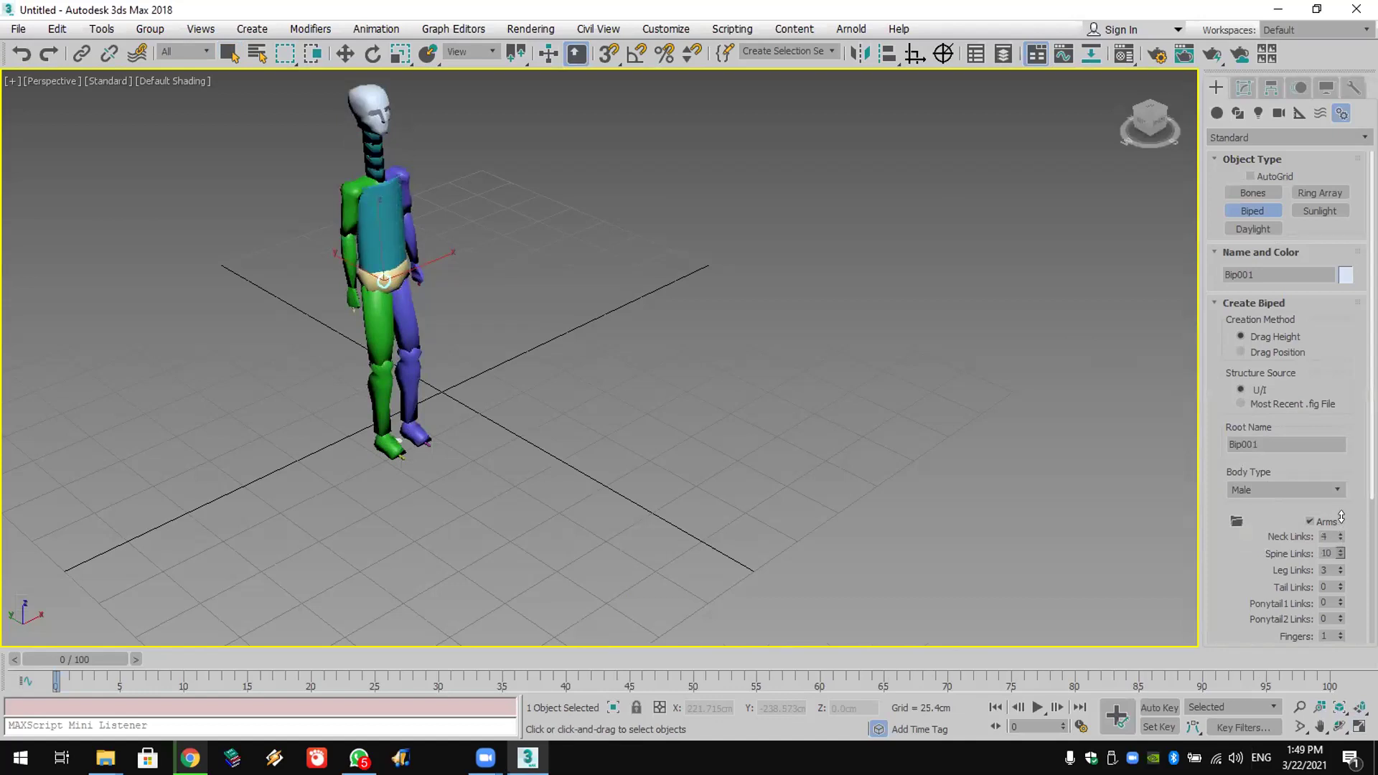
click(1341, 568)
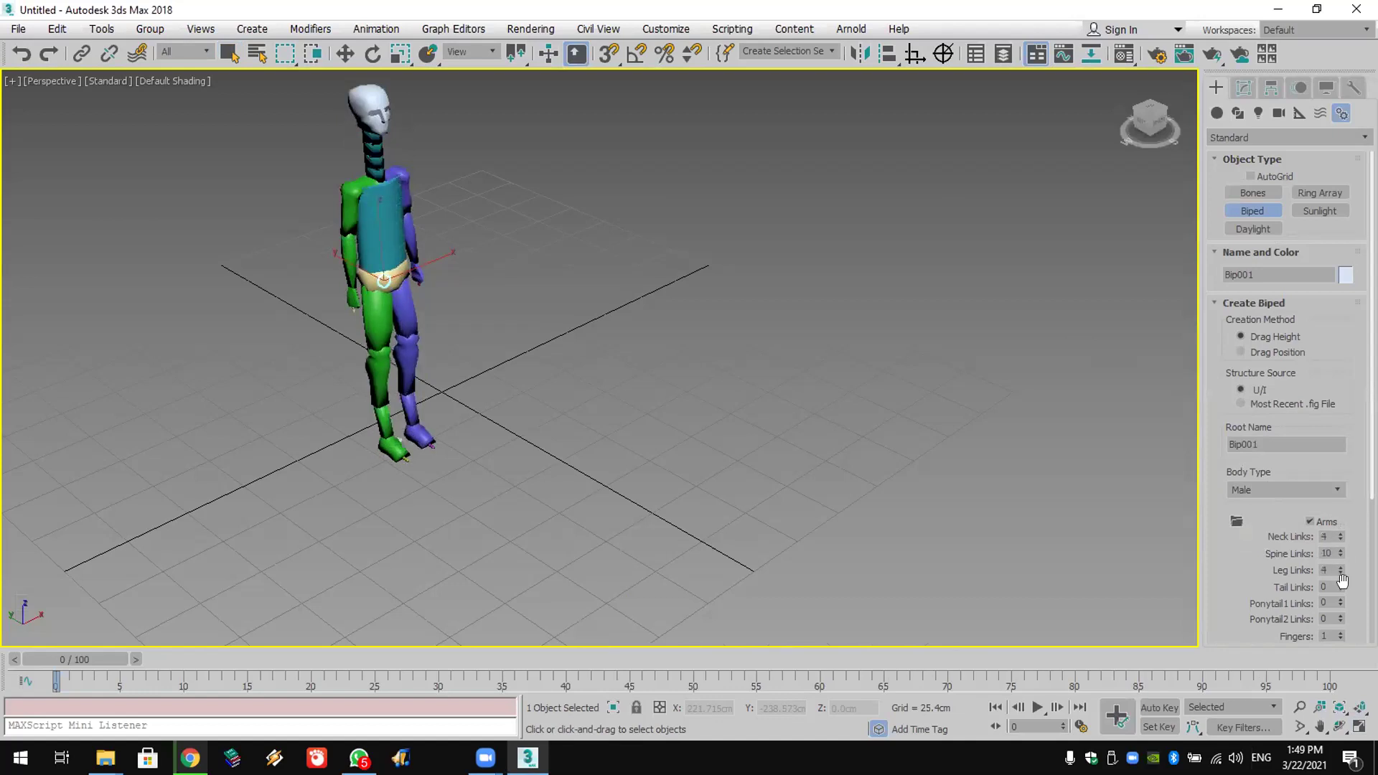
drag(1340, 583, 1339, 547)
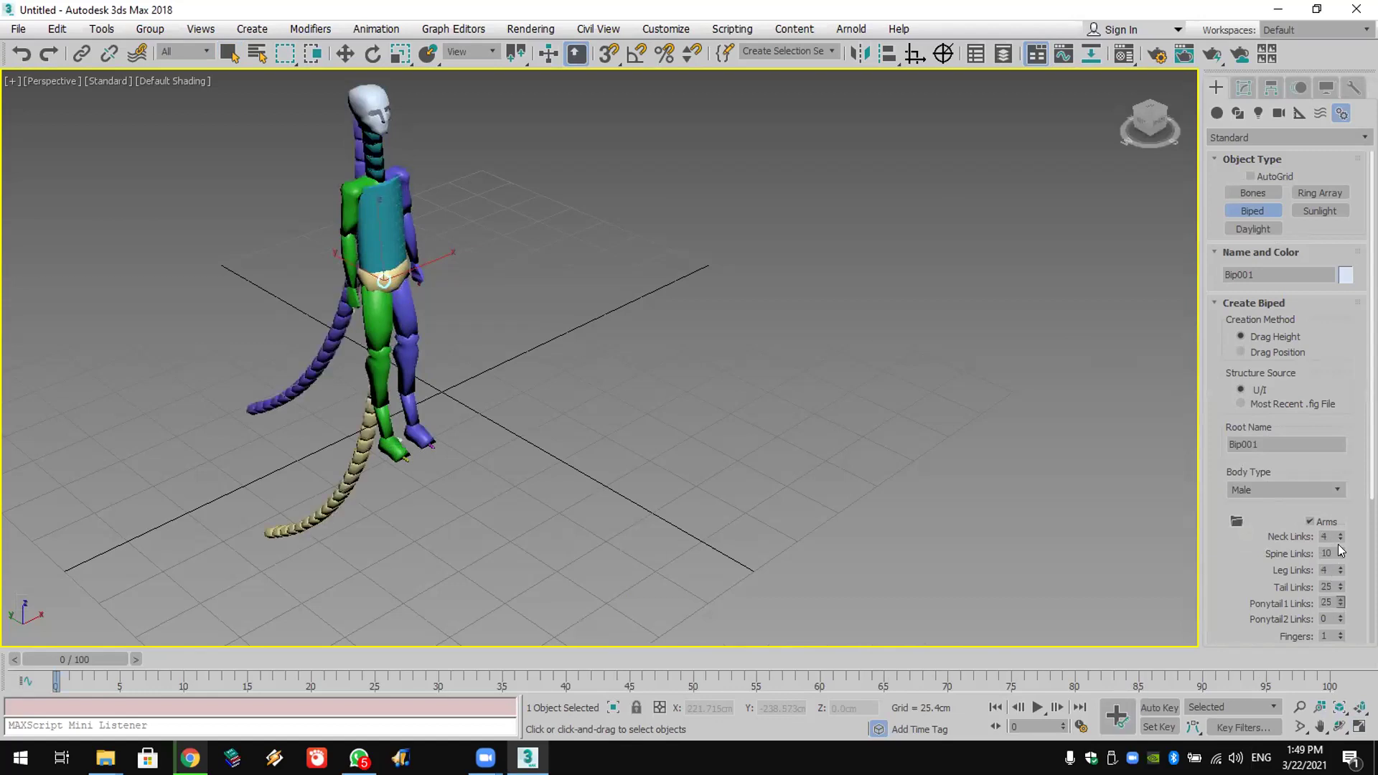
drag(1339, 614, 1341, 569)
drag(1341, 635, 1347, 532)
scroll(718, 402, down, 2)
middle_drag(683, 394, 544, 366)
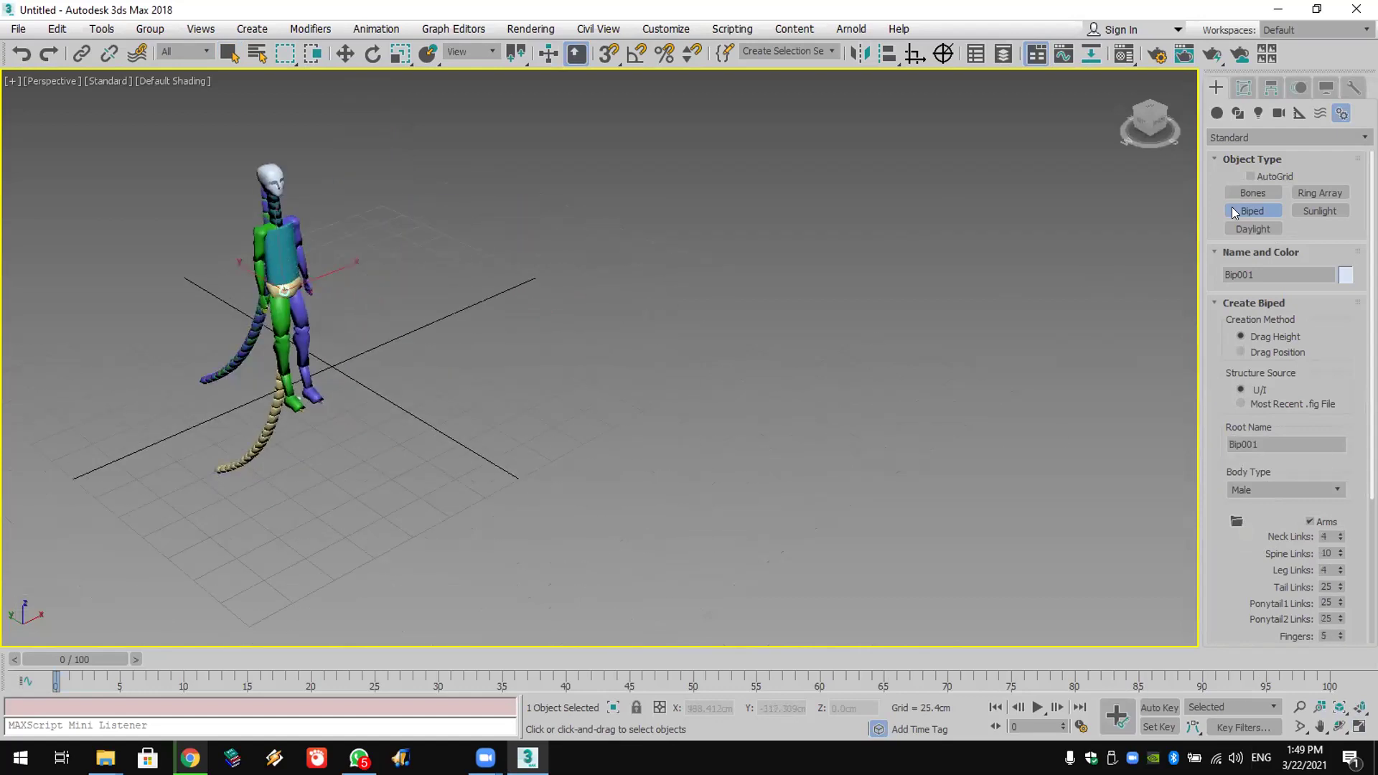
Step: In the biped's Footstep Mode, place a long winding trail of walk footsteps across the ground in front of it
click(1299, 89)
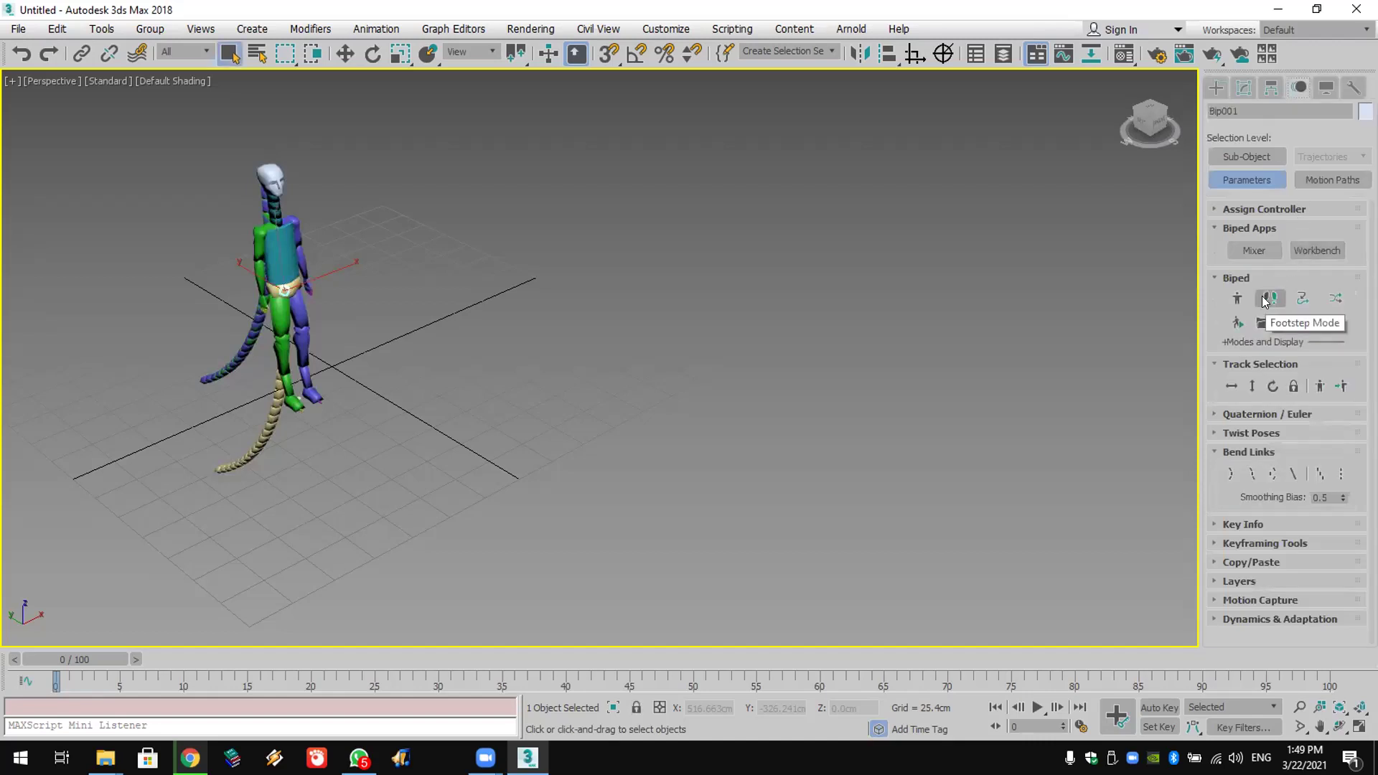
click(1268, 299)
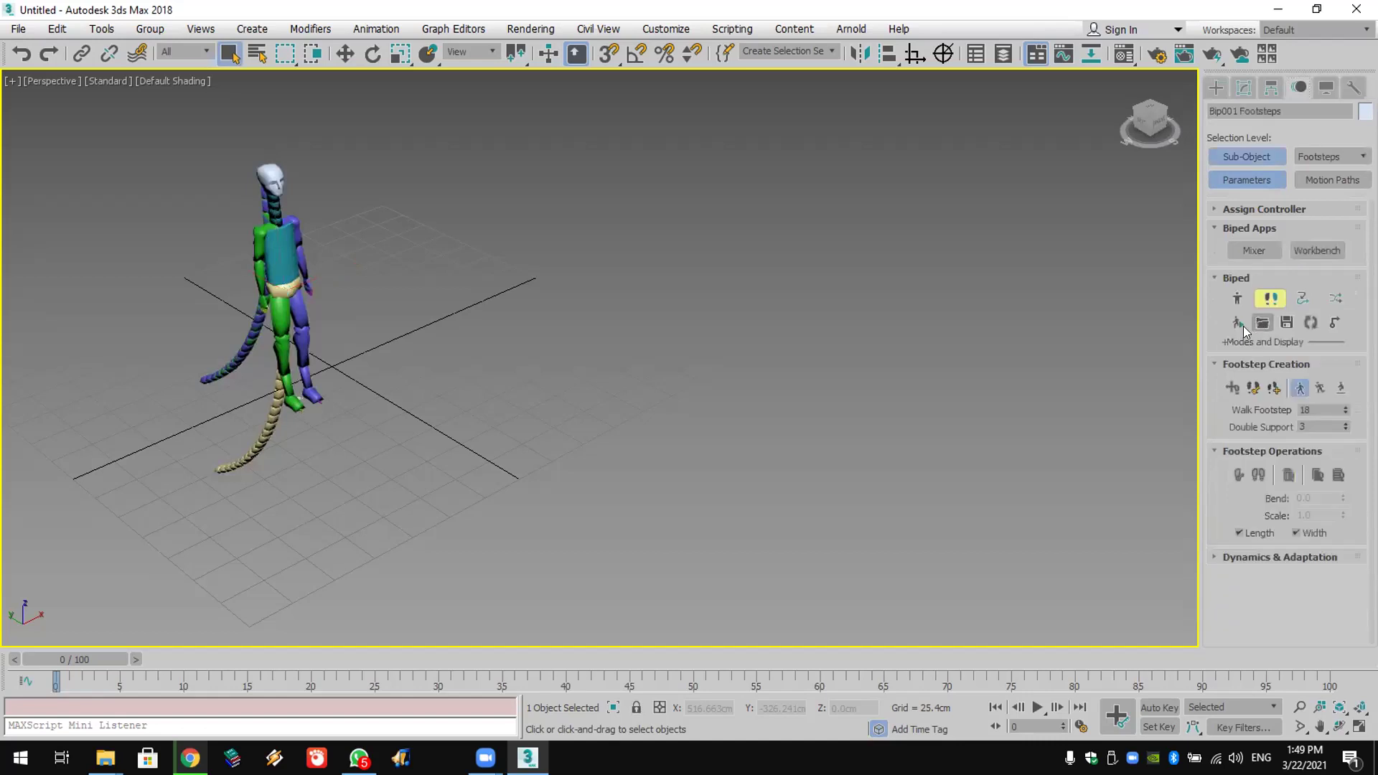
click(1253, 388)
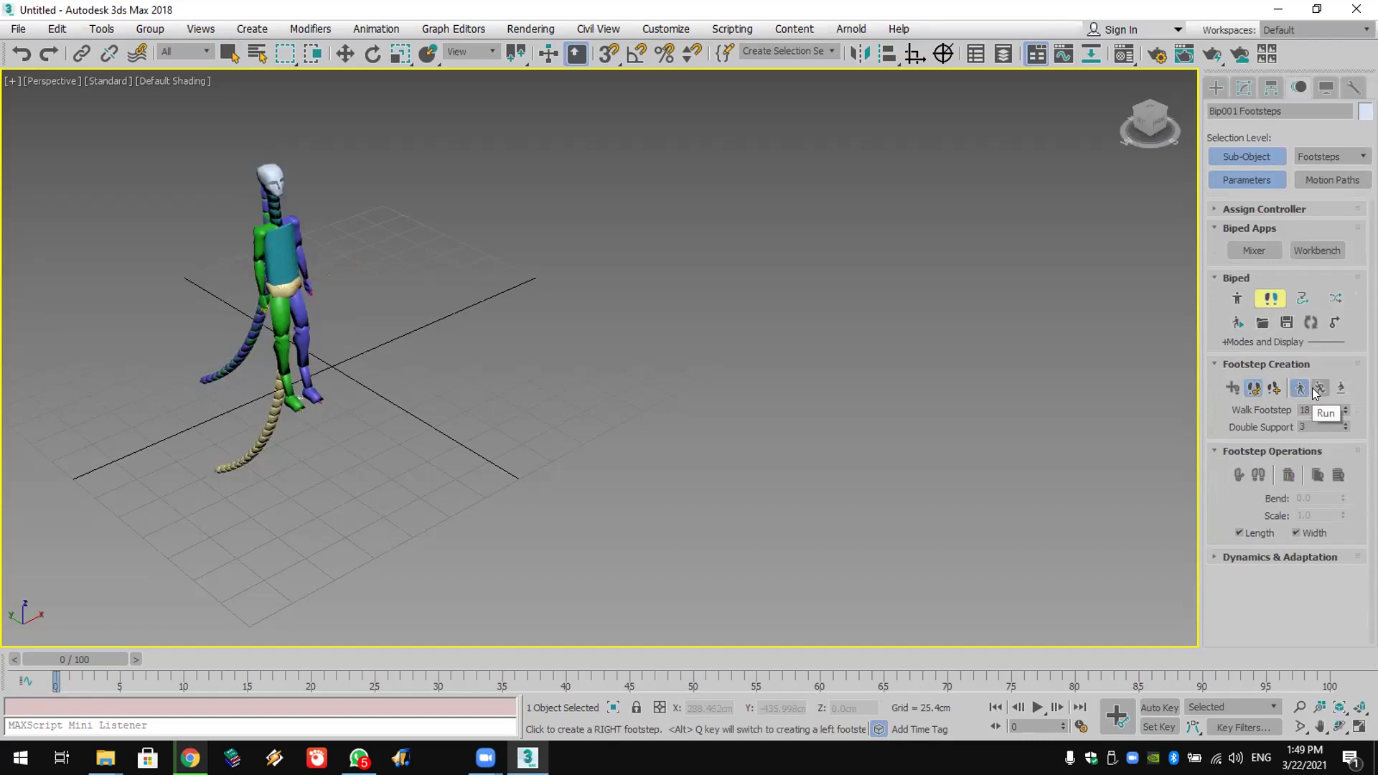
click(401, 449)
click(441, 452)
click(462, 490)
click(504, 492)
click(509, 517)
click(558, 525)
click(572, 543)
click(641, 557)
click(652, 588)
click(547, 557)
click(516, 545)
click(496, 534)
click(513, 508)
click(530, 493)
click(556, 493)
click(600, 528)
click(572, 568)
click(516, 562)
click(602, 463)
click(954, 425)
click(1059, 364)
click(960, 365)
click(848, 426)
click(779, 470)
click(848, 540)
click(929, 540)
click(858, 460)
click(731, 486)
click(660, 509)
click(789, 542)
click(794, 533)
click(766, 536)
click(769, 562)
click(770, 571)
click(767, 578)
click(723, 559)
click(717, 546)
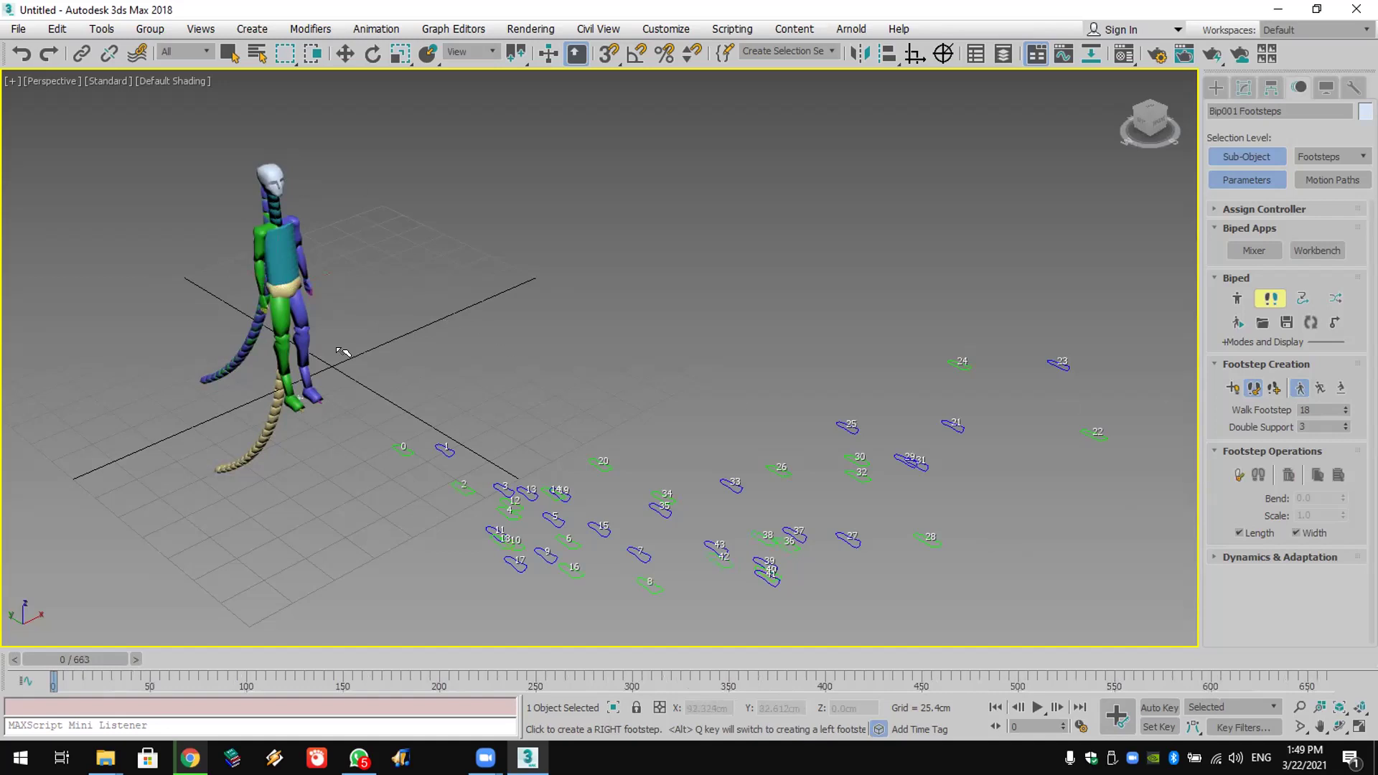
Step: Create keys for the inactive footsteps and play the biped's walk animation
click(1239, 475)
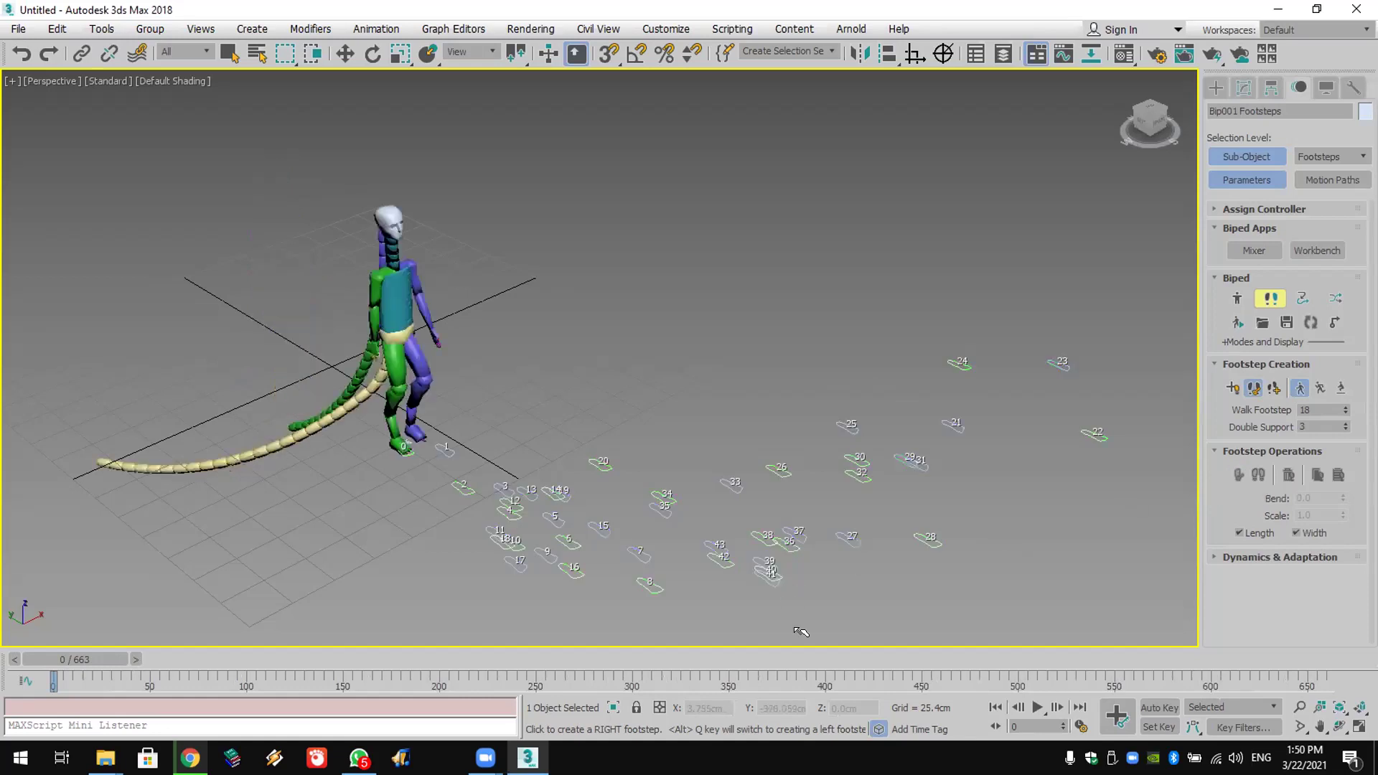
click(1038, 709)
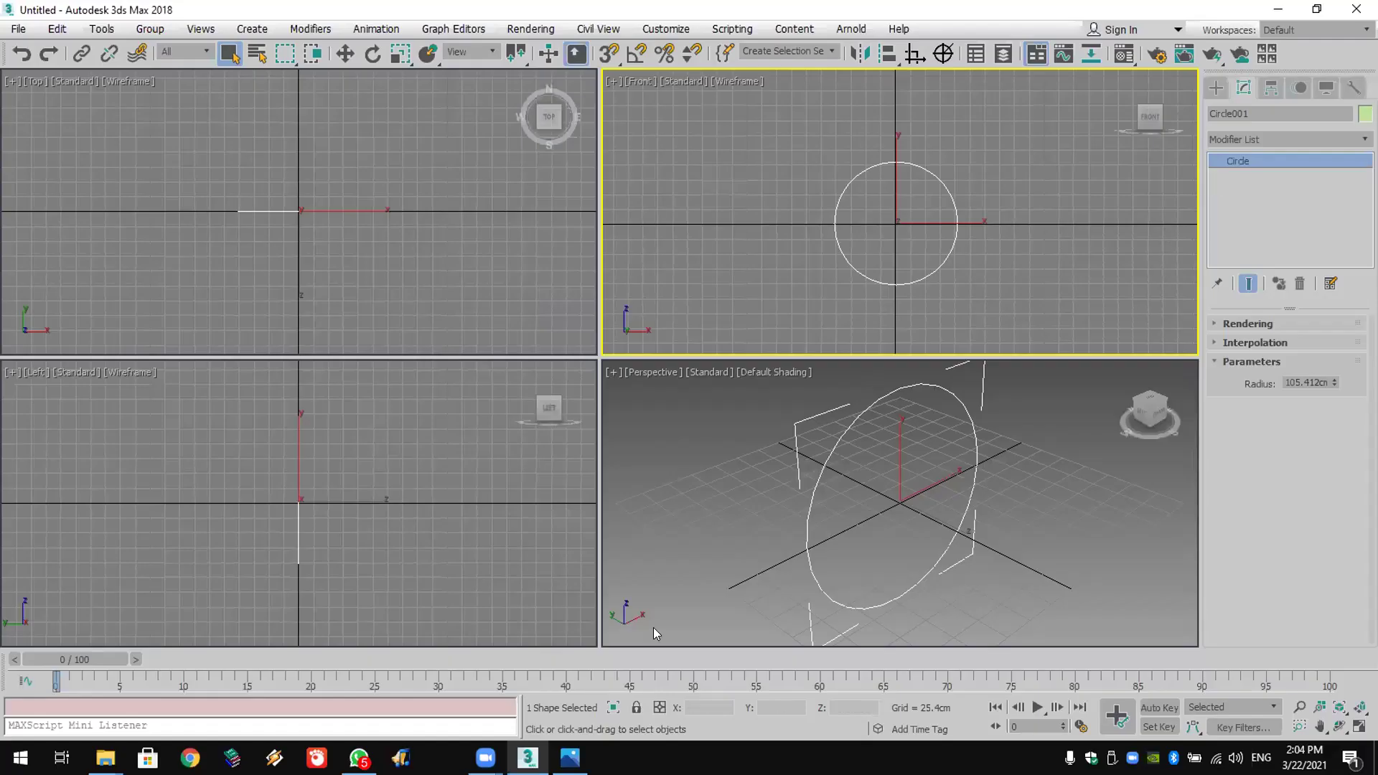
Step: Switch to Photos to examine the Home-Interior-Design.jpg reference image, and return to 3ds Max
key(alt+Tab)
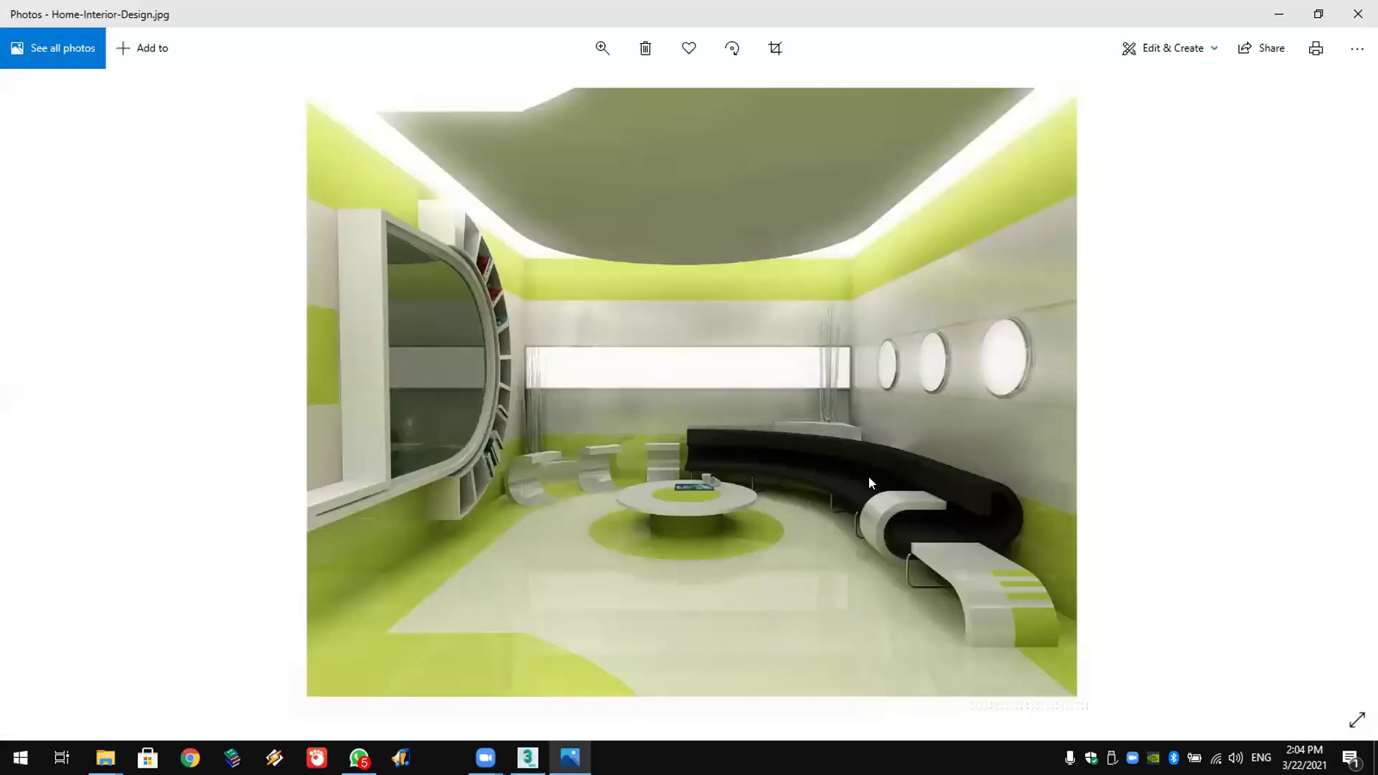
key(alt+Tab)
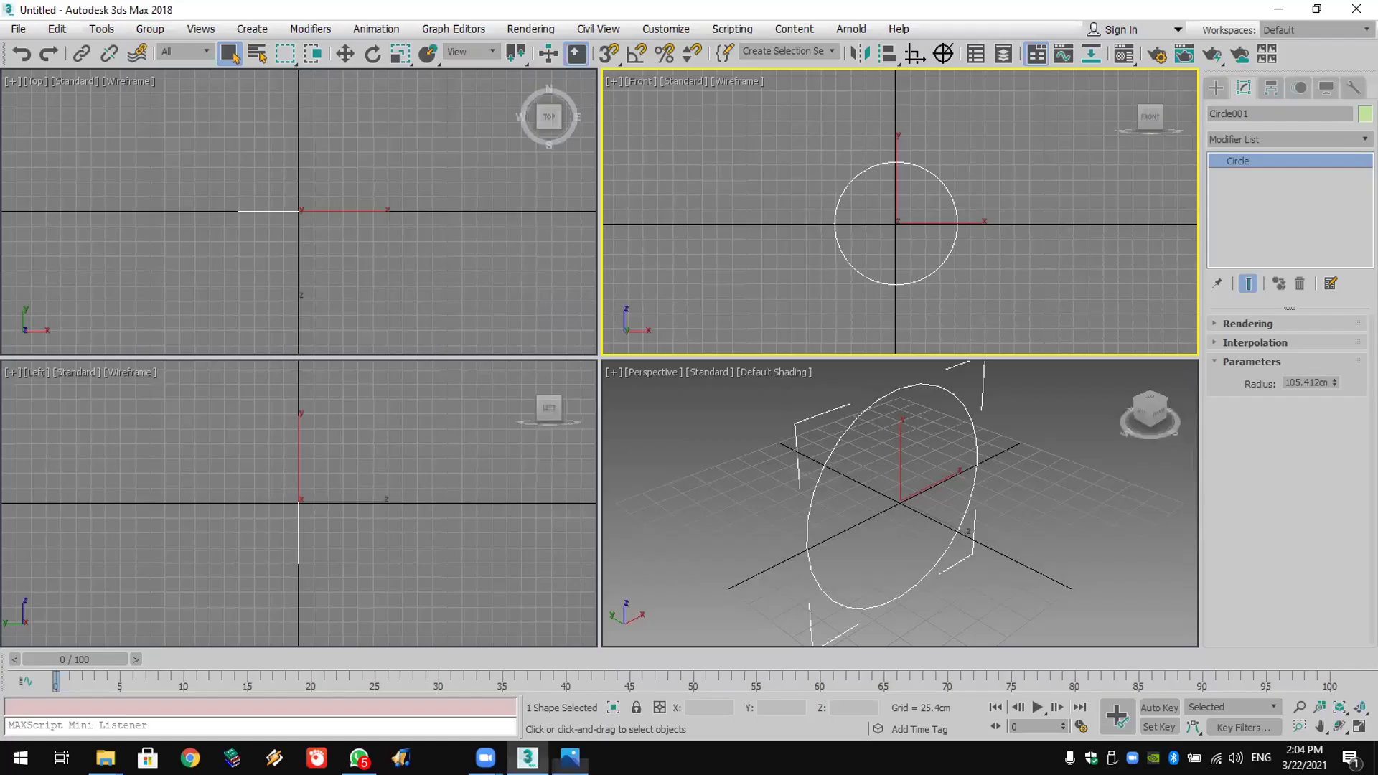
Step: Try an Extrude modifier on the circle and remove it from the stack
click(1230, 139)
key(e)
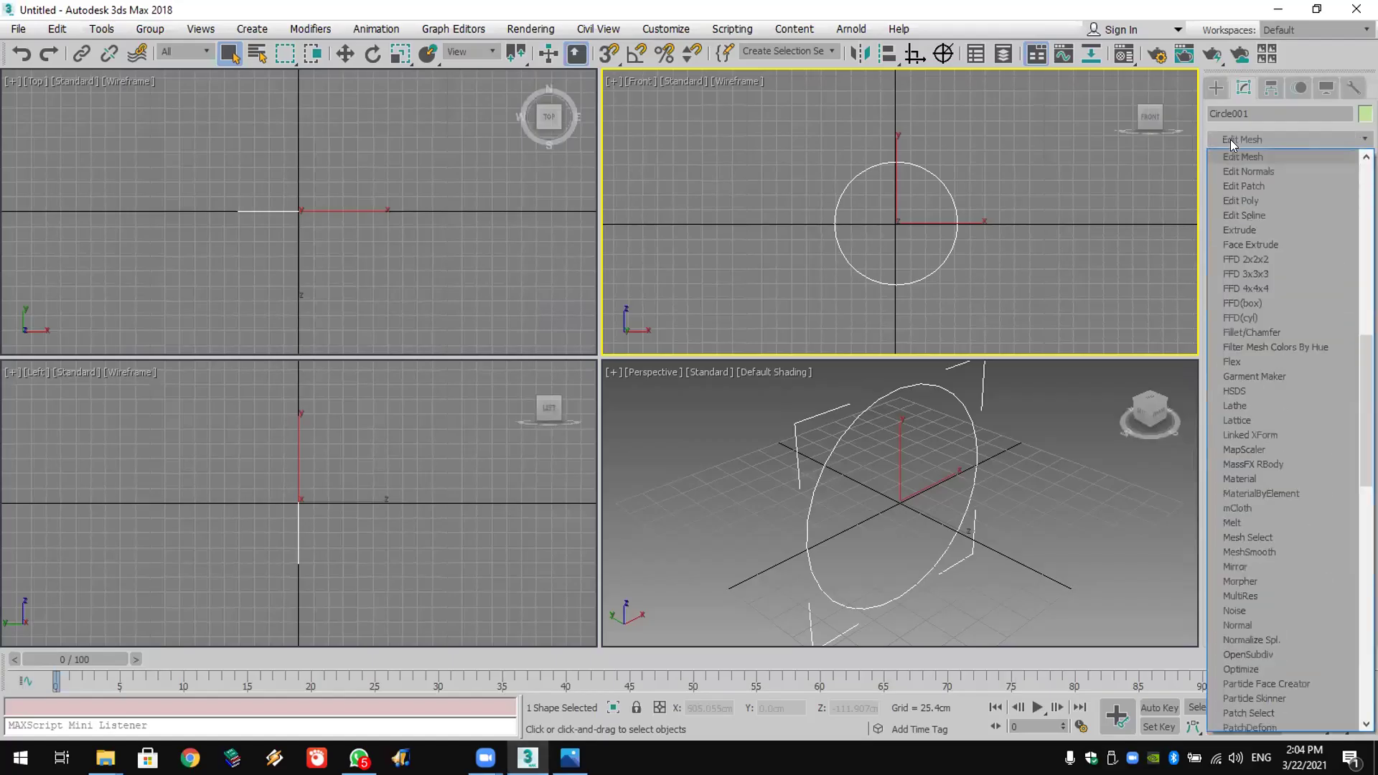
click(1257, 228)
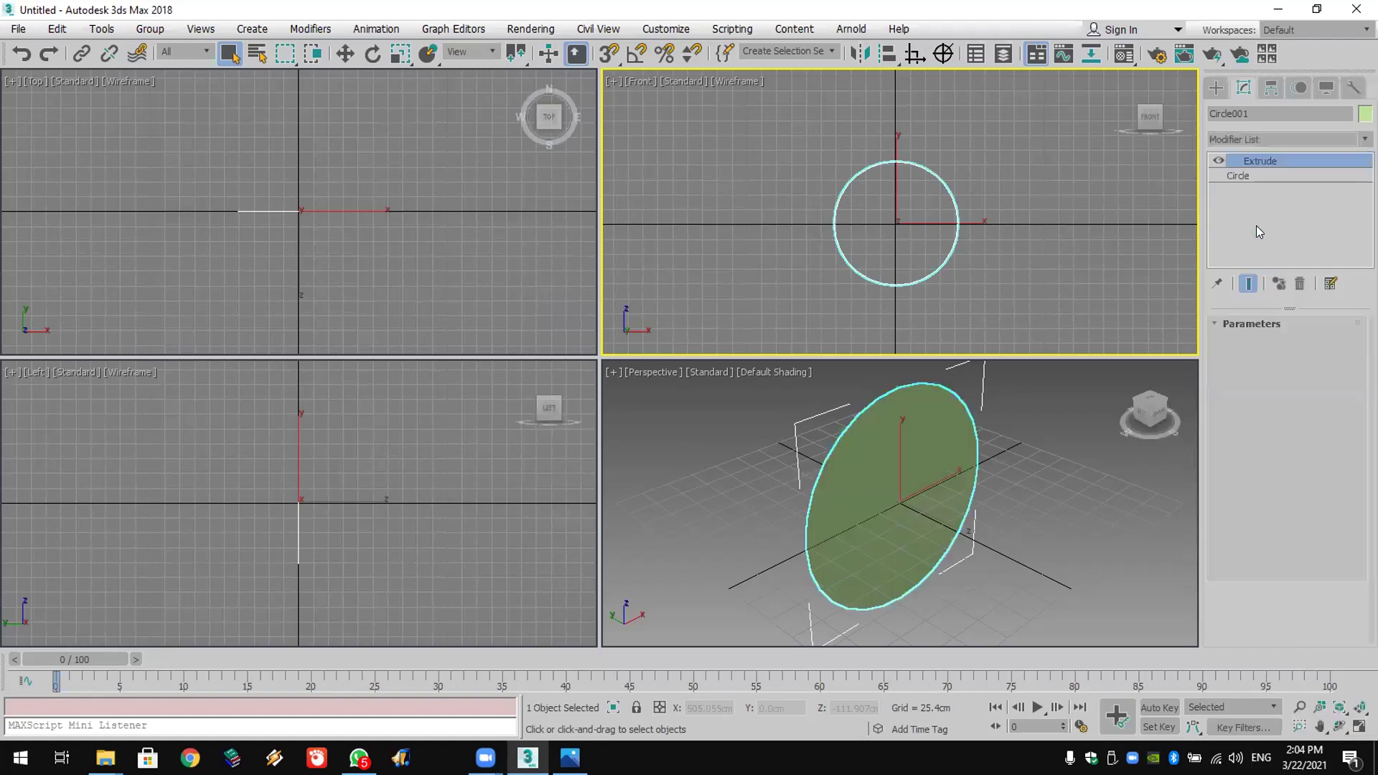
click(1299, 285)
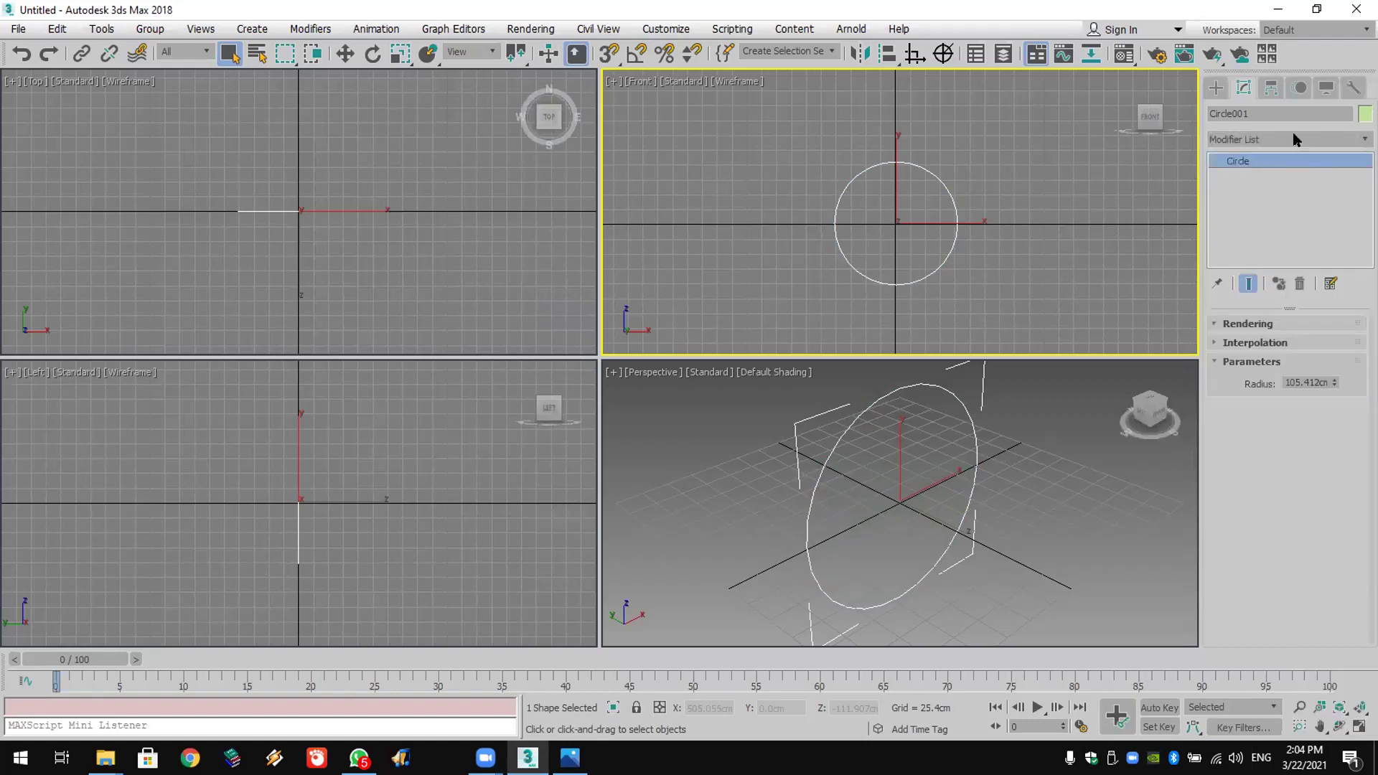
Step: Add an Edit Spline modifier to the circle and delete its two left-hand segments in the Front view
click(1297, 138)
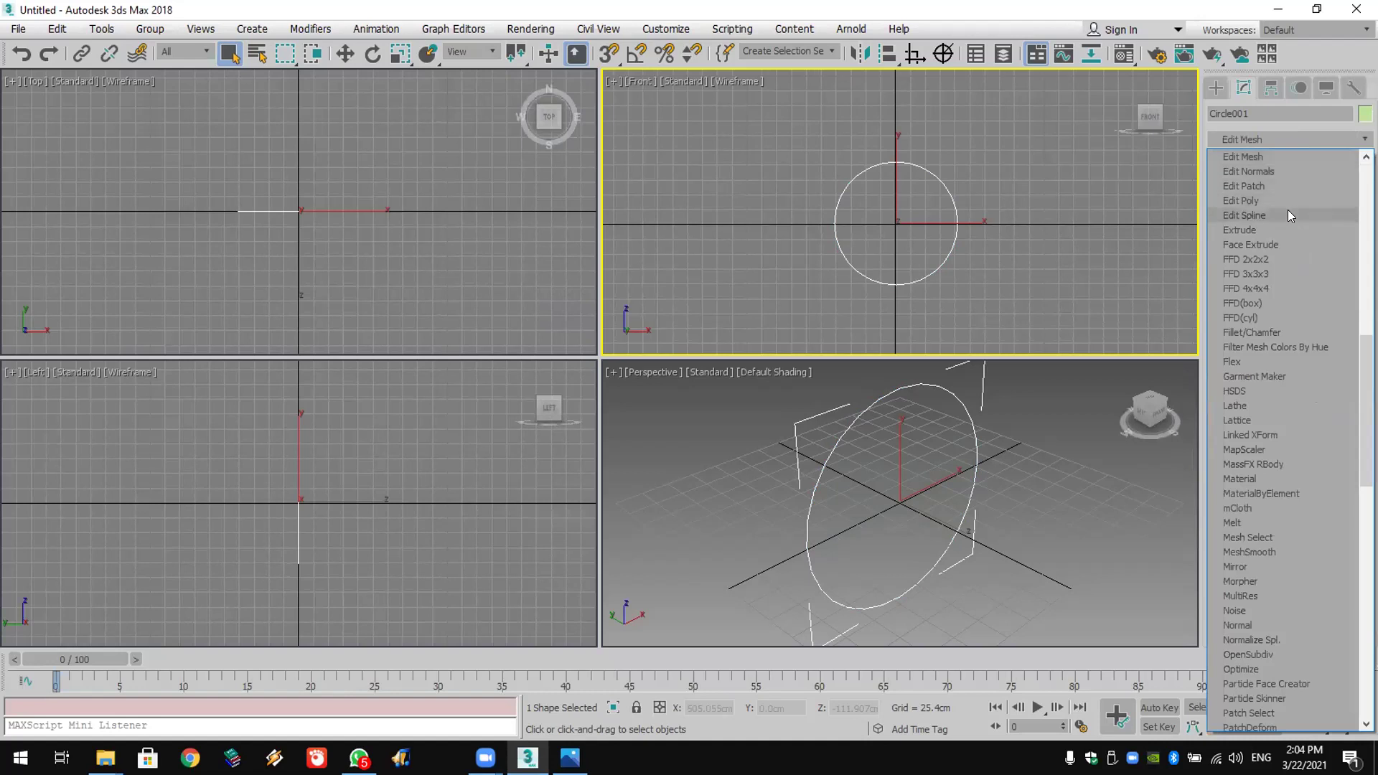
click(1288, 213)
click(1269, 190)
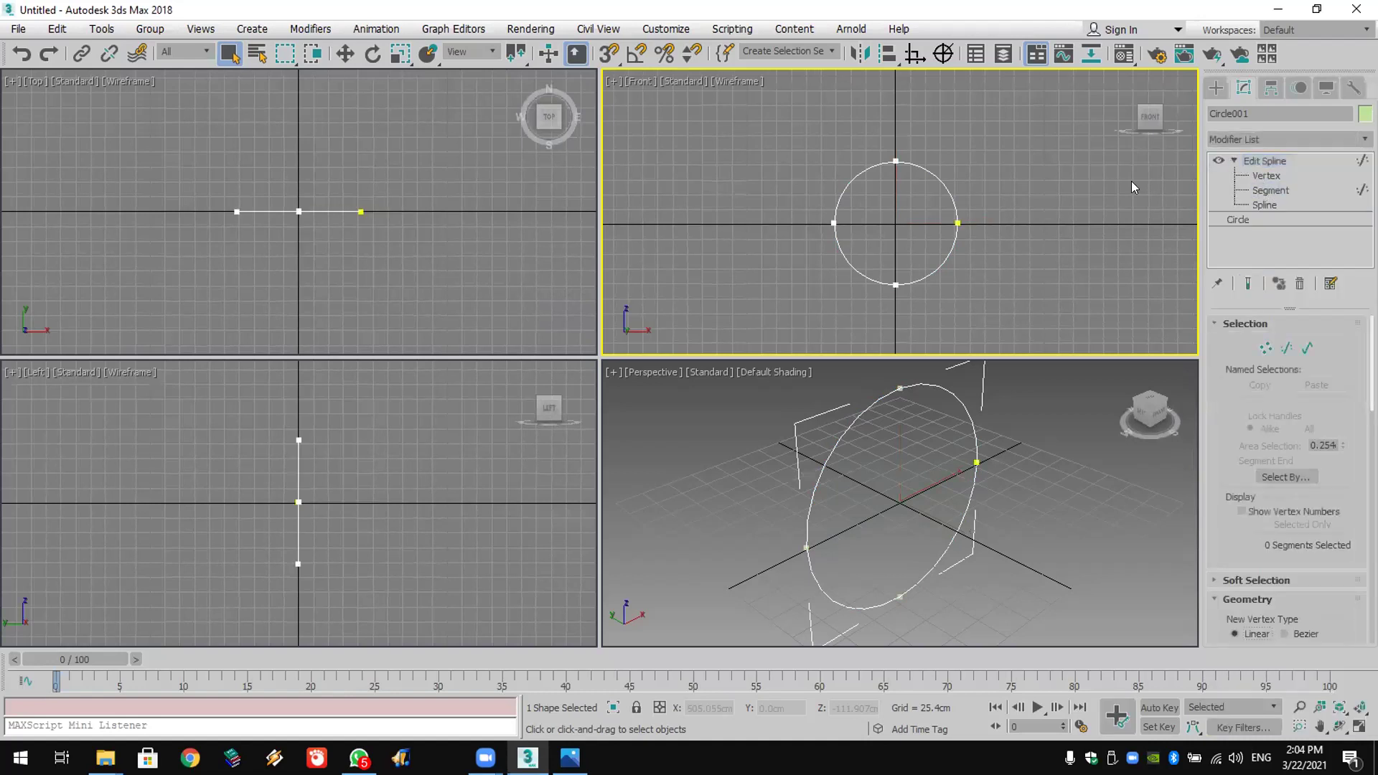
drag(873, 323, 873, 323)
key(Delete)
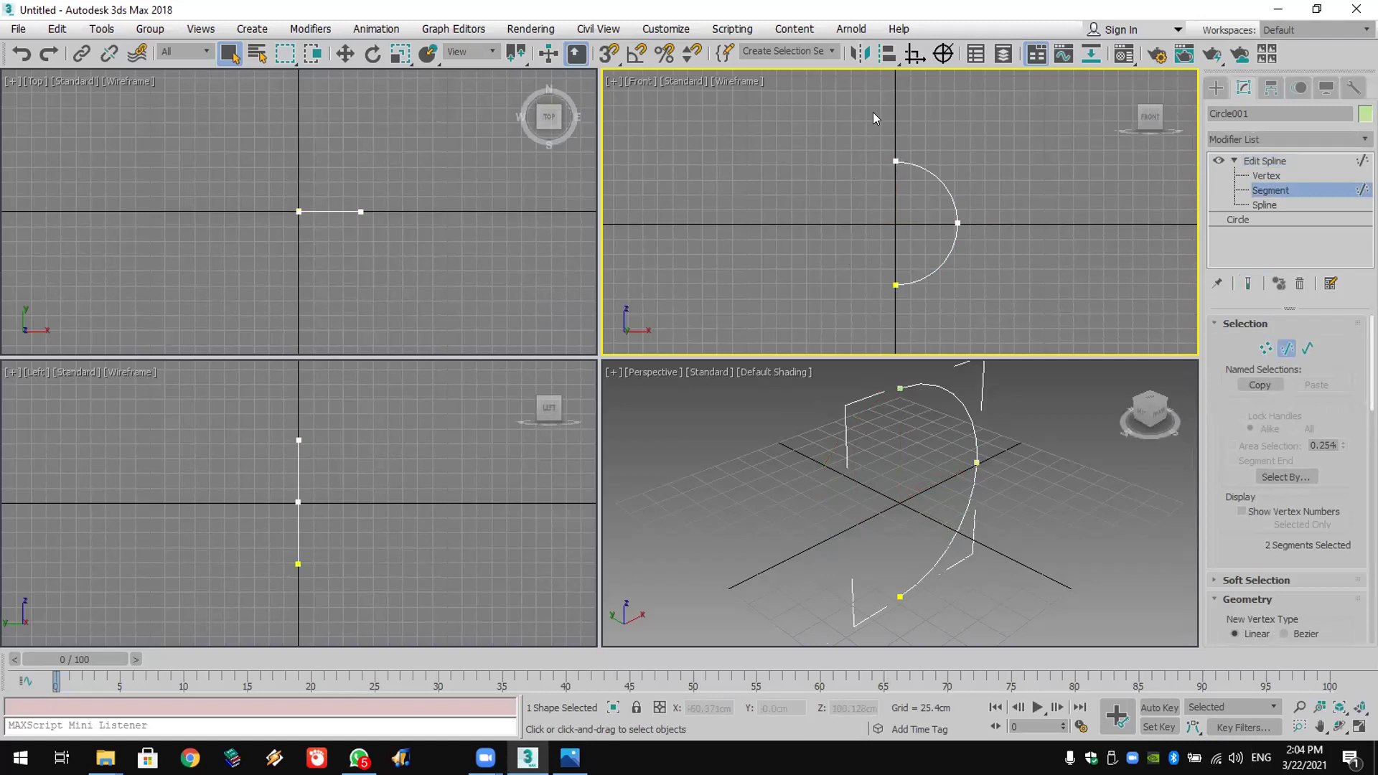
Step: Turn on 2D snapping and check the snap types in the Grid and Snap Settings
click(610, 53)
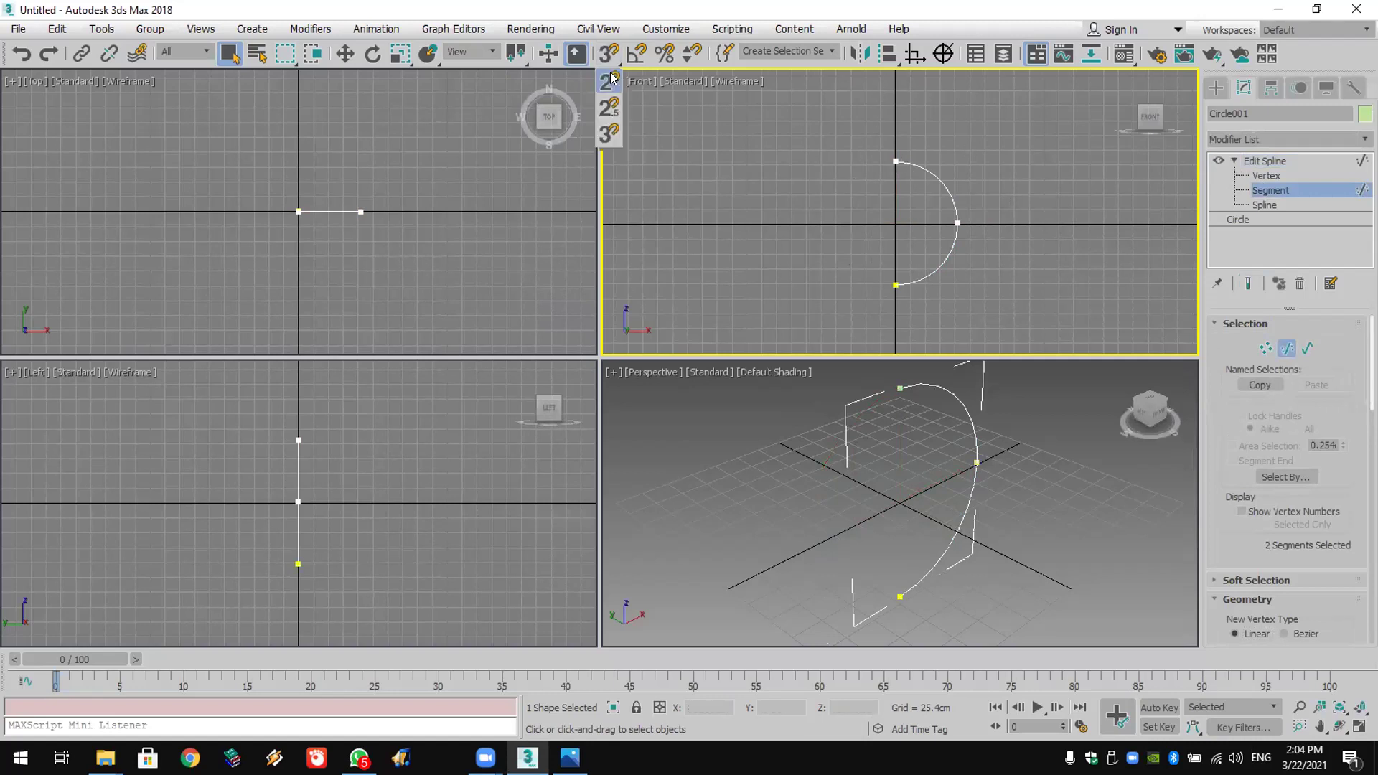
right_click(610, 53)
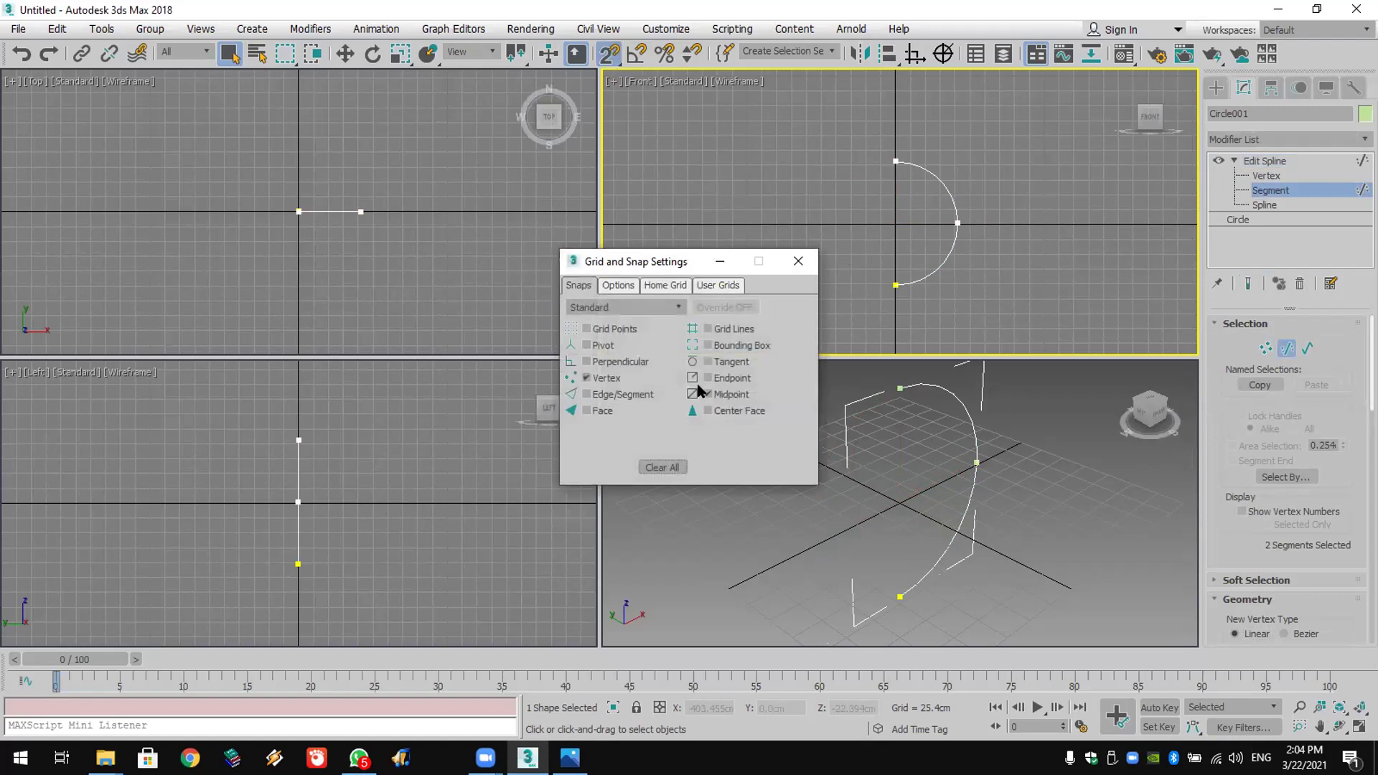
click(807, 262)
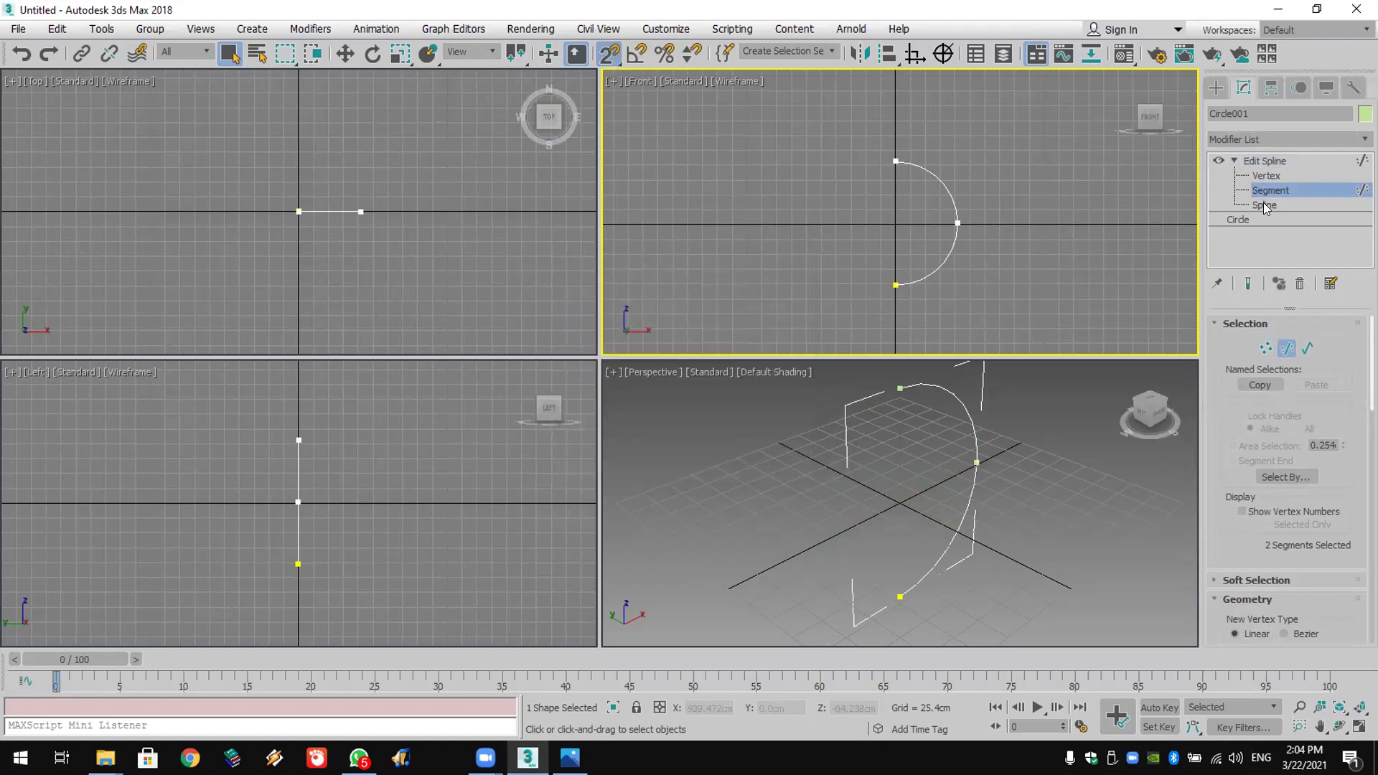
Step: With Ortho snapping on, use Create Line to extend the arc's upper end about 57 cm to the left and add a short downward return
click(1267, 176)
scroll(1225, 415, down, 5)
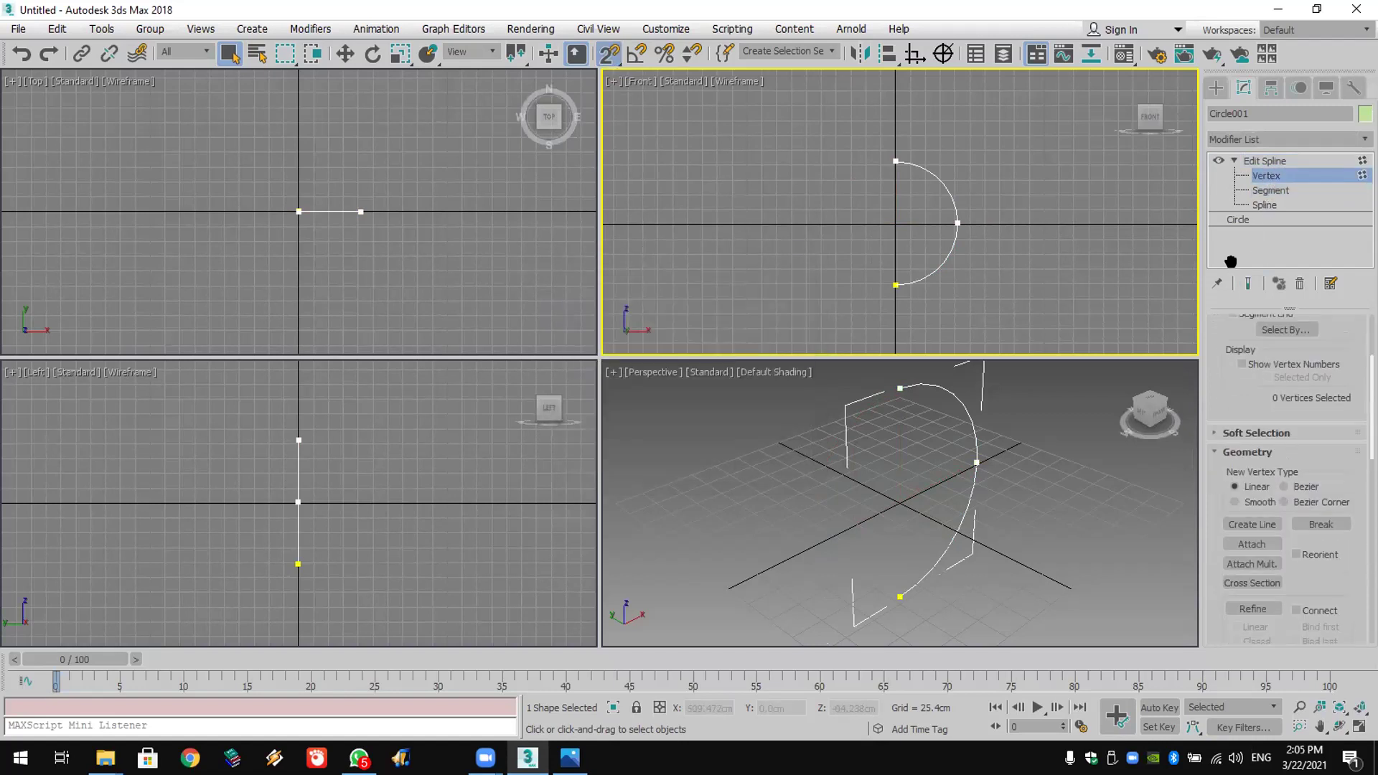
click(1248, 491)
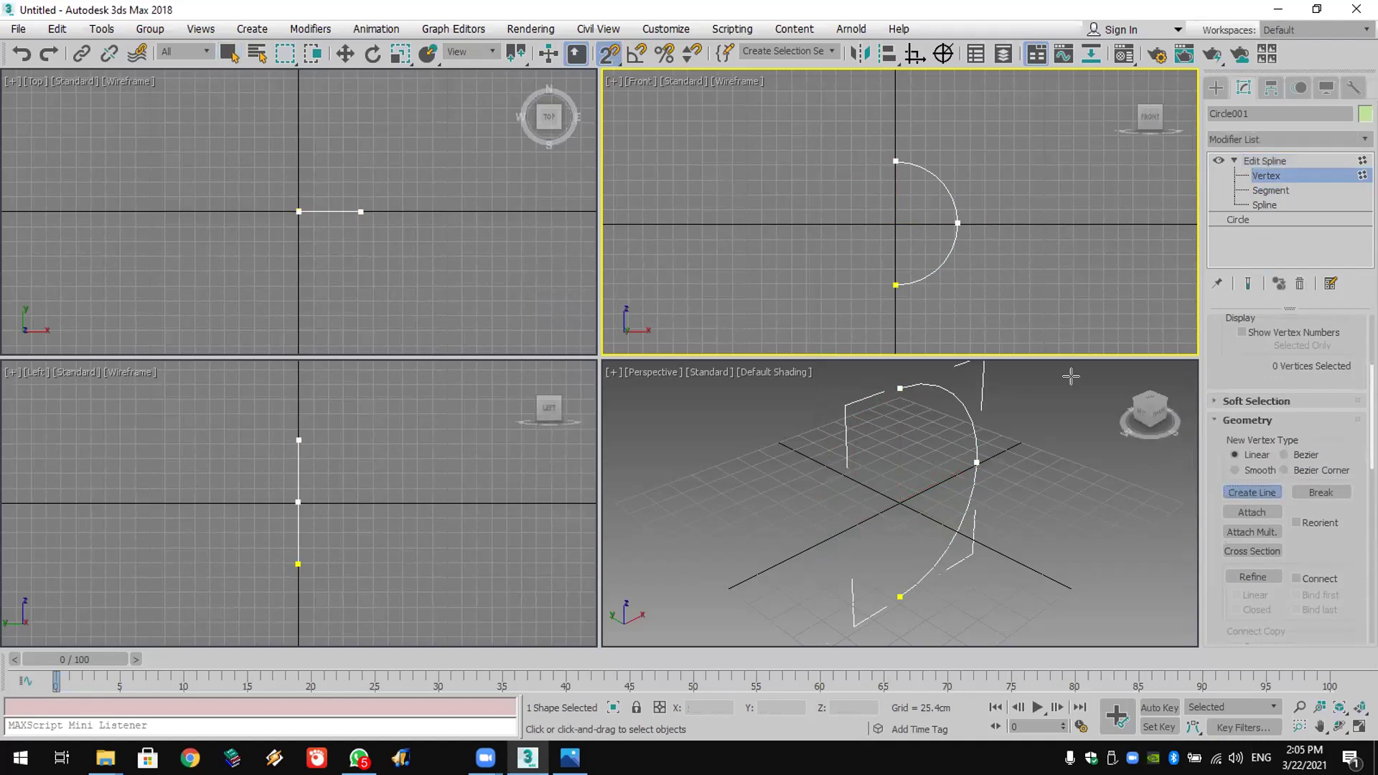
click(916, 54)
click(880, 157)
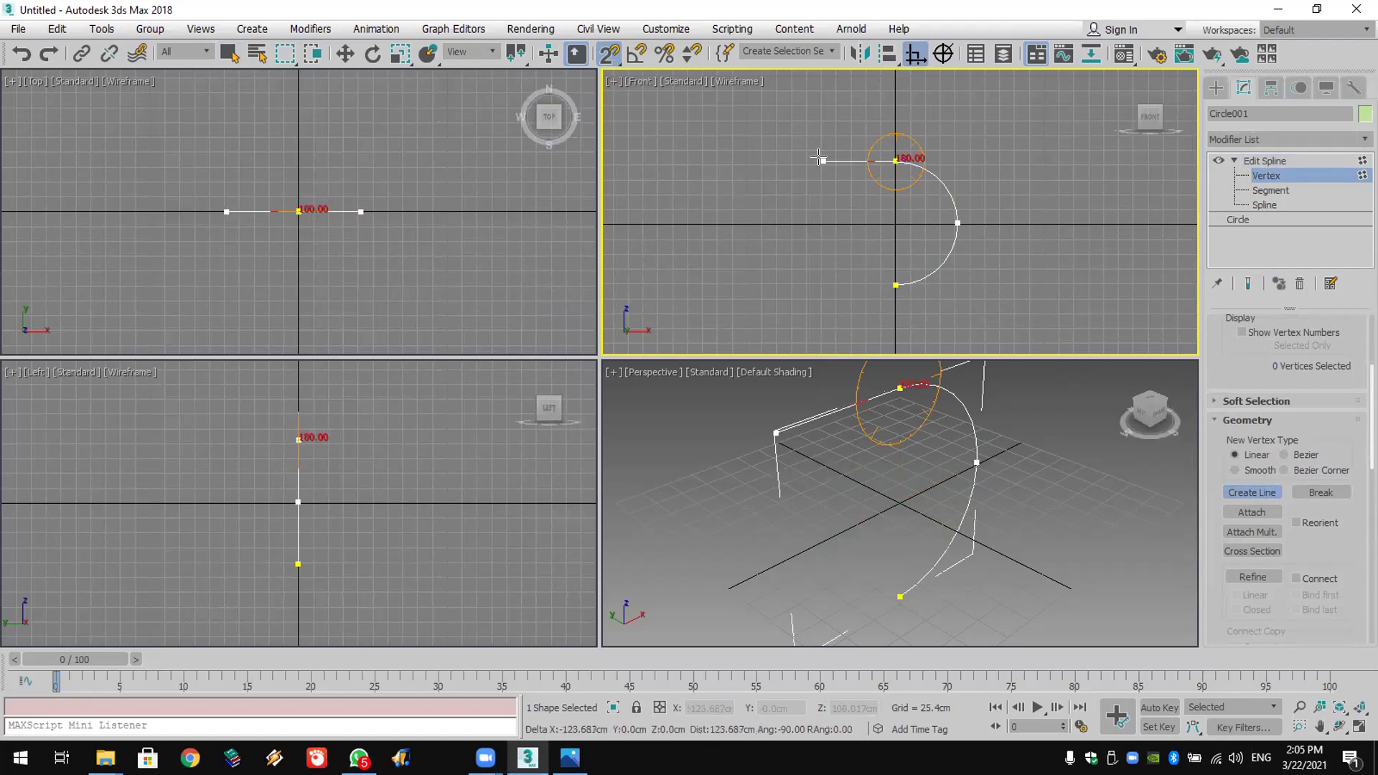
click(862, 160)
click(862, 208)
right_click(862, 208)
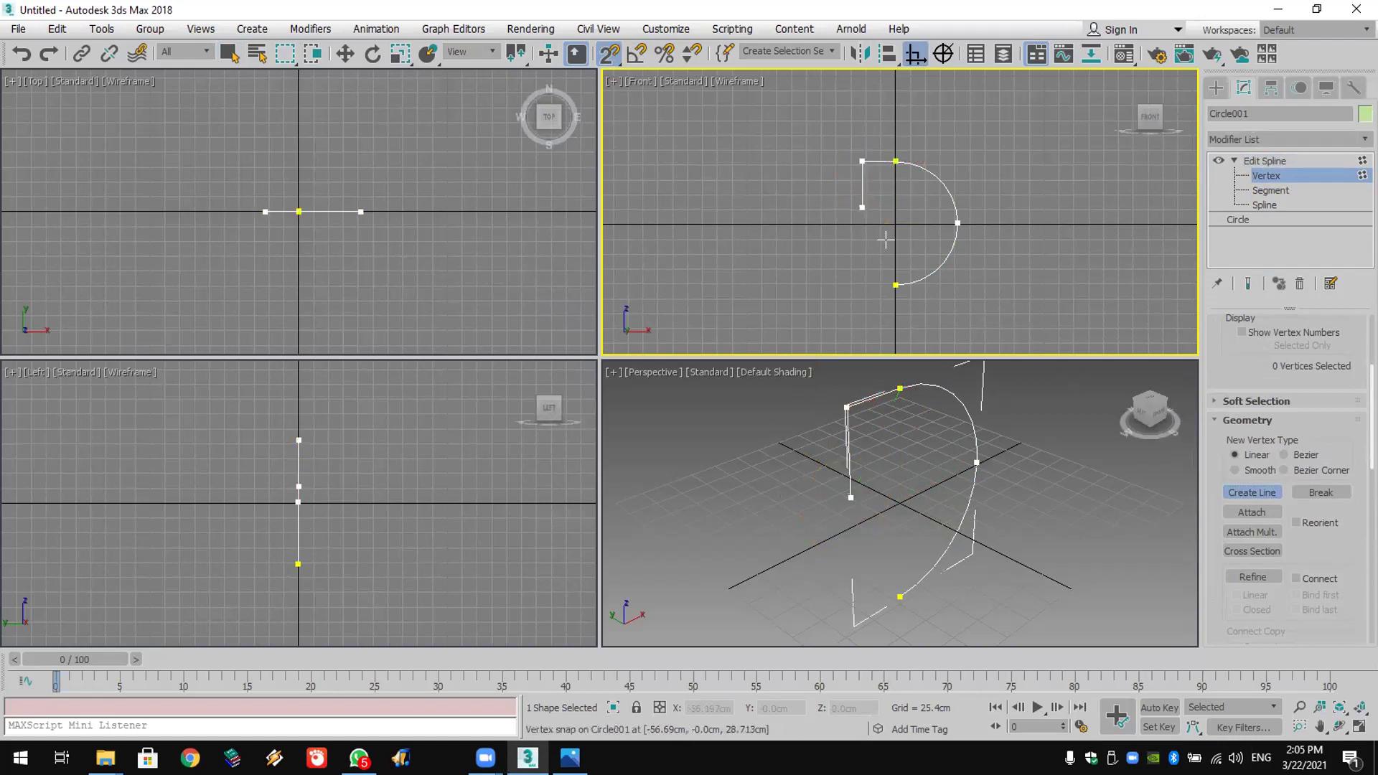
Step: Draw a horizontal line leftward from the arc's lower end, and weld all vertices of the profile with a 0.254 cm threshold
click(878, 283)
click(787, 285)
right_click(788, 284)
key(w)
drag(1000, 148, 725, 302)
scroll(1269, 514, down, 5)
click(1249, 550)
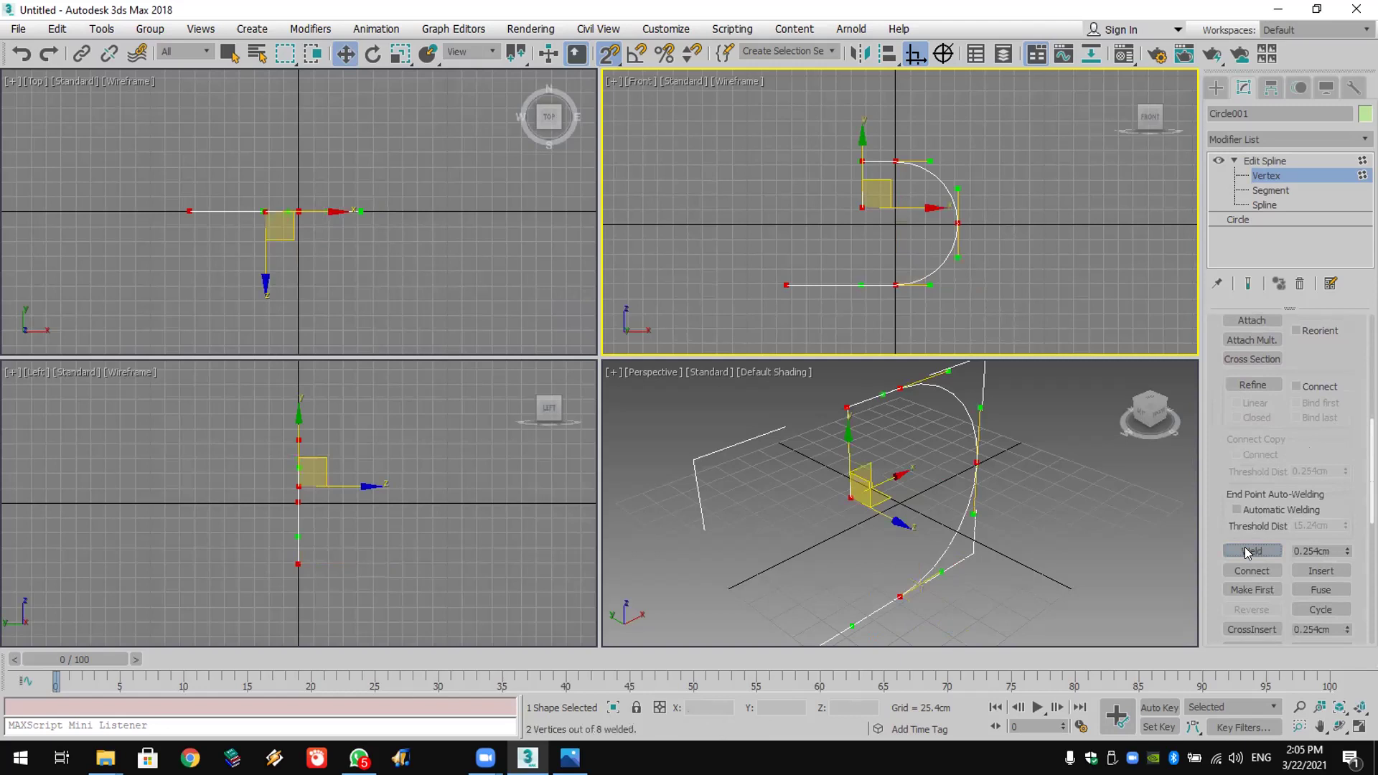
Step: Outline the whole welded spline by about 26.5 cm to give the profile a closed thickness
click(1266, 205)
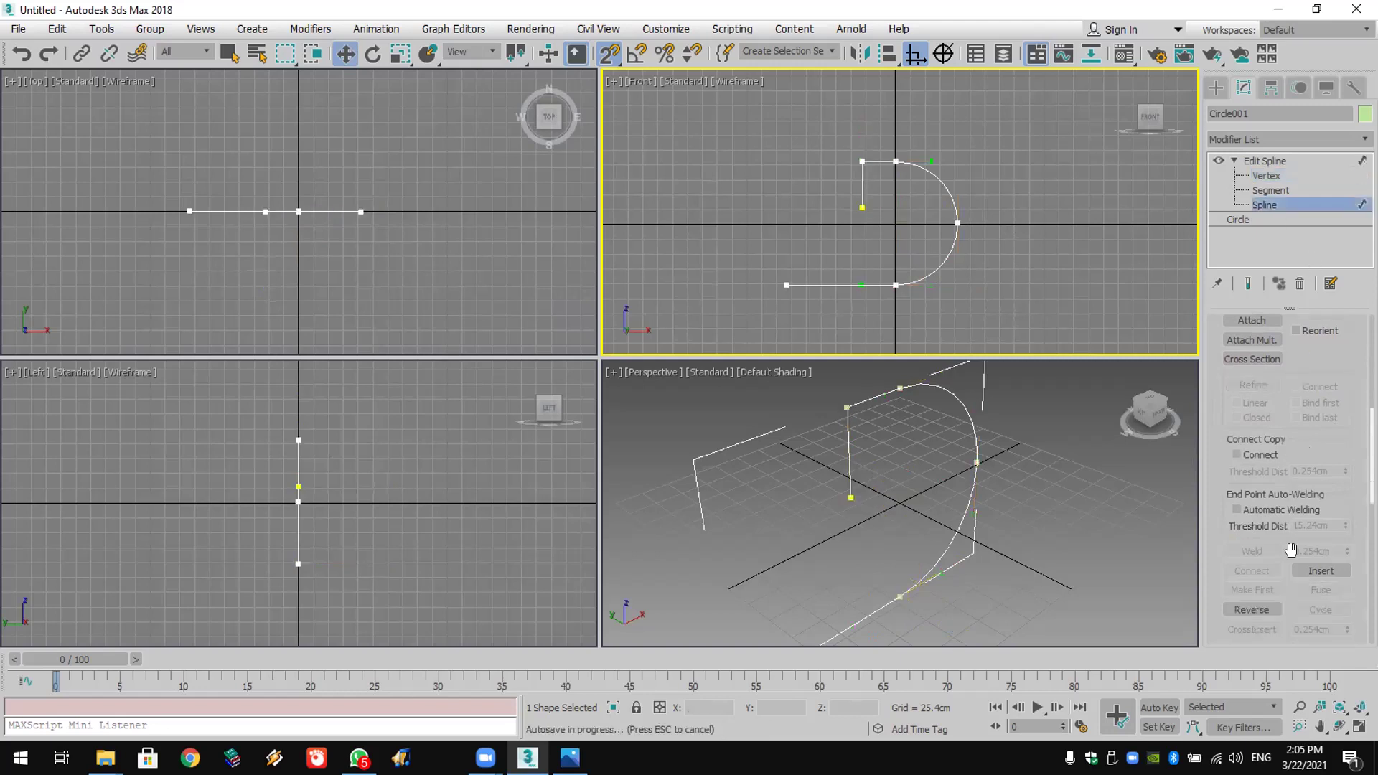
scroll(1302, 594, down, 7)
click(1255, 407)
click(888, 284)
drag(888, 281, 903, 284)
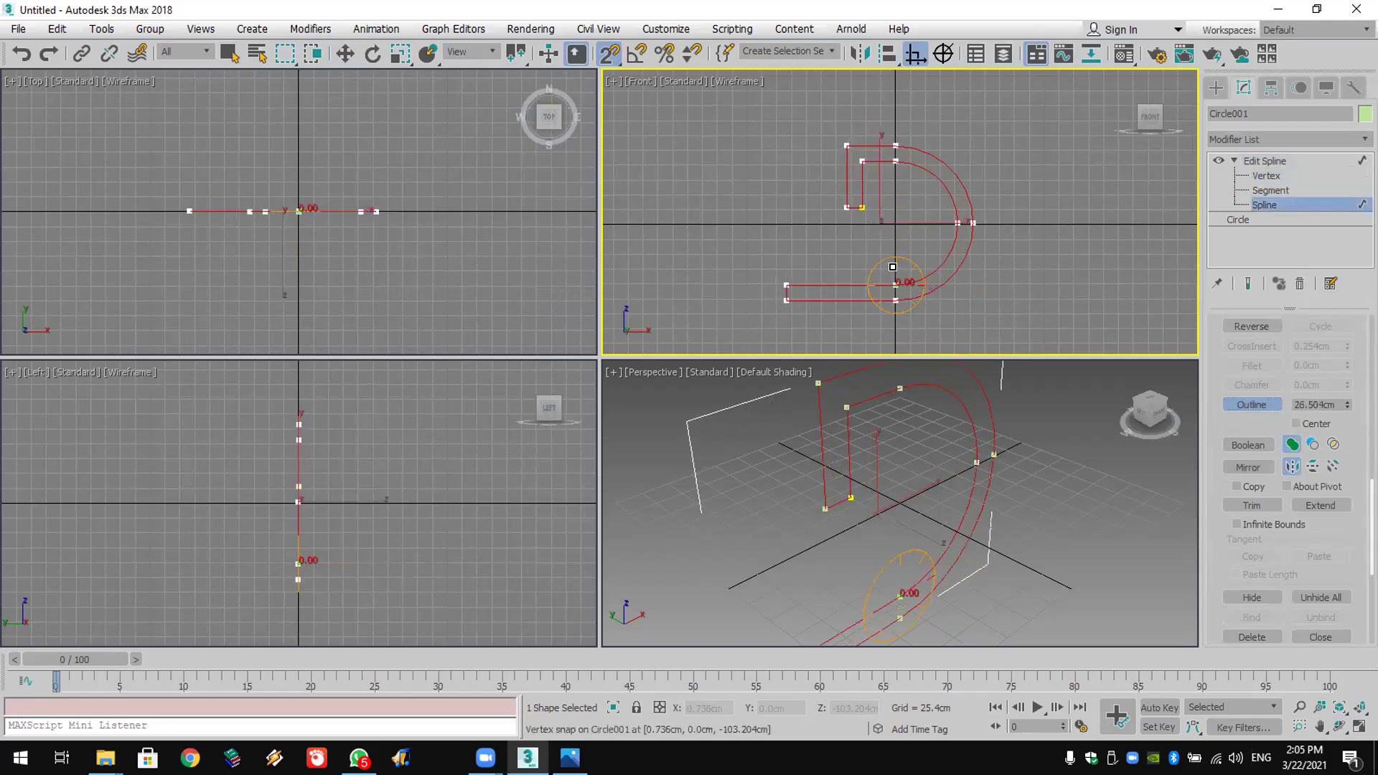
Step: Add an Extrude modifier to the outlined profile with an amount of 1000 cm
click(1259, 133)
text(e)
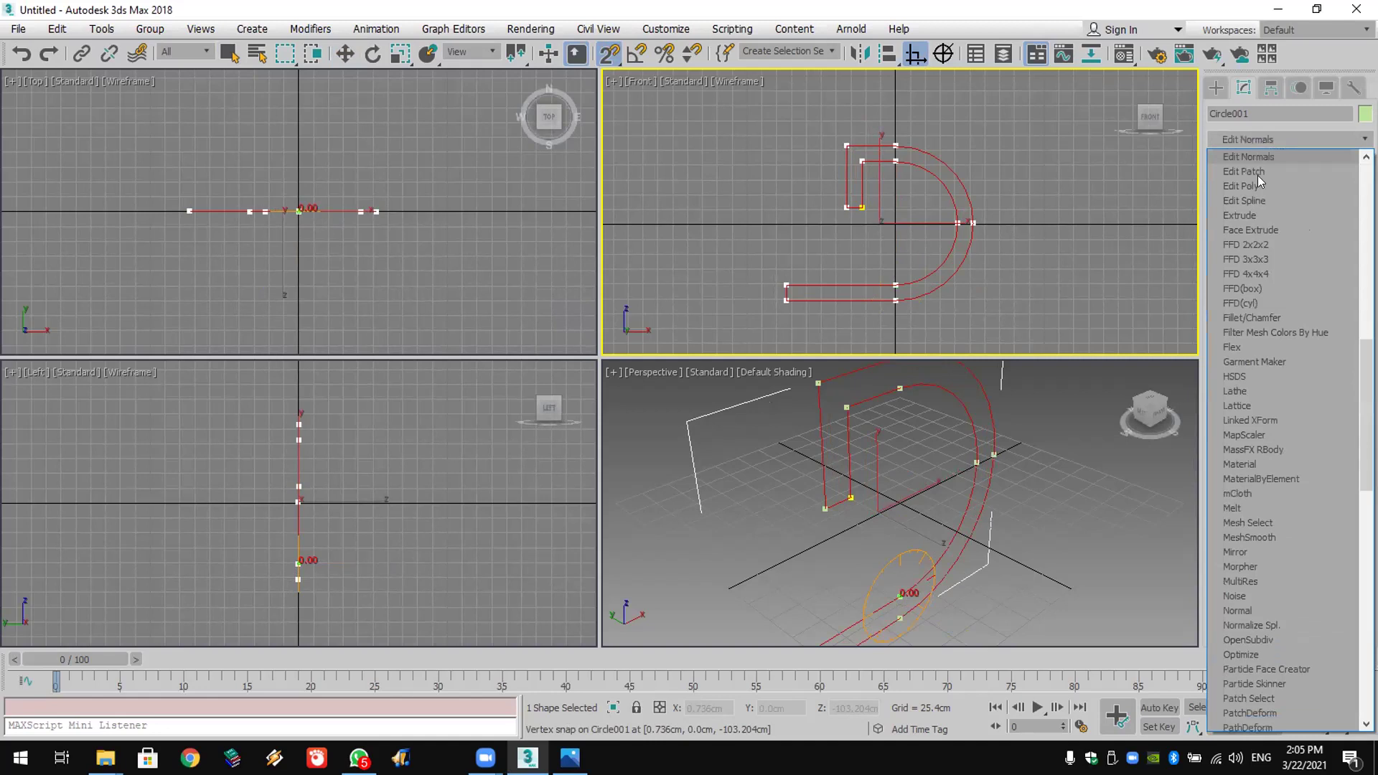
click(1257, 210)
click(1311, 347)
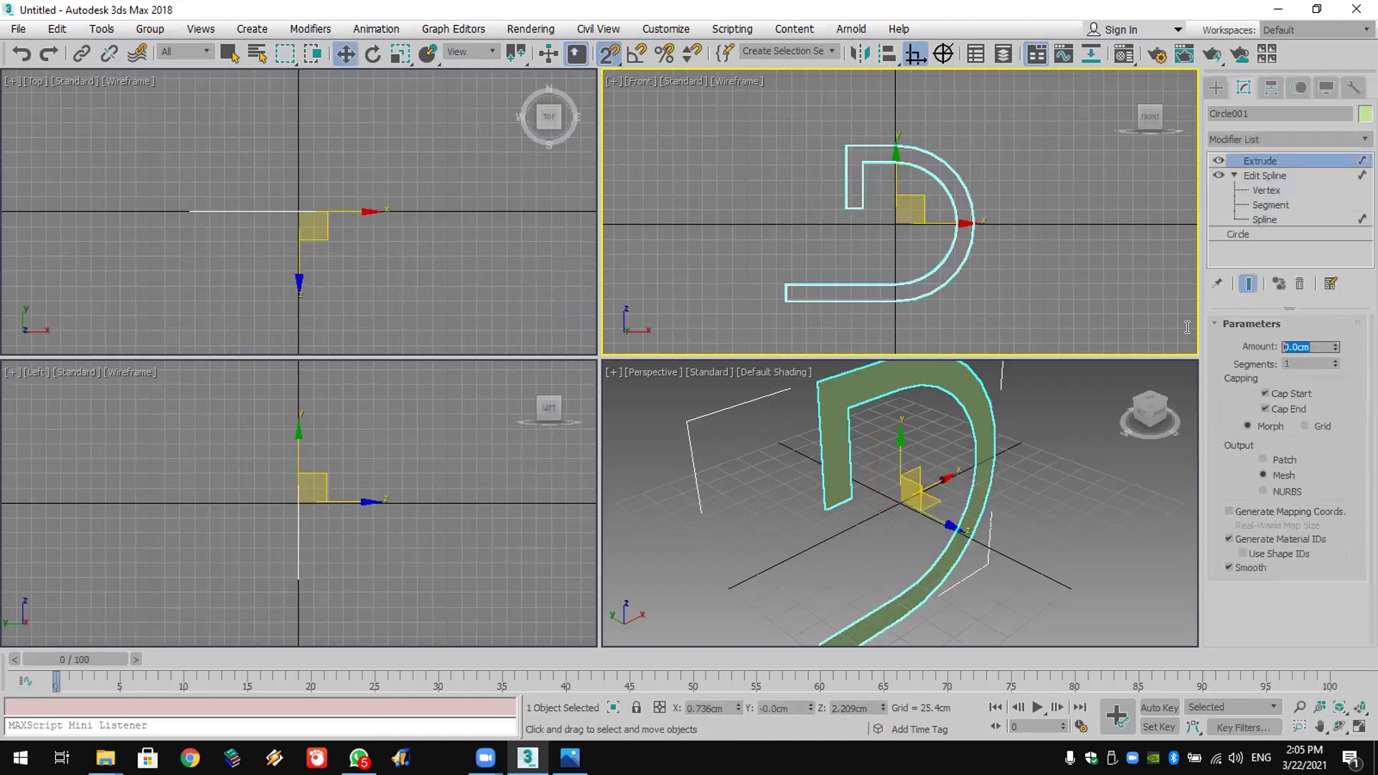
text(1000)
key(Return)
scroll(916, 470, down, 5)
middle_drag(916, 470, 854, 468)
scroll(854, 468, up, 4)
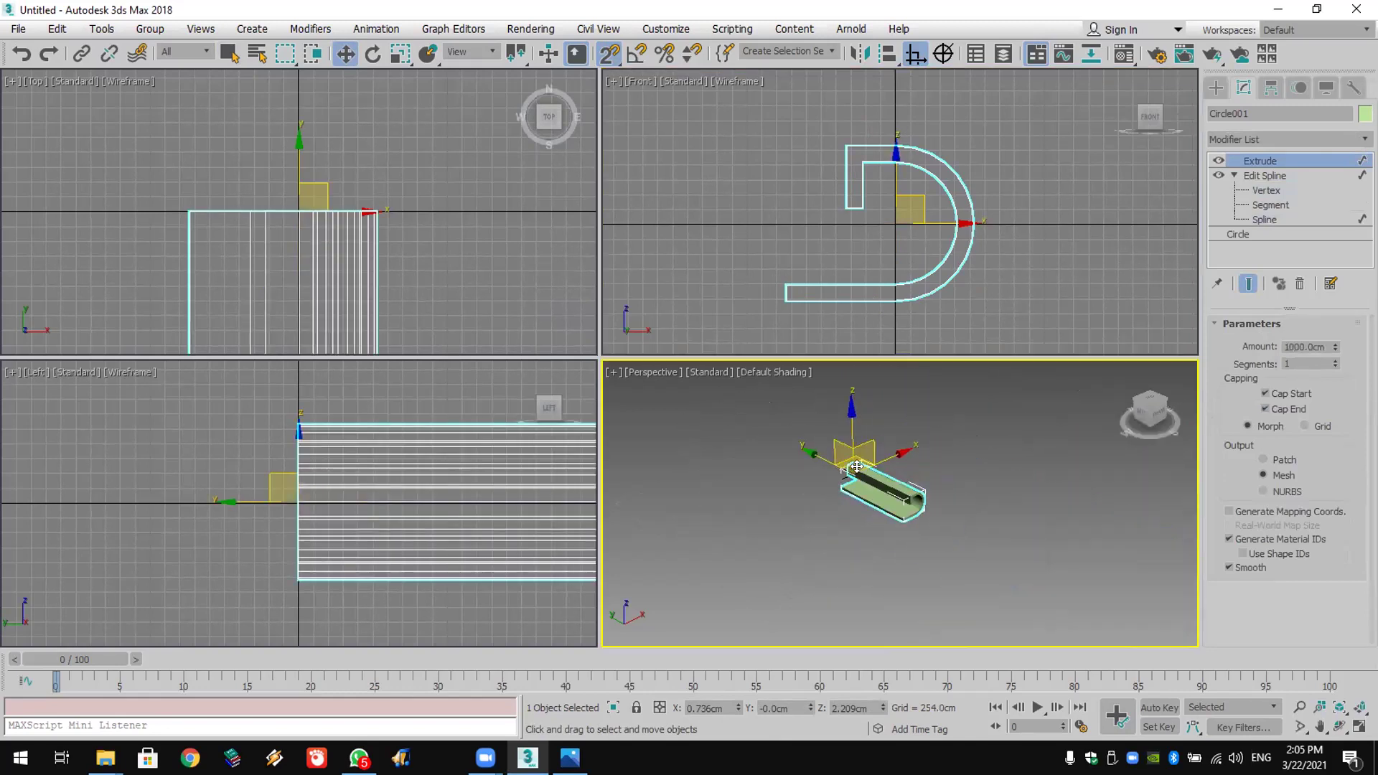
Step: Set the extrusion amount to 2000 cm and its segments to 100
double_click(1305, 346)
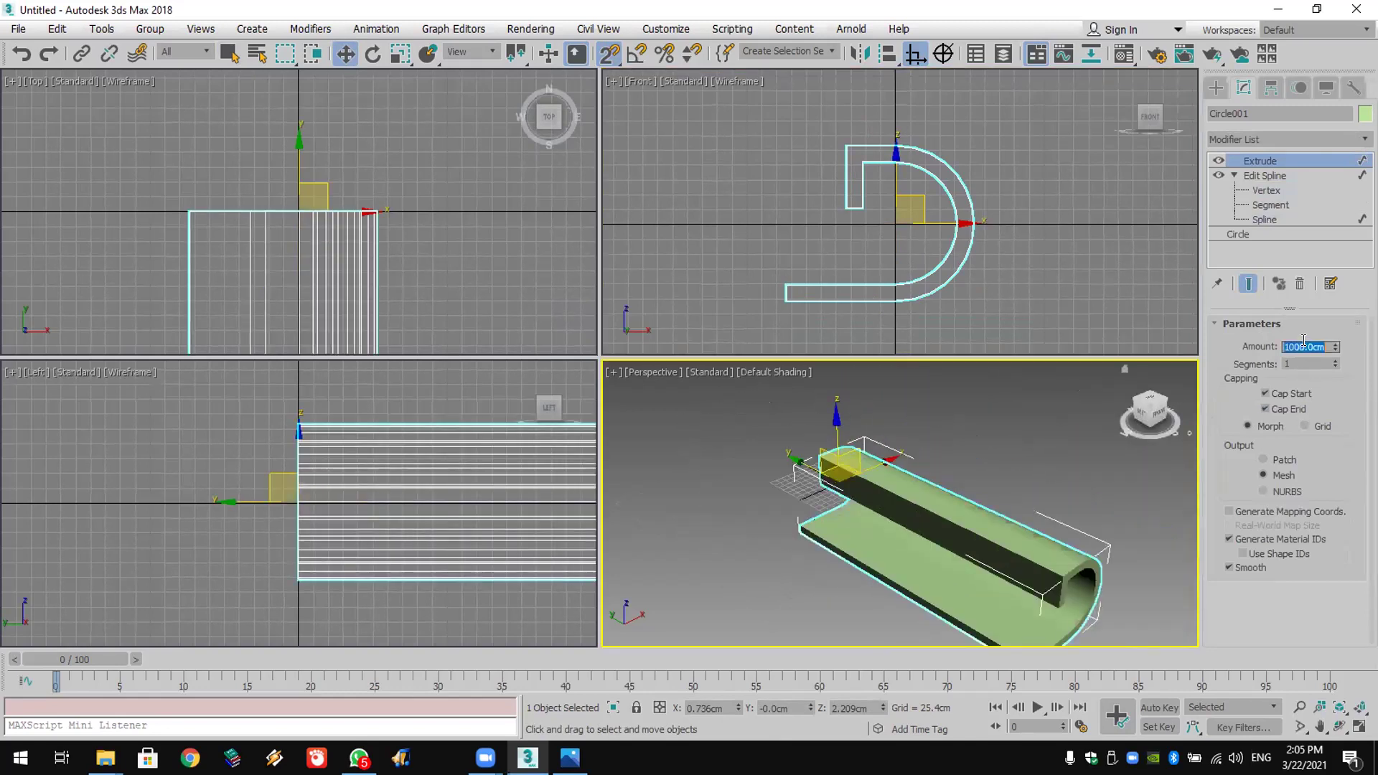
text(2000)
key(Return)
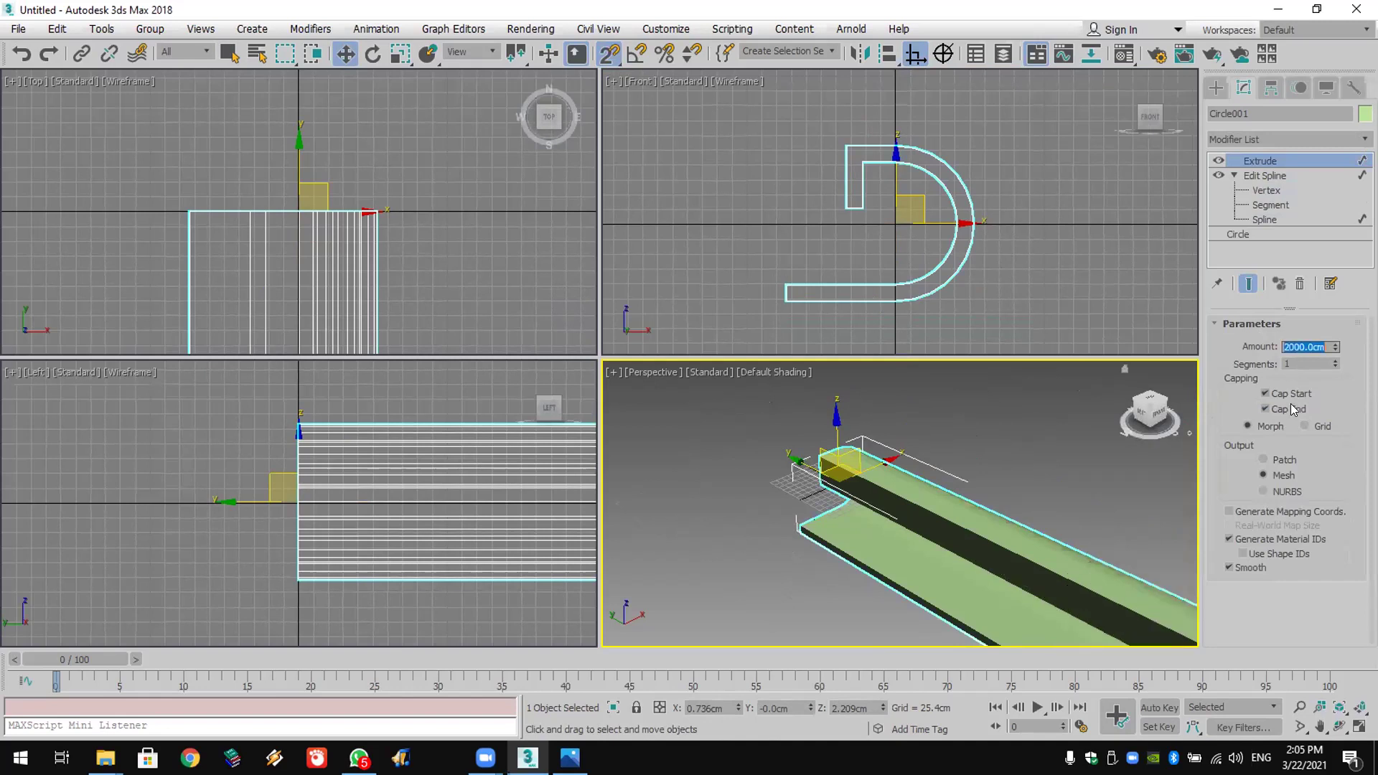
double_click(1307, 364)
text(100)
key(Return)
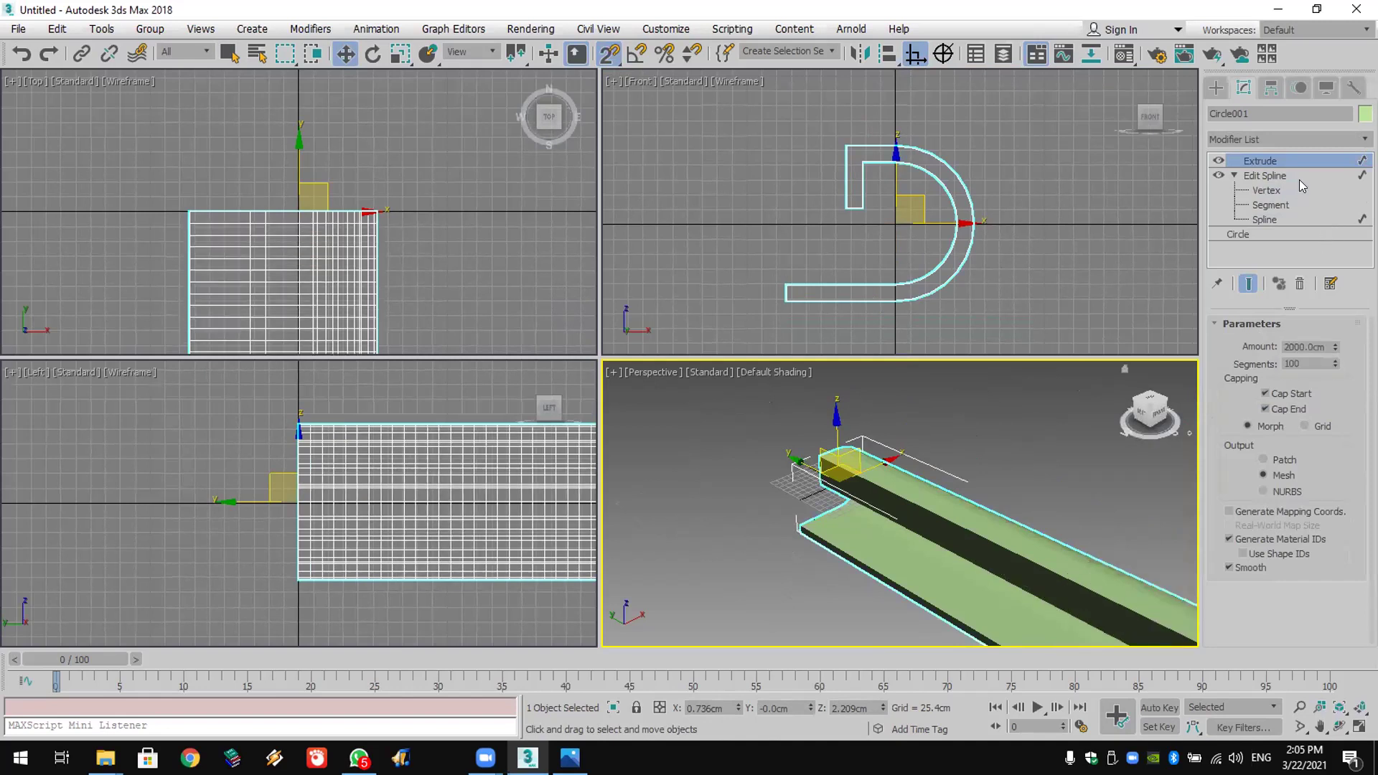
Step: Add a Bend modifier to the extrusion, try a 180 degree angle, and set the angle to -90 degrees
click(1297, 139)
scroll(1296, 138, down, 5)
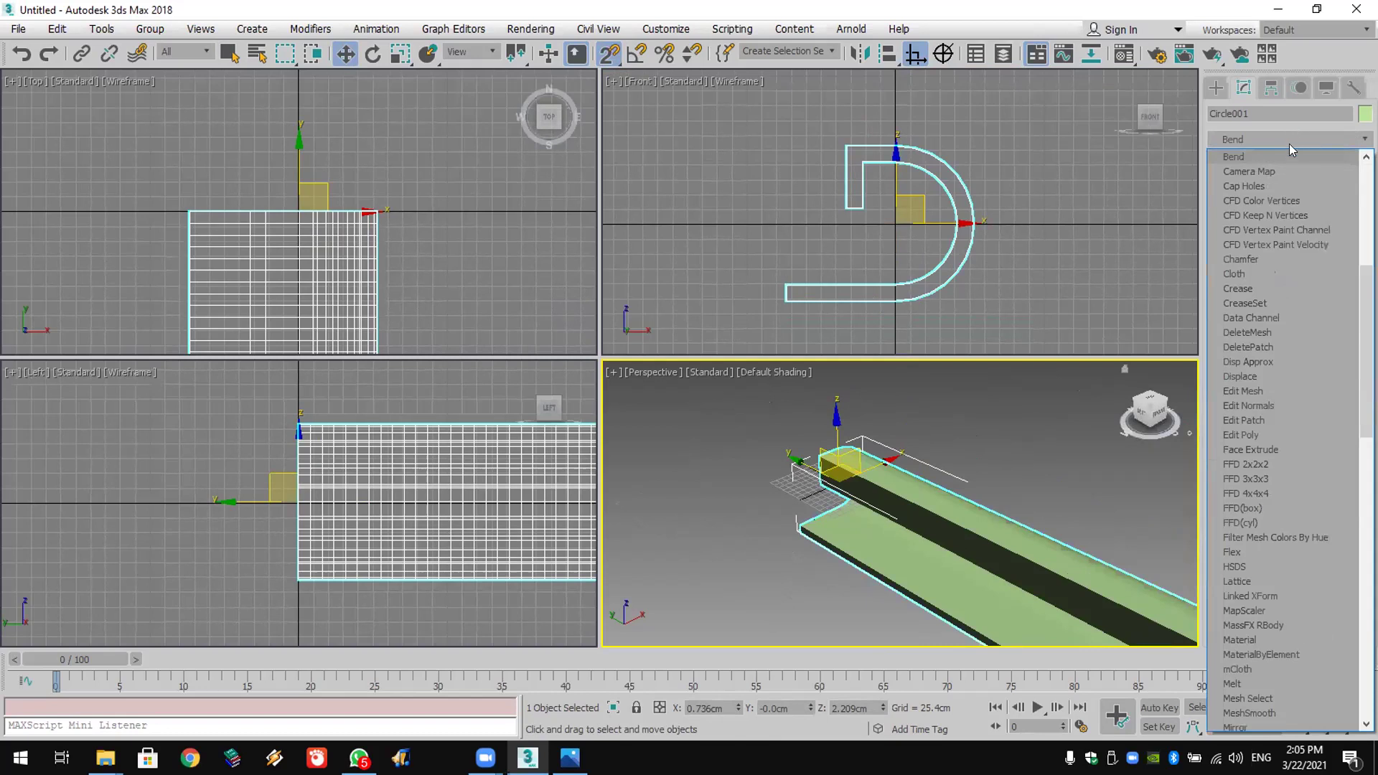
click(1286, 156)
drag(1335, 351, 1325, 609)
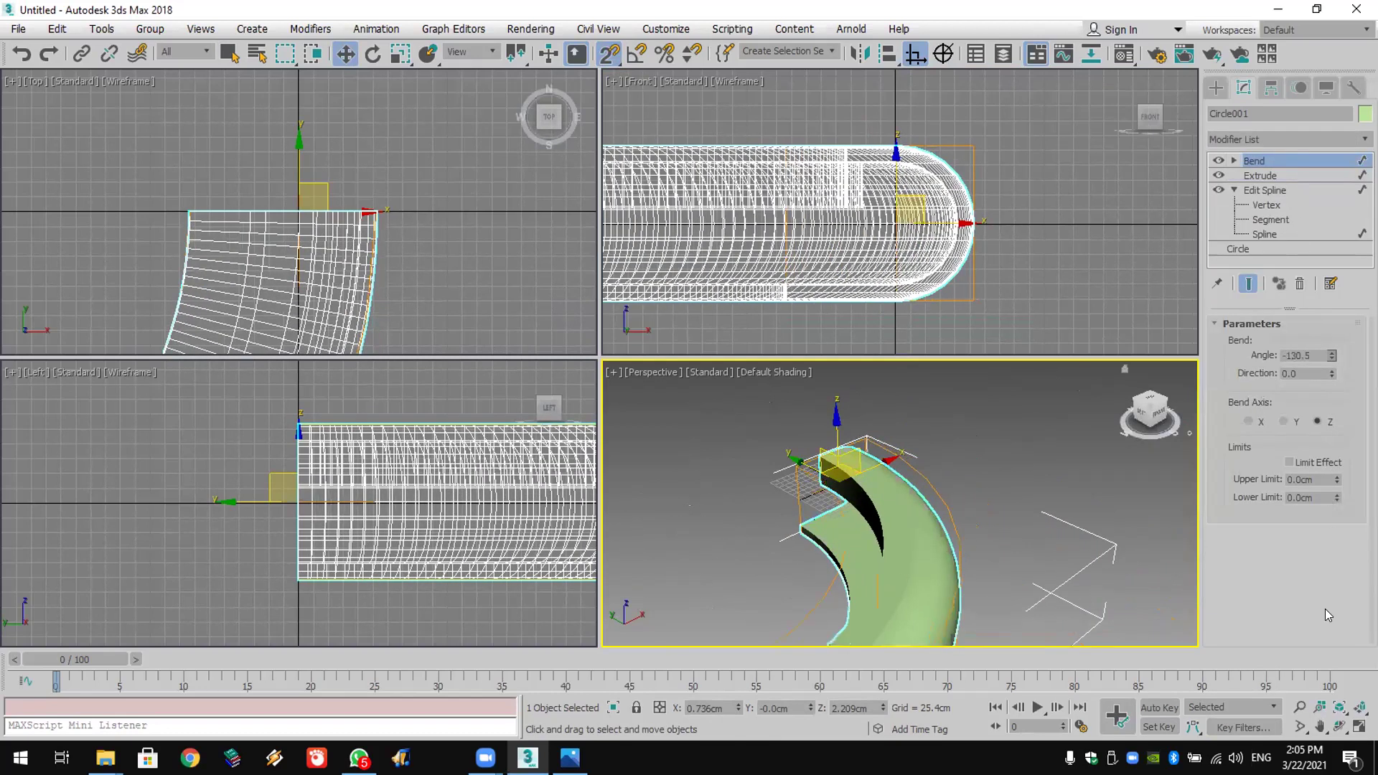
drag(1307, 354, 1194, 349)
text(180)
key(Return)
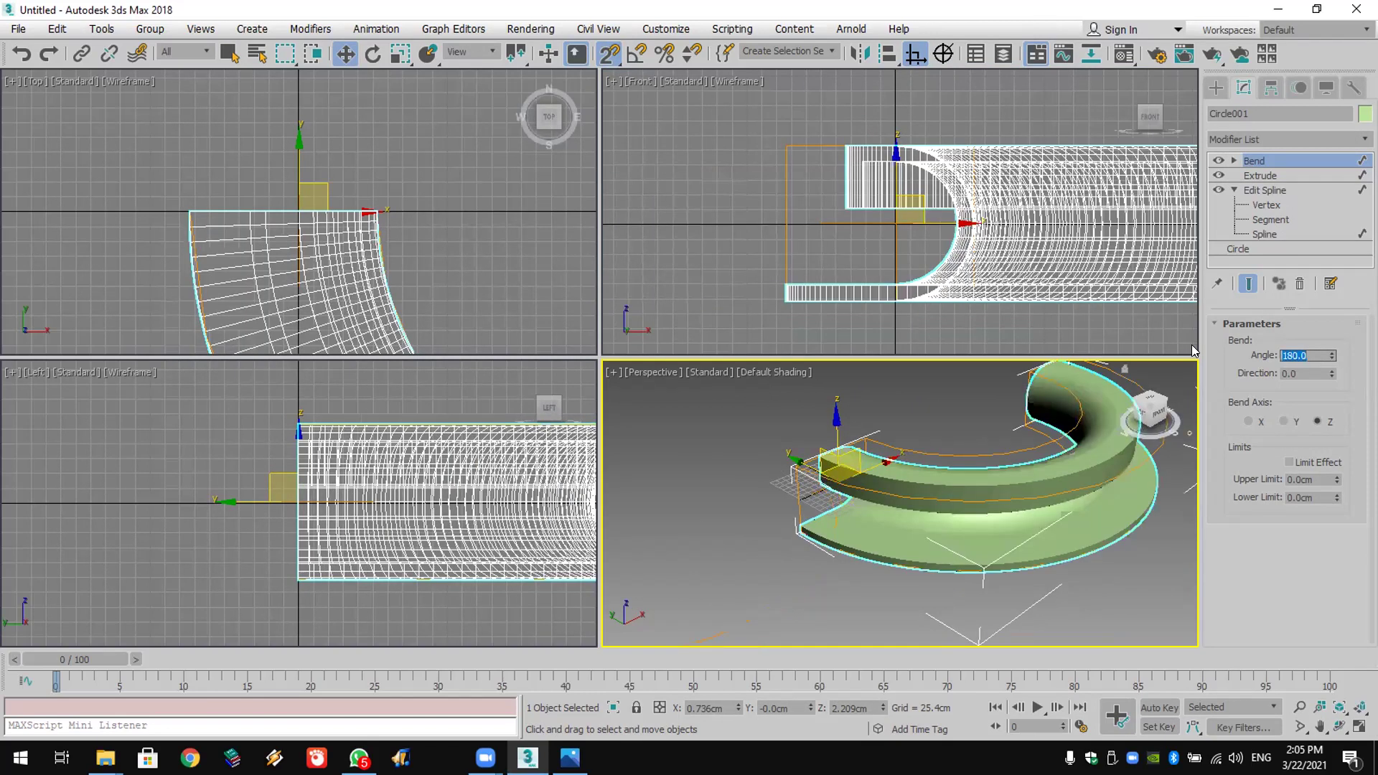
text(-90)
key(Return)
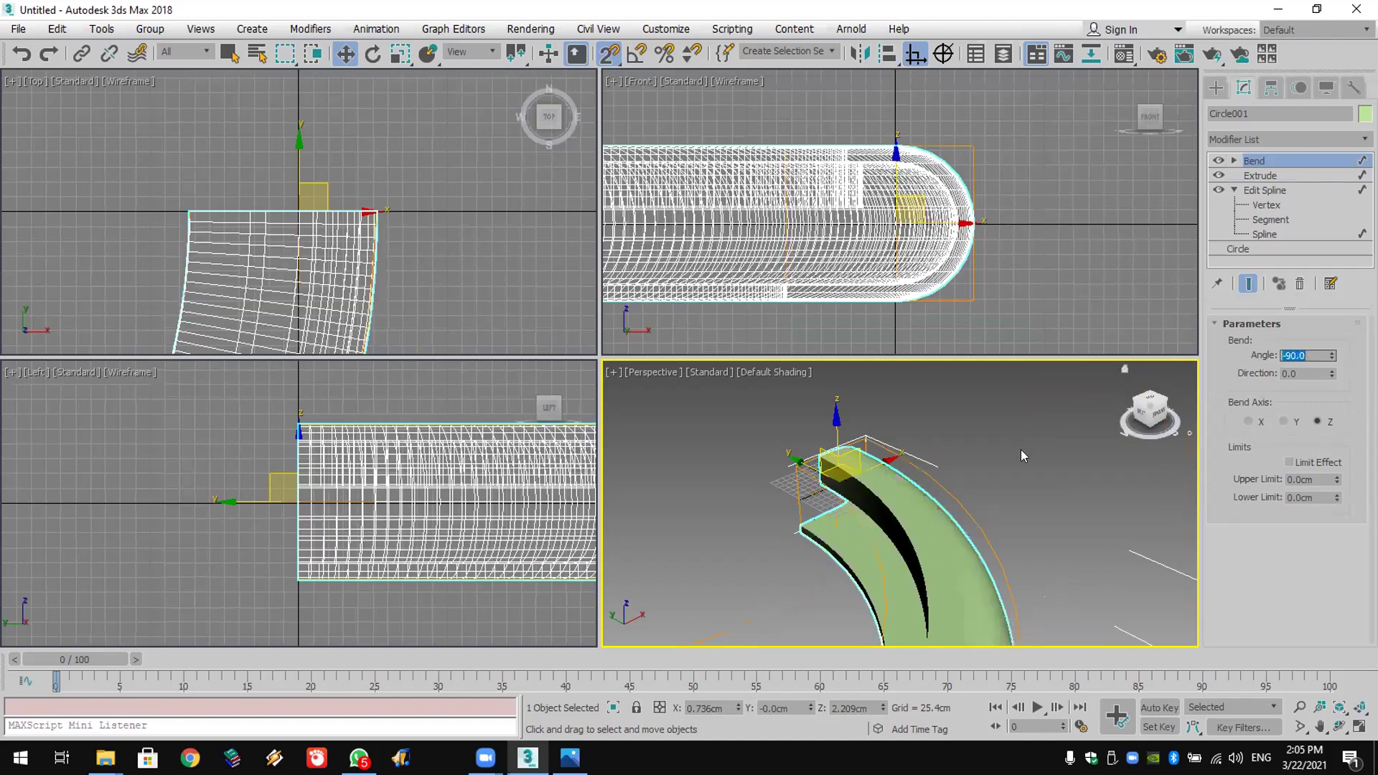
Step: Turn on Limit Effect for the bend with an upper limit of 1000 cm, and inspect the sofa shape from its open side
key(z)
drag(1314, 480, 1242, 472)
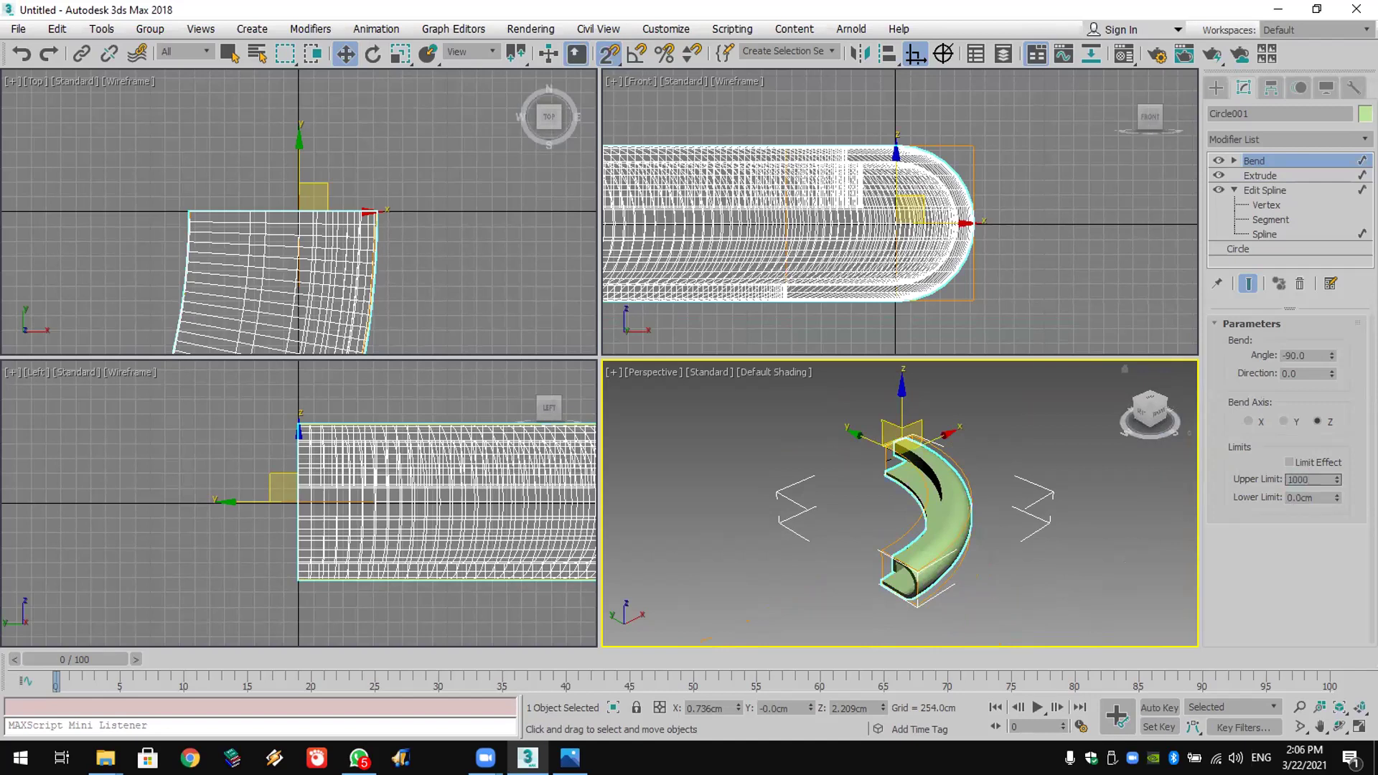
text(1000)
click(1291, 462)
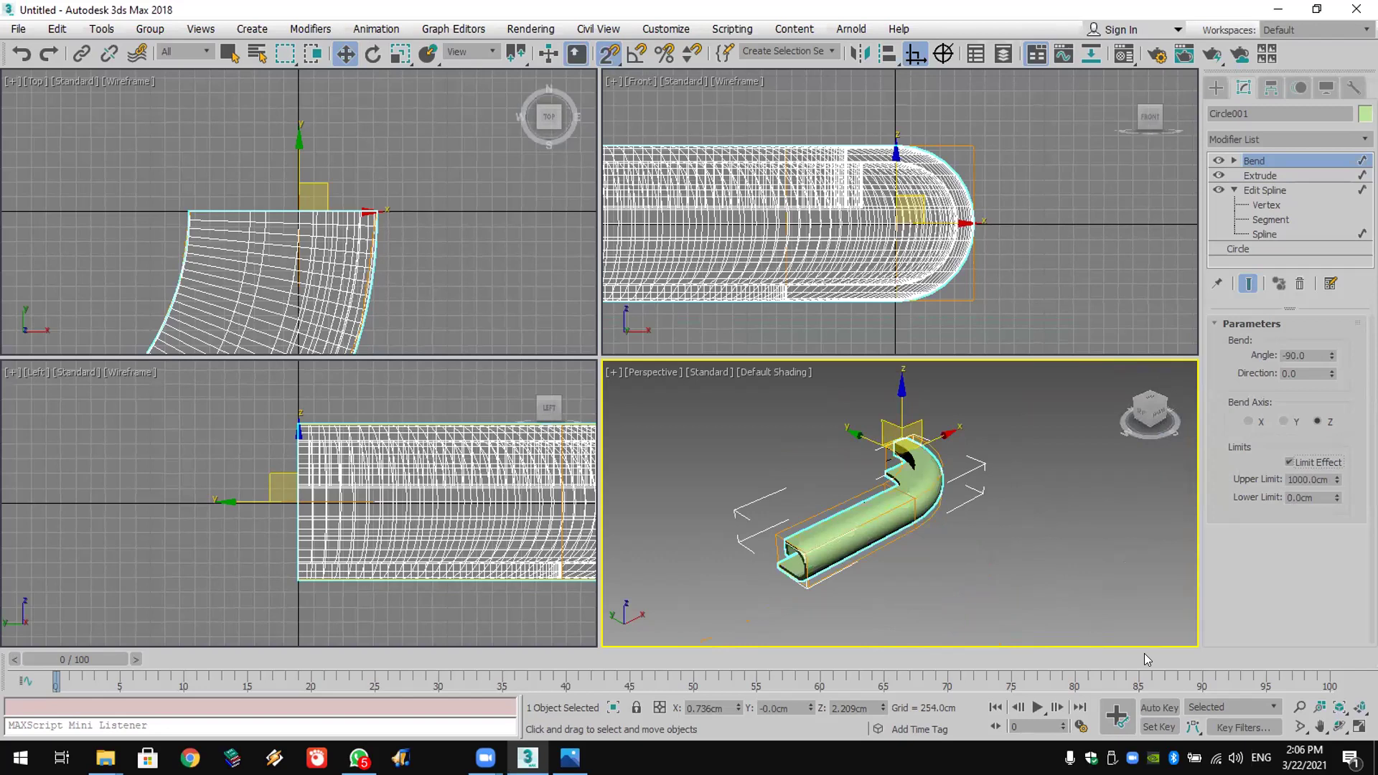
click(1341, 727)
drag(947, 546, 962, 492)
scroll(906, 486, up, 8)
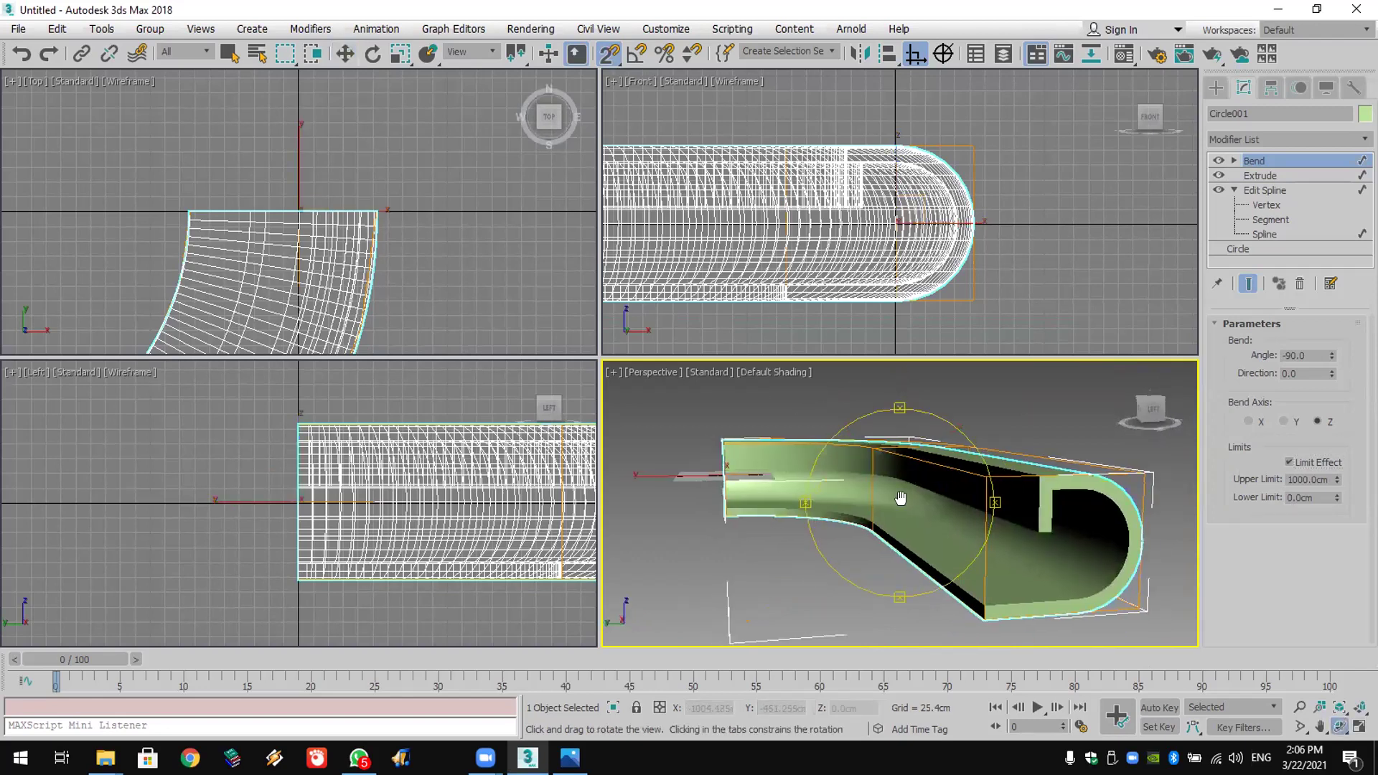
scroll(906, 486, down, 5)
drag(906, 486, 895, 488)
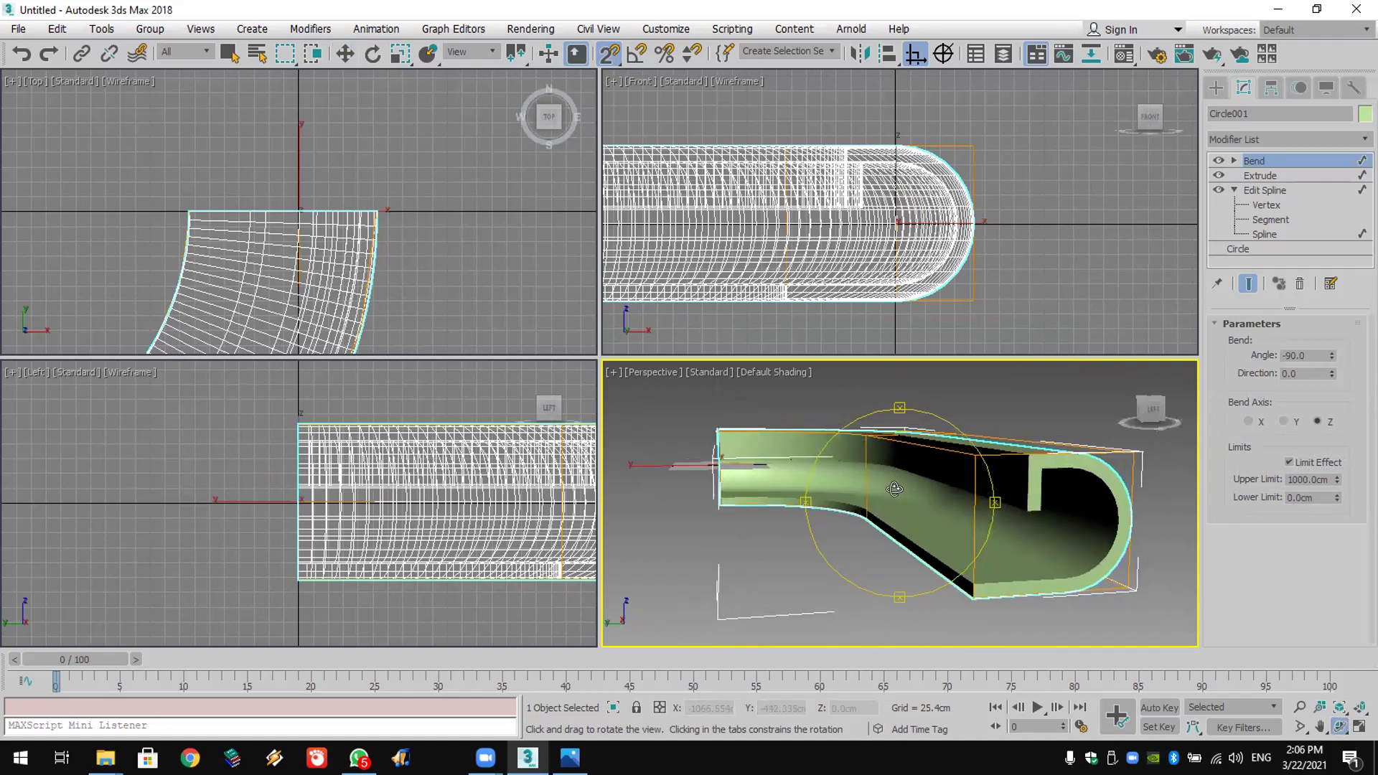
Step: Switch to Photos to examine the sofa's tubular metal legs in the reference image, and return to 3ds Max
click(570, 757)
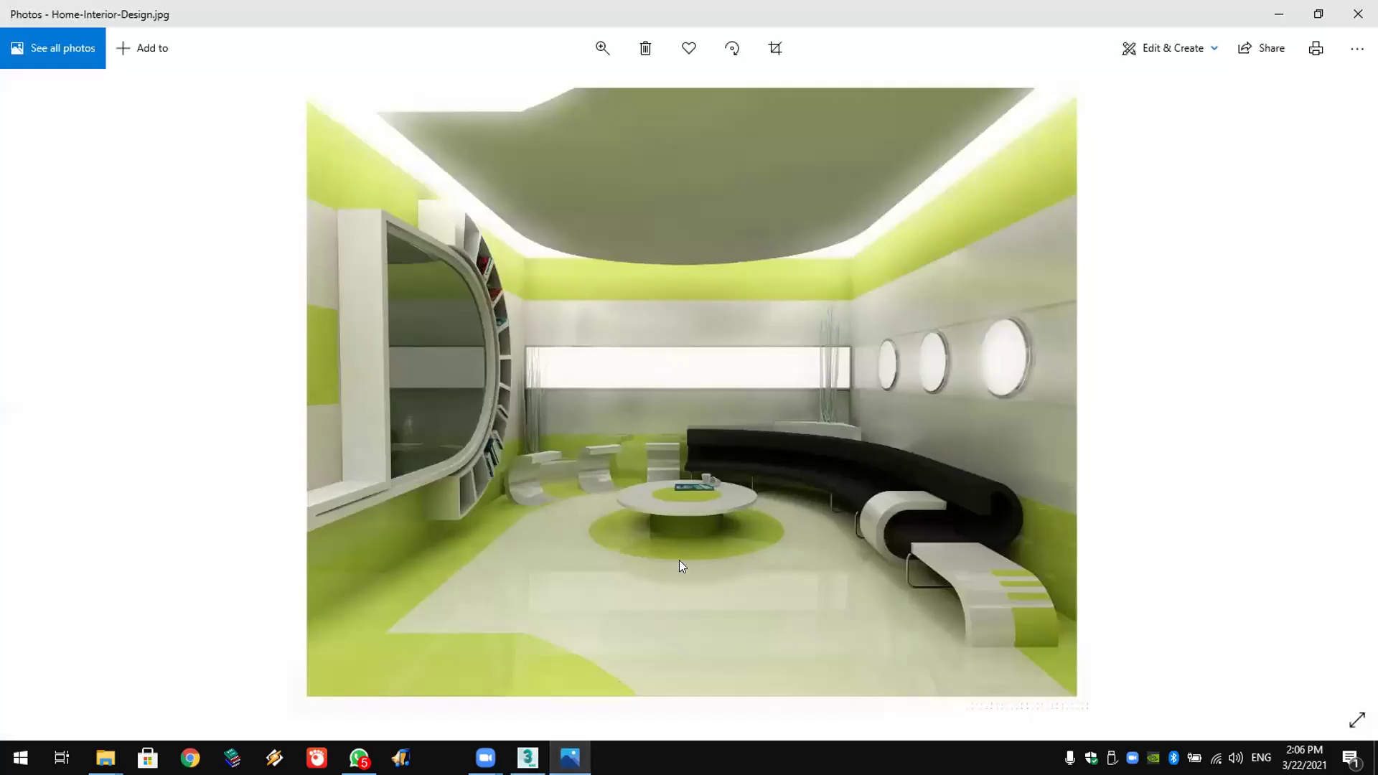
scroll(932, 580, up, 2)
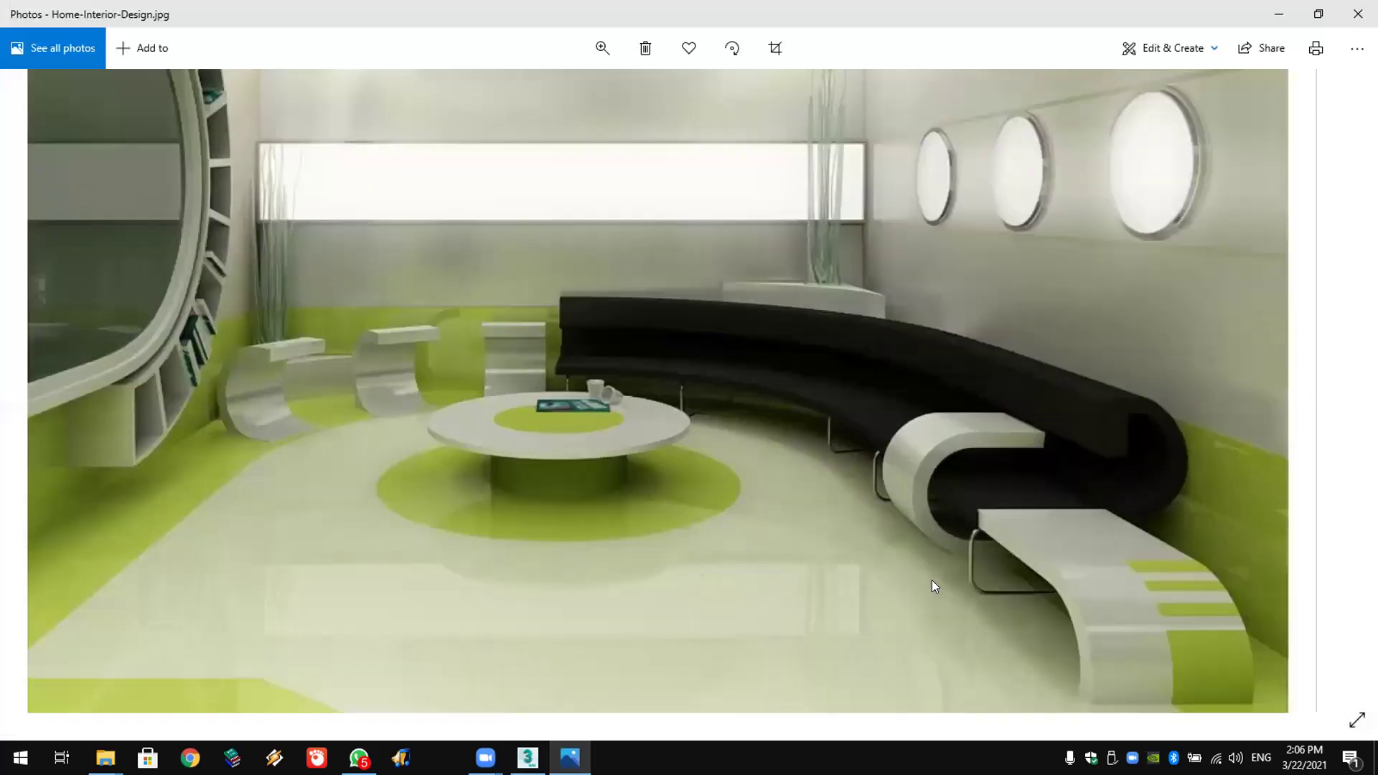
scroll(1006, 588, down, 1)
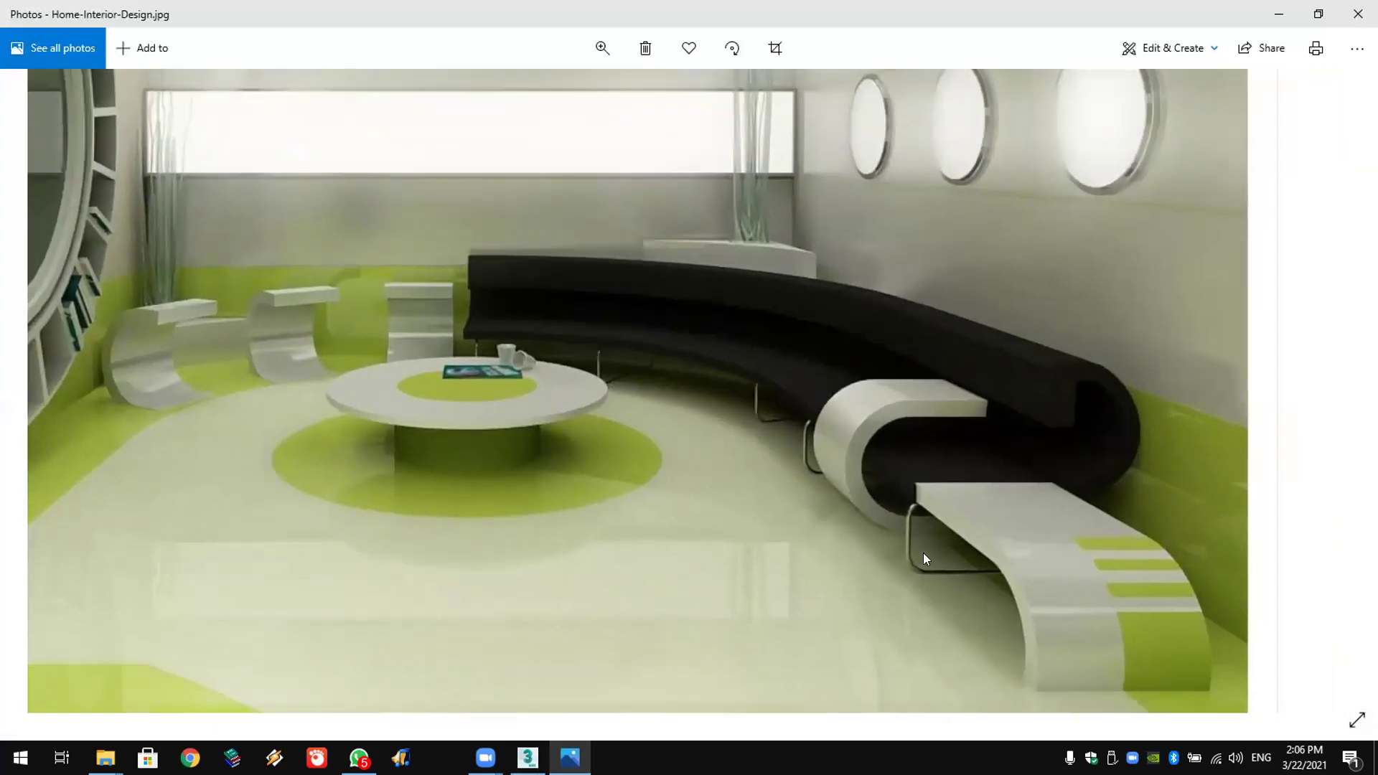
scroll(923, 553, up, 1)
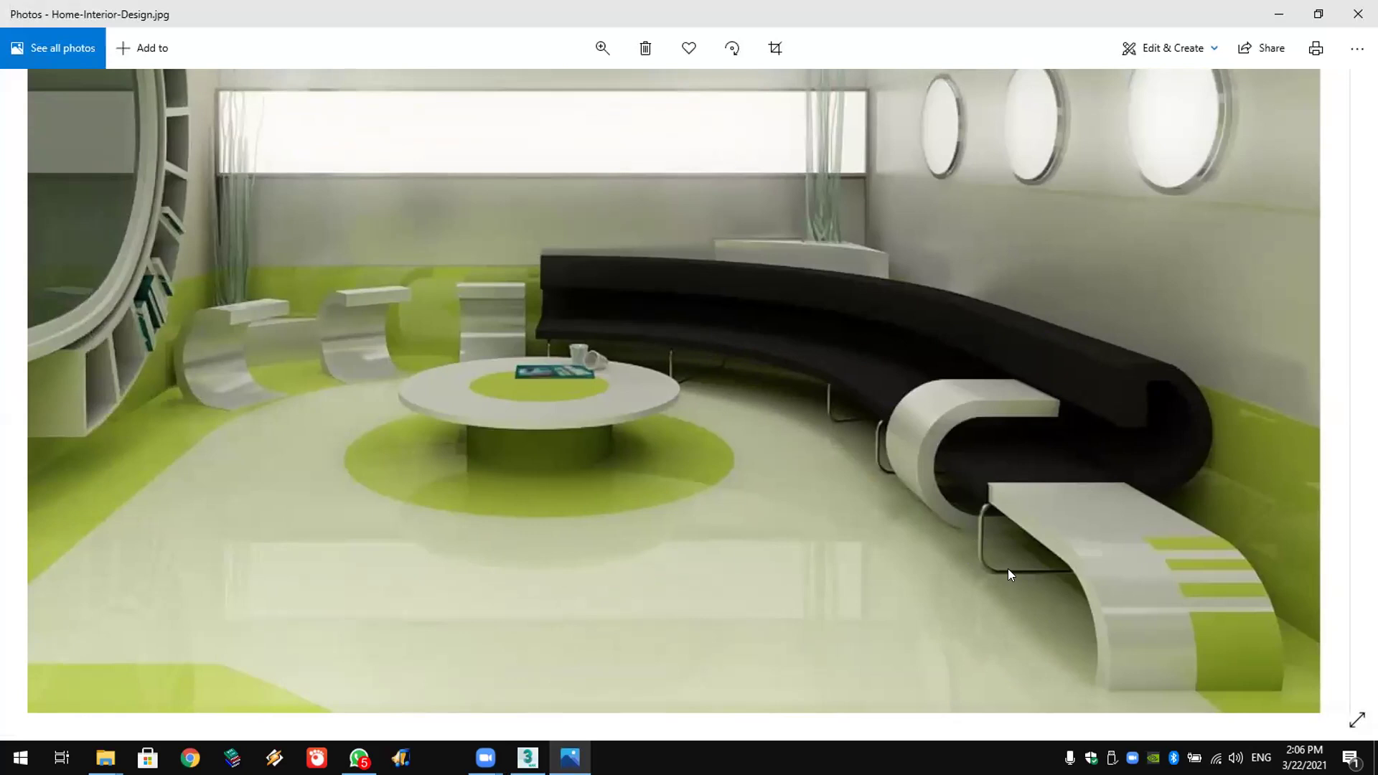
key(alt+Tab)
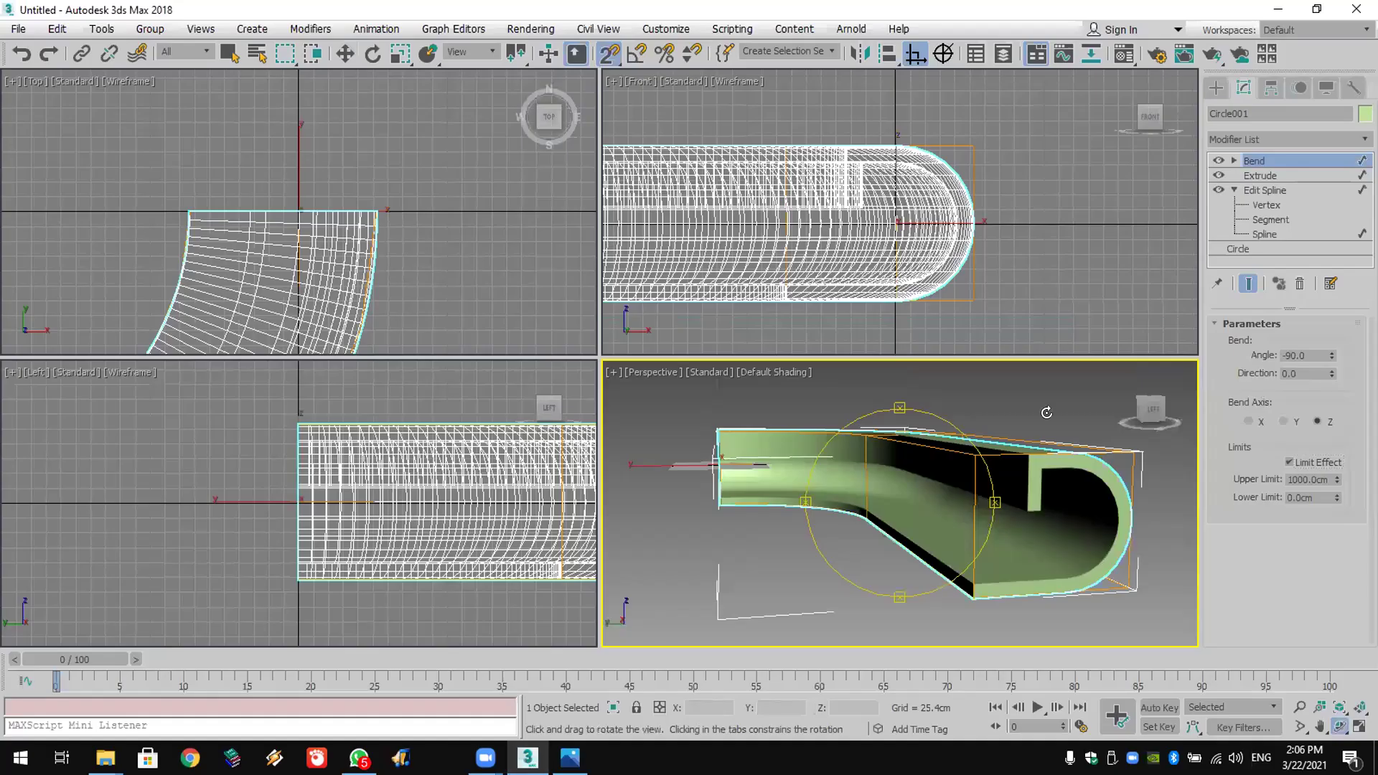
Step: Delete the bent sofa object from the scene and return to creating spline shapes
key(Delete)
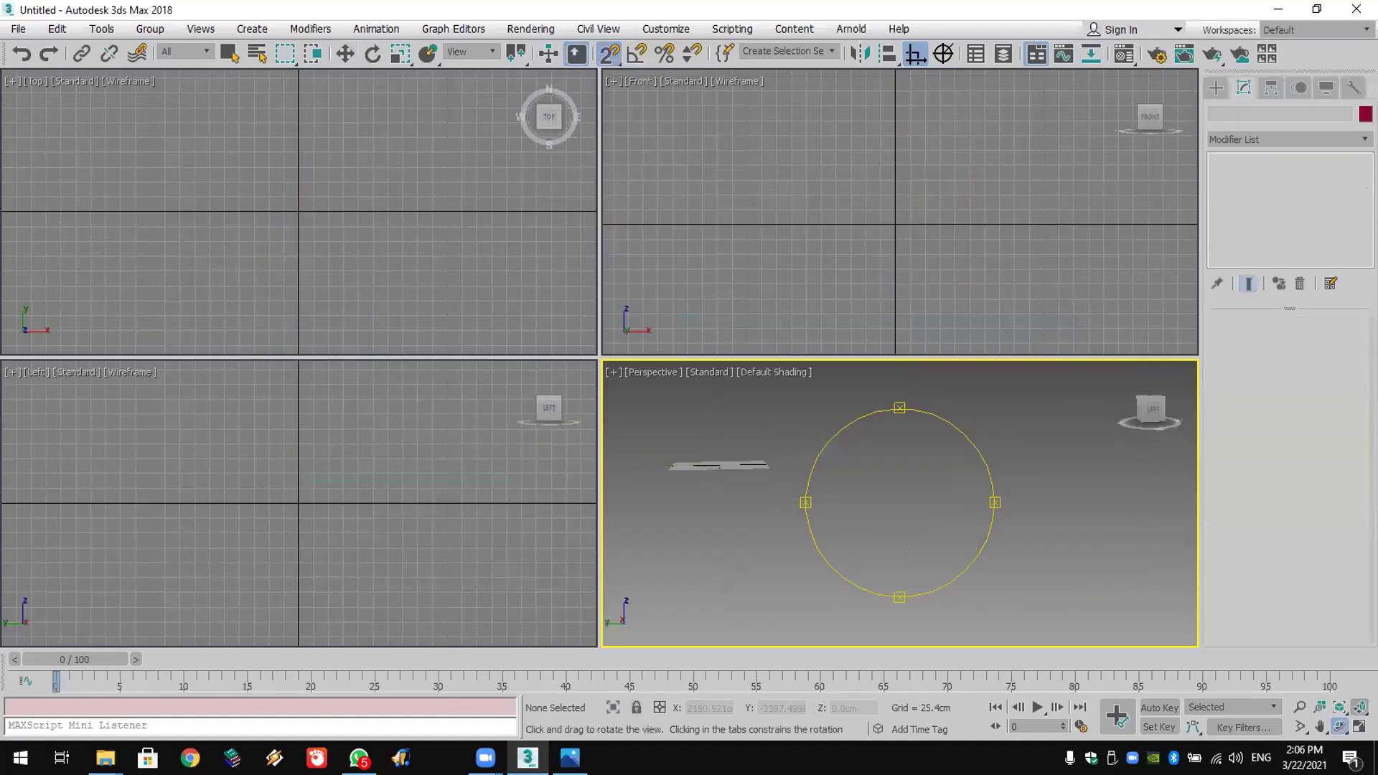
click(1359, 707)
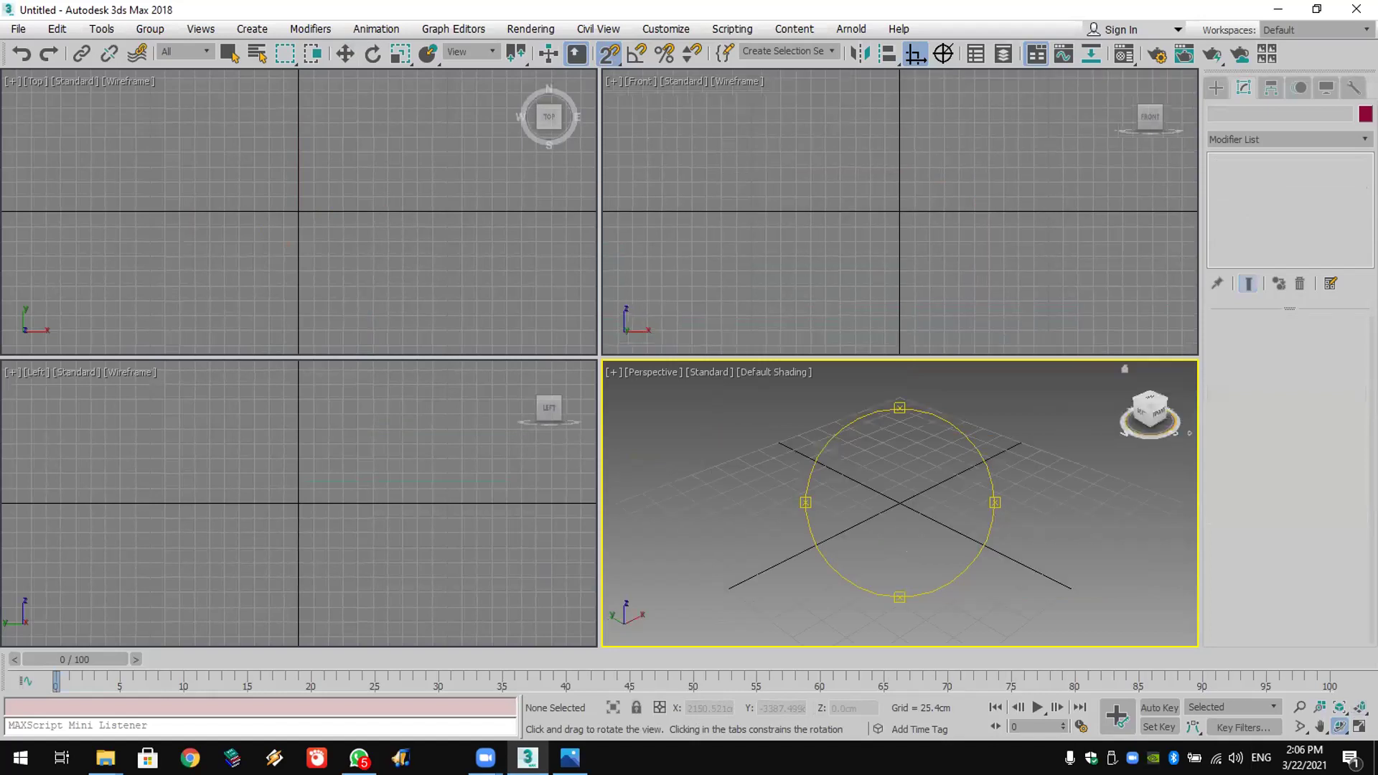
click(1218, 87)
click(1321, 206)
drag(851, 141, 984, 140)
right_click(971, 246)
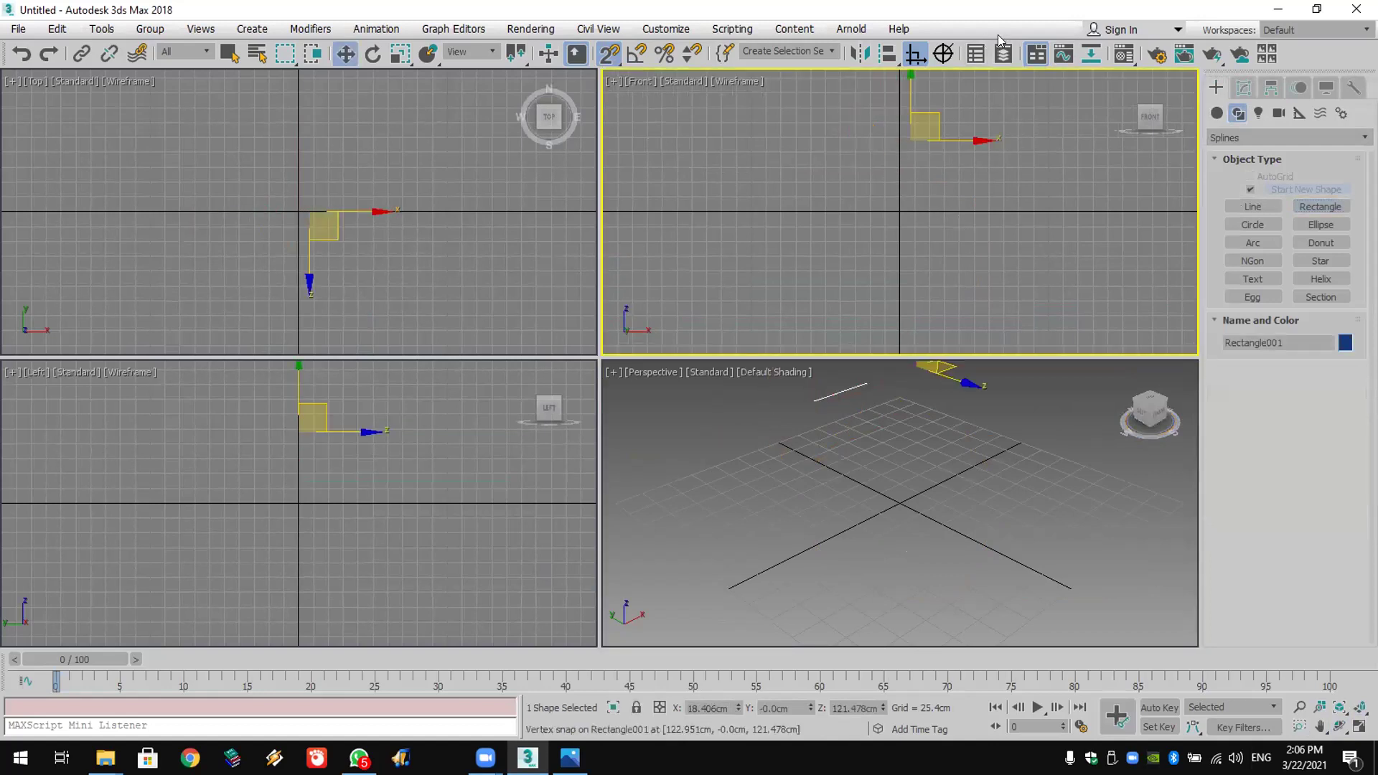
key(Delete)
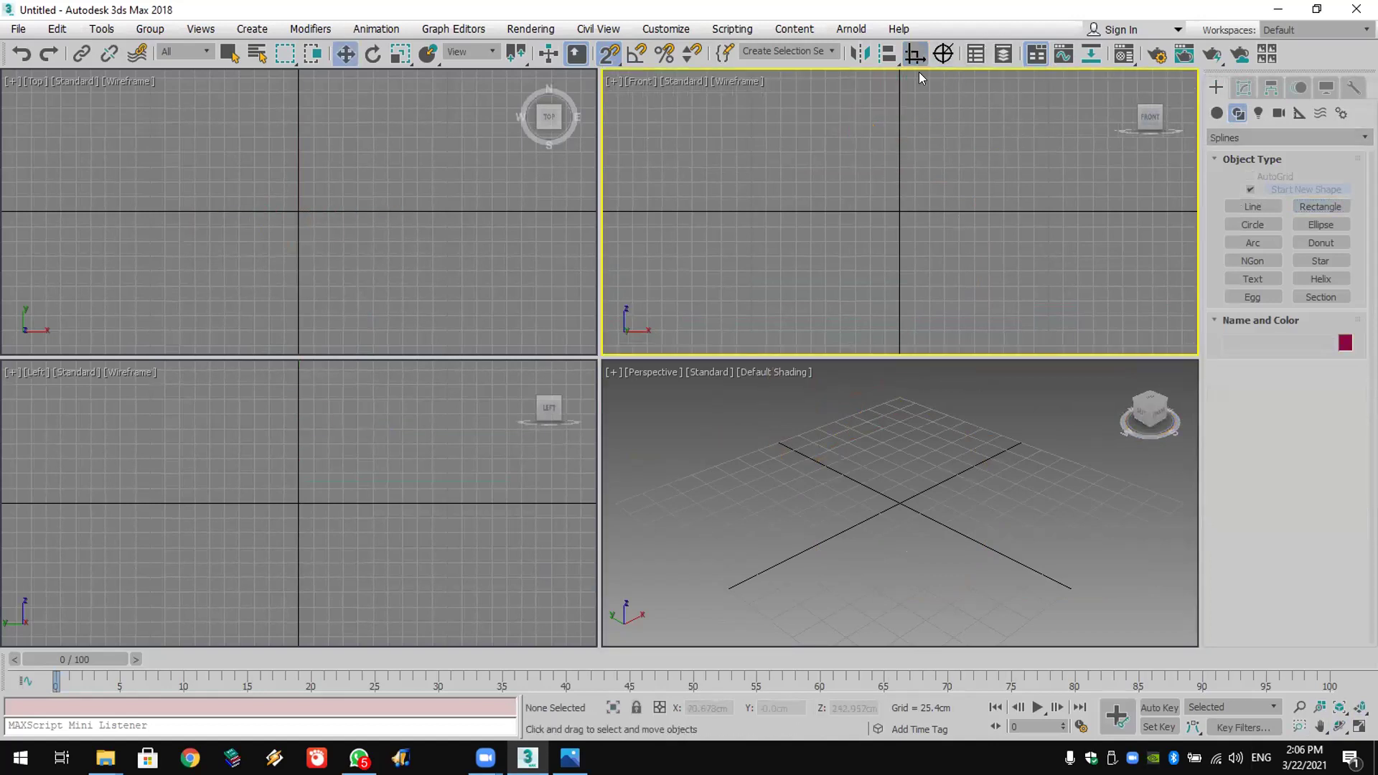
Step: With Ortho snapping off, draw a rectangle about 340 cm wide and 236 cm long in the Front view with a corner radius of about 47 cm
click(1321, 207)
drag(818, 138, 1017, 276)
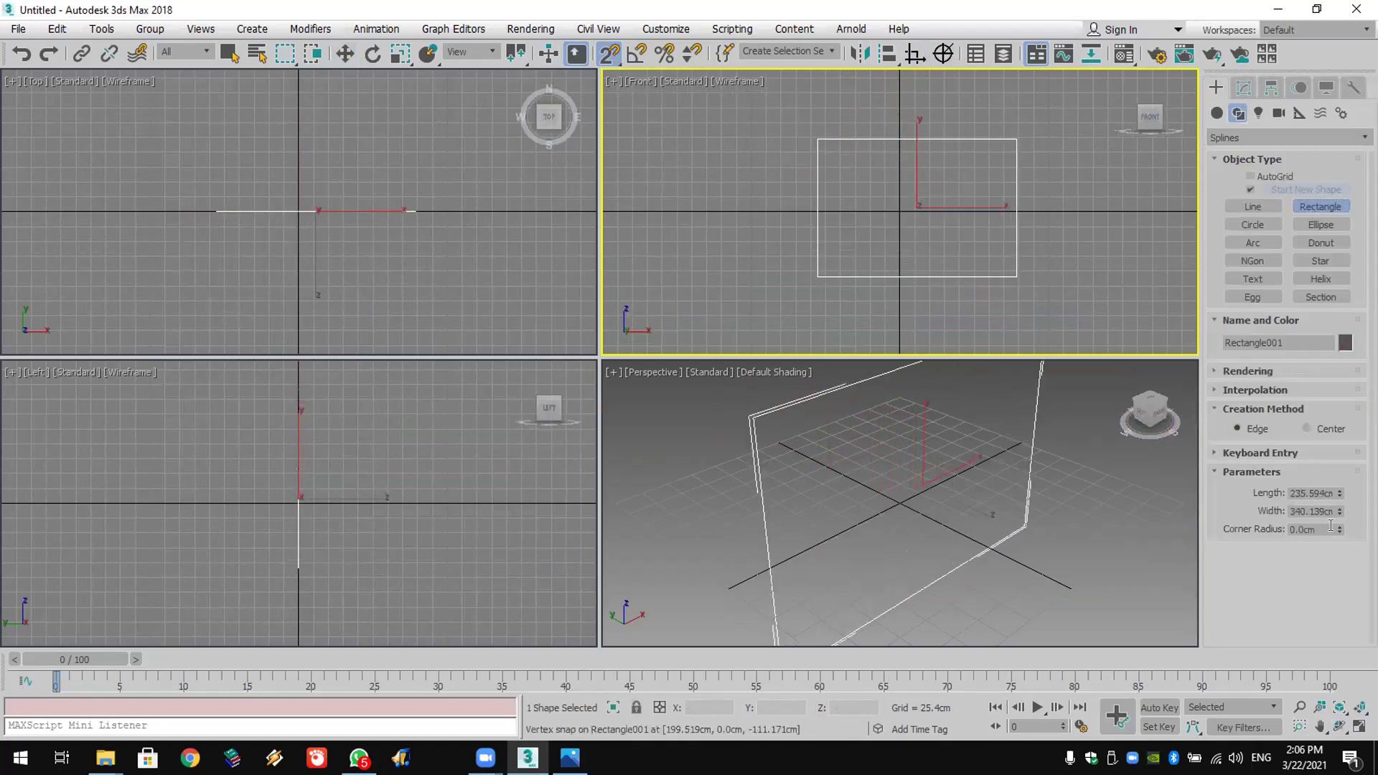
mouse_move(1342, 490)
mouse_down()
mouse_move(1342, 139)
mouse_move(1335, 646)
mouse_move(1336, 514)
mouse_up()
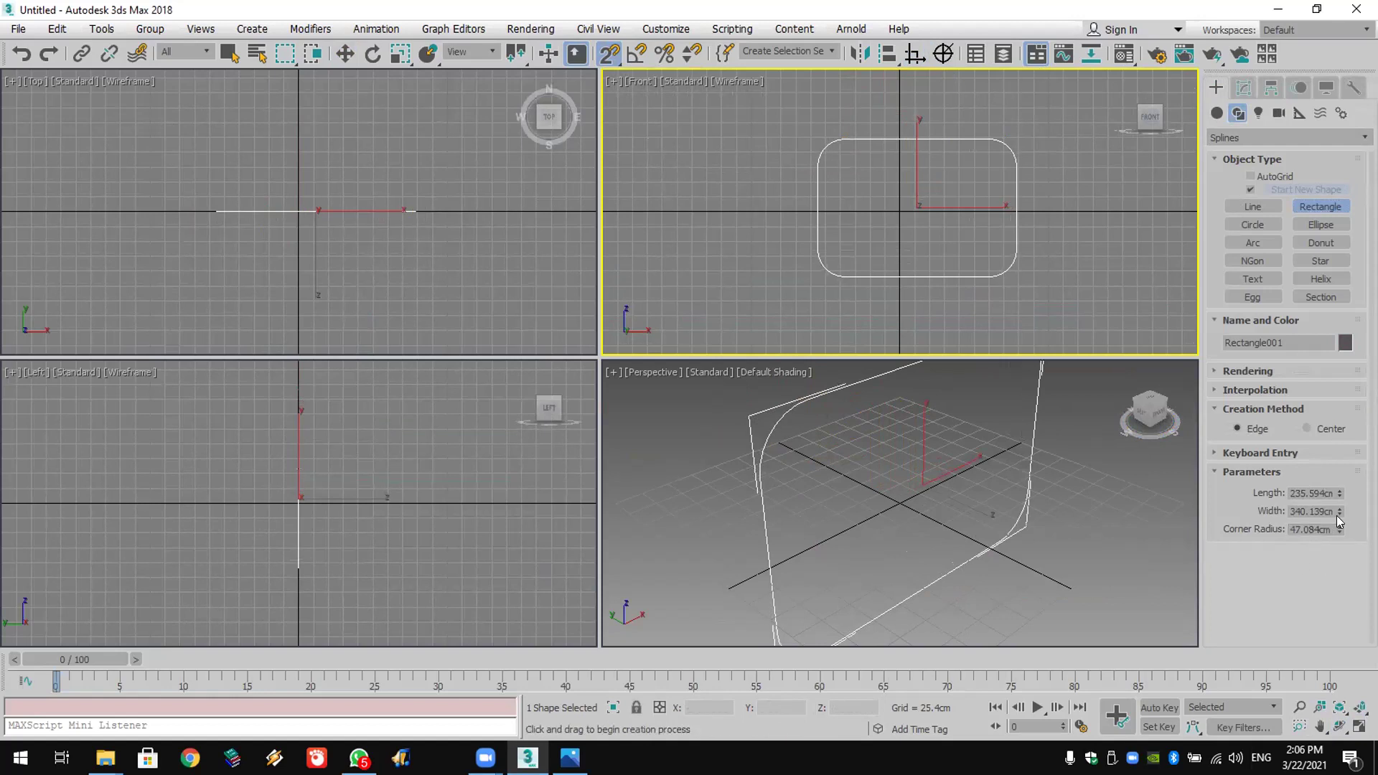
Step: Show the viewport statistics, enable the rounded rectangle in renderer and viewport, and set its radial thickness to 11.684 cm
right_click(845, 501)
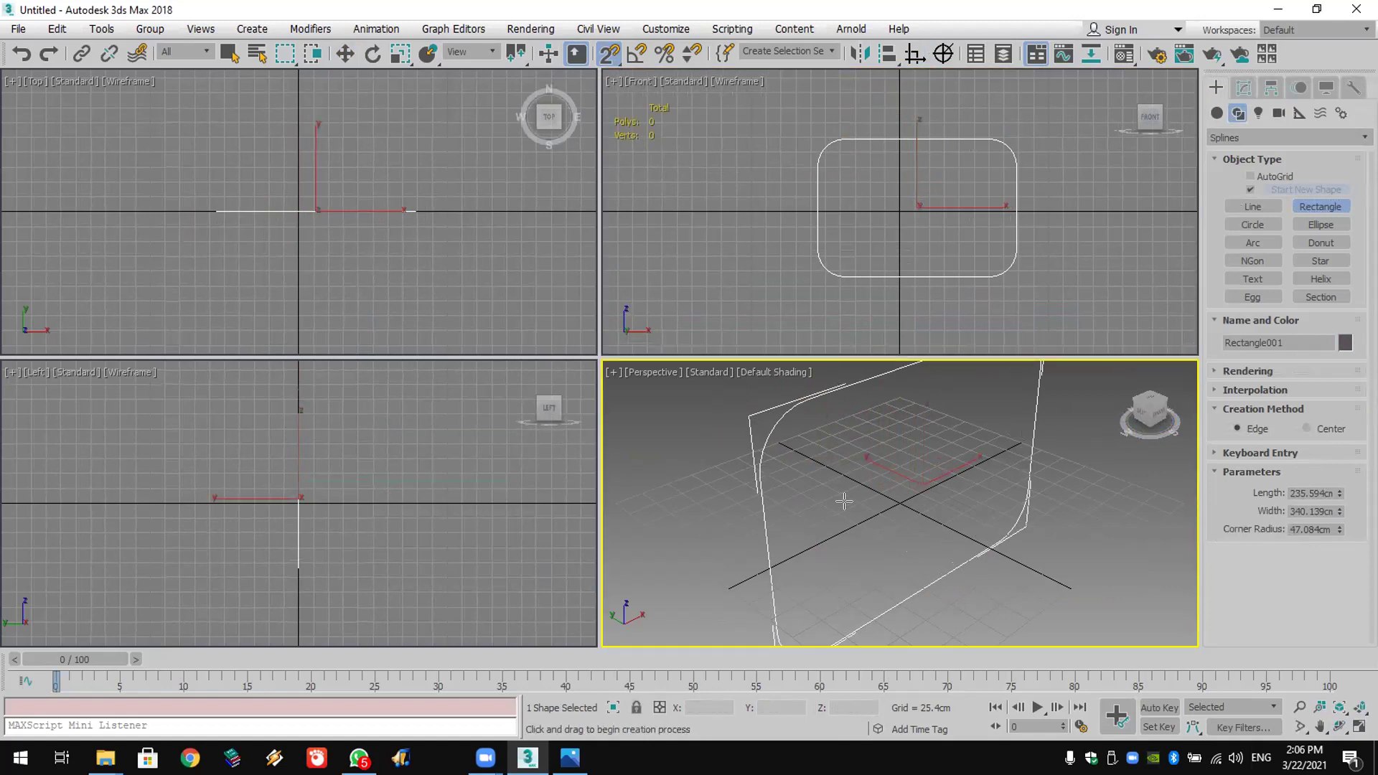
key(7)
click(1324, 375)
click(1275, 318)
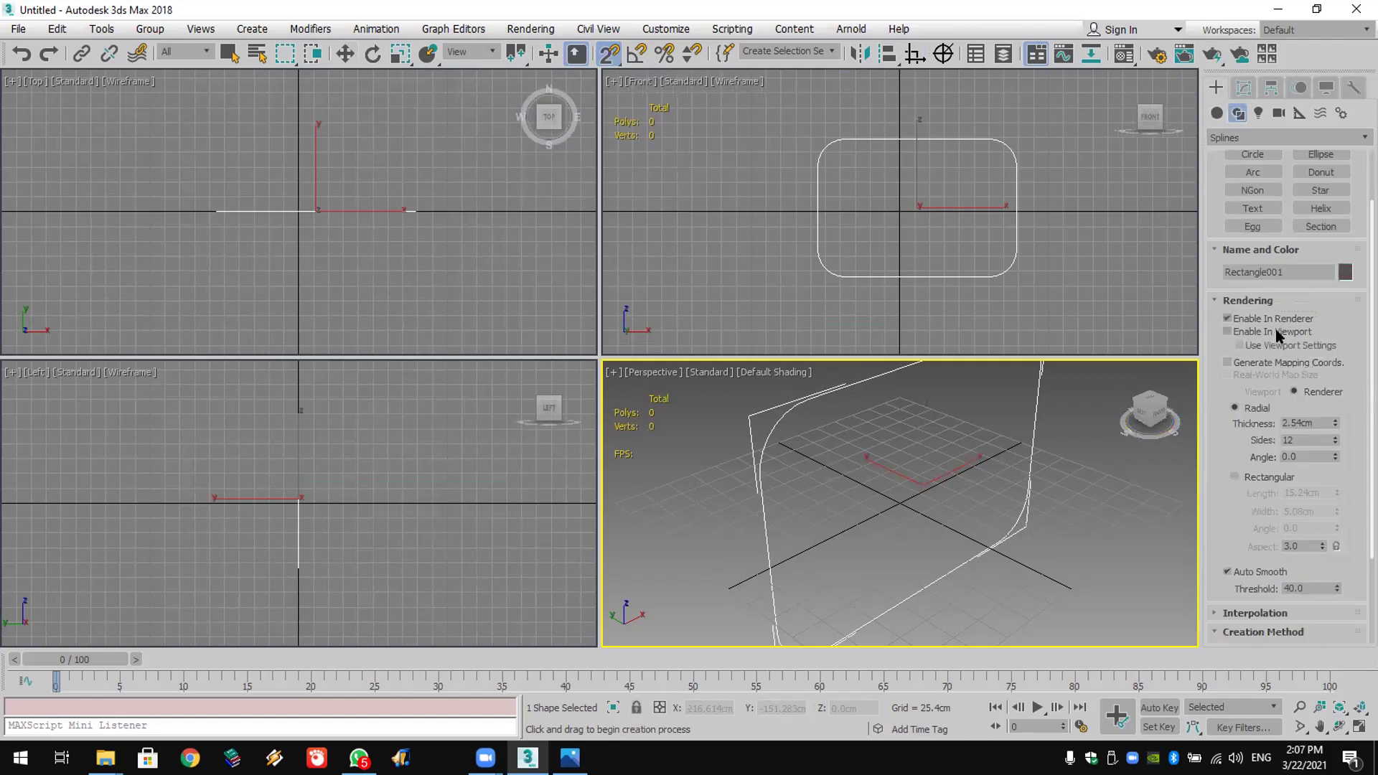
click(1275, 332)
drag(1335, 423, 1335, 107)
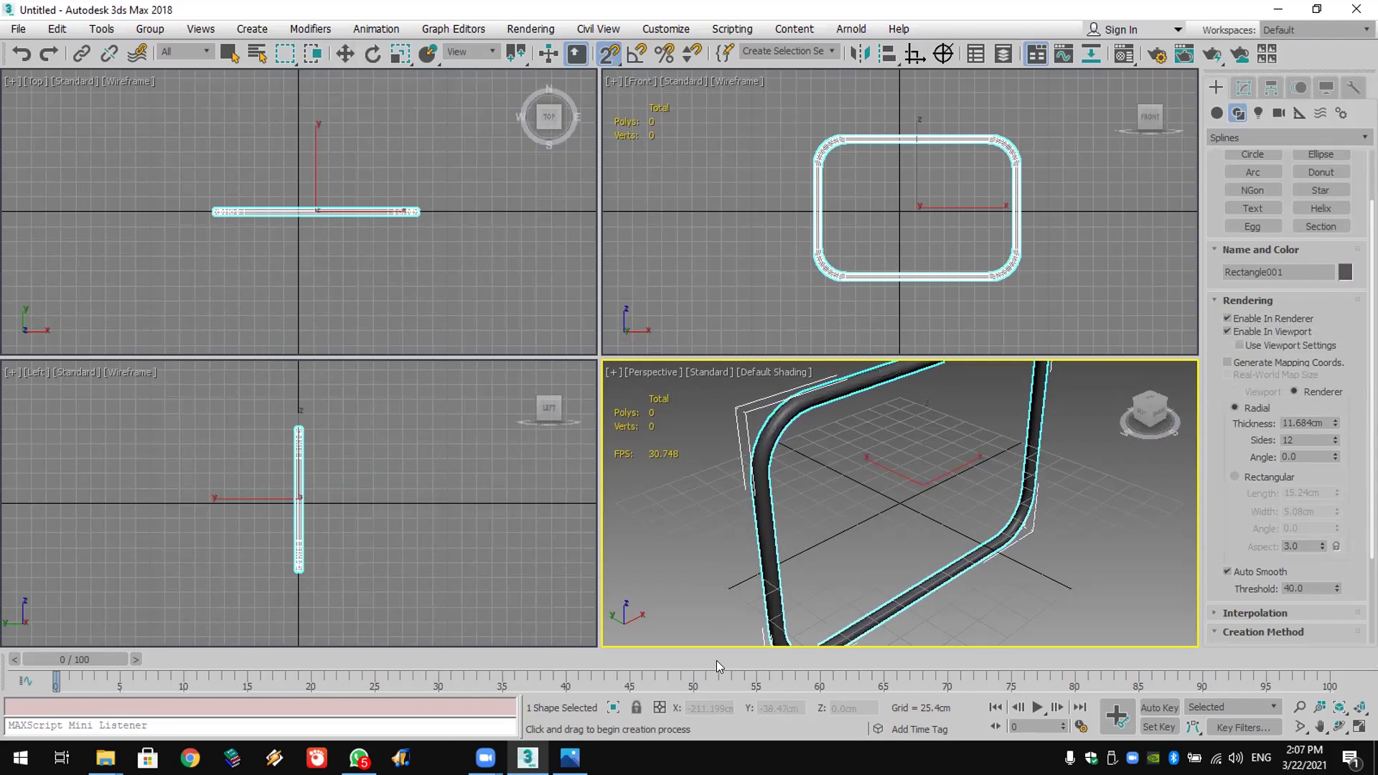
Step: Check the reference image in Photos, return to 3ds Max and reset the scene without saving
key(alt+Tab)
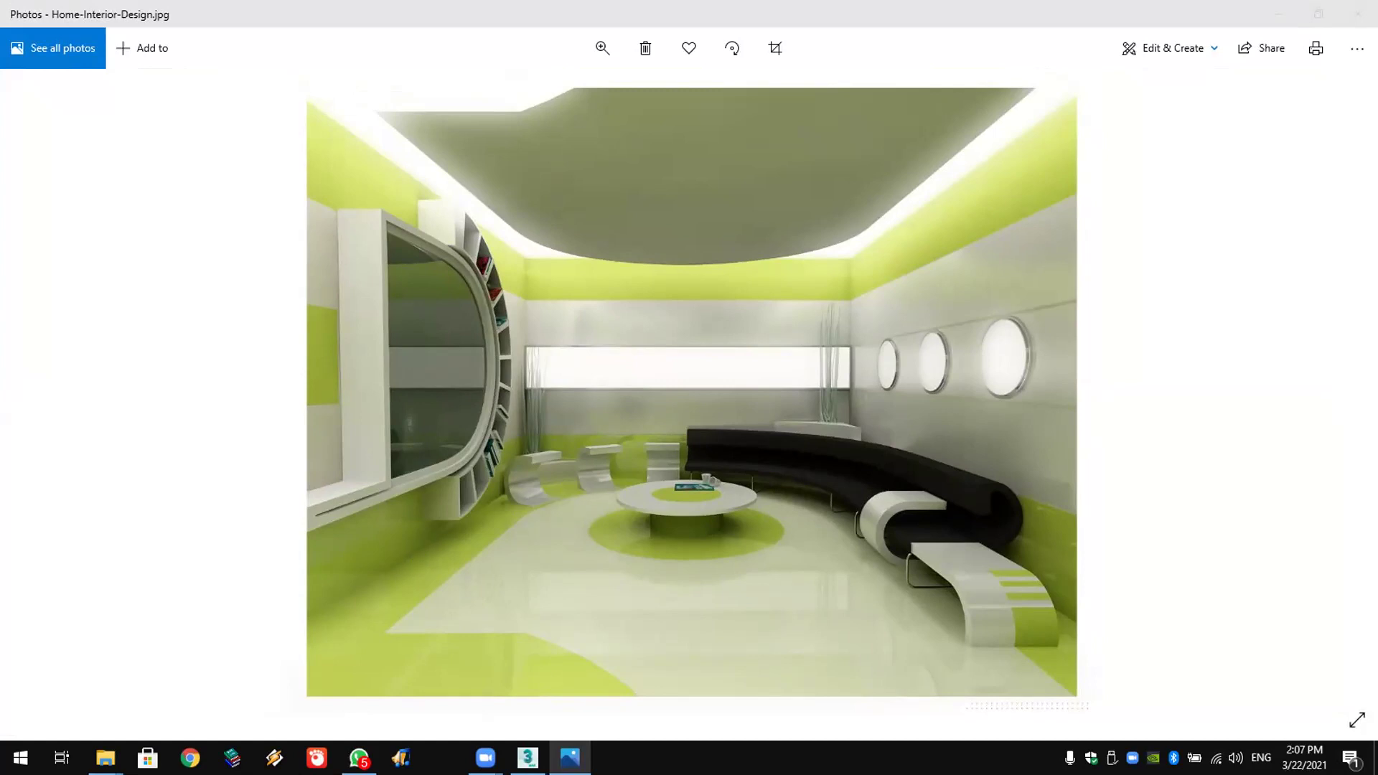
click(527, 757)
click(19, 29)
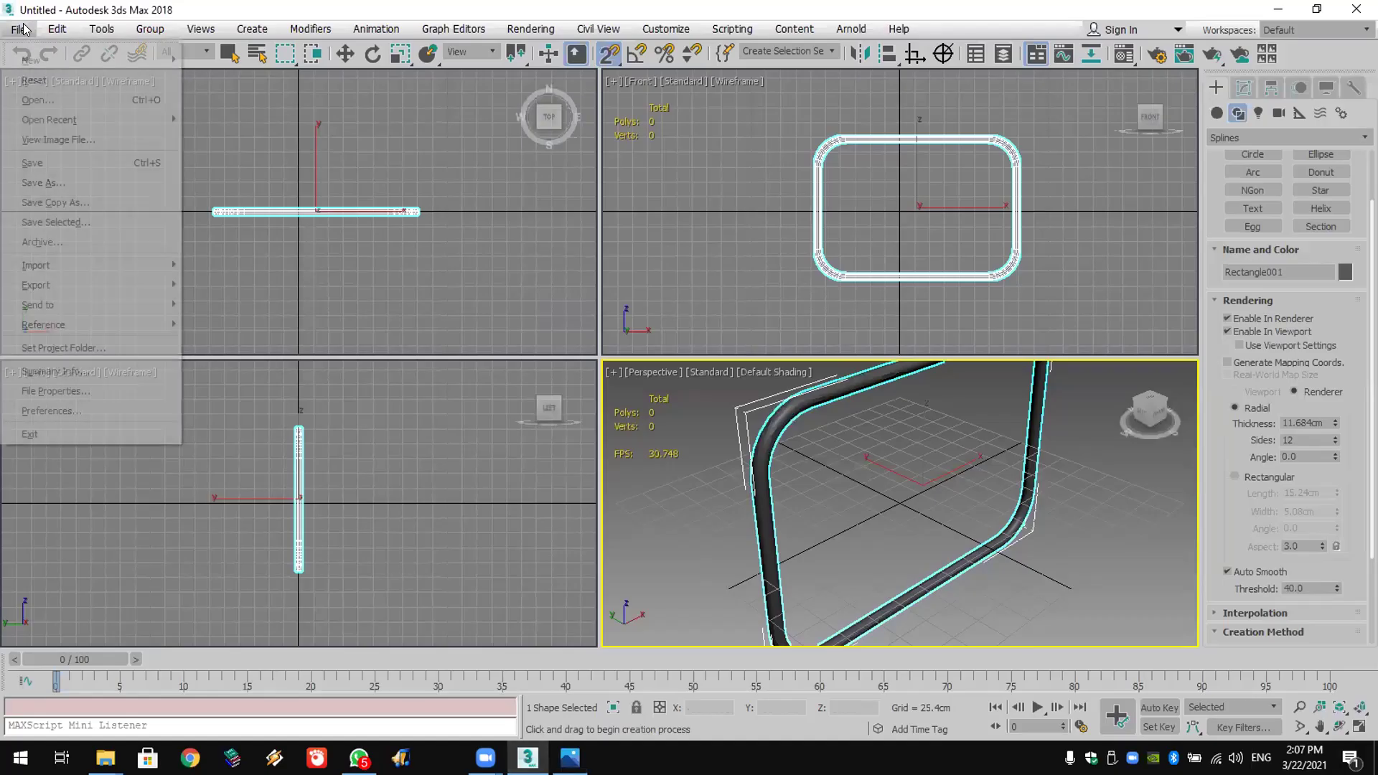
click(34, 80)
click(705, 400)
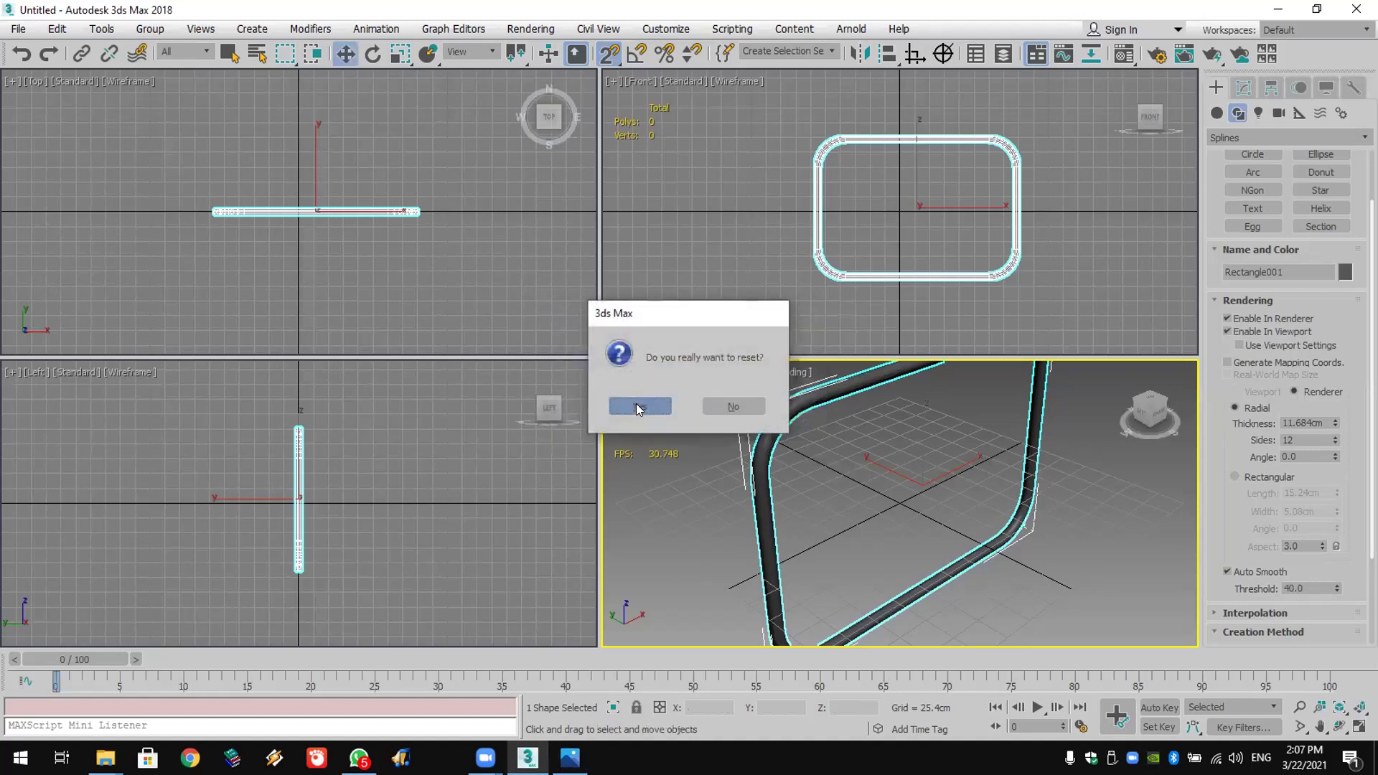
click(638, 407)
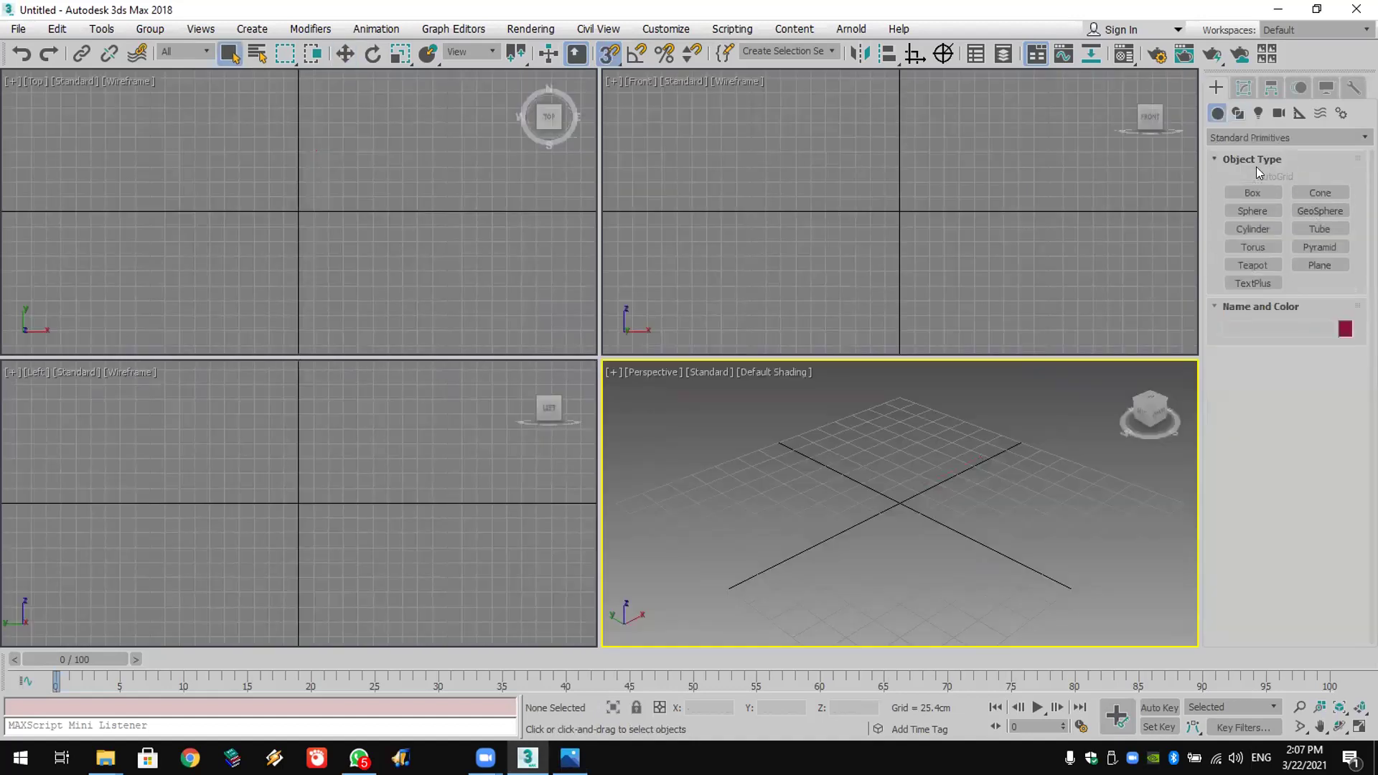
Step: Create a tube in the Front view, radii about 83.4 and 64.8 cm, height 127 cm, and slice it in half with Slice From at 181
click(1319, 228)
drag(903, 211, 911, 253)
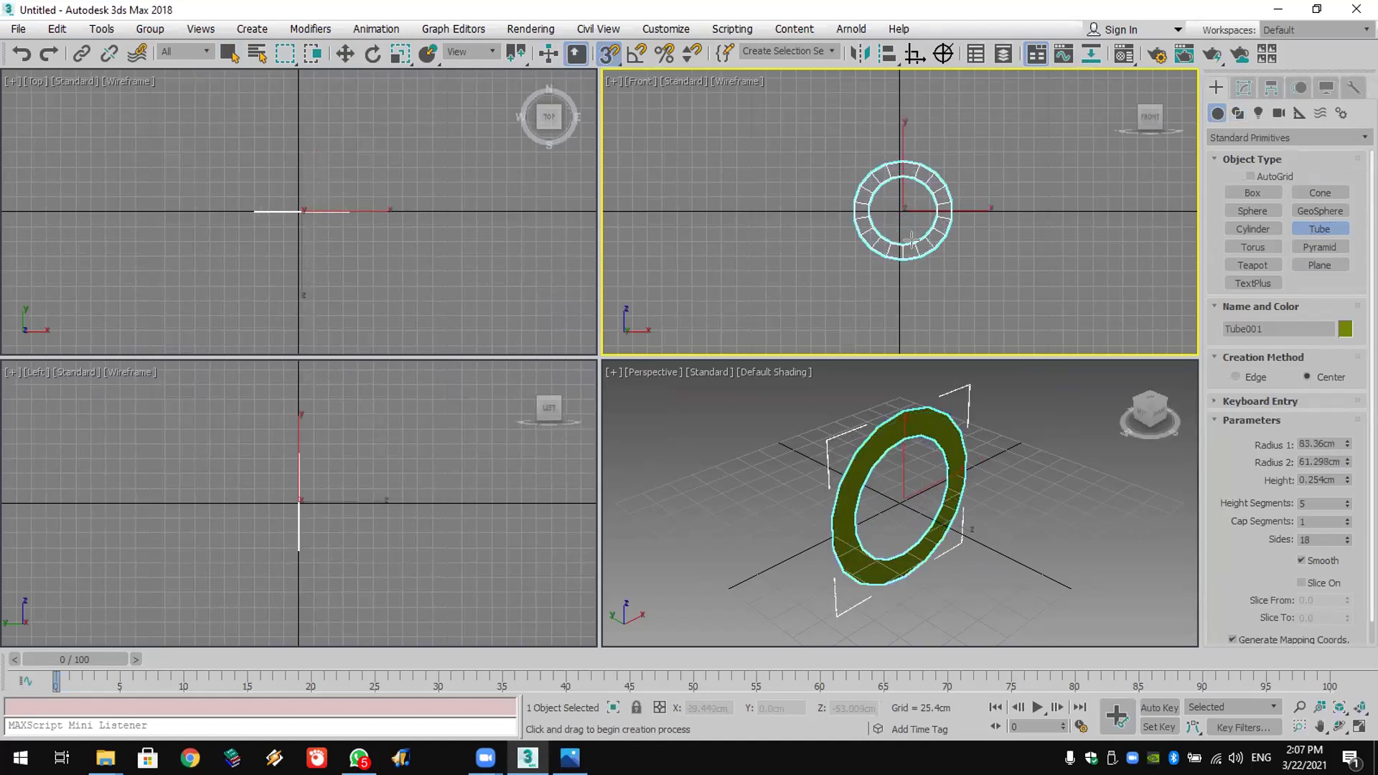
click(912, 227)
click(914, 172)
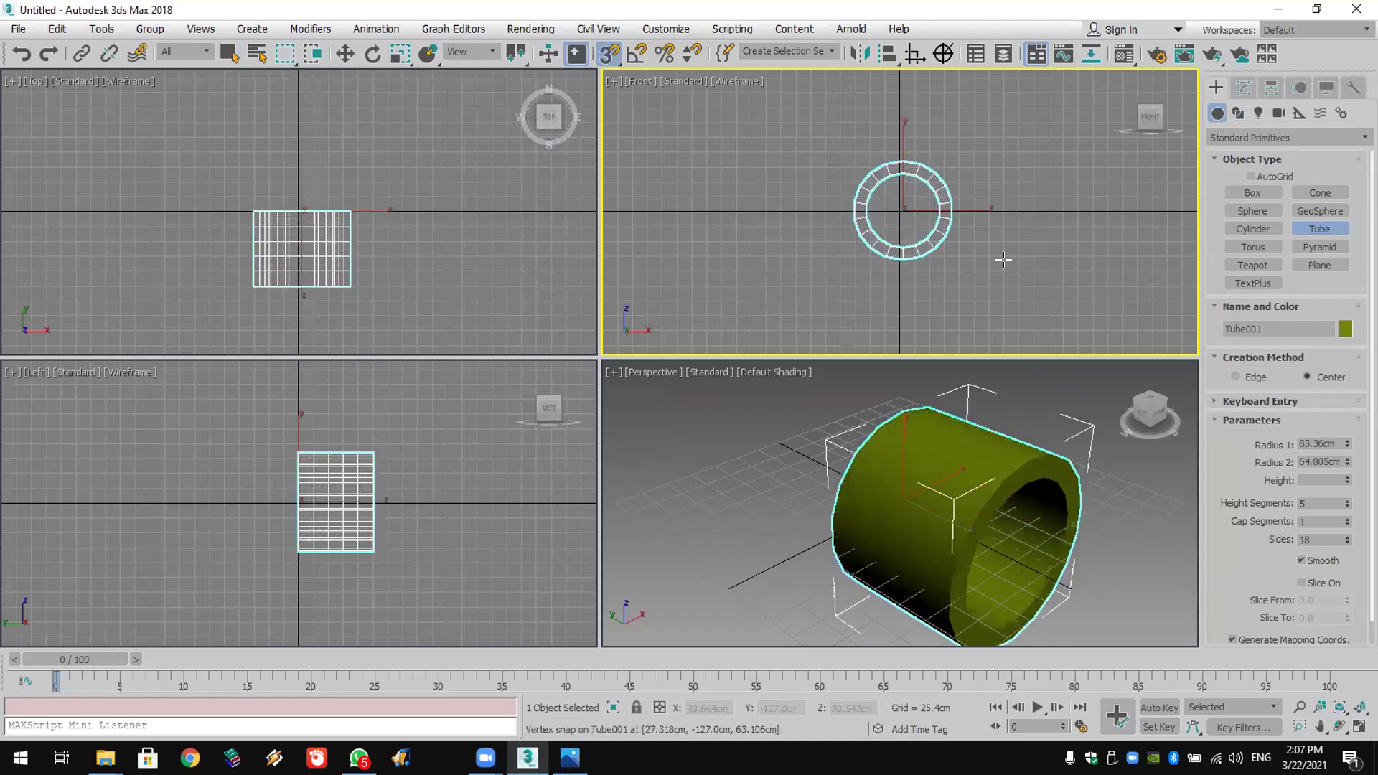
scroll(1264, 394, down, 1)
click(1316, 559)
drag(1347, 576, 1331, 215)
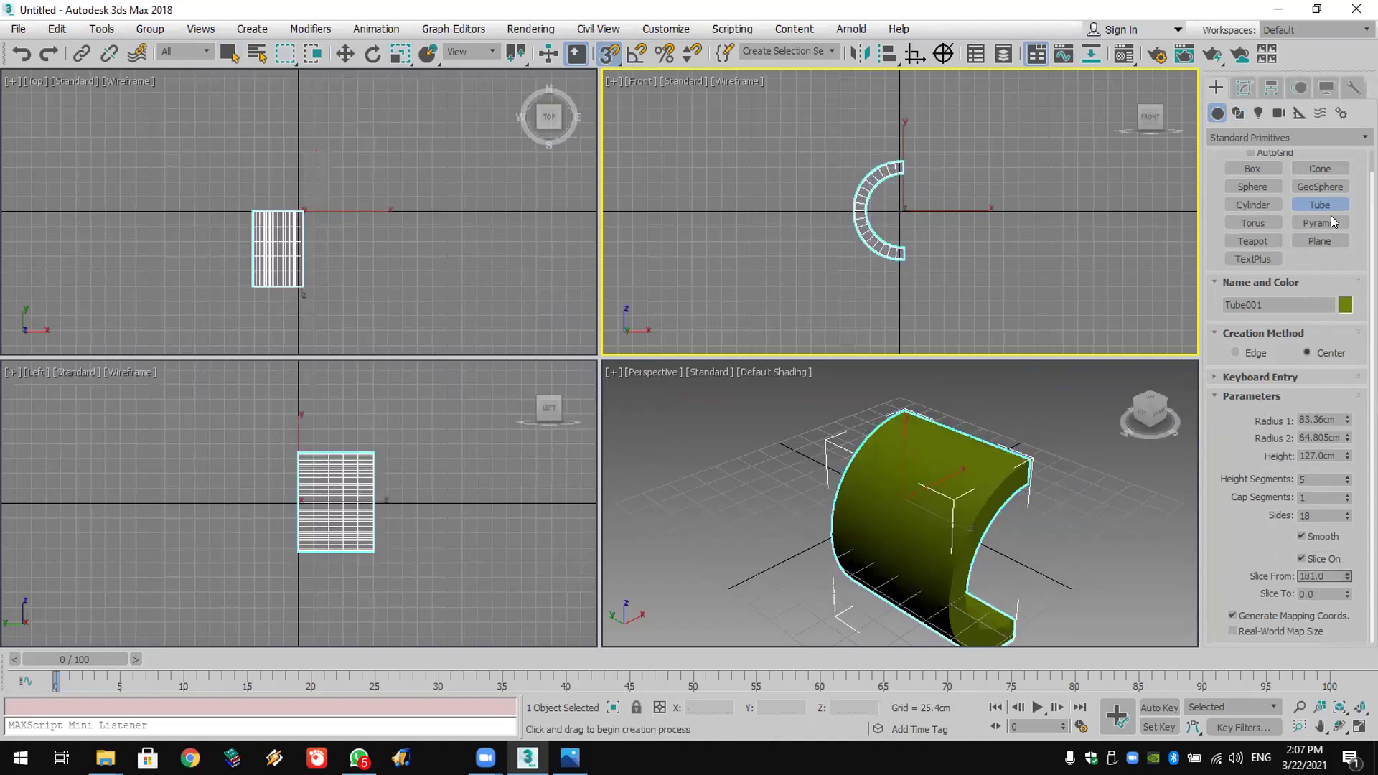
Step: Apply an Edit Mesh modifier to the half tube and select the vertices at both of its open ends
click(1244, 87)
click(1239, 137)
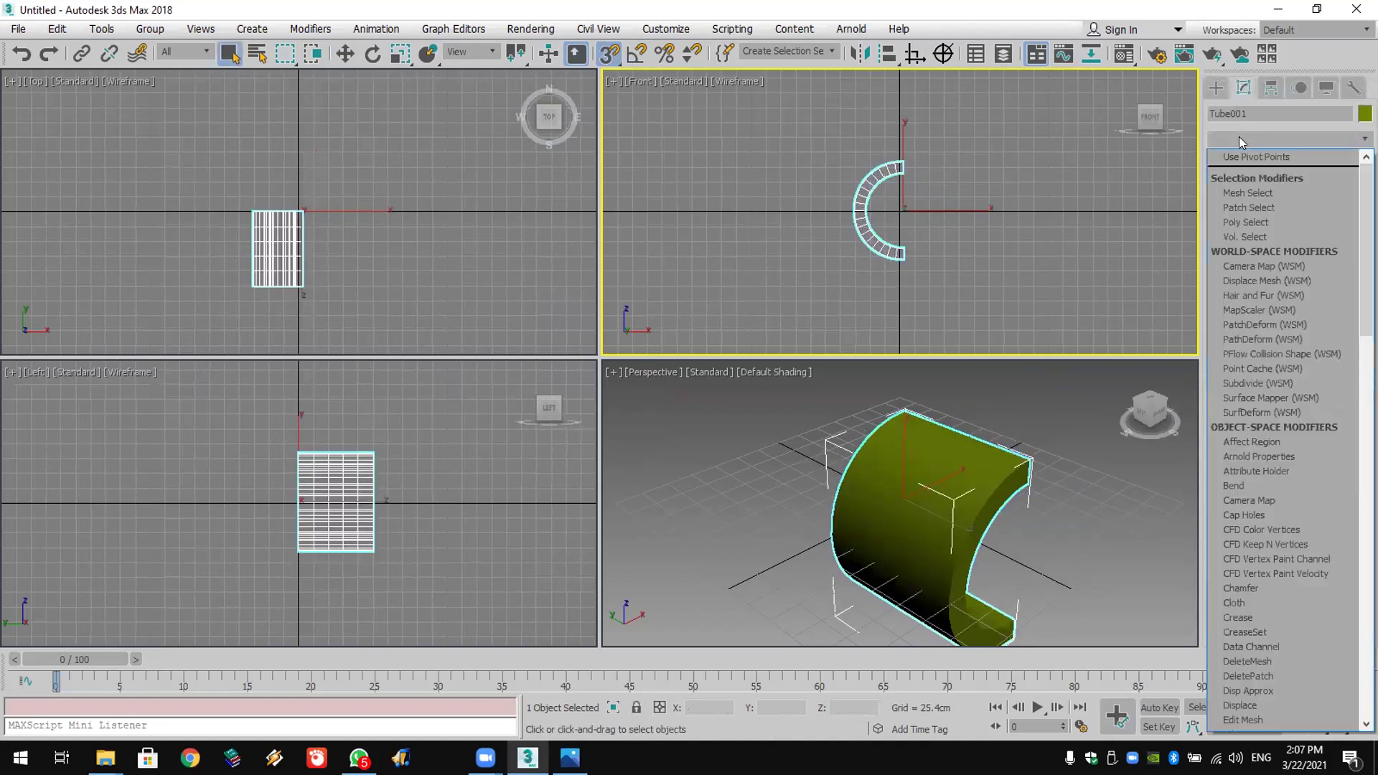
key(e)
key(Return)
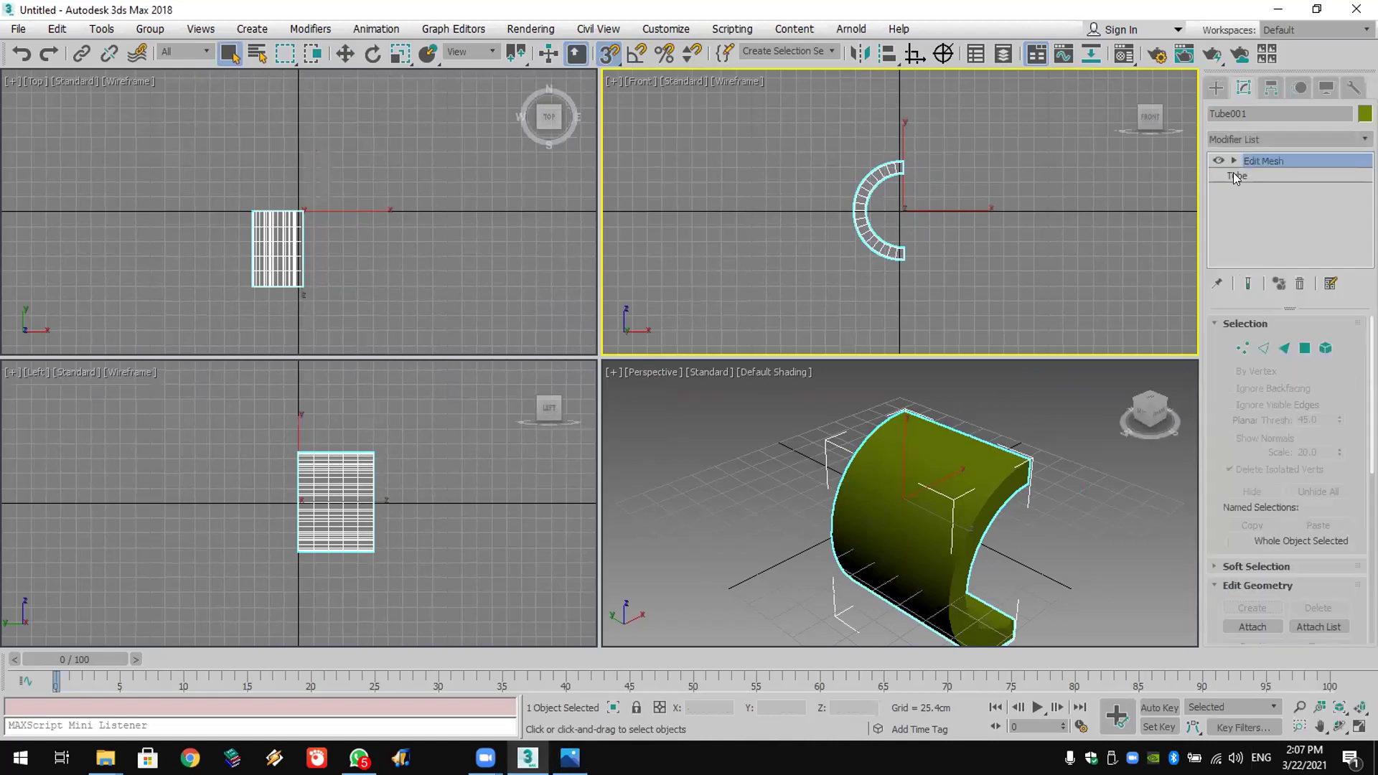
click(1234, 160)
click(1266, 176)
drag(1011, 117, 900, 316)
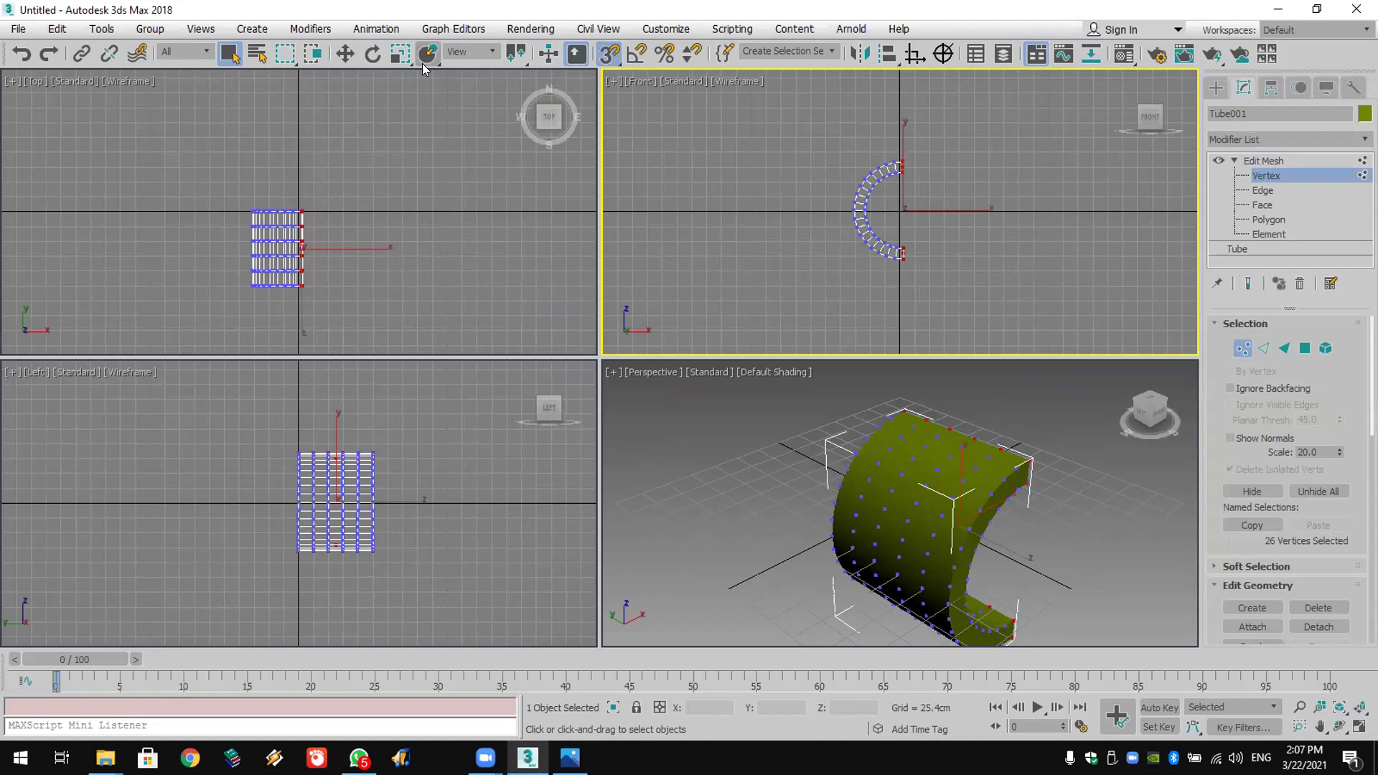
Step: Move the selected end vertices along X to extend the half tube's open ends straight outward, and inspect the C-shaped chair in perspective
click(346, 54)
drag(952, 214, 1005, 214)
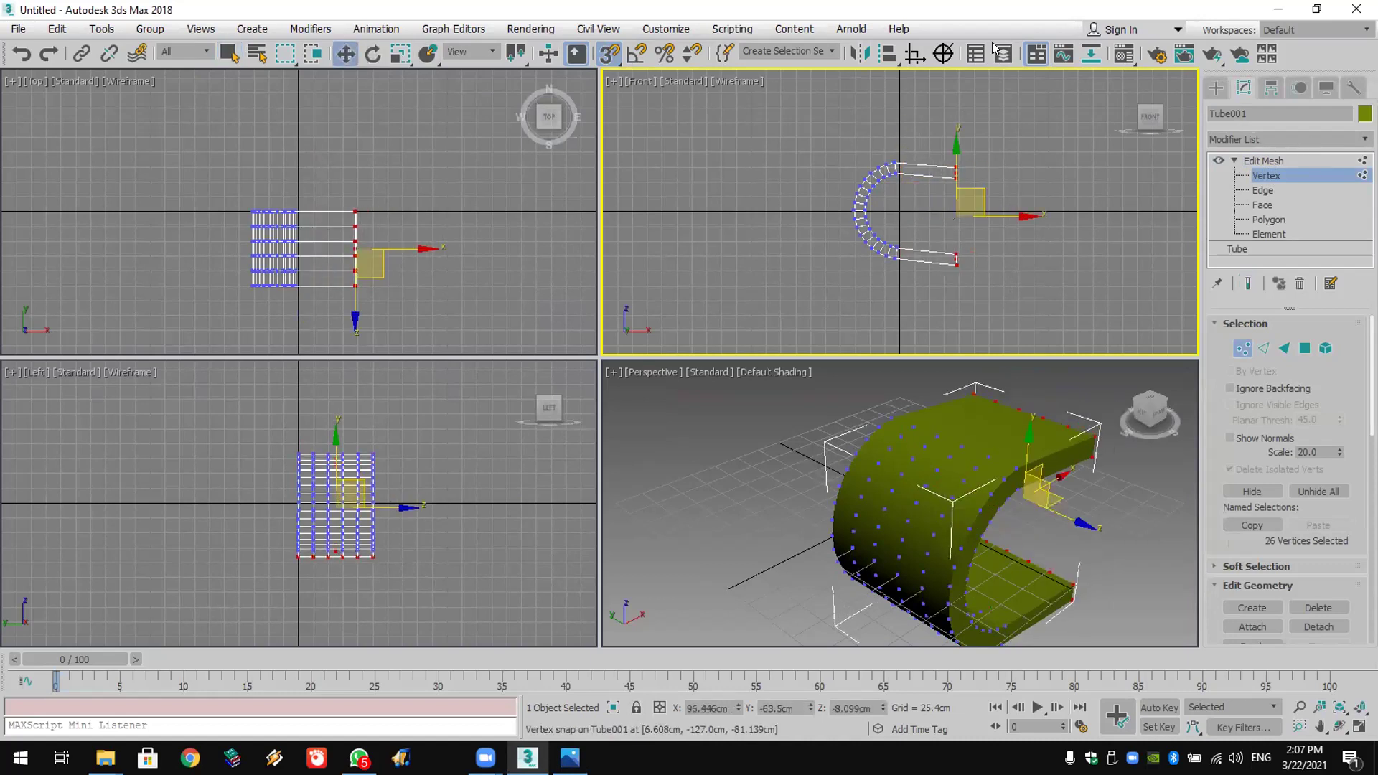
key(ctrl+z)
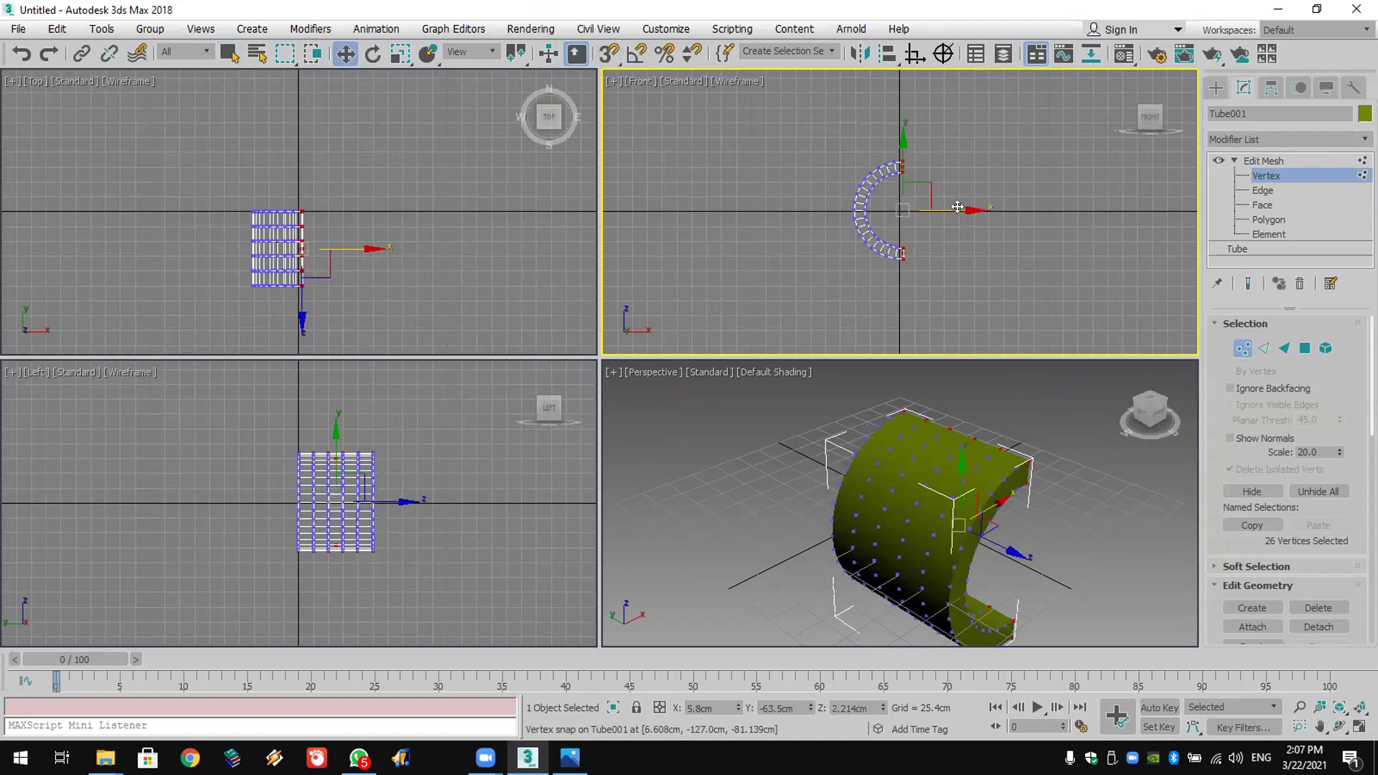
key(ctrl+y)
click(1216, 88)
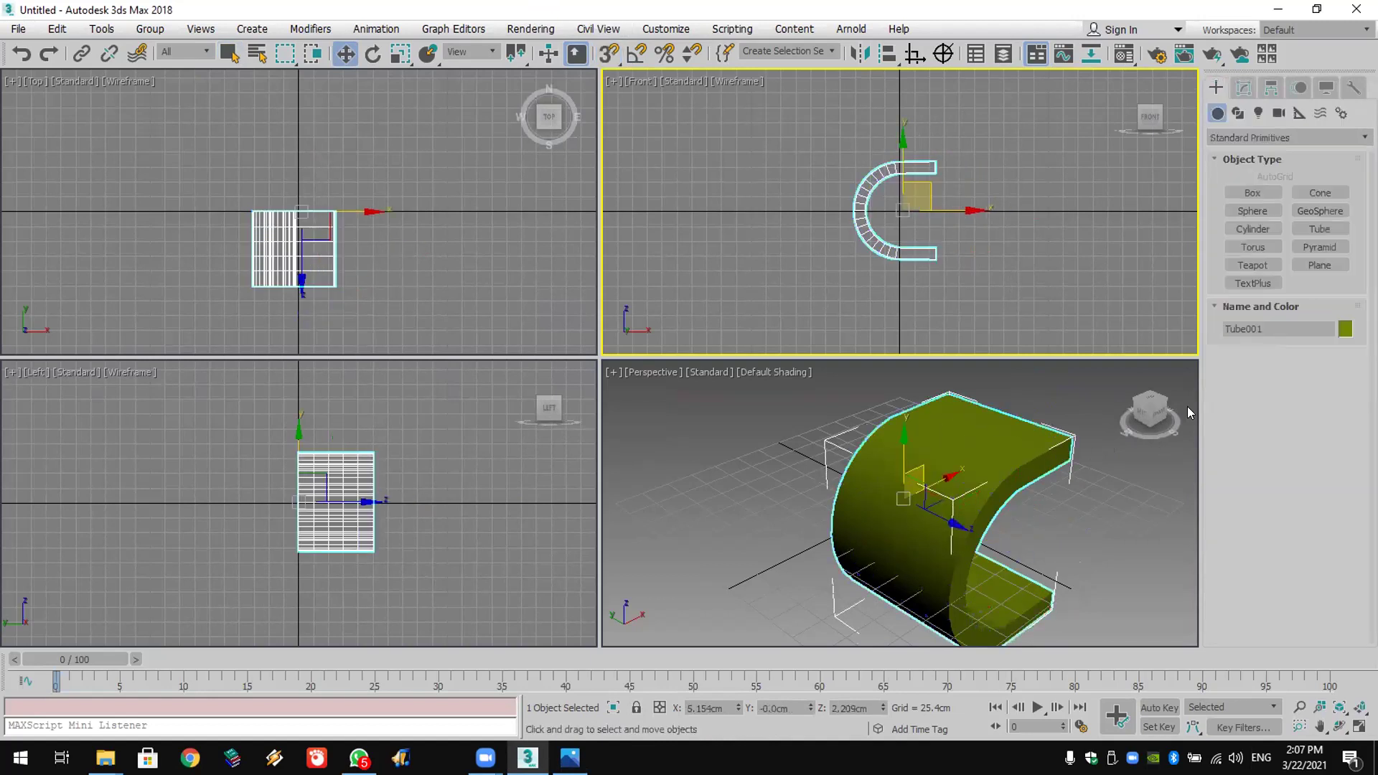
click(1111, 539)
click(1339, 727)
drag(937, 547, 877, 508)
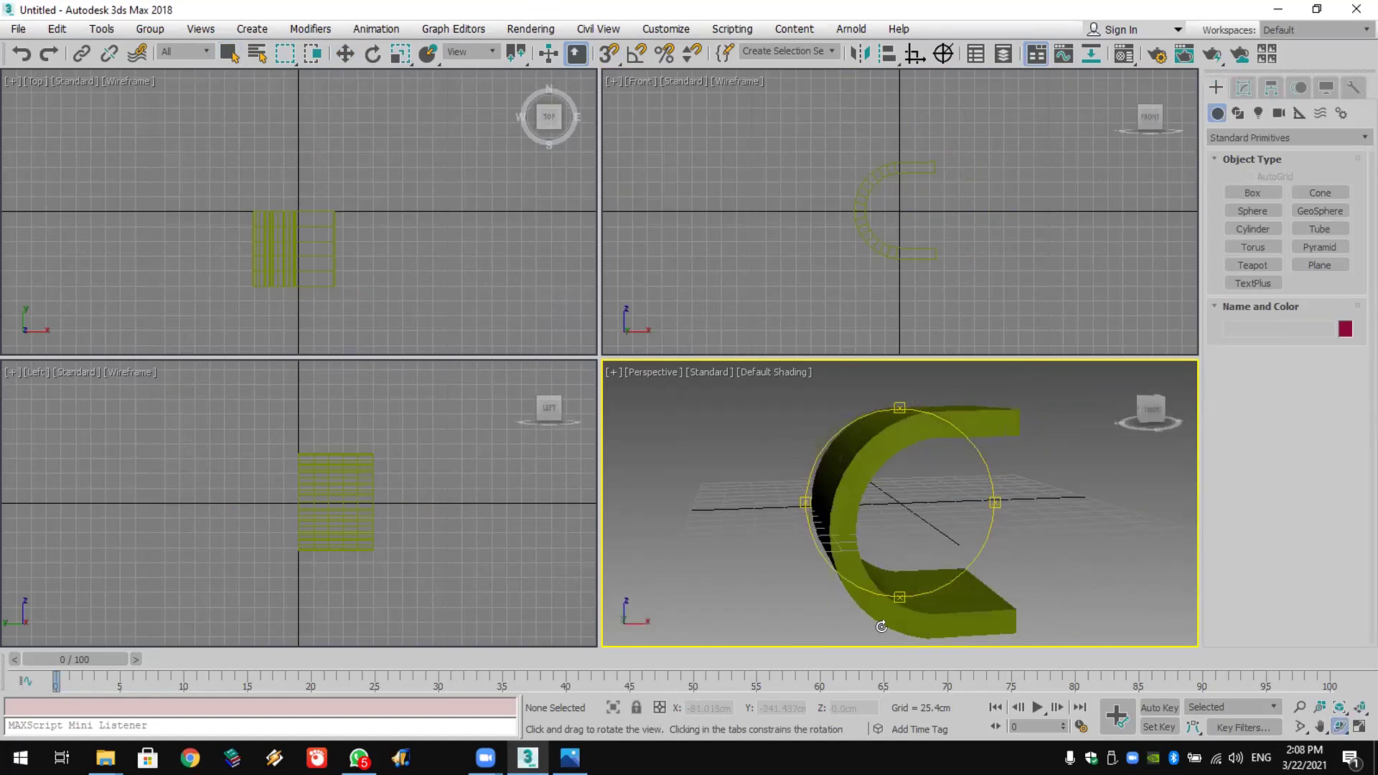
mouse_move(865, 505)
mouse_down()
mouse_move(812, 486)
mouse_move(881, 505)
mouse_up()
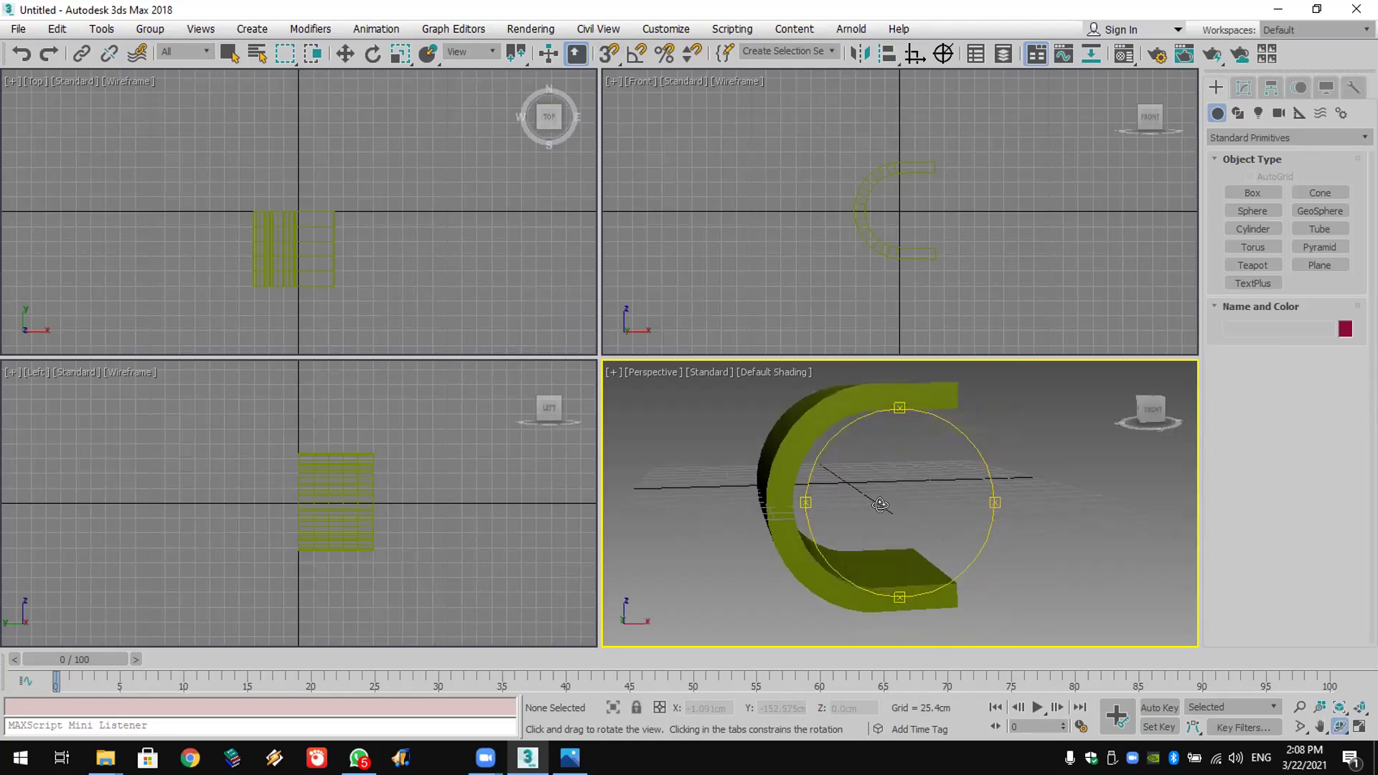
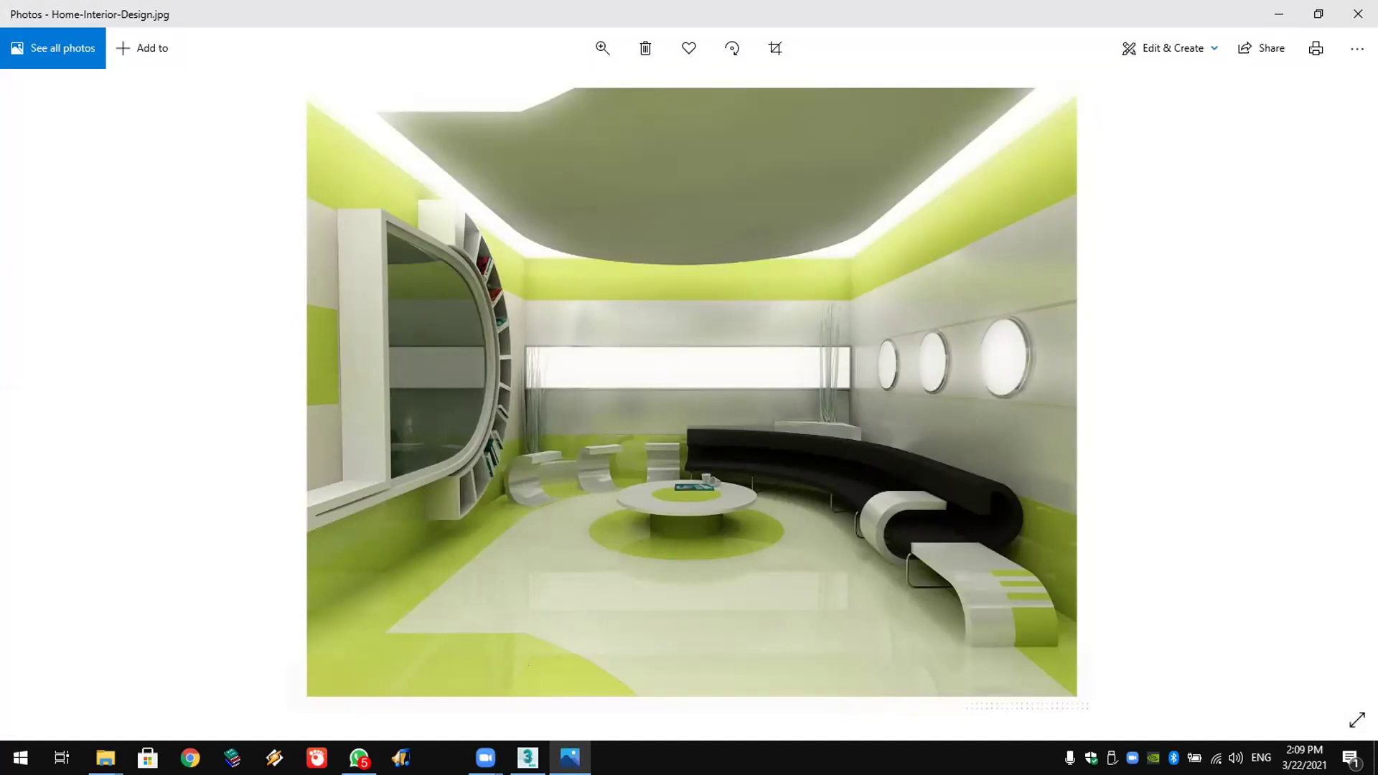
Step: Return to 3ds Max from the reference photo and reset the scene
key(alt+Tab)
click(25, 28)
click(43, 95)
click(640, 406)
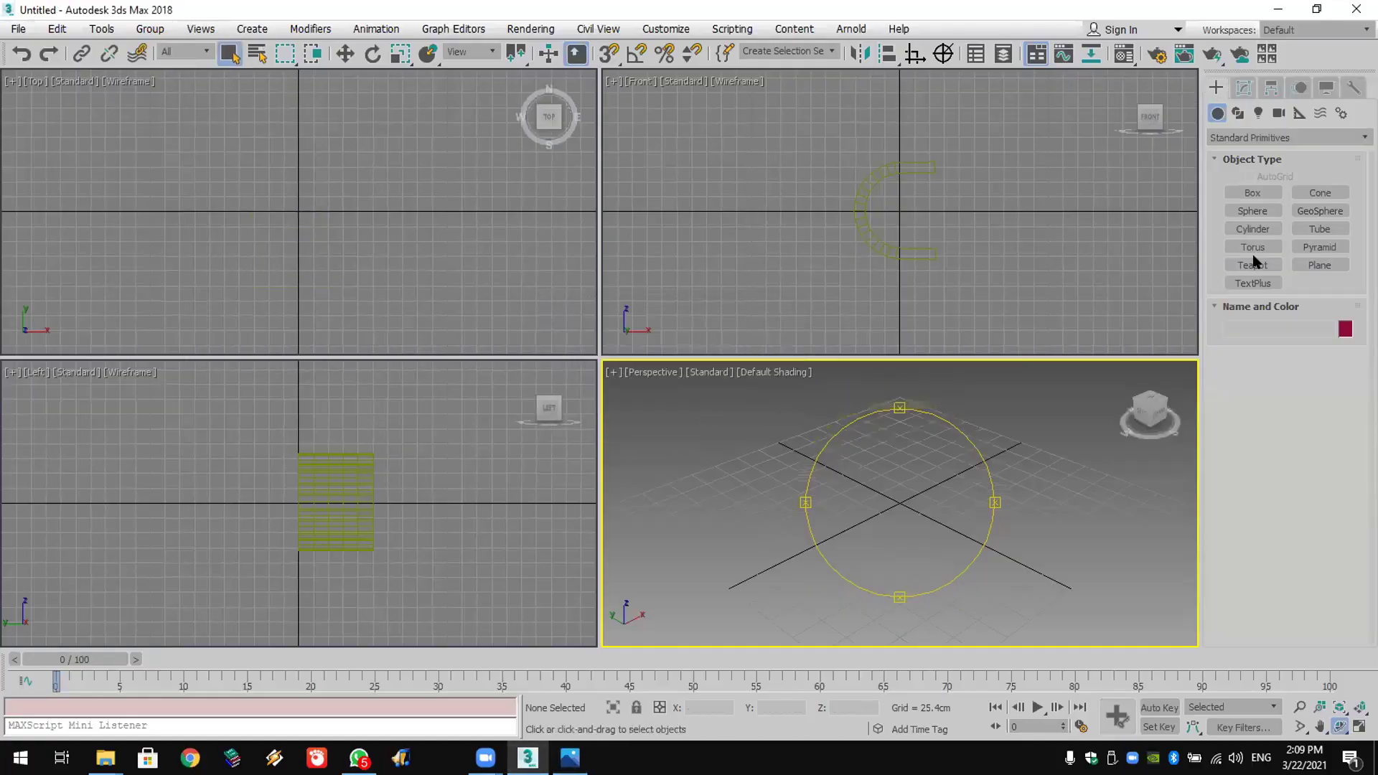
Step: Start a spline line in the Top view and turn on 2D snapping to Grid Points as well as Vertex
click(1238, 113)
right_click(150, 172)
scroll(344, 165, up, 2)
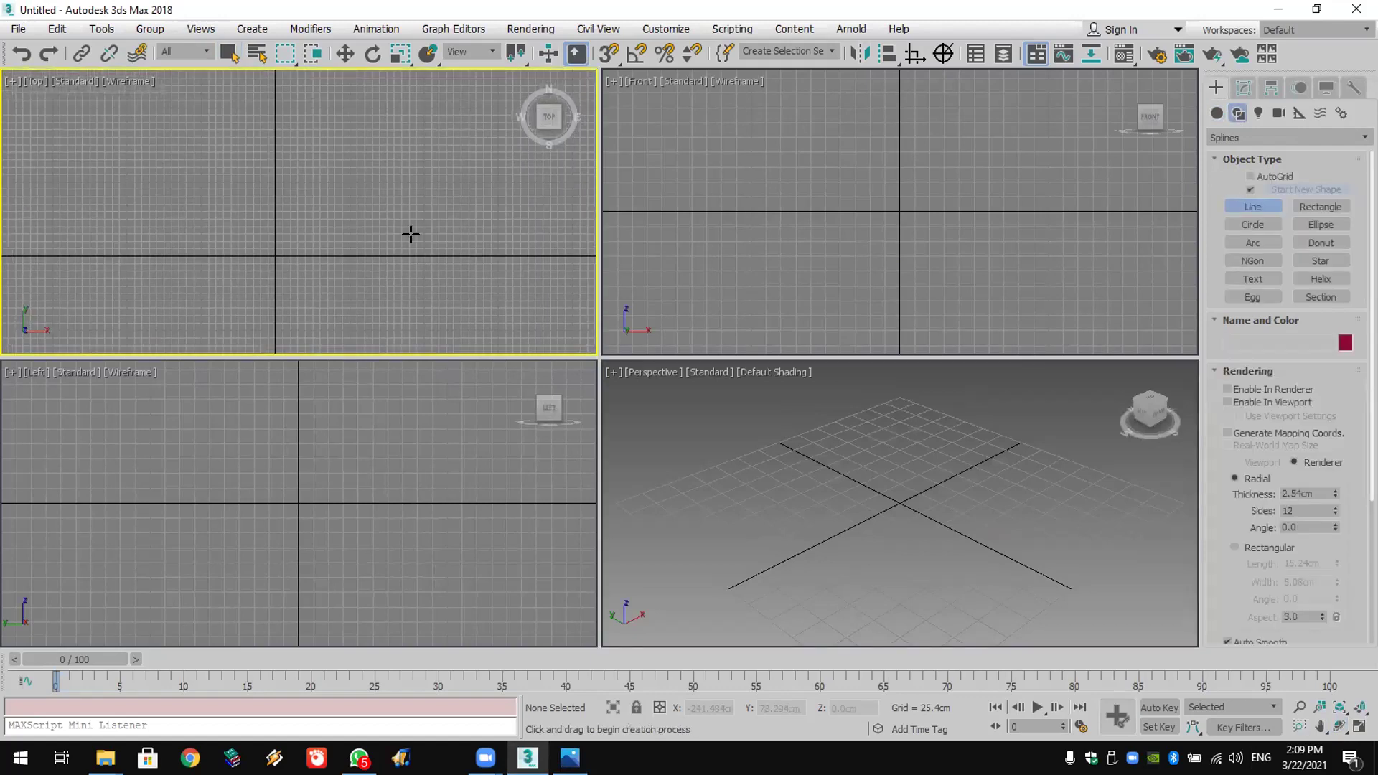
right_click(610, 55)
drag(610, 57, 610, 63)
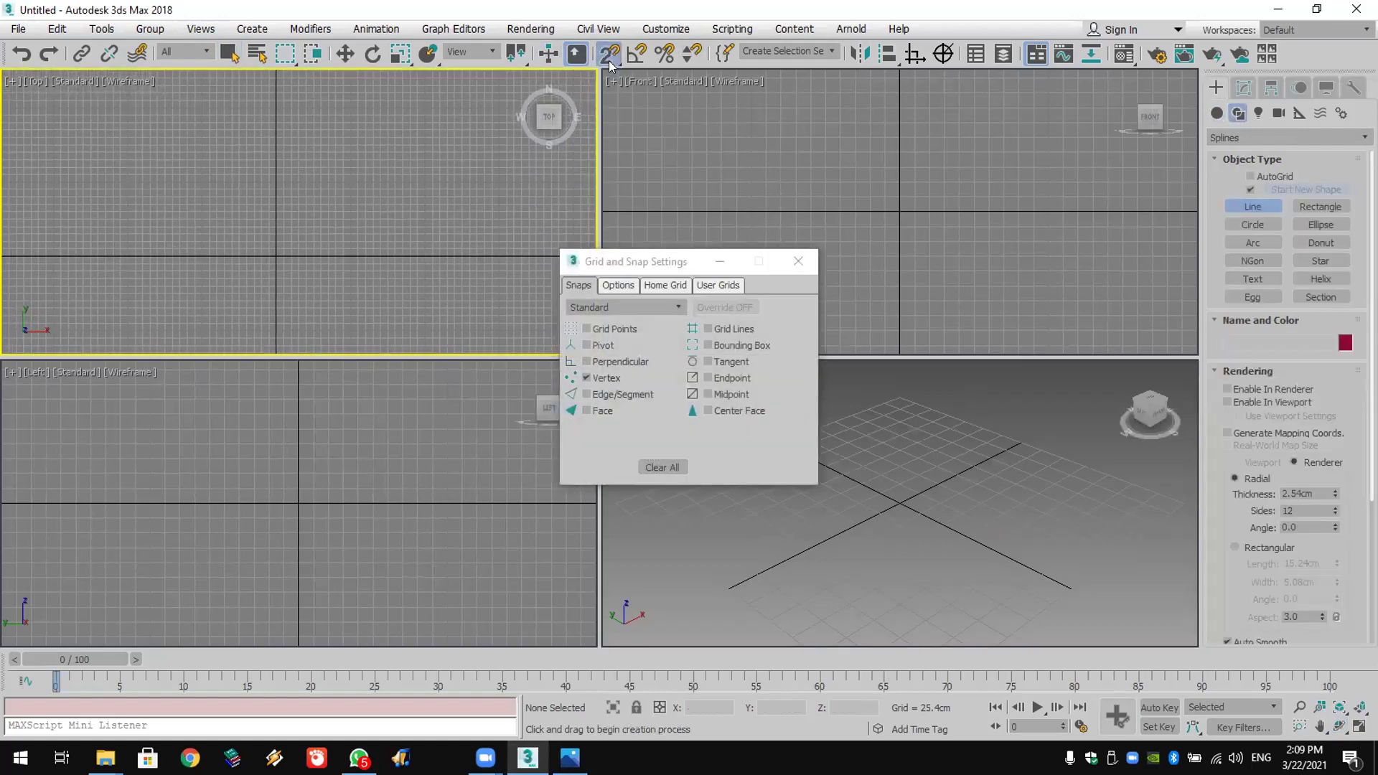
click(612, 328)
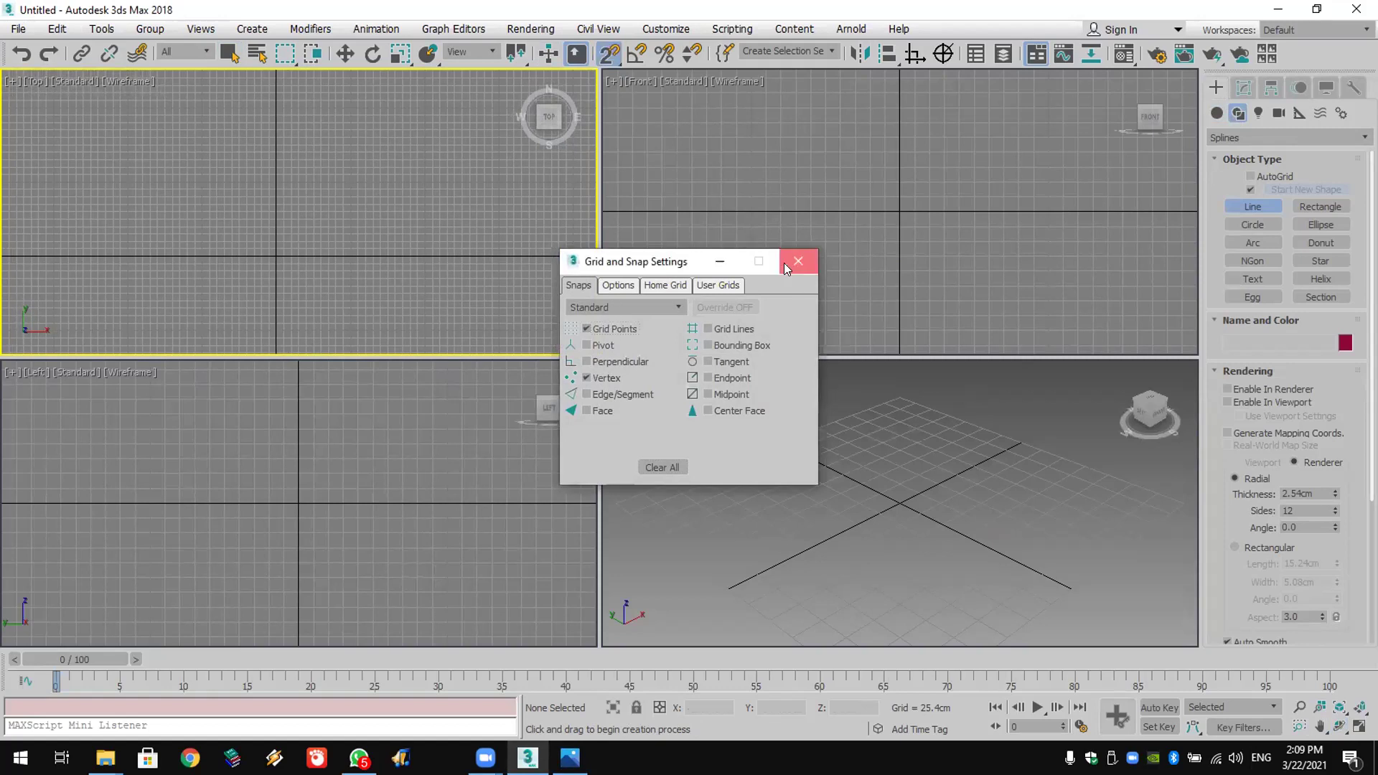
click(797, 261)
Step: Draw an open, three-sided U-shaped line on the Top grid, centred on the Y axis and ending at X 254 cm, Y 0
click(201, 255)
click(202, 92)
click(350, 106)
click(351, 255)
right_click(351, 256)
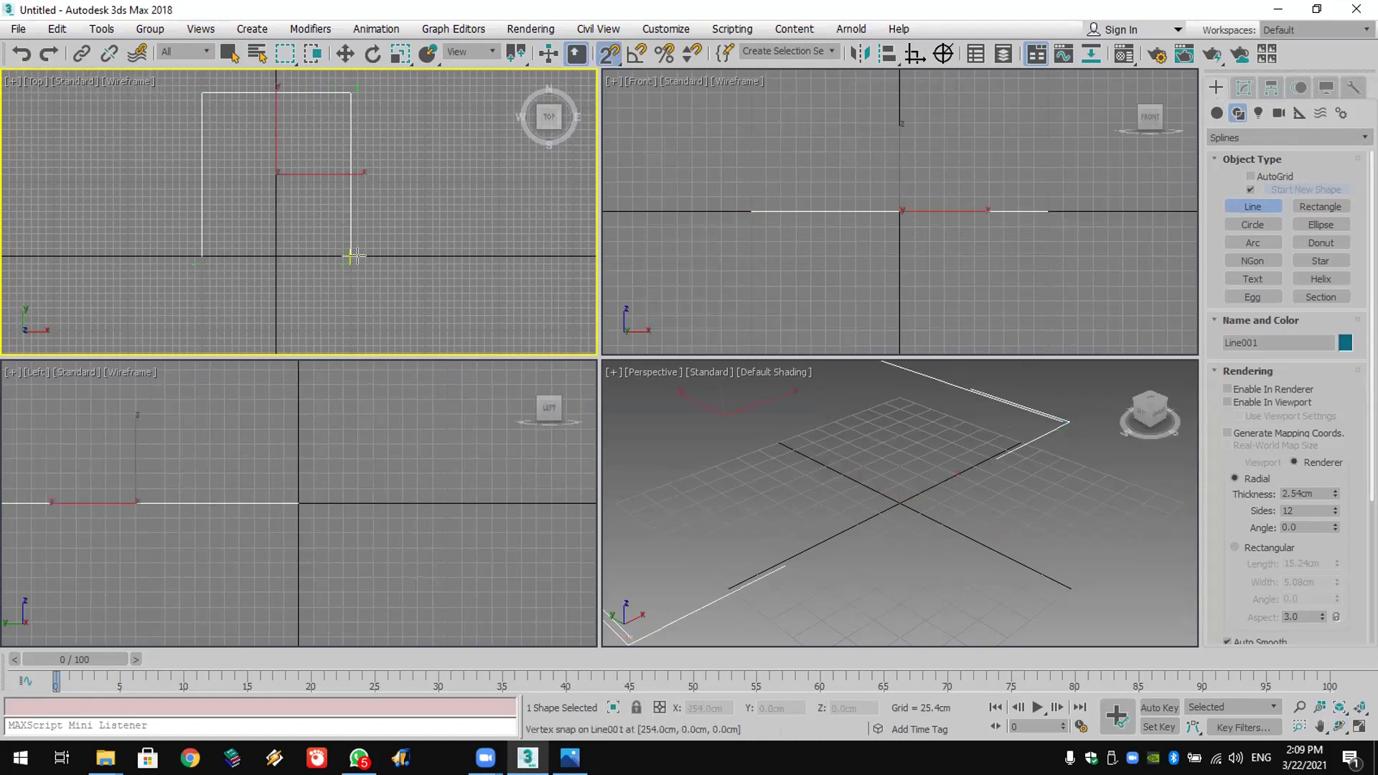
scroll(994, 507, down, 6)
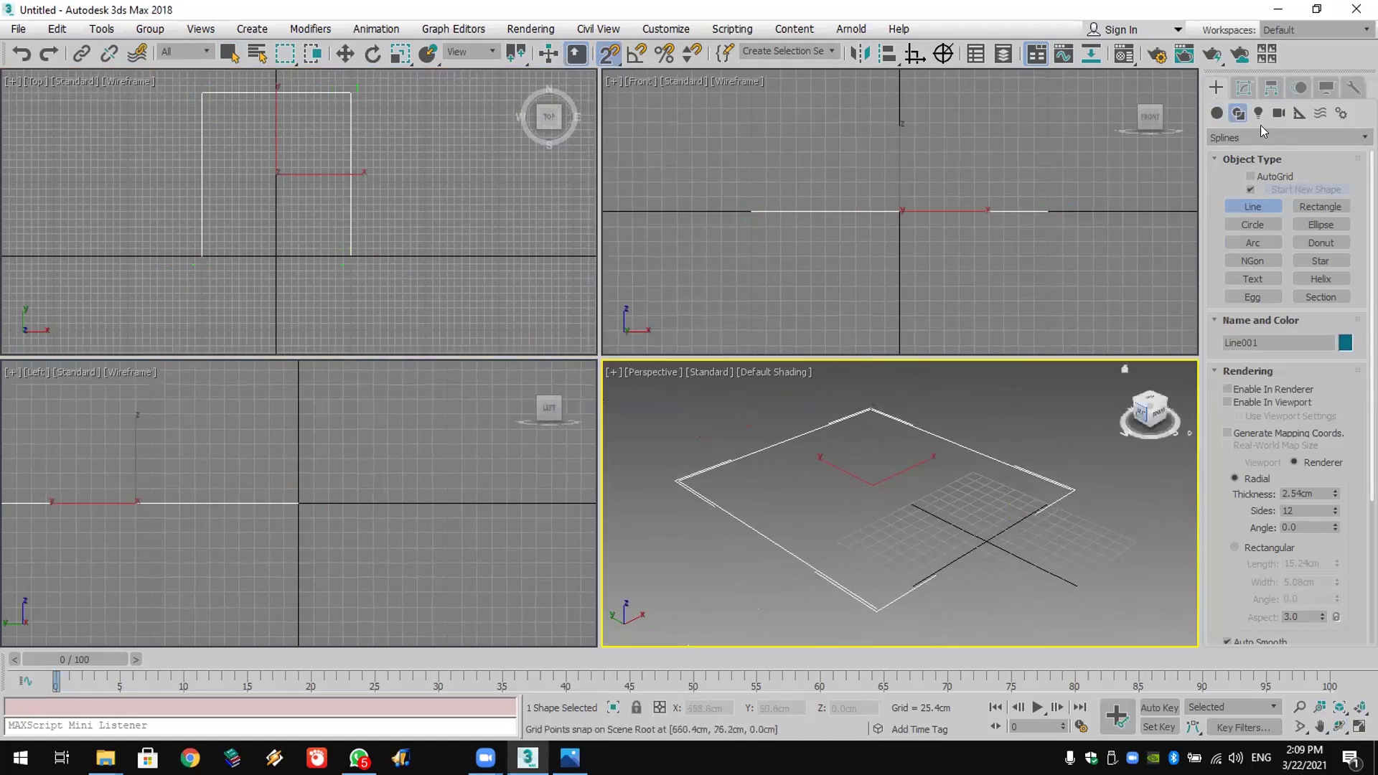
Step: With snapping off, outline the U-shaped spline outward by about 20.6 cm to give it wall thickness
click(1244, 87)
click(1248, 176)
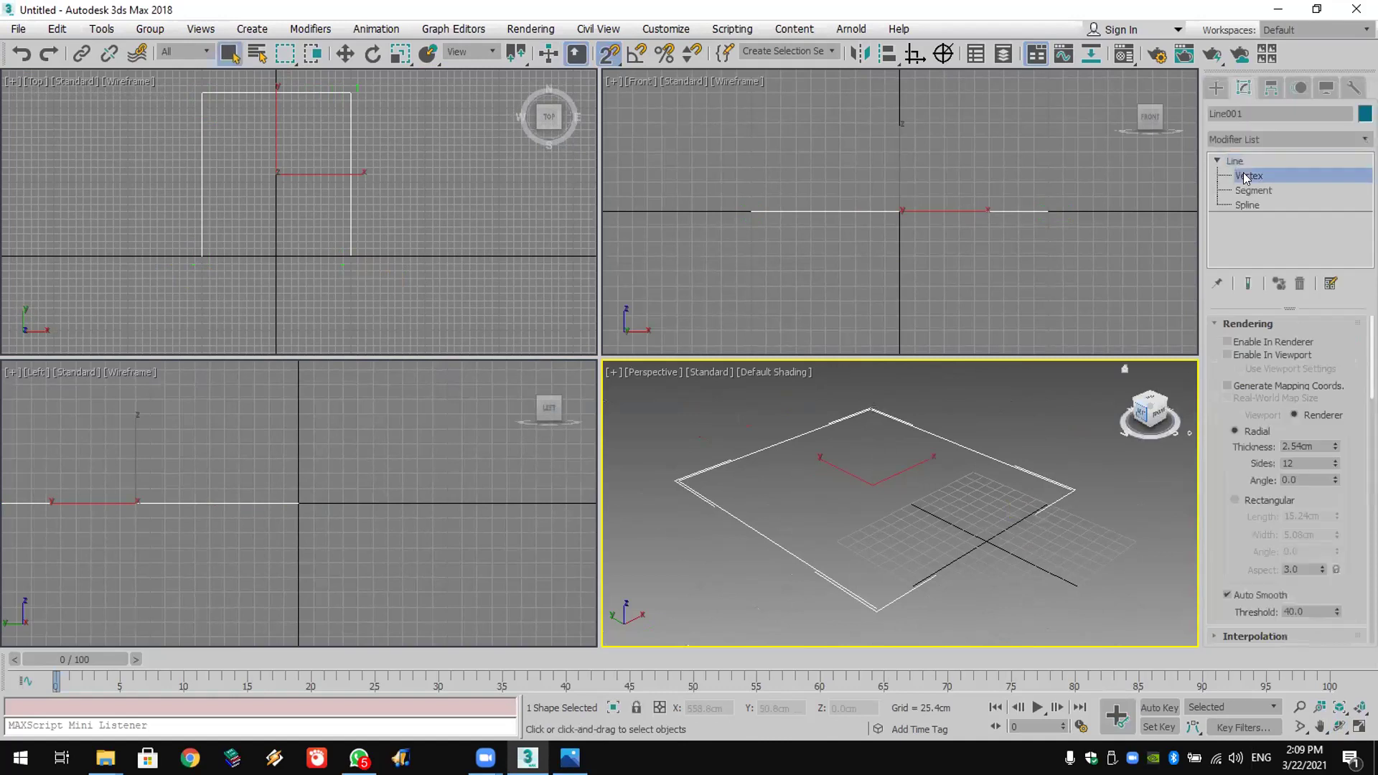
click(1250, 205)
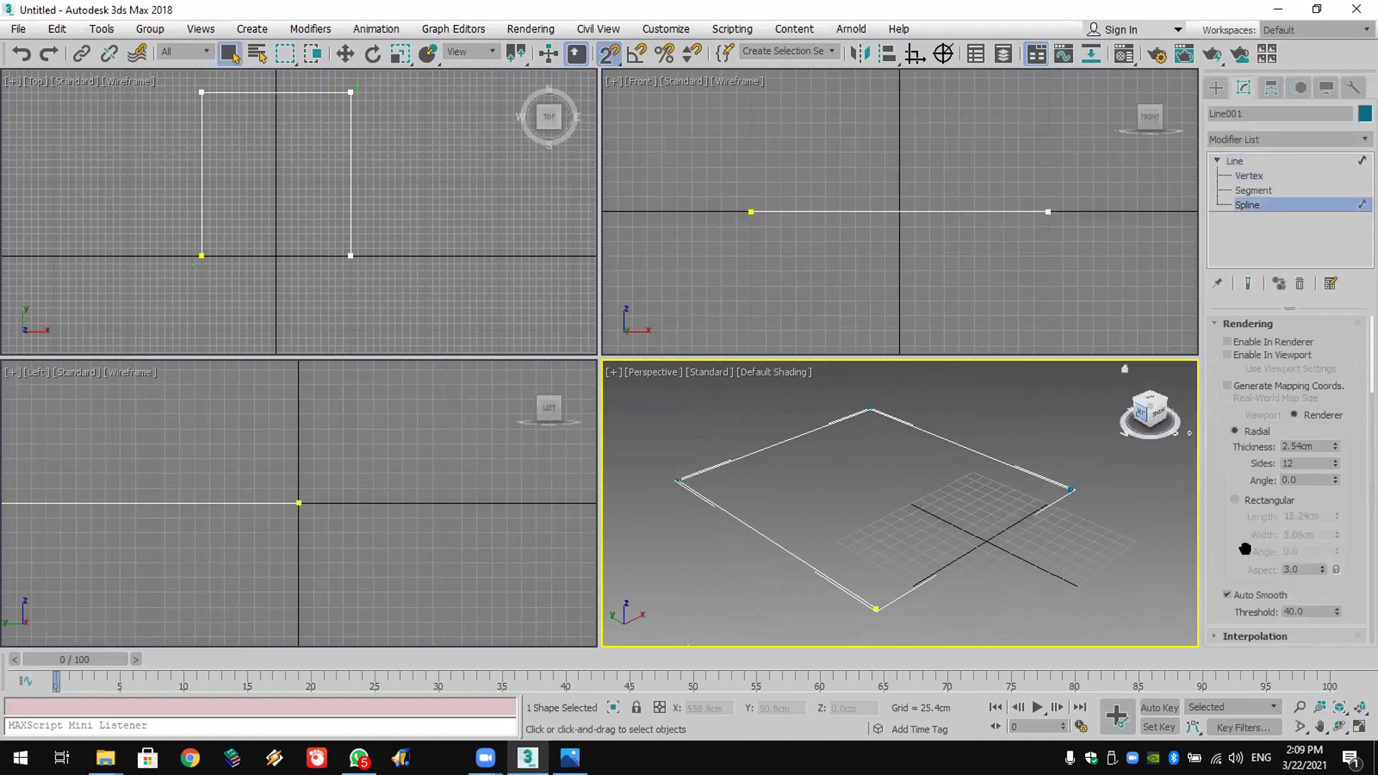
scroll(1262, 415, down, 10)
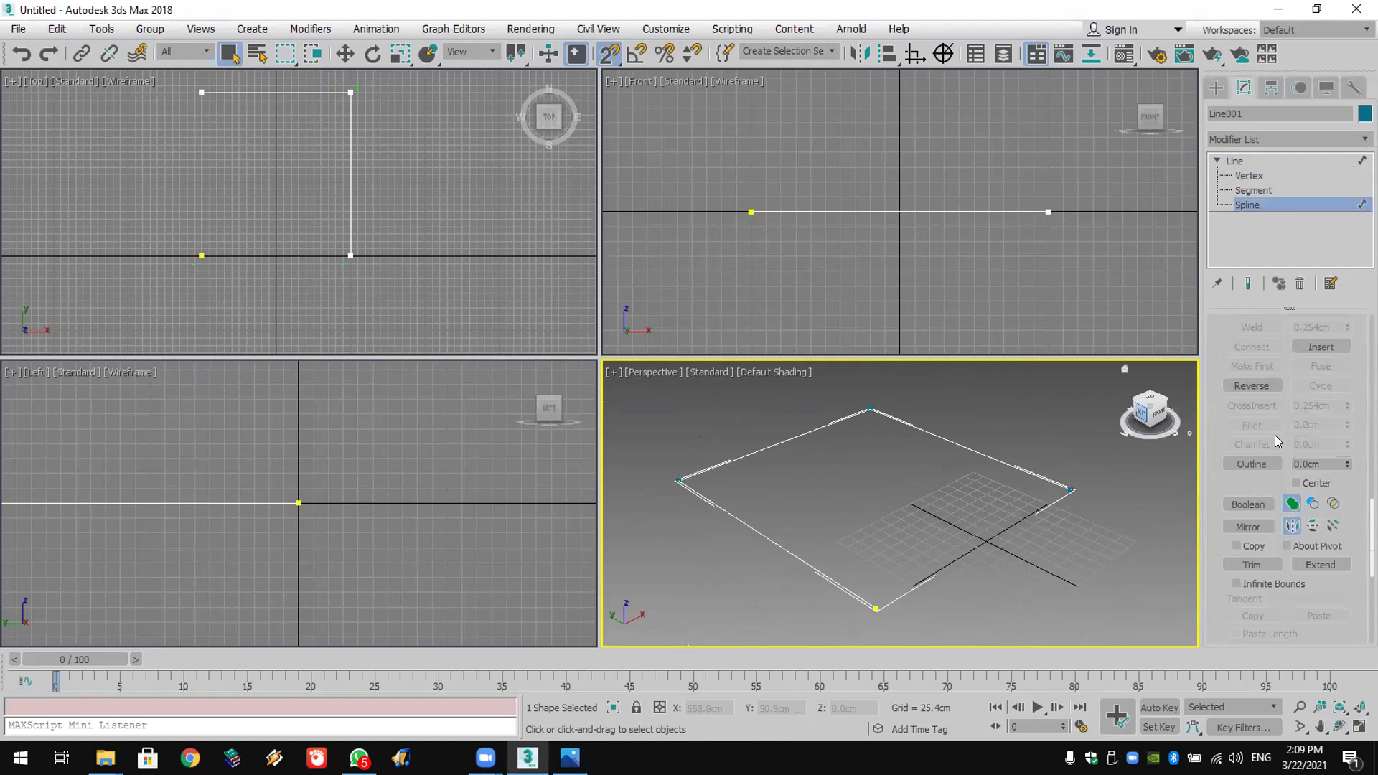
click(1253, 464)
drag(342, 231, 364, 231)
click(20, 51)
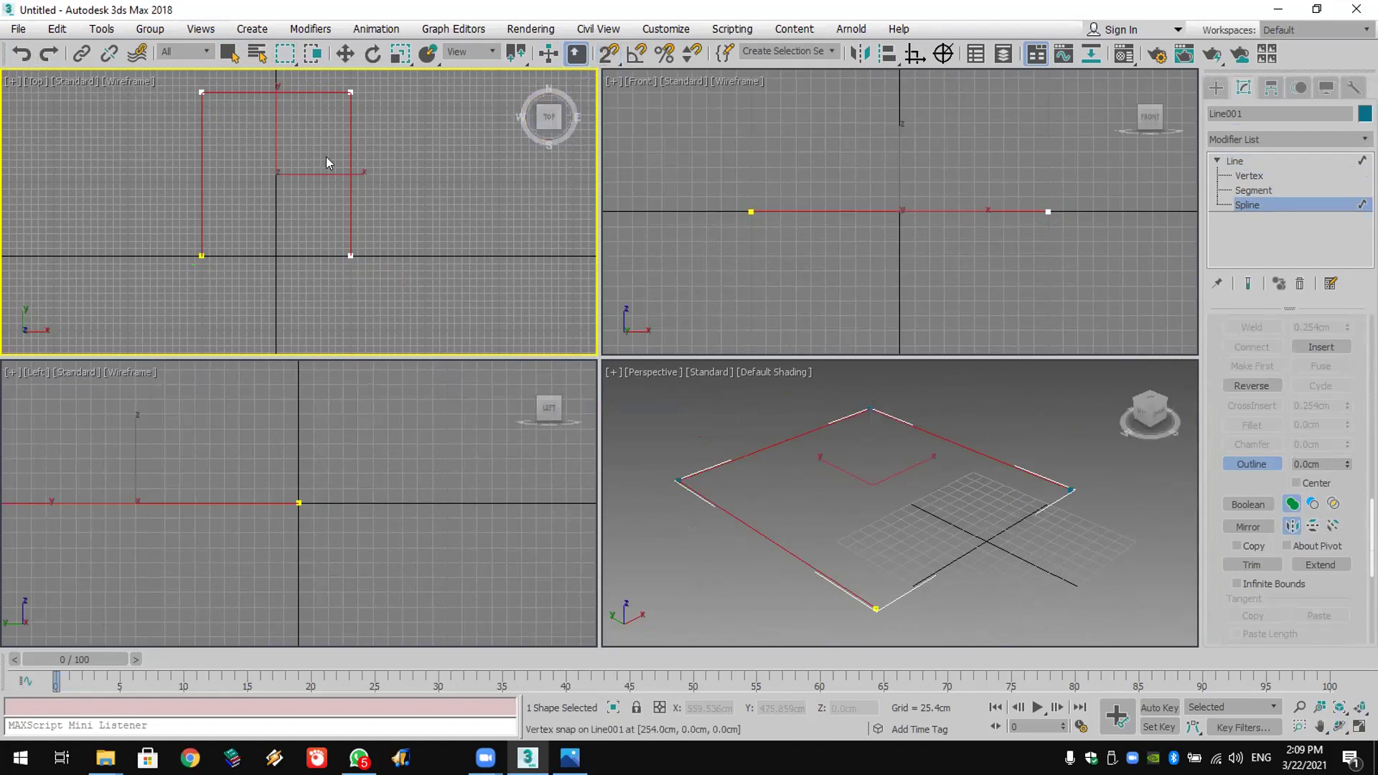
drag(350, 213, 356, 213)
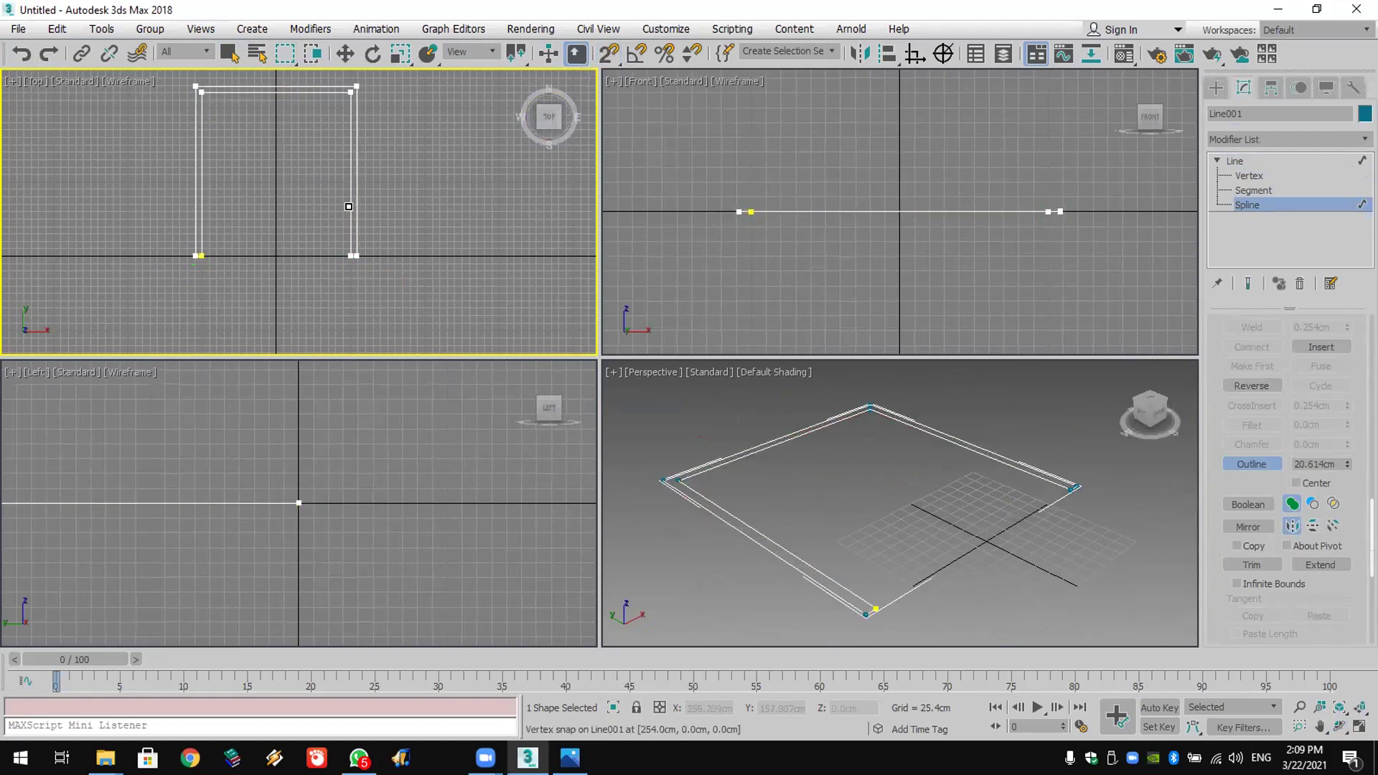
Step: Move the four vertices at the U shape's open ends down along Y to lengthen its two side arms
click(1249, 176)
key(w)
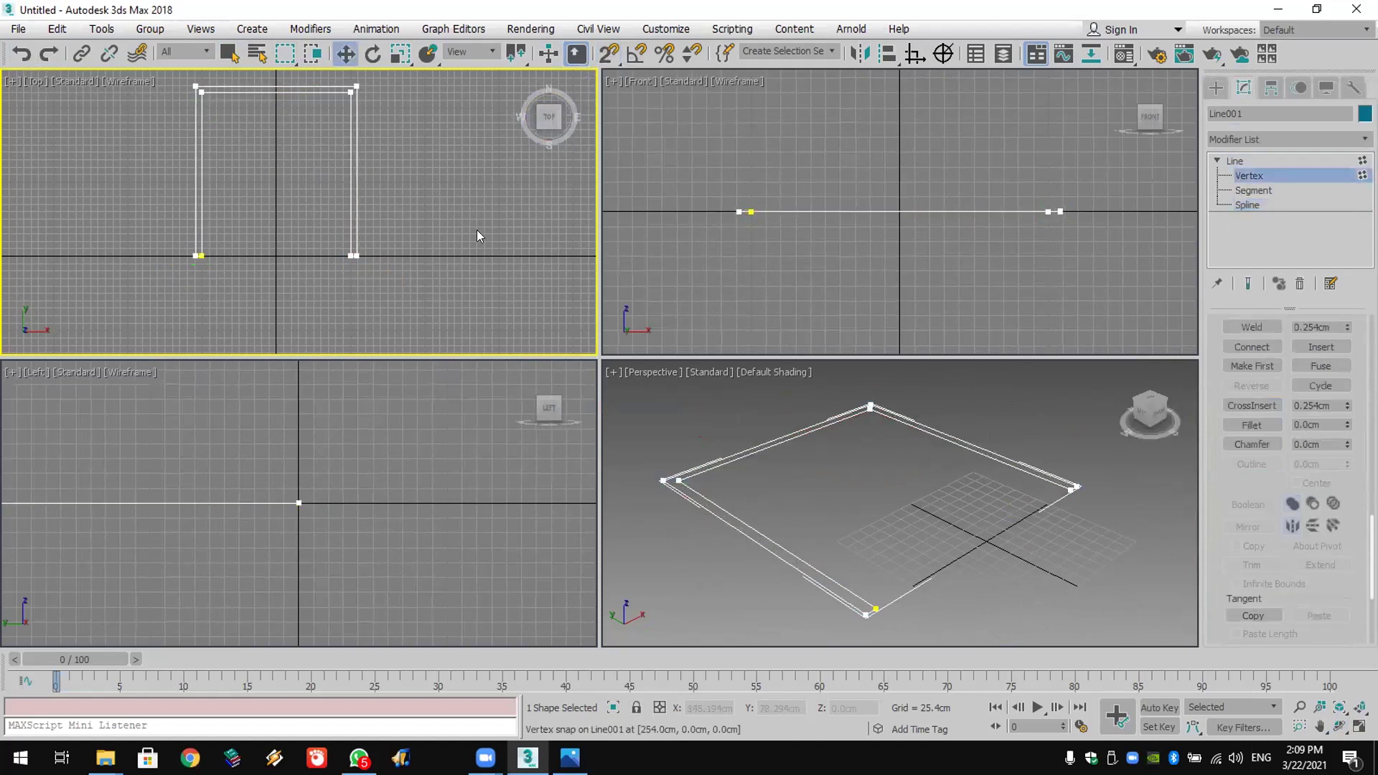
click(199, 256)
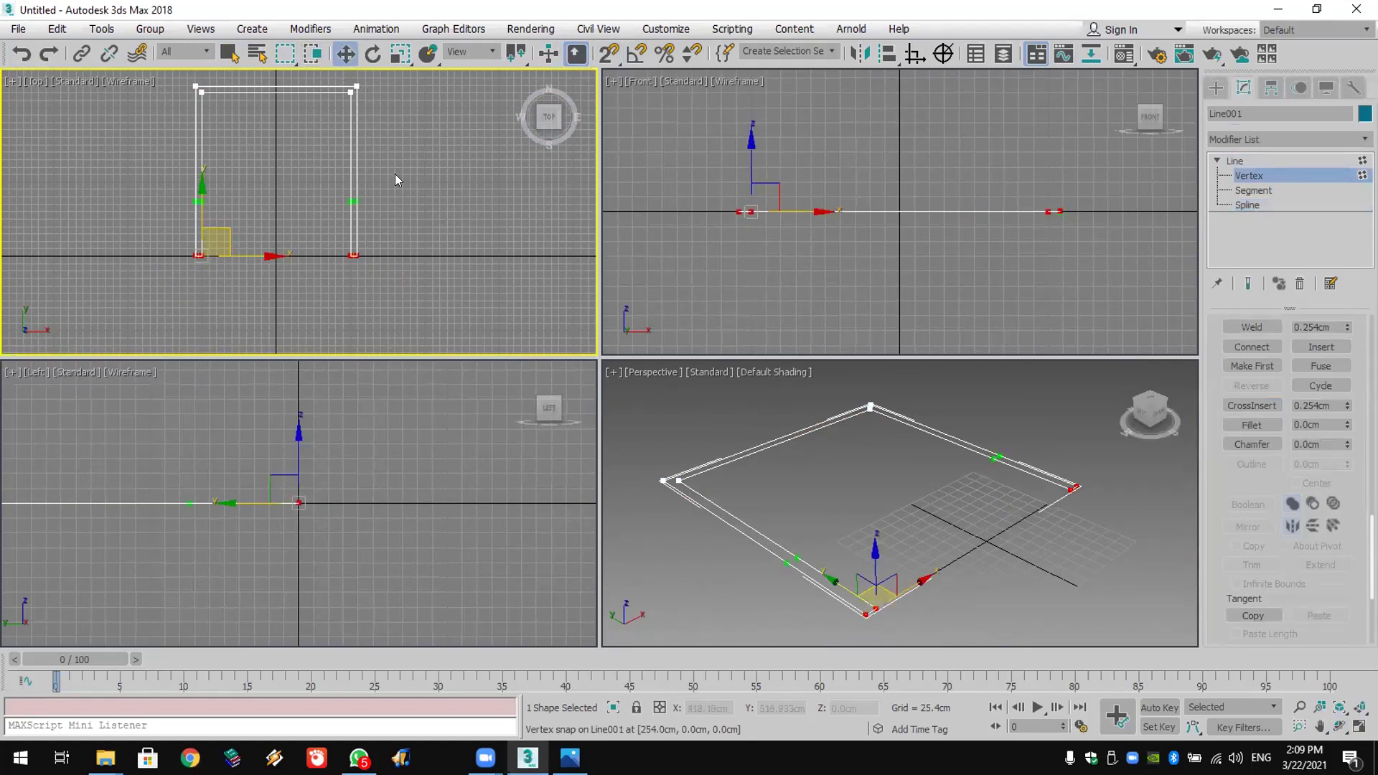
scroll(399, 176, down, 2)
middle_drag(407, 118, 418, 146)
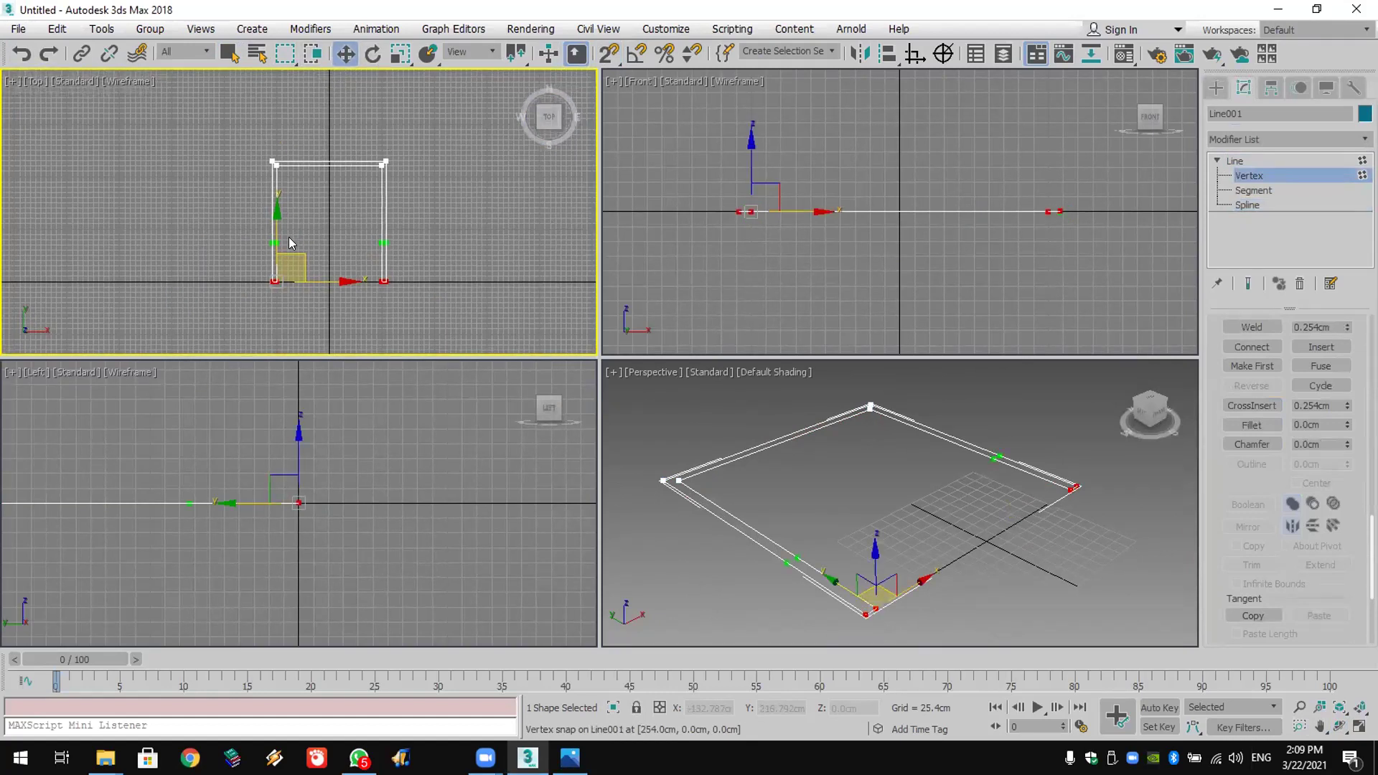
drag(277, 216, 277, 323)
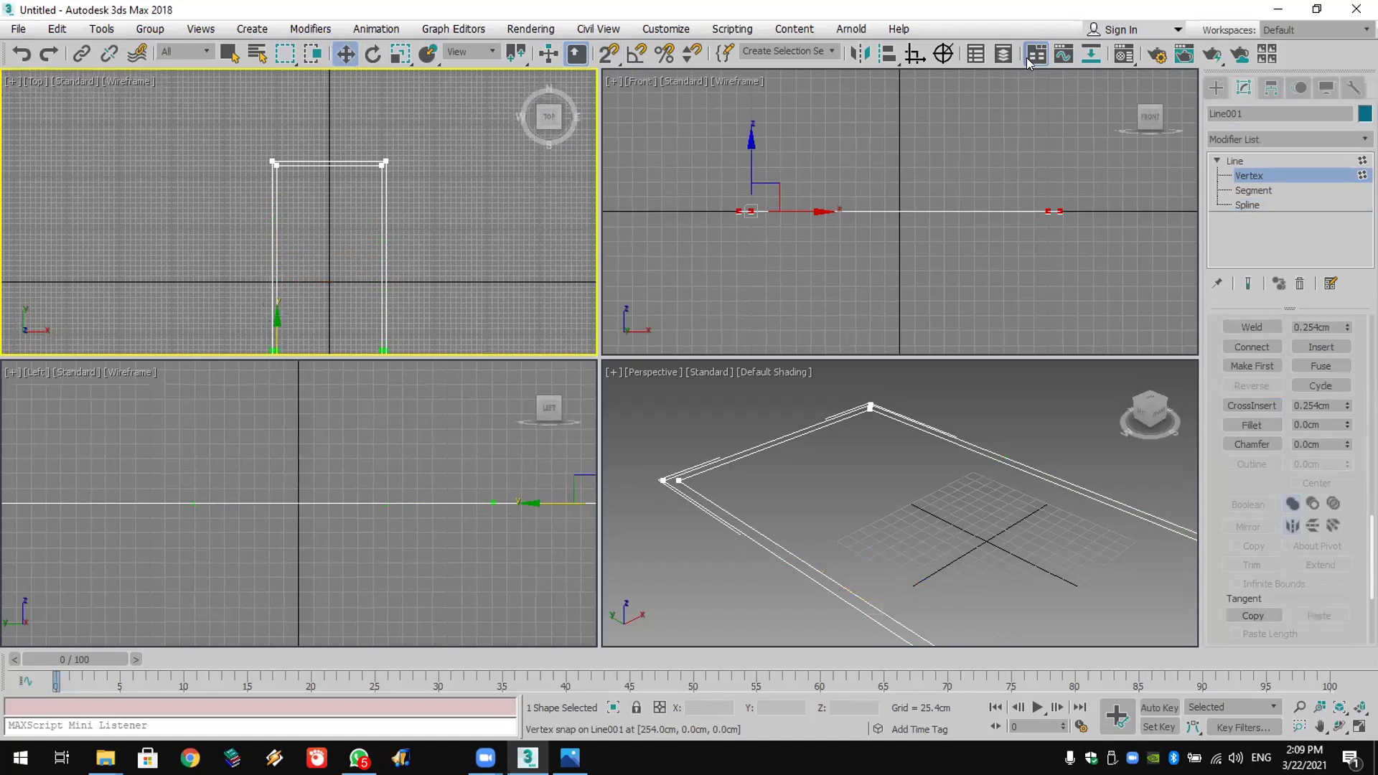
Step: Leave vertex editing and extrude the outlined U-shaped profile by 73.66 cm
click(1216, 87)
middle_drag(990, 431, 965, 406)
click(1248, 88)
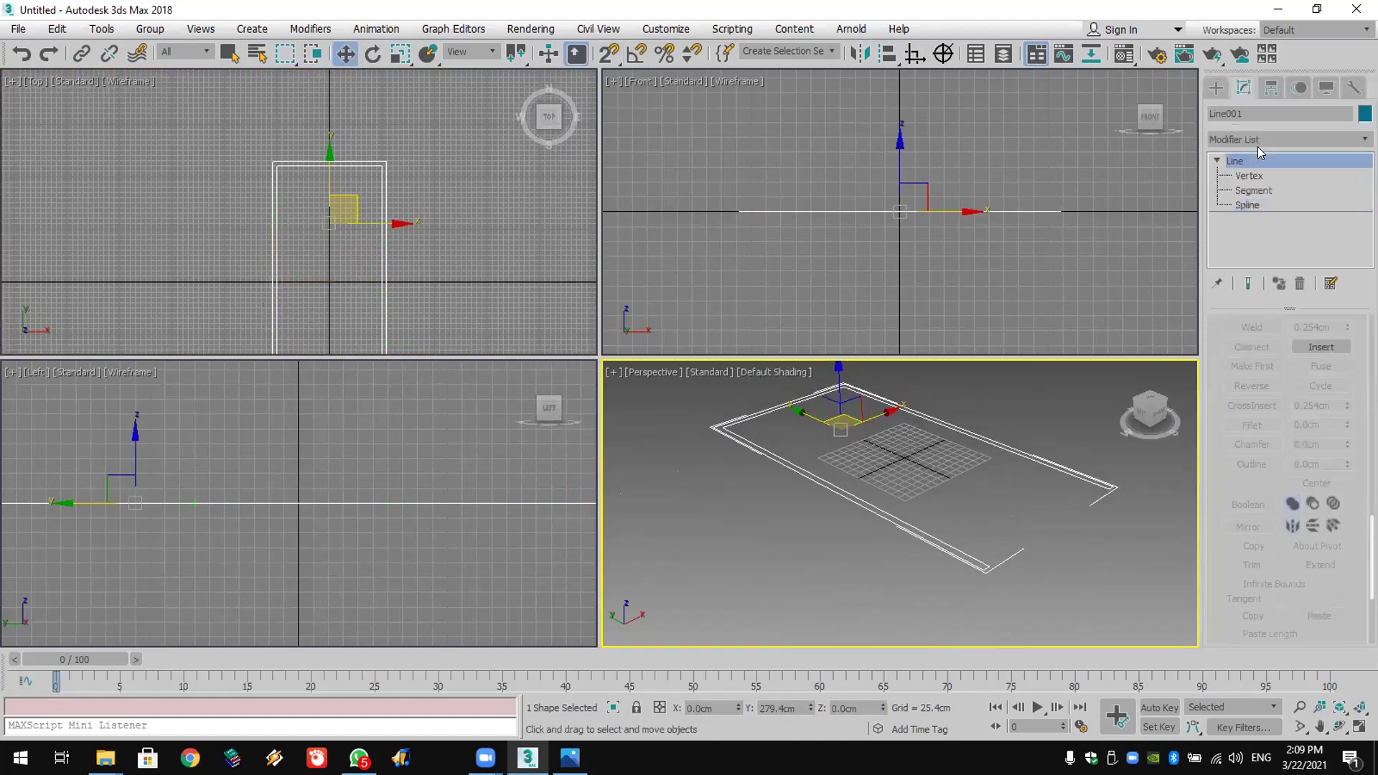
click(1261, 138)
key(e)
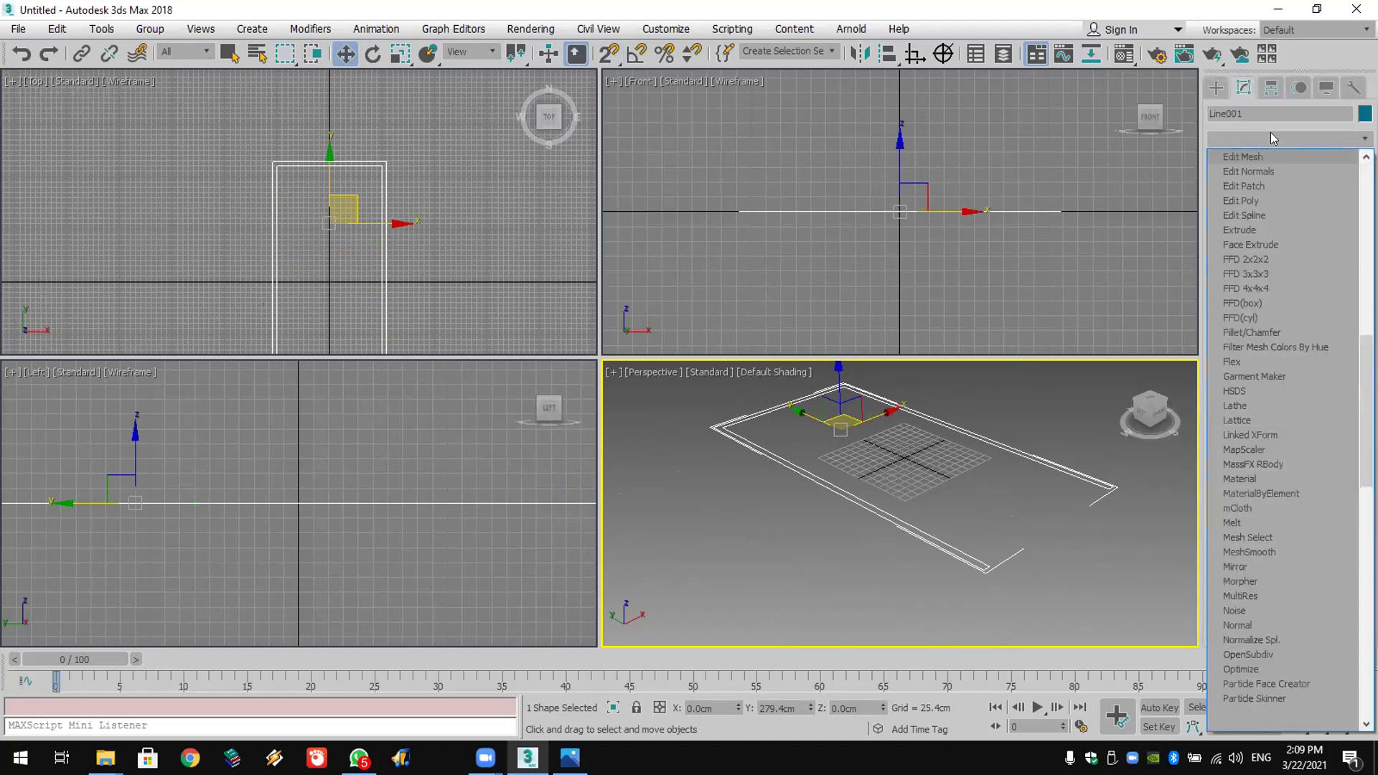
click(1274, 228)
drag(1331, 349, 1340, 300)
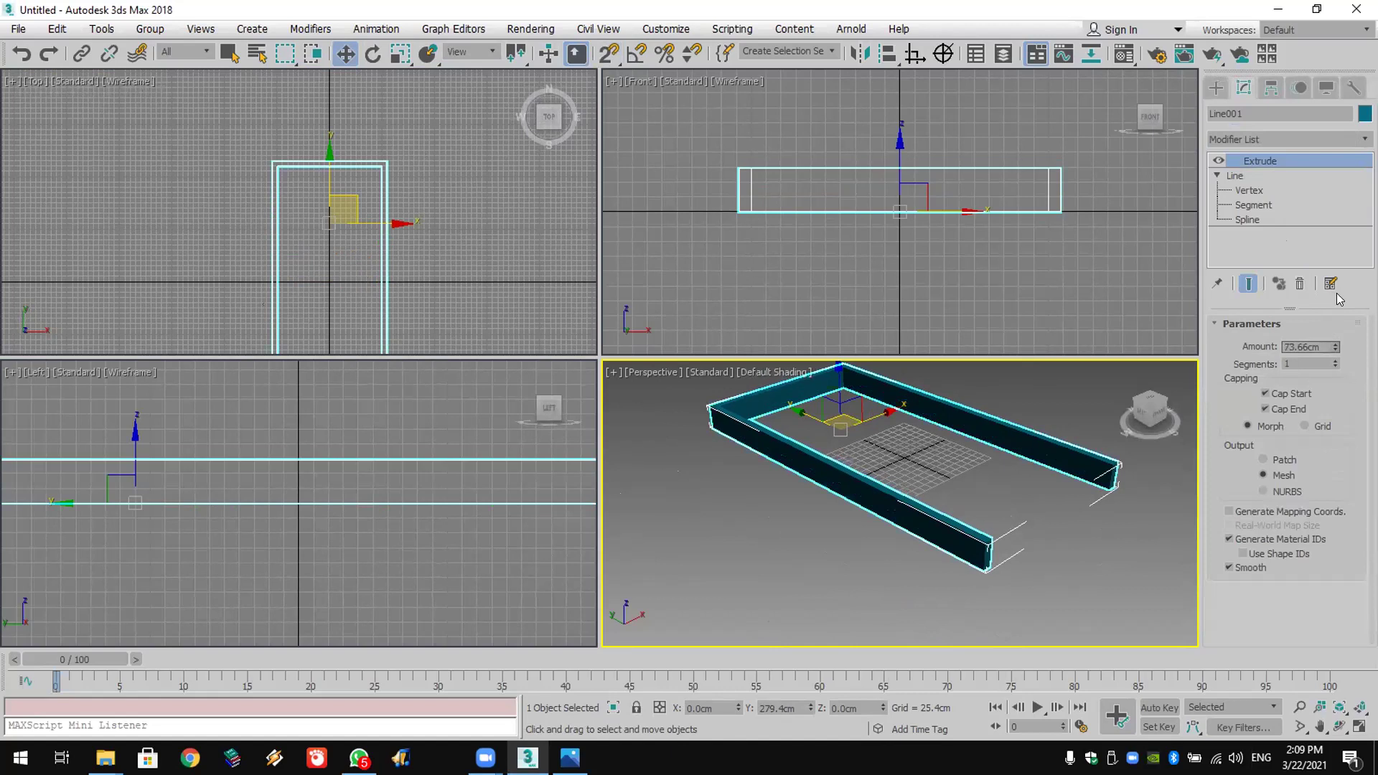
Step: Colour the extruded U-shaped frame dark green and set its extrusion amount to 59.69 cm
click(1364, 113)
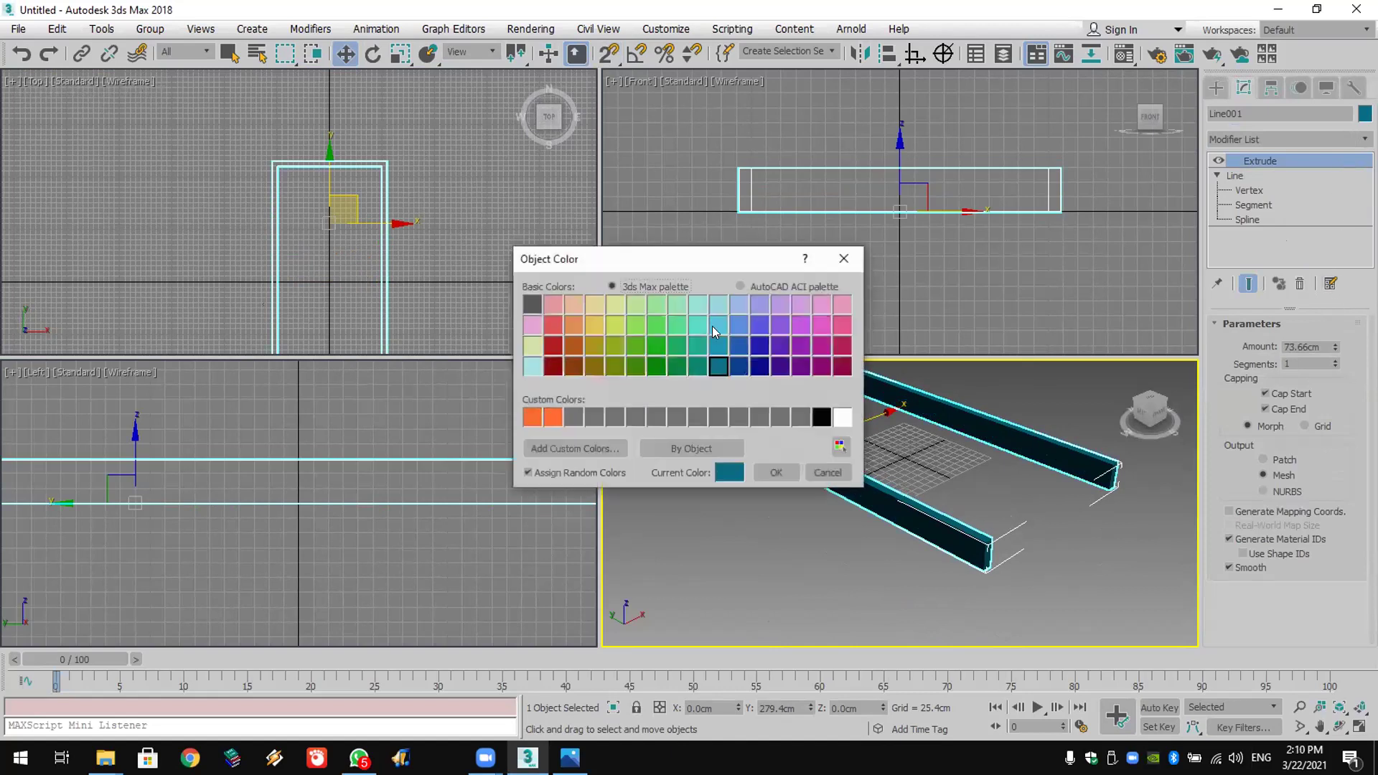
click(635, 366)
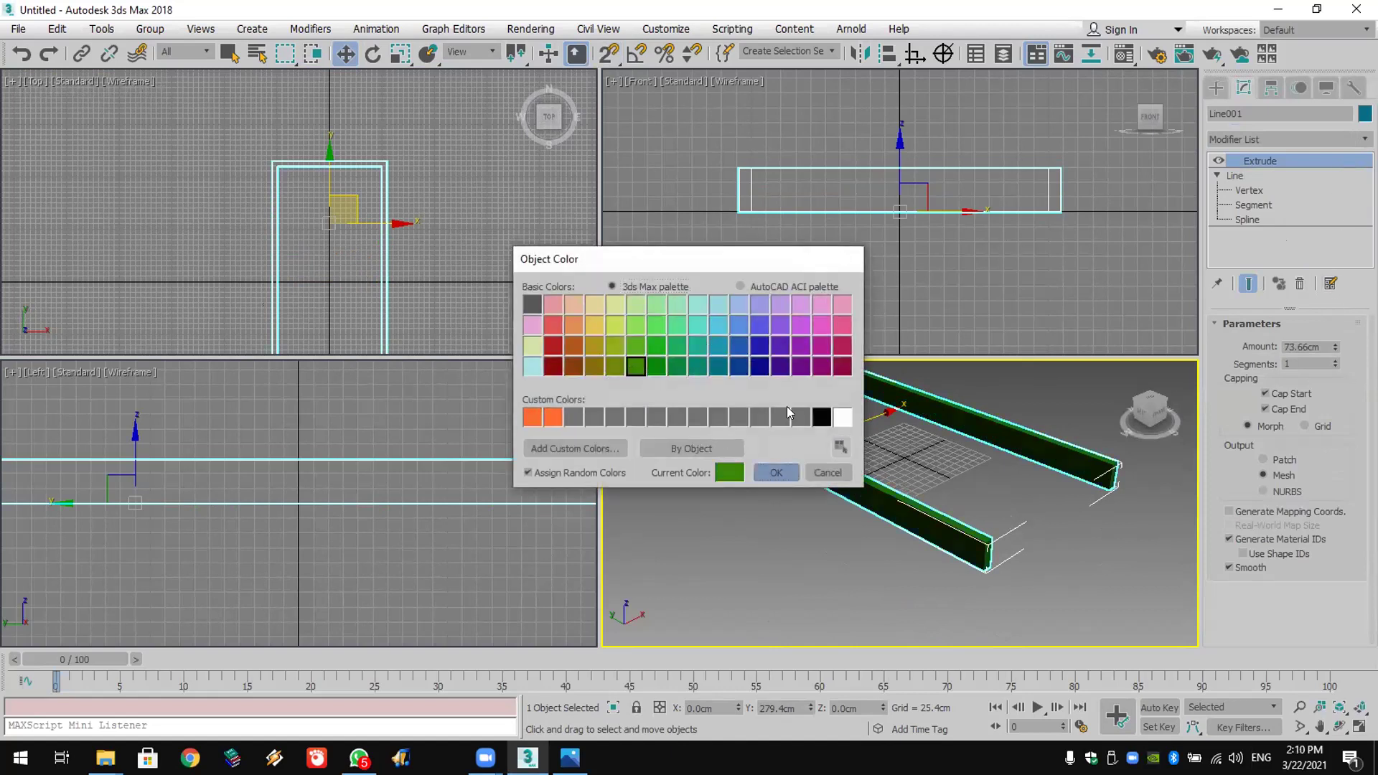
click(782, 469)
scroll(728, 215, up, 3)
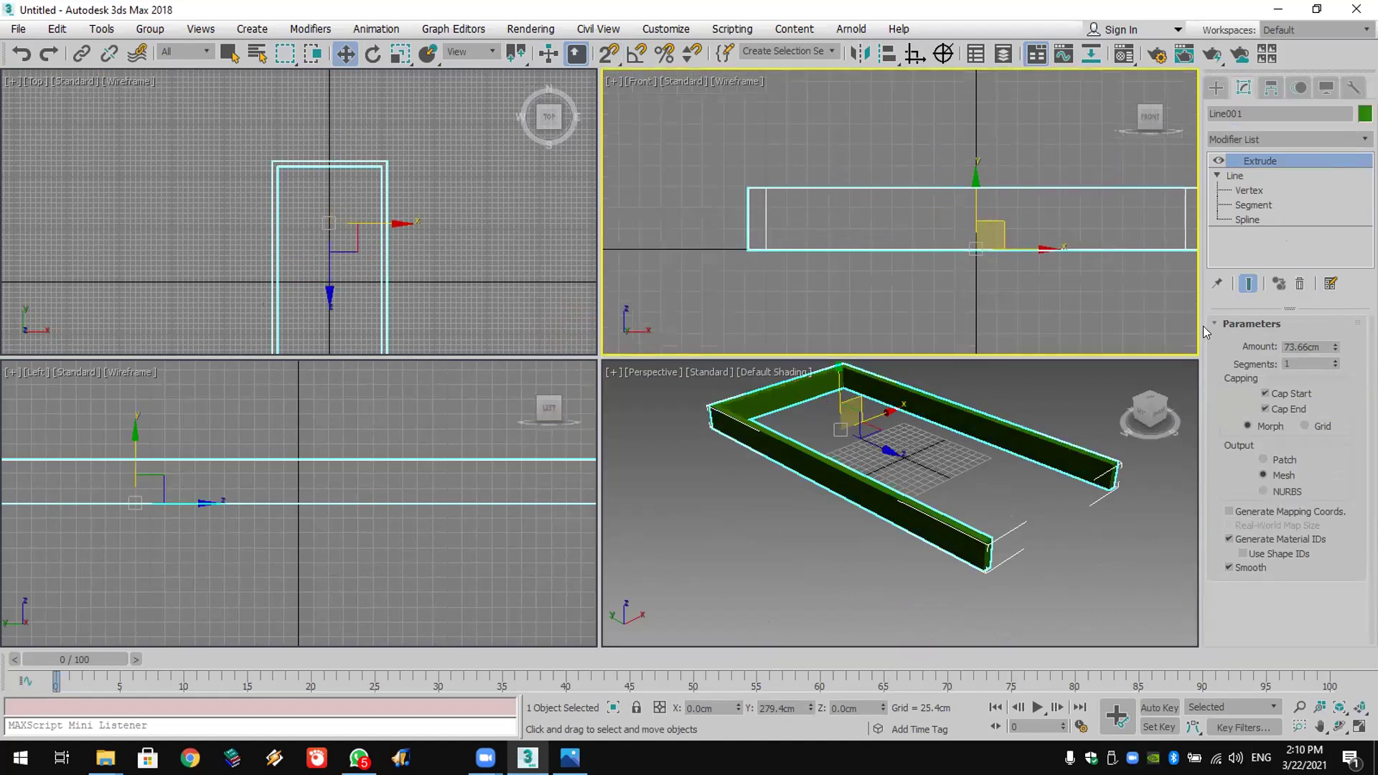
drag(1333, 347, 1333, 377)
Step: With snapping on, copy the green frame upward onto its own top edge and set the copy's extrusion amount to 7.62 cm
scroll(728, 237, up, 2)
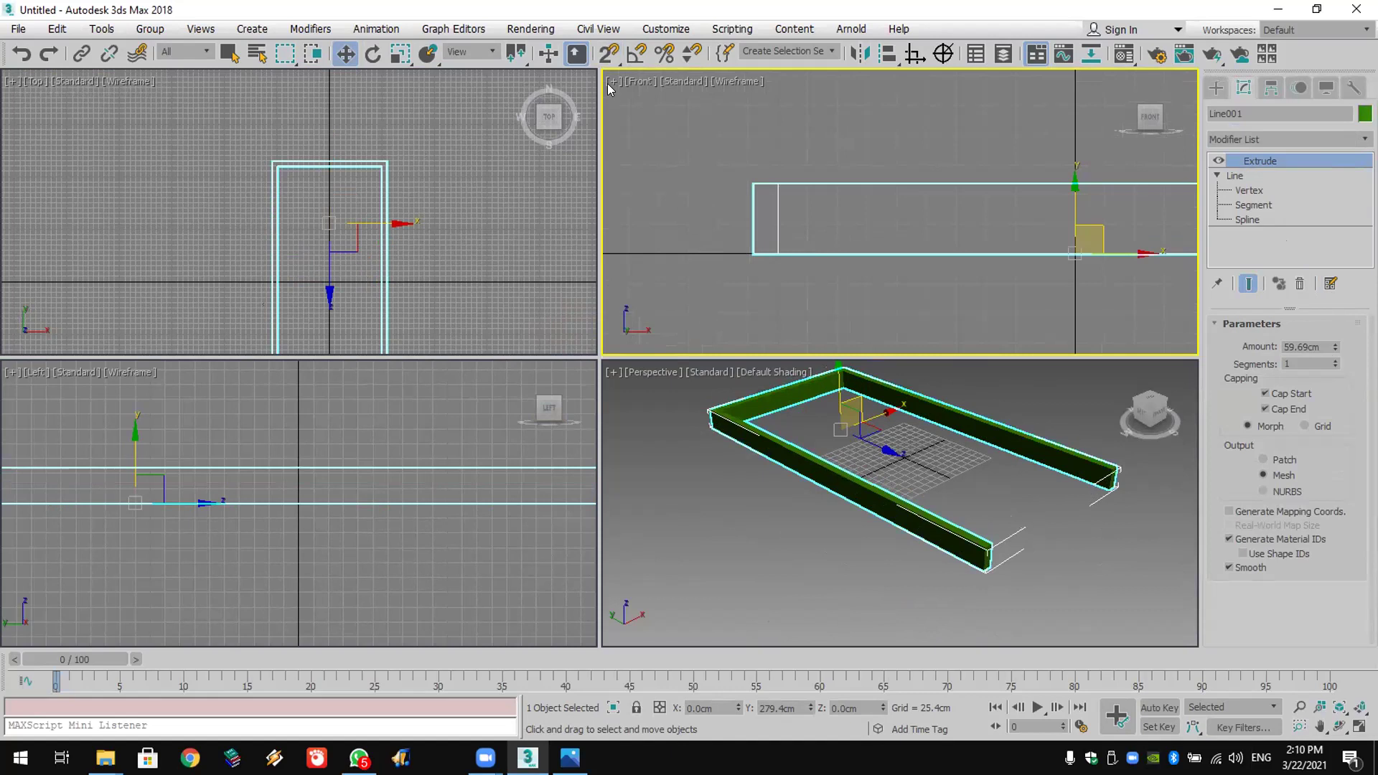
drag(609, 60, 611, 133)
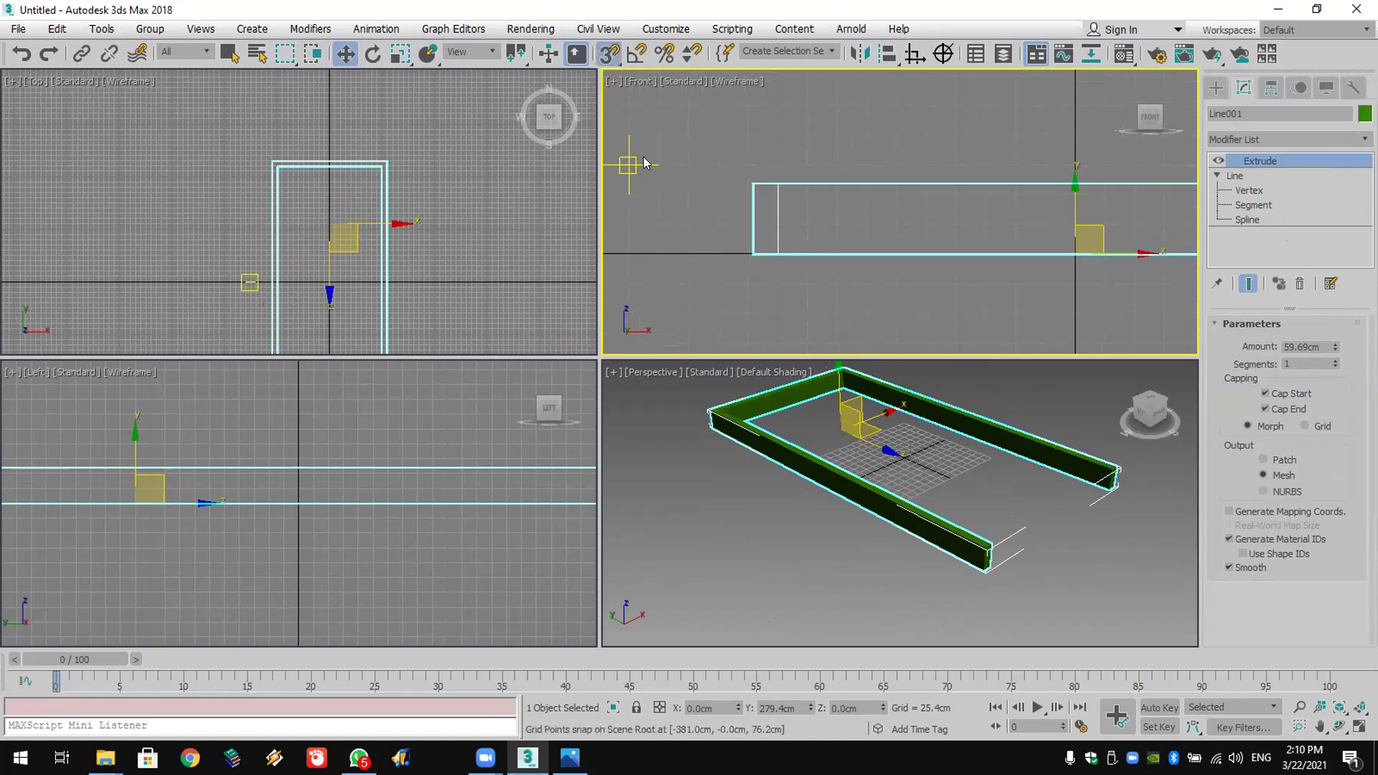
shift+drag(753, 252, 751, 182)
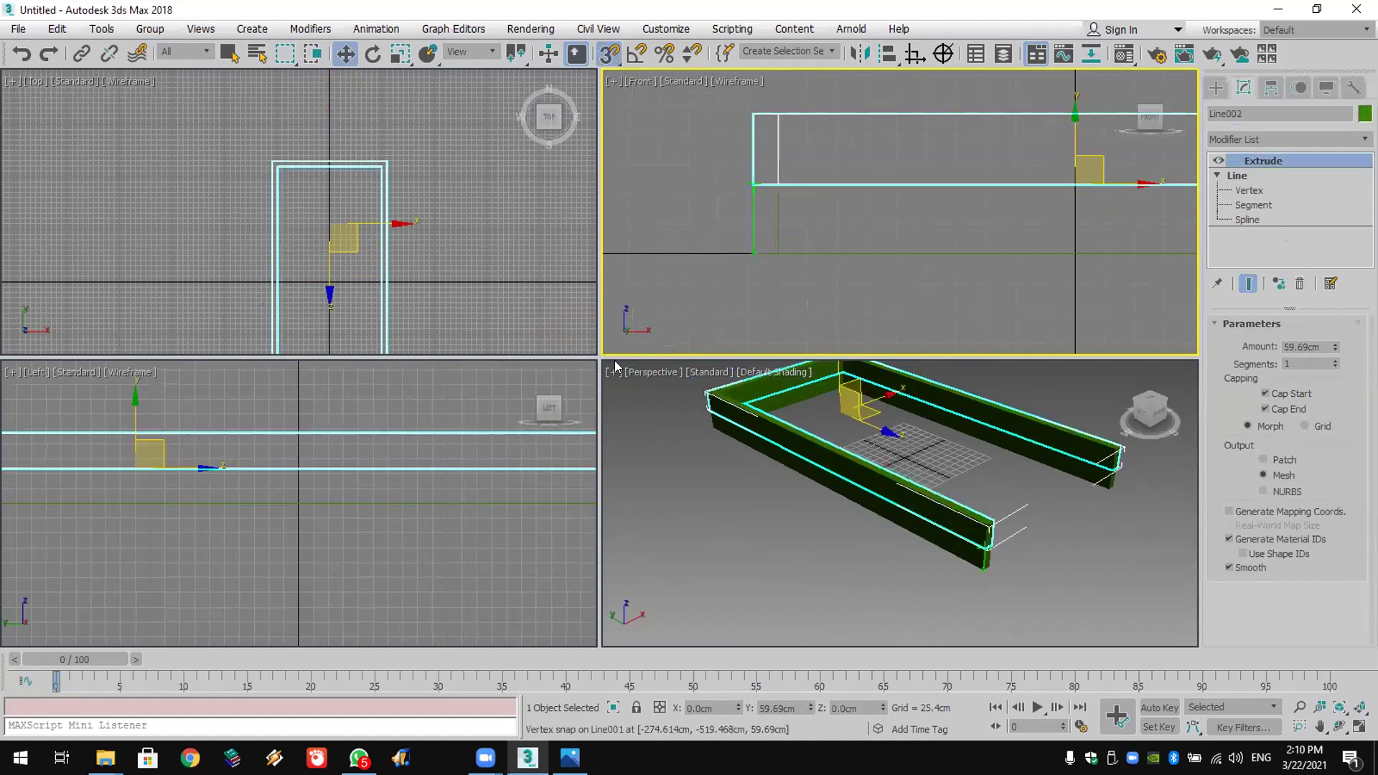
click(684, 449)
drag(1332, 349, 1333, 379)
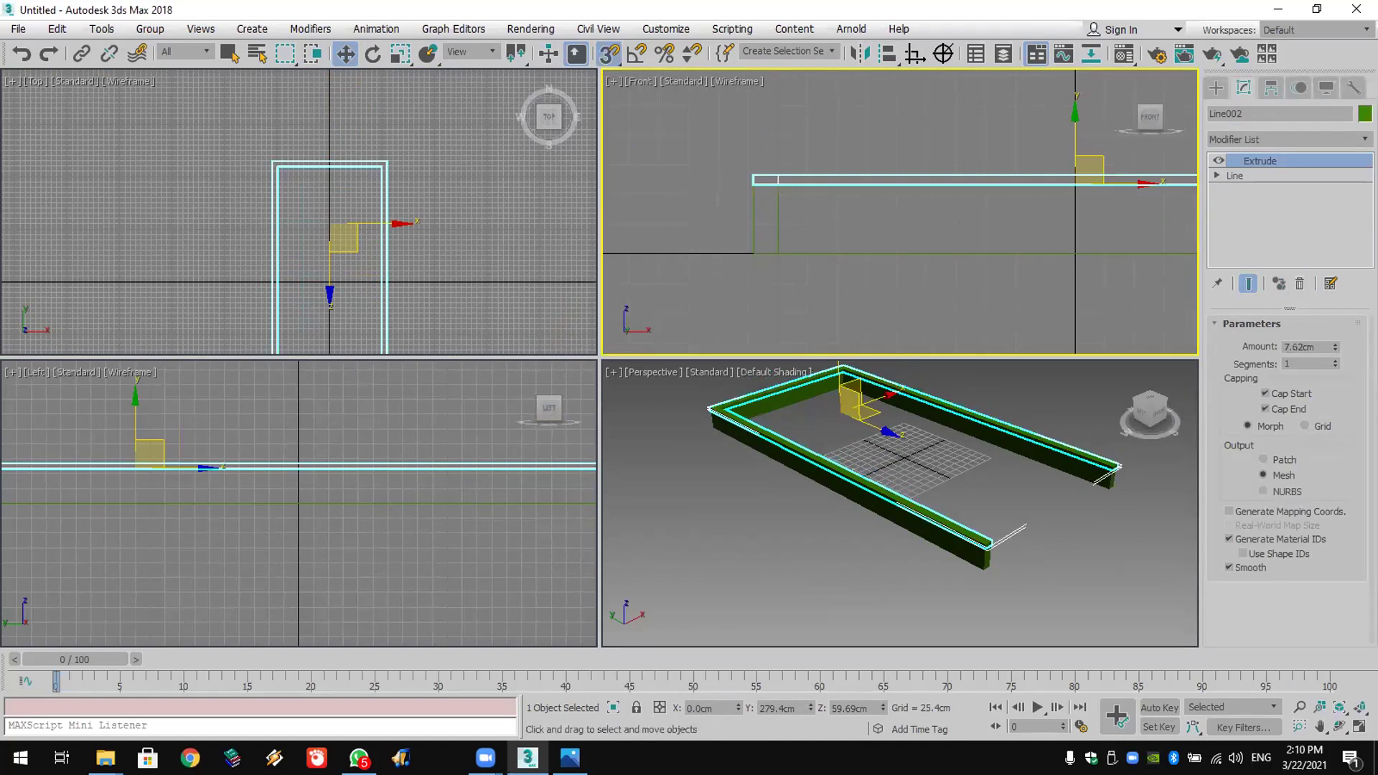
Step: Colour the thin upper strip white and deselect it
click(1365, 114)
click(843, 417)
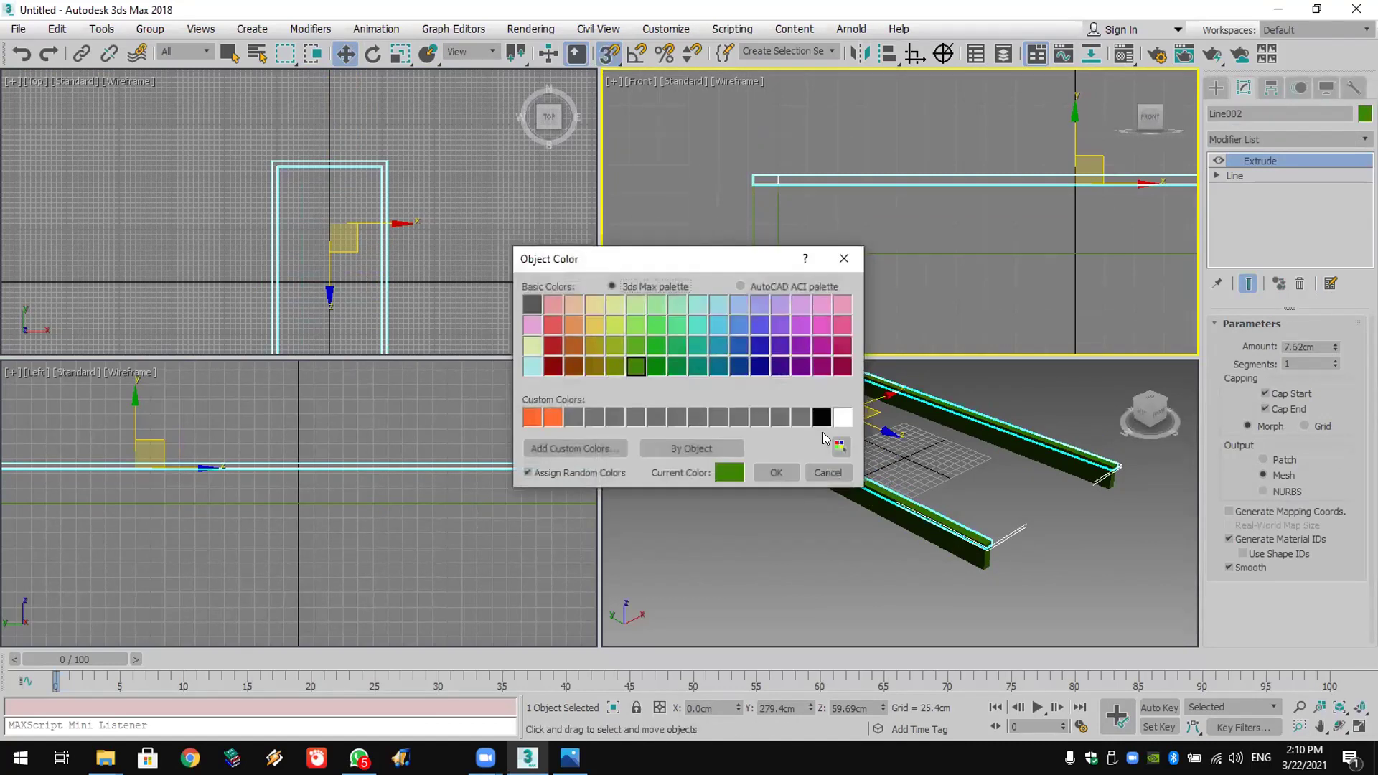
click(772, 472)
click(791, 257)
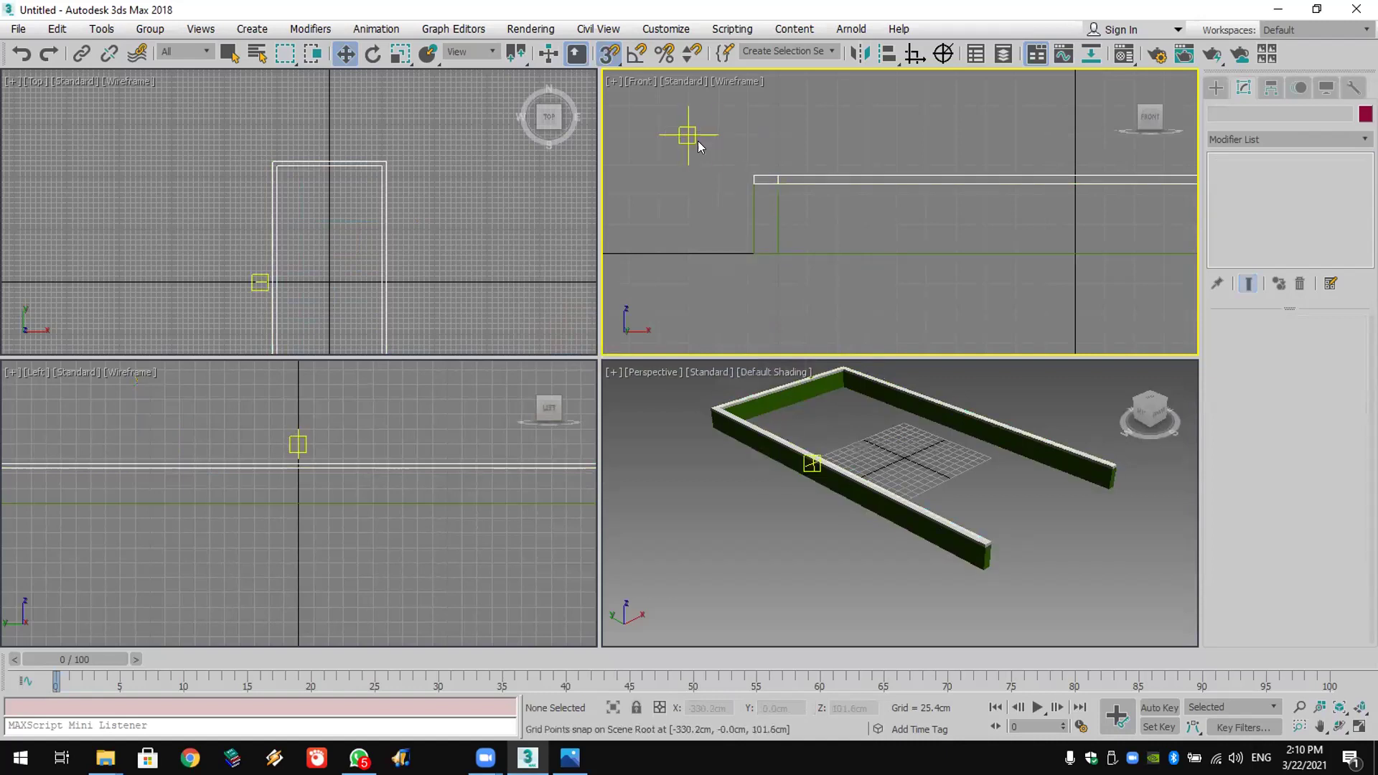
Step: Select the green band and white strip together and stack 4 copies upward in the Front view, snapping base to top
drag(698, 141, 825, 320)
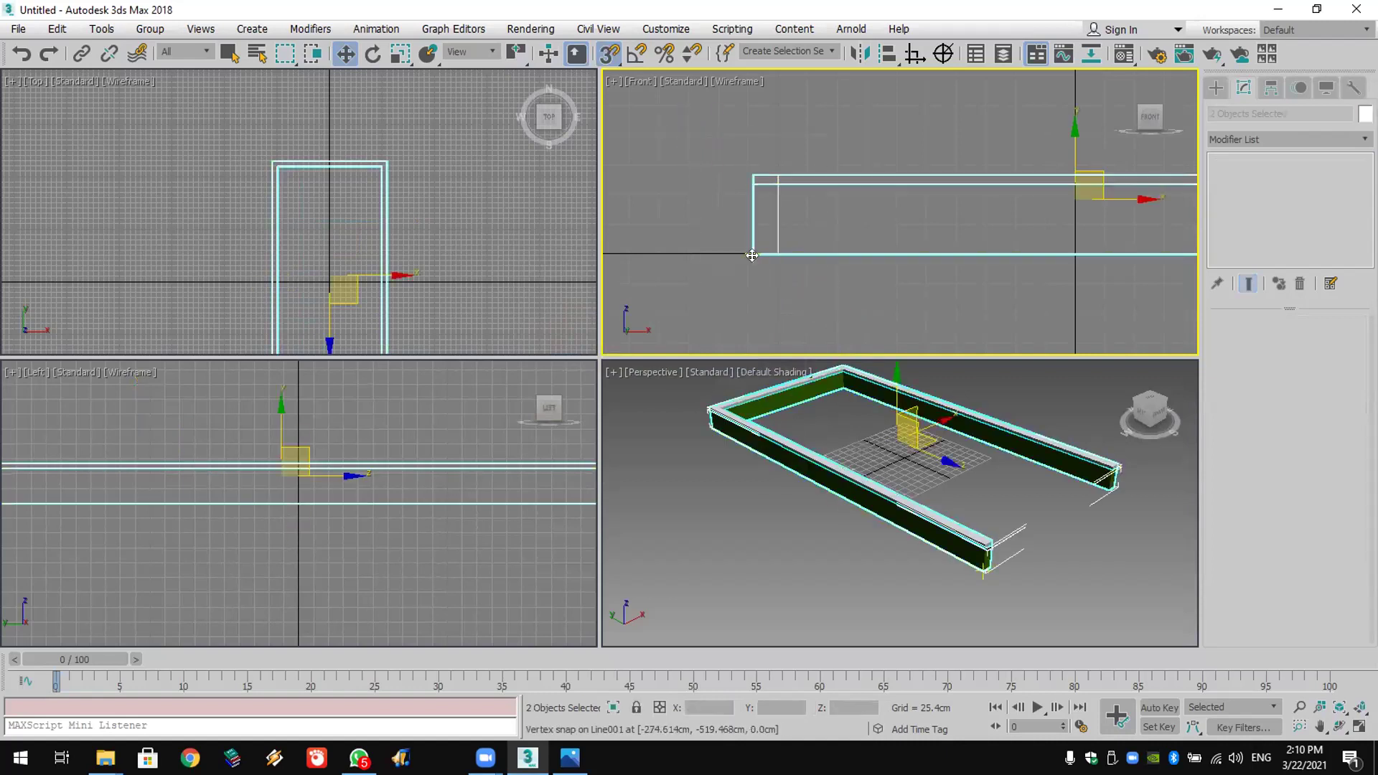
shift+drag(752, 256, 749, 176)
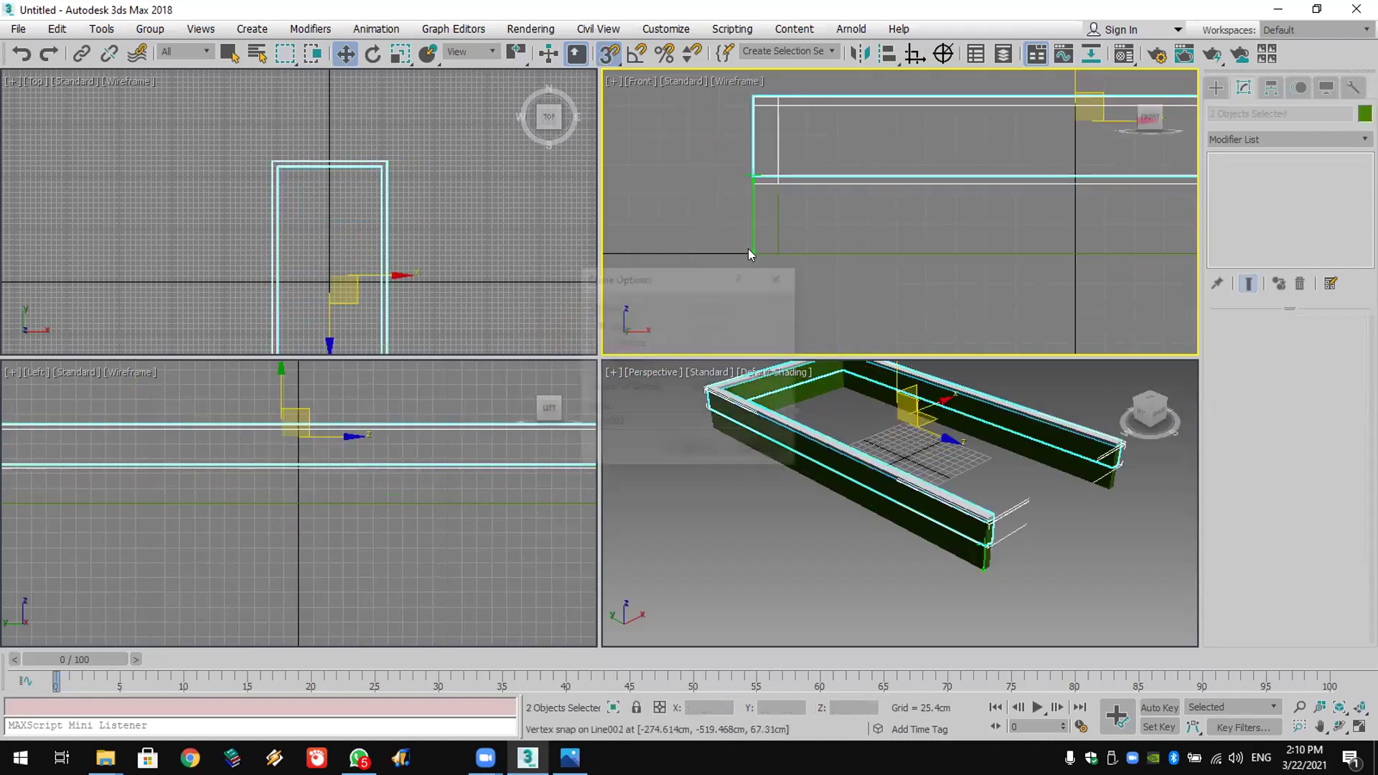
text(4)
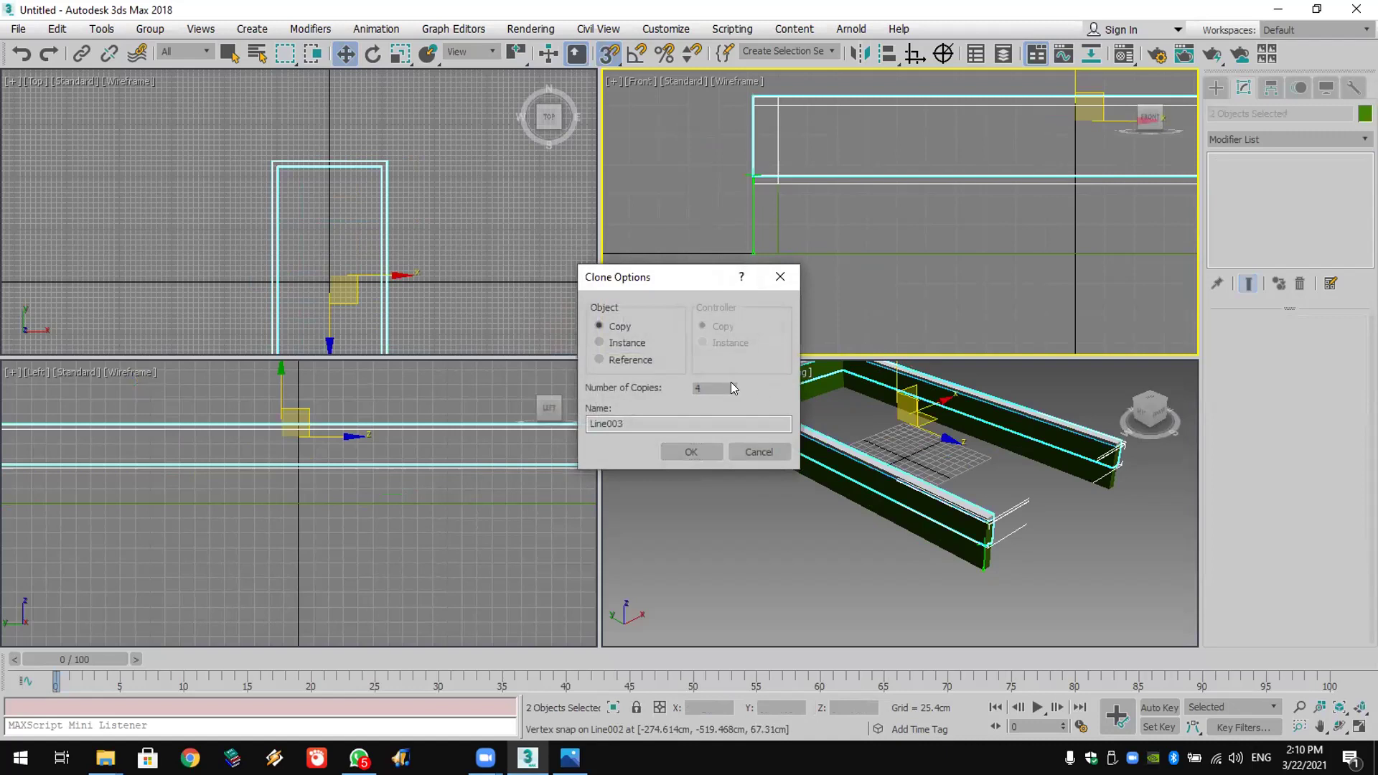
click(692, 456)
Step: Recolour the three middle green wall bands with a new custom grey of RGB 164, 164, 164
mouse_move(814, 462)
alt+middle_down()
mouse_move(778, 483)
mouse_move(910, 409)
alt+middle_up()
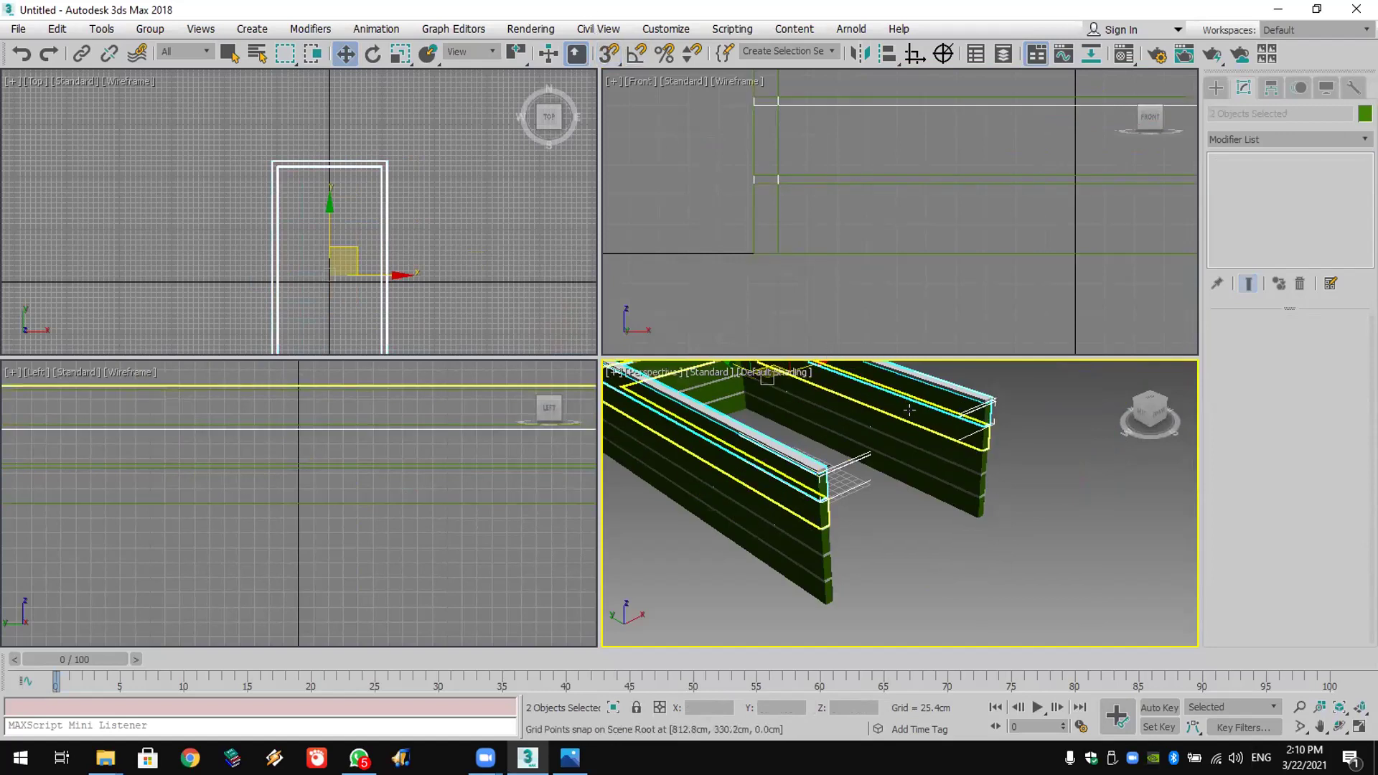
click(910, 410)
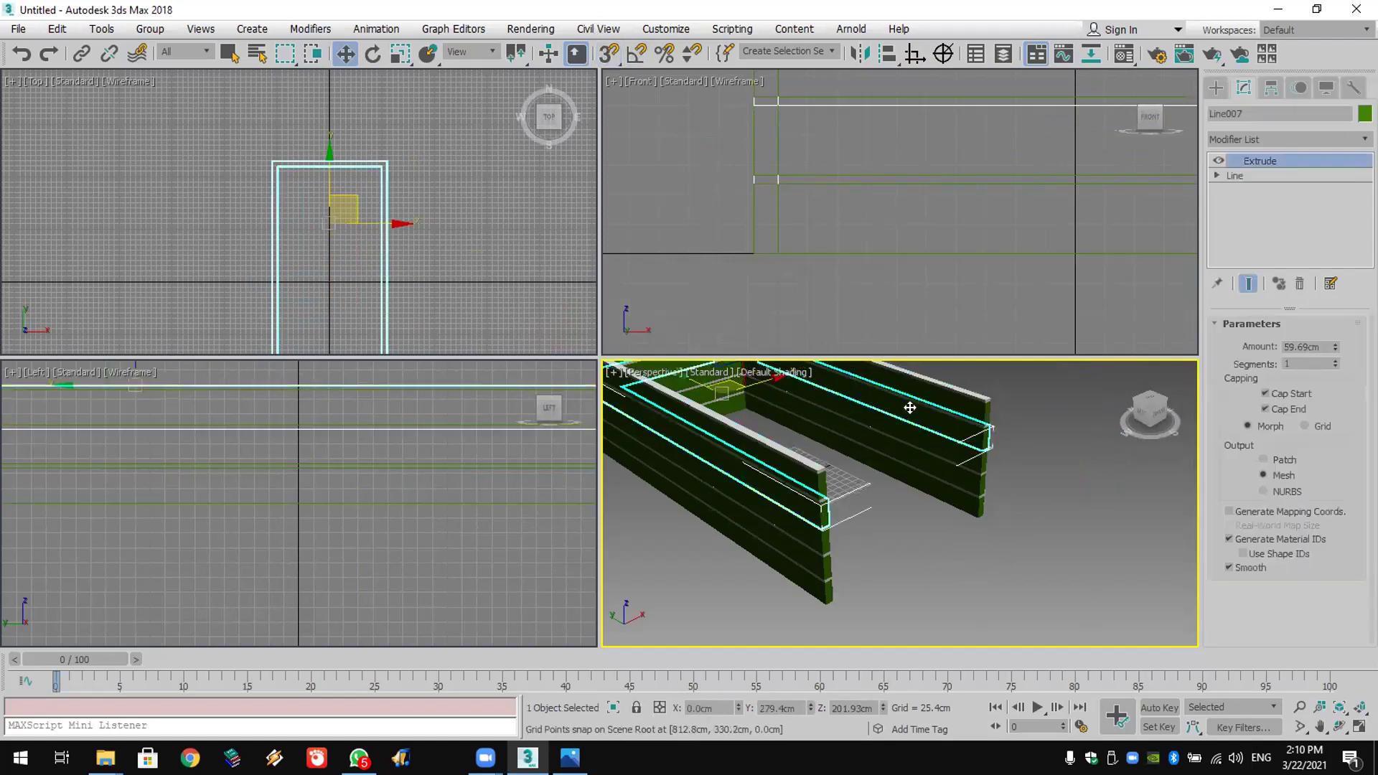
ctrl+click(950, 467)
ctrl+click(949, 468)
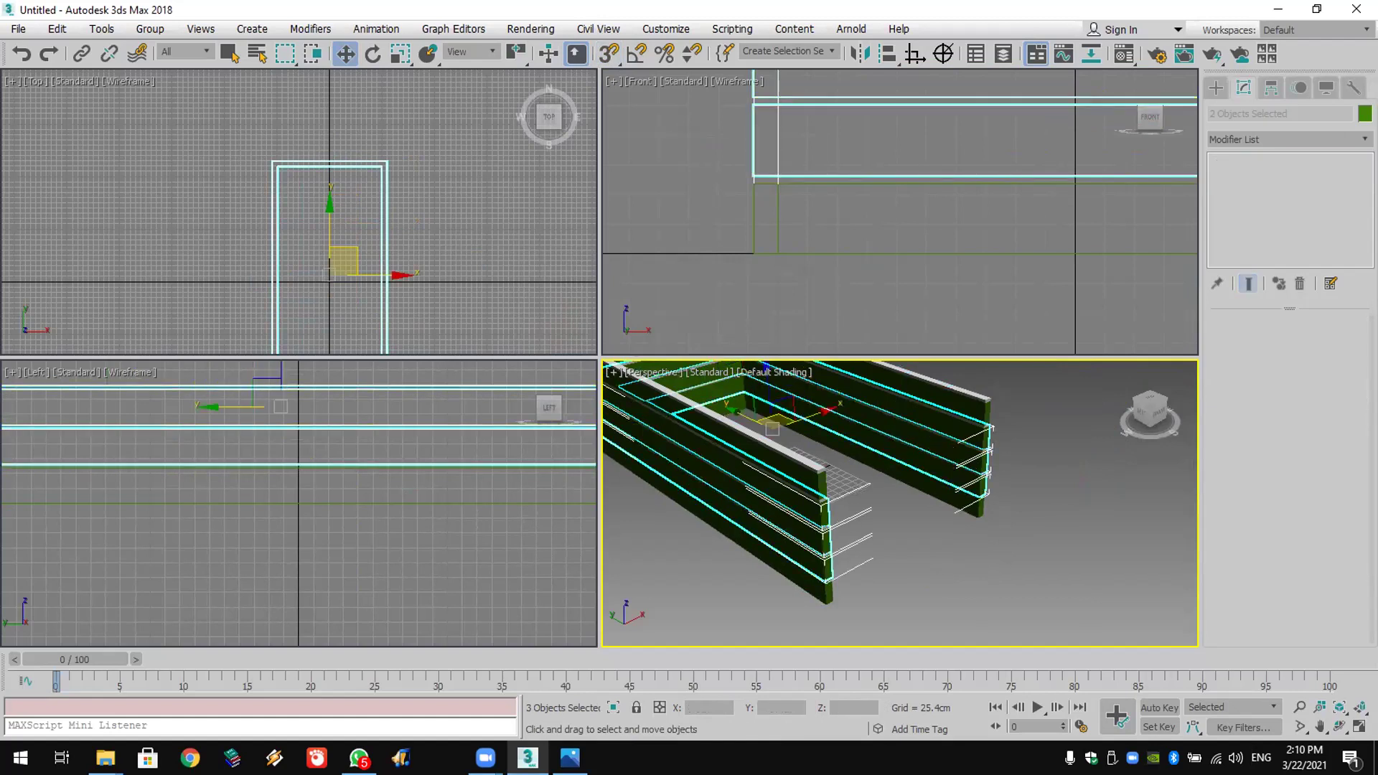
click(1364, 114)
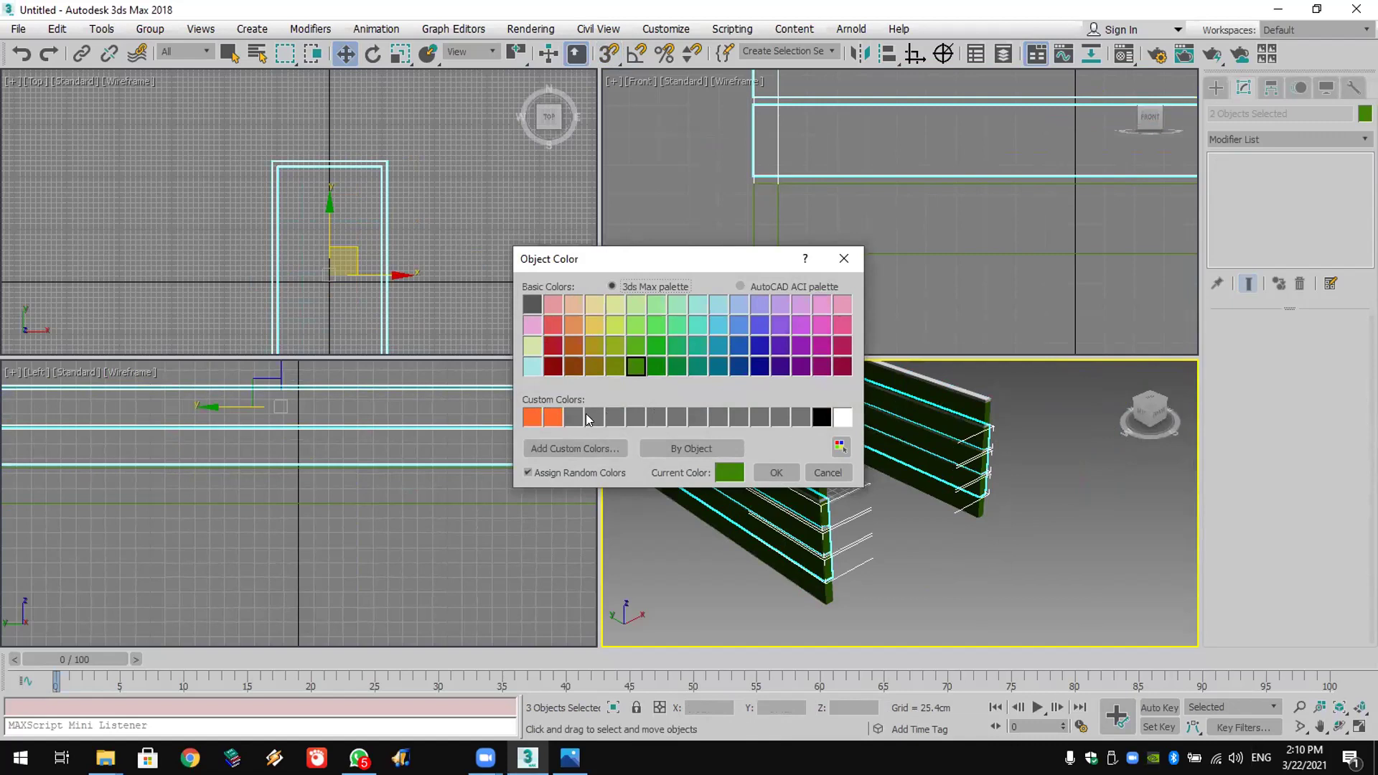
click(602, 449)
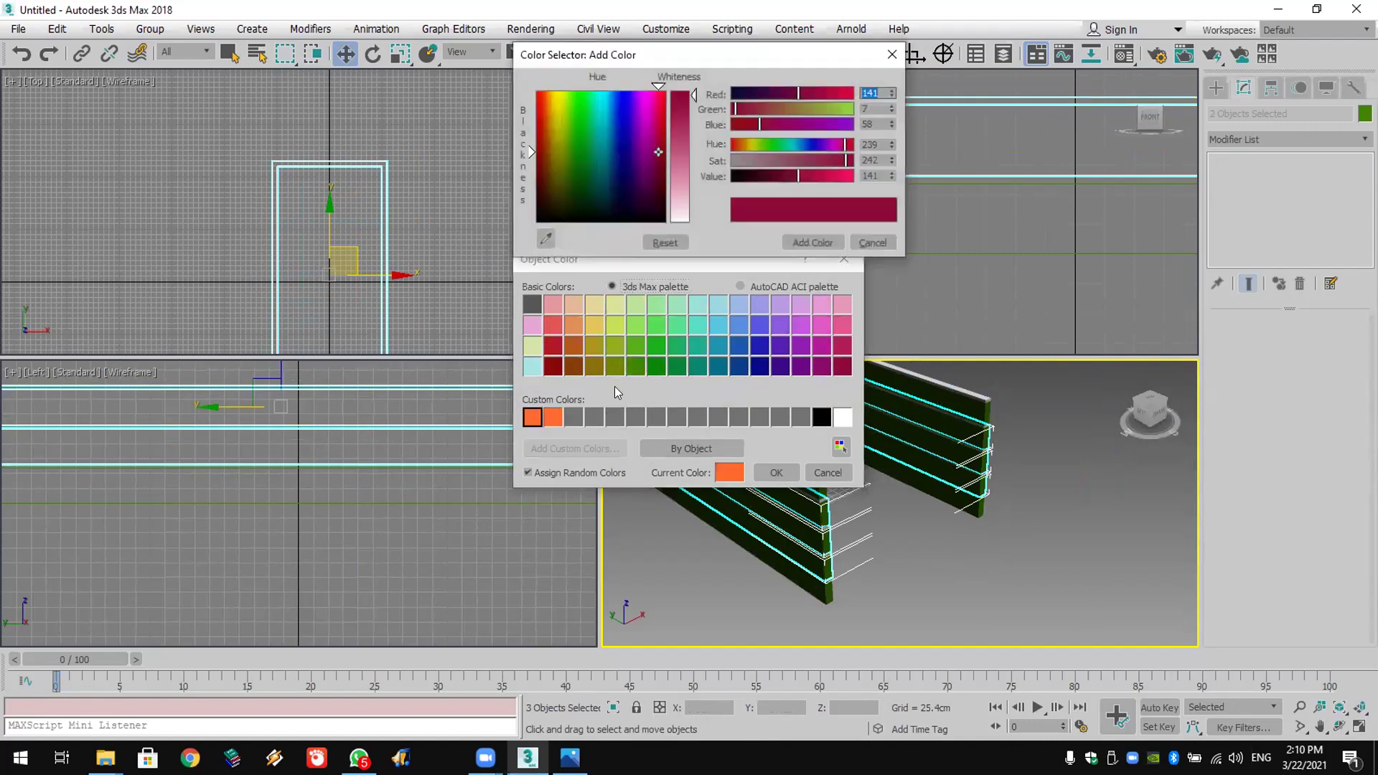
drag(642, 175, 668, 208)
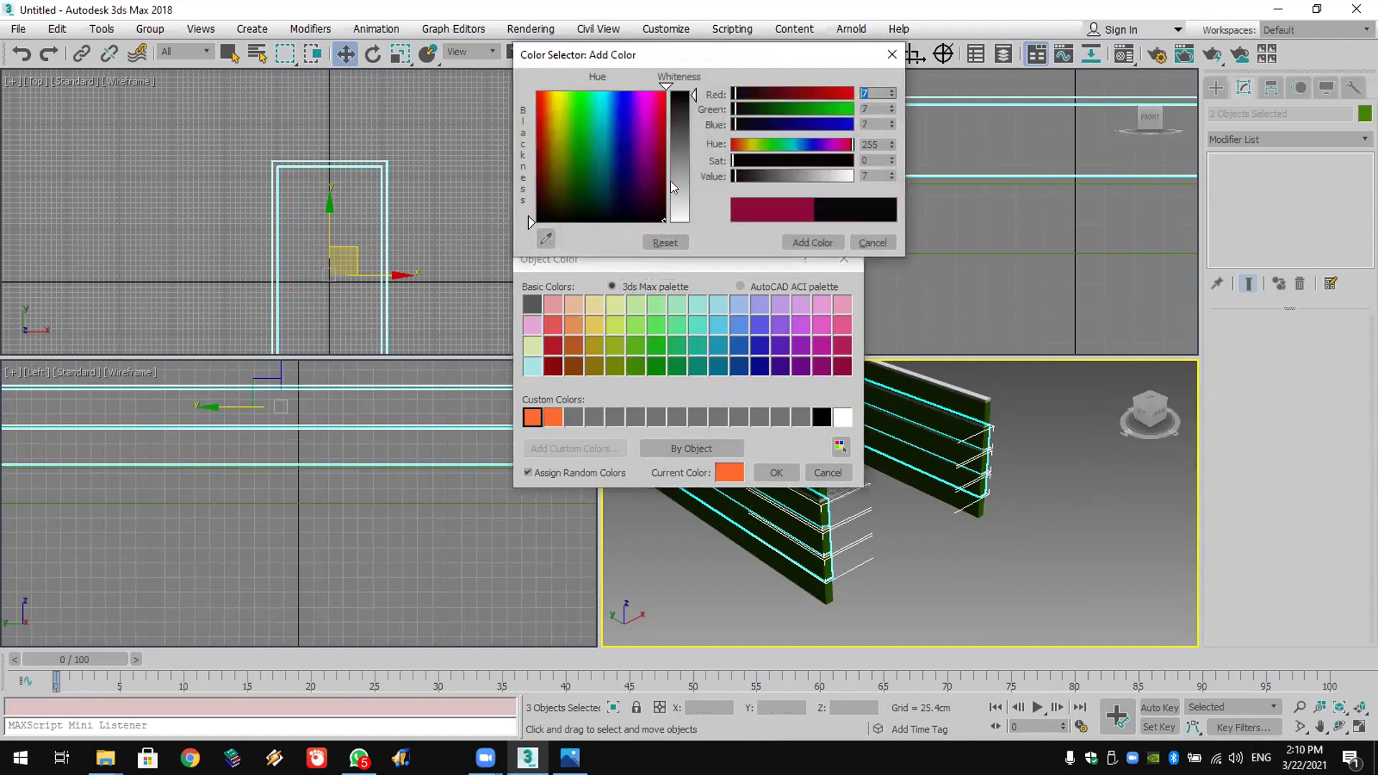
click(674, 183)
click(807, 241)
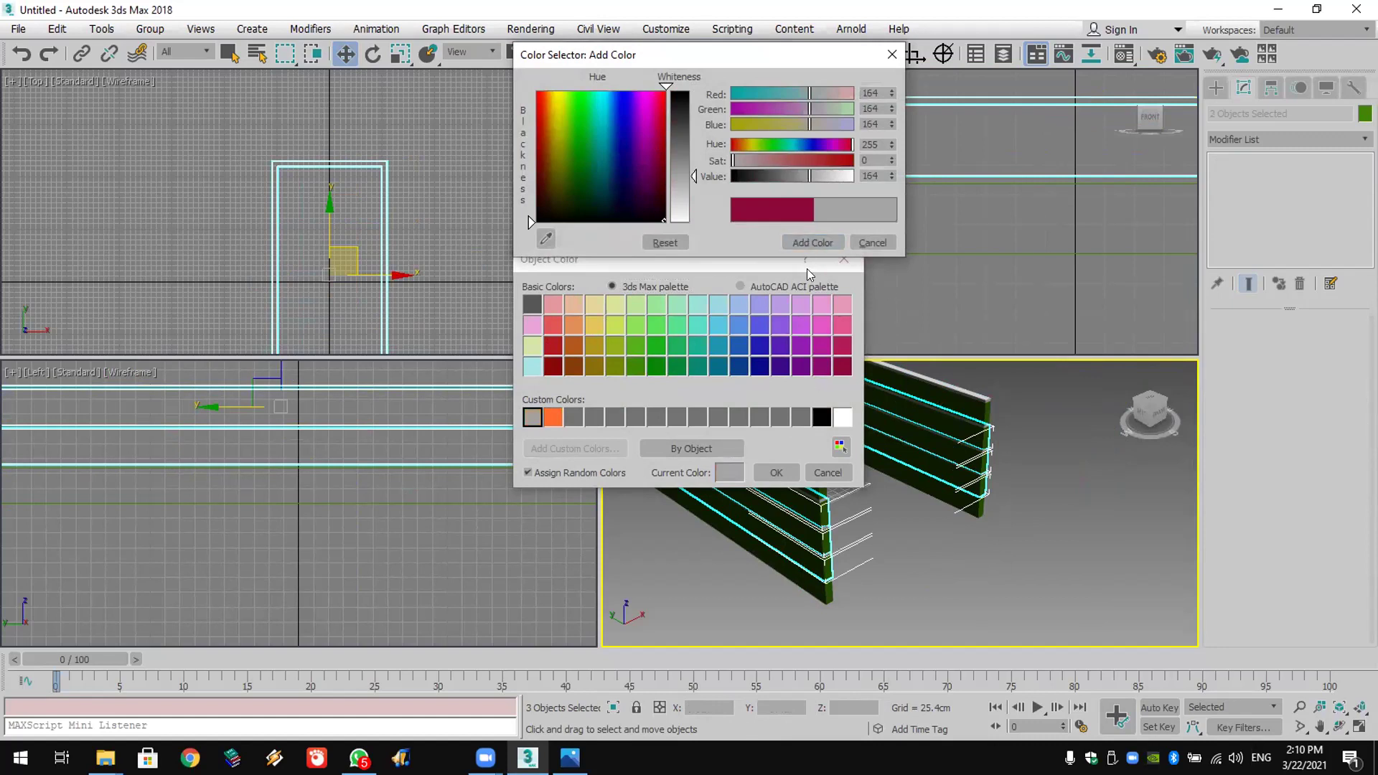
click(762, 471)
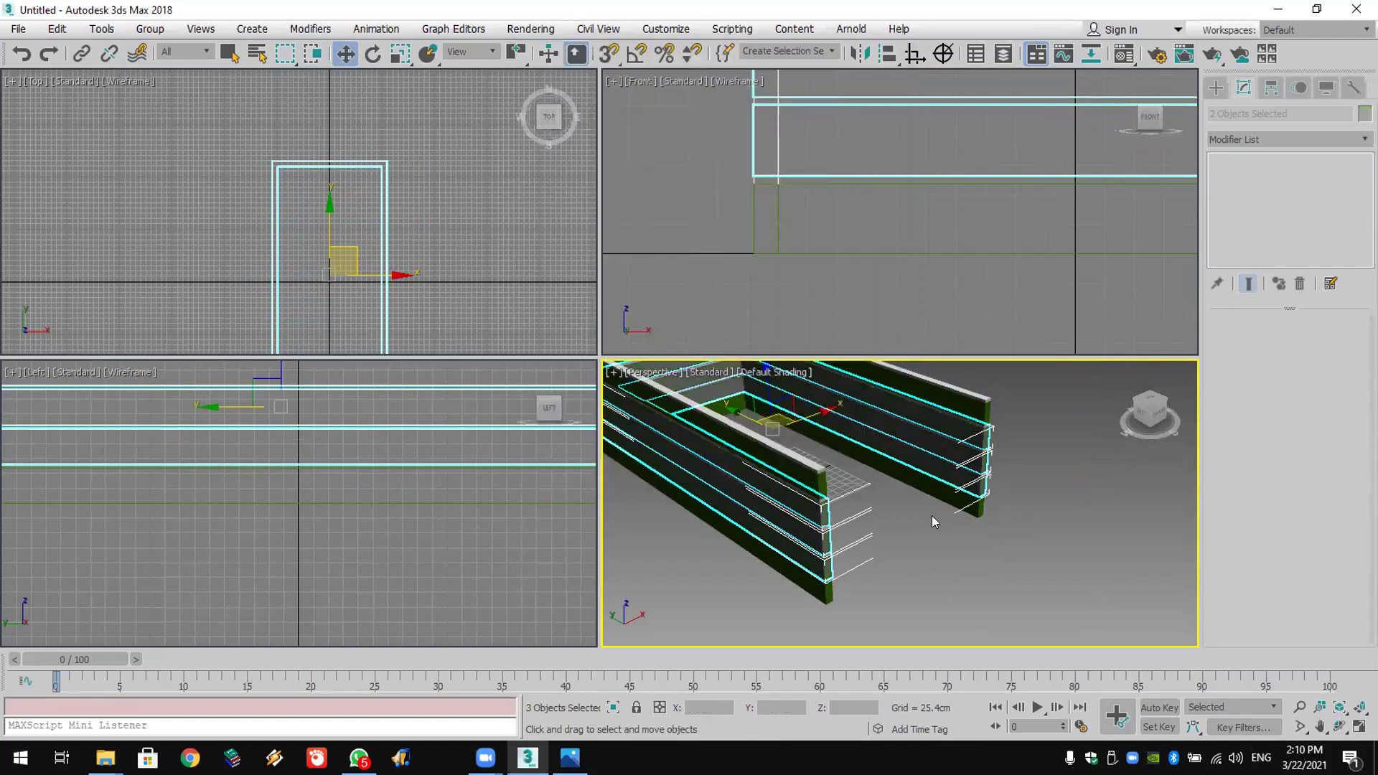
click(951, 527)
Step: With snapping on, draw a ceiling box in the Top view across the walls' outer corners, about 1098.9 by 549.2 cm, and set its height to 1 cm
click(1340, 727)
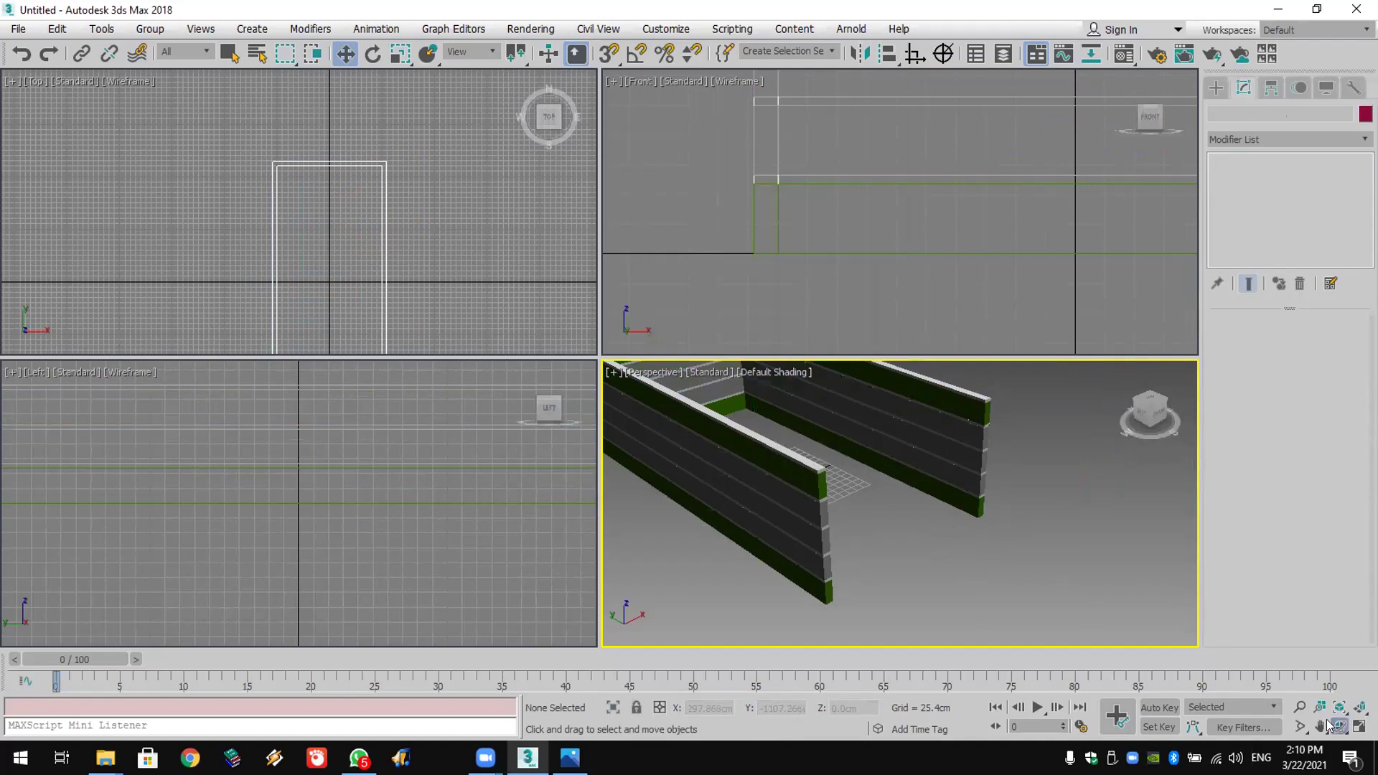
drag(959, 560, 824, 467)
scroll(862, 485, up, 5)
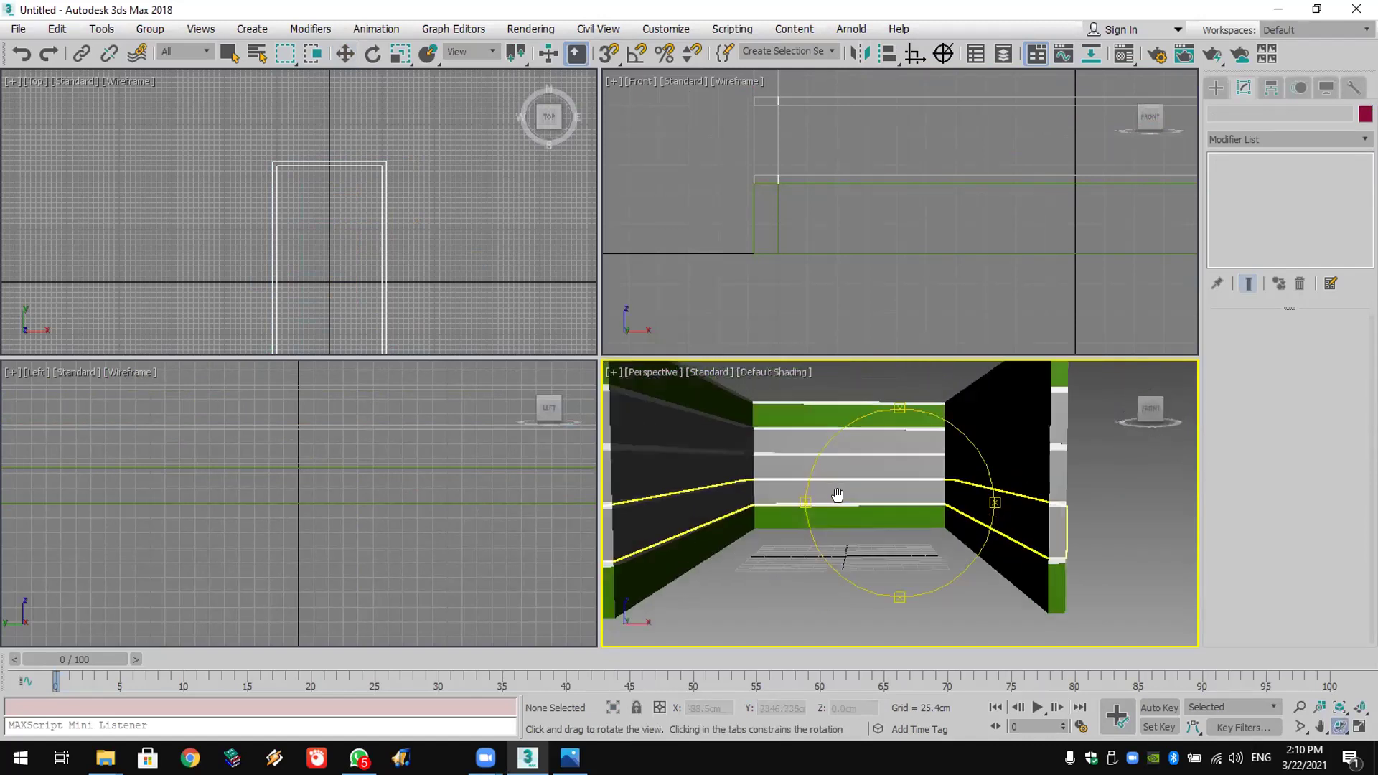
scroll(865, 486, down, 3)
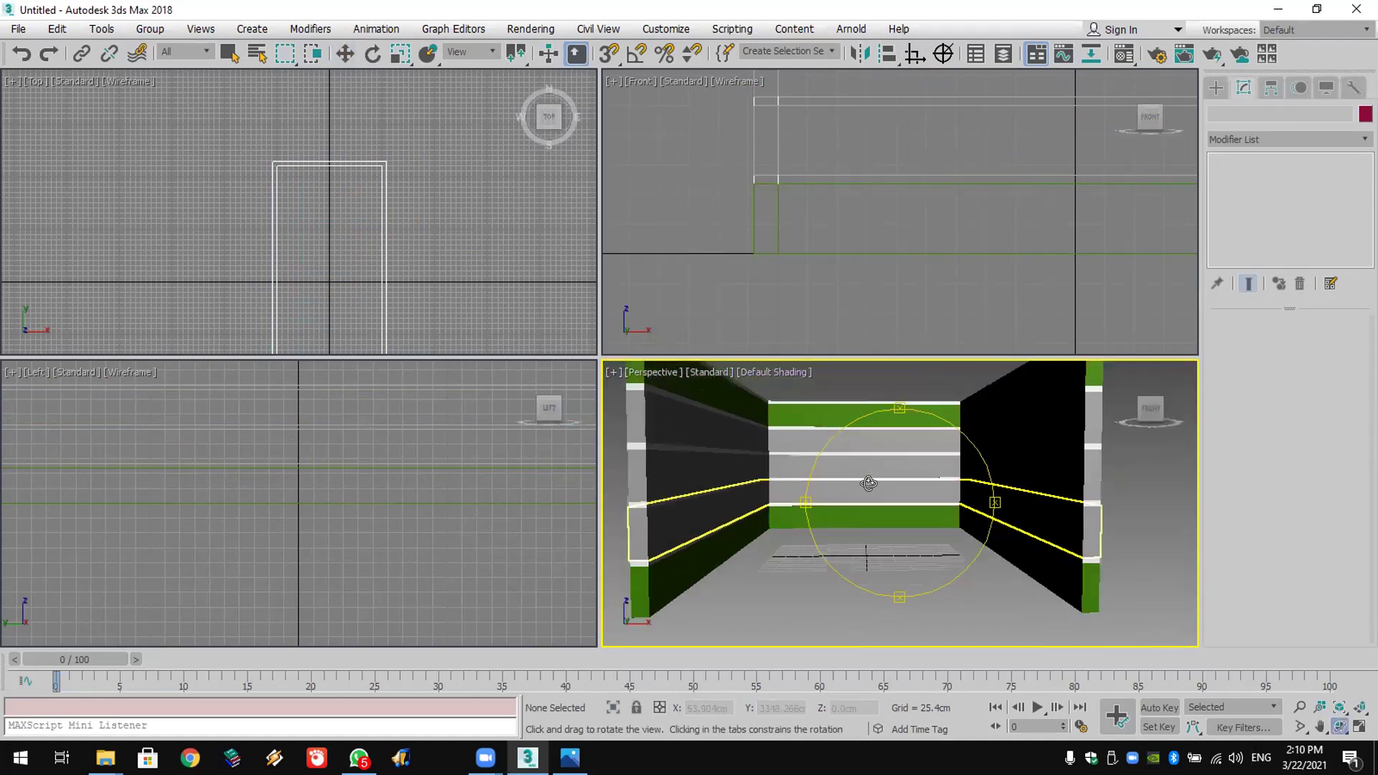
click(1217, 87)
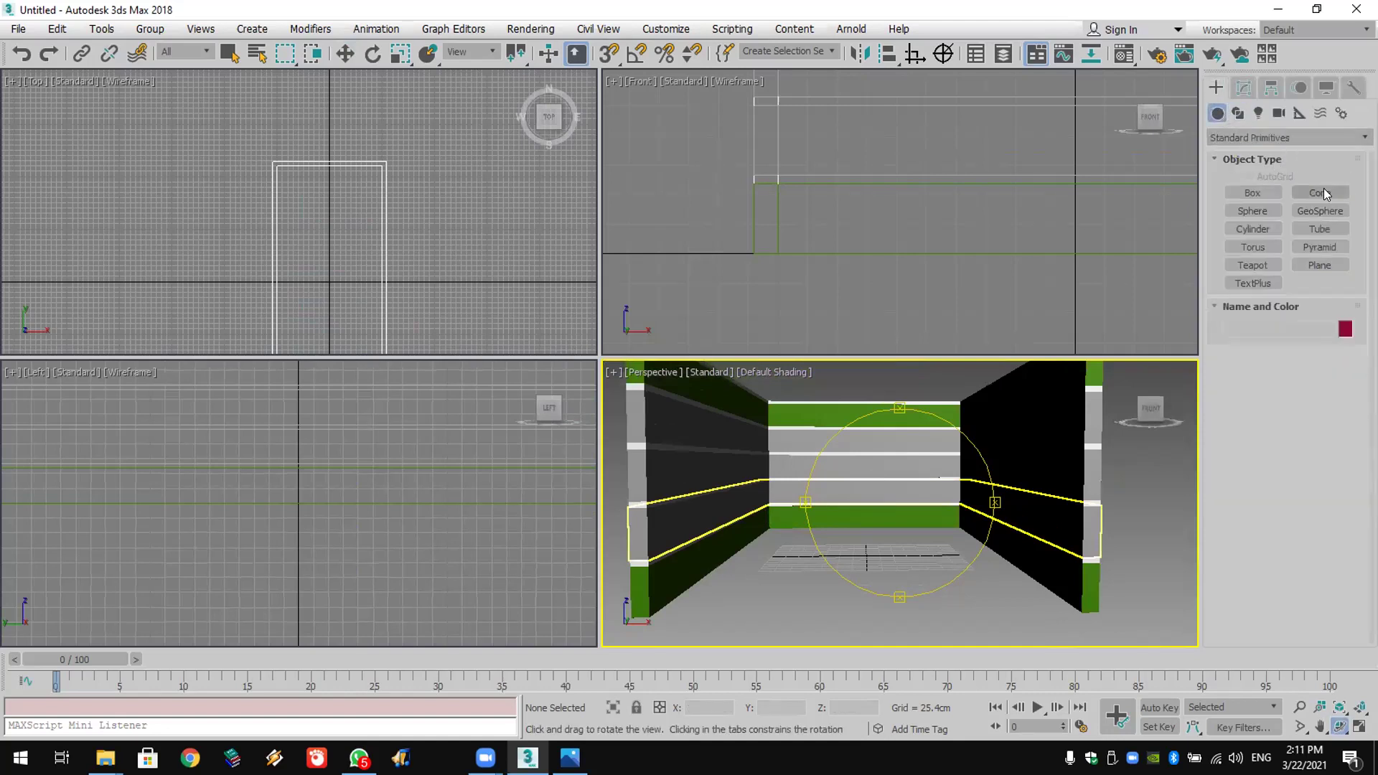
click(1268, 191)
middle_drag(495, 142, 474, 108)
click(608, 53)
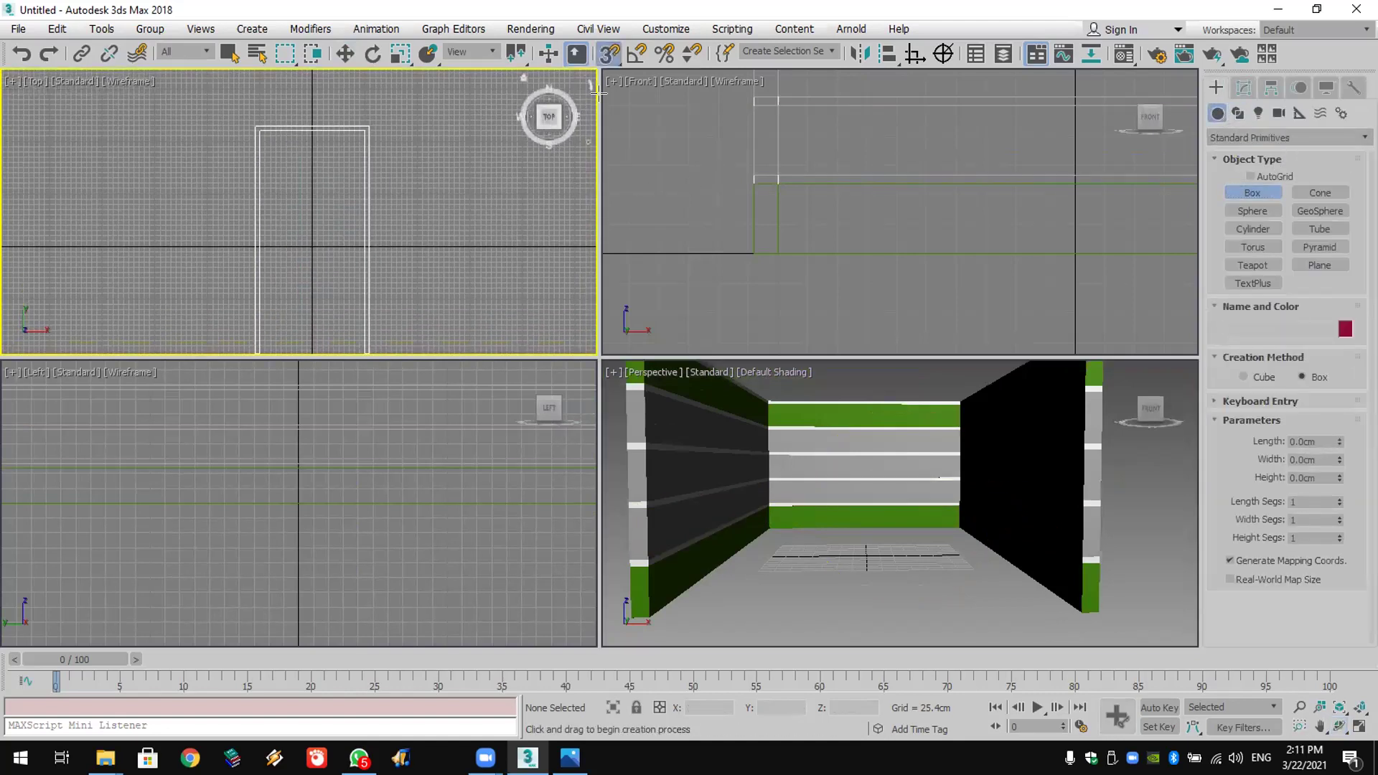
right_click(609, 57)
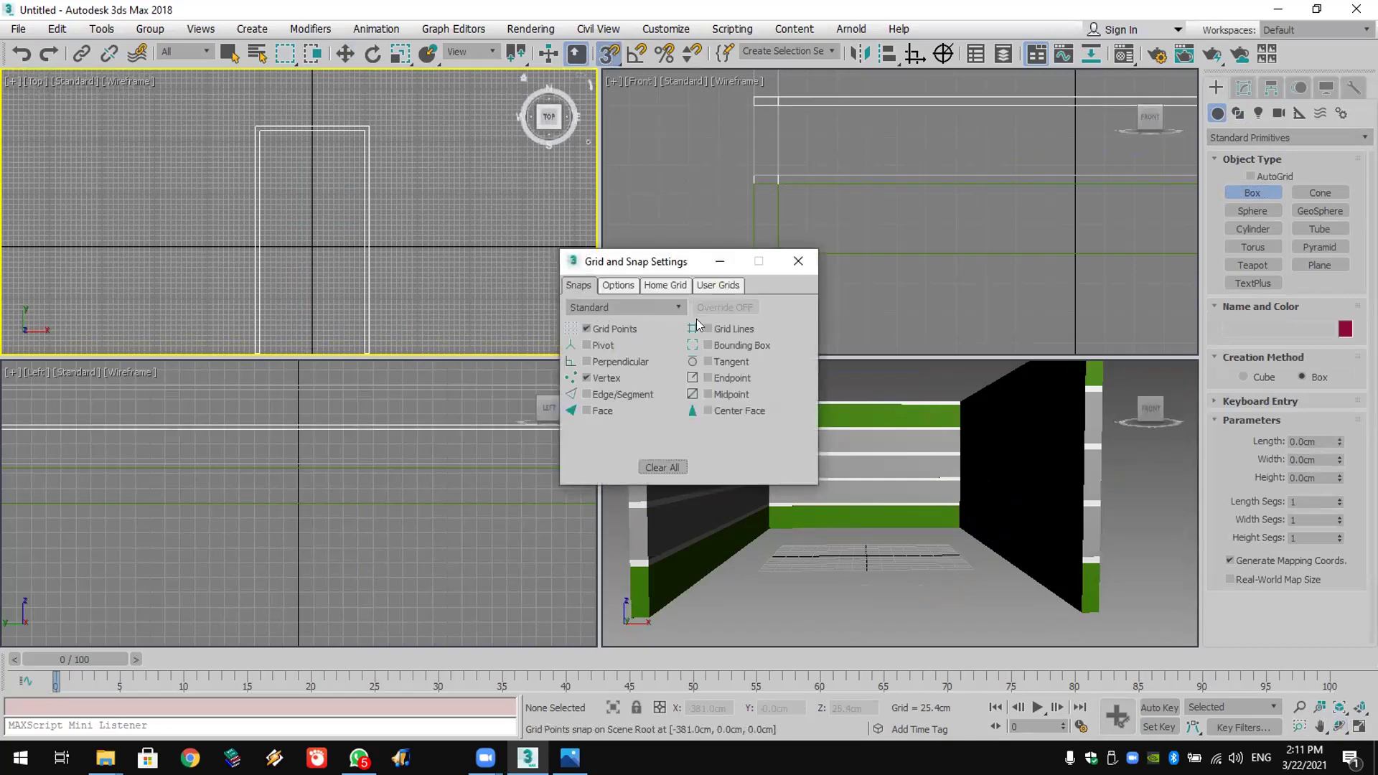
click(798, 261)
scroll(262, 180, down, 2)
drag(257, 133, 336, 295)
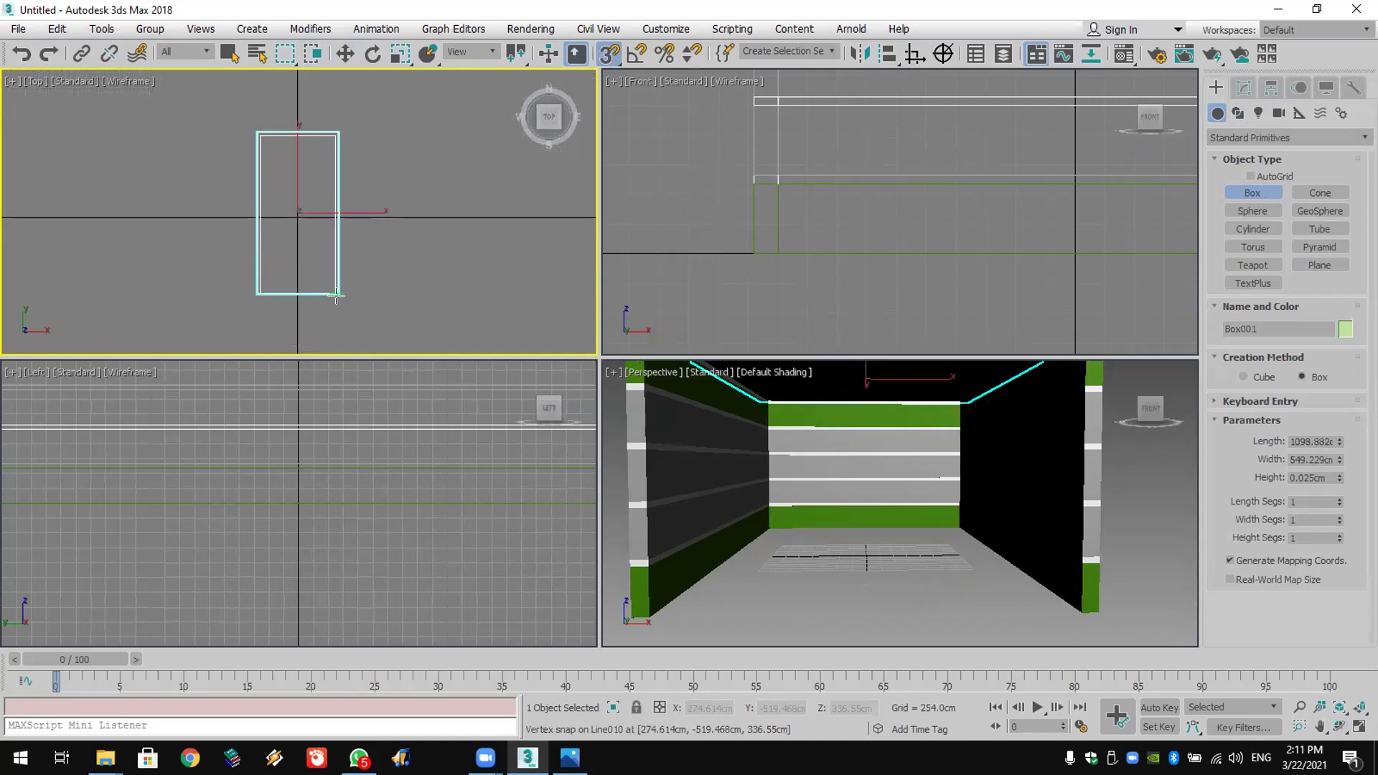
double_click(1294, 479)
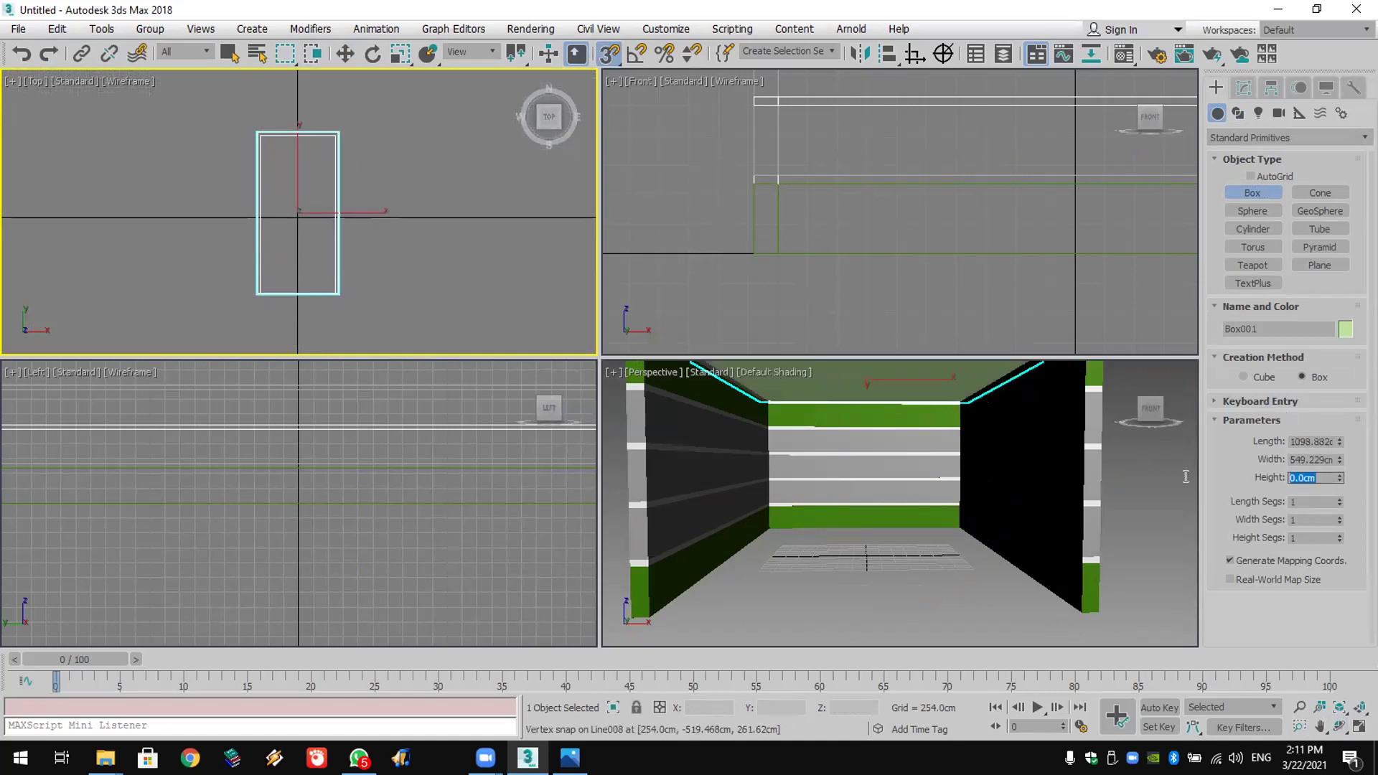
text(1)
key(Return)
Step: Copy the ceiling box downward in the Front view and set the copy's absolute Z to 0 as the floor
scroll(1164, 378, down, 5)
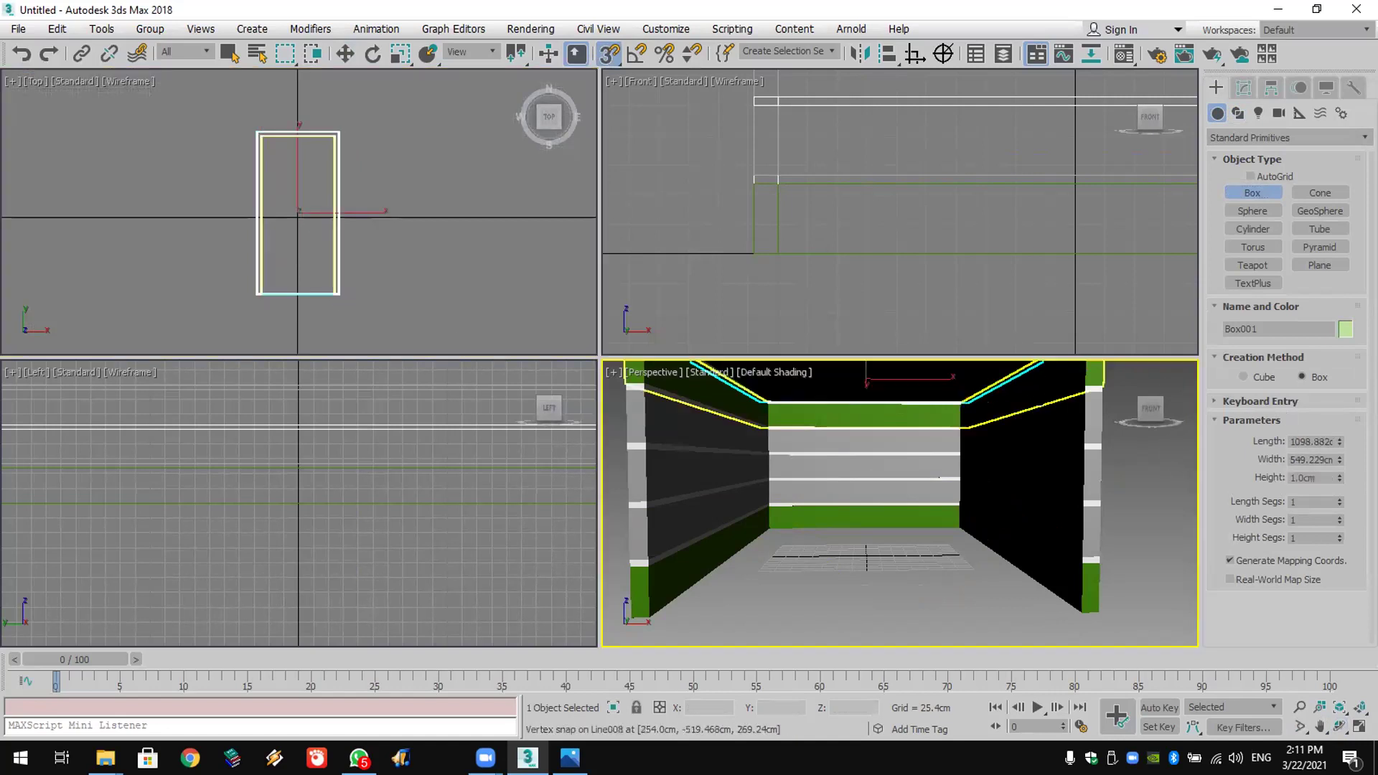
scroll(1010, 256, down, 6)
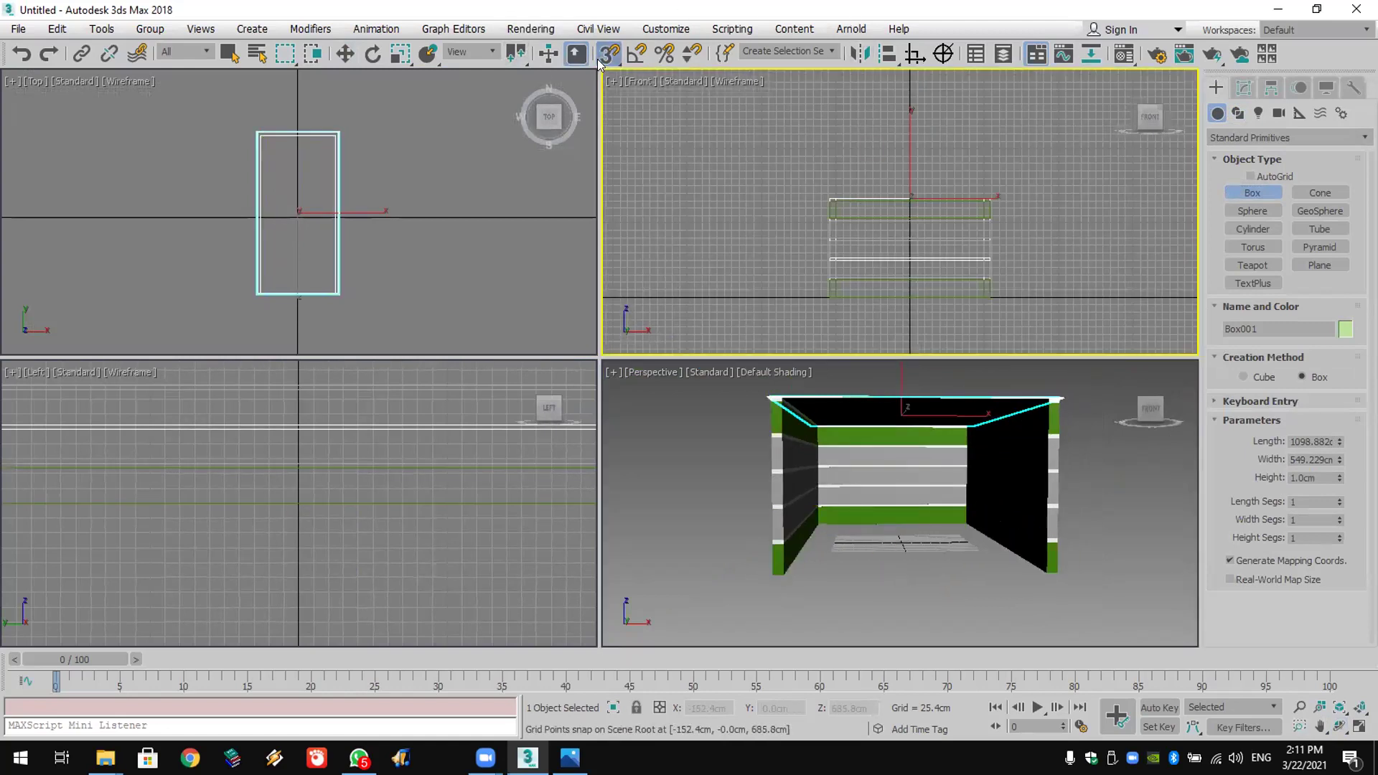
right_click(910, 138)
click(920, 144)
shift+drag(902, 159, 903, 219)
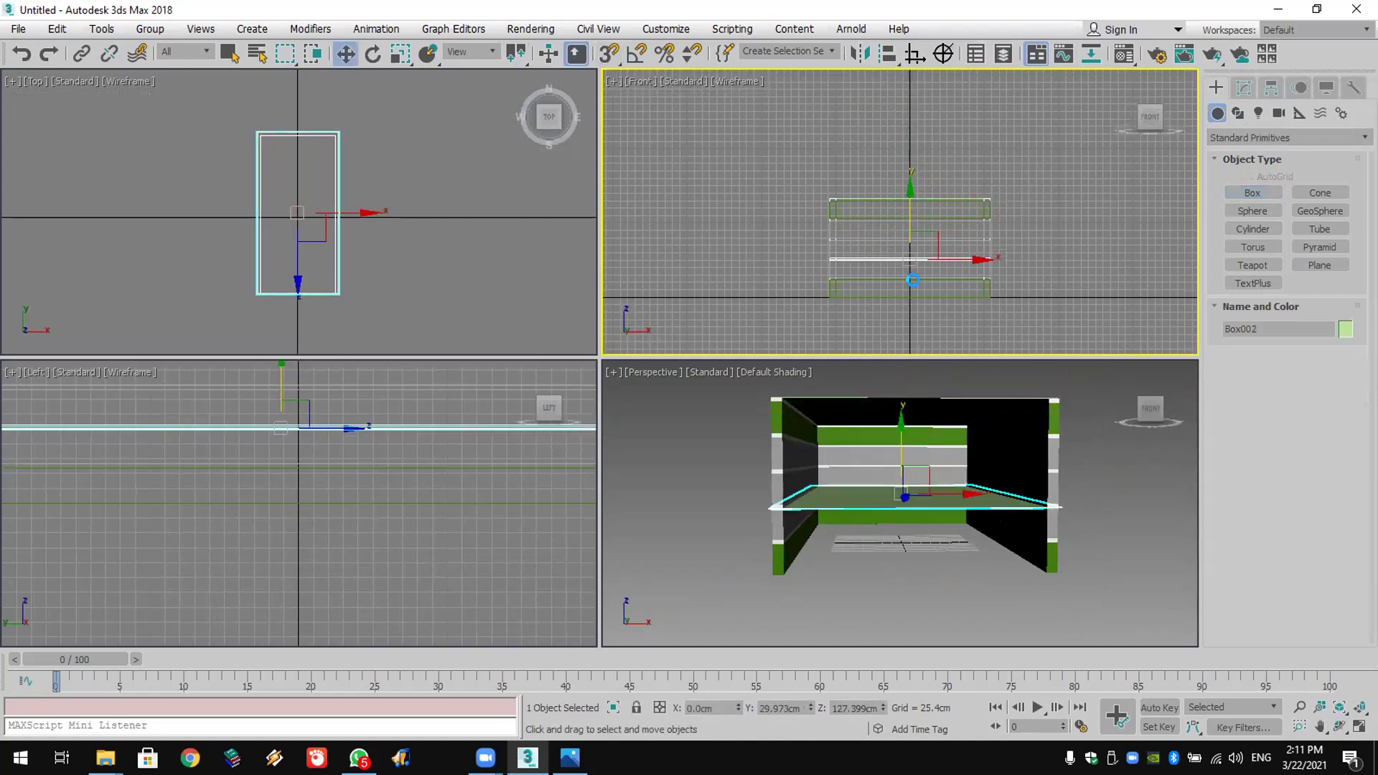
click(701, 450)
double_click(537, 197)
text(0)
key(Return)
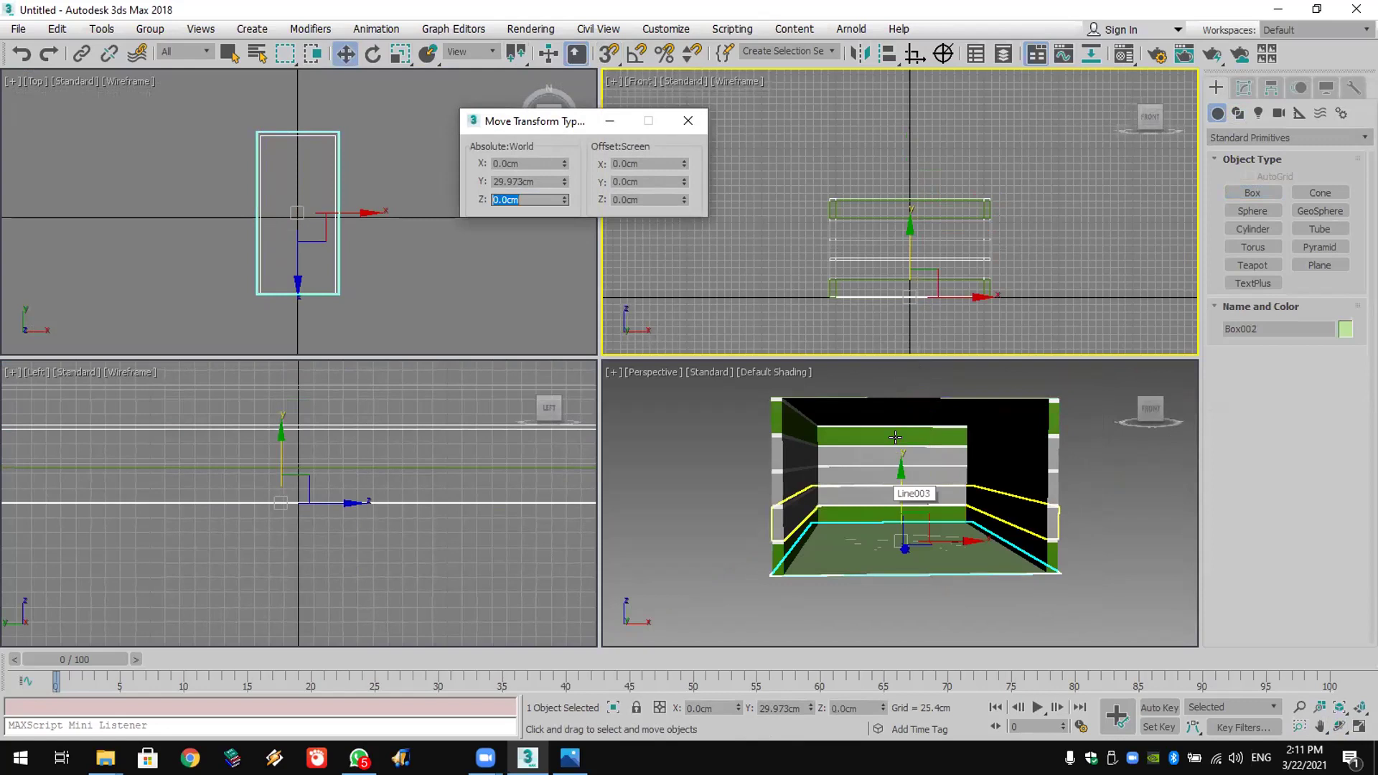
Step: Select the floor and ceiling boxes together and colour them white
ctrl+click(896, 398)
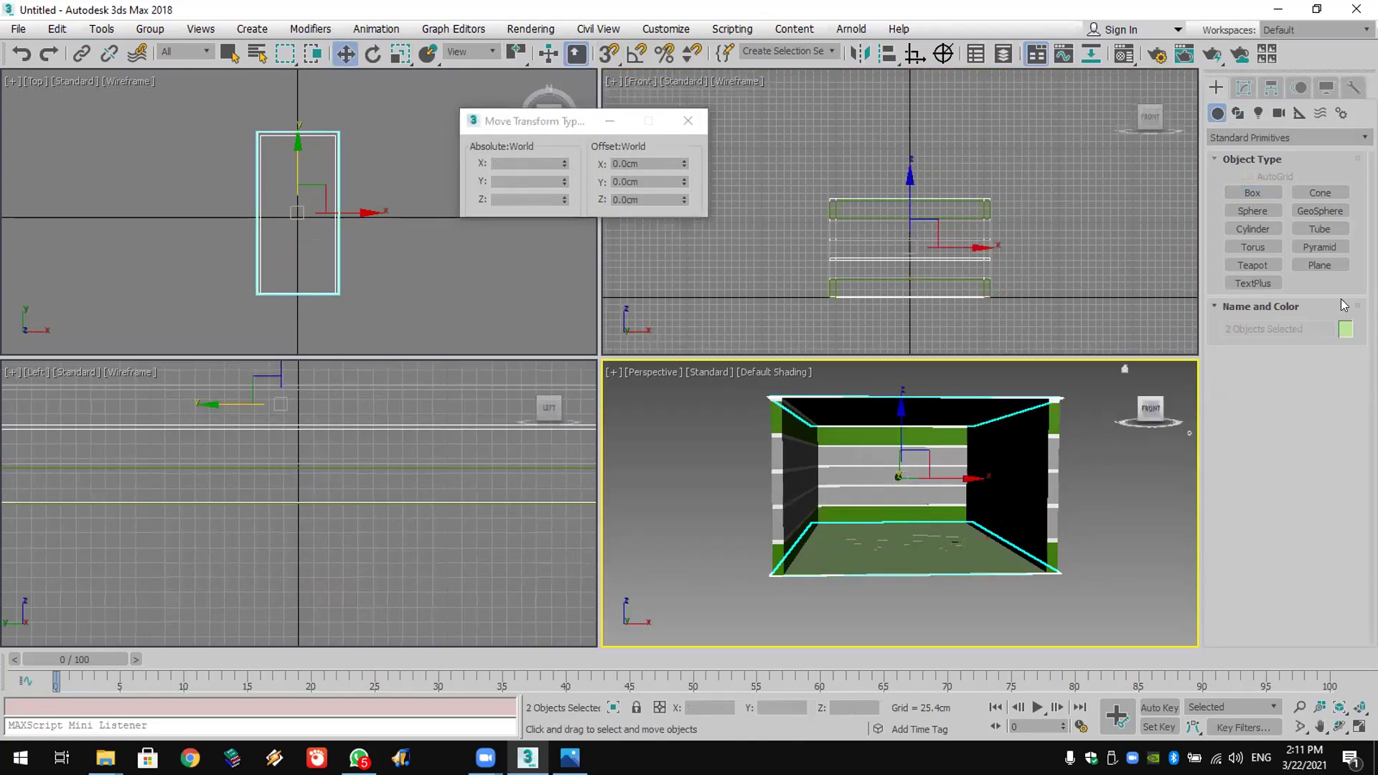
click(1346, 330)
click(836, 415)
click(785, 471)
Step: Set the Perspective viewport's rendering to High Quality and turn off its shadows
scroll(919, 507, up, 4)
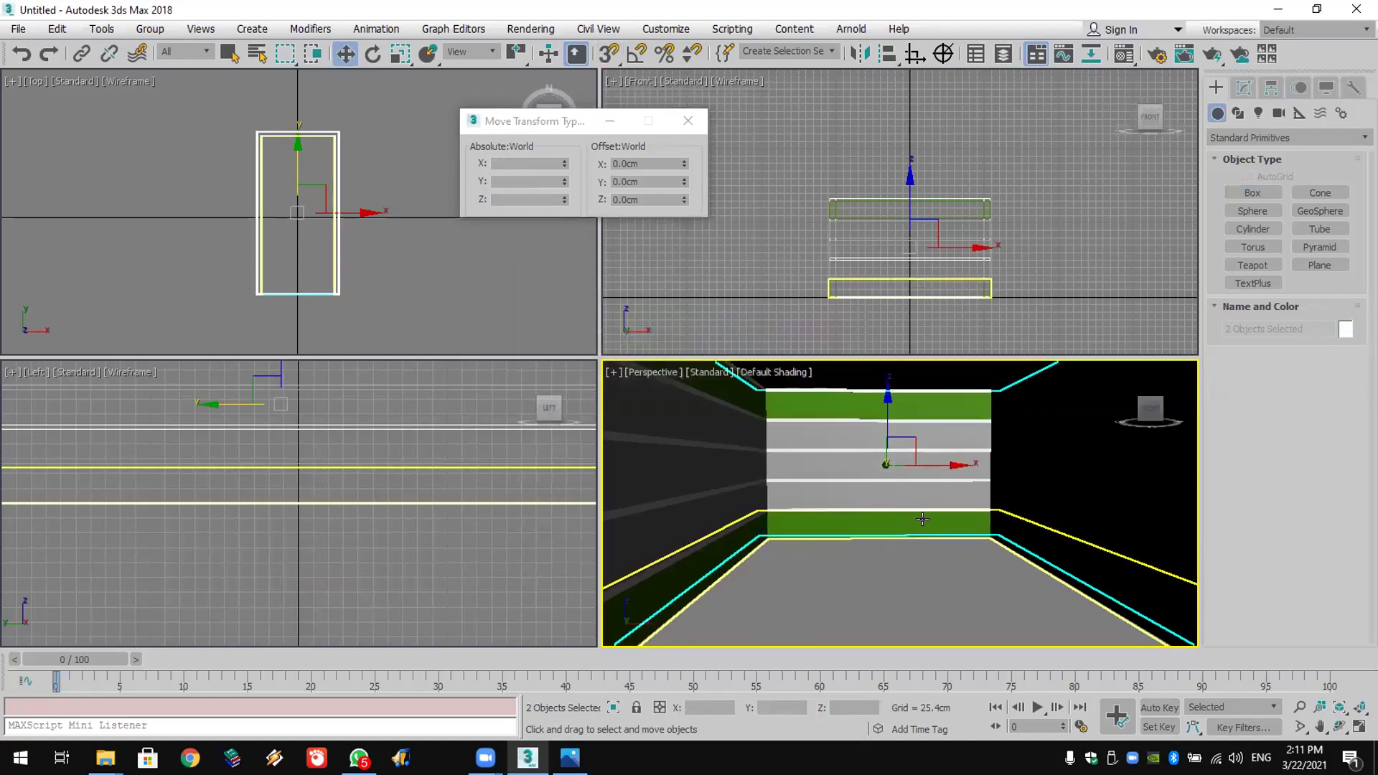
click(709, 372)
mouse_move(833, 471)
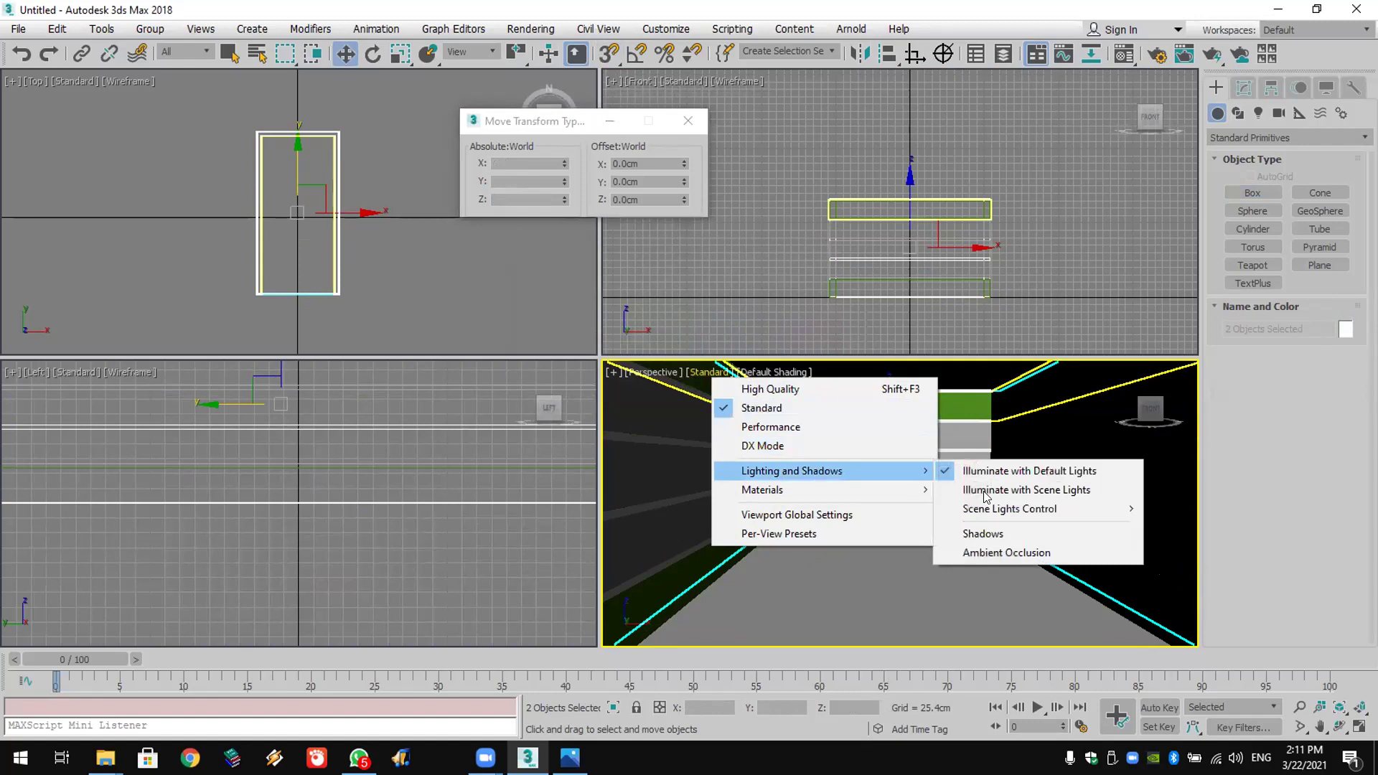
click(847, 390)
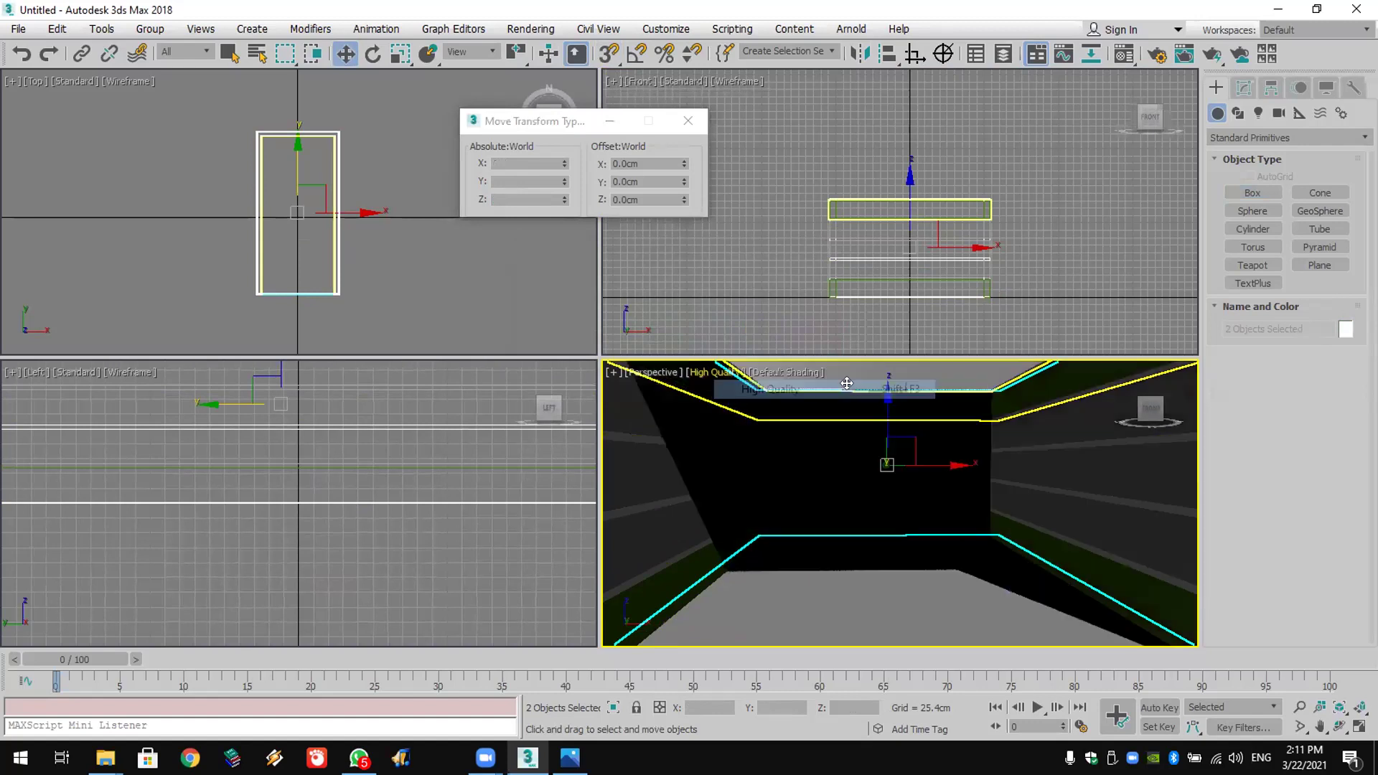
click(720, 373)
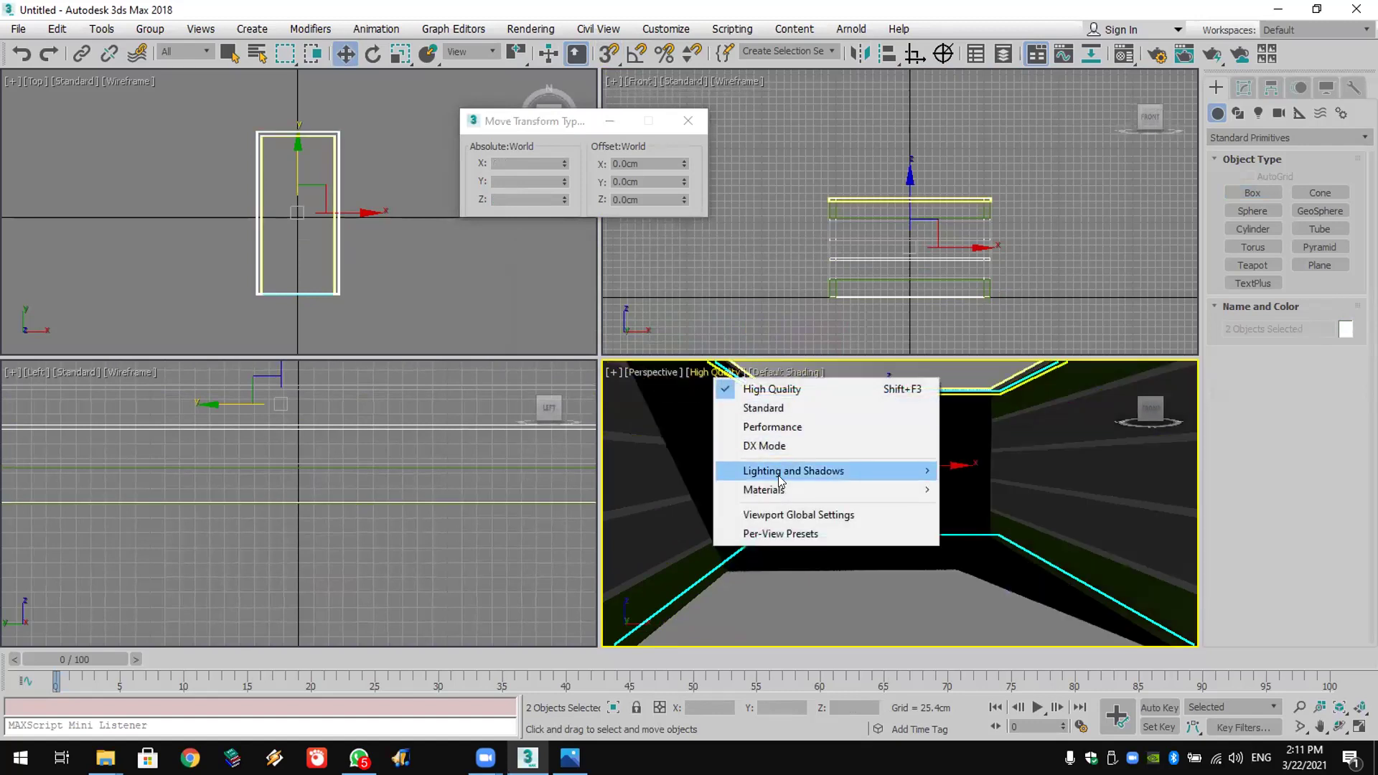
mouse_move(778, 473)
click(986, 534)
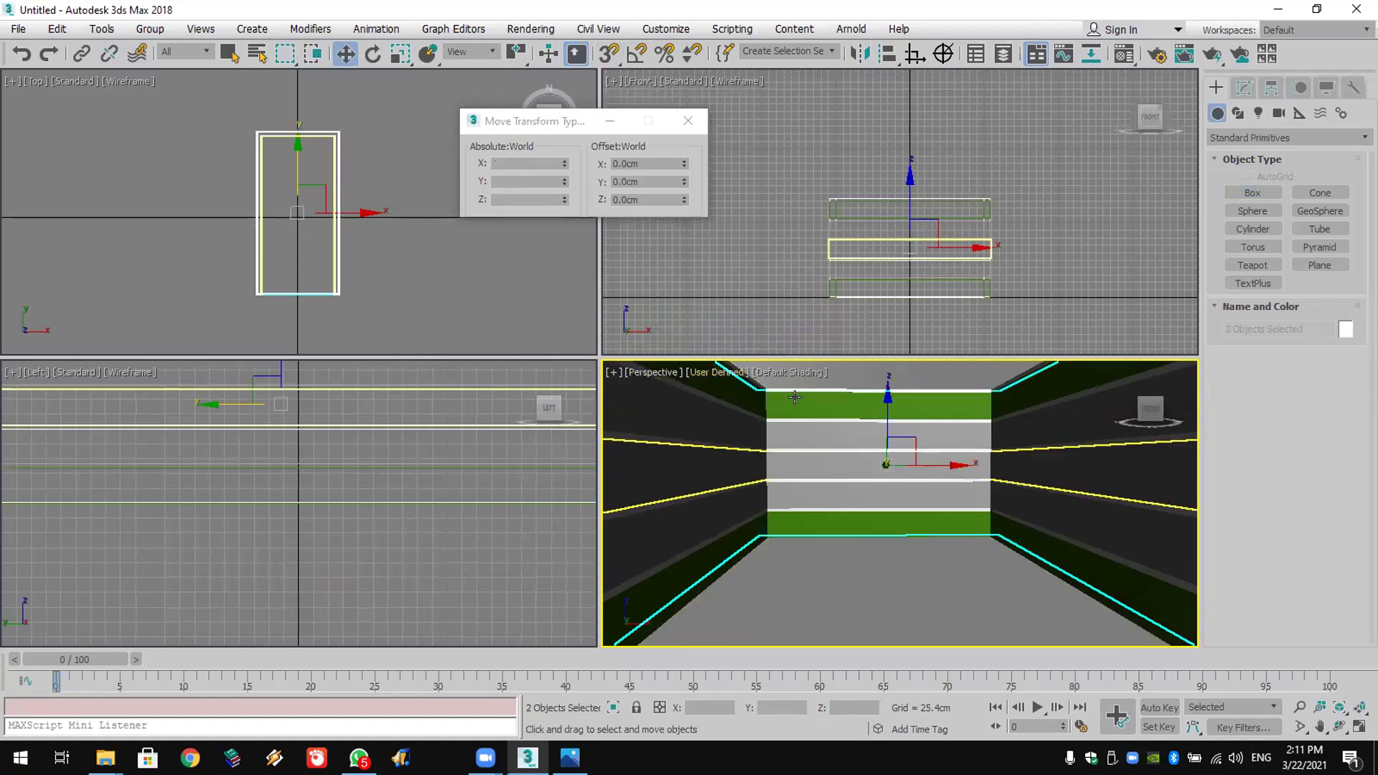
Step: Illuminate the Perspective viewport with default lights and orbit slightly to view the room interior
click(723, 373)
mouse_move(826, 490)
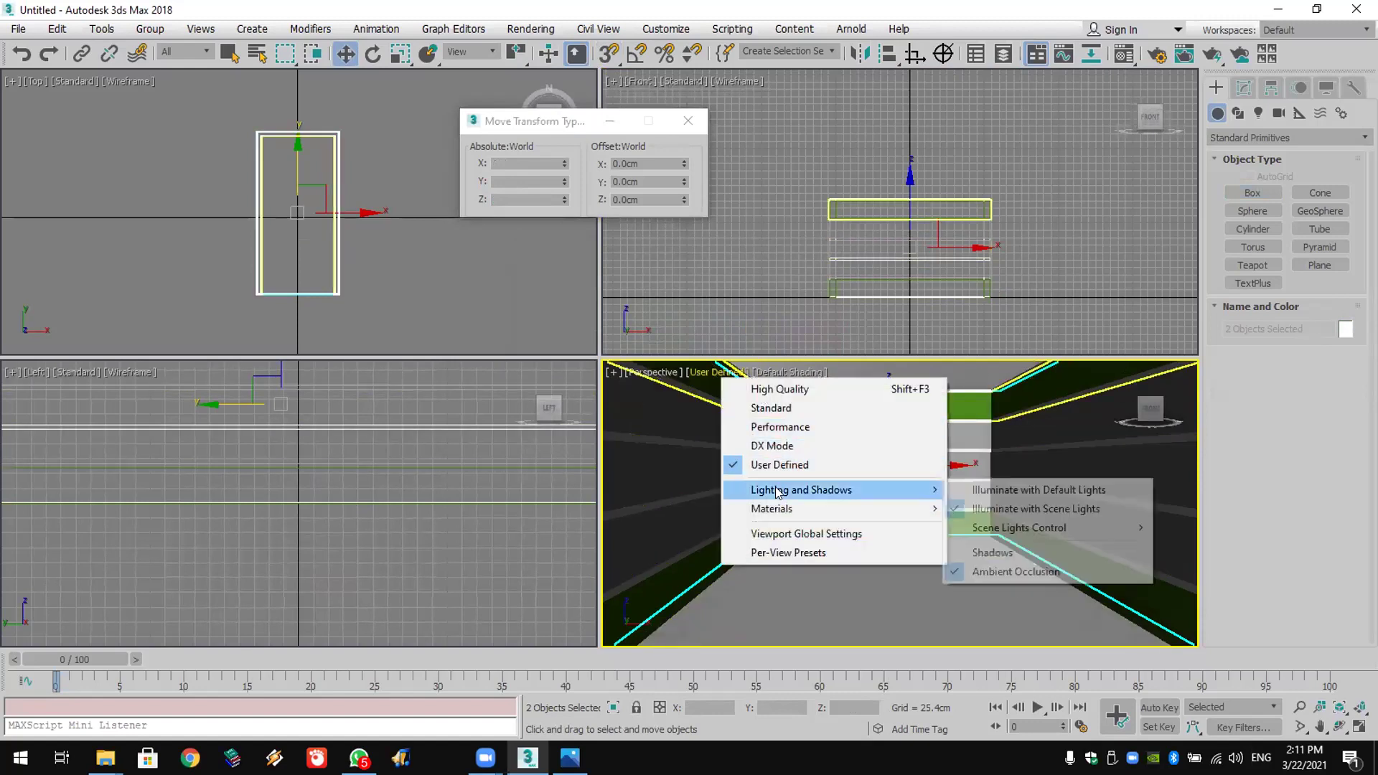
click(996, 491)
click(1339, 727)
drag(908, 560, 919, 523)
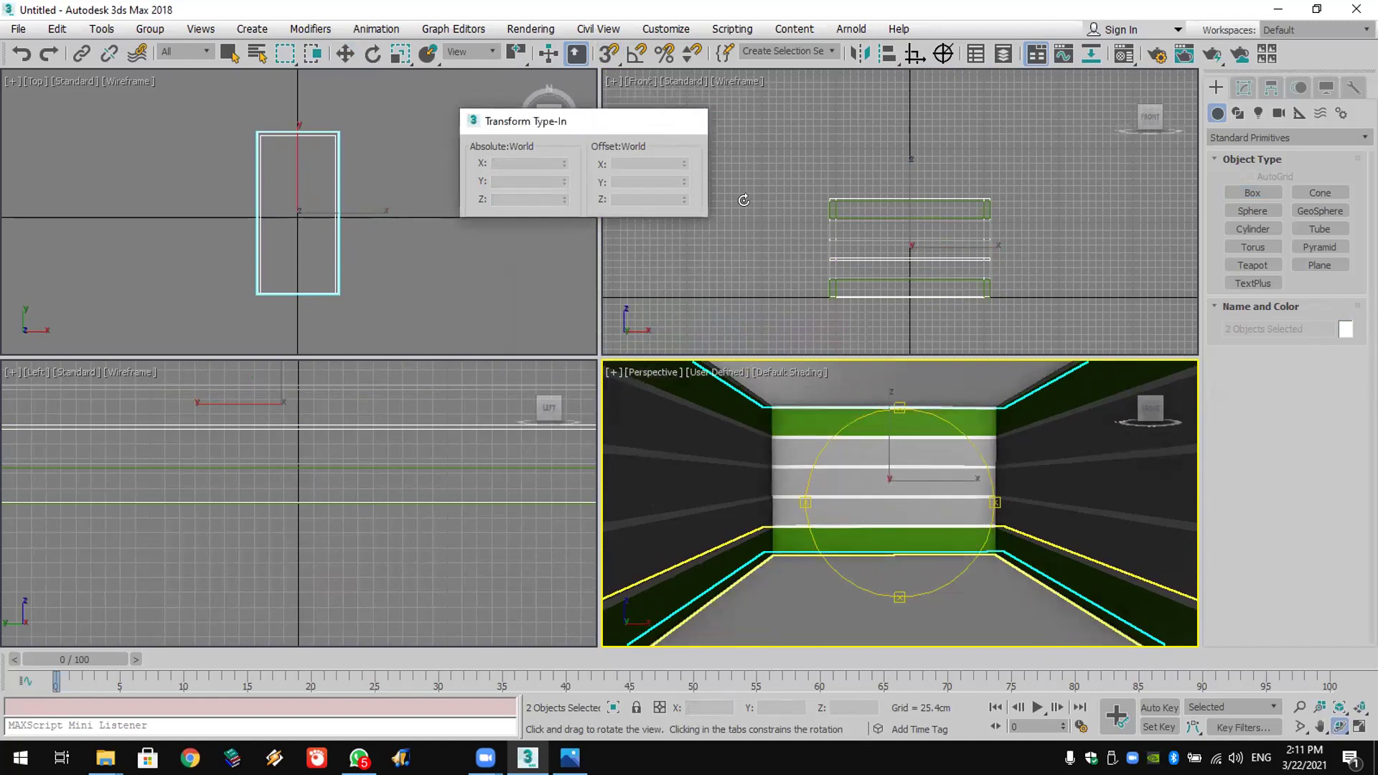
Step: Close the transform type-in window and recolour the selected floor and ceiling boxes pale mint green
click(688, 120)
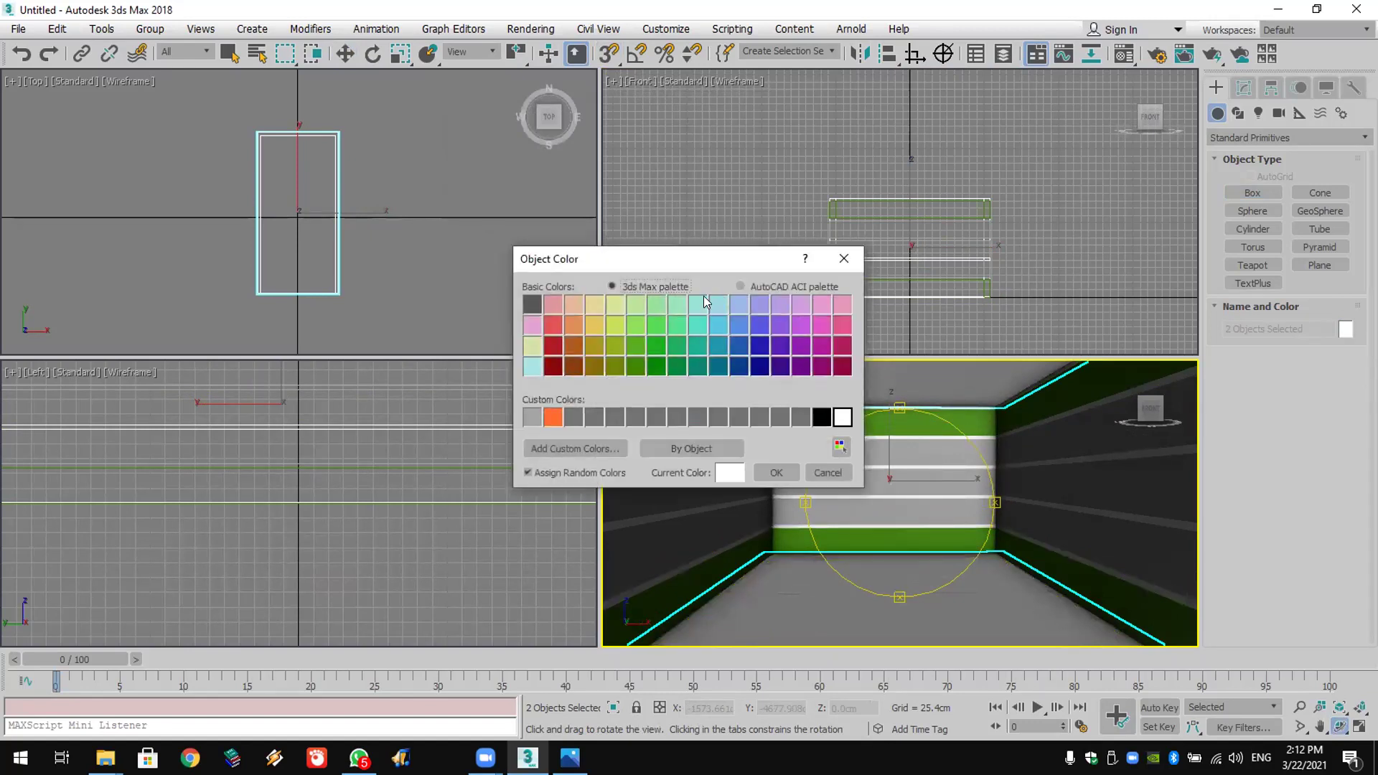
click(674, 304)
click(772, 474)
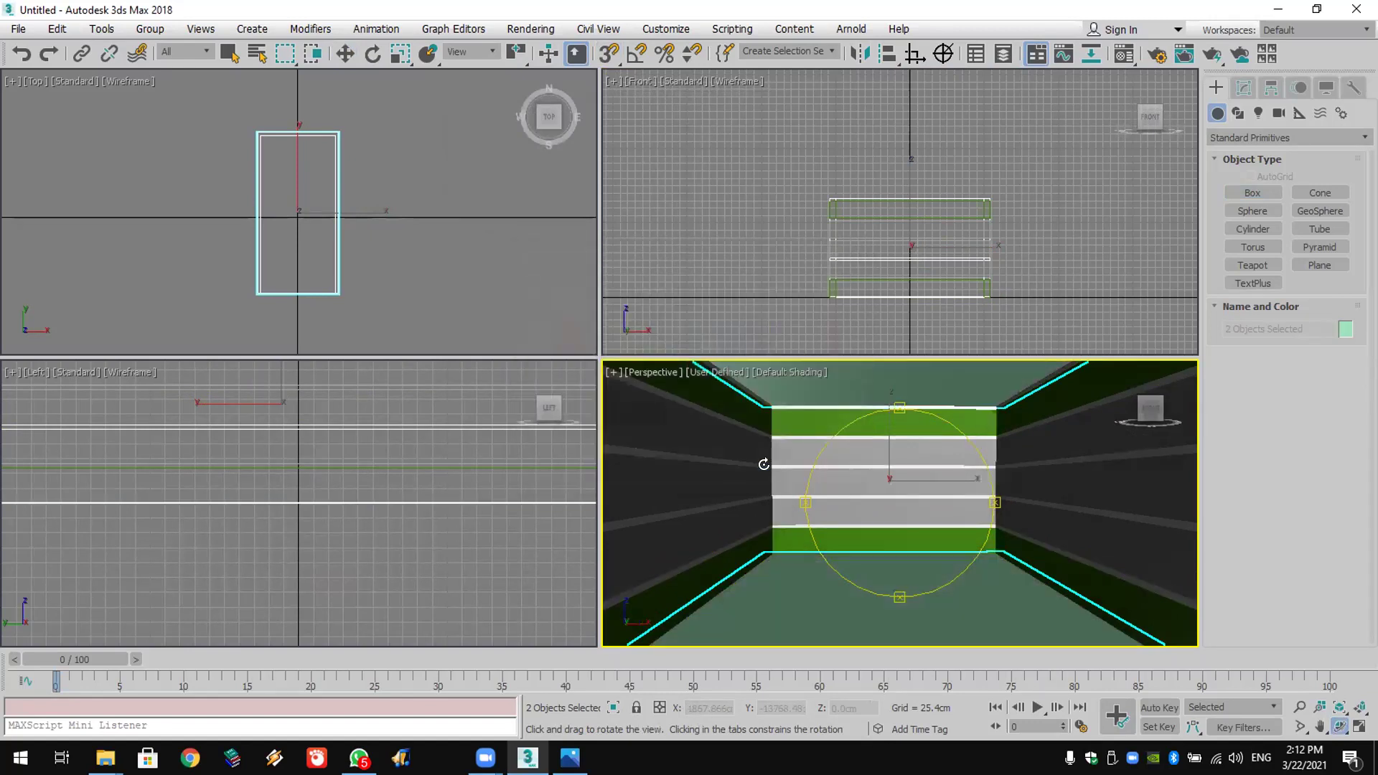
click(1346, 329)
click(842, 323)
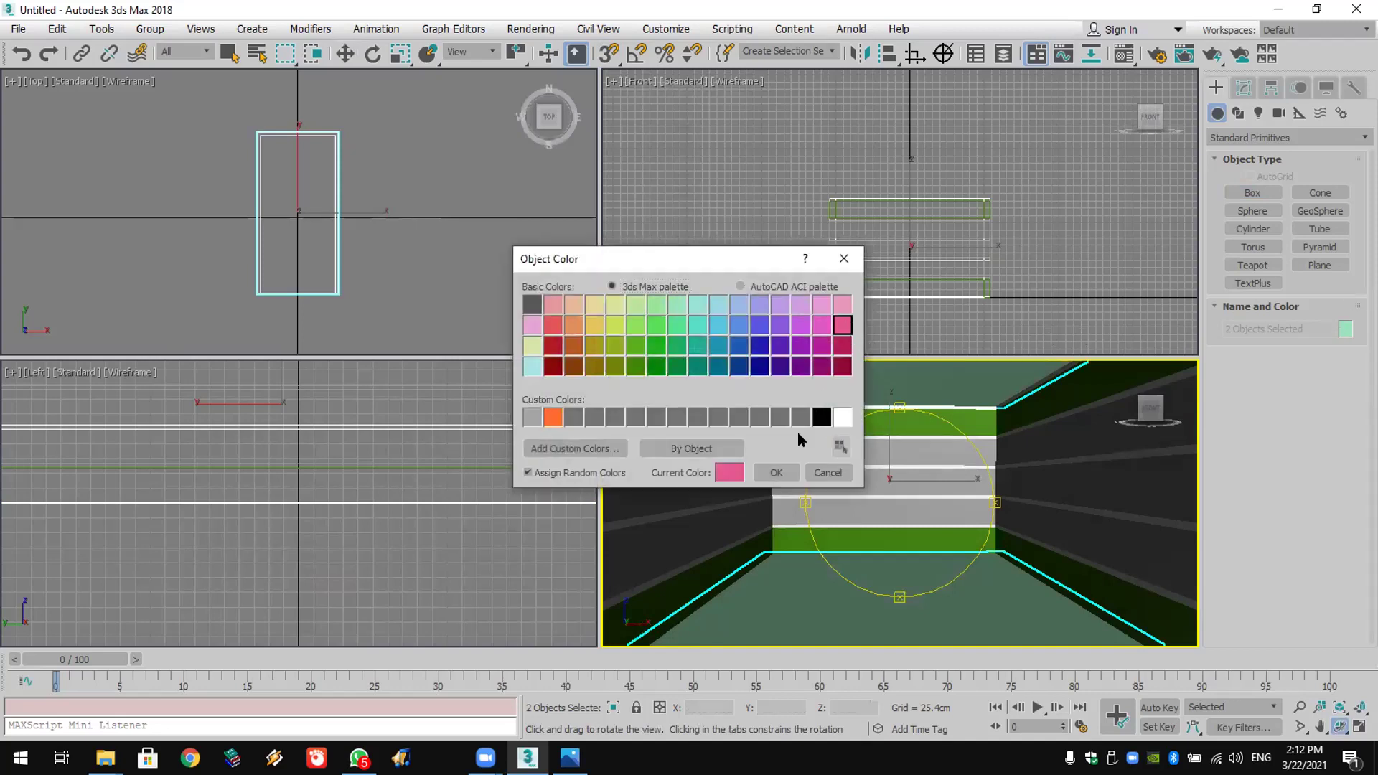
click(831, 471)
Step: Select the three middle wall bands together and colour them dark orange-brown
key(w)
click(831, 534)
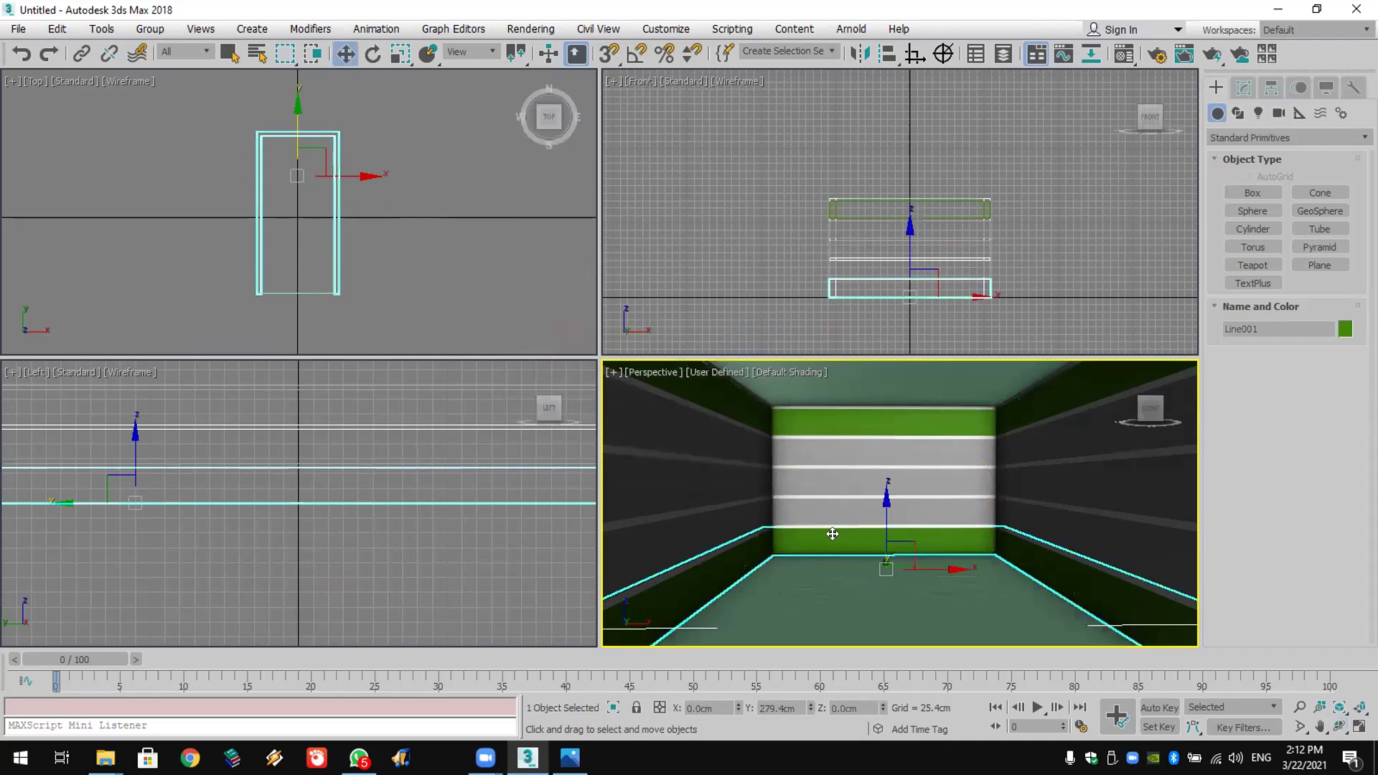
ctrl+click(919, 507)
ctrl+click(920, 481)
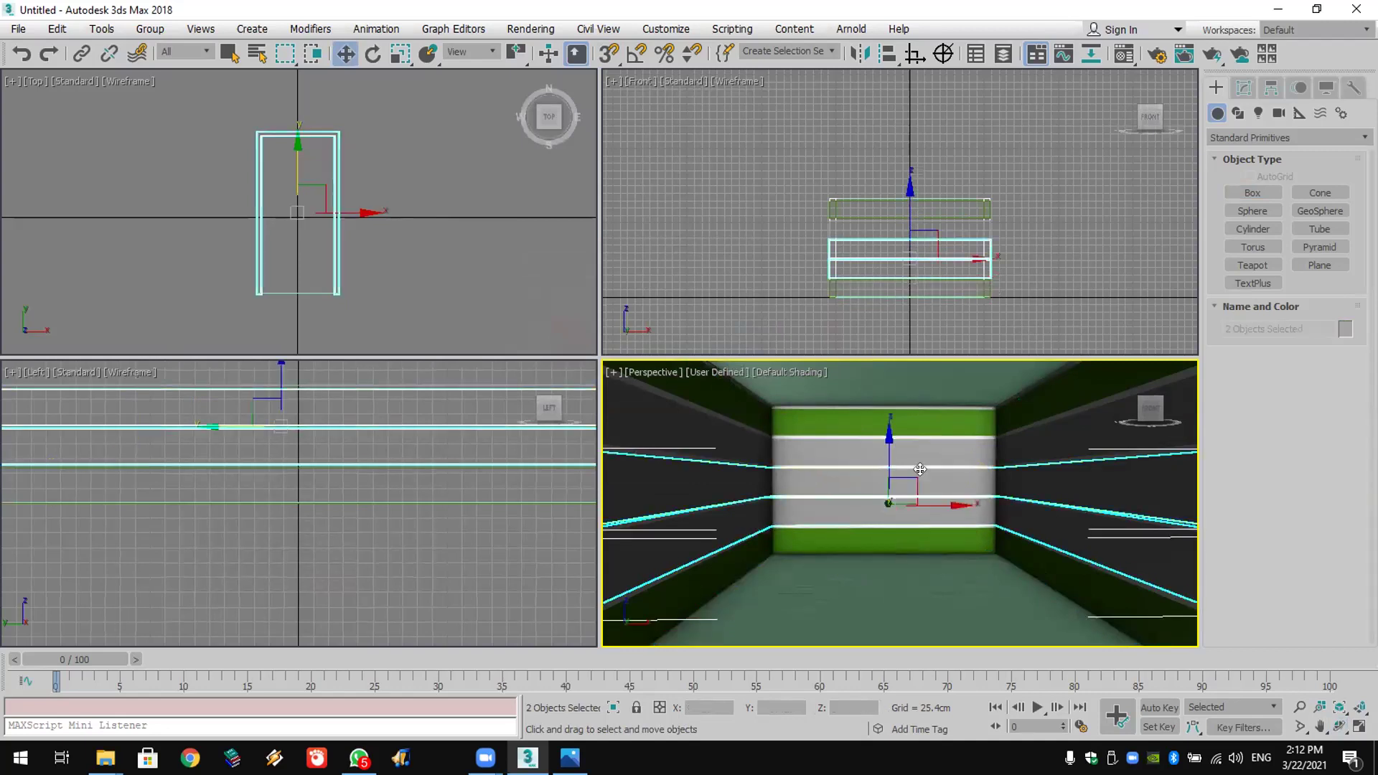
click(1346, 329)
click(574, 366)
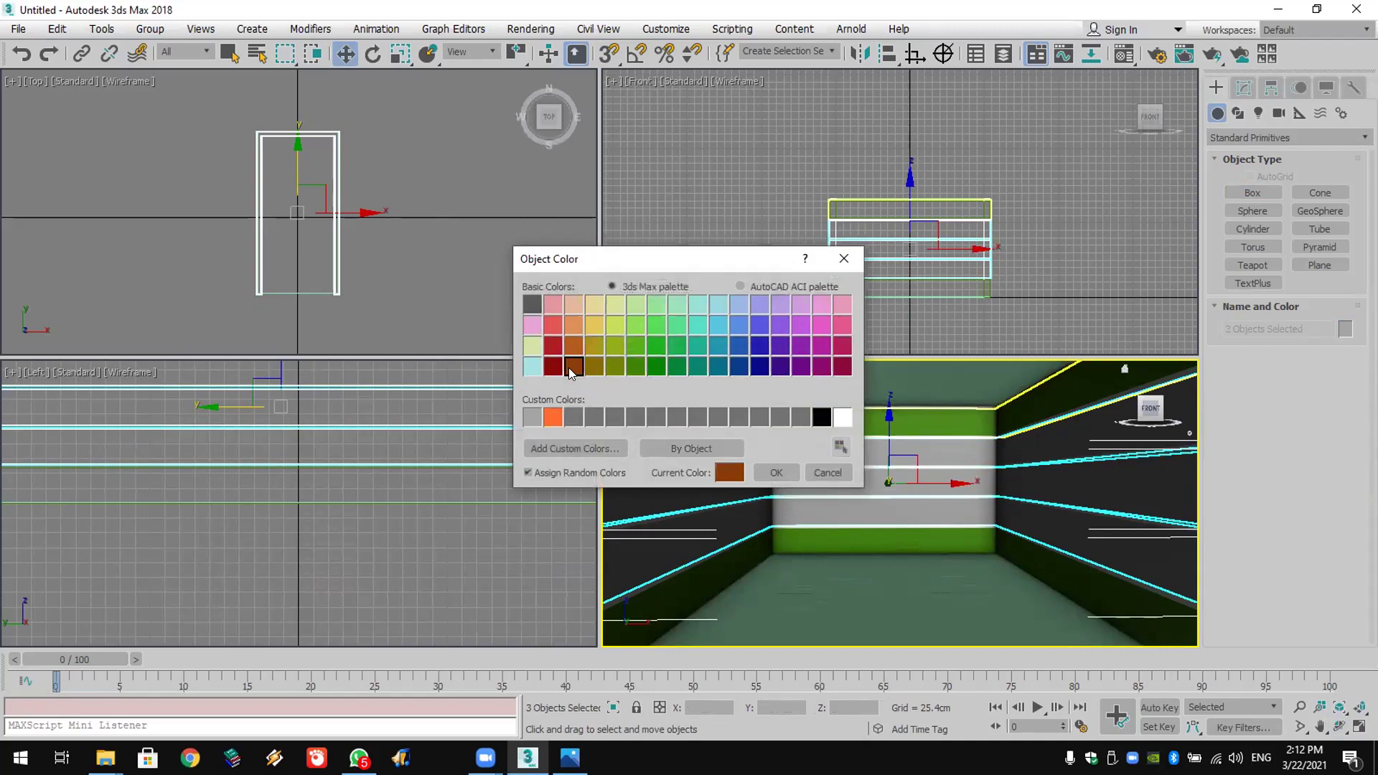
click(779, 468)
alt+click(782, 464)
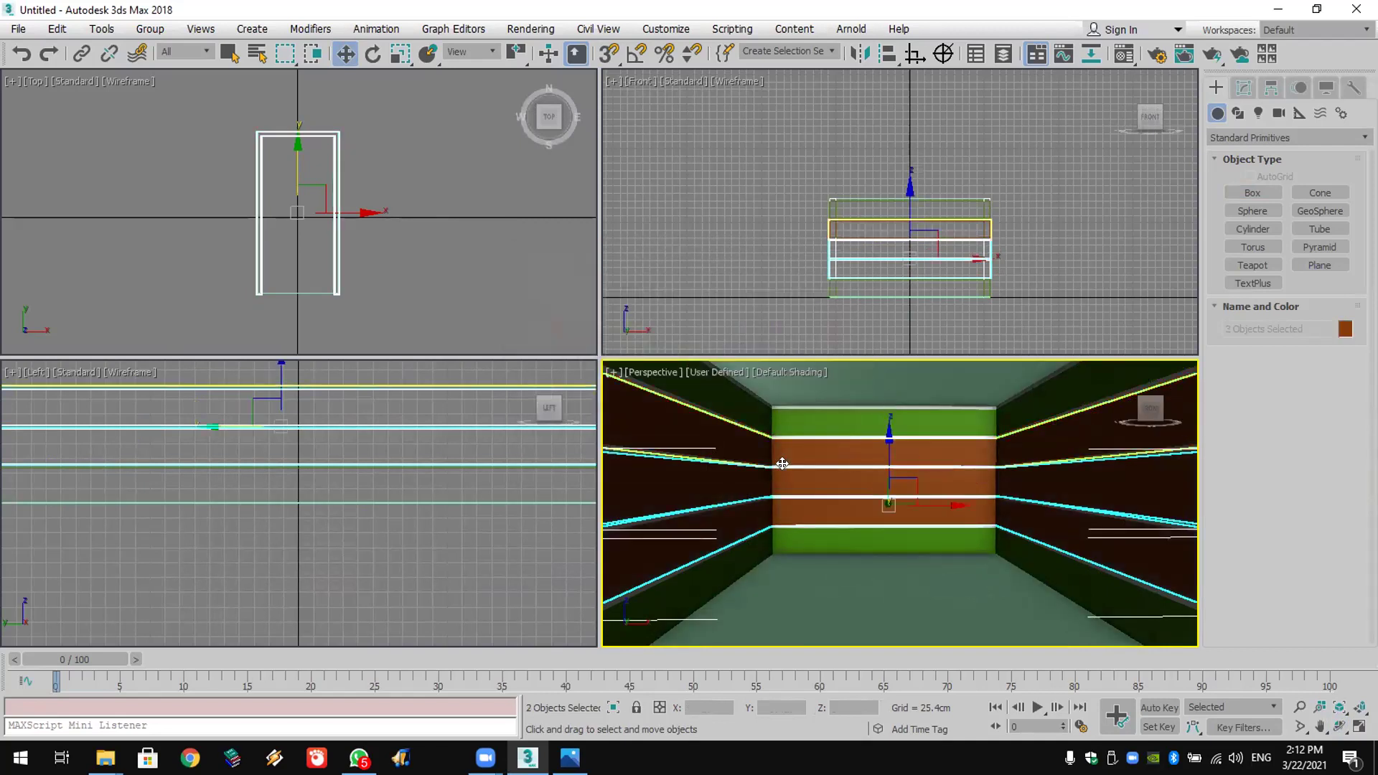
Step: Undo the last several selection and colour changes, and redo them
click(22, 54)
click(22, 54)
click(22, 54)
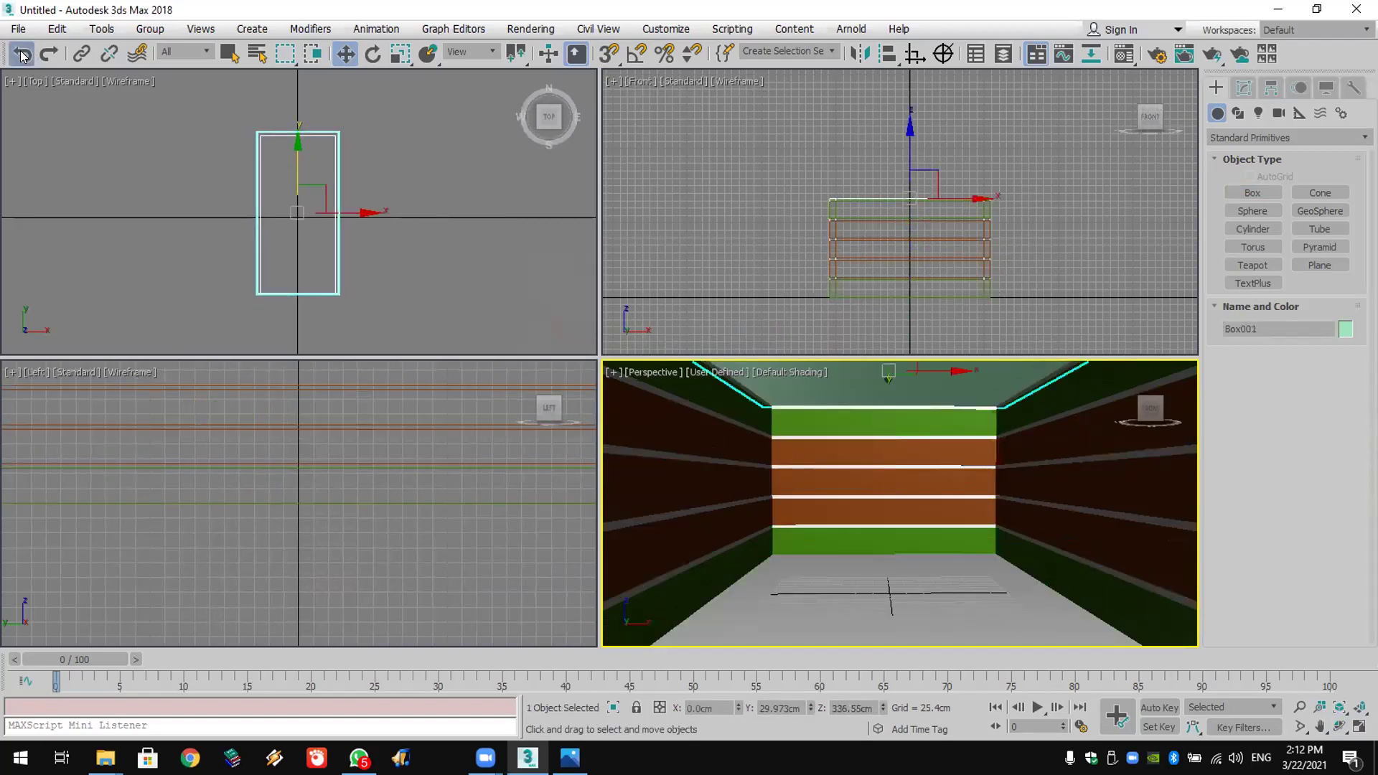
click(22, 54)
click(22, 54)
click(47, 51)
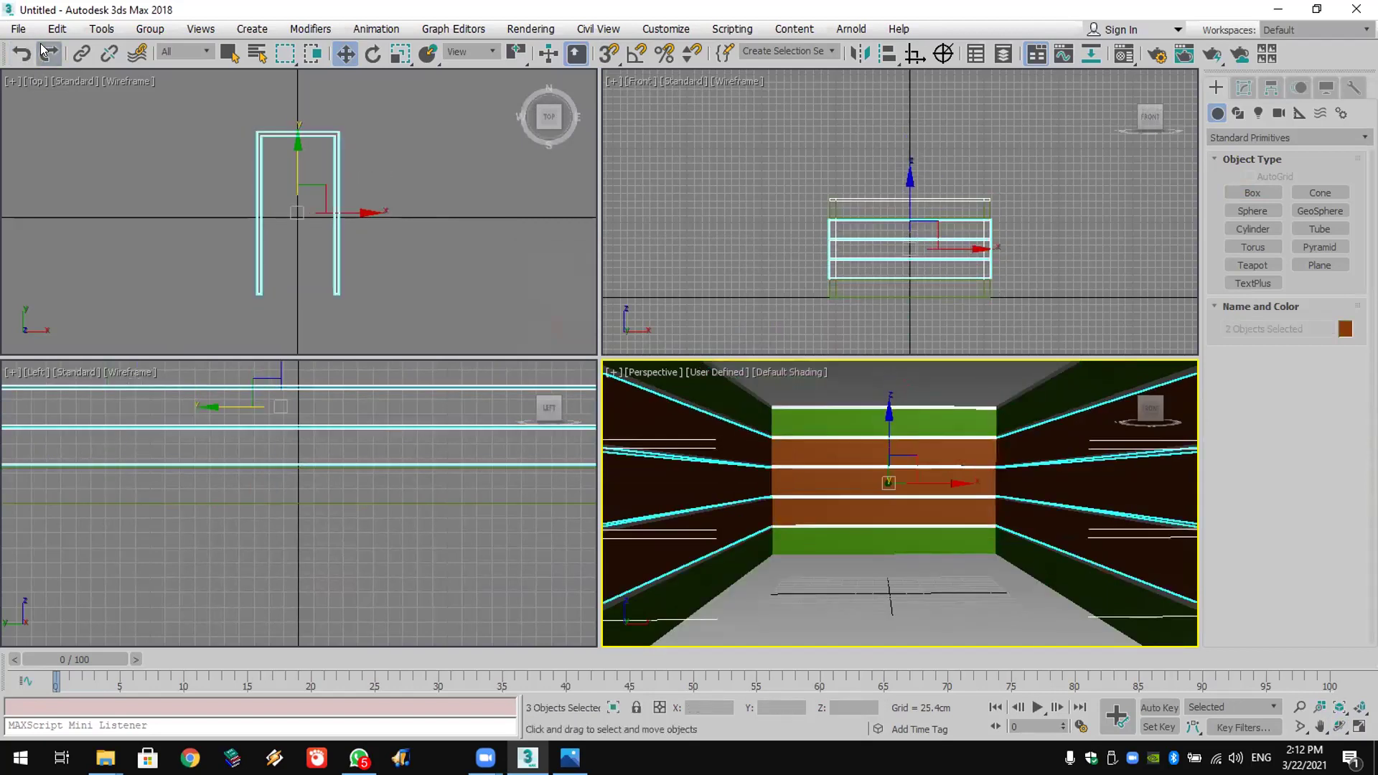
click(47, 51)
click(46, 52)
click(47, 52)
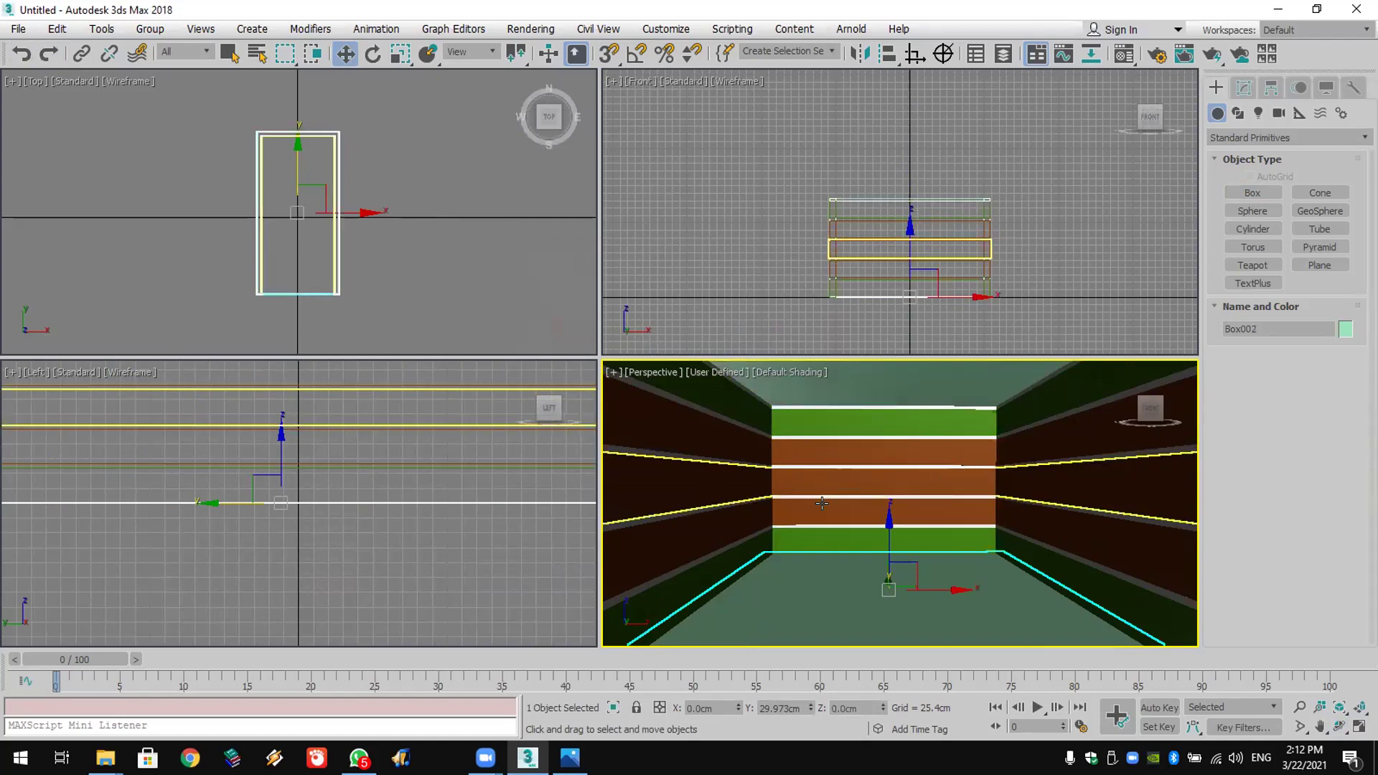
Step: Select the three middle wall bands together, colour them white and clear the selection
click(822, 497)
click(905, 474)
ctrl+click(905, 475)
ctrl+click(912, 454)
ctrl+click(916, 446)
click(1345, 329)
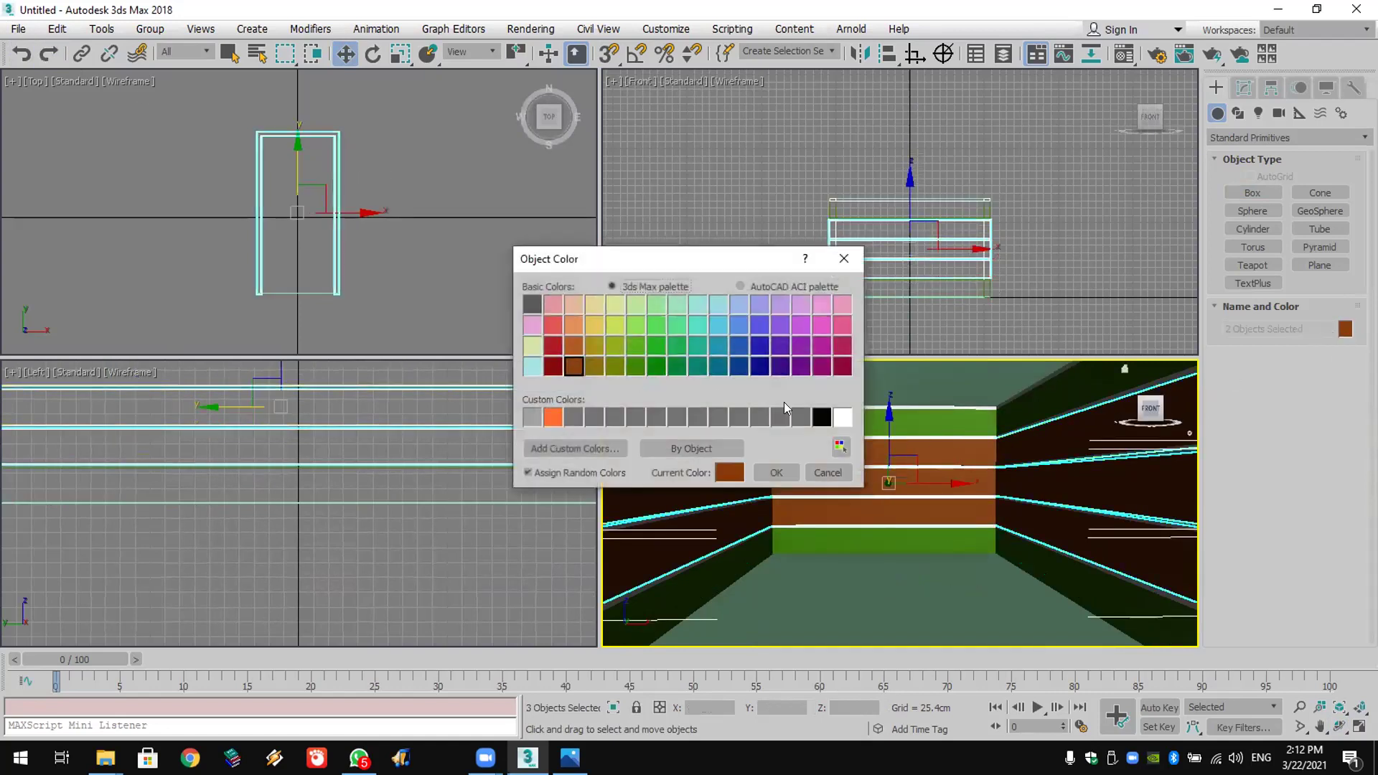
click(843, 417)
click(781, 473)
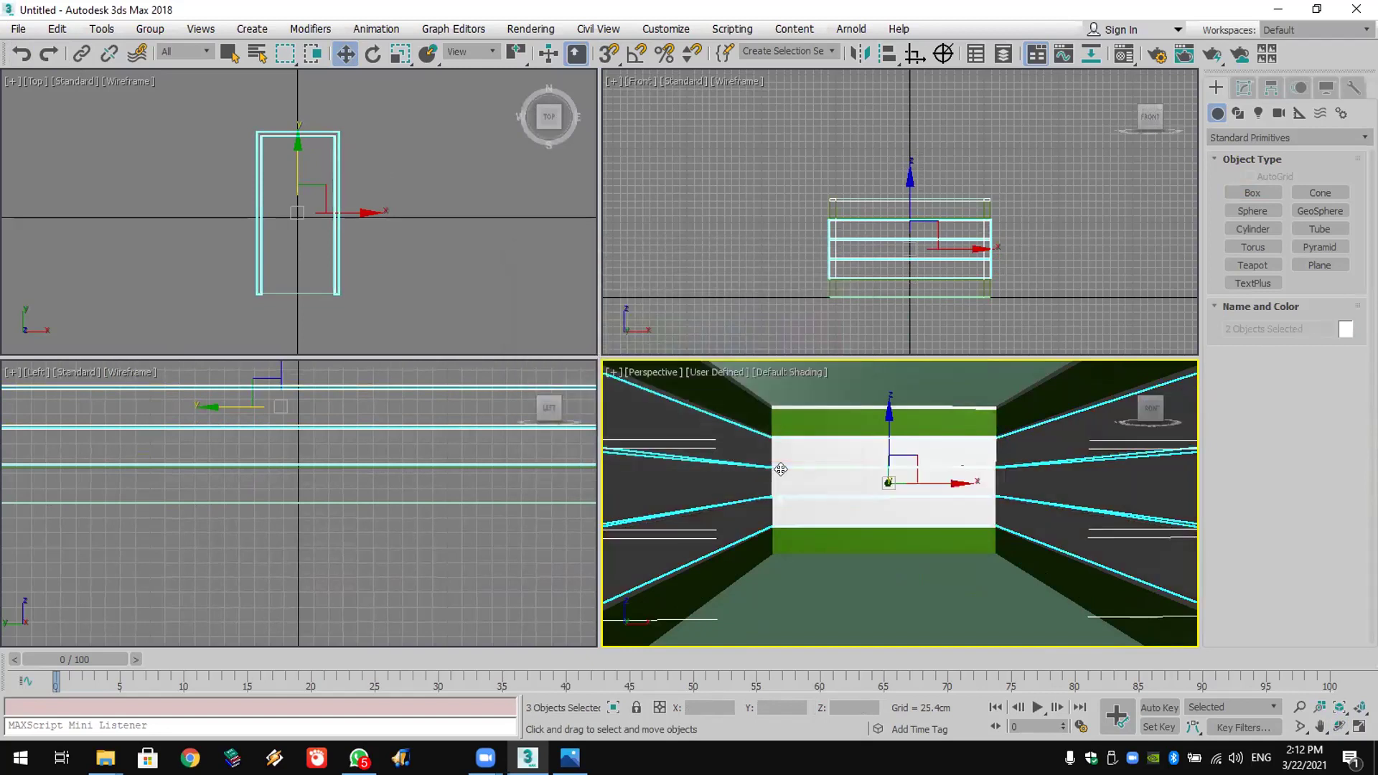
click(1084, 283)
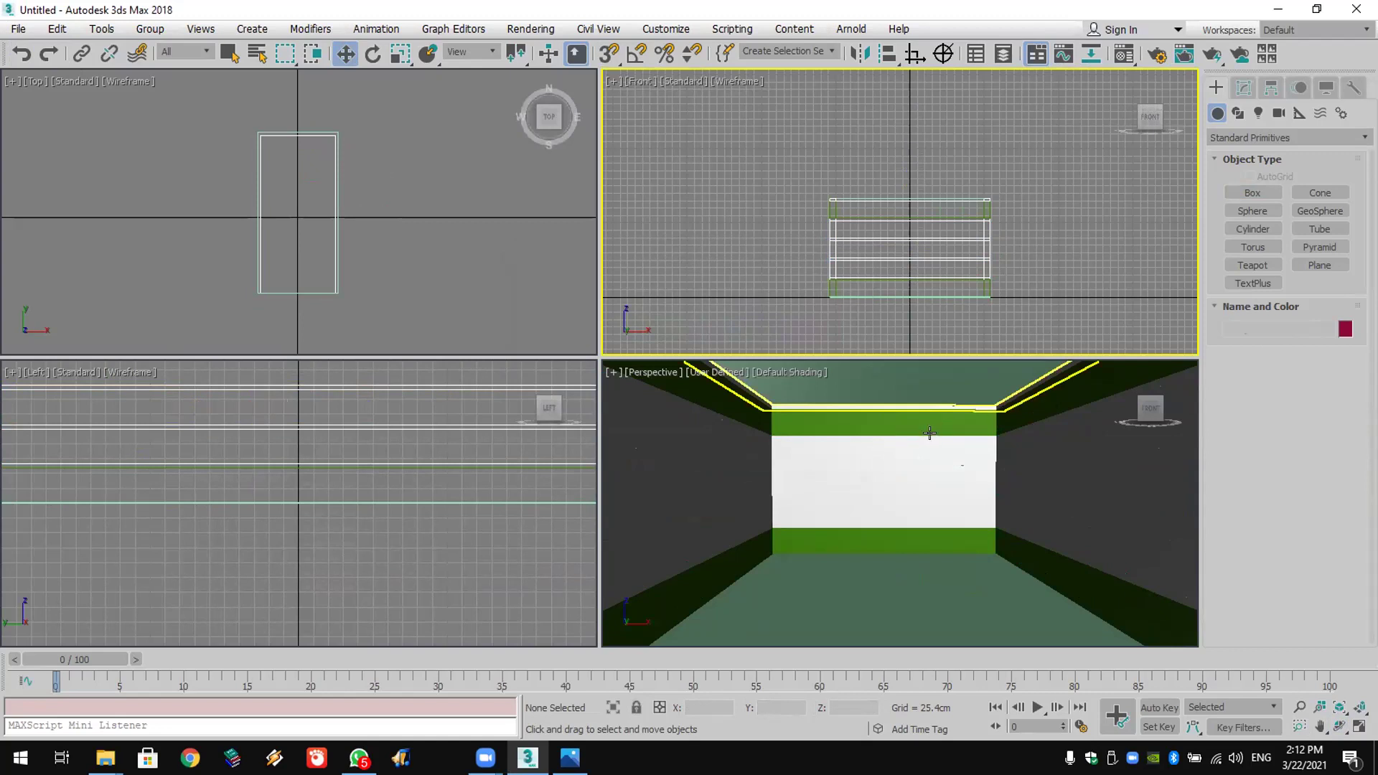
scroll(937, 269, up, 4)
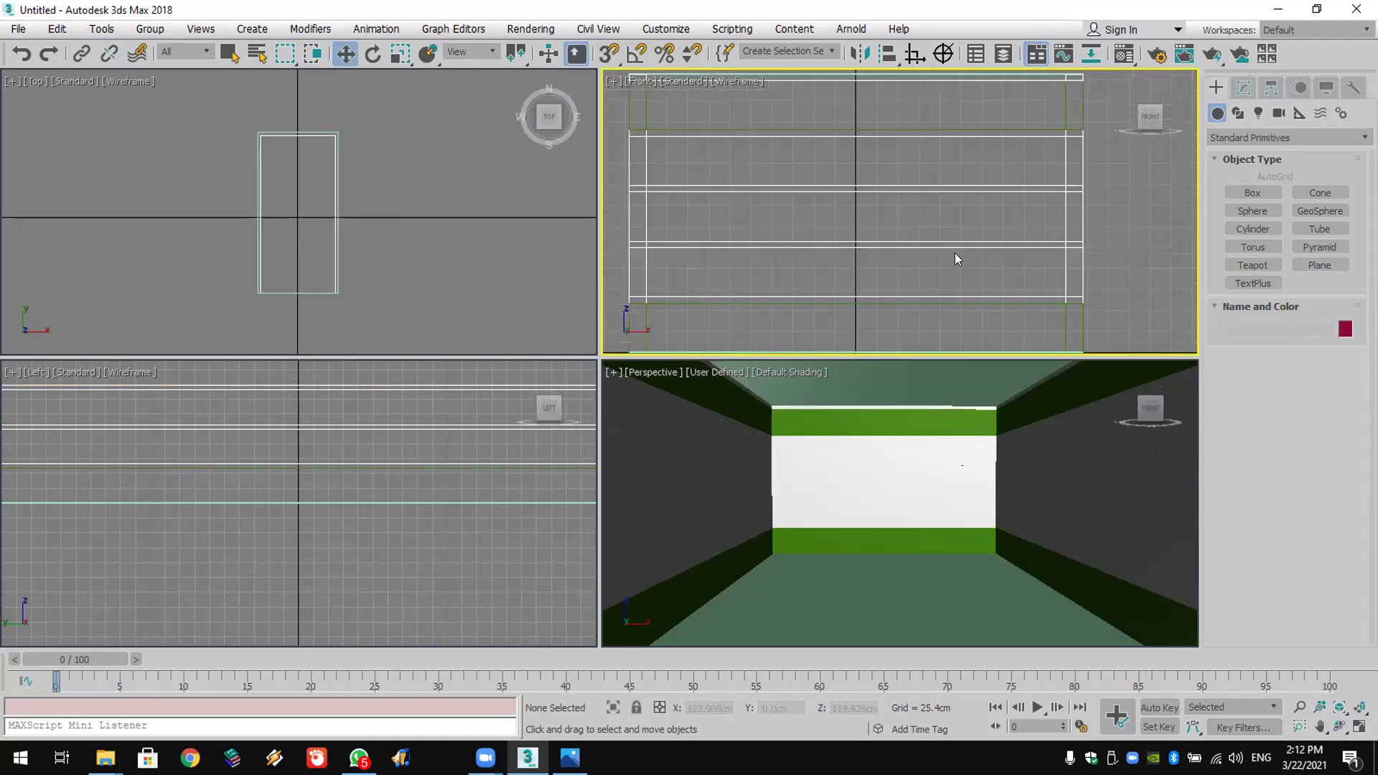
click(1345, 328)
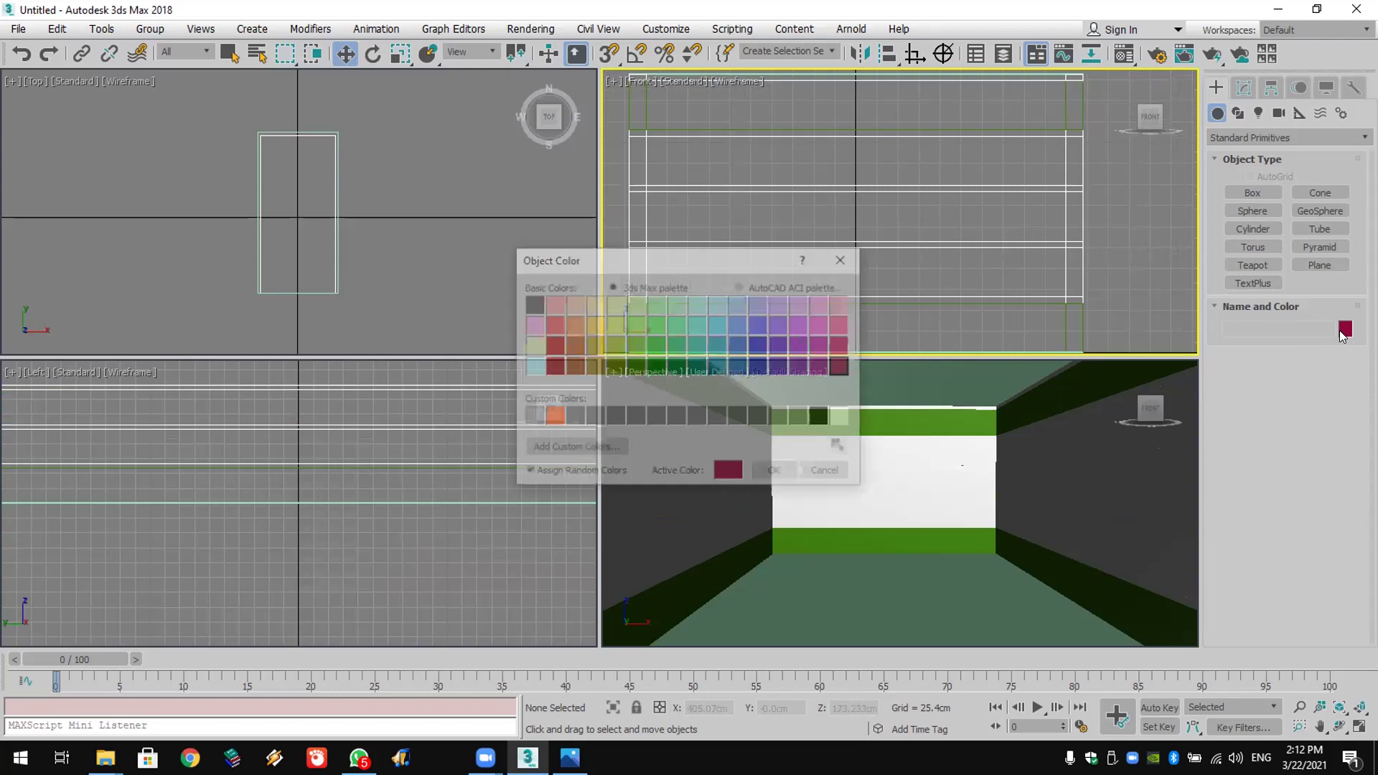
click(571, 448)
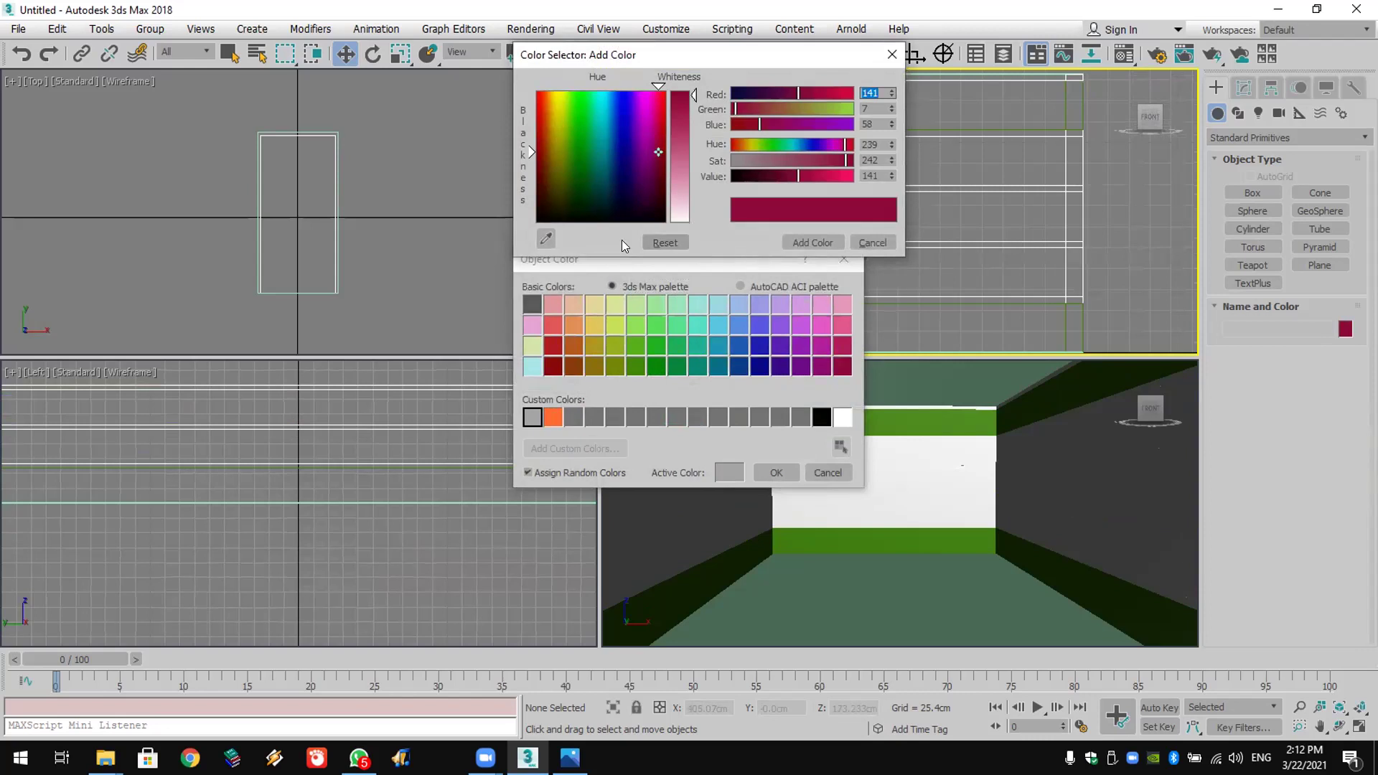
click(547, 239)
click(805, 569)
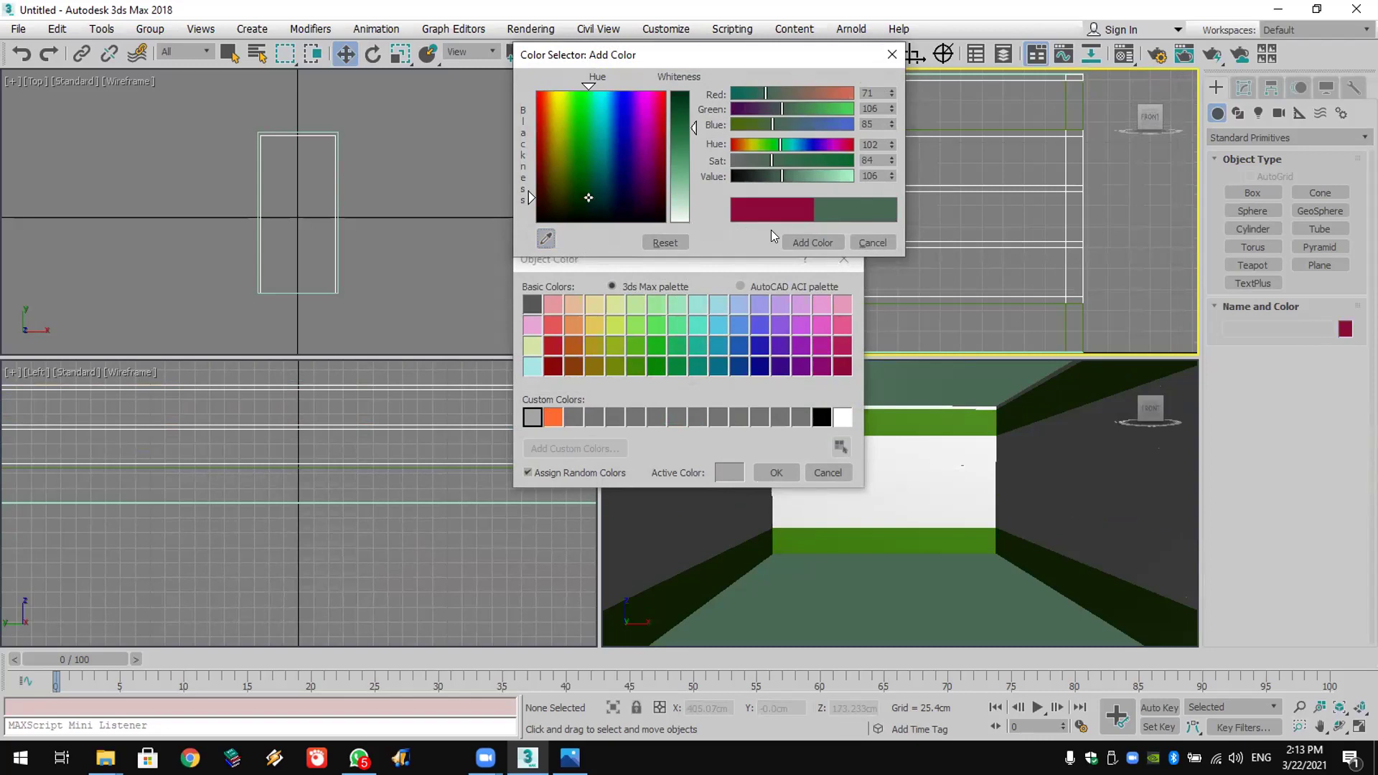
click(861, 240)
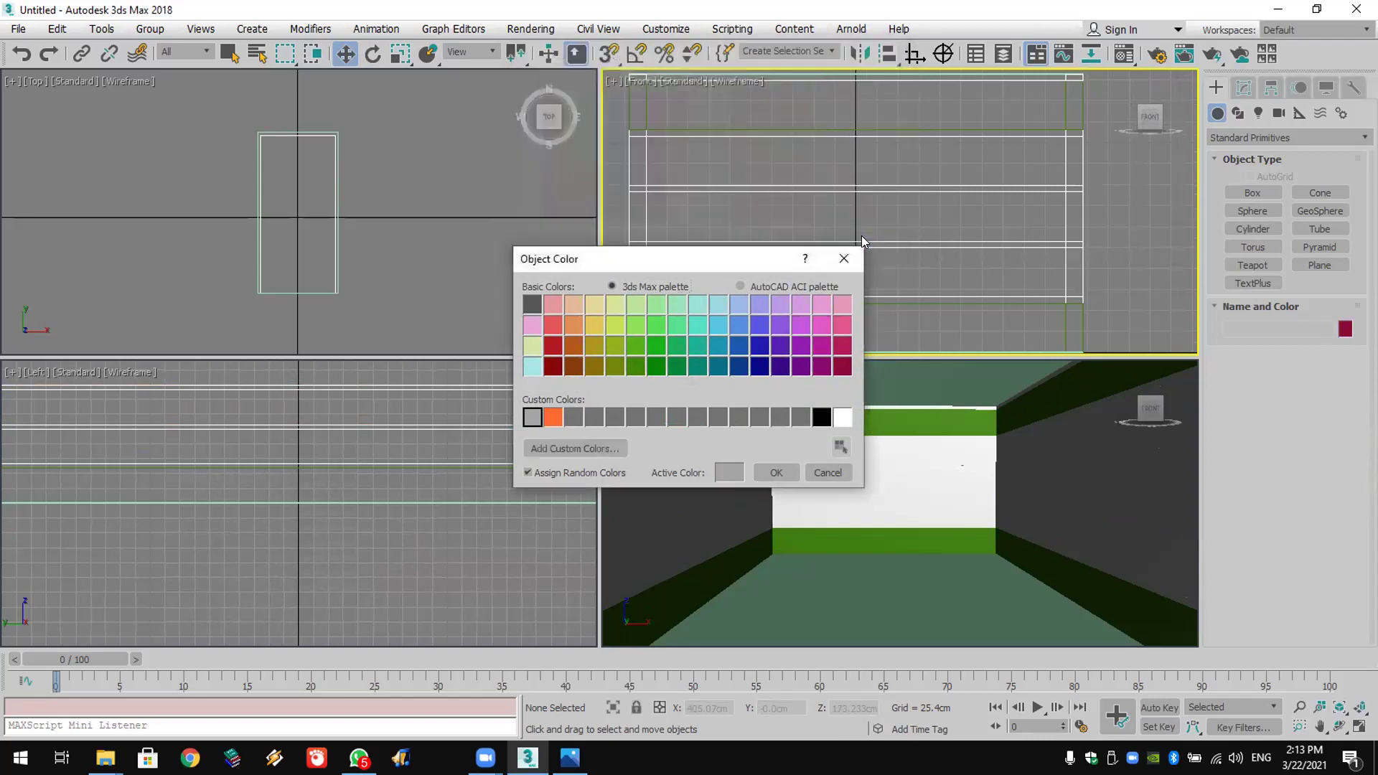
click(552, 416)
click(727, 473)
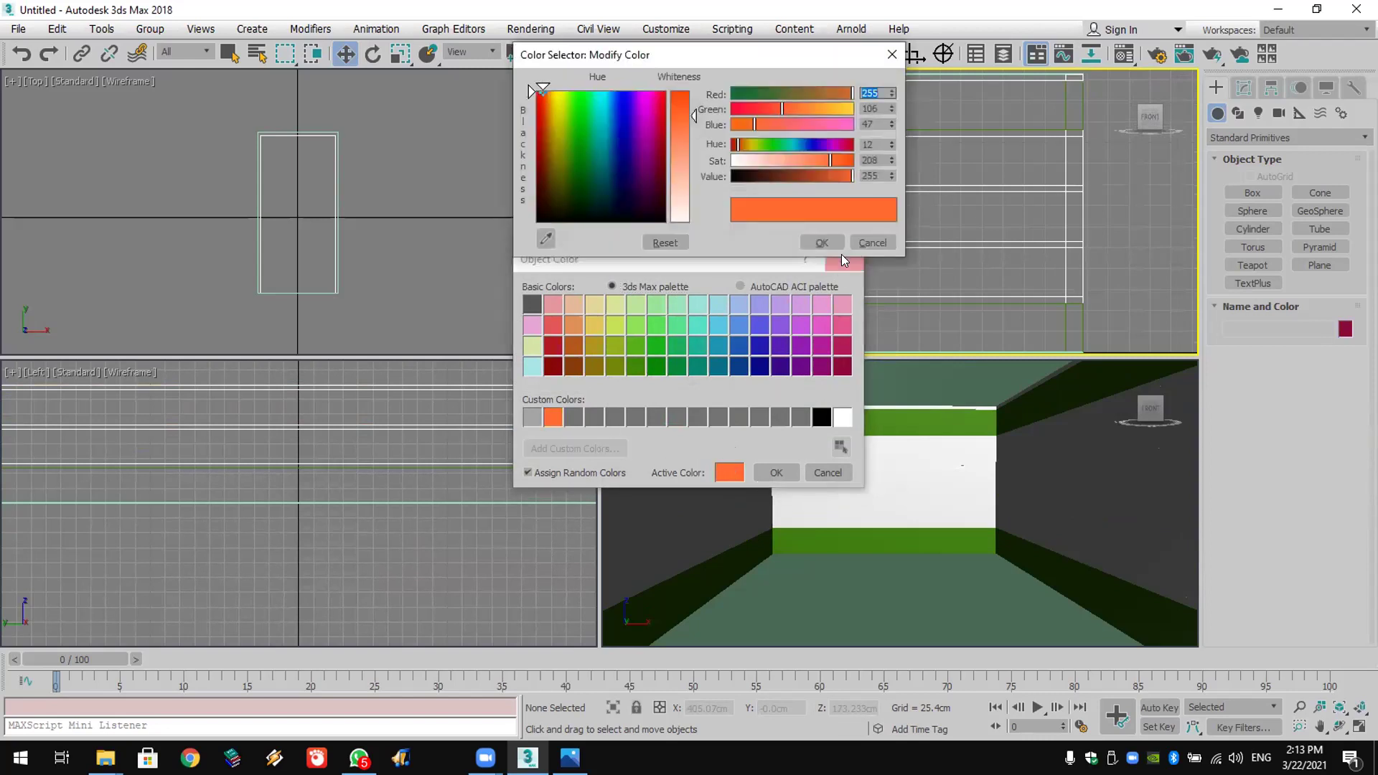
click(862, 242)
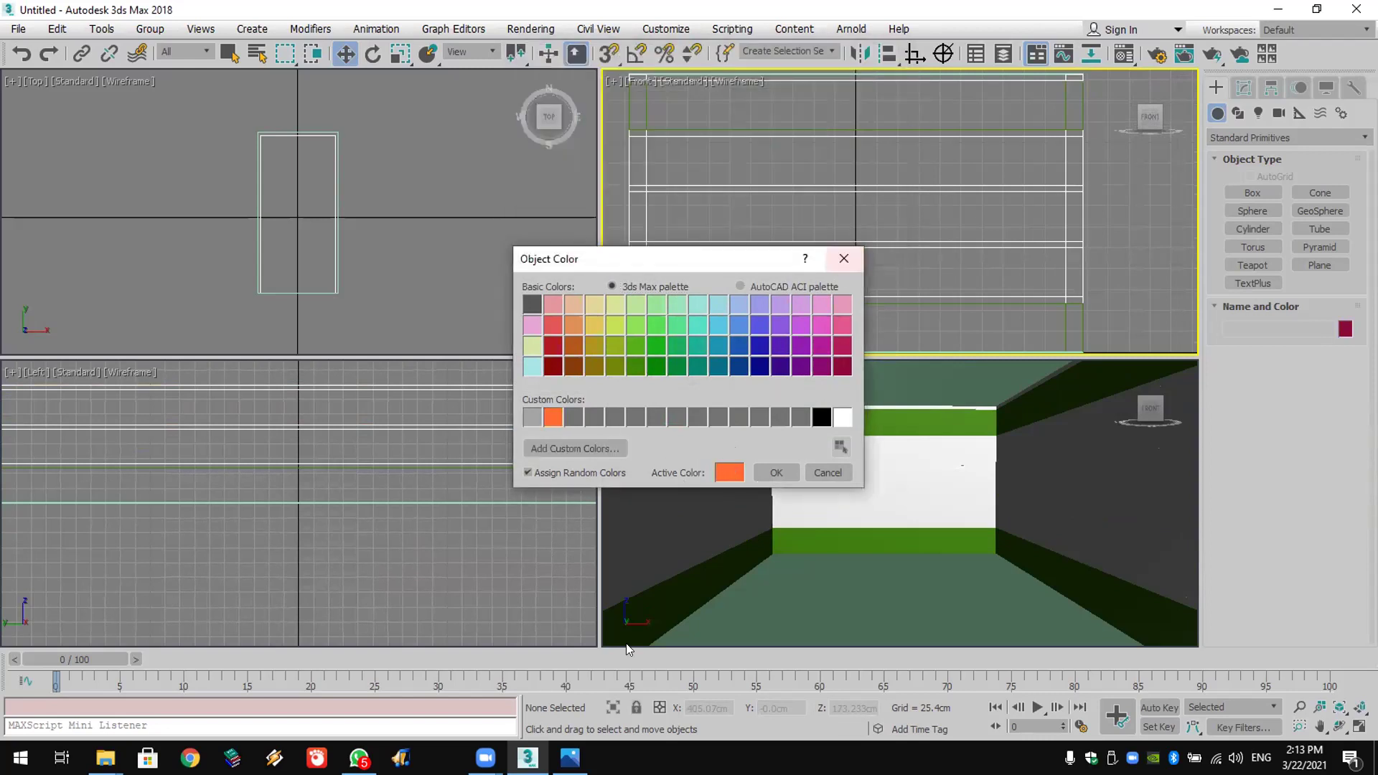
click(829, 471)
Step: Switch to Photos to examine the room colours in the reference image Home-Interior-Design.jpg
click(570, 757)
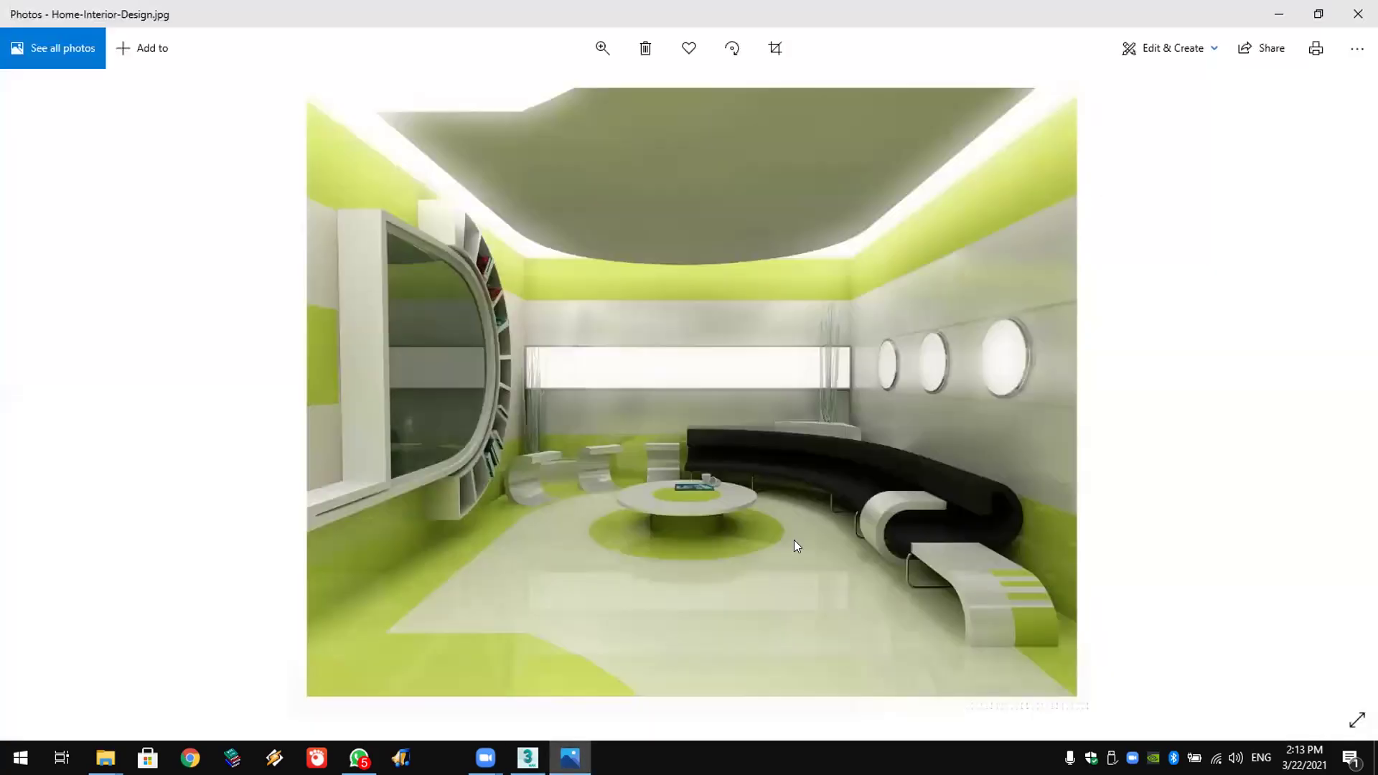